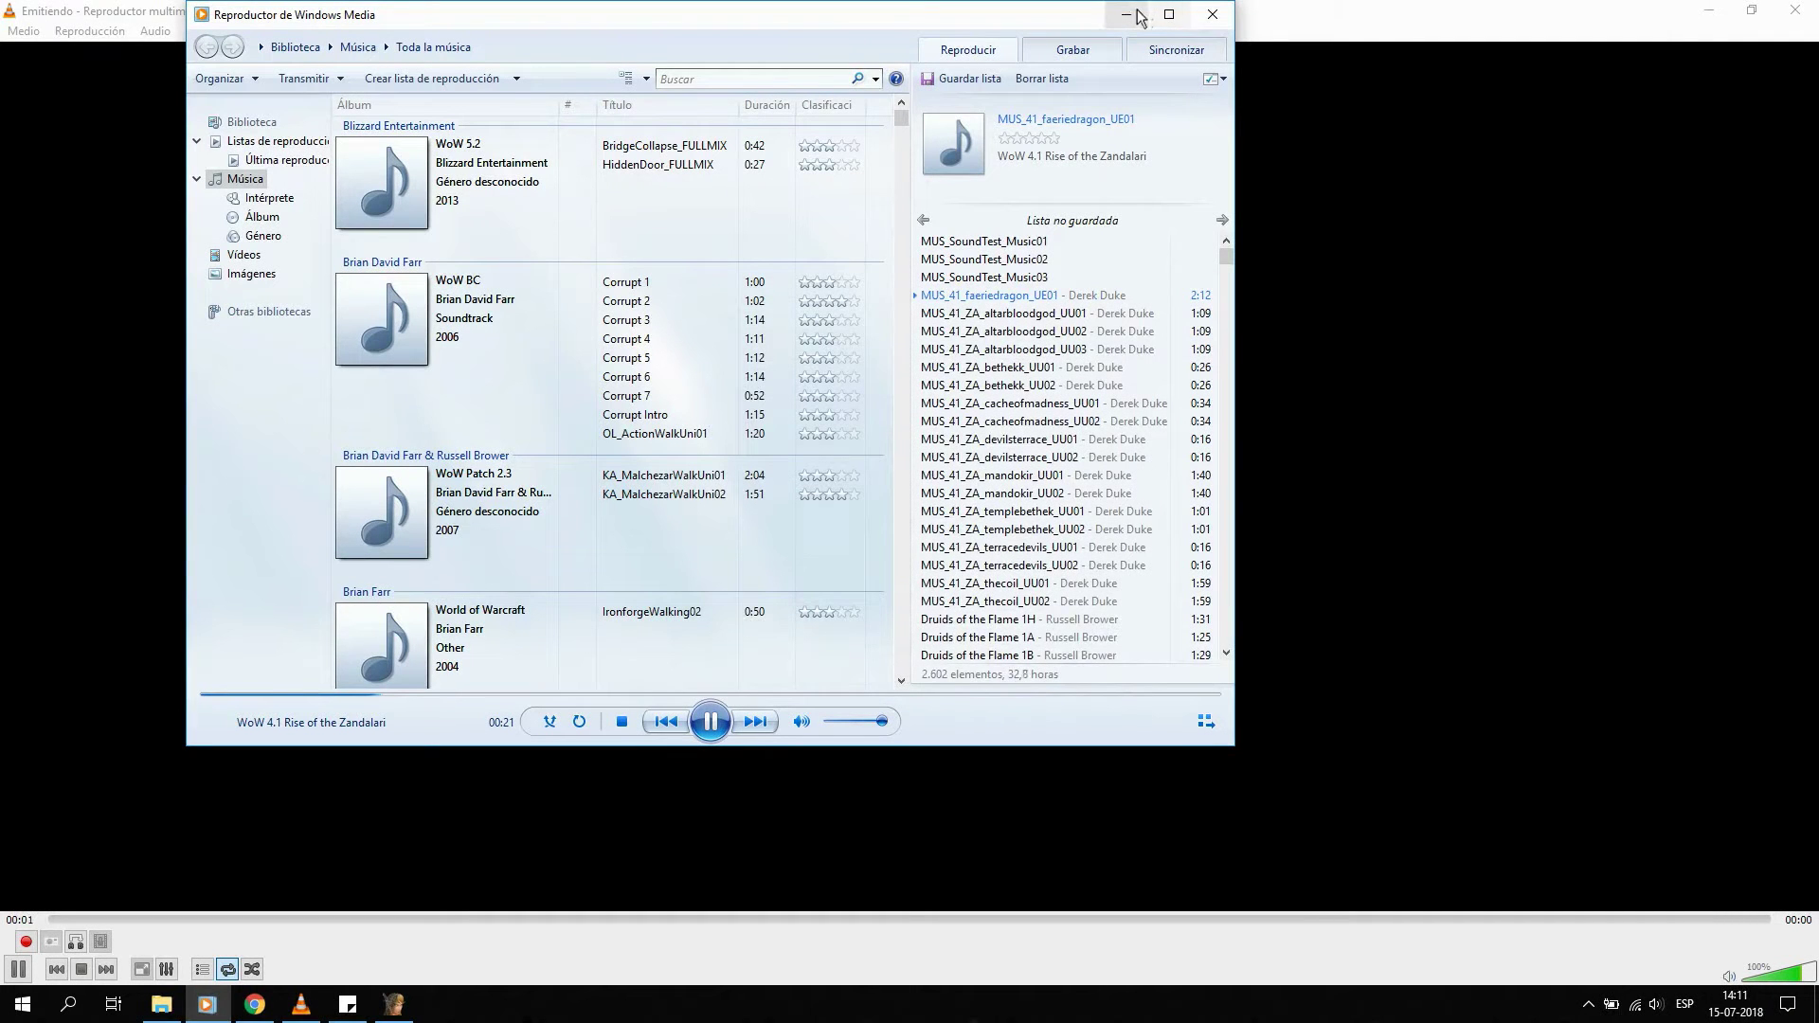
Minimize Windows Media Player, VLC and the SONIDOS folder, leaving WoW Model Viewer on screen.
click(1136, 15)
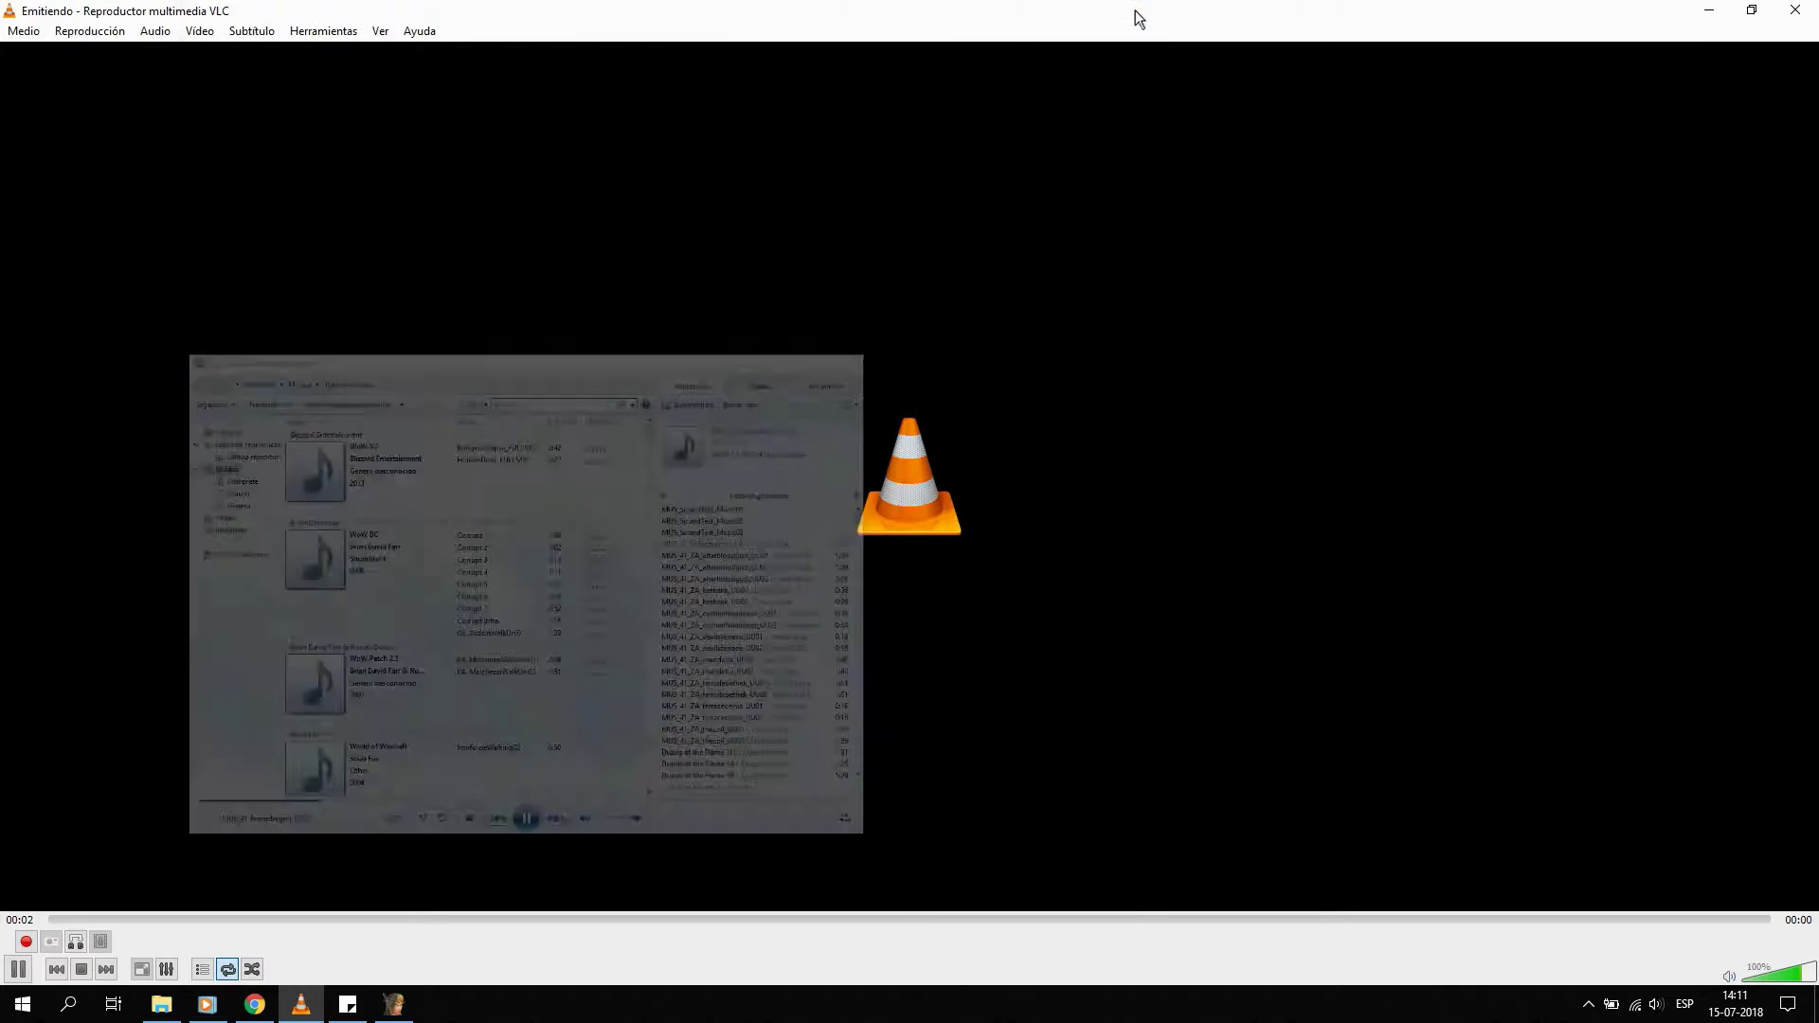
click(1707, 11)
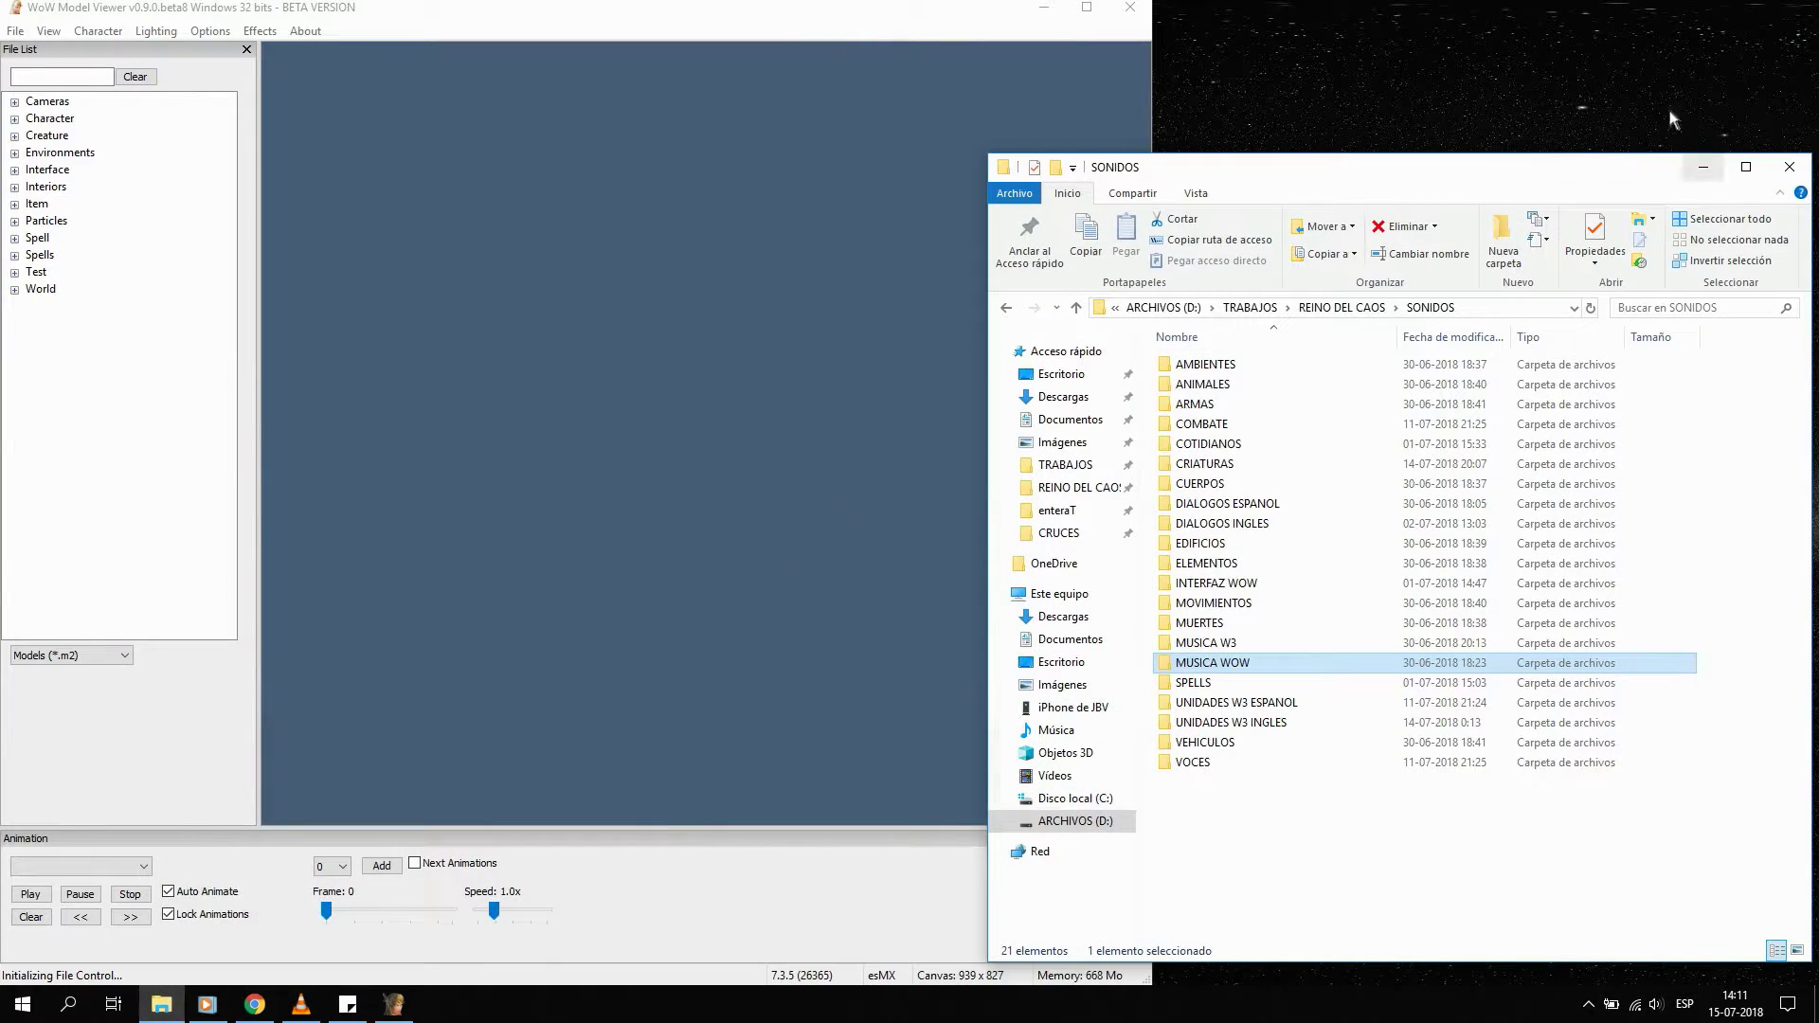
click(1045, 8)
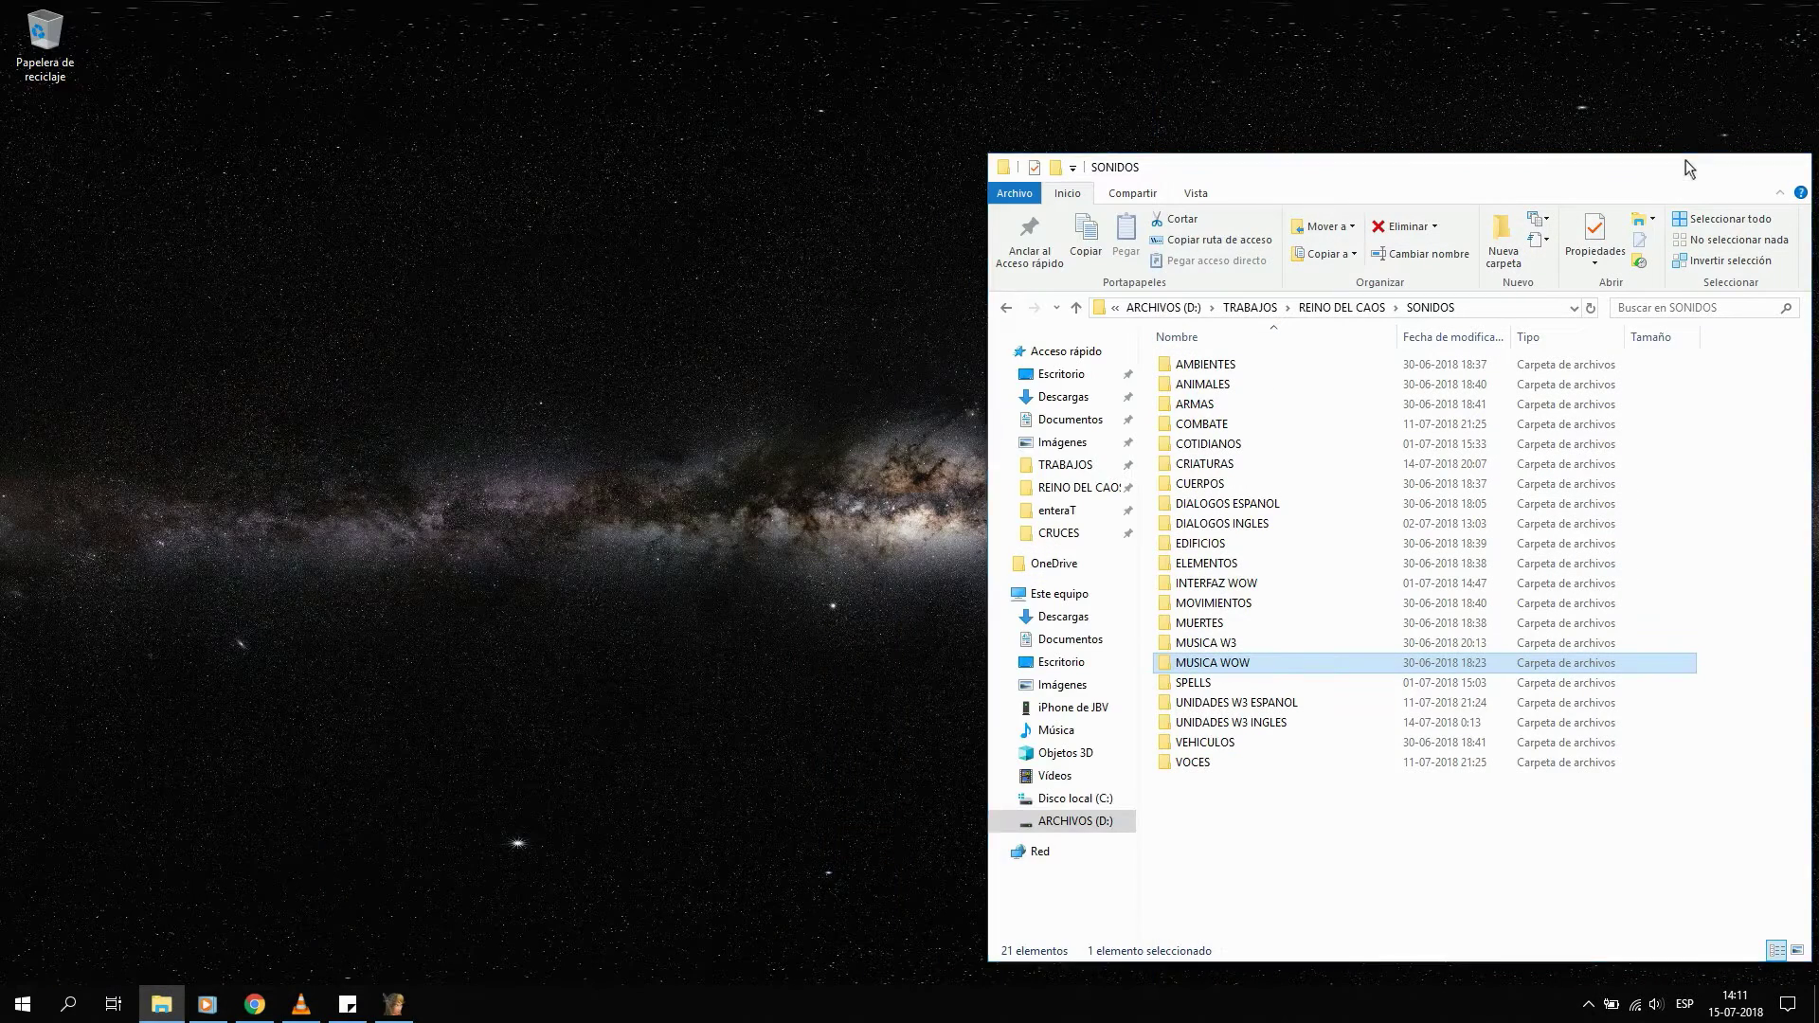
click(1697, 168)
click(1589, 1004)
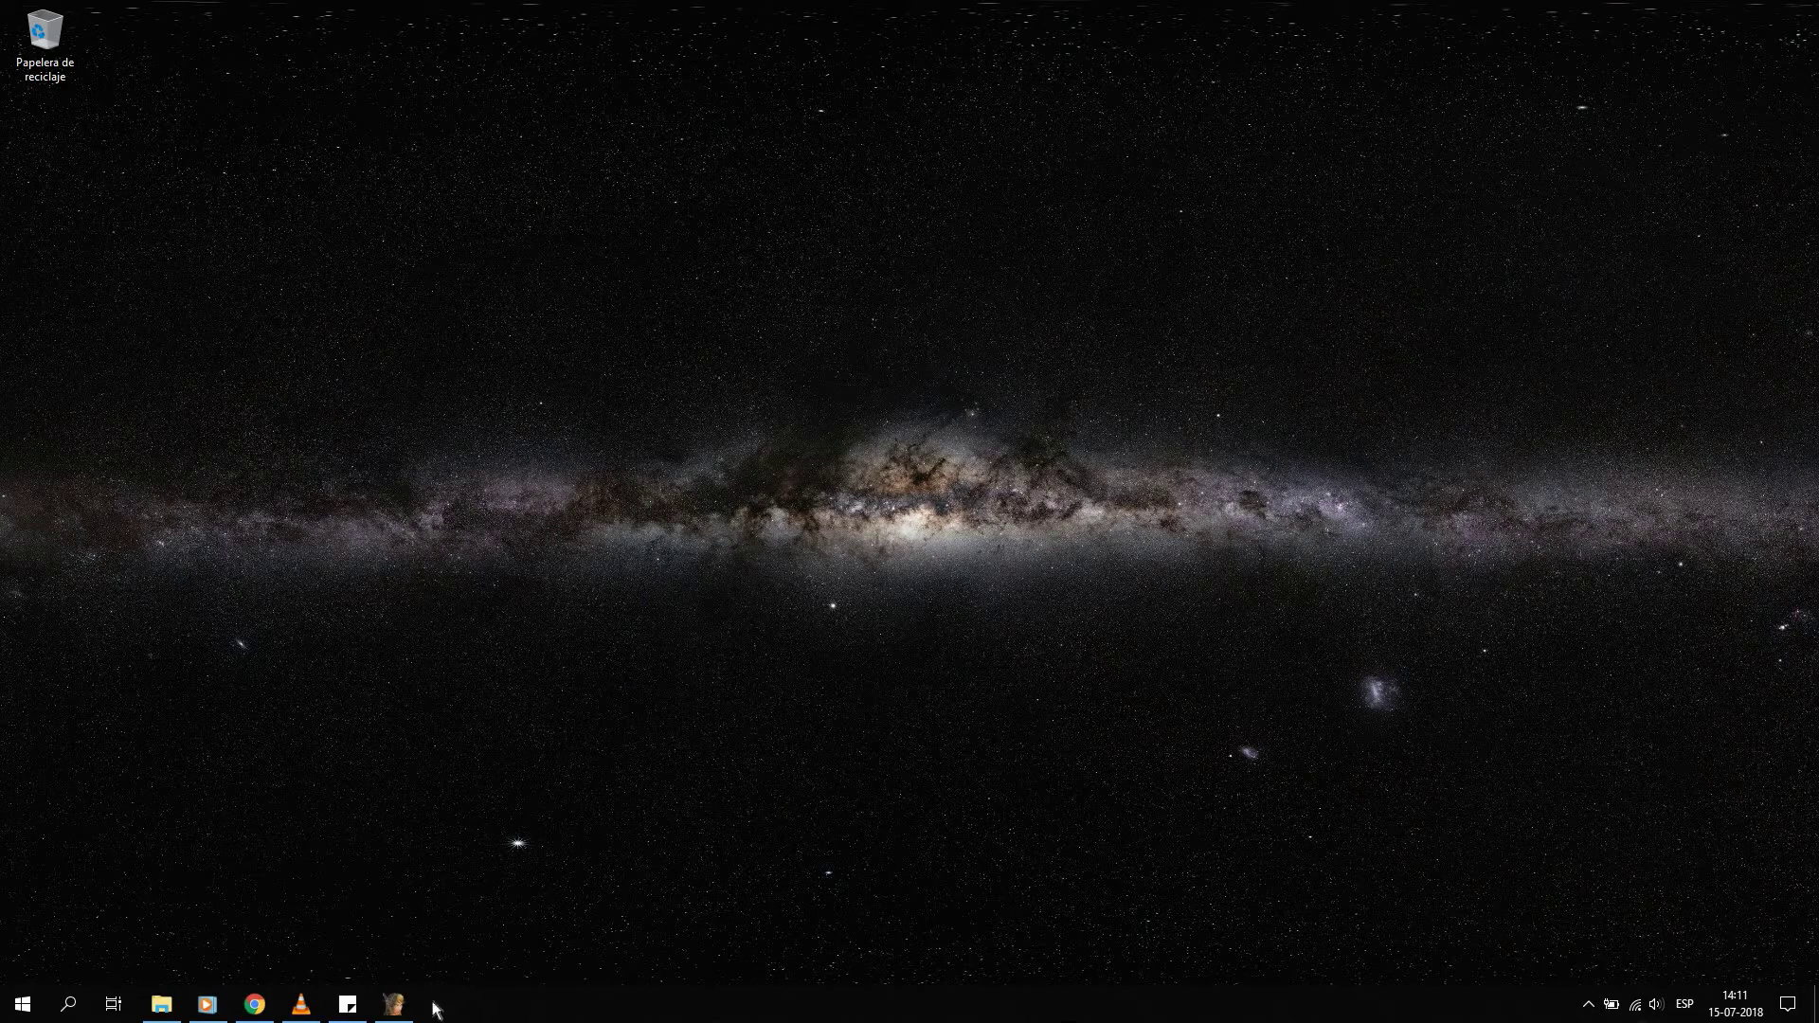
click(394, 1004)
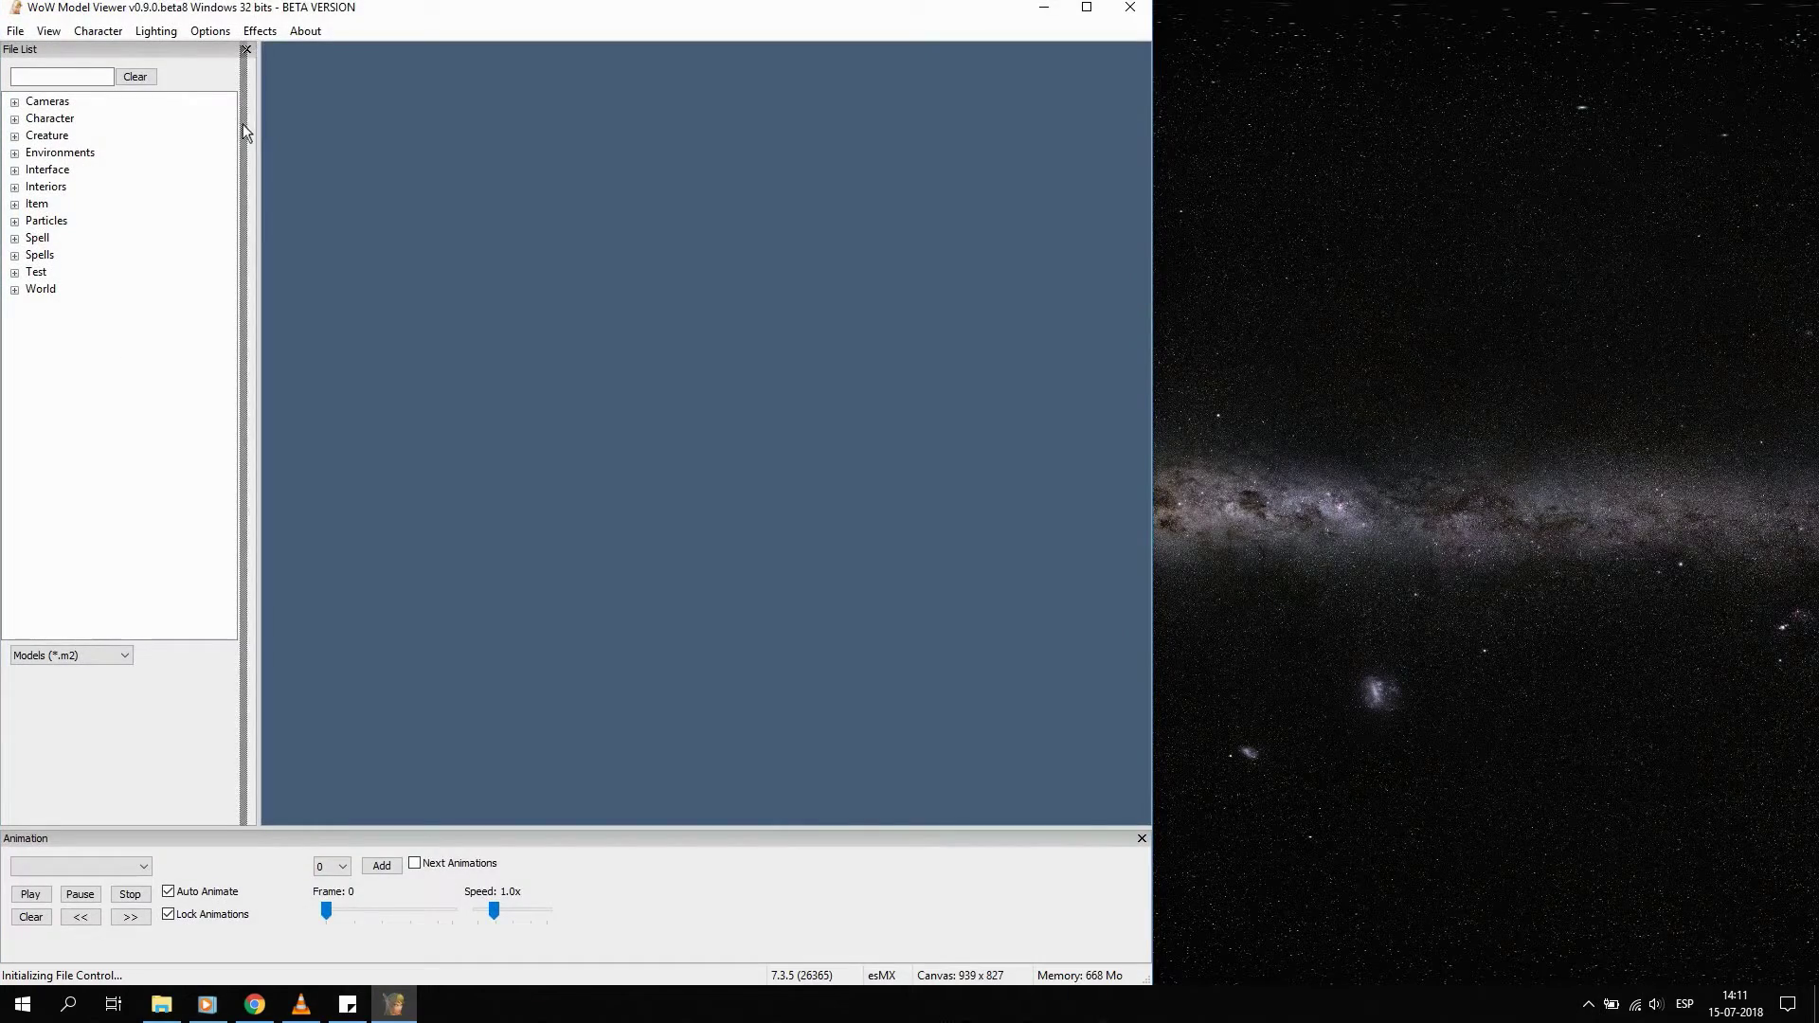
click(1044, 8)
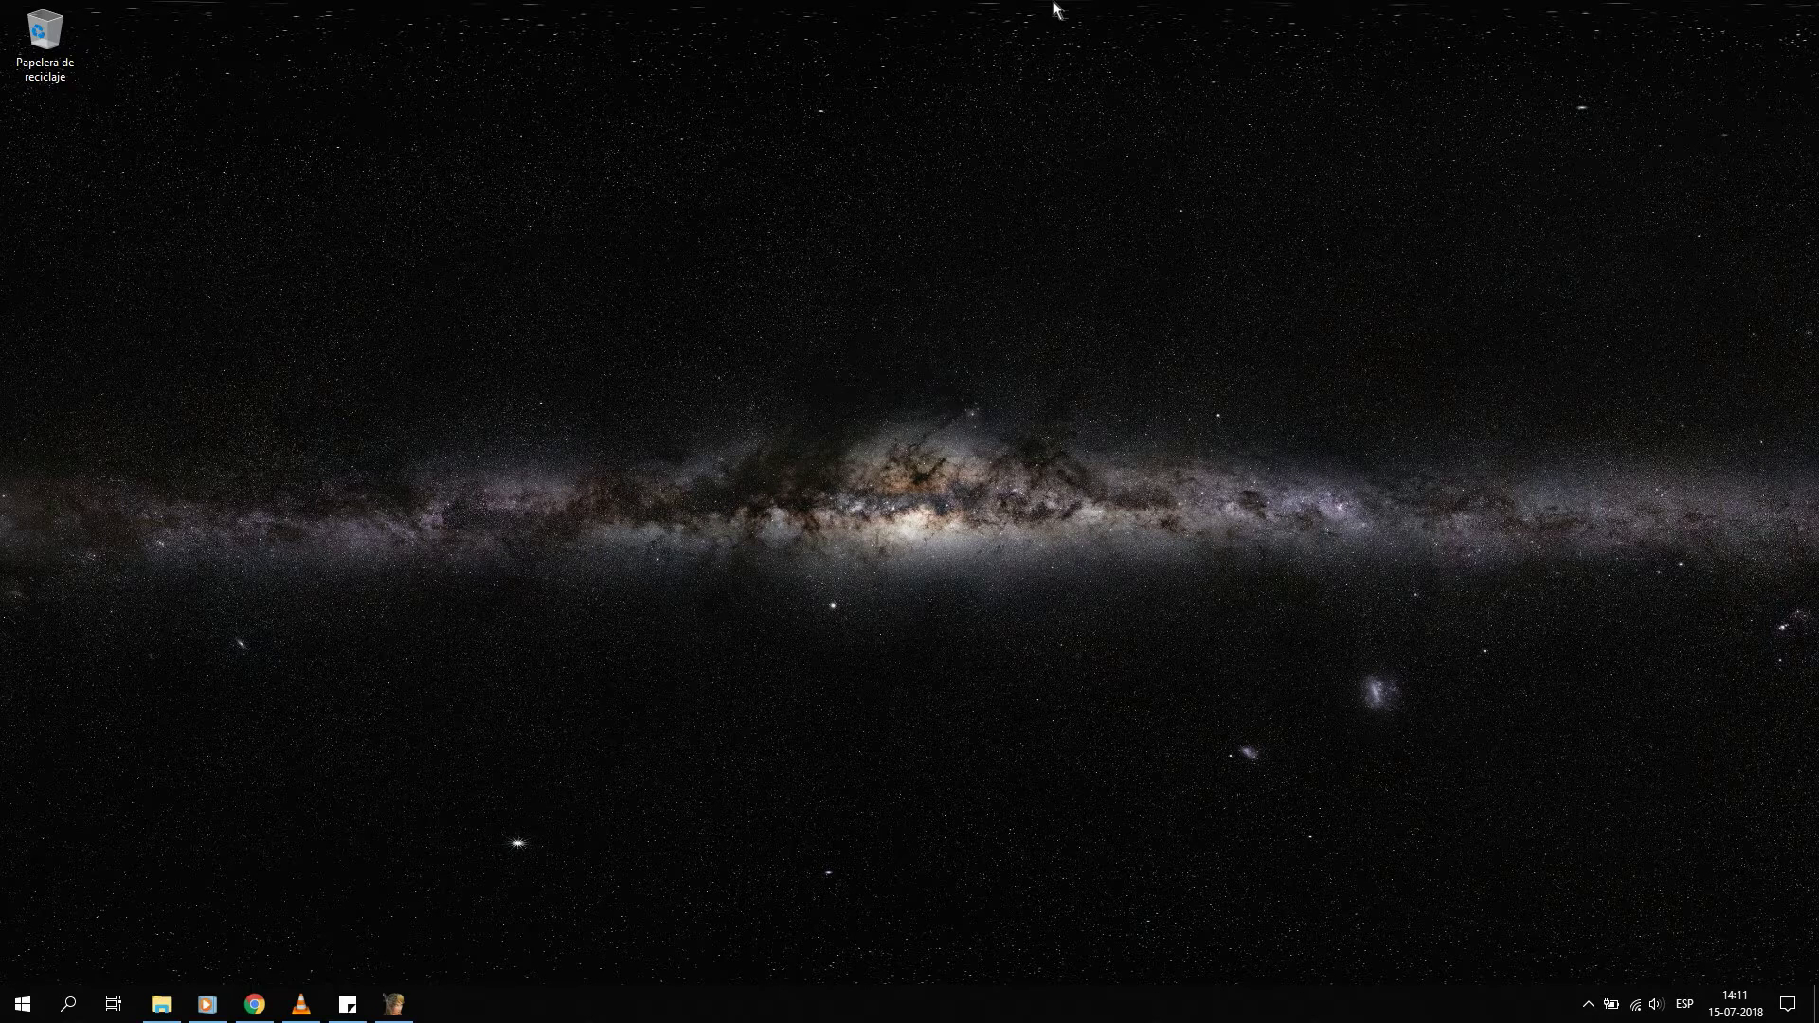
key(XF86AudioLowerVolume)
click(417, 1012)
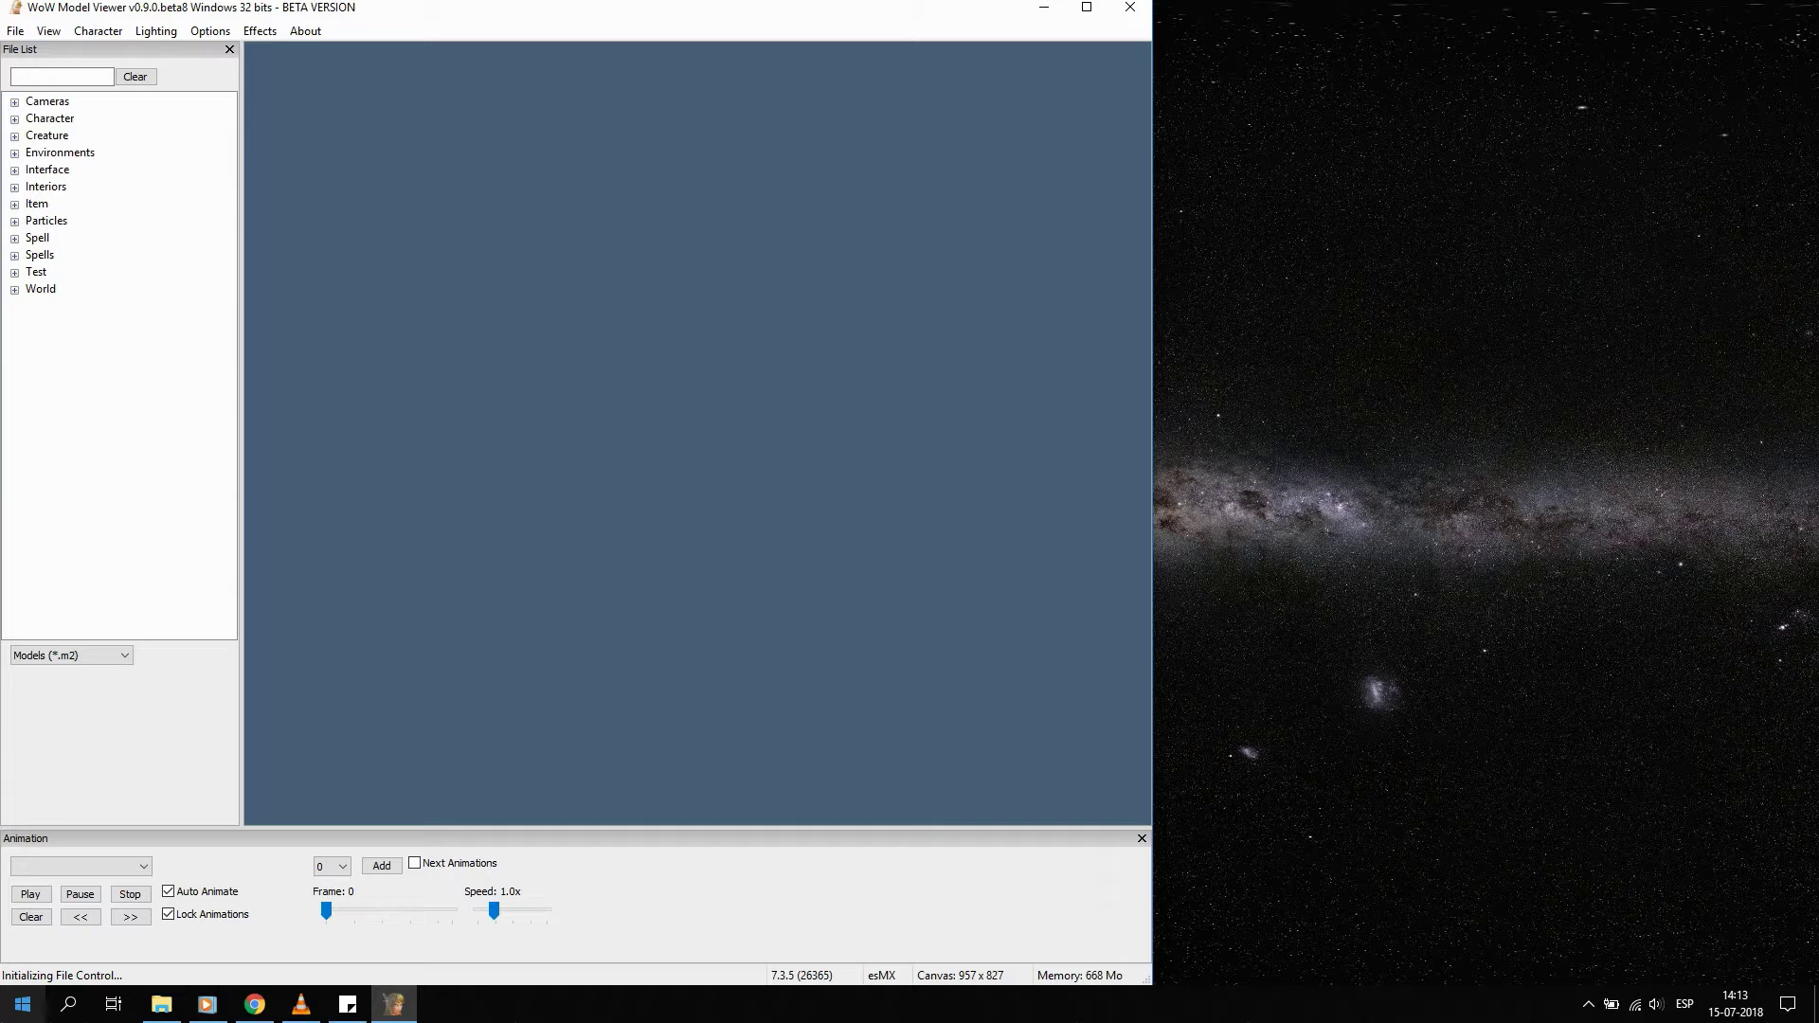
Launch Cinema 4D R17 and minimize it, then maximize WoW Model Viewer.
key(super)
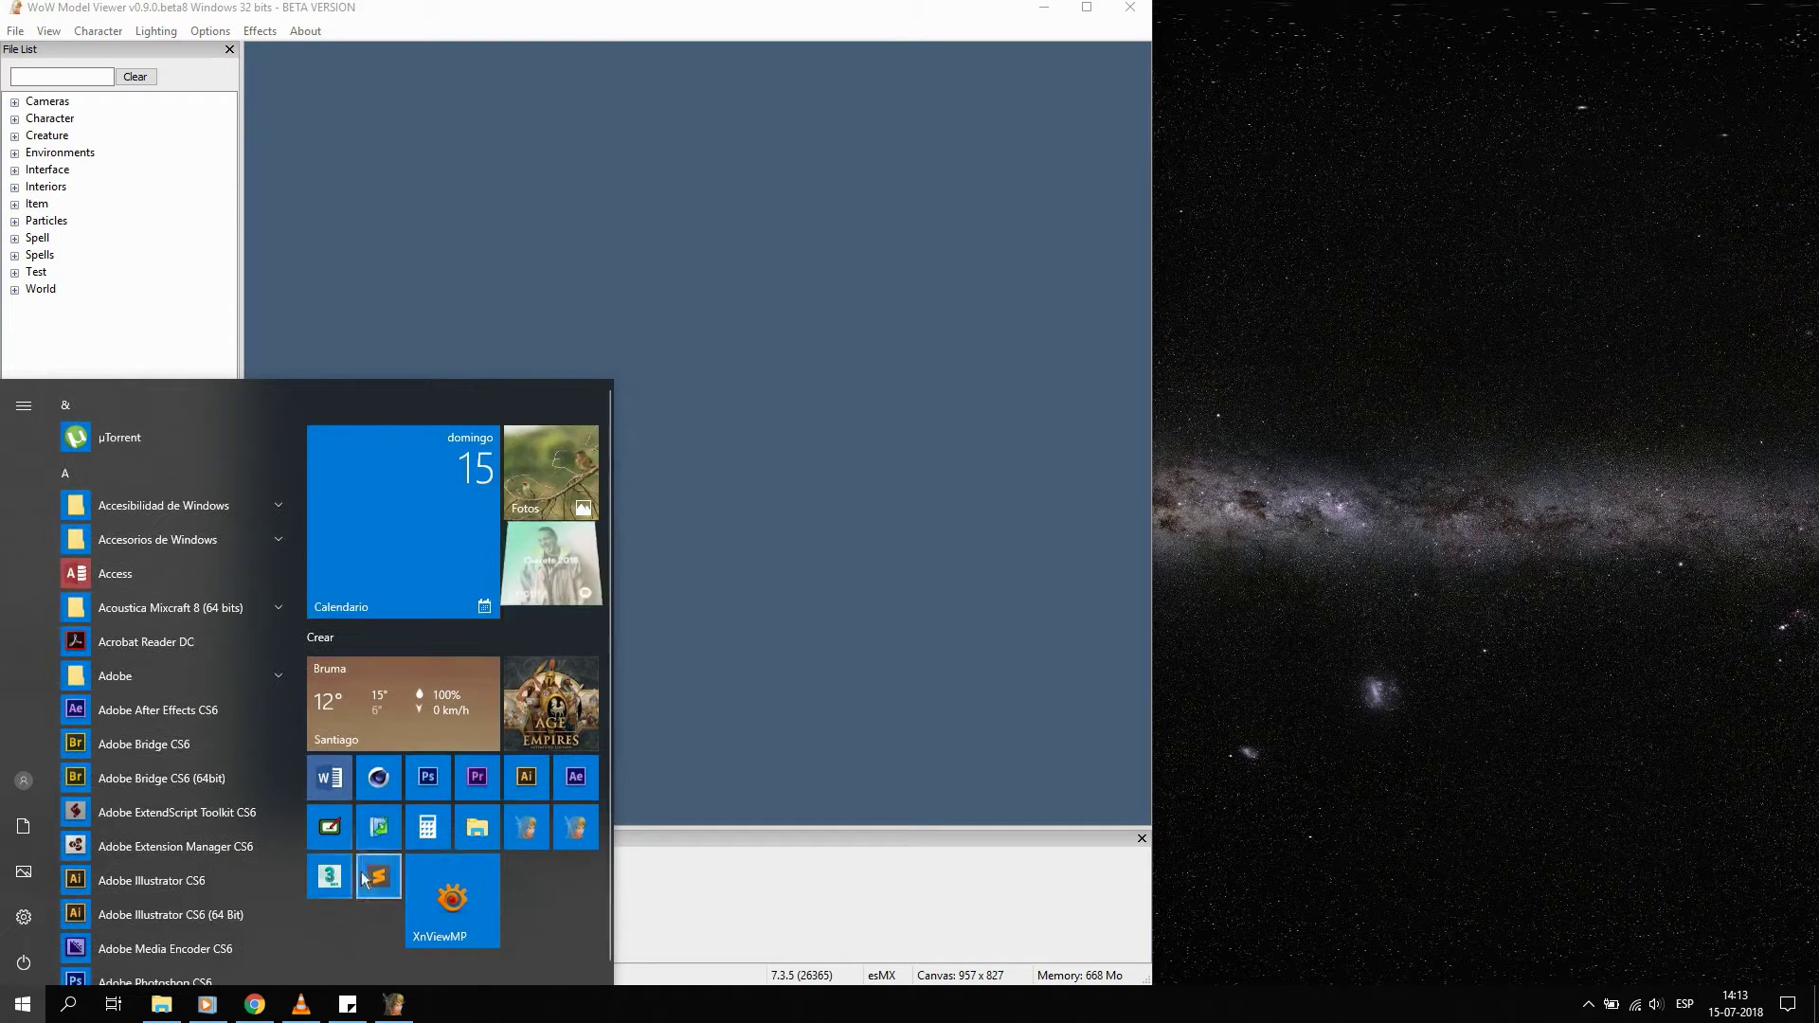
click(377, 779)
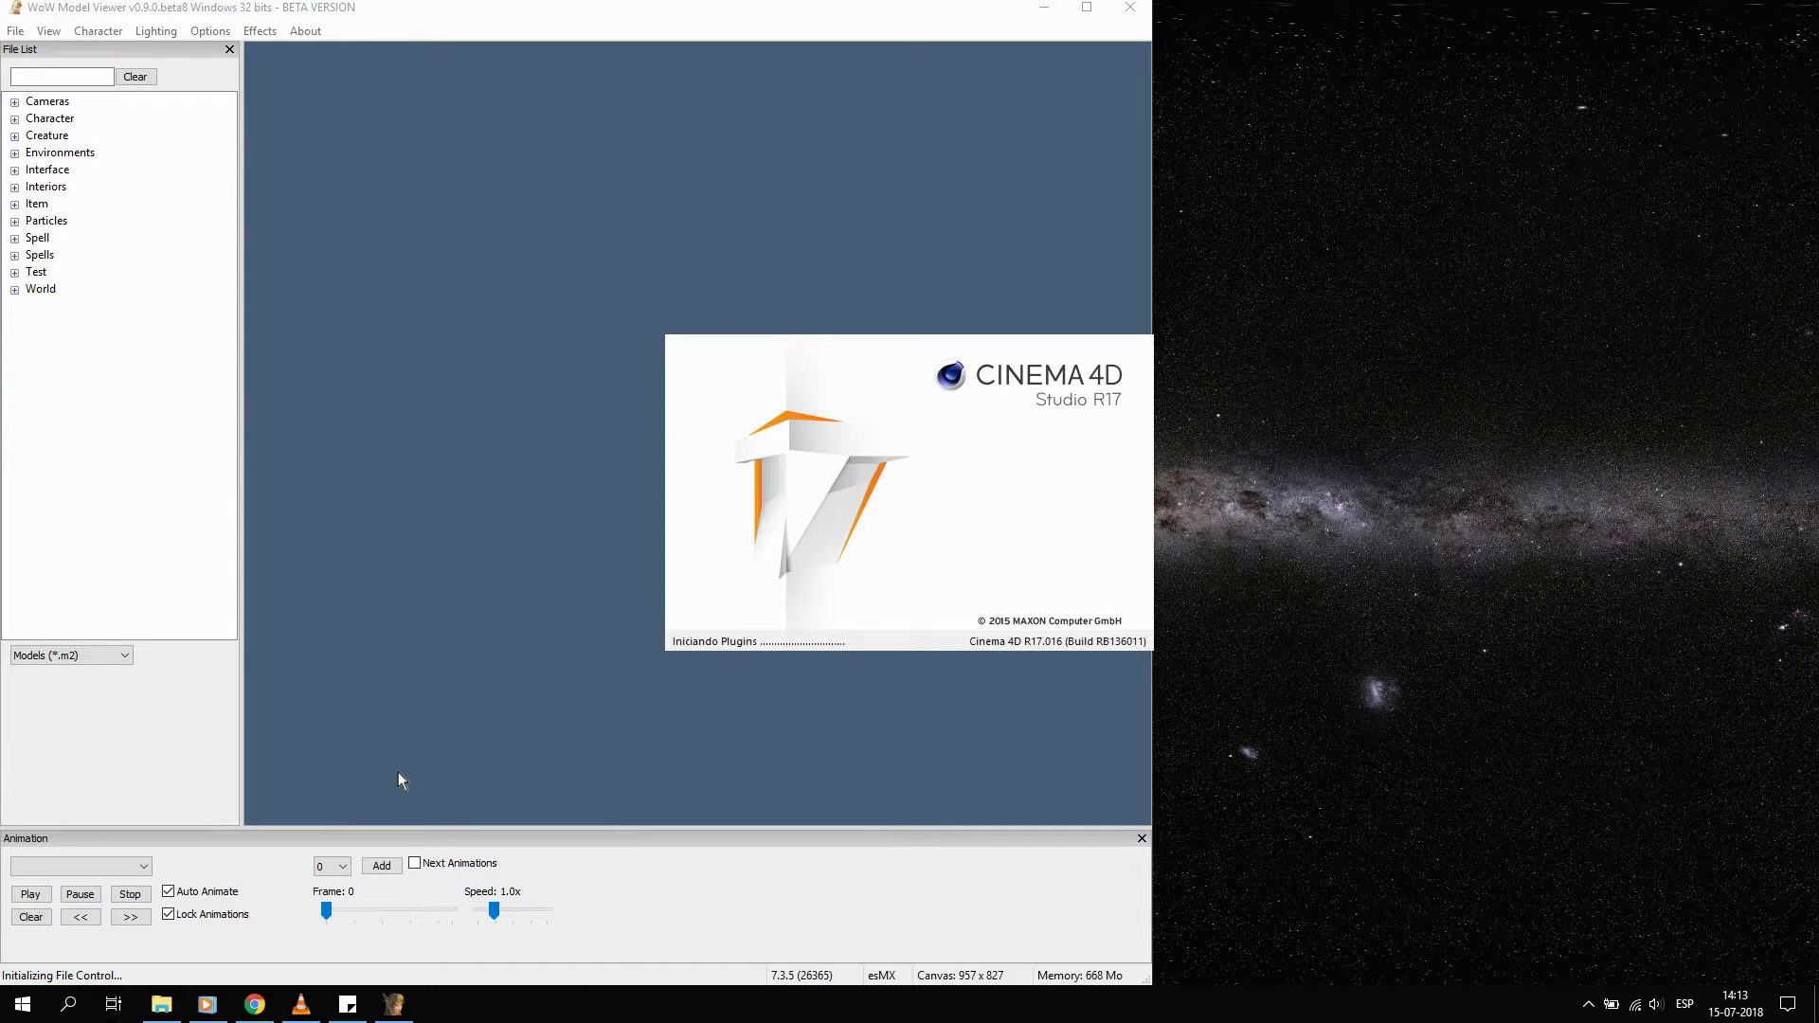
key(XF86AudioLowerVolume)
key(XF86AudioLowerVolume)
key(XF86AudioLowerVolume)
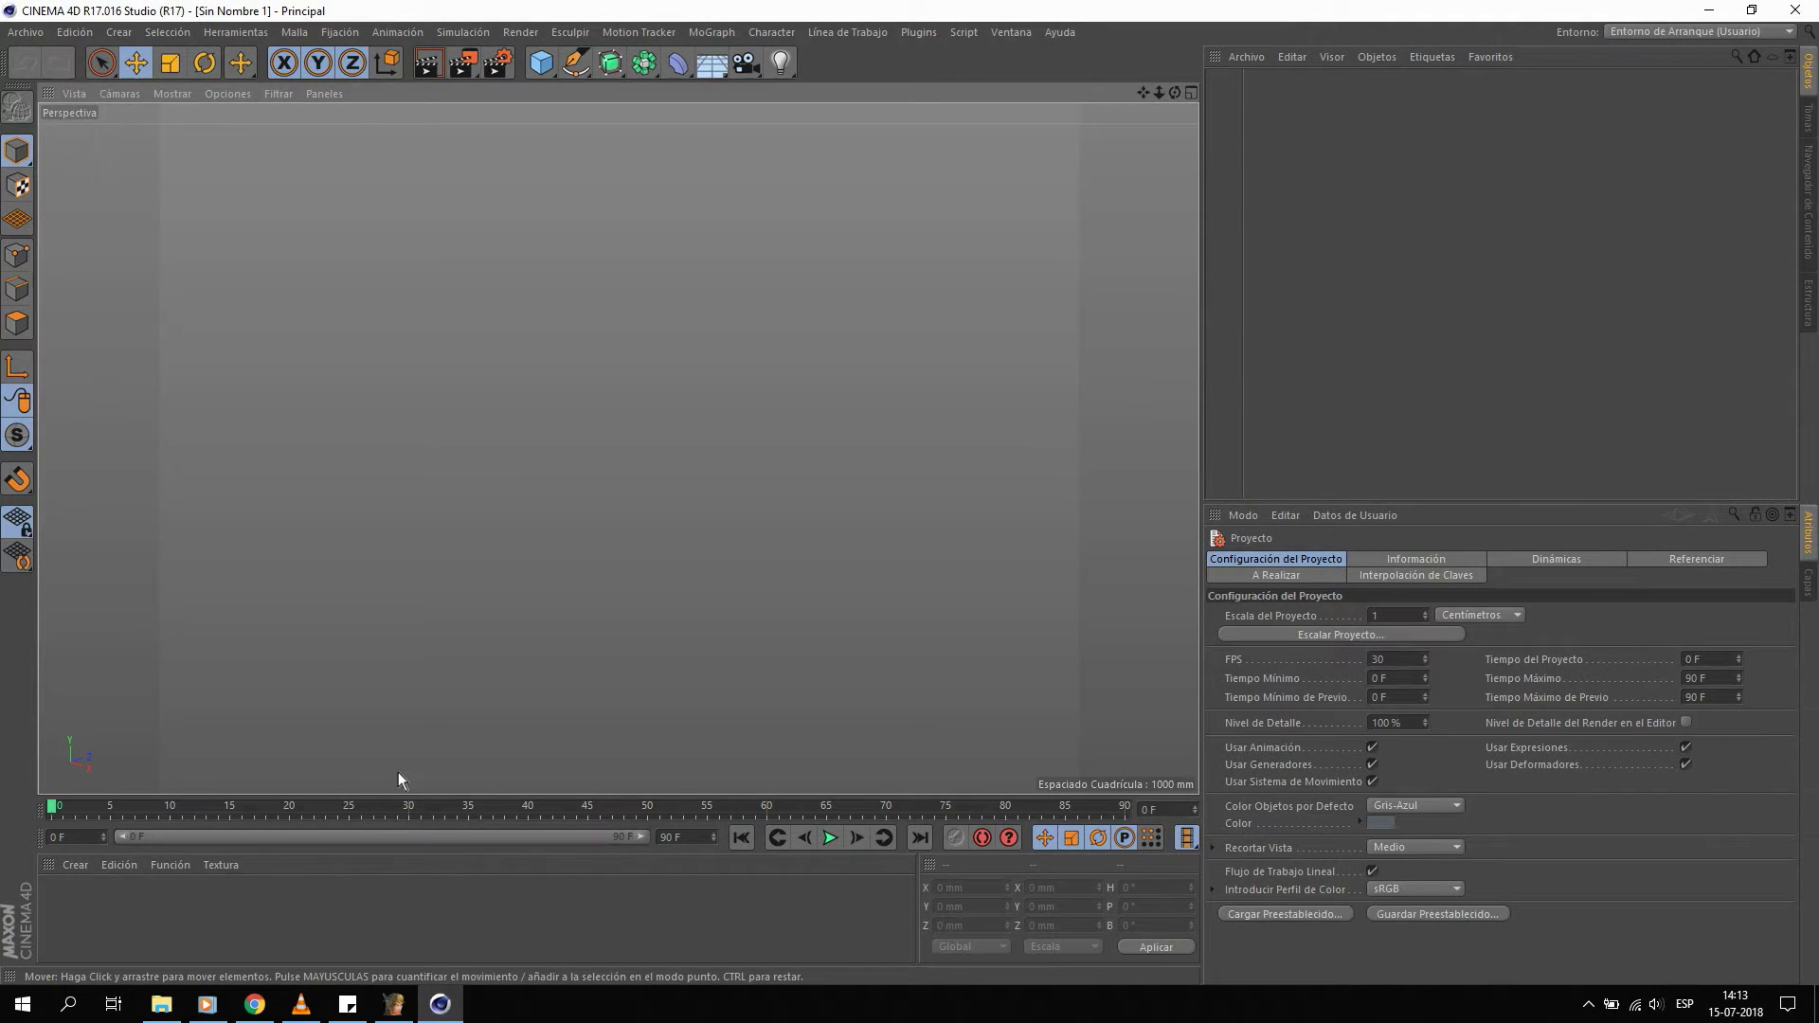
click(1708, 11)
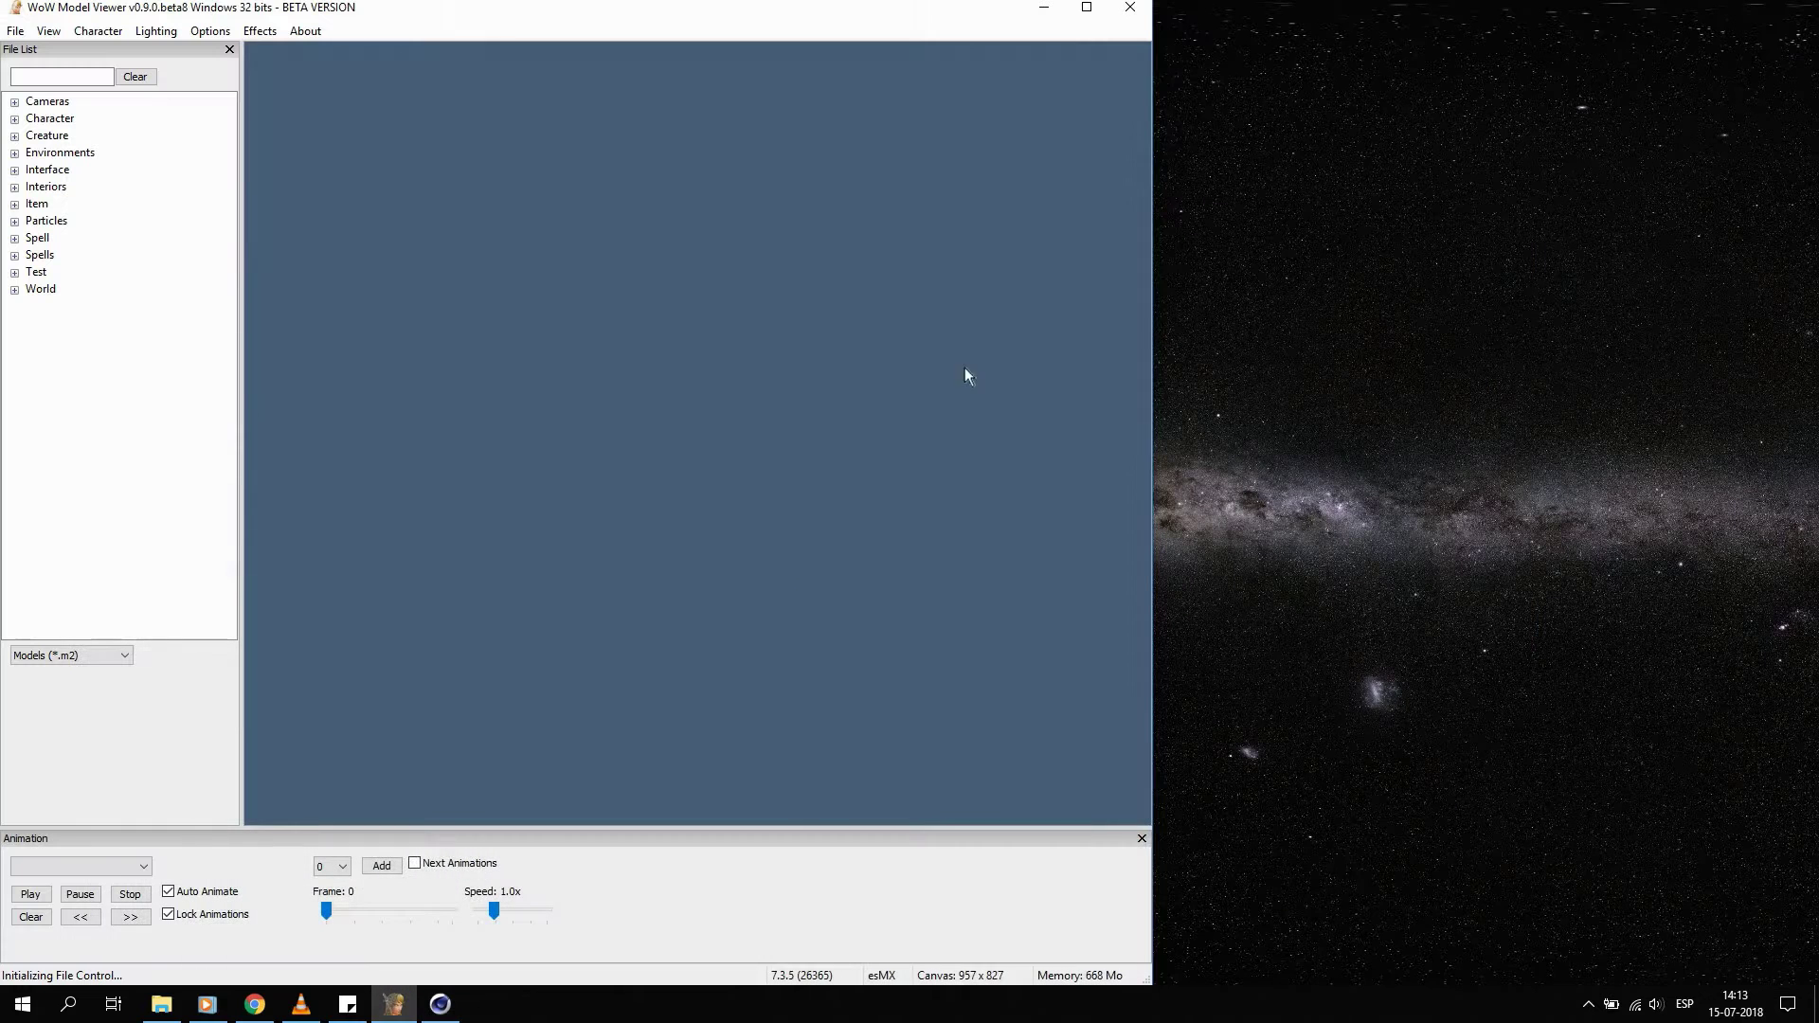
click(1086, 9)
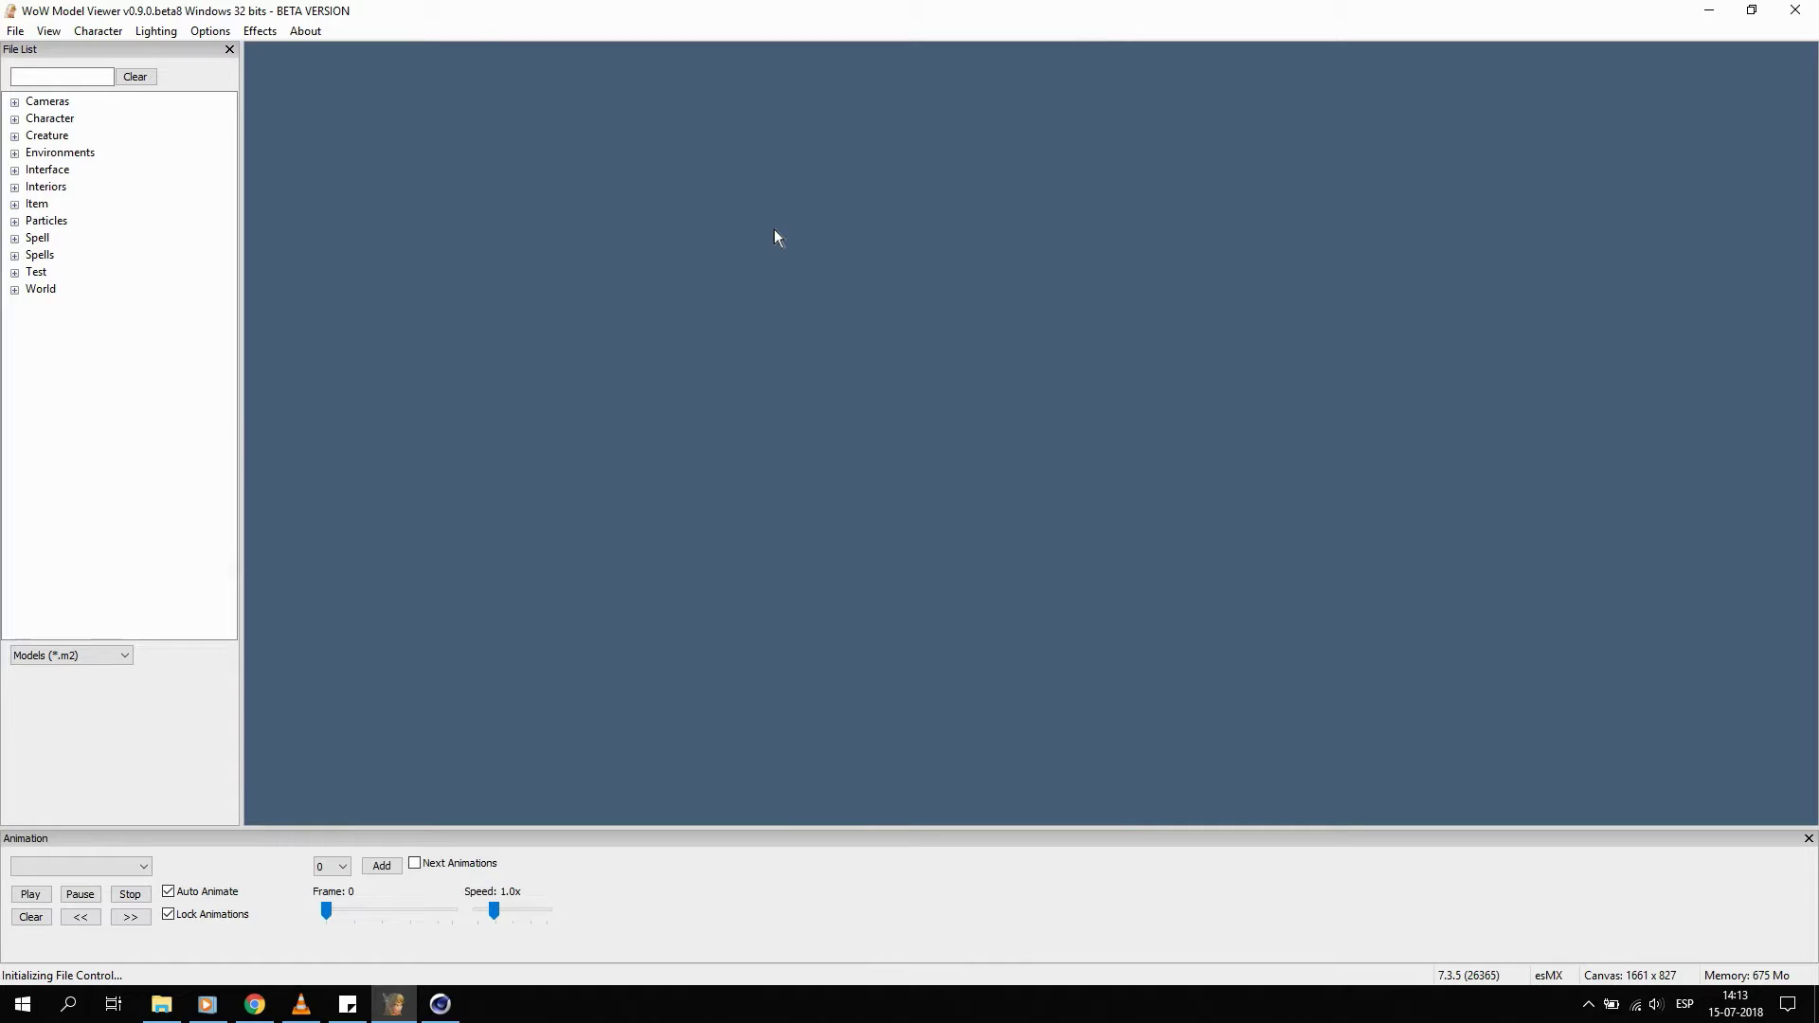
Expand Character > Human > male in the File List to show the humanmale model files.
click(14, 118)
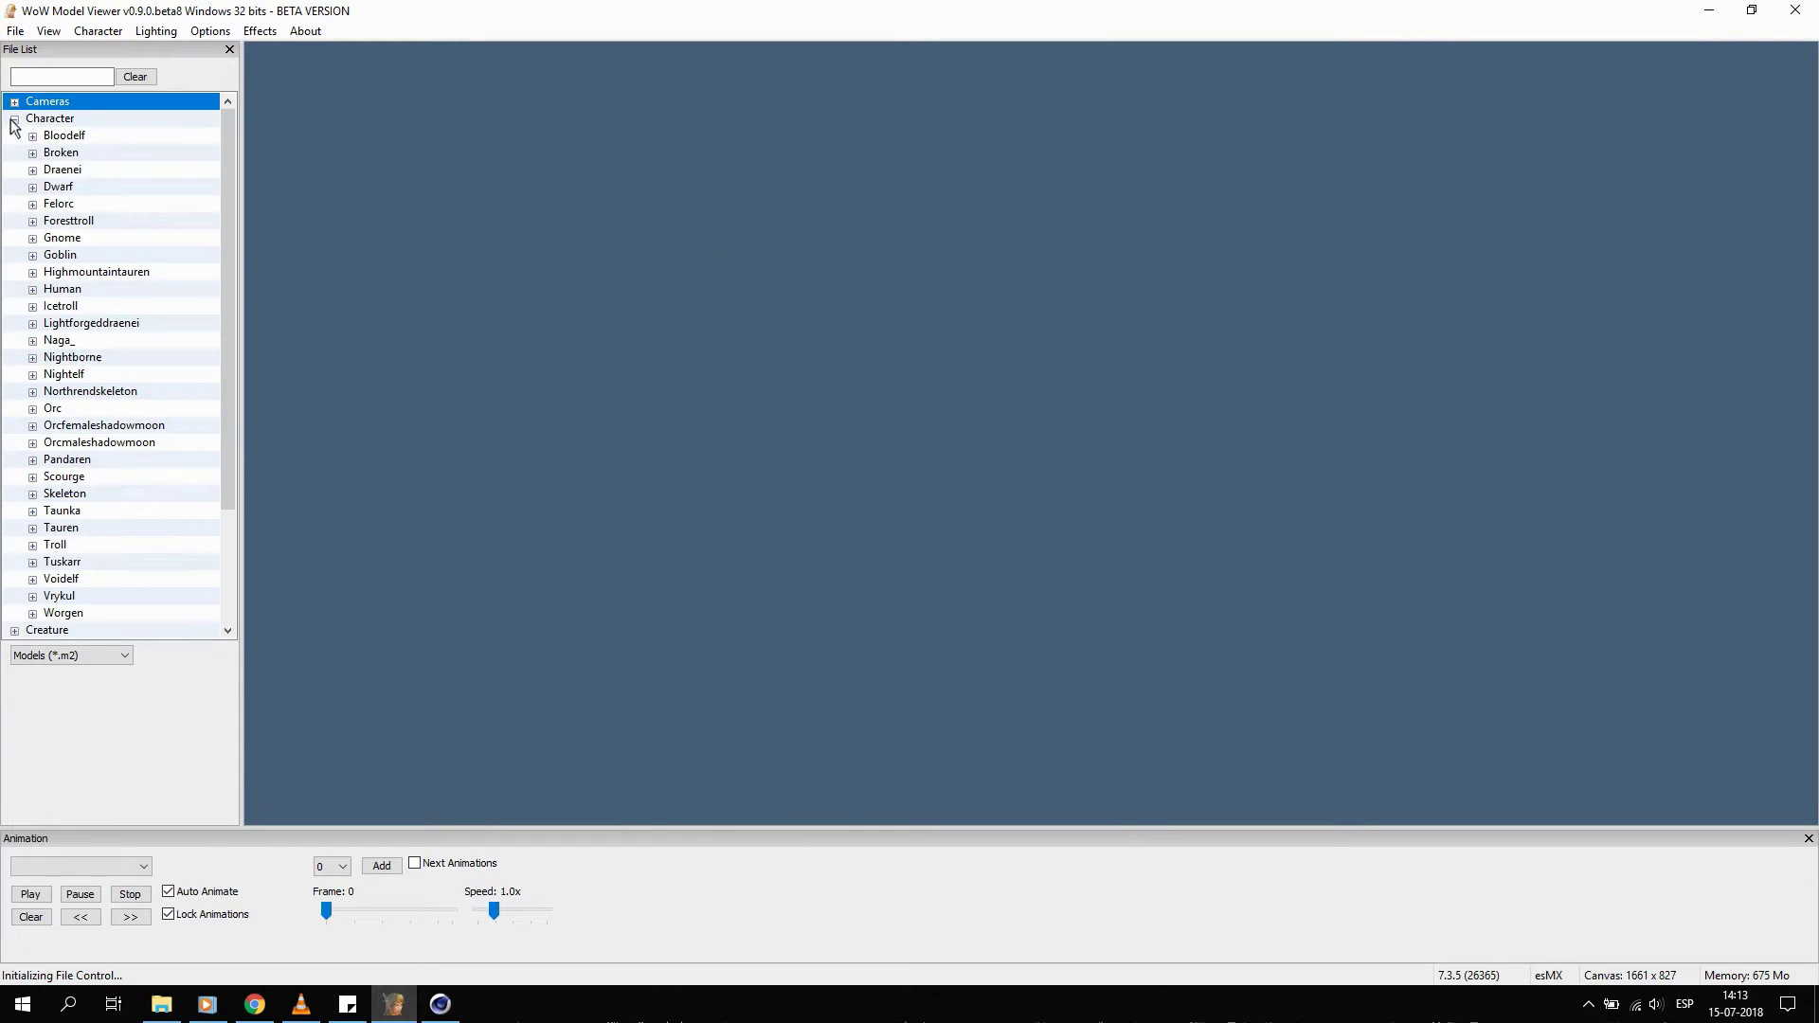
drag(231, 157, 236, 148)
drag(228, 159, 229, 275)
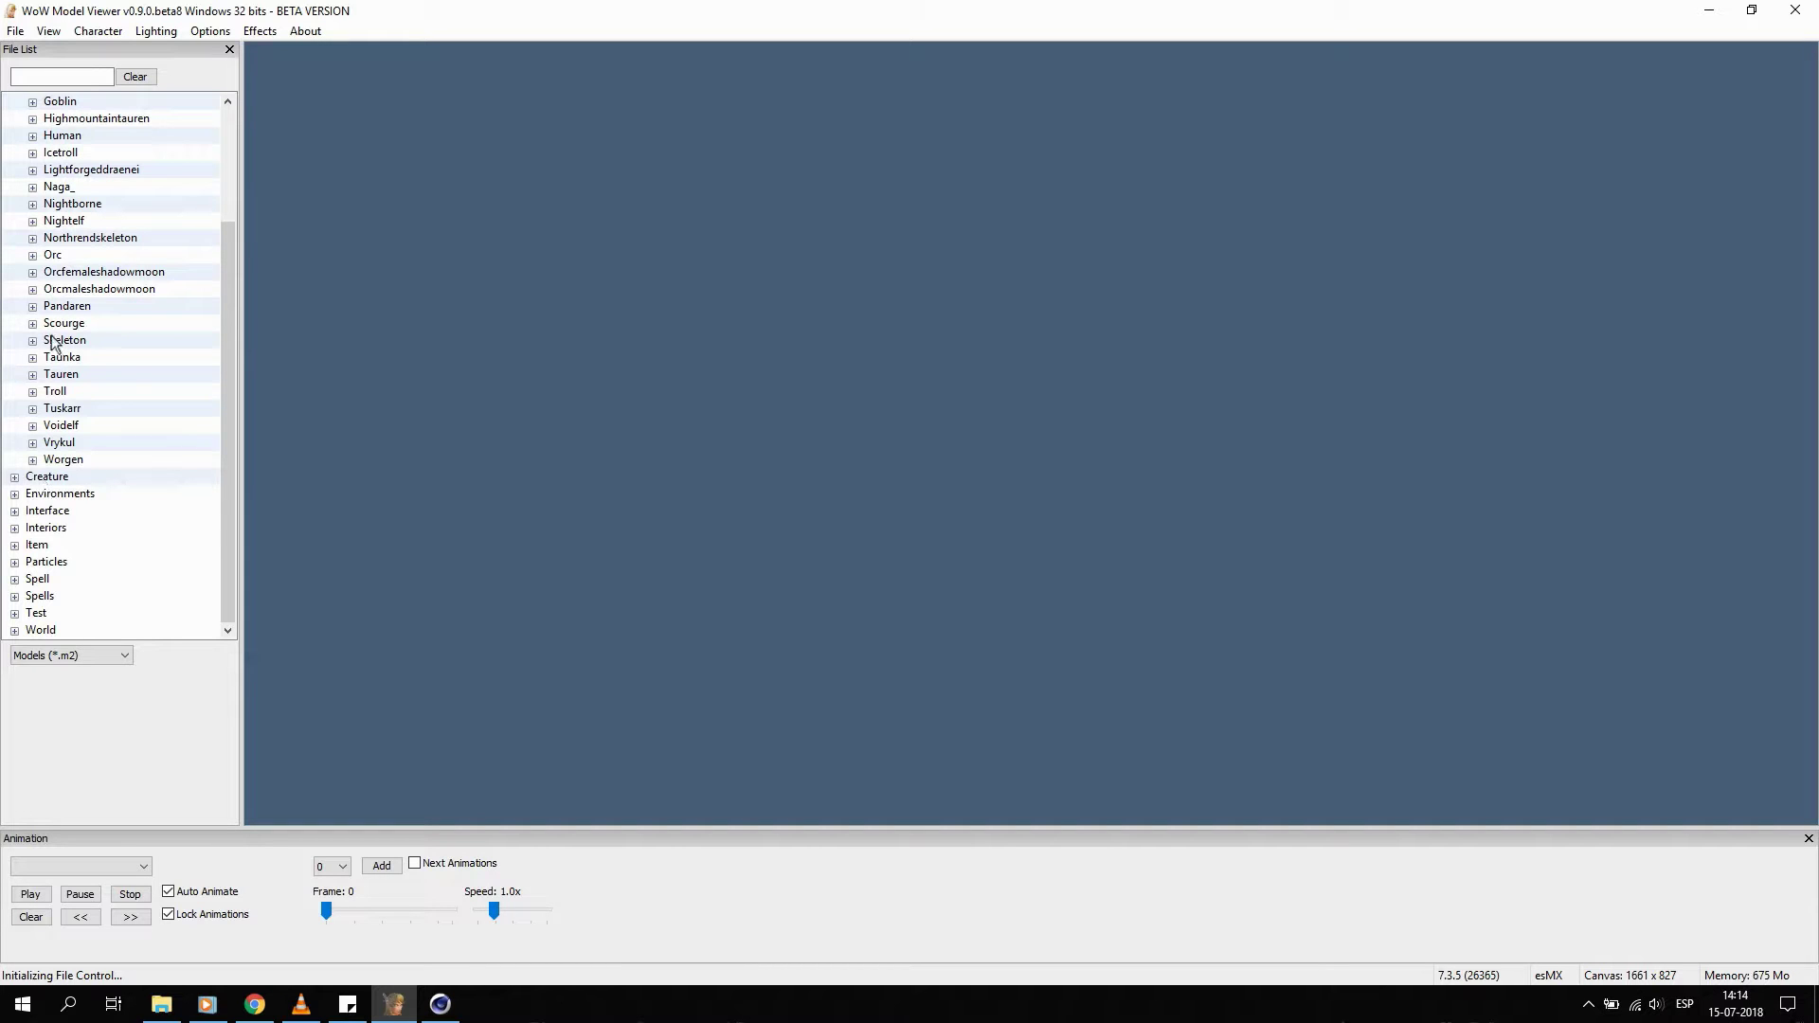
scroll(55, 343, up, 3)
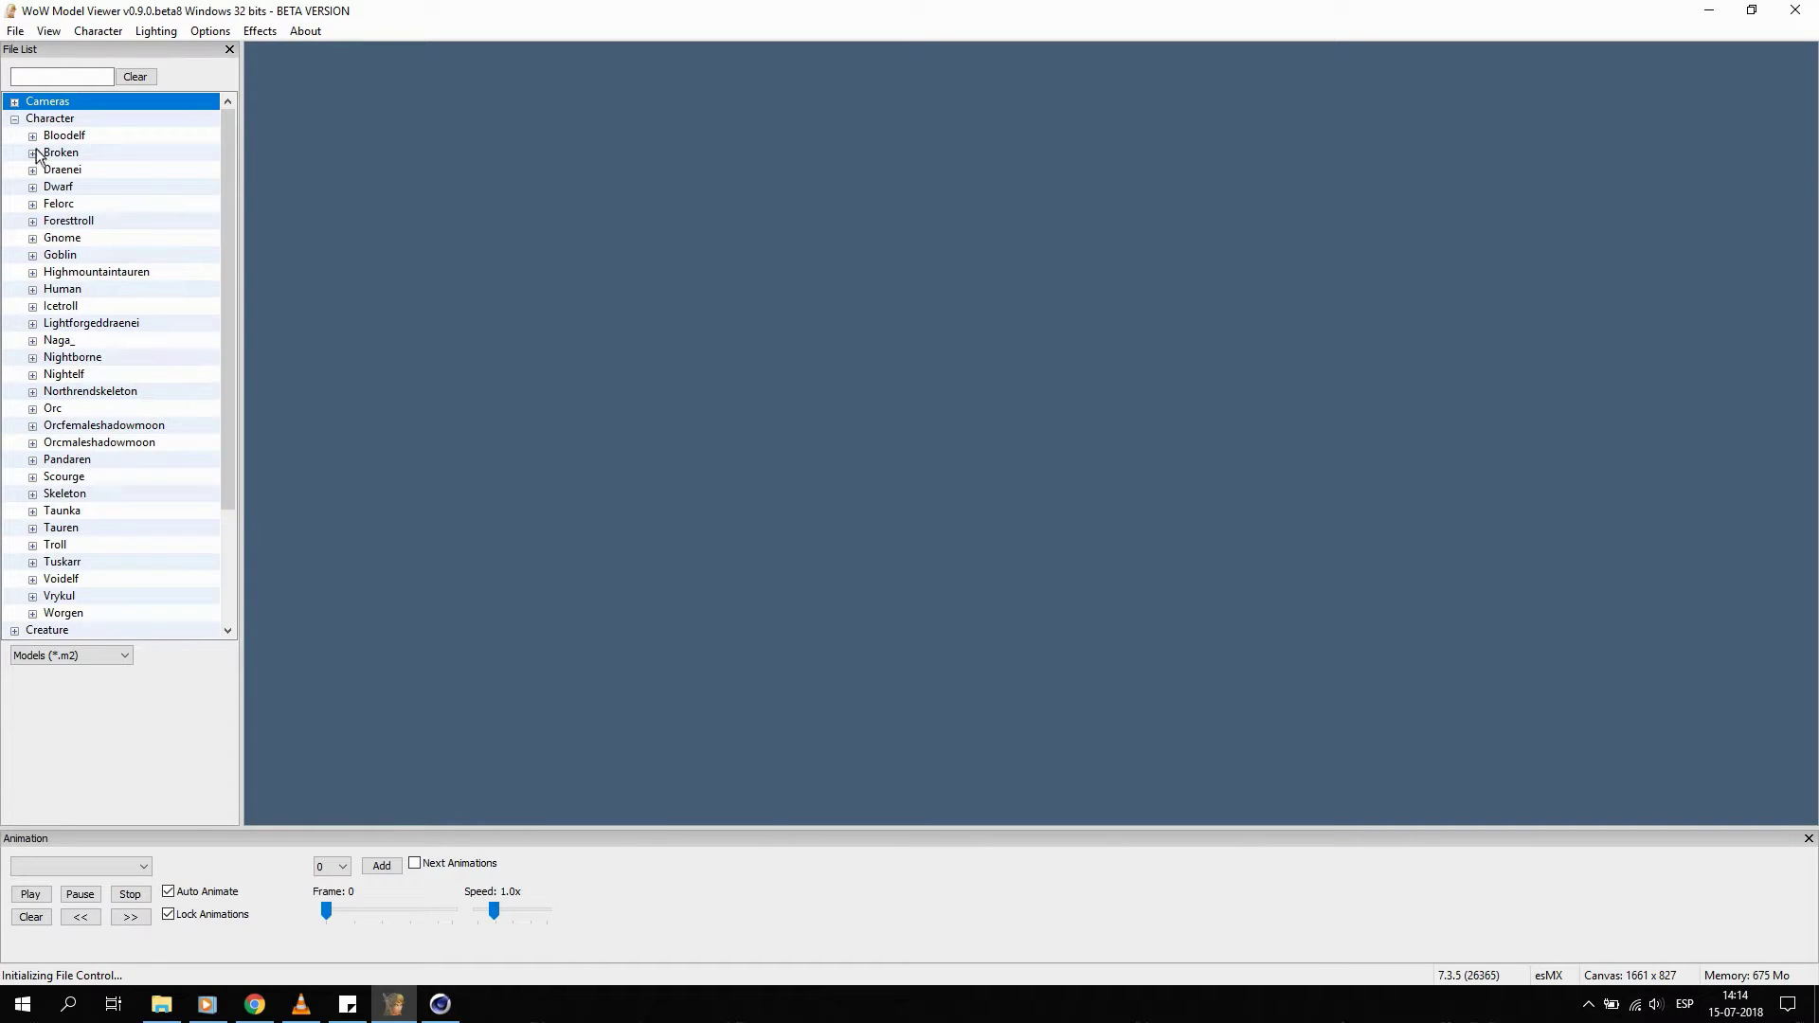
scroll(40, 268, down, 2)
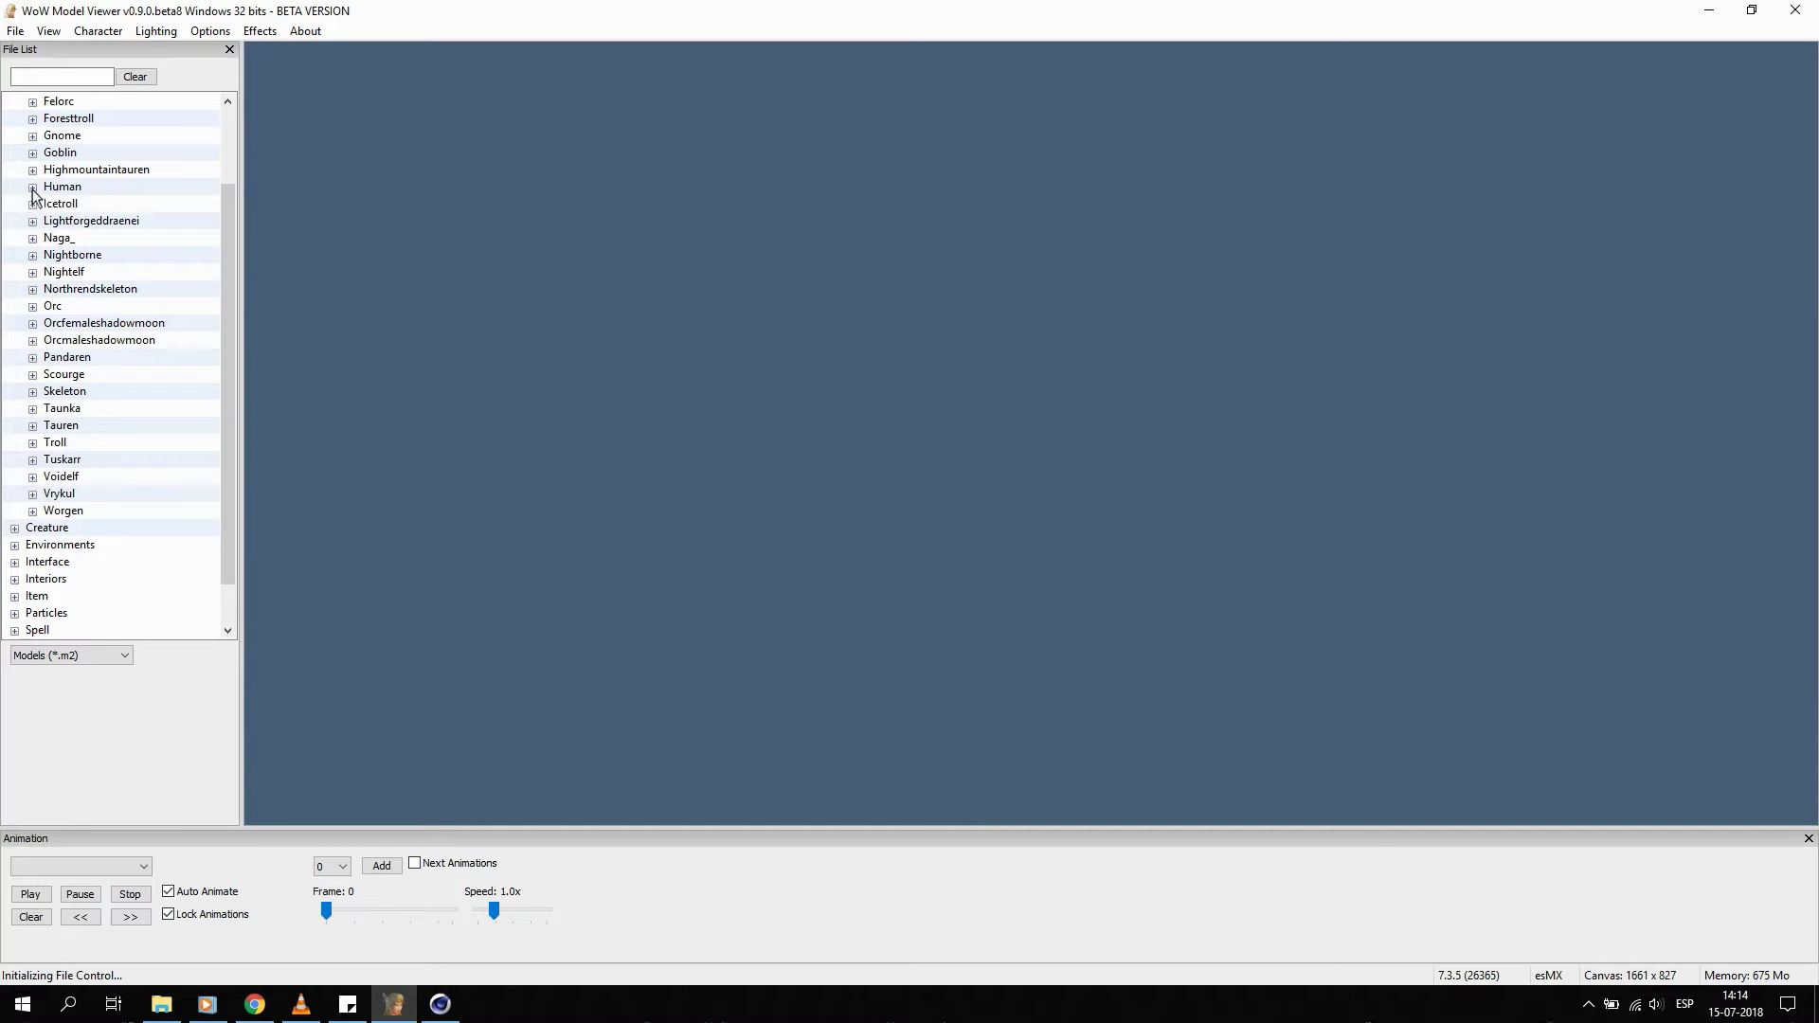
click(32, 188)
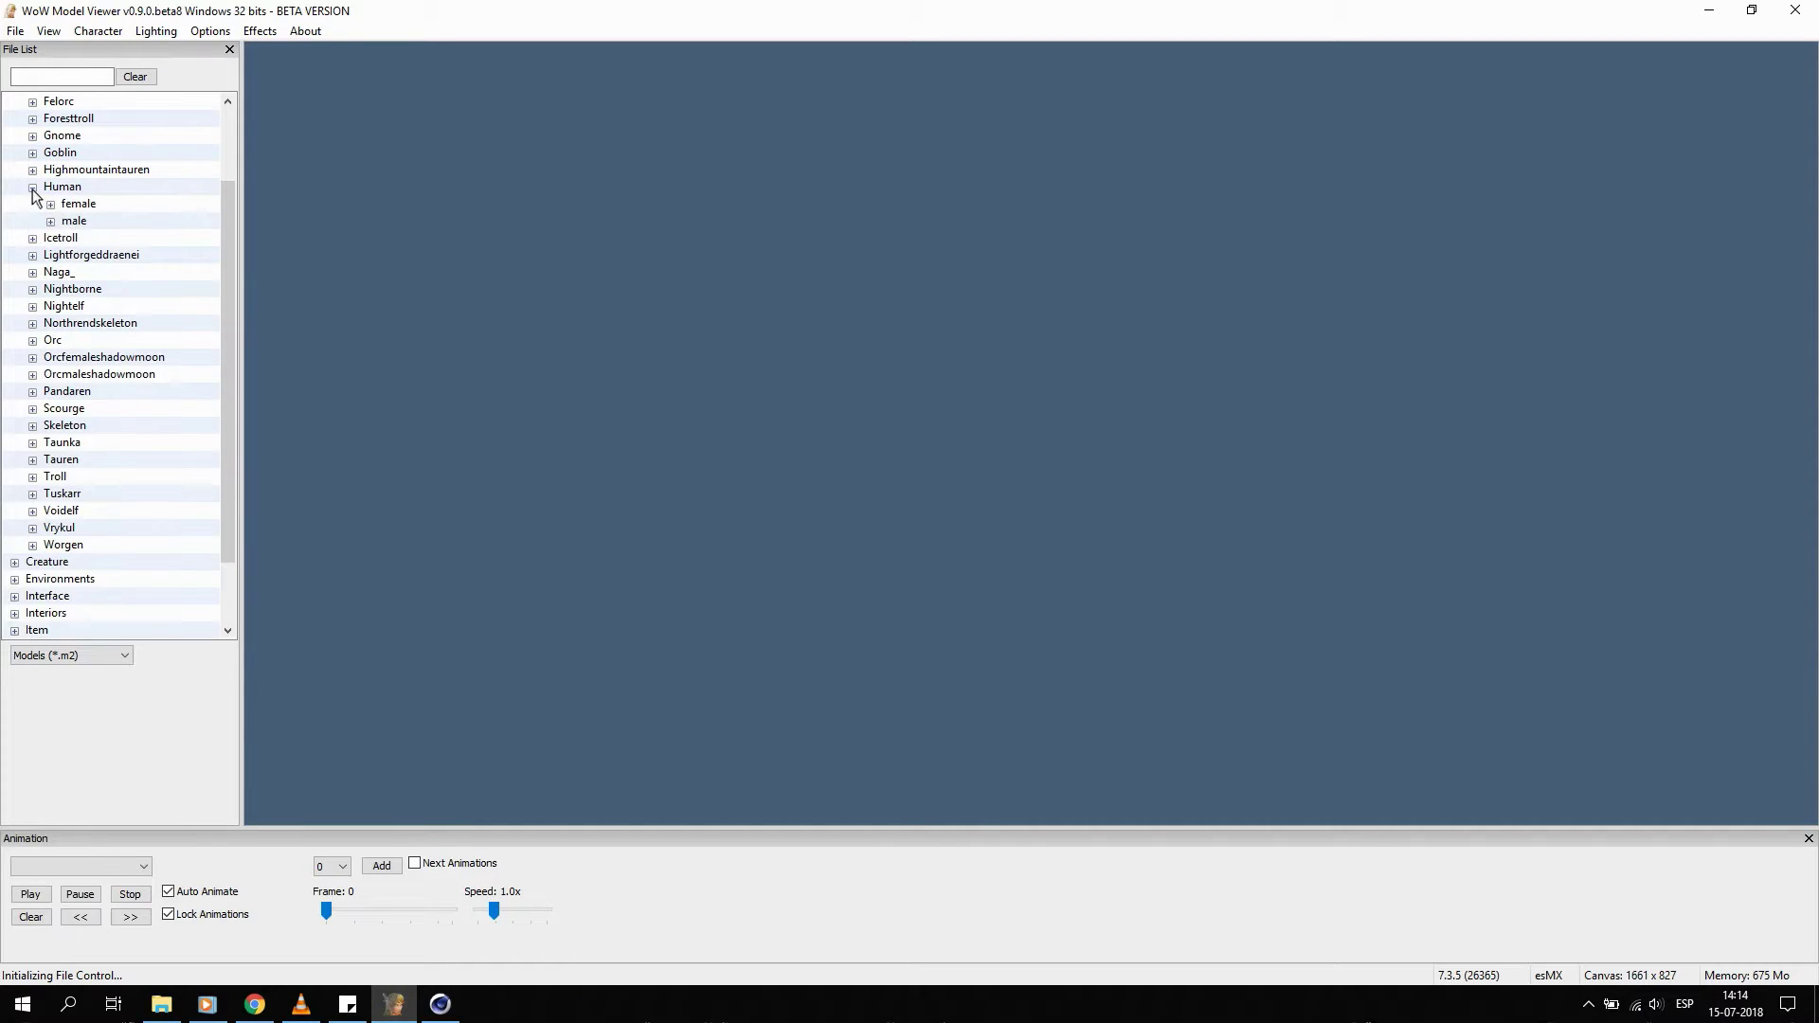
click(50, 222)
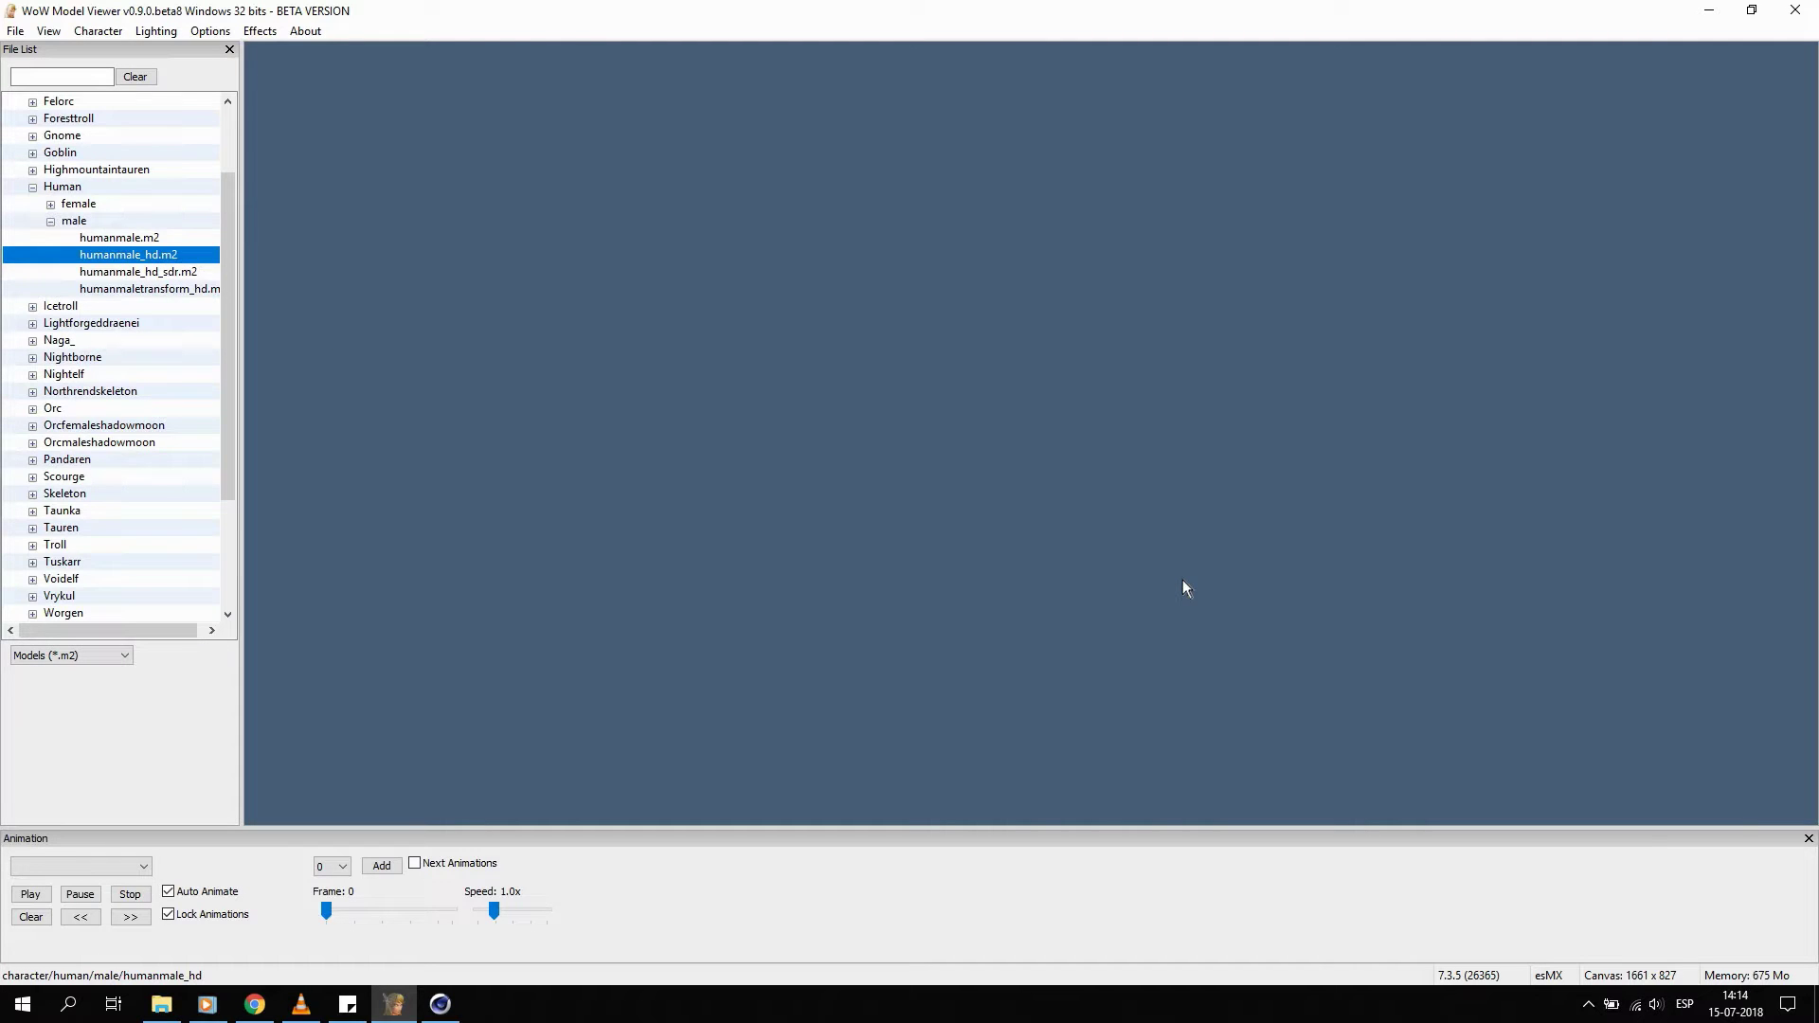
Load humanmale_hd.m2, zoom in and orbit to its side profile.
right_drag(924, 299, 868, 351)
scroll(877, 352, up, 2)
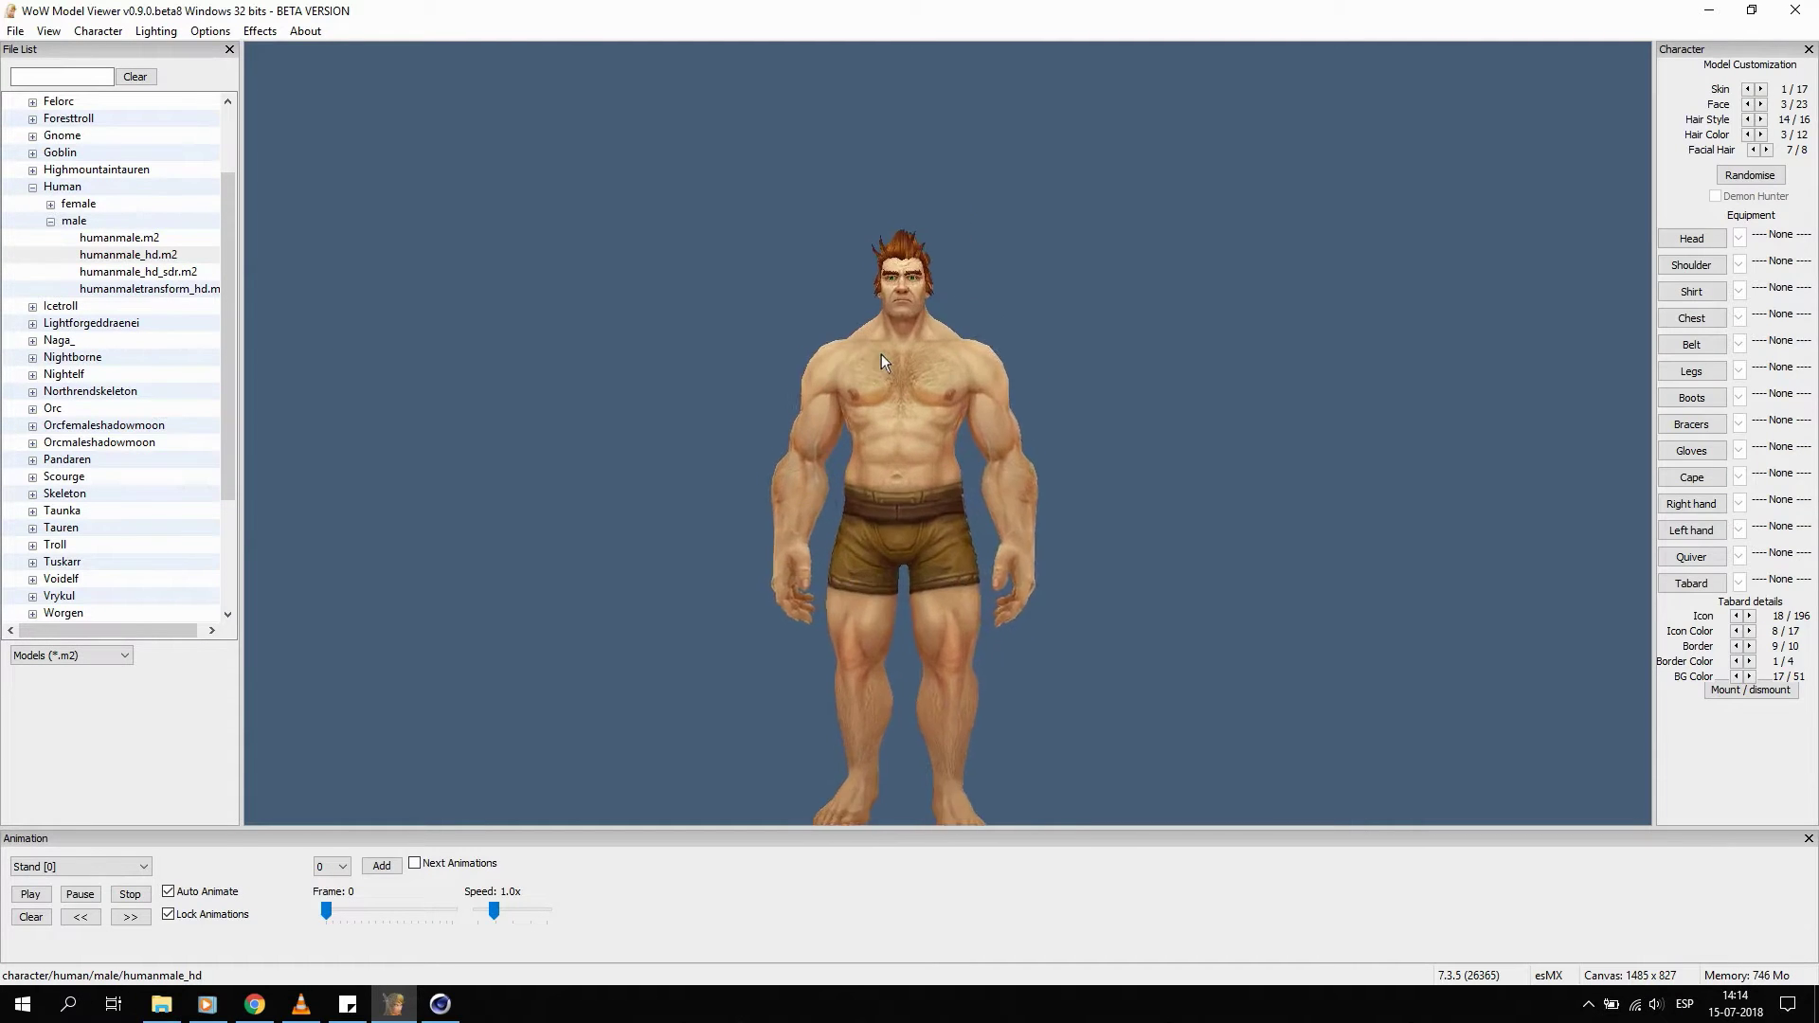
scroll(935, 286, up, 2)
scroll(955, 265, up, 2)
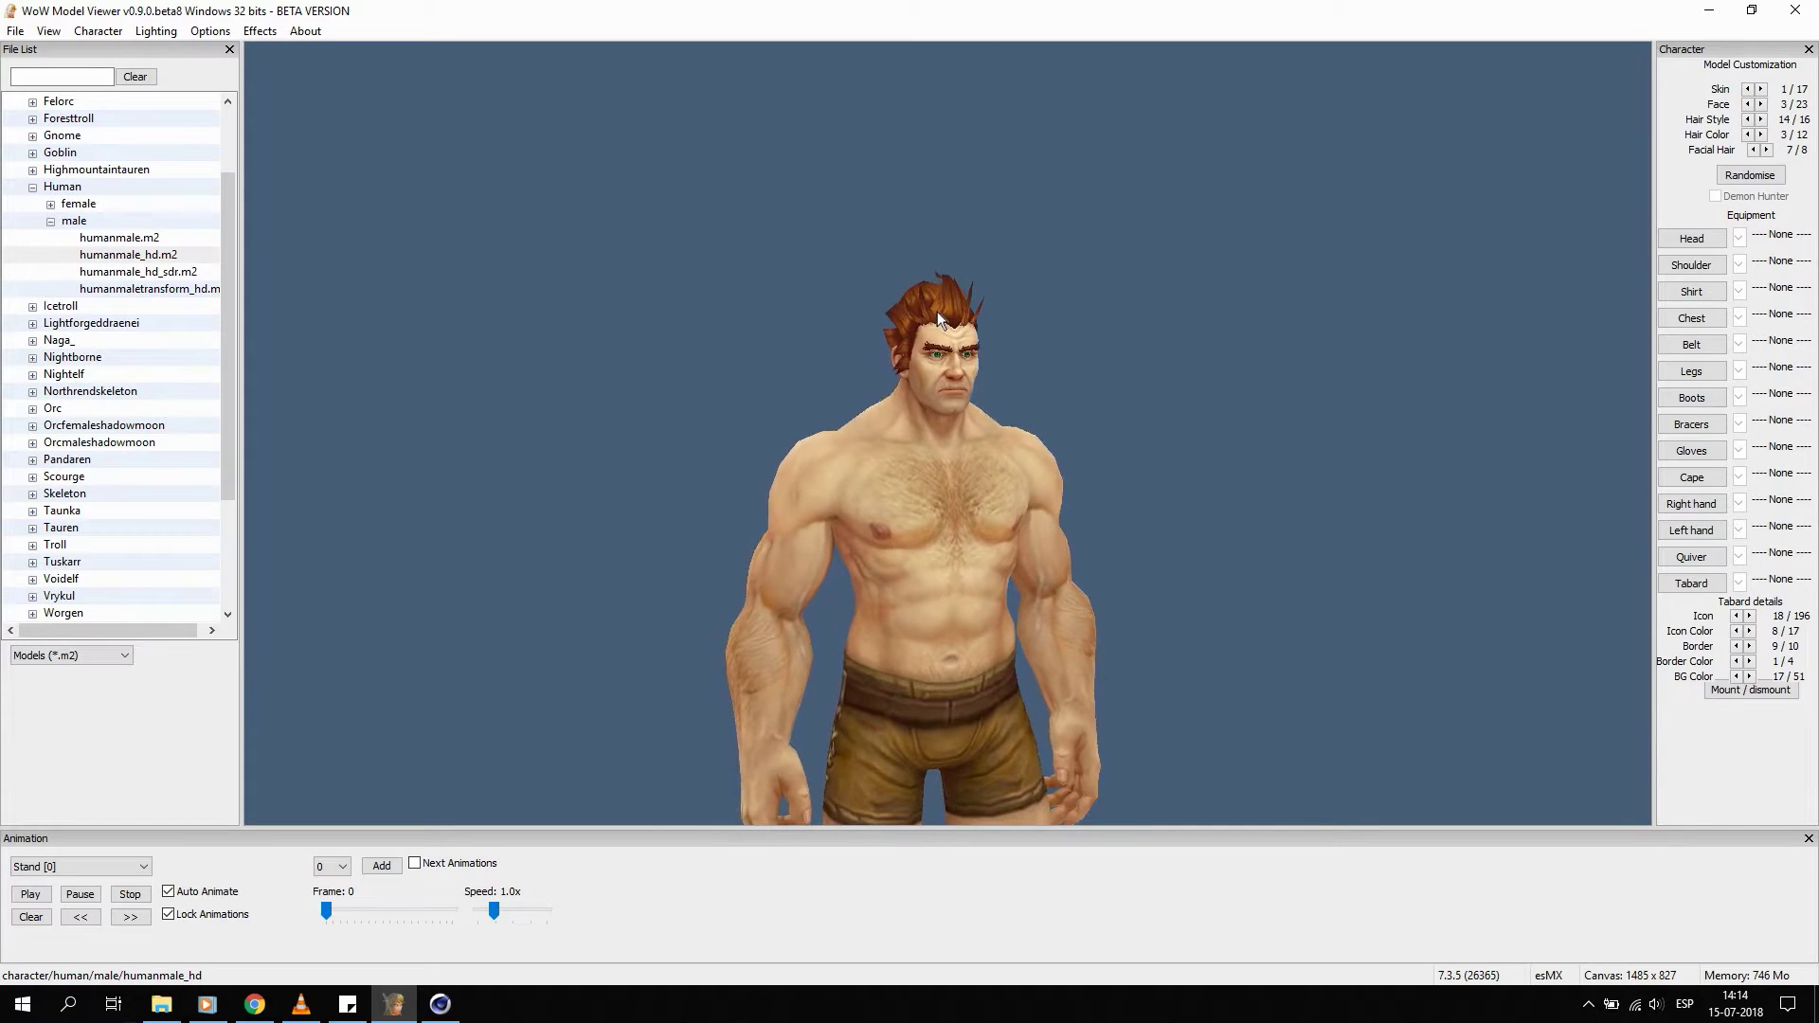
scroll(936, 310, up, 2)
scroll(856, 310, up, 2)
mouse_move(857, 310)
mouse_down()
mouse_move(813, 303)
mouse_move(772, 337)
mouse_move(1033, 324)
mouse_move(937, 320)
mouse_up()
scroll(896, 343, down, 3)
scroll(902, 317, down, 2)
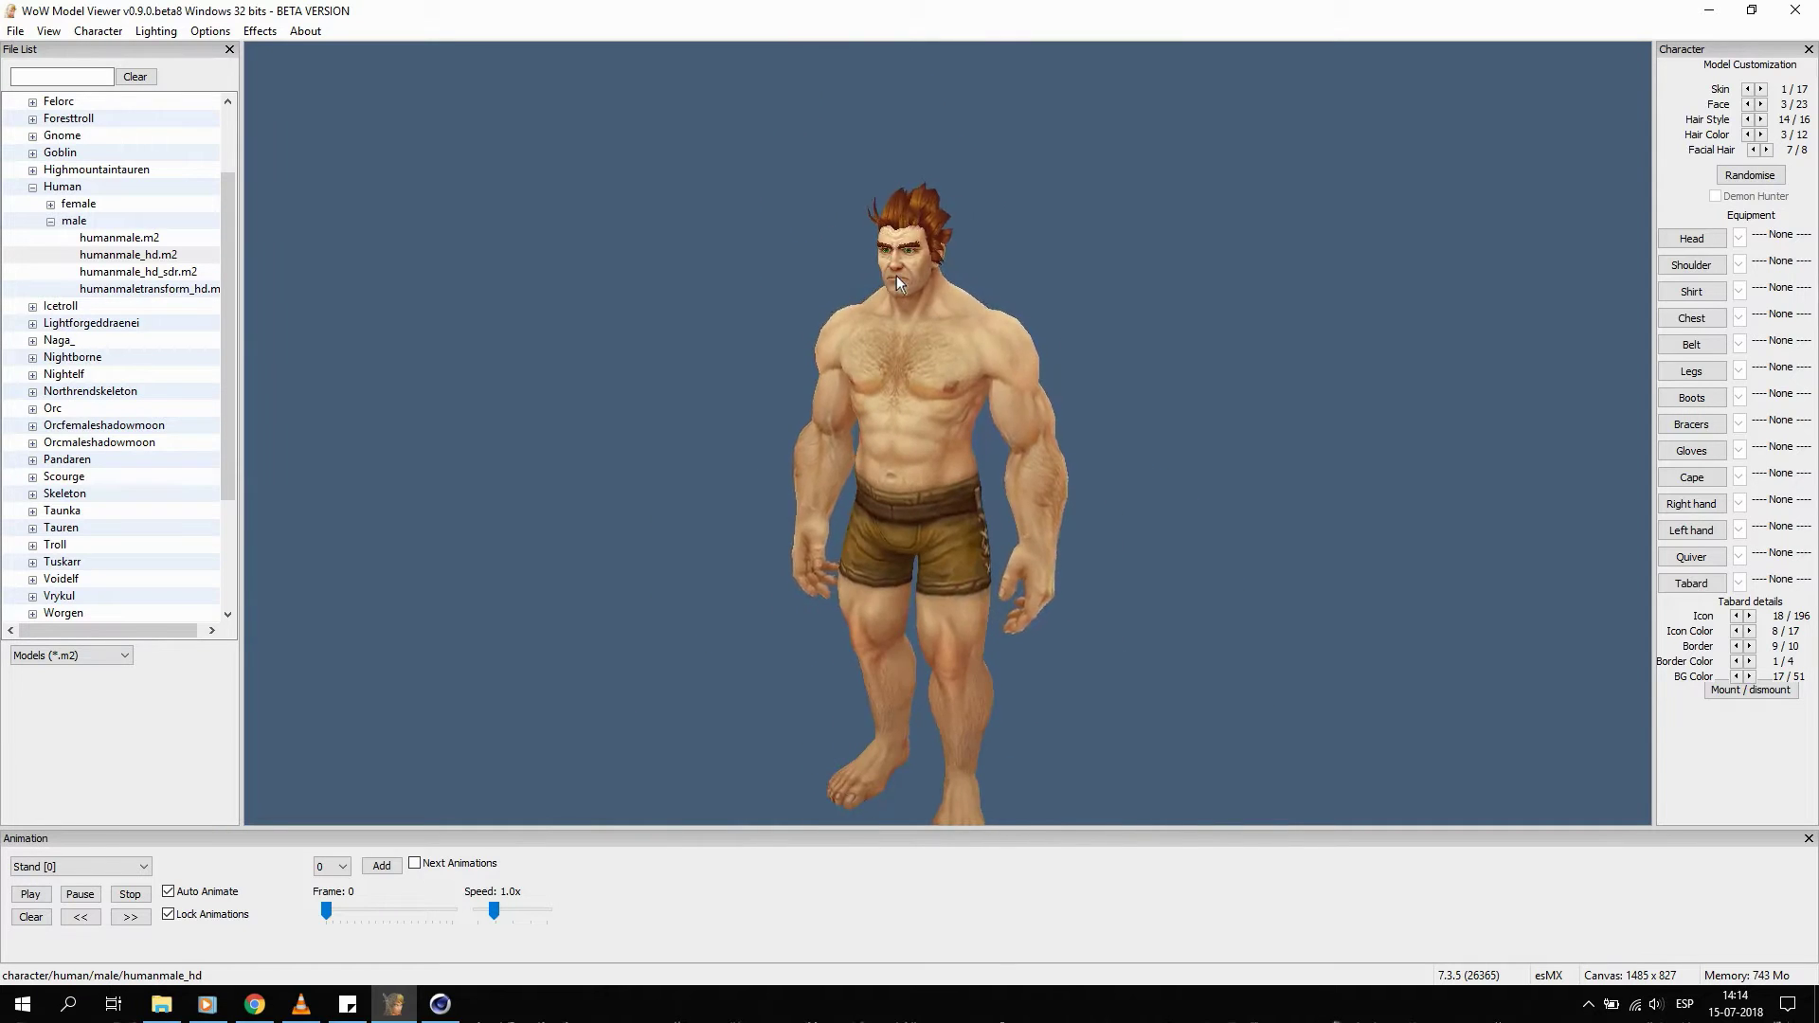
scroll(896, 276, up, 2)
scroll(908, 383, up, 2)
Orbit to the right-side profile and pan in on the head and chest.
mouse_move(895, 451)
mouse_down()
mouse_move(1032, 451)
mouse_move(1056, 479)
mouse_move(901, 464)
mouse_move(843, 520)
mouse_move(1017, 481)
mouse_up()
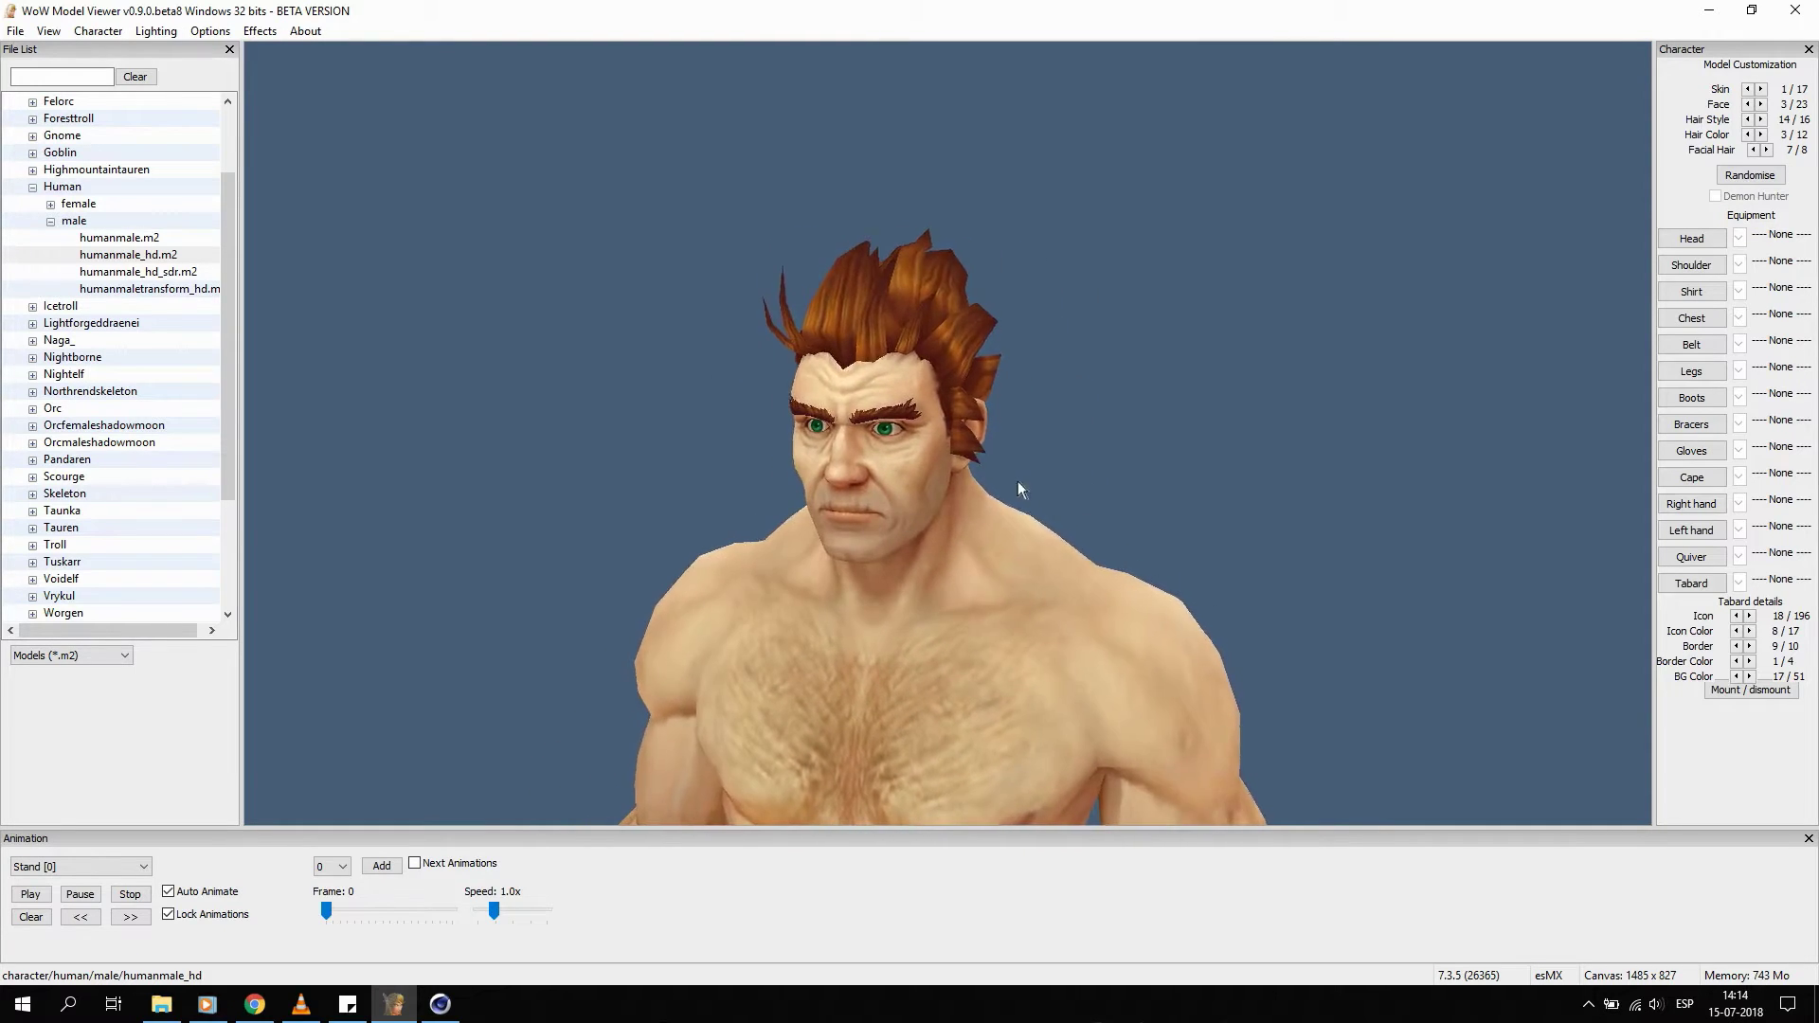
scroll(1020, 379, down, 3)
scroll(1020, 381, up, 3)
scroll(1021, 381, down, 1)
mouse_move(1021, 381)
right_down()
mouse_move(946, 412)
mouse_move(997, 303)
mouse_move(969, 385)
mouse_move(884, 372)
right_up()
scroll(876, 363, up, 2)
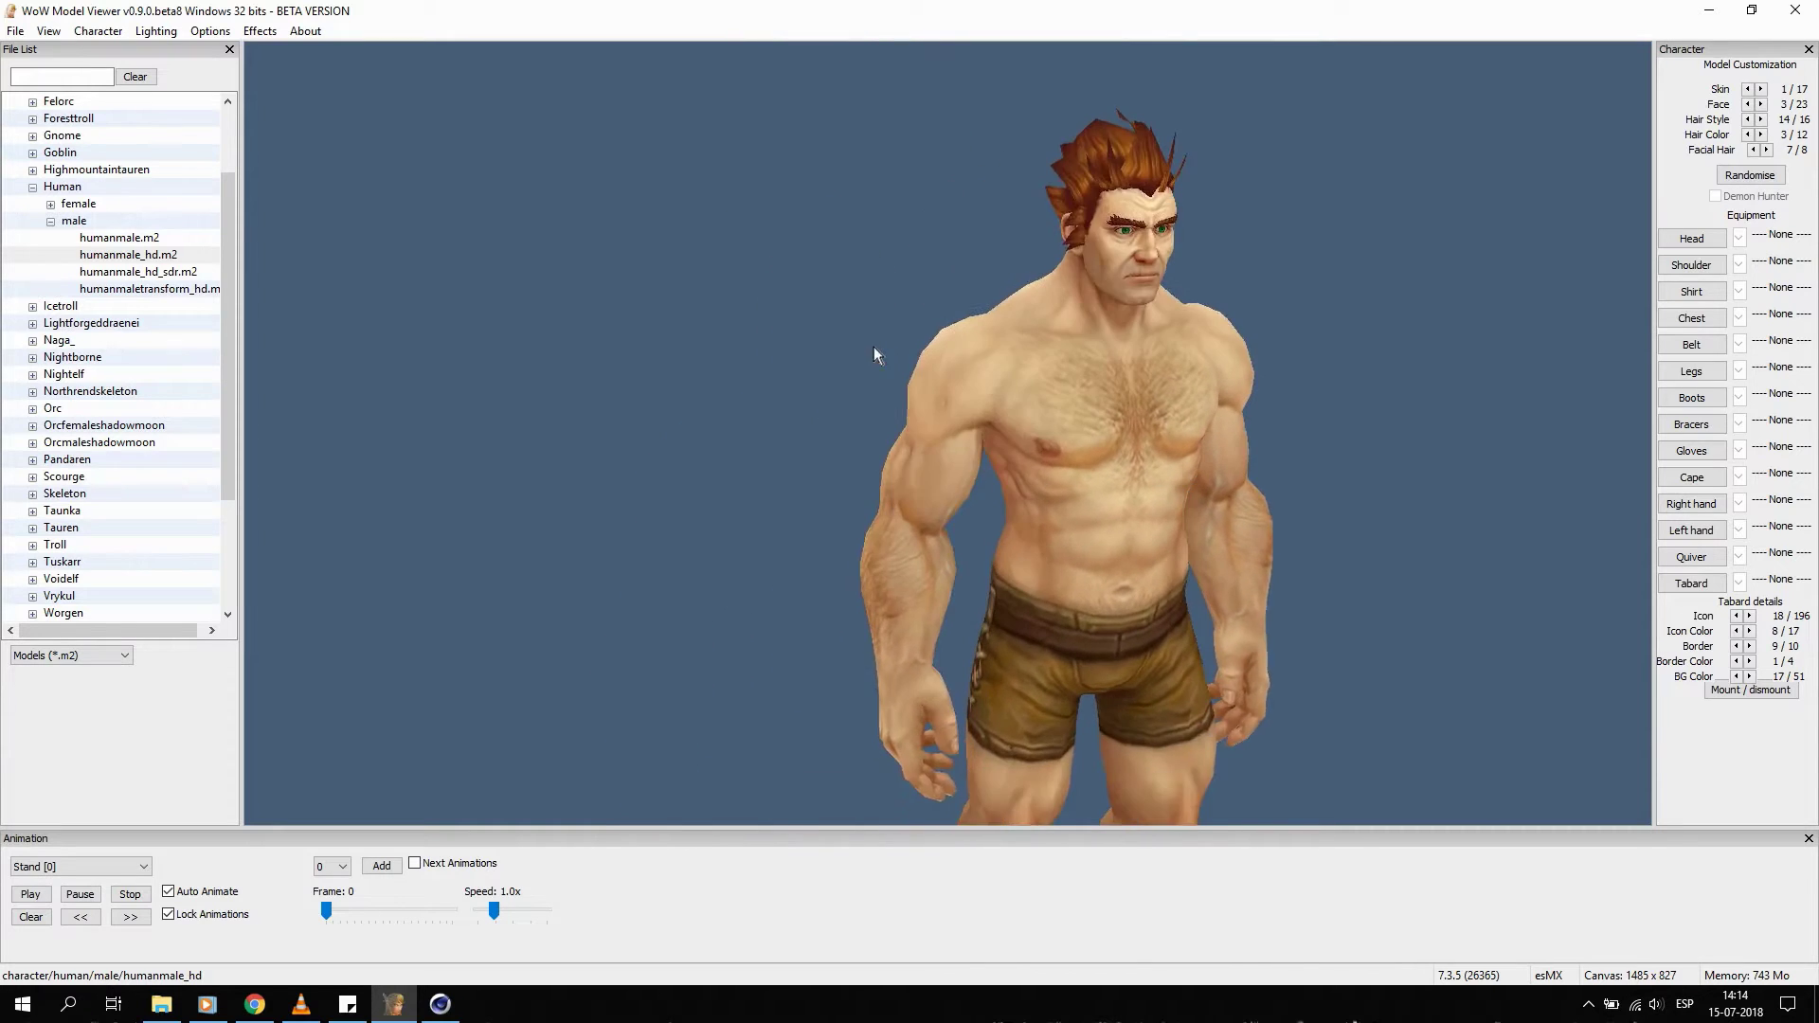
scroll(867, 360, up, 2)
scroll(855, 365, down, 2)
scroll(871, 374, down, 1)
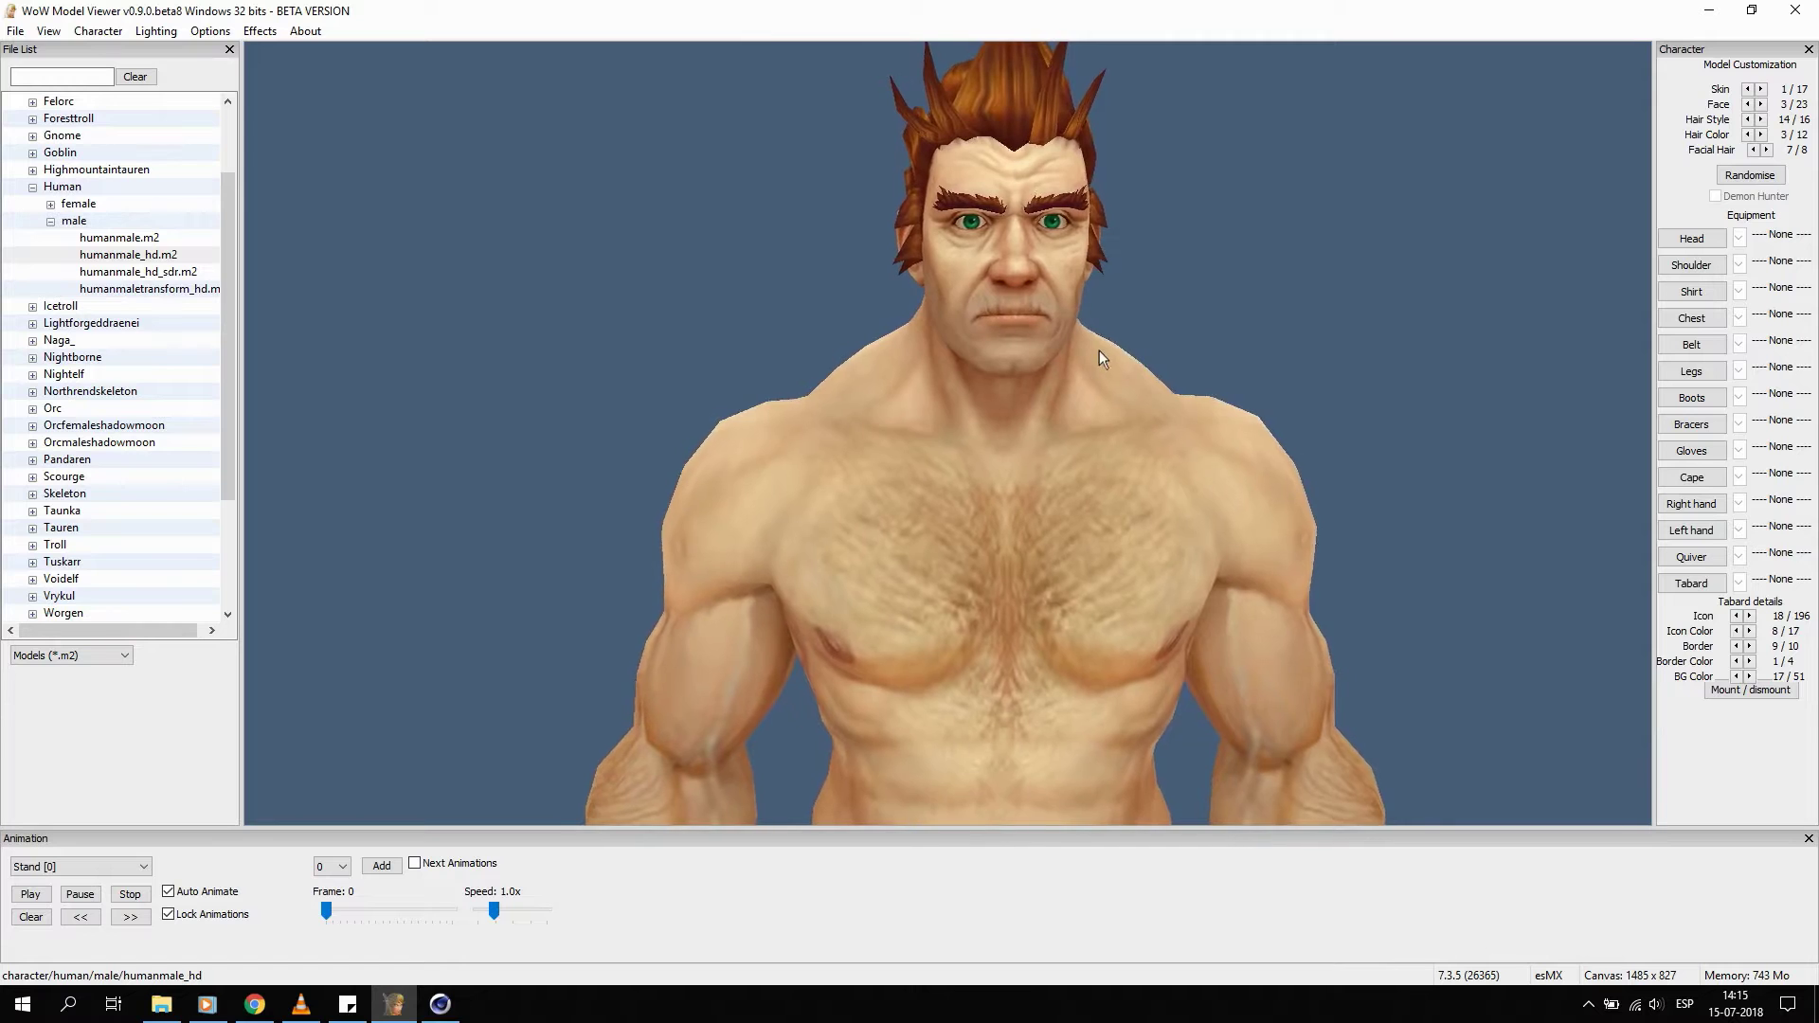
scroll(1099, 352, up, 1)
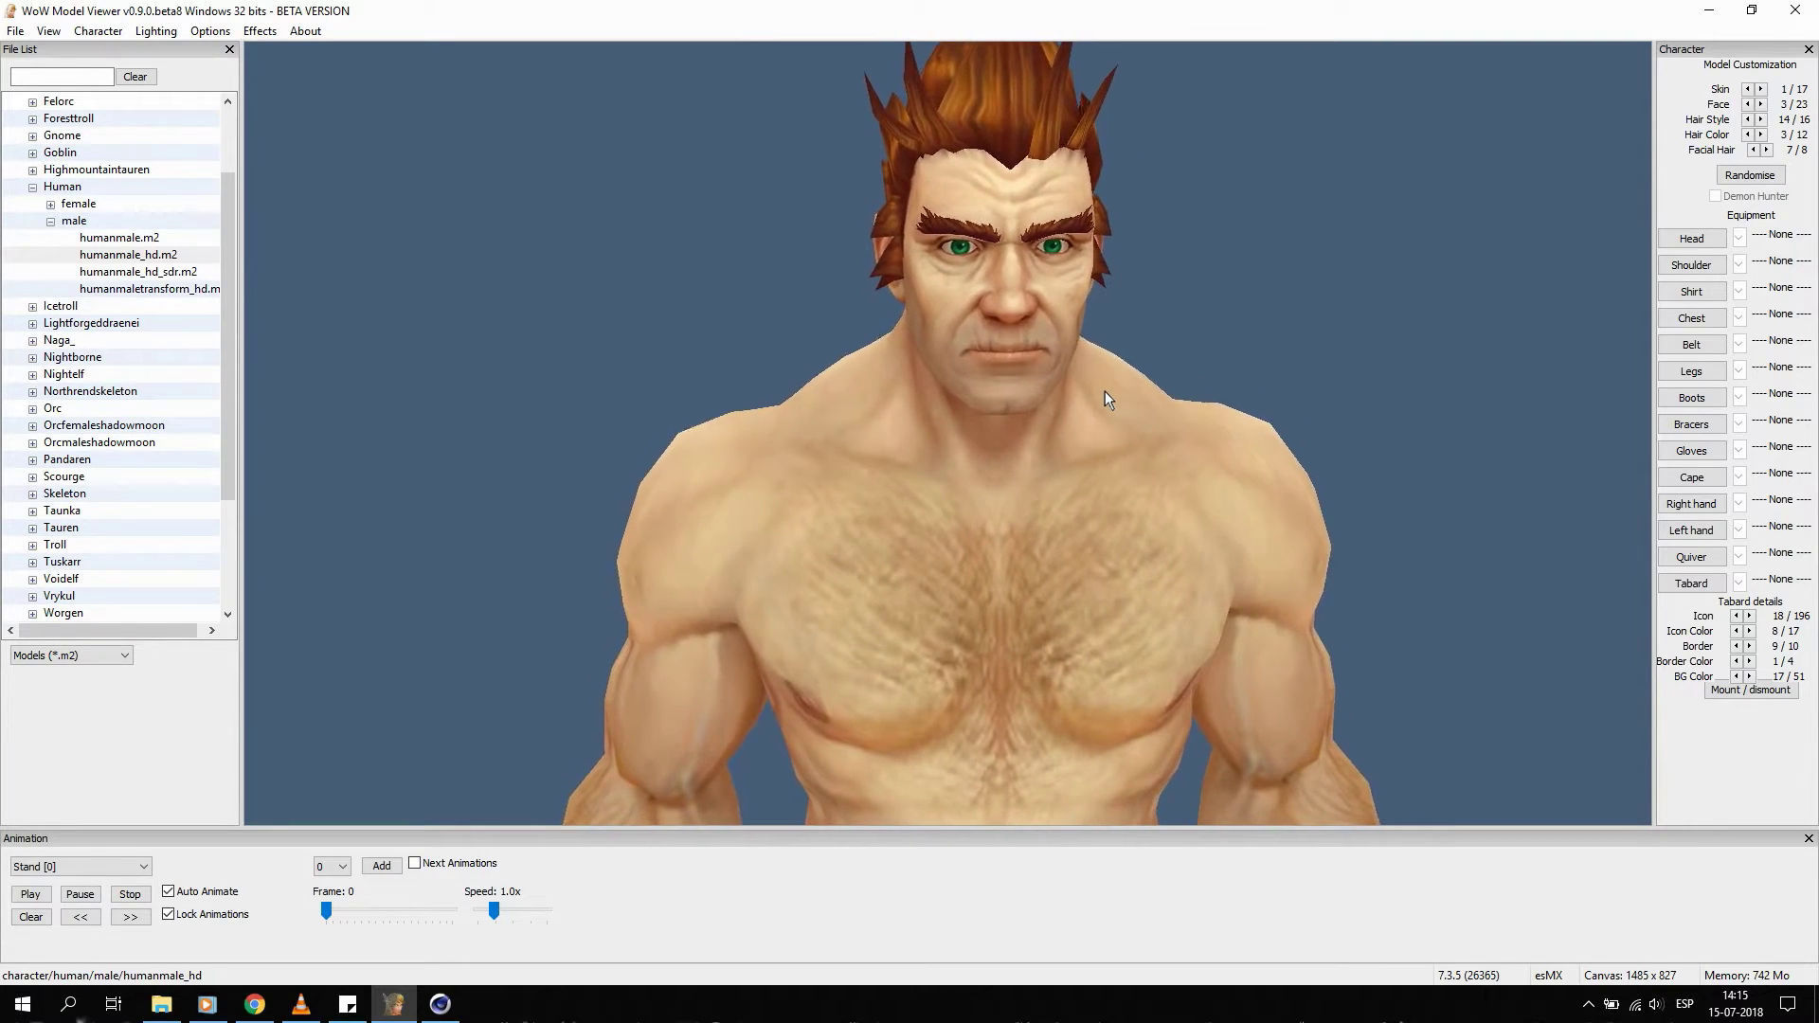
Make the hair golden yellow and cycle facial hair through to a full pointed beard.
click(1761, 134)
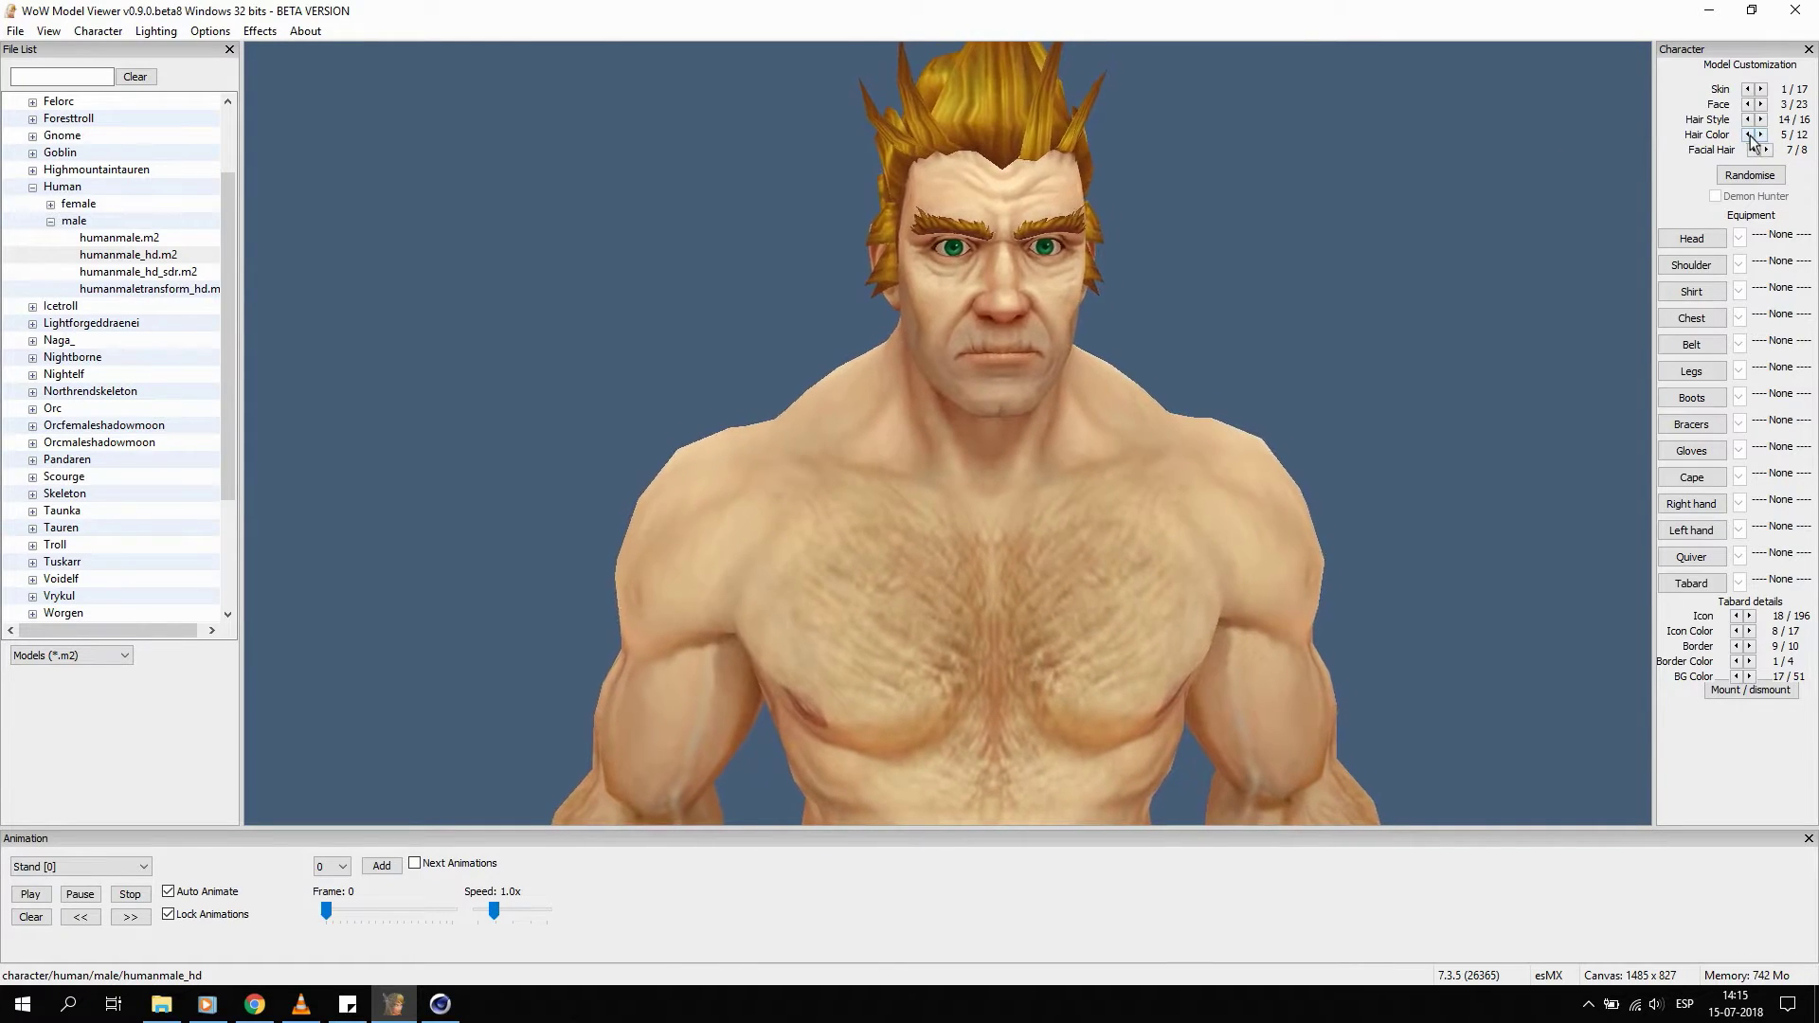
click(1766, 149)
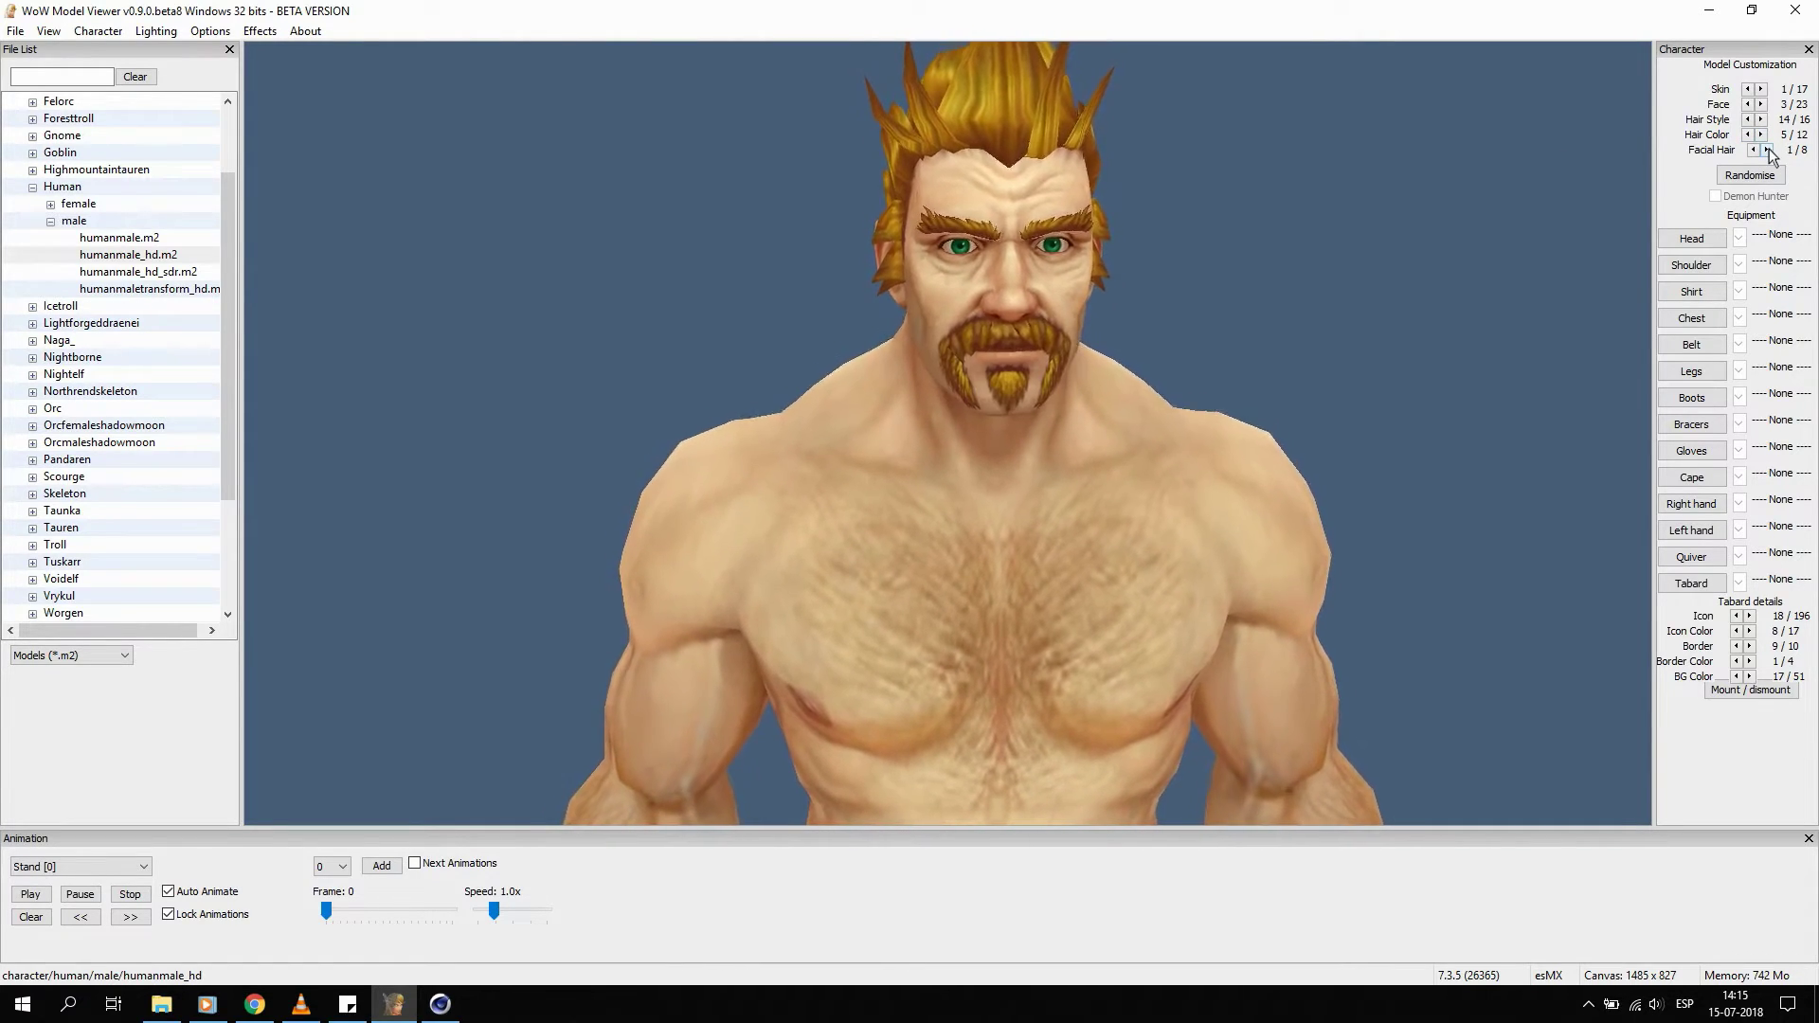
click(1767, 150)
click(1767, 149)
click(1769, 150)
click(1768, 150)
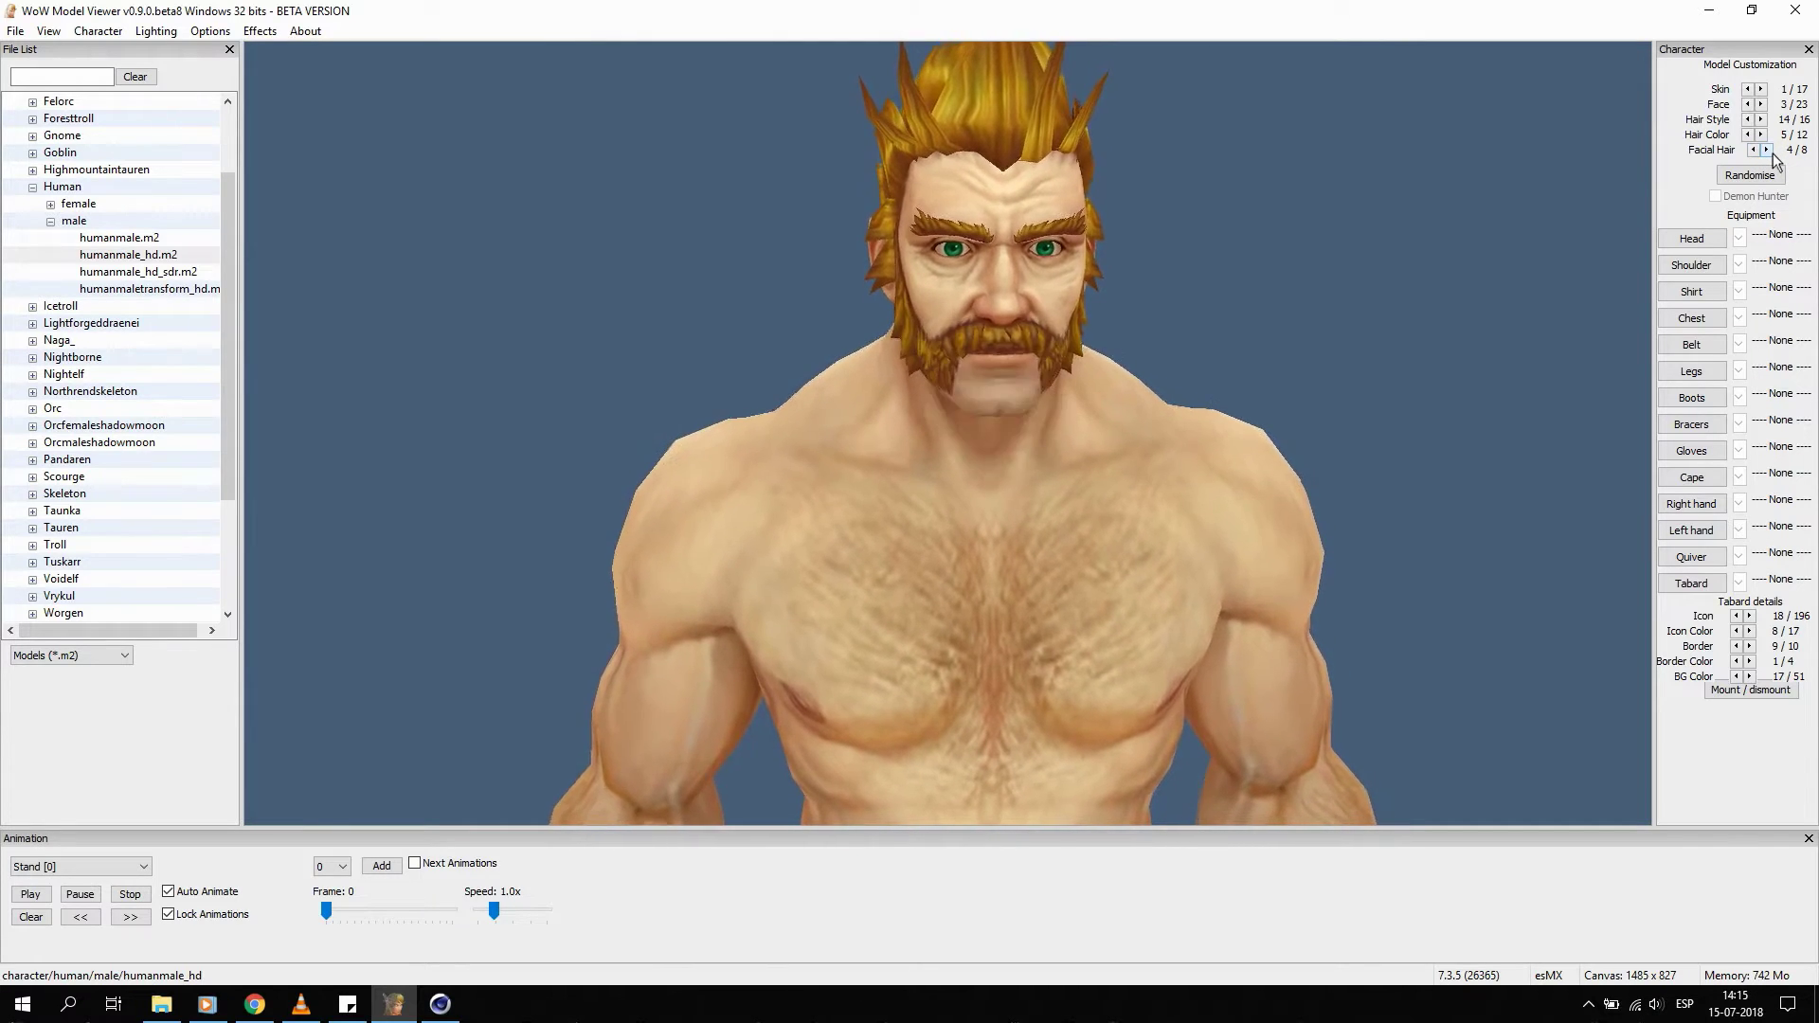
click(1768, 149)
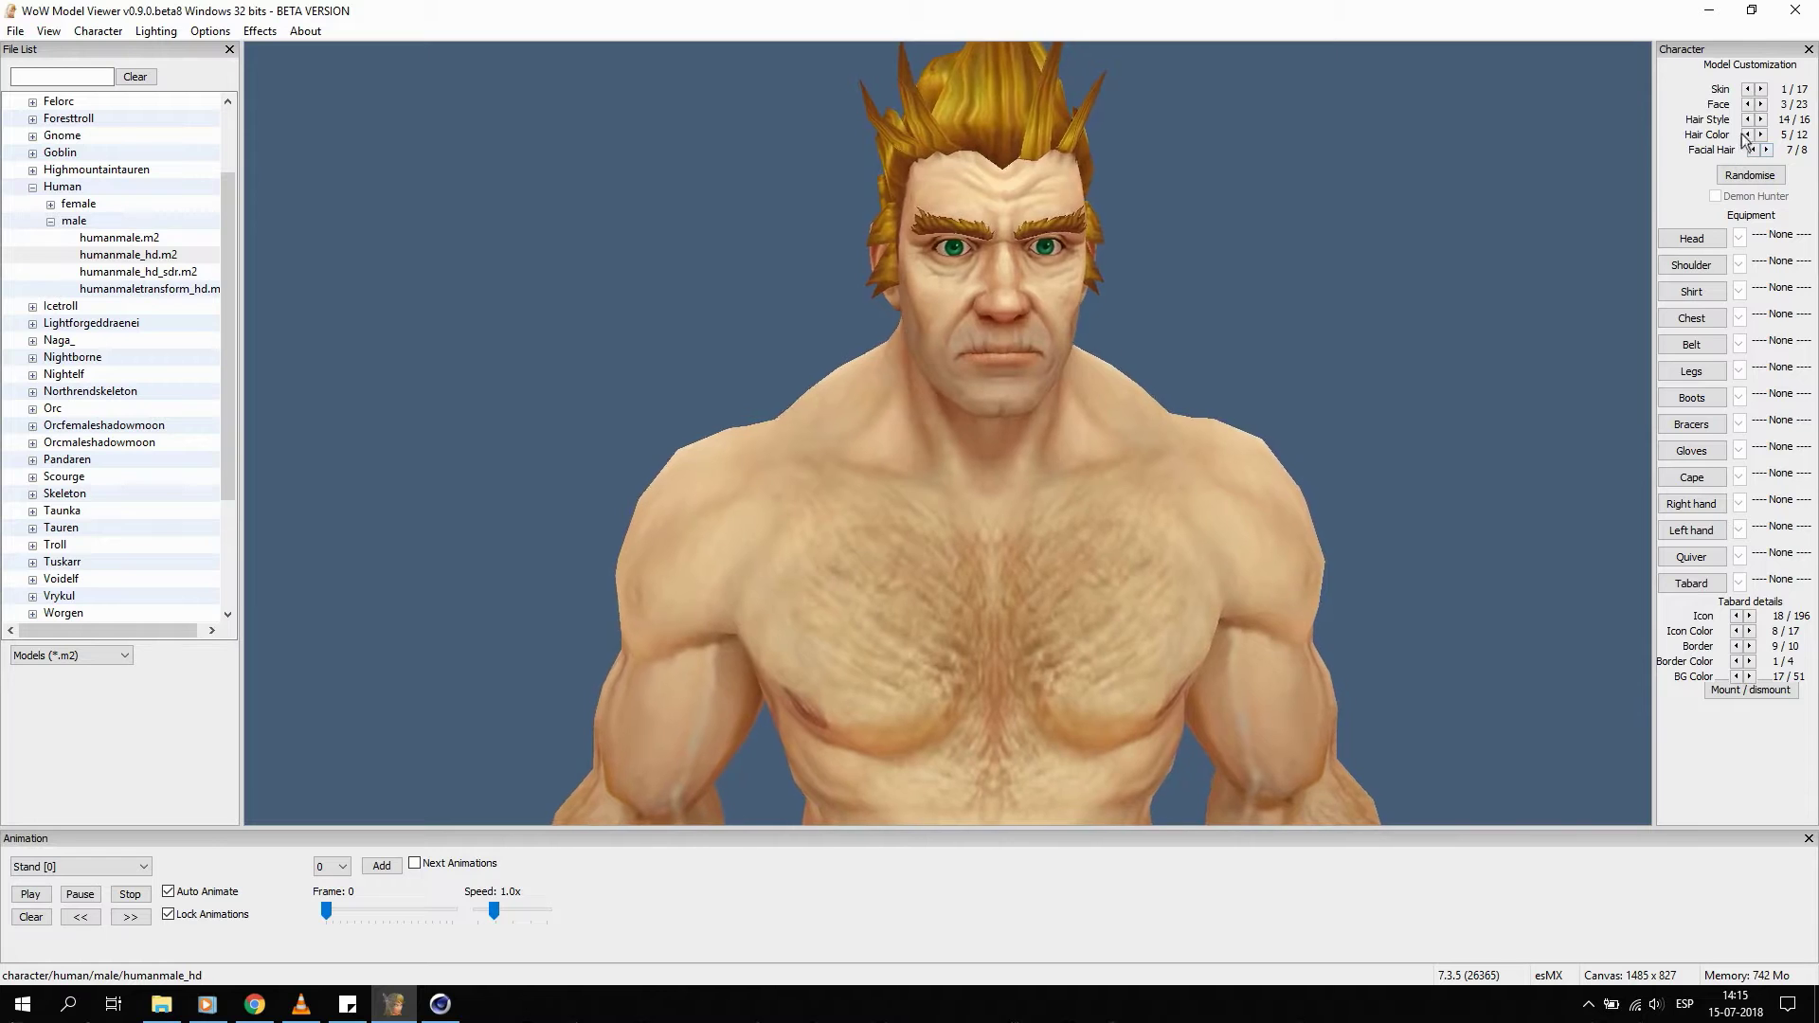
Try several face variations, skin tones and longer hair, returning to the spiky style.
click(1761, 105)
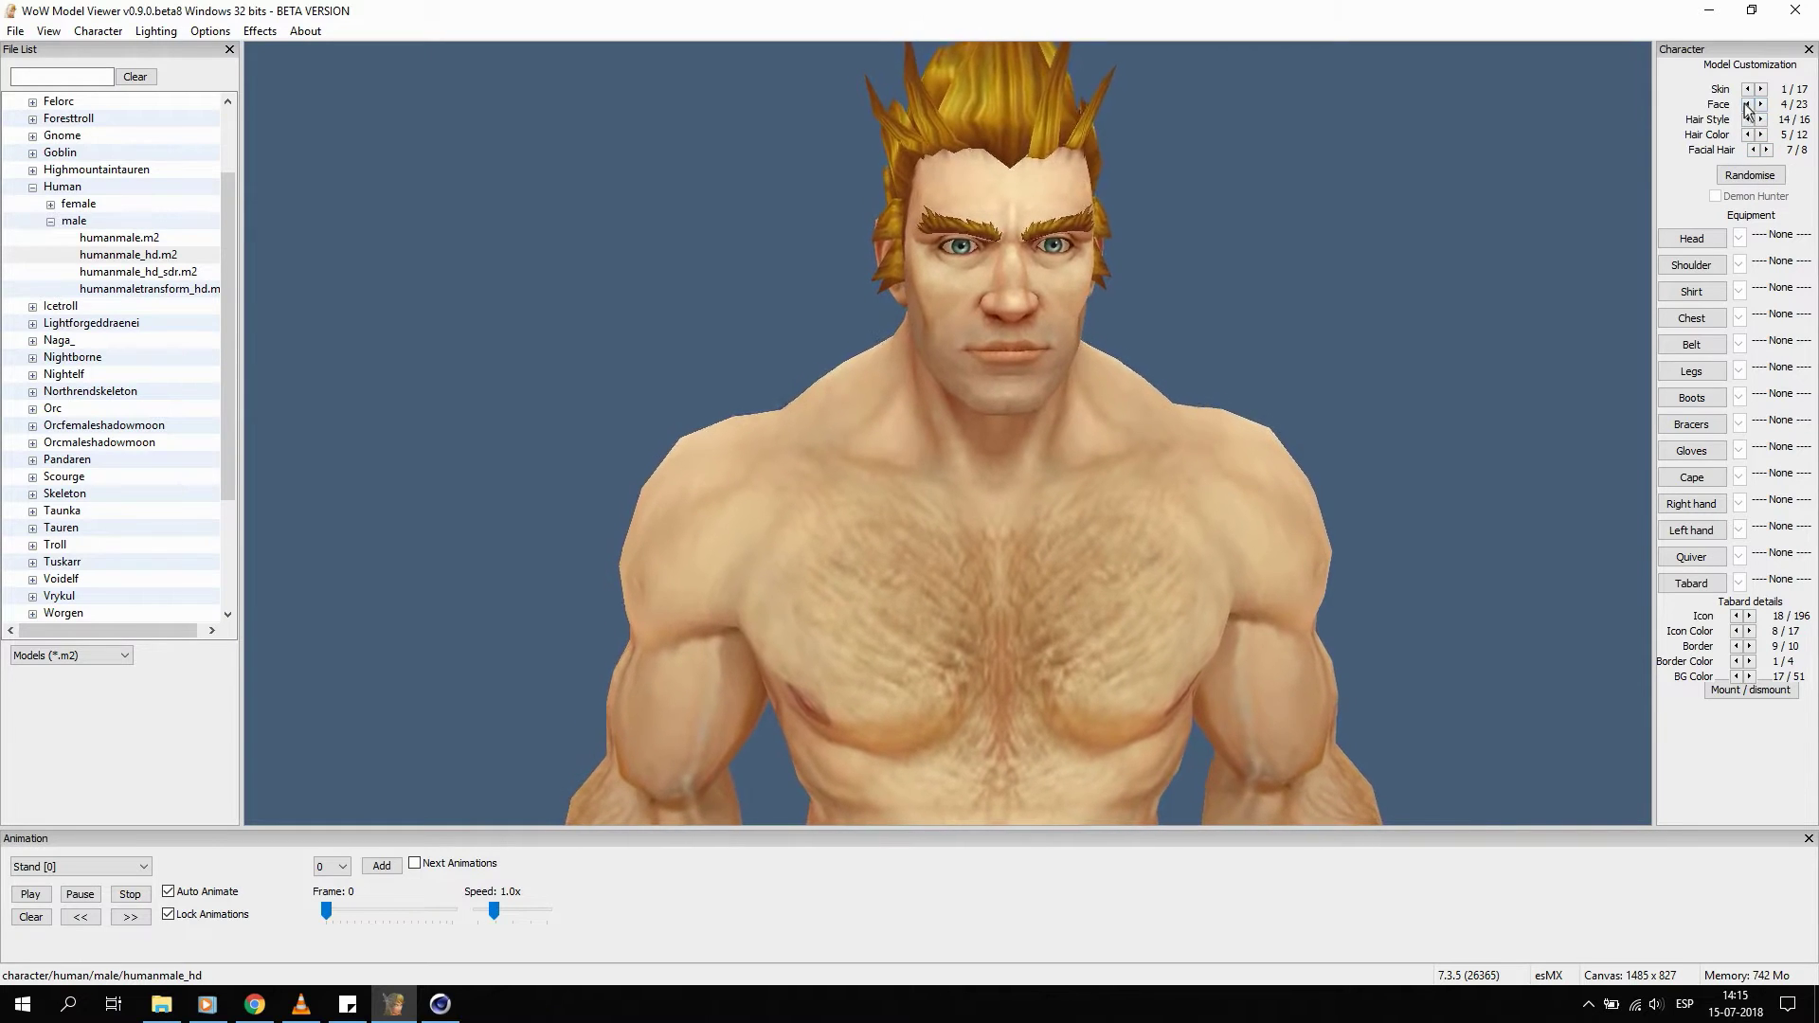
click(1748, 105)
click(1748, 105)
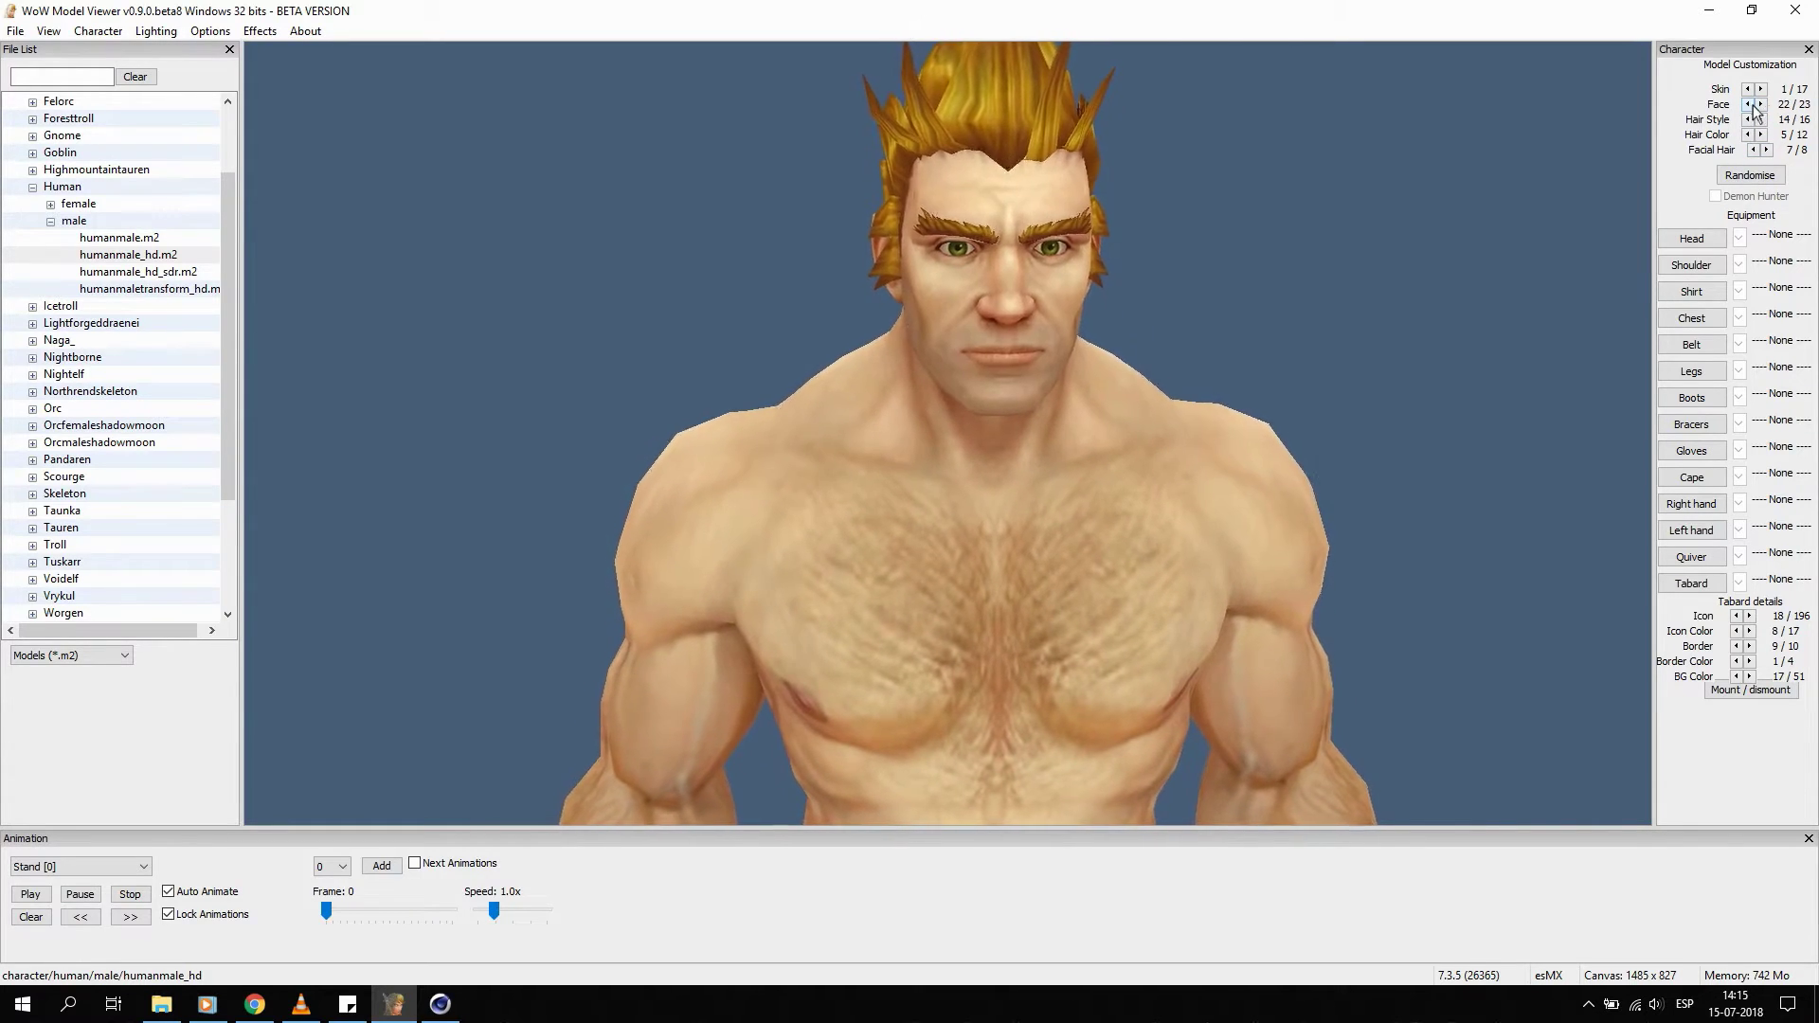
click(1748, 104)
click(1748, 89)
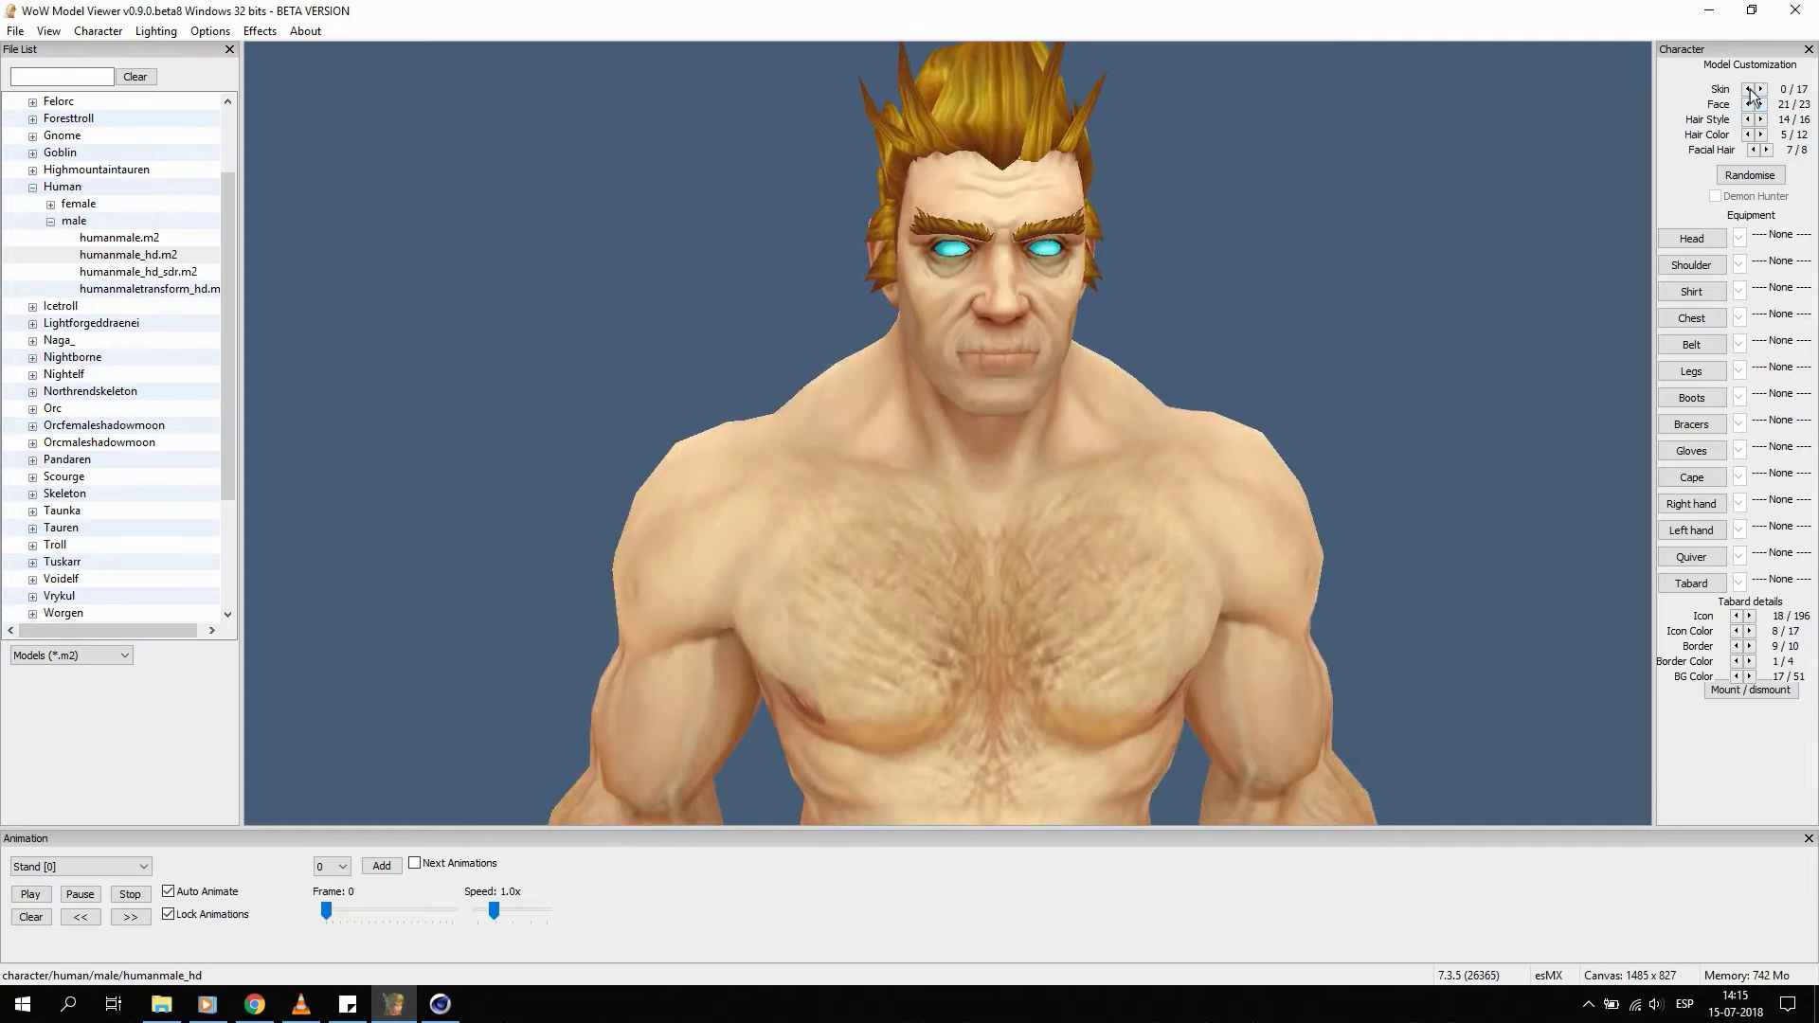
click(1749, 89)
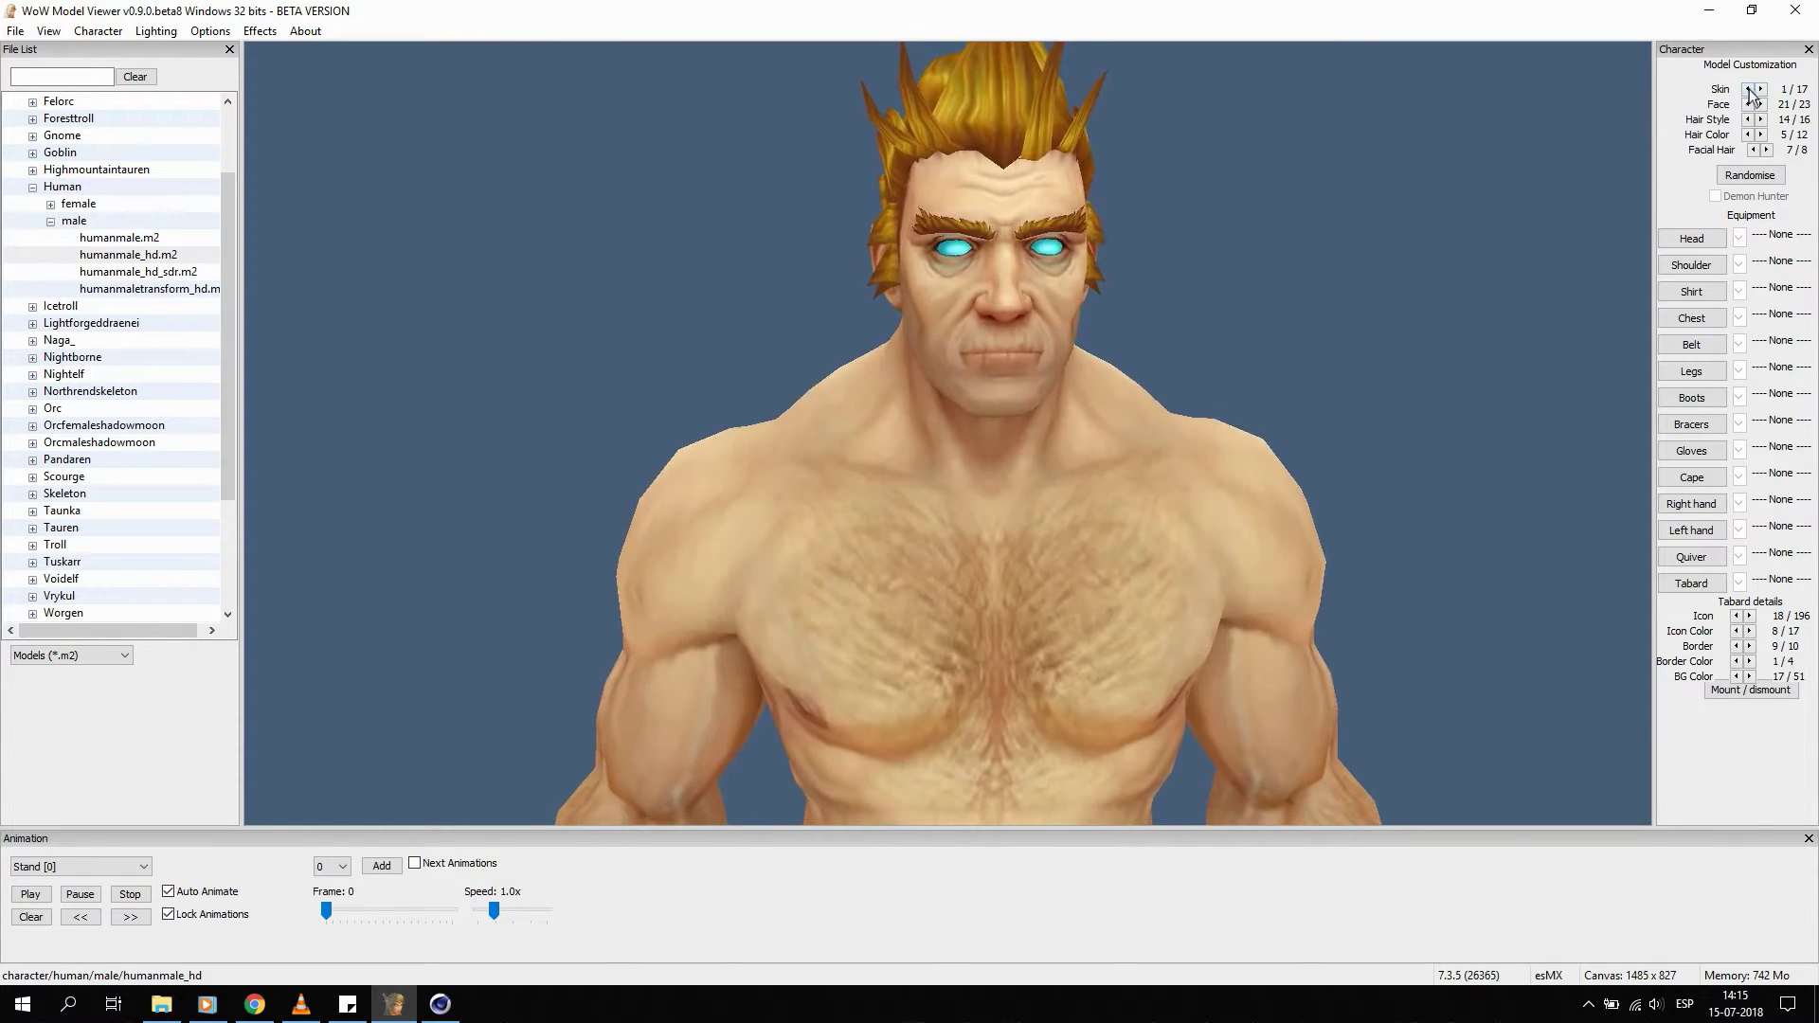
click(1761, 120)
click(1760, 120)
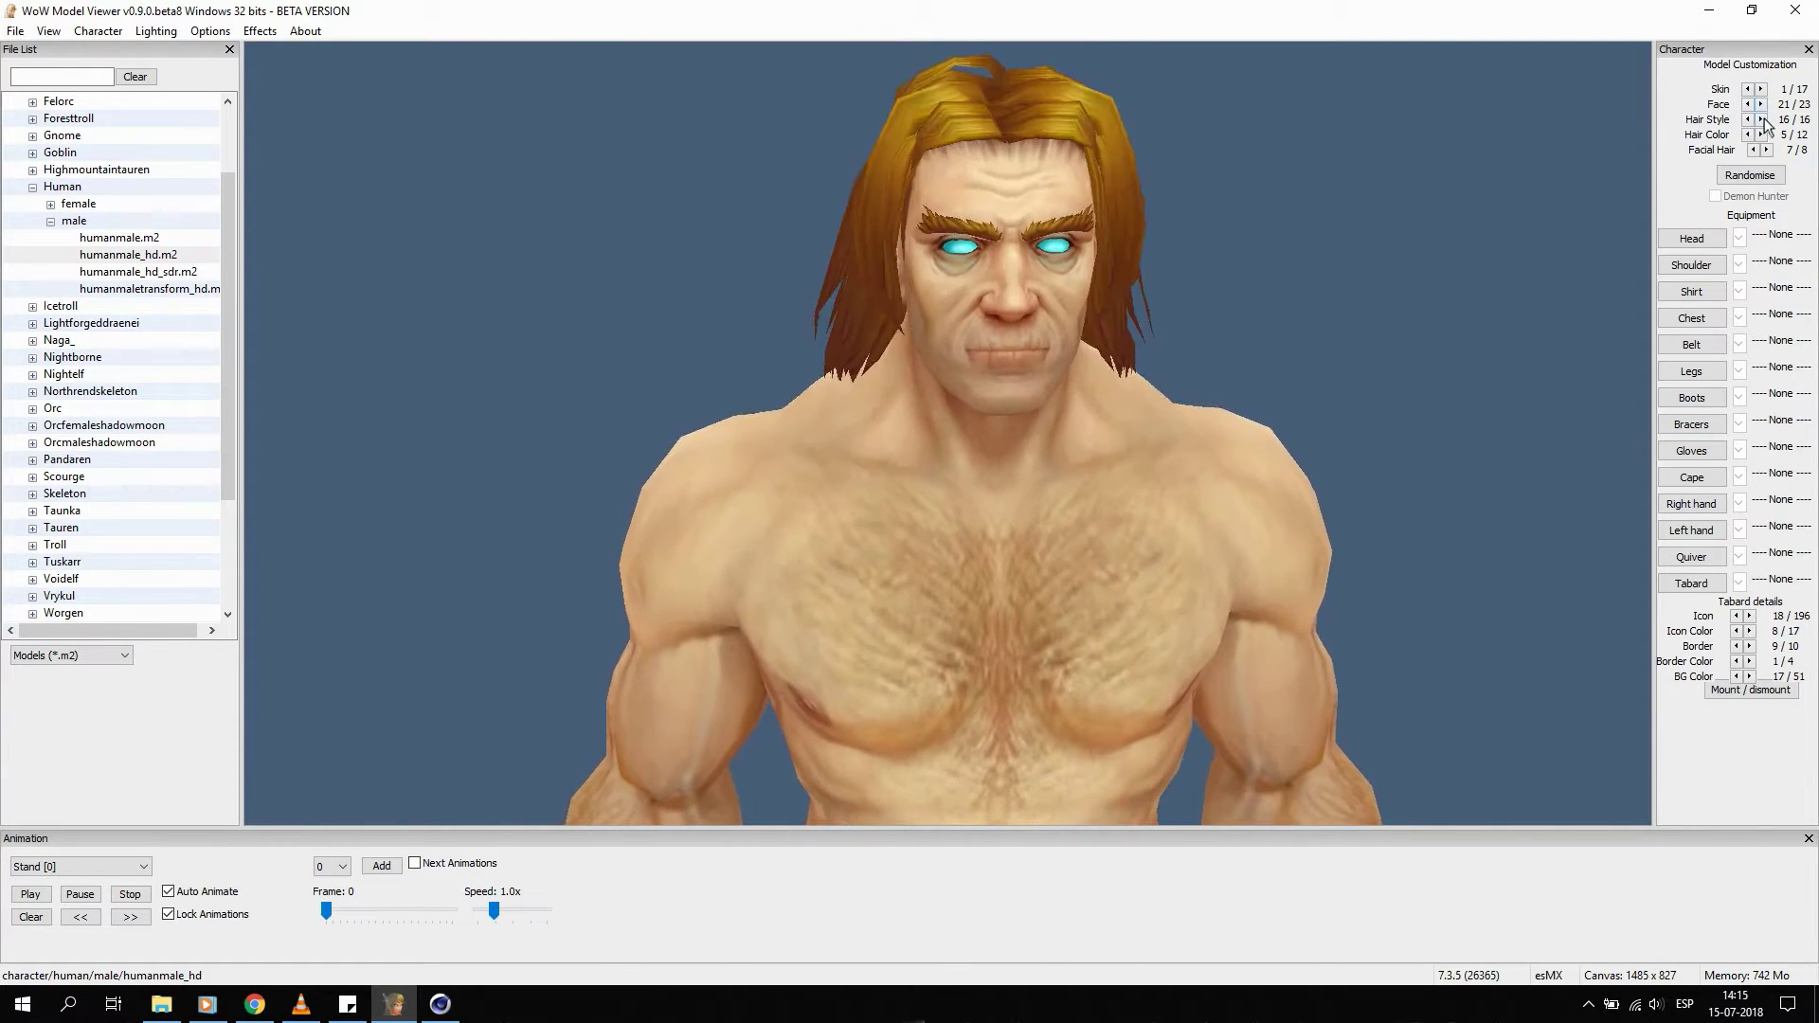
click(1761, 120)
Set the face back to the first variation with green eyes, viewed three-quarter.
click(1760, 105)
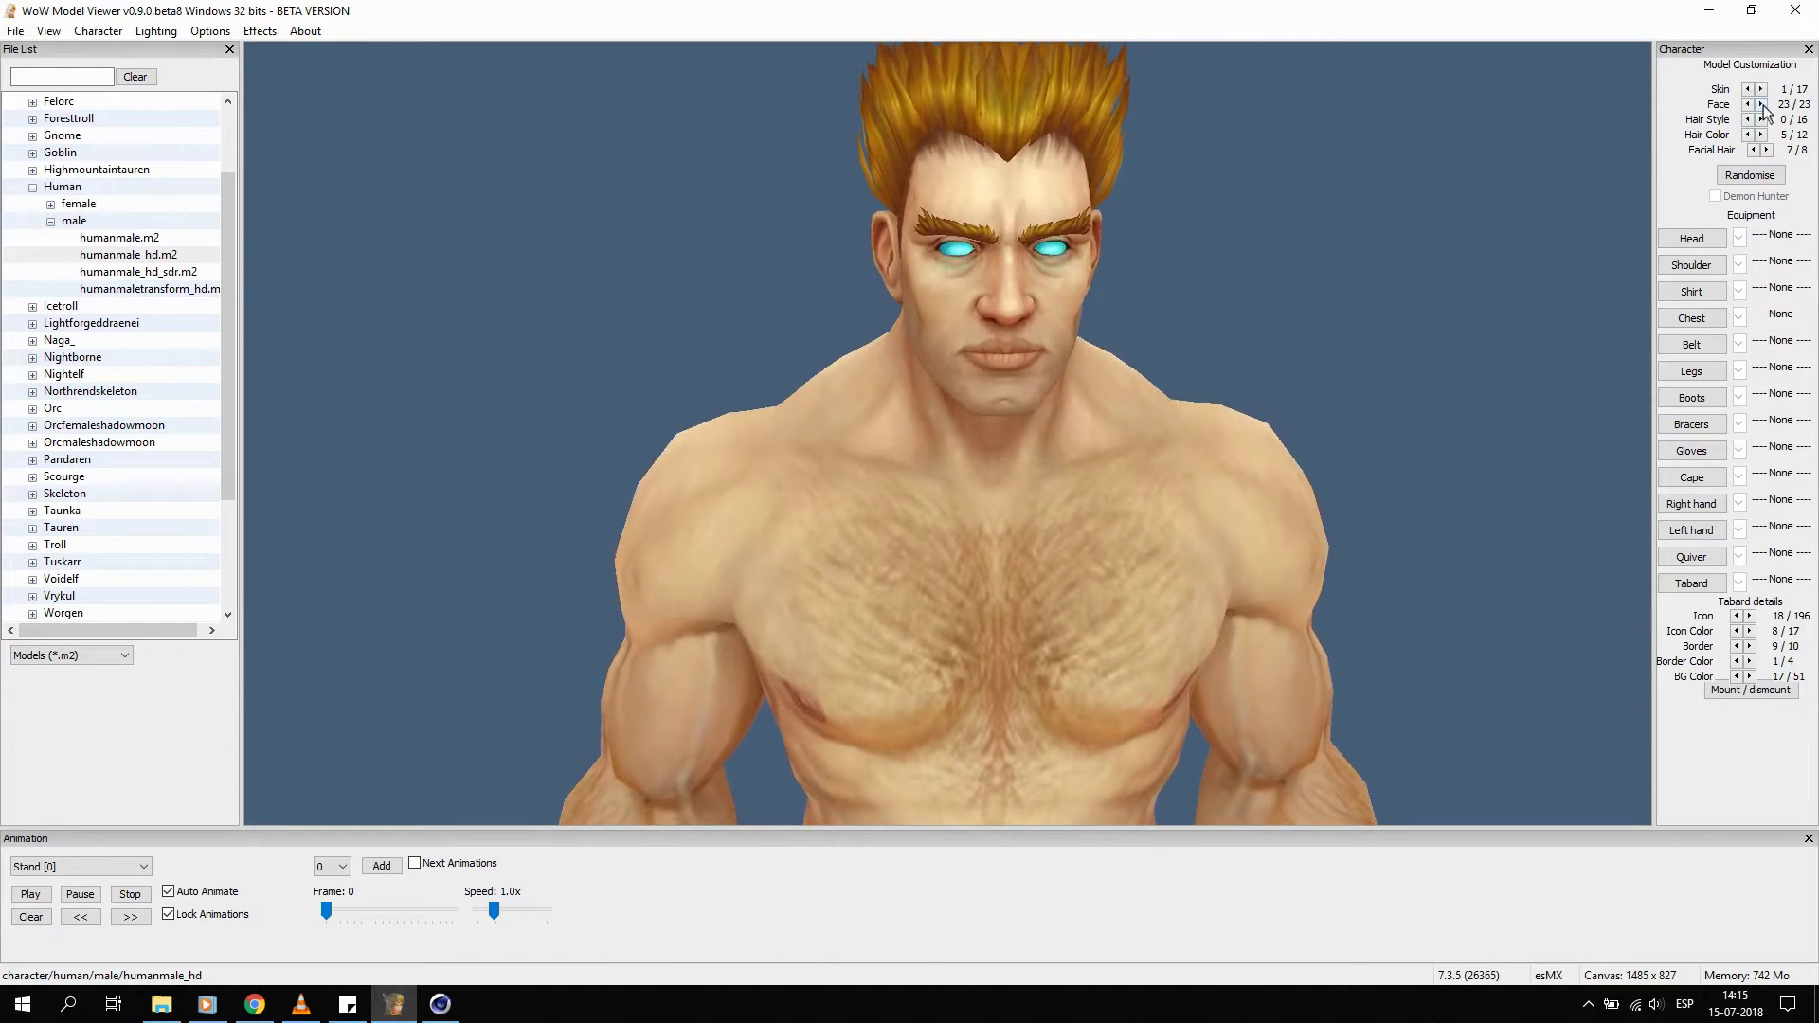
click(1749, 104)
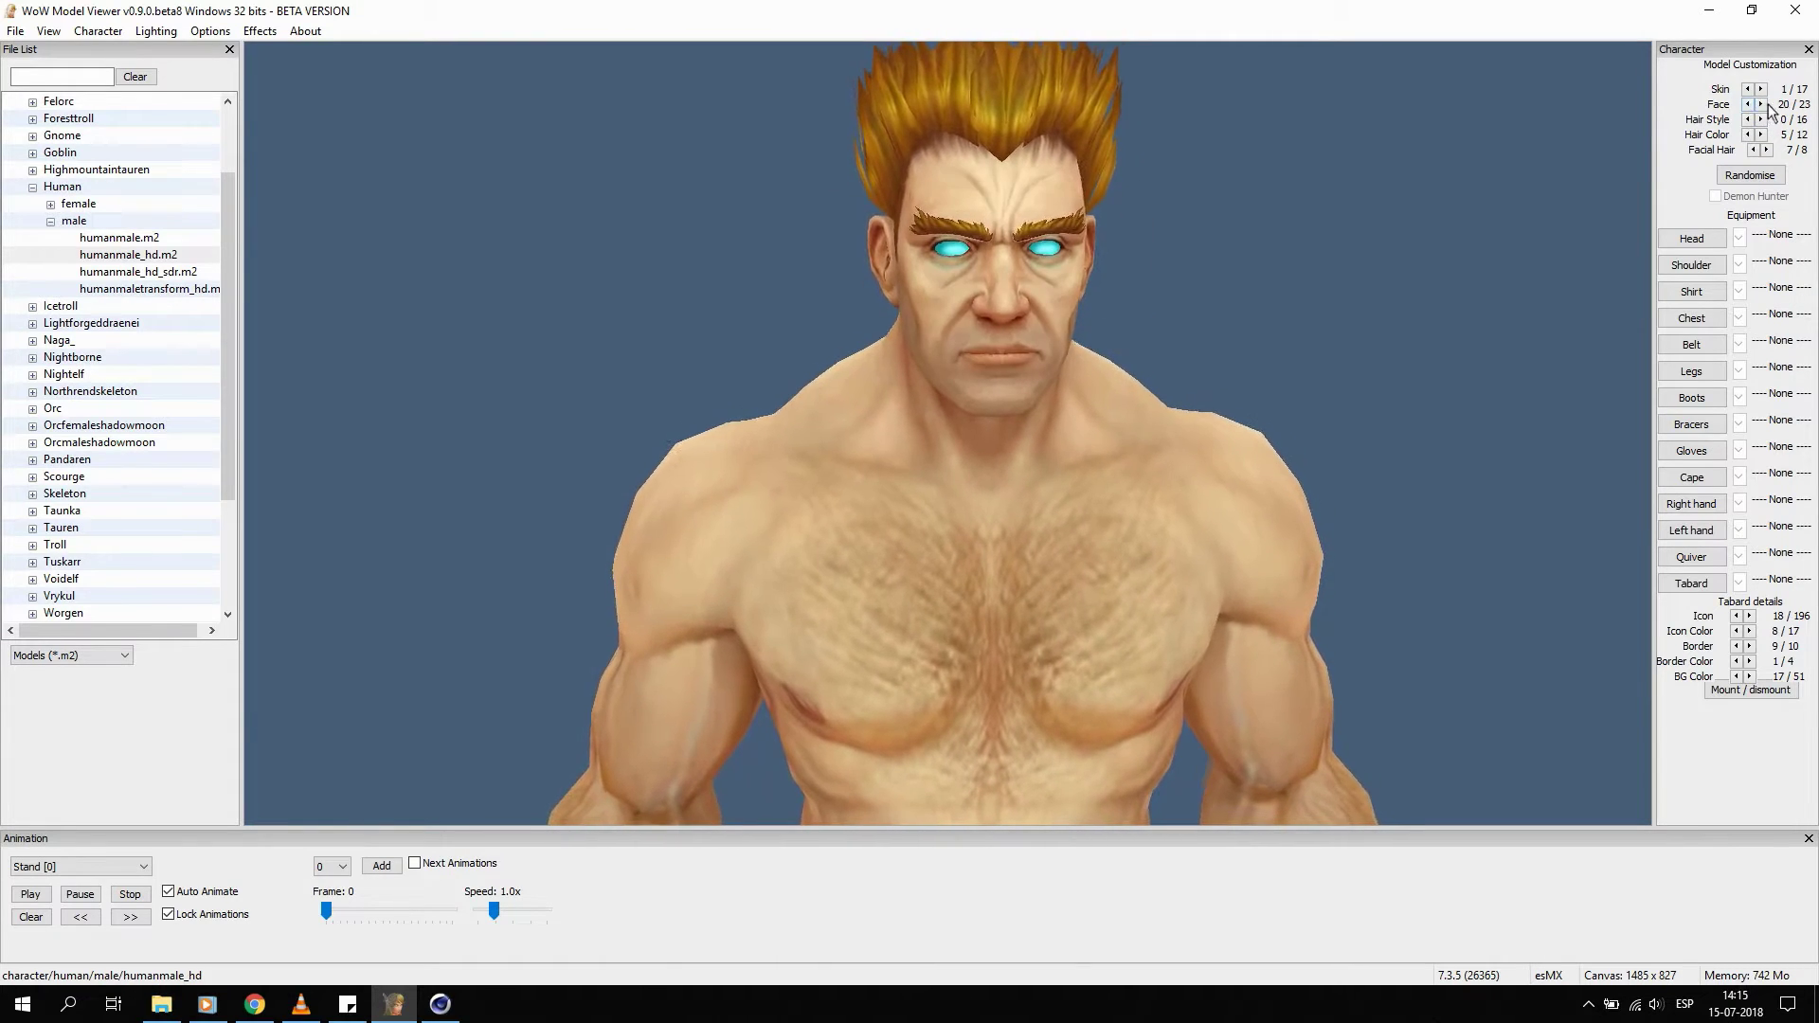
click(1760, 104)
click(1759, 105)
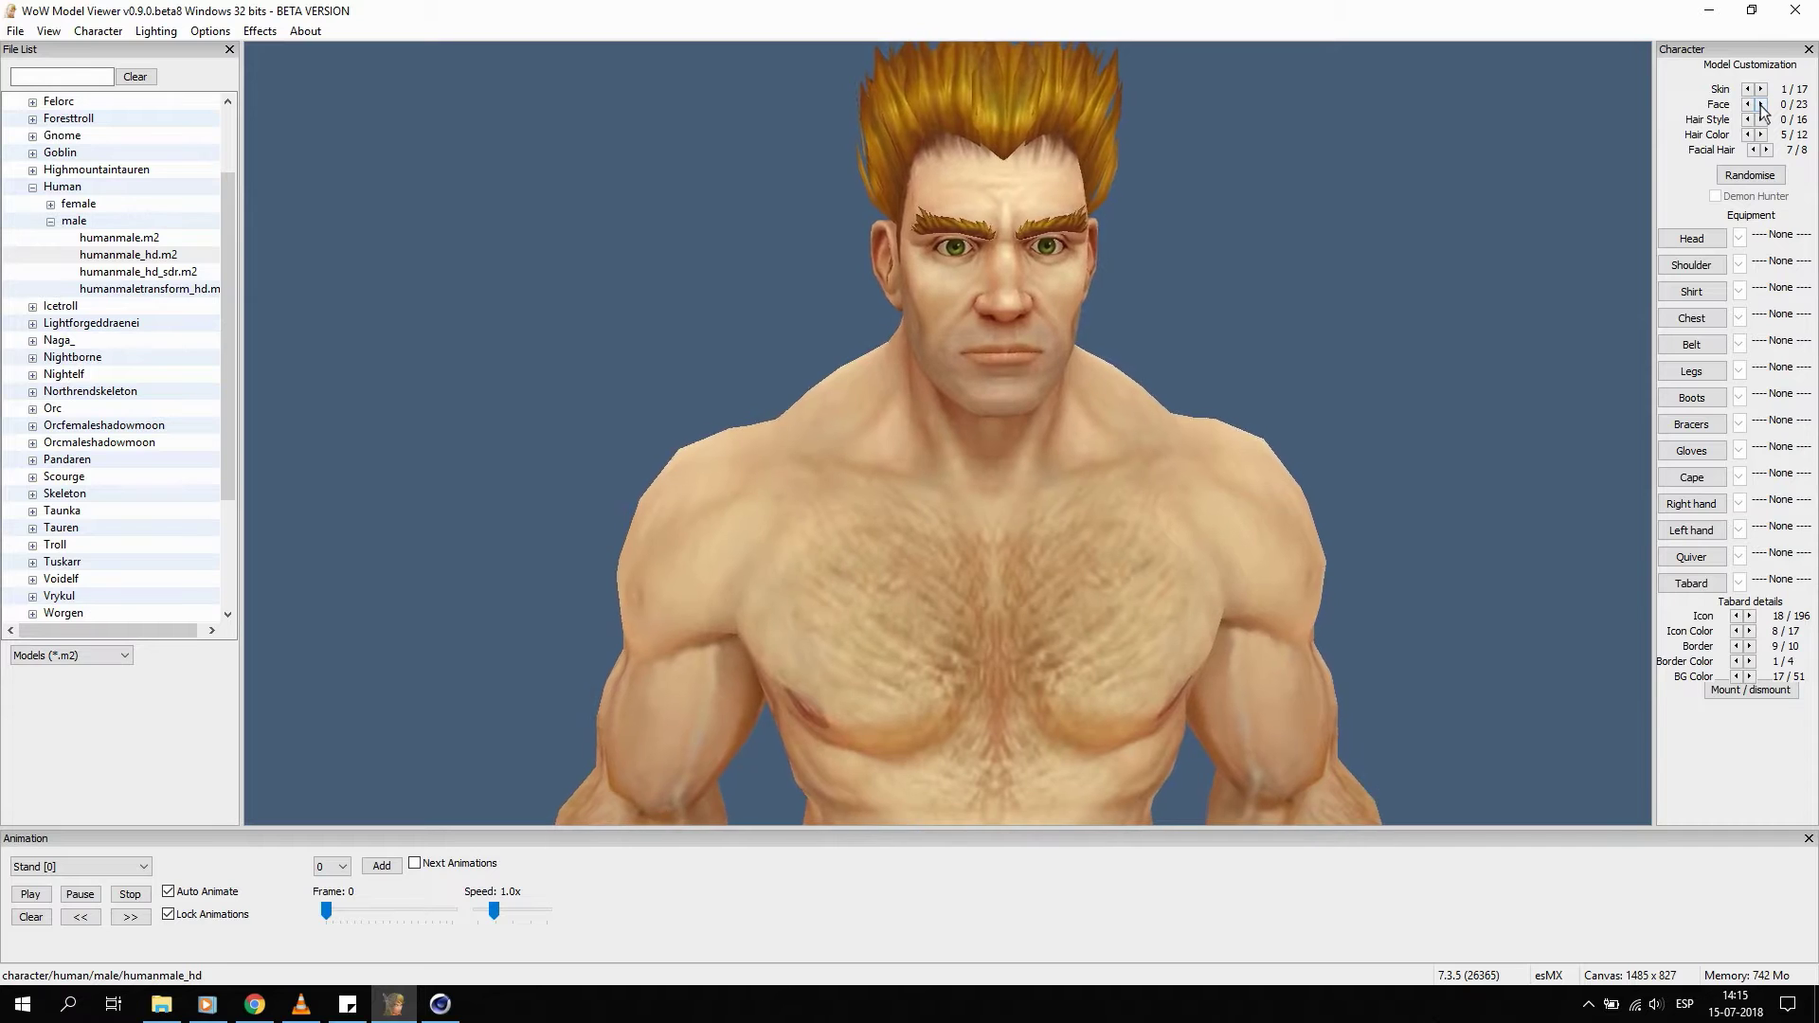
drag(1232, 369, 1025, 362)
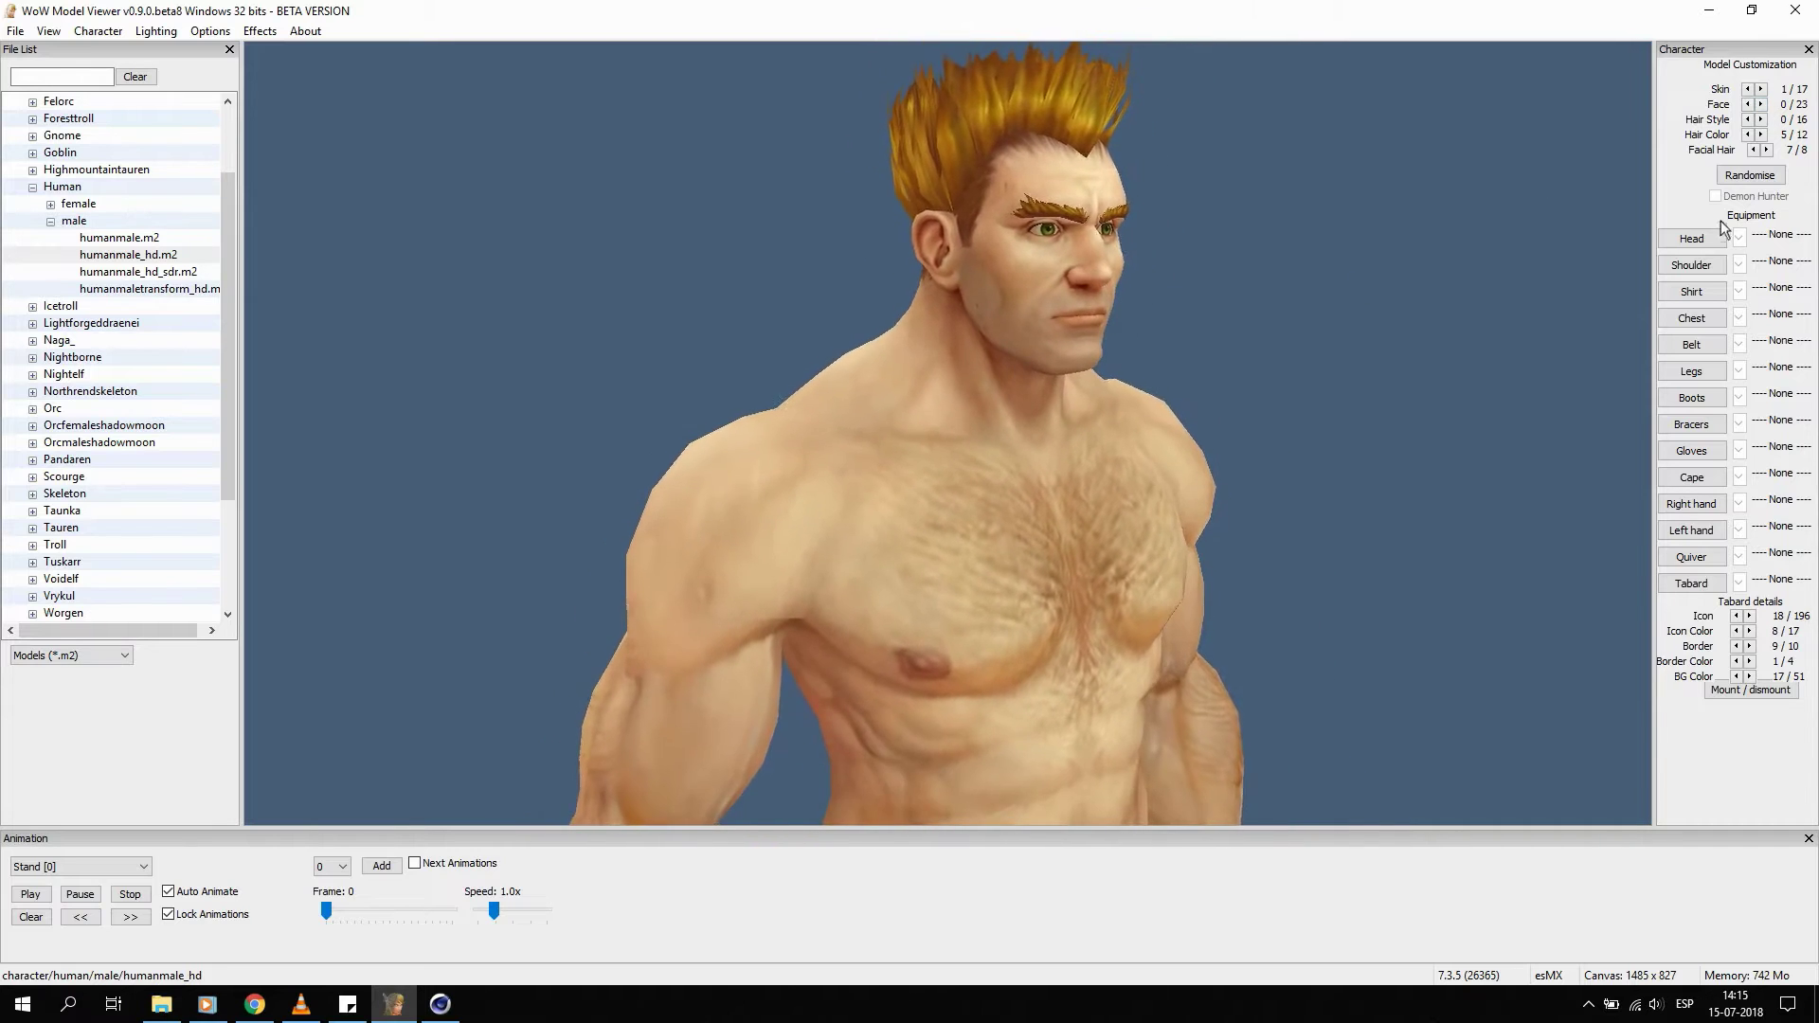
click(1761, 104)
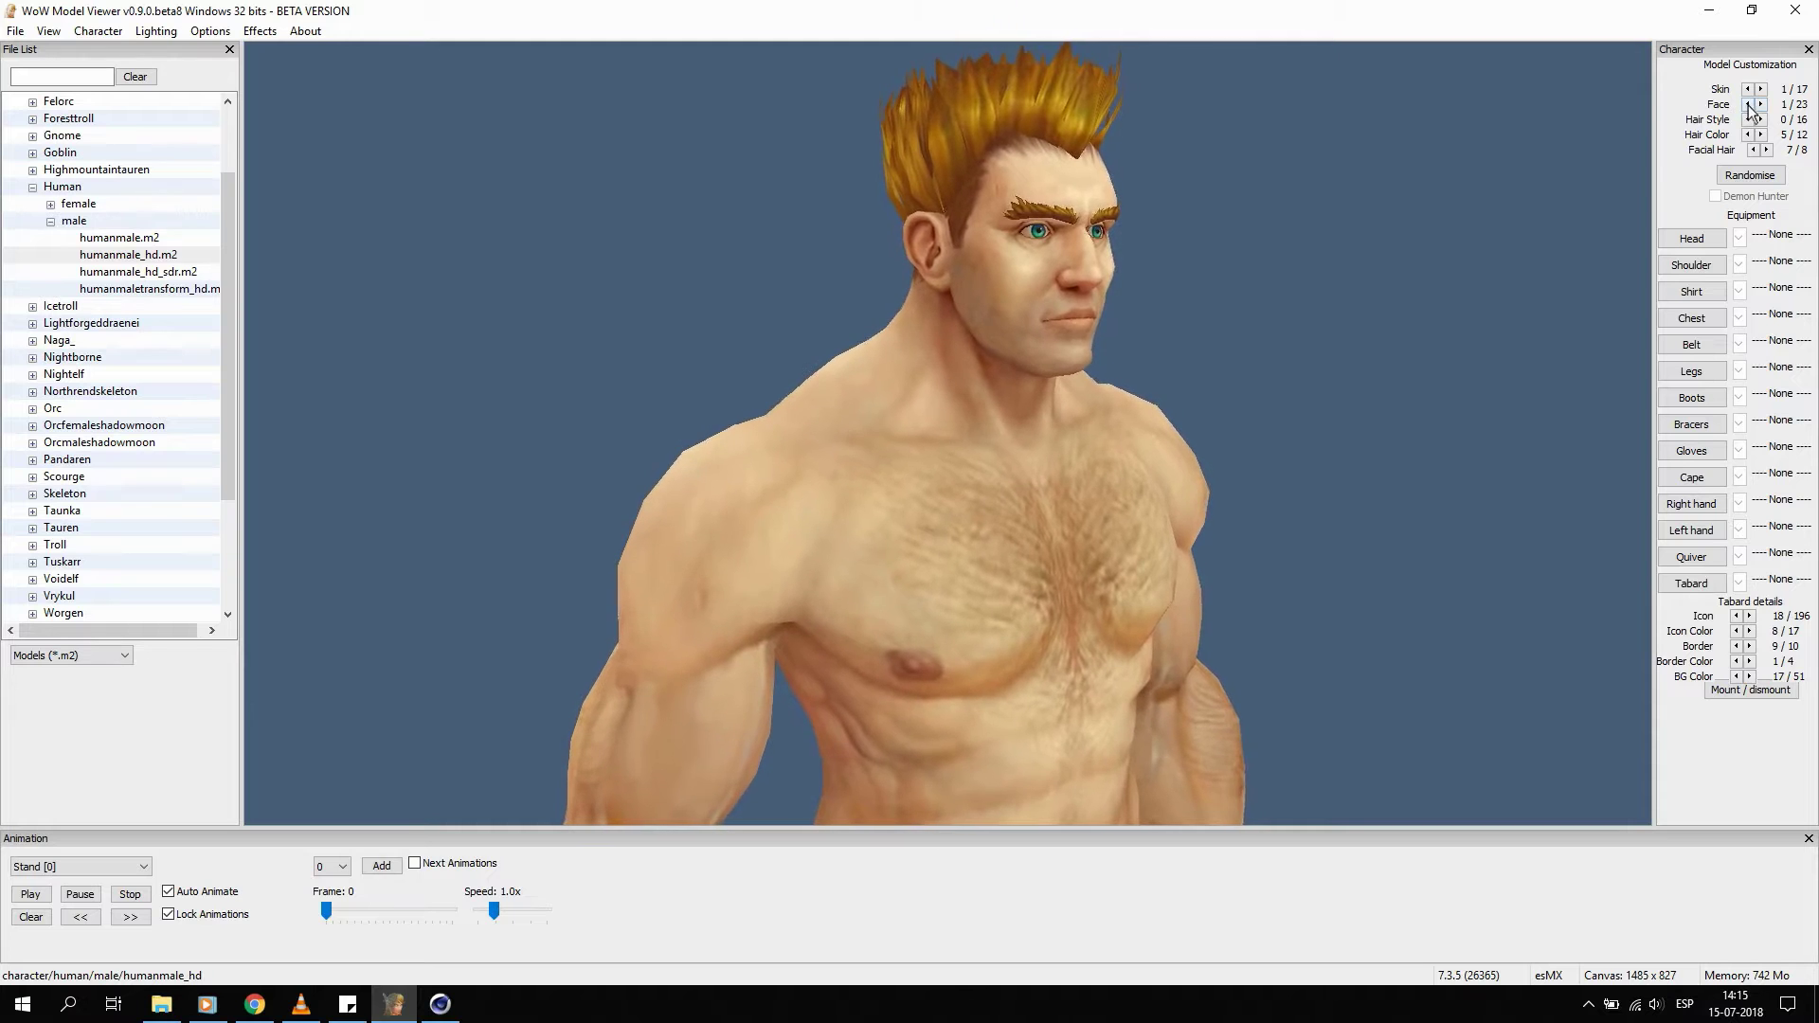
click(1761, 104)
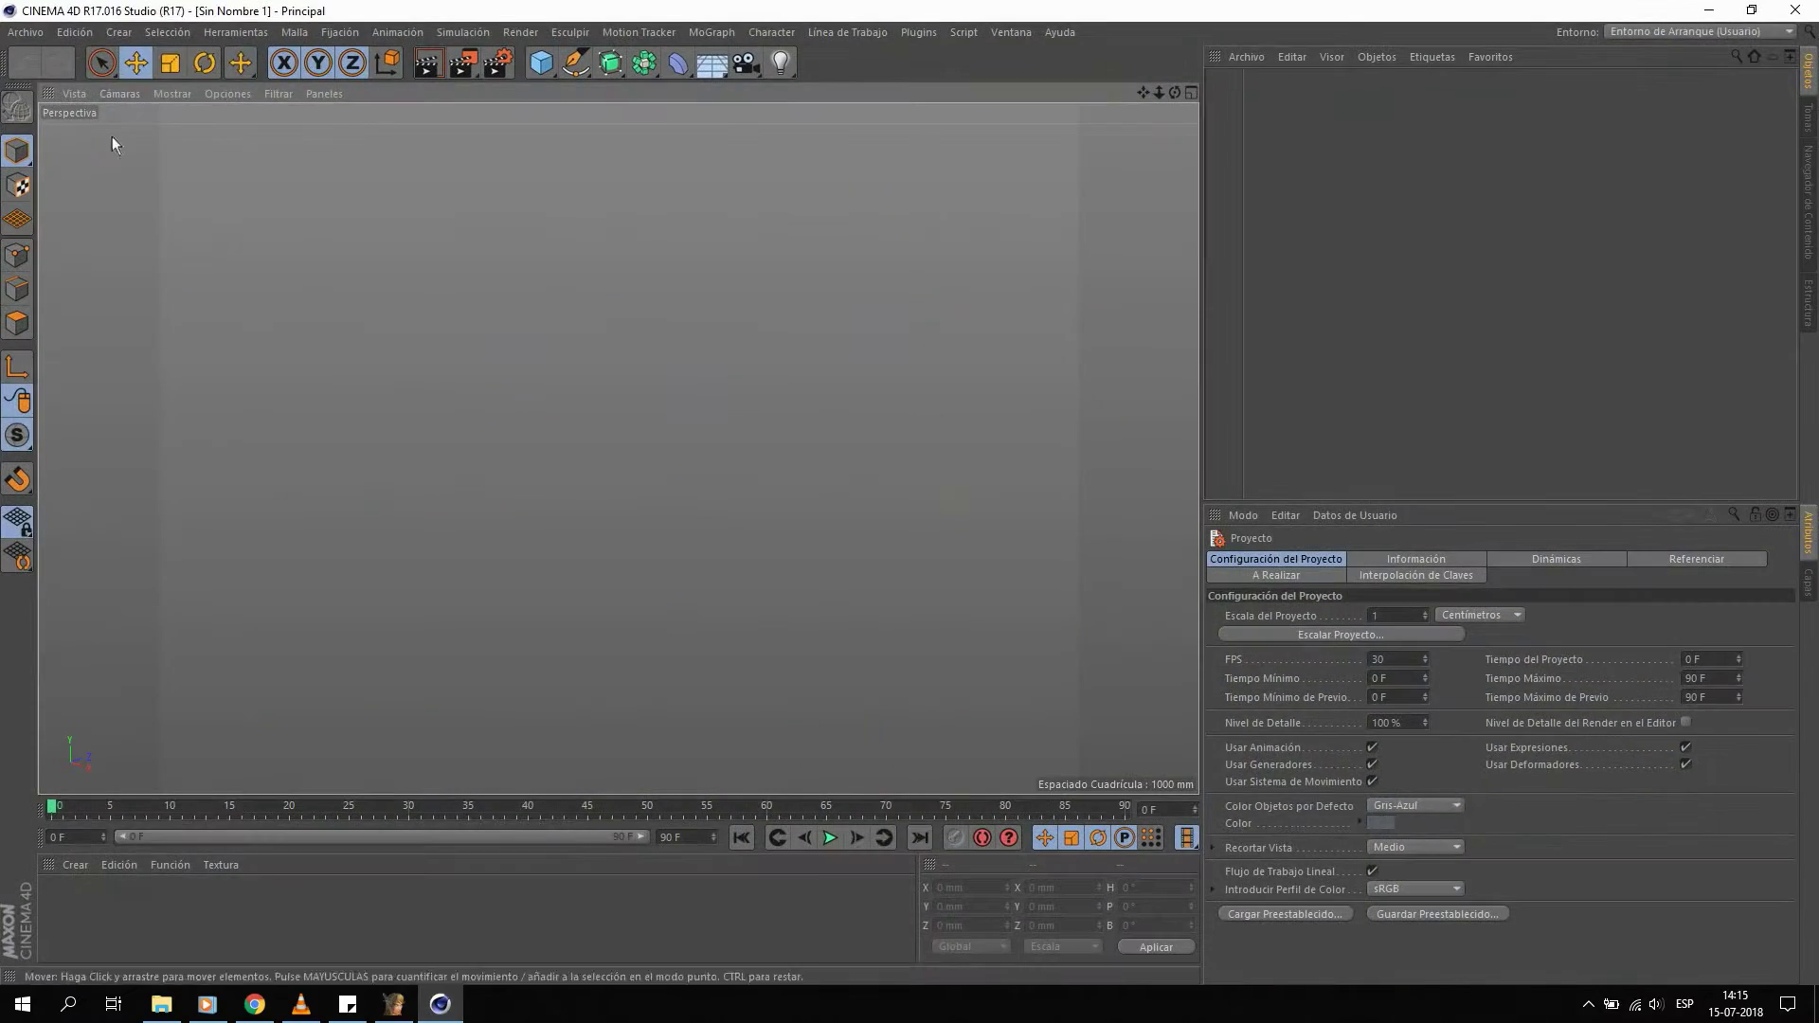
Start Archivo > Abrir and browse up to REINO DEL CAOS, checking MODELOS NUEVOS.
click(34, 38)
mouse_move(142, 378)
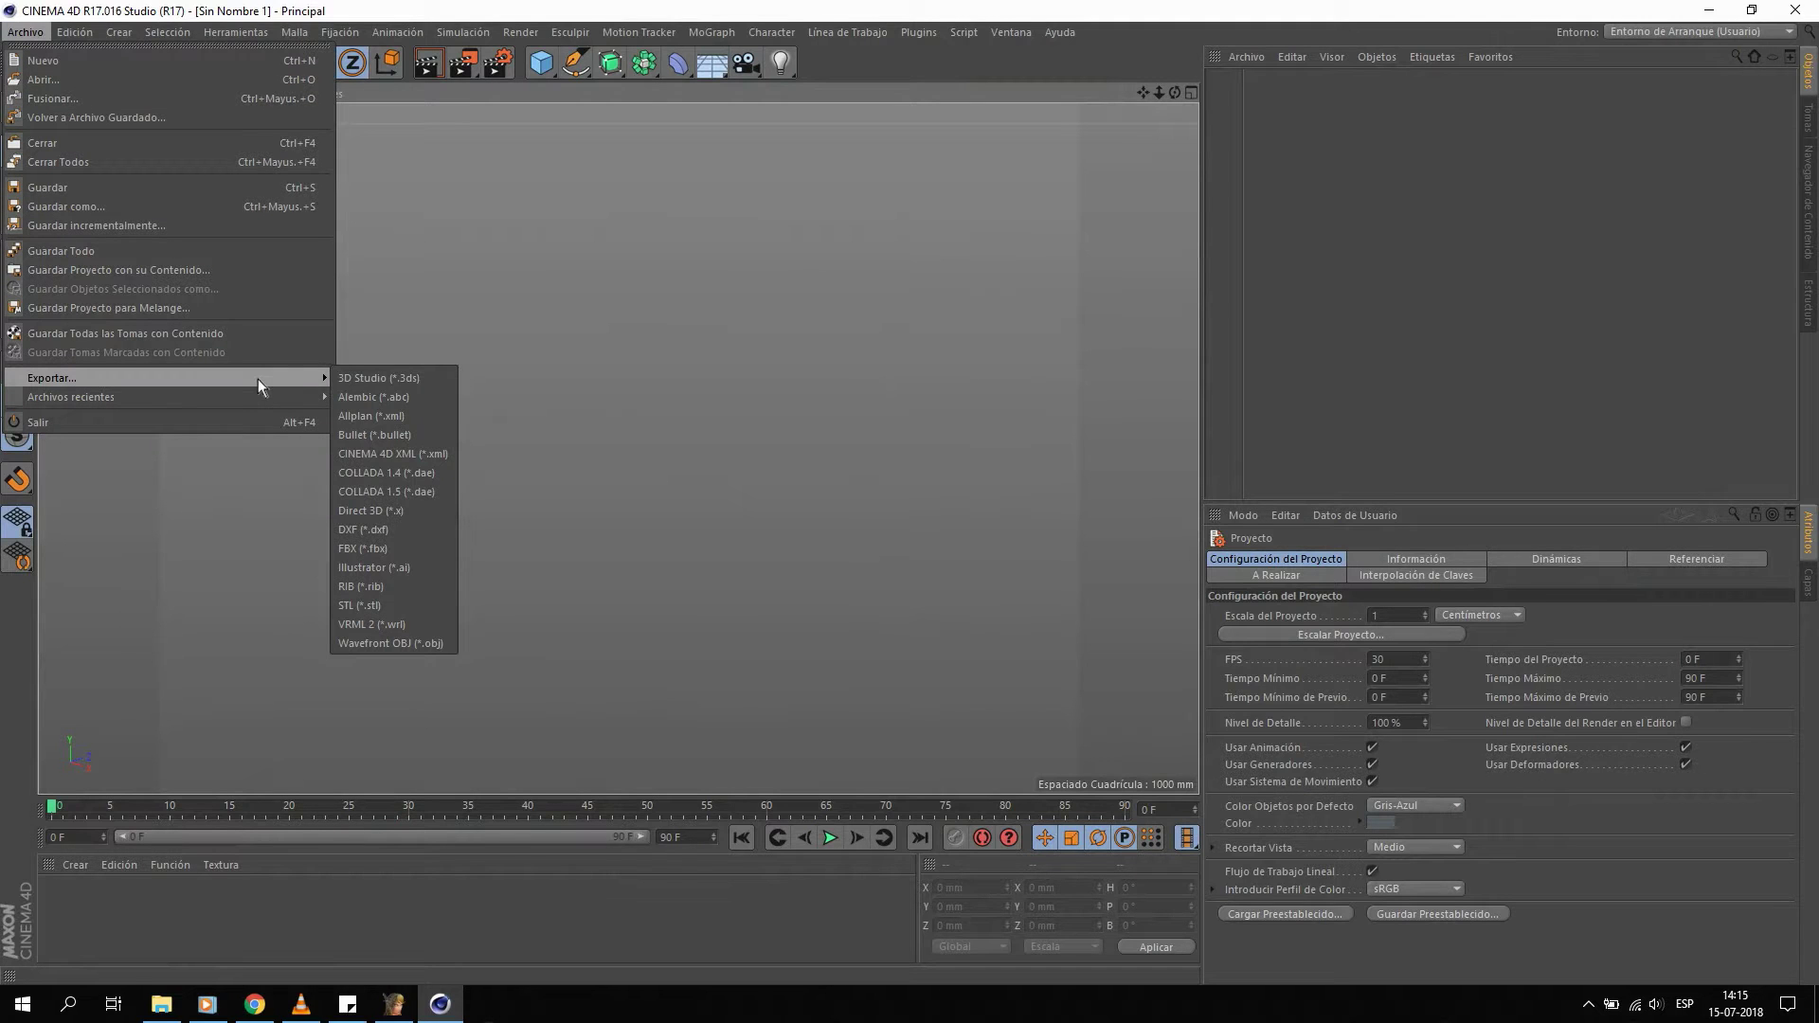
click(167, 83)
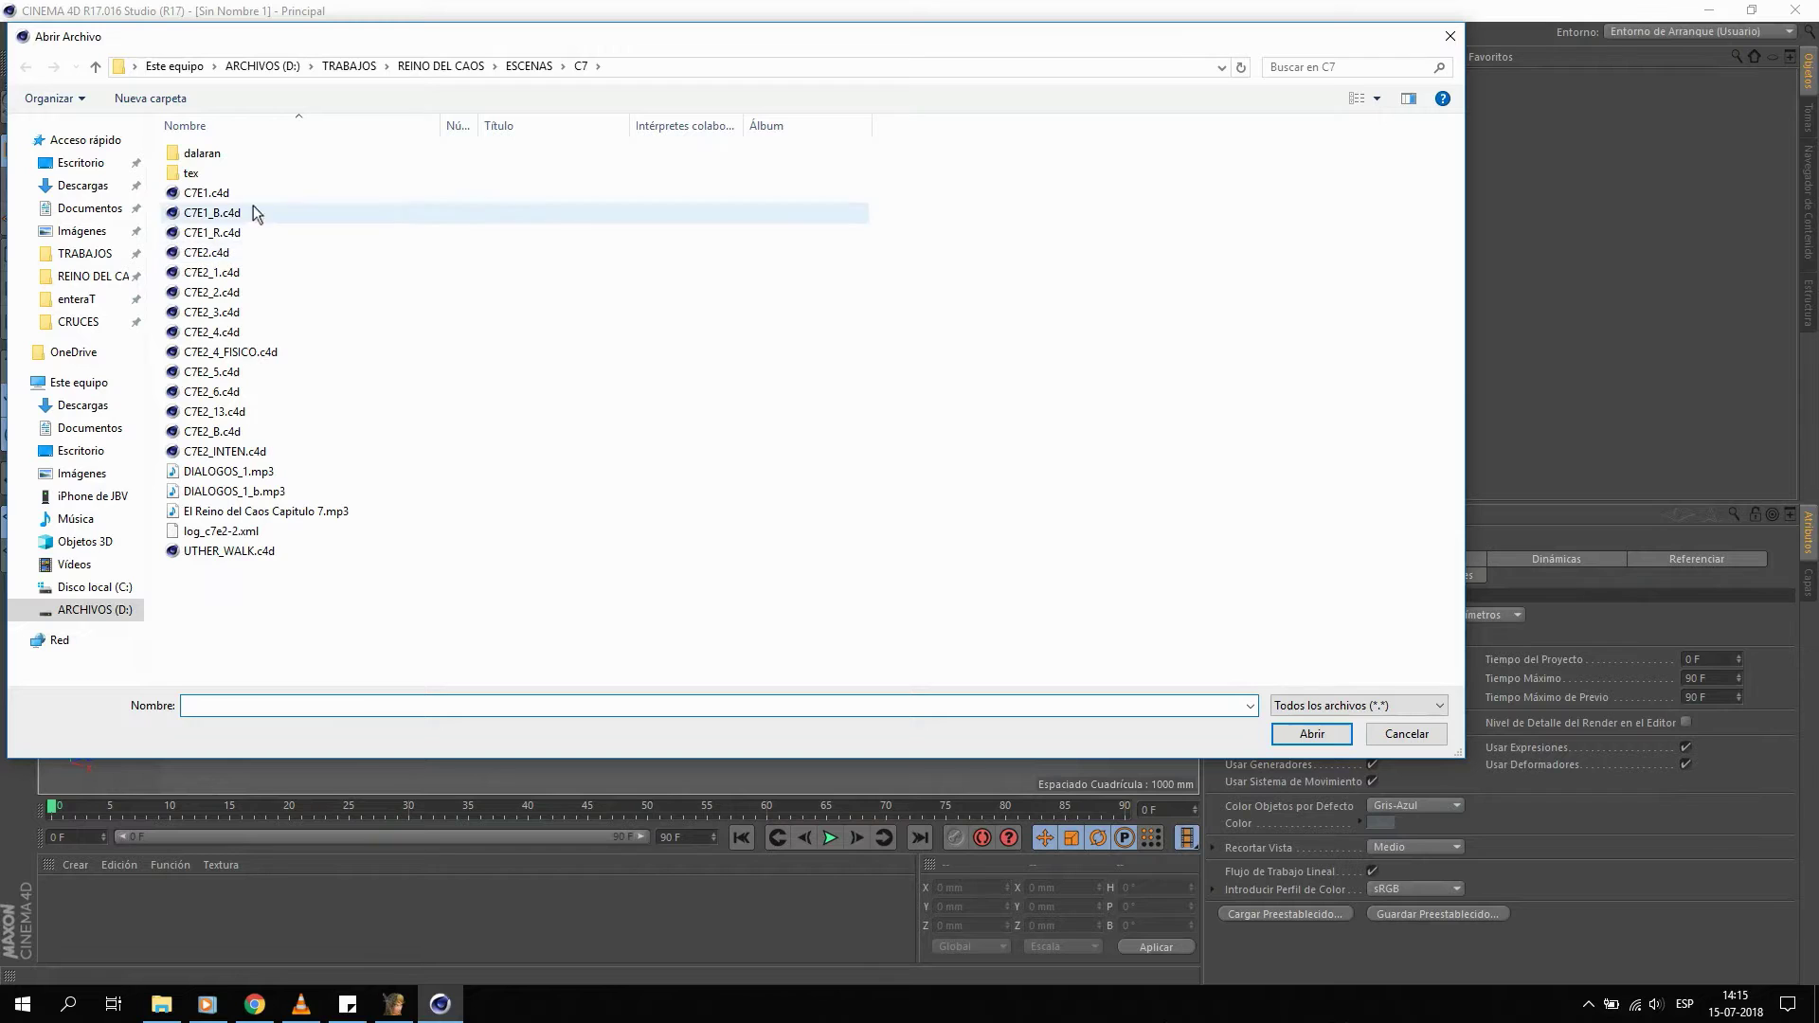
click(524, 64)
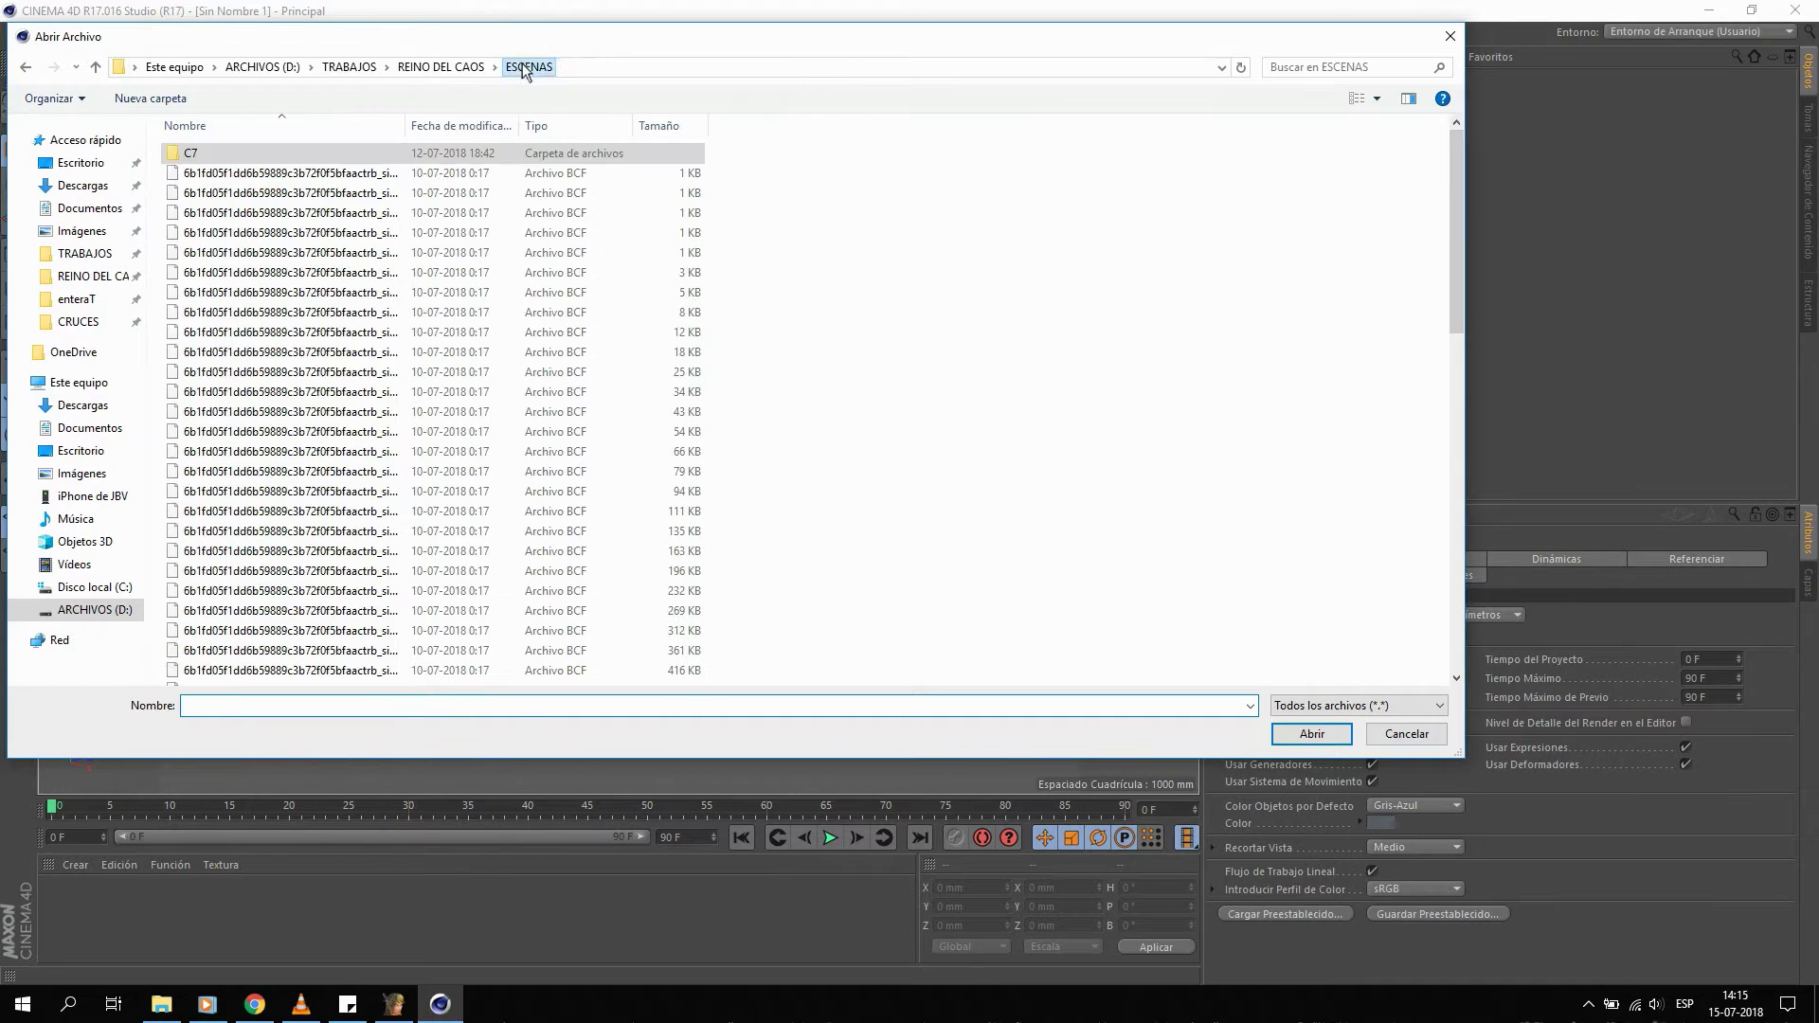
click(441, 66)
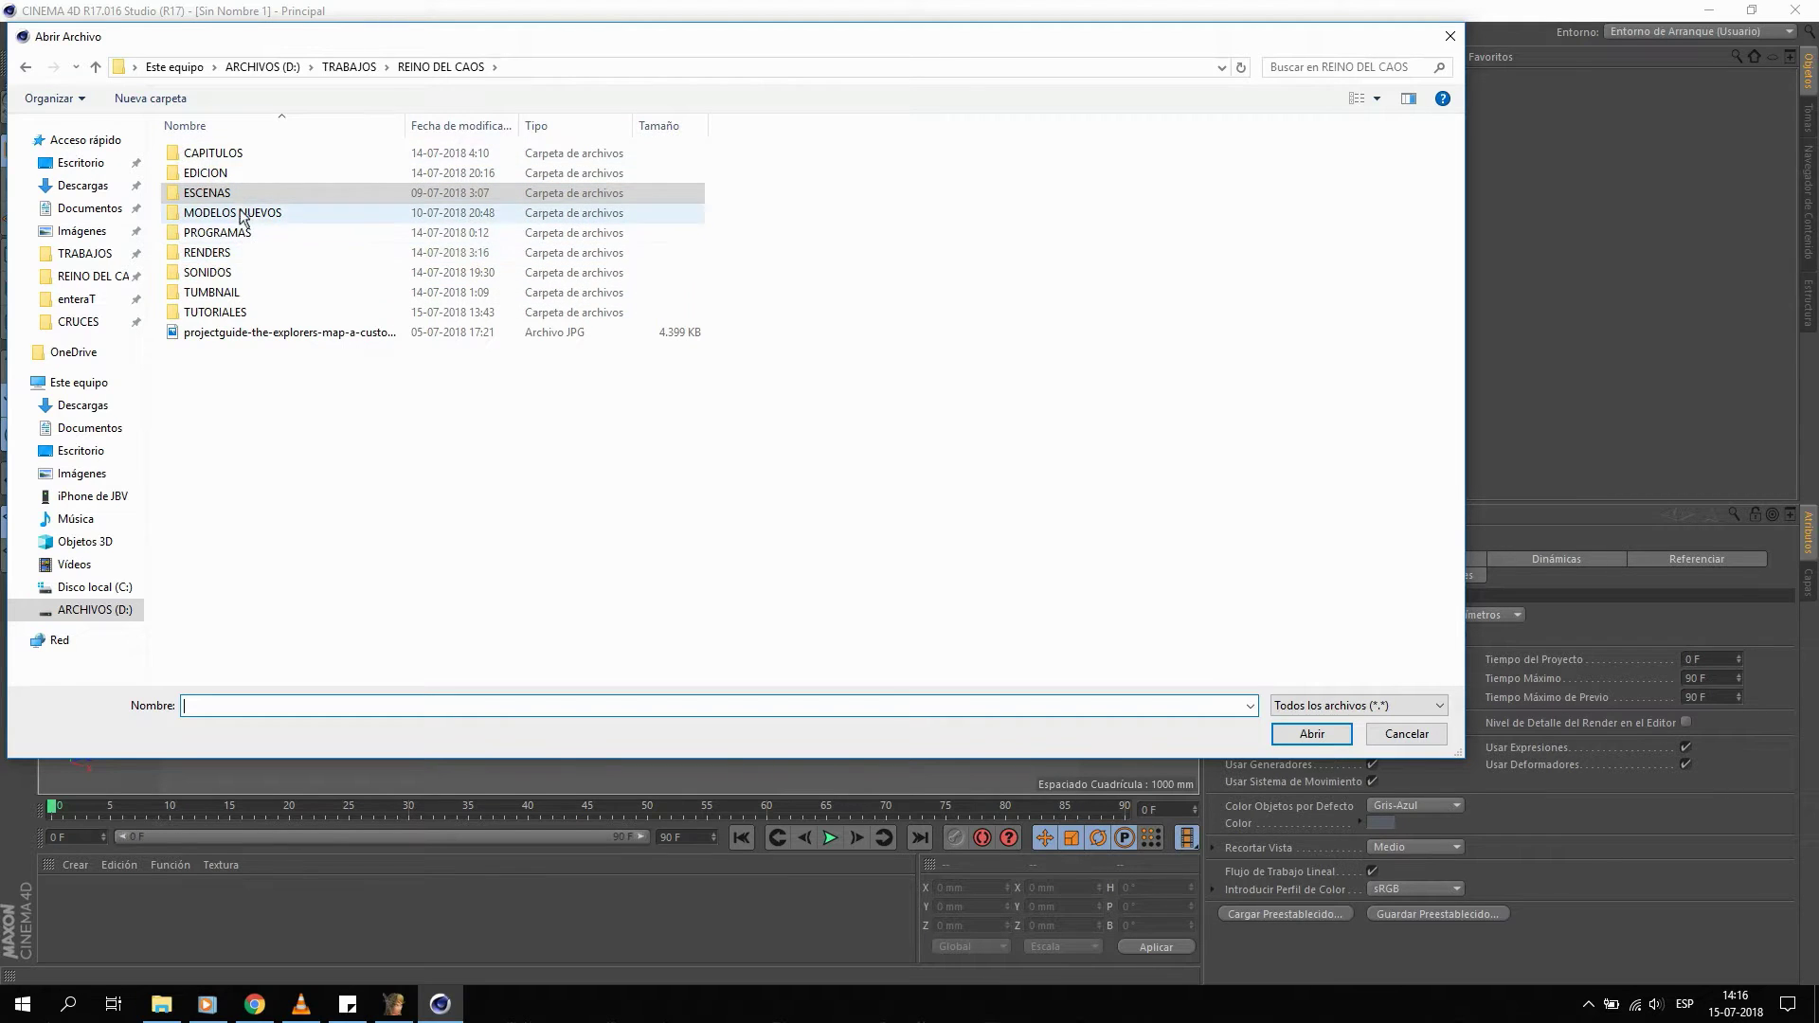
double_click(305, 212)
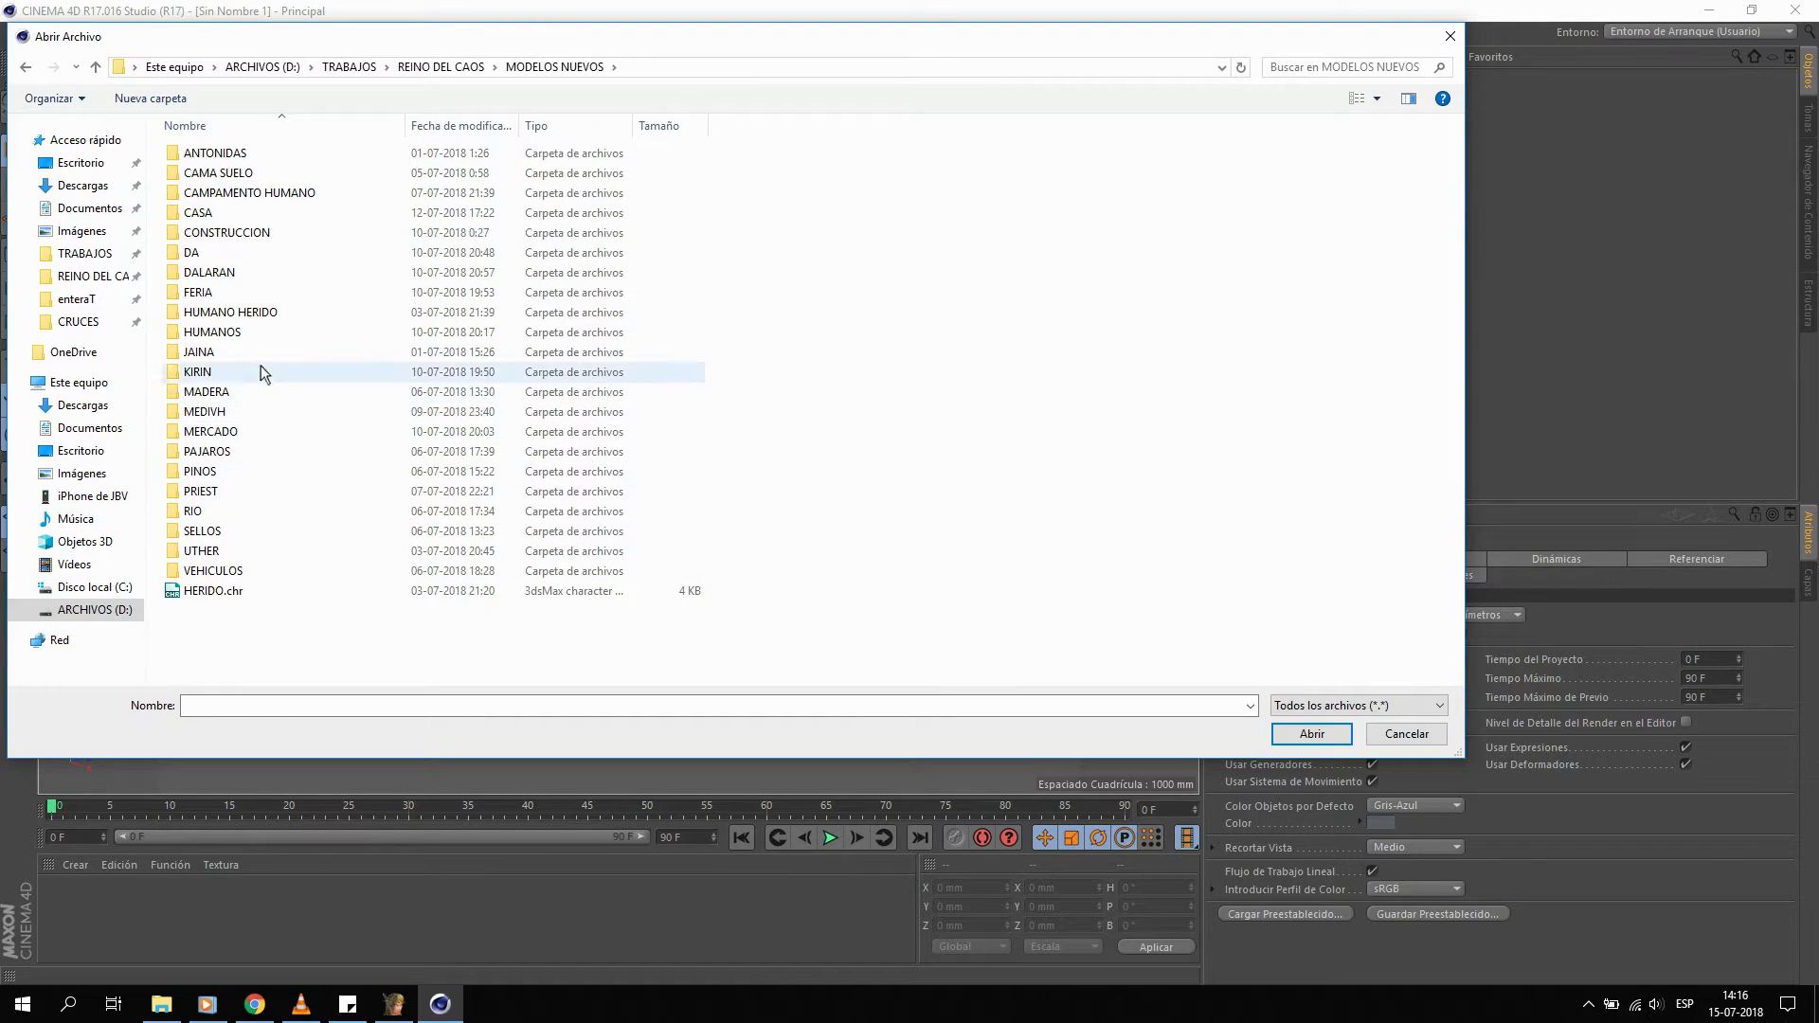
Check the EDICION folder, then open ESCENAS\C7\C7E1.c4d.
click(441, 66)
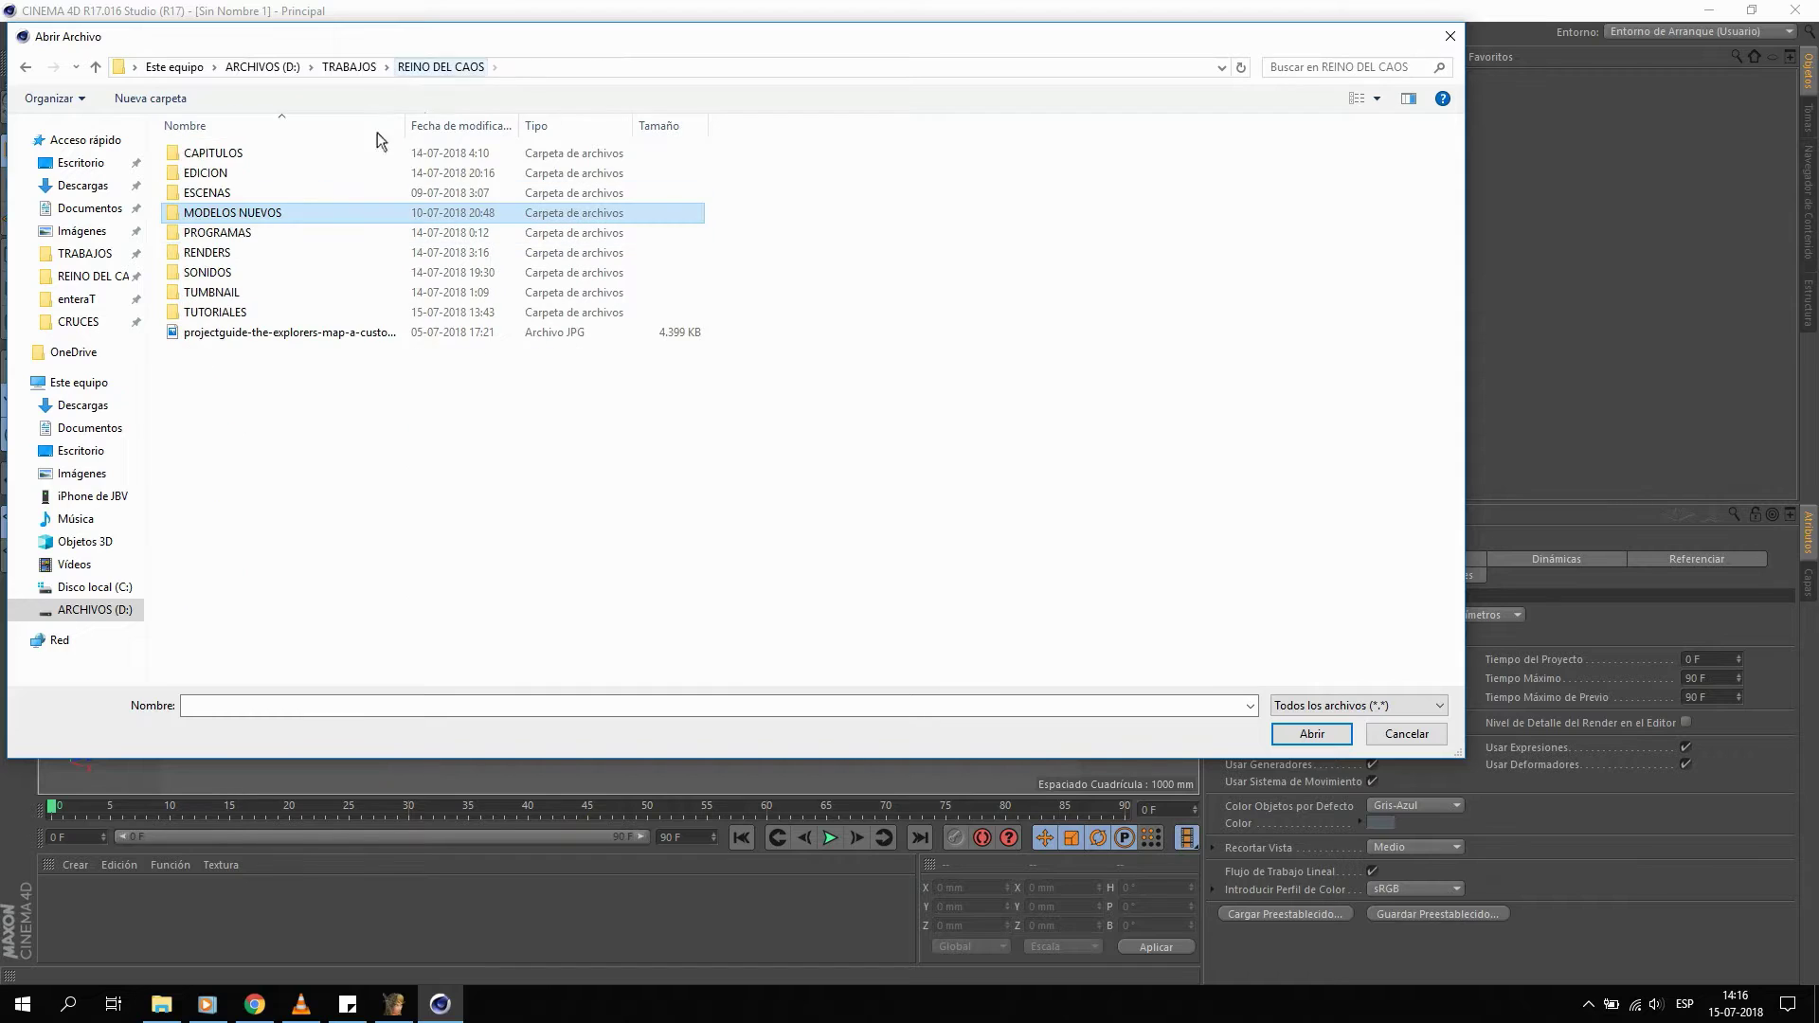
click(314, 154)
double_click(305, 172)
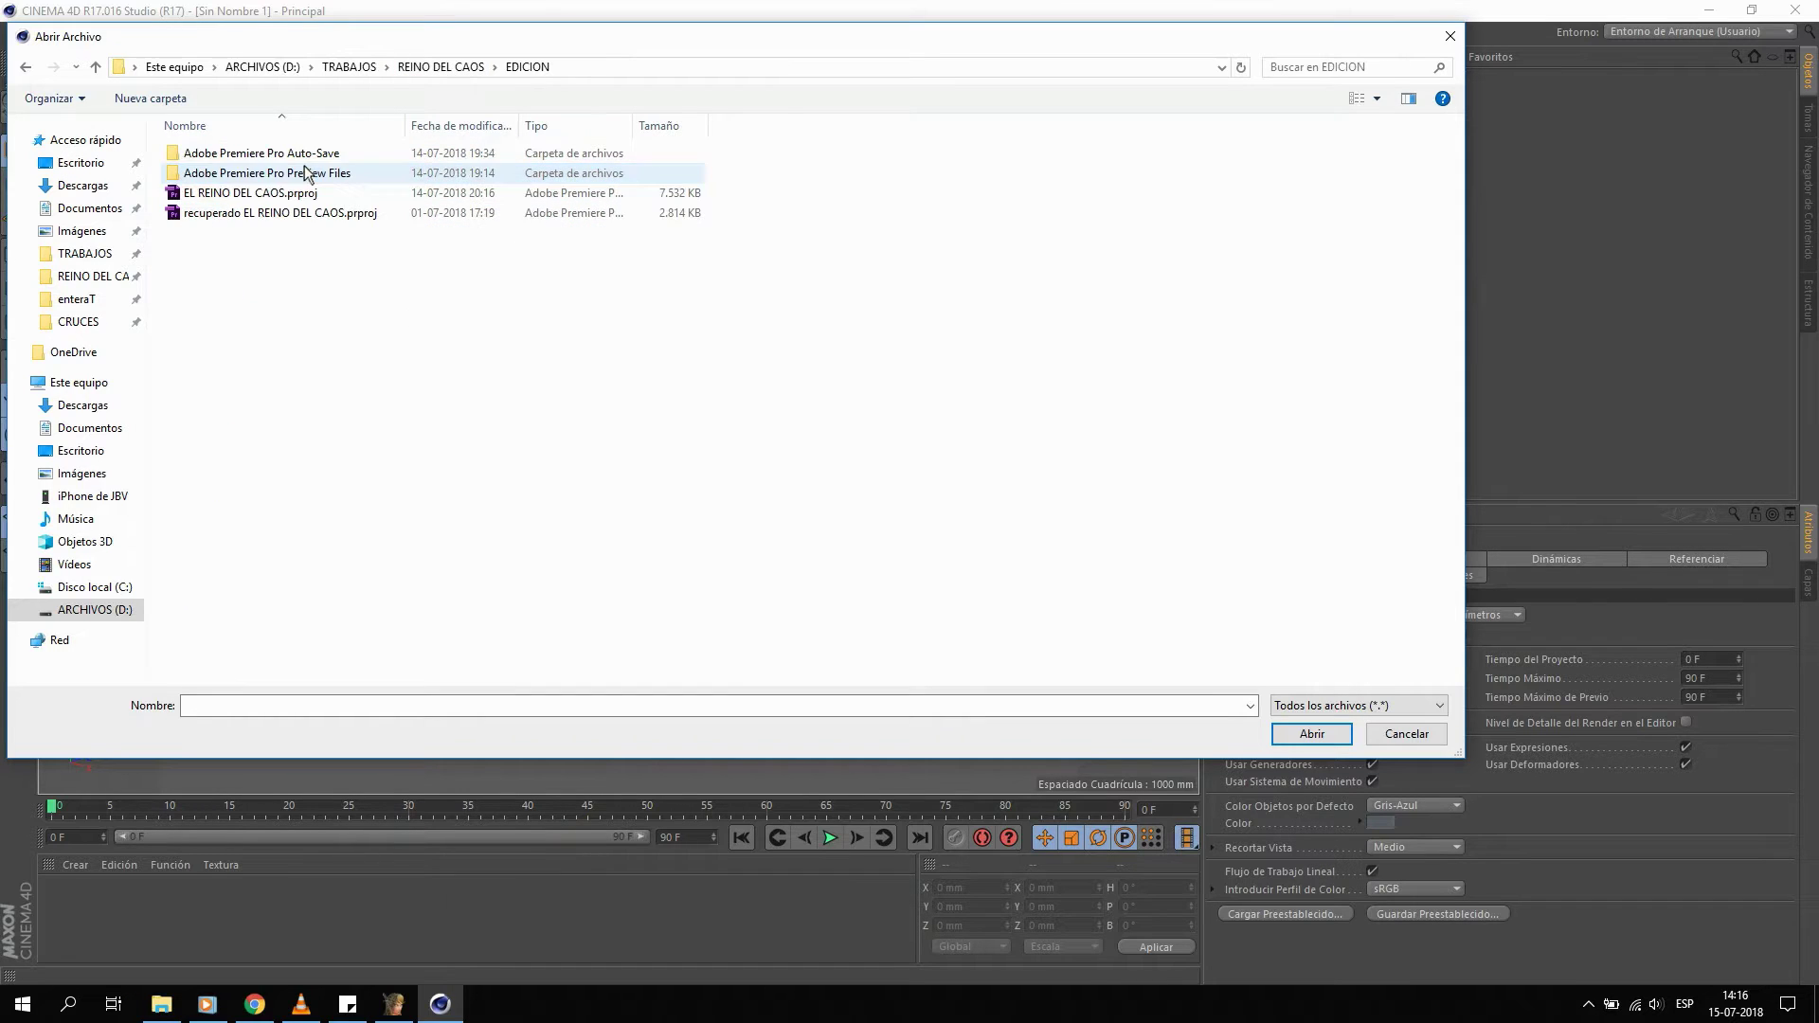
click(28, 67)
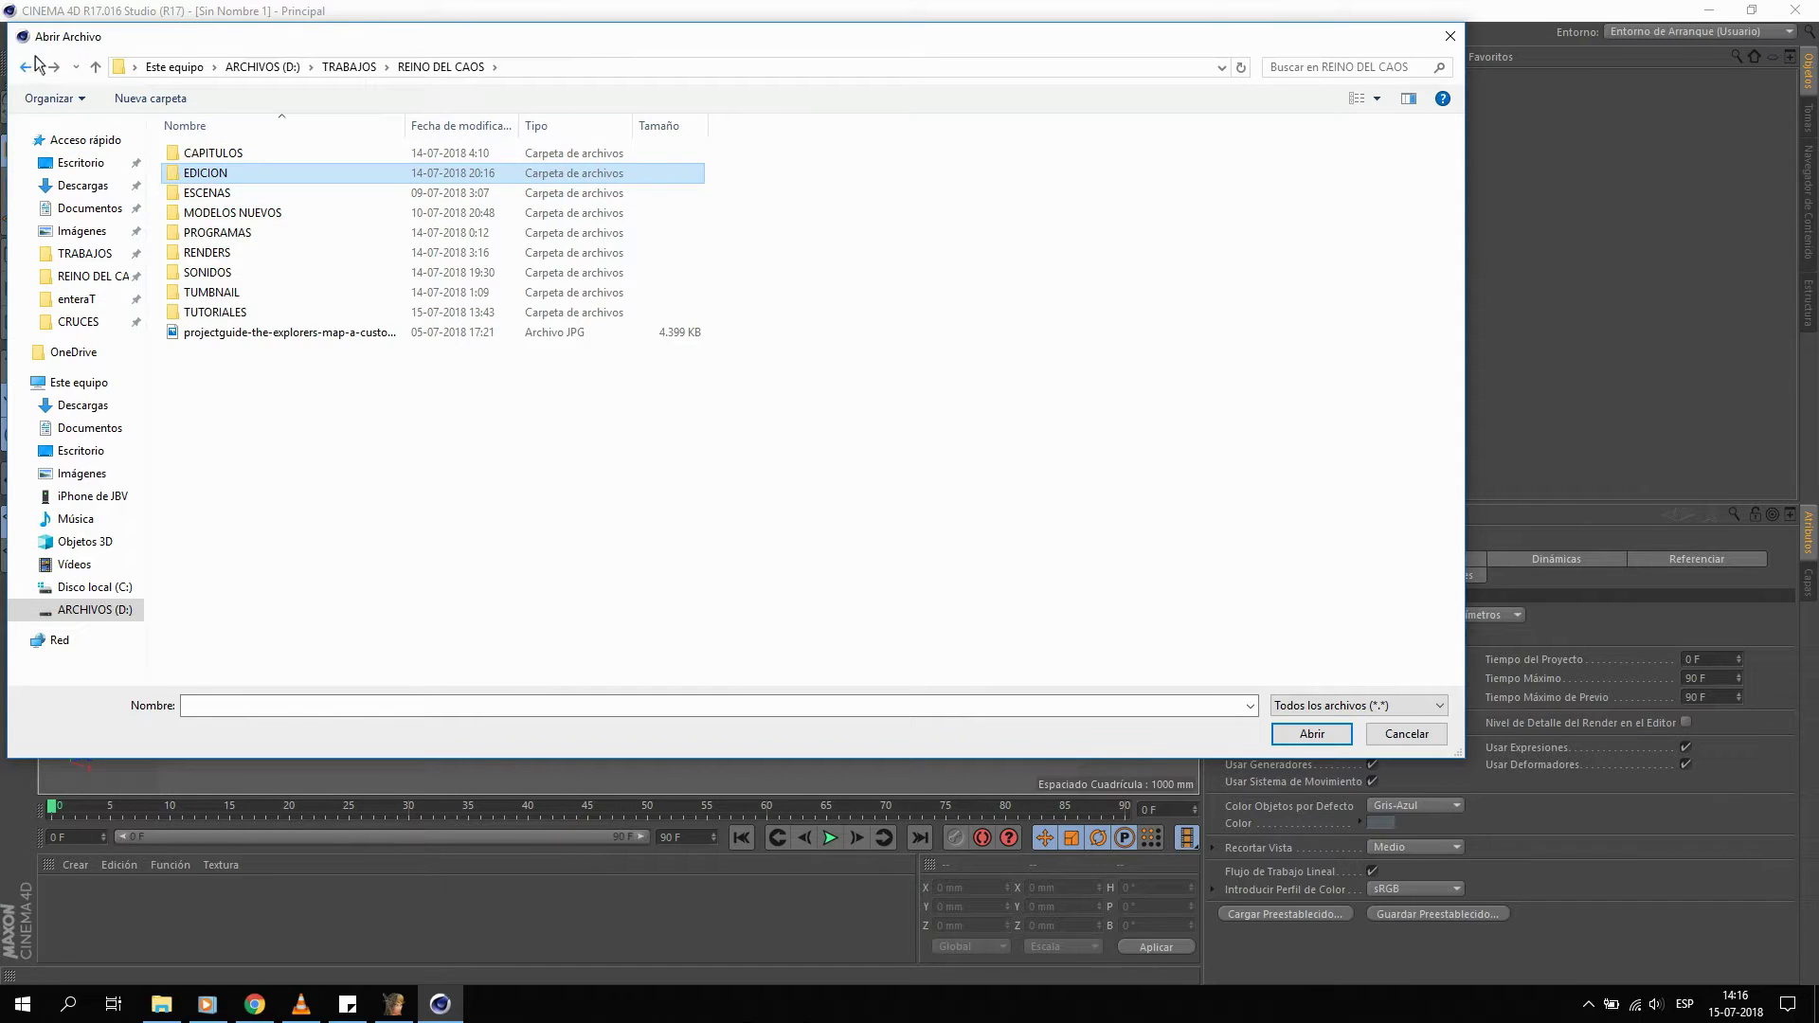
double_click(280, 193)
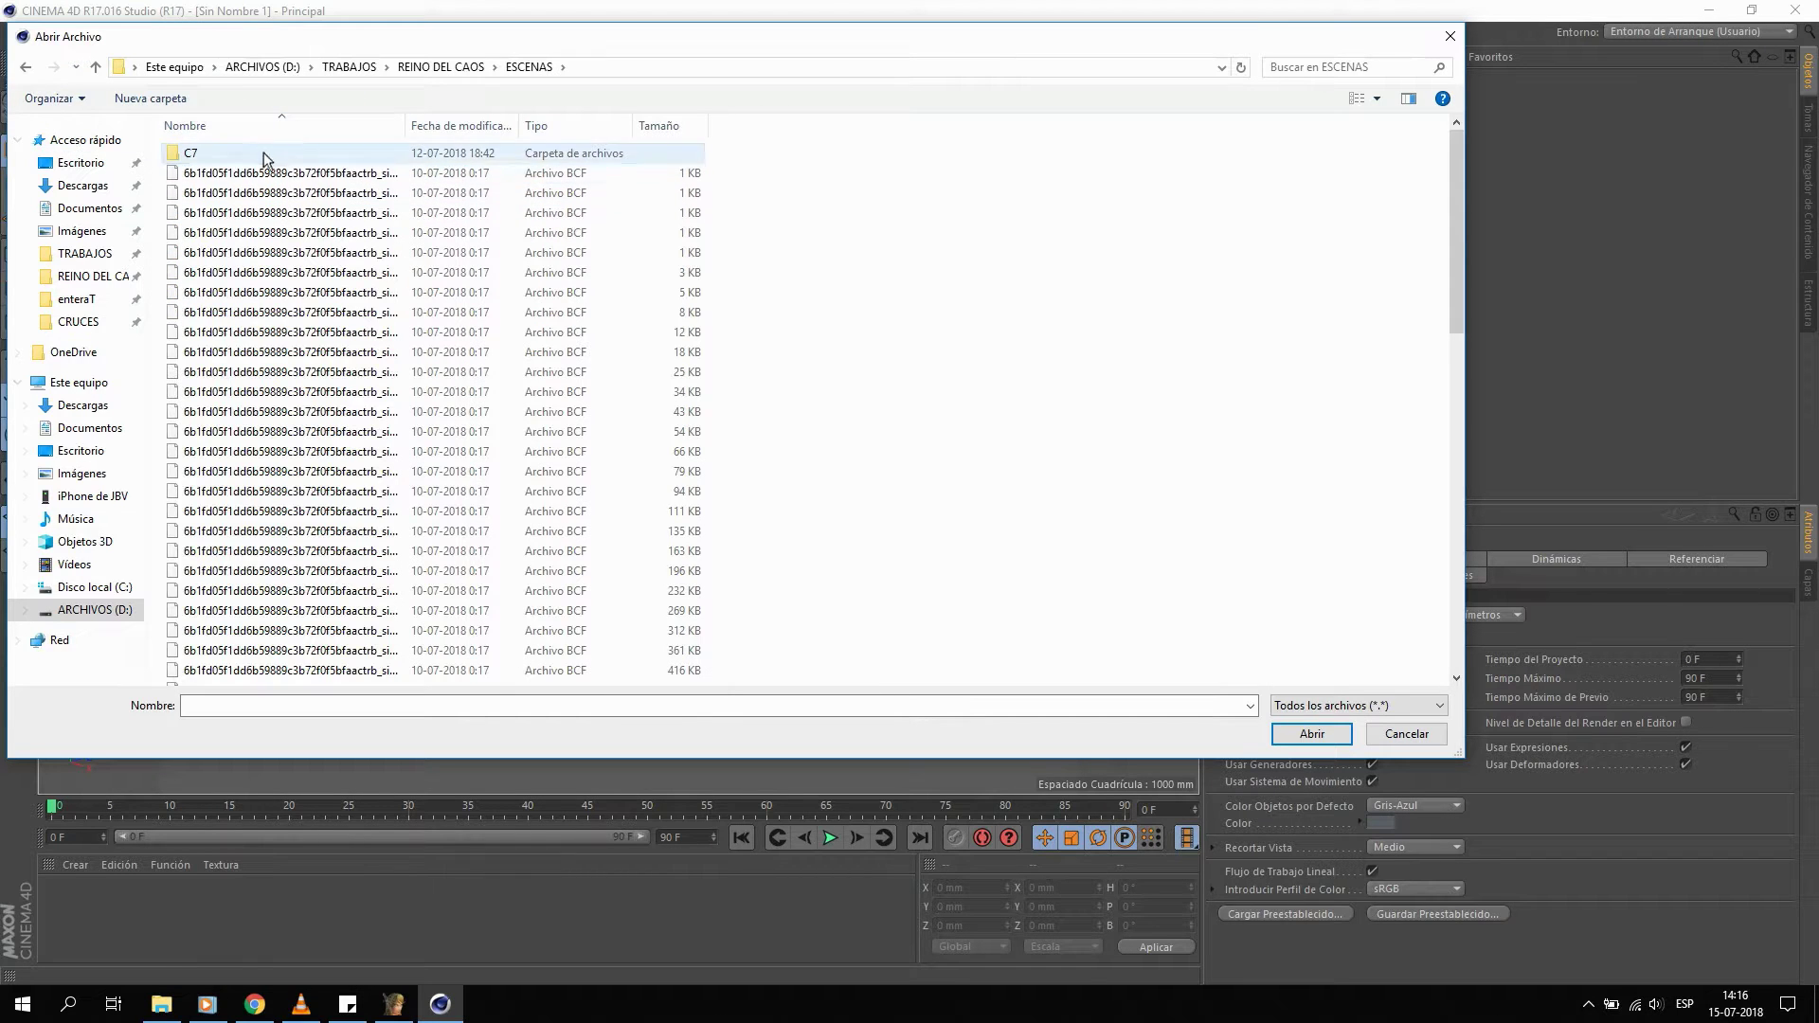
double_click(261, 152)
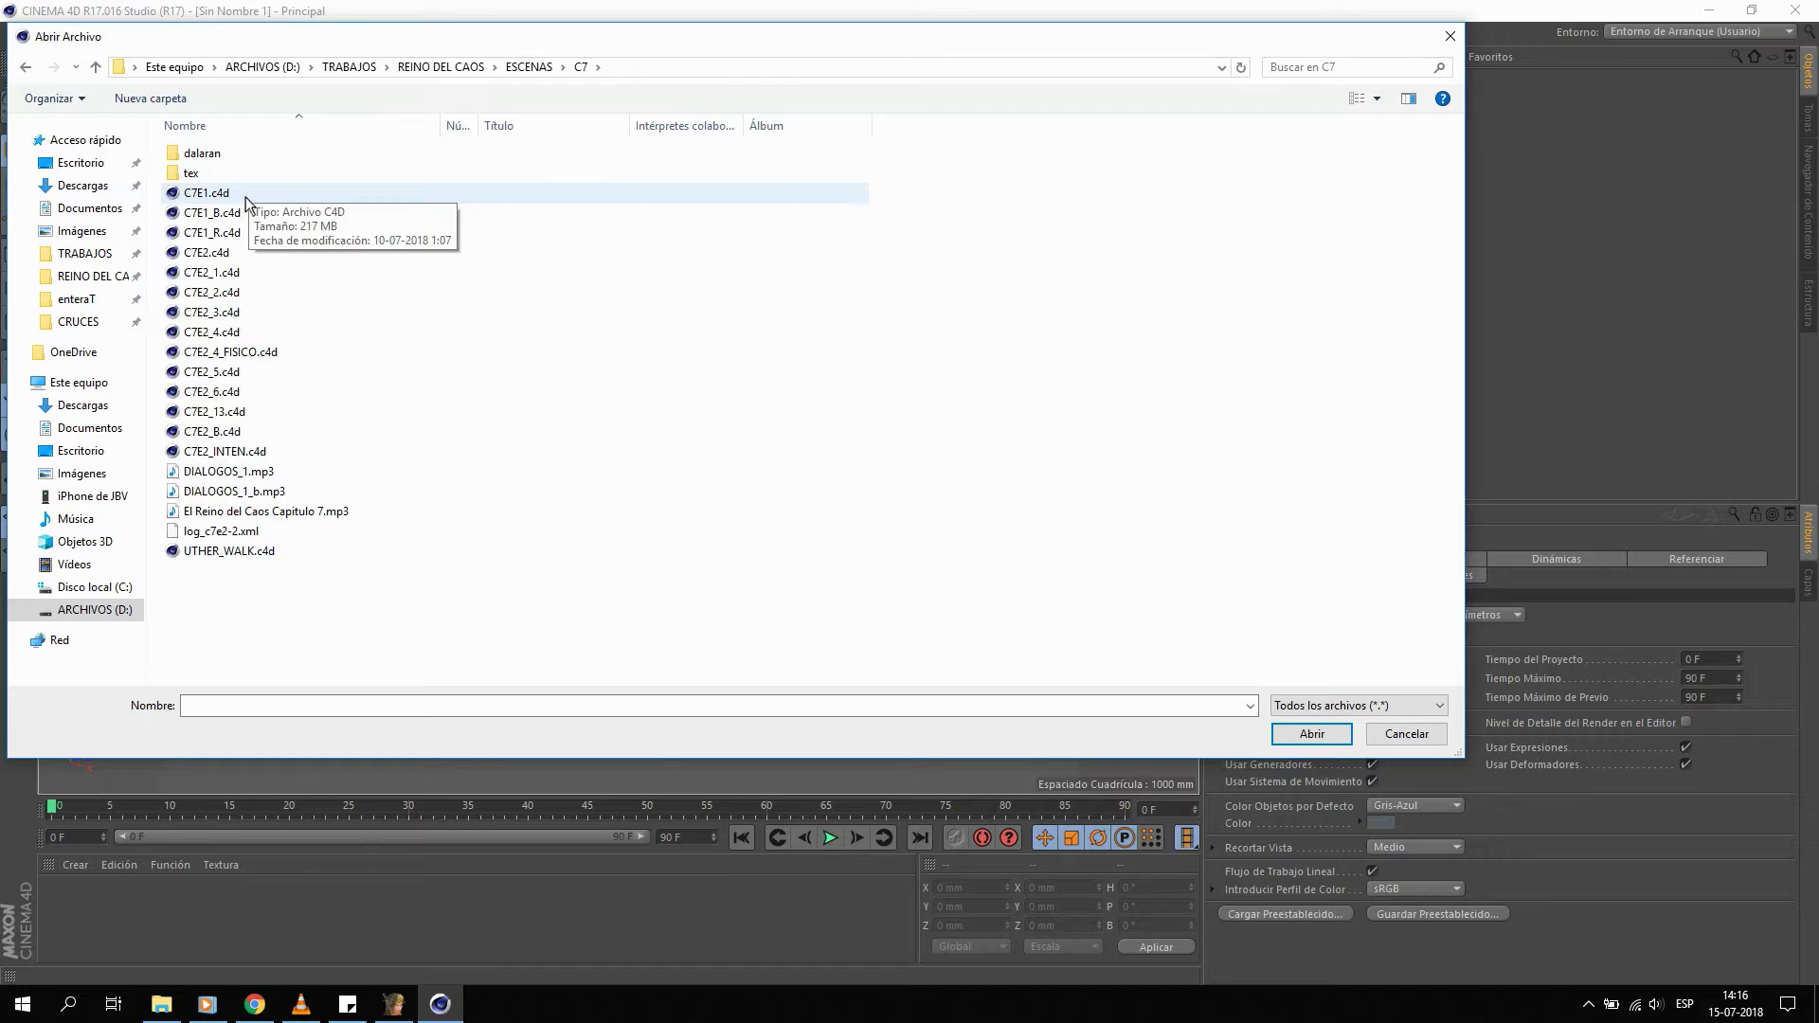
double_click(247, 195)
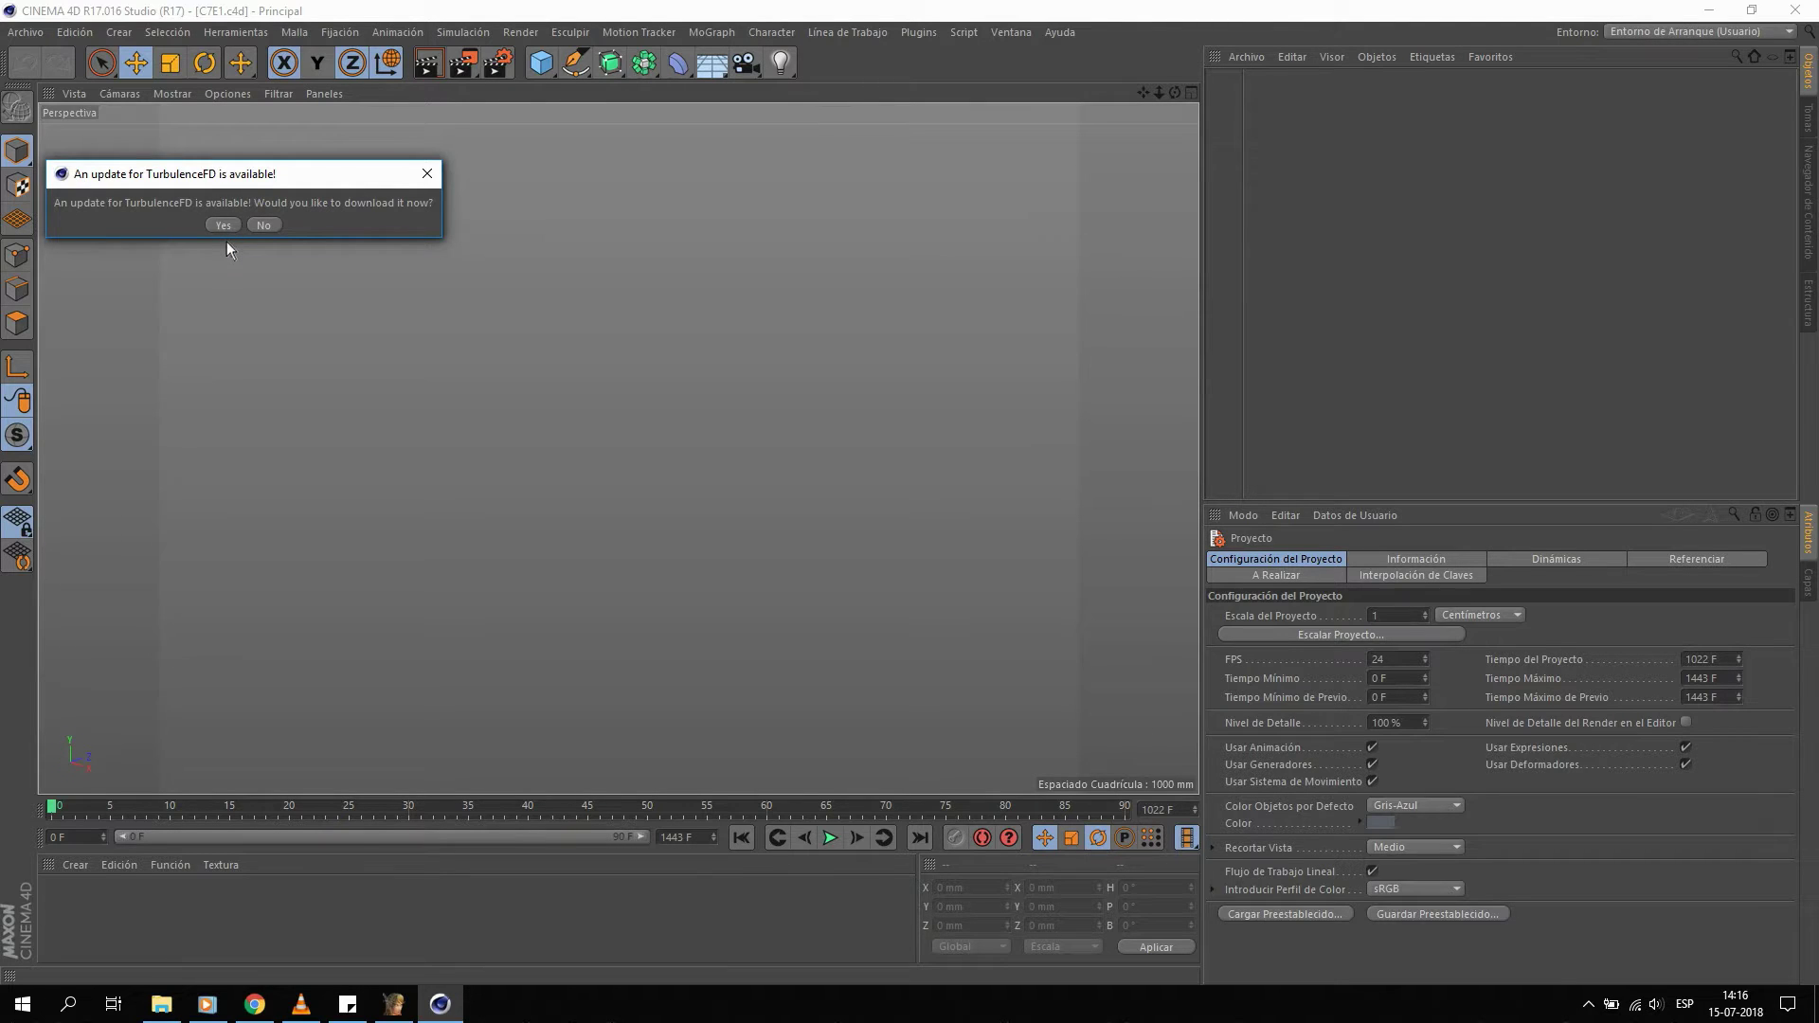
Close the TurbulenceFD download page in Chrome and decline the update in Cinema 4D.
click(228, 228)
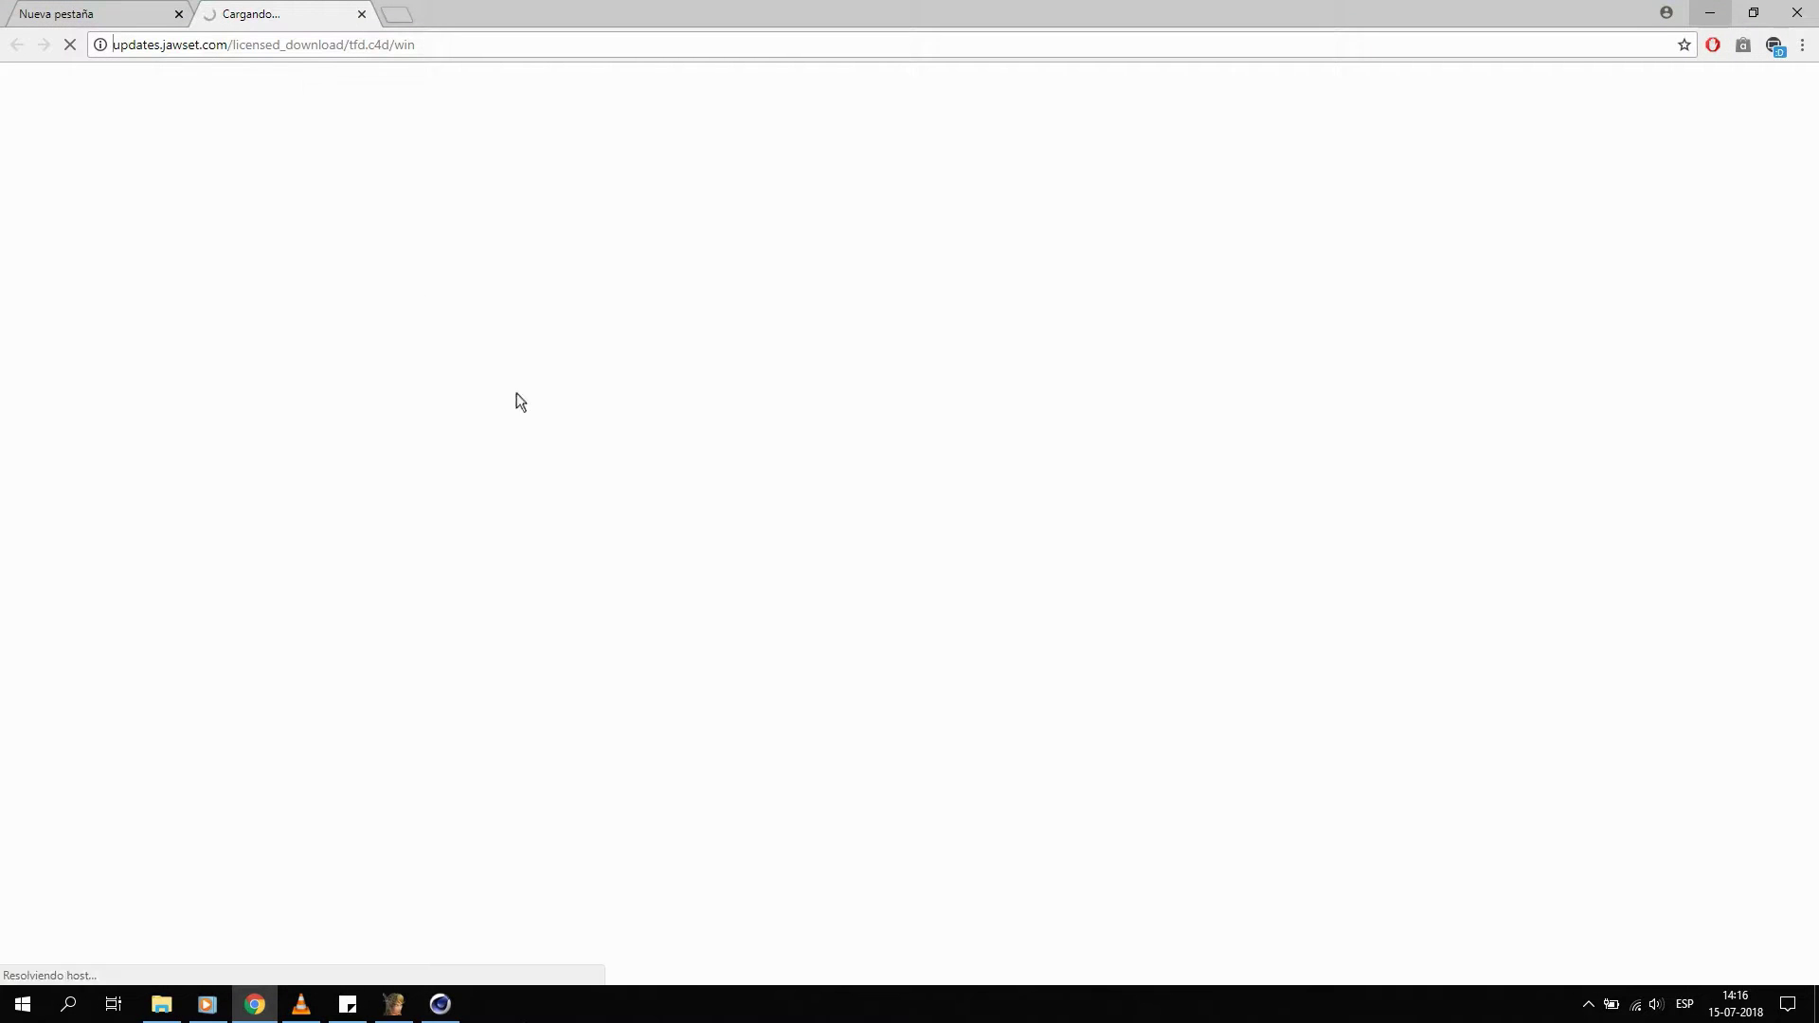
click(361, 13)
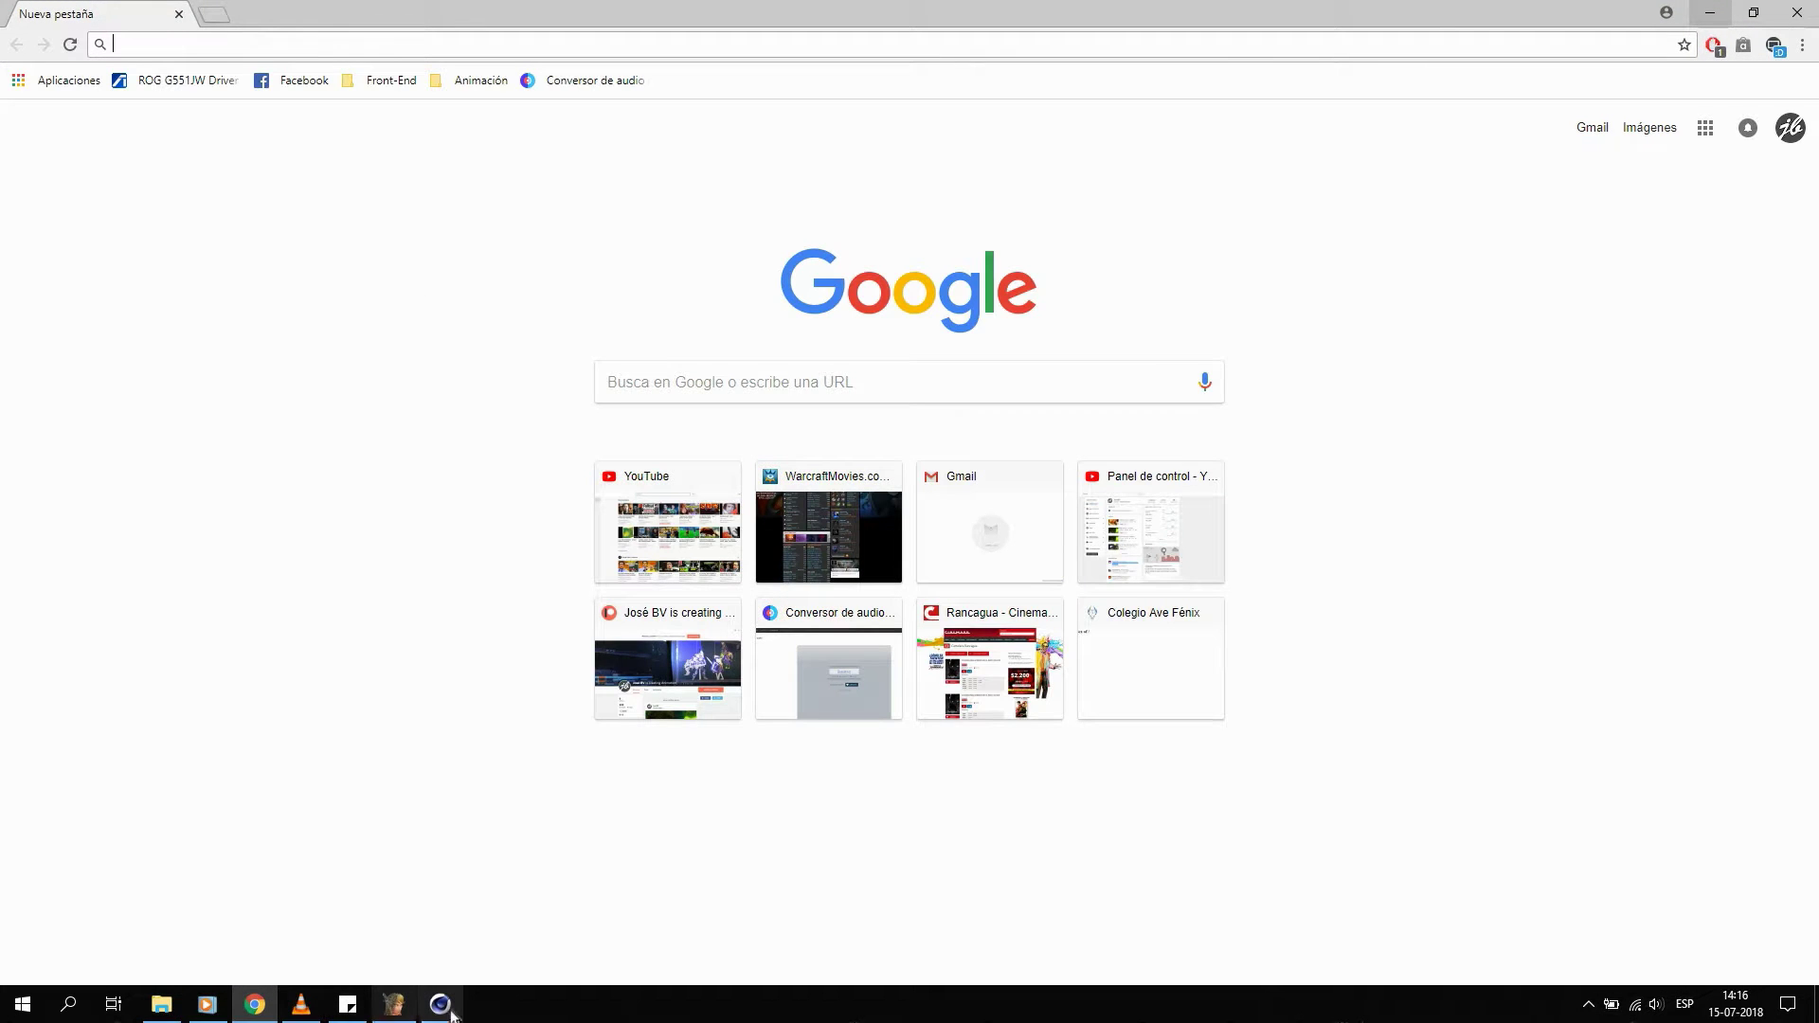
click(439, 1012)
click(262, 225)
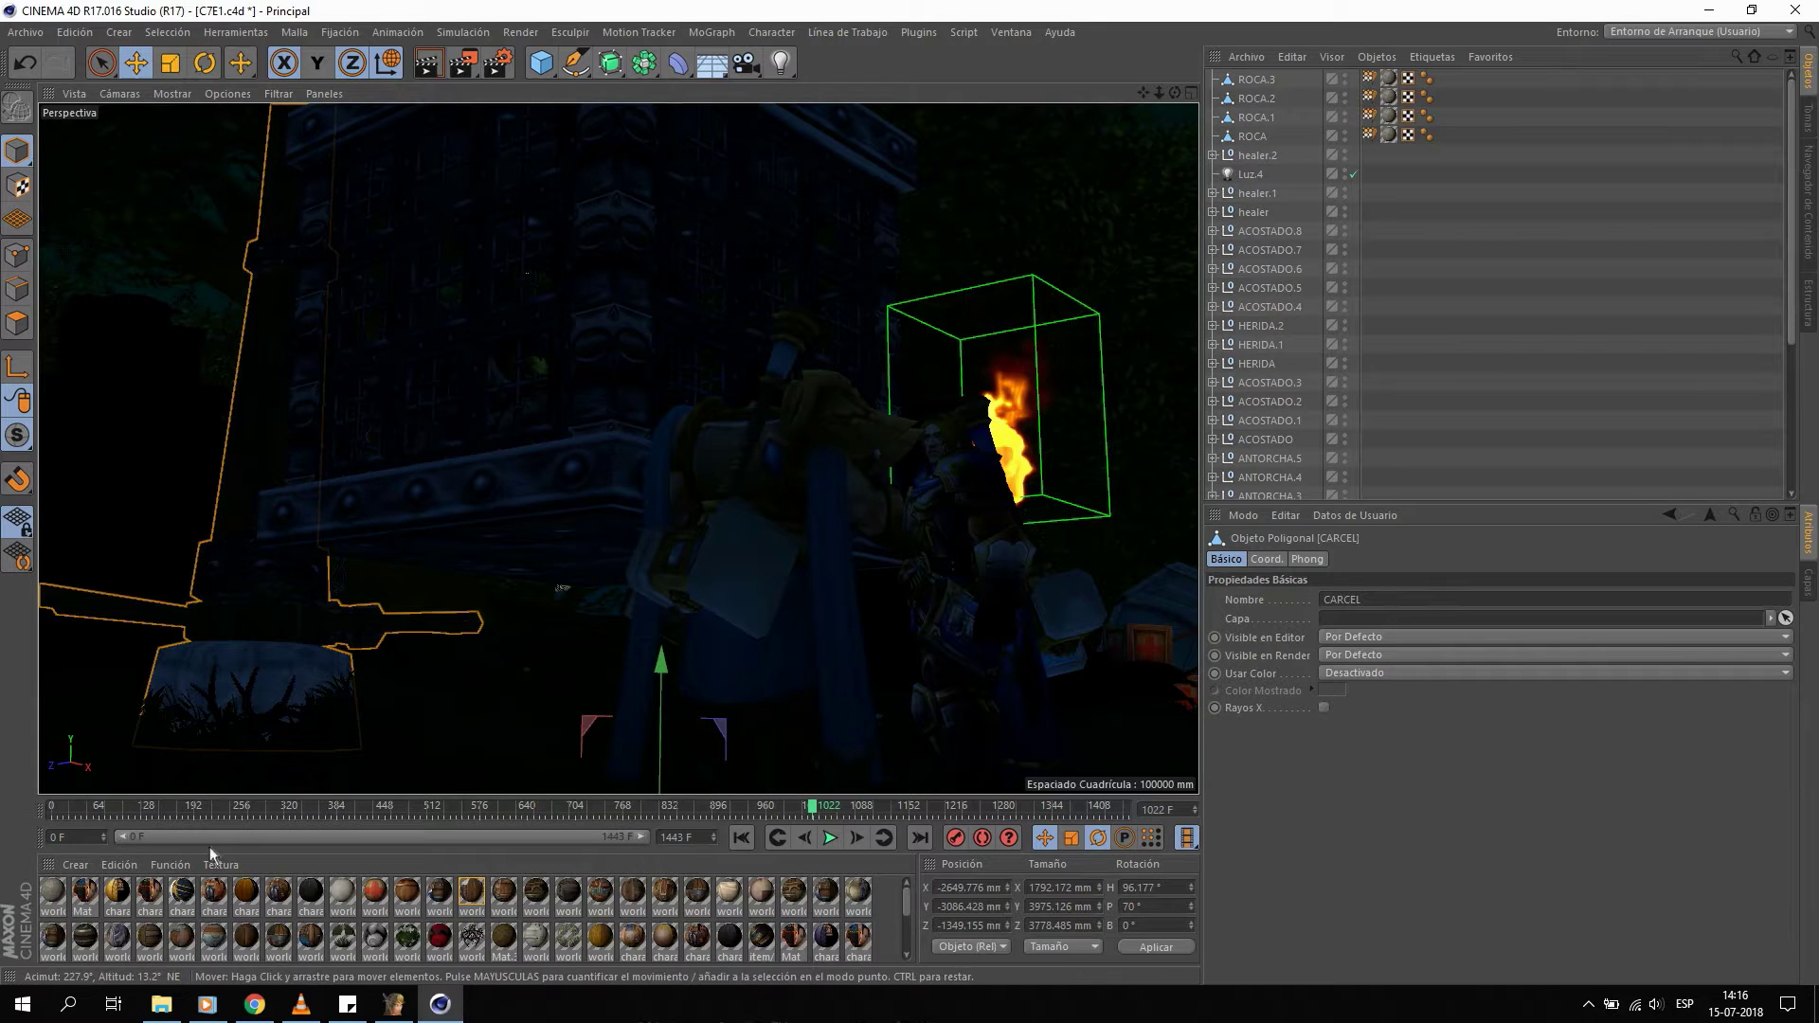
Scrub the C7E1 timeline from frame 0 and clear the object selection.
click(44, 809)
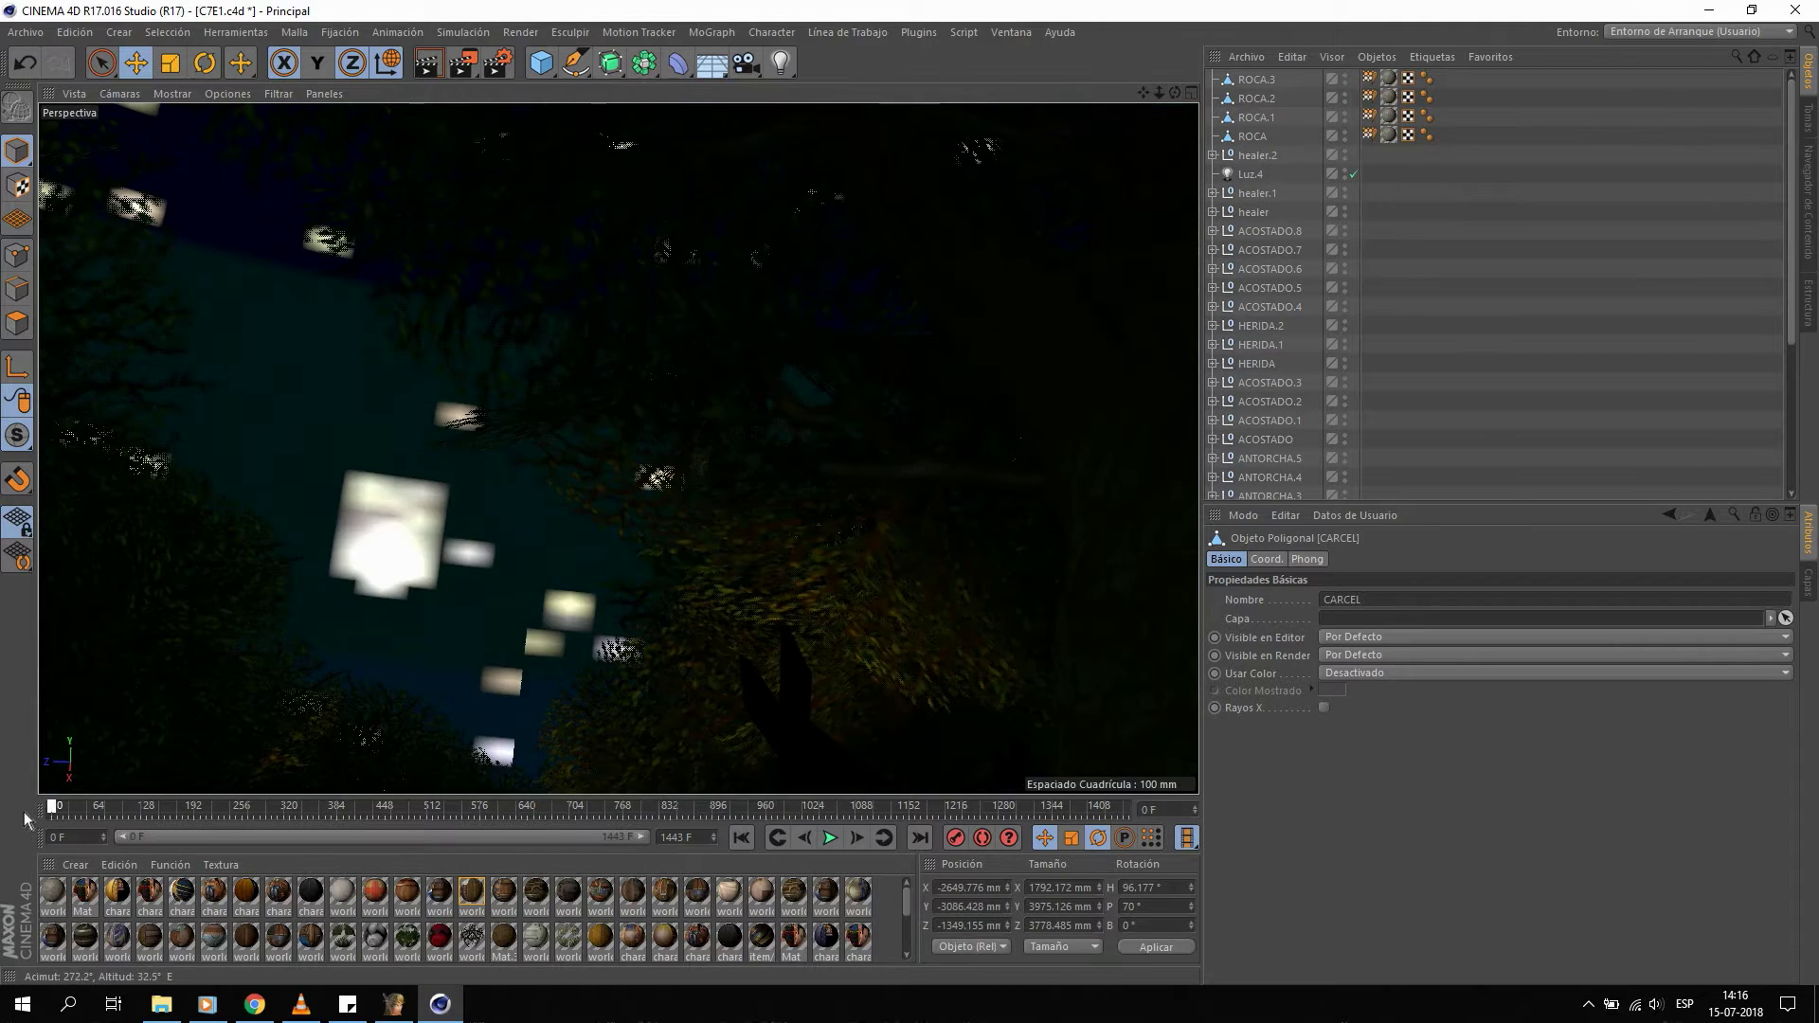
drag(95, 813, 57, 813)
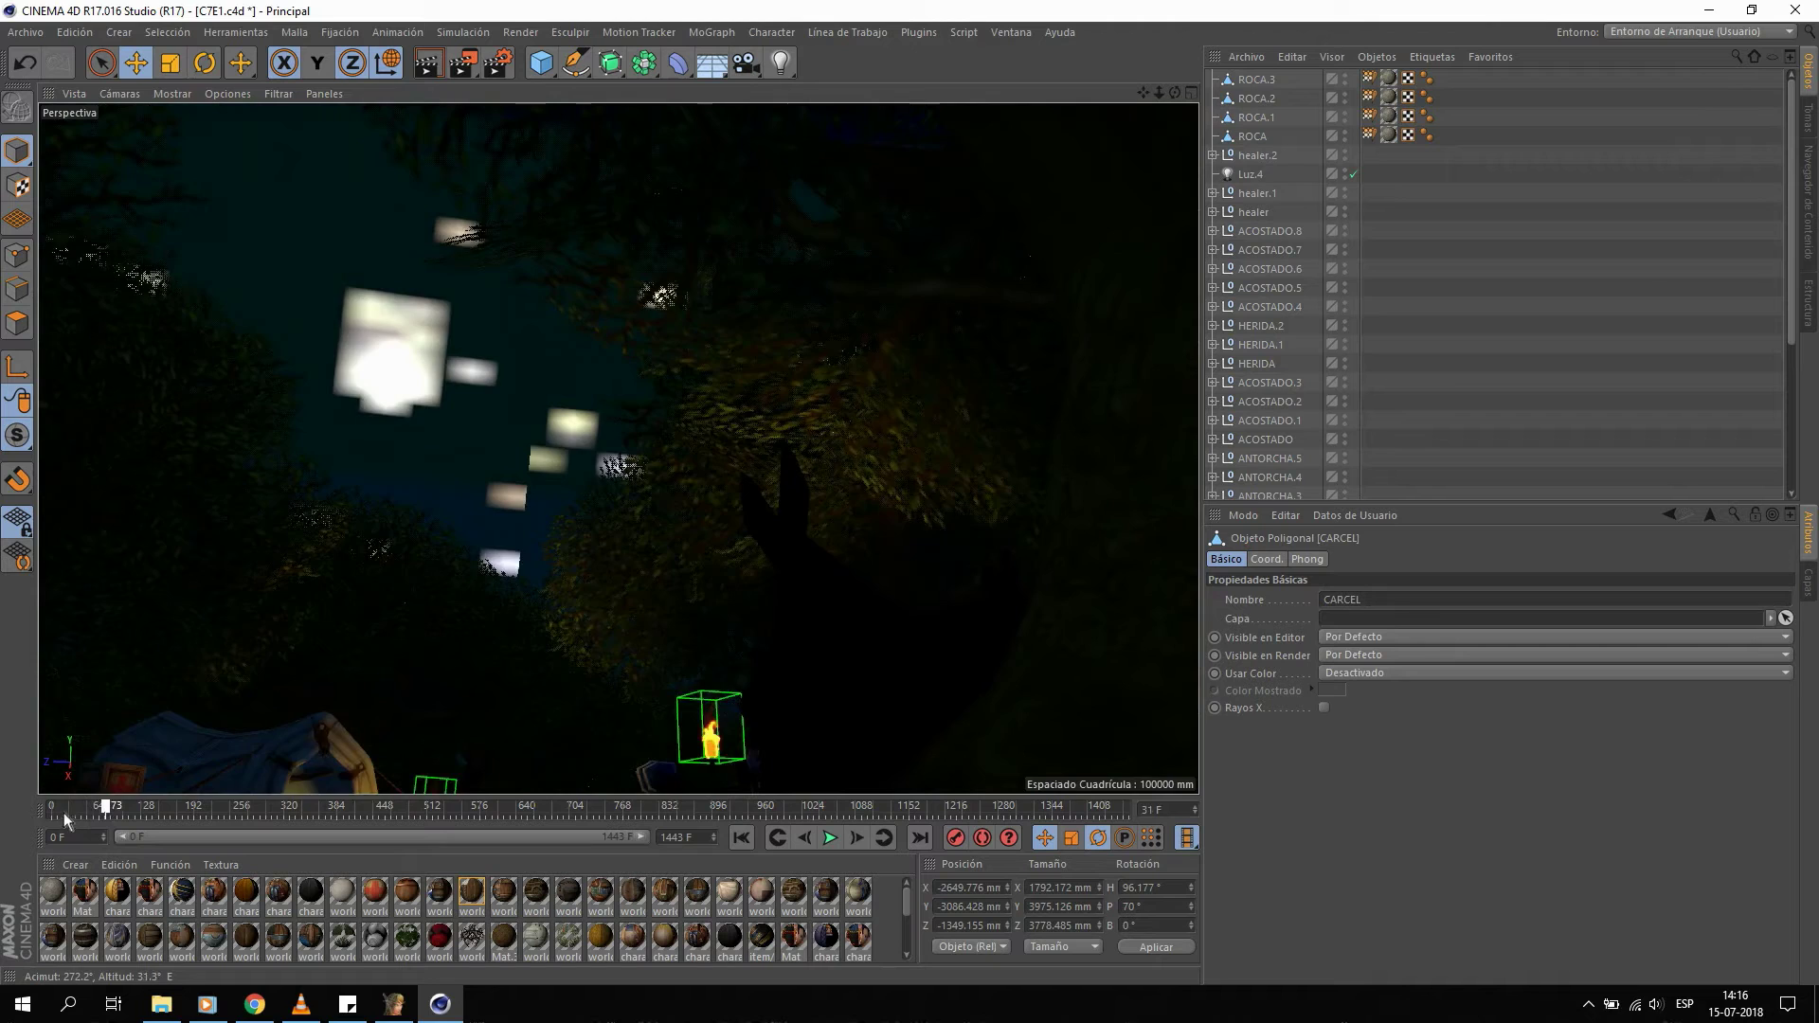
click(1438, 235)
scroll(1442, 246, down, 5)
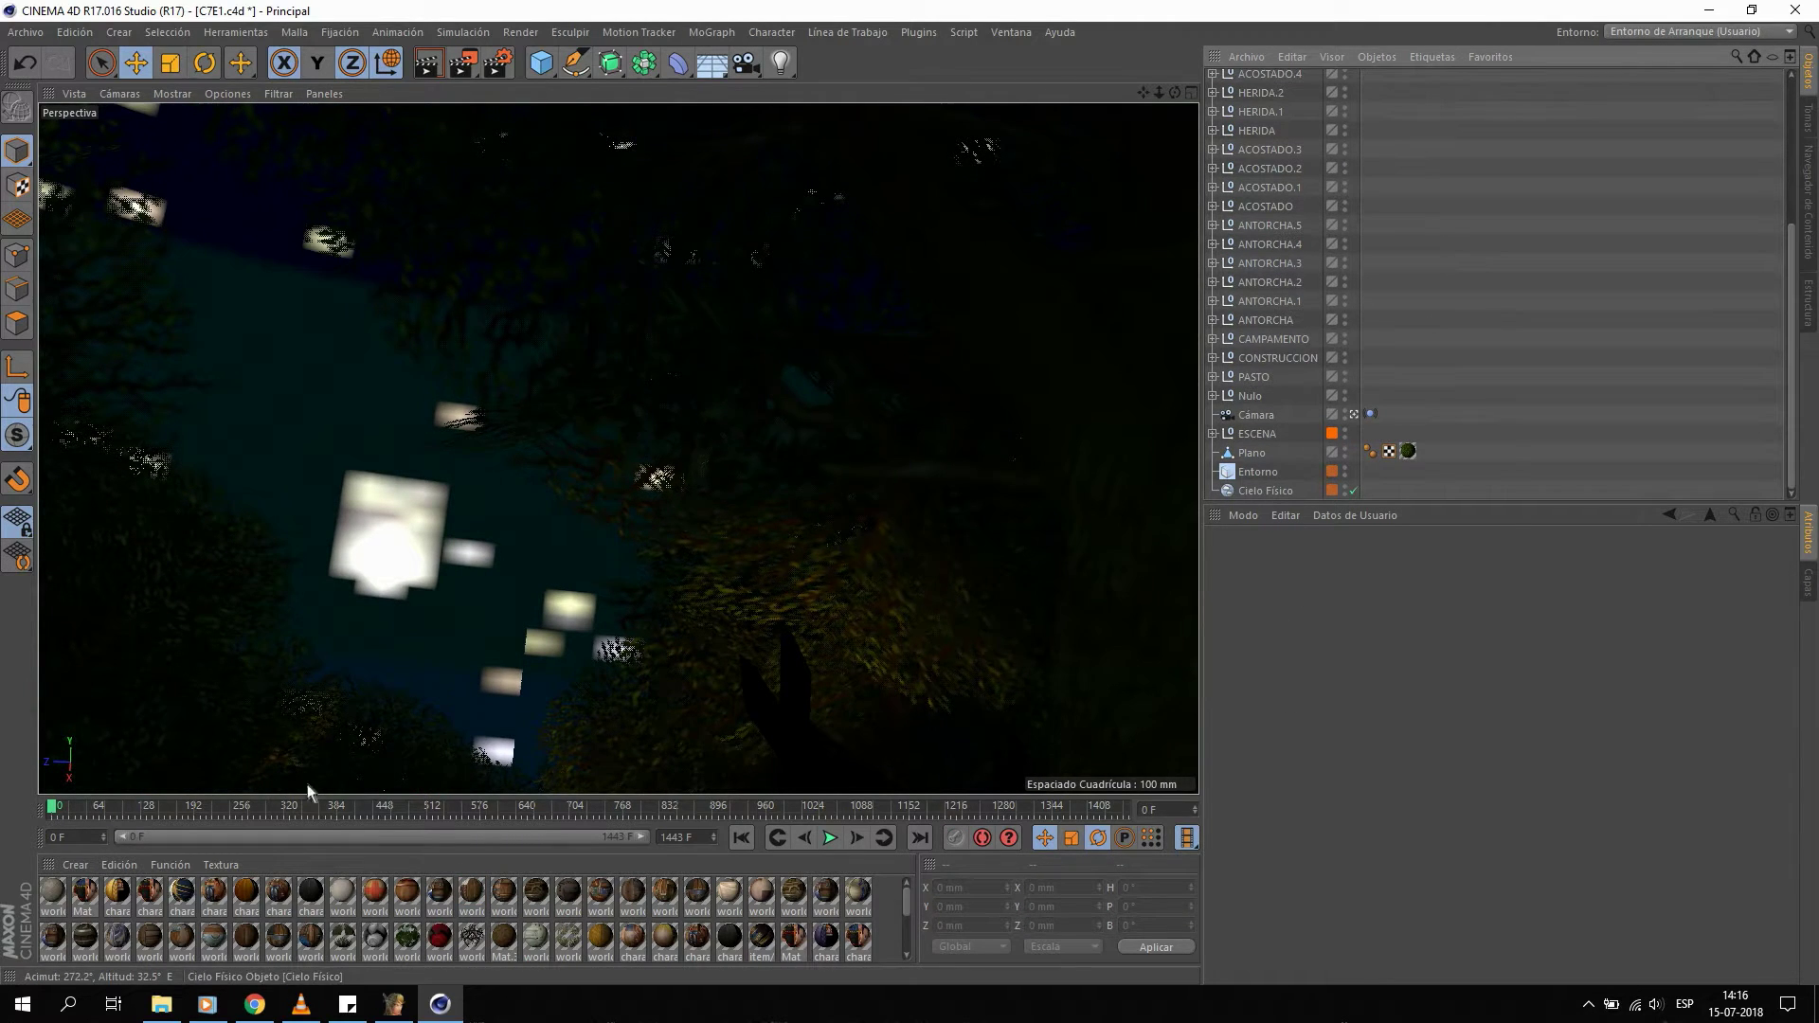
Turn on shuffle and skip a track in Windows Media Player, then scrub to frame 36.
click(225, 1009)
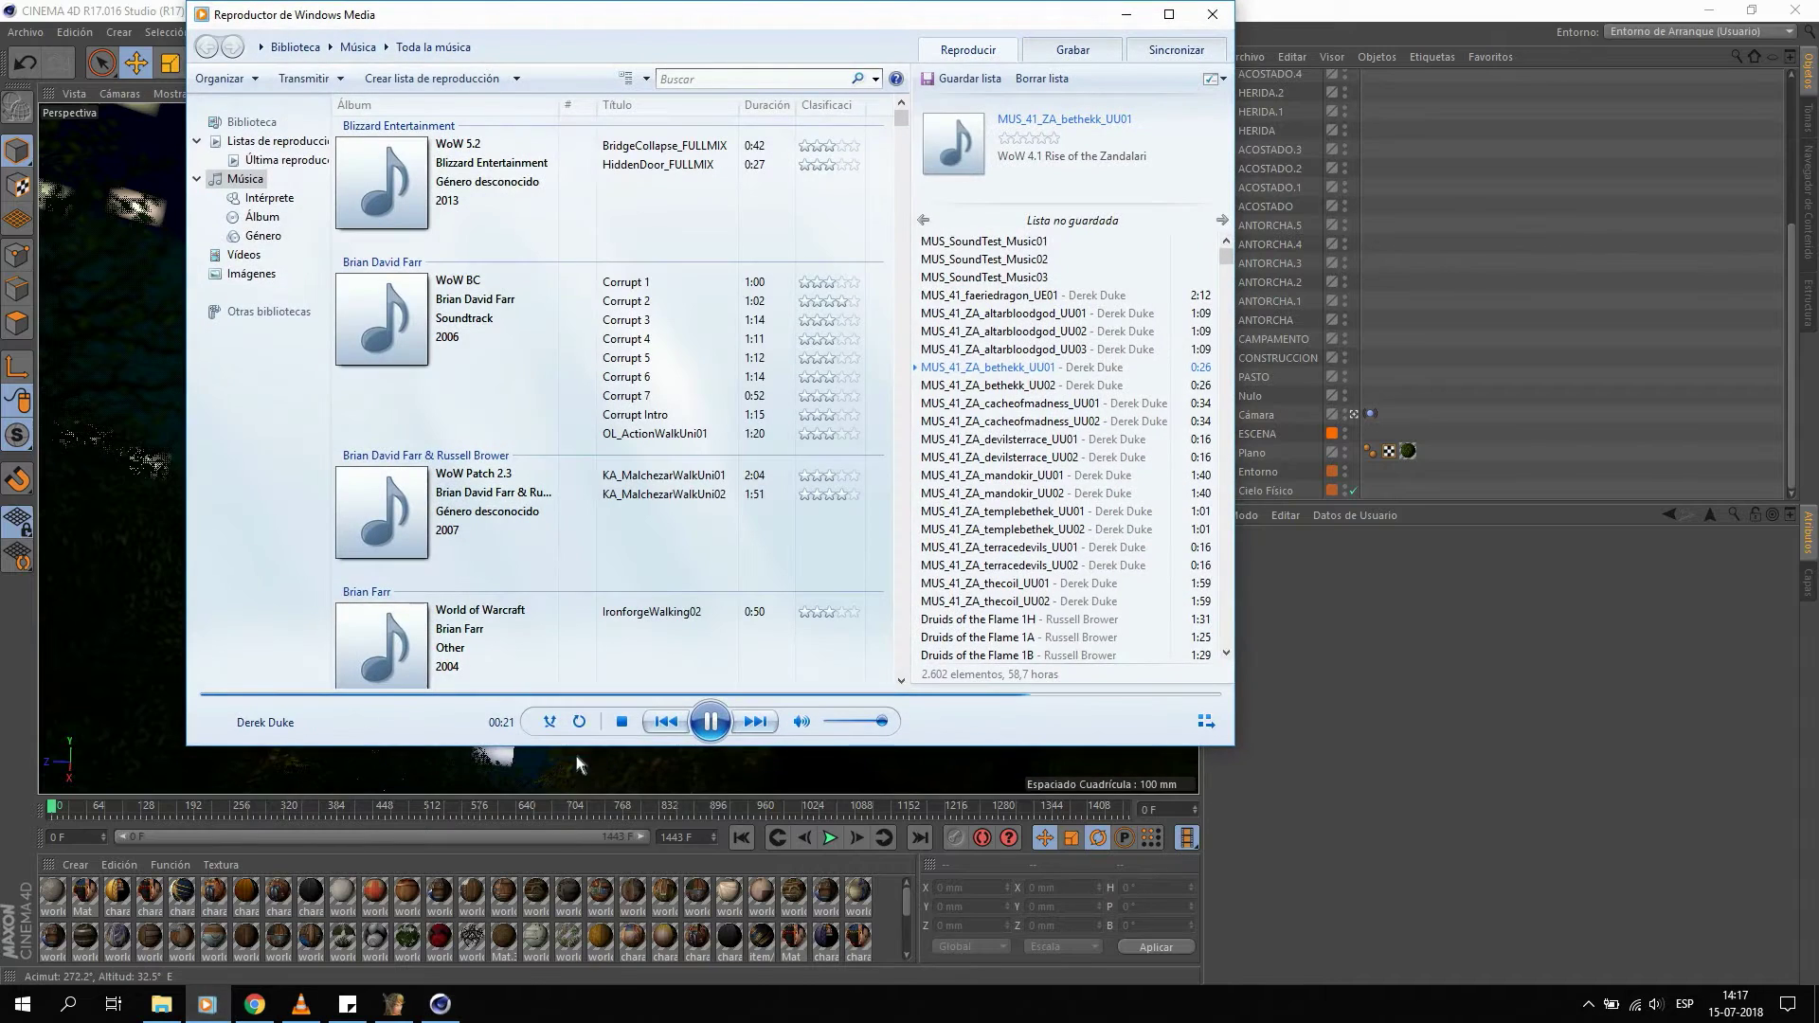
click(549, 721)
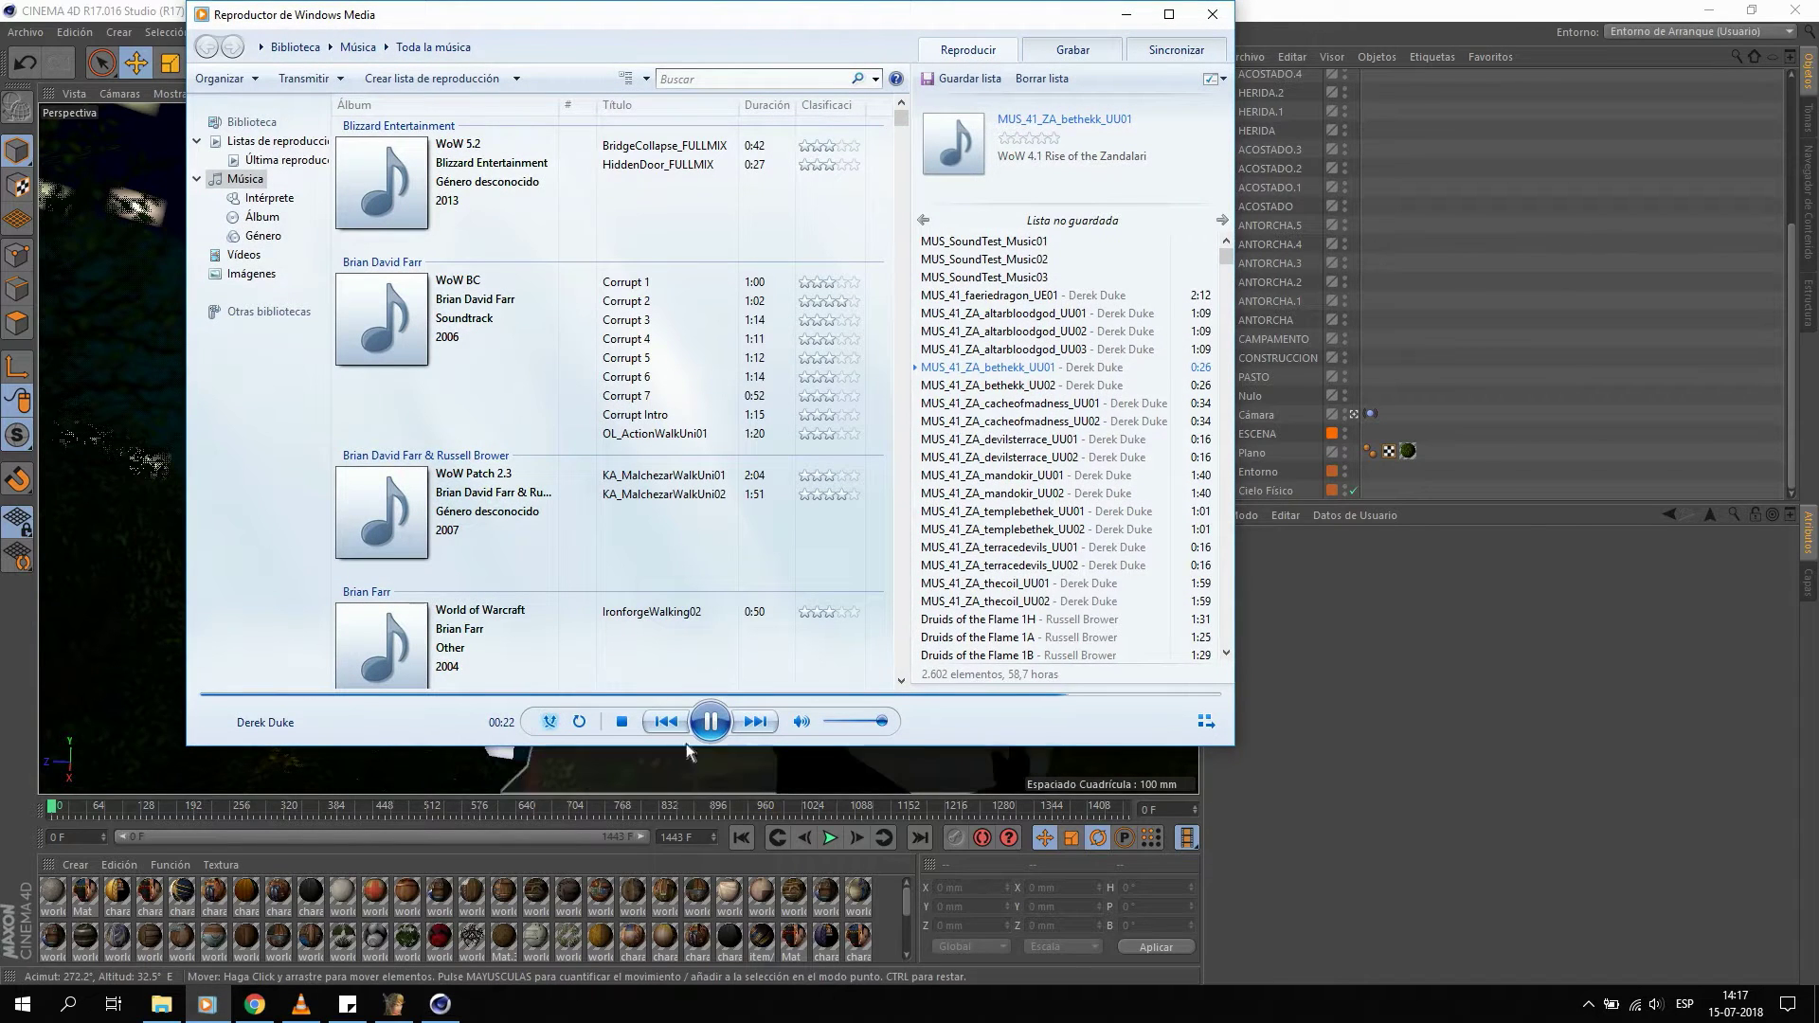
click(756, 722)
click(1132, 15)
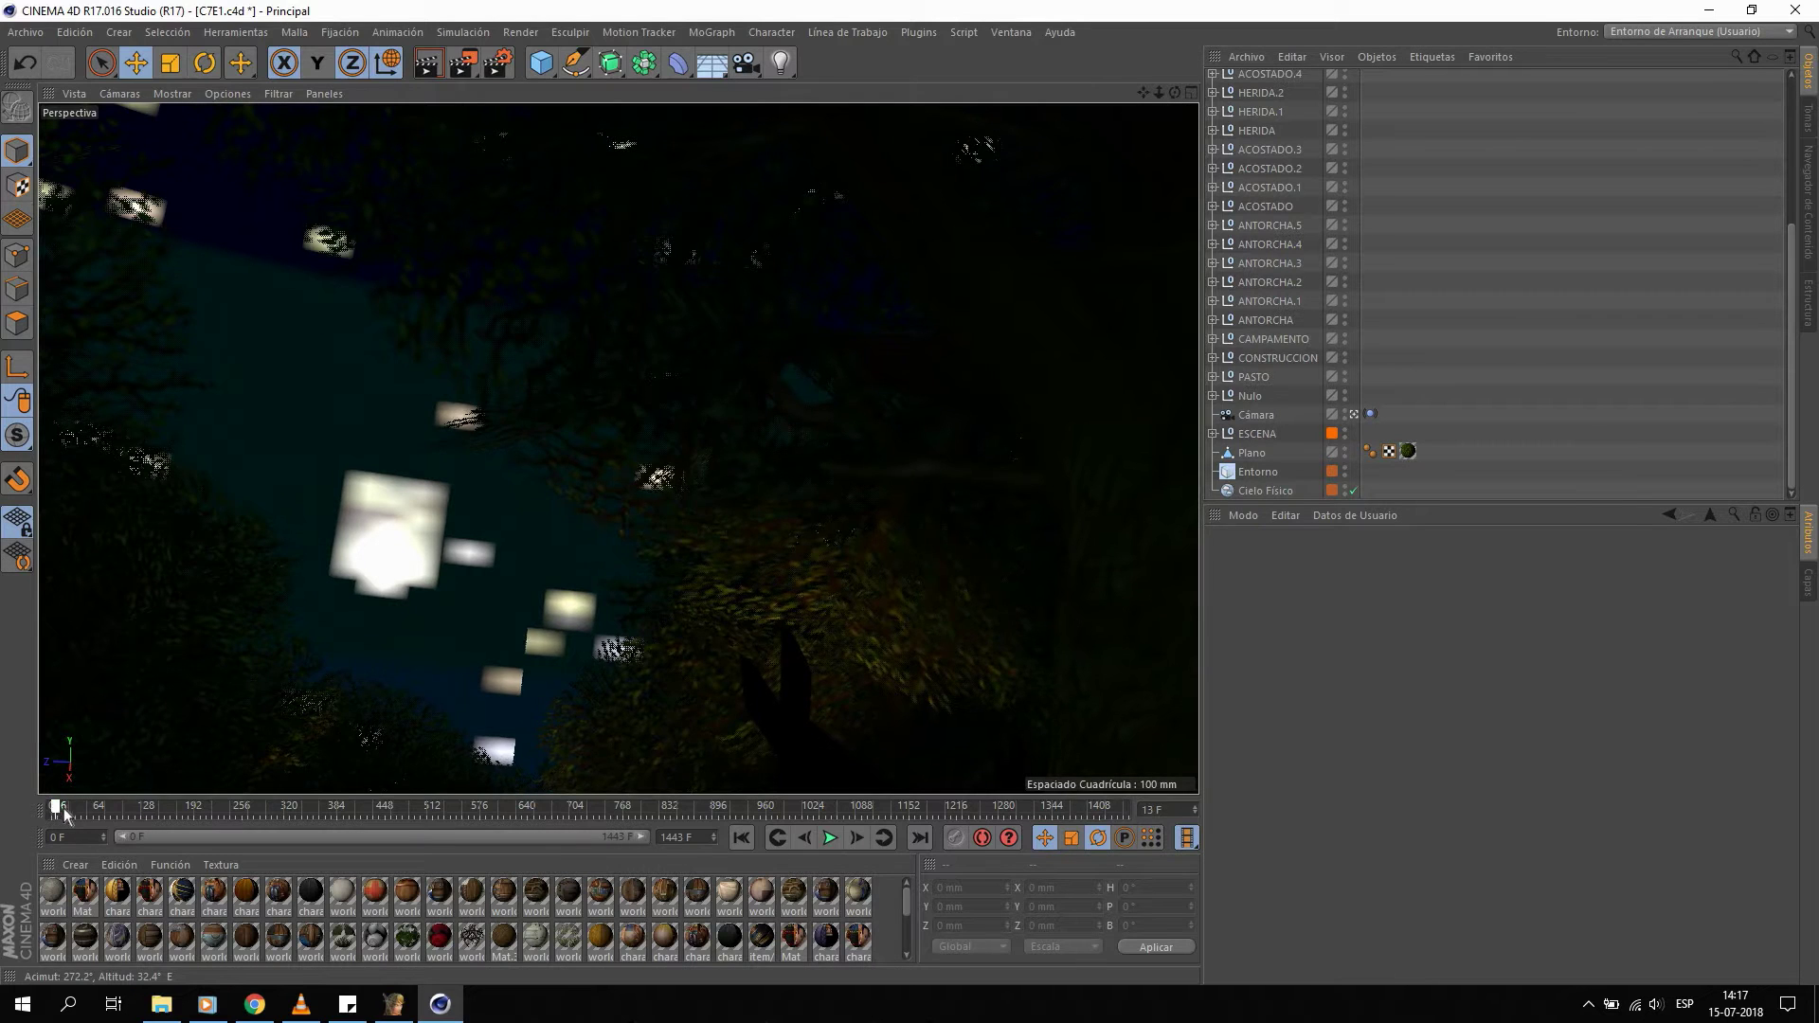
drag(77, 813, 131, 817)
View a rock material and select all 95 materials in the Material Manager.
click(85, 895)
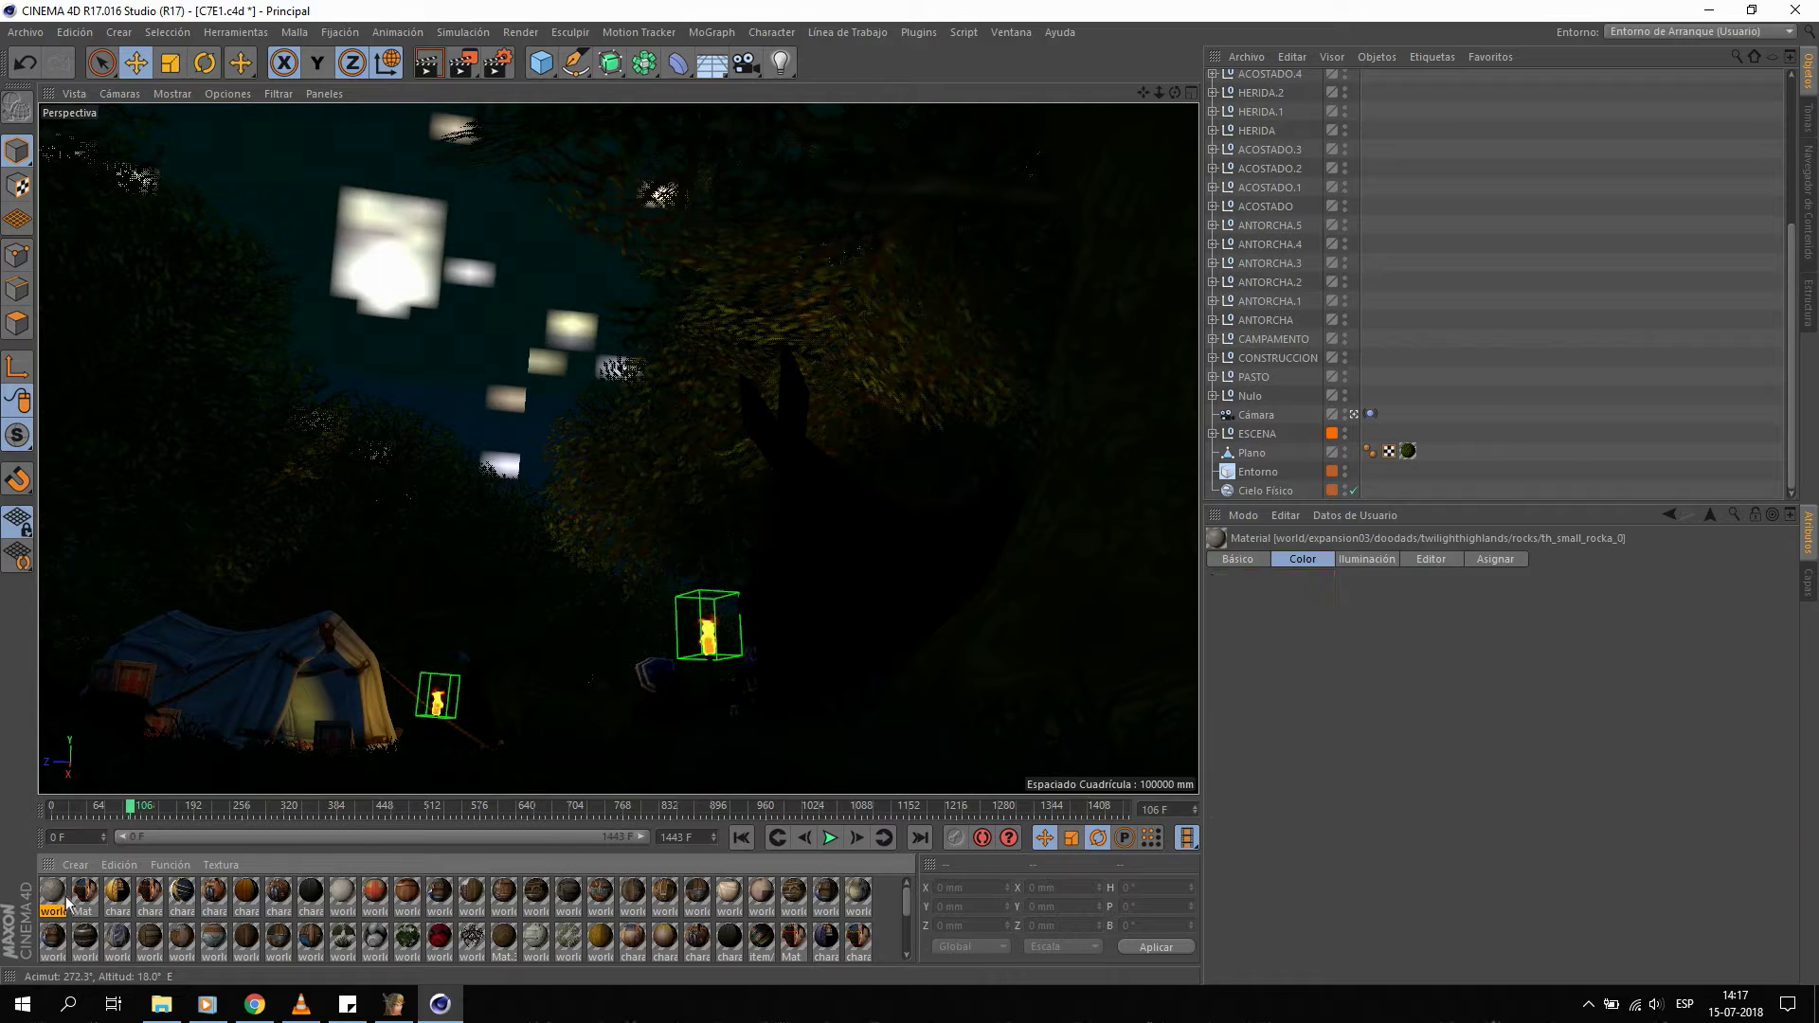
scroll(756, 957, down, 5)
key(ctrl+a)
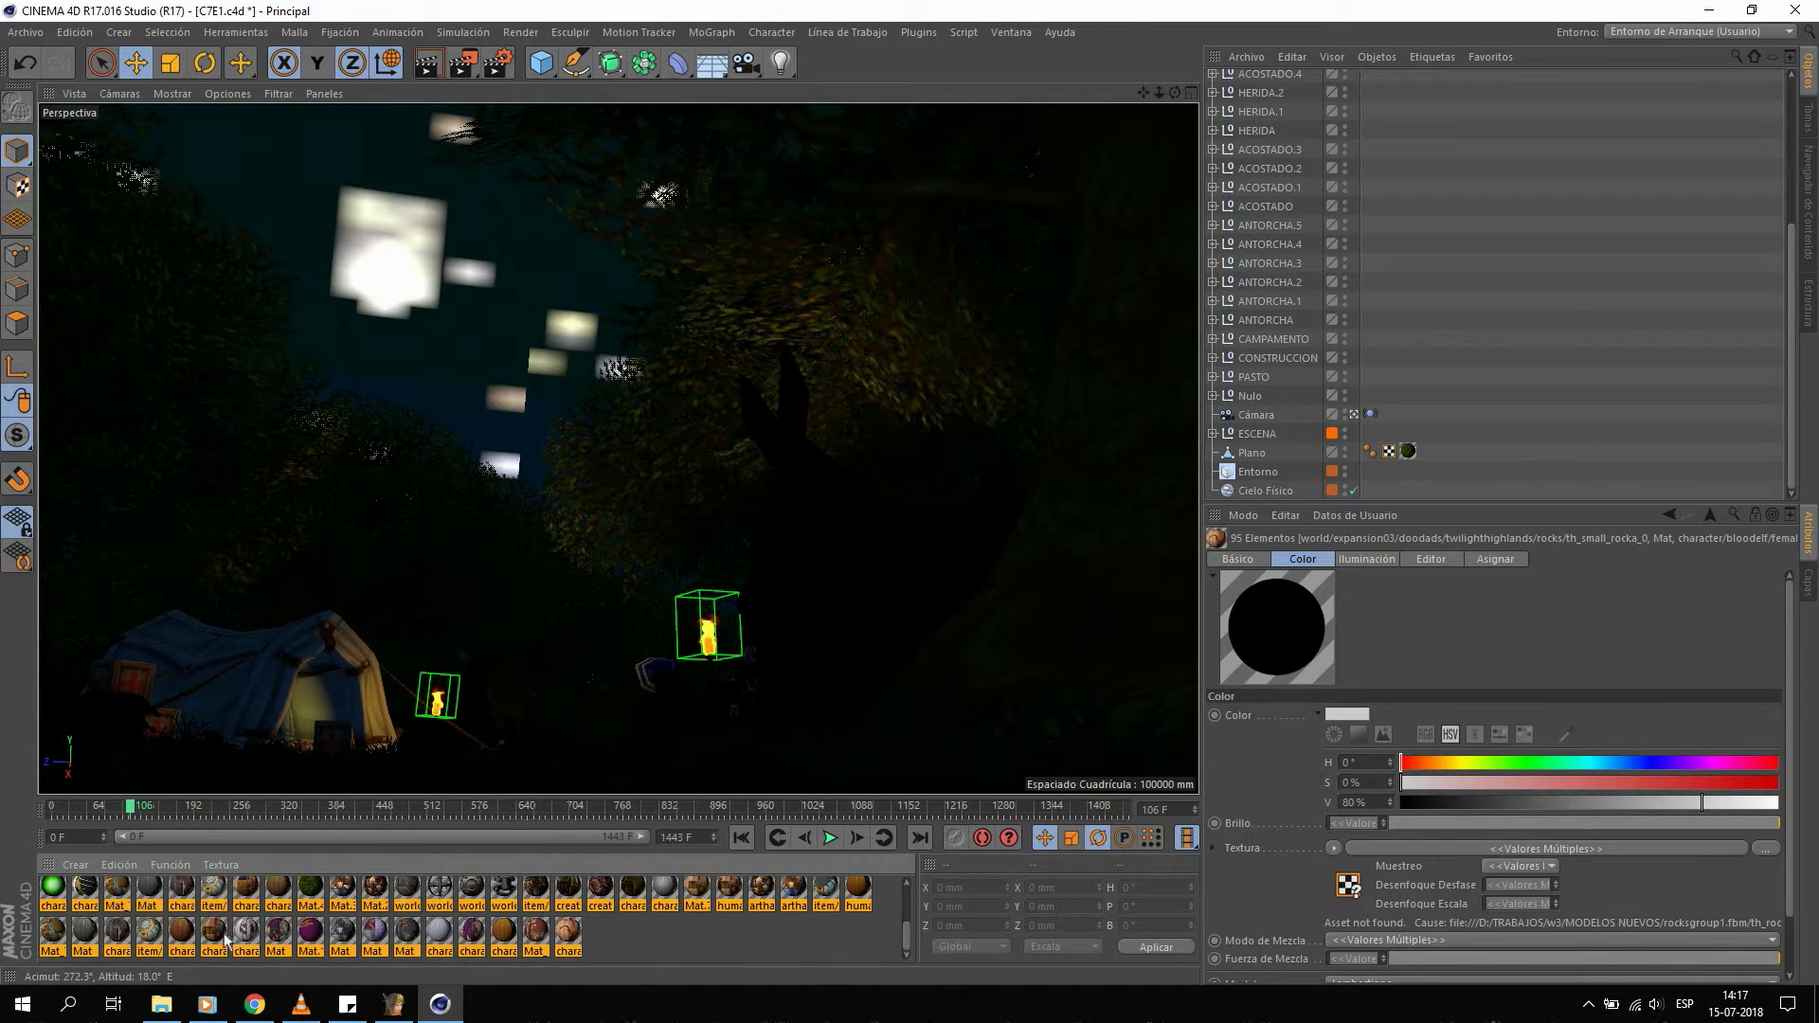
right_click(107, 898)
click(327, 942)
Inspect the Textura shader in the Material Editor, then disable the Cámara view.
double_click(512, 917)
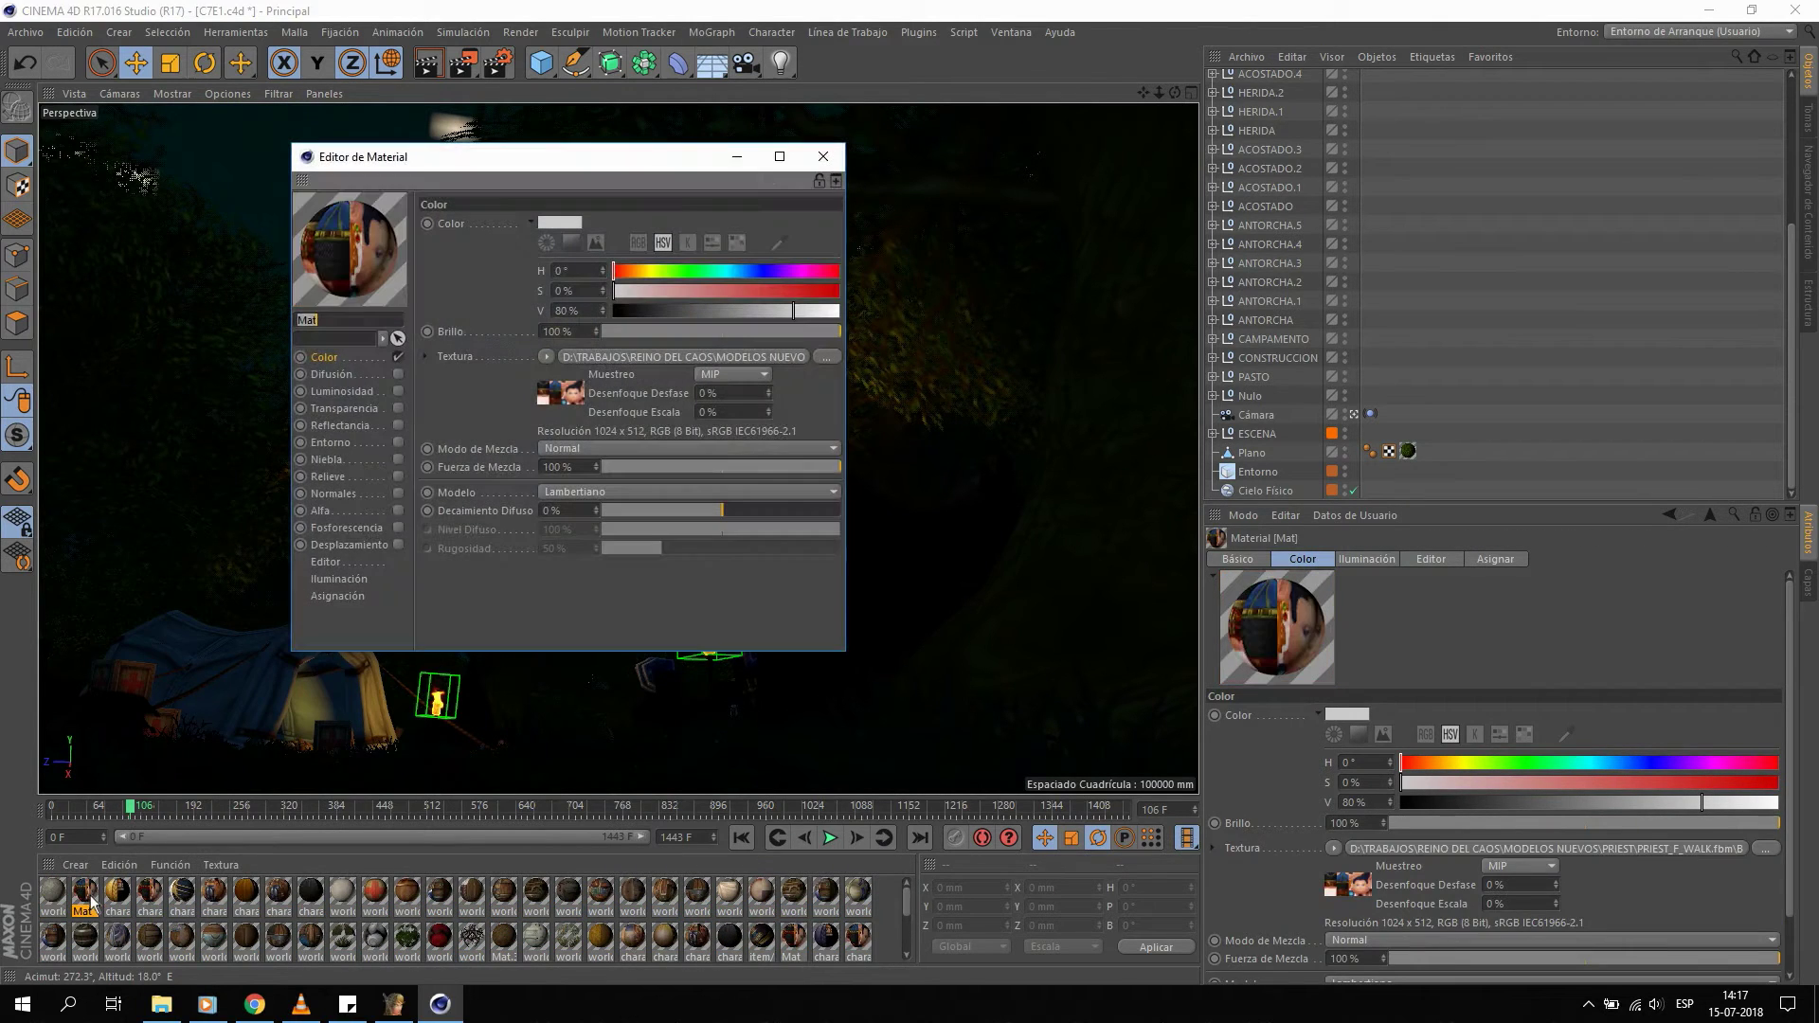
key(ctrl+a)
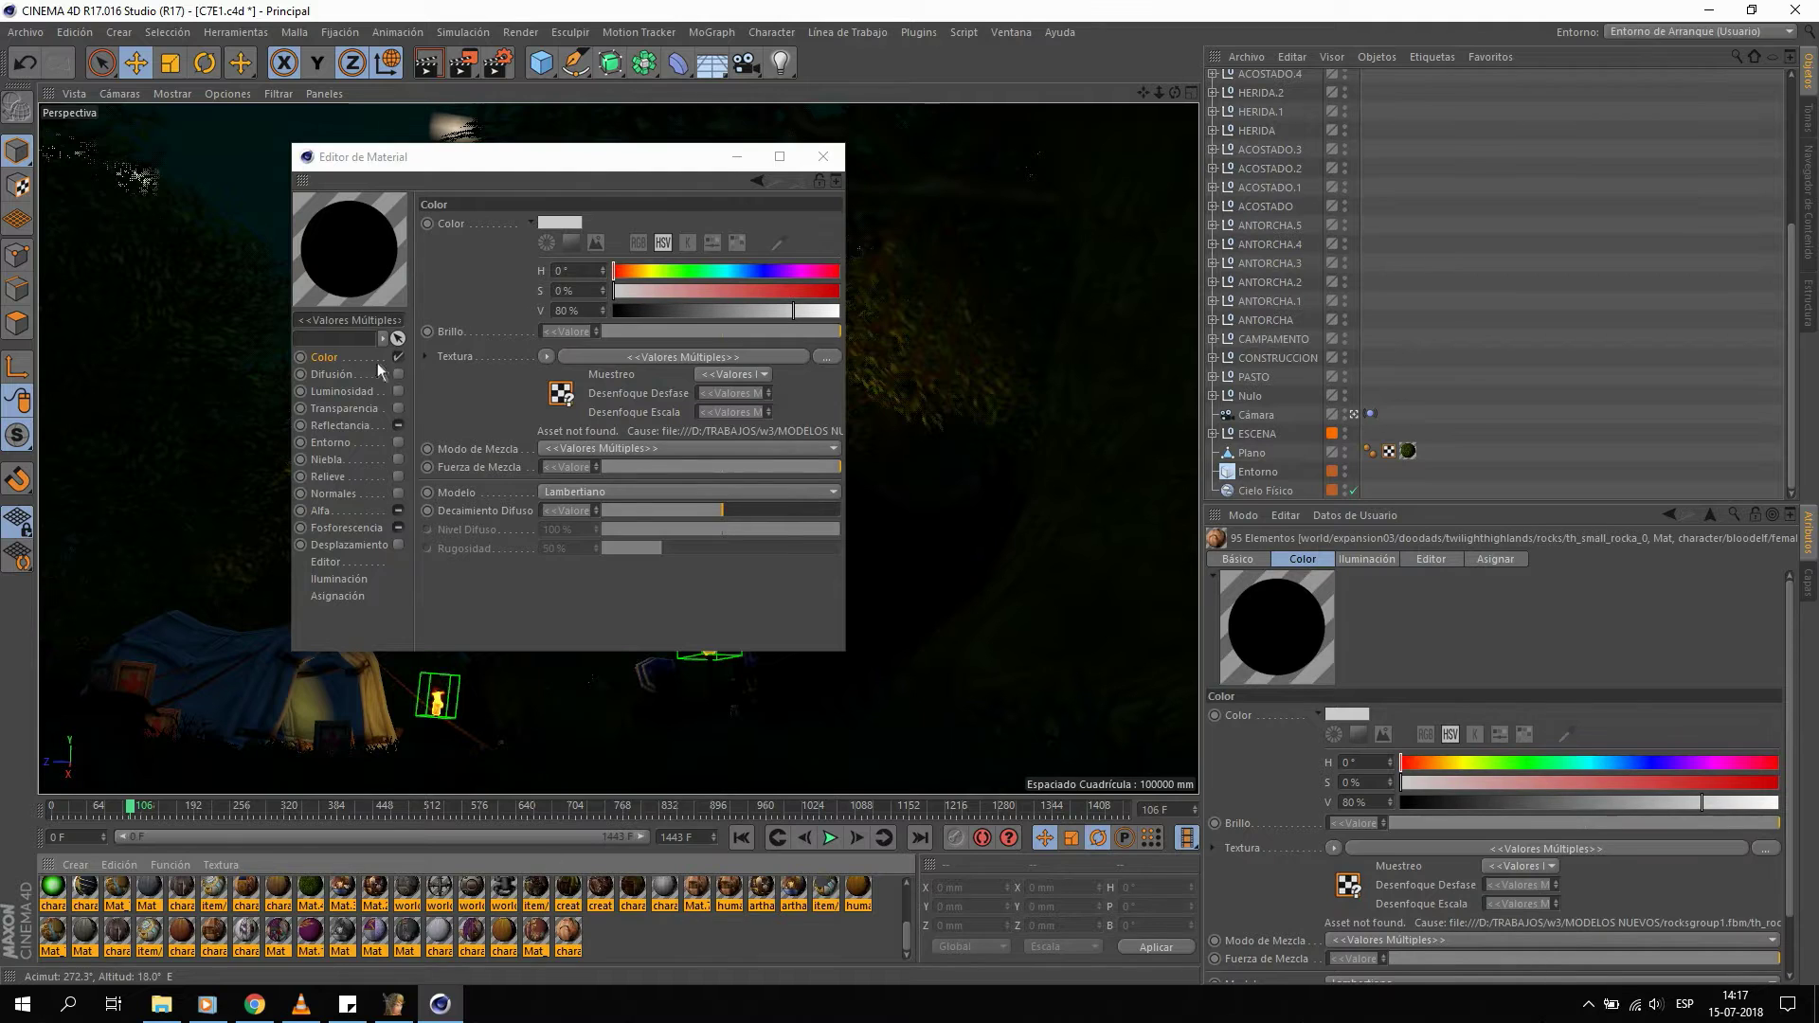
click(554, 396)
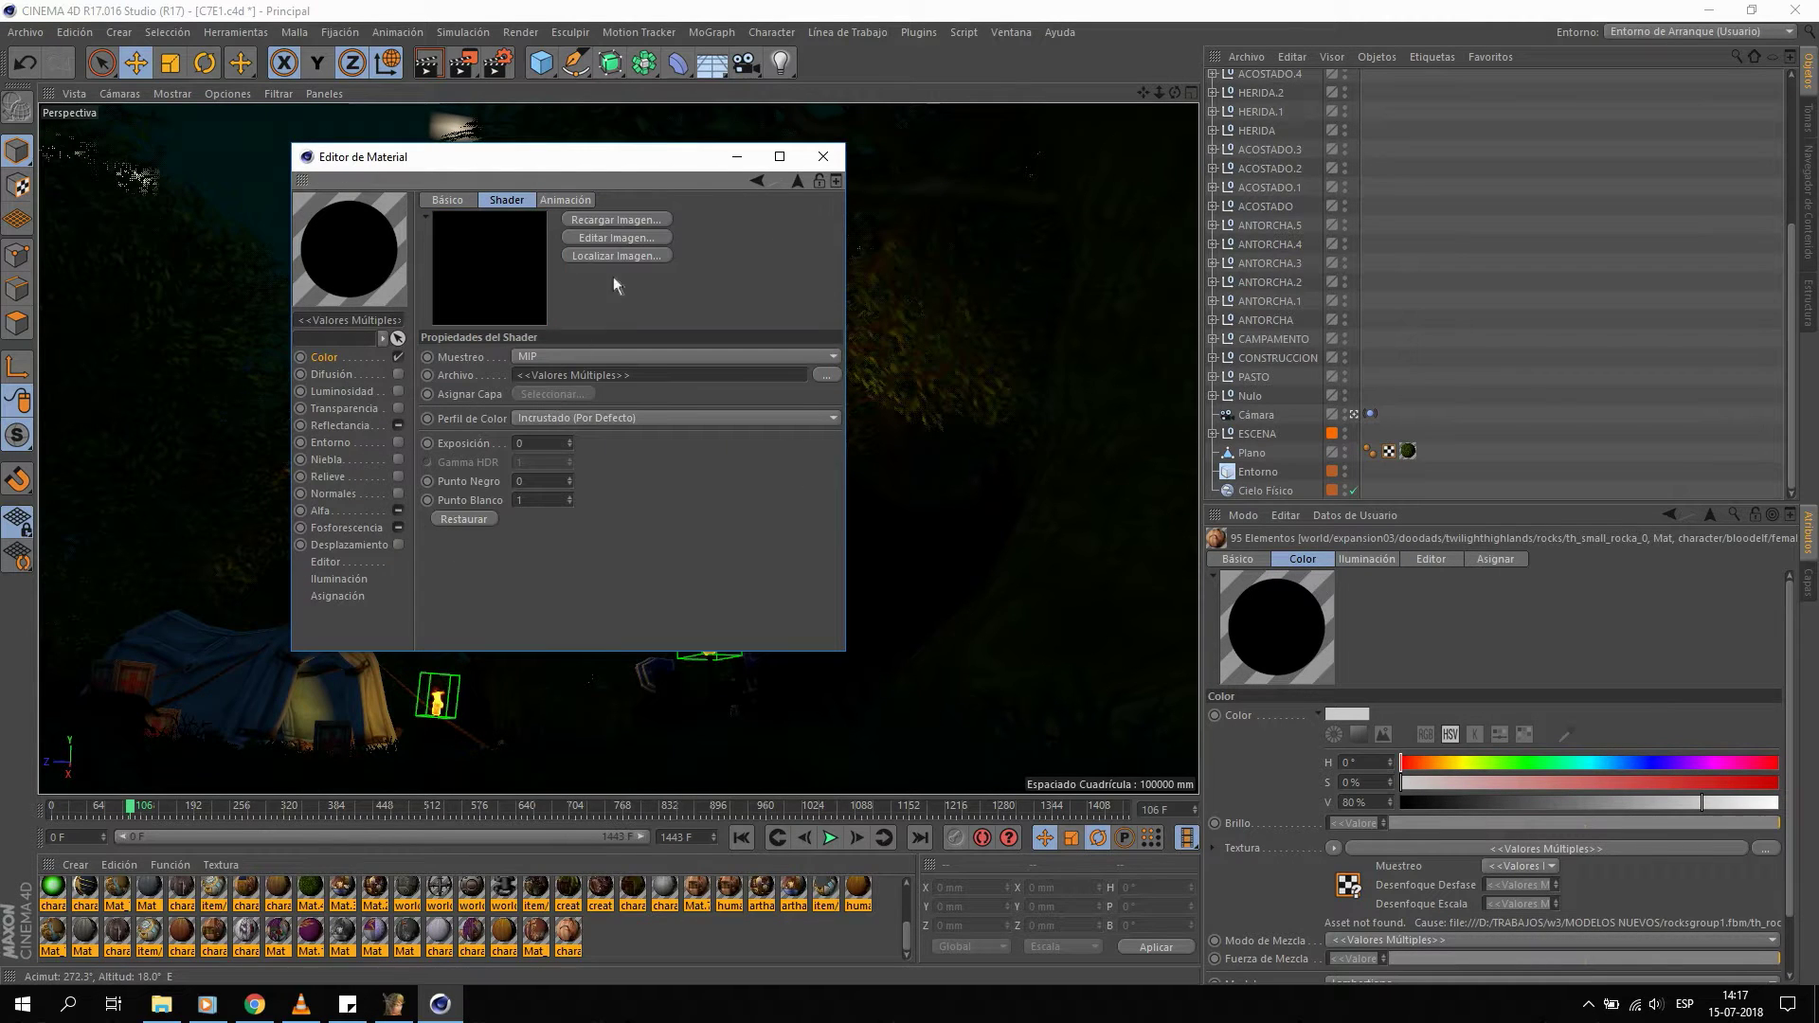
click(823, 156)
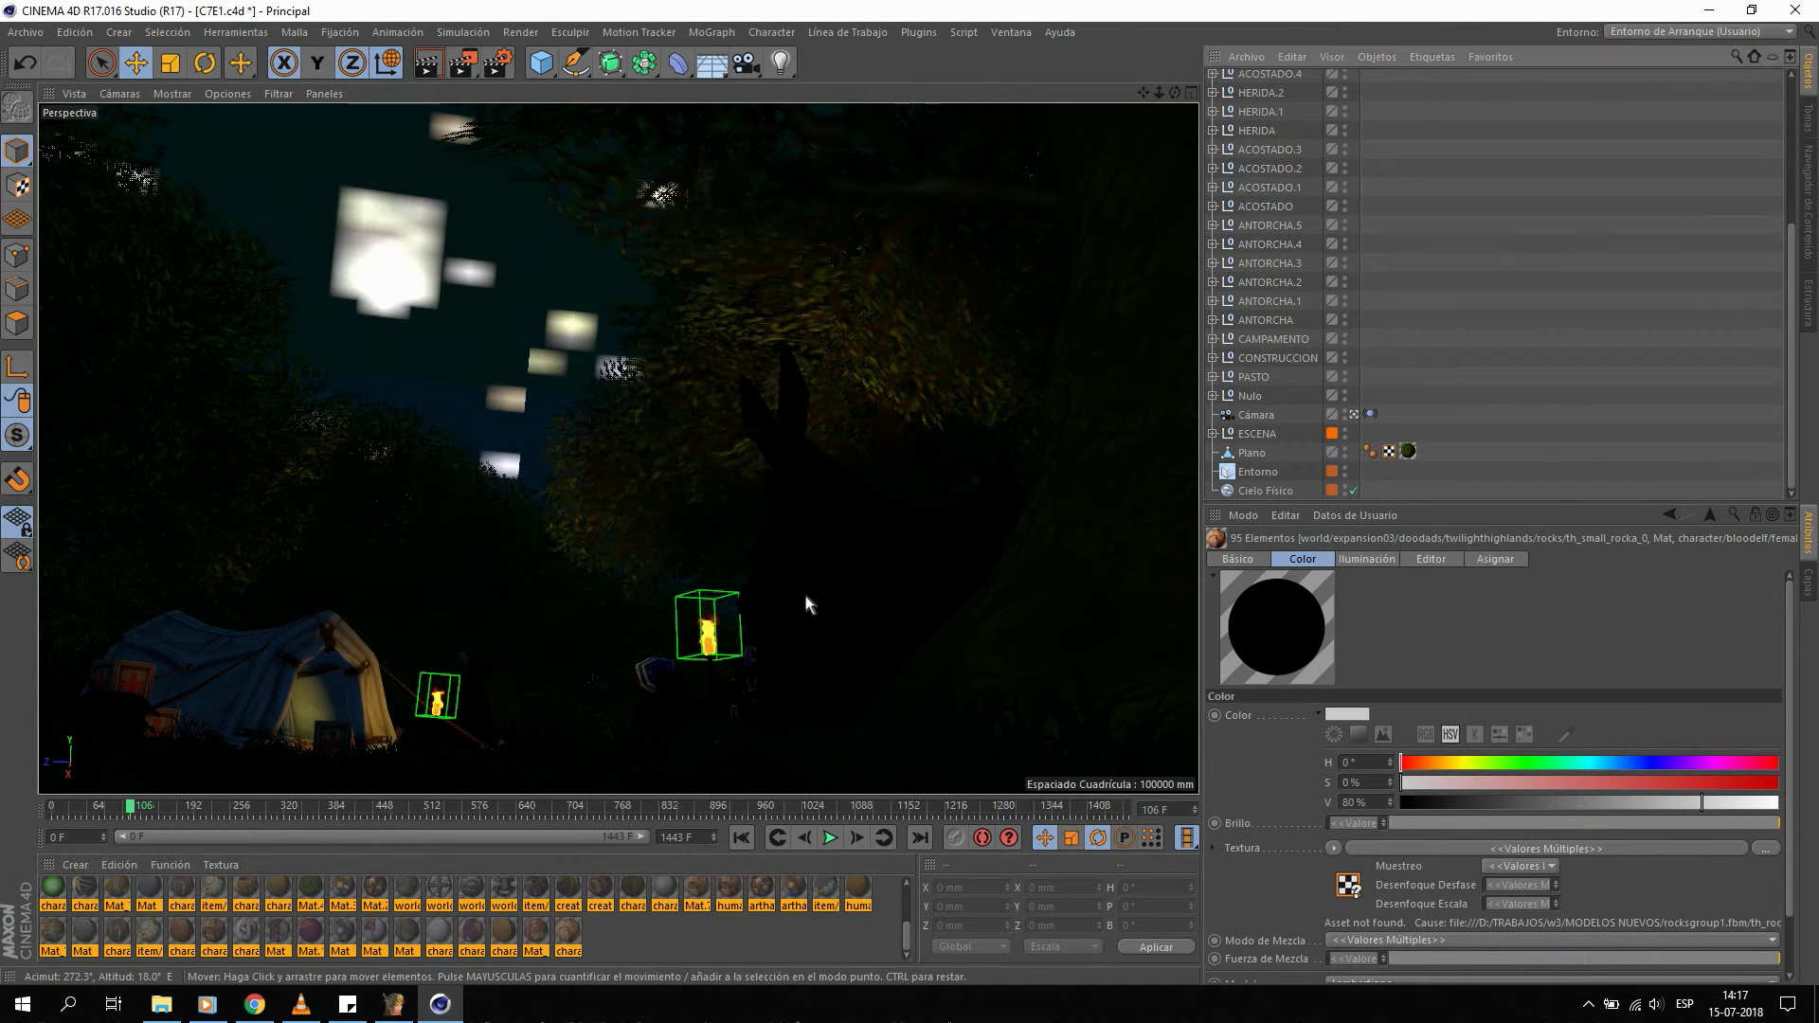
click(1355, 415)
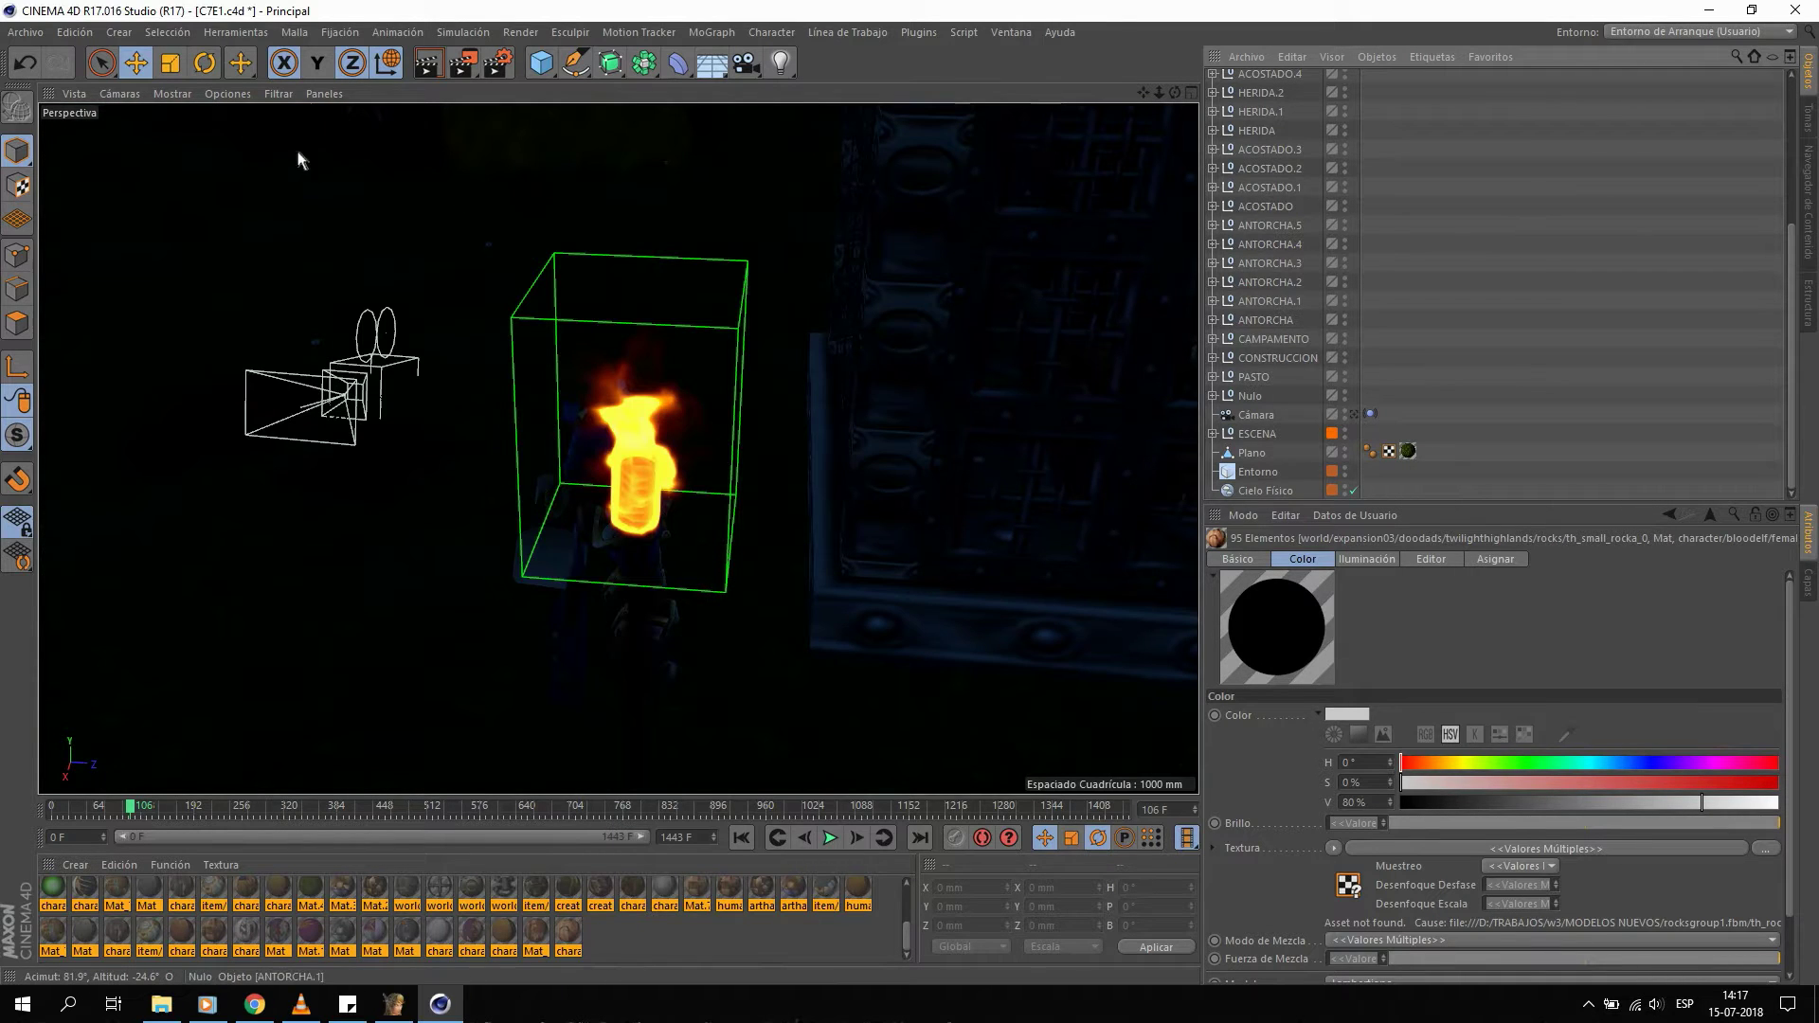
Zoom and orbit onto the blond character's face, then switch to WoW Model Viewer.
click(169, 94)
click(196, 157)
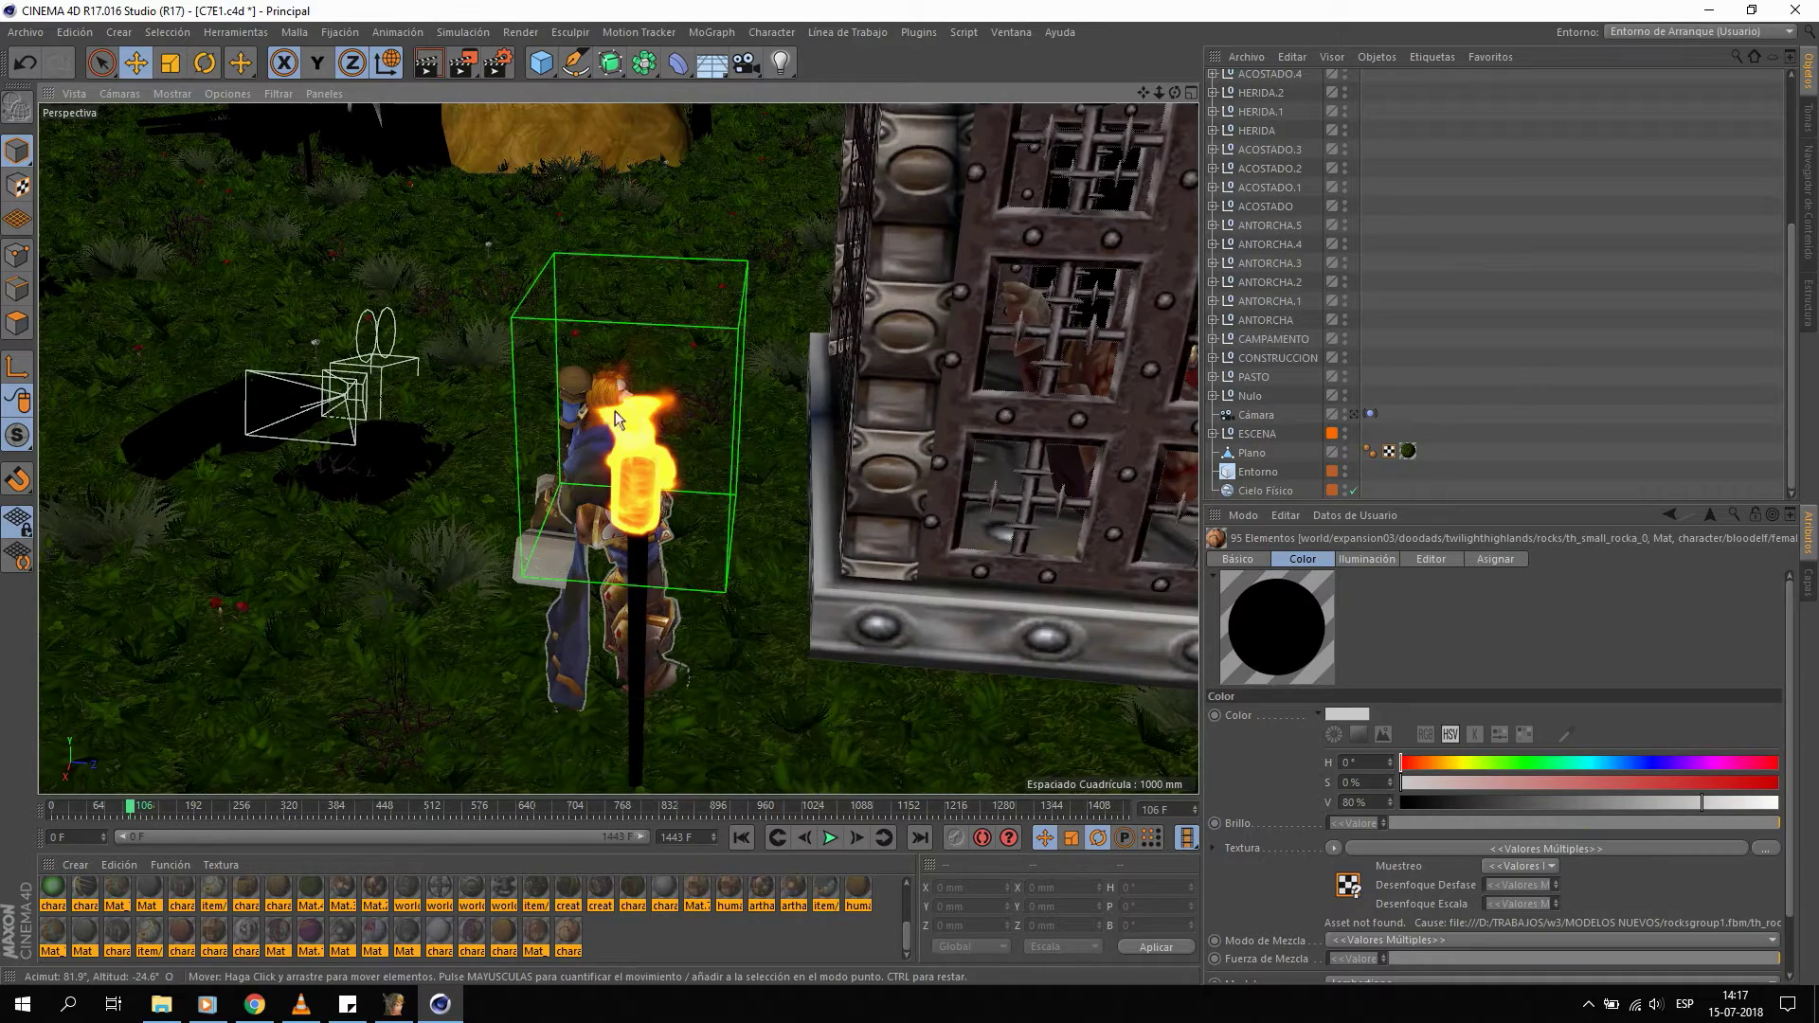
alt+right_drag(673, 398, 421, 415)
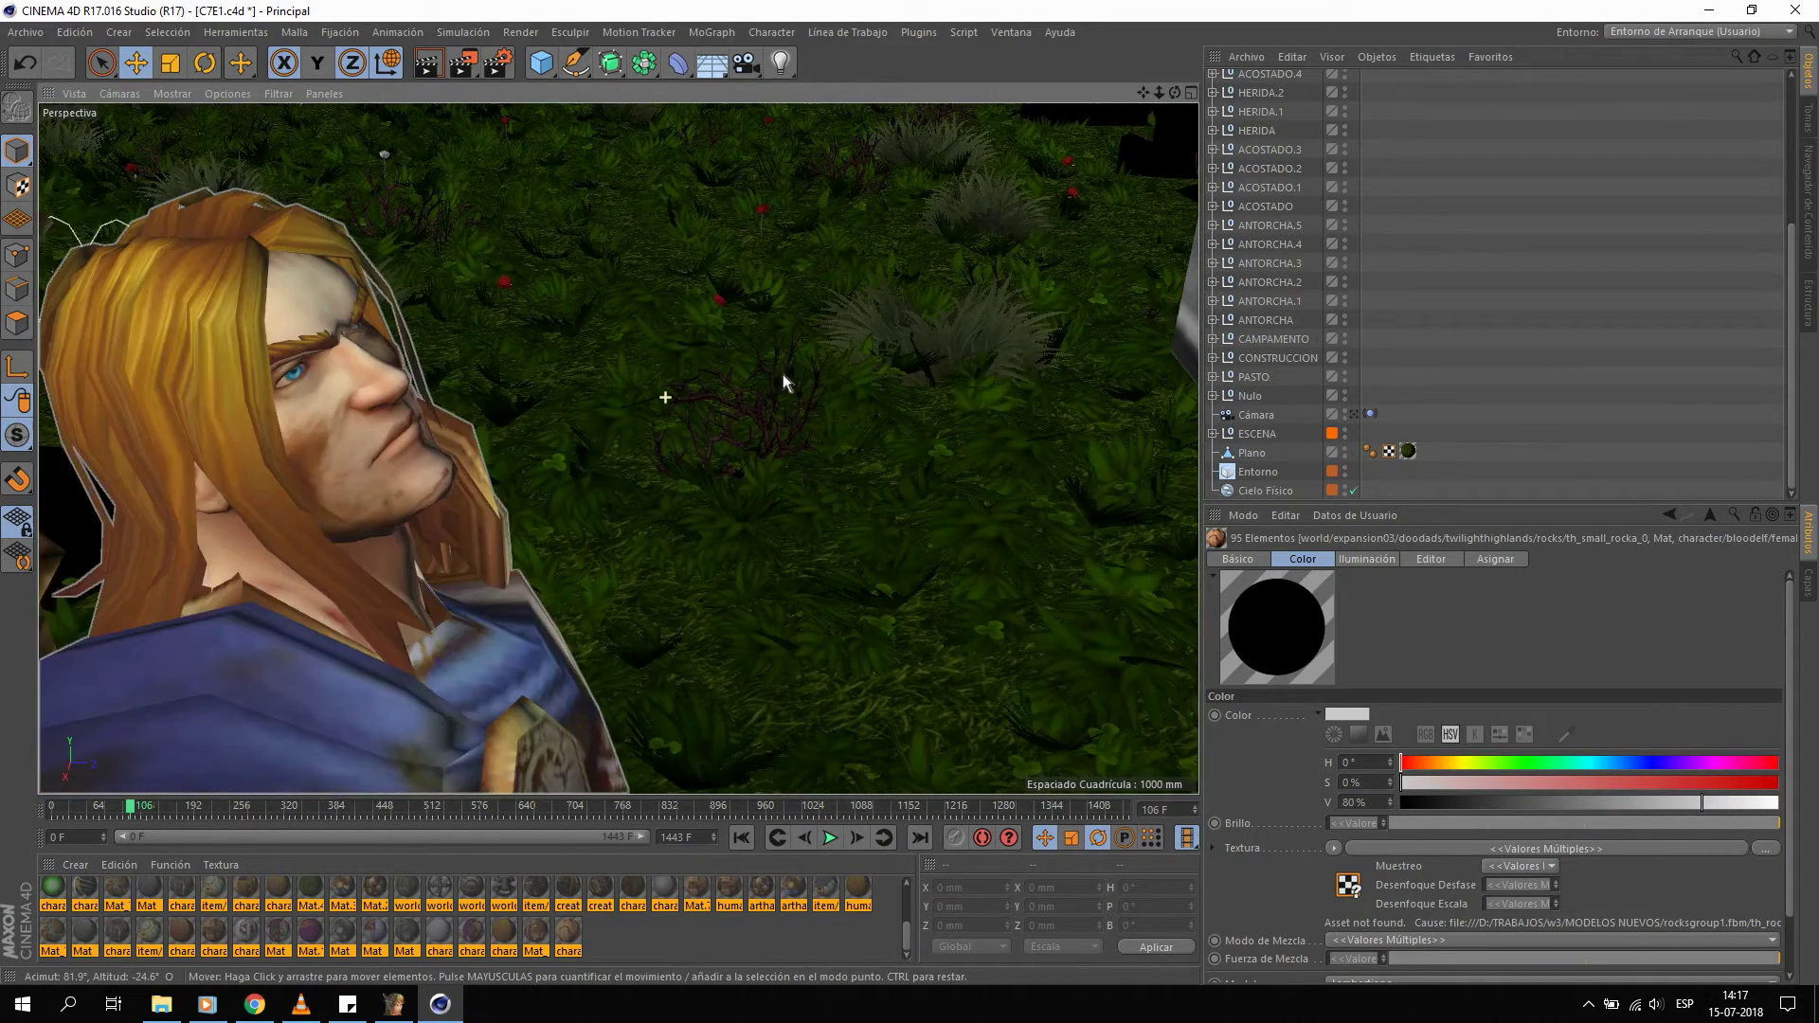
alt+drag(360, 350, 310, 360)
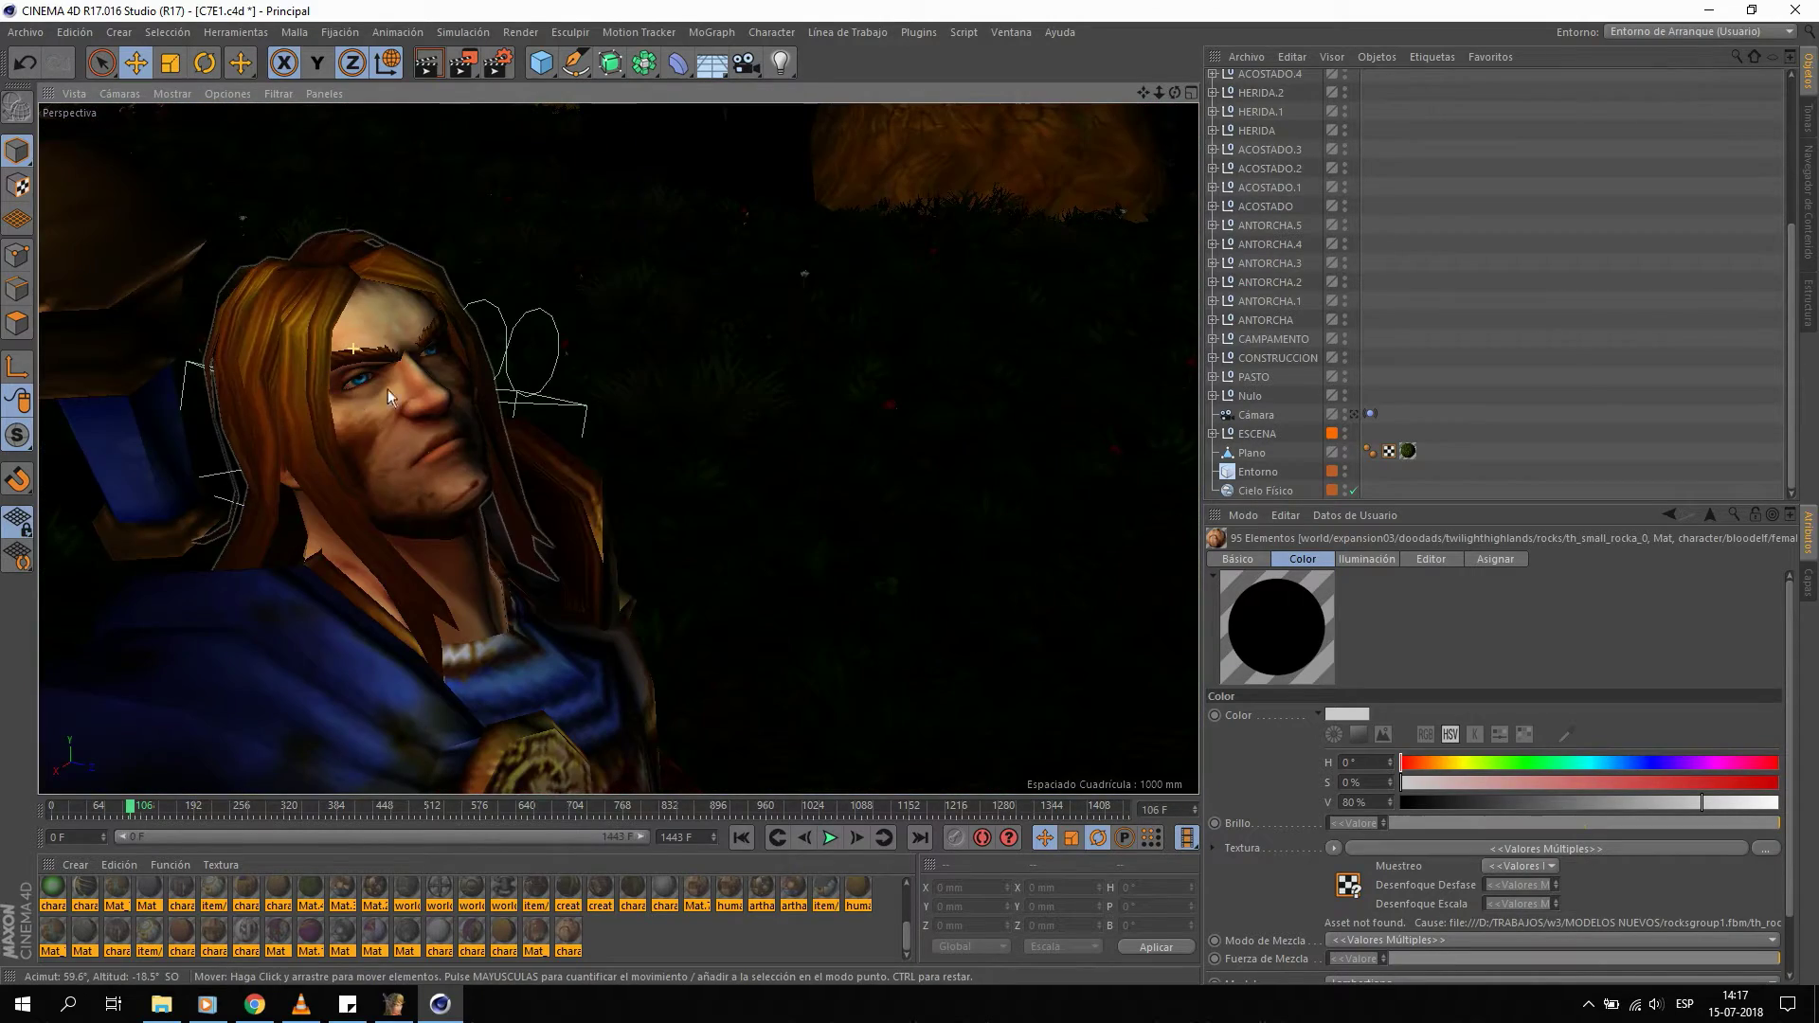
mouse_move(389, 390)
alt+right_down()
mouse_move(468, 384)
mouse_move(481, 417)
alt+right_up()
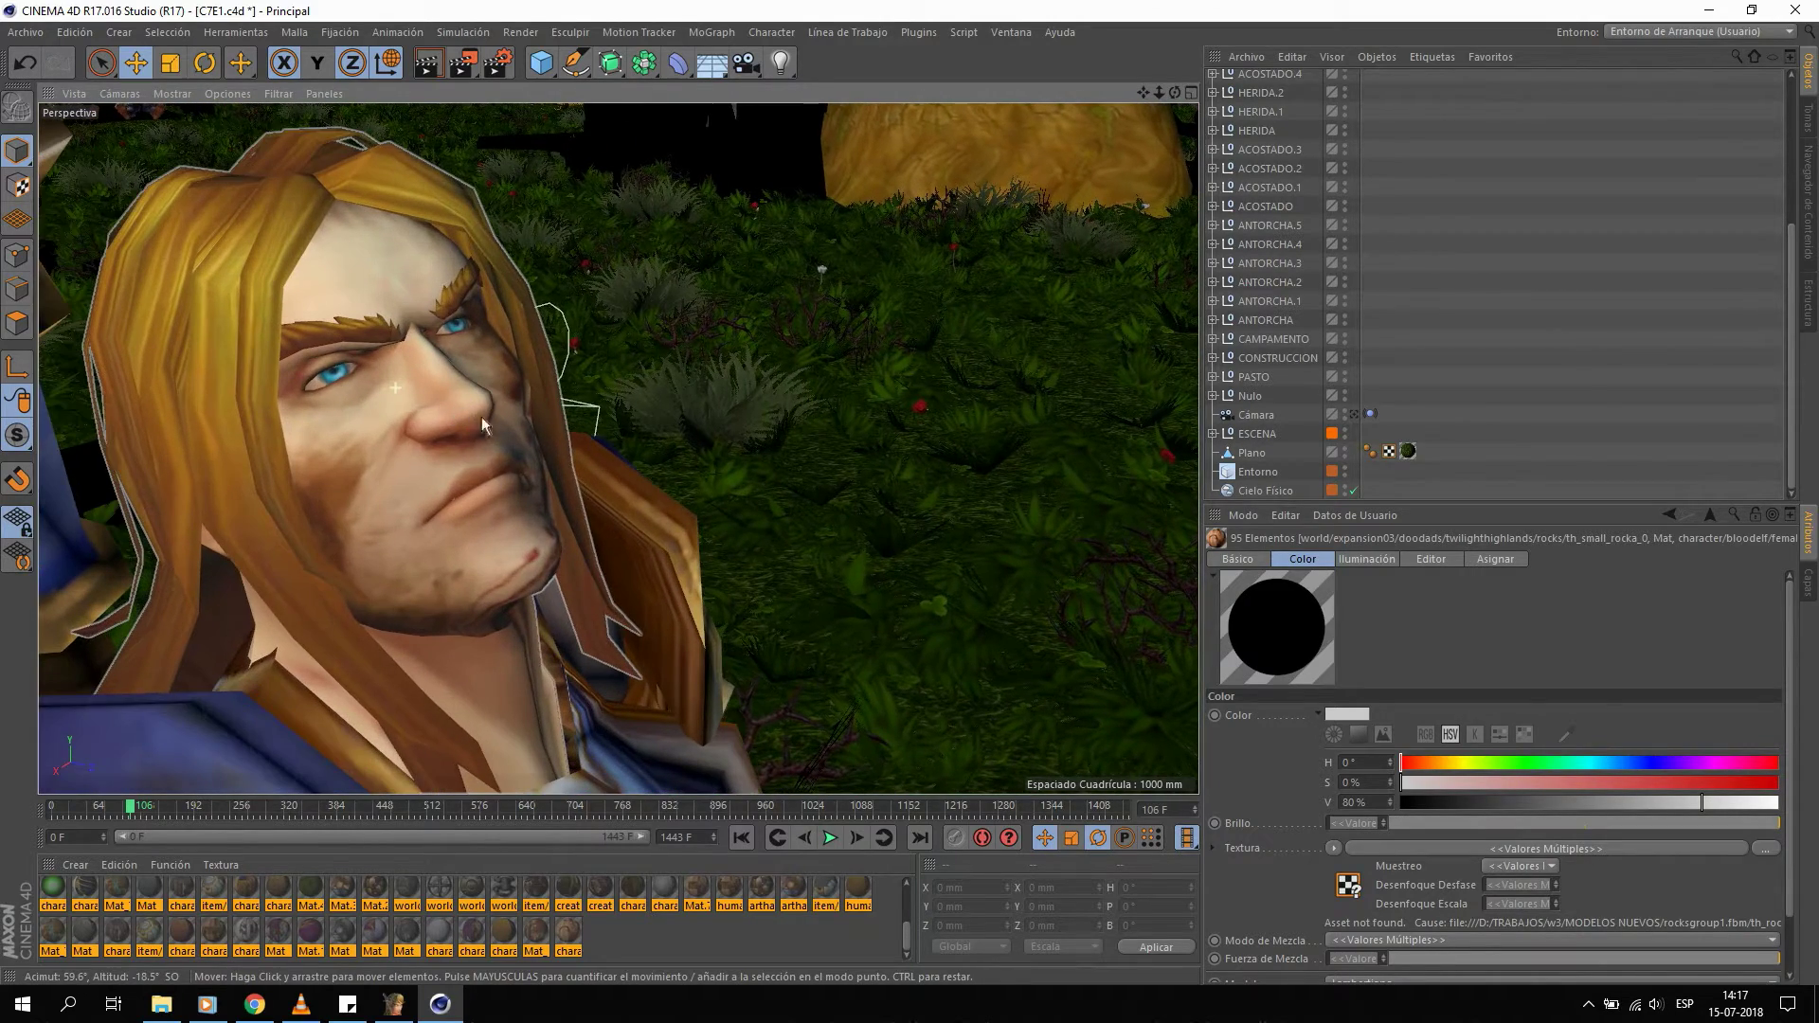
alt+middle_drag(481, 417, 553, 423)
alt+drag(475, 406, 468, 406)
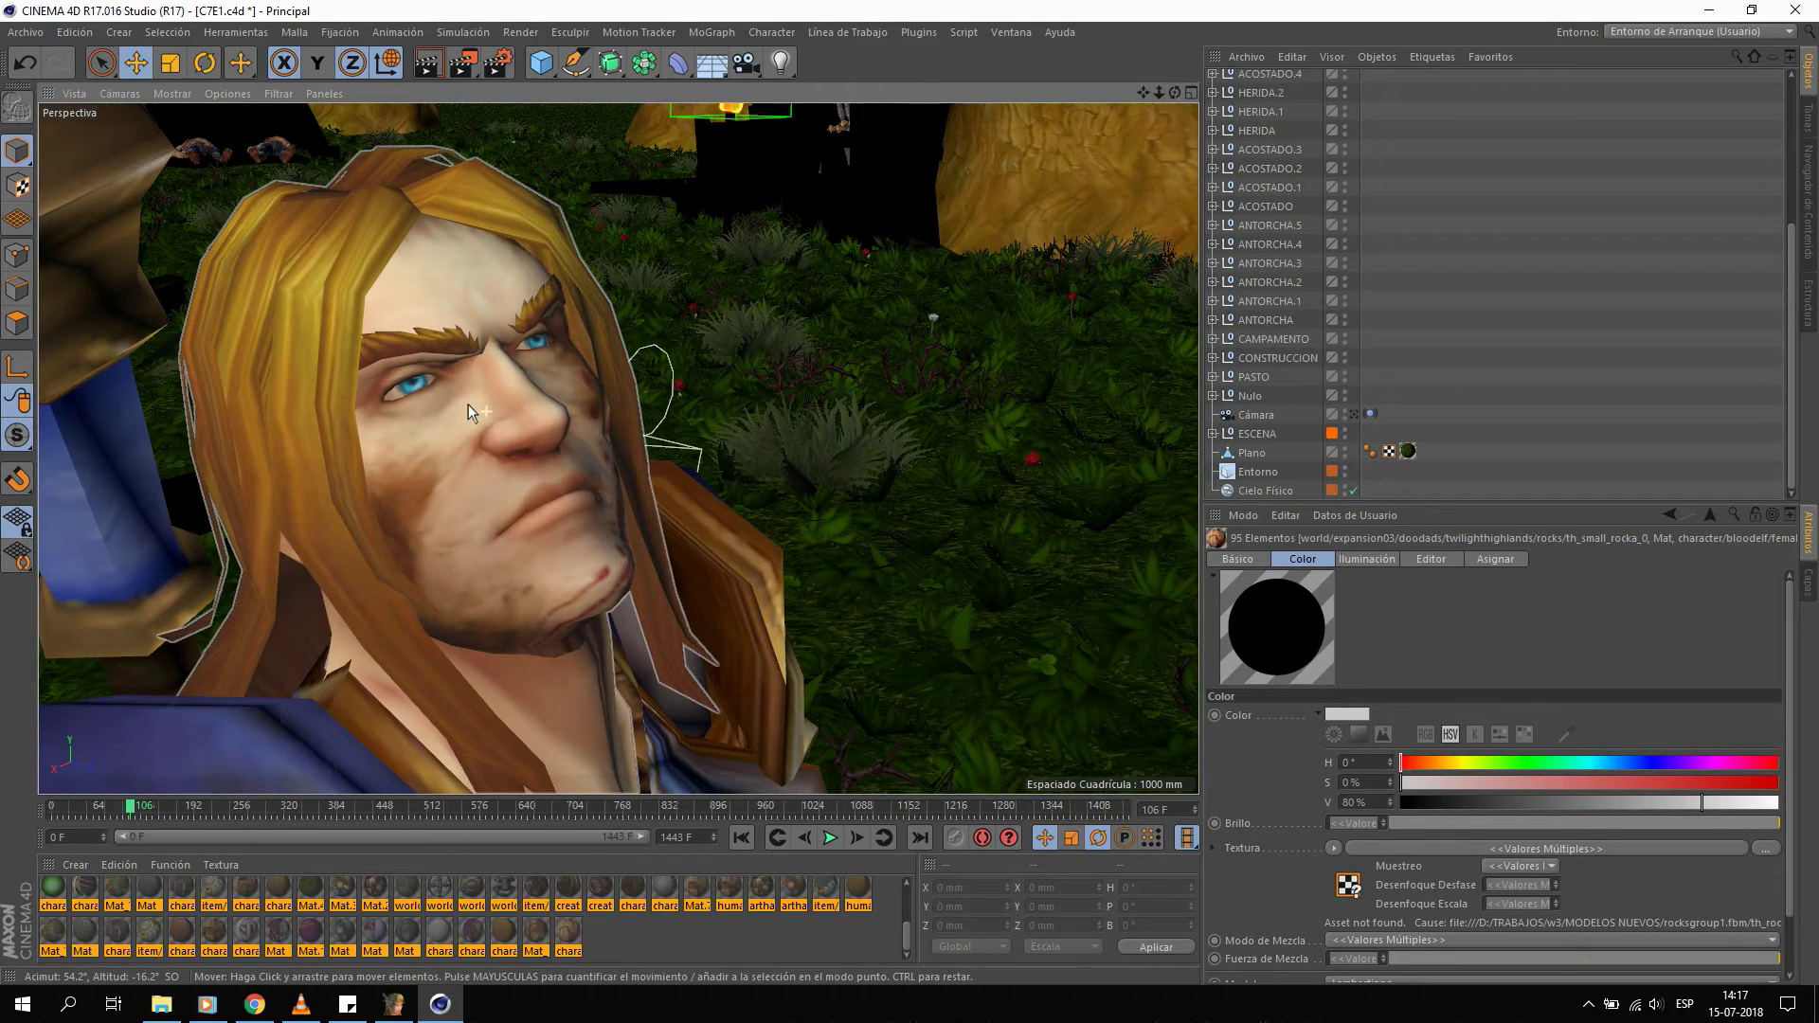
click(395, 1005)
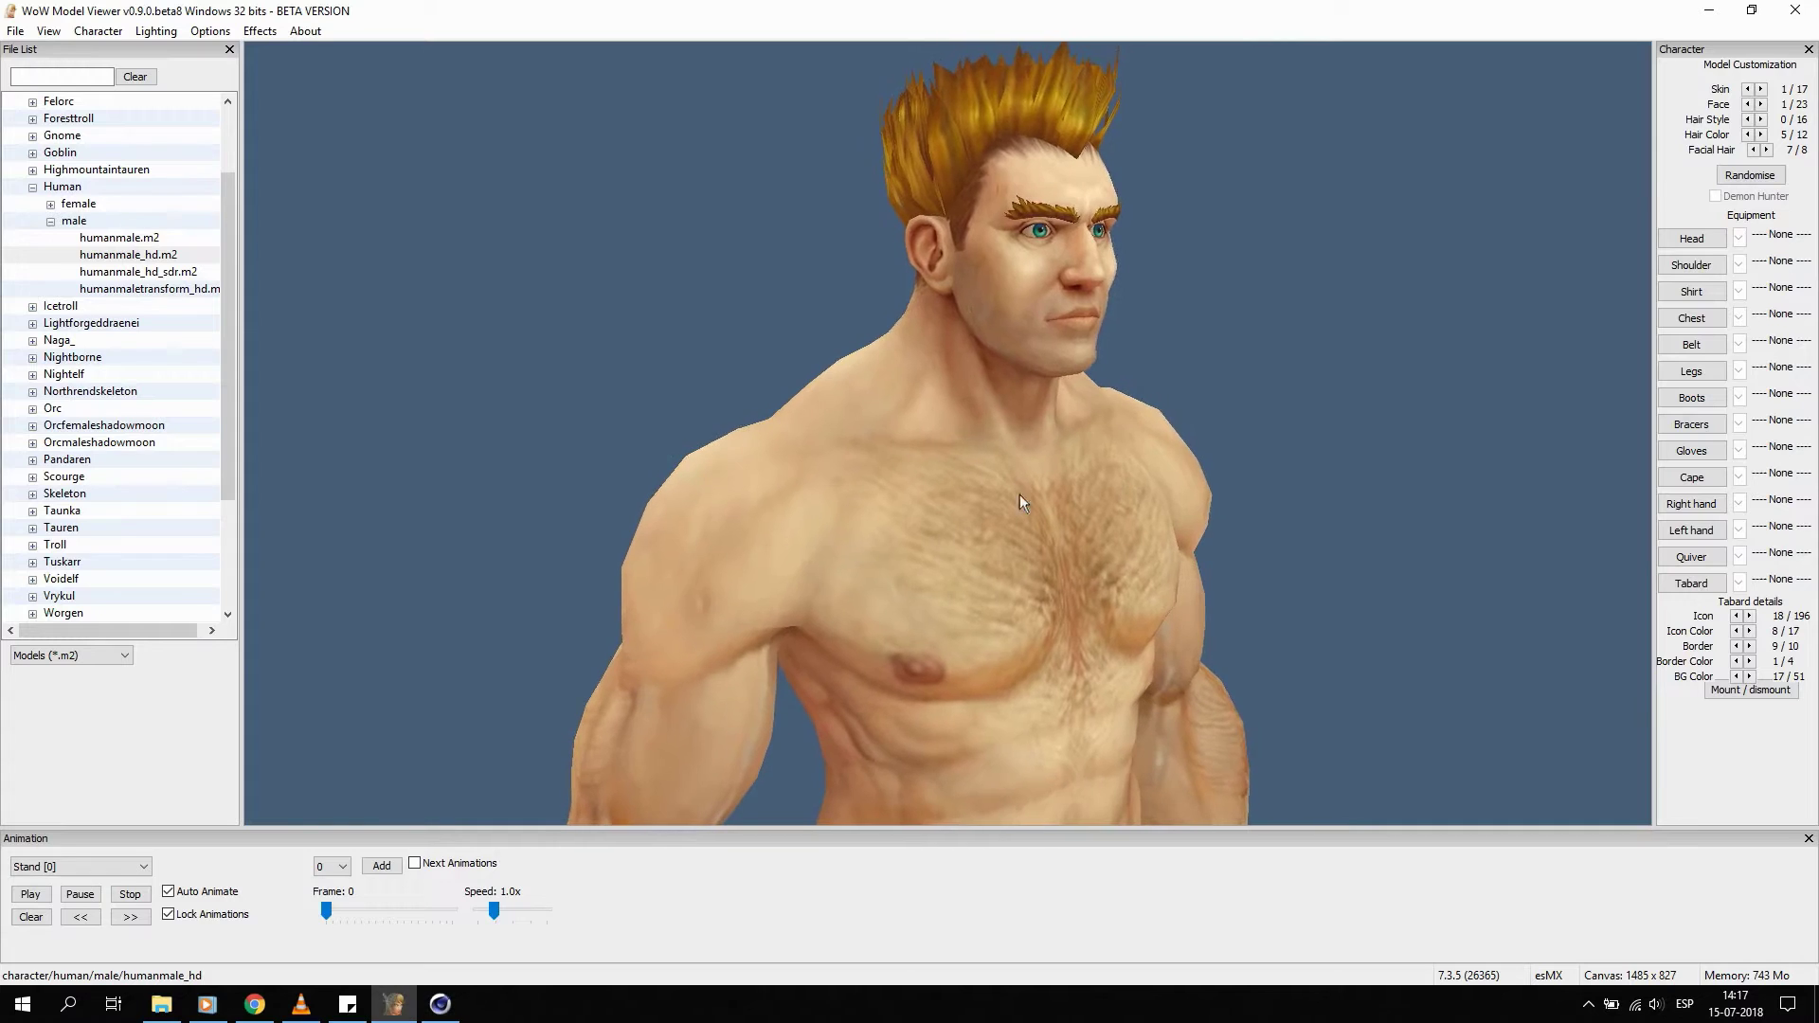
click(426, 1019)
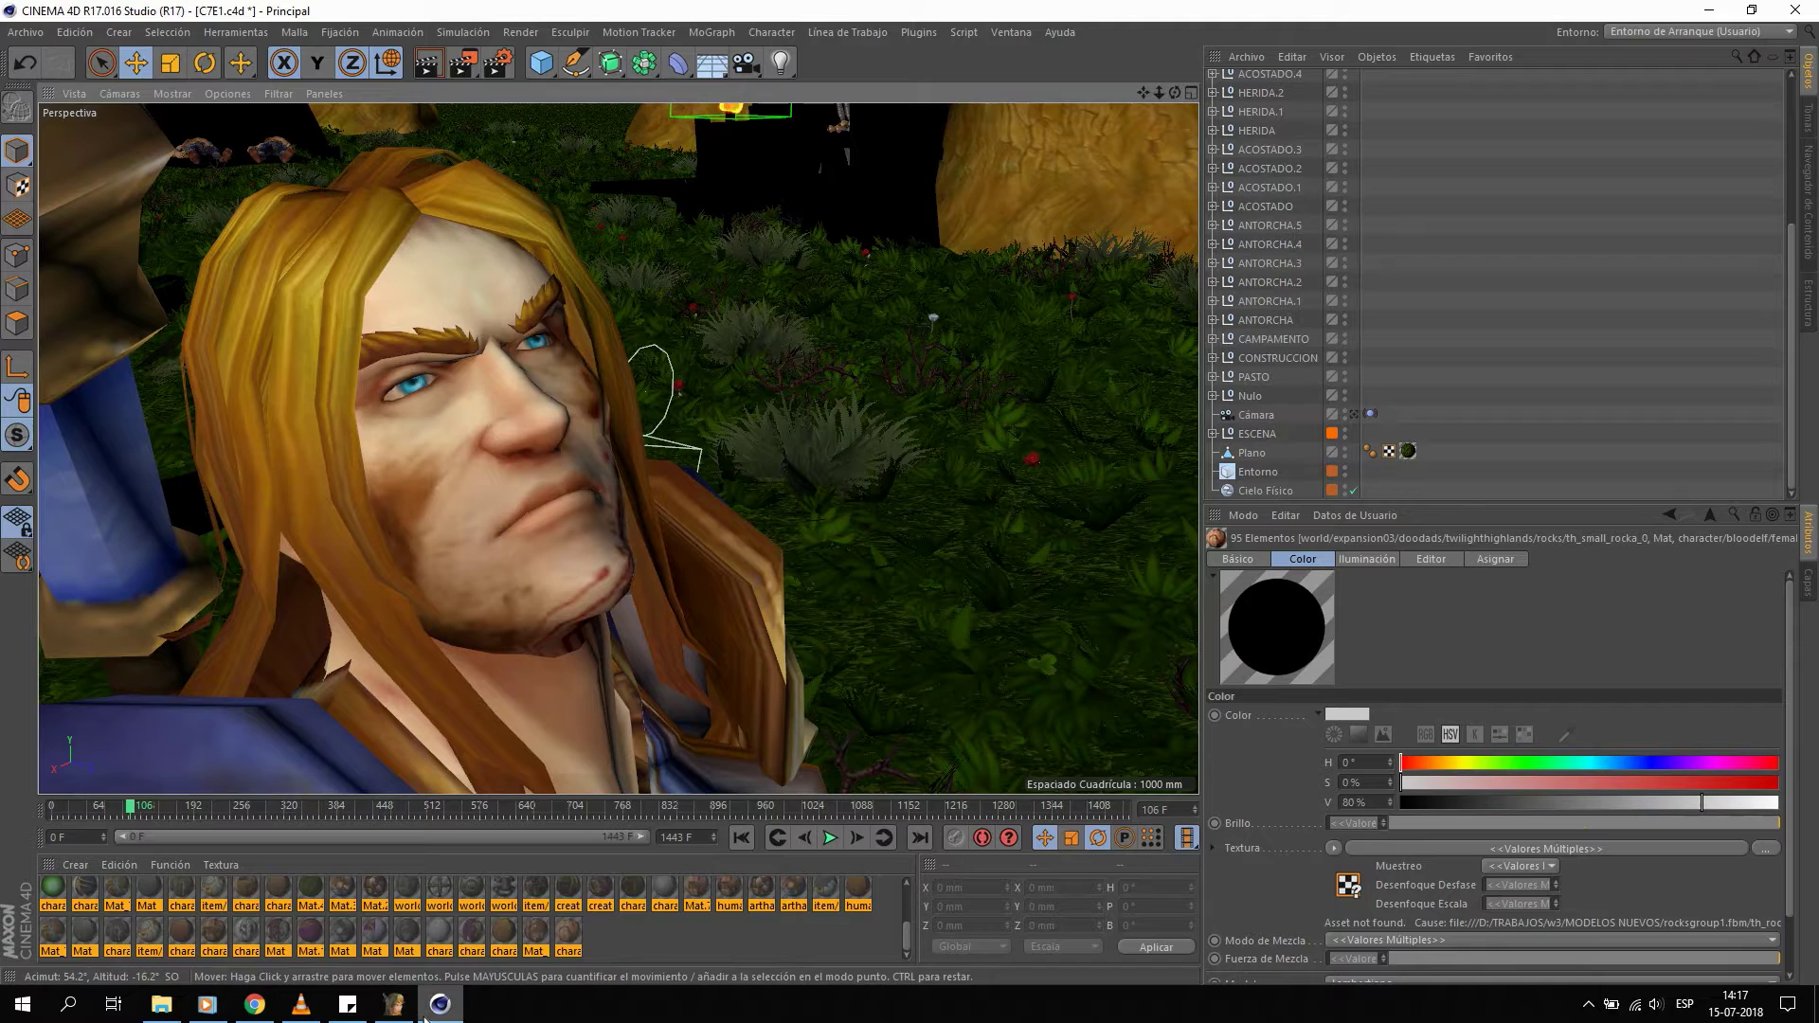
click(410, 1012)
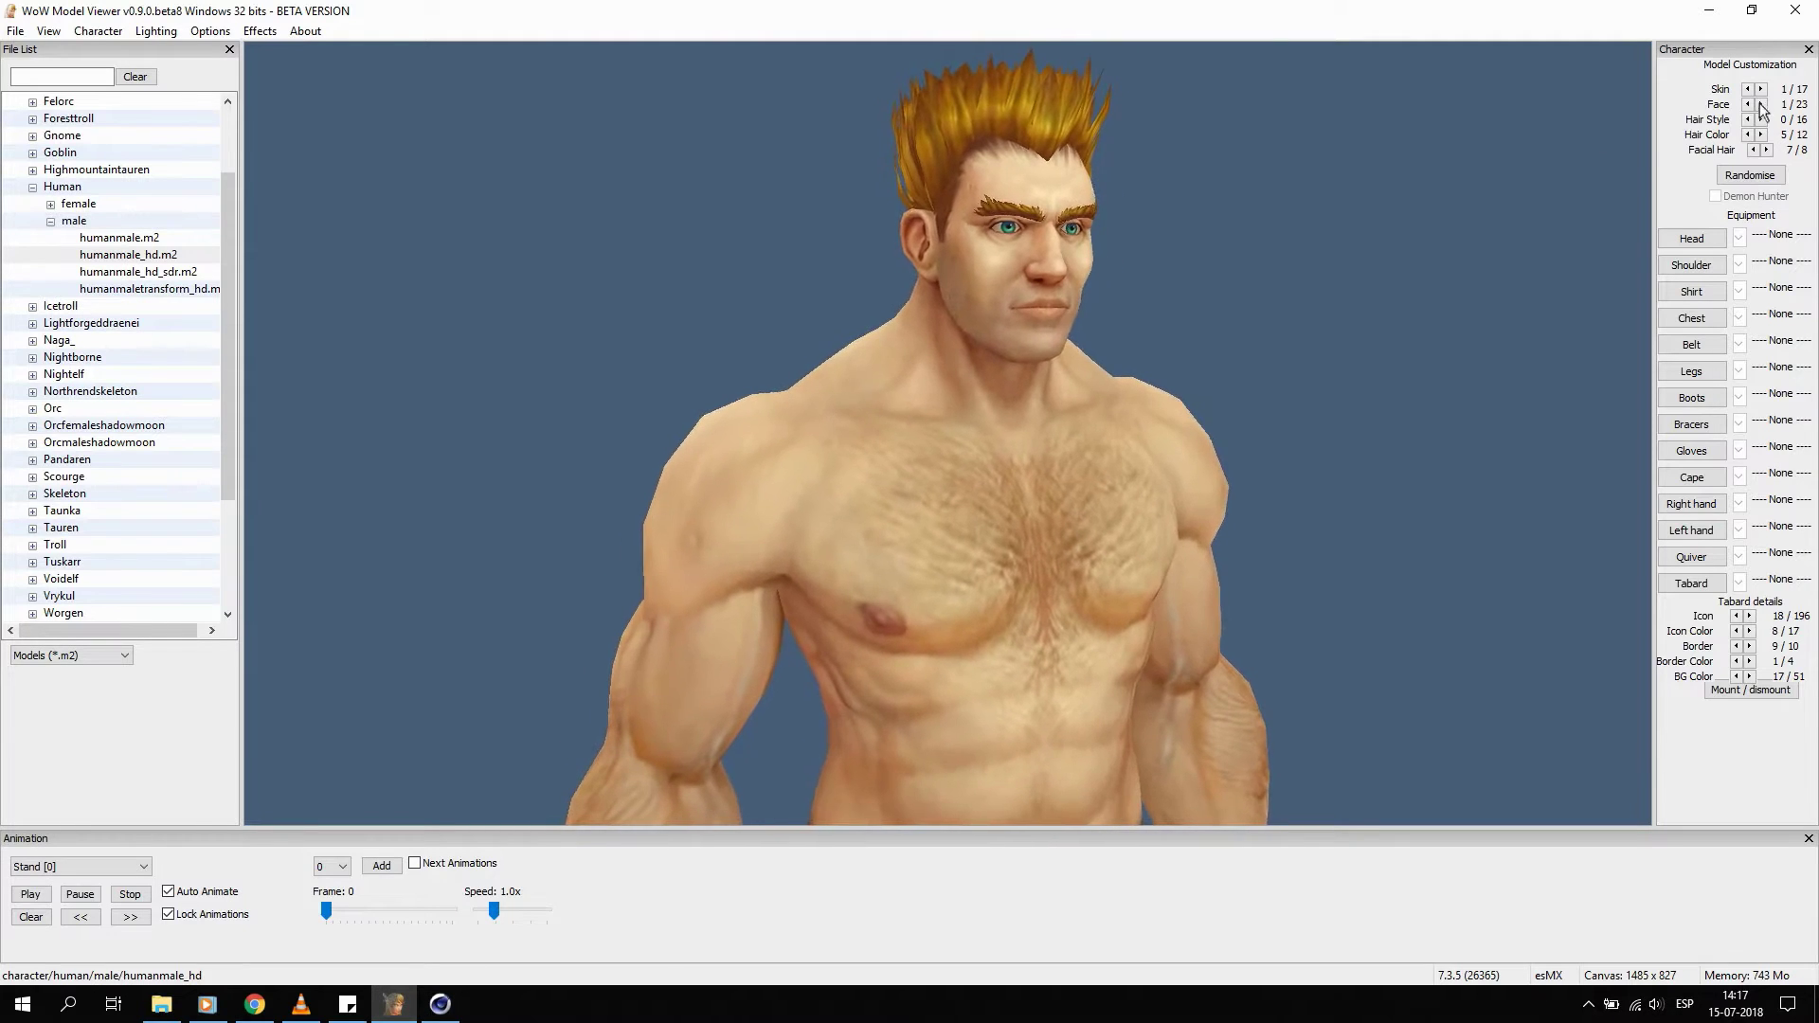
click(1760, 105)
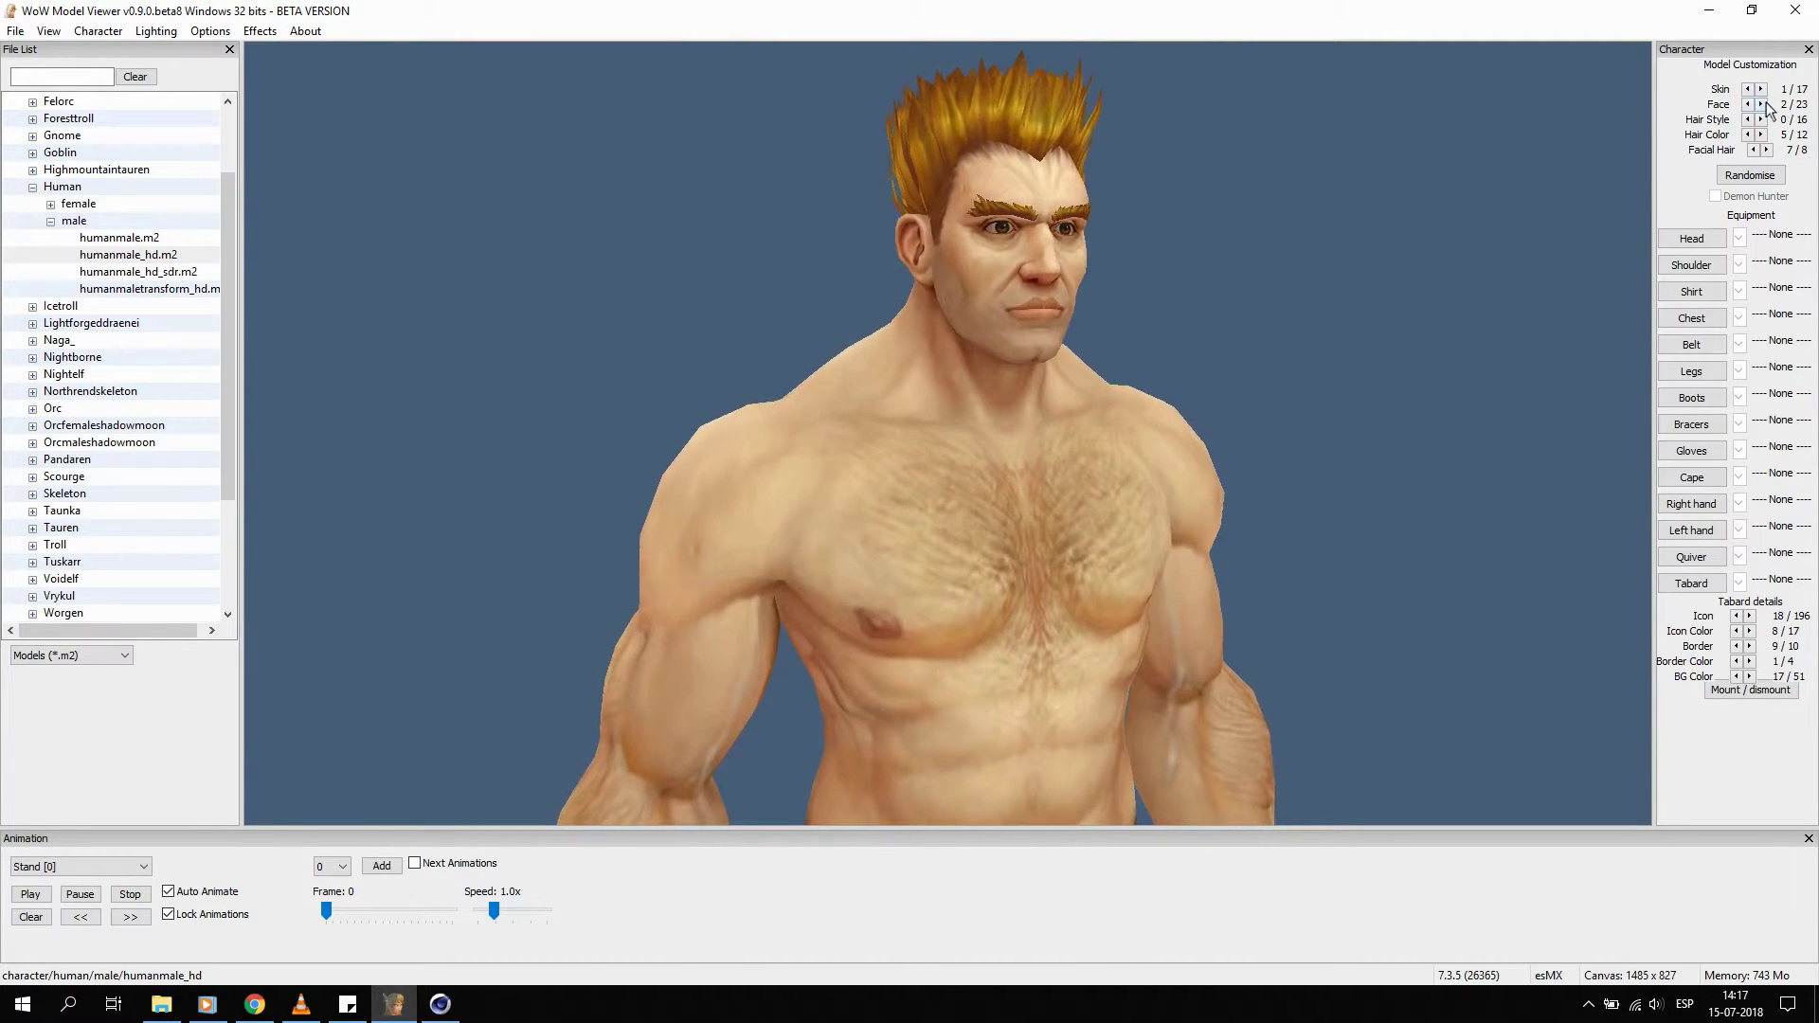
click(1749, 105)
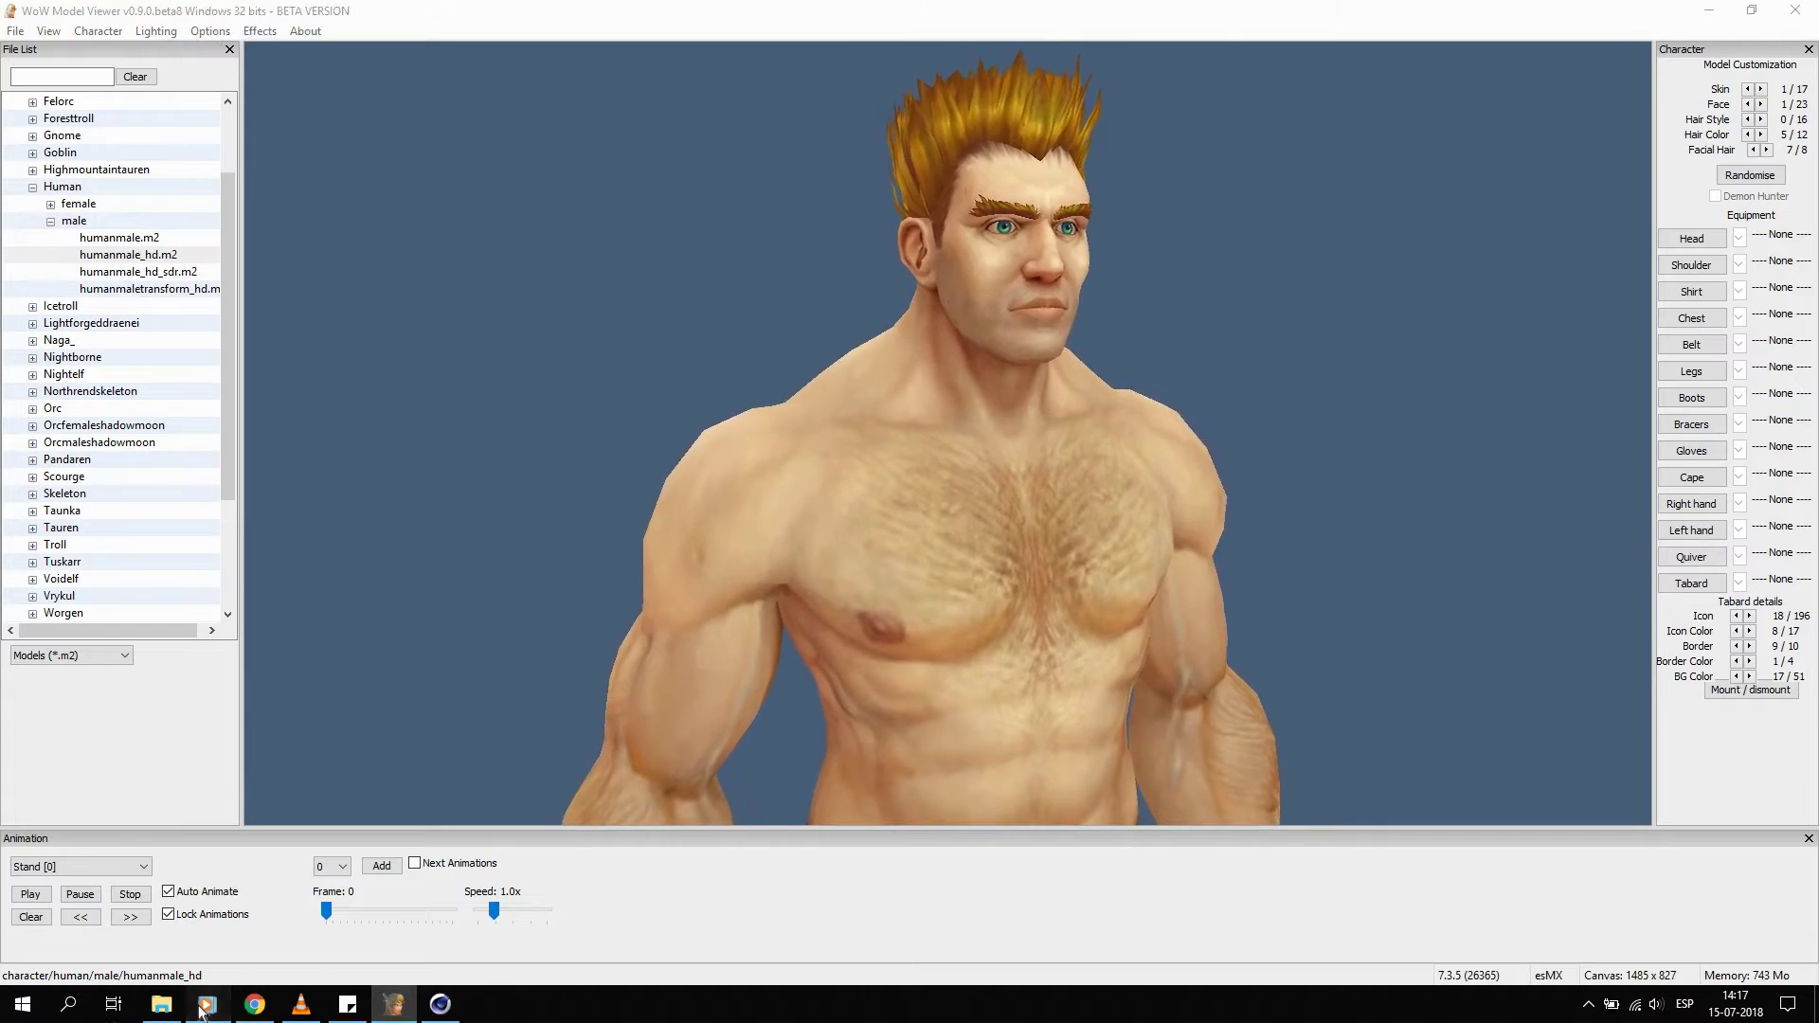
click(207, 1004)
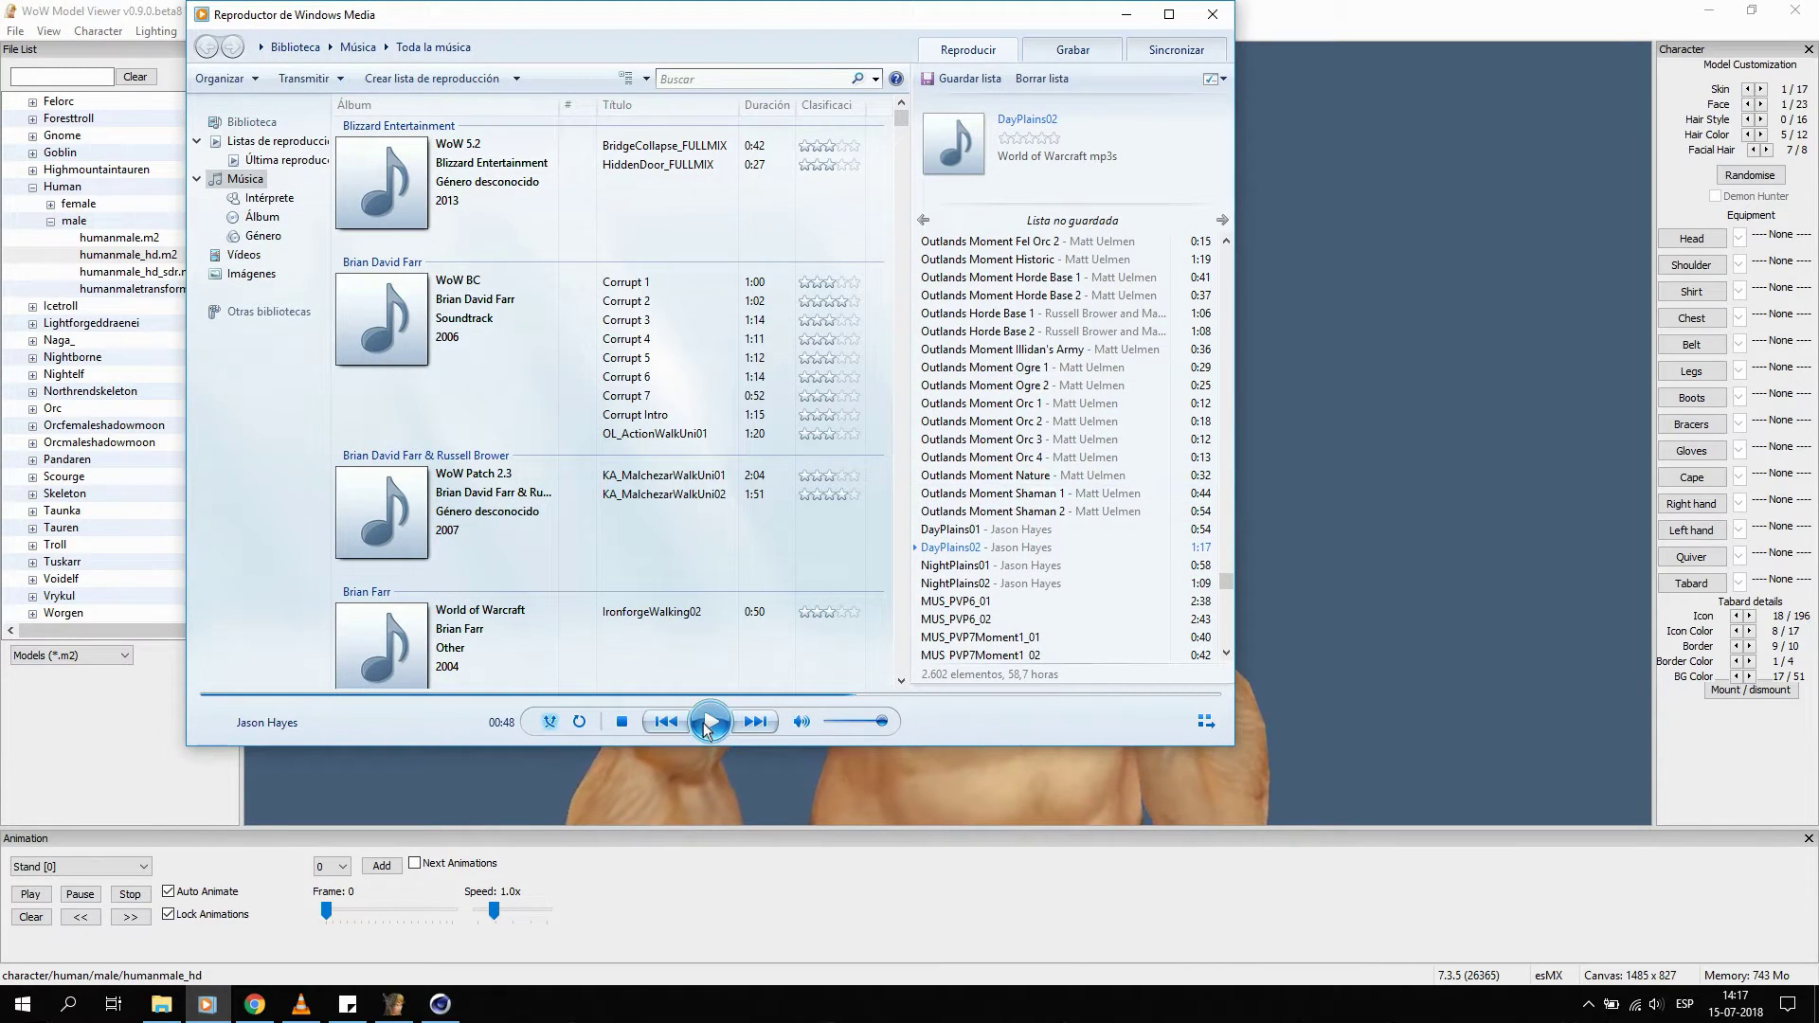
click(347, 1005)
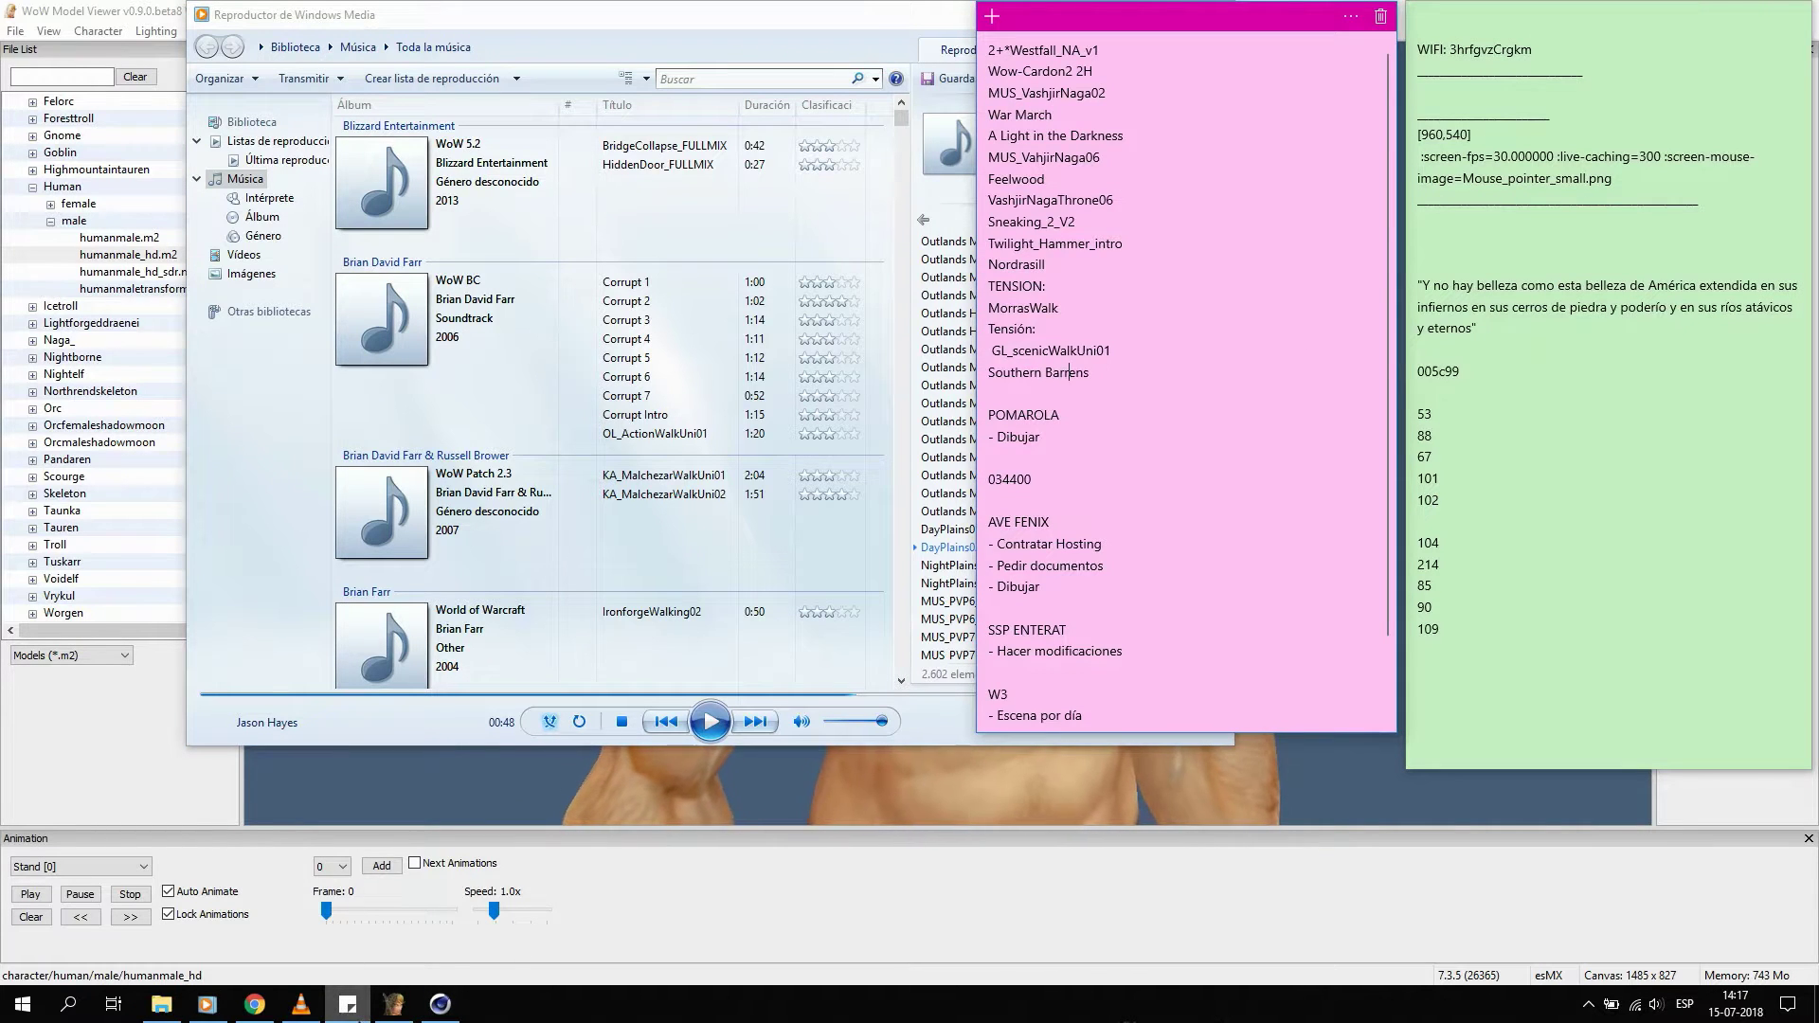
click(347, 1005)
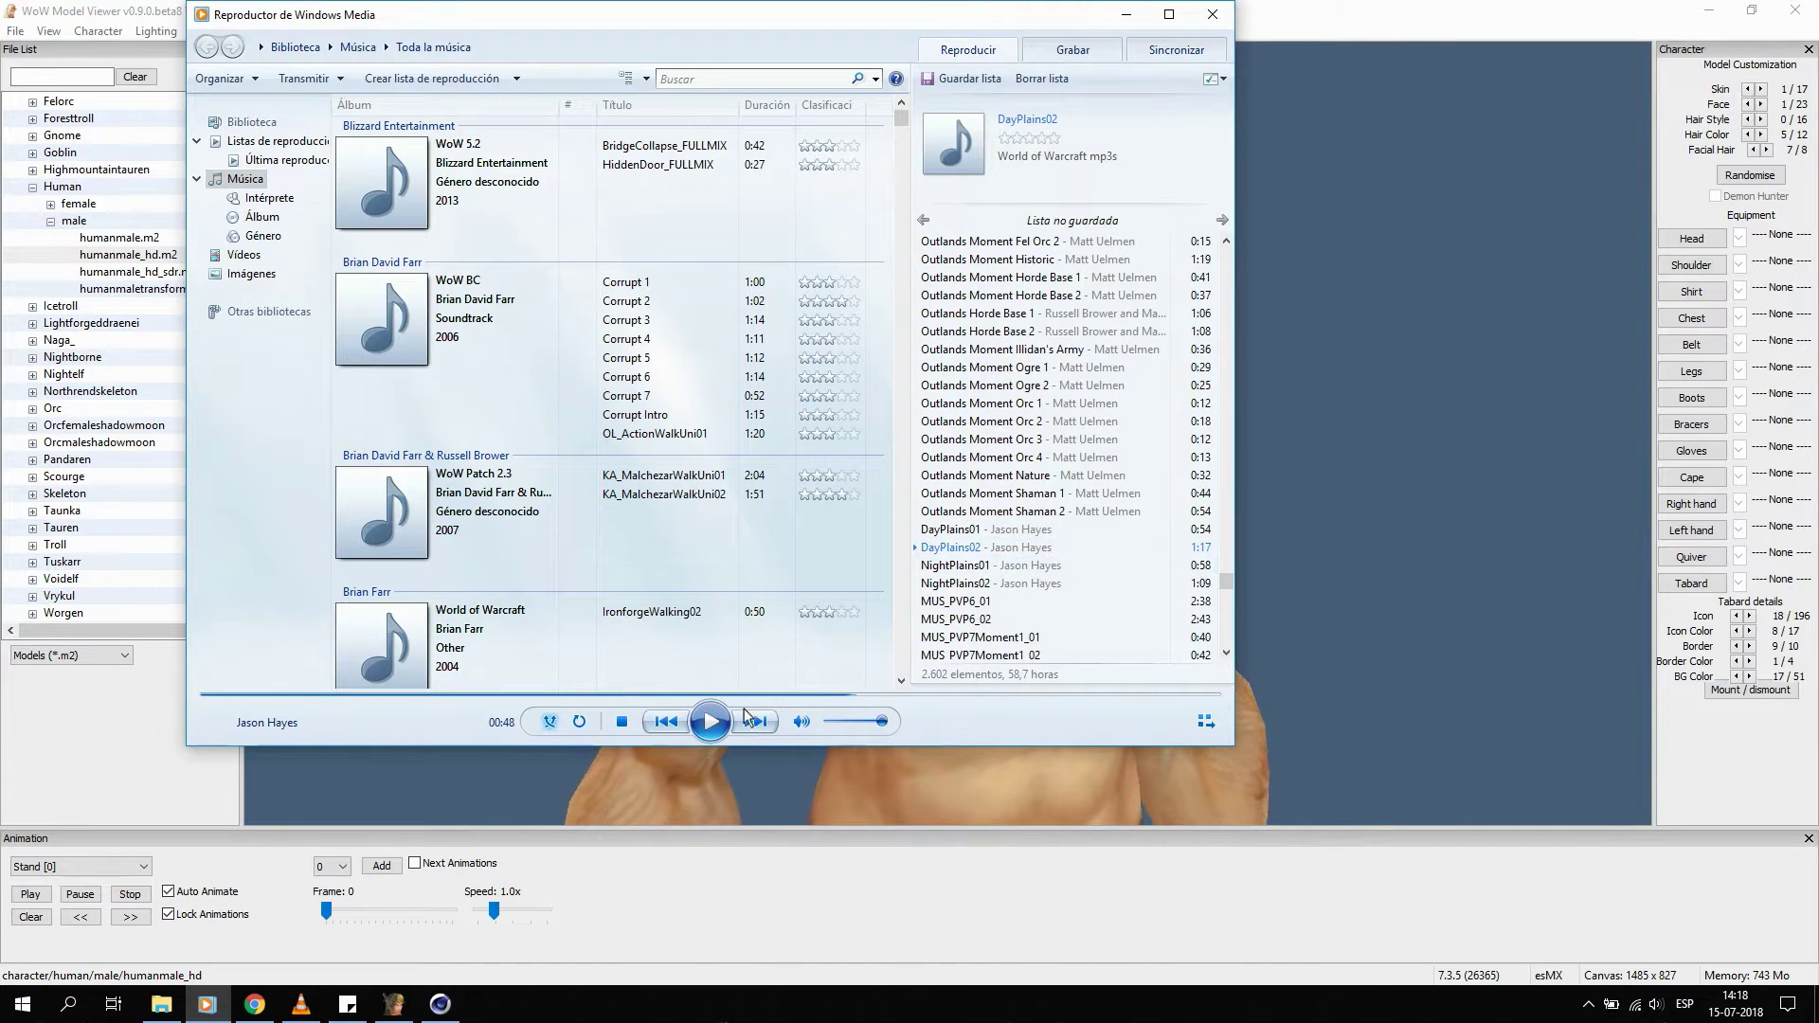
click(1125, 15)
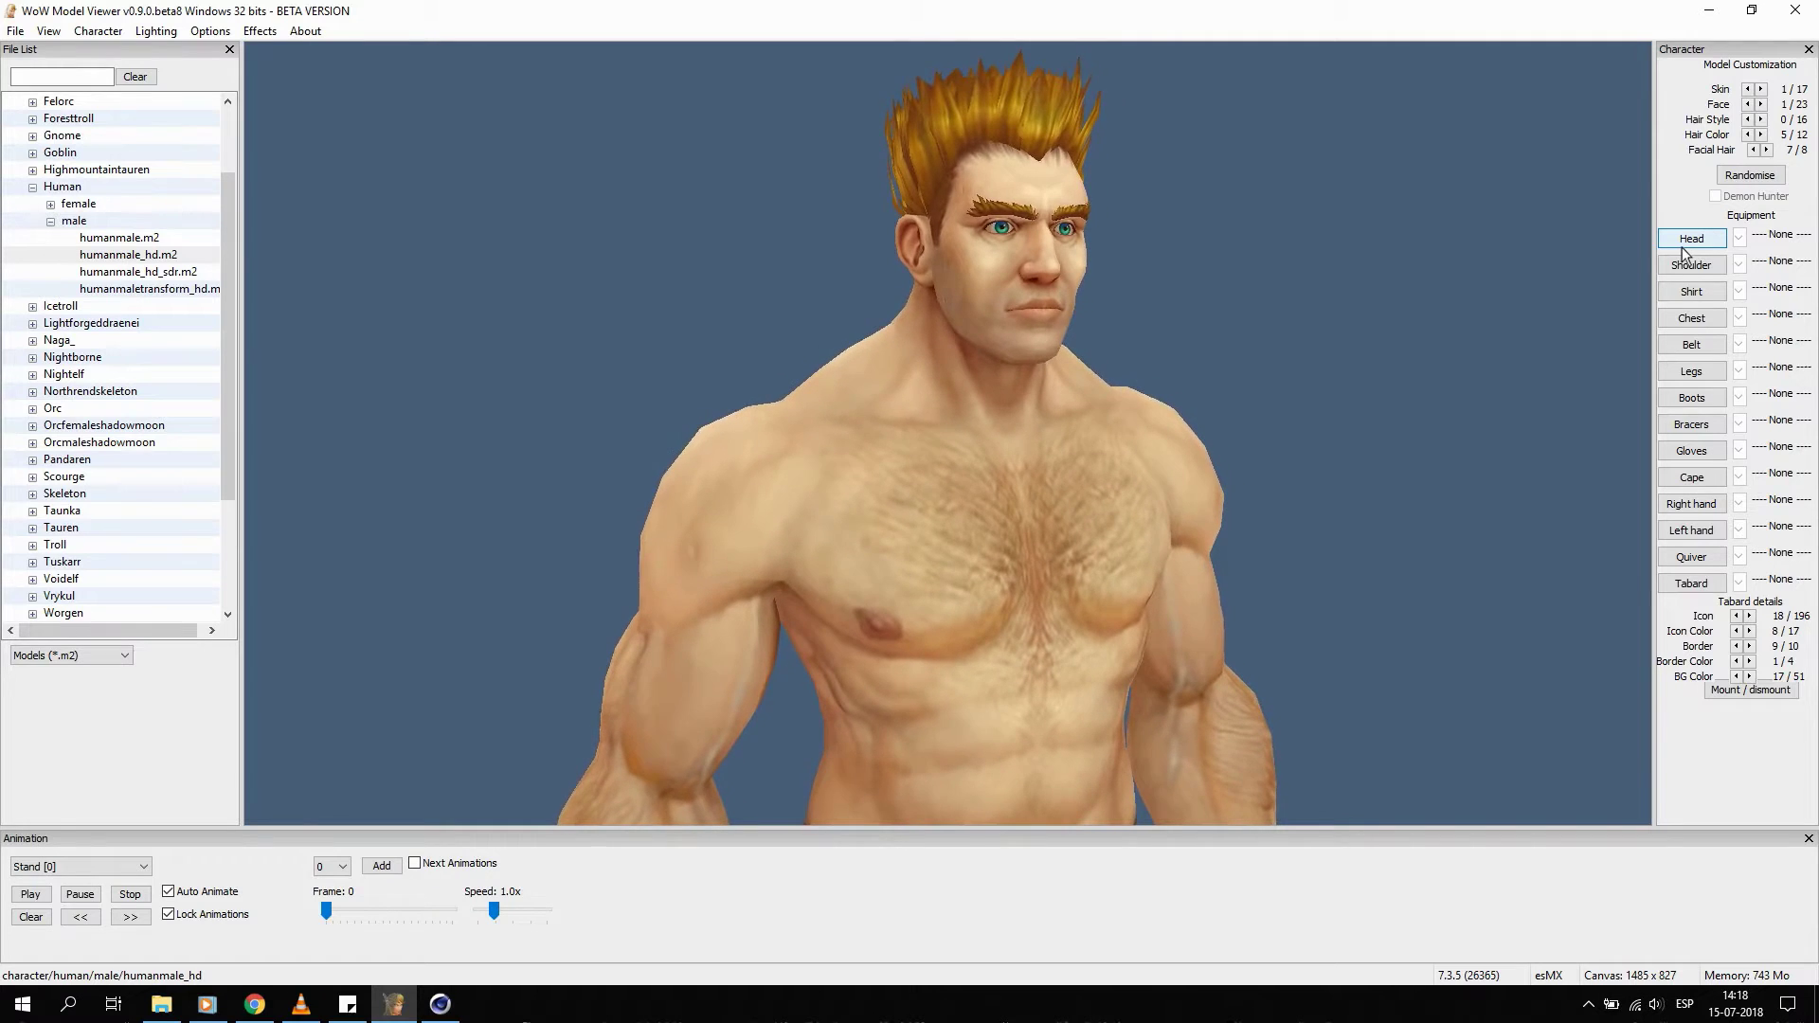
Cycle through the human male's face variations, settling back on face 0.
key(XF86AudioLowerVolume)
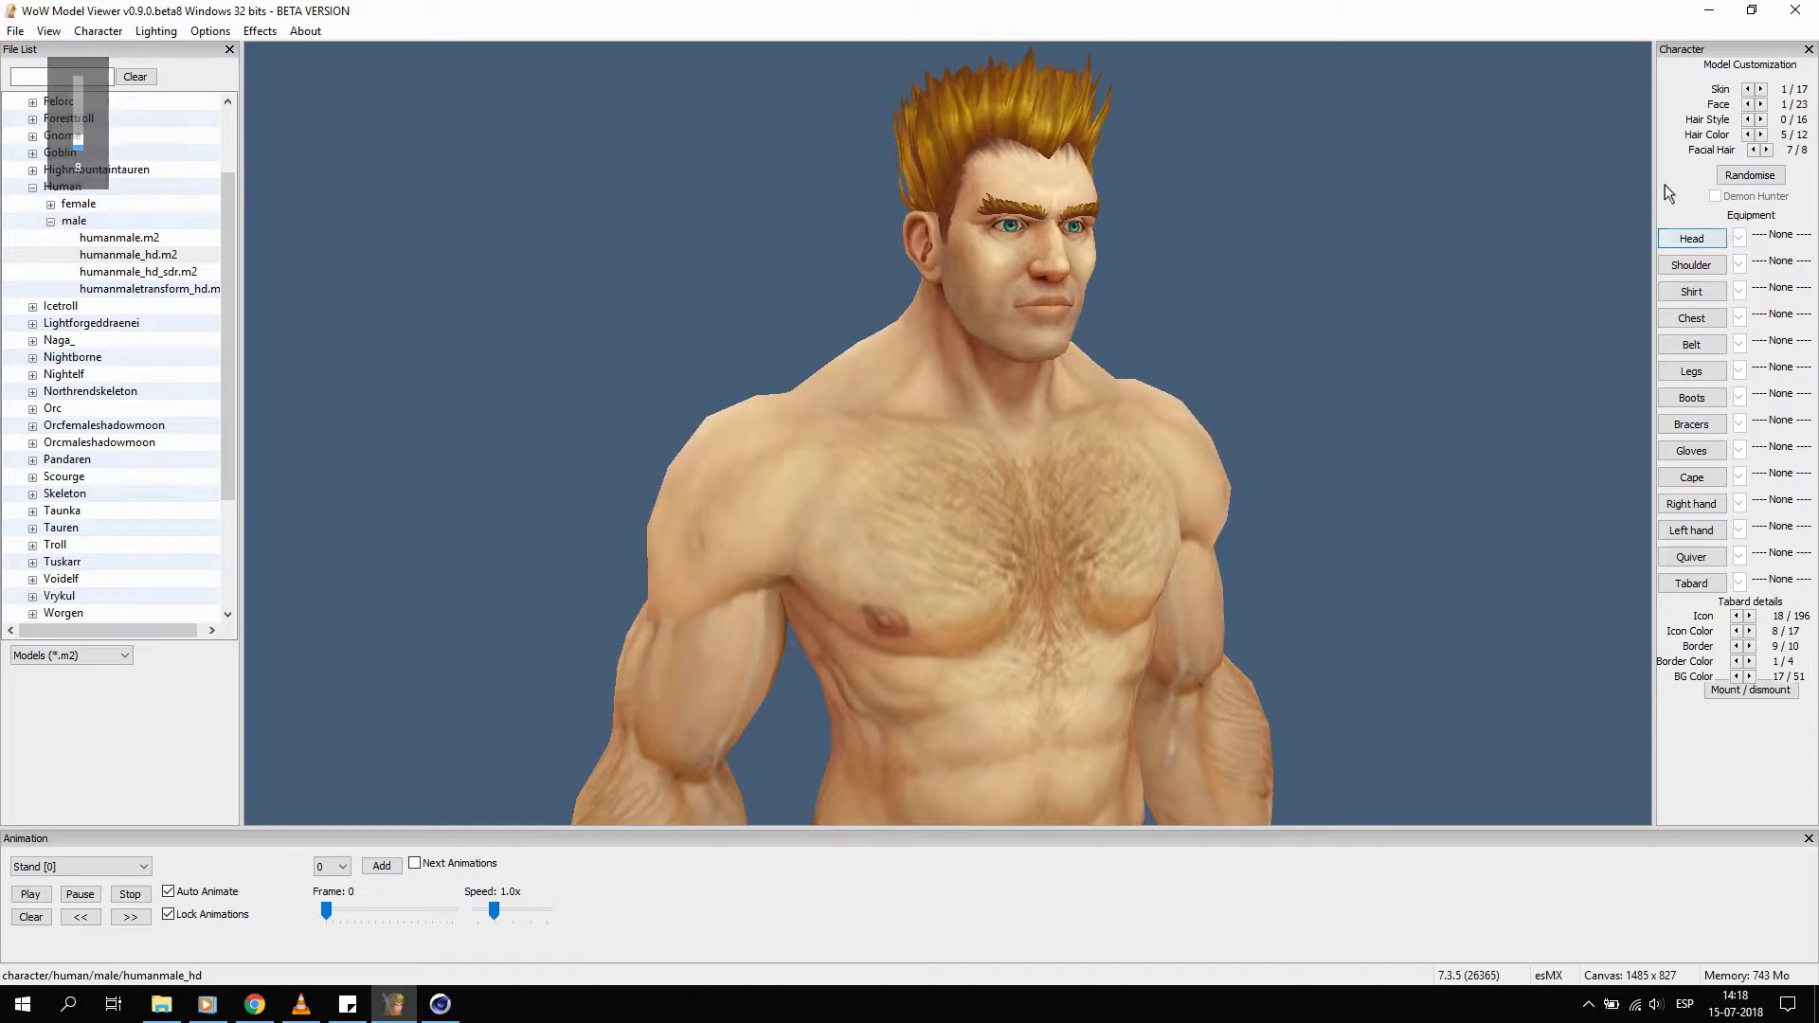
click(1762, 104)
click(1763, 105)
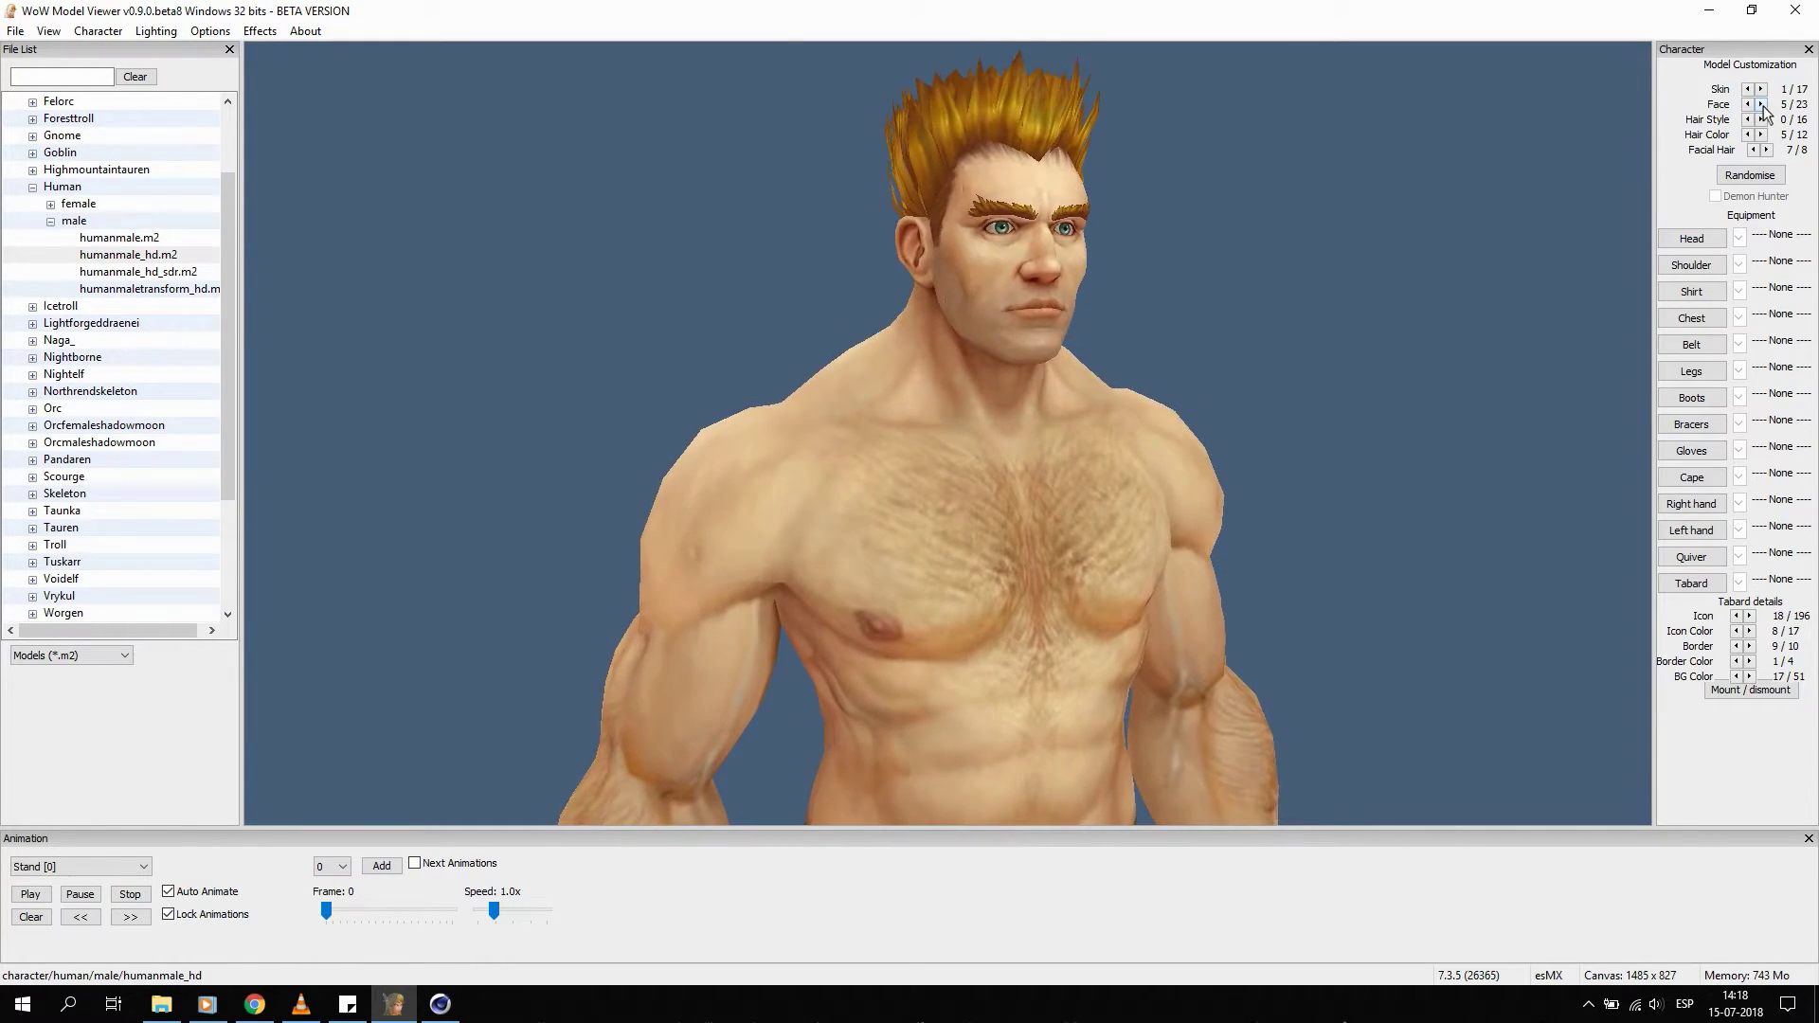
click(1761, 104)
click(1762, 105)
click(1763, 105)
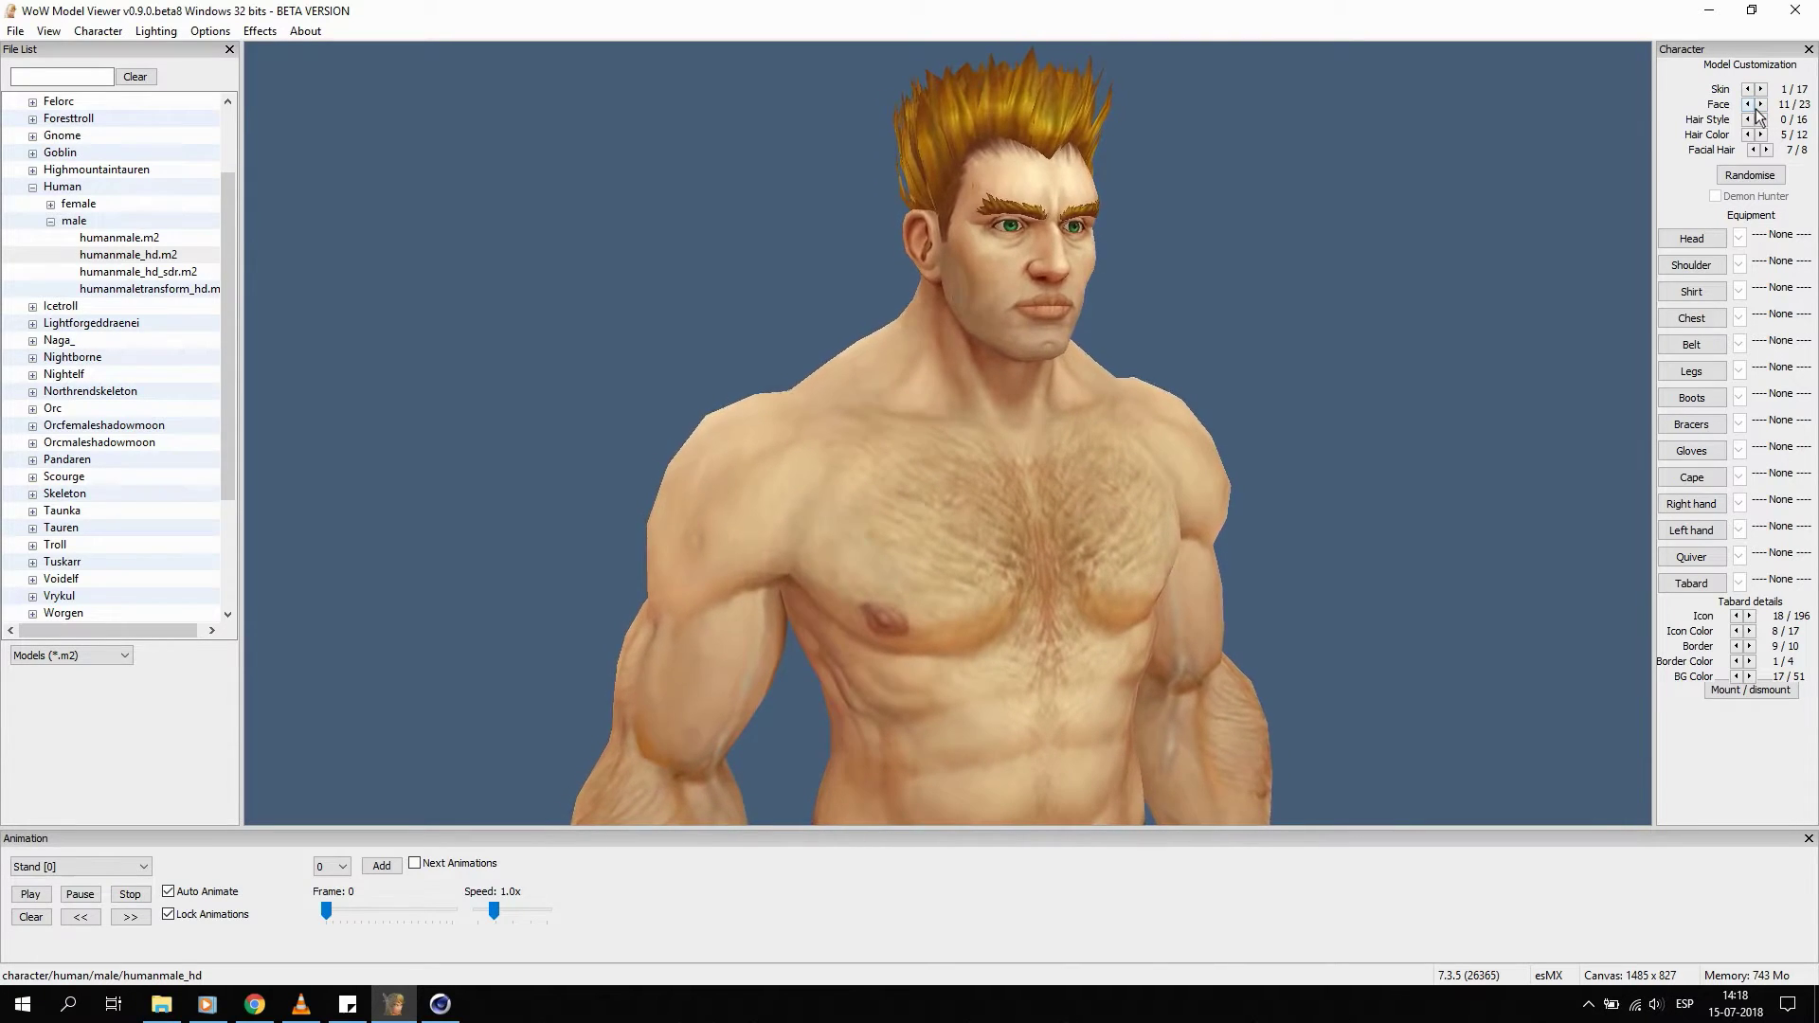
click(1762, 105)
click(1746, 105)
click(1747, 105)
click(1746, 105)
click(1746, 105)
click(1746, 105)
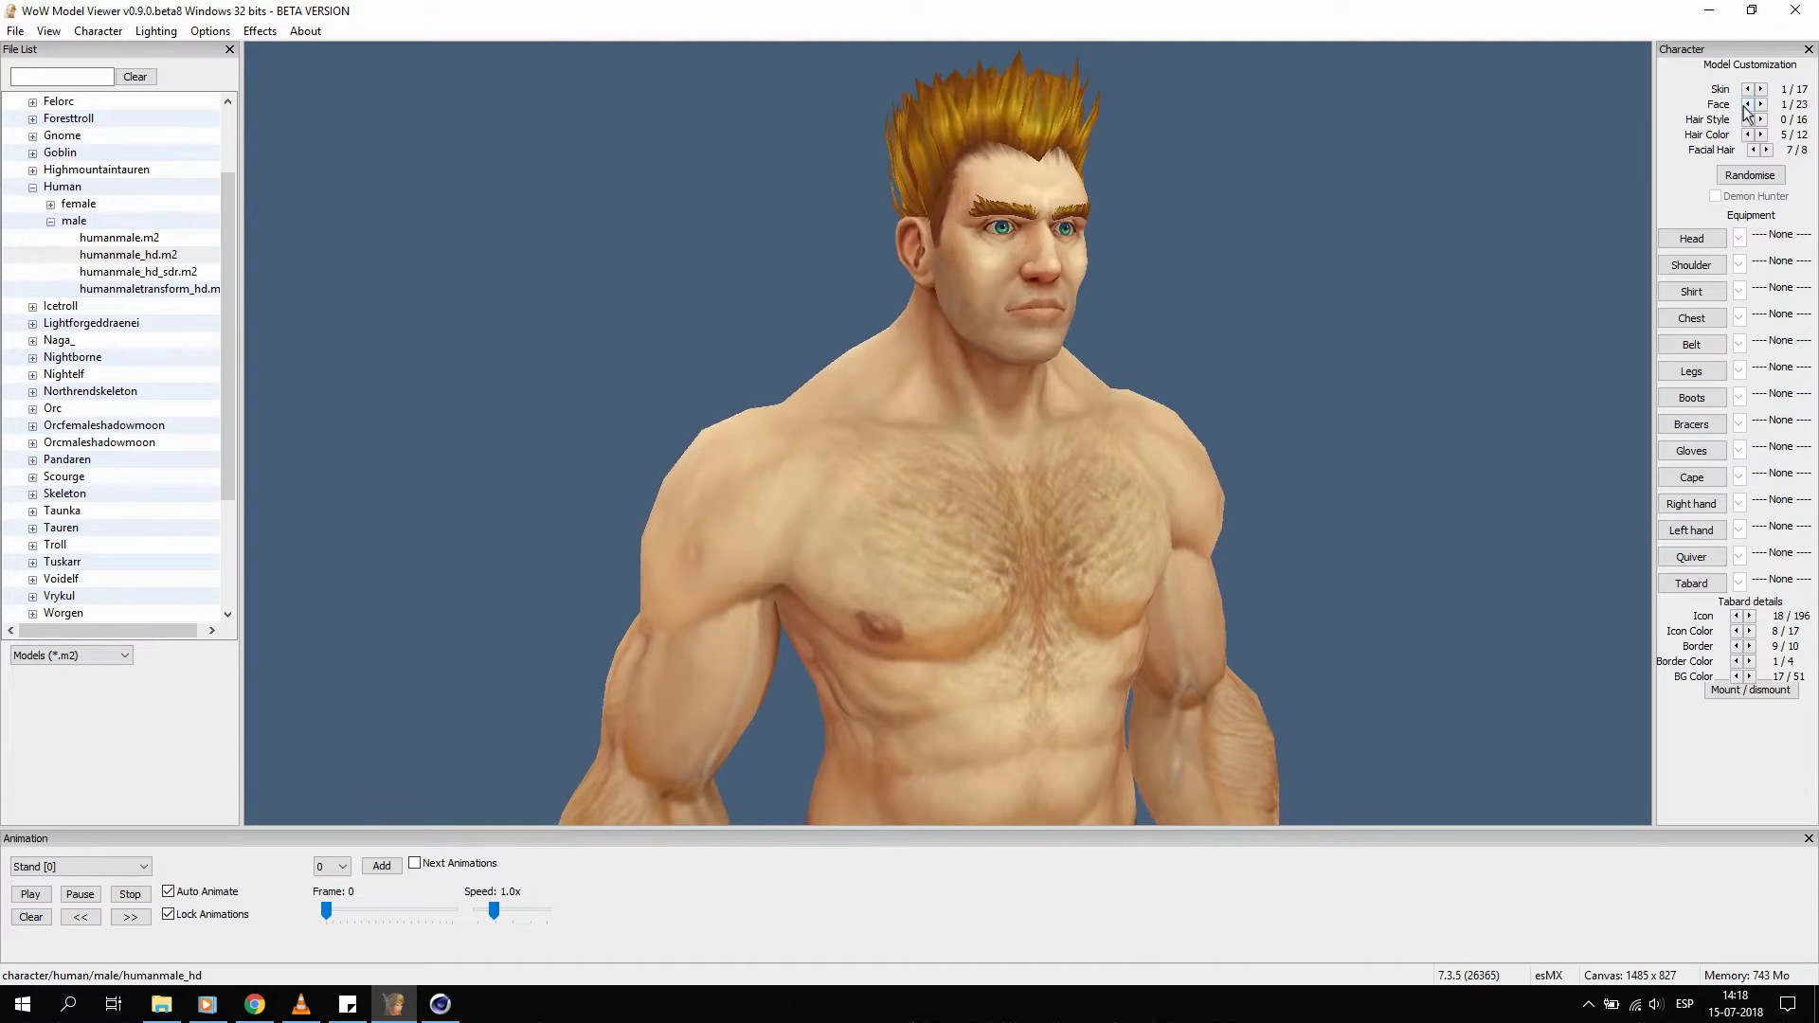
drag(1180, 332, 1128, 333)
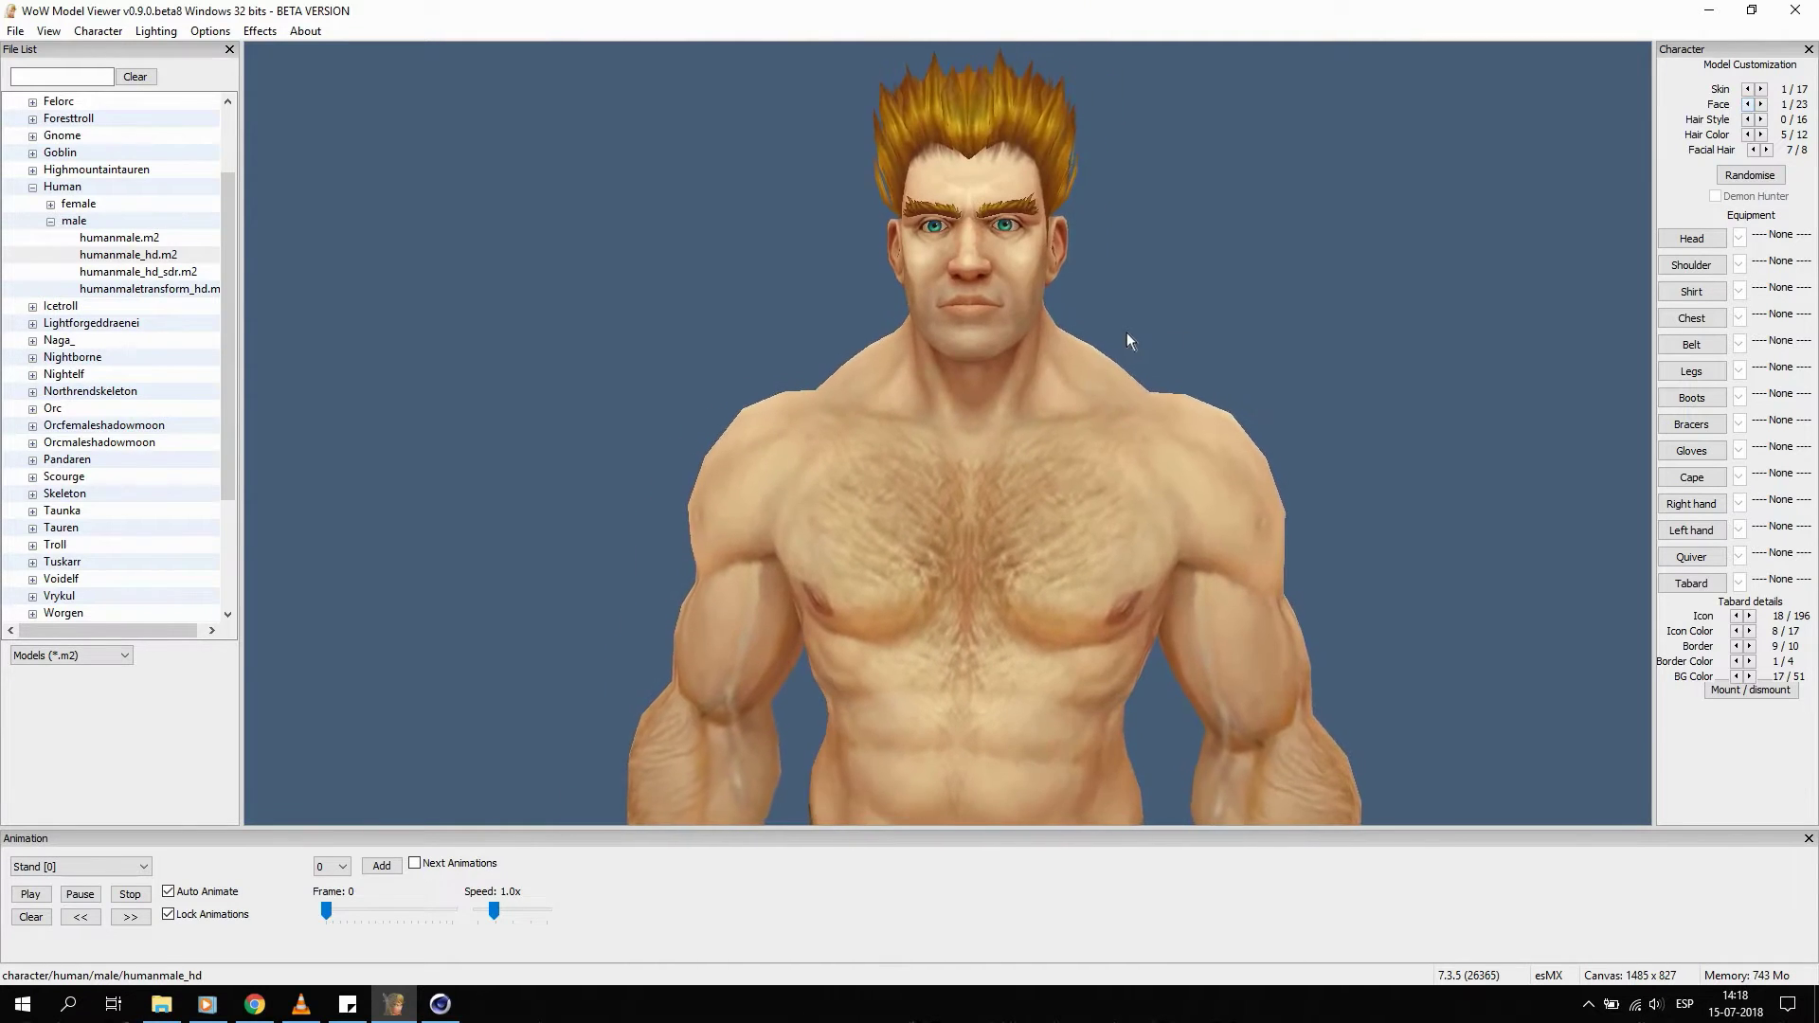
click(1746, 105)
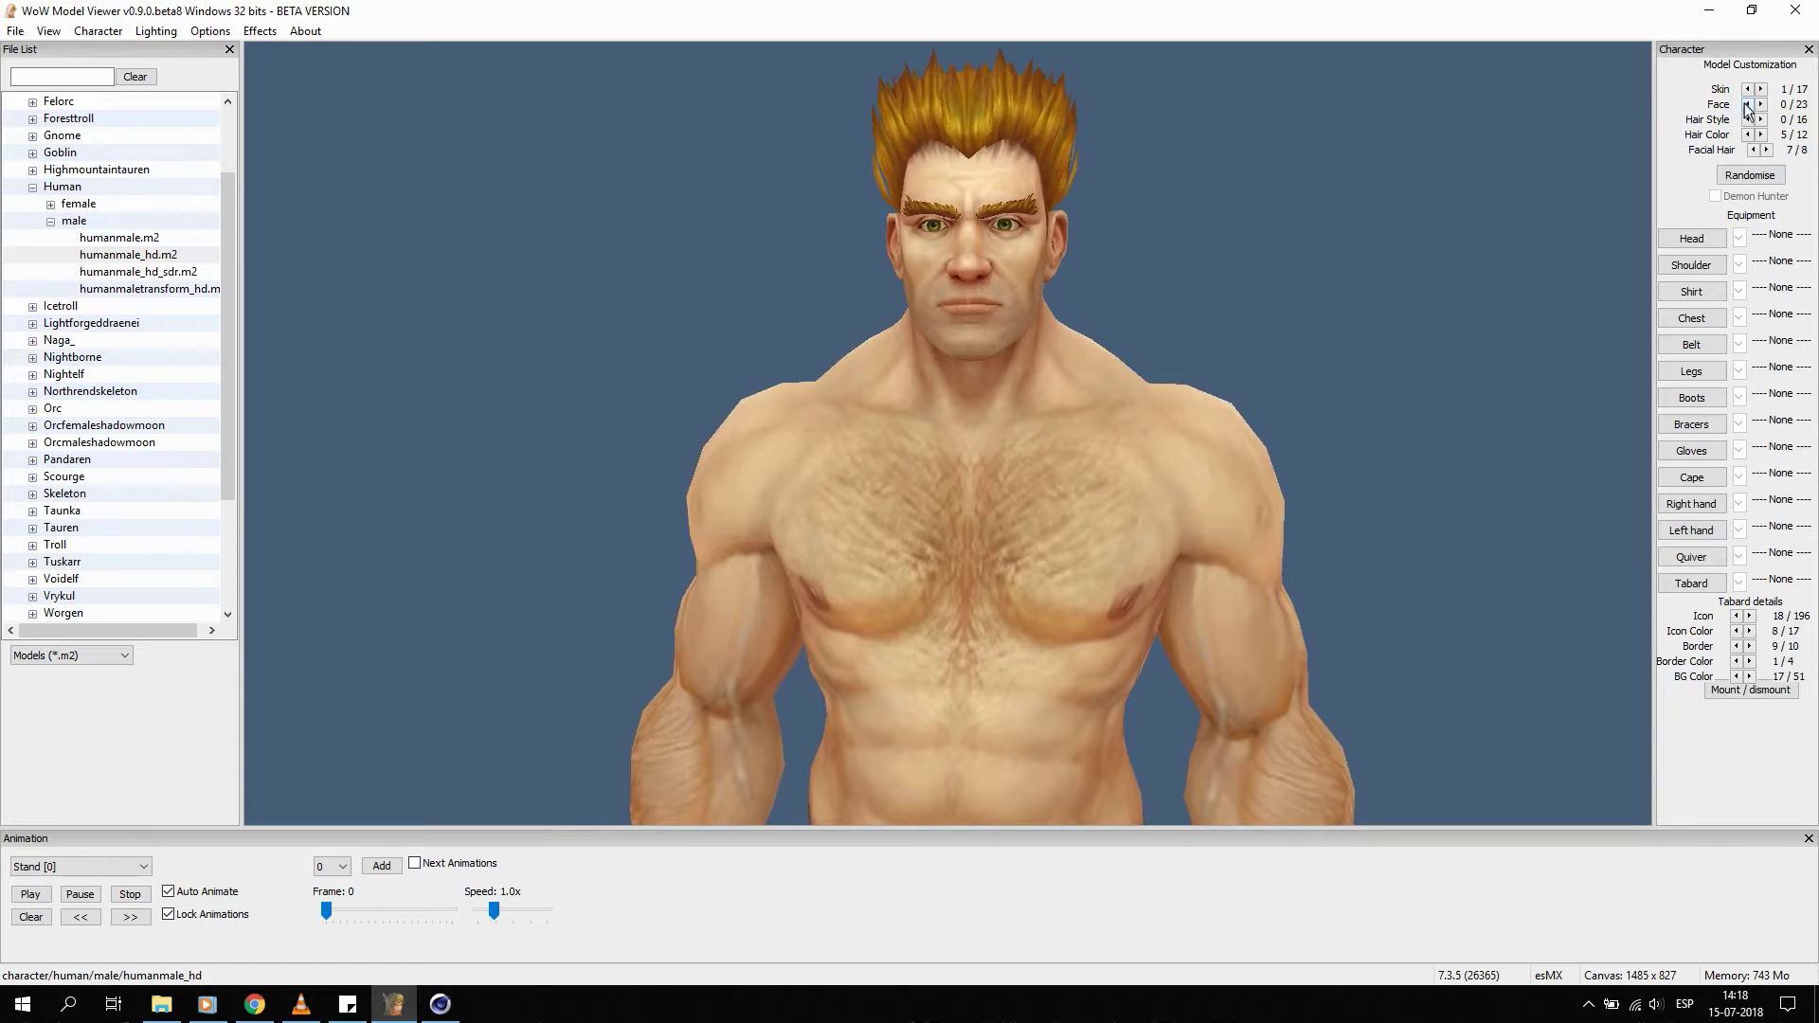
click(1761, 104)
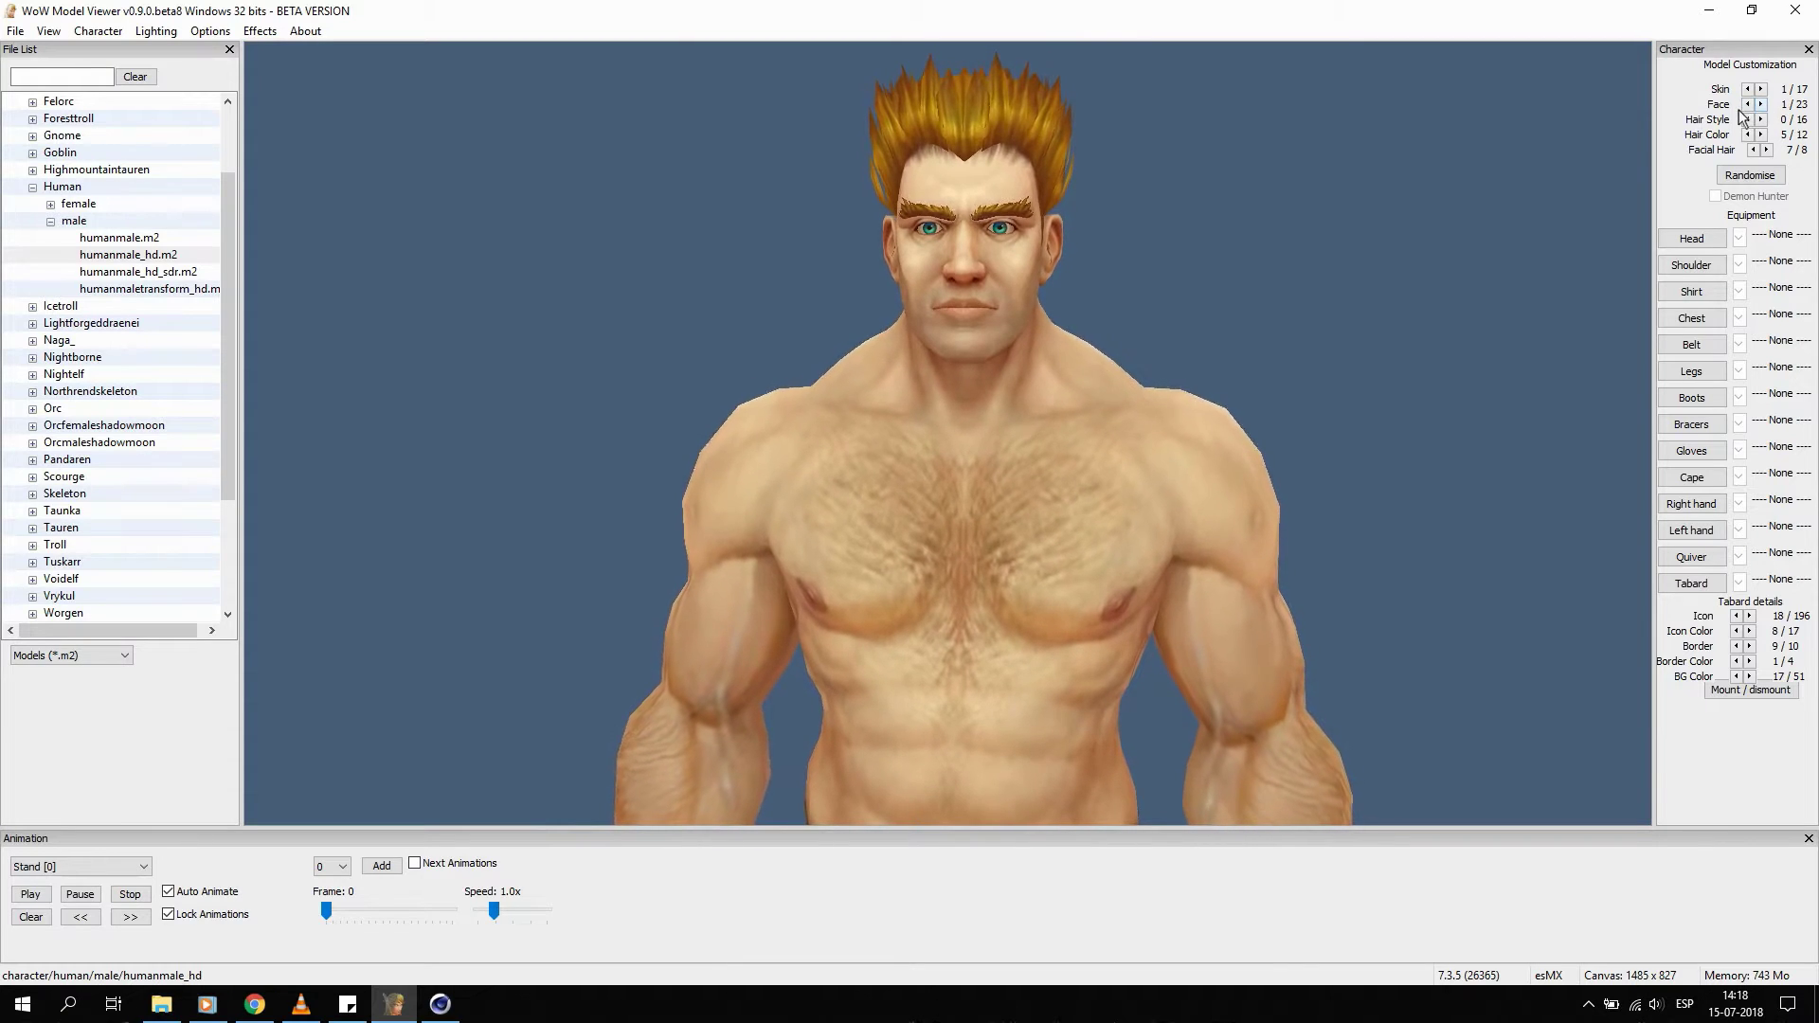
click(1747, 104)
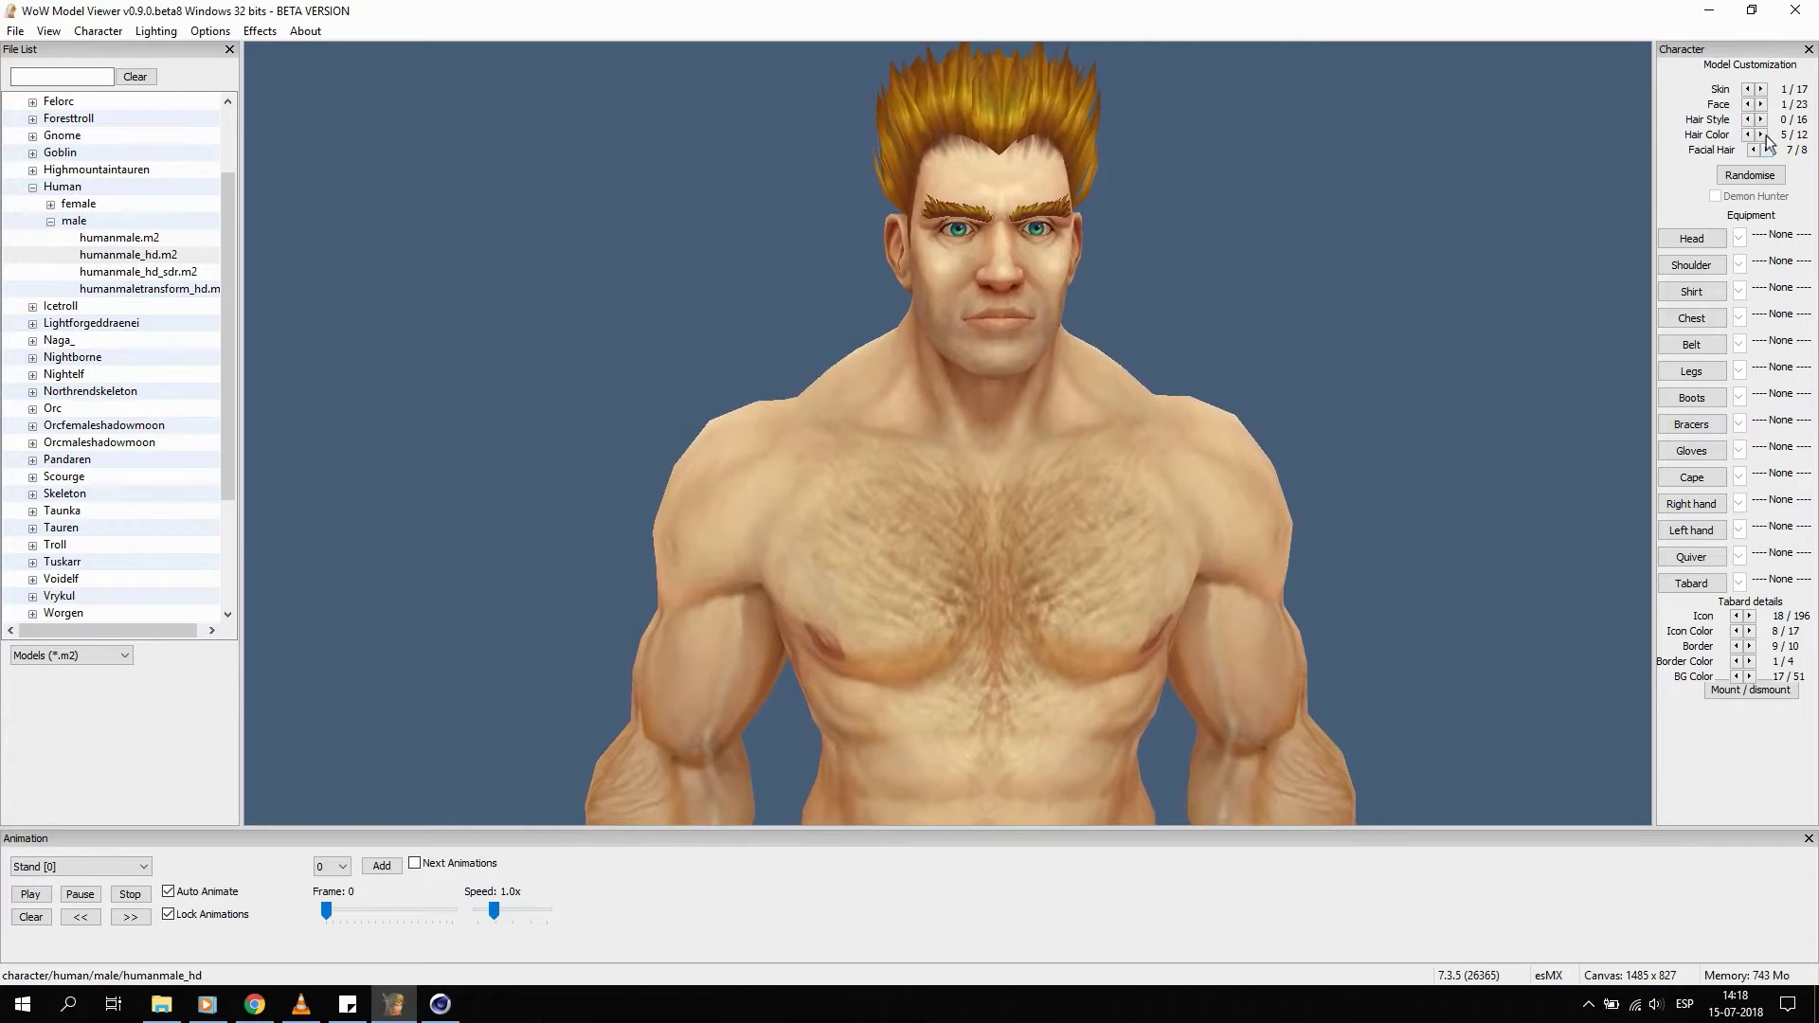
Step through hair styles to the long flowing style 9/16 and view it from the side.
click(1761, 119)
click(1762, 119)
click(1761, 119)
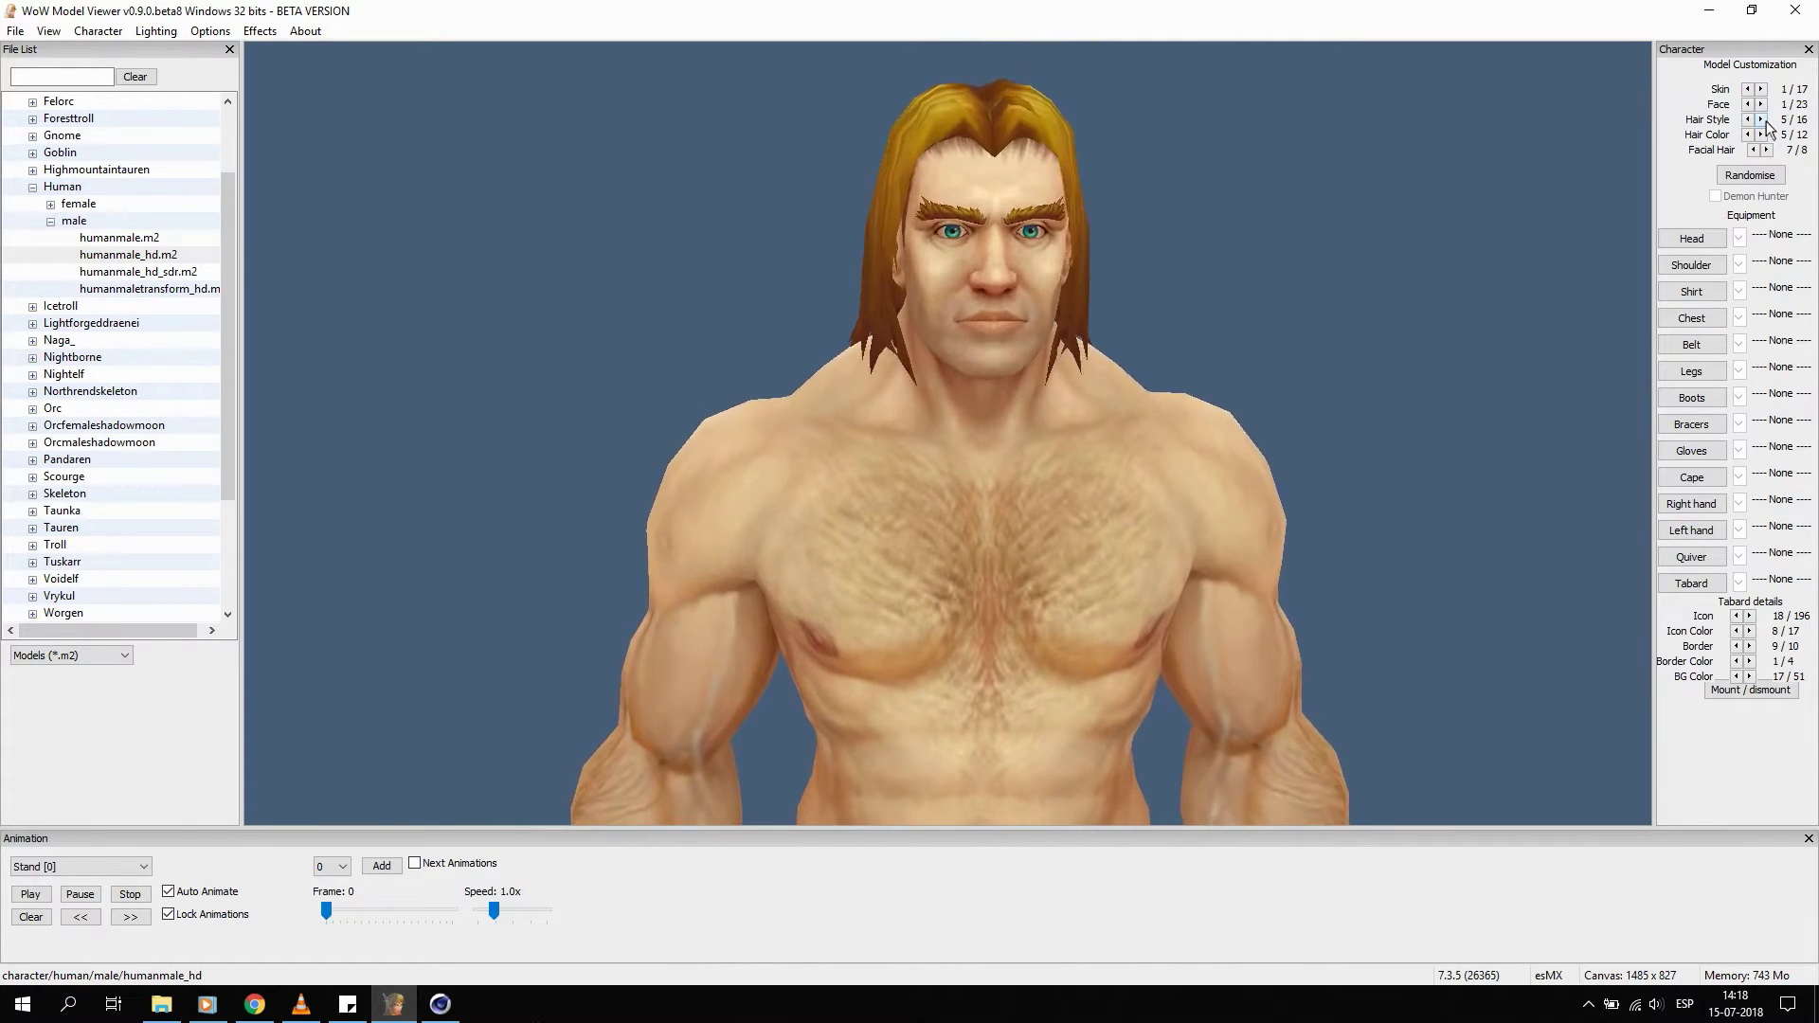
click(1761, 119)
click(1761, 120)
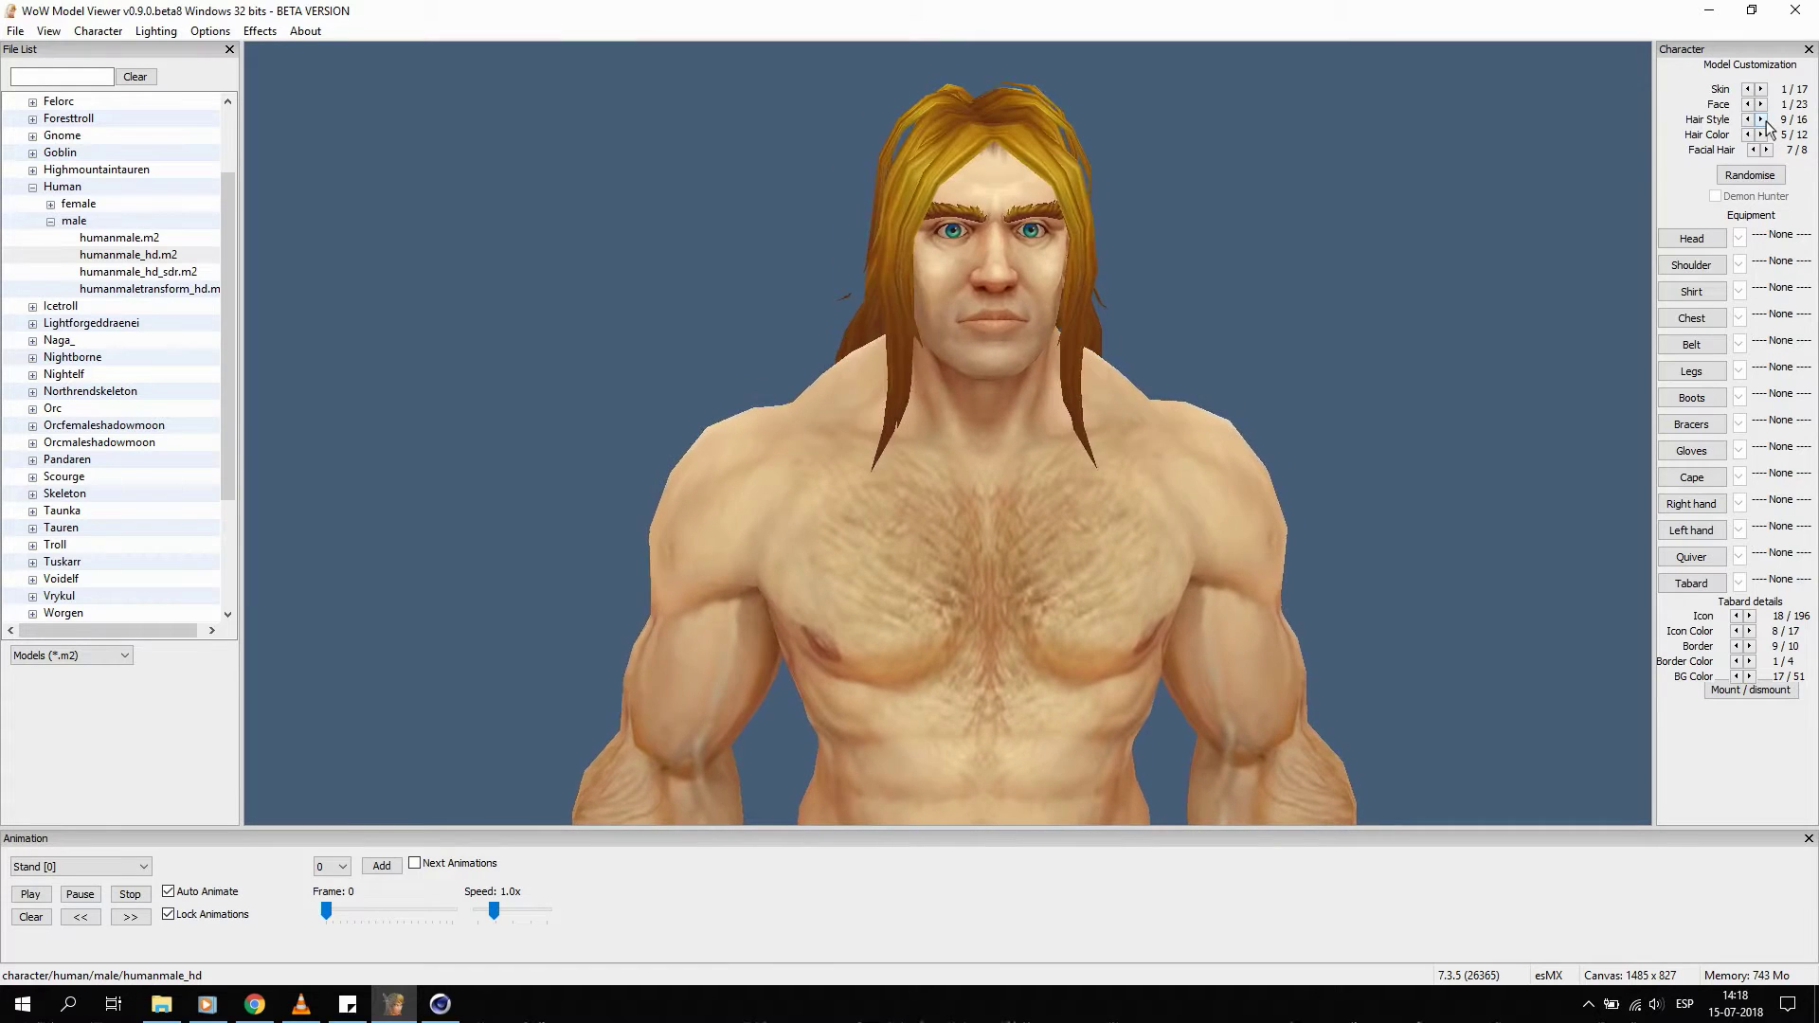
mouse_move(1026, 303)
mouse_down()
mouse_move(1162, 286)
mouse_move(936, 298)
mouse_up()
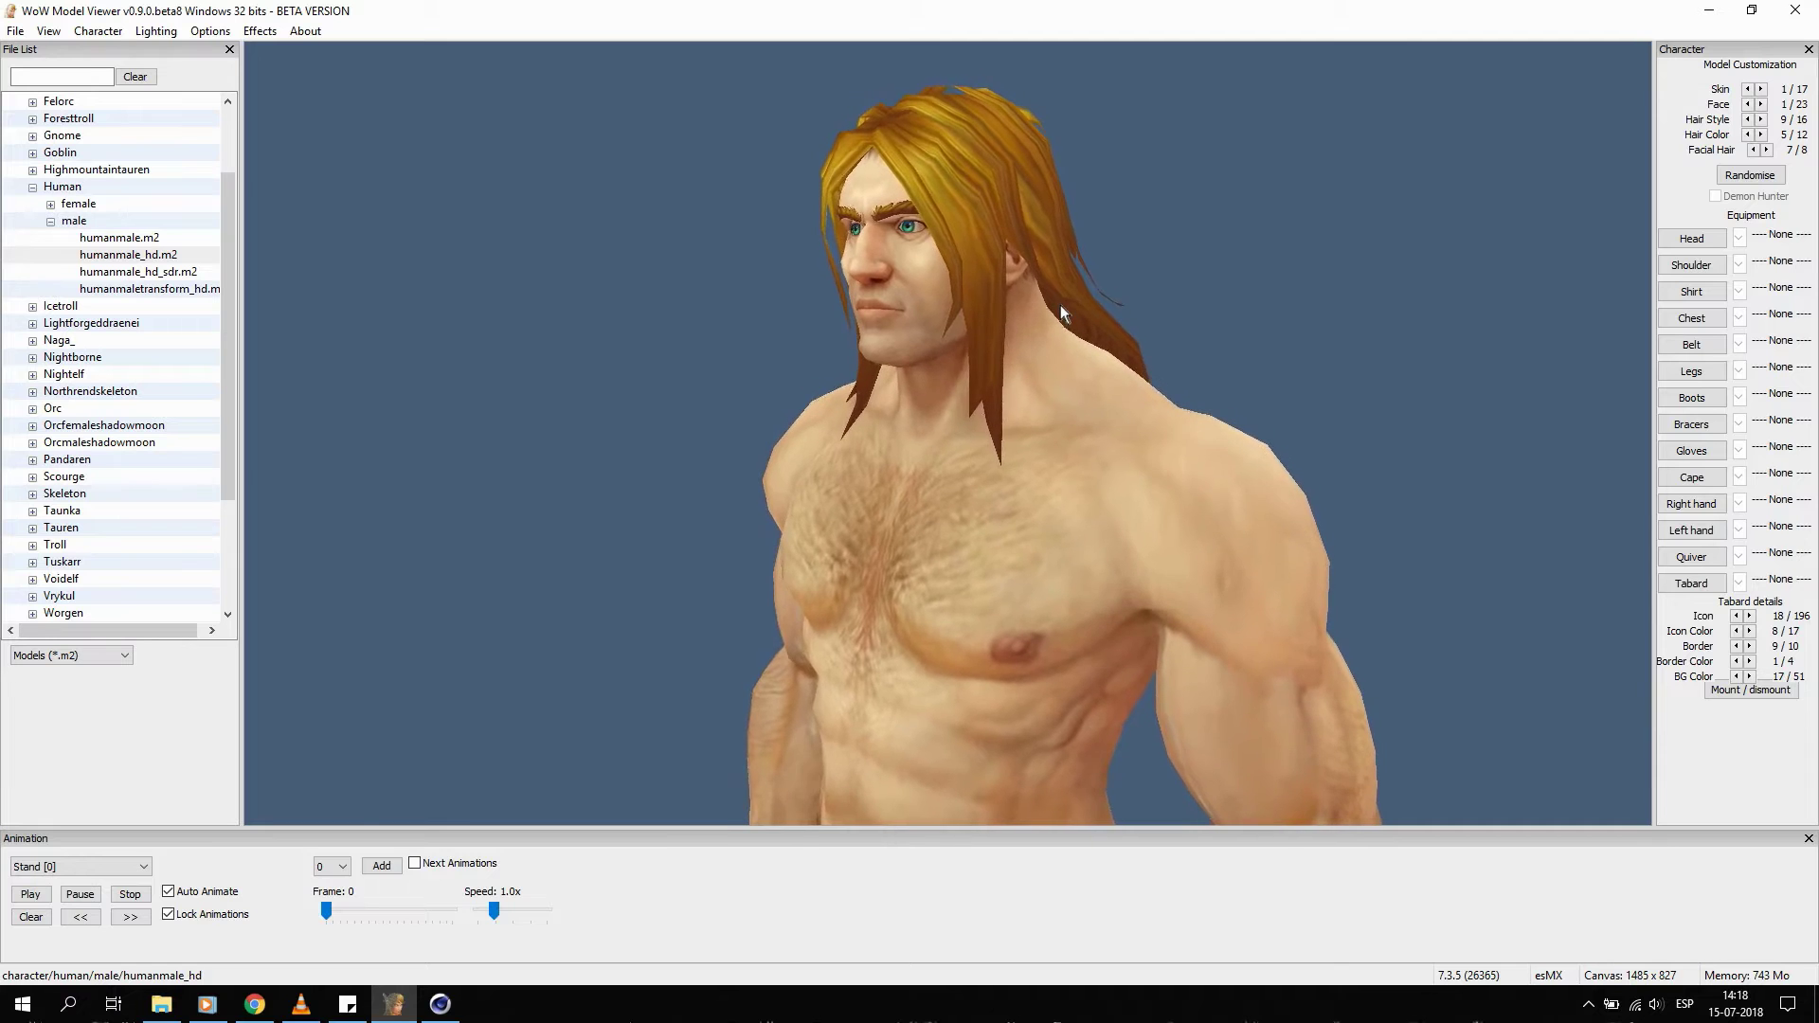
Preview the Walk [1] animation, then return the character to the Stand [0] pose.
mouse_move(930, 312)
mouse_down()
mouse_move(1164, 328)
mouse_move(856, 316)
mouse_move(993, 327)
mouse_up()
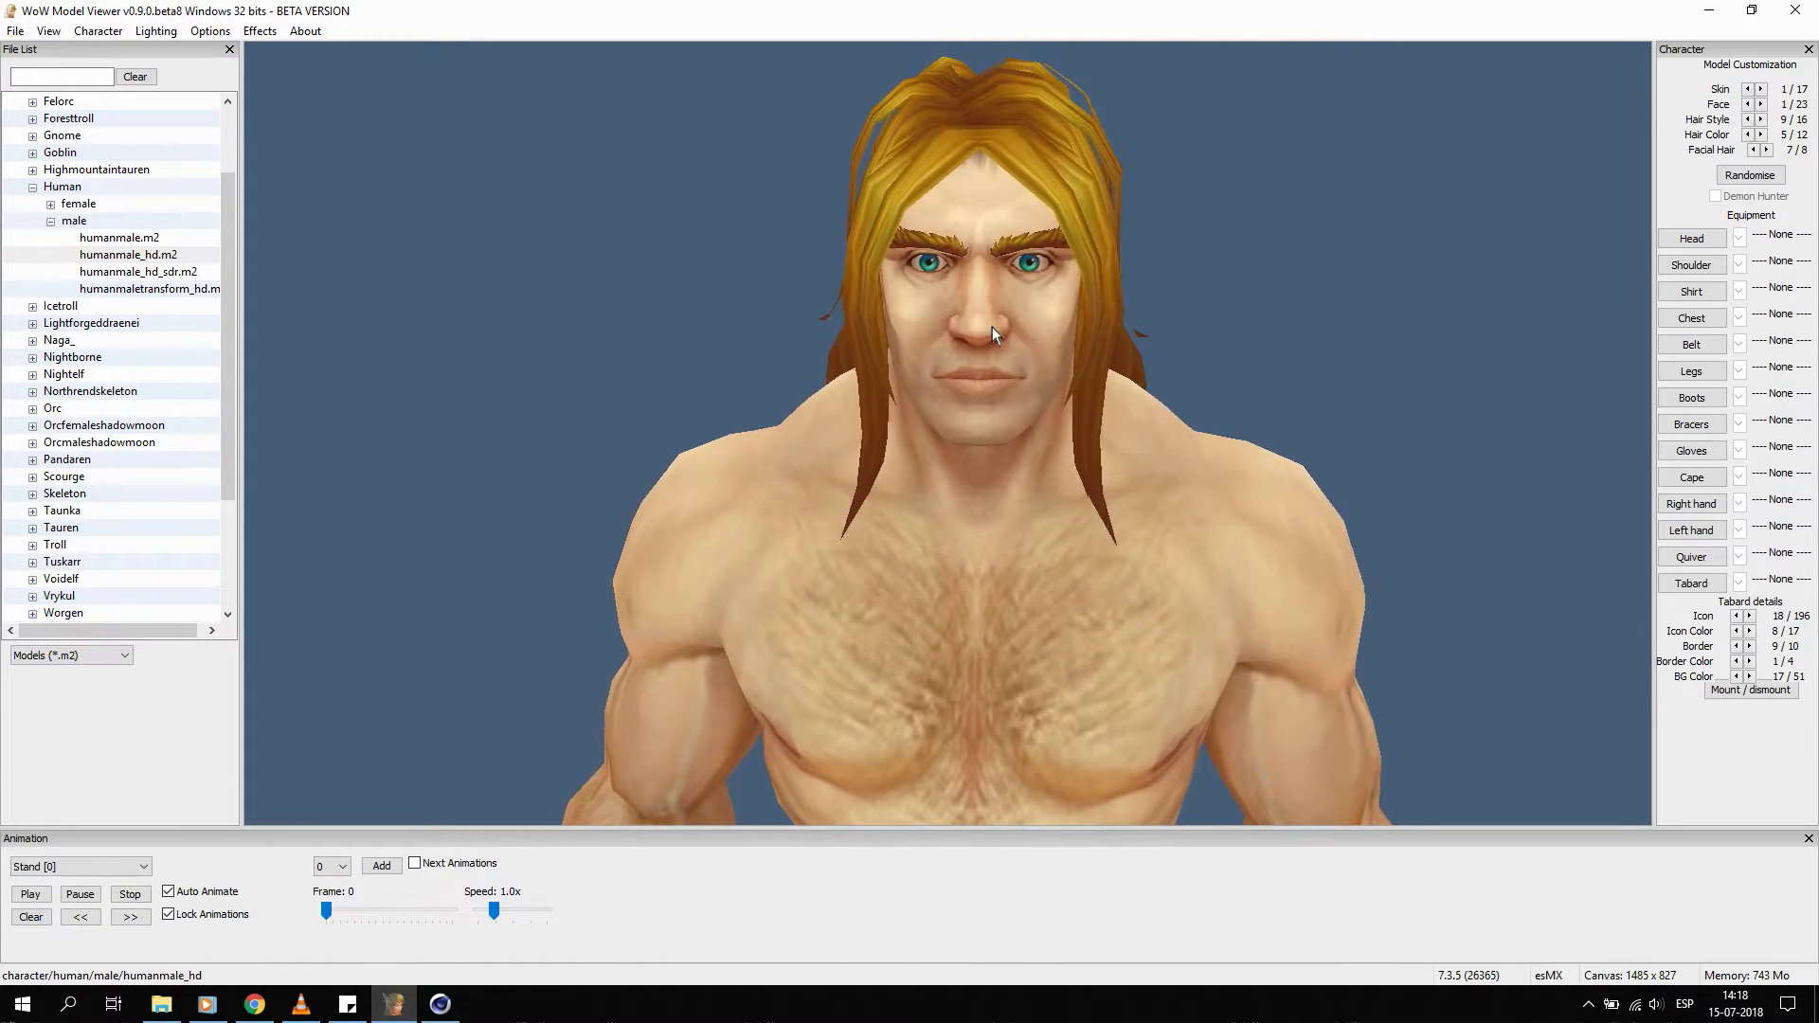
mouse_move(1015, 326)
mouse_down()
mouse_move(1103, 298)
mouse_move(908, 379)
mouse_up()
click(80, 867)
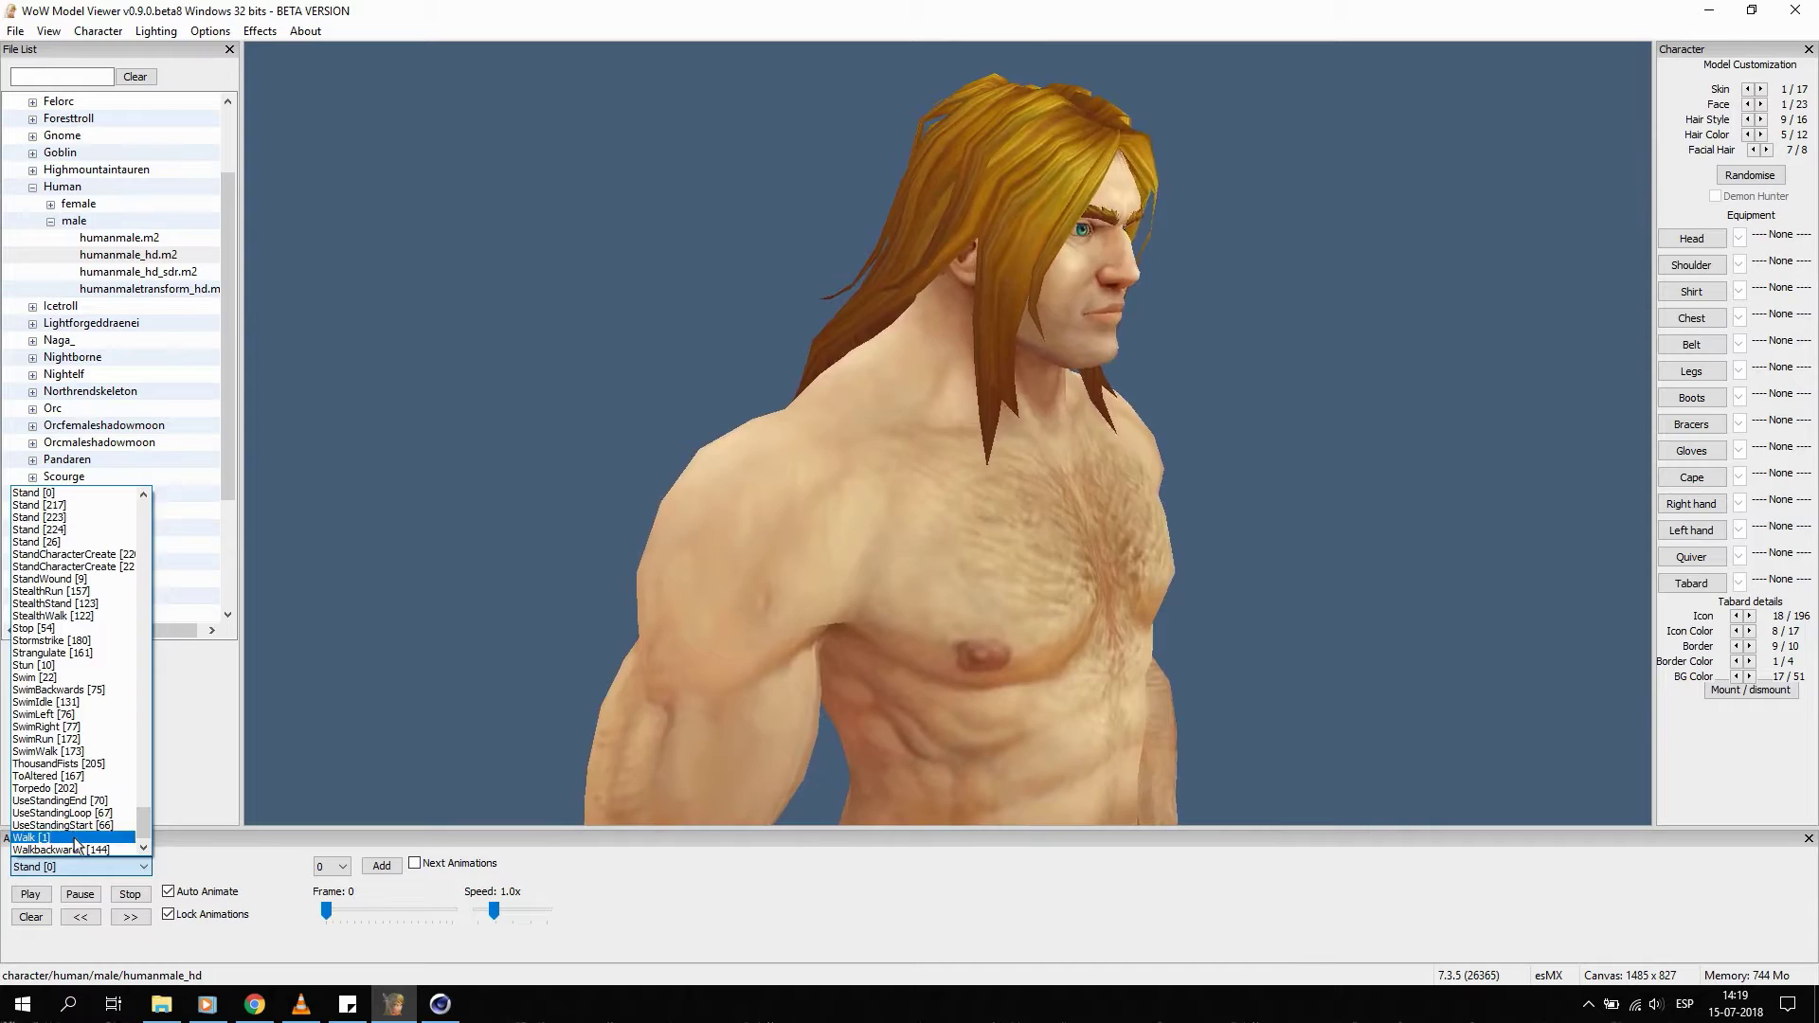
click(57, 840)
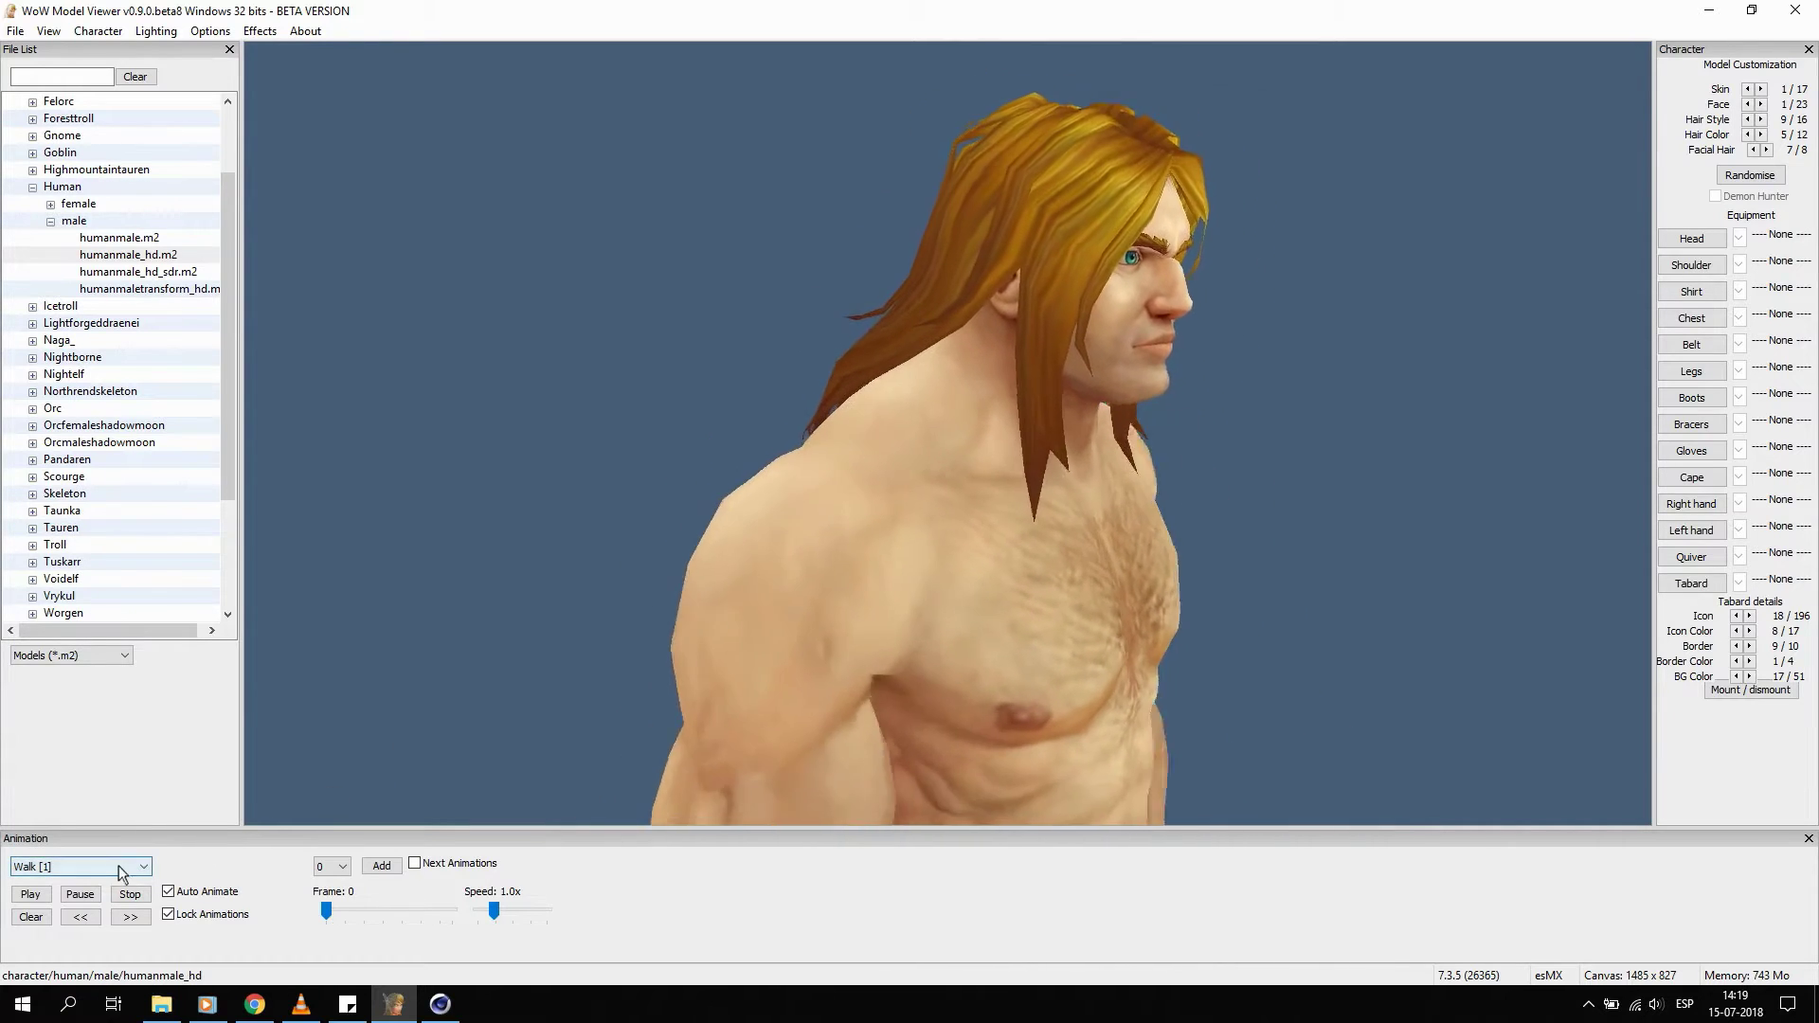
click(121, 867)
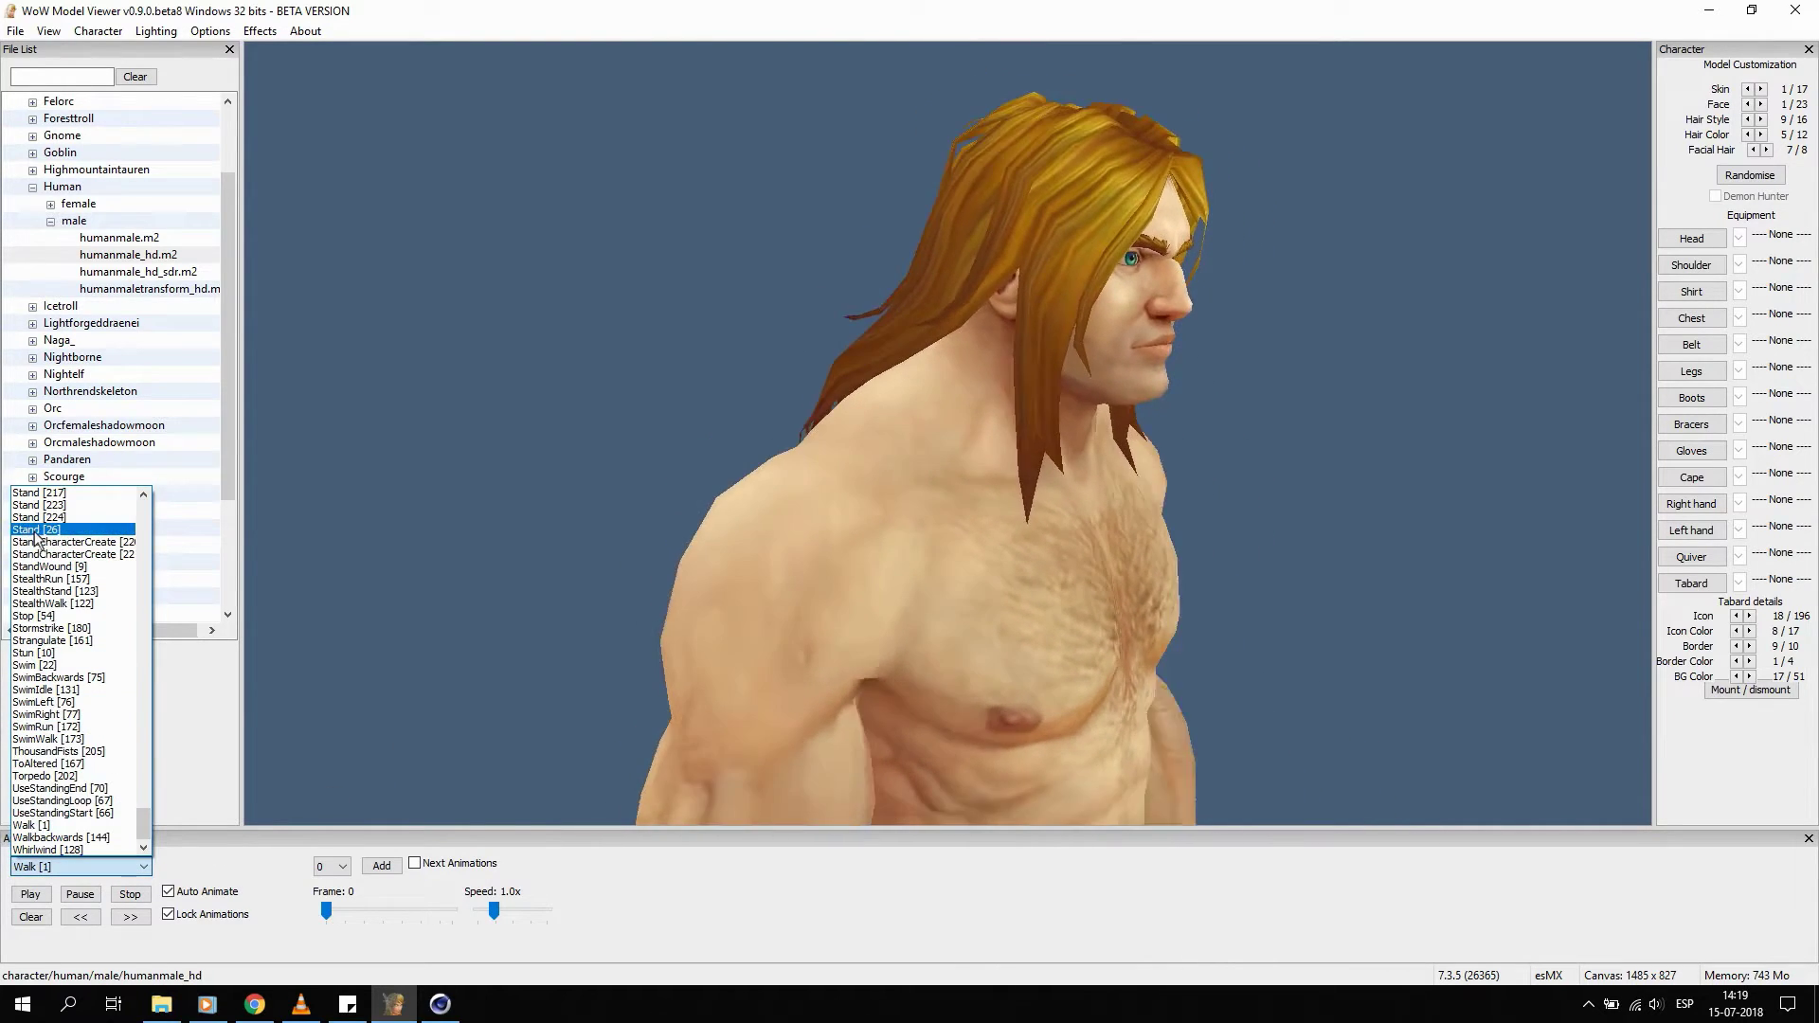
click(57, 530)
drag(1033, 556, 924, 556)
click(81, 866)
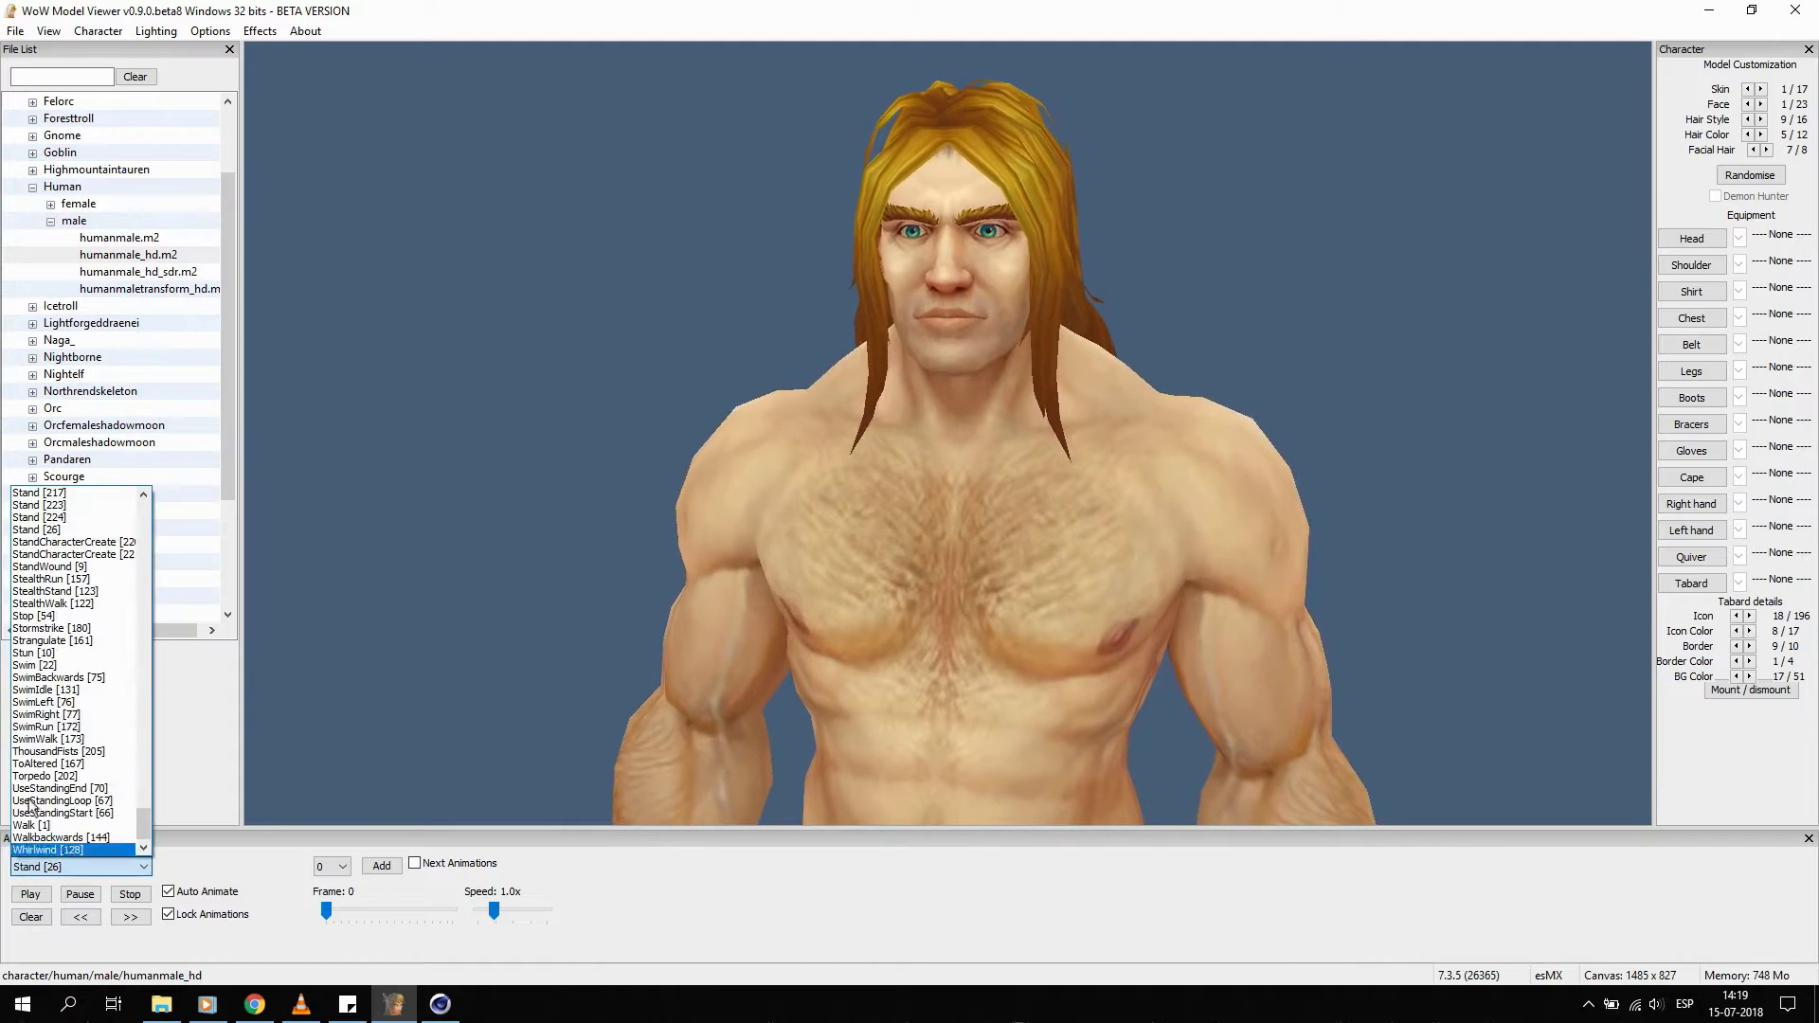
click(29, 518)
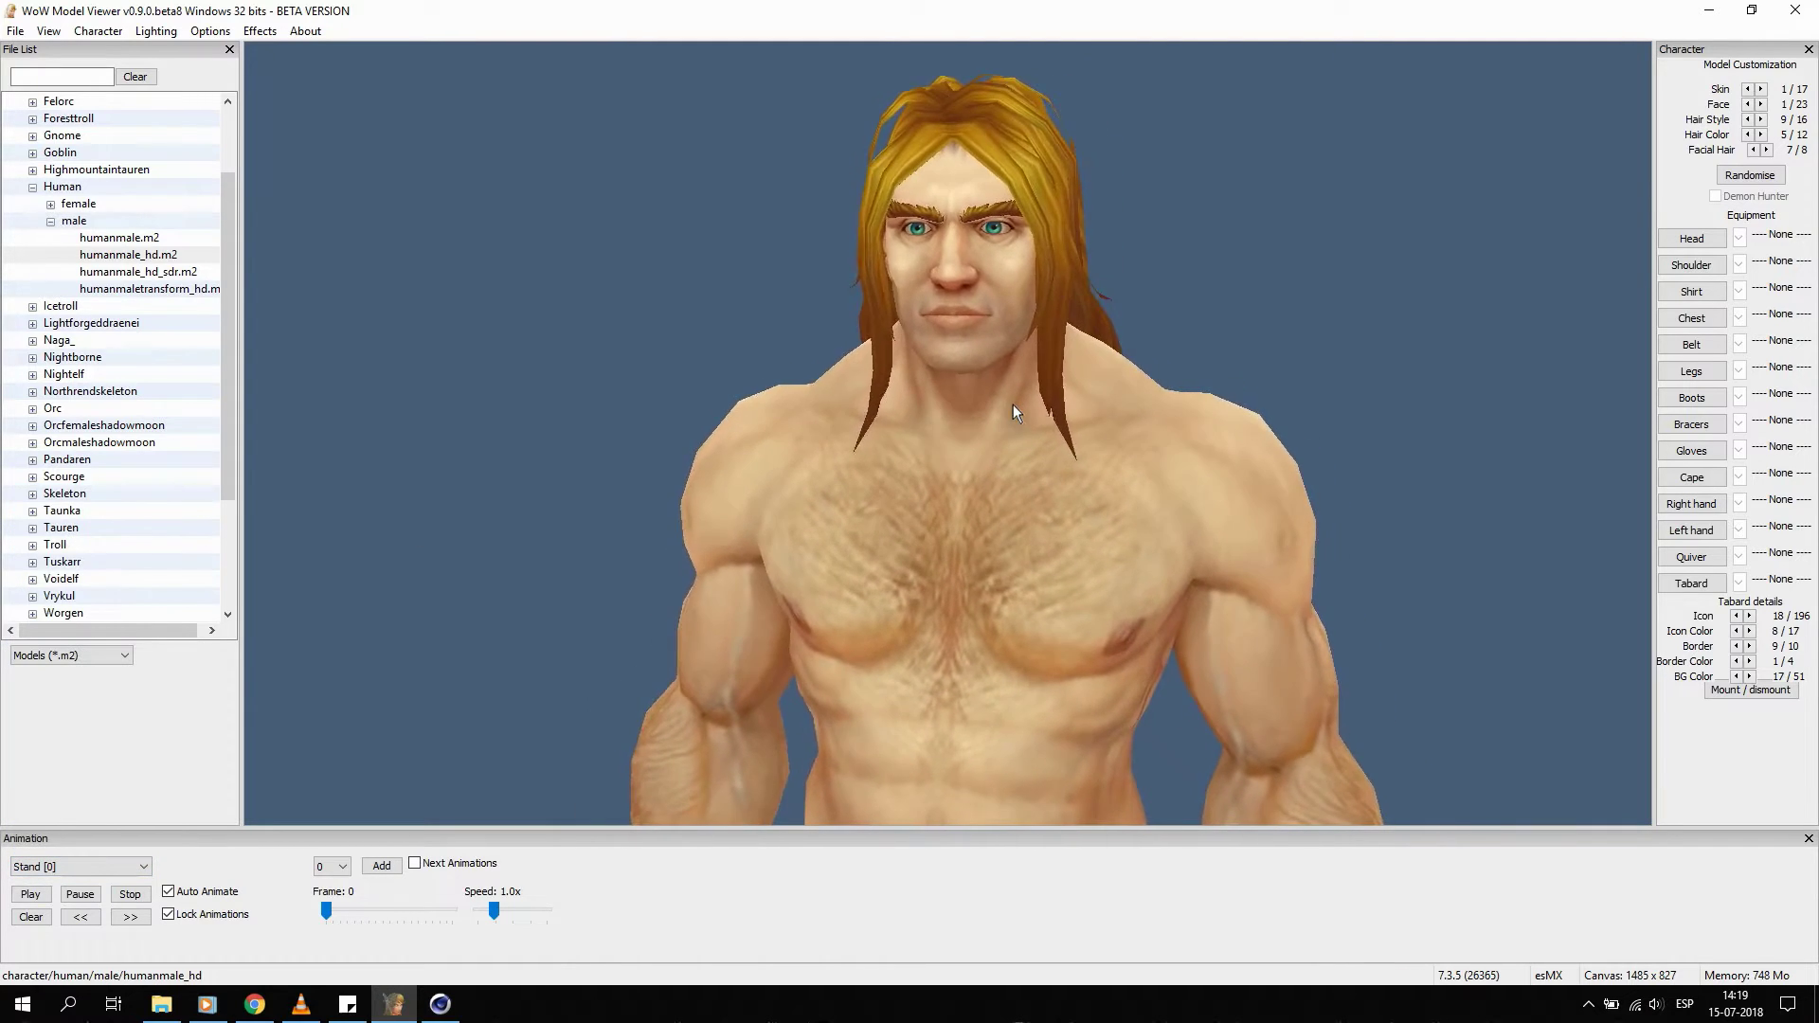
Zoom and pan to frame the character down to the feet, then switch to Google Chrome.
scroll(1036, 402, down, 2)
scroll(1032, 396, down, 3)
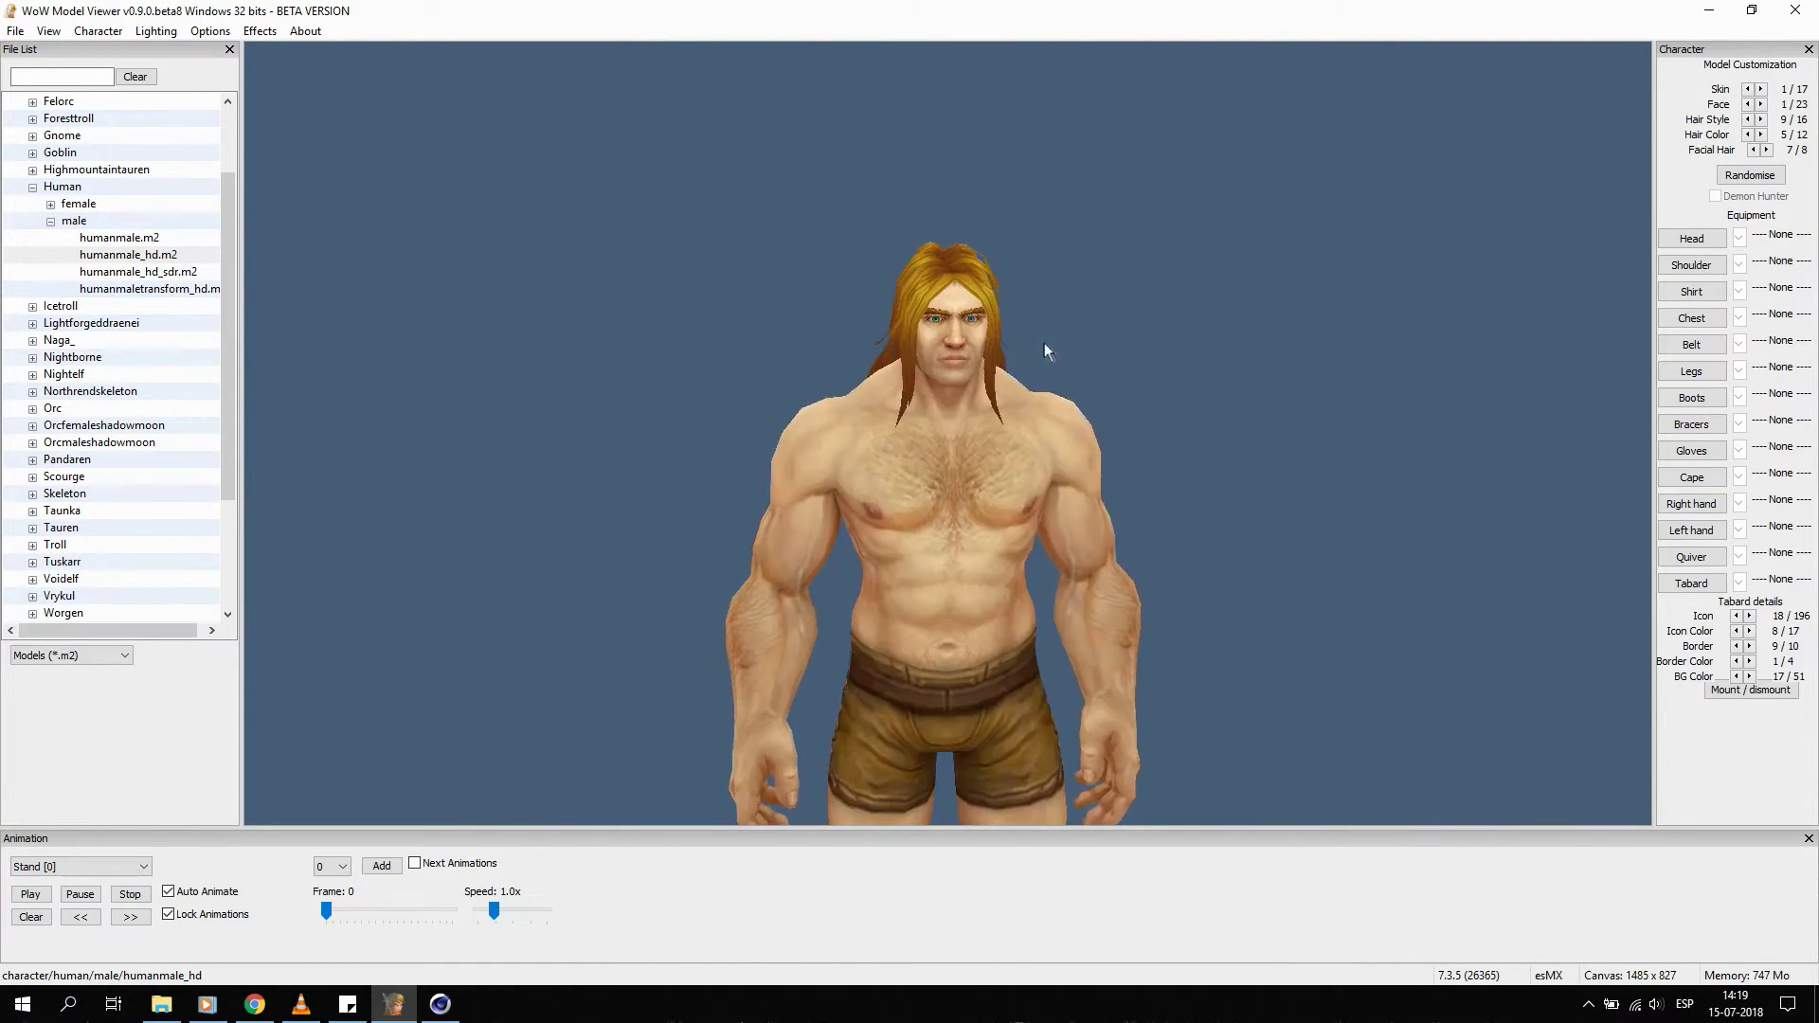
mouse_move(920, 528)
right_down()
mouse_move(940, 483)
mouse_move(924, 481)
right_up()
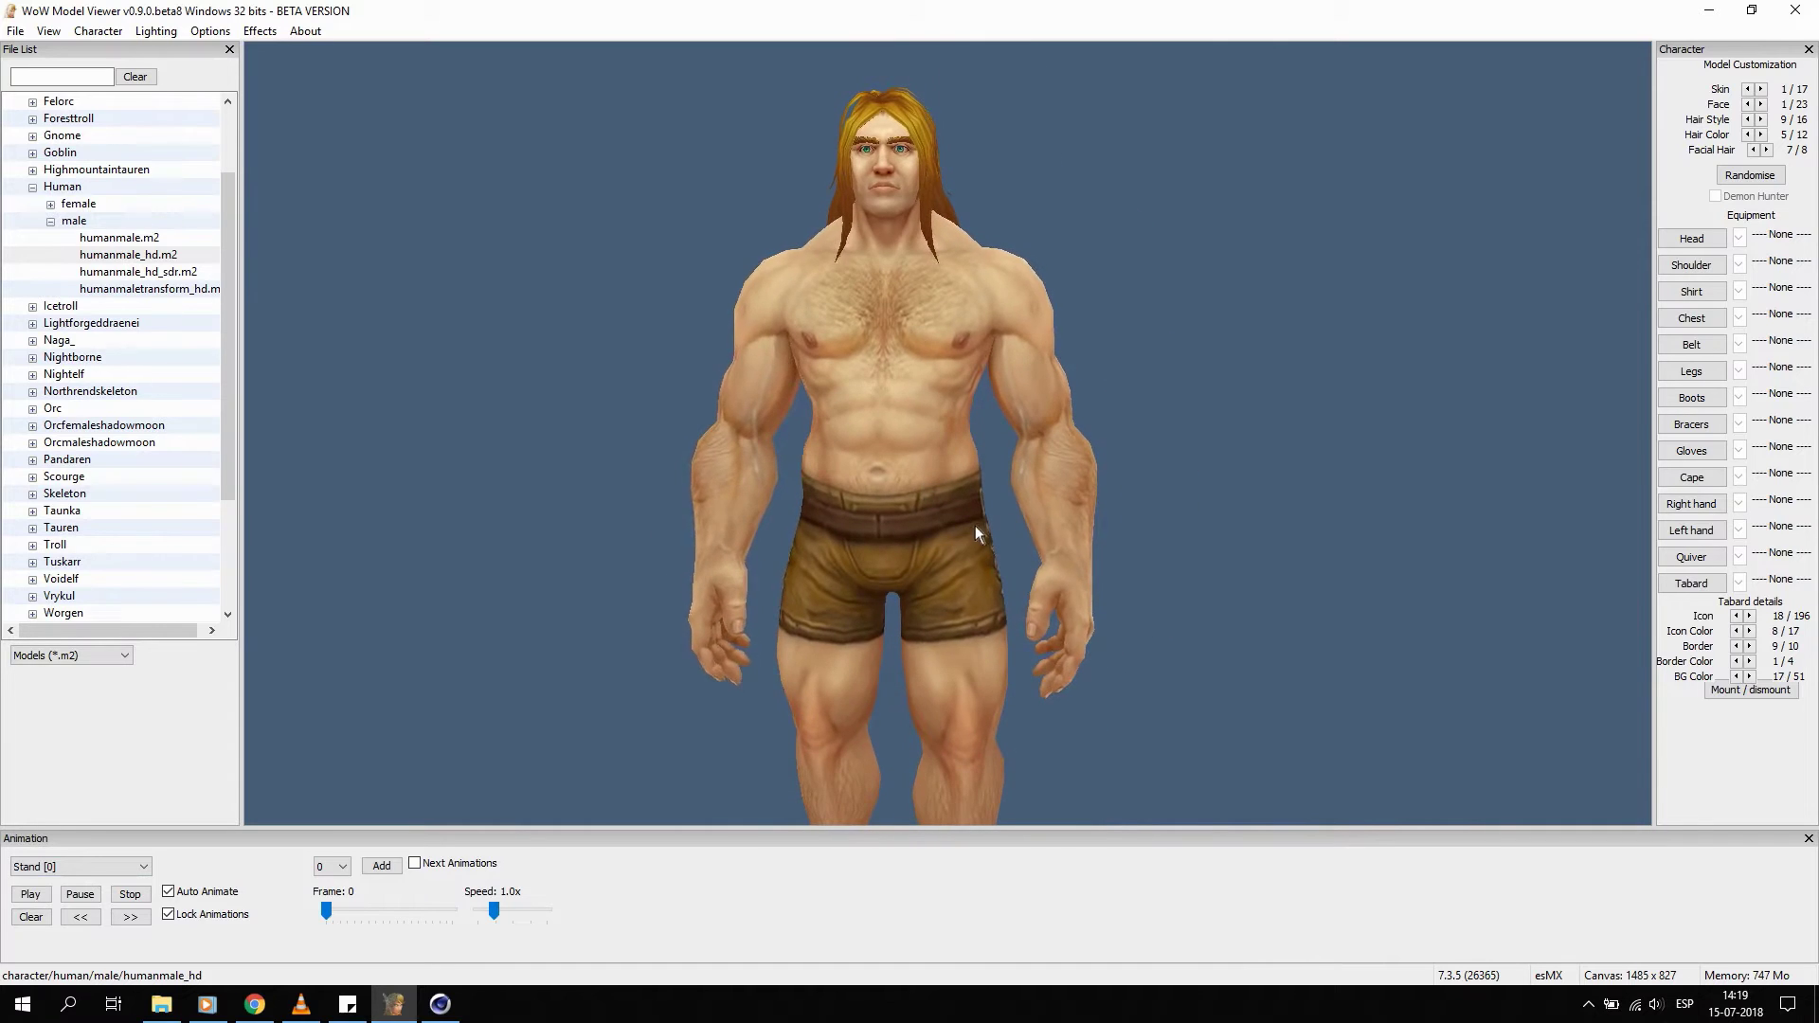
mouse_move(1157, 600)
right_down()
mouse_move(1182, 511)
mouse_move(1112, 600)
mouse_move(1165, 569)
right_up()
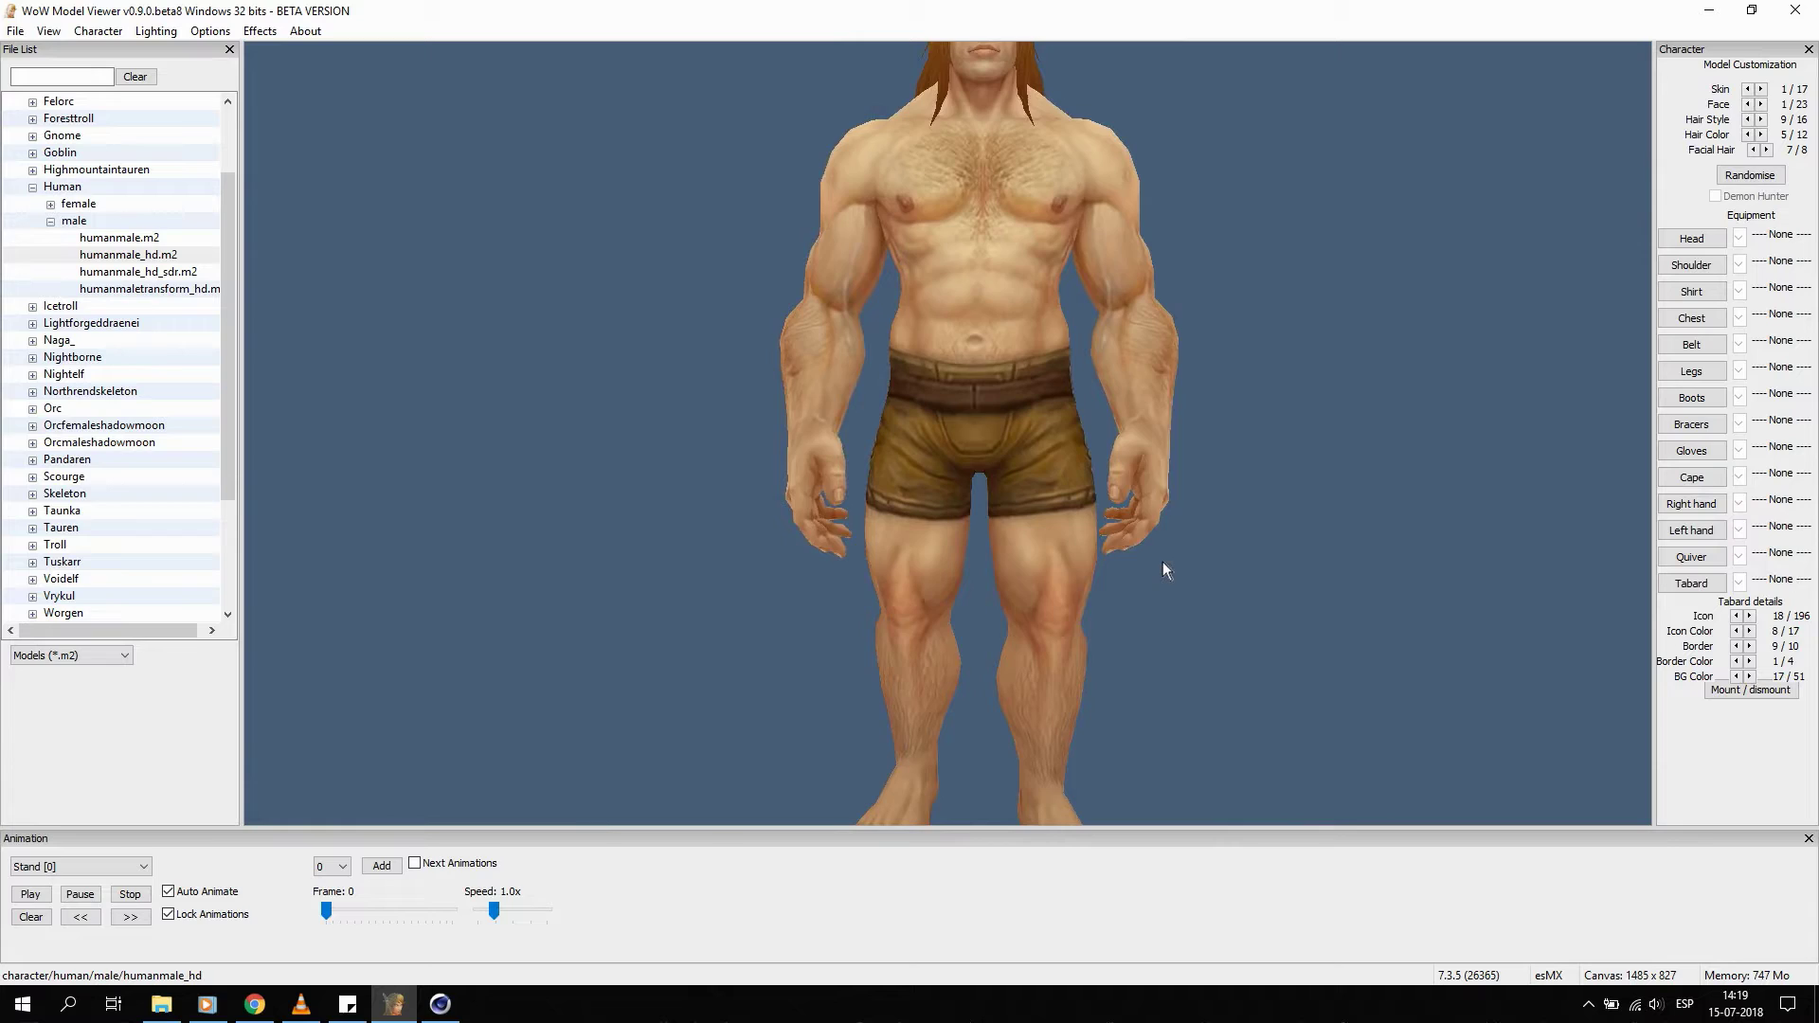
click(453, 1003)
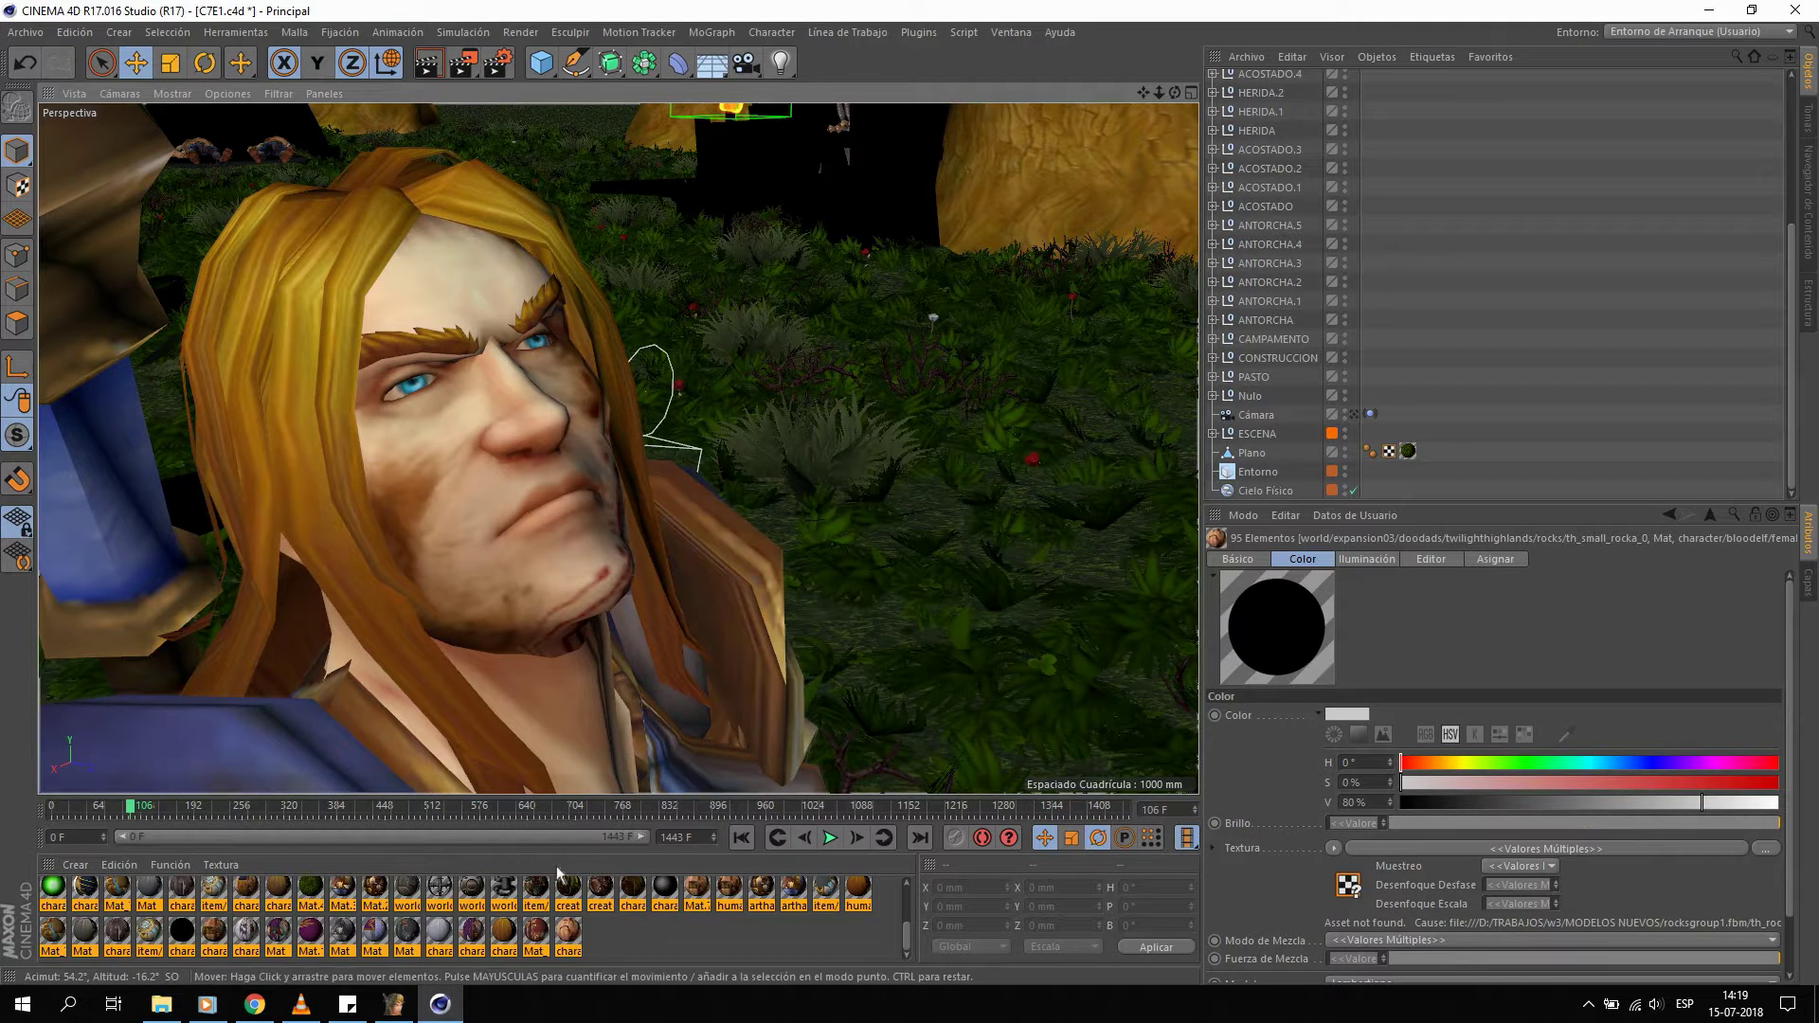
click(393, 1002)
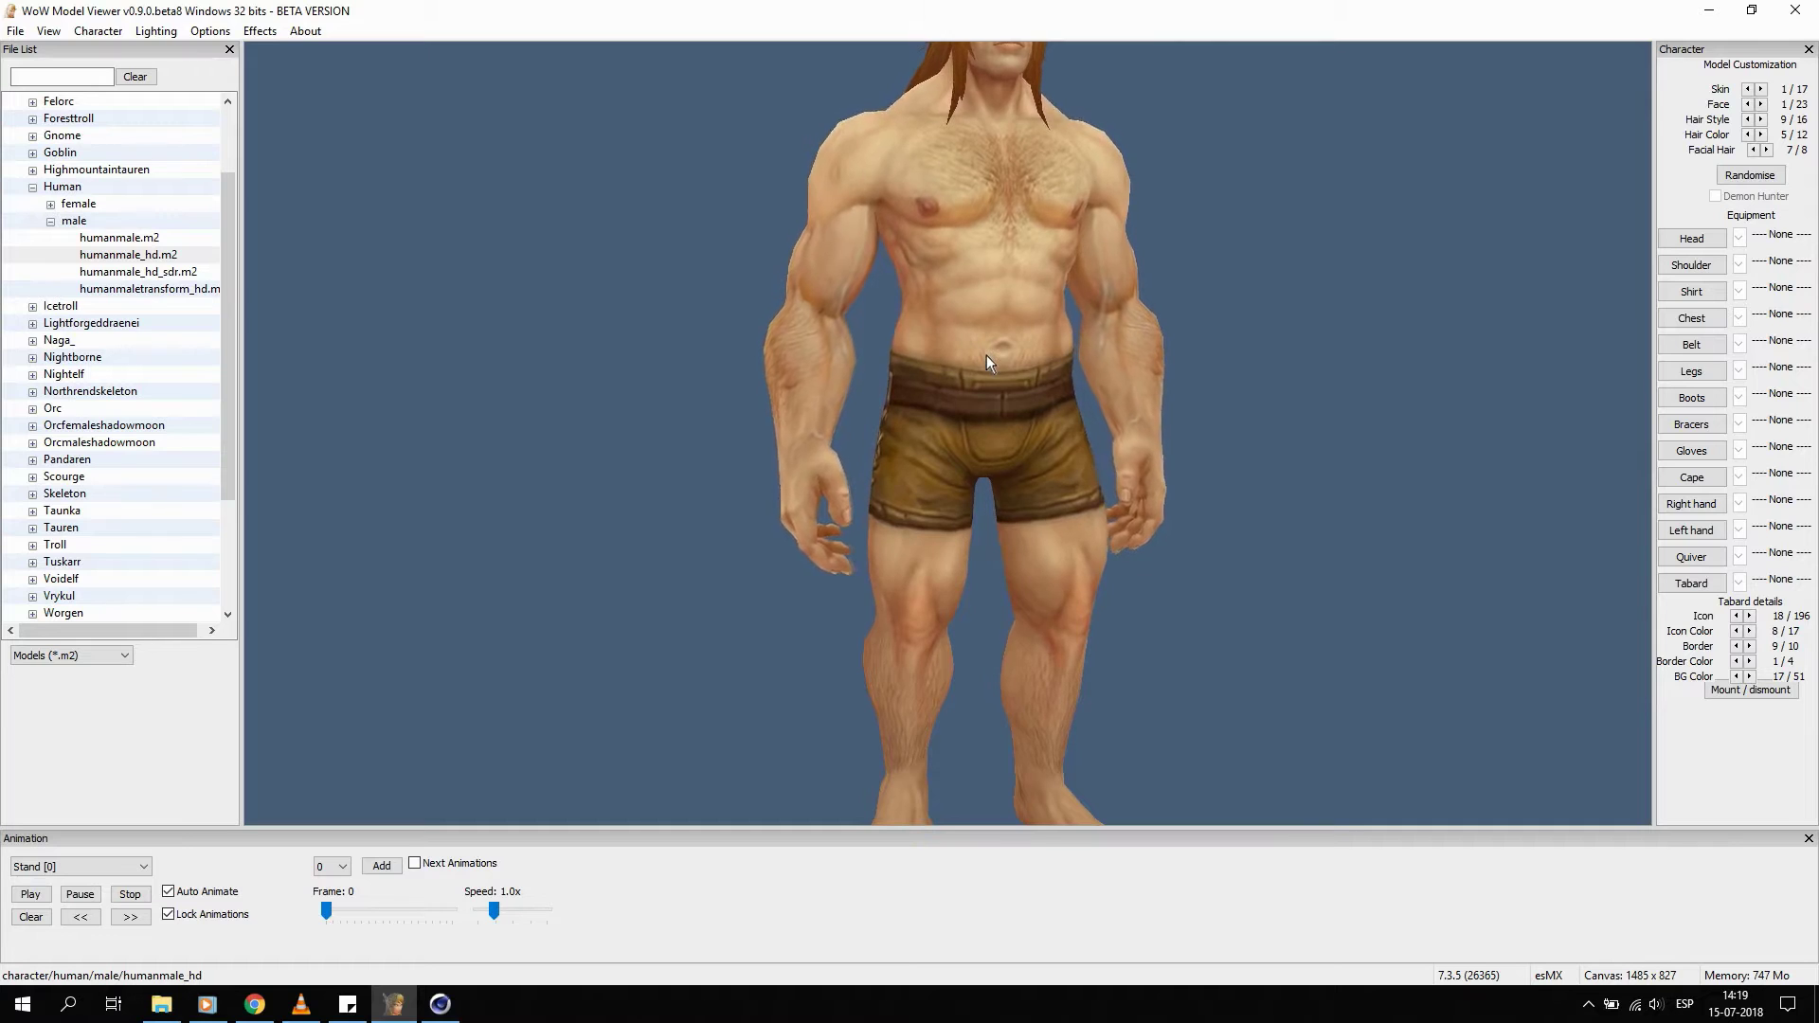
click(258, 1012)
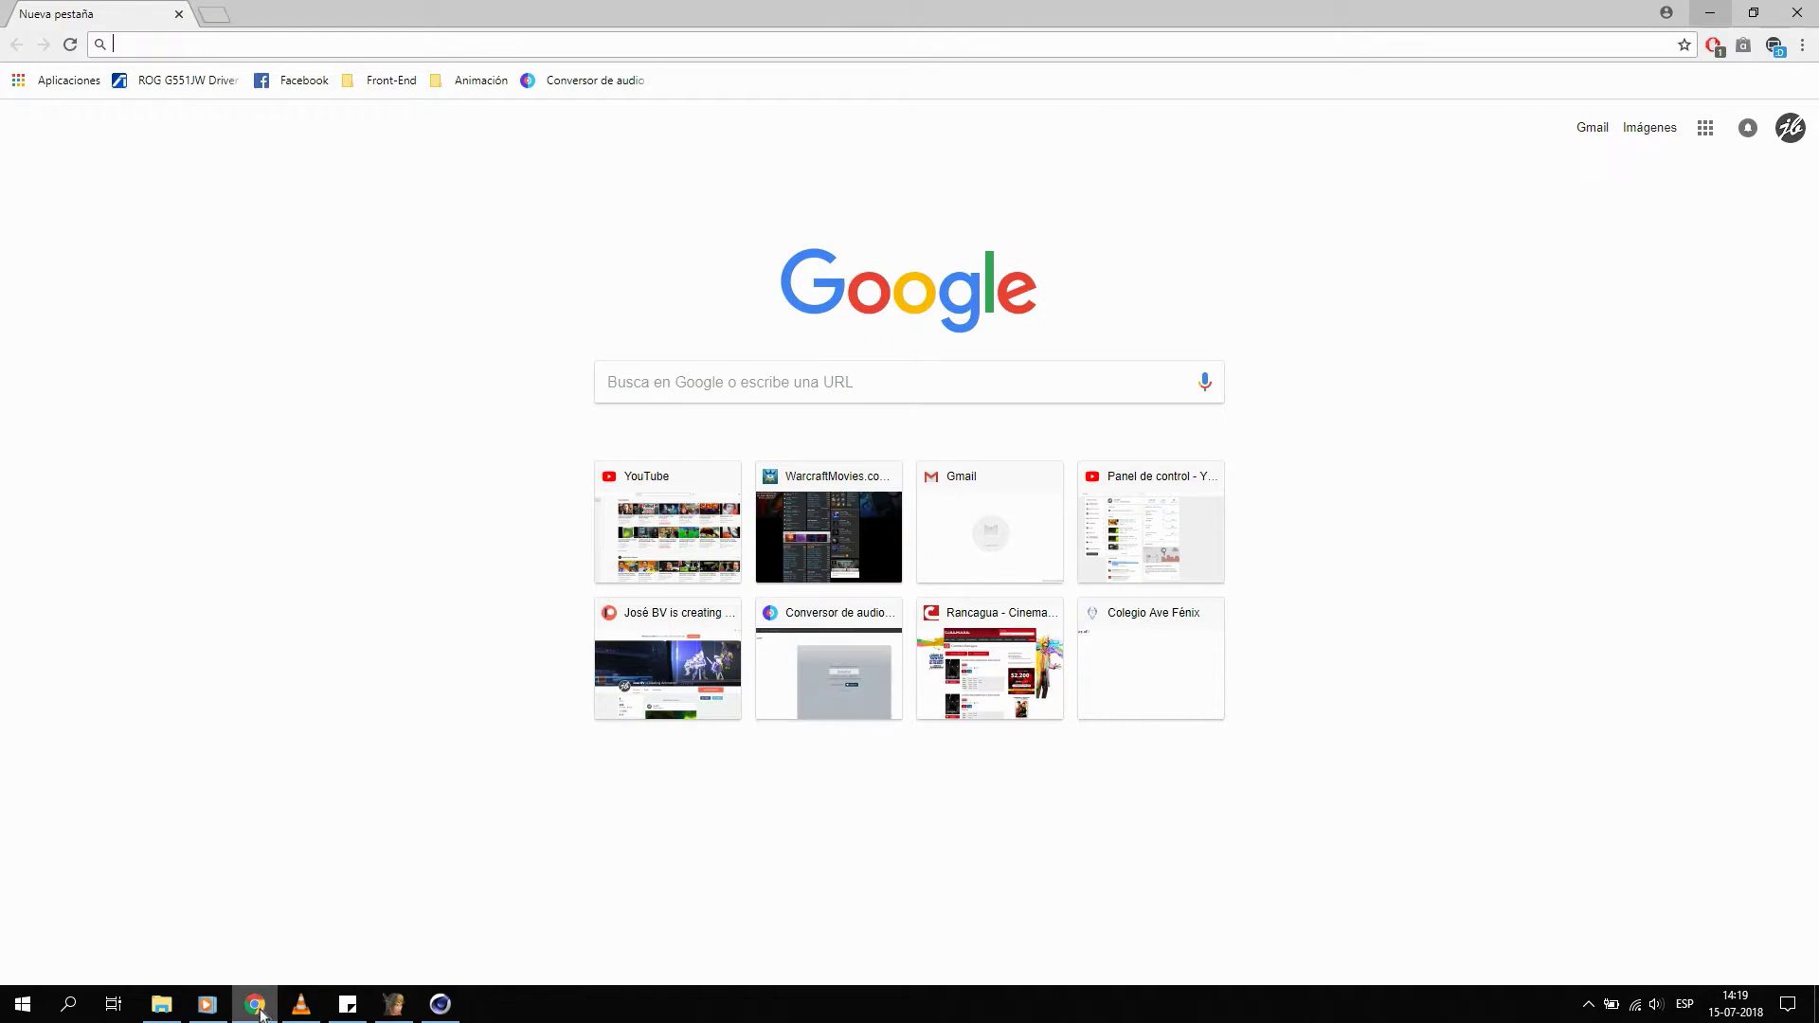
Search Google for 'hots arthas human' in a new tab.
click(230, 9)
text(hots arthas human+)
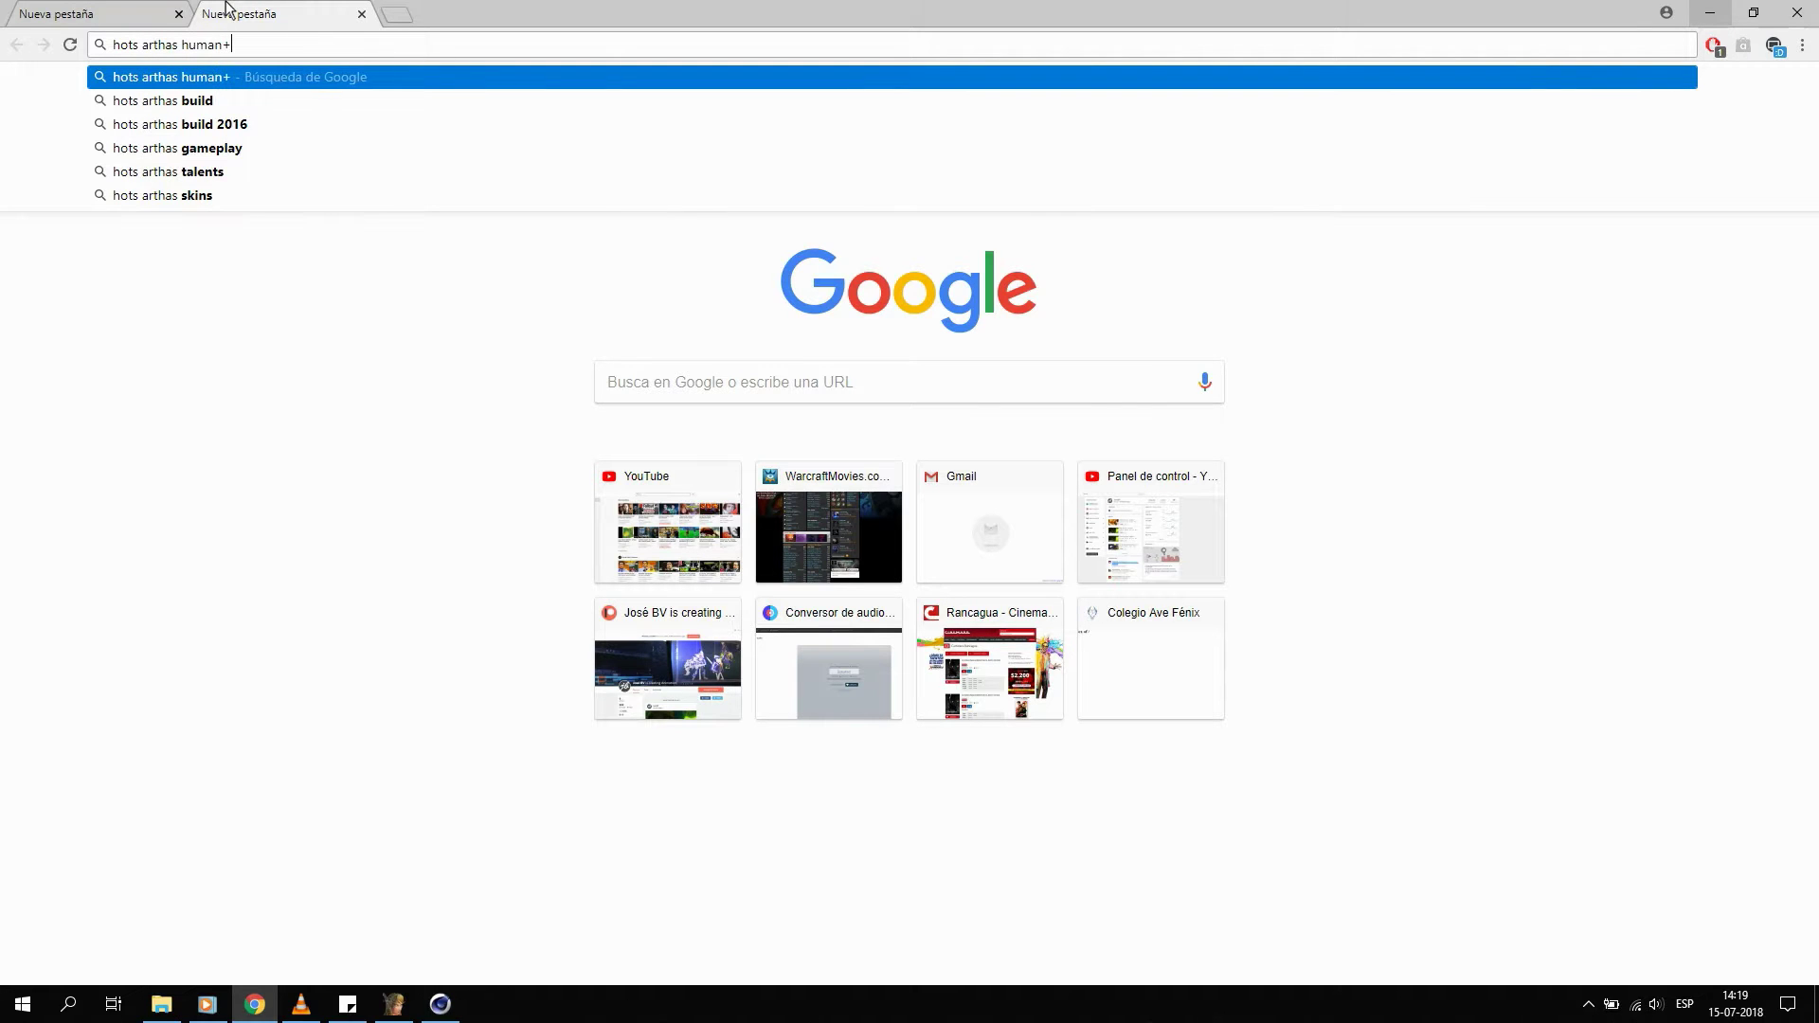
key(BackSpace)
key(Return)
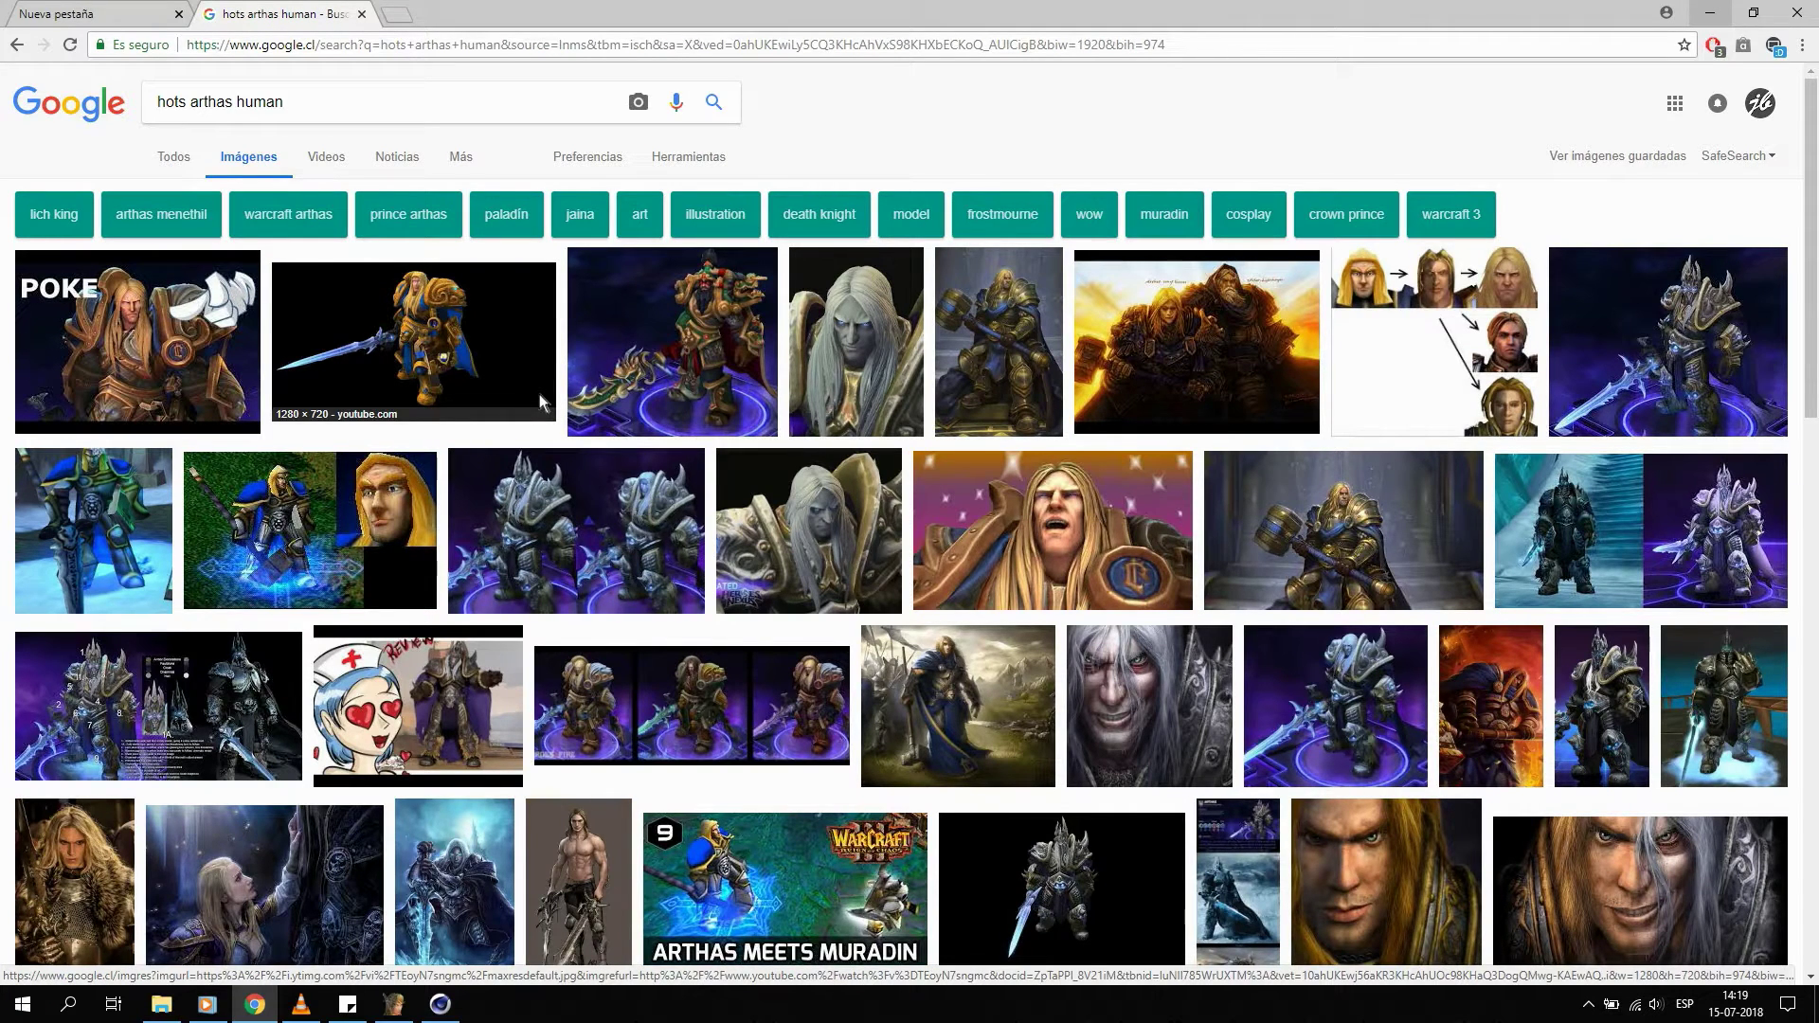
Preview the Heroes of the Storm Arthas reference images, then return to WoW Model Viewer.
click(373, 360)
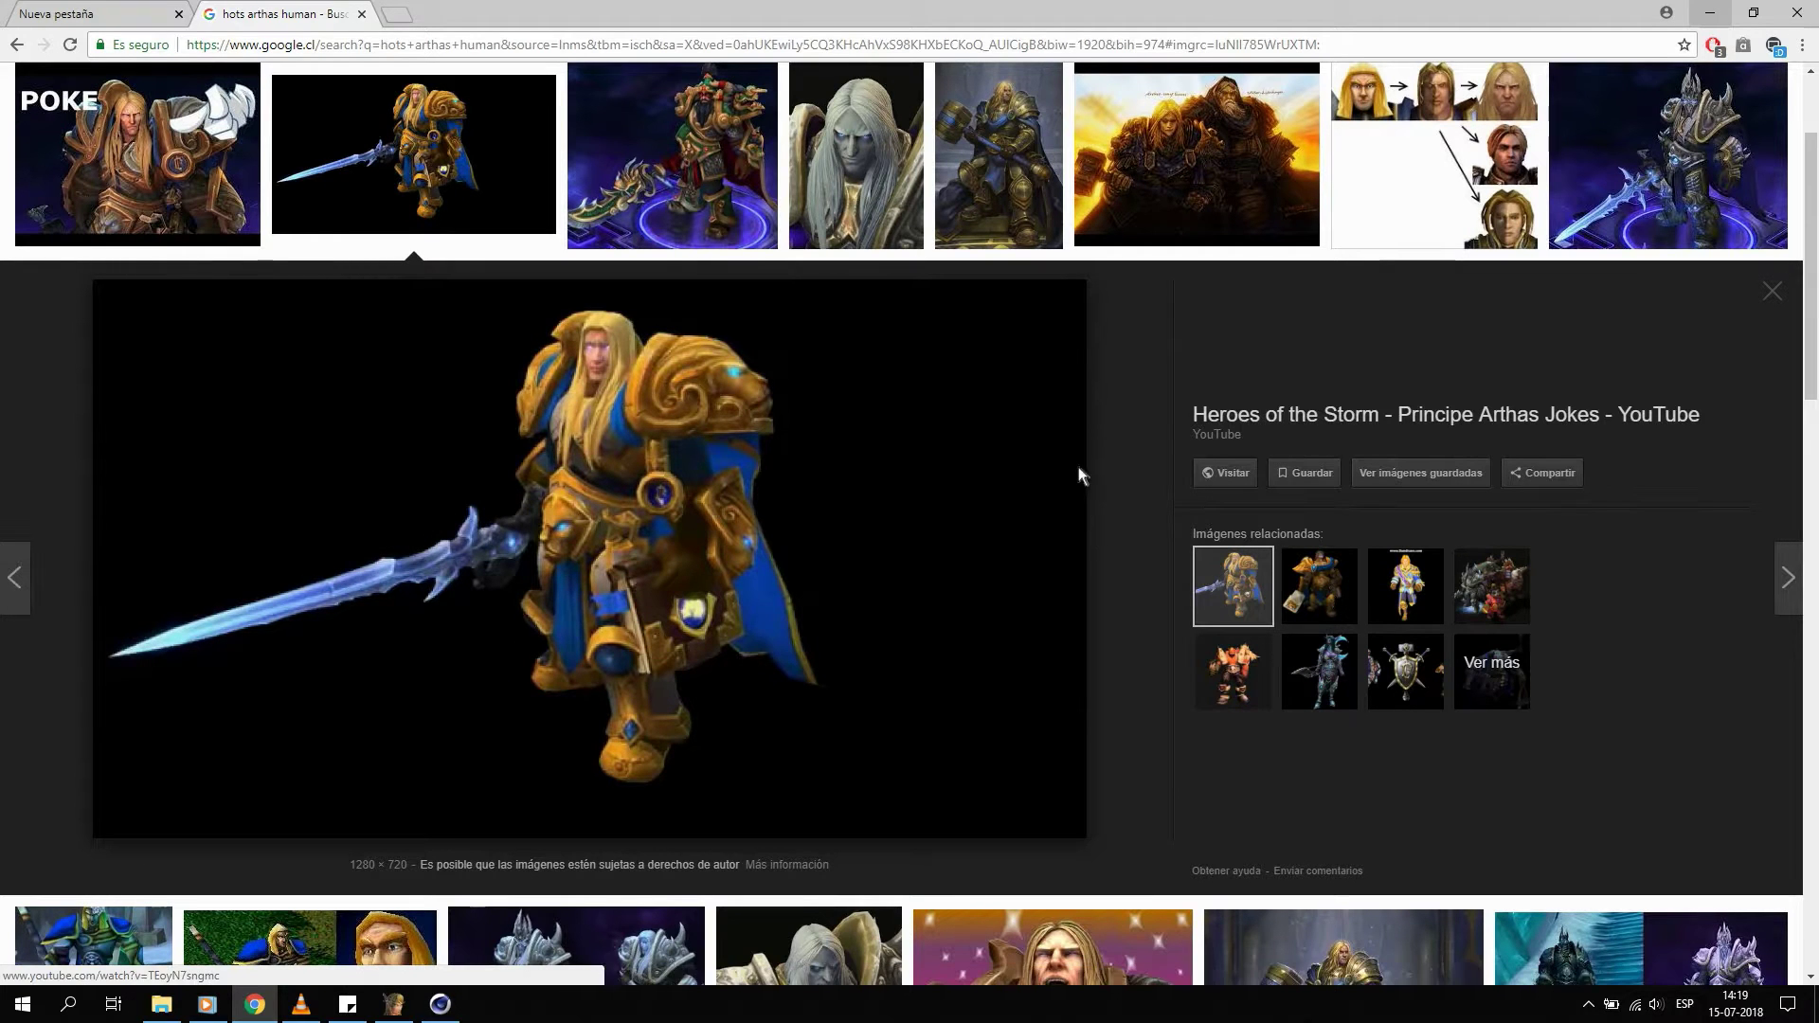
click(1193, 213)
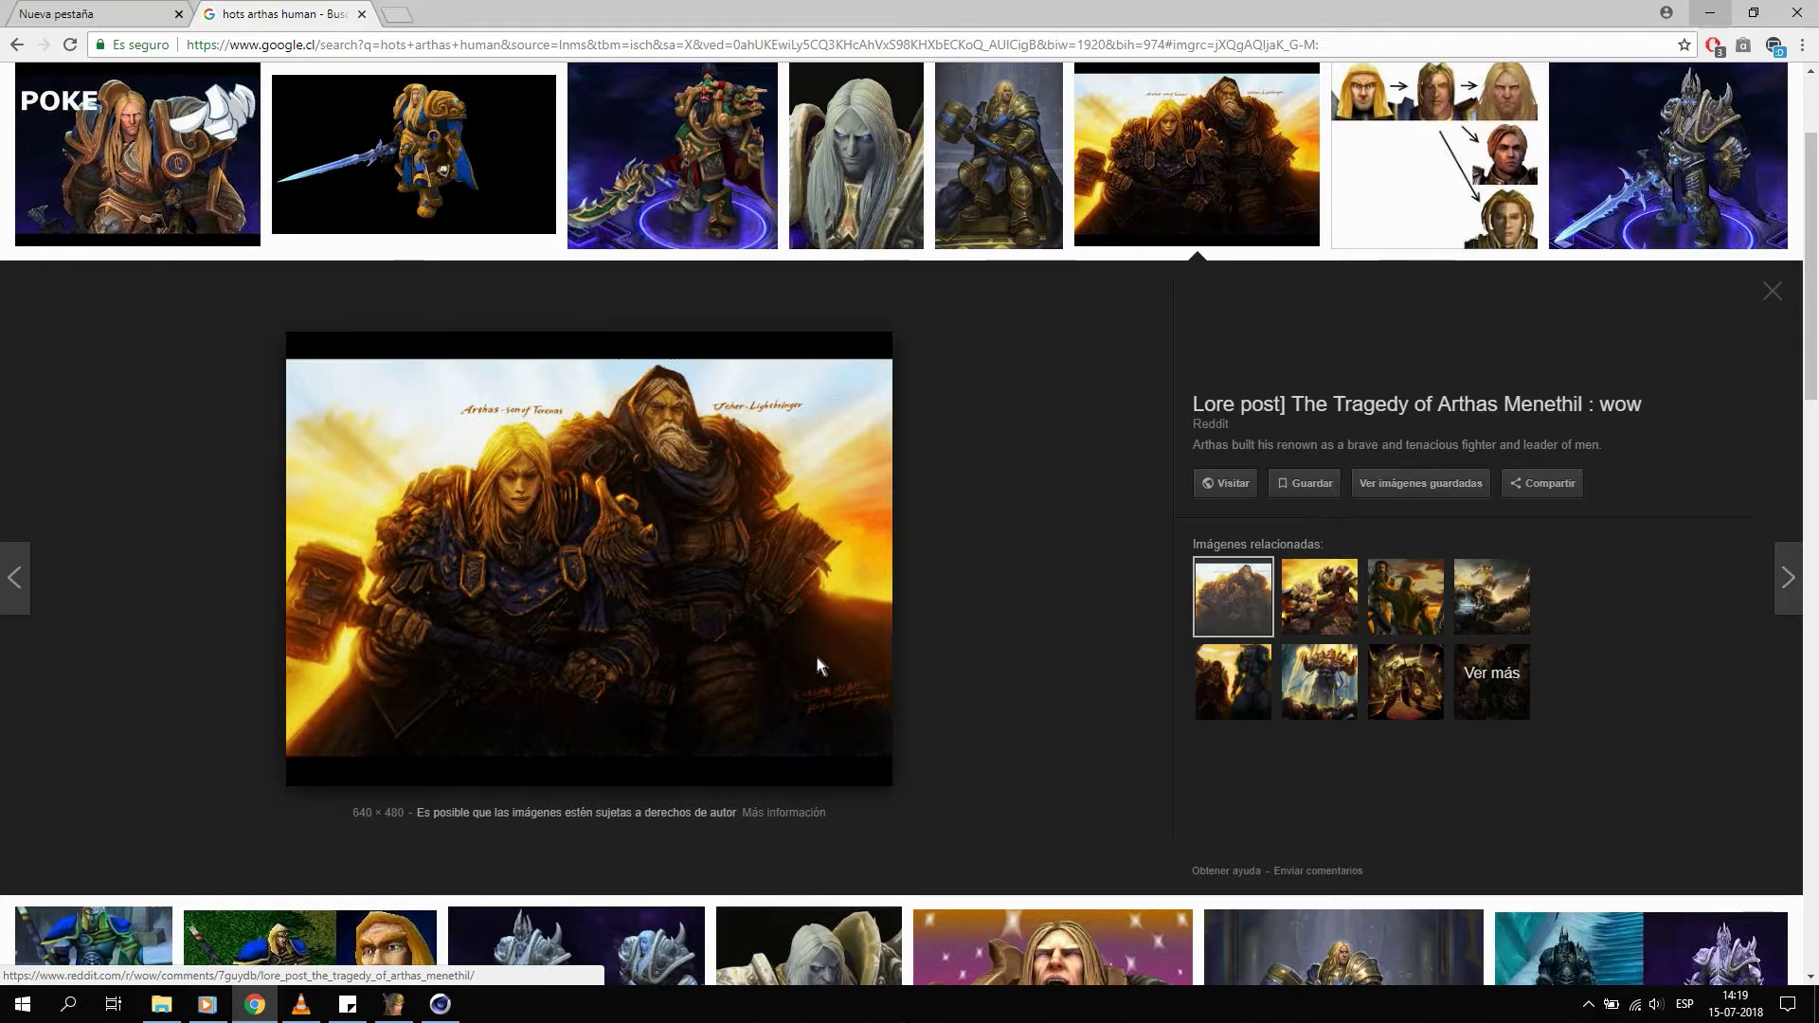
click(432, 208)
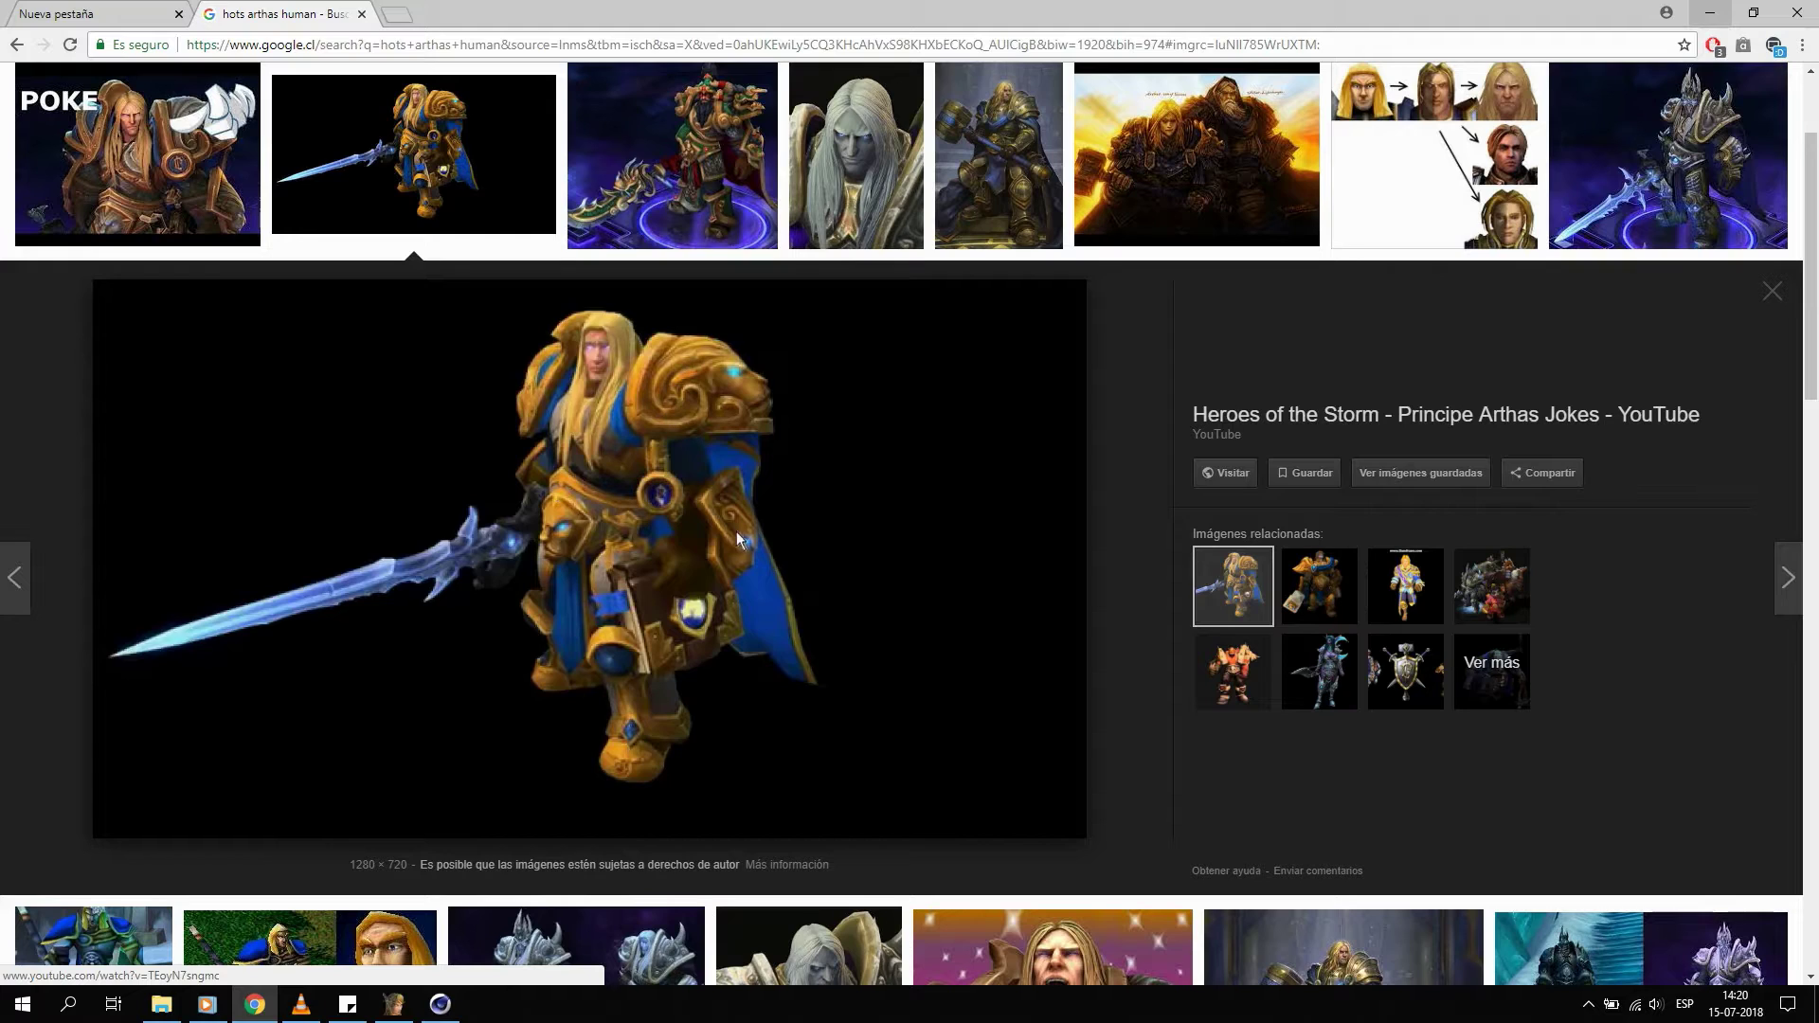
click(447, 1016)
click(447, 1016)
click(394, 1005)
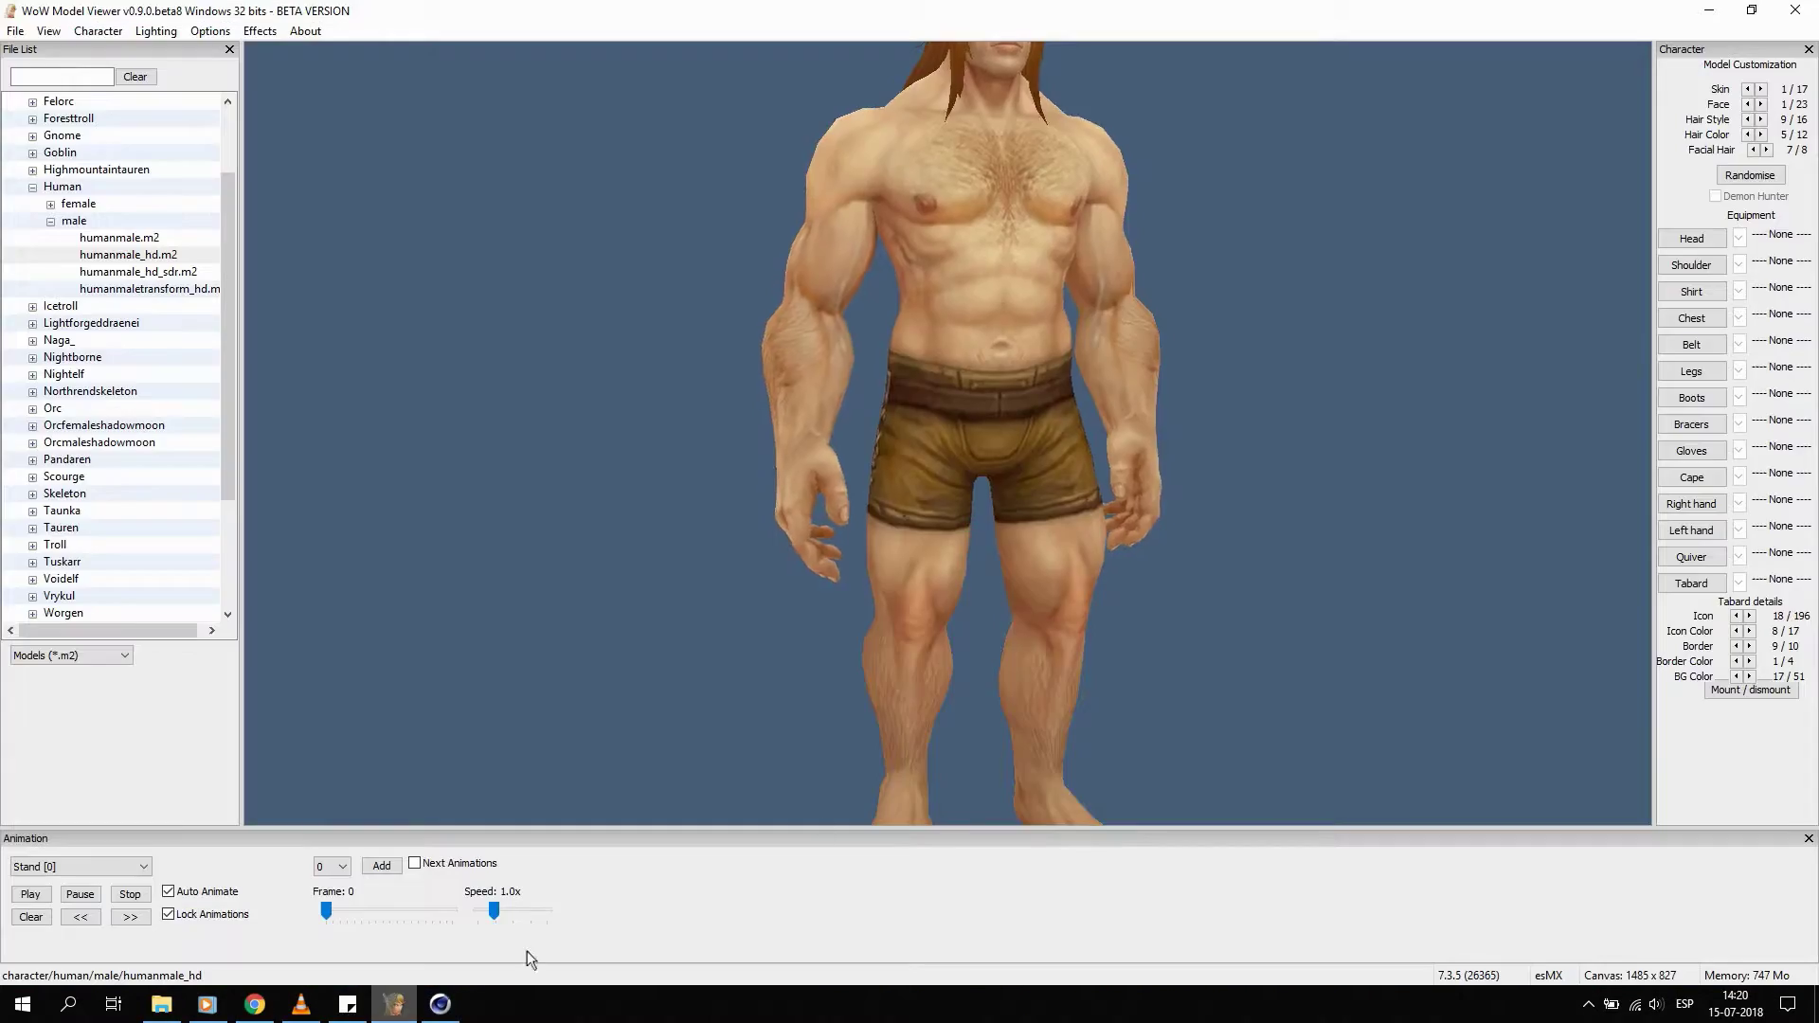
Turn the model to face front, recheck the Arthas reference, then bring up the Gloves chooser.
drag(878, 595, 974, 361)
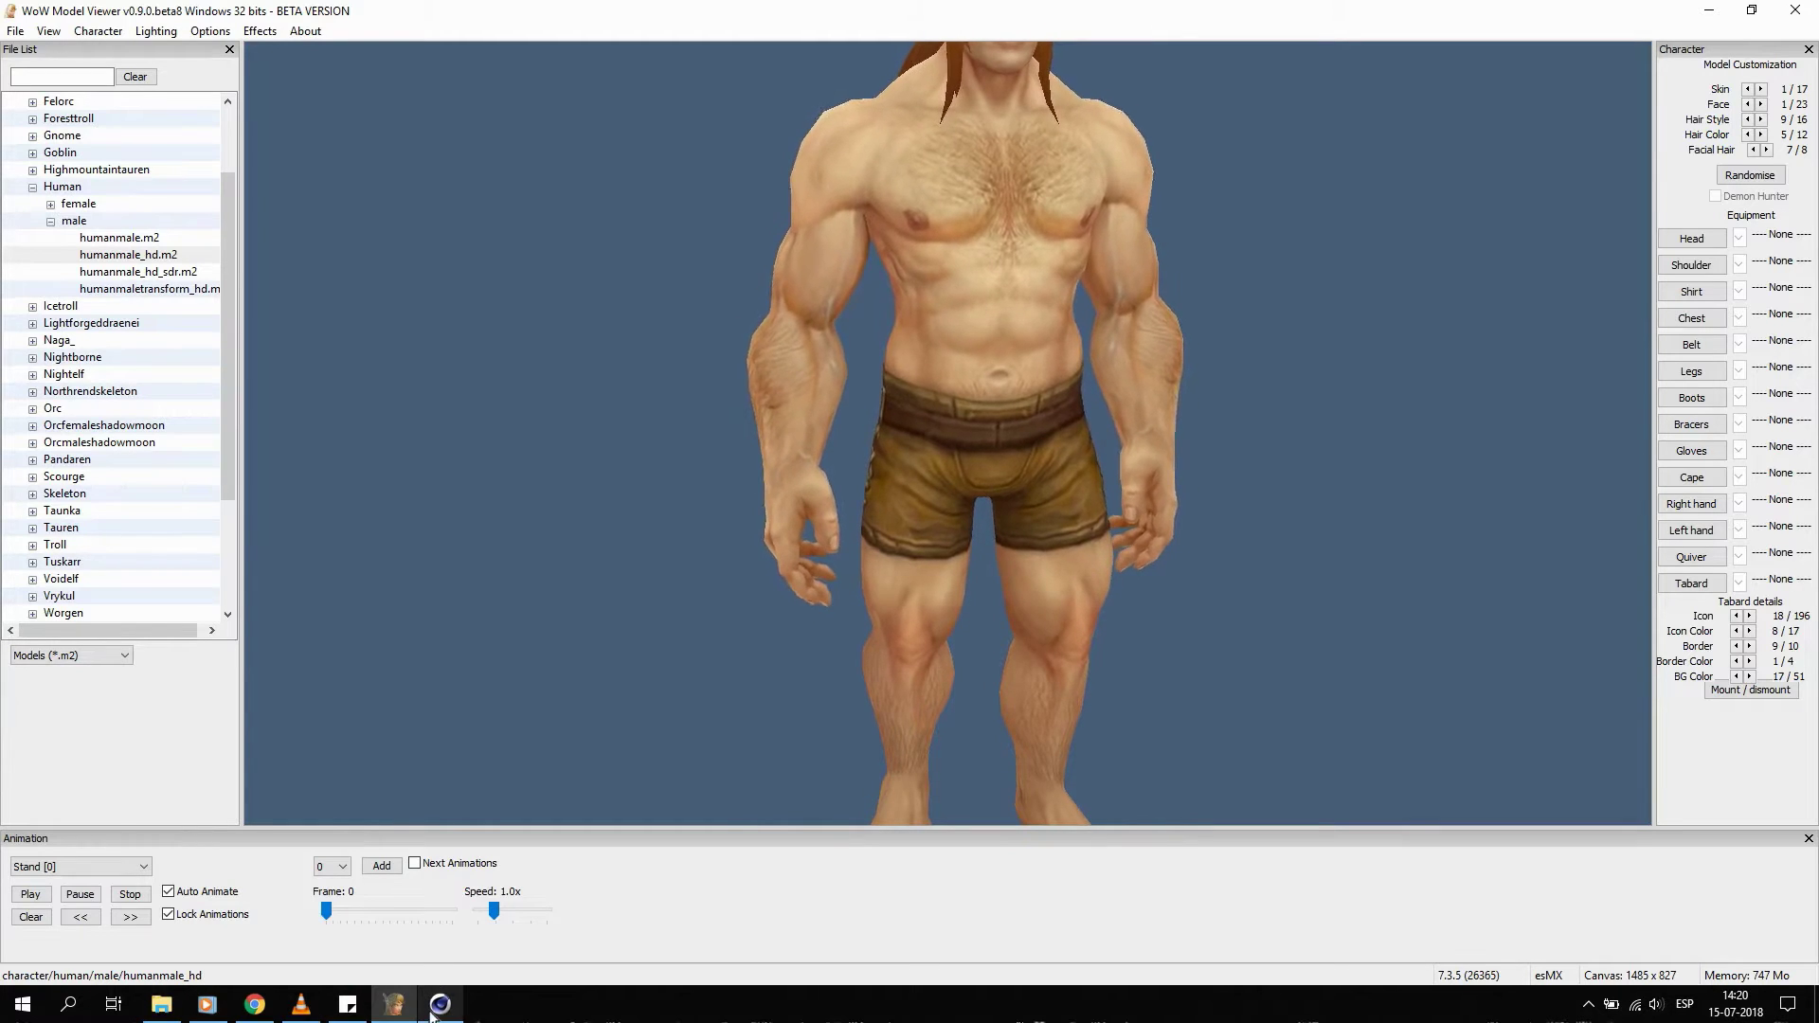
click(275, 1007)
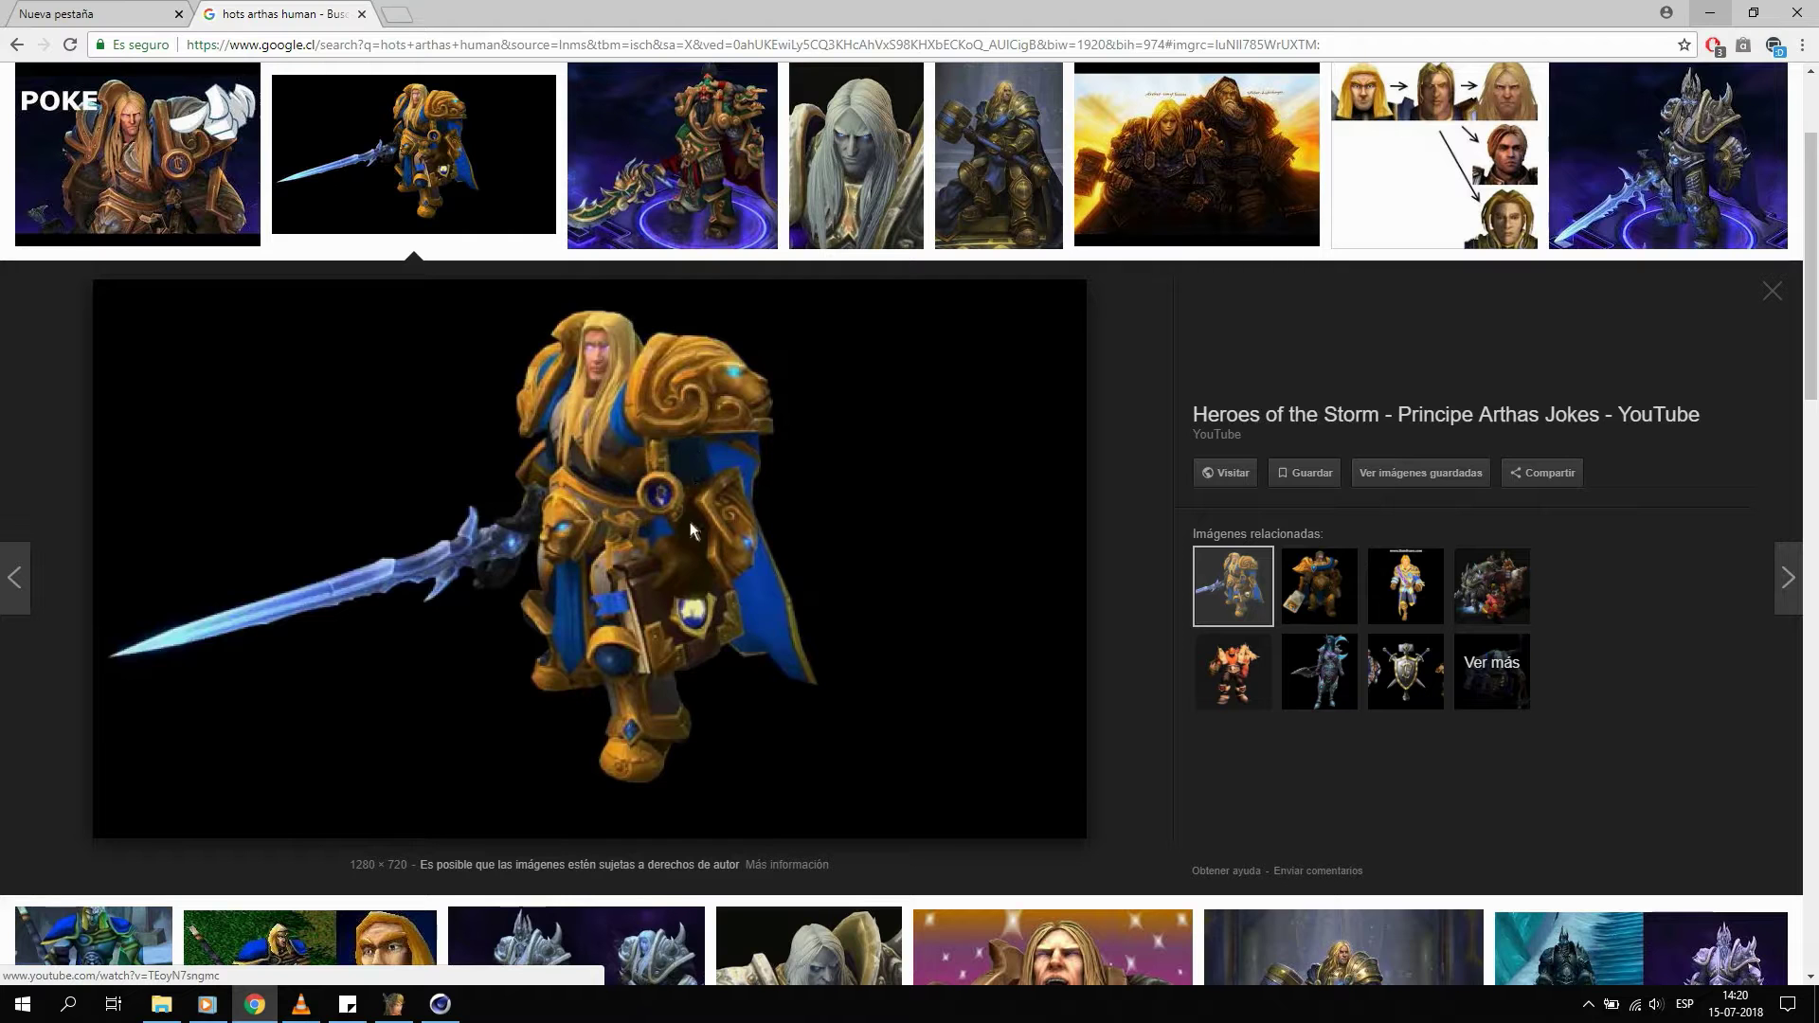
click(396, 1009)
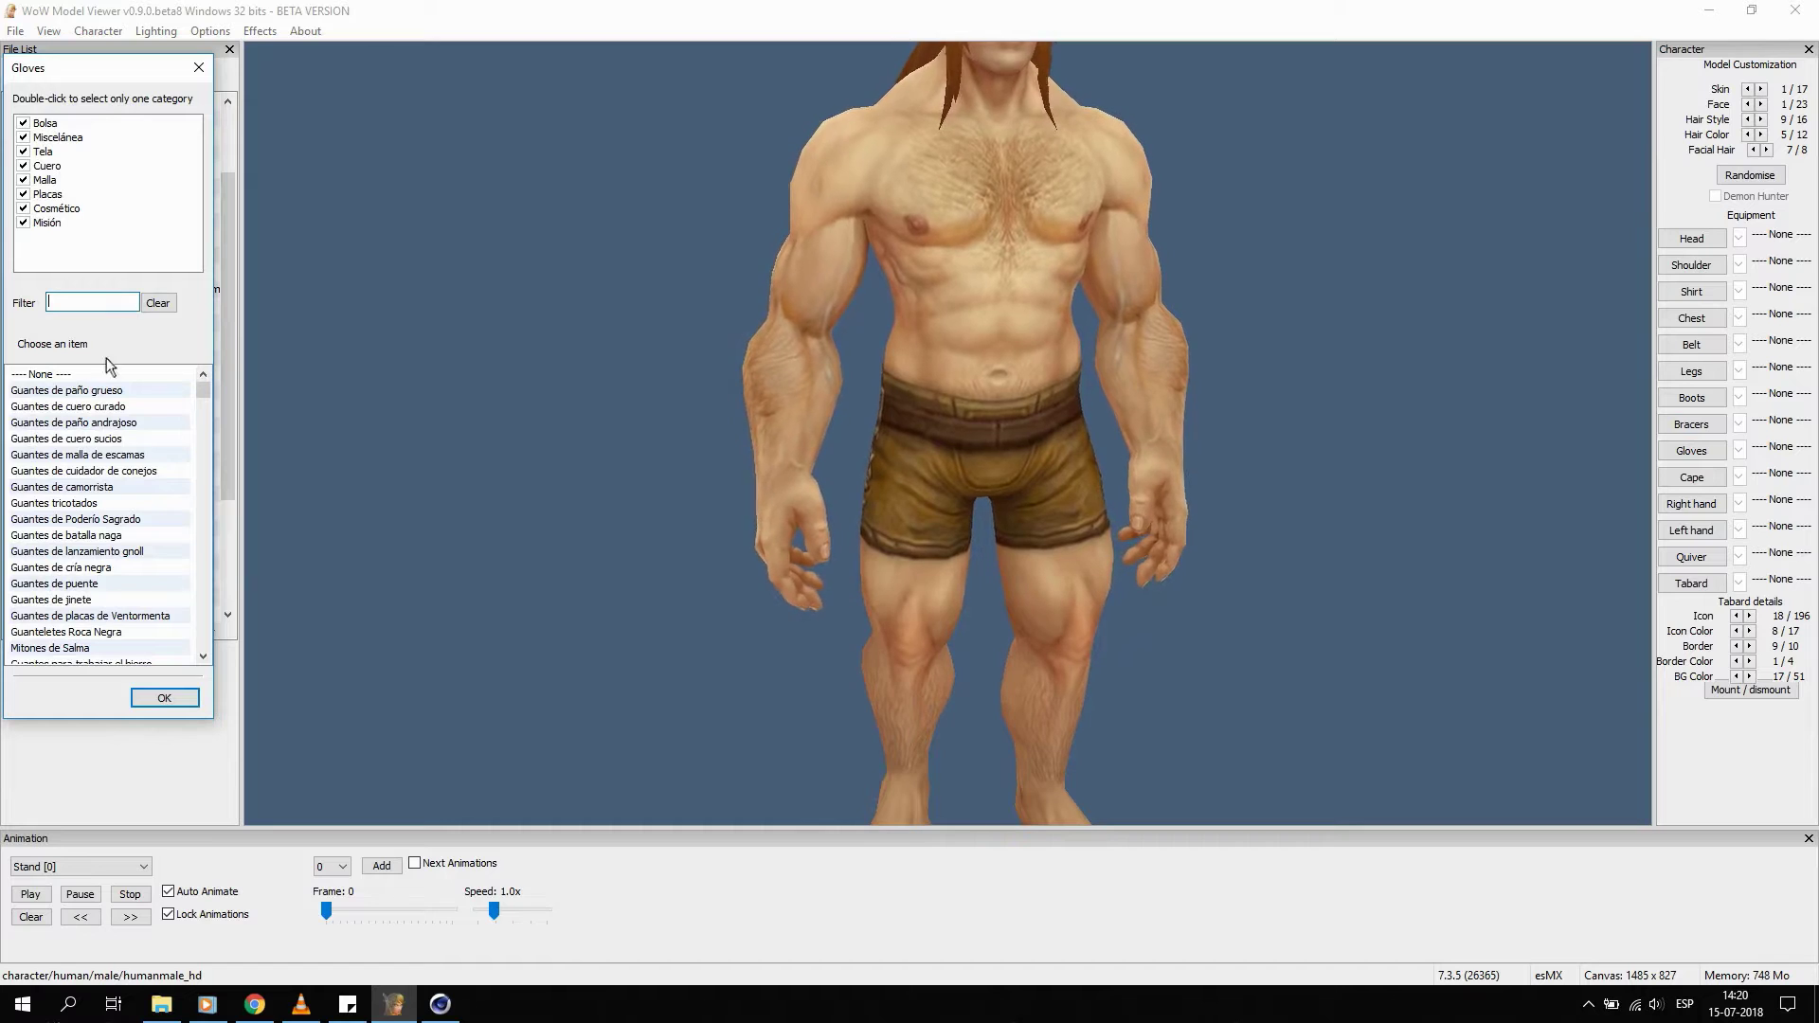
click(95, 391)
Filter the gloves to Cuero and preview leather gloves, landing on Guantes del Abrecaminos.
click(69, 167)
double_click(66, 166)
click(86, 375)
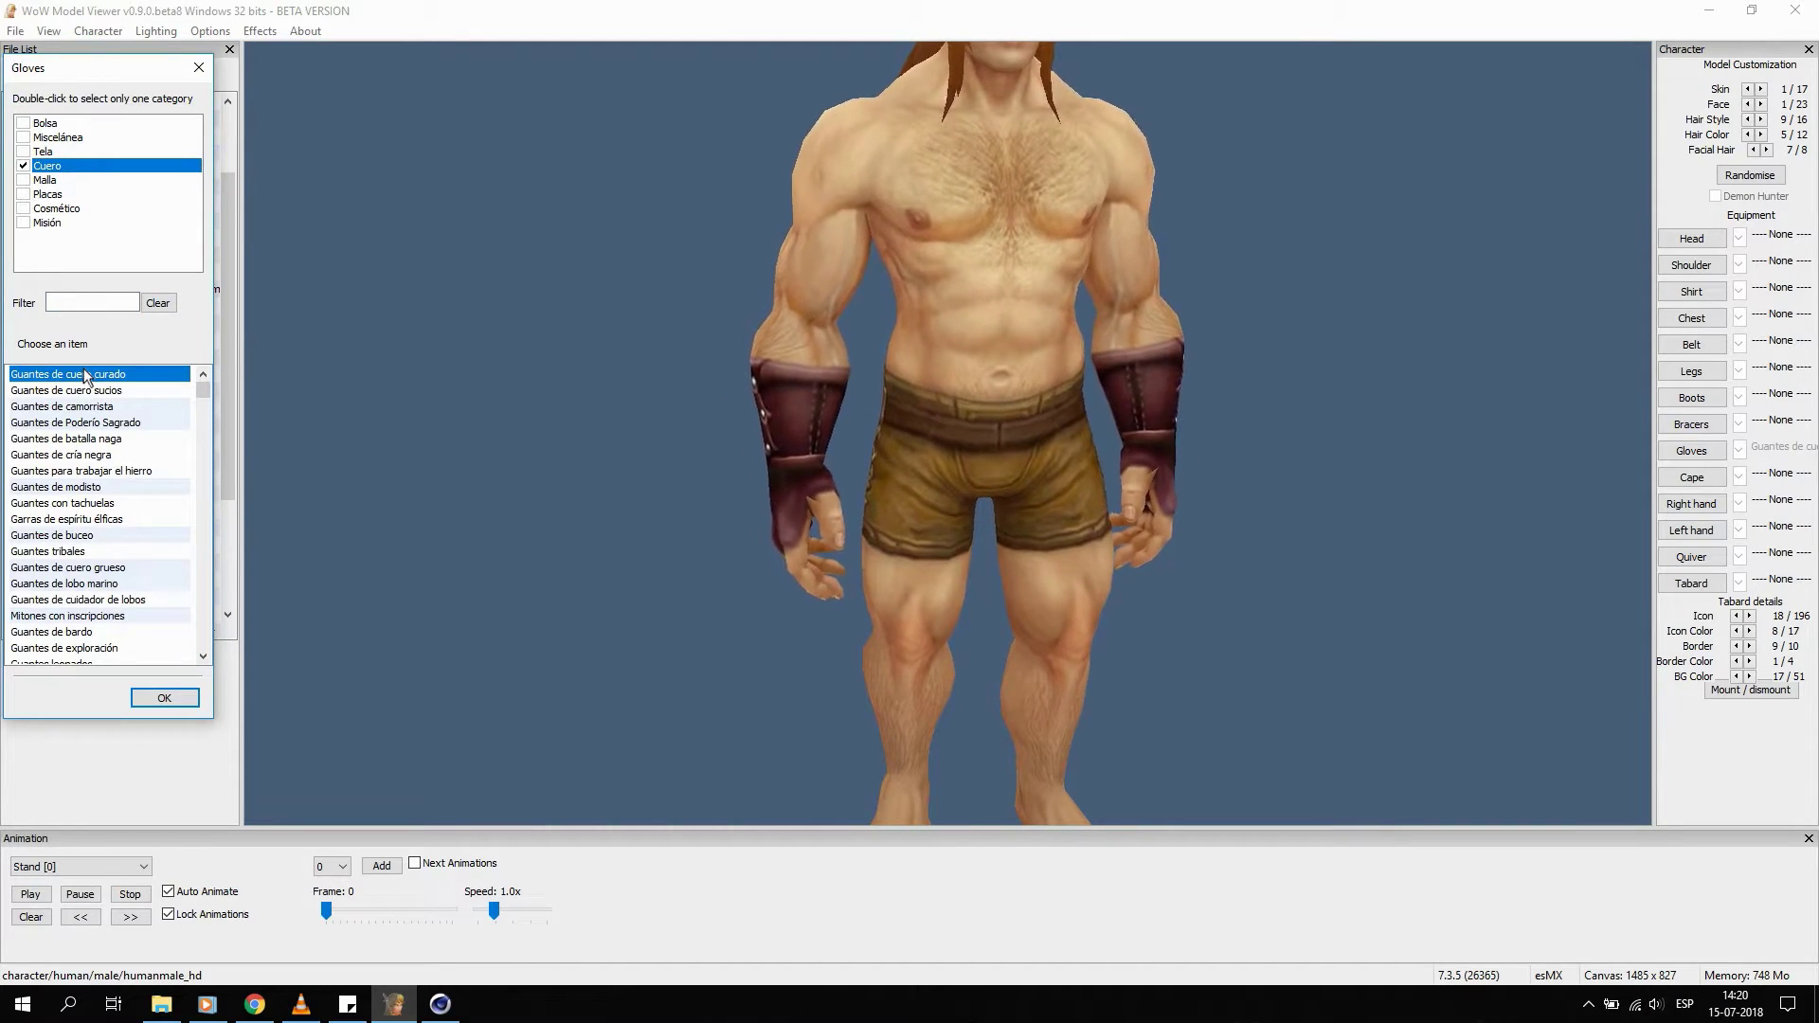
key(Down)
key(Down)
key(Down)
key(Down)
key(Down)
key(Down)
key(Down)
key(Down)
key(Down)
key(Down)
key(Down)
key(Down)
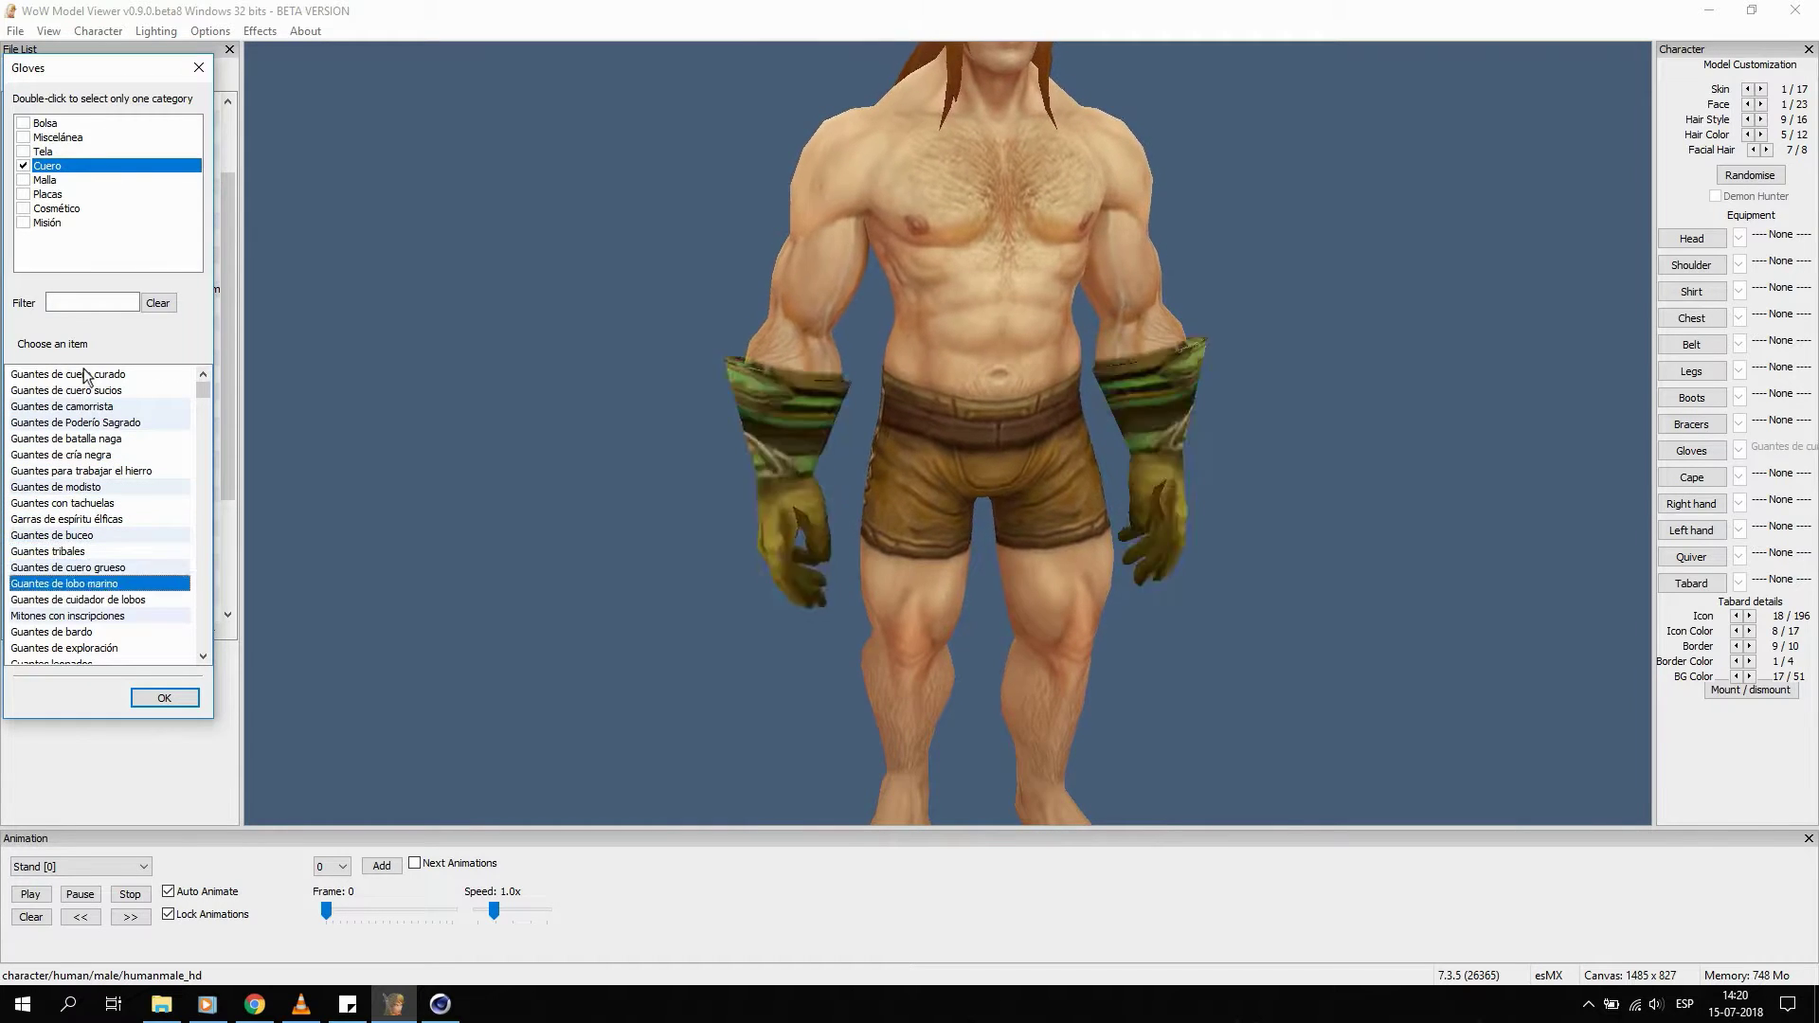
key(Down)
key(Down)
key(Down)
key(Down)
key(Down)
key(Down)
key(Down)
key(Down)
key(Down)
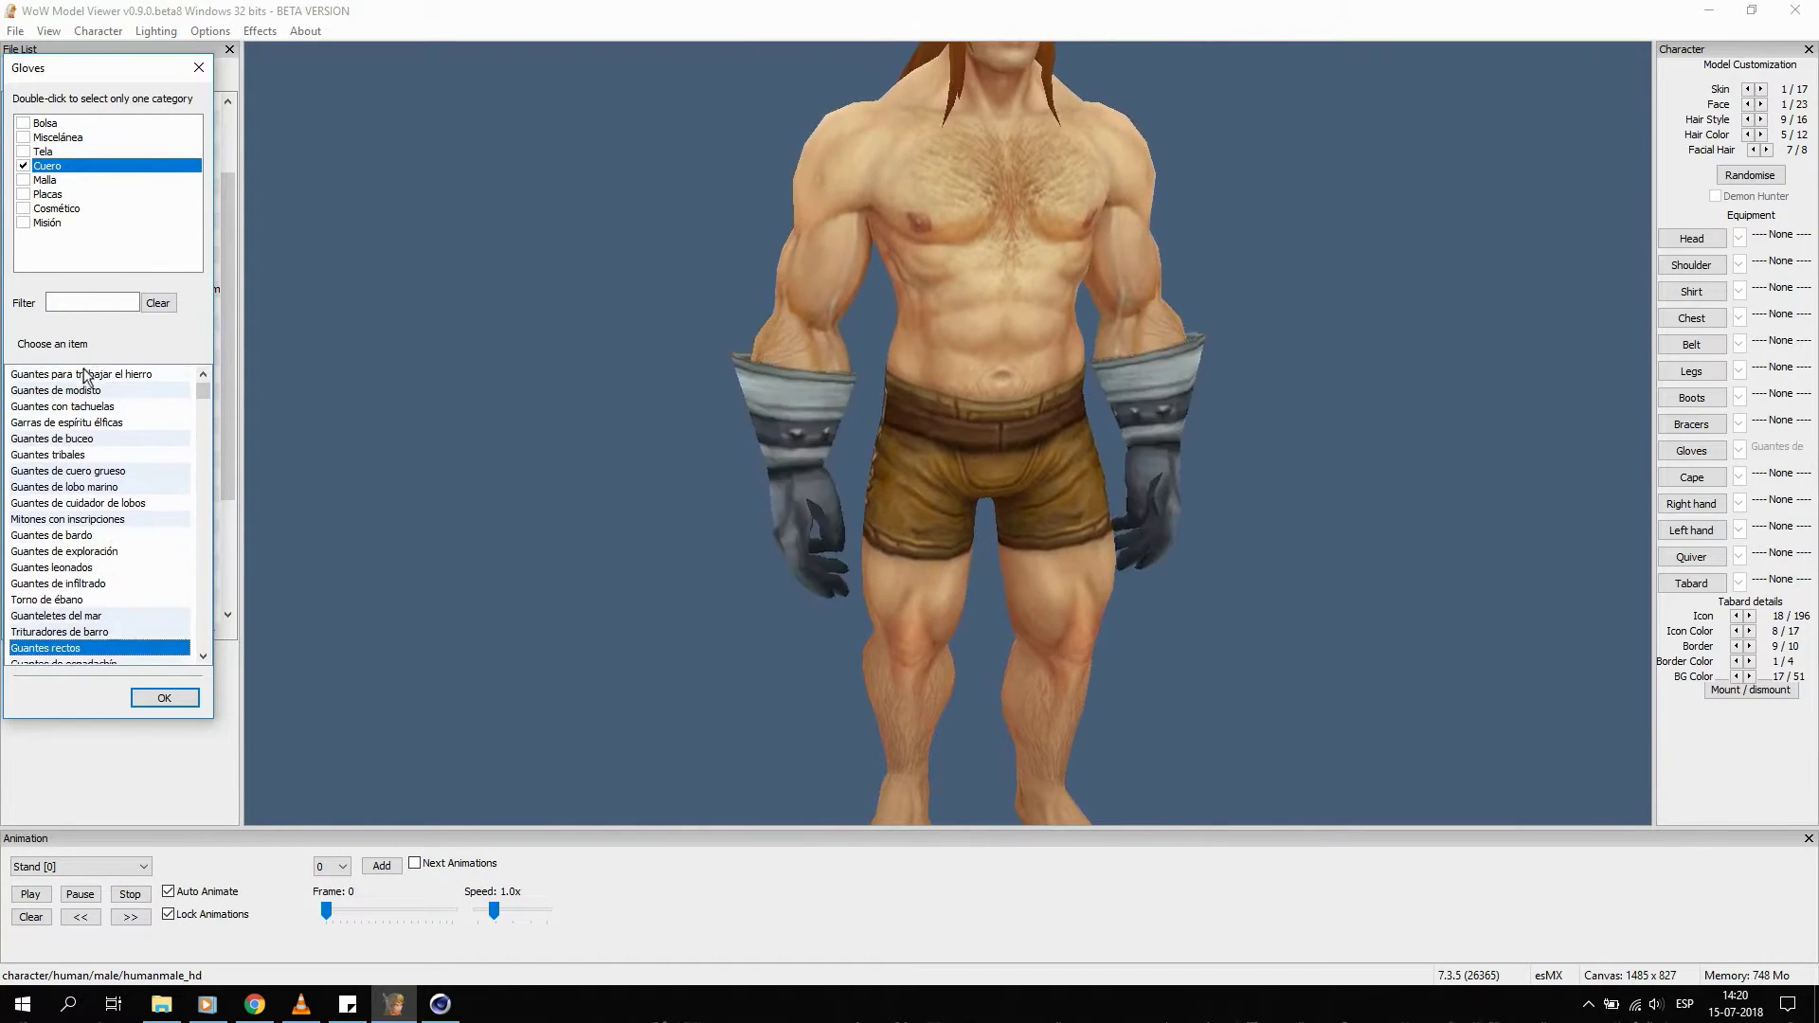
key(Down)
key(Down)
key(Down)
key(Down)
key(Down)
key(Down)
key(Down)
key(Down)
key(Down)
key(Down)
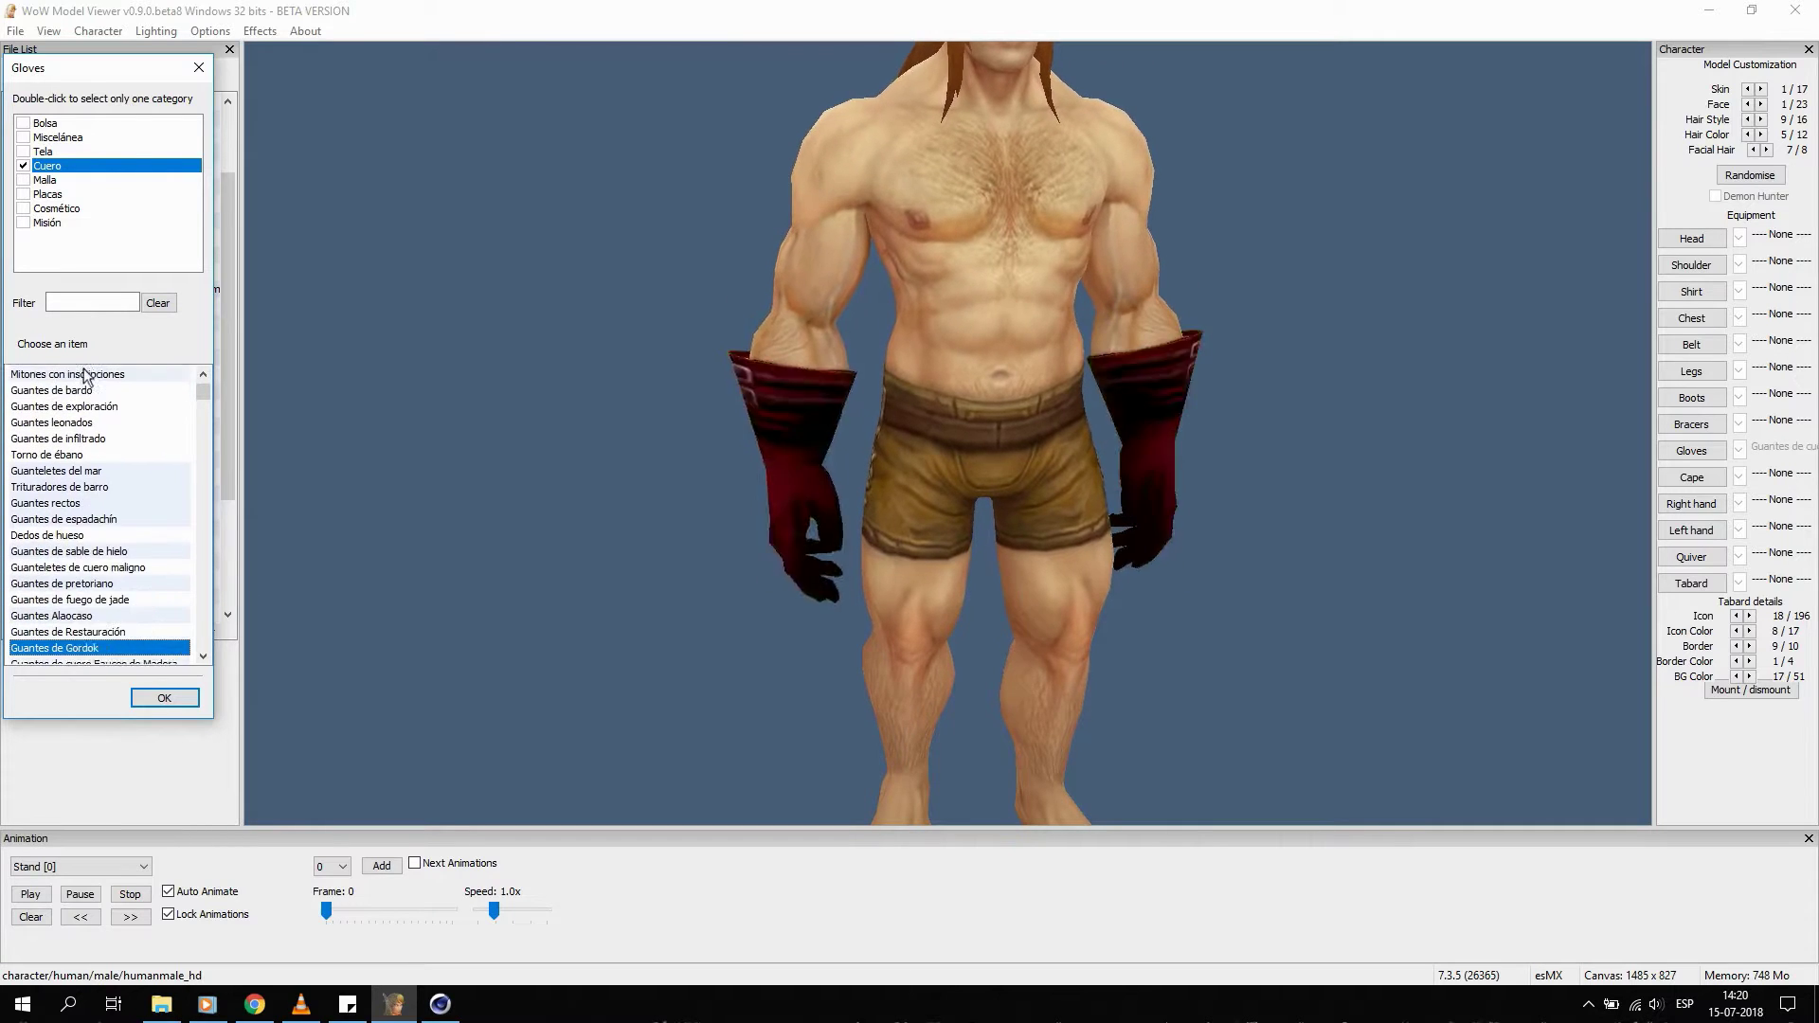
key(Down)
key(Down)
key(Down)
key(Down)
key(Down)
key(Down)
key(Down)
key(Up)
key(Up)
key(Up)
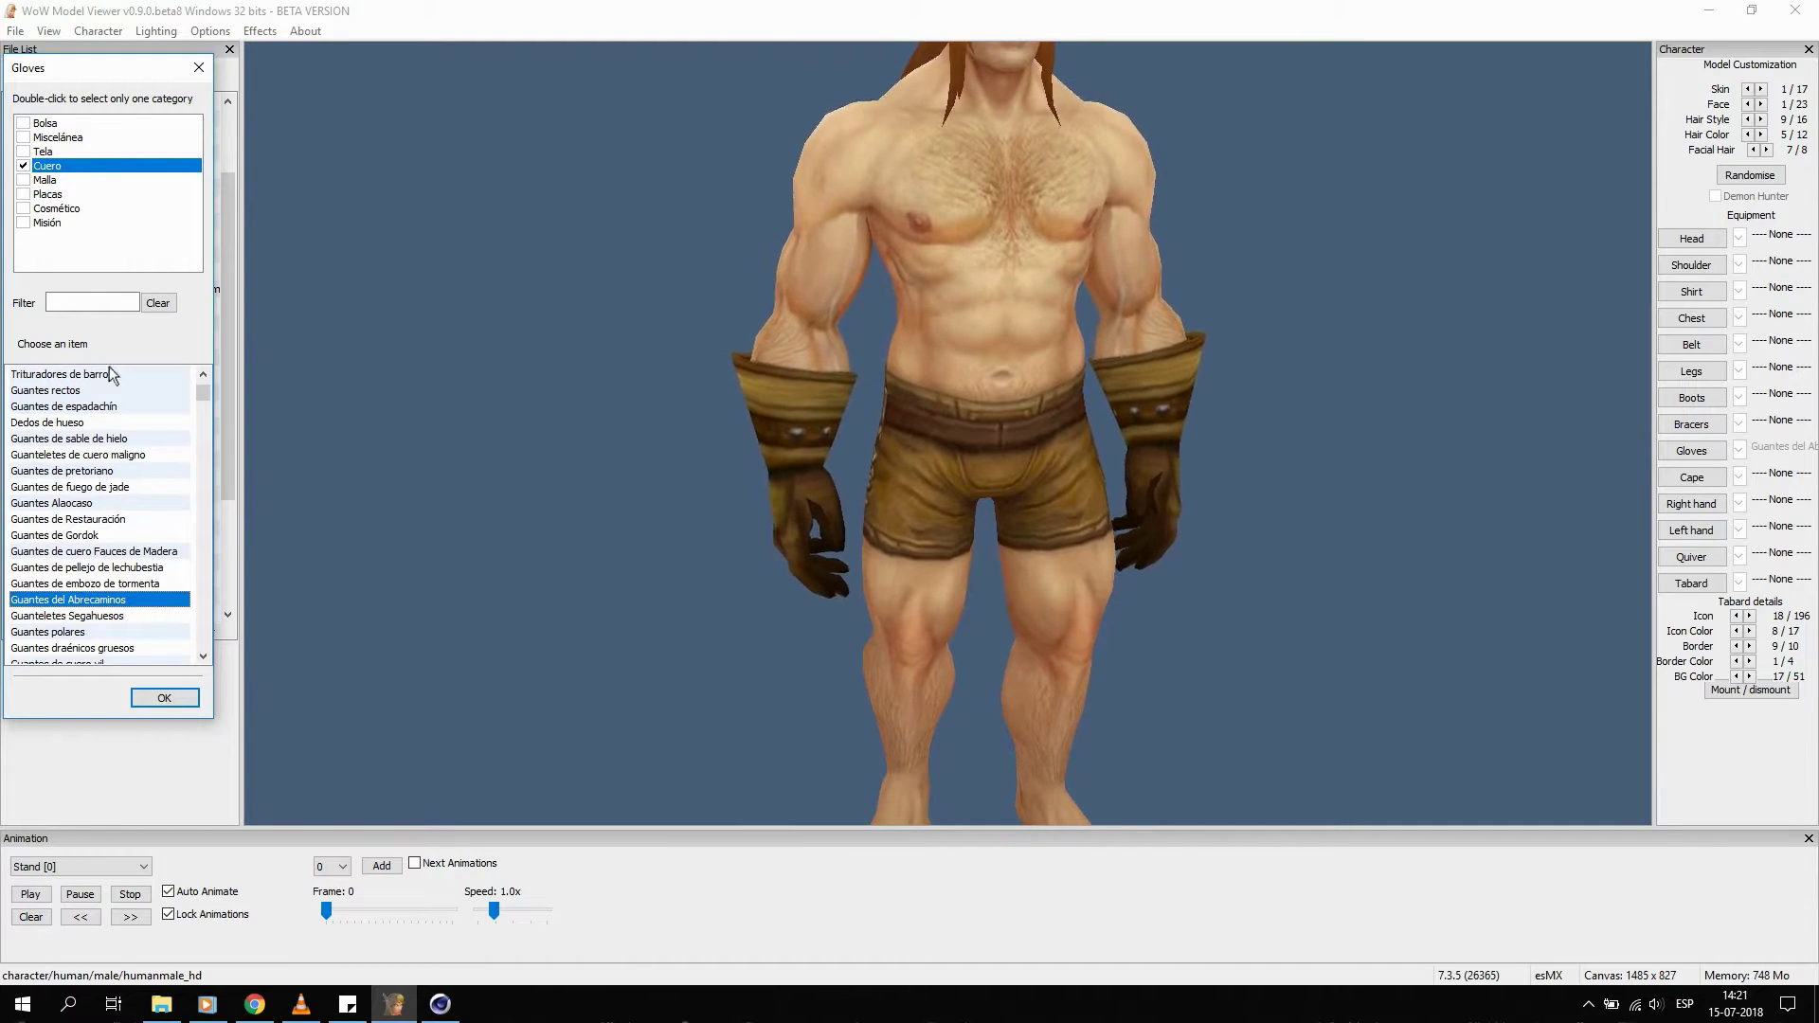
Compare Guantes polares and nearby gloves, settle on Guantes del Abrecaminos, then show the sticky notes.
mouse_move(720, 360)
mouse_down()
mouse_move(825, 313)
mouse_move(640, 265)
mouse_move(738, 365)
mouse_move(559, 355)
mouse_up()
click(64, 632)
key(Up)
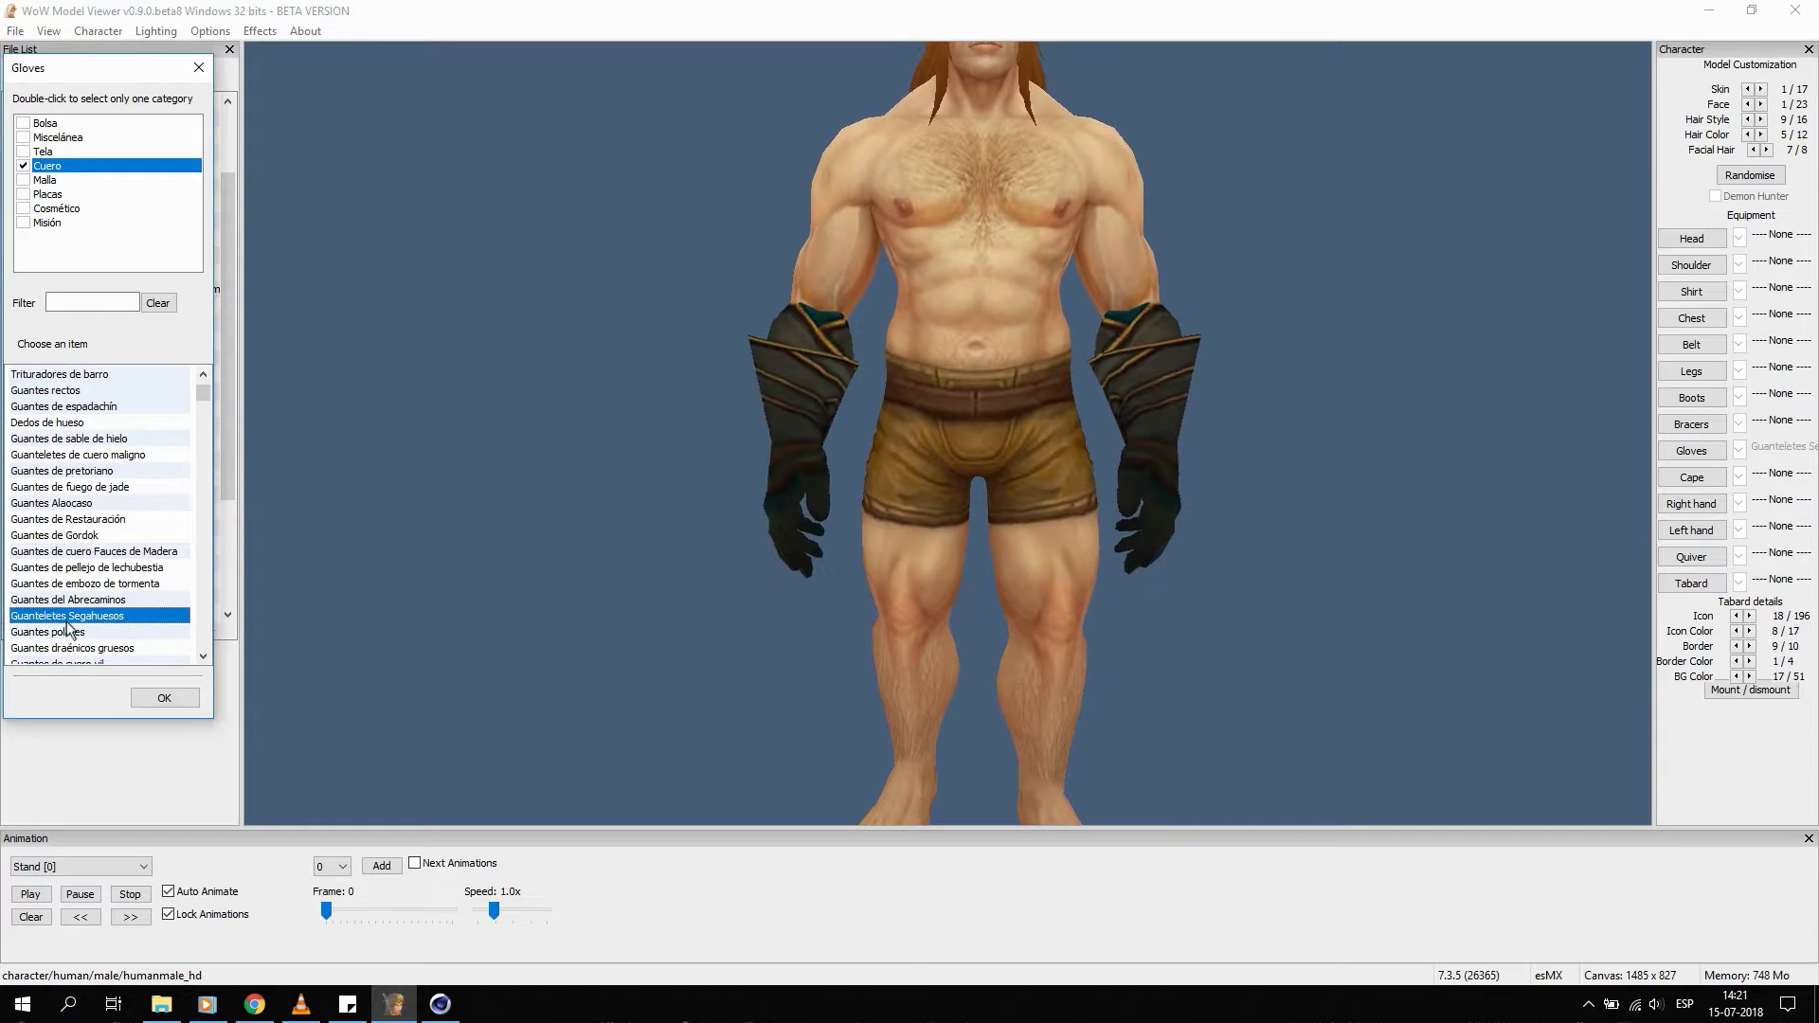
key(Up)
key(Up)
key(Down)
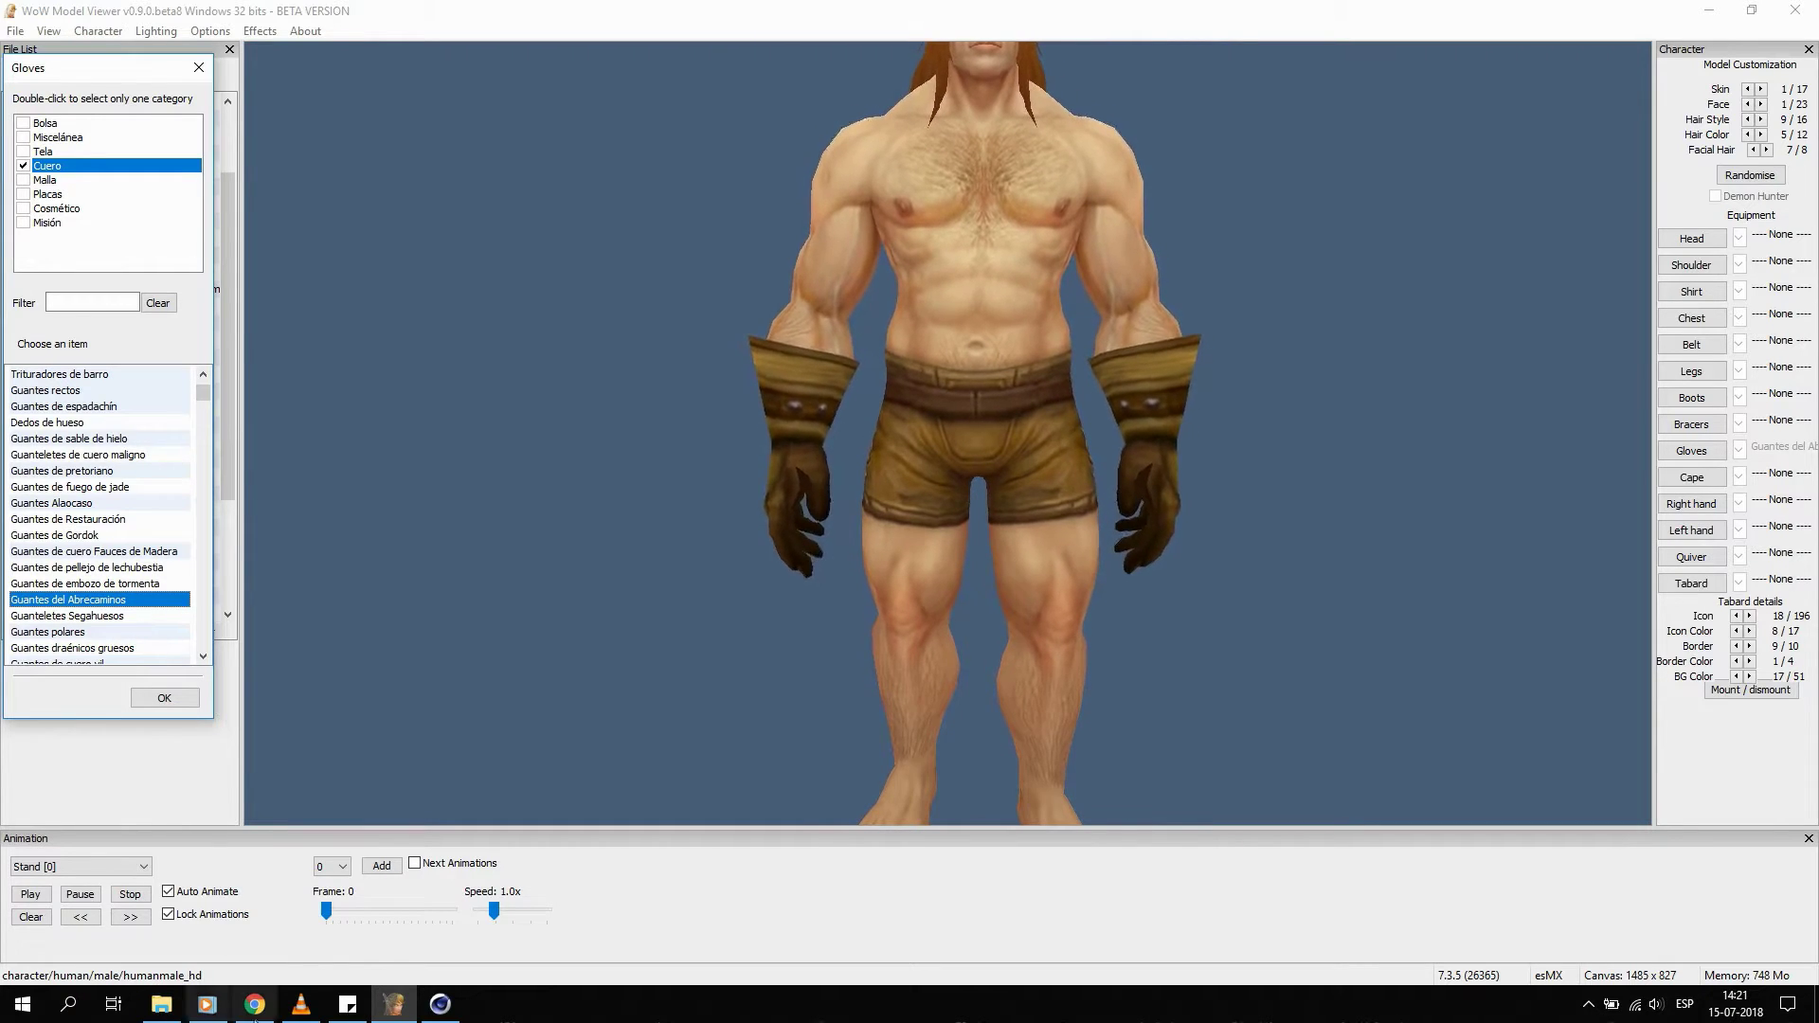
click(348, 1004)
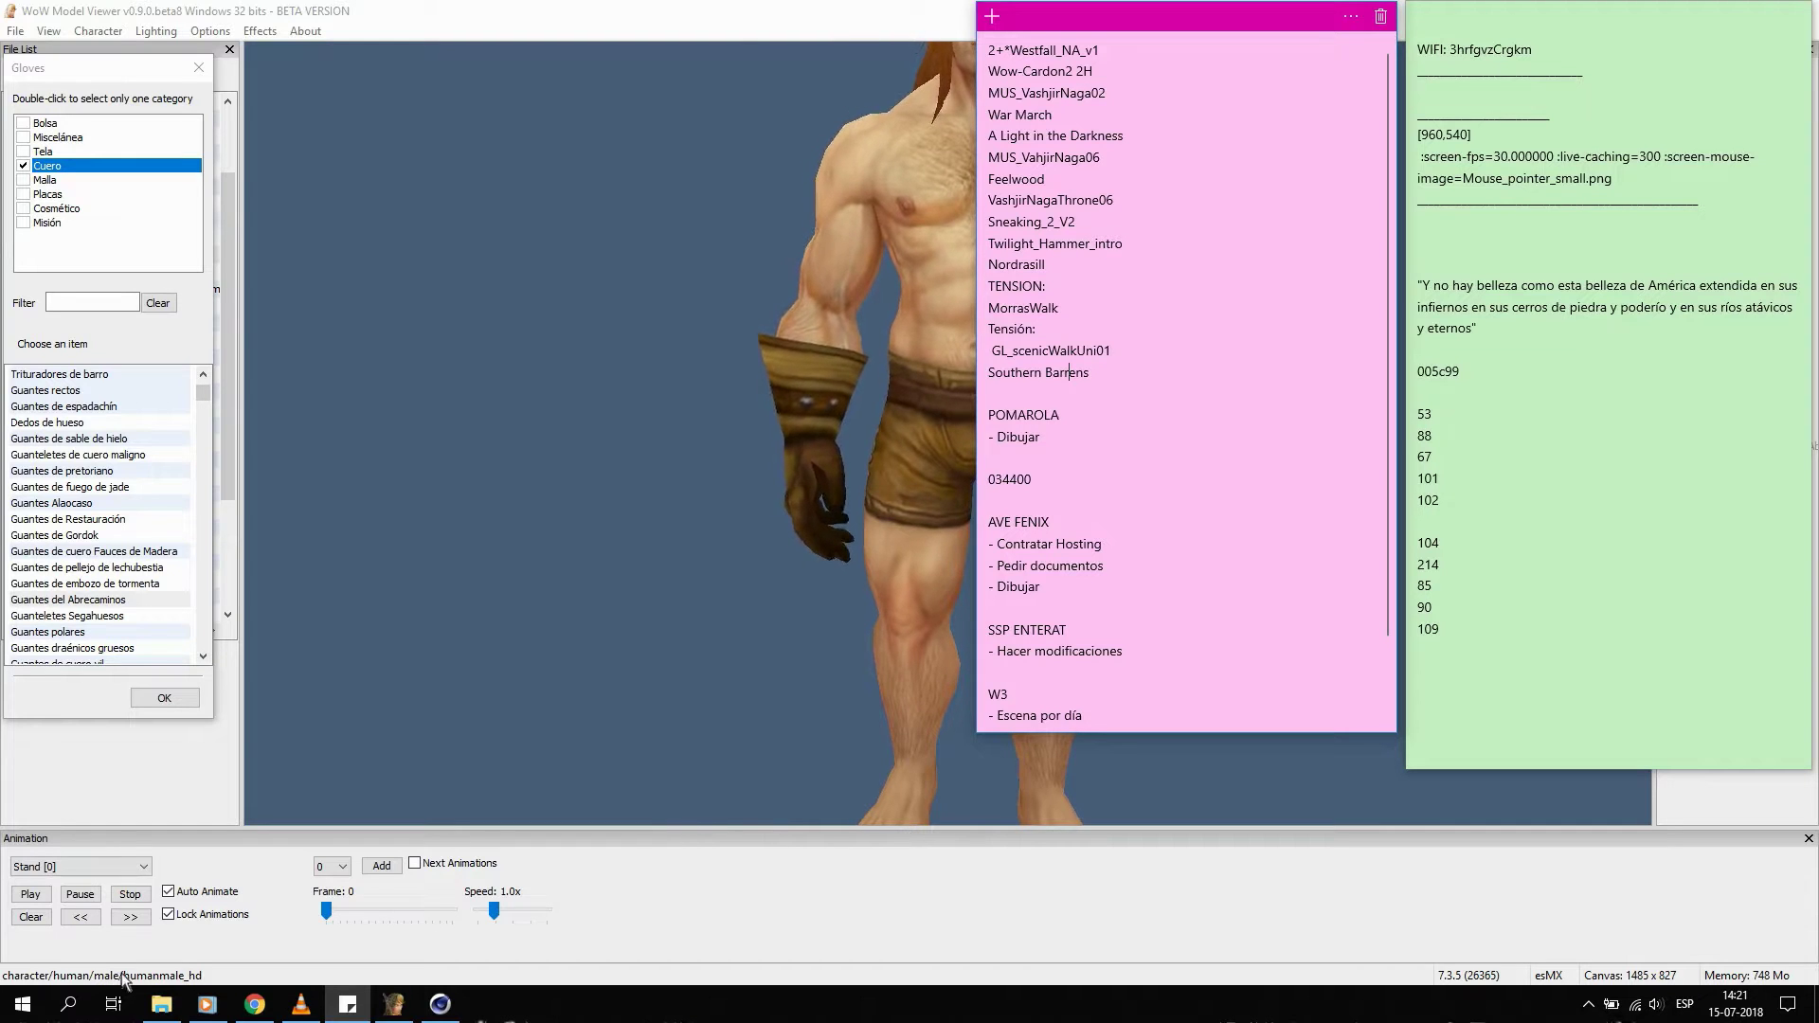
Play the Western Plaguelands track, minimise Media Player, and reselect Guantes del Abrecaminos gloves.
click(208, 1006)
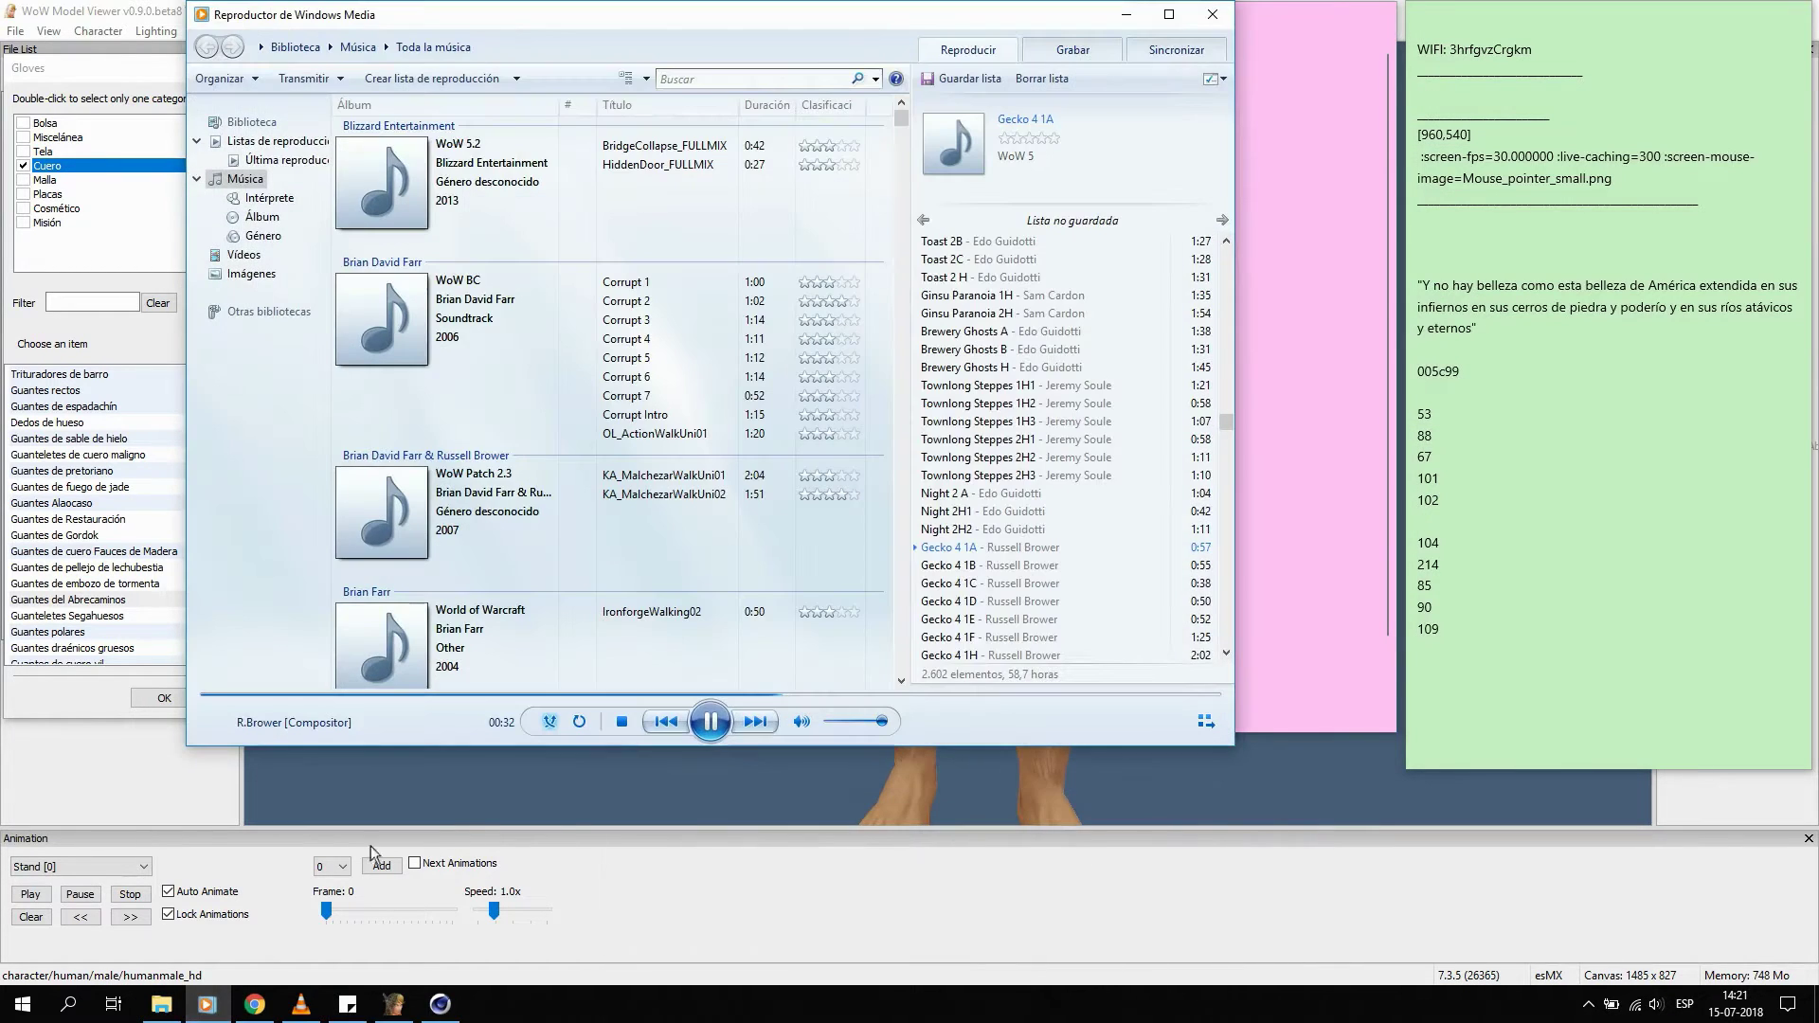
click(756, 724)
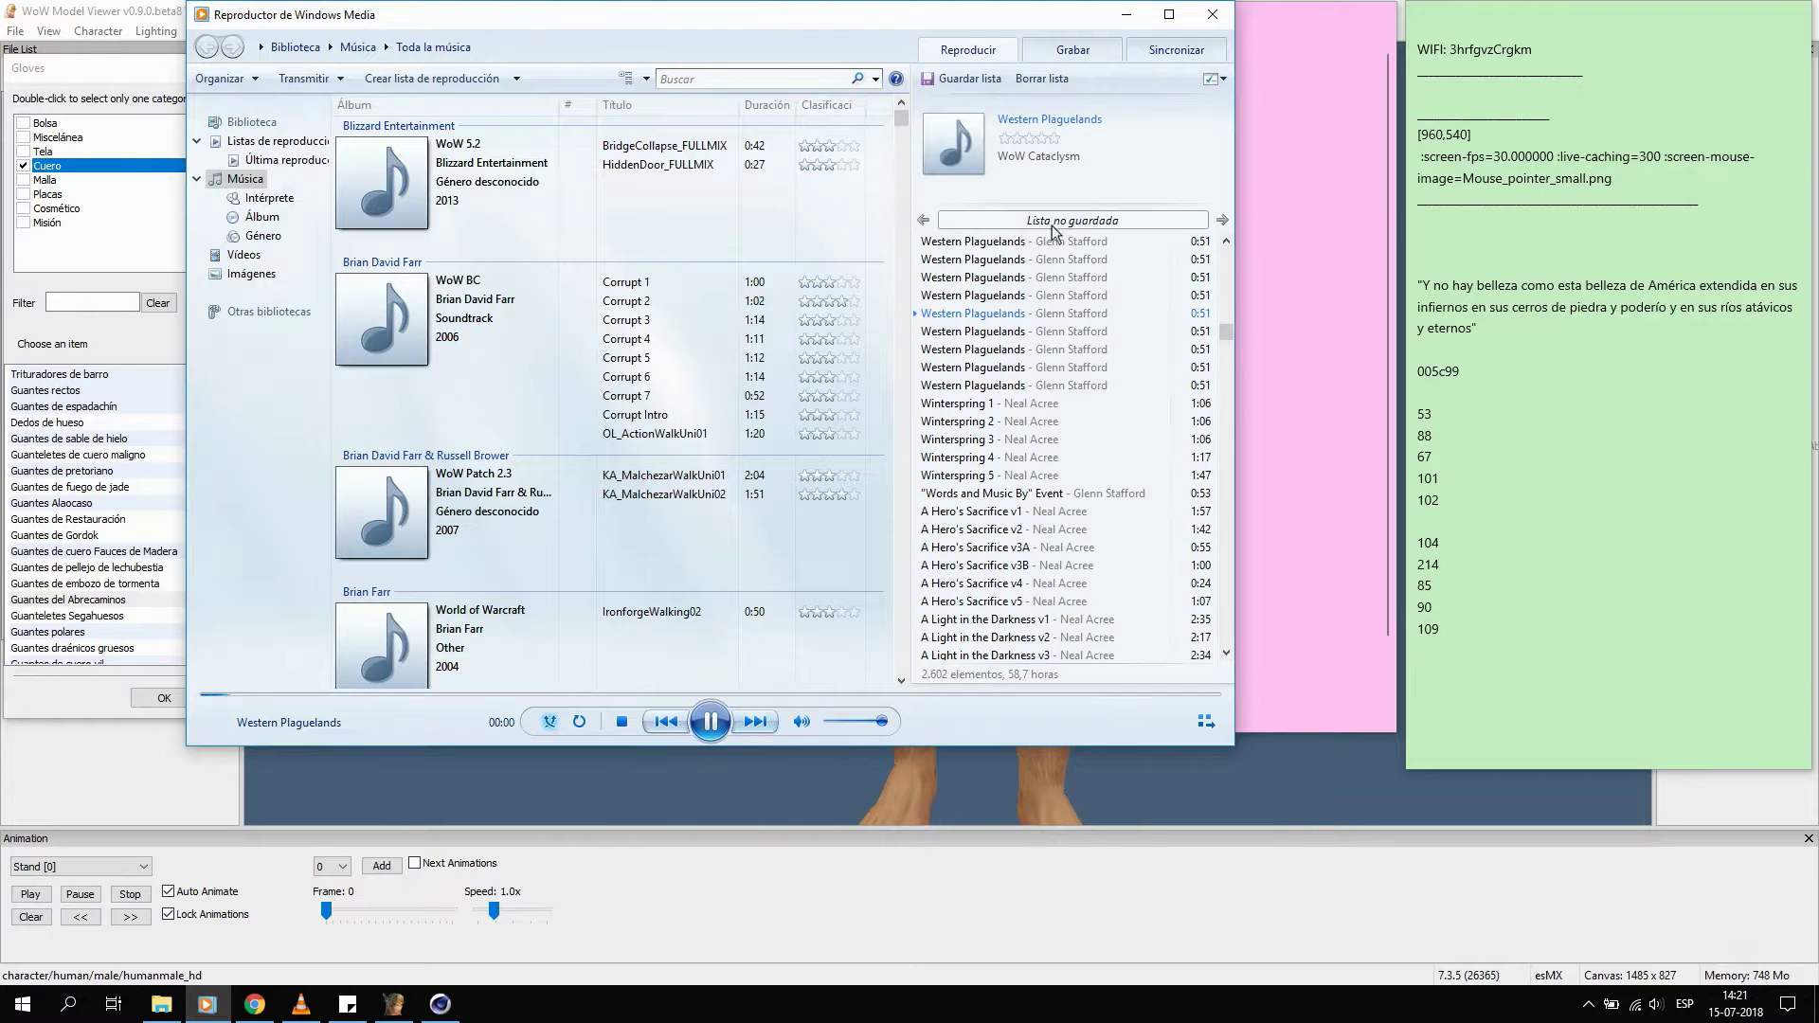
click(1127, 14)
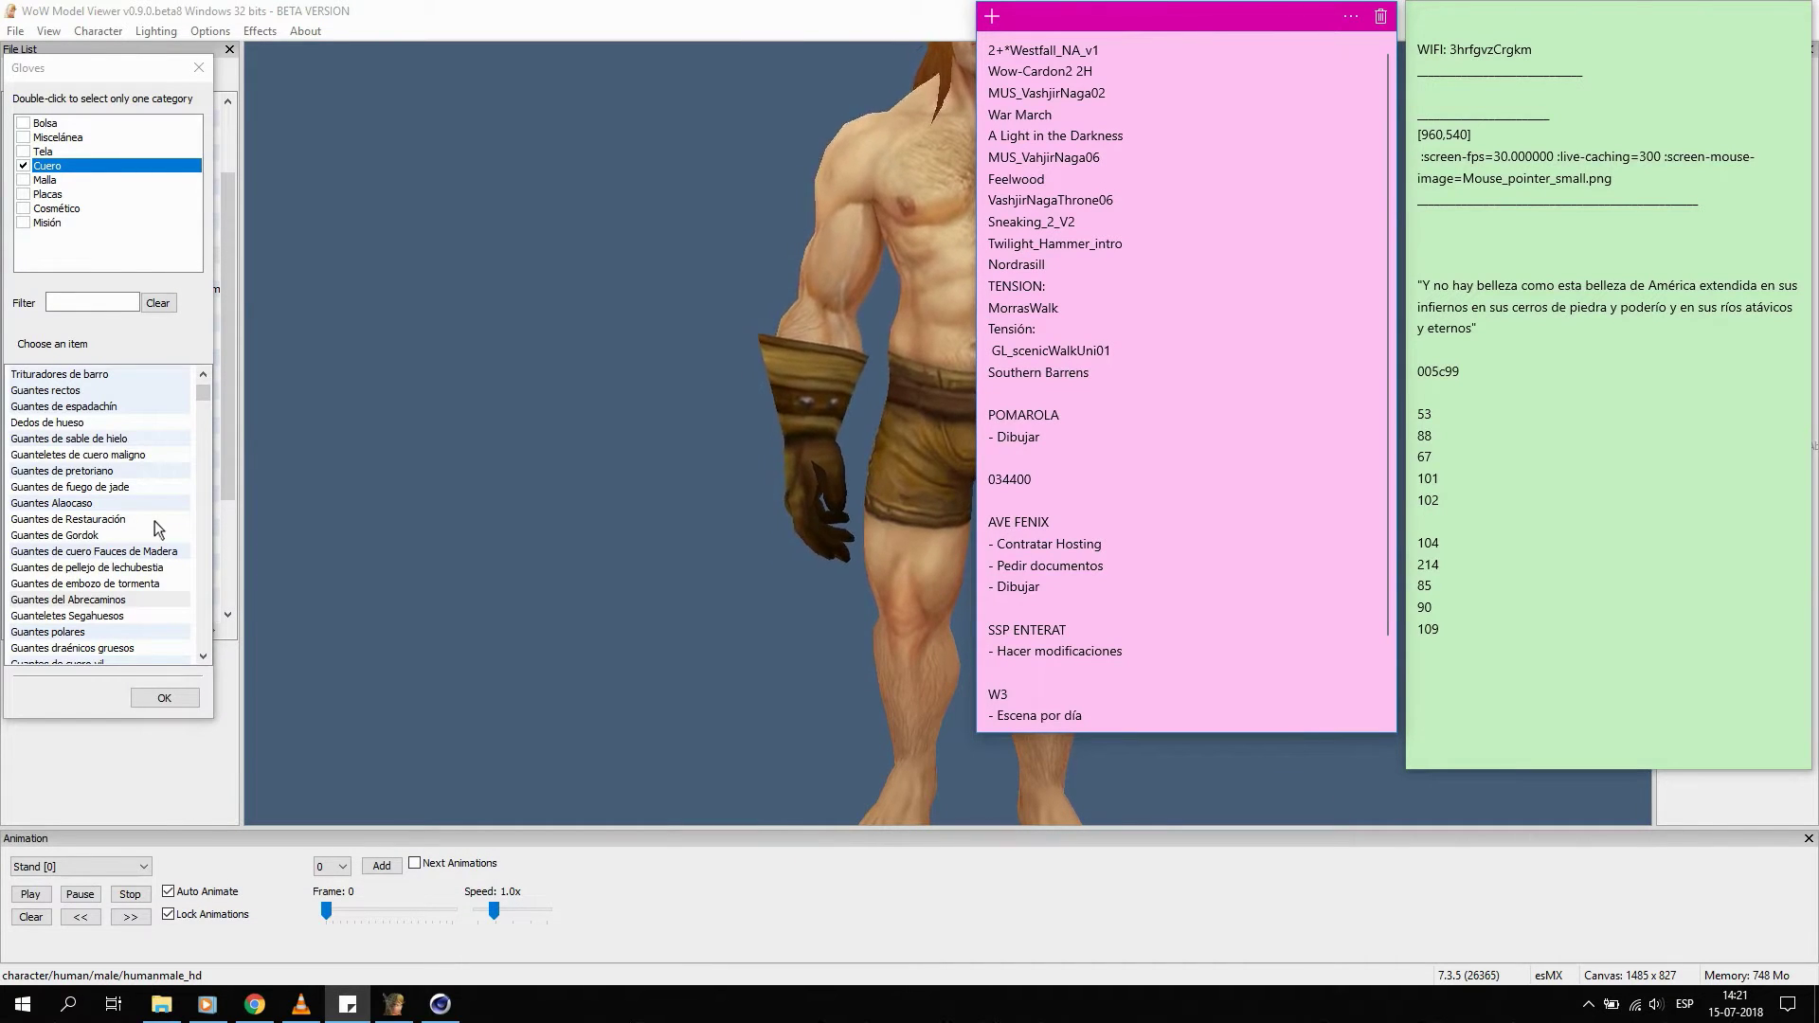
click(140, 605)
Equip Guantes de novicio gilneano, check them from the side, and close the glove picker.
key(Down)
key(Down)
key(Down)
key(Down)
key(Down)
key(Down)
key(Down)
key(Down)
key(Down)
key(Down)
key(Down)
key(Down)
key(Down)
key(Down)
key(Down)
key(Down)
key(Down)
key(Down)
key(Down)
key(Down)
key(Down)
key(Down)
key(Down)
key(Down)
key(Down)
key(Down)
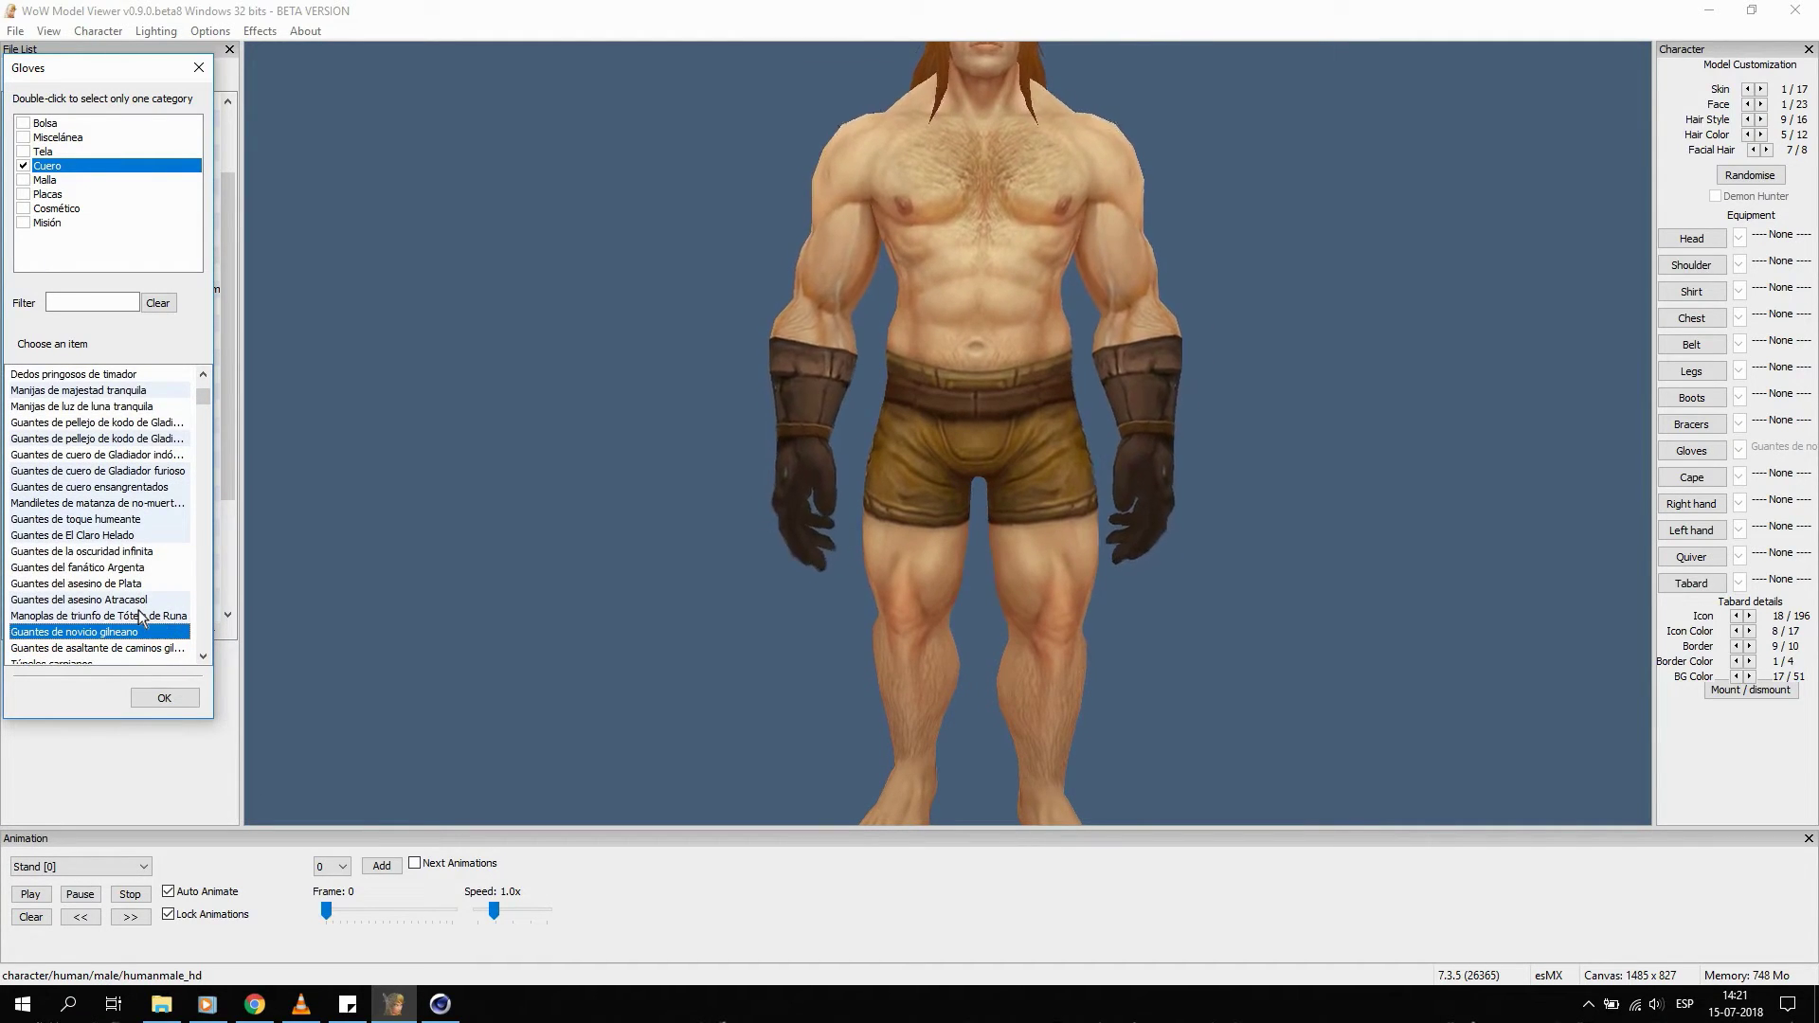
mouse_move(811, 470)
mouse_down()
mouse_move(1014, 444)
mouse_move(898, 436)
mouse_move(848, 463)
mouse_move(930, 495)
mouse_move(957, 483)
mouse_up()
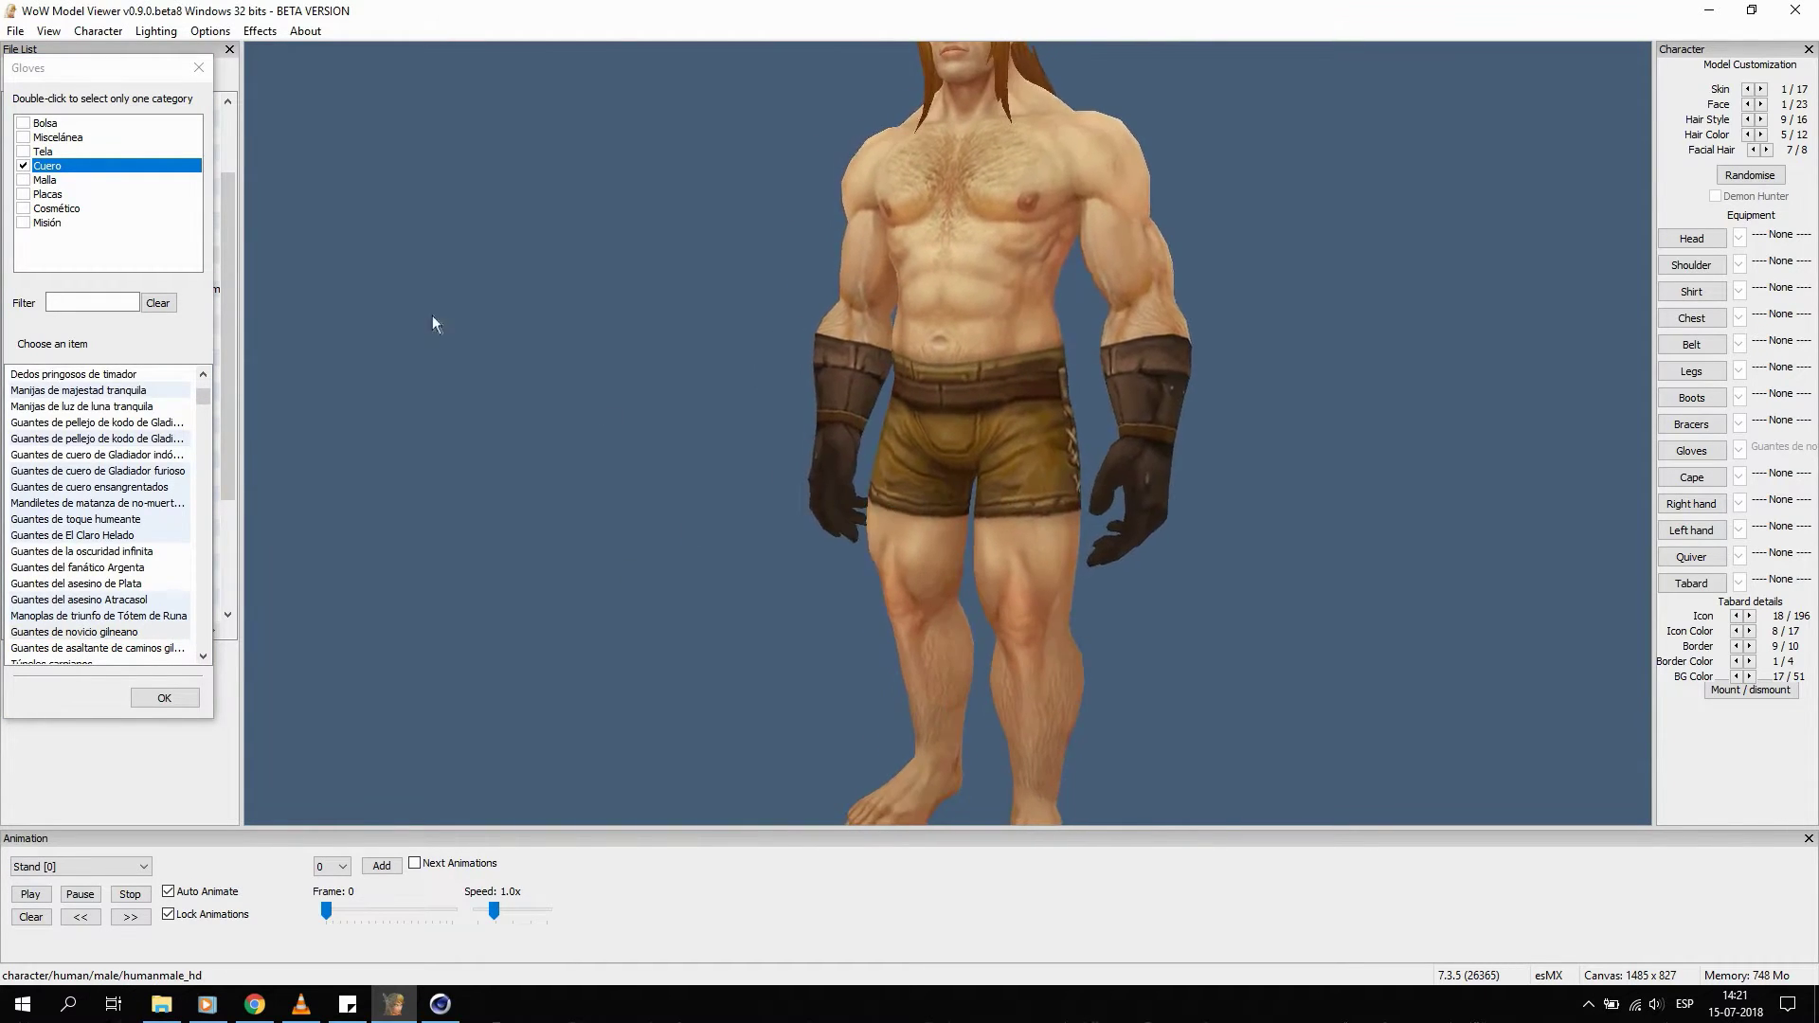
click(198, 67)
mouse_move(1084, 431)
mouse_down()
mouse_move(1266, 406)
mouse_move(1169, 422)
mouse_move(1339, 432)
mouse_up()
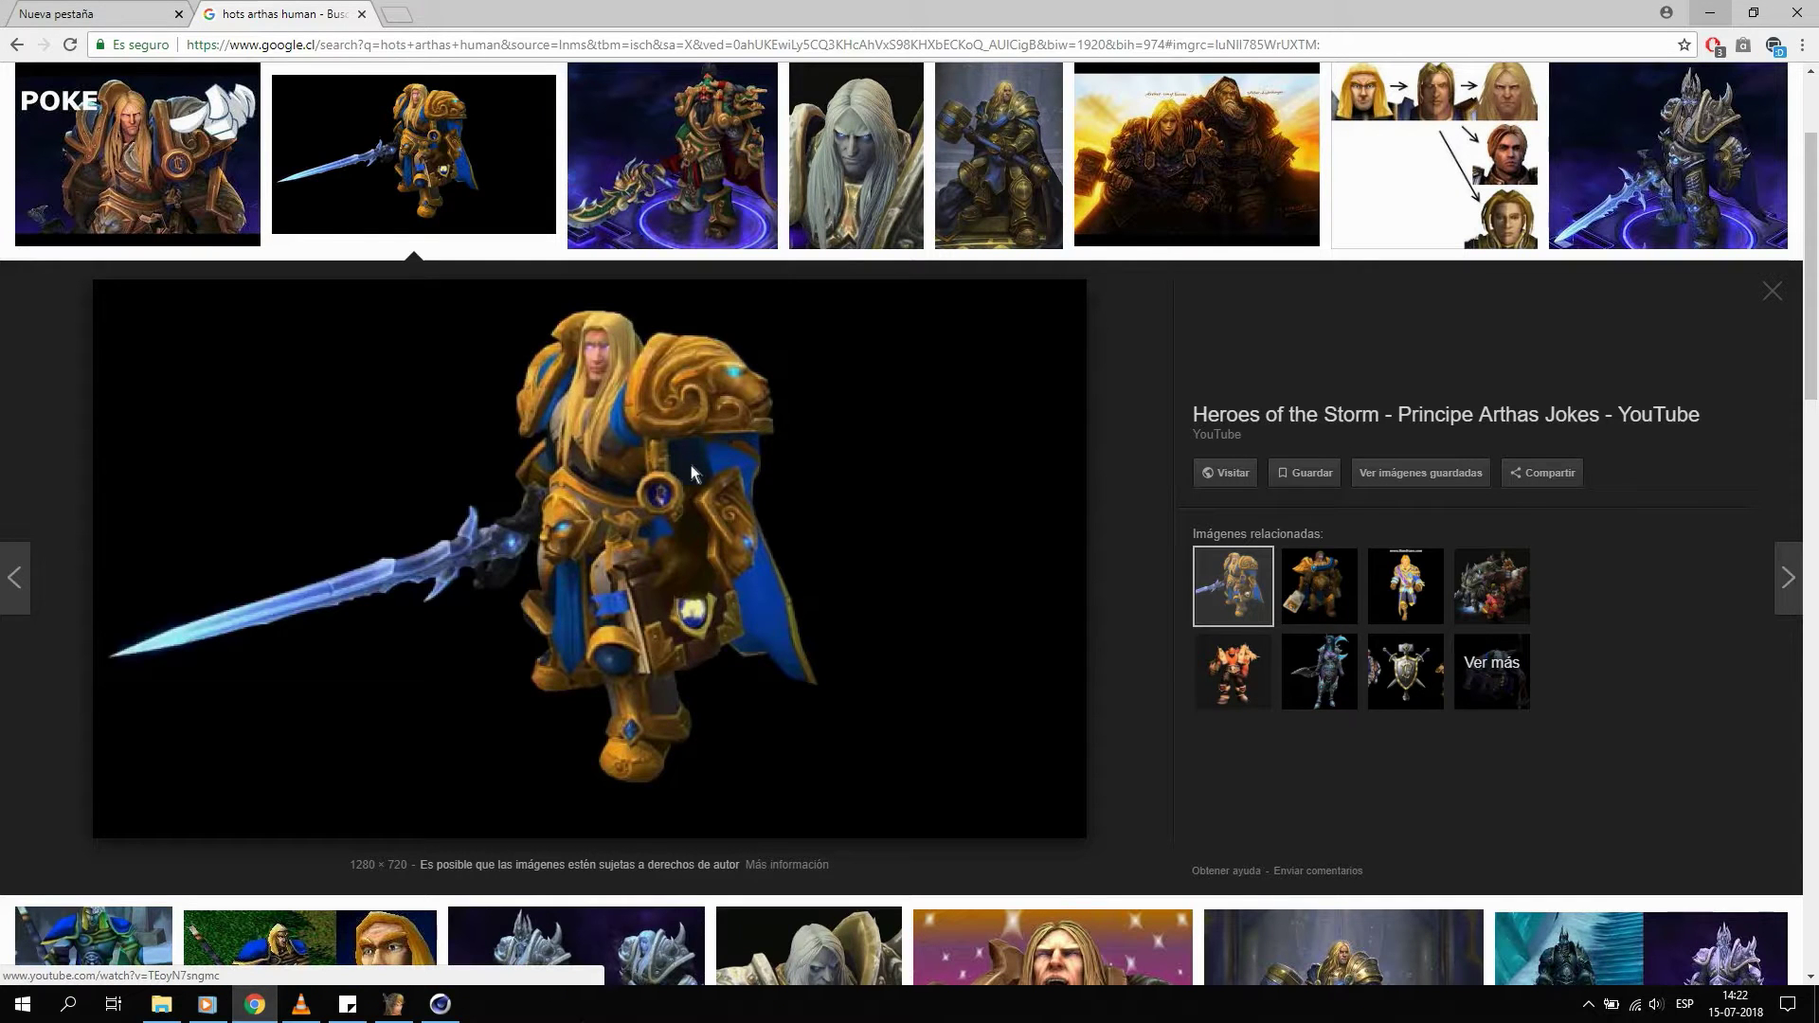
Enlarge the POKE Arthas image, then turn the viewer's character to face front.
click(137, 152)
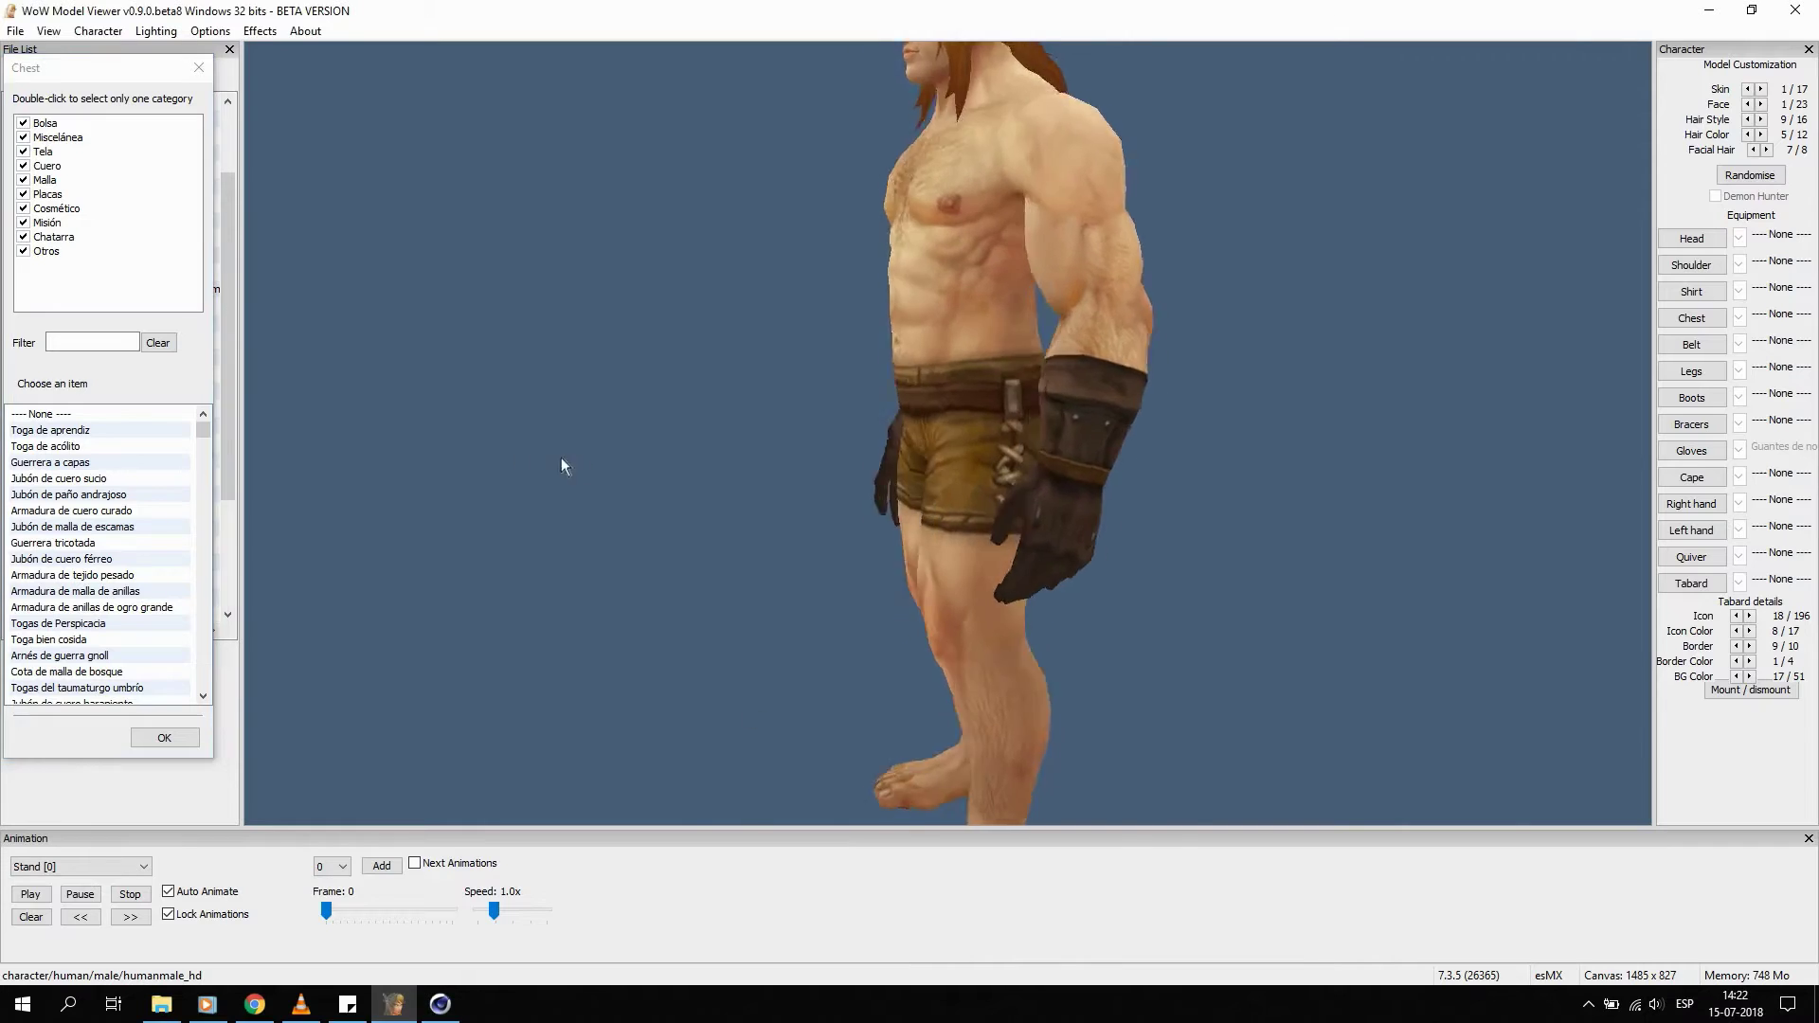
mouse_move(561, 457)
mouse_down()
mouse_move(777, 438)
mouse_move(849, 379)
mouse_up()
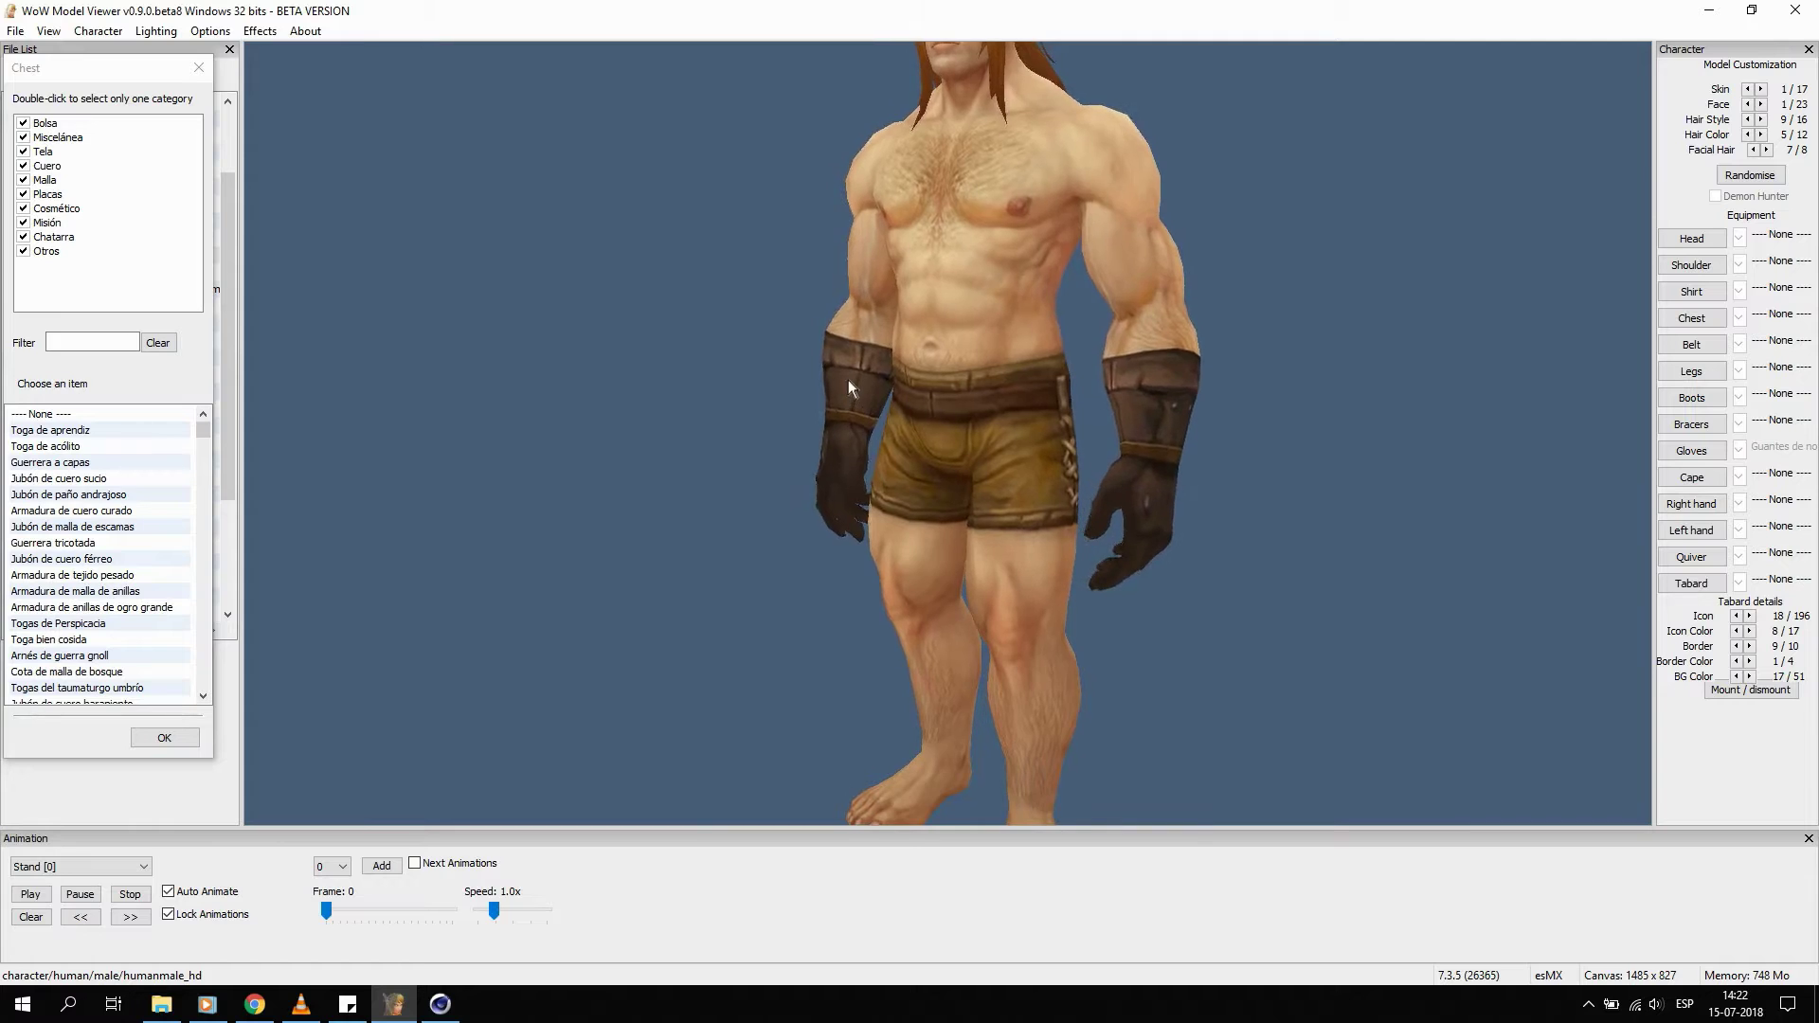
Scroll through the Chest item list and close it without equipping anything.
mouse_move(248, 525)
mouse_down()
mouse_move(862, 477)
mouse_move(906, 491)
mouse_up()
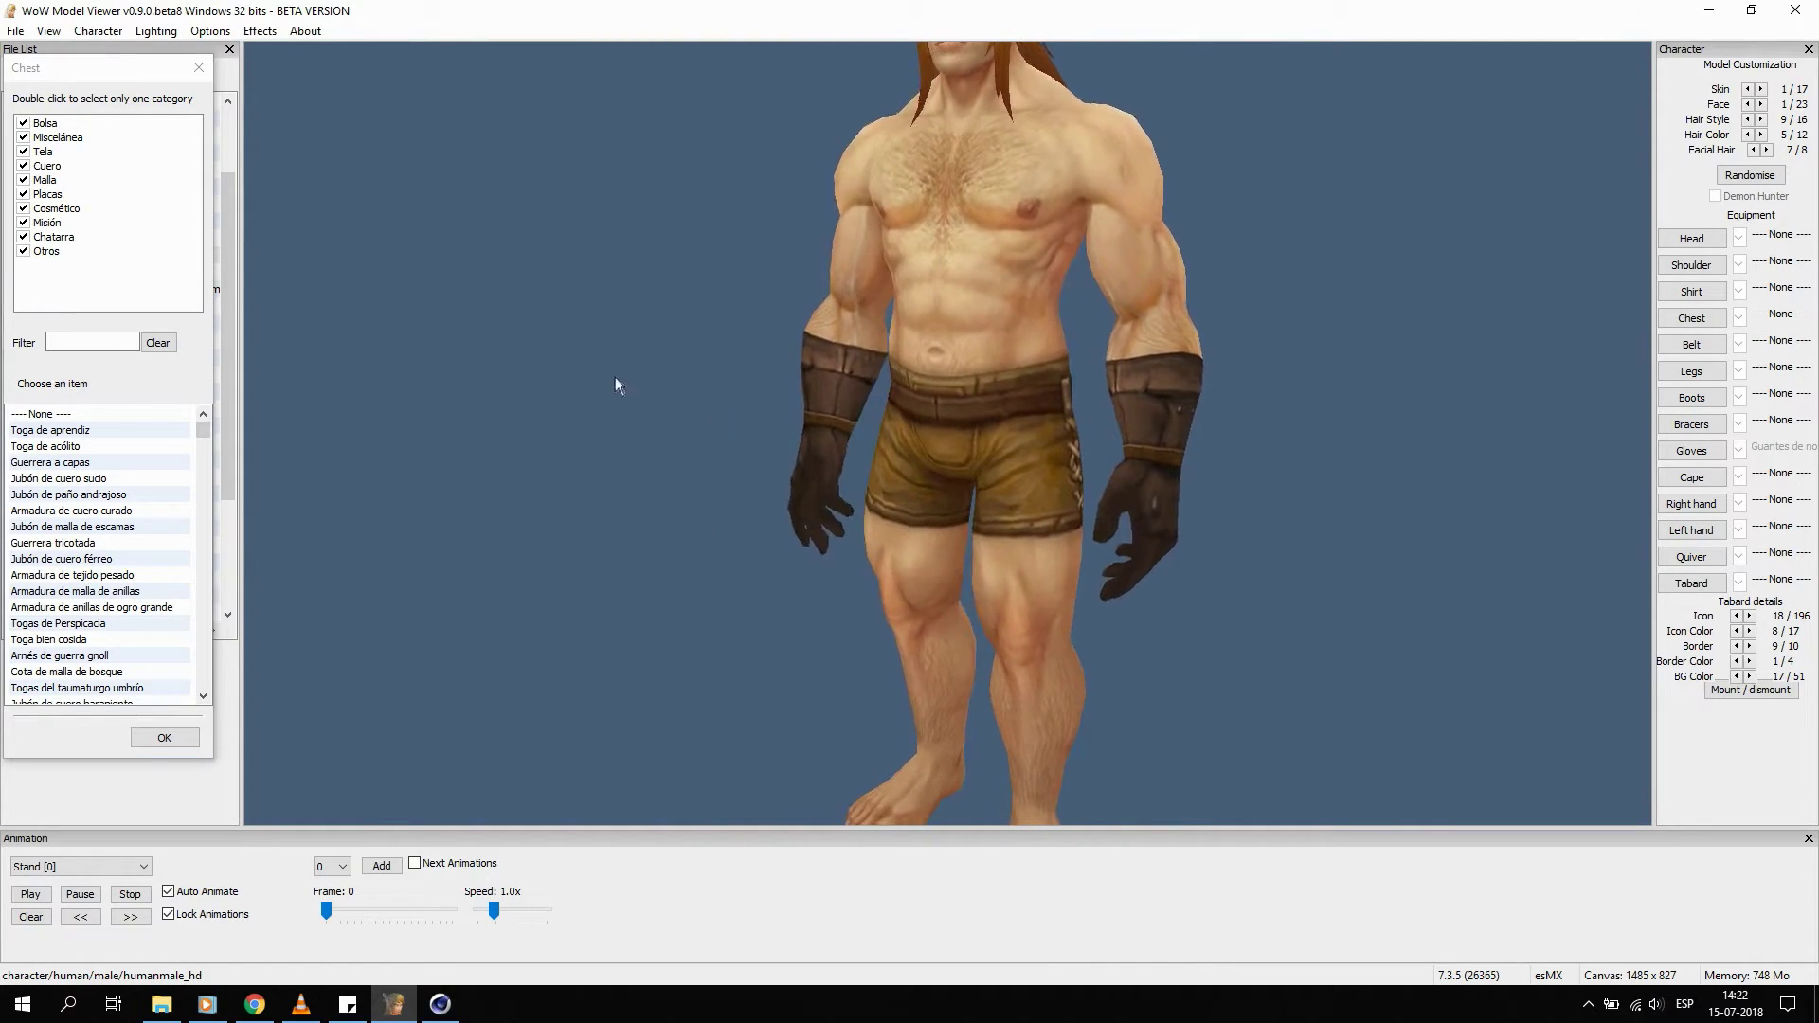
scroll(109, 673, down, 2)
scroll(109, 676, down, 1)
scroll(108, 672, down, 1)
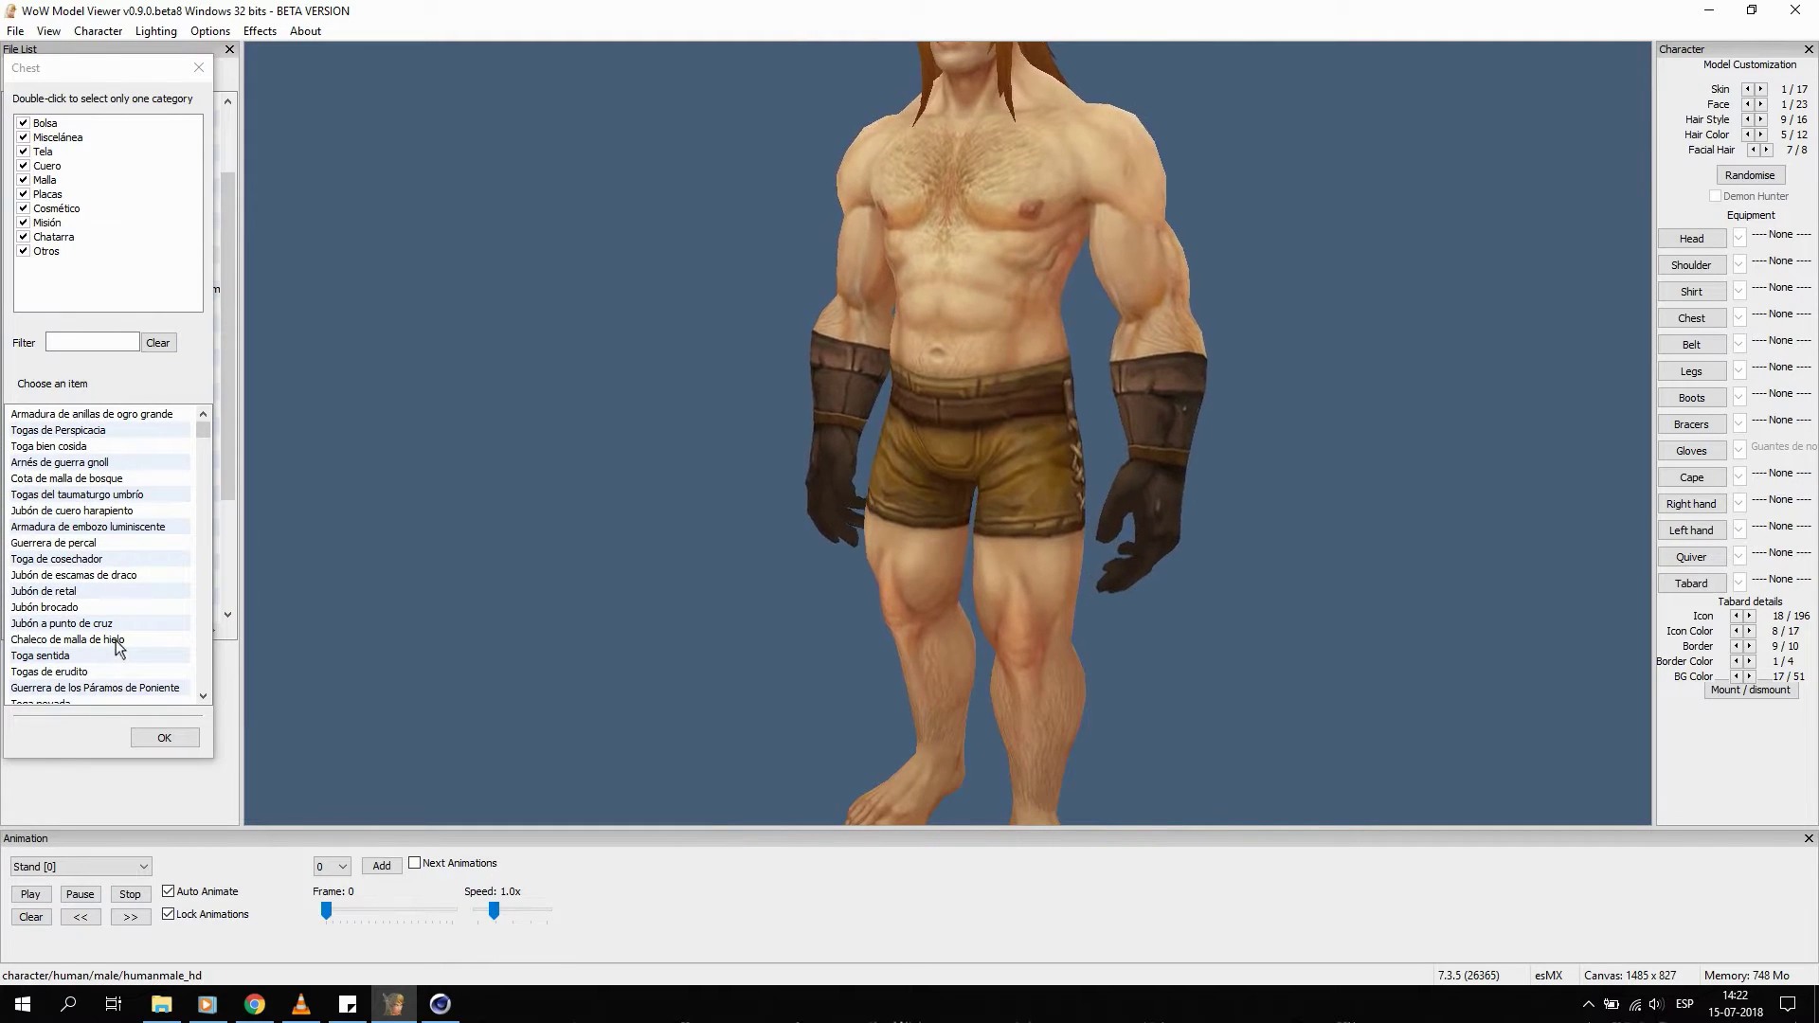
click(198, 67)
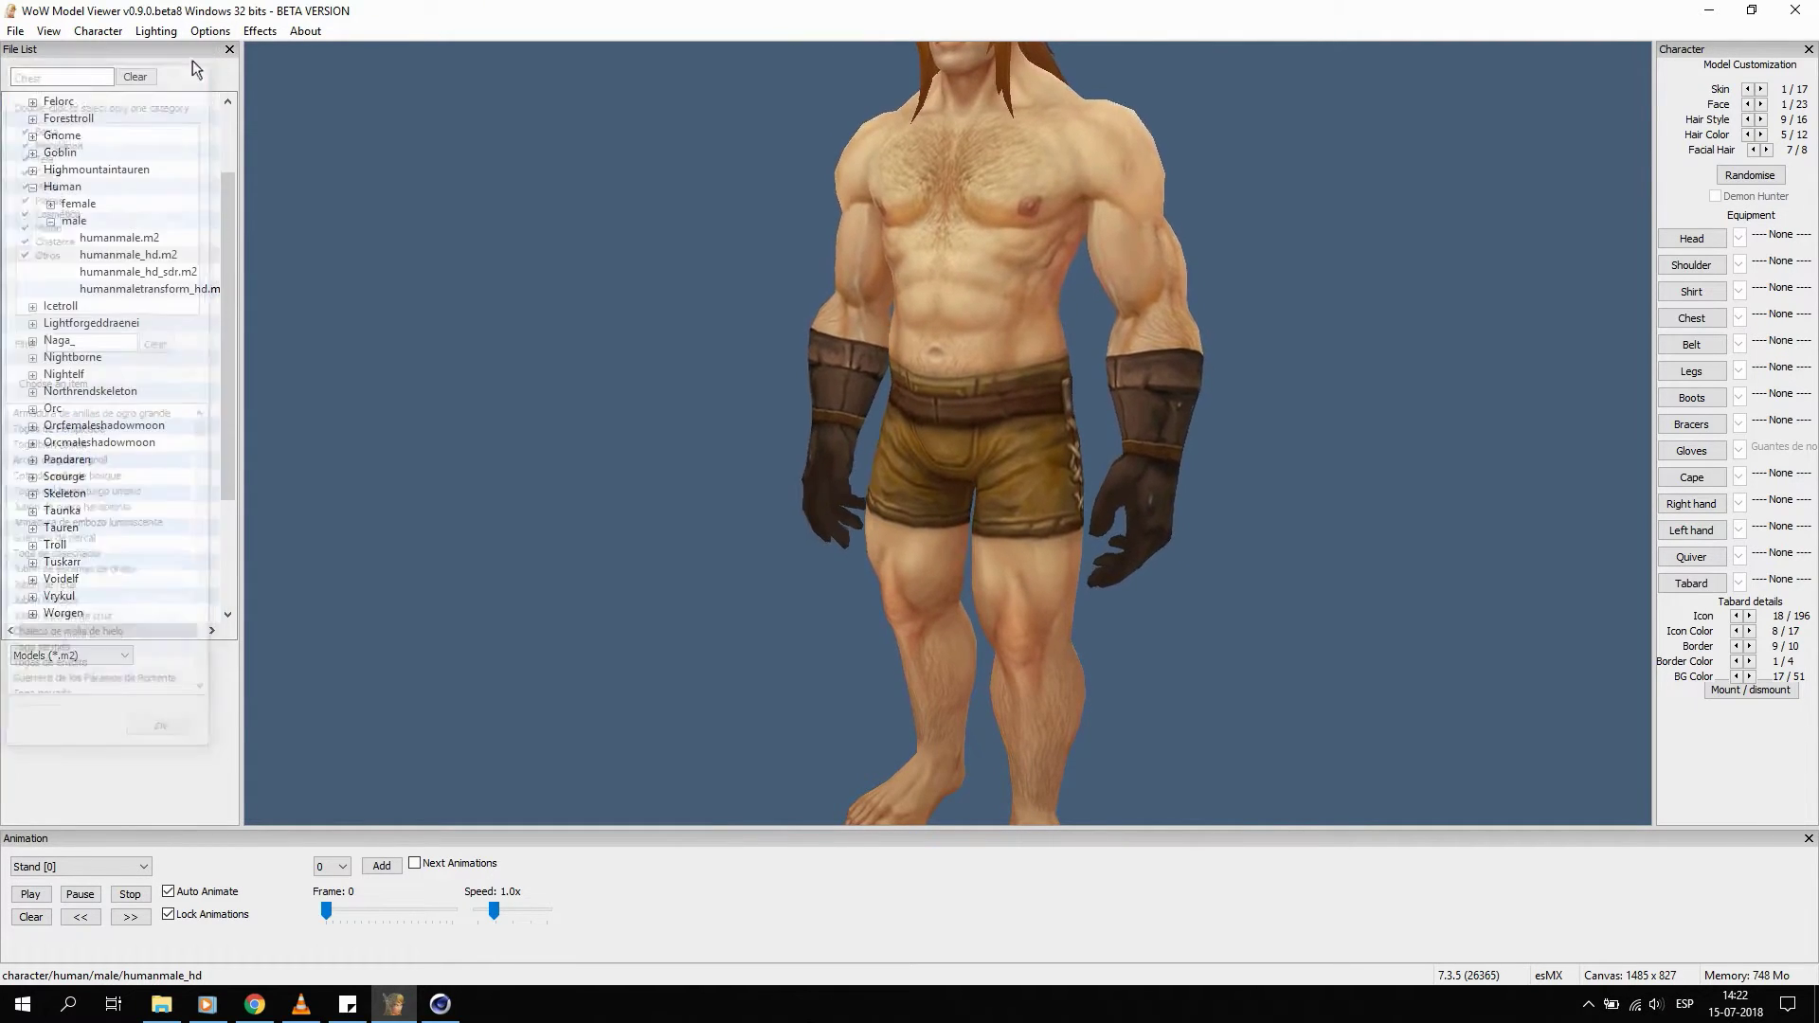
Zoom and turn the bare-chested character from a three-quarter view back to front.
right_drag(1010, 322, 995, 257)
scroll(1000, 284, down, 5)
scroll(1009, 327, up, 1)
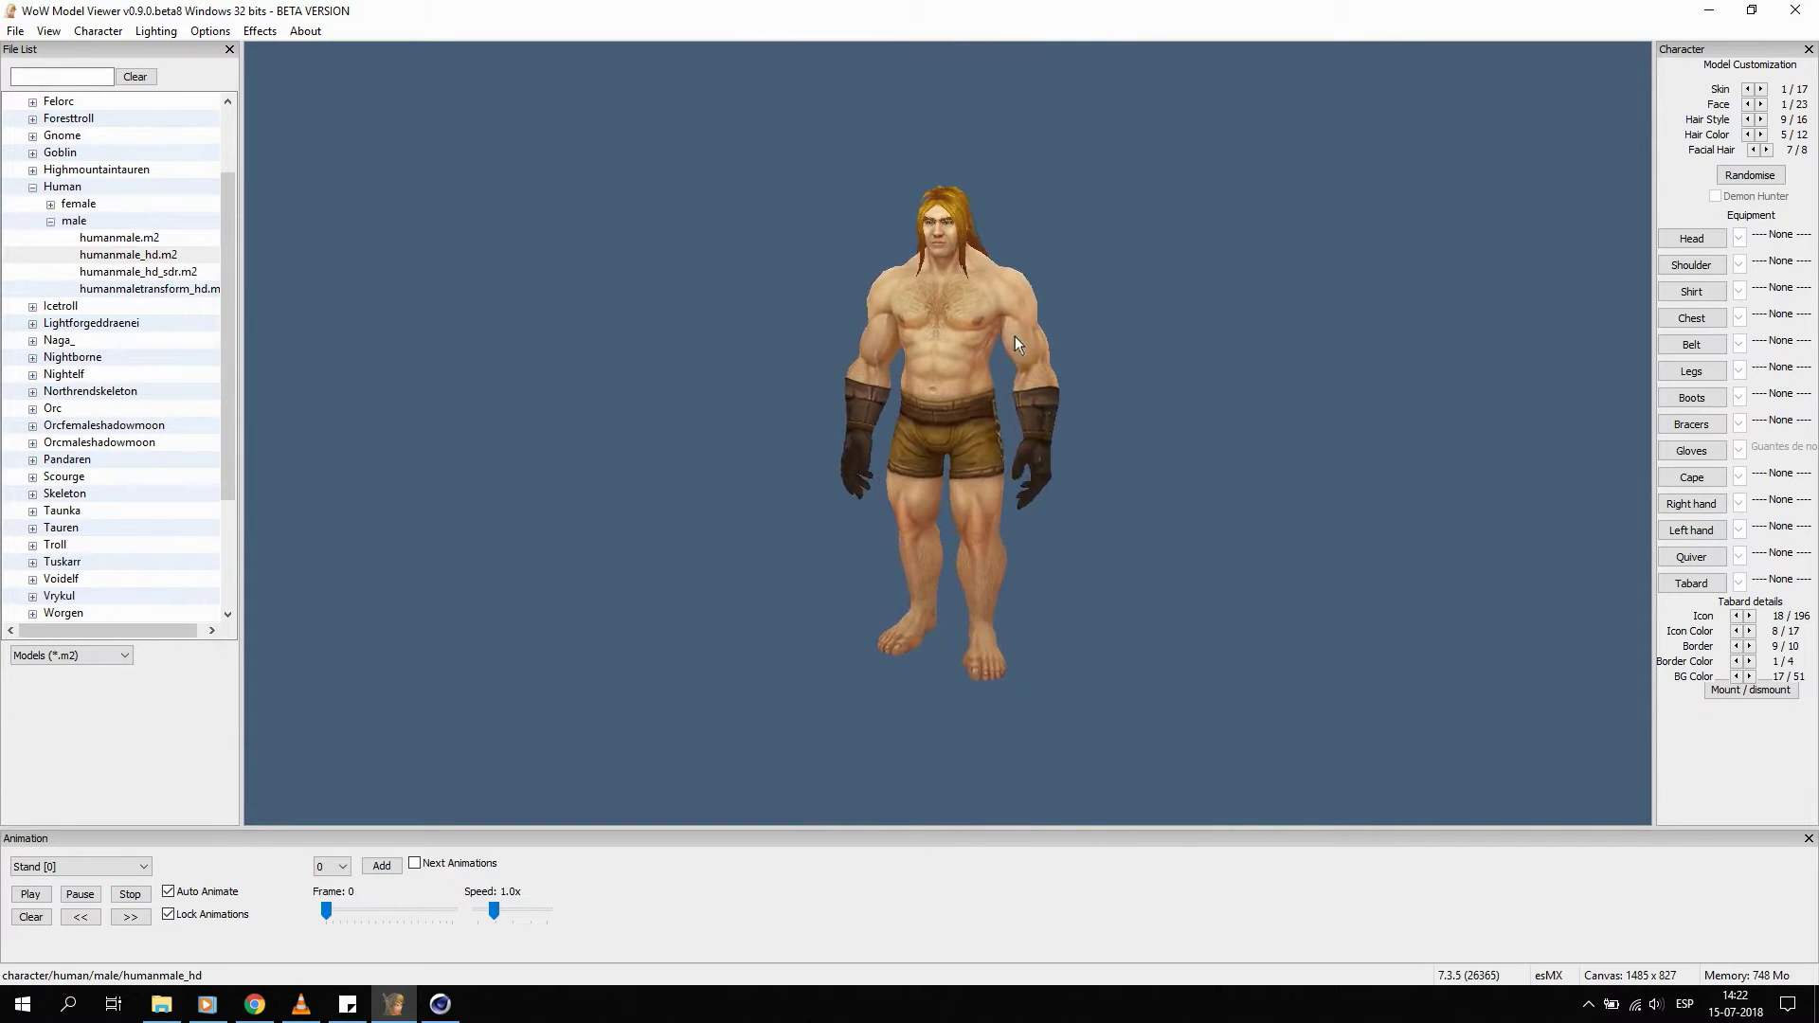
scroll(984, 336, up, 4)
drag(984, 353, 1045, 361)
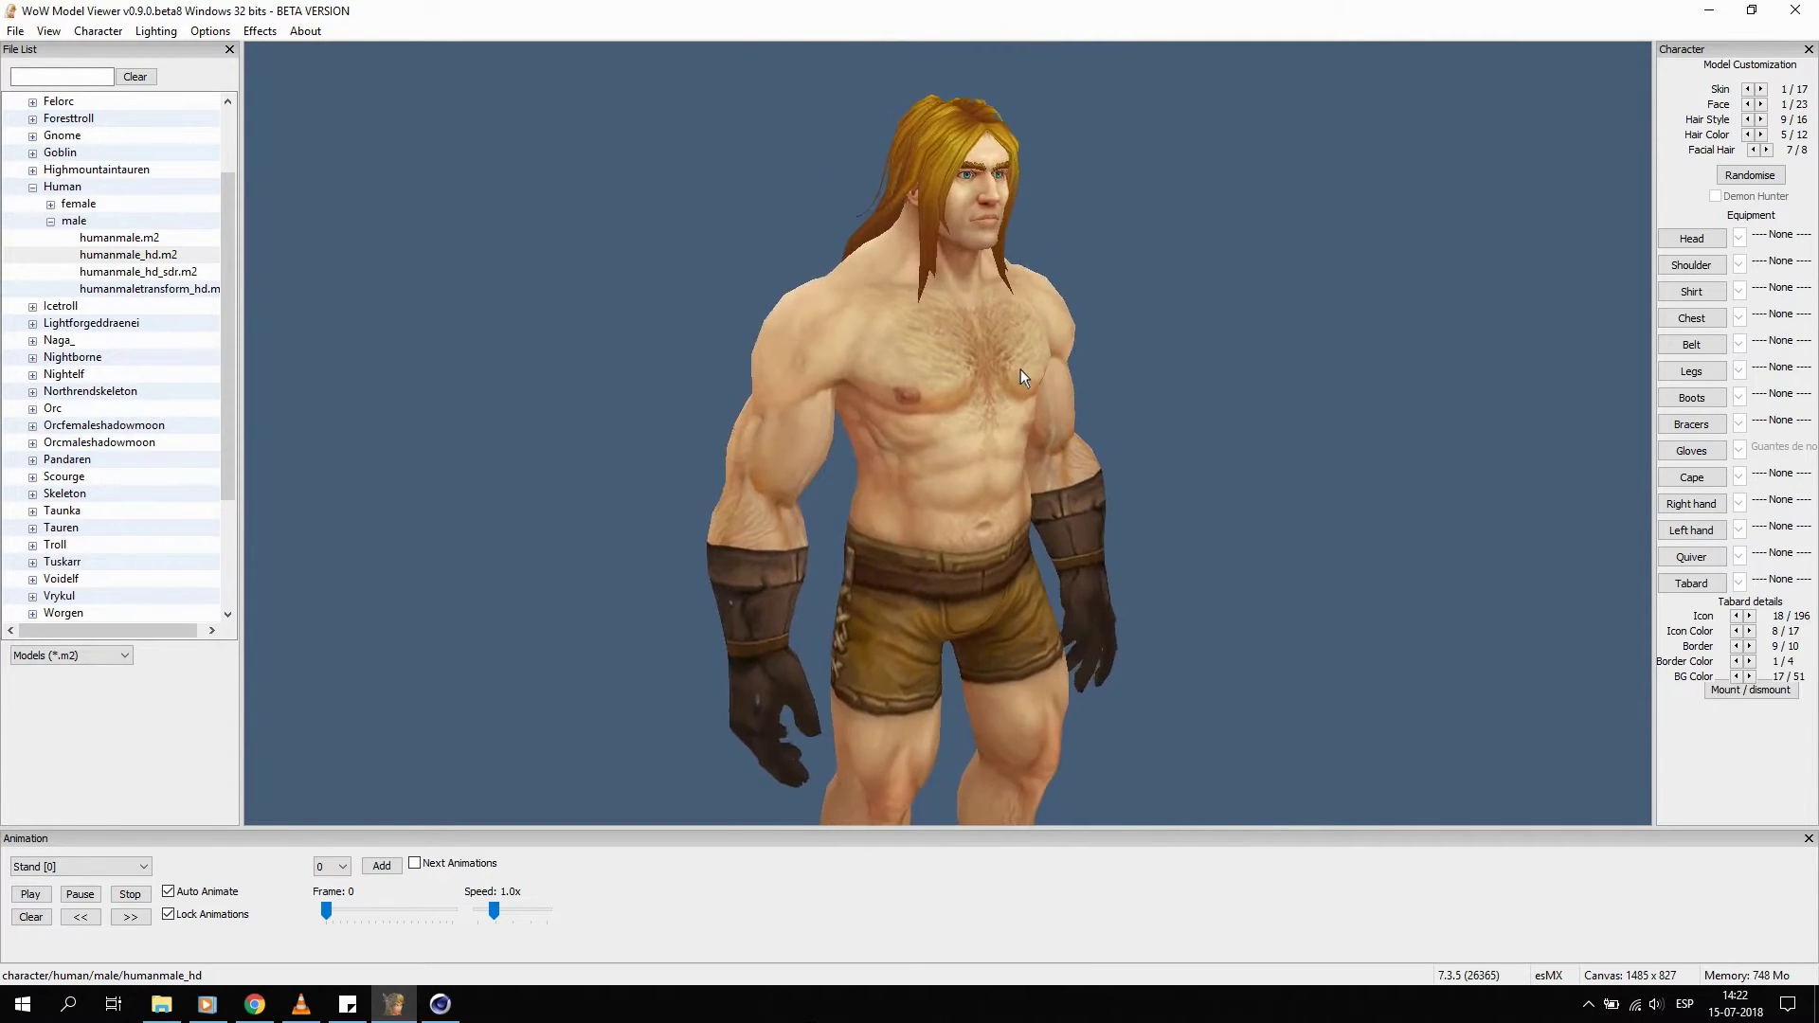
mouse_move(1056, 362)
mouse_down()
mouse_move(833, 362)
mouse_move(878, 372)
mouse_up()
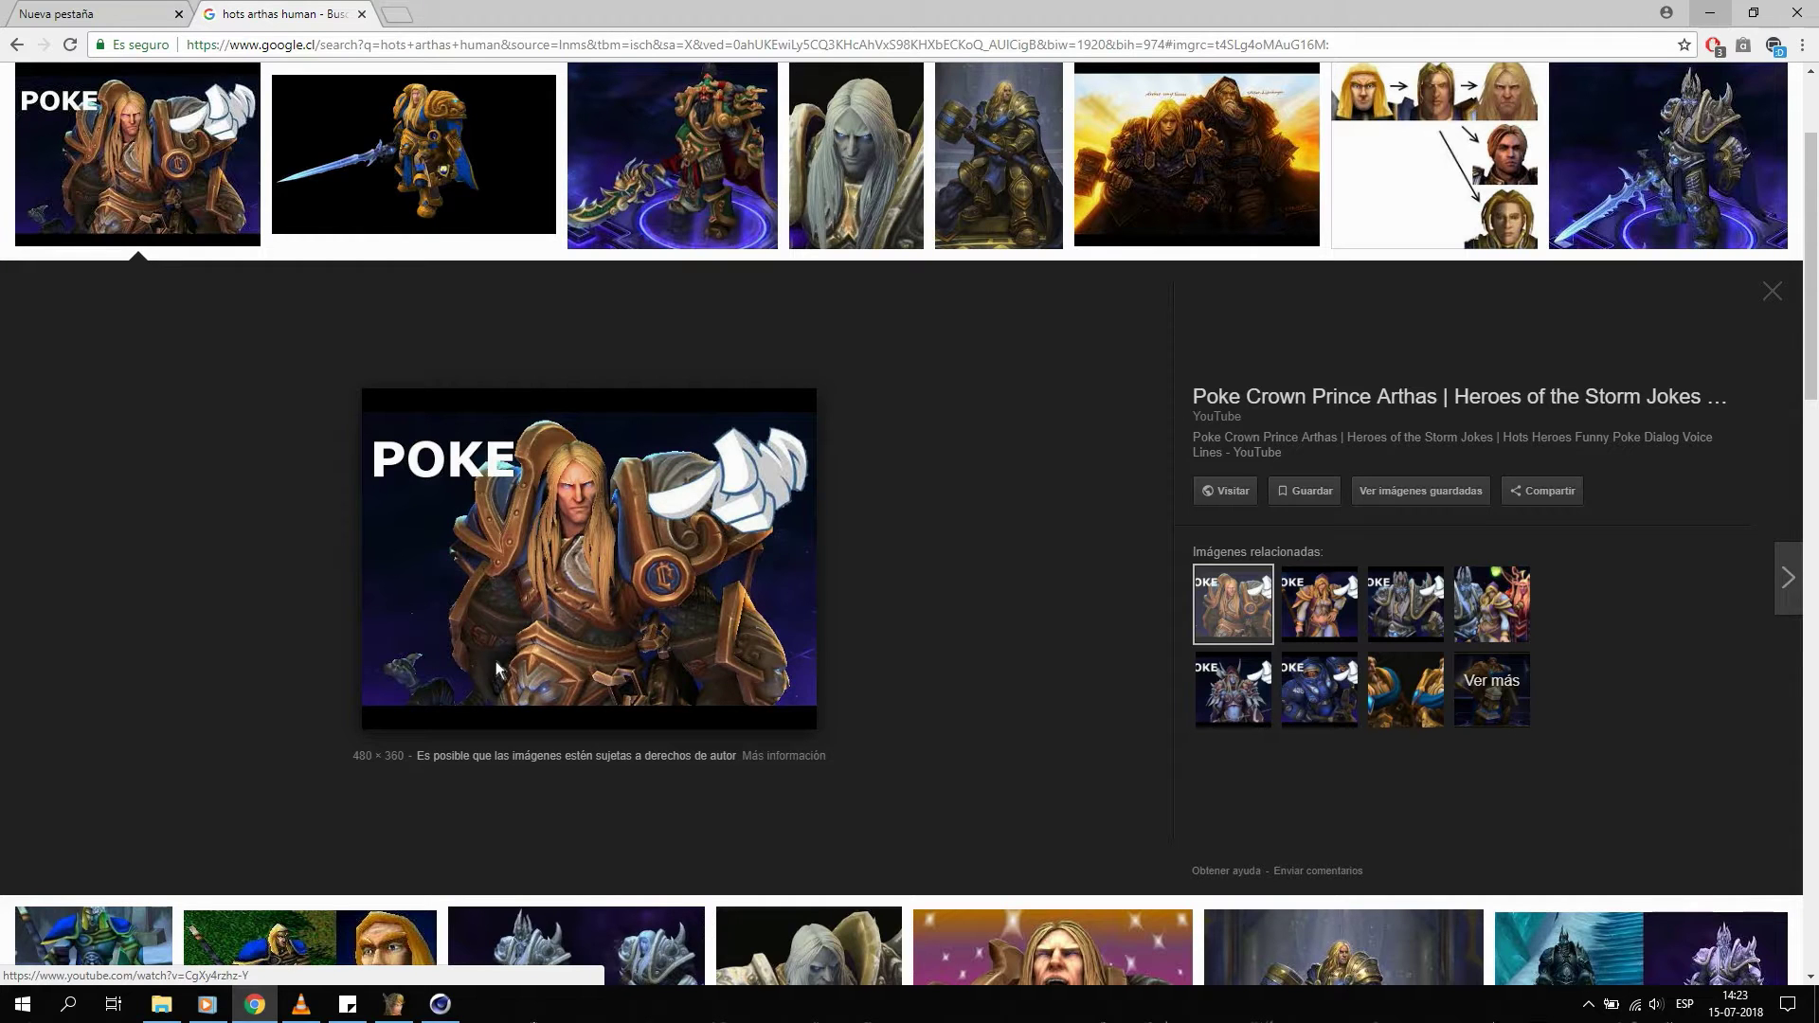
Compare the human male with the Arthas reference by alternating between Chrome and the viewer.
click(394, 1004)
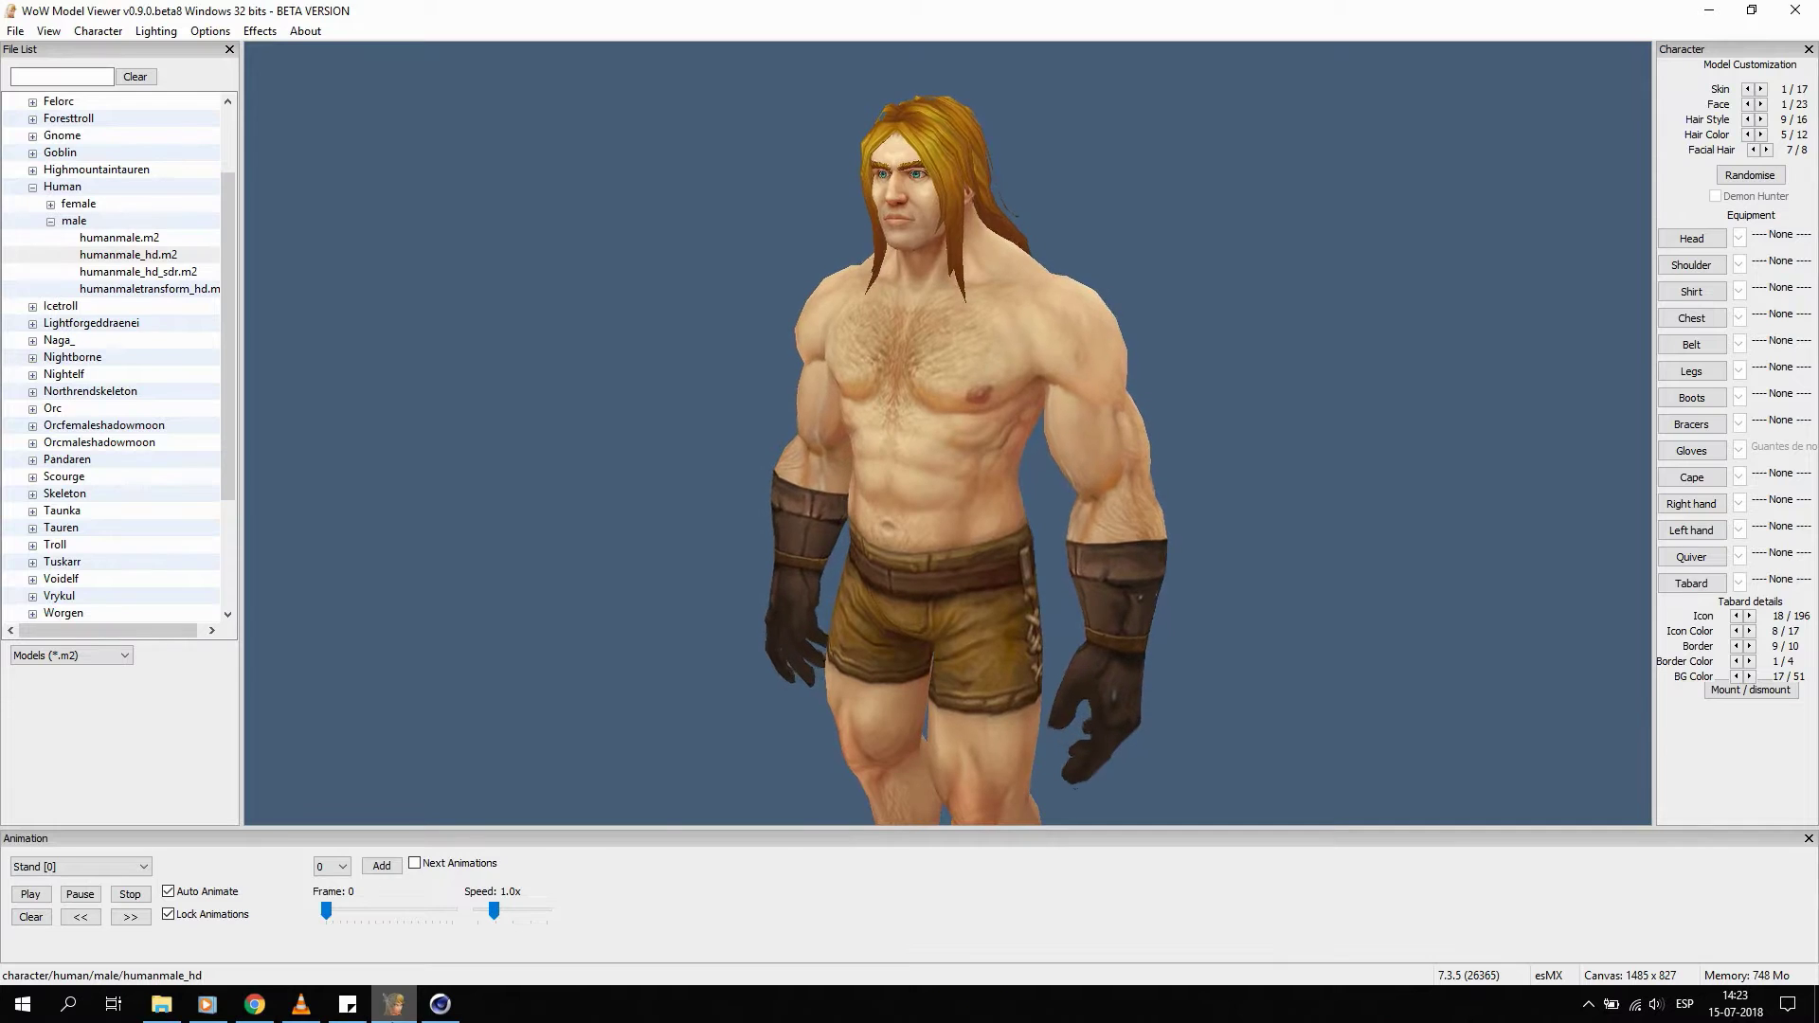
click(254, 1004)
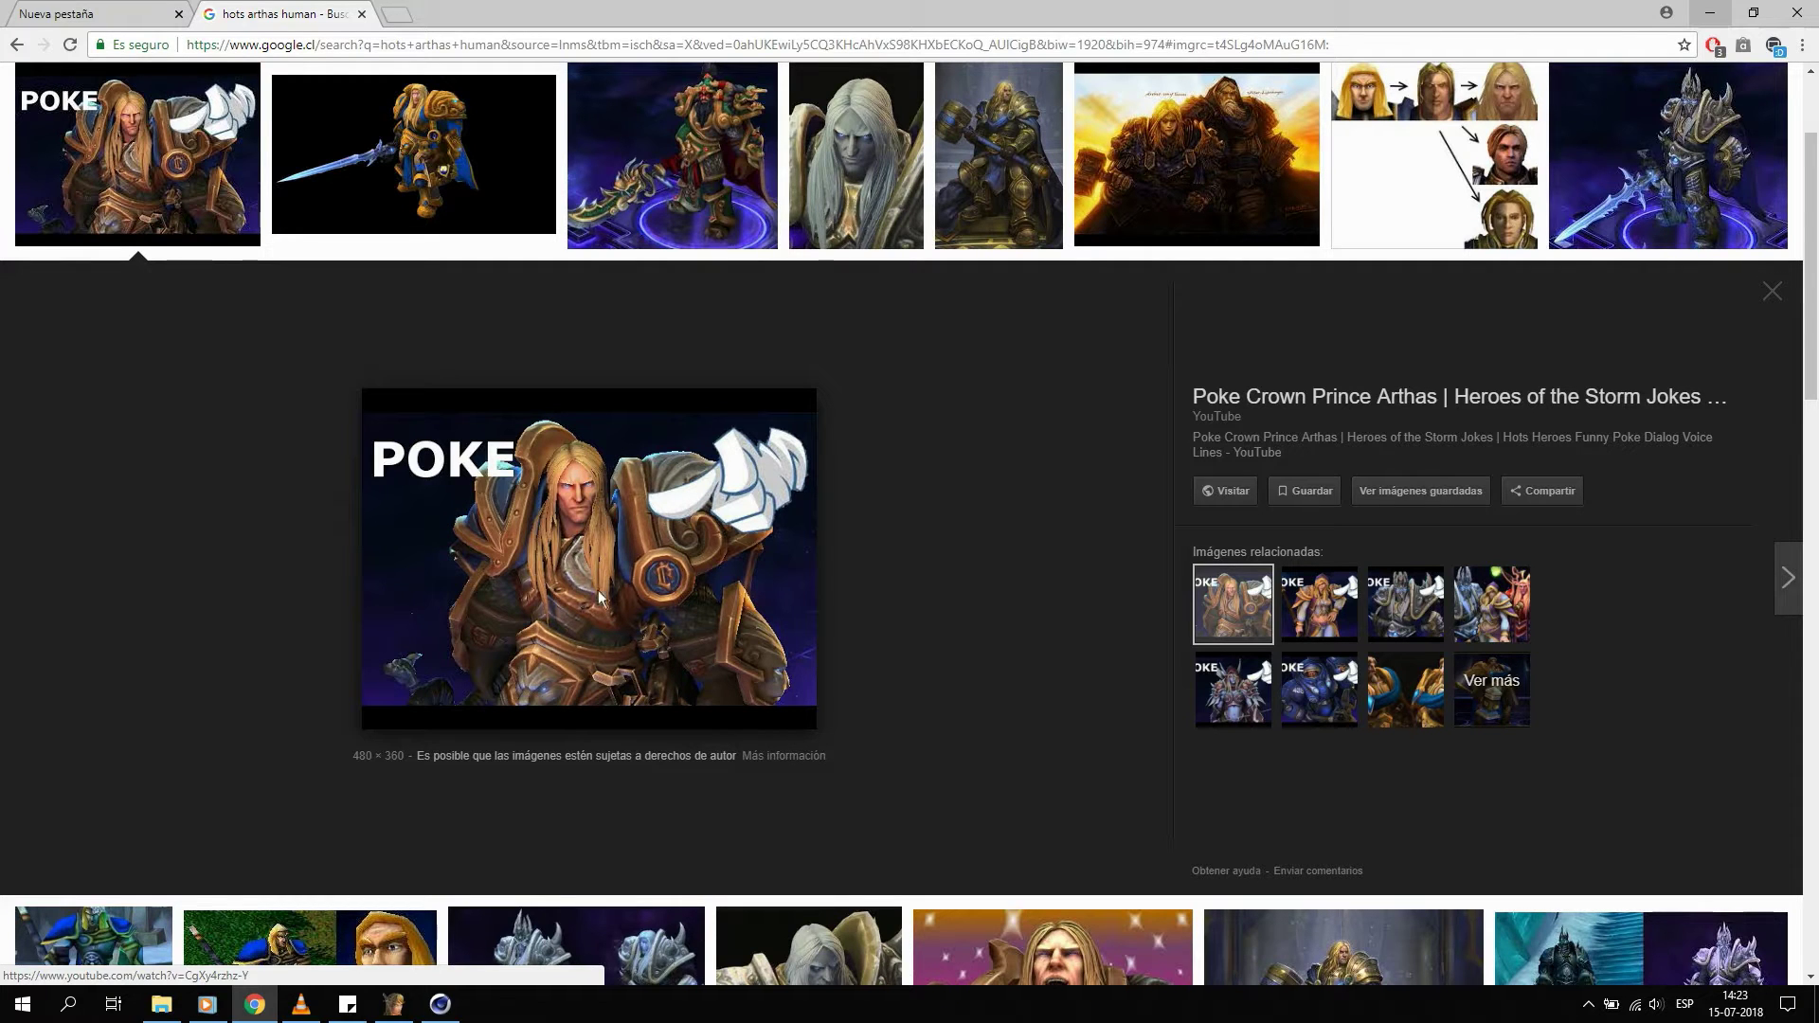
click(393, 1004)
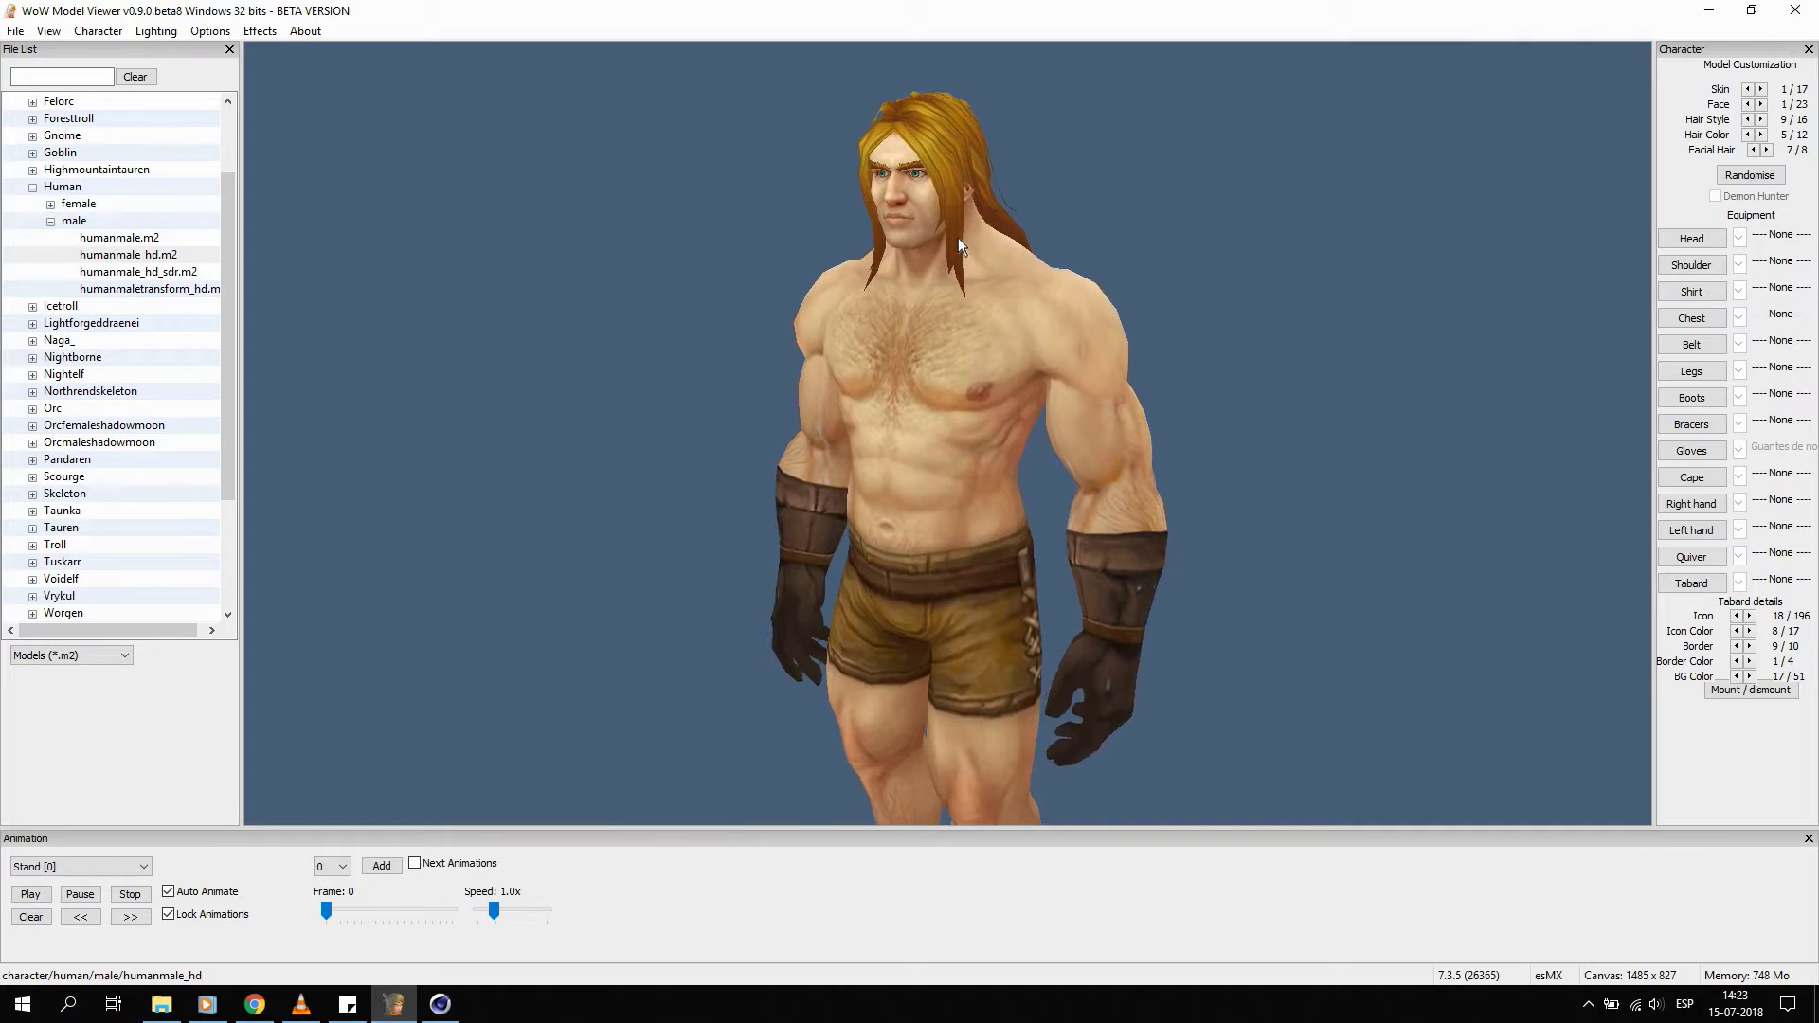
click(253, 1007)
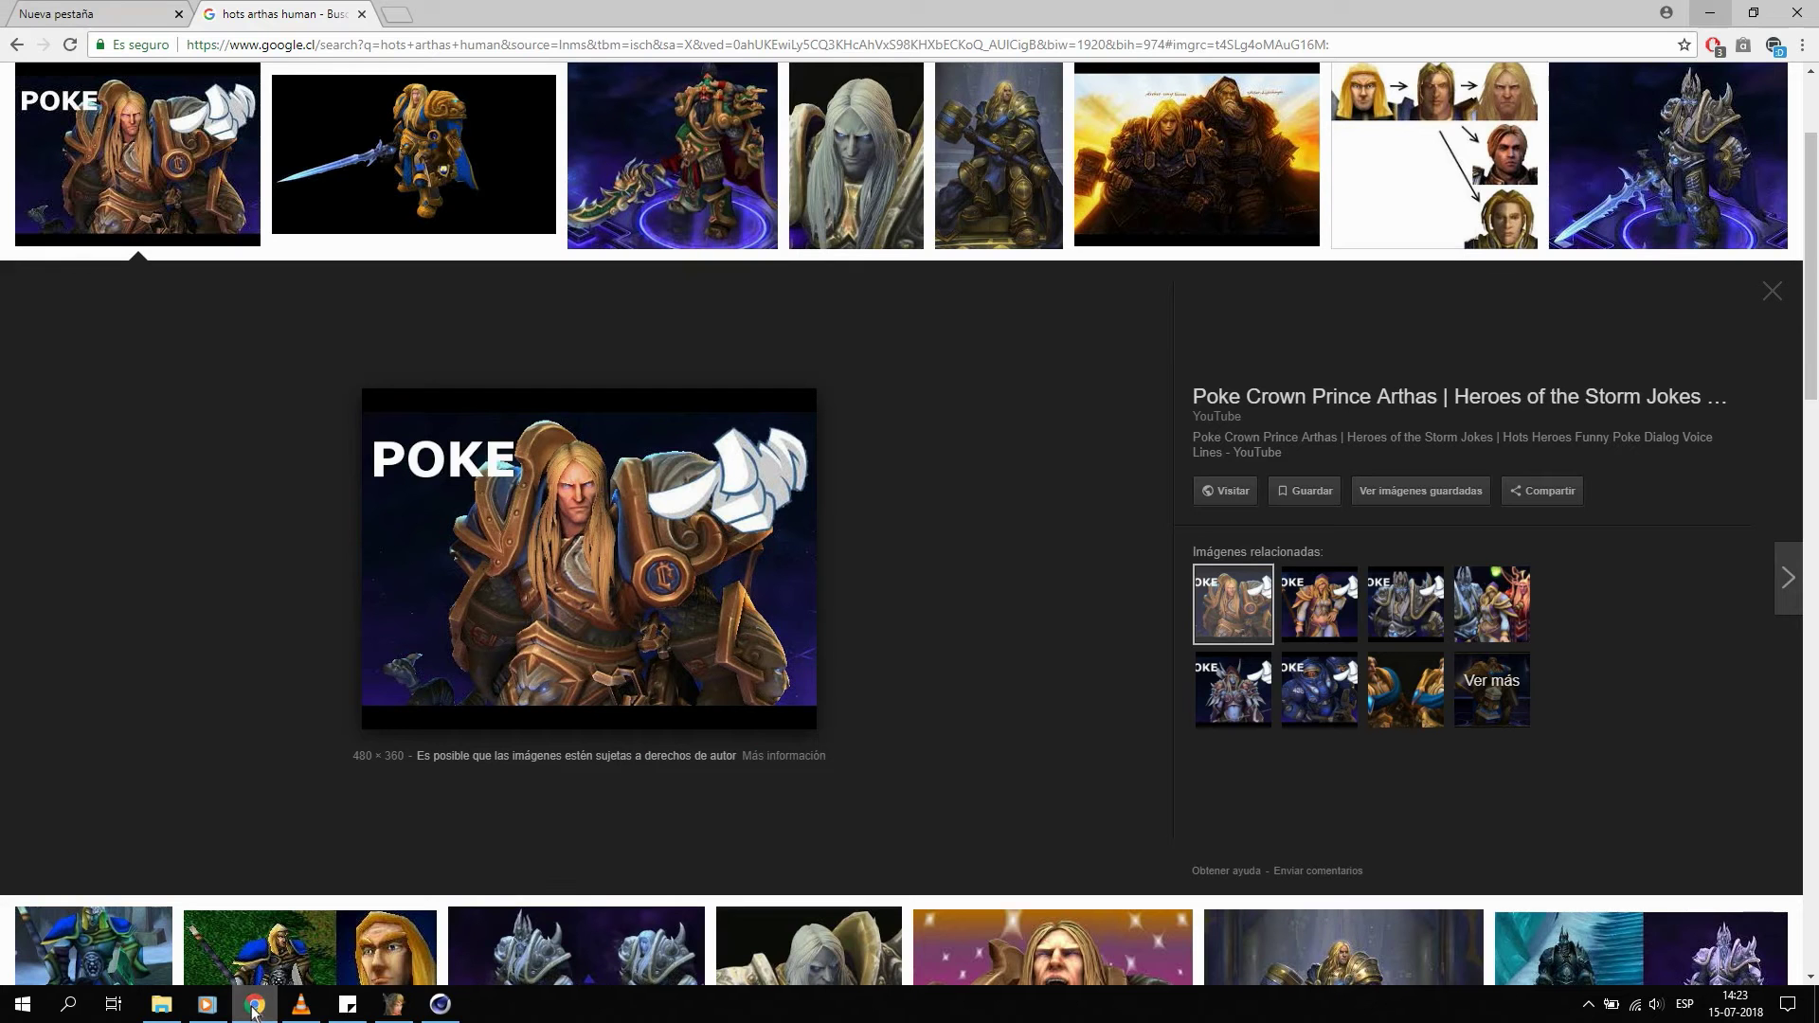
click(254, 1006)
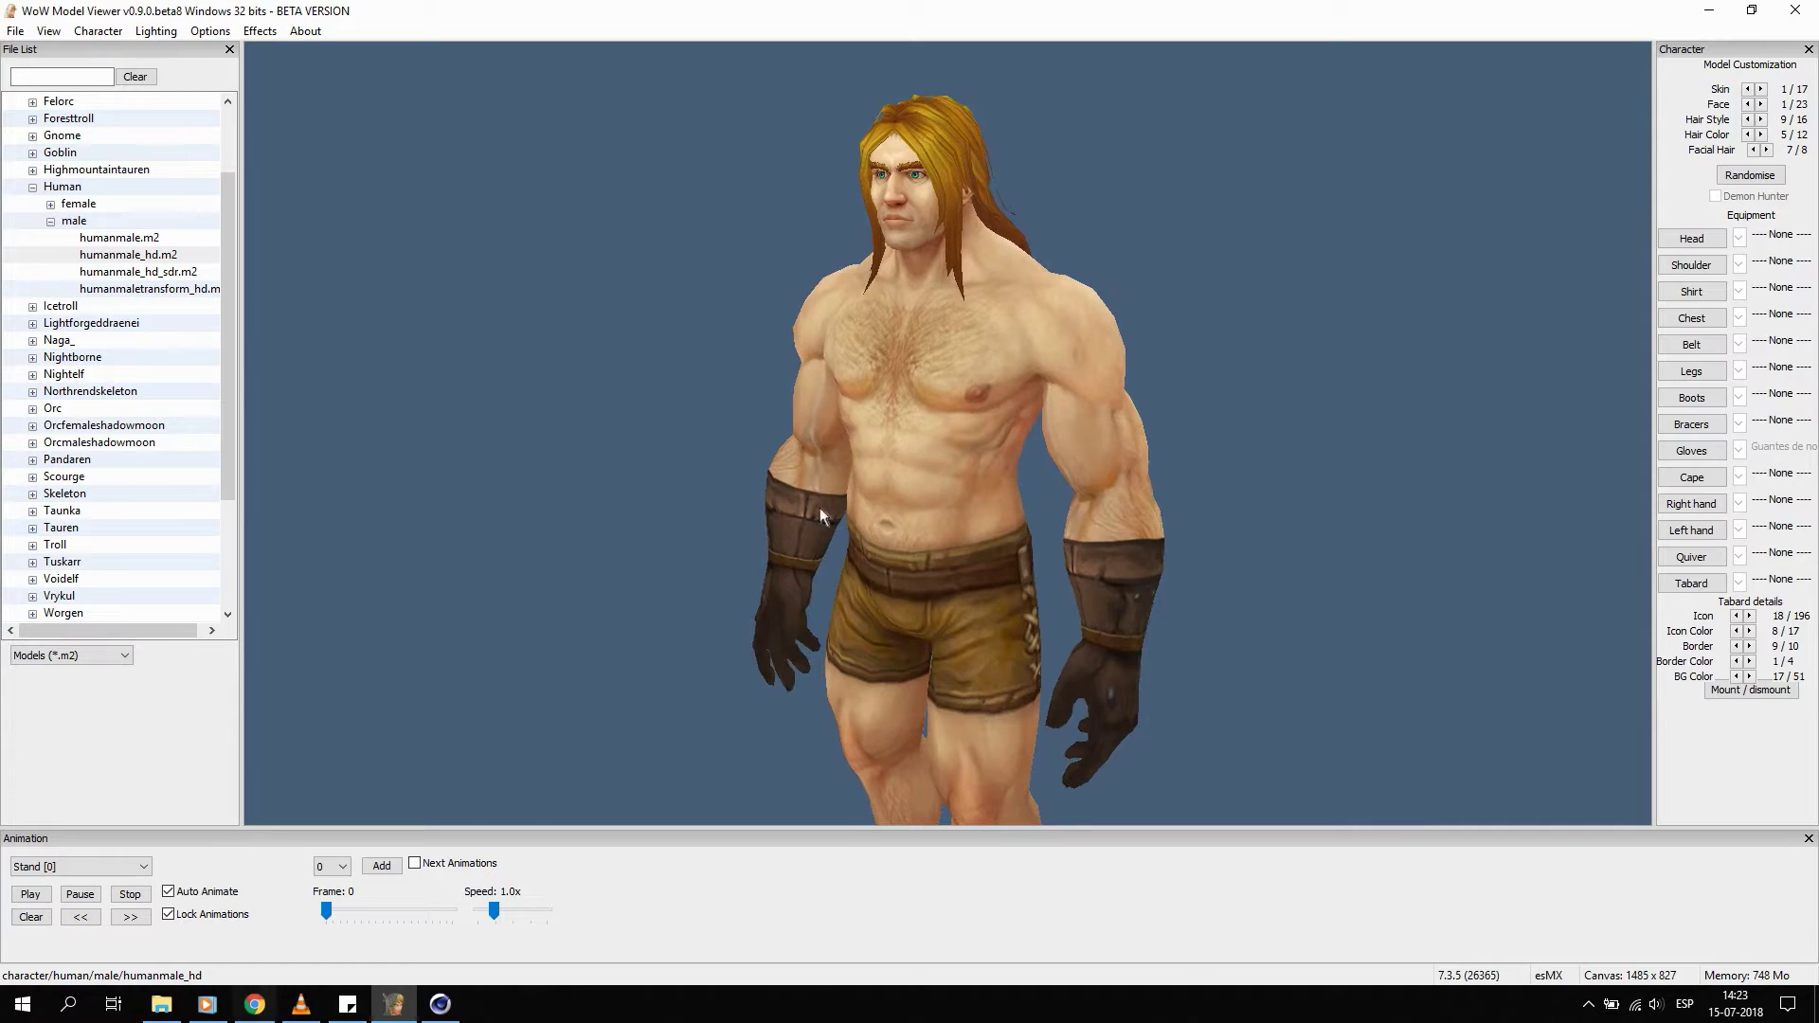
Frame the whole character standing and facing front, then open the Character menu.
drag(836, 406, 927, 401)
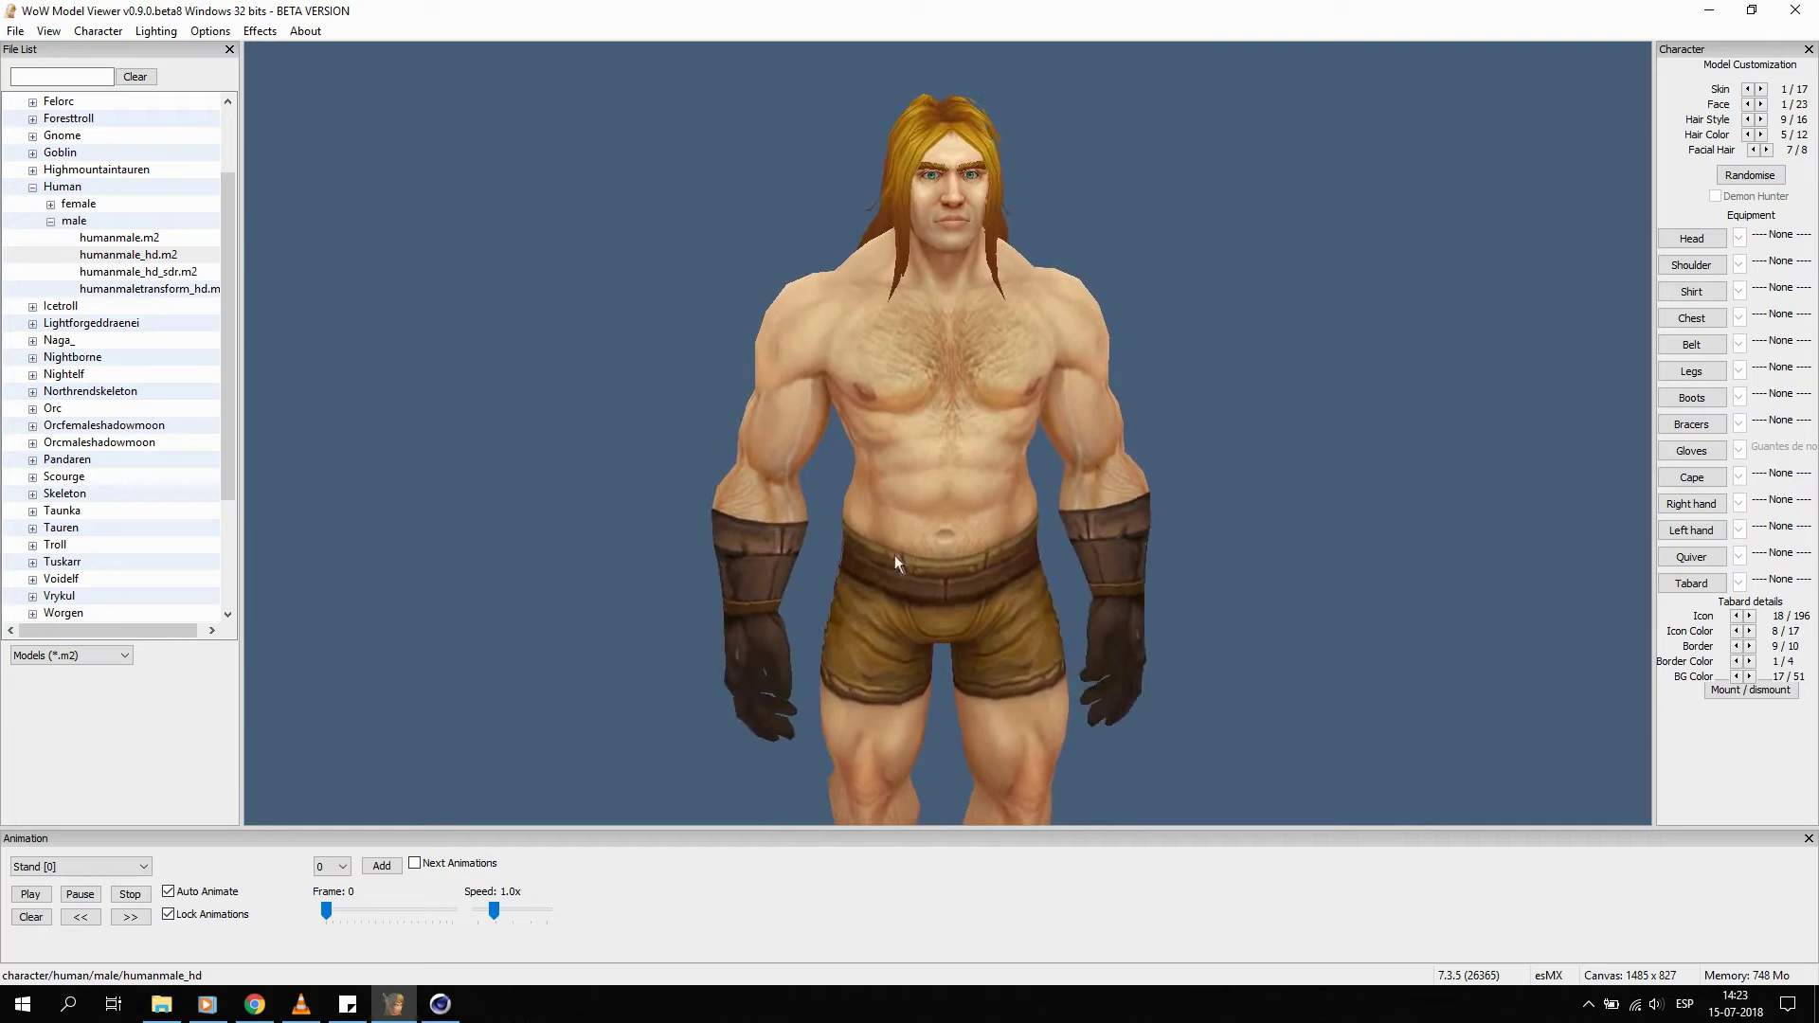
scroll(889, 516, down, 1)
right_drag(855, 504, 877, 418)
scroll(855, 485, down, 2)
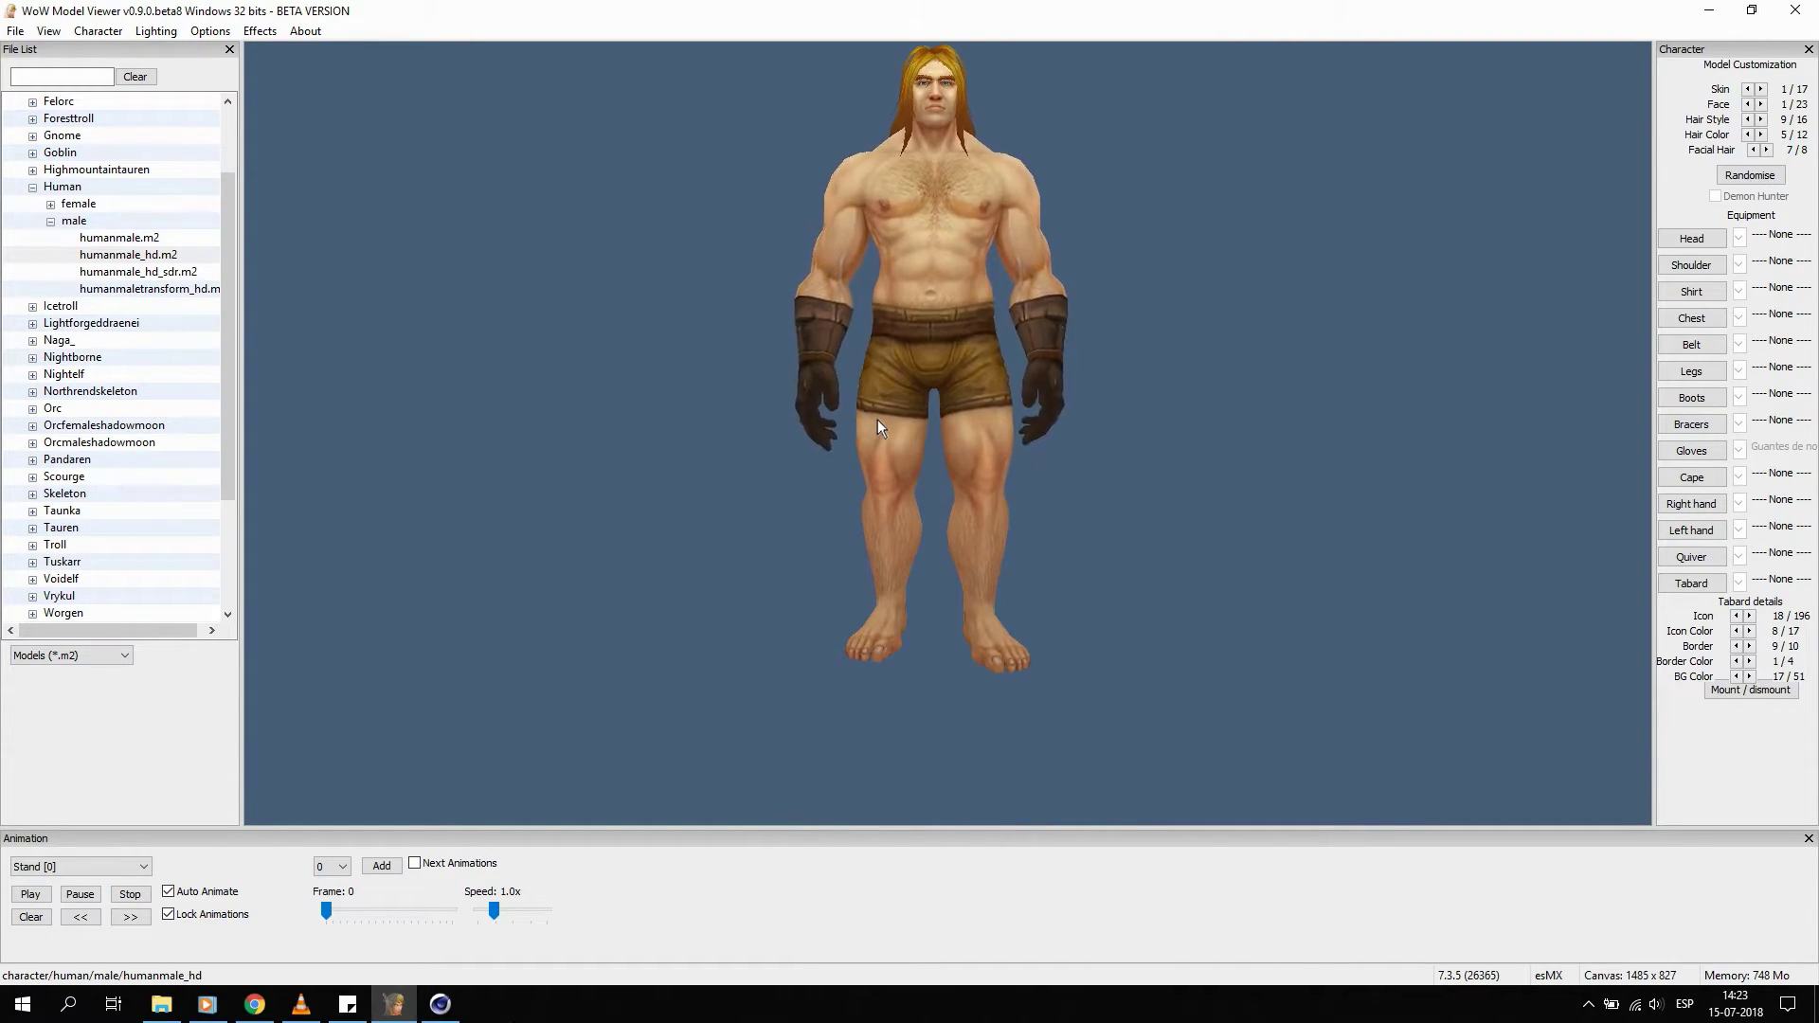
scroll(872, 332, up, 1)
right_drag(872, 332, 891, 290)
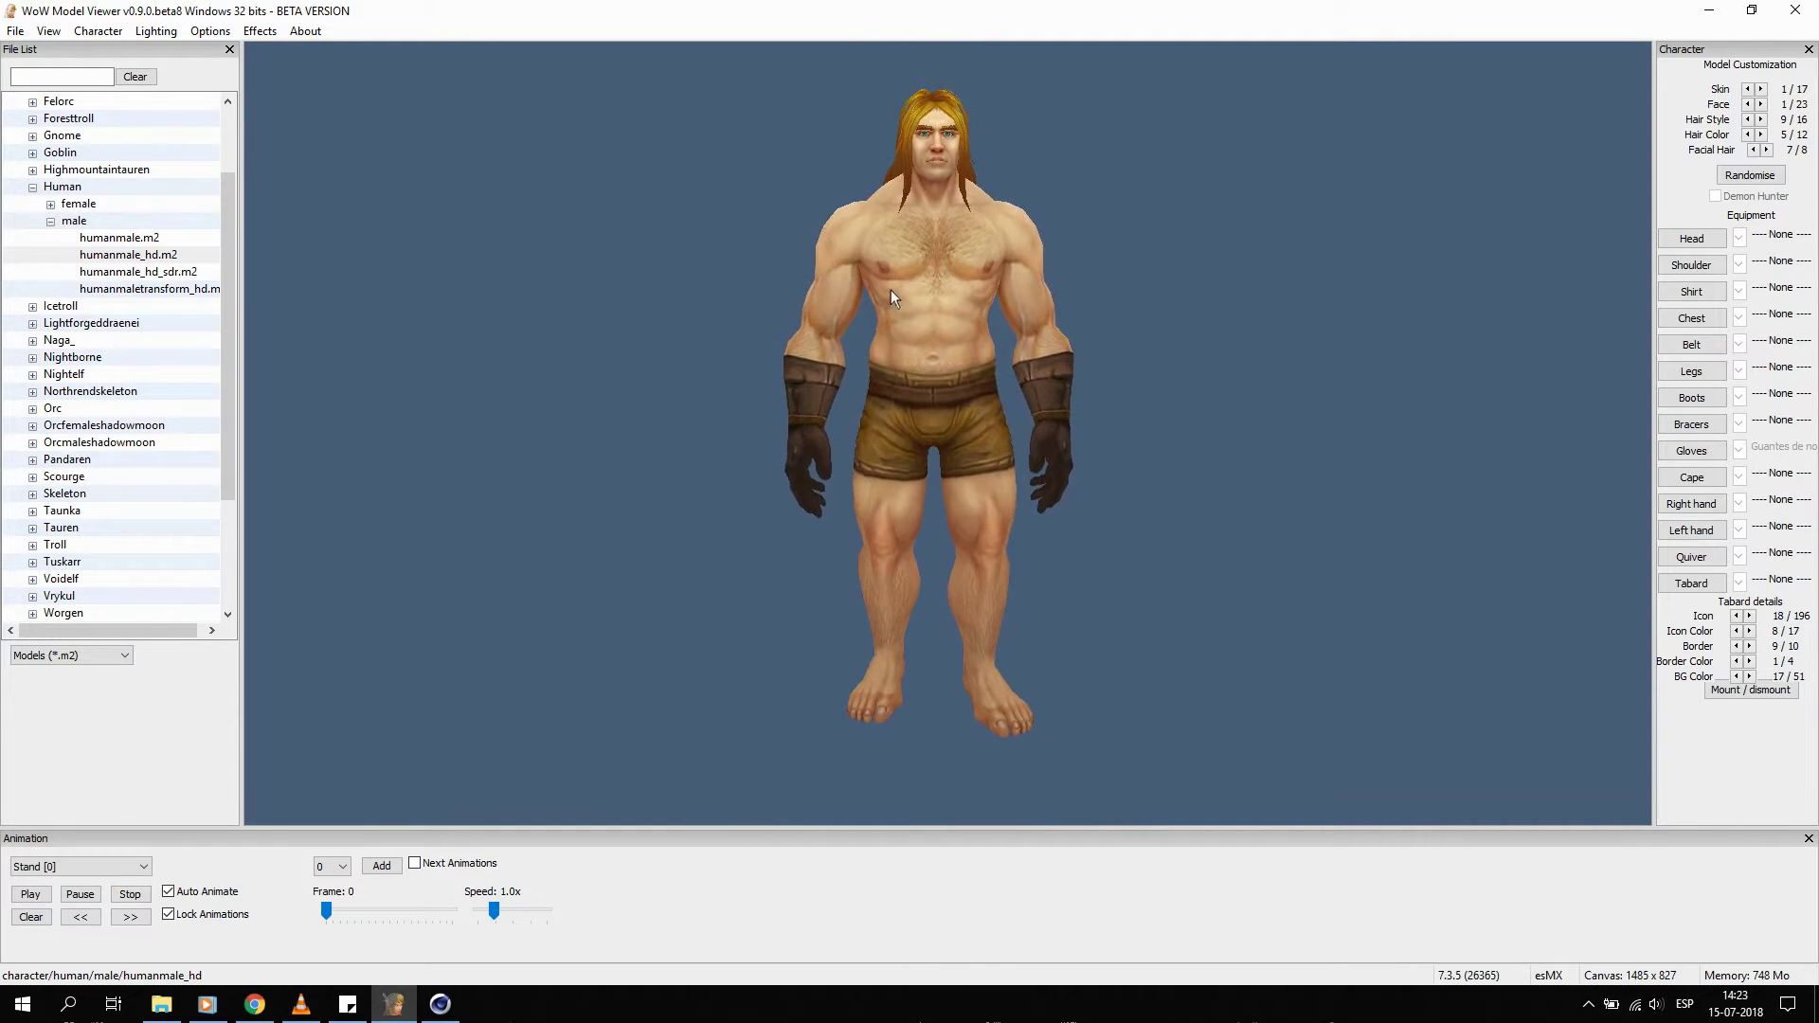
click(98, 32)
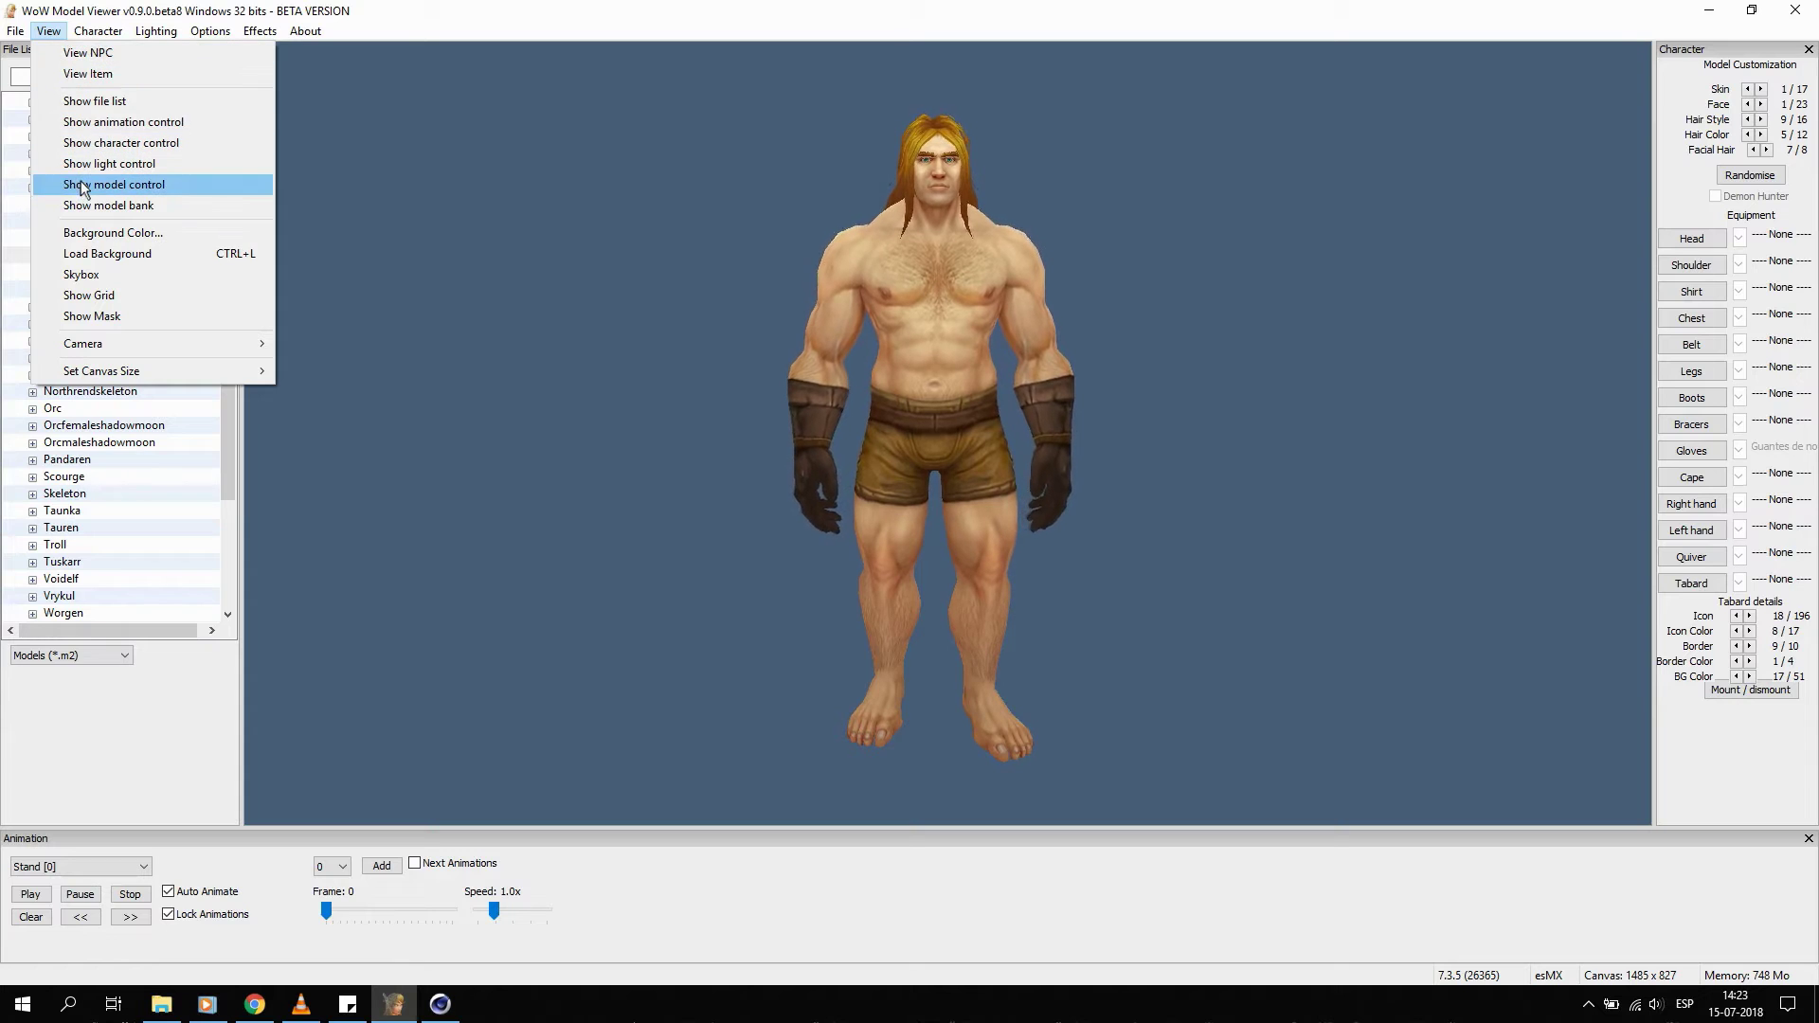
Open the model settings panel beside the character and turn on the Bones overlay.
click(83, 186)
drag(93, 184, 312, 183)
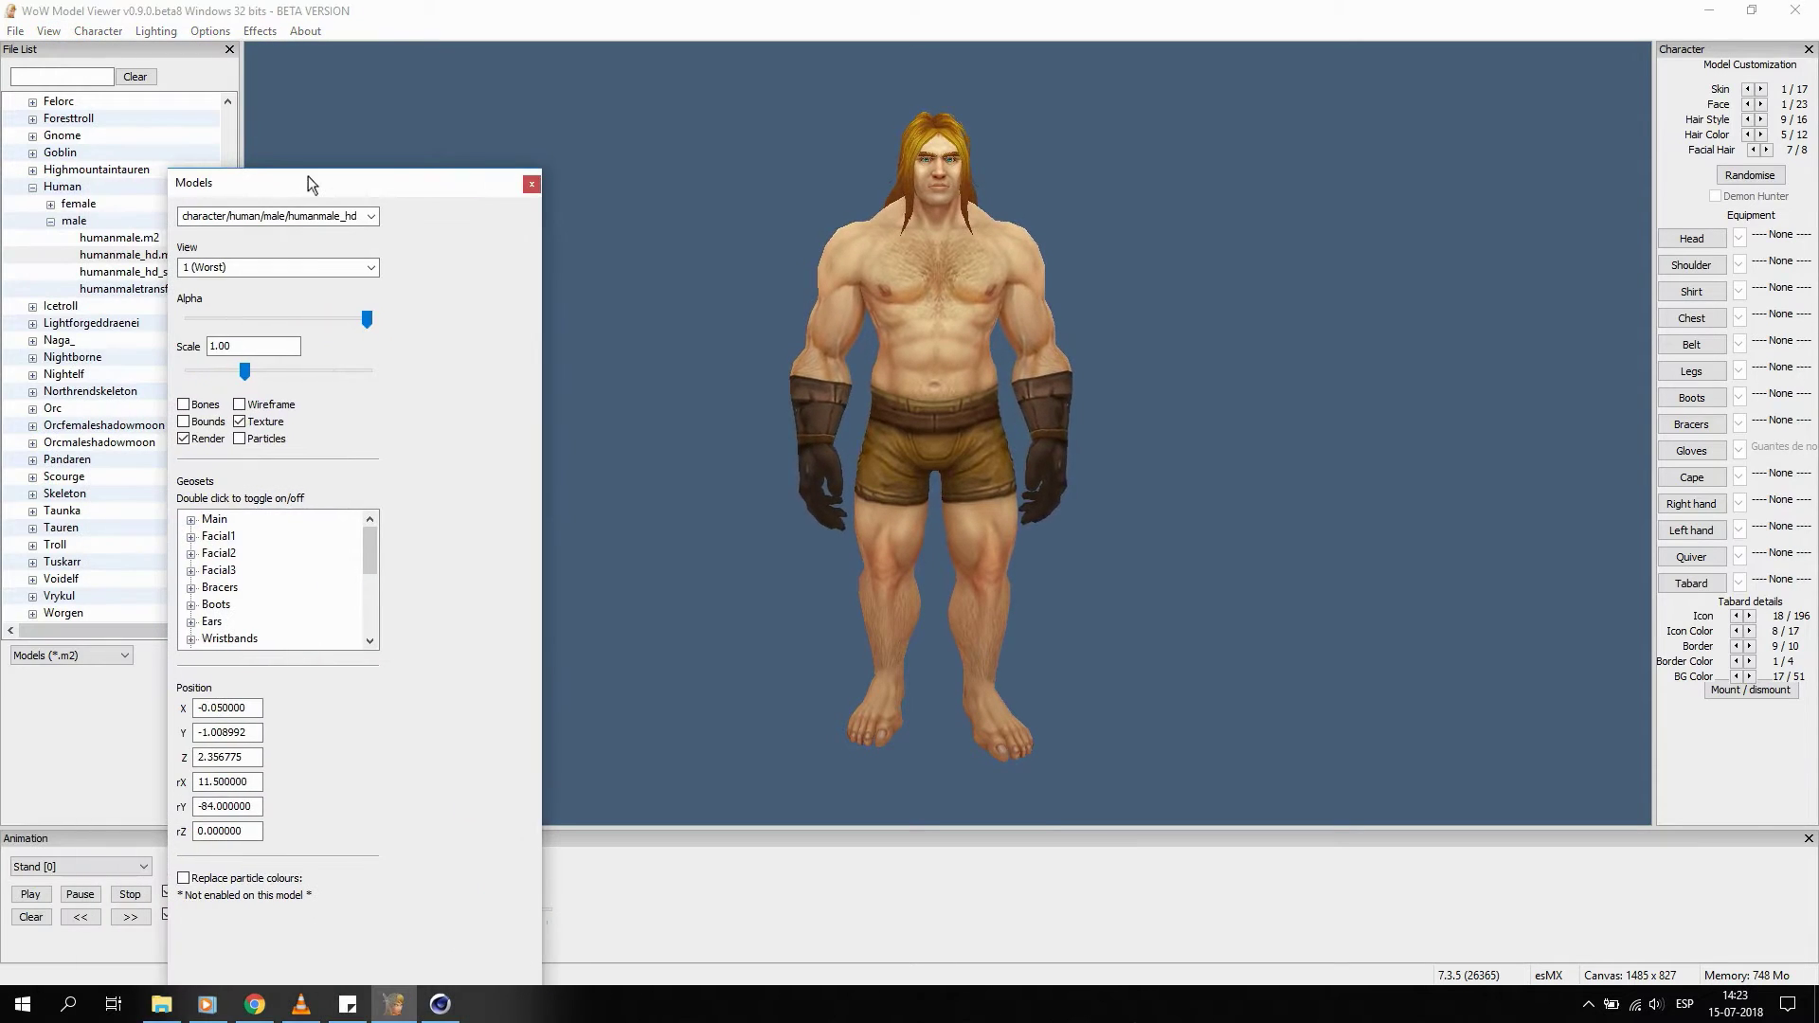
click(184, 422)
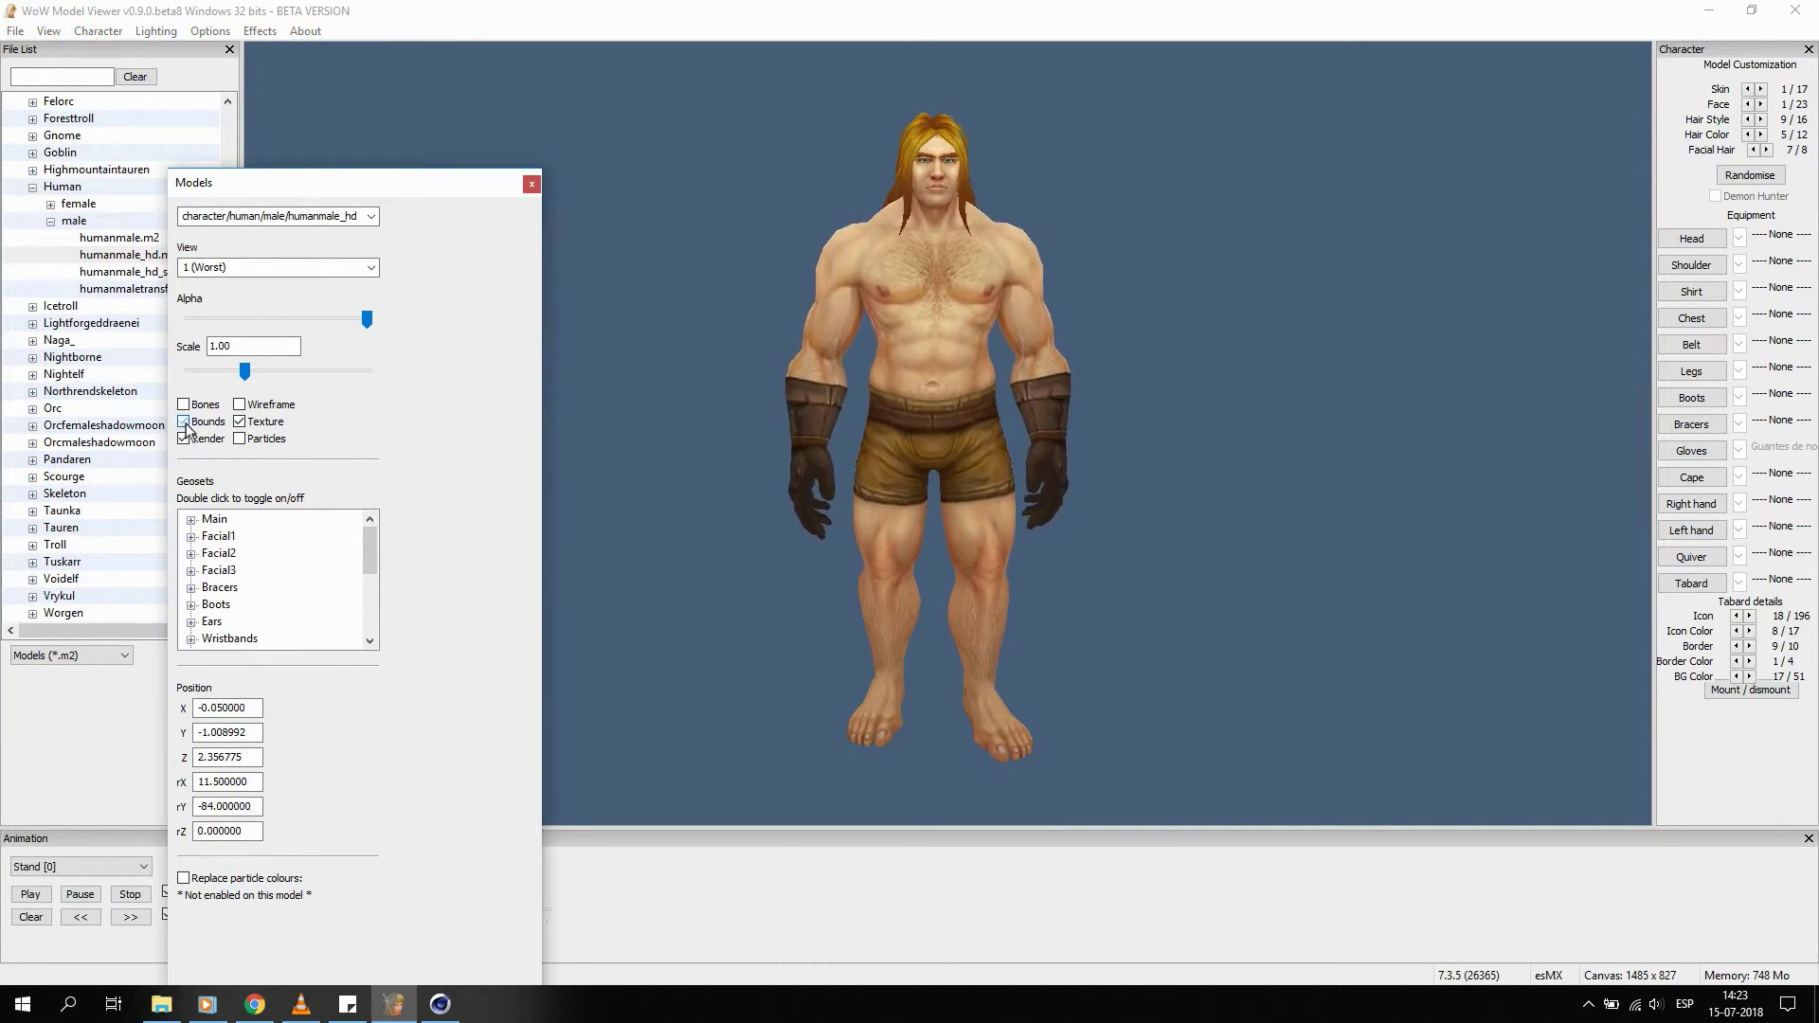
click(184, 405)
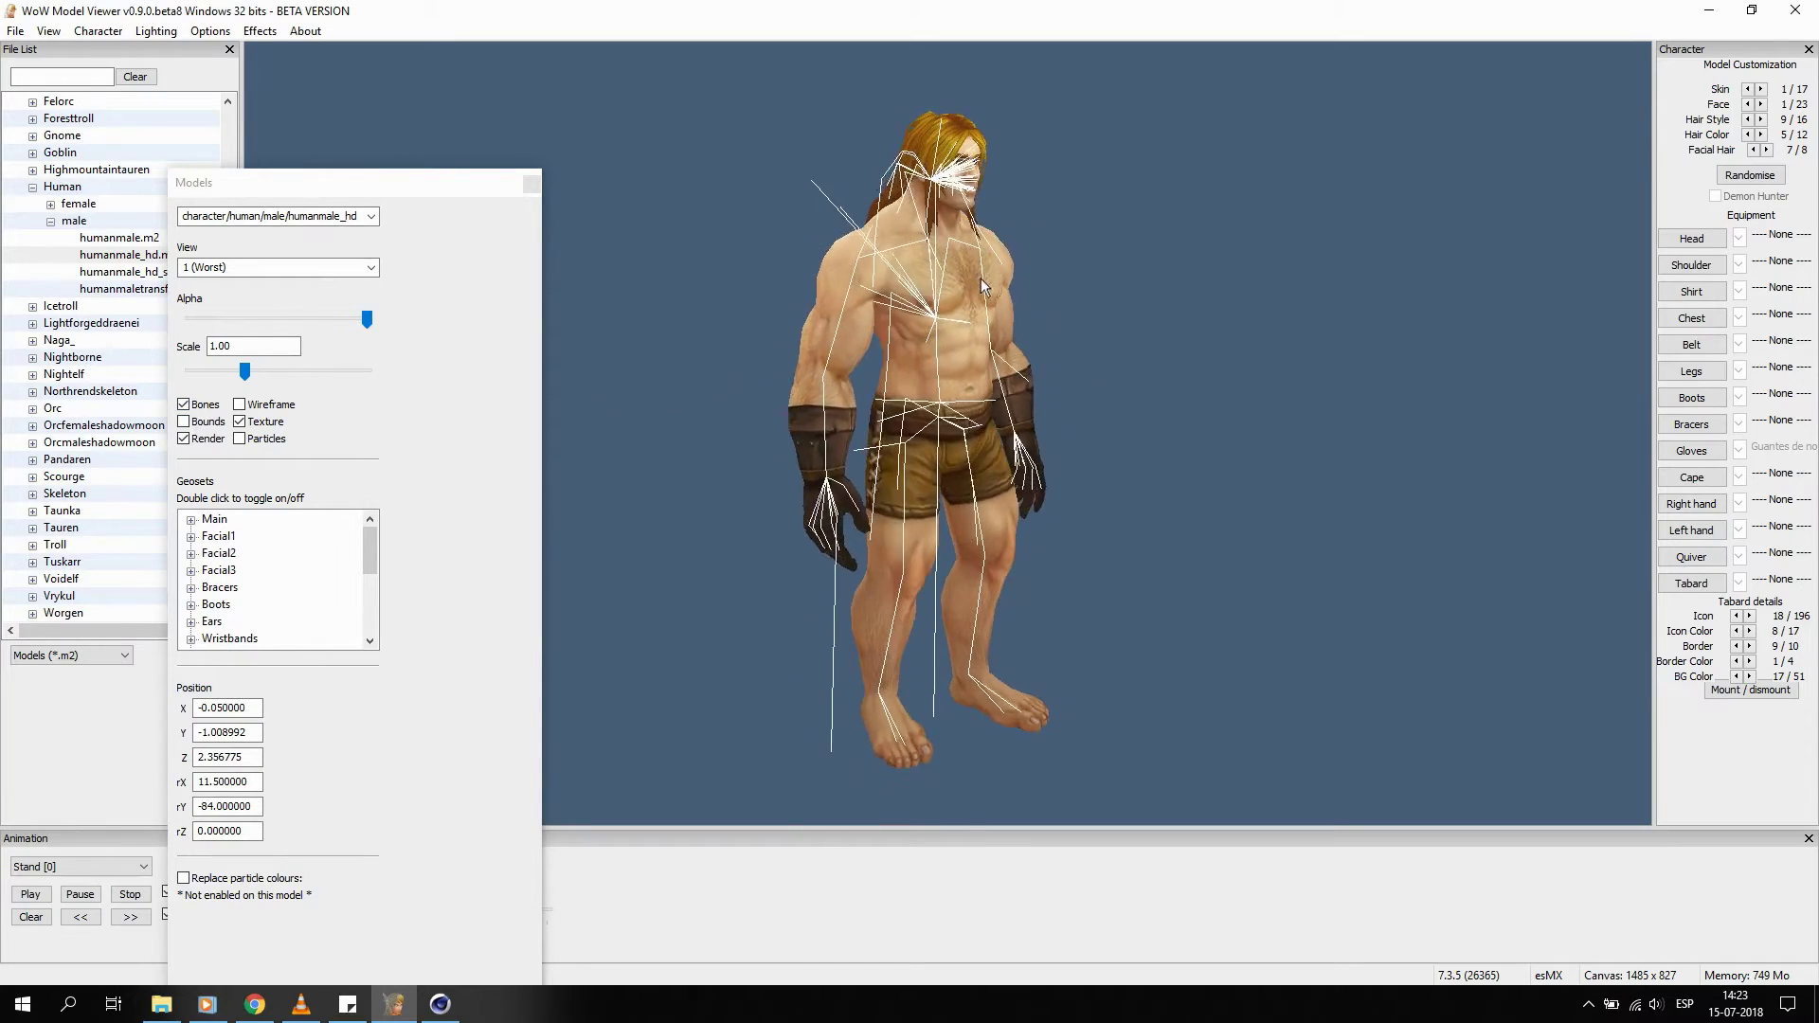
scroll(933, 224, up, 3)
scroll(933, 224, up, 3)
Rotate the human male through side-profile and three-quarter views to inspect the skeleton.
mouse_move(933, 224)
mouse_down()
mouse_move(961, 276)
mouse_move(850, 280)
mouse_move(919, 281)
mouse_move(806, 379)
mouse_move(832, 378)
mouse_move(810, 370)
mouse_move(832, 347)
mouse_move(866, 356)
mouse_move(832, 394)
mouse_up()
scroll(834, 390, down, 5)
mouse_move(849, 379)
right_down()
mouse_move(876, 324)
mouse_move(847, 345)
mouse_move(925, 415)
right_up()
mouse_move(925, 415)
mouse_down()
mouse_move(879, 406)
mouse_move(913, 394)
mouse_move(838, 400)
mouse_up()
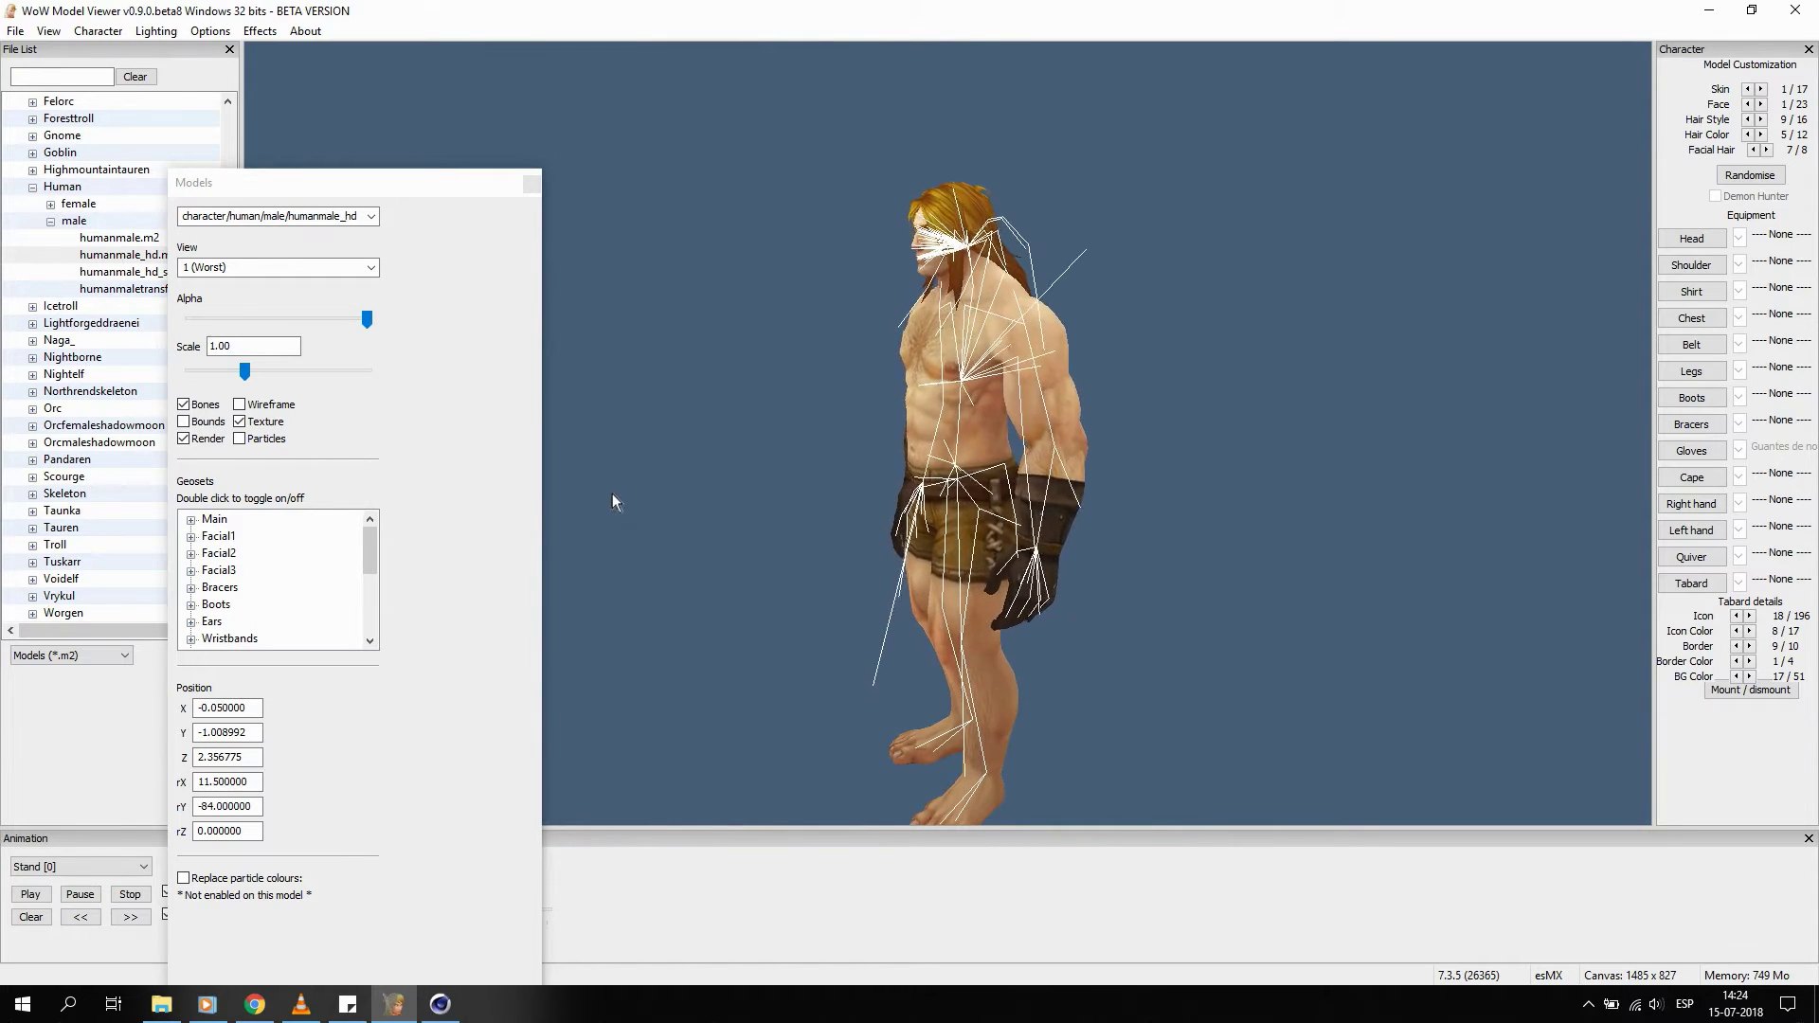
drag(888, 334, 906, 334)
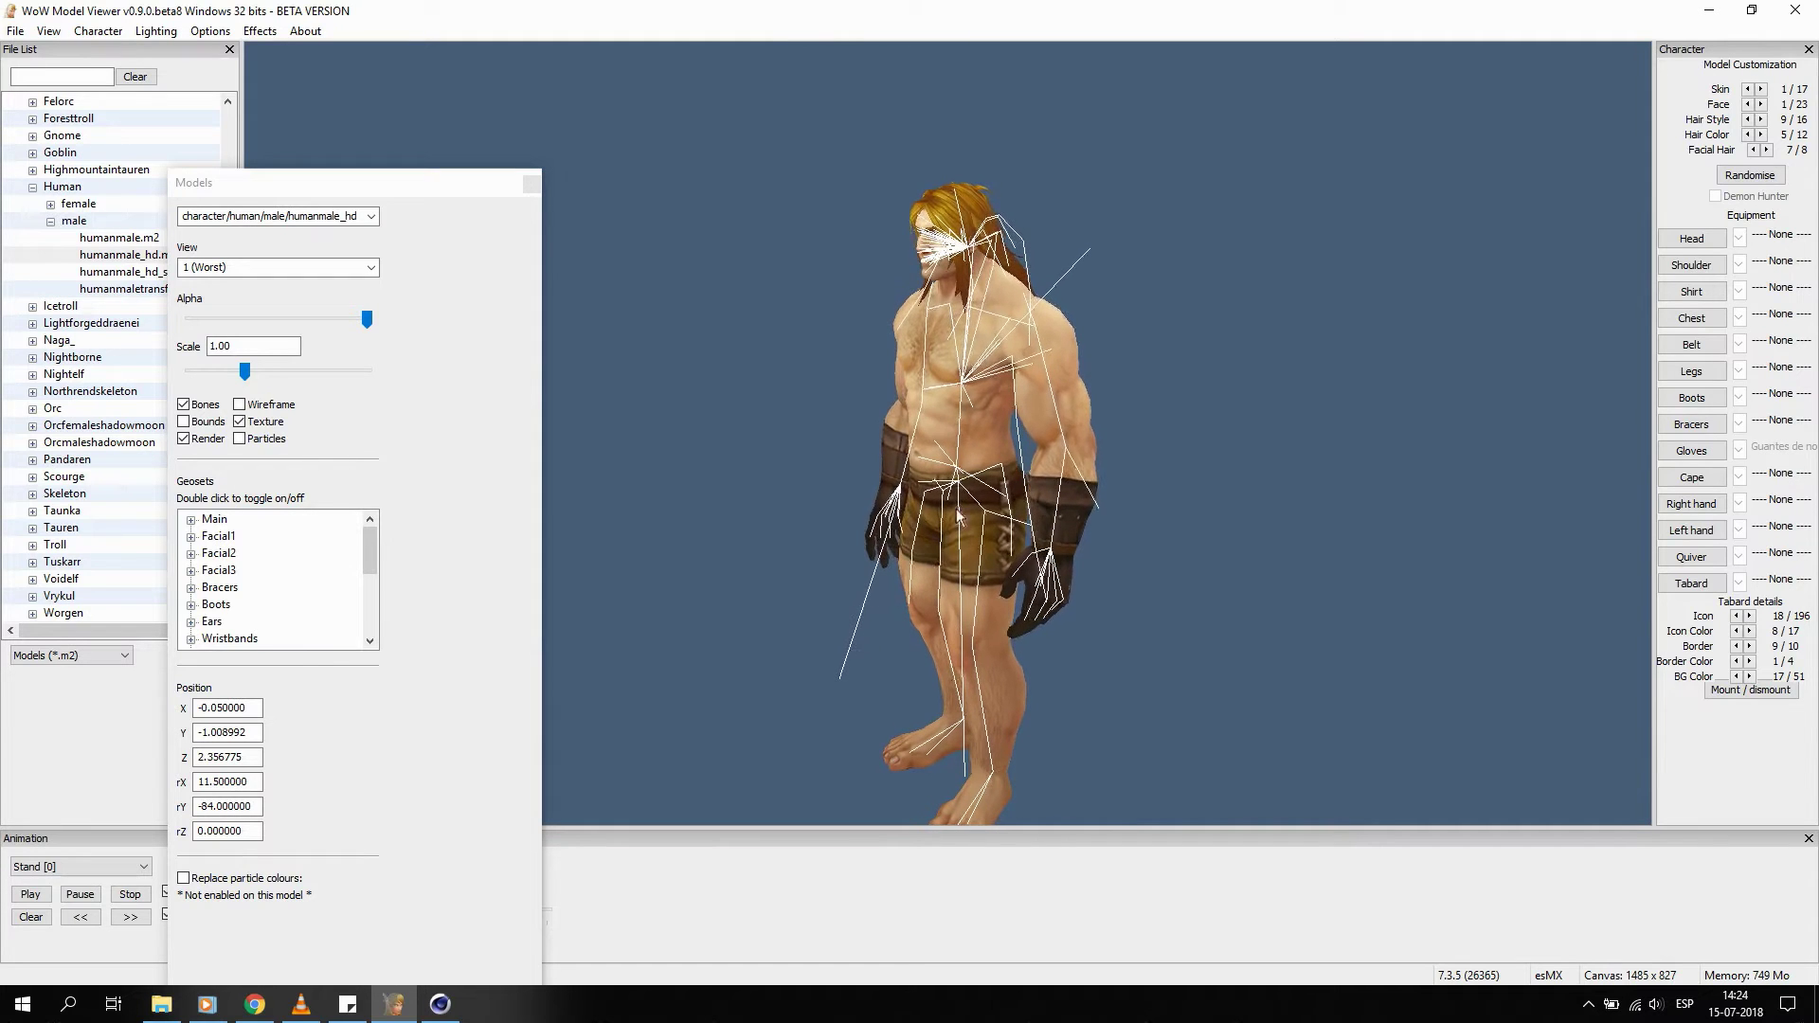
Uncheck Bones, close the model settings, and turn the model to face front.
click(182, 404)
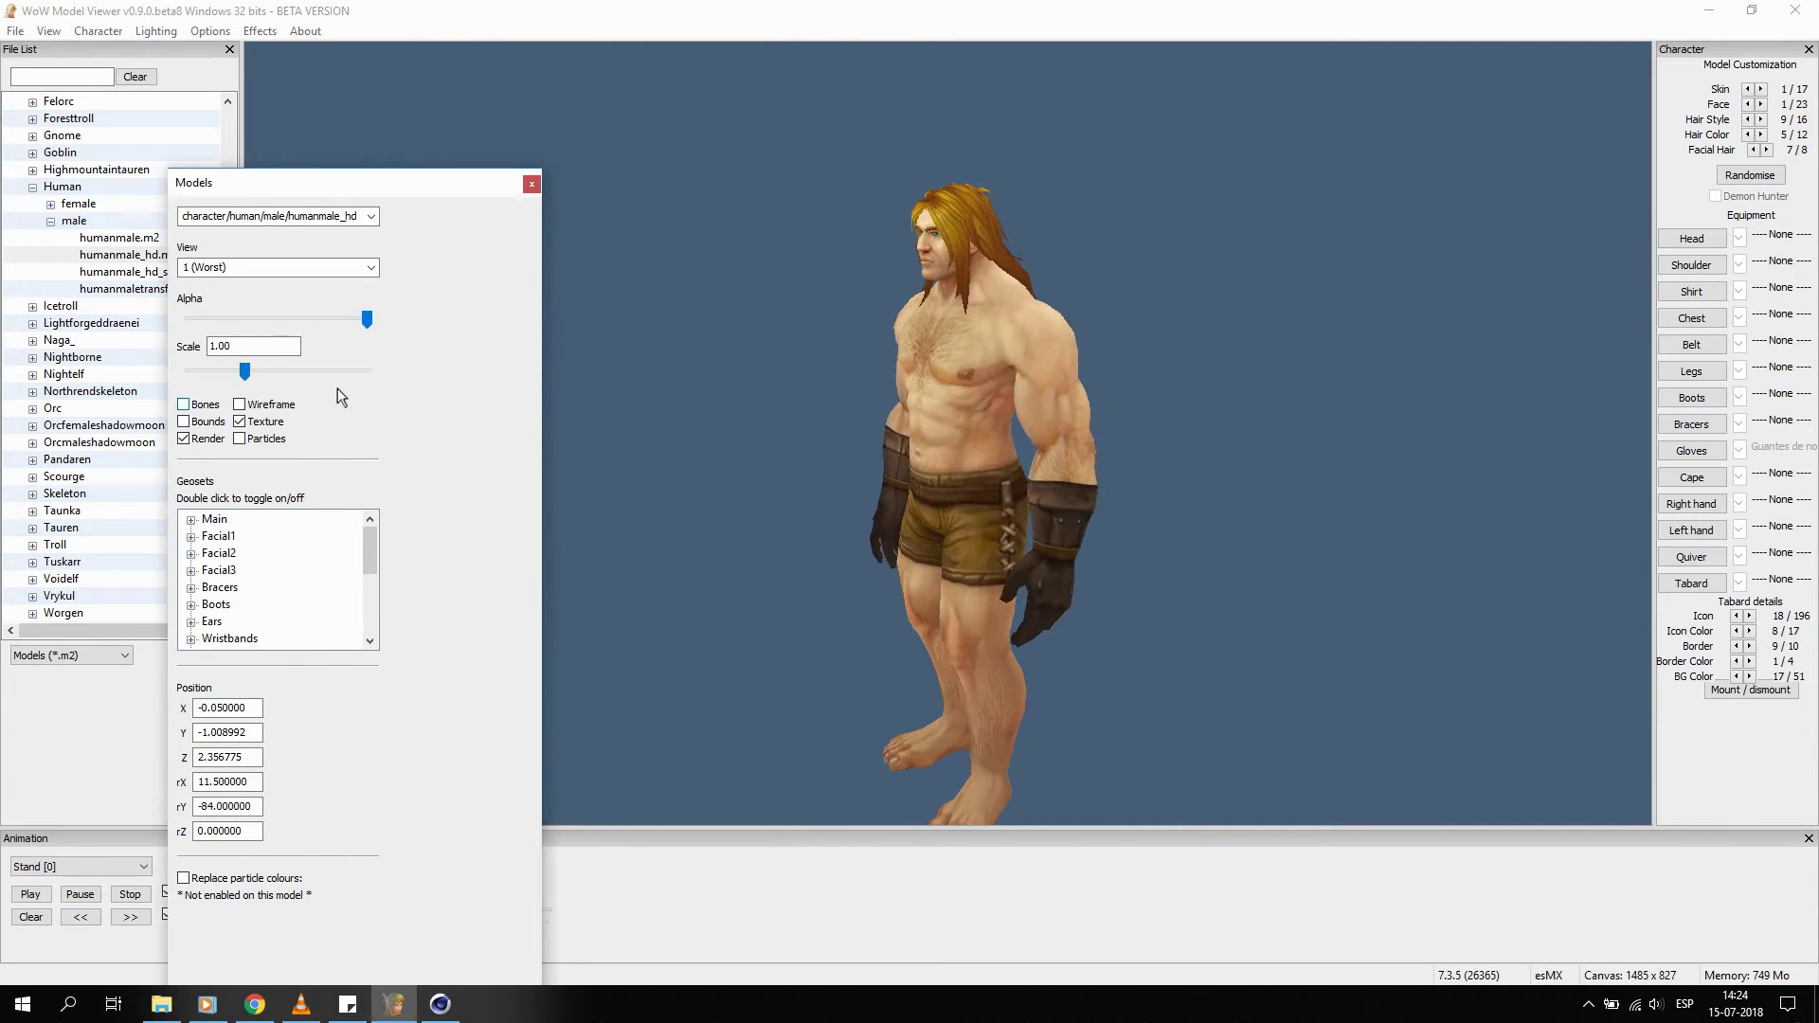
click(530, 186)
drag(917, 491, 1089, 485)
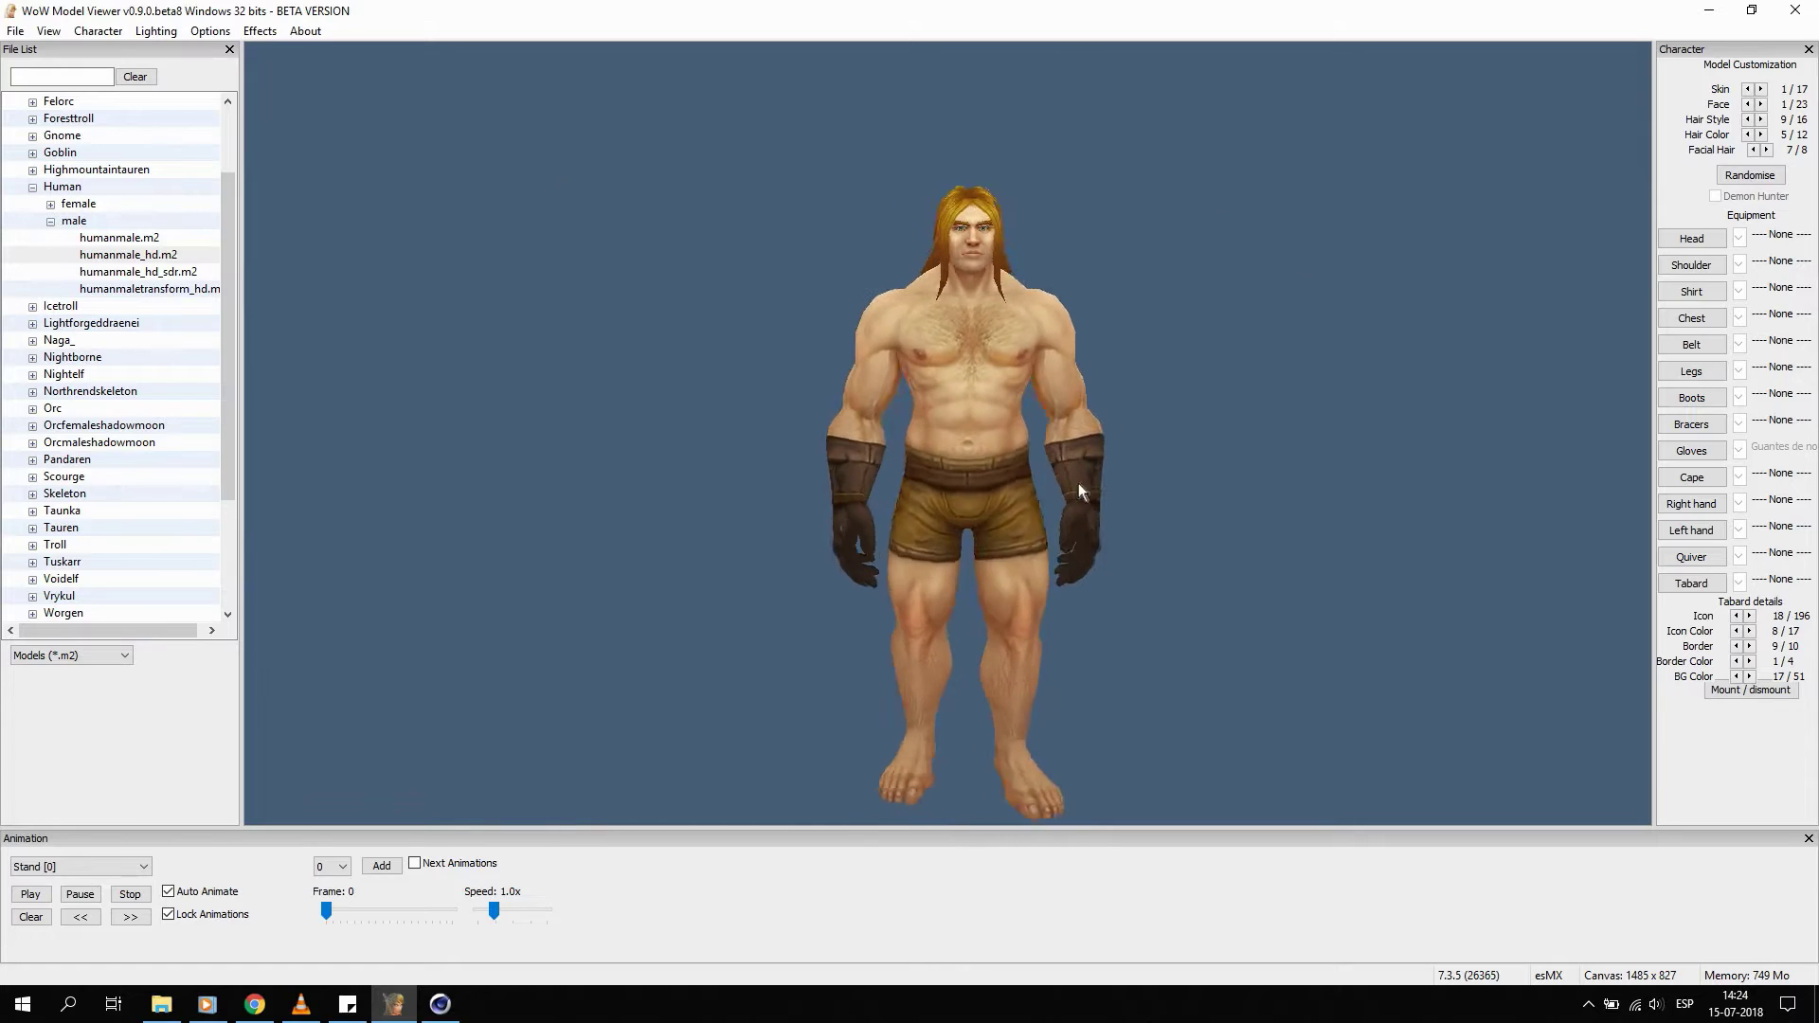
Start the File > Export Model > FBX export and browse into MODELOS NUEVOS.
click(15, 31)
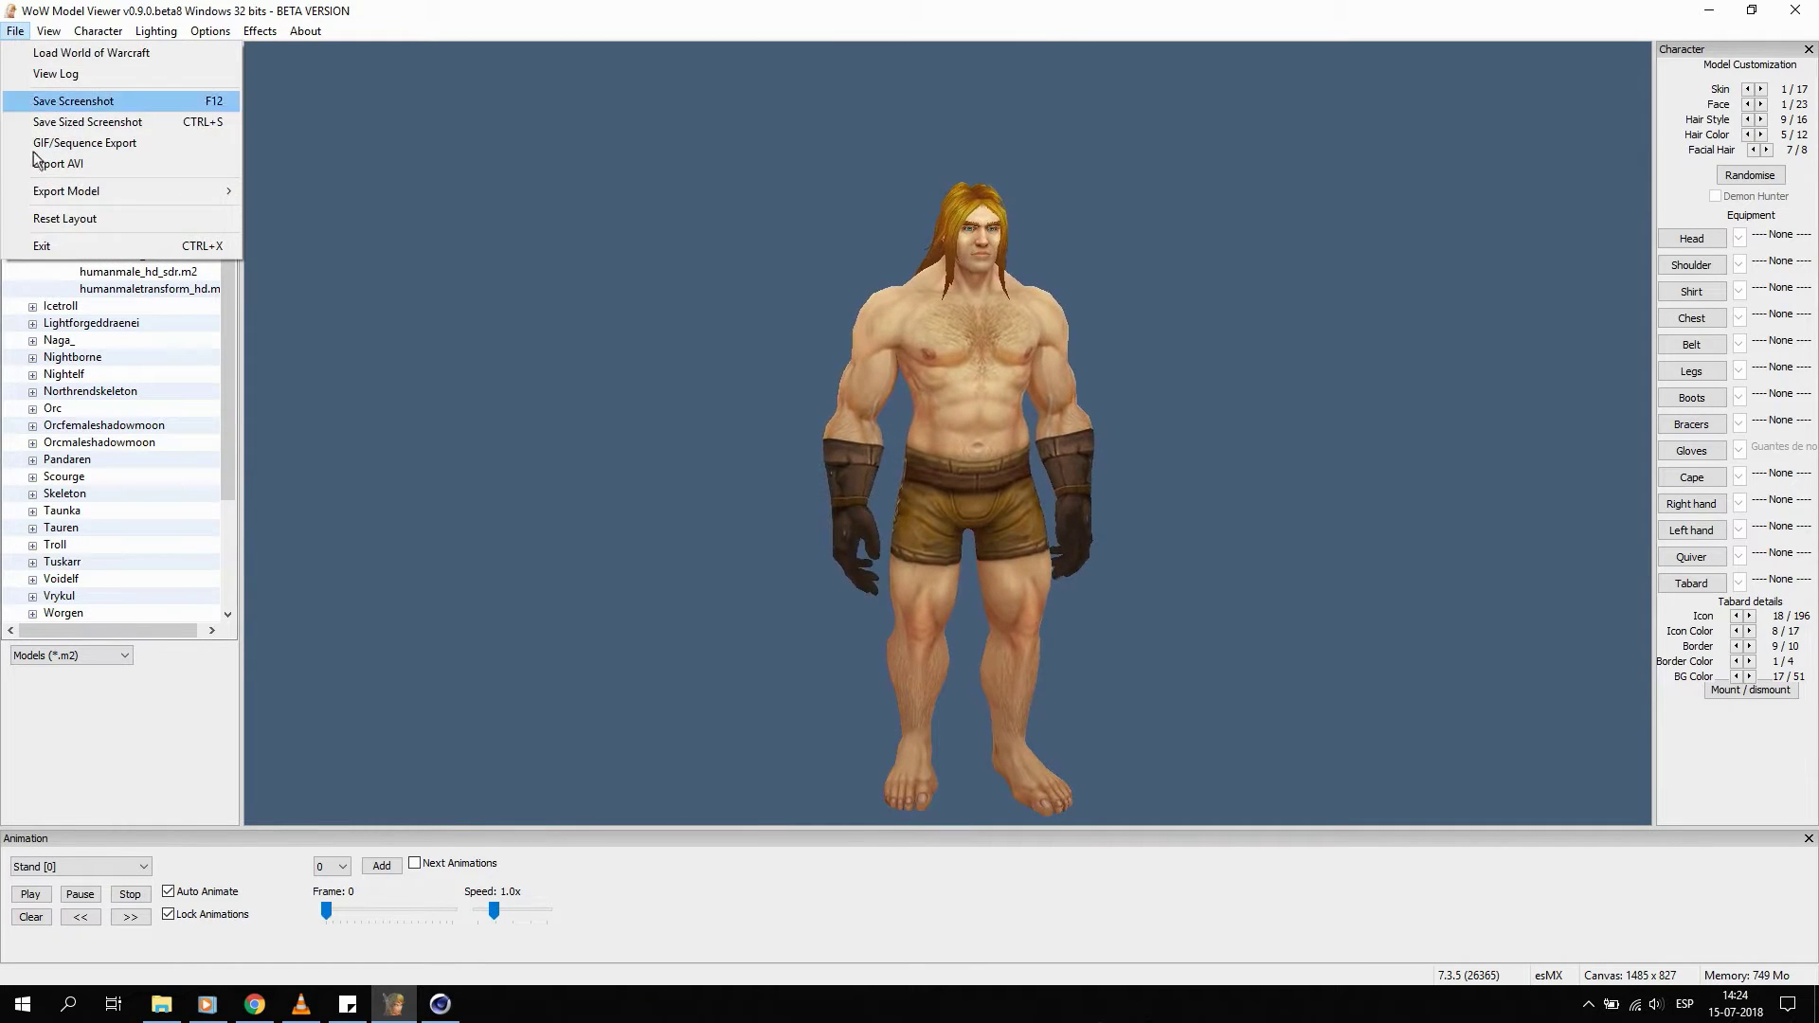
mouse_move(66, 191)
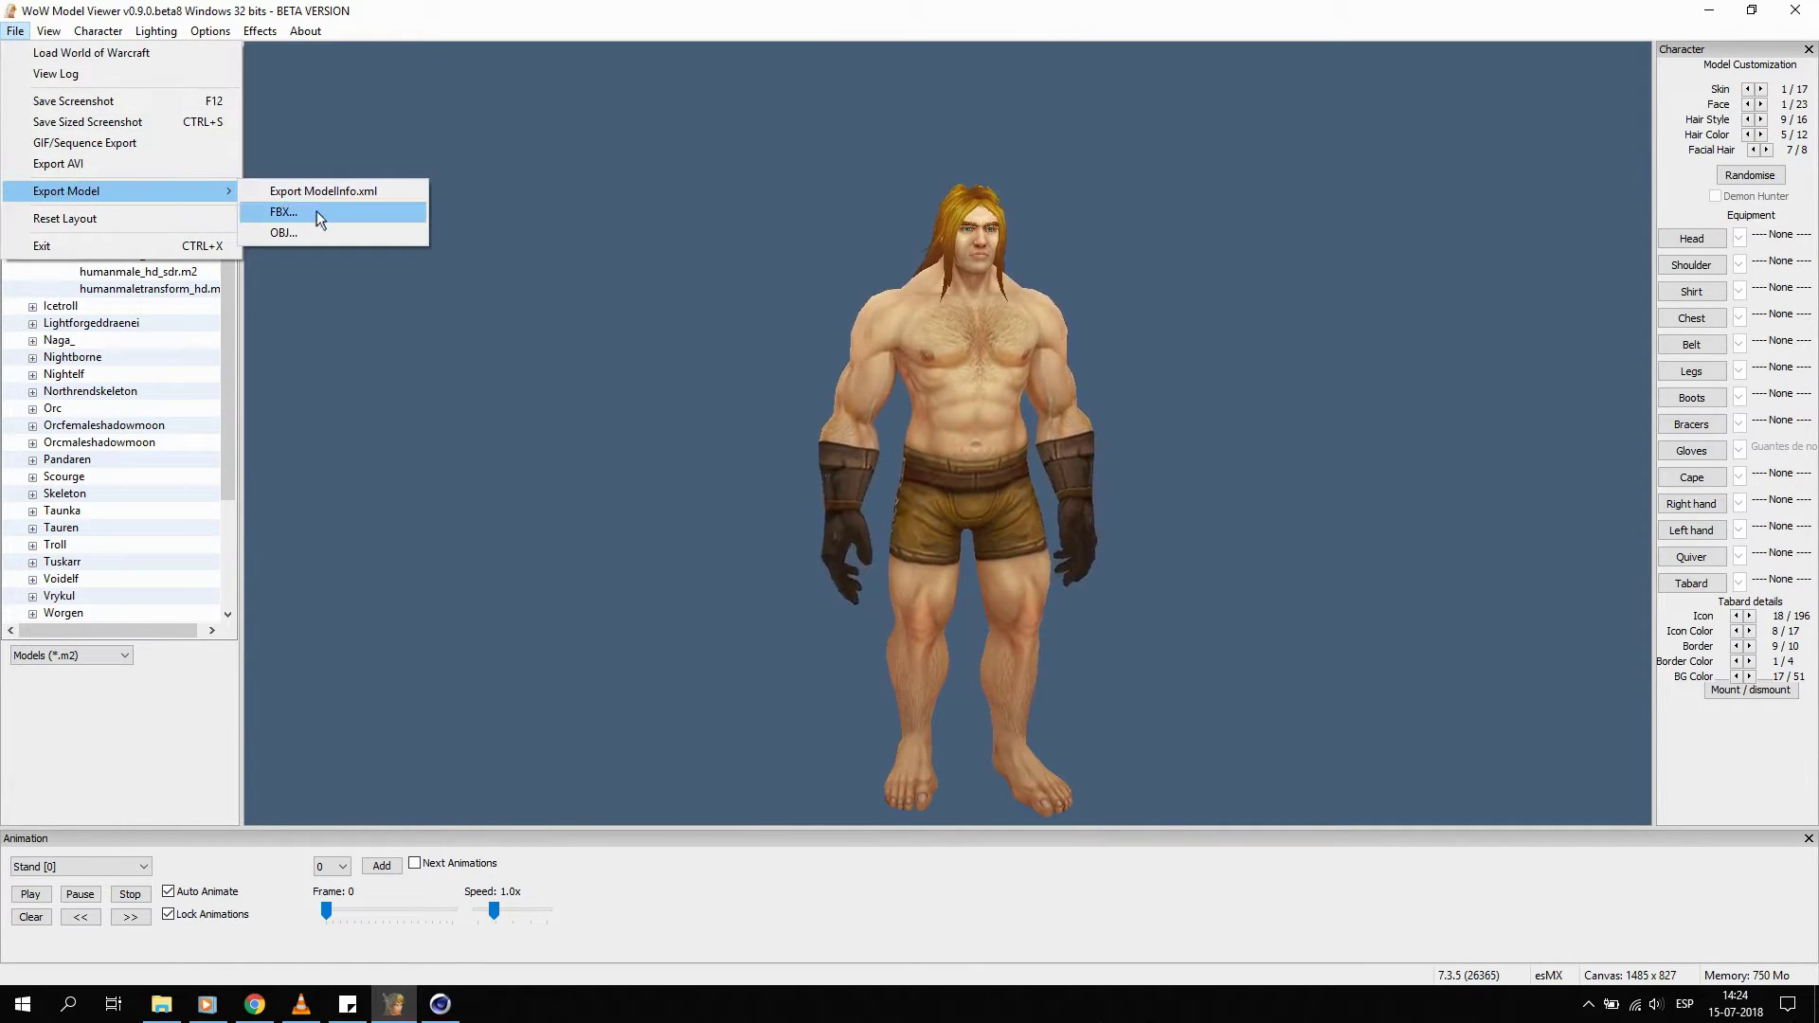
click(317, 212)
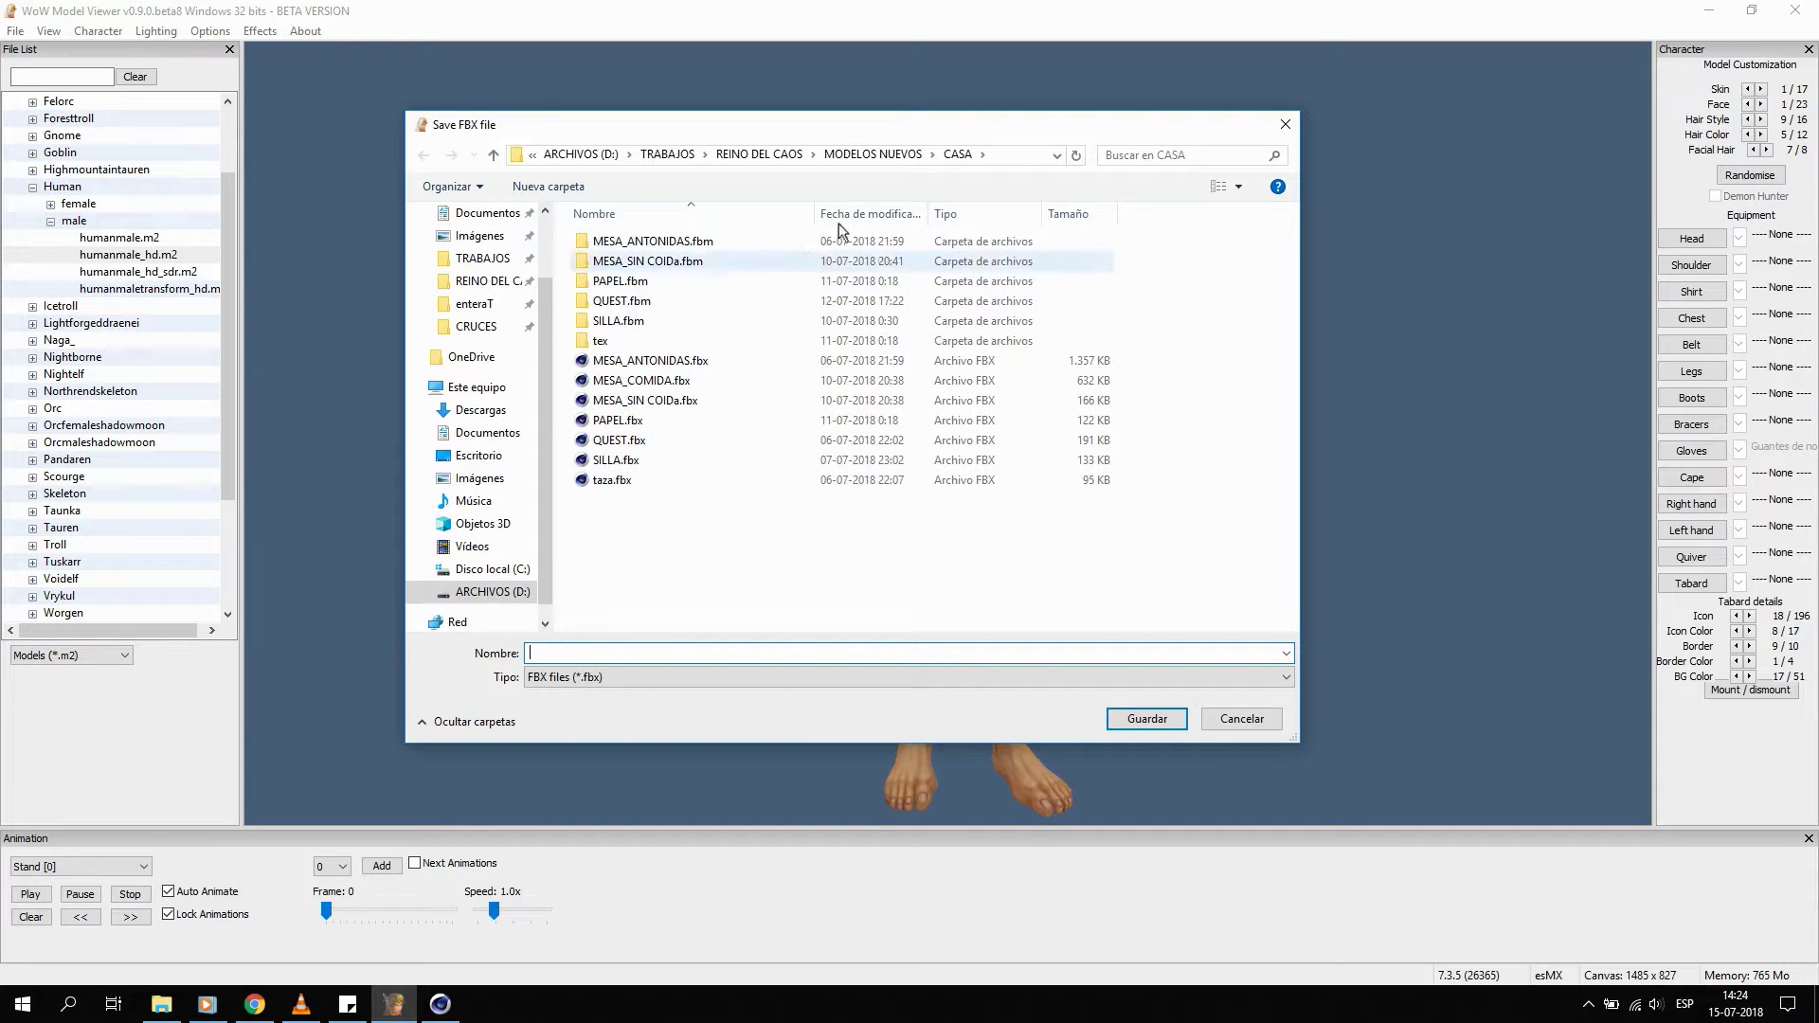
click(867, 156)
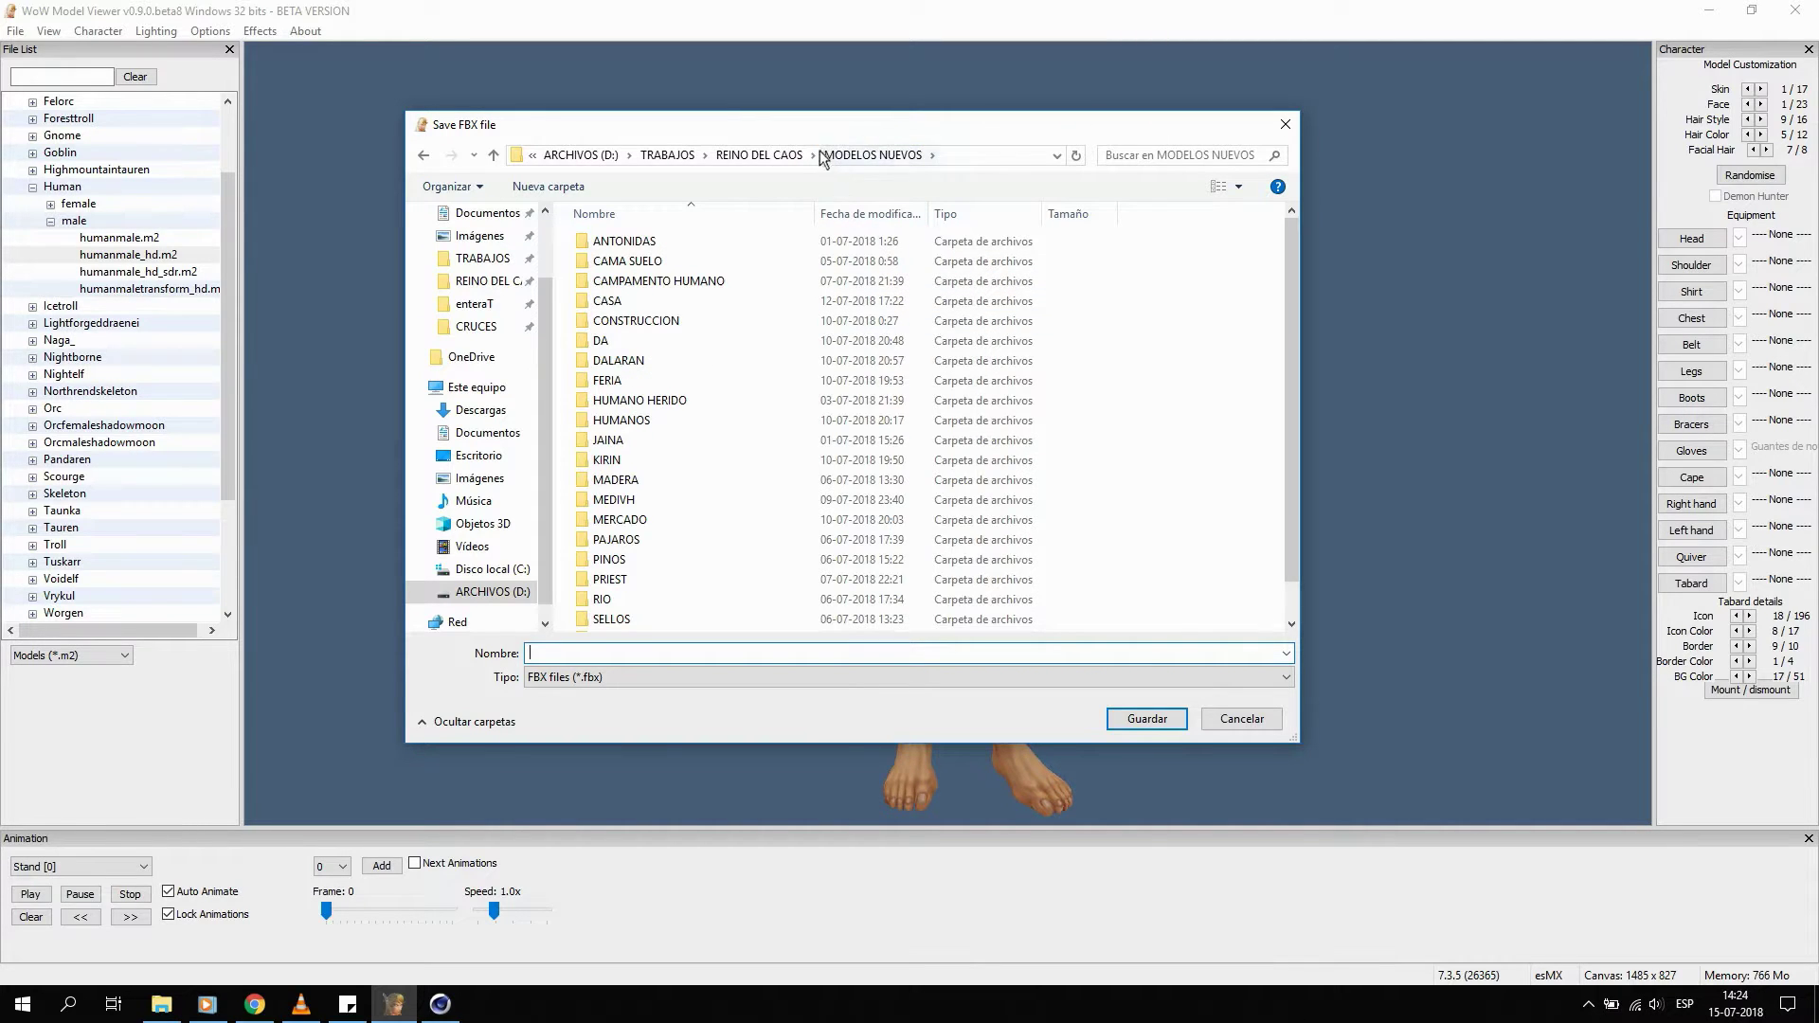
click(779, 155)
double_click(672, 300)
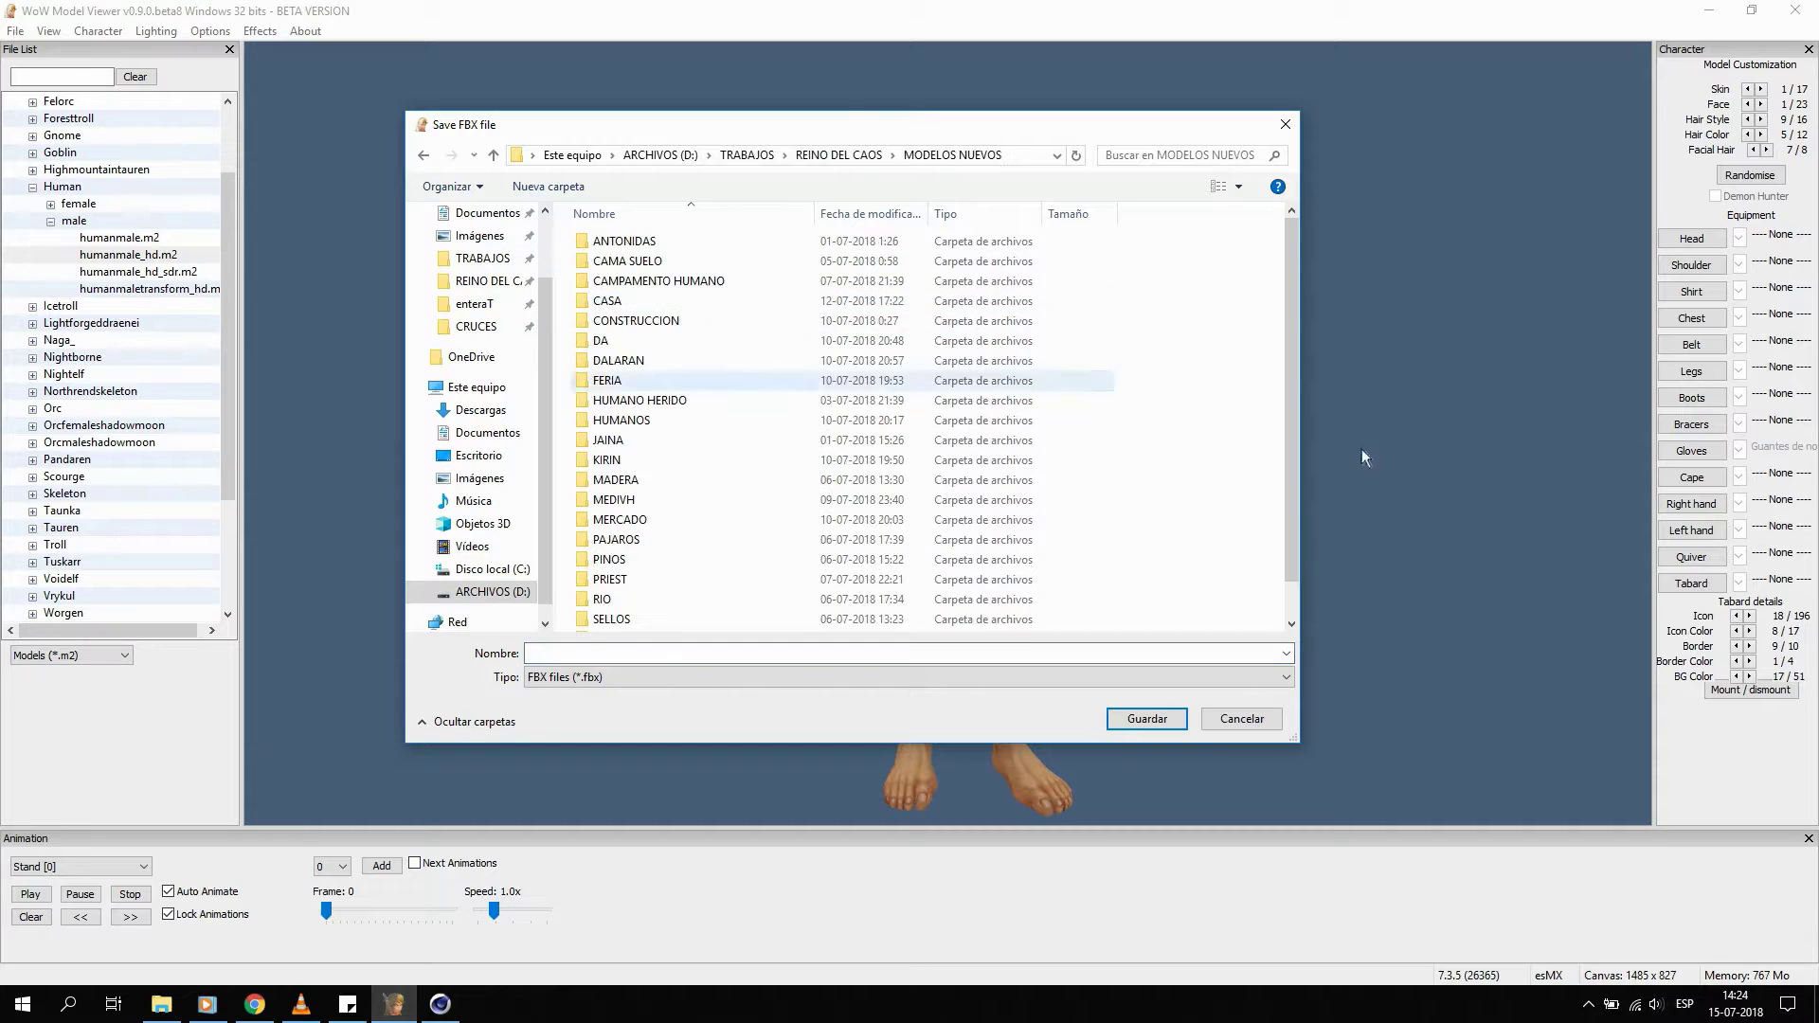
Create and open a new ARTHAS folder, then save the FBX as 'CUERPO_'.
key(ctrl+shift+n)
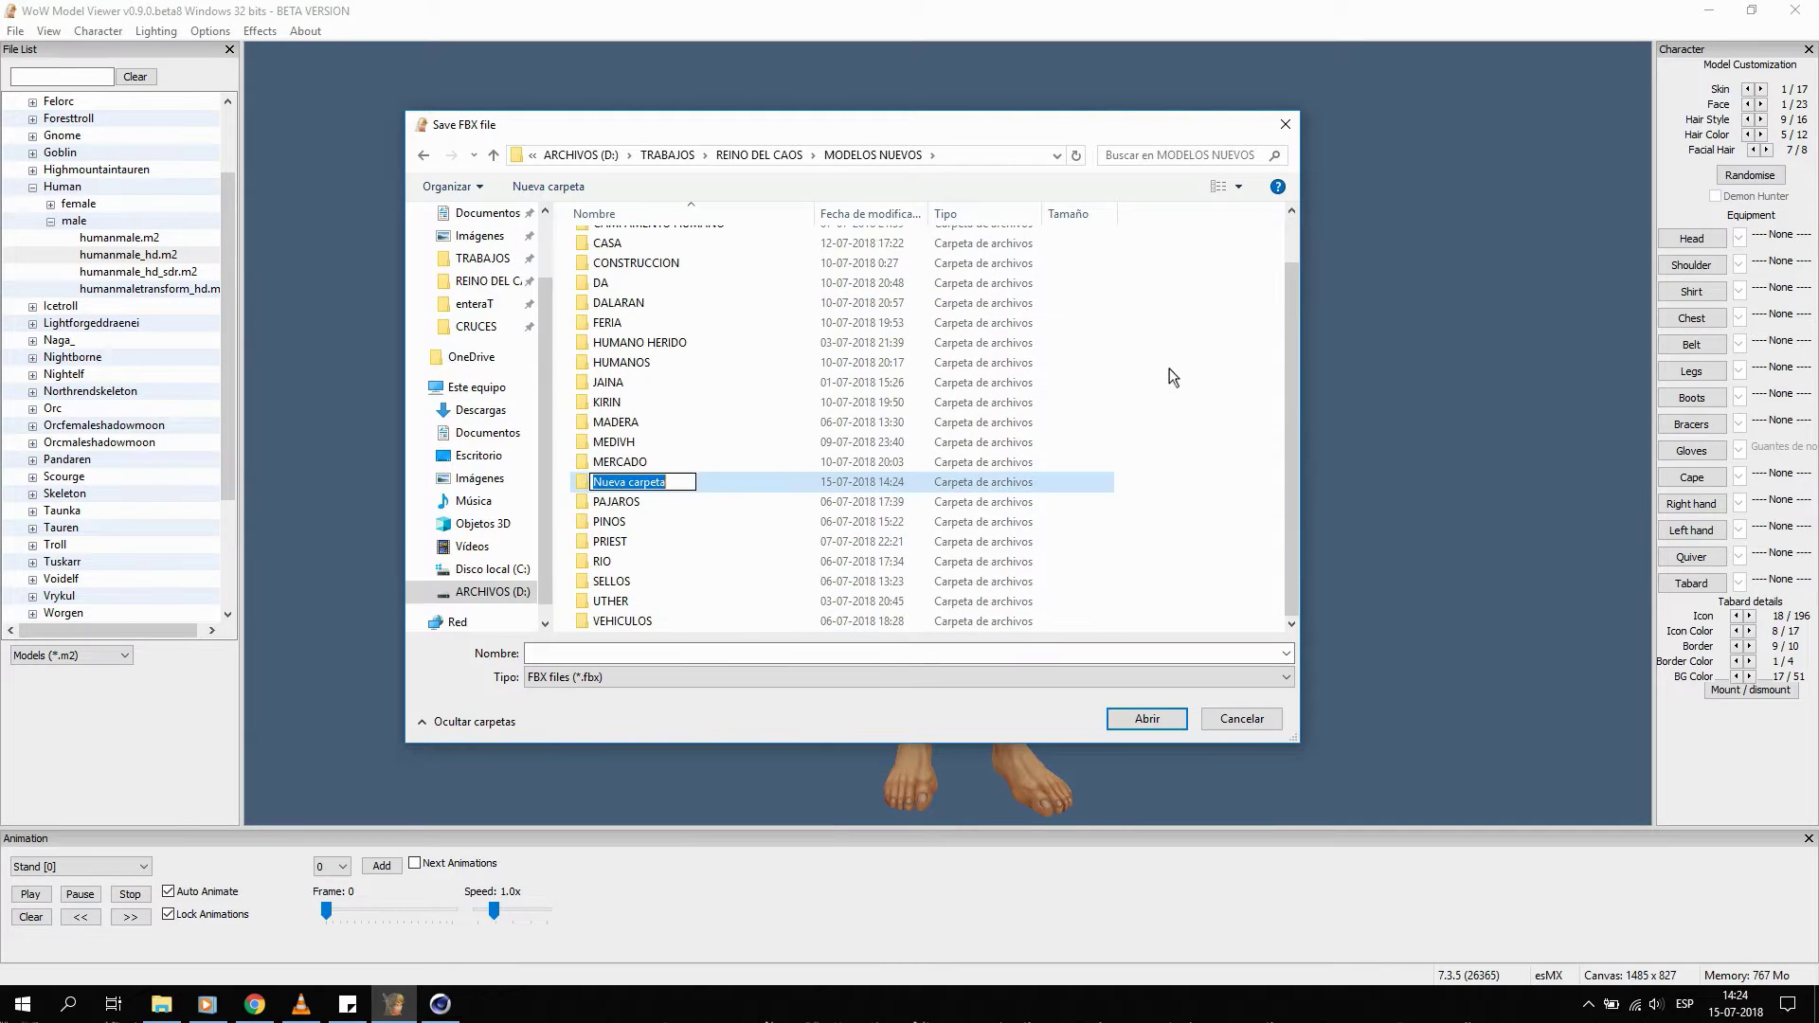
text(ARTHAS)
key(Return)
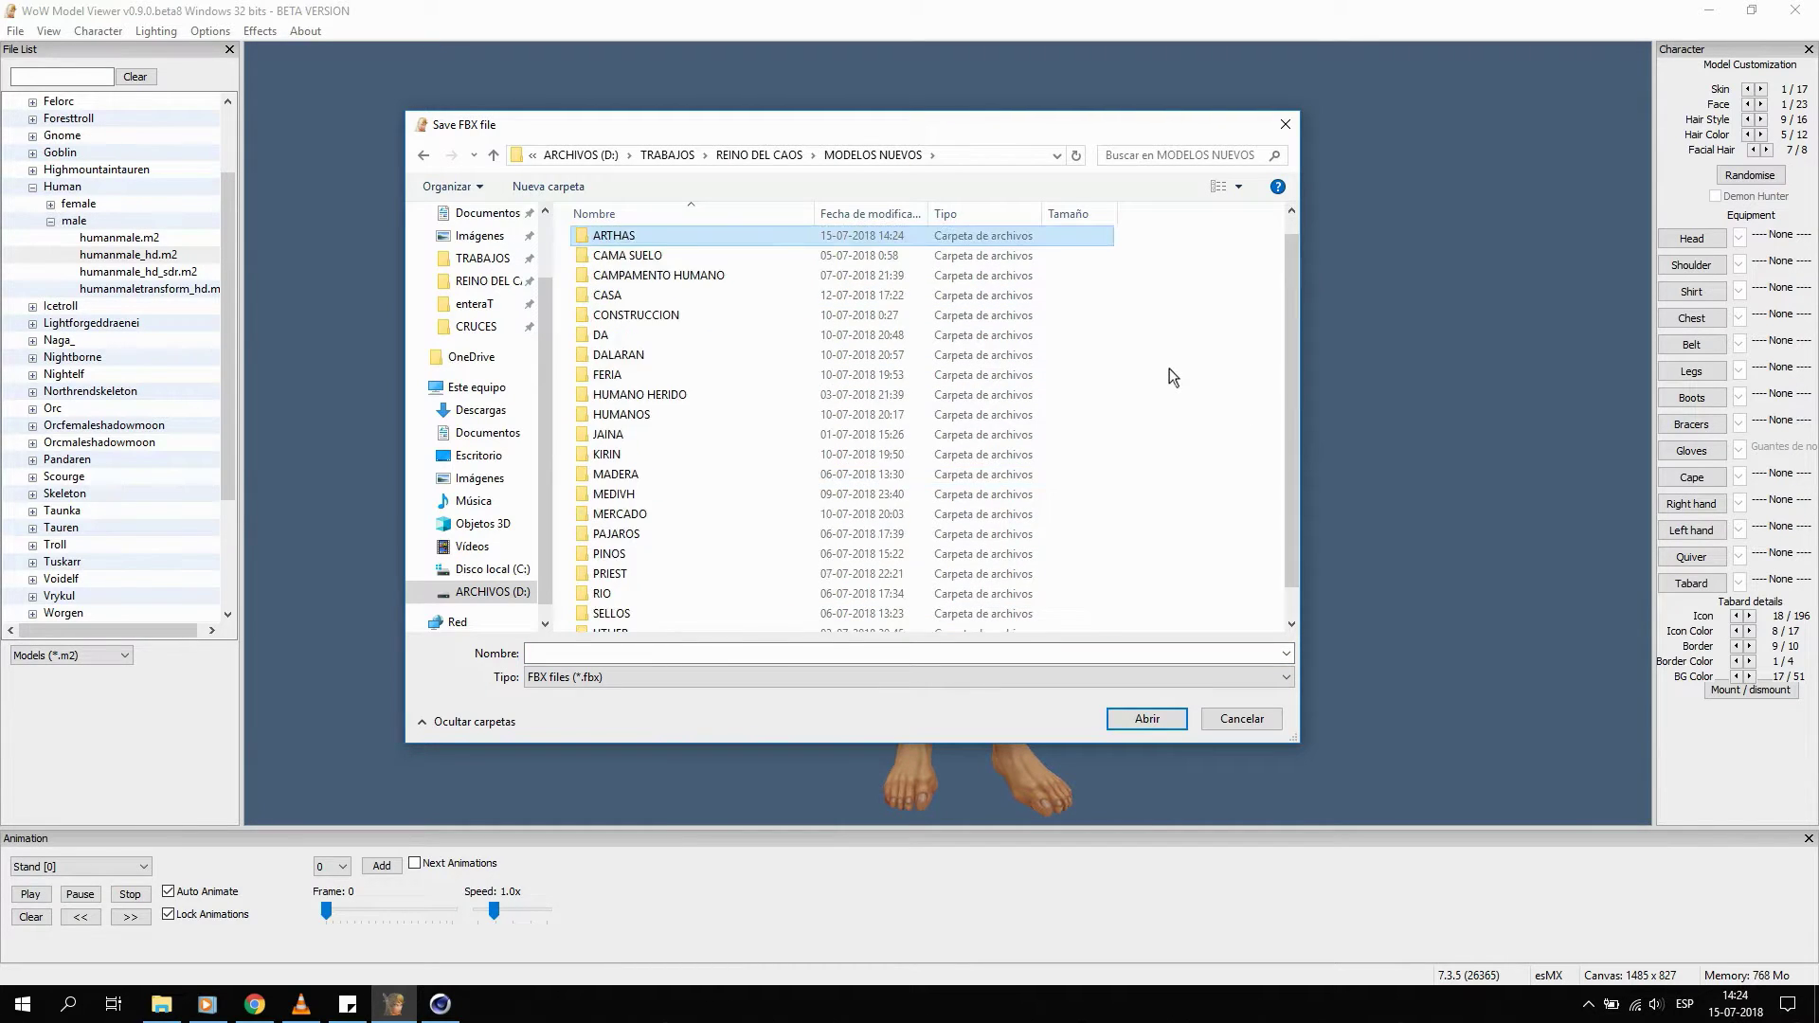
key(Return)
click(758, 654)
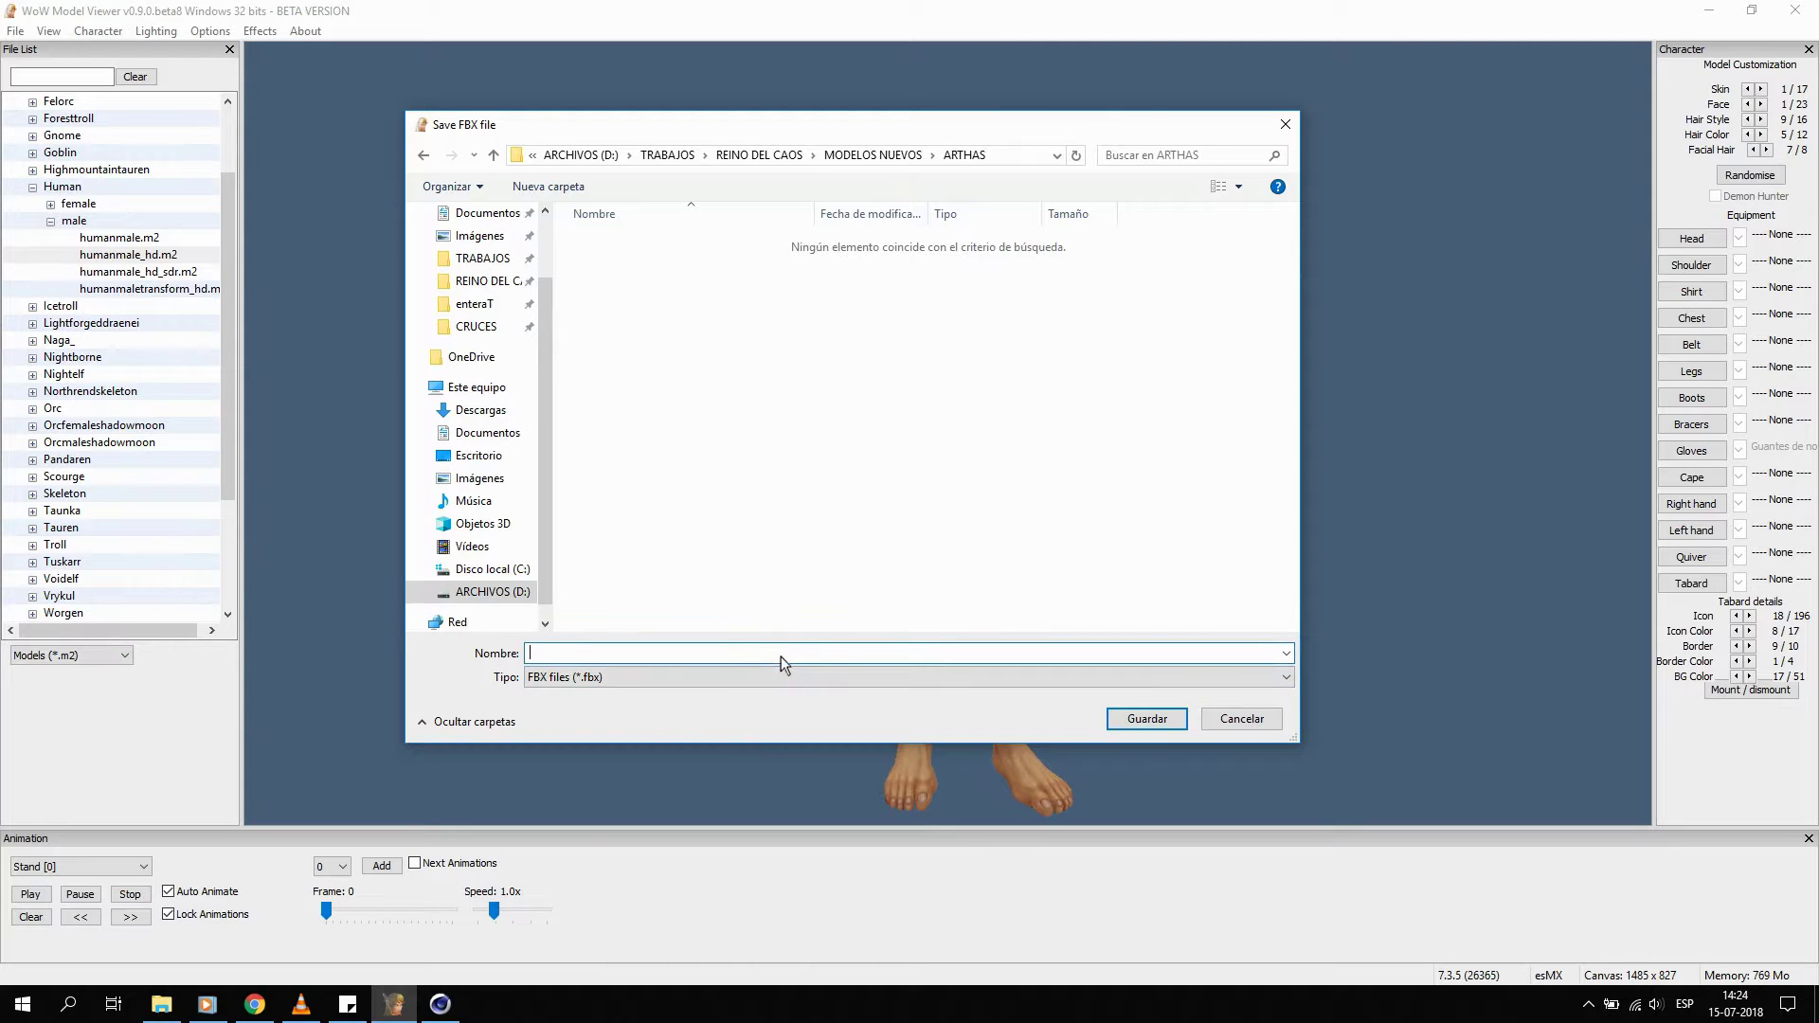
text(CUERPO_)
key(Return)
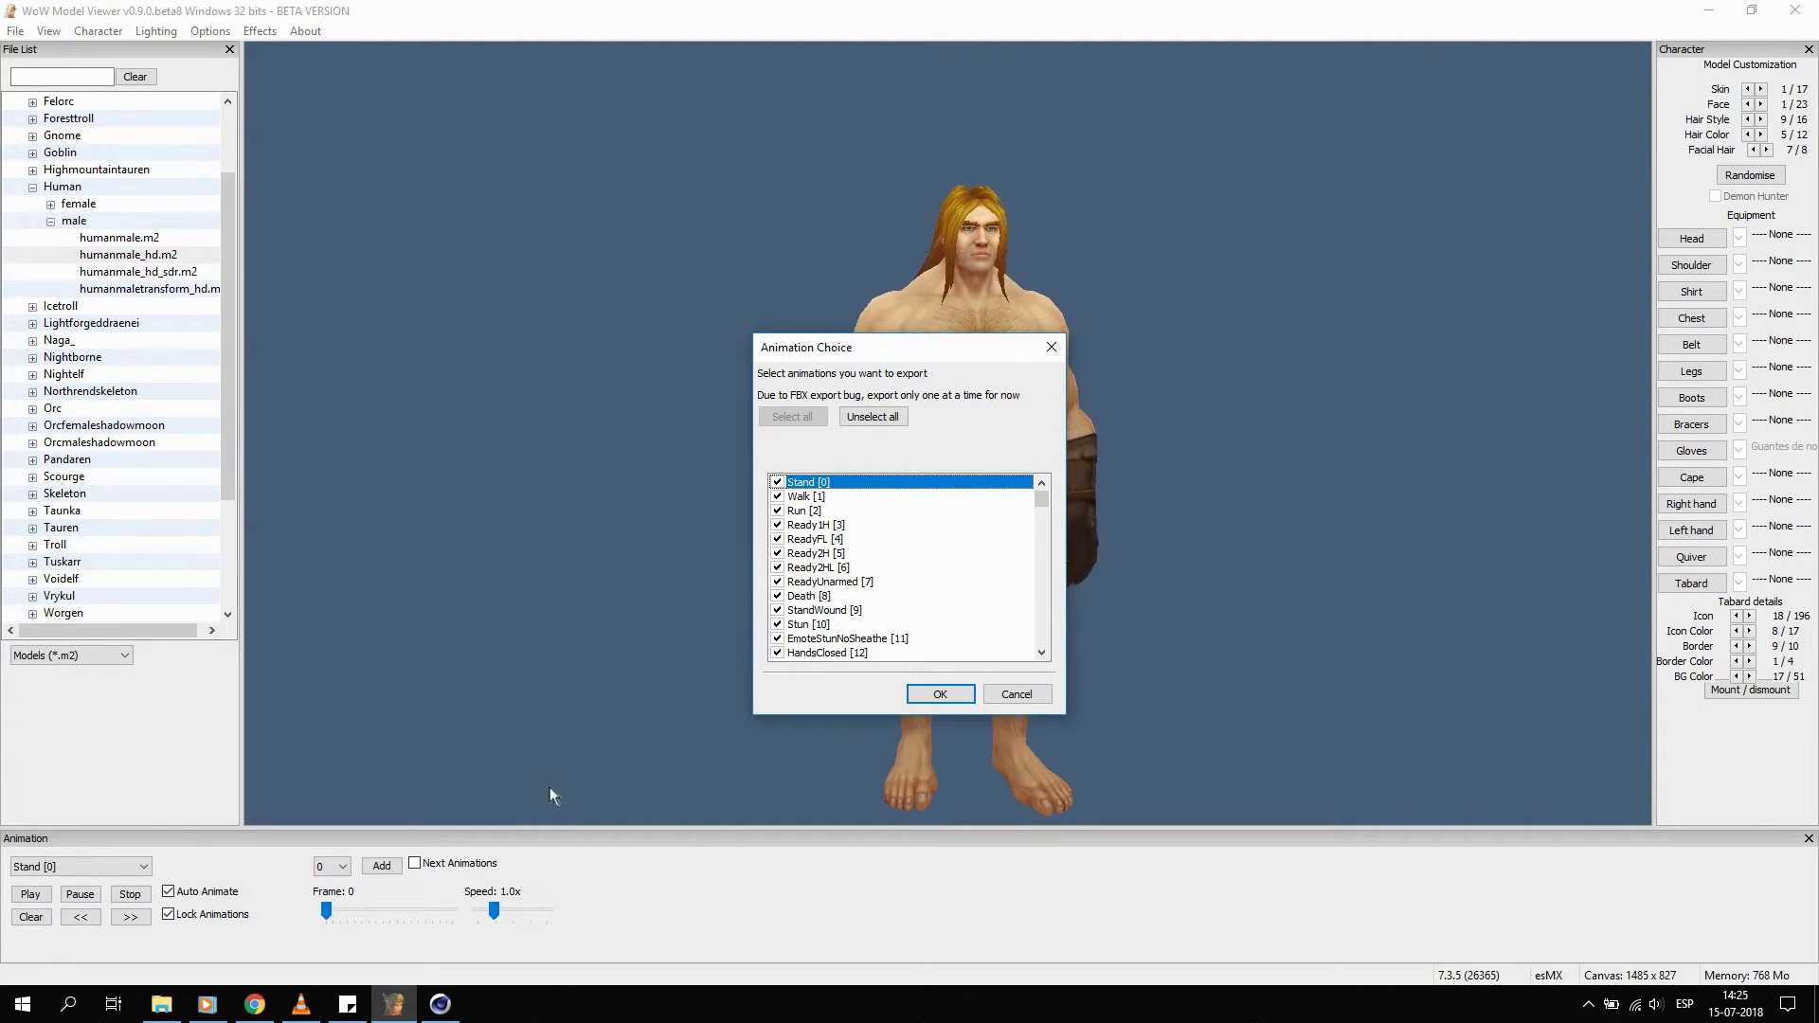
Unselect all animations, confirm the FBX export, and dismiss the completion message.
click(440, 1005)
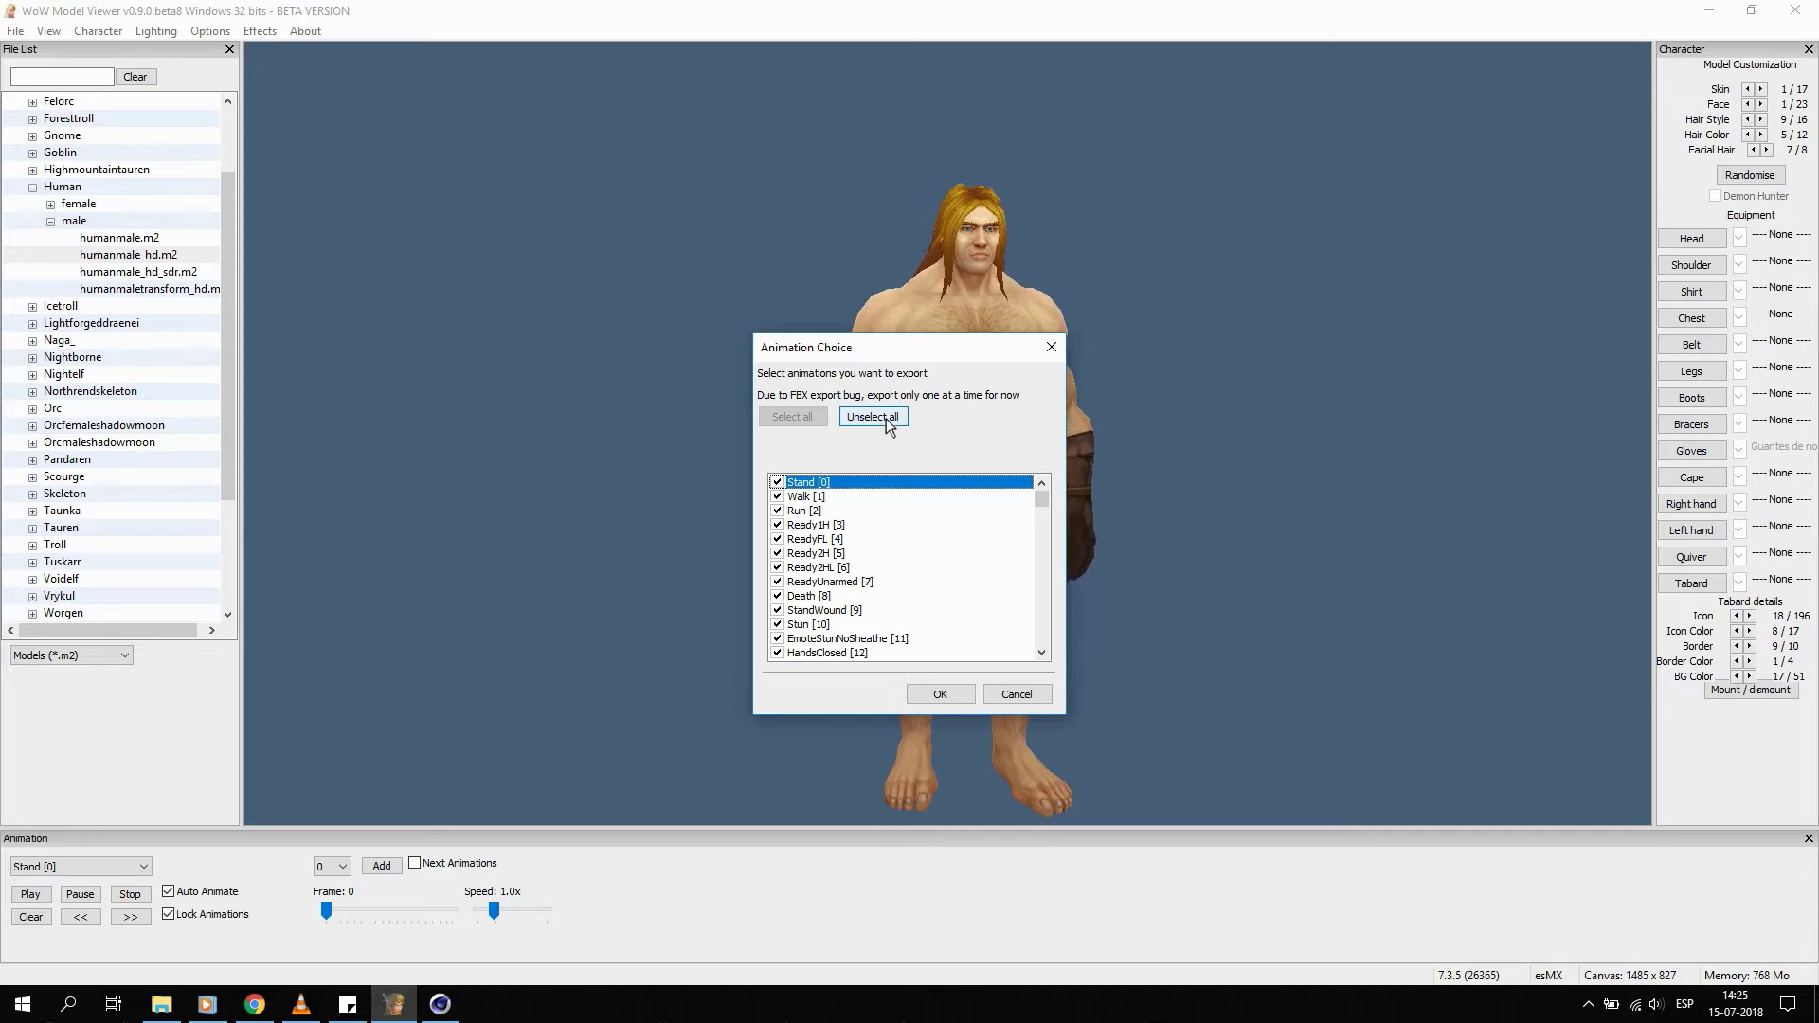
click(888, 419)
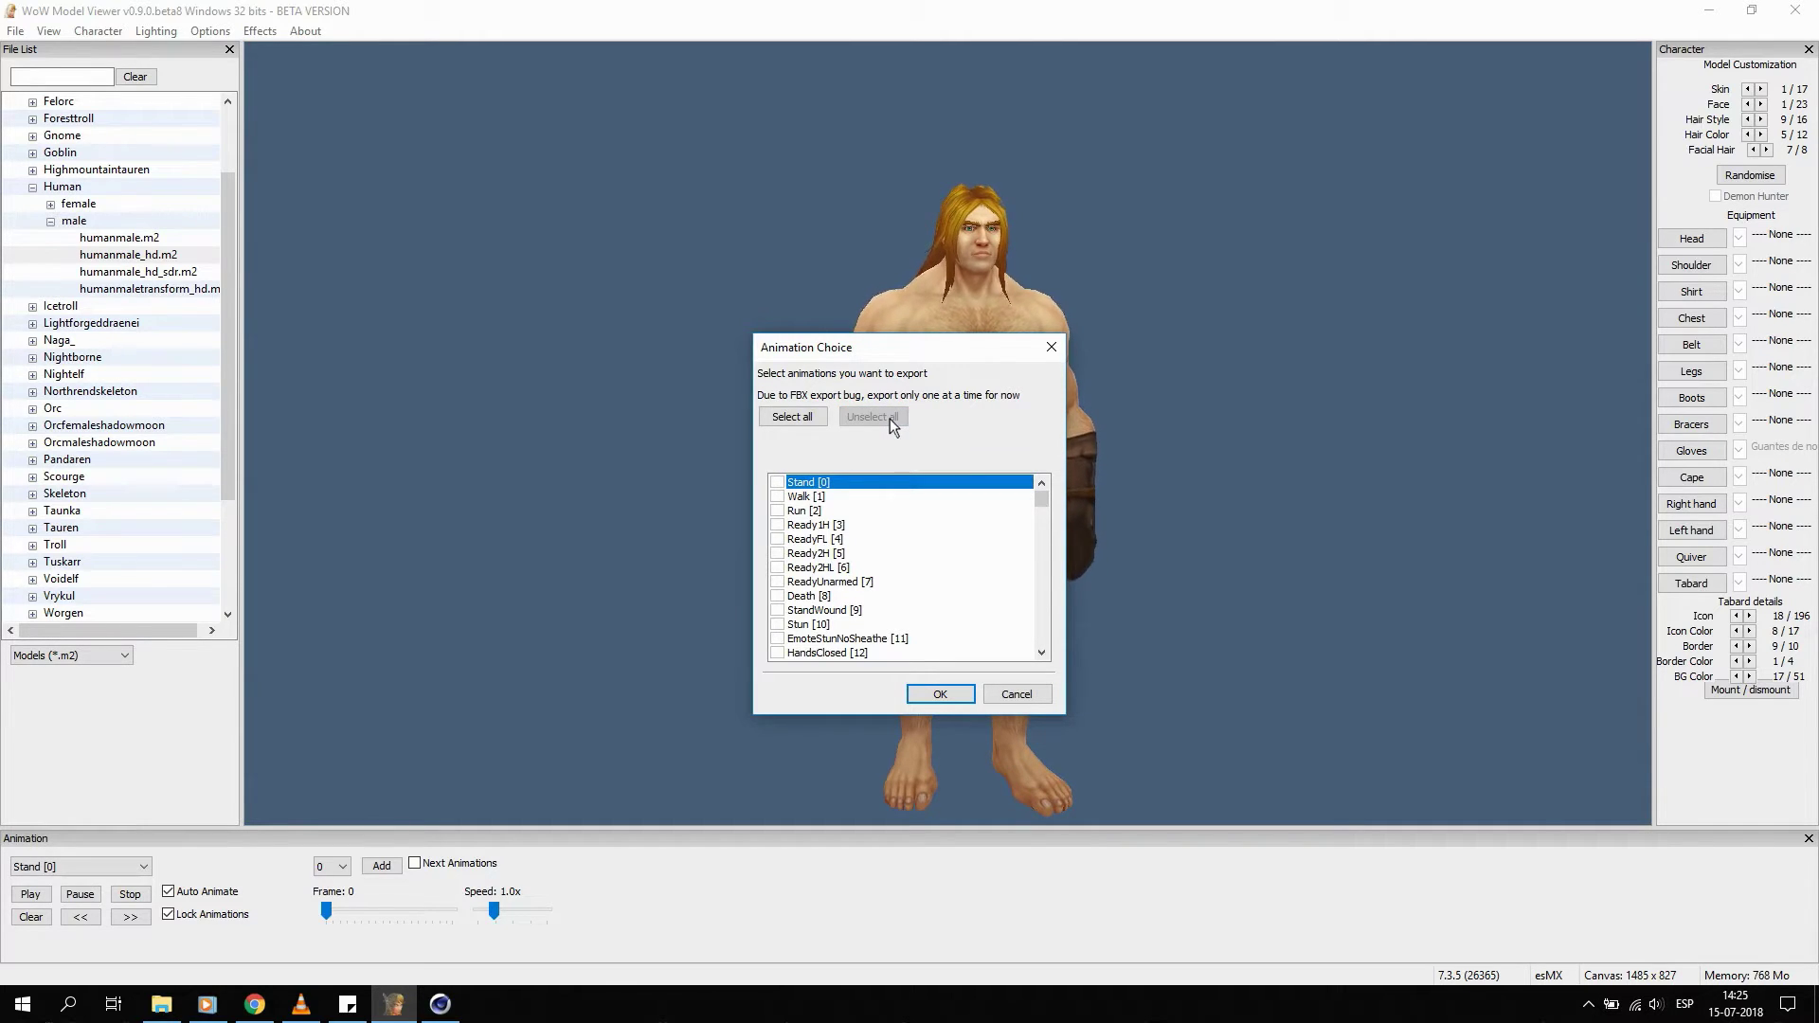
click(941, 697)
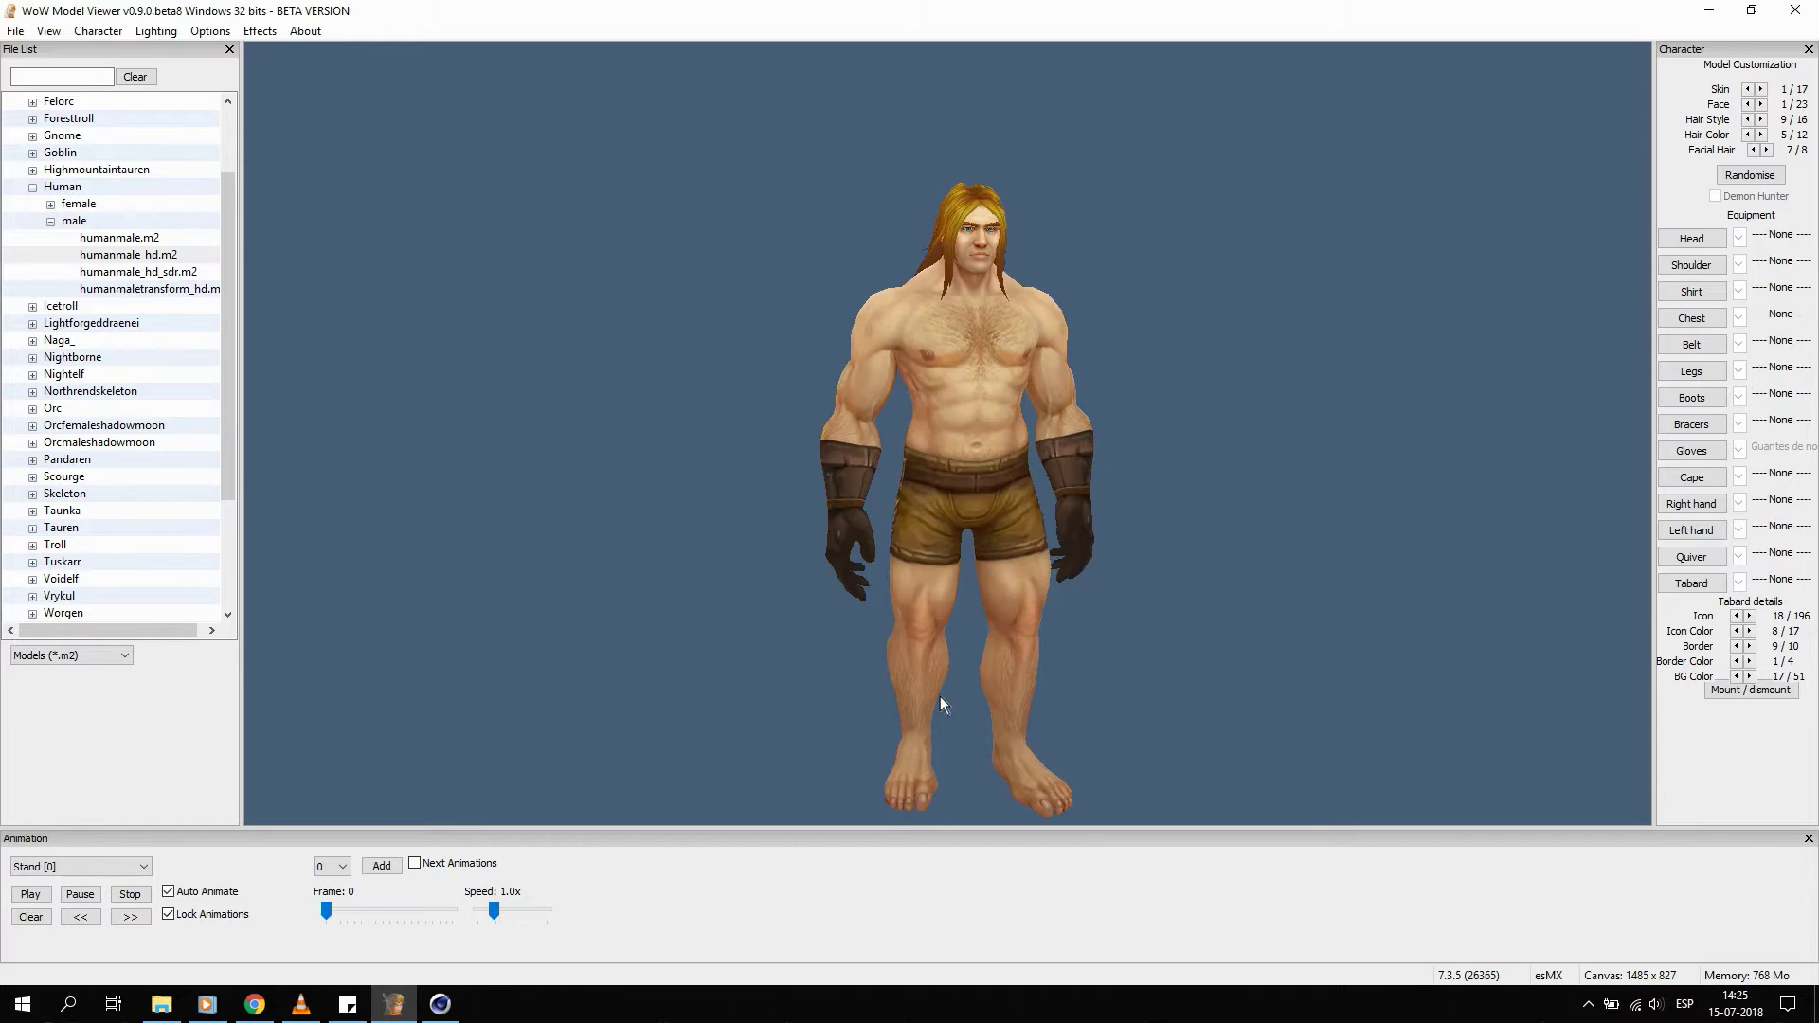
click(964, 566)
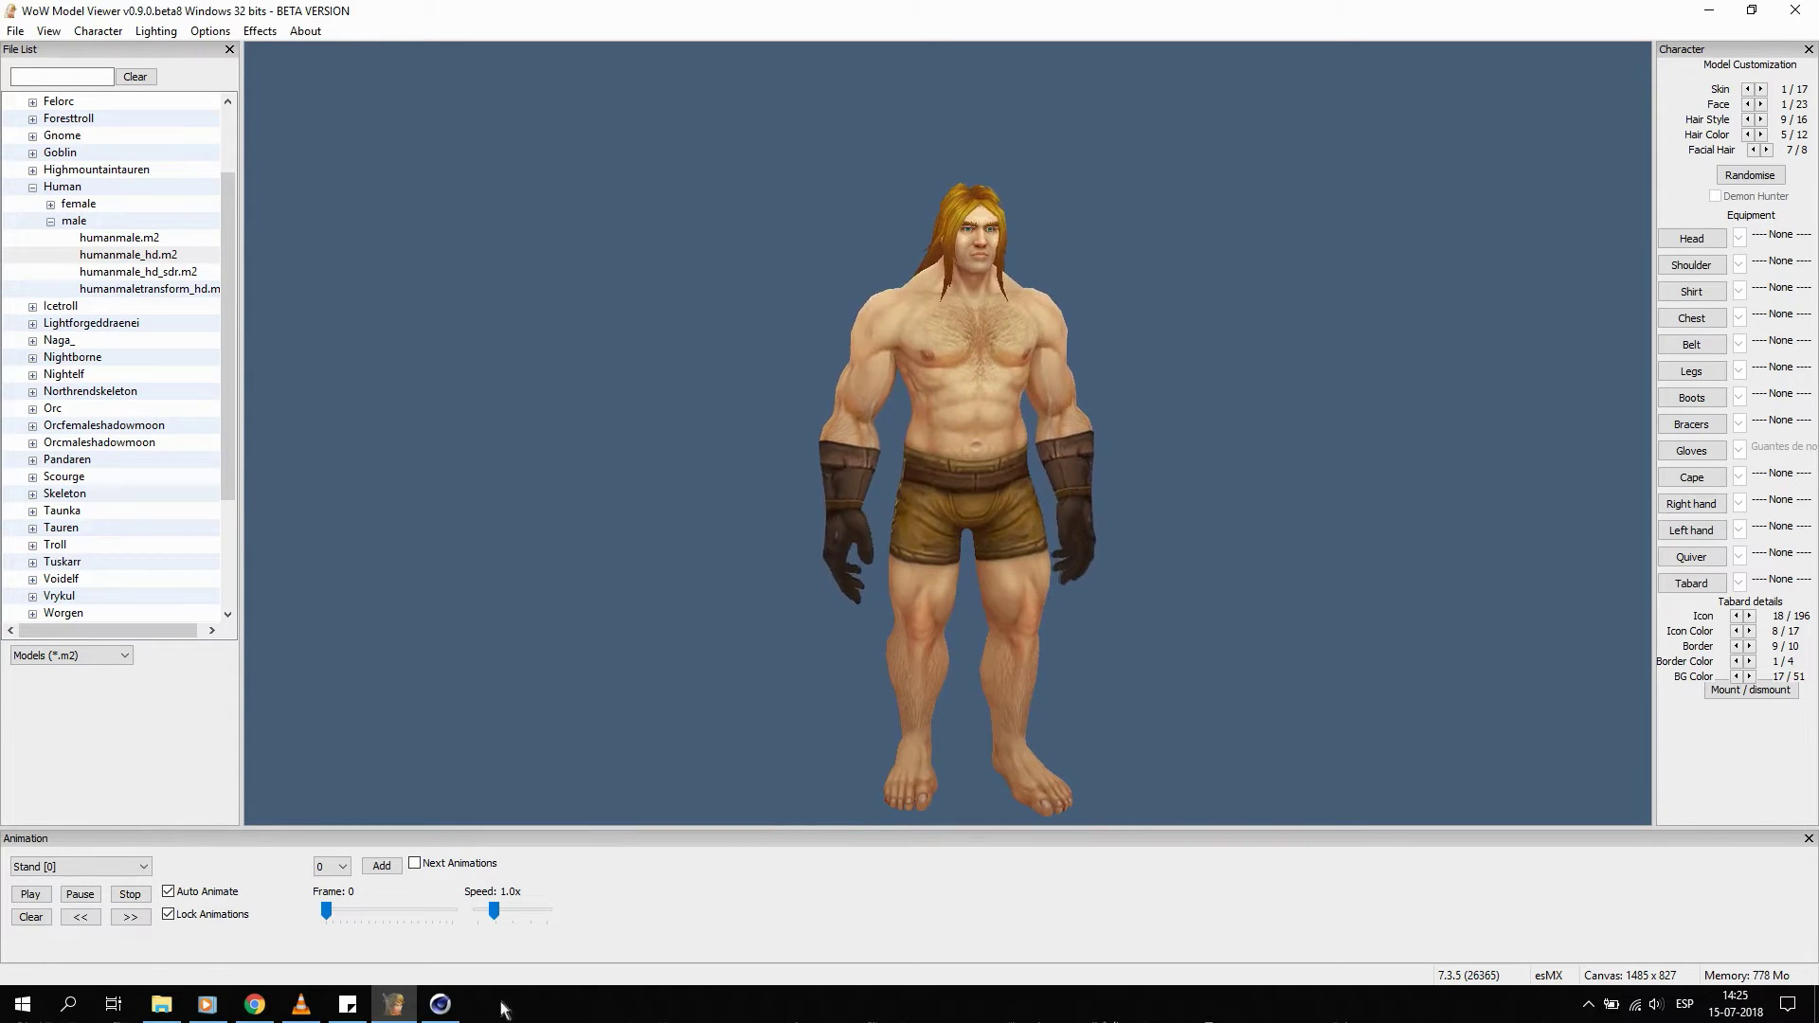
click(440, 1004)
Create a new empty Cinema 4D scene with Archivo > Nuevo.
click(49, 34)
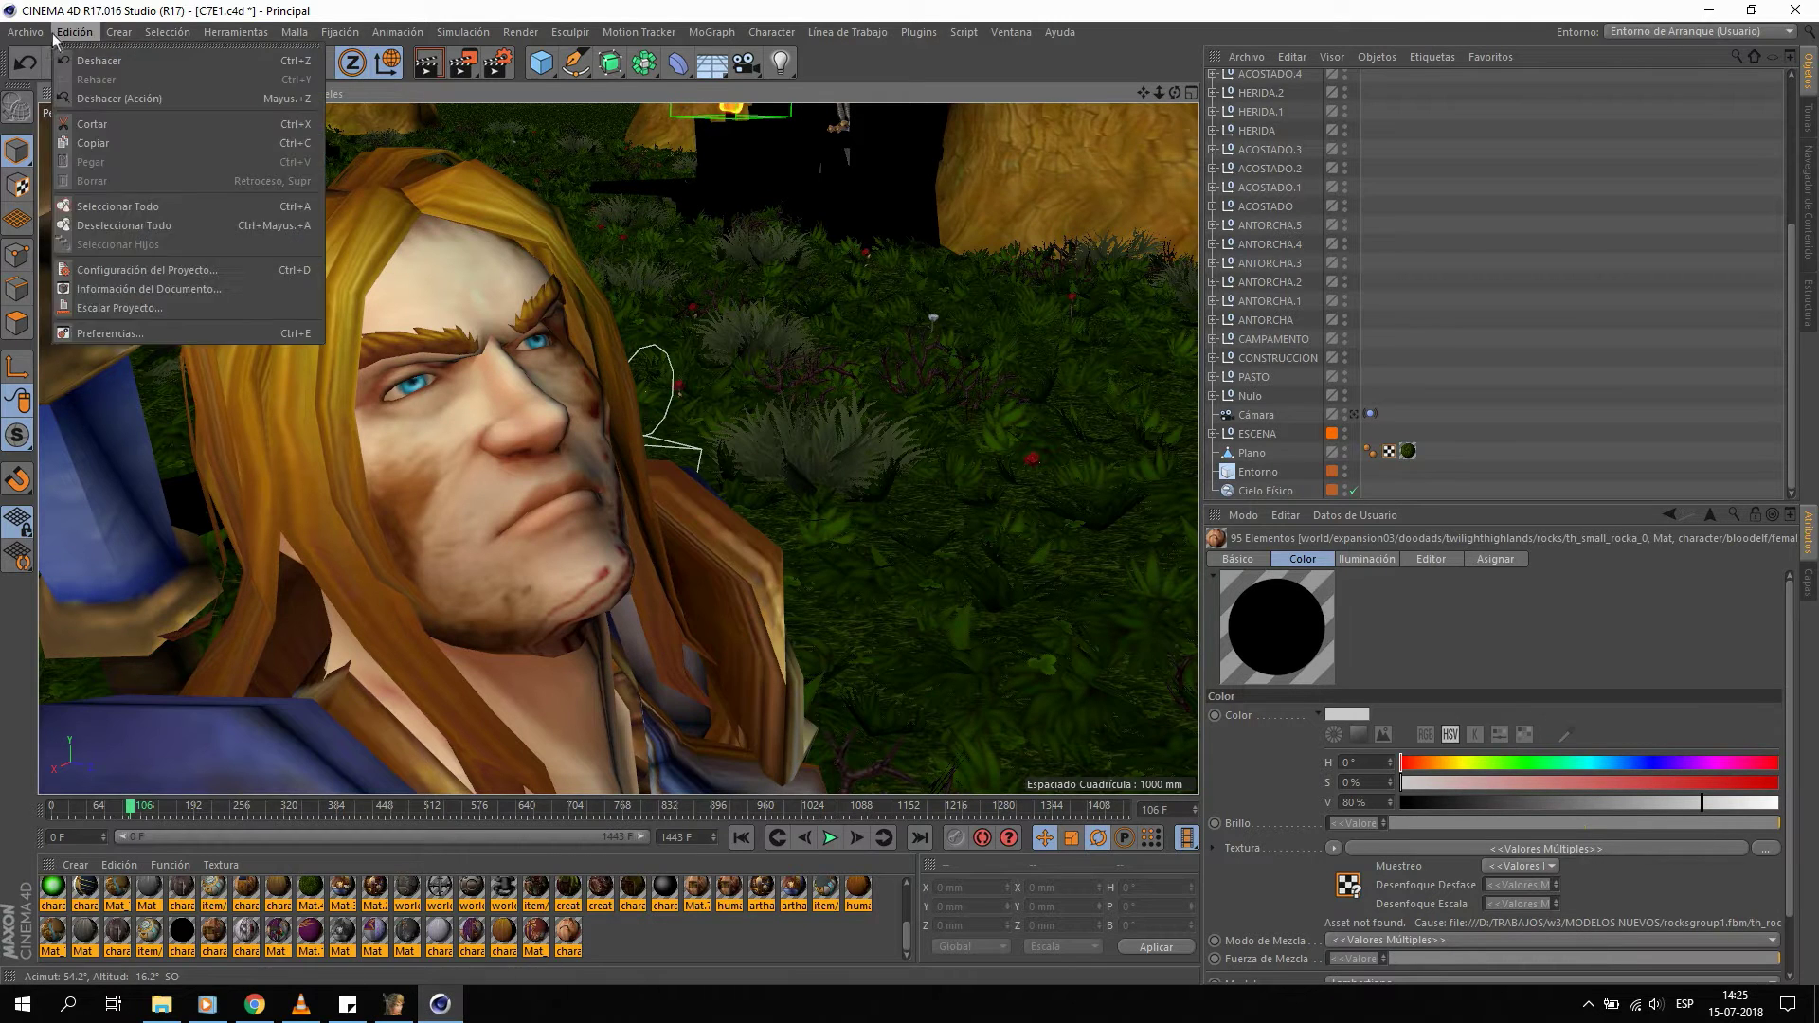
click(46, 55)
click(74, 34)
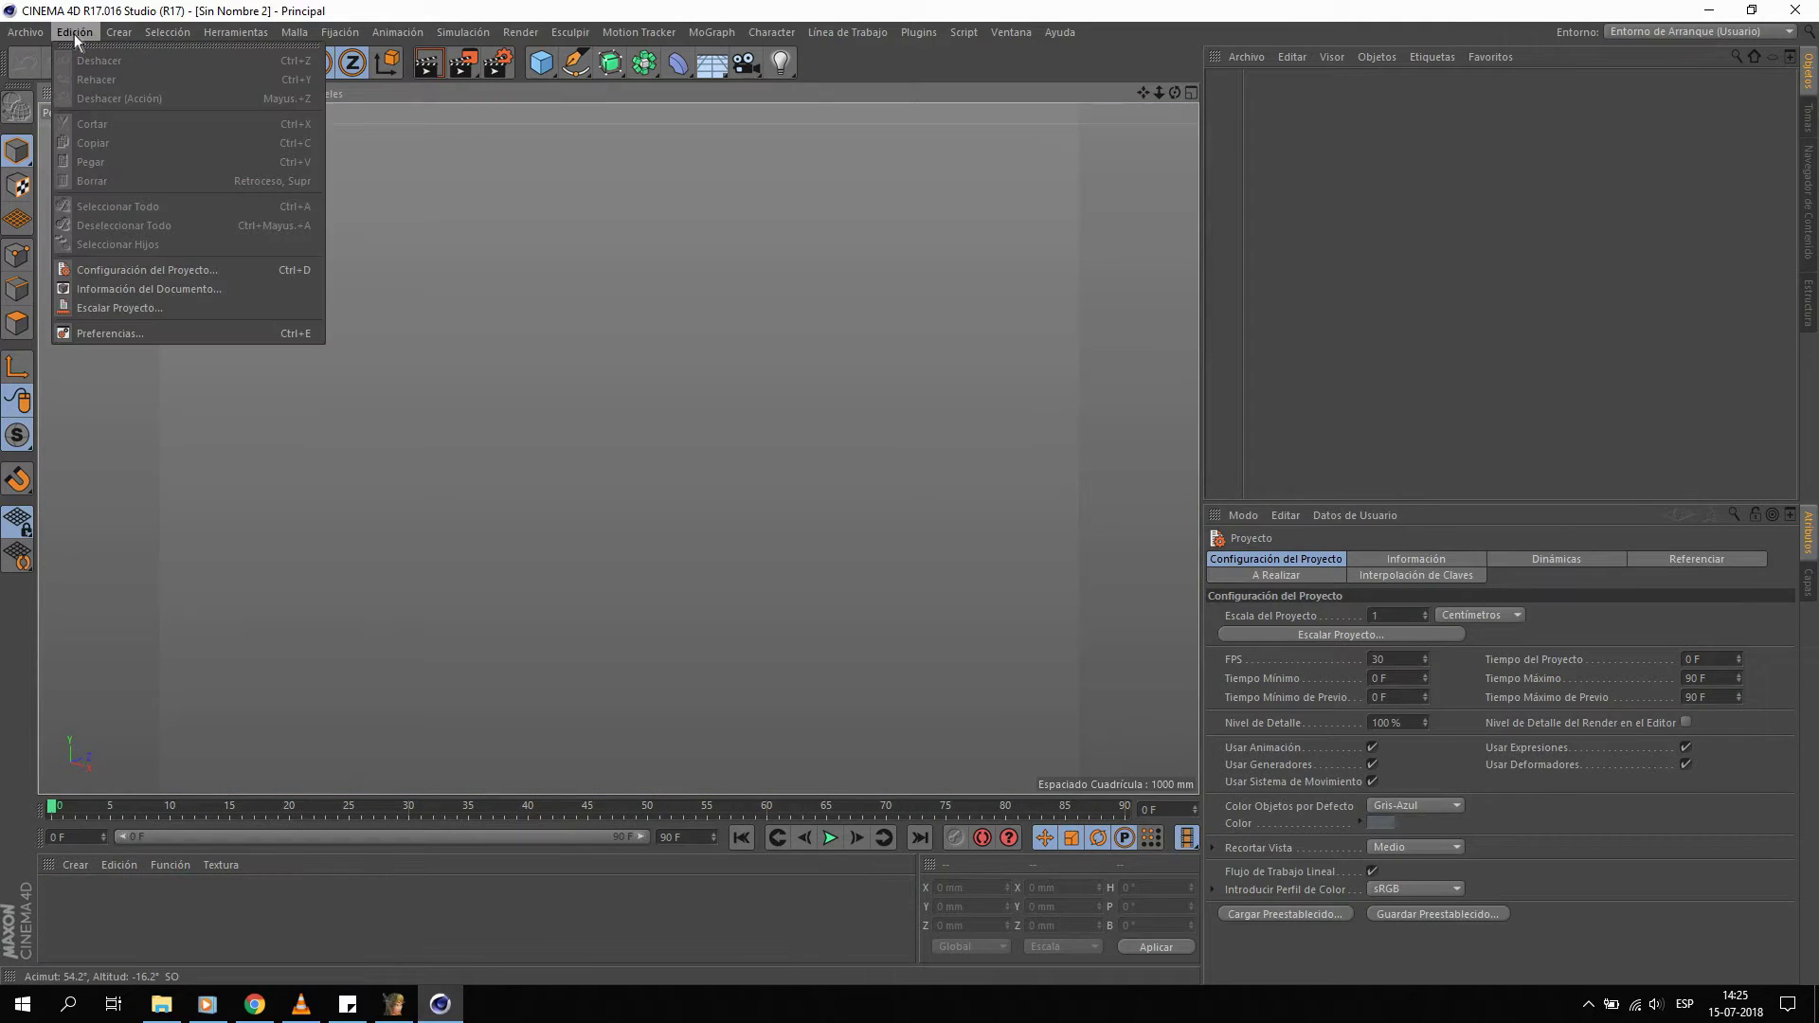
click(74, 34)
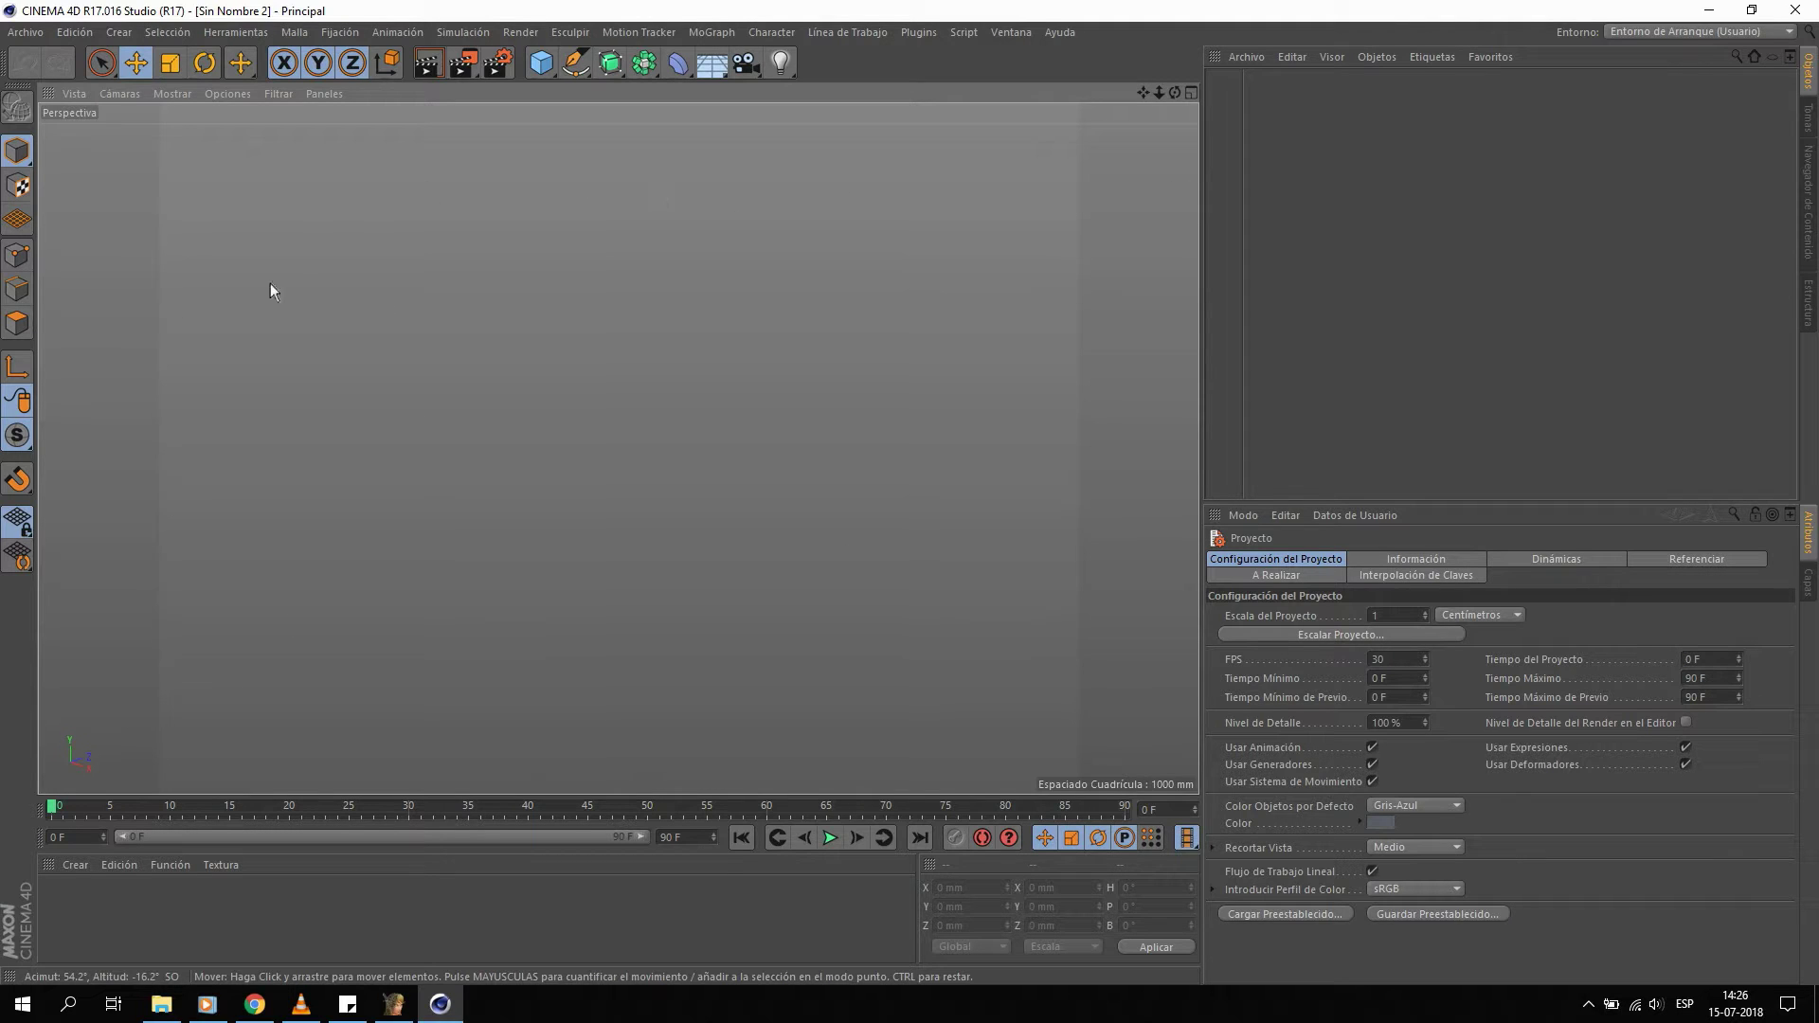
Enable Cuadrícula in the viewport's Filtrar menu to show the floor grid.
click(249, 95)
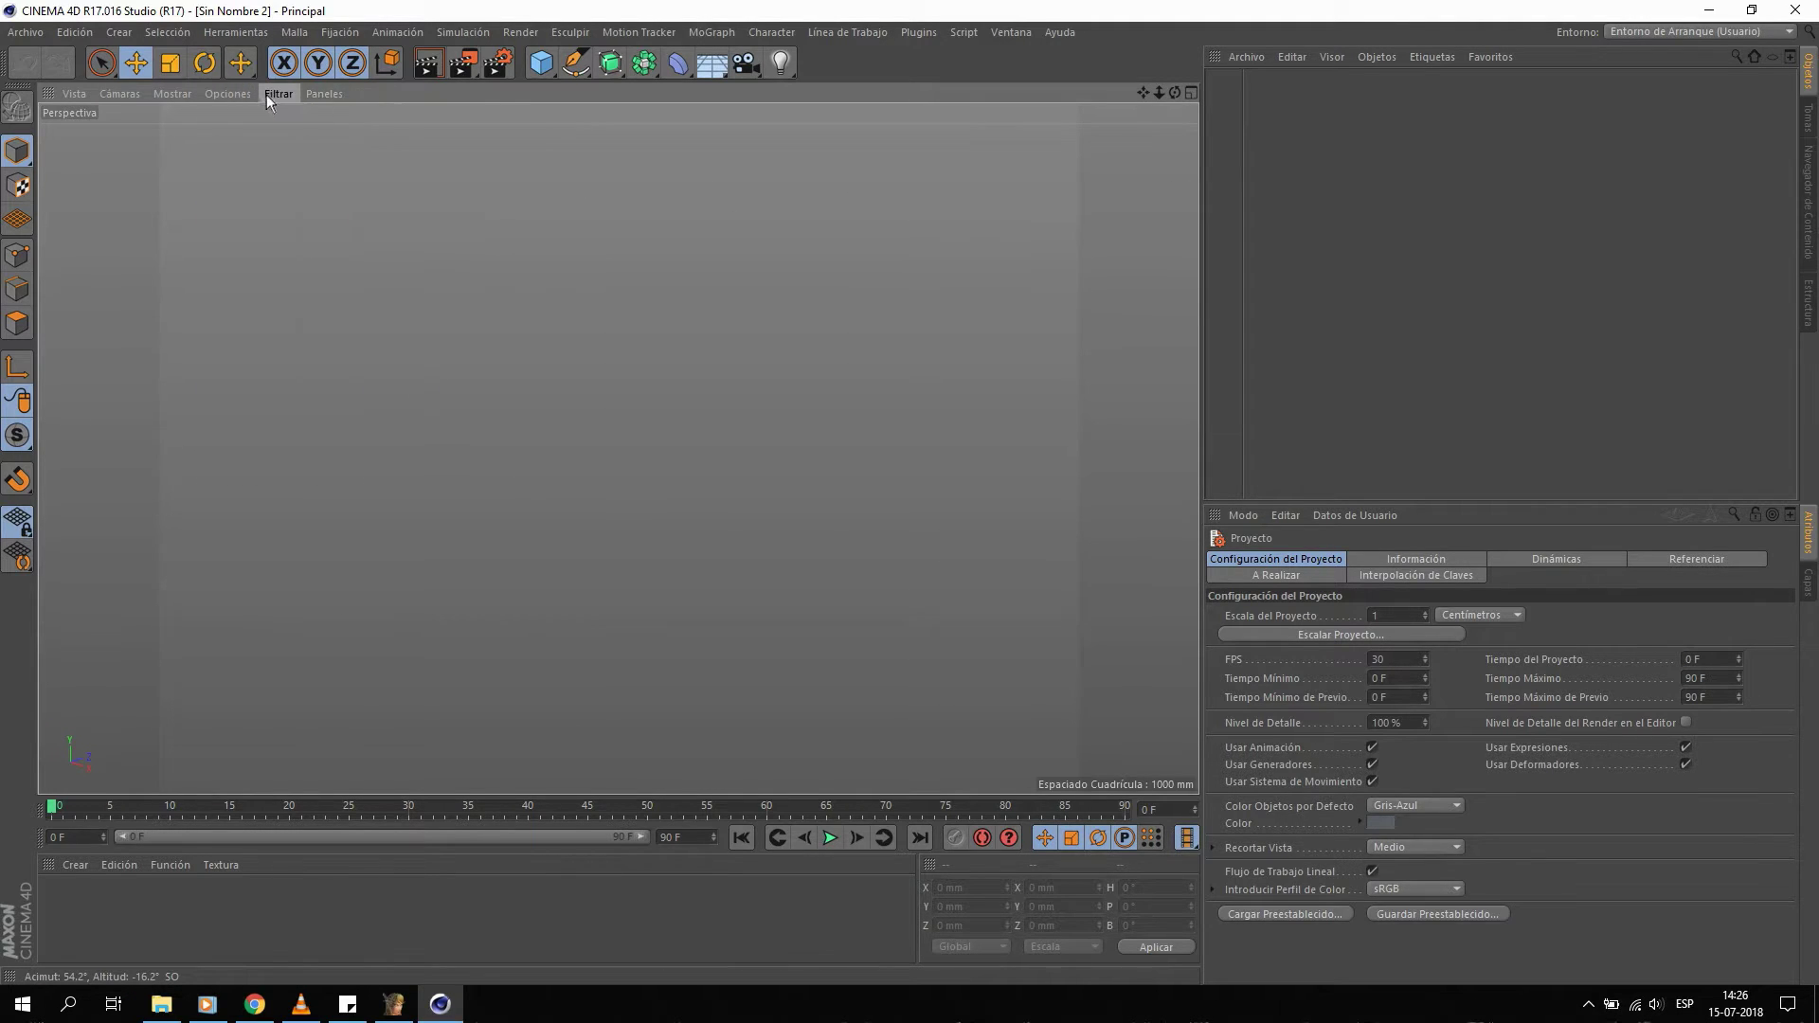
click(265, 95)
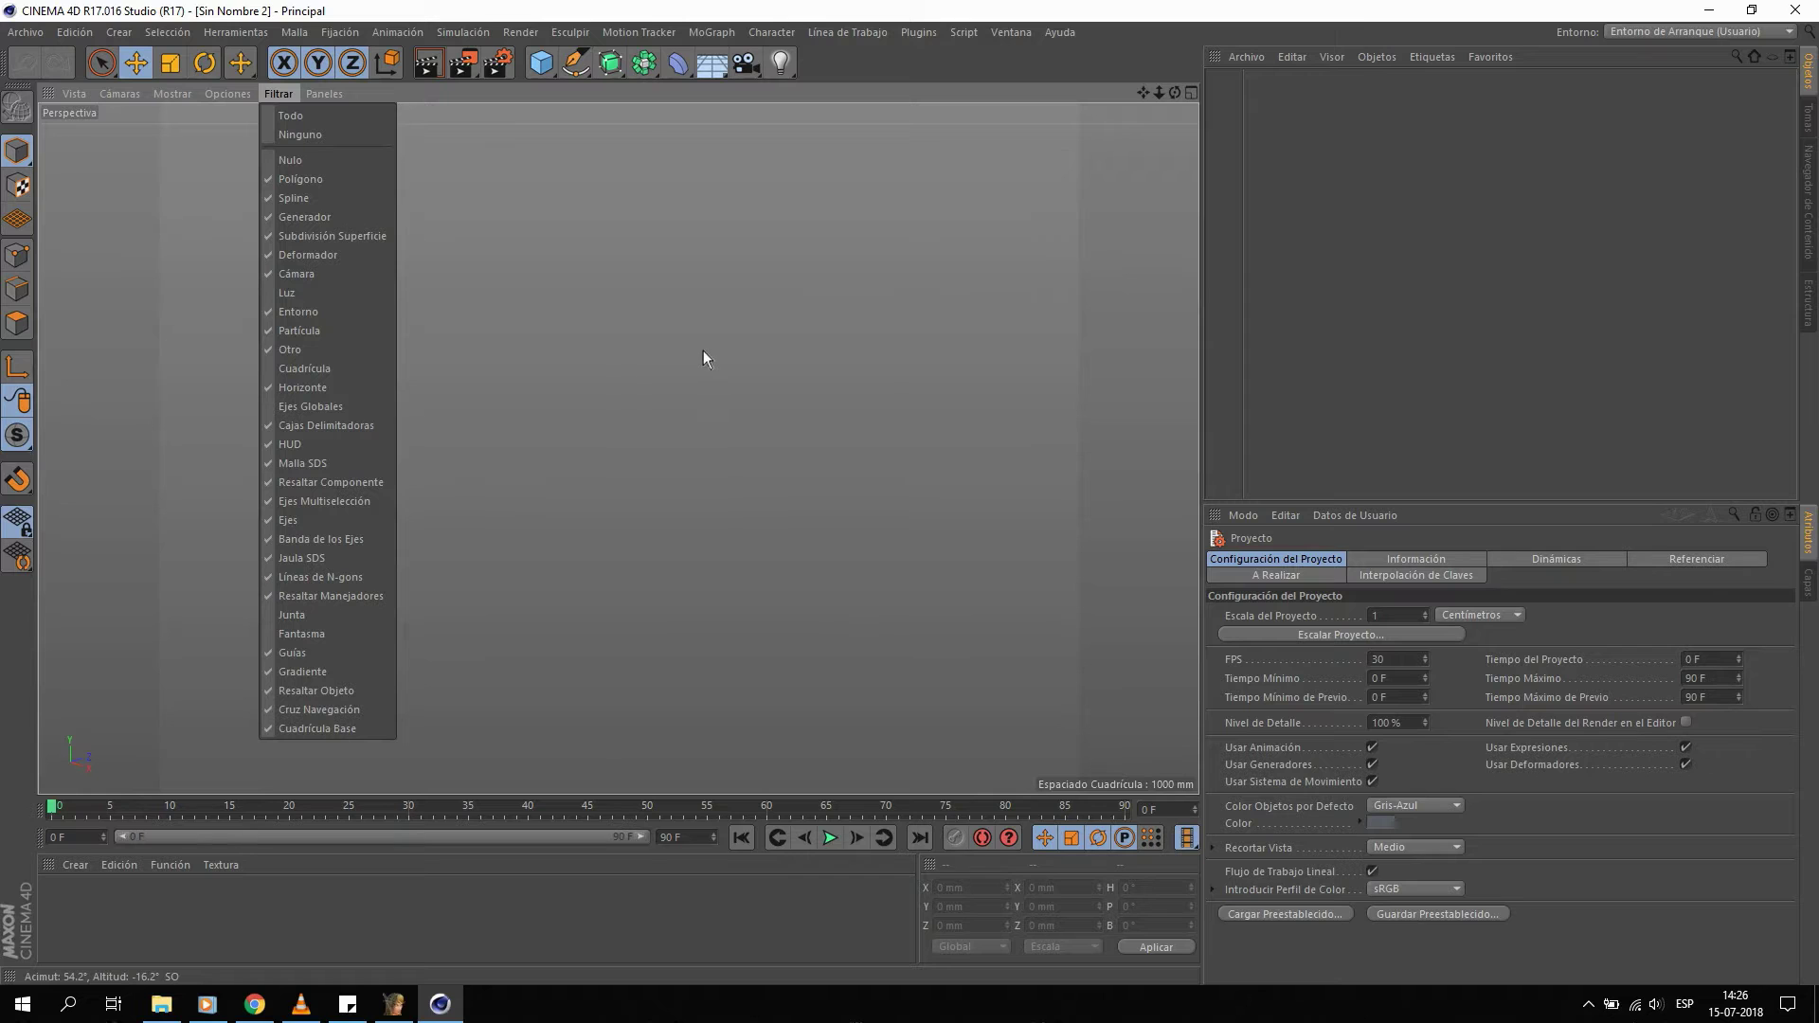
click(379, 368)
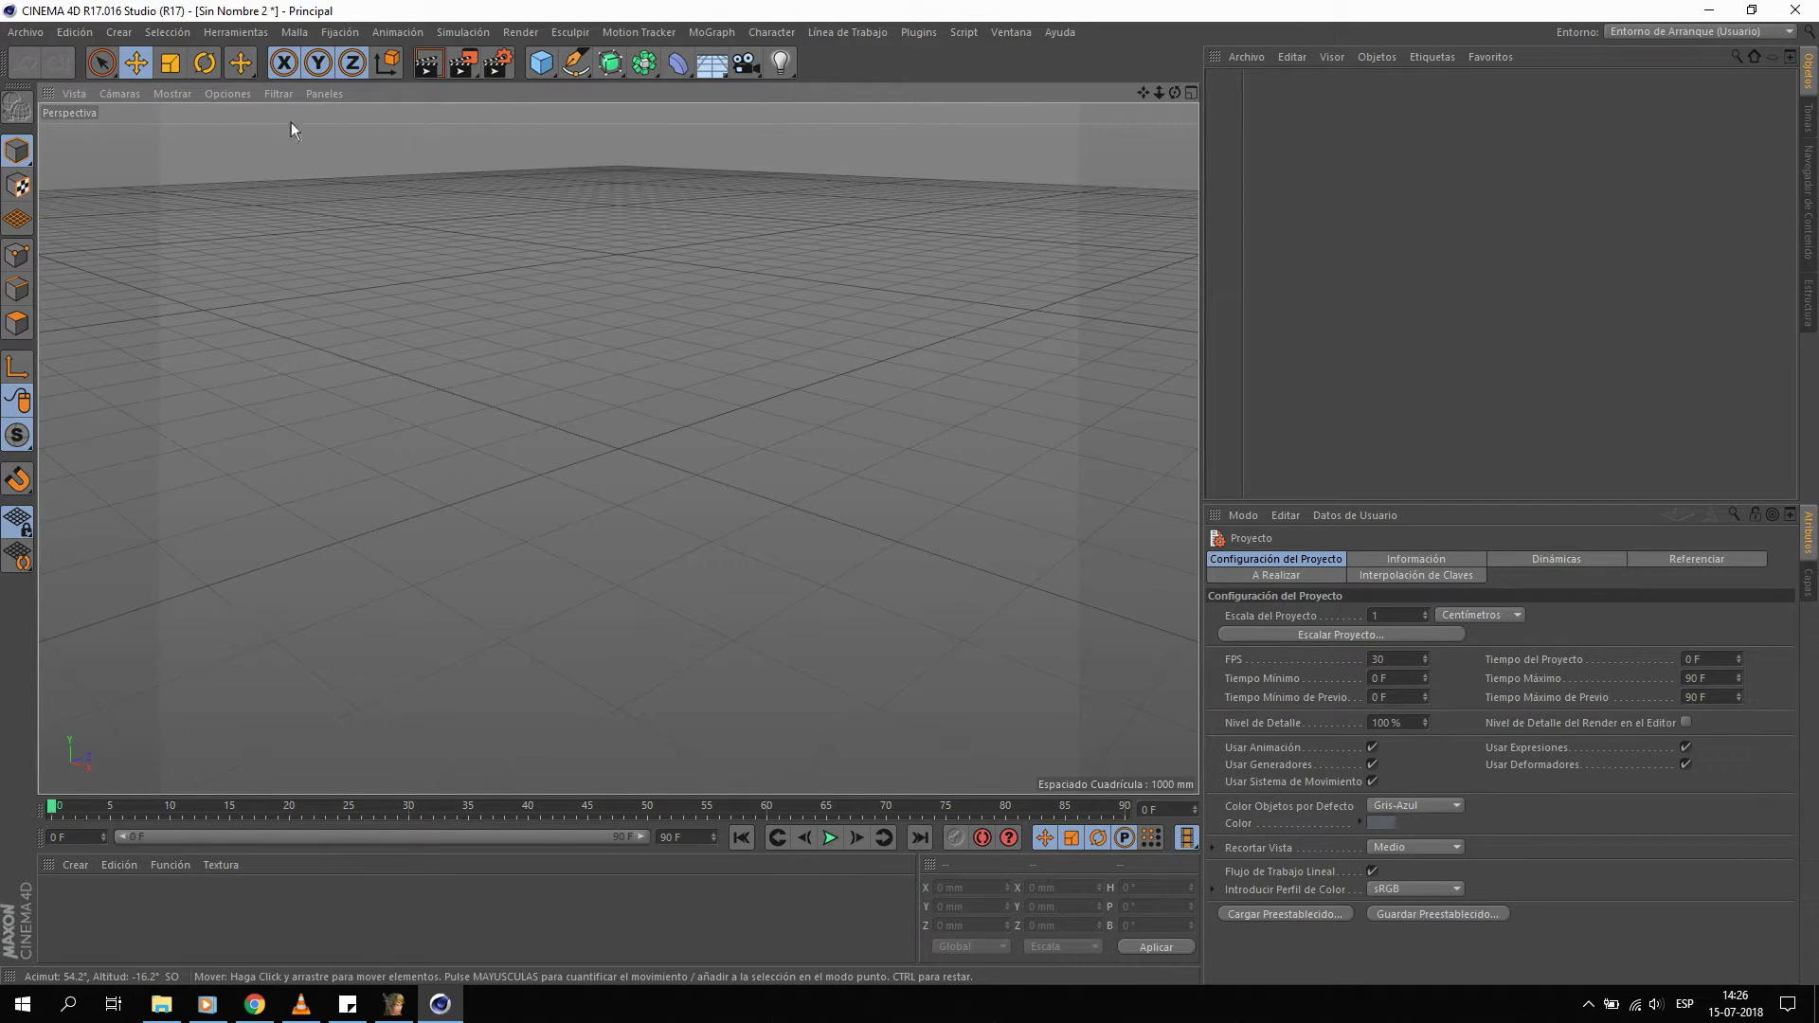
mouse_move(665, 441)
alt+mouse_down()
mouse_move(570, 429)
mouse_move(687, 407)
mouse_move(711, 429)
mouse_move(625, 371)
mouse_move(680, 386)
mouse_move(746, 360)
mouse_move(605, 406)
mouse_move(782, 371)
mouse_move(711, 391)
mouse_move(792, 338)
mouse_move(663, 383)
mouse_move(561, 462)
mouse_move(692, 372)
mouse_move(548, 421)
mouse_move(701, 403)
alt+mouse_up()
mouse_move(797, 324)
alt+mouse_down()
mouse_move(837, 297)
mouse_move(749, 403)
alt+mouse_up()
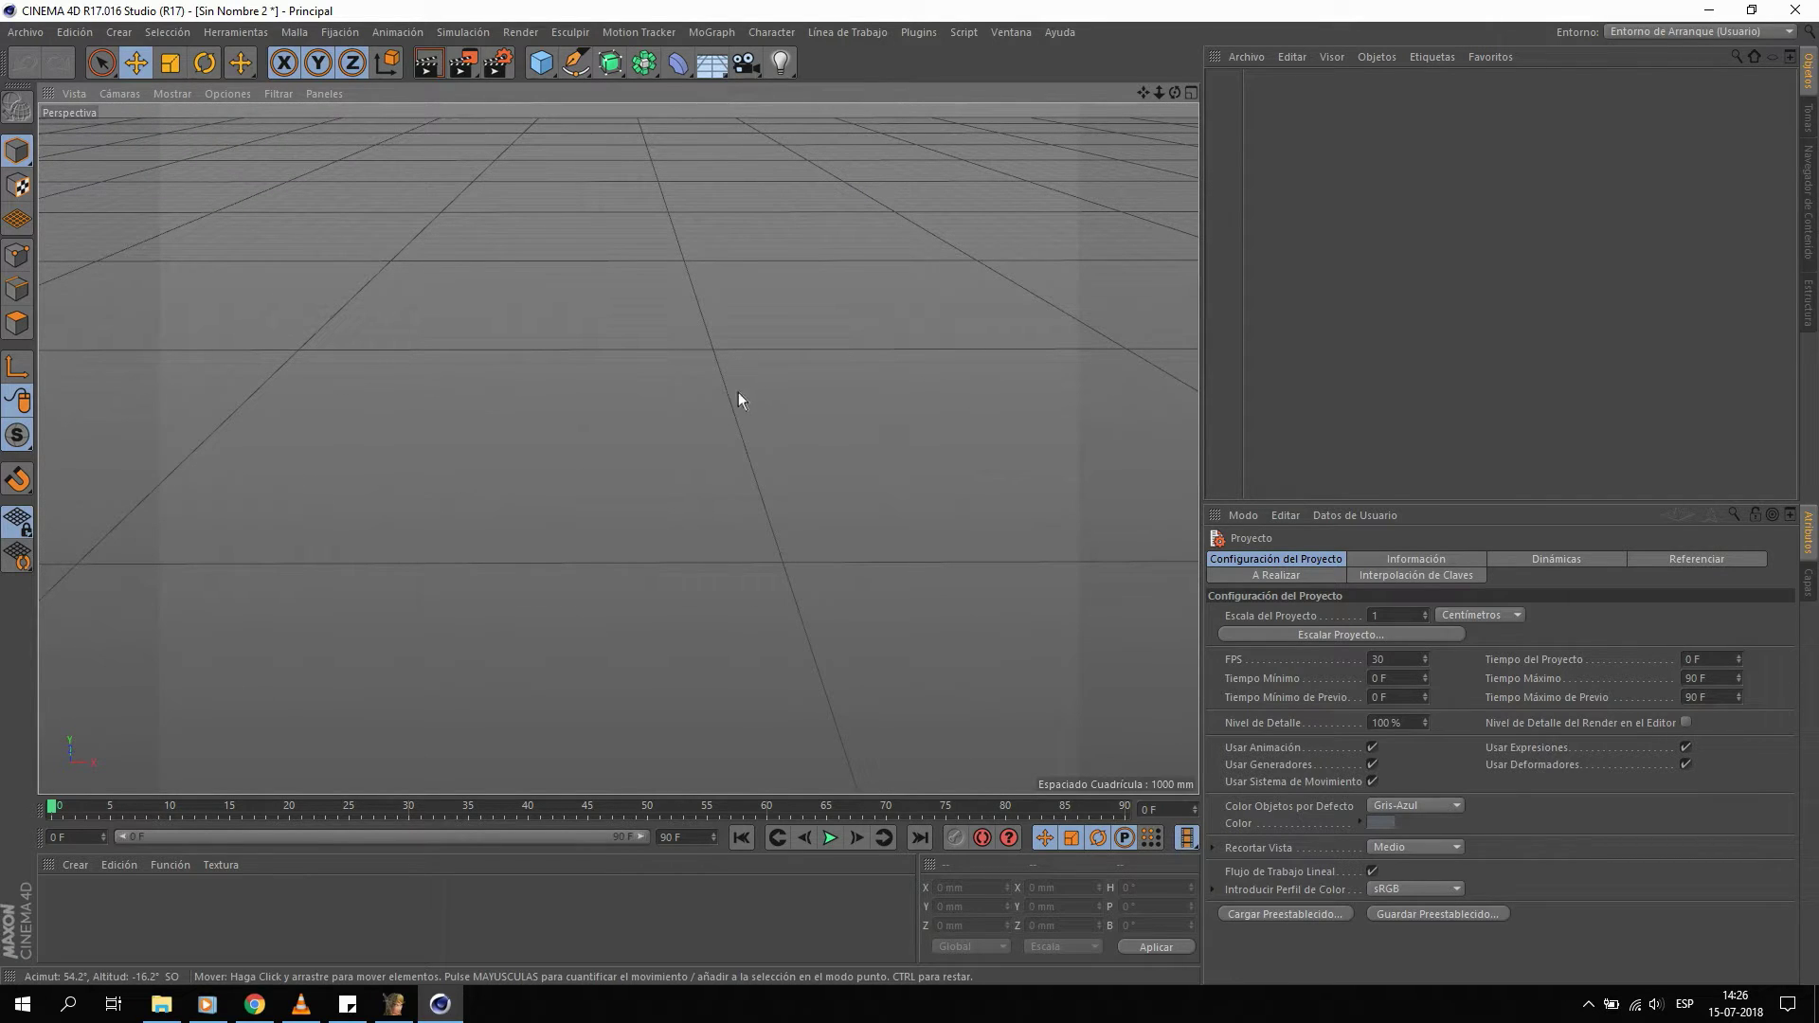
mouse_move(737, 377)
alt+mouse_down()
mouse_move(749, 448)
mouse_move(722, 412)
alt+mouse_up()
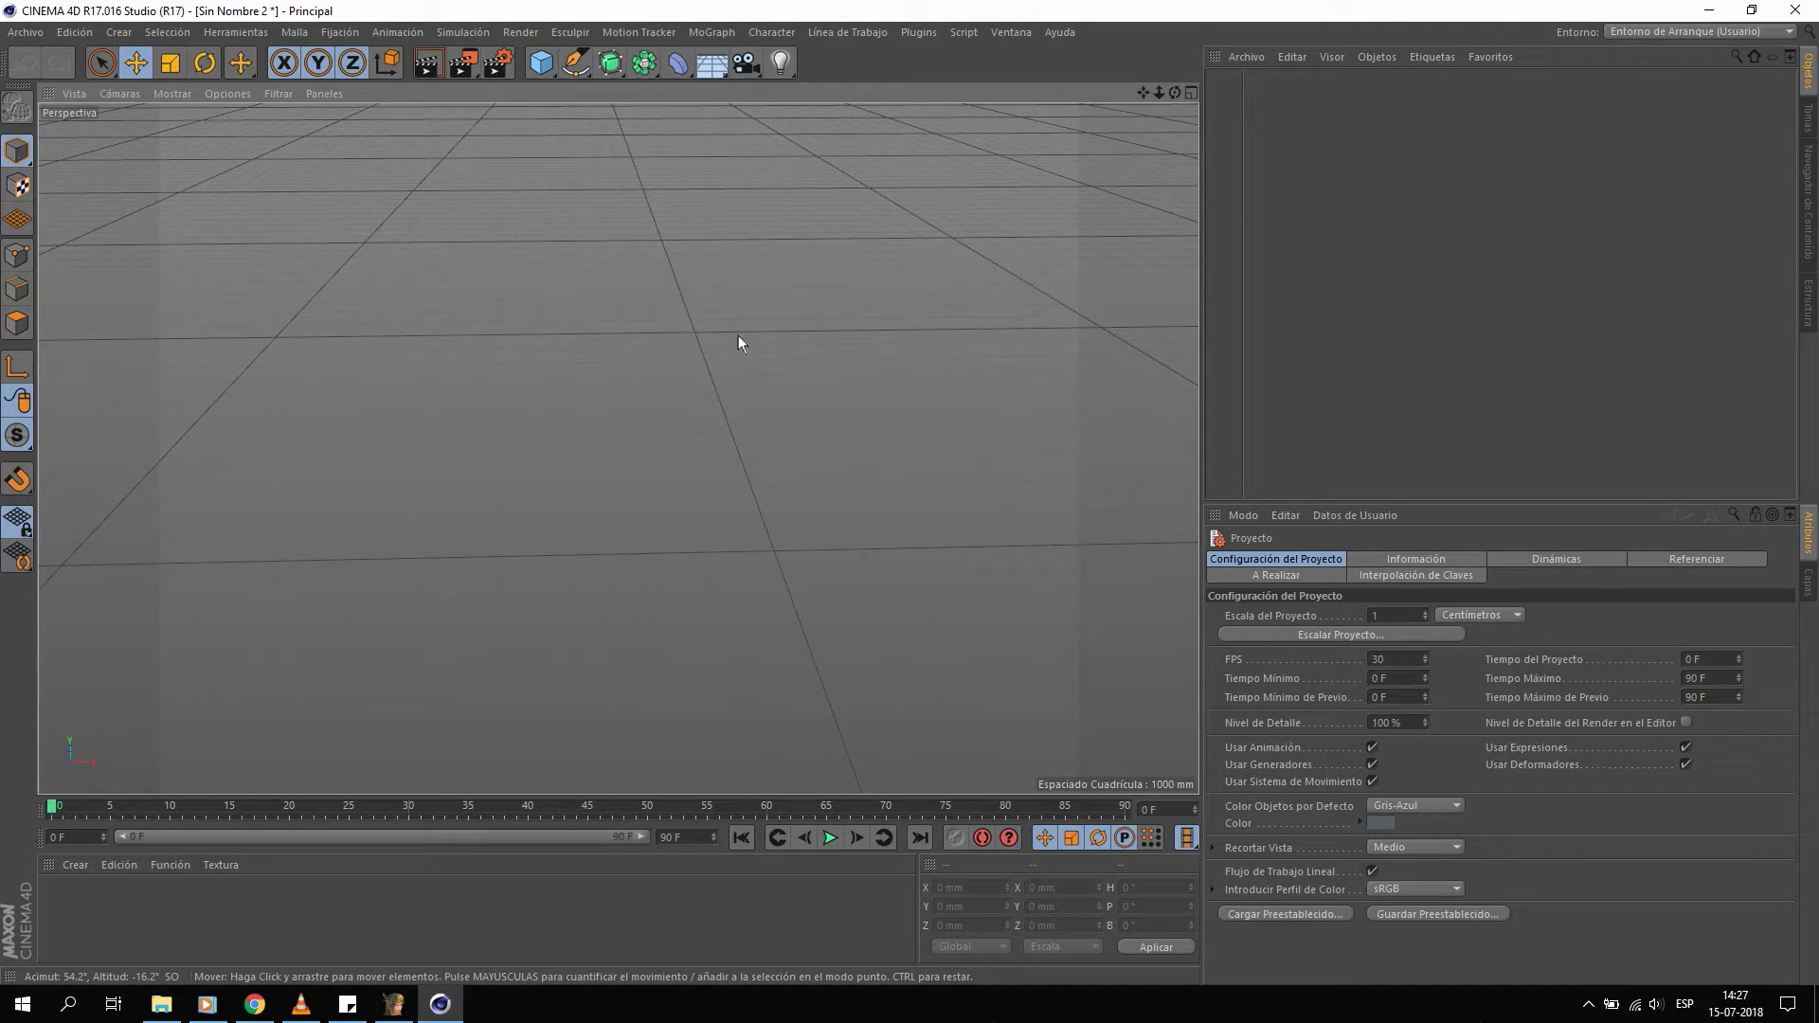
mouse_move(741, 322)
alt+mouse_down()
mouse_move(669, 453)
mouse_move(569, 464)
mouse_move(468, 311)
mouse_move(642, 235)
mouse_move(775, 281)
mouse_move(796, 454)
mouse_move(477, 556)
mouse_move(191, 531)
mouse_move(1003, 436)
mouse_move(620, 459)
alt+mouse_up()
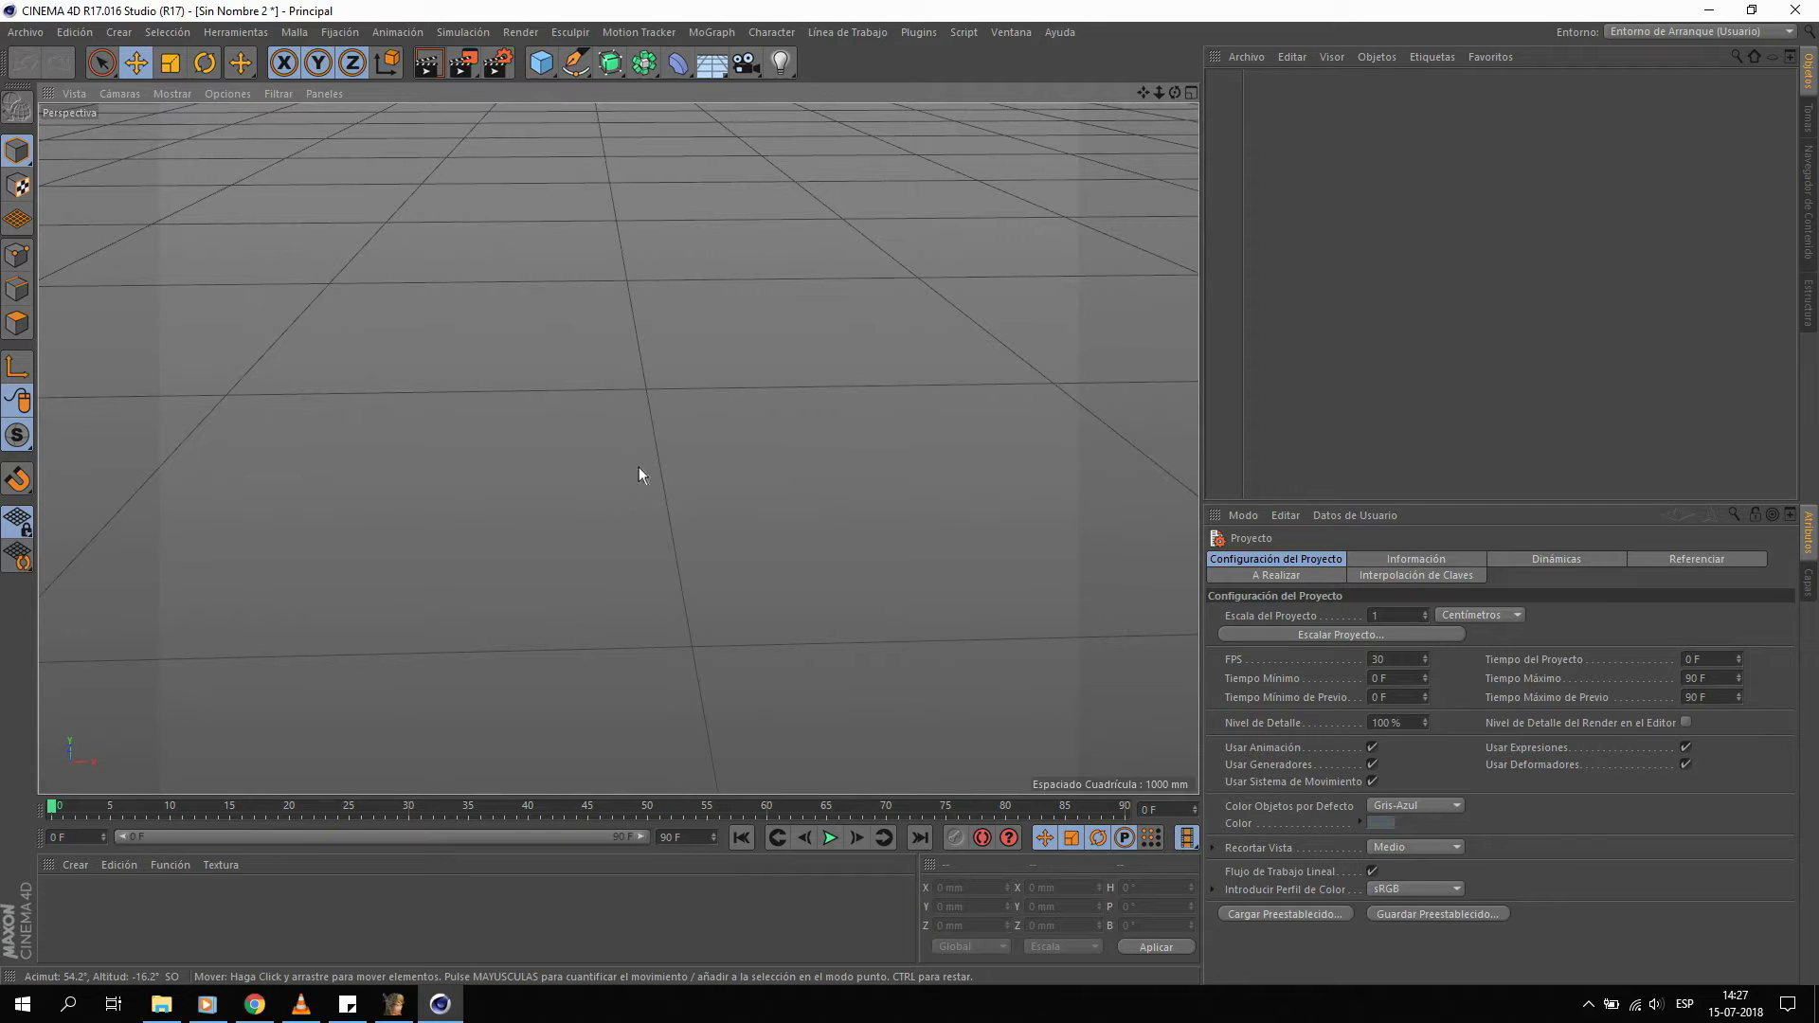
mouse_move(686, 248)
alt+mouse_down()
mouse_move(354, 336)
mouse_move(784, 227)
mouse_move(942, 138)
alt+mouse_up()
mouse_move(666, 508)
alt+mouse_down()
mouse_move(678, 460)
mouse_move(560, 503)
mouse_move(587, 502)
alt+mouse_up()
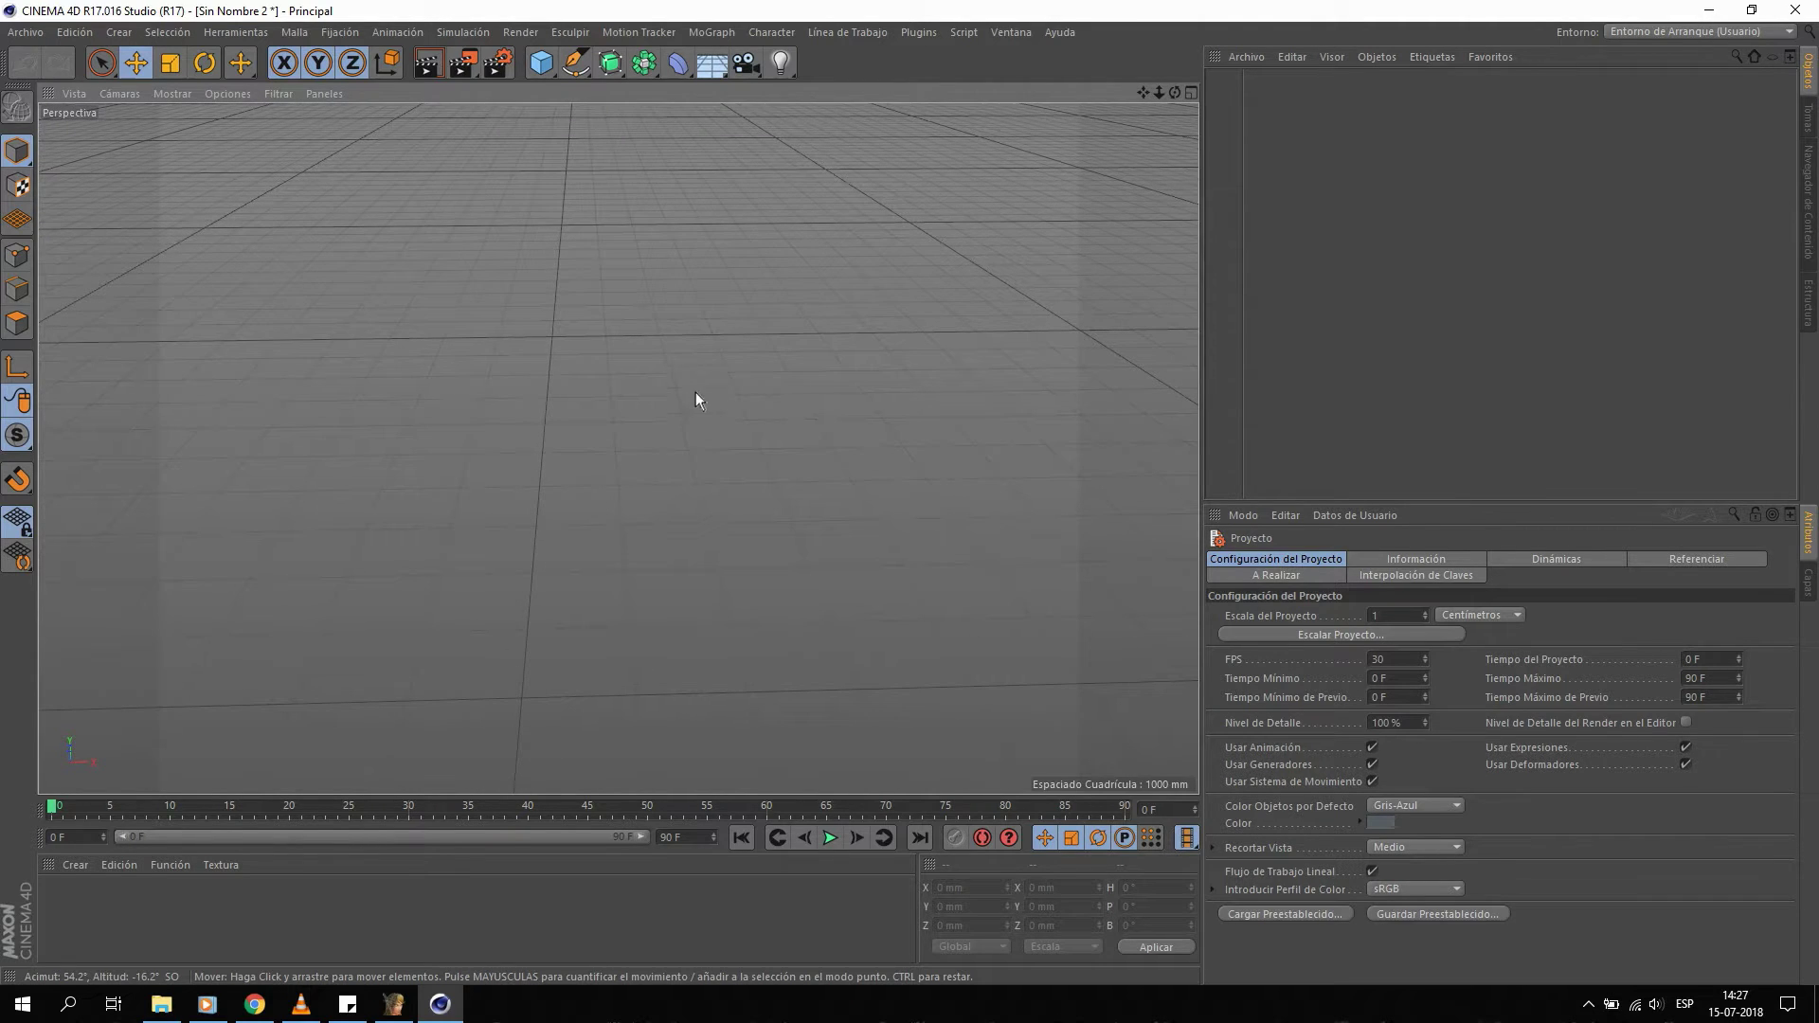
mouse_move(687, 418)
alt+mouse_down()
mouse_move(645, 313)
mouse_move(394, 341)
mouse_move(562, 514)
mouse_move(755, 480)
mouse_move(755, 410)
mouse_move(569, 455)
mouse_move(669, 372)
mouse_move(463, 411)
mouse_move(678, 432)
mouse_move(593, 436)
mouse_move(617, 447)
mouse_move(731, 394)
mouse_move(601, 417)
mouse_move(475, 378)
mouse_move(581, 293)
mouse_move(679, 350)
mouse_move(786, 357)
mouse_move(613, 427)
mouse_move(540, 492)
mouse_move(707, 426)
mouse_move(576, 460)
mouse_move(544, 430)
mouse_move(631, 418)
alt+mouse_up()
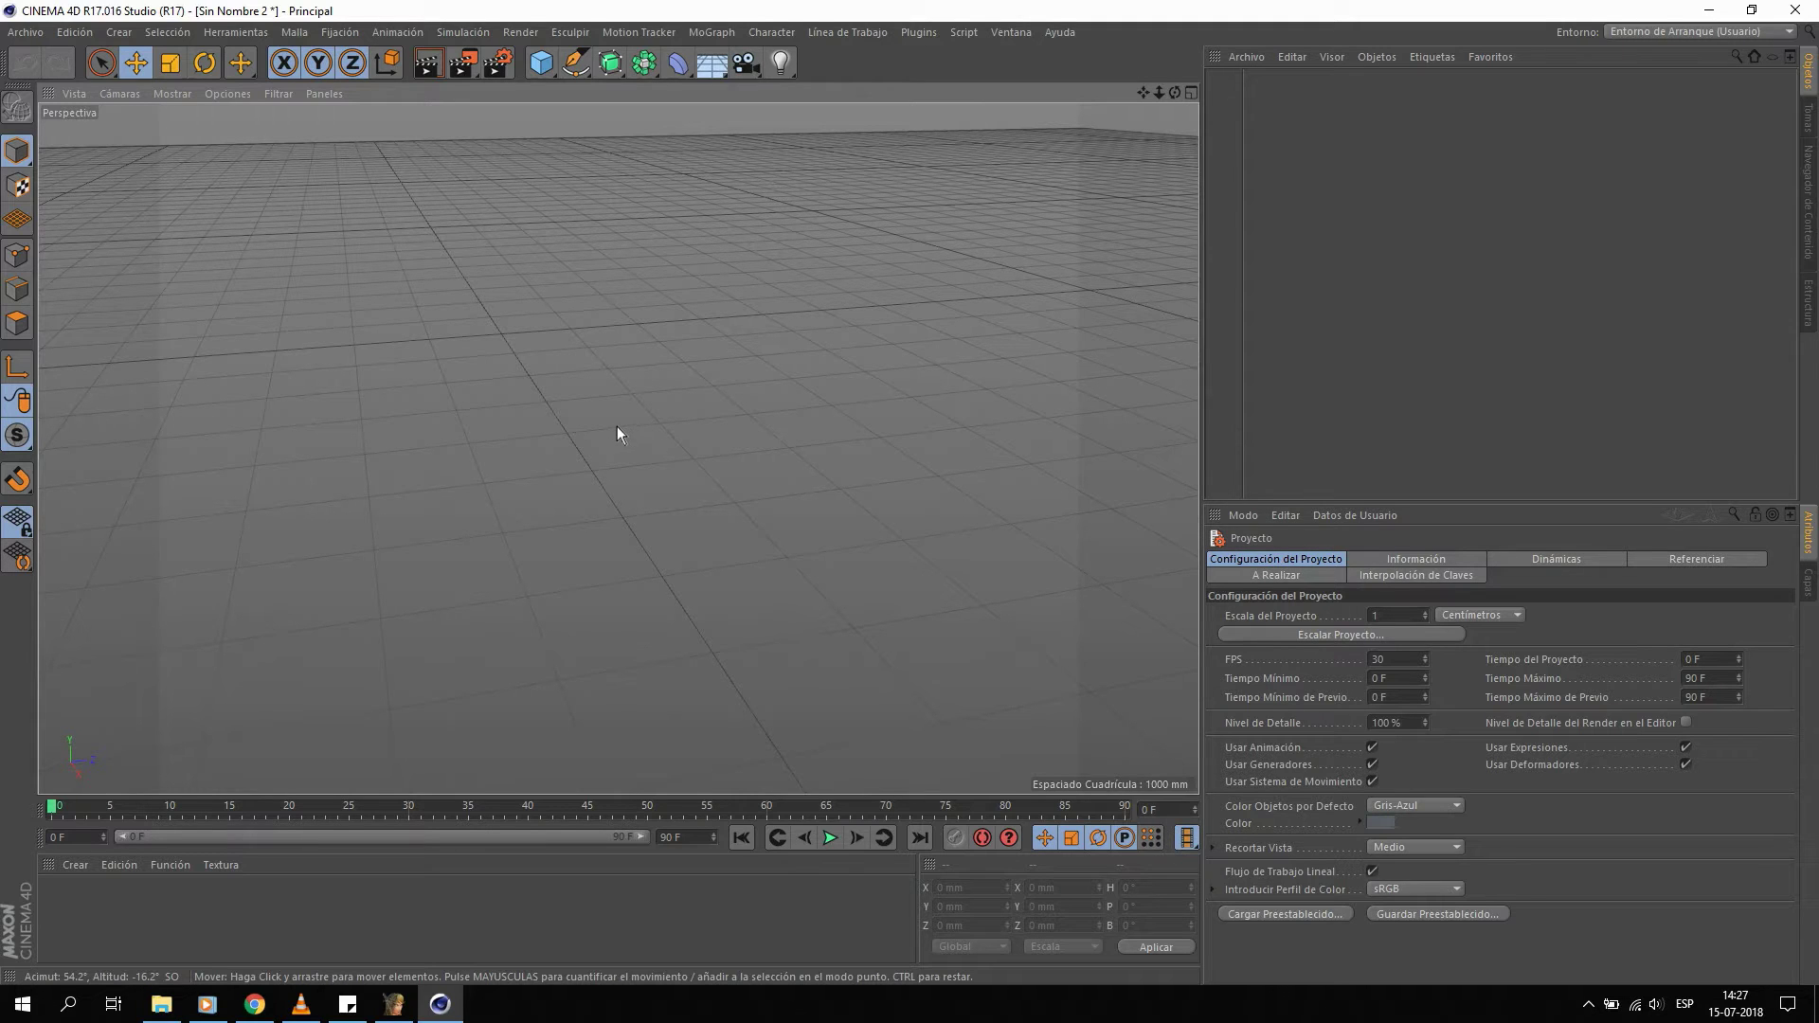
mouse_move(604, 419)
alt+mouse_down()
mouse_move(544, 395)
mouse_move(685, 429)
mouse_move(624, 362)
mouse_move(652, 404)
alt+mouse_up()
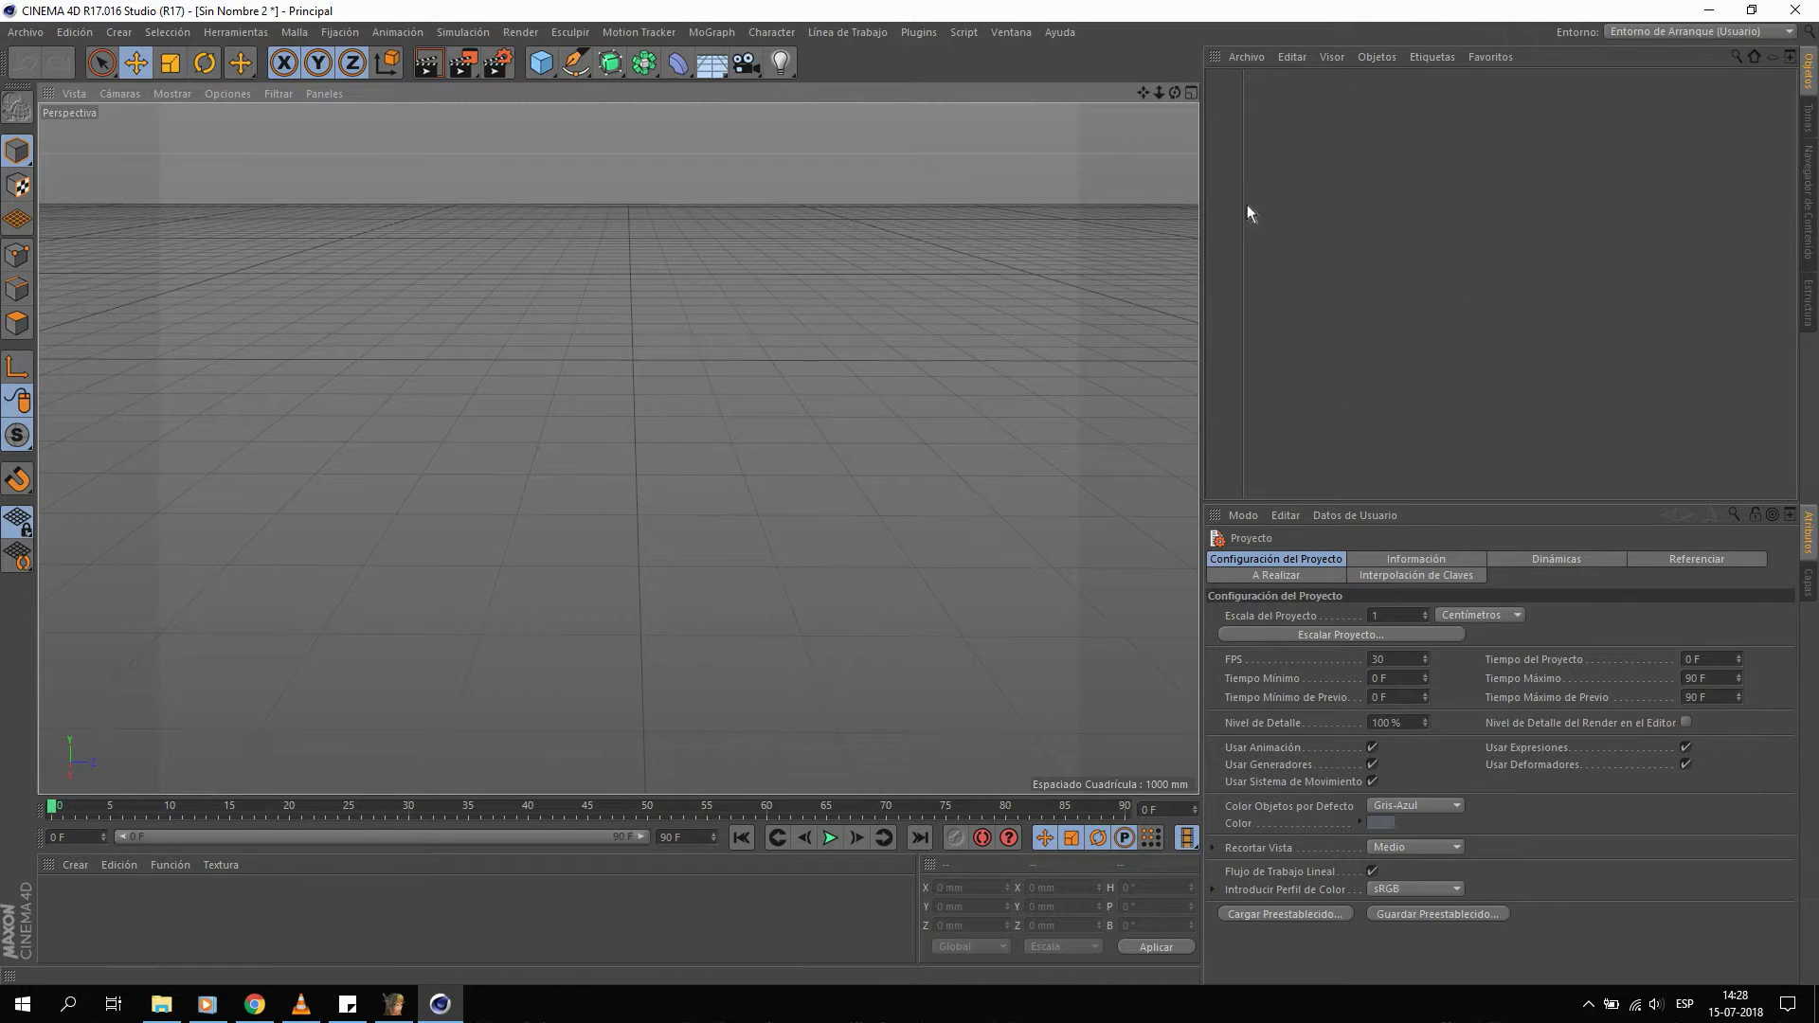
drag(1243, 161, 1428, 198)
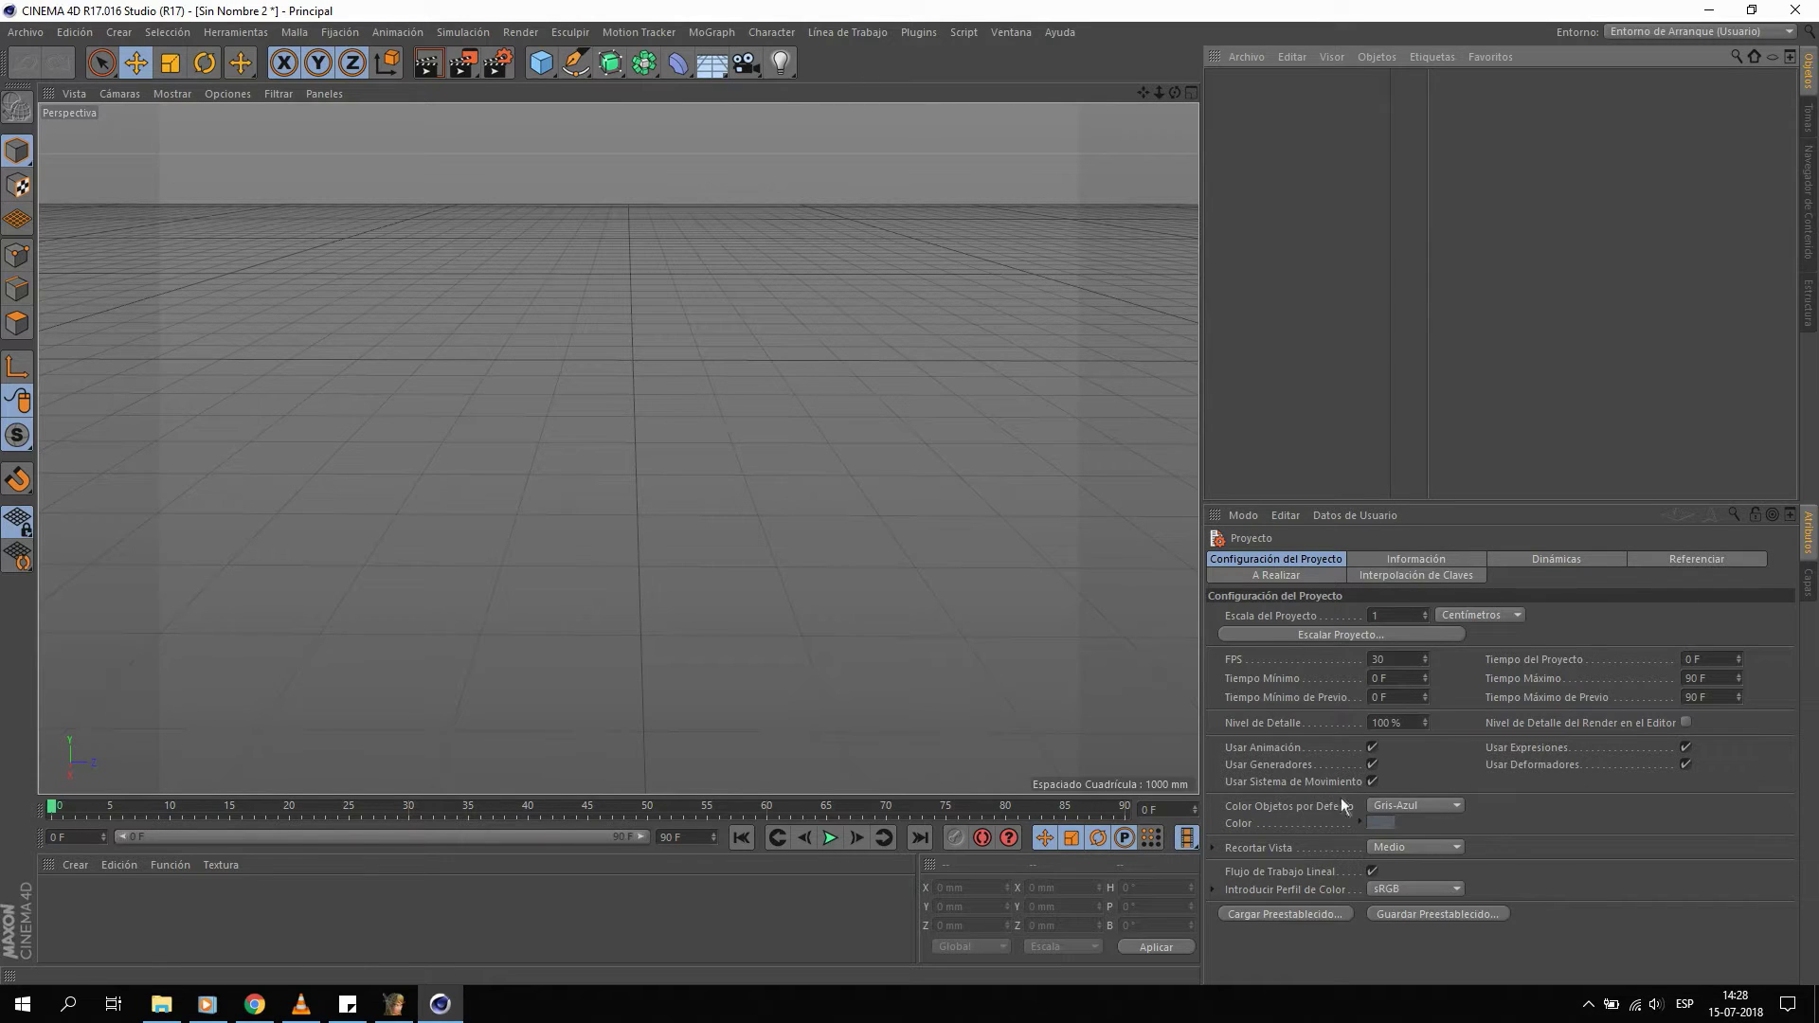
Set the project FPS to 24 so the timeline ends at 72 F.
click(1393, 660)
text(24)
key(Return)
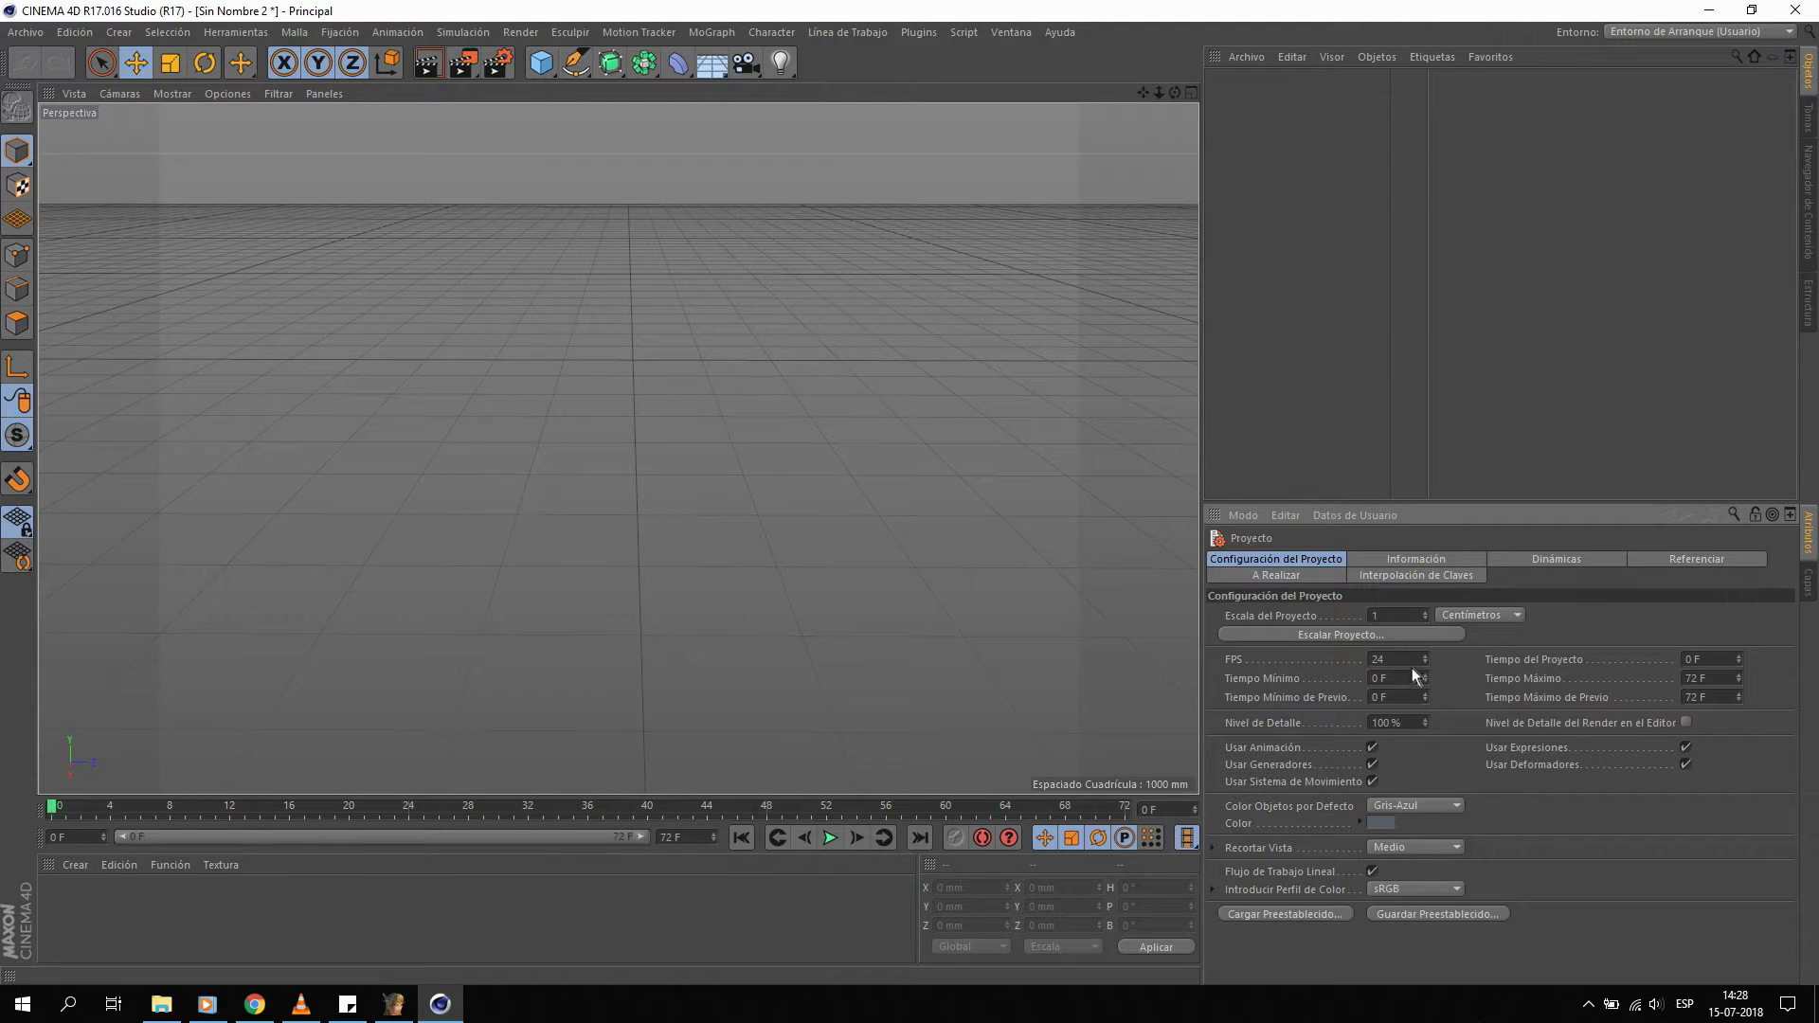
key(Return)
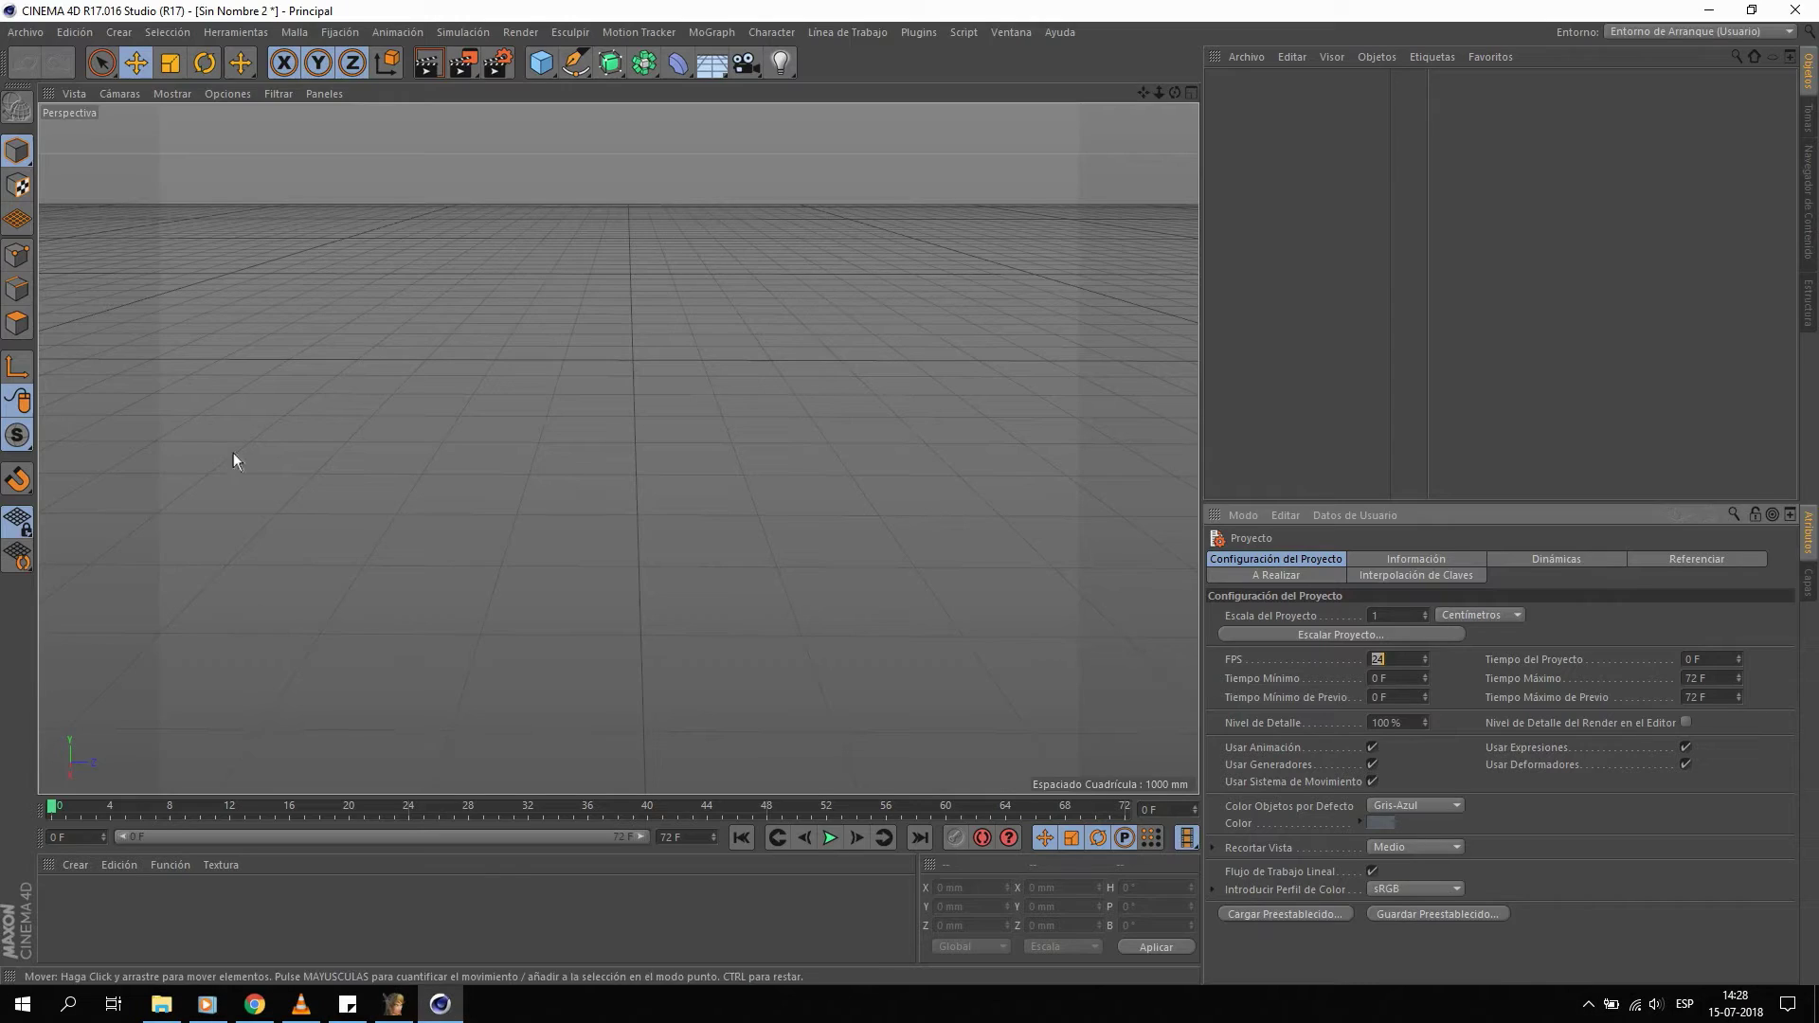
click(38, 34)
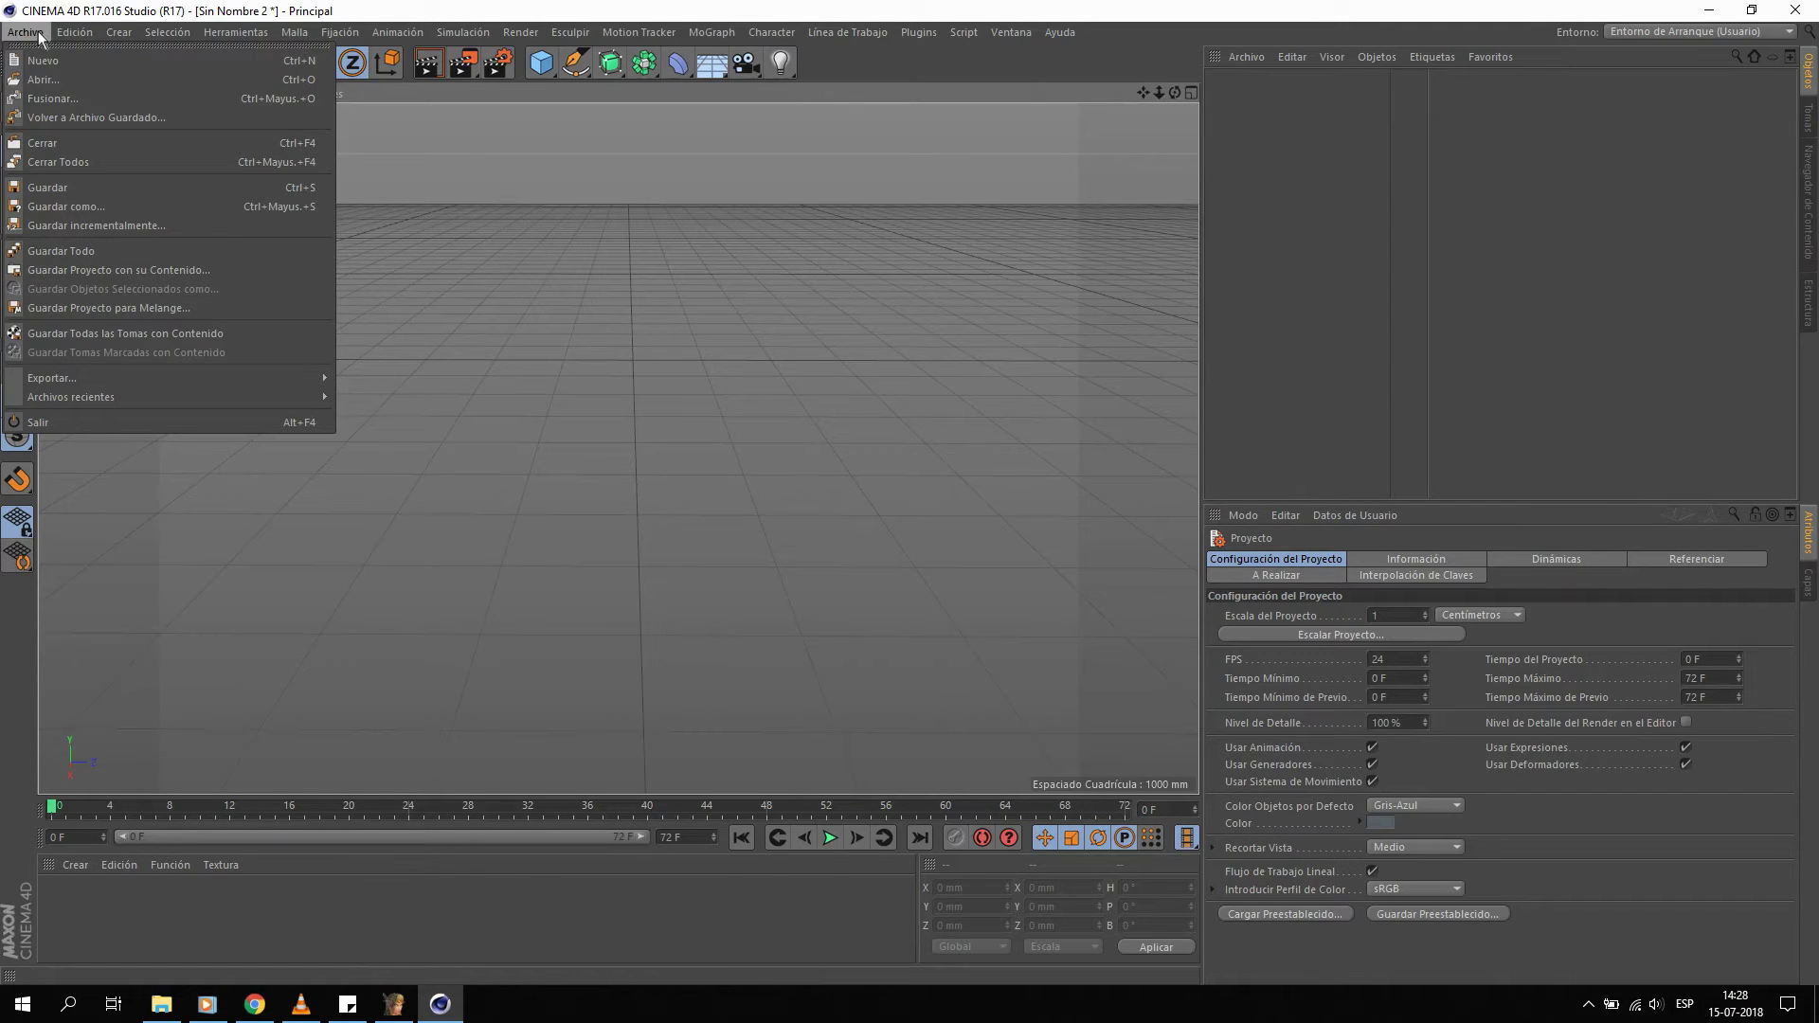
Open CUERPO_.fbx from MODELOS NUEVOS > ARTHAS and accept the FBX import settings.
click(48, 79)
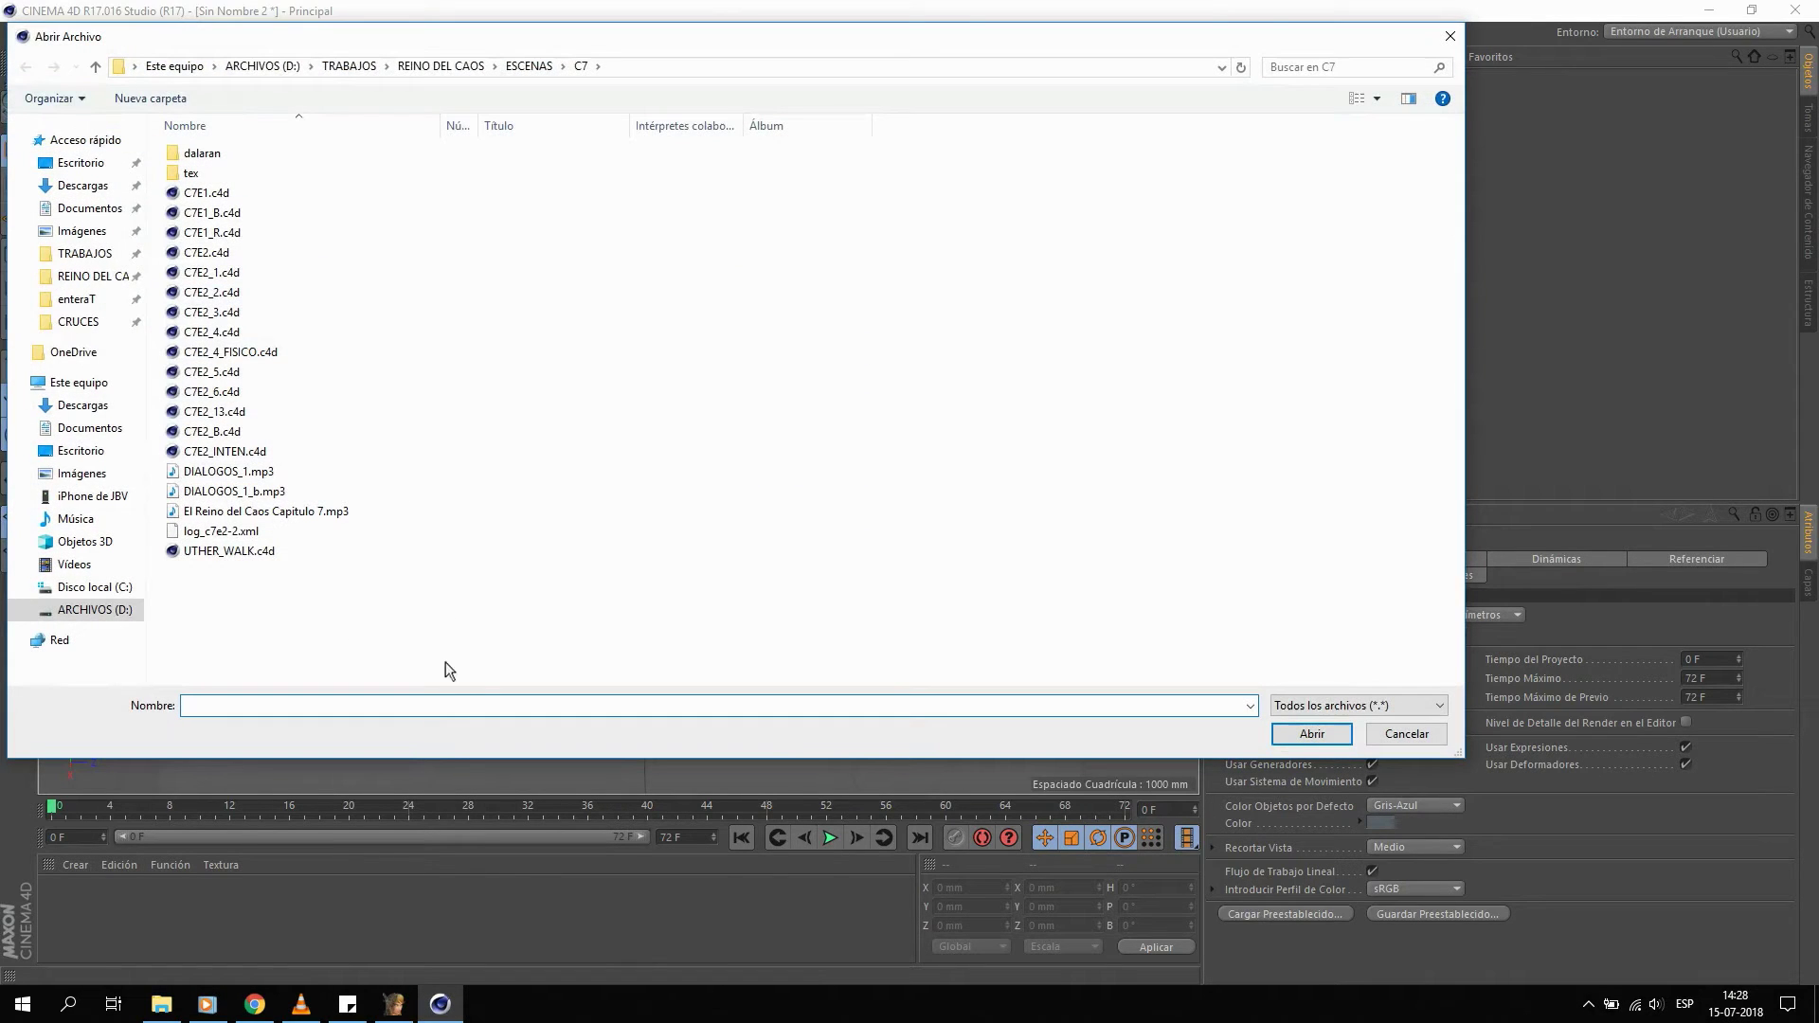
click(534, 76)
click(453, 68)
double_click(308, 224)
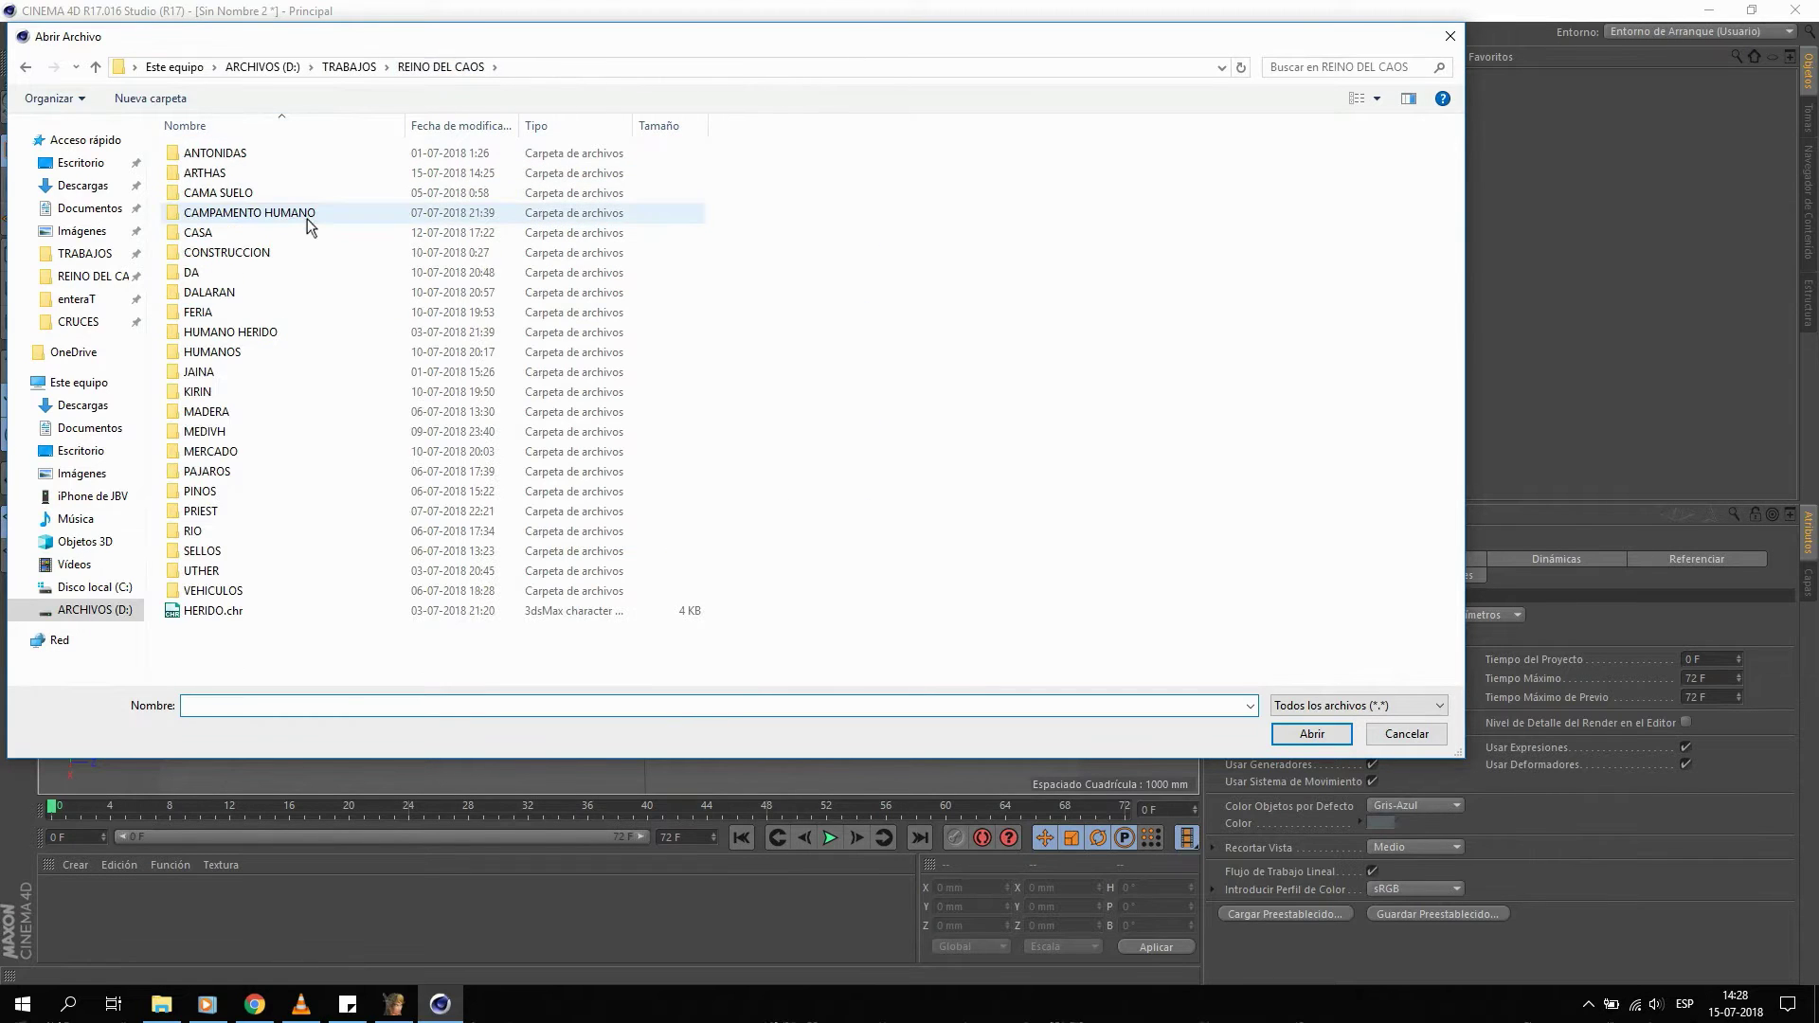
double_click(328, 186)
click(326, 153)
double_click(323, 157)
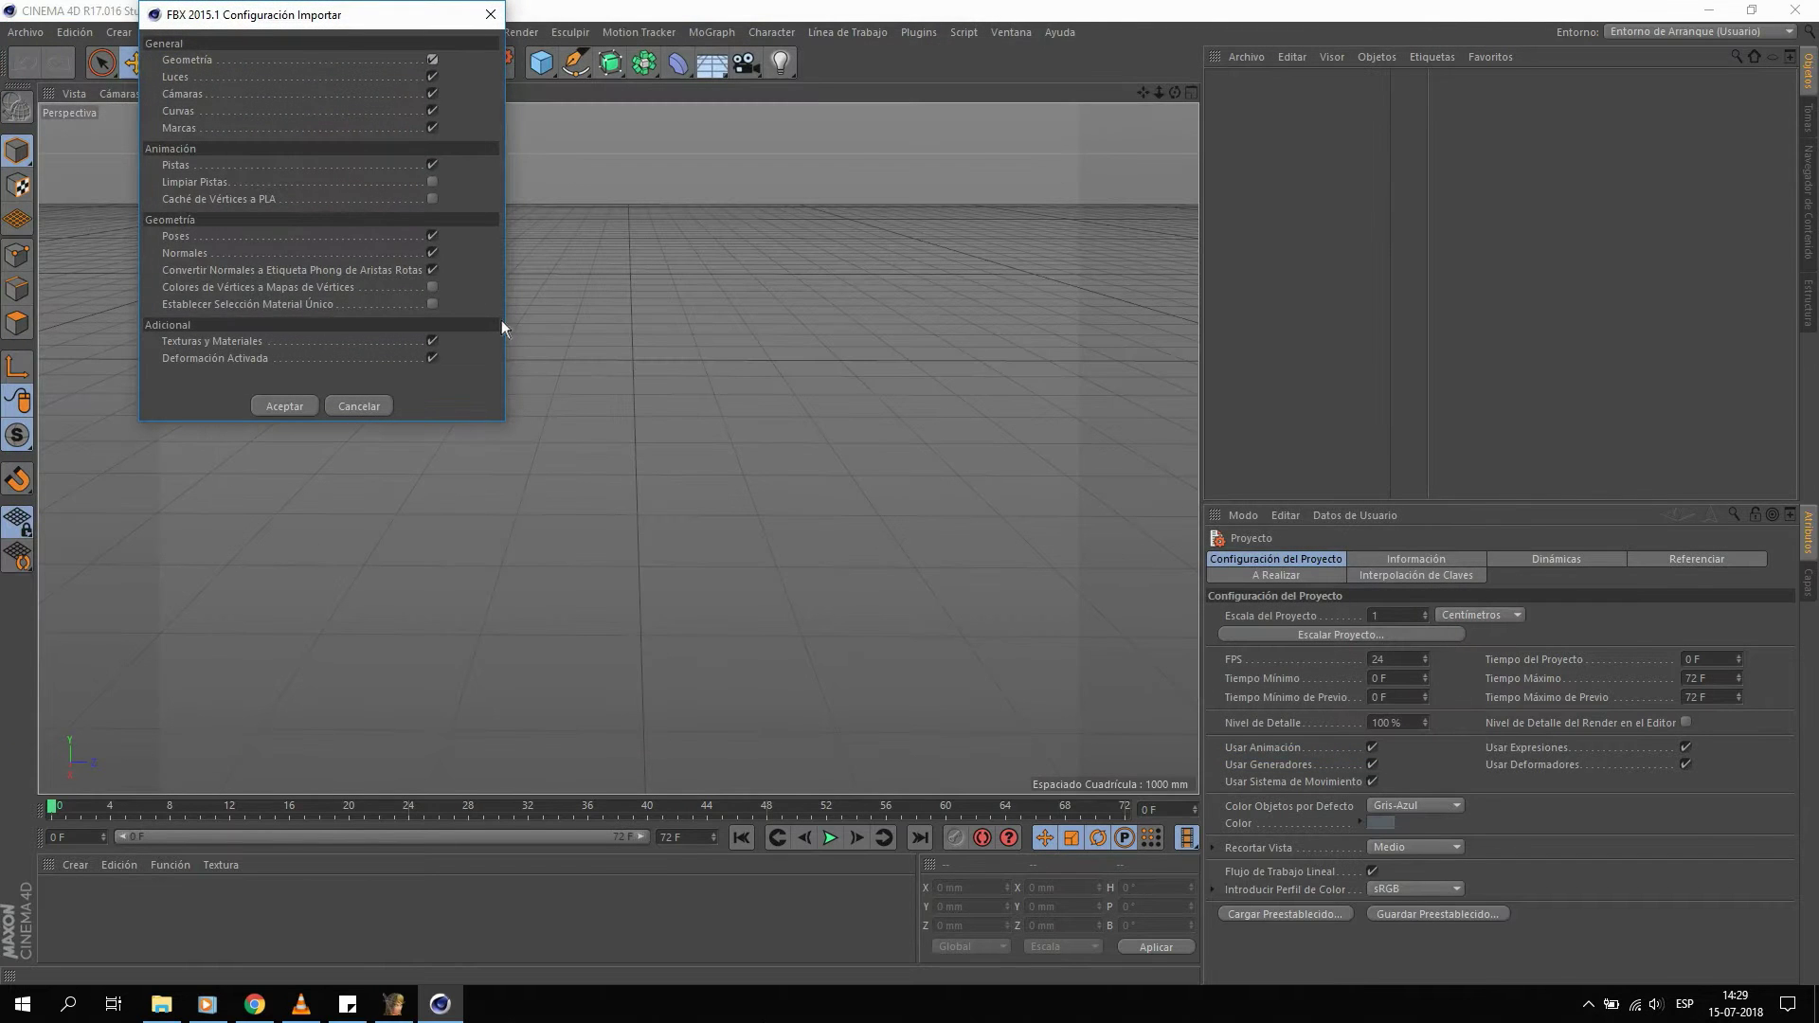
drag(314, 17, 877, 289)
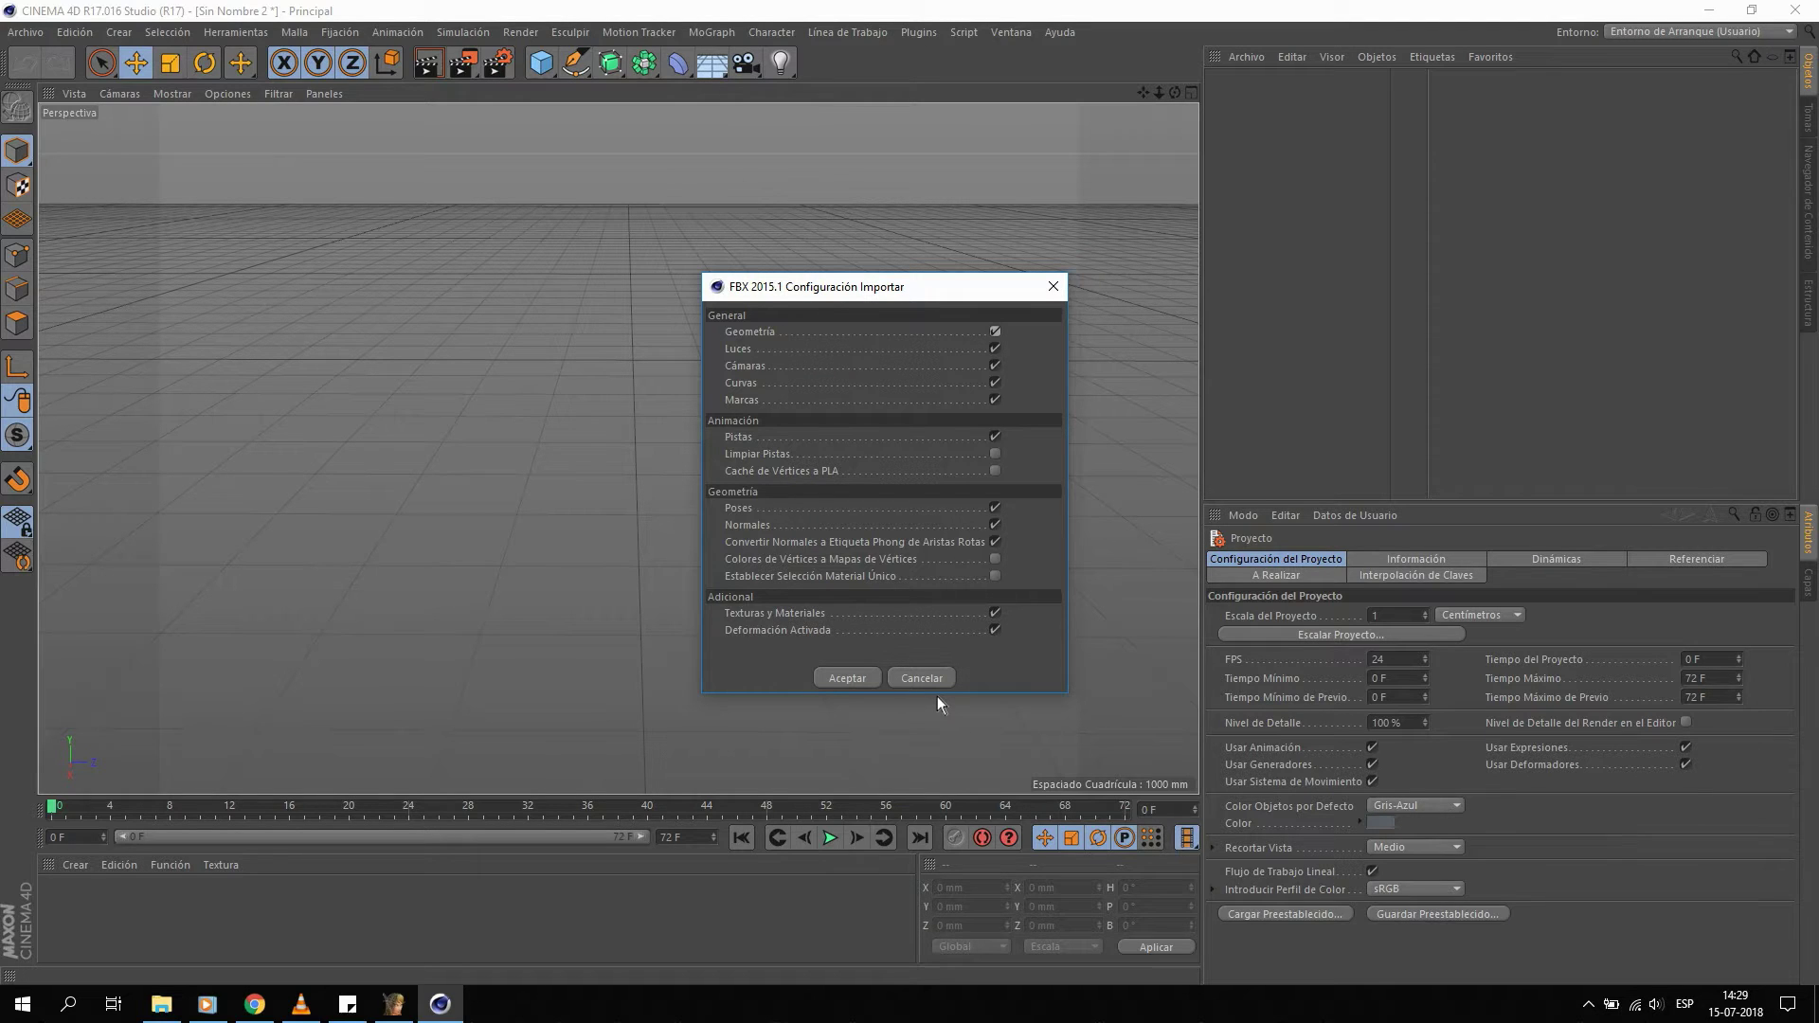
click(872, 678)
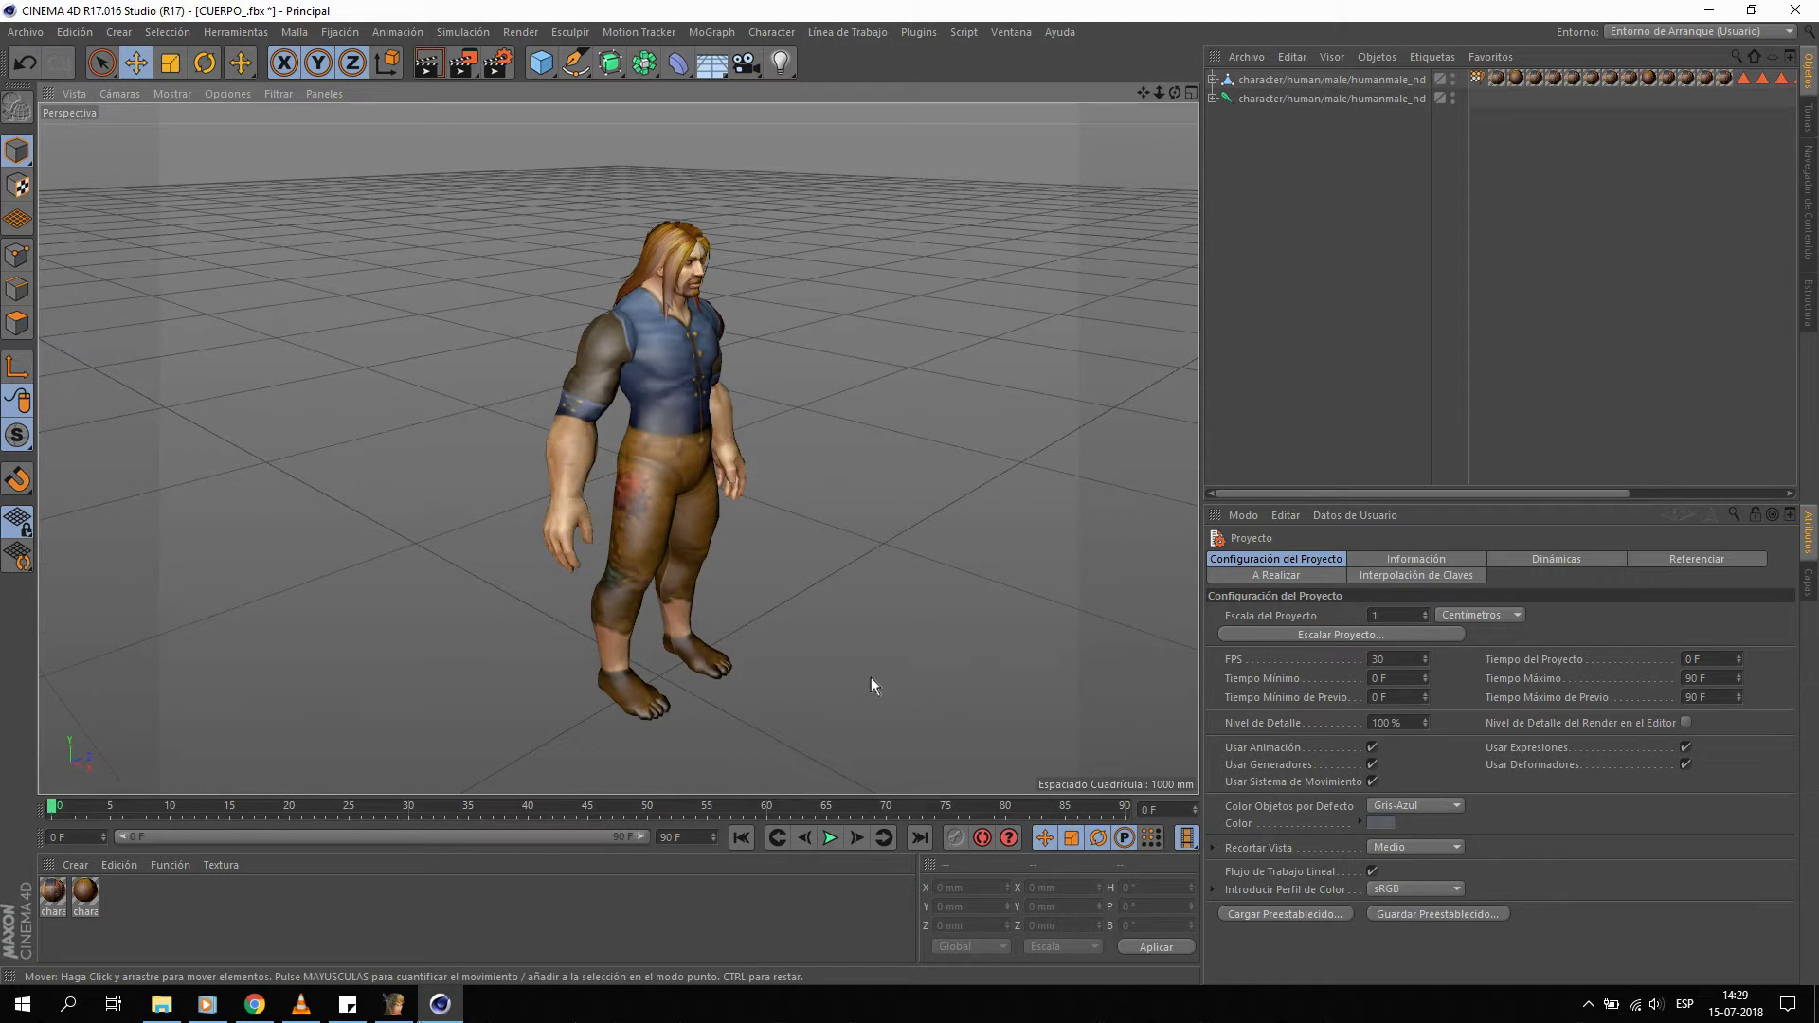
Inspect the Reflectancia settings of the body and hair materials in the Material Editor.
mouse_move(788, 434)
alt+mouse_down()
mouse_move(639, 396)
mouse_move(675, 338)
alt+mouse_up()
scroll(699, 338, up, 3)
scroll(644, 356, up, 2)
scroll(645, 356, up, 2)
click(45, 903)
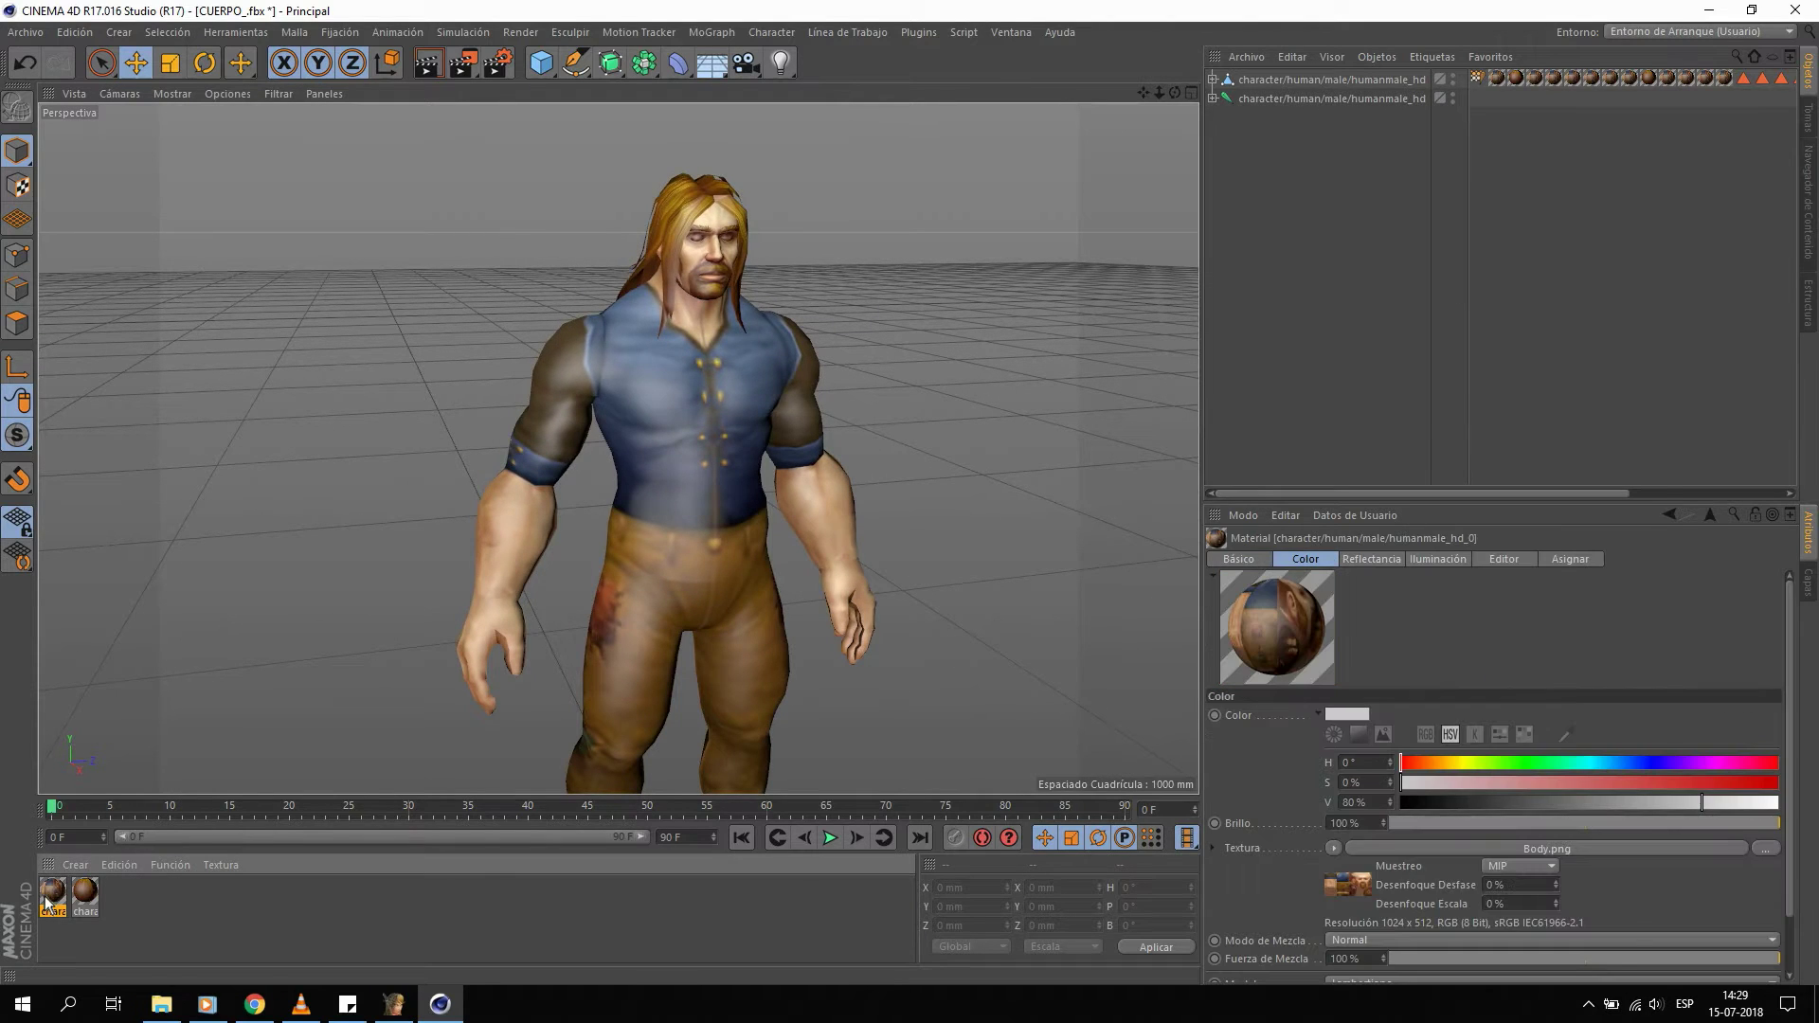
double_click(45, 903)
click(390, 394)
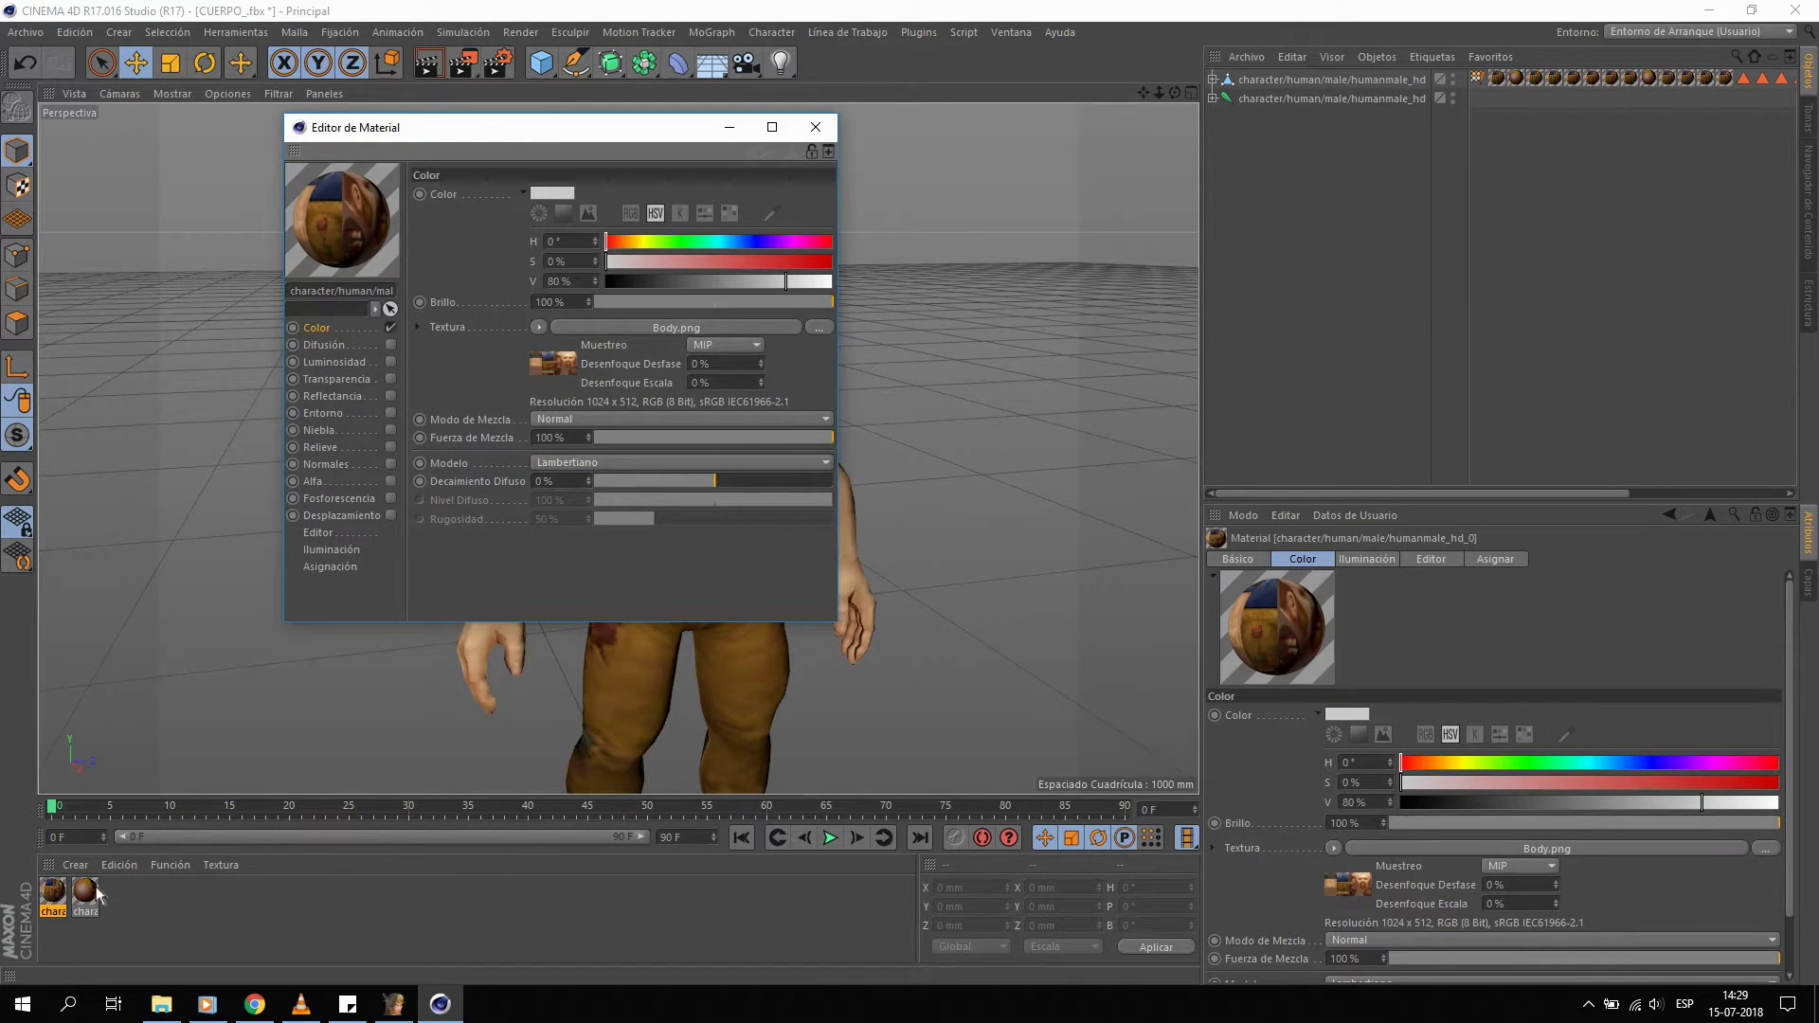
click(98, 891)
click(380, 399)
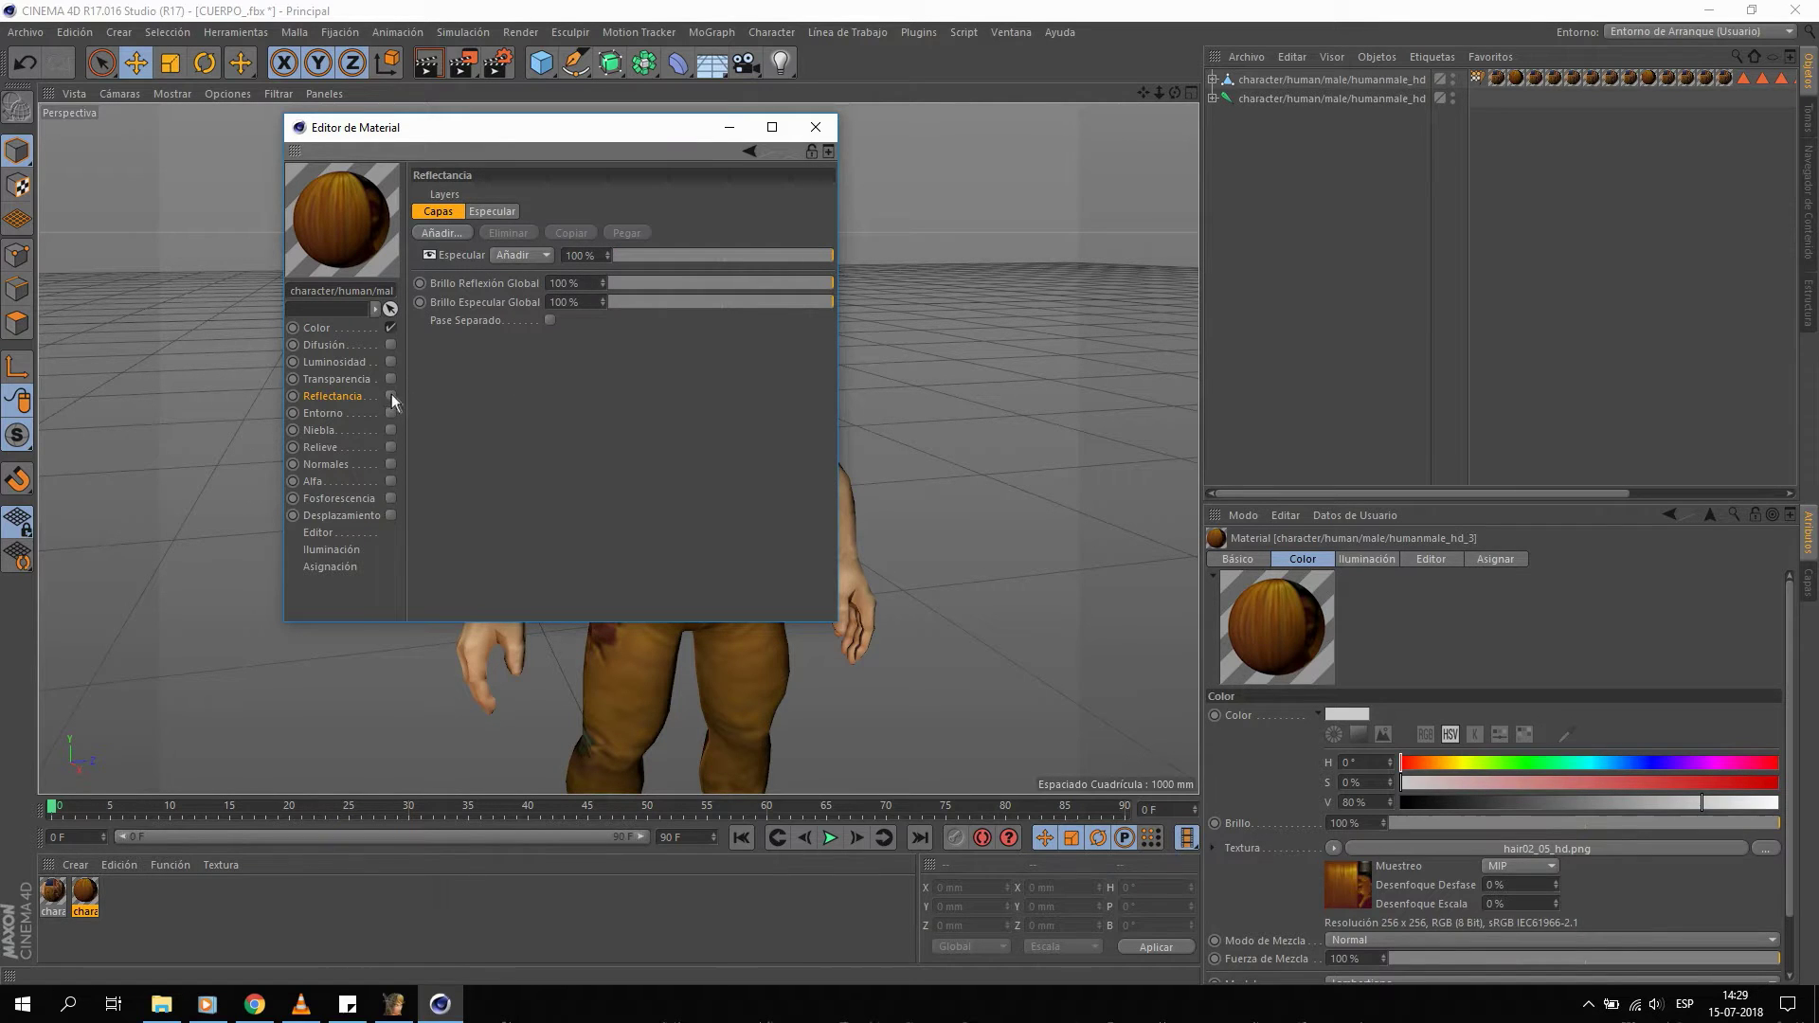
click(53, 891)
click(390, 396)
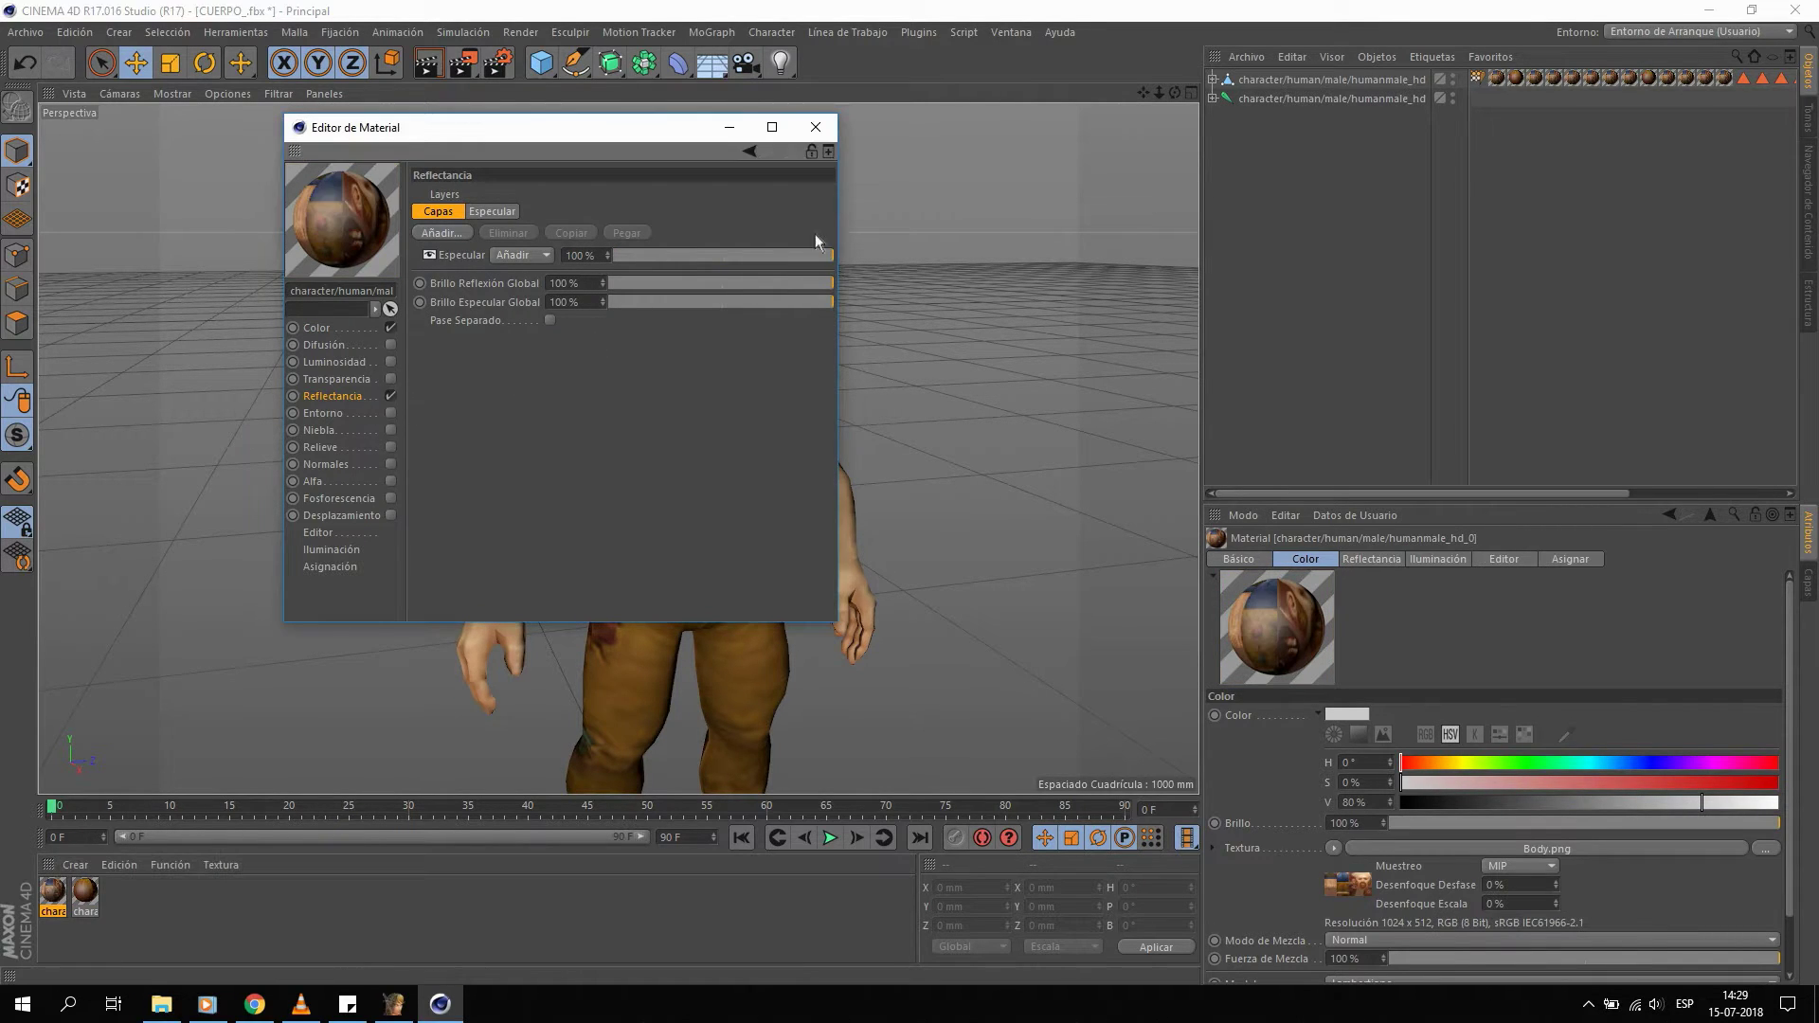
click(815, 127)
Select the character's polygon mesh and joint objects to check the imported hierarchy.
mouse_move(913, 512)
alt+mouse_down()
mouse_move(703, 531)
mouse_move(719, 461)
alt+mouse_up()
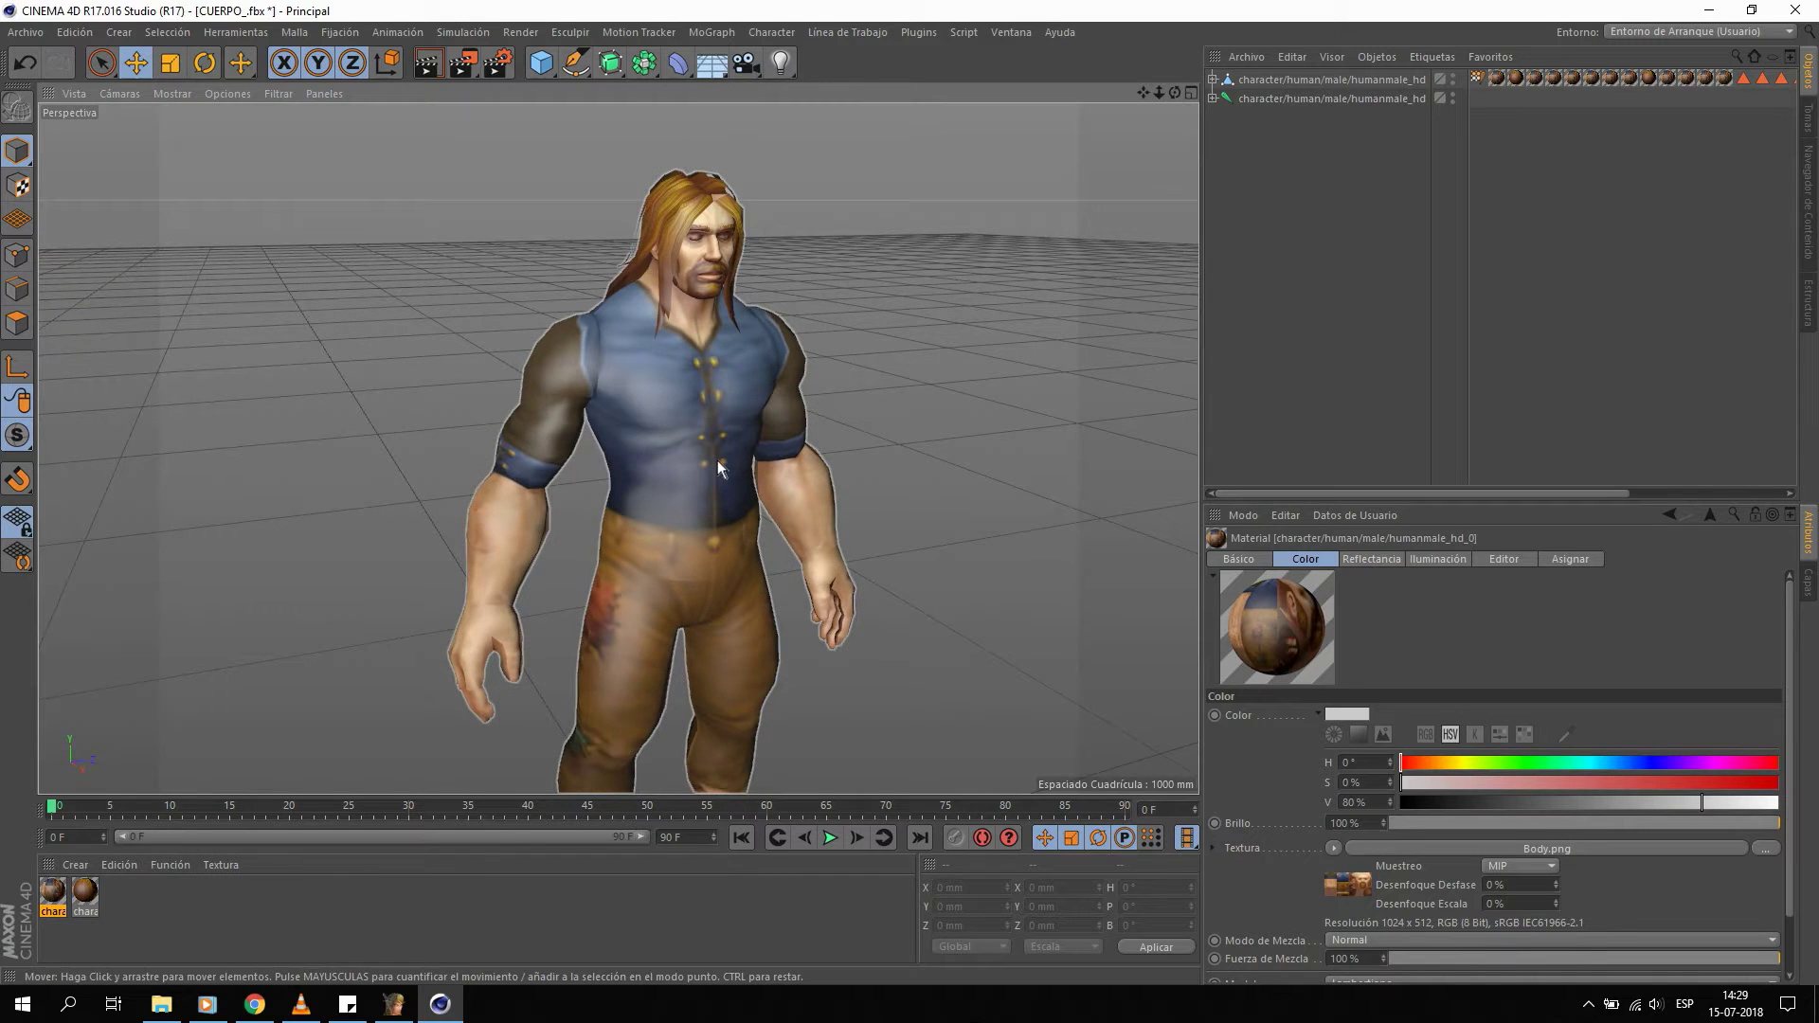
click(719, 460)
click(977, 258)
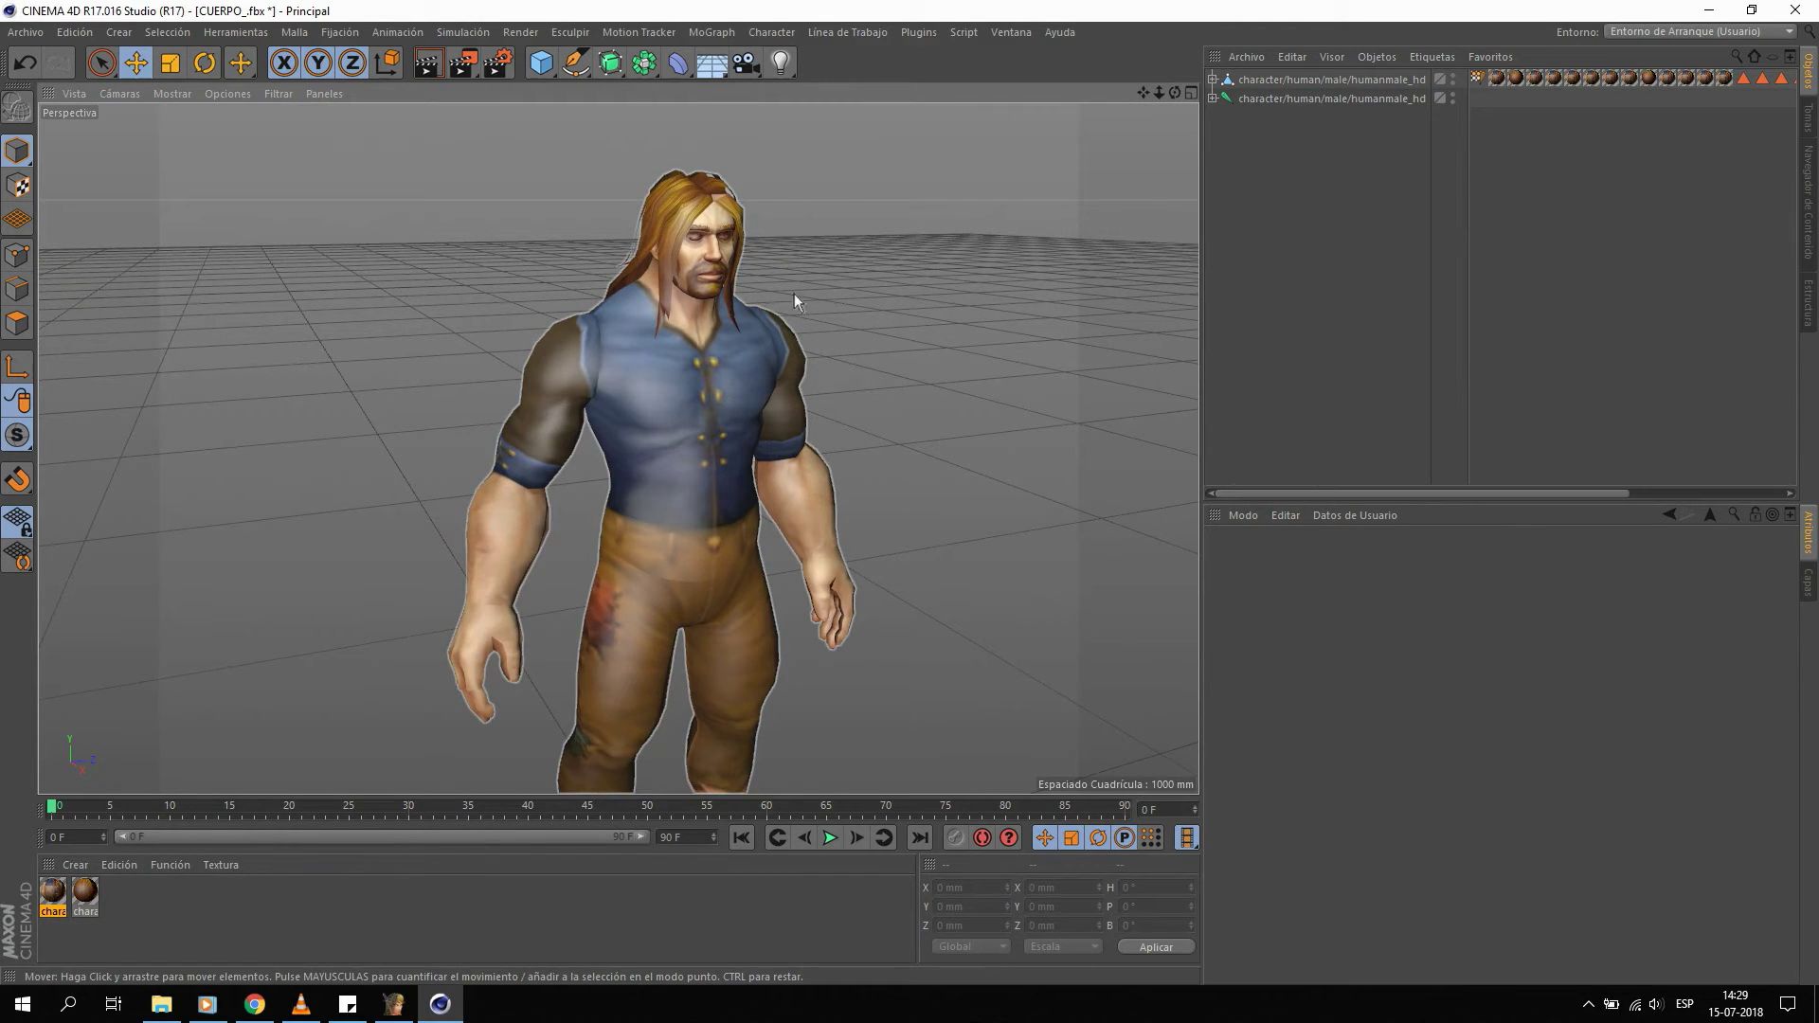
click(394, 1004)
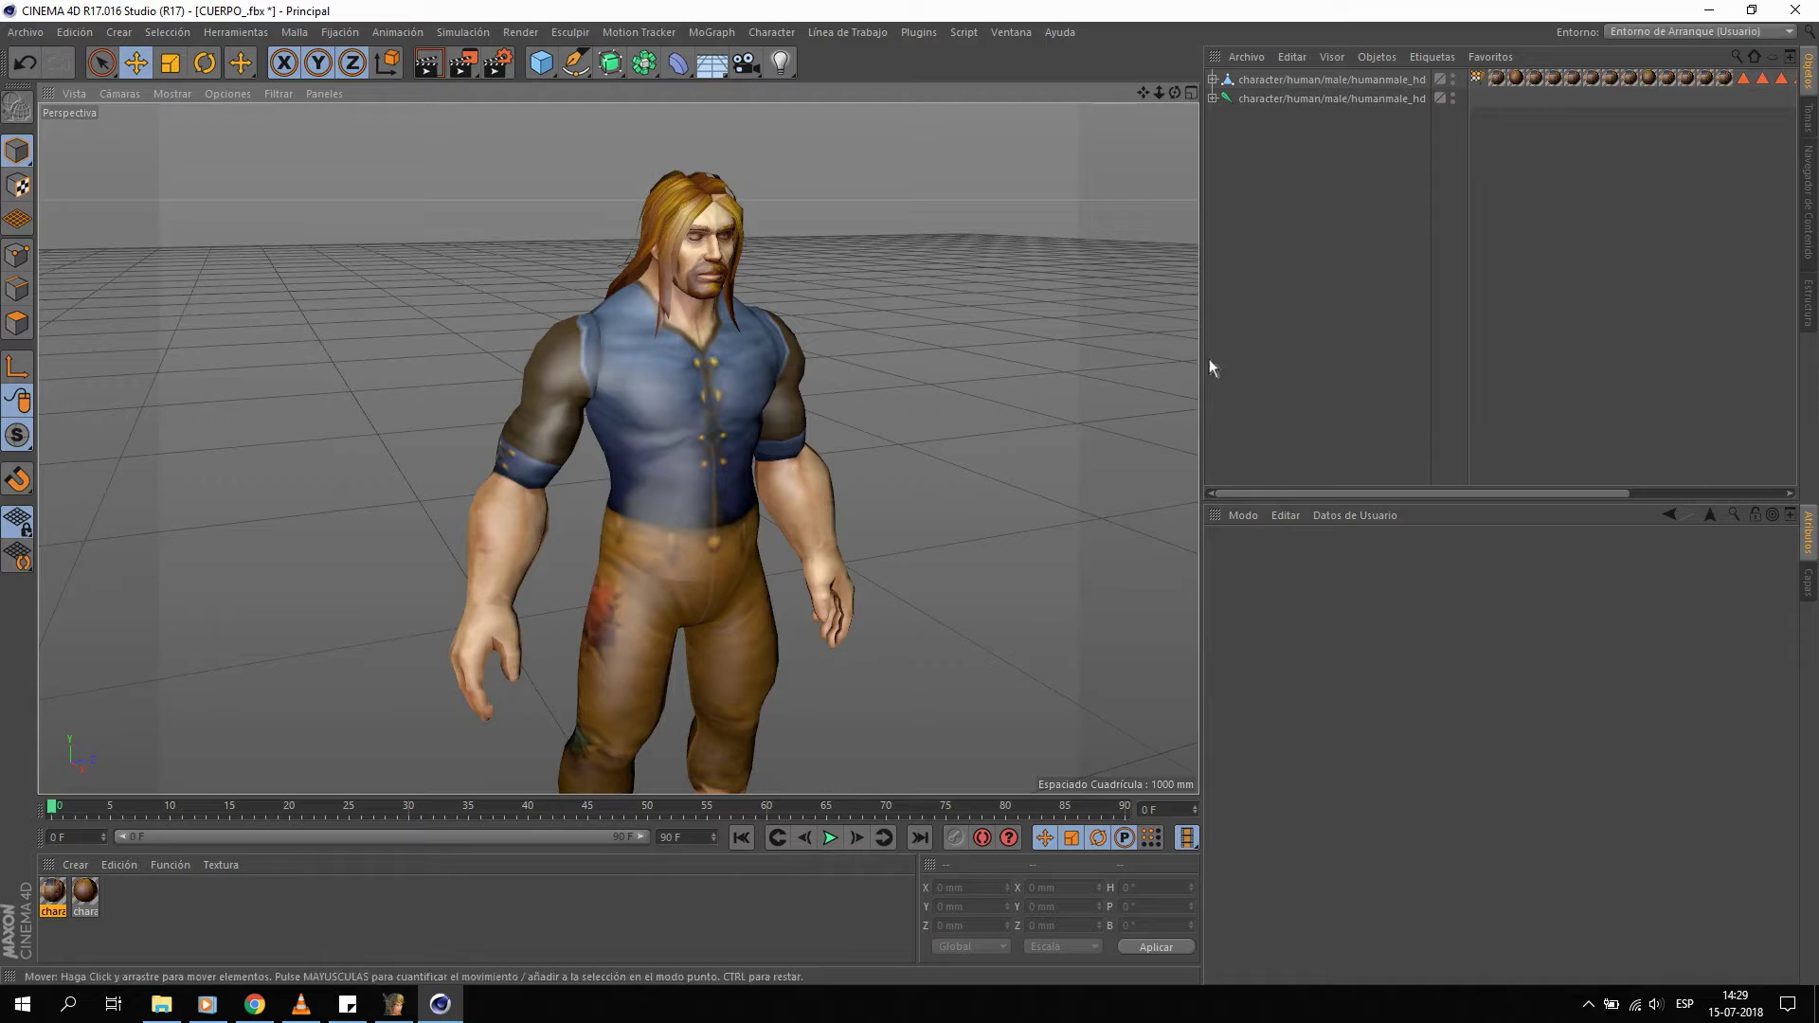
click(1351, 98)
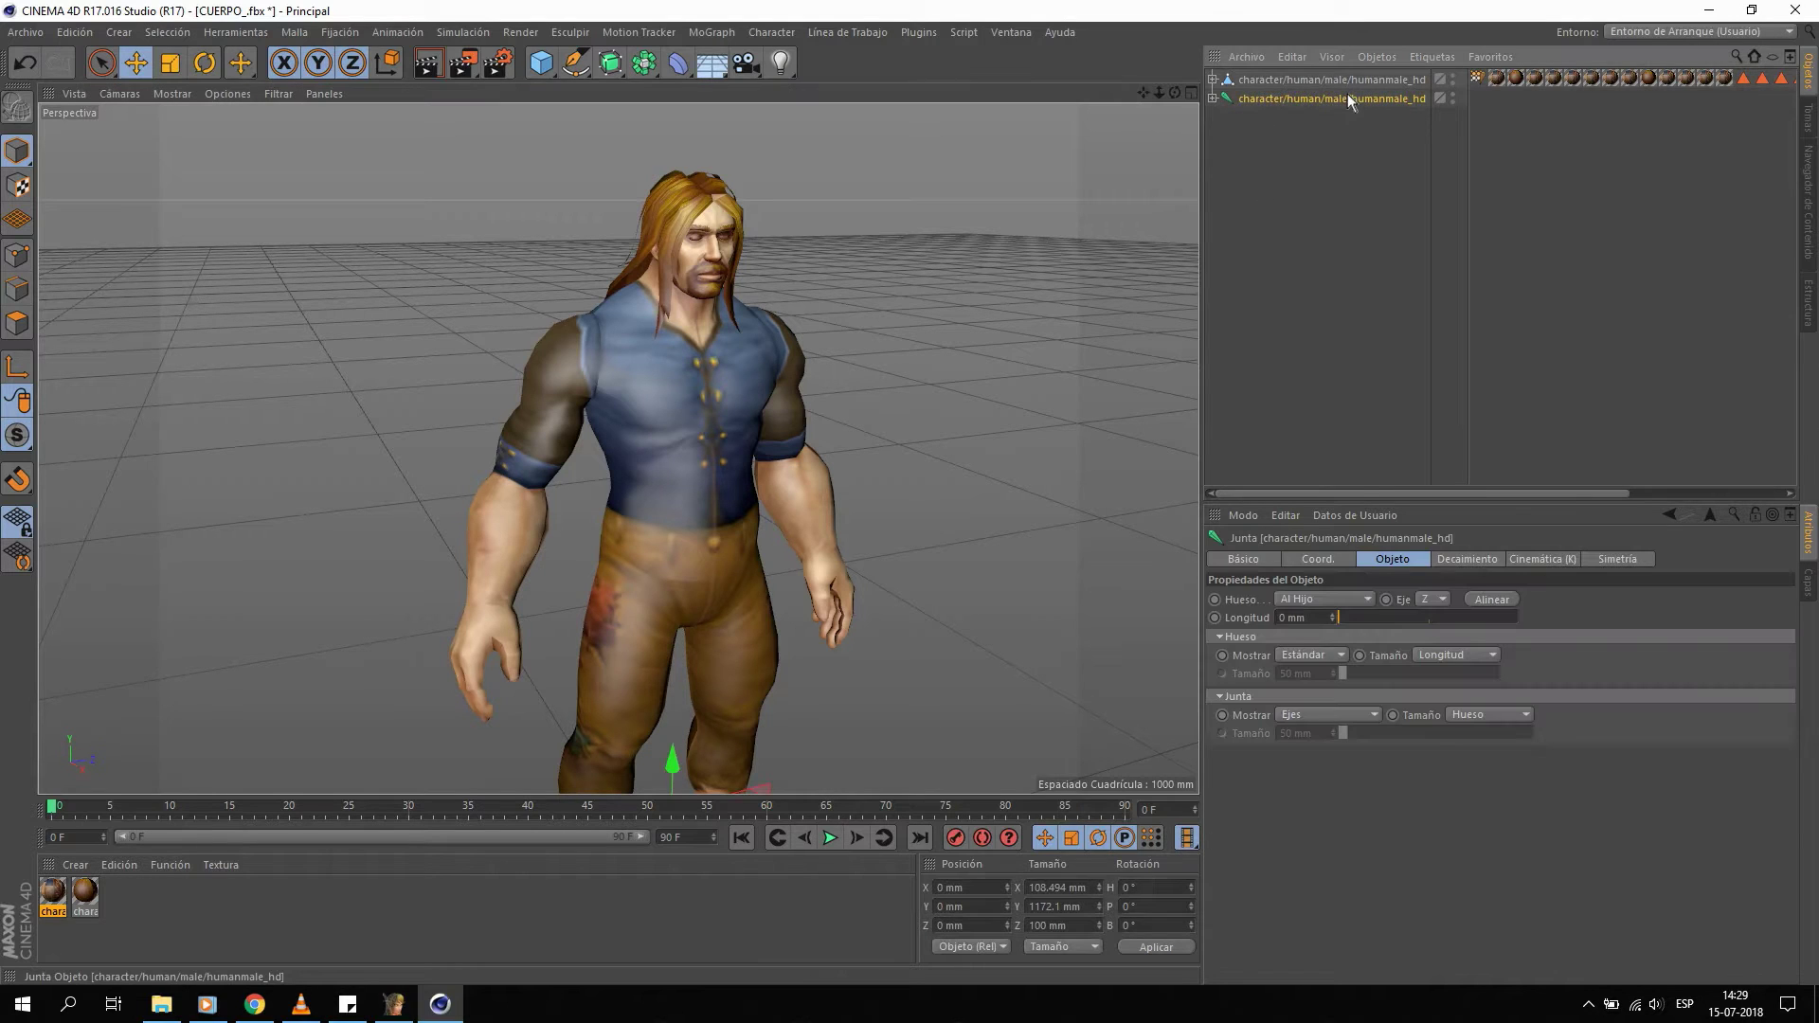
click(1270, 84)
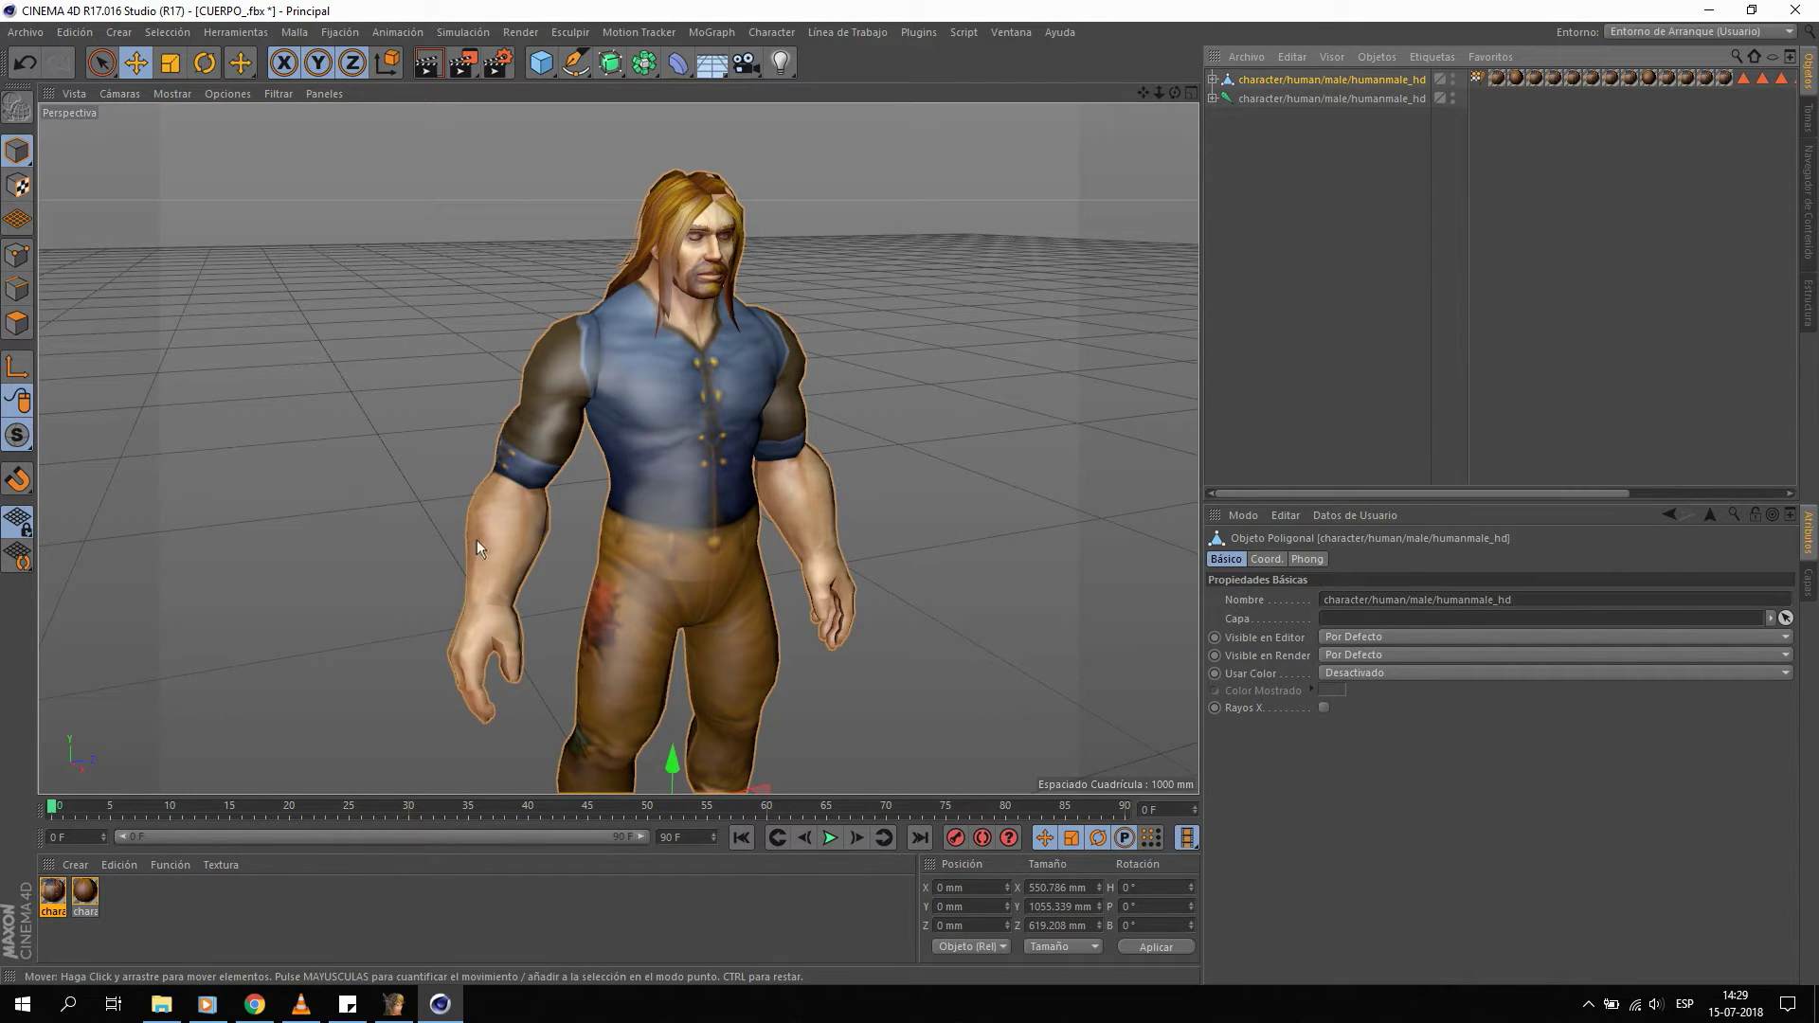
click(1319, 102)
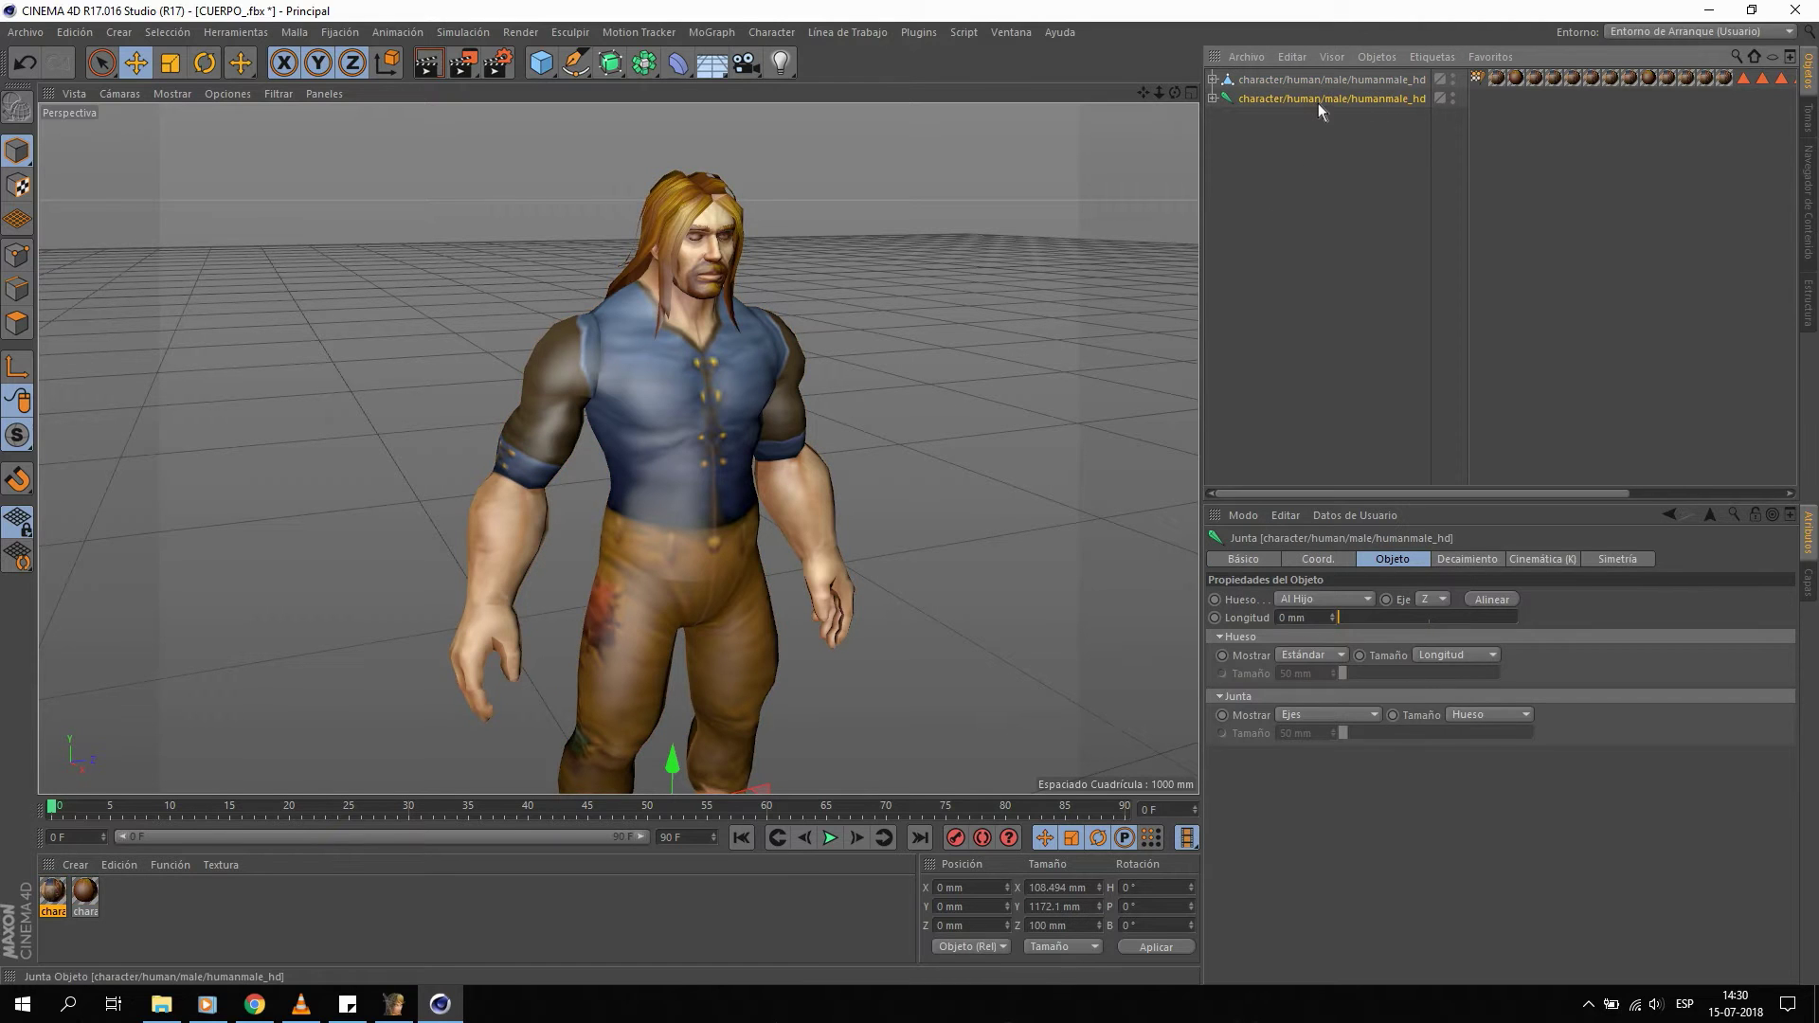
Turn off Cajas Delimitadoras in the viewport's Filtrar menu.
click(277, 93)
click(324, 426)
click(277, 93)
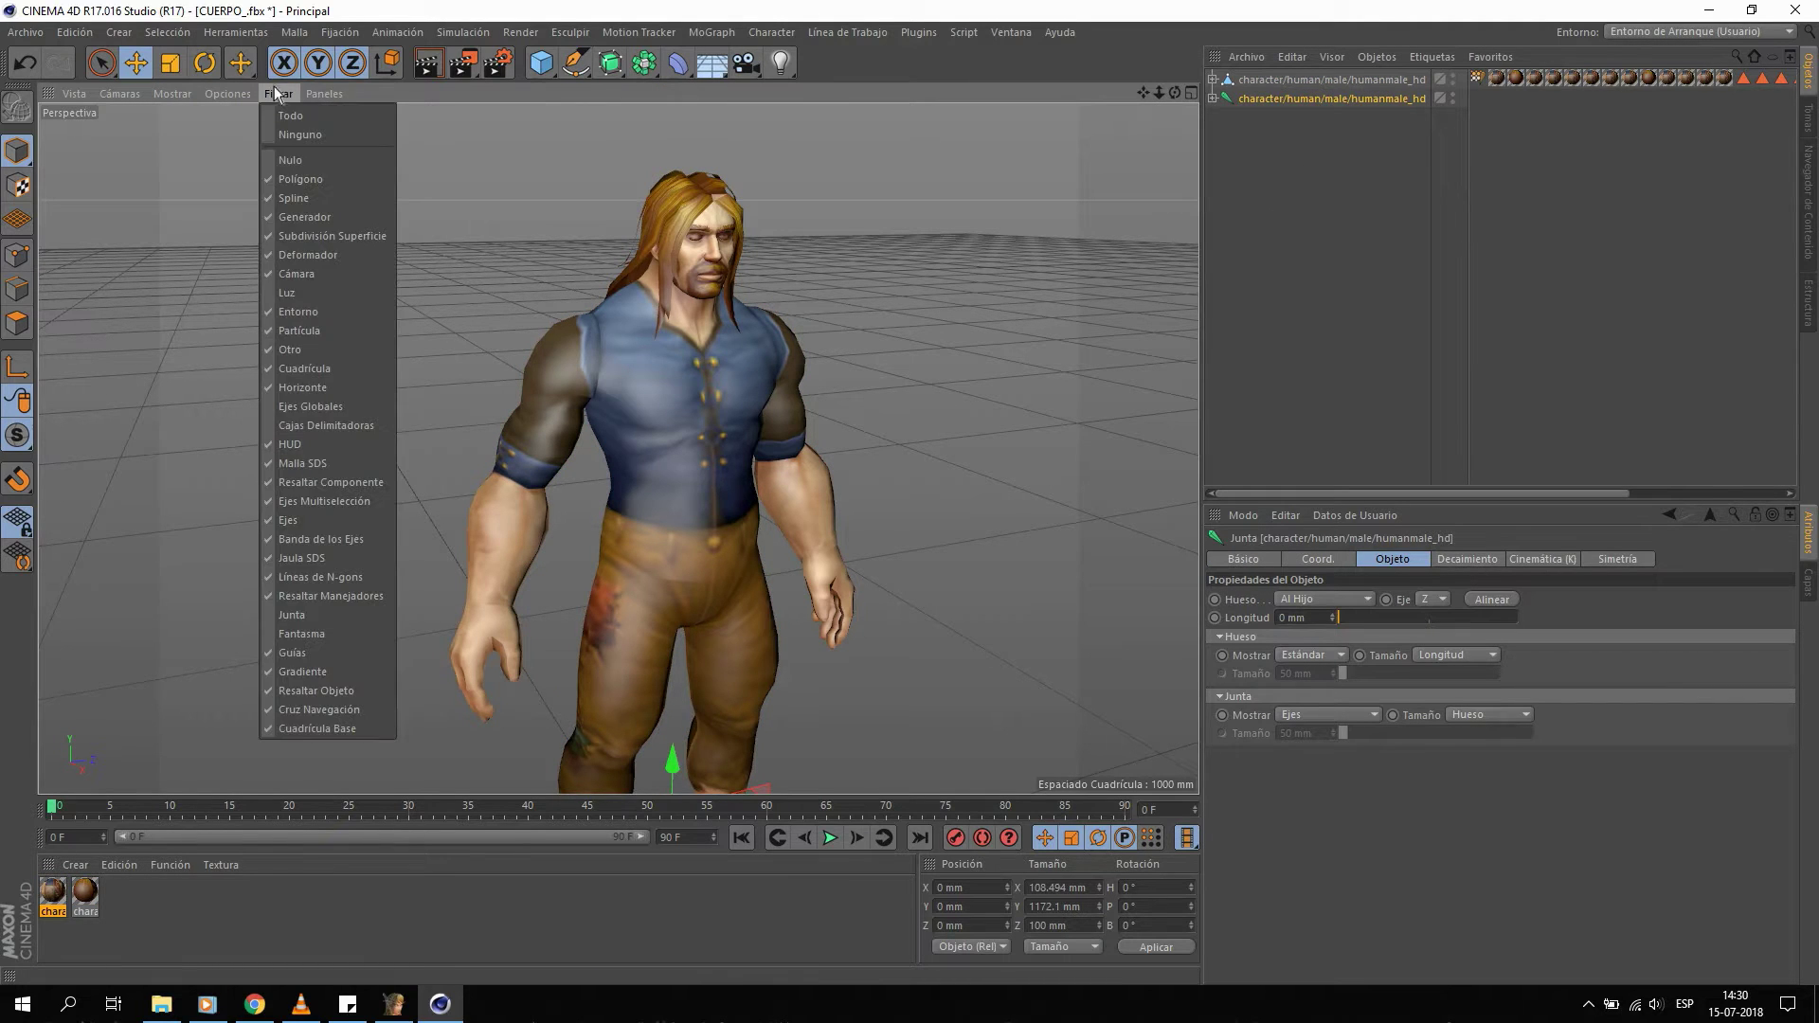
Enable Junta to show joints, zoom onto the torso, and view the body material's Color channel.
click(307, 612)
click(933, 336)
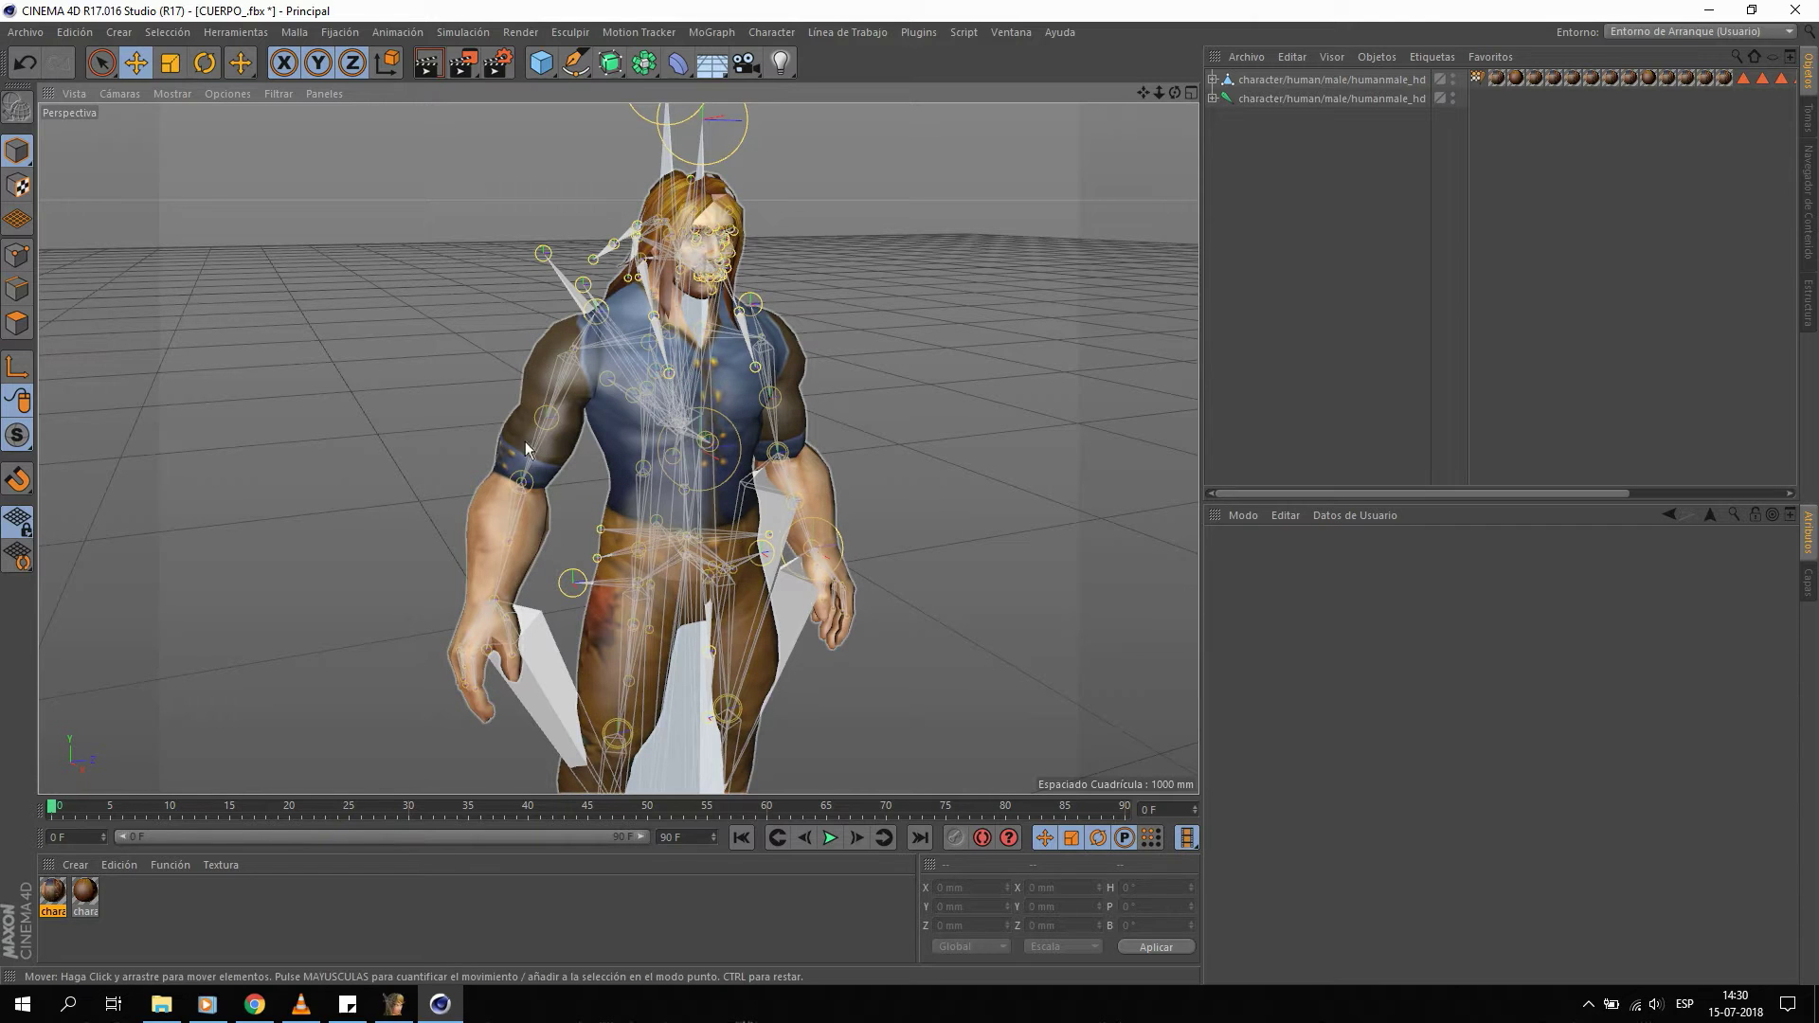
alt+drag(642, 343, 462, 320)
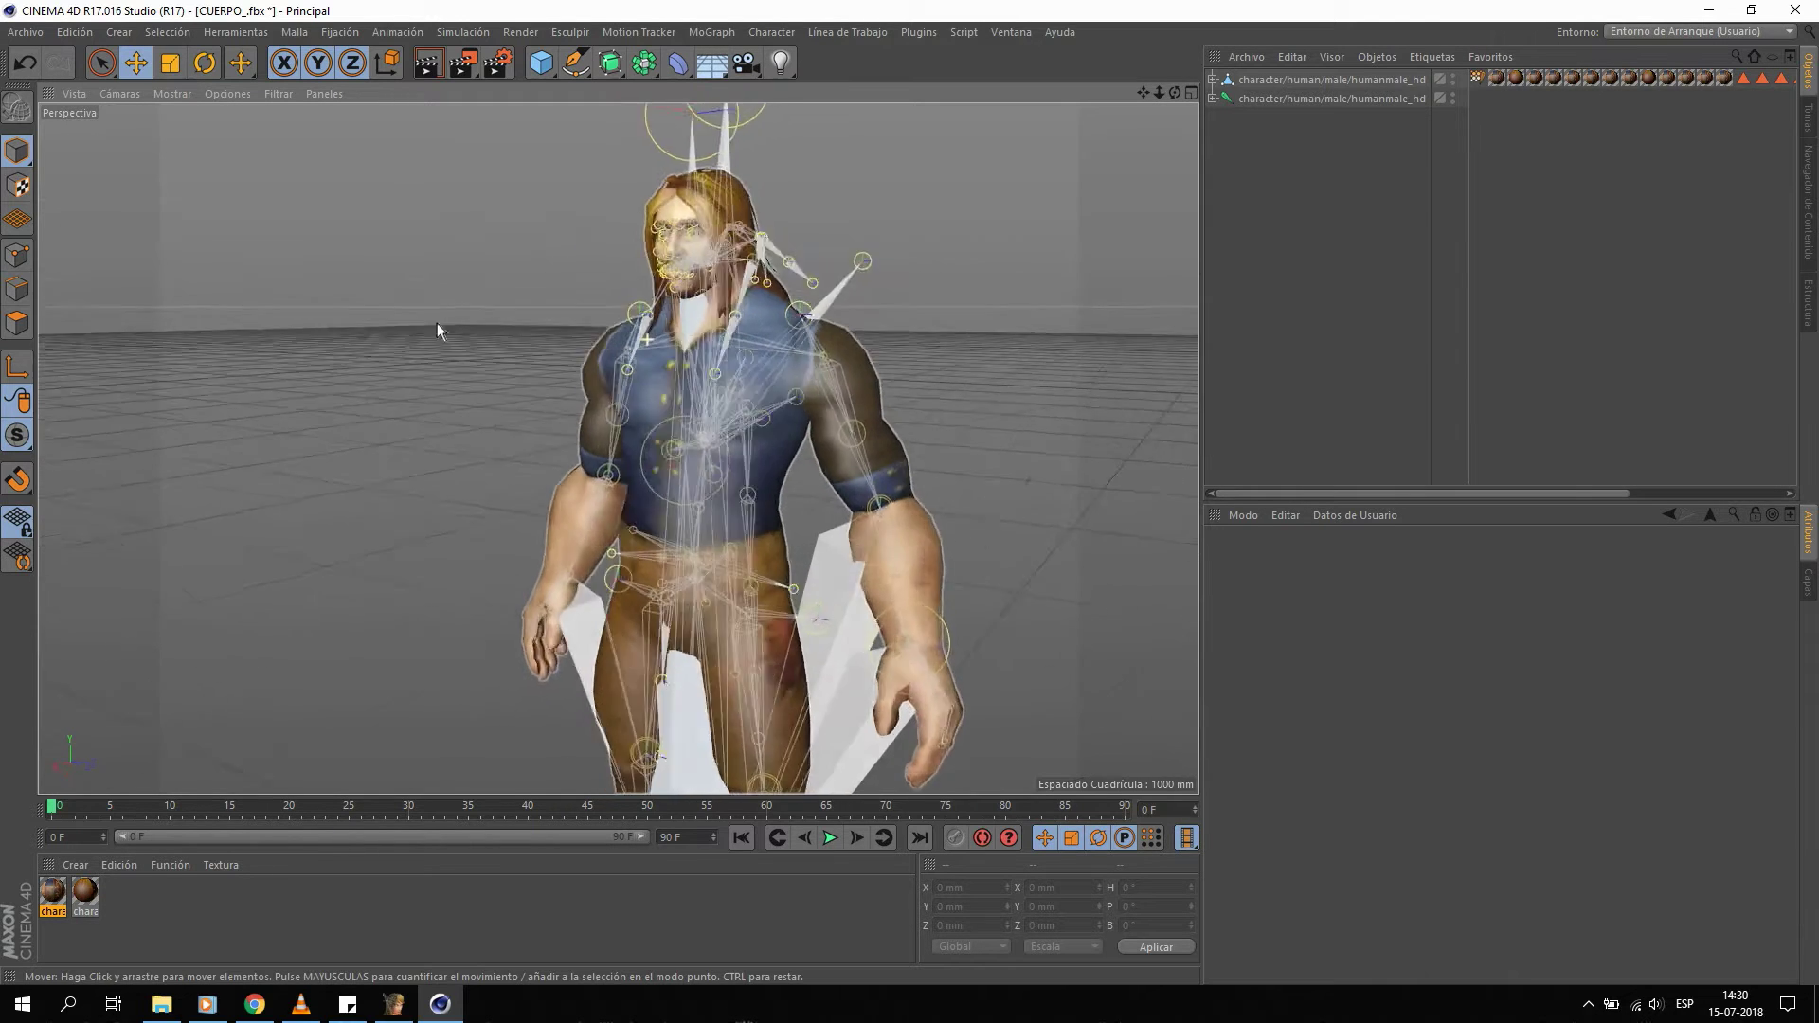
scroll(710, 314, up, 3)
alt+drag(711, 315, 774, 416)
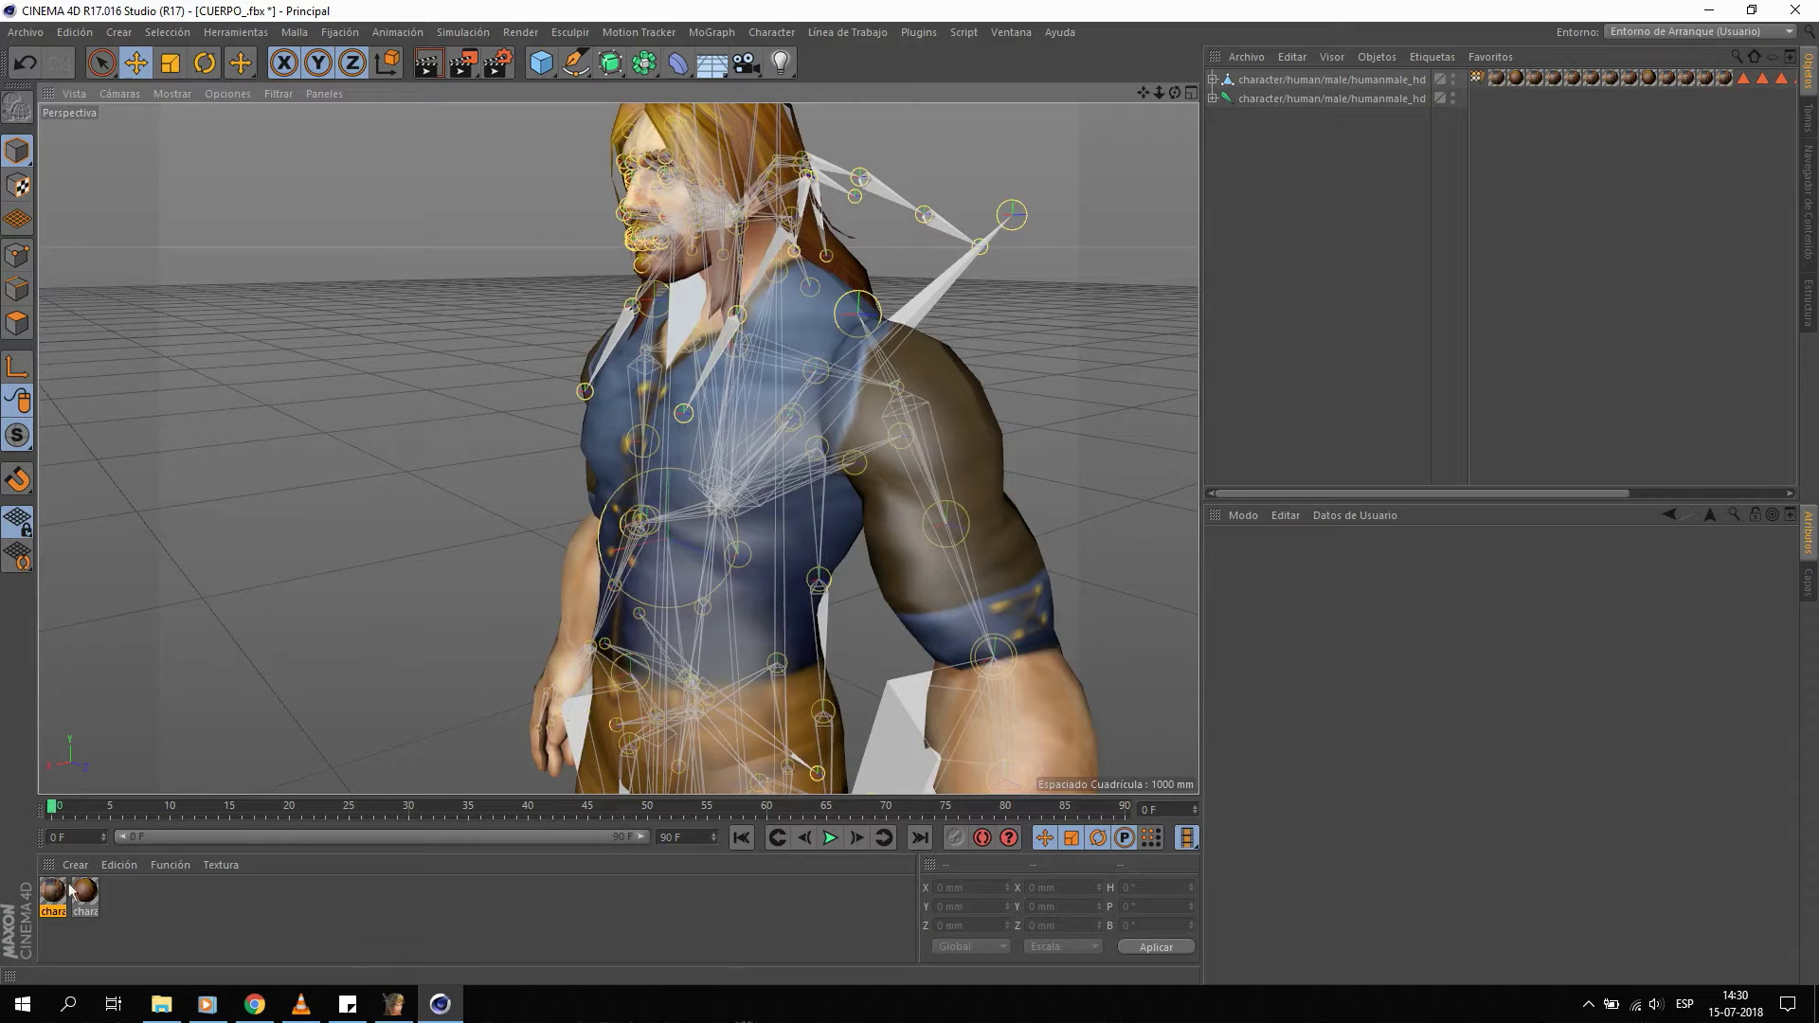
double_click(53, 893)
click(345, 328)
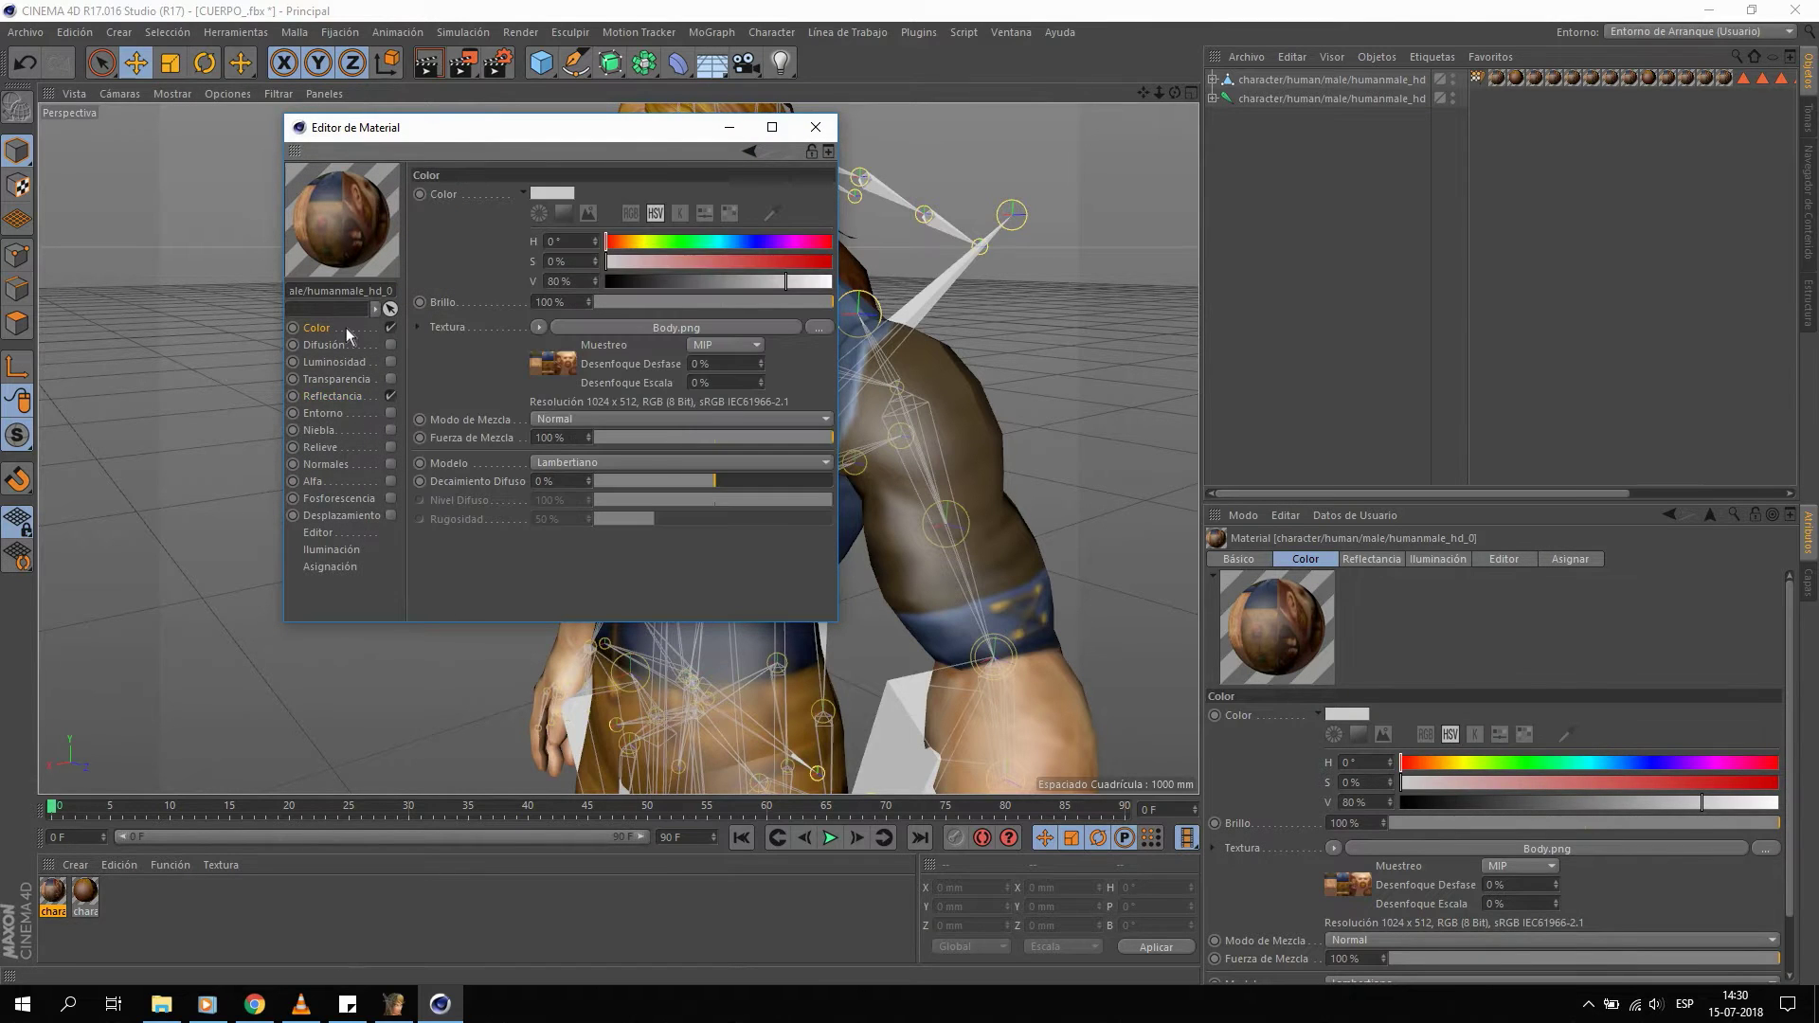
Reopen the body material in the Material Editor, review the hair material, then minimize the editor.
click(815, 126)
click(84, 900)
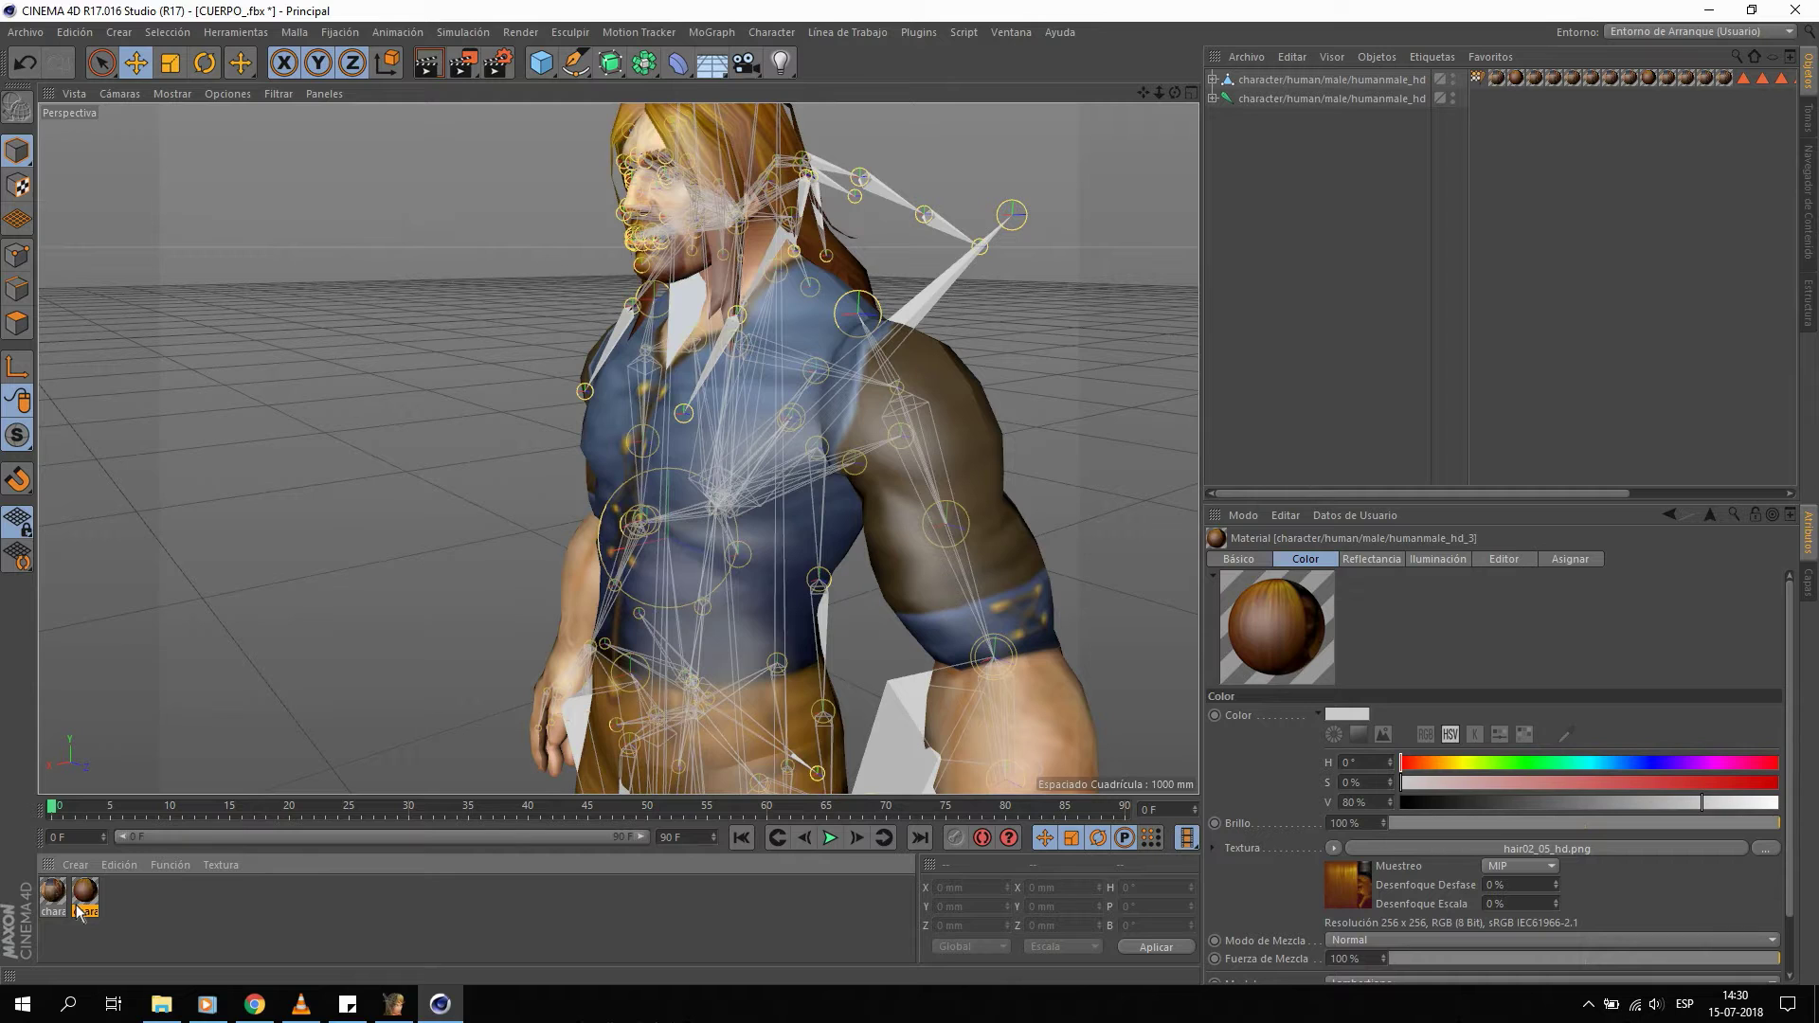
click(54, 899)
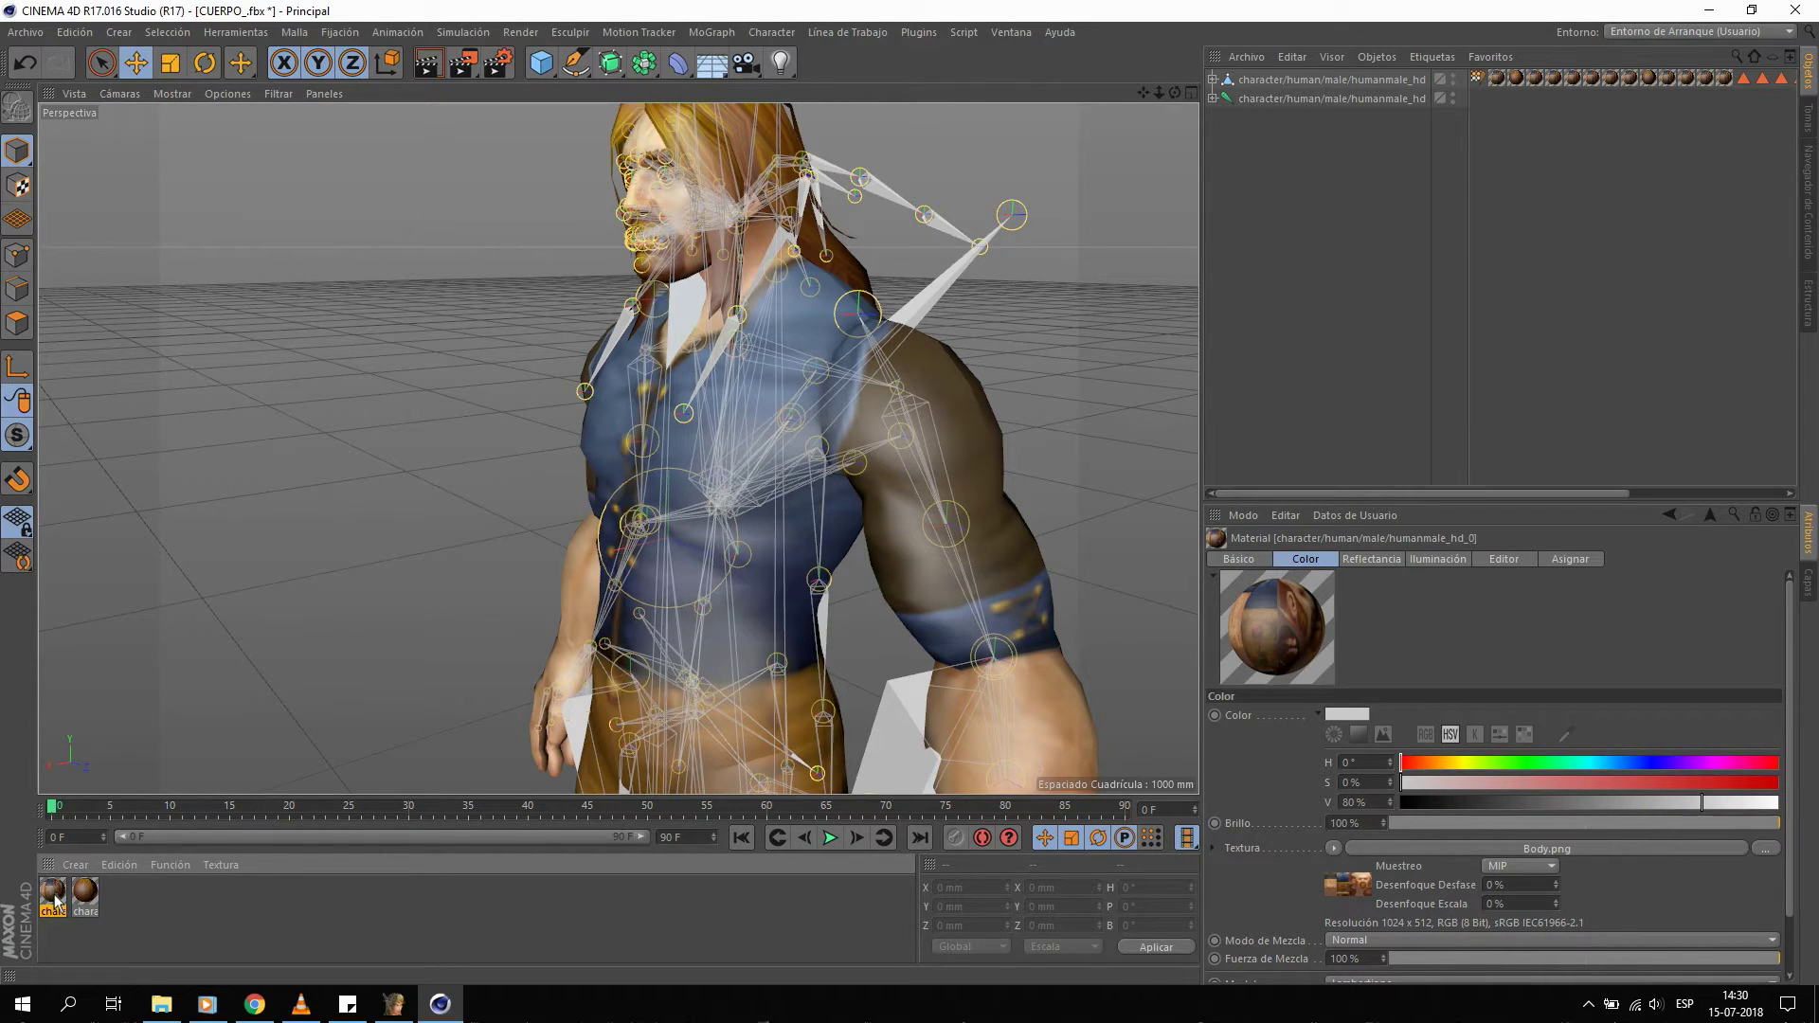
double_click(54, 898)
drag(510, 123, 572, 126)
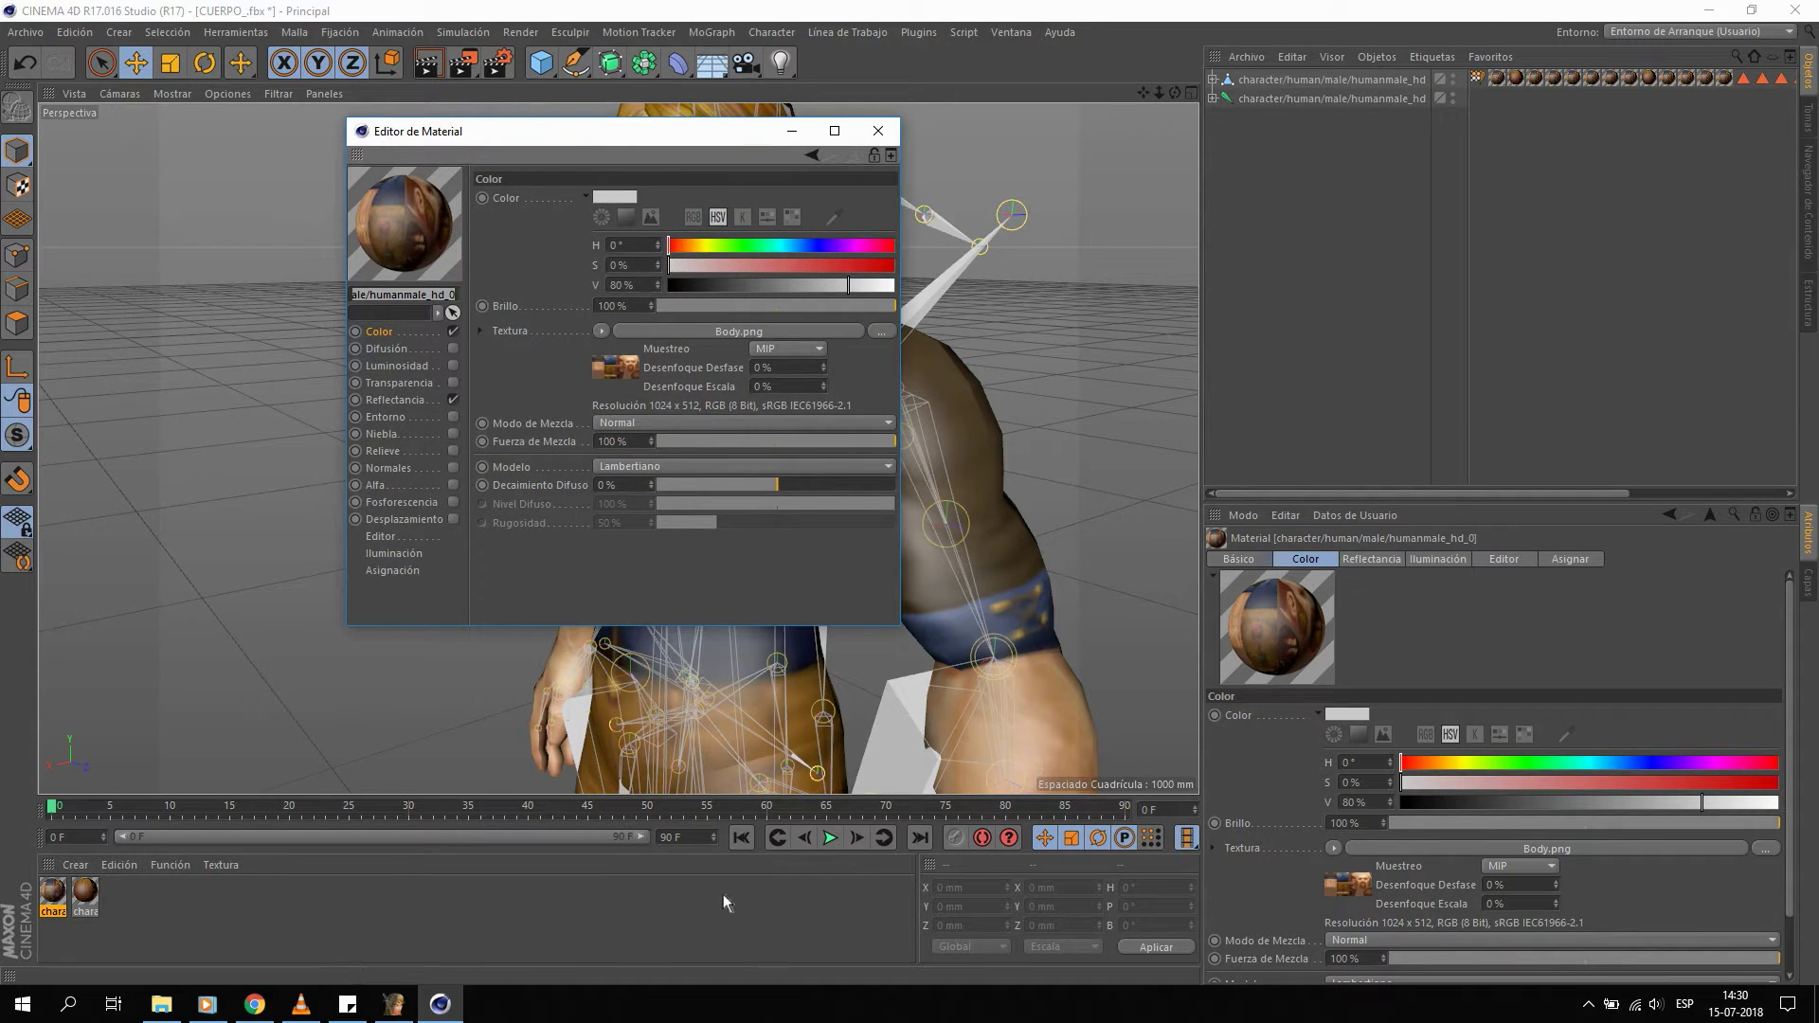
click(79, 905)
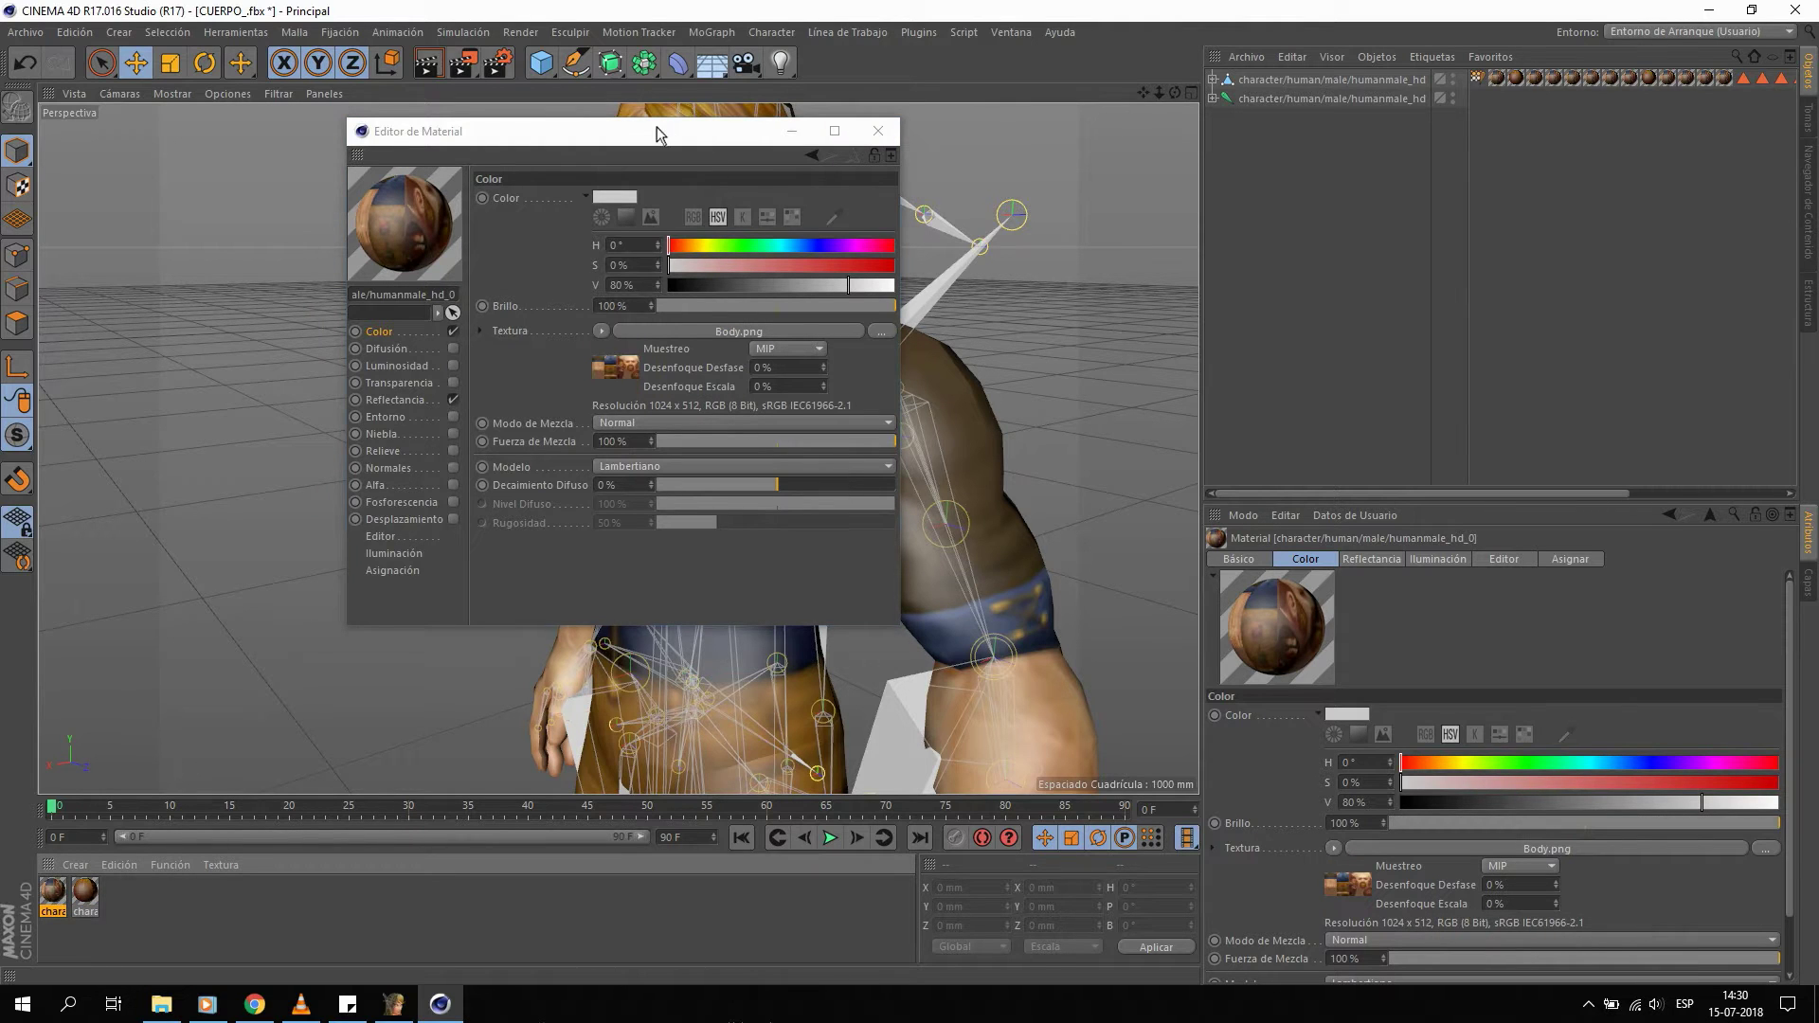
drag(660, 133, 424, 230)
click(557, 230)
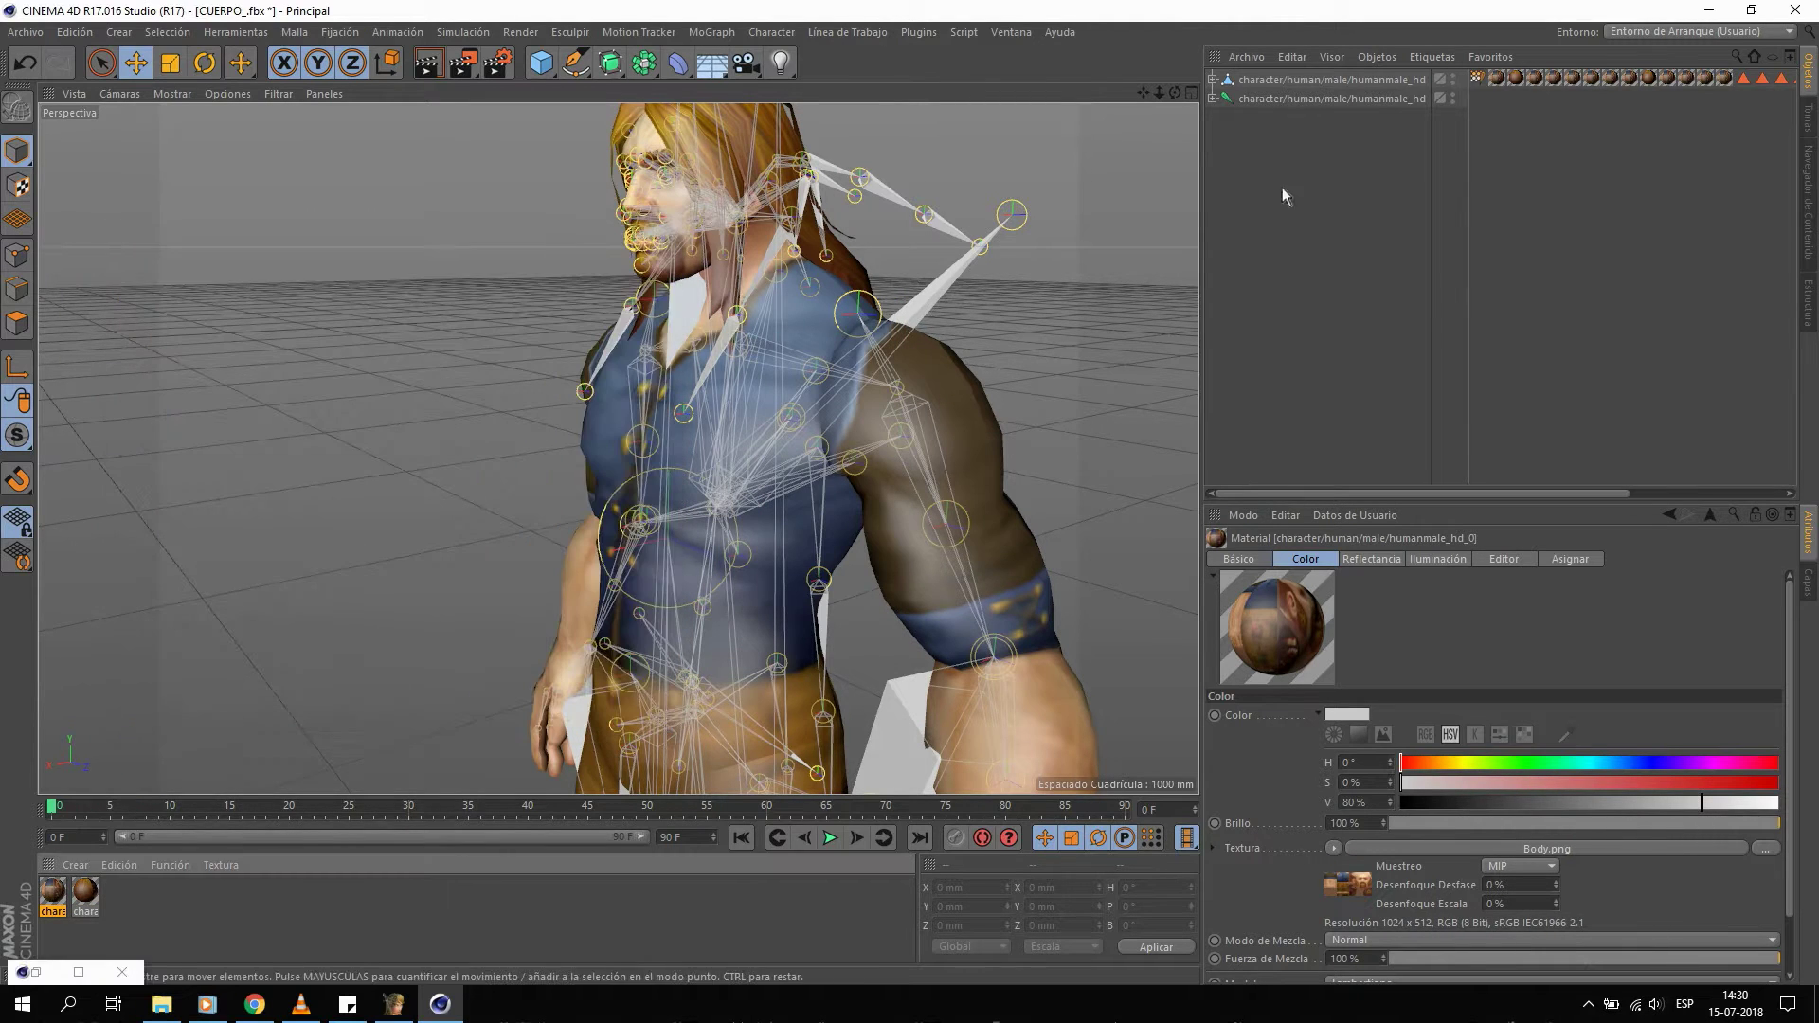
Orbit to a front view of the skeleton-overlaid character and select its mesh.
click(1270, 80)
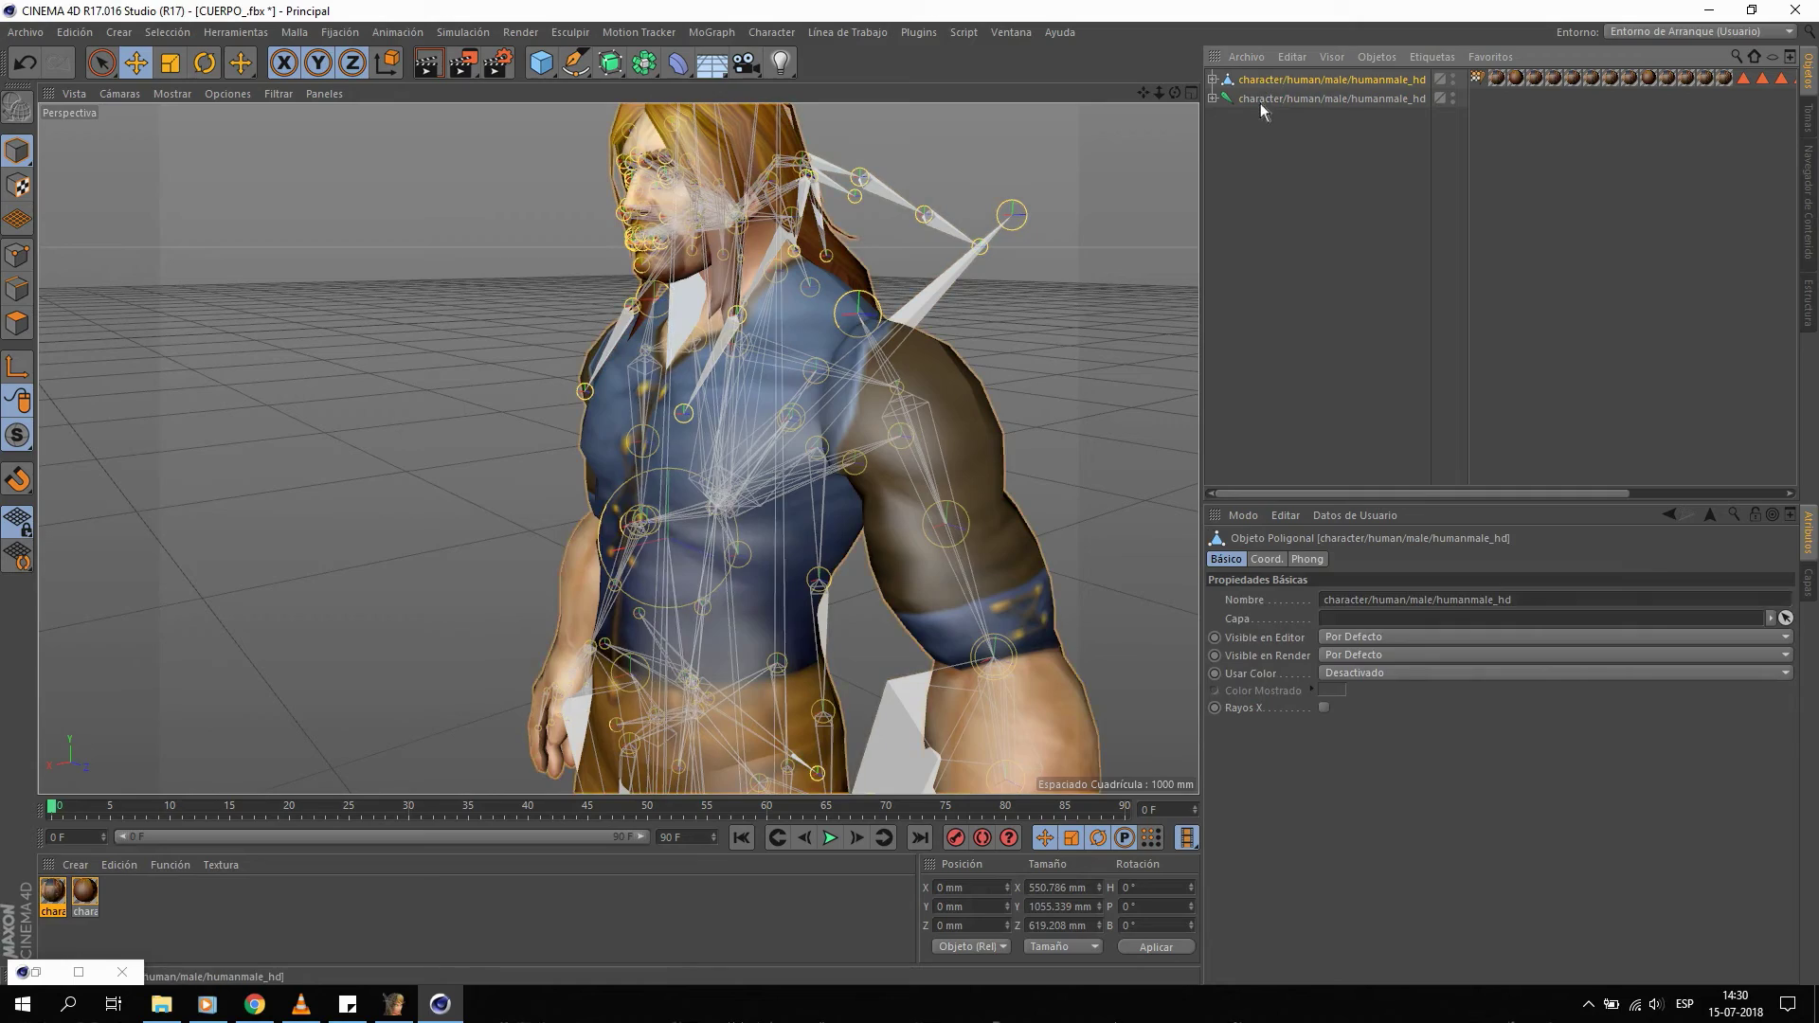
click(1142, 314)
mouse_move(722, 352)
alt+mouse_down()
mouse_move(799, 379)
mouse_move(963, 356)
alt+mouse_up()
mouse_move(1031, 314)
alt+mouse_down()
mouse_move(753, 402)
mouse_move(786, 397)
mouse_move(612, 166)
alt+mouse_up()
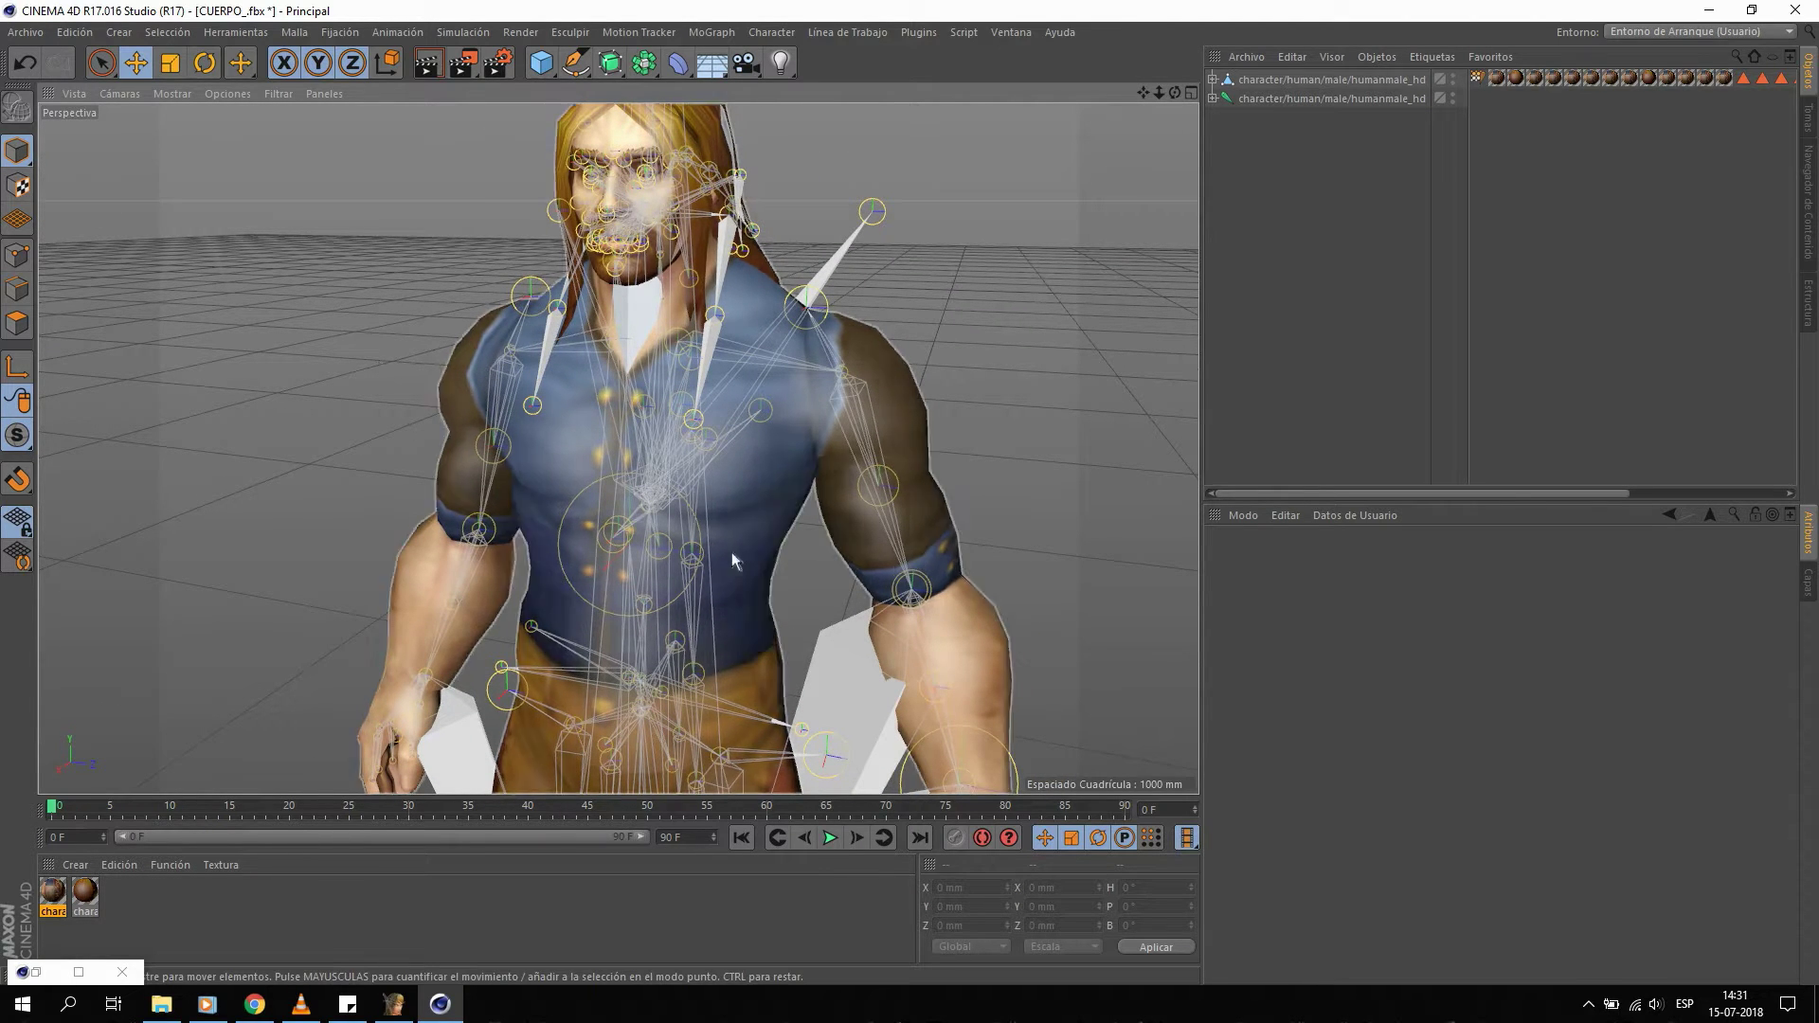
drag(685, 456, 771, 455)
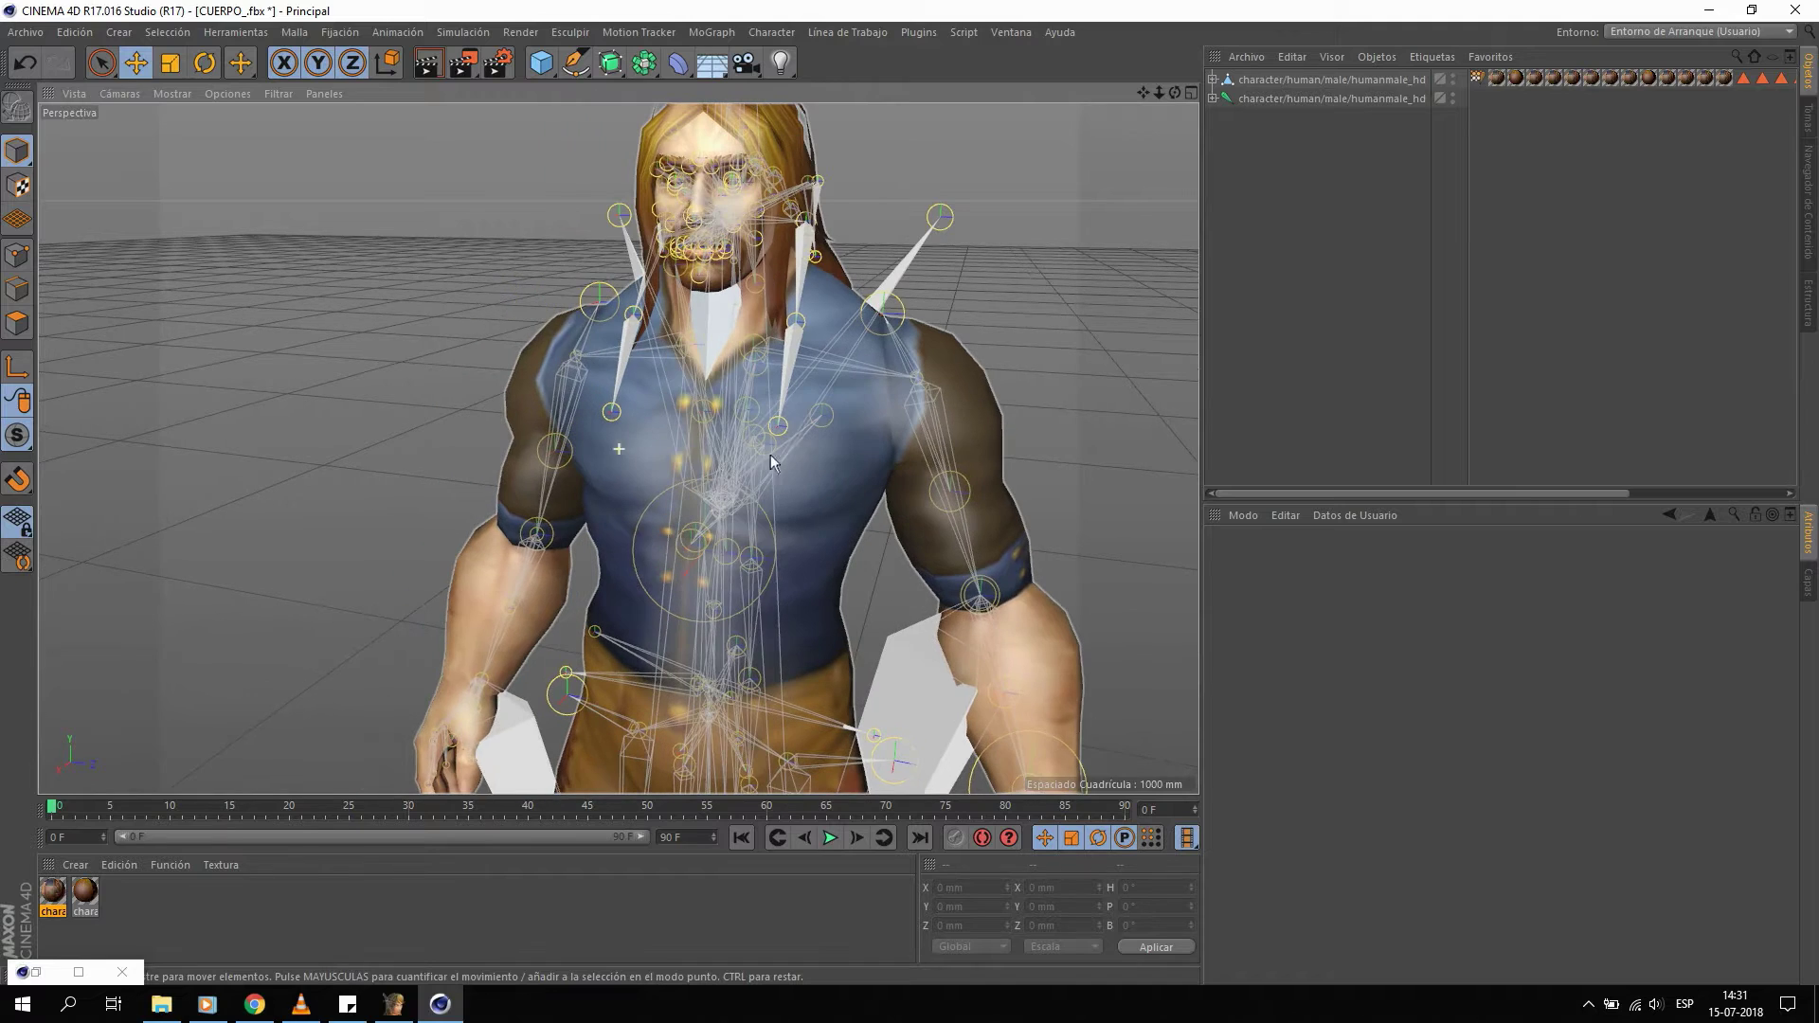
click(895, 408)
click(180, 93)
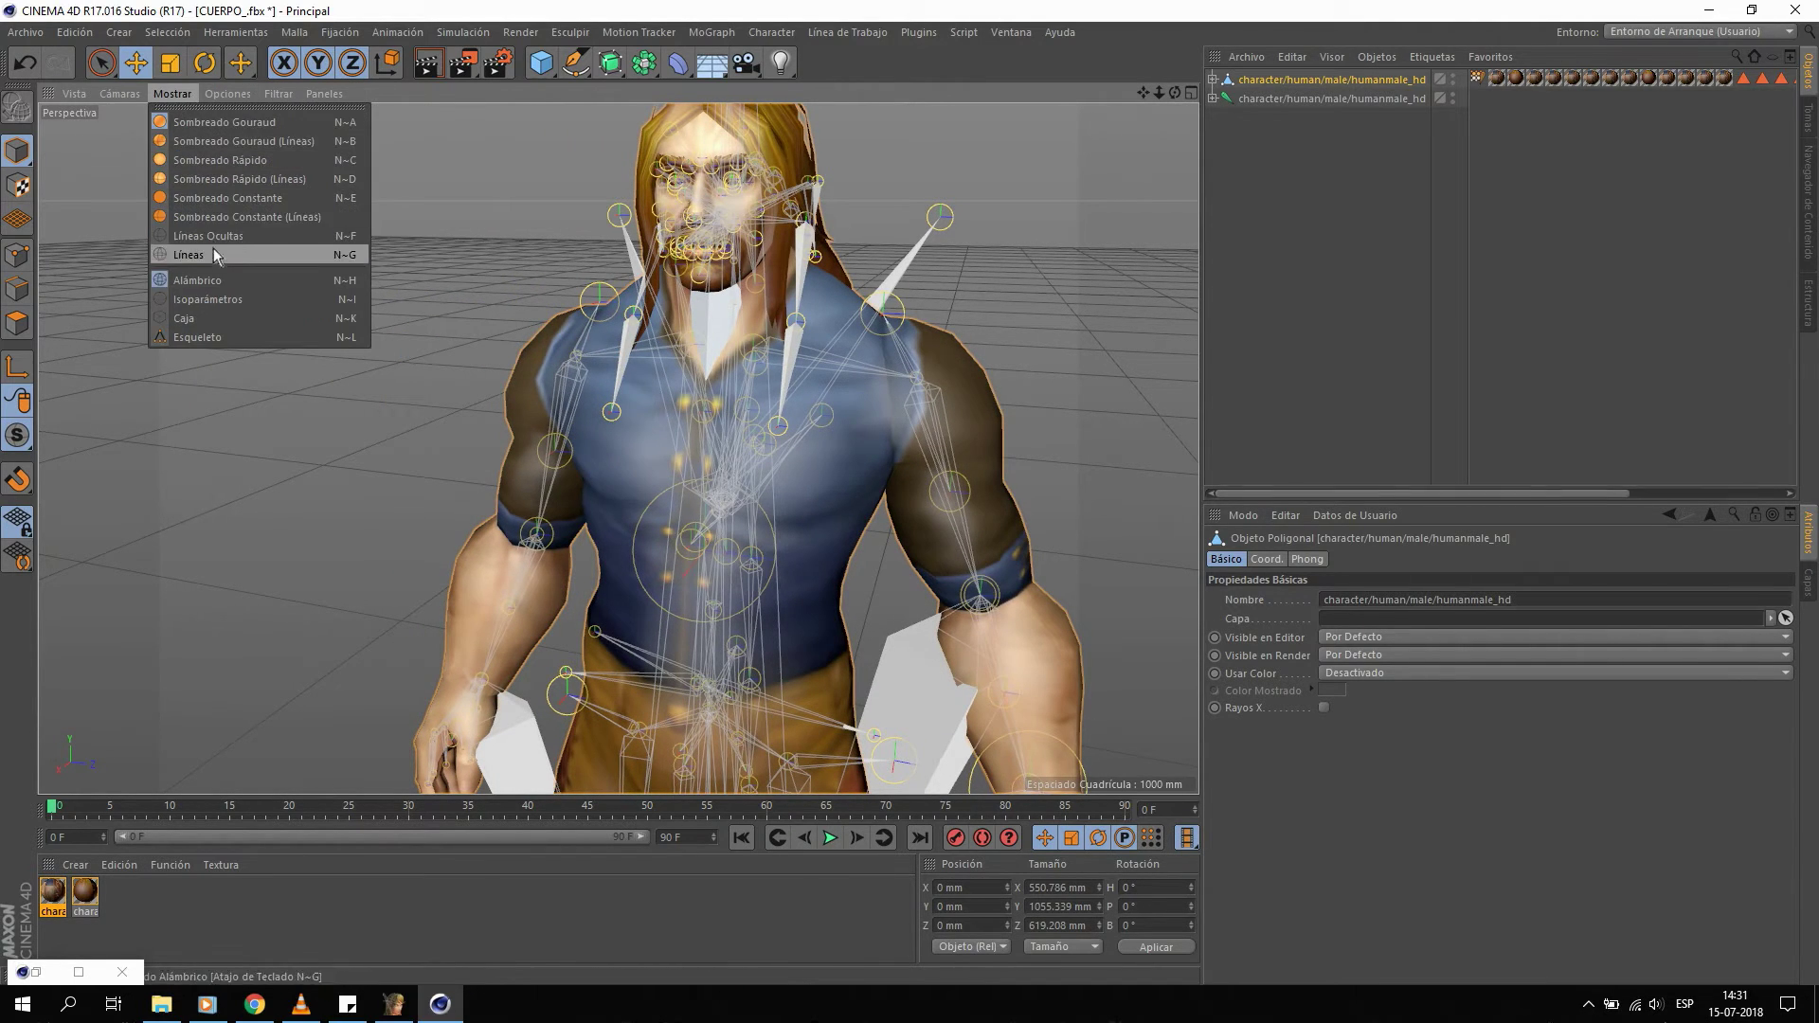
Switch the viewport to wireframe lines, then hidden-line shading, zoomed on the shoulder.
click(209, 252)
scroll(952, 372, up, 3)
alt+drag(952, 373, 908, 392)
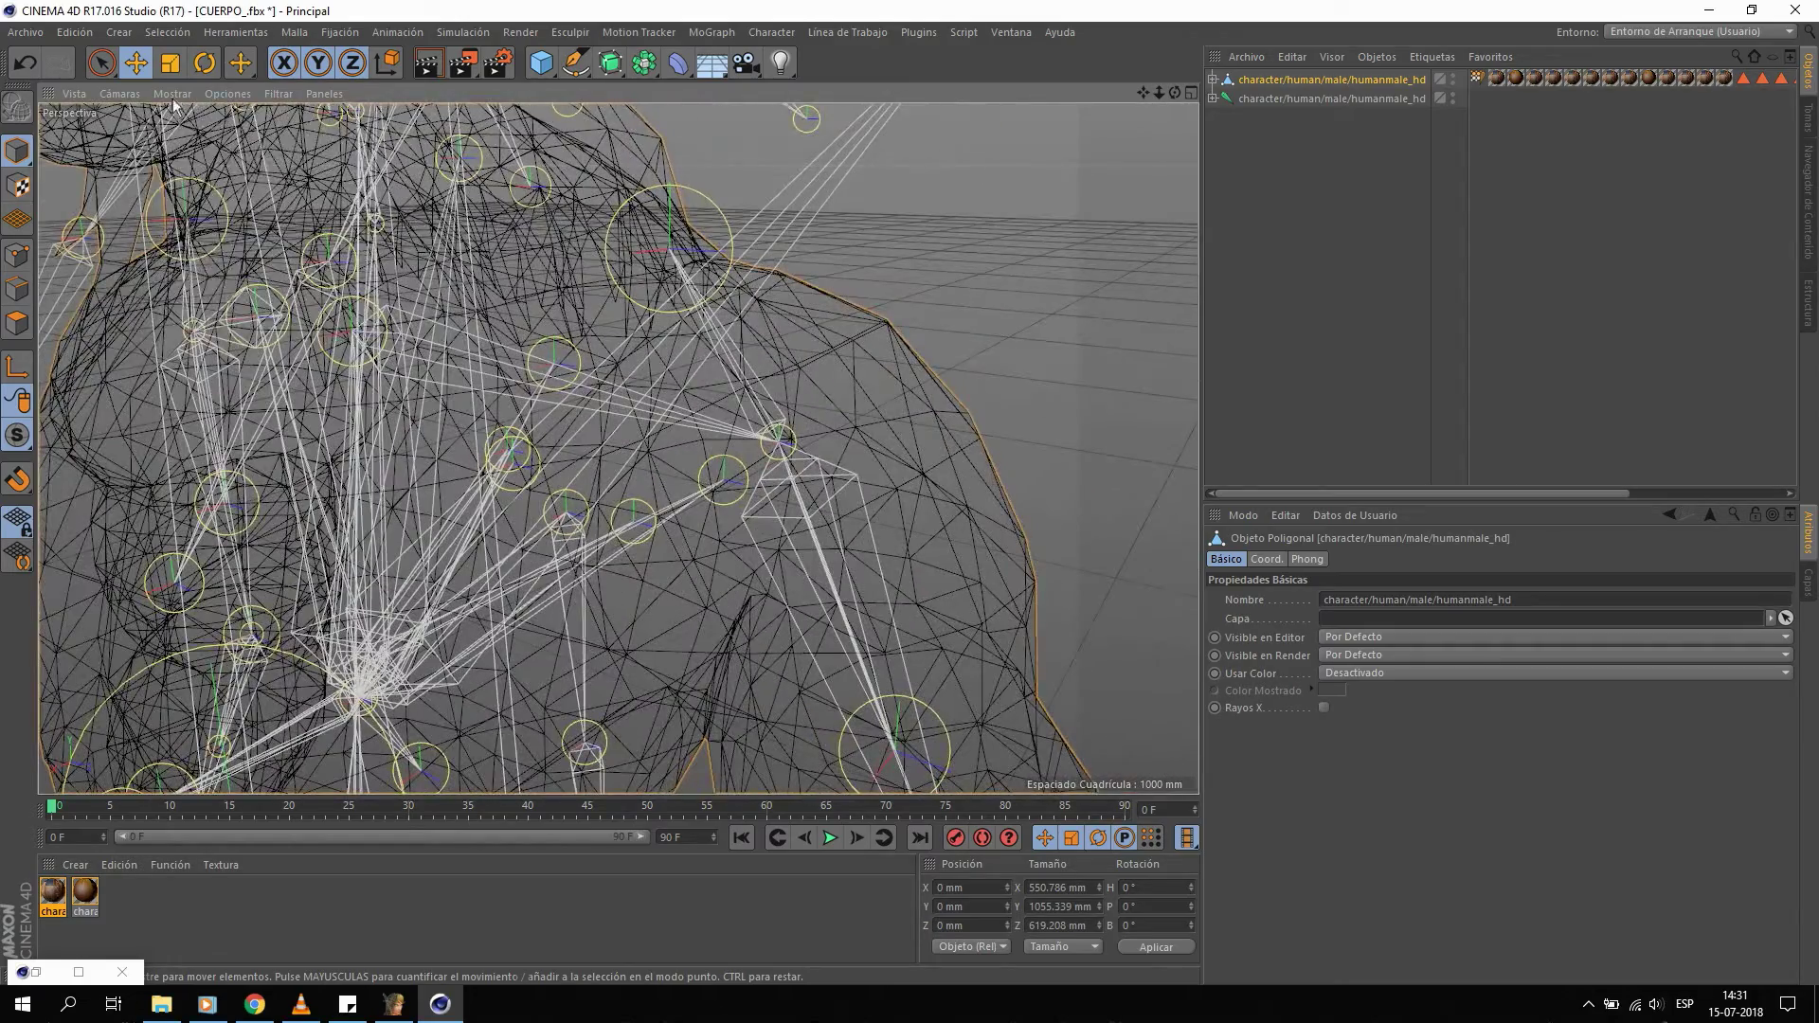
click(173, 93)
click(207, 233)
Orbit and pan around the shoulder, arm, hand and chest to examine the rig.
mouse_move(794, 446)
alt+mouse_down()
mouse_move(908, 328)
mouse_move(894, 264)
alt+mouse_up()
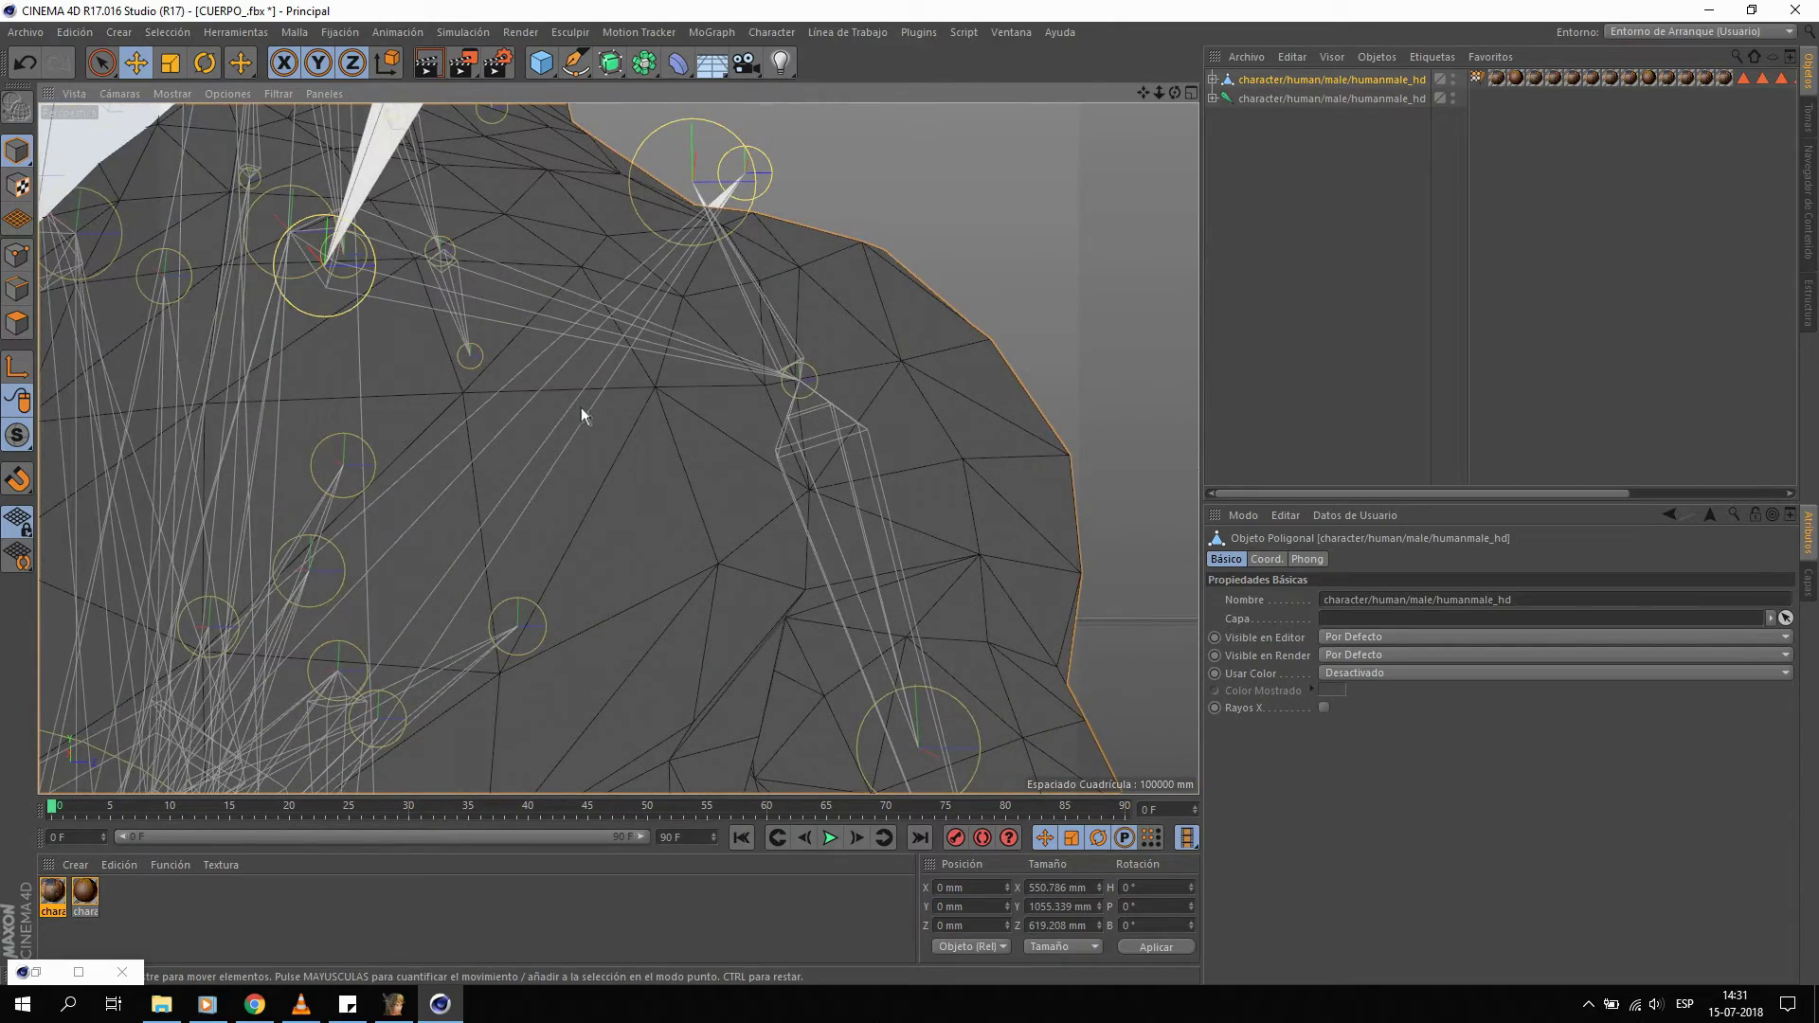
mouse_move(611, 415)
alt+mouse_down()
mouse_move(821, 393)
mouse_move(551, 437)
mouse_move(677, 520)
mouse_move(629, 423)
mouse_move(511, 519)
mouse_move(597, 440)
mouse_move(678, 443)
mouse_move(589, 385)
mouse_move(656, 527)
mouse_move(638, 518)
mouse_move(682, 418)
mouse_move(583, 471)
alt+mouse_up()
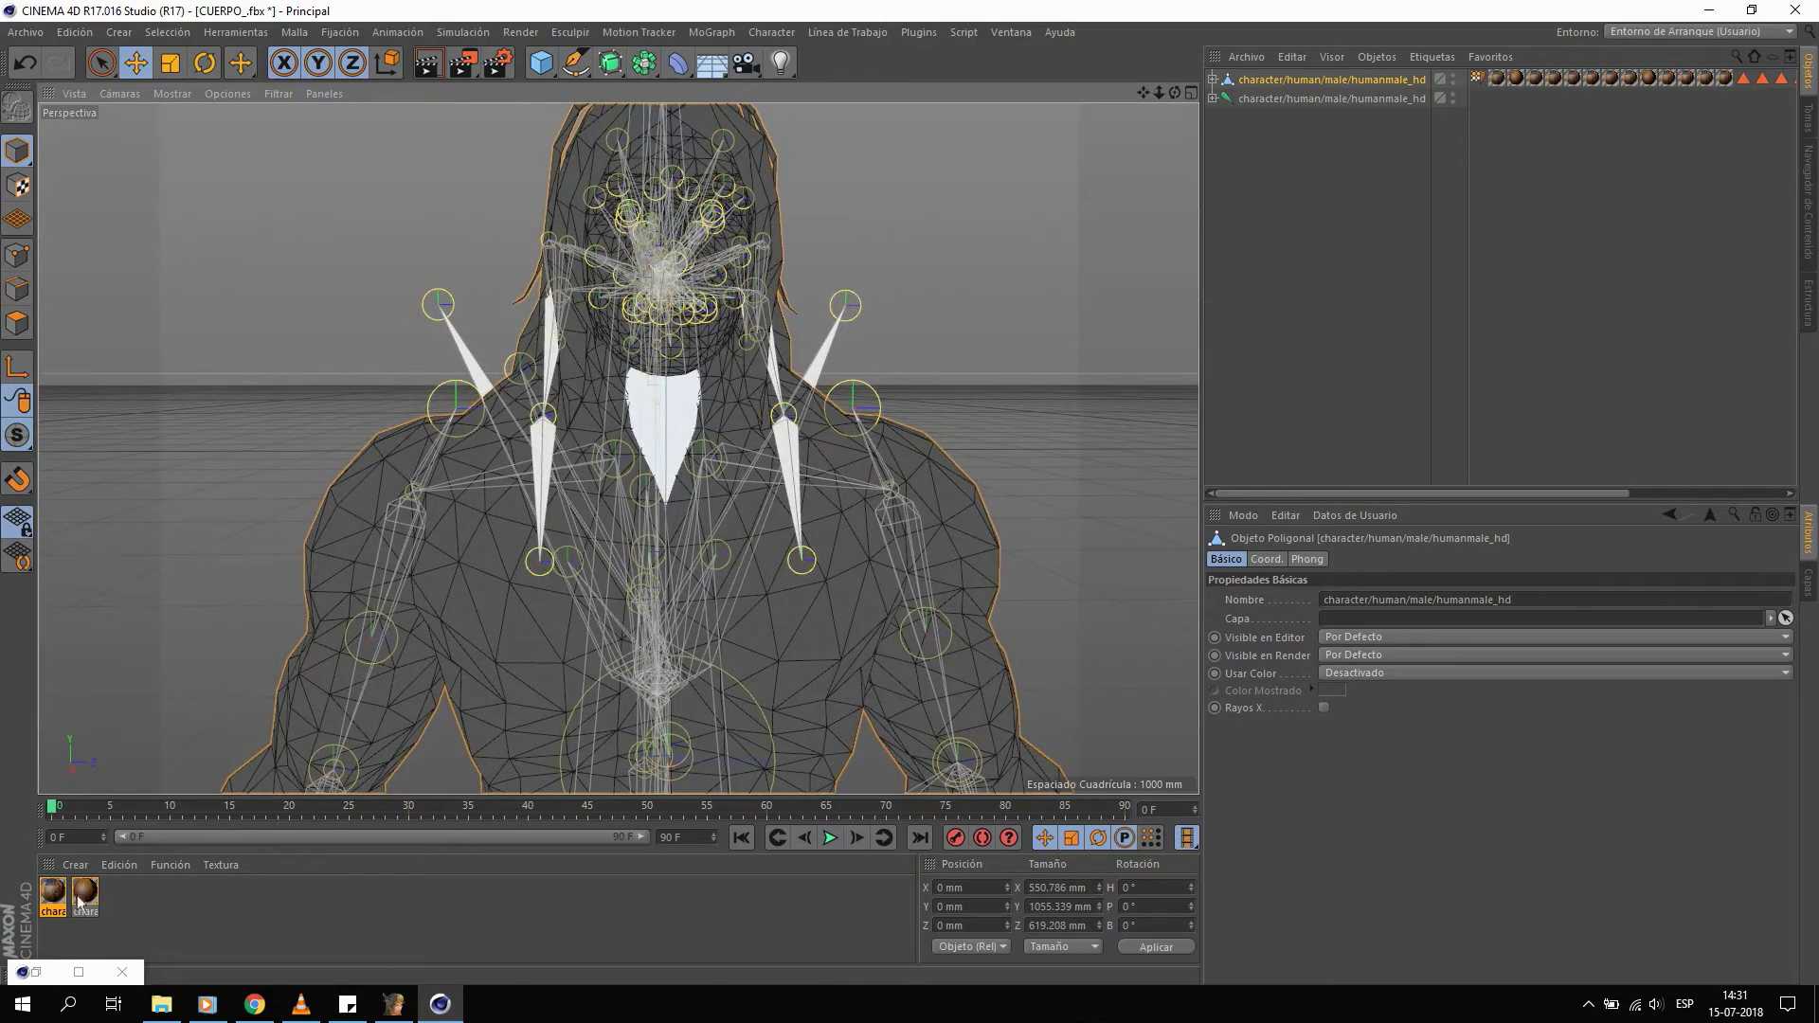
mouse_move(806, 492)
alt+mouse_down()
mouse_move(923, 184)
mouse_move(506, 464)
mouse_move(839, 178)
alt+mouse_up()
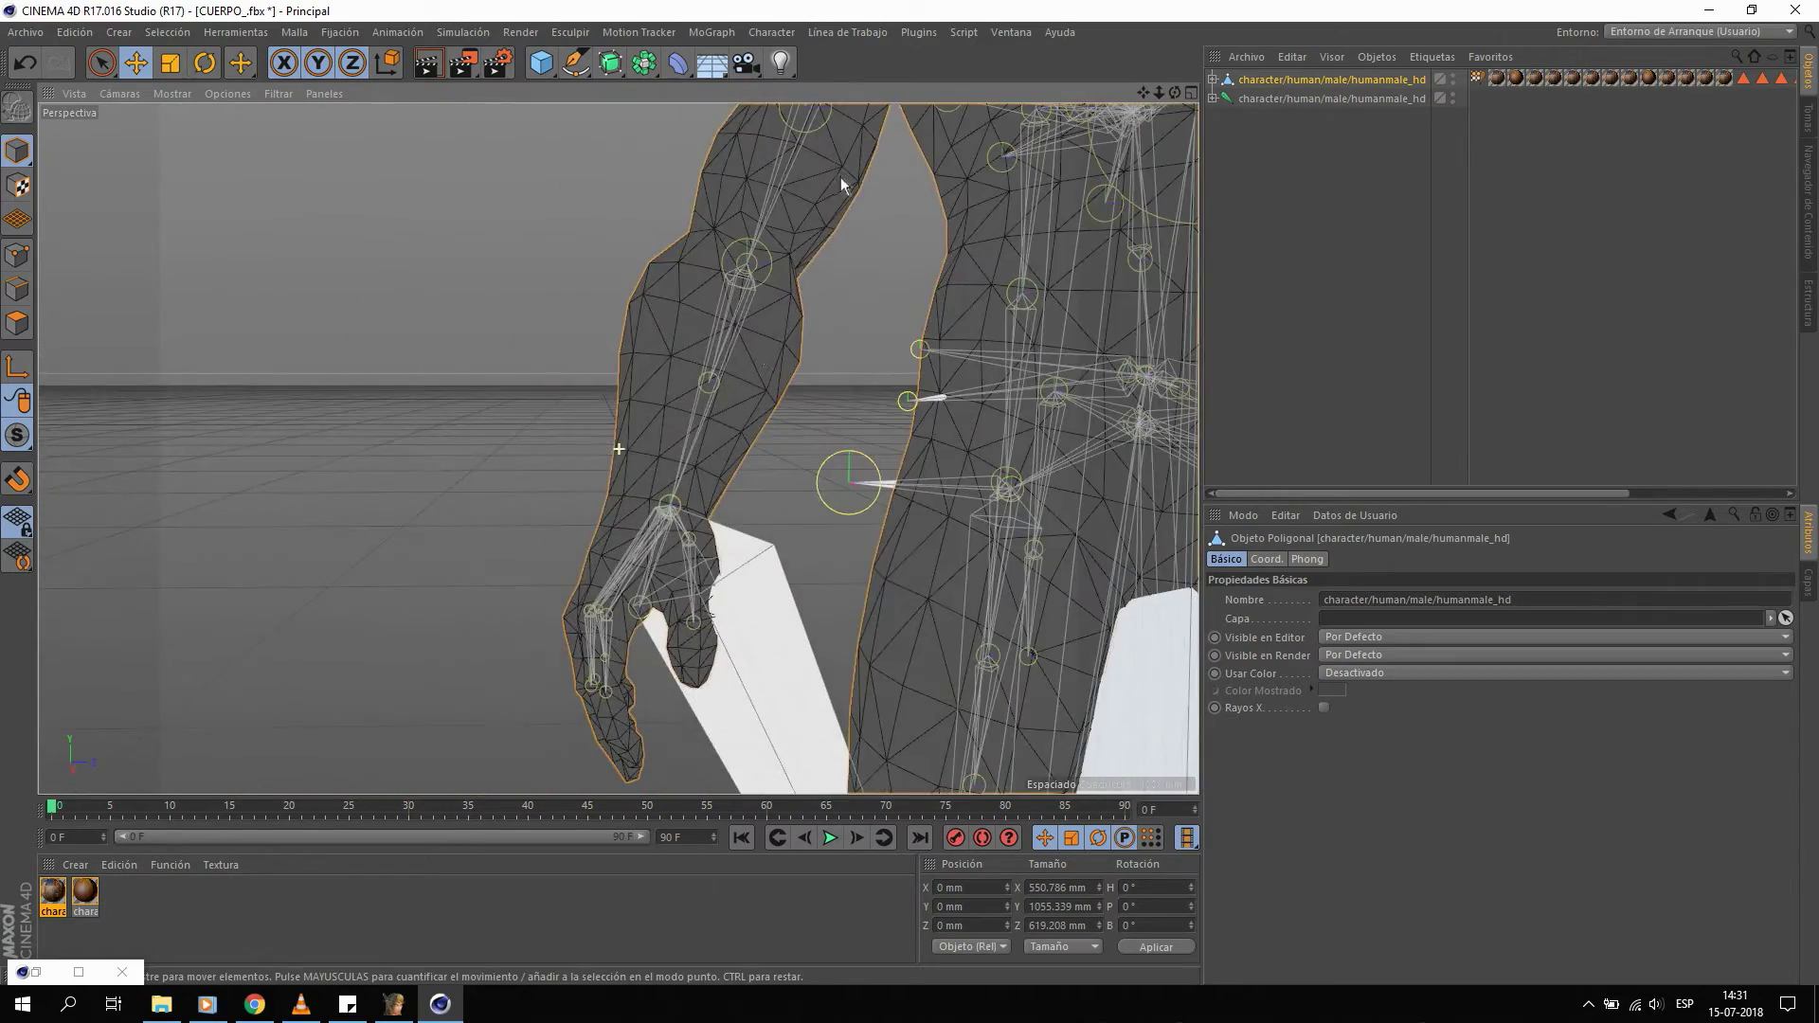
scroll(742, 297, up, 3)
scroll(715, 292, down, 5)
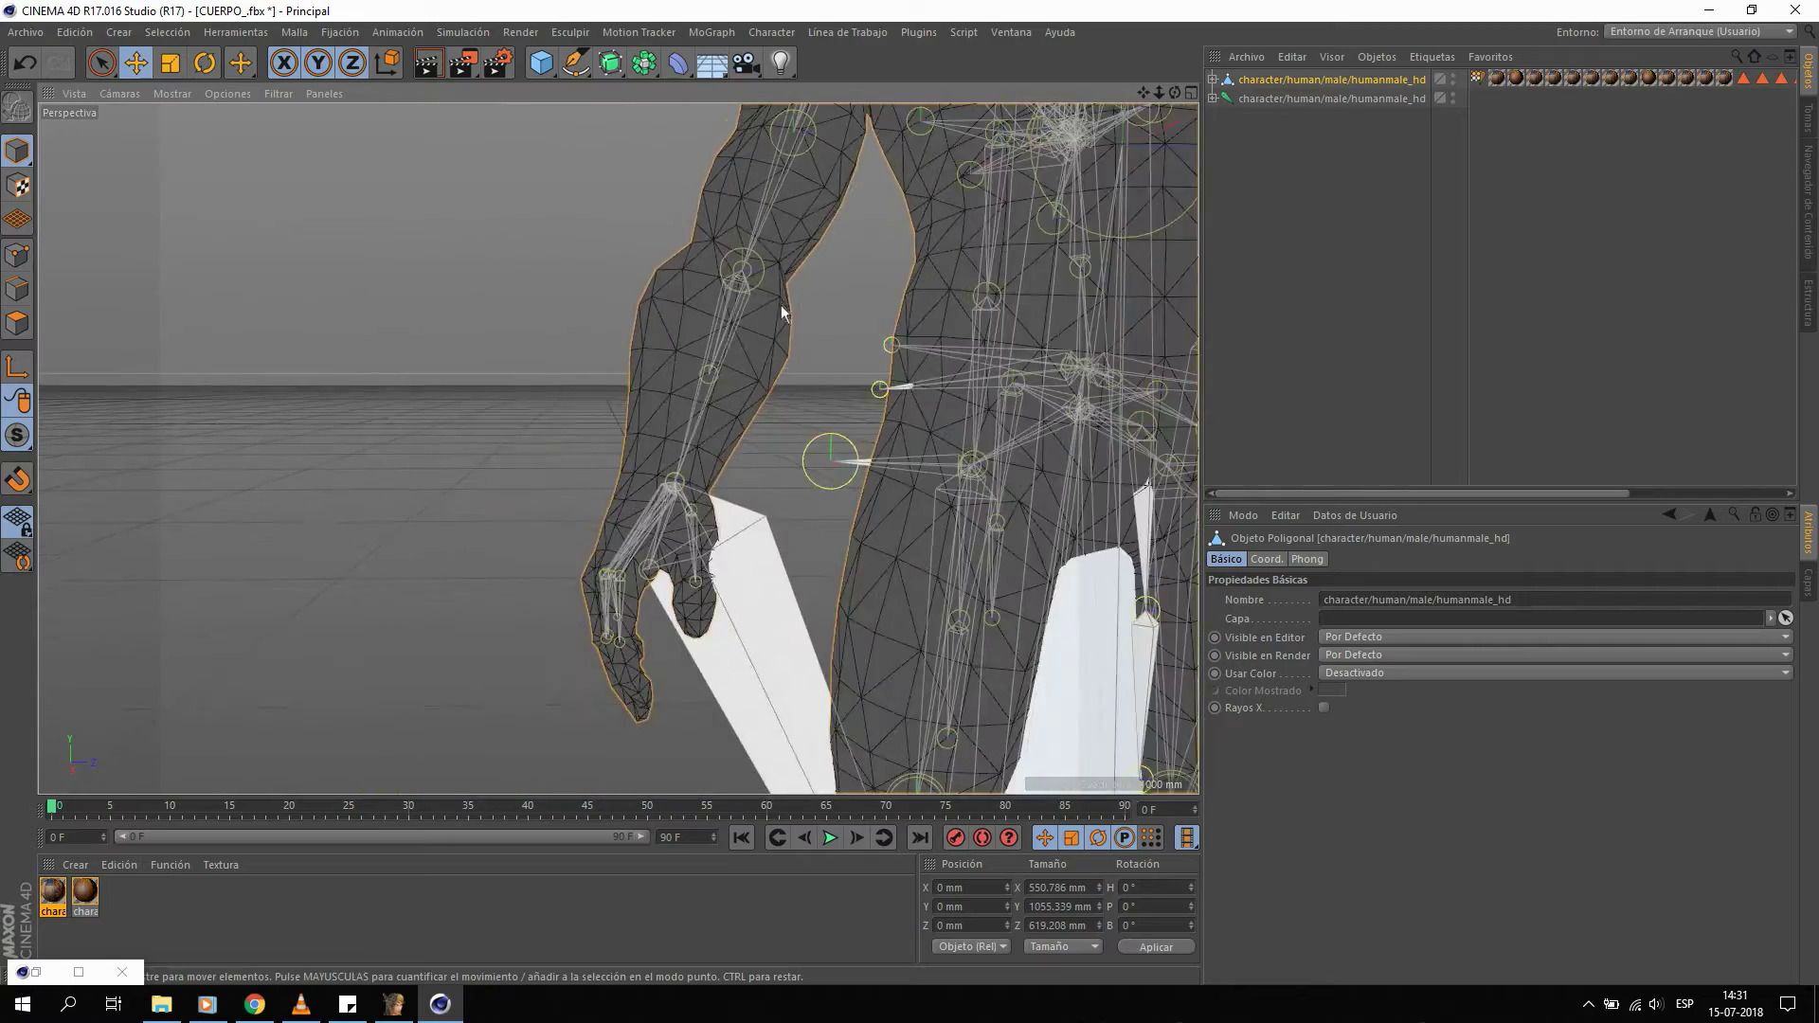
mouse_move(568, 426)
alt+mouse_down()
mouse_move(555, 442)
mouse_move(654, 418)
mouse_move(628, 310)
mouse_move(705, 328)
mouse_move(668, 457)
mouse_move(559, 423)
mouse_move(770, 462)
mouse_move(661, 384)
mouse_move(714, 356)
mouse_move(778, 518)
mouse_move(995, 555)
mouse_move(781, 462)
mouse_move(941, 389)
mouse_move(817, 377)
alt+mouse_up()
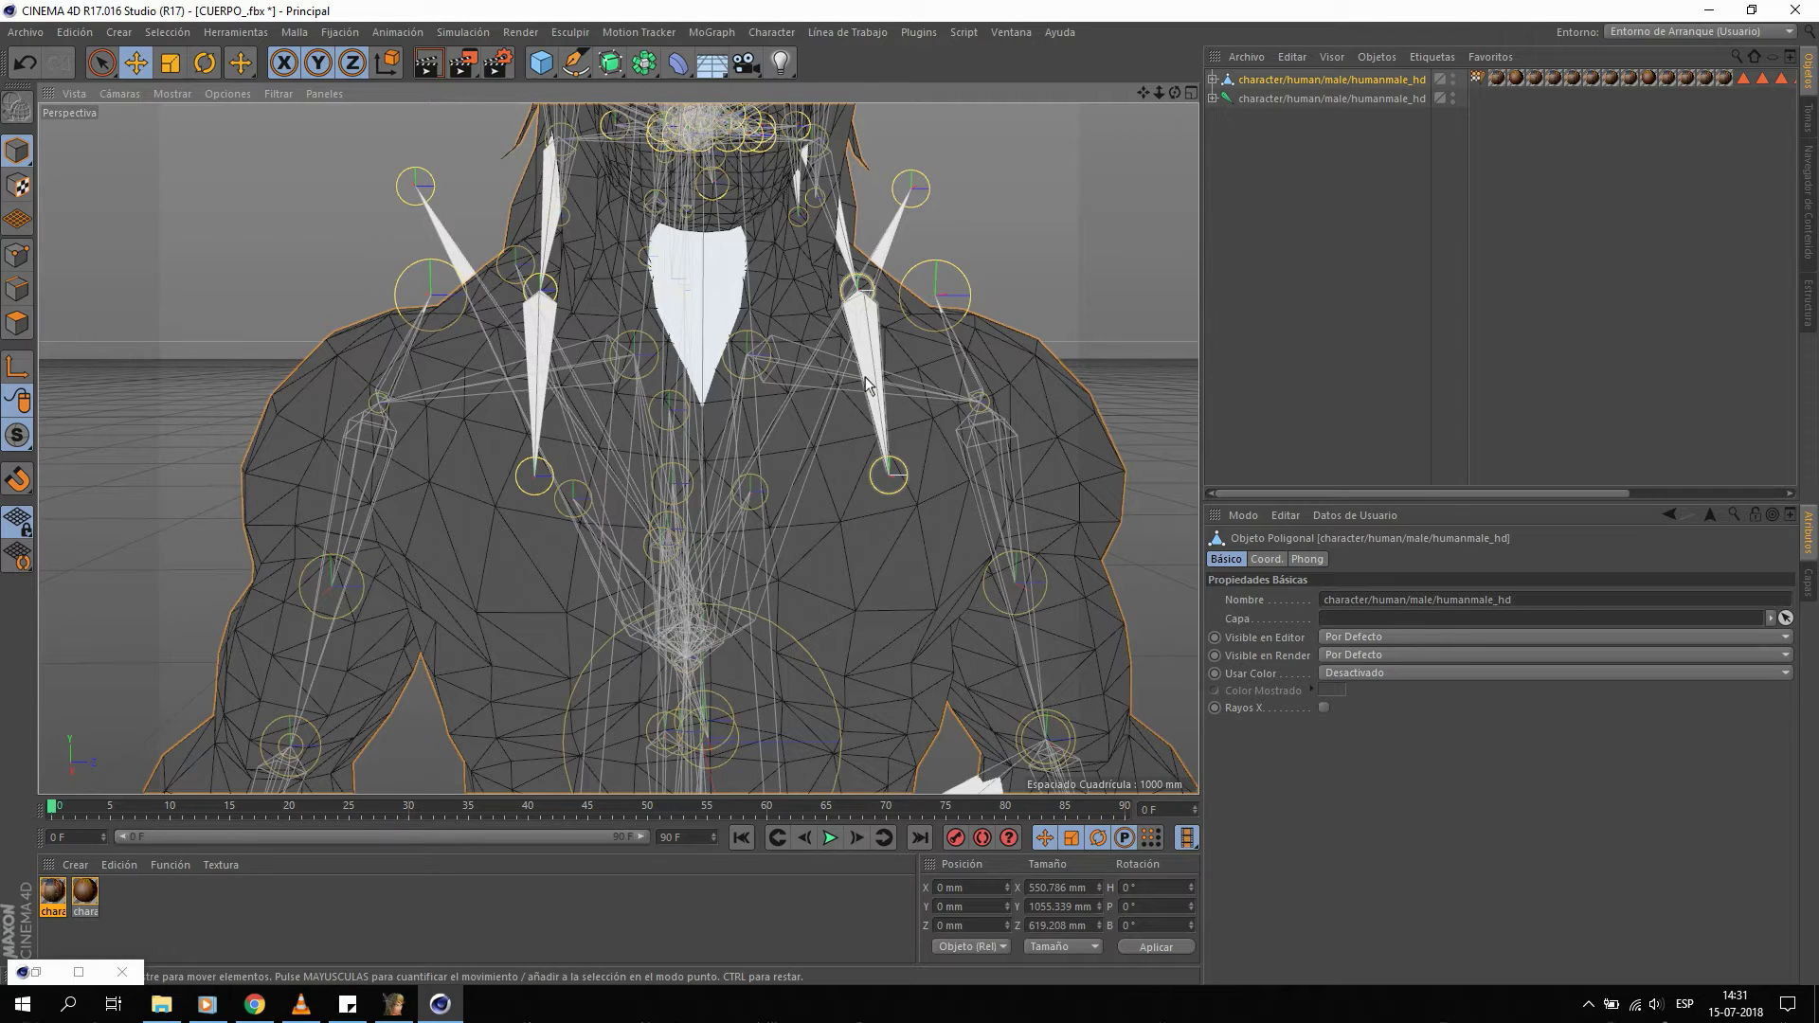
alt+middle_drag(806, 418, 735, 480)
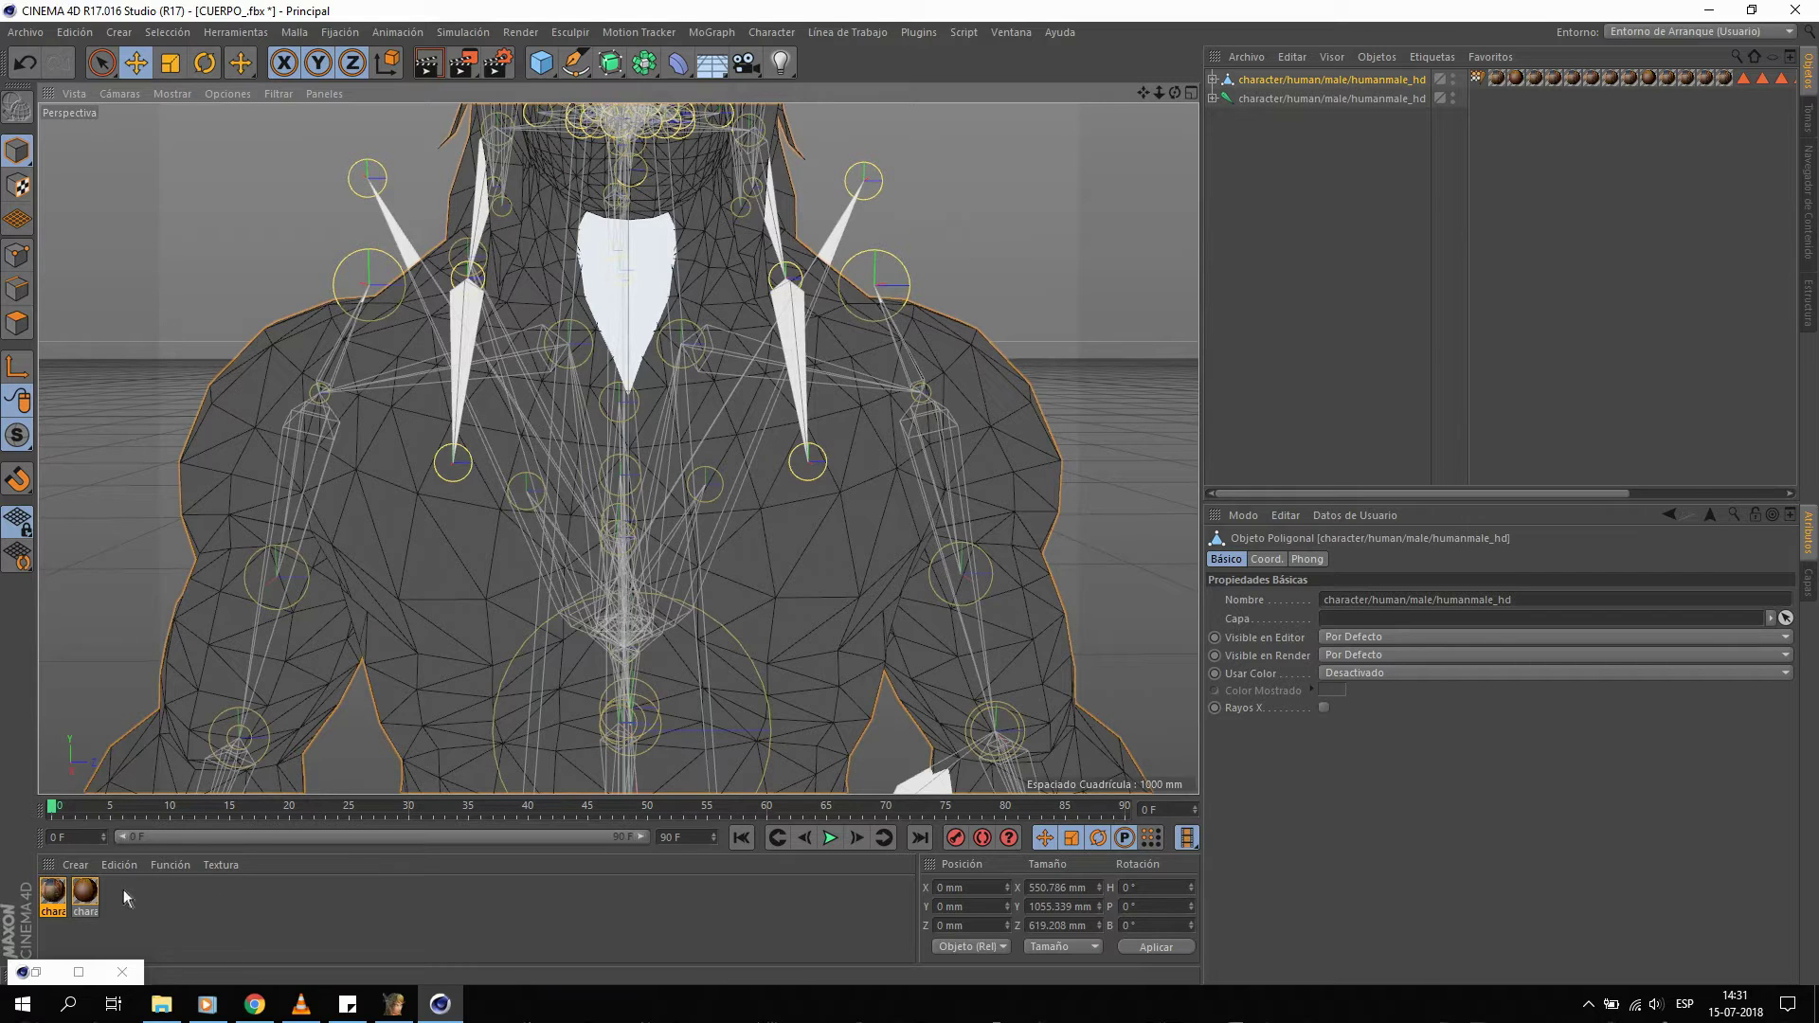
alt+drag(815, 526, 855, 498)
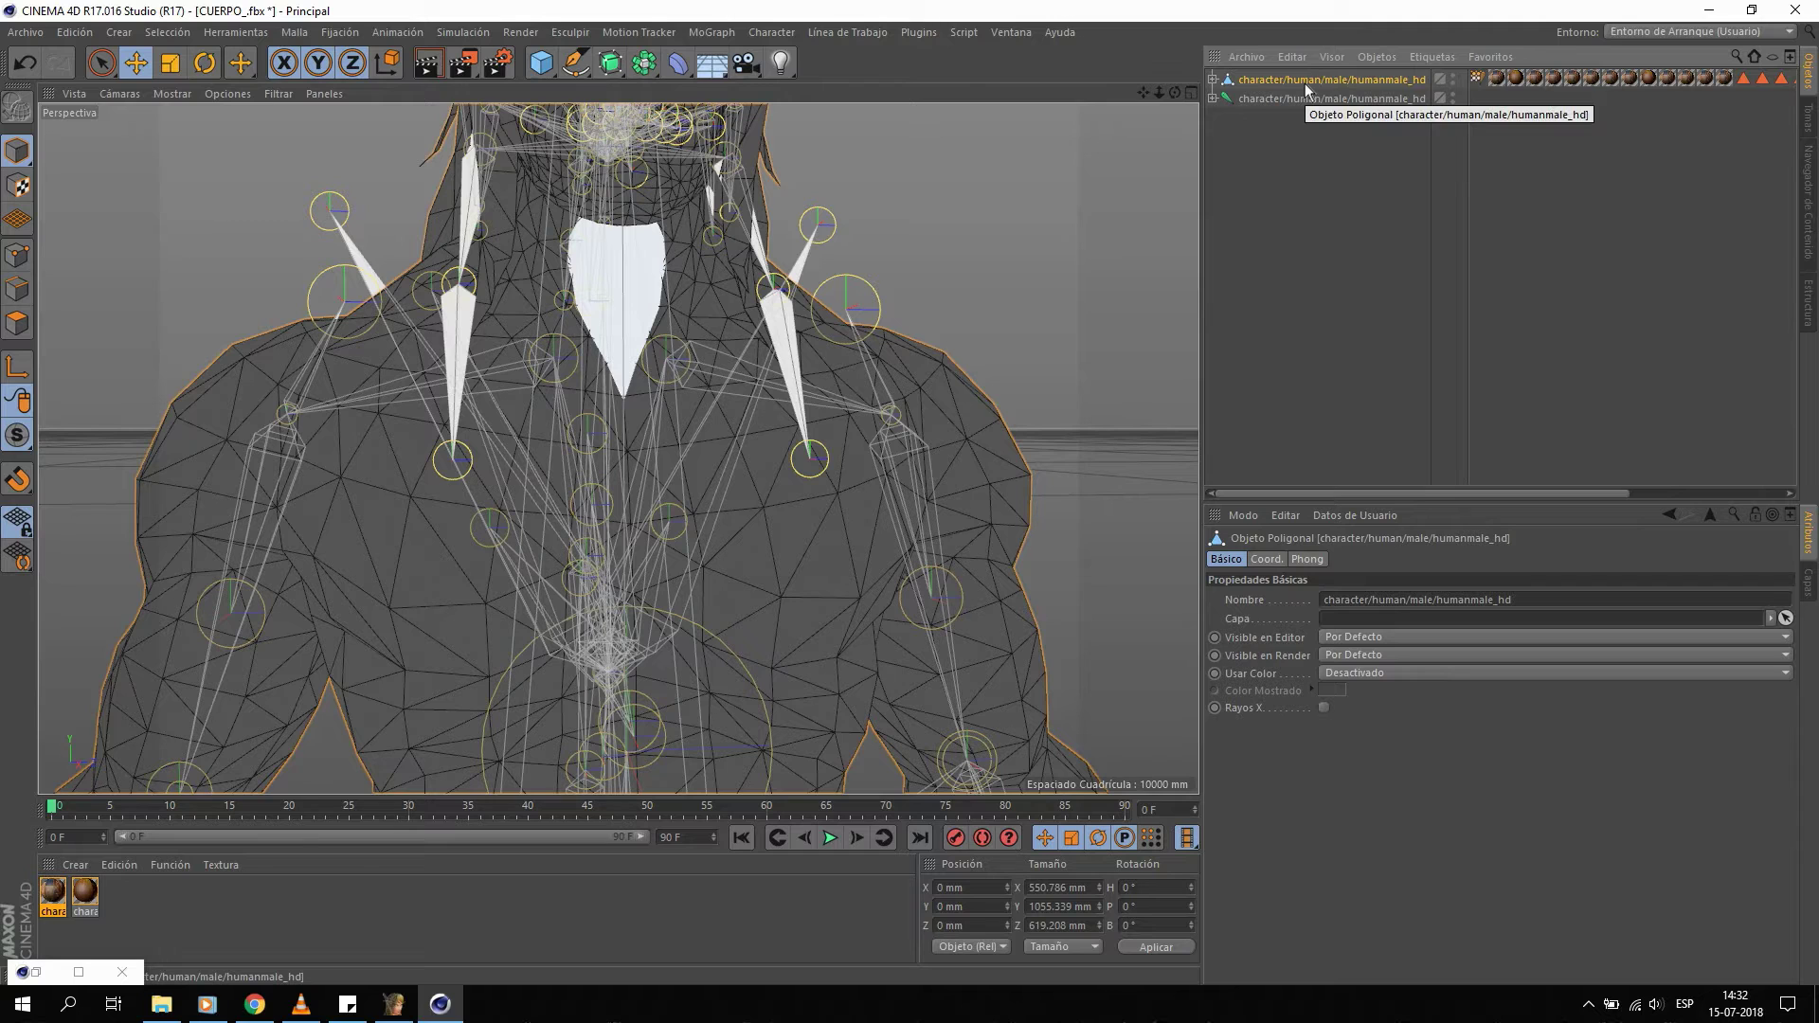
Expand and collapse humanmale_hd in the Object Manager to see its skin child.
click(1213, 78)
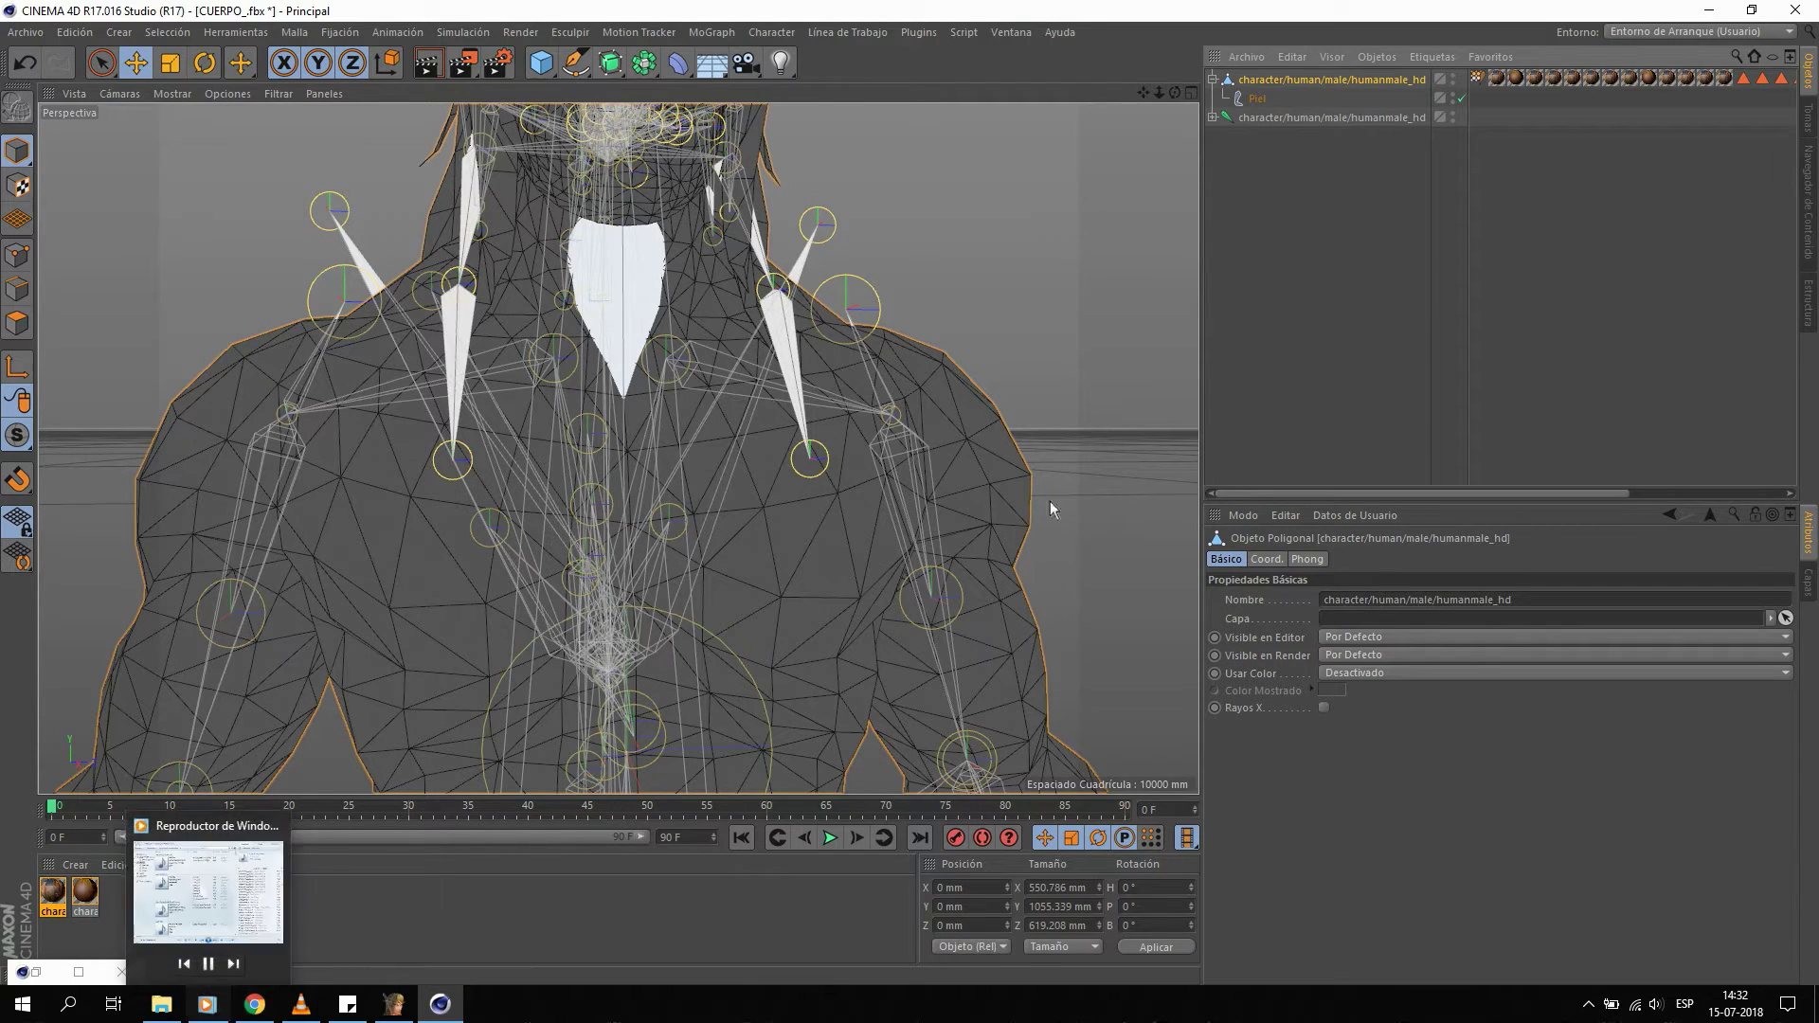
click(1213, 79)
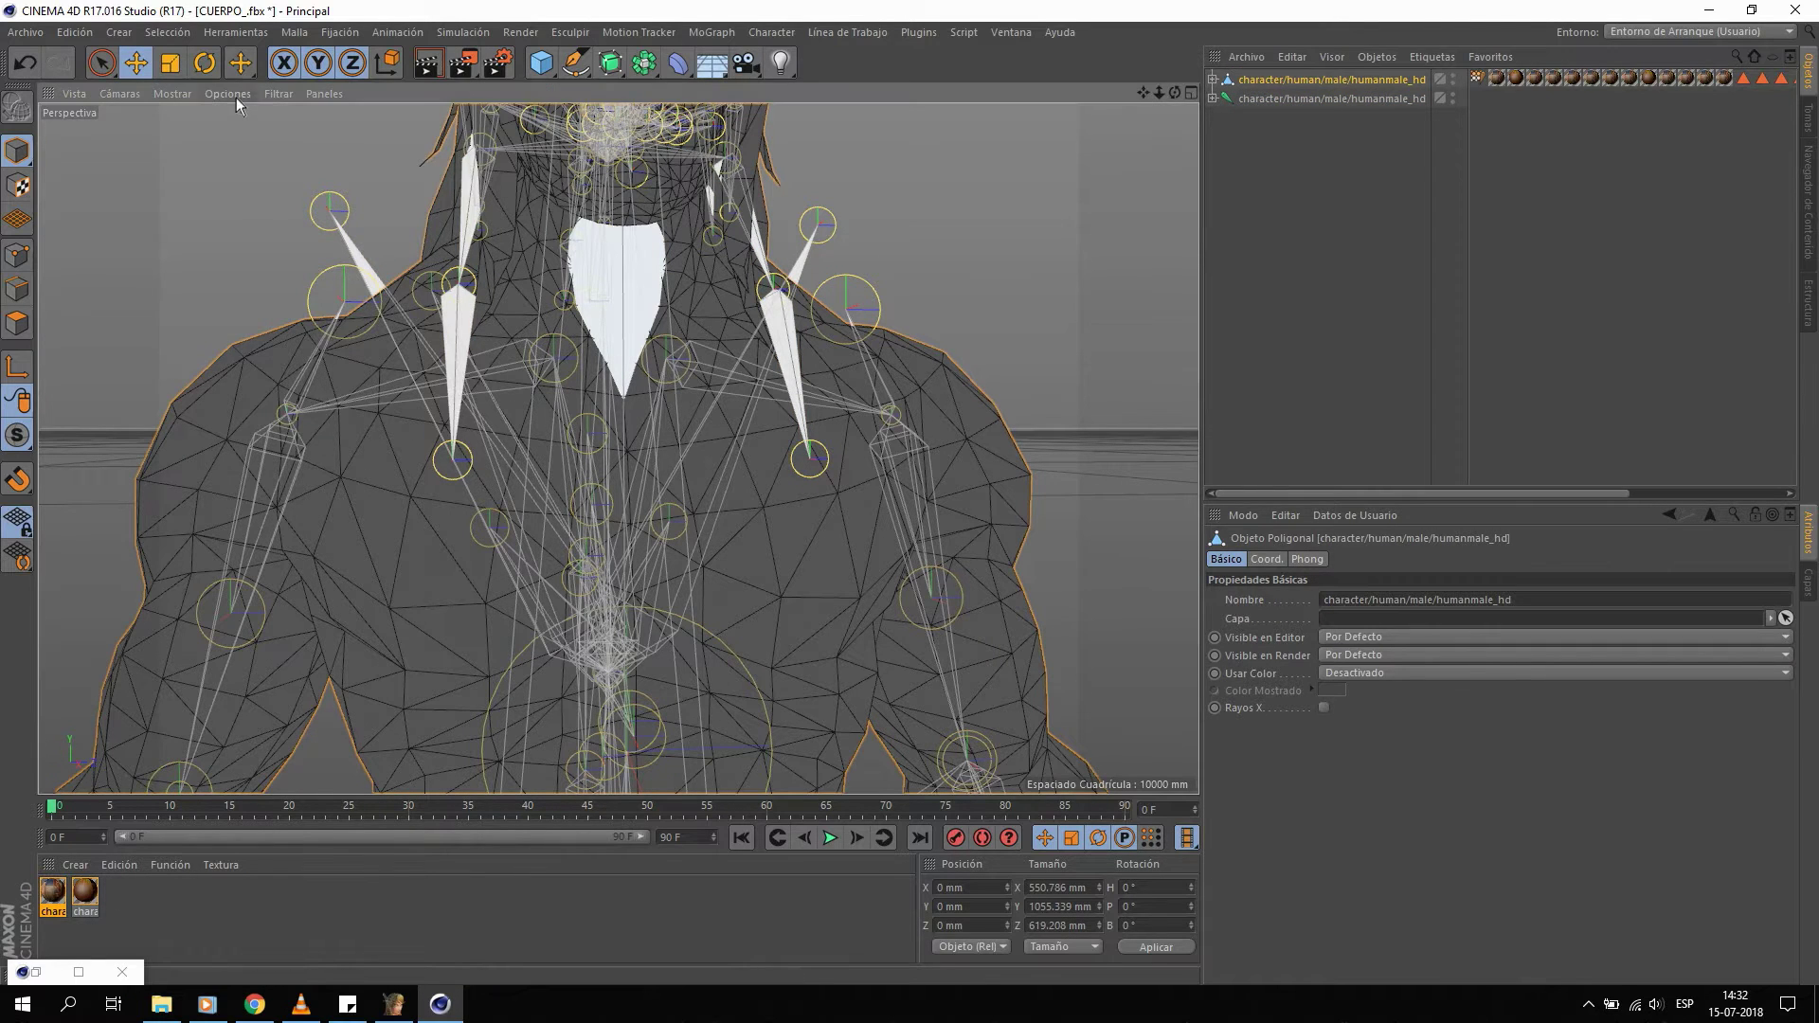
click(263, 97)
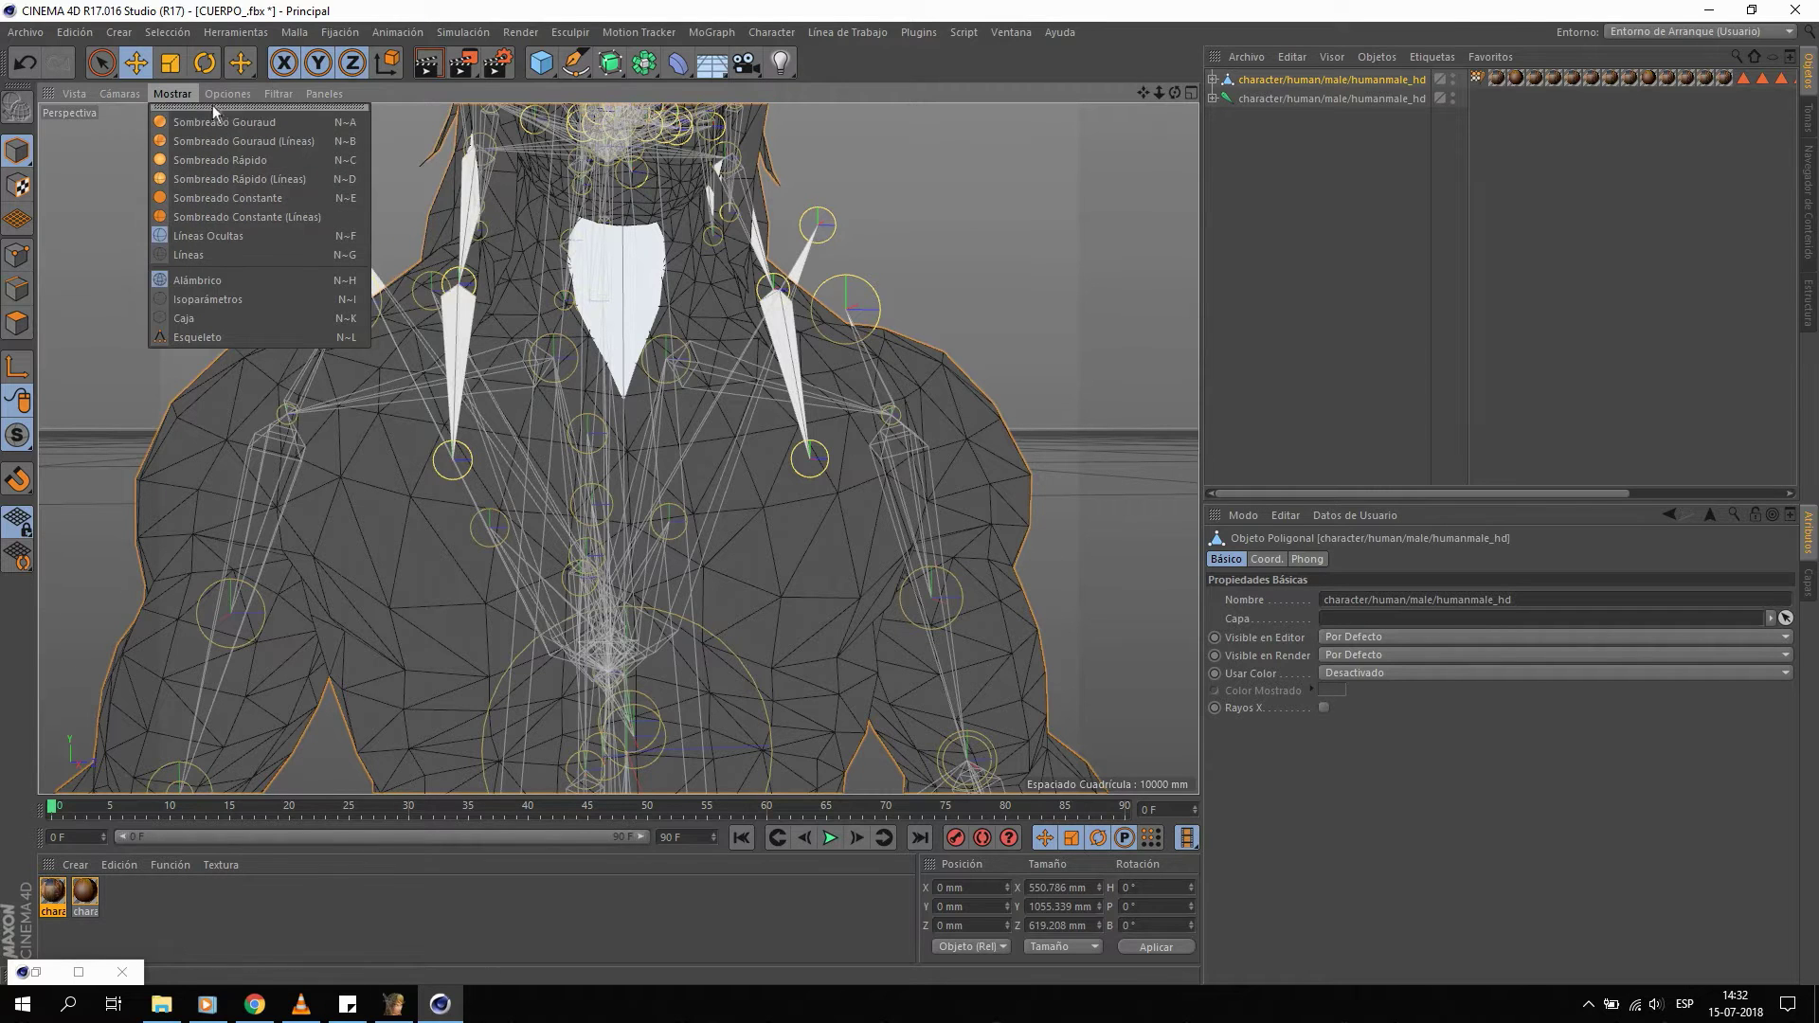
Cycle through the Gouraud, quick and constant shading modes, with and without polygon lines.
click(201, 125)
click(178, 93)
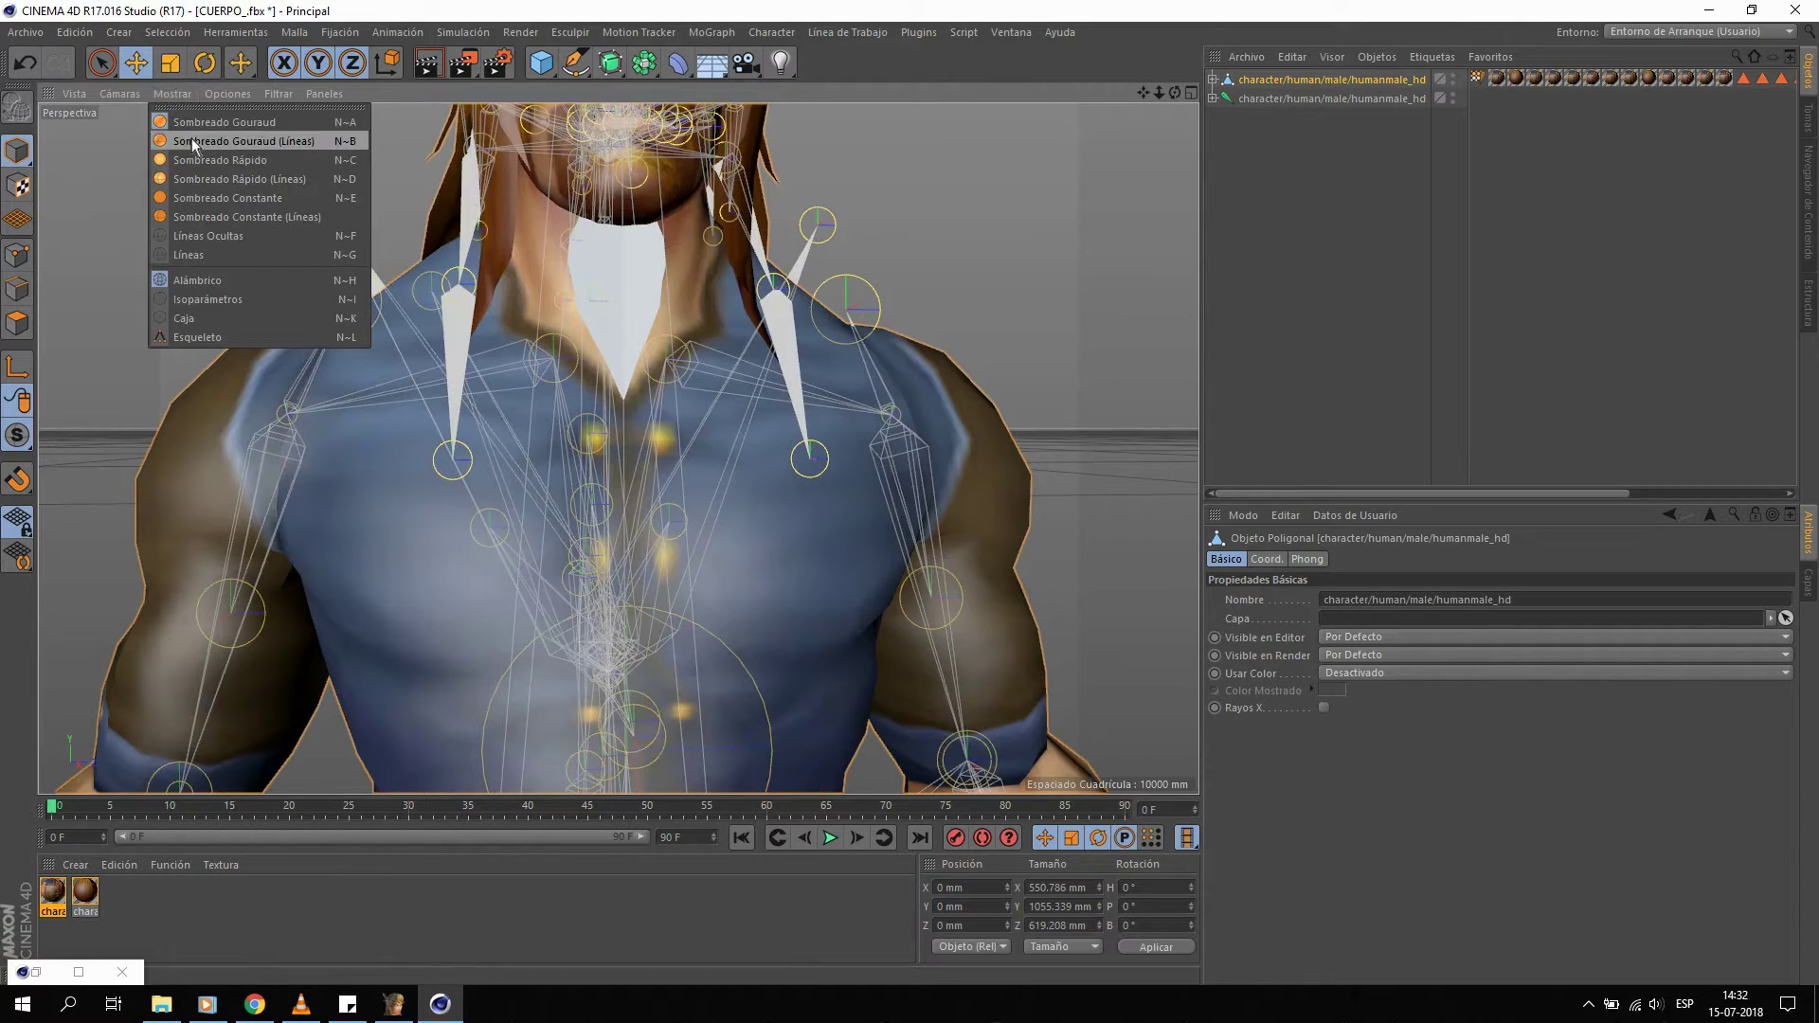
click(191, 159)
click(173, 93)
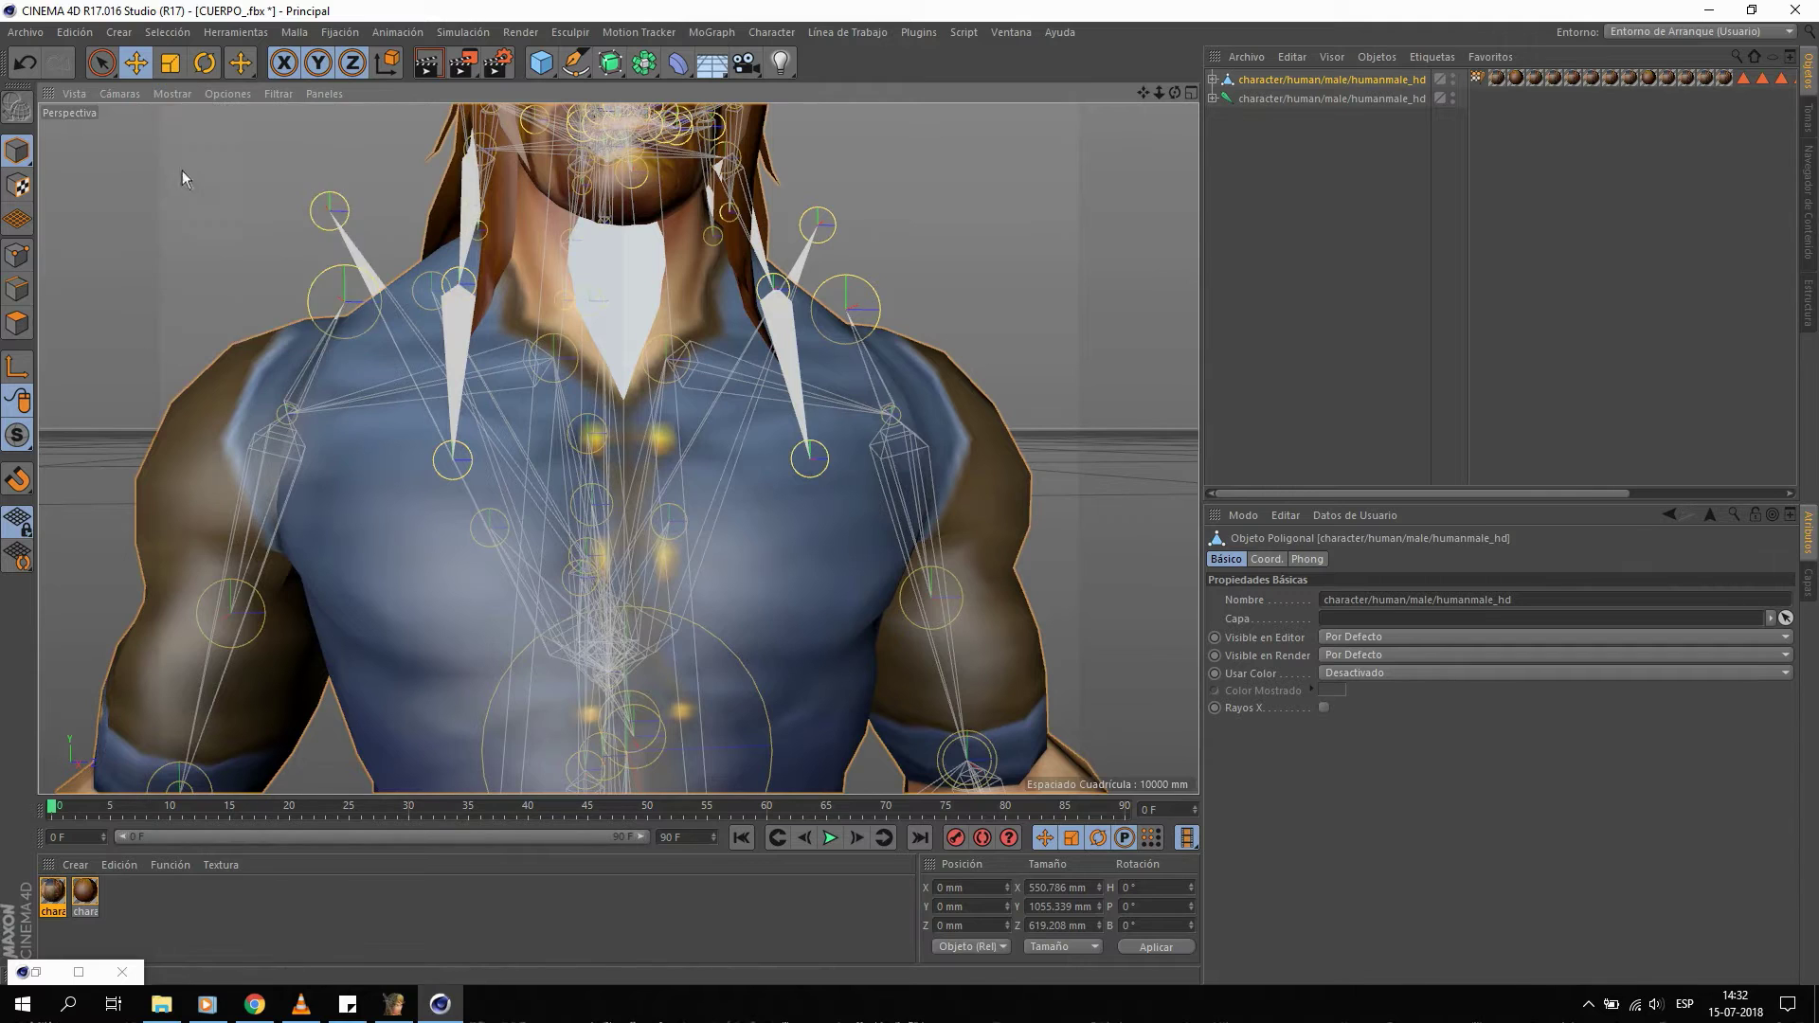
click(194, 178)
click(171, 93)
click(182, 197)
click(178, 94)
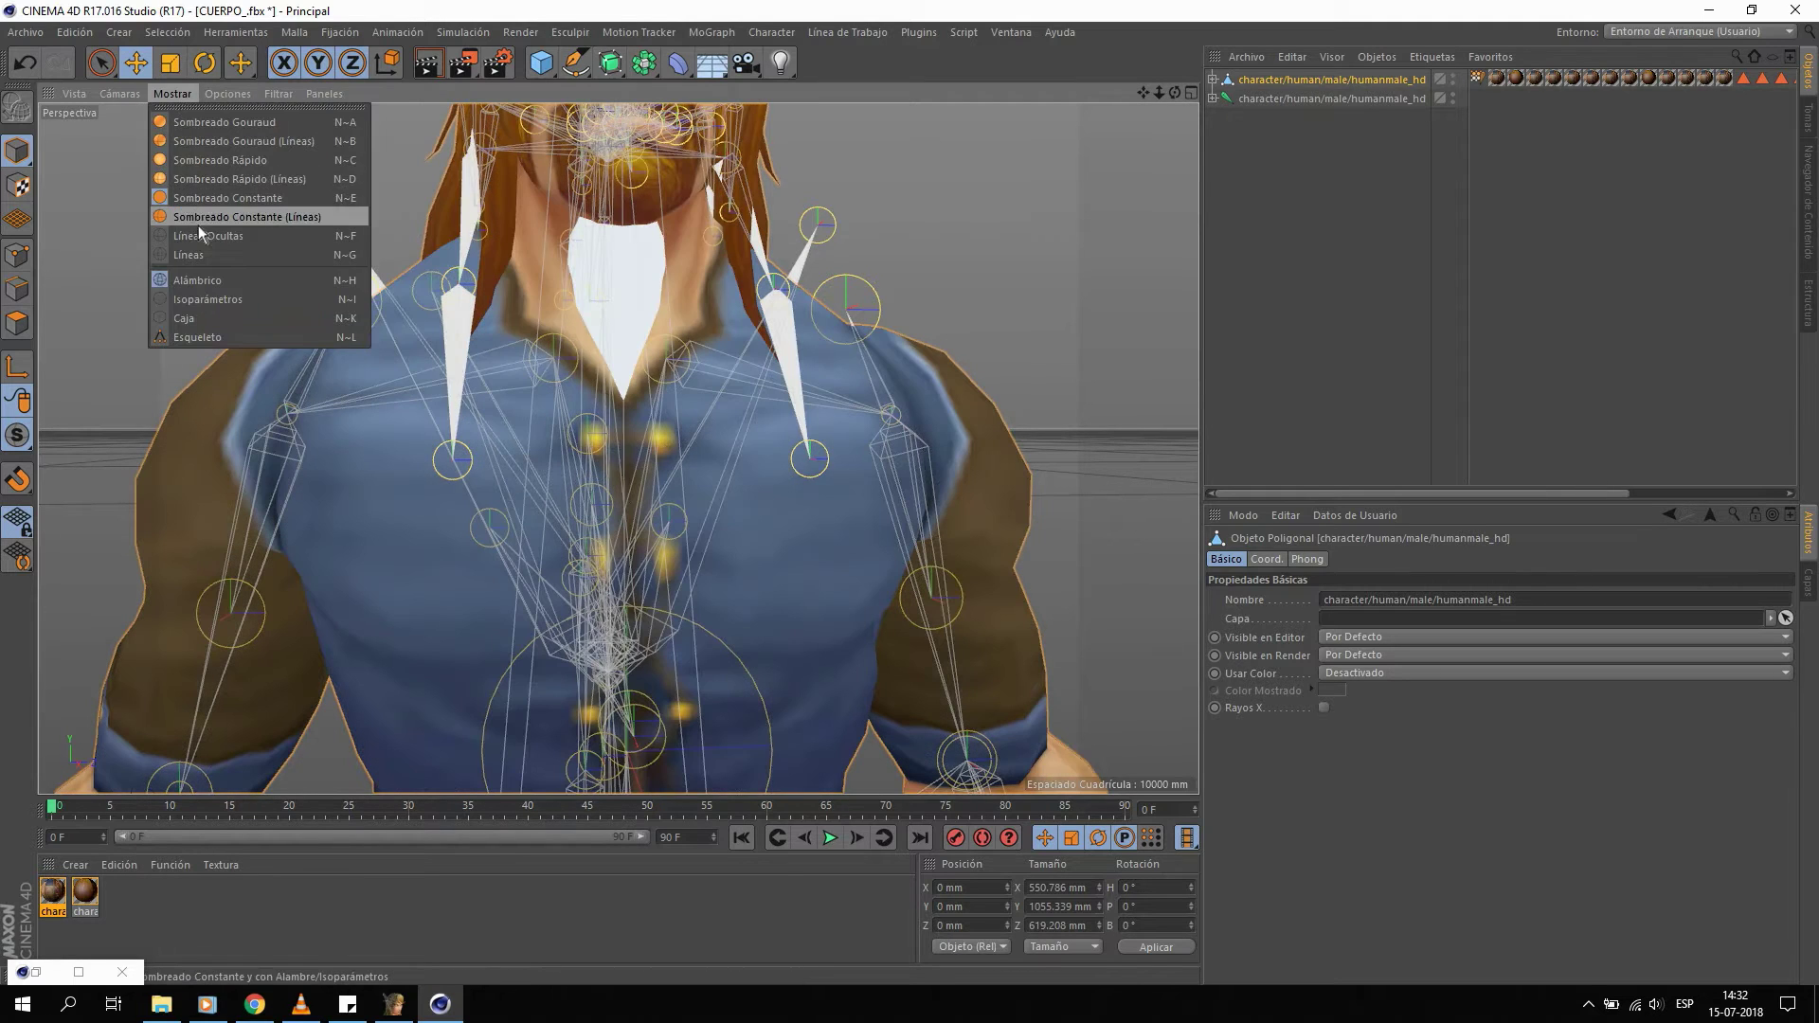
click(197, 217)
Try smooth and quick shading again, then settle on Sombreado Gouraud.
click(178, 94)
click(194, 126)
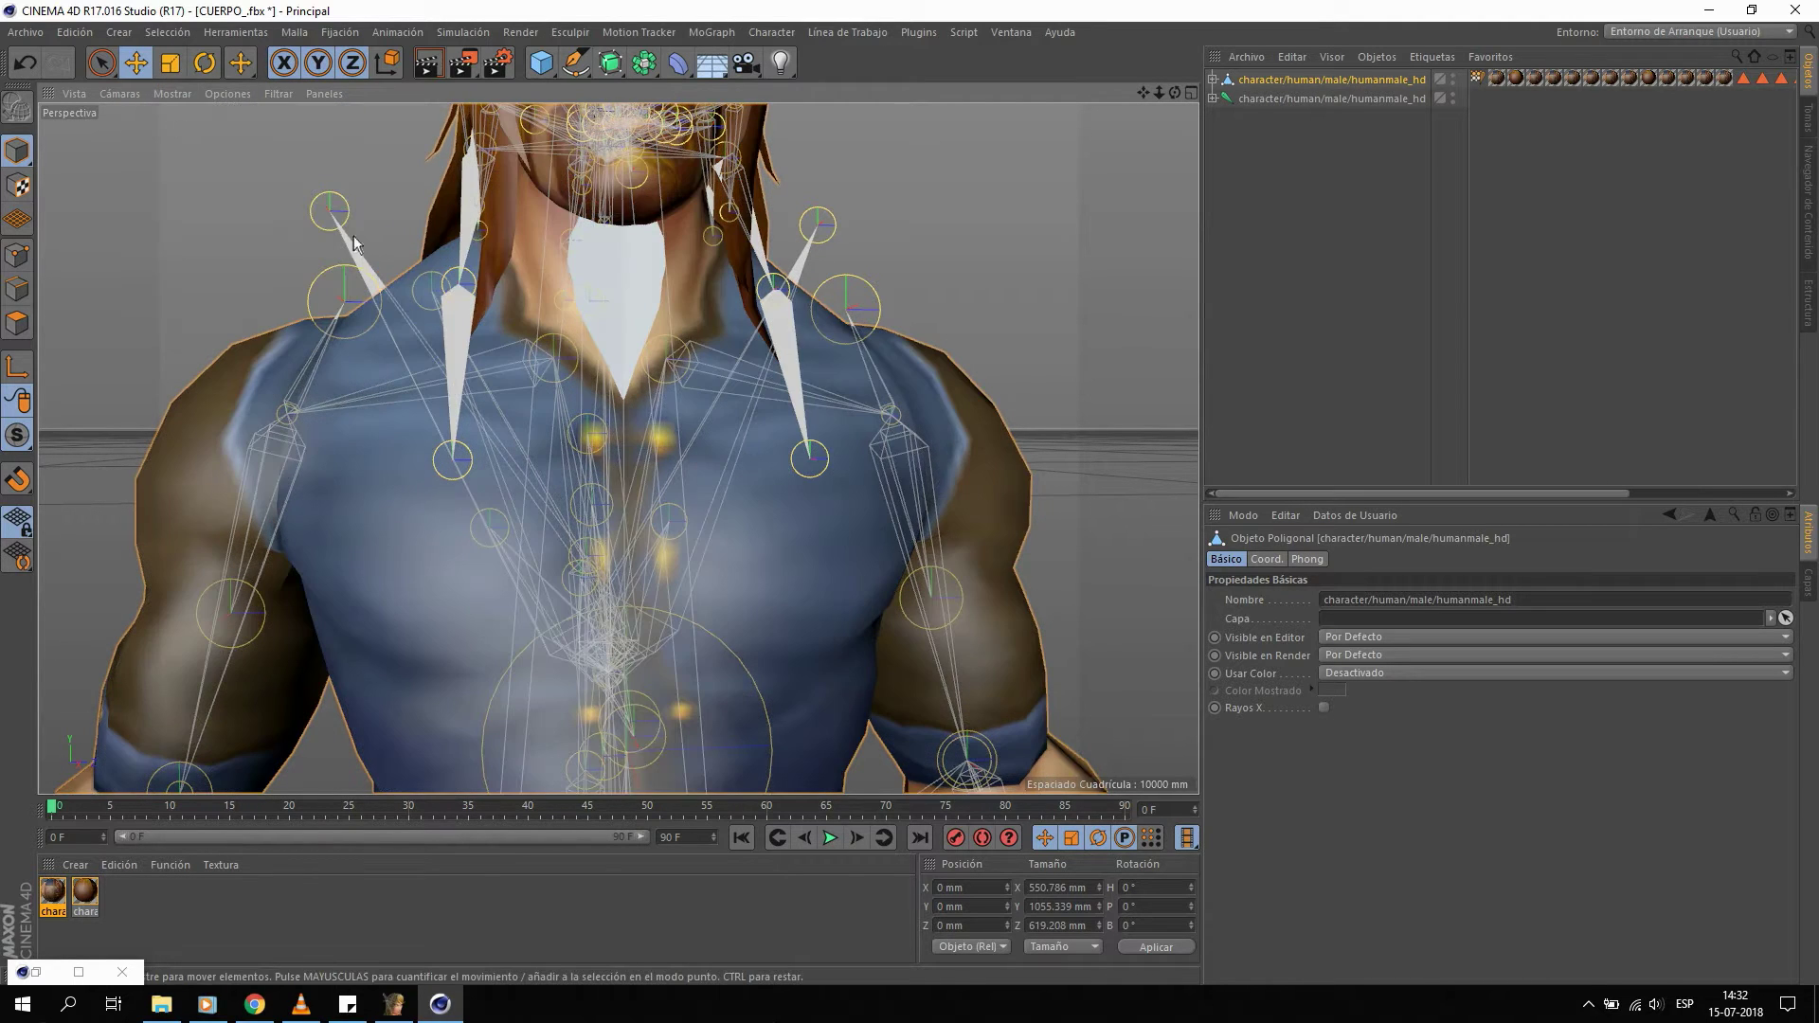
click(172, 92)
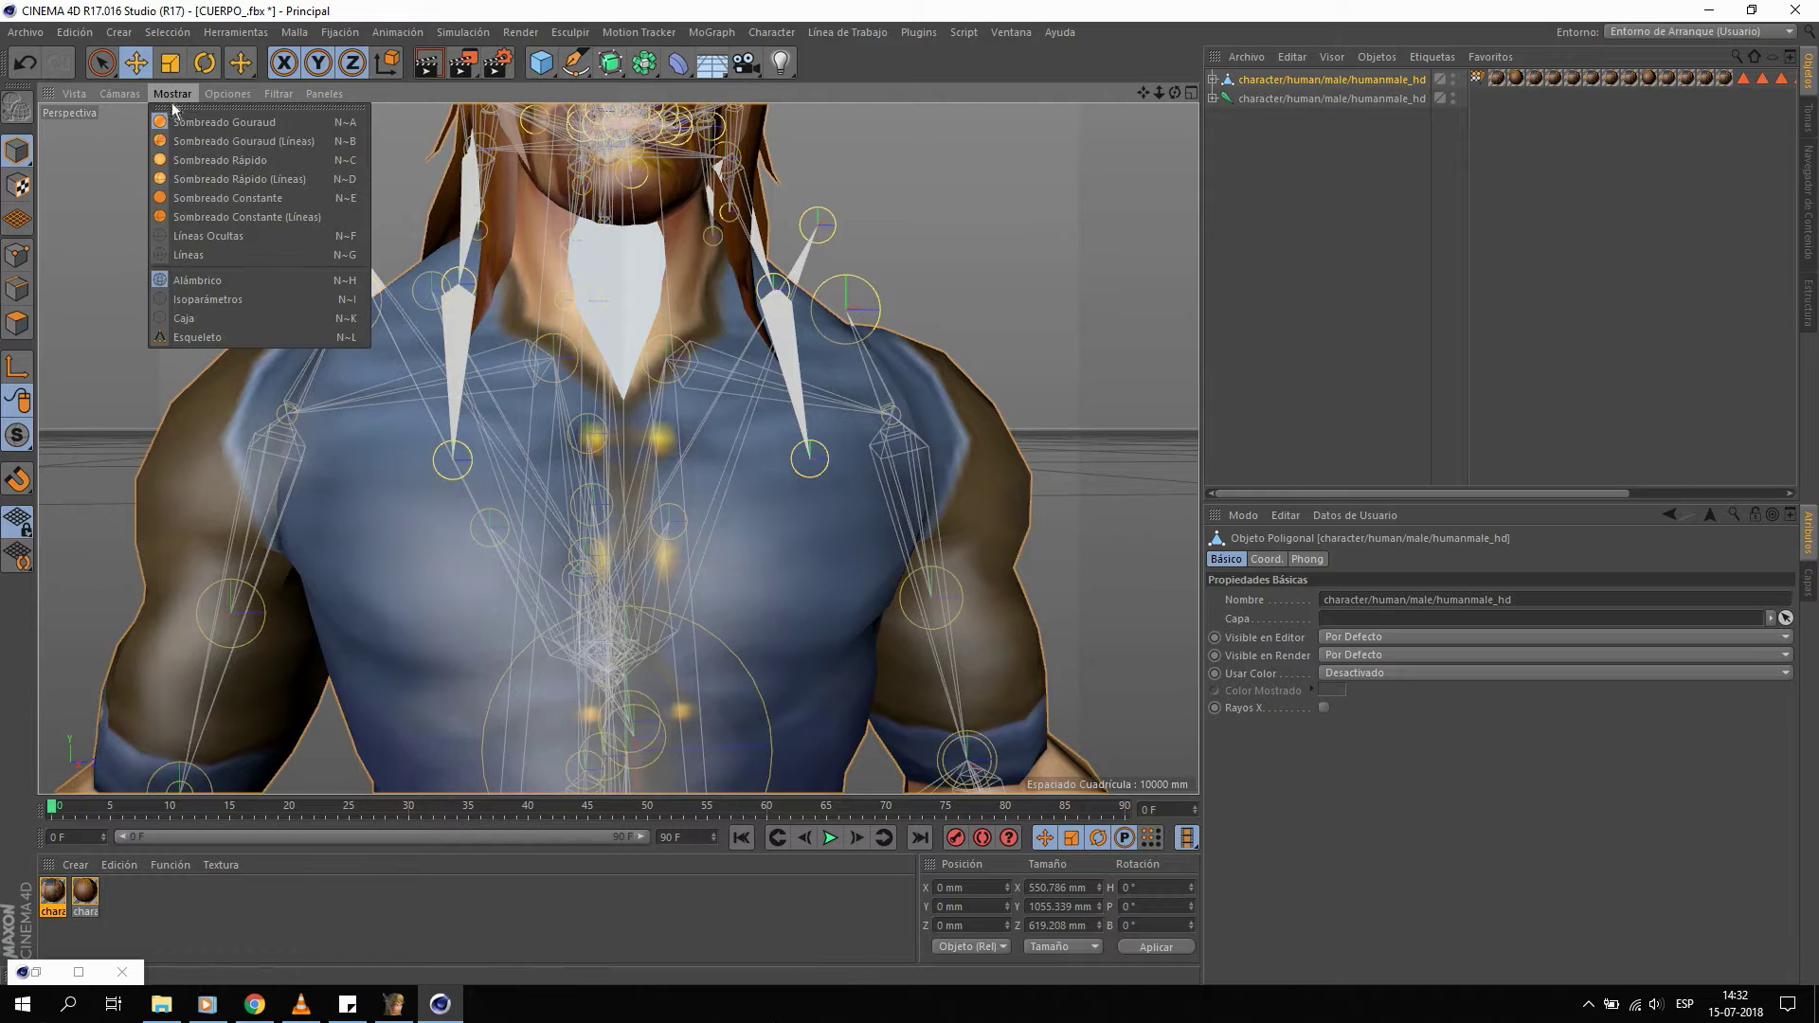
click(208, 163)
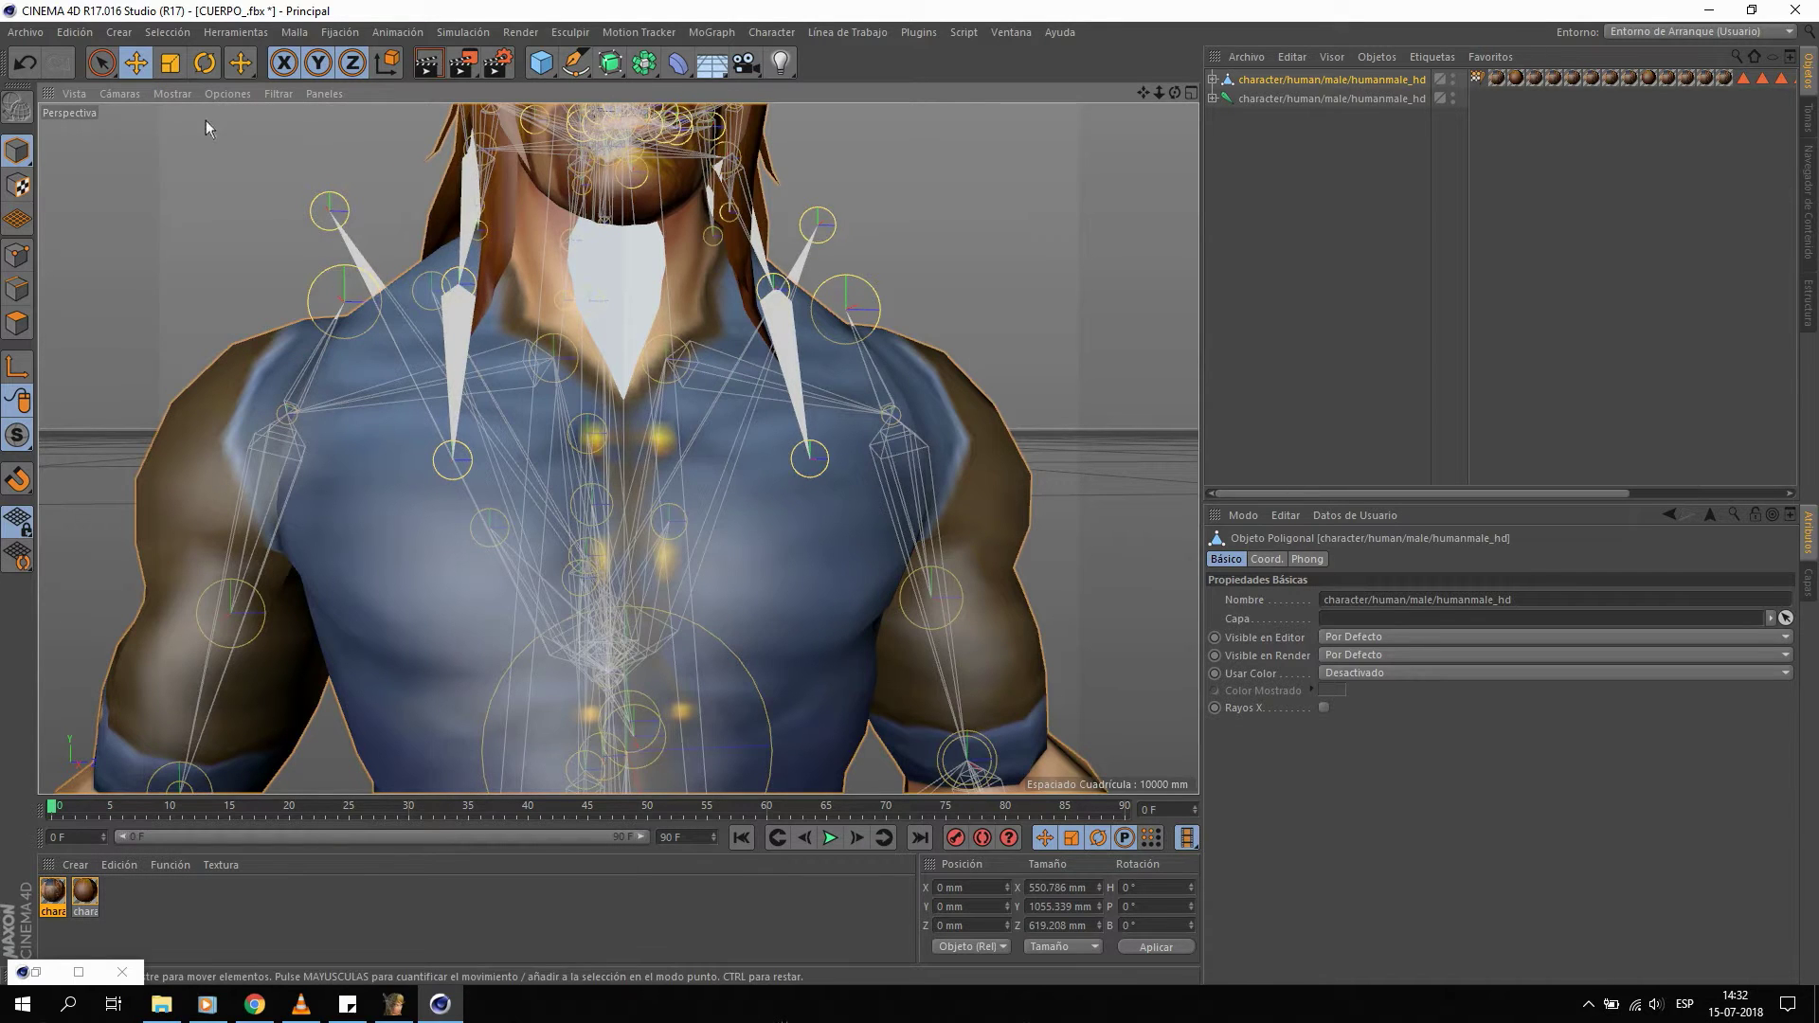
click(184, 95)
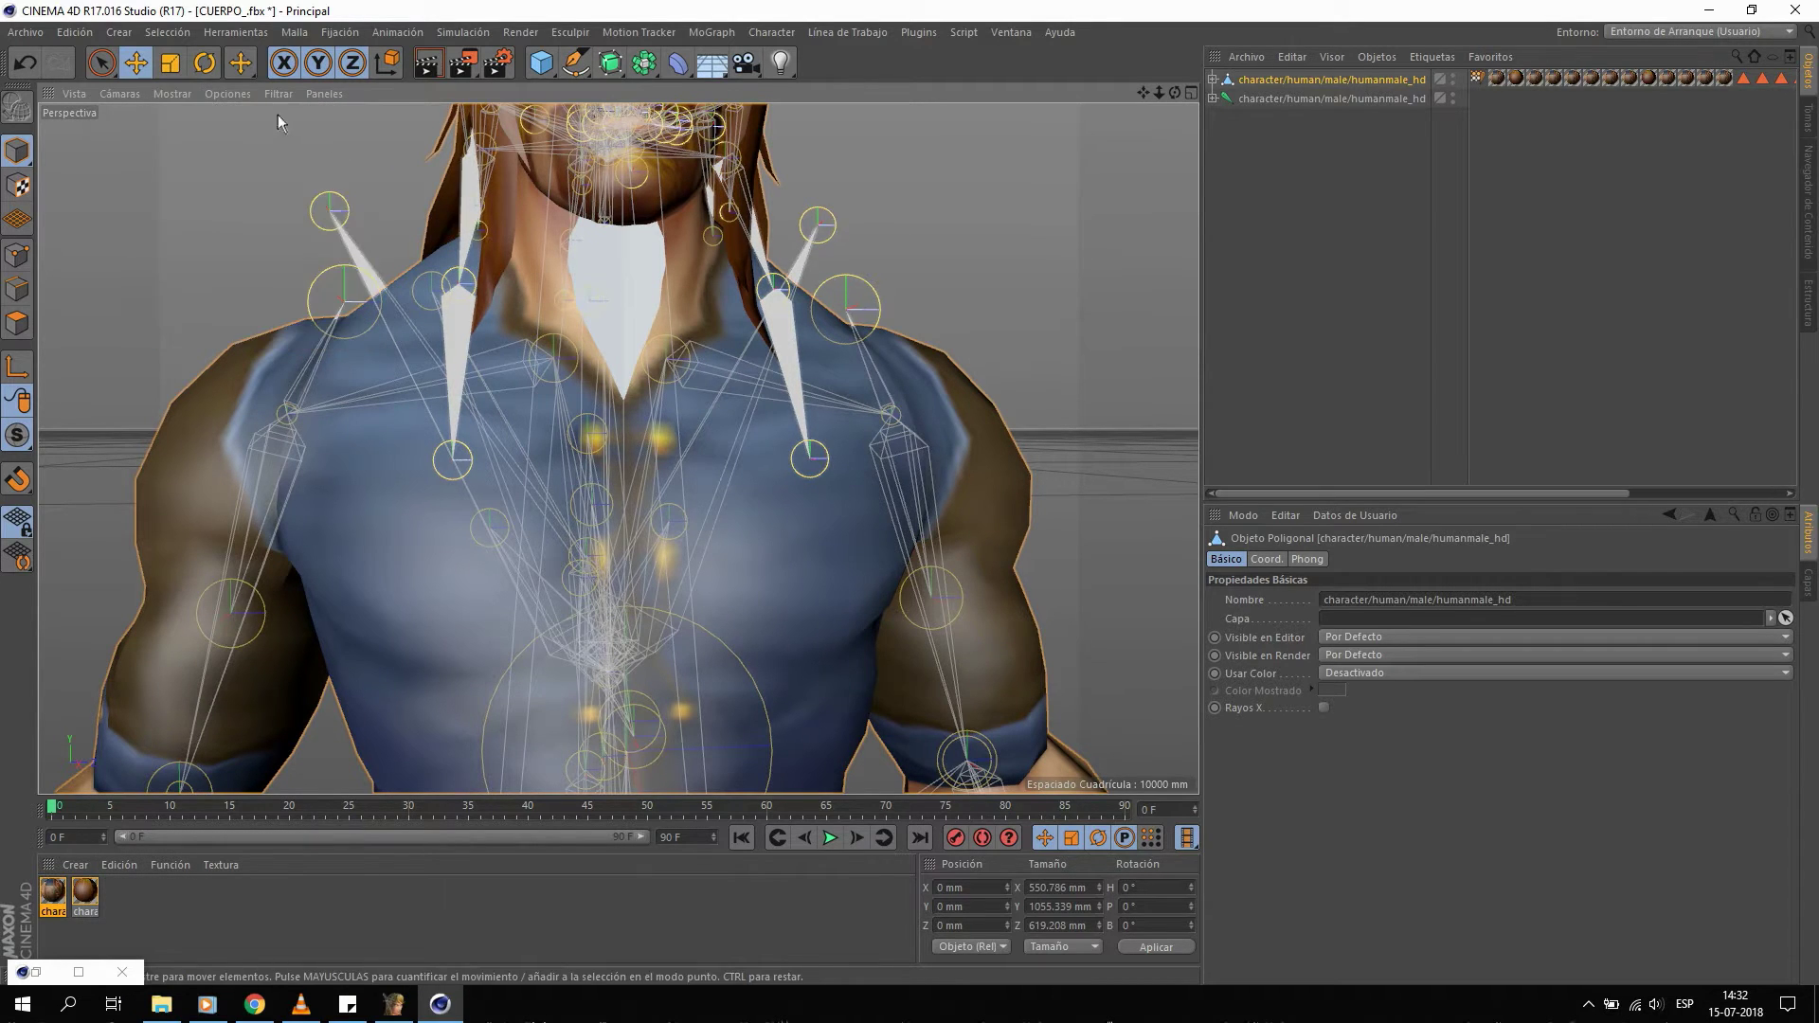
click(174, 94)
click(173, 94)
click(231, 140)
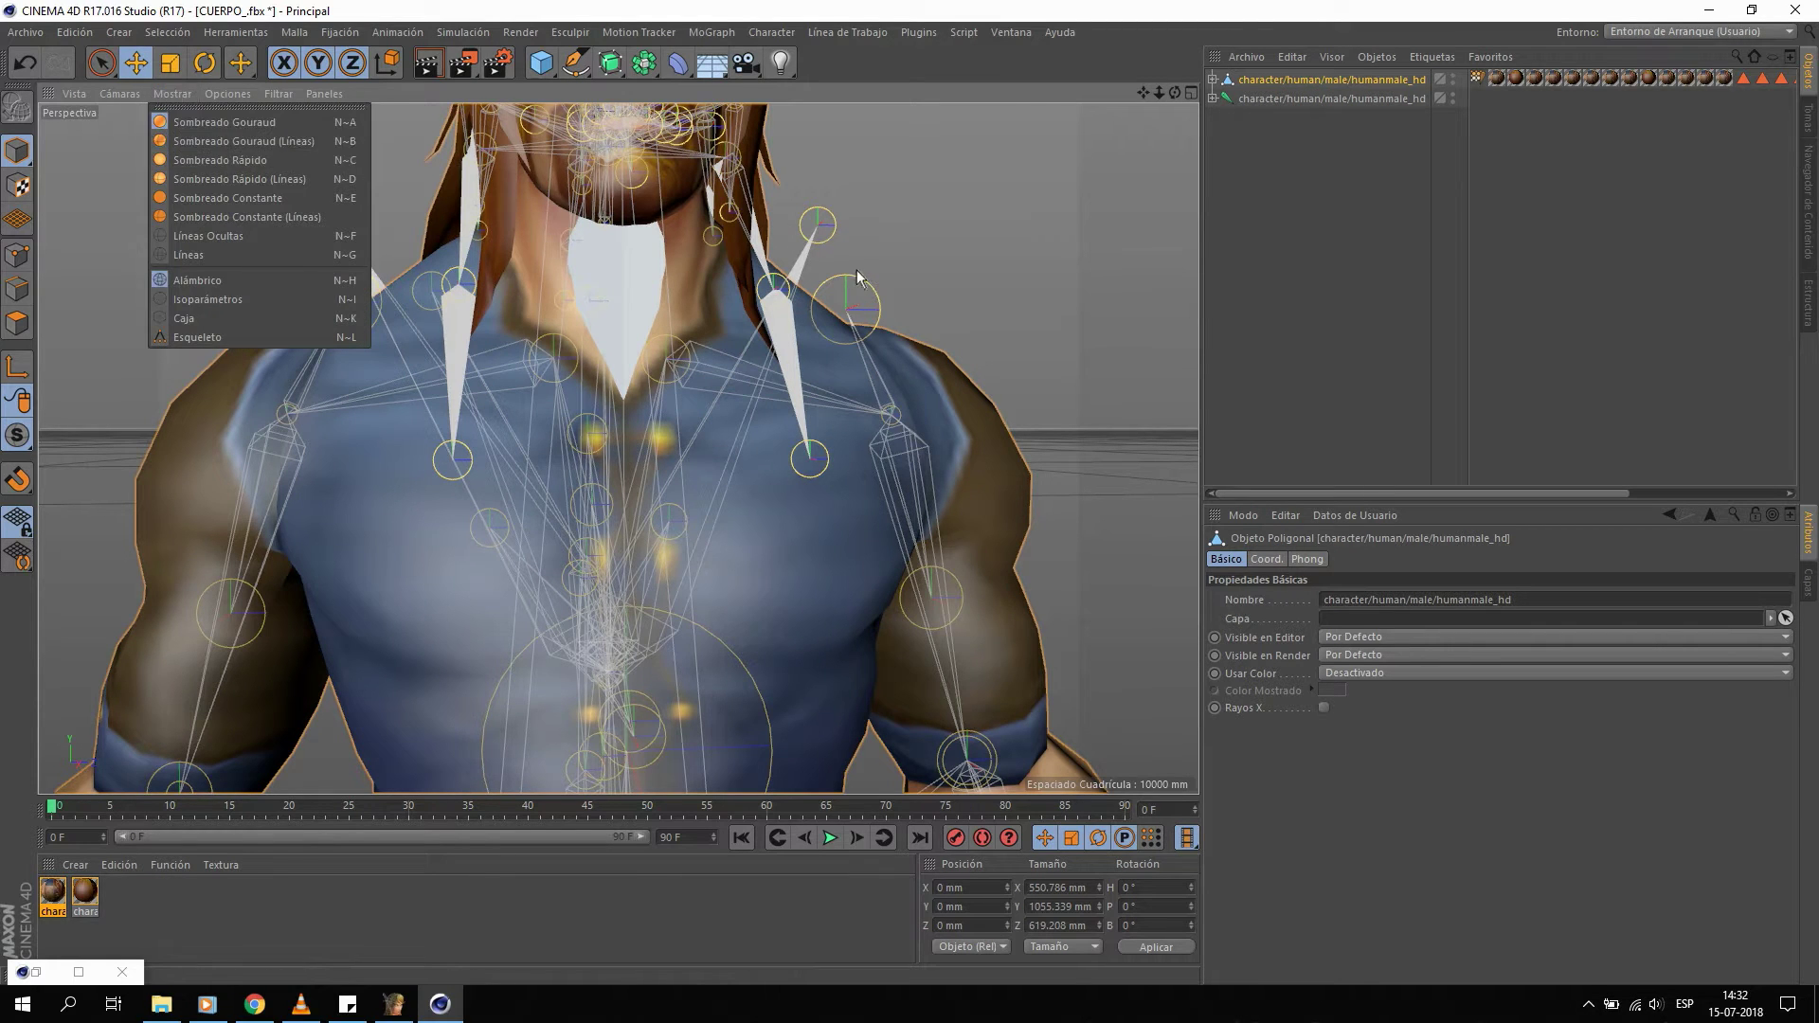
Open the first body material, textured with Body.png, in the Material Editor.
alt+drag(554, 232, 663, 237)
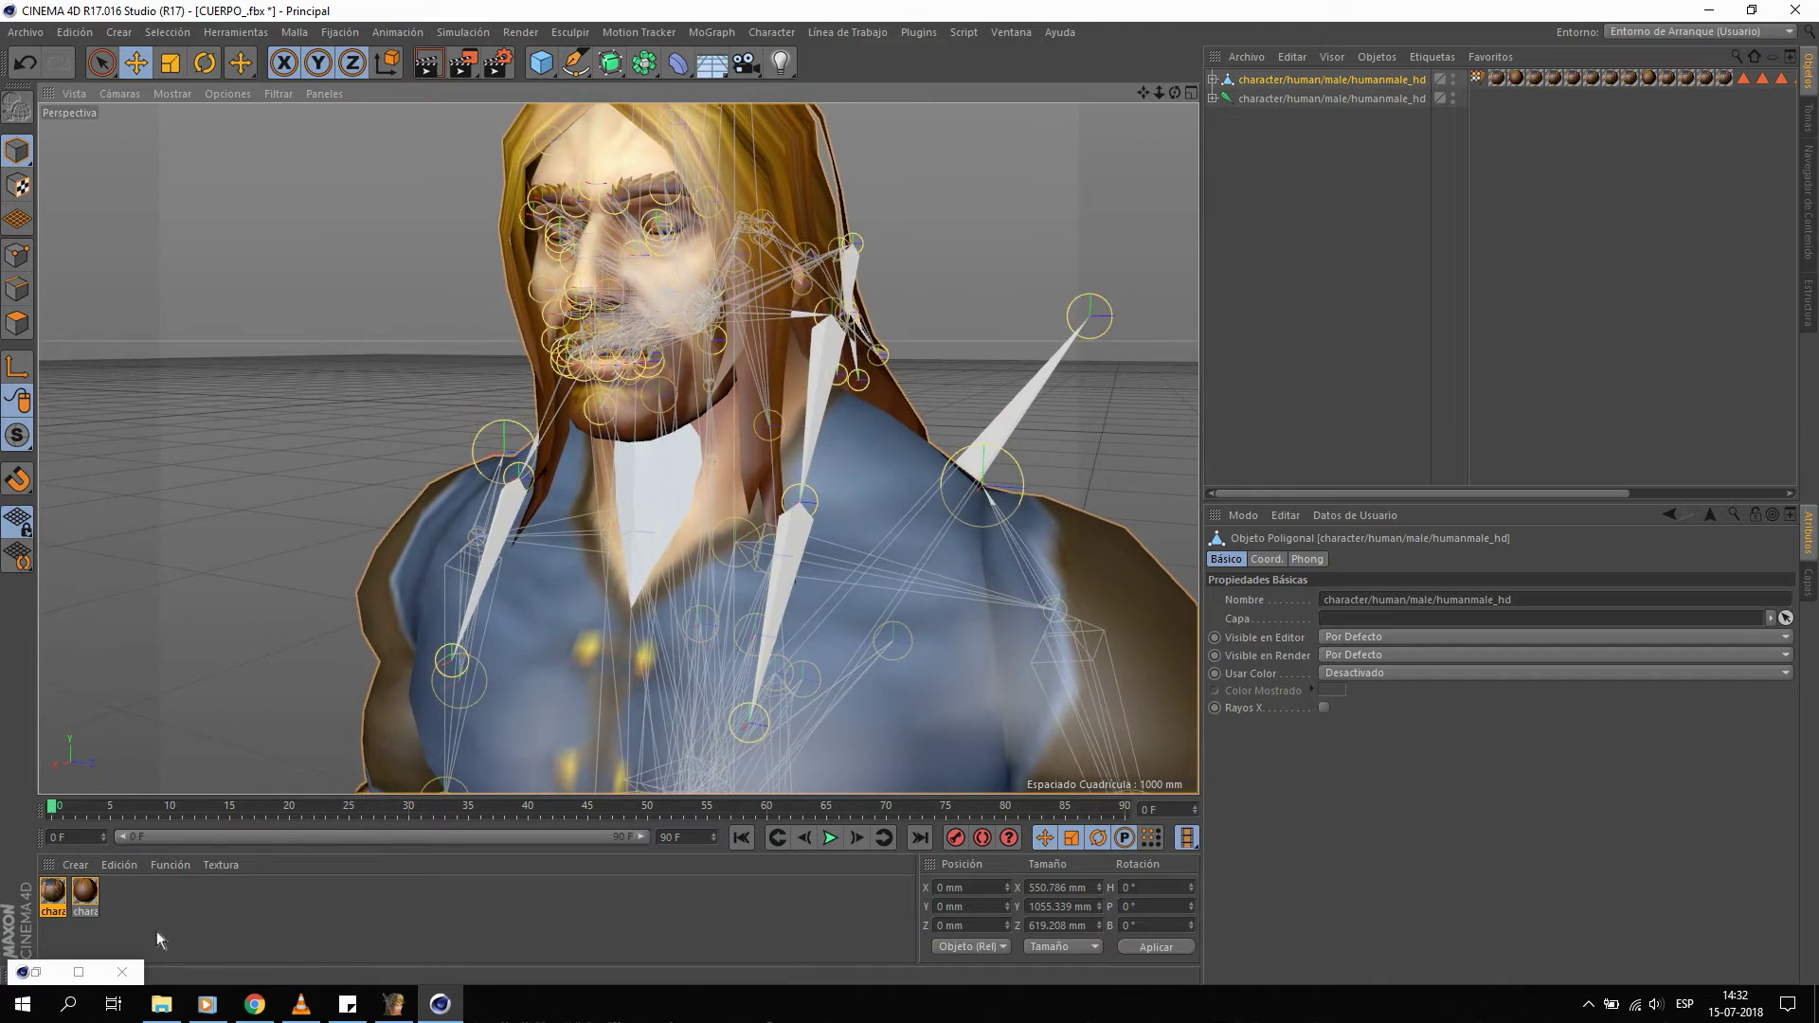
click(53, 892)
double_click(52, 892)
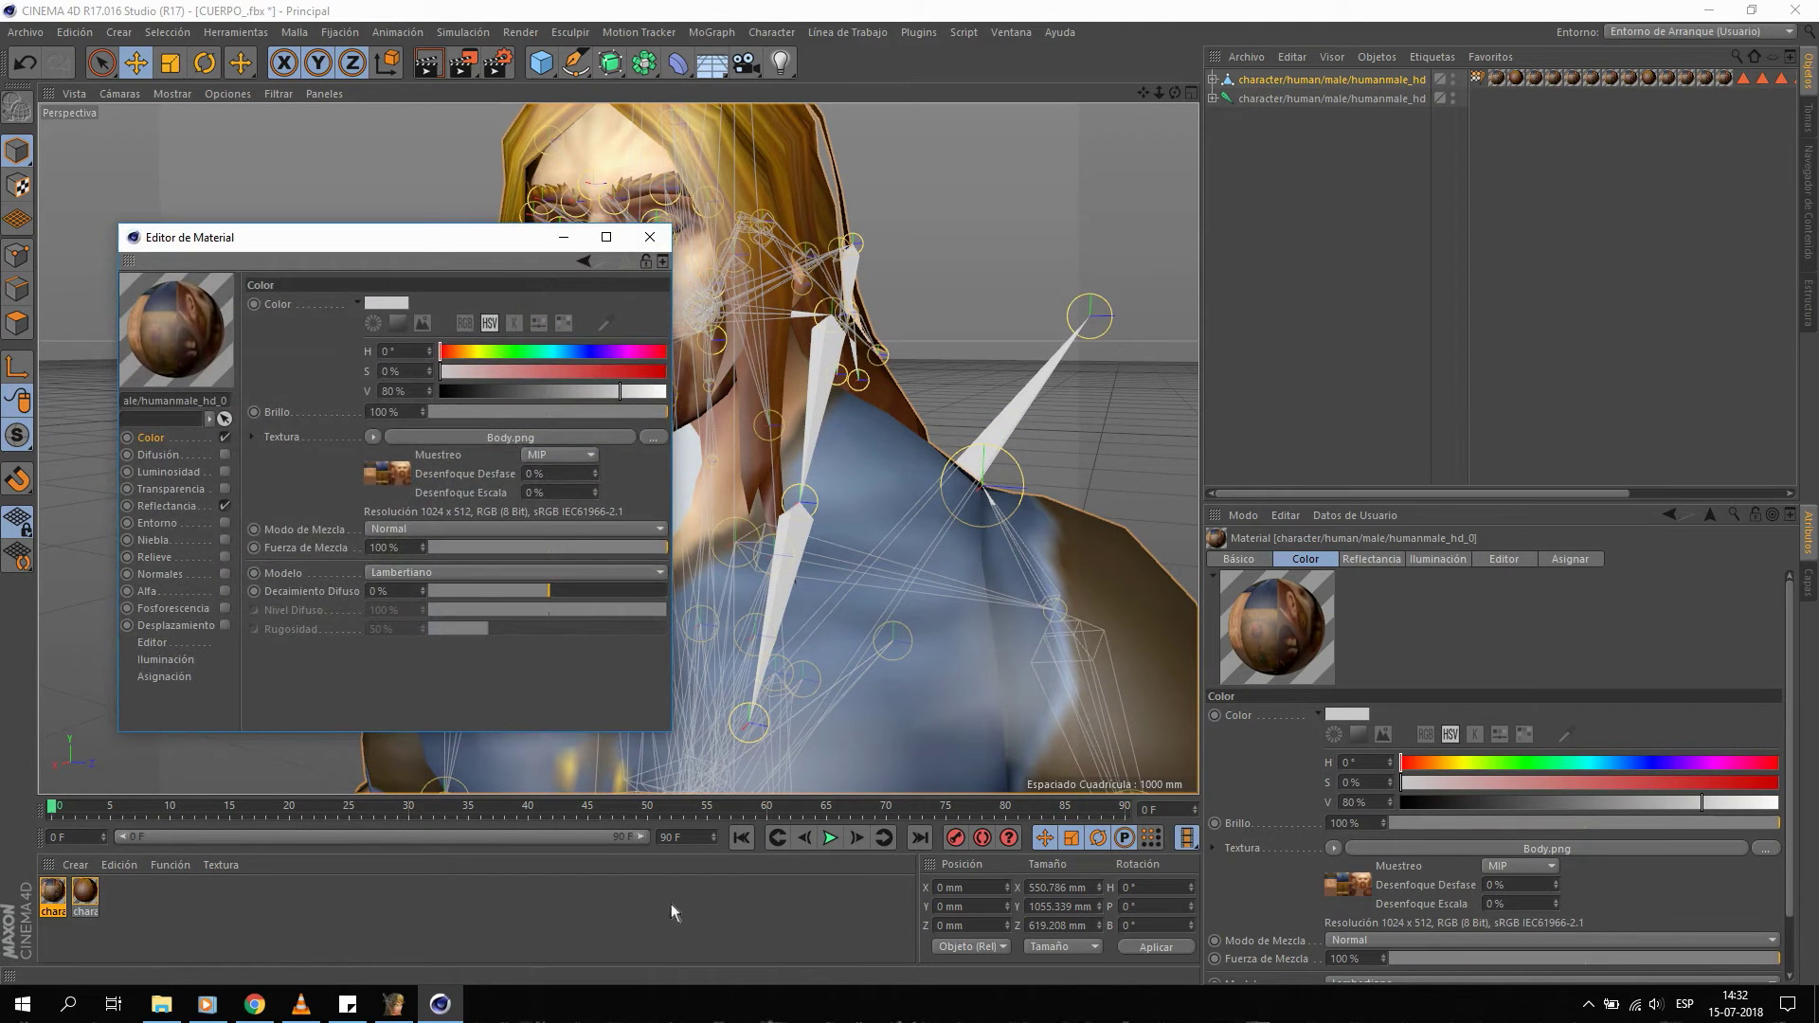
Reopen the body material's Material Editor and move the window aside.
click(650, 237)
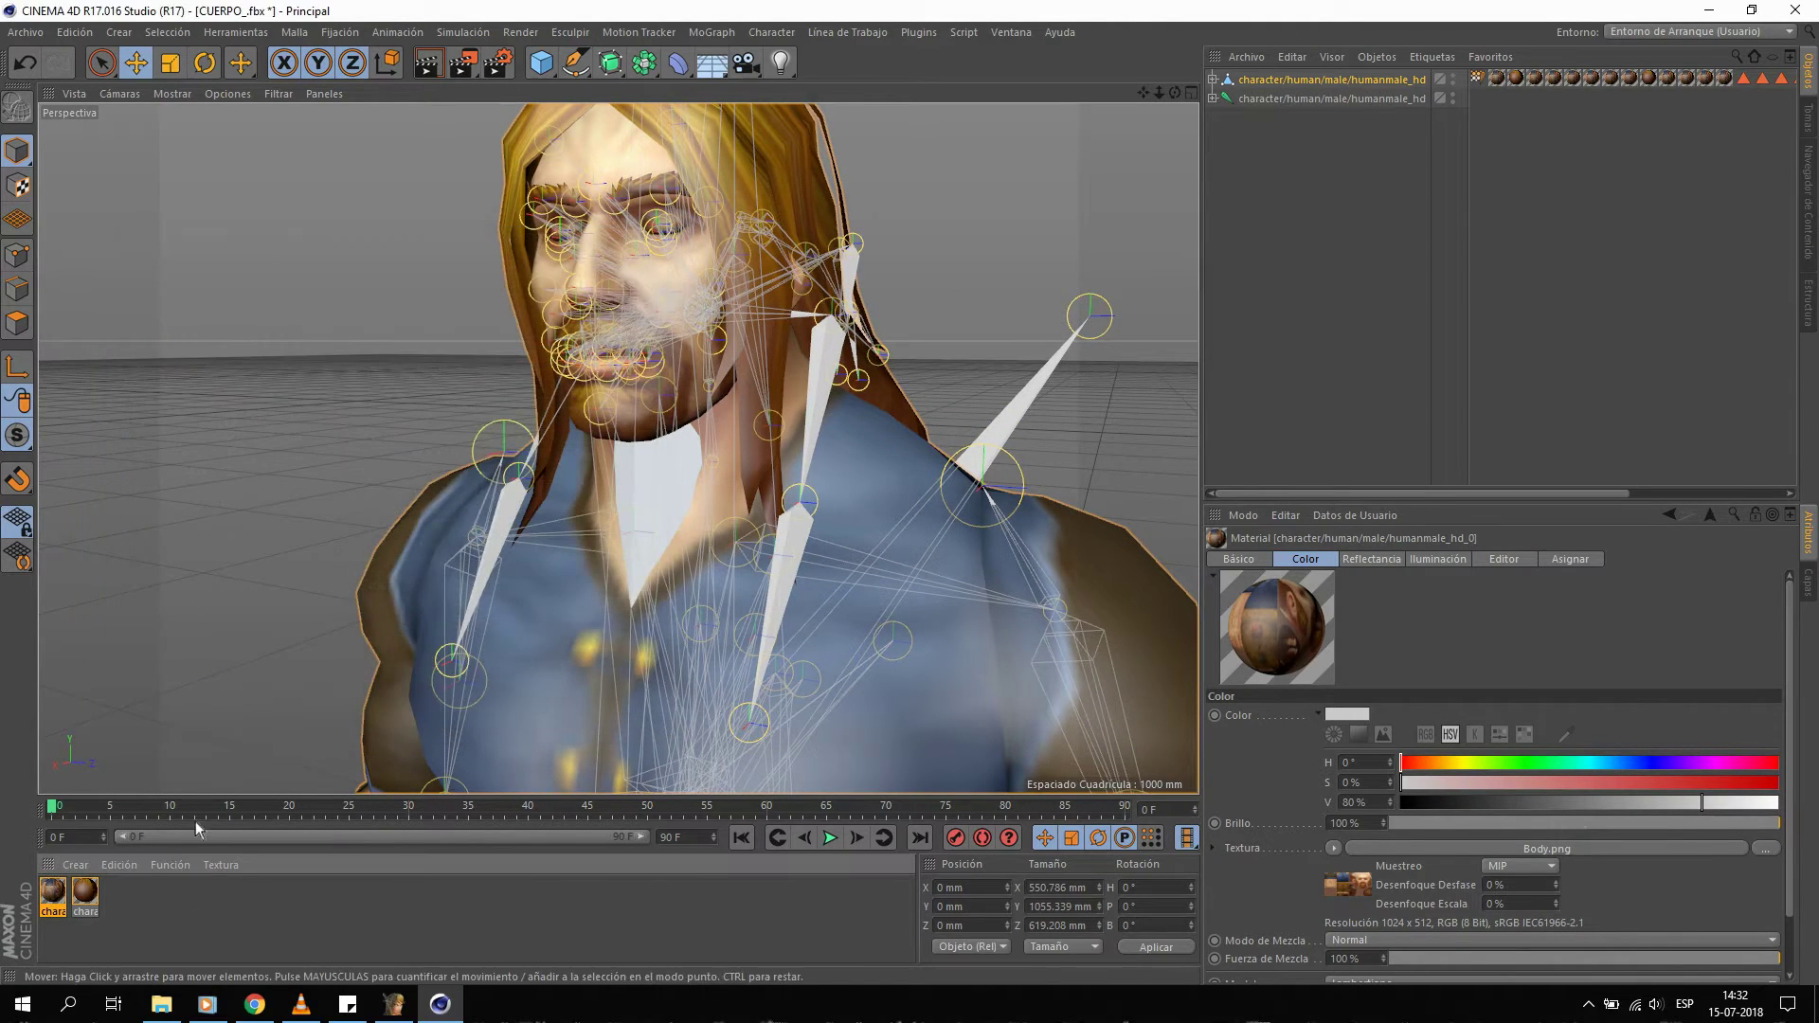
double_click(53, 891)
drag(652, 151, 927, 183)
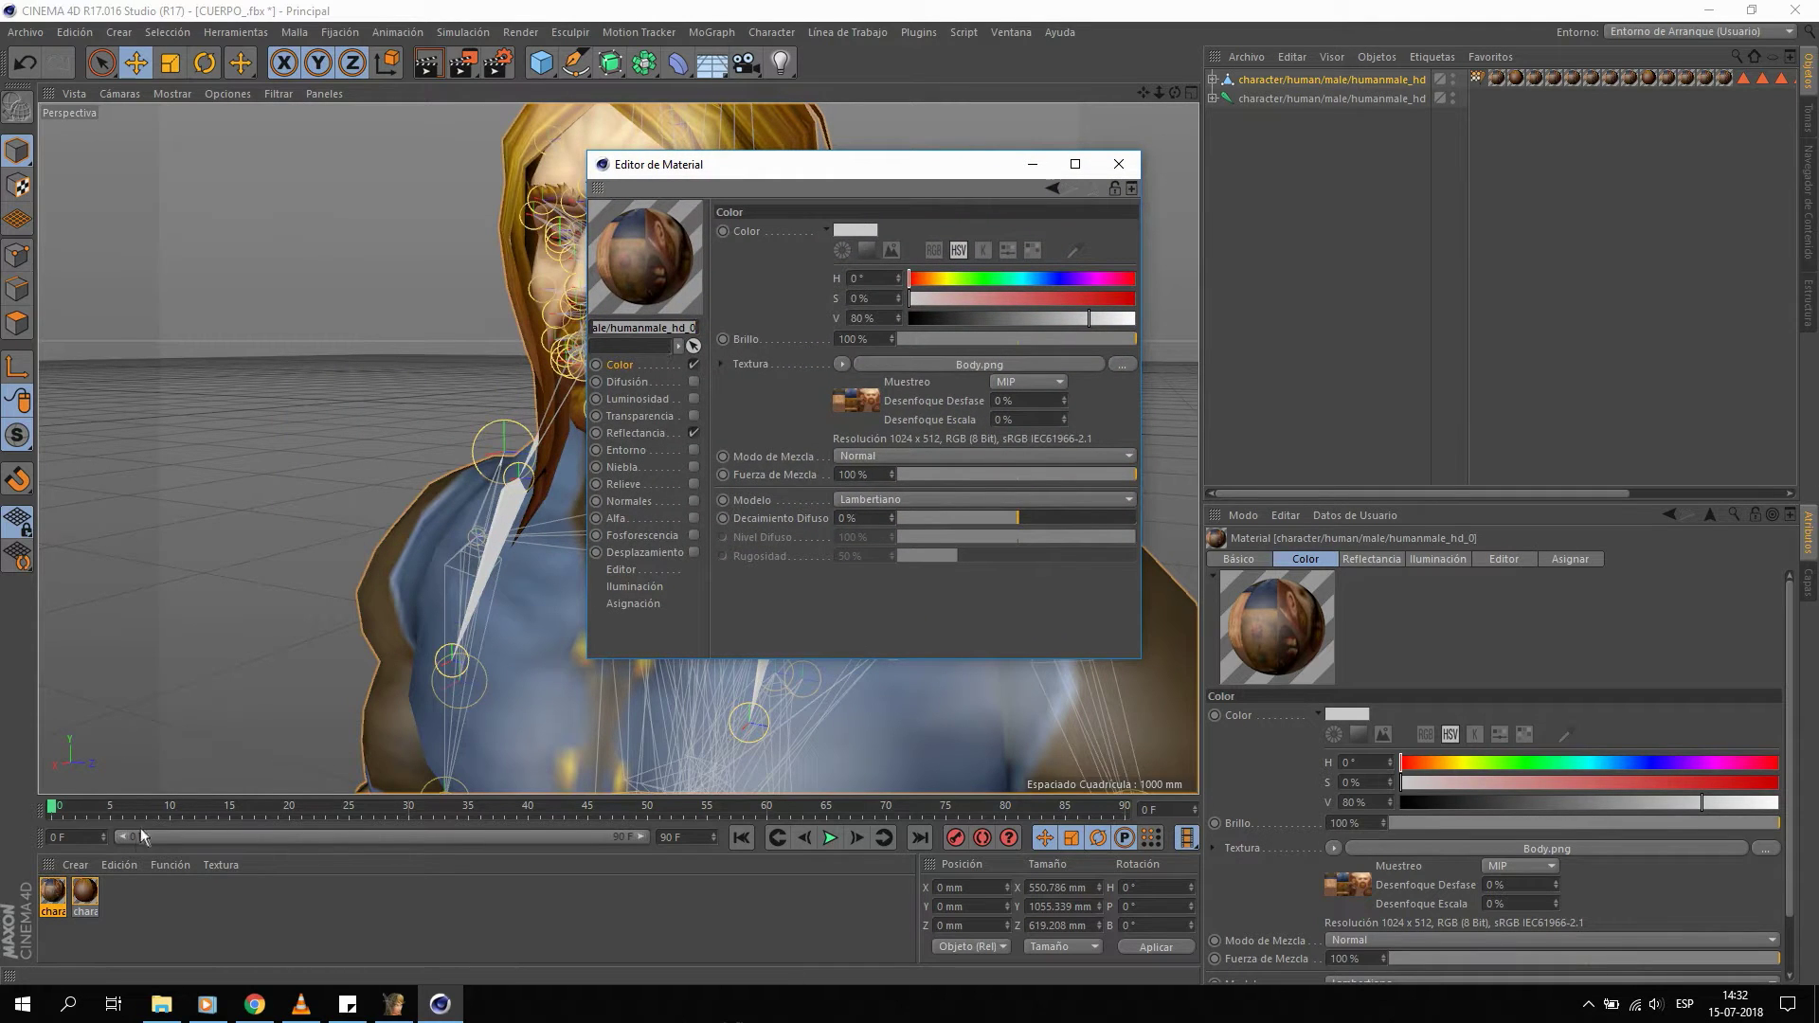
Inspect the mesh's Peso tag joint list, humanmale_hd_bone_0 through bone_17.
click(1418, 79)
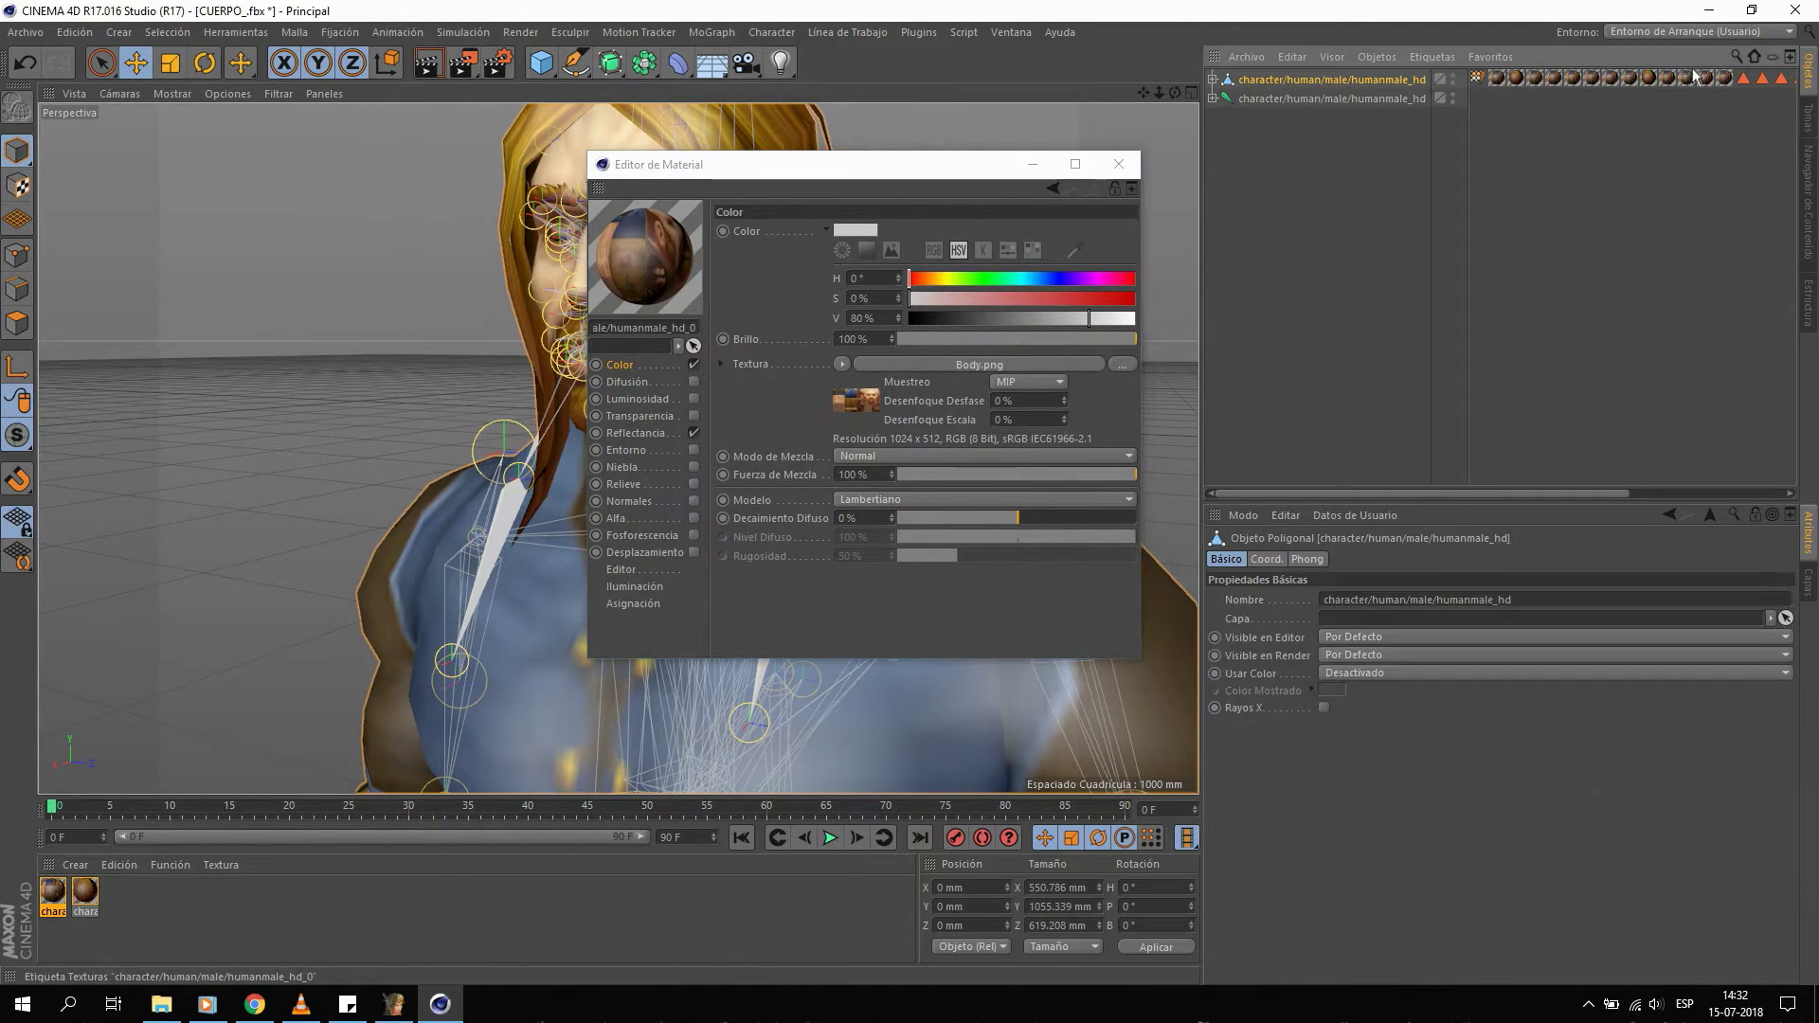
click(1477, 79)
drag(1475, 491, 1511, 492)
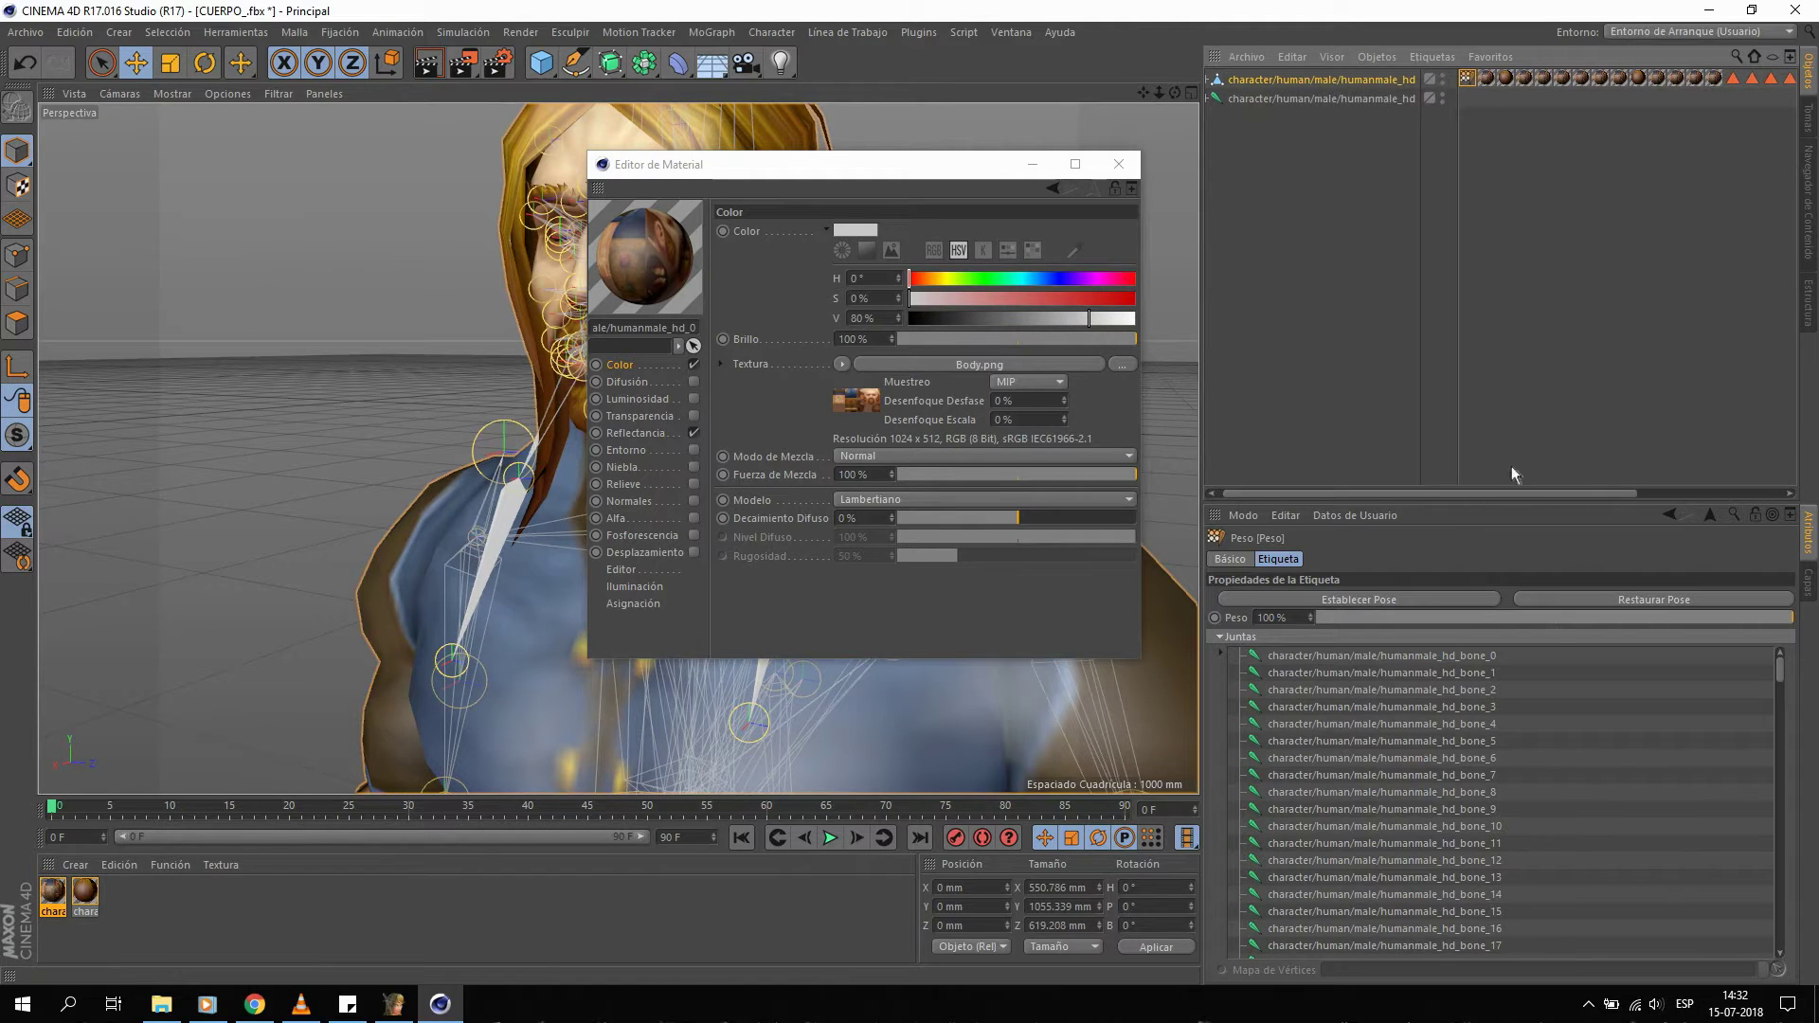
click(1330, 102)
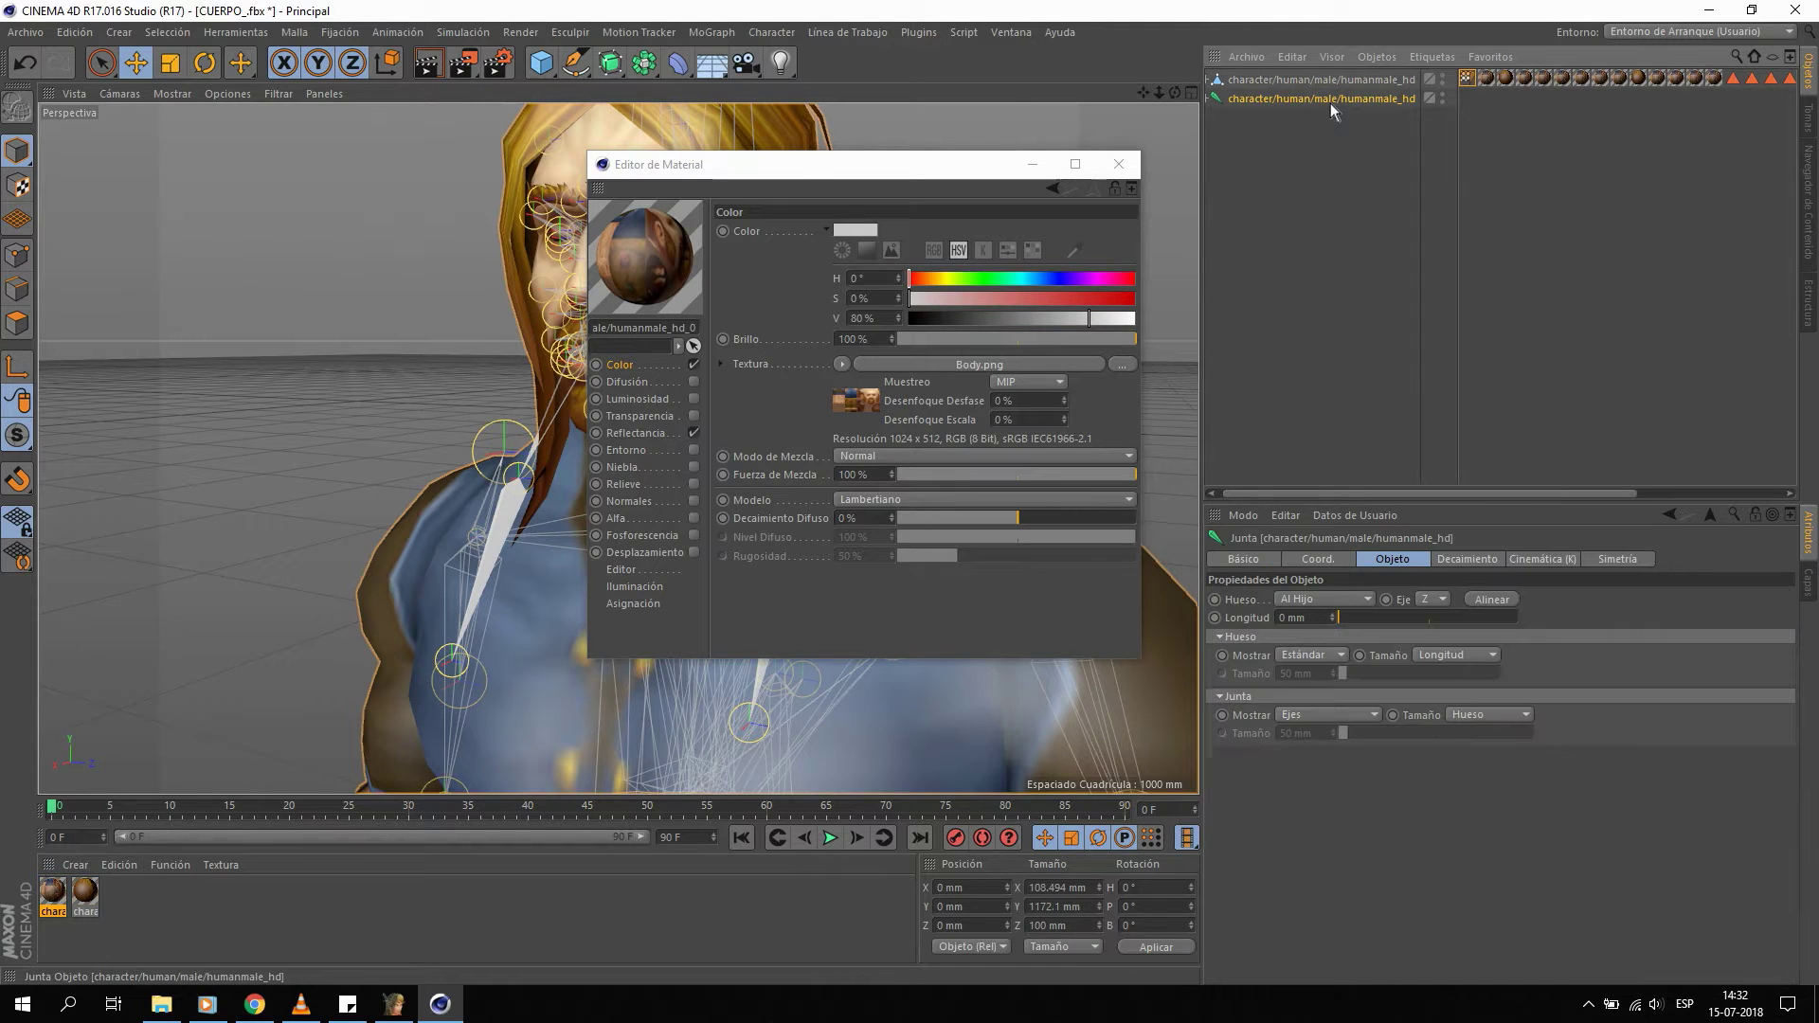
click(1464, 82)
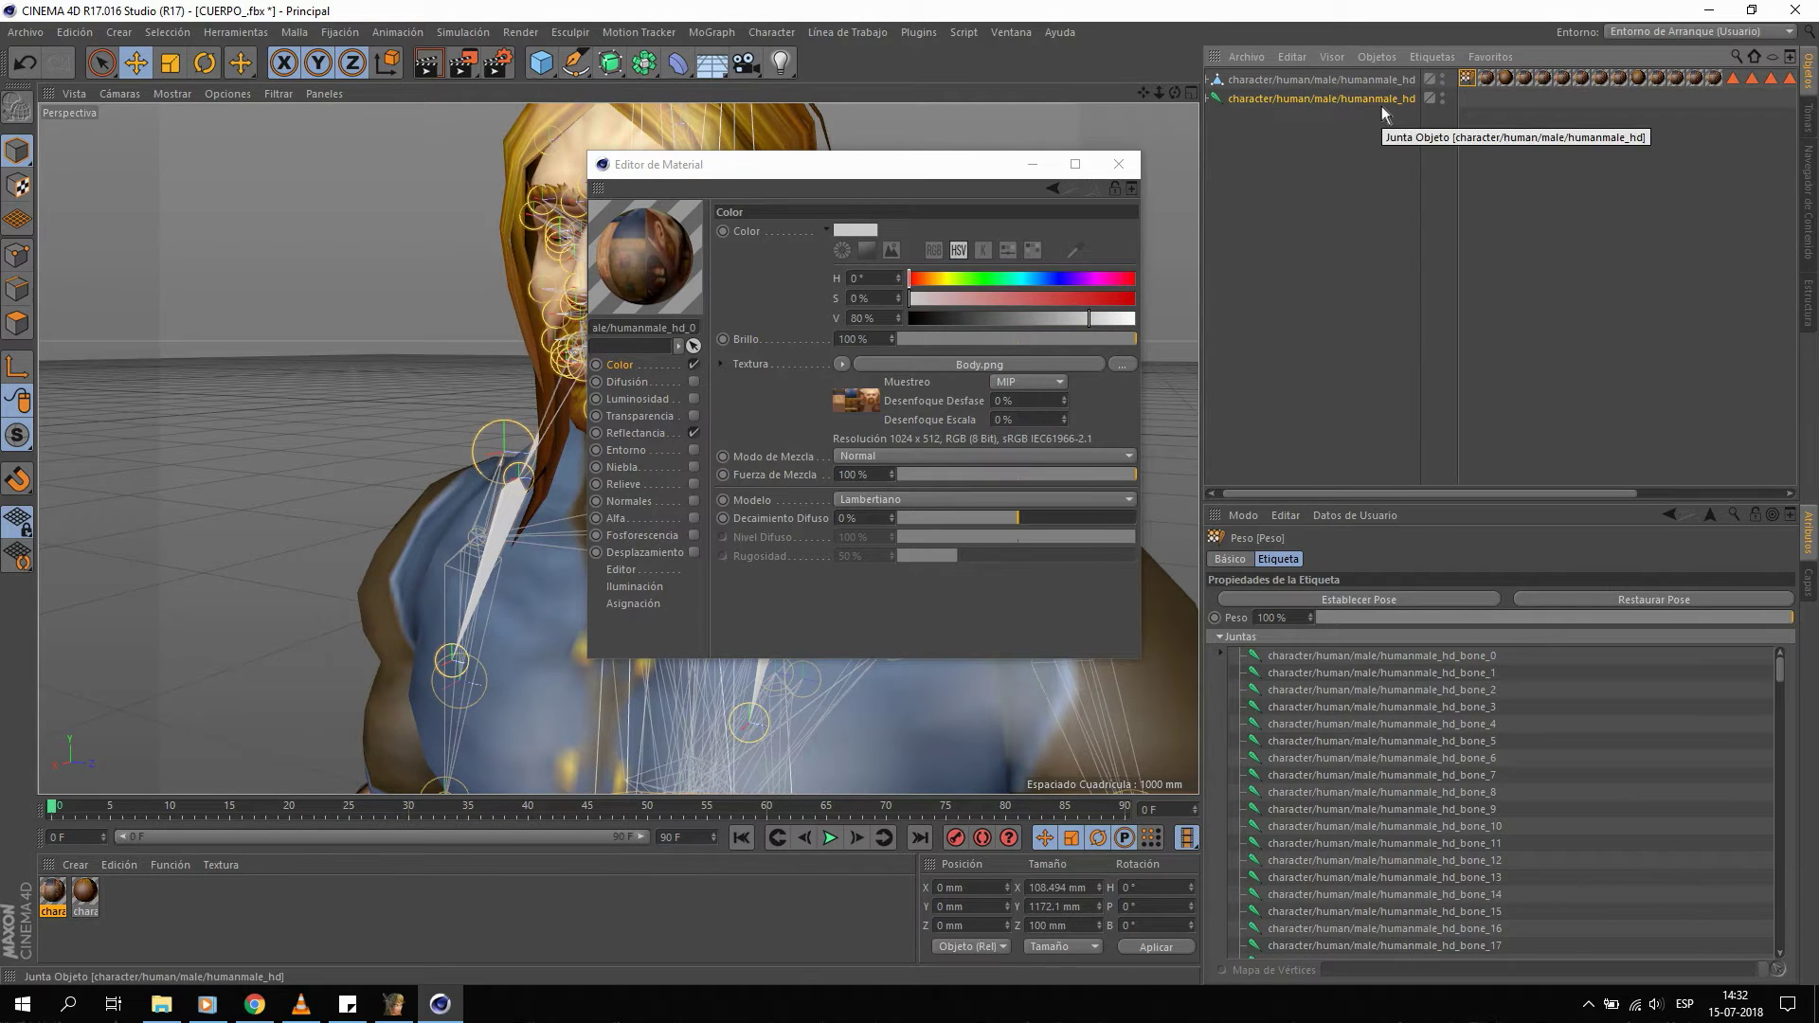
drag(1555, 493, 1417, 453)
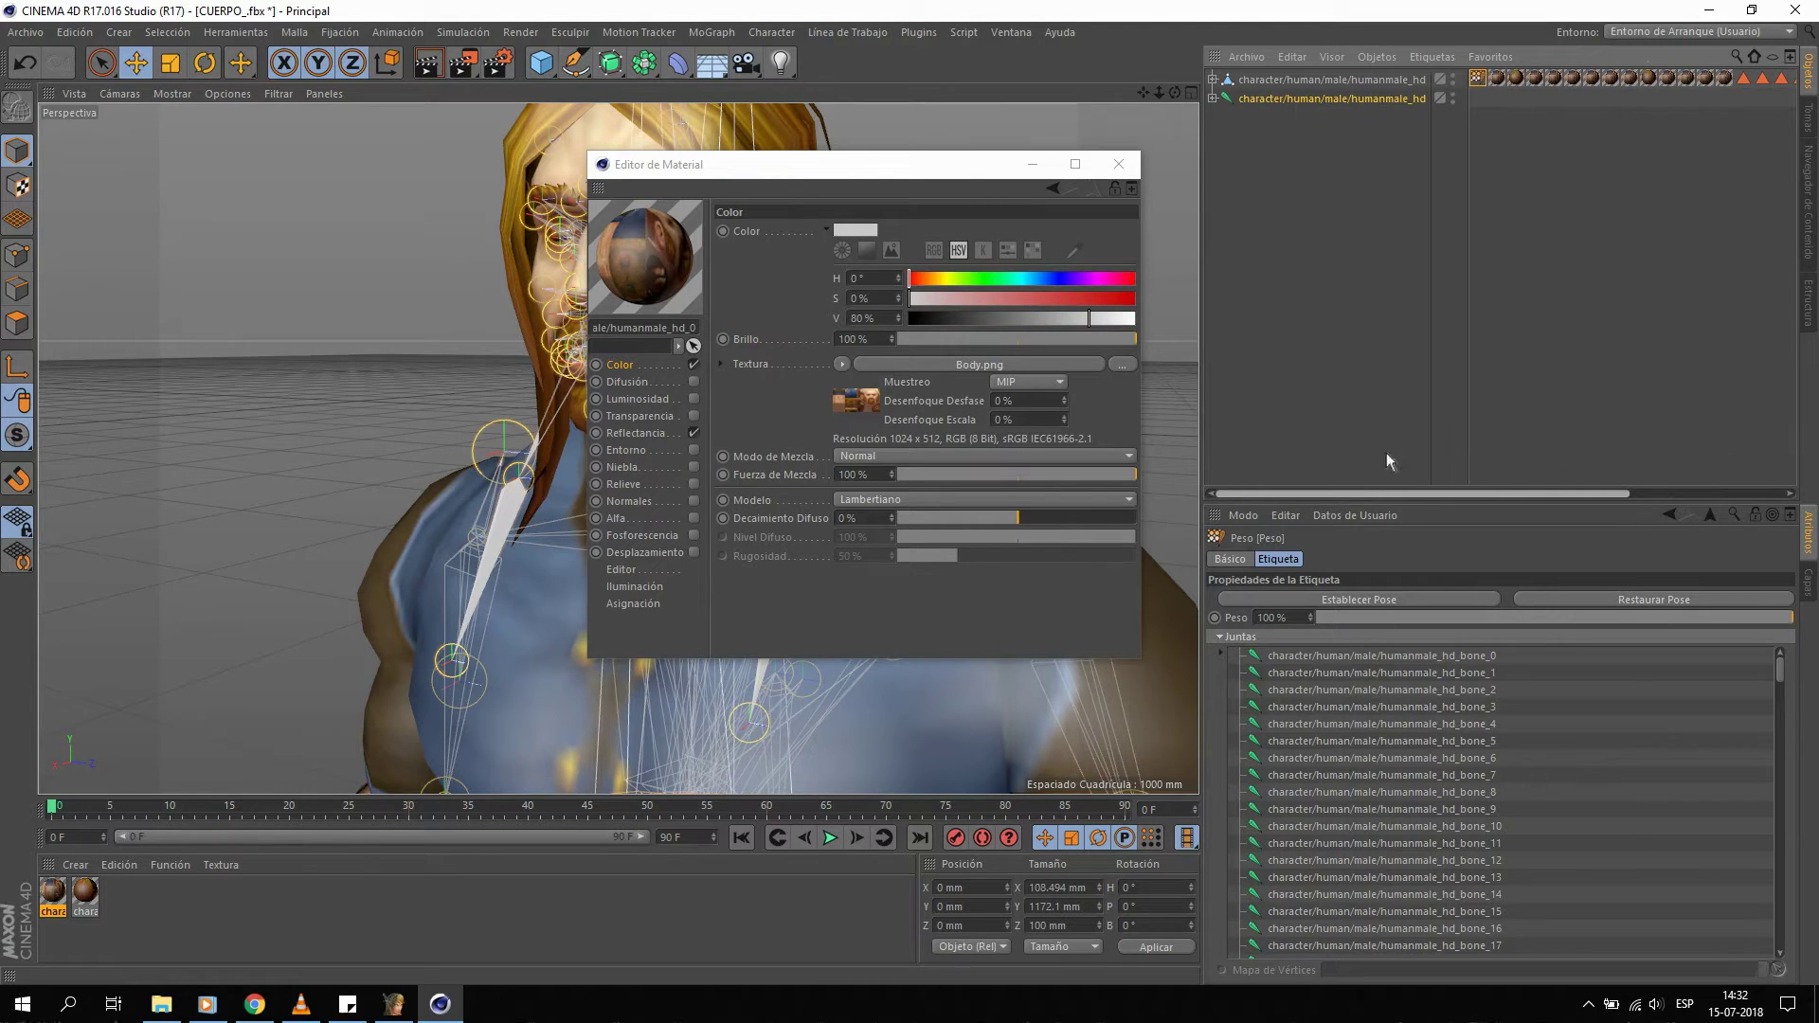
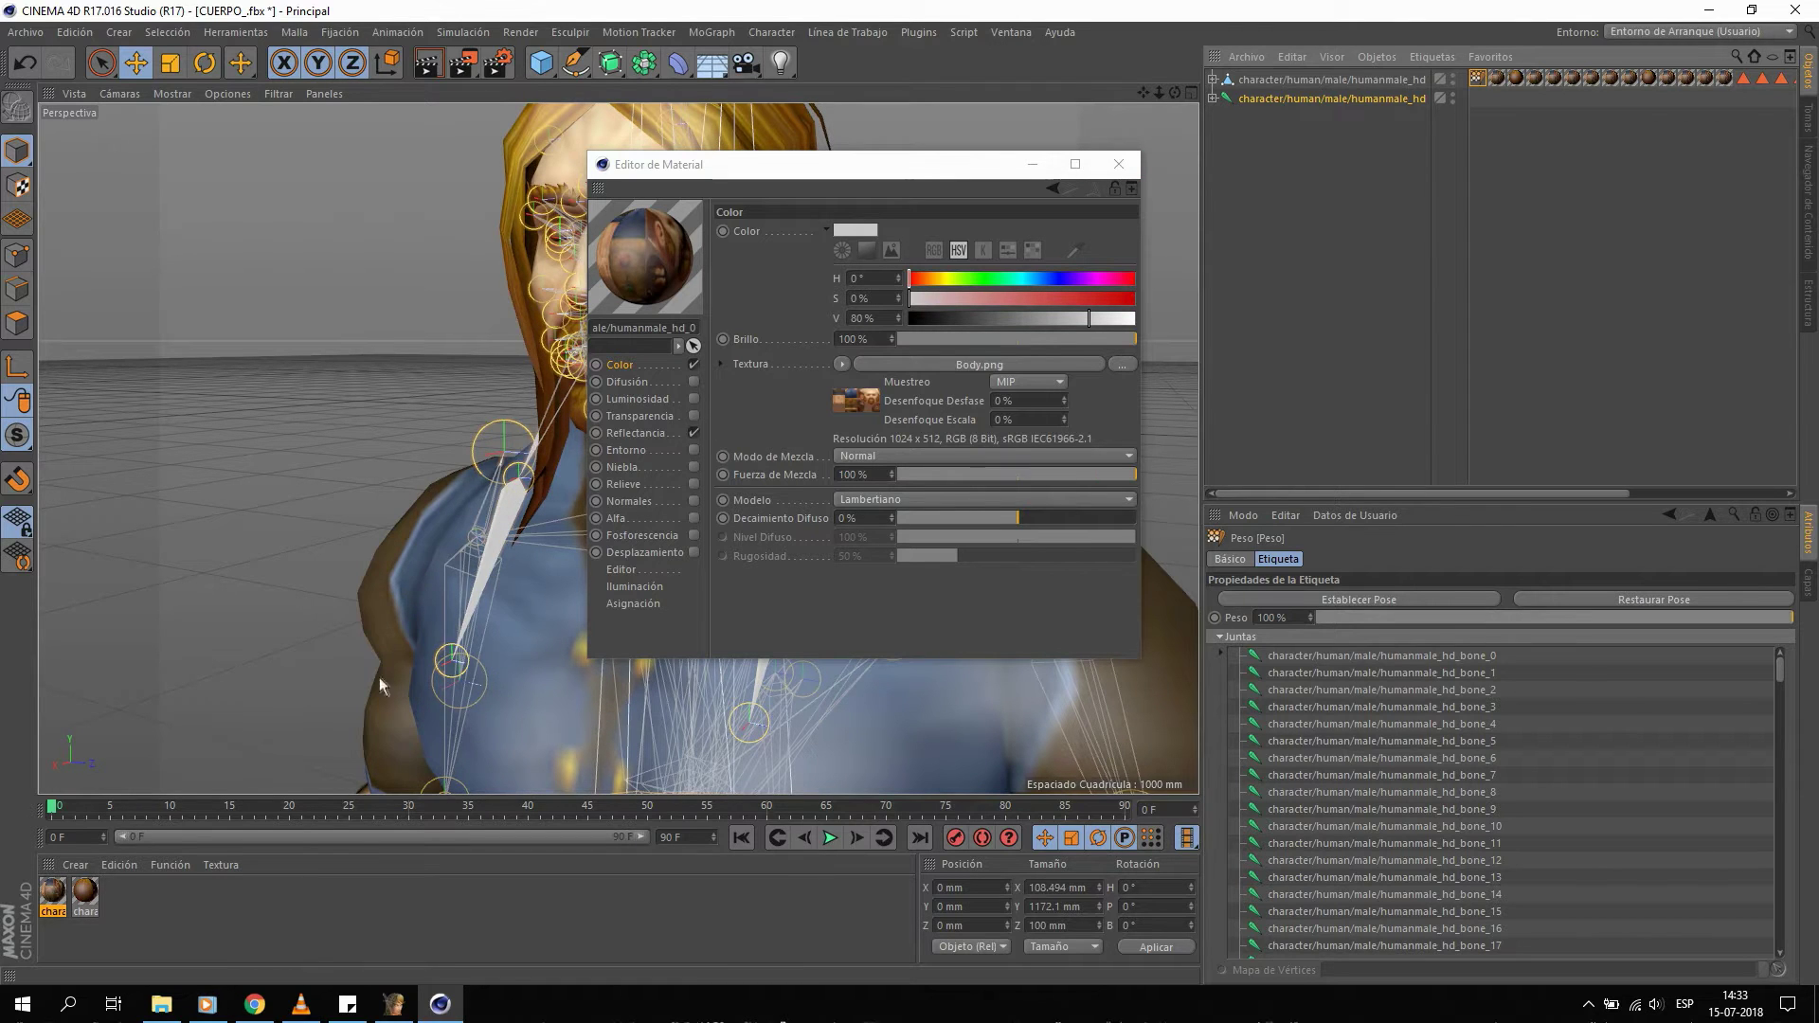
Relink the body material's colour texture to Body.png from ARTHAS > CUERPO_.fbm, accepting the copy prompt.
drag(810, 177, 1019, 175)
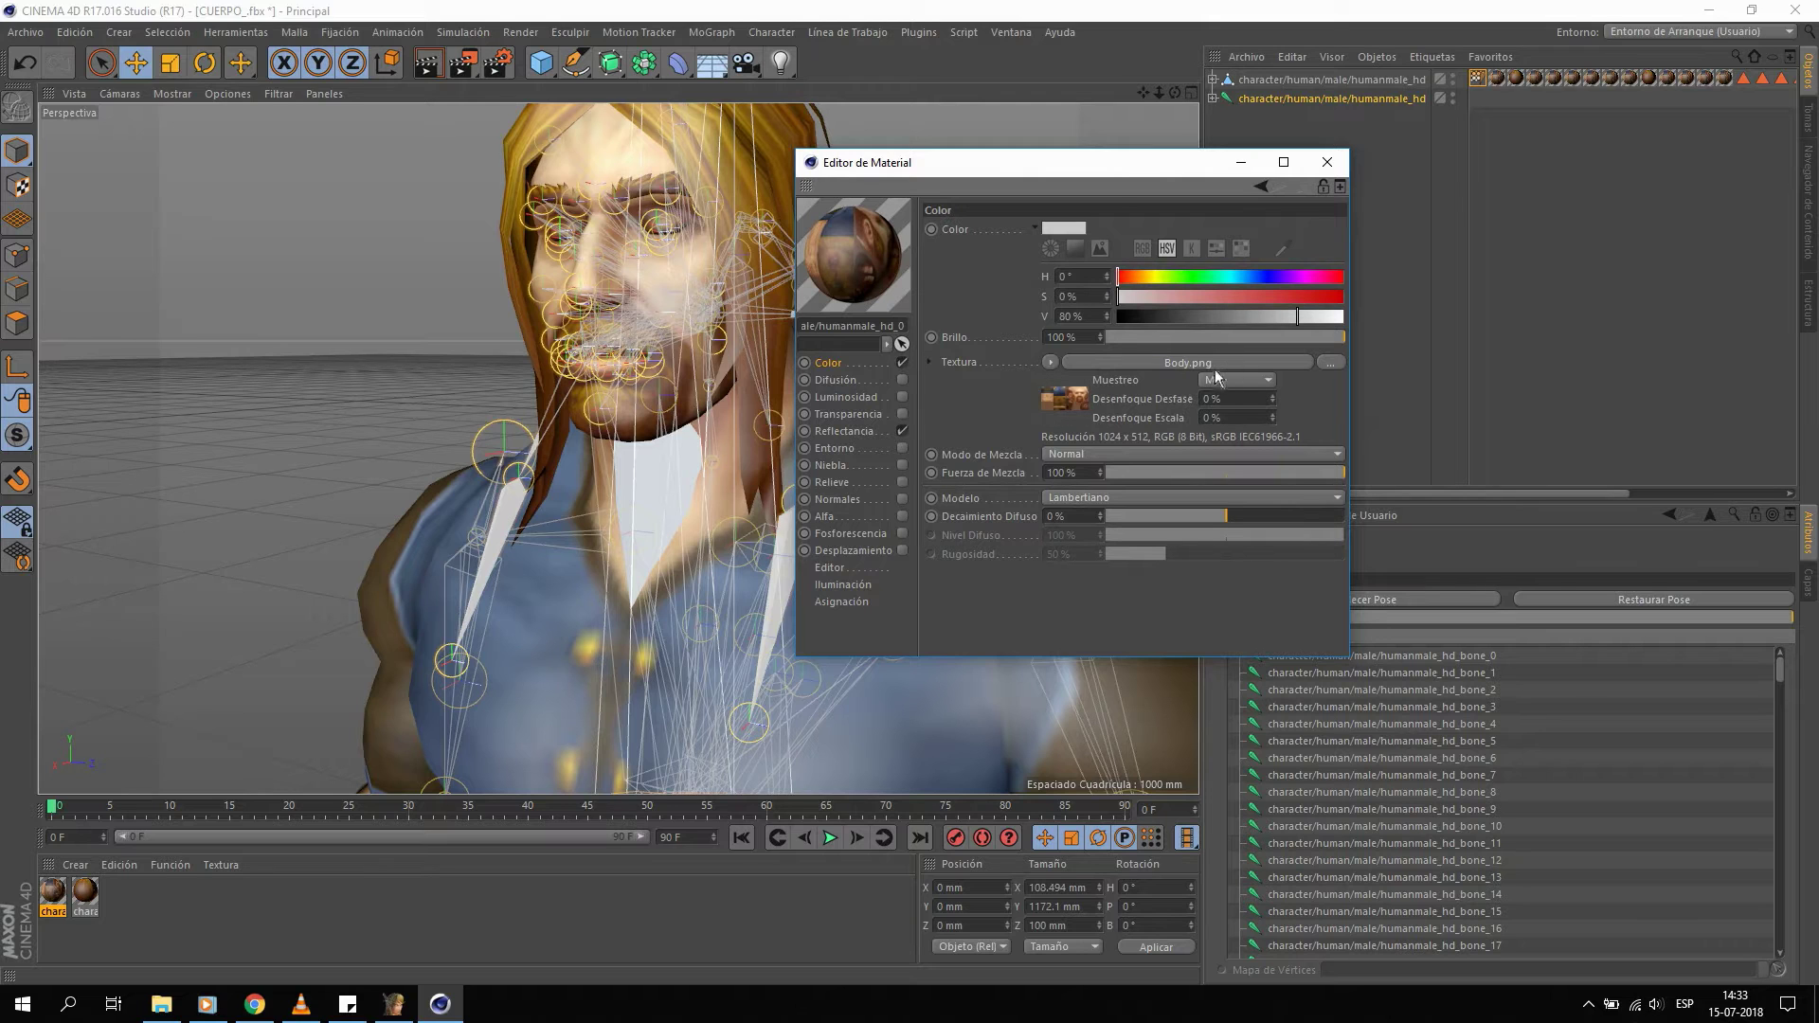
click(161, 1004)
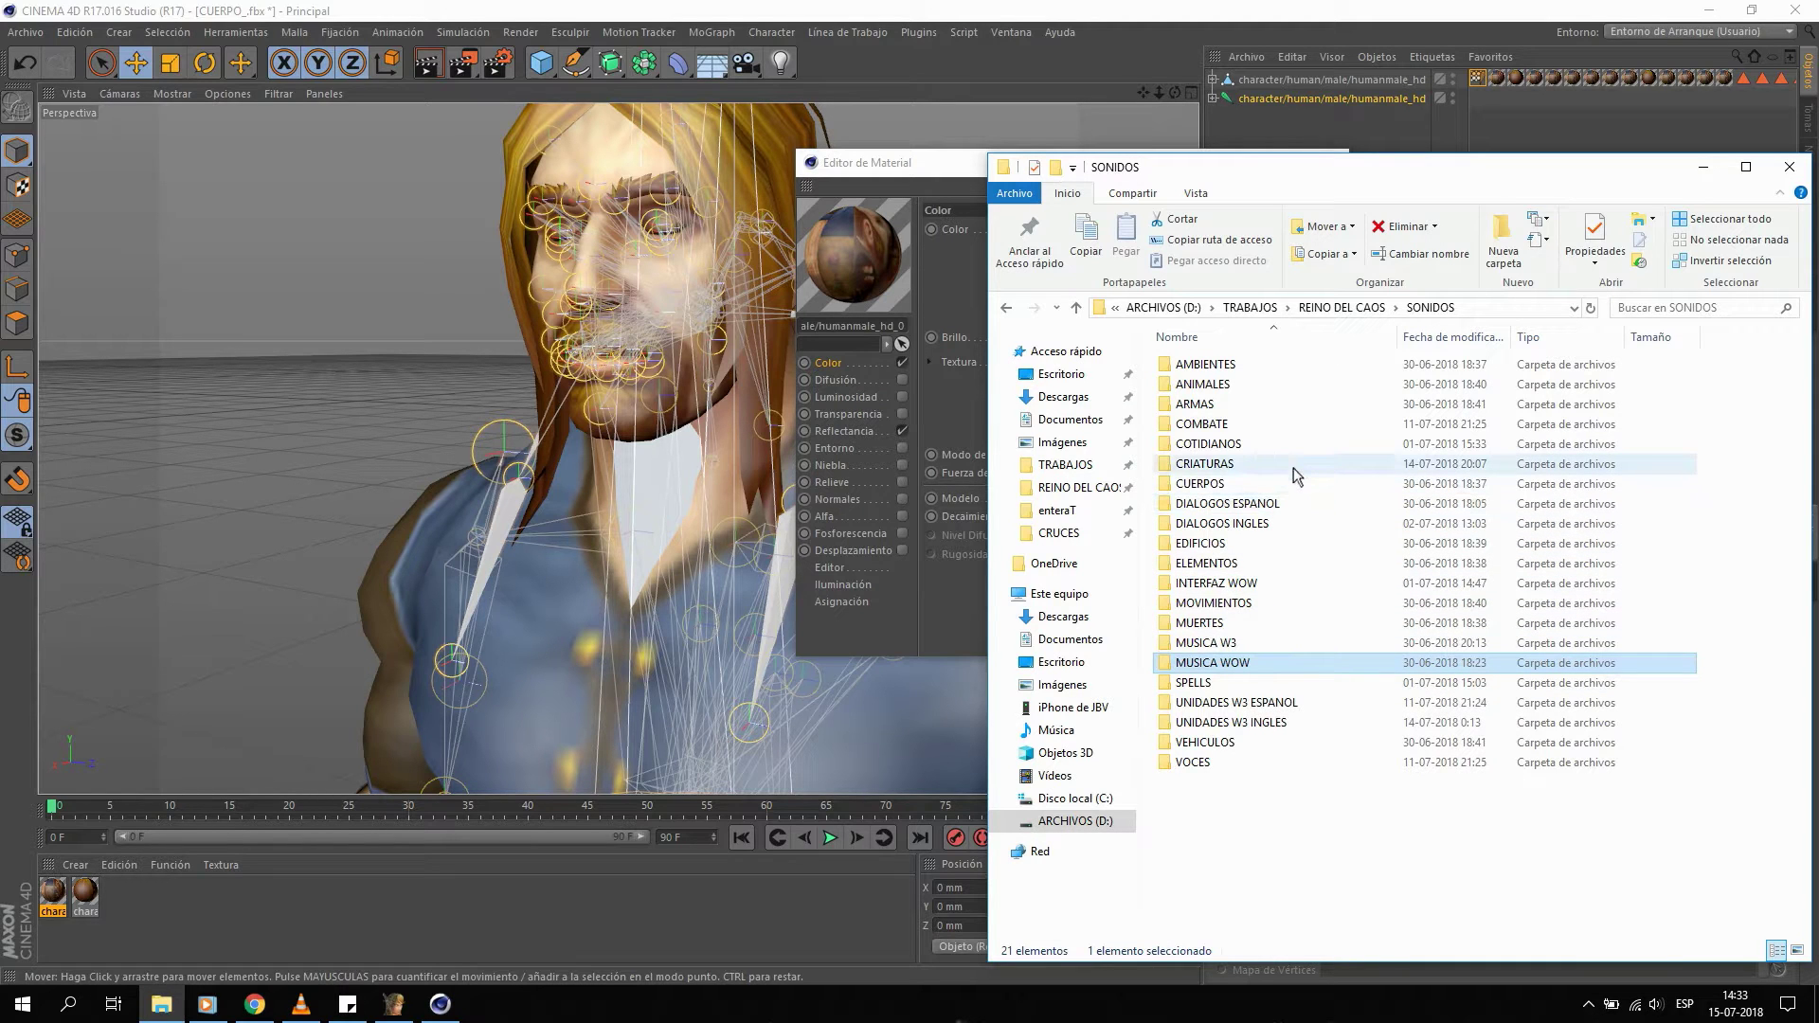
click(919, 176)
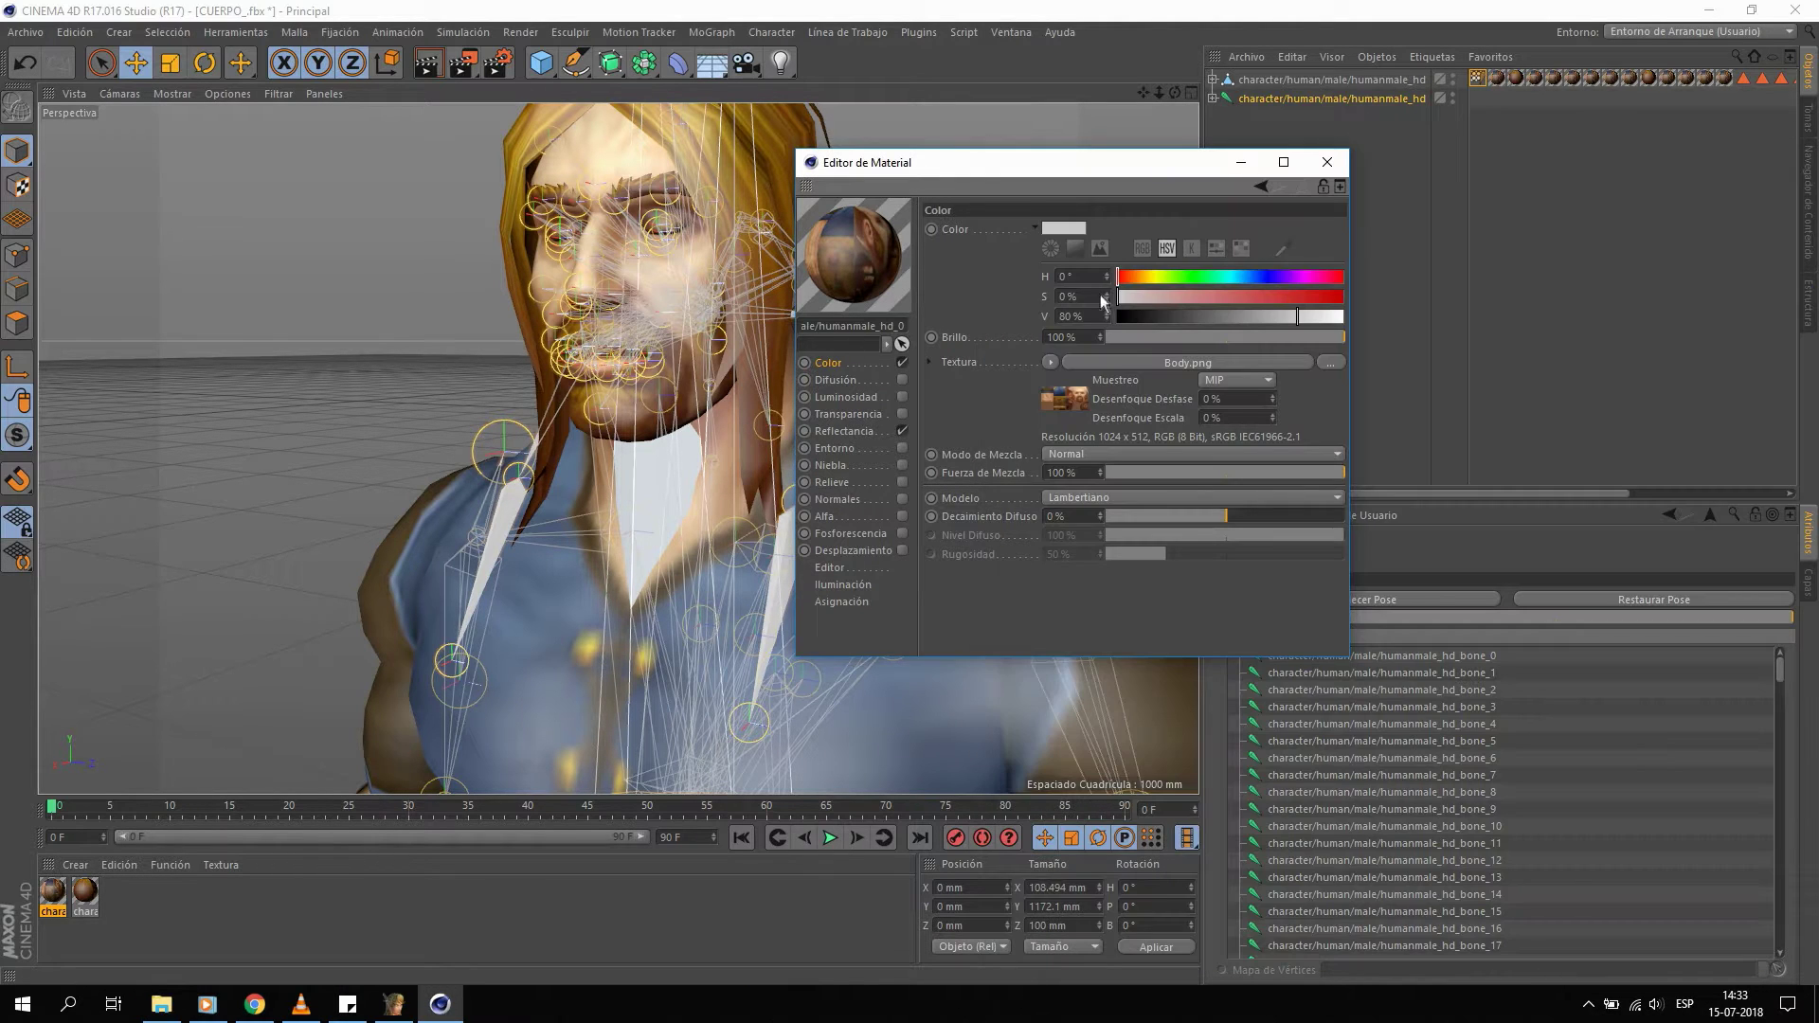
click(1334, 363)
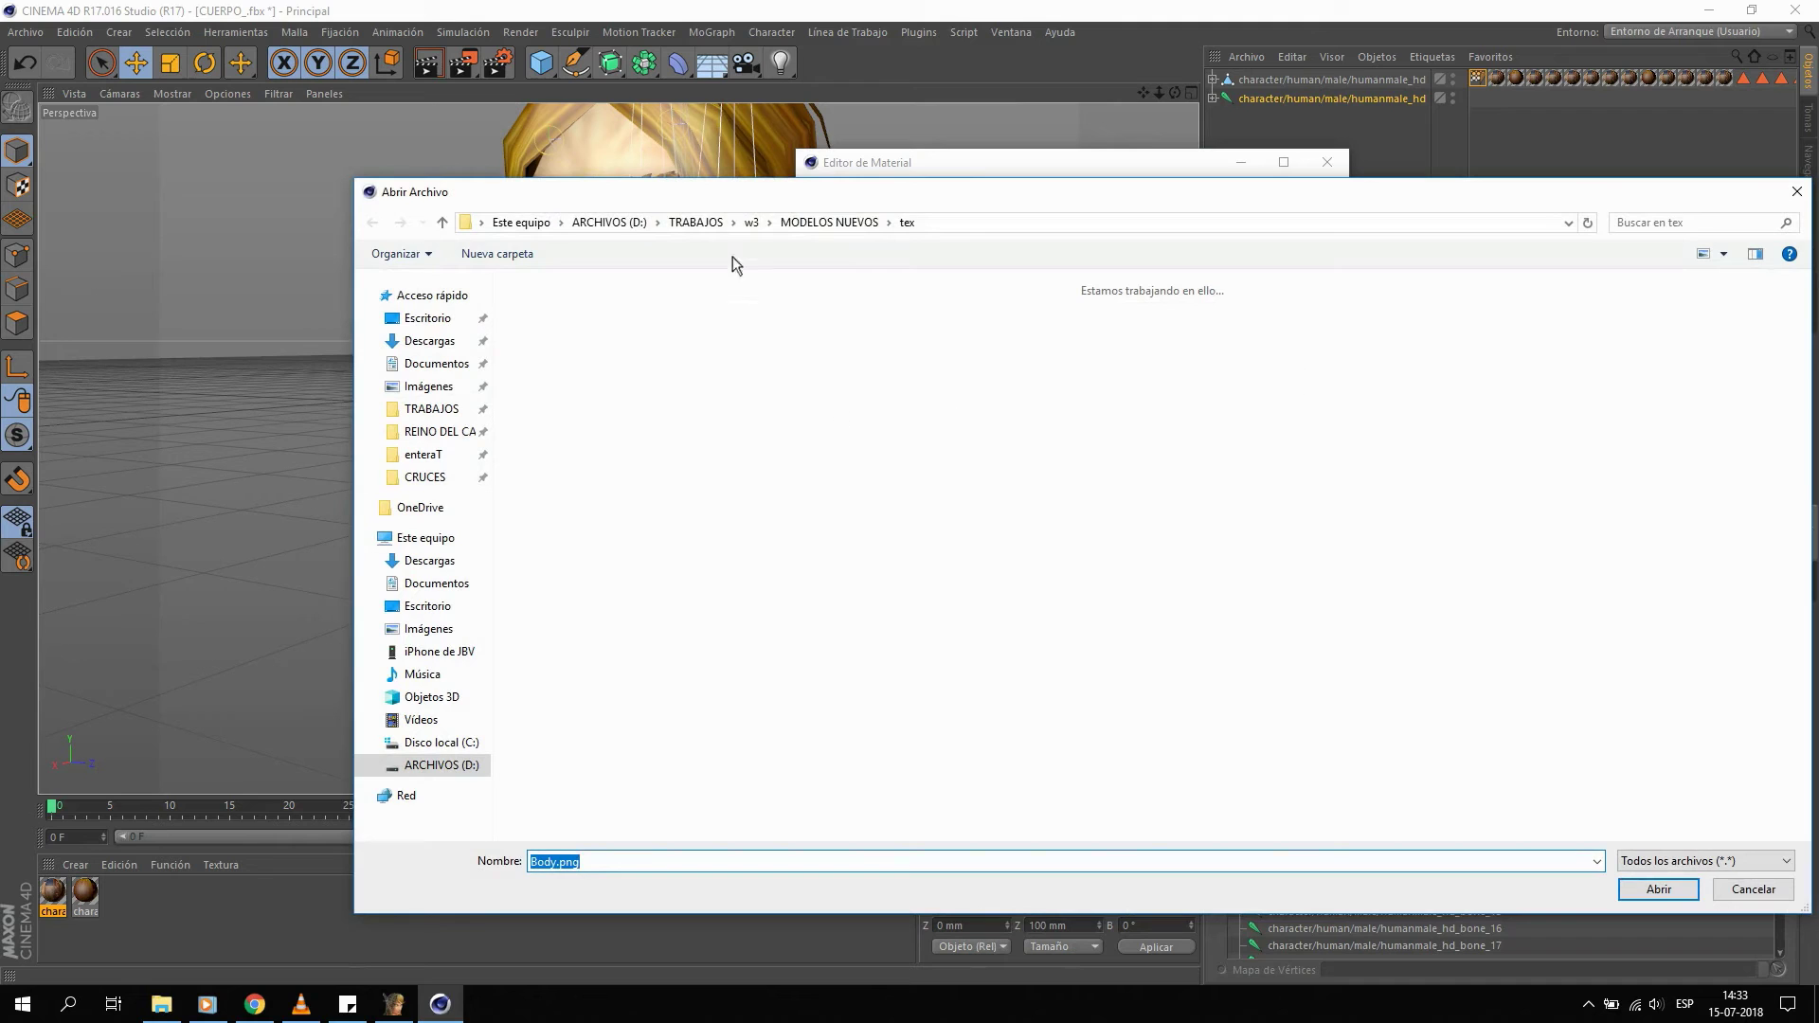
click(830, 222)
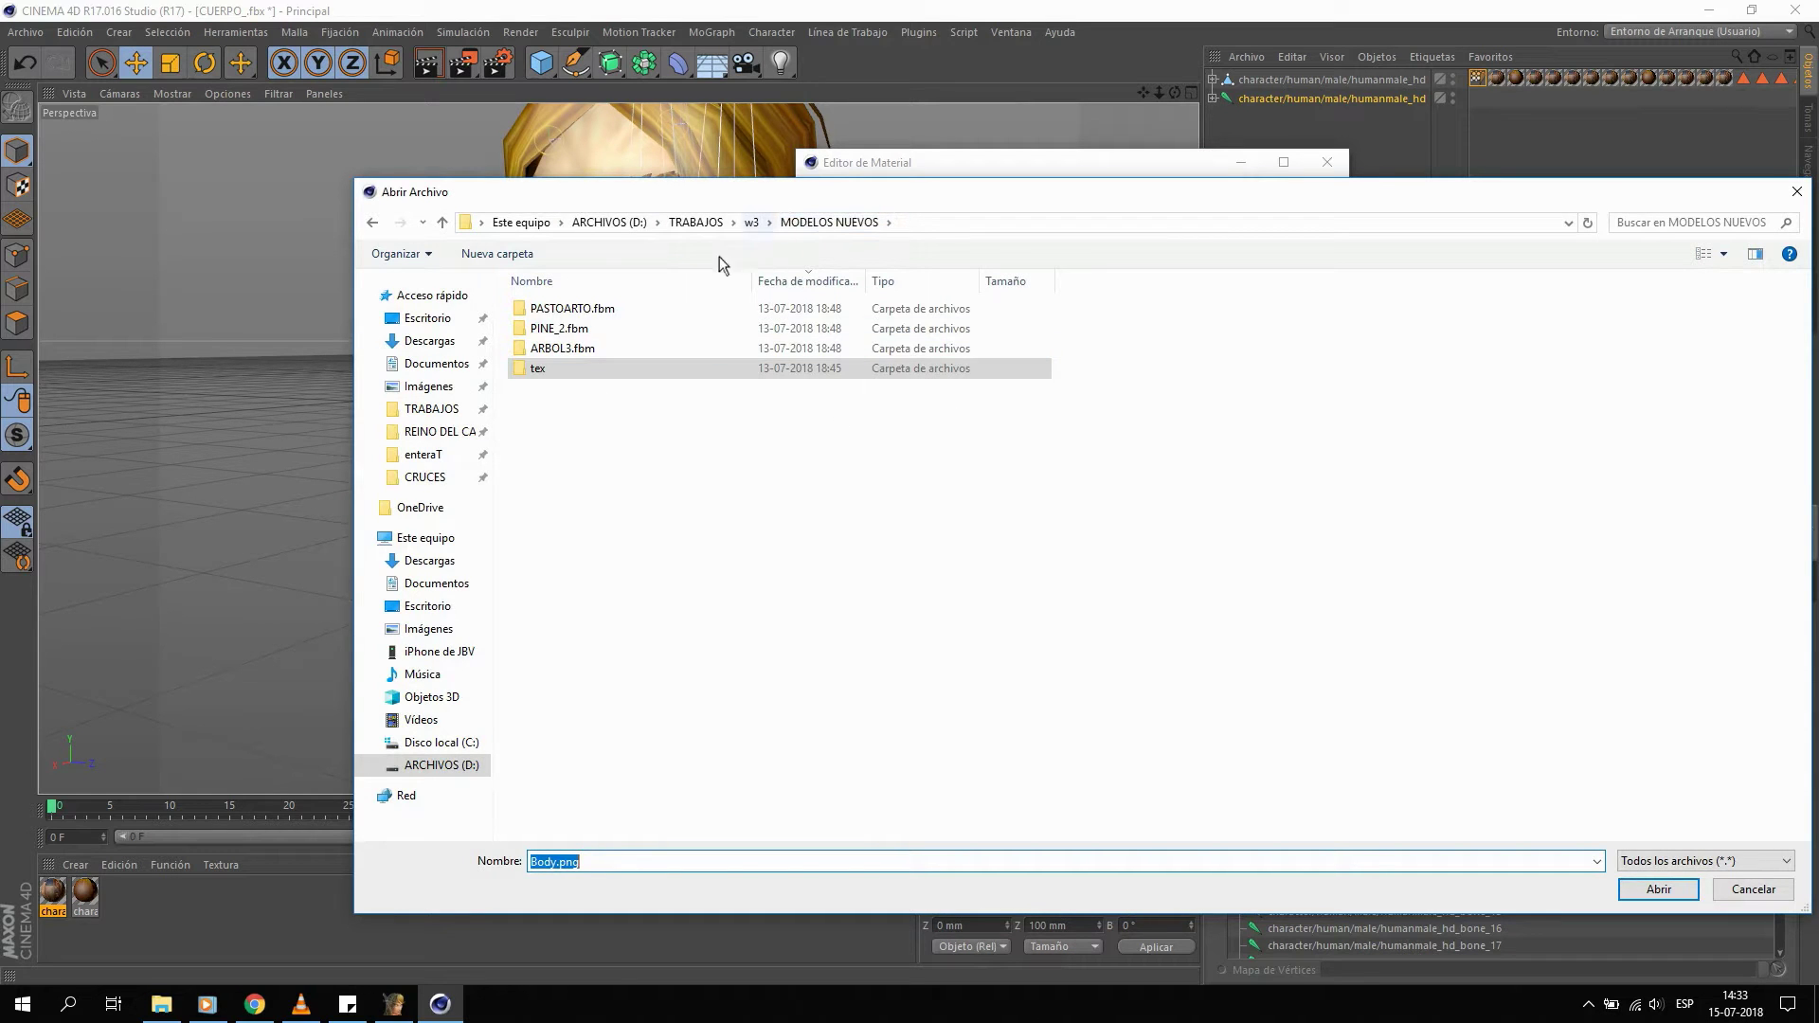
click(439, 431)
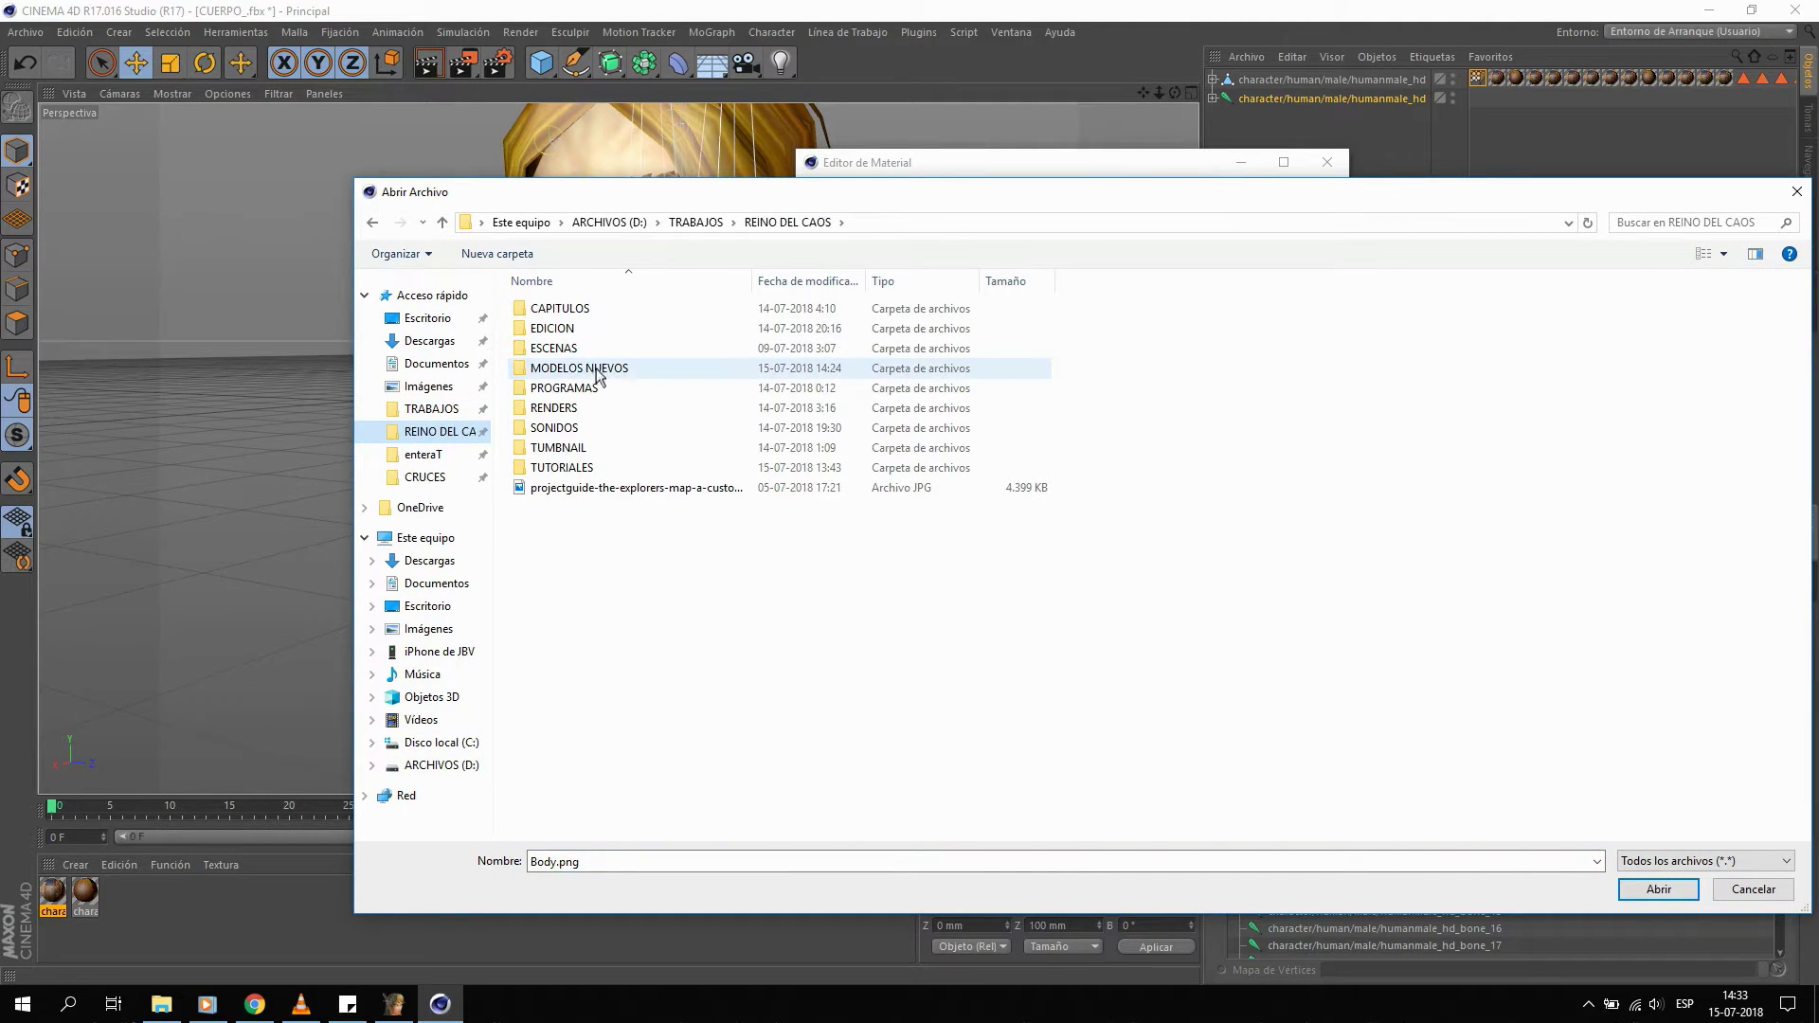
double_click(593, 369)
double_click(595, 329)
click(593, 311)
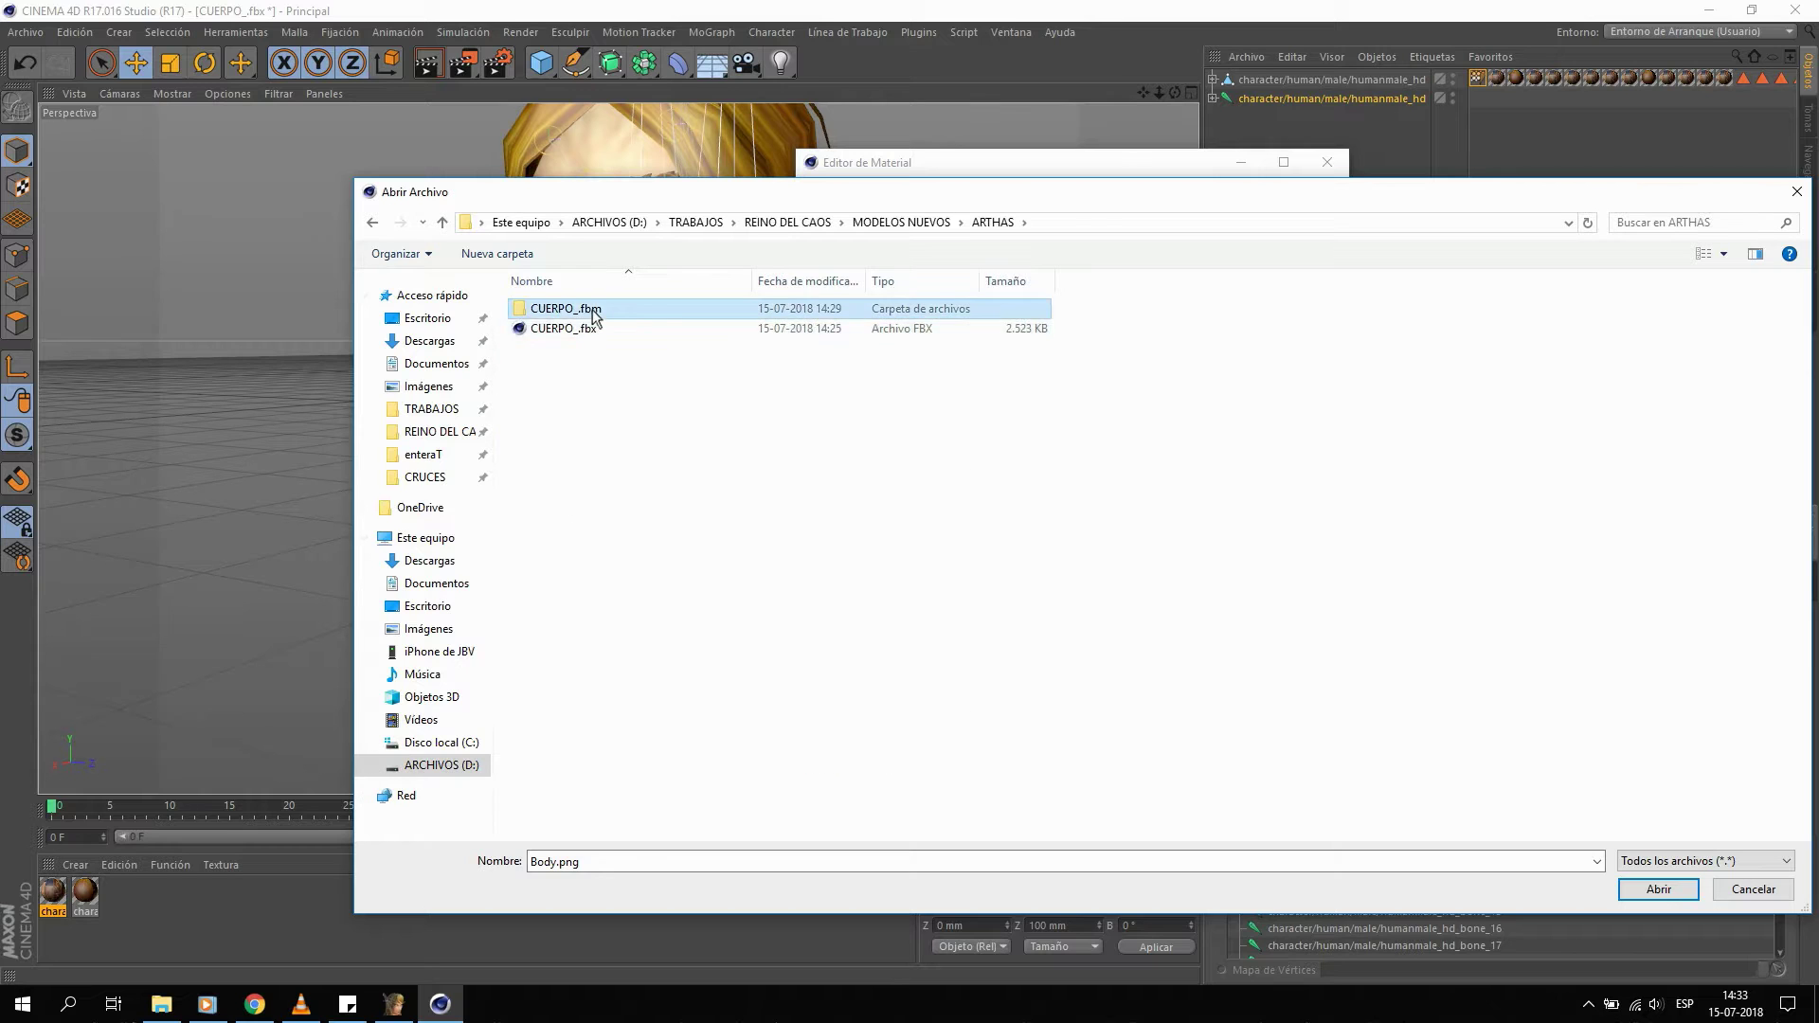
double_click(595, 316)
double_click(569, 350)
click(974, 574)
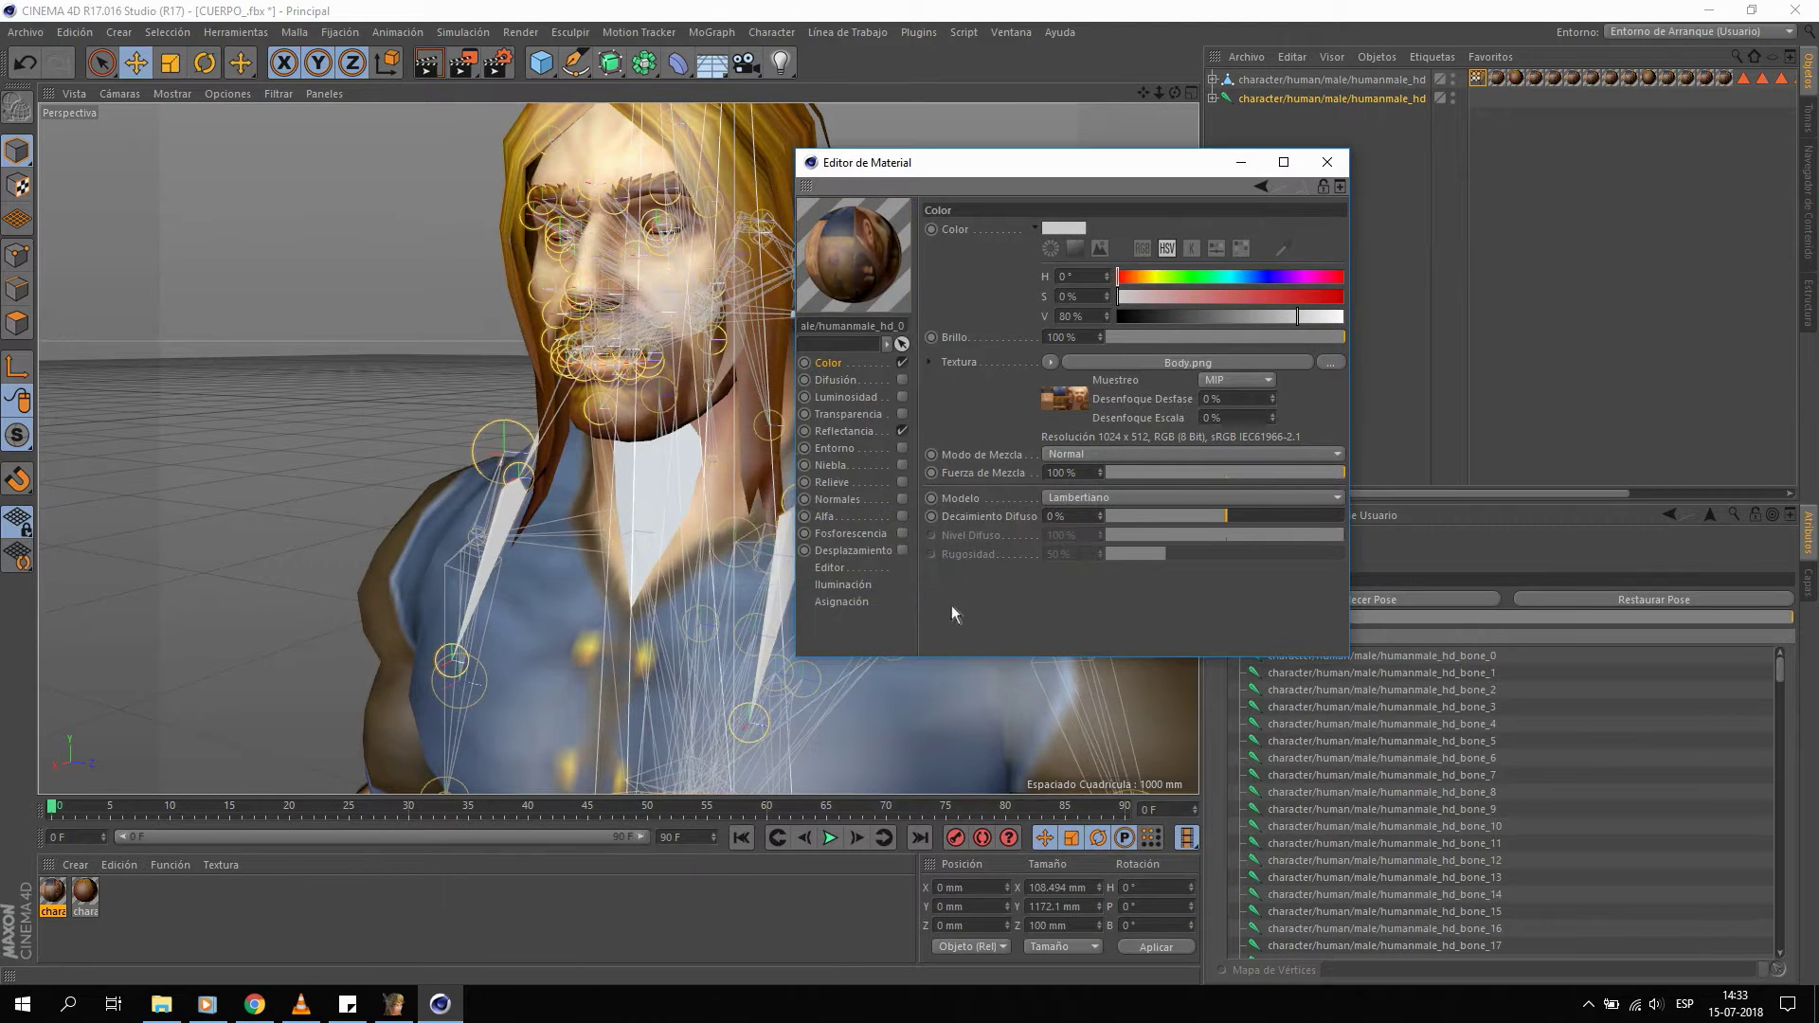
Turn off Reflectancia on the body material and on the hair material.
click(903, 432)
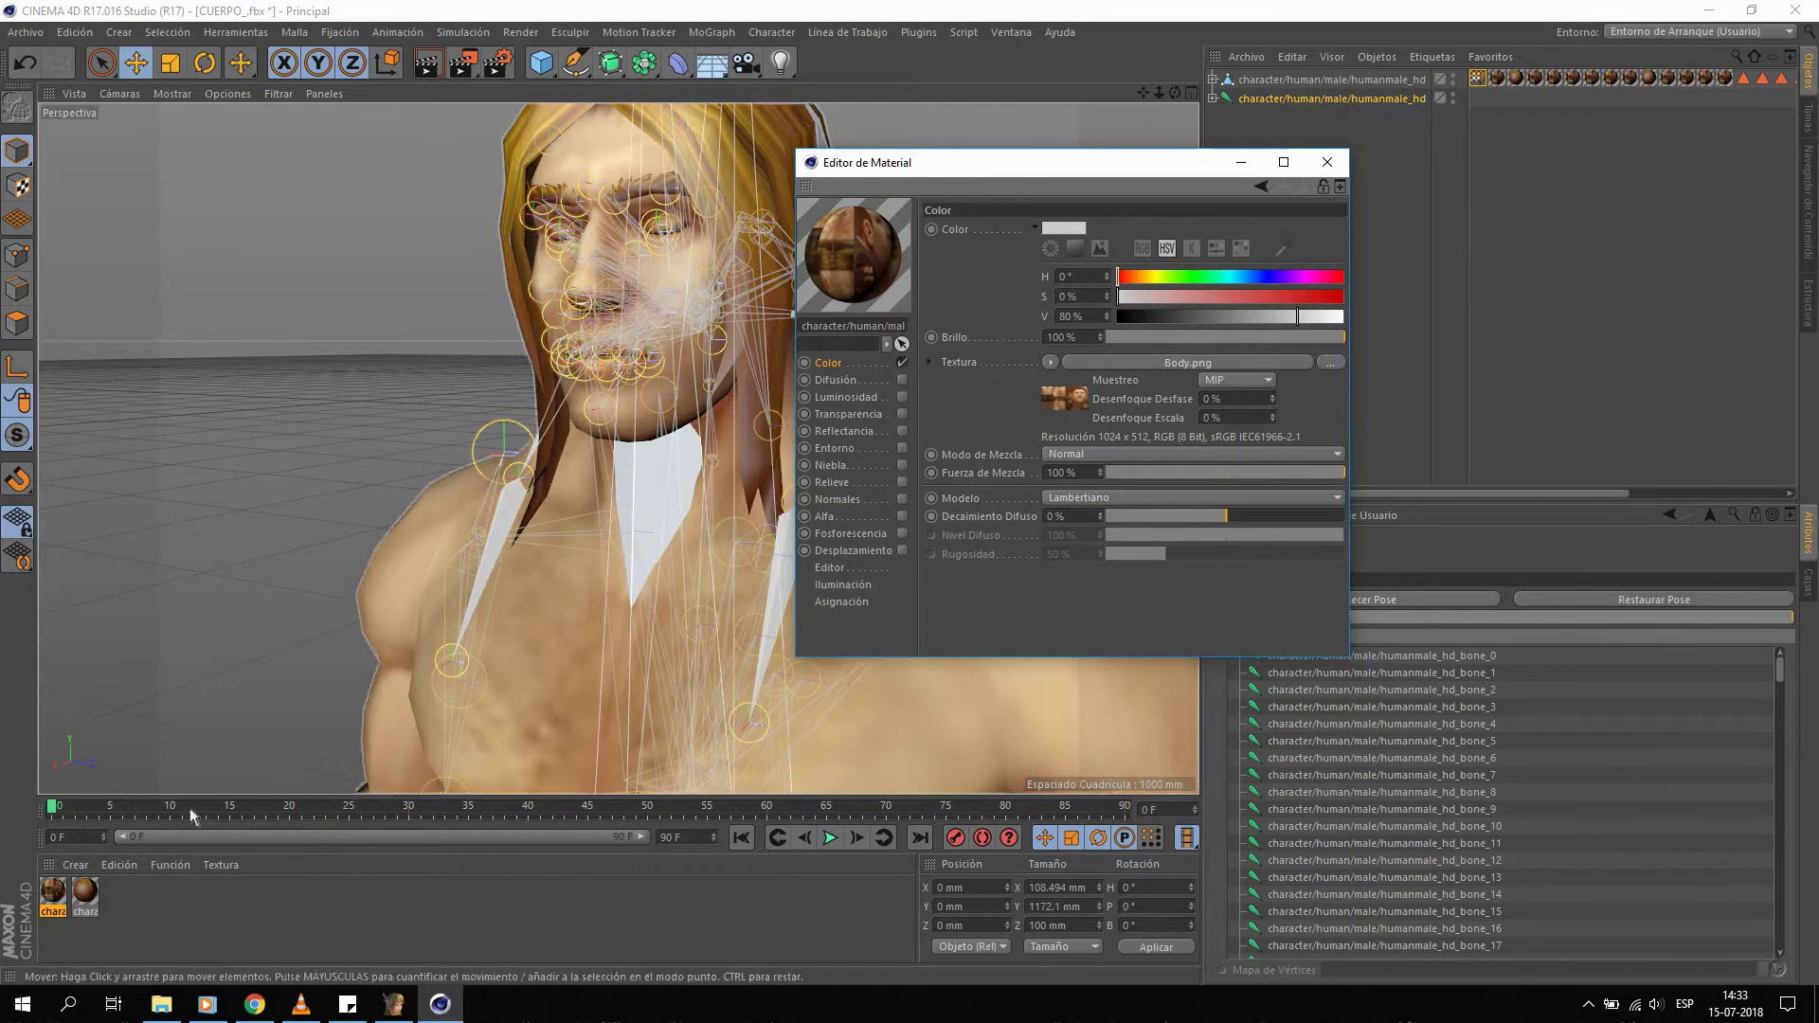
click(85, 893)
click(902, 432)
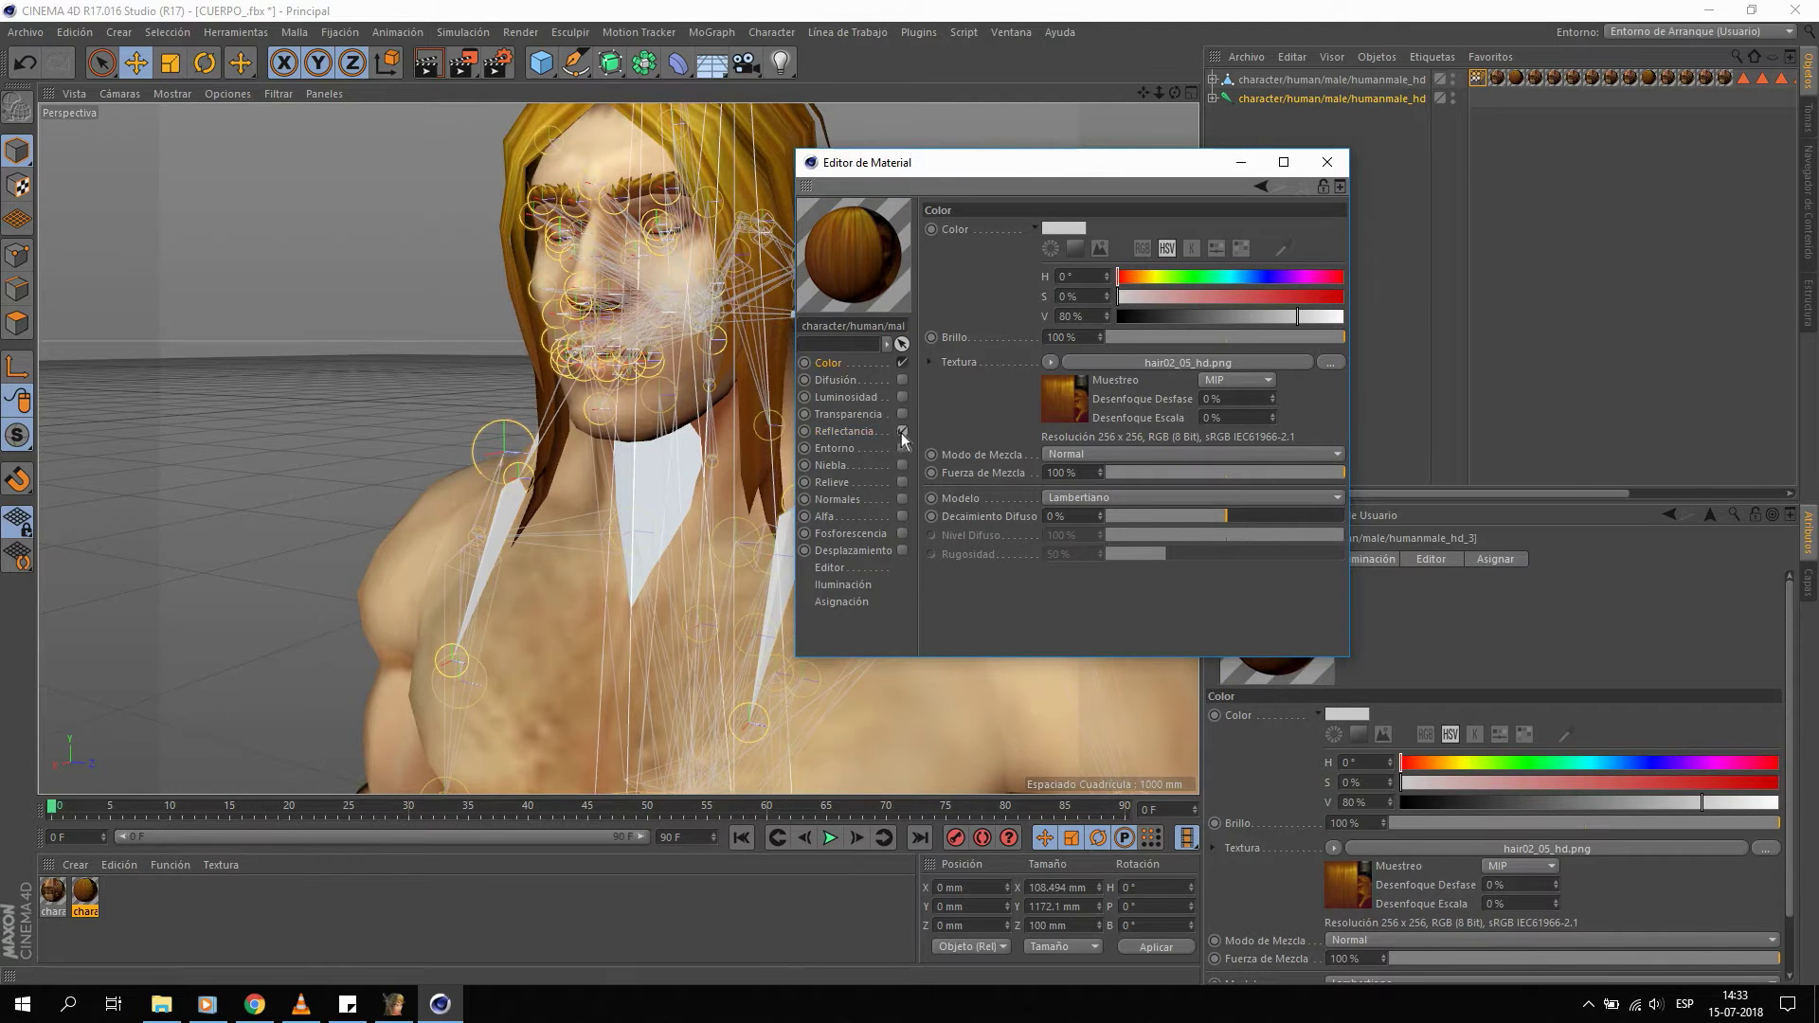
click(901, 434)
mouse_move(792, 419)
alt+mouse_down()
mouse_move(627, 138)
mouse_move(646, 287)
mouse_move(906, 434)
alt+mouse_up()
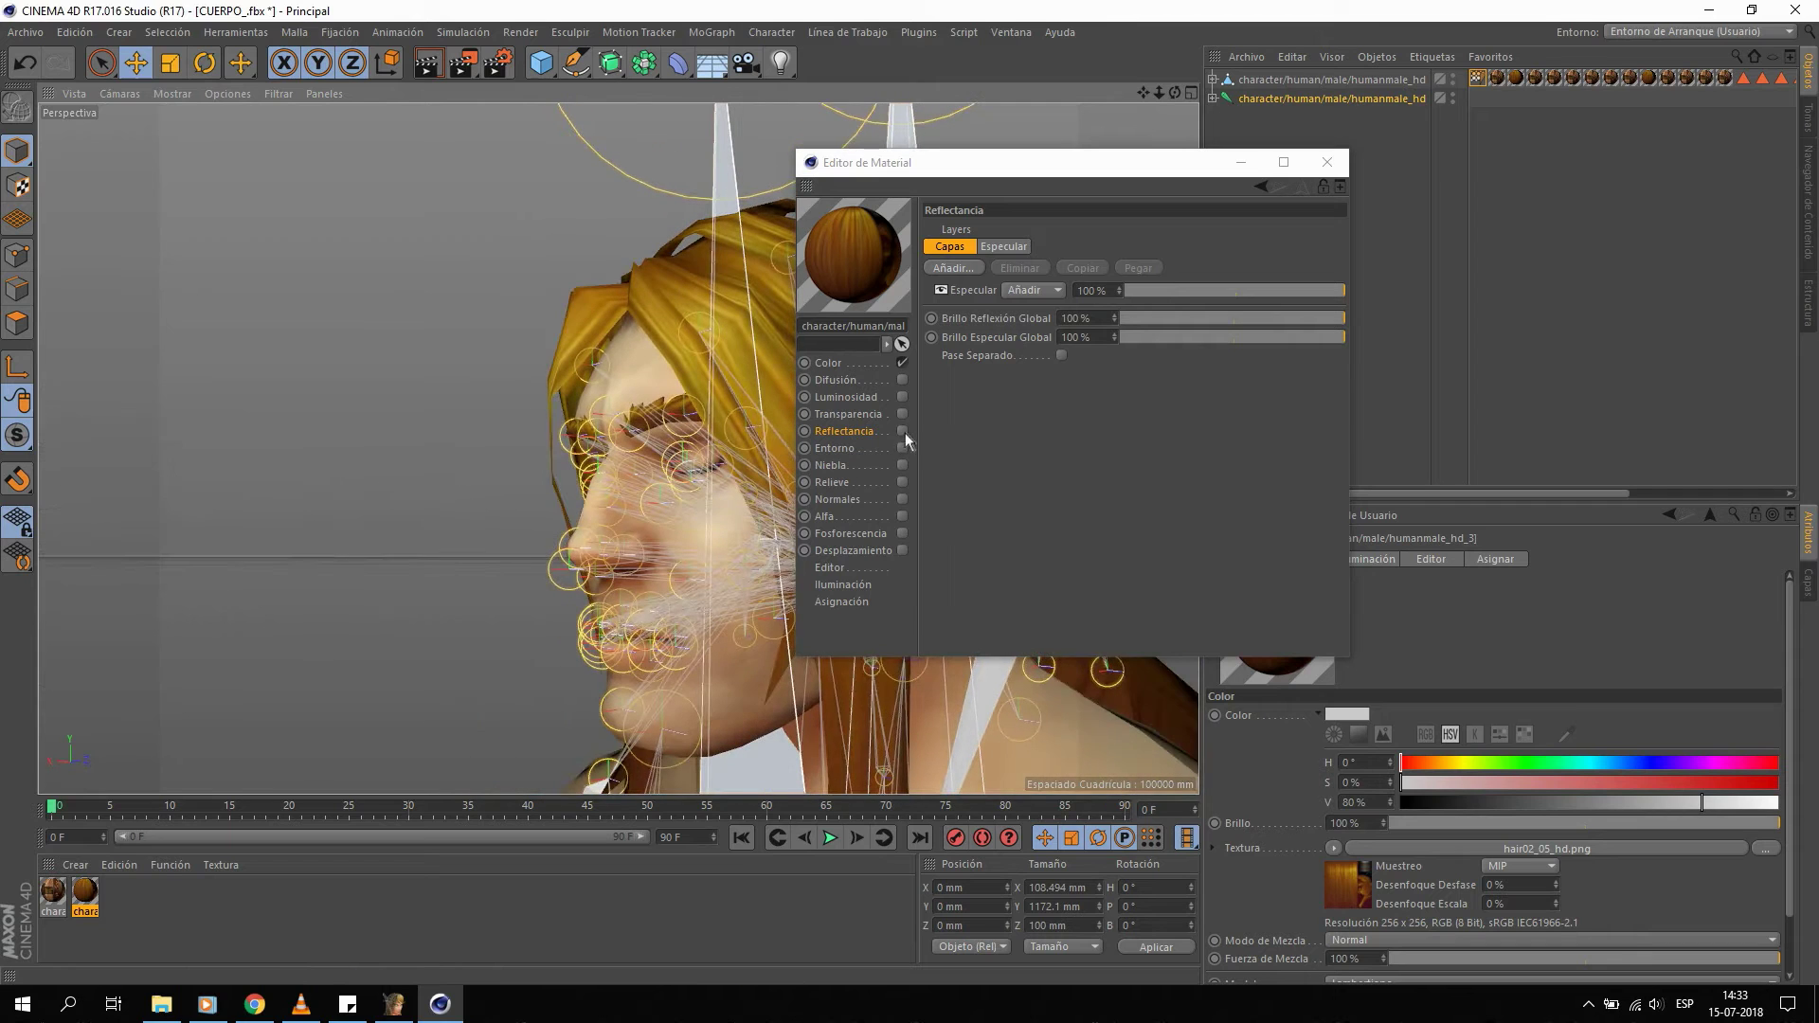
mouse_move(668, 381)
alt+mouse_down()
mouse_move(614, 316)
mouse_move(707, 371)
mouse_move(662, 327)
mouse_move(767, 438)
mouse_move(910, 438)
alt+mouse_up()
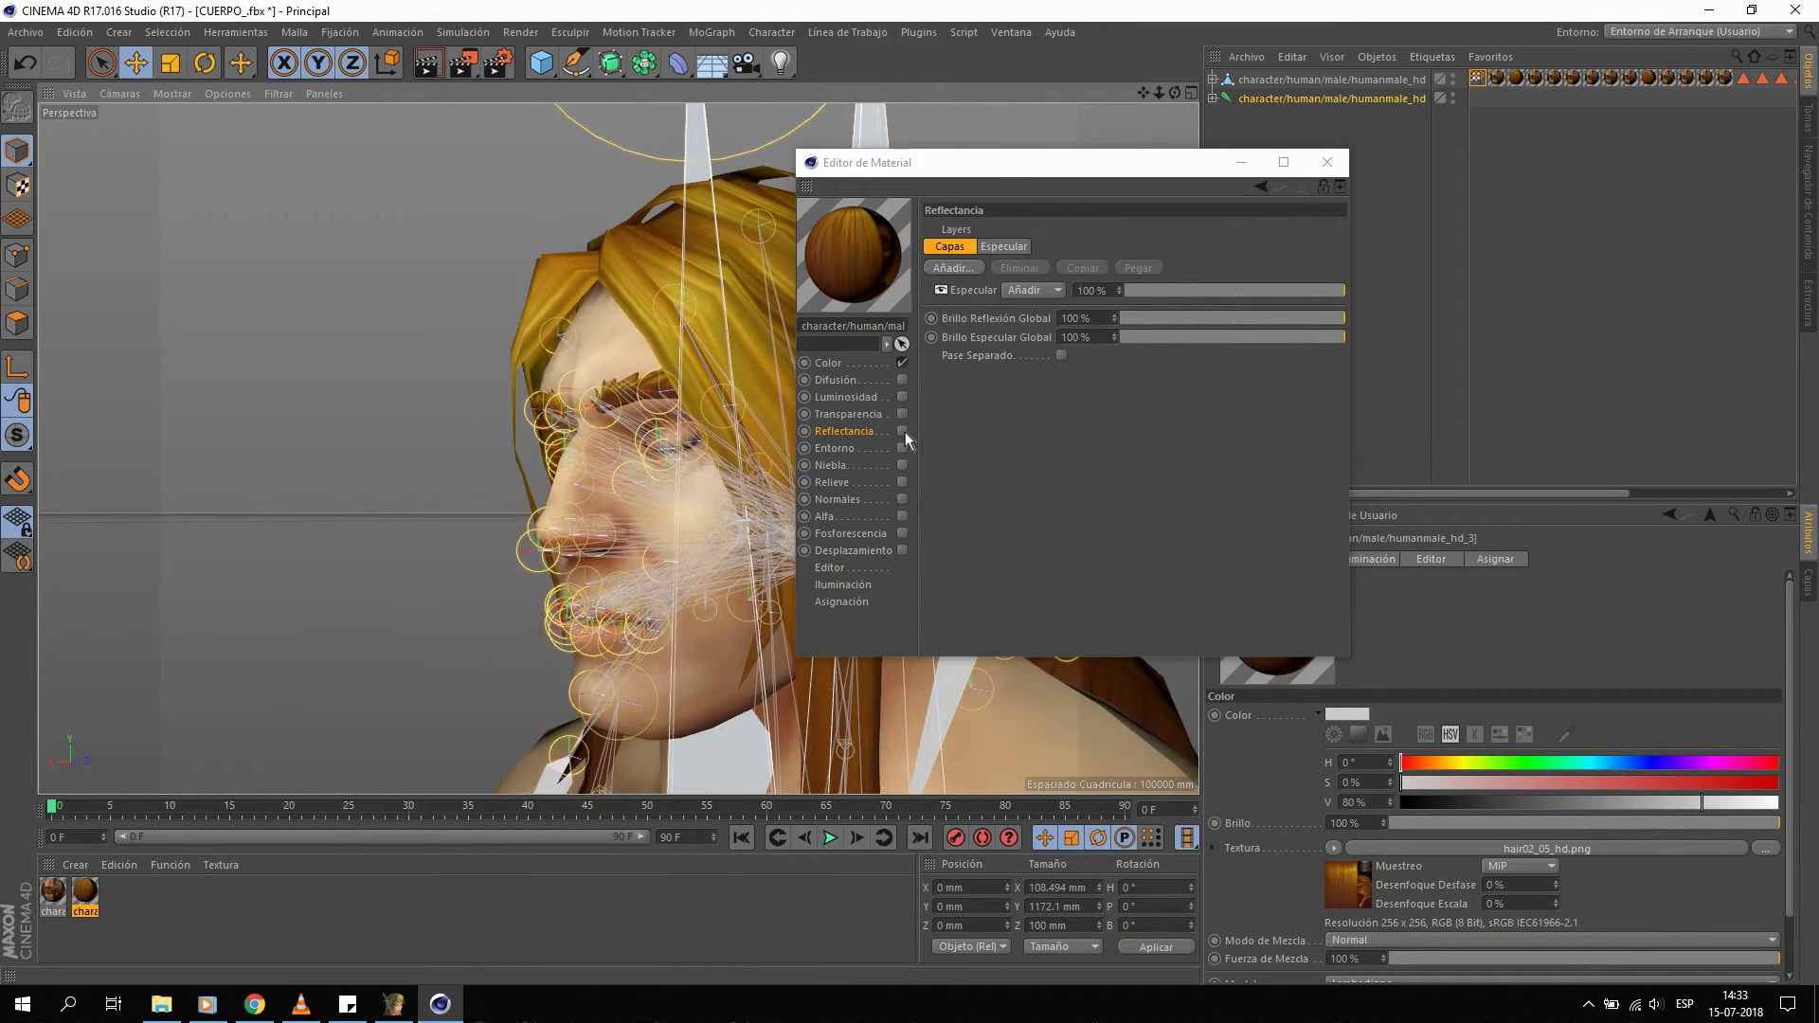
Compare the hair with Reflectancia on and off, leave it off, and close the Material Editor.
click(902, 431)
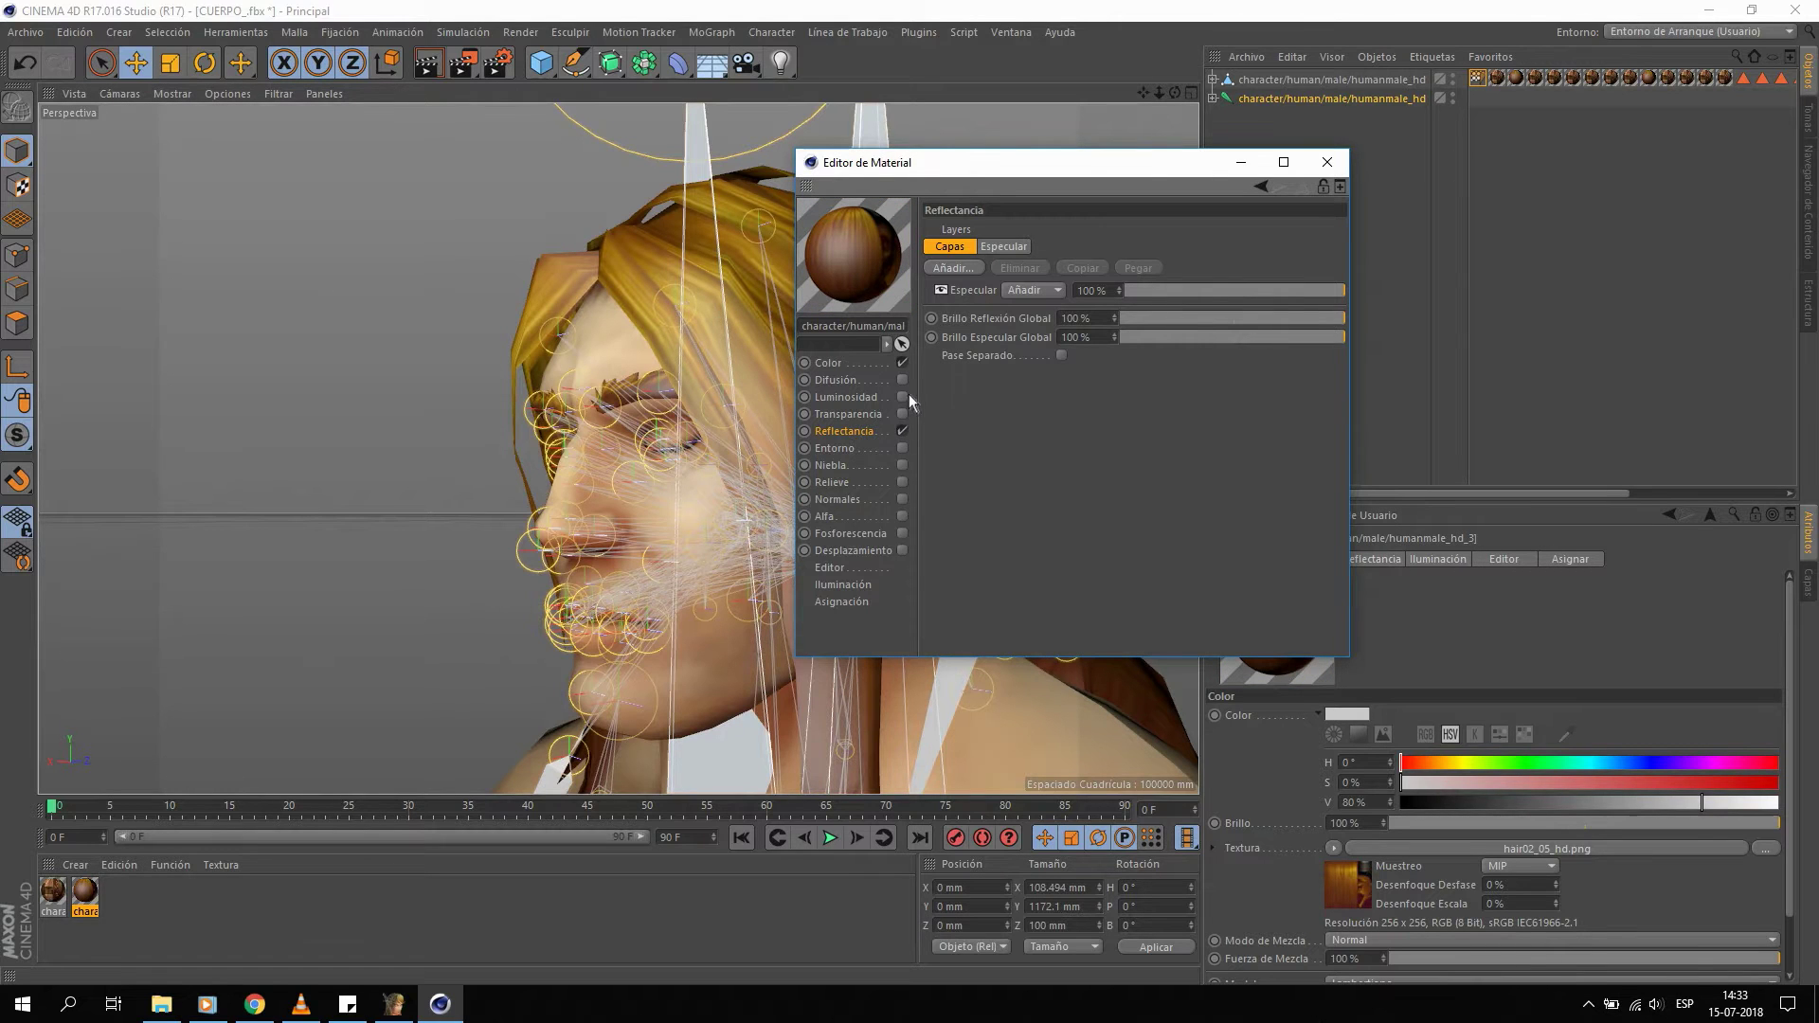
click(902, 431)
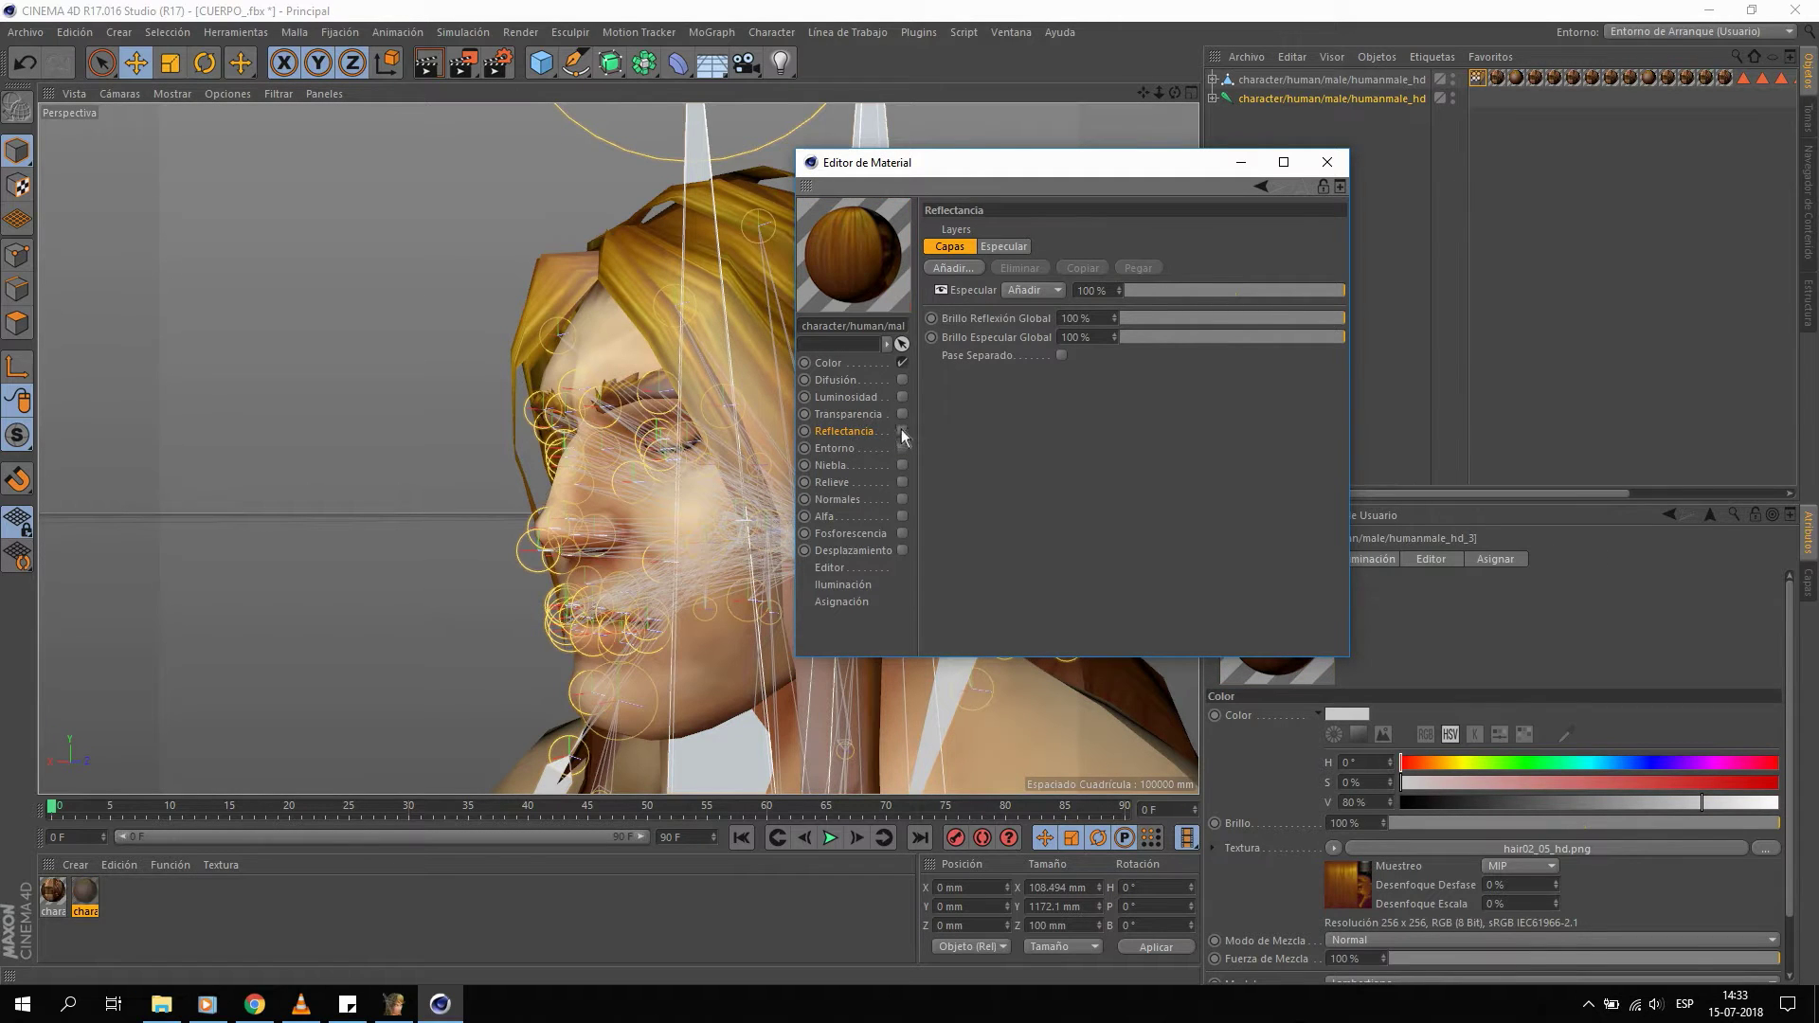
click(839, 365)
alt+drag(630, 488, 656, 501)
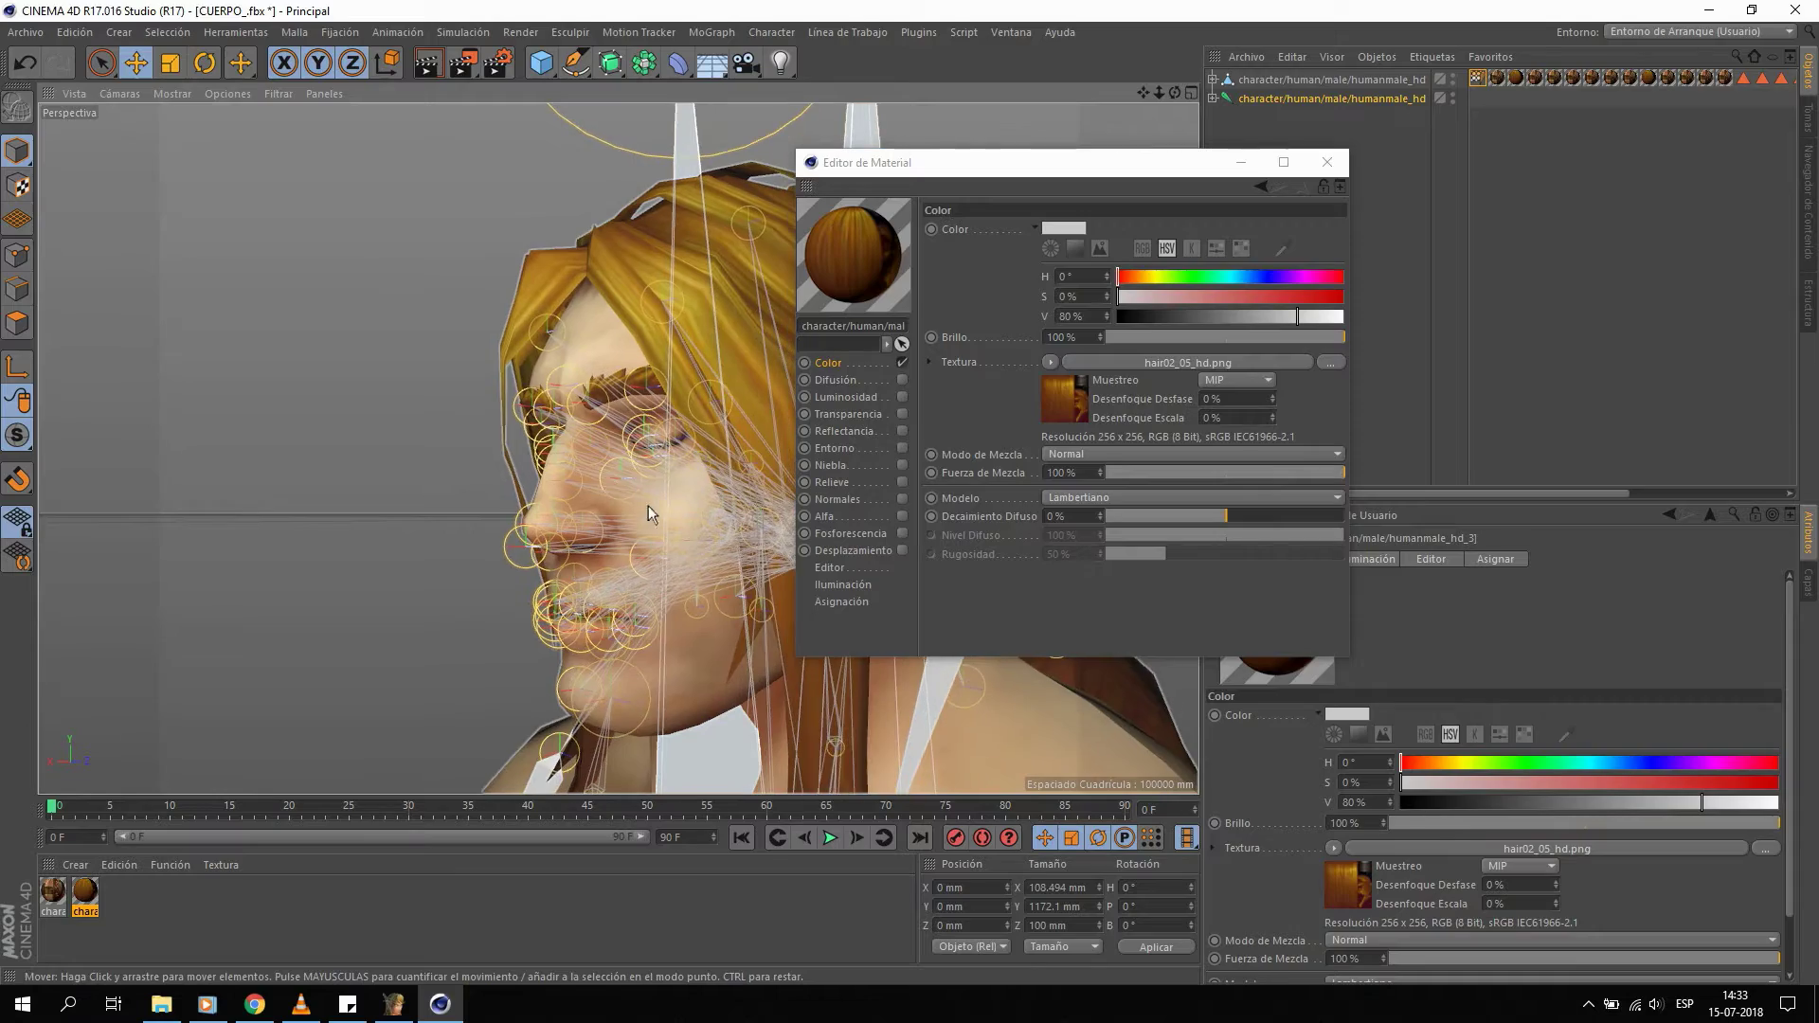
click(902, 431)
mouse_move(682, 379)
alt+mouse_down()
mouse_move(561, 337)
mouse_move(919, 424)
alt+mouse_up()
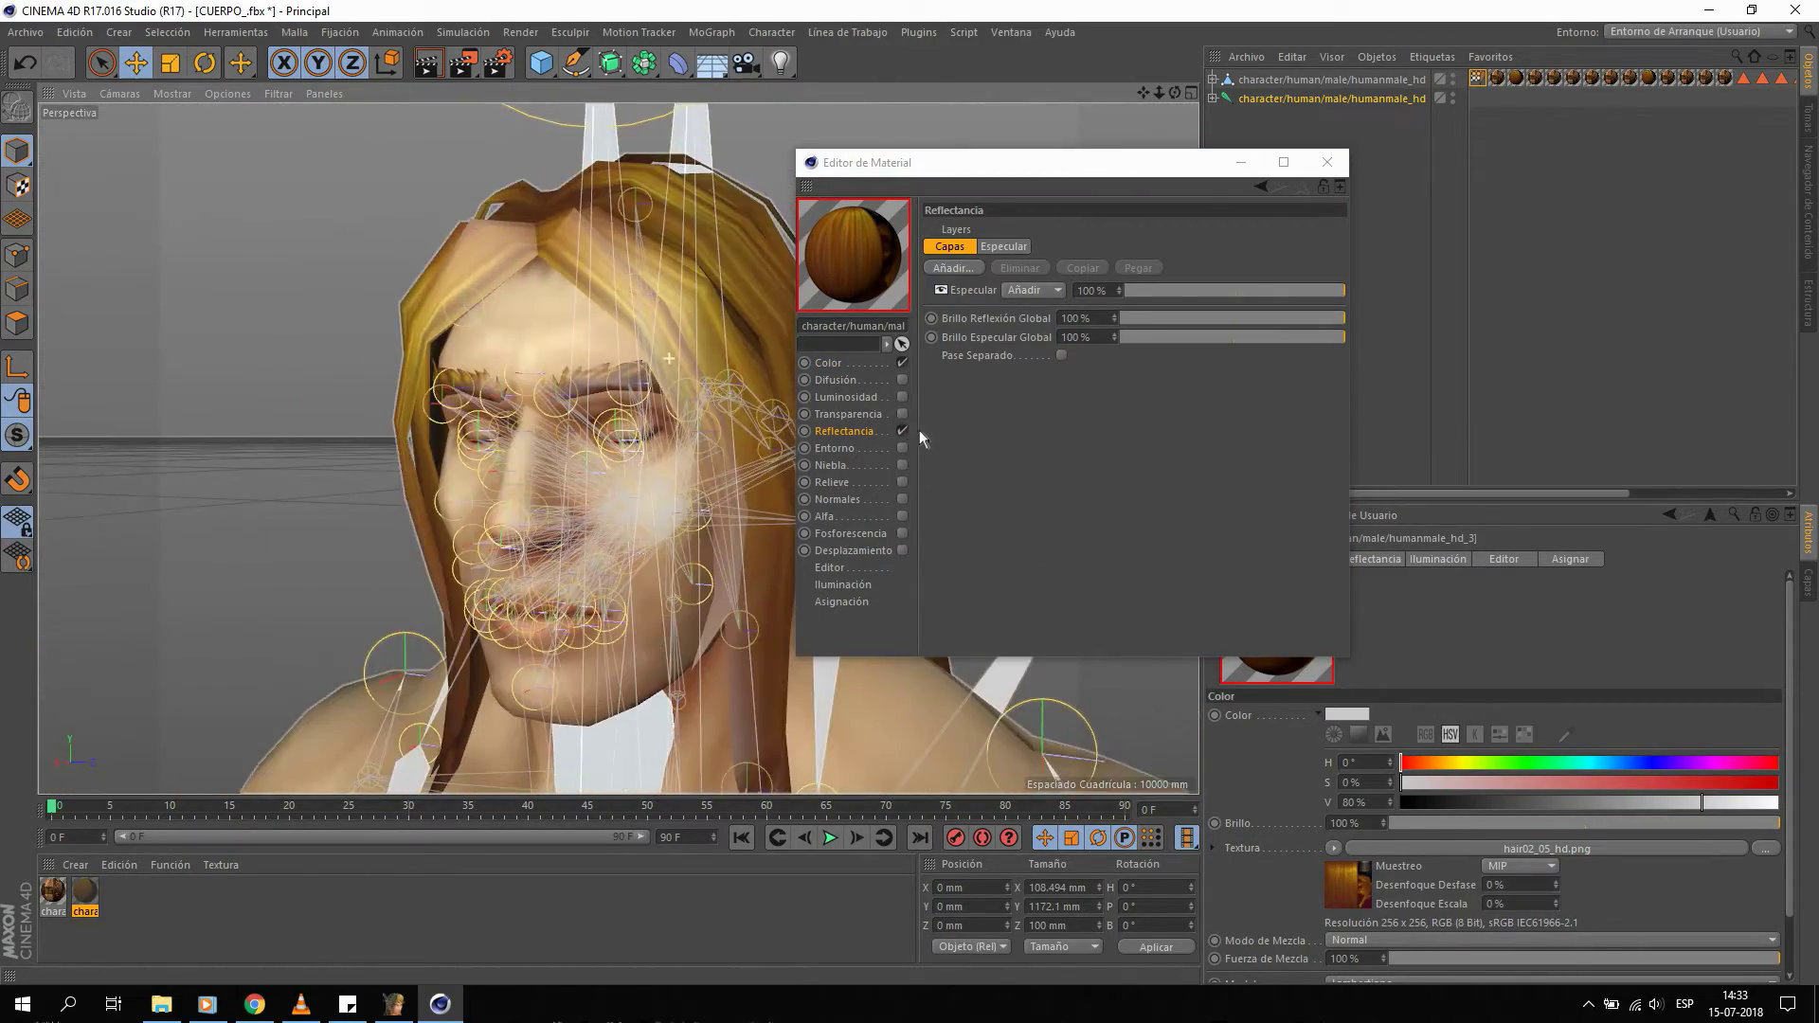
click(902, 431)
alt+drag(657, 410, 566, 383)
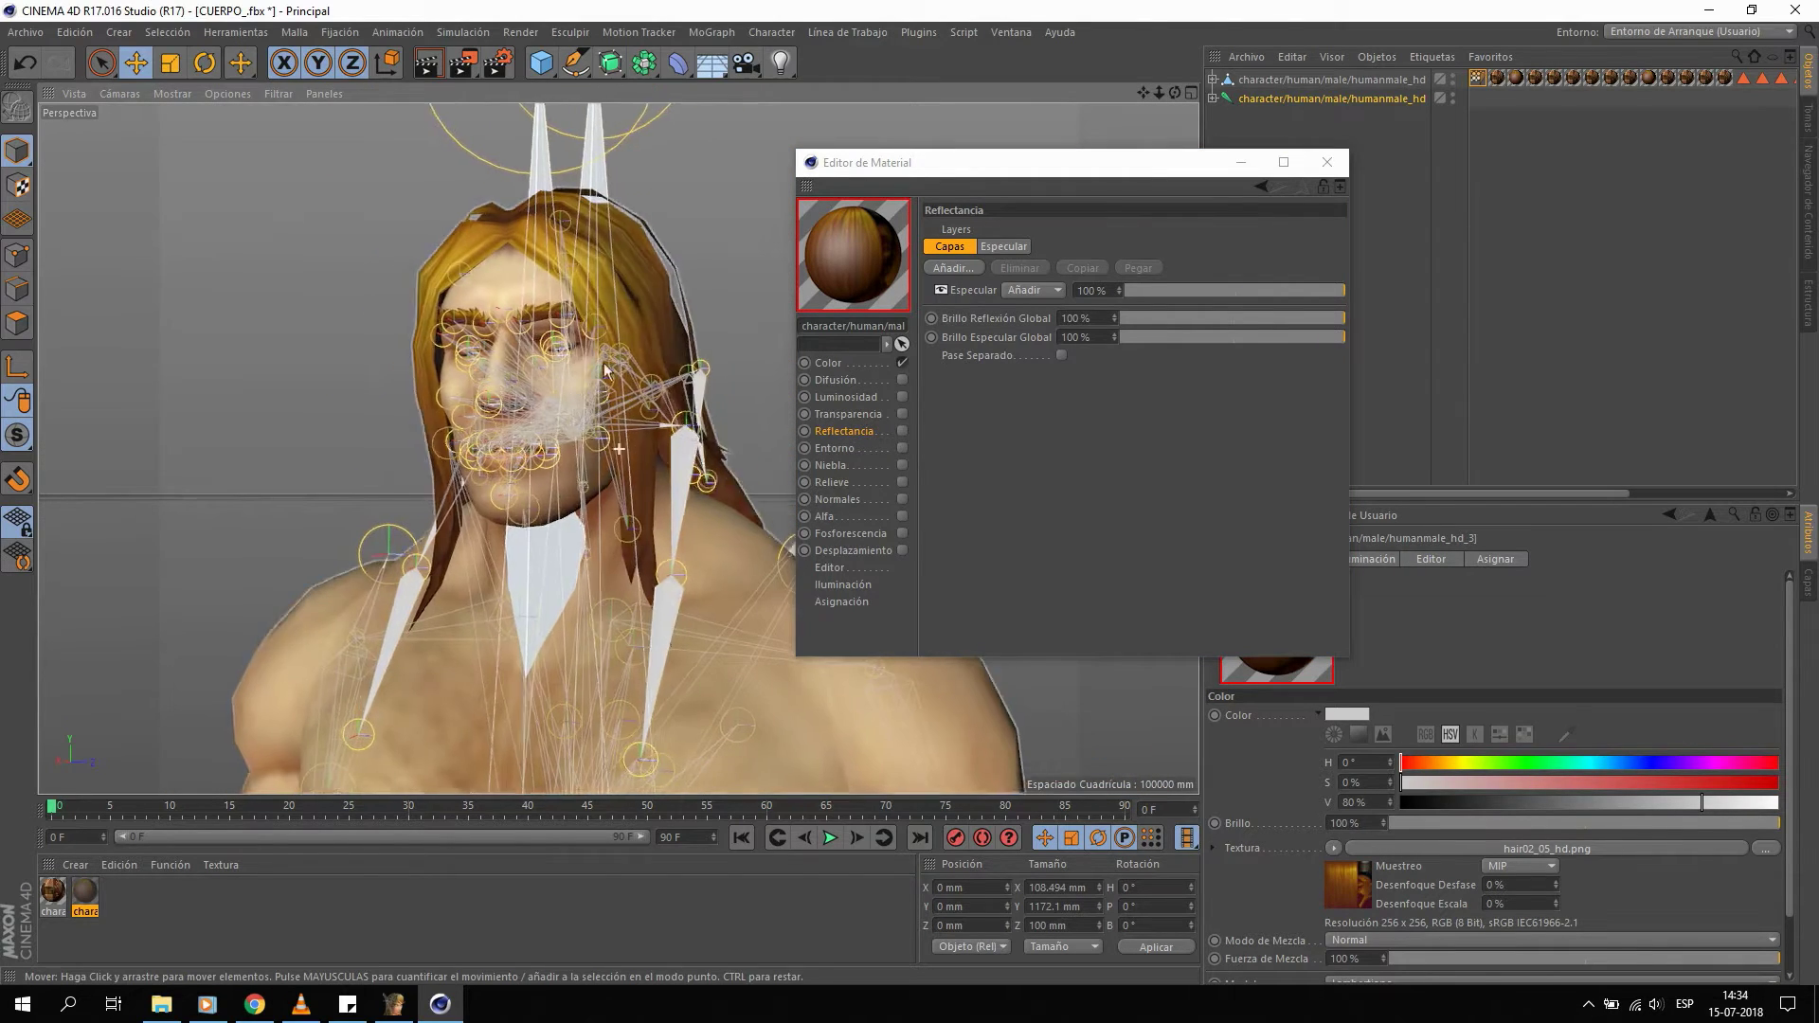
click(845, 363)
click(1326, 162)
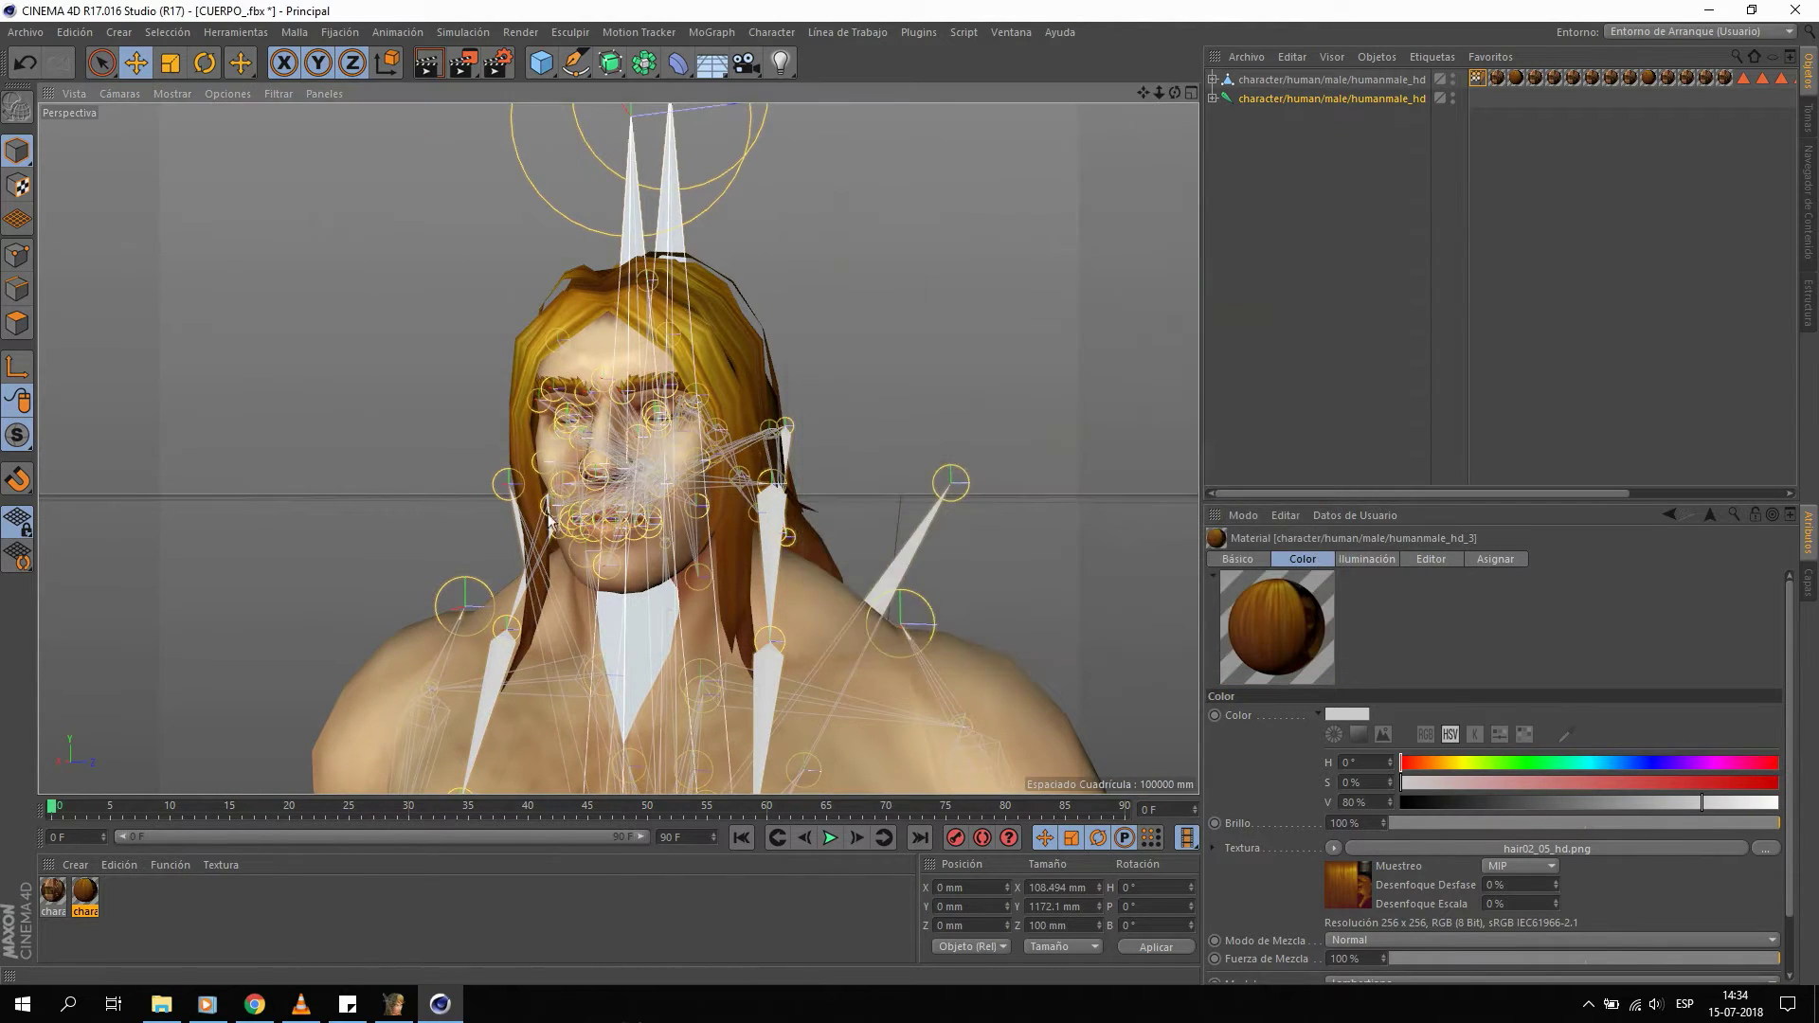
Rename the first humanmale_hd mesh object in the Object Manager to ARTHAS_CUERPO.
mouse_move(718, 542)
alt+mouse_down()
mouse_move(766, 304)
mouse_move(703, 303)
alt+mouse_up()
scroll(766, 304, up, 3)
scroll(768, 301, down, 3)
scroll(663, 345, down, 3)
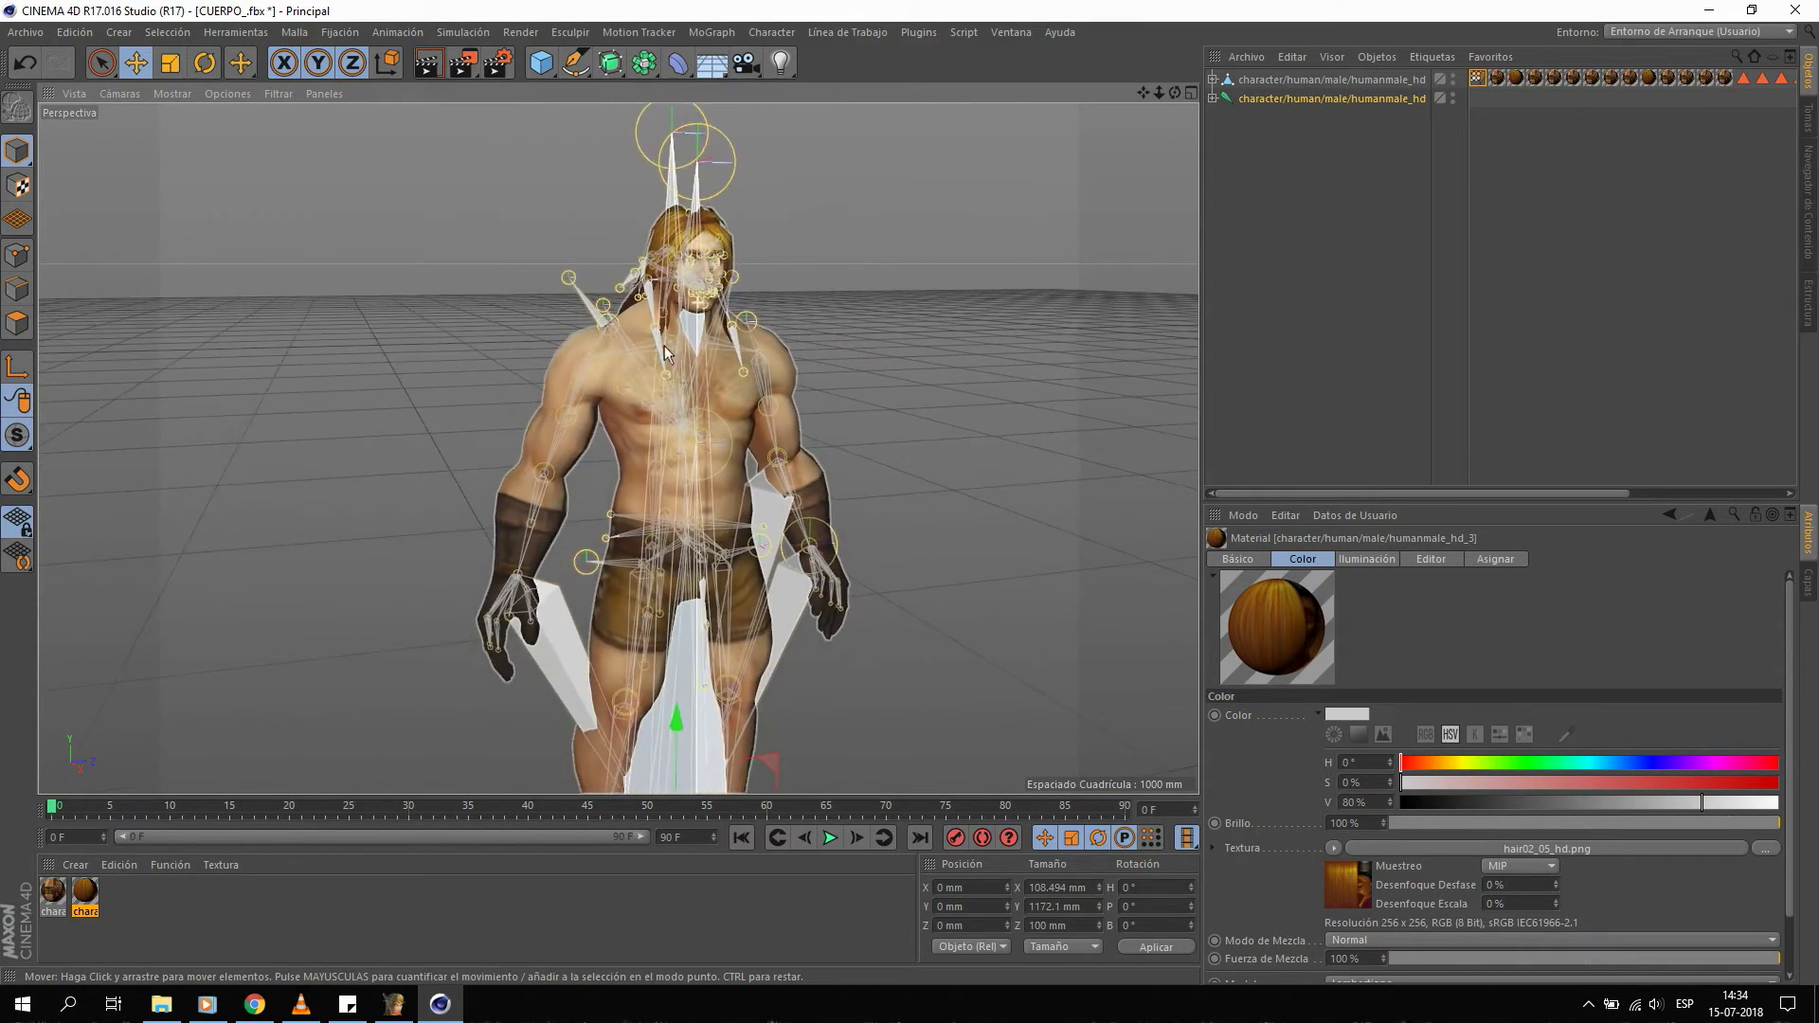
scroll(661, 356, down, 1)
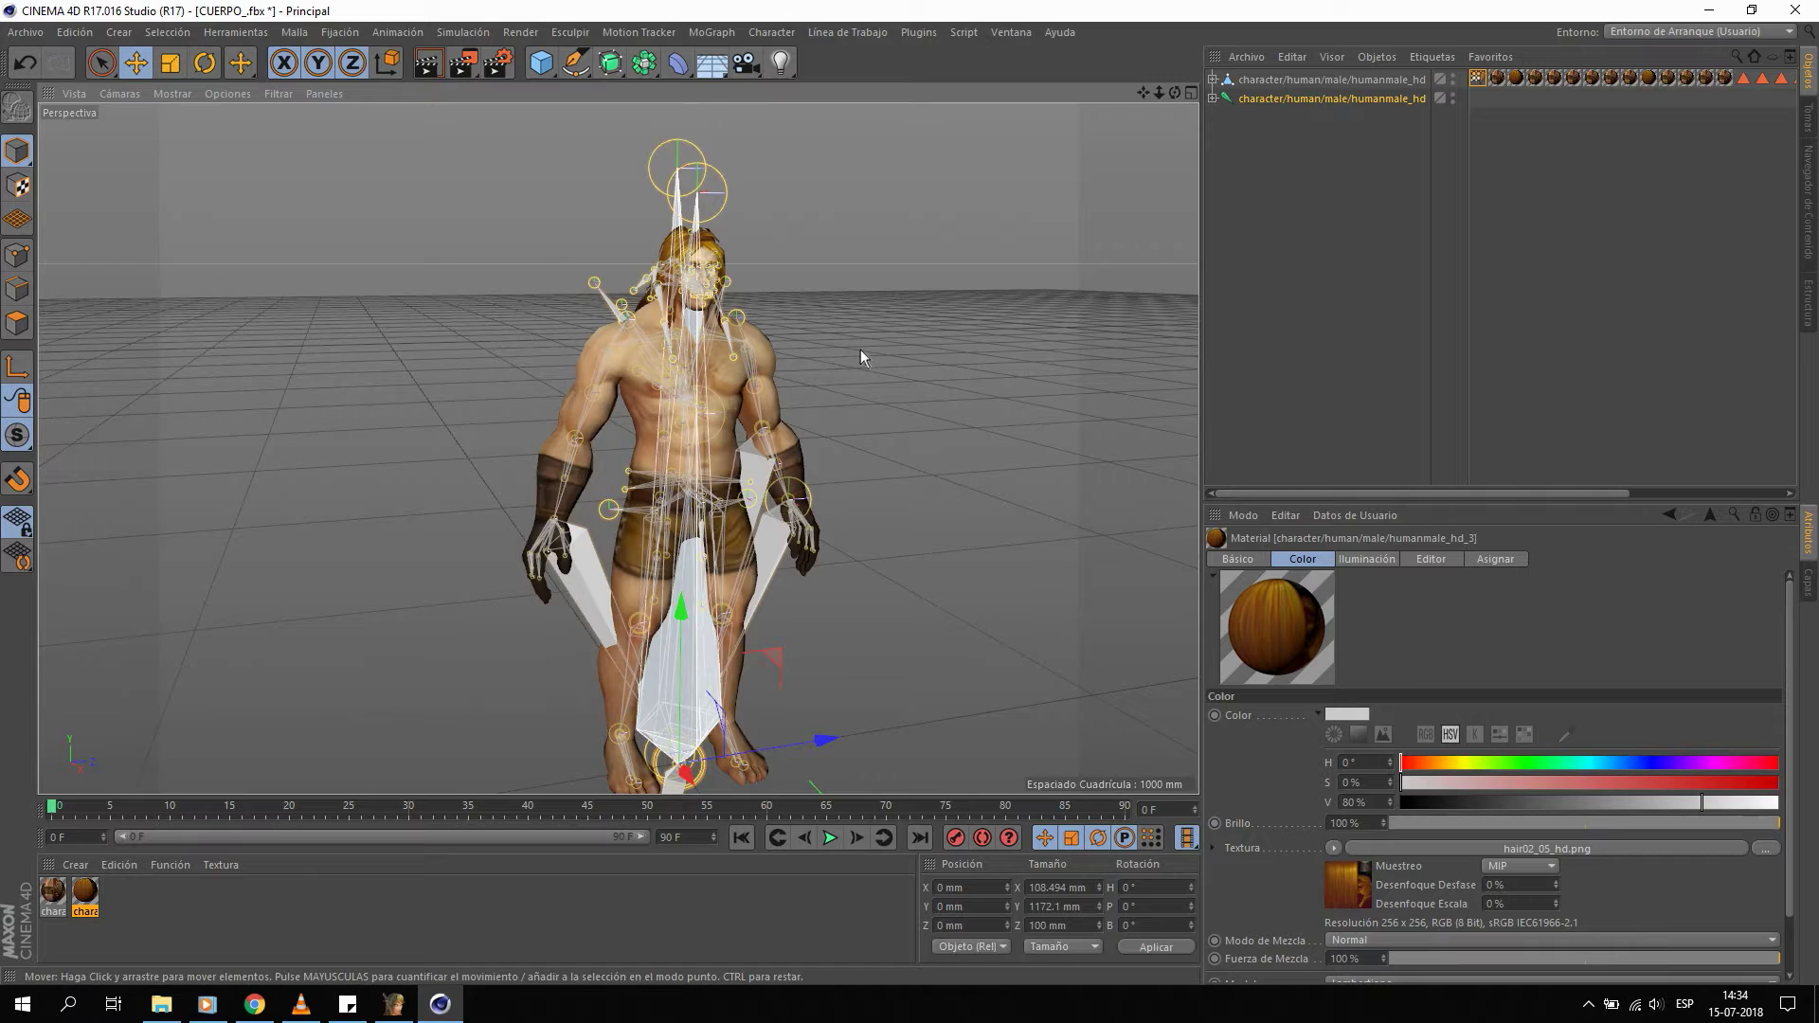
click(1328, 215)
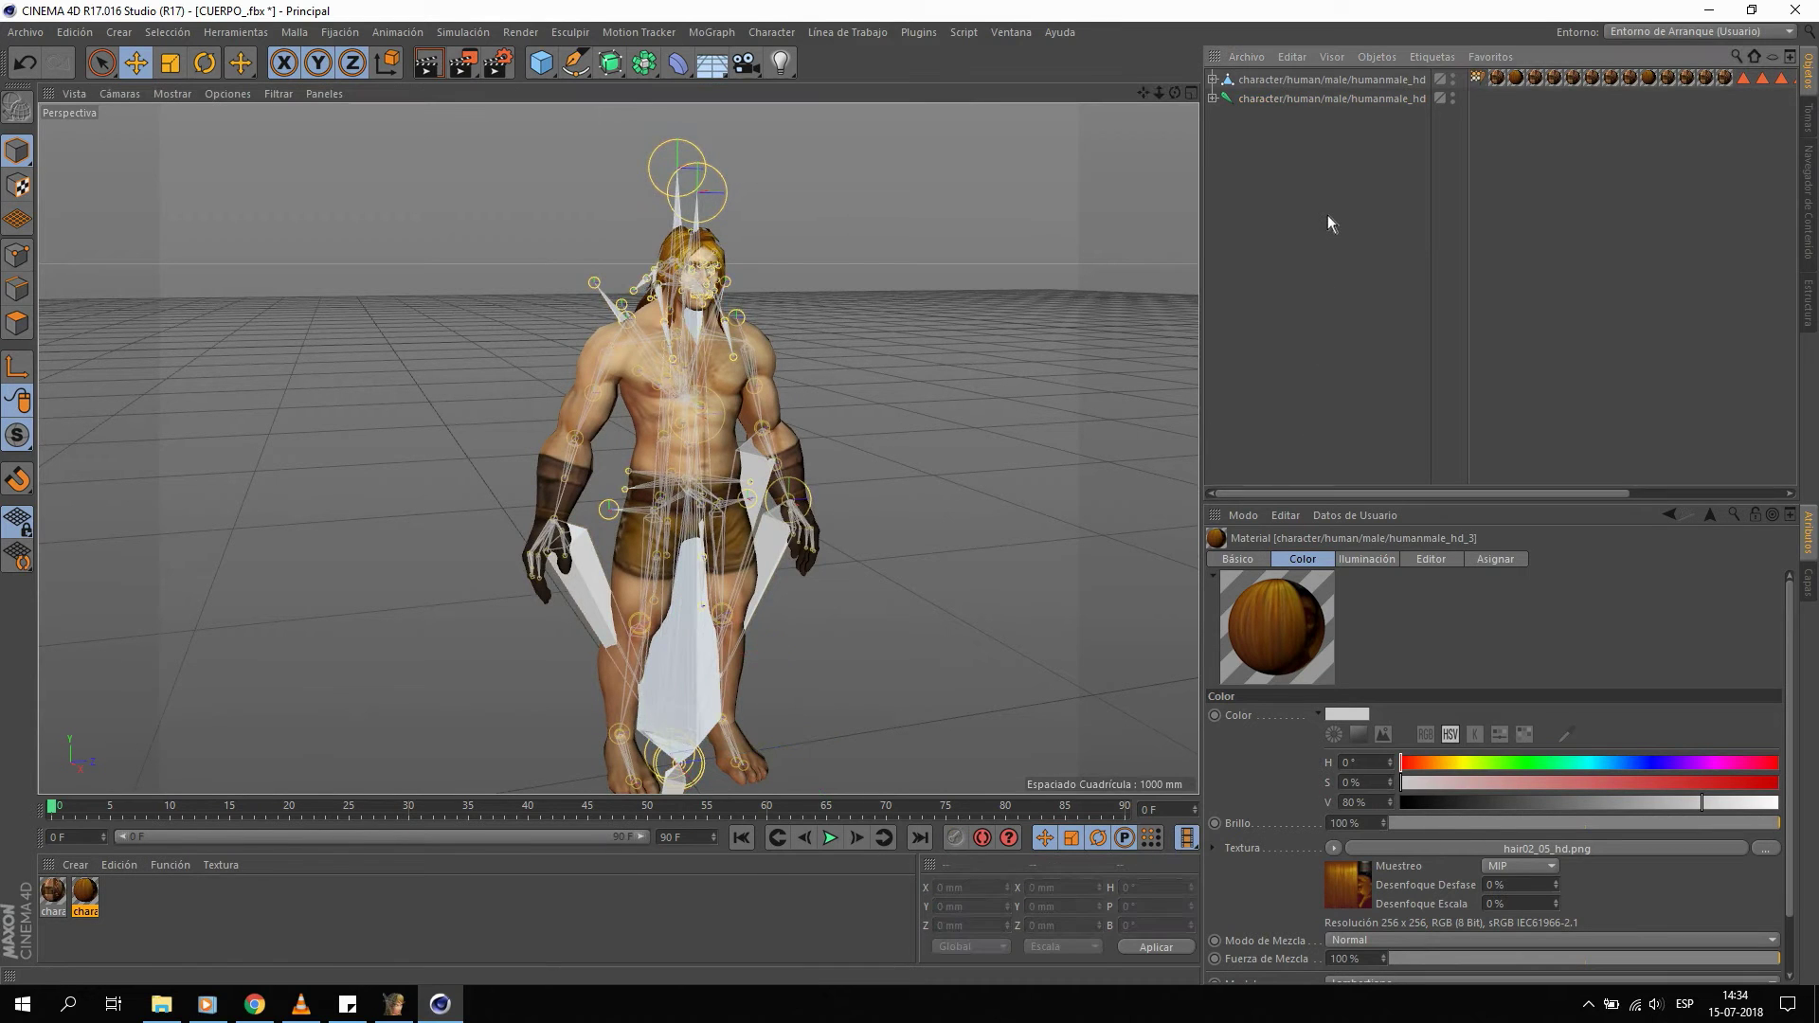
click(1319, 83)
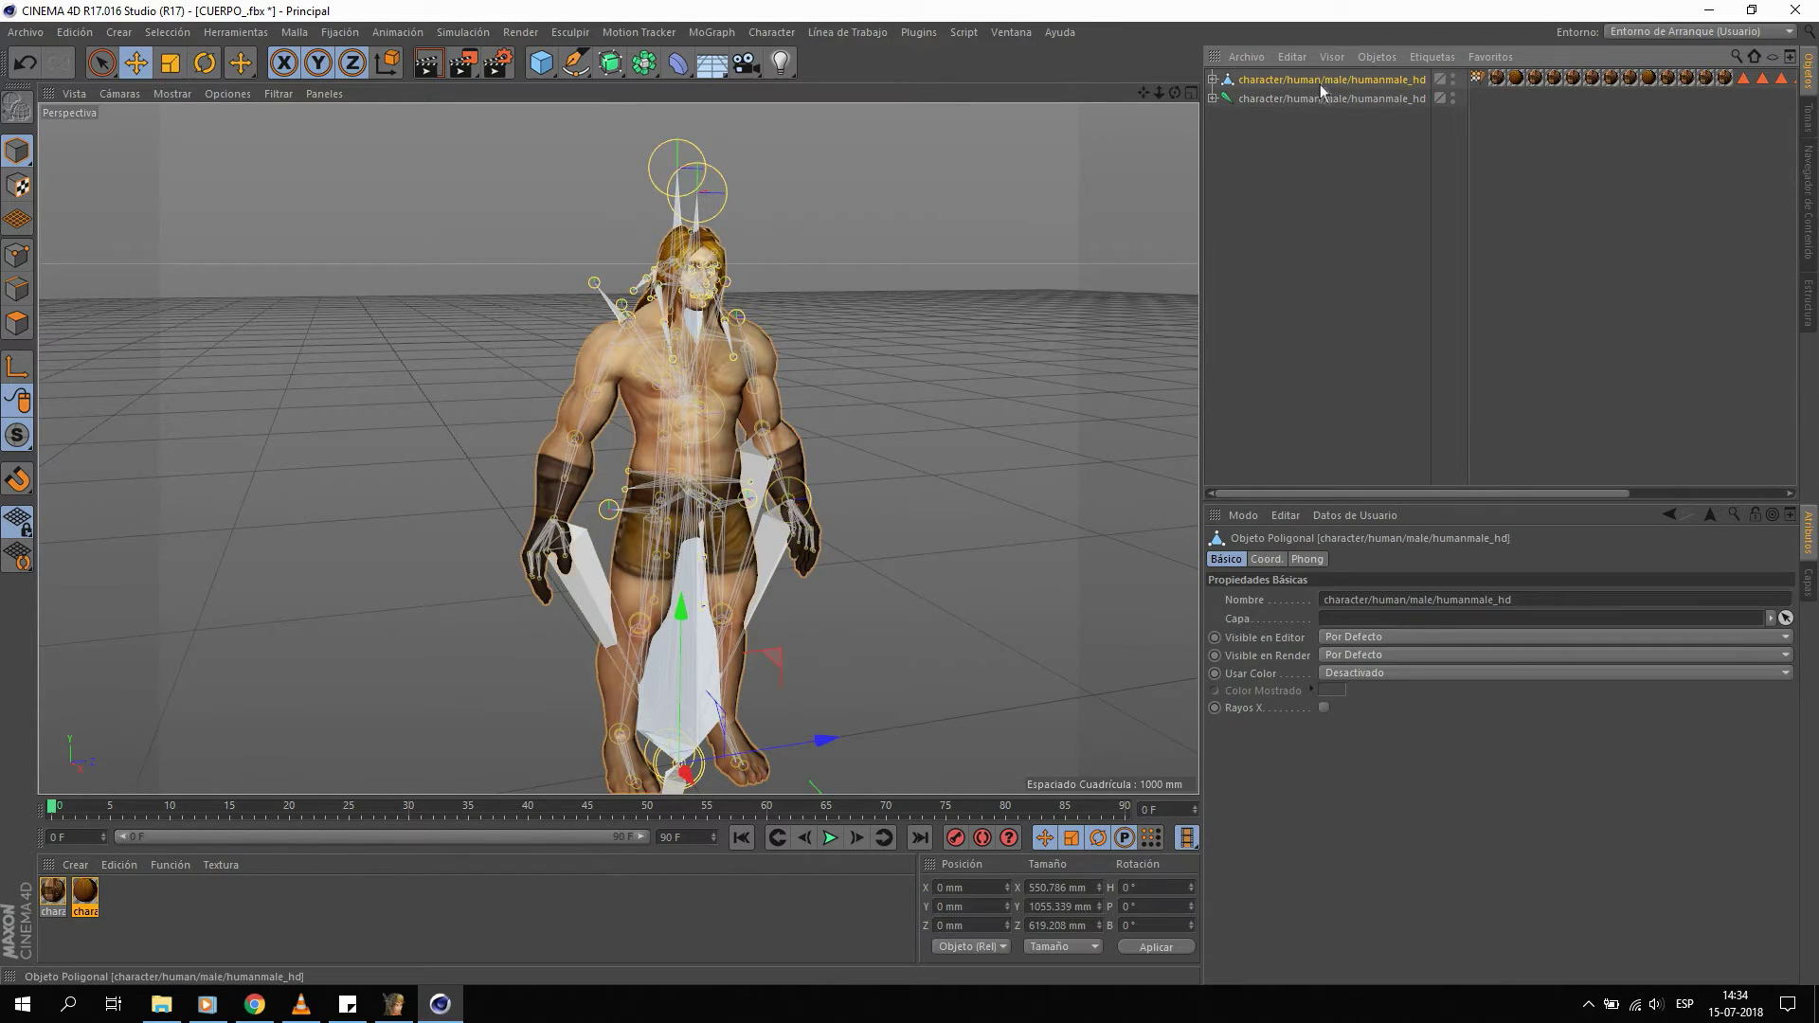
double_click(1317, 78)
text(a)
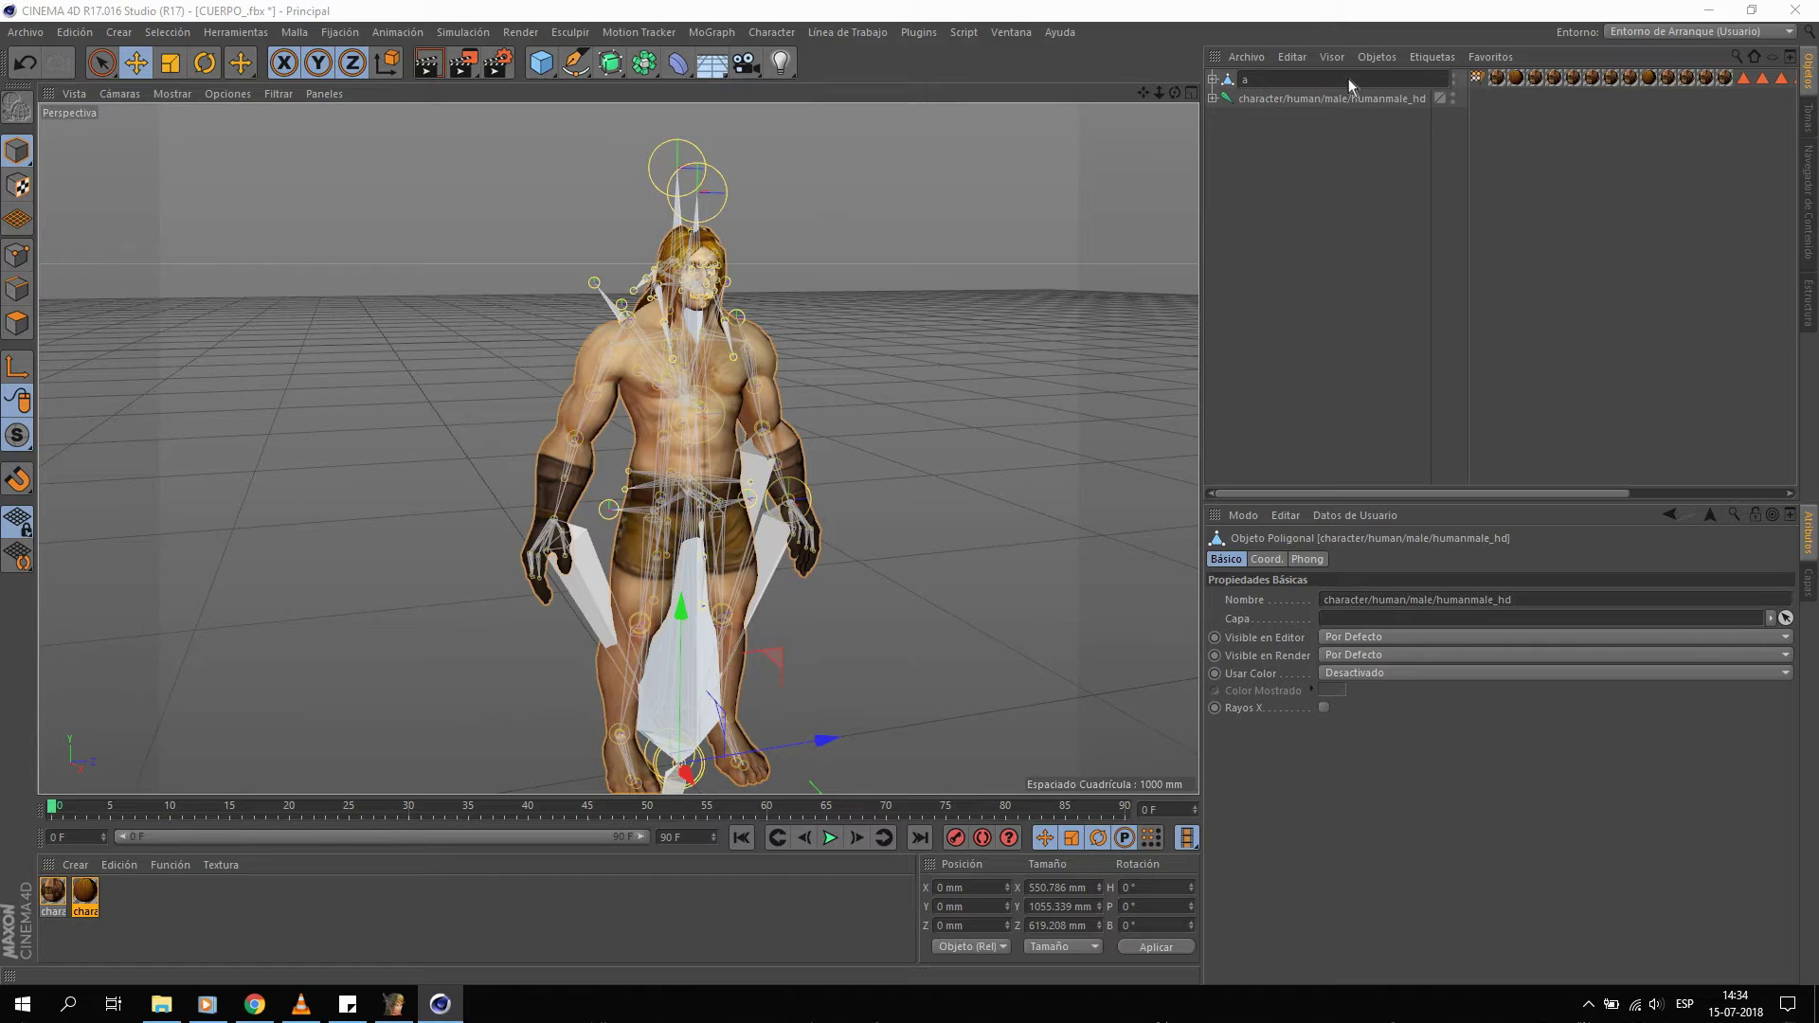
text(A)
text(ARTHAS_CUERPO)
key(Return)
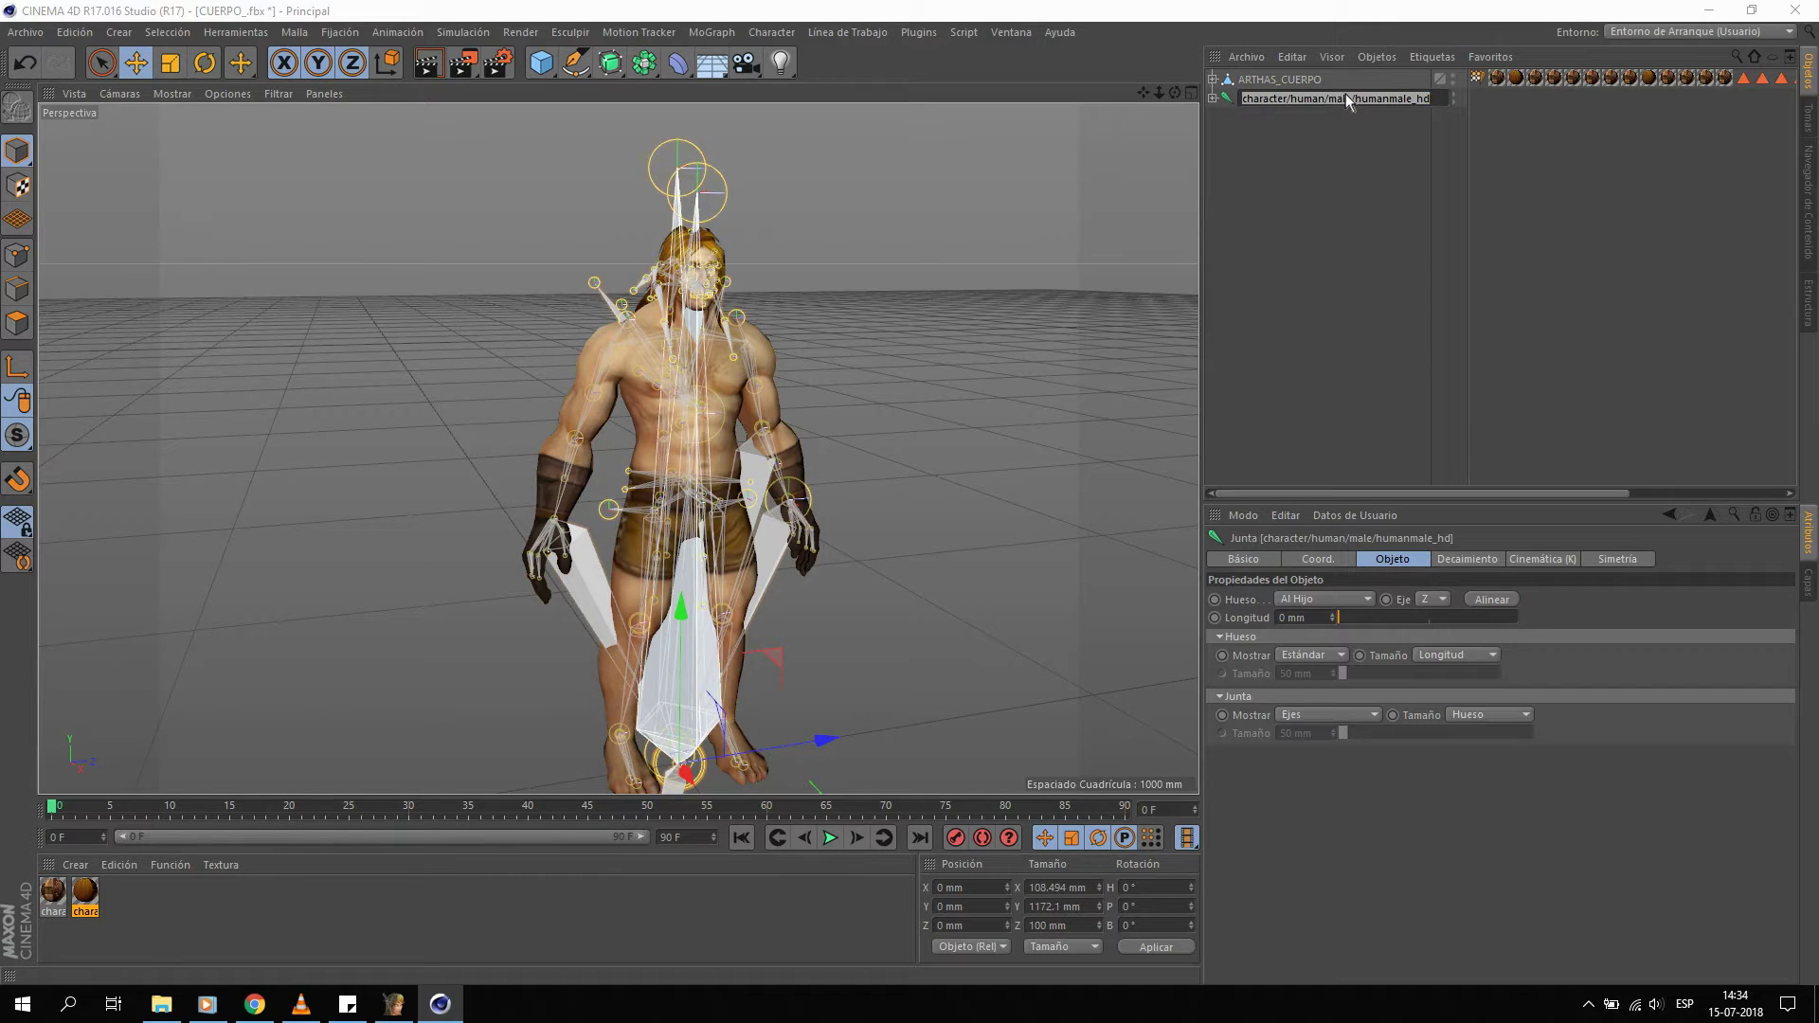
key(Return)
click(1282, 151)
Expand the skeleton down to bone_2 and bone_3 and inspect the head joints bone_141 and bone_143.
click(1213, 99)
click(1223, 117)
click(1234, 136)
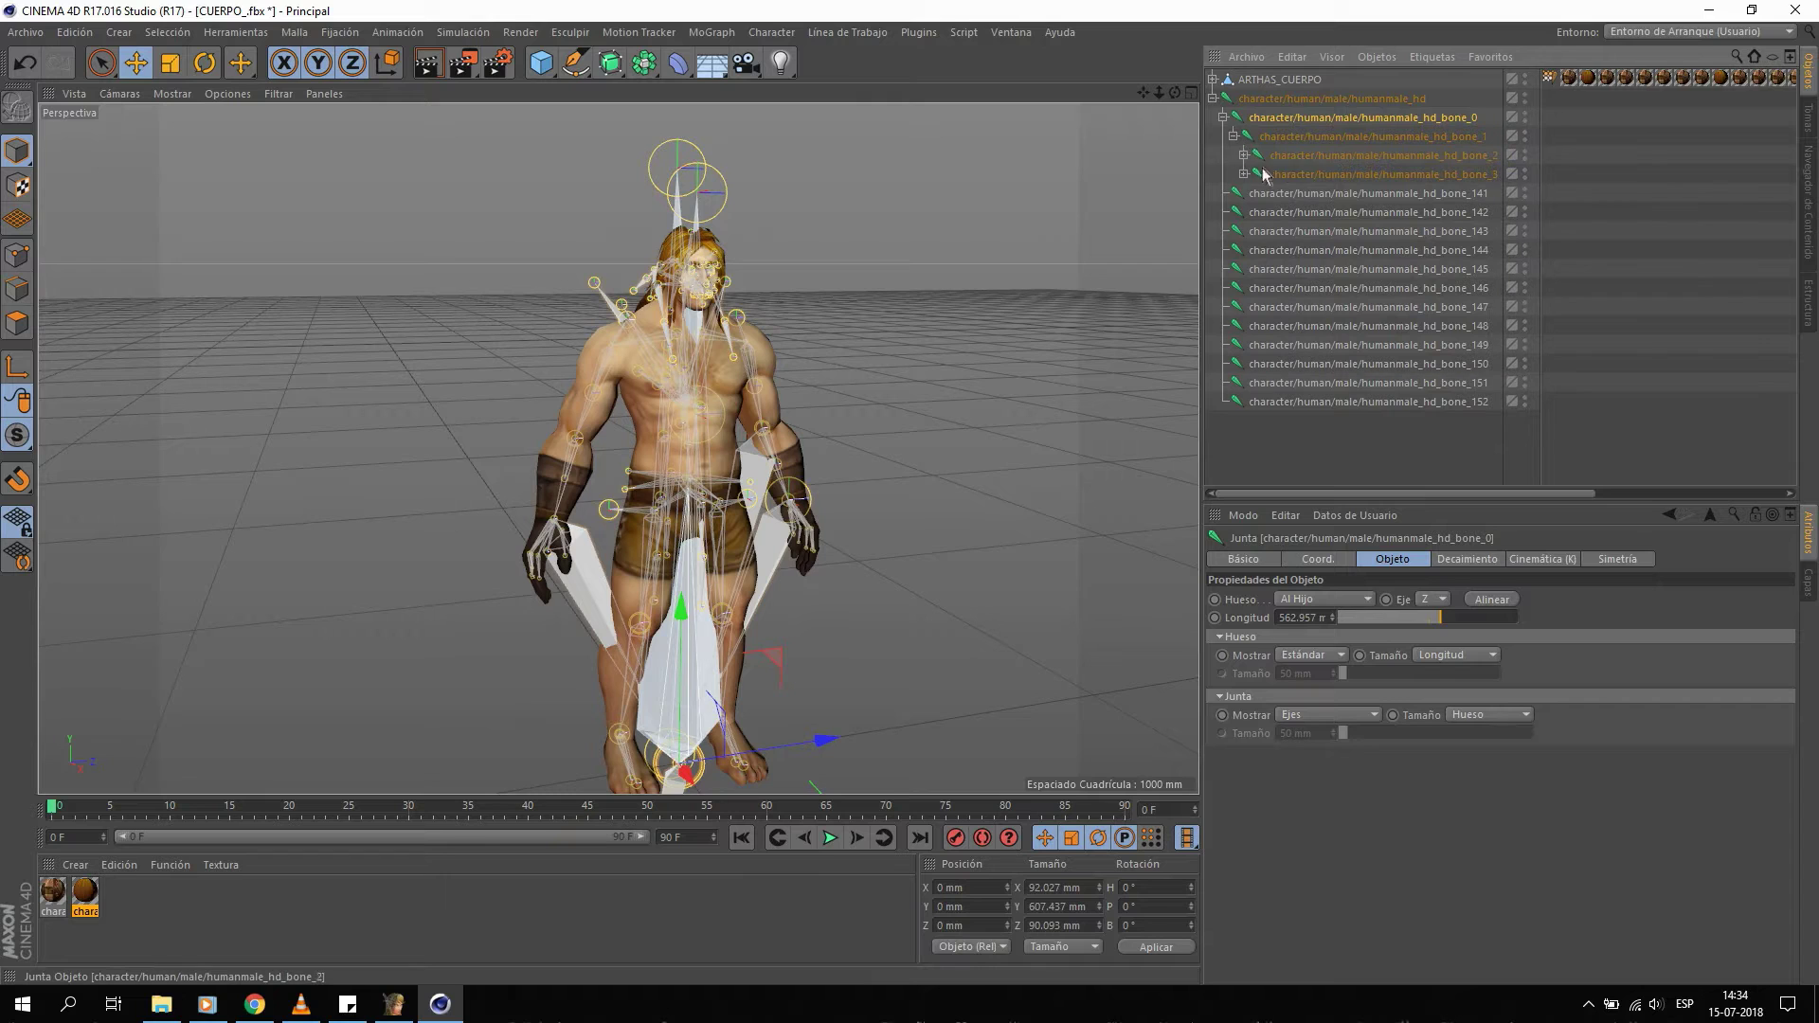
click(1258, 102)
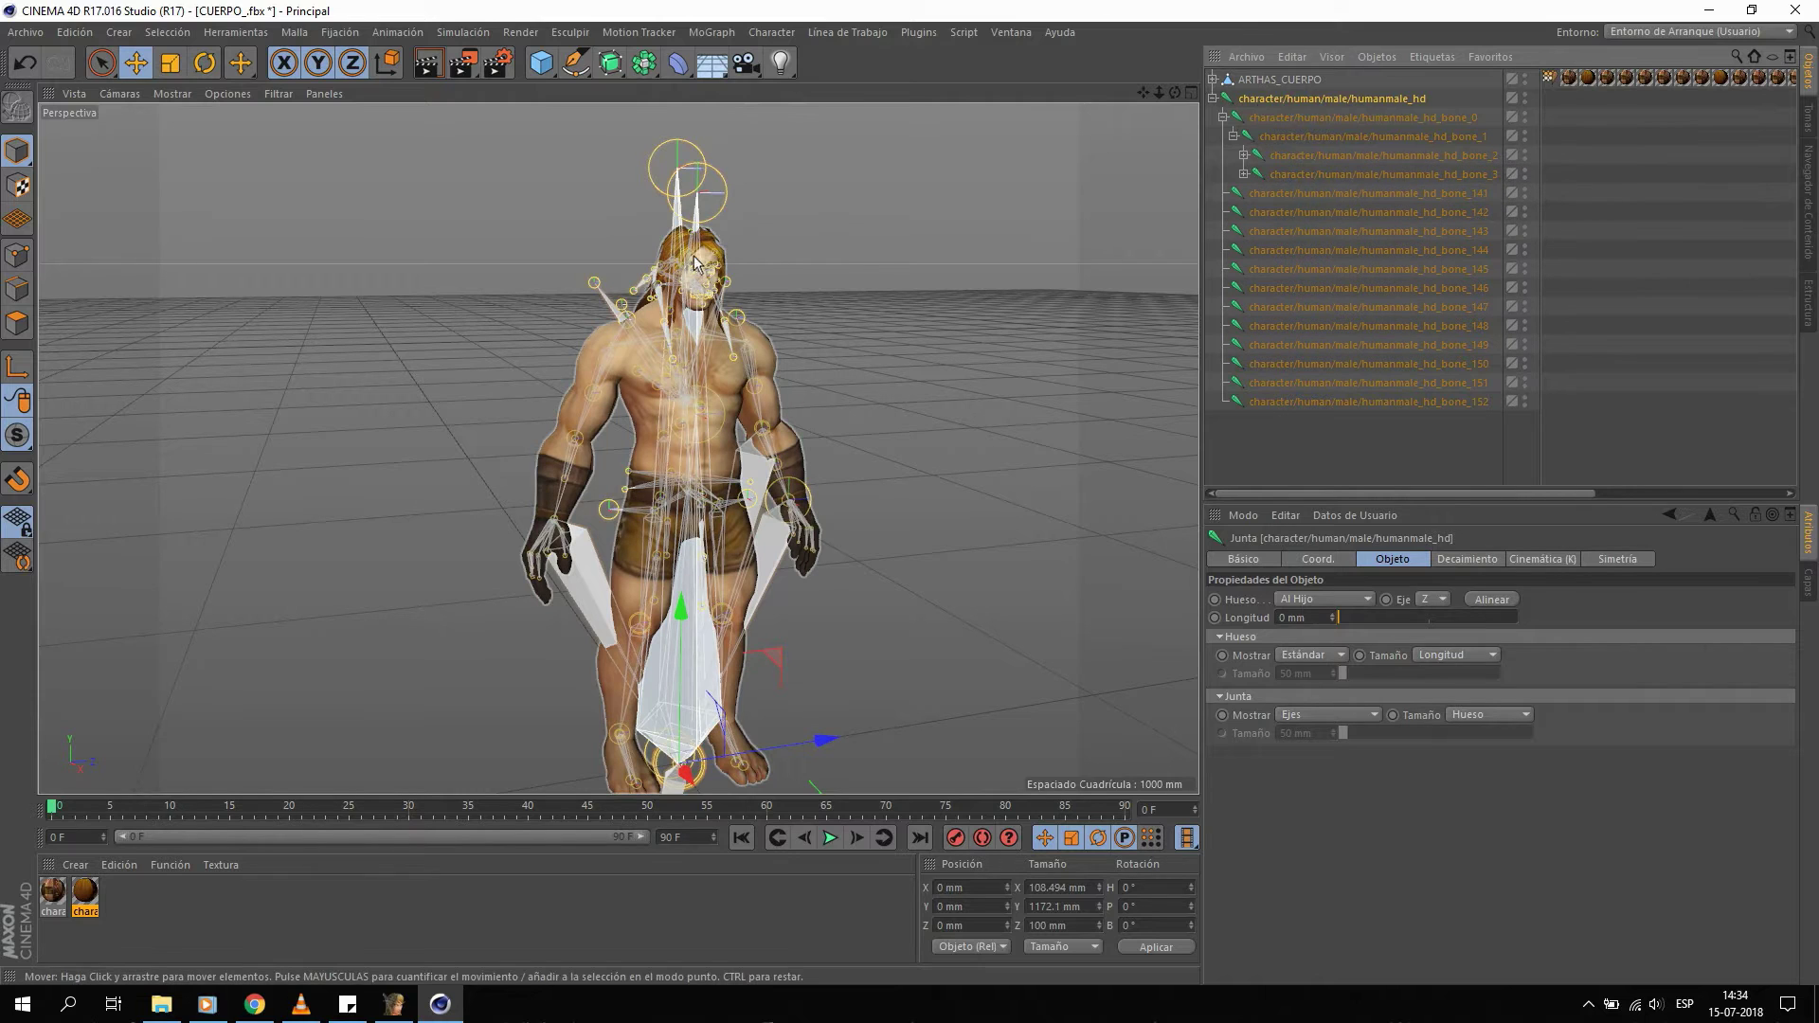
click(724, 197)
click(686, 146)
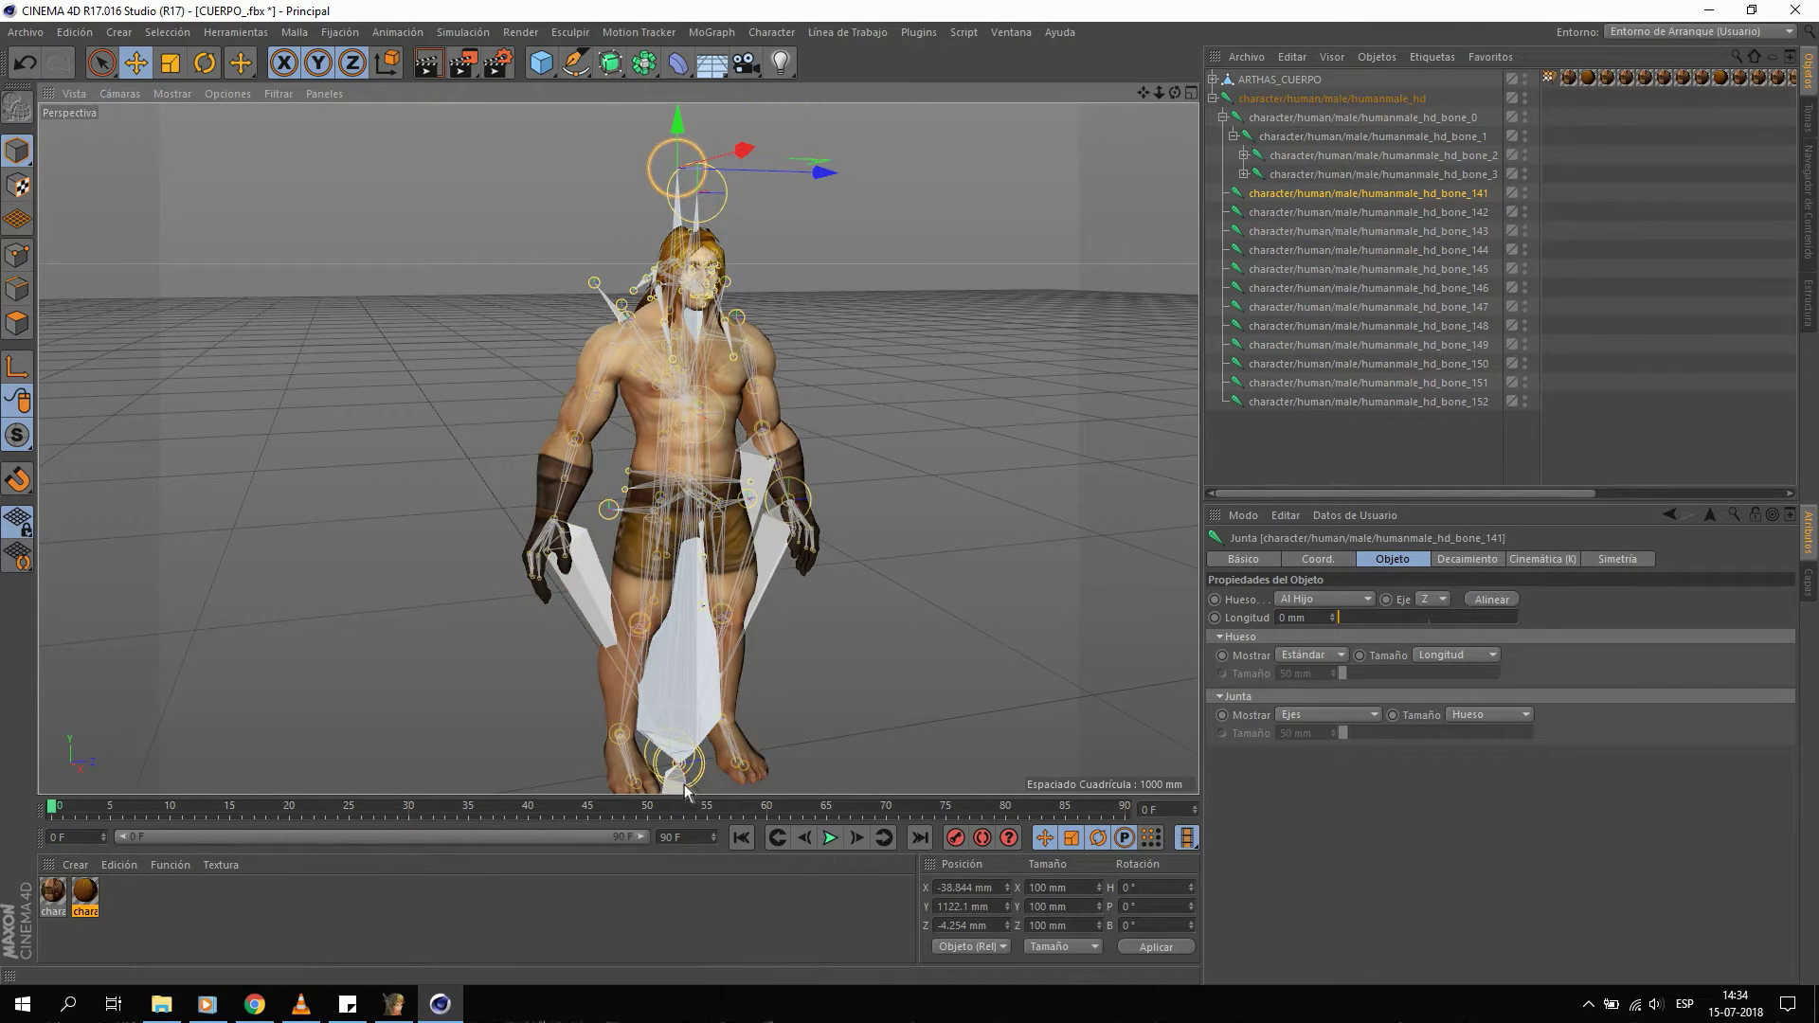
mouse_move(879, 661)
alt+mouse_down()
mouse_move(885, 544)
mouse_move(626, 202)
alt+mouse_up()
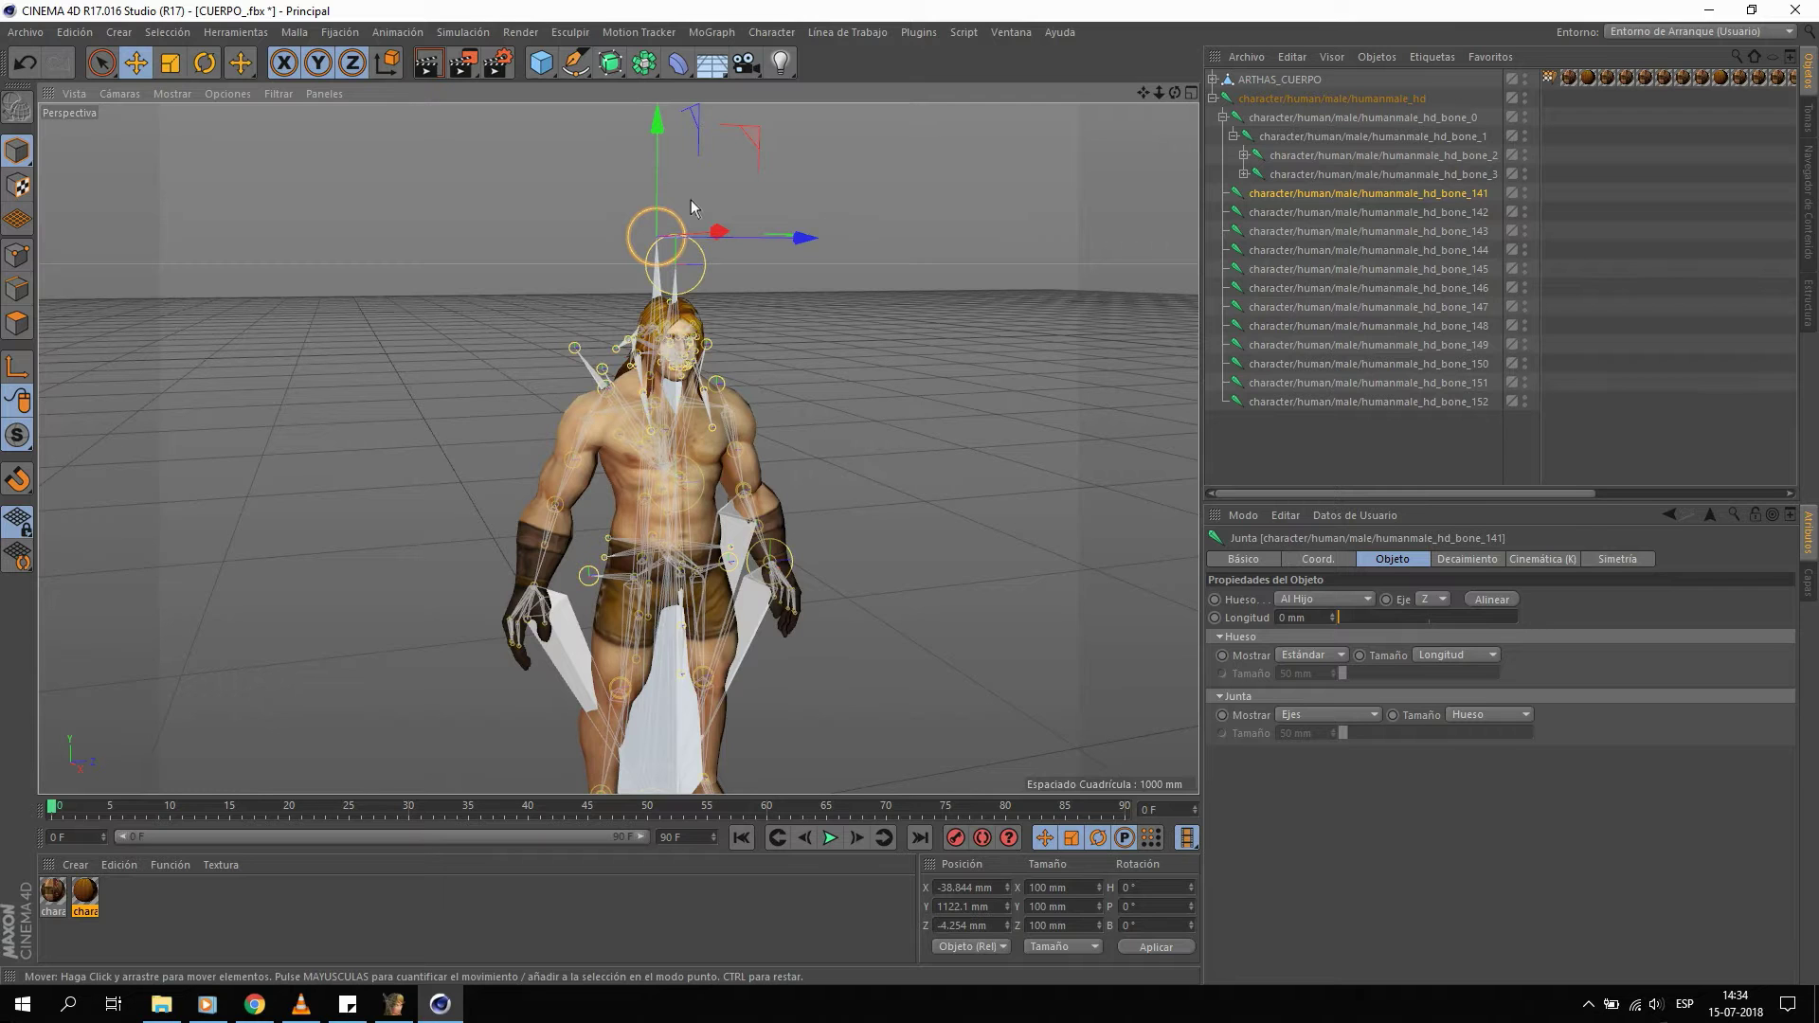
mouse_move(690, 201)
alt+mouse_down()
mouse_move(567, 196)
mouse_move(661, 232)
mouse_move(768, 212)
mouse_move(717, 208)
alt+mouse_up()
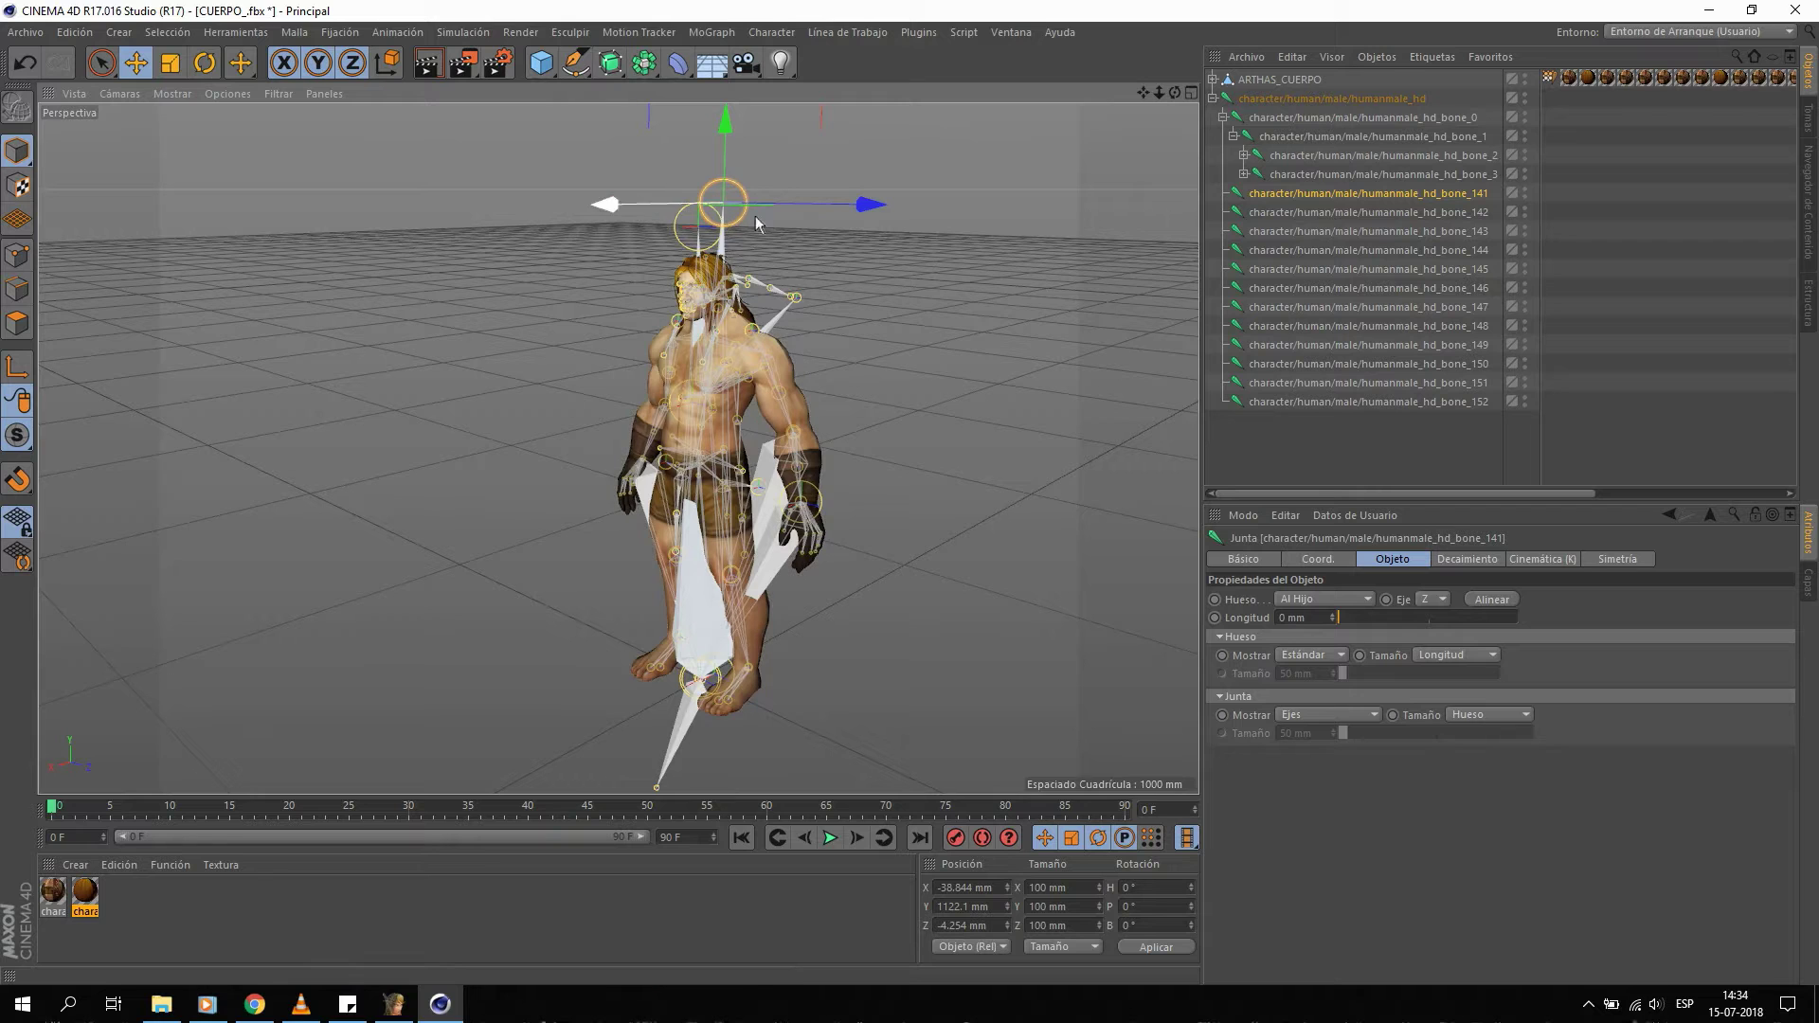
alt+drag(1165, 220, 839, 286)
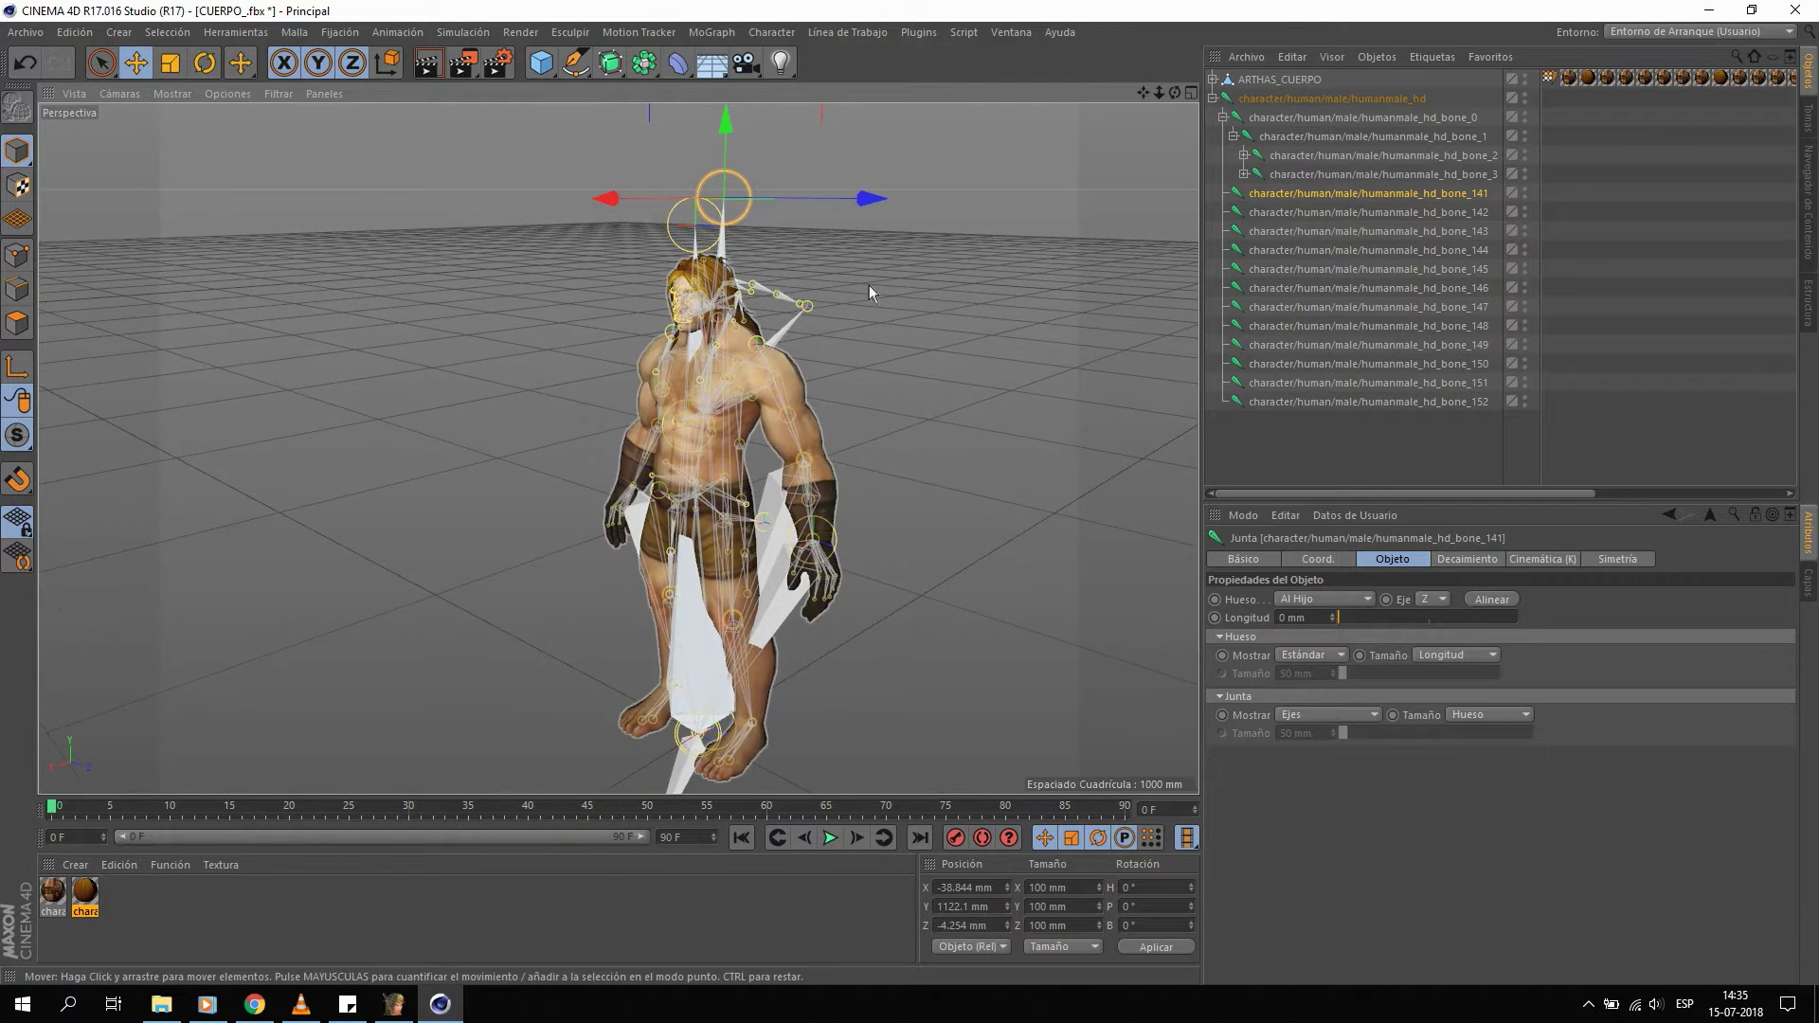
Drag the bone_1 joint chain out of humanmale_hd to the top level of the hierarchy.
click(1304, 135)
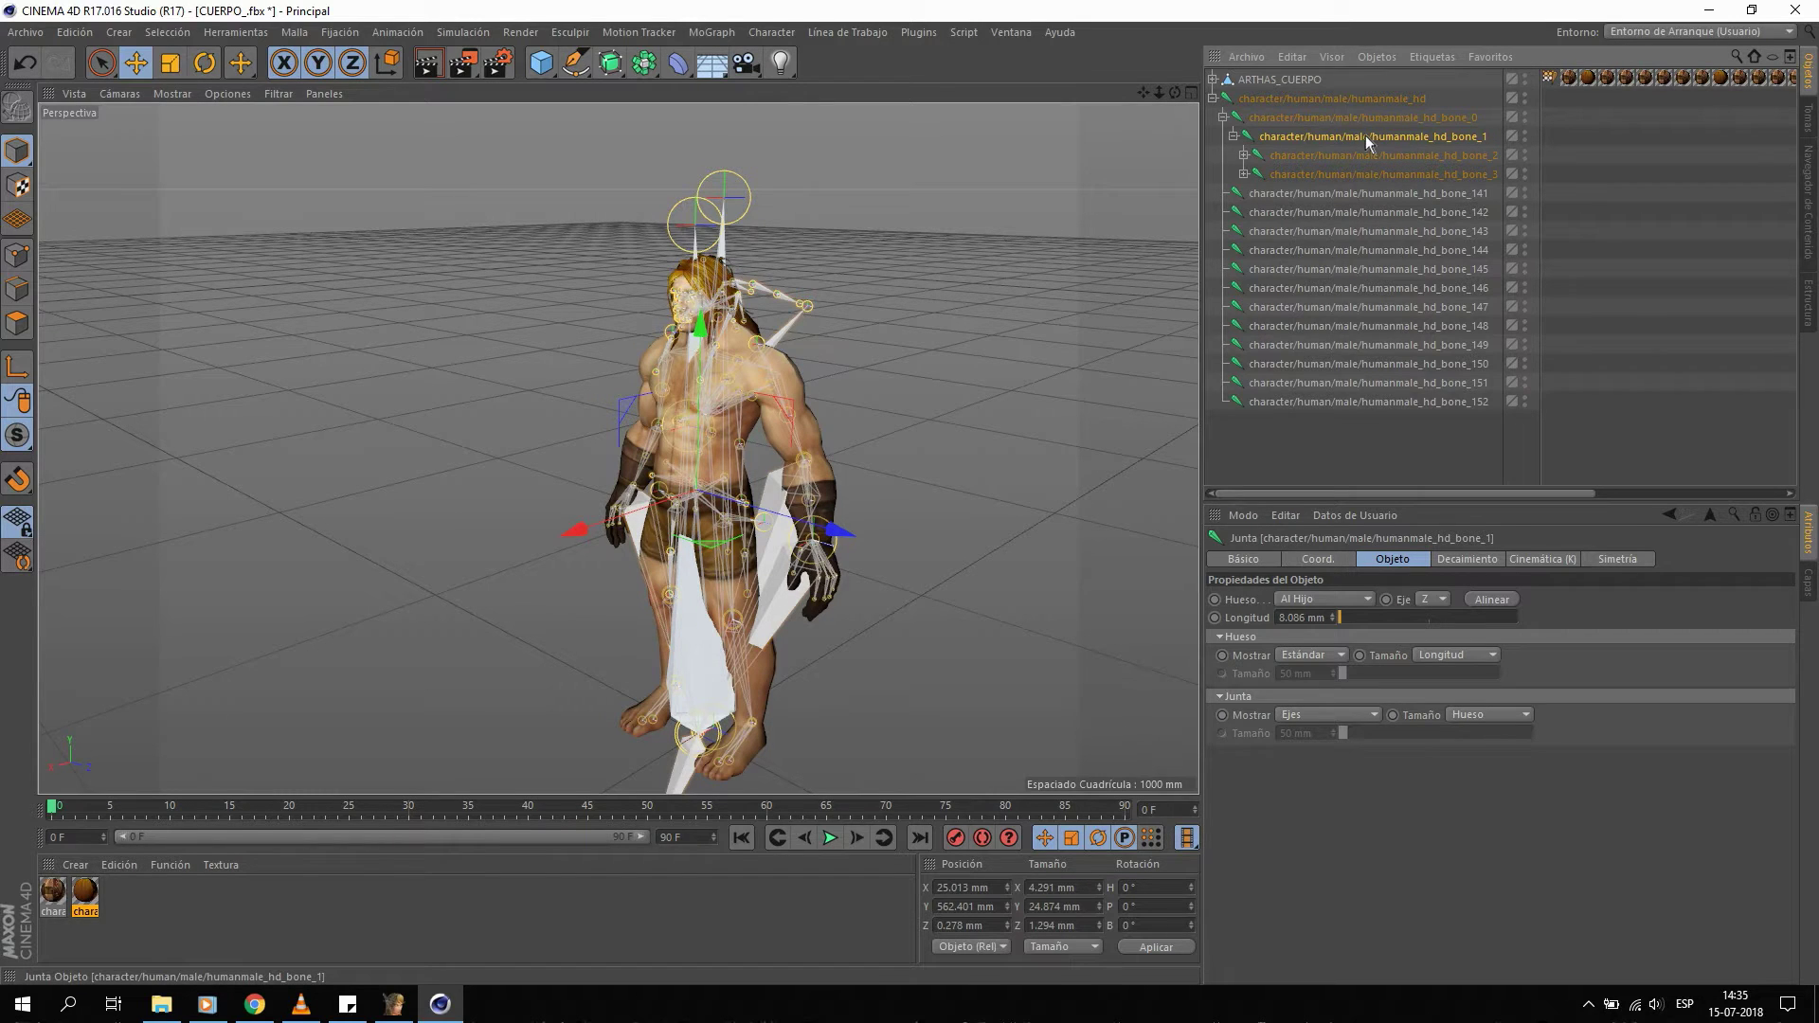
click(1232, 137)
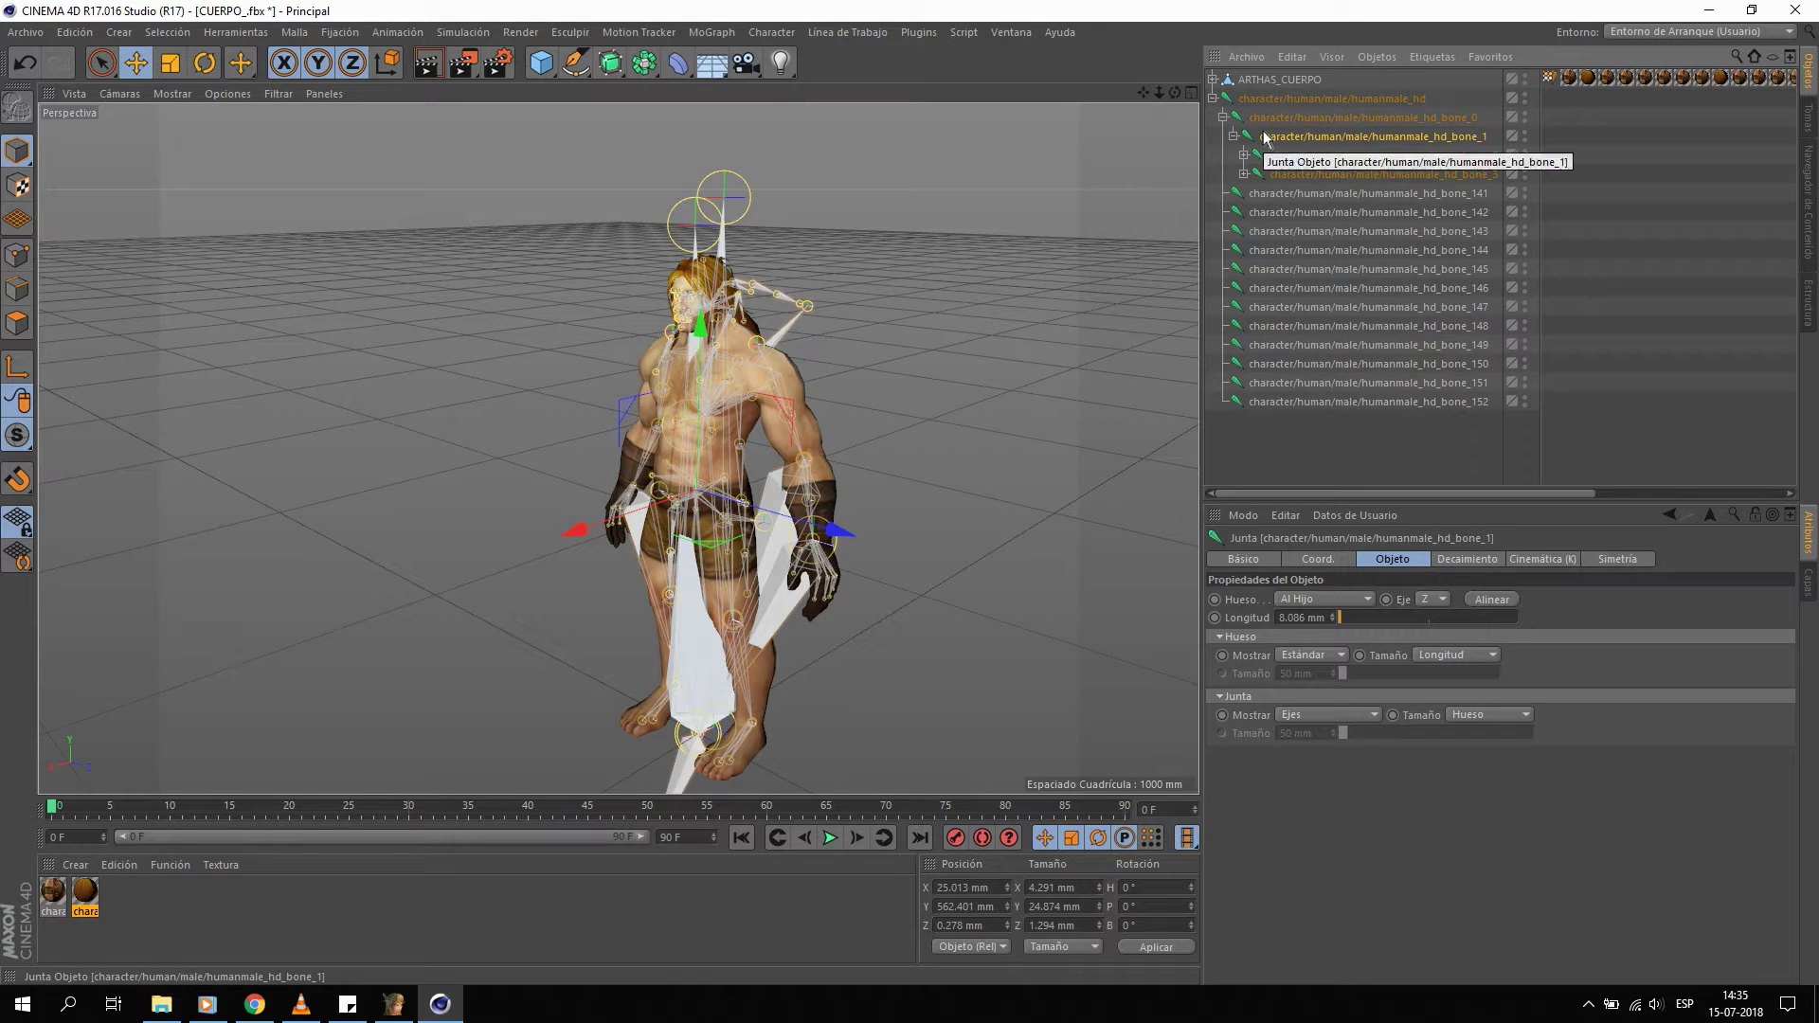
click(1245, 155)
click(1244, 155)
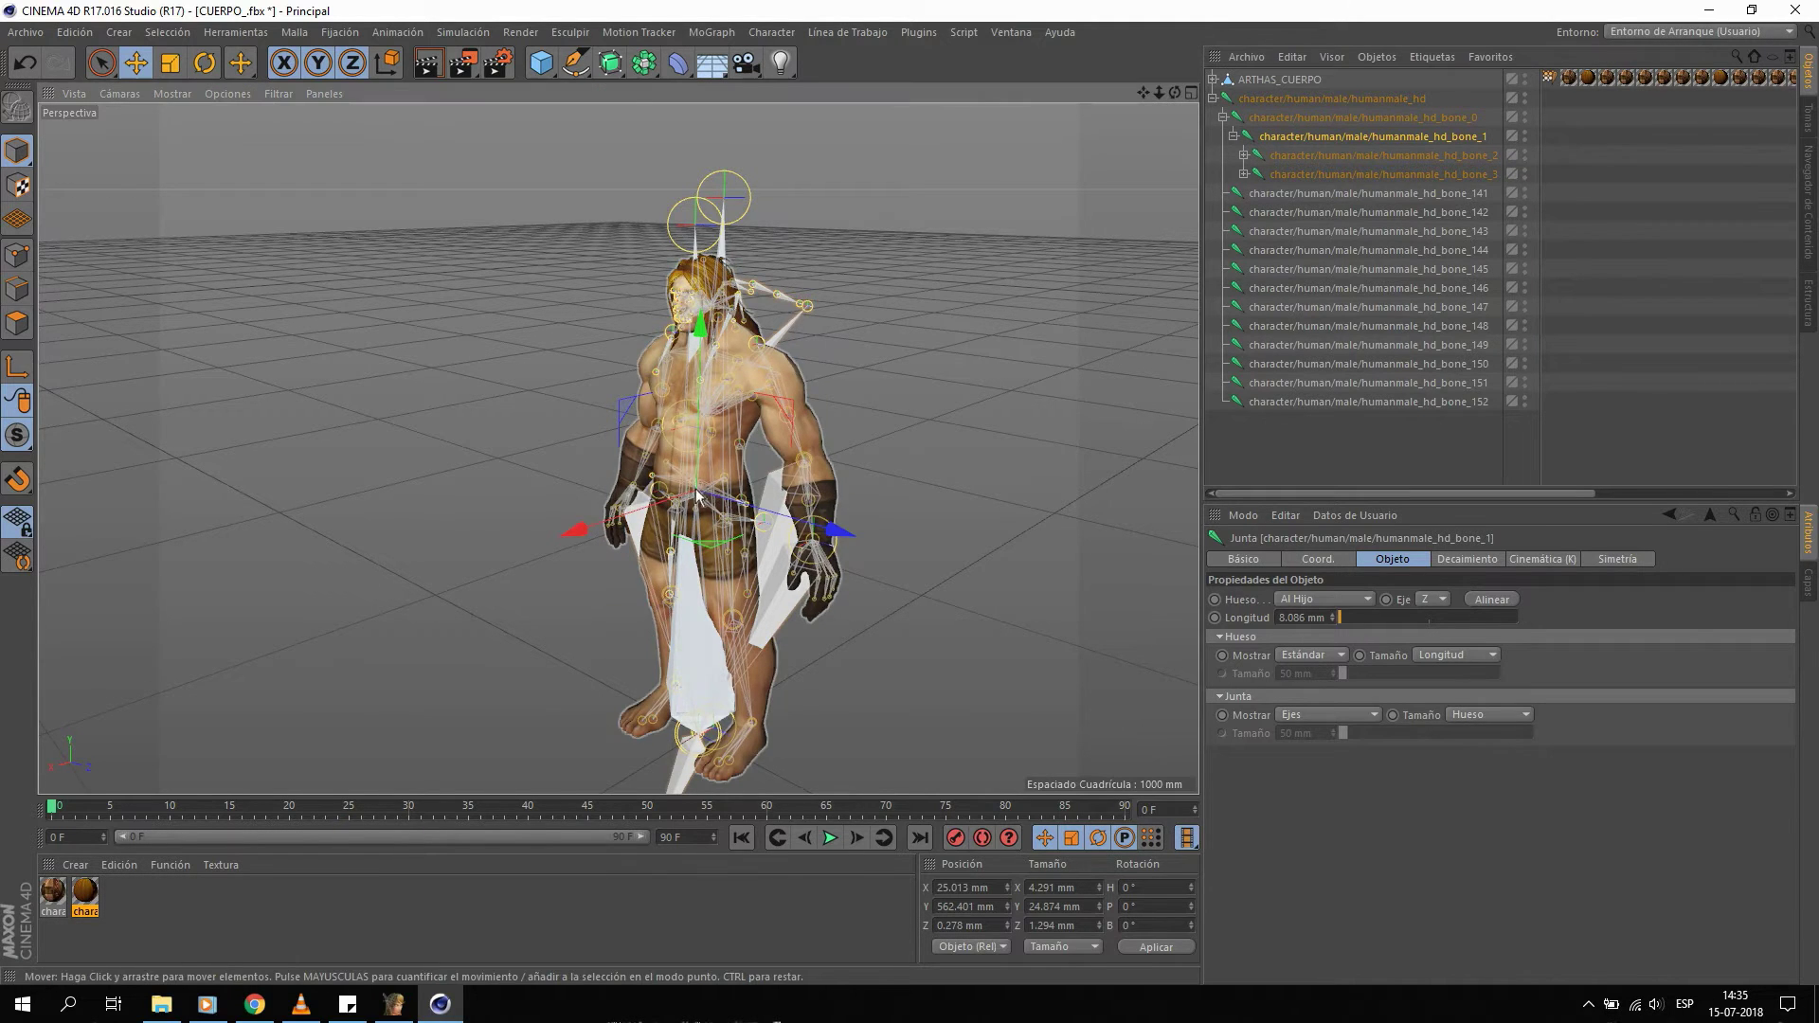
scroll(823, 478, up, 5)
scroll(823, 479, up, 3)
scroll(927, 434, up, 2)
scroll(900, 473, up, 3)
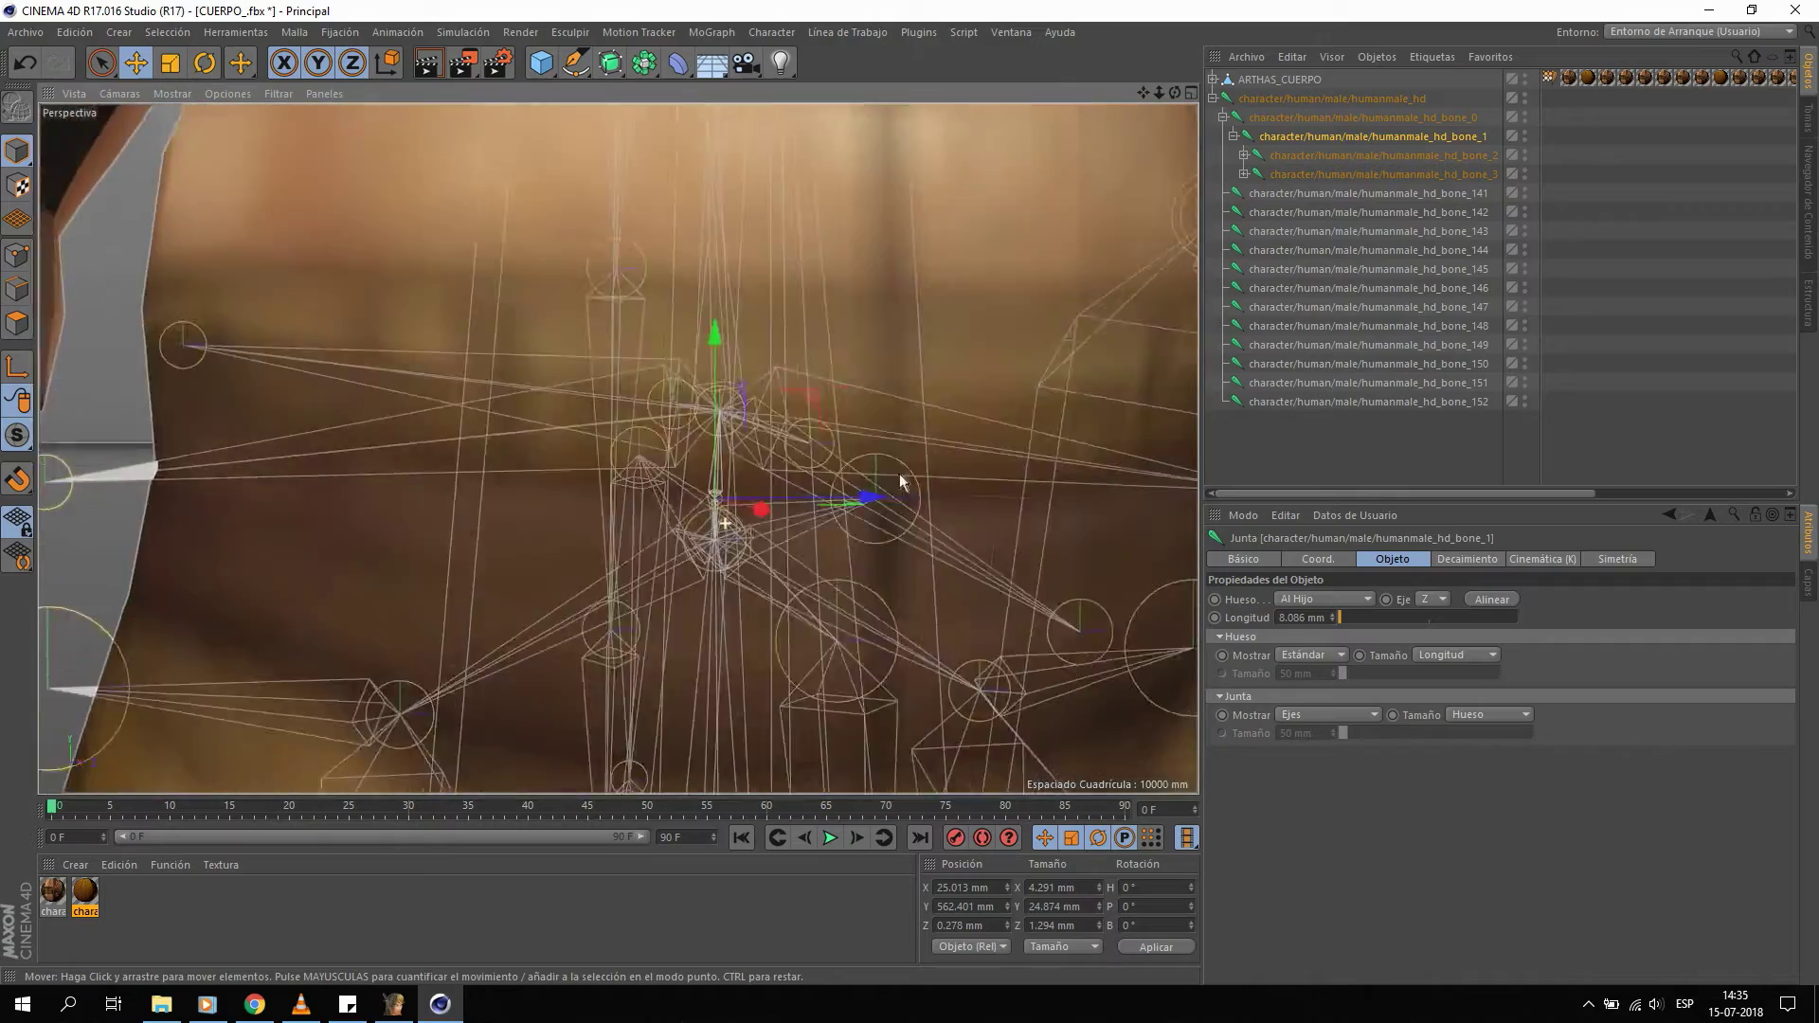
scroll(924, 459, up, 2)
scroll(925, 459, down, 2)
scroll(936, 447, down, 2)
scroll(815, 496, down, 2)
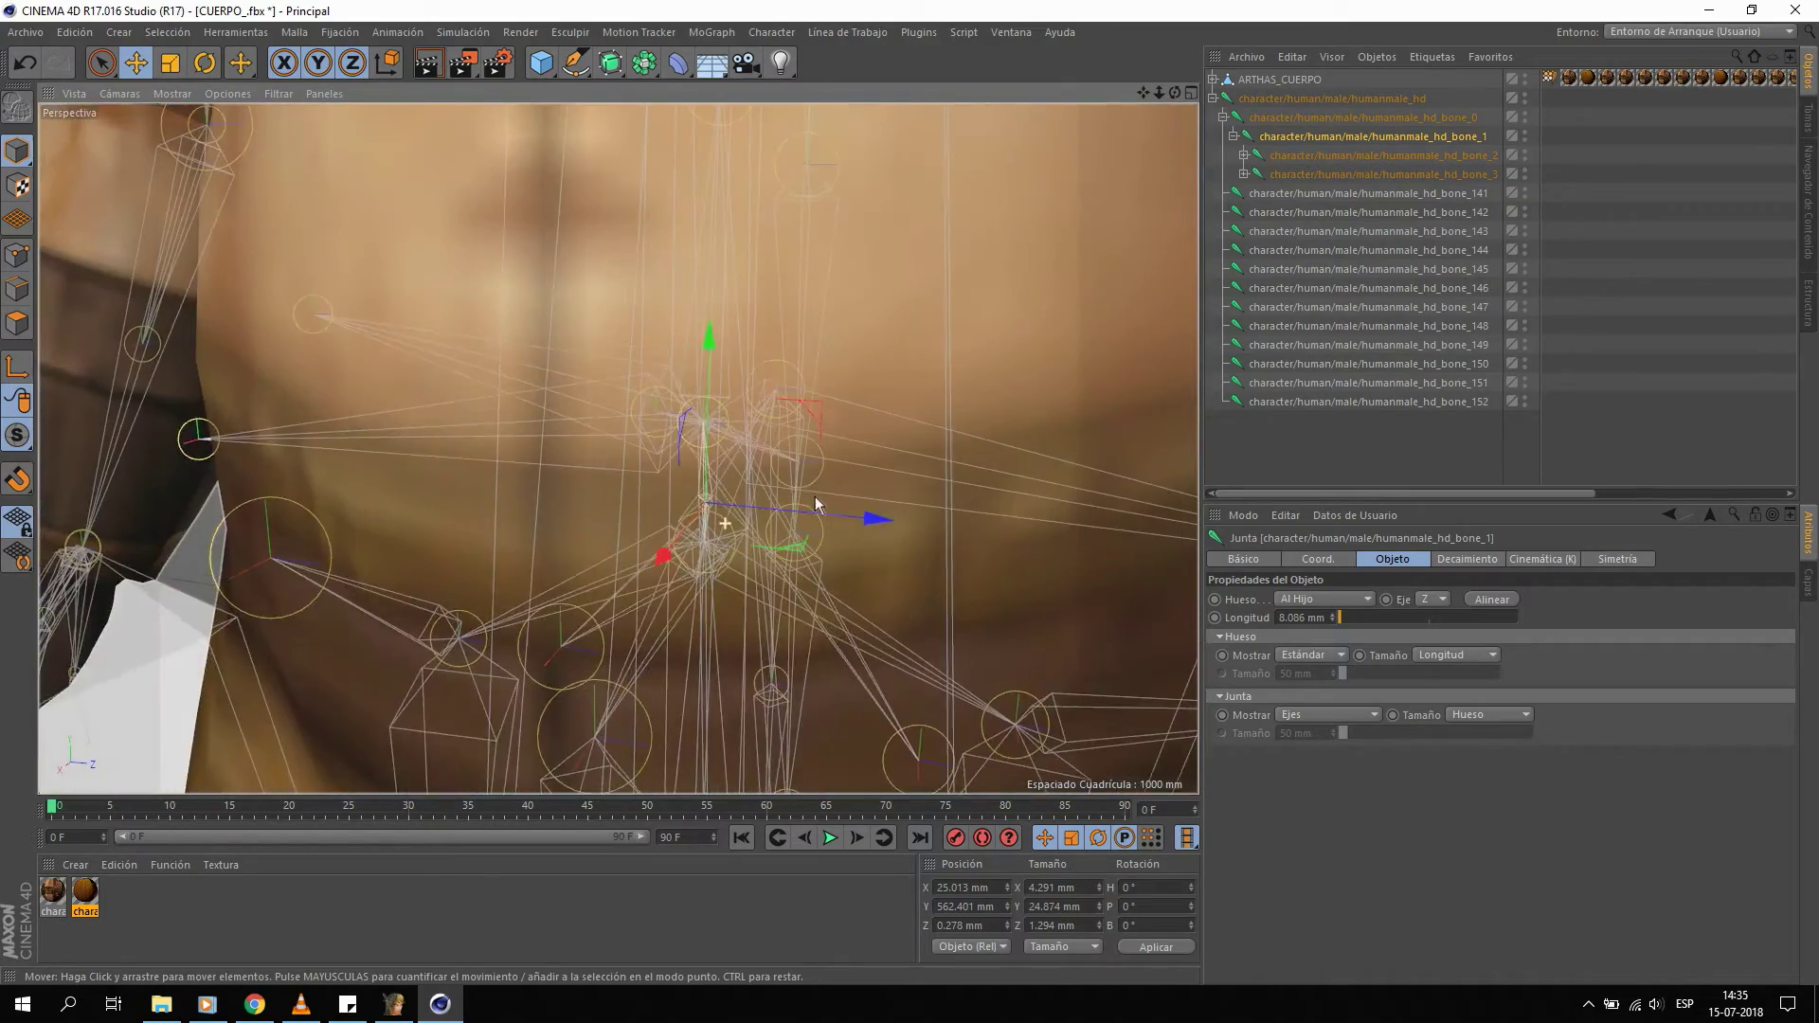
scroll(753, 559, down, 2)
scroll(753, 559, down, 3)
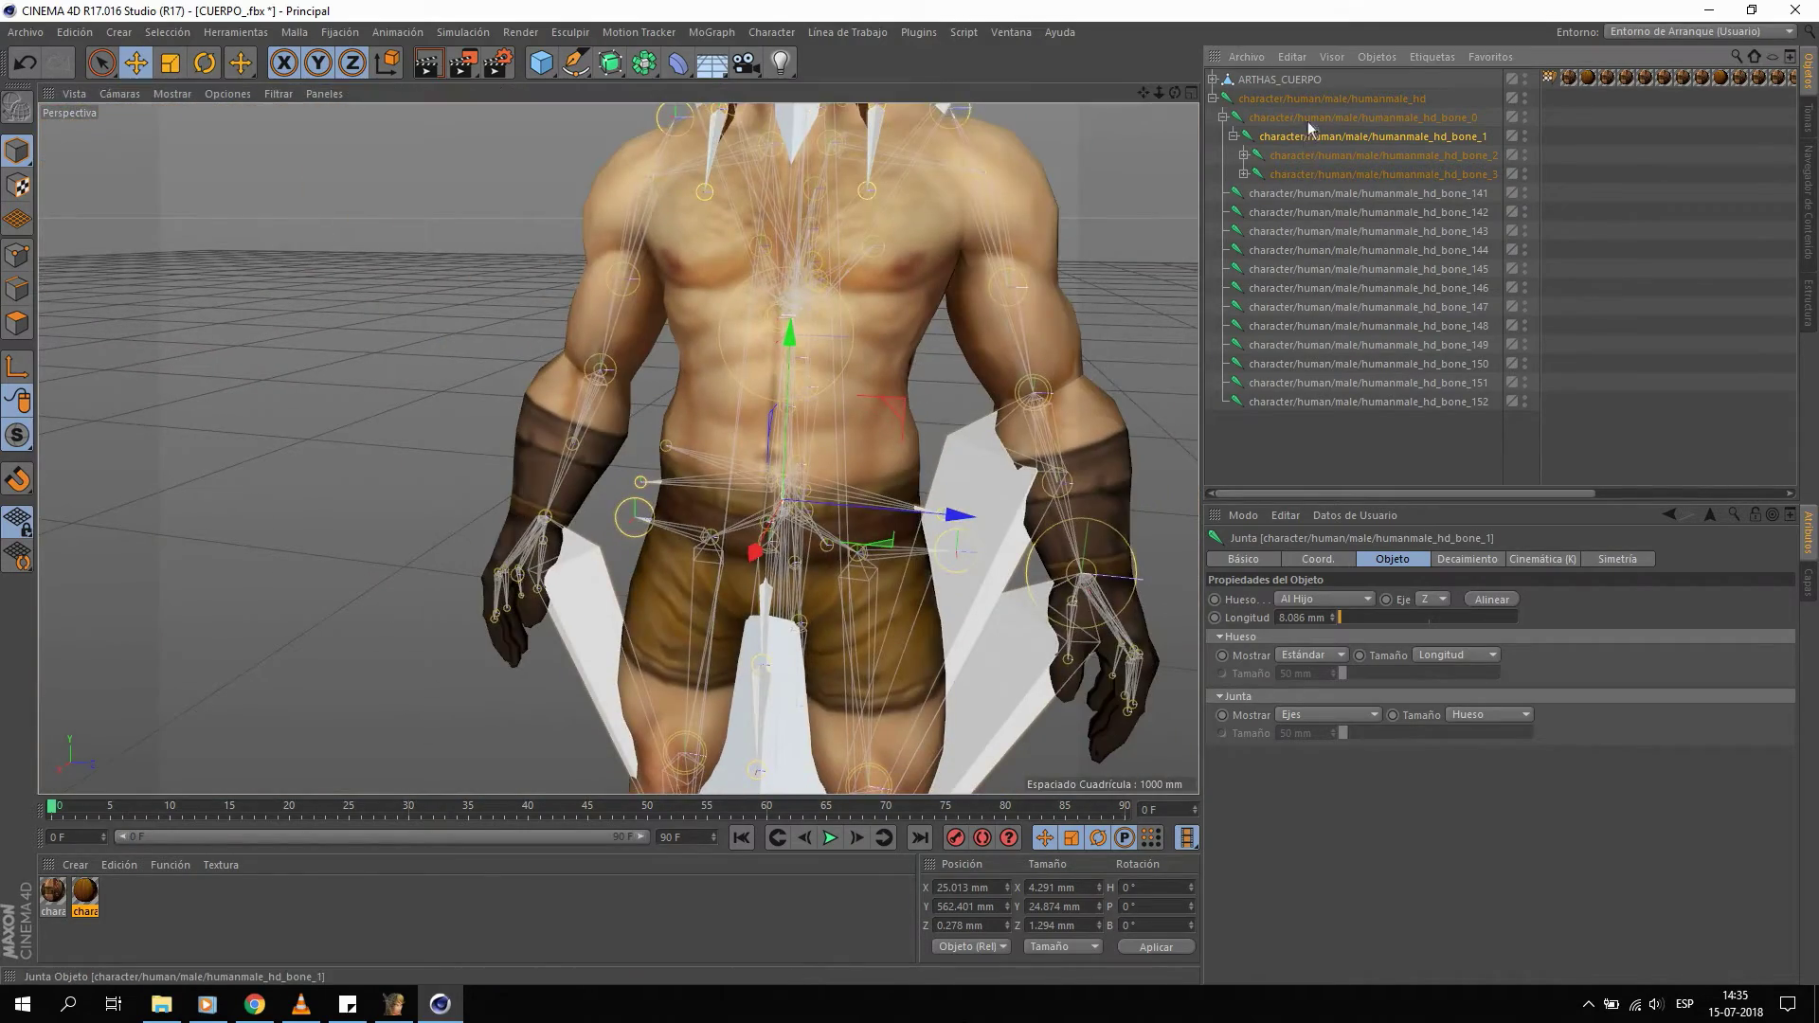
drag(1310, 98, 1259, 158)
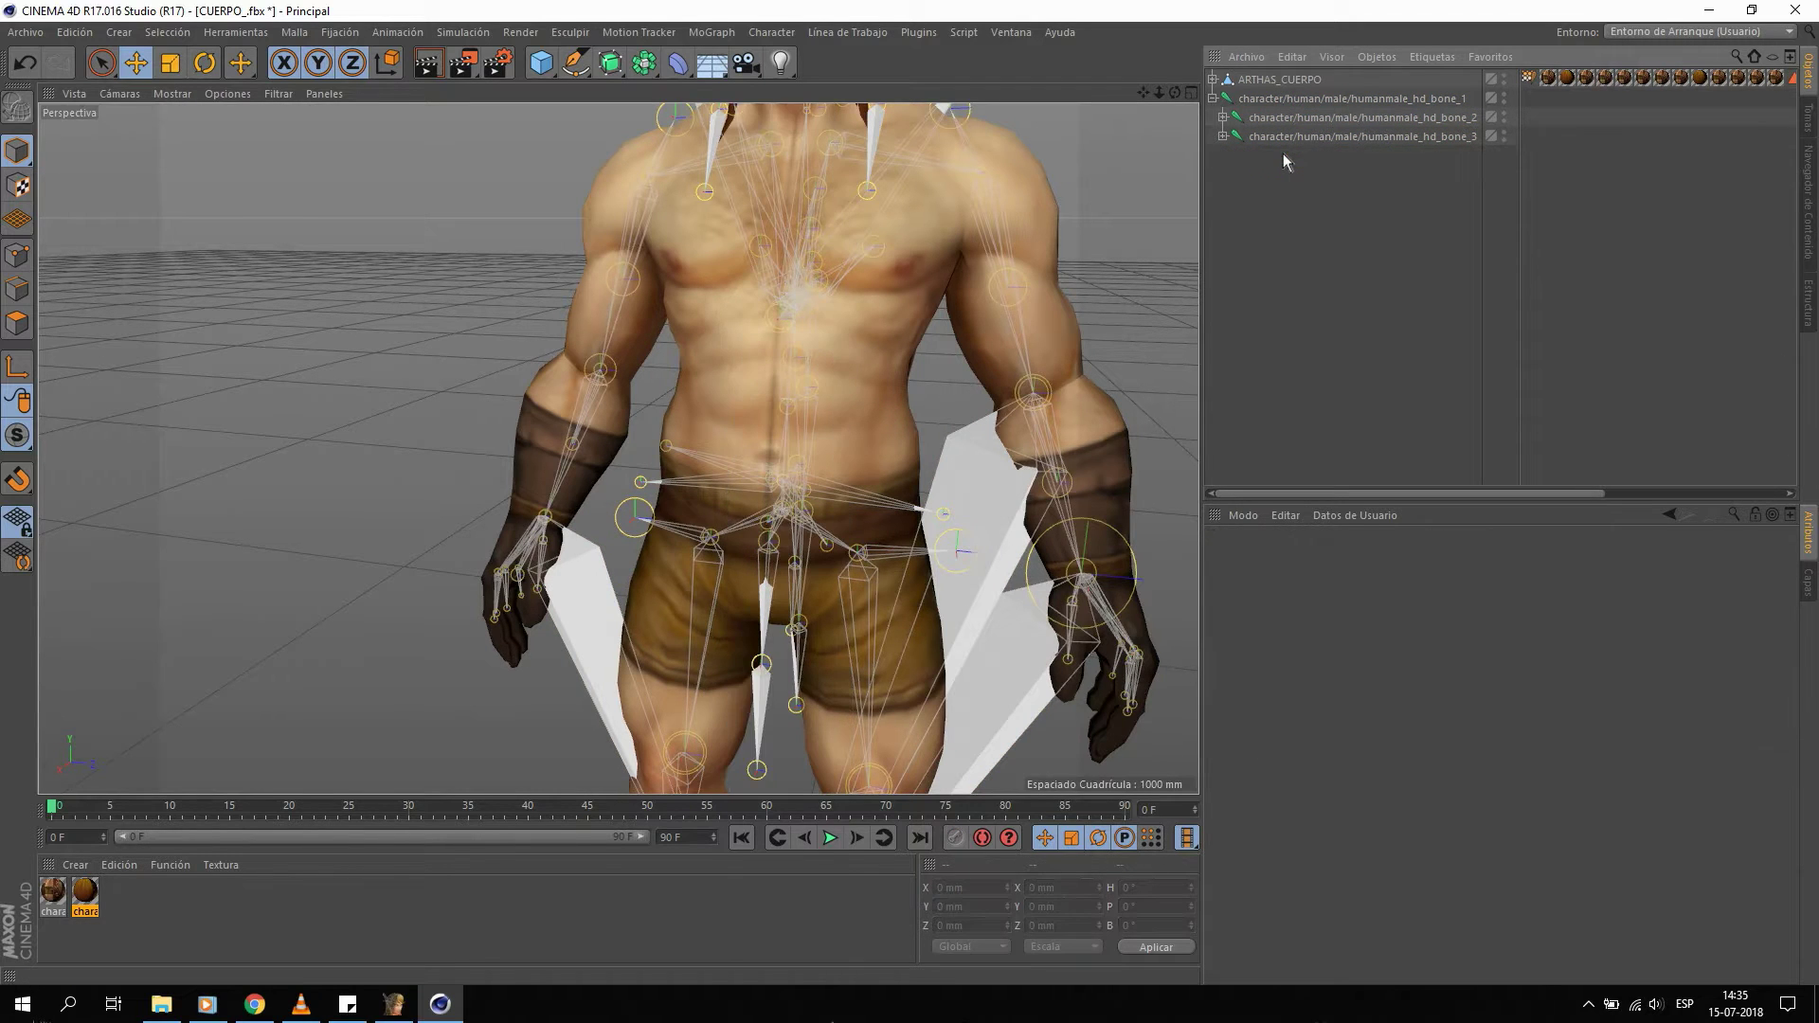
Delete the leftover humanmale_hd group and orbit around the character to check the skeleton.
key(Delete)
scroll(786, 440, down, 2)
scroll(787, 441, down, 3)
mouse_move(720, 486)
alt+mouse_down()
mouse_move(743, 332)
mouse_move(713, 512)
alt+mouse_up()
scroll(713, 511, up, 3)
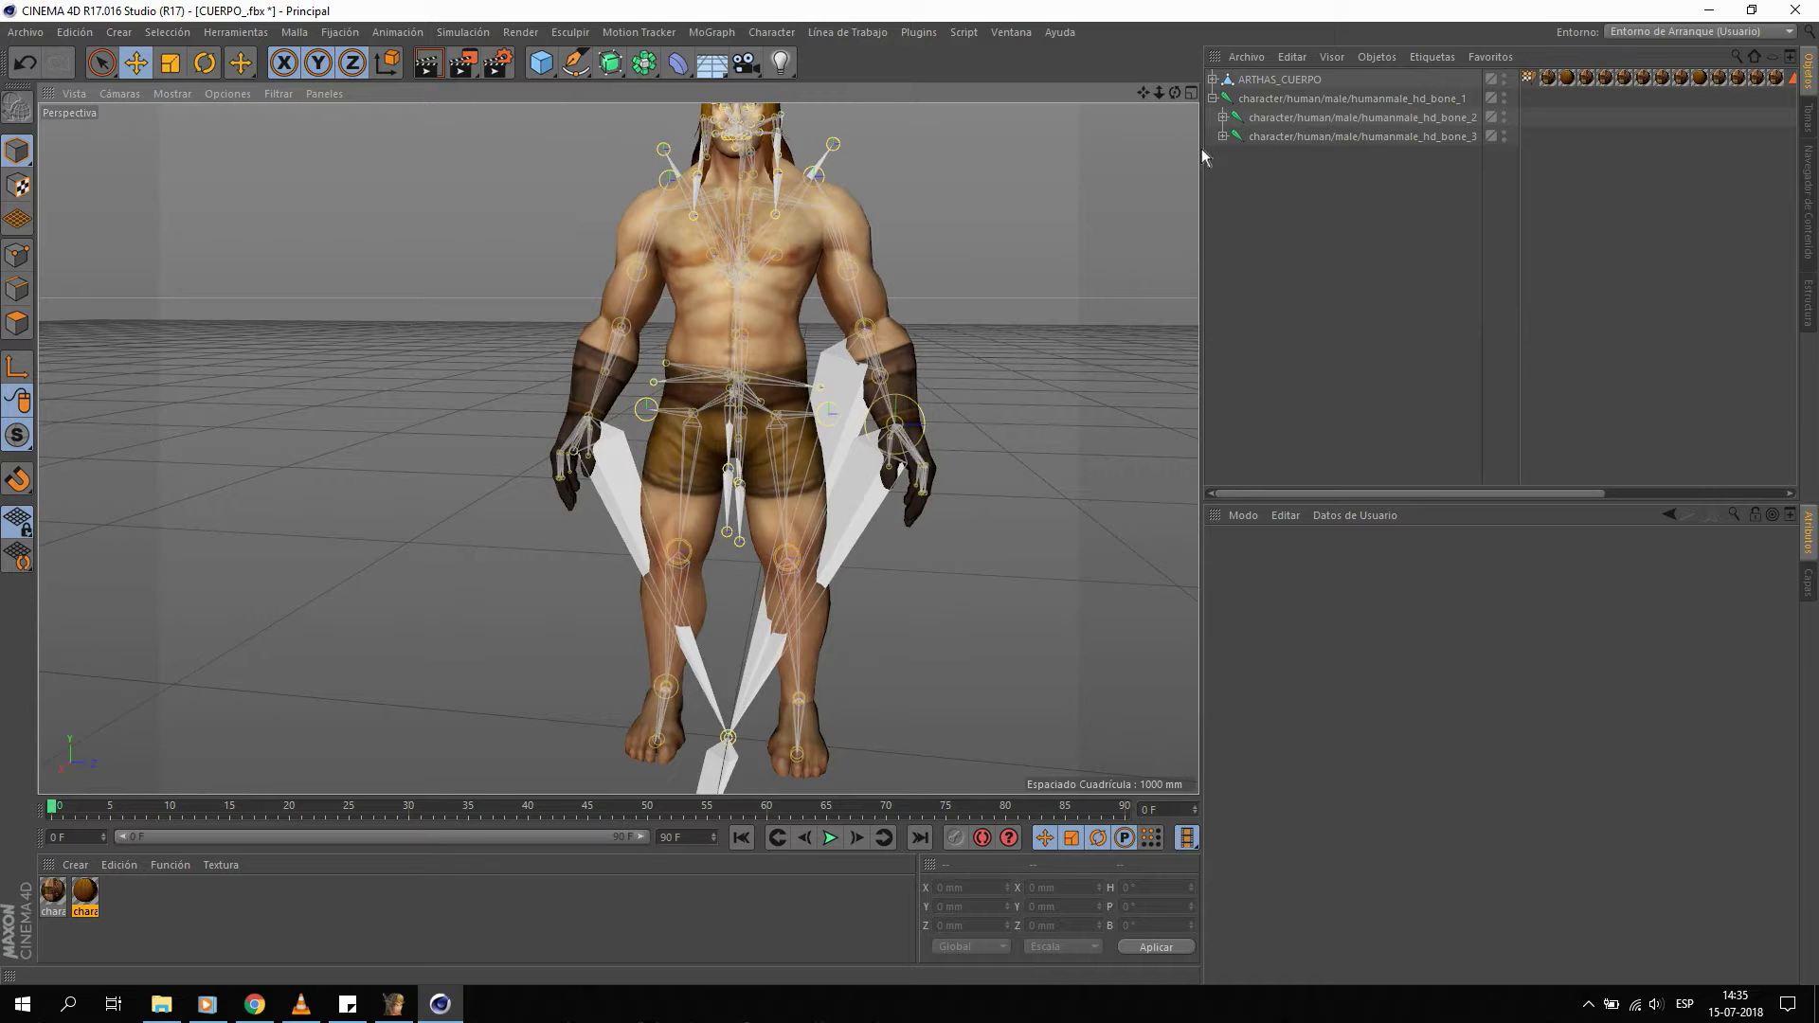
mouse_move(813, 427)
alt+mouse_down()
mouse_move(817, 358)
mouse_move(735, 466)
alt+mouse_up()
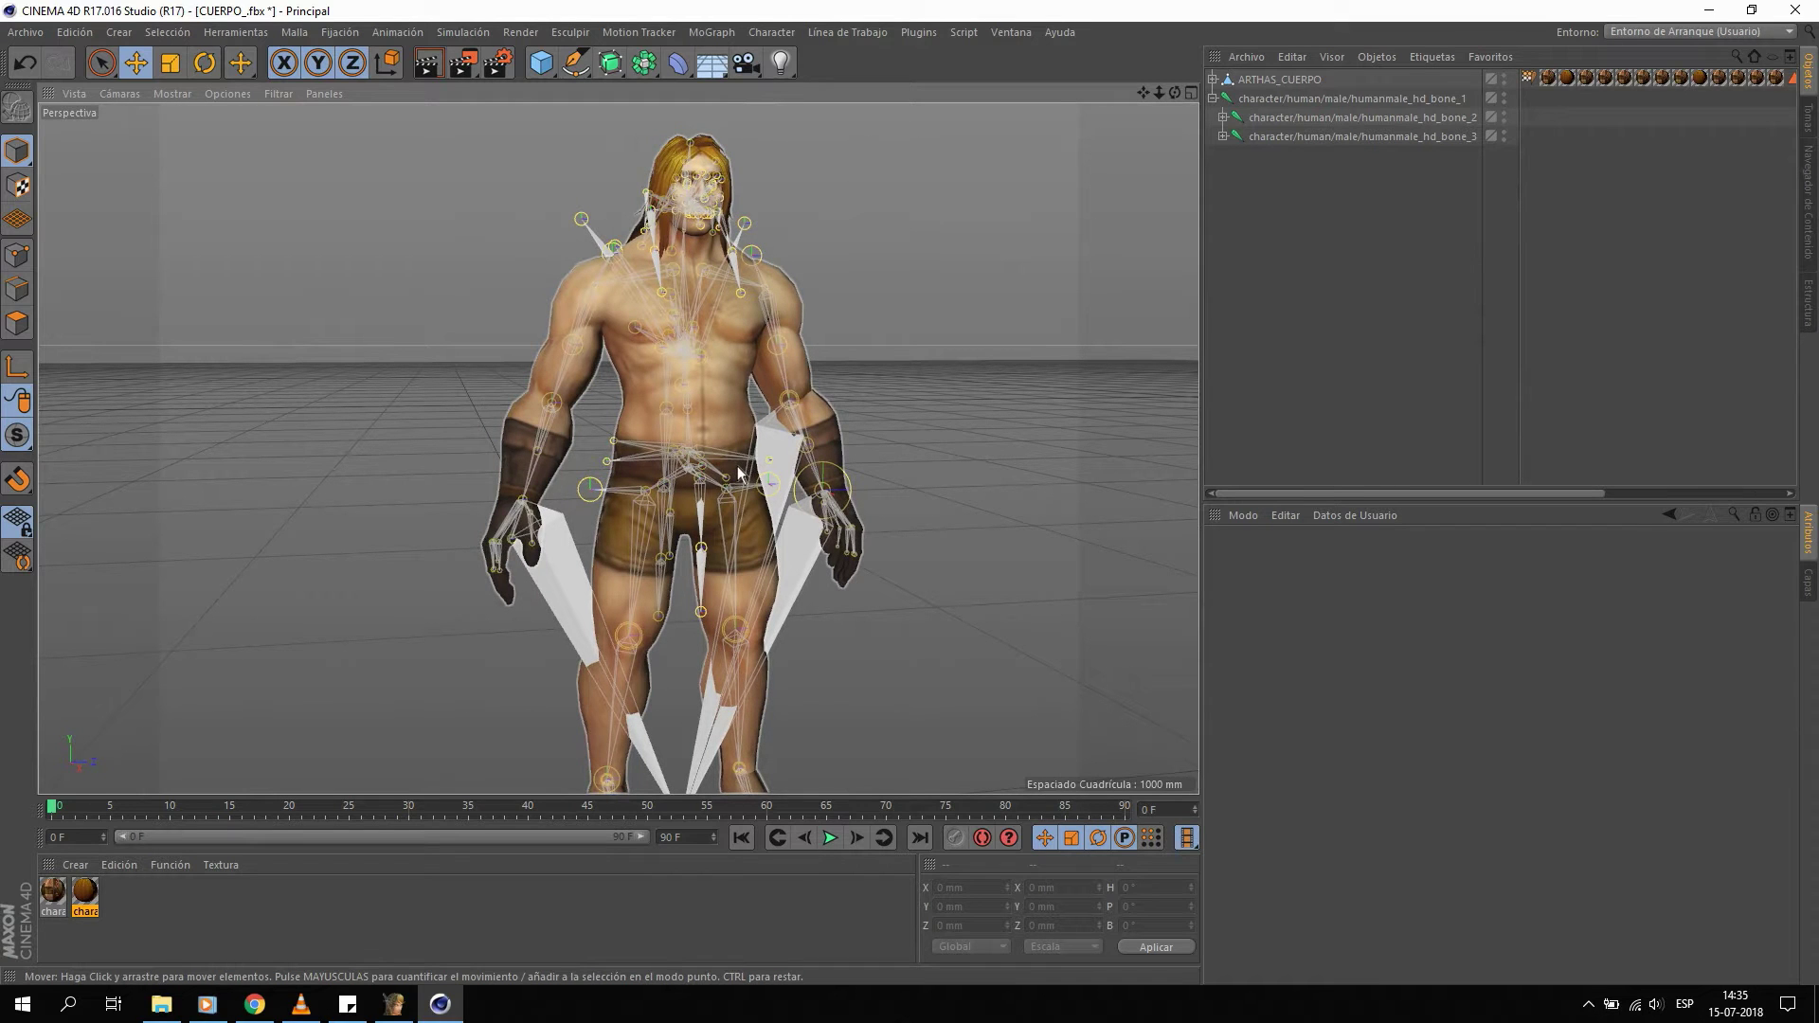
alt+drag(631, 379, 452, 395)
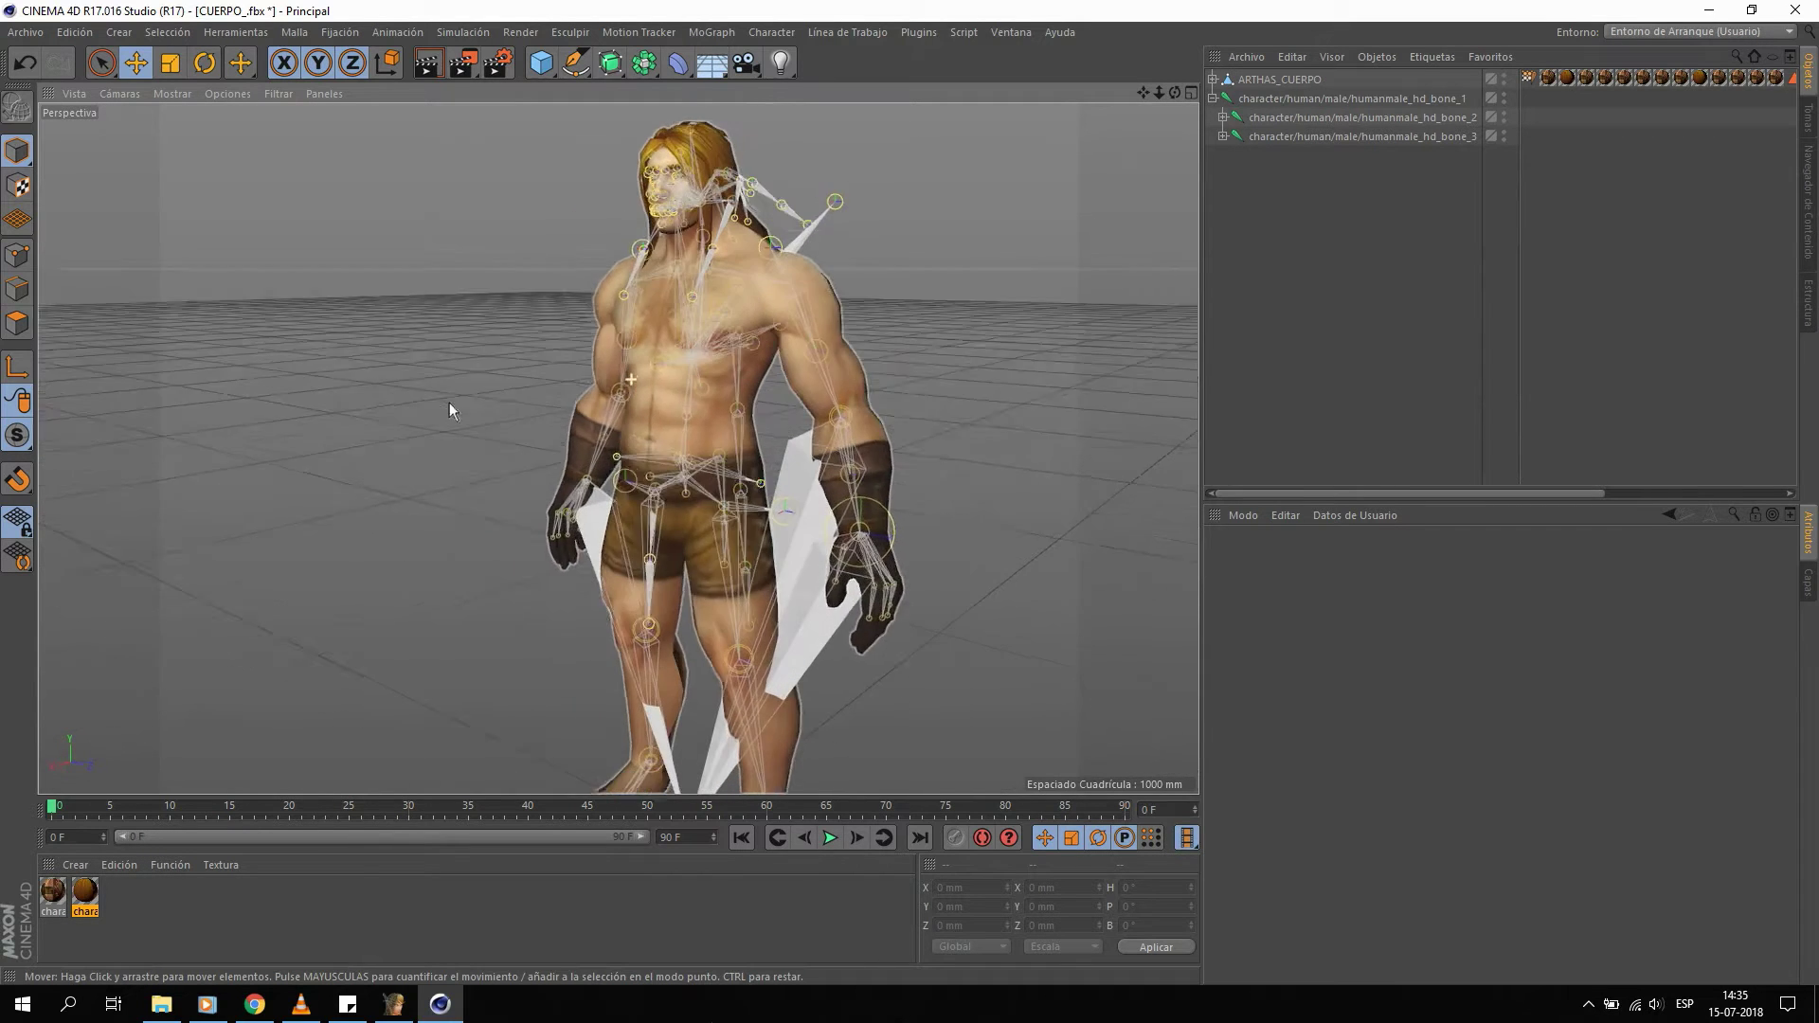
scroll(733, 311, up, 4)
scroll(734, 311, up, 3)
alt+drag(733, 311, 777, 285)
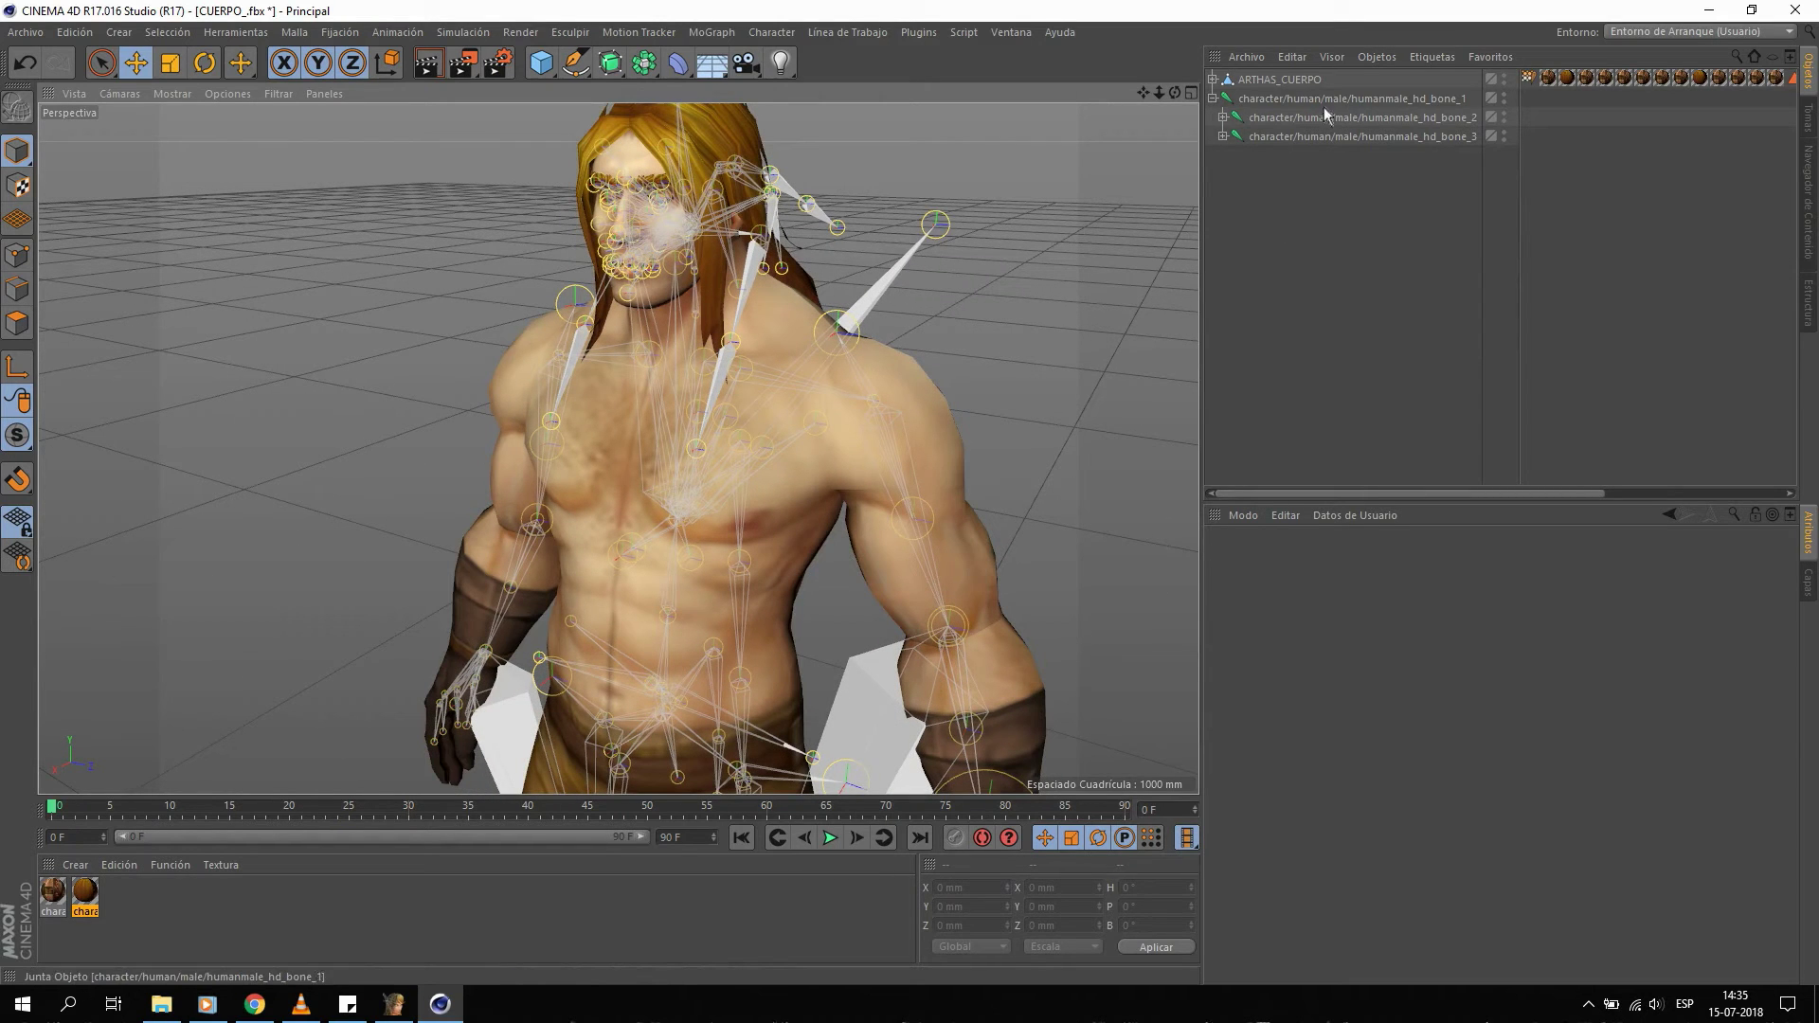
click(1262, 121)
alt+drag(1006, 305, 747, 347)
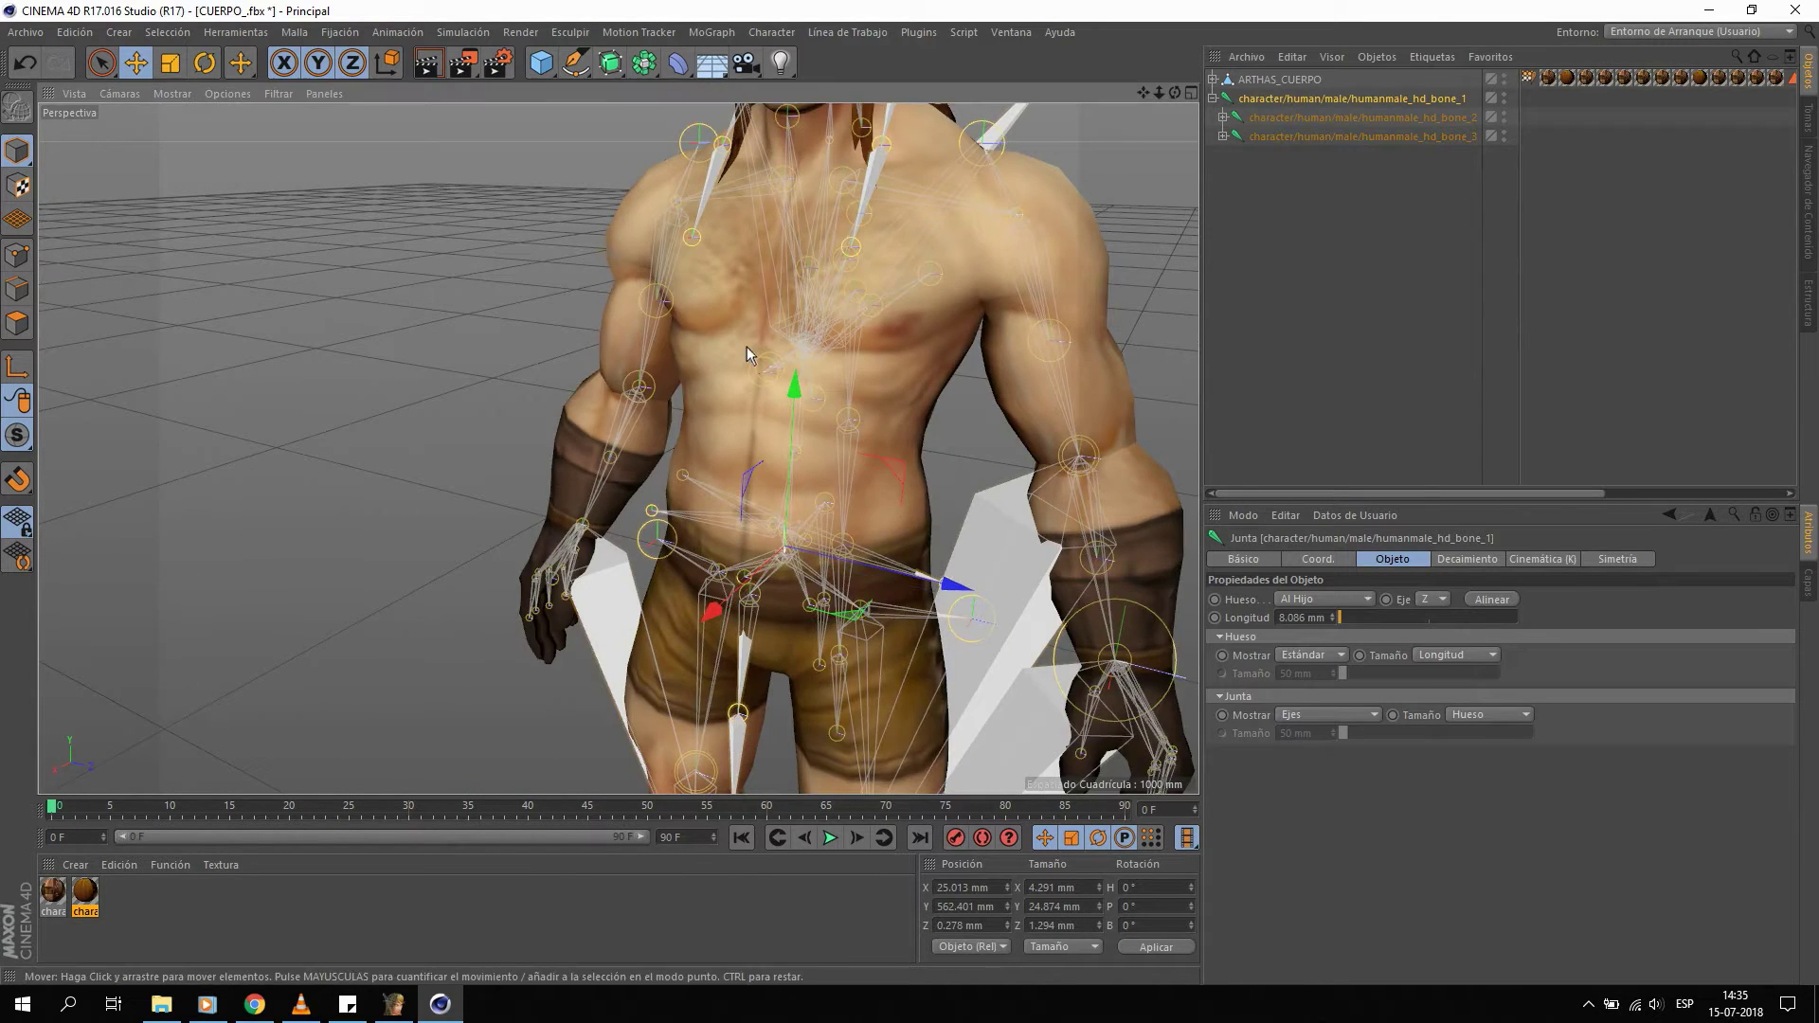
Rename bone_1 to CENTRO and bone_3 to ESPINA, correcting an initial PECHO.
double_click(1347, 99)
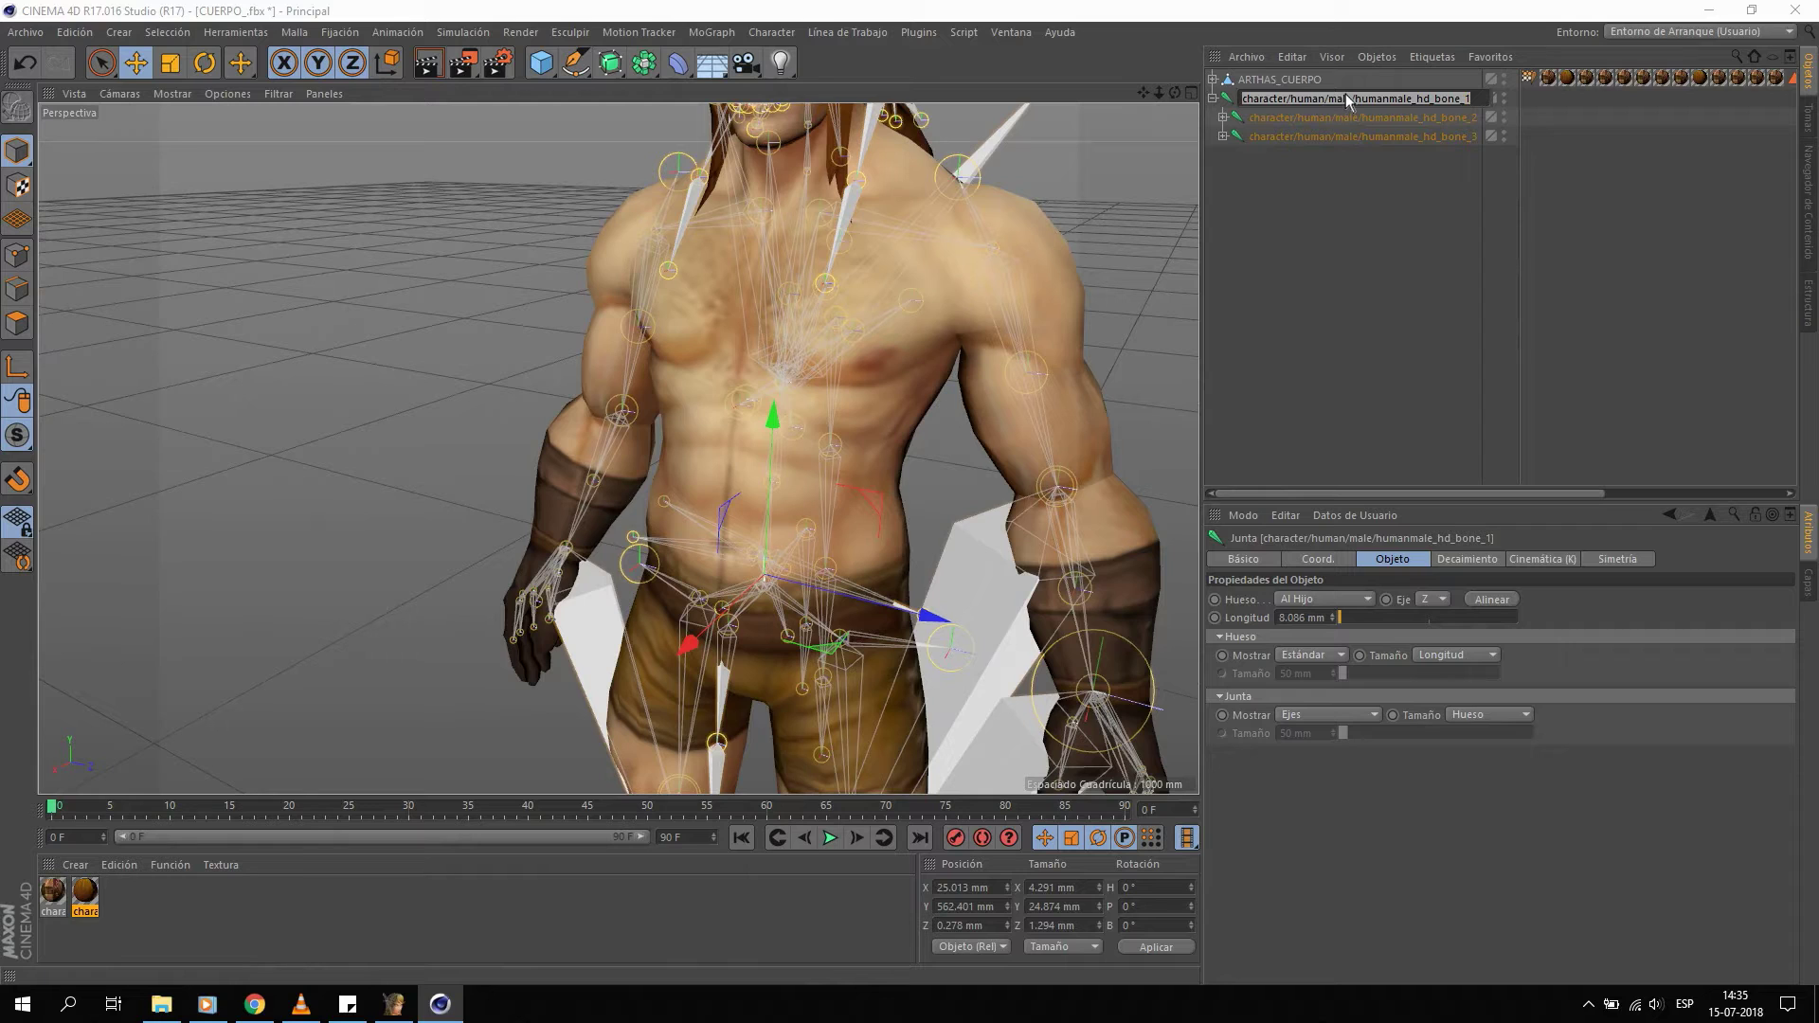
text(CENTRO)
key(Return)
click(1342, 116)
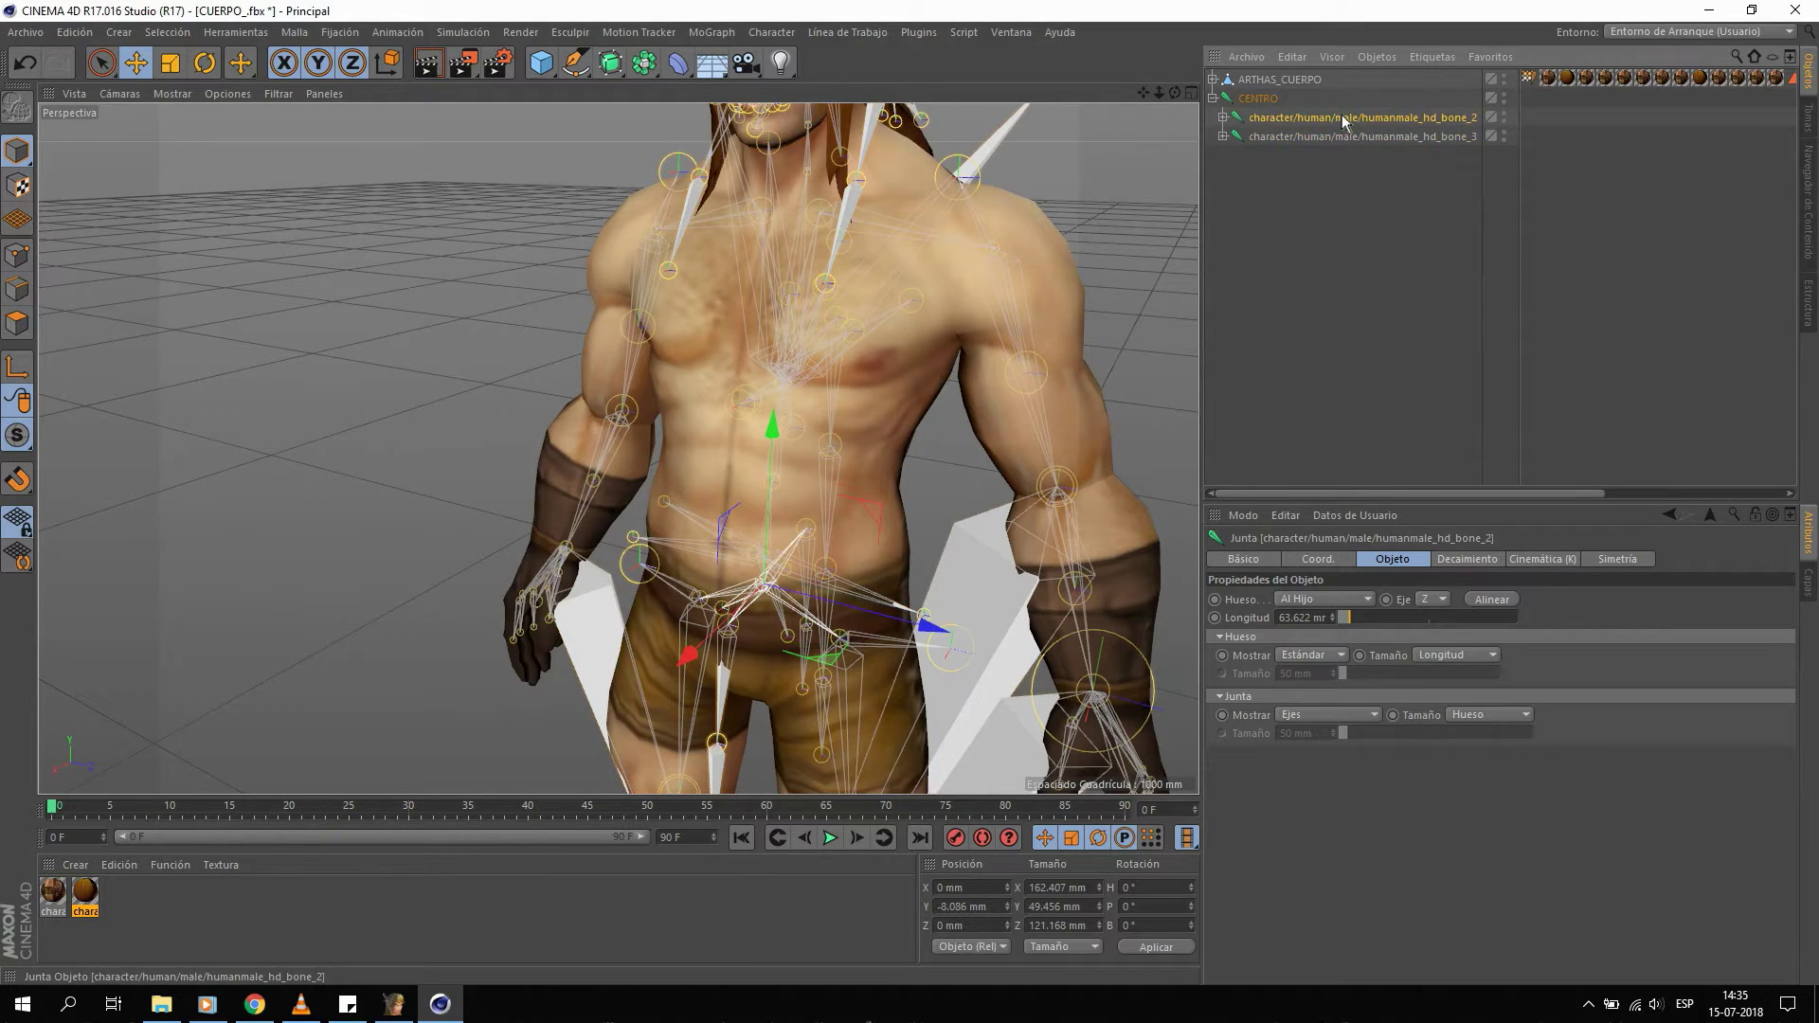
double_click(1285, 137)
text(PECHO)
key(Return)
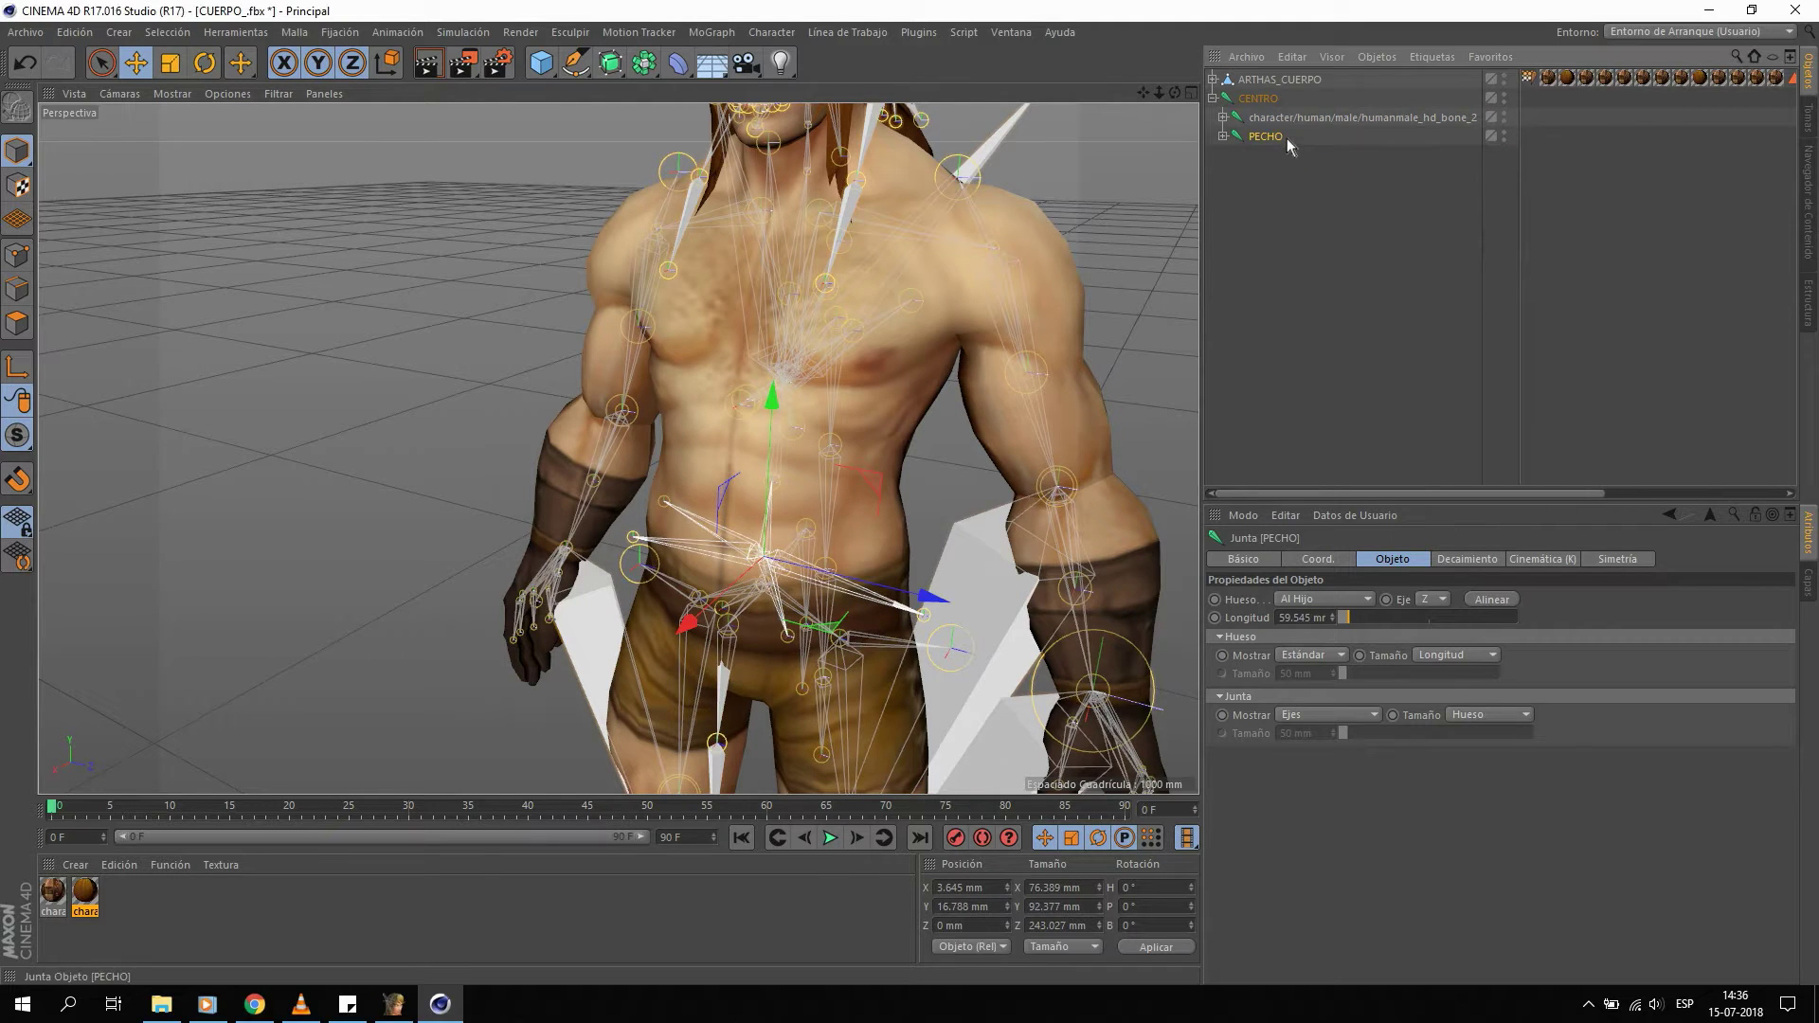
double_click(1265, 142)
text(ESPINA)
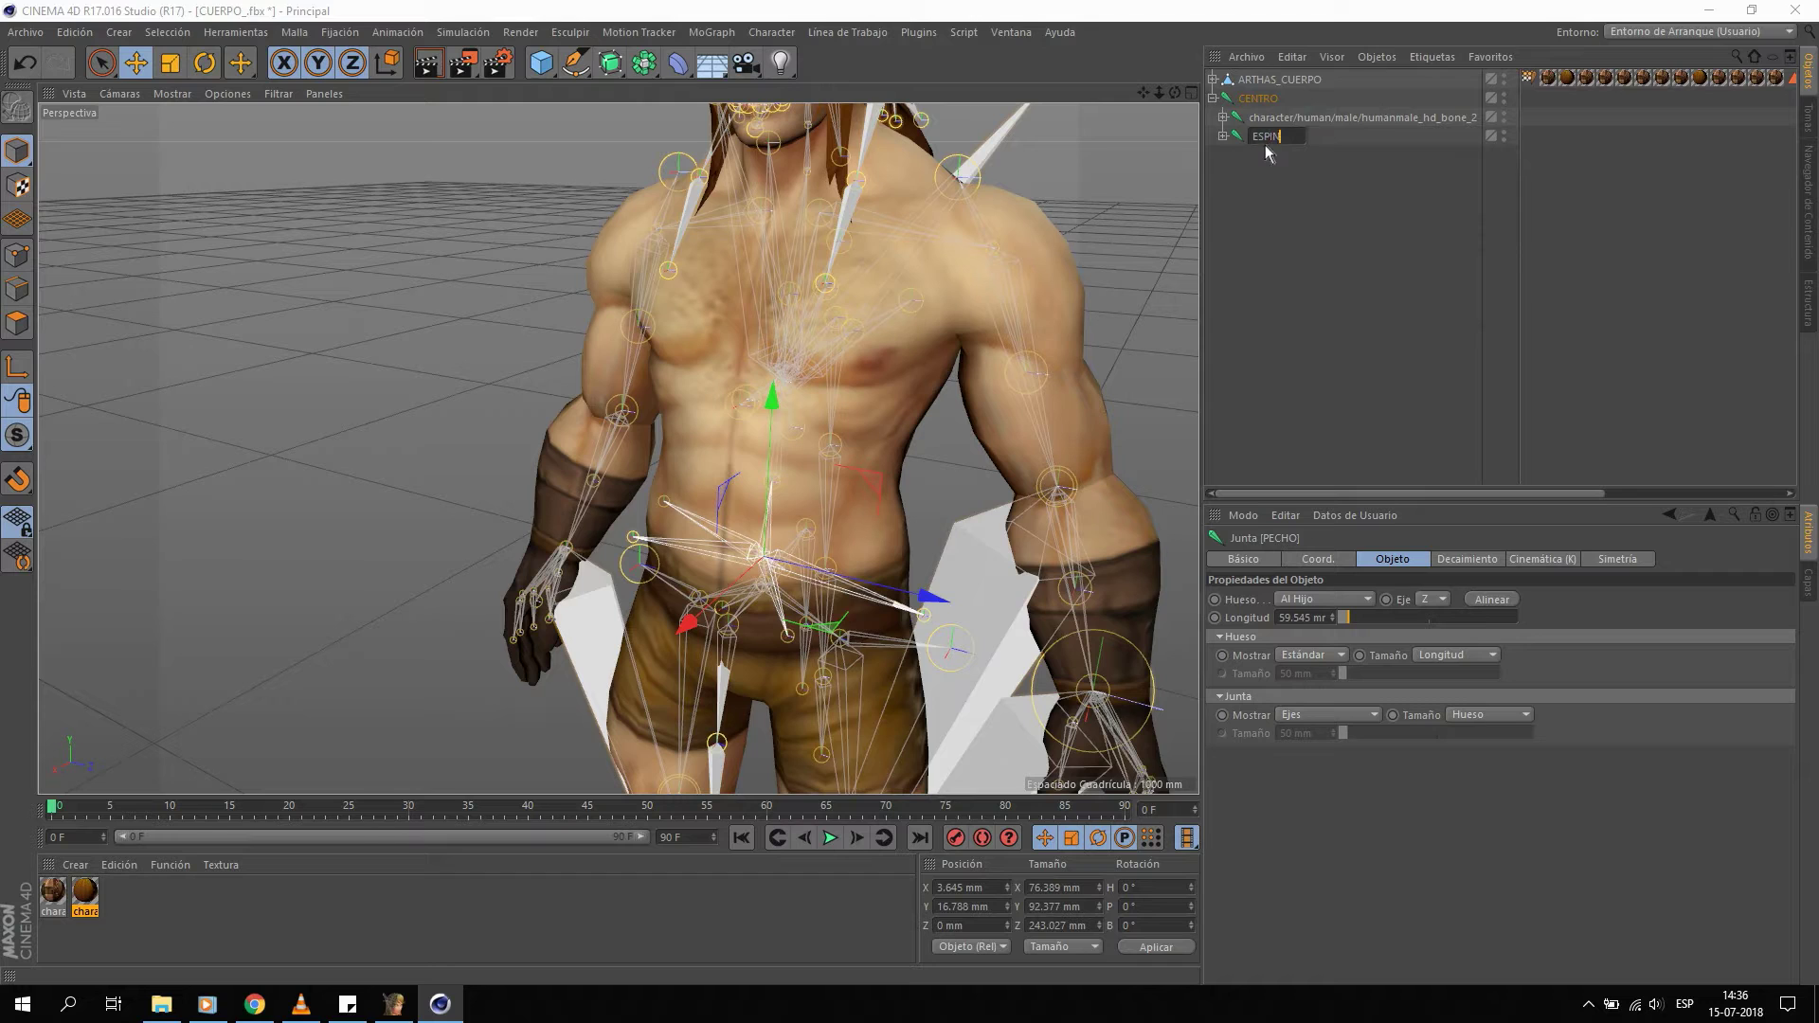
key(Return)
Rename bone_2 to CINTURA and expand it to show its child joints.
click(1300, 115)
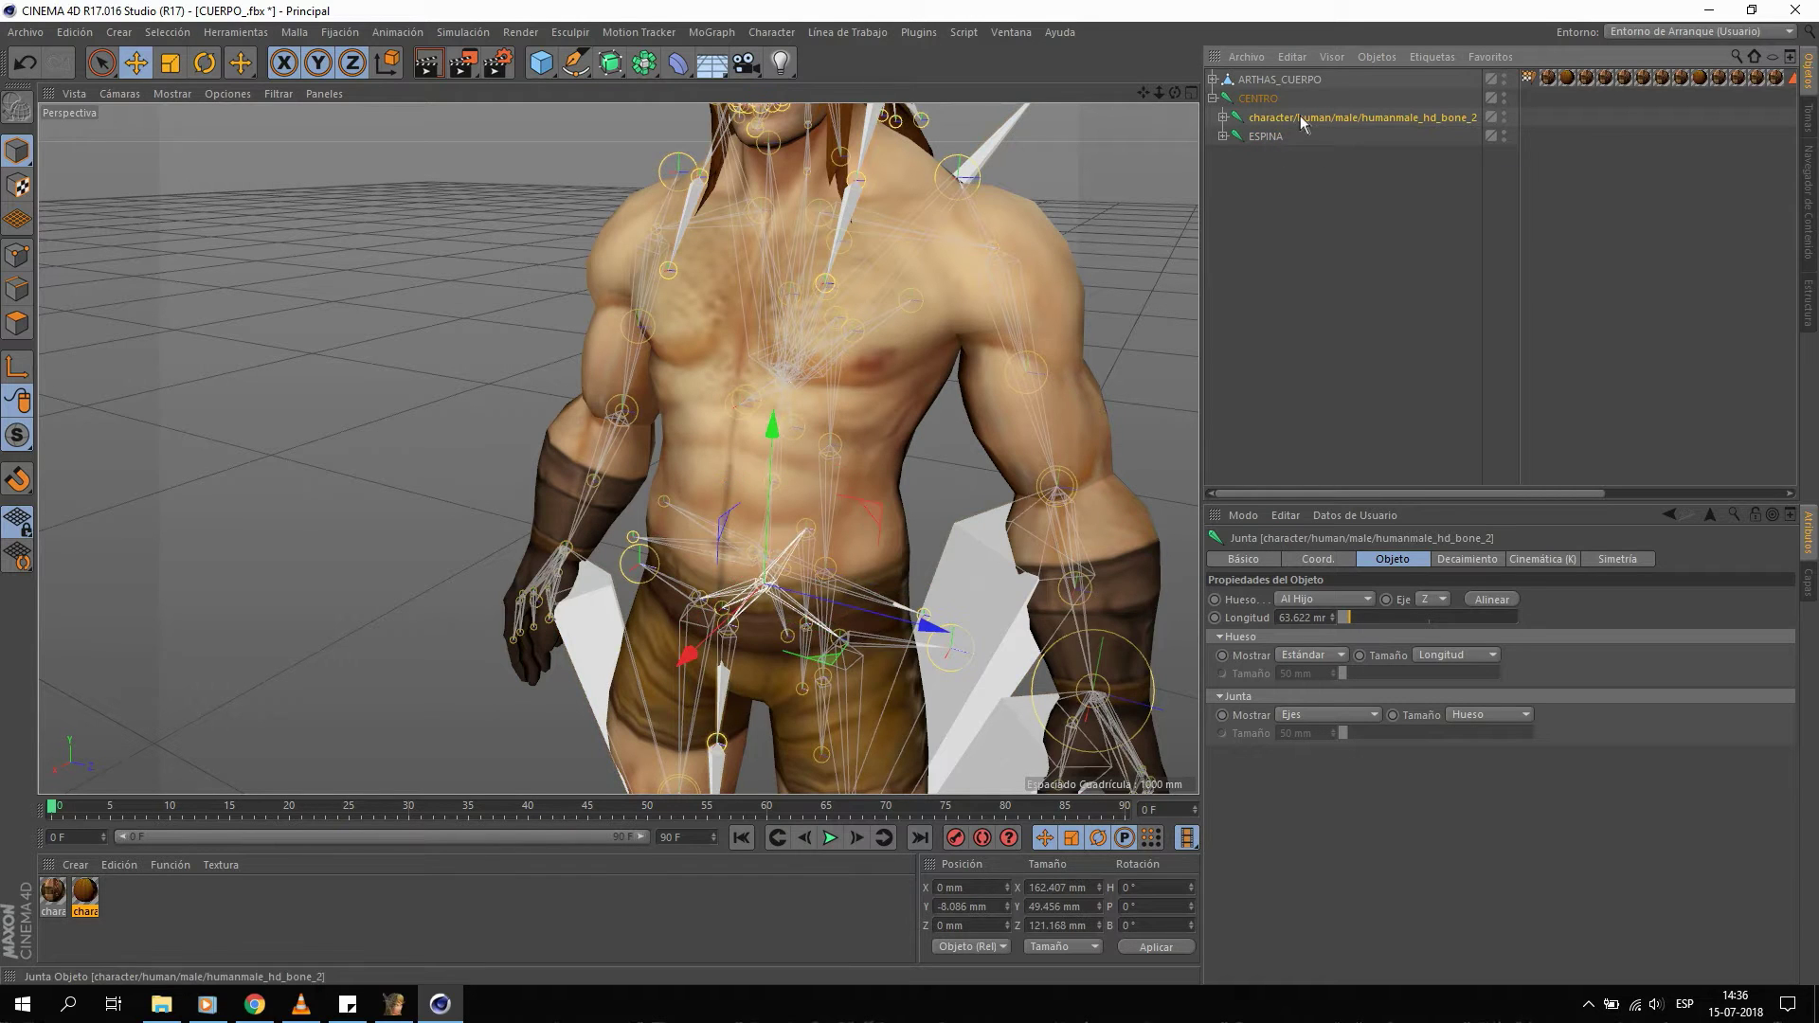
double_click(1300, 116)
text(CINTURA)
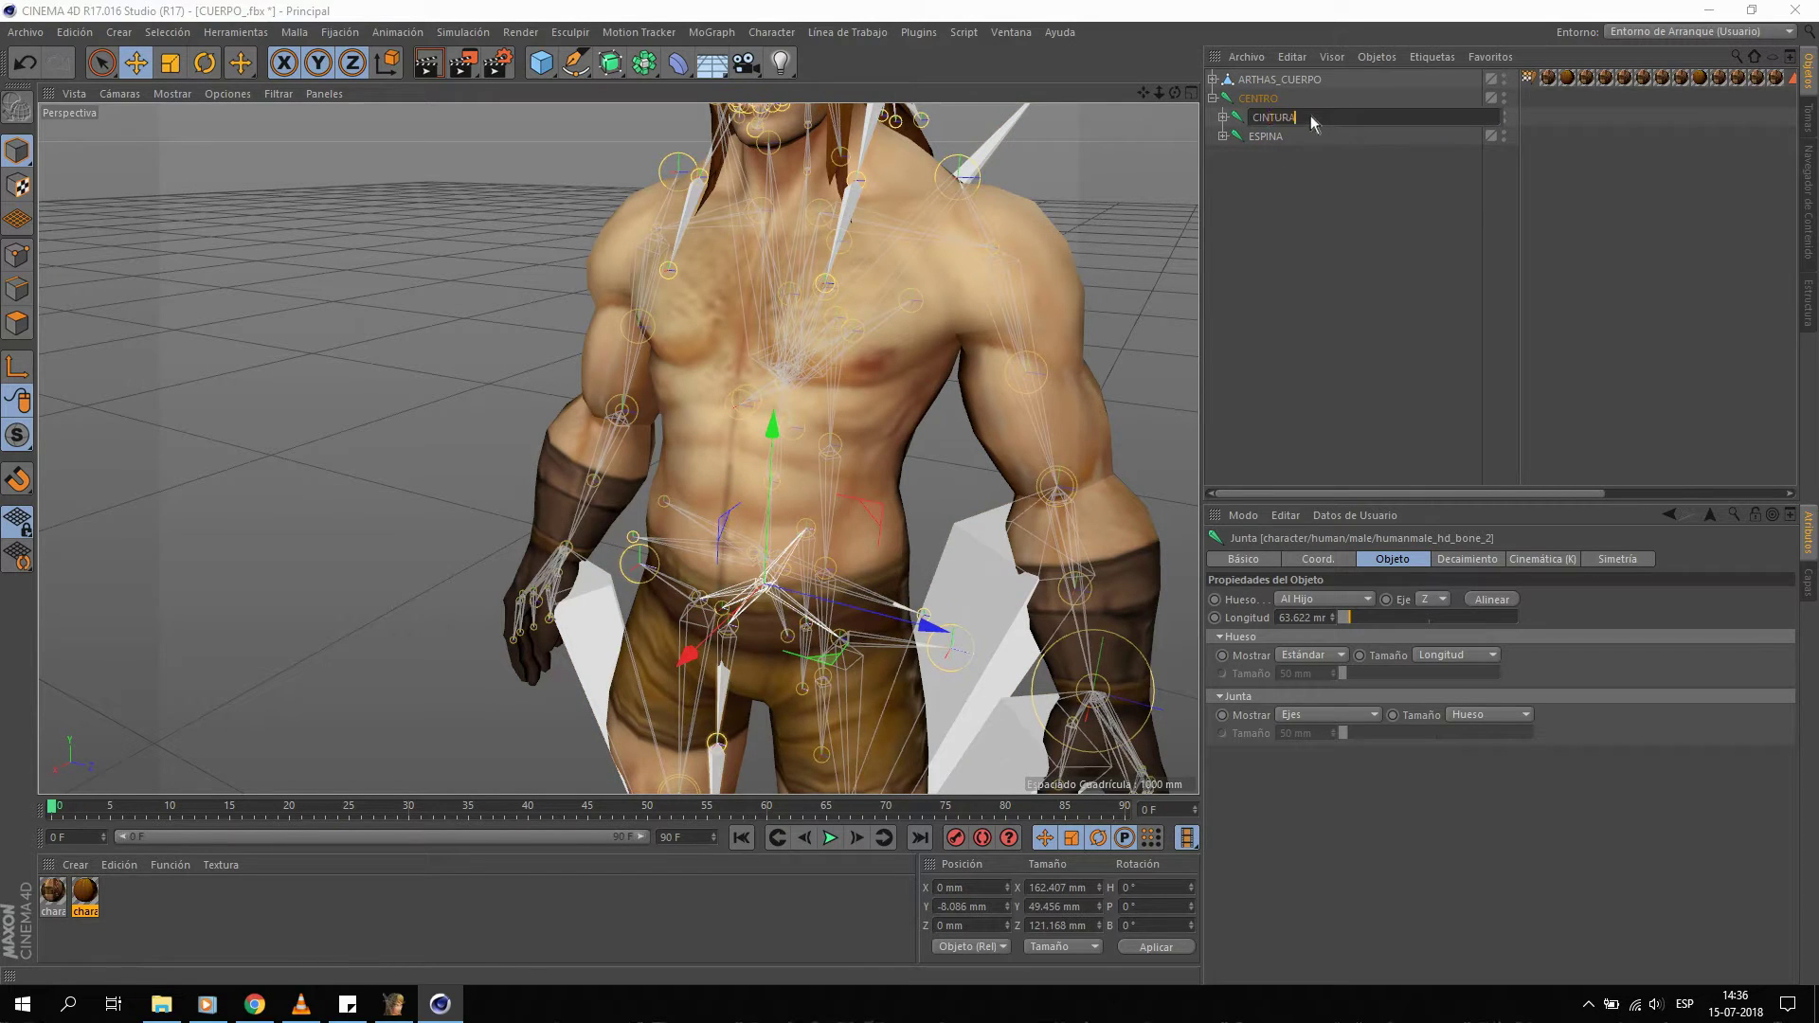
key(Return)
click(1218, 117)
click(1309, 137)
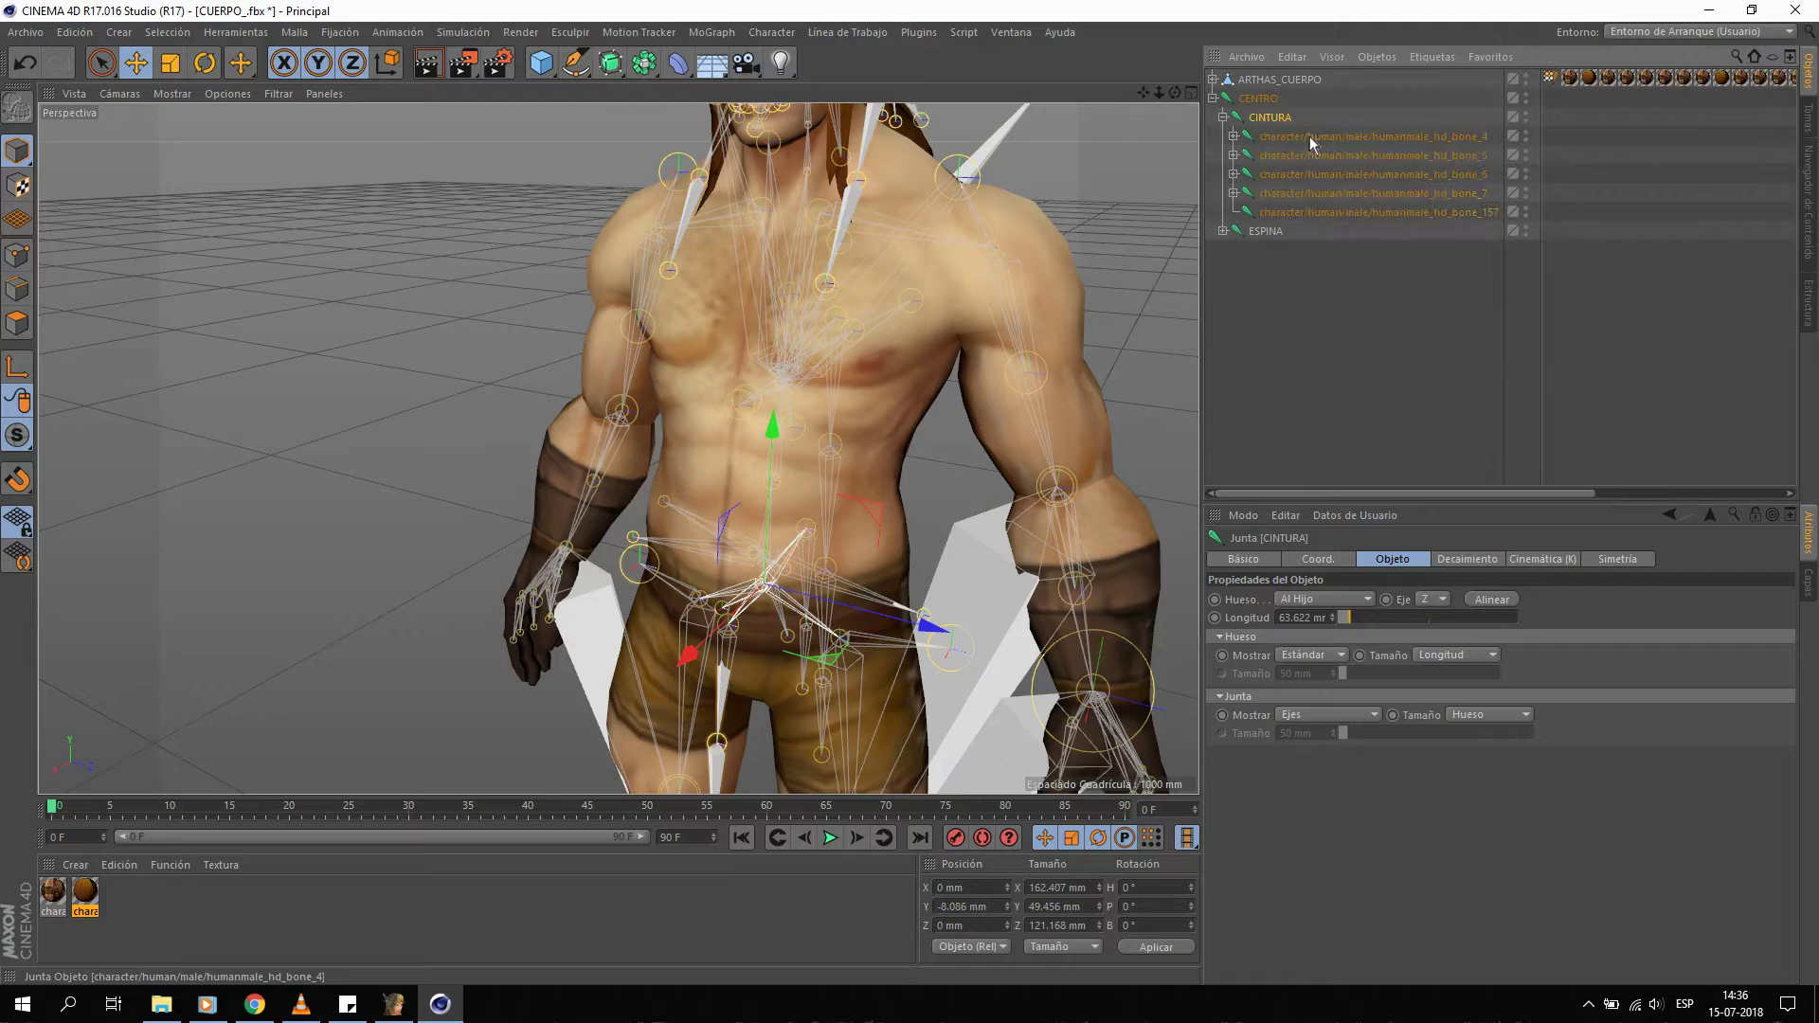
Test-move the bone_4 joint at the hips, then delete it.
scroll(825, 441, up, 5)
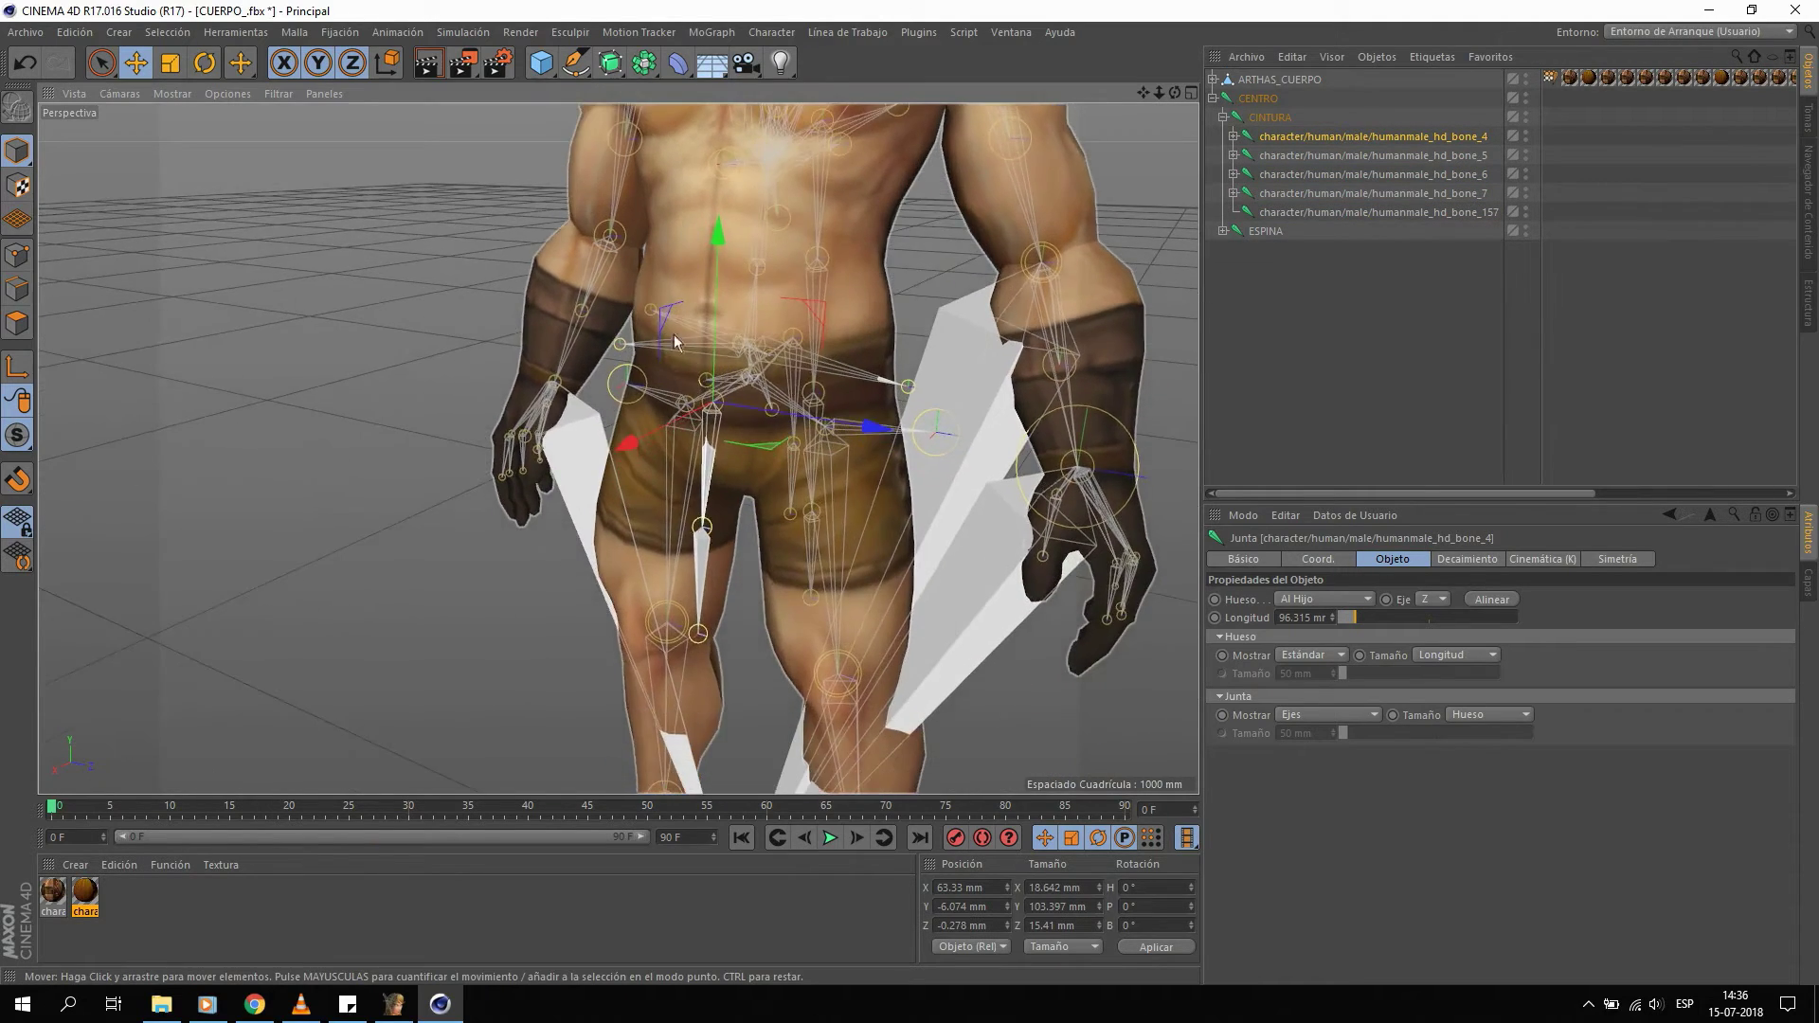
mouse_move(824, 440)
alt+mouse_down()
mouse_move(972, 405)
mouse_move(902, 513)
alt+mouse_up()
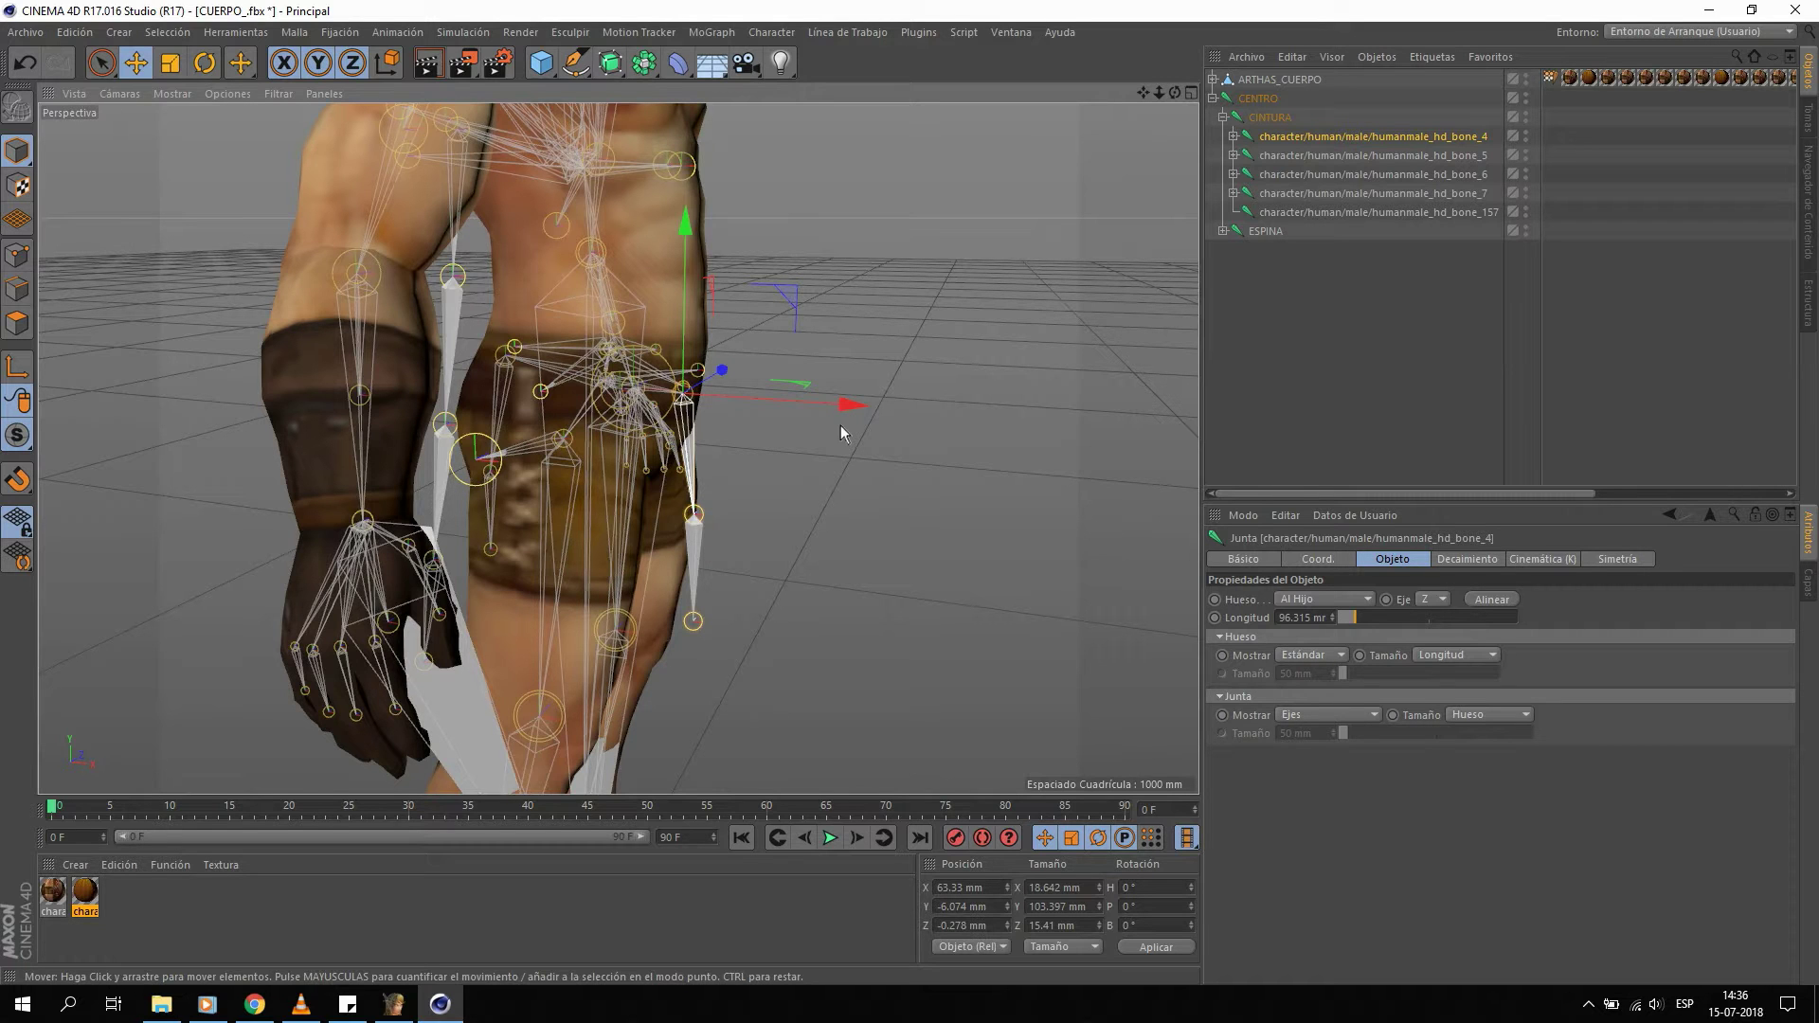
alt+drag(826, 423, 486, 379)
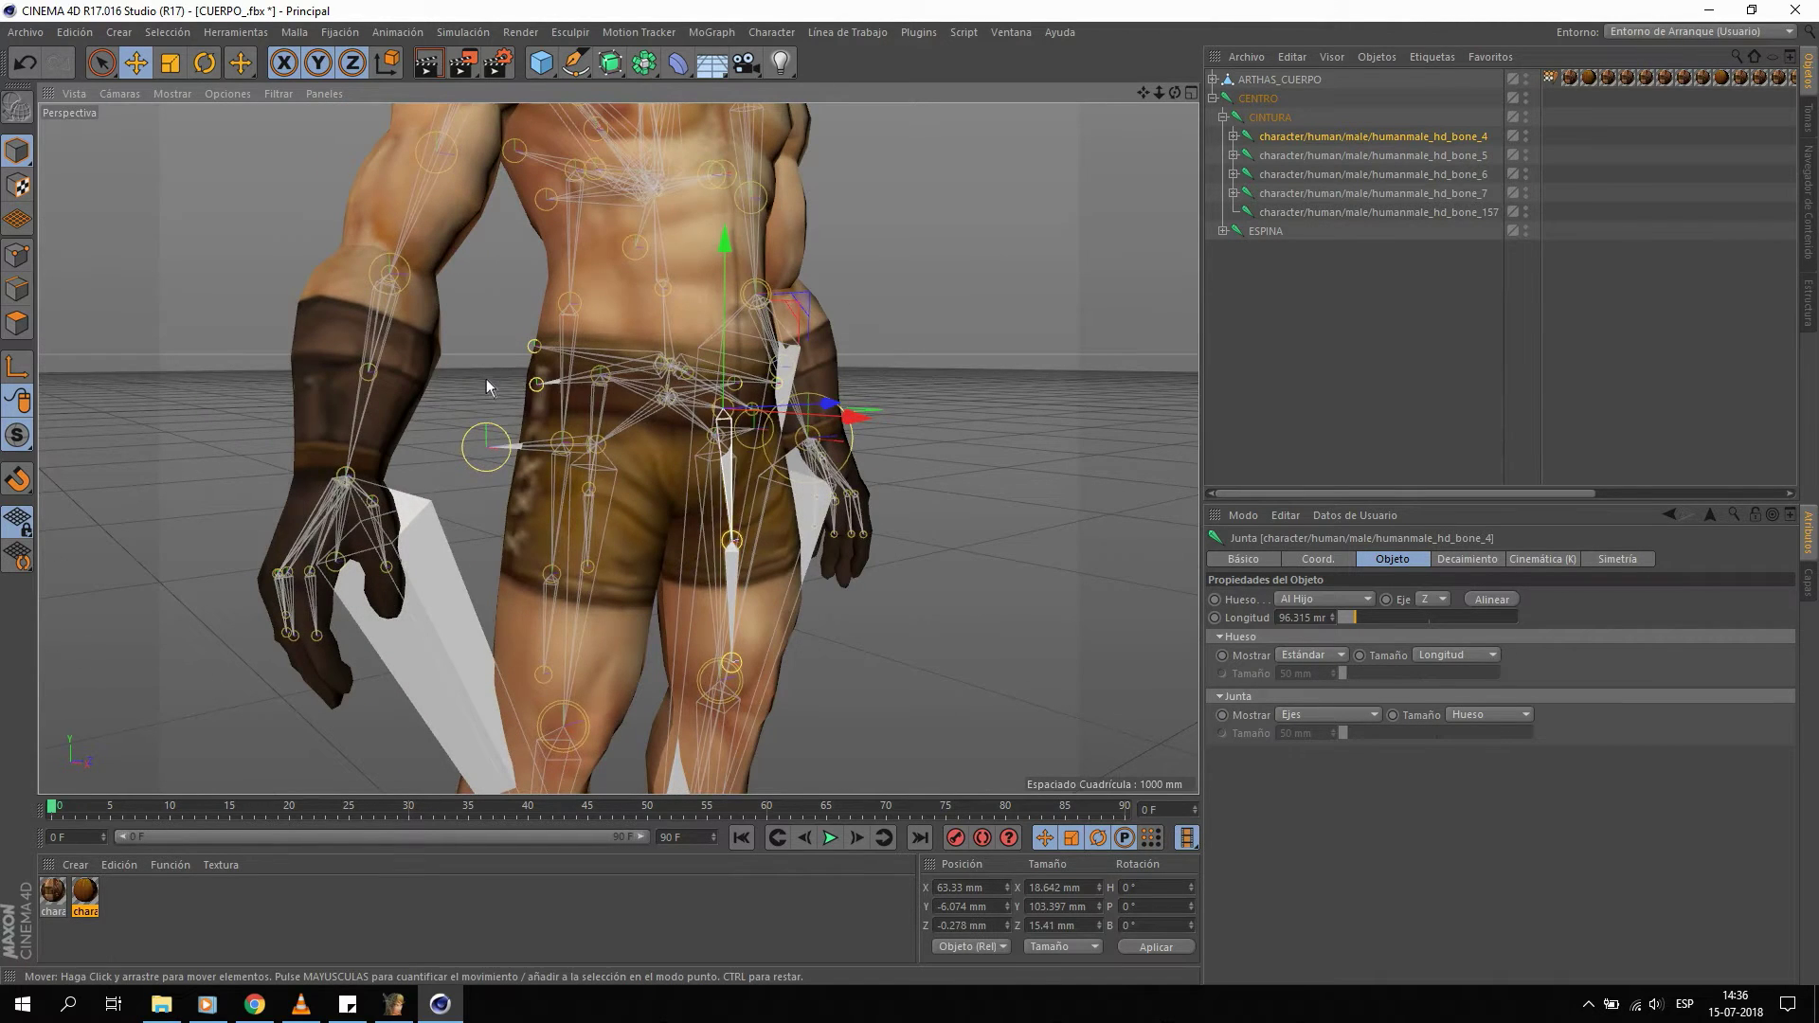
mouse_move(849, 316)
alt+mouse_down()
mouse_move(638, 390)
mouse_move(735, 428)
alt+mouse_up()
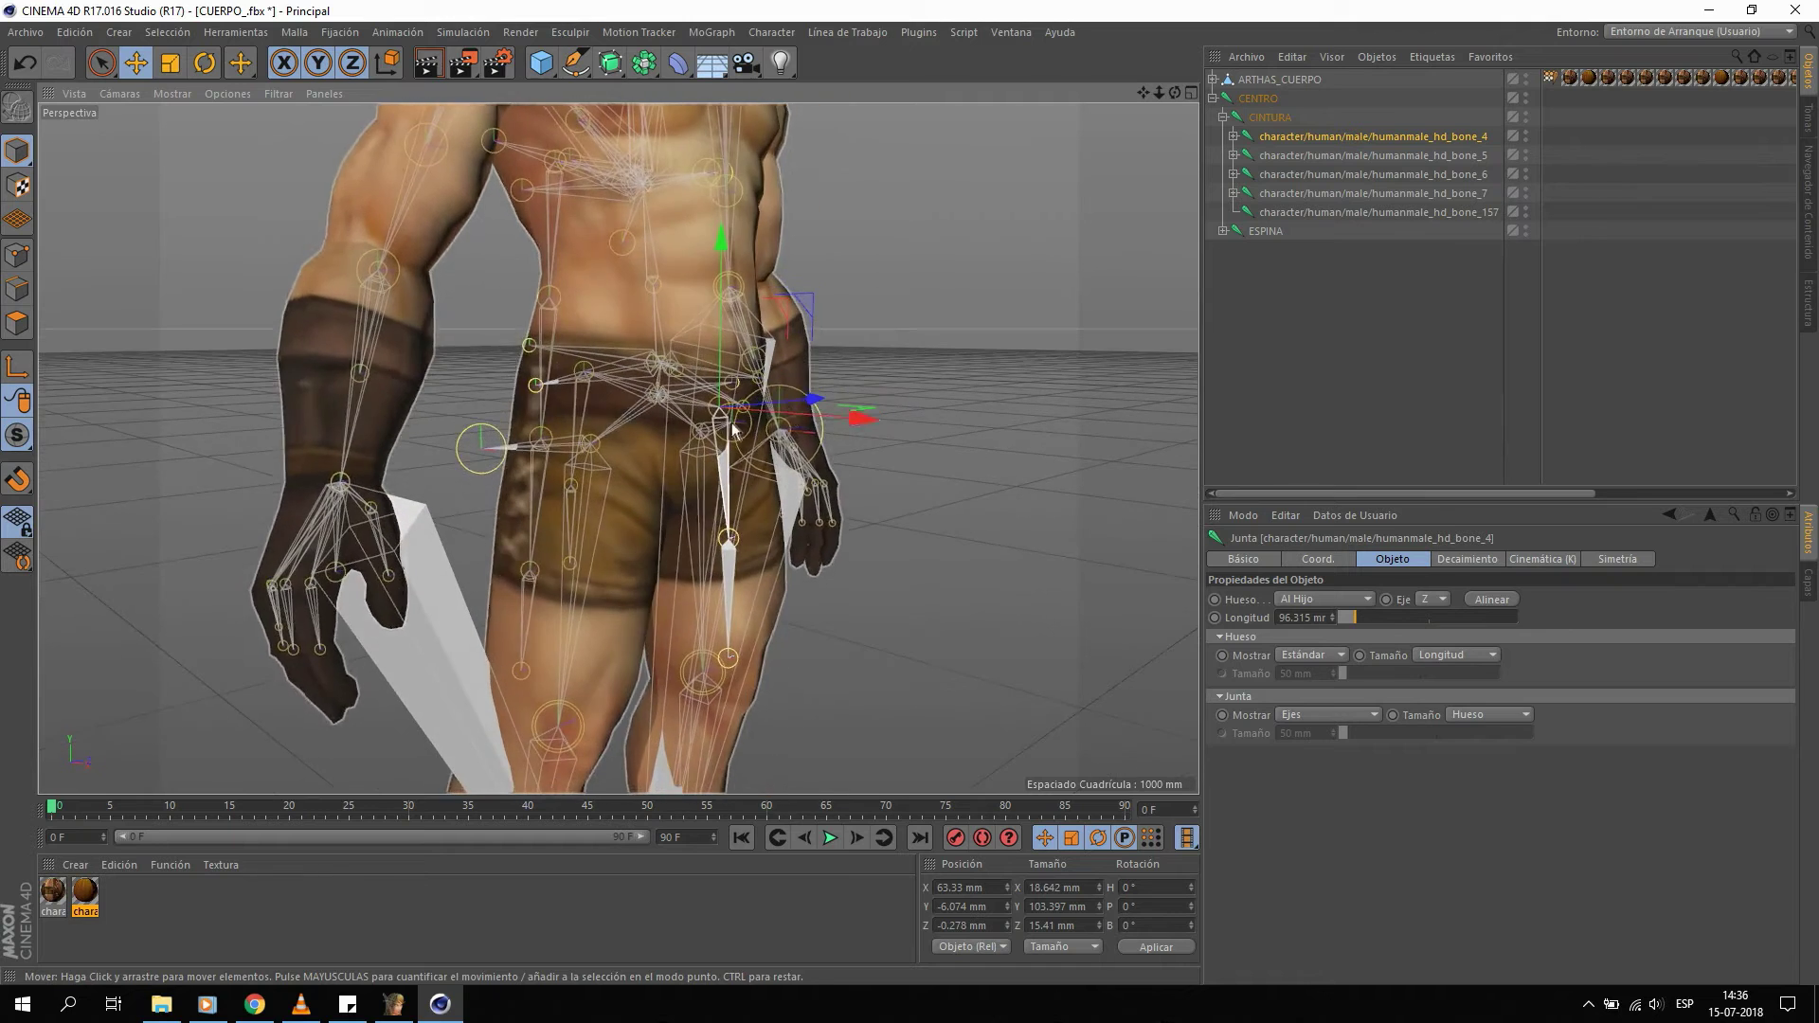
scroll(735, 428, up, 3)
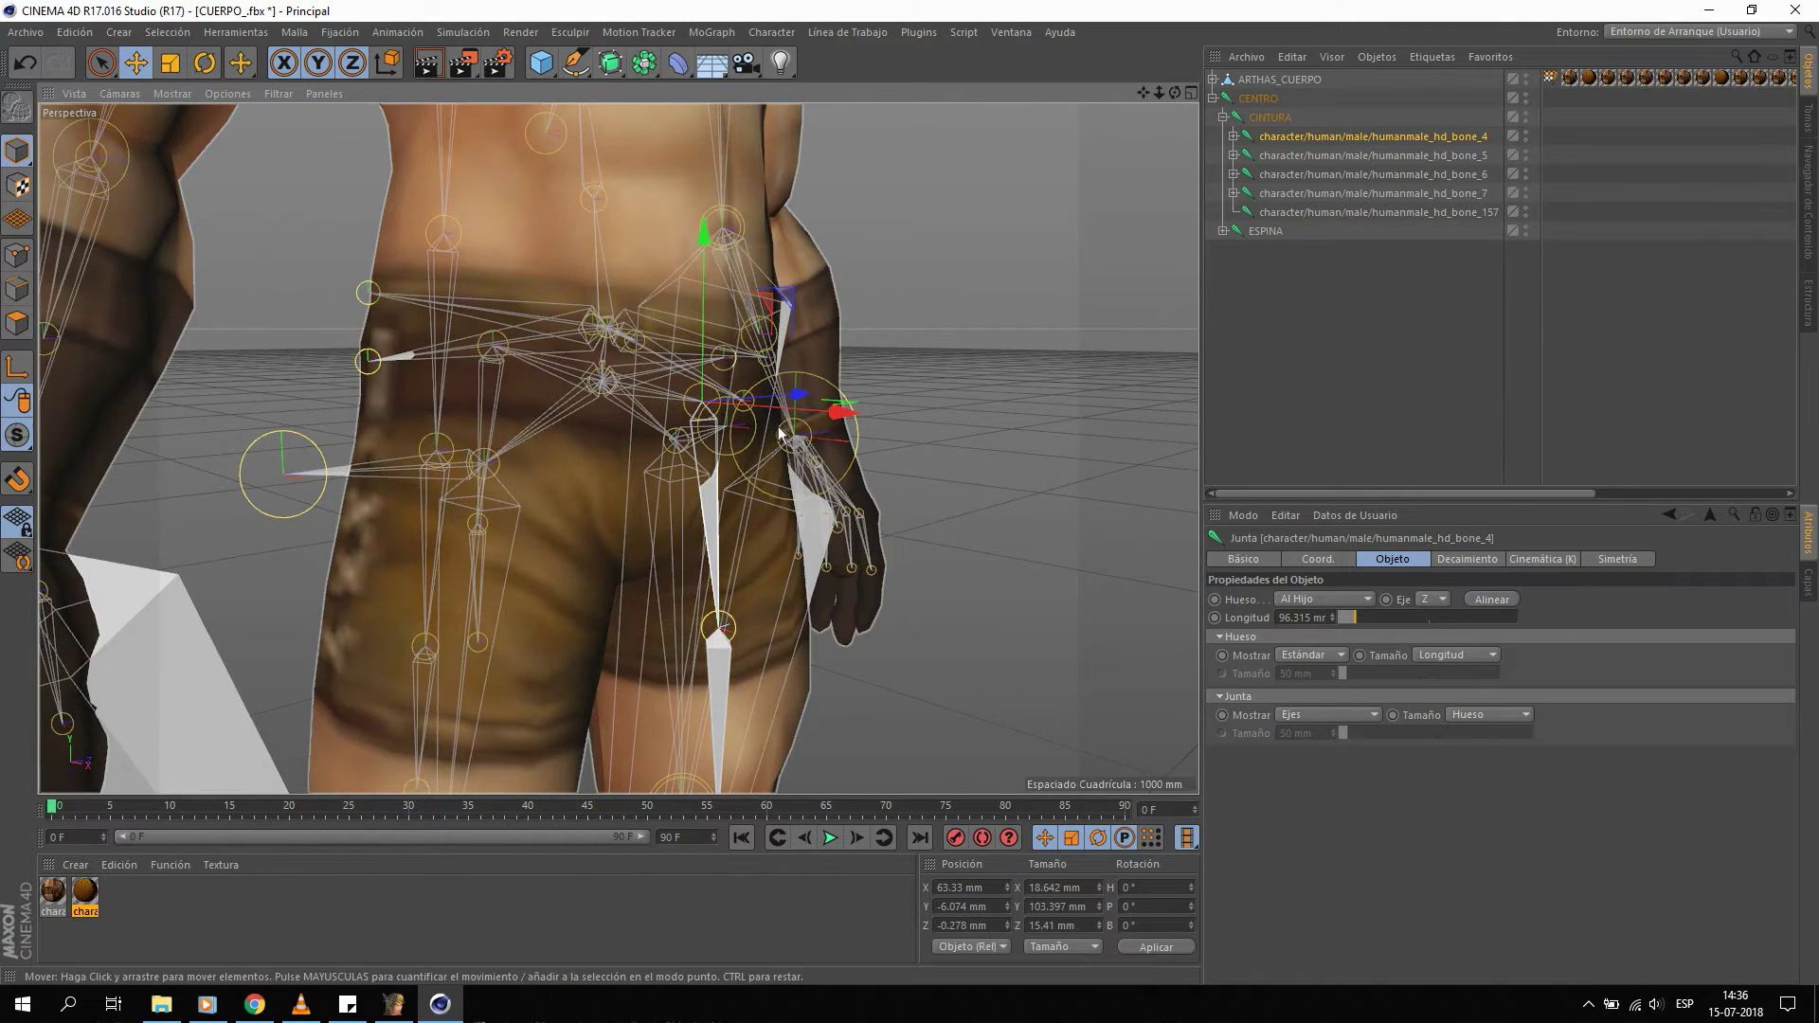
drag(767, 426, 831, 427)
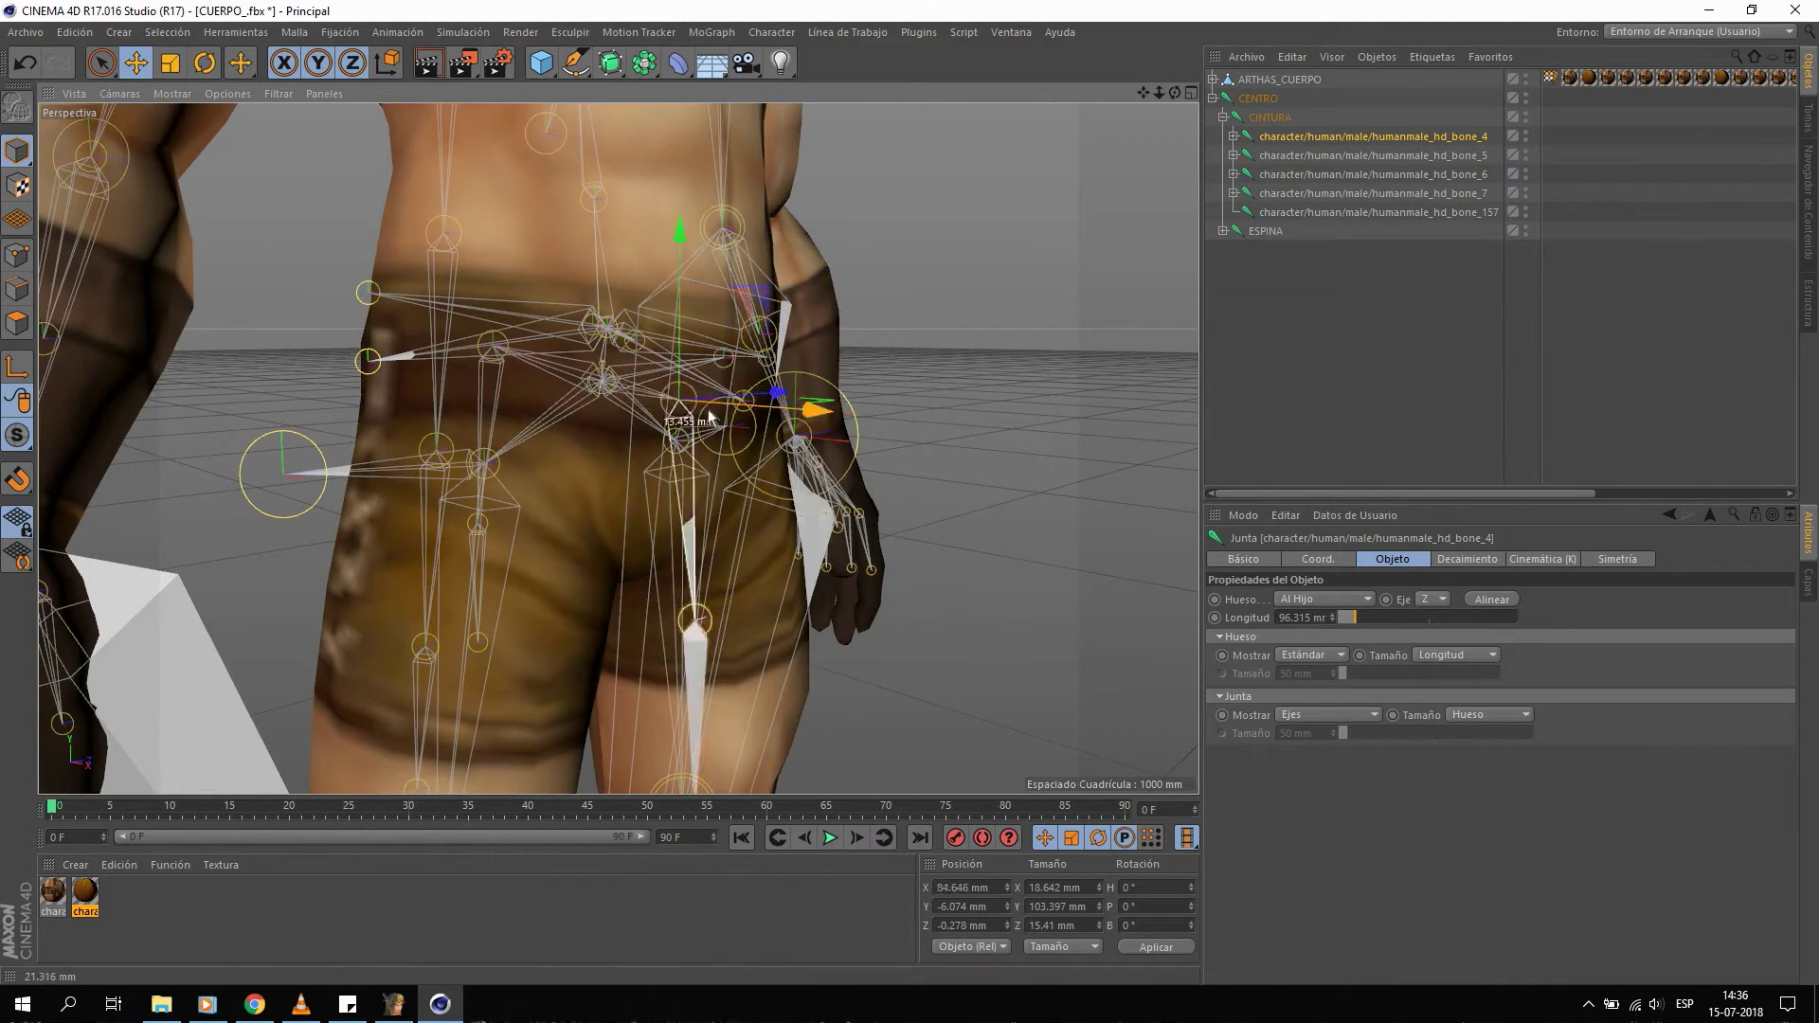
scroll(677, 462, down, 4)
mouse_move(676, 462)
alt+mouse_down()
mouse_move(877, 516)
mouse_move(776, 519)
mouse_move(815, 547)
alt+mouse_up()
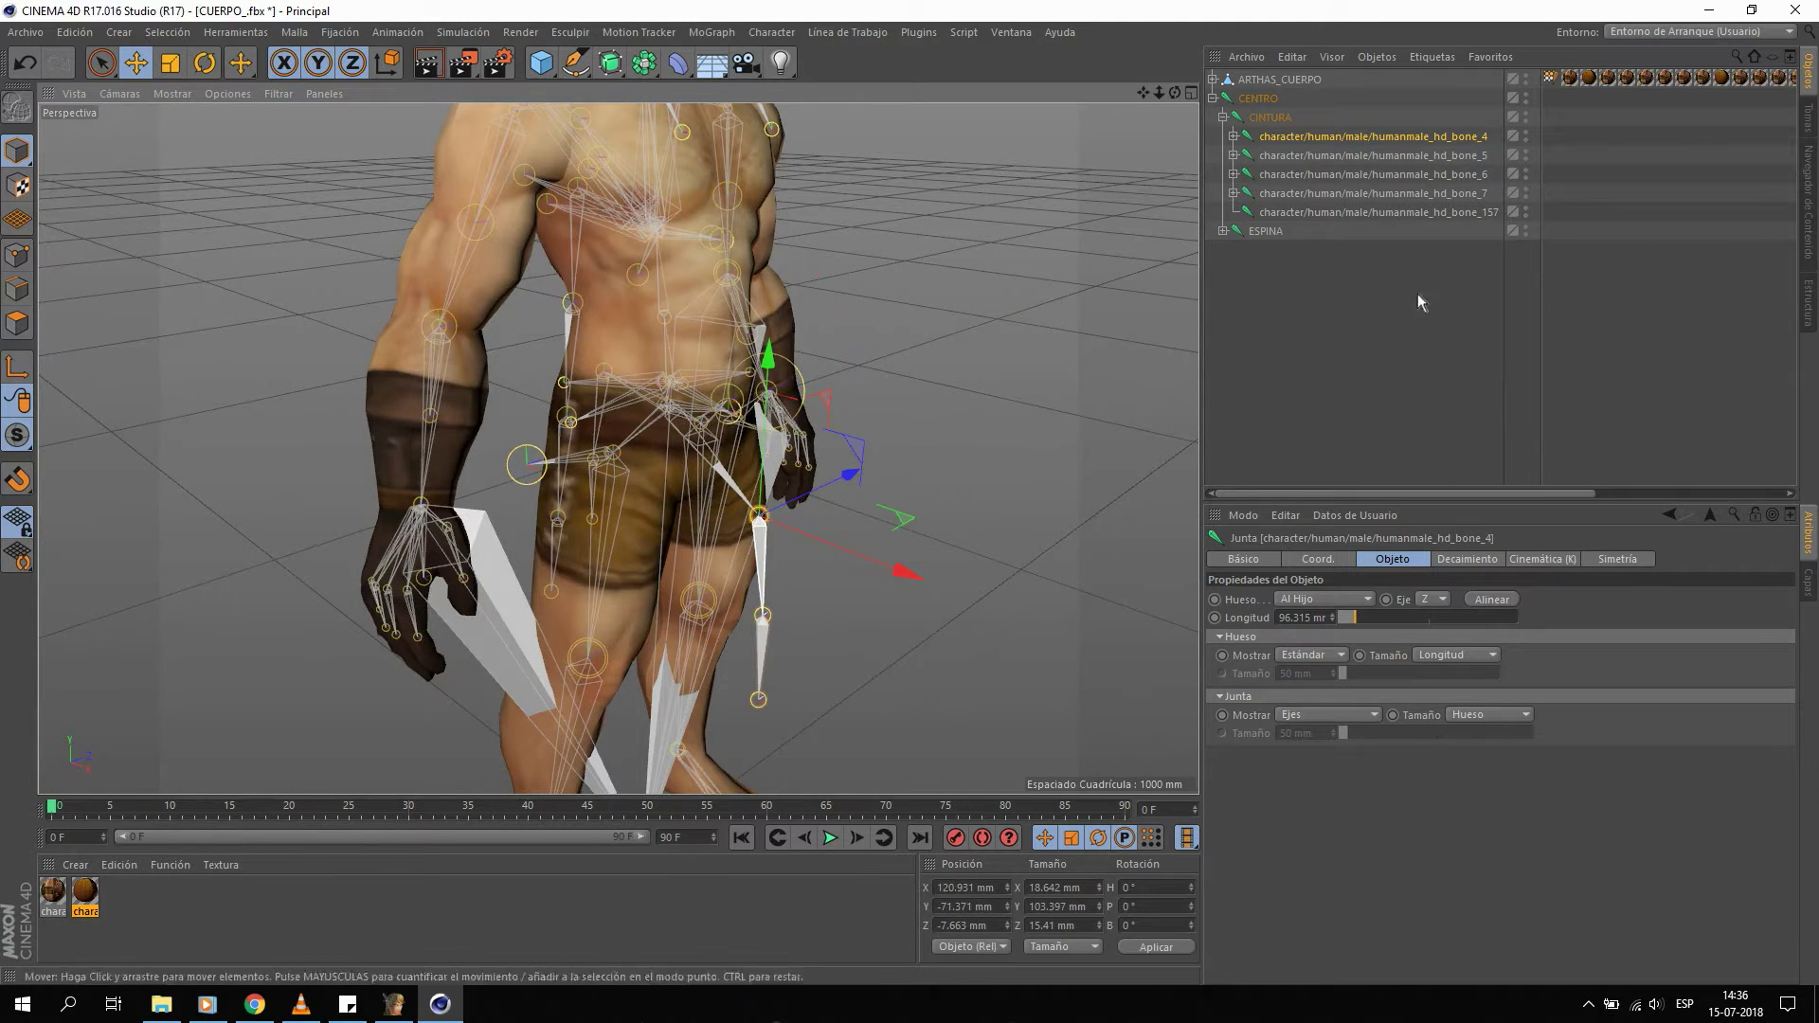
key(Delete)
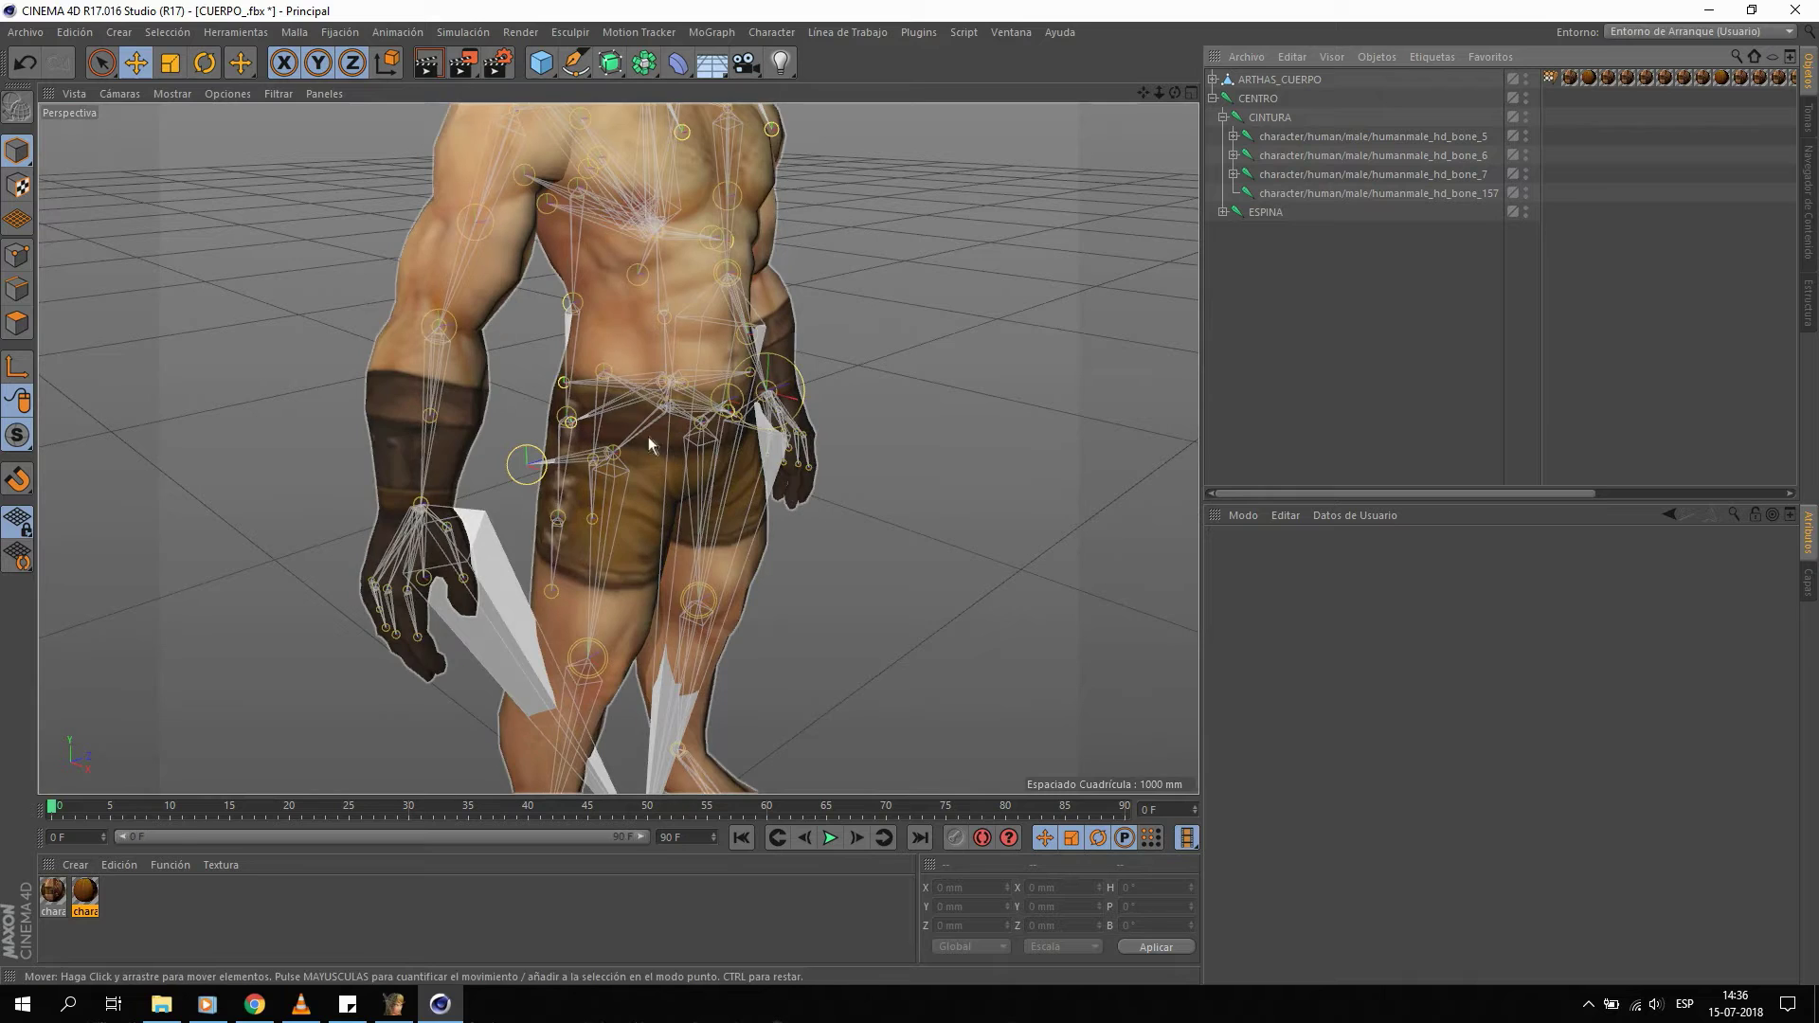
Delete bone_7 and nest bone_157 inside bone_6 in the hierarchy.
click(1304, 154)
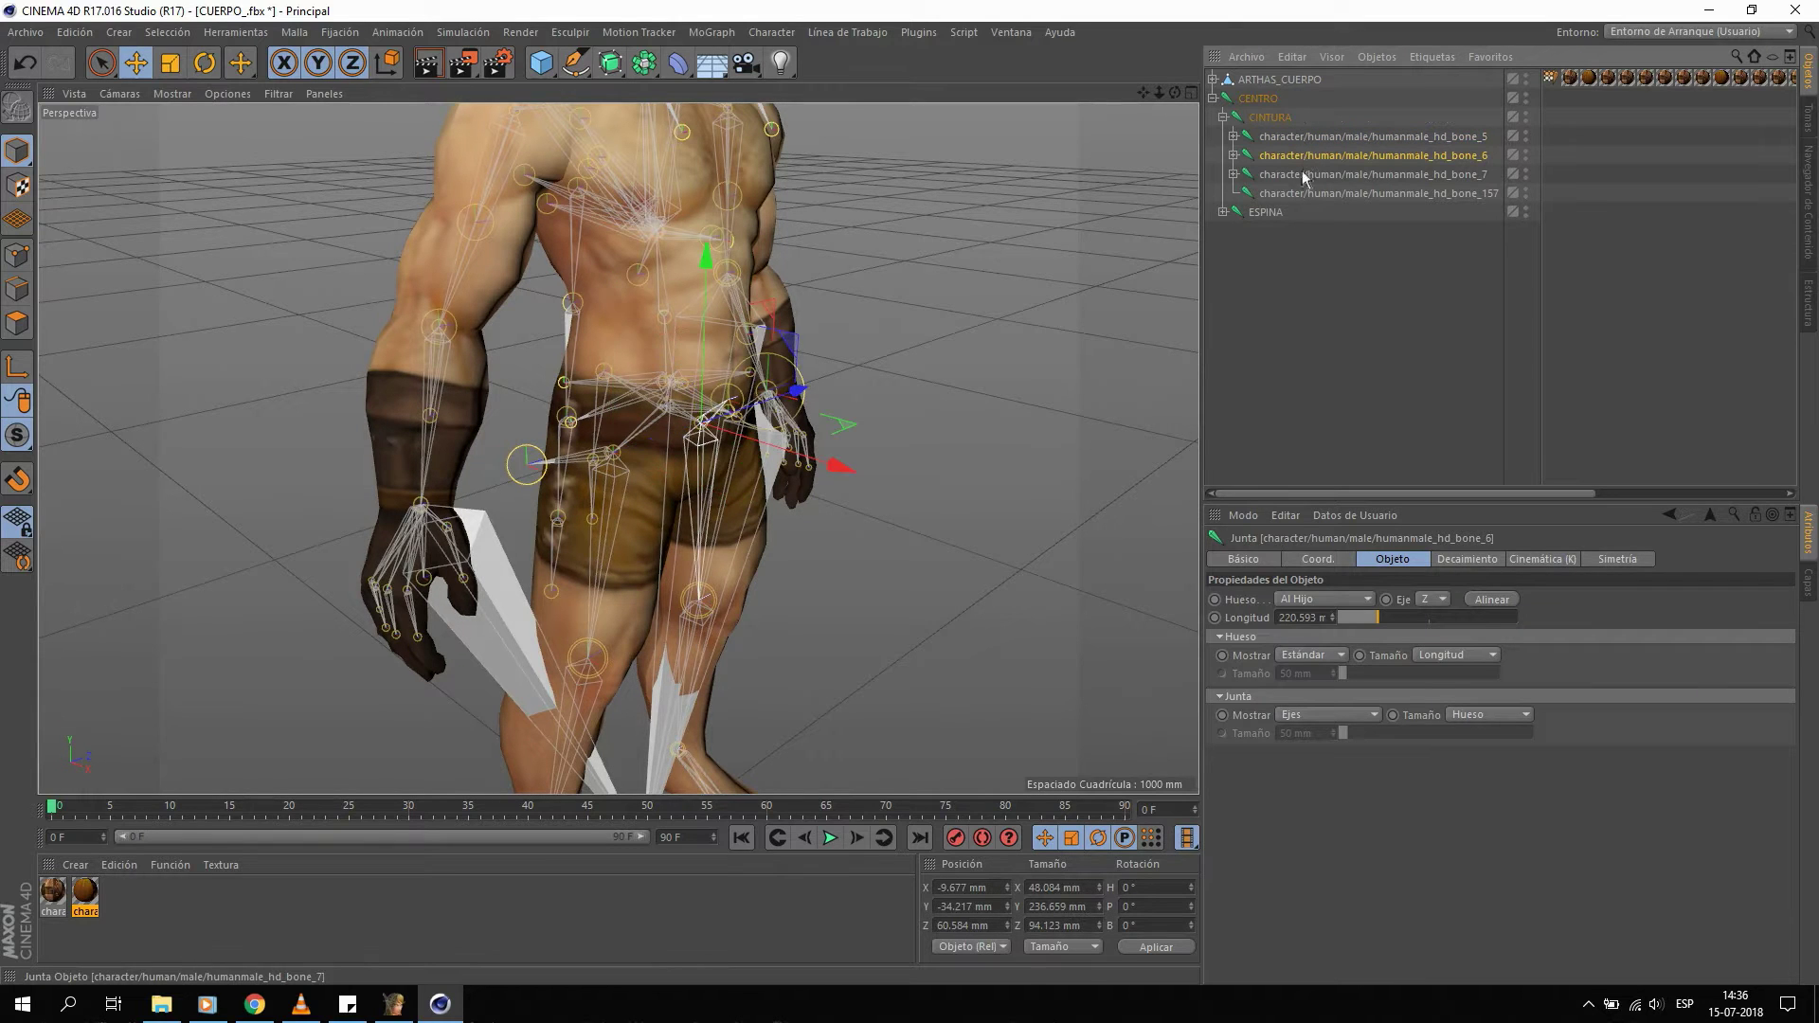
click(1302, 175)
mouse_move(611, 495)
alt+mouse_down()
mouse_move(802, 491)
mouse_move(652, 444)
mouse_move(821, 440)
mouse_move(853, 418)
mouse_move(560, 424)
alt+mouse_up()
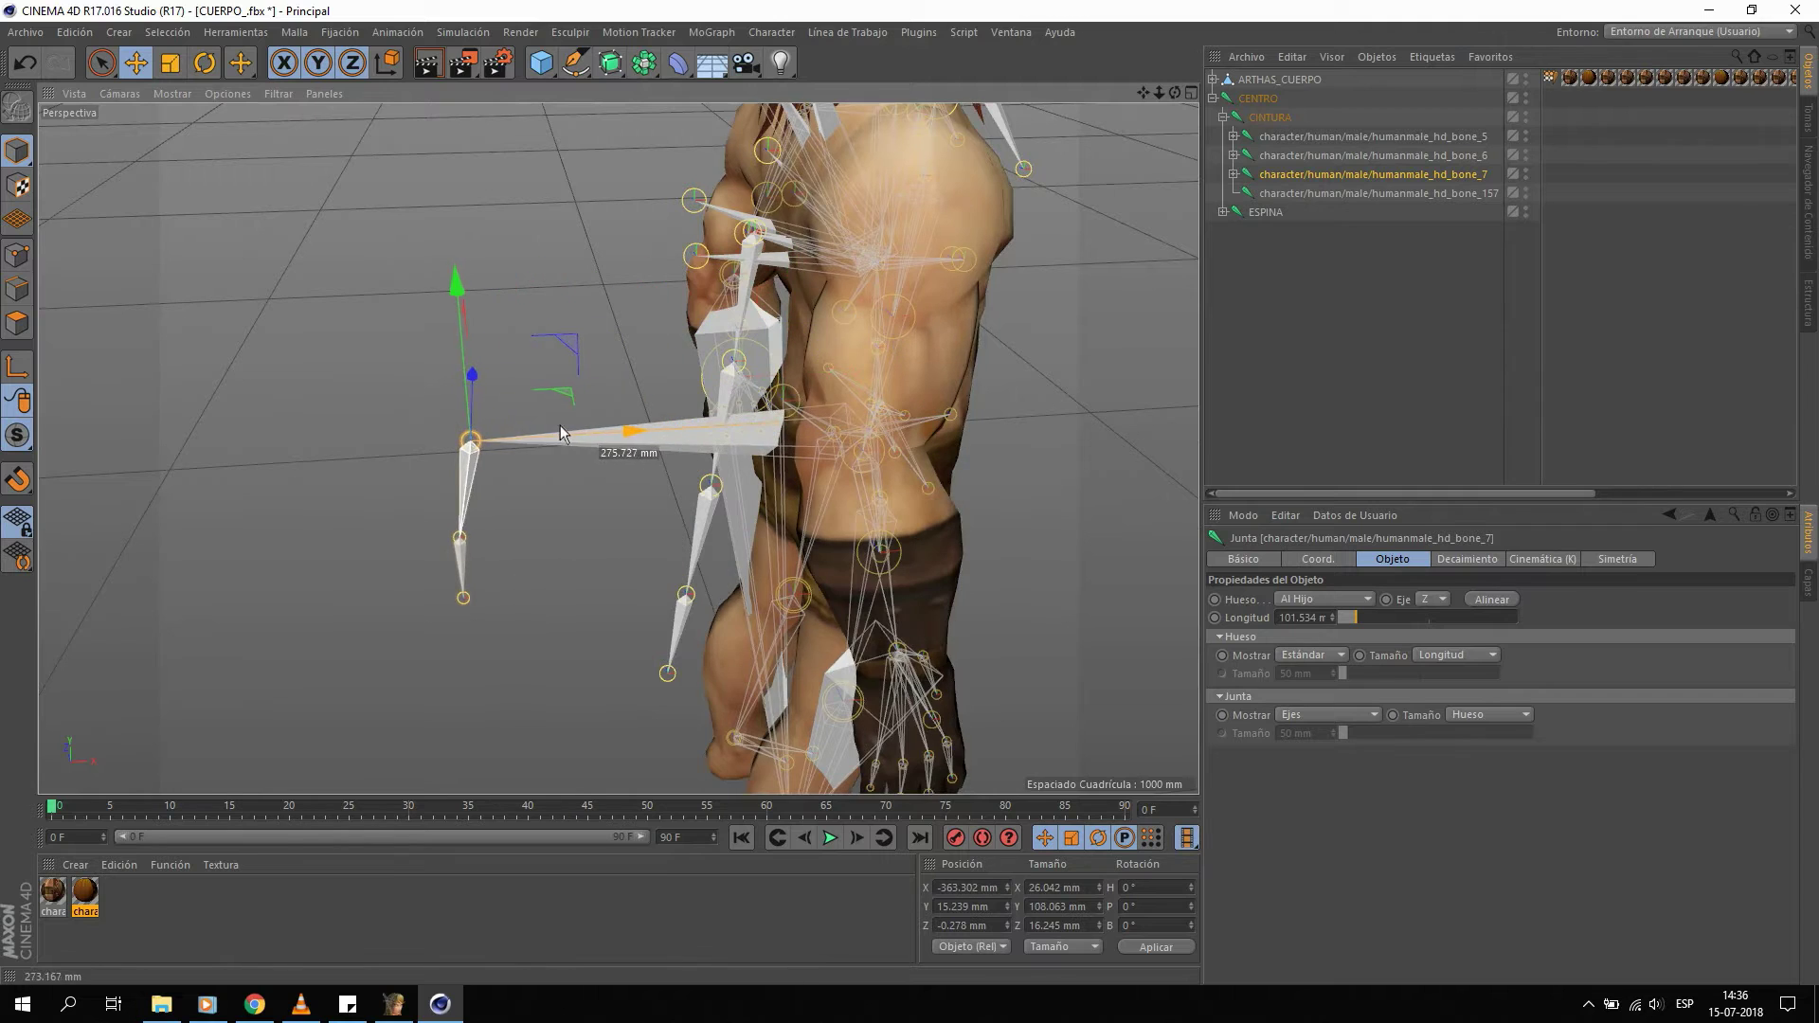
key(Delete)
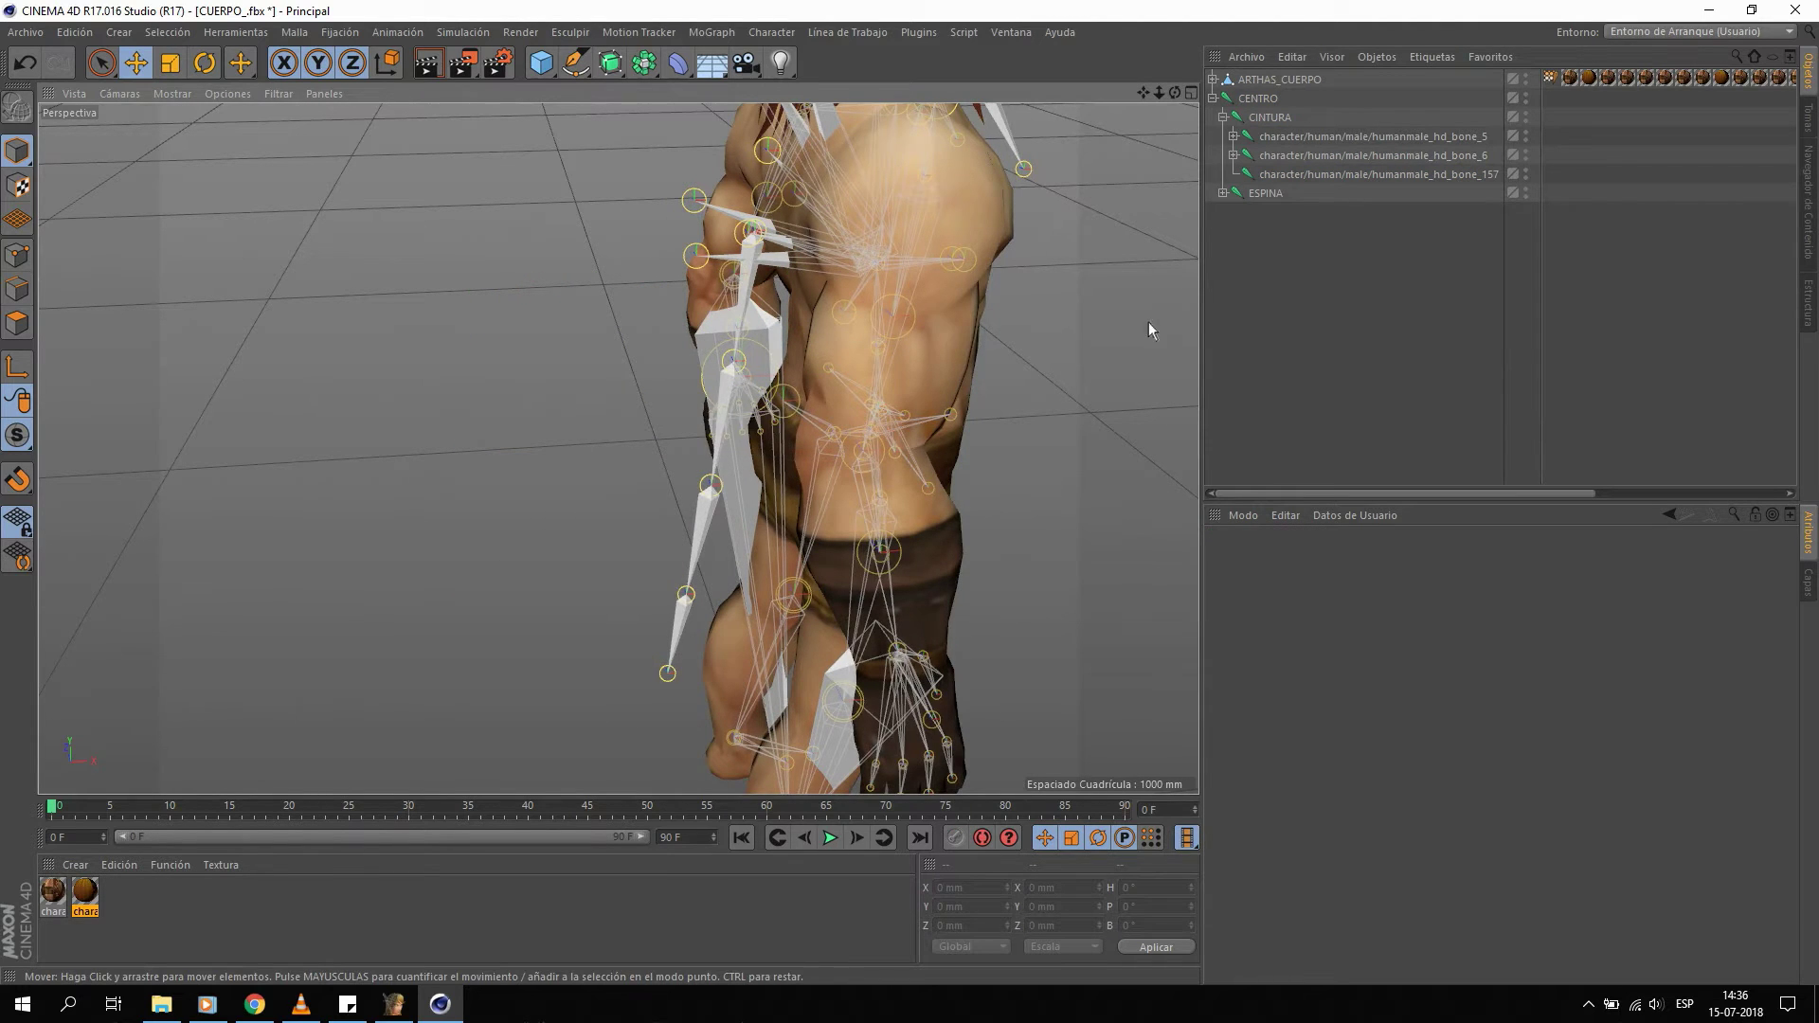
mouse_move(830, 451)
alt+mouse_down()
mouse_move(790, 499)
mouse_move(846, 521)
mouse_move(910, 512)
alt+mouse_up()
click(1304, 173)
alt+drag(569, 454, 663, 469)
mouse_move(947, 409)
mouse_down()
mouse_move(1087, 467)
mouse_move(995, 465)
mouse_up()
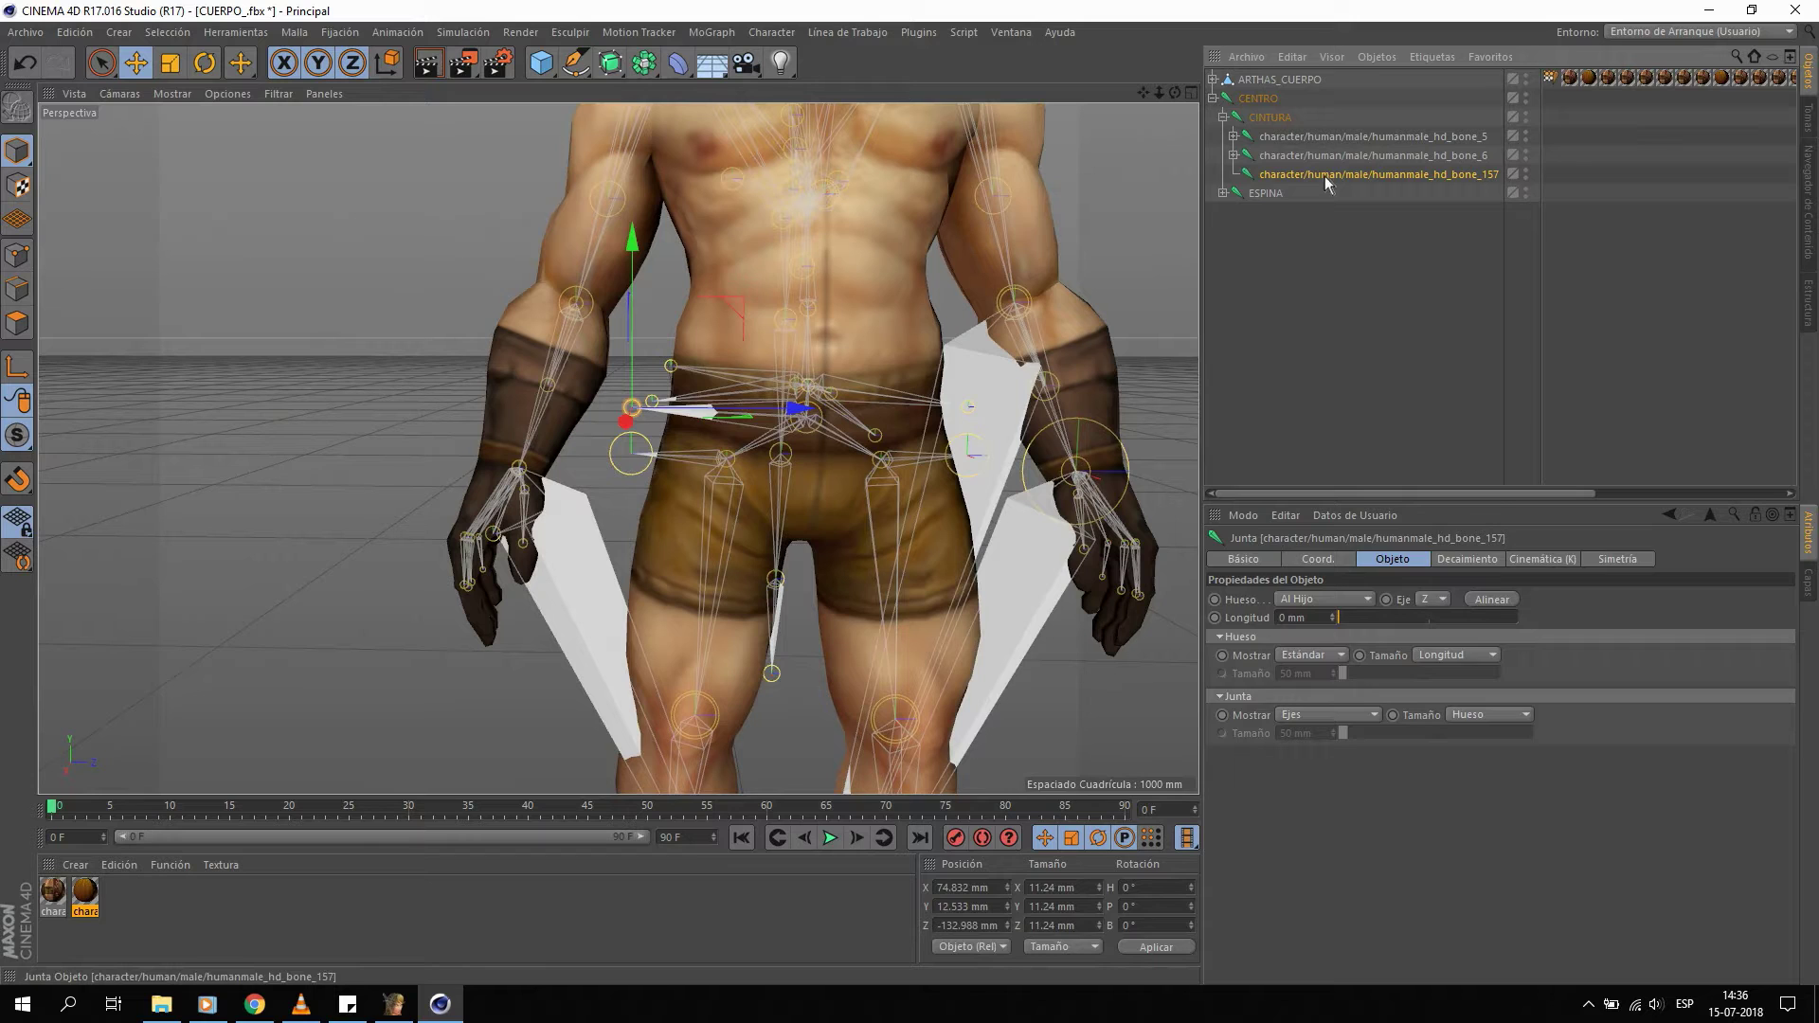
drag(1327, 176, 1345, 154)
click(1374, 155)
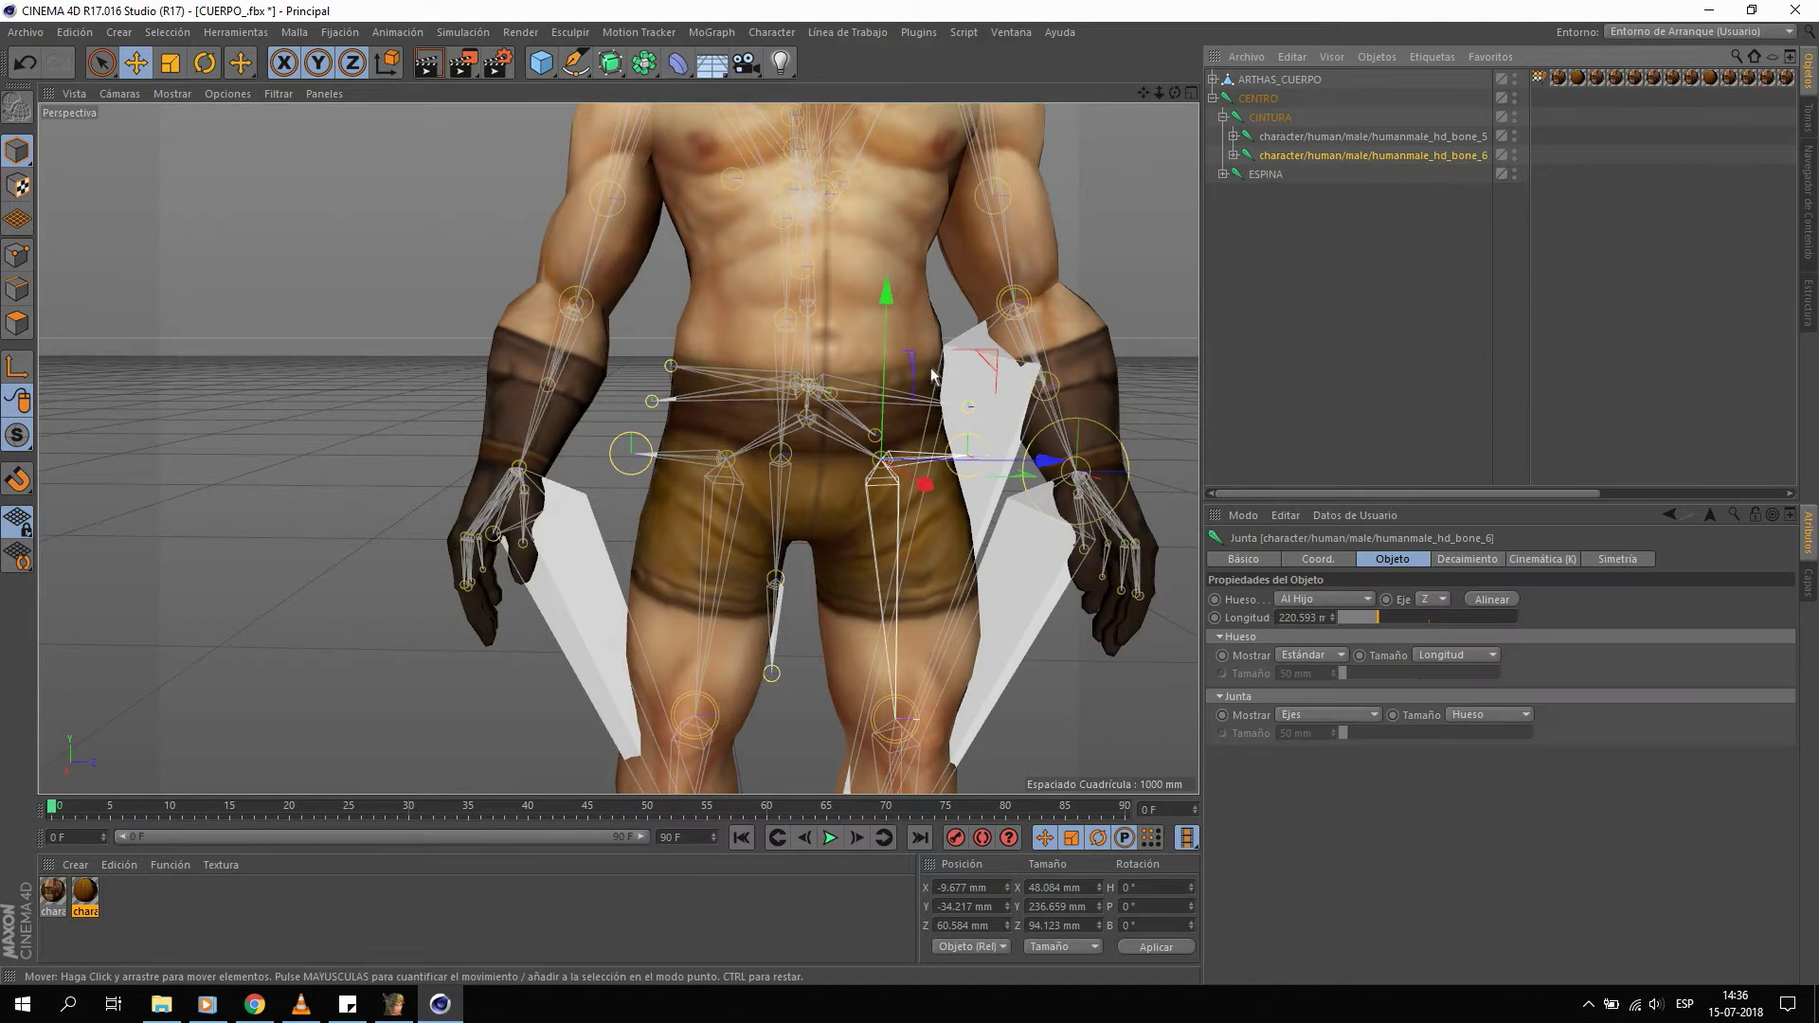
alt+middle_drag(934, 372, 864, 214)
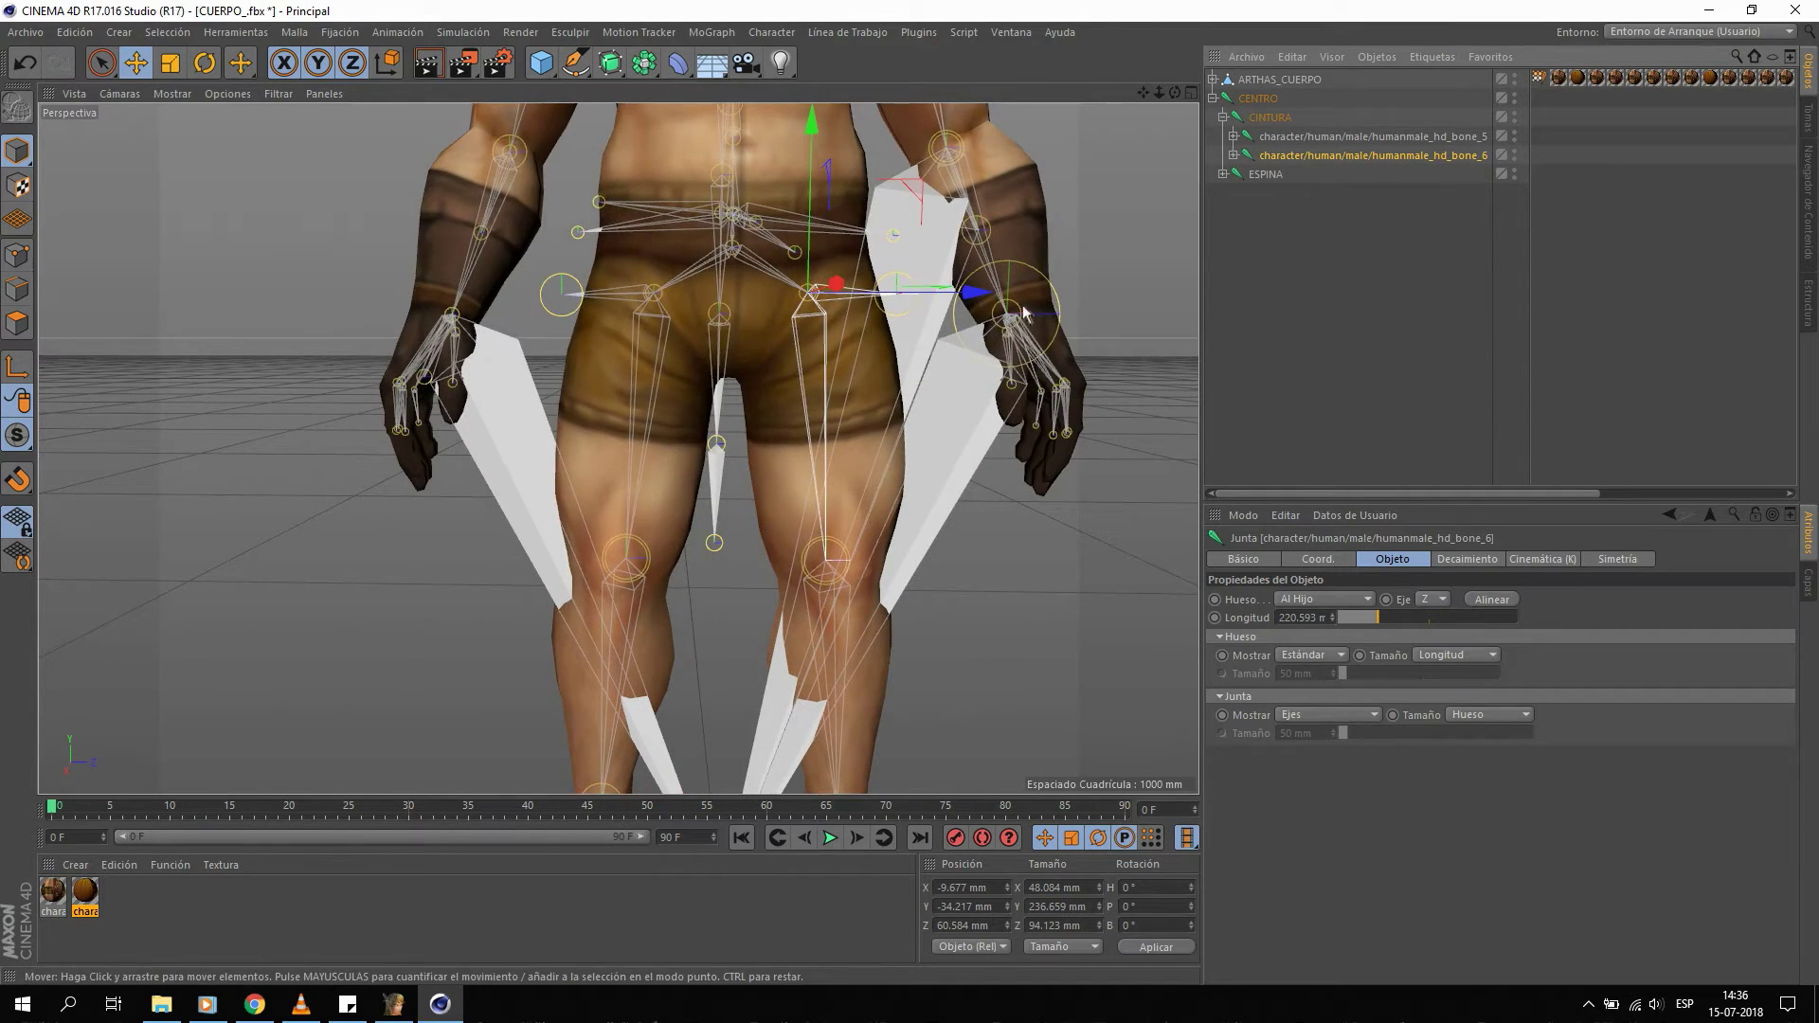
Undo and redo the last change, test-rotate the hip bone, then return to Move and select bone_5.
key(ctrl+z)
key(ctrl+y)
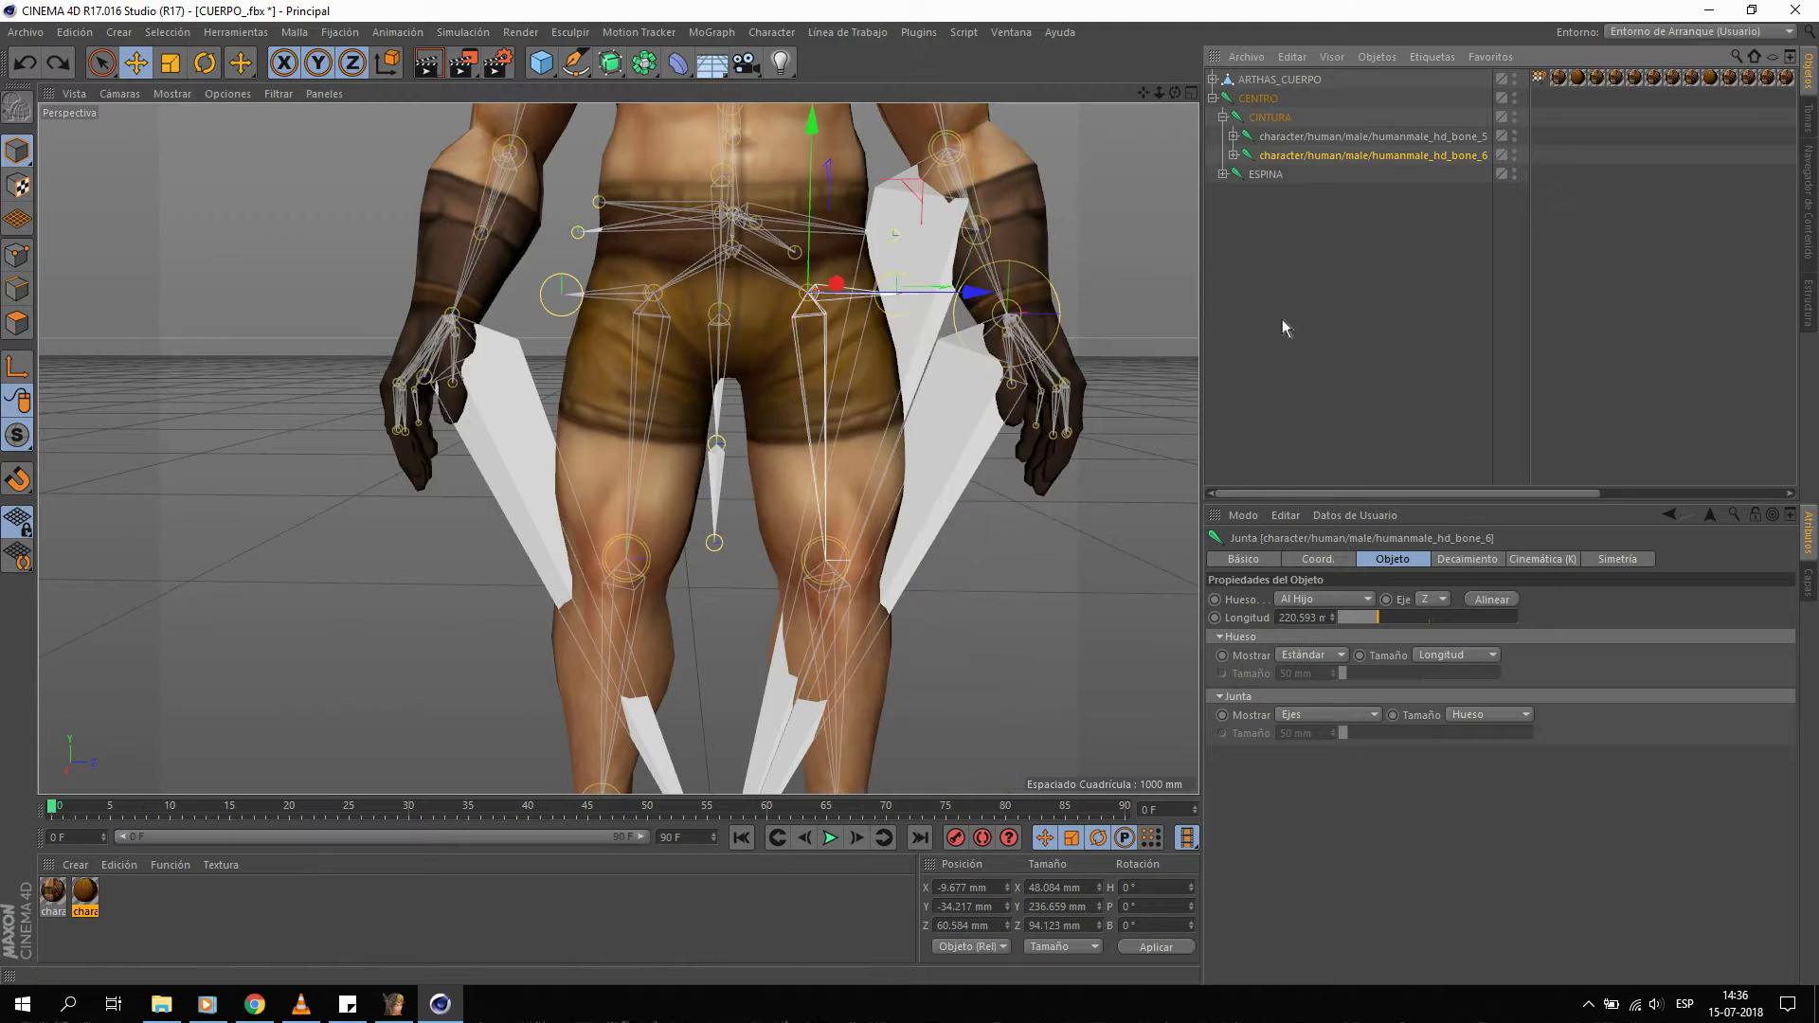
key(r)
mouse_move(872, 374)
mouse_down()
mouse_move(834, 345)
mouse_move(923, 307)
mouse_up()
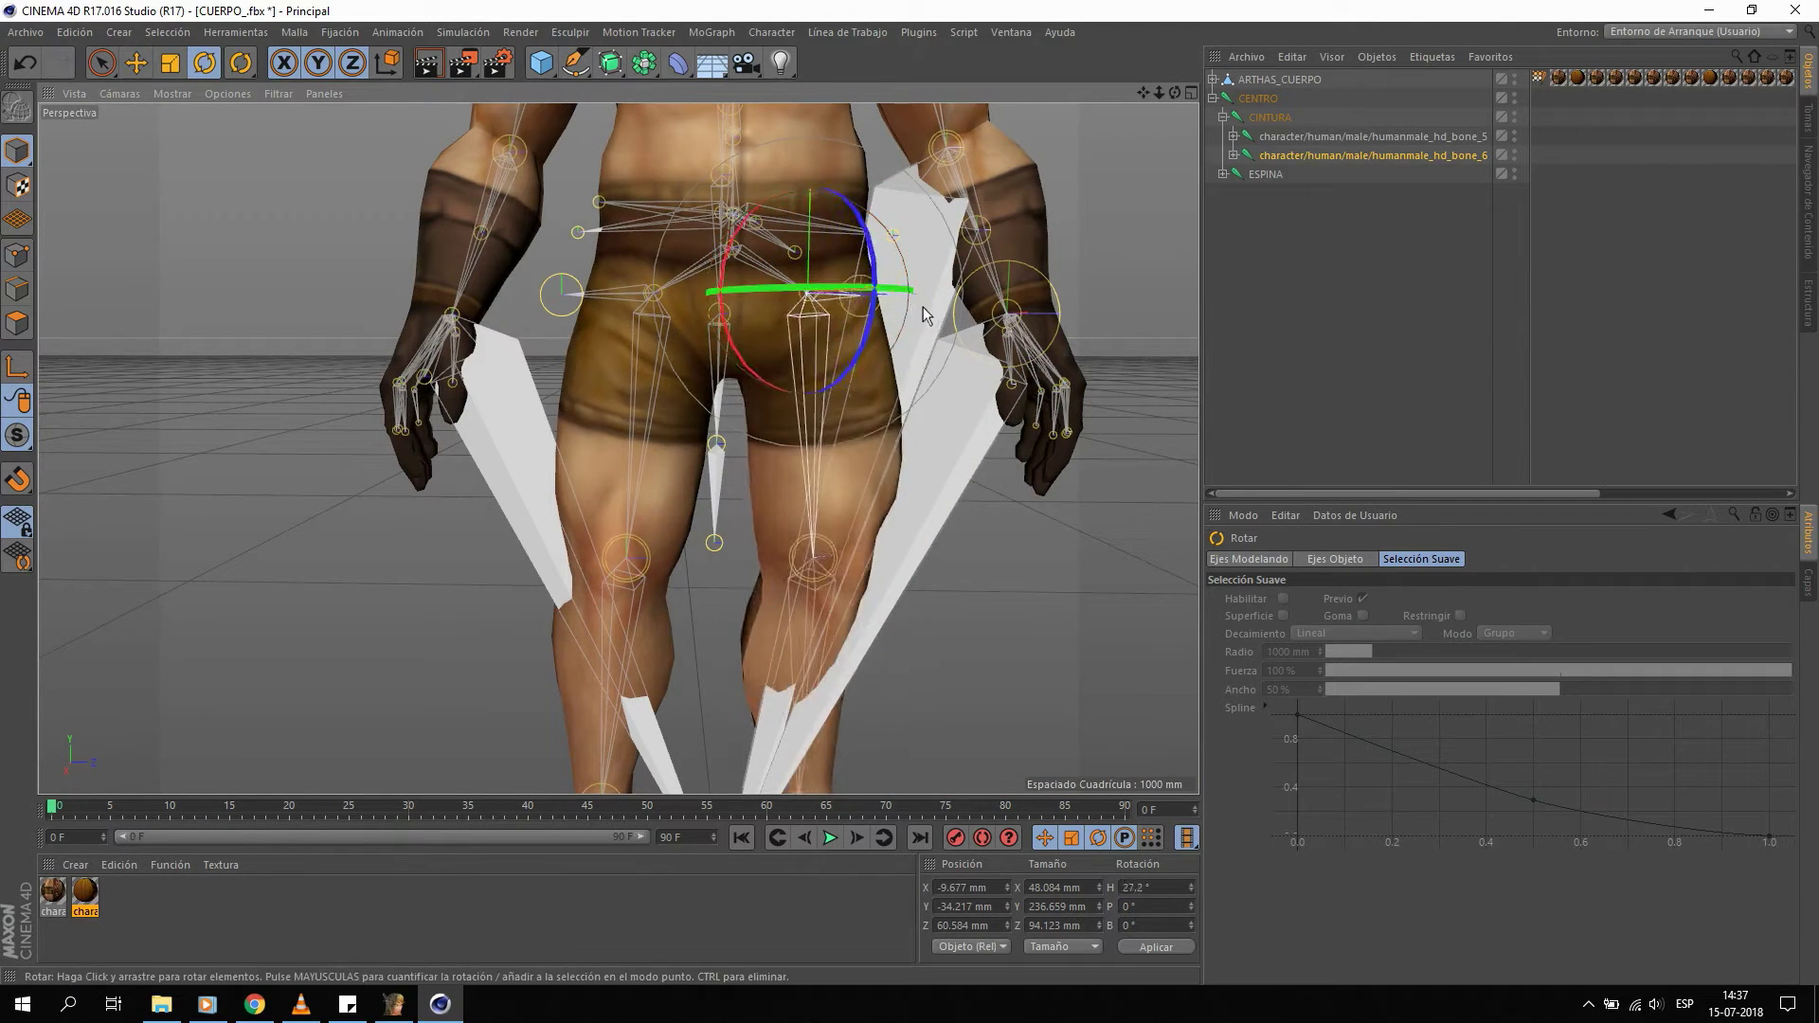
key(e)
alt+middle_drag(919, 282, 924, 423)
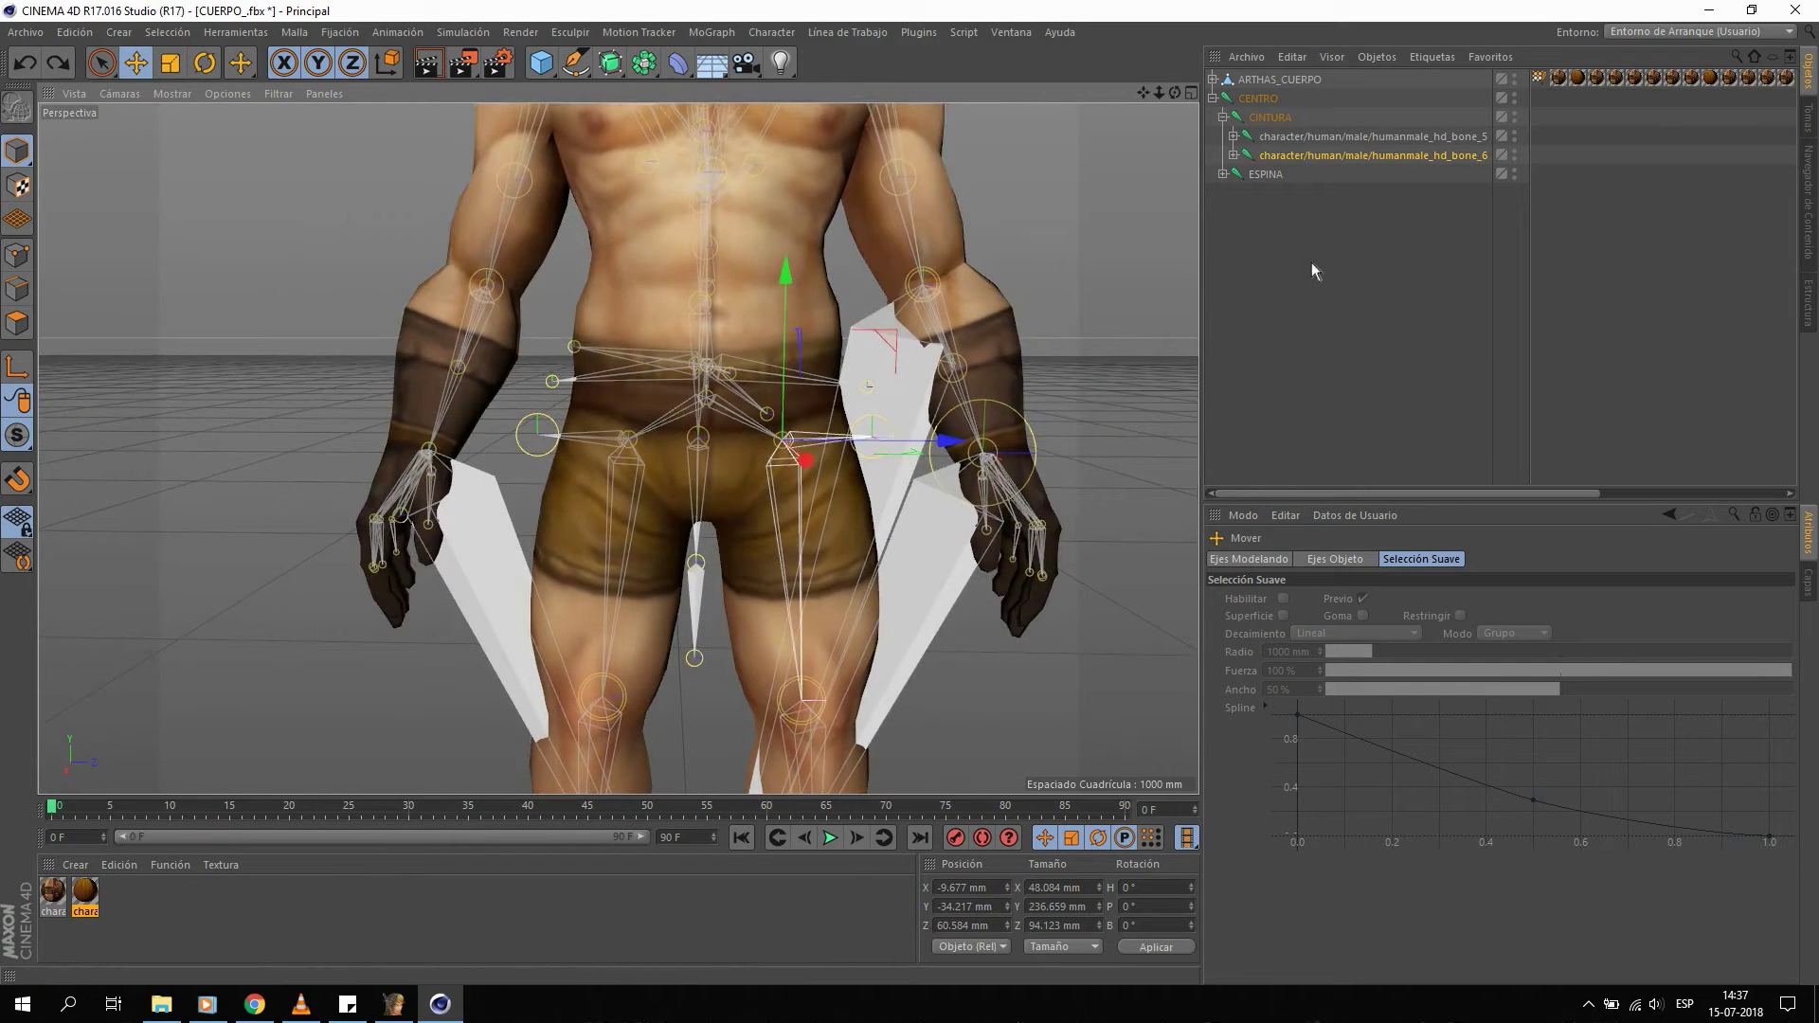
click(1312, 263)
alt+drag(813, 379, 764, 372)
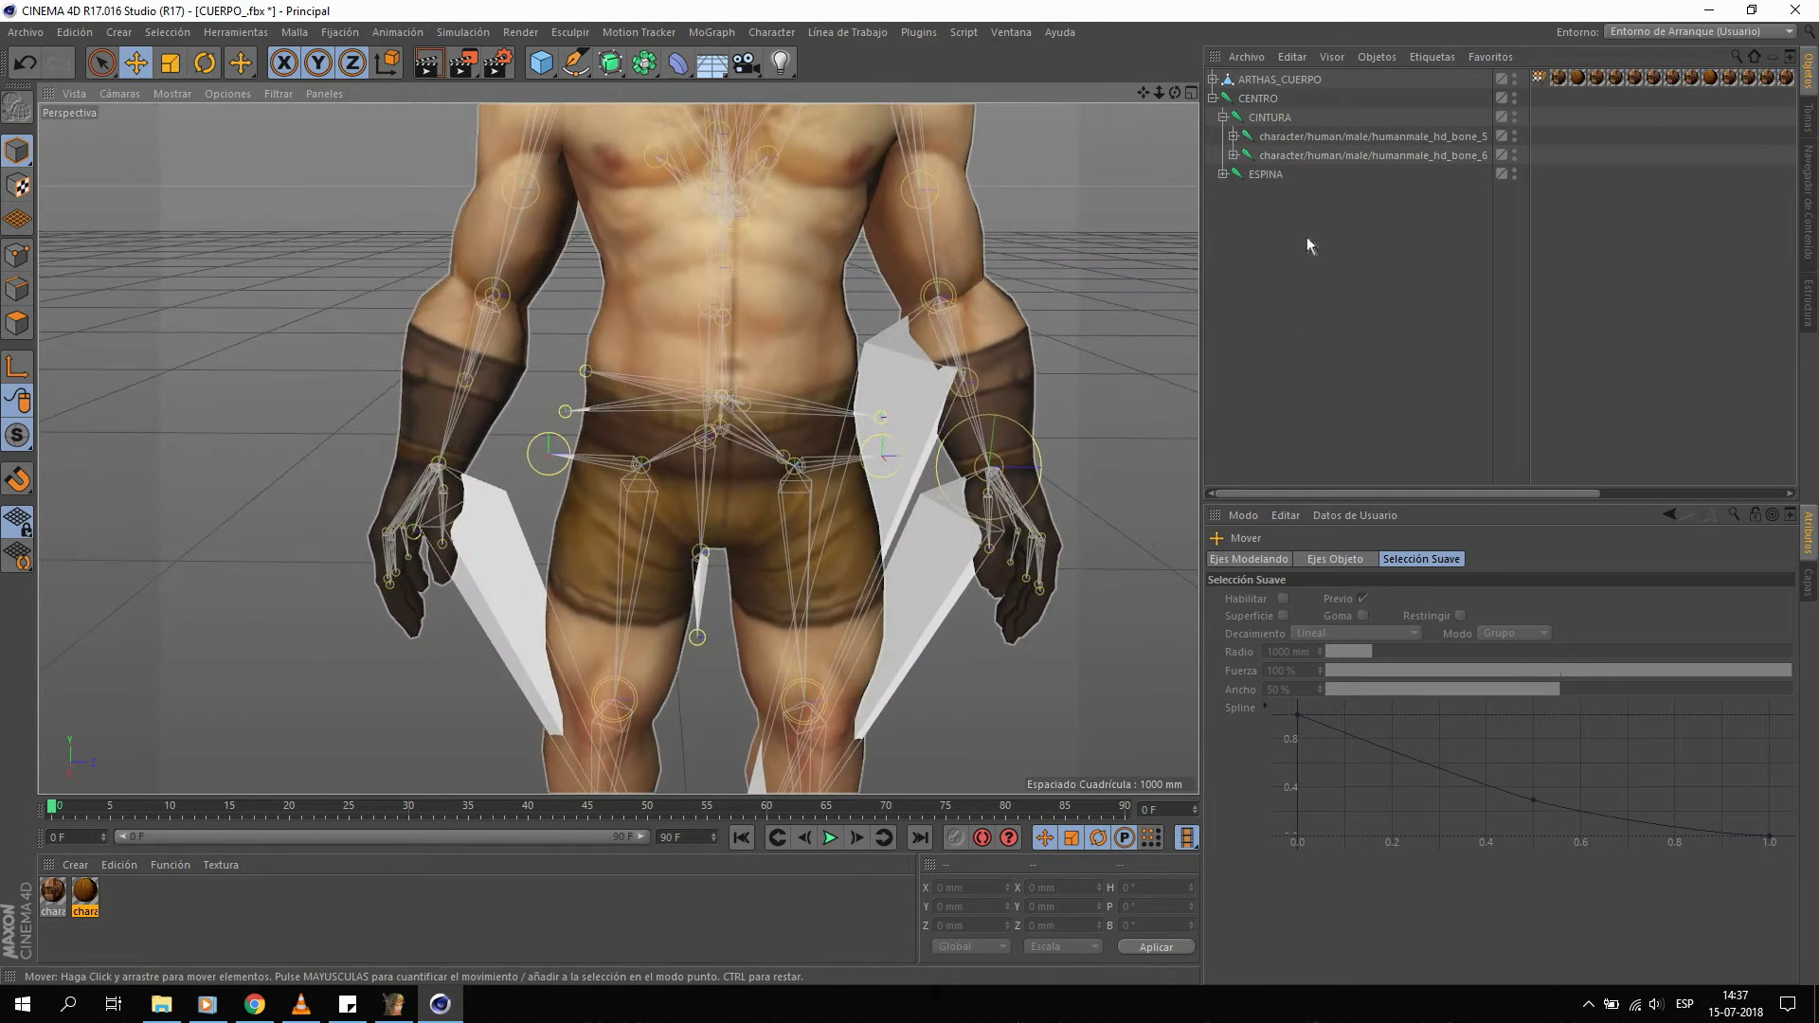
click(1266, 147)
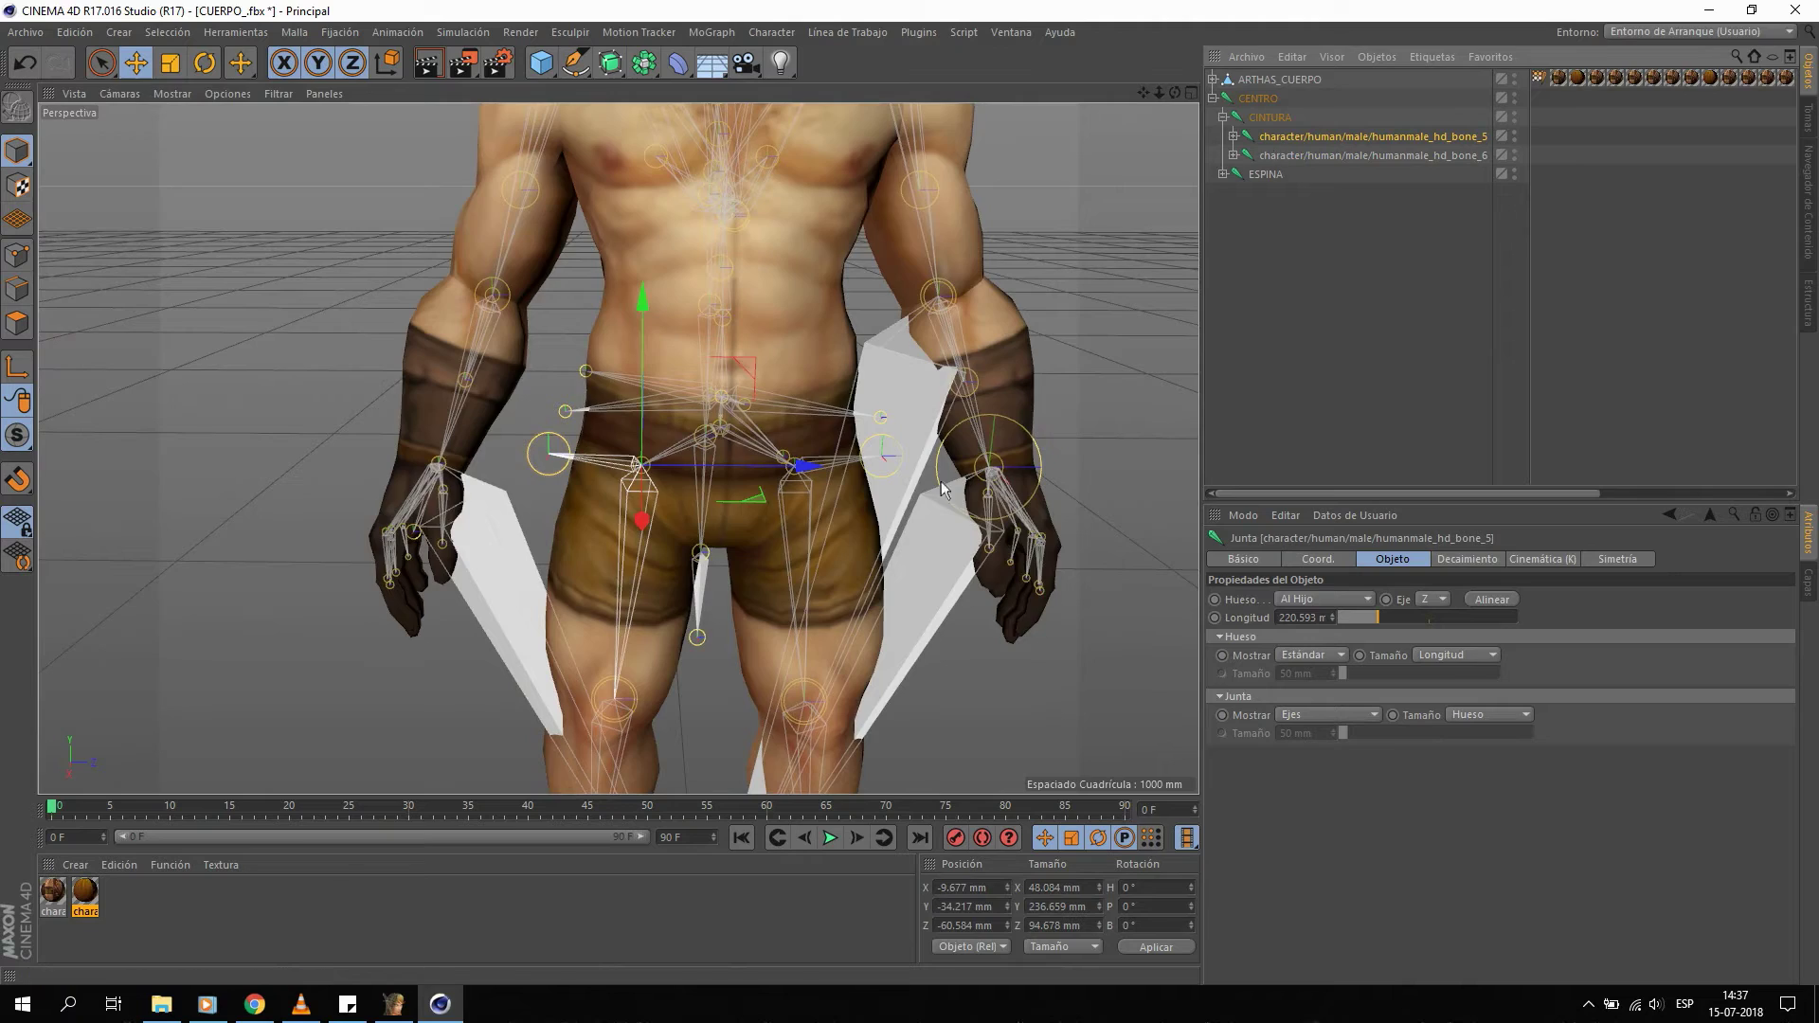
scroll(803, 379, up, 2)
mouse_move(803, 379)
alt+mouse_down()
mouse_move(776, 290)
mouse_move(777, 313)
mouse_move(726, 297)
mouse_move(713, 327)
mouse_move(623, 320)
mouse_move(724, 298)
mouse_move(699, 281)
alt+mouse_up()
Rename thigh joints bone_5 and bone_6 to MUSLO_DERECHO and MUSLO_IZQUIERDO.
double_click(1345, 136)
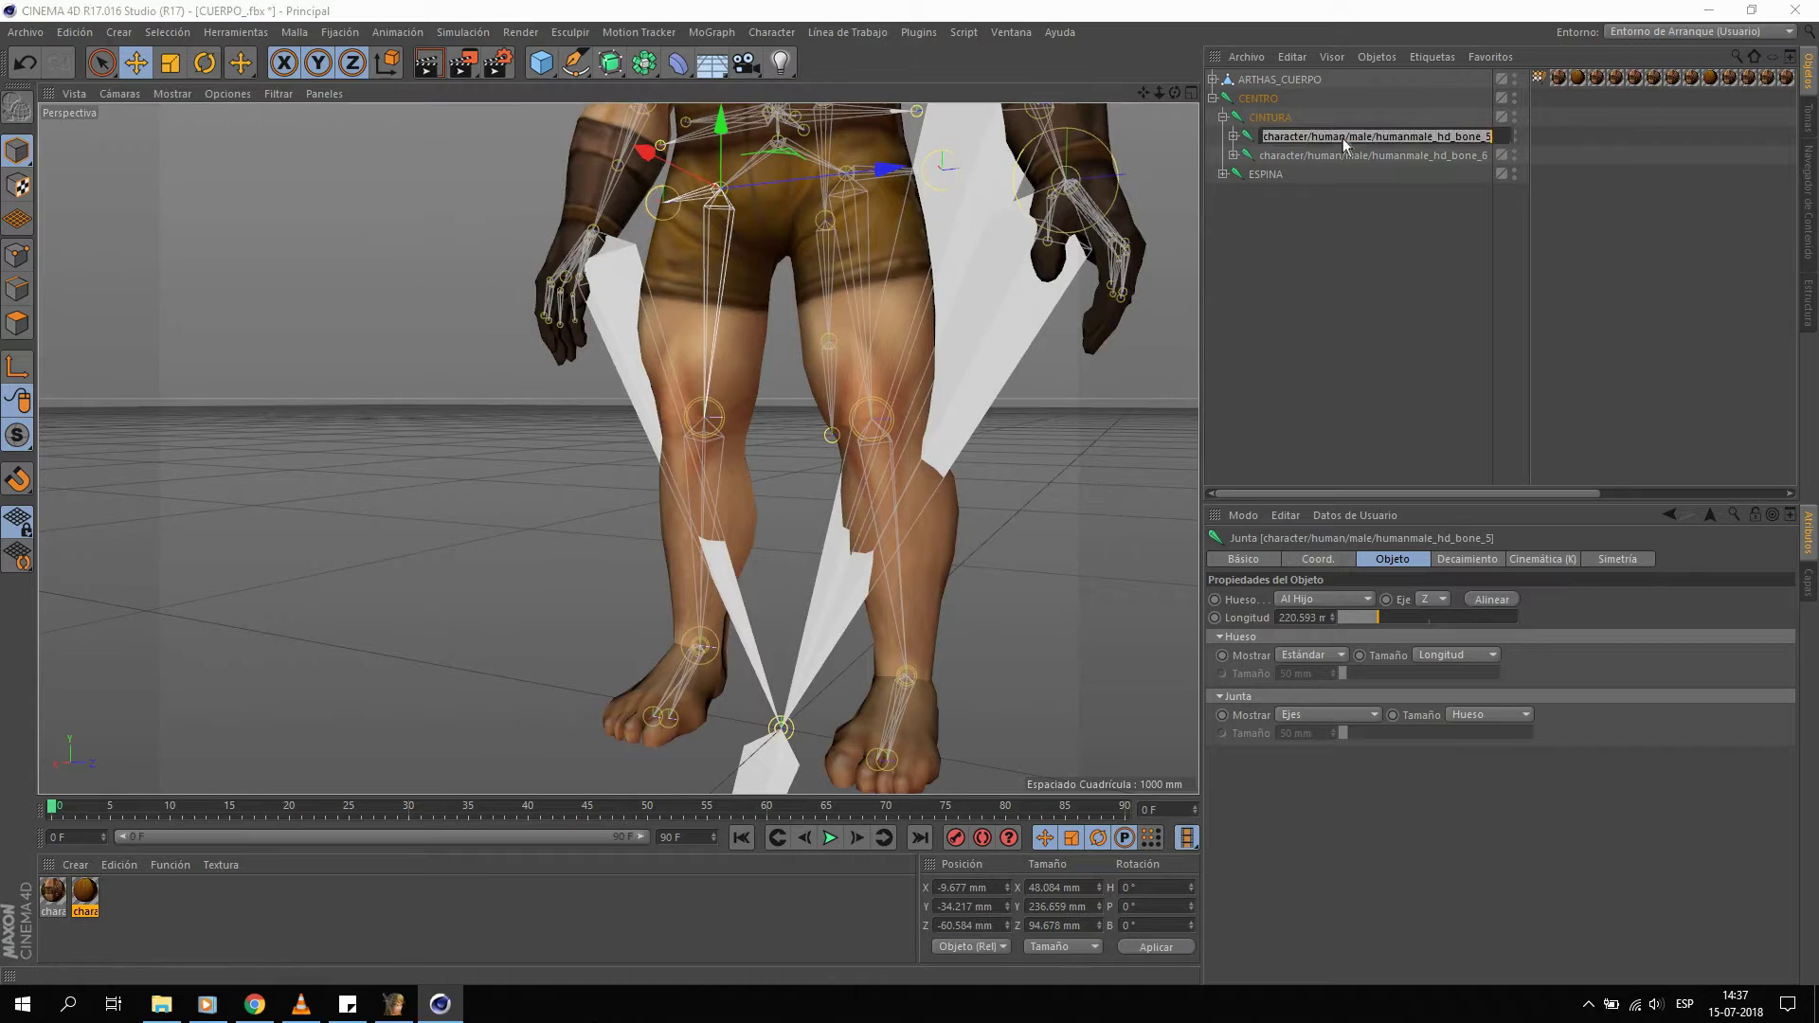
text(MUSLO_)
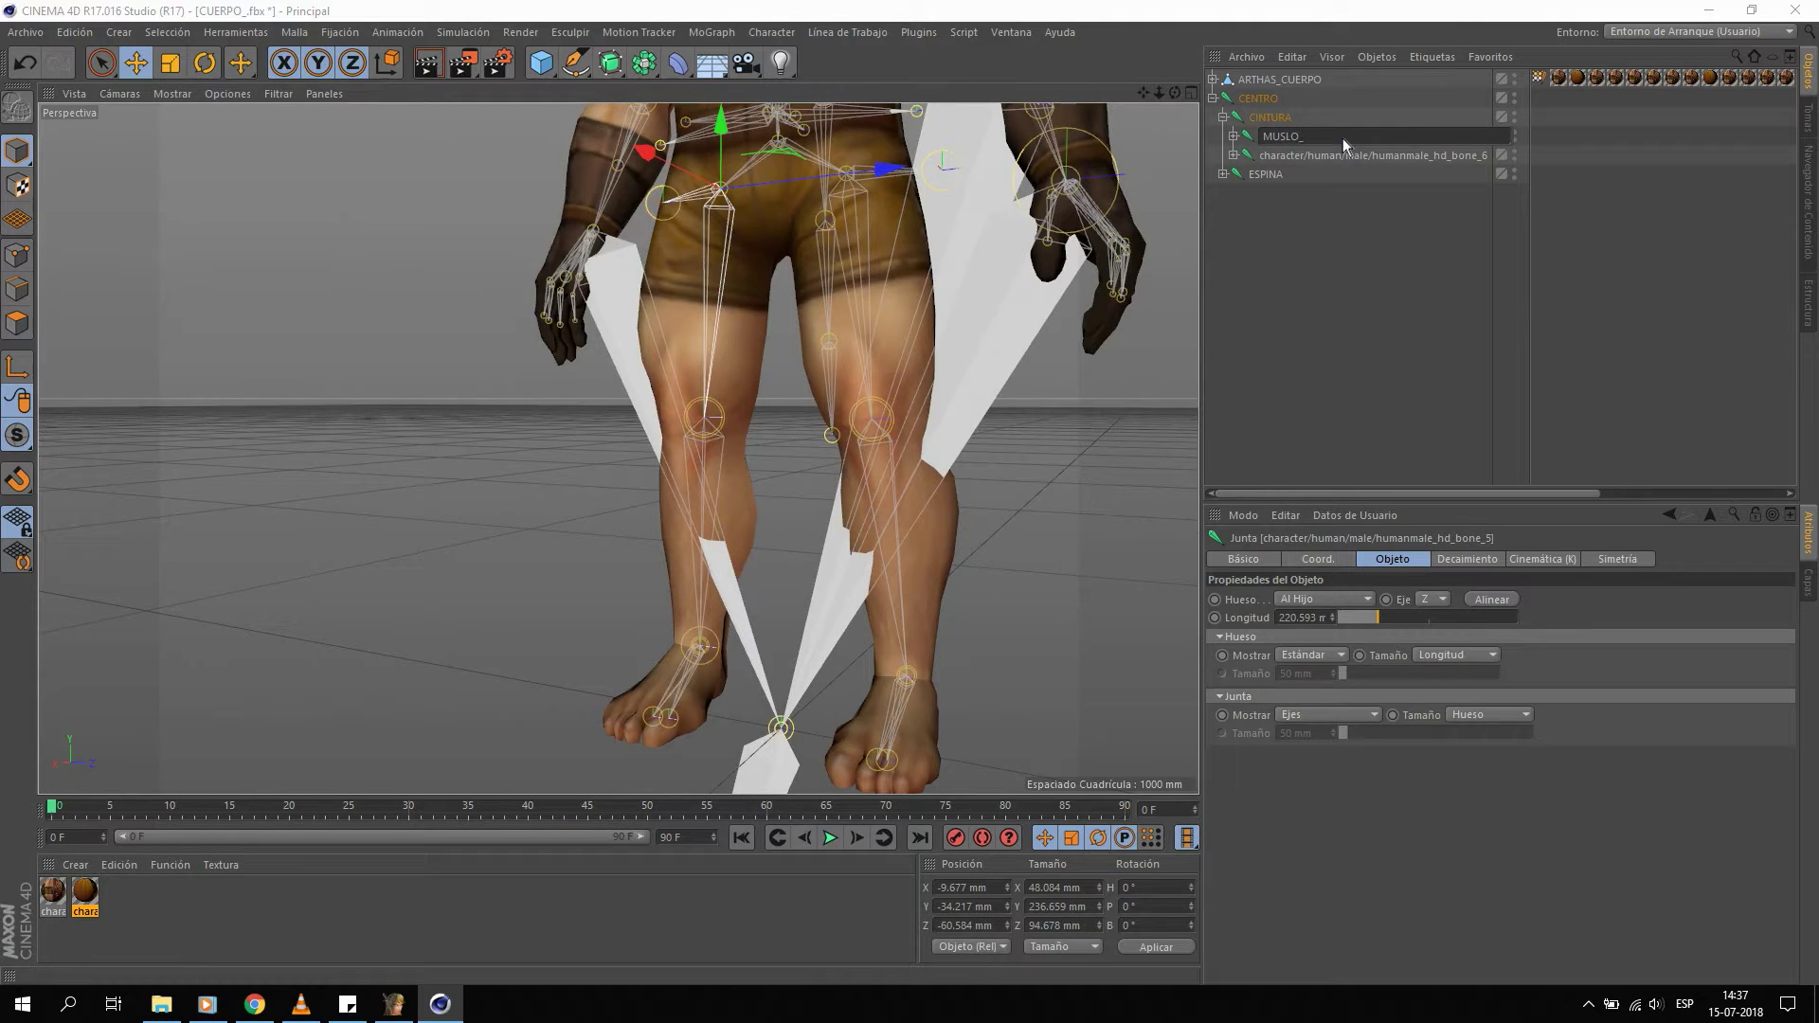
text(ECHO)
key(Return)
double_click(1352, 156)
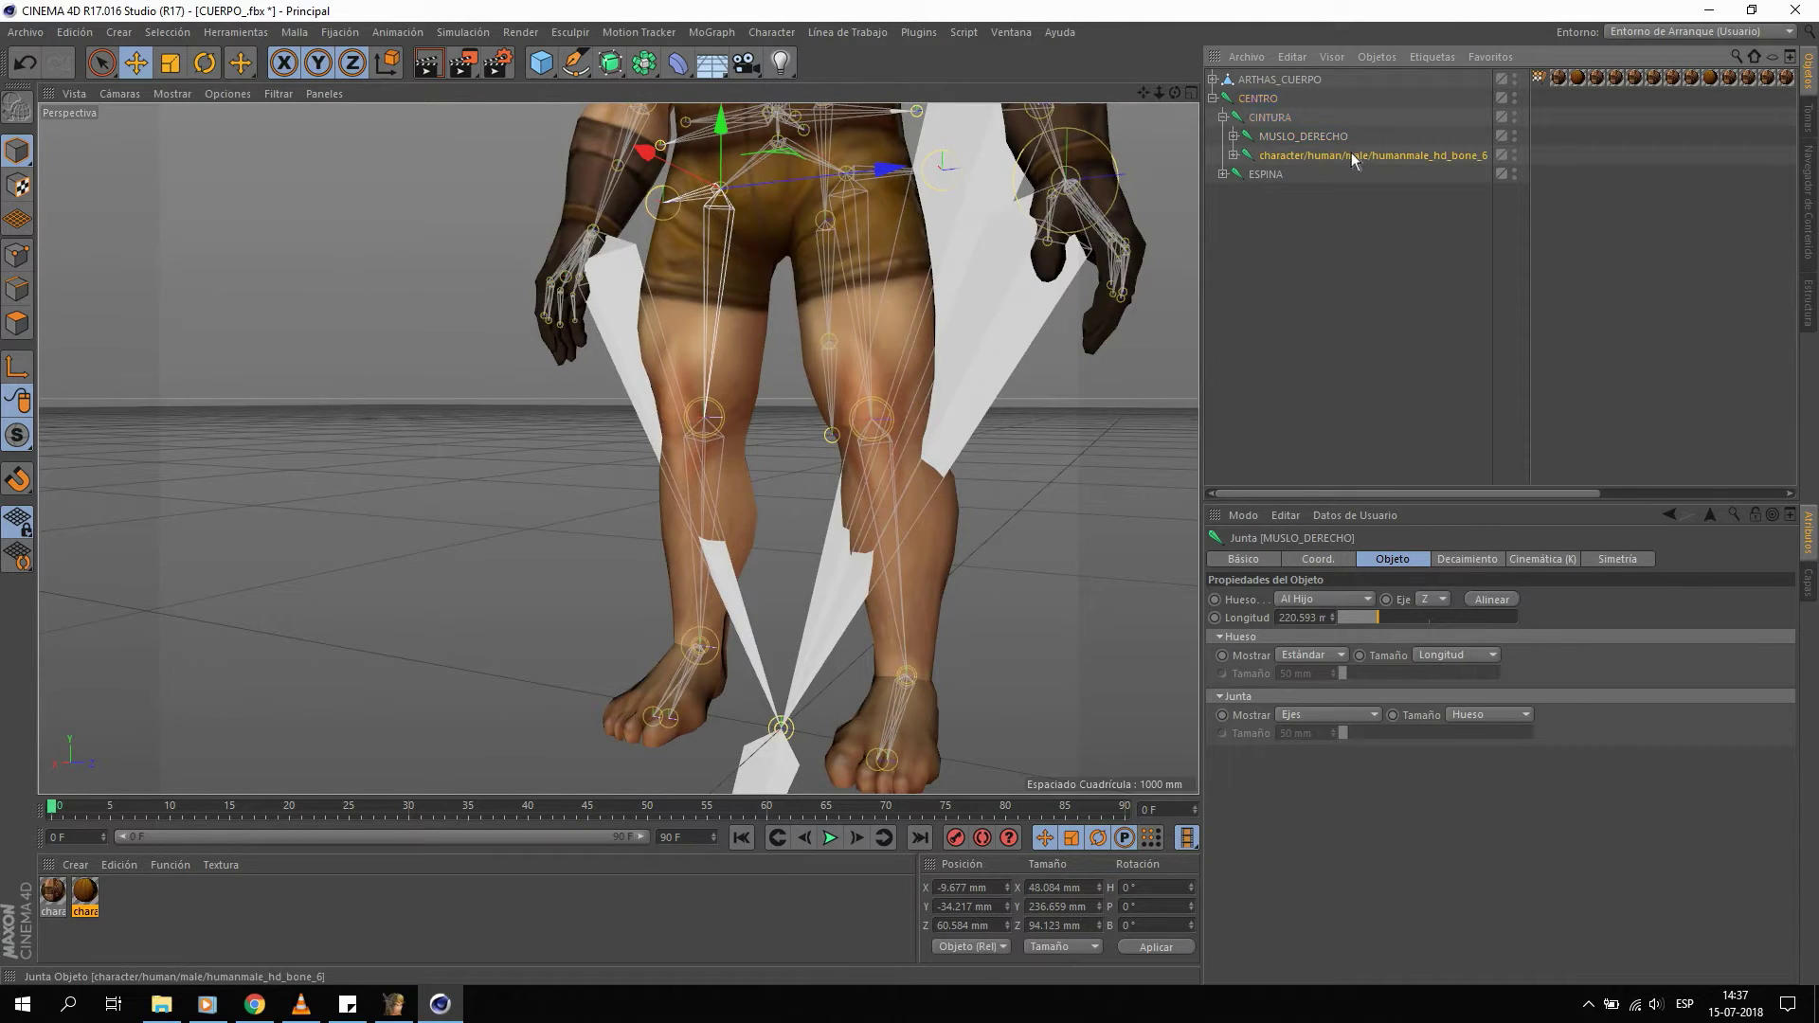
text(m)
key(BackSpace)
key(BackSpace)
key(BackSpace)
key(BackSpace)
key(BackSpace)
text(MUSLO_IZQUIERDO)
key(Return)
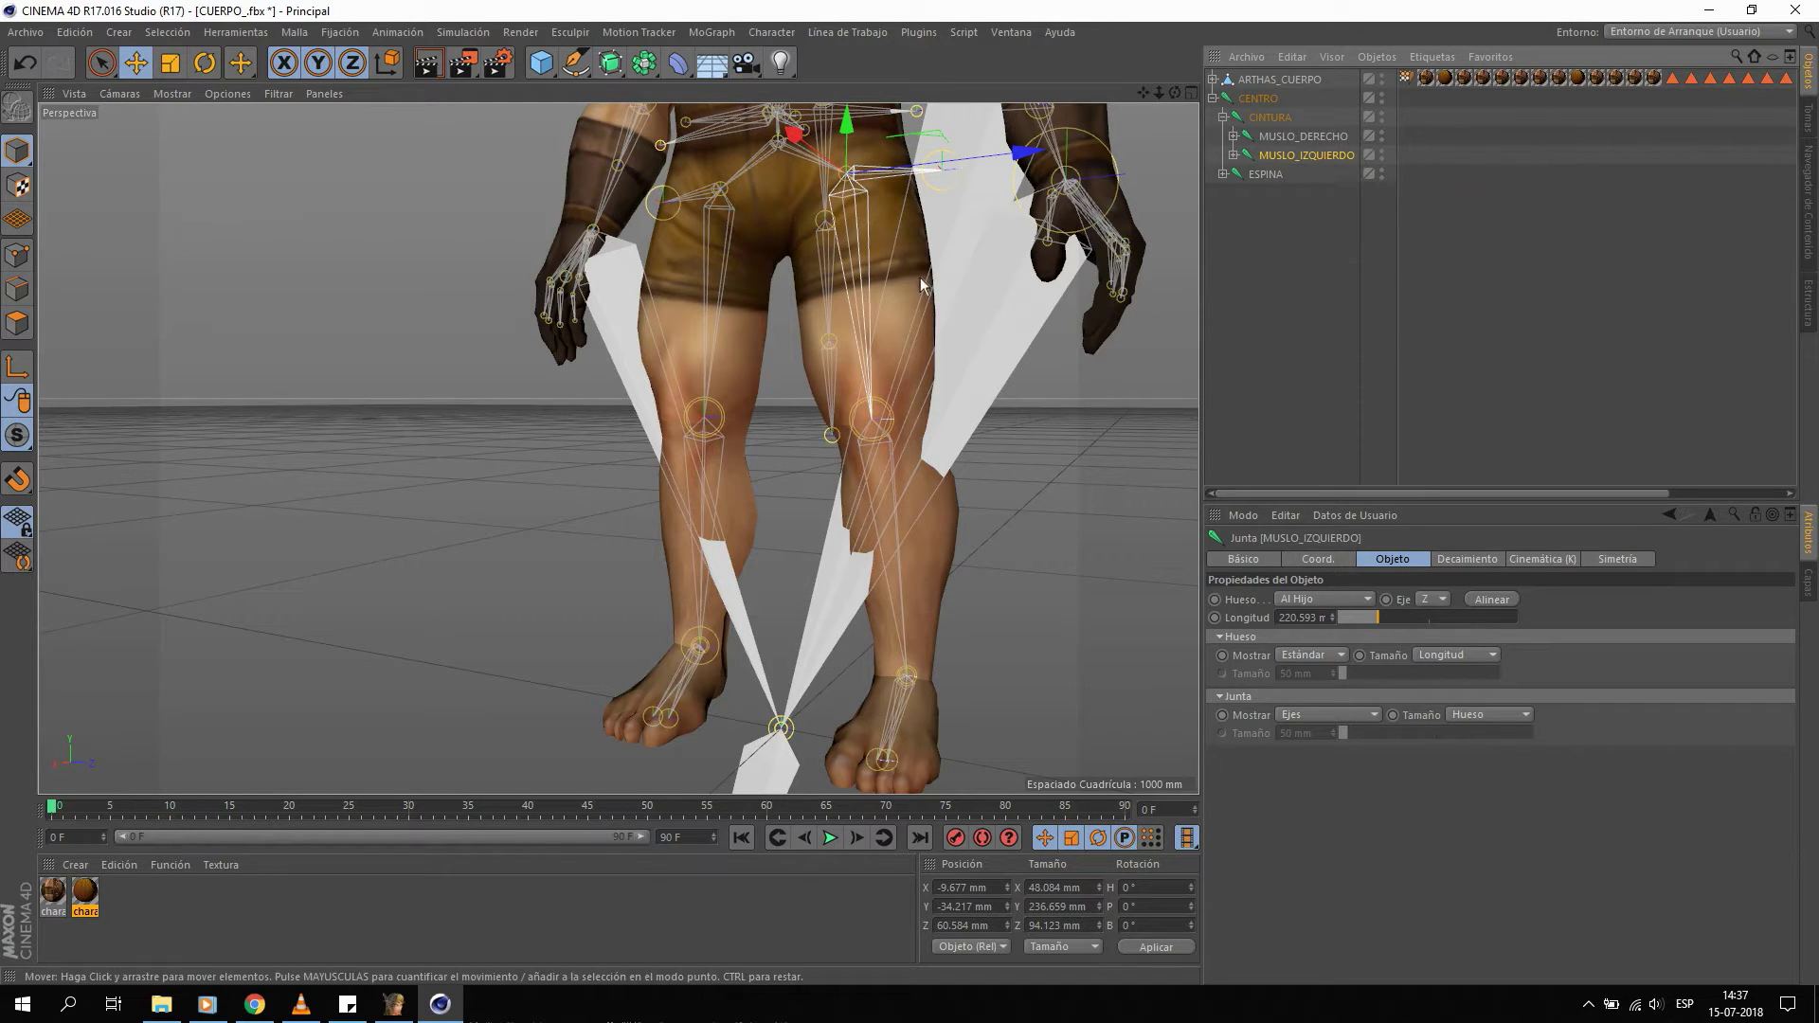
Rename the lower-leg joints bone_11 and bone_12 to PIERNA_DERECHA and PIERNA_IZQUIERDA.
click(1238, 152)
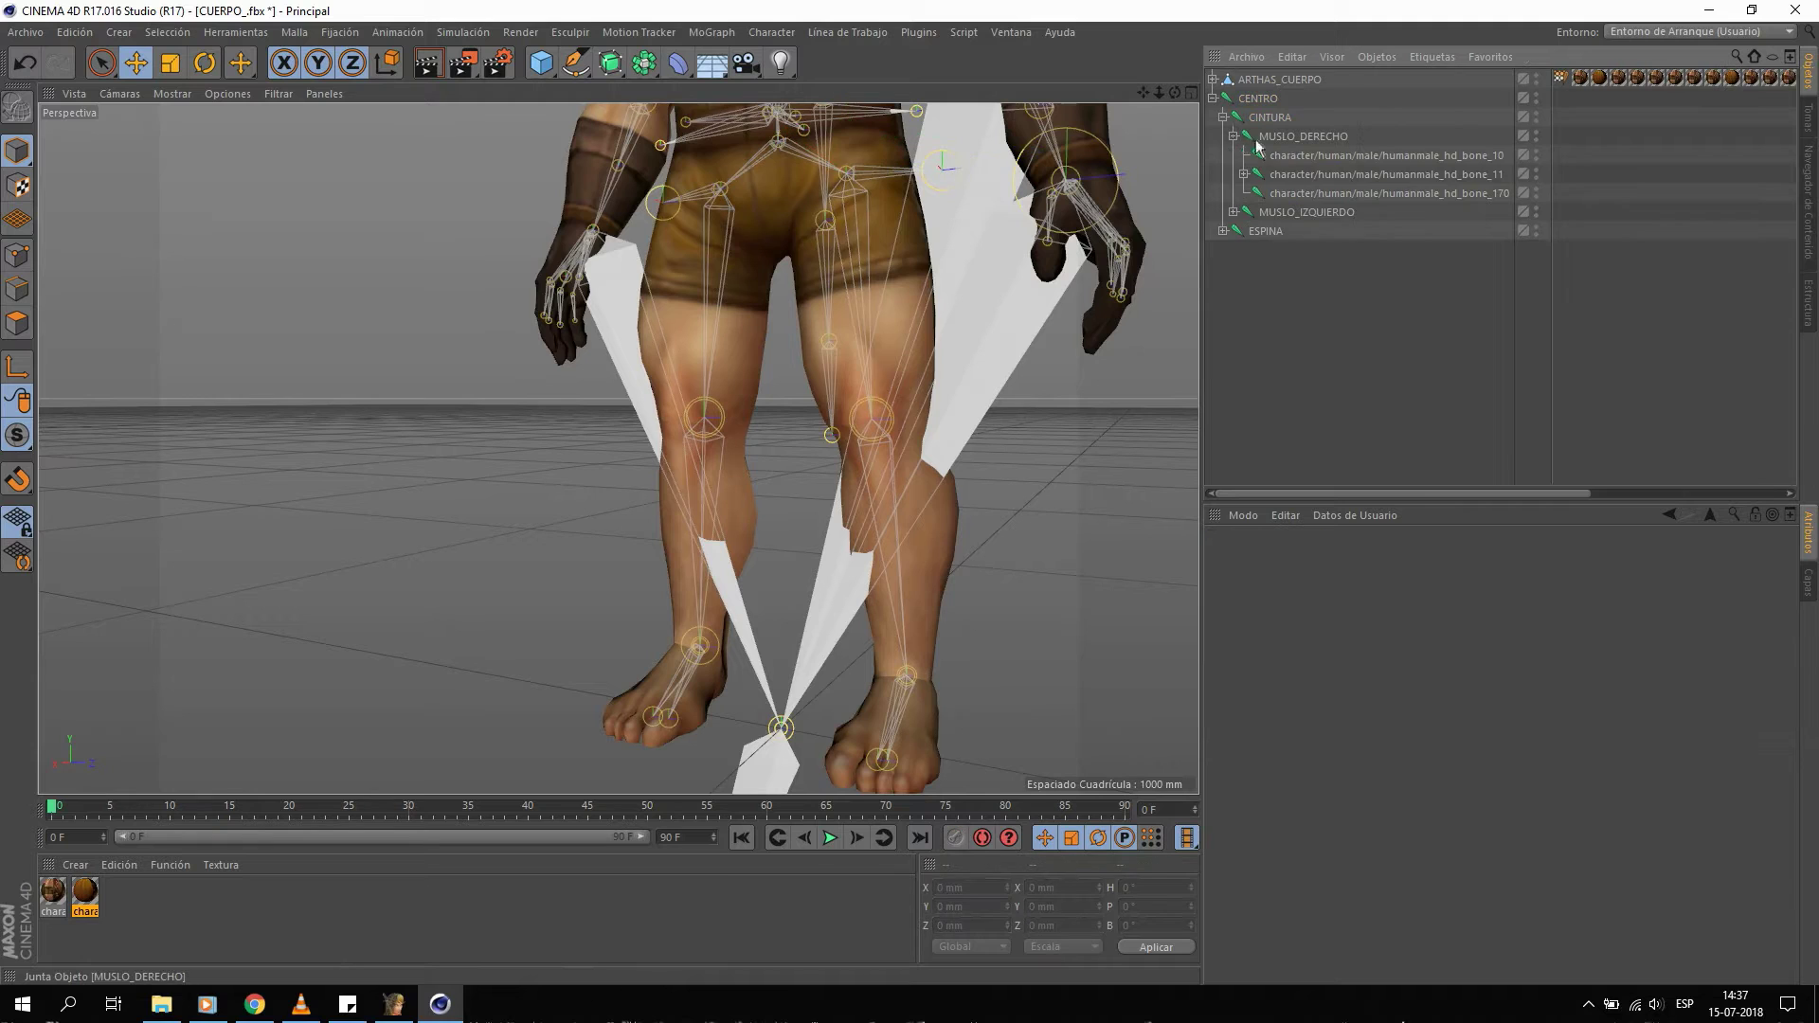
click(1300, 174)
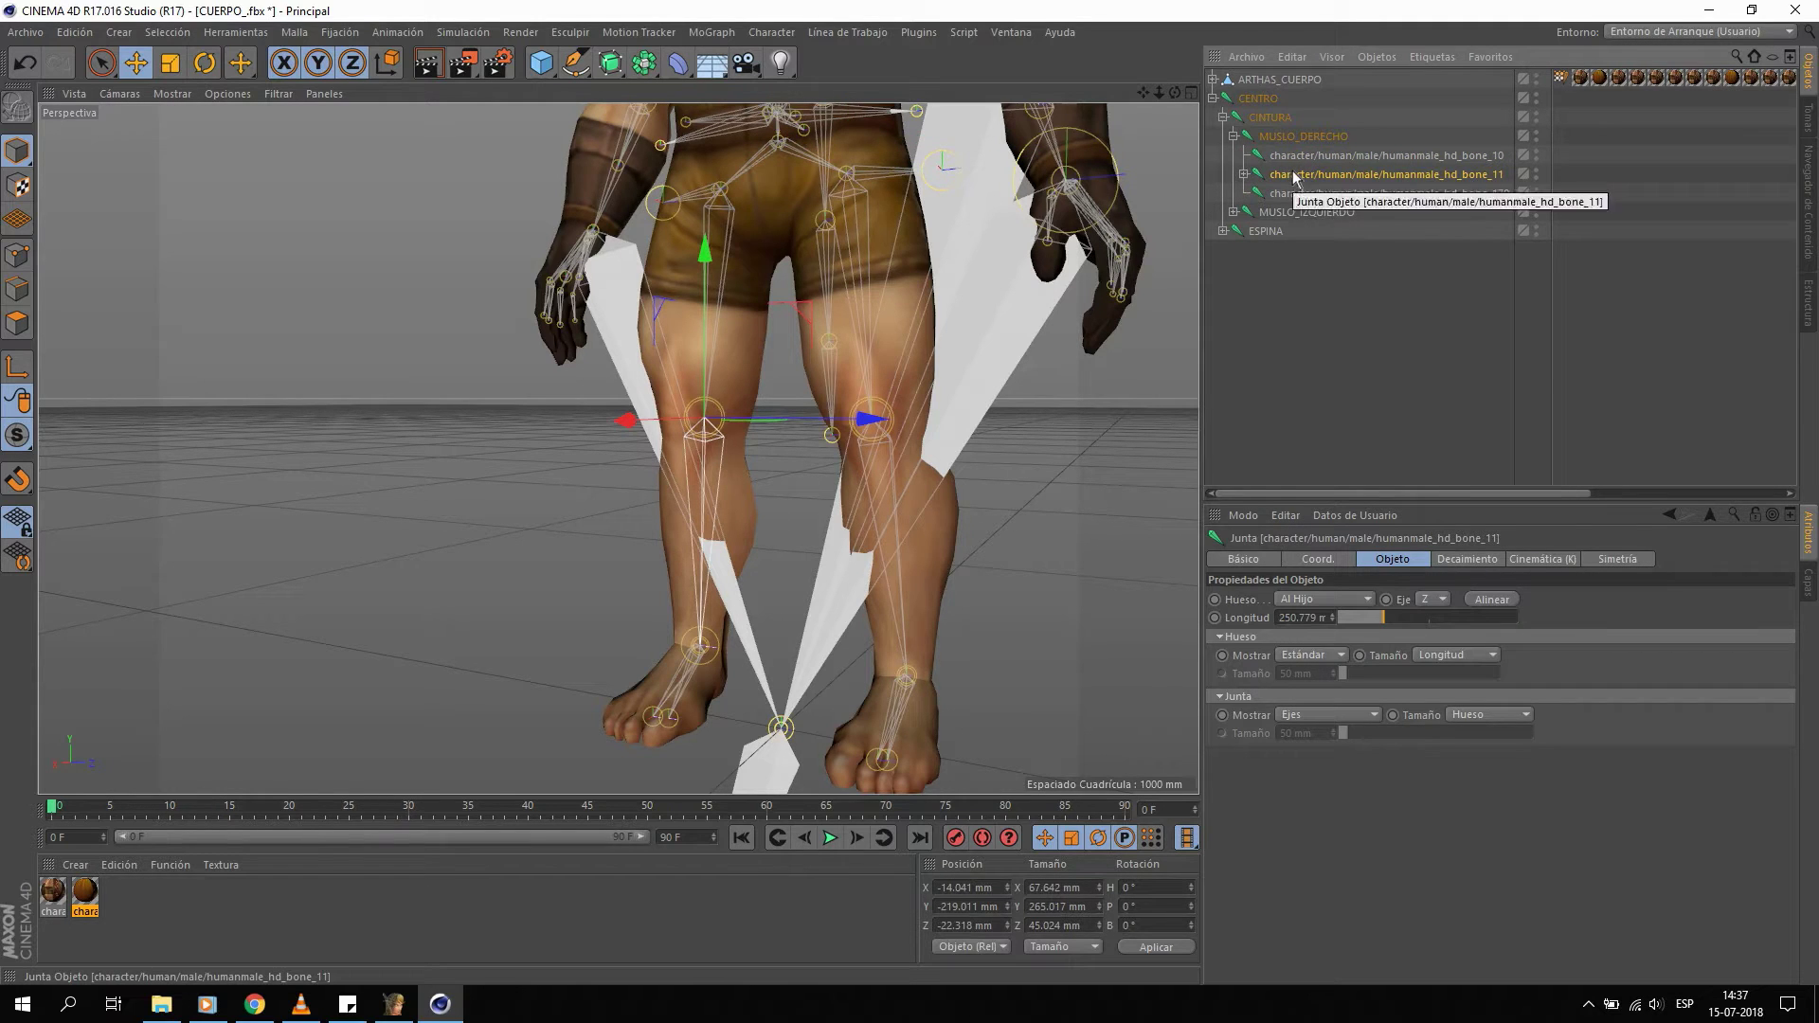
double_click(1294, 176)
text(Pi)
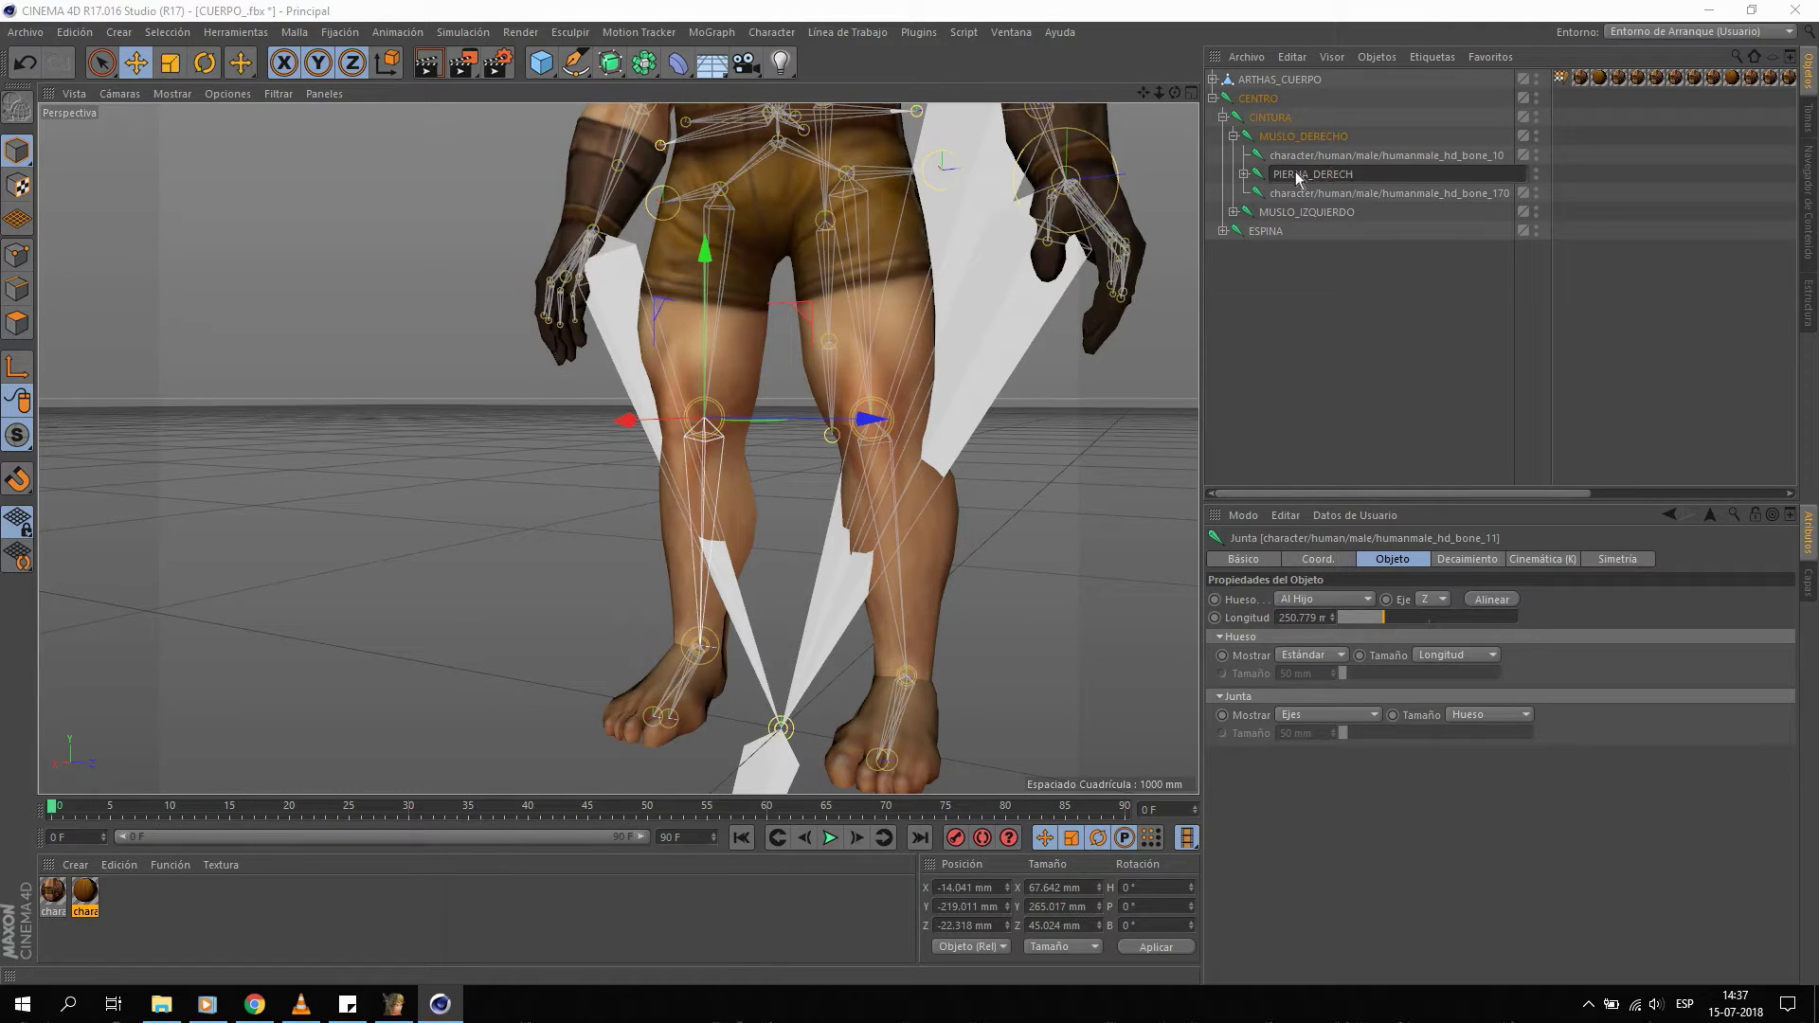
text(A)
key(Return)
click(1234, 212)
double_click(1296, 232)
text(PIERN)
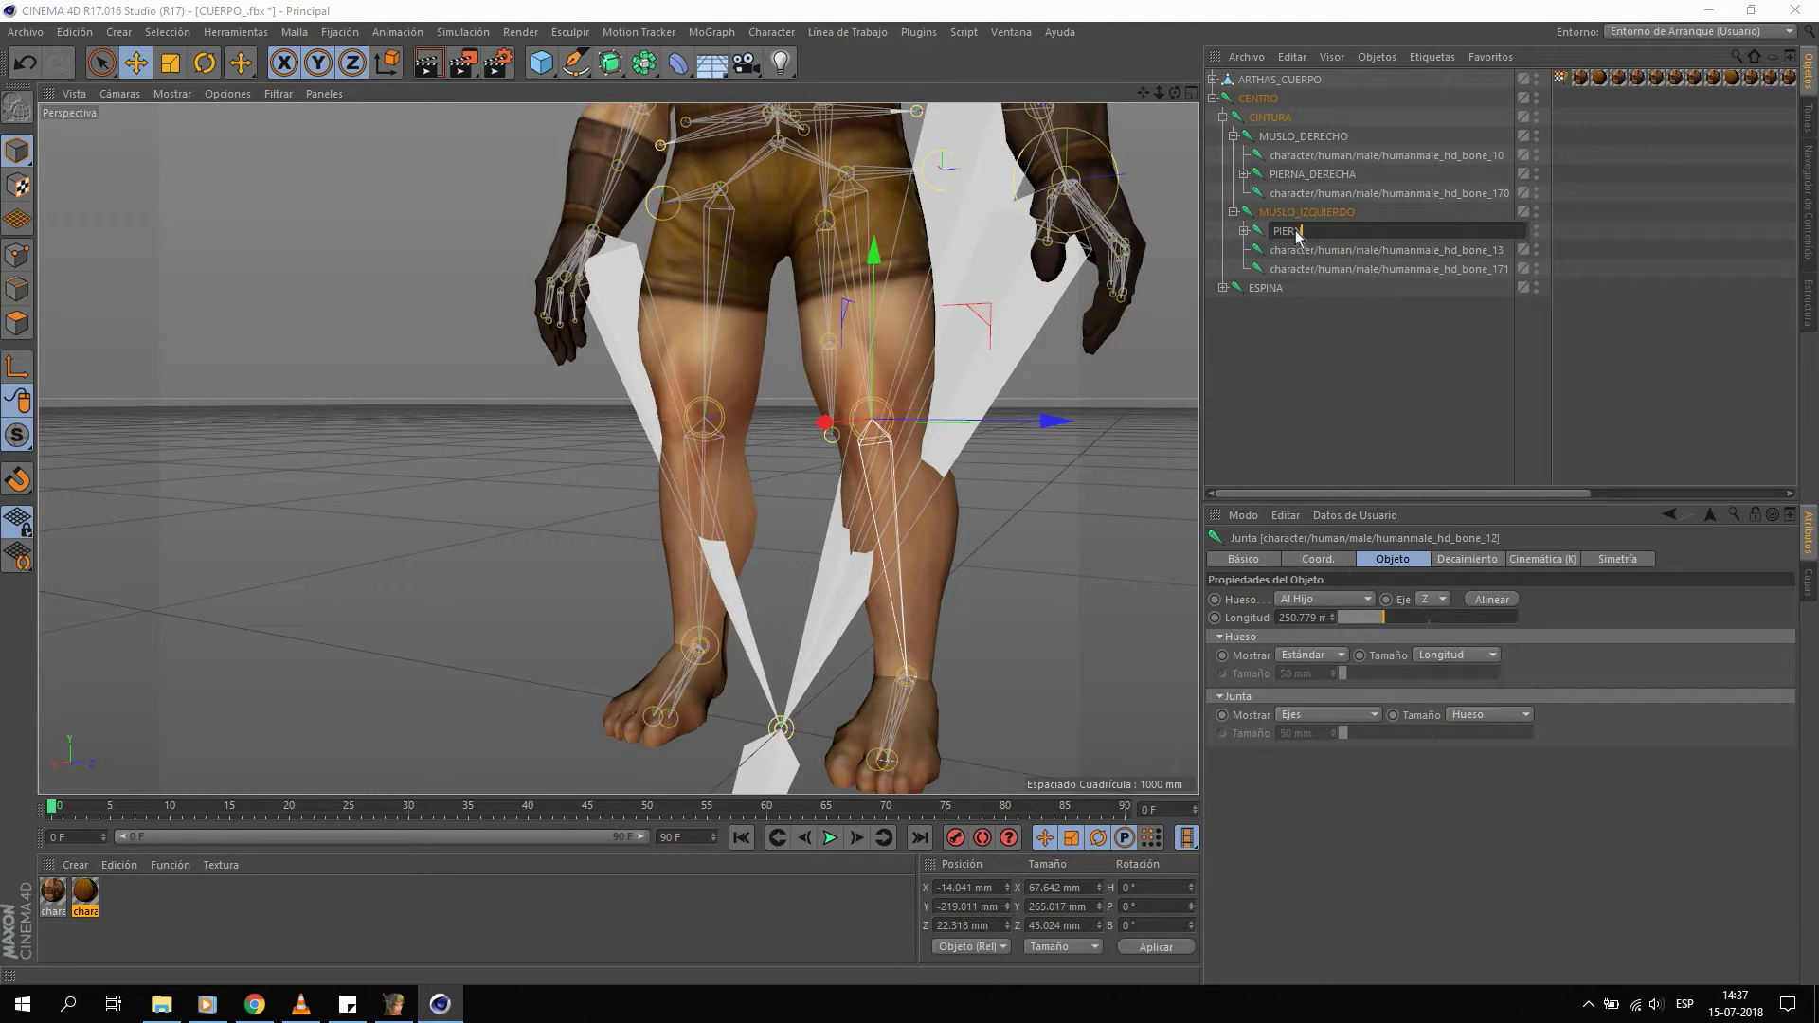
text(A_IZQUIERDA)
key(Return)
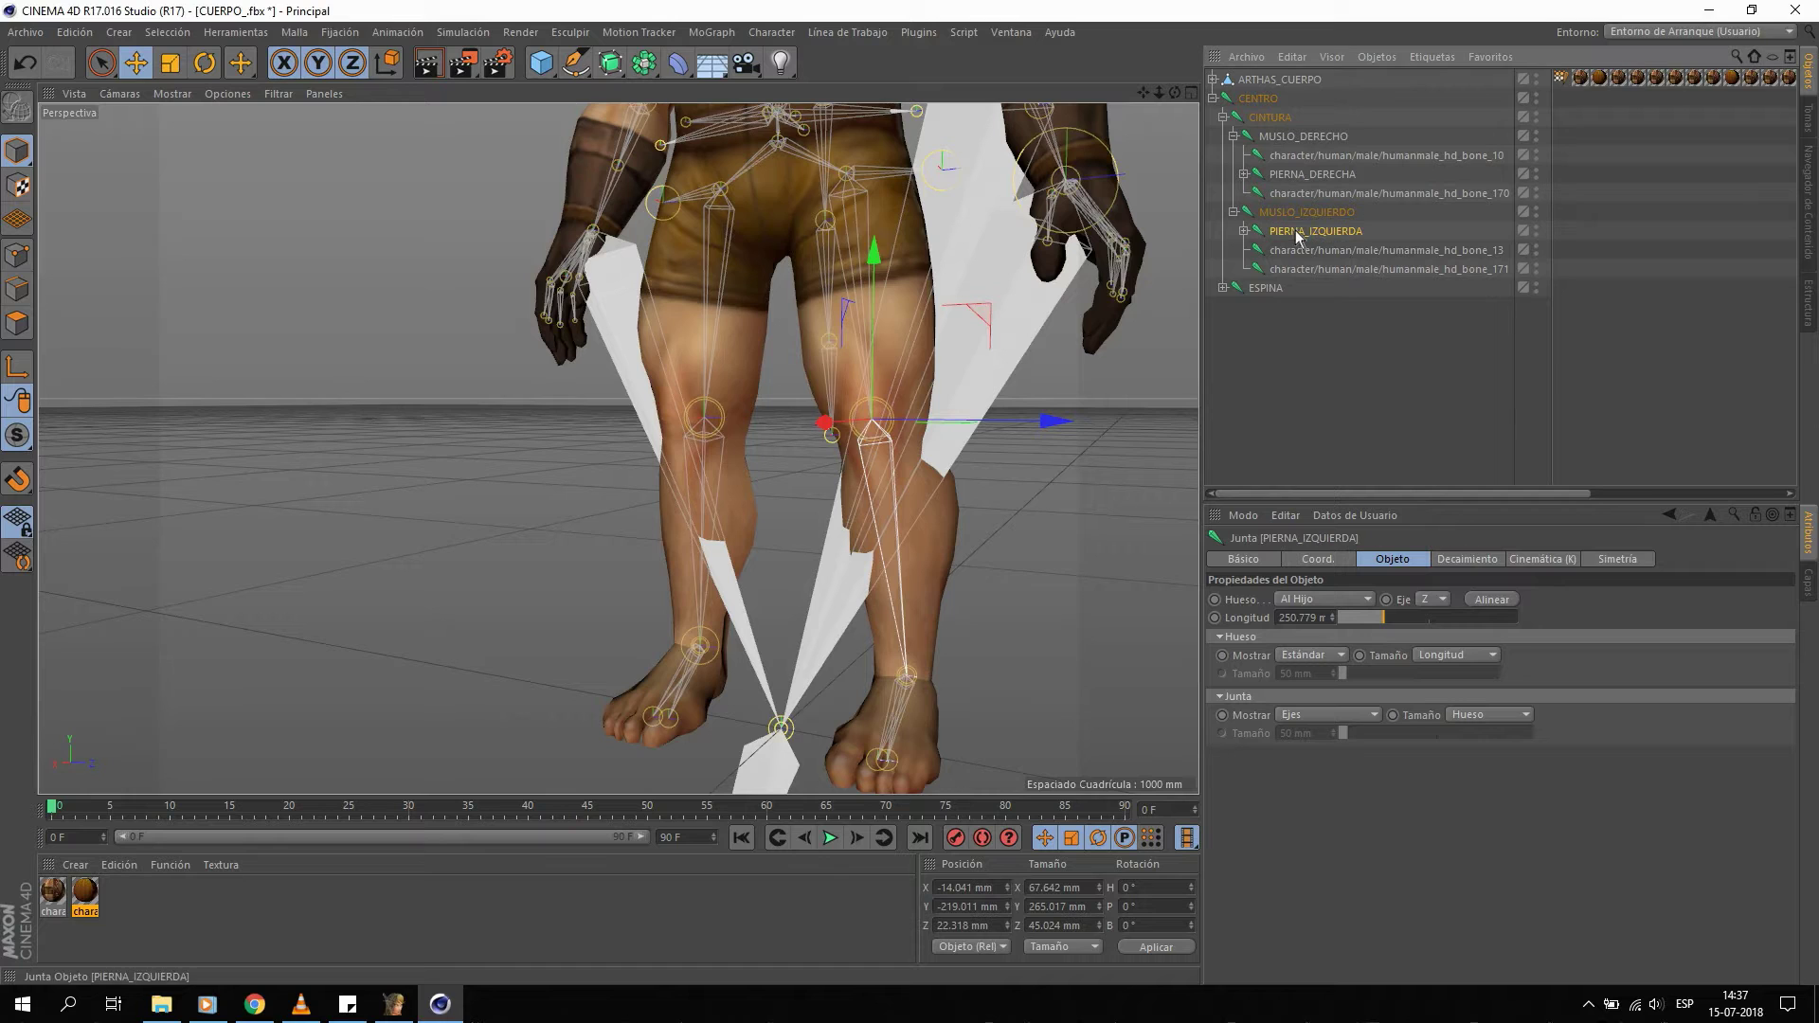
click(1243, 175)
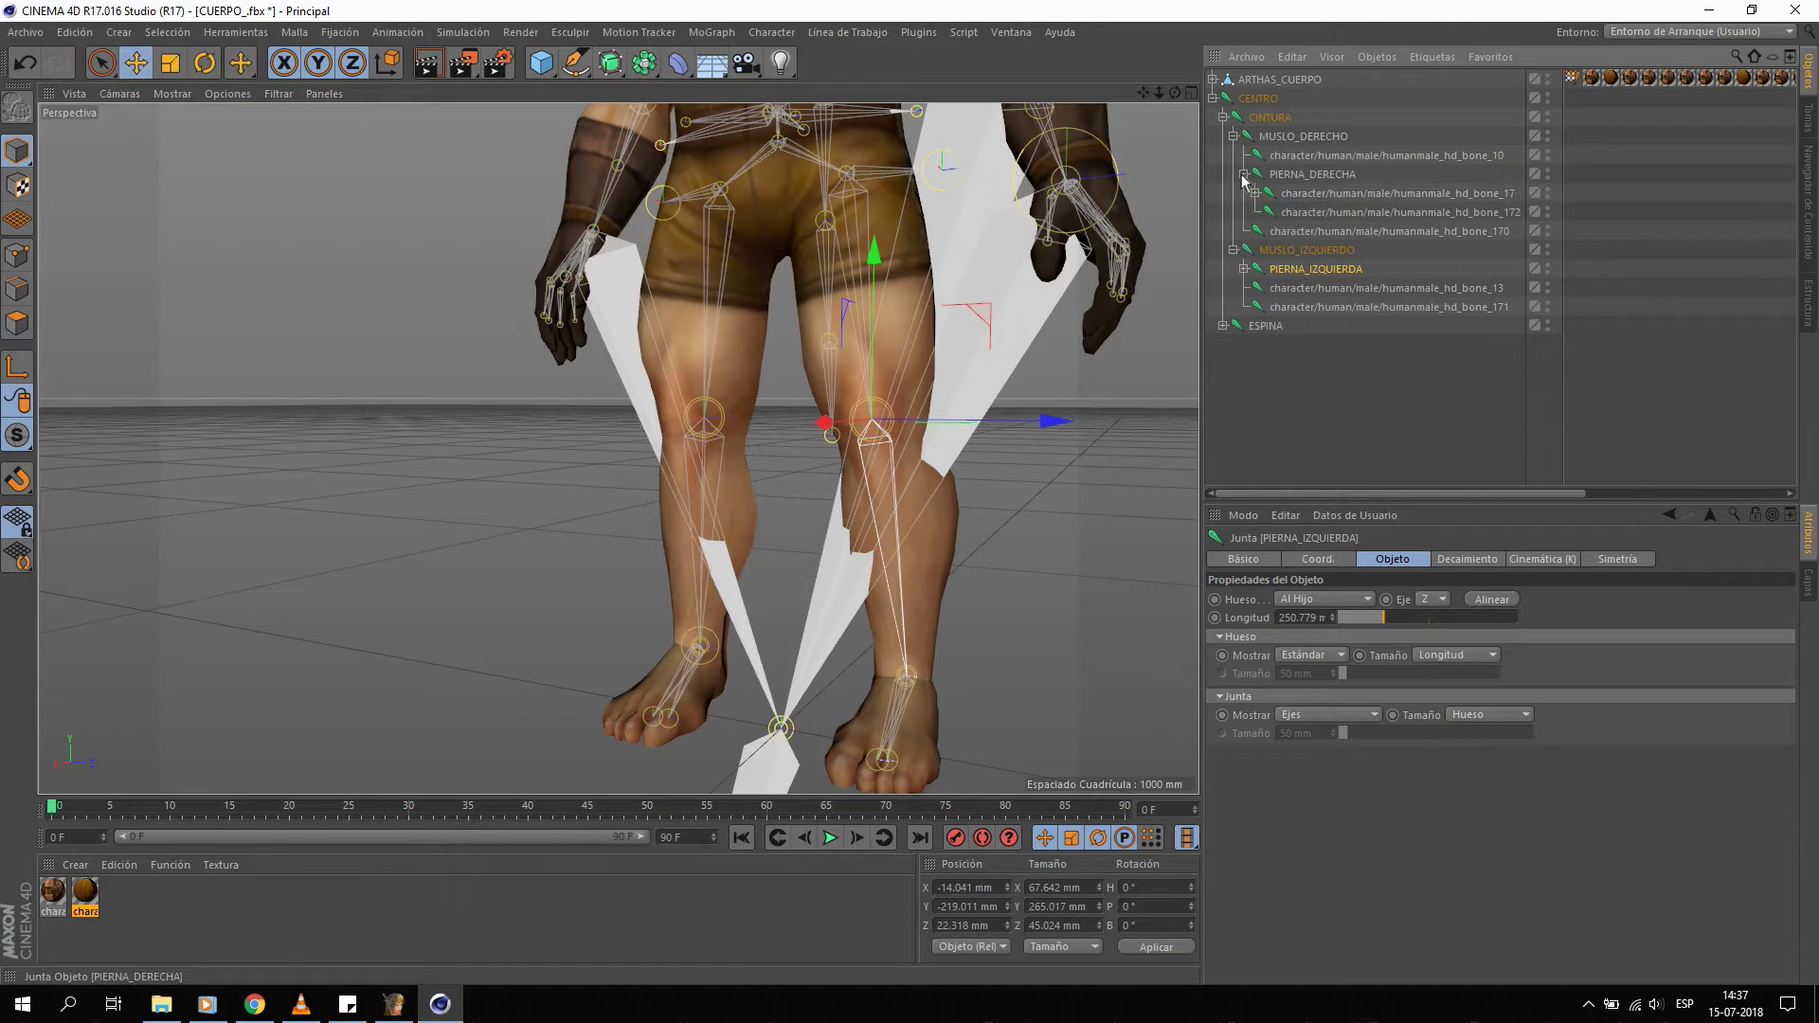
Rename right-foot joints bone_17 and bone_24 to PIE_DERECHO and PLANTA_DERECHA.
click(1304, 193)
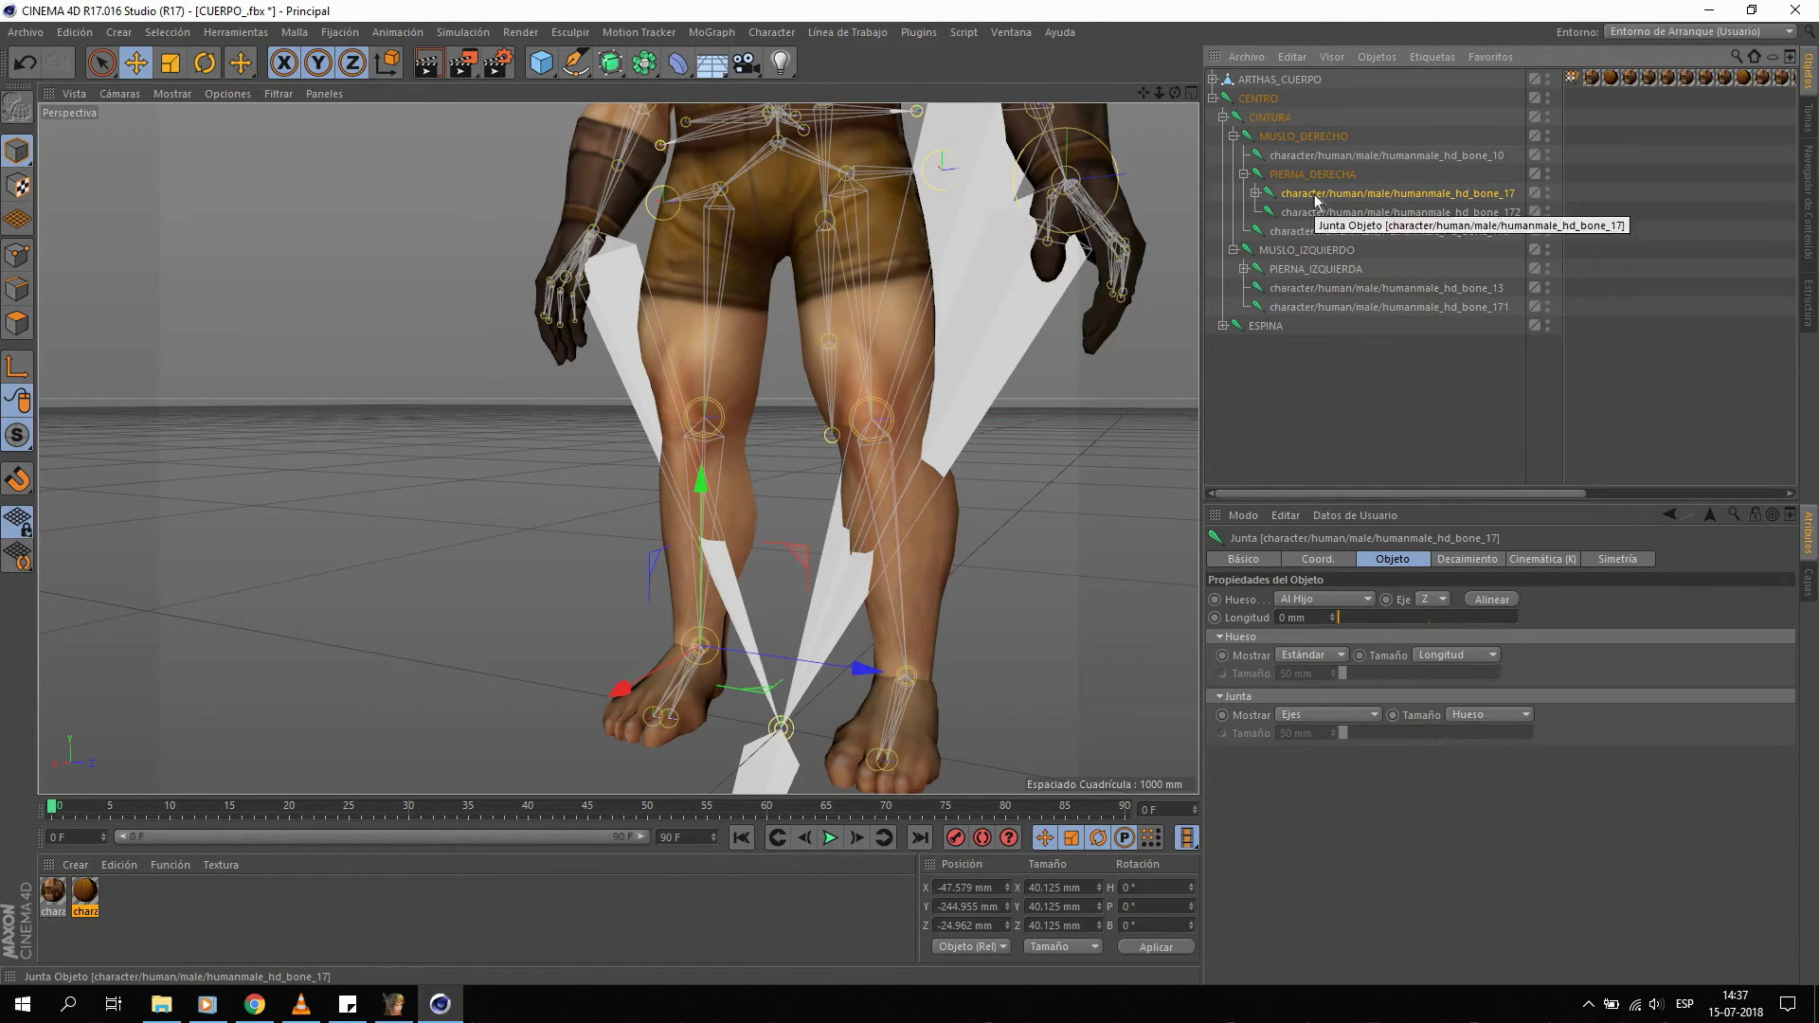
double_click(1377, 195)
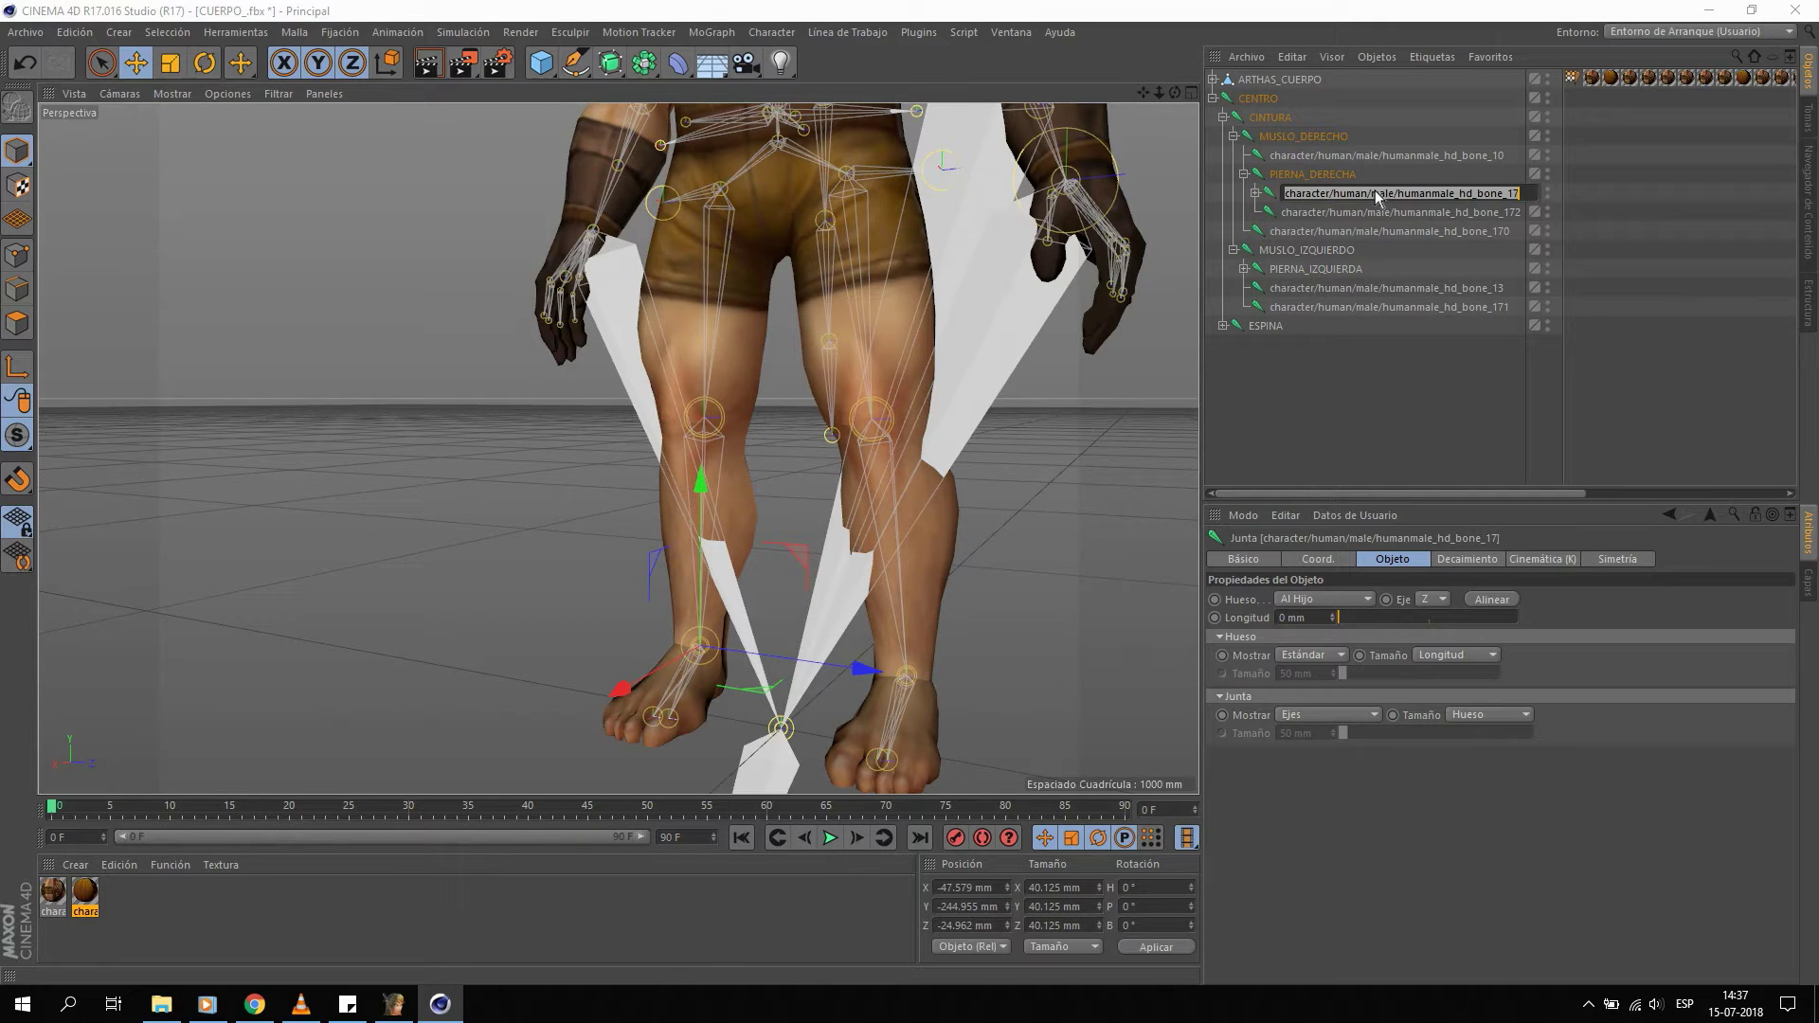
text(PIE_DERECH)
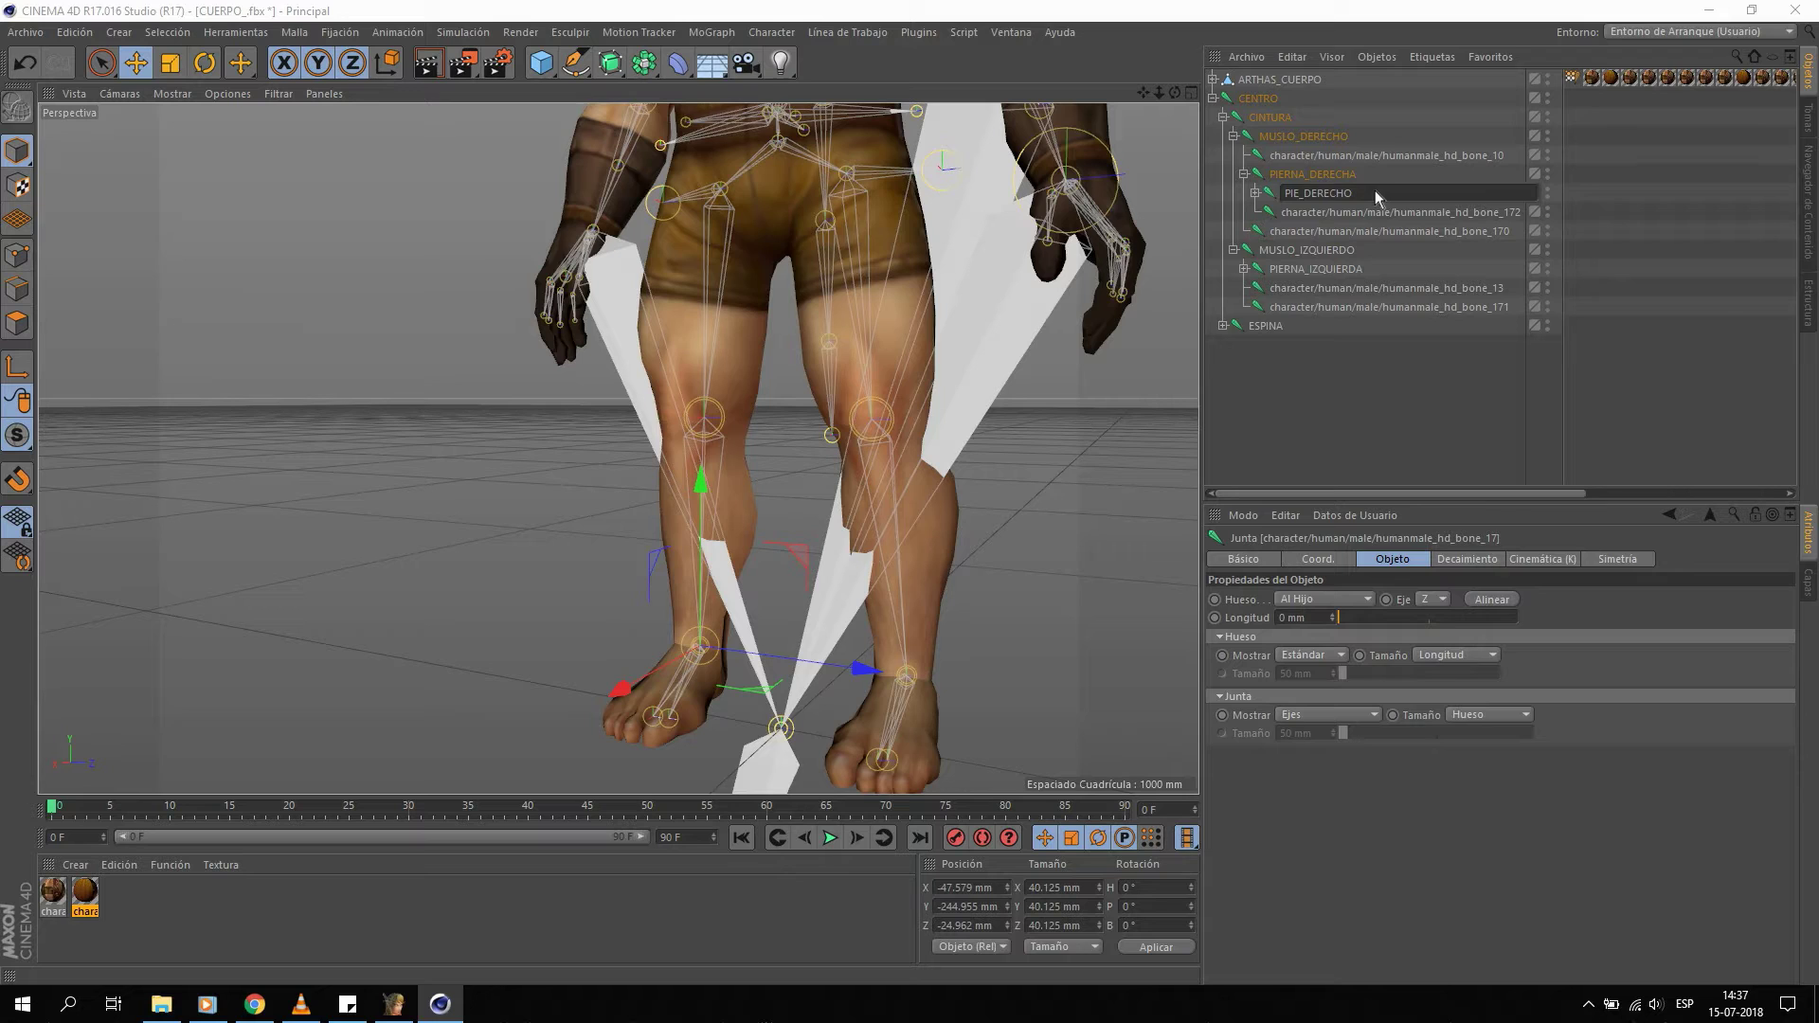
text(O)
key(Return)
click(1255, 193)
click(1311, 214)
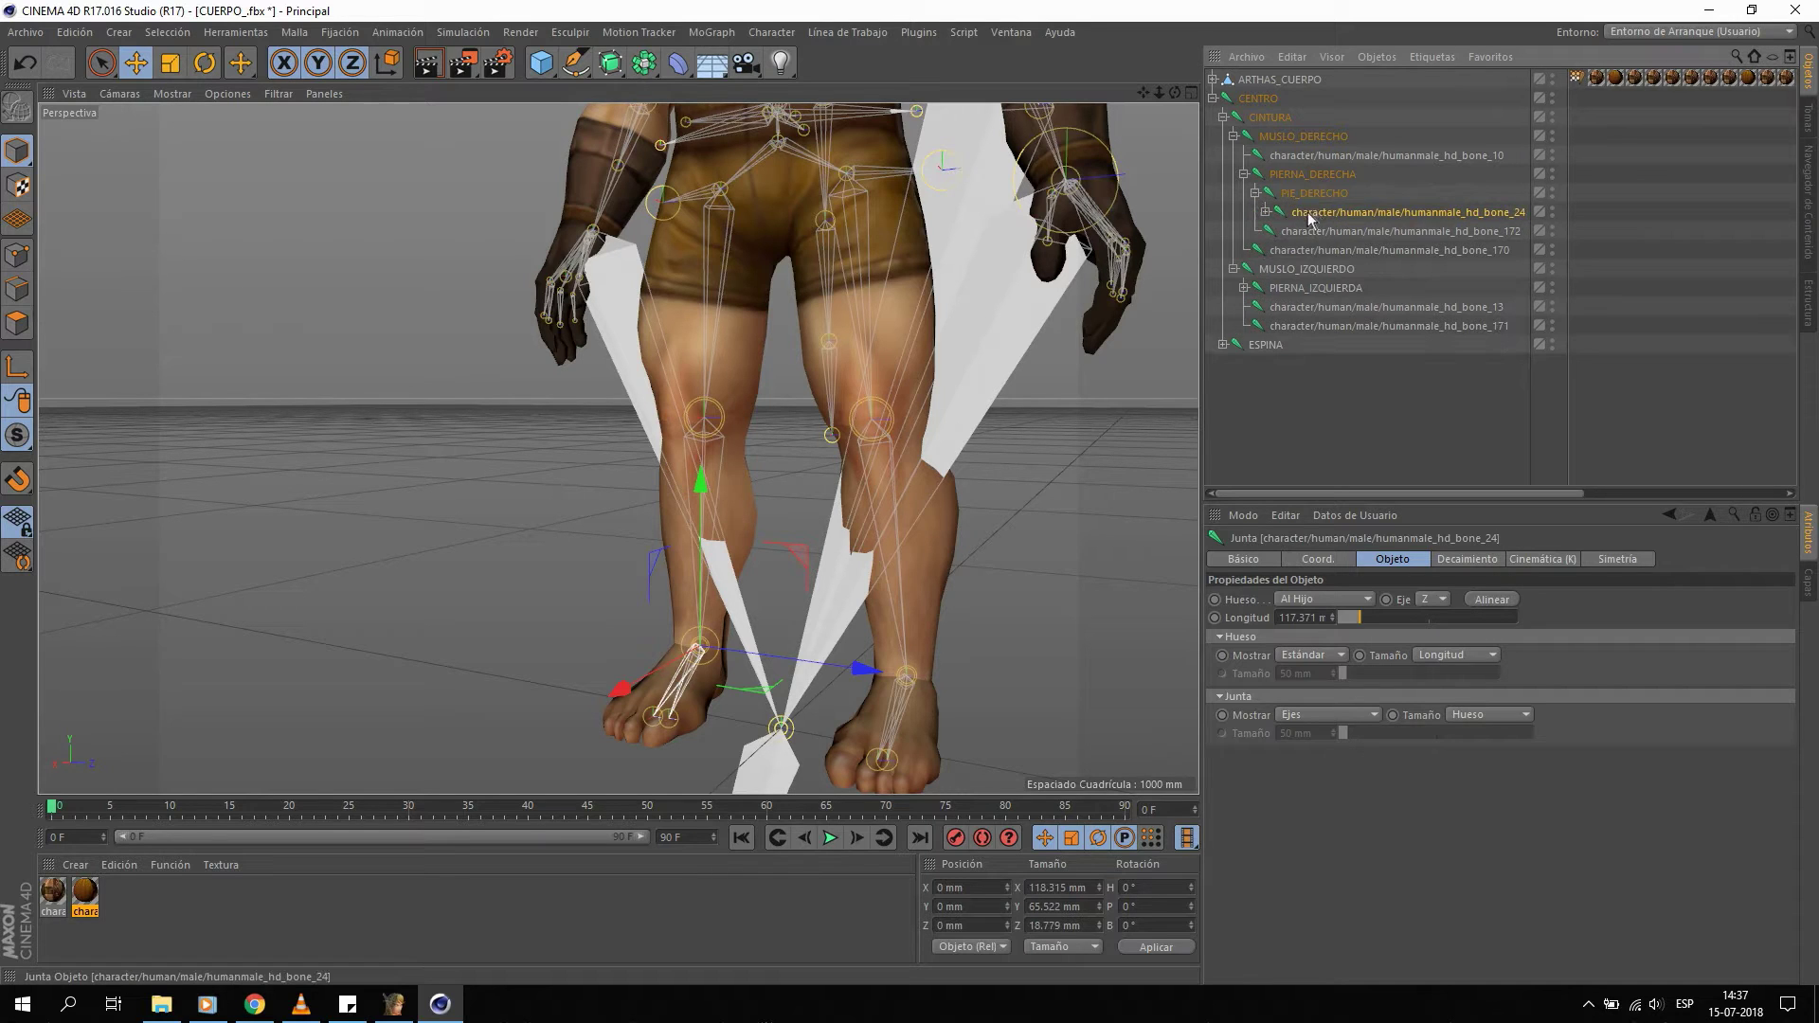
double_click(1315, 214)
text(PI)
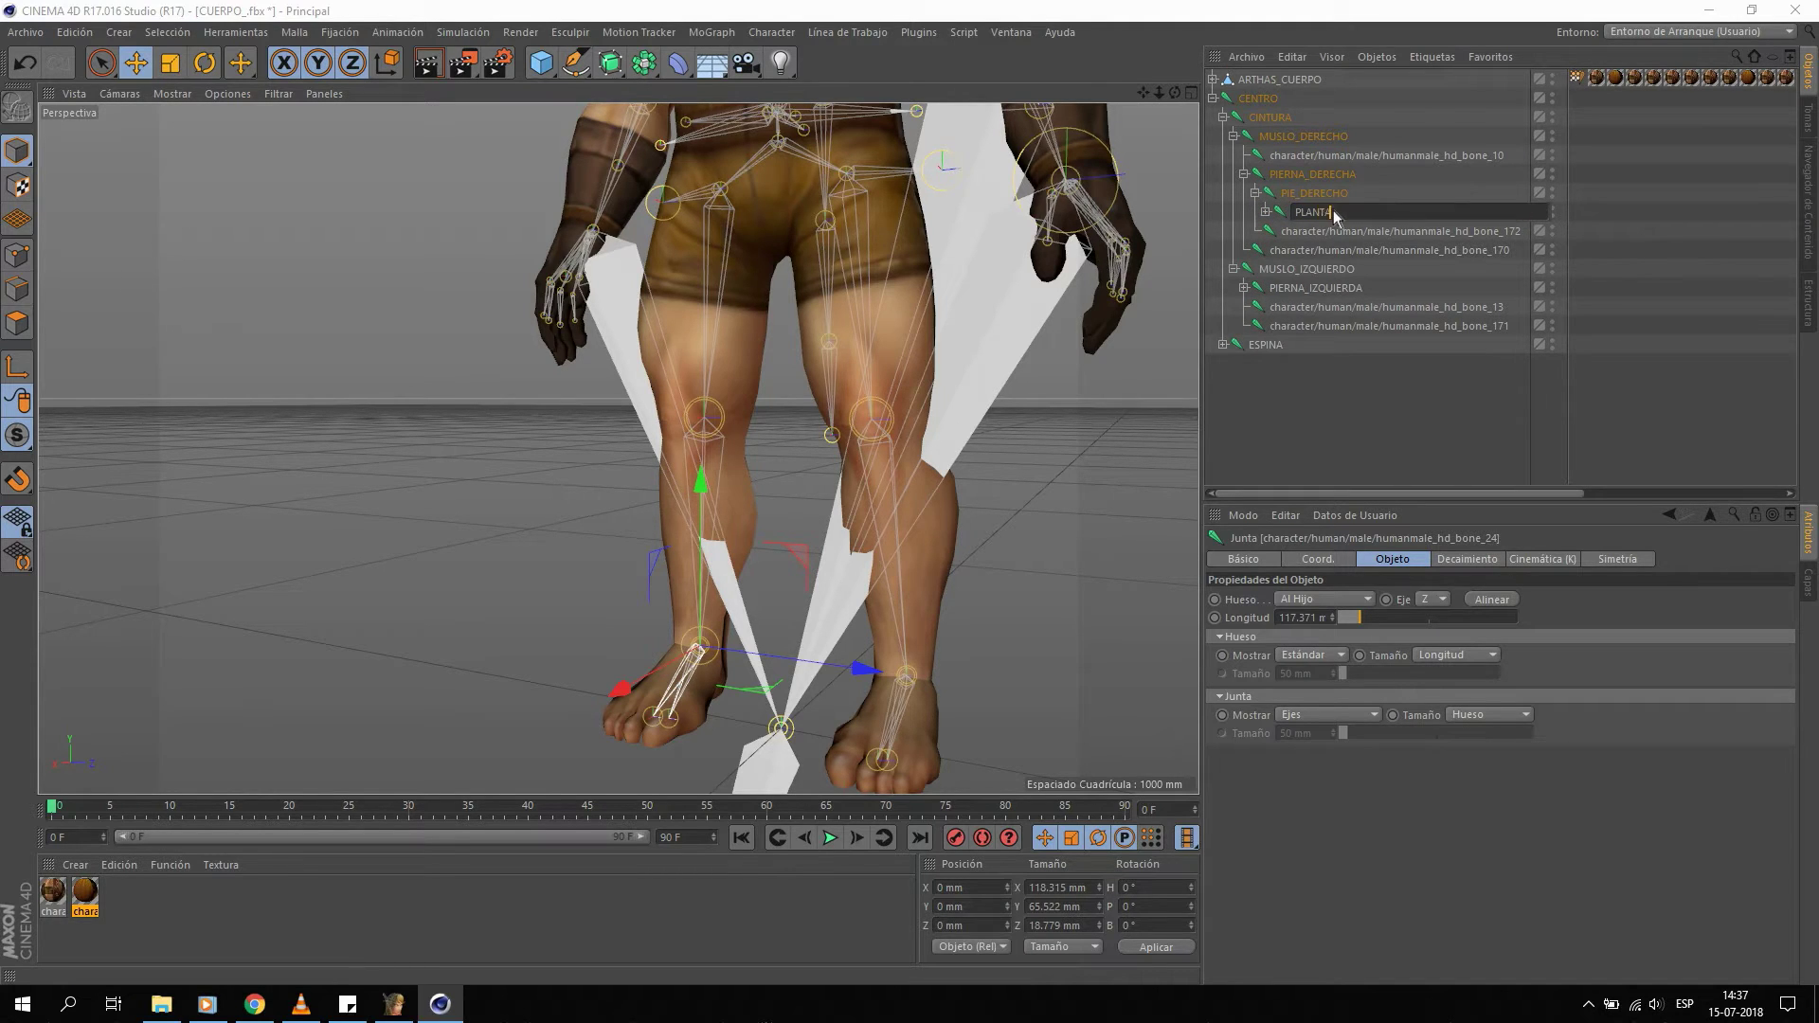
text(ECHA)
key(Return)
Rename bone_30 under PLANTA_DERECHA to DEDOS_DERECHA.
click(1266, 212)
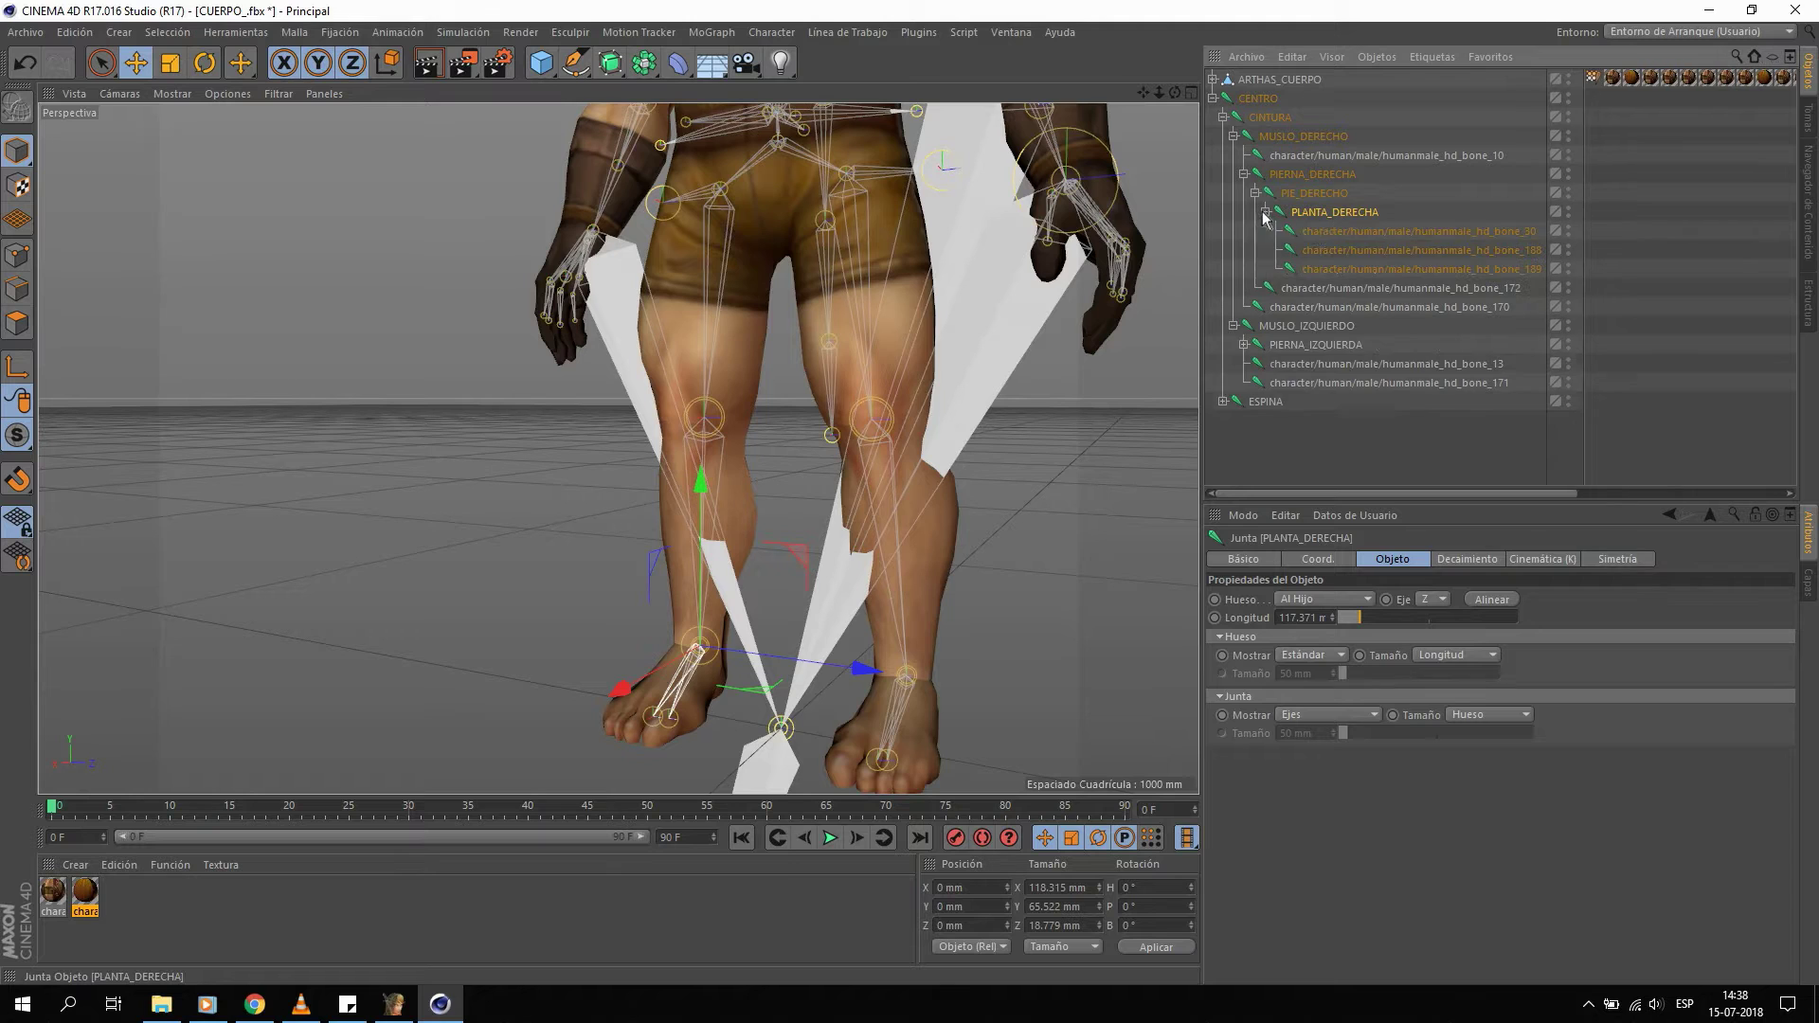
click(1325, 269)
click(1326, 234)
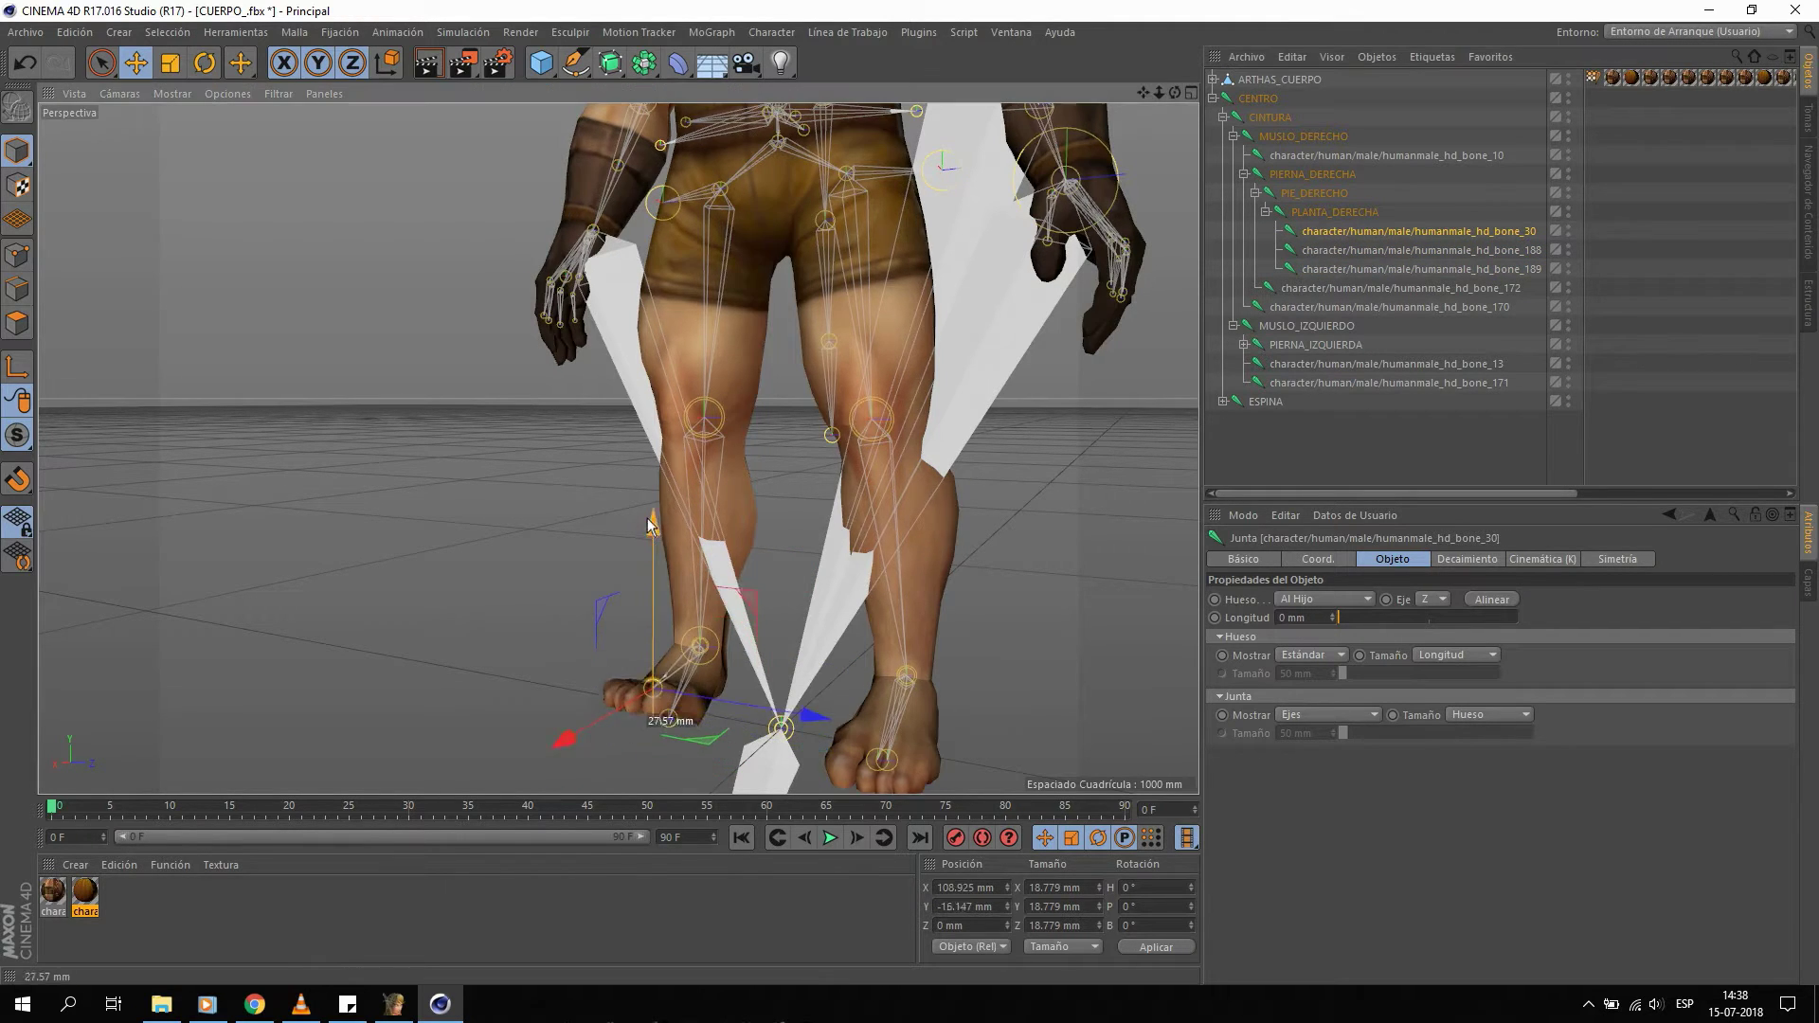
double_click(1379, 237)
text(DEDOS_DERECH)
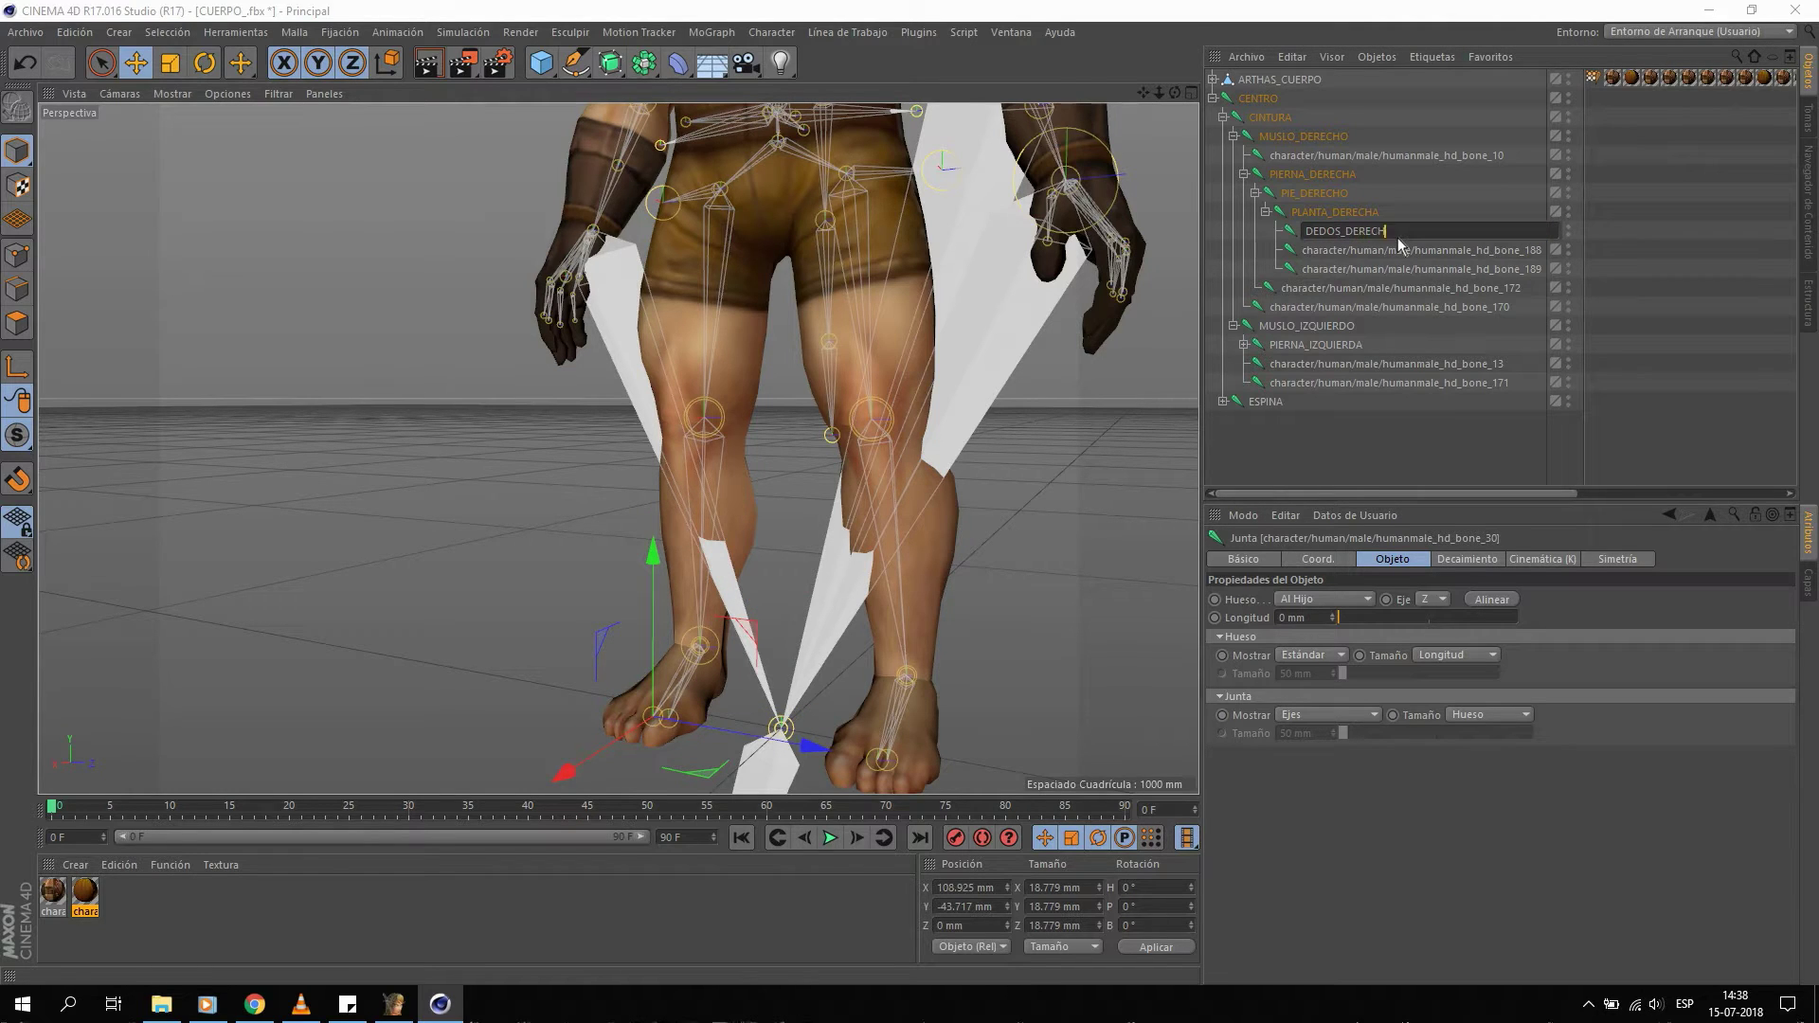
text(A)
key(Return)
Rename the joints under PIERNA_IZQUIERDA to PIE_IZQUIERDA and PLANTA_IZQUIERDA.
click(1274, 346)
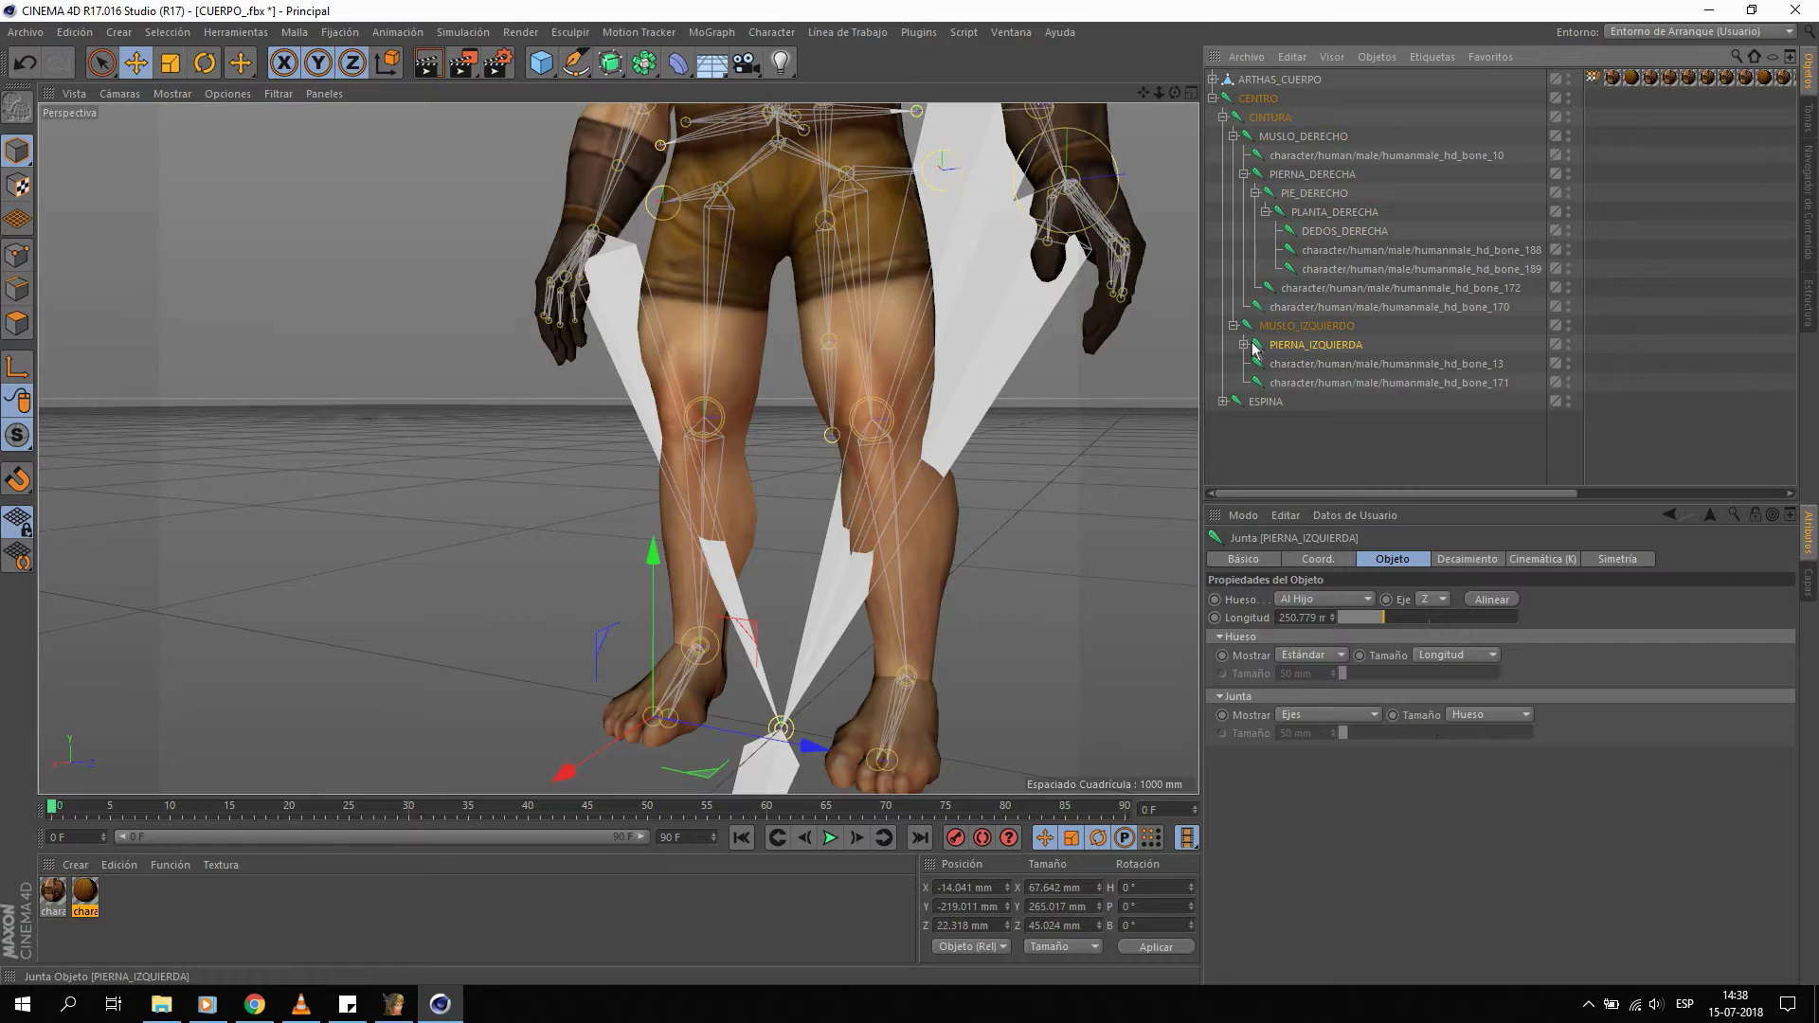
click(1325, 368)
double_click(1325, 368)
text(PIE_IZQUI)
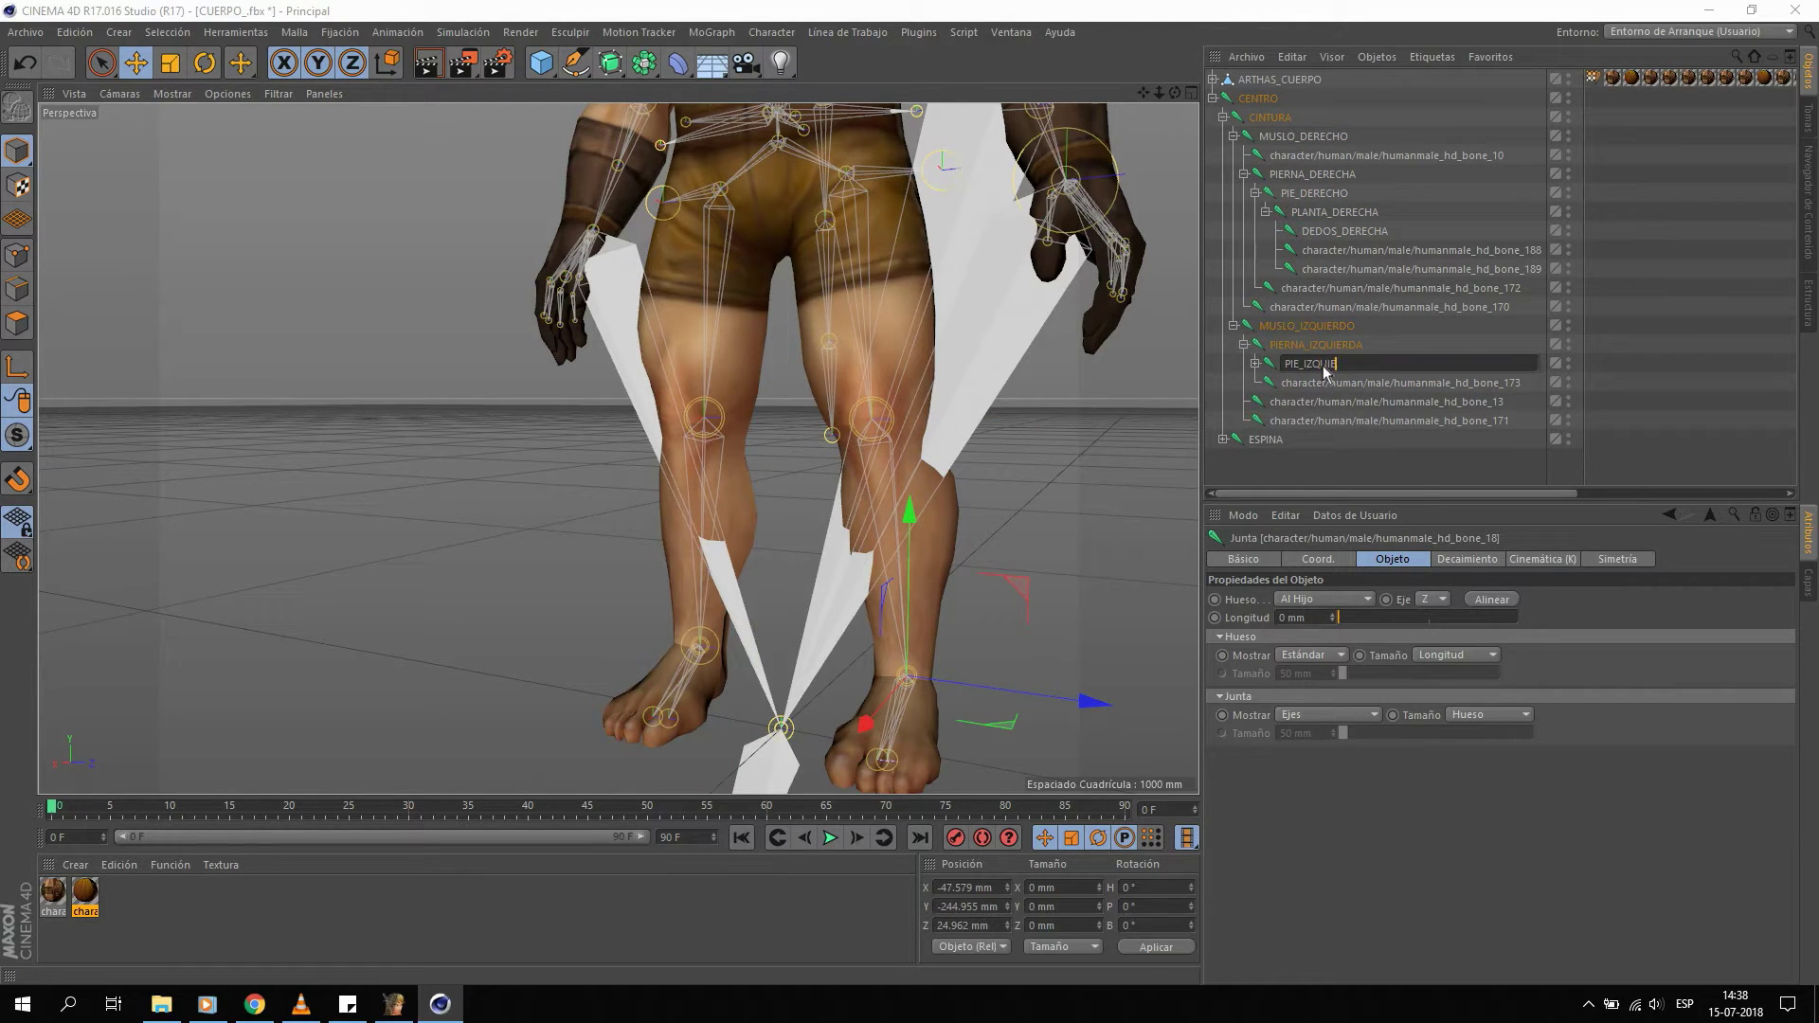
text(RDA)
key(Return)
click(1255, 364)
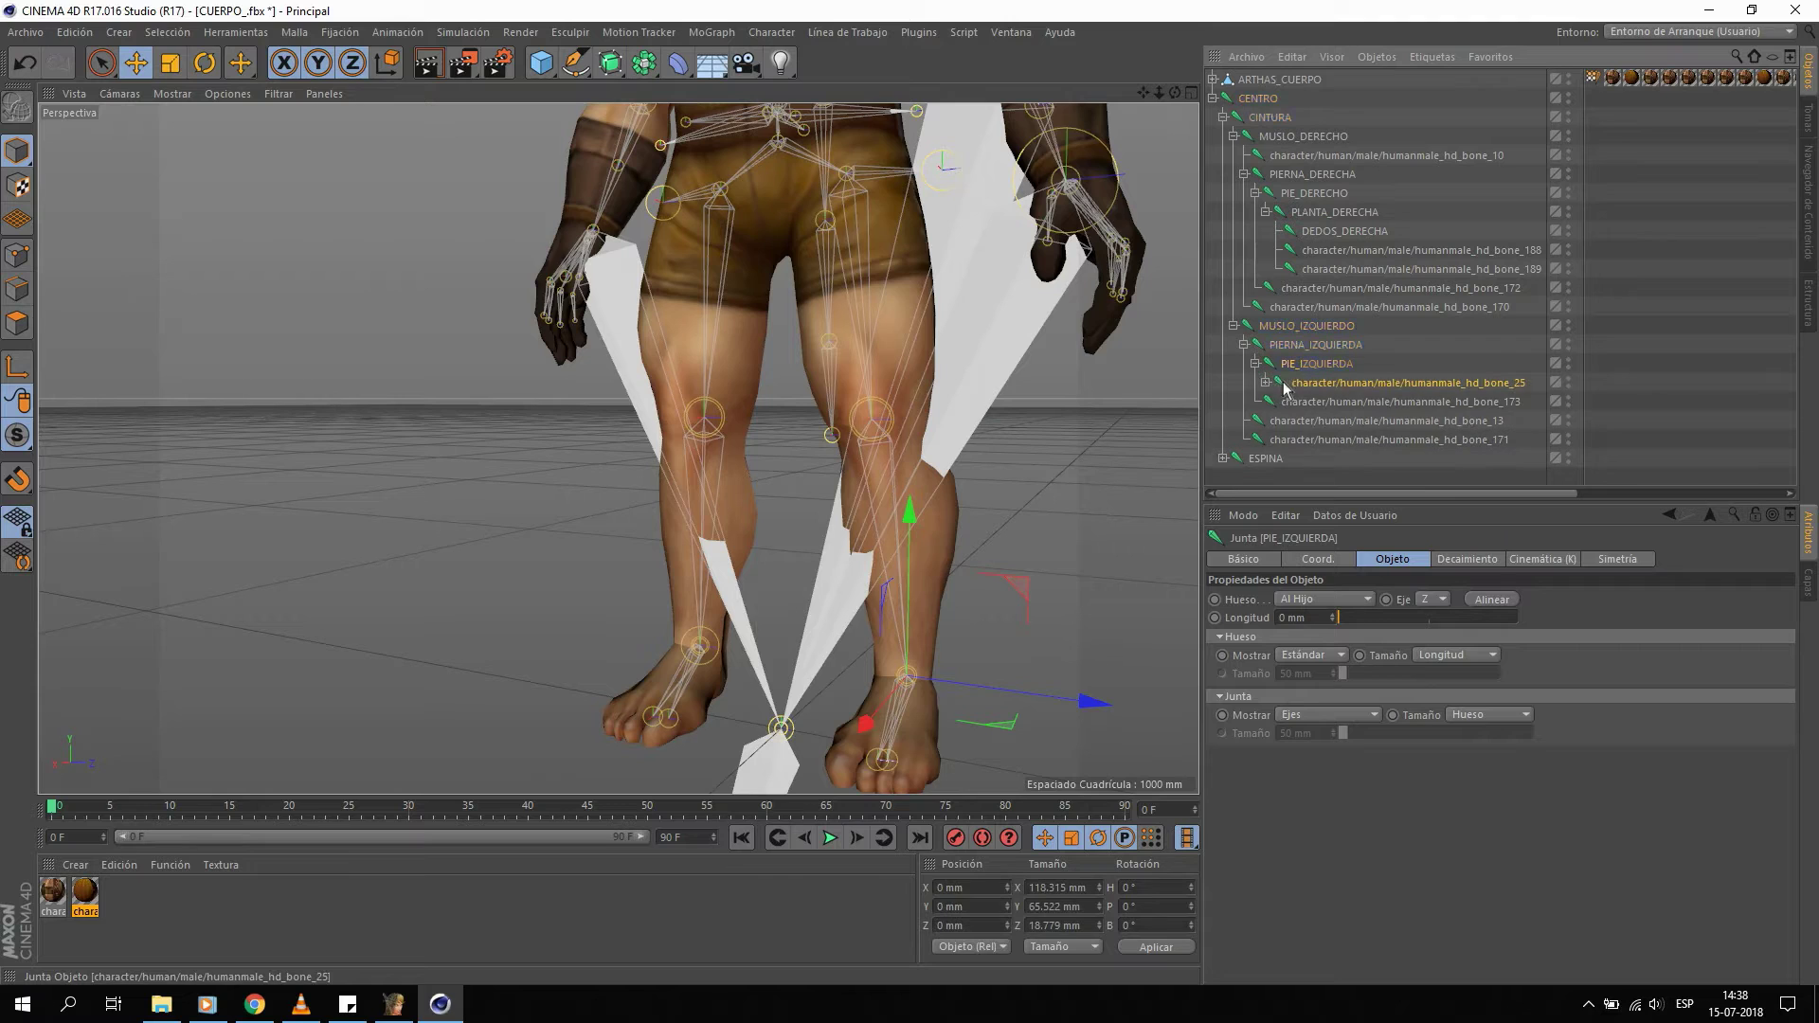
double_click(1286, 384)
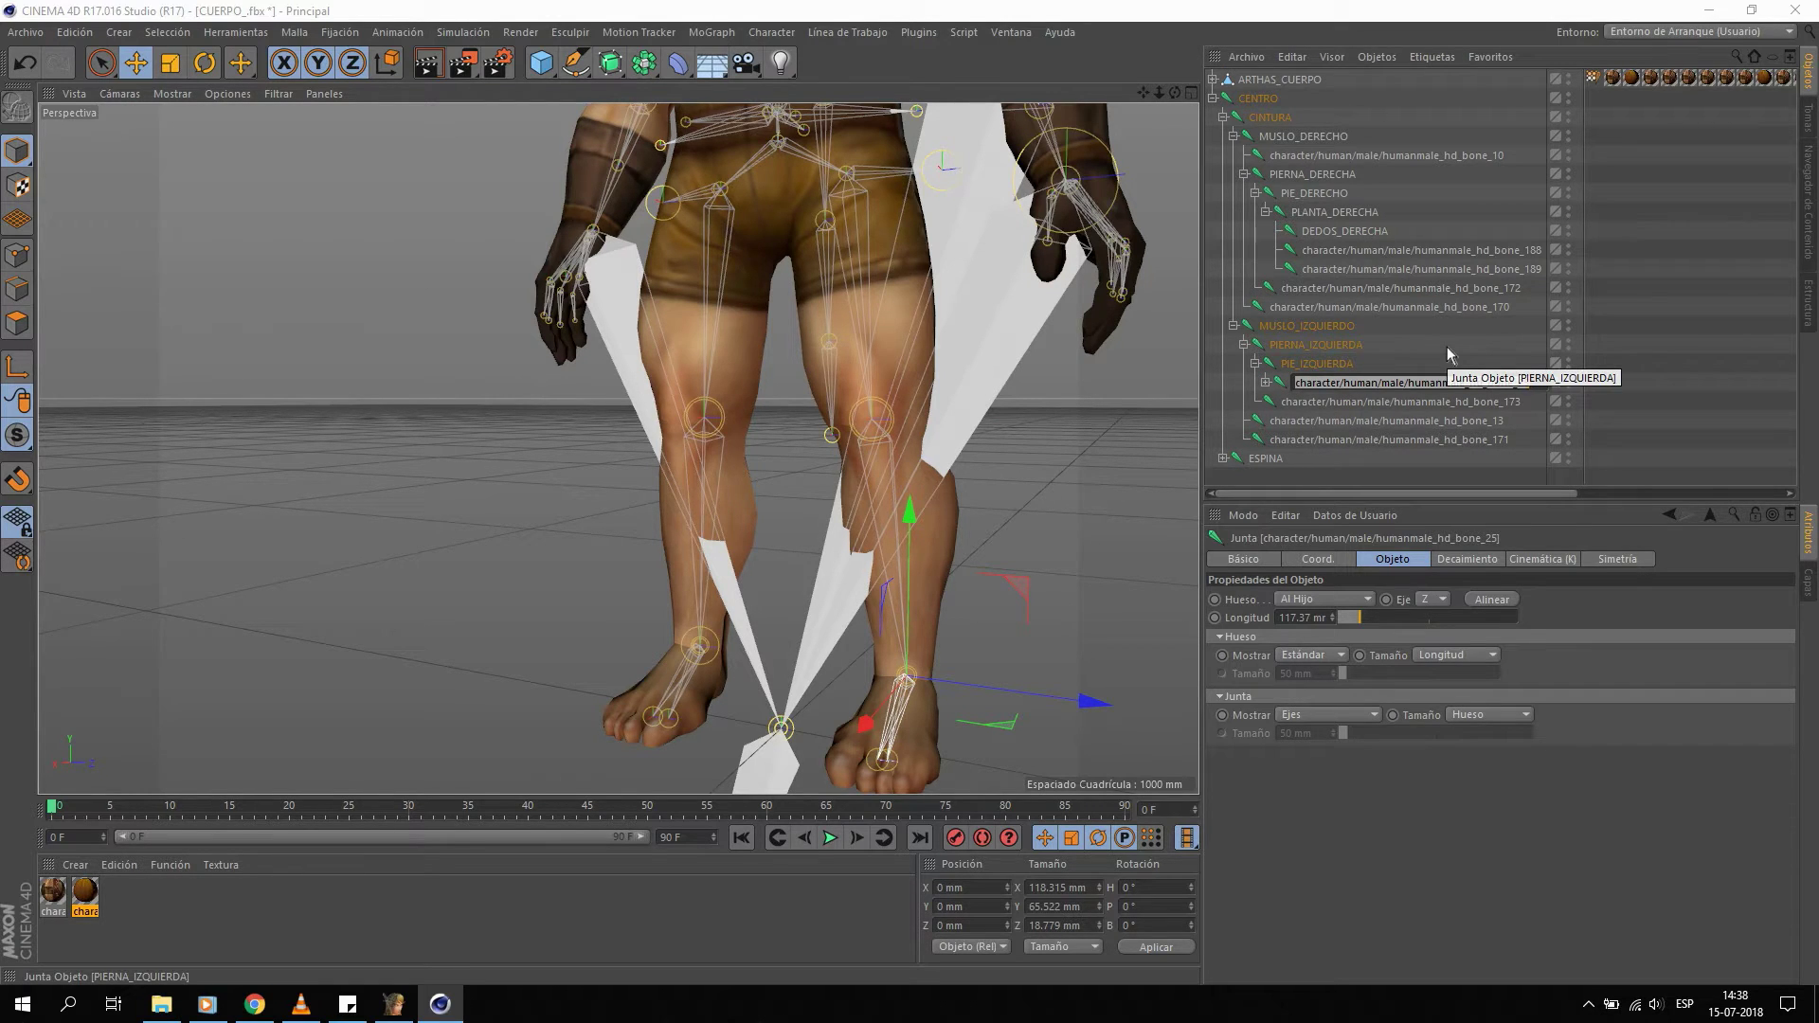
text(PLANTA_IZQUIER)
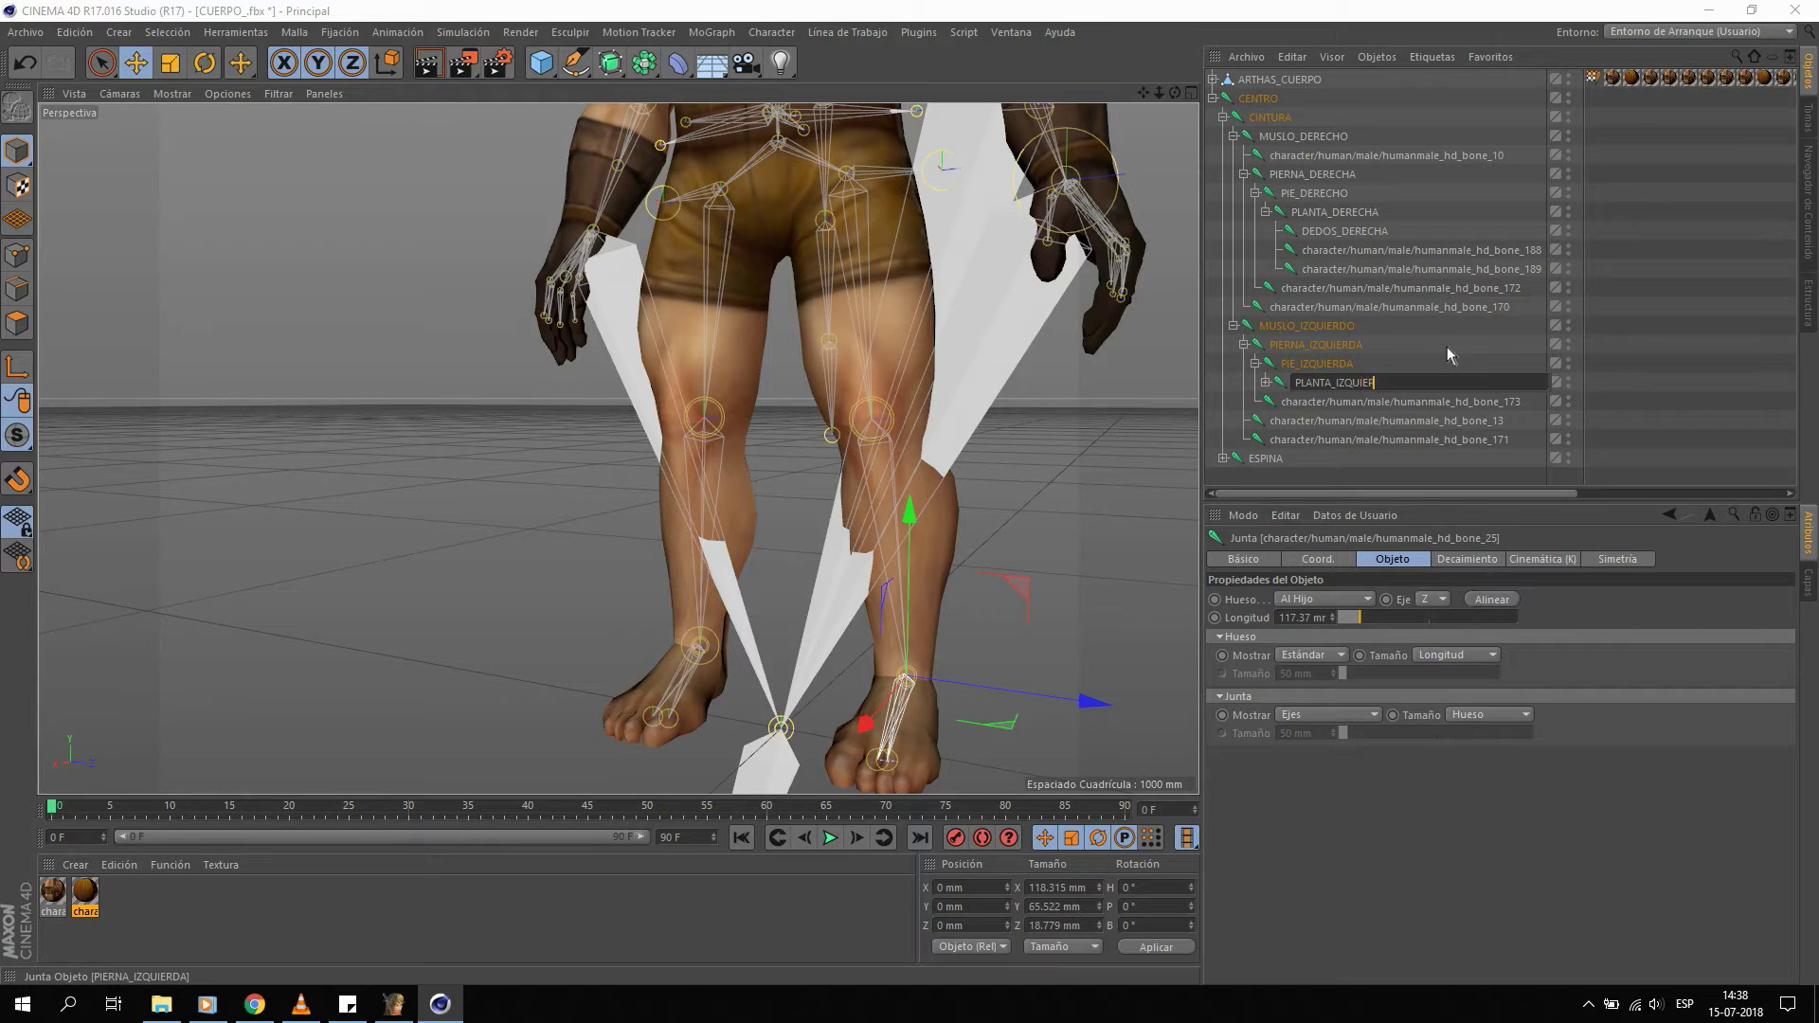
text(DA)
key(Return)
Rename bone_31 under PLANTA_IZQUIERDA to DEDOS_IZQUIERDA and select bone_190.
click(1265, 383)
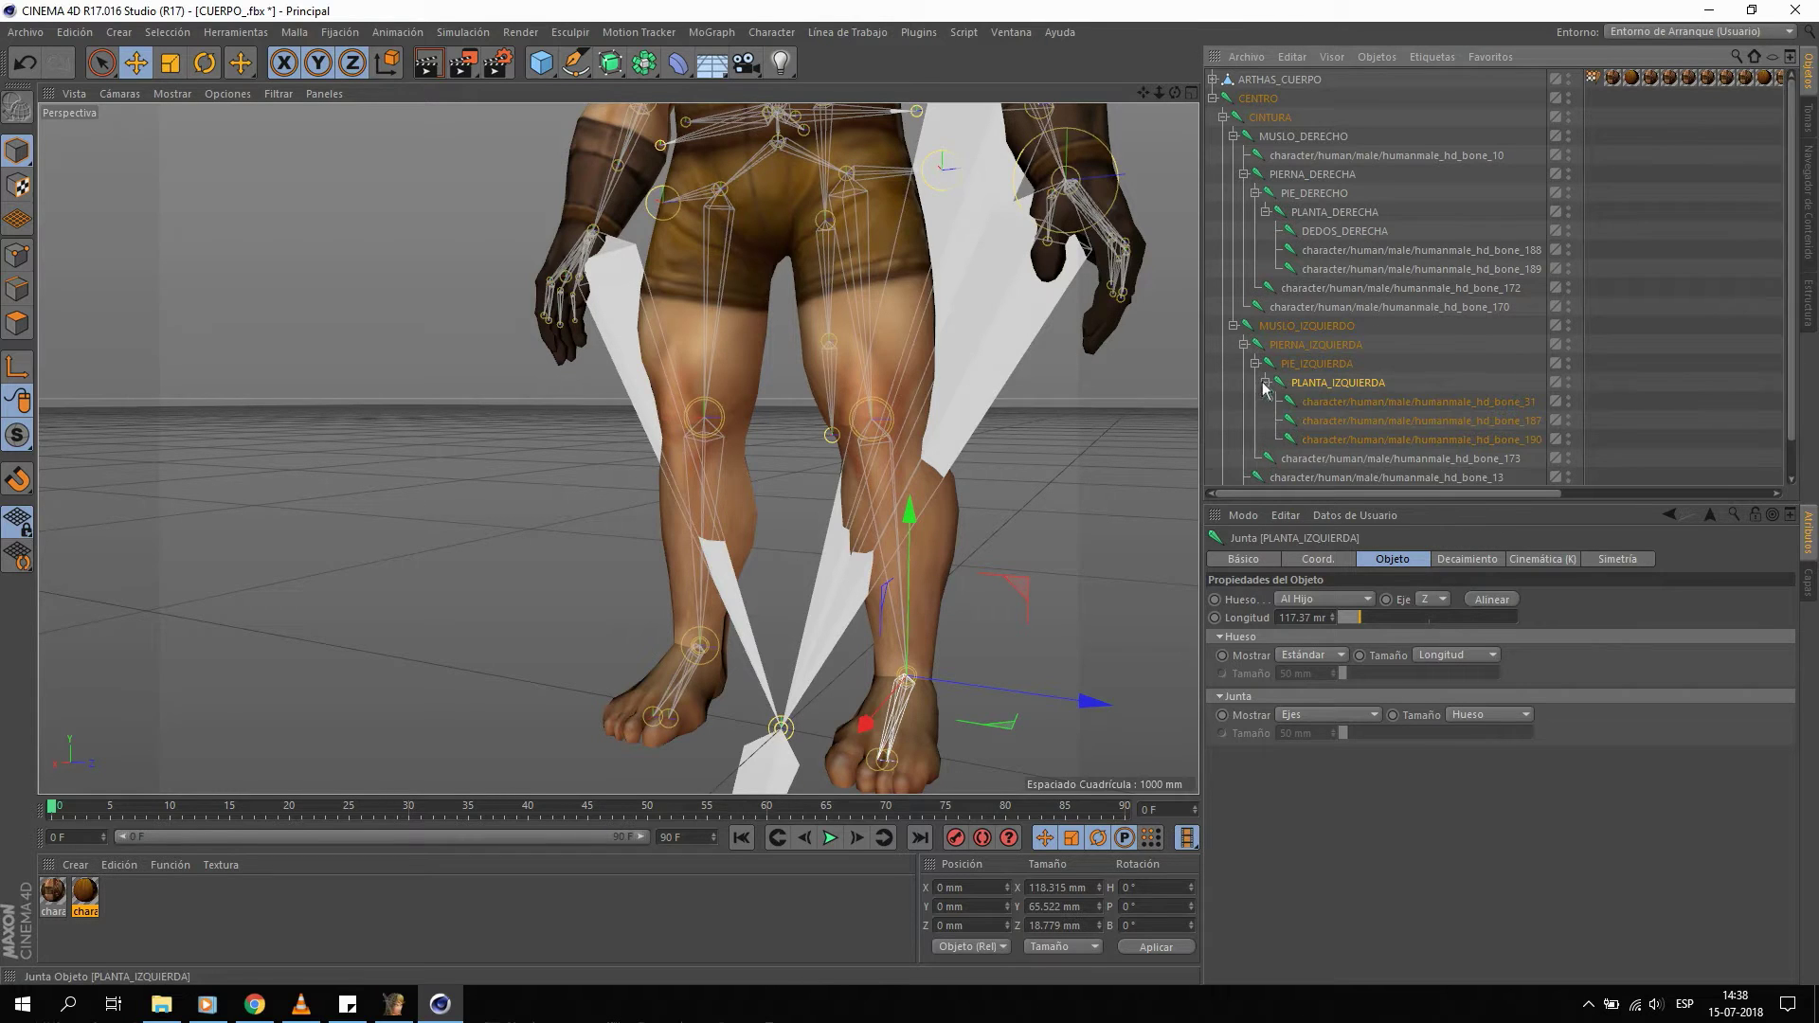
double_click(1327, 406)
text(DEDOS_IZQUIE)
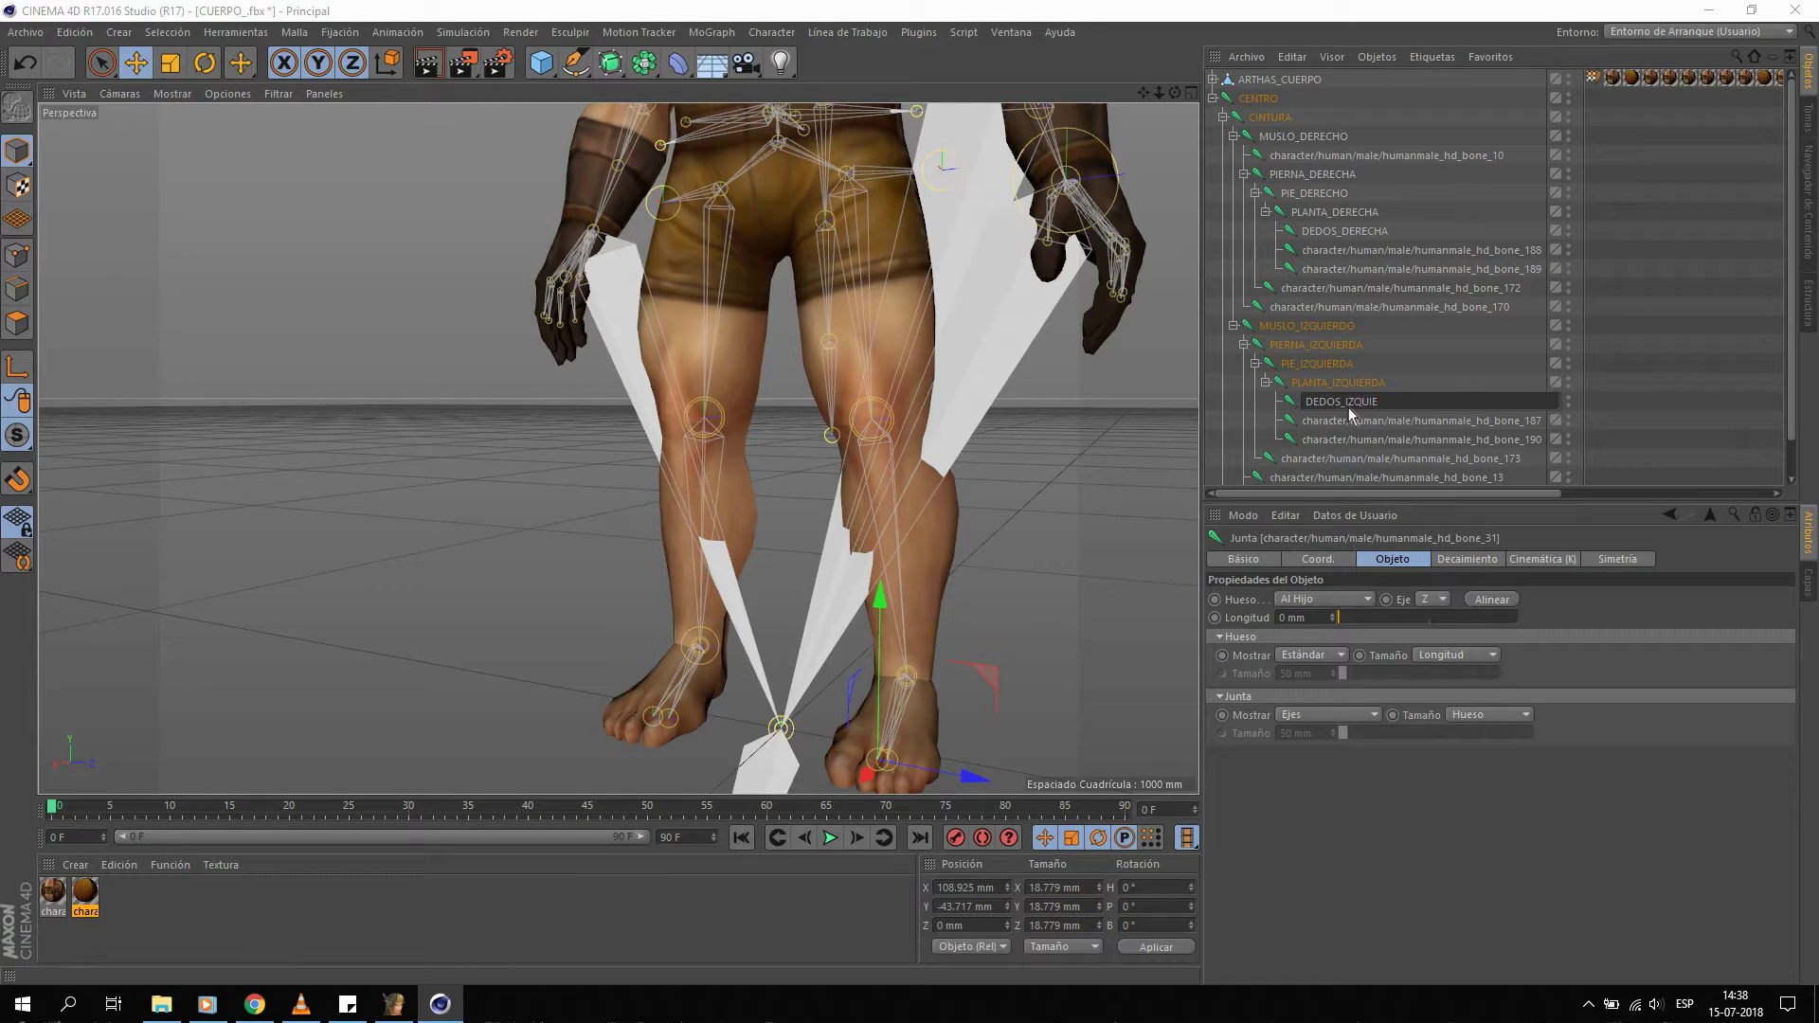
text(RDA)
key(Return)
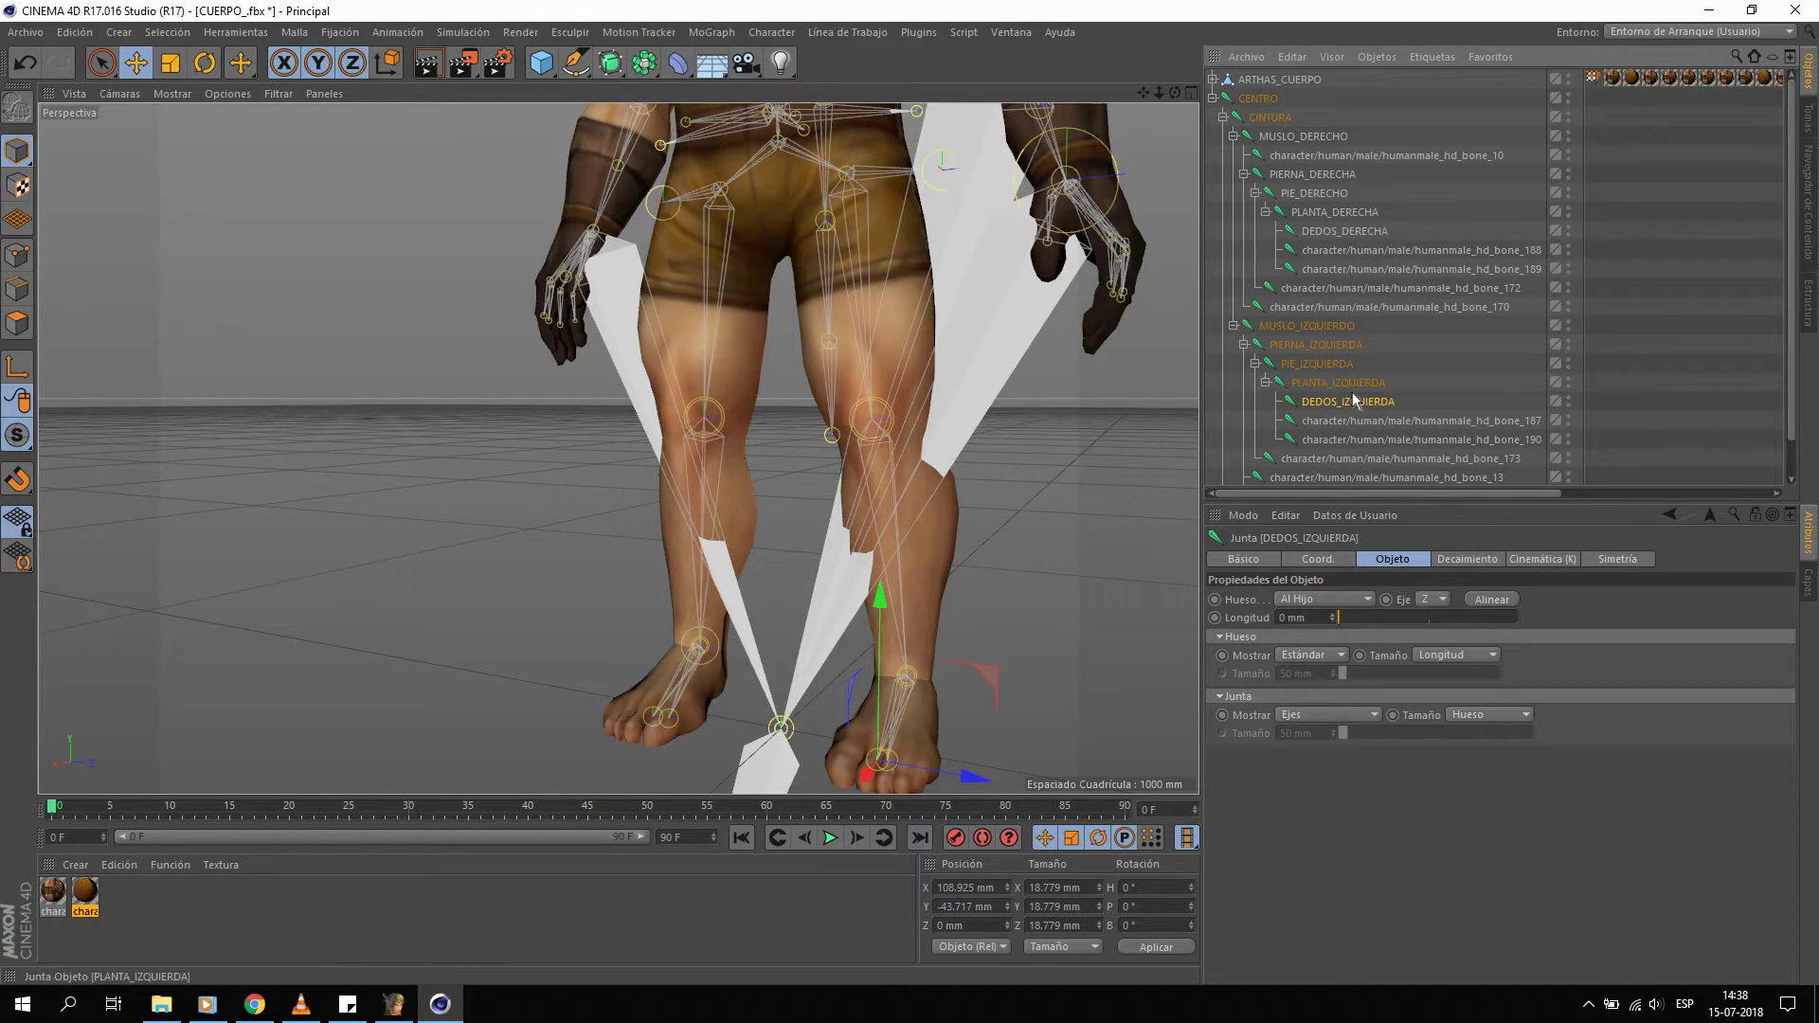
click(1336, 441)
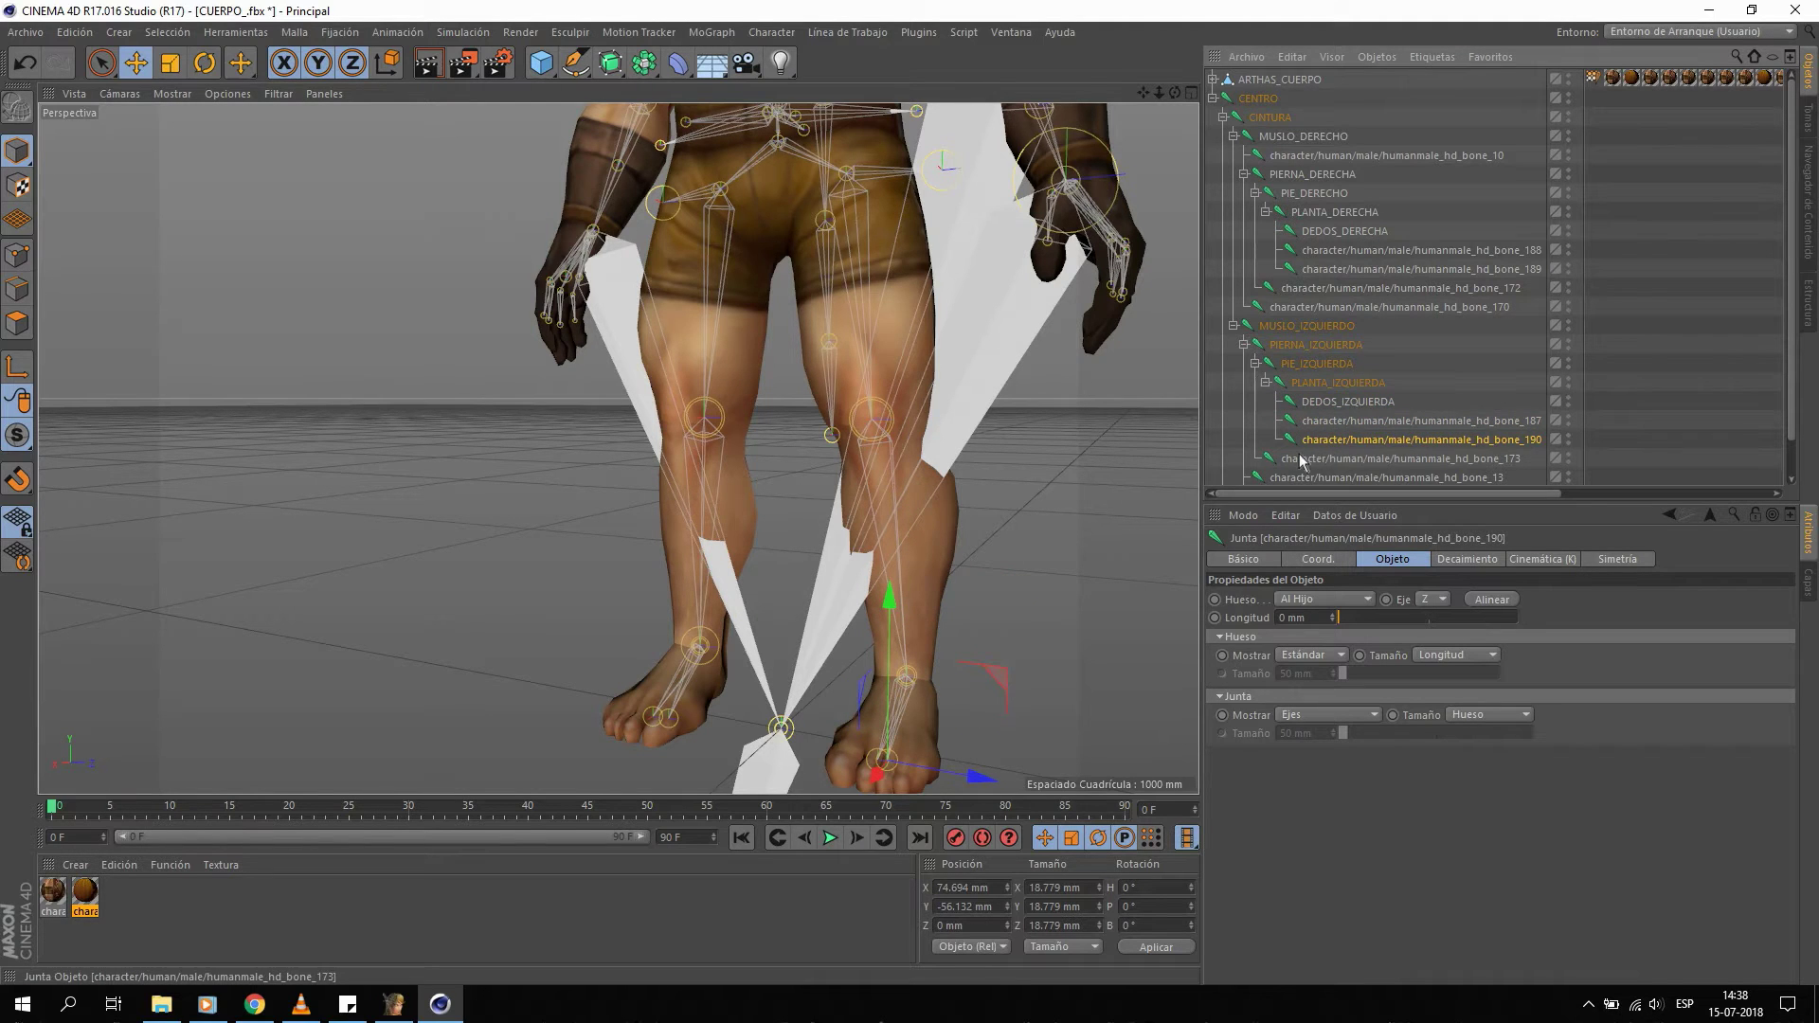
Zoom in on the legs and delete the stray tip joint bone_207 below the feet.
mouse_move(976, 641)
alt+mouse_down()
mouse_move(803, 479)
mouse_move(917, 510)
mouse_move(819, 476)
alt+mouse_up()
scroll(758, 531, down, 2)
scroll(733, 565, down, 3)
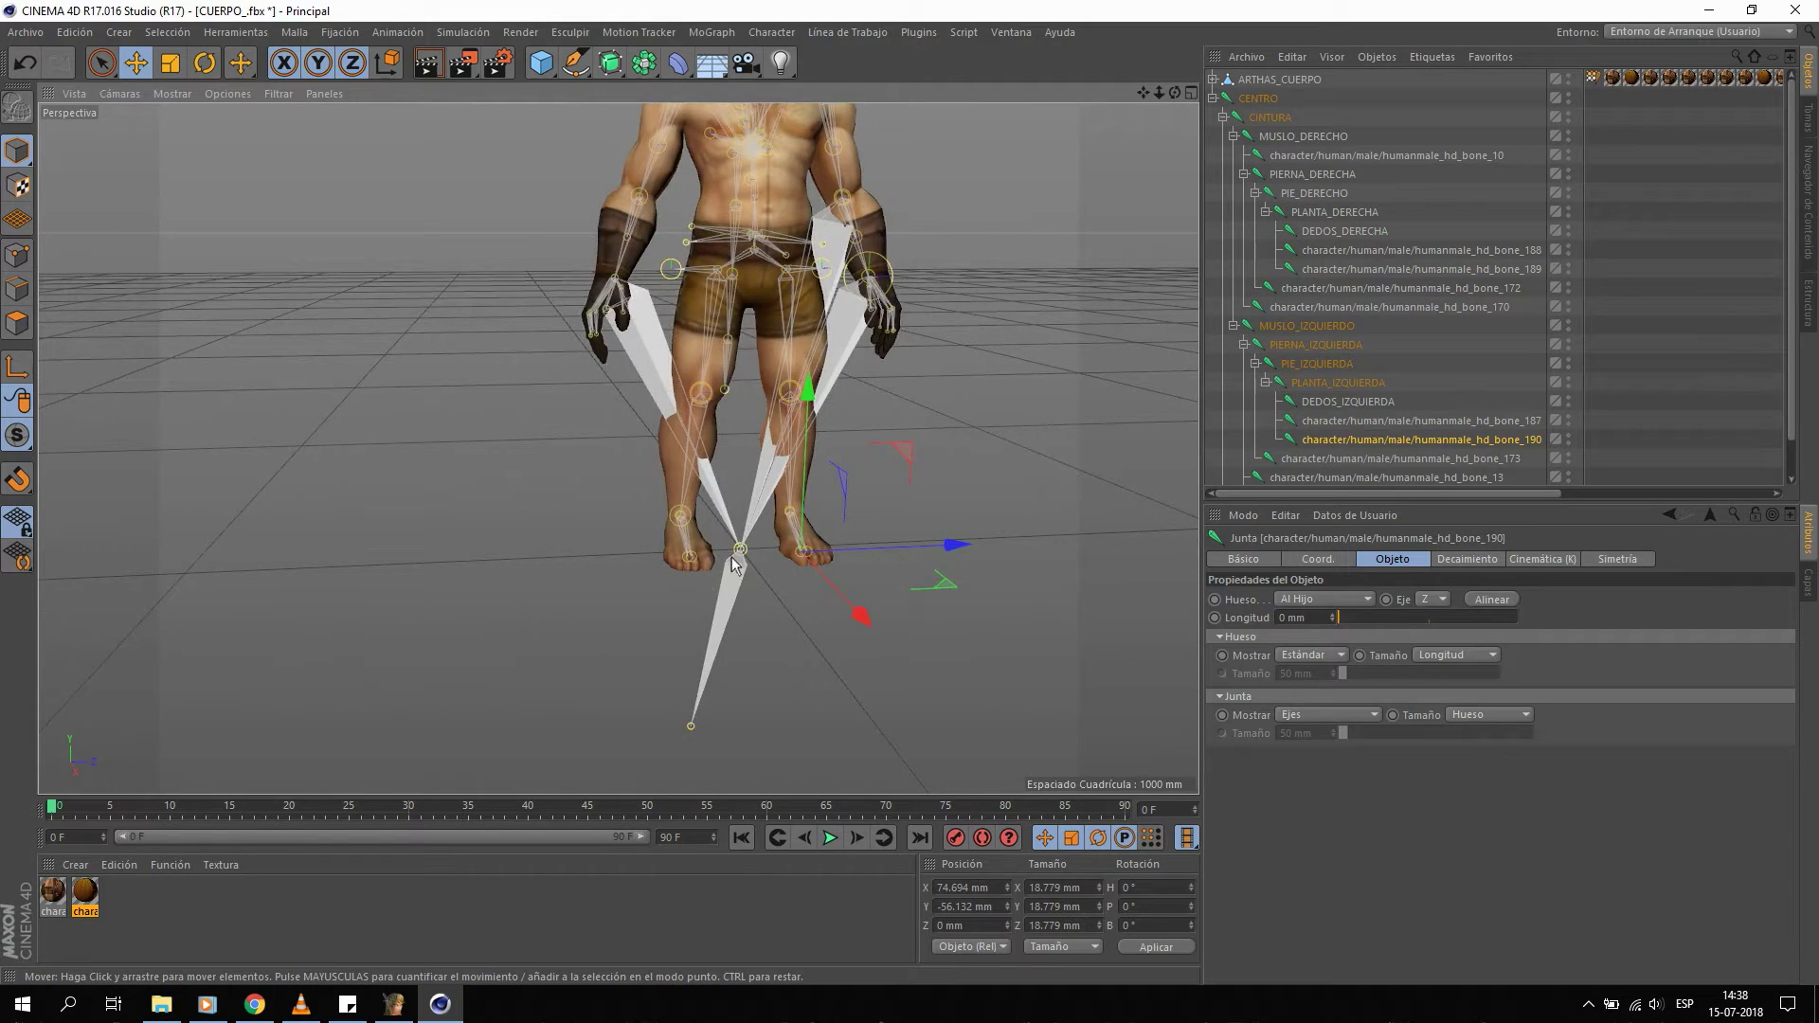
alt+drag(743, 549, 730, 568)
click(689, 720)
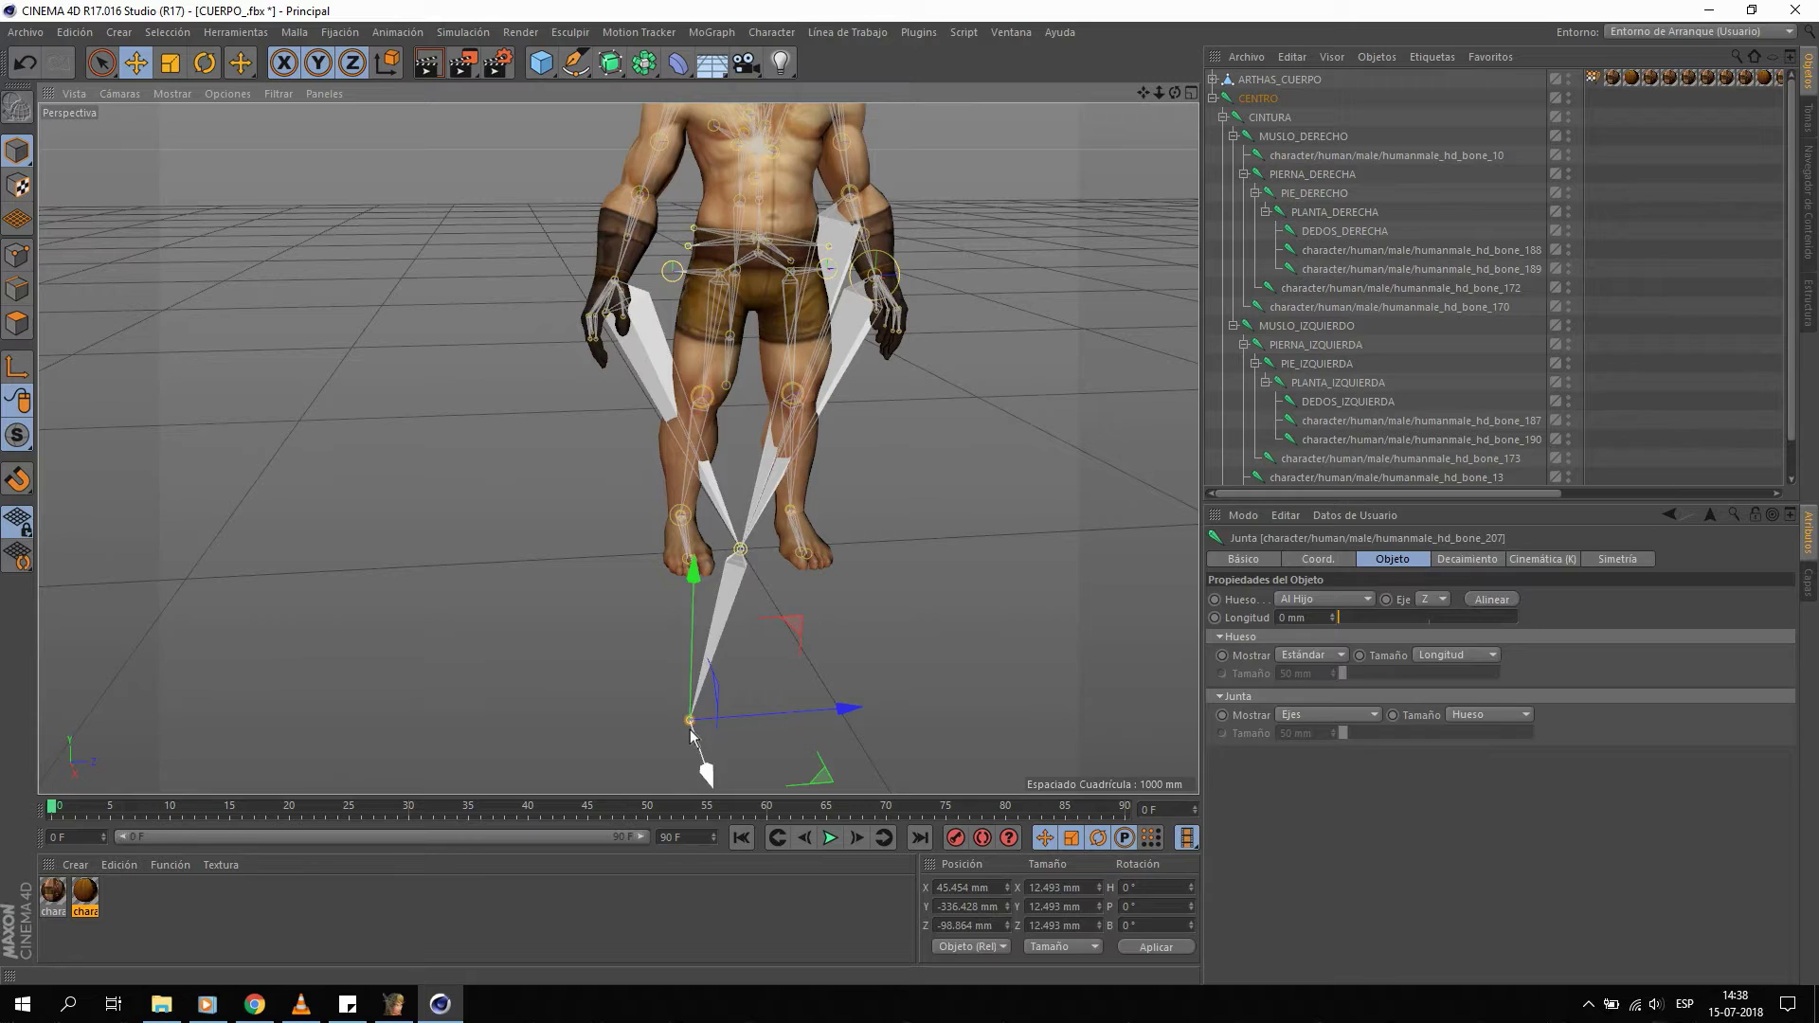
key(Delete)
Delete stray foot joints bone_199 and bone_197, undoing repeatedly to compare.
click(739, 556)
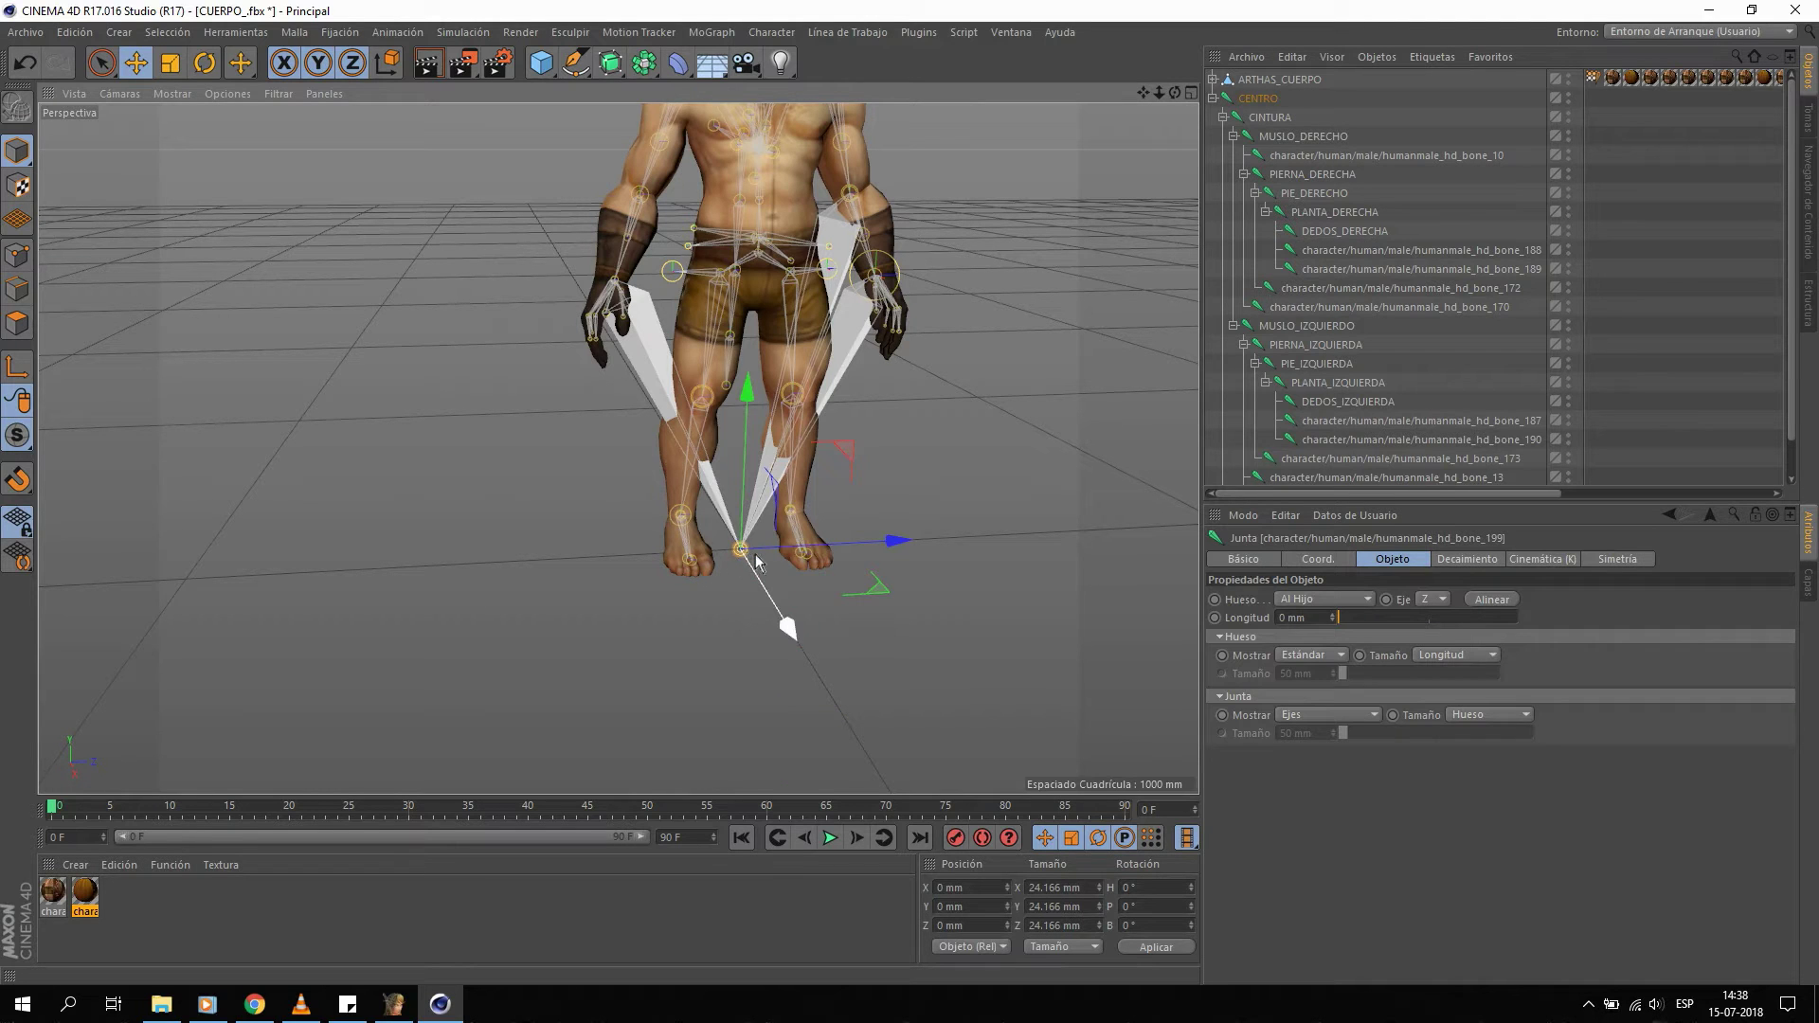
key(Delete)
click(752, 563)
key(Delete)
key(ctrl+z)
key(Delete)
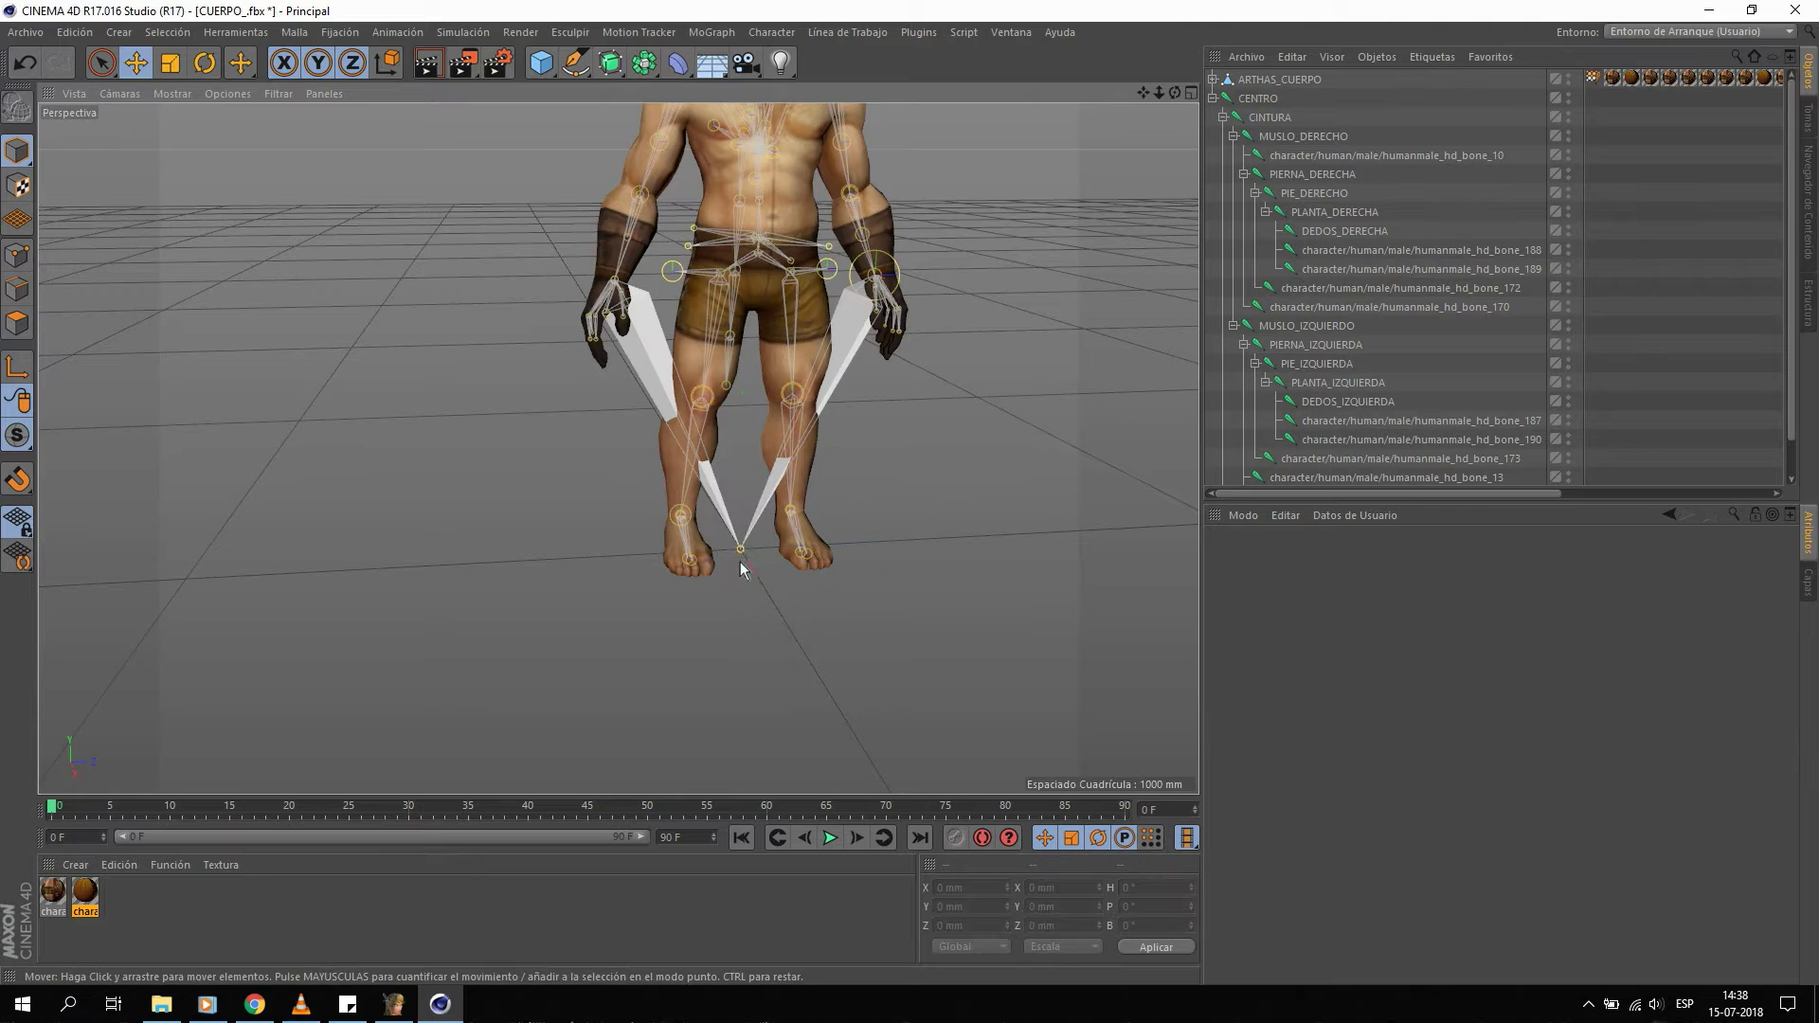
key(ctrl+z)
key(Delete)
key(ctrl+z)
key(Delete)
key(ctrl+z)
key(Delete)
key(ctrl+z)
key(Delete)
Delete the white foot bone bone_212 after undo checks, then view the chest and head.
click(741, 557)
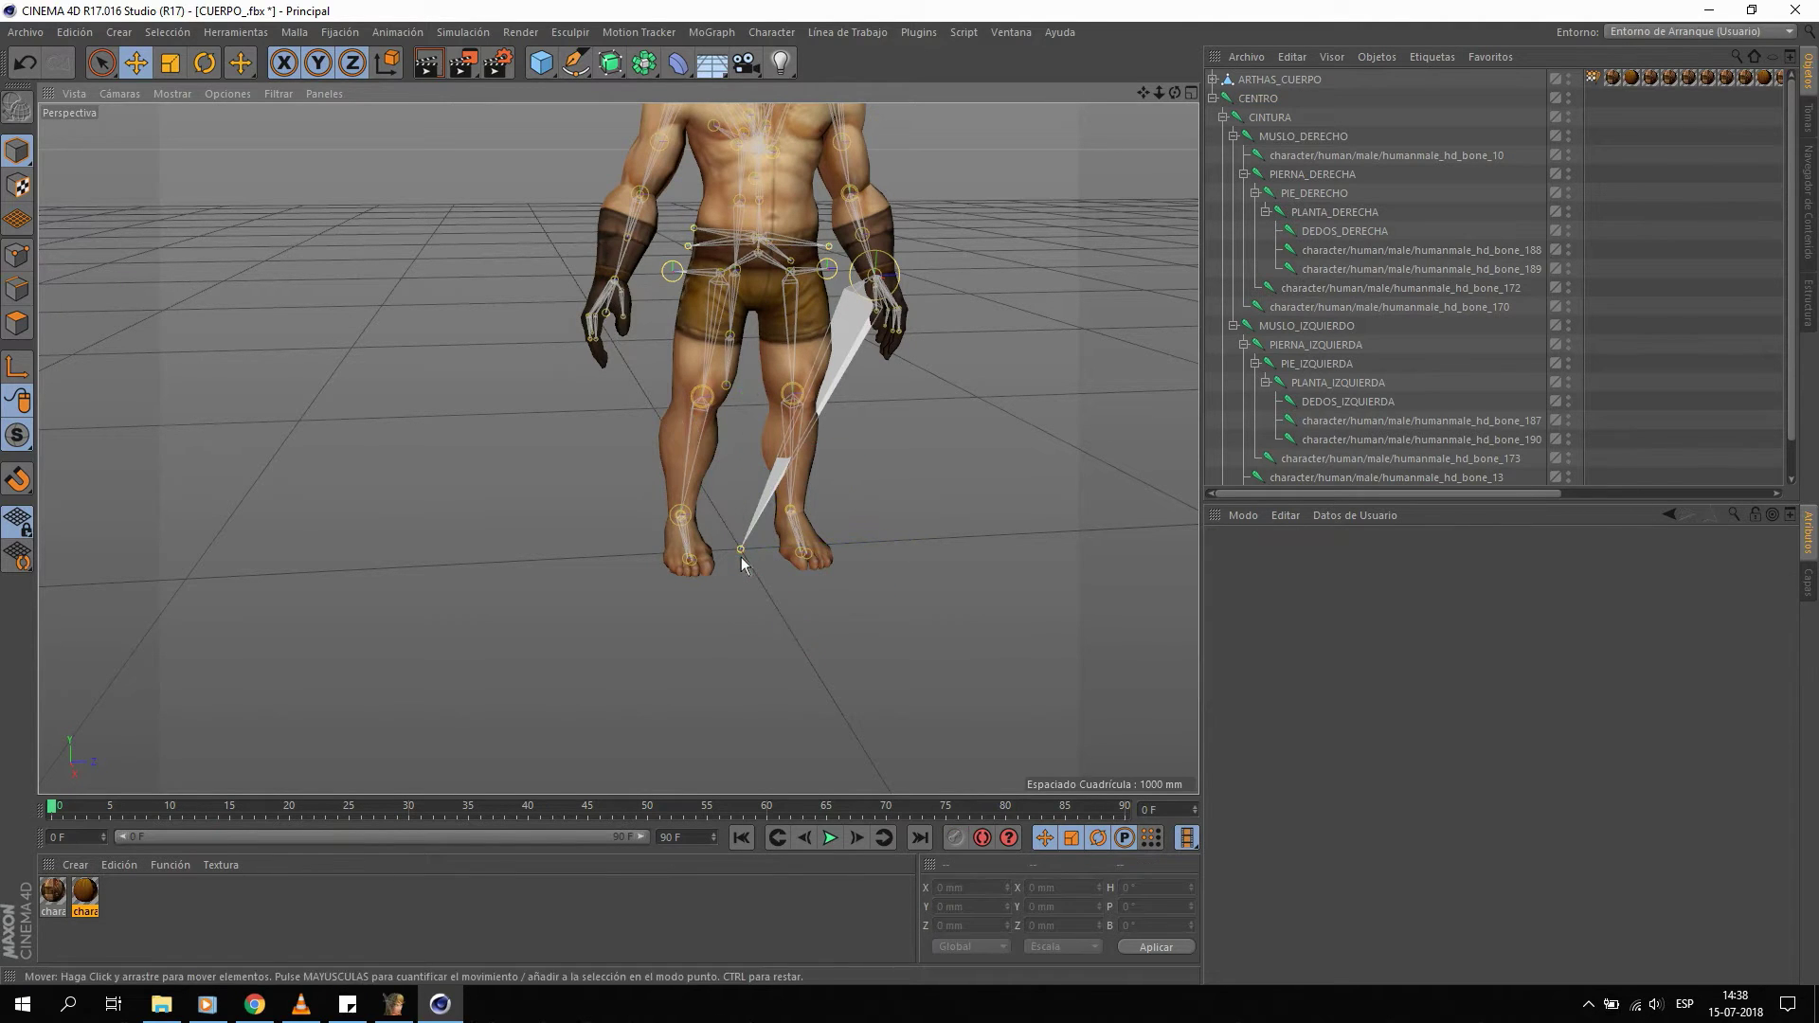
key(Delete)
key(ctrl+z)
key(Delete)
key(ctrl+z)
key(Delete)
key(ctrl+z)
key(Delete)
key(ctrl+z)
key(Delete)
key(ctrl+z)
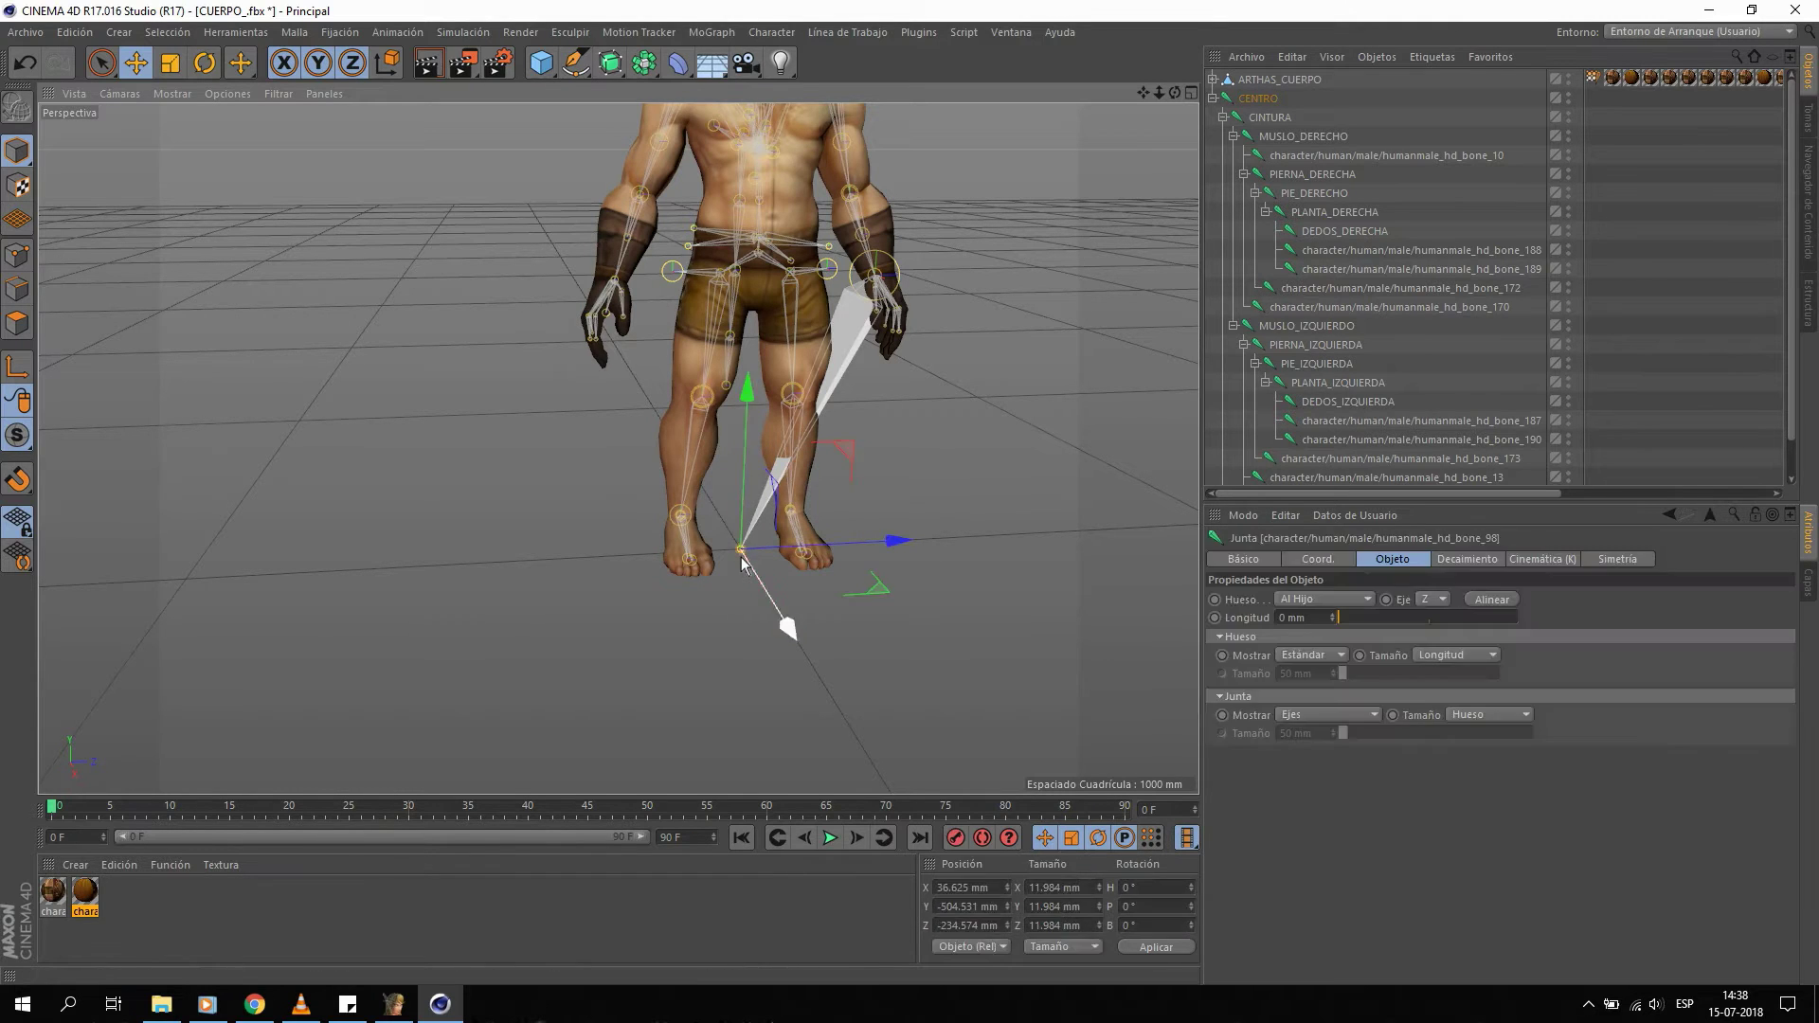
key(Delete)
mouse_move(741, 557)
alt+mouse_down()
mouse_move(730, 308)
mouse_move(794, 355)
mouse_move(980, 289)
mouse_move(1149, 366)
mouse_move(853, 361)
mouse_move(836, 425)
alt+mouse_up()
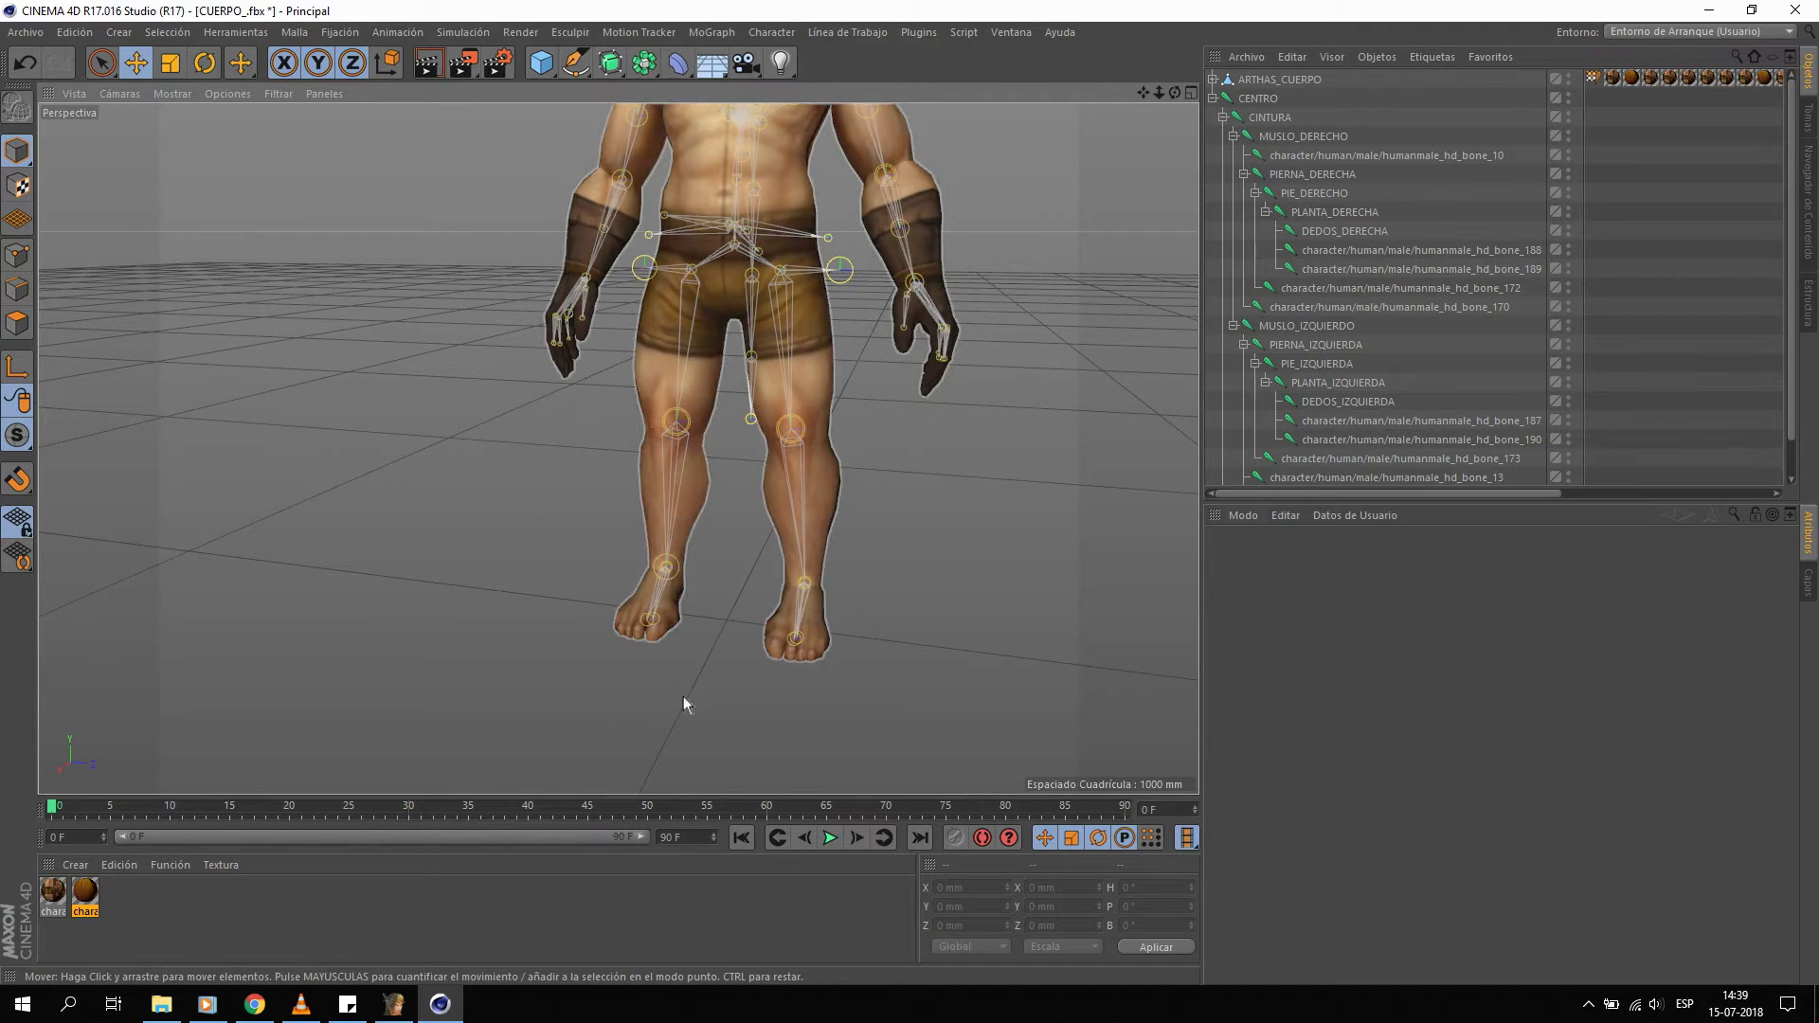
mouse_move(857, 326)
alt+middle_down()
mouse_move(811, 519)
mouse_move(813, 436)
mouse_move(729, 709)
alt+middle_up()
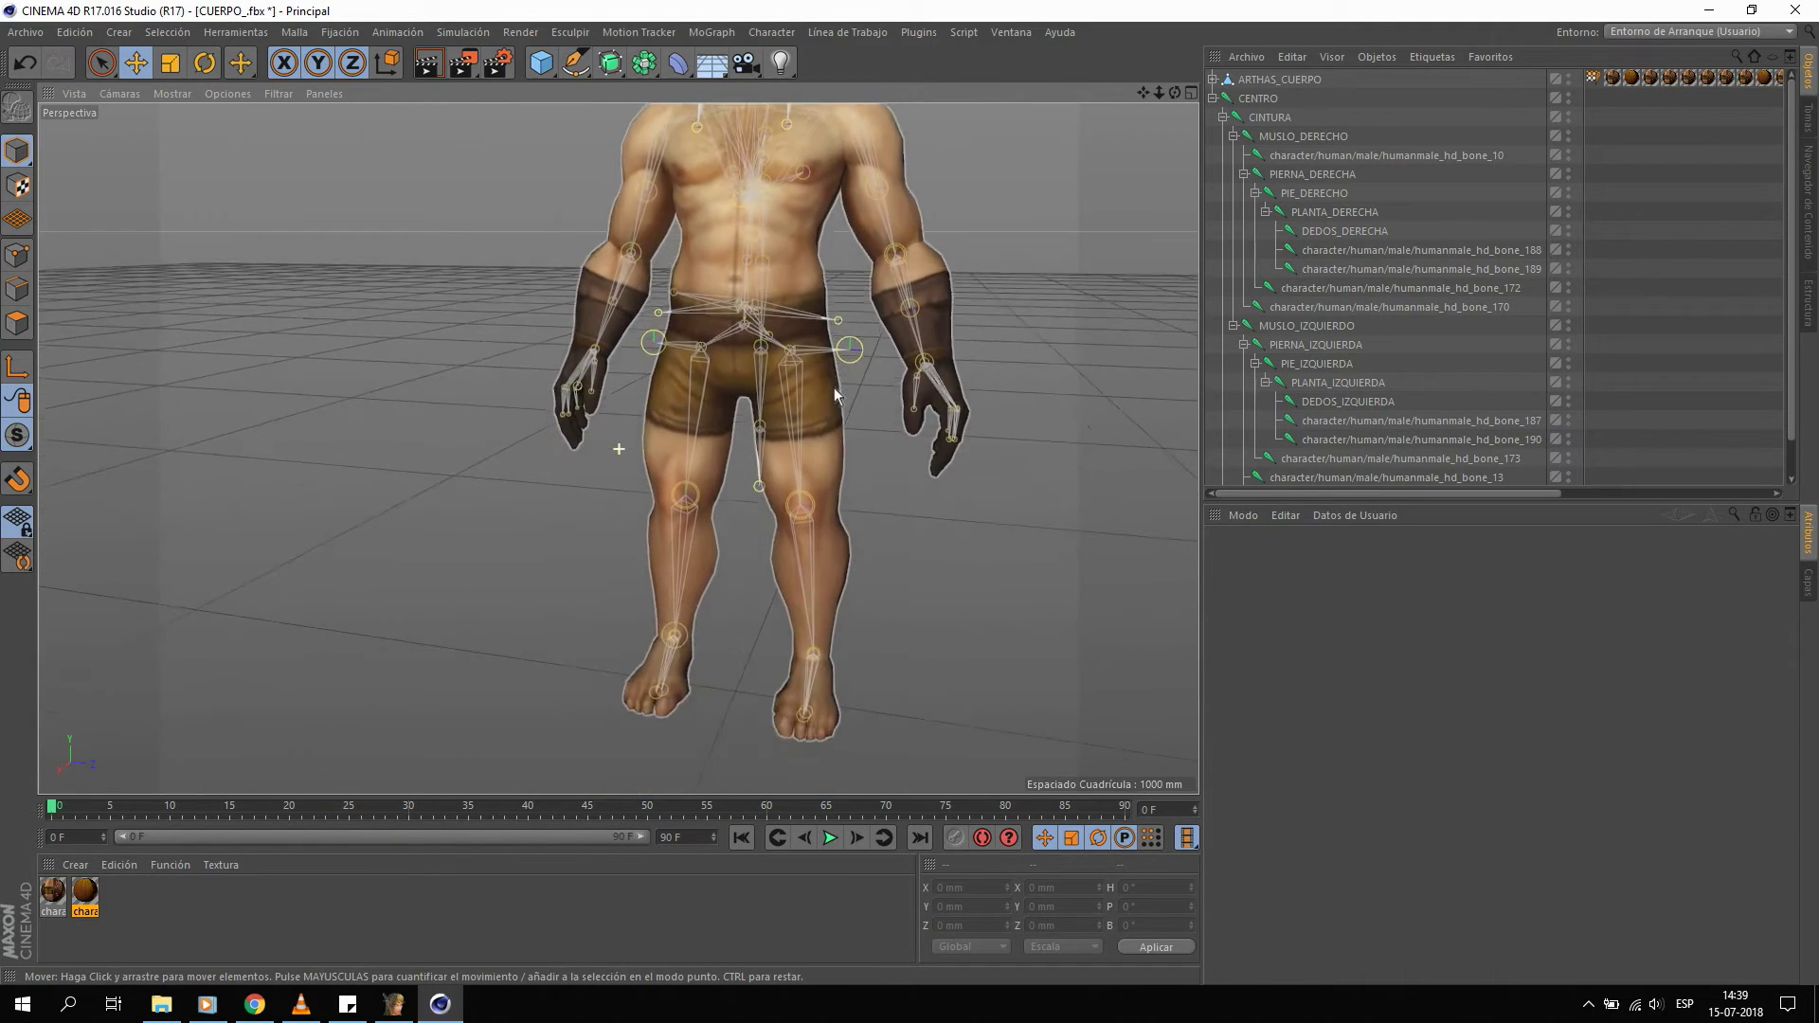
Restore the left-hand bone, then delete only its tip joint bone_98 near the feet.
key(ctrl+z)
click(737, 691)
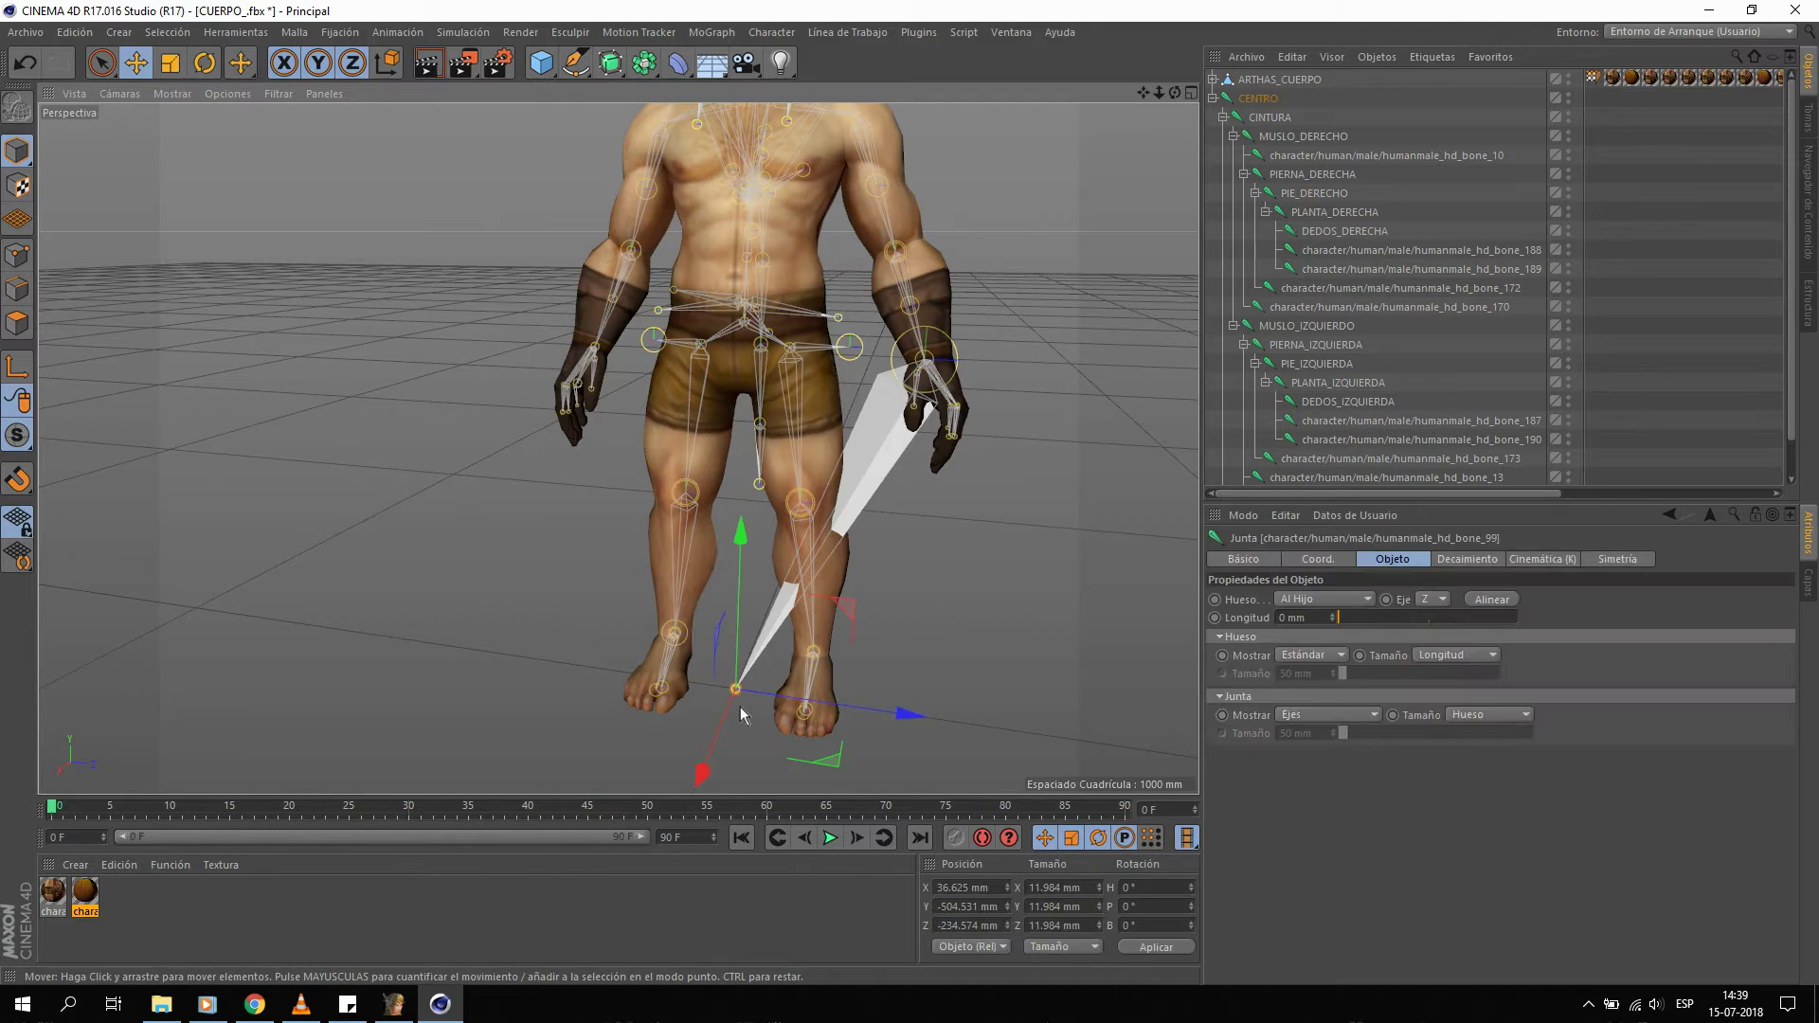
click(749, 678)
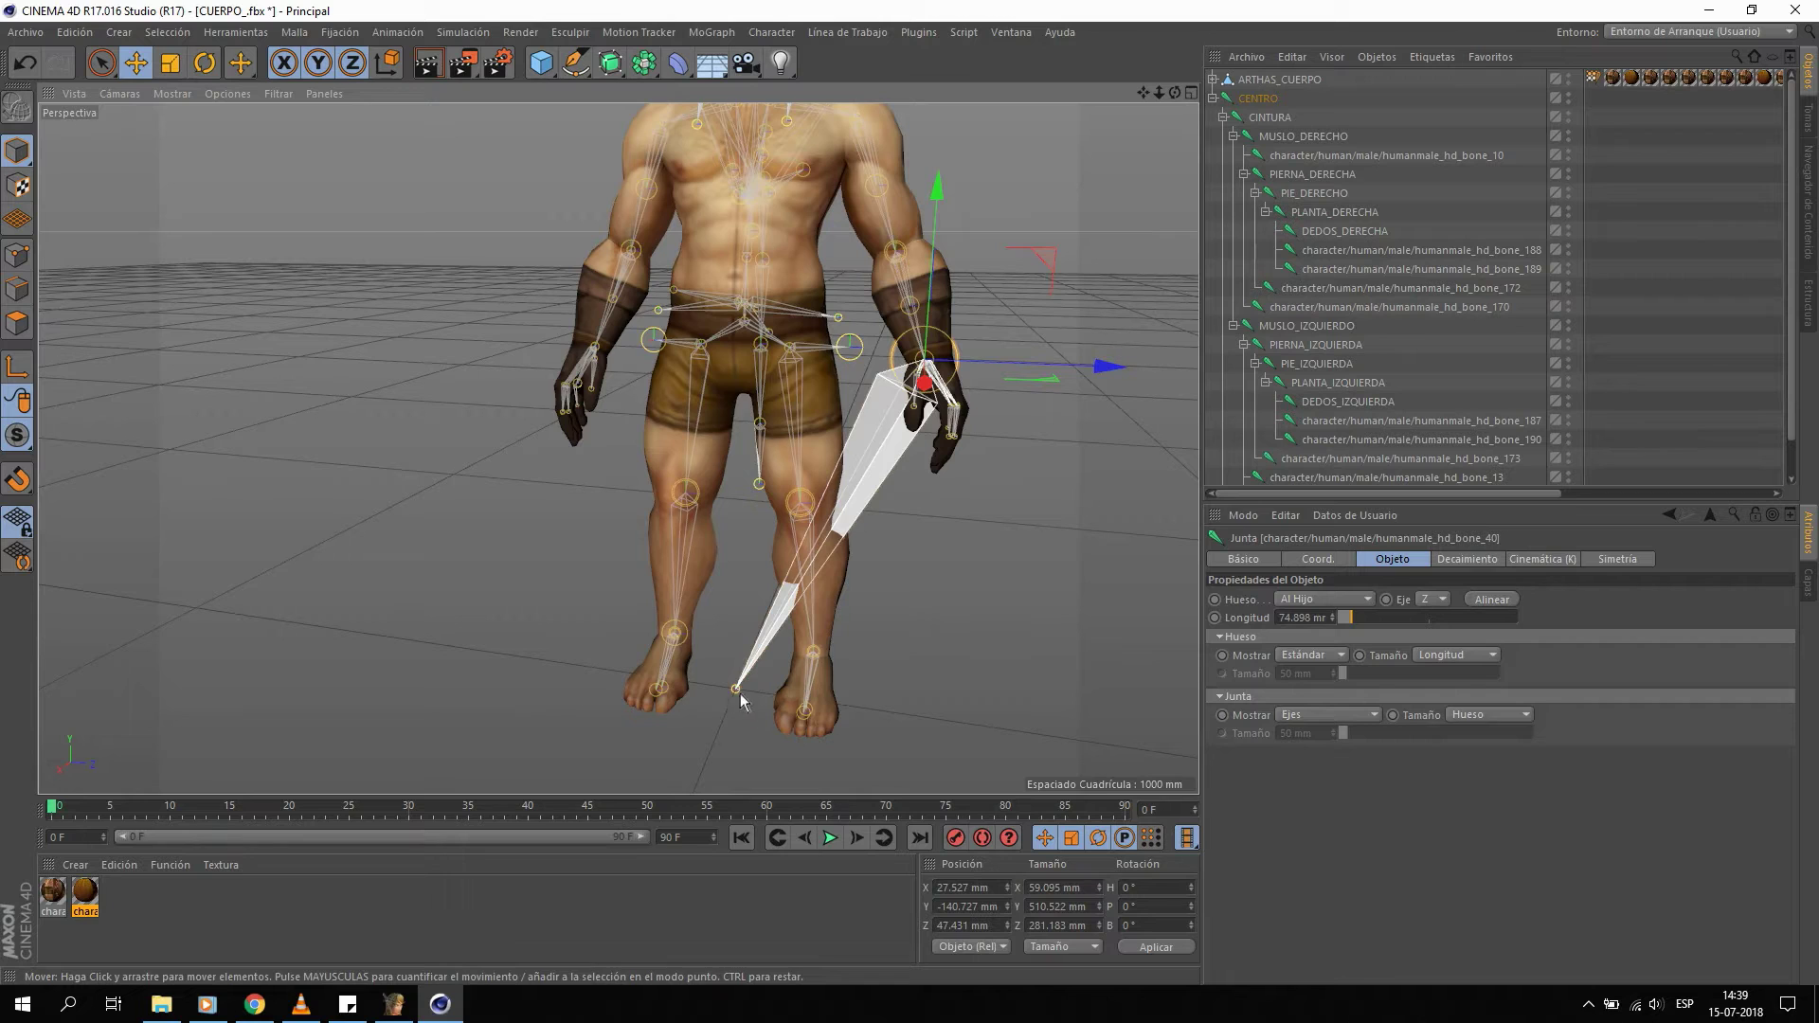
click(737, 695)
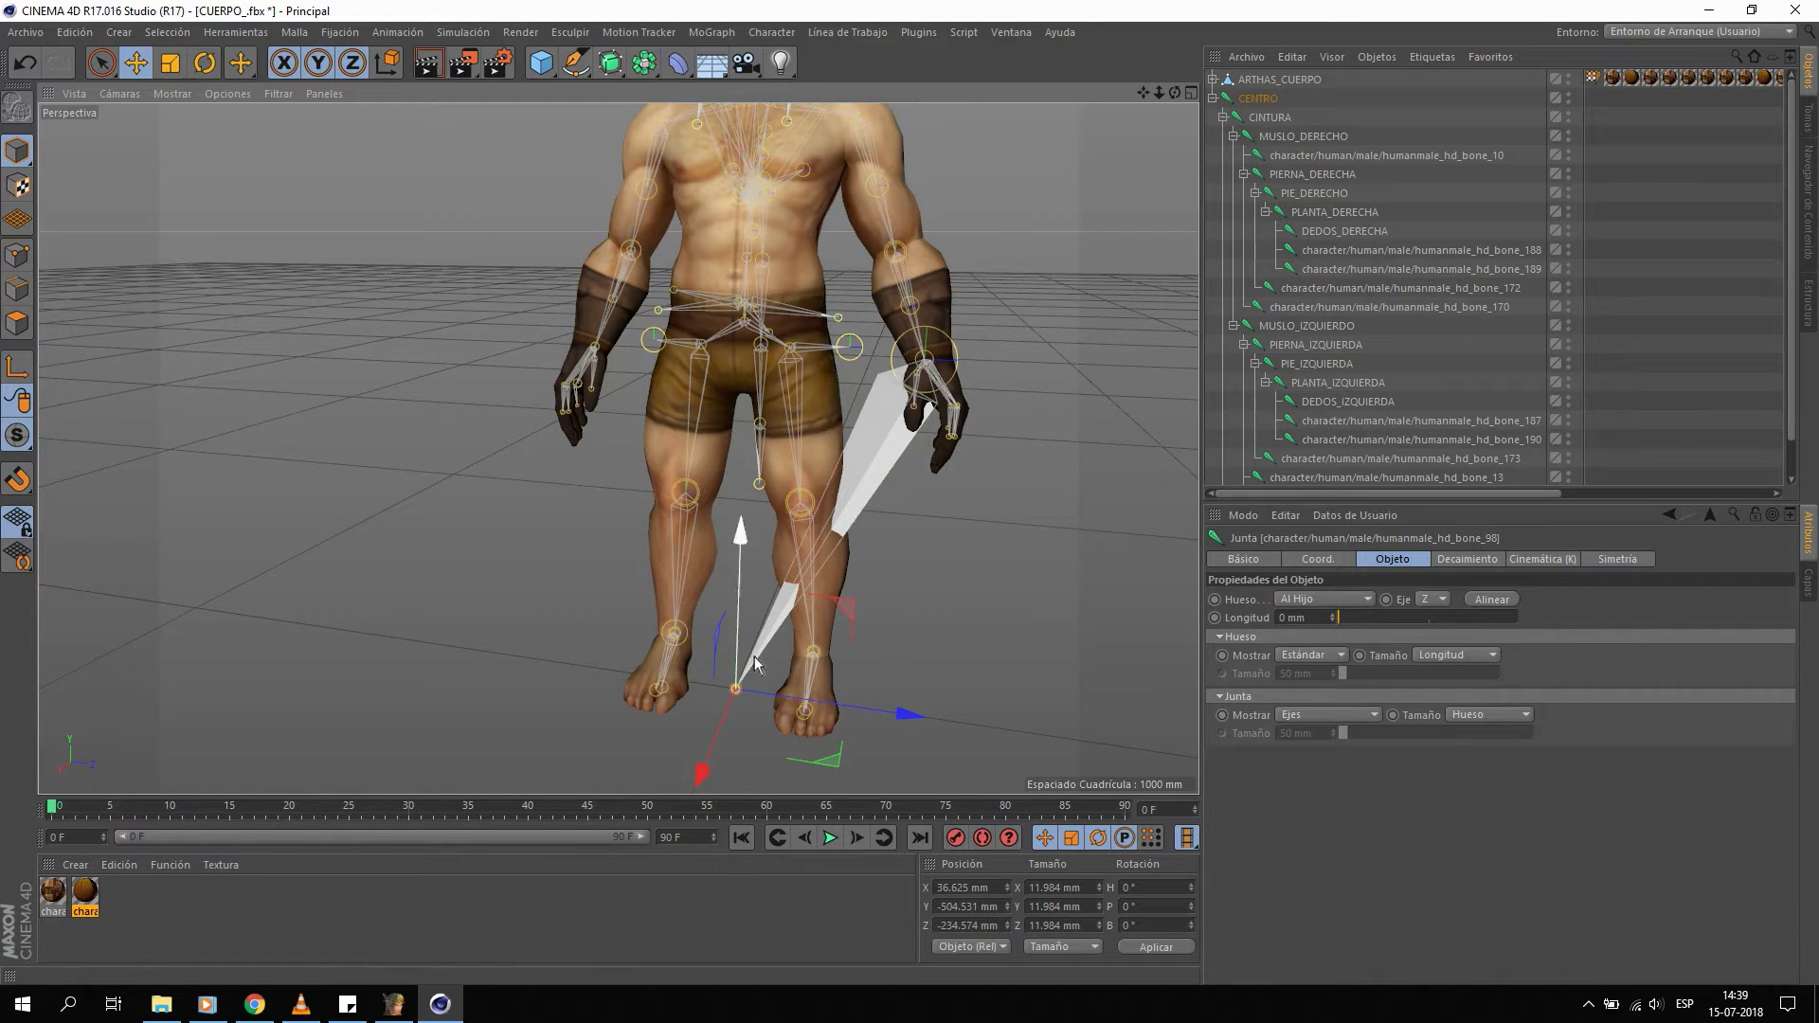
click(755, 662)
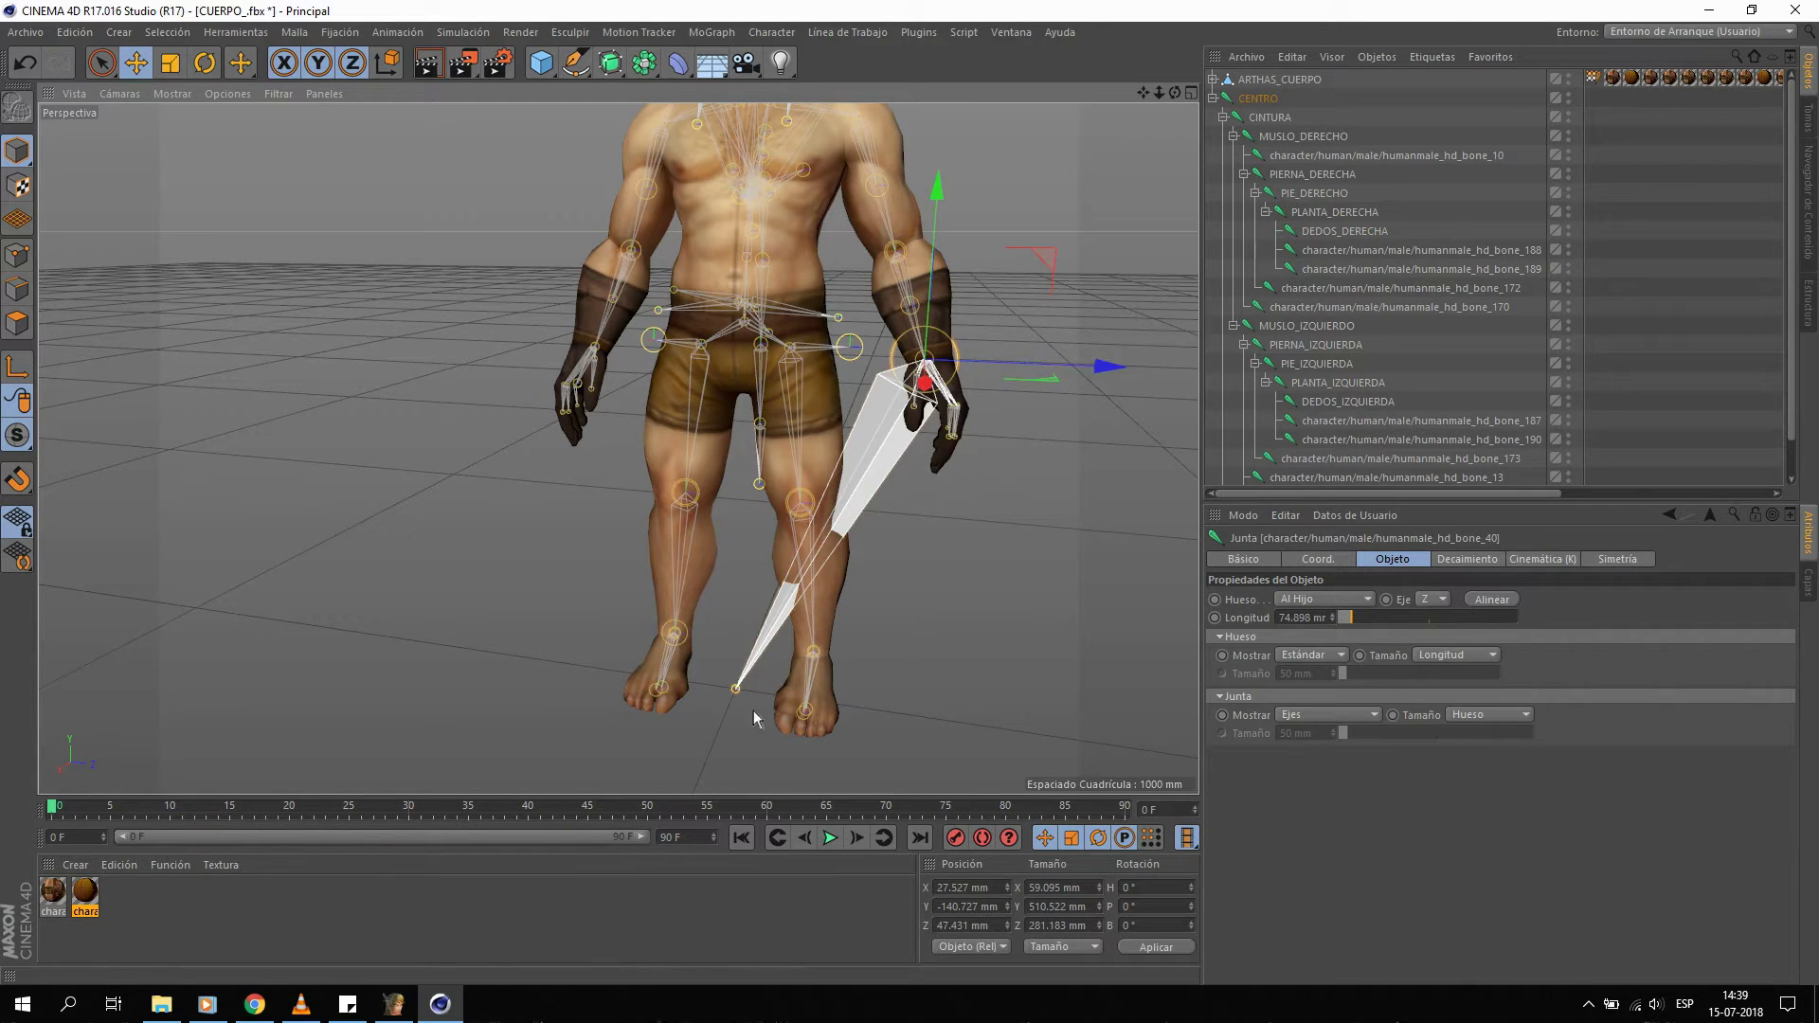
click(736, 693)
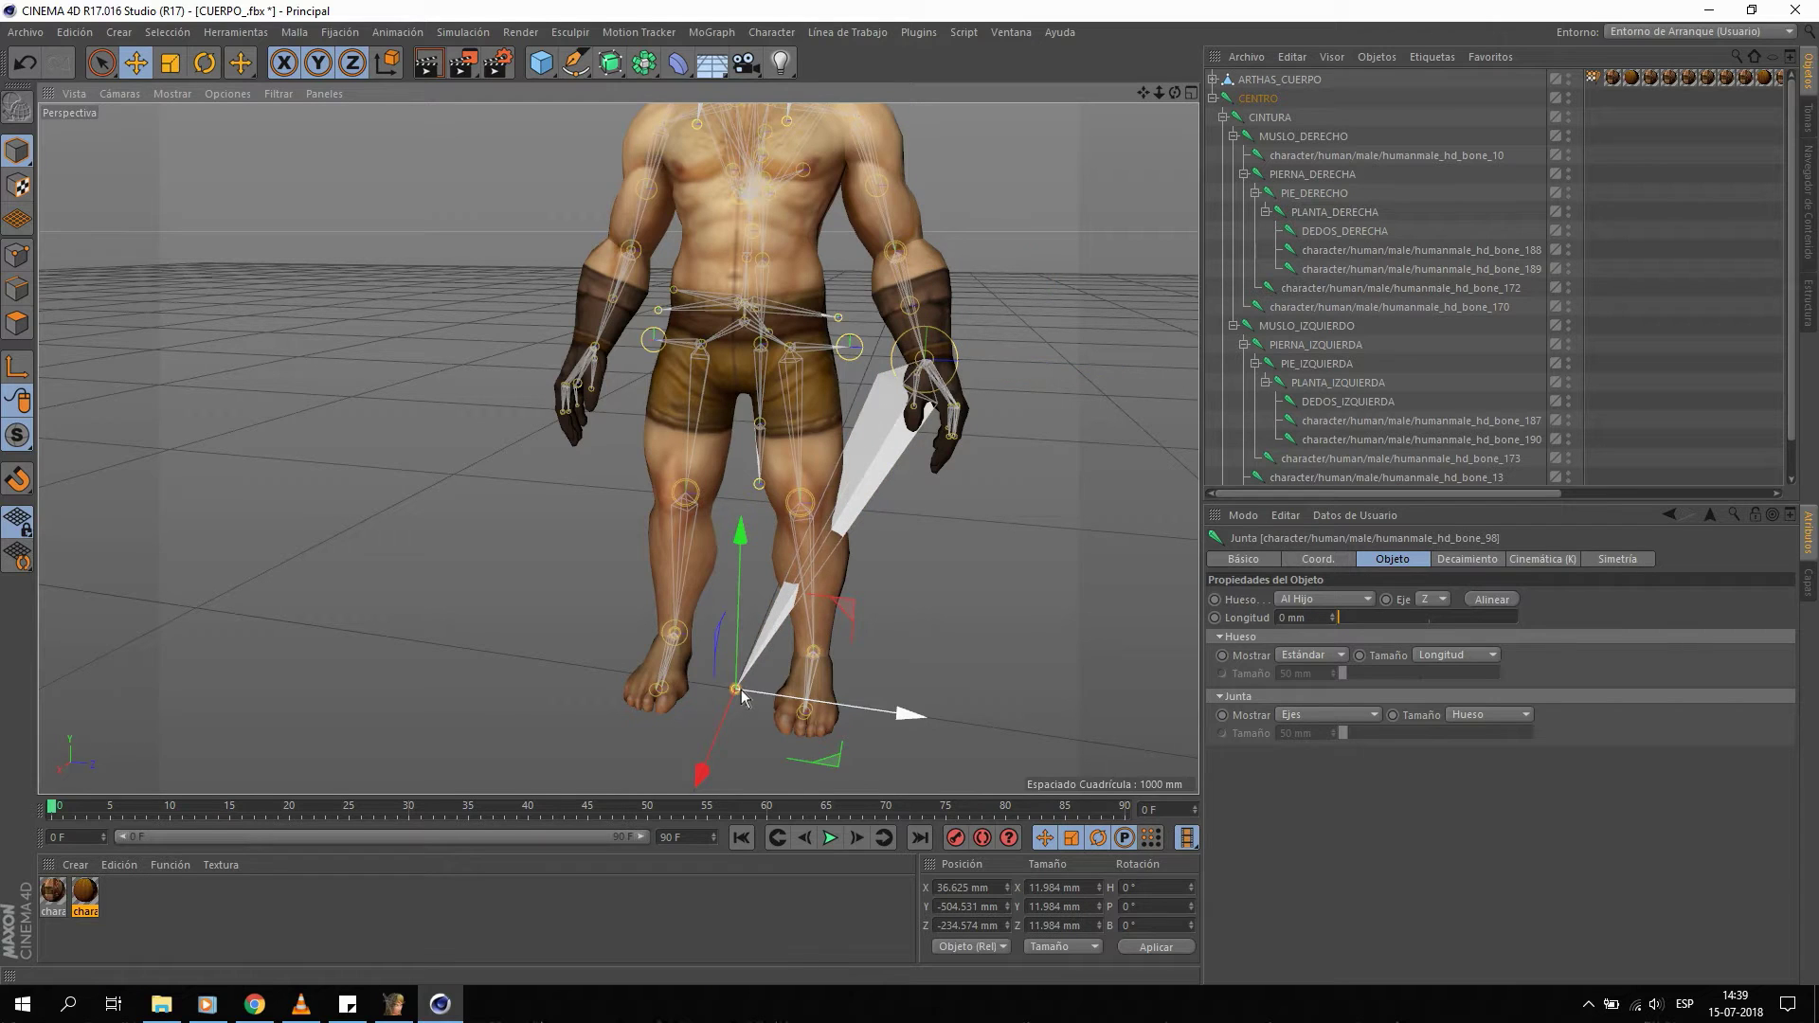
click(742, 691)
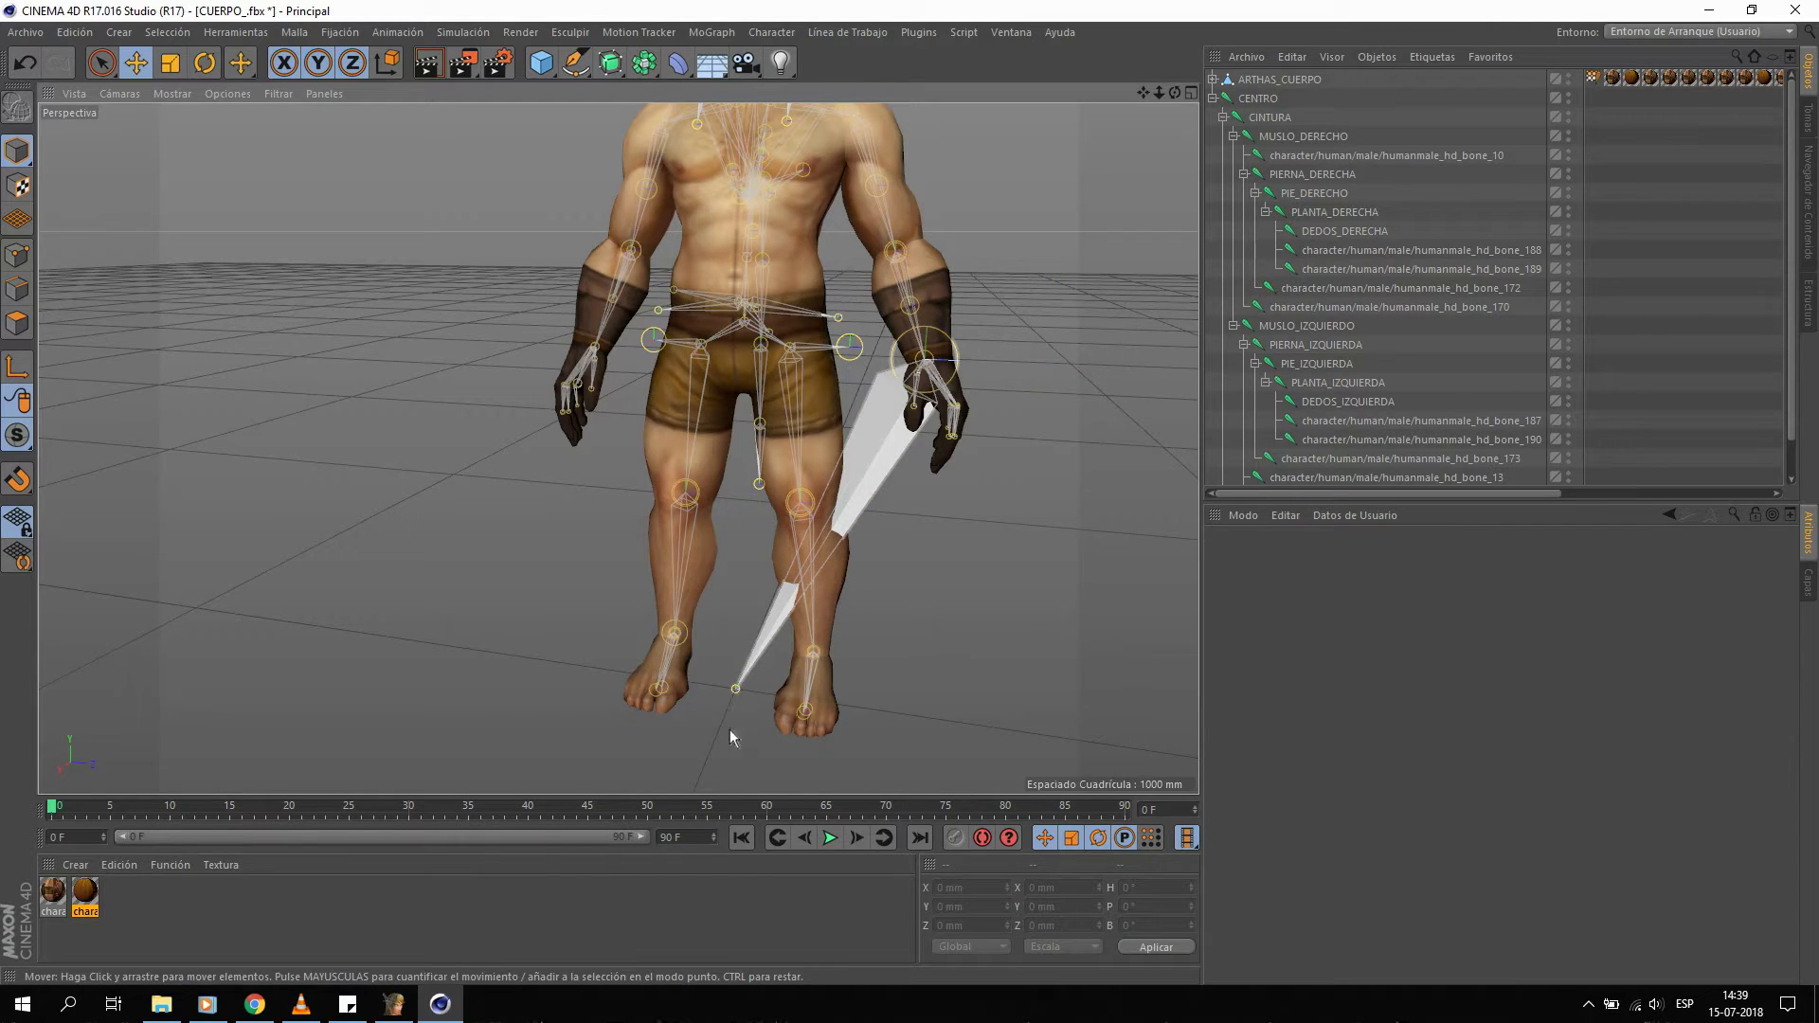
click(730, 704)
key(Delete)
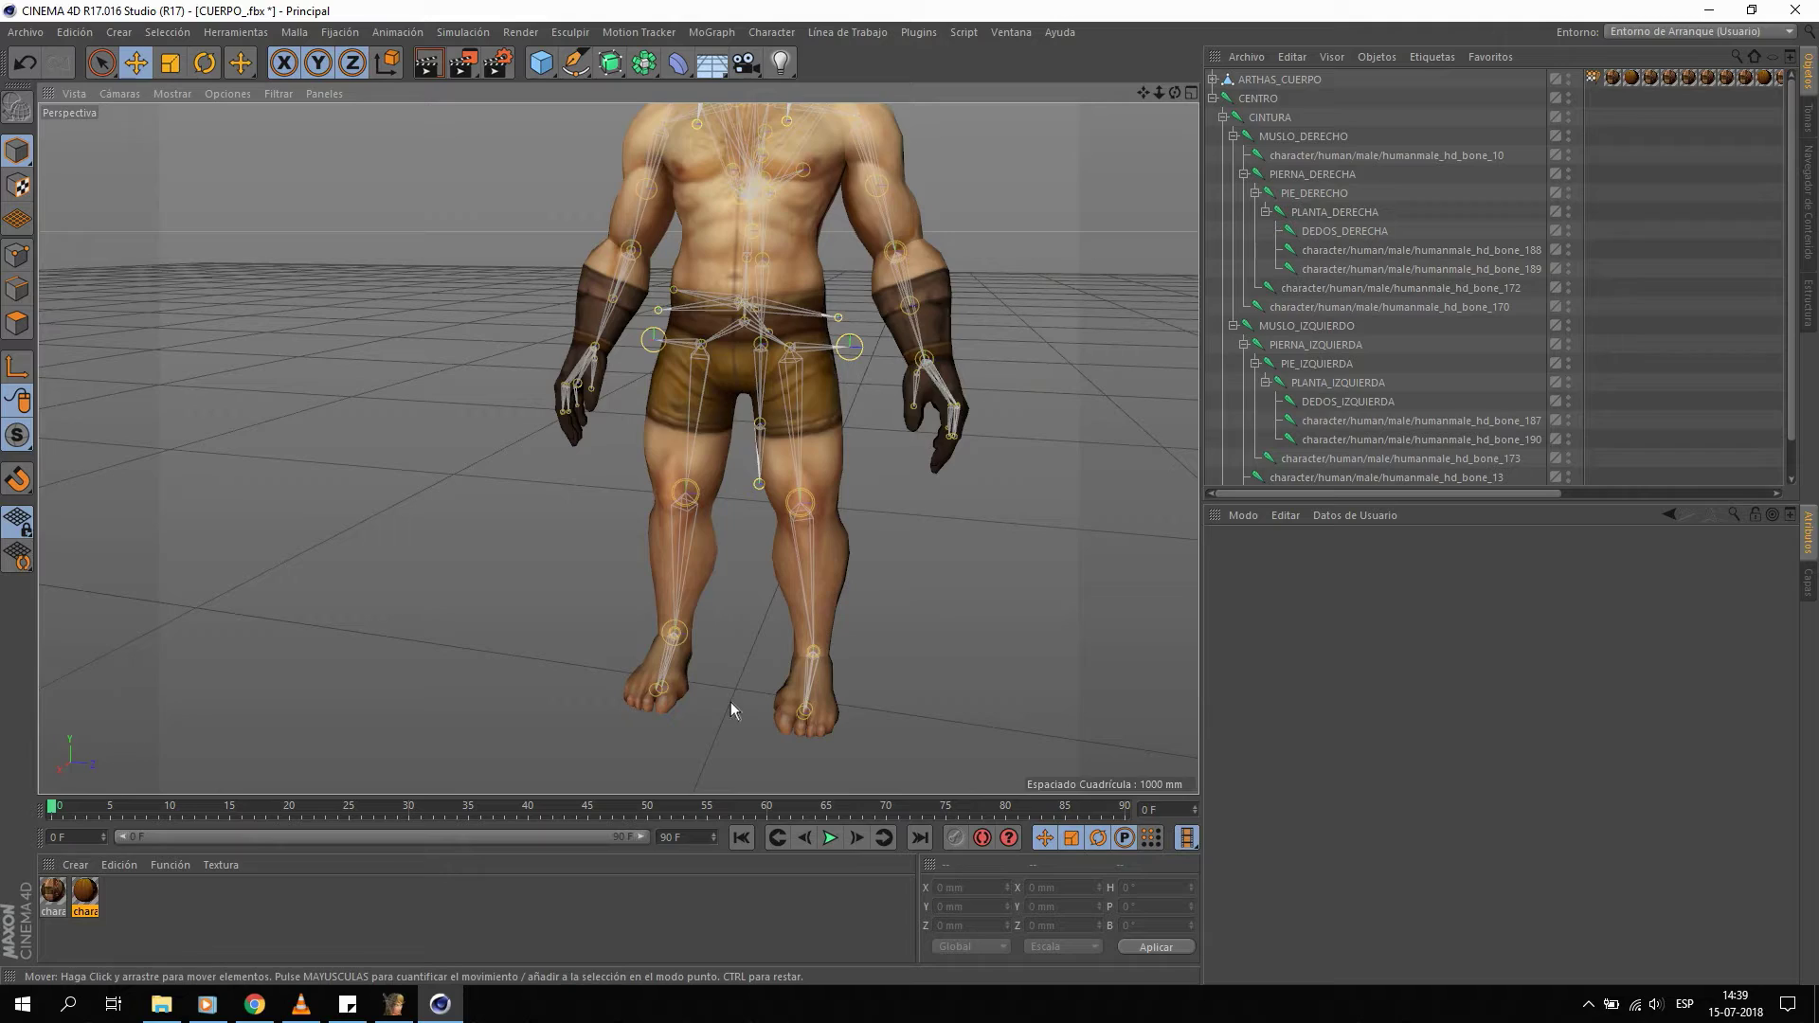
alt+middle_drag(775, 443, 763, 589)
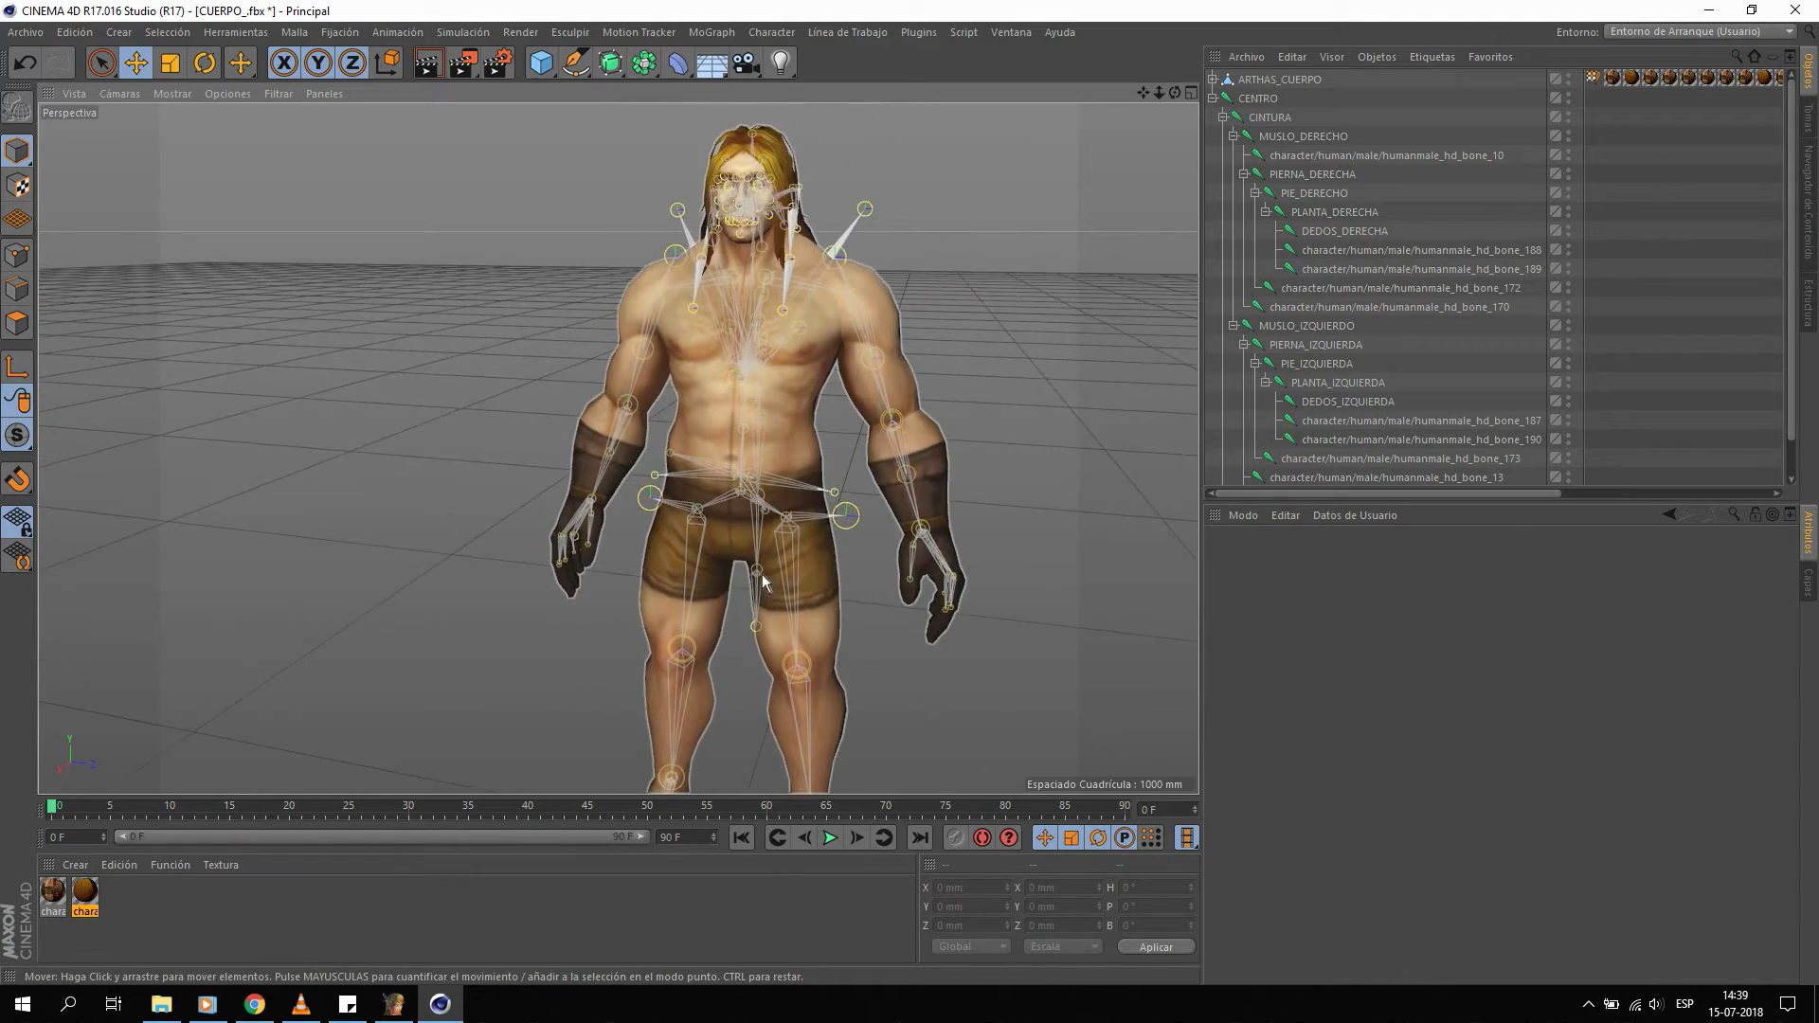
scroll(758, 426, up, 5)
mouse_move(758, 380)
alt+mouse_down()
mouse_move(663, 284)
mouse_move(746, 213)
alt+mouse_up()
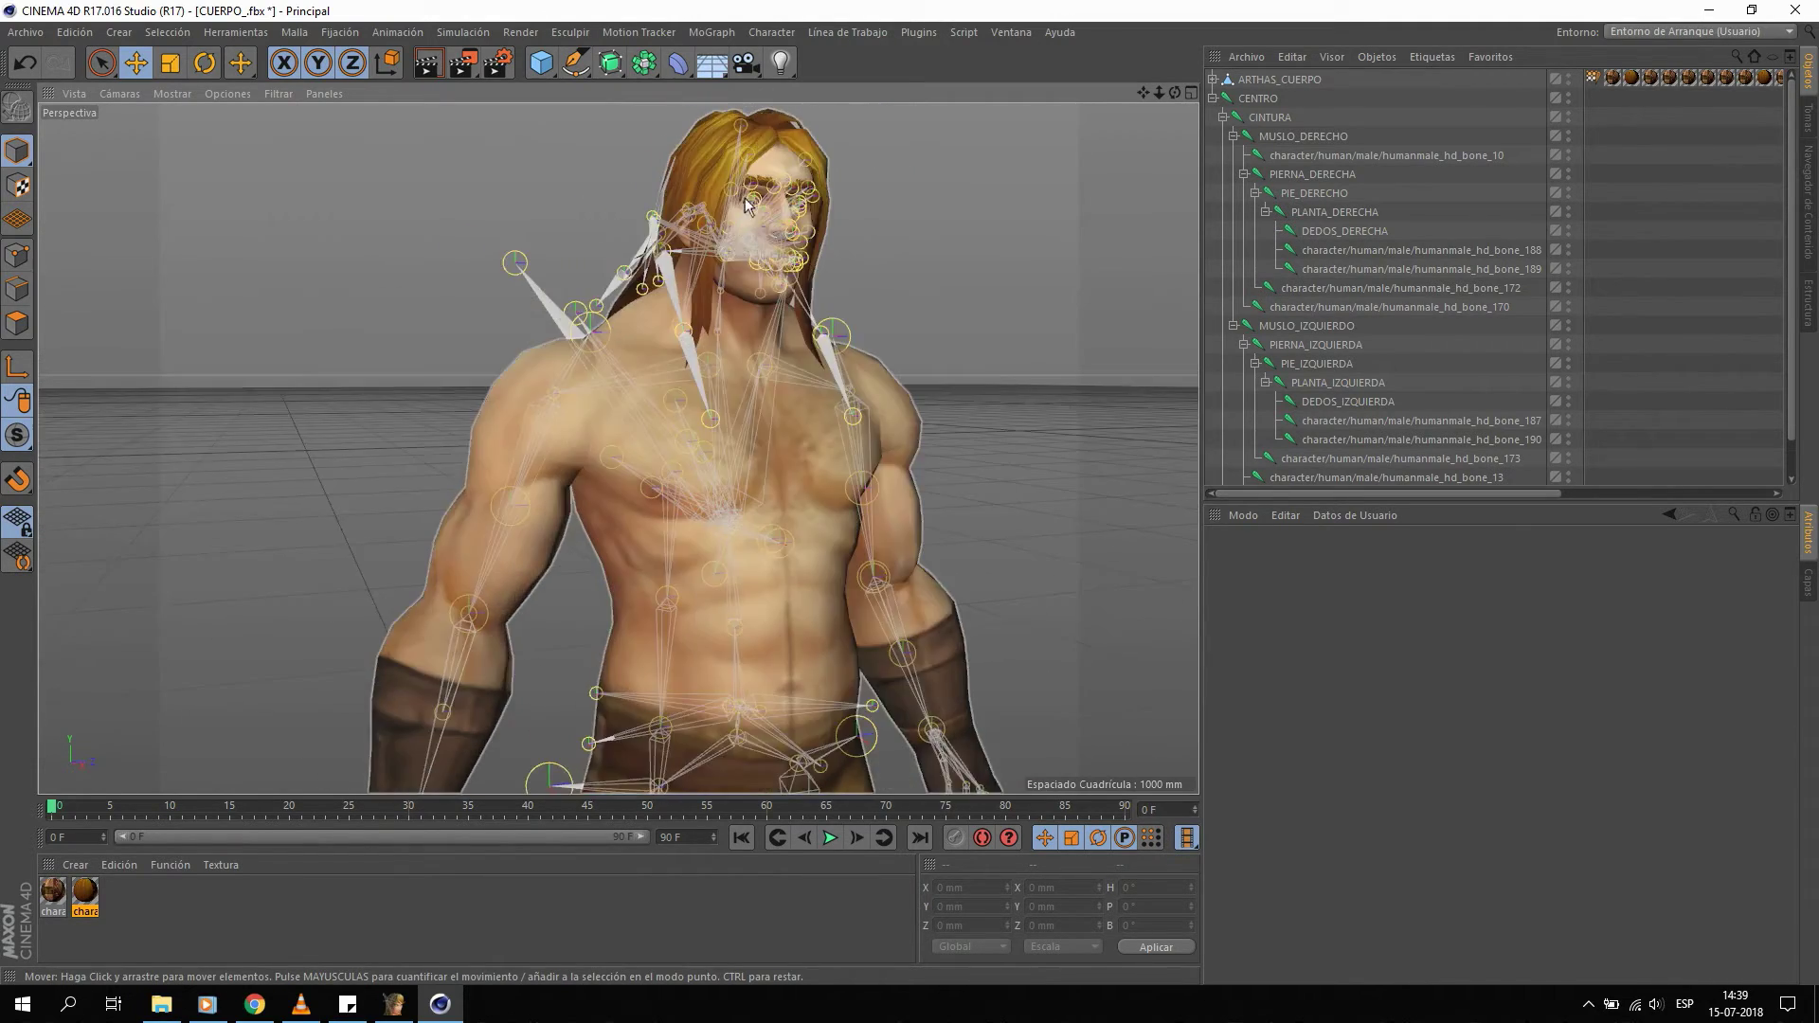
scroll(747, 214, up, 5)
alt+middle_drag(747, 214, 741, 457)
mouse_move(741, 457)
alt+mouse_down()
mouse_move(832, 527)
mouse_move(868, 599)
mouse_move(699, 542)
mouse_move(690, 660)
mouse_move(720, 366)
alt+mouse_up()
scroll(676, 306, up, 3)
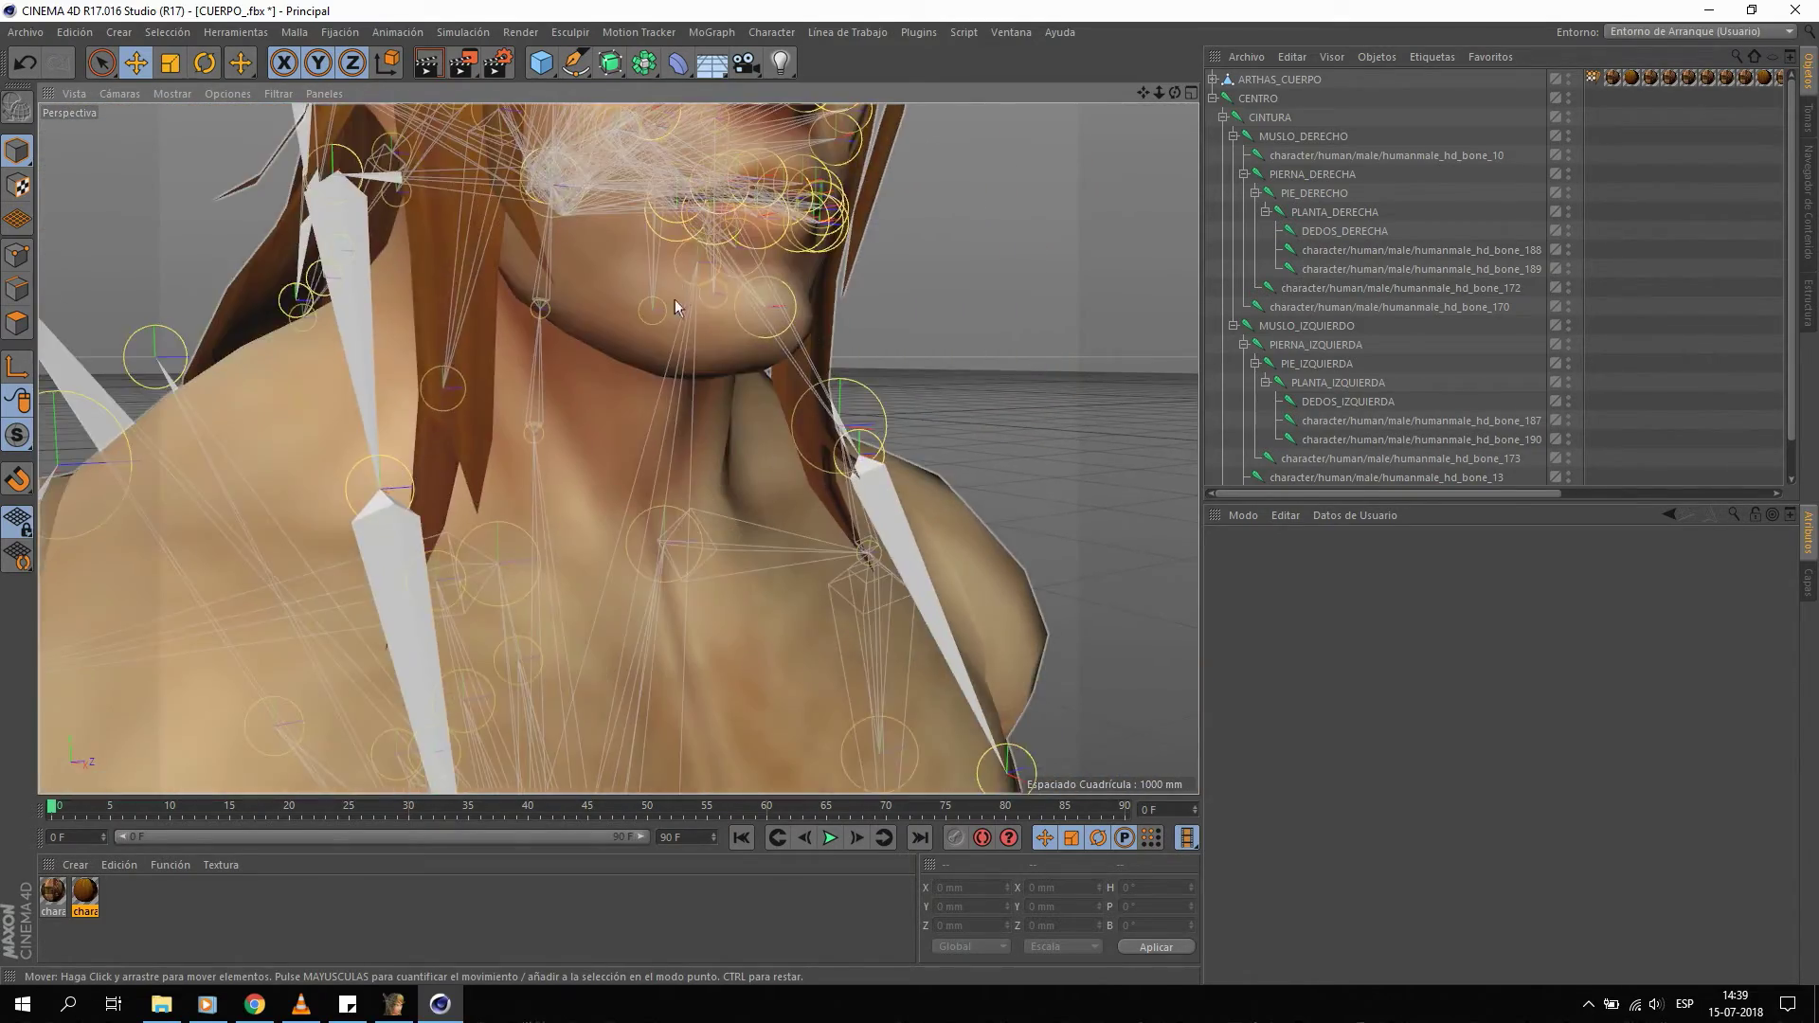
scroll(676, 306, down, 5)
alt+middle_drag(692, 501, 710, 282)
alt+middle_drag(726, 406, 743, 515)
mouse_move(743, 516)
alt+mouse_down()
mouse_move(739, 410)
mouse_move(788, 394)
mouse_move(747, 388)
mouse_move(751, 405)
alt+mouse_up()
click(850, 405)
drag(940, 392, 1020, 392)
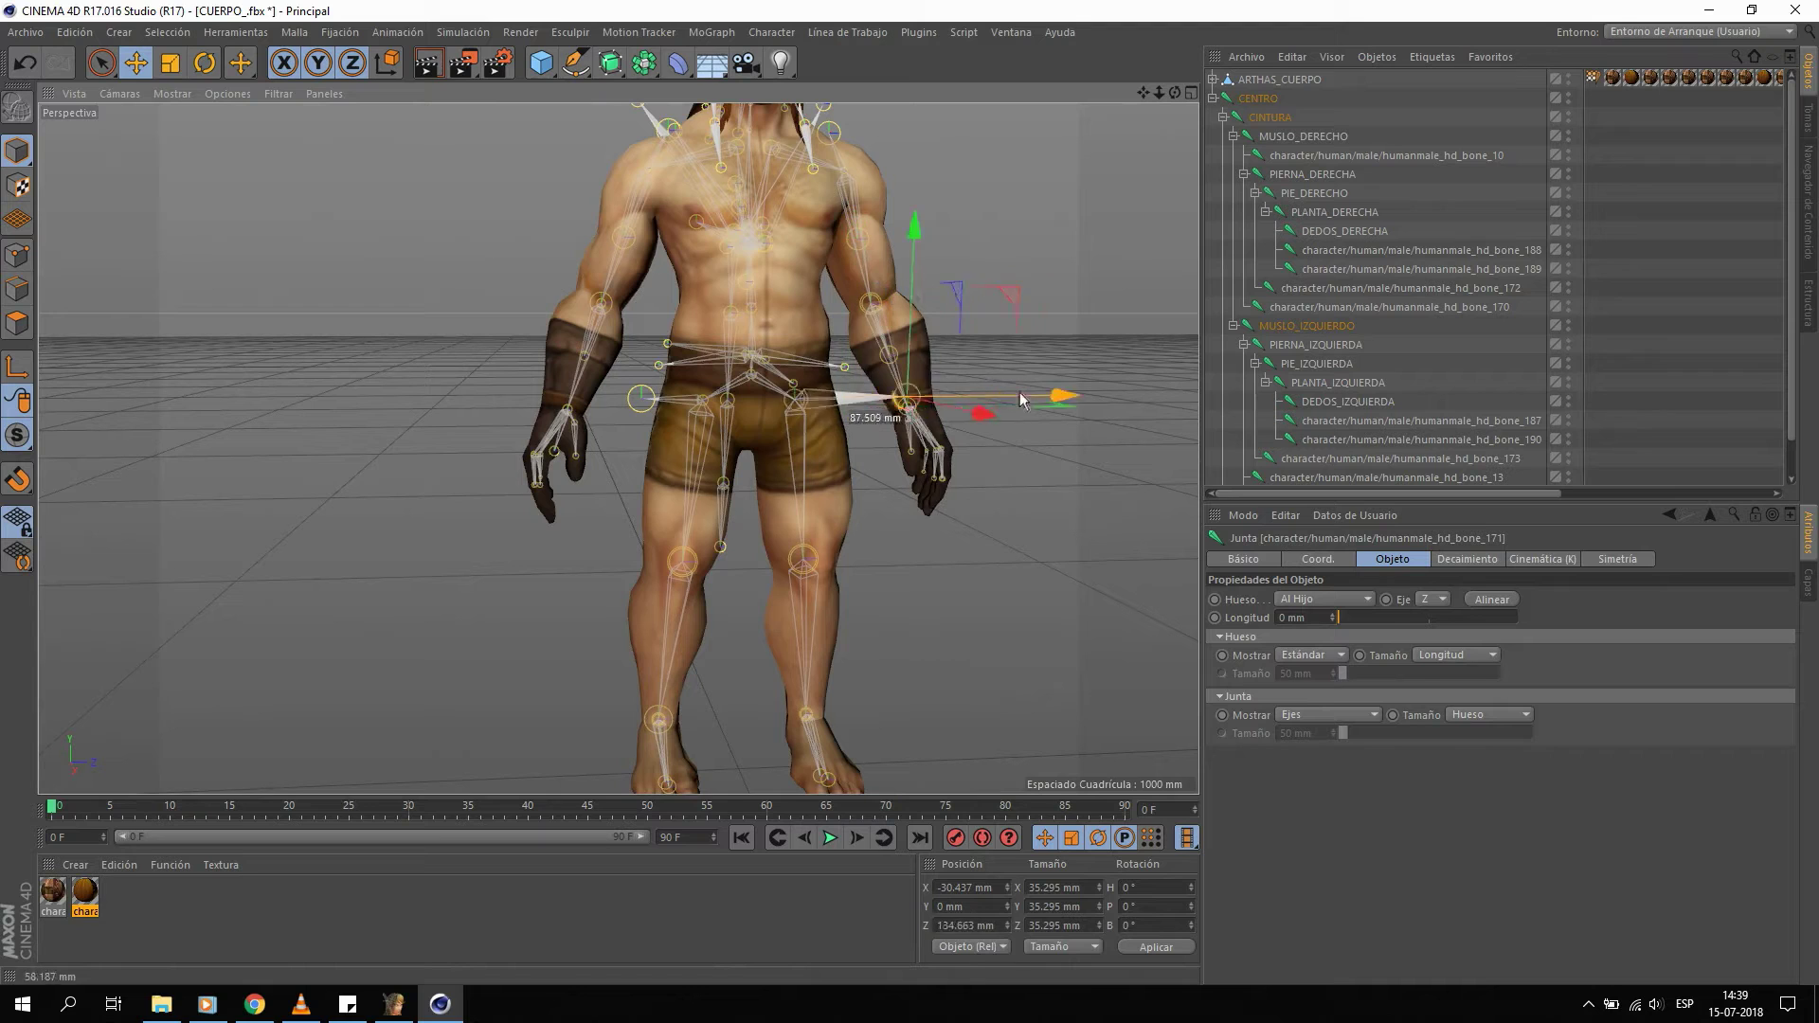
Delete hip joint bone_170 and test-move pelvis joint bone_156, then undo the move.
click(635, 398)
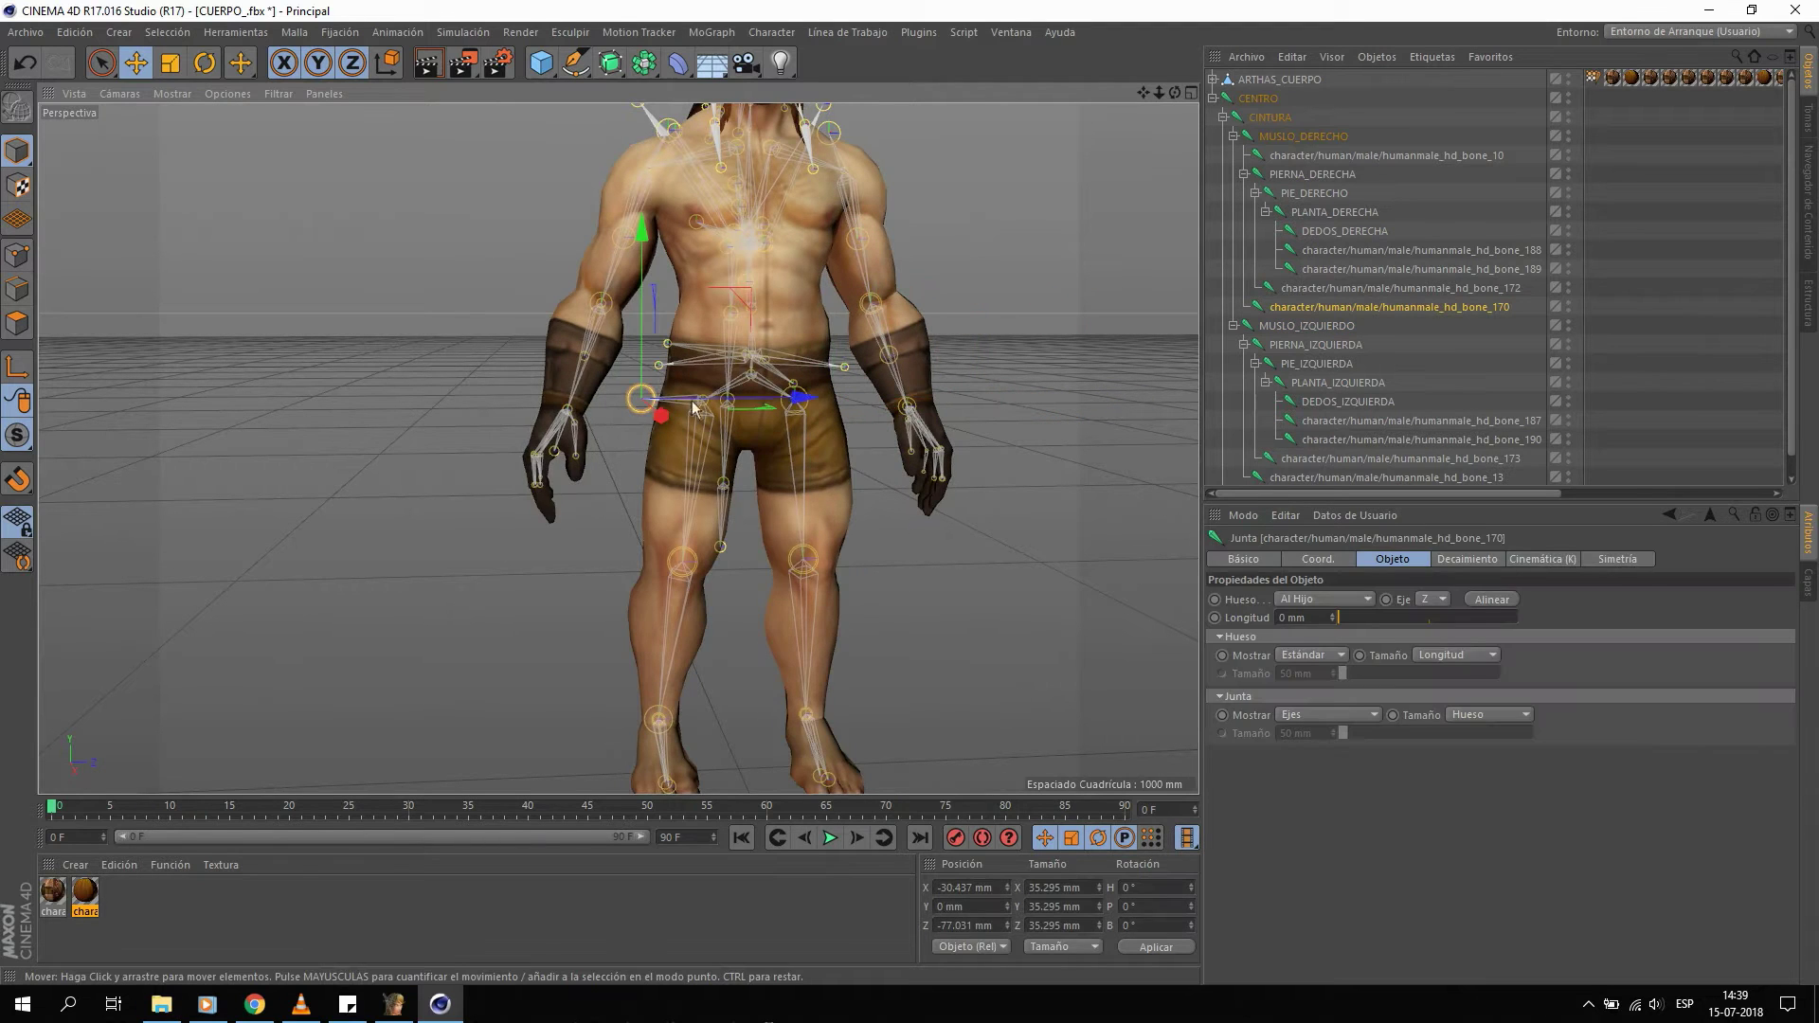
key(Delete)
click(678, 374)
drag(679, 374, 499, 365)
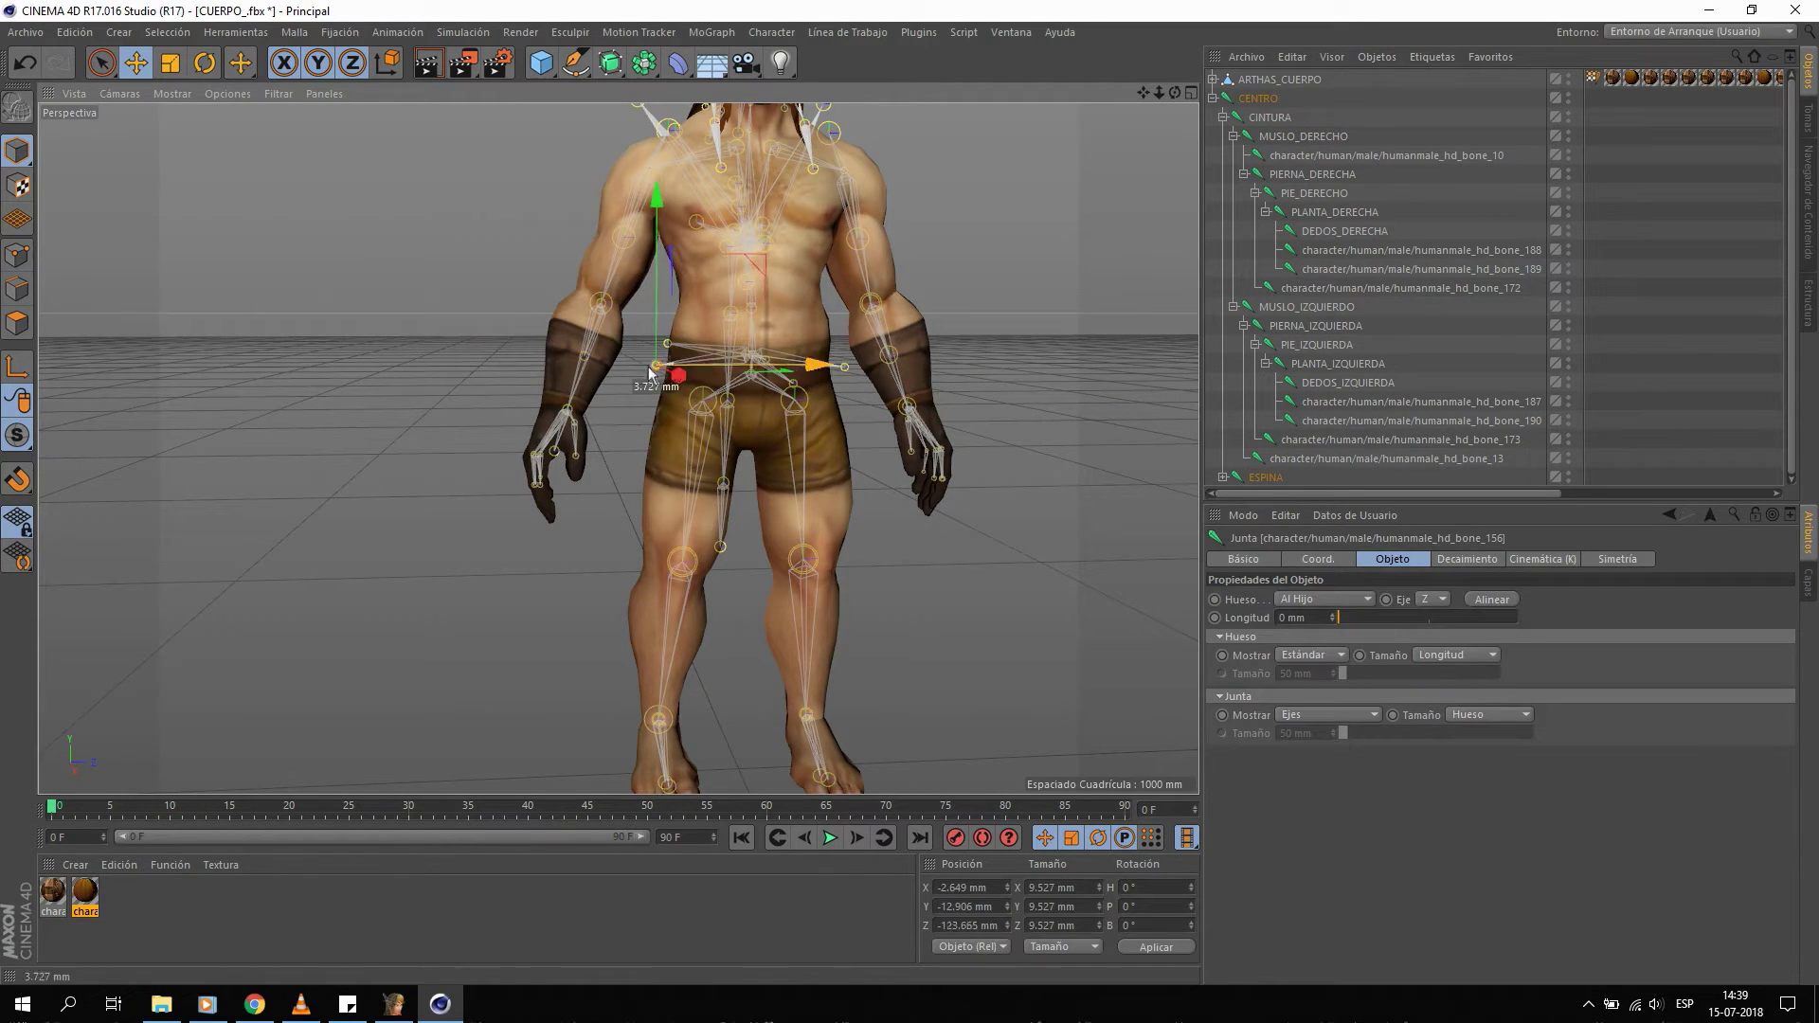
key(ctrl+z)
Test-move the side hip joint bone_155 sideways and undo it.
click(666, 353)
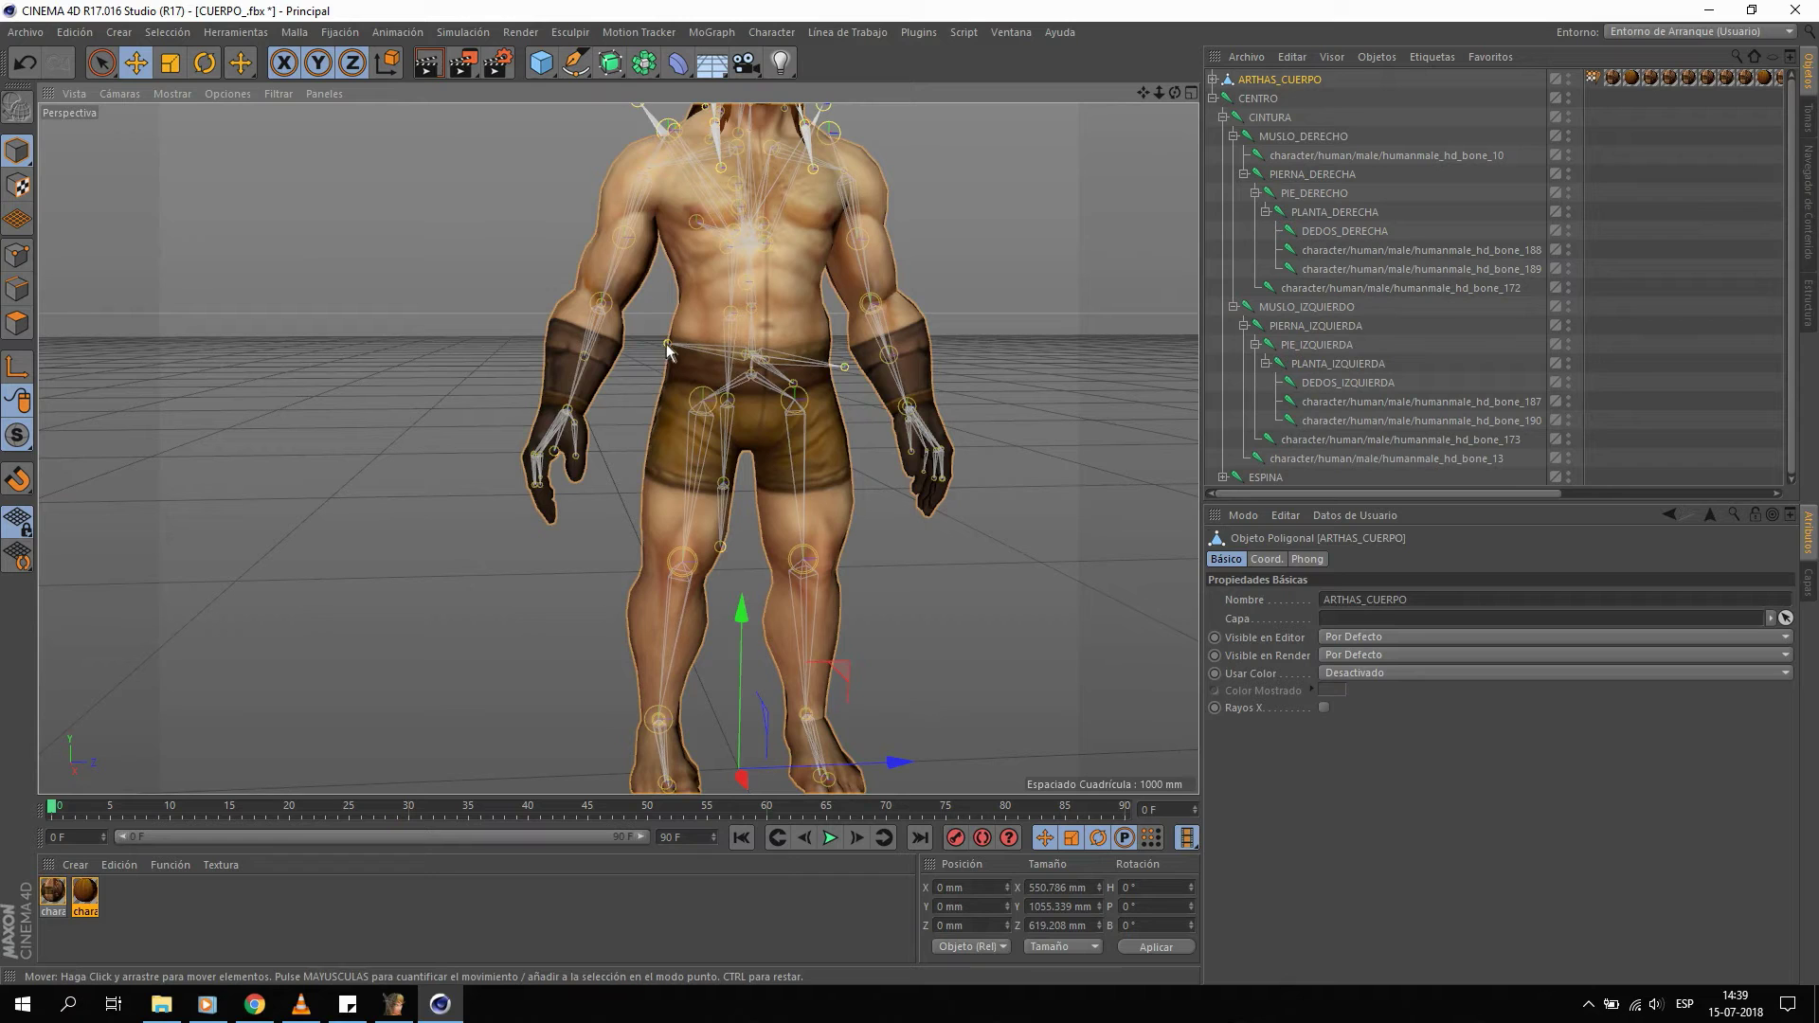
click(844, 367)
click(860, 387)
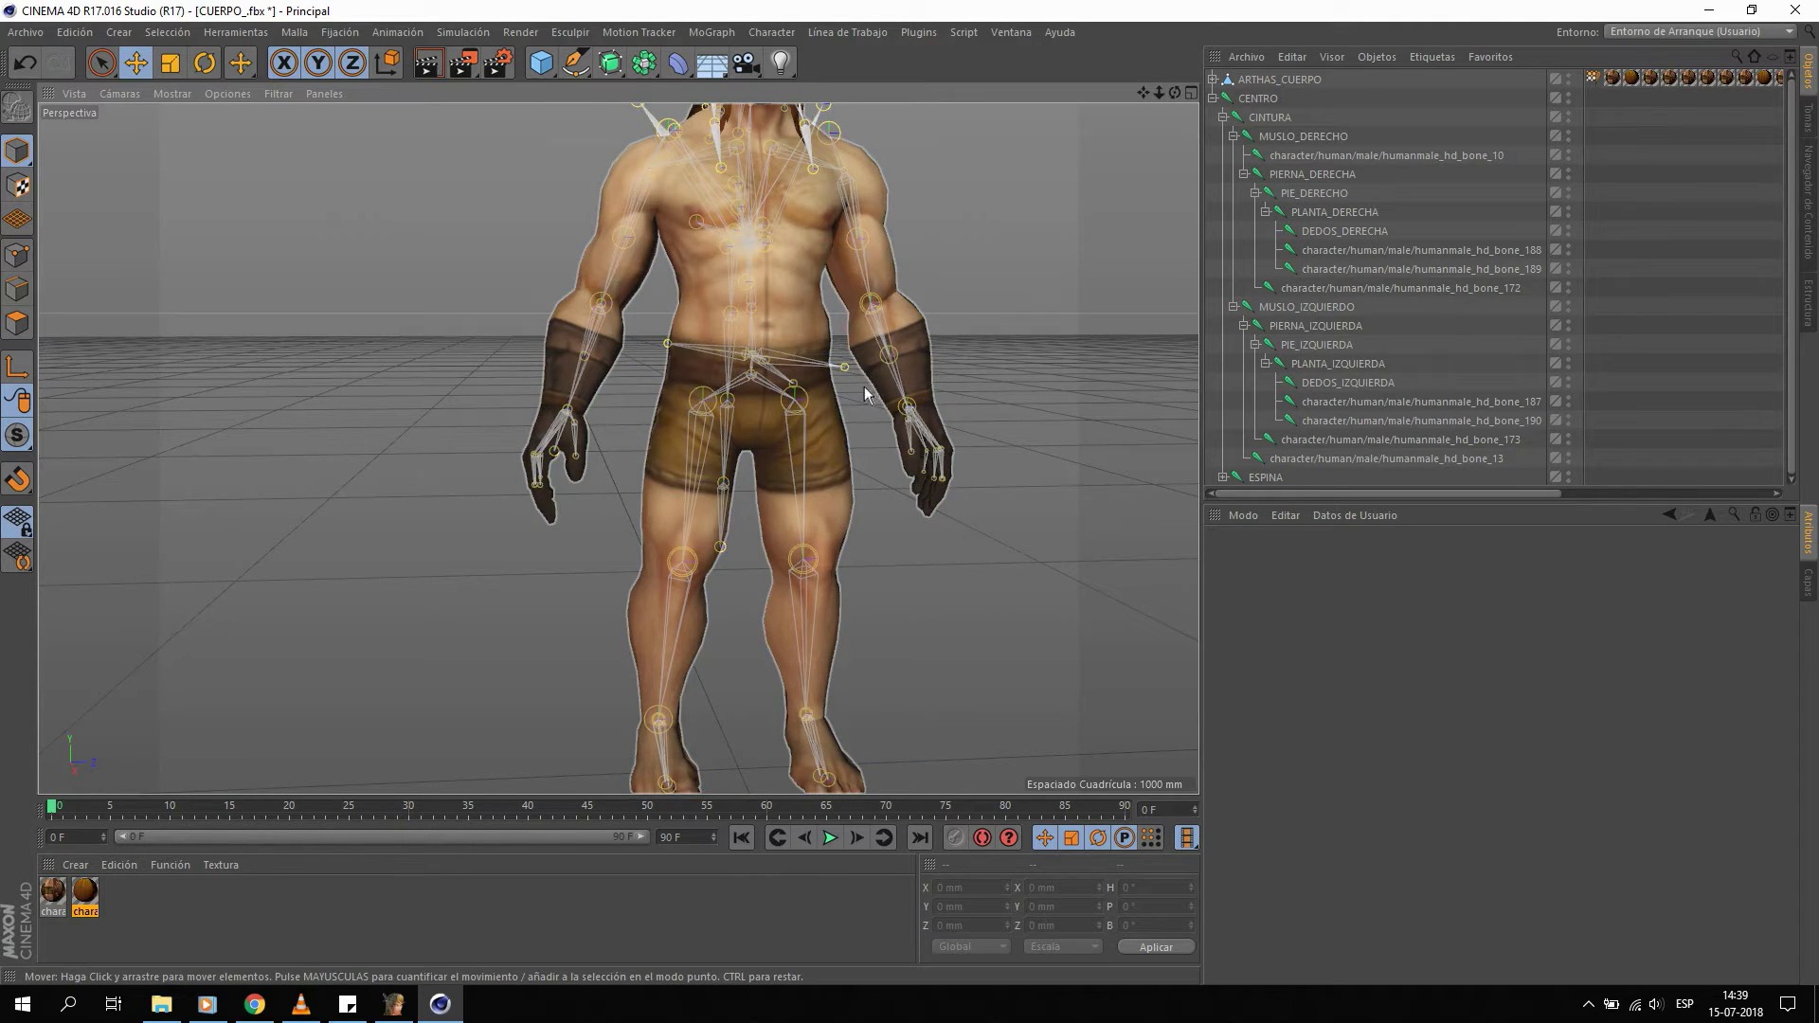
scroll(853, 360, up, 3)
scroll(865, 356, up, 2)
click(868, 384)
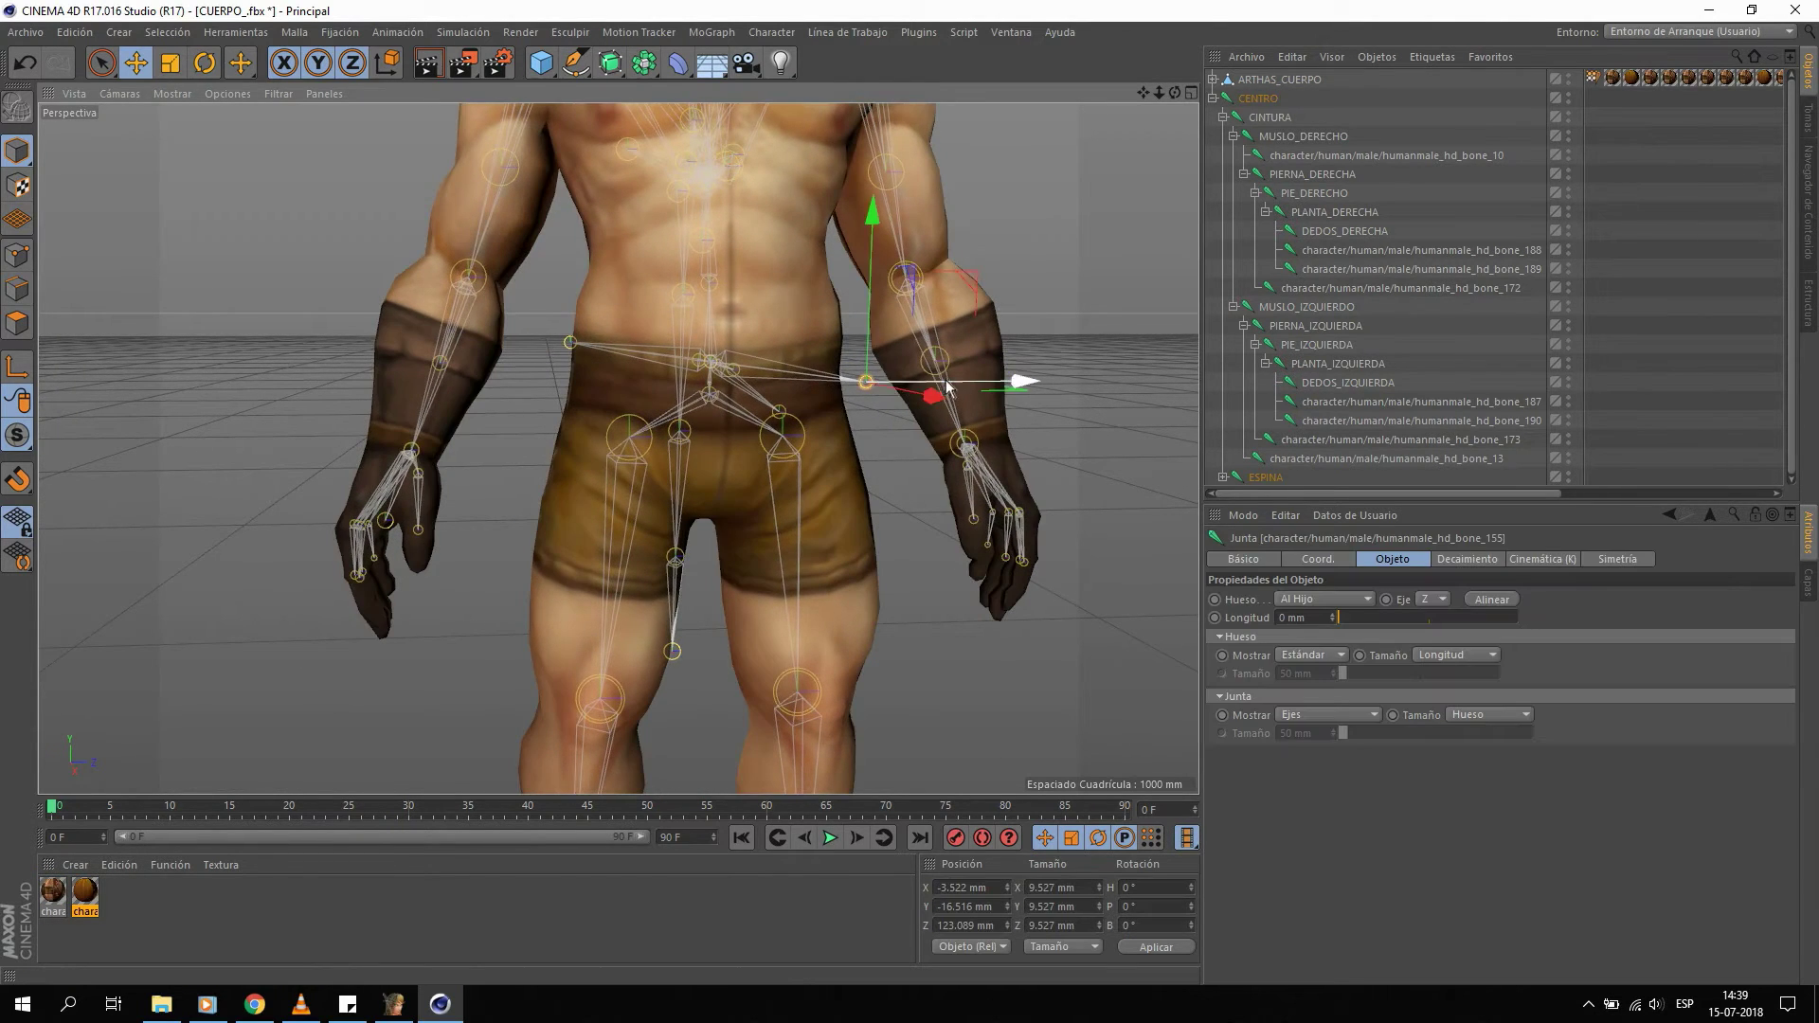
drag(947, 386, 1036, 386)
key(ctrl+z)
key(ctrl+z)
Inspect the leg and hand joints from the side and select the ARTHAS_CUERPO mesh.
mouse_move(584, 369)
alt+mouse_down()
mouse_move(561, 343)
mouse_move(645, 374)
alt+mouse_up()
click(568, 343)
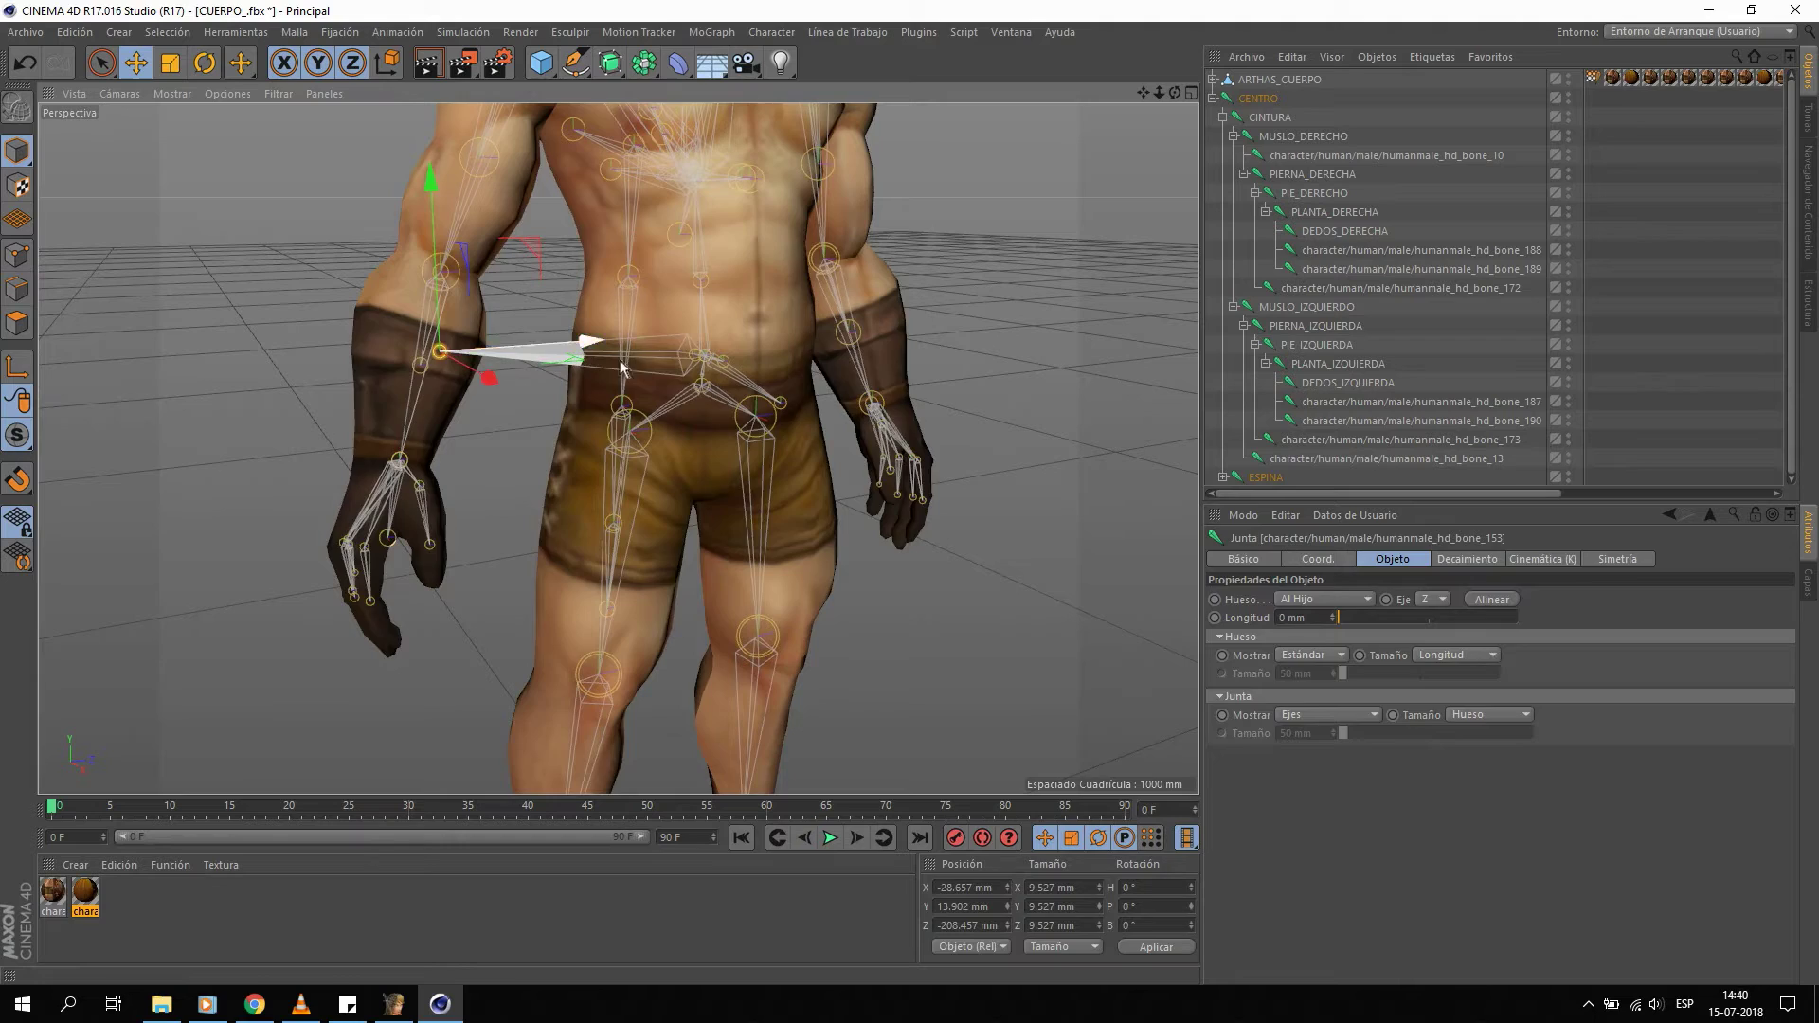
click(645, 374)
mouse_move(646, 373)
alt+mouse_down()
mouse_move(402, 372)
mouse_move(398, 440)
alt+mouse_up()
alt+right_drag(773, 423, 832, 442)
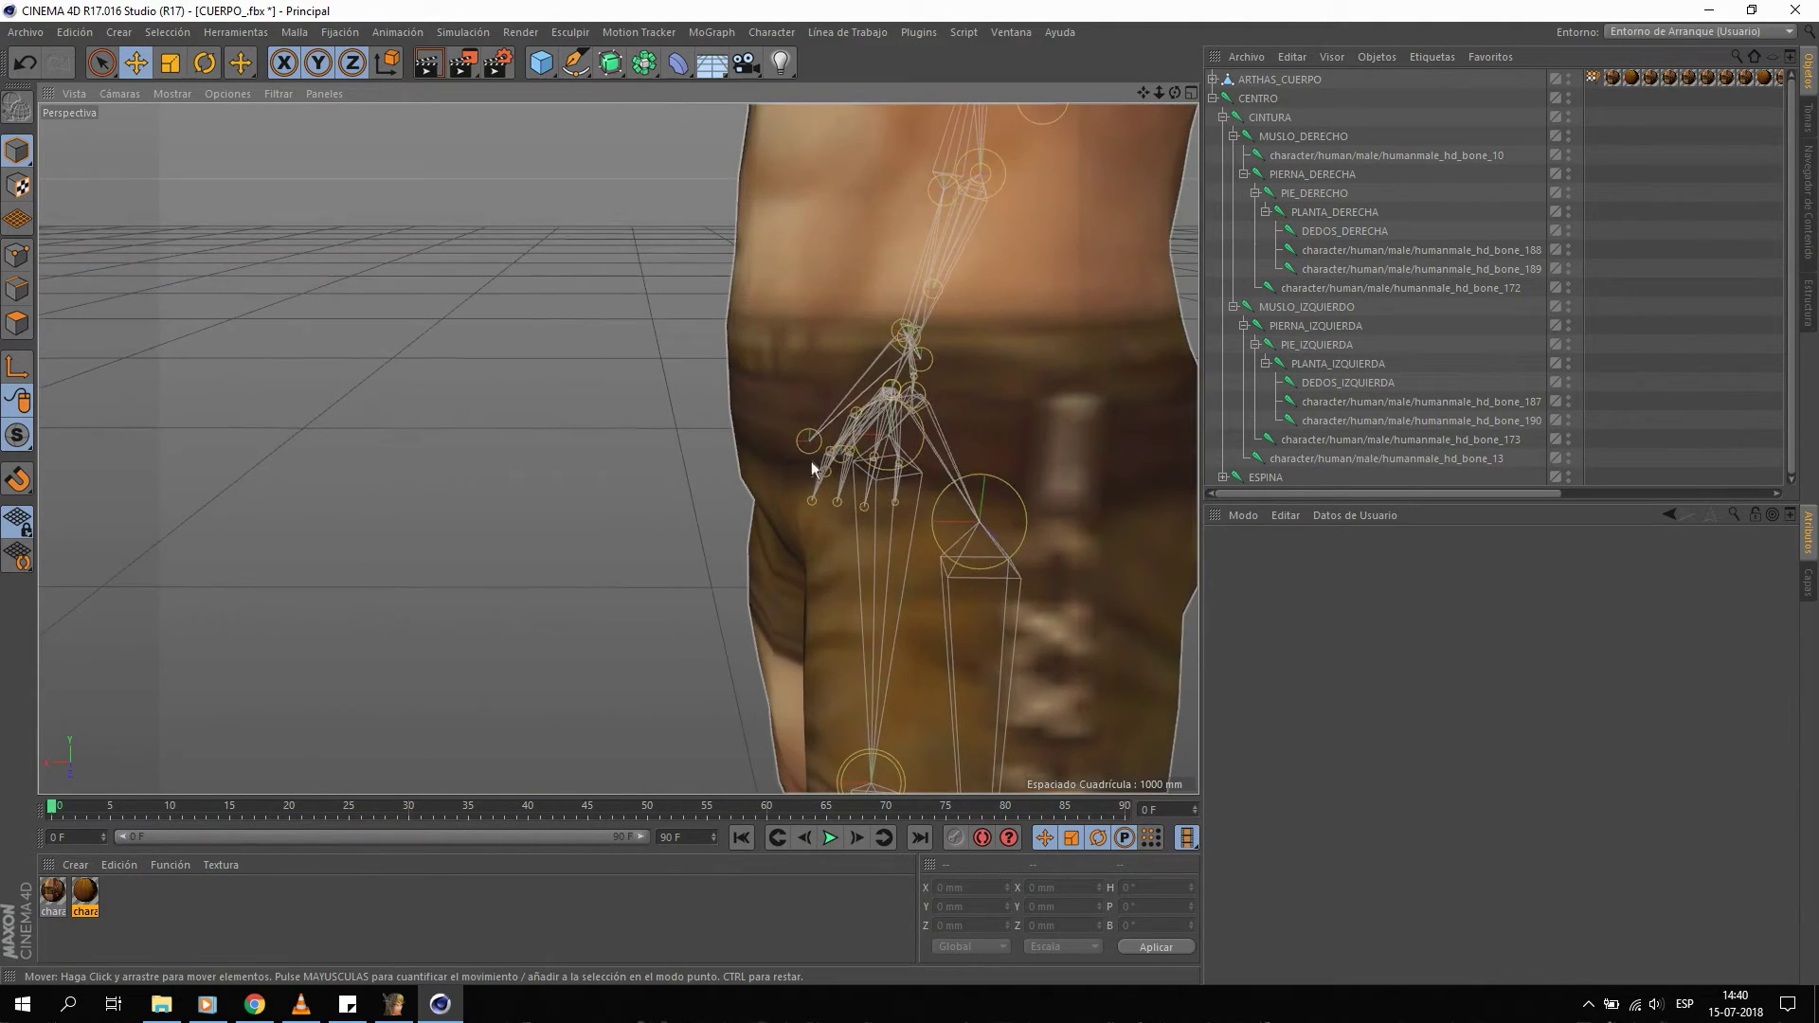
scroll(803, 465, down, 3)
click(801, 444)
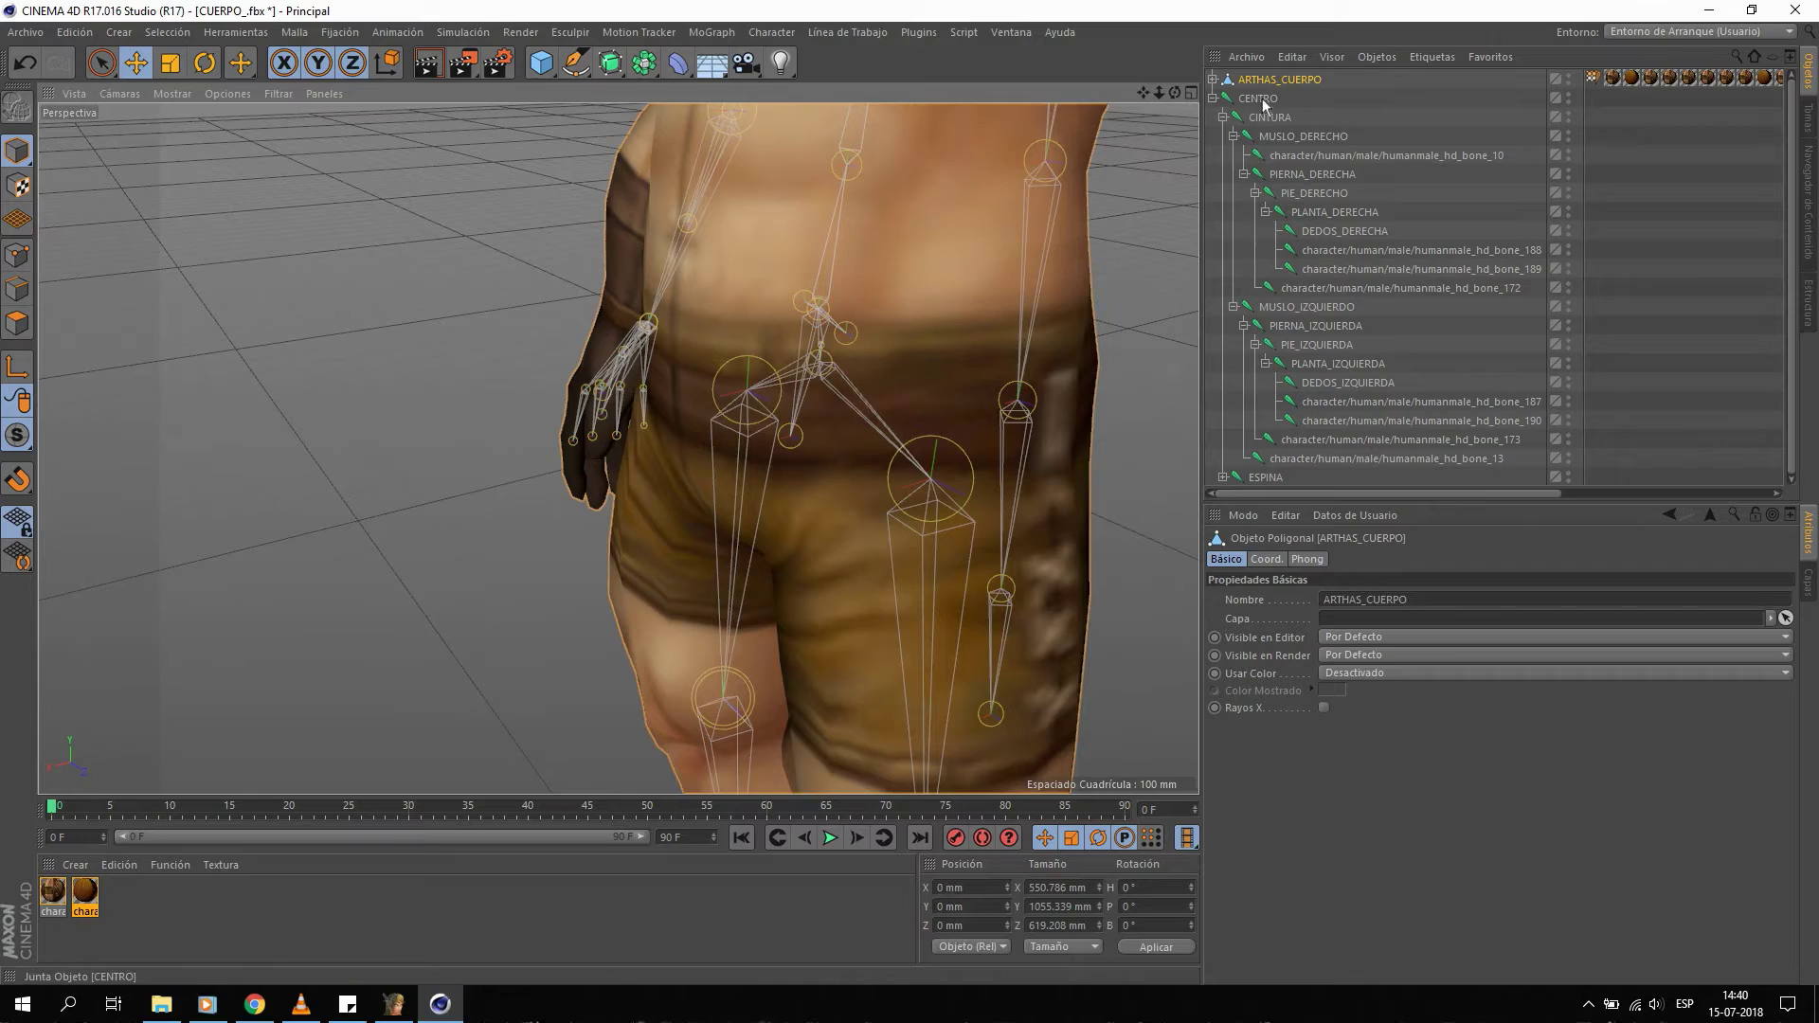
mouse_move(812, 421)
alt+mouse_down()
mouse_move(993, 311)
mouse_move(873, 306)
mouse_move(698, 351)
mouse_move(931, 383)
mouse_move(841, 366)
alt+mouse_up()
scroll(731, 387, down, 3)
mouse_move(731, 387)
alt+mouse_down()
mouse_move(772, 366)
mouse_move(748, 379)
mouse_move(791, 389)
mouse_move(779, 408)
mouse_move(799, 334)
alt+mouse_up()
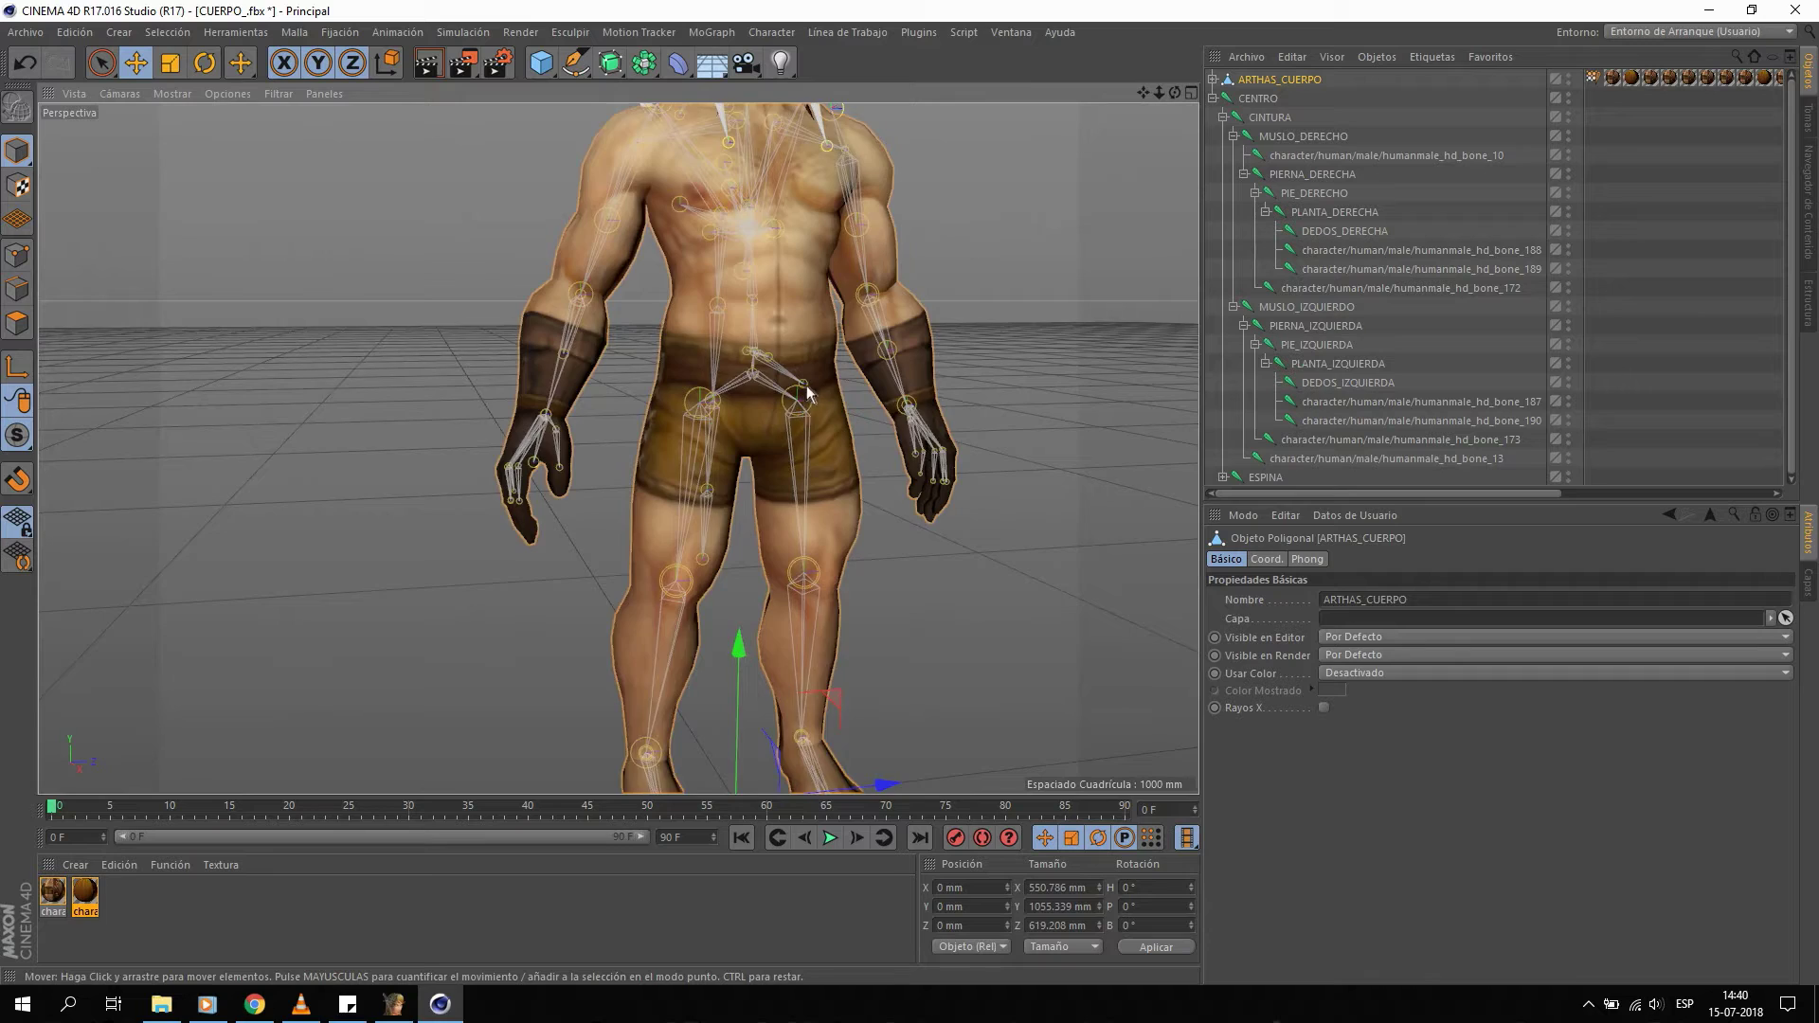
scroll(808, 392, up, 3)
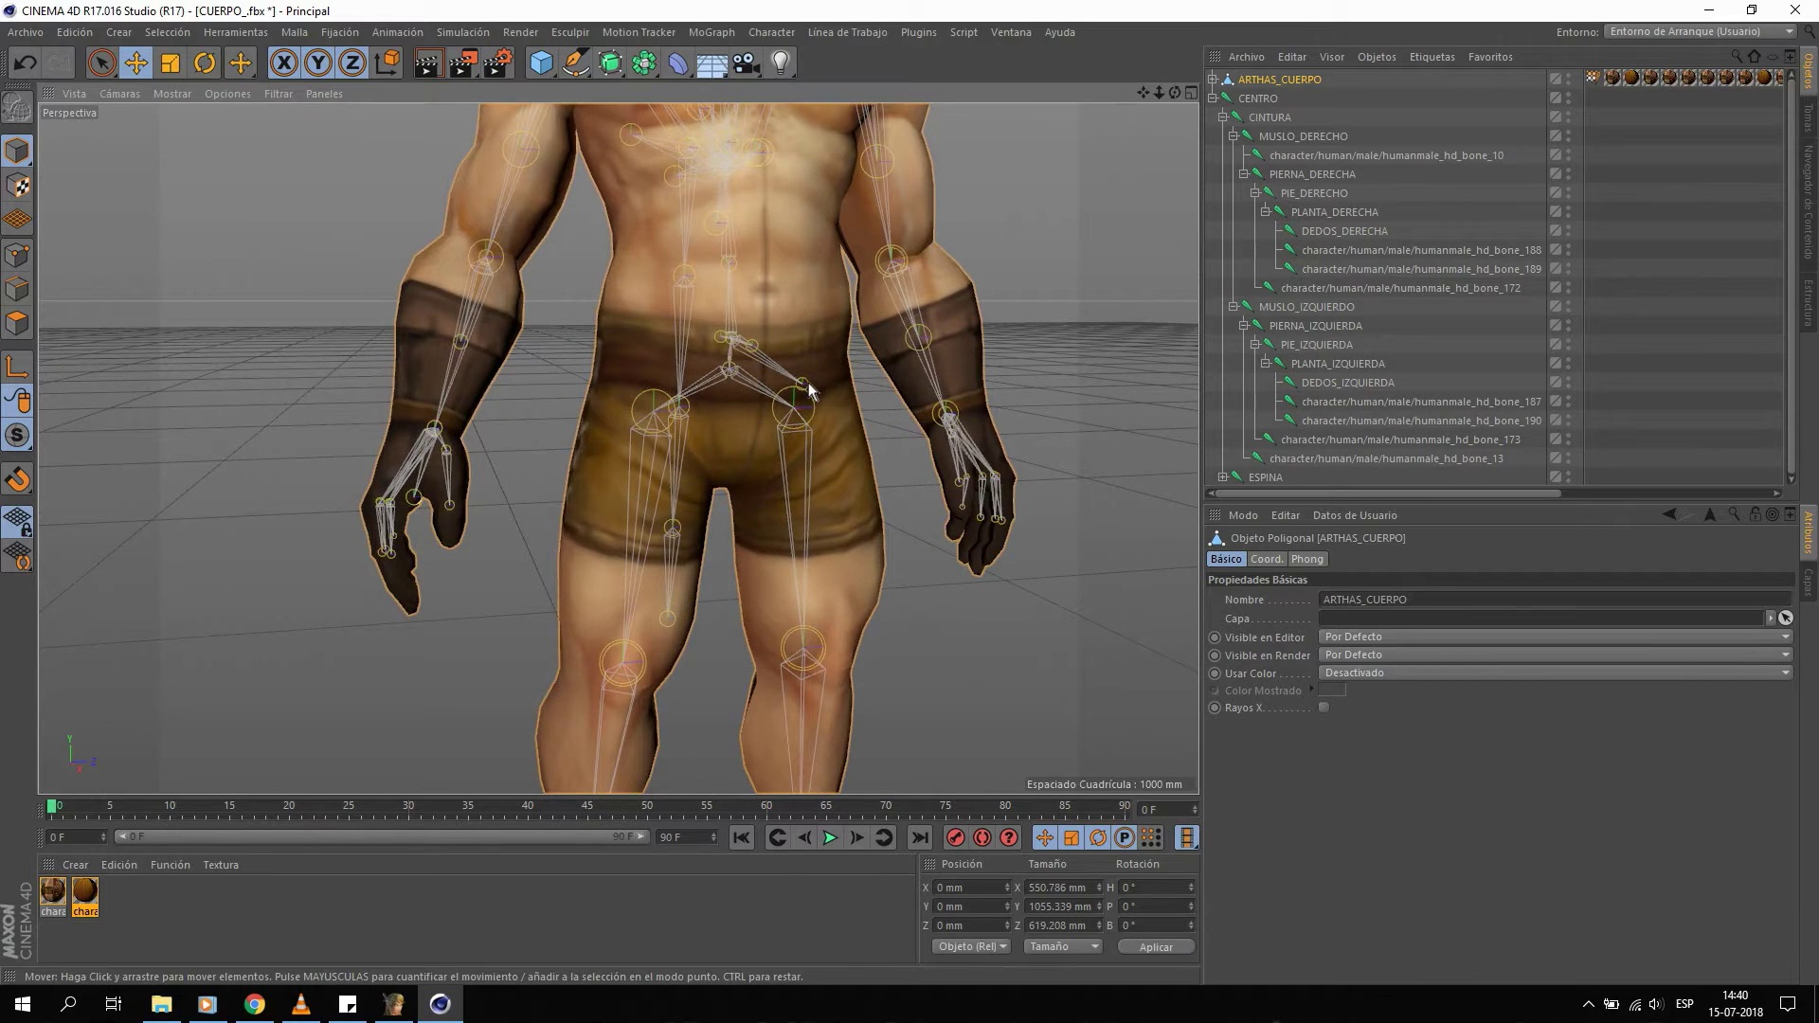
mouse_move(809, 389)
alt+mouse_down()
mouse_move(923, 447)
mouse_move(851, 464)
mouse_move(918, 717)
alt+mouse_up()
mouse_move(696, 499)
alt+mouse_down()
mouse_move(832, 357)
mouse_move(913, 365)
mouse_move(810, 391)
mouse_move(402, 326)
mouse_move(362, 339)
alt+mouse_up()
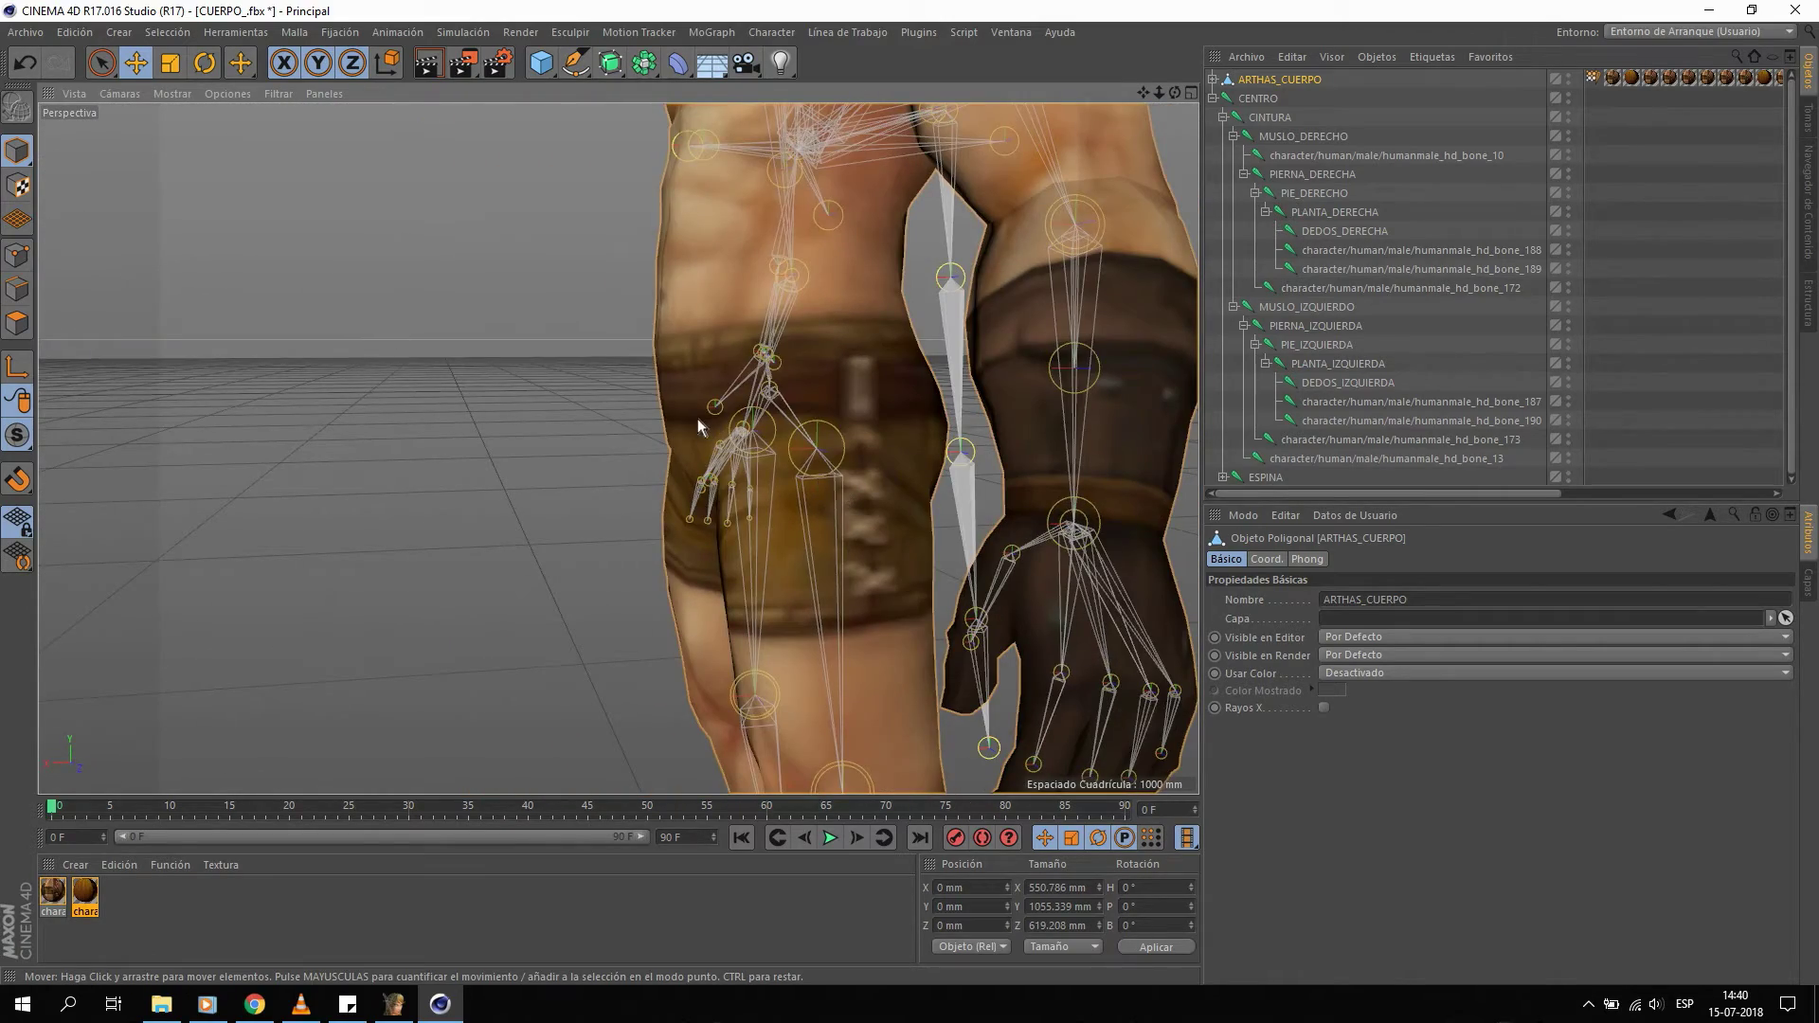
alt+drag(699, 419, 864, 471)
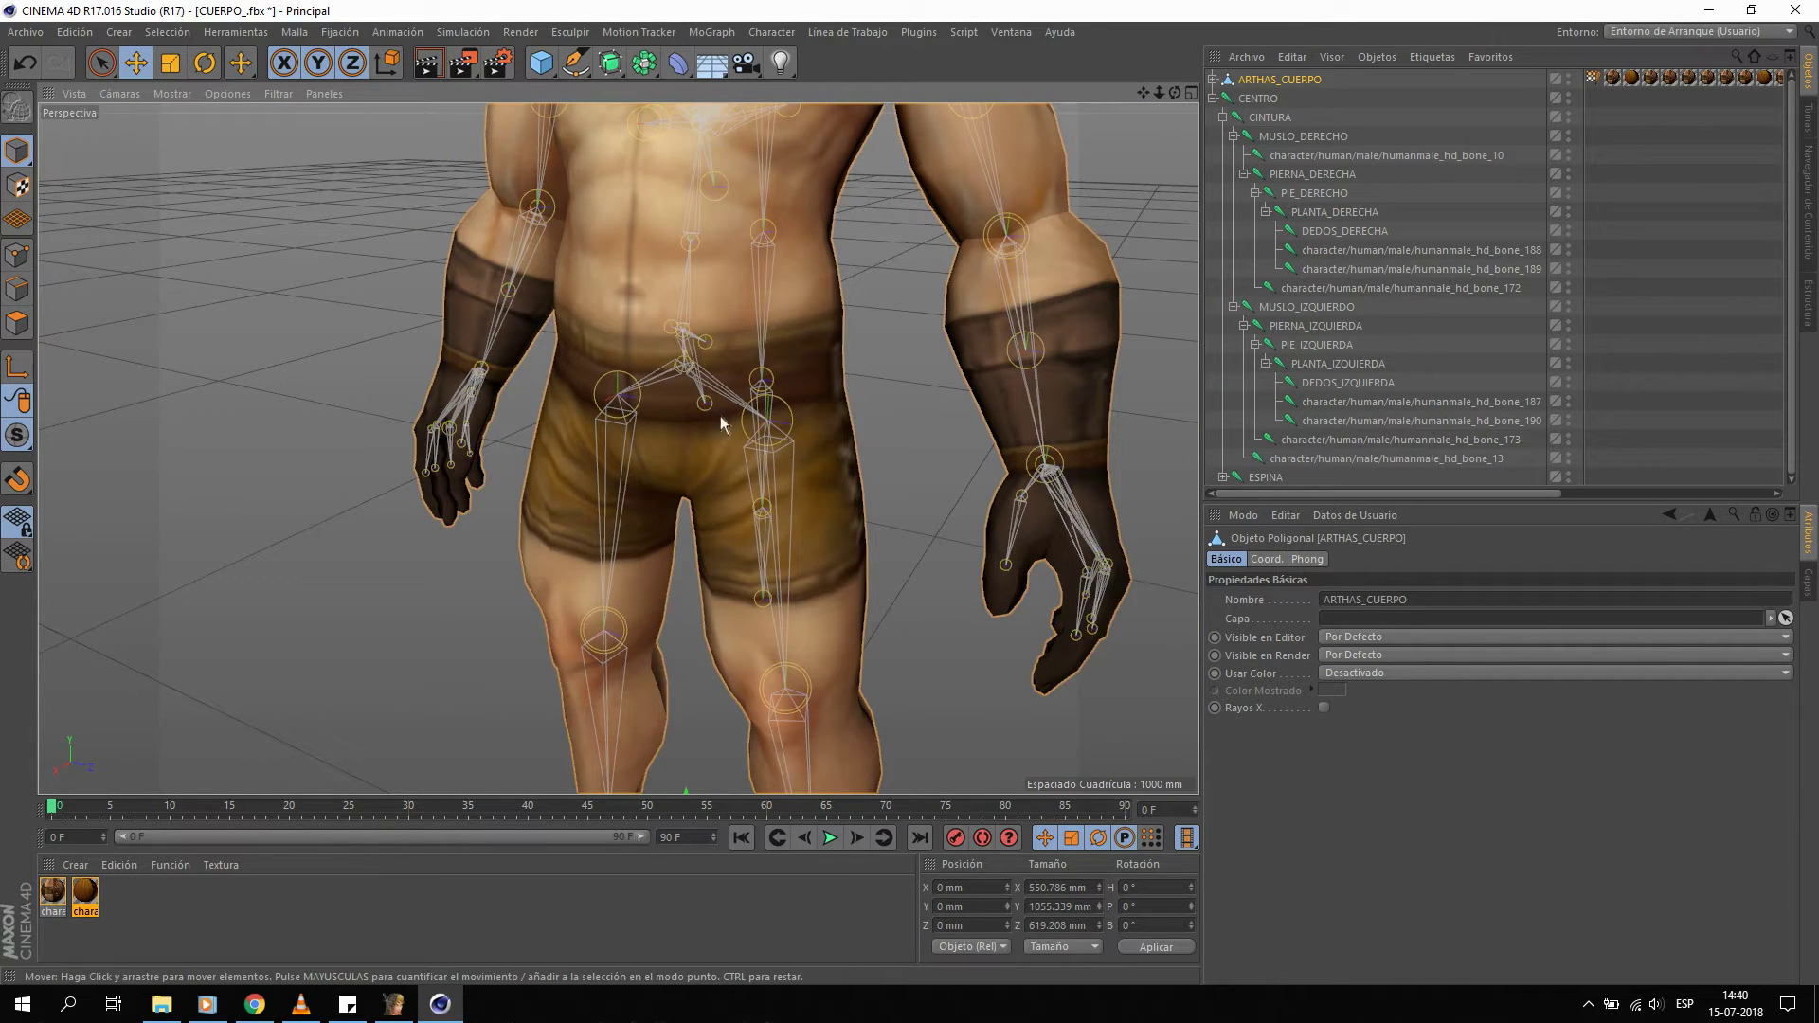
Inspect the right leg joints, test-moving bone_10 and undoing the move.
click(1234, 136)
click(1235, 136)
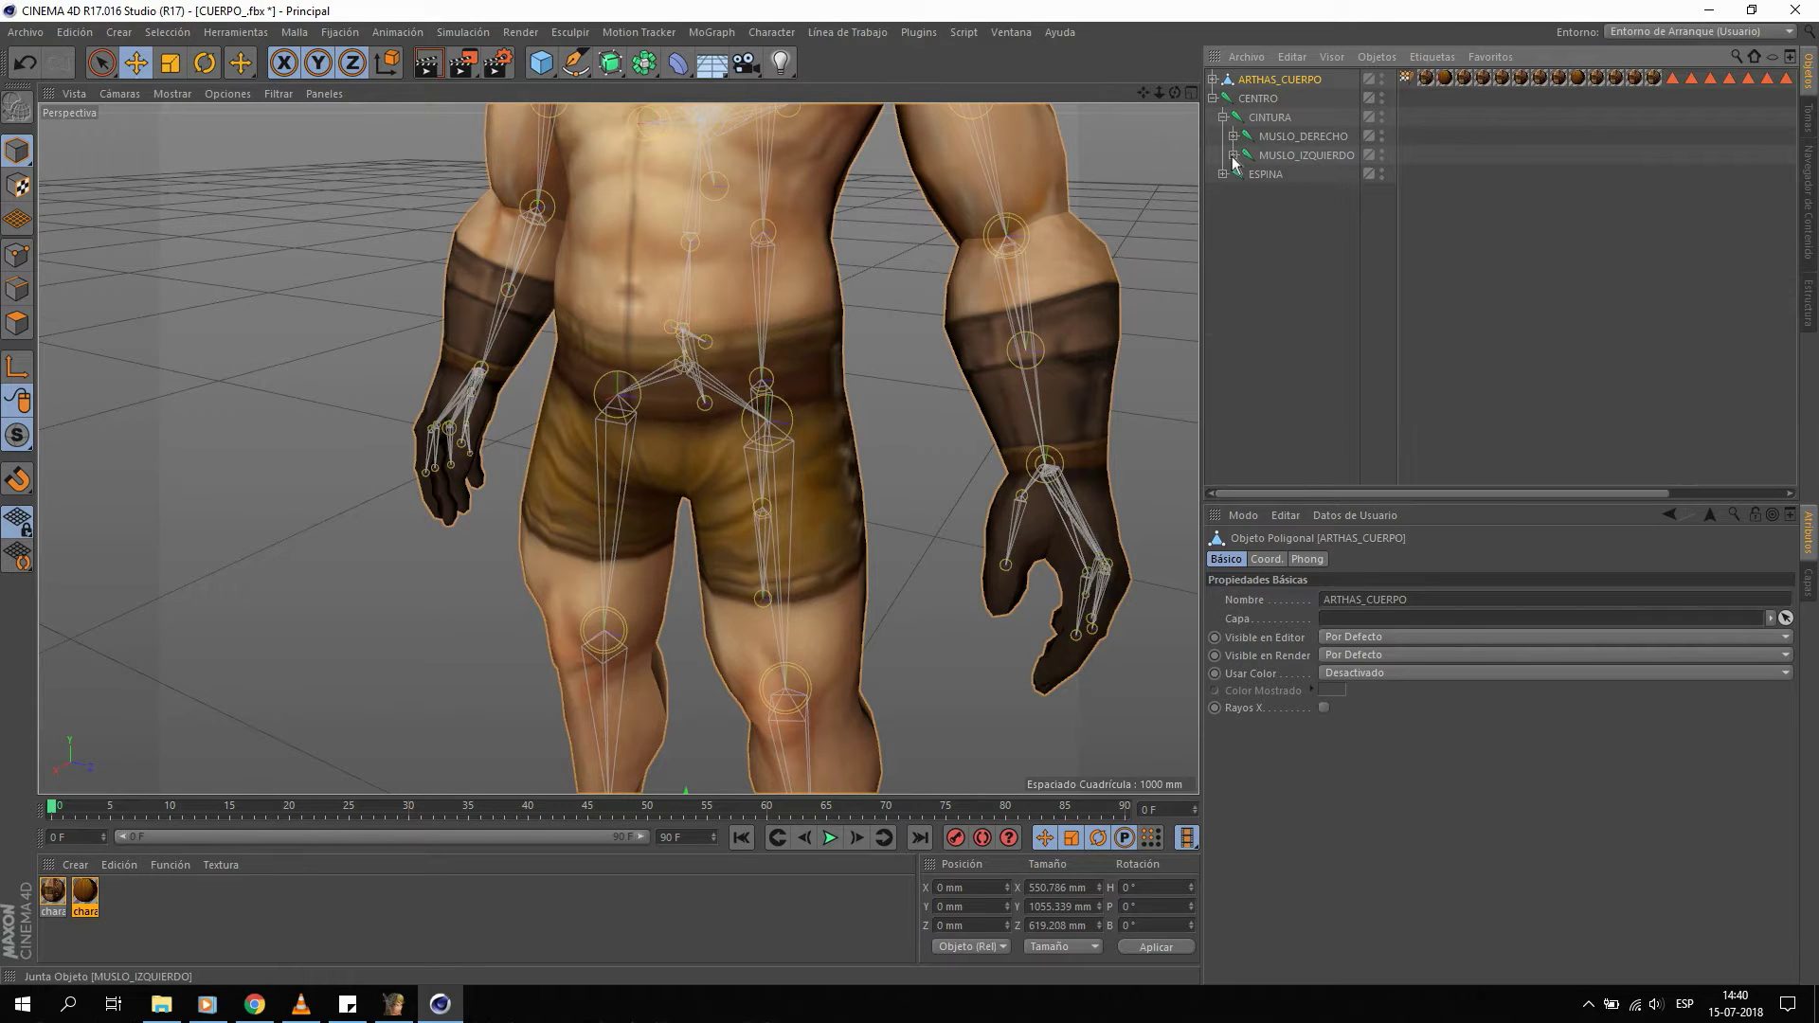
click(1311, 194)
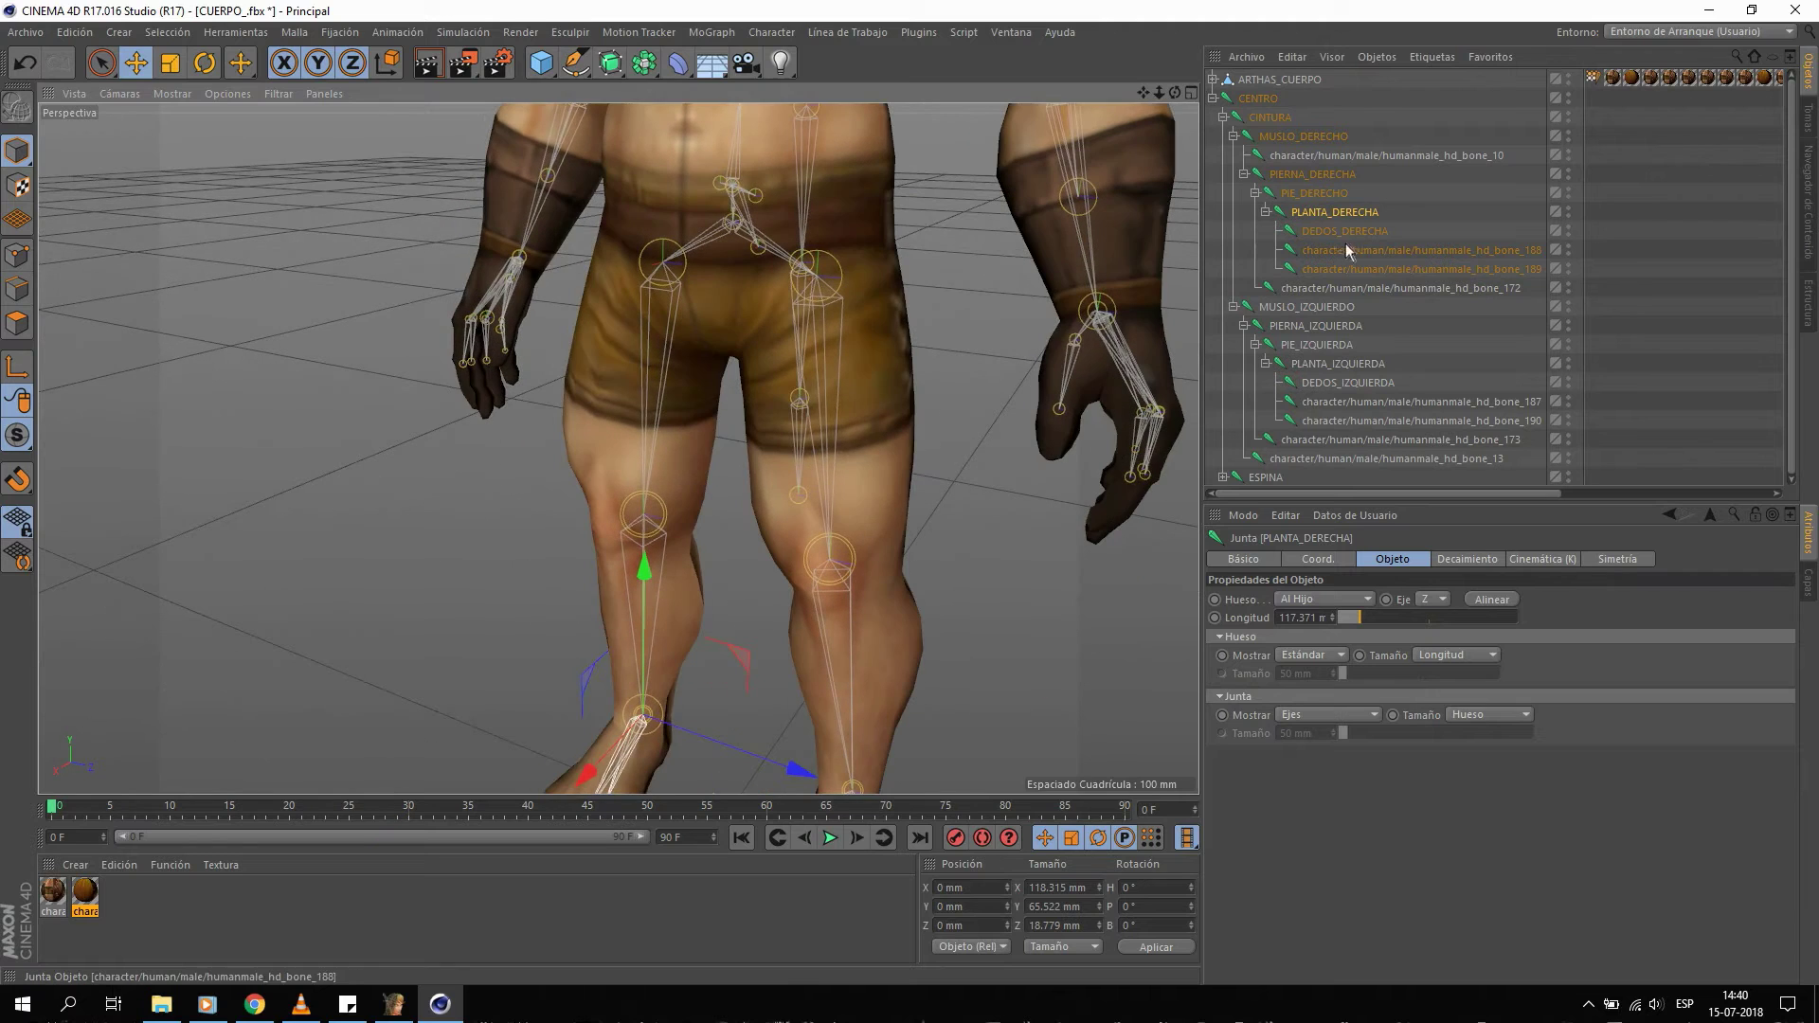
click(1315, 177)
alt+middle_drag(708, 468, 754, 389)
click(1386, 156)
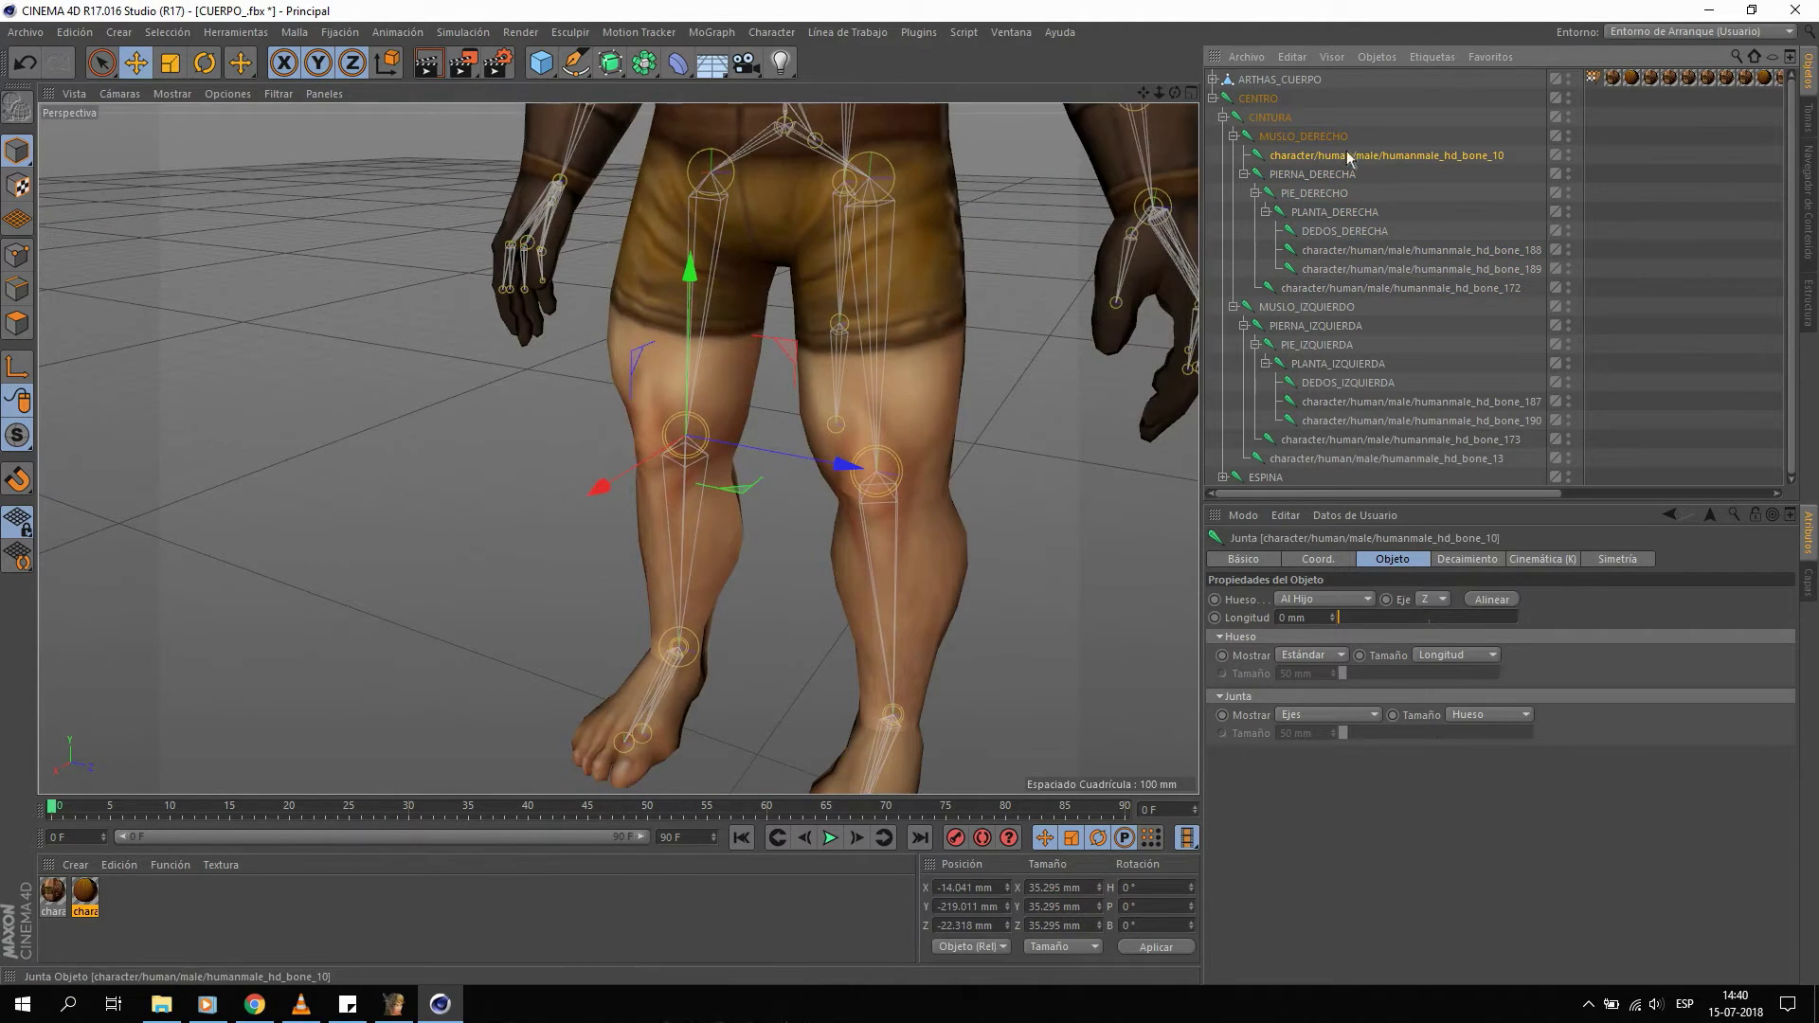
mouse_move(862, 417)
alt+mouse_down()
mouse_move(807, 343)
mouse_move(946, 294)
mouse_move(845, 332)
mouse_move(929, 360)
alt+mouse_up()
mouse_move(784, 442)
mouse_down()
mouse_move(810, 476)
mouse_move(787, 474)
mouse_up()
key(ctrl+z)
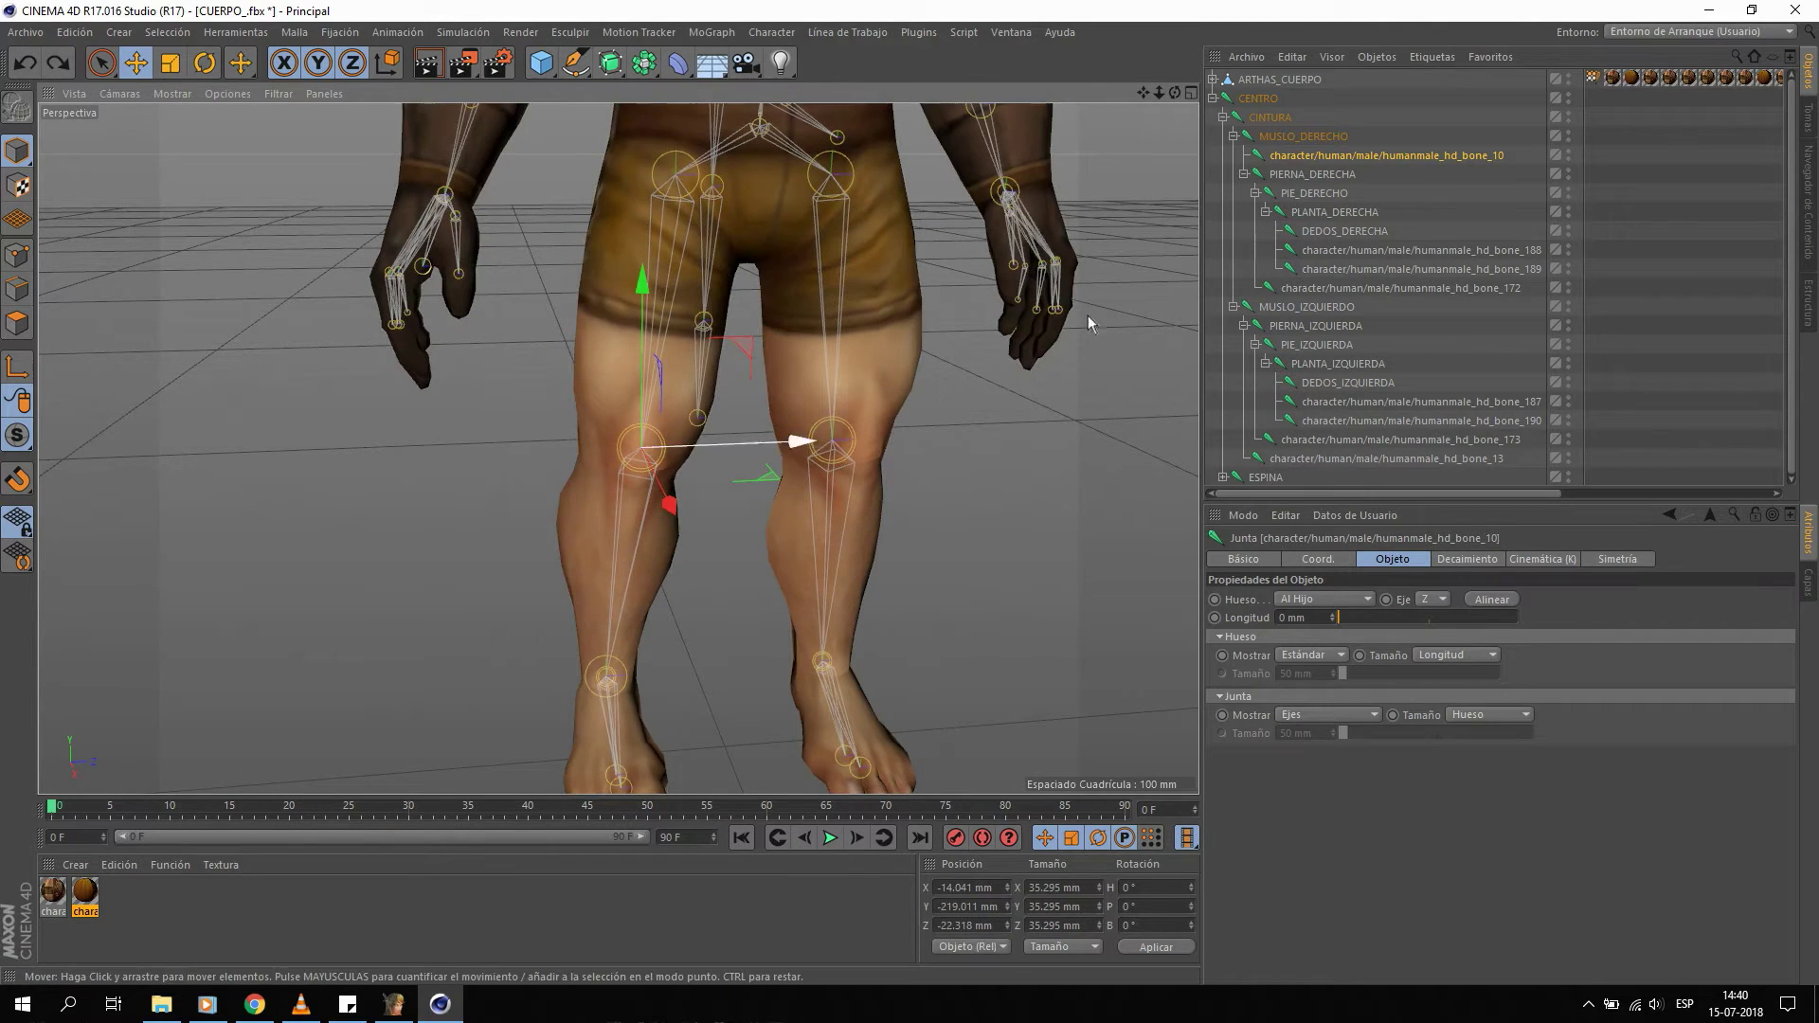
Delete the right foot joints bone_188 and bone_189.
click(1326, 250)
mouse_move(720, 749)
mouse_down()
mouse_move(660, 671)
mouse_move(526, 644)
mouse_up()
key(Delete)
click(1366, 252)
drag(683, 763, 420, 787)
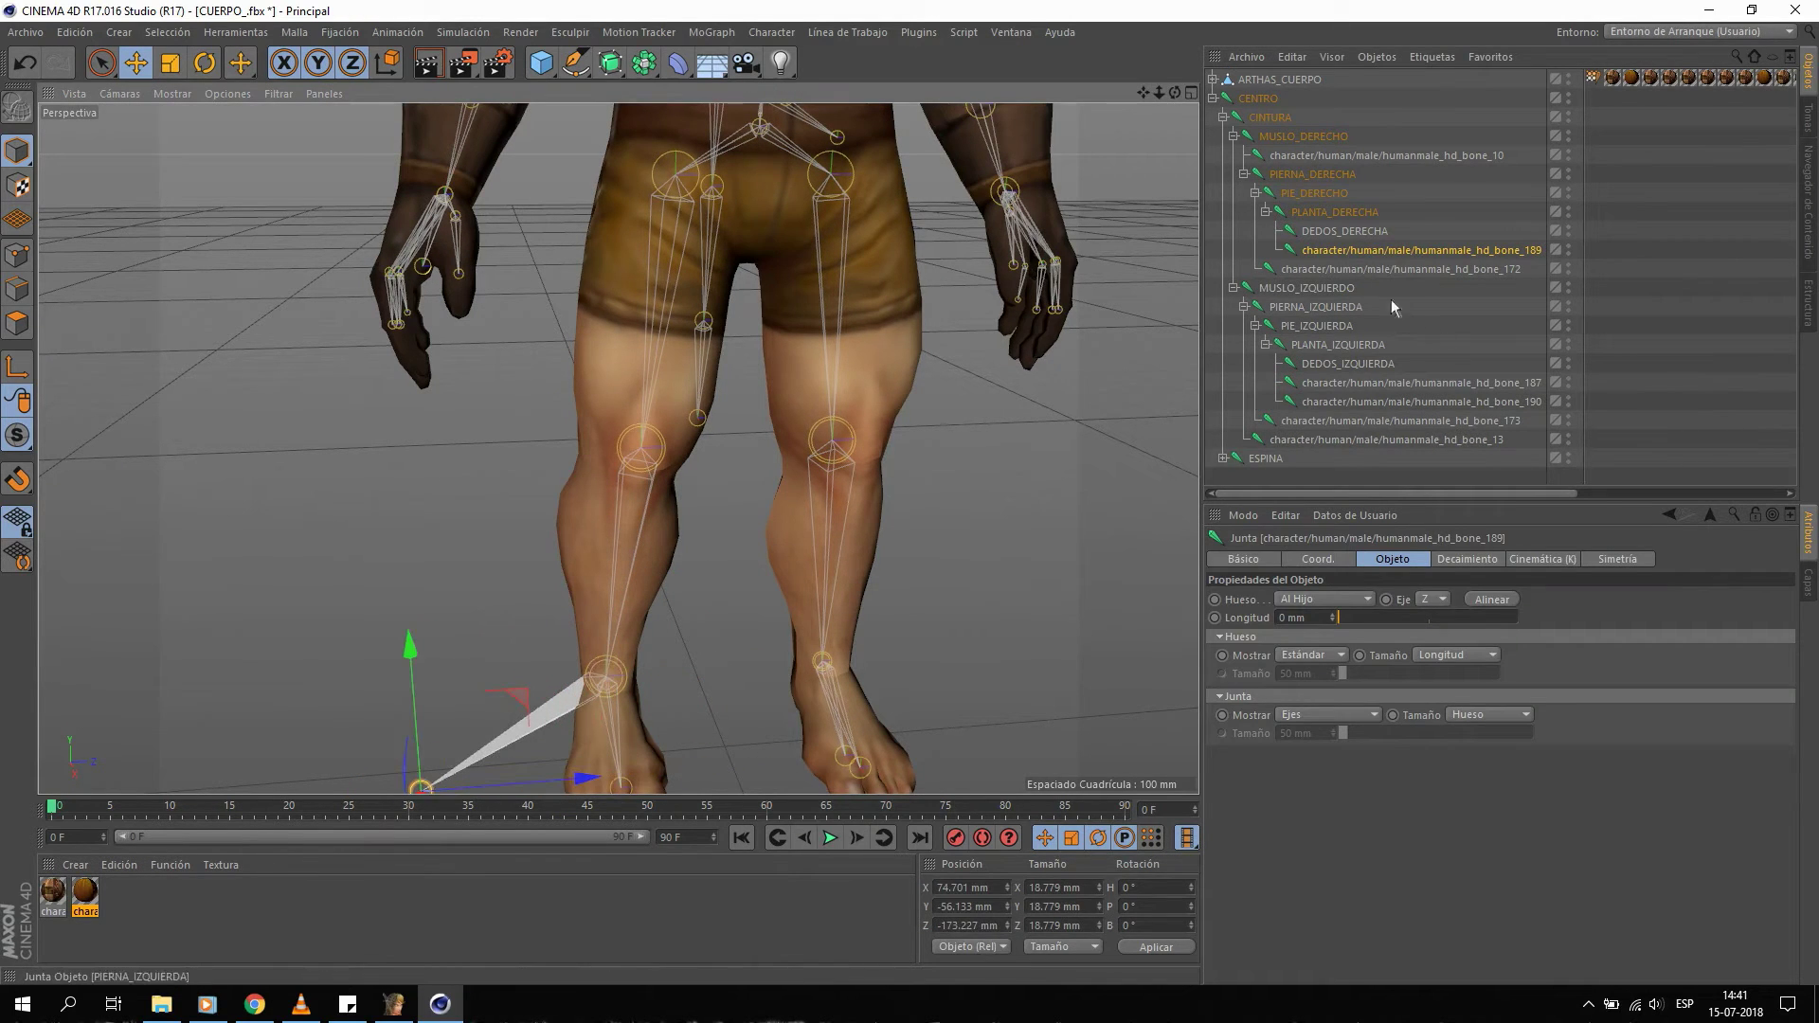
key(Delete)
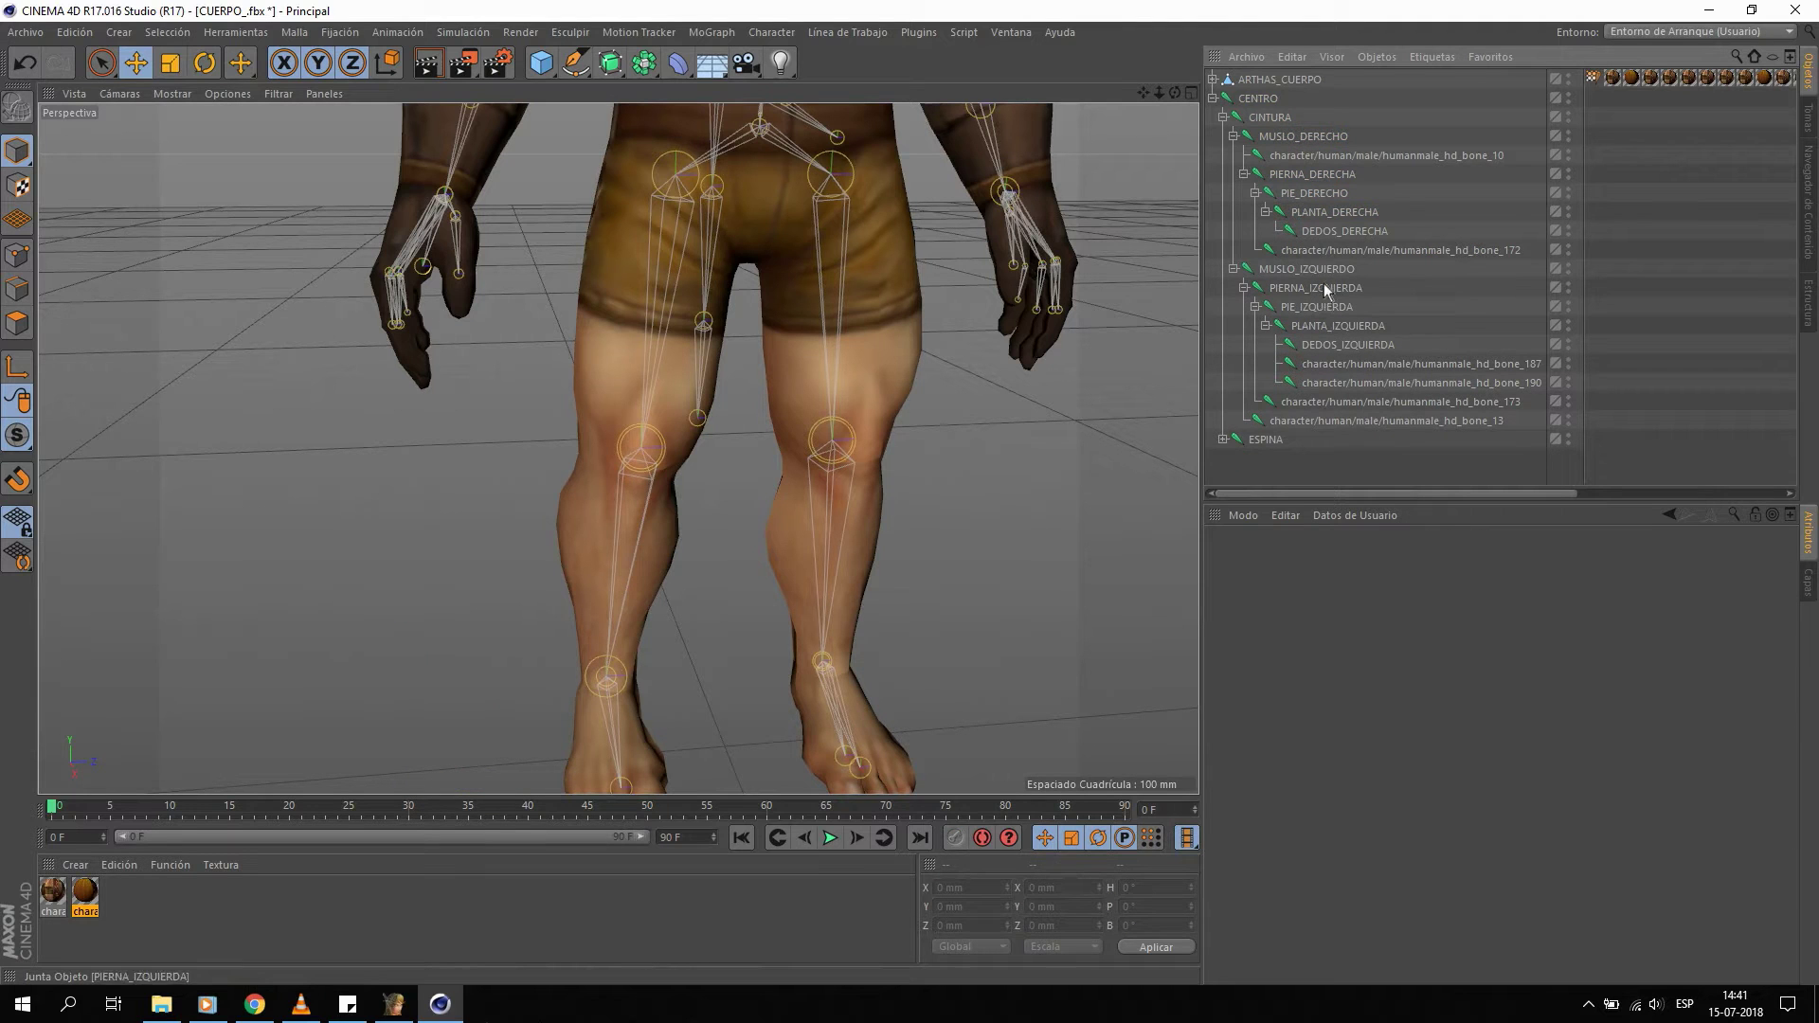
Delete the left foot joints bone_187 and bone_190, dismissing a stray folder window.
click(1326, 250)
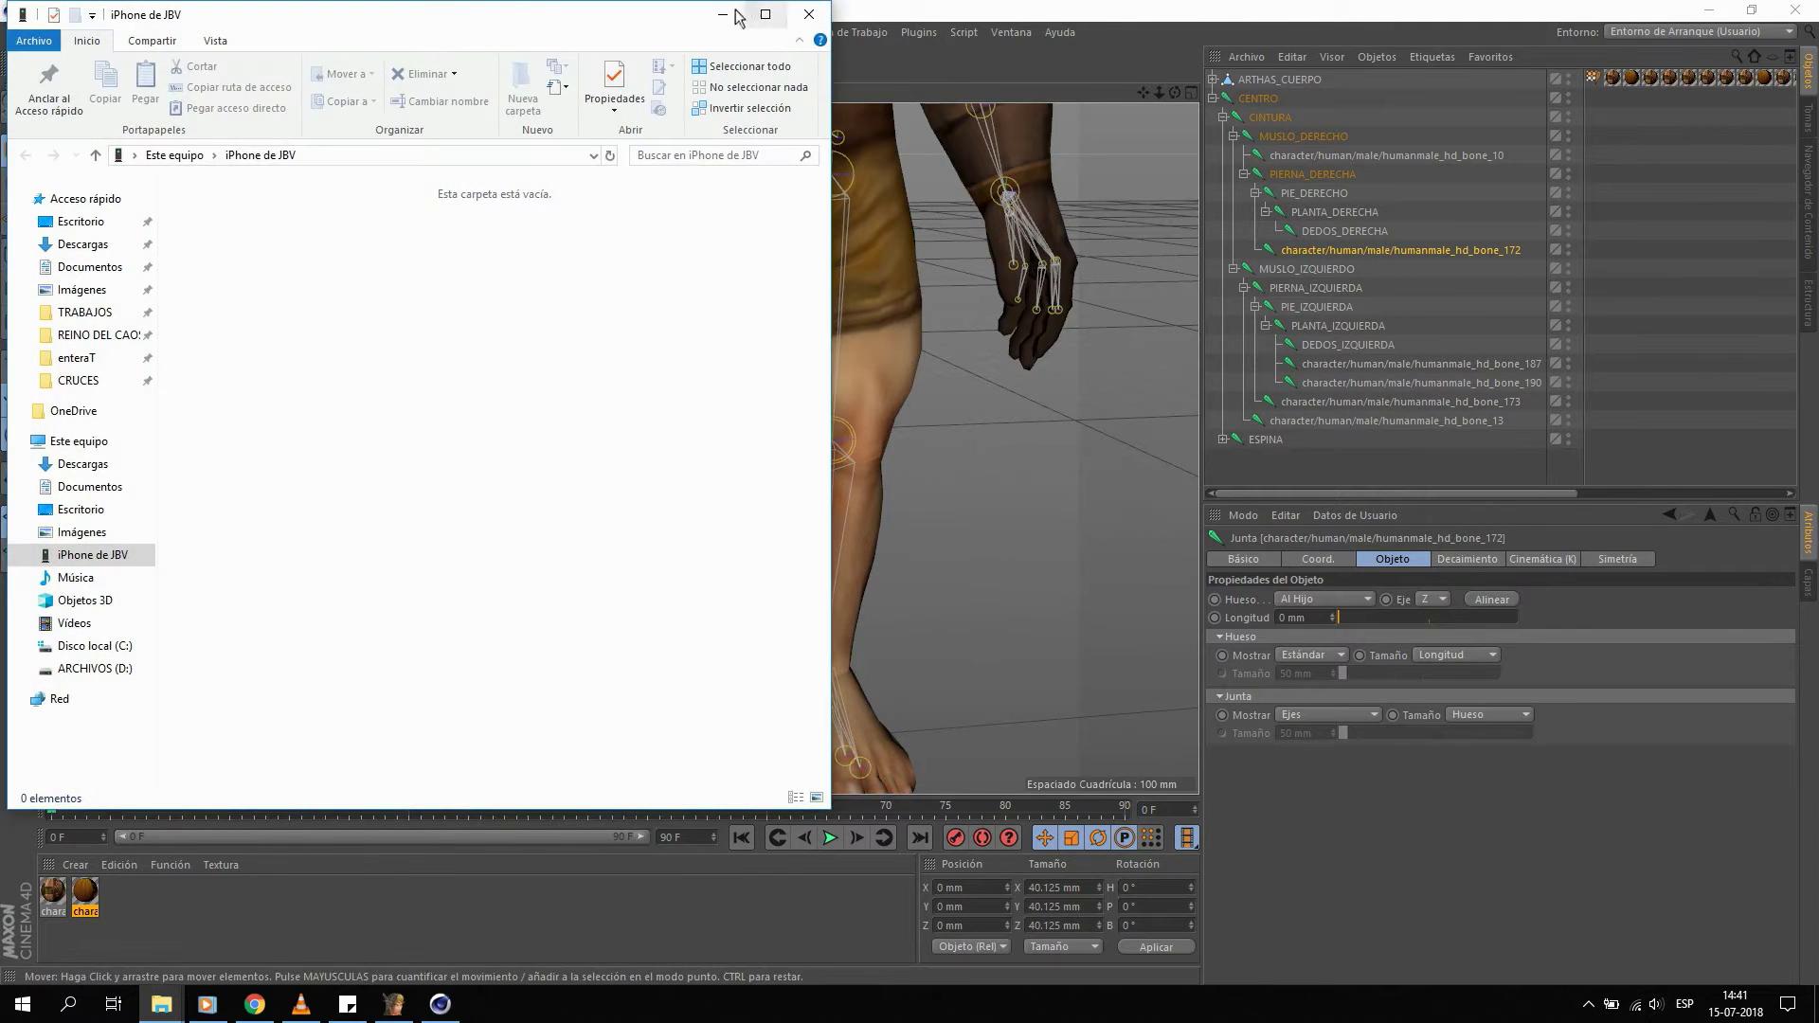
click(808, 14)
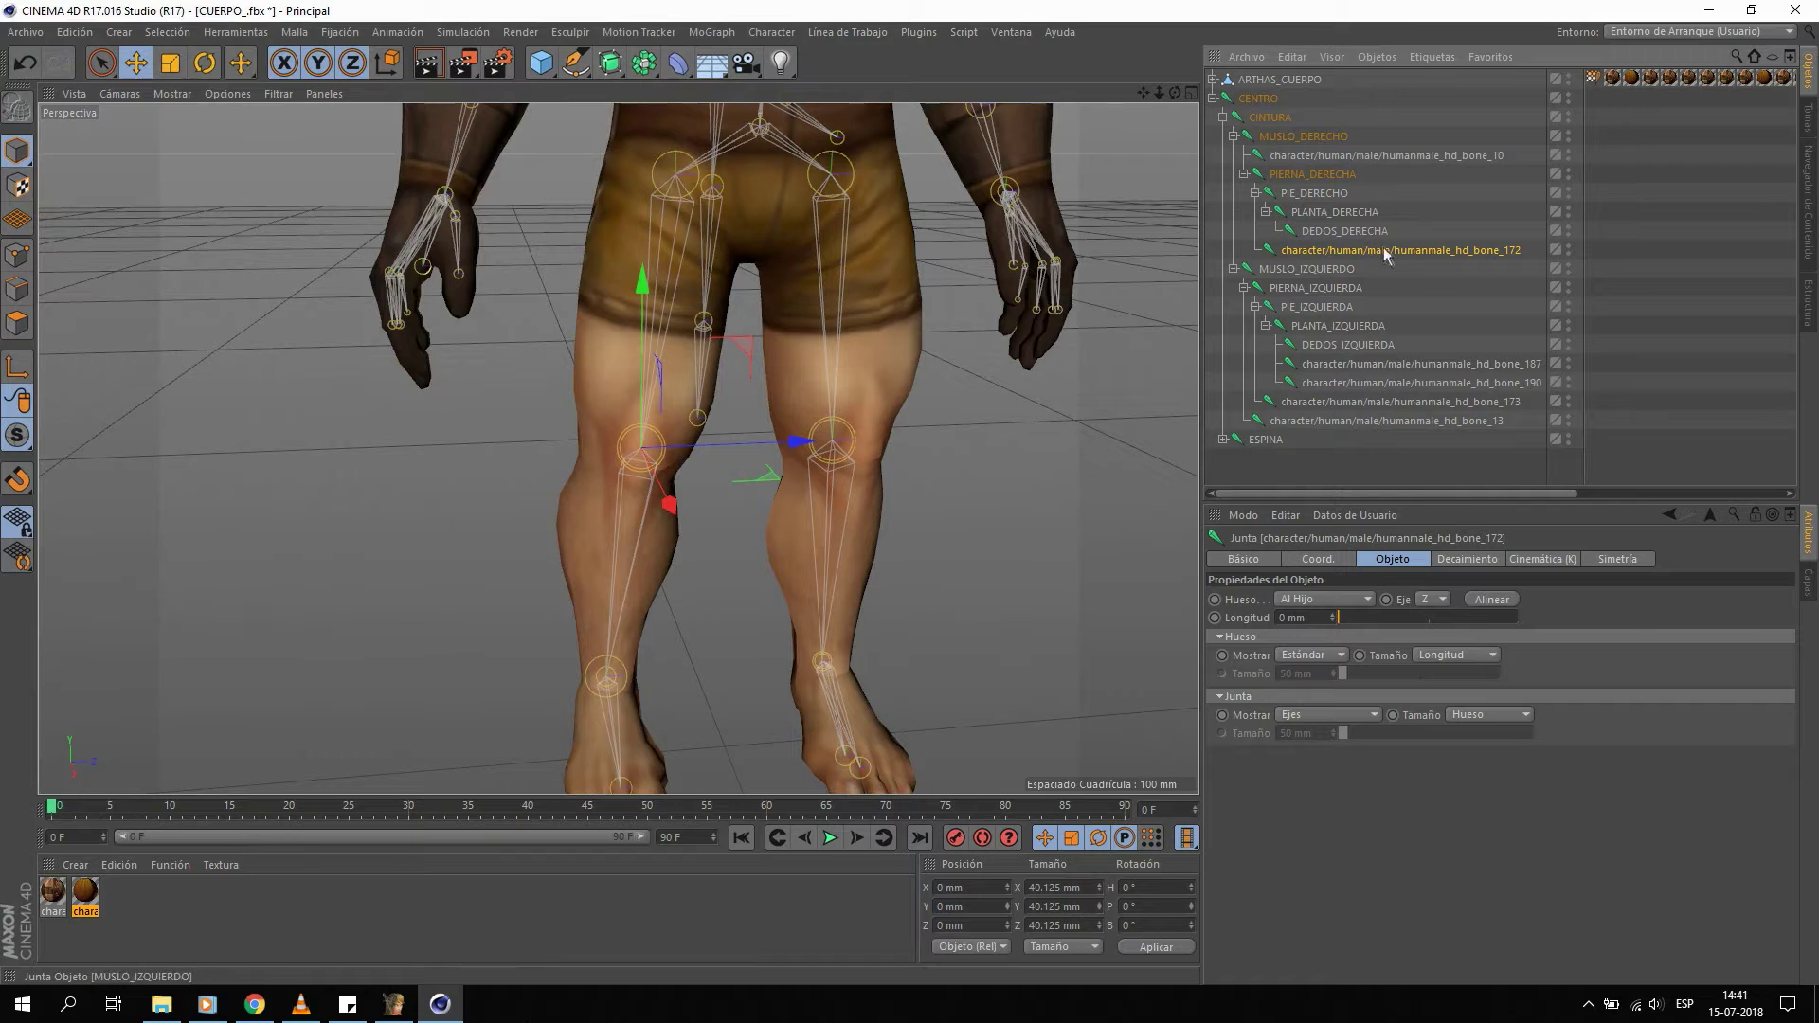
click(1402, 364)
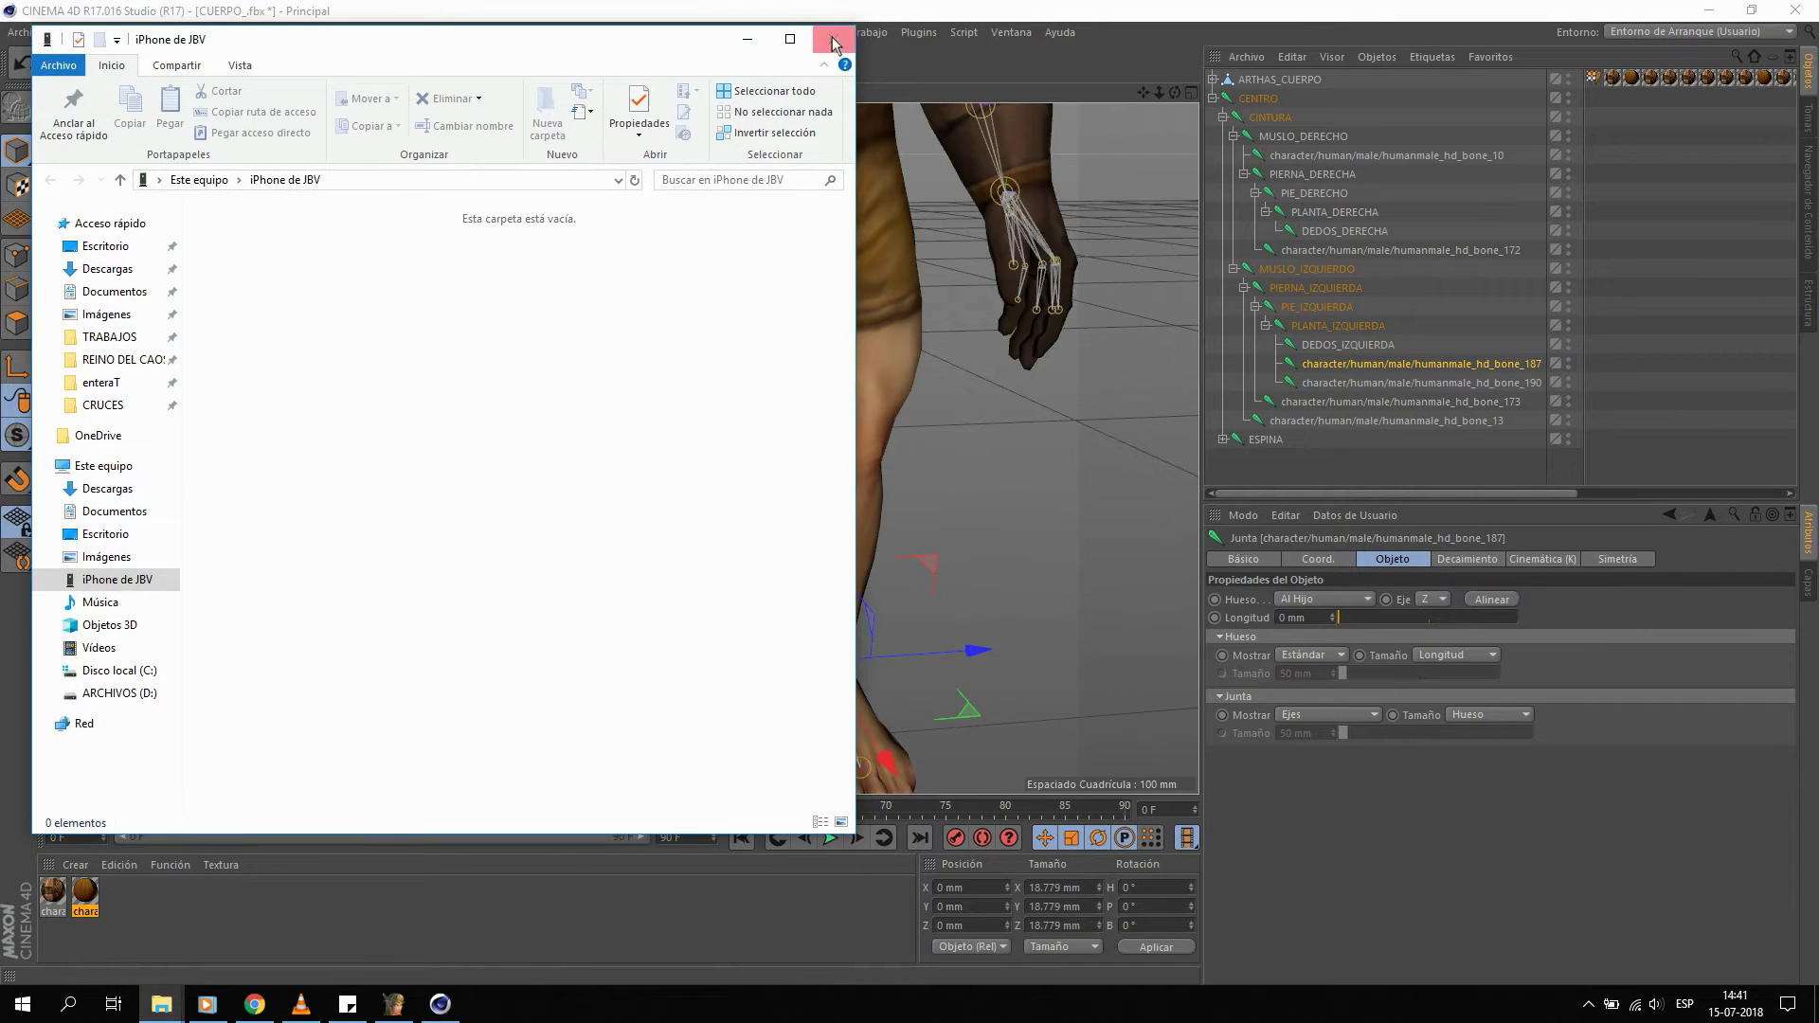
click(842, 30)
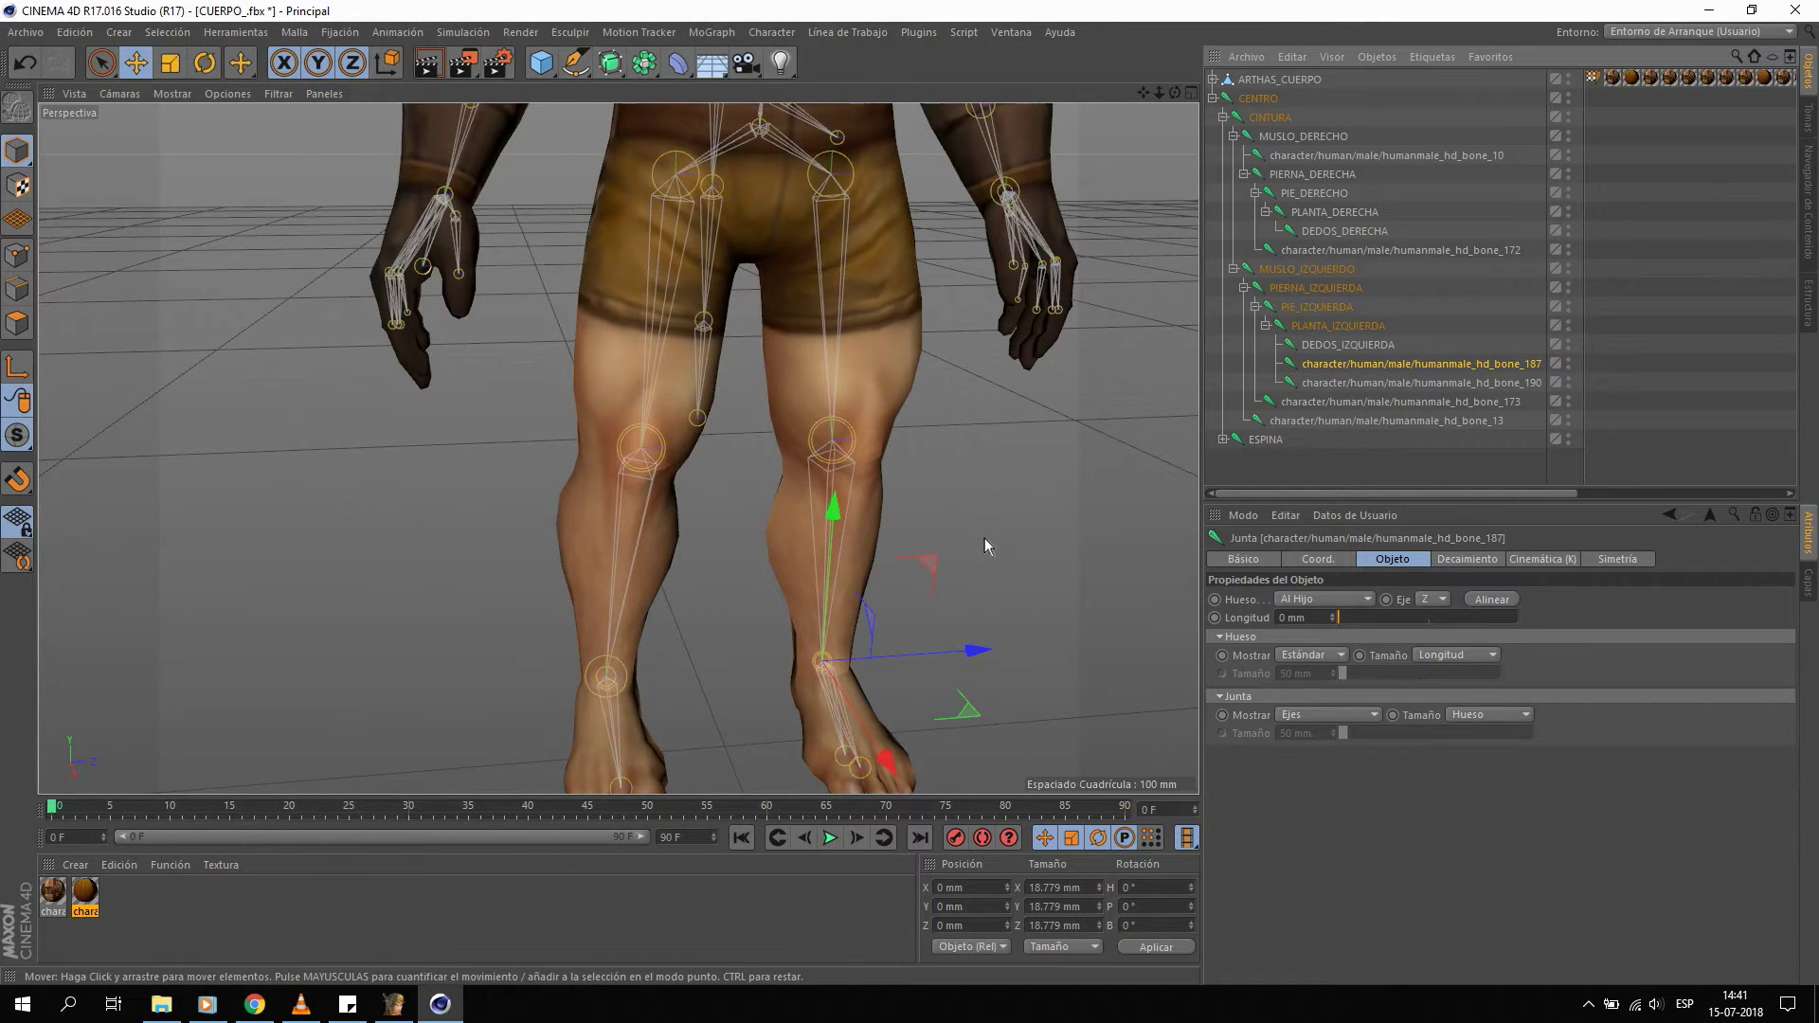
drag(981, 651, 672, 656)
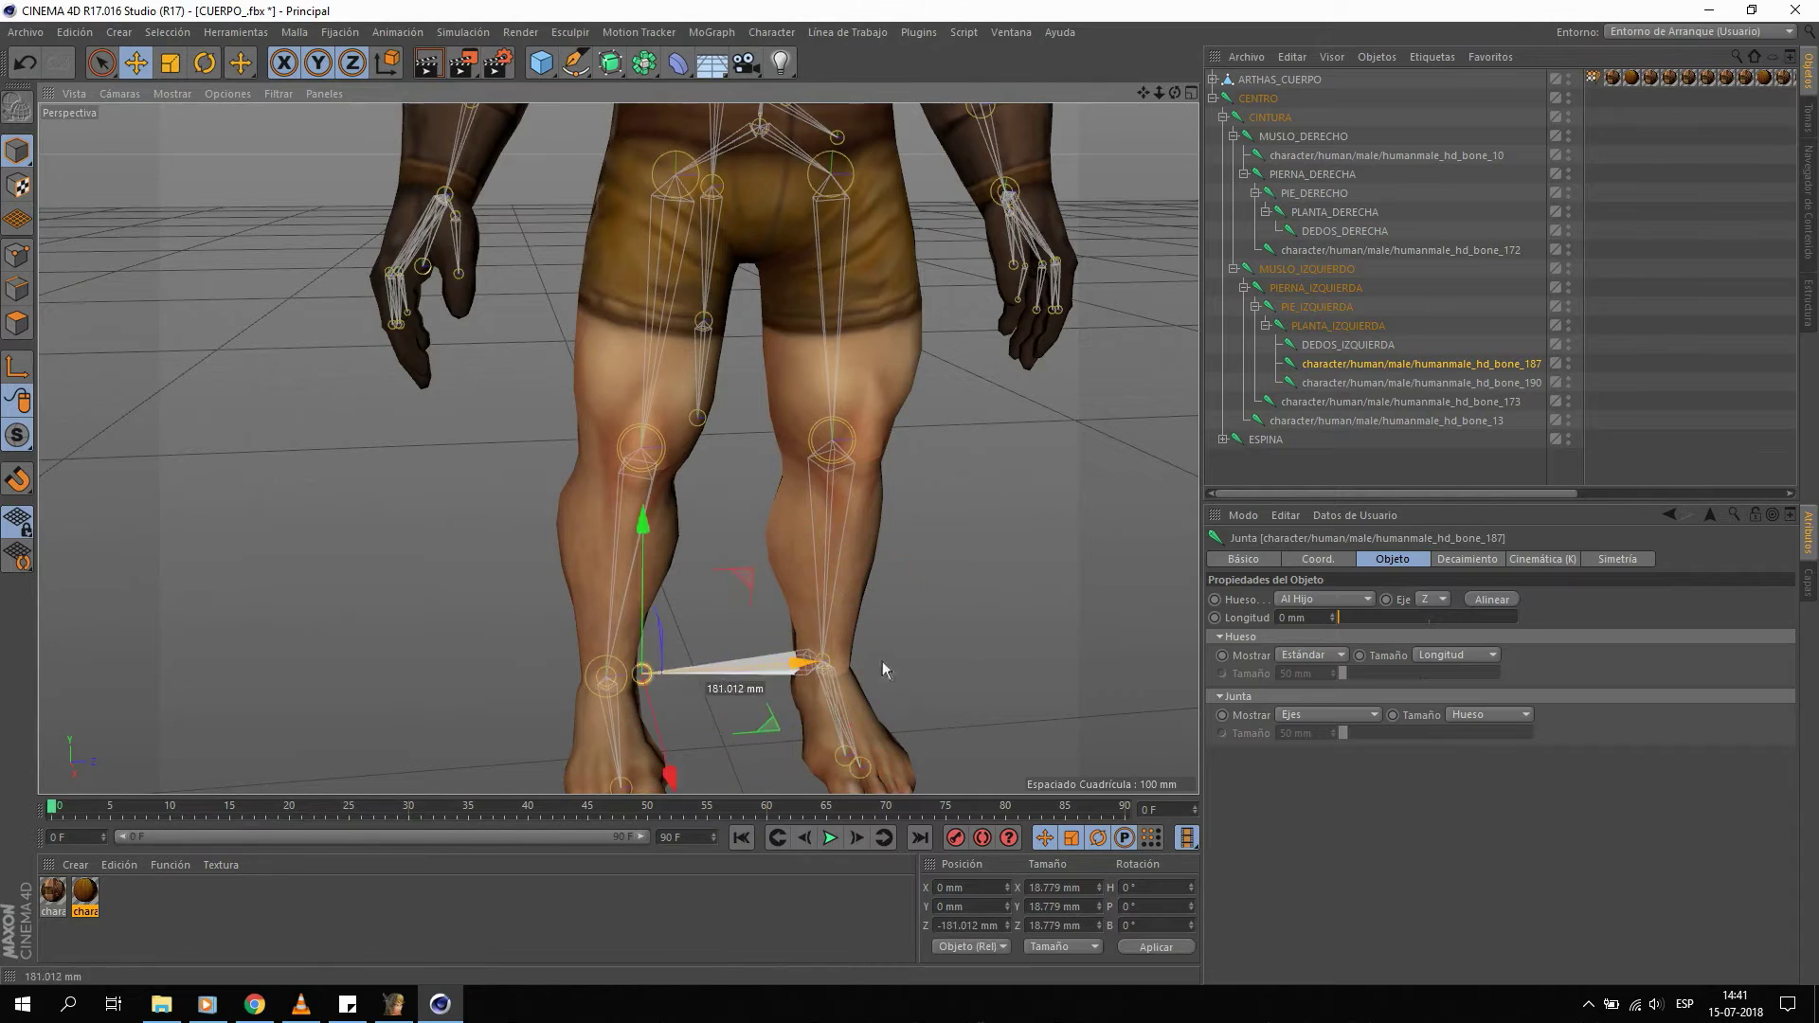
key(Delete)
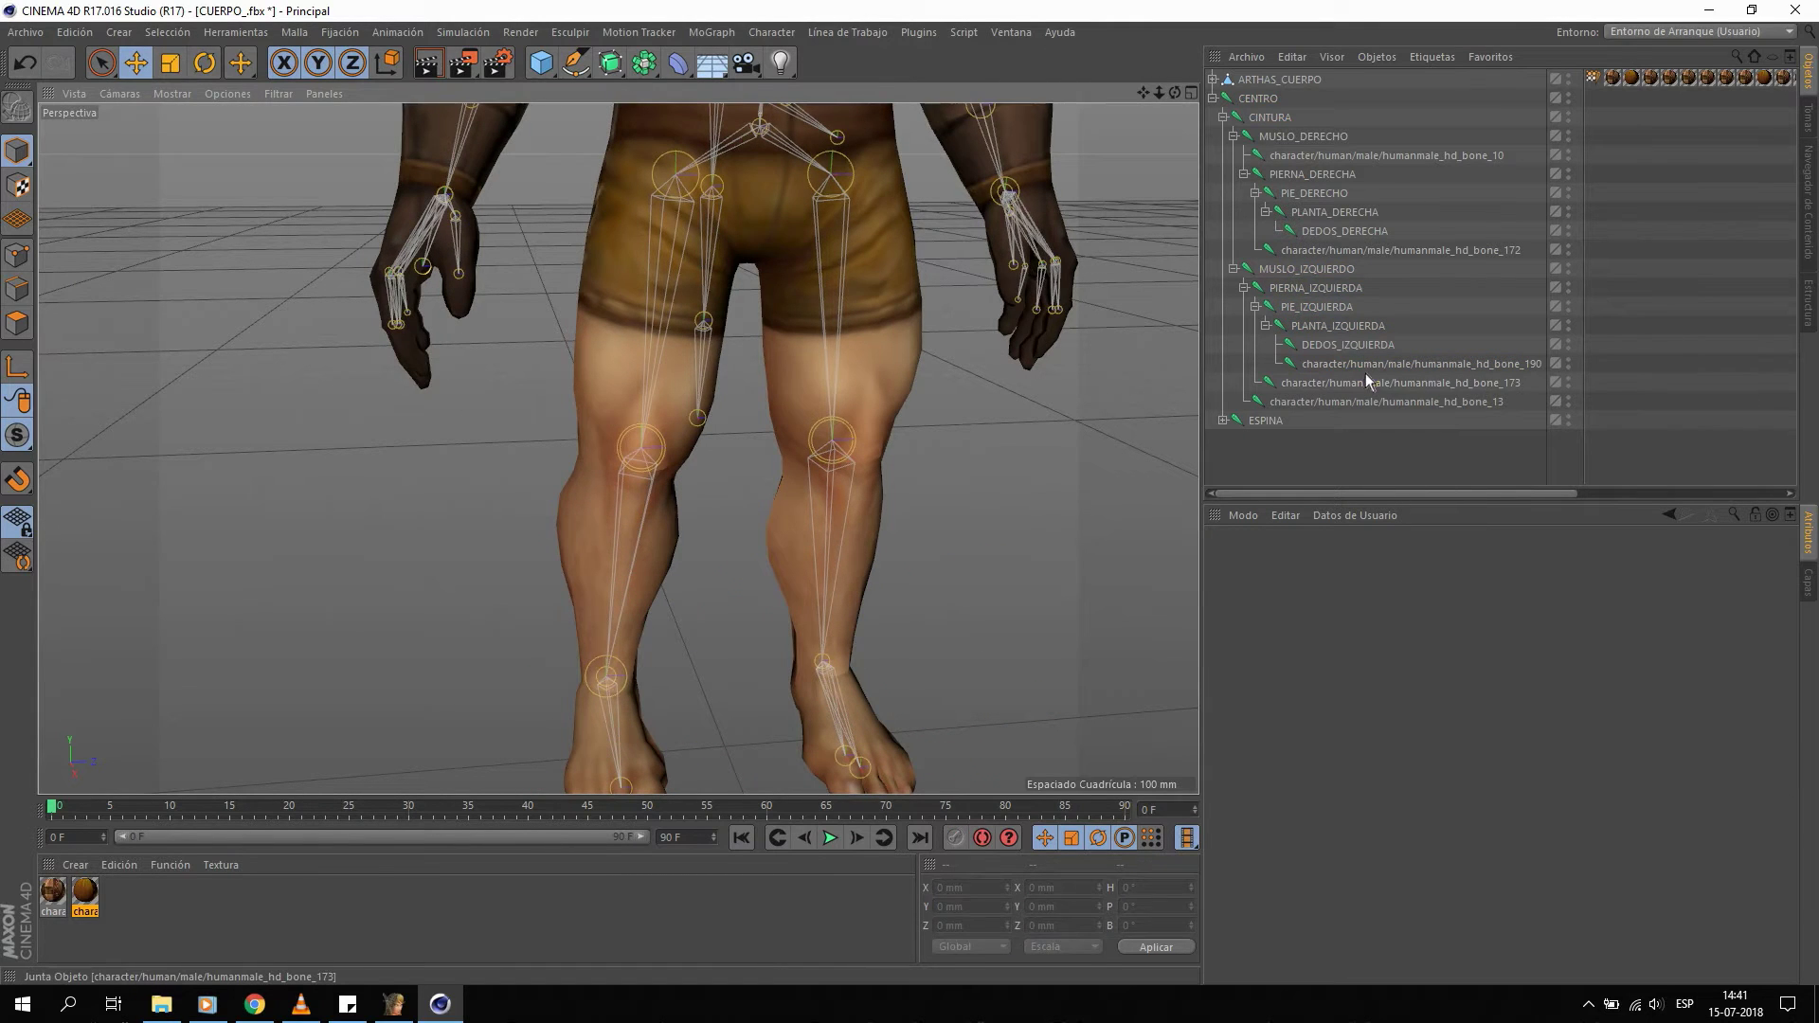
click(1366, 366)
drag(980, 746, 881, 703)
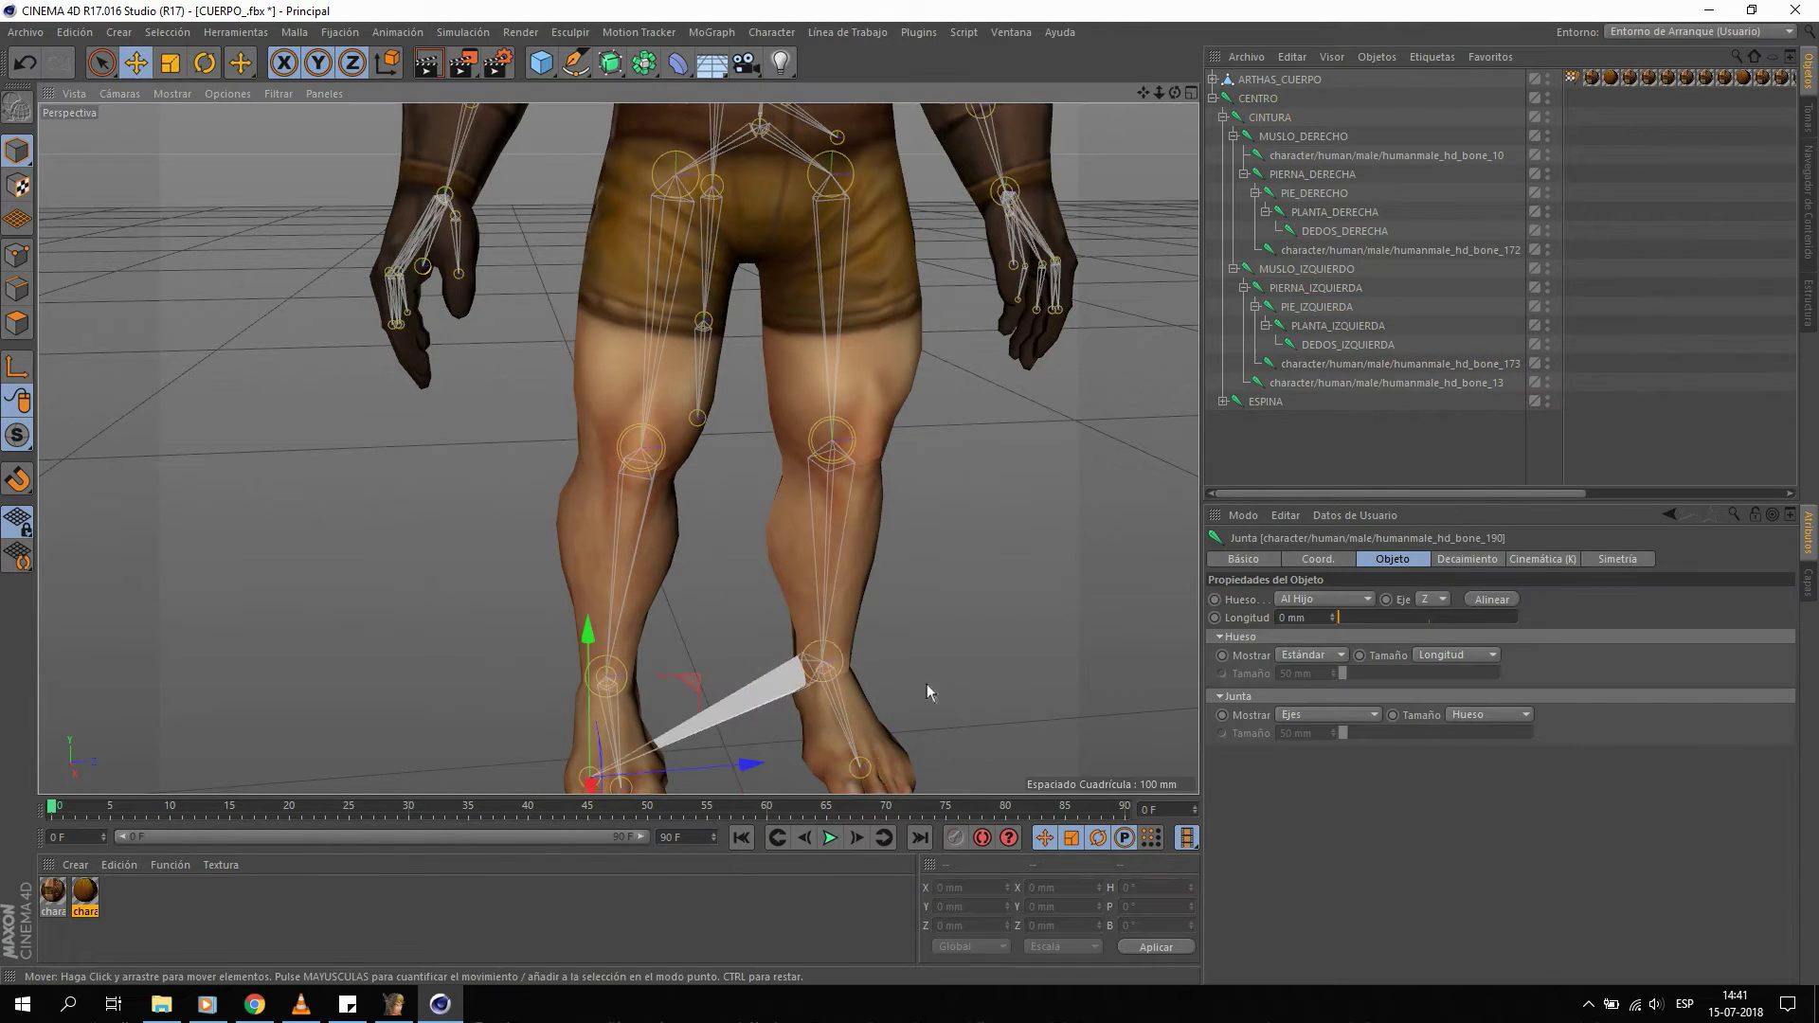
key(Delete)
Test the left knee joint bone_173, then collapse both MUSLO branches and CINTURA.
click(1401, 364)
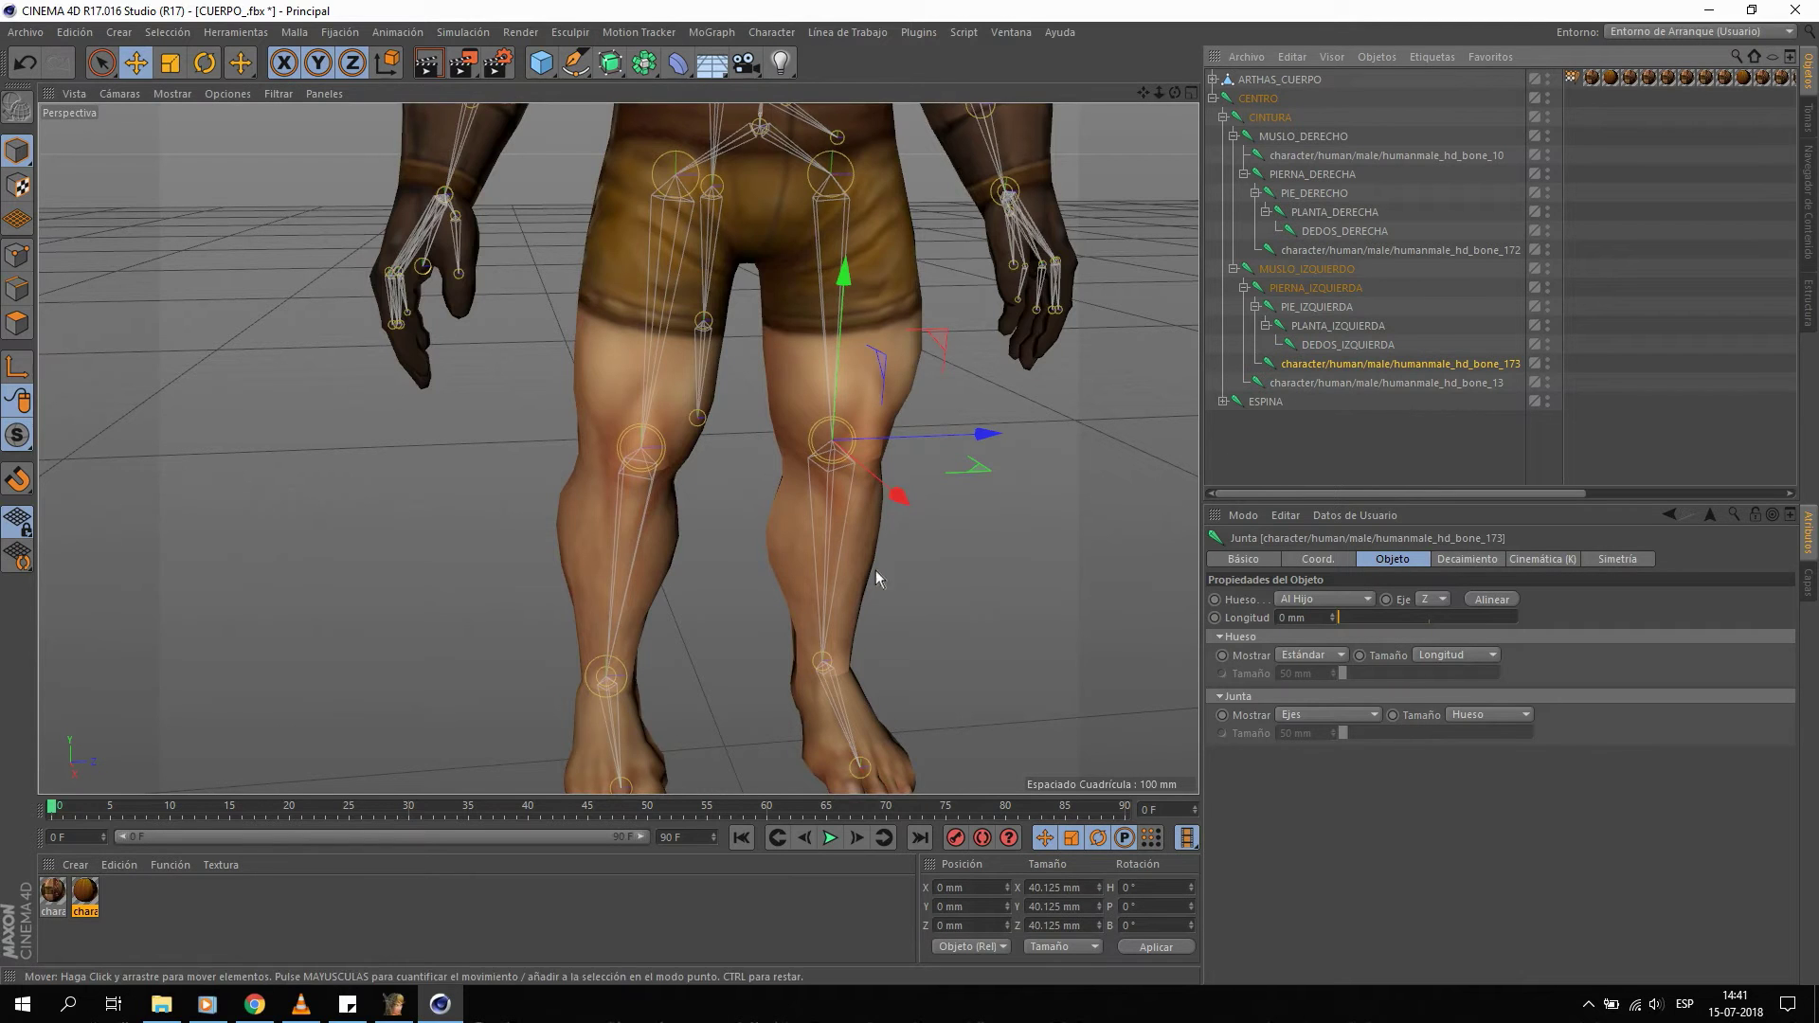
drag(929, 451, 967, 451)
key(ctrl+z)
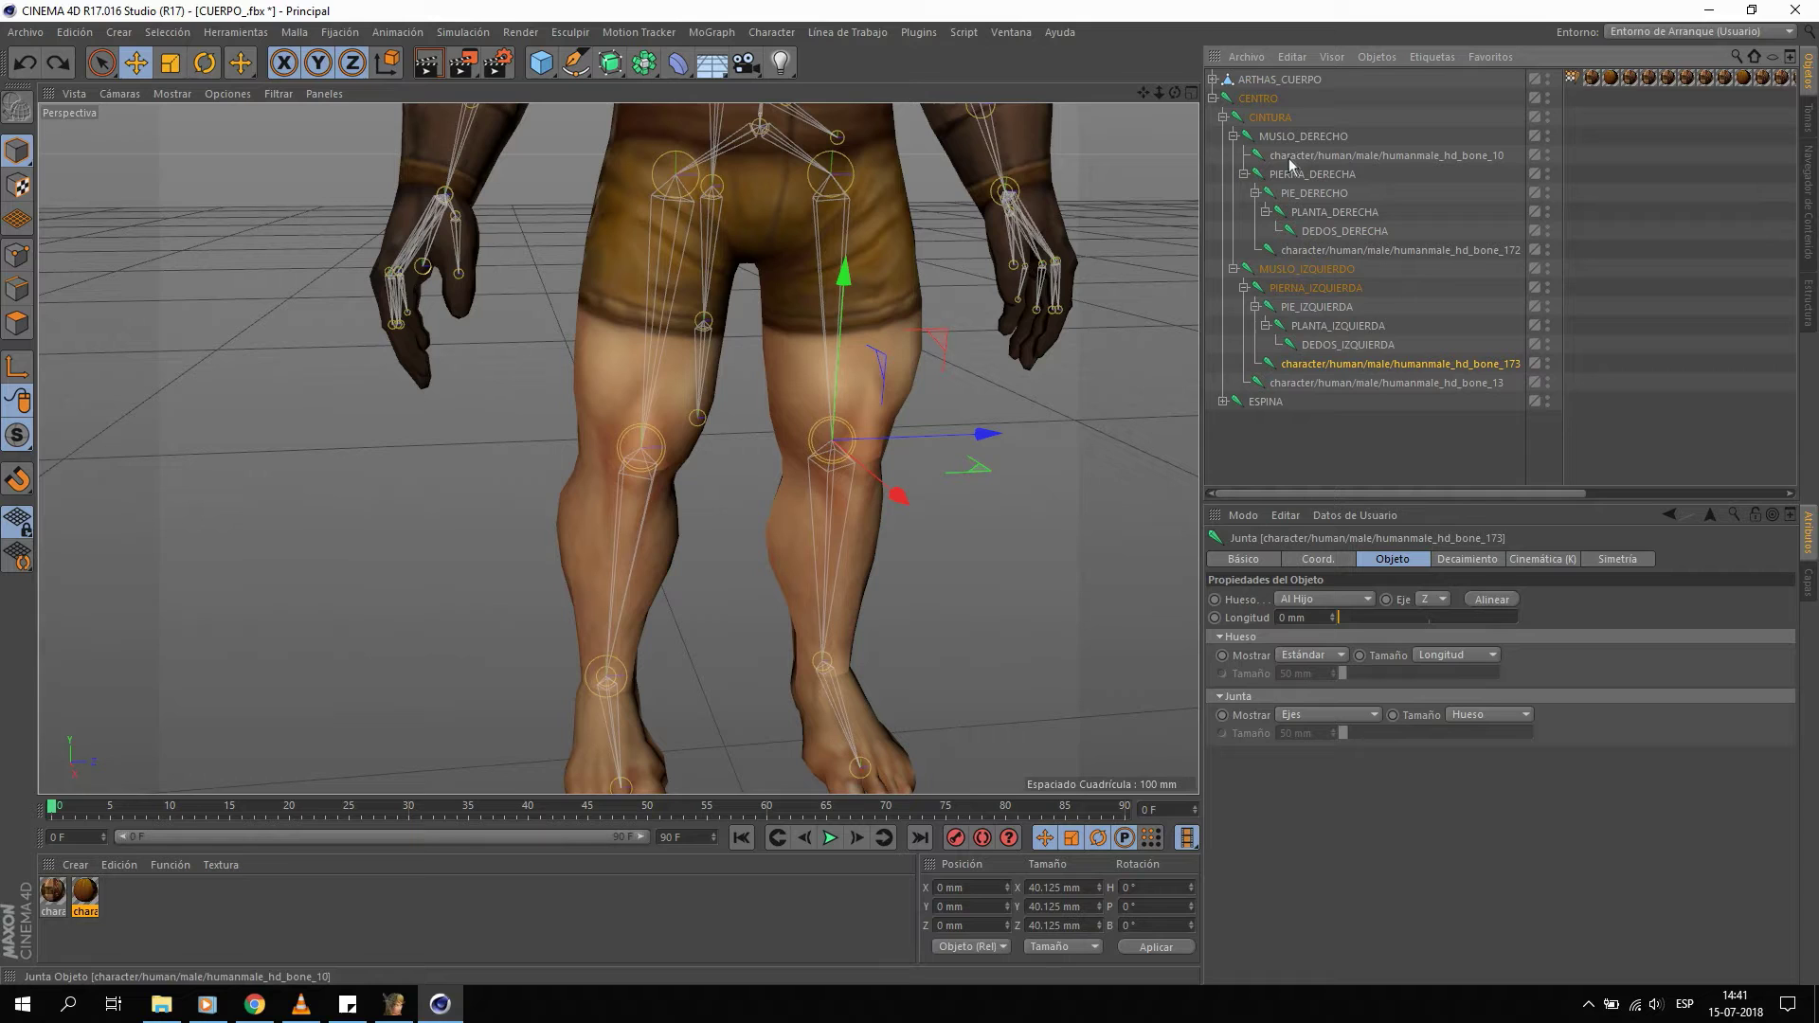
click(1307, 269)
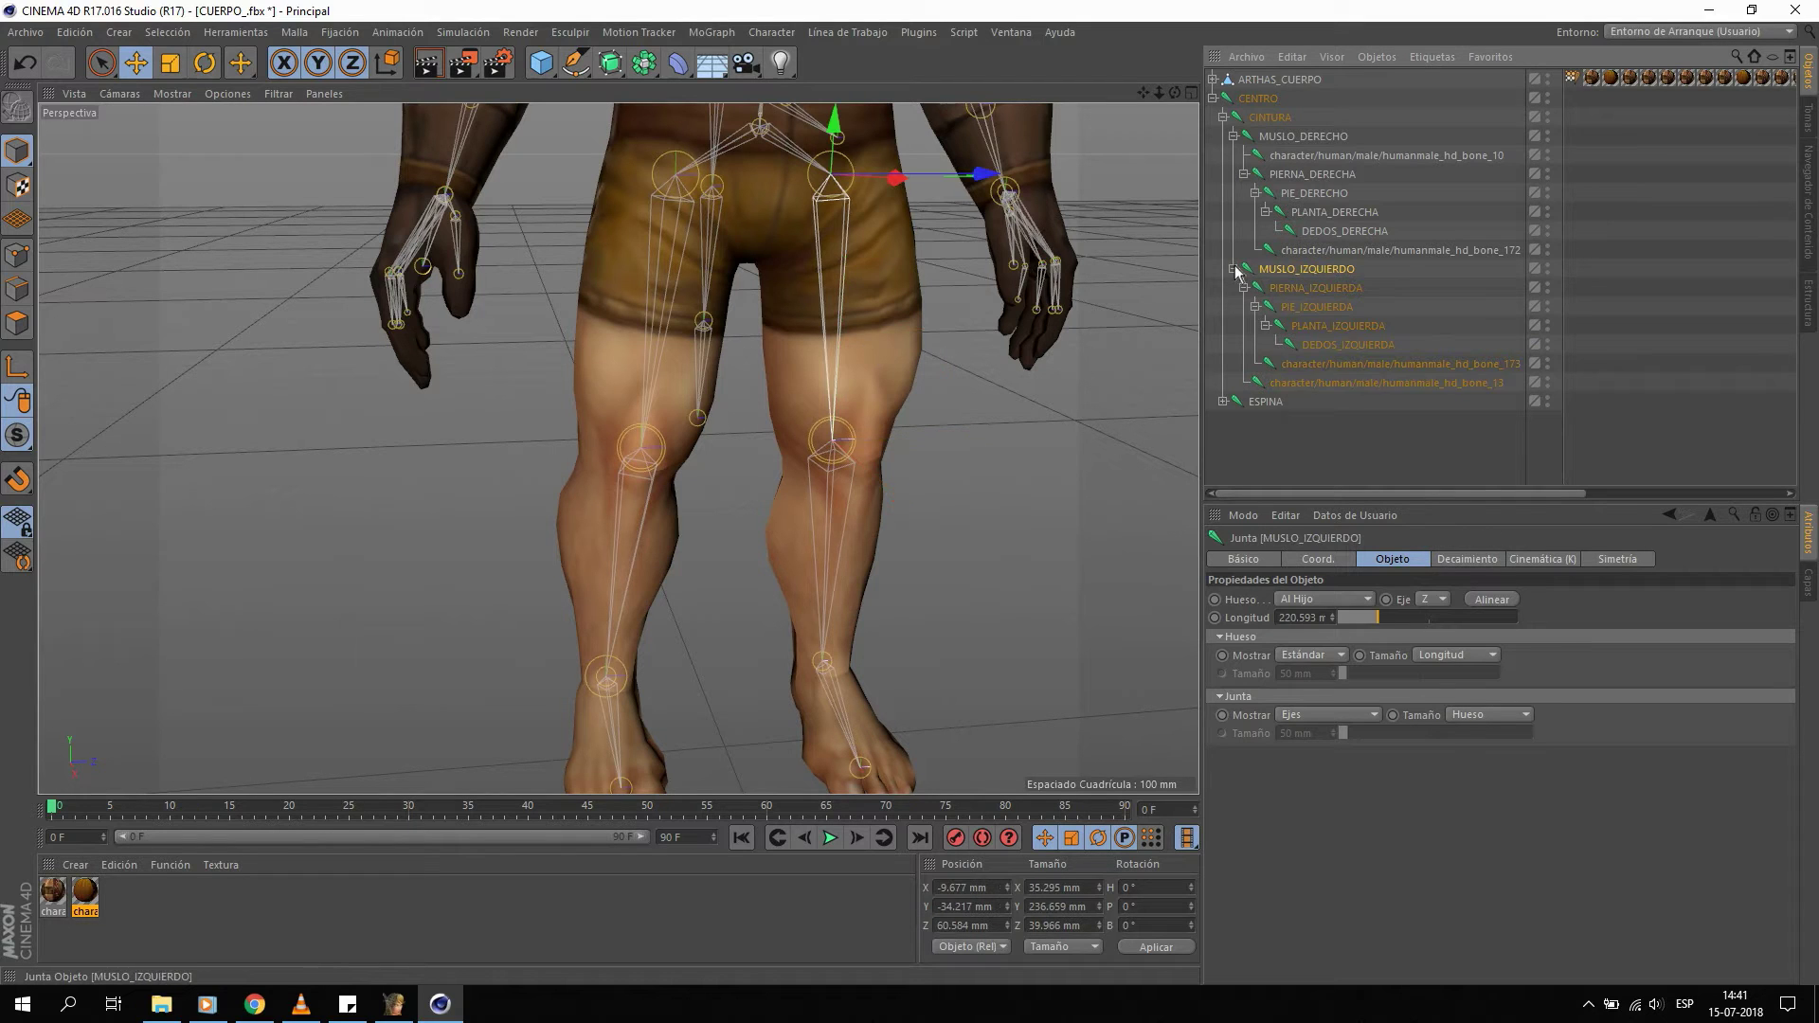
click(1234, 268)
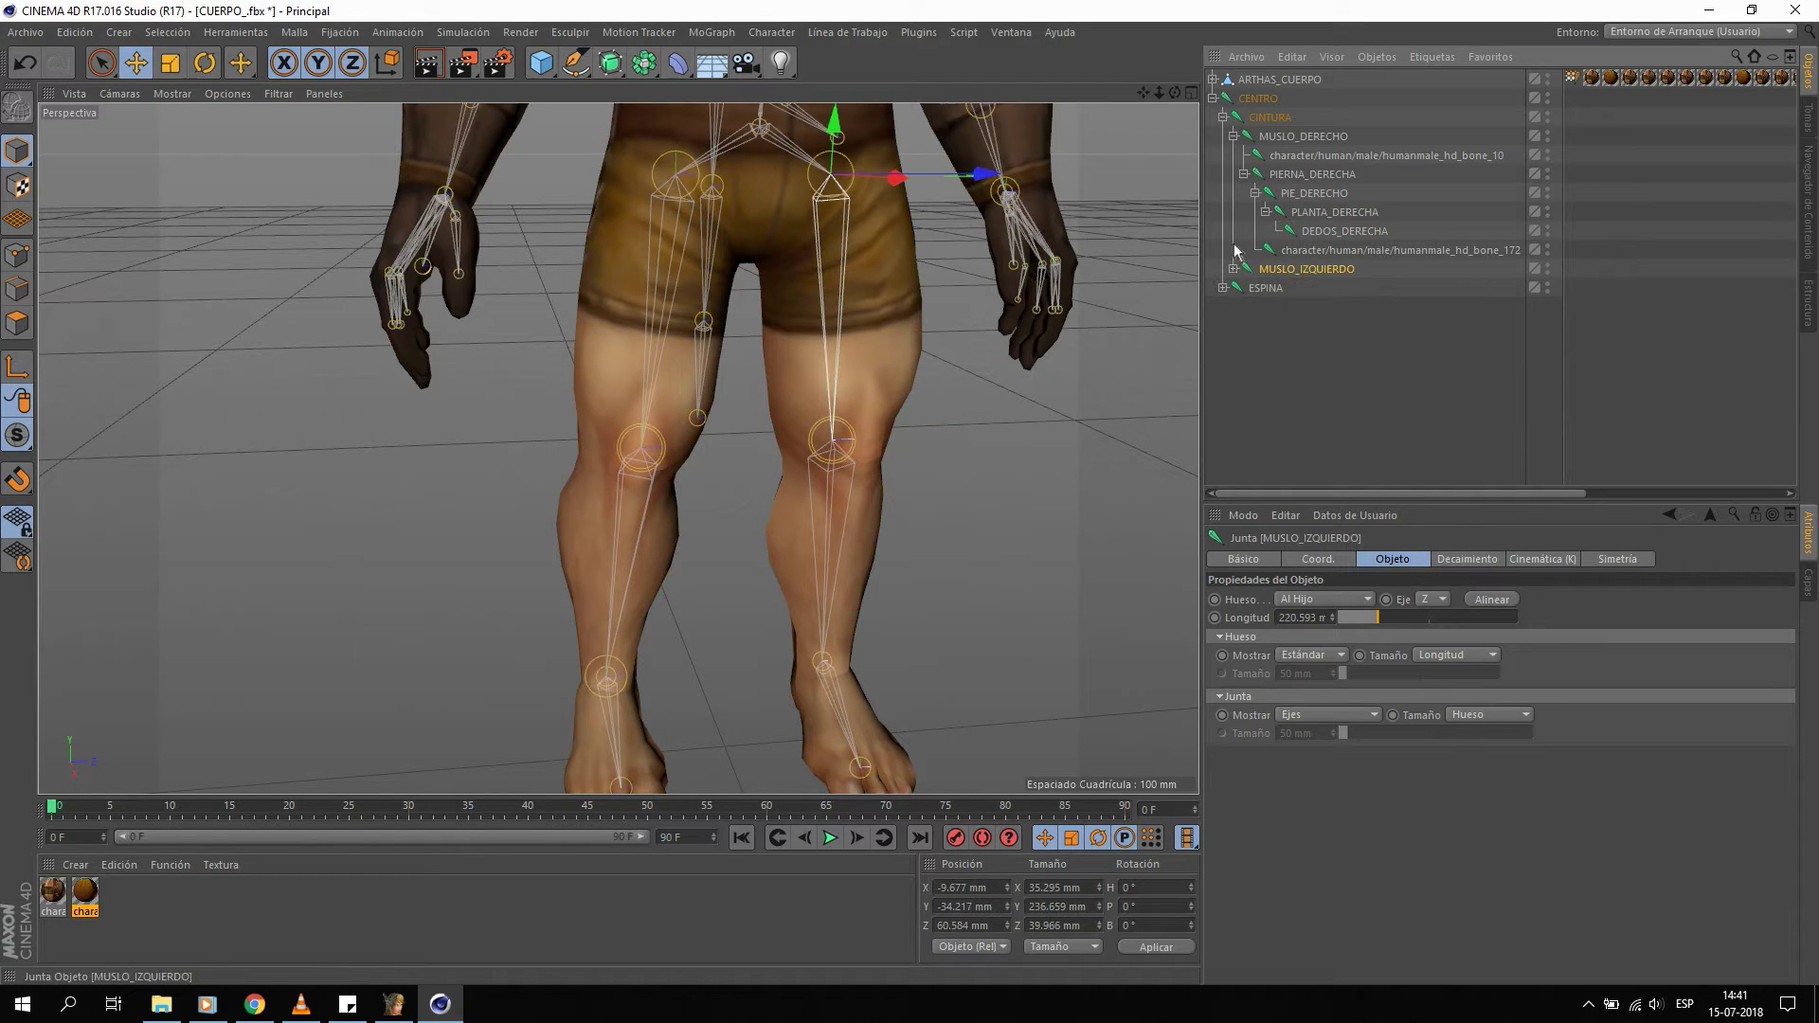
click(1234, 135)
click(1223, 117)
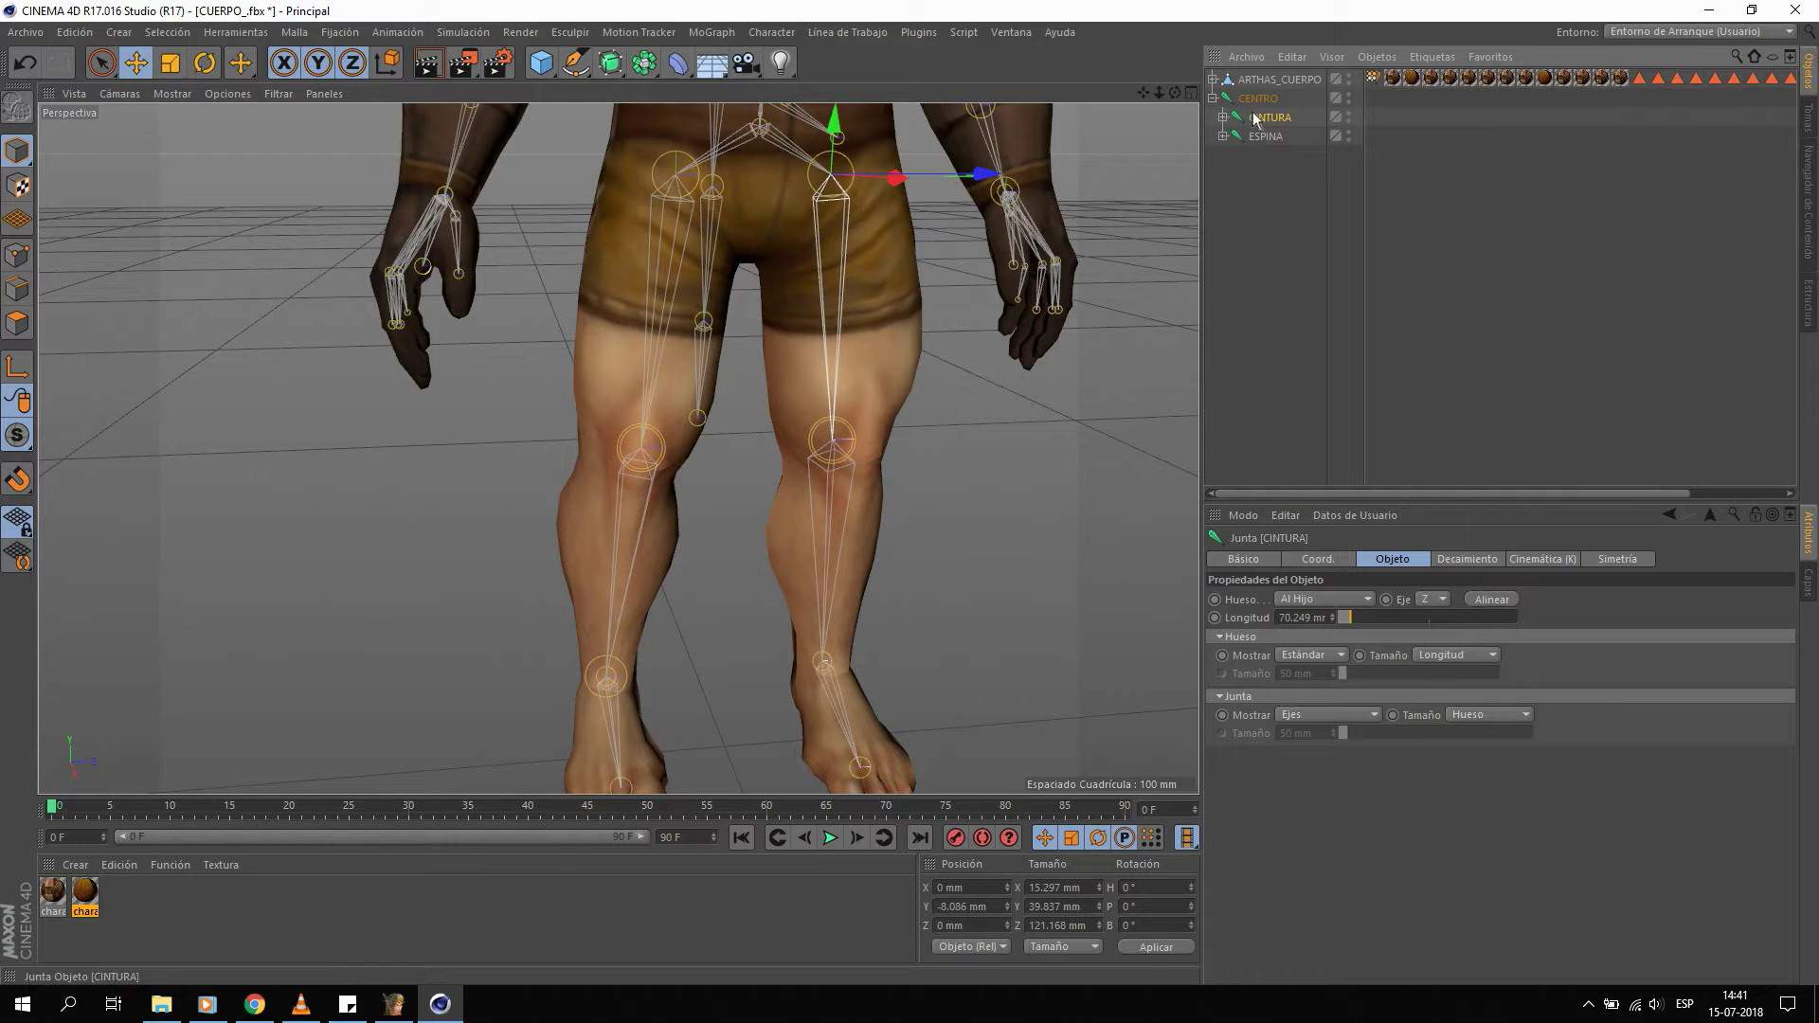
scroll(755, 339, down, 2)
Expand ESPINA to list its humanmale_hd child bones, orbit the hips and select ARTHAS_CUERPO.
alt+middle_drag(754, 339, 765, 564)
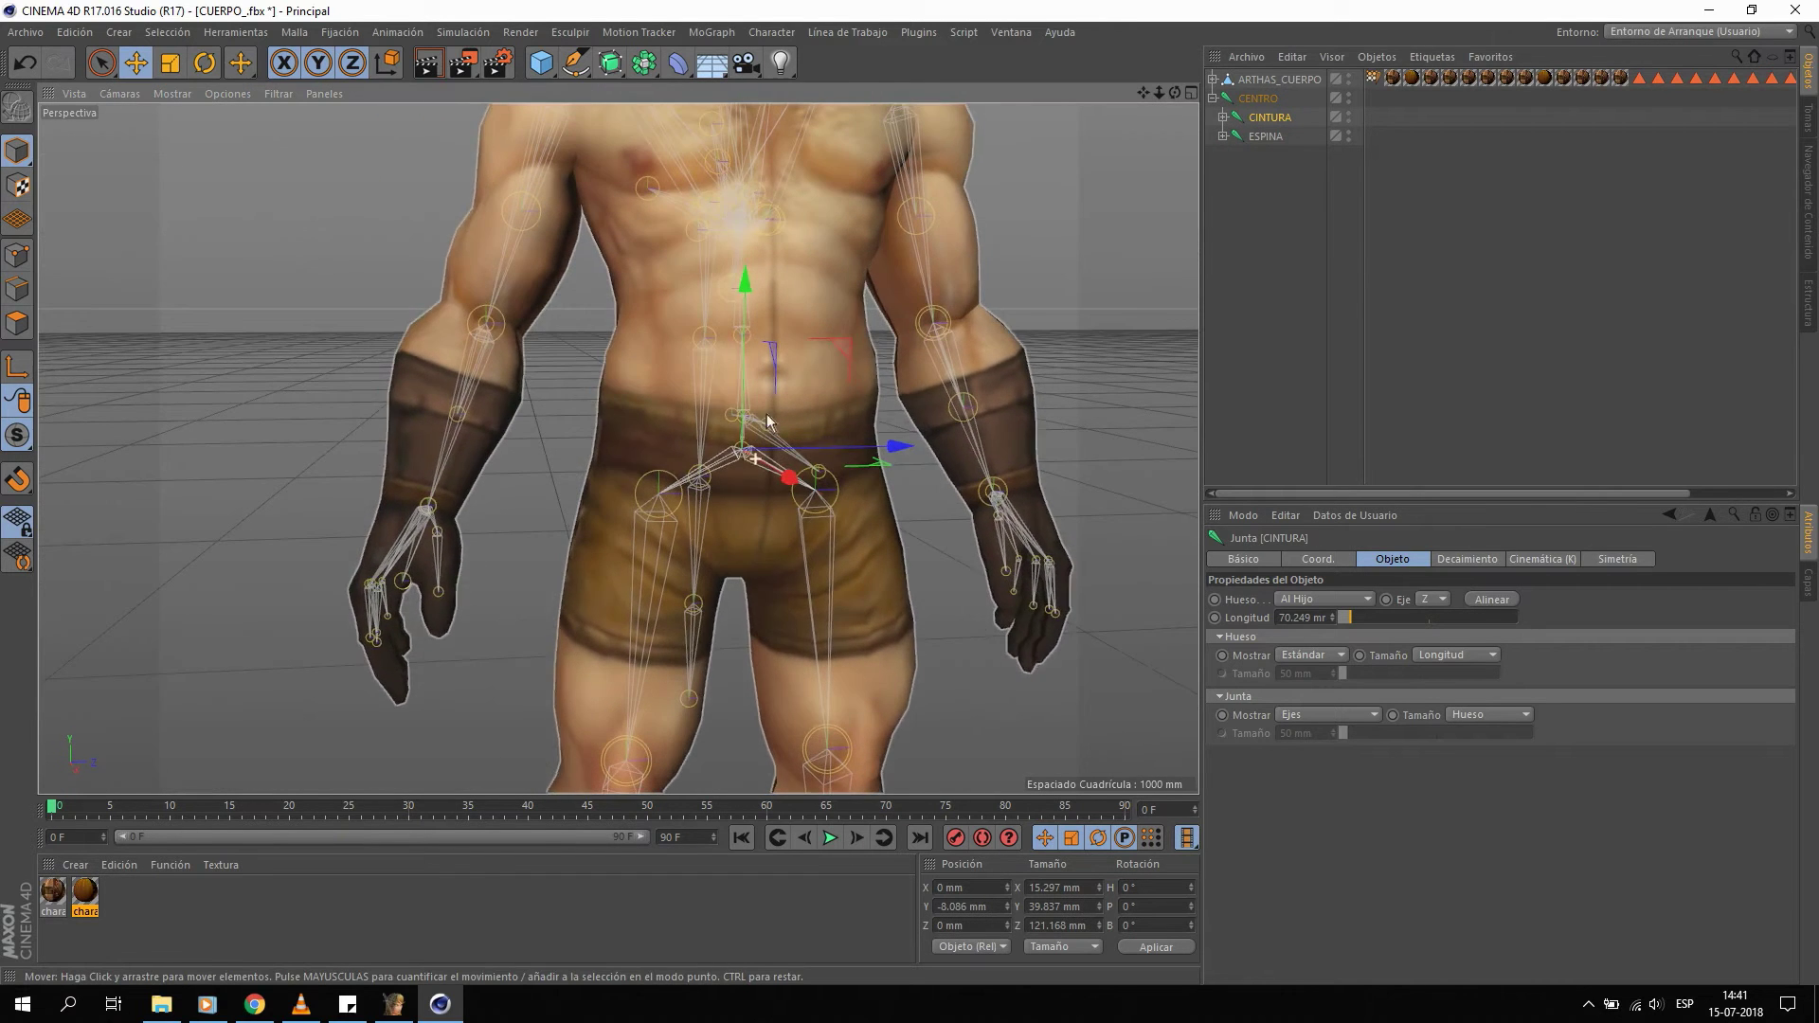
click(1264, 137)
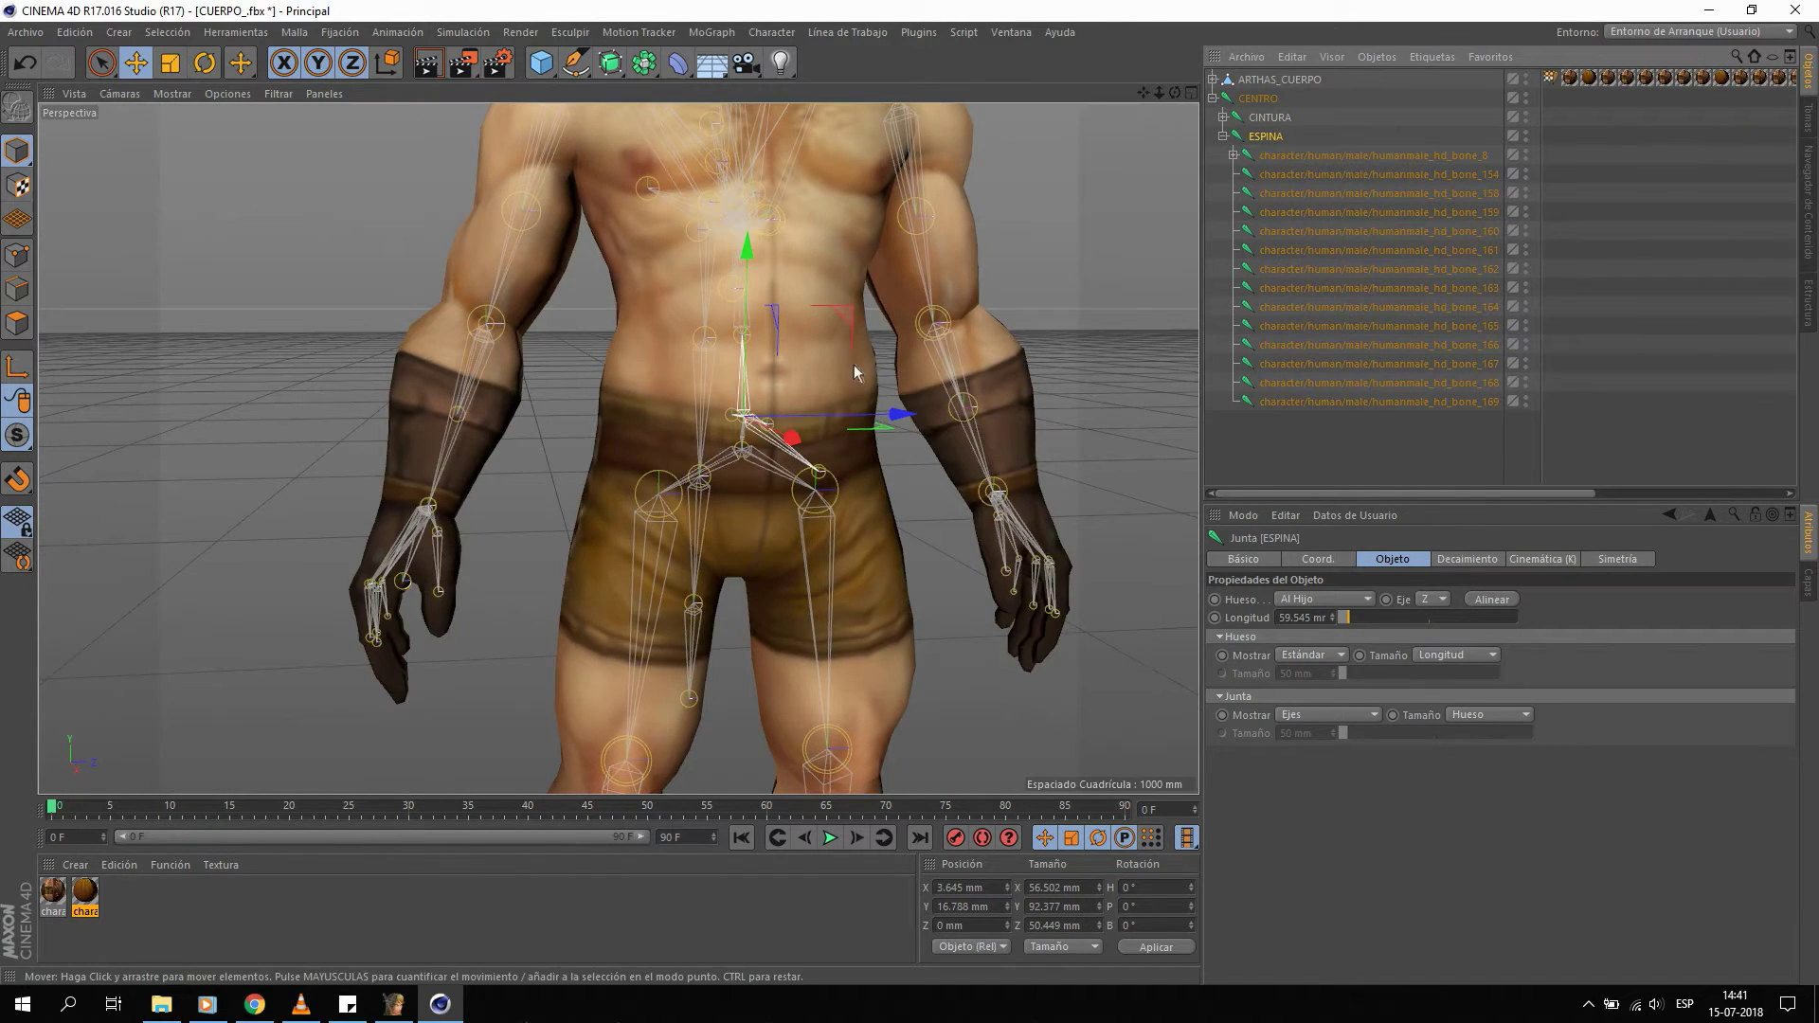
scroll(791, 396, up, 1)
mouse_move(853, 507)
alt+mouse_down()
mouse_move(883, 524)
mouse_move(848, 521)
mouse_move(766, 436)
alt+mouse_up()
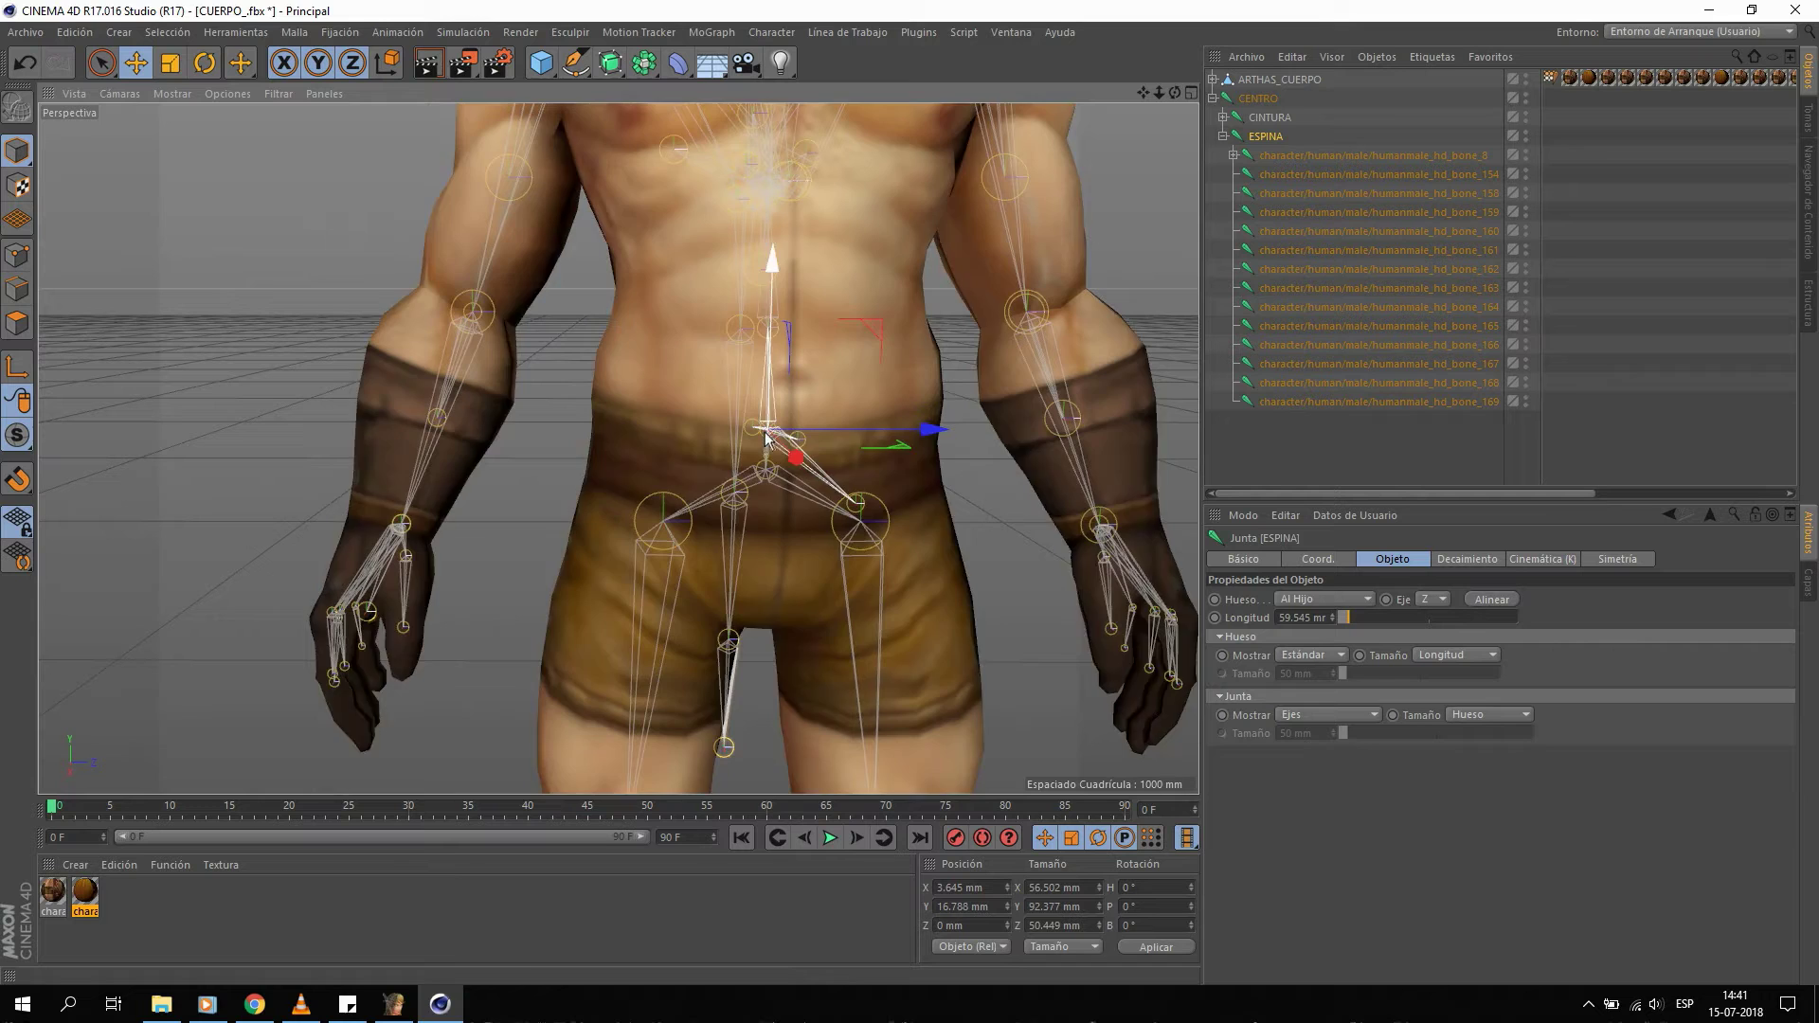
alt+drag(838, 503, 848, 505)
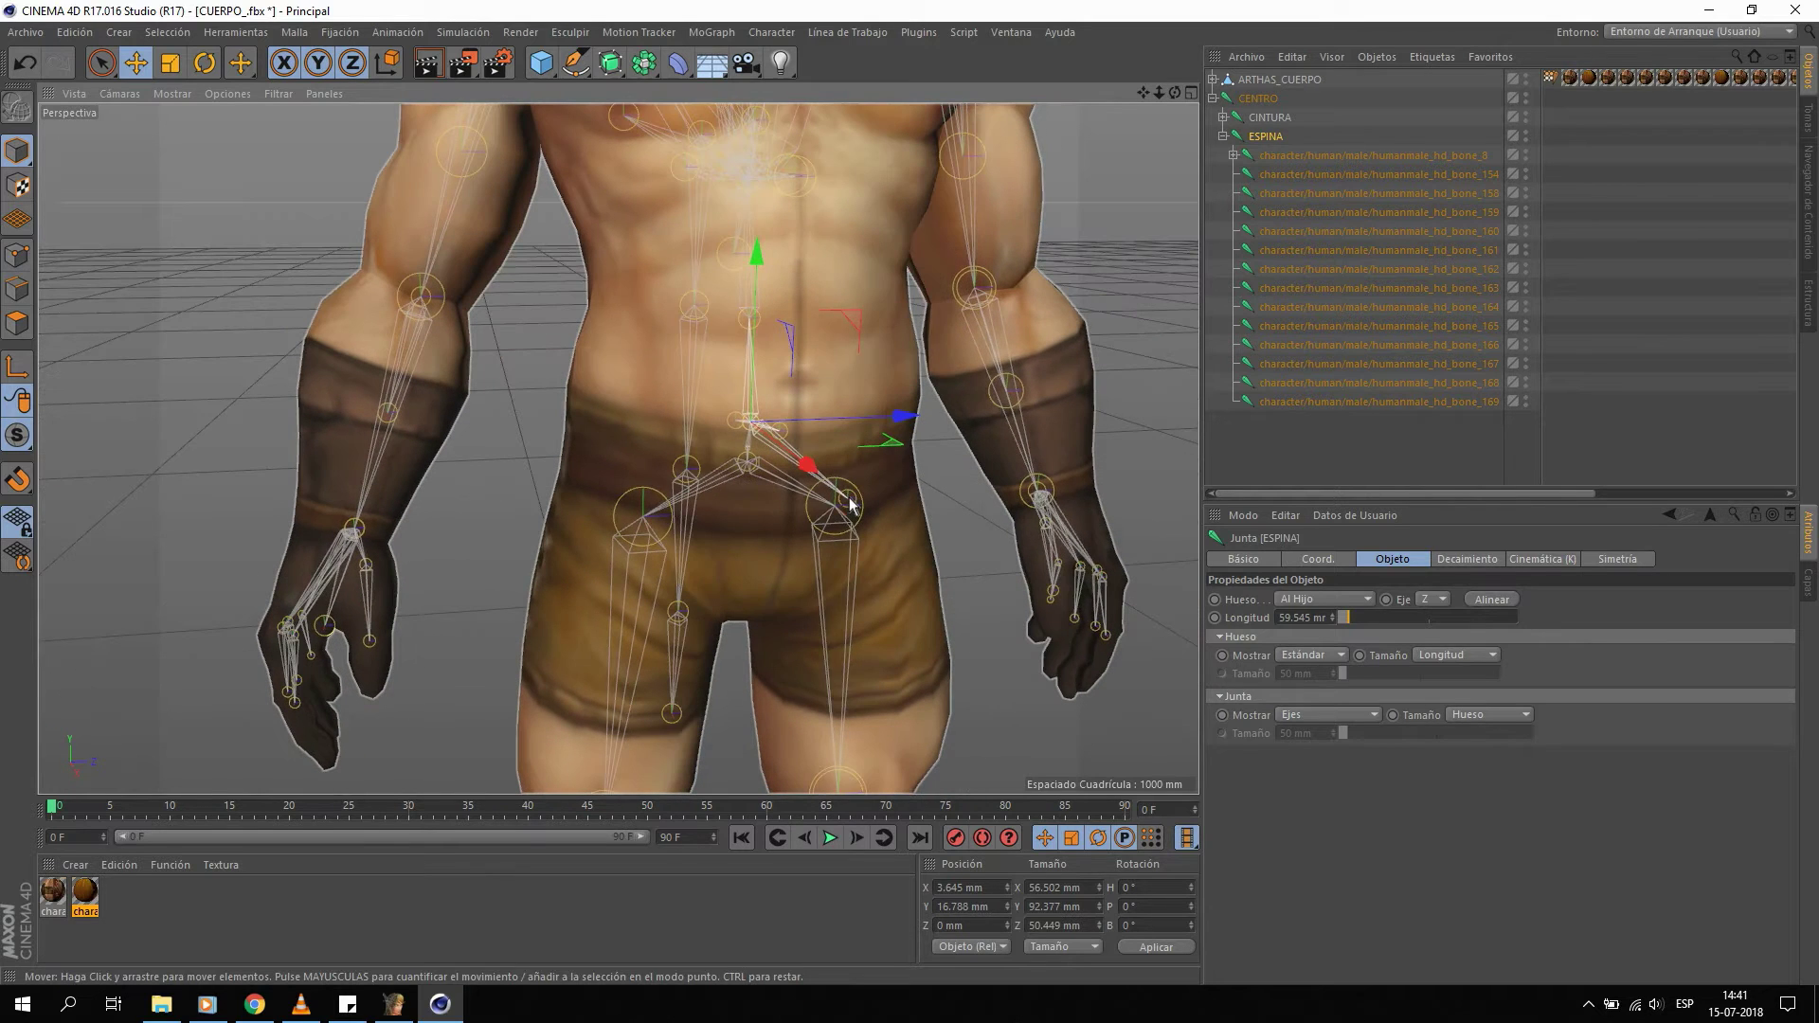
click(850, 505)
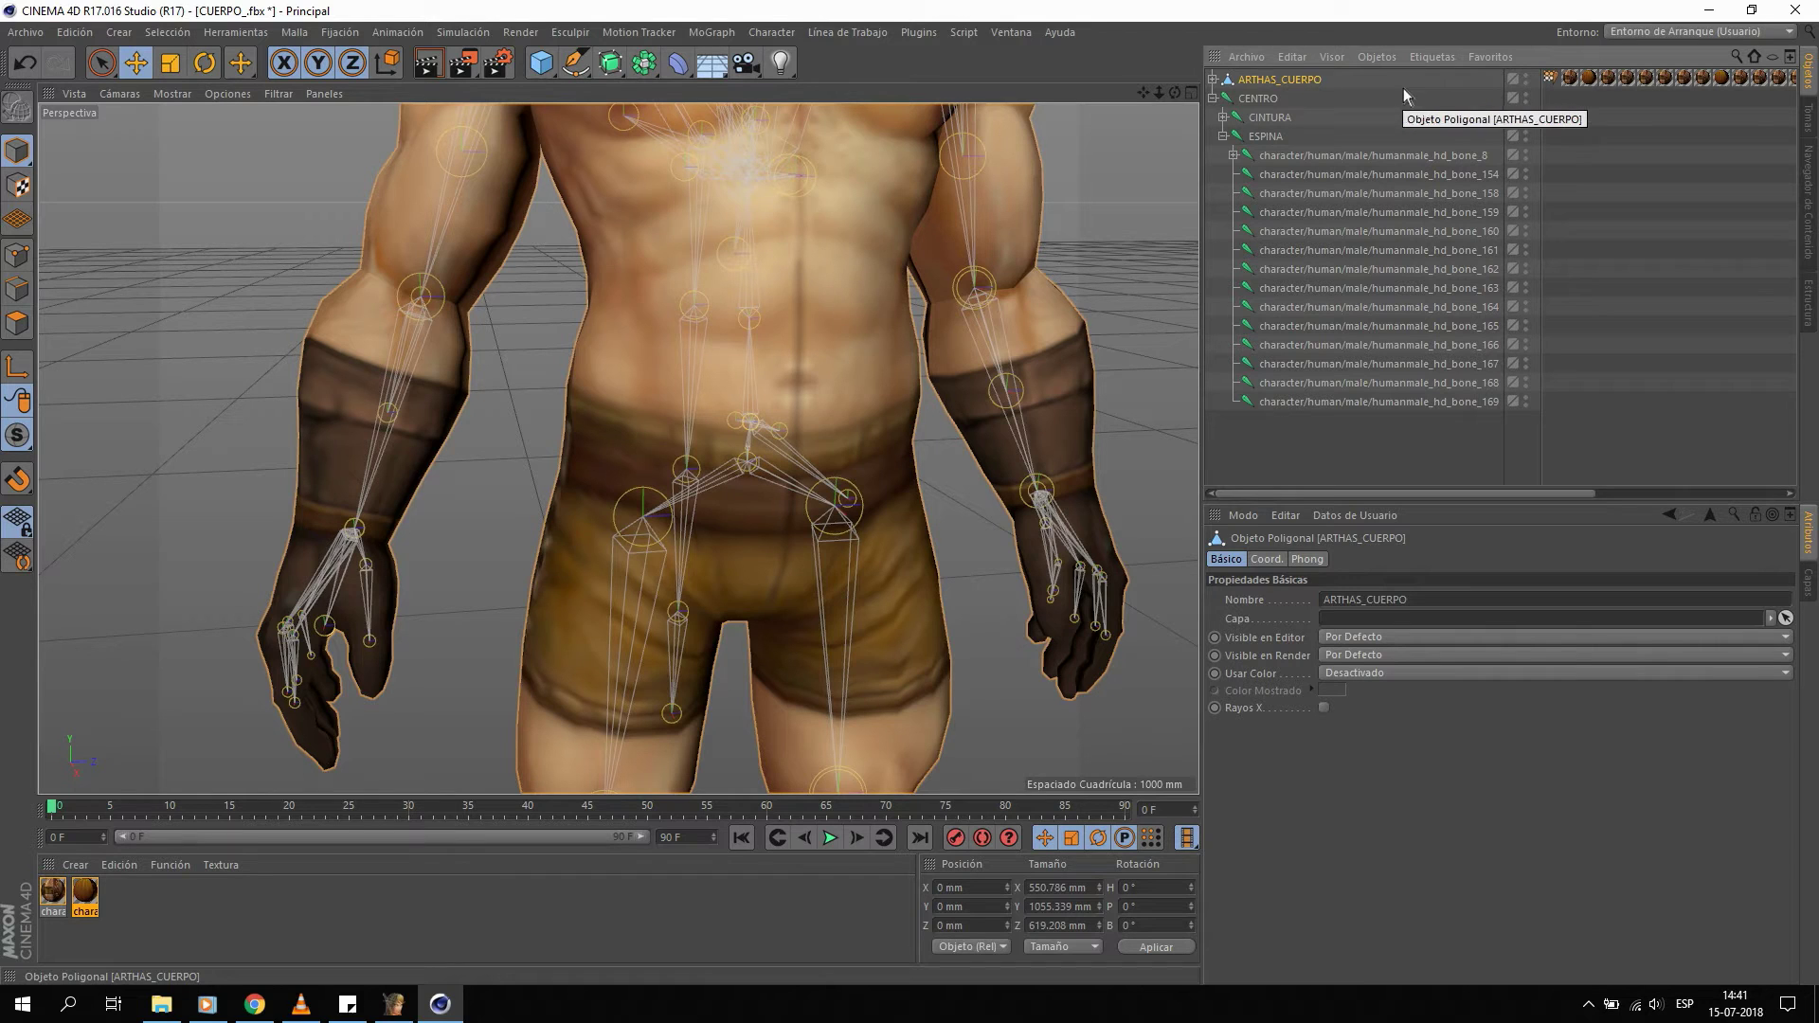
Add the ARTHAS_CUERPO mesh to a new layer and show the scene layer list.
click(1514, 81)
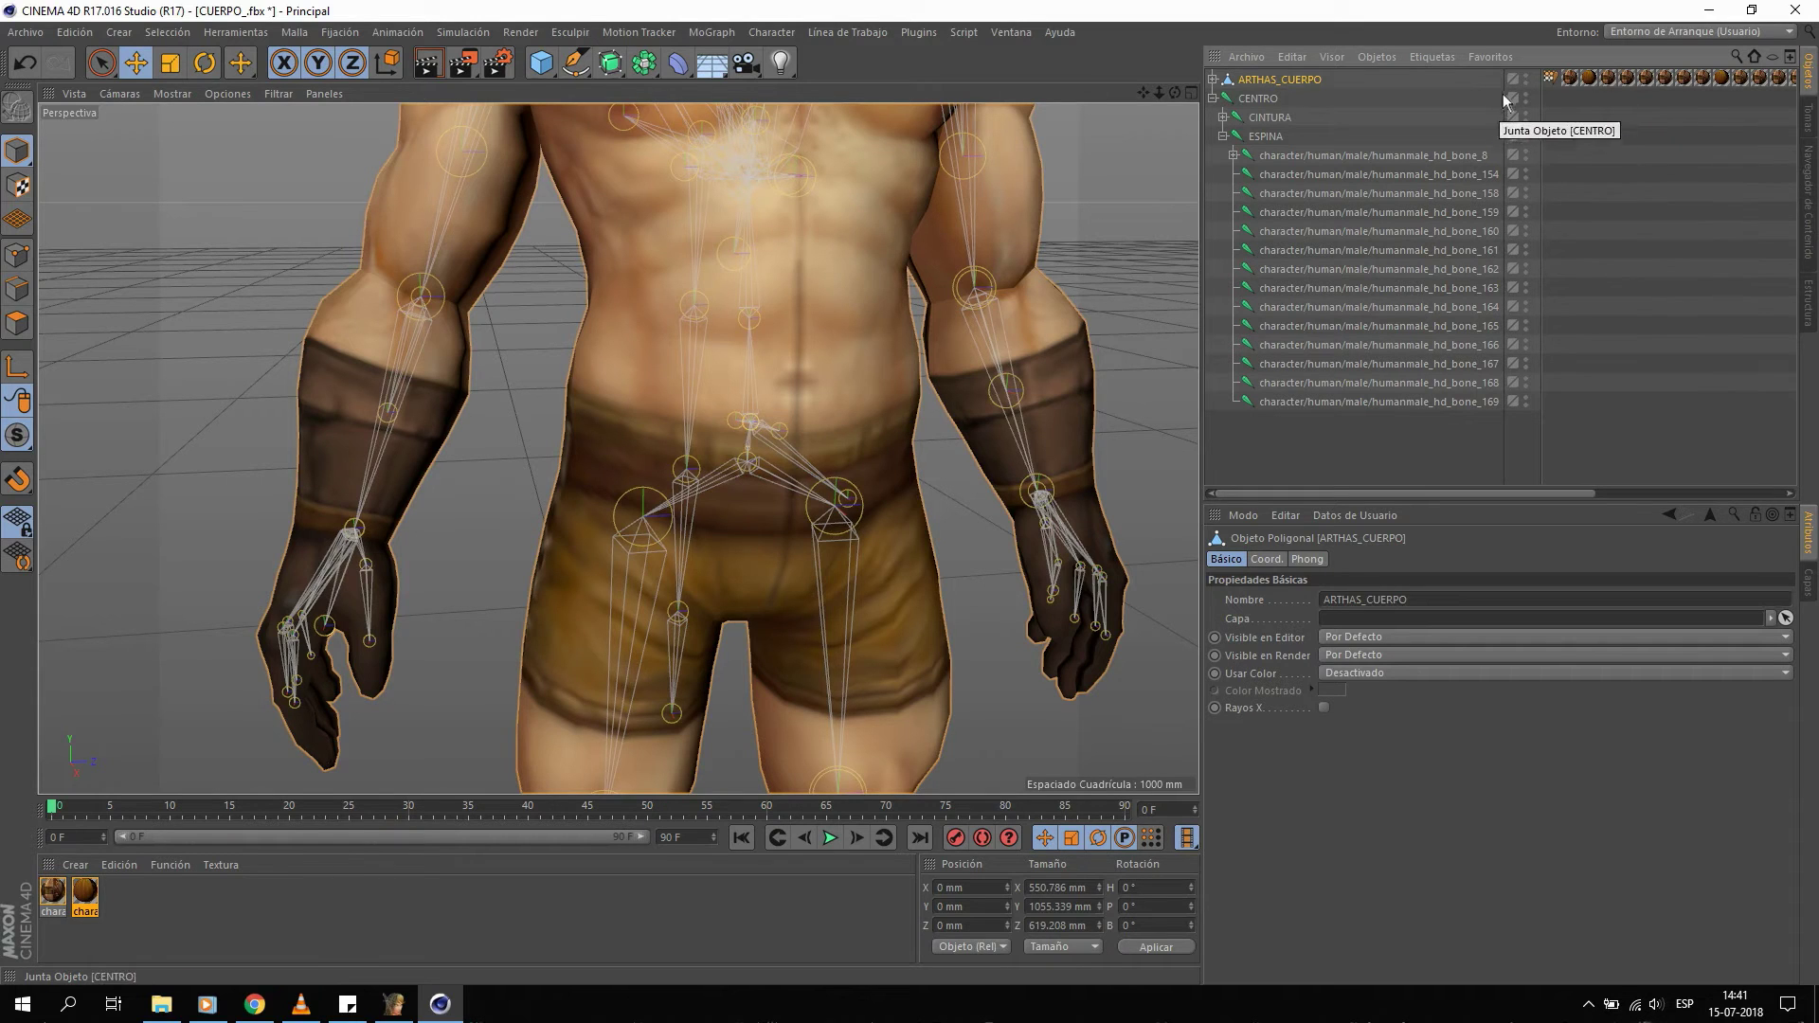
click(1512, 84)
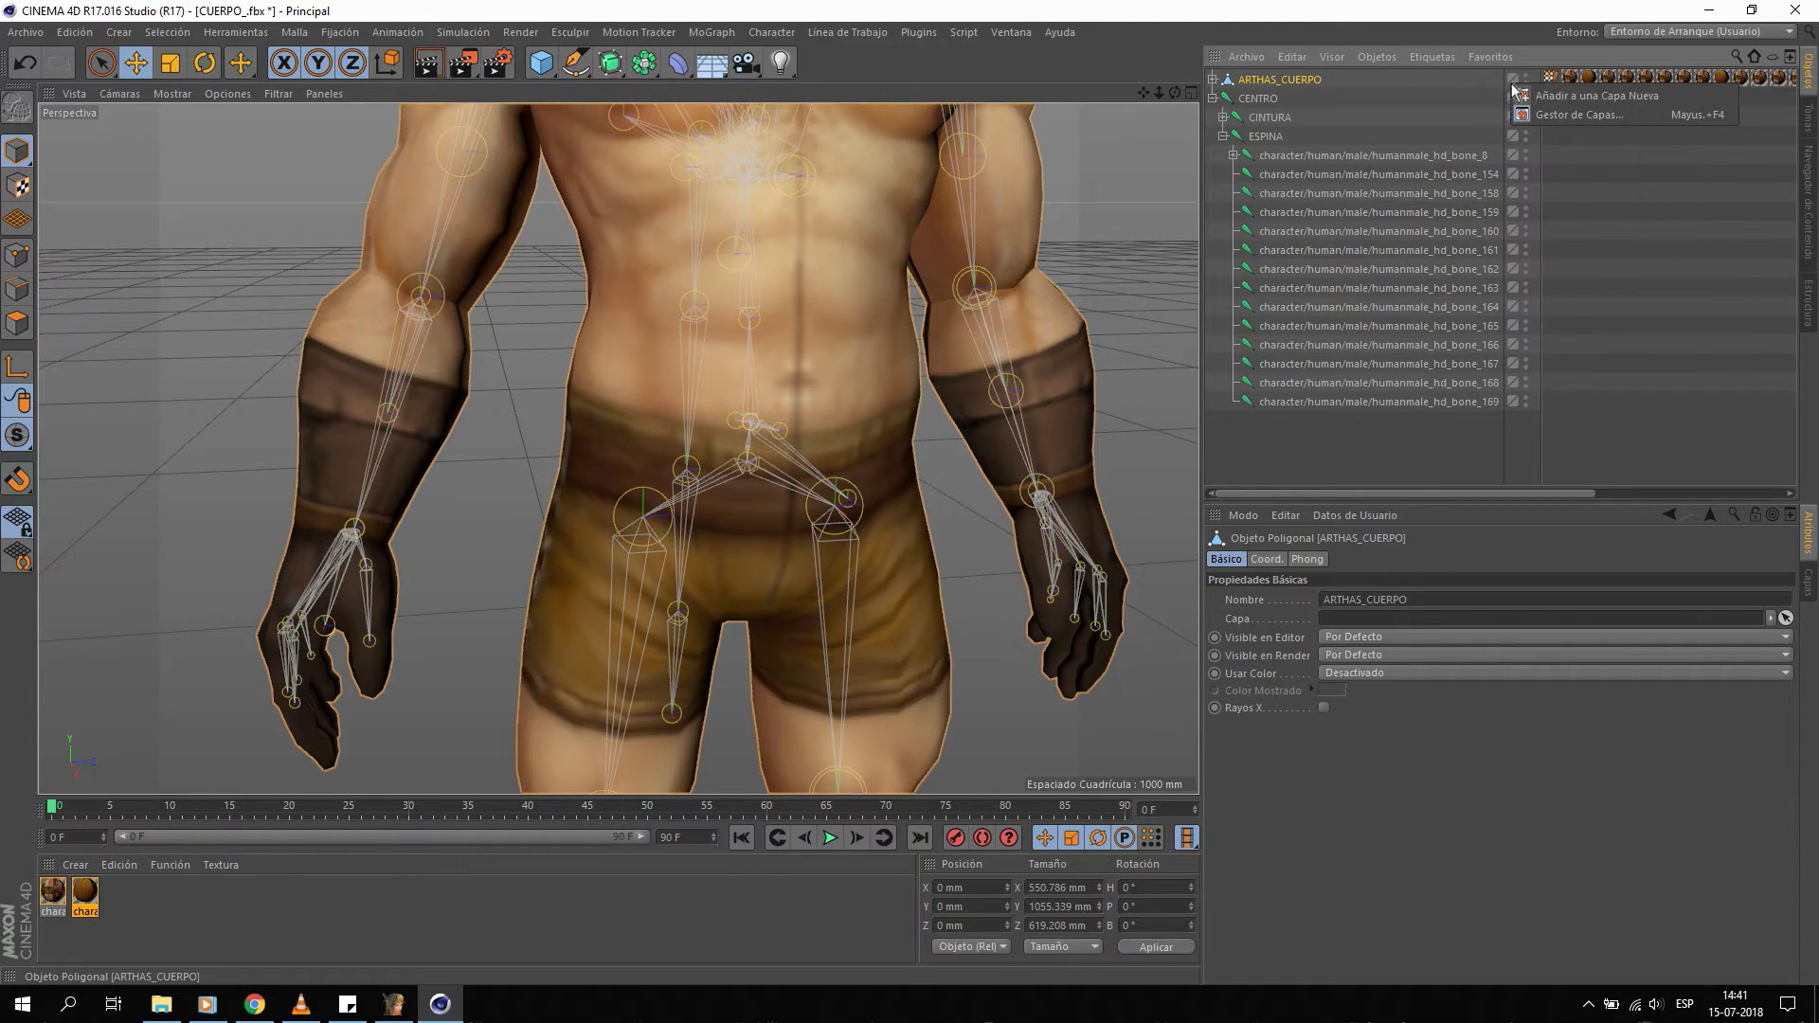
click(1592, 94)
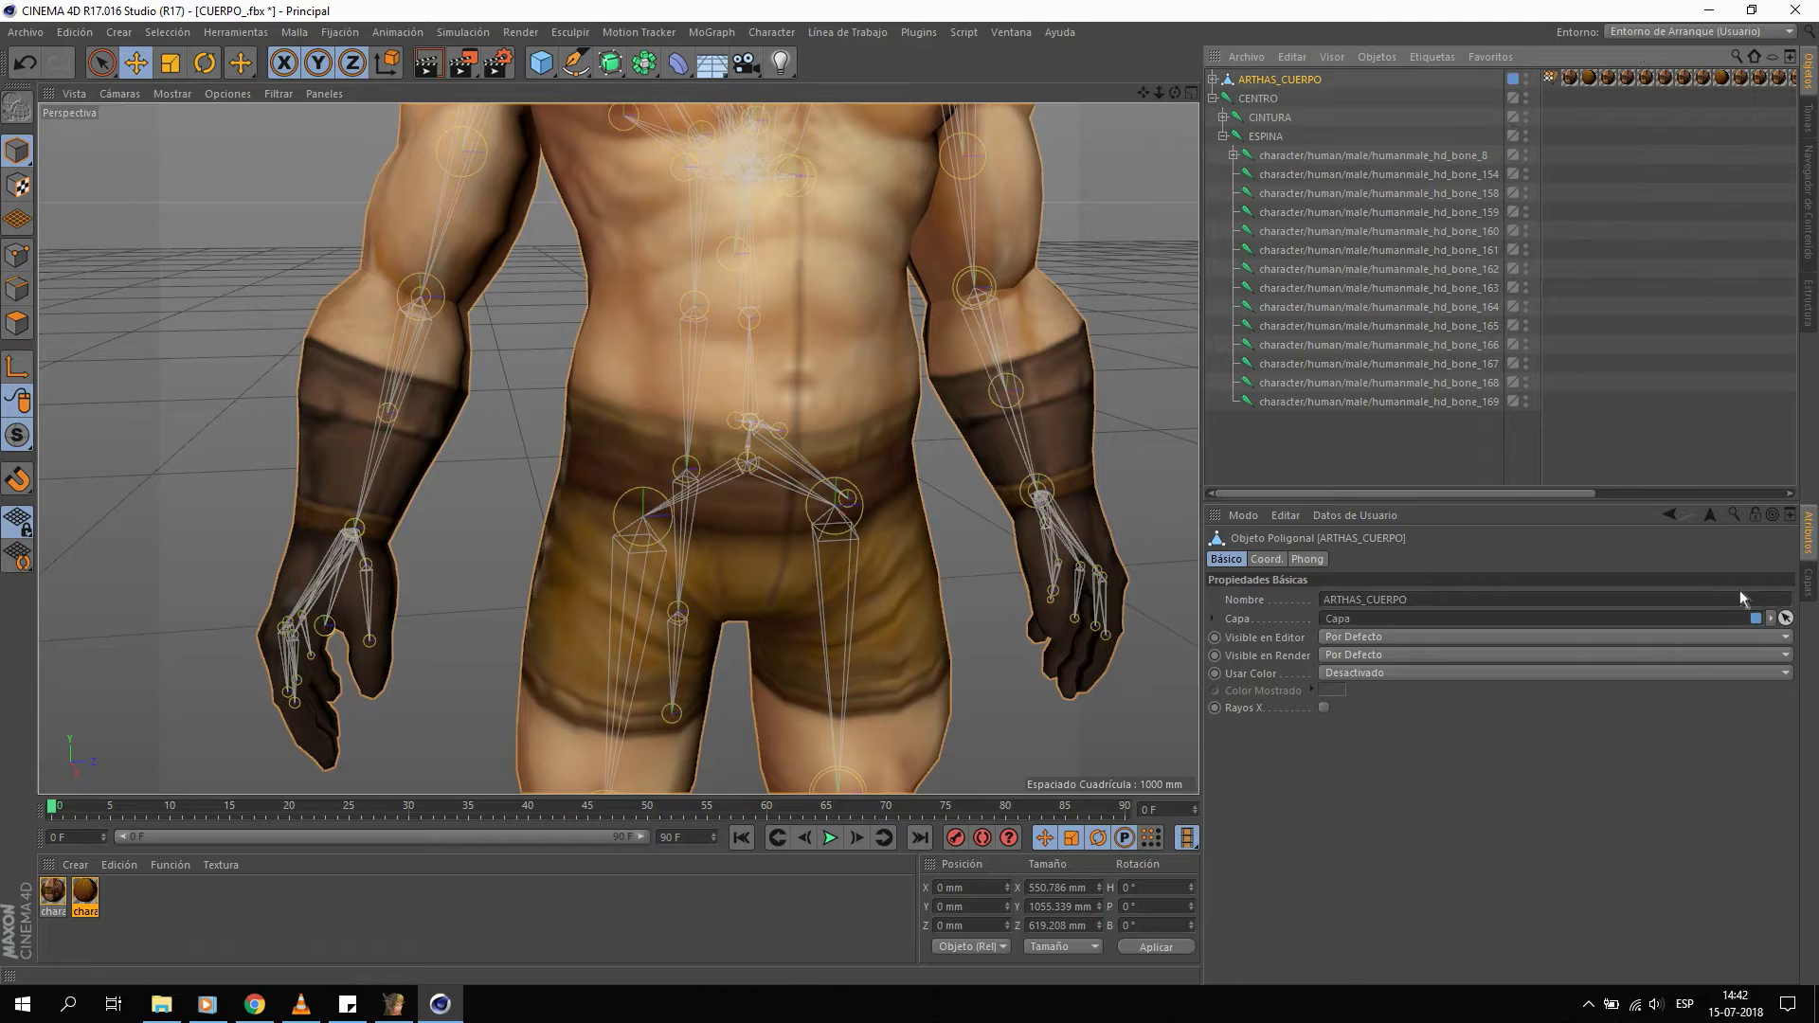
click(1809, 583)
click(1805, 526)
click(1813, 573)
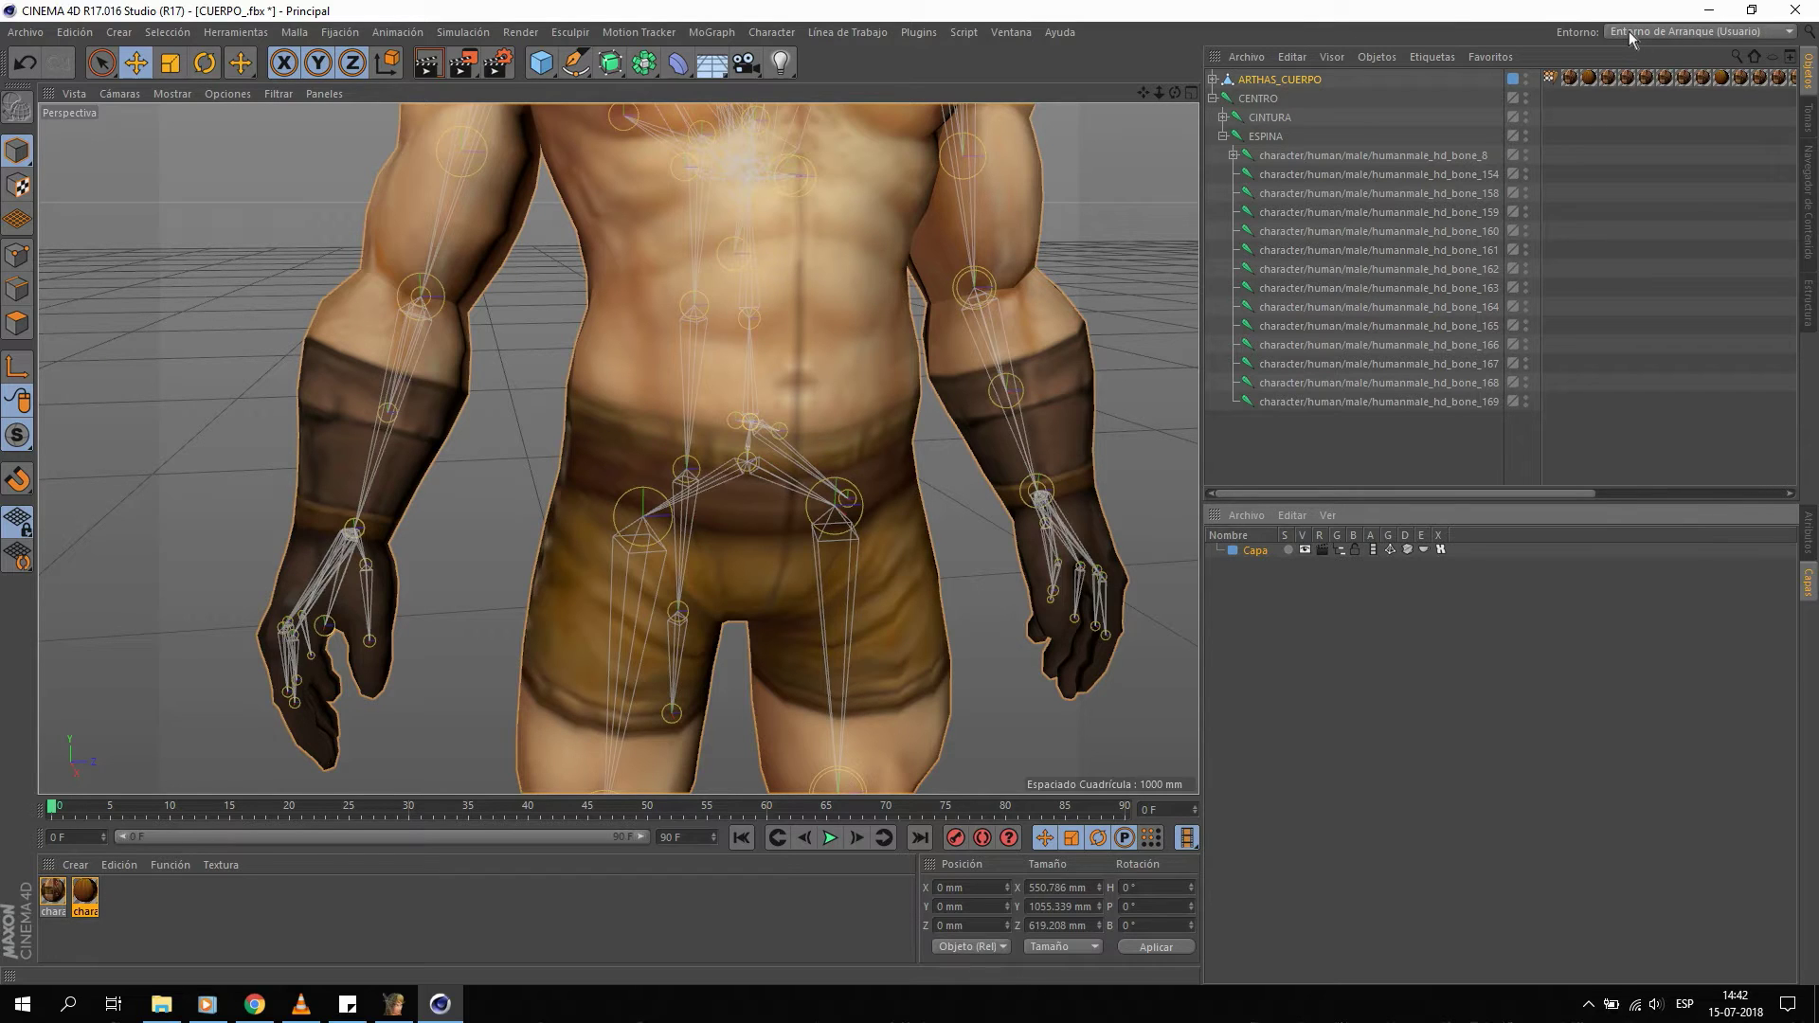
Rename the new layer to POLIGONOS.
click(1008, 32)
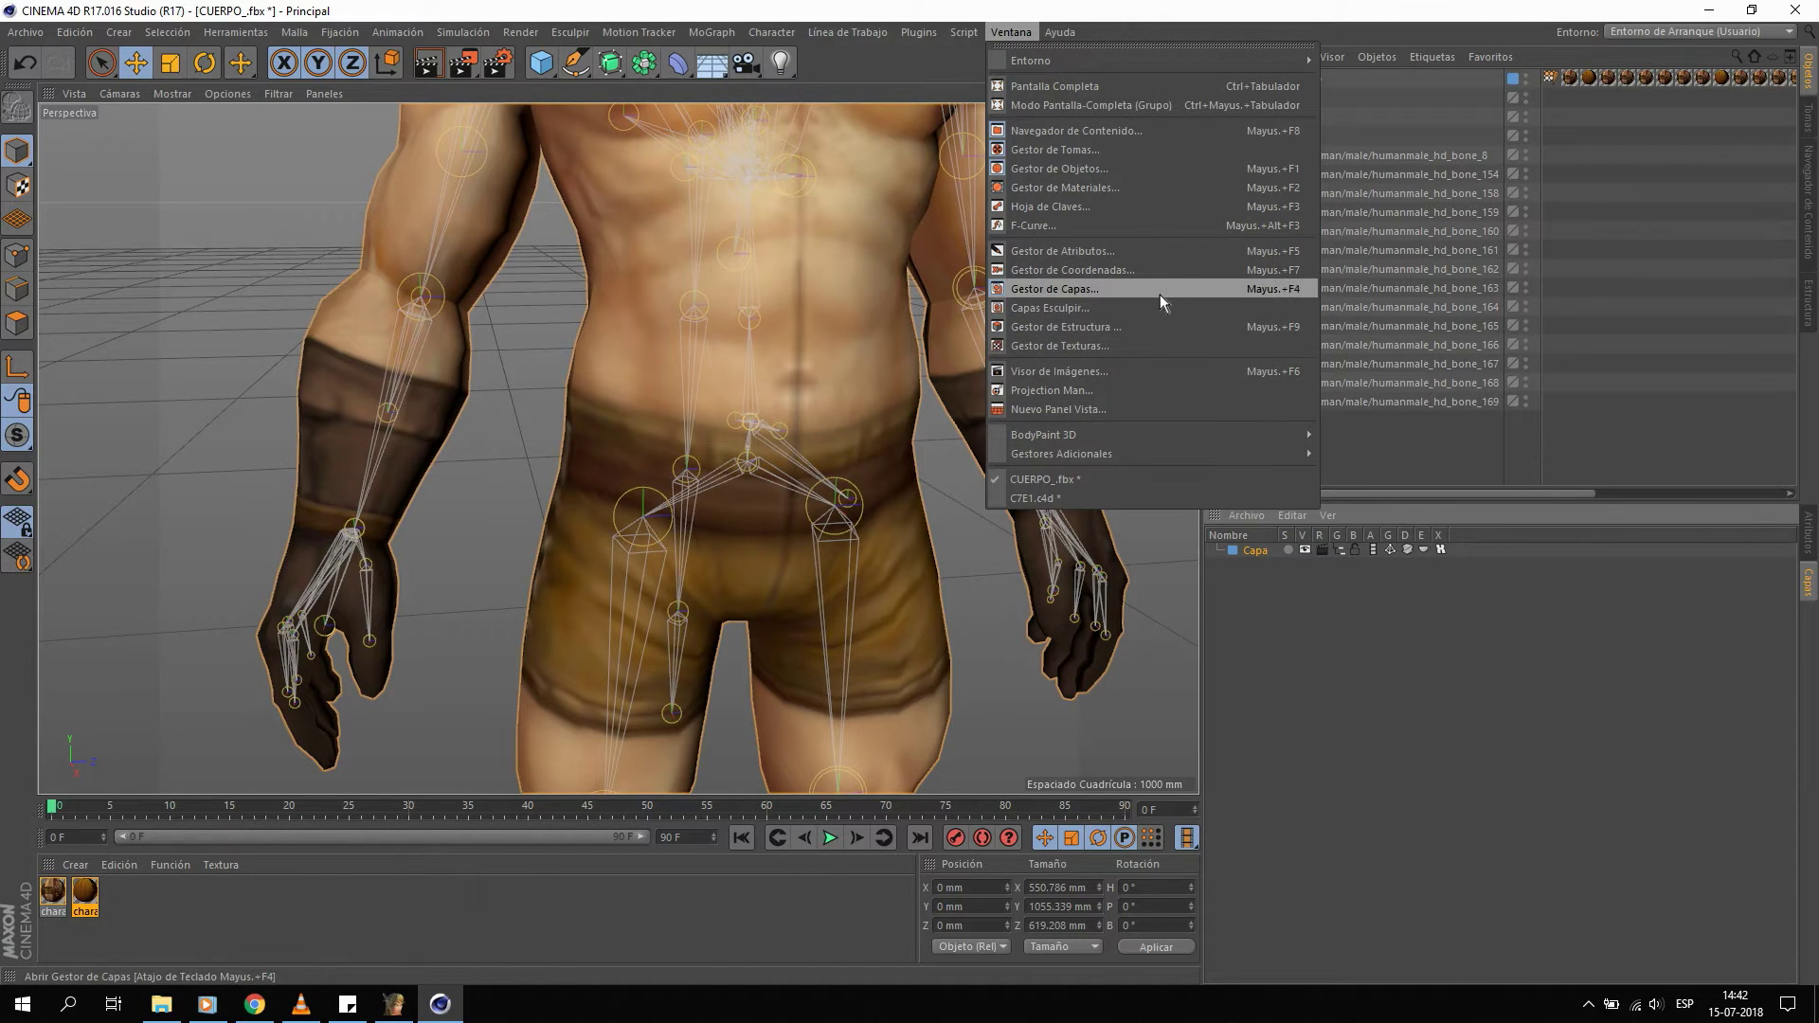
click(1012, 32)
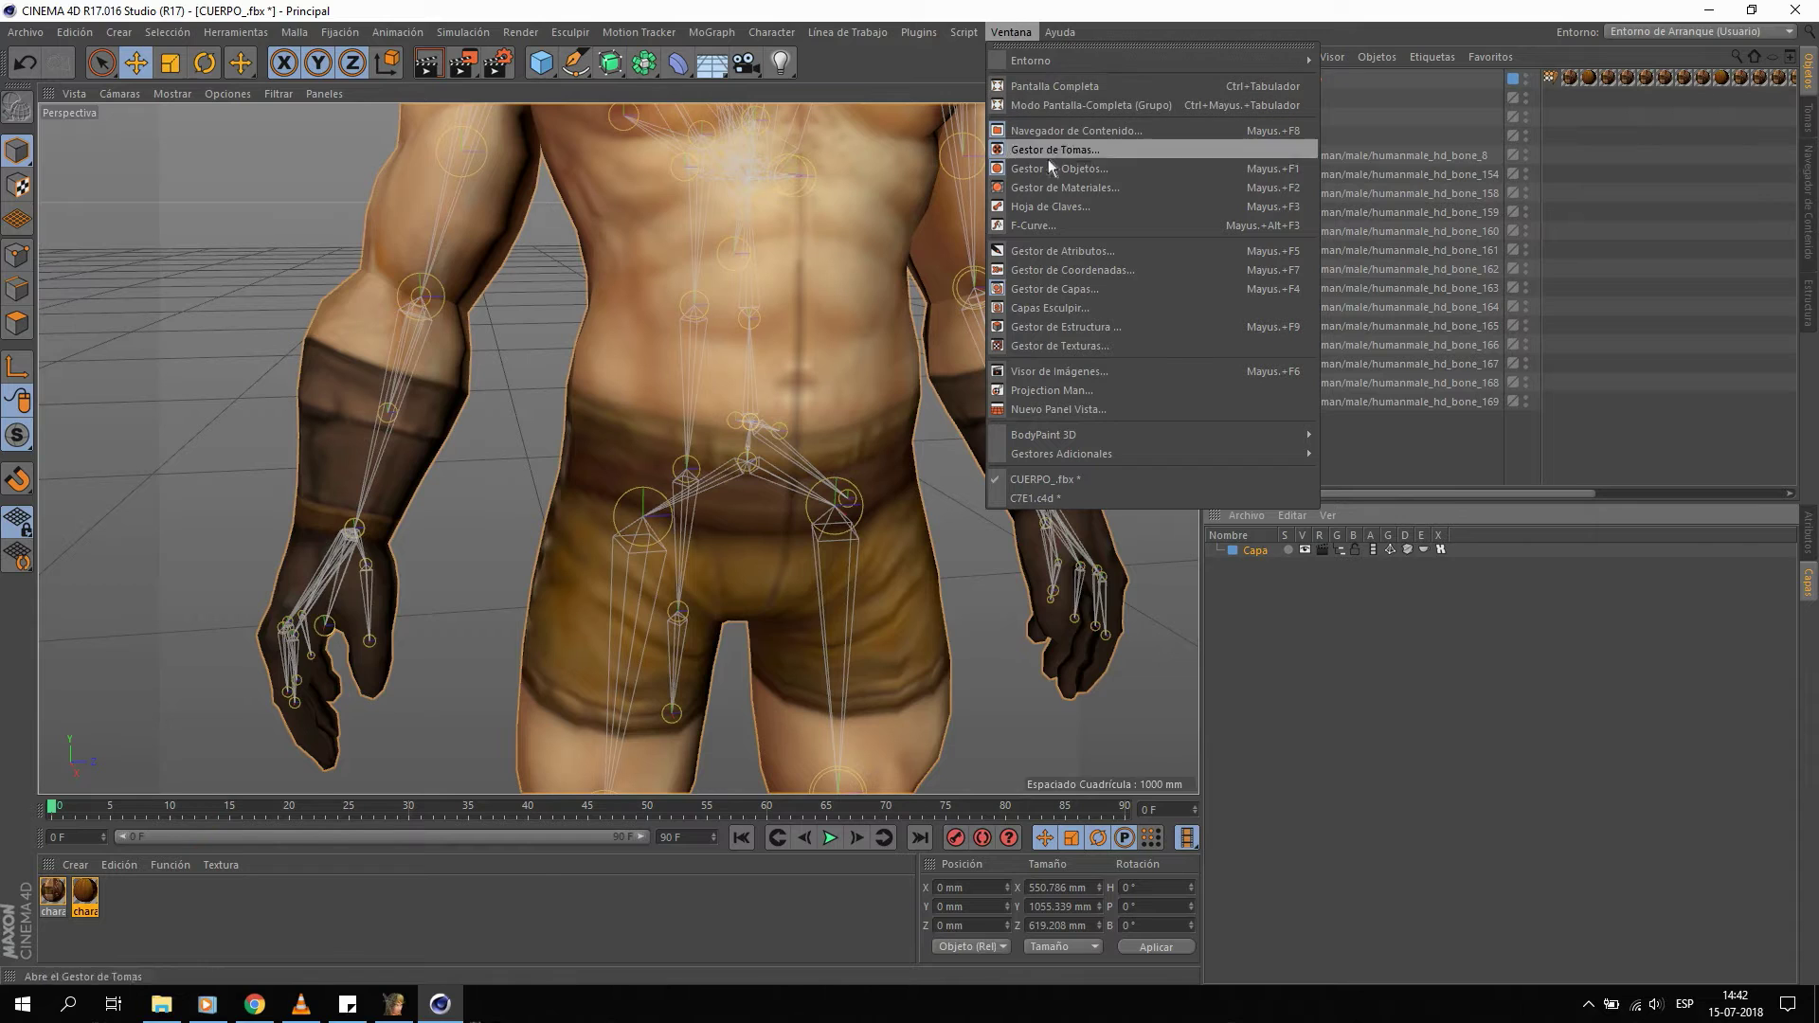
click(1465, 180)
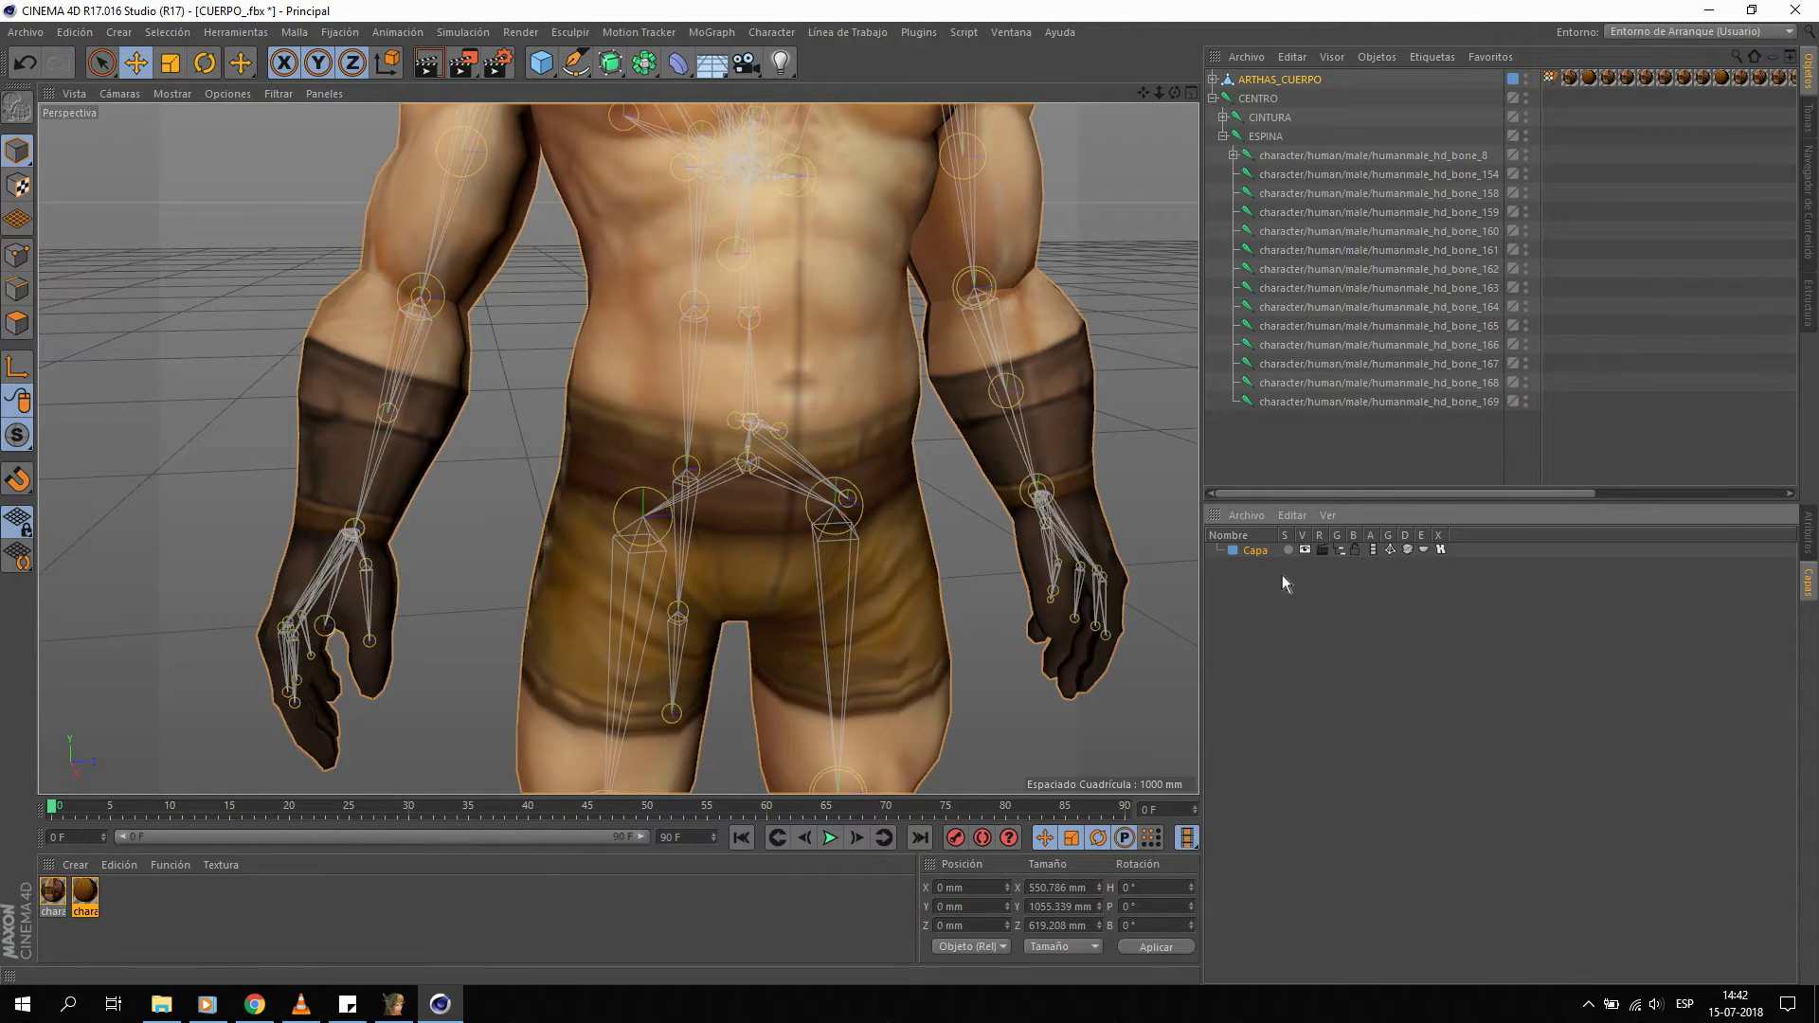
double_click(1265, 553)
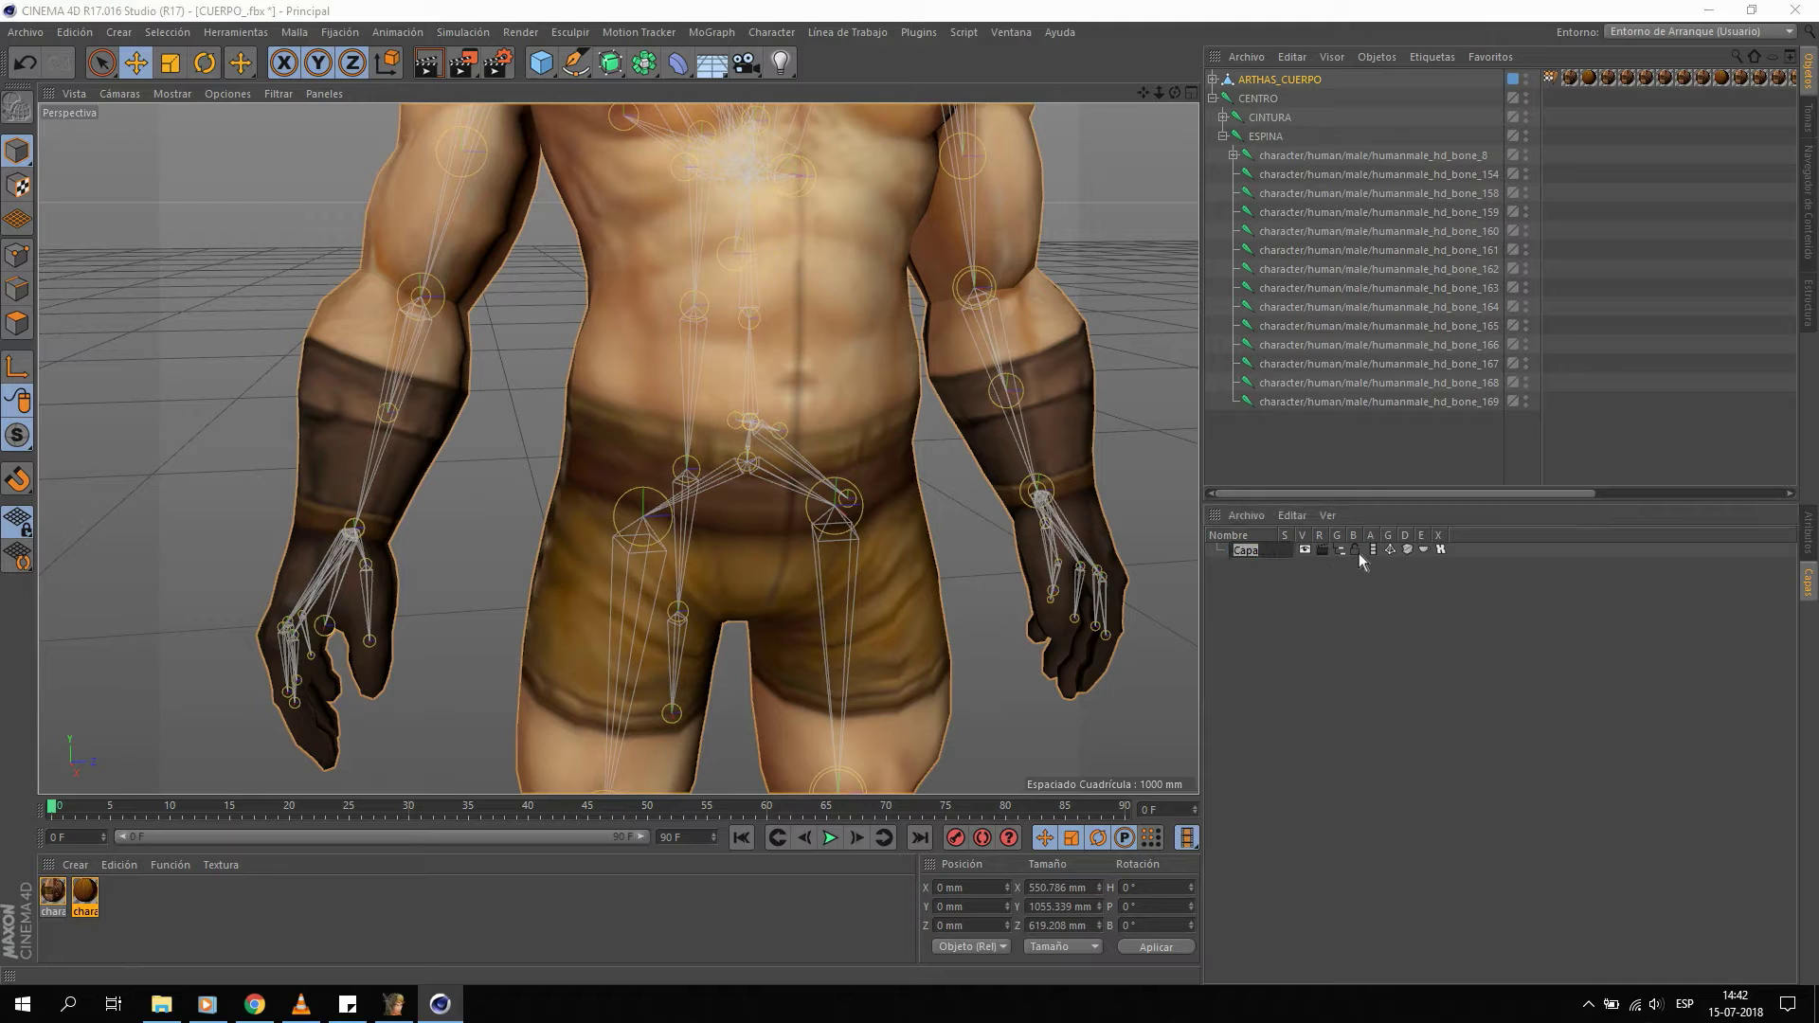
text(POLI)
text(GONOS)
key(Return)
click(209, 1006)
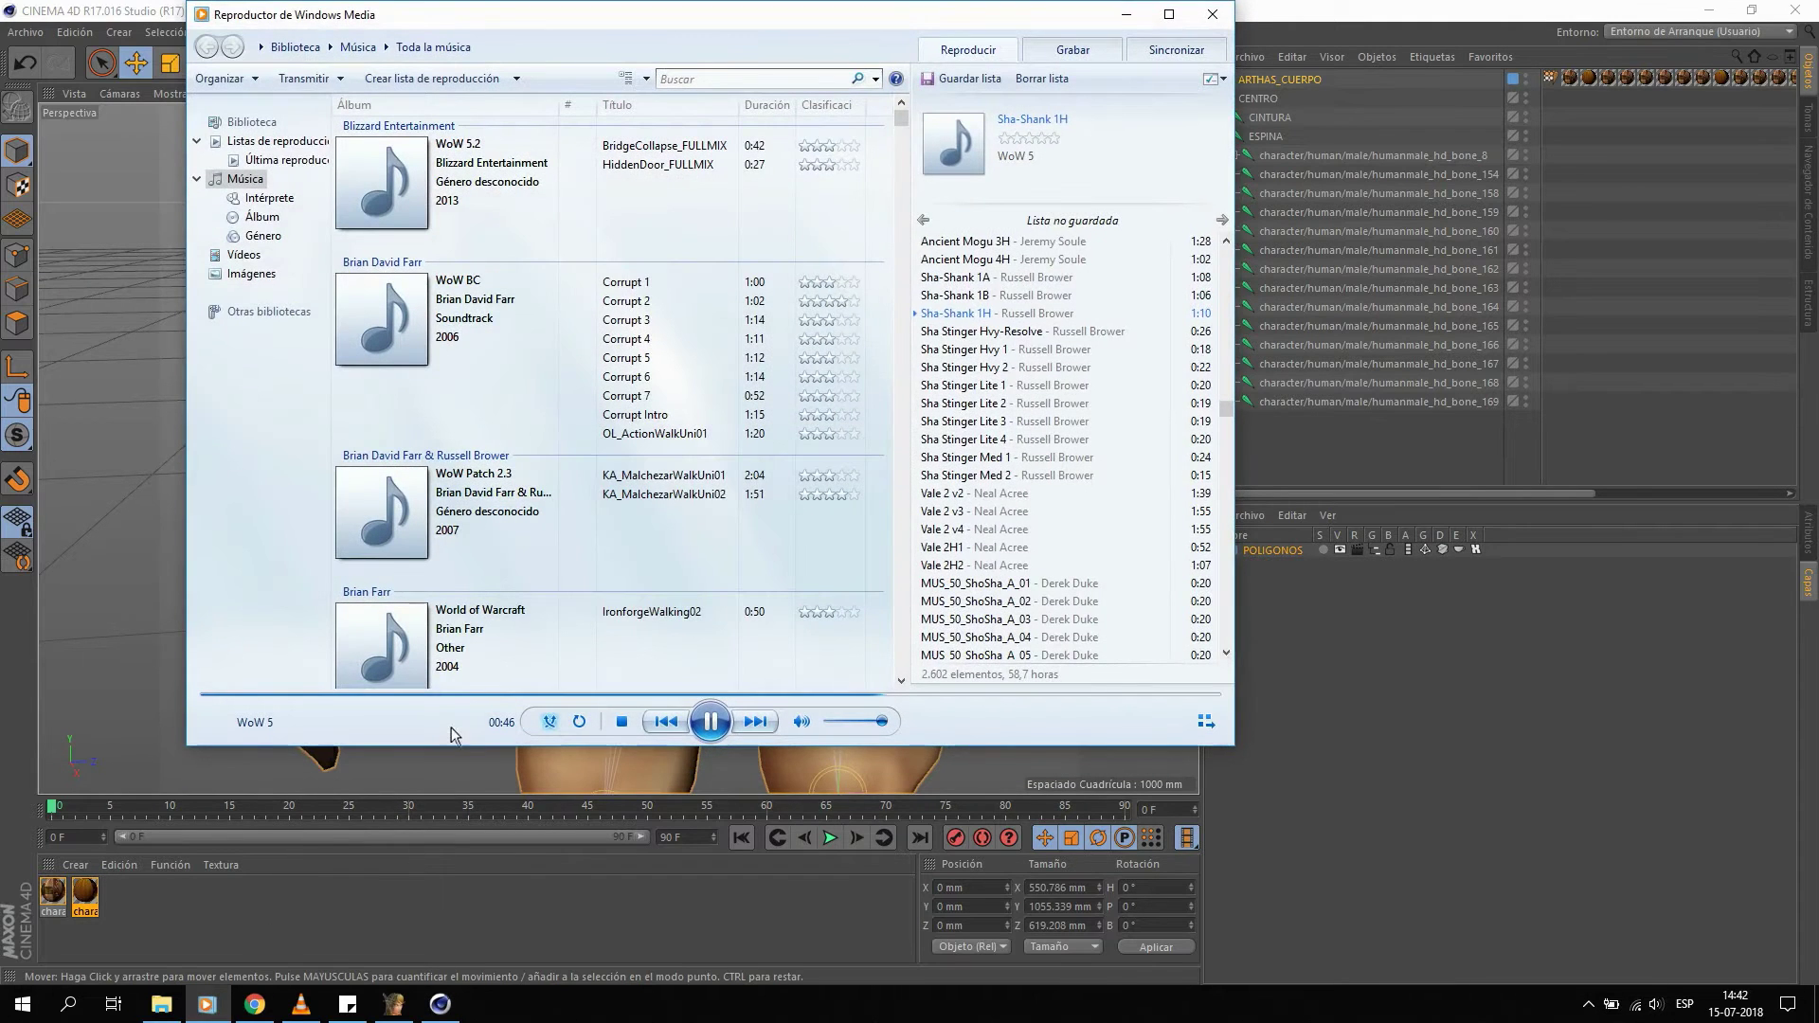
Restart the Sha-Shank 1H track, lower and mute the volume, and minimize Windows Media Player.
drag(455, 694, 210, 695)
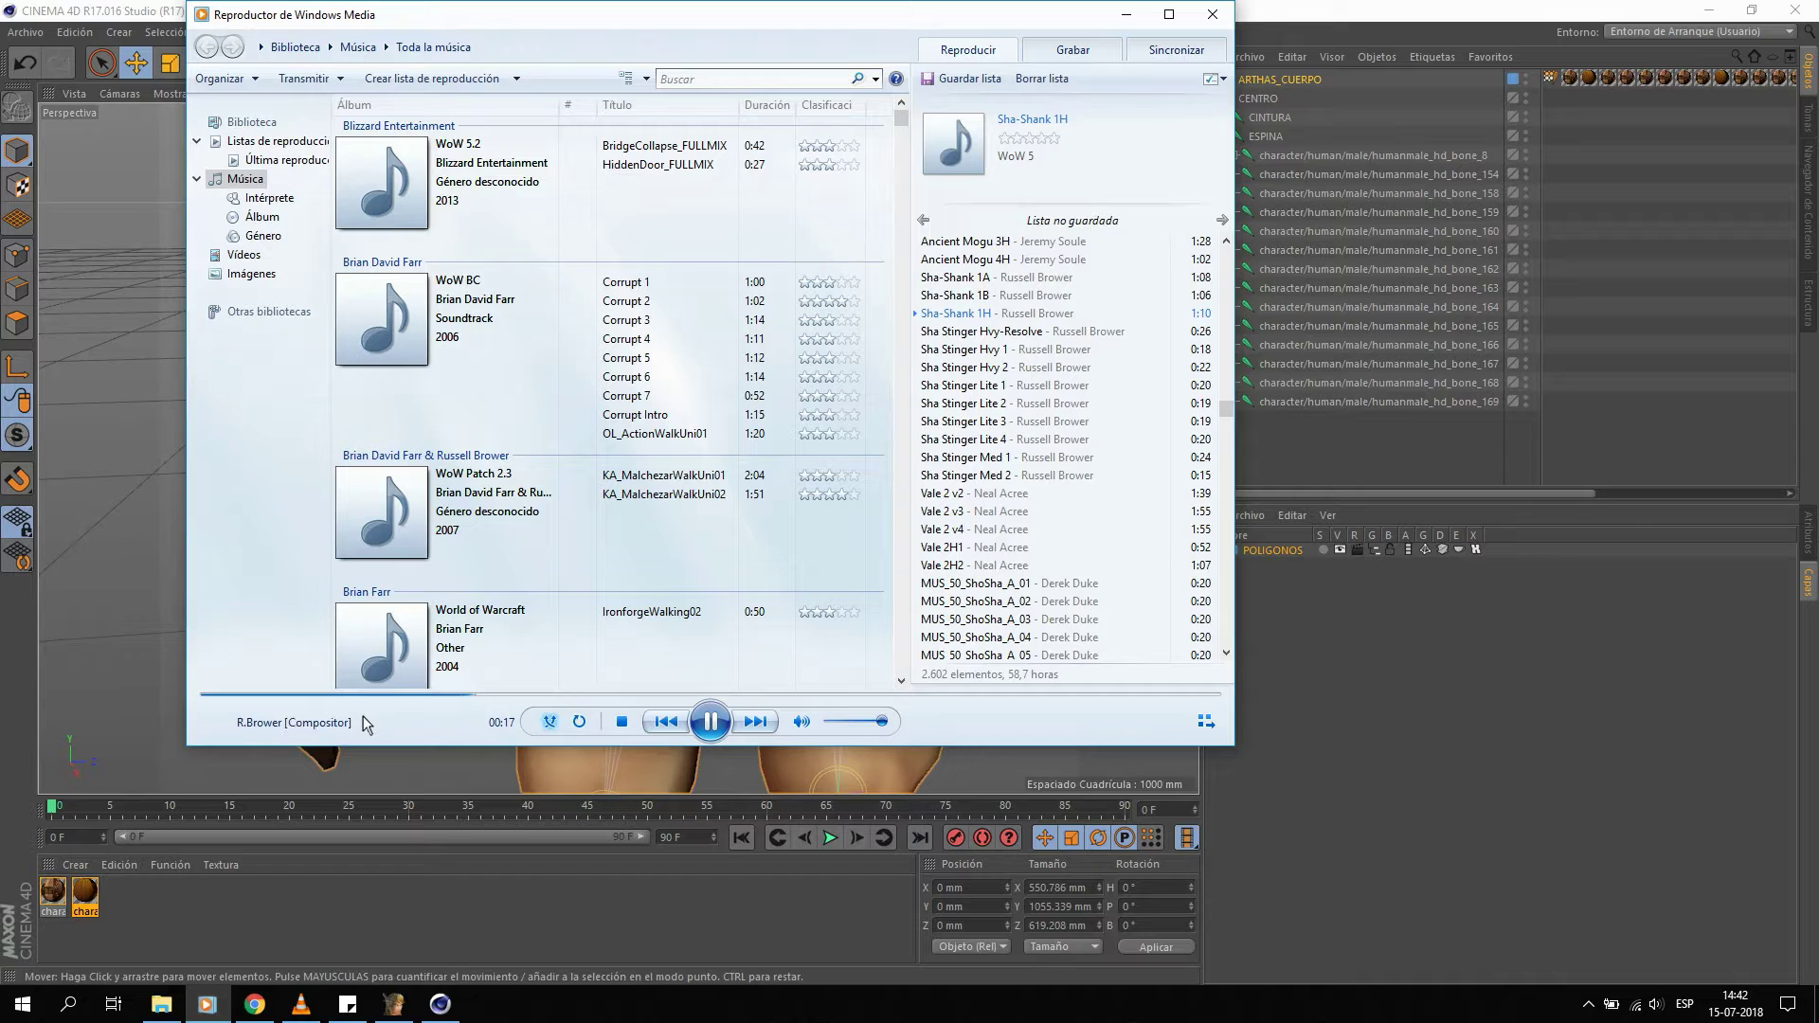
key(XF86AudioLowerVolume)
key(XF86AudioLowerVolume)
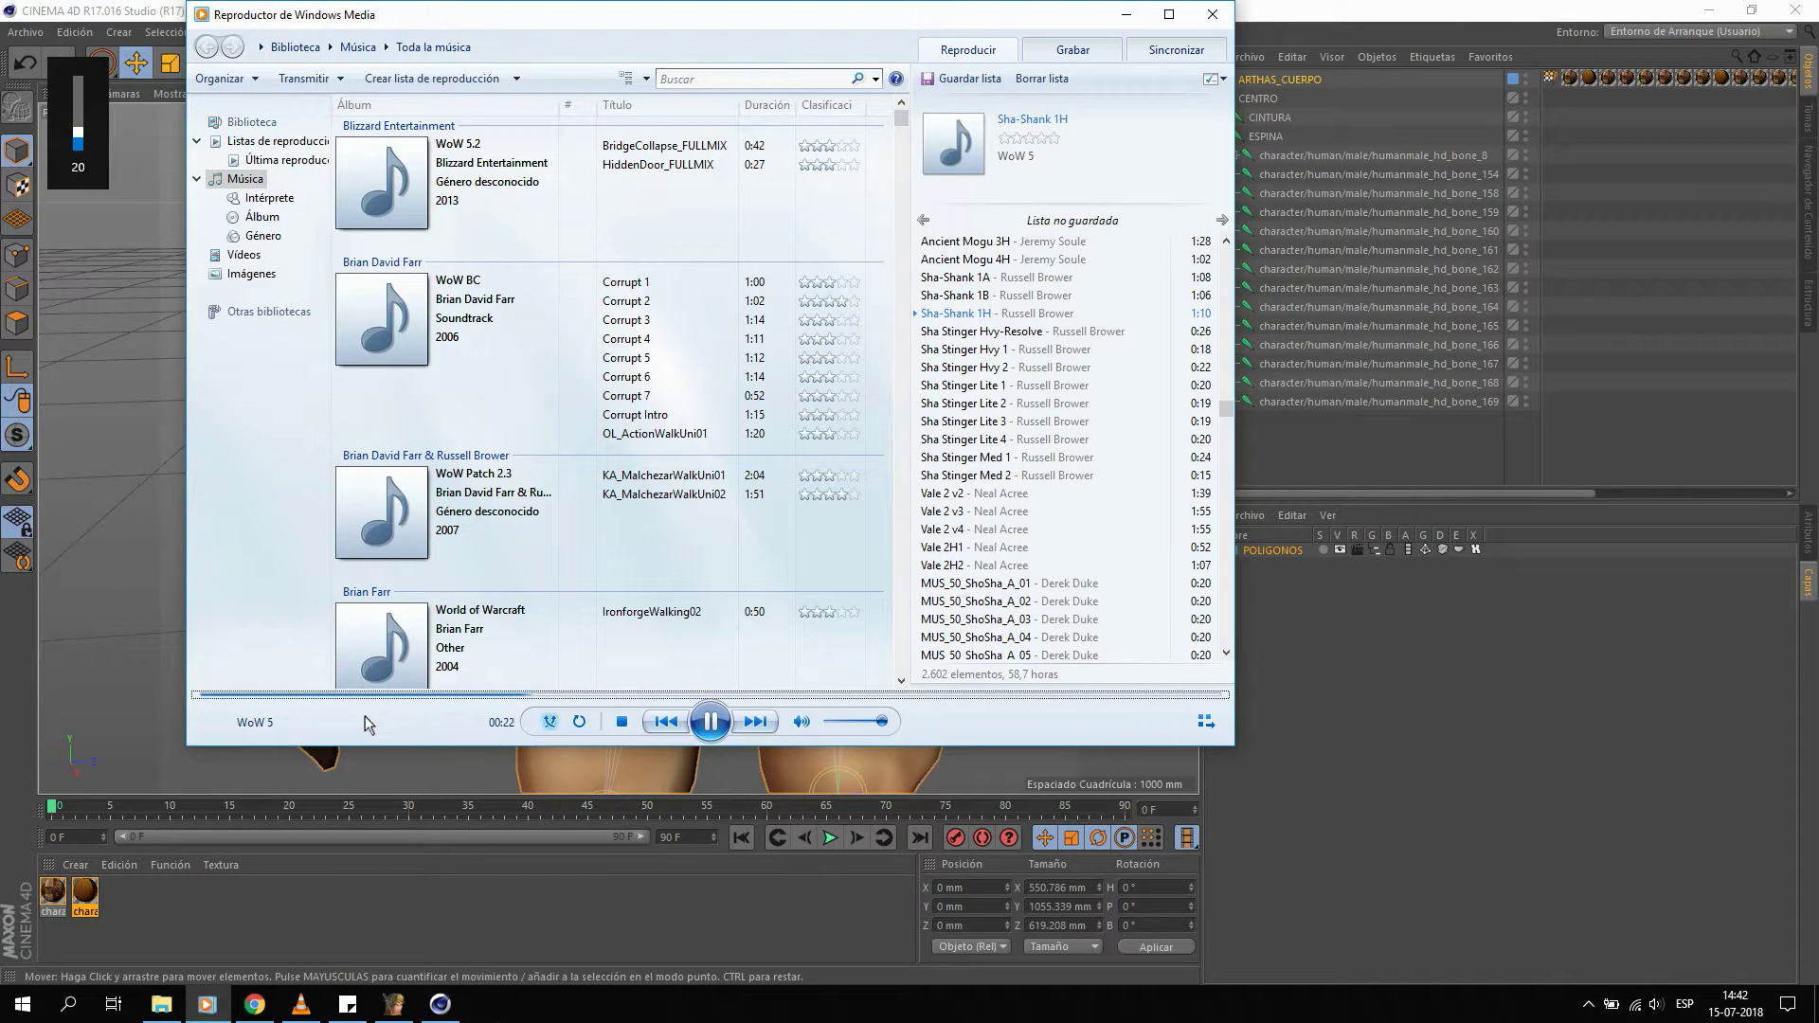
key(XF86AudioMute)
click(1127, 14)
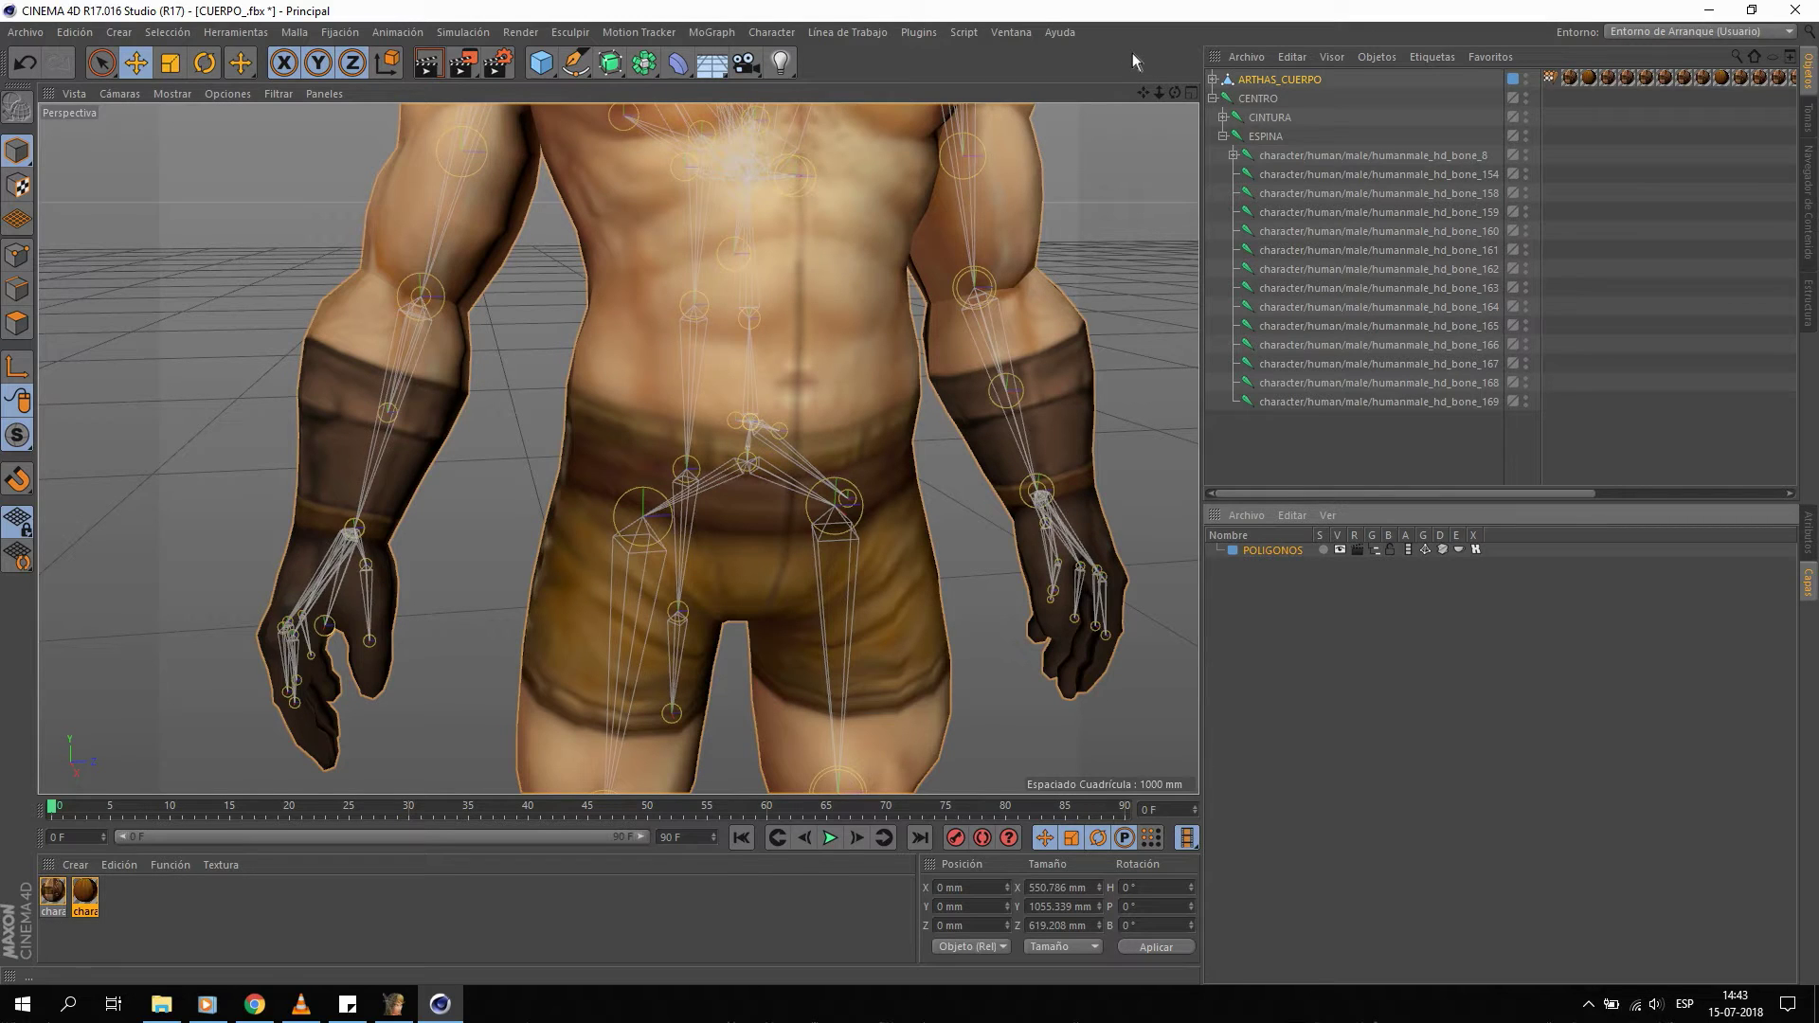
Inspect the spine bones, then lock the POLIGONOS layer so the mesh can't be selected.
click(1328, 155)
mouse_move(737, 364)
alt+mouse_down()
mouse_move(841, 348)
mouse_move(752, 351)
alt+mouse_up()
click(1307, 174)
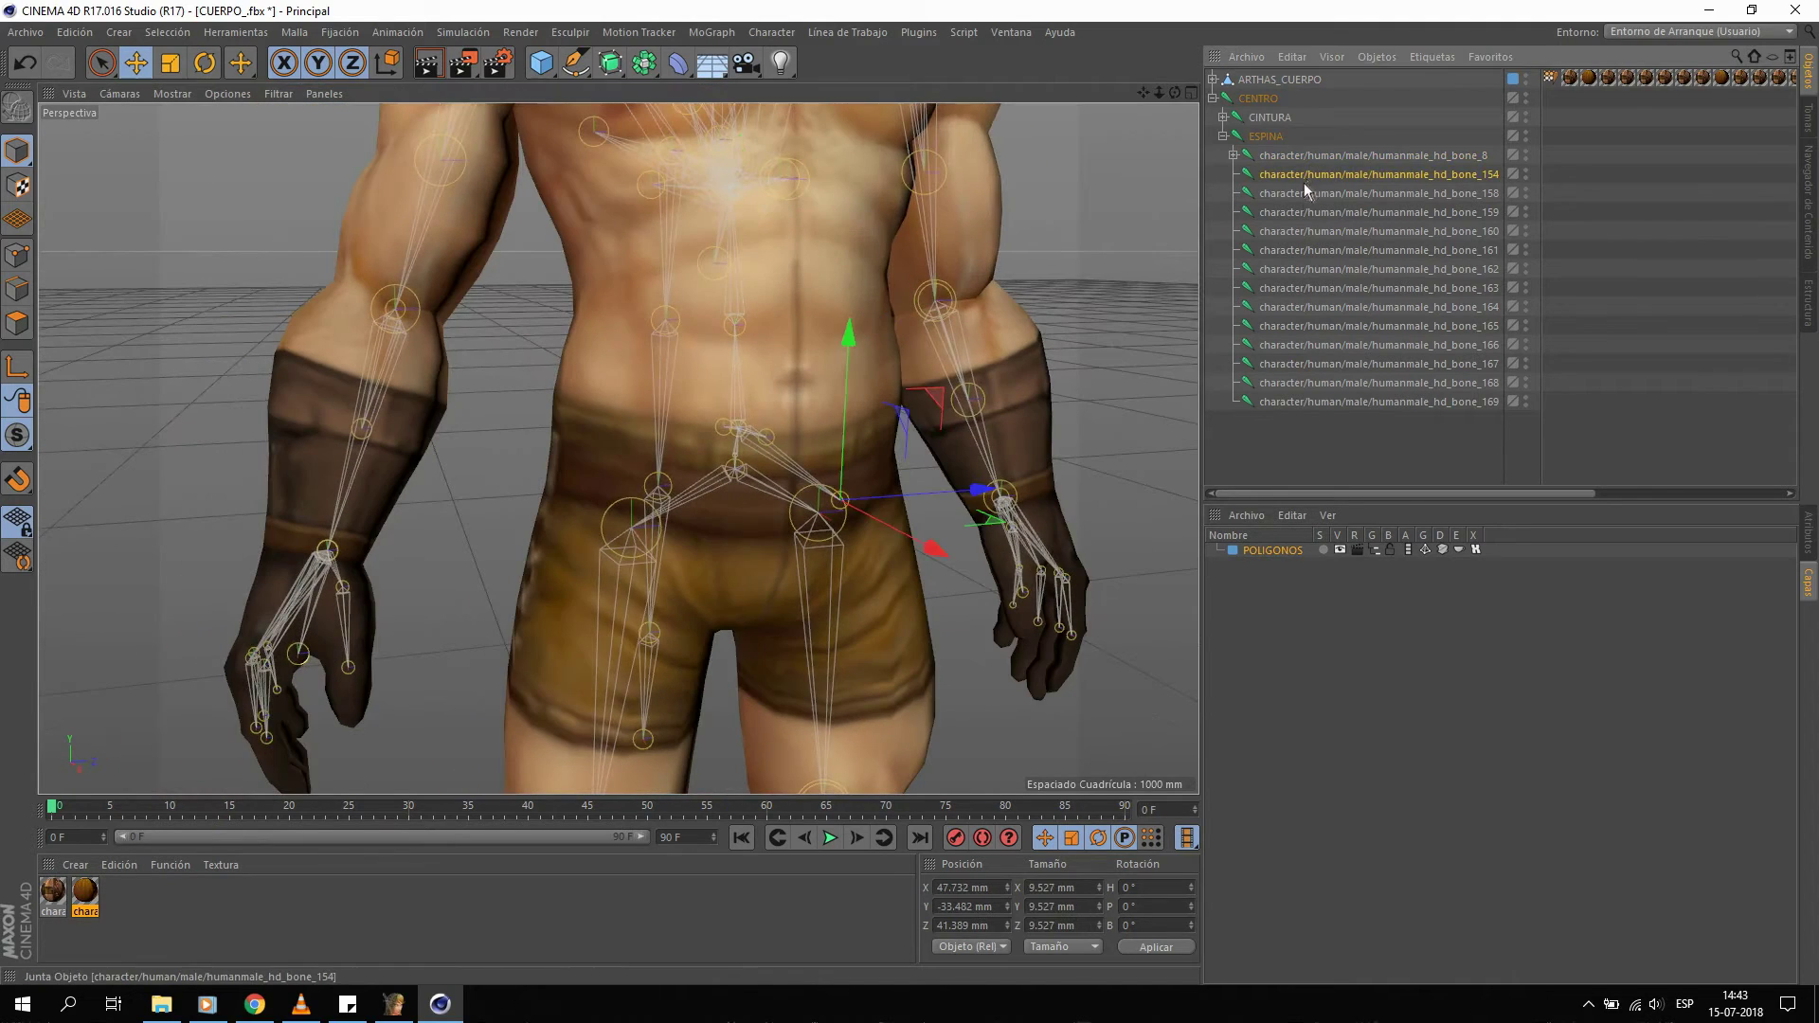
shift+click(1279, 402)
mouse_move(834, 474)
alt+mouse_down()
mouse_move(745, 505)
mouse_move(684, 489)
mouse_move(849, 502)
alt+mouse_up()
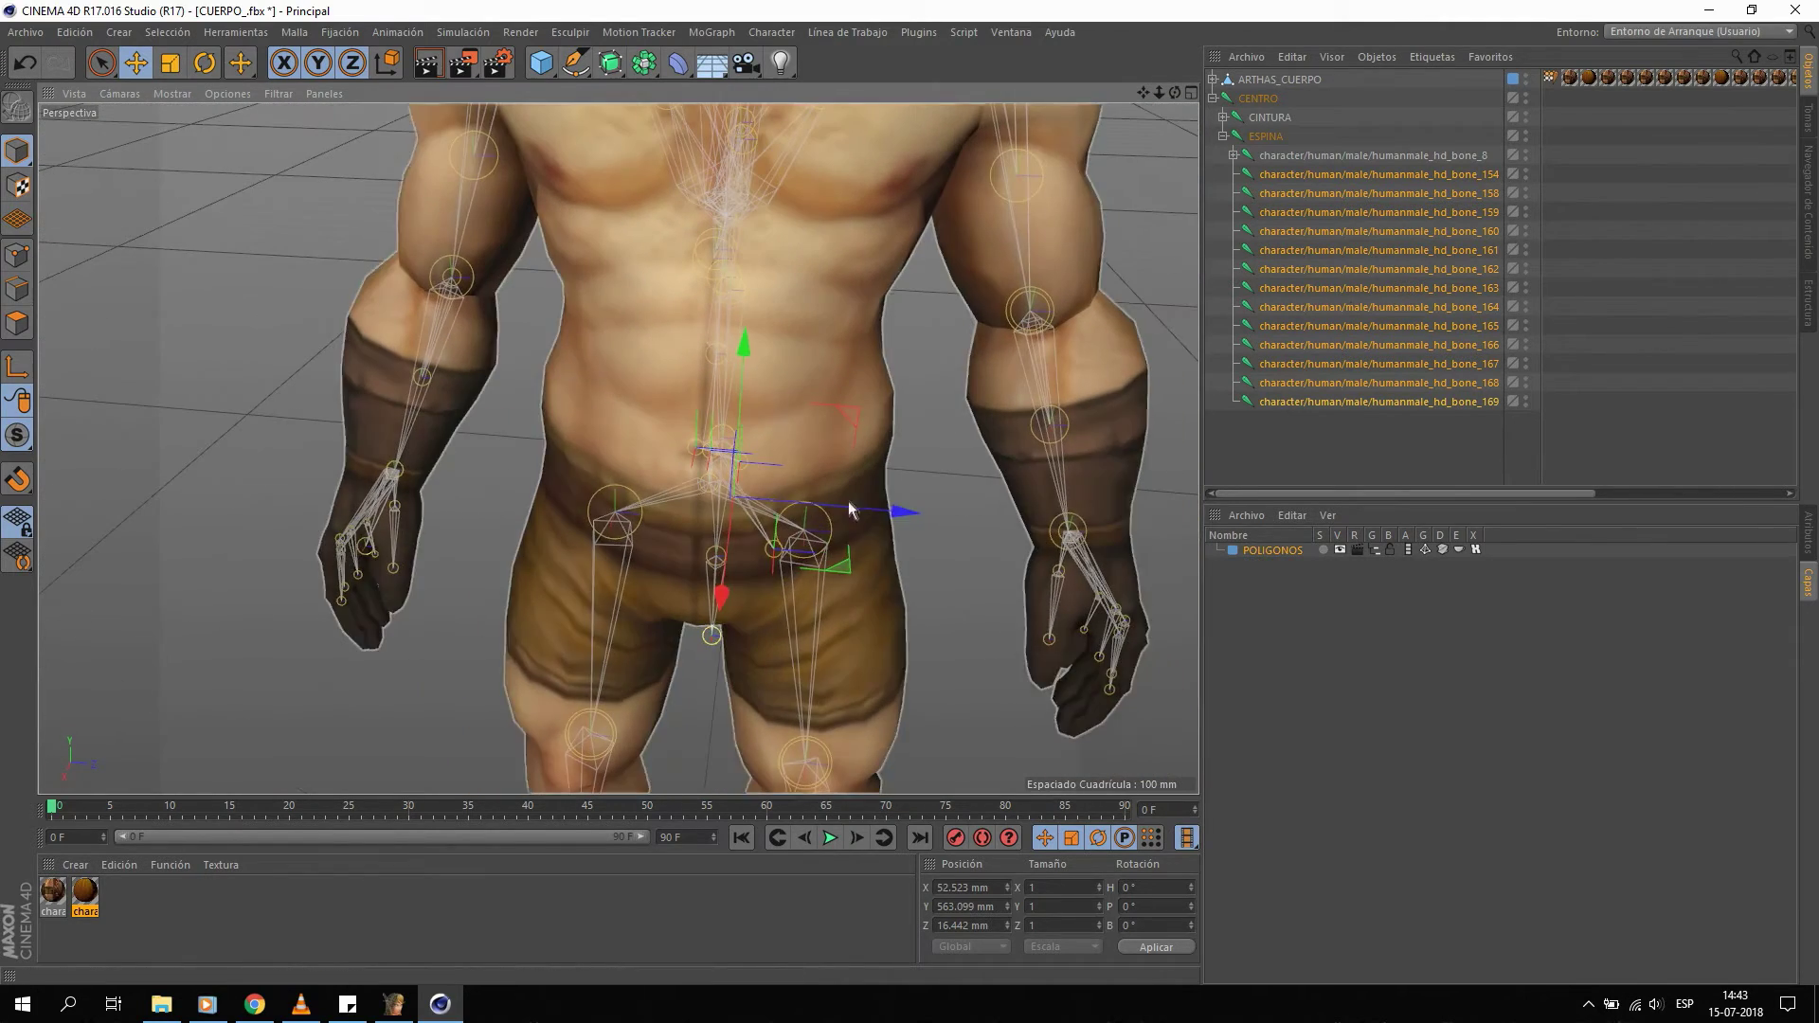
click(1322, 118)
click(1675, 158)
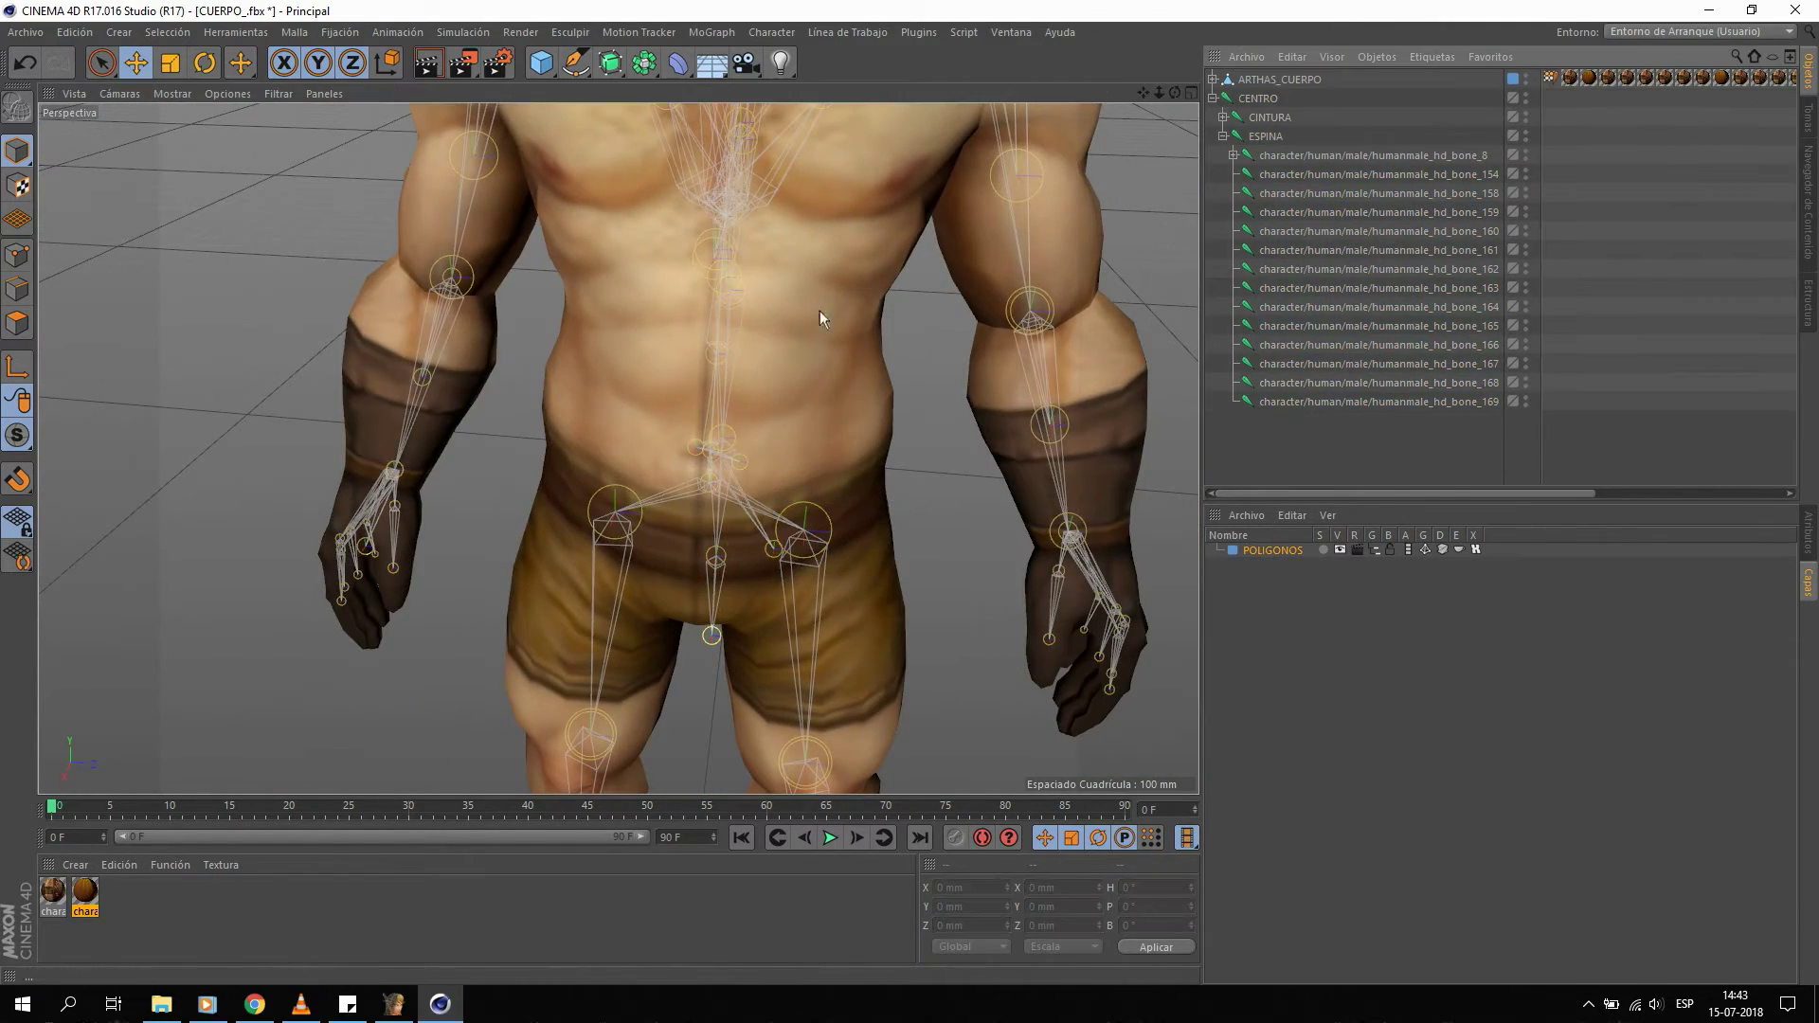
click(1270, 80)
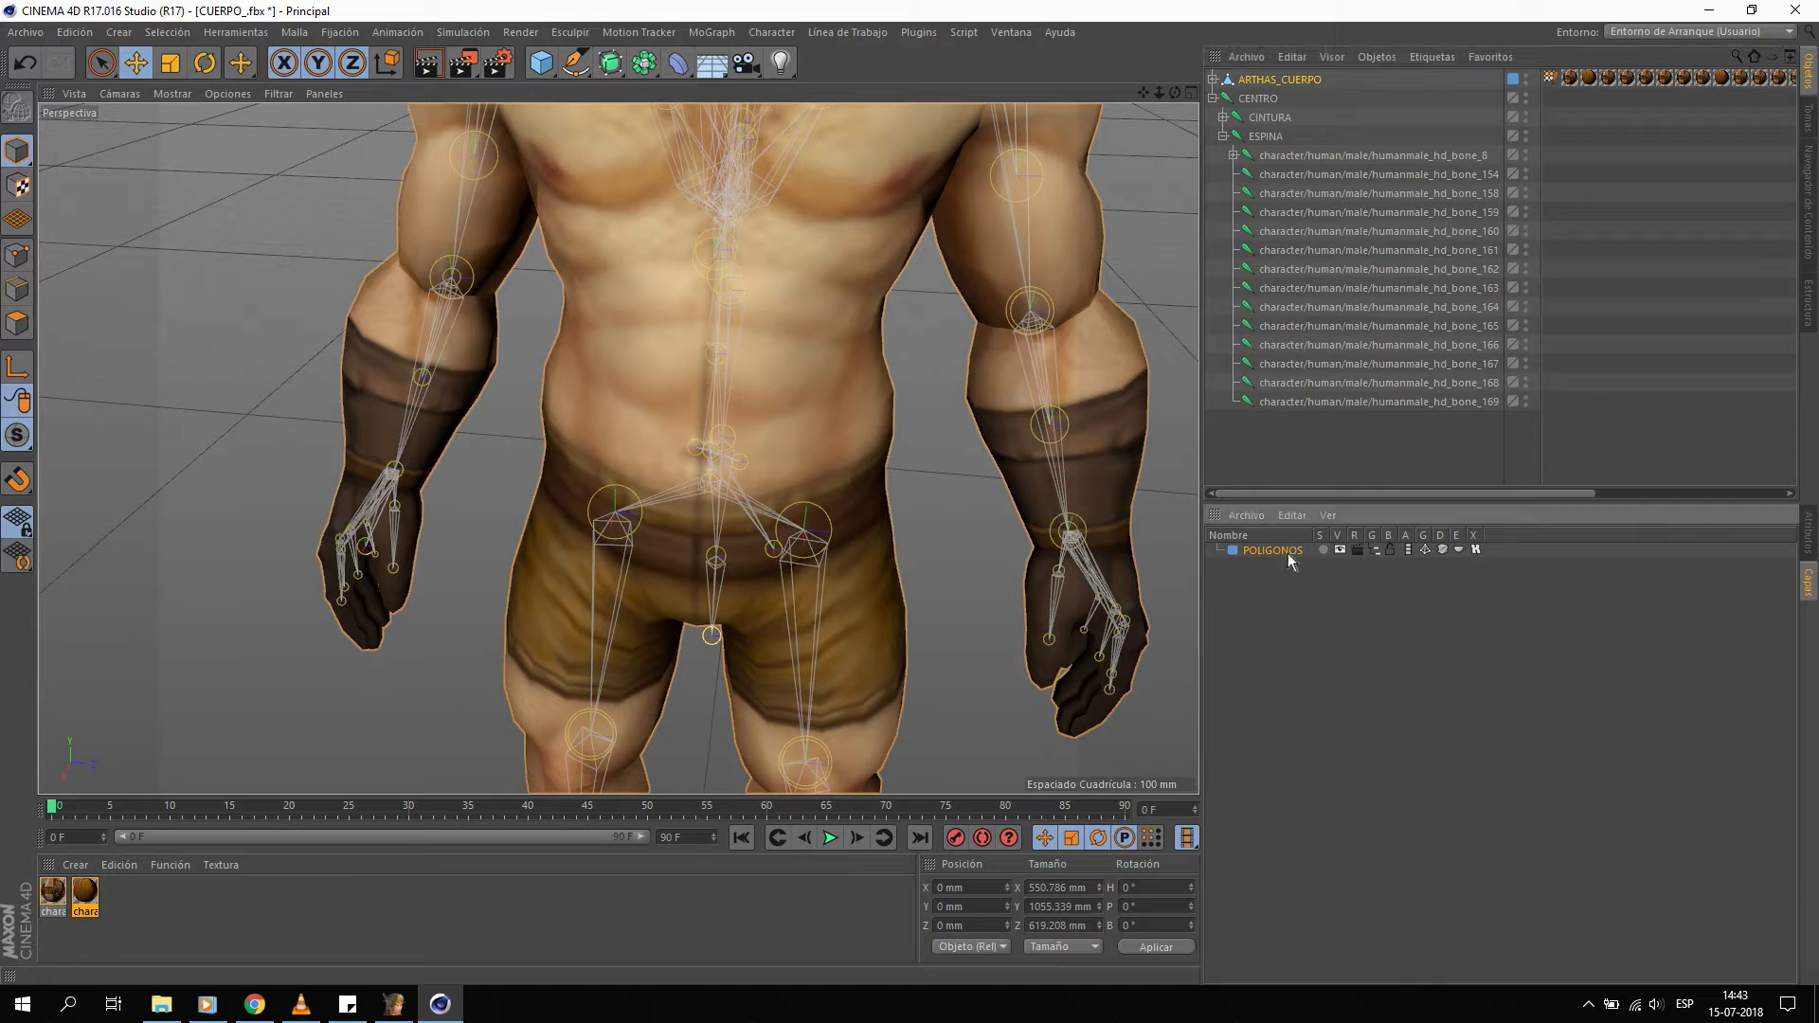
click(1390, 551)
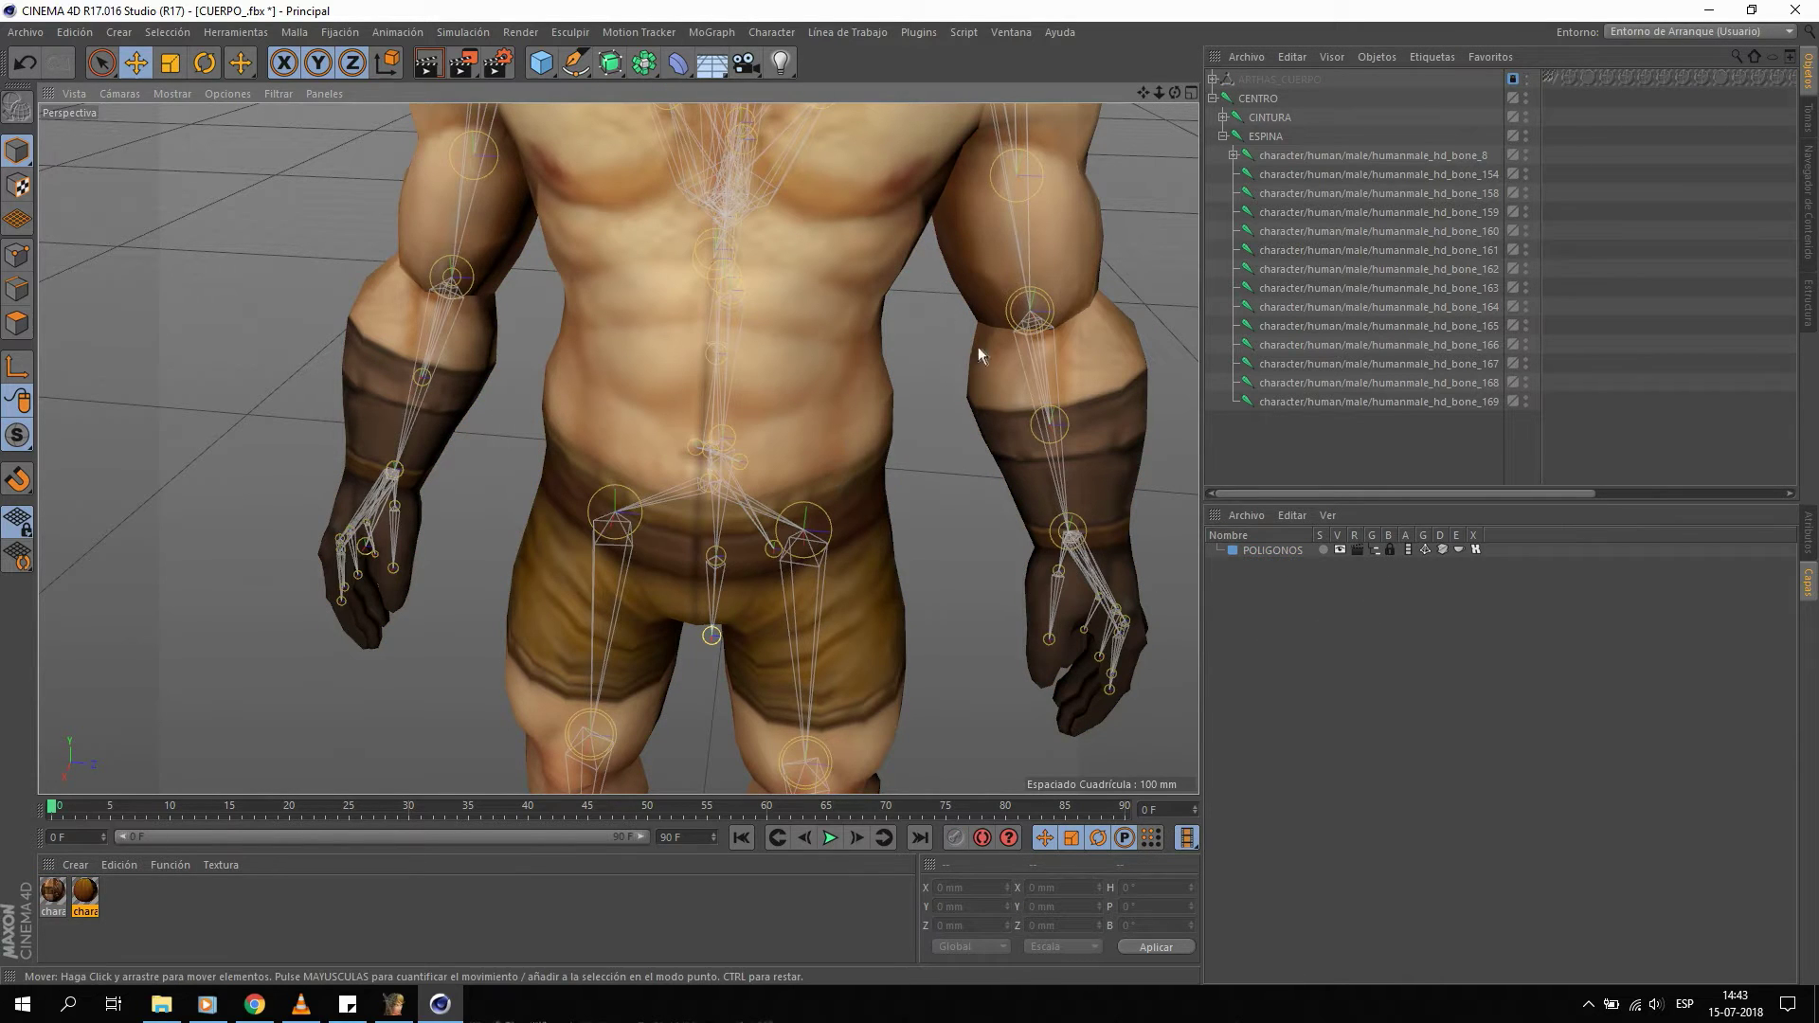
Delete the stray bone_154 joint at the hip.
mouse_move(950, 404)
alt+mouse_down()
mouse_move(925, 379)
mouse_move(844, 442)
alt+mouse_up()
click(827, 453)
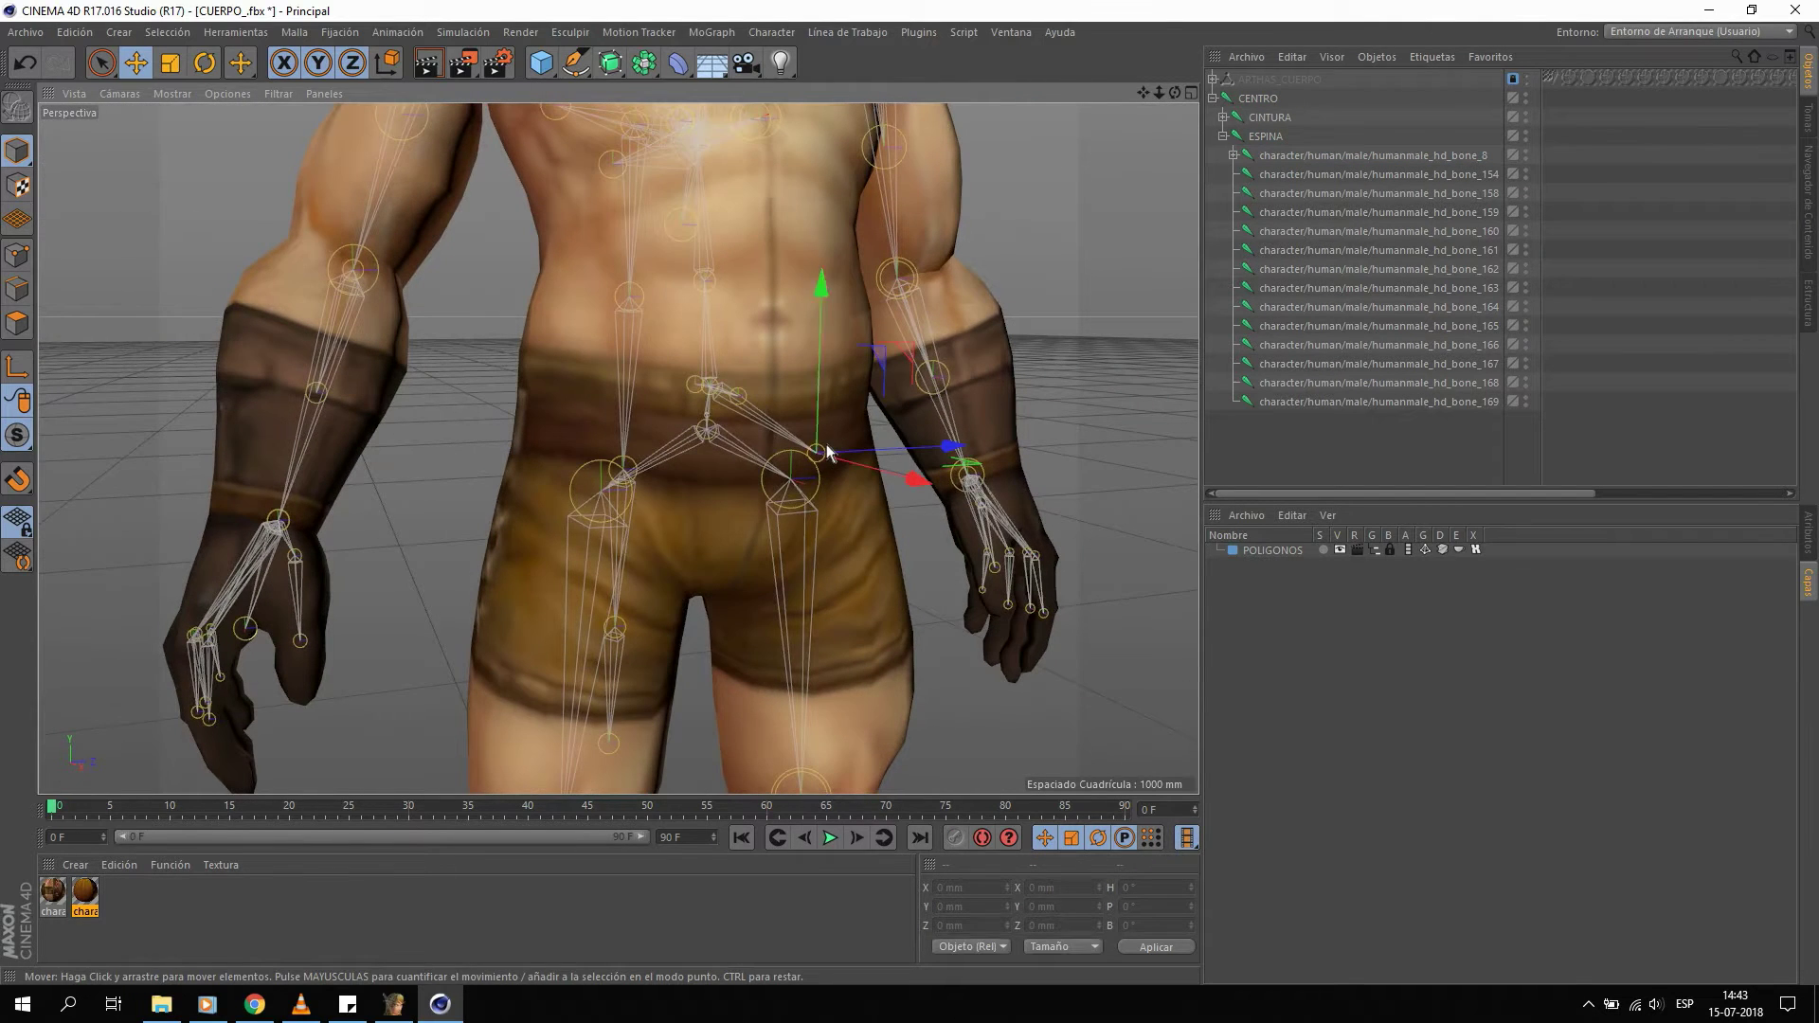
drag(901, 469, 977, 462)
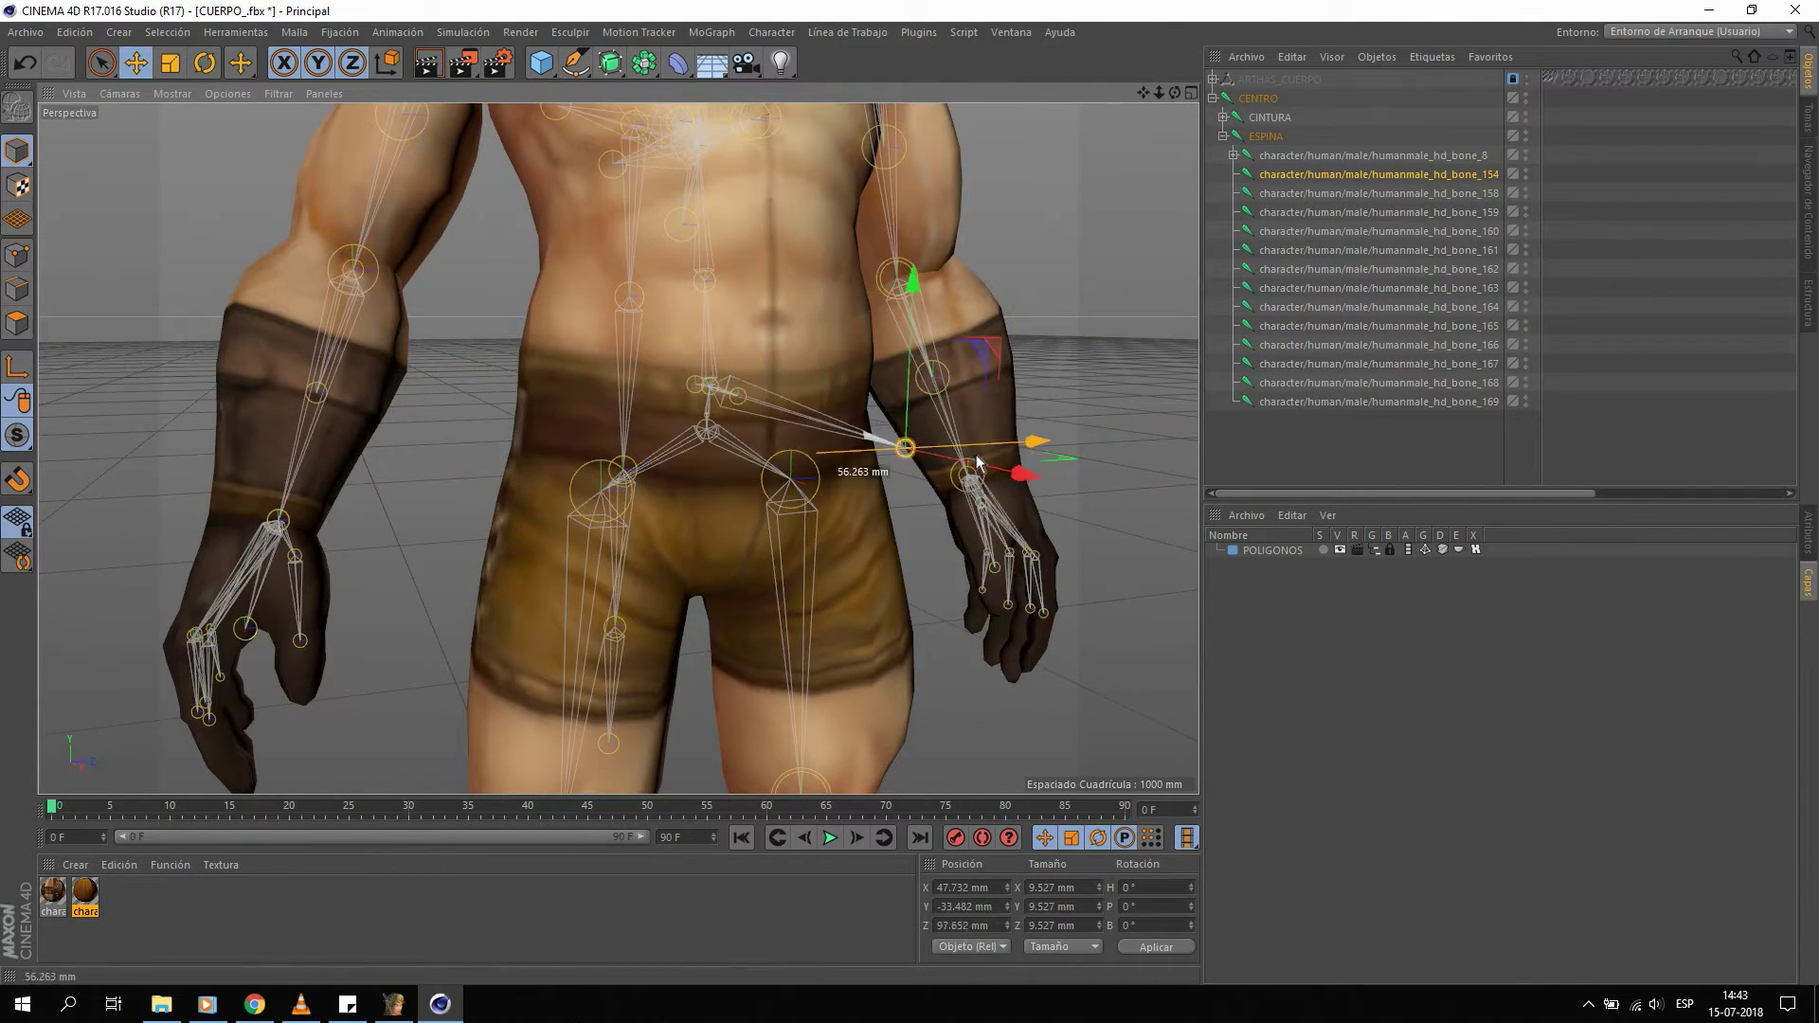
key(Delete)
scroll(724, 332, down, 1)
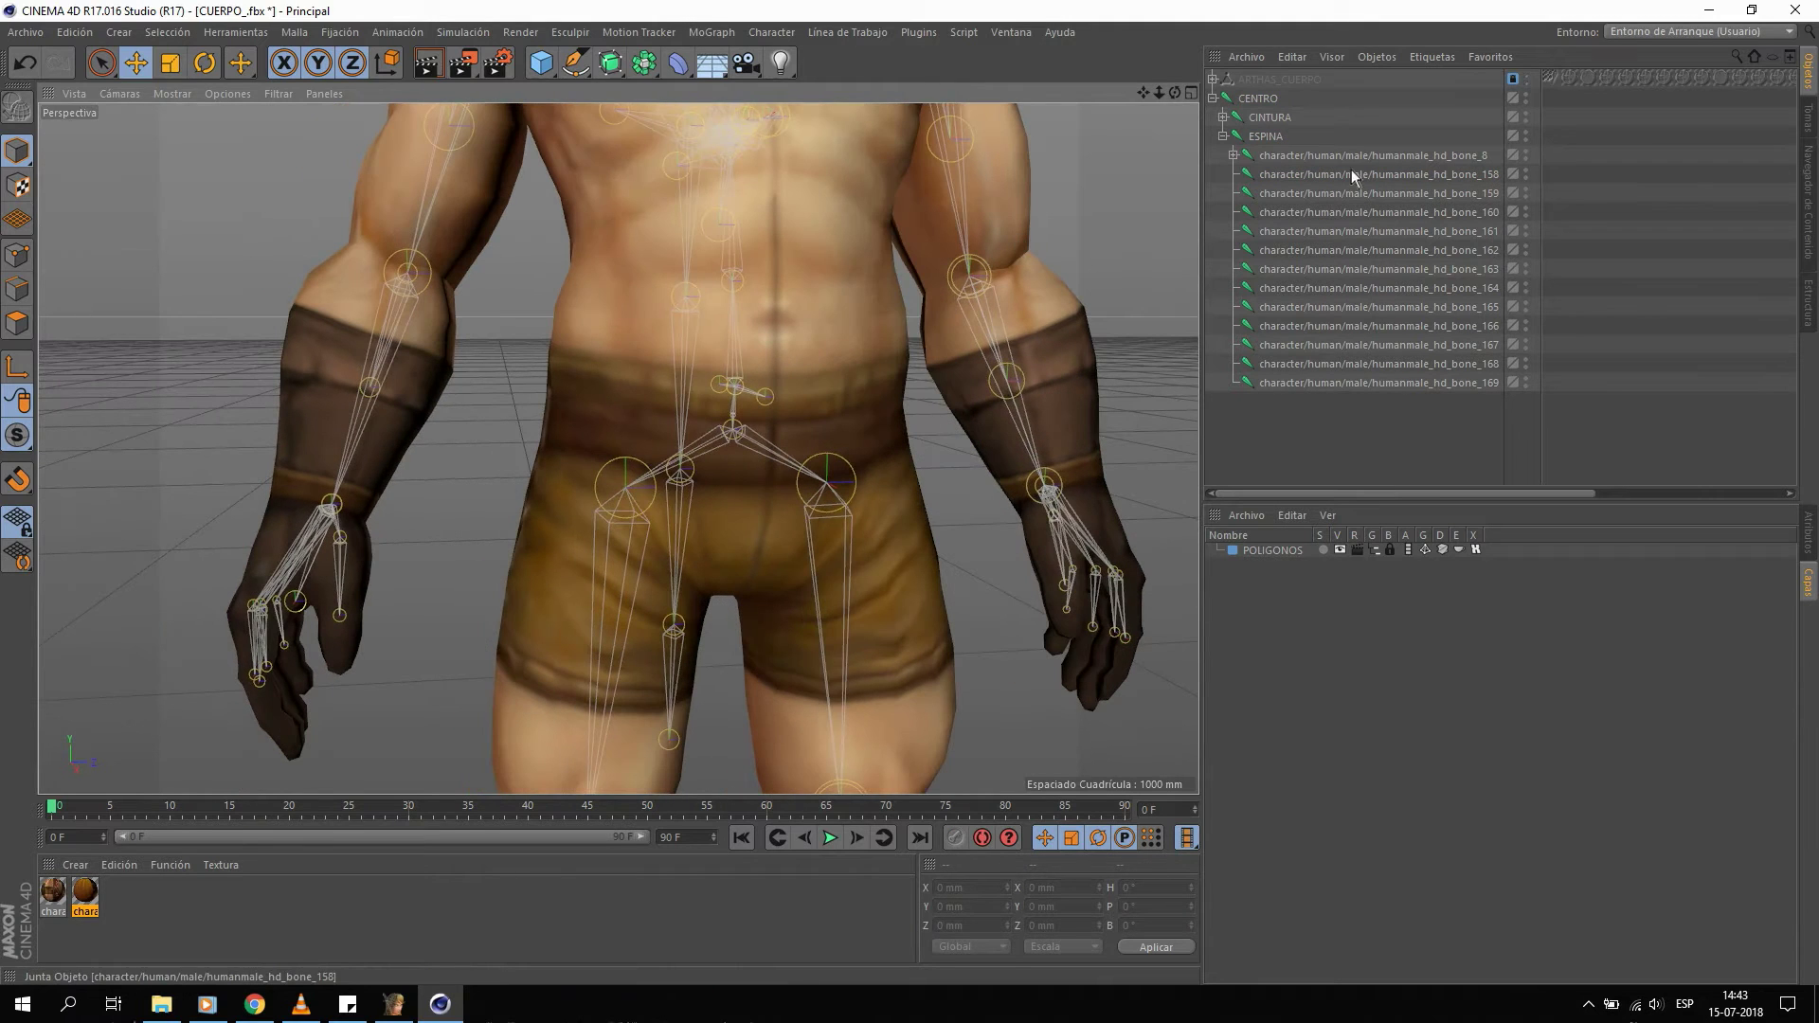
Delete spine bones 158 through 169, leaving only bone_8 under ESPINA.
click(1378, 174)
shift+click(1339, 384)
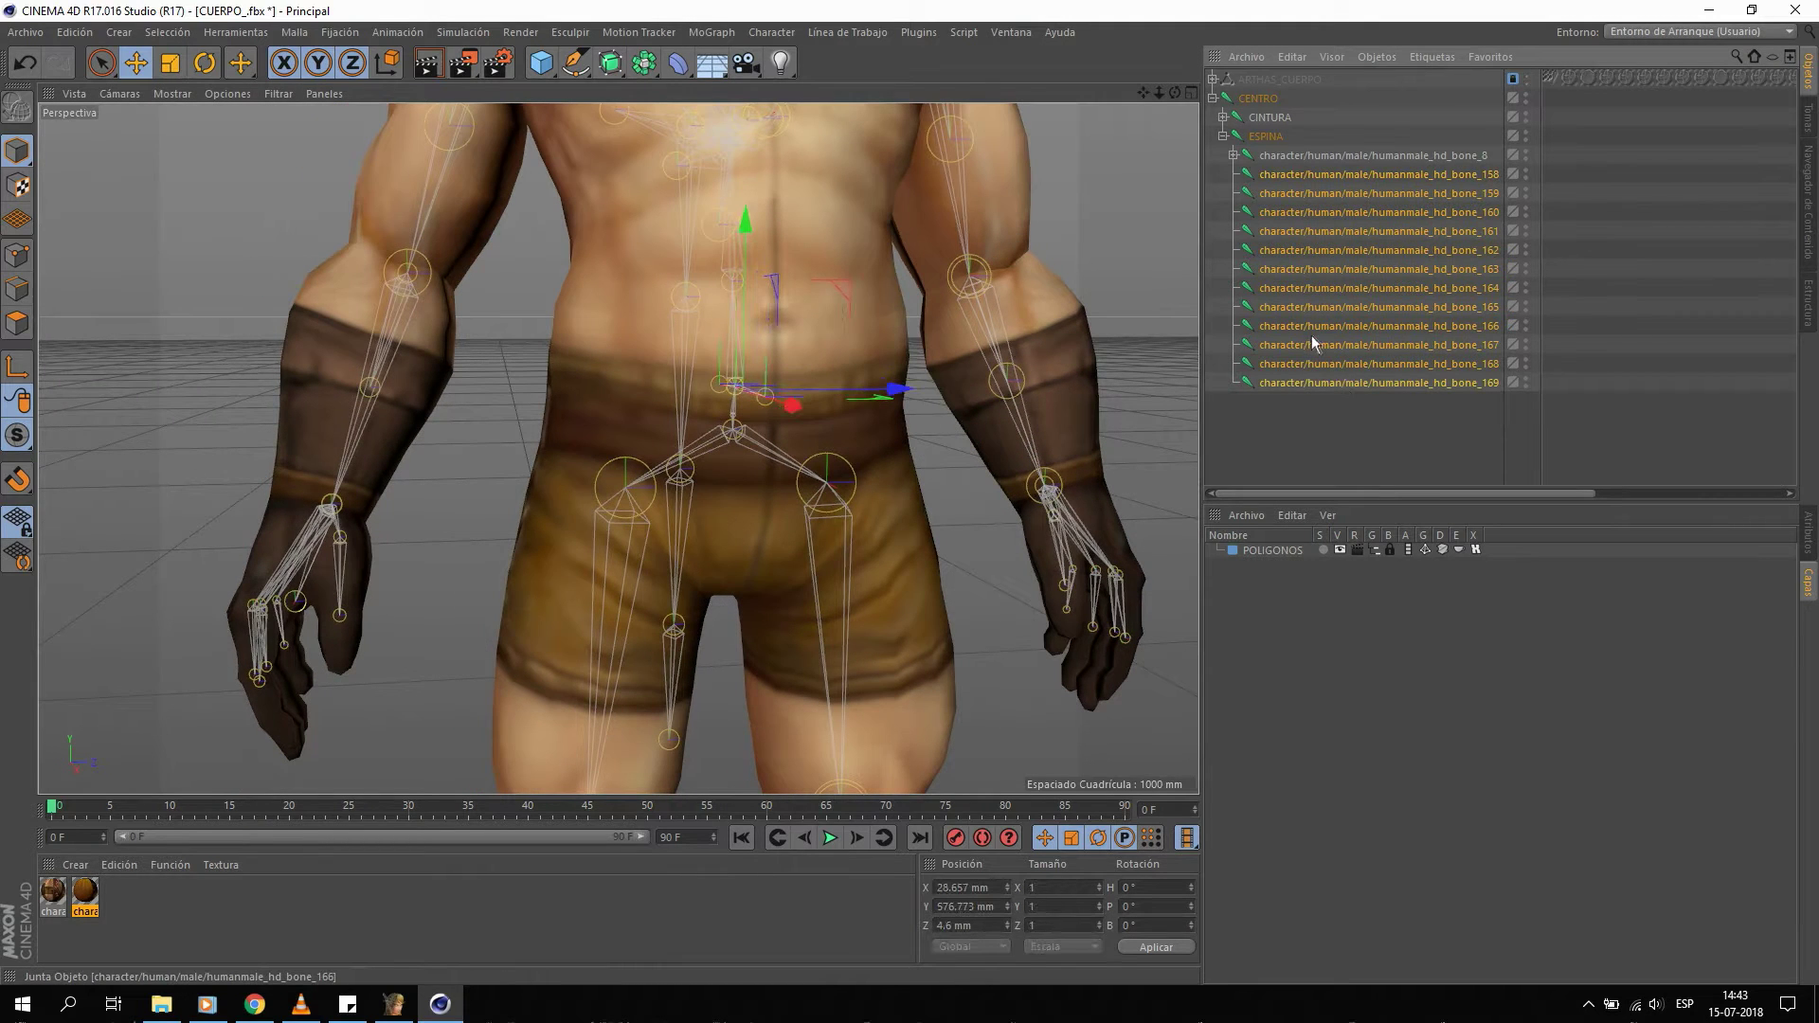
mouse_move(886, 398)
mouse_down()
mouse_move(722, 414)
mouse_move(1024, 474)
mouse_up()
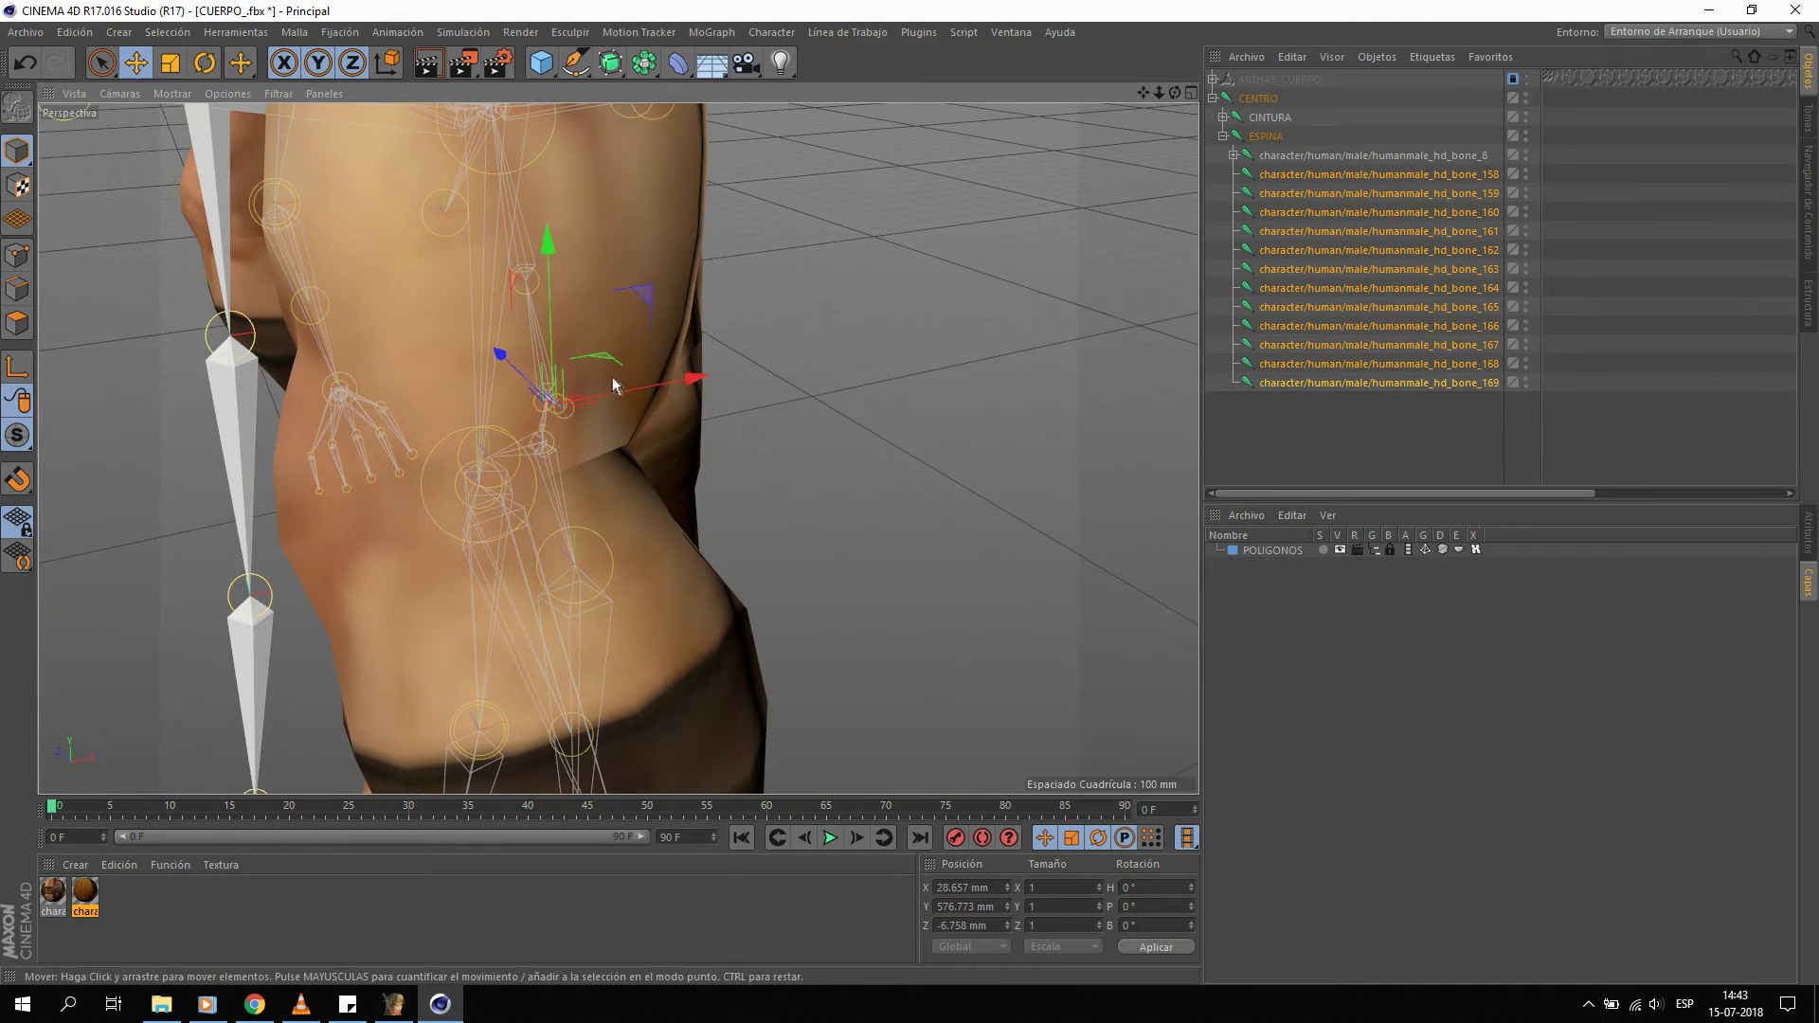
mouse_move(760, 379)
mouse_down()
mouse_move(862, 311)
mouse_move(652, 323)
mouse_move(923, 396)
mouse_move(617, 439)
mouse_up()
key(Delete)
scroll(748, 436, down, 5)
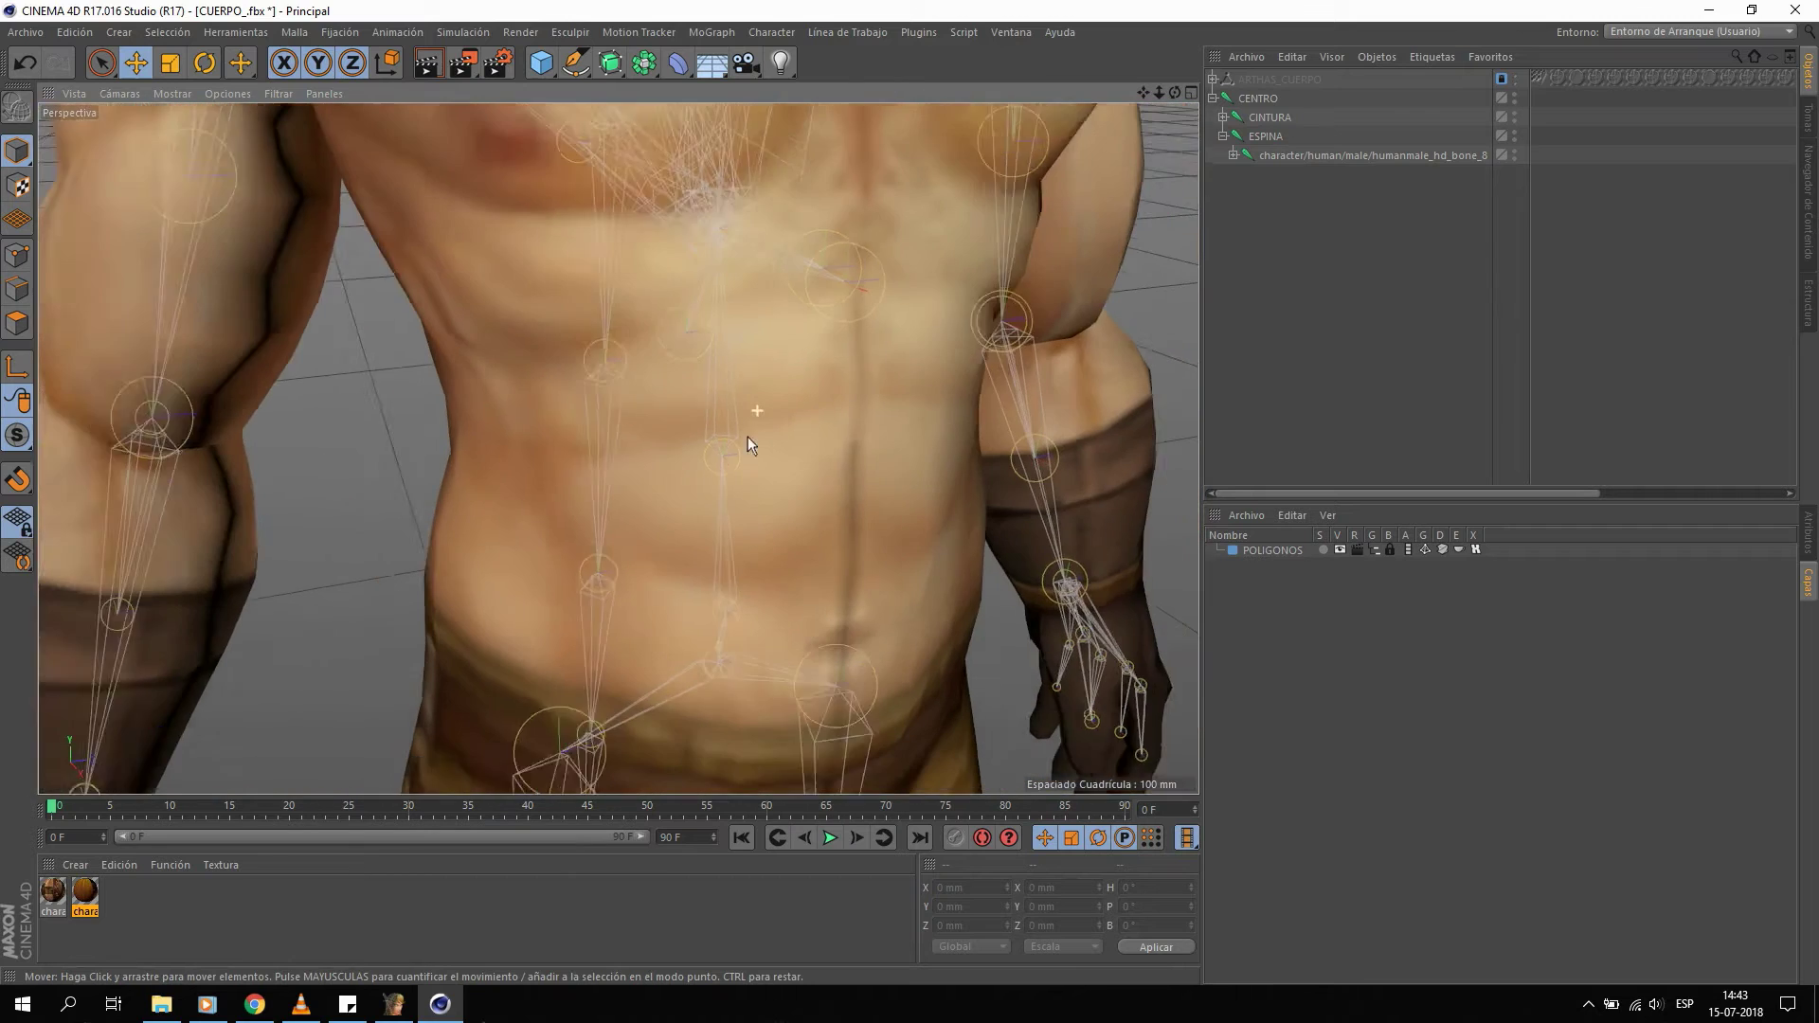
Rename the spine joint ESPINA 2 and the chest joint bone_15 PECHO.
click(1232, 155)
double_click(1325, 156)
text(ESPINA 2)
key(Return)
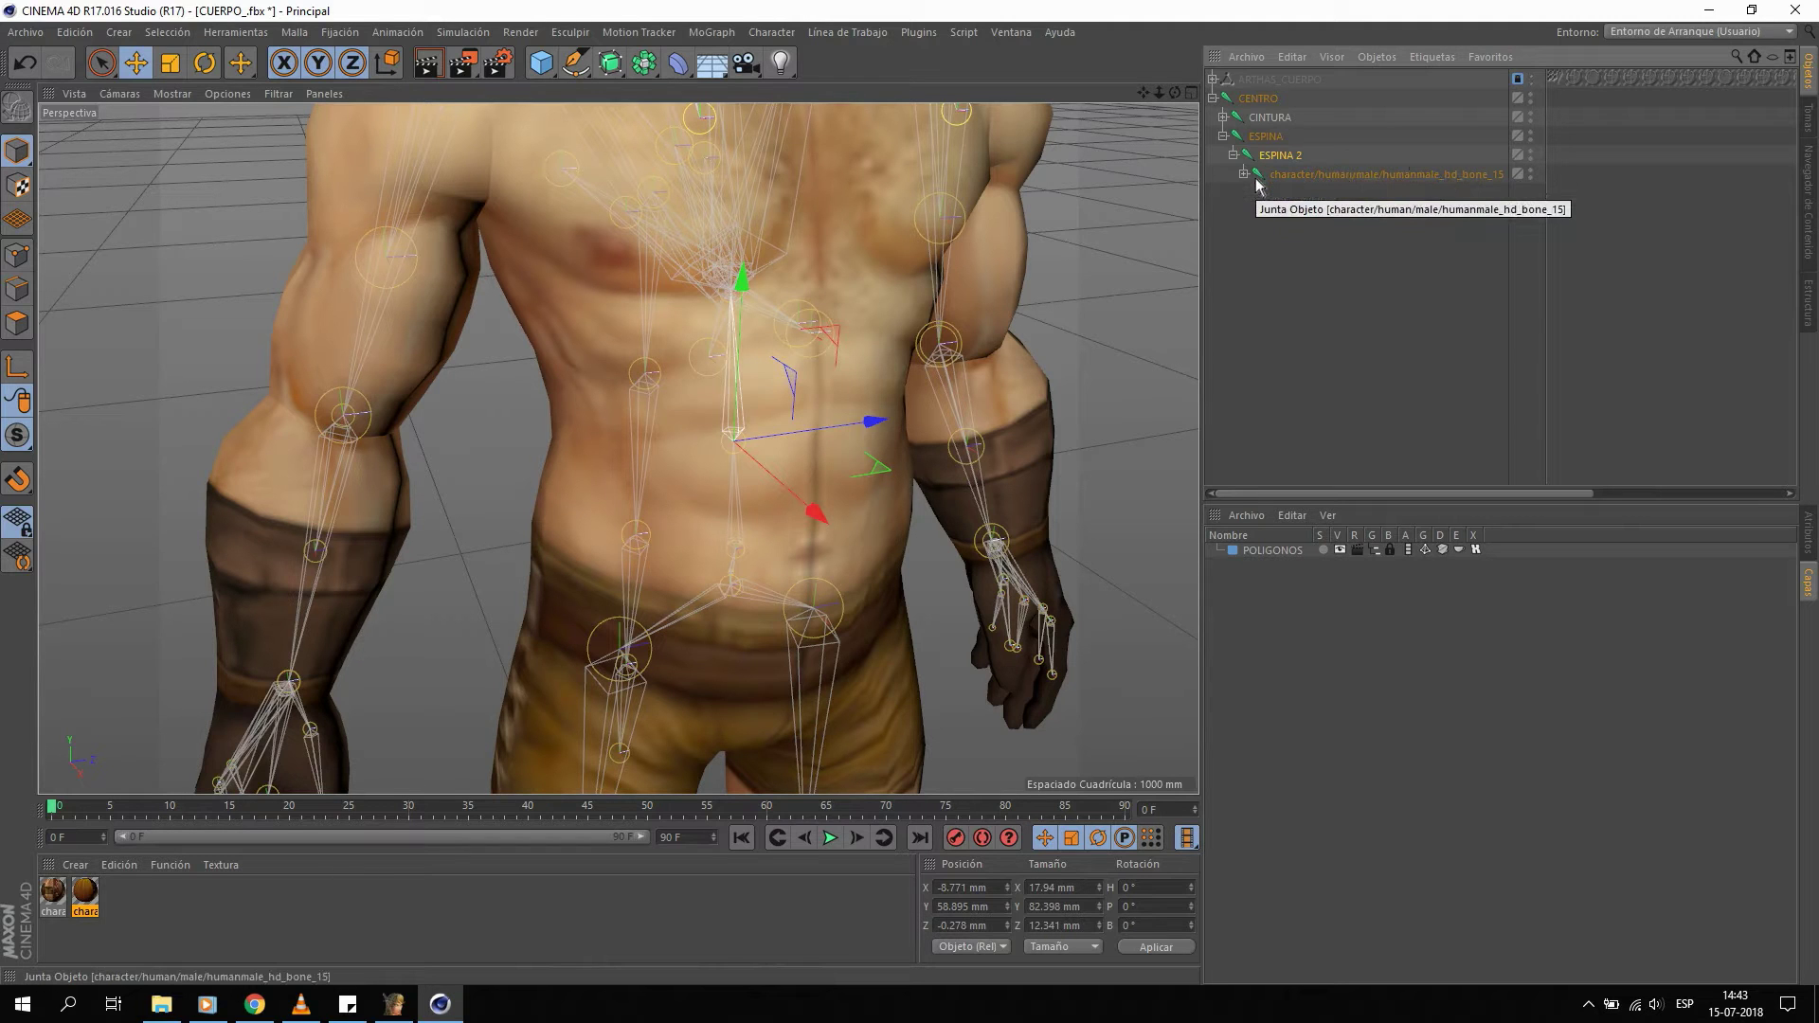
alt+drag(853, 417, 742, 285)
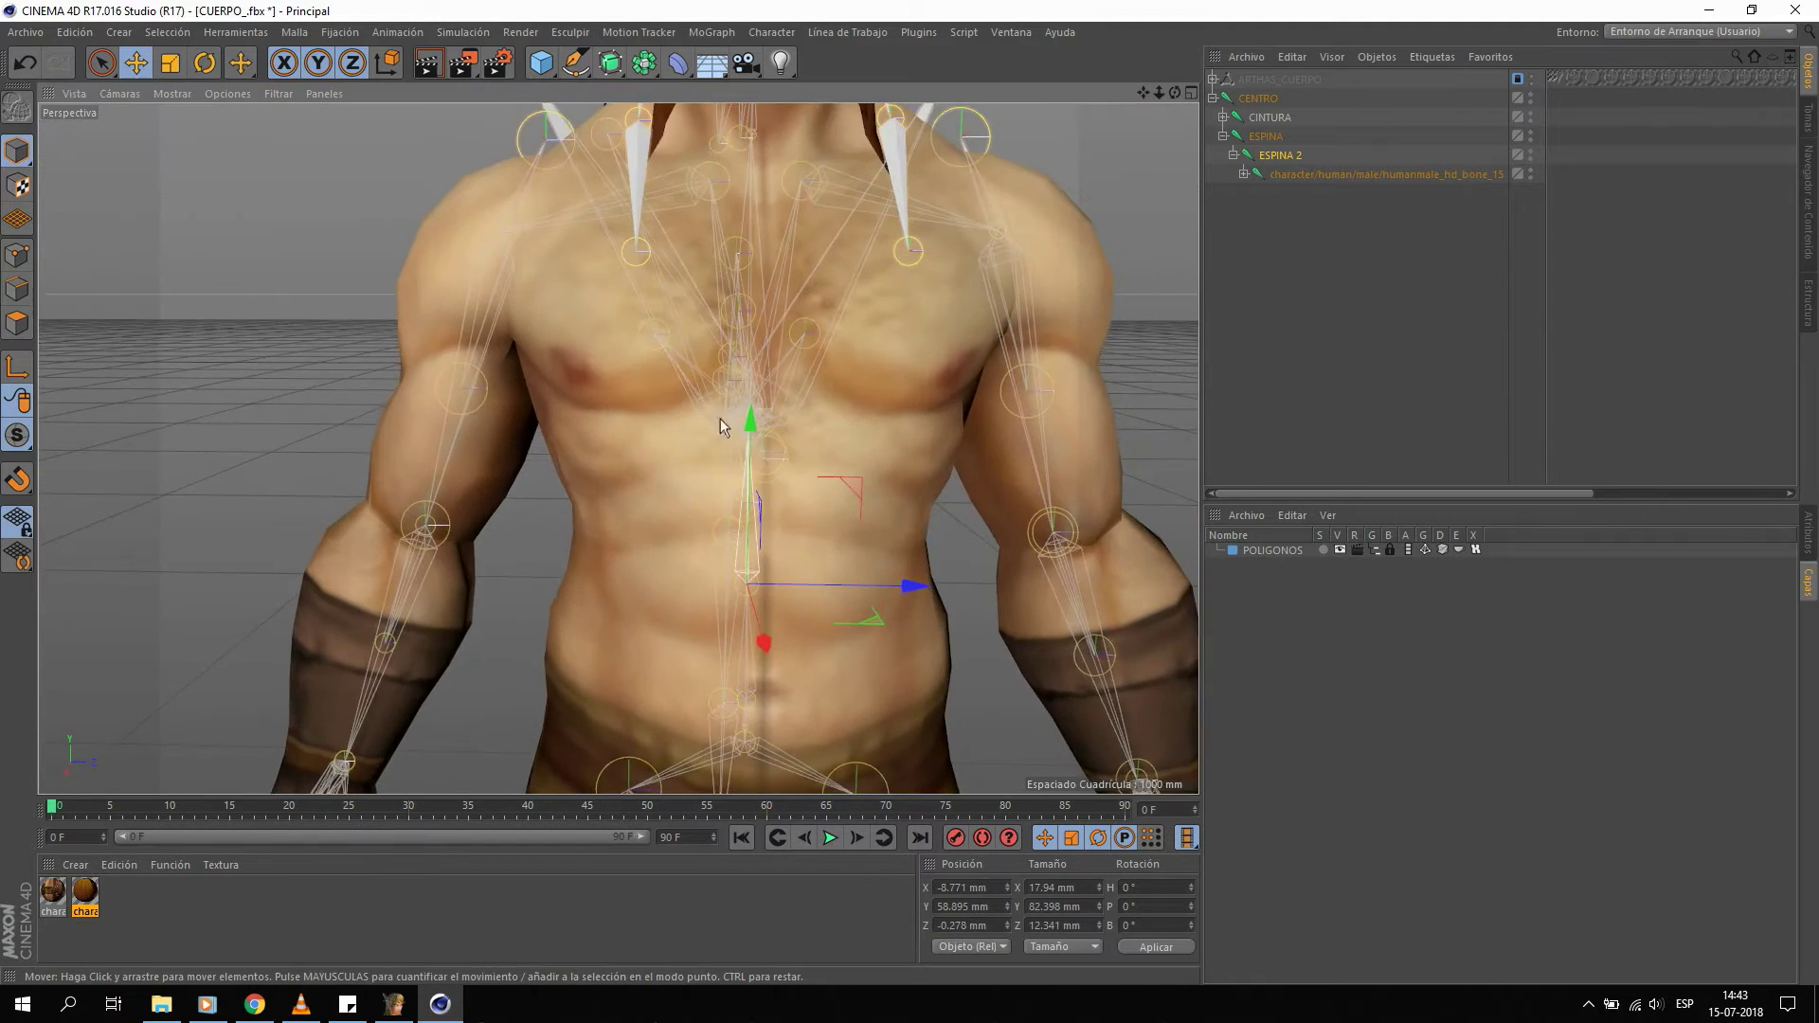
click(1312, 171)
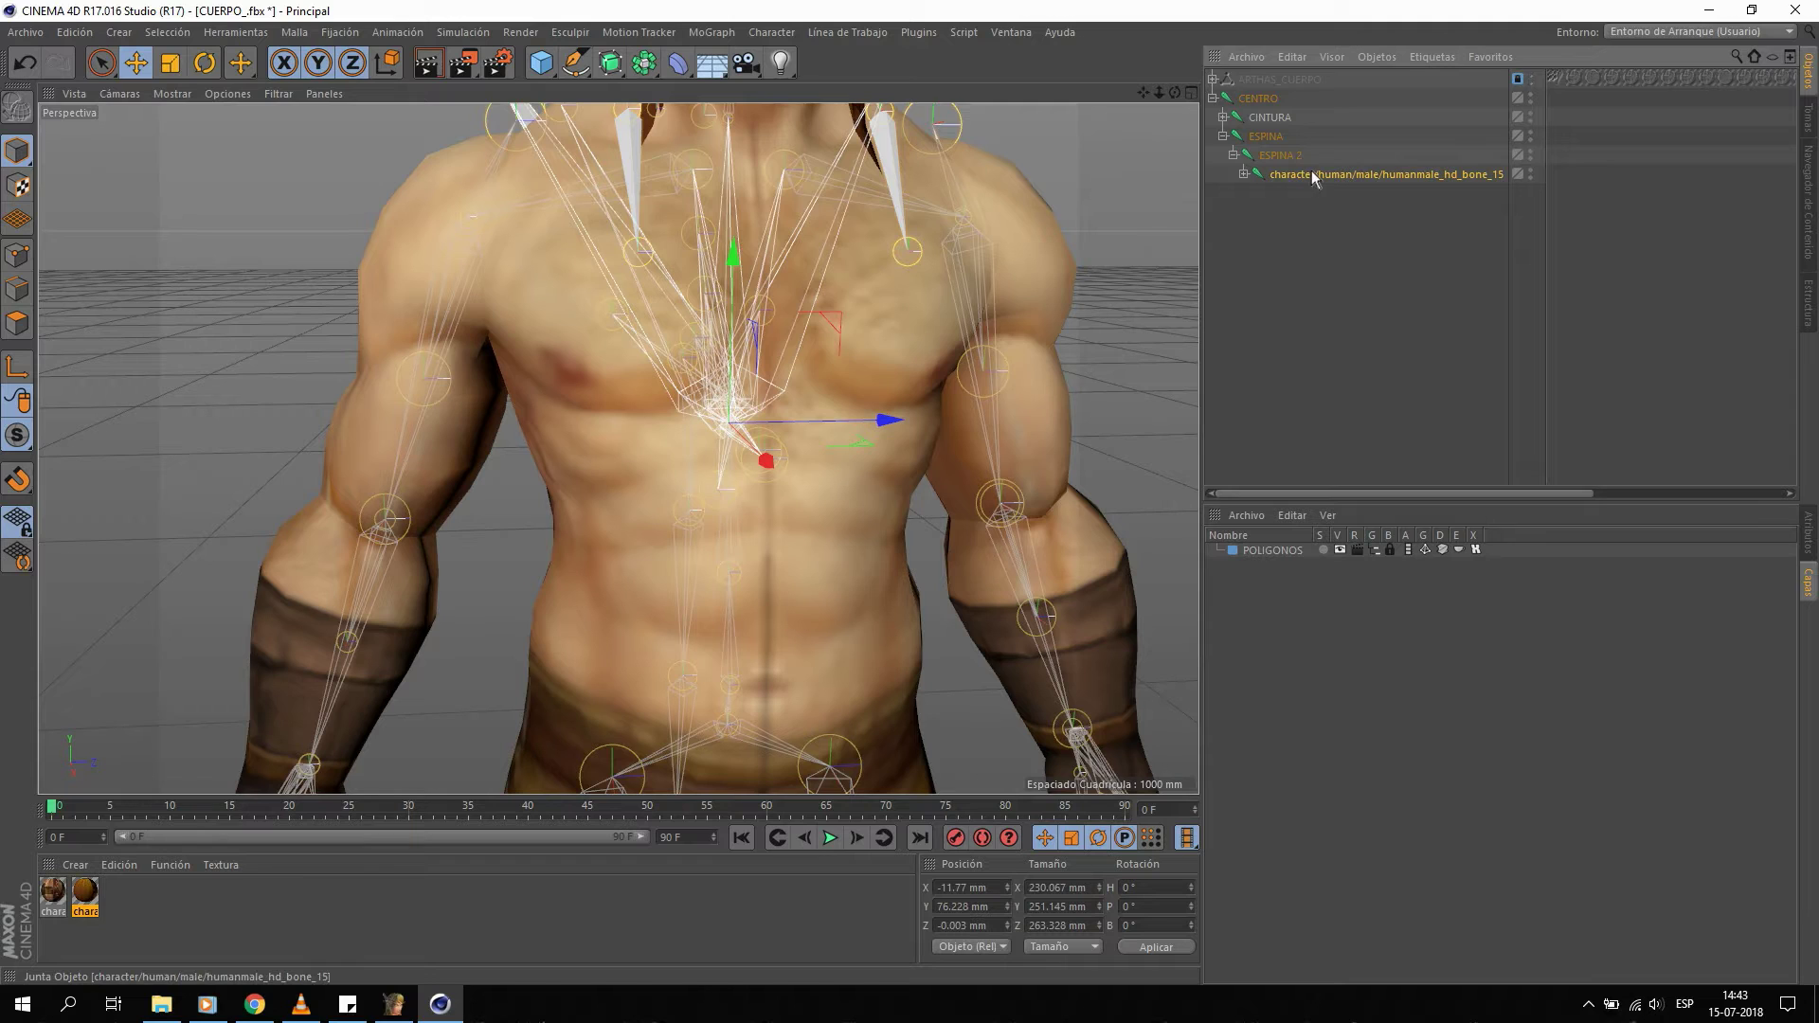
double_click(1318, 171)
text(PECHO)
key(Return)
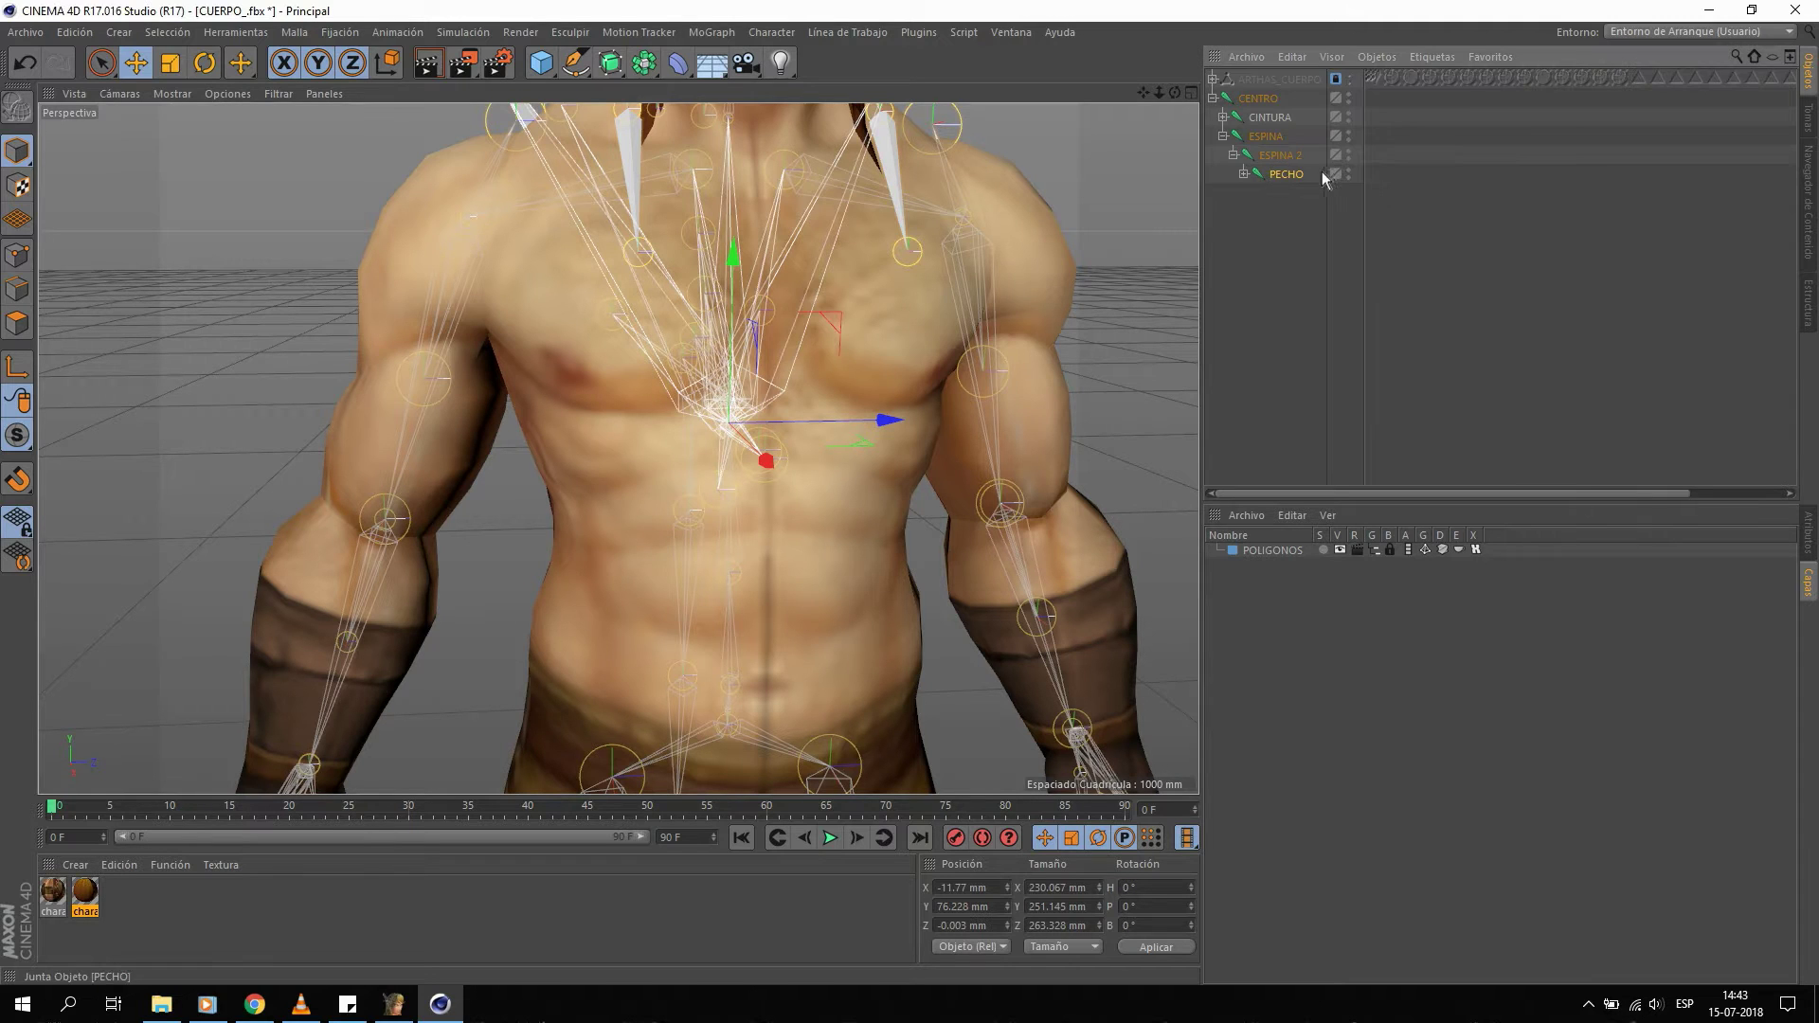
click(1244, 174)
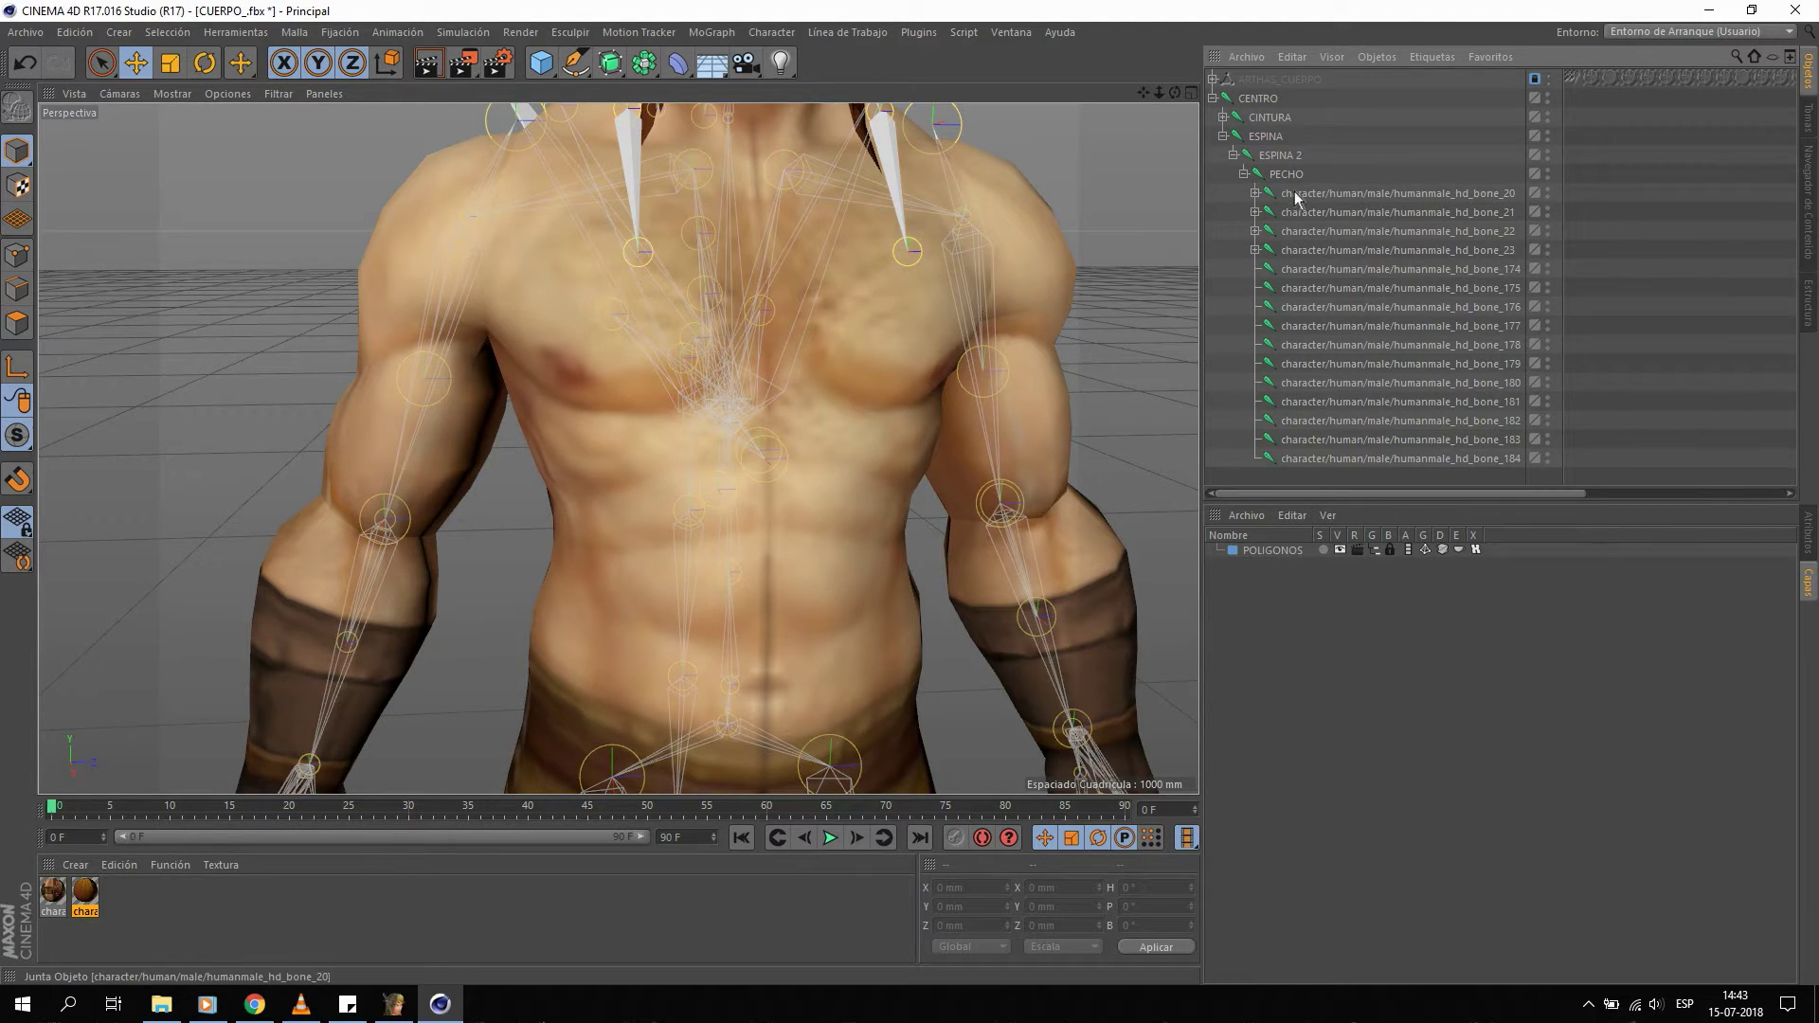
Delete the stray bones 174–184 under PECHO.
click(1322, 269)
shift+click(1327, 459)
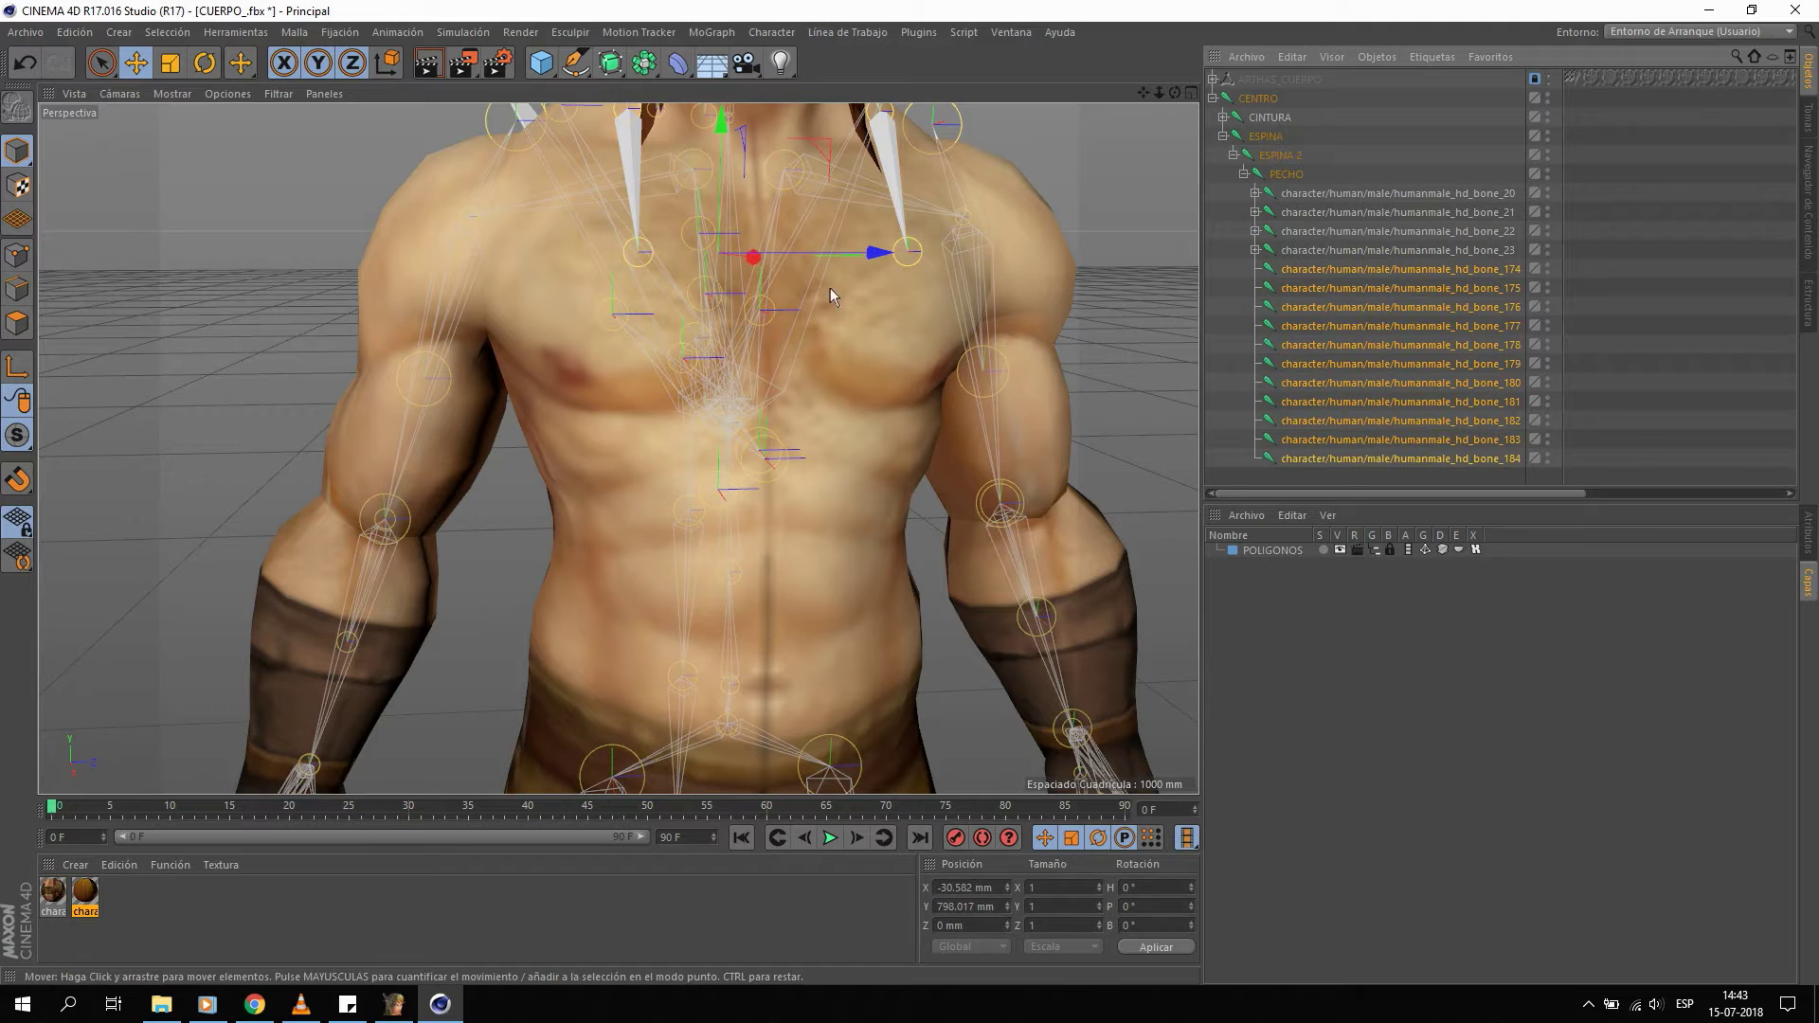
mouse_move(858, 256)
mouse_down()
mouse_move(377, 300)
mouse_move(1155, 345)
mouse_move(707, 337)
mouse_up()
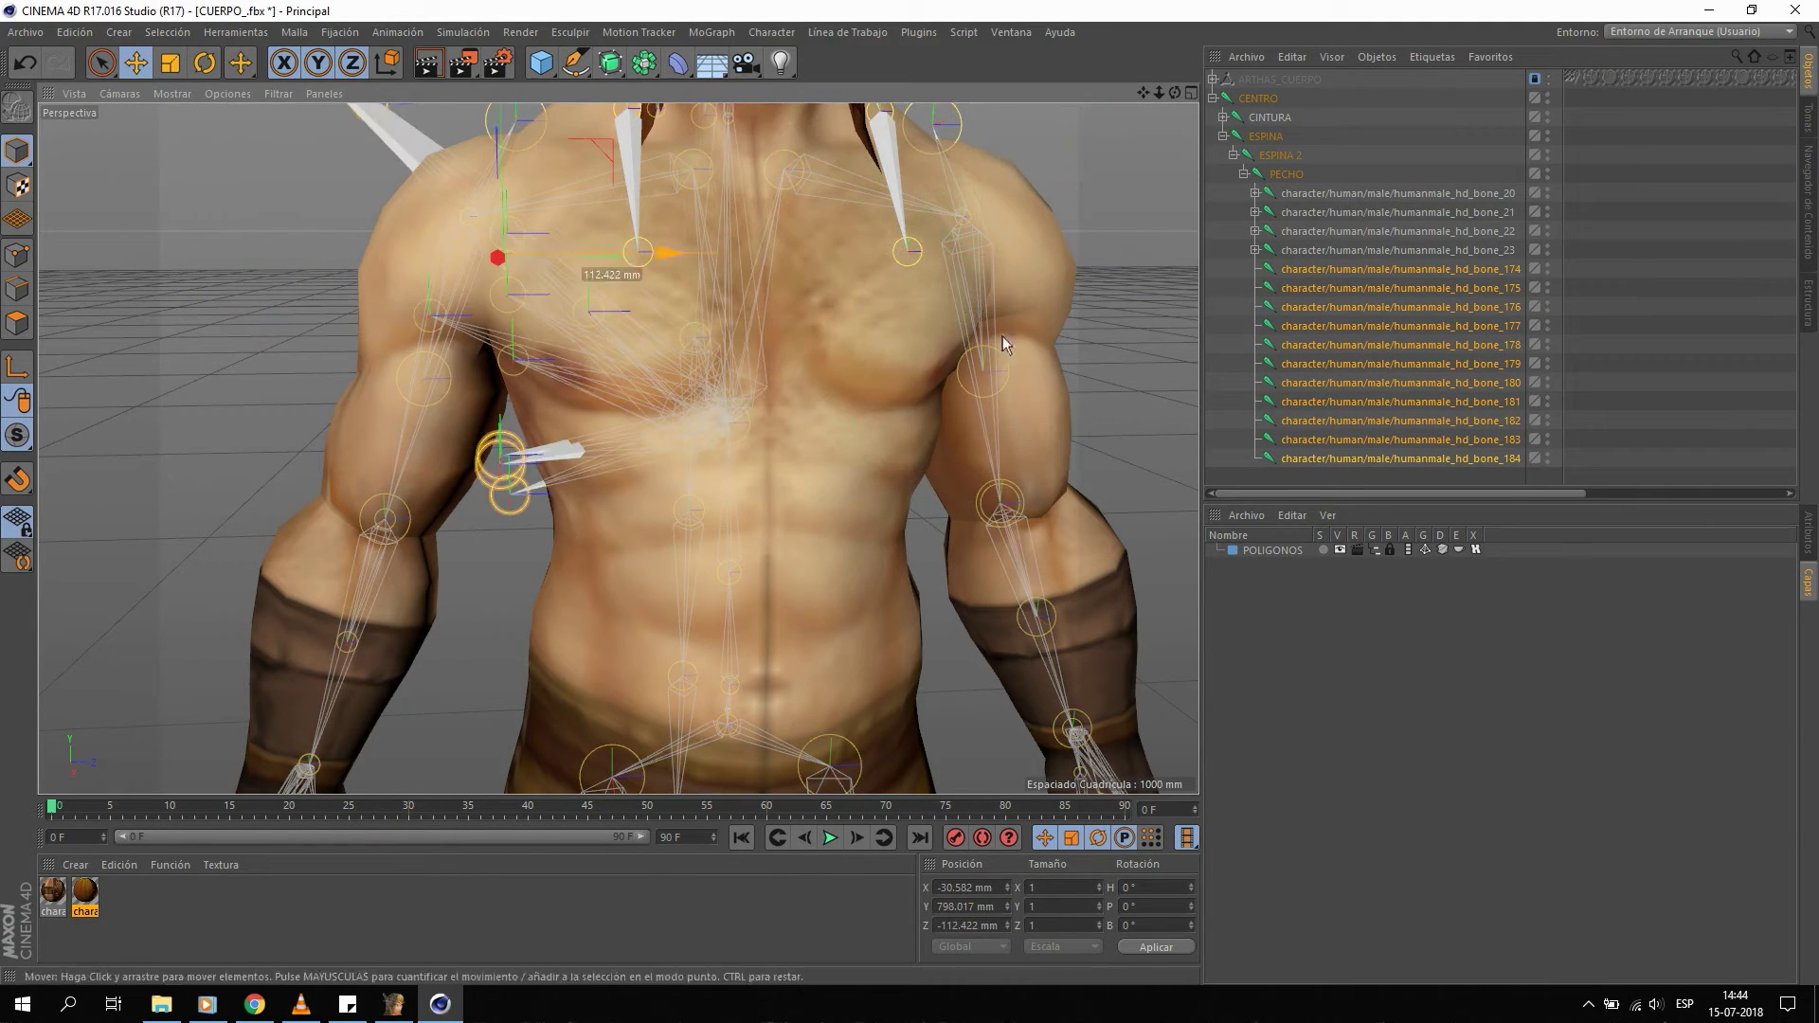
key(ctrl+z)
mouse_move(1014, 343)
alt+mouse_down()
mouse_move(914, 314)
mouse_move(394, 321)
mouse_move(724, 316)
mouse_move(722, 420)
mouse_move(1004, 462)
mouse_move(720, 354)
alt+mouse_up()
key(Delete)
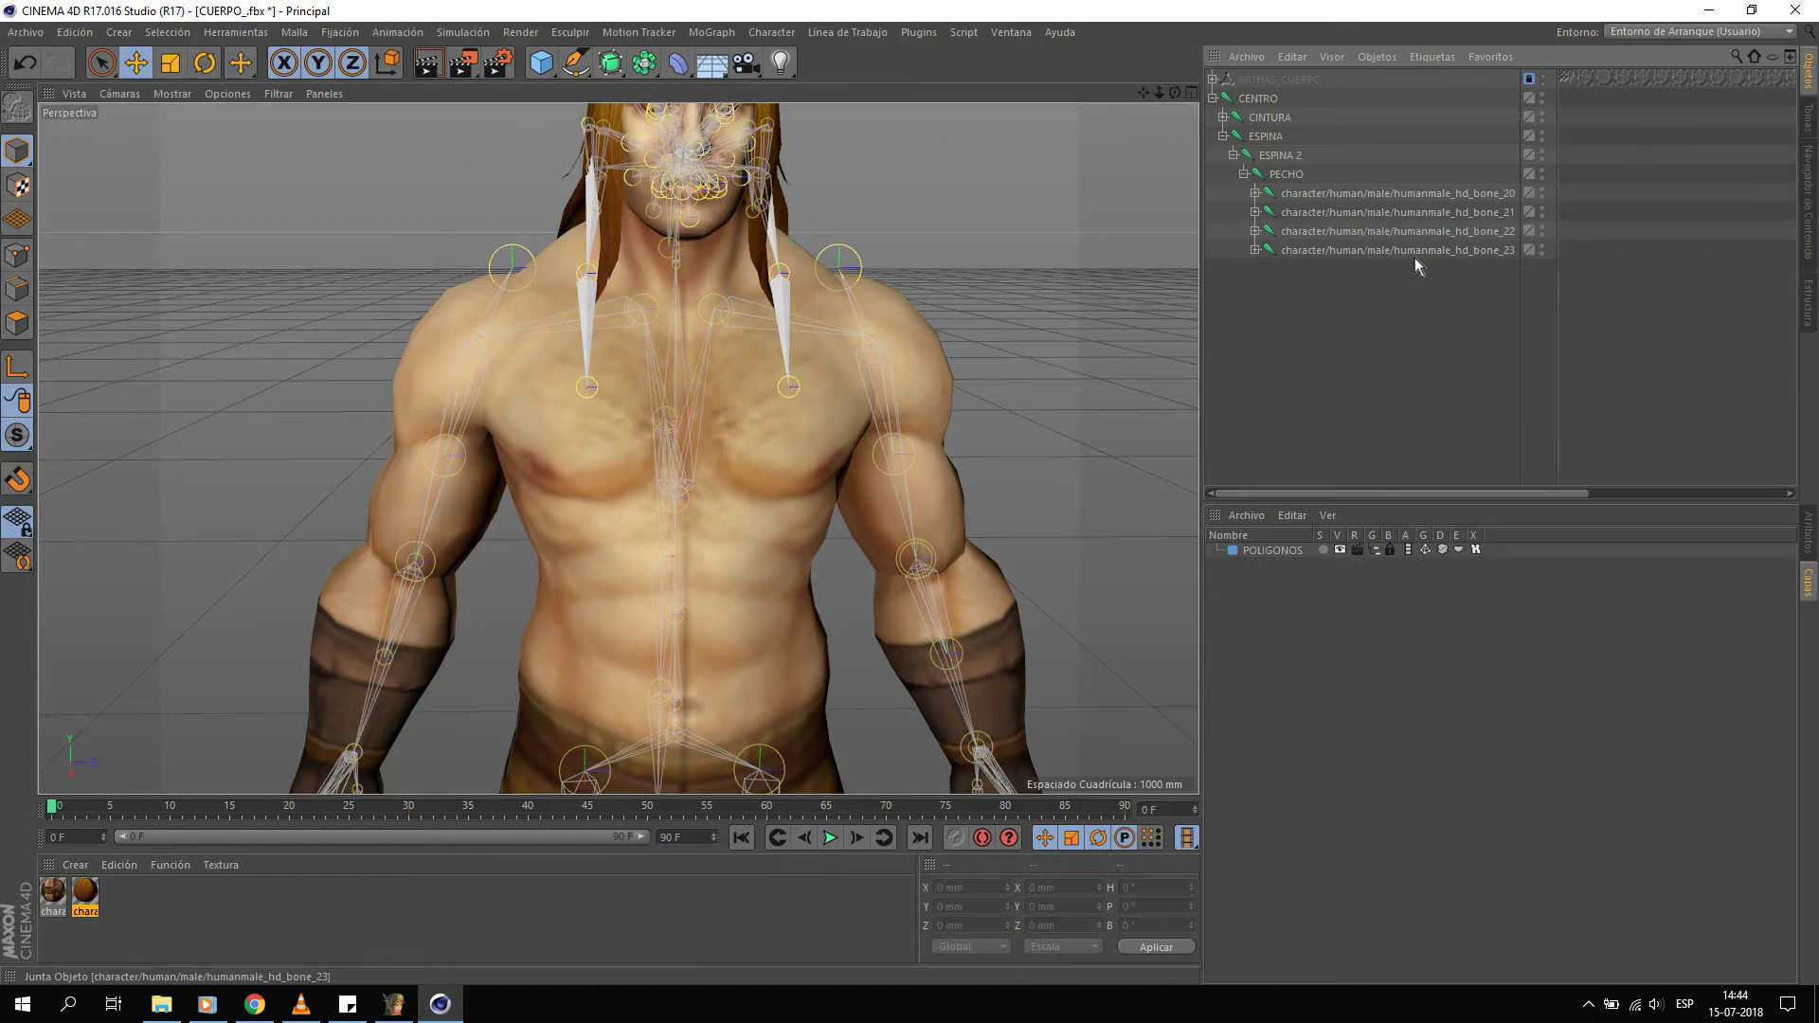
Rename bone_20 and bone_21 to HOMBRO_IZQUIERDO and HOMBRO_DERECHO.
click(1329, 194)
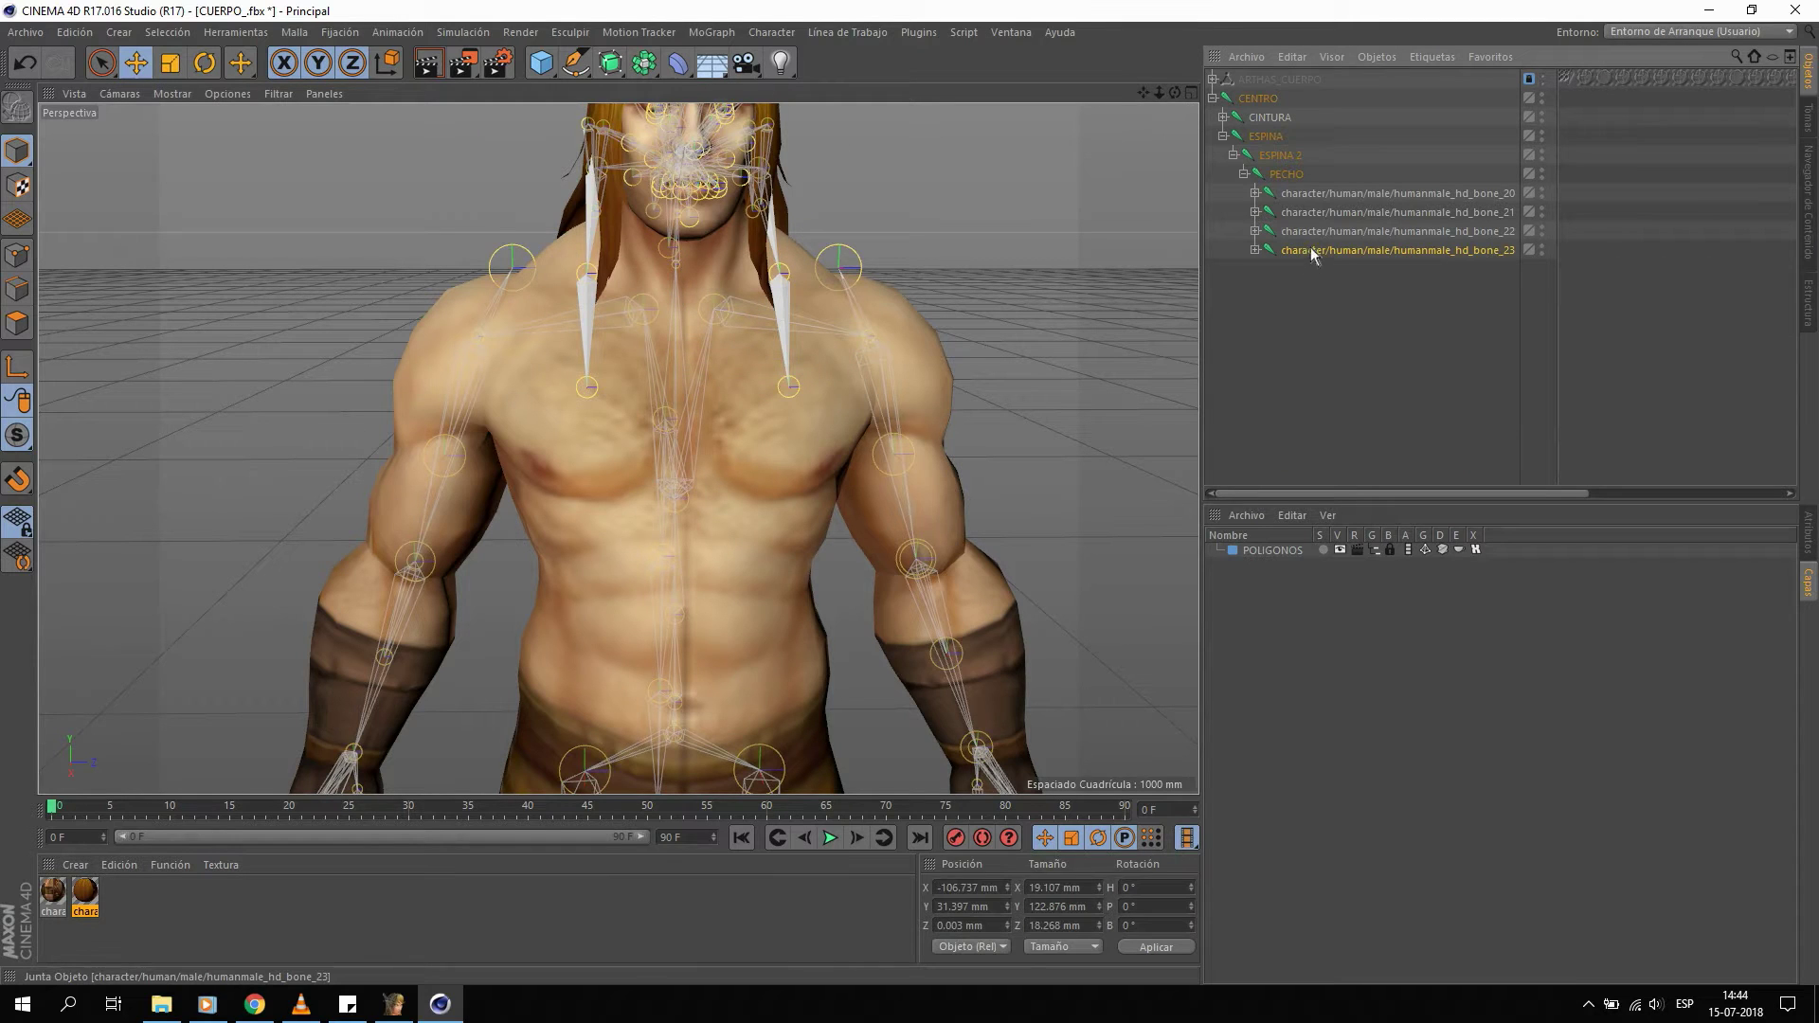
double_click(1327, 192)
text(HOMBRO_IZQUIE)
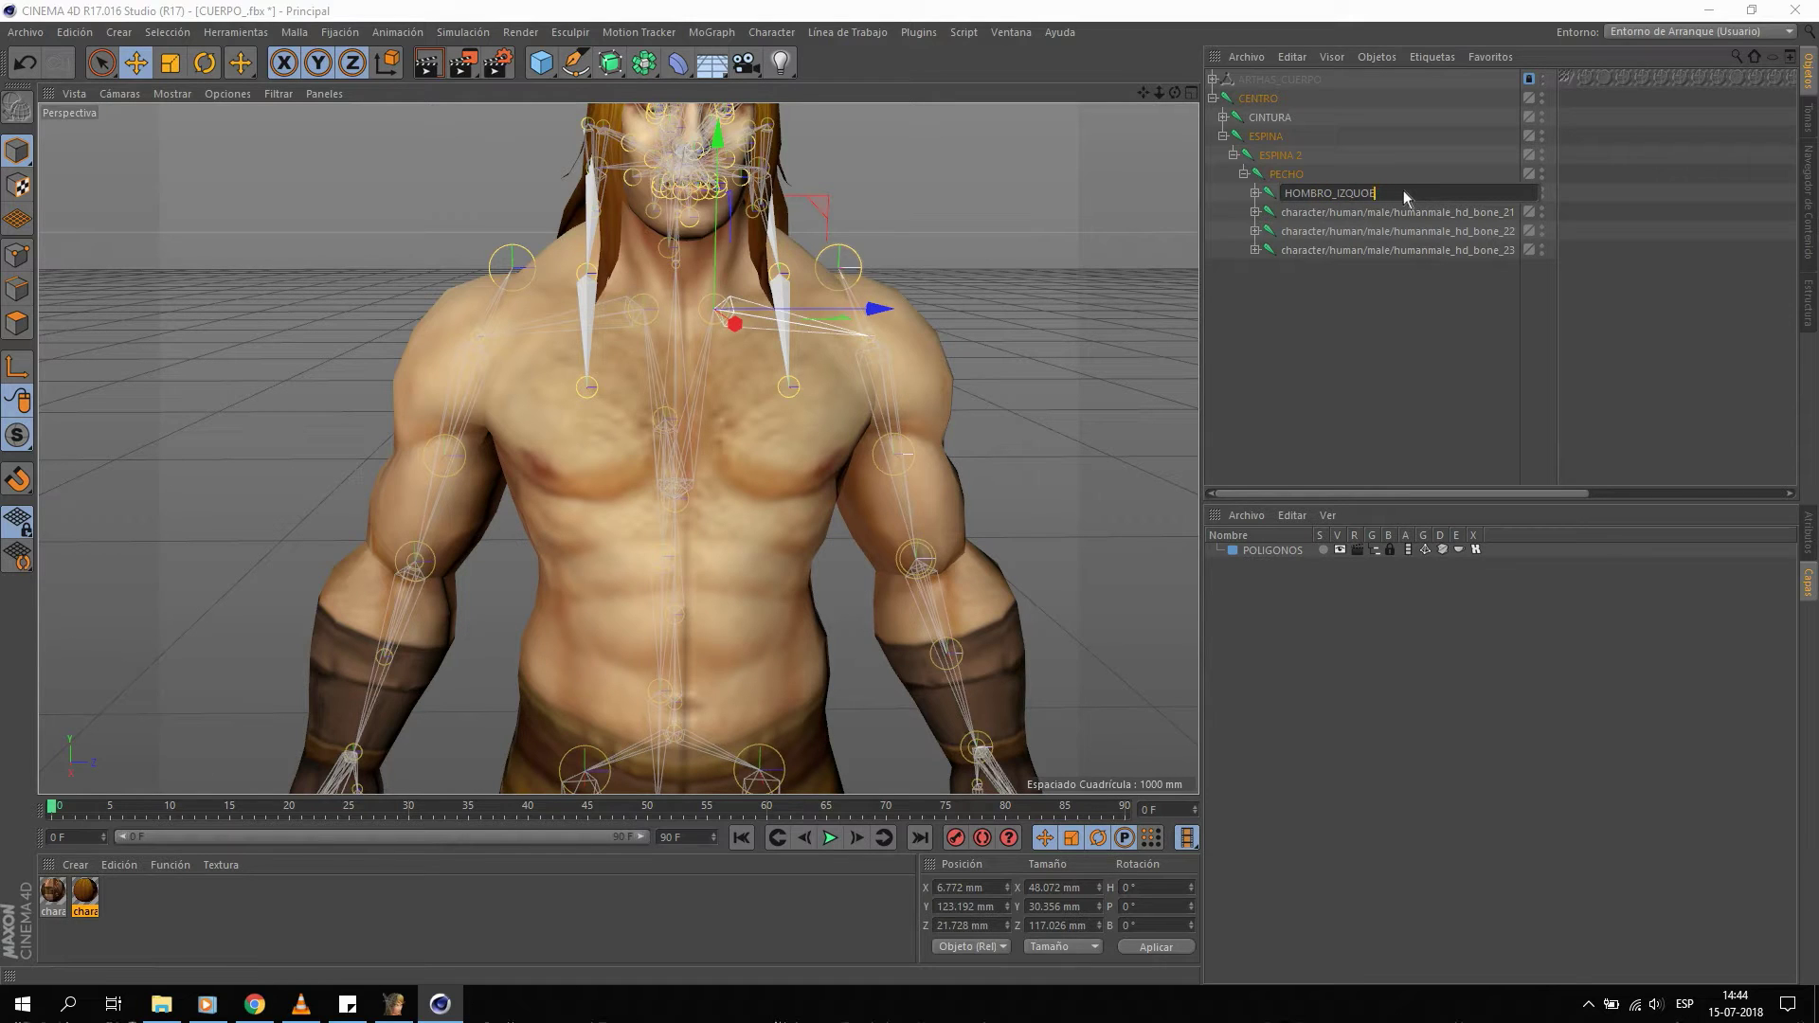
text(RDO)
key(Return)
double_click(1414, 212)
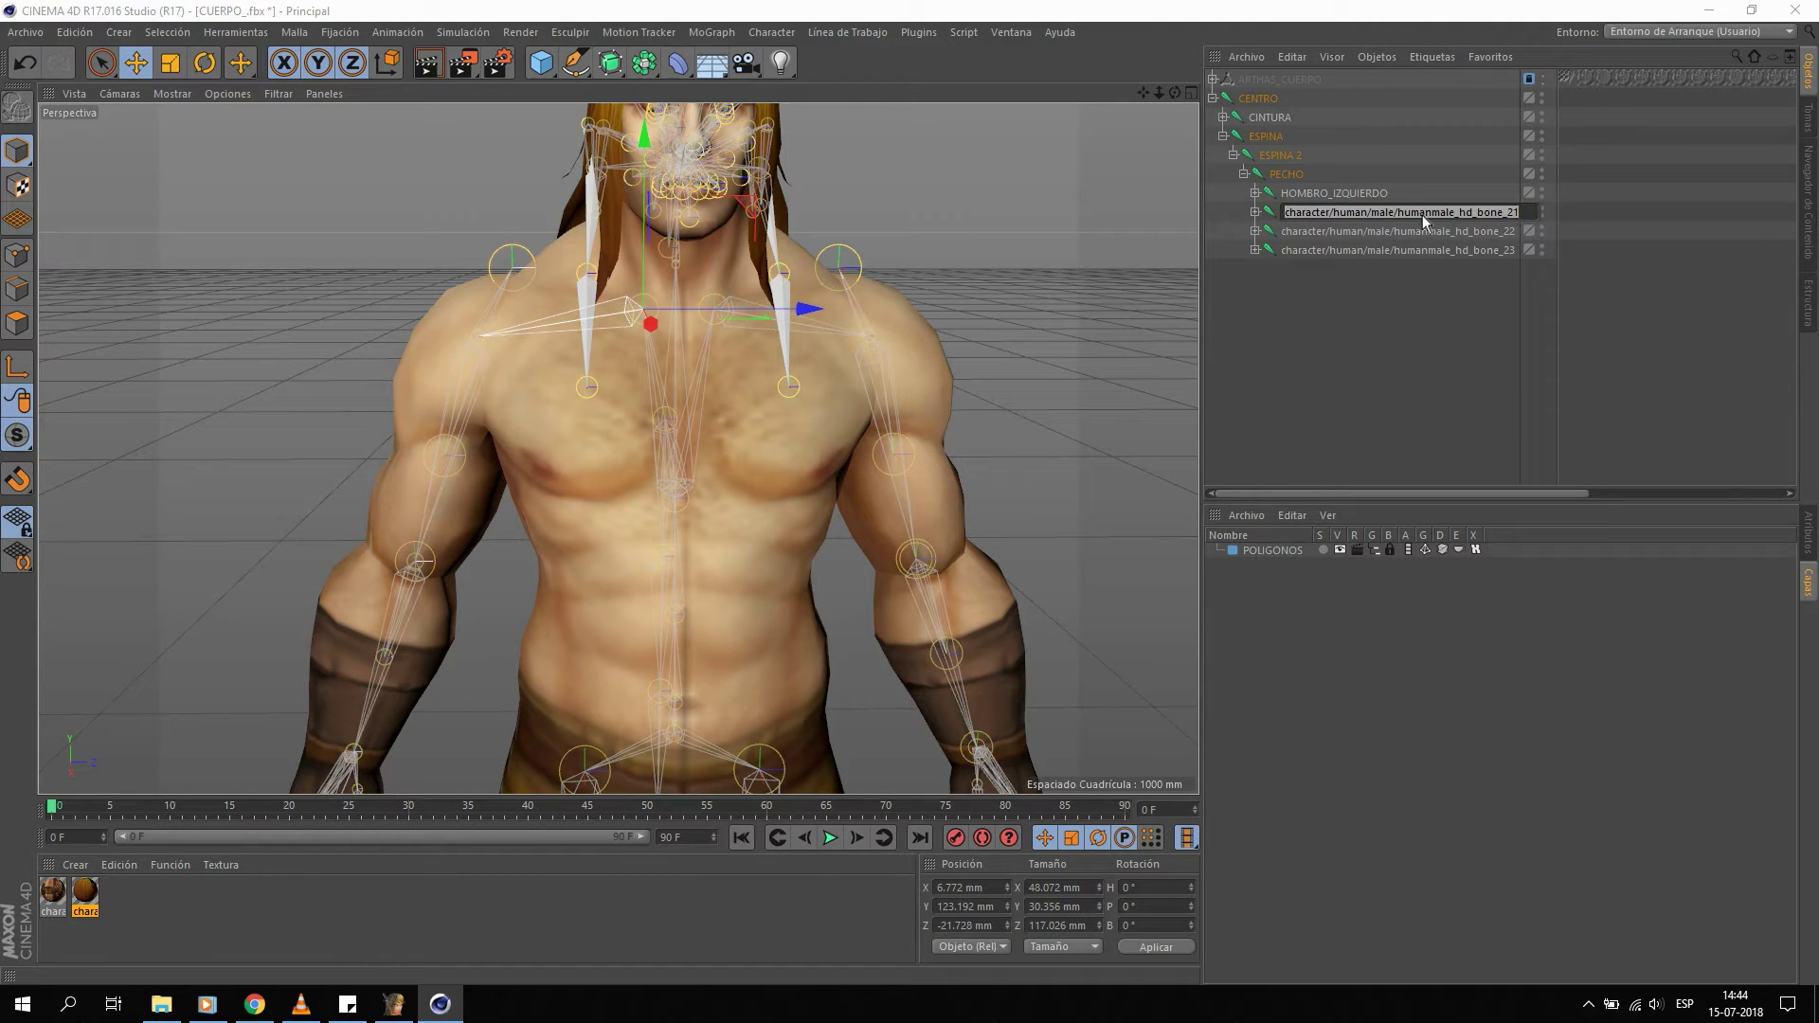
text(HOM)
text(BRO)
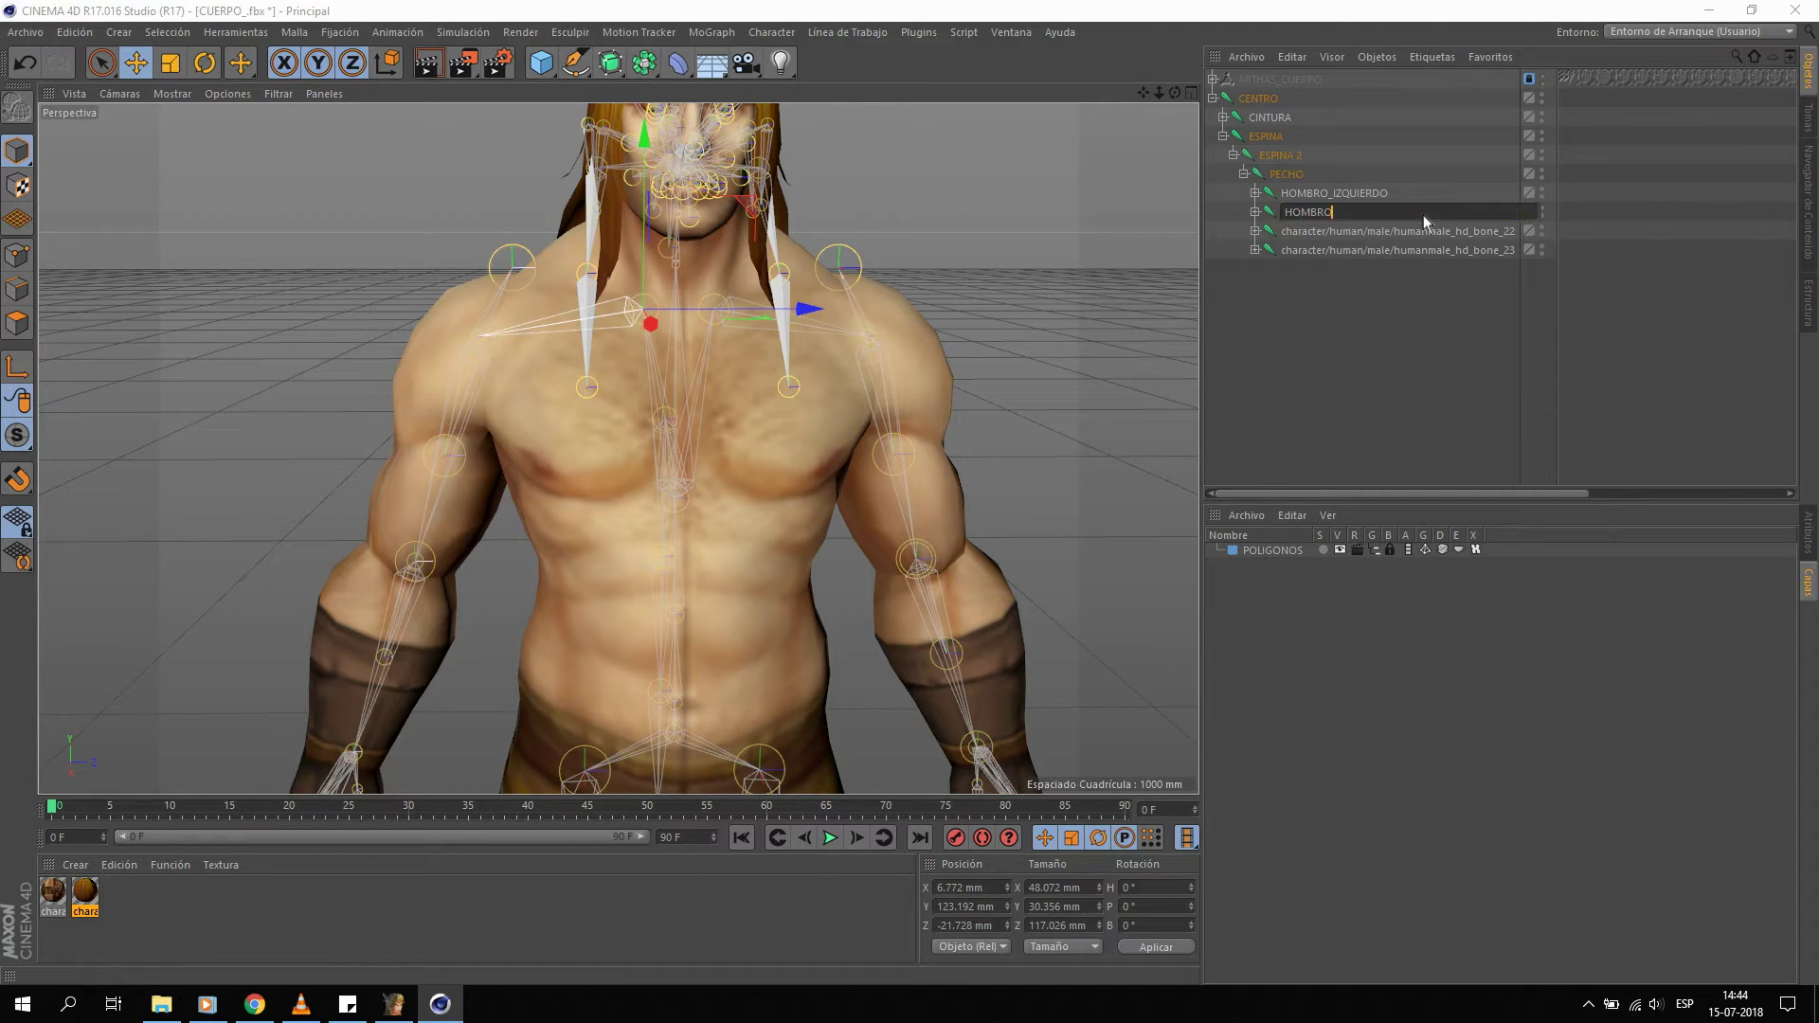
text(_DERECHO)
key(Return)
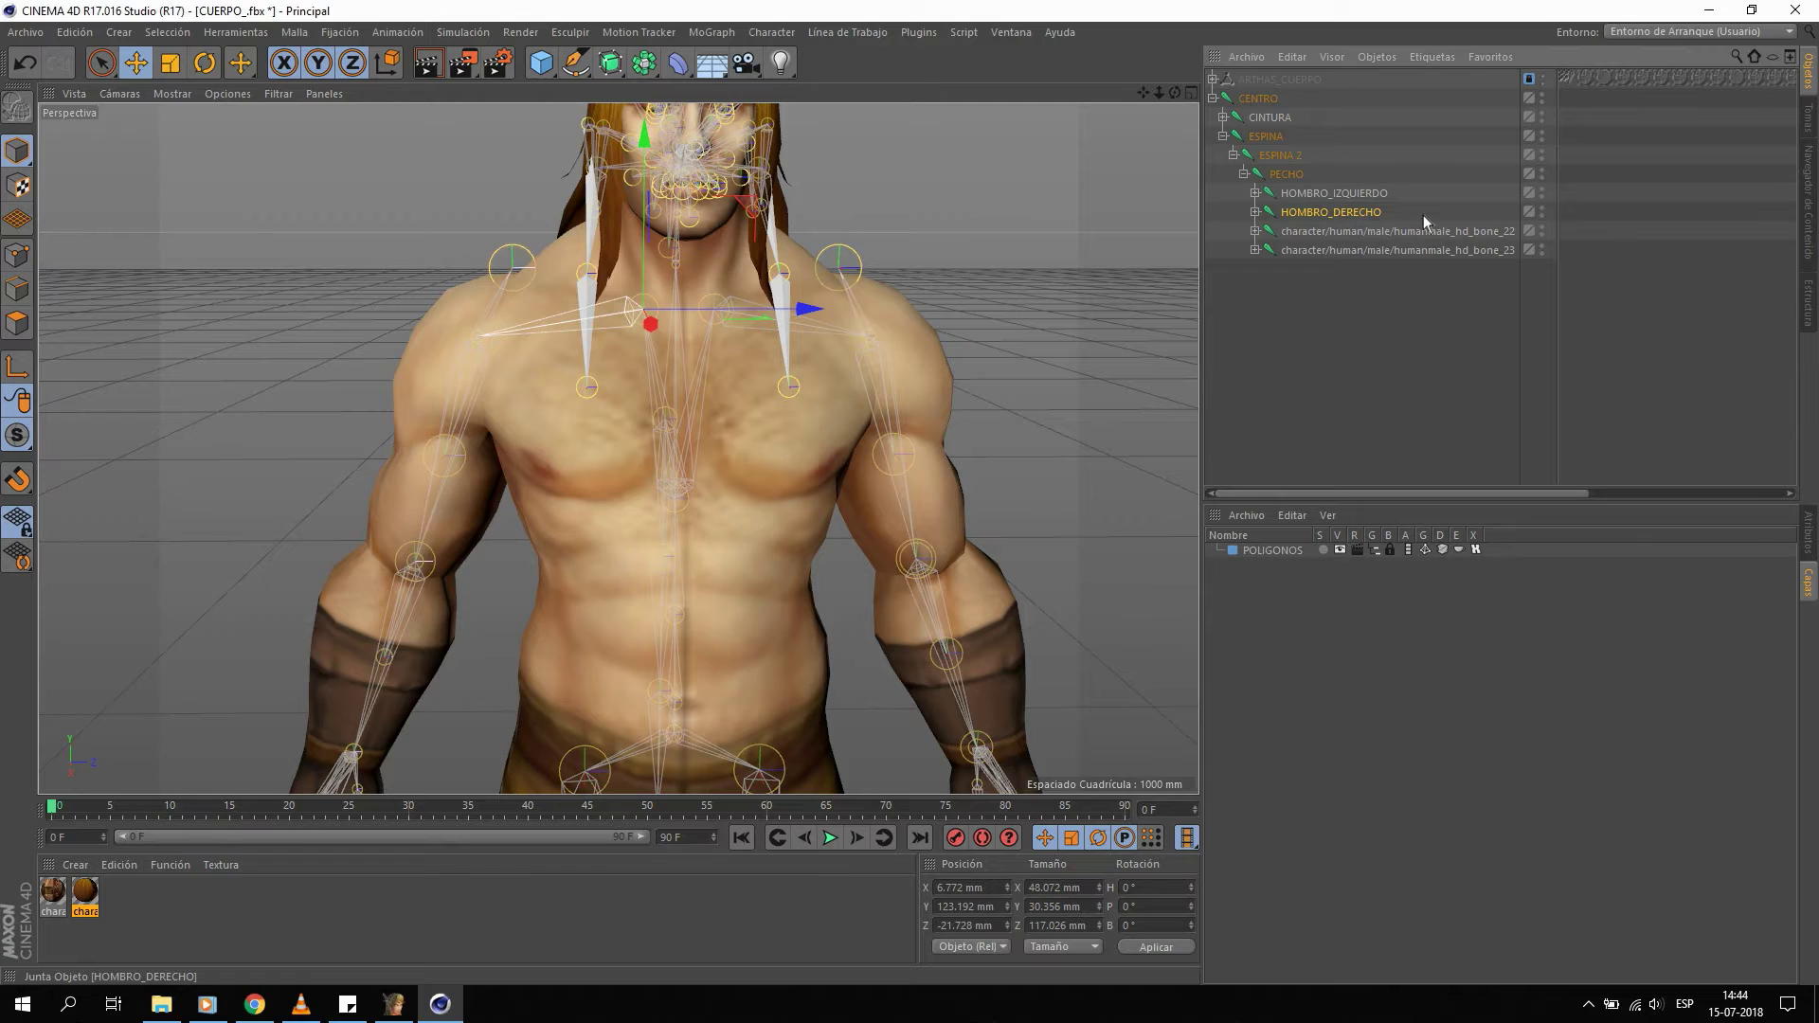
Rename bone_22 to MEDULA.
click(1403, 235)
double_click(1402, 235)
text(MEDULA)
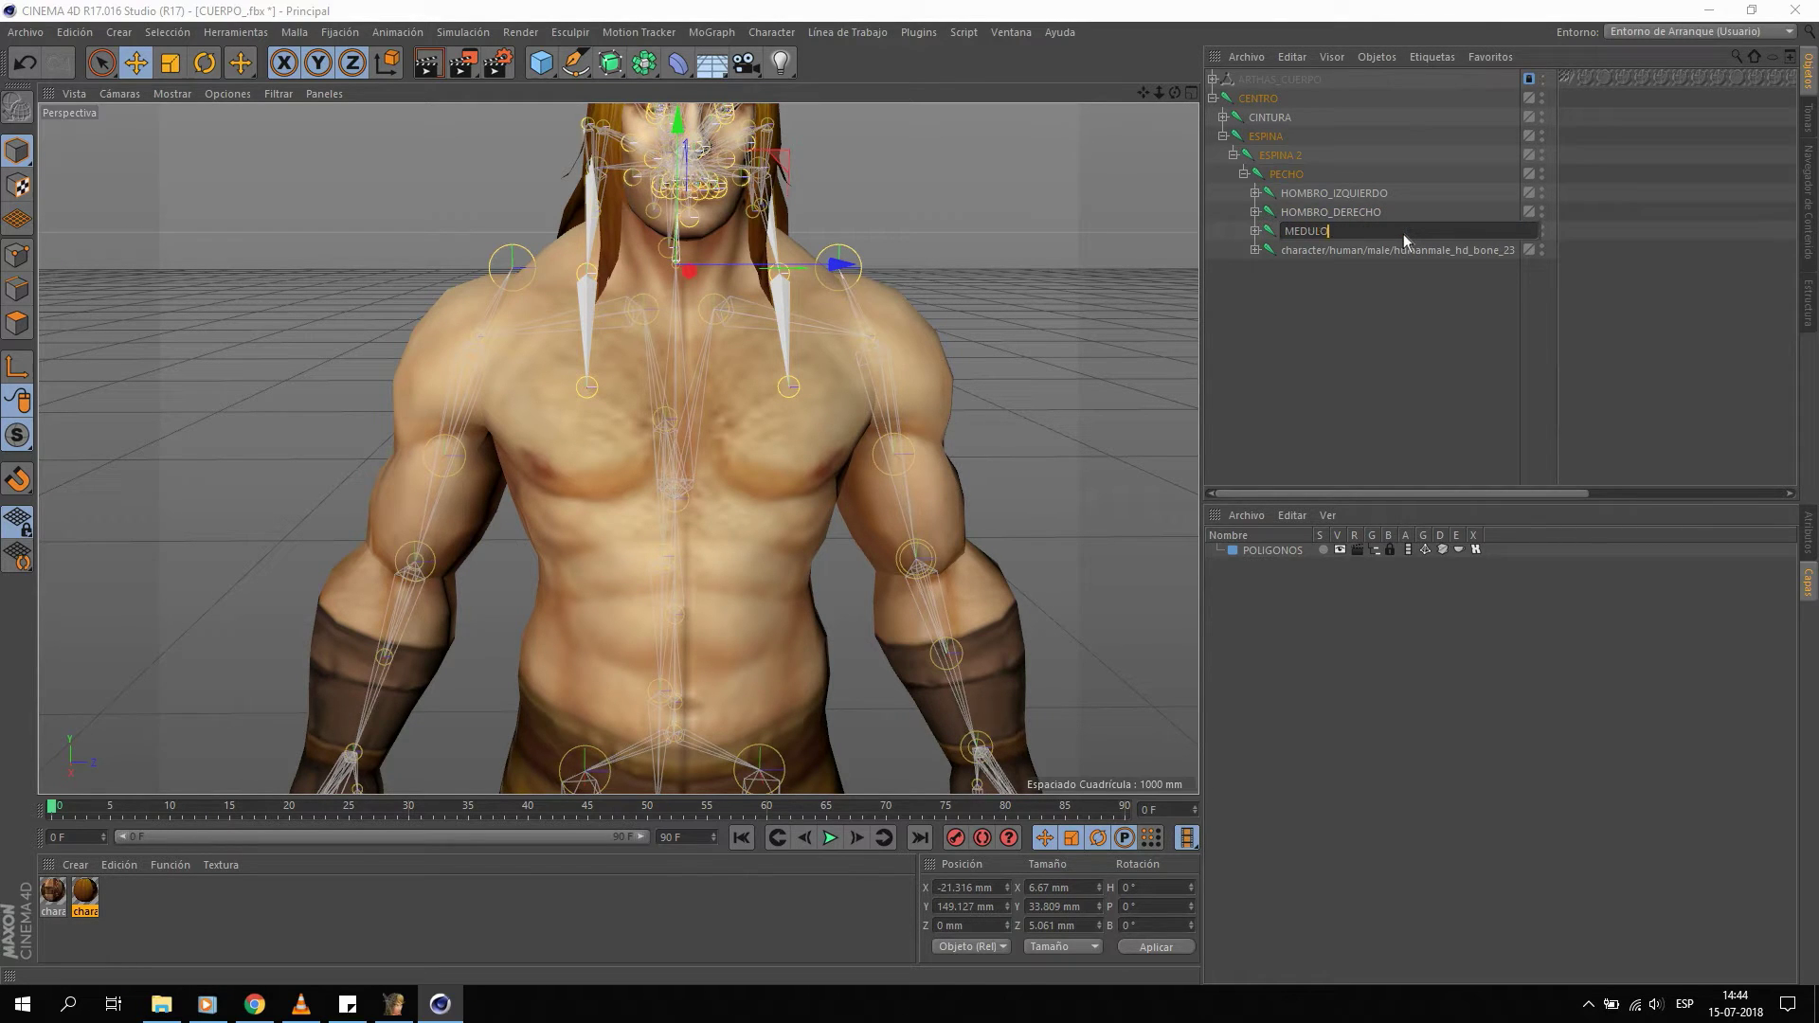
key(Return)
Delete the bone_23 hierarchy and reframe the whole torso.
click(1401, 252)
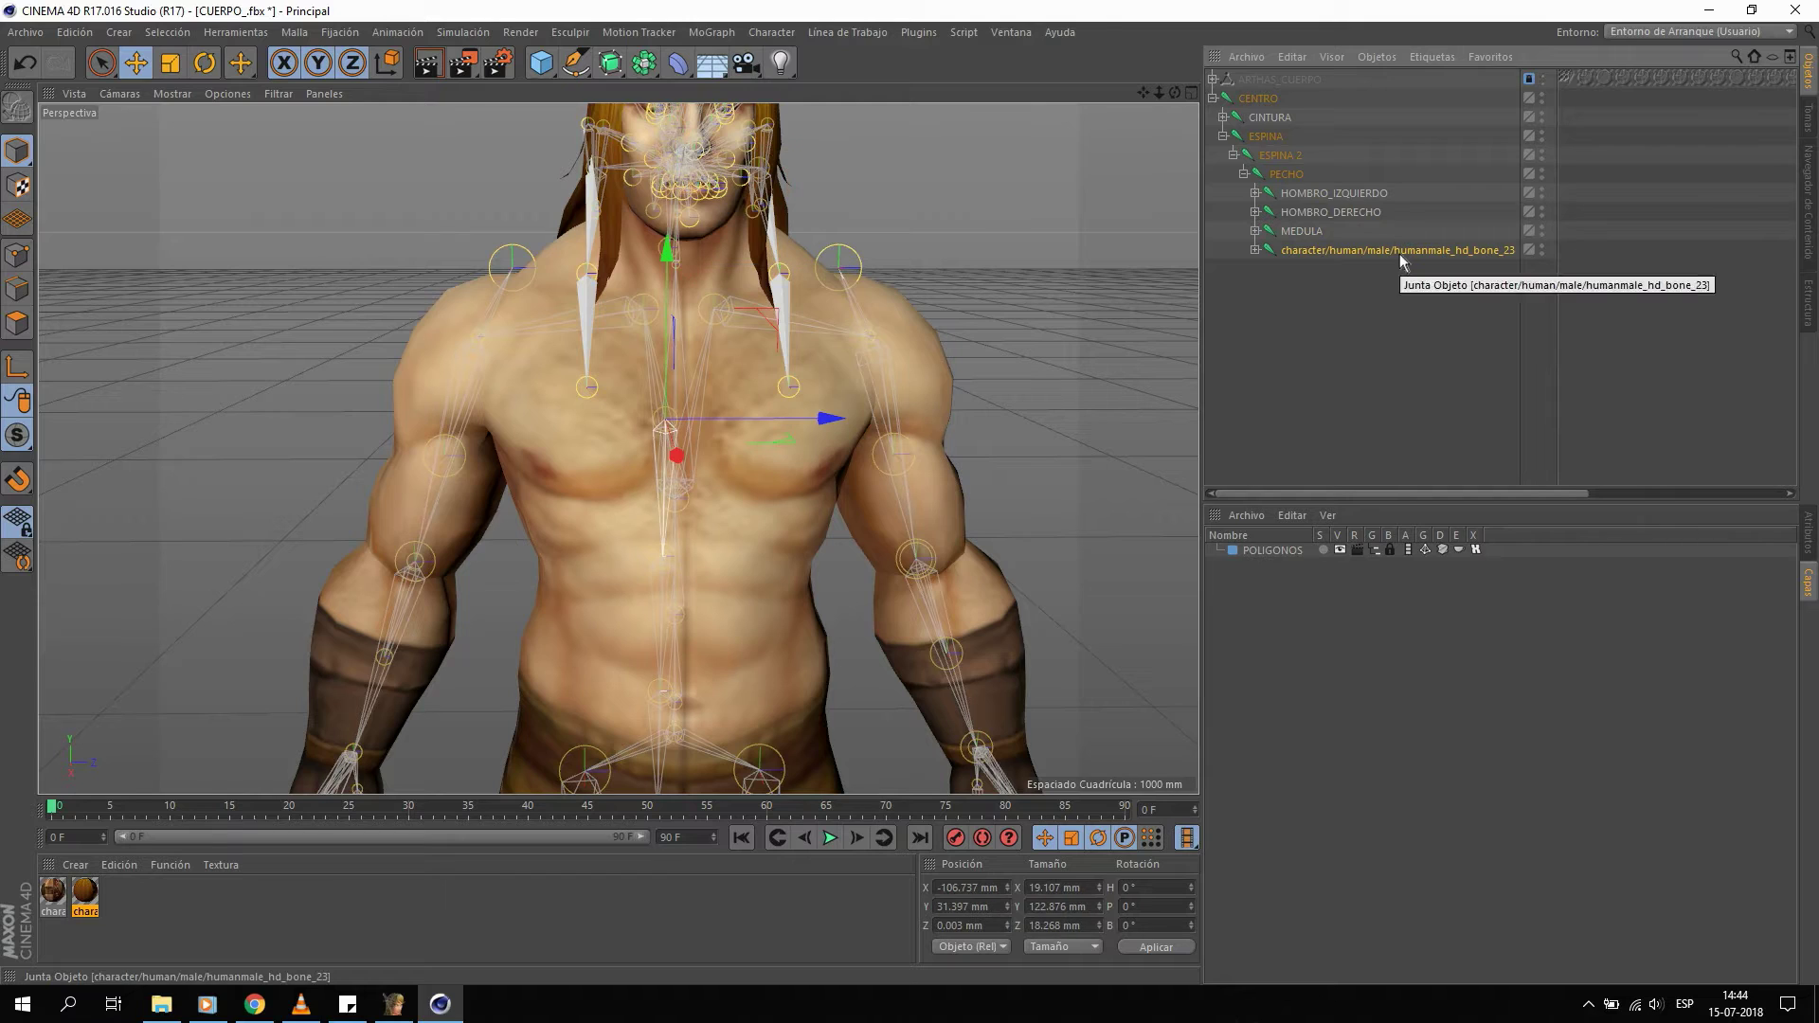
mouse_move(529, 516)
alt+mouse_down()
mouse_move(794, 555)
mouse_move(686, 400)
mouse_move(614, 415)
alt+mouse_up()
key(ctrl+z)
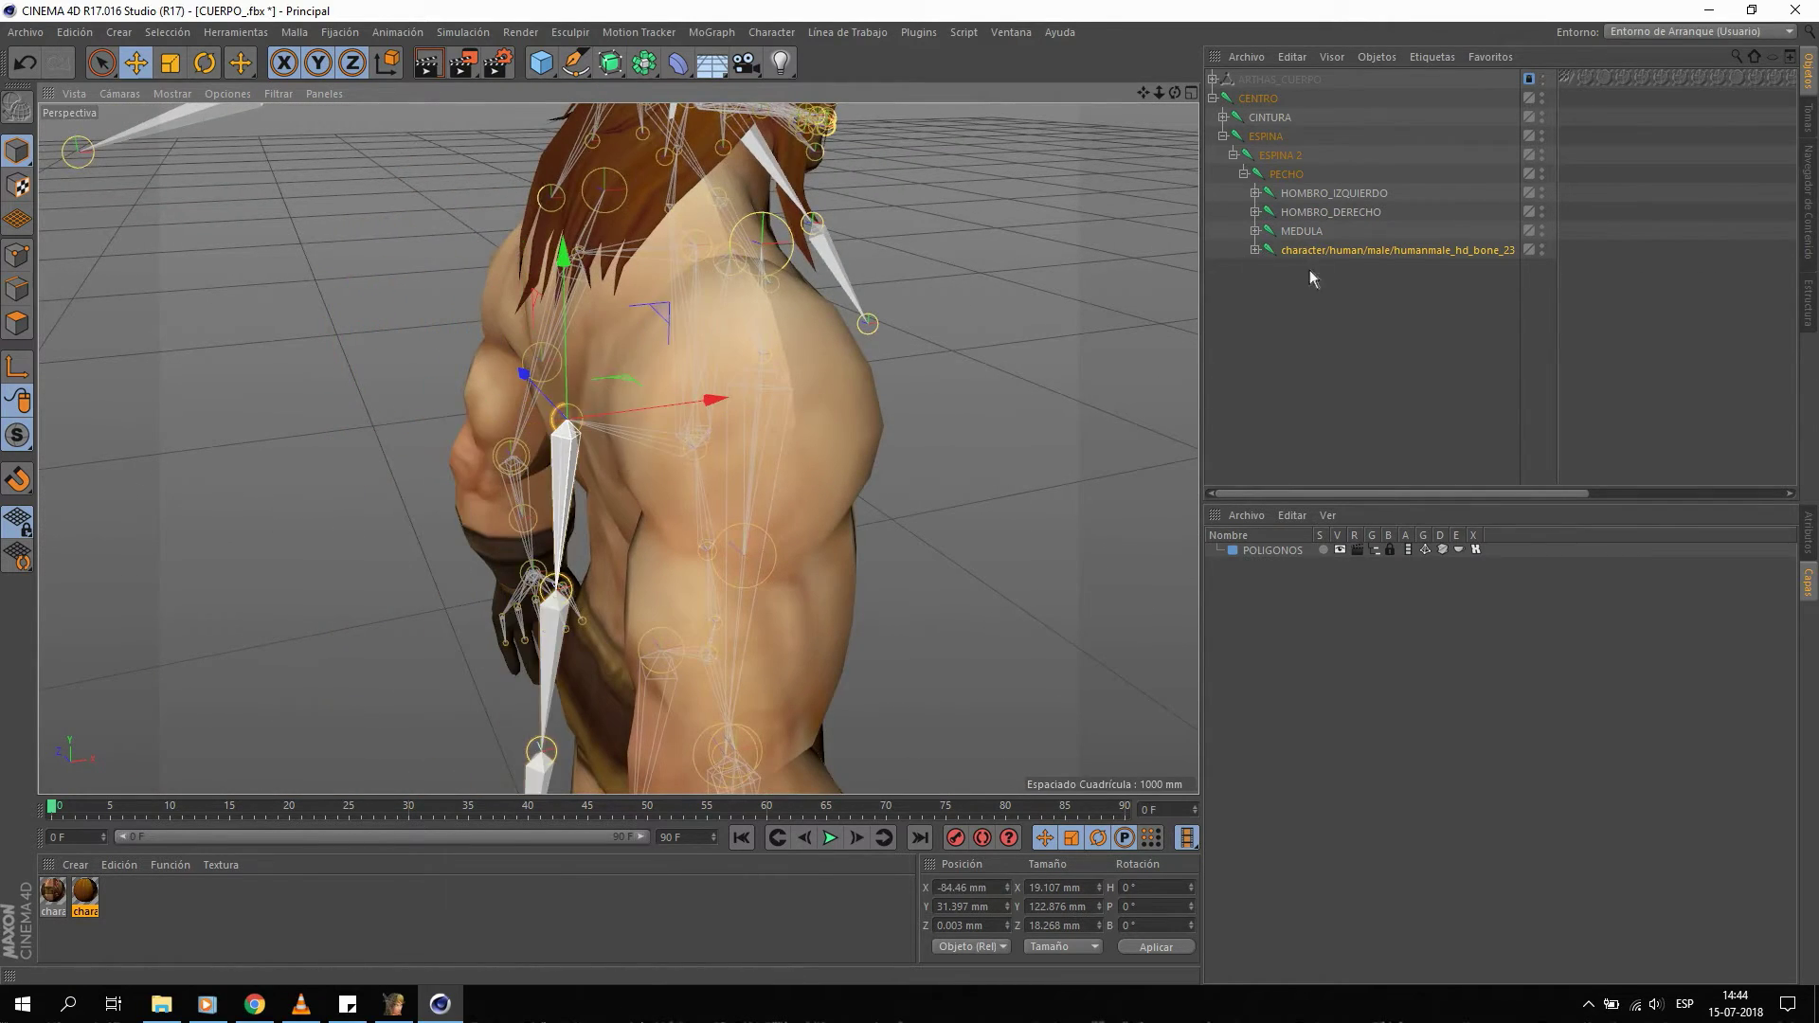
key(Delete)
mouse_move(1160, 295)
alt+mouse_down()
mouse_move(549, 333)
mouse_move(896, 412)
mouse_move(856, 350)
alt+mouse_up()
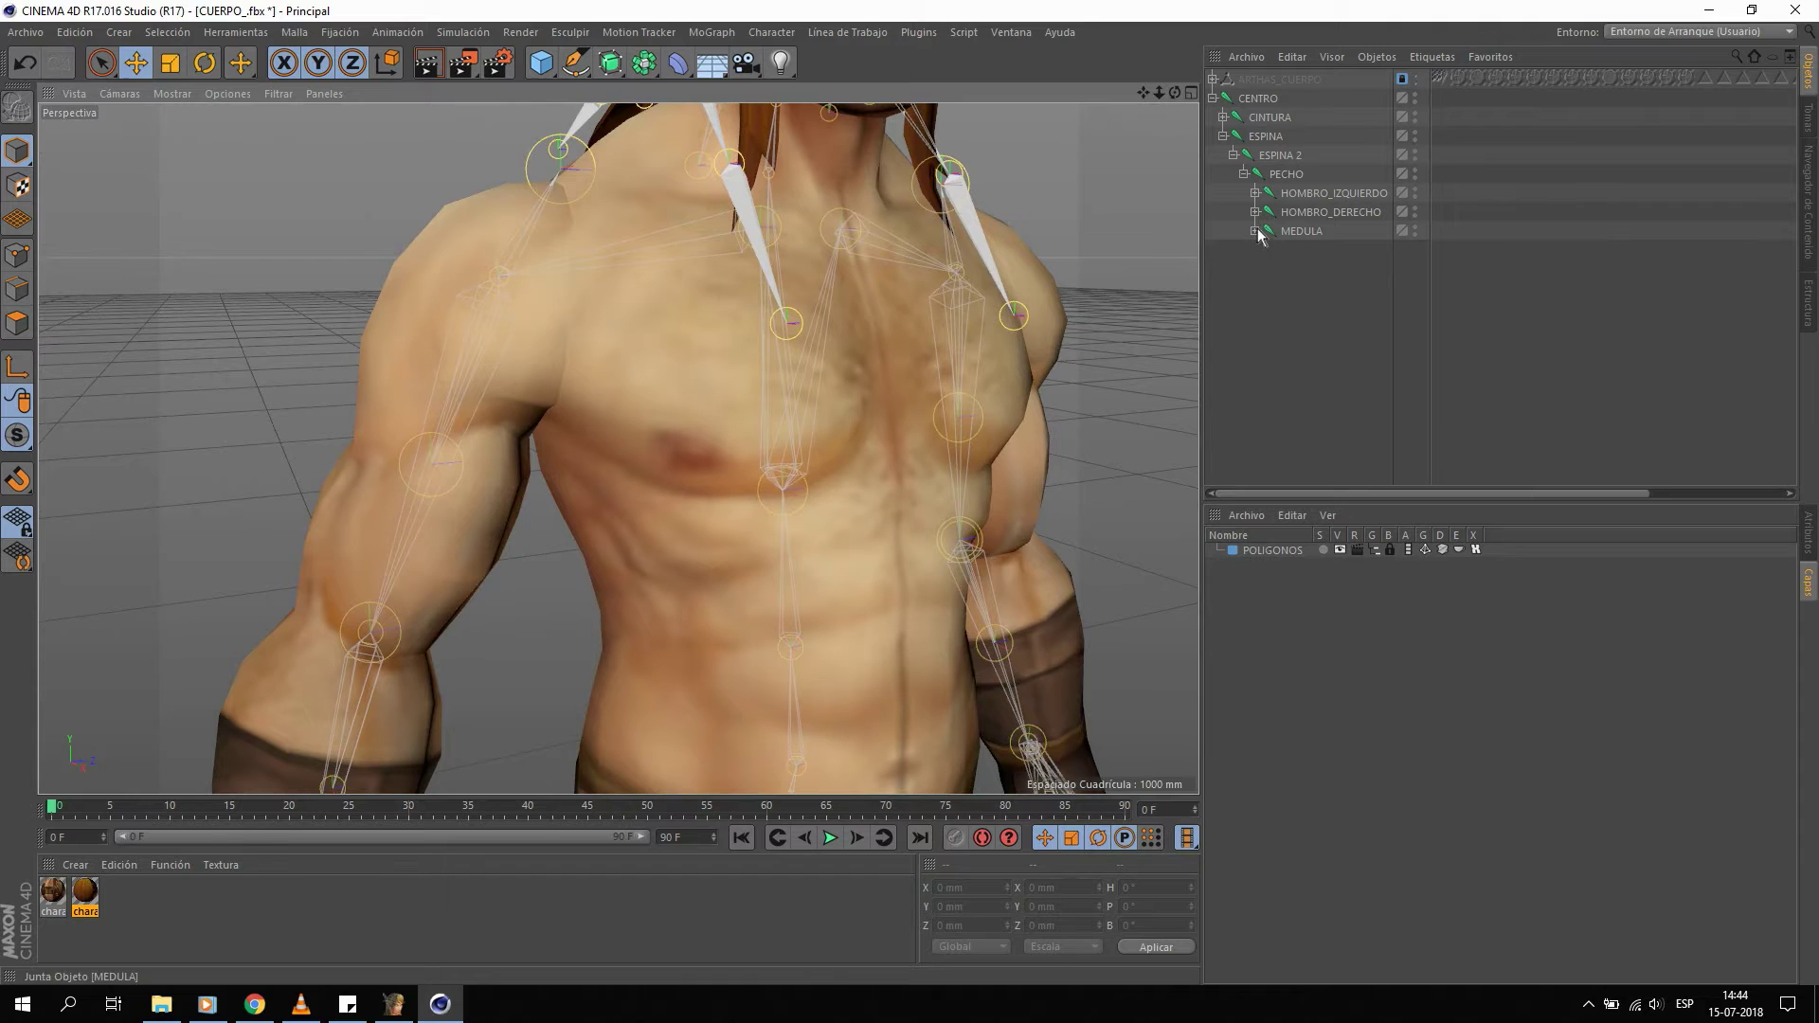
mouse_move(737, 358)
alt+mouse_down()
mouse_move(895, 343)
mouse_move(1202, 267)
alt+mouse_up()
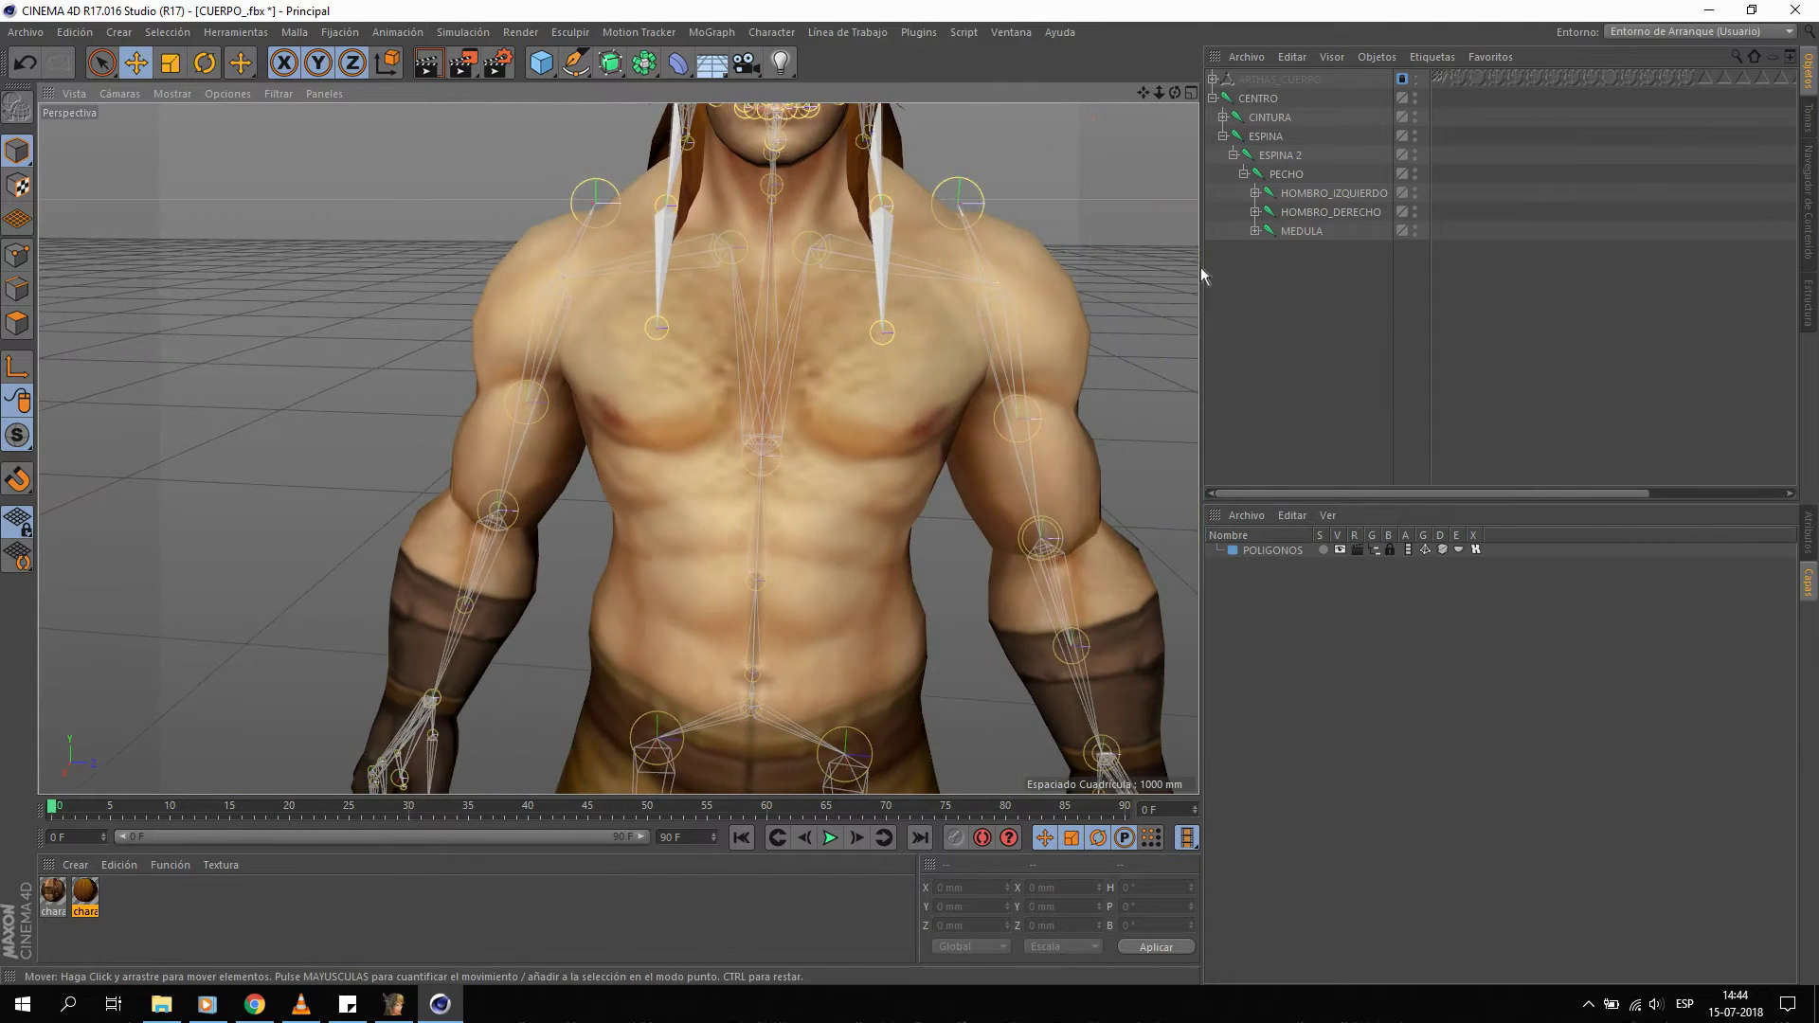
Rename upper arm bone_26 BRAZO_IZQUIERDO and elbow bone_34 ANTEBRAZO_IZQUIERDO.
click(1256, 193)
click(1350, 214)
mouse_move(853, 327)
alt+mouse_down()
mouse_move(715, 358)
mouse_move(873, 328)
alt+mouse_up()
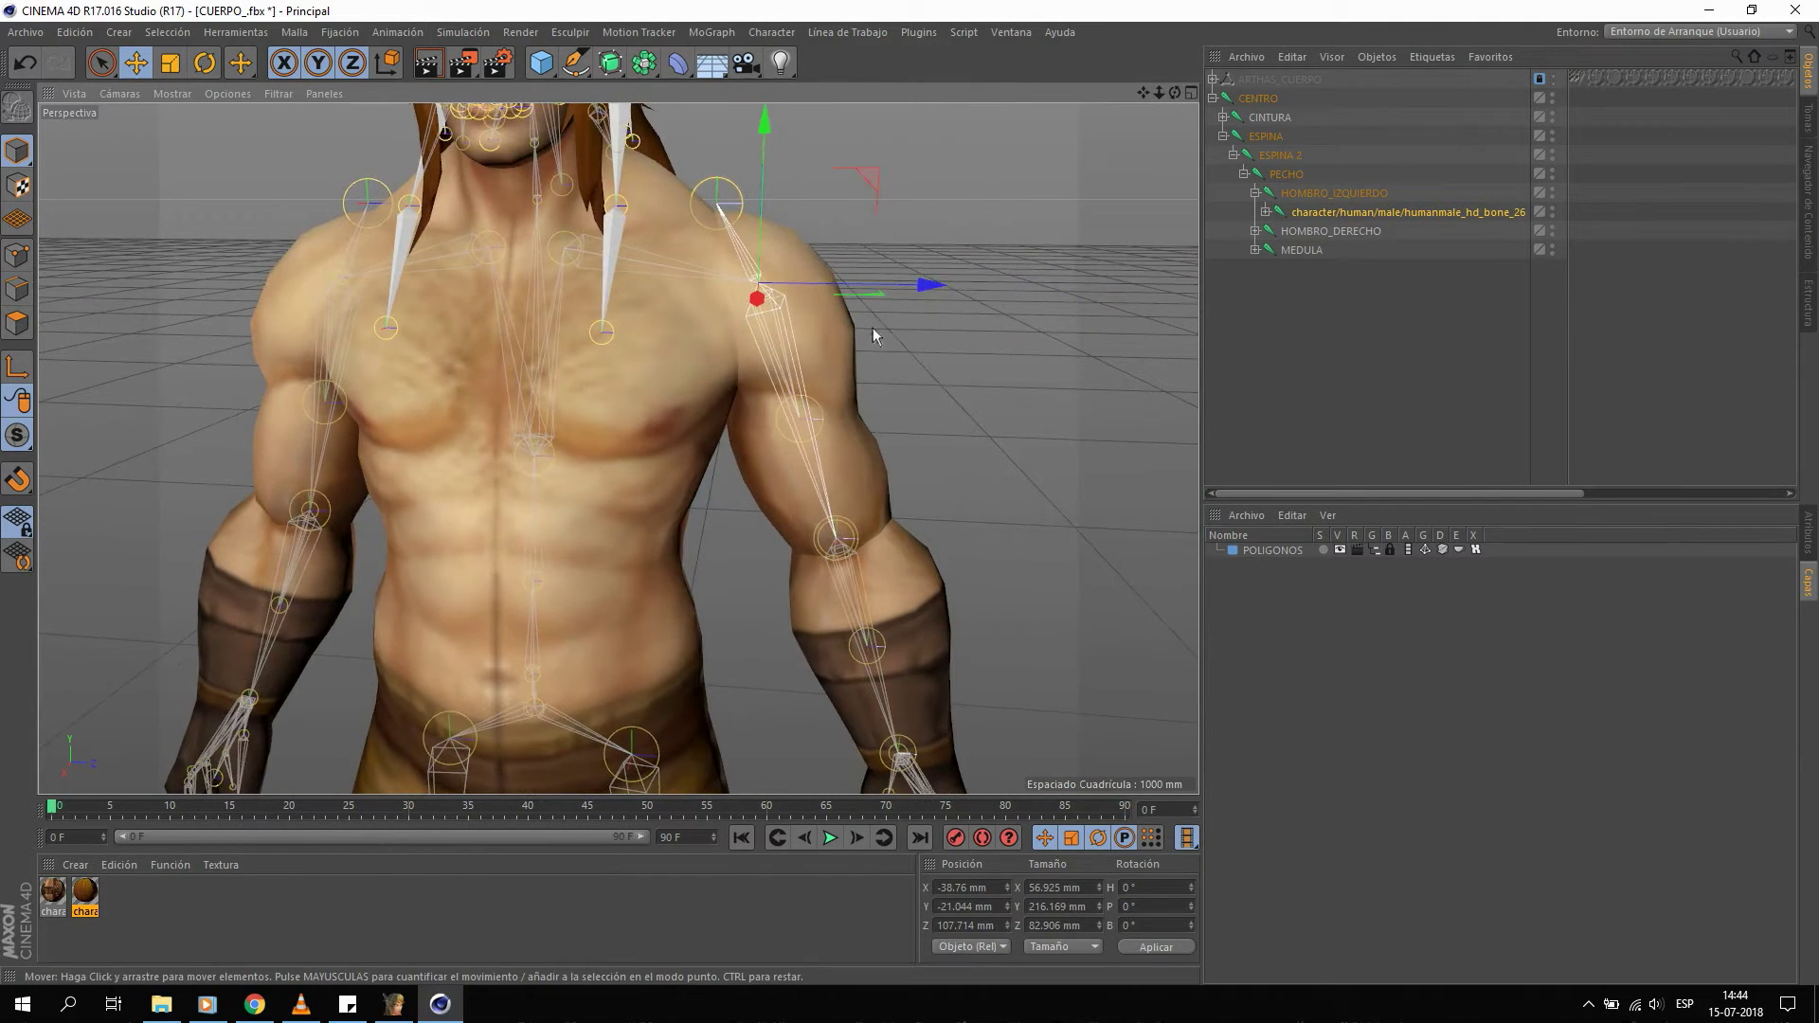
double_click(1357, 210)
text(BA)
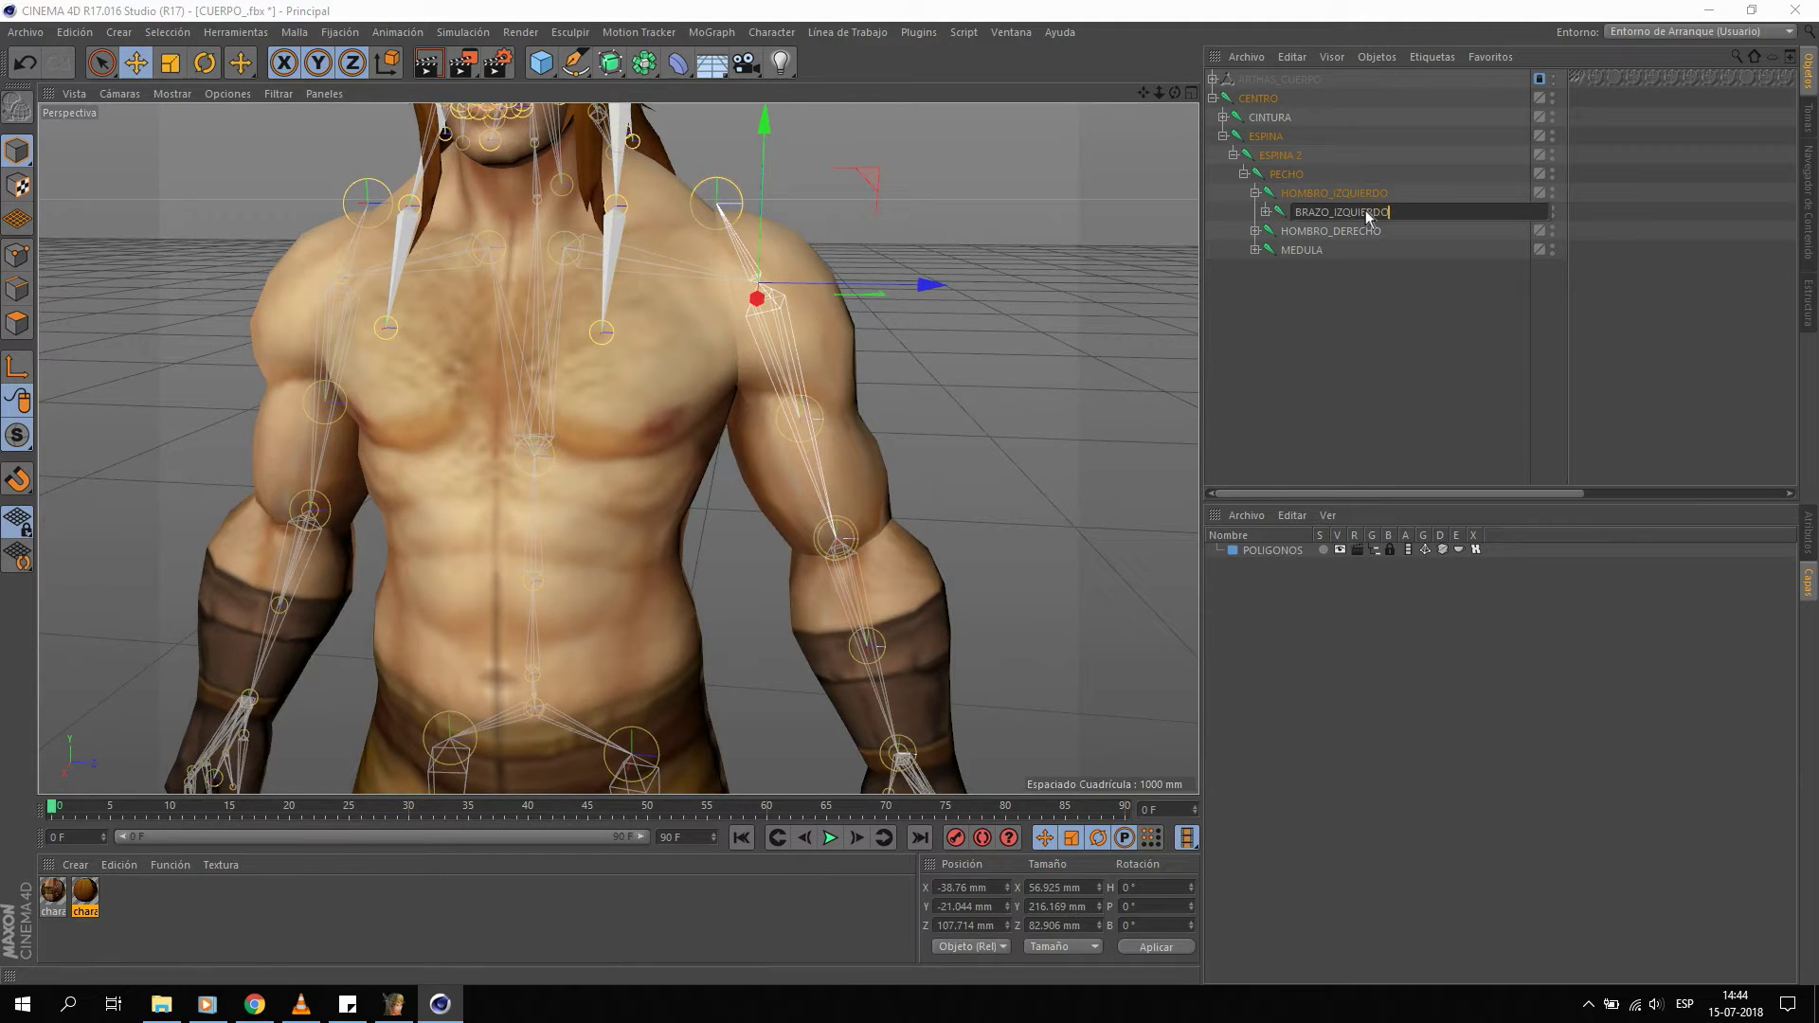
key(Return)
click(1266, 213)
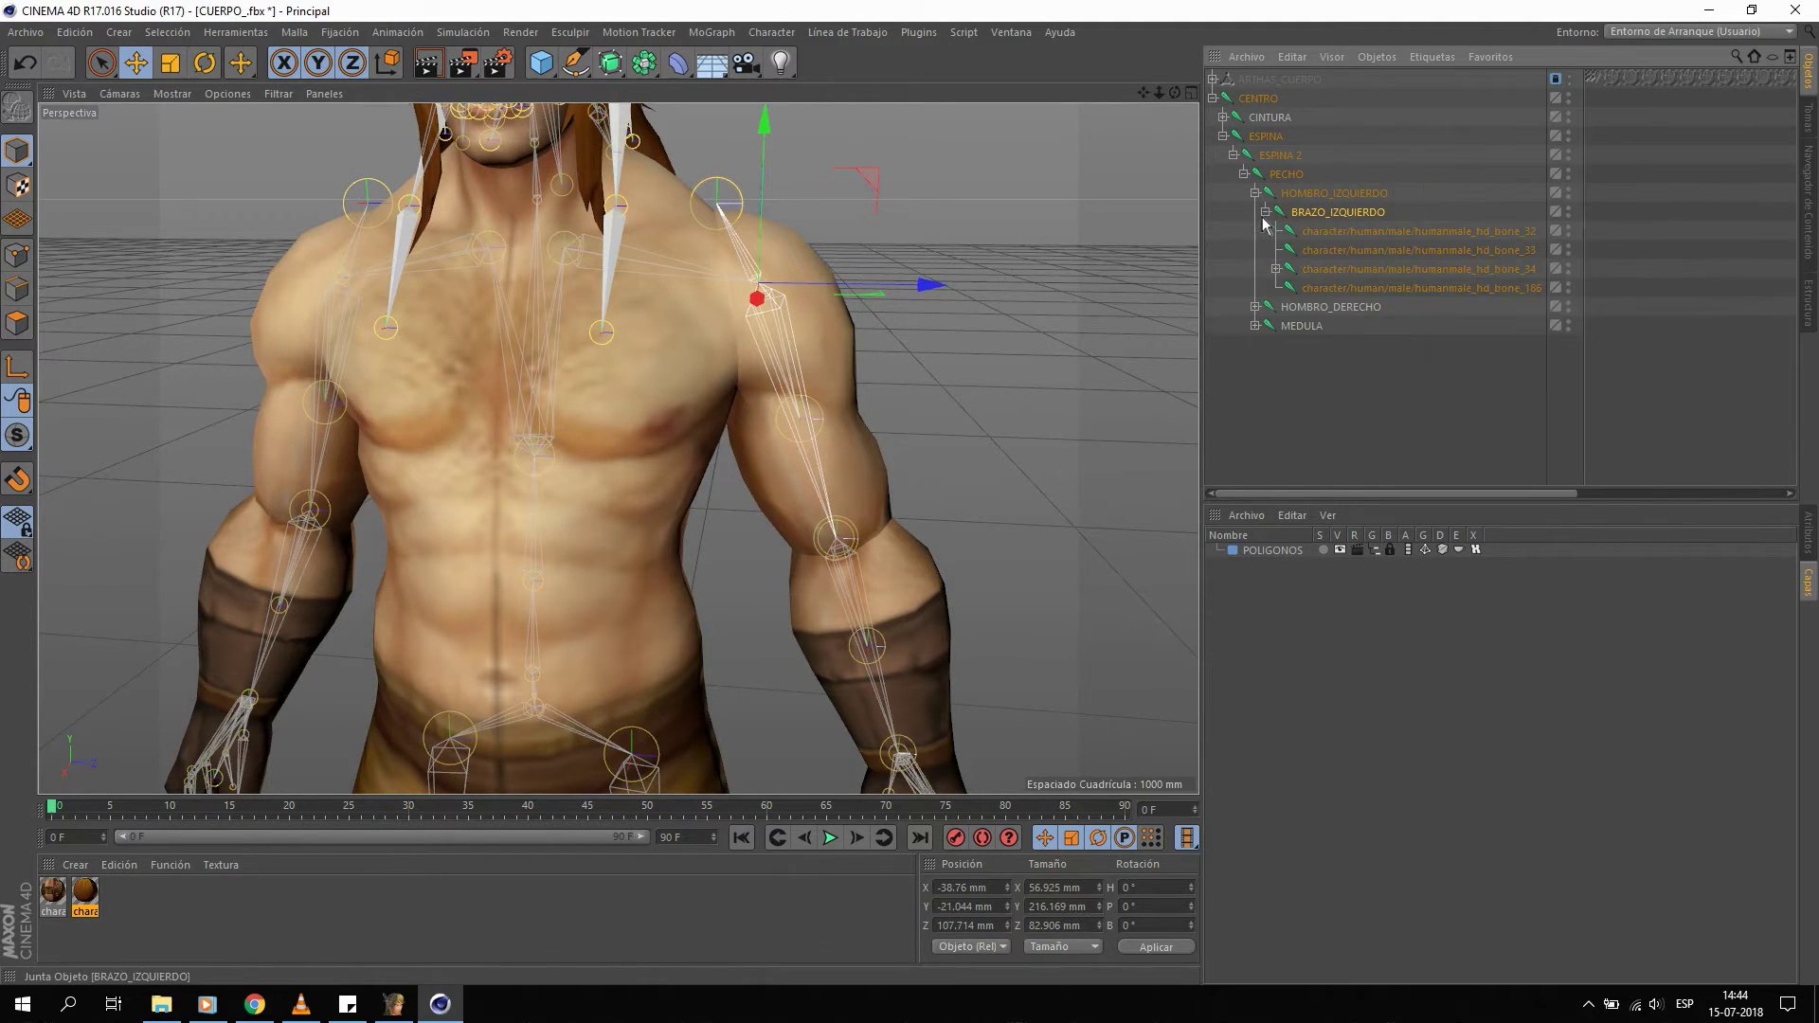
double_click(1329, 271)
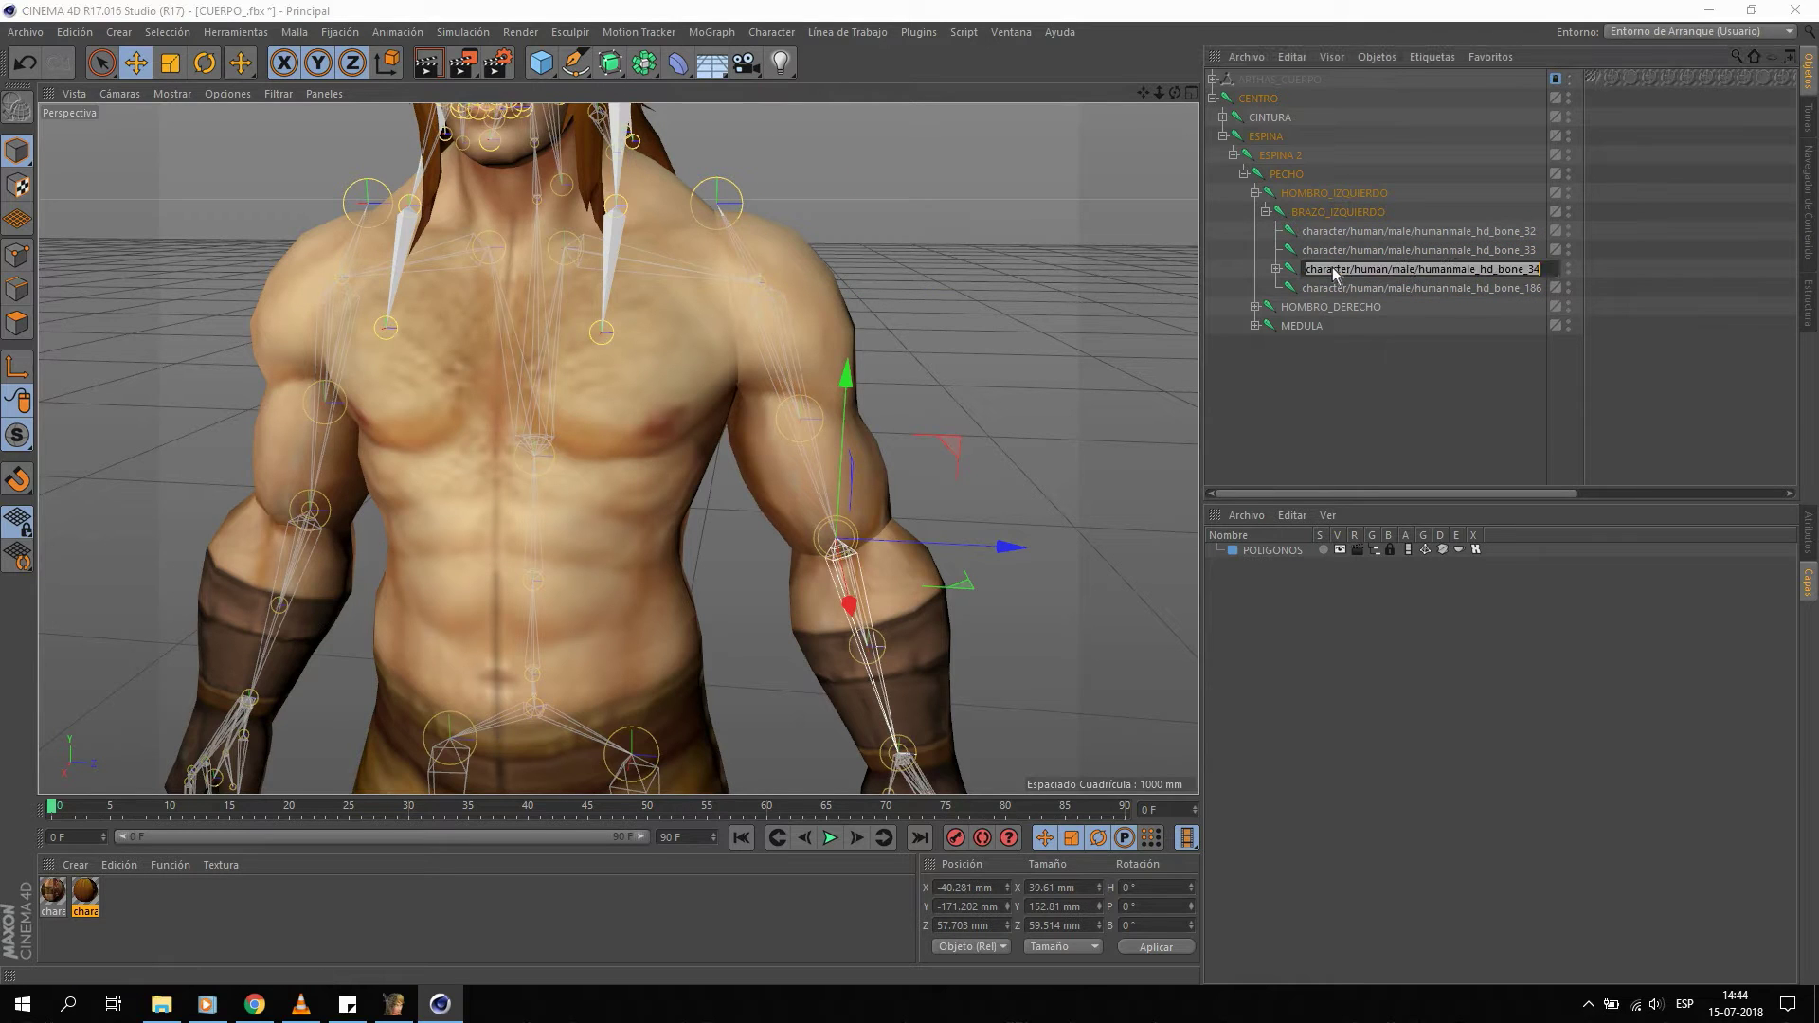
text(ANTEBRAZO)
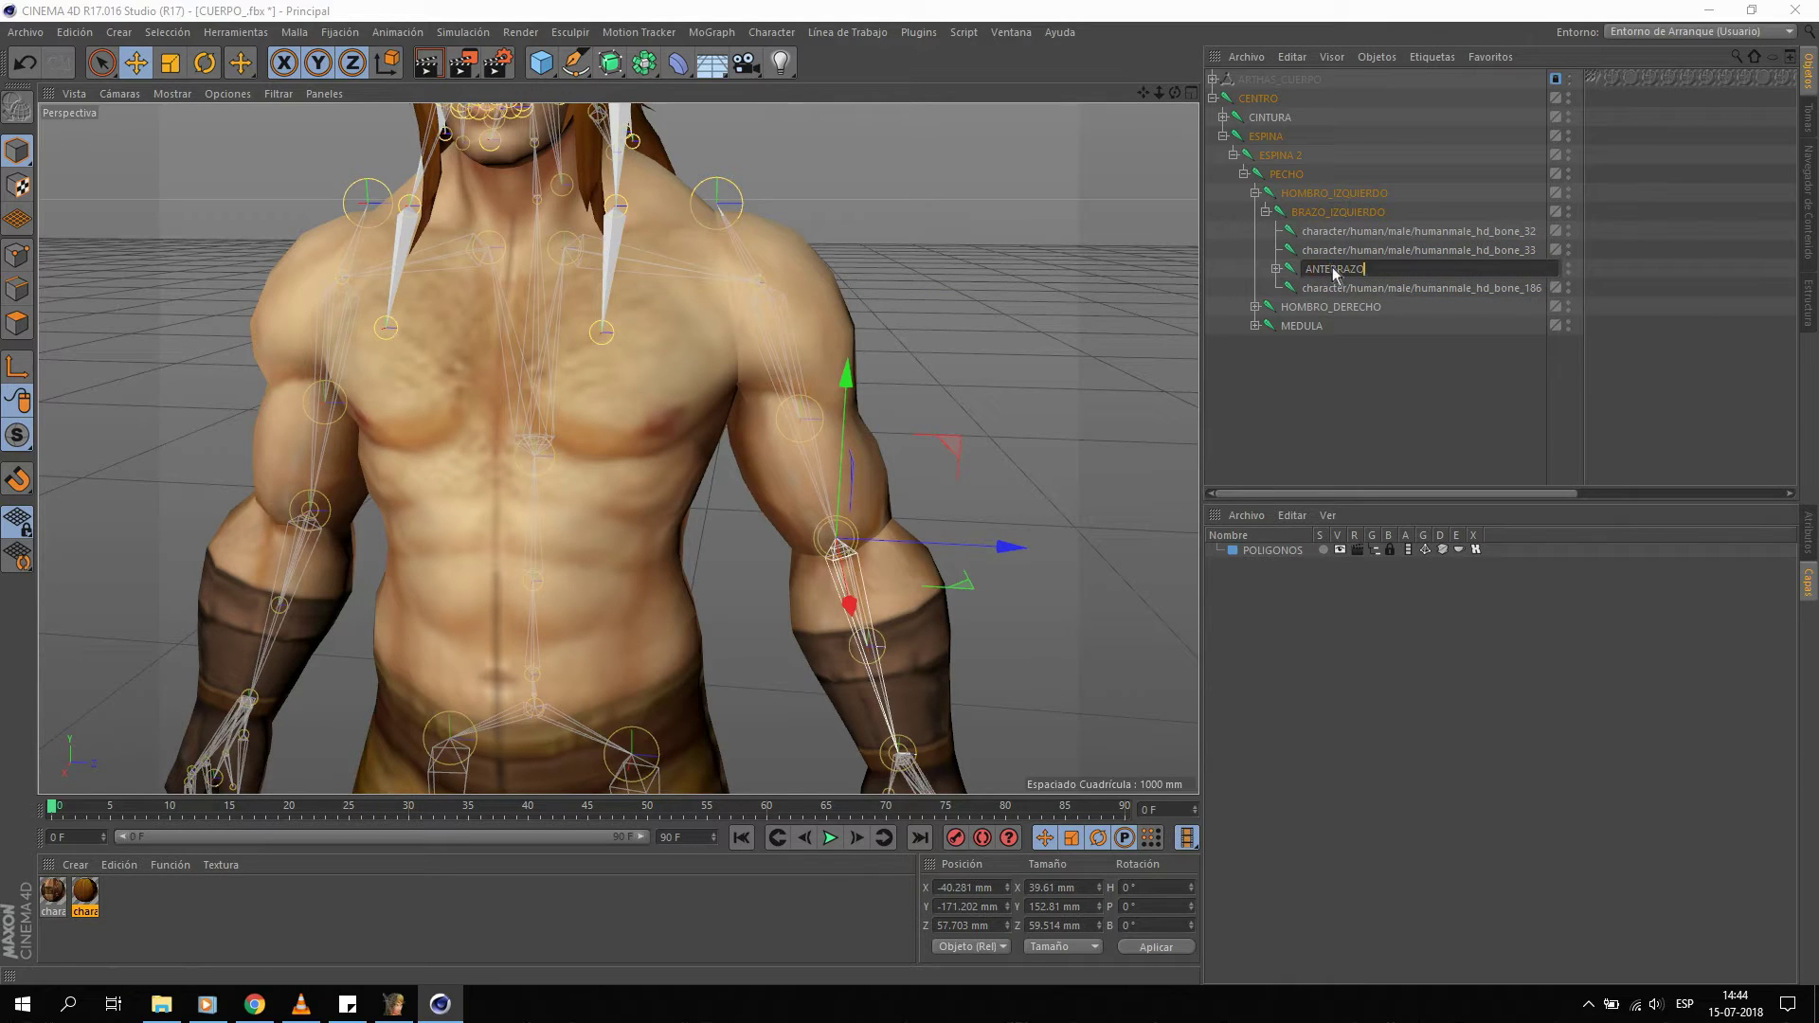
text(_IZQUIERDO)
key(Return)
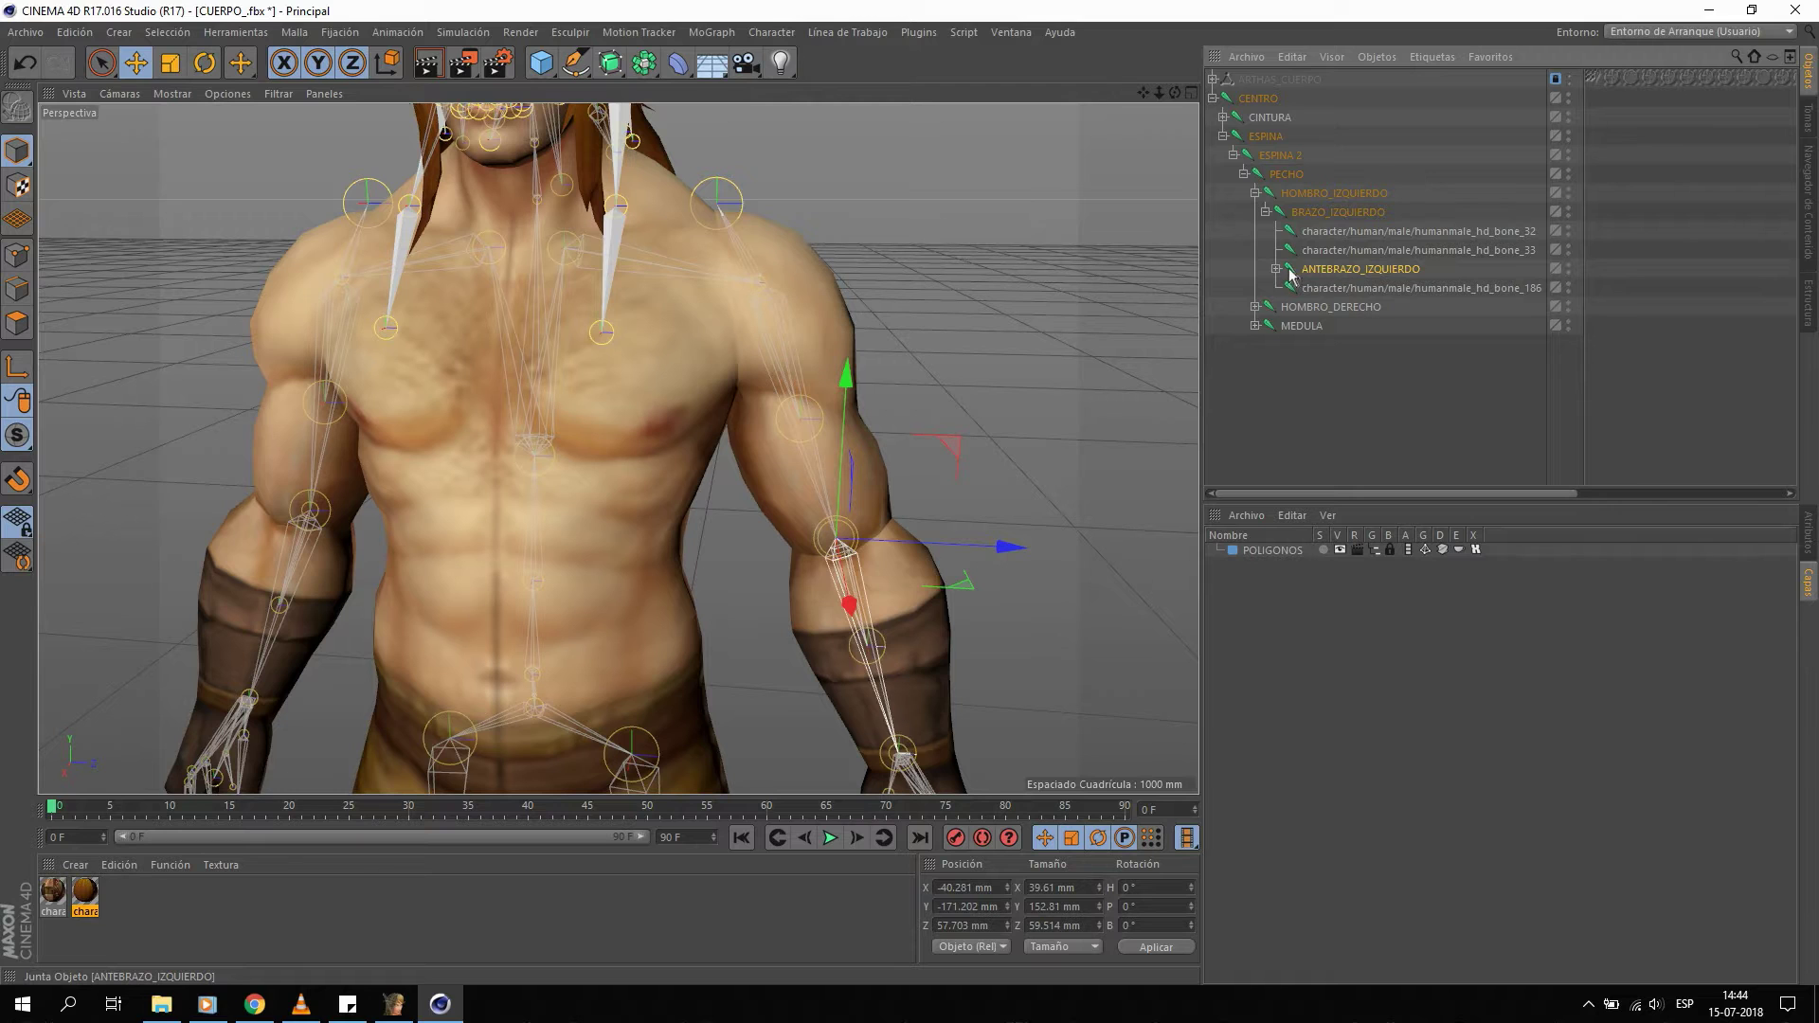
Rename wrist bone_40 to MANO_IZQUIERDA and reveal finger bones 93–97.
click(1276, 269)
alt+middle_drag(822, 527, 804, 426)
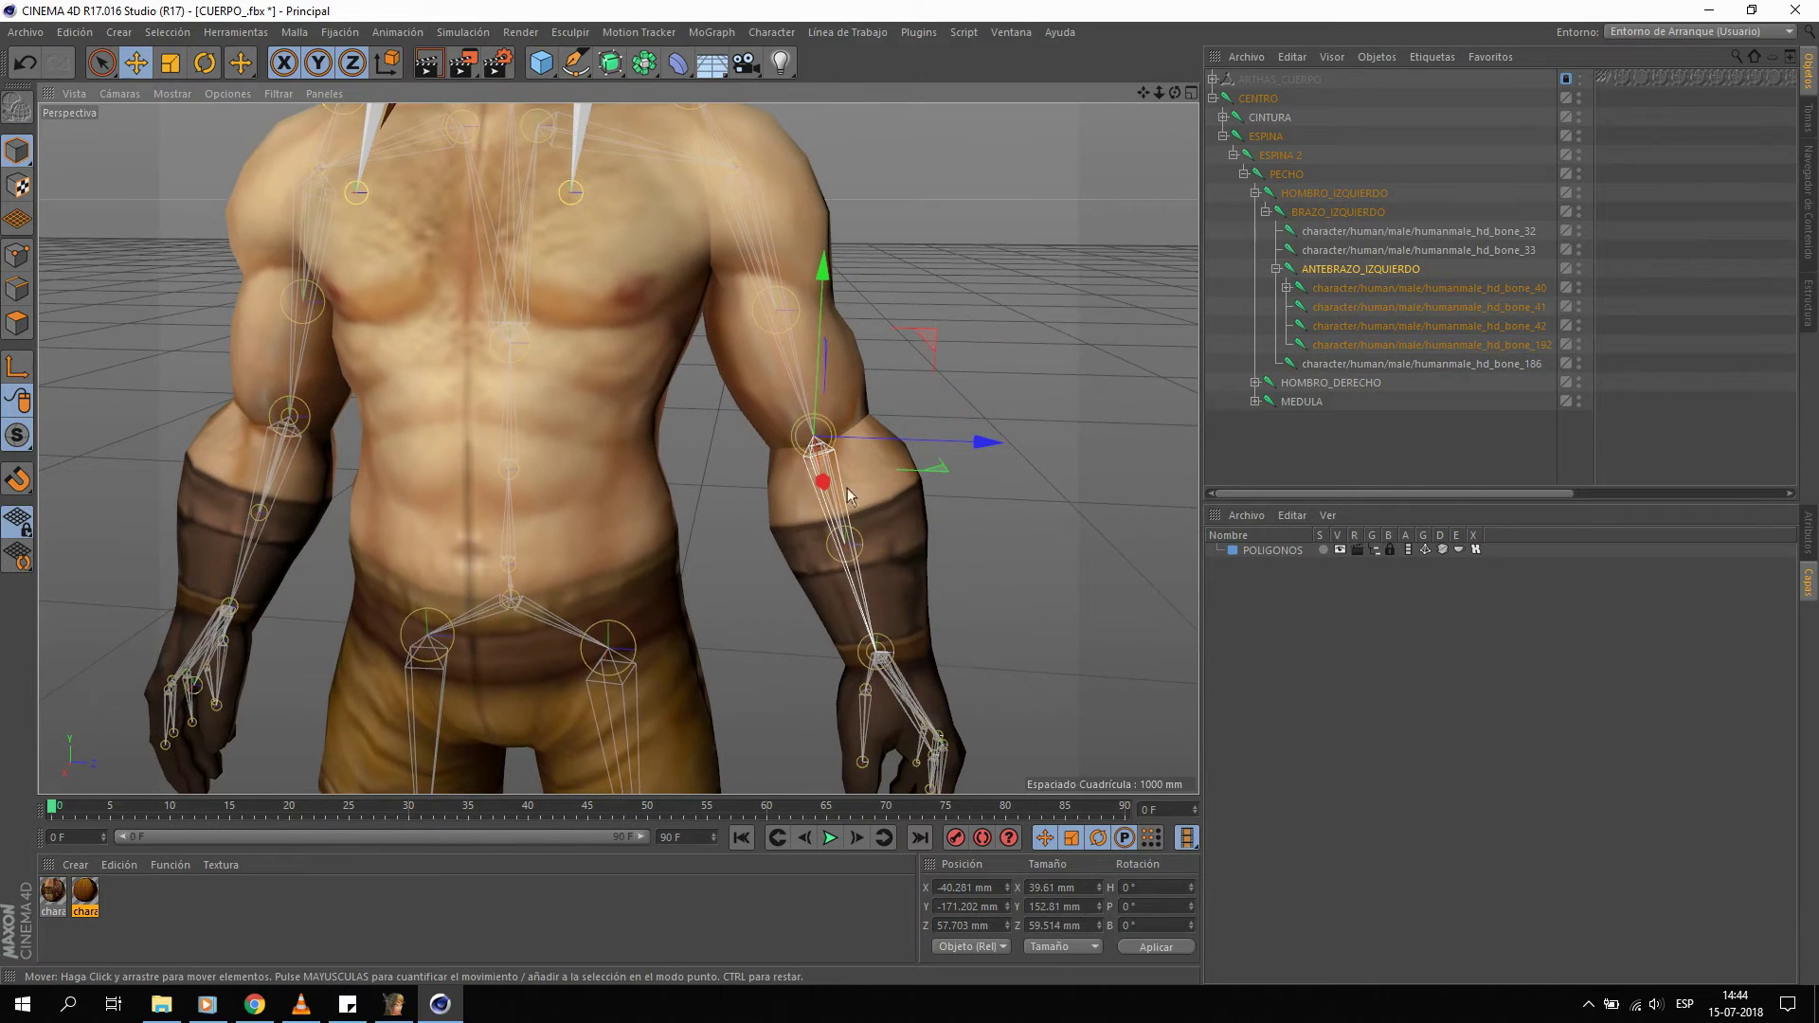
click(1335, 289)
double_click(1335, 289)
text(MANO_)
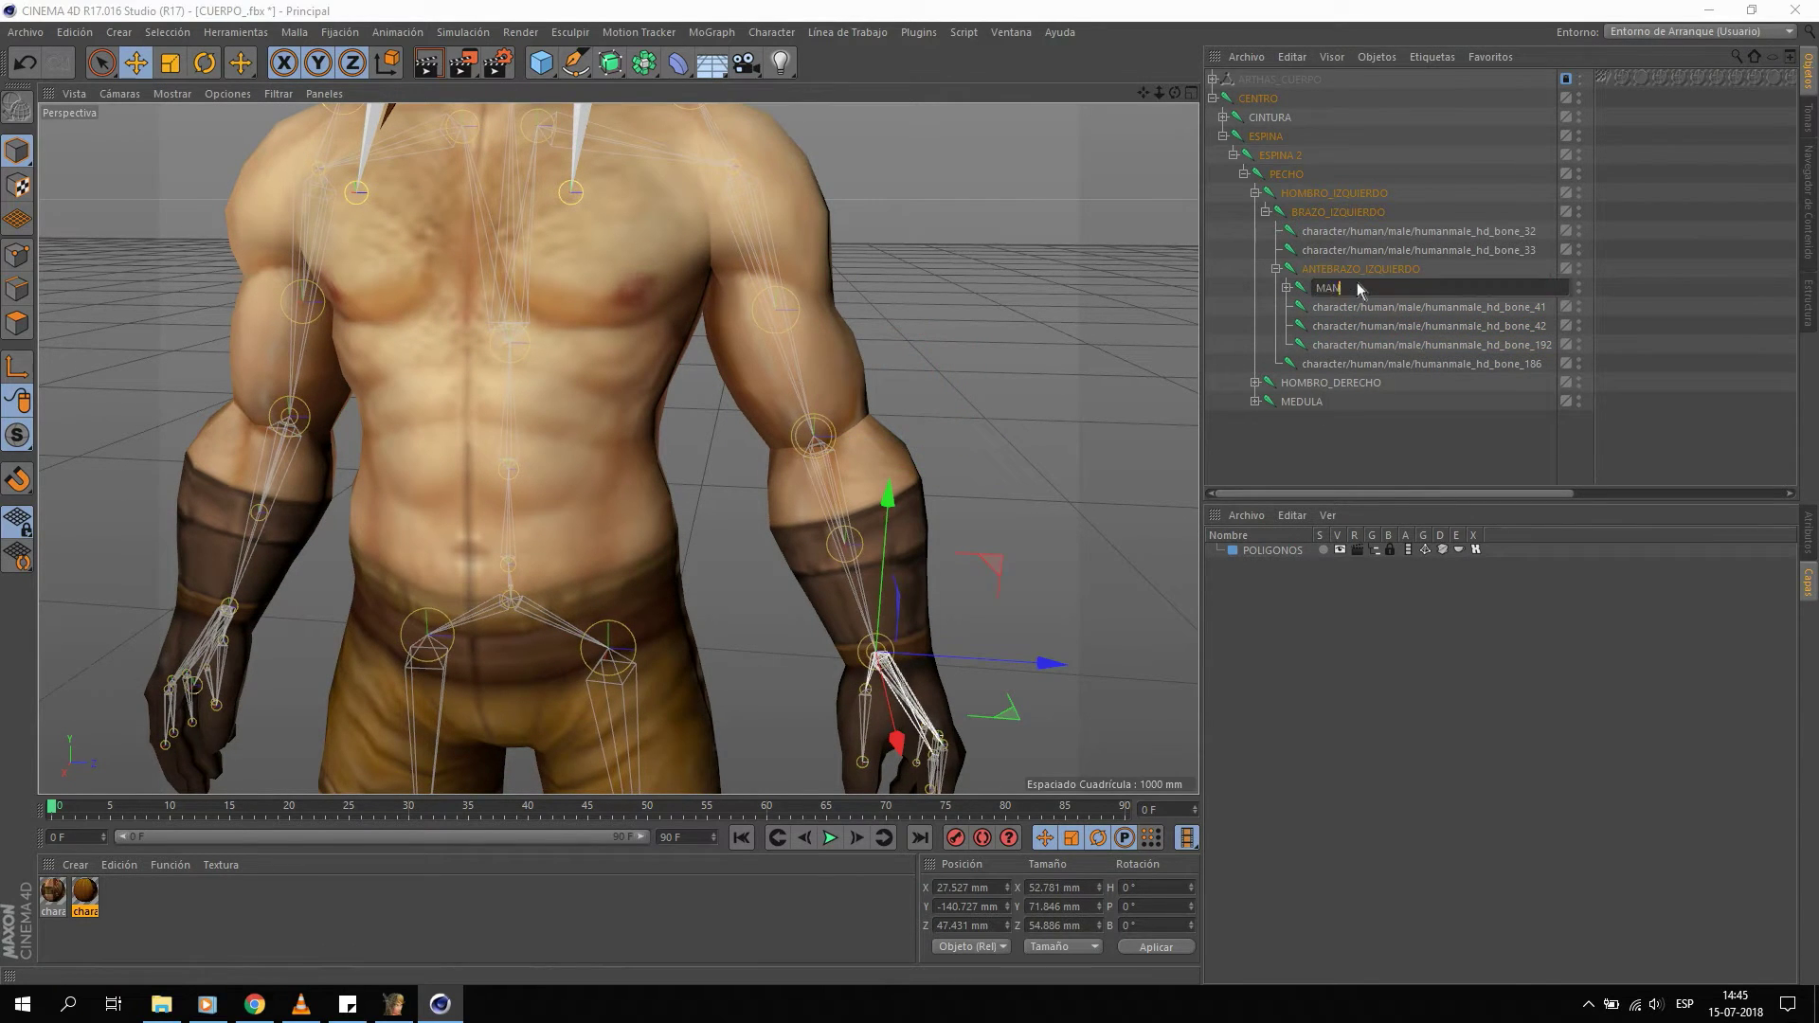
text(IZQUIERDA)
key(Return)
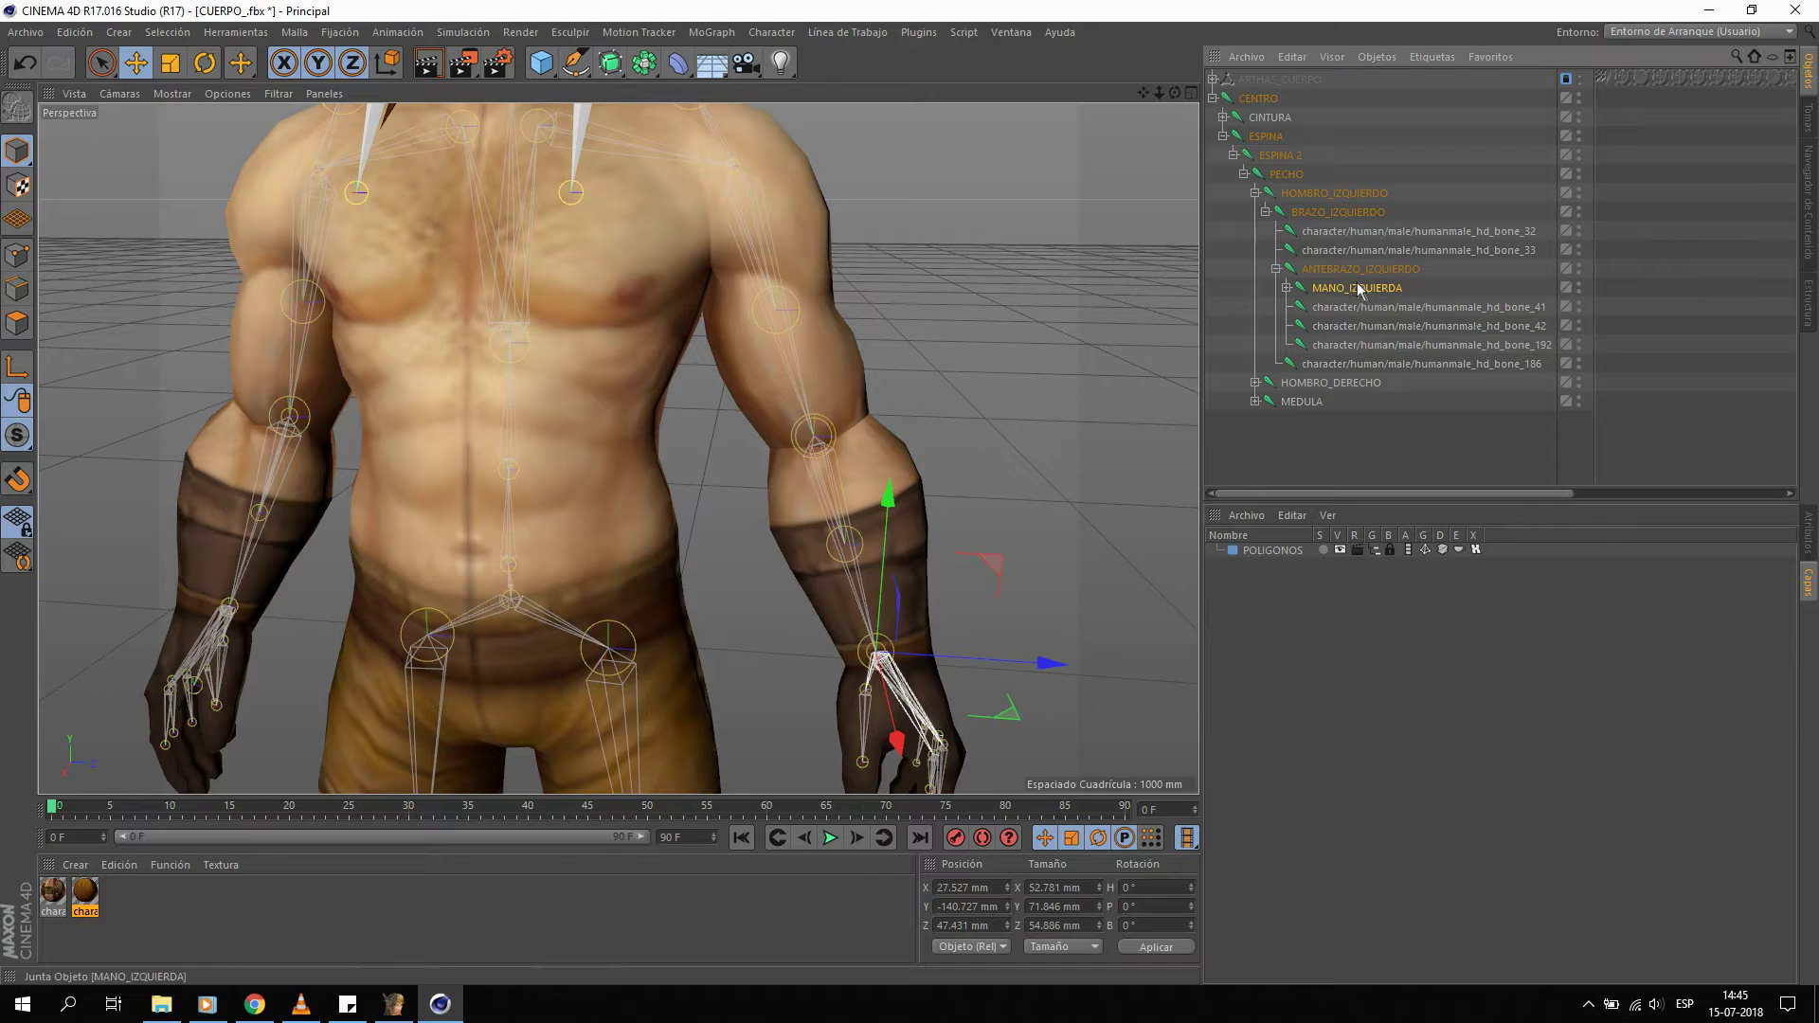
click(1287, 287)
Test-bend the upper arm with bone_33 and undo the bend.
alt+middle_drag(616, 474, 616, 443)
click(1345, 251)
drag(963, 346, 1057, 346)
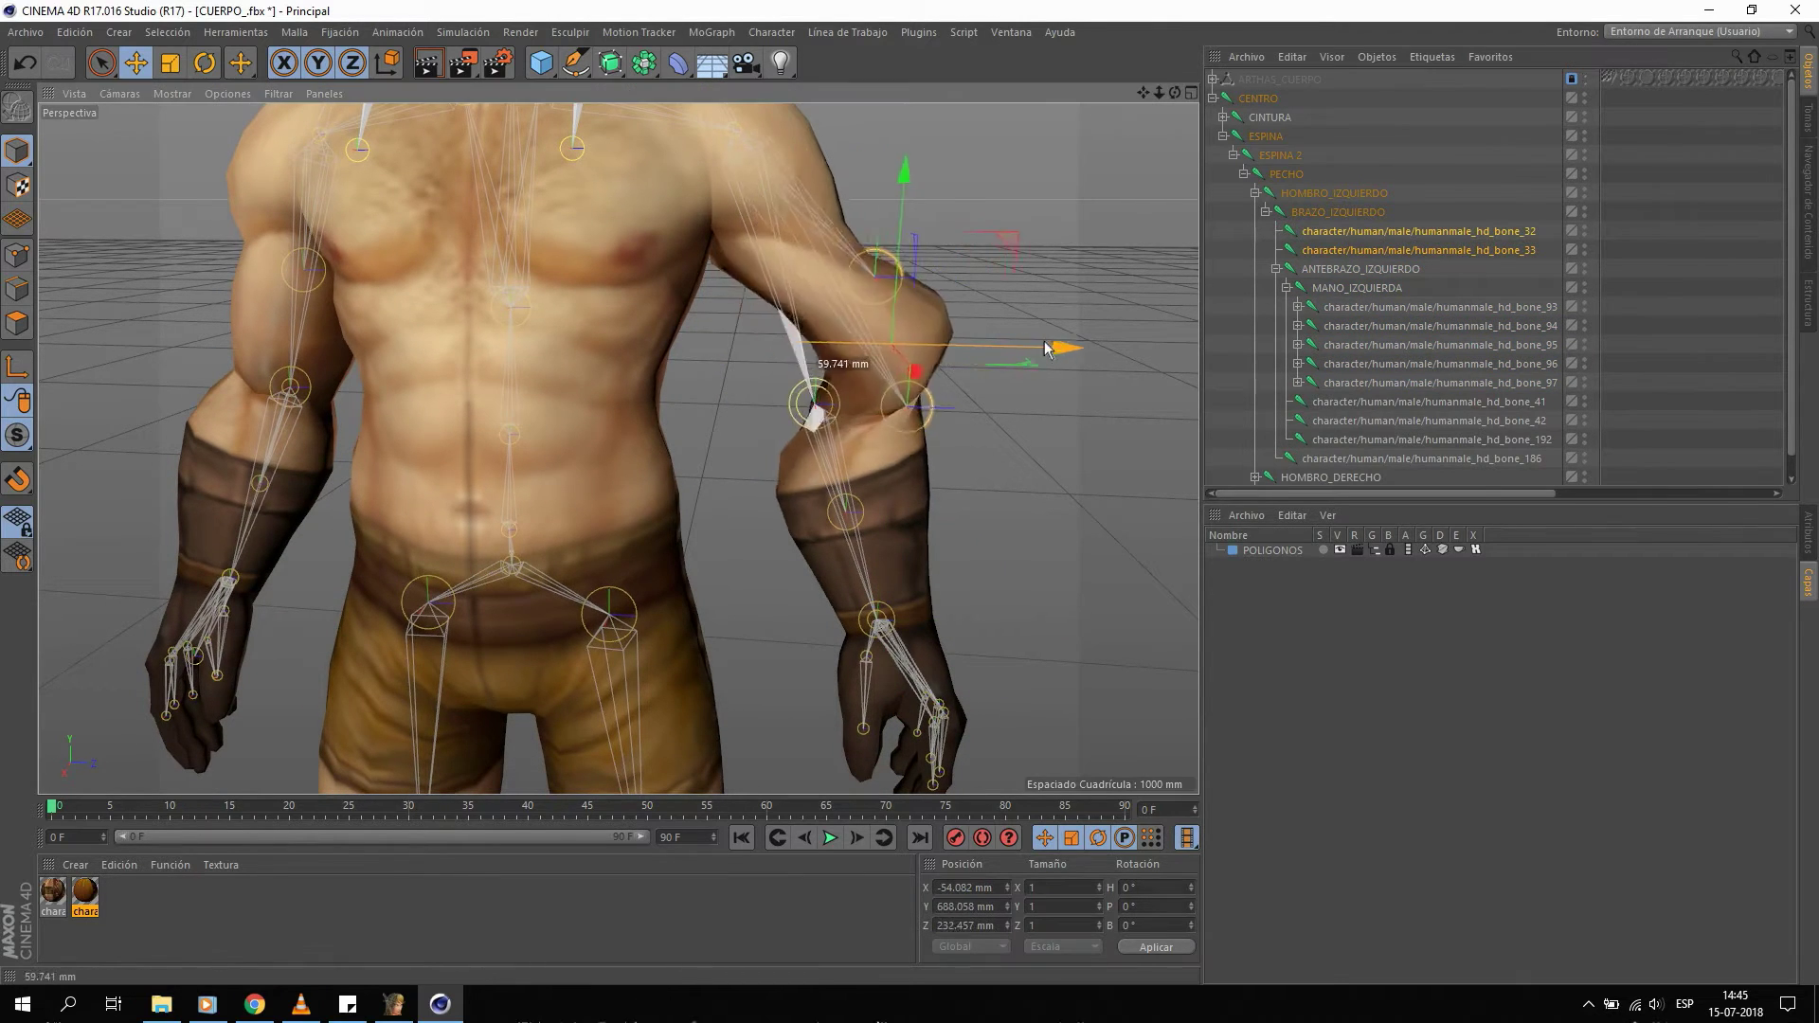
key(ctrl+z)
key(ctrl+z)
key(ctrl+z)
Orbit to a three-quarter side view and rename finger bone bone_94 to I1.
click(1402, 306)
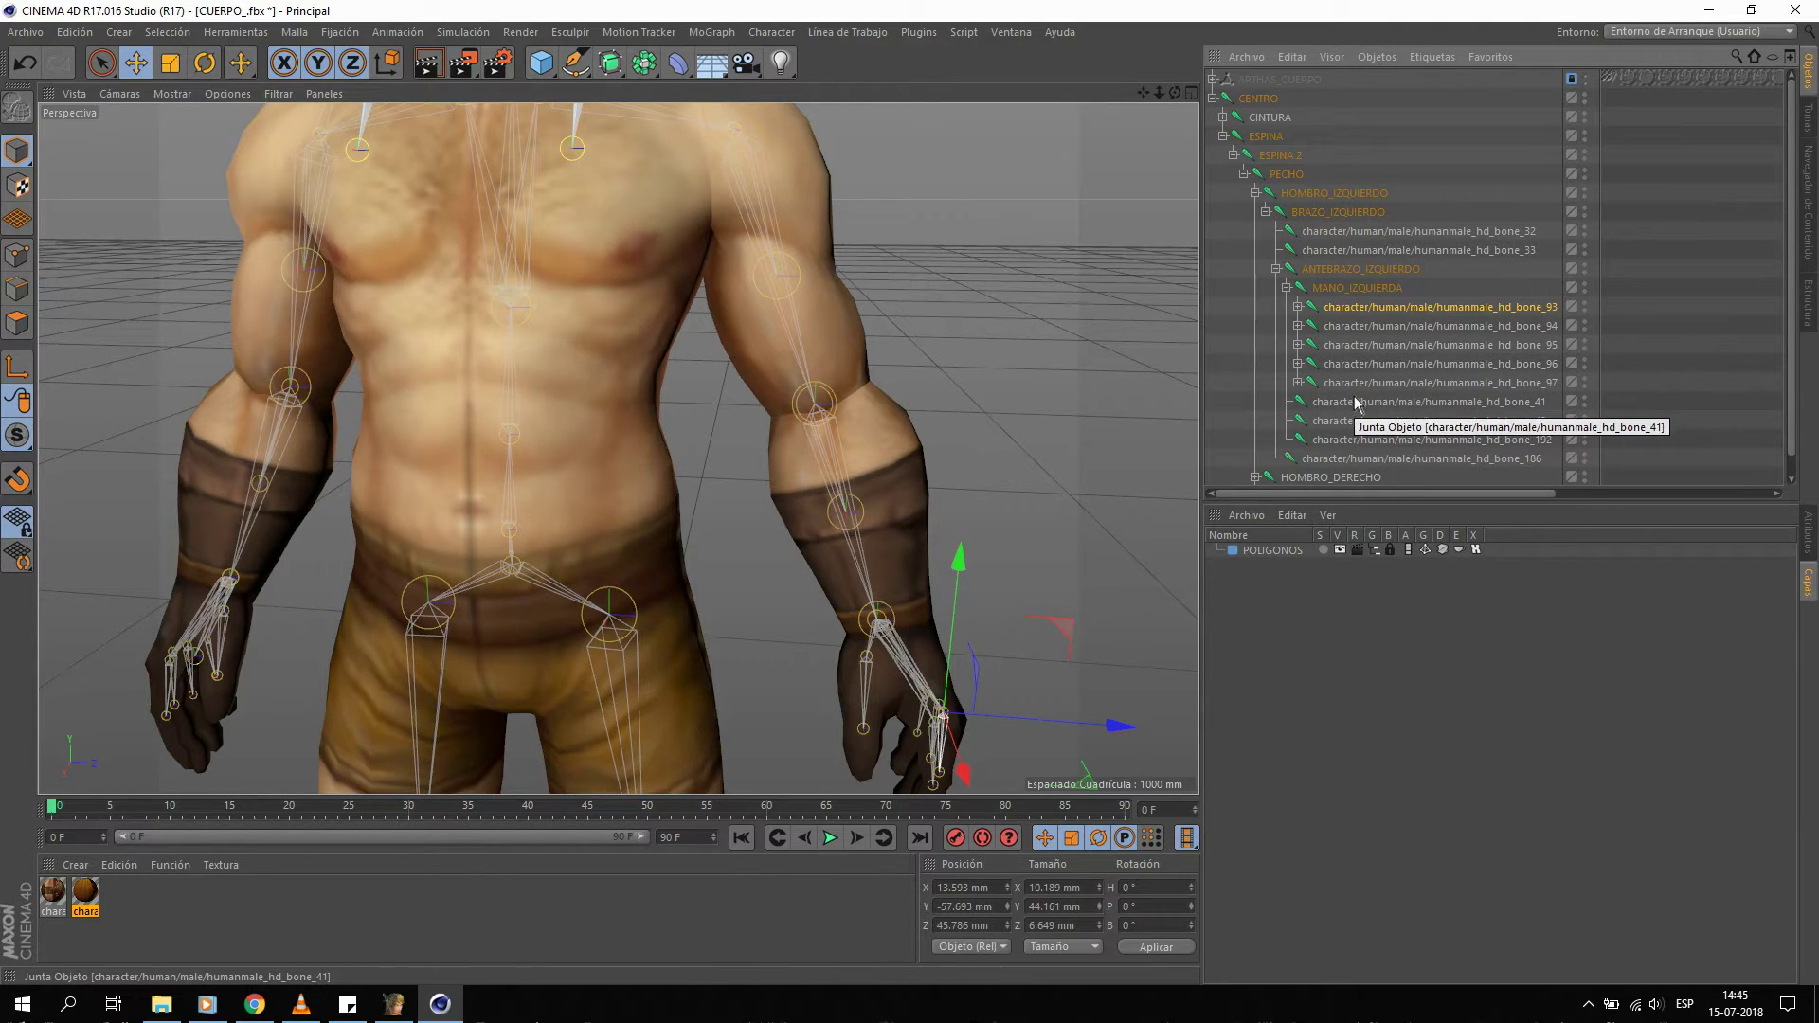
mouse_move(959, 492)
alt+mouse_down()
mouse_move(734, 515)
mouse_move(845, 450)
mouse_move(843, 372)
mouse_move(887, 378)
mouse_move(1012, 333)
mouse_move(910, 343)
alt+mouse_up()
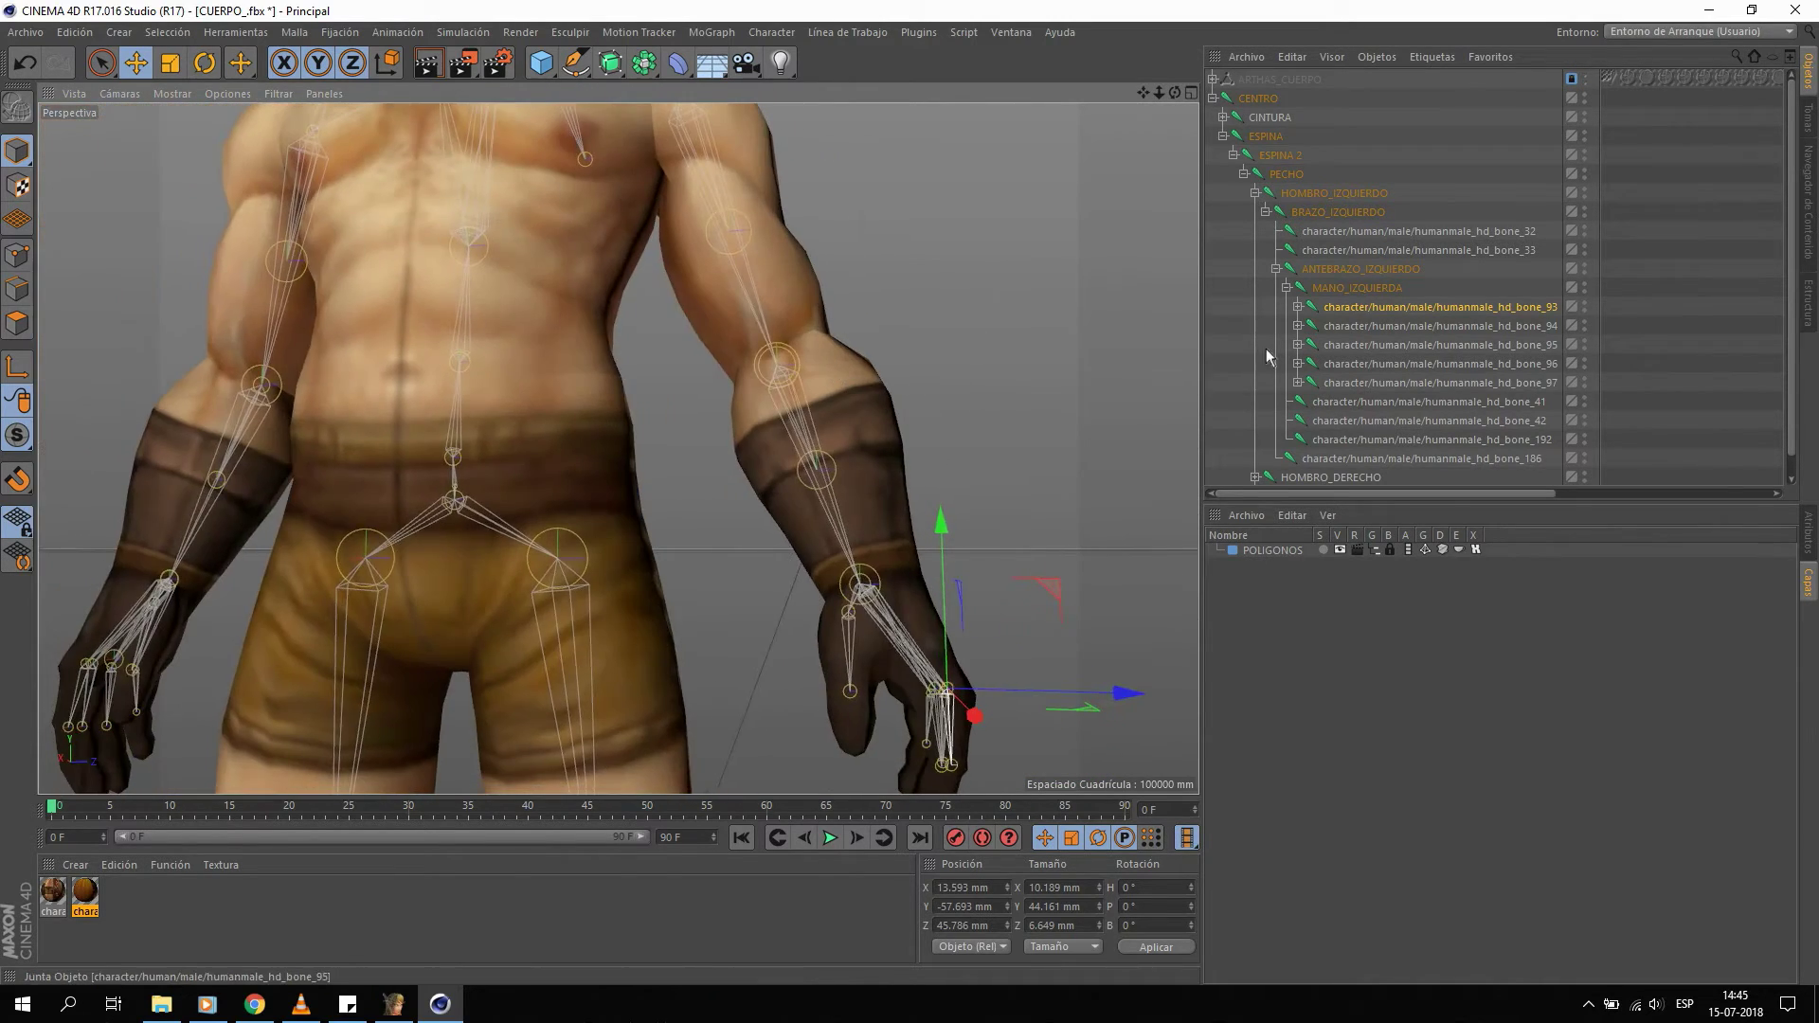
mouse_move(859, 595)
alt+mouse_down()
mouse_move(872, 616)
mouse_move(796, 611)
alt+mouse_up()
click(1367, 325)
click(1379, 325)
double_click(1377, 330)
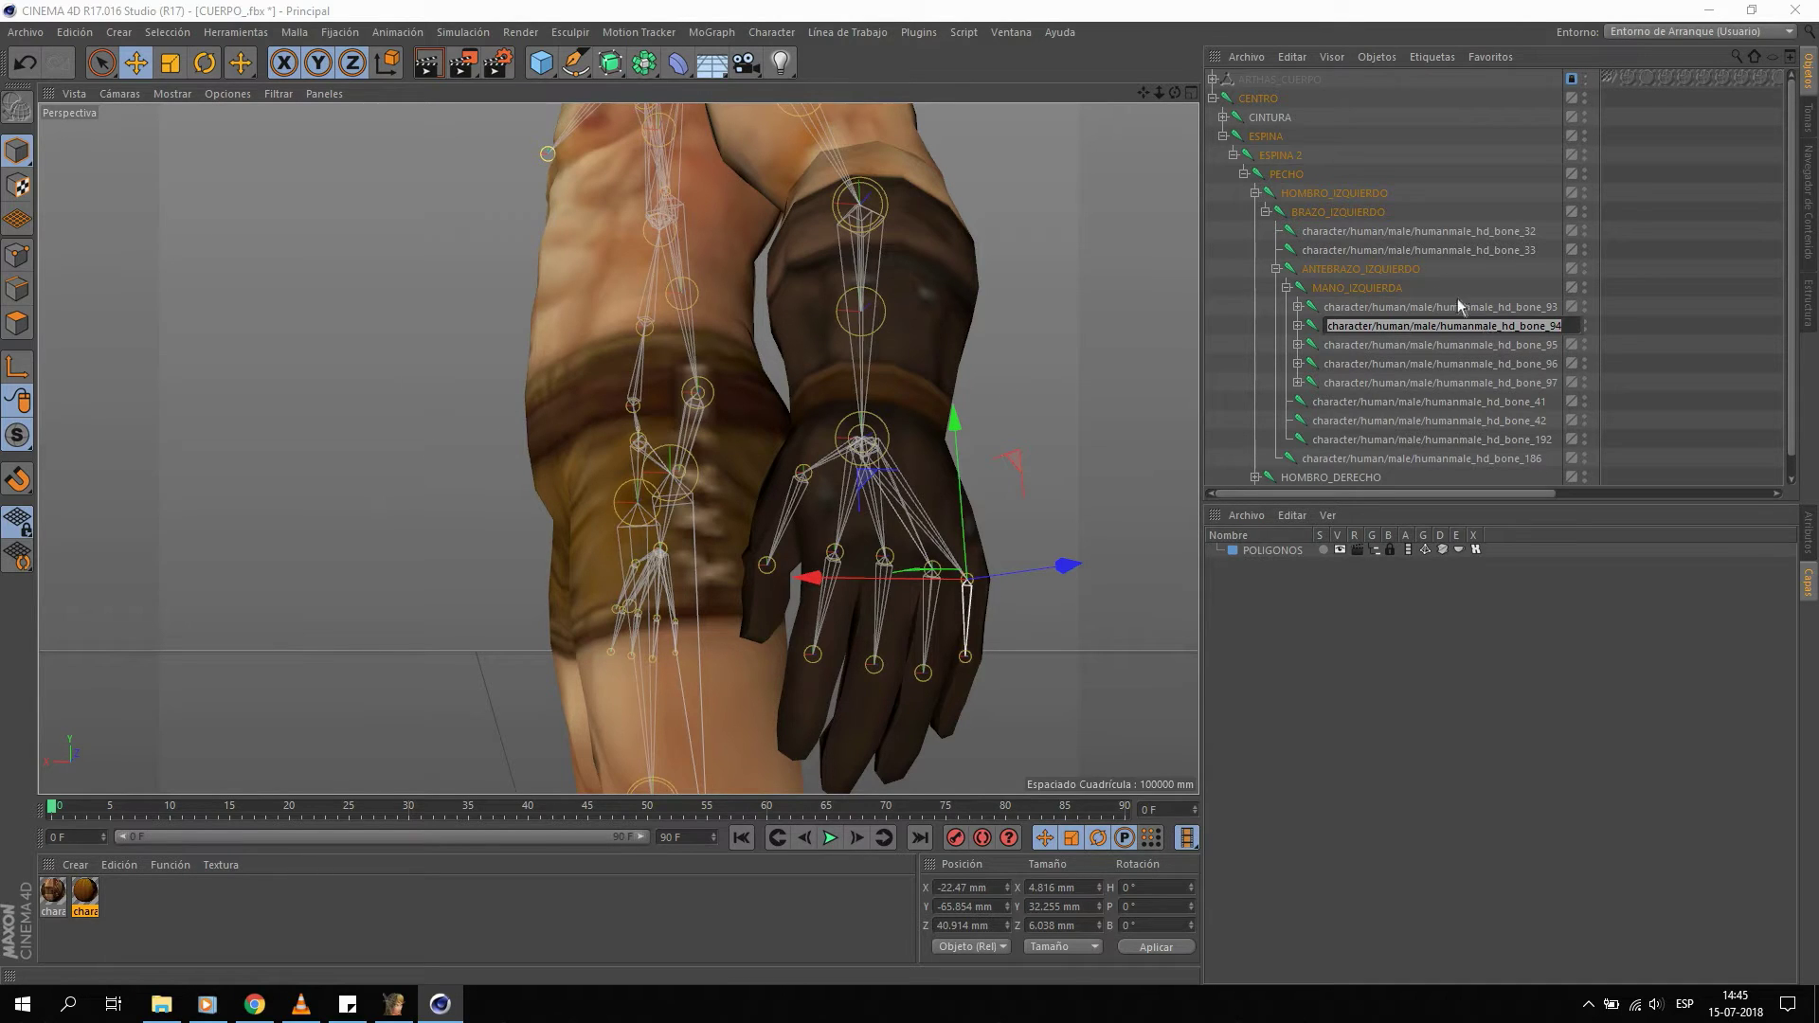
text(I1)
Rename finger bones bone_93 to I3 and bone_95 to I4.
click(1400, 307)
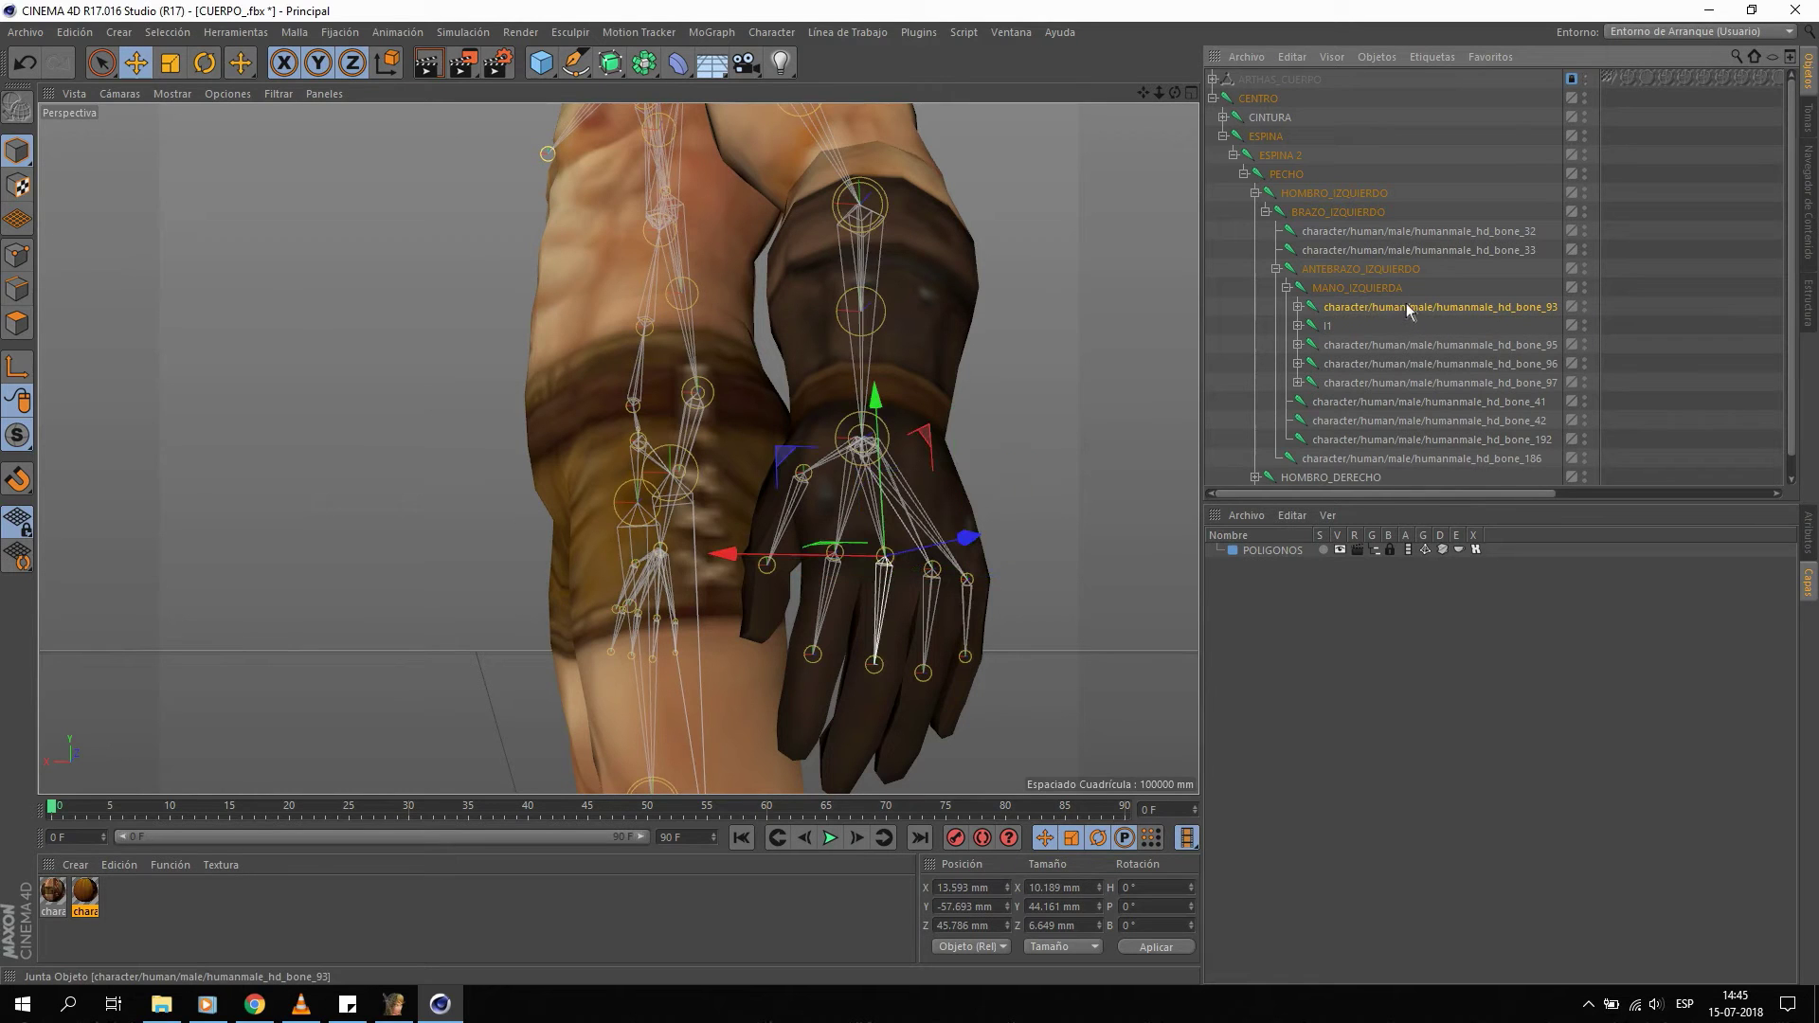
double_click(1408, 307)
text(I3)
key(Return)
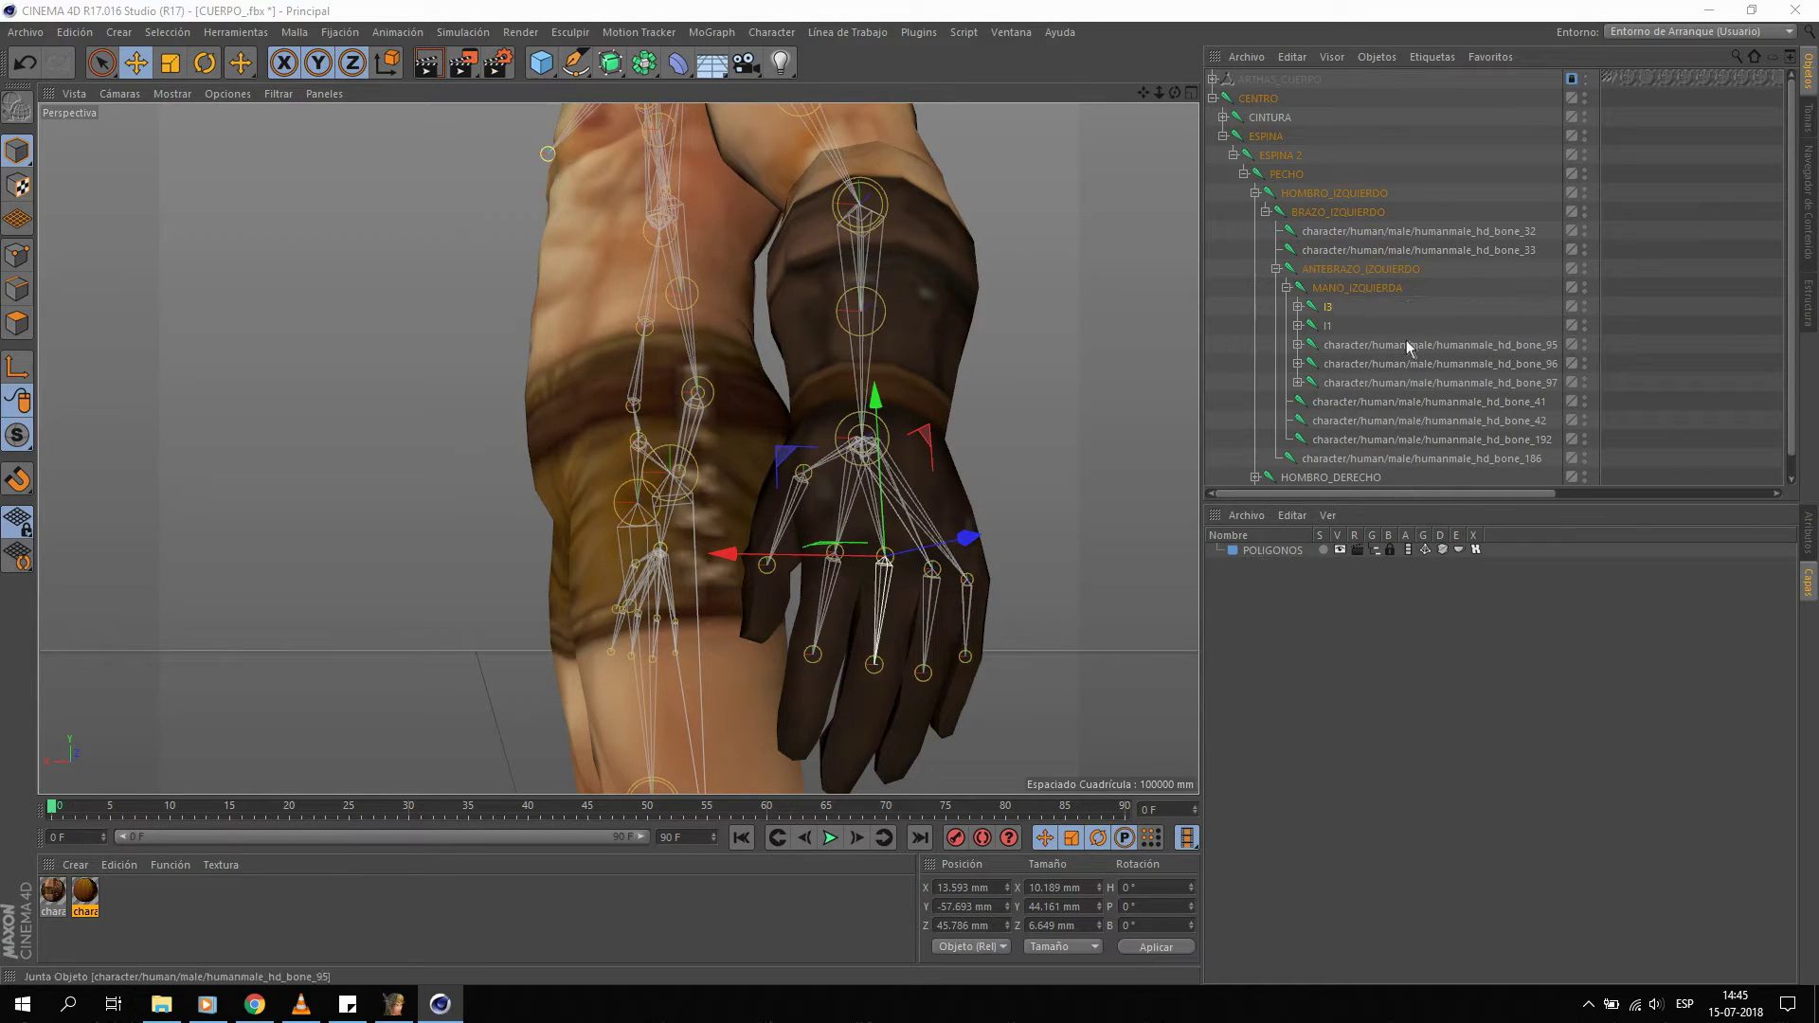
click(1385, 345)
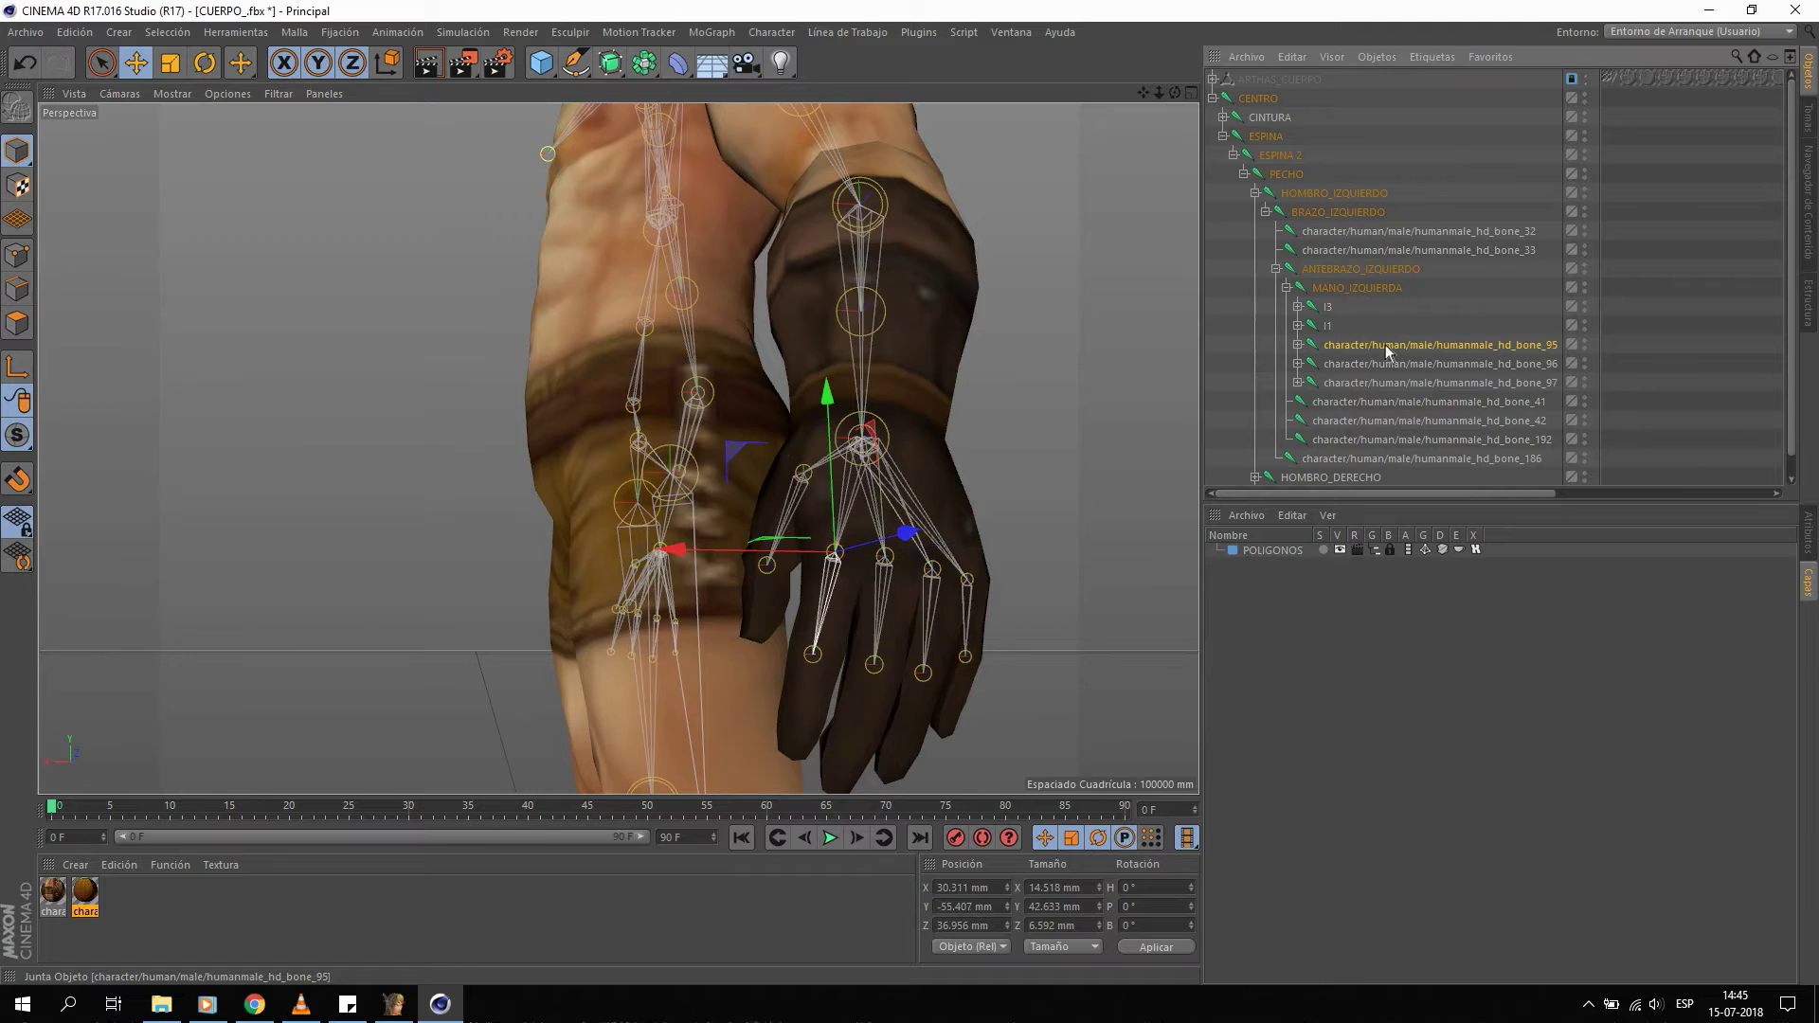
double_click(1385, 345)
text(I4)
key(Return)
Rename bone_96 to I5 and bone_97 to I2, then move I1 to the top.
click(1401, 366)
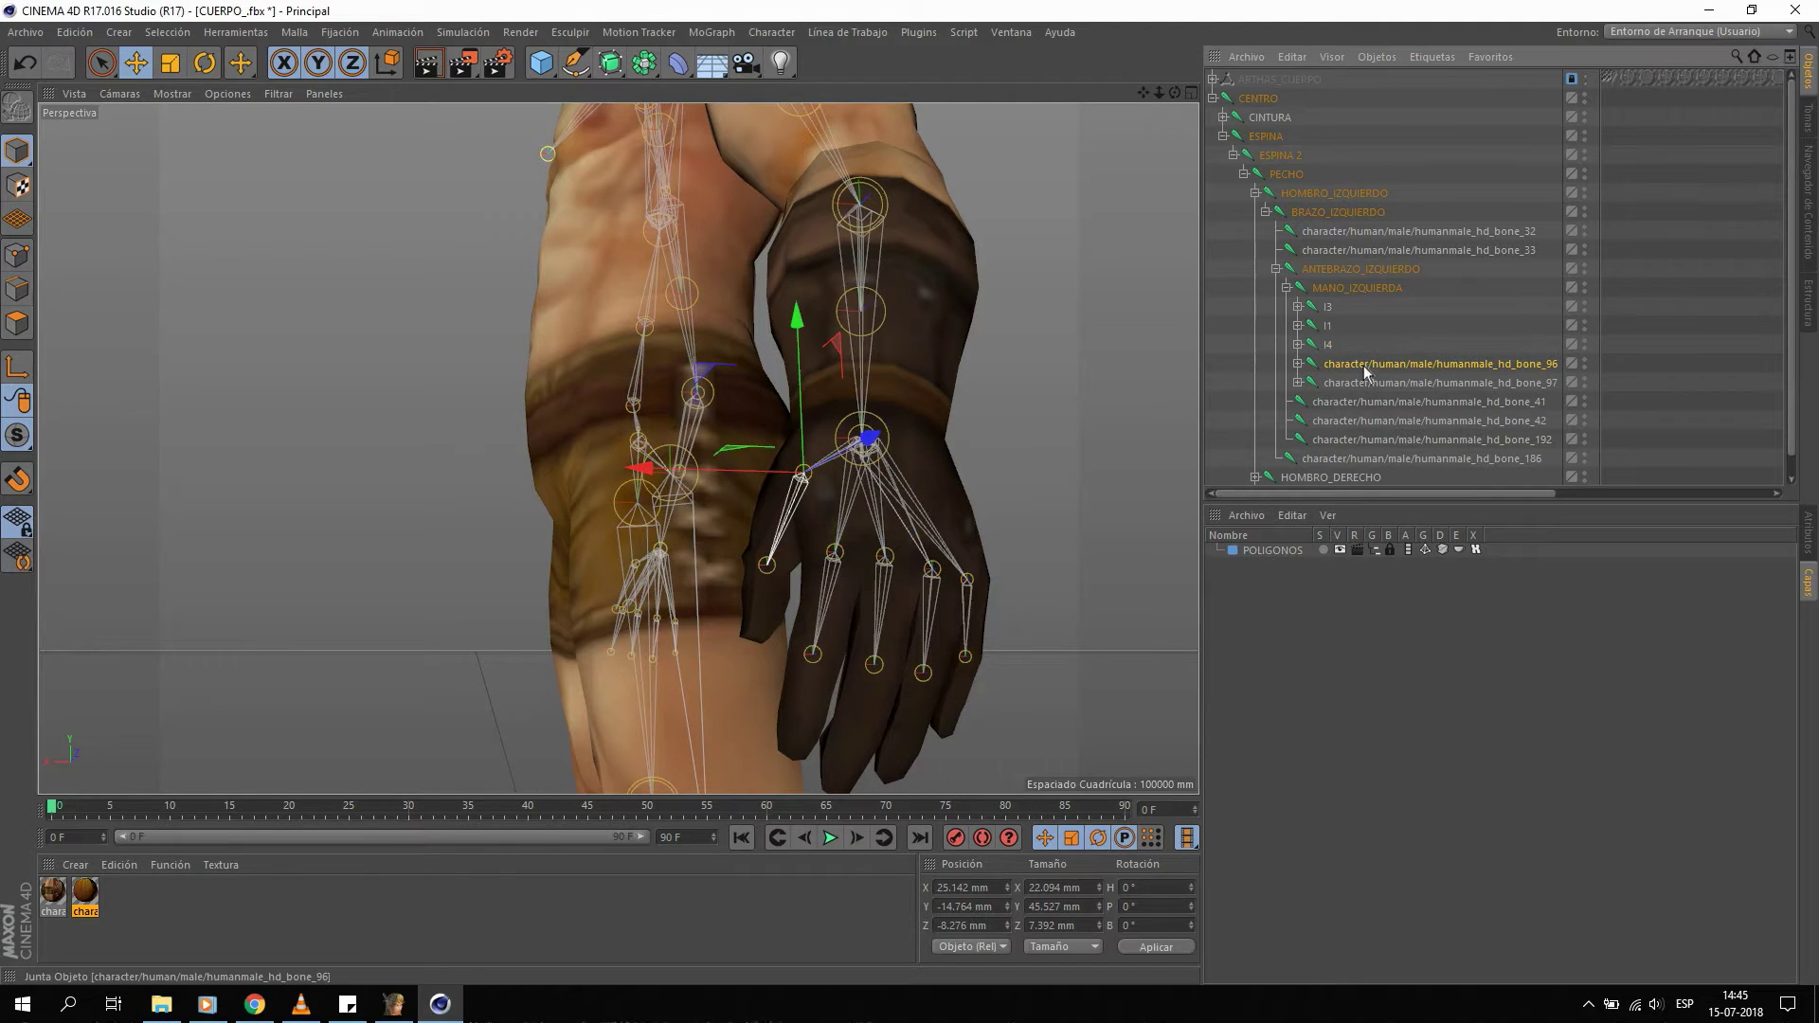
double_click(1401, 366)
text(I5)
key(Return)
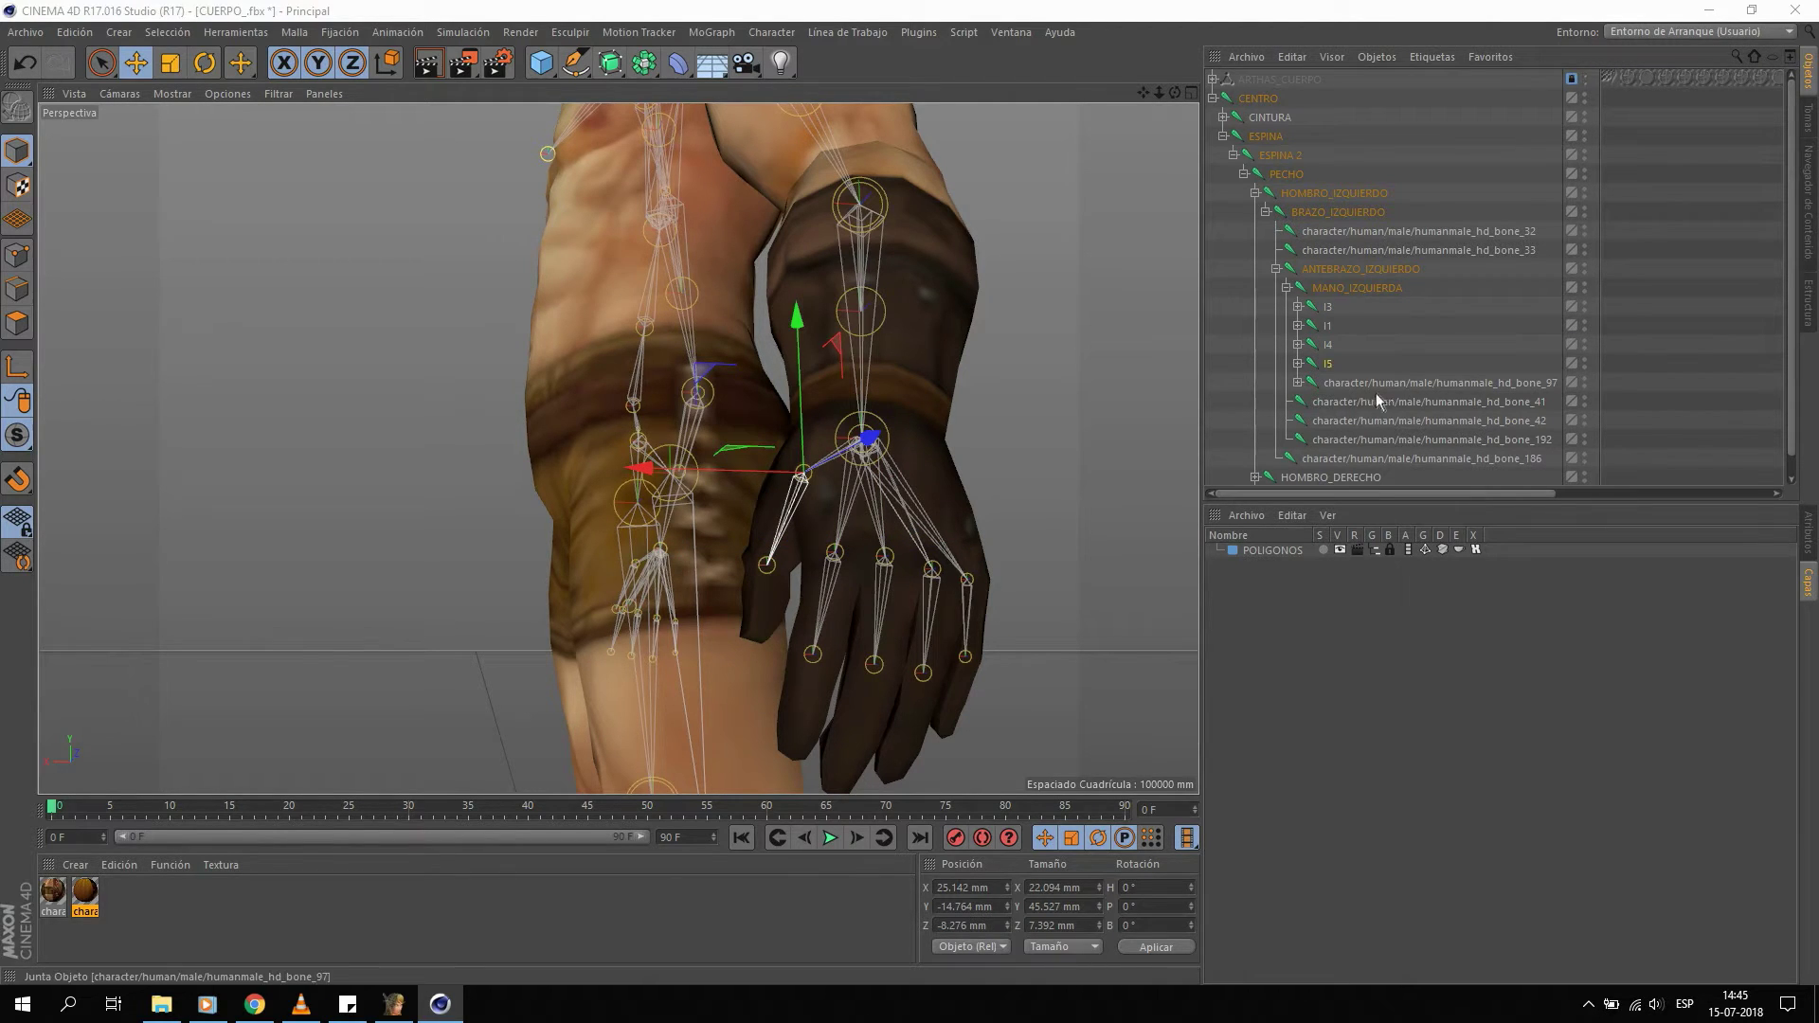
click(1378, 386)
double_click(1389, 384)
text(I2)
key(Return)
mouse_move(1330, 383)
mouse_down()
mouse_move(1327, 299)
mouse_move(1331, 318)
mouse_up()
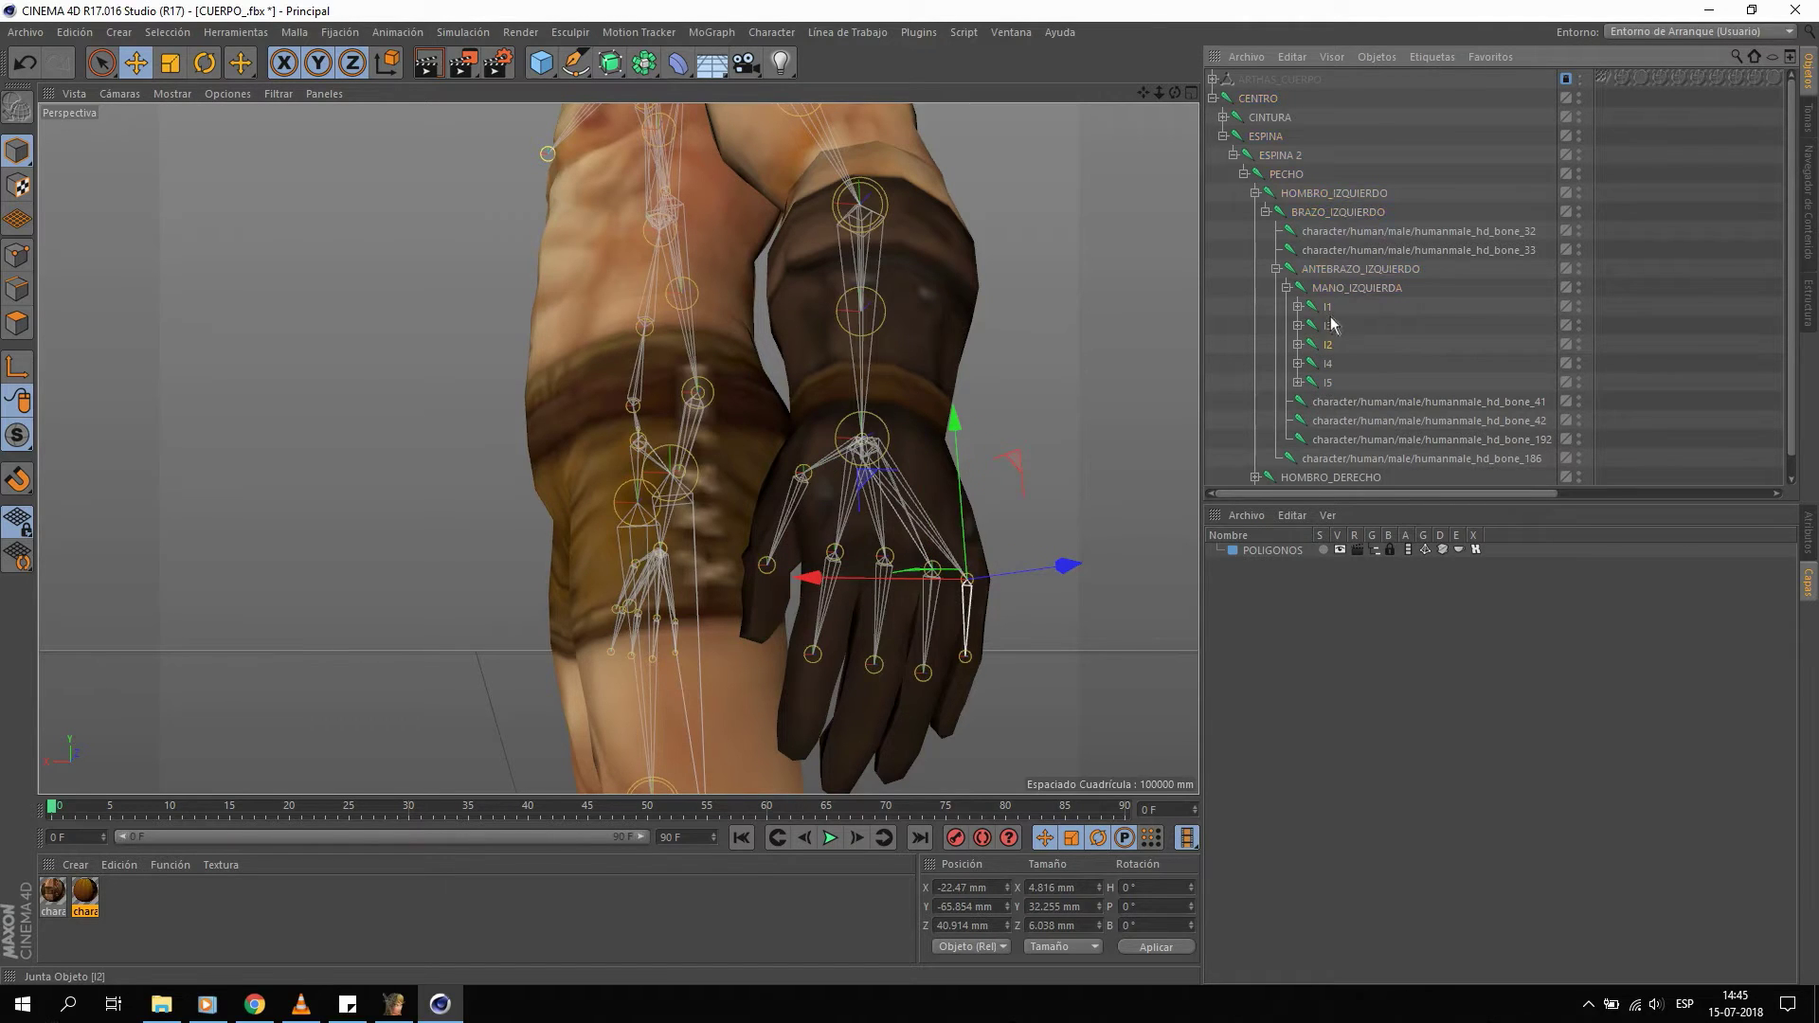
Place I2 above I3 so the left-hand fingers read I1 to I5.
click(1373, 385)
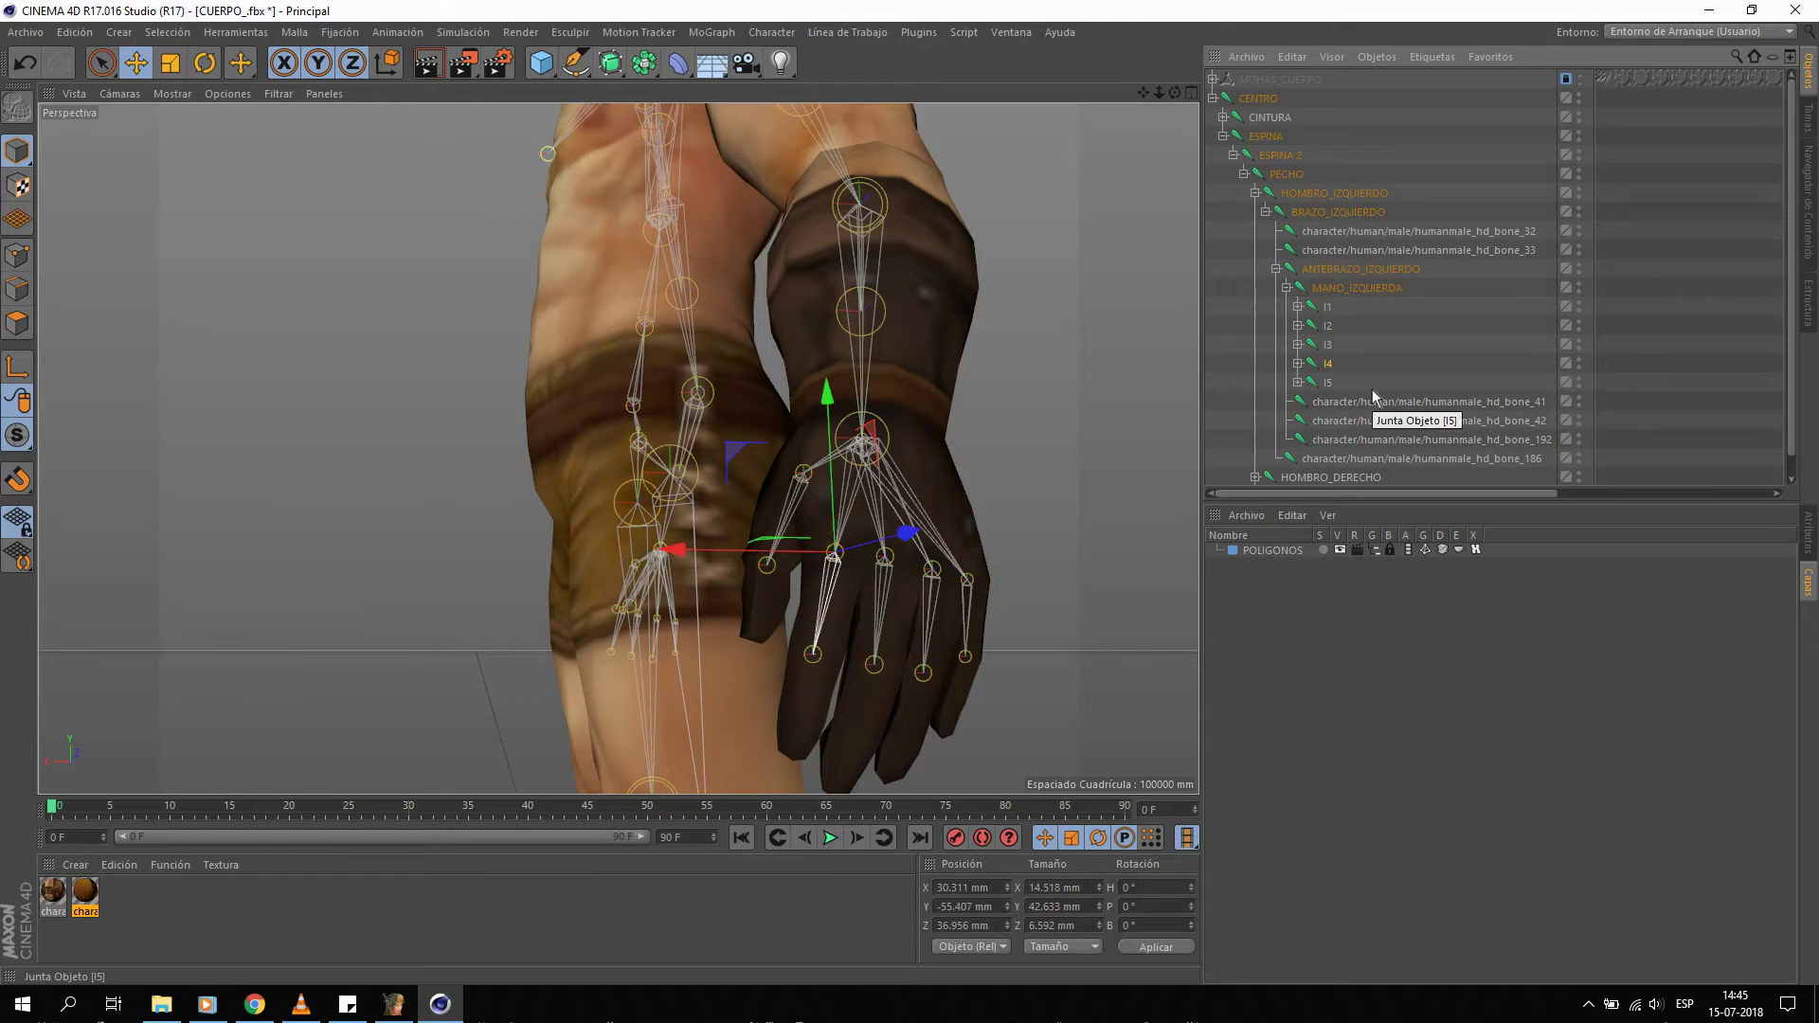
click(1327, 386)
click(1332, 324)
click(1298, 306)
click(1298, 306)
Test-rotate bone_126 under I1, undo the rotation, then redo it.
click(1355, 326)
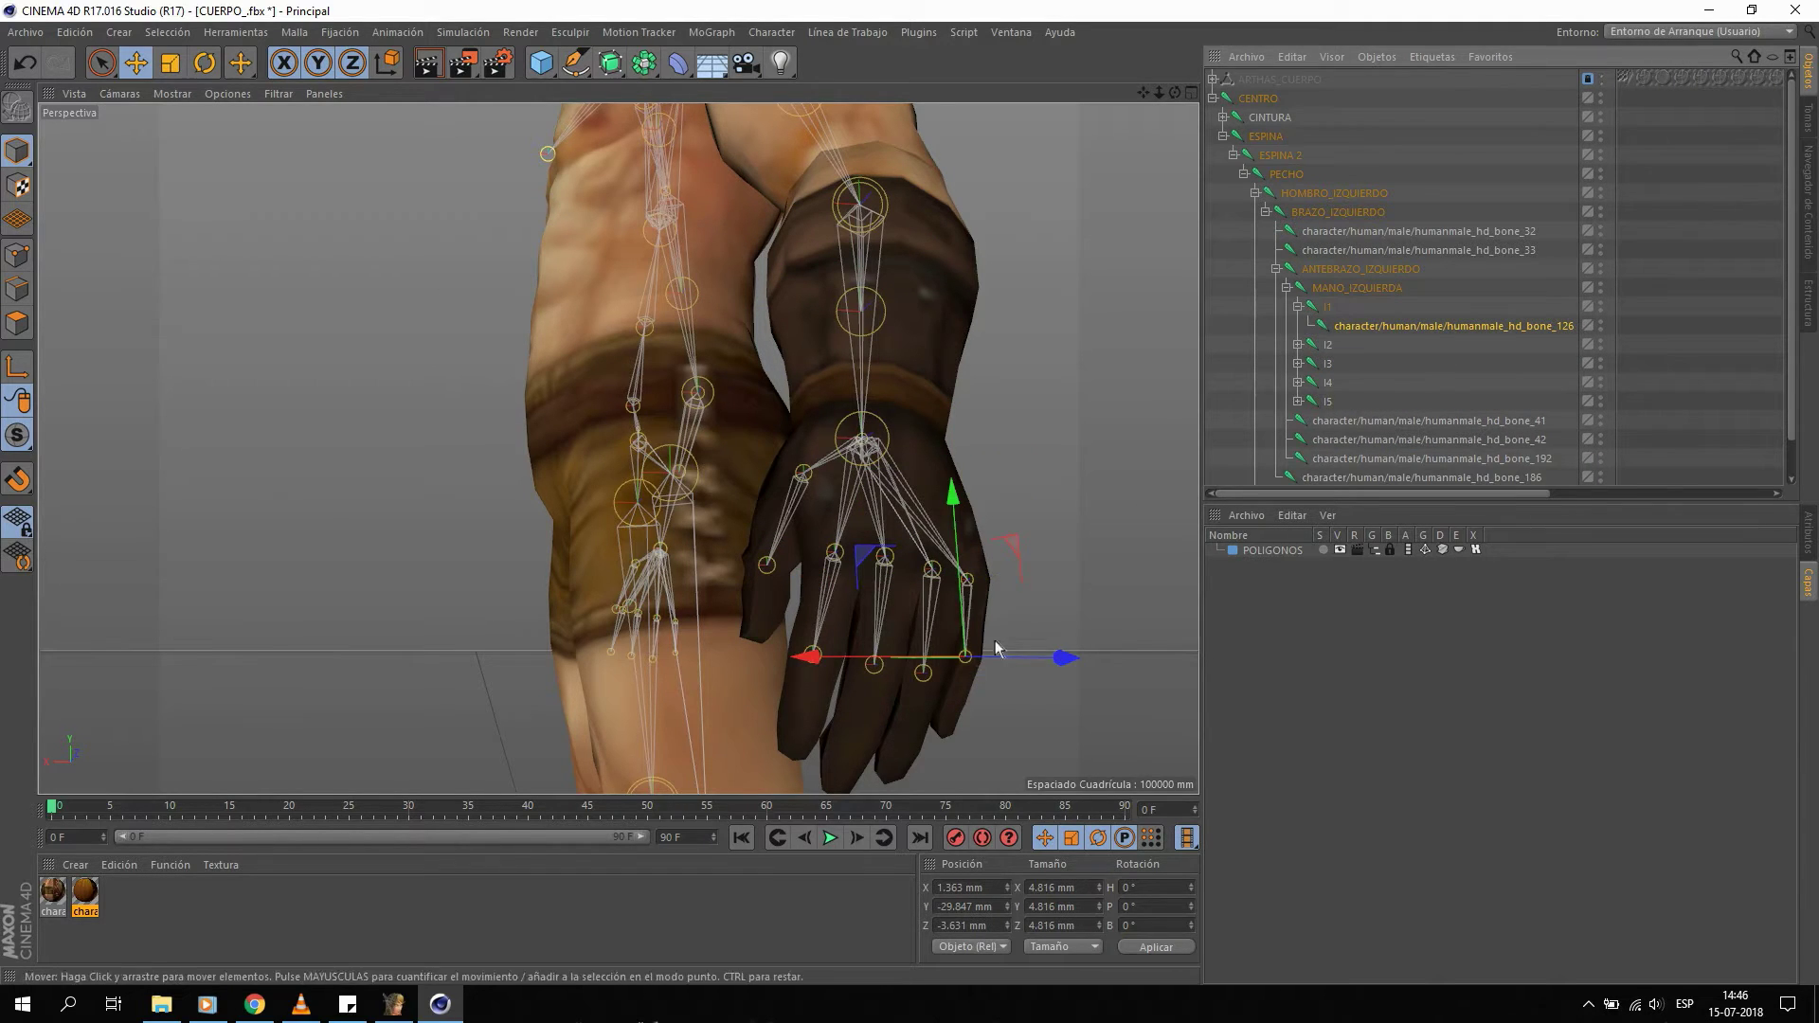
key(r)
drag(1015, 626, 1005, 654)
key(ctrl+z)
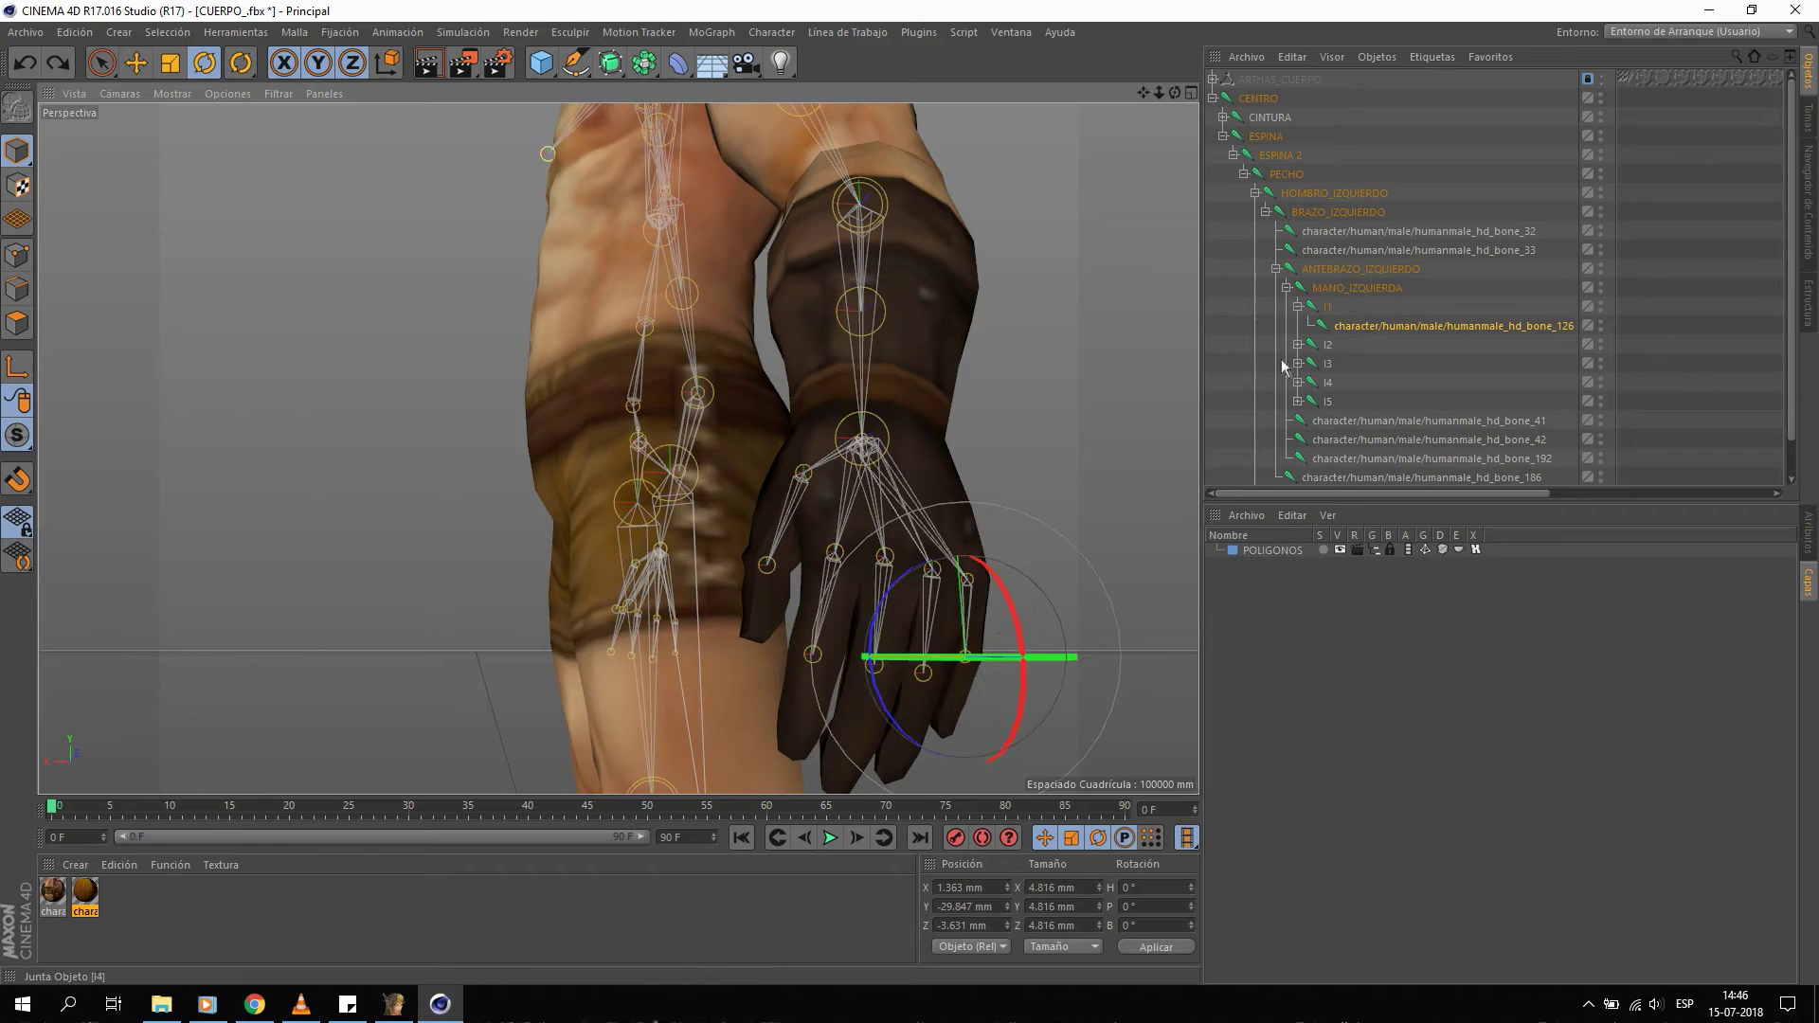
click(1298, 306)
click(1299, 307)
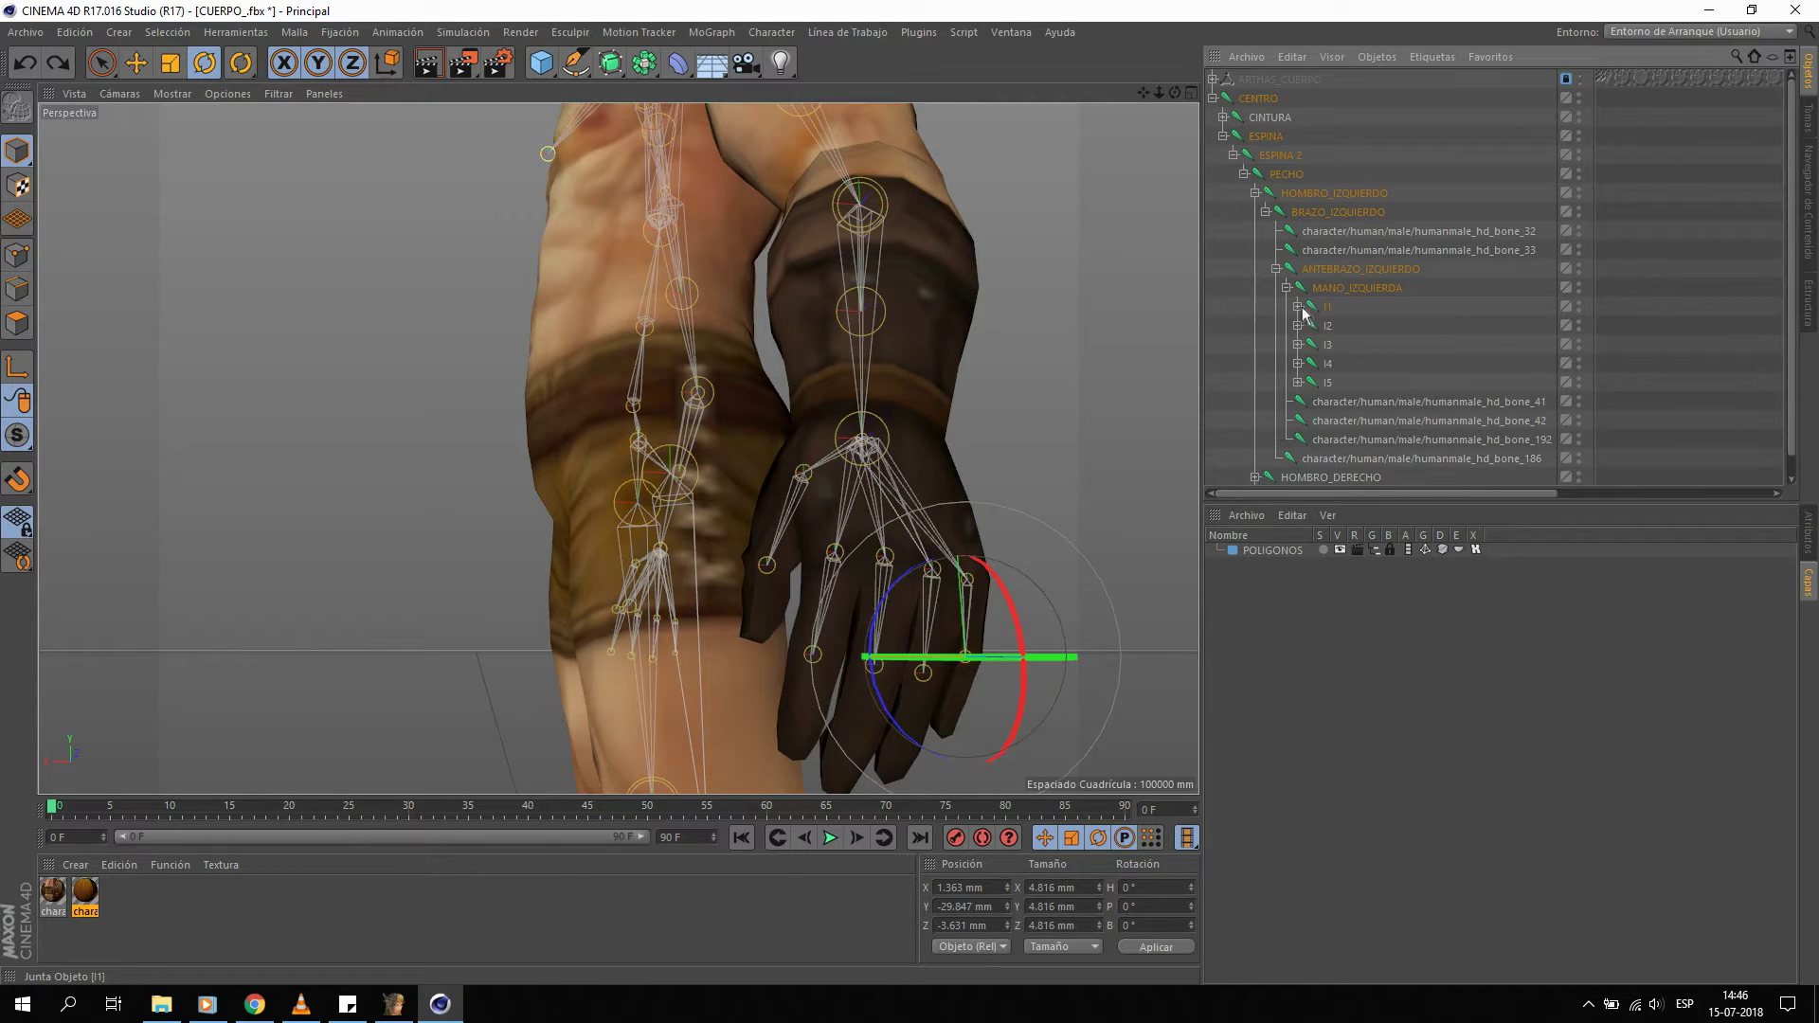
key(ctrl+y)
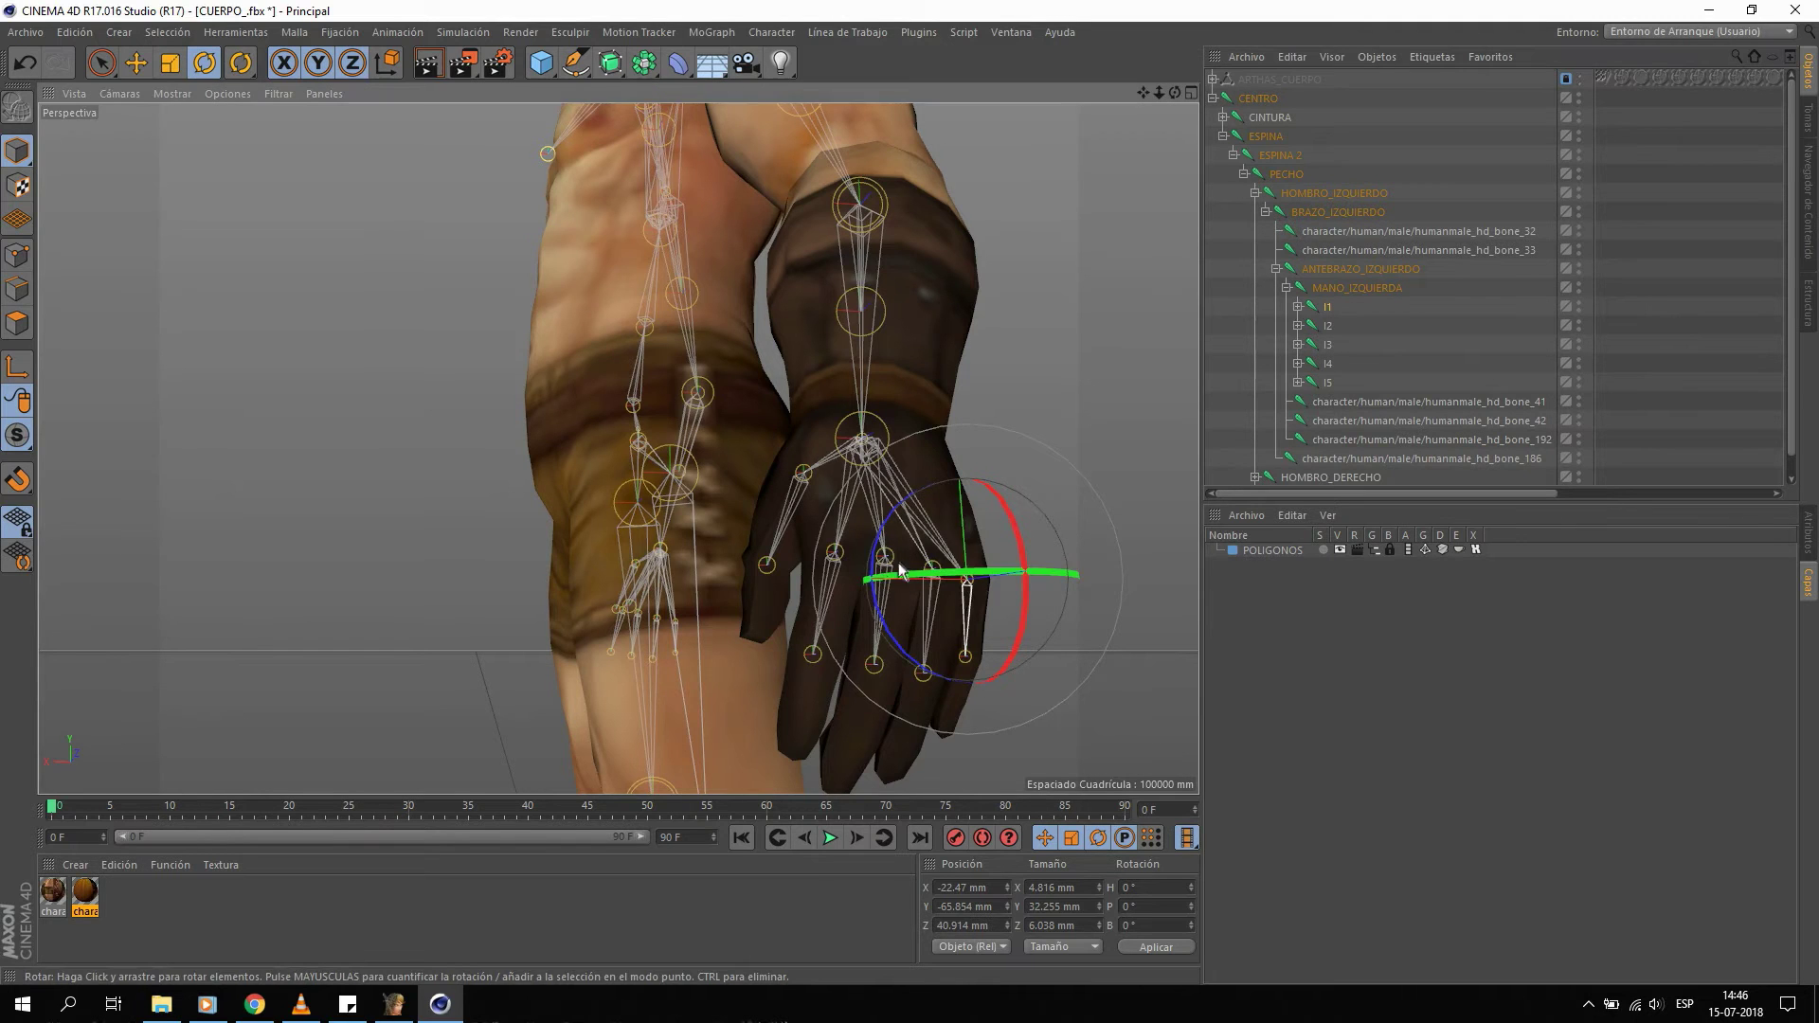
Inspect the stray humanmale_hd_bone_186 joint by moving it, then delete it.
scroll(947, 587, up, 2)
scroll(1043, 561, up, 2)
click(1344, 458)
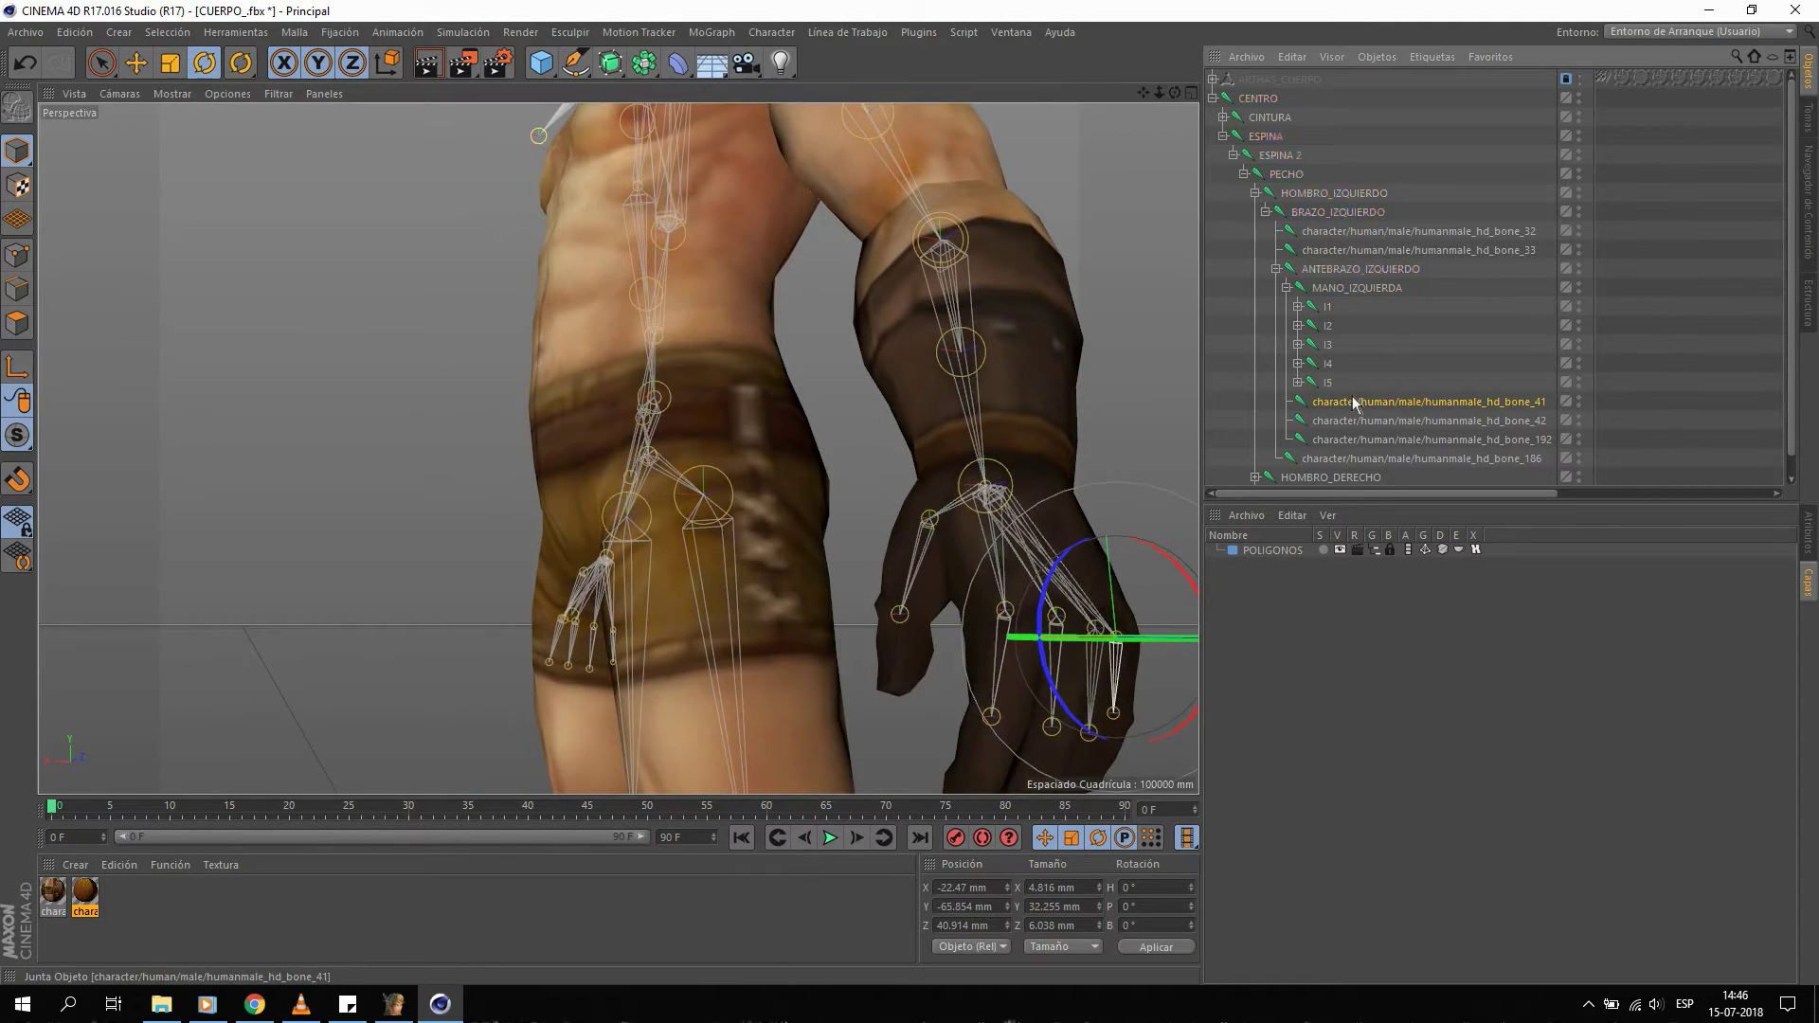
alt+drag(945, 357, 697, 451)
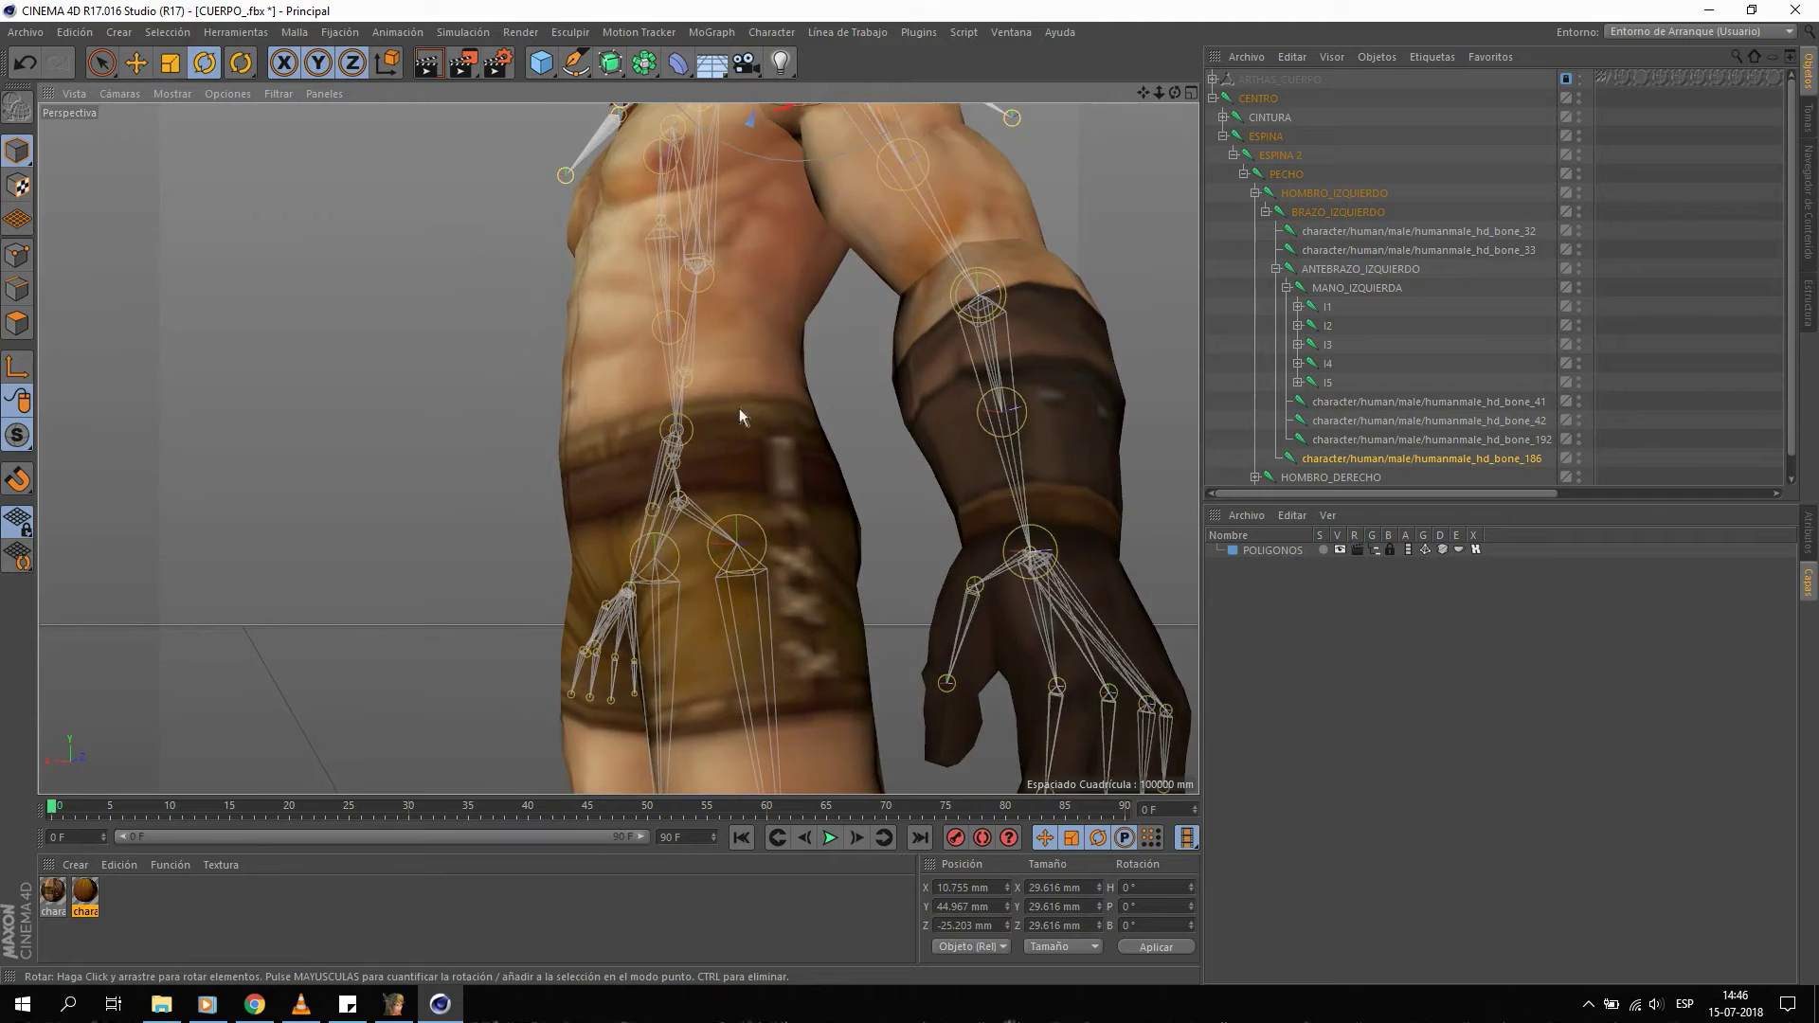
scroll(631, 566, up, 2)
mouse_move(631, 567)
alt+middle_down()
mouse_move(847, 351)
mouse_move(683, 702)
alt+middle_up()
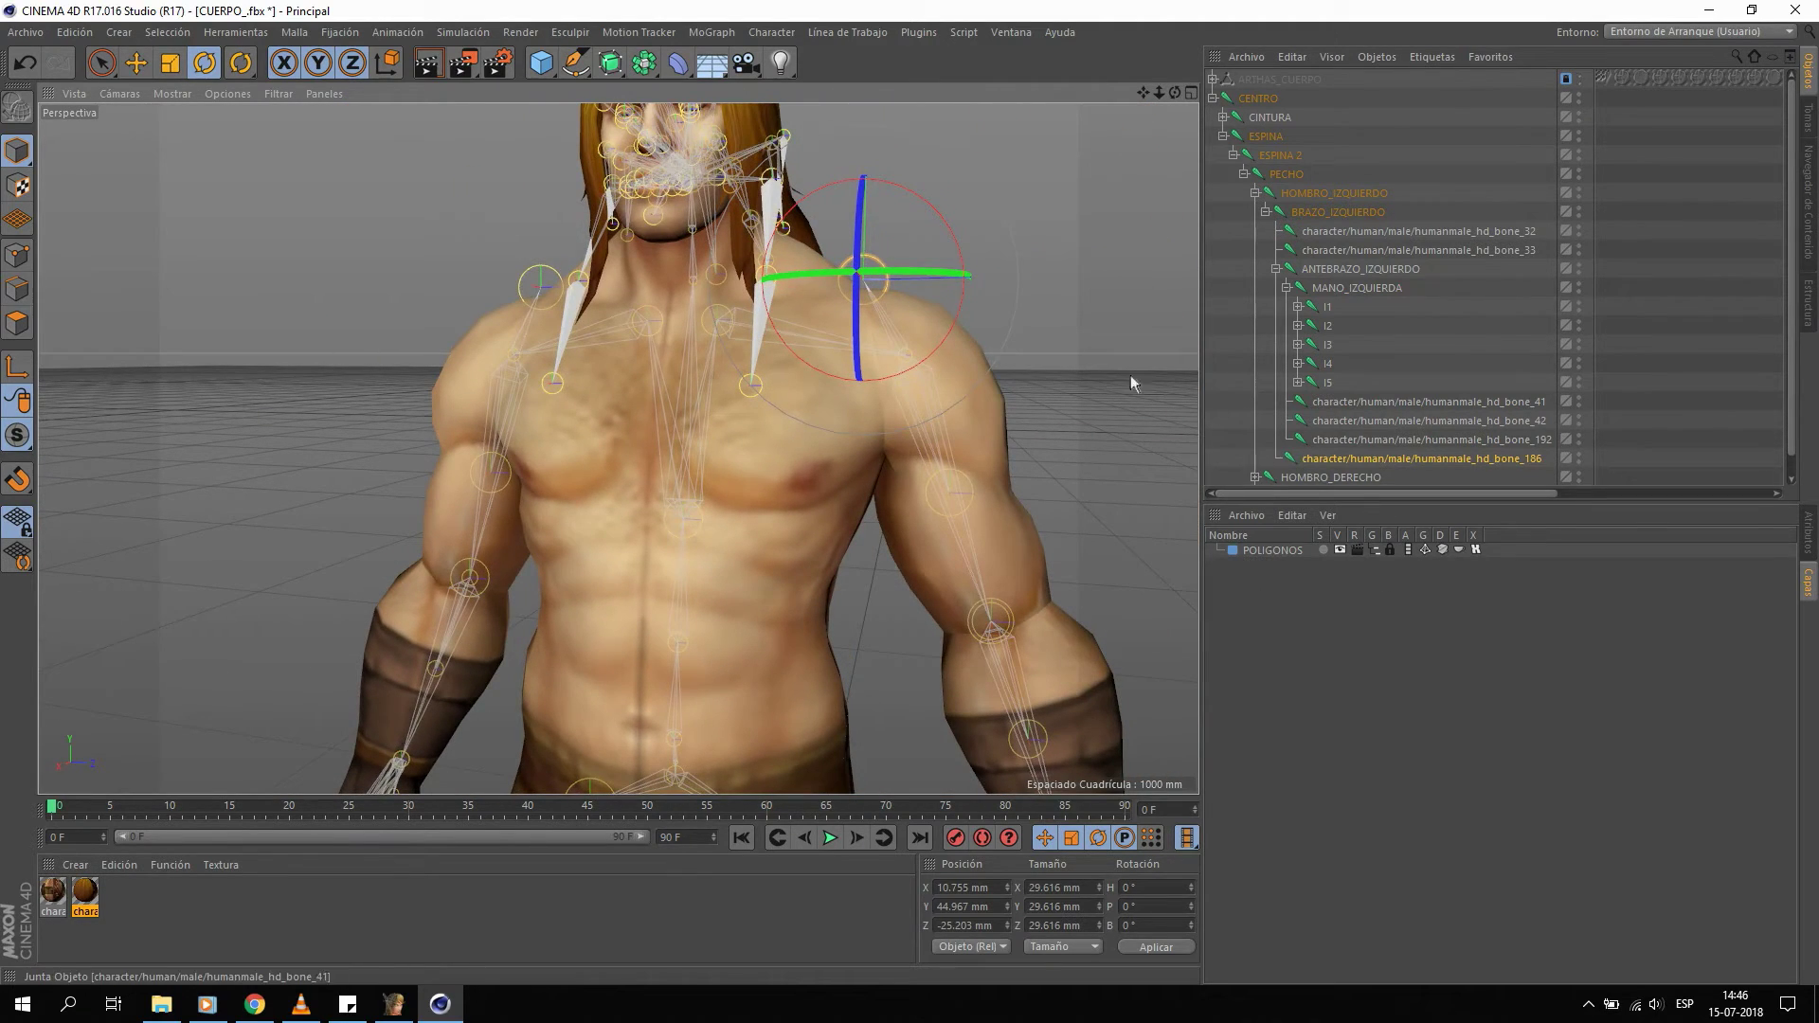
key(e)
mouse_move(930, 295)
mouse_down()
mouse_move(1101, 293)
mouse_move(971, 315)
mouse_up()
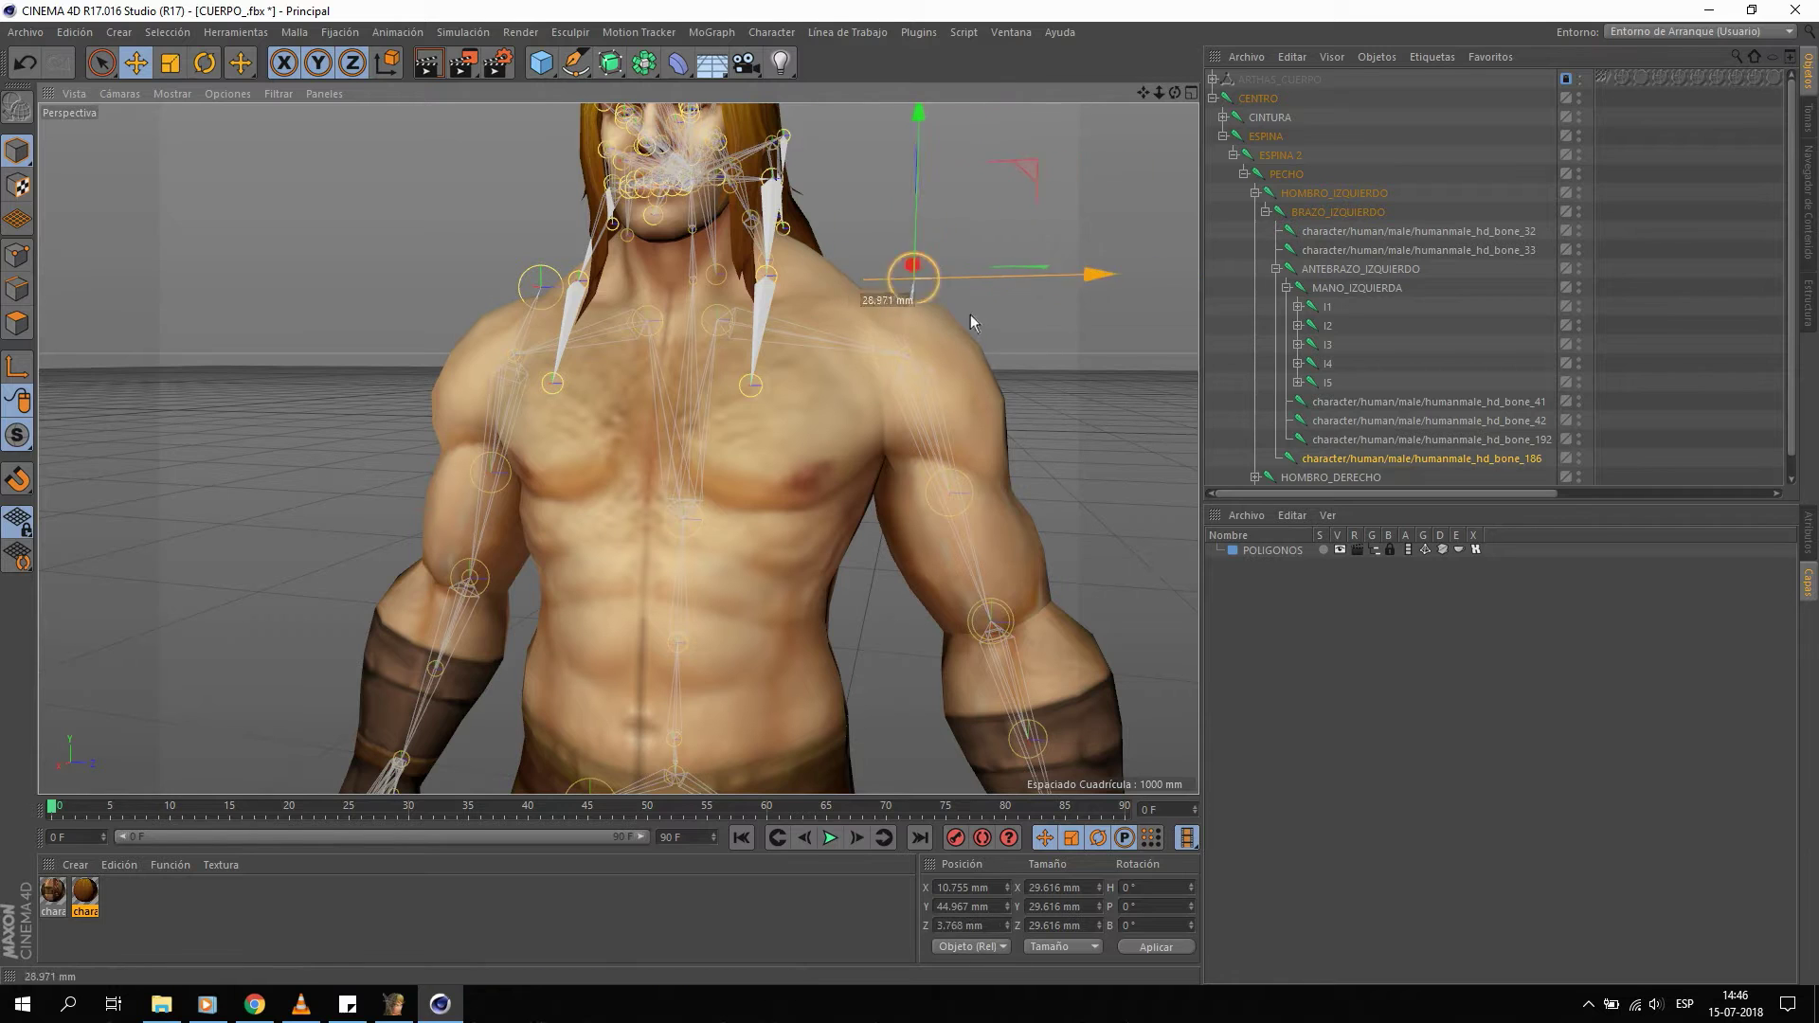
key(Delete)
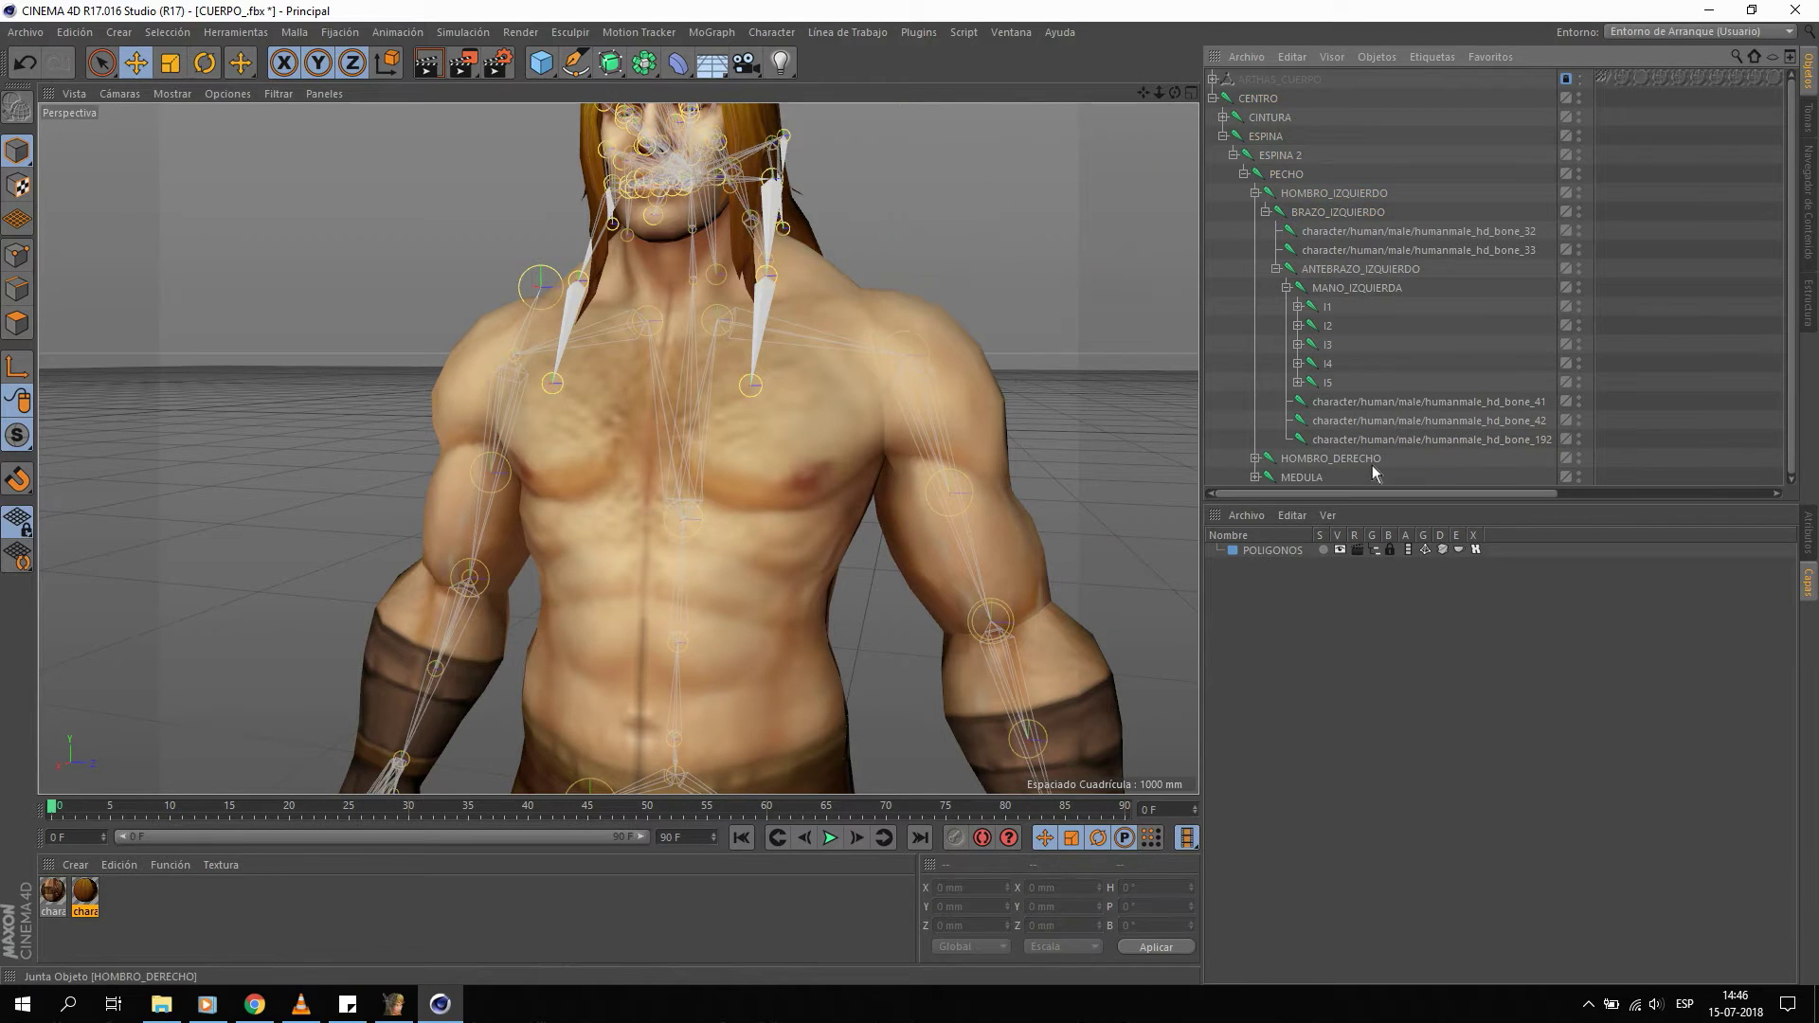
Test-move HOMBRO_DERECHO, then rename its child bone_27 to BRAZO_DERECHO.
click(1373, 467)
drag(663, 295, 487, 265)
click(487, 265)
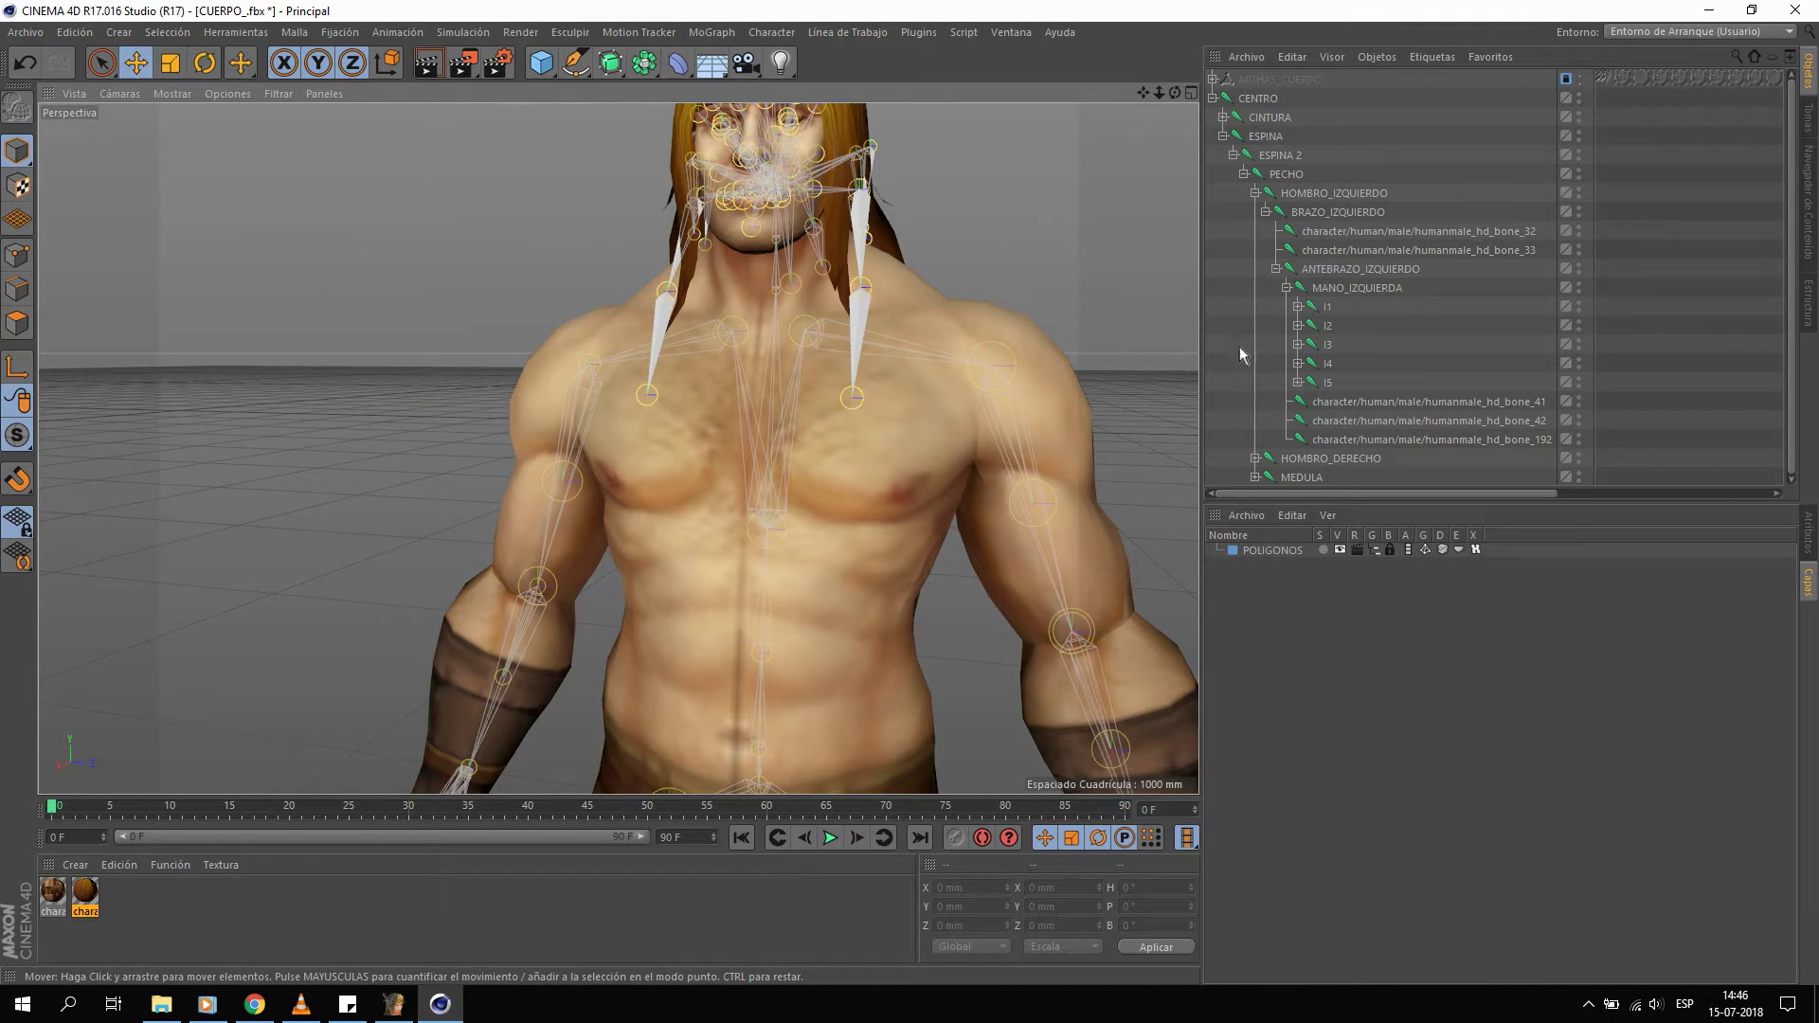
click(1256, 457)
scroll(1327, 446, down, 1)
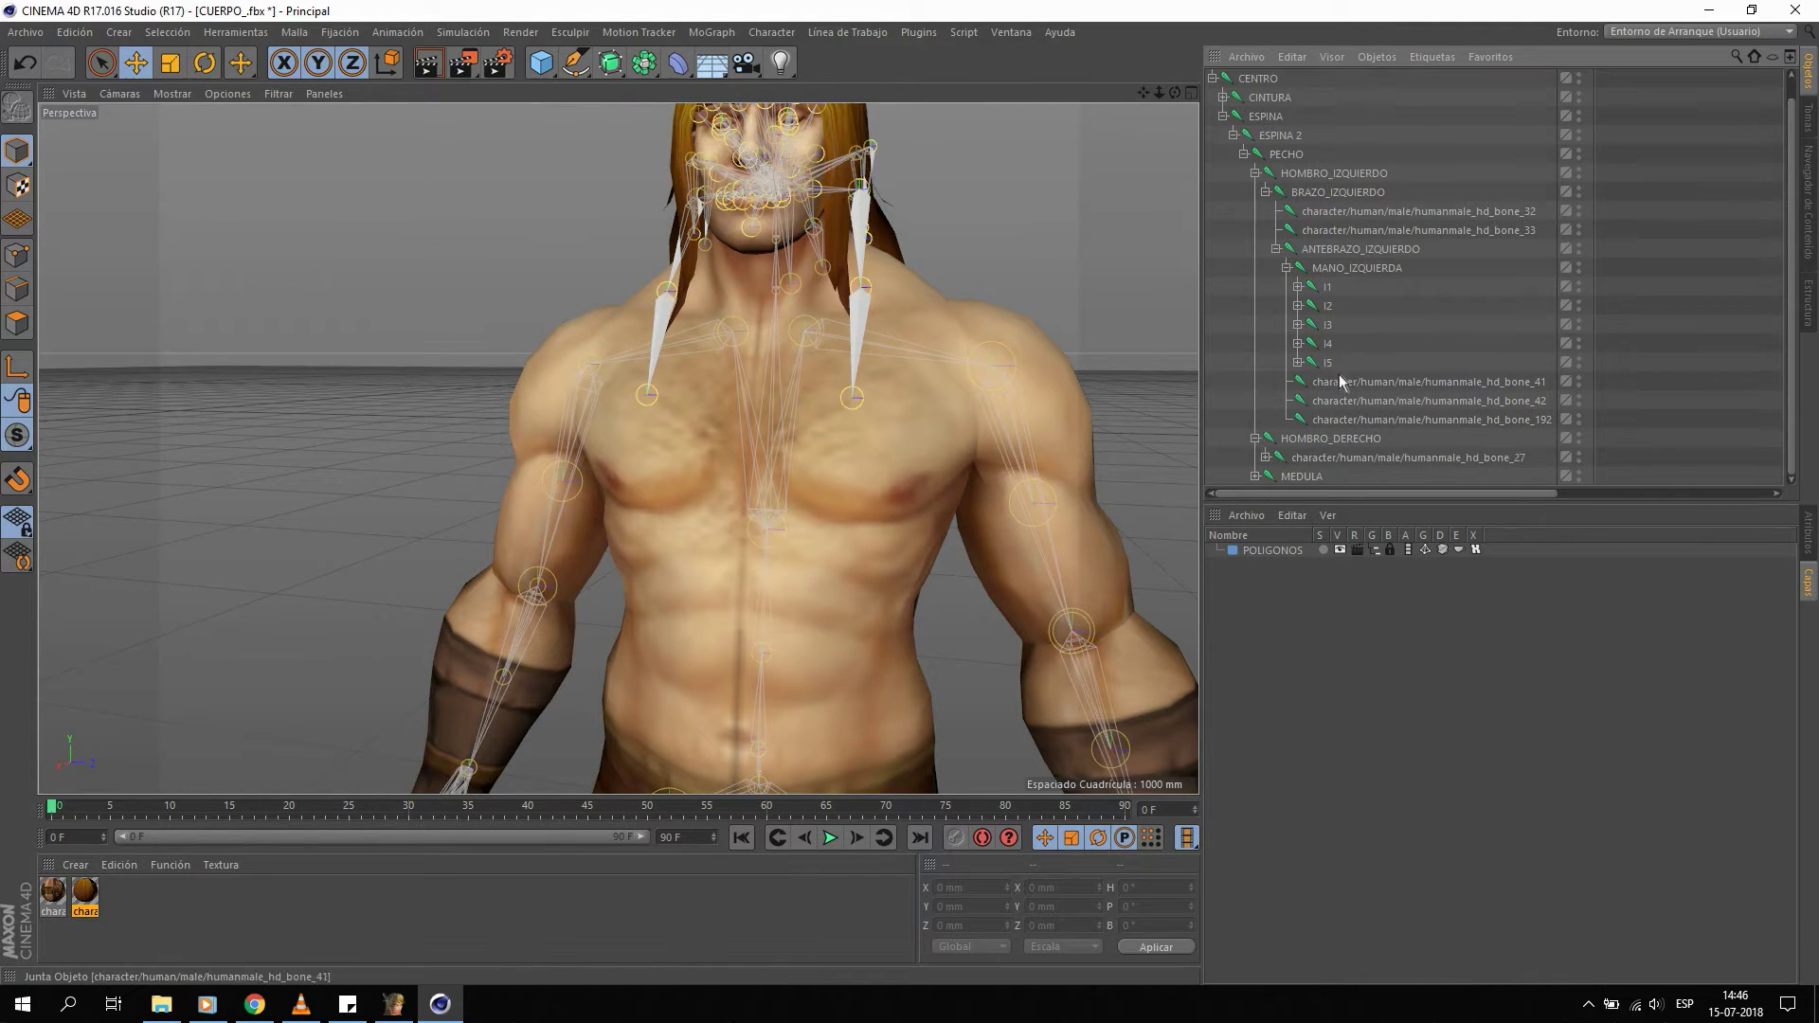
double_click(1341, 458)
text(B)
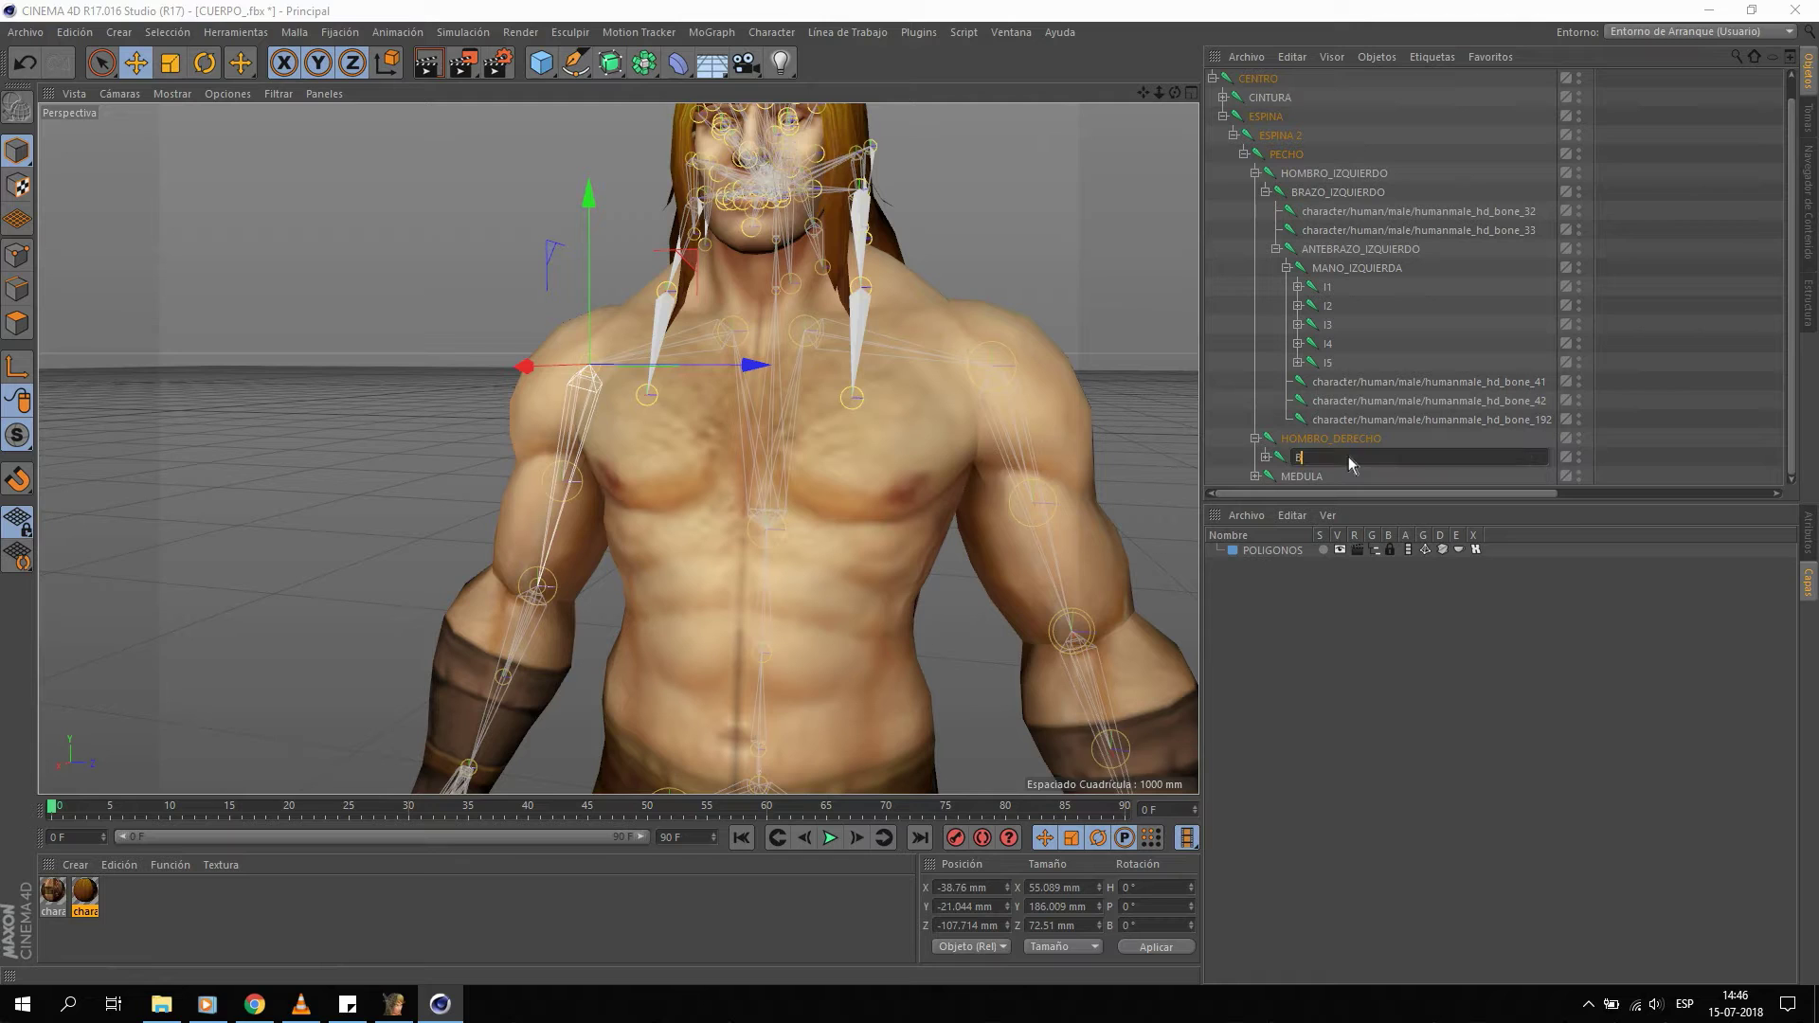
text(CHO)
key(Return)
Rename the forearm bone bone_35 to ANTEBRAZO_DERECHO.
click(1266, 456)
double_click(1328, 476)
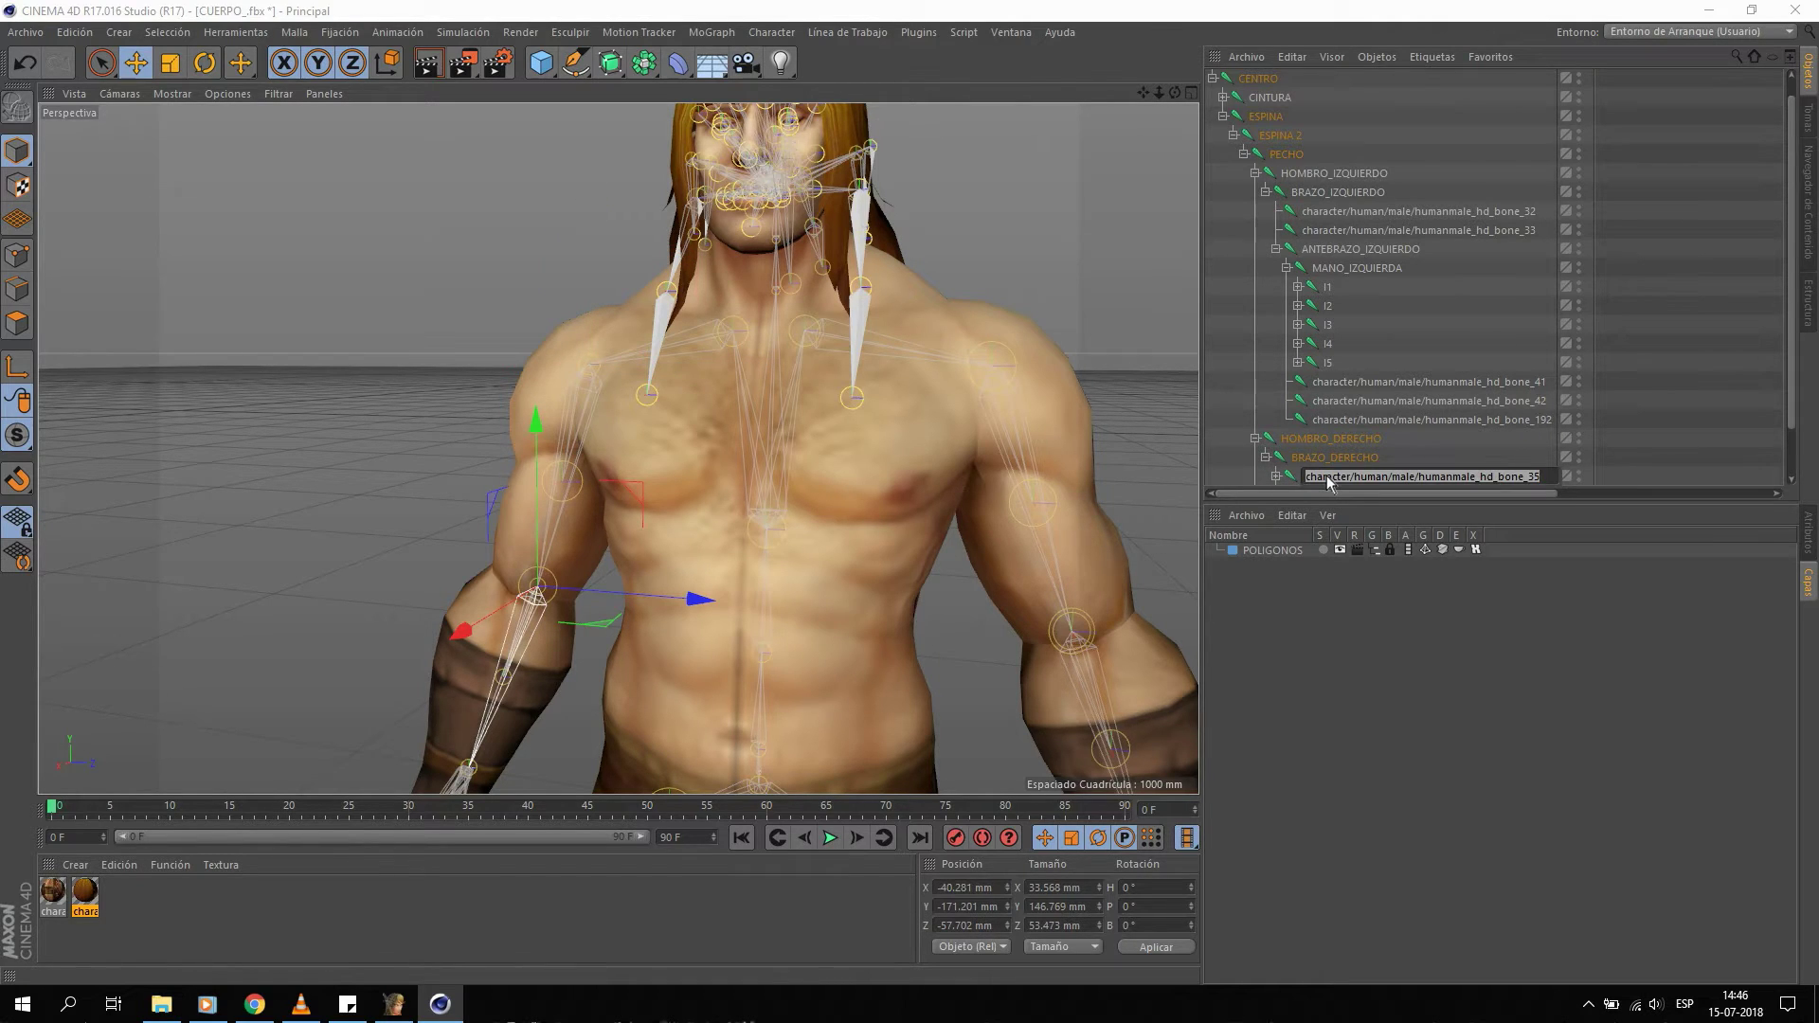
text(b)
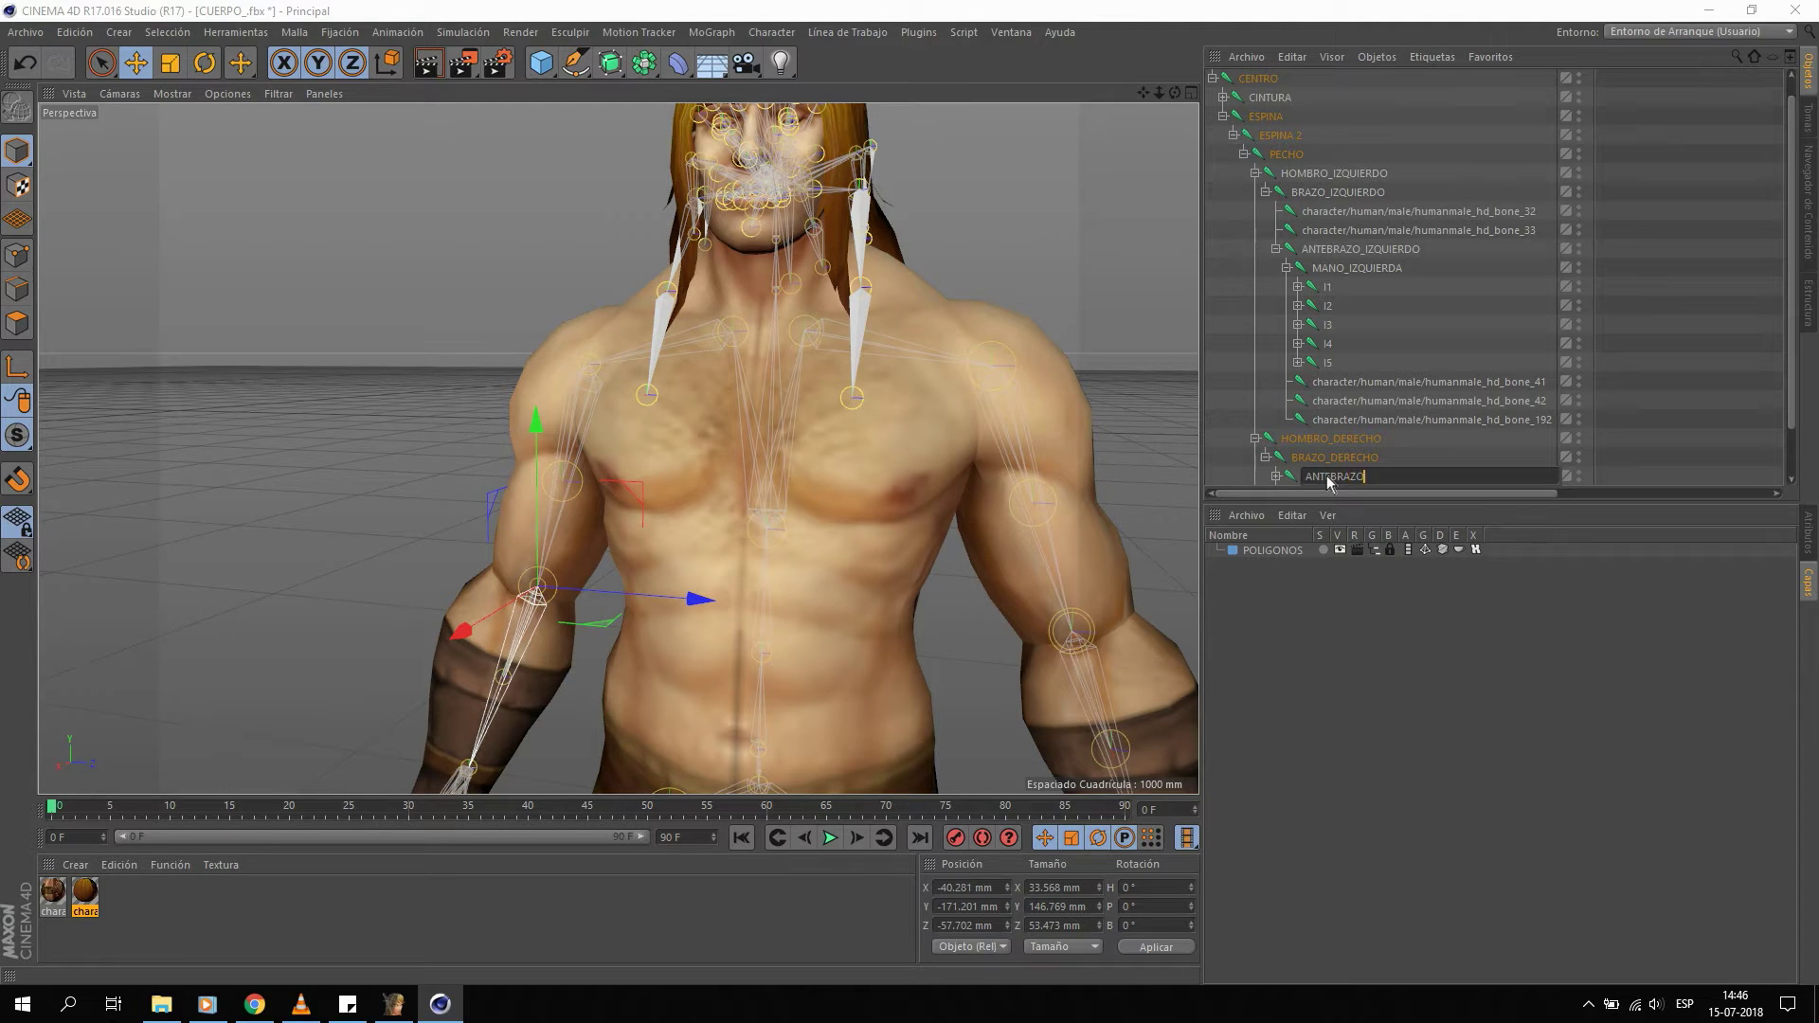
text(RECHO)
key(Return)
Frame the right hand and begin renaming wrist bone bone_46 to 'MANO D'.
click(1276, 477)
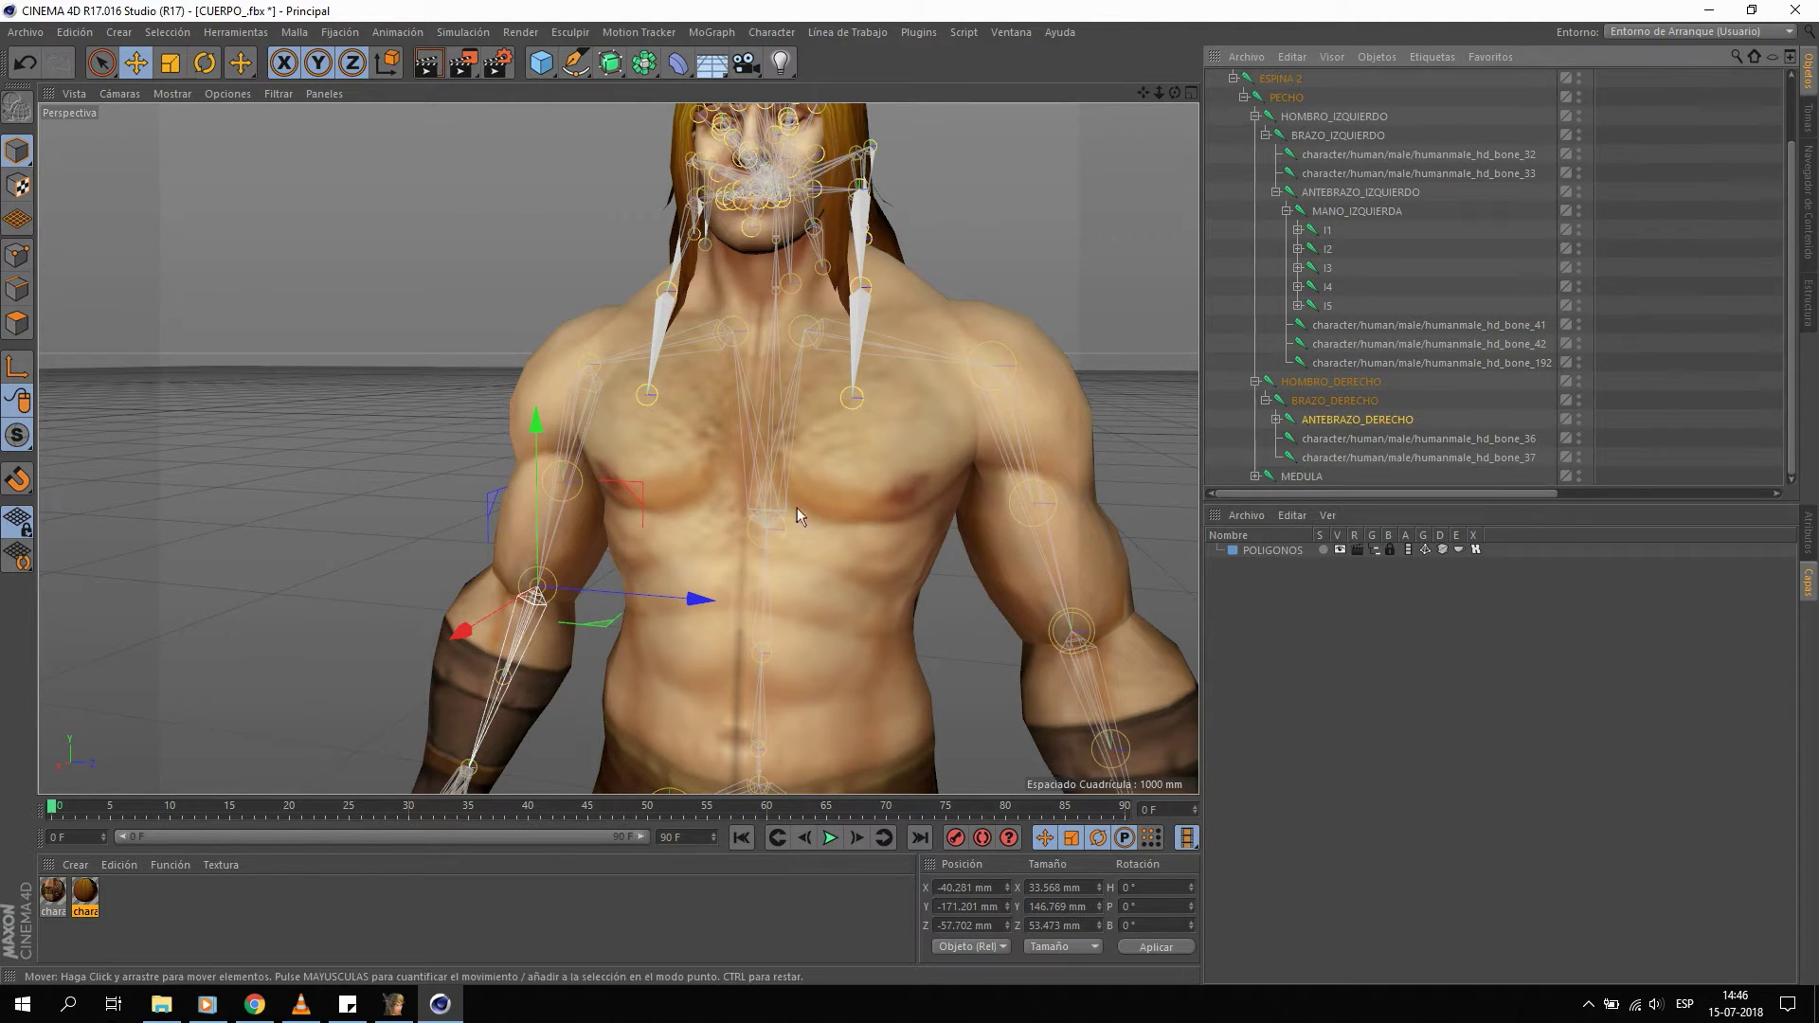
key(o)
click(1276, 420)
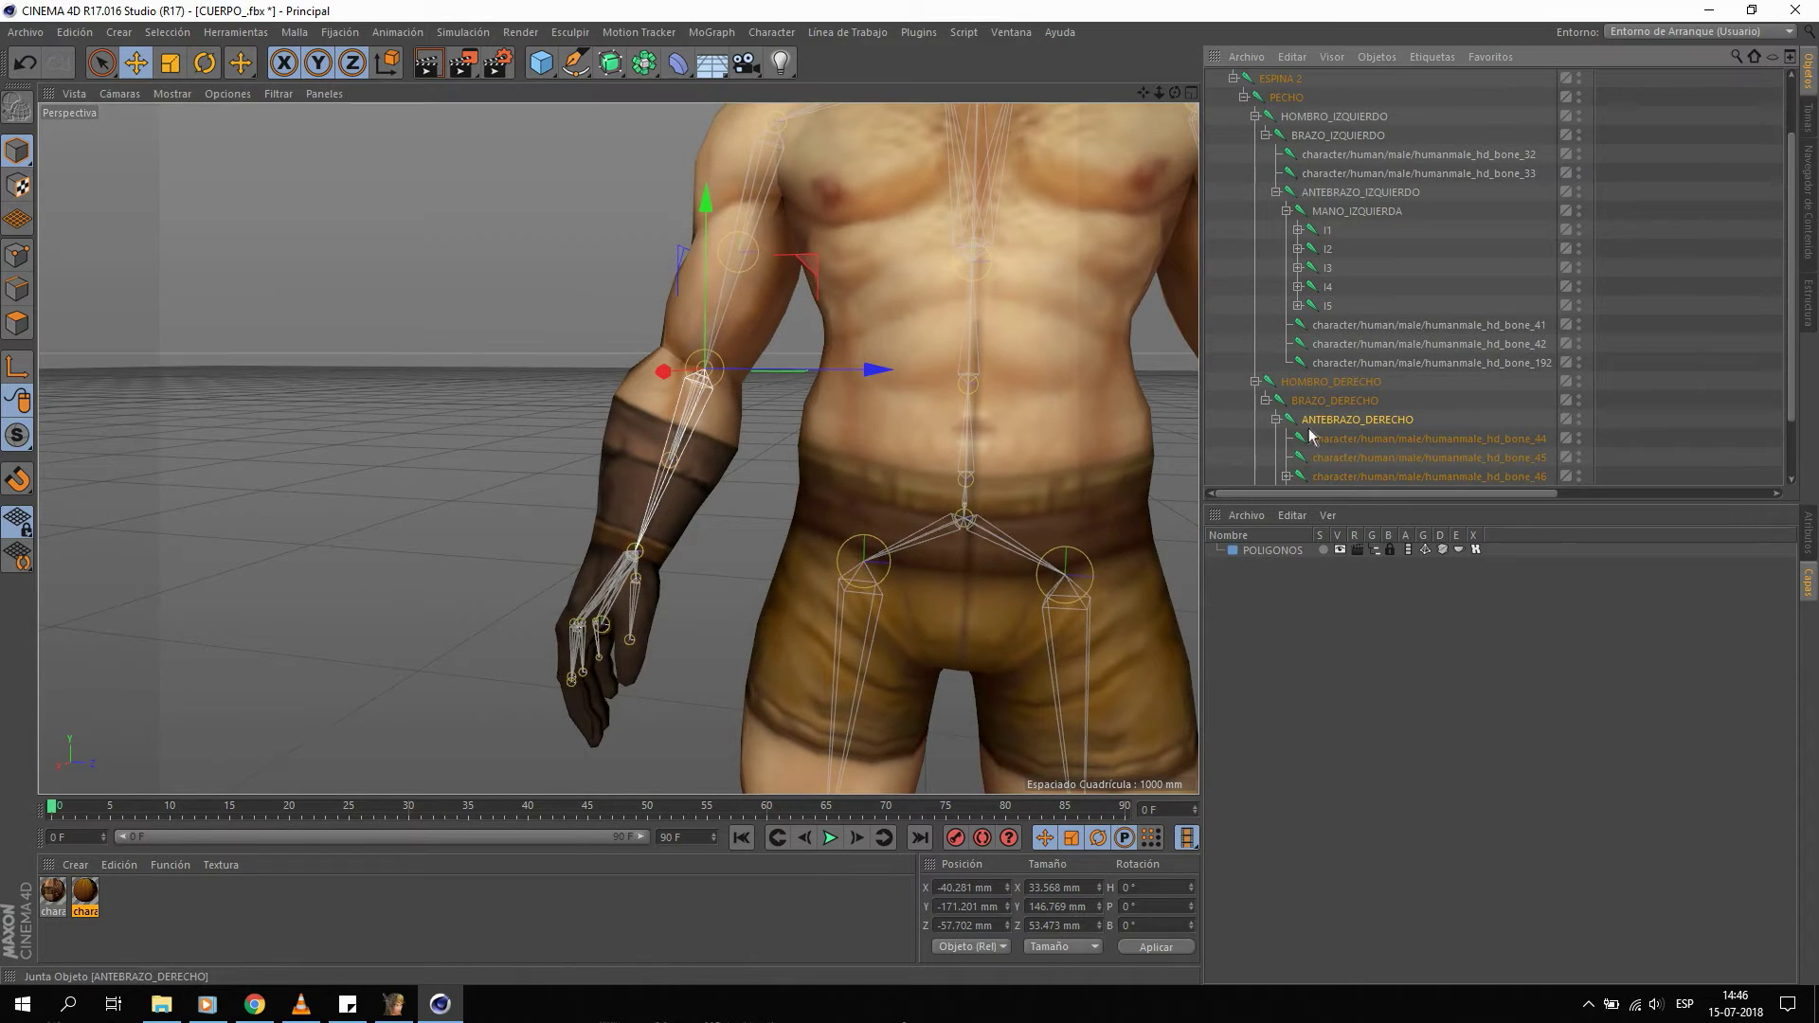
scroll(1329, 438, down, 2)
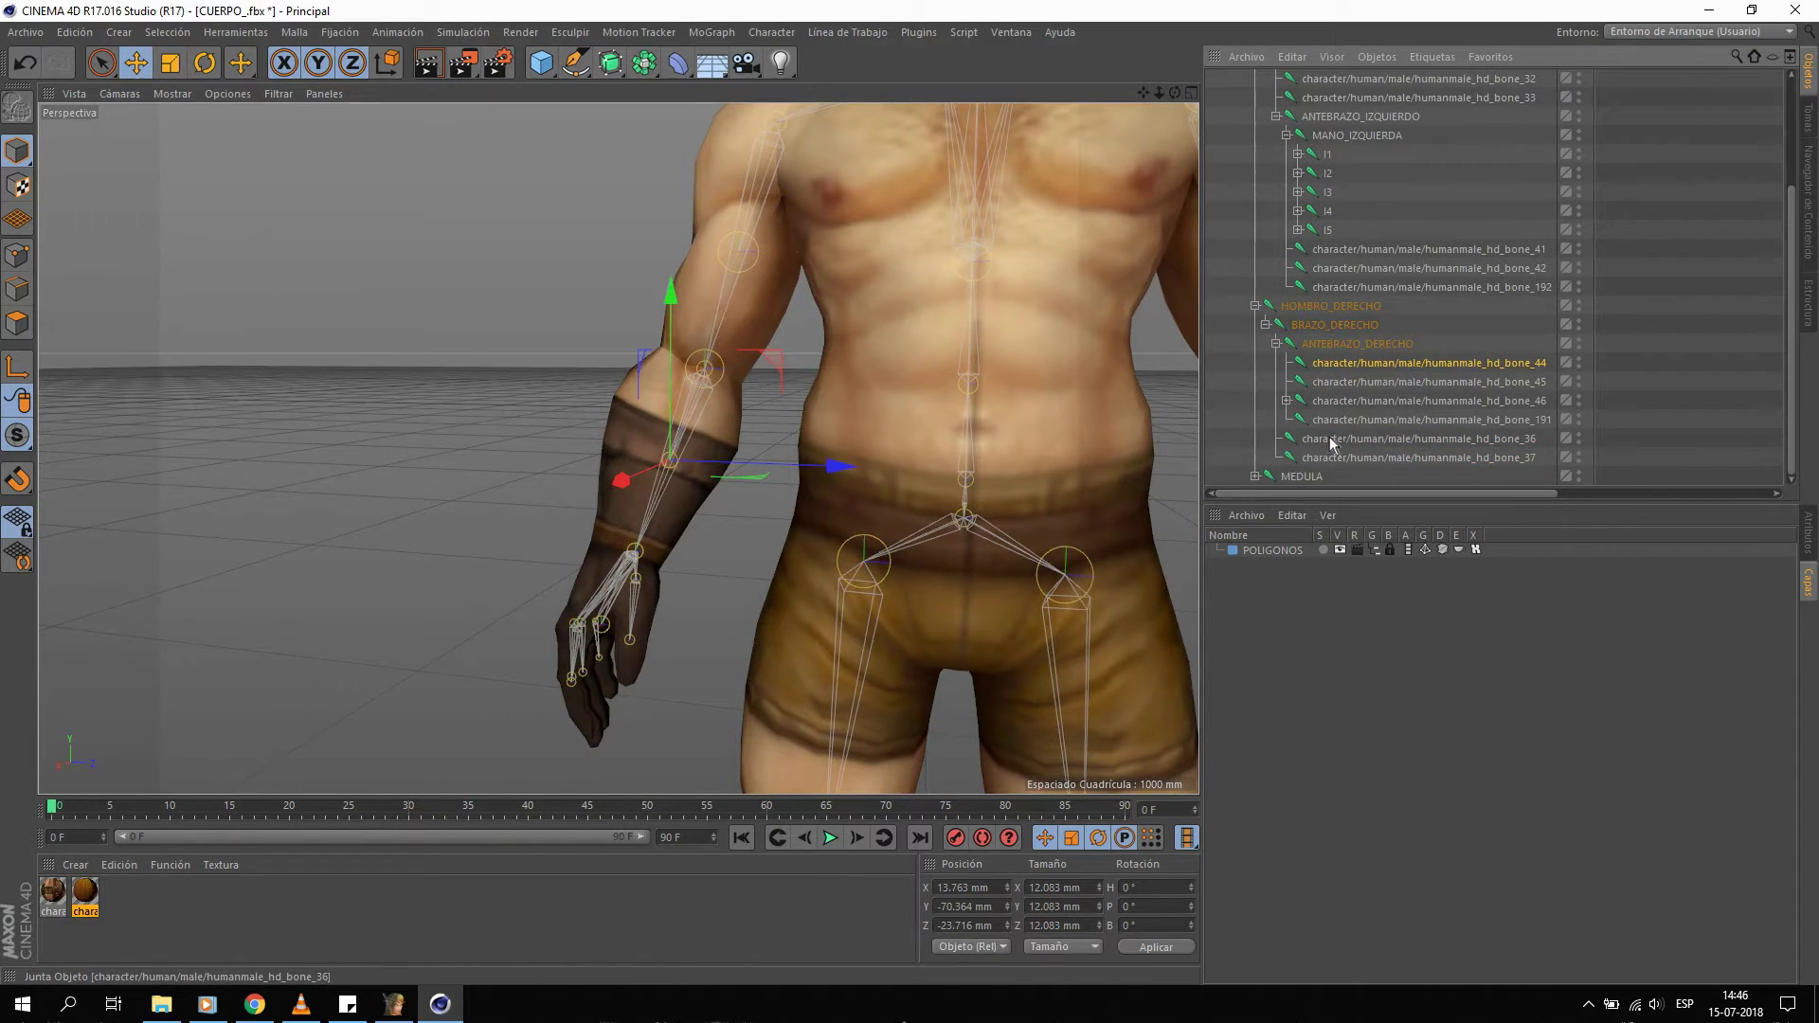
double_click(1346, 407)
text(MANO D)
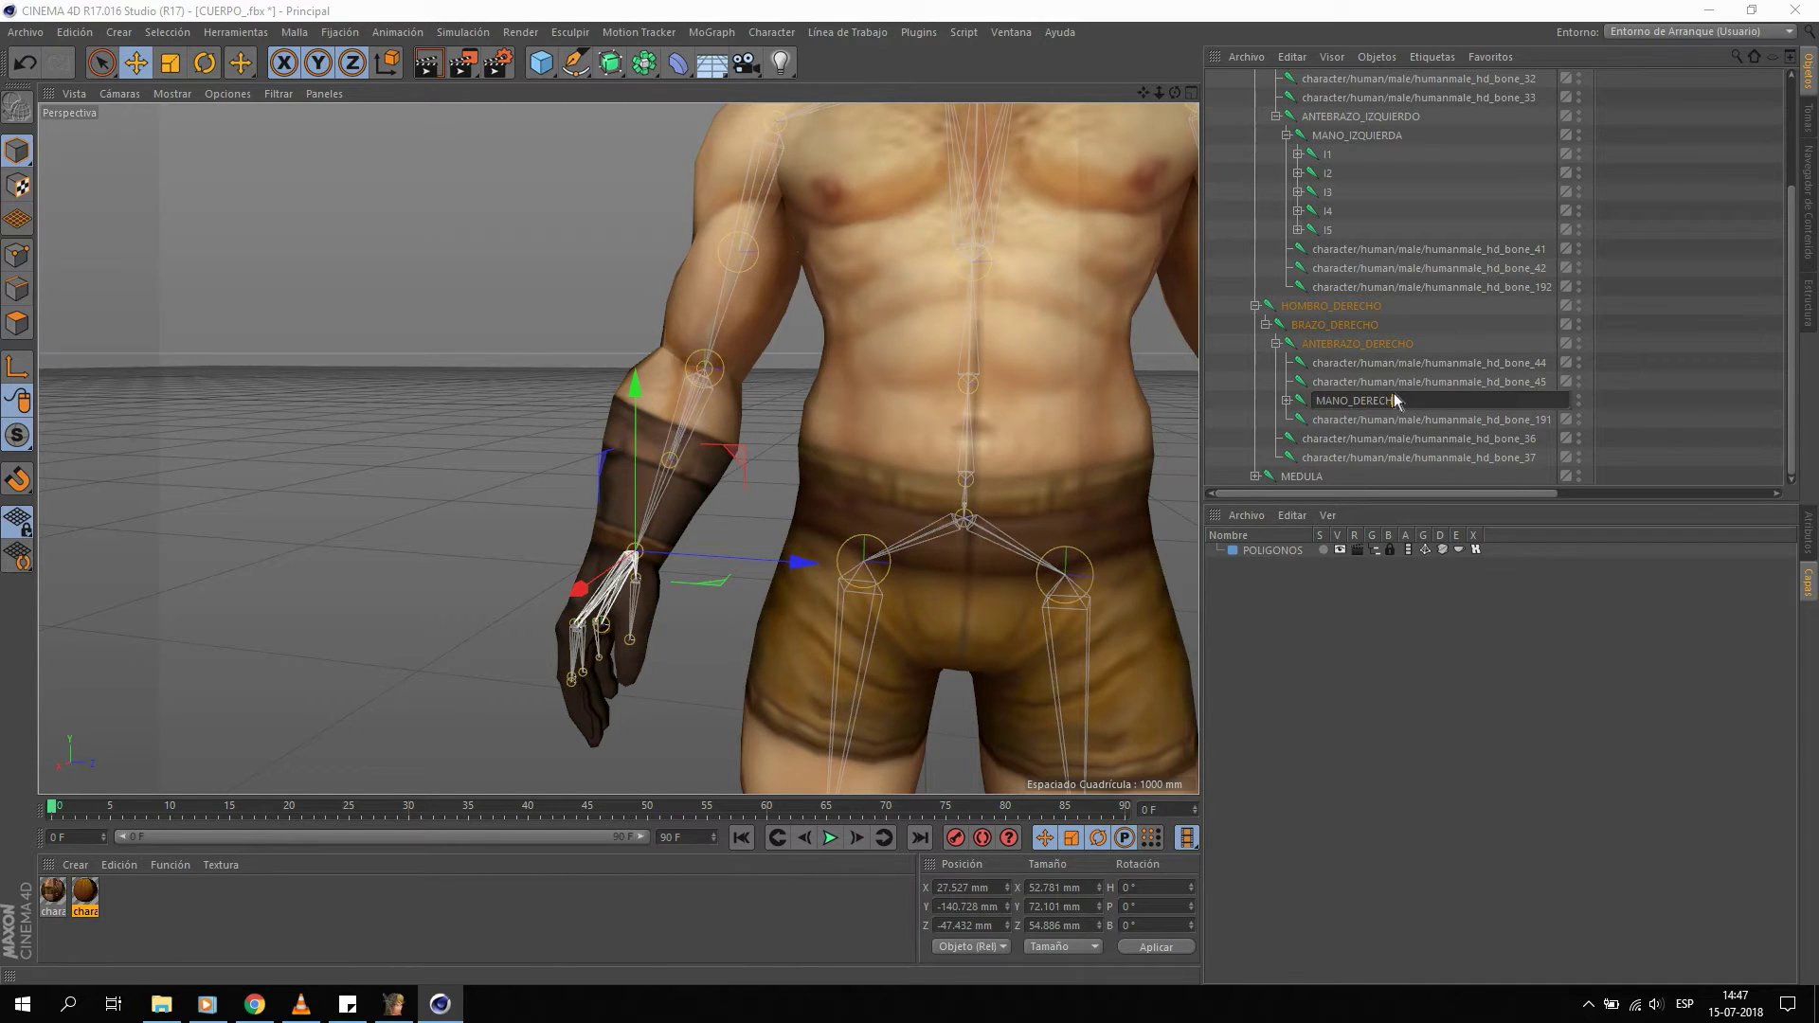
Finish naming the right hand joint MANO_DERECHA.
text(ERECHA)
key(Return)
scroll(744, 481, down, 3)
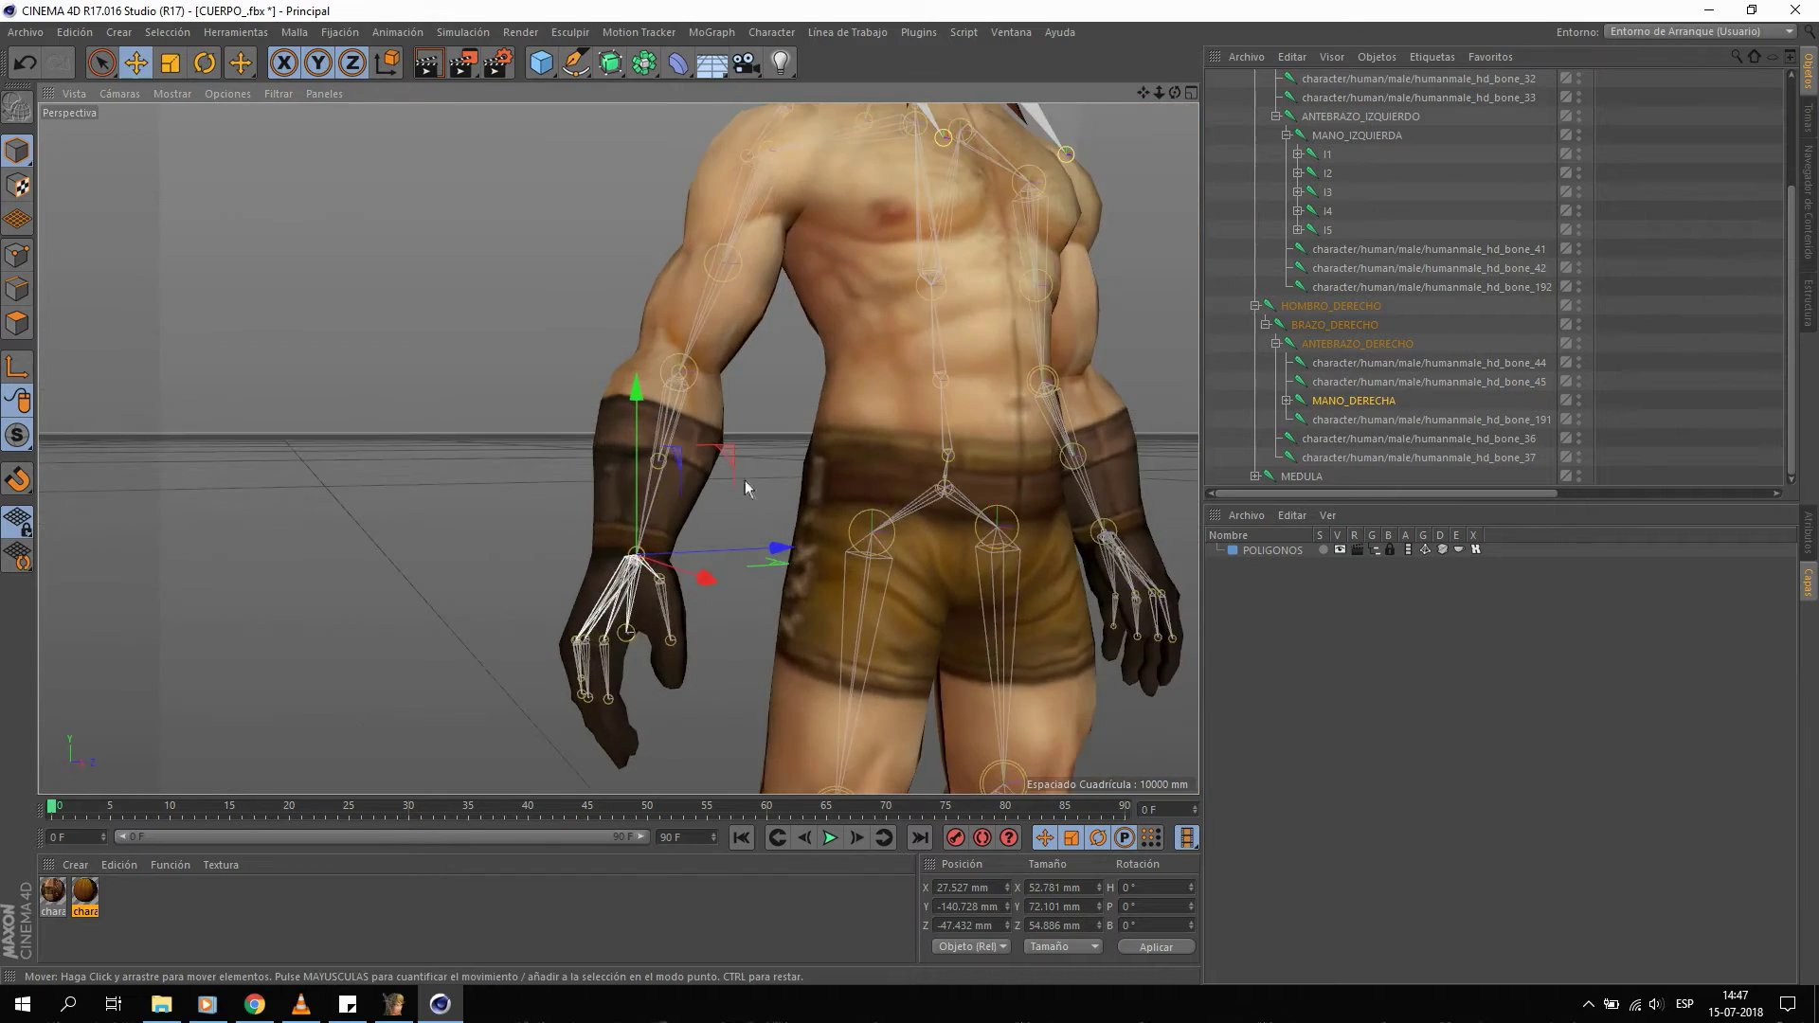
scroll(775, 470, up, 6)
scroll(775, 470, up, 2)
Expand MANO_DERECHA and rename its first two finger bones D2 and D3.
click(1287, 400)
scroll(1390, 307, down, 3)
click(1390, 307)
double_click(1392, 311)
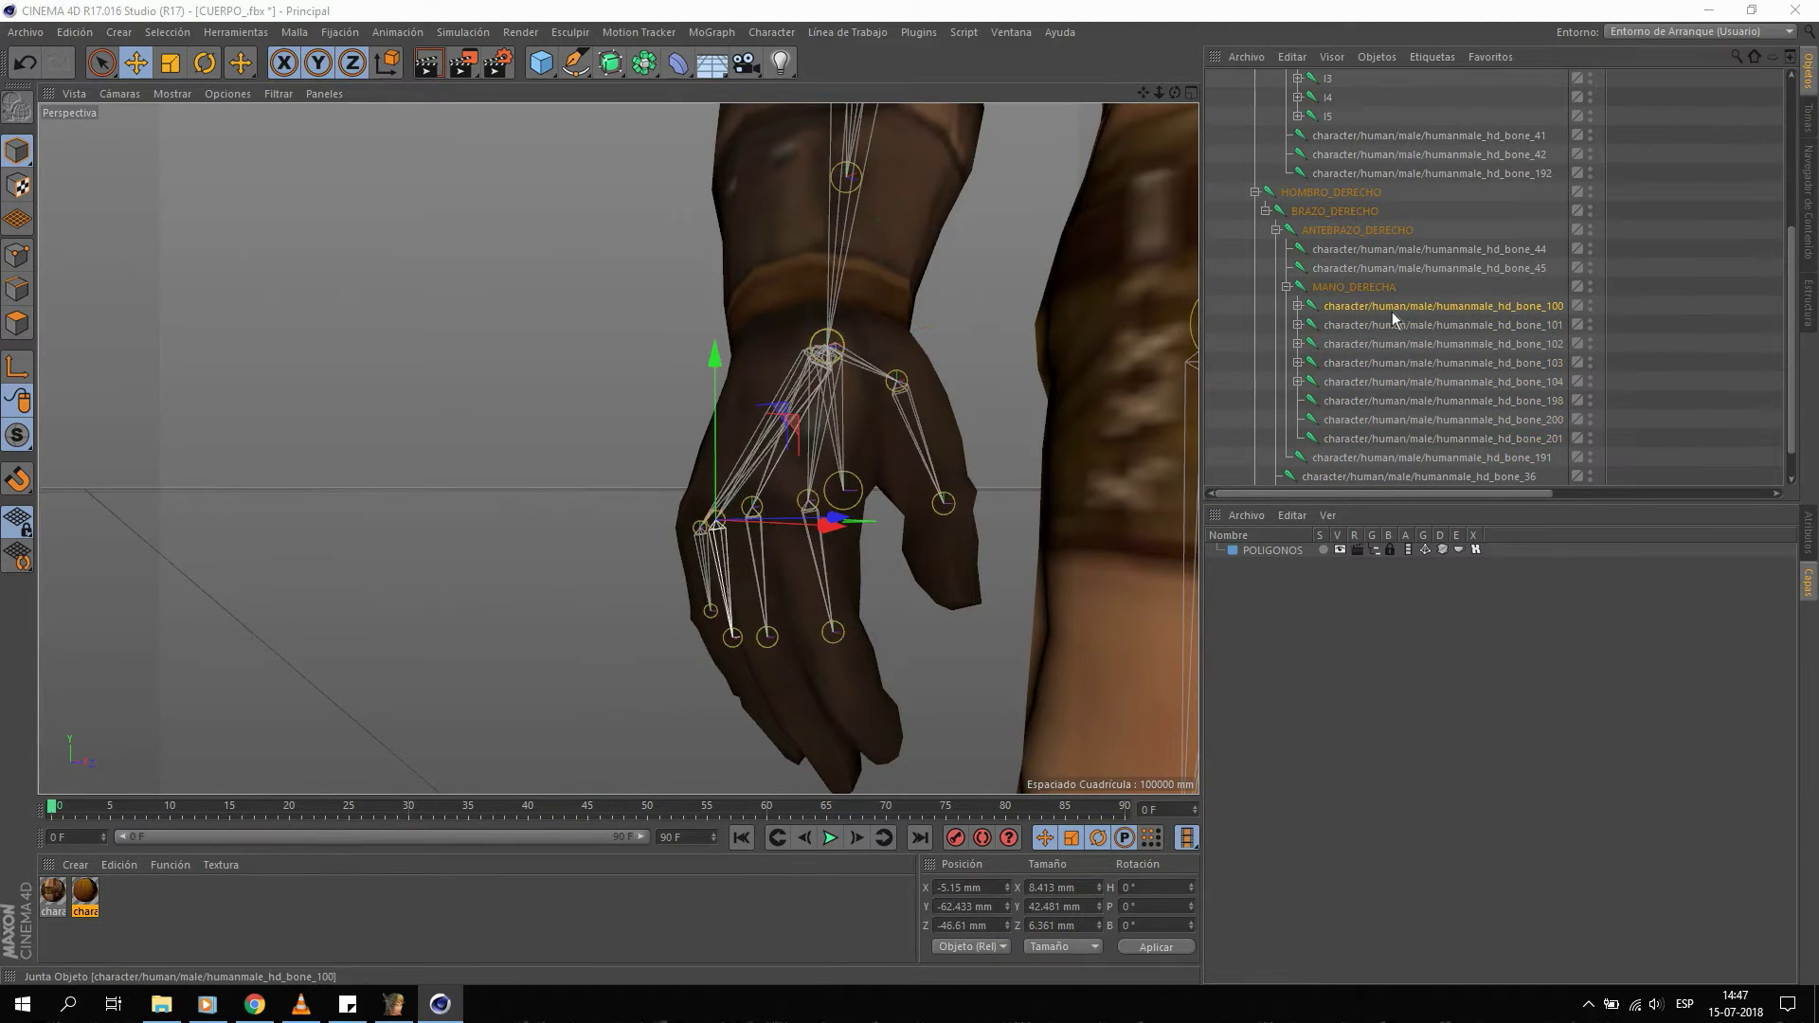
text(D2)
key(Return)
click(1430, 334)
double_click(1434, 332)
text(D3)
key(Return)
Rename the remaining finger bones D4, D5 and D1.
click(1393, 343)
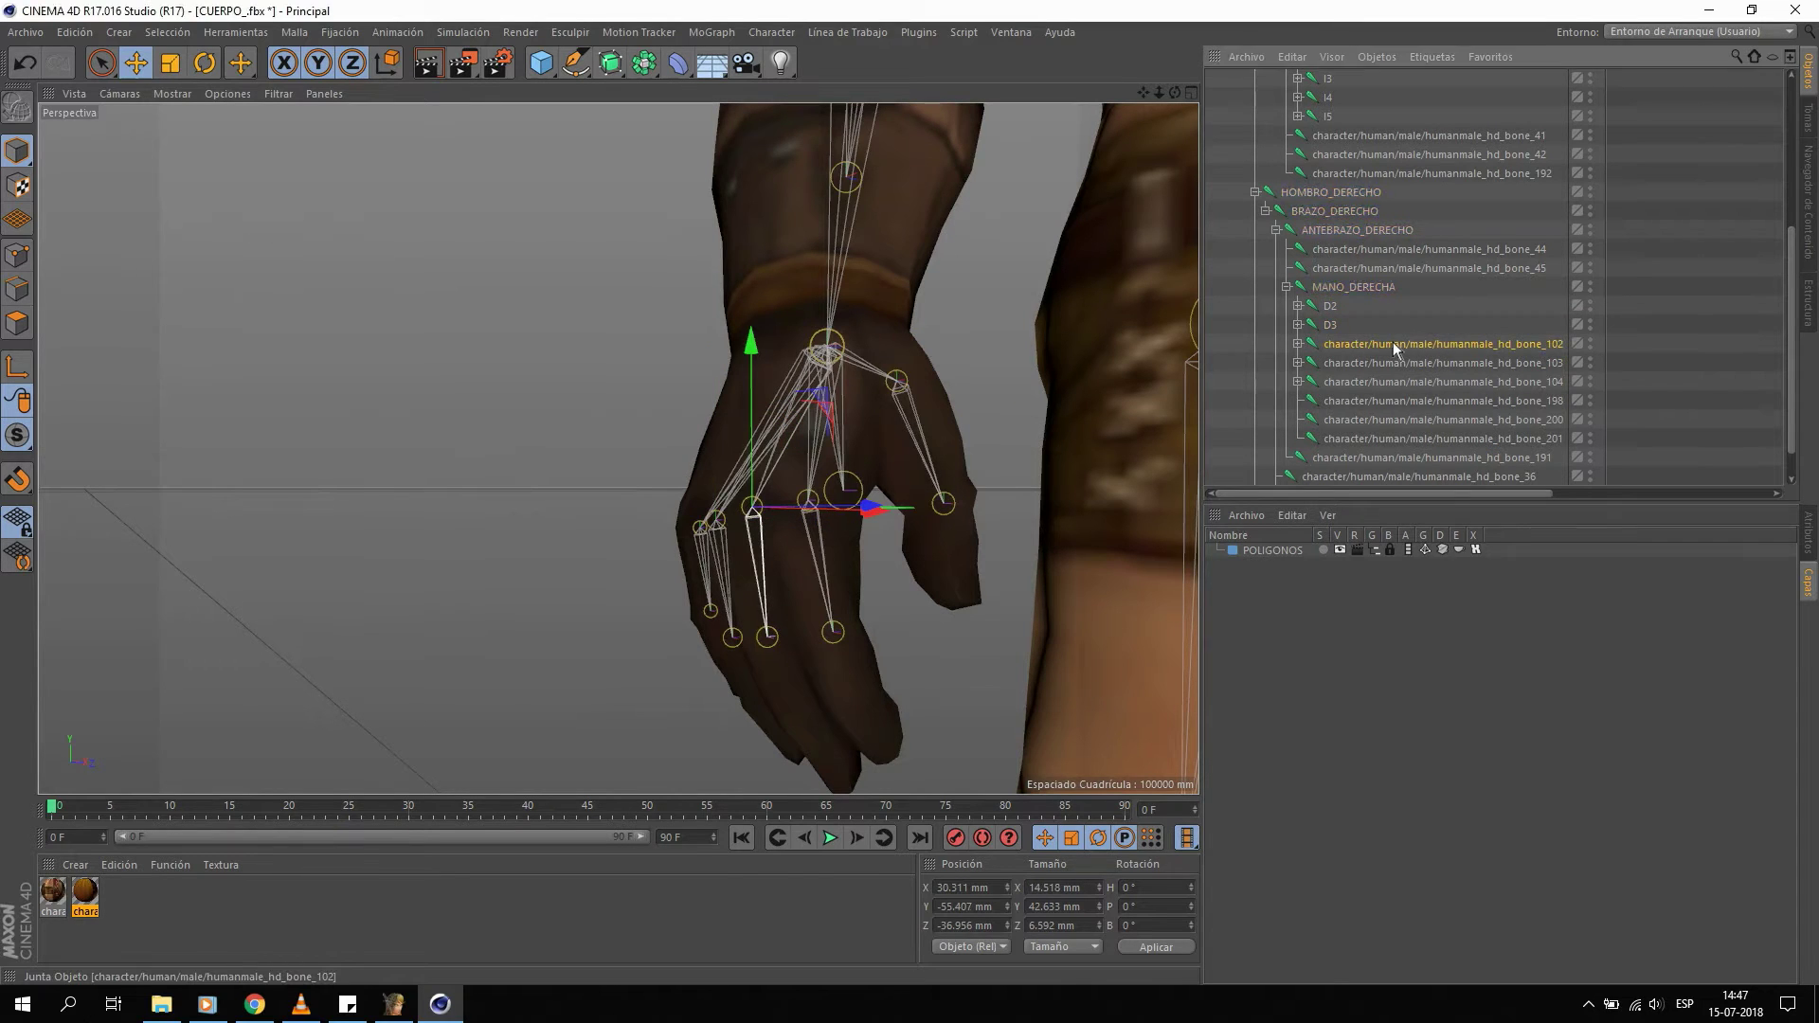
double_click(1393, 343)
text(D4)
click(1415, 365)
double_click(1416, 366)
text(D)
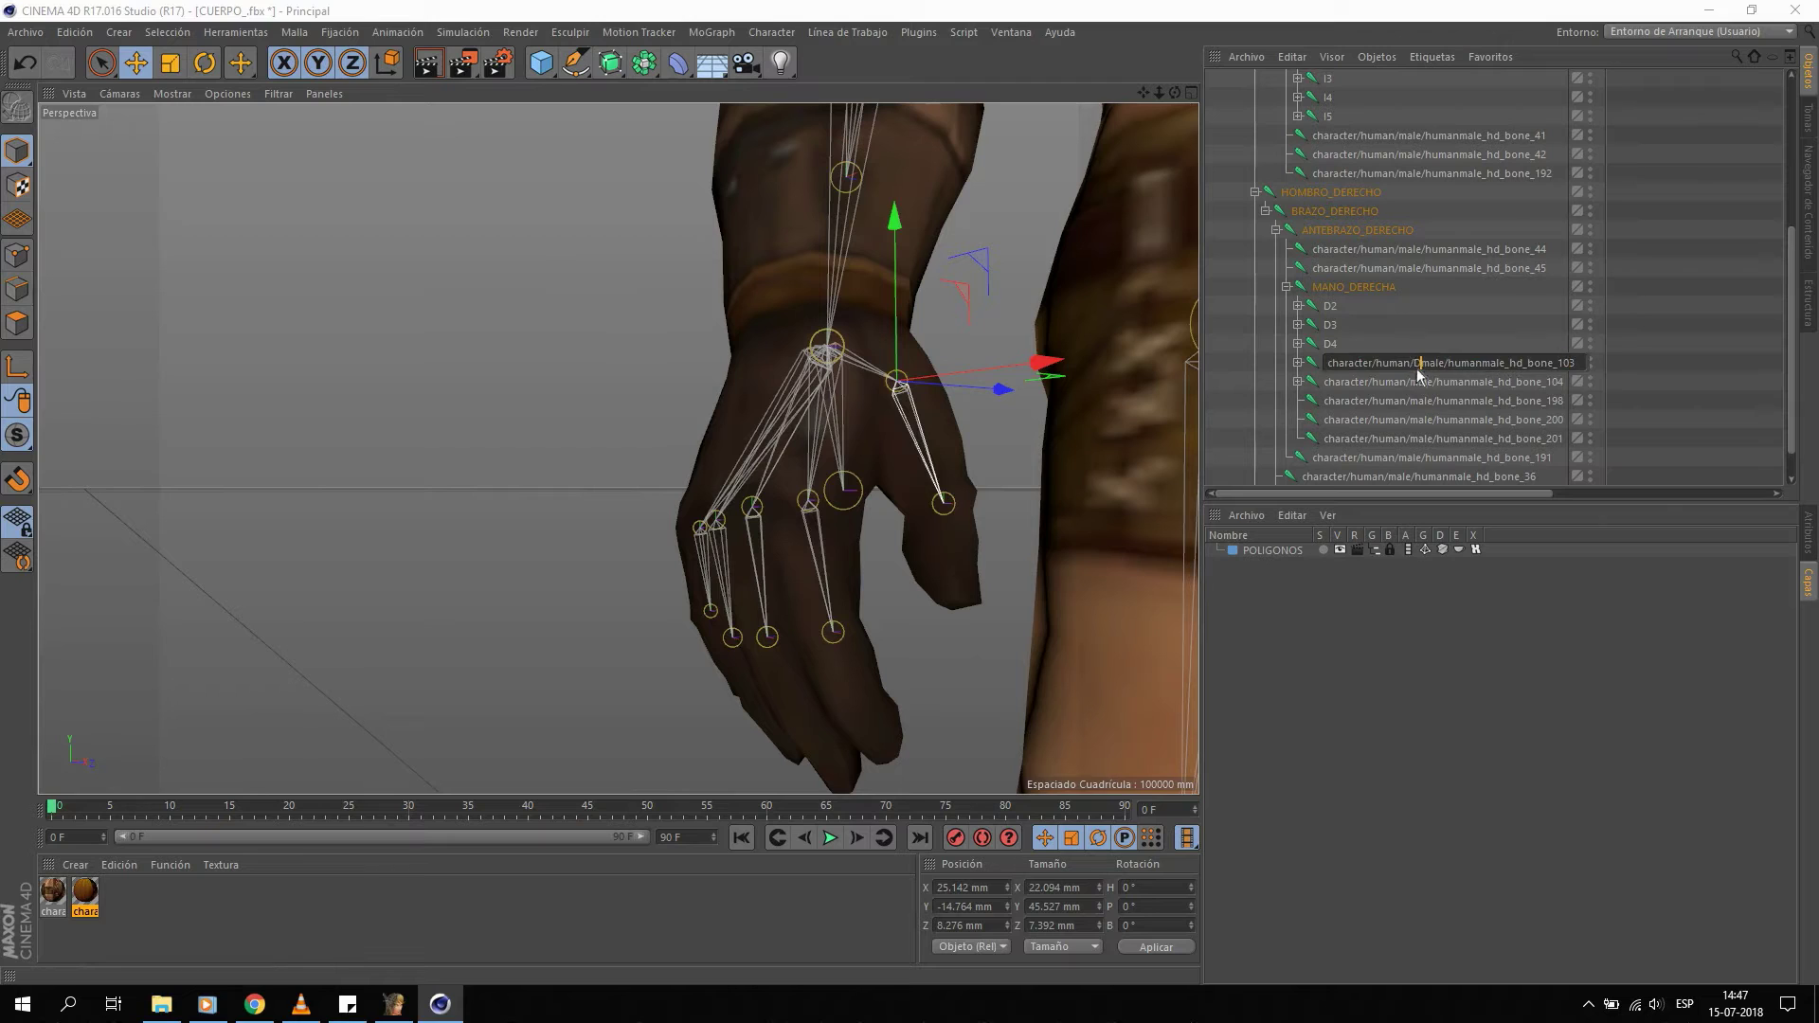
text(5)
key(Return)
click(1393, 382)
double_click(1393, 383)
text(D1)
key(Return)
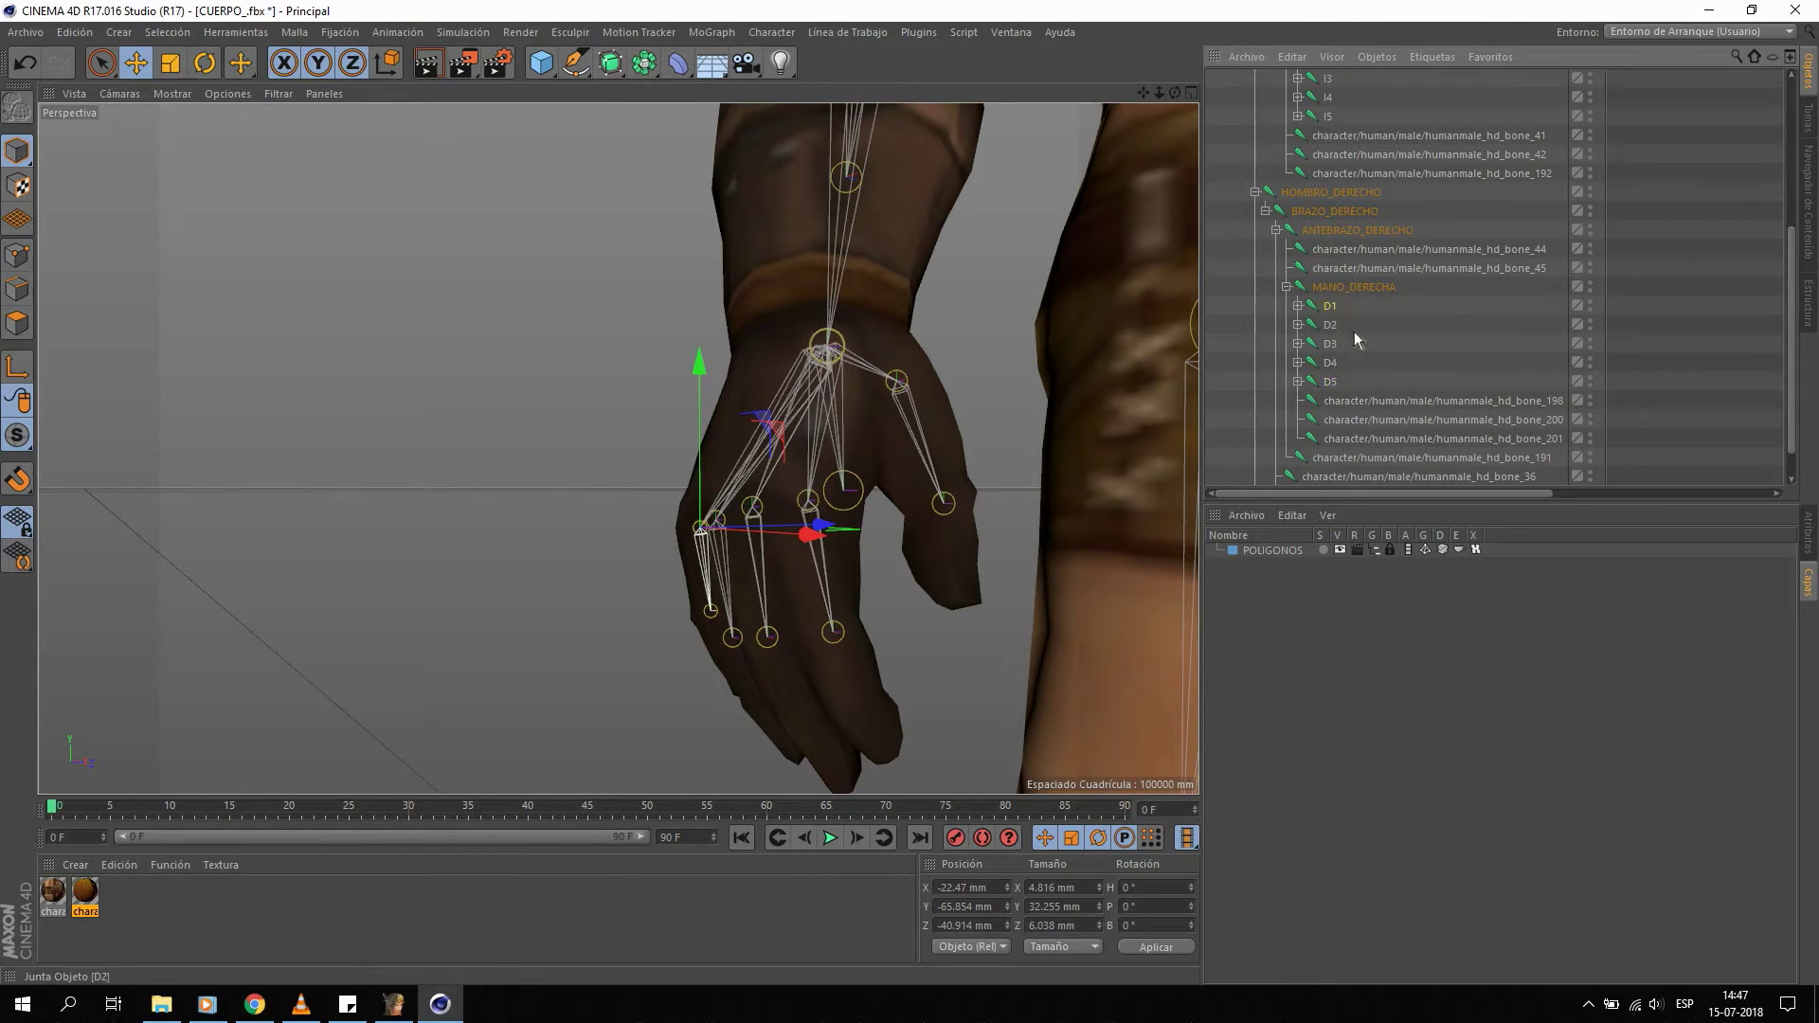
Move D1 to the top of MANO_DERECHA's finger bones.
drag(1330, 381, 1331, 300)
shift+click(1331, 381)
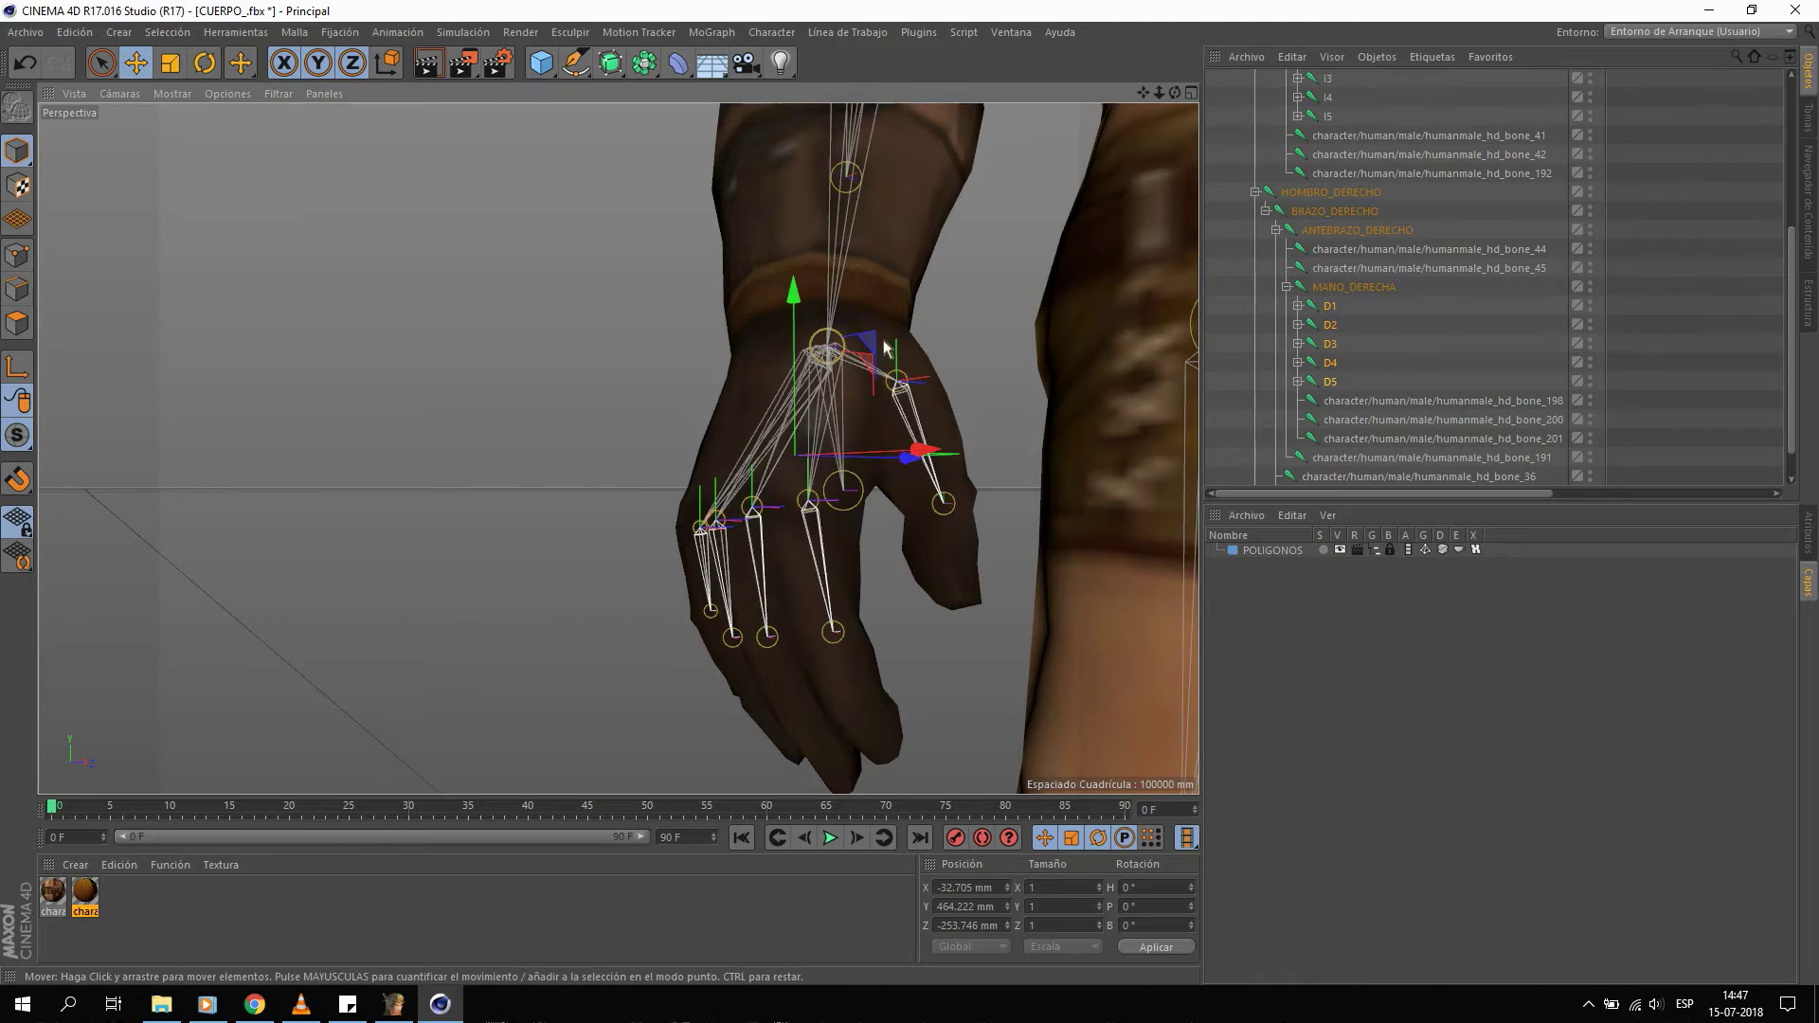
alt+drag(916, 471, 853, 479)
scroll(825, 478, down, 3)
scroll(792, 484, down, 3)
scroll(792, 483, down, 3)
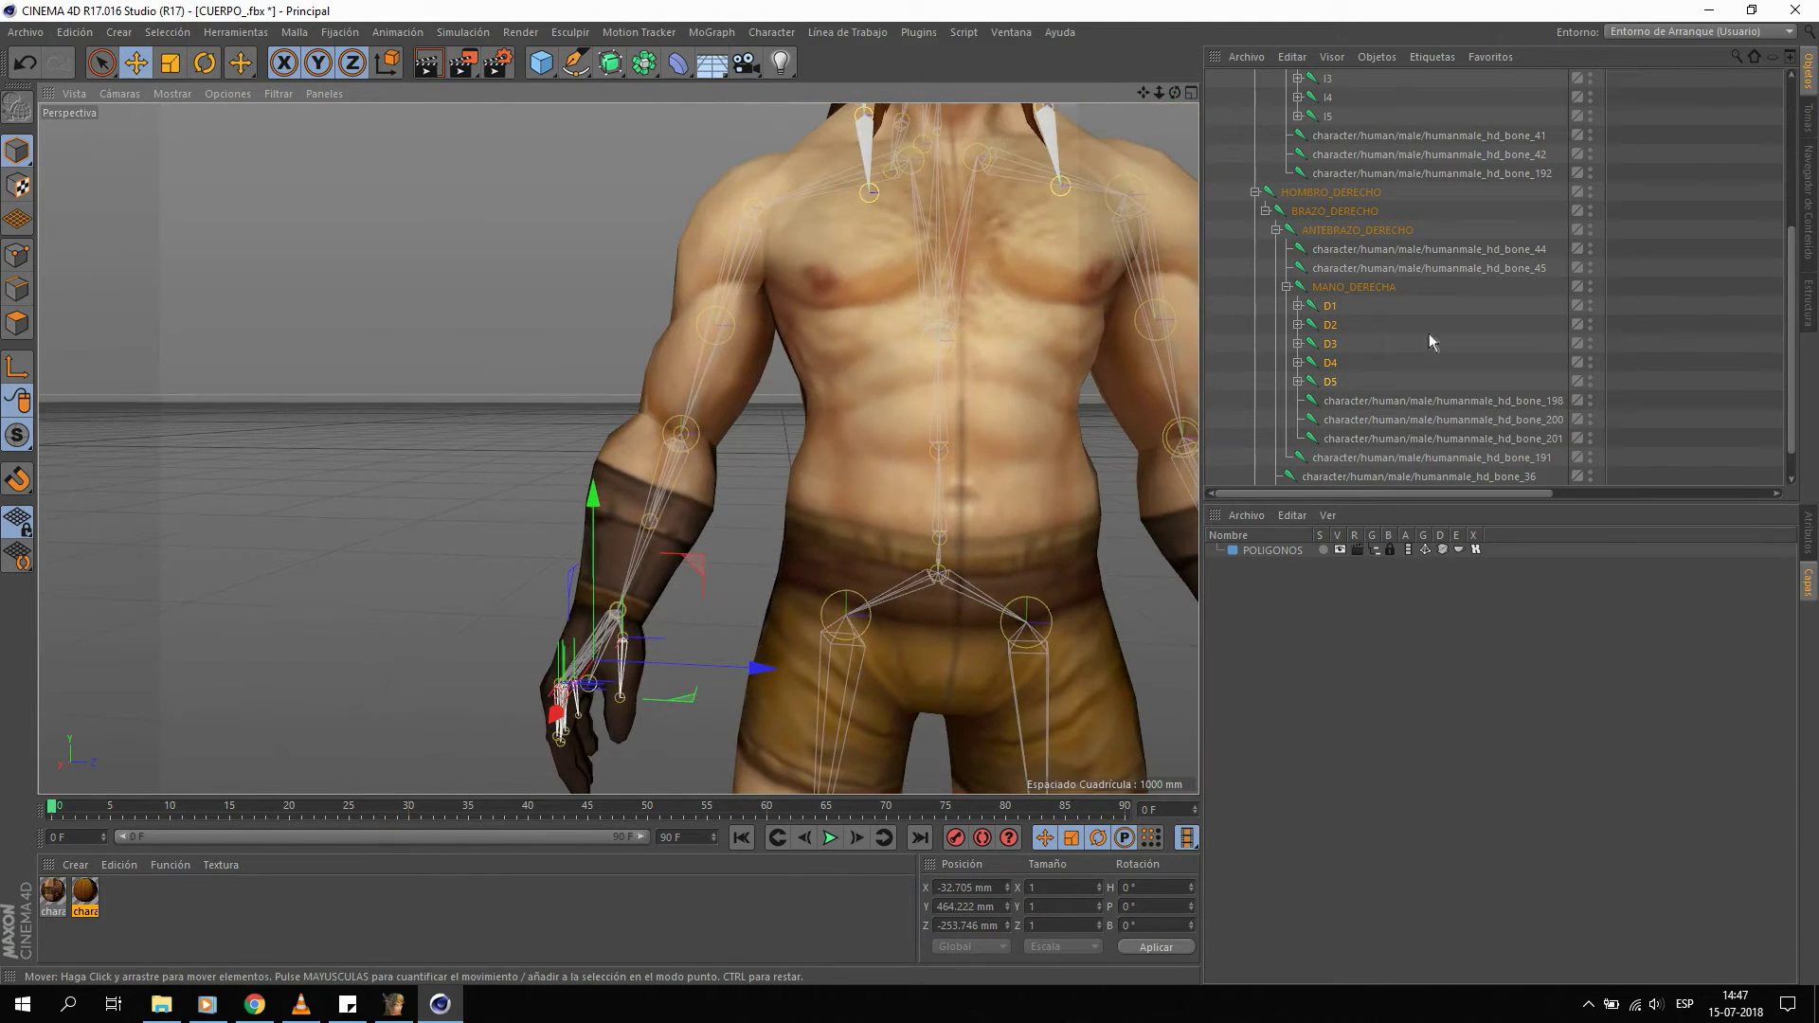
scroll(1354, 370, up, 3)
scroll(1353, 370, up, 3)
Collapse the left arm and shoulder branches and expand the MEDULA joint.
click(1266, 211)
click(1254, 193)
click(1274, 232)
click(1255, 230)
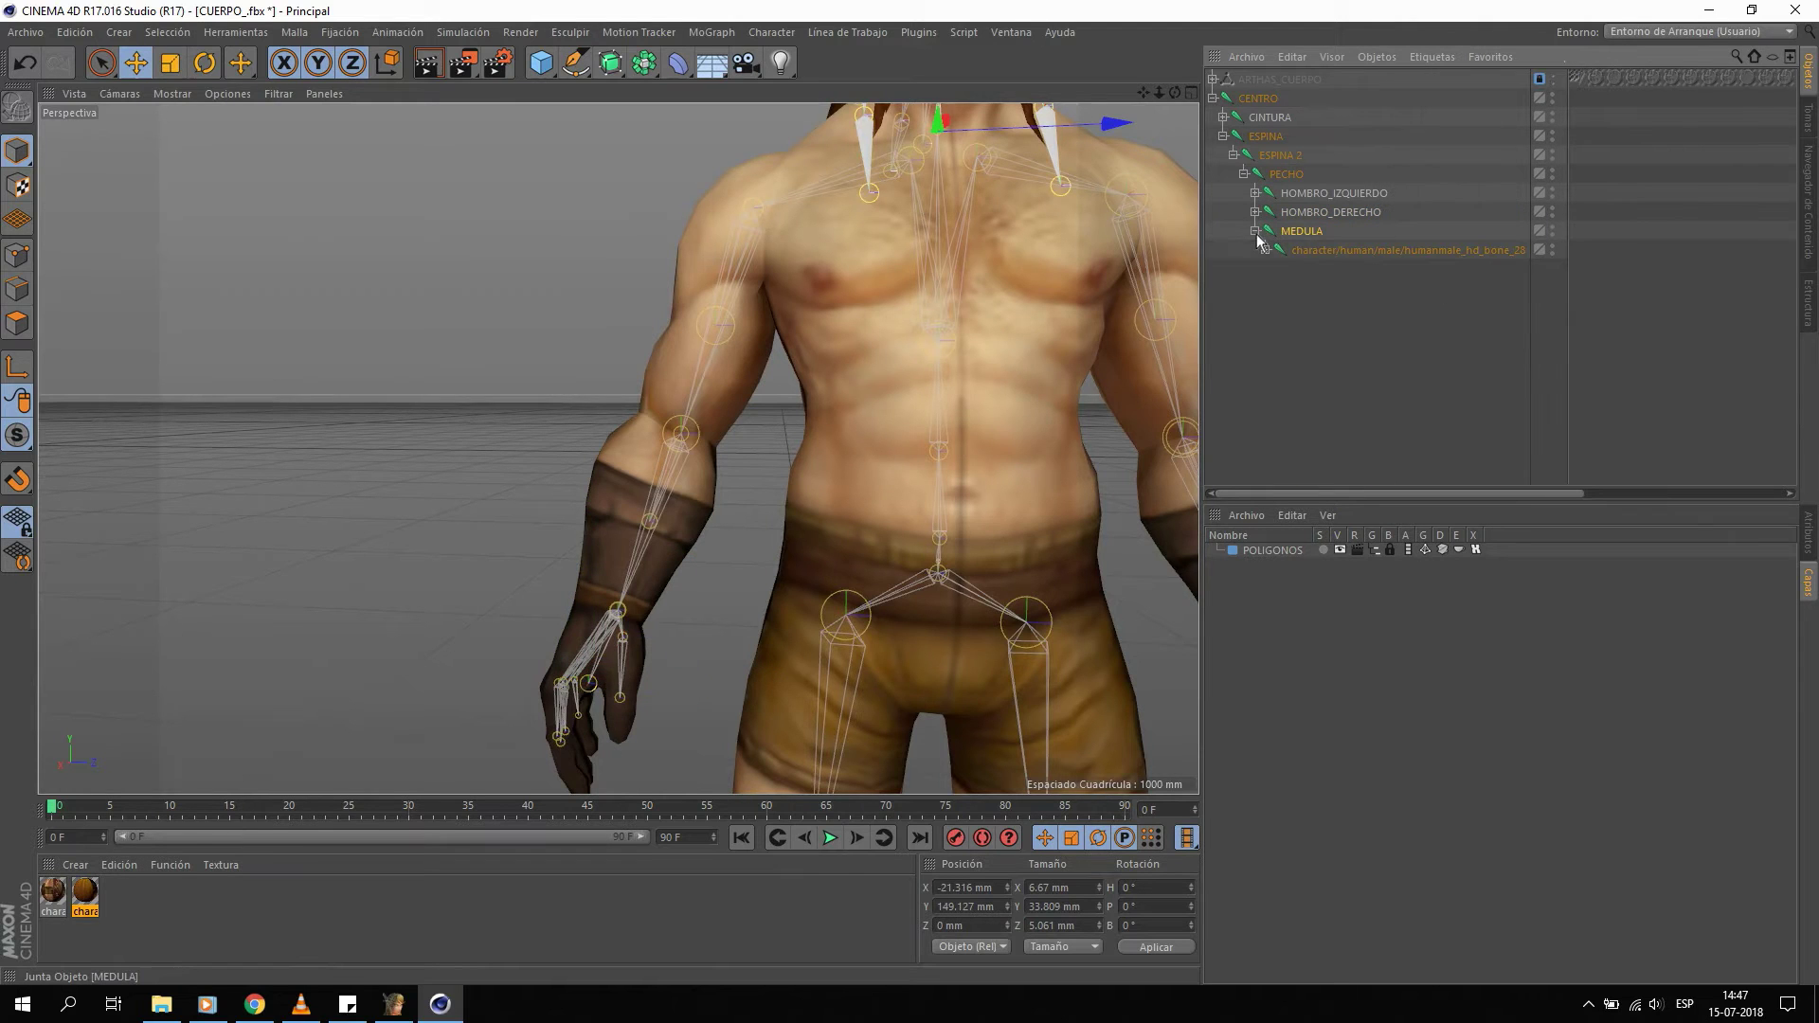
Rename the bone under MEDULA to CUELLO.
mouse_move(889, 224)
alt+middle_down()
mouse_move(868, 442)
mouse_move(769, 396)
alt+middle_up()
scroll(770, 396, up, 1)
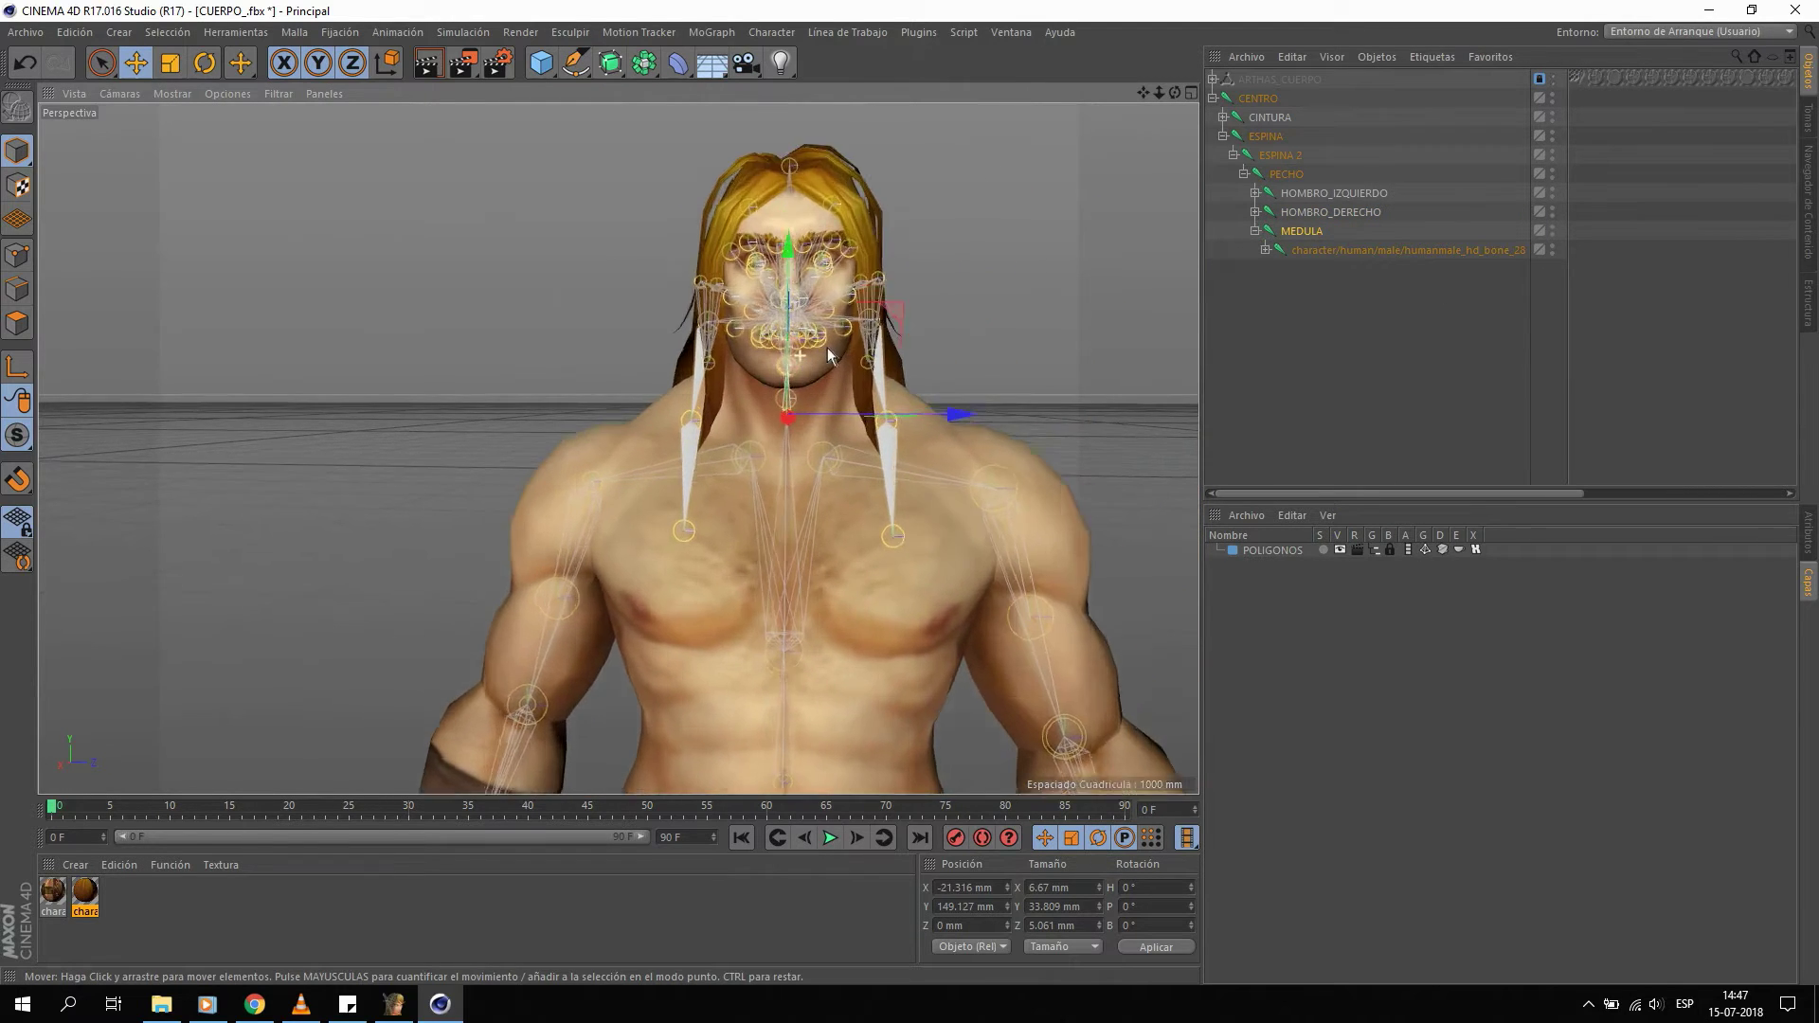
scroll(769, 396, up, 2)
scroll(770, 396, up, 1)
click(1312, 252)
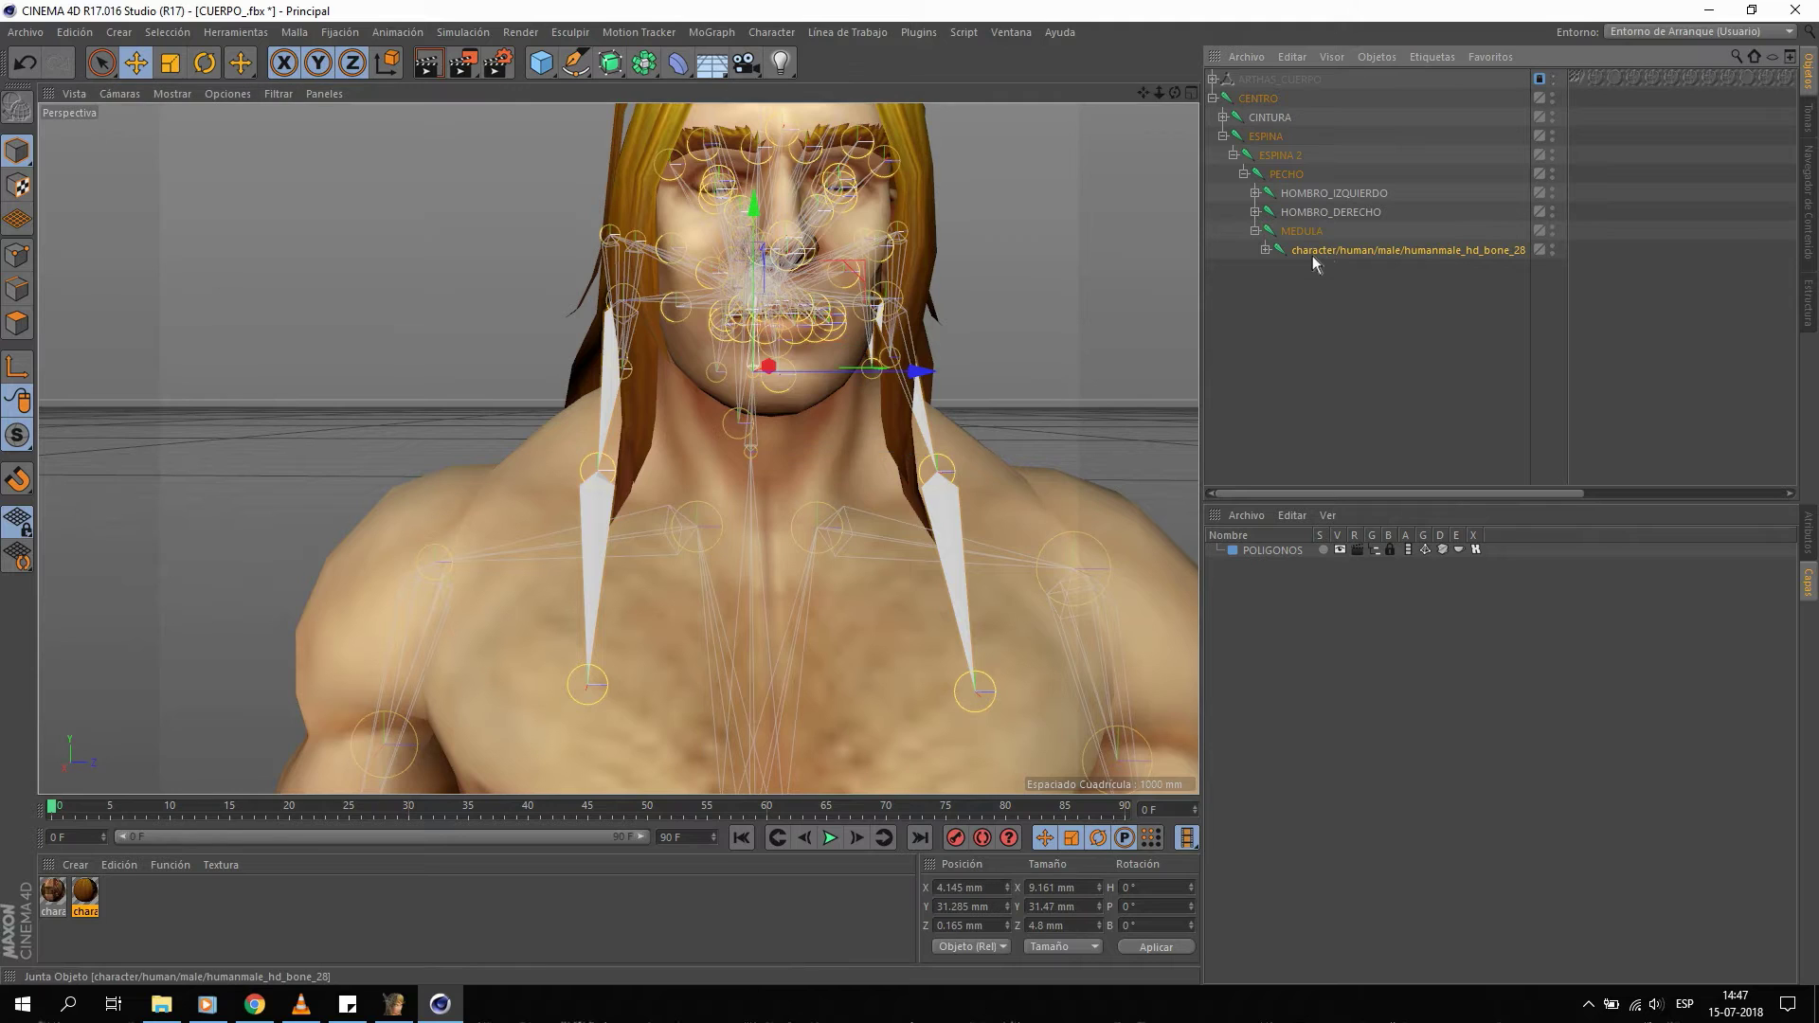
double_click(1334, 249)
text(CUELL)
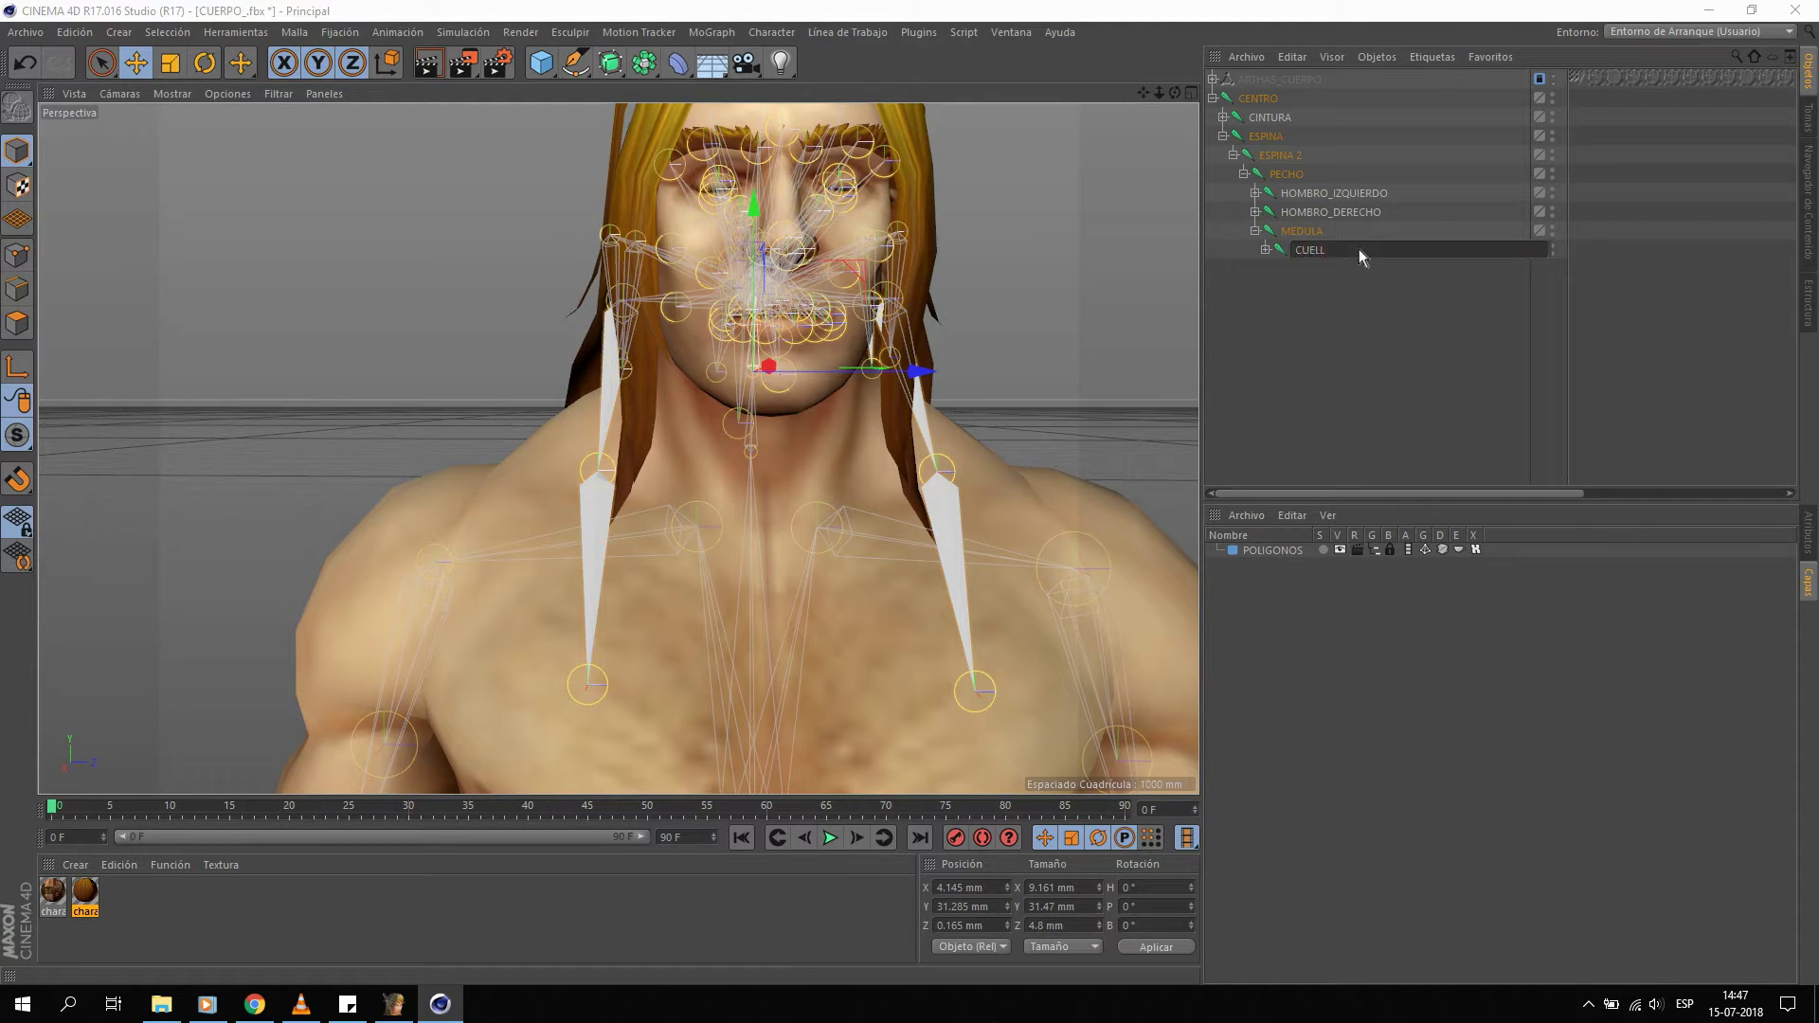
text(O)
key(Return)
Rename CUELLO's child bone_38 to CABEZA and expand it.
click(1265, 249)
click(1322, 269)
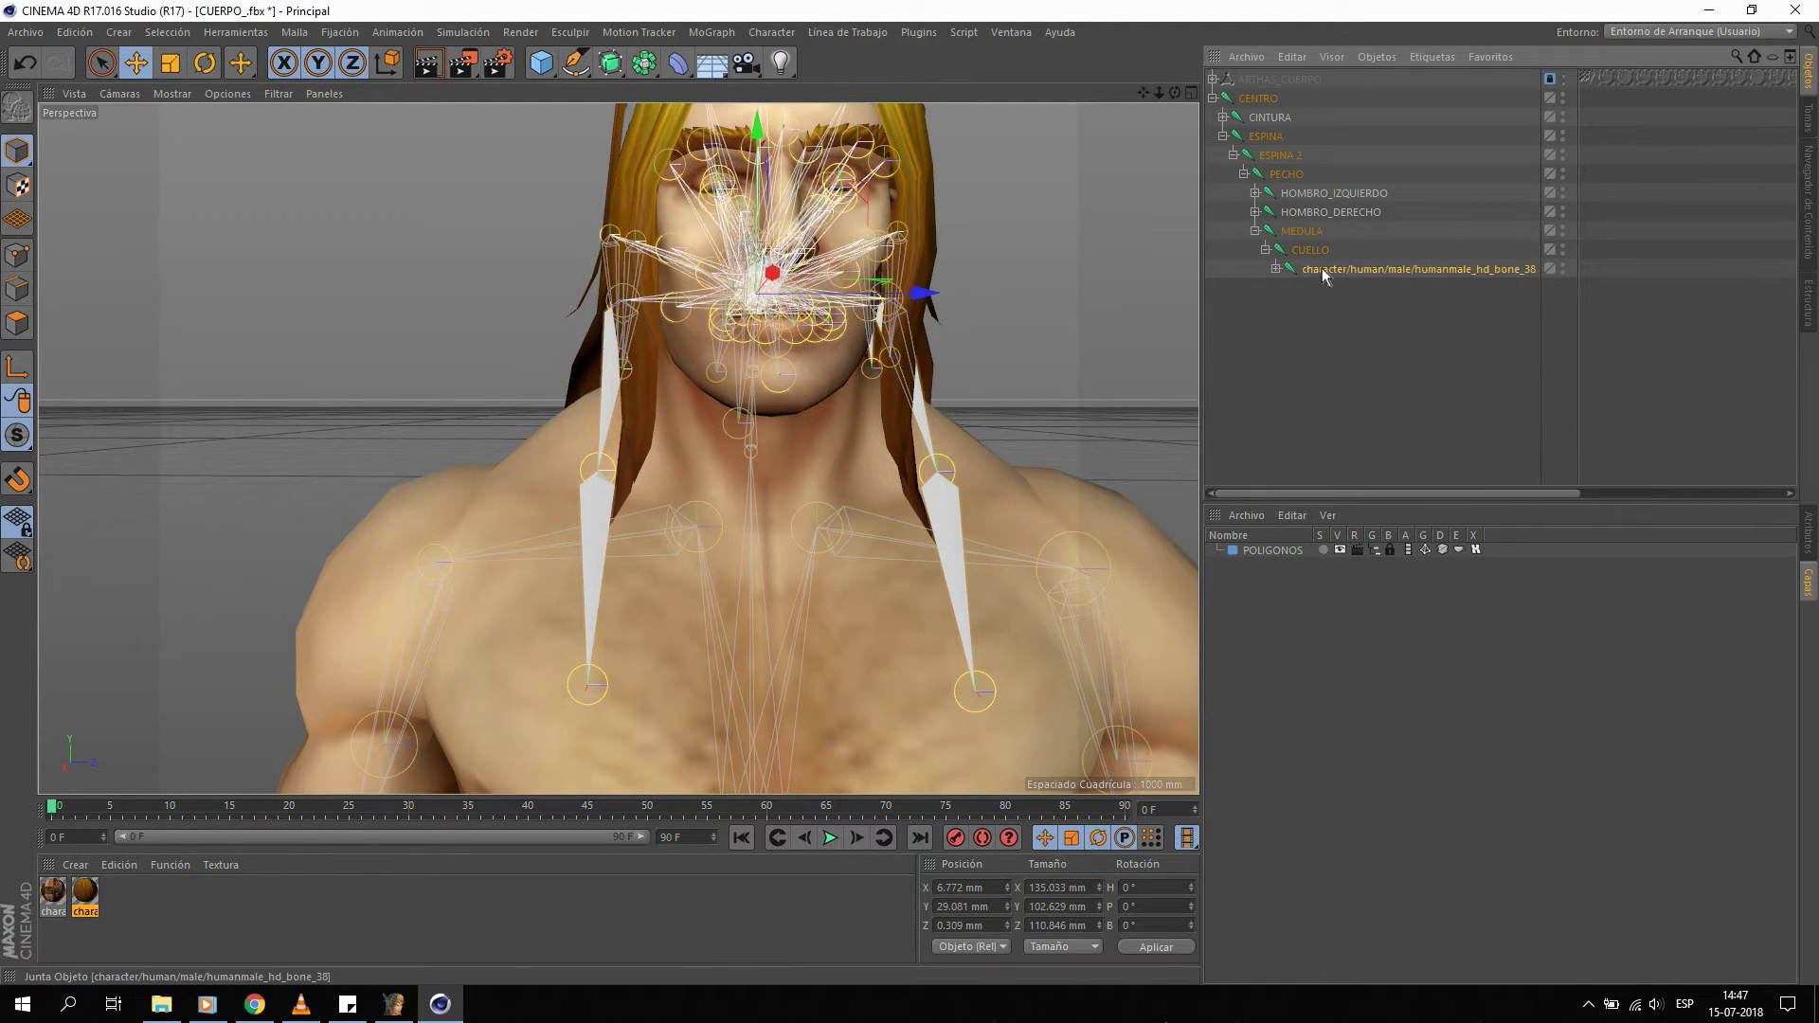
double_click(1322, 269)
text(CABEZA)
click(1276, 269)
Undo an accidental move of bone_47 and switch to the browser's reference images.
click(1429, 288)
mouse_move(664, 322)
alt+mouse_down()
mouse_move(765, 320)
mouse_move(729, 365)
alt+mouse_up()
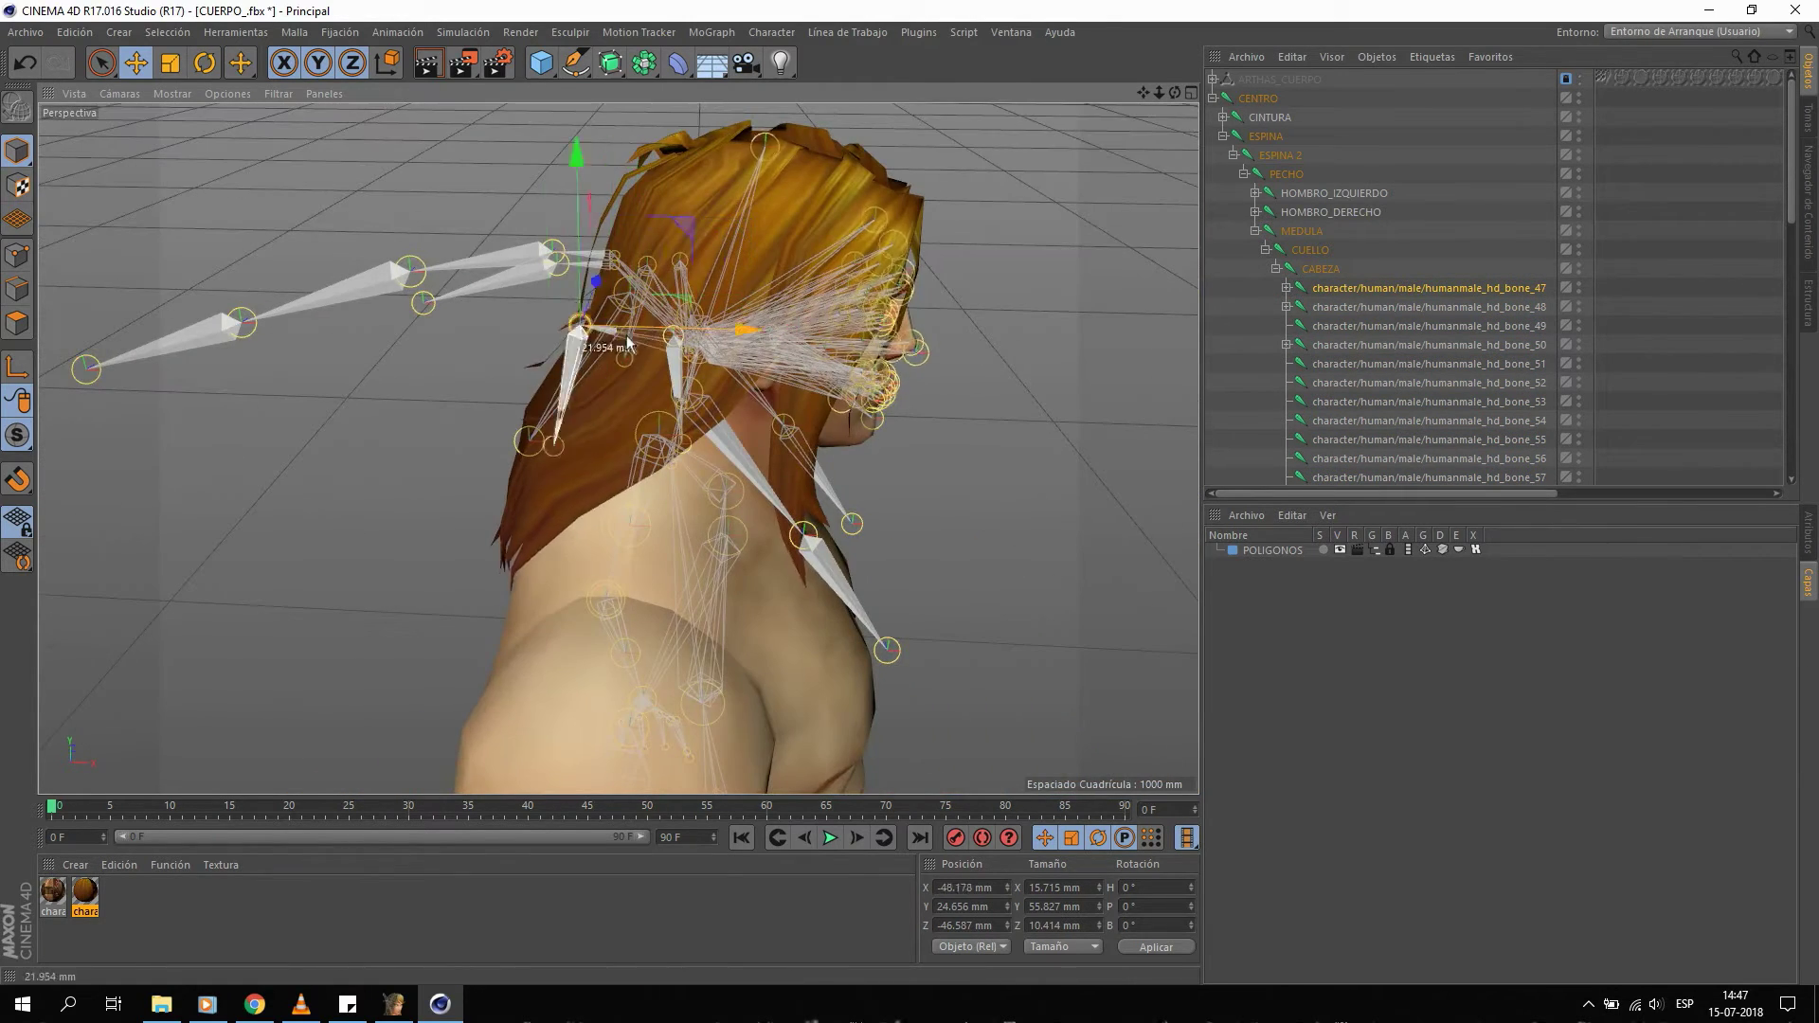
key(ctrl+z)
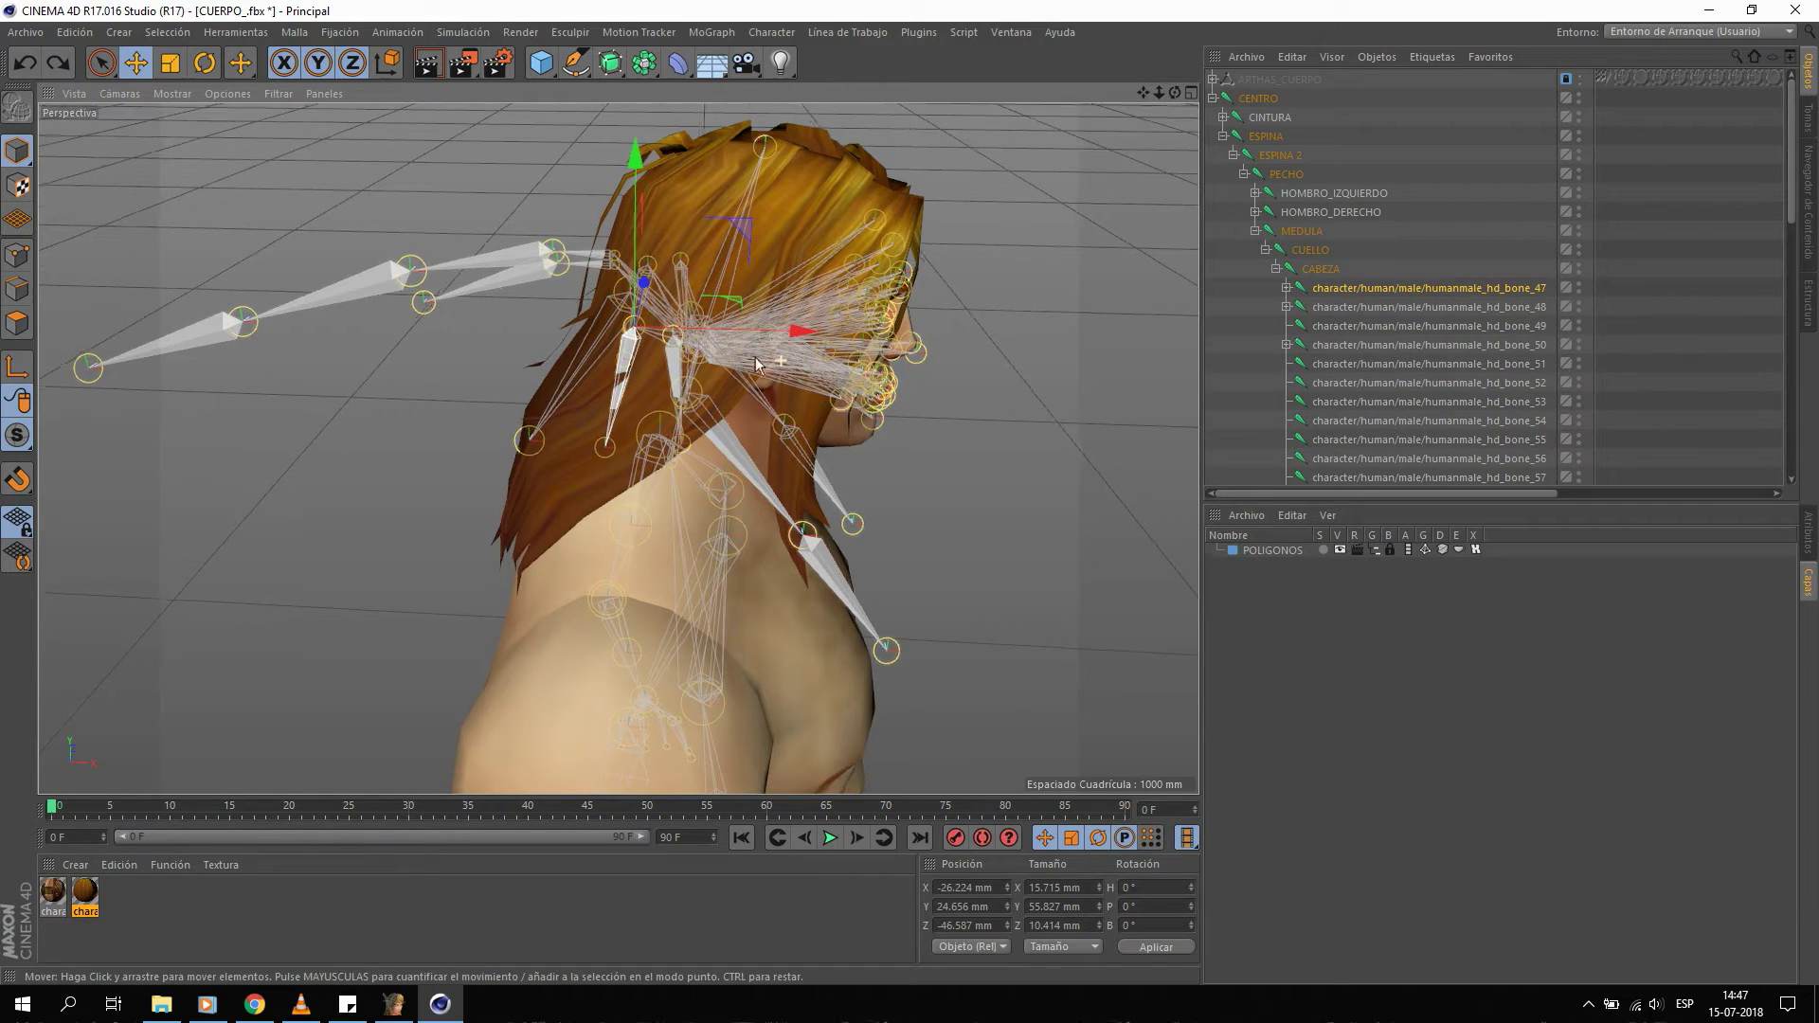
alt+drag(787, 531, 341, 855)
click(254, 1005)
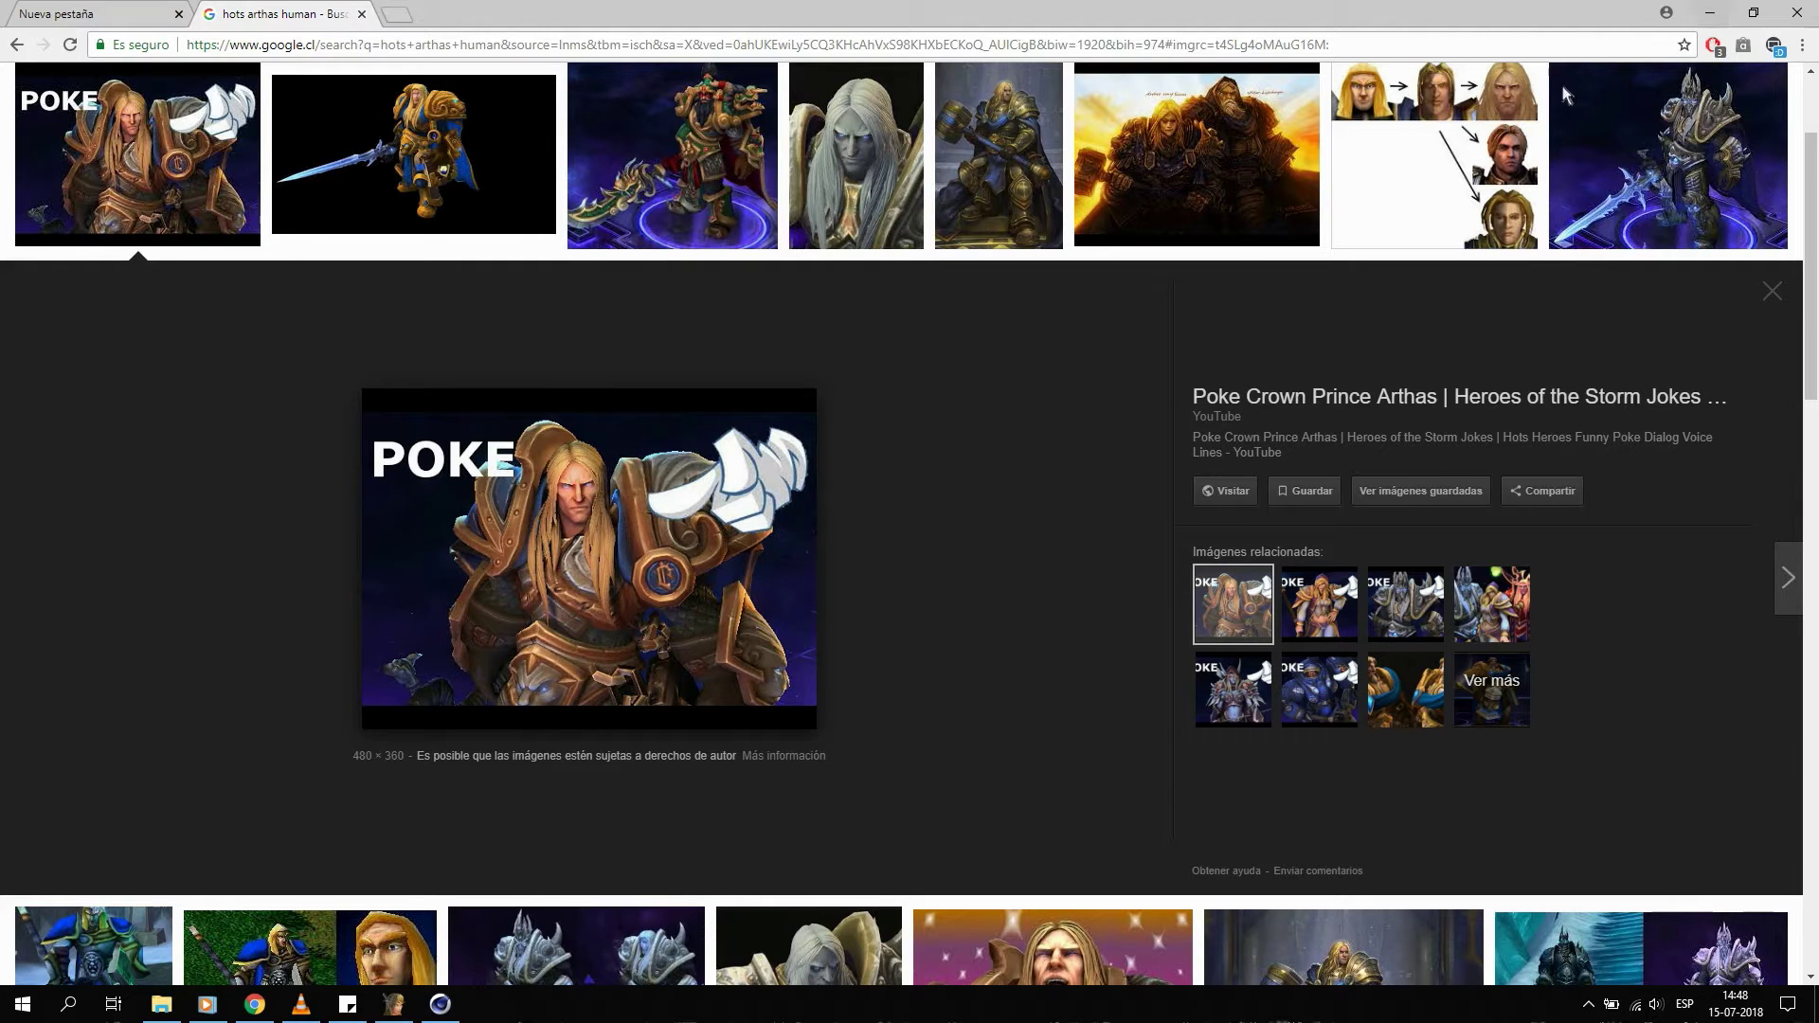
Preview the Hive Workshop Arthas face-progression image, then return to Cinema 4D.
click(1507, 112)
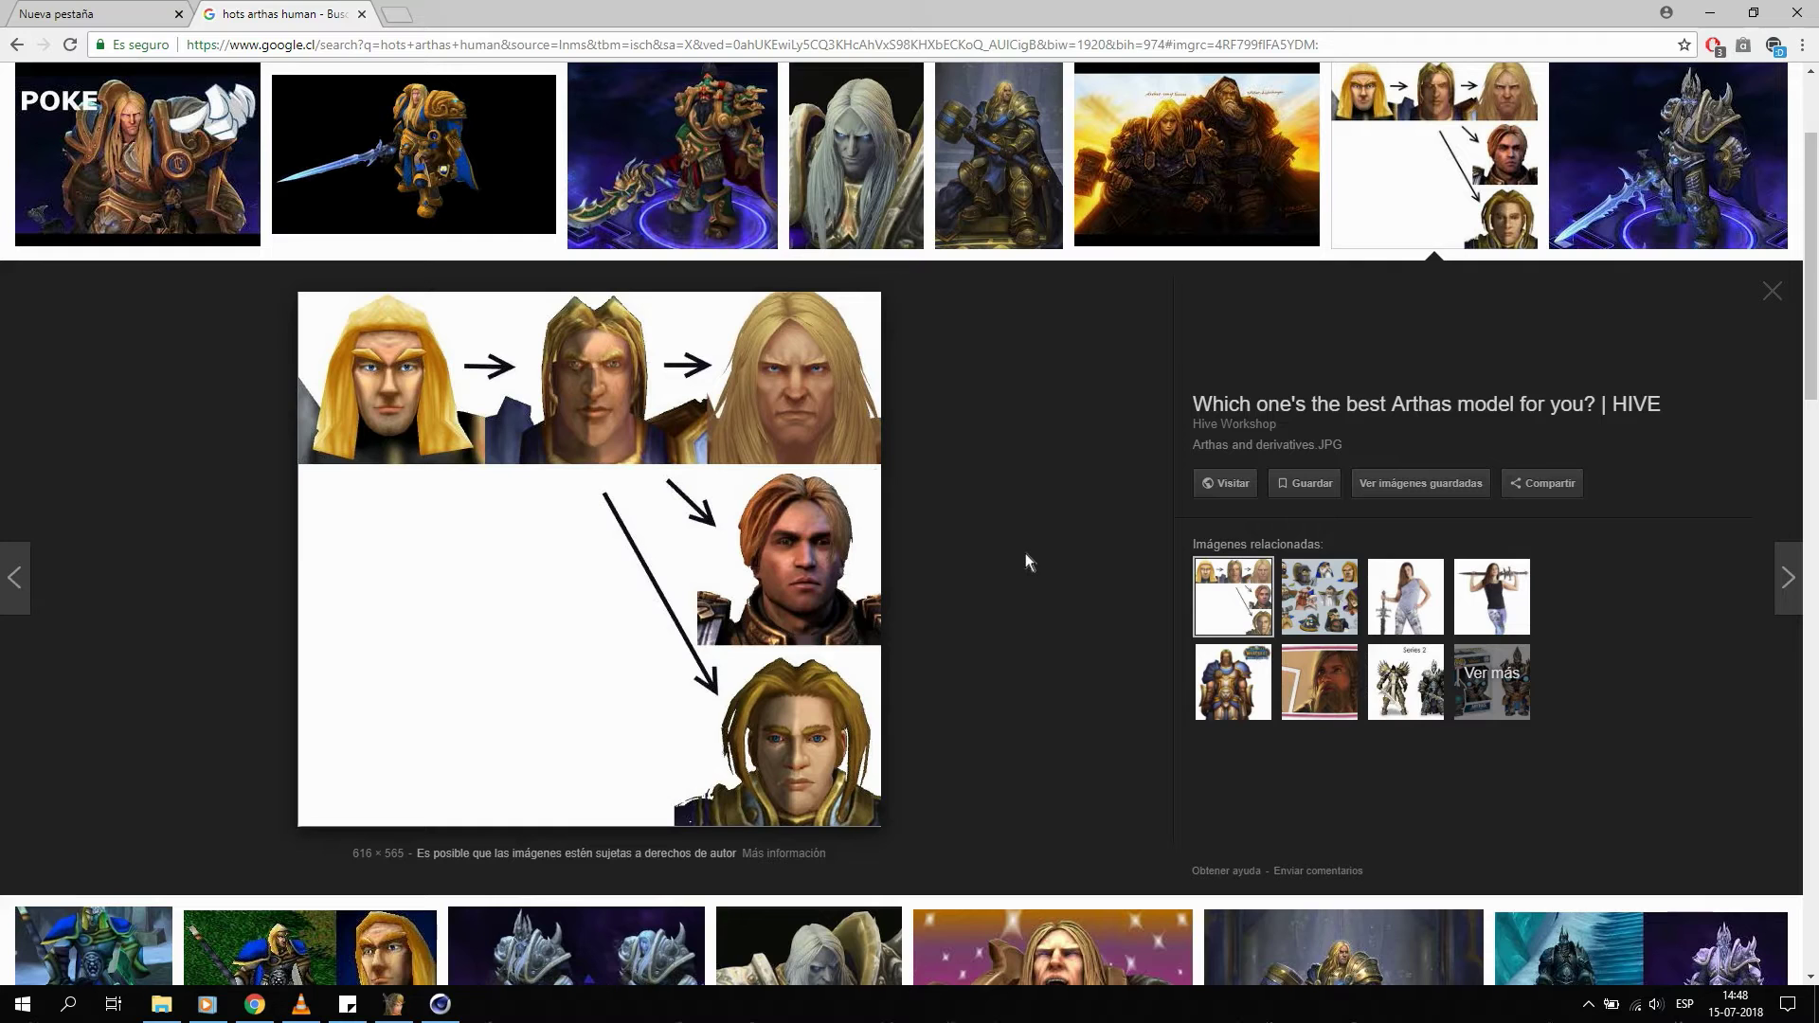
click(1709, 13)
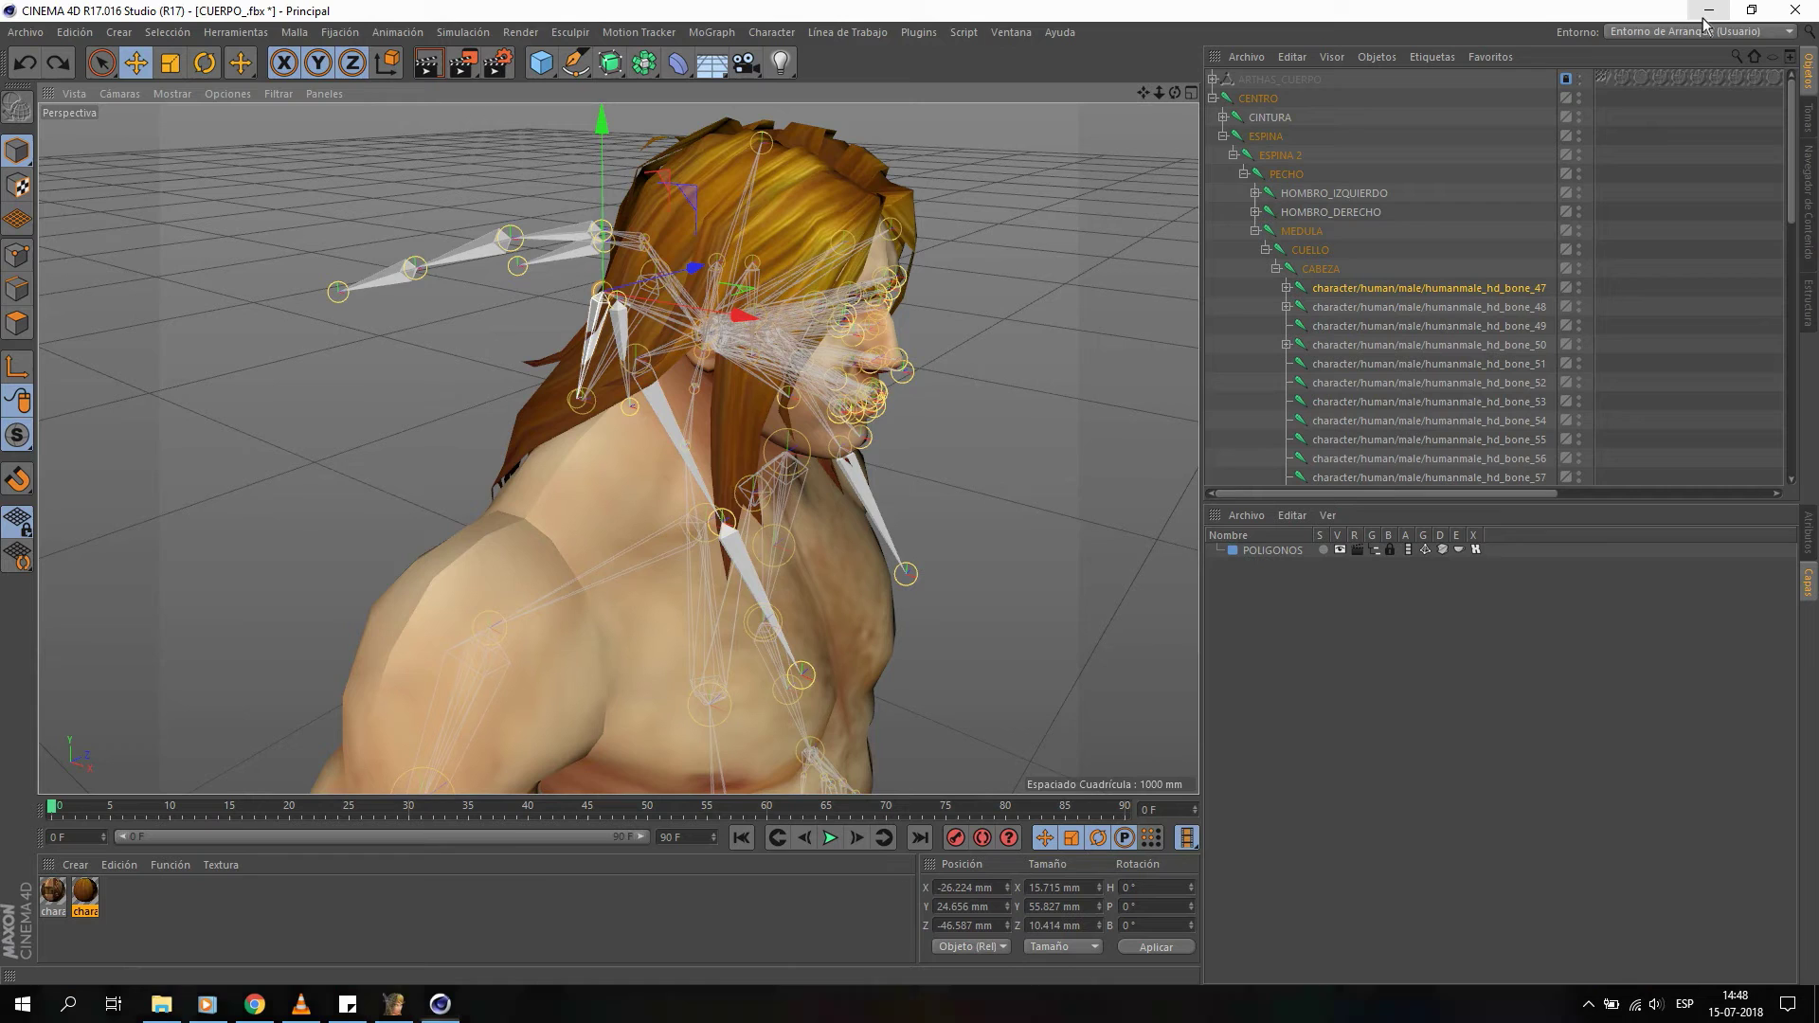
mouse_move(607, 304)
alt+mouse_down()
mouse_move(677, 294)
mouse_move(827, 370)
alt+mouse_up()
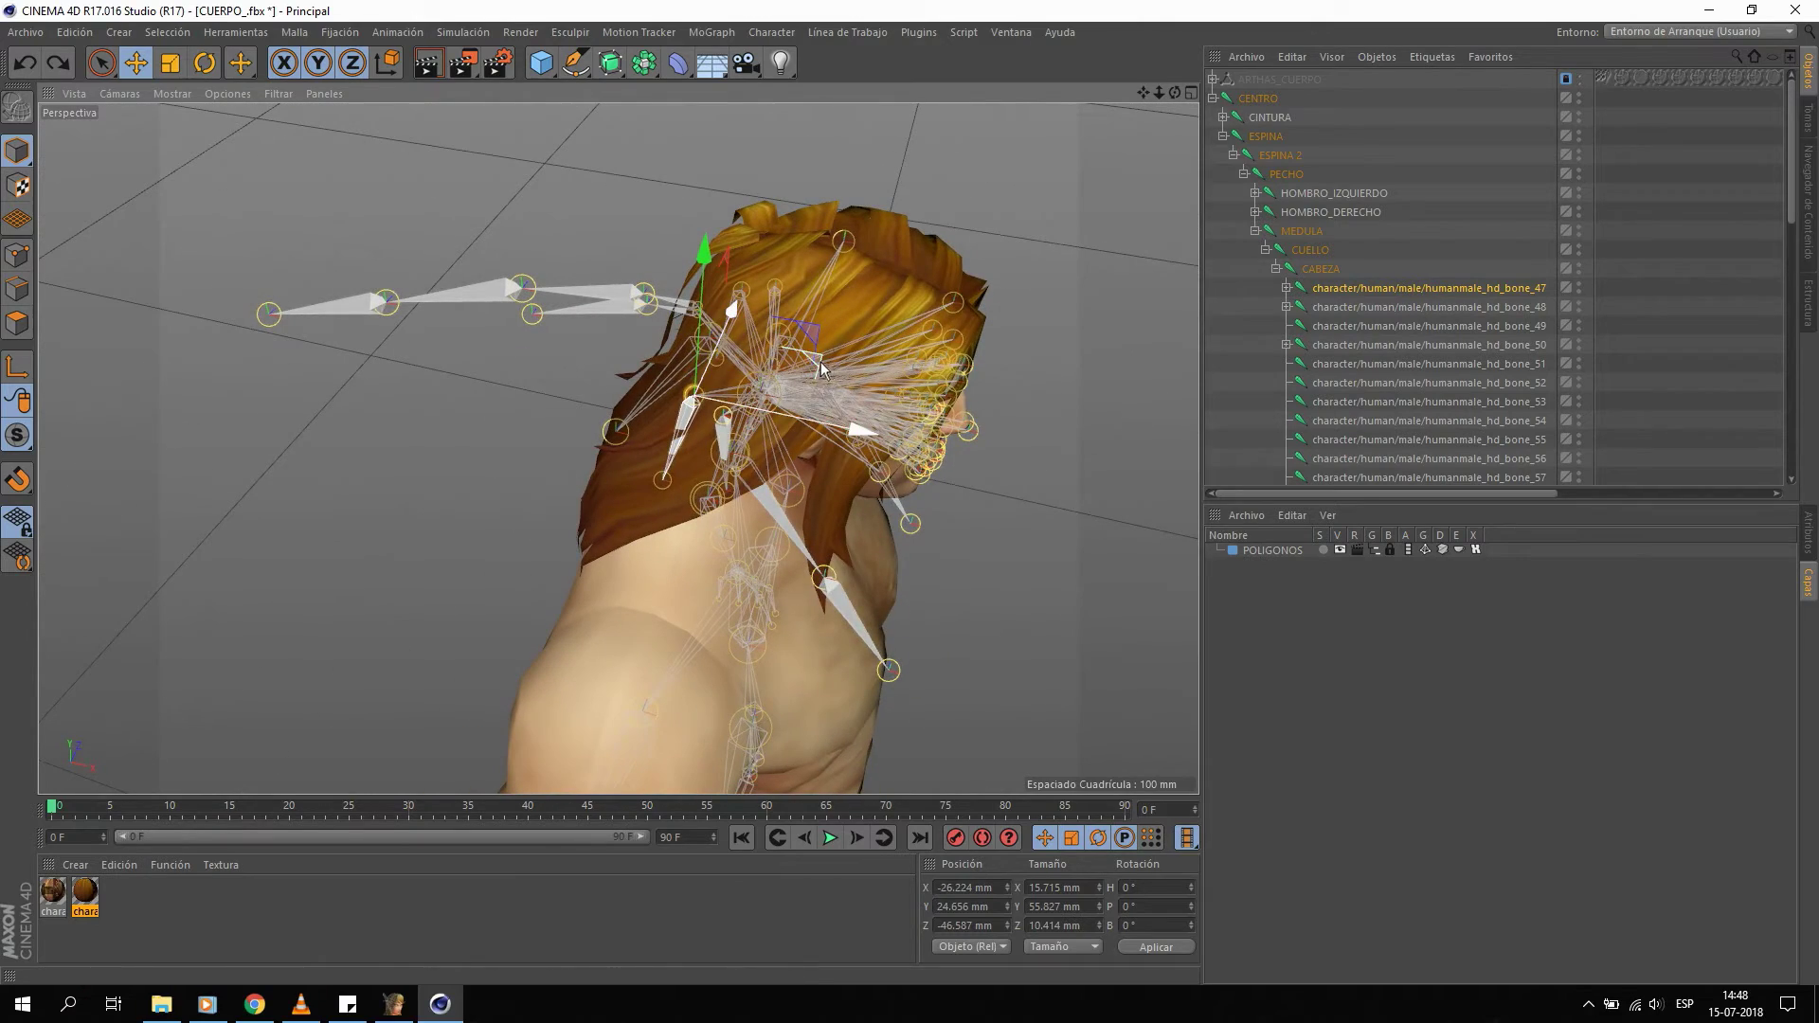
Check the reference image again, then orbit to view the face from the side.
click(254, 1005)
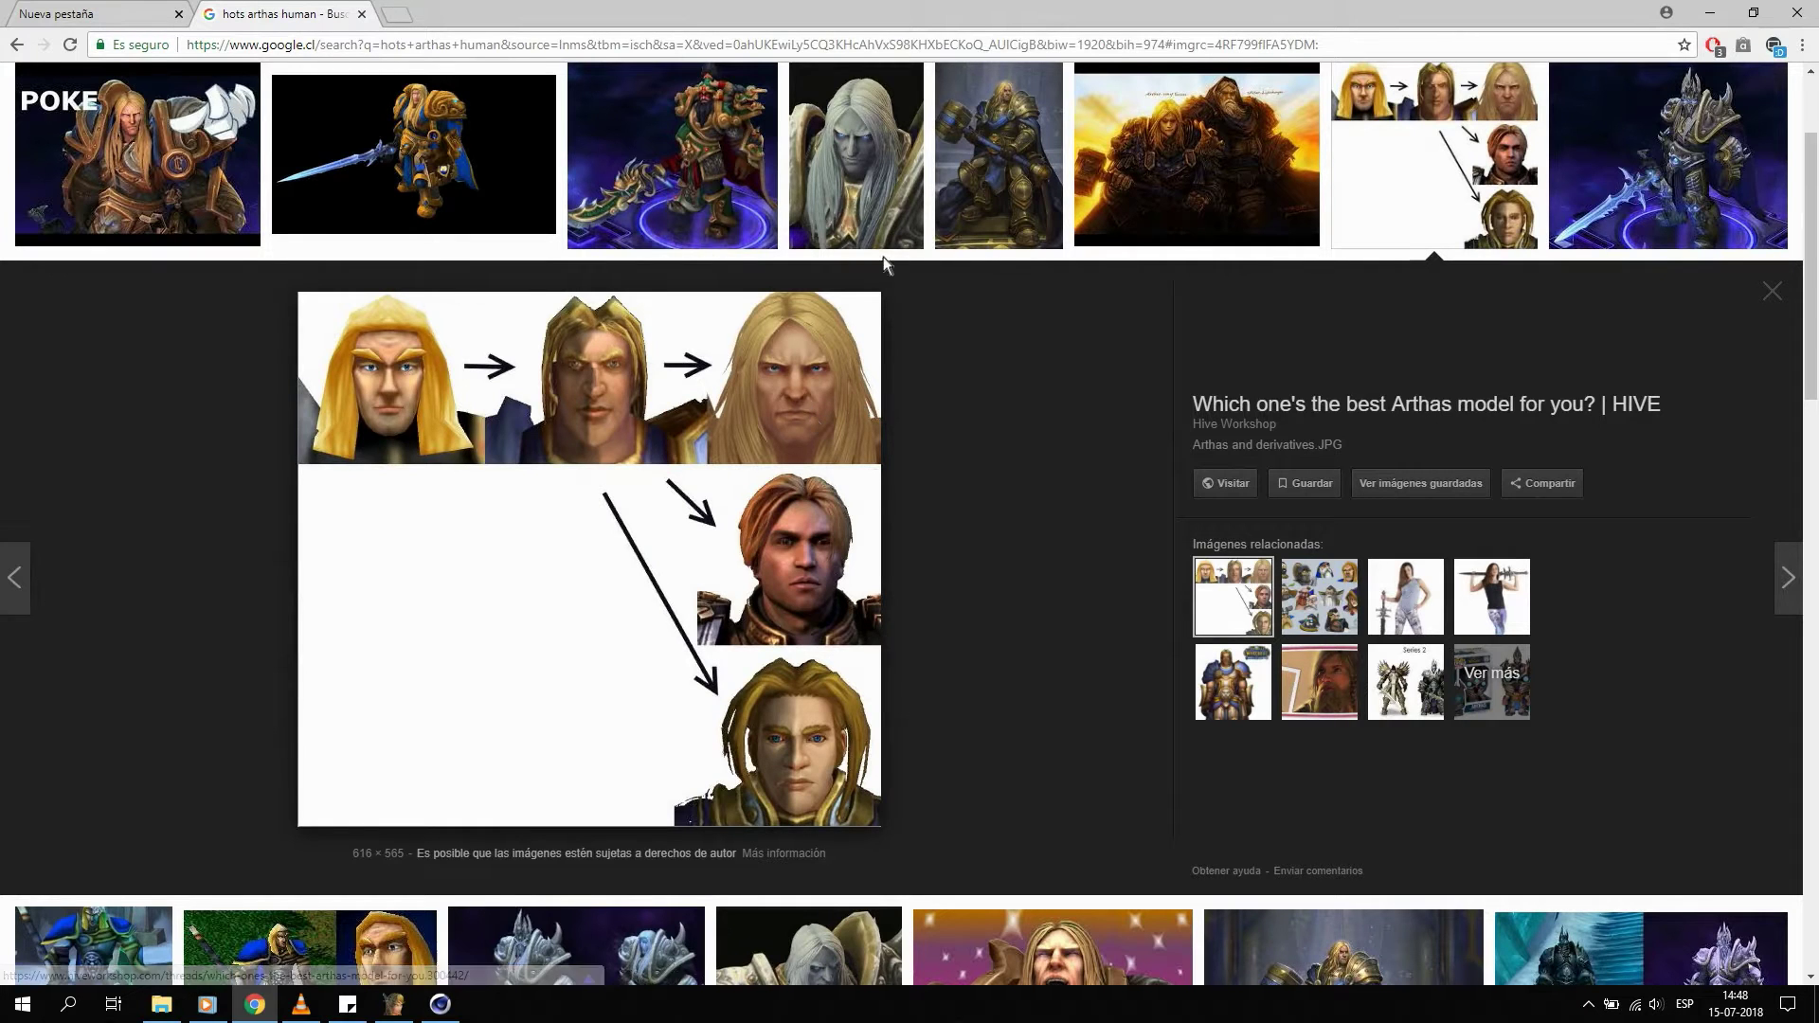
click(1711, 13)
alt+drag(836, 469, 728, 406)
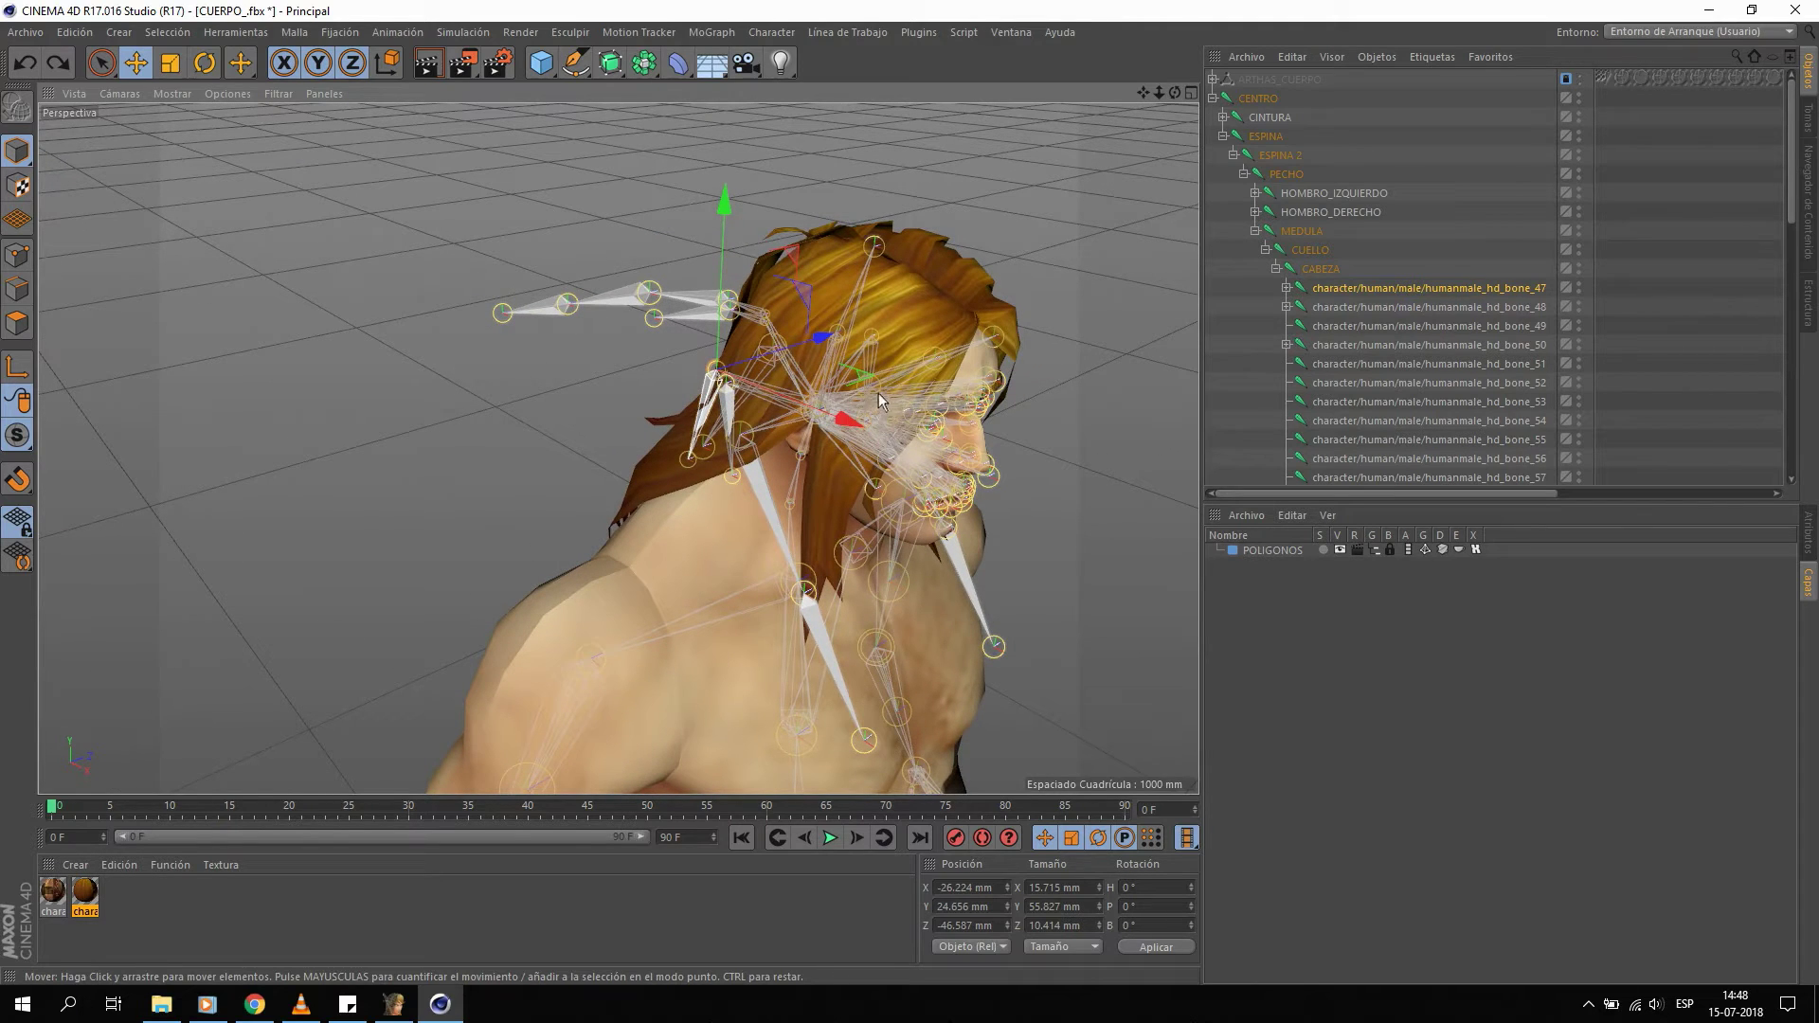
Zoom in on the head, undo an accidental shift of bone_47, and try rotating a bone.
alt+drag(915, 438, 881, 436)
scroll(874, 436, up, 3)
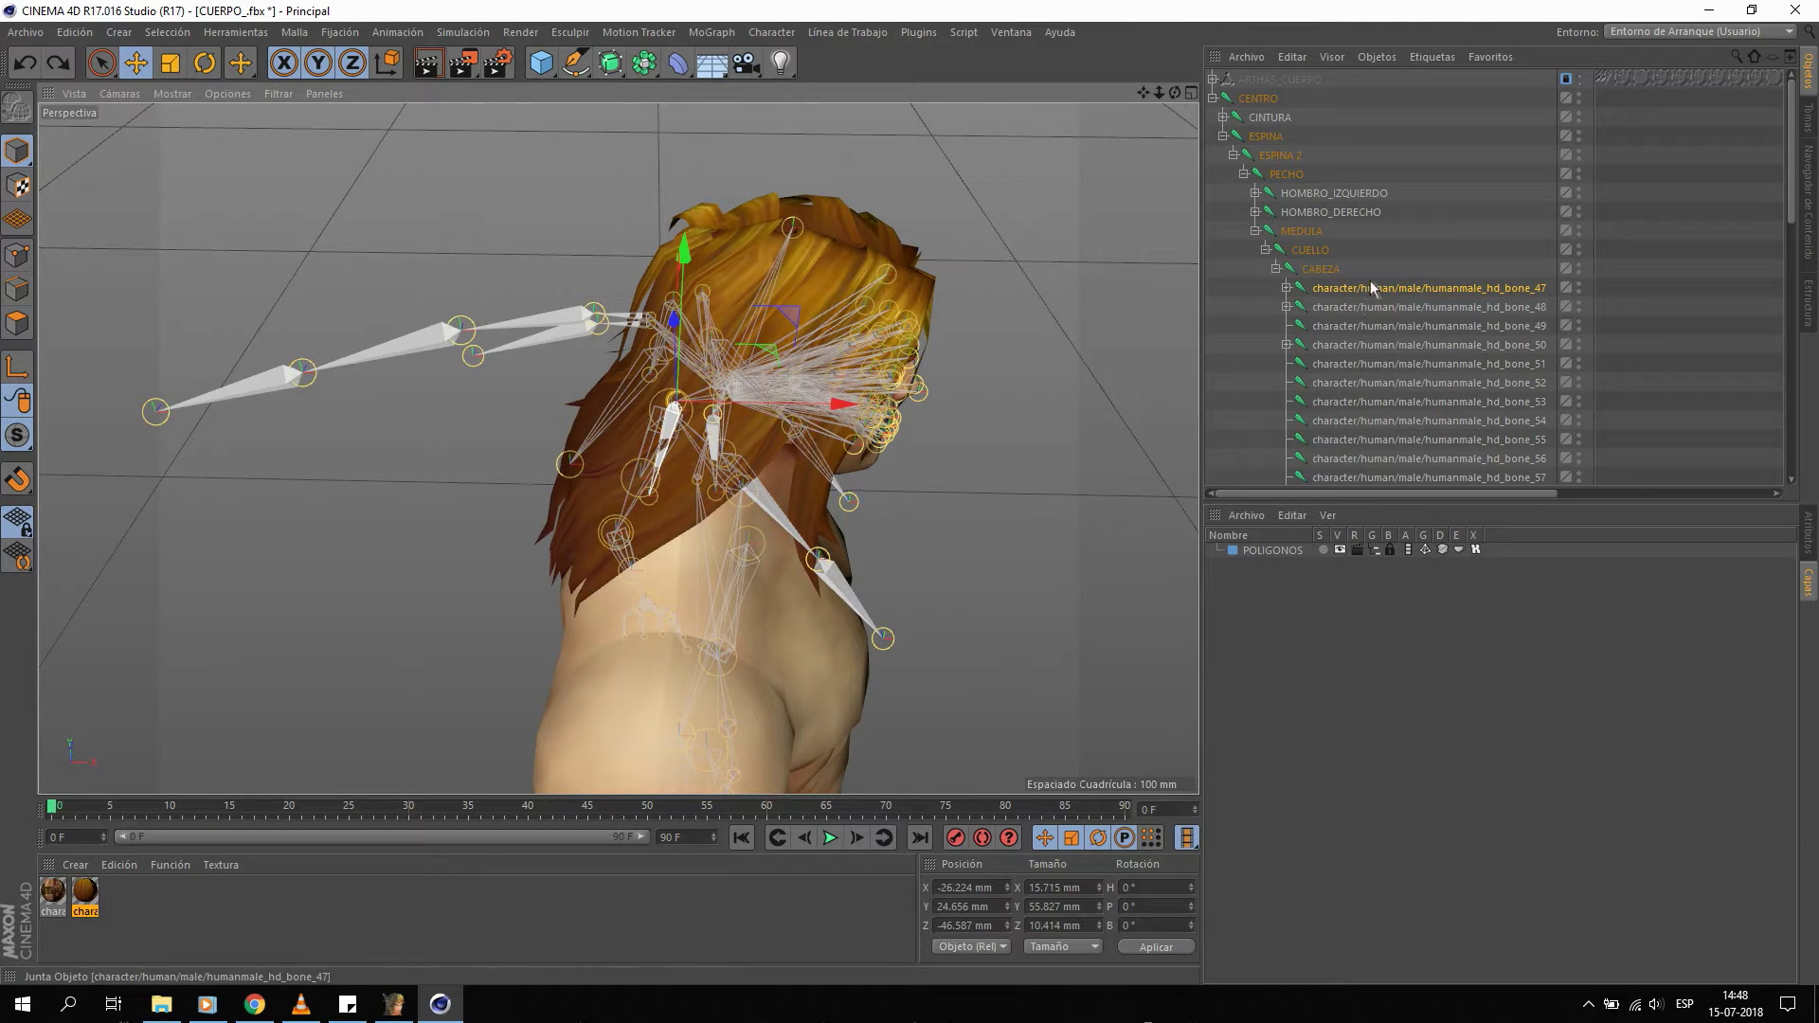
drag(806, 409, 659, 405)
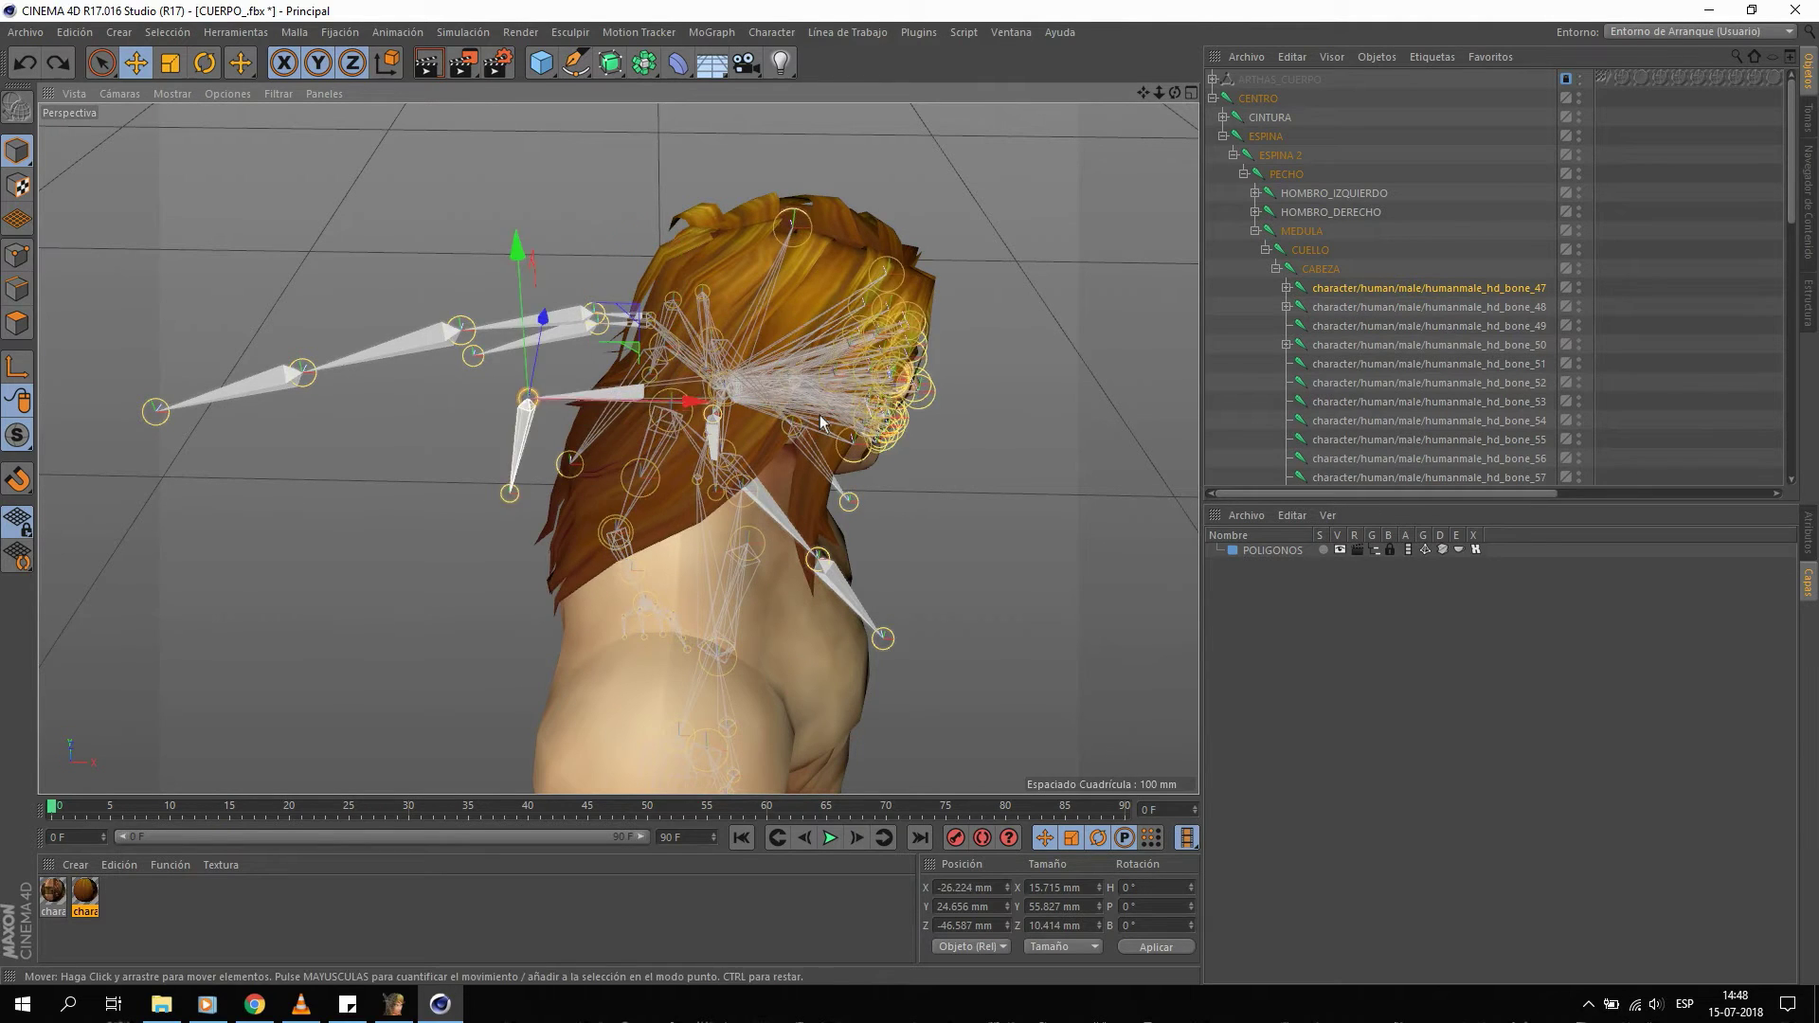
key(ctrl+z)
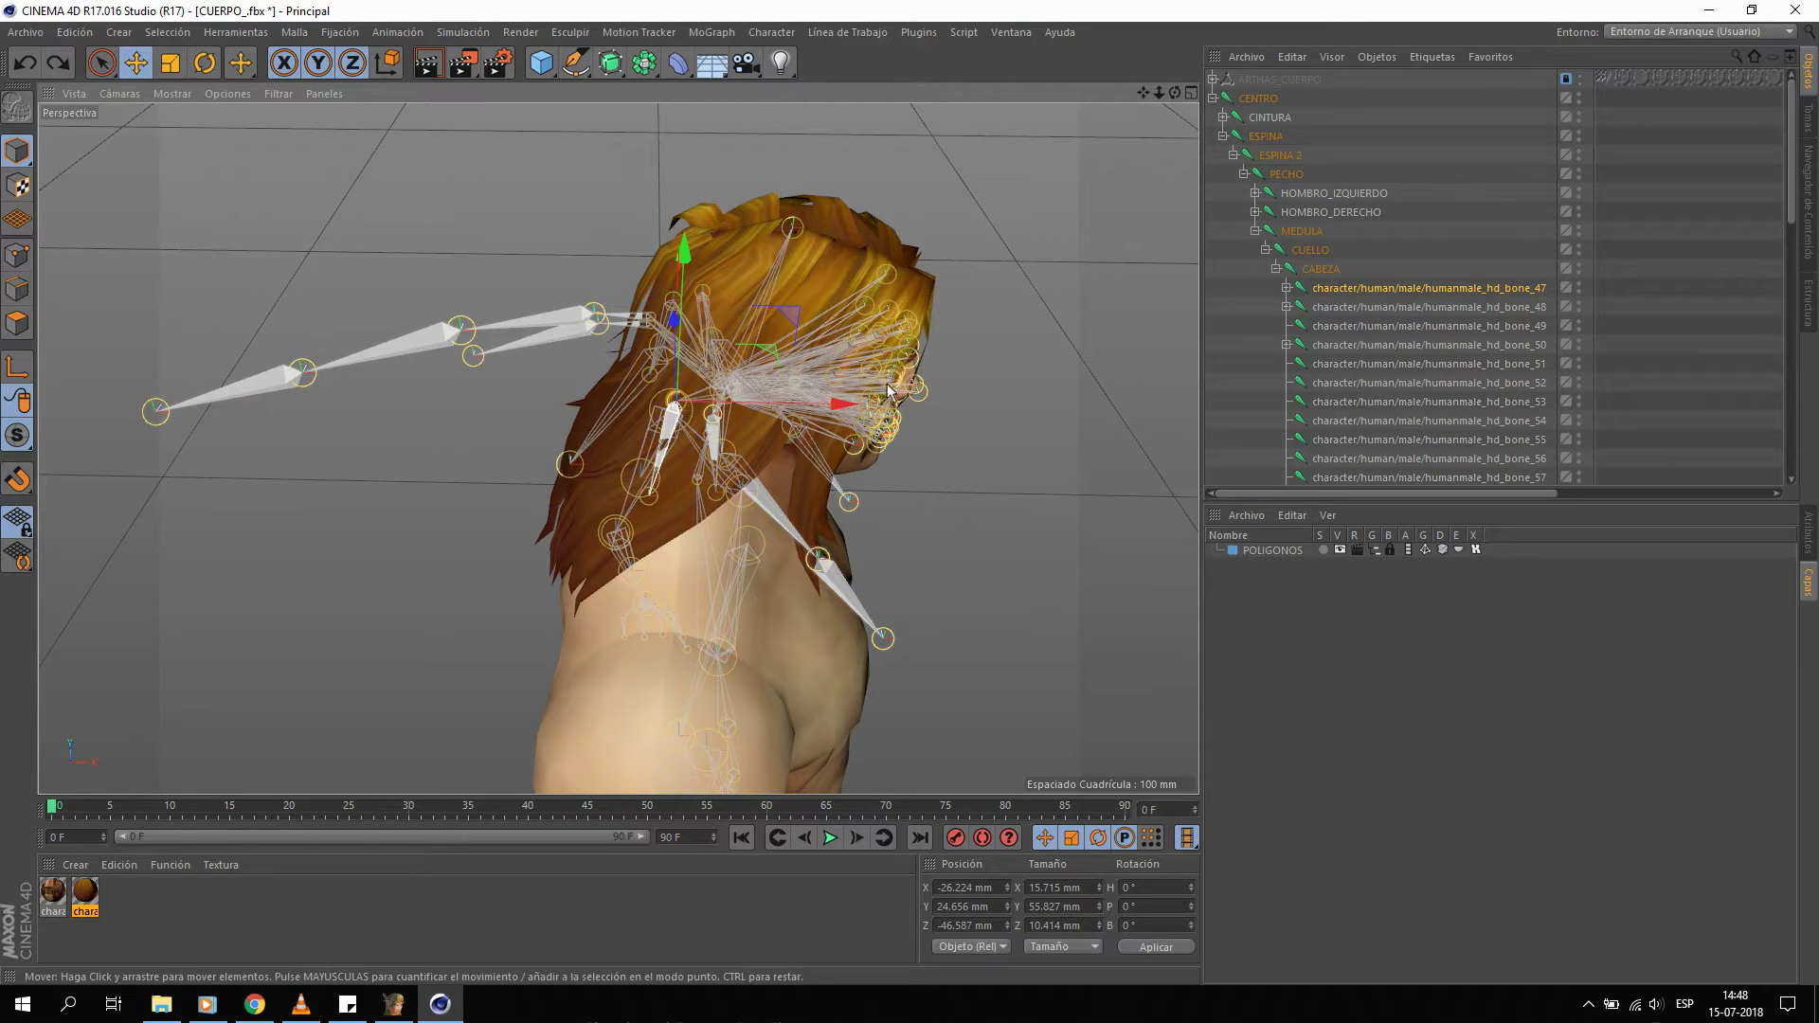
key(r)
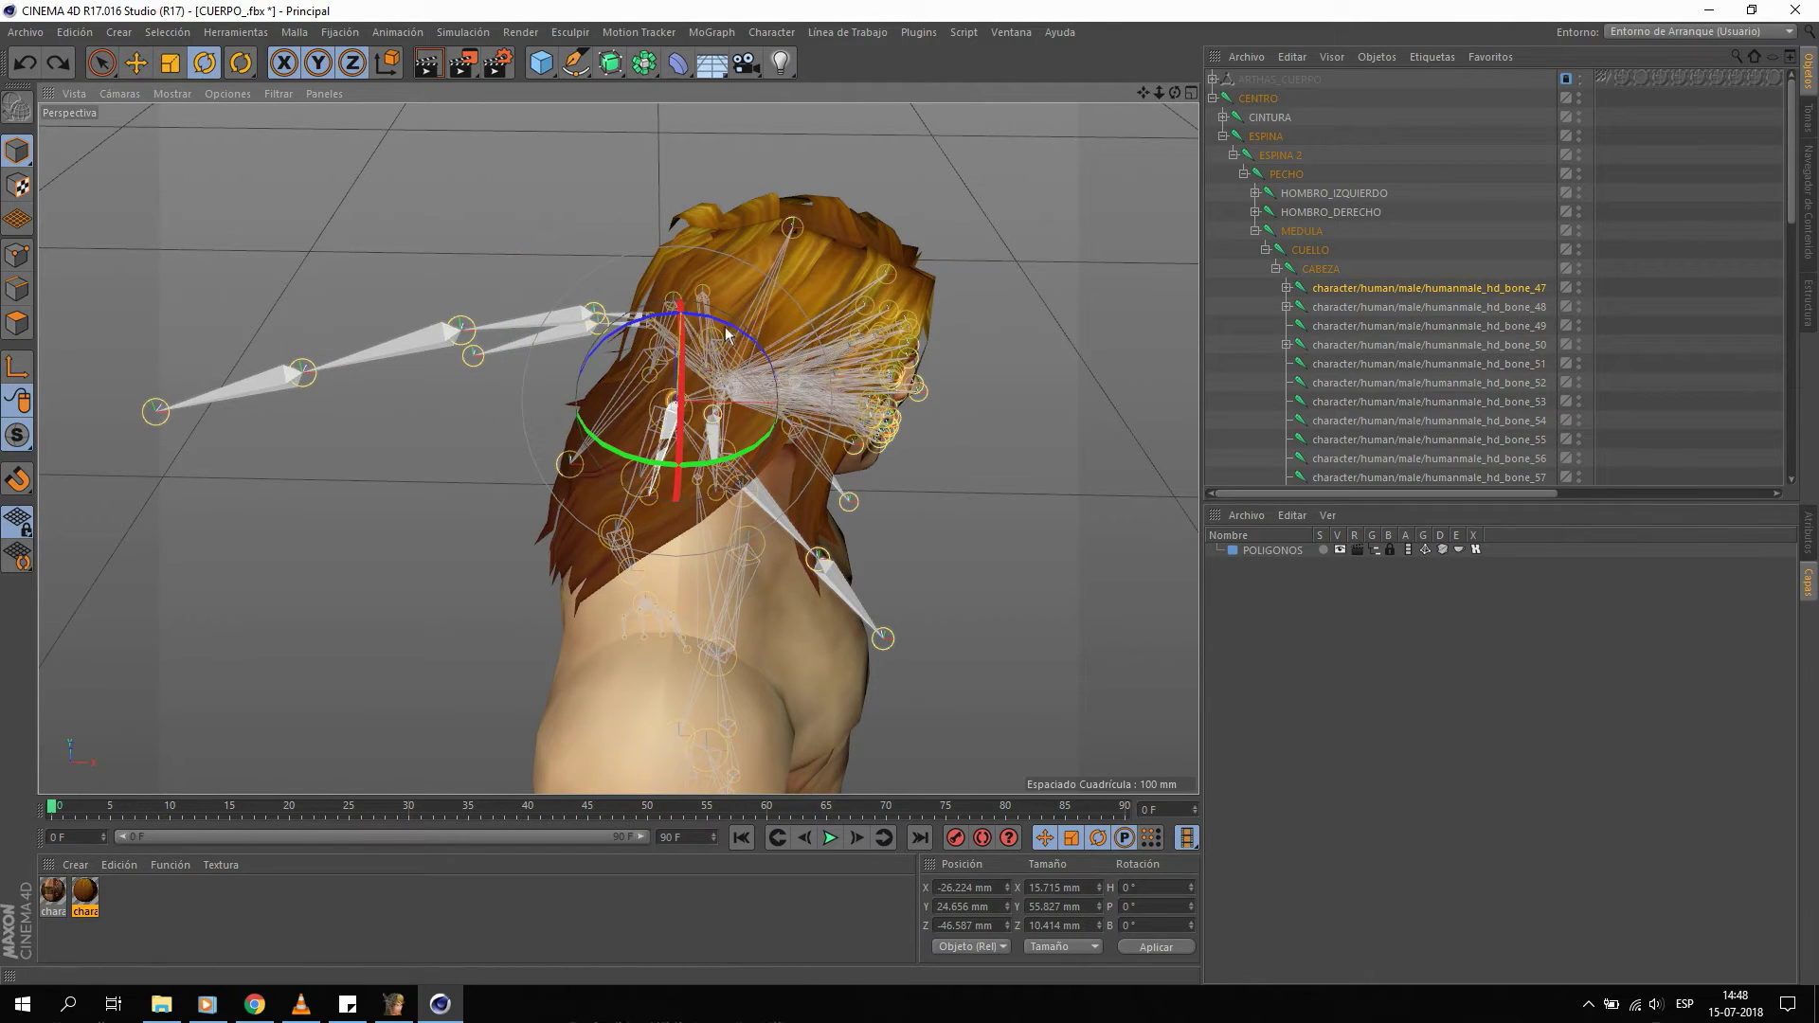
mouse_move(709, 414)
mouse_down()
mouse_move(810, 389)
mouse_move(791, 337)
mouse_move(717, 348)
mouse_move(711, 398)
mouse_move(764, 450)
mouse_move(891, 400)
mouse_move(993, 405)
mouse_move(889, 423)
mouse_move(779, 409)
mouse_move(918, 479)
mouse_move(1192, 497)
mouse_move(874, 458)
mouse_up()
Select bones 48 and 49, undo the rotation, and select the CABEZA joint.
click(792, 336)
click(1337, 326)
key(ctrl+z)
scroll(779, 410, up, 3)
scroll(1024, 488, up, 3)
scroll(879, 460, down, 3)
click(1634, 282)
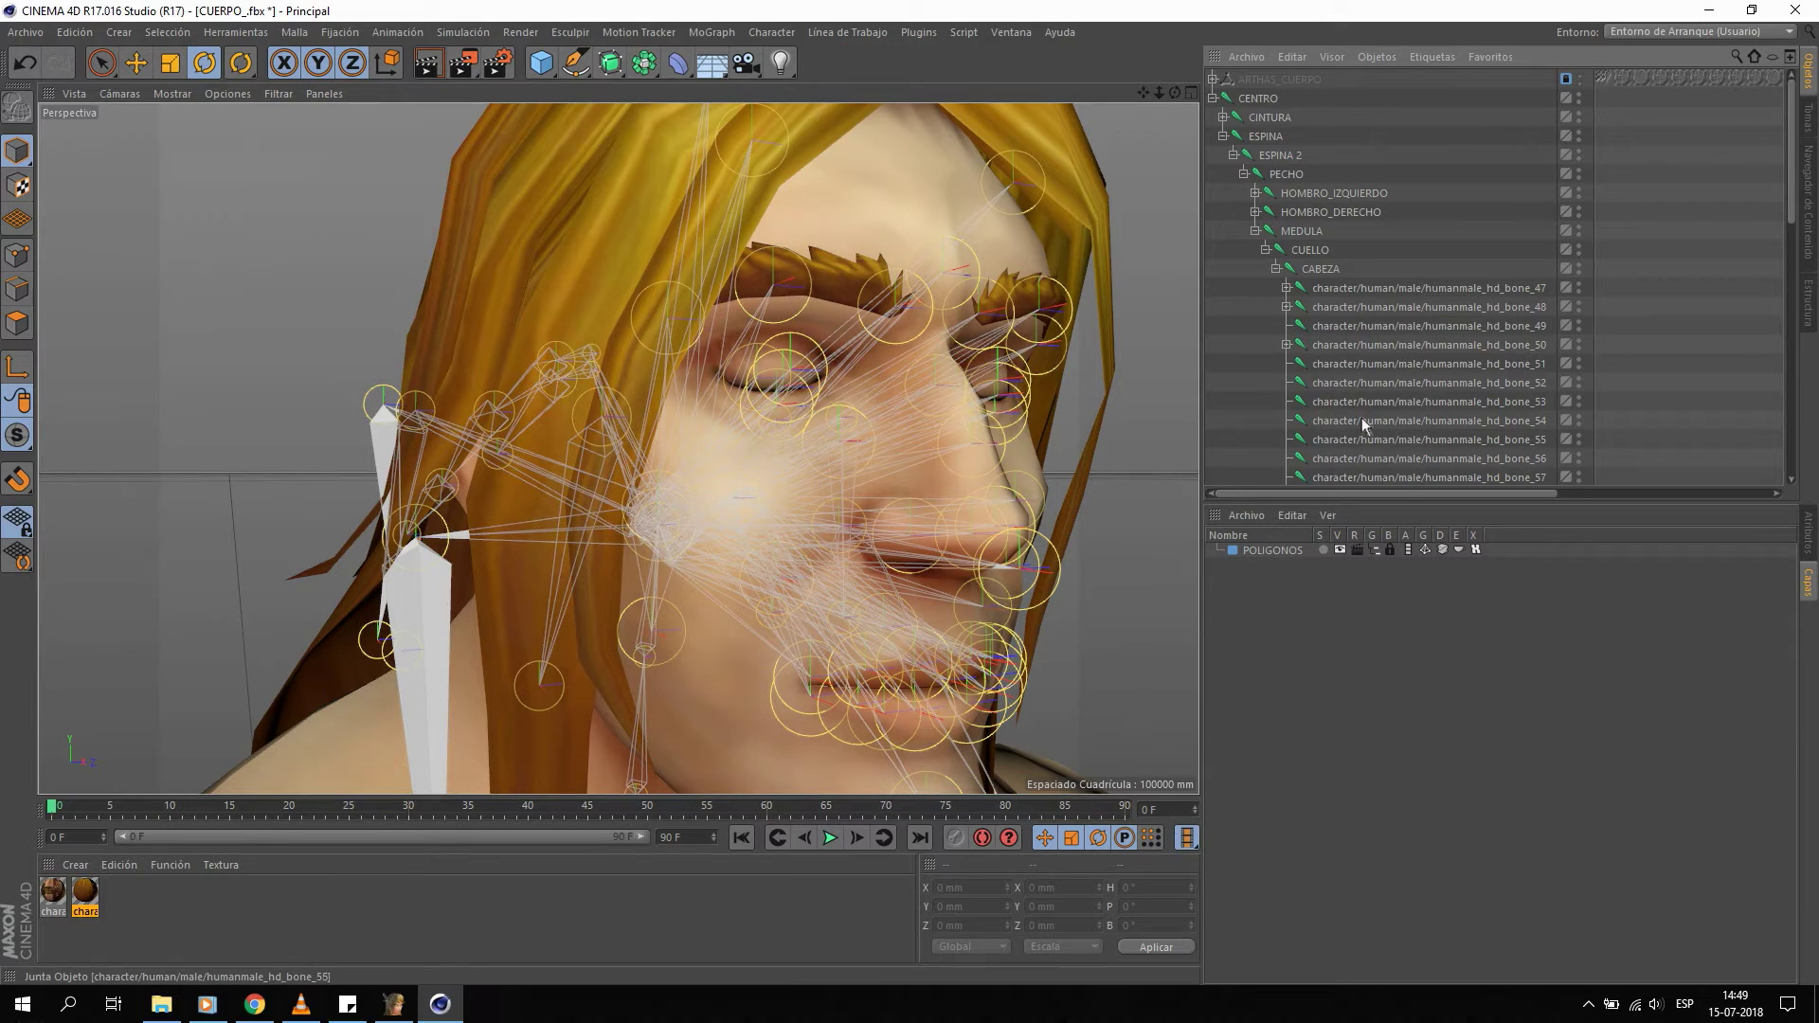
click(1321, 273)
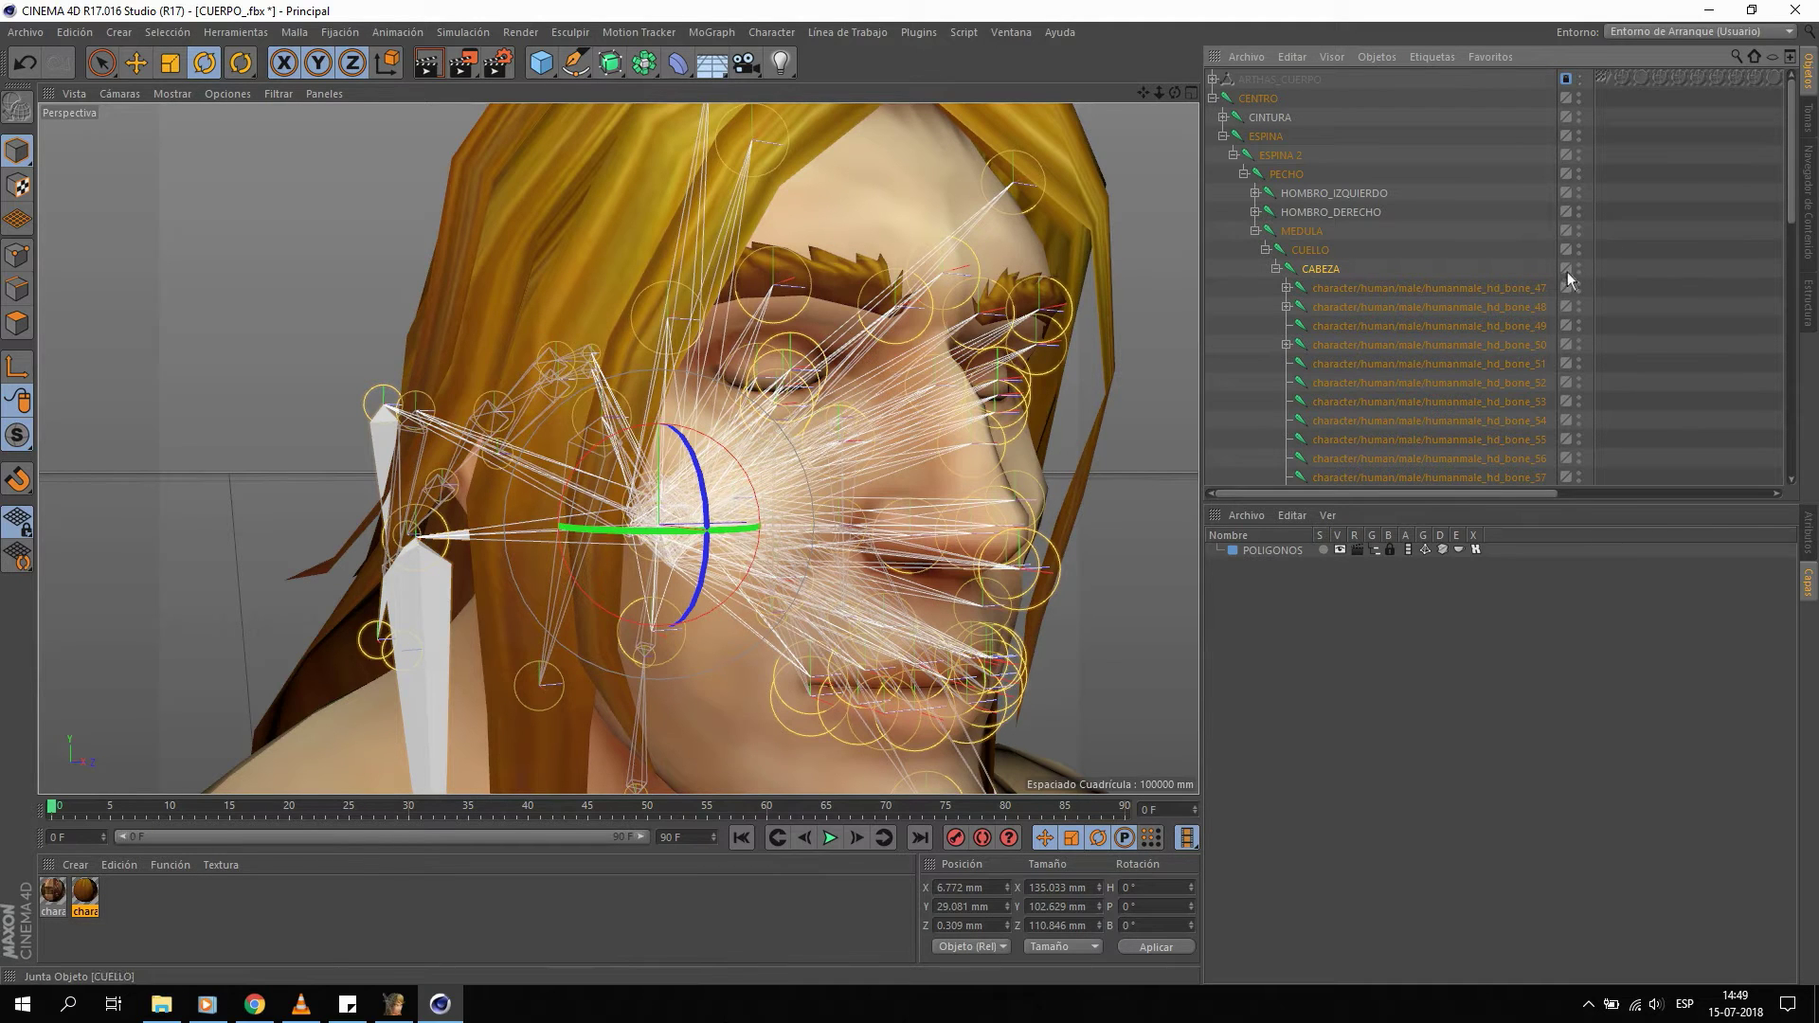
Restart the Mobilize B2 track, lower system volume to 9, and minimize Media Player.
click(207, 1004)
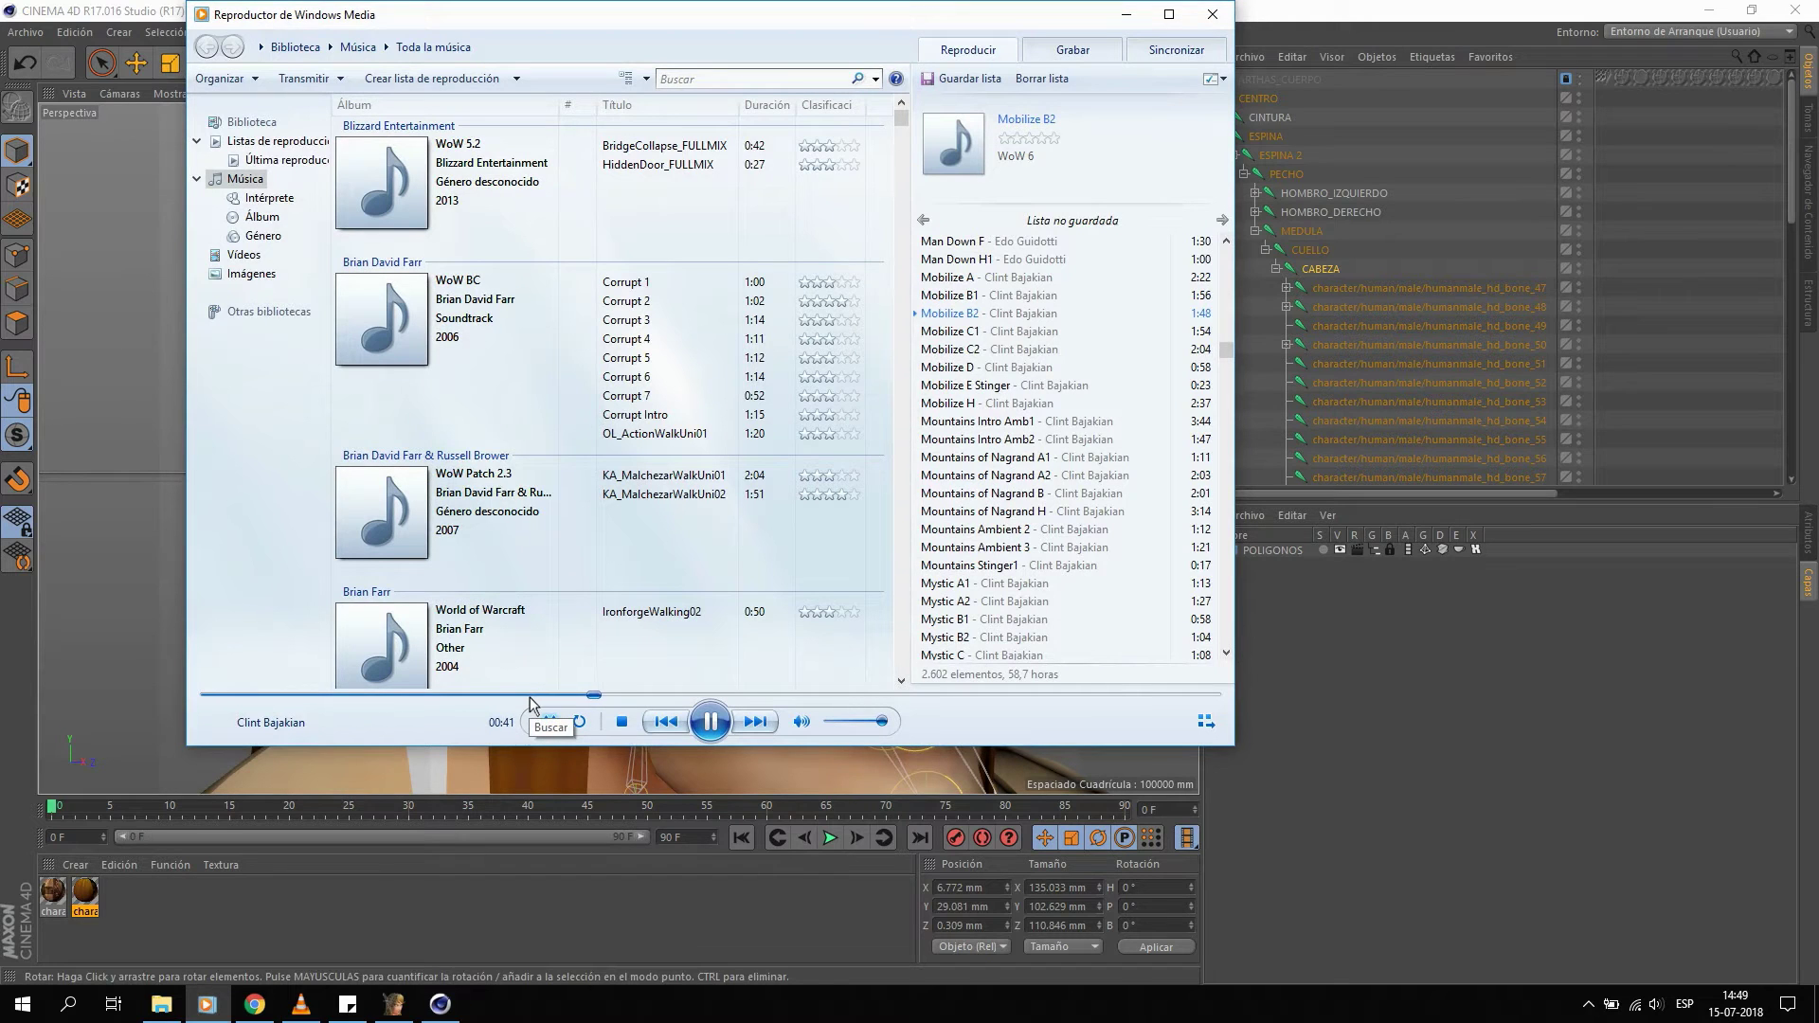
drag(531, 704, 216, 702)
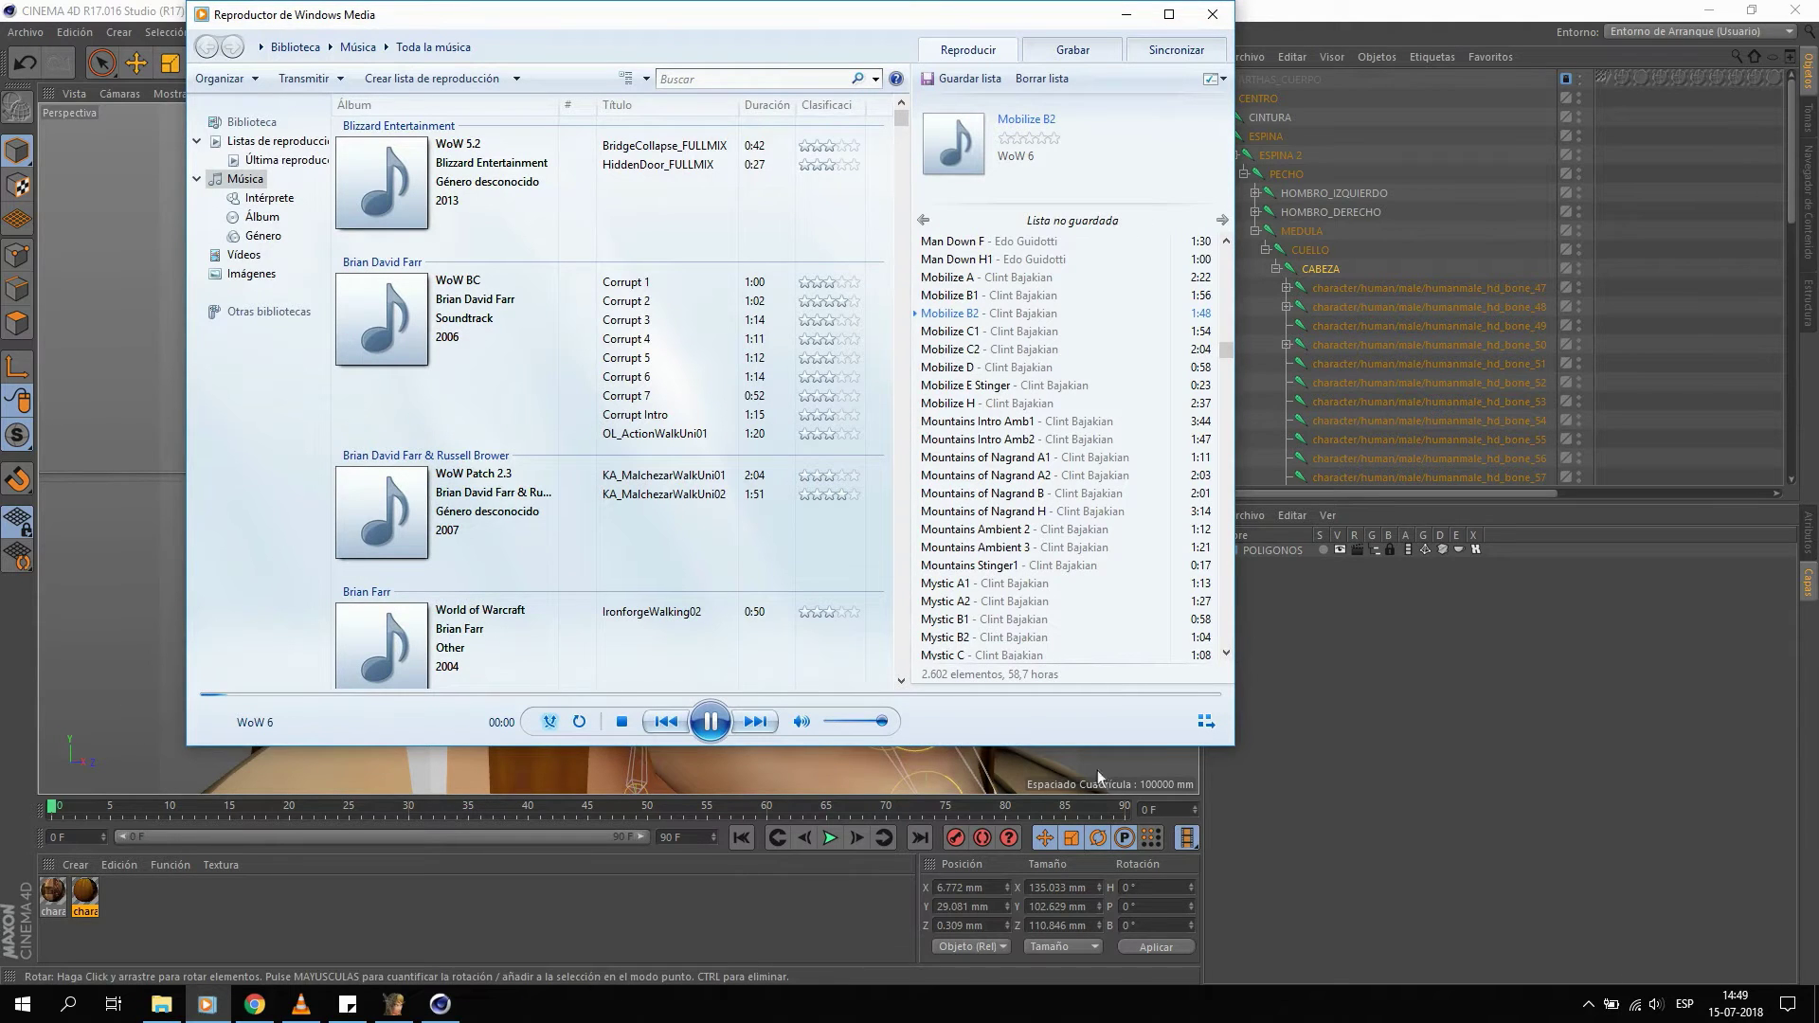
click(1655, 1005)
drag(1569, 959, 1563, 962)
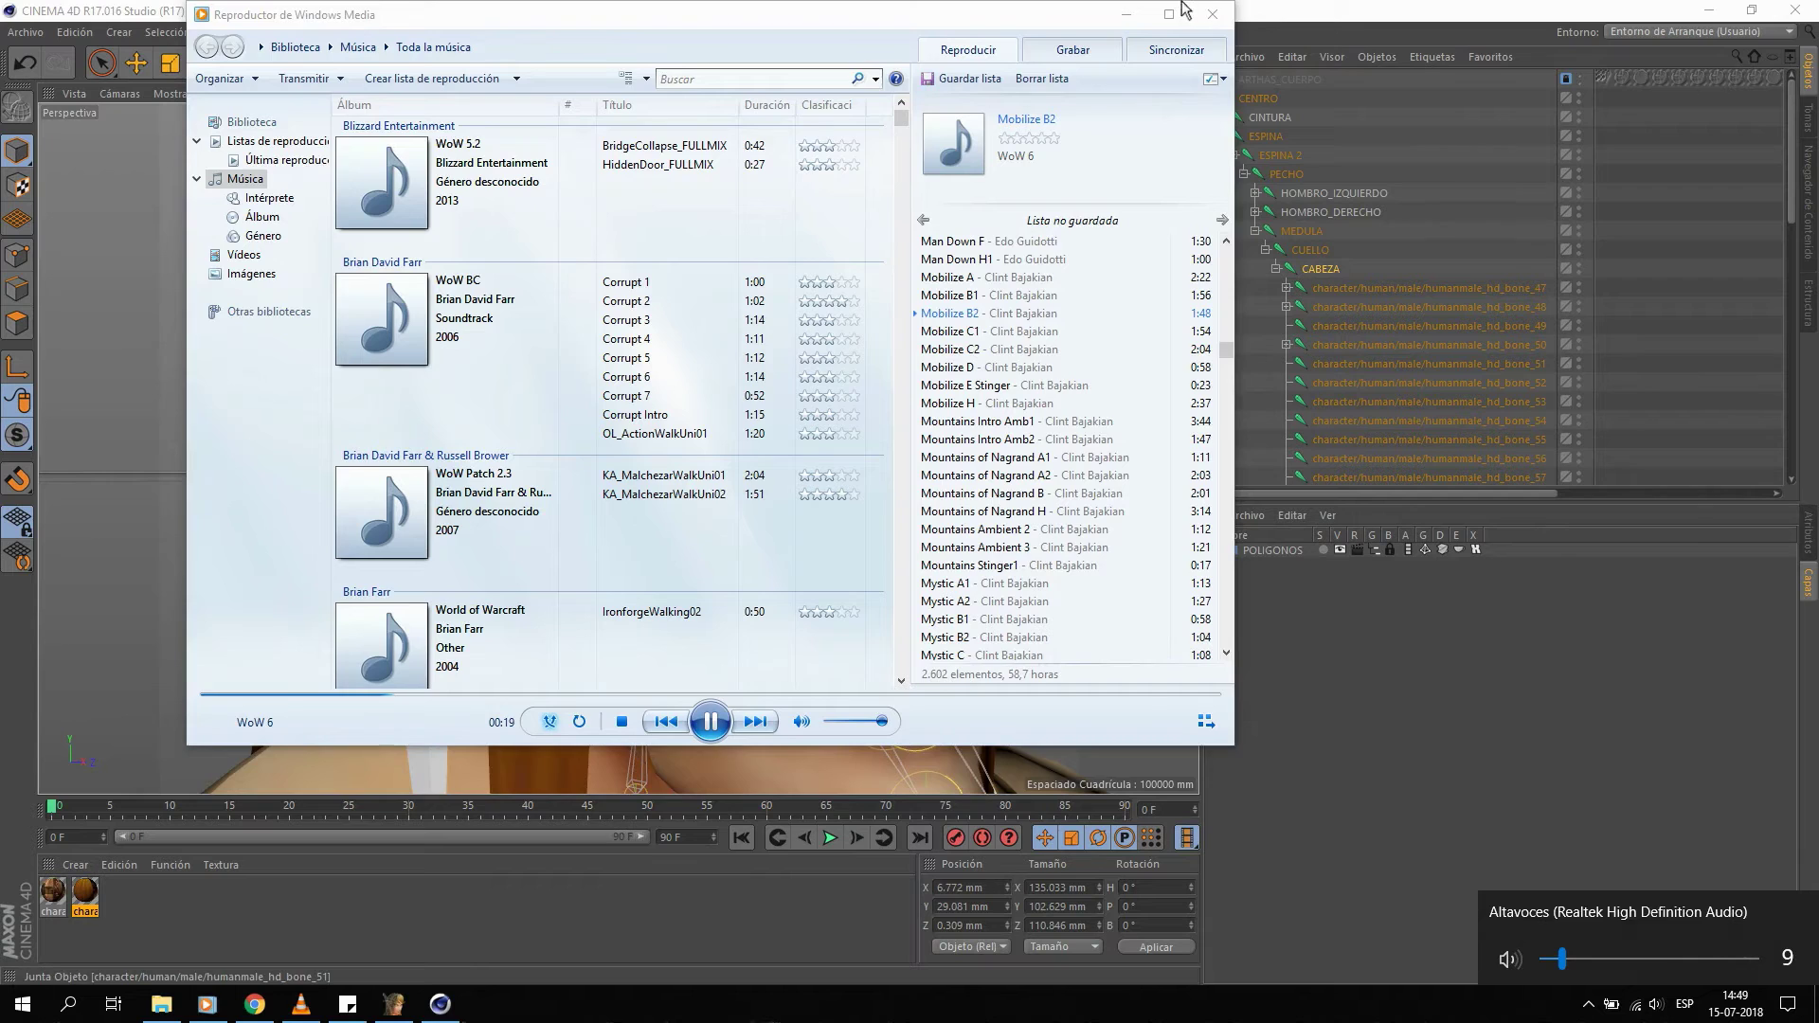
click(1127, 14)
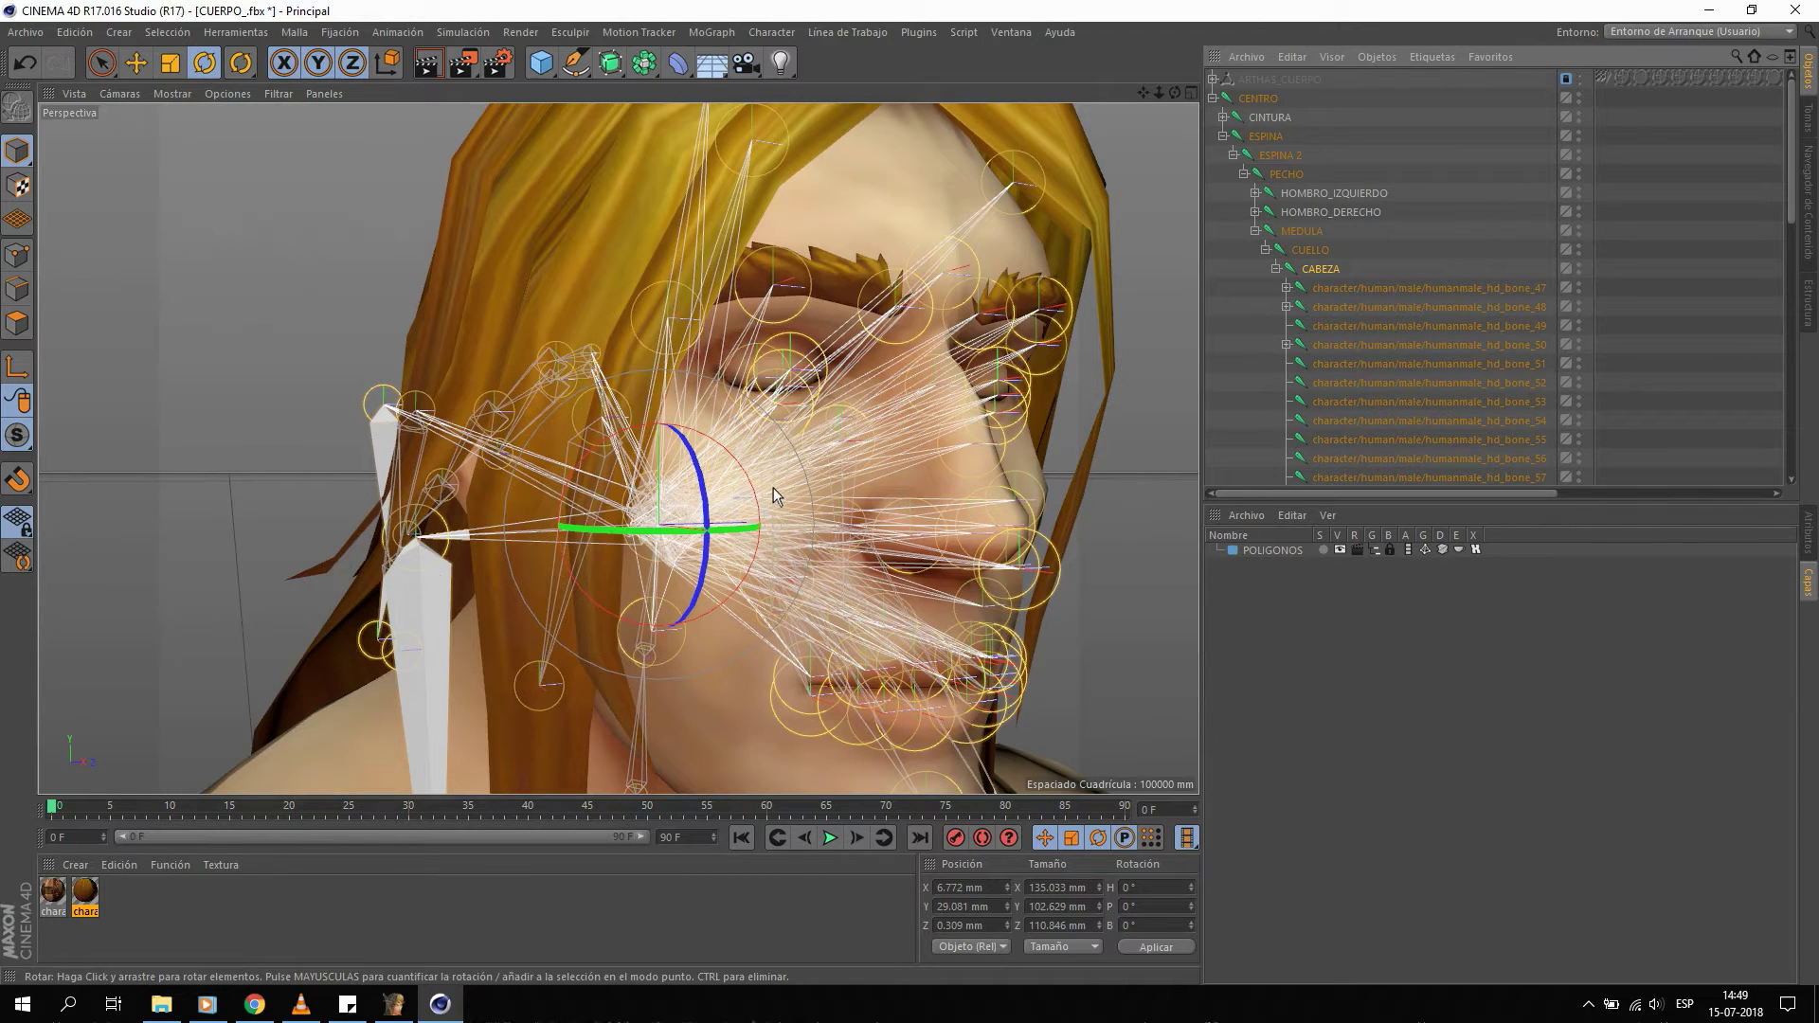
Set CABEZA's editor and render visibility dots to red, hiding the facial bones.
click(1361, 288)
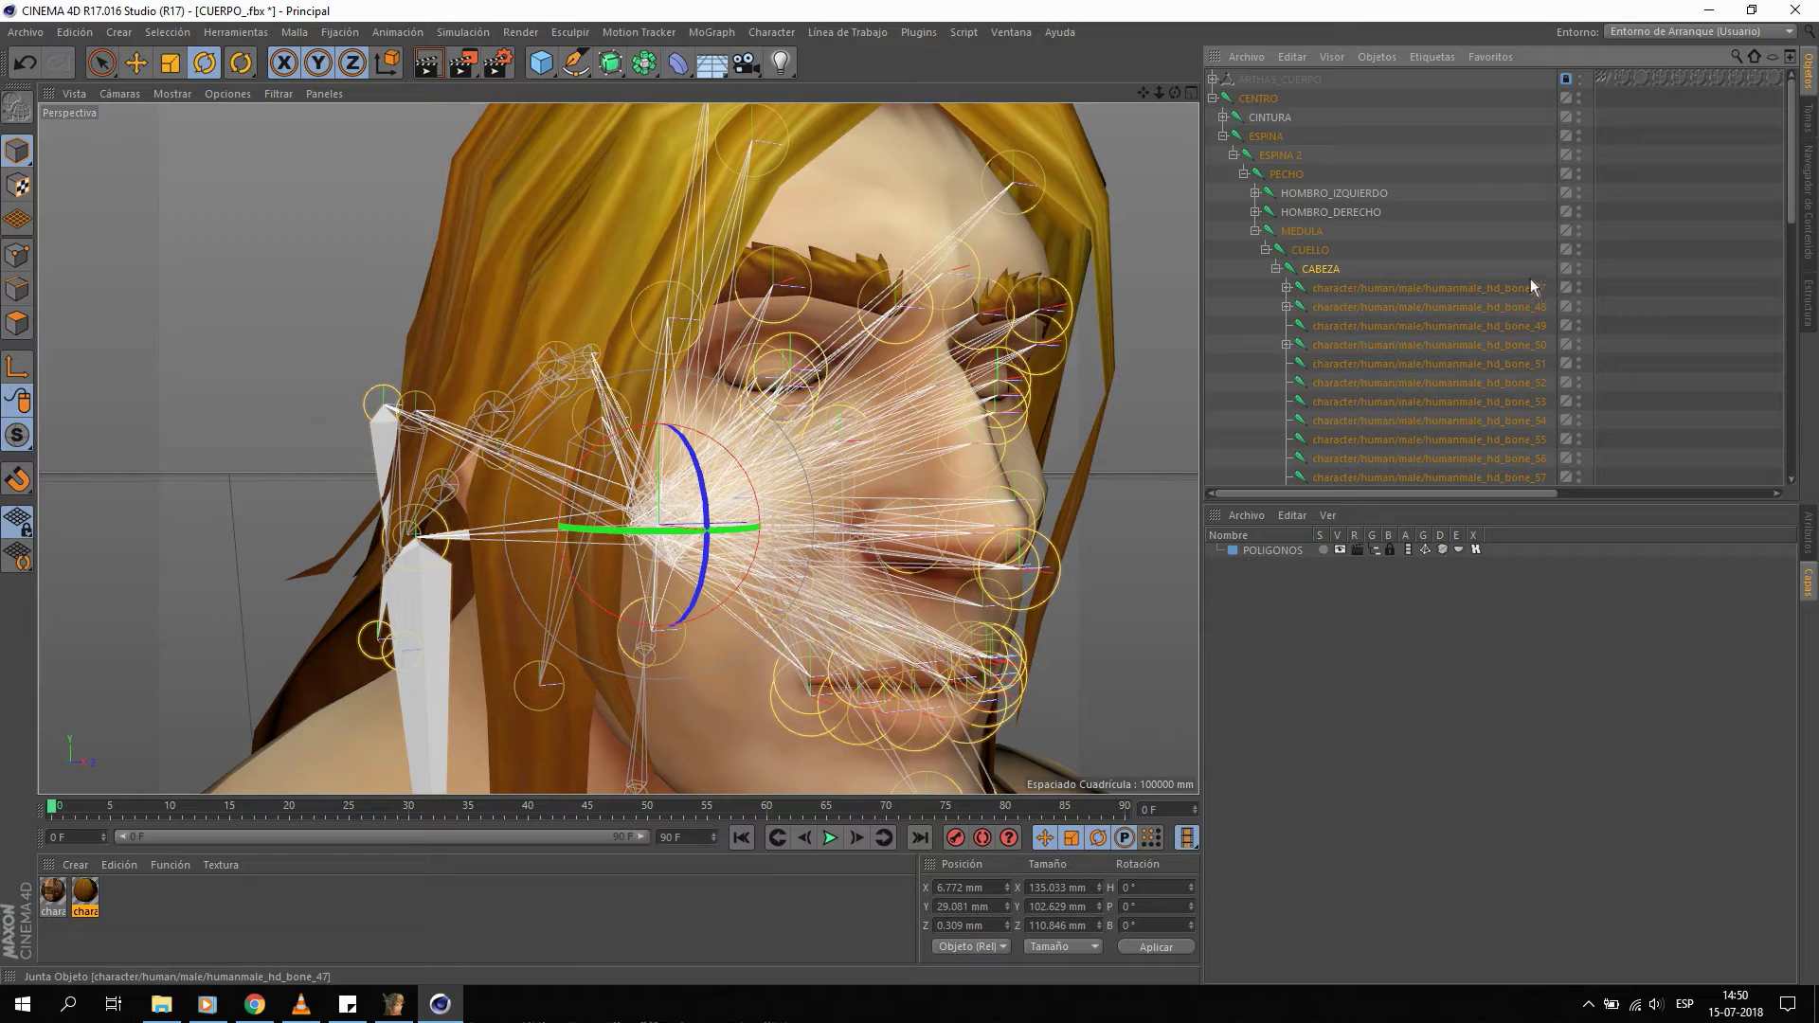
click(1578, 265)
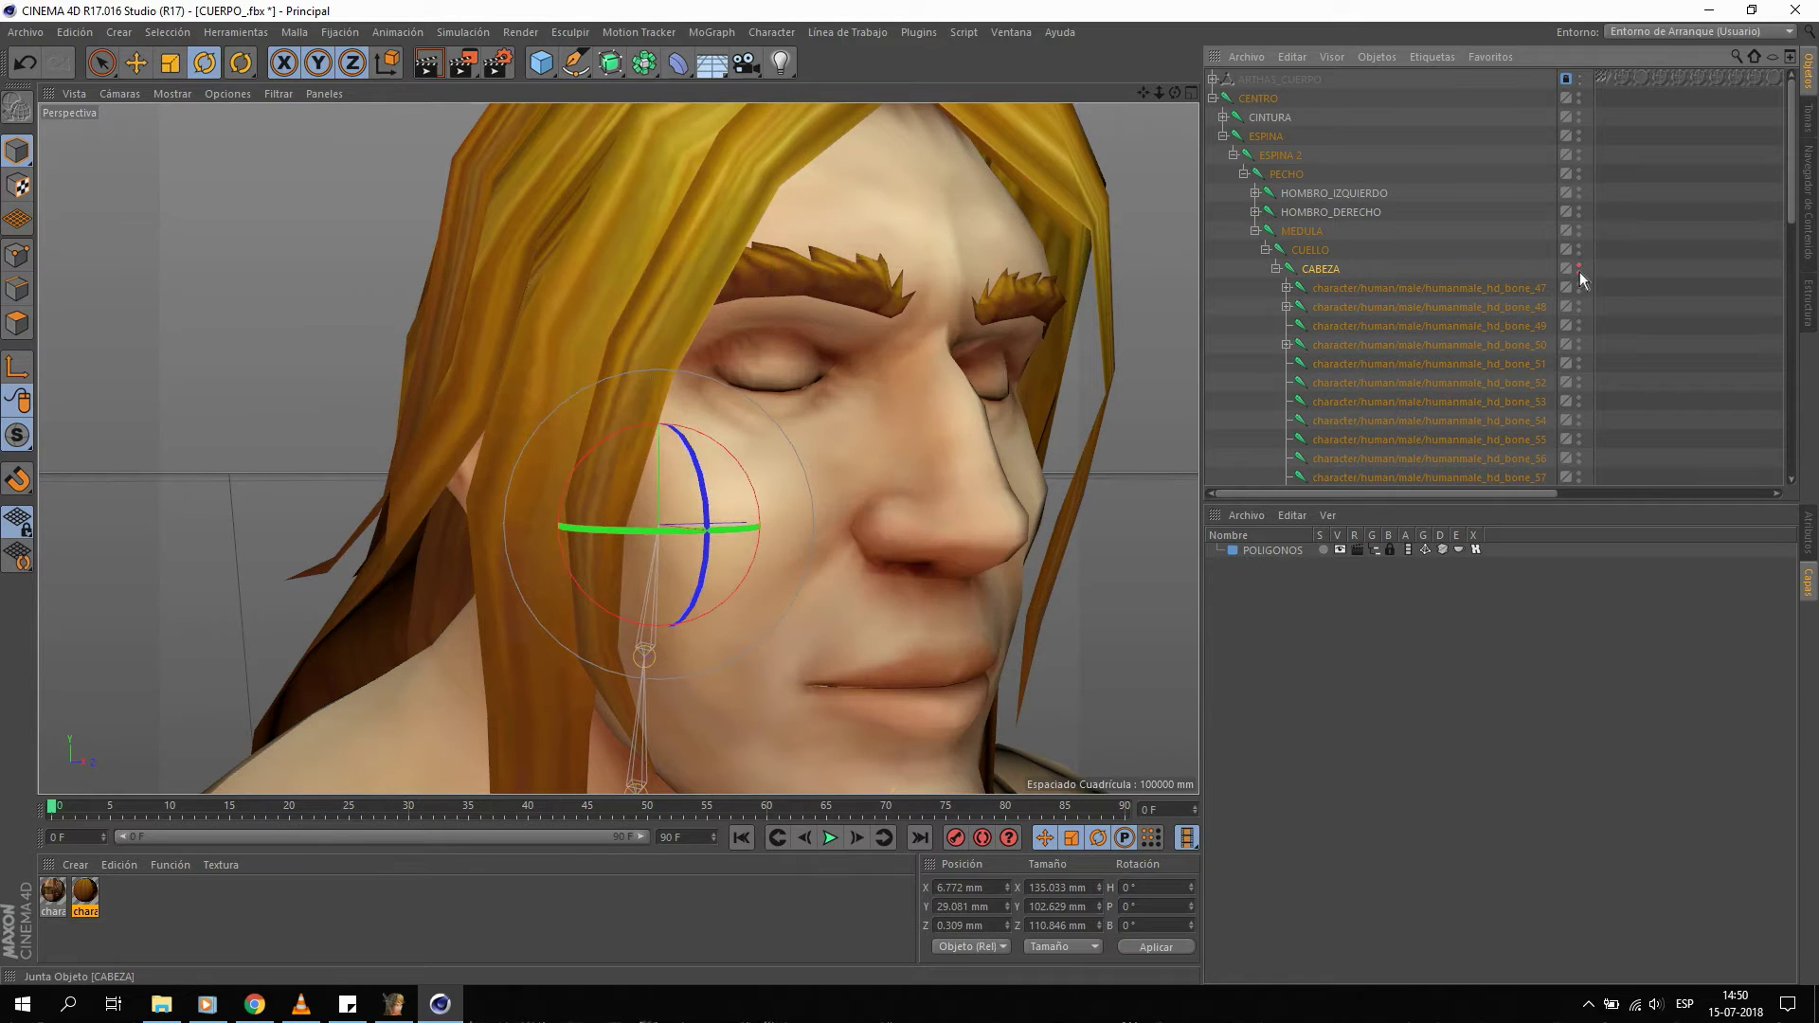
click(1579, 269)
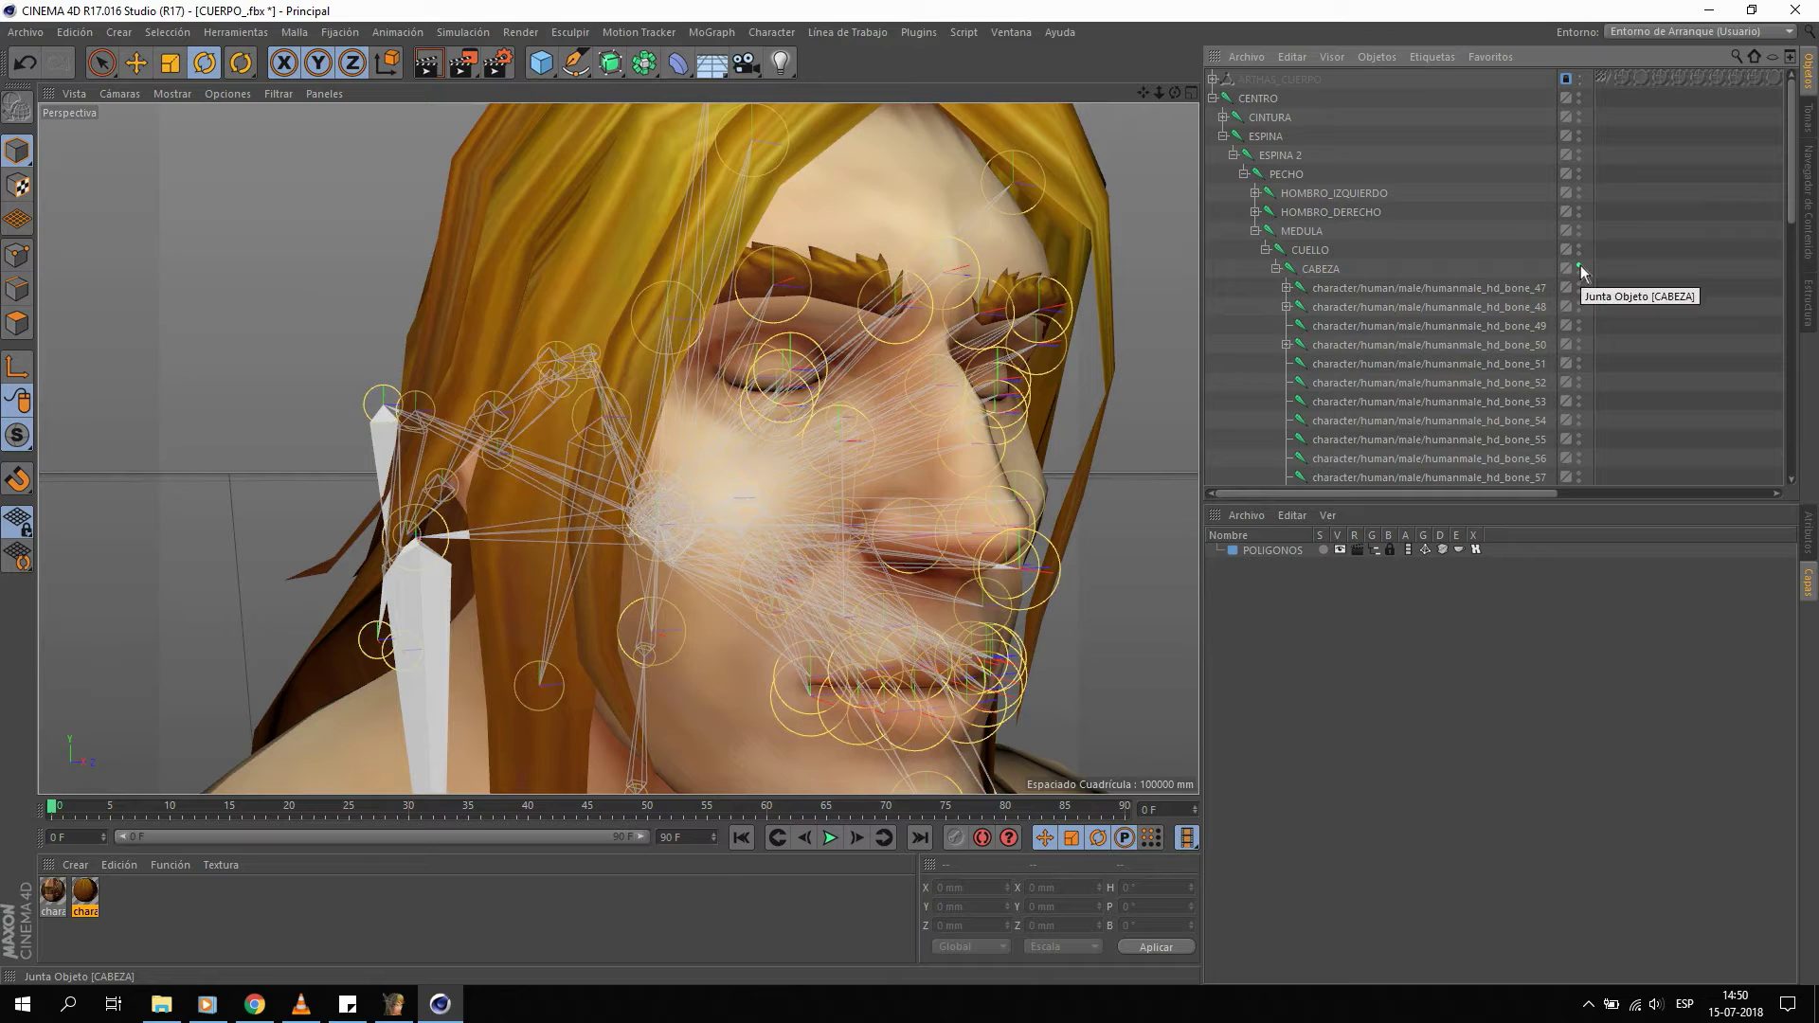
click(1579, 265)
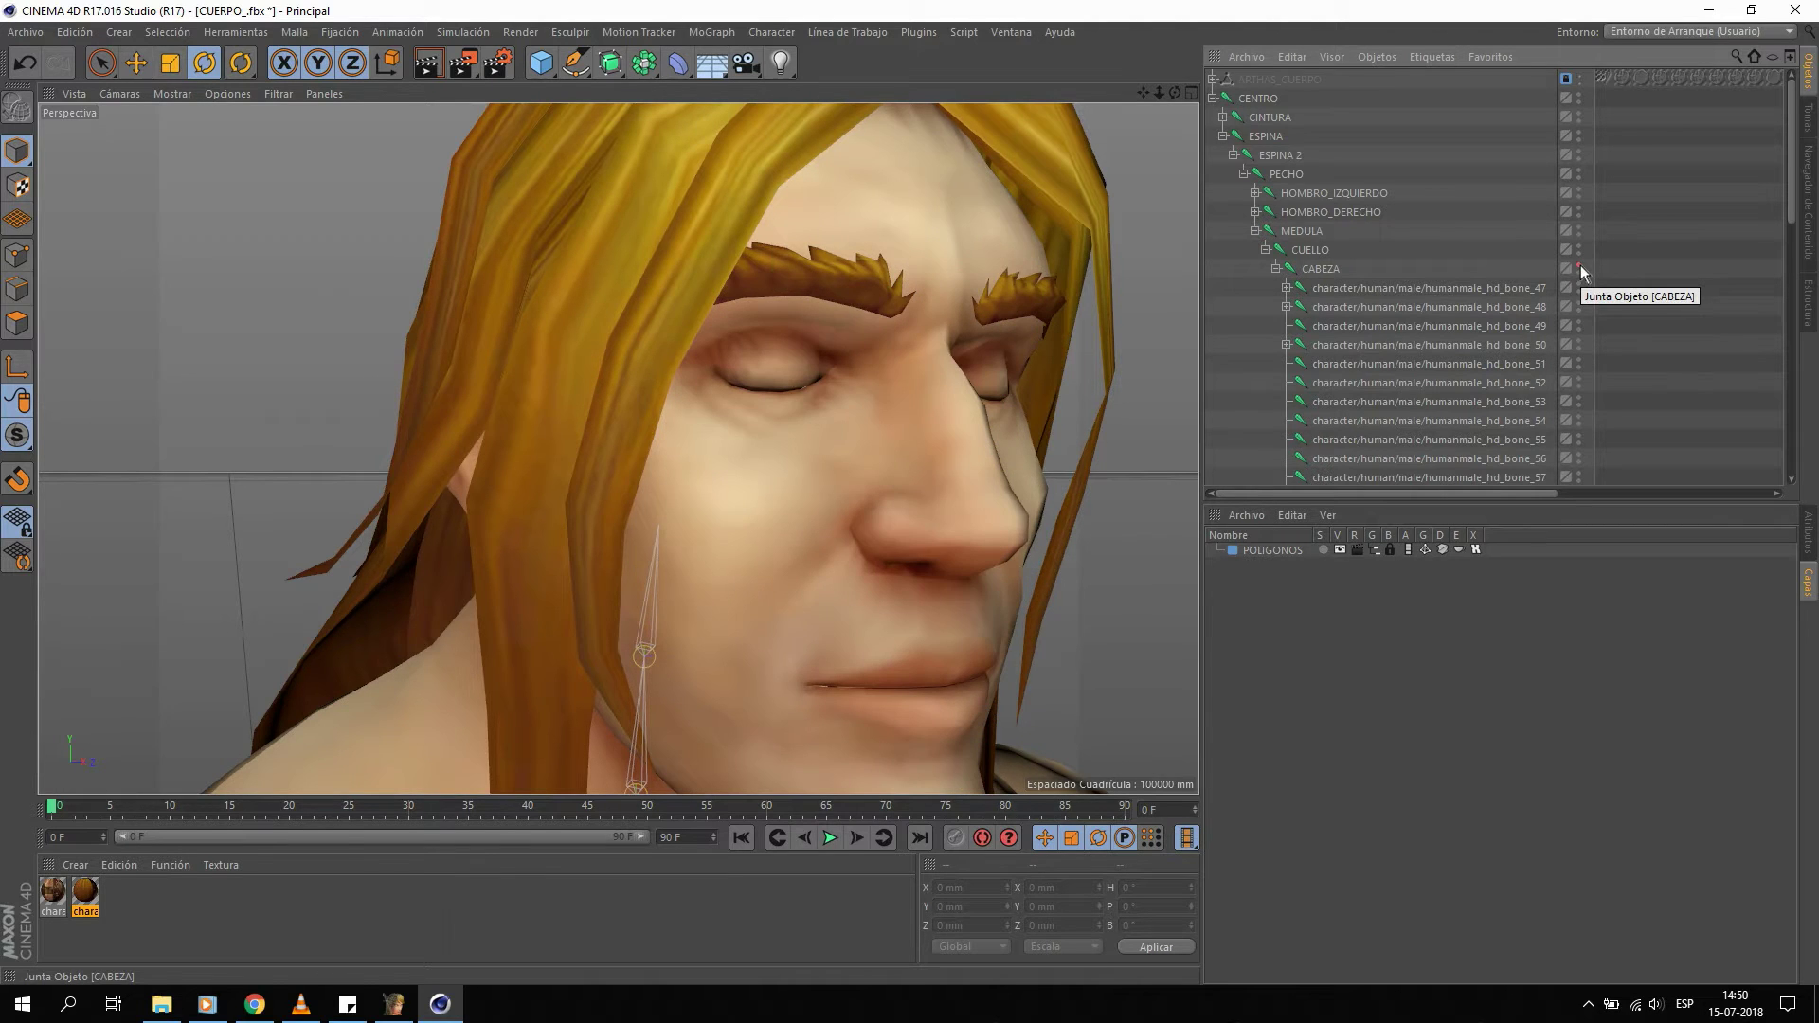
click(1580, 267)
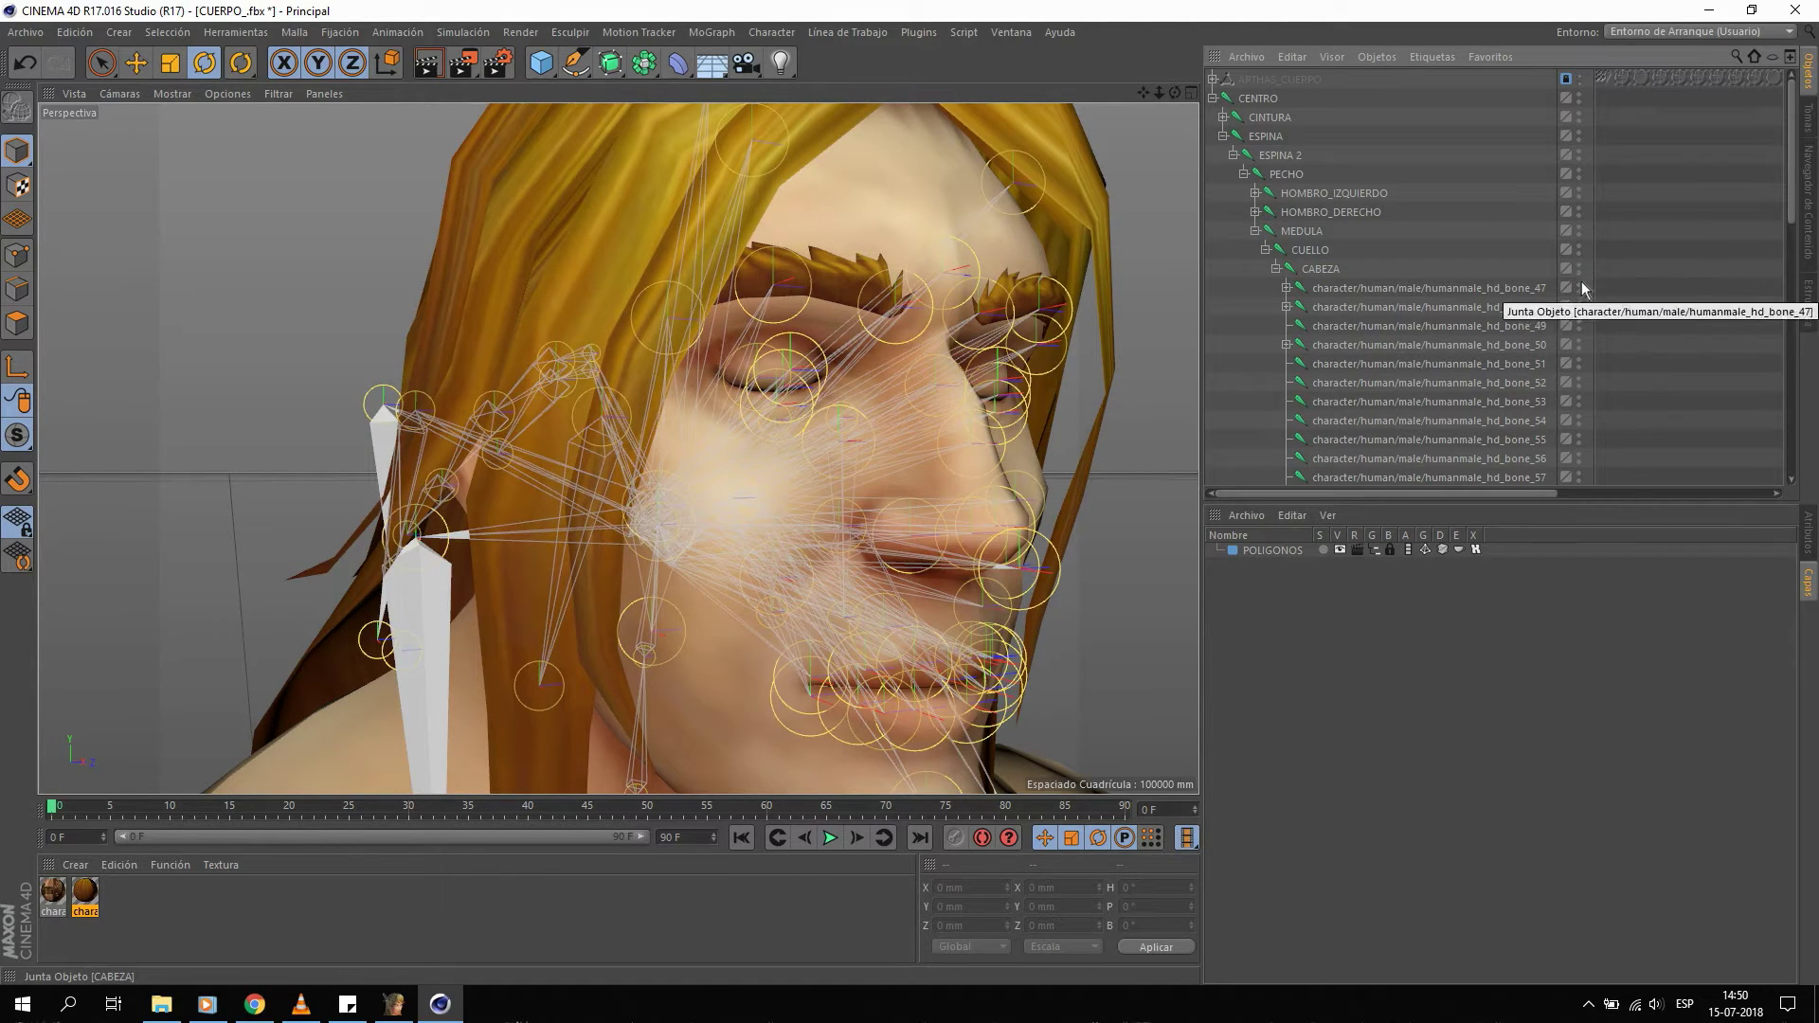
click(1578, 265)
click(1578, 266)
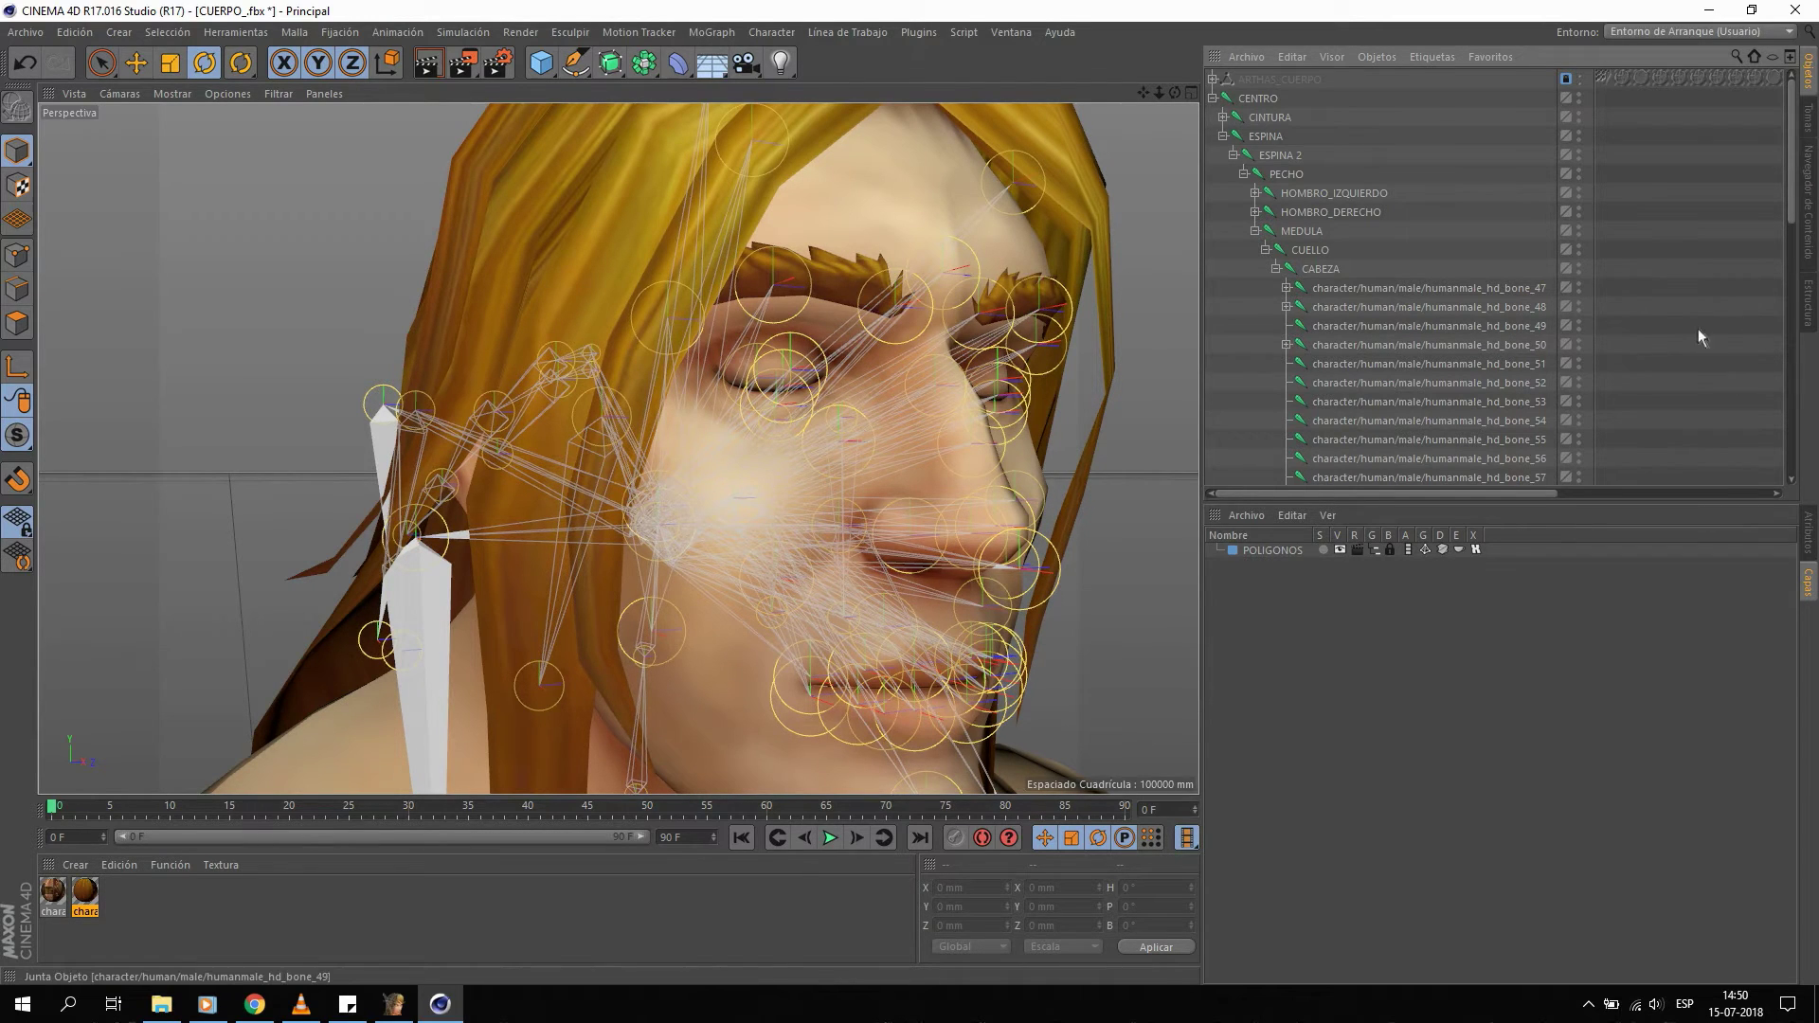
click(1579, 266)
click(1579, 273)
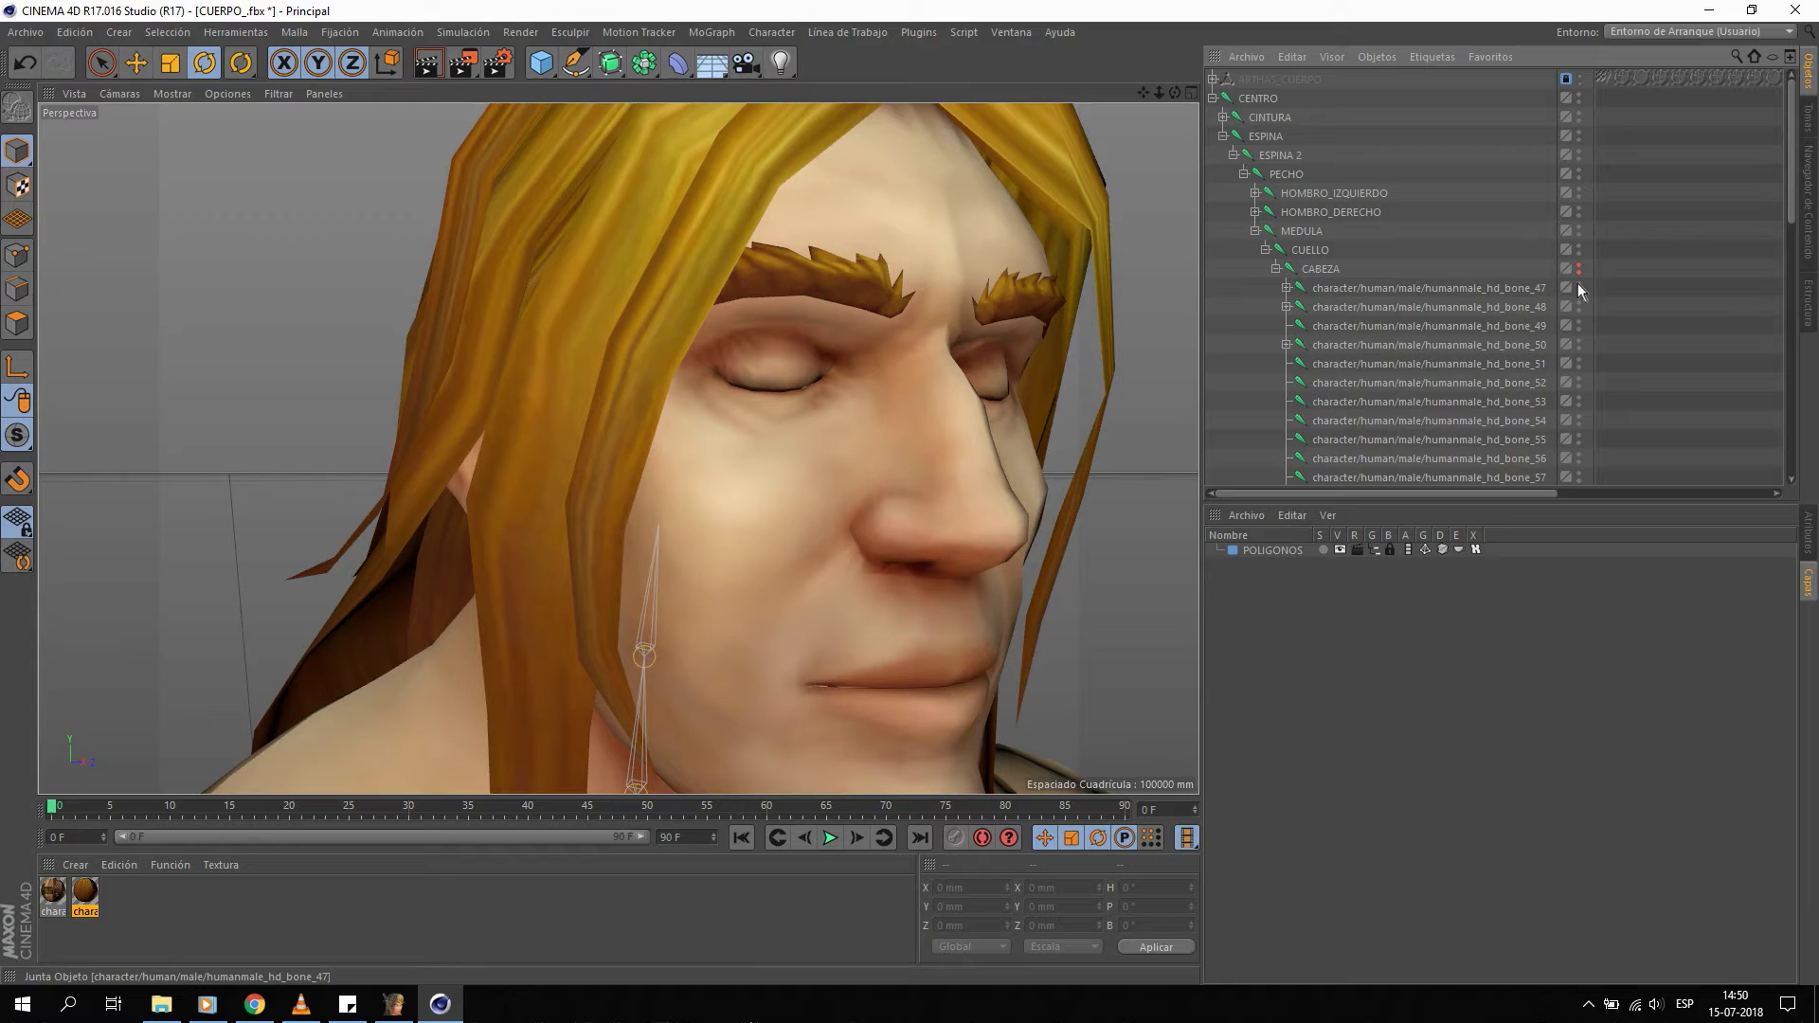
Force facial bones bone_47 through bone_196 visible in the editor.
ctrl+drag(1578, 287, 1599, 462)
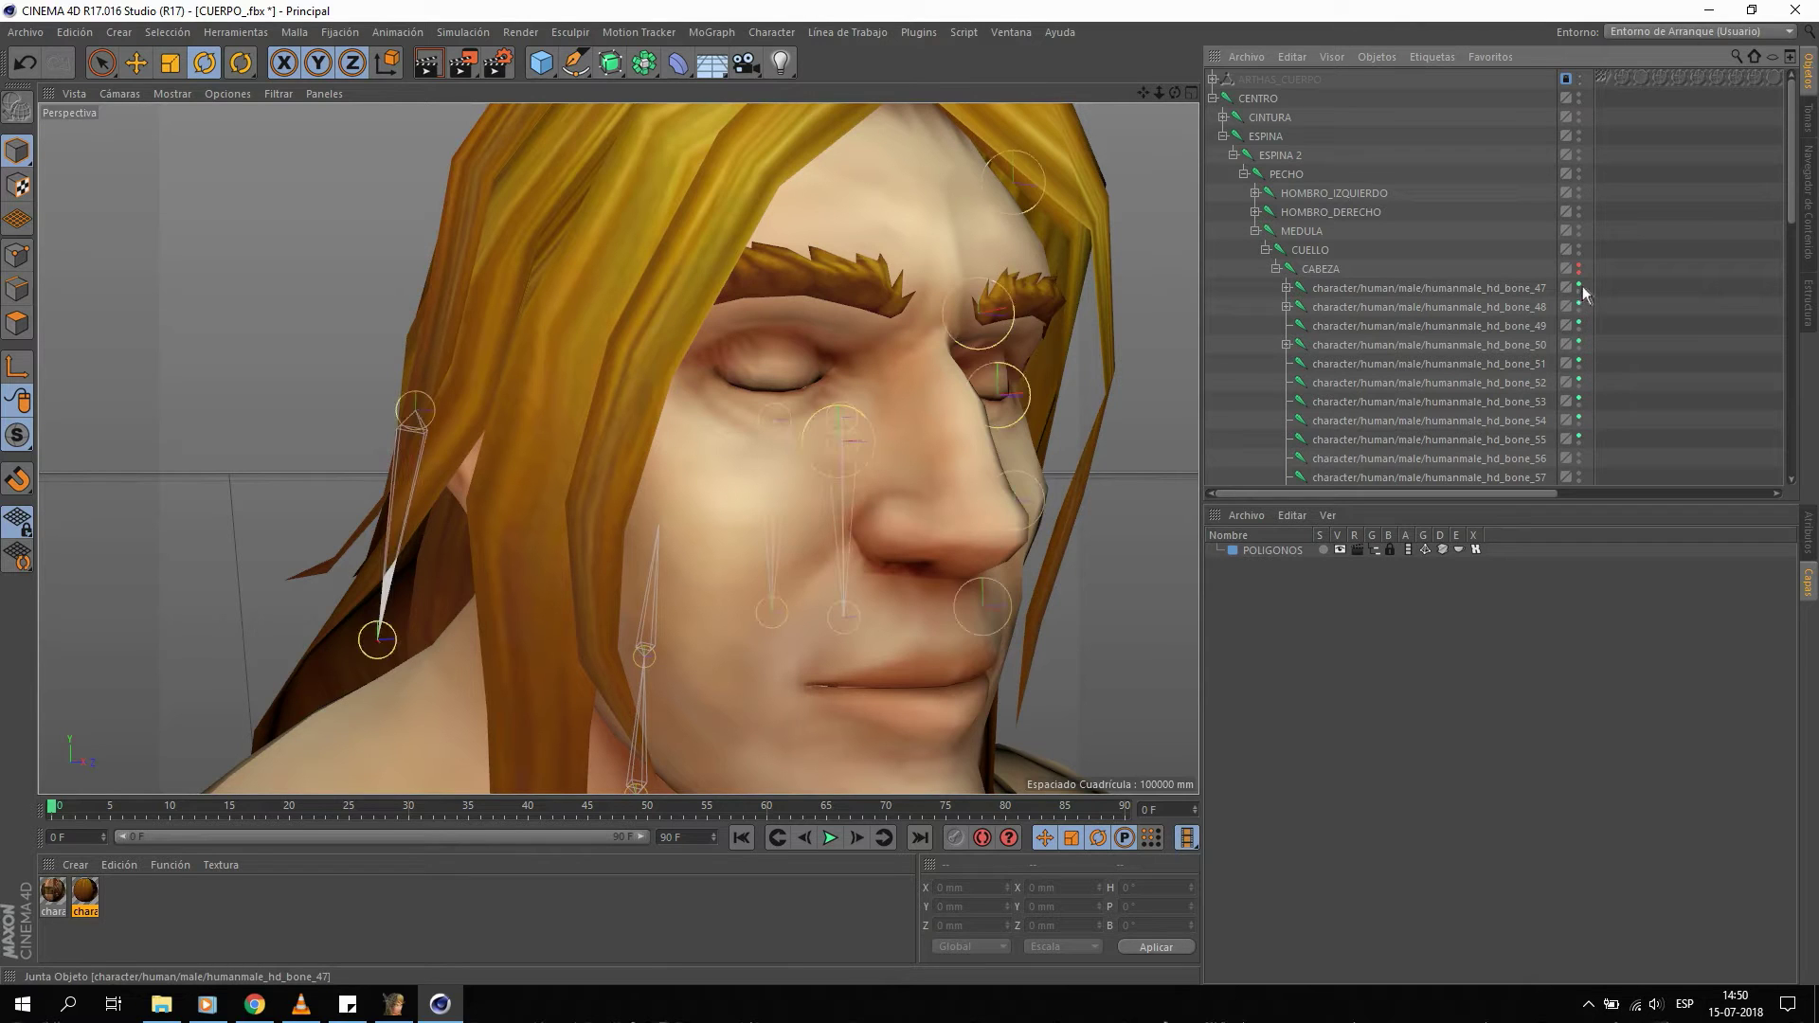
scroll(1599, 461, down, 3)
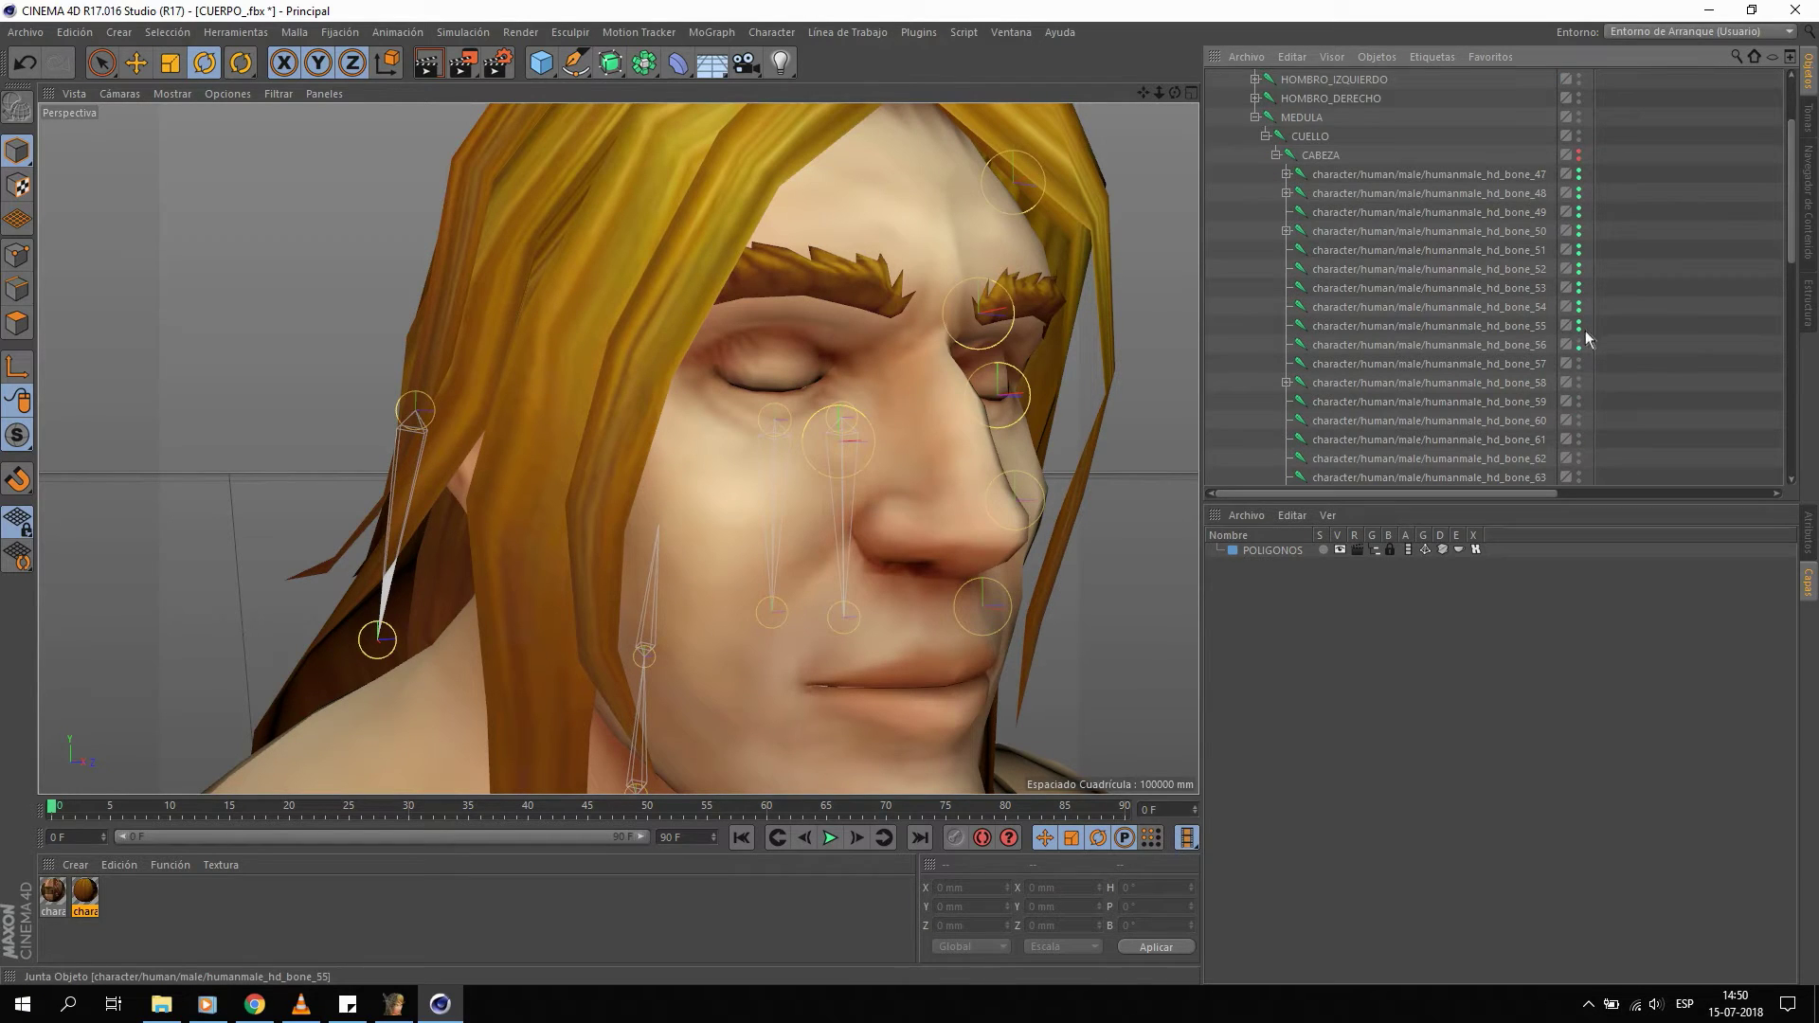
scroll(1592, 473, down, 3)
scroll(1598, 426, down, 5)
ctrl+drag(1579, 151, 1612, 434)
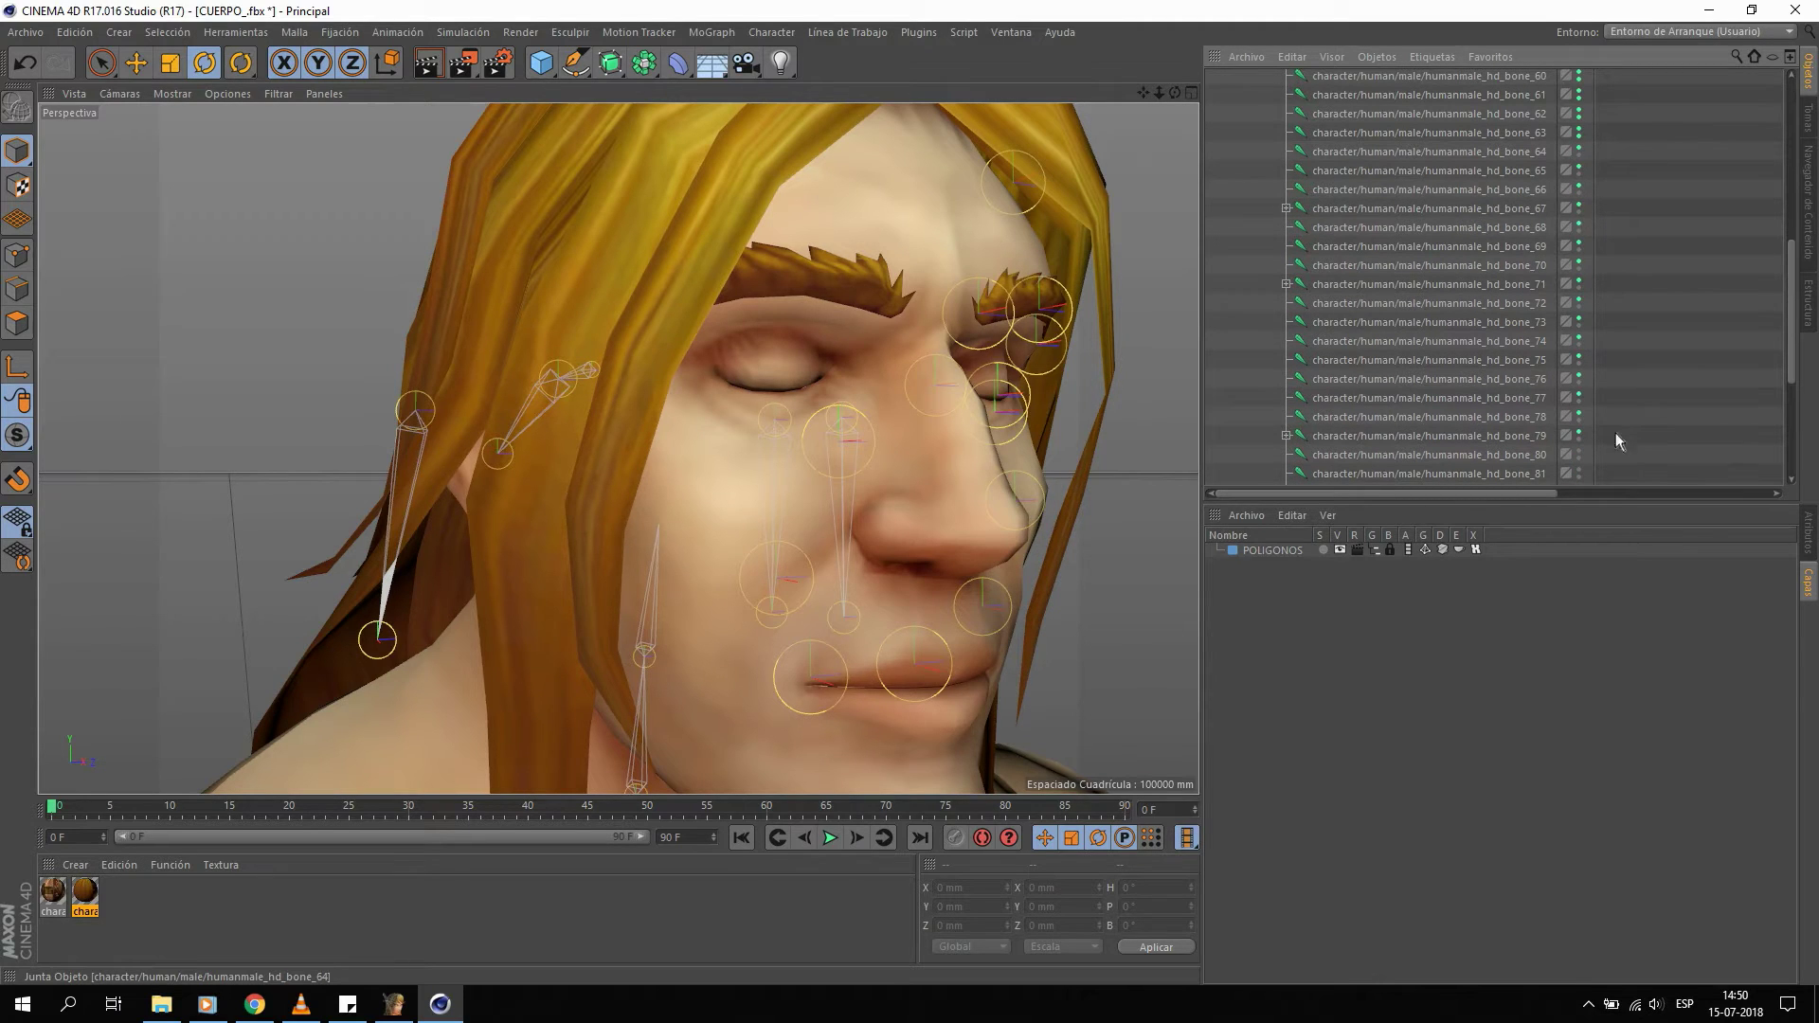
scroll(1611, 379, down, 5)
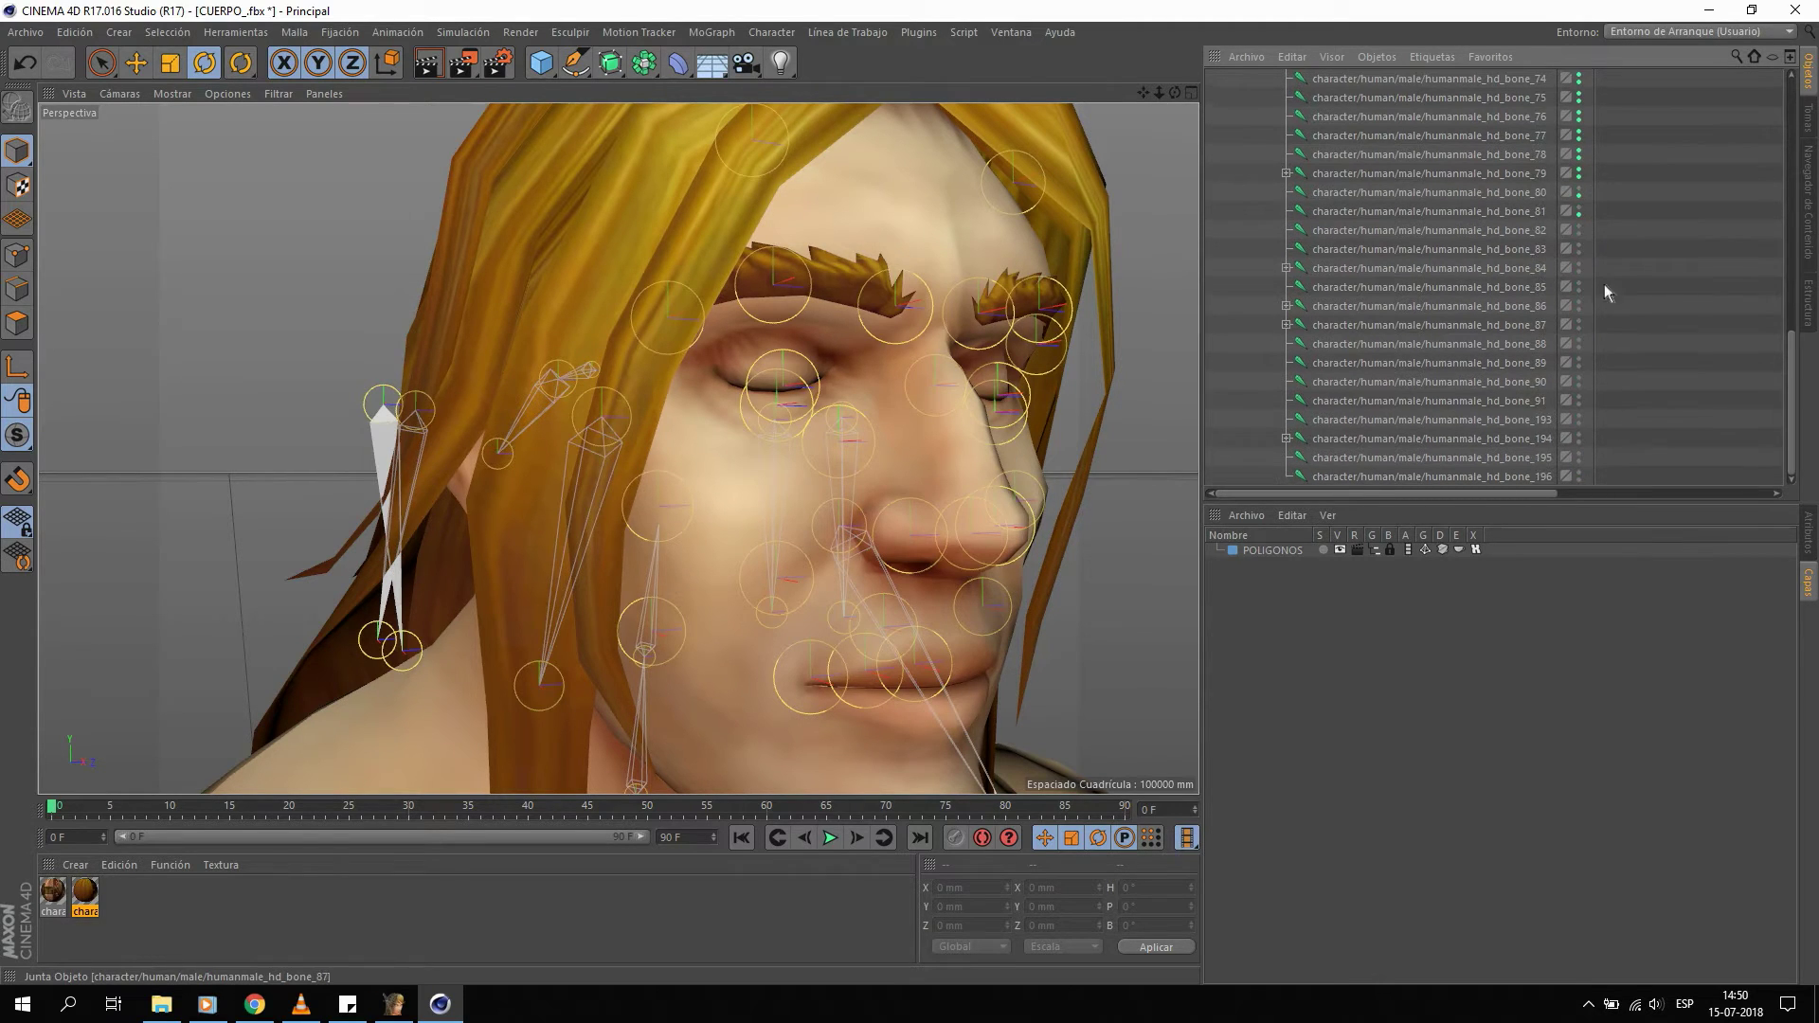
ctrl+drag(1579, 381, 1578, 457)
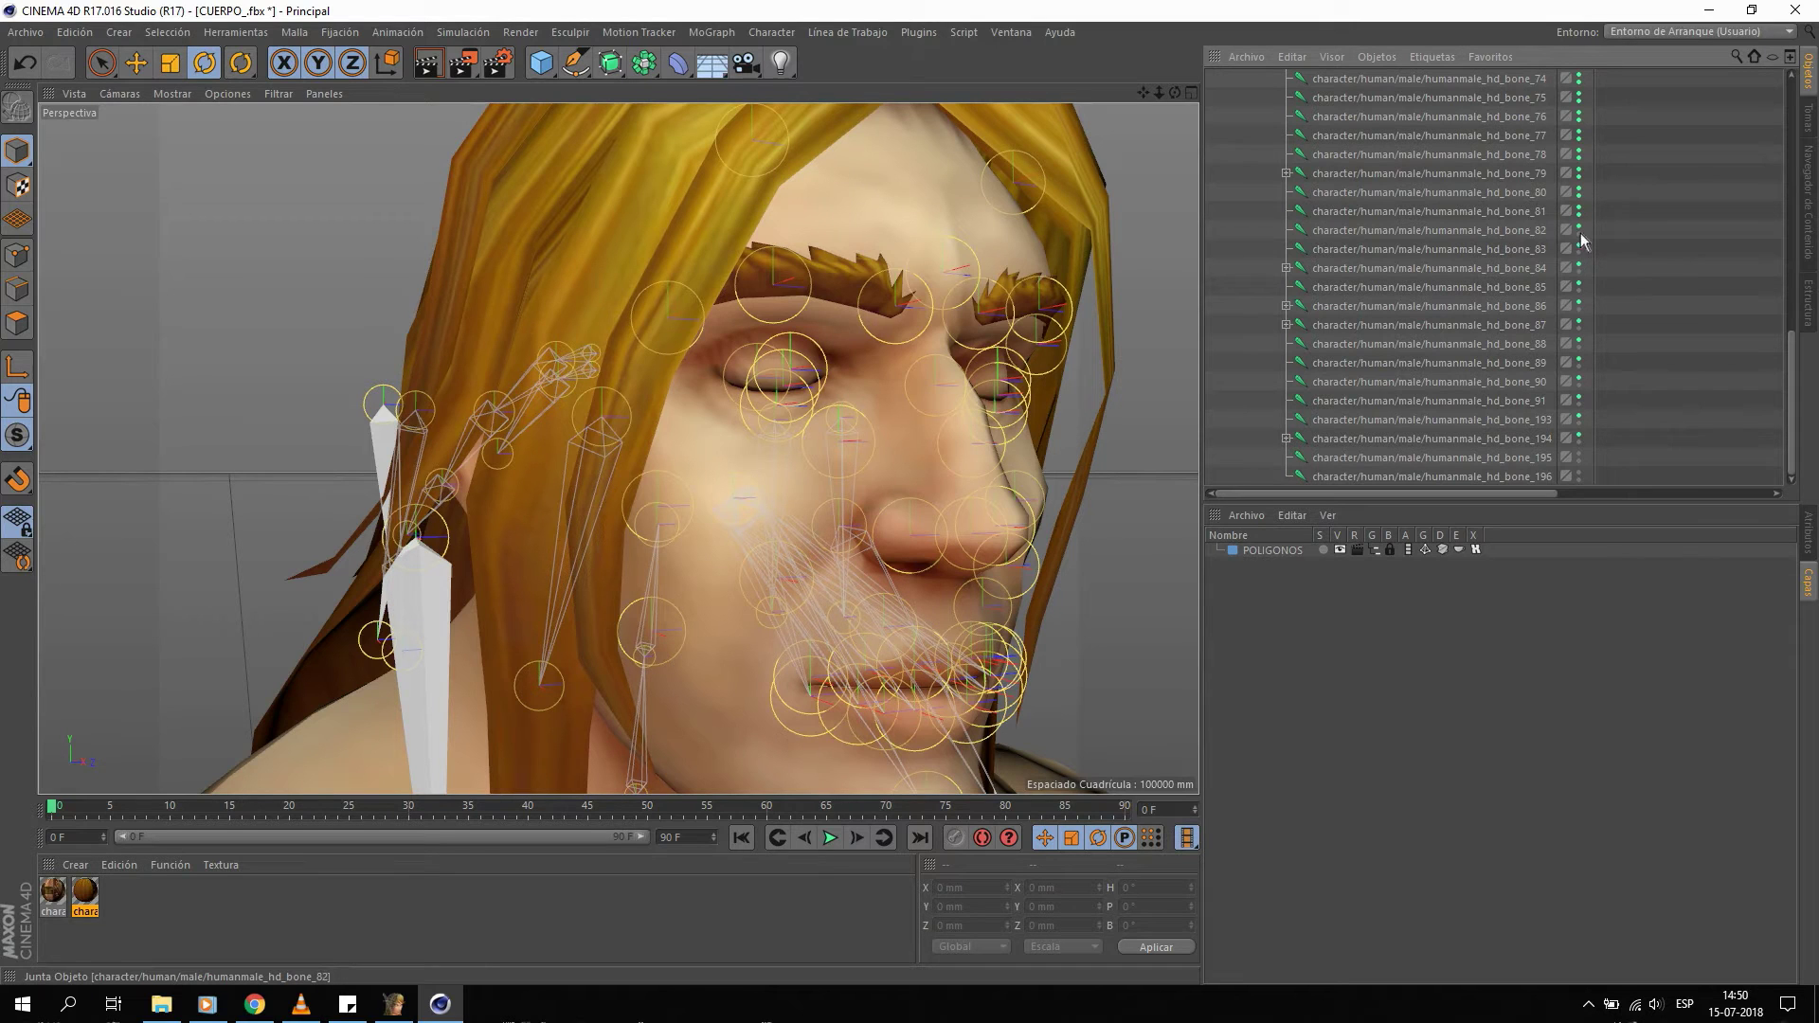
drag(1580, 455, 1583, 472)
click(1582, 476)
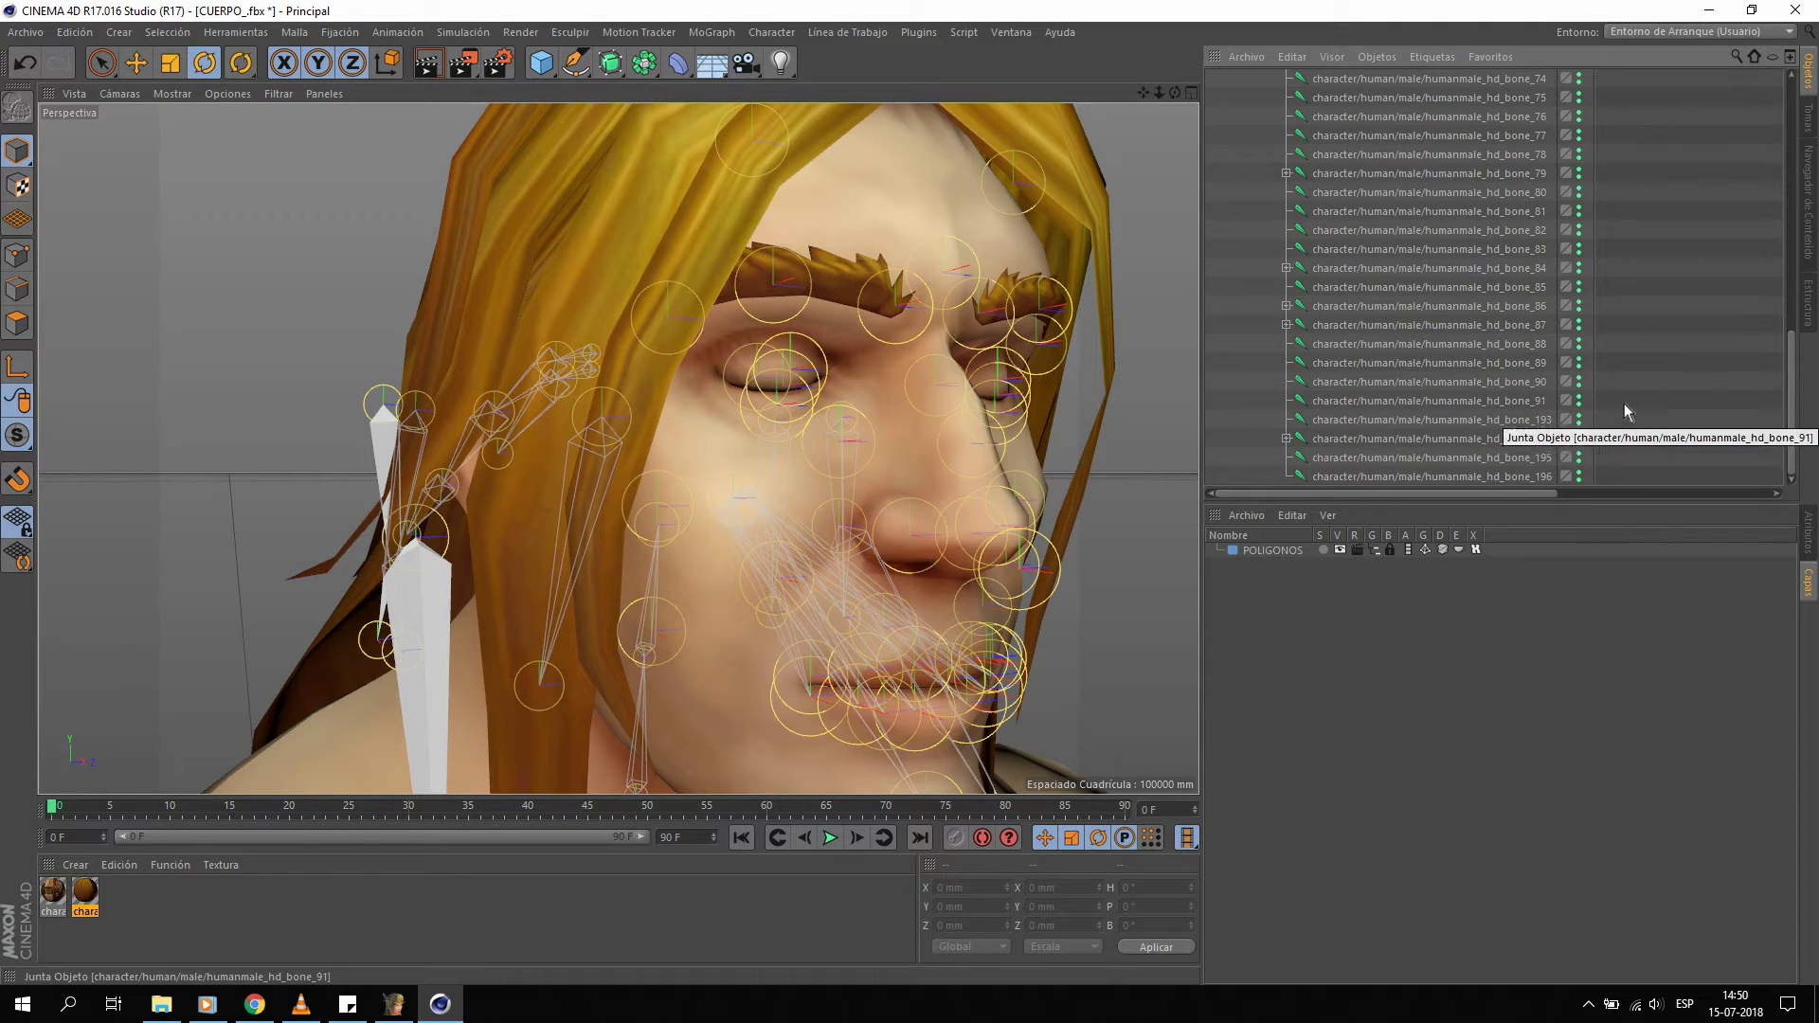
Enlarge the Object Manager list and orbit to a side profile of the head.
scroll(1638, 368, up, 6)
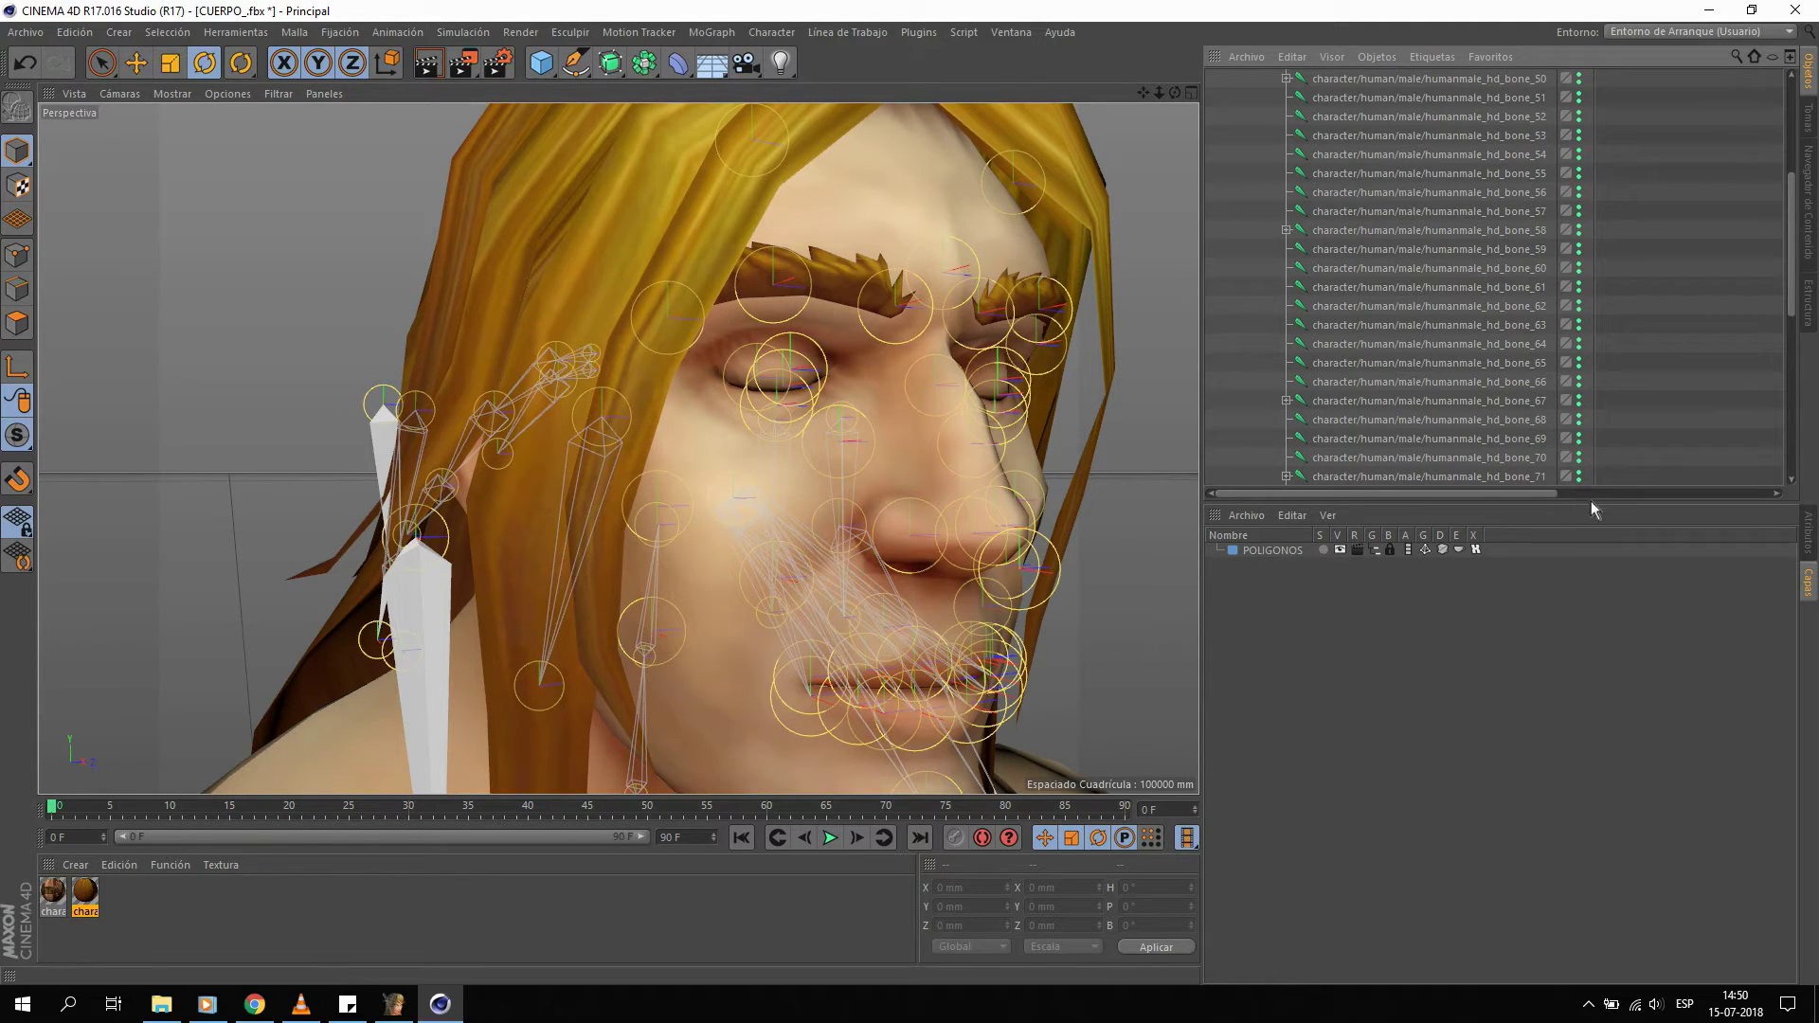
drag(1592, 504, 1614, 736)
scroll(1504, 406, up, 4)
mouse_move(893, 457)
alt+mouse_down()
mouse_move(688, 442)
mouse_move(750, 396)
mouse_move(1020, 356)
mouse_move(1049, 413)
mouse_move(776, 385)
mouse_move(650, 349)
mouse_move(578, 385)
mouse_move(1001, 284)
mouse_move(777, 457)
mouse_move(752, 292)
mouse_move(867, 391)
mouse_move(1004, 332)
mouse_move(1012, 288)
mouse_move(904, 295)
mouse_move(640, 377)
mouse_move(807, 361)
mouse_move(915, 323)
mouse_move(663, 269)
mouse_move(568, 282)
alt+mouse_up()
click(1002, 279)
Test-move the left eyebrow bone, undo it, then select the right-eyebrow and right-eye bones.
click(574, 276)
key(e)
drag(595, 185, 584, 142)
key(ctrl+z)
click(882, 269)
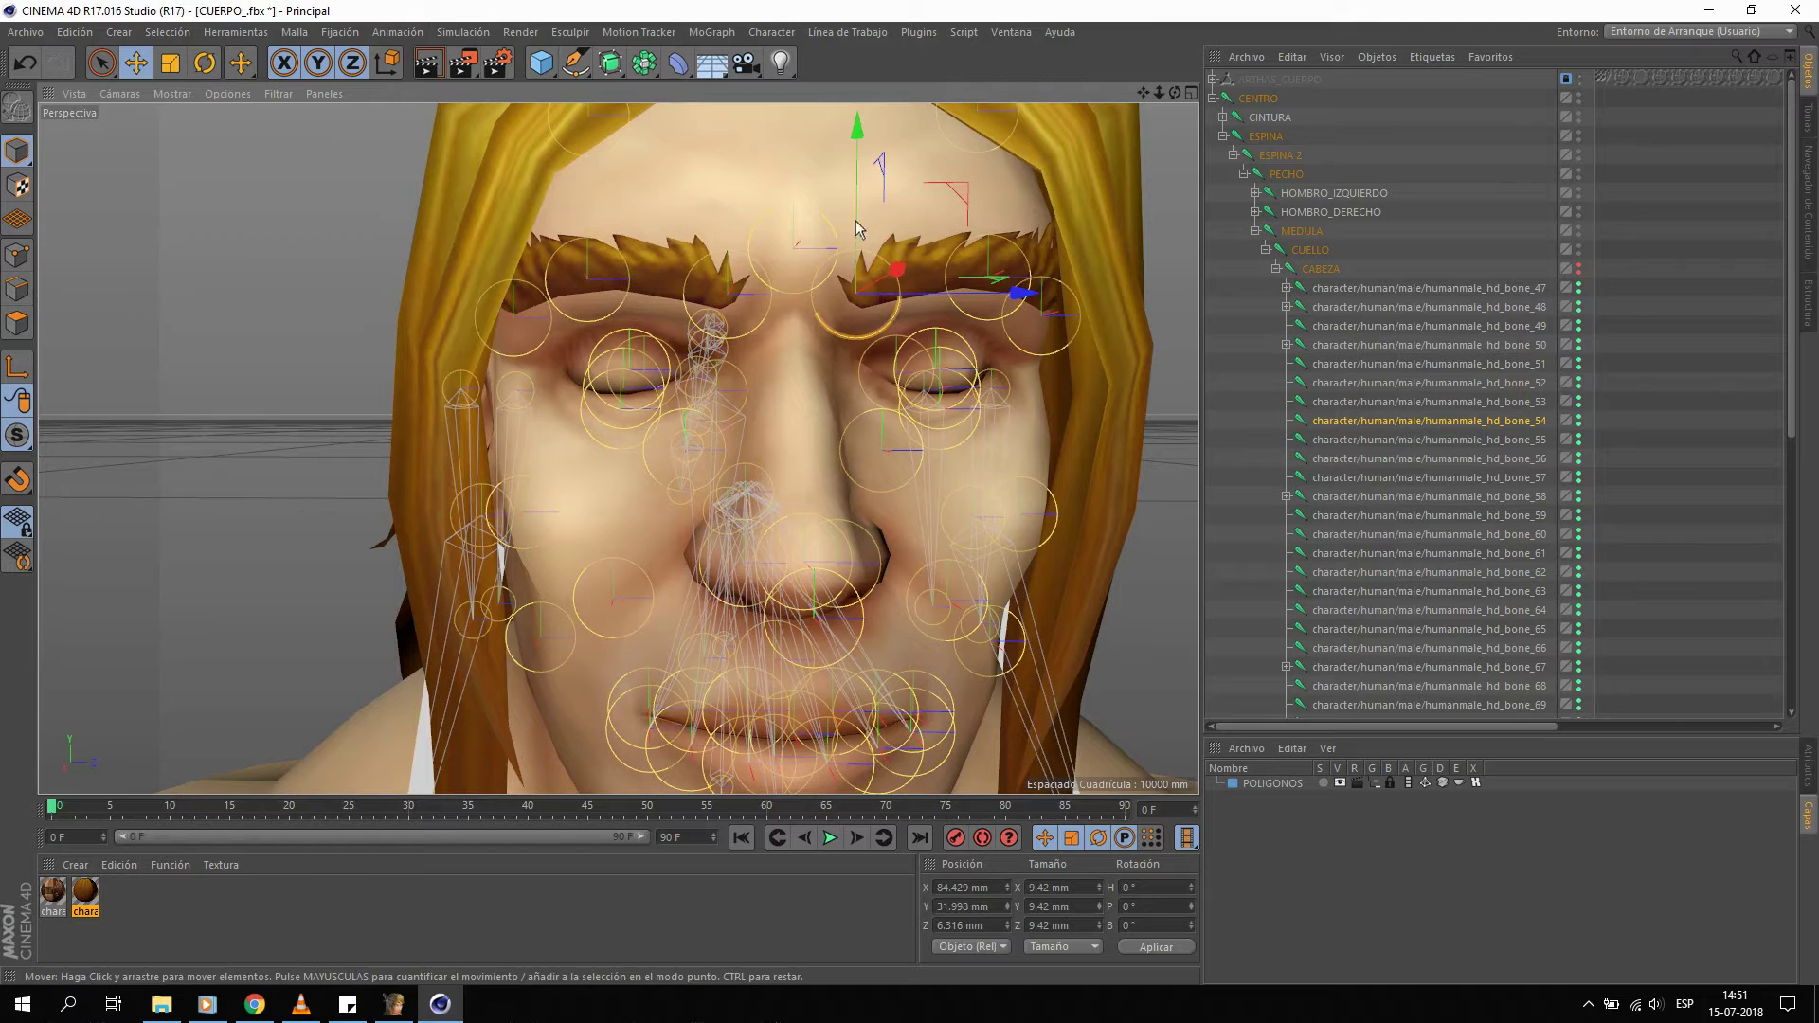
click(948, 334)
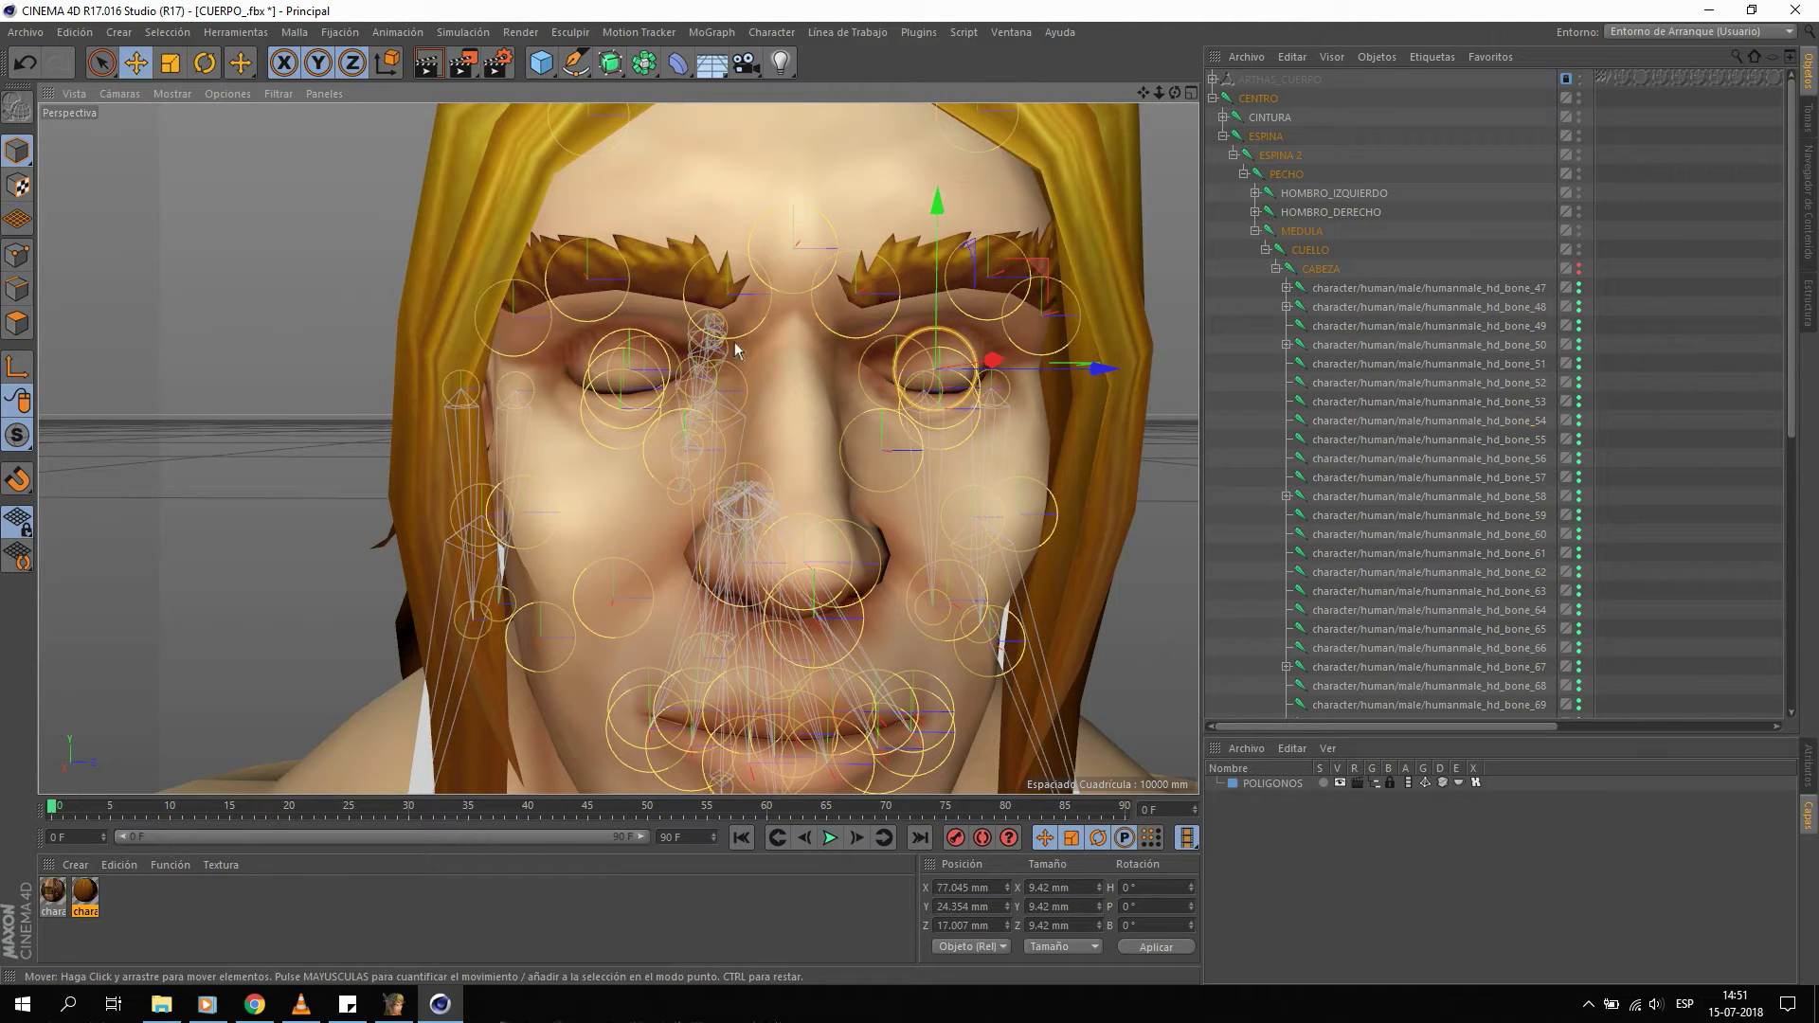
Lift the central forehead bone, then raise and lower both eye bones to test the eyelids.
scroll(914, 367, up, 2)
click(685, 279)
drag(736, 294, 732, 224)
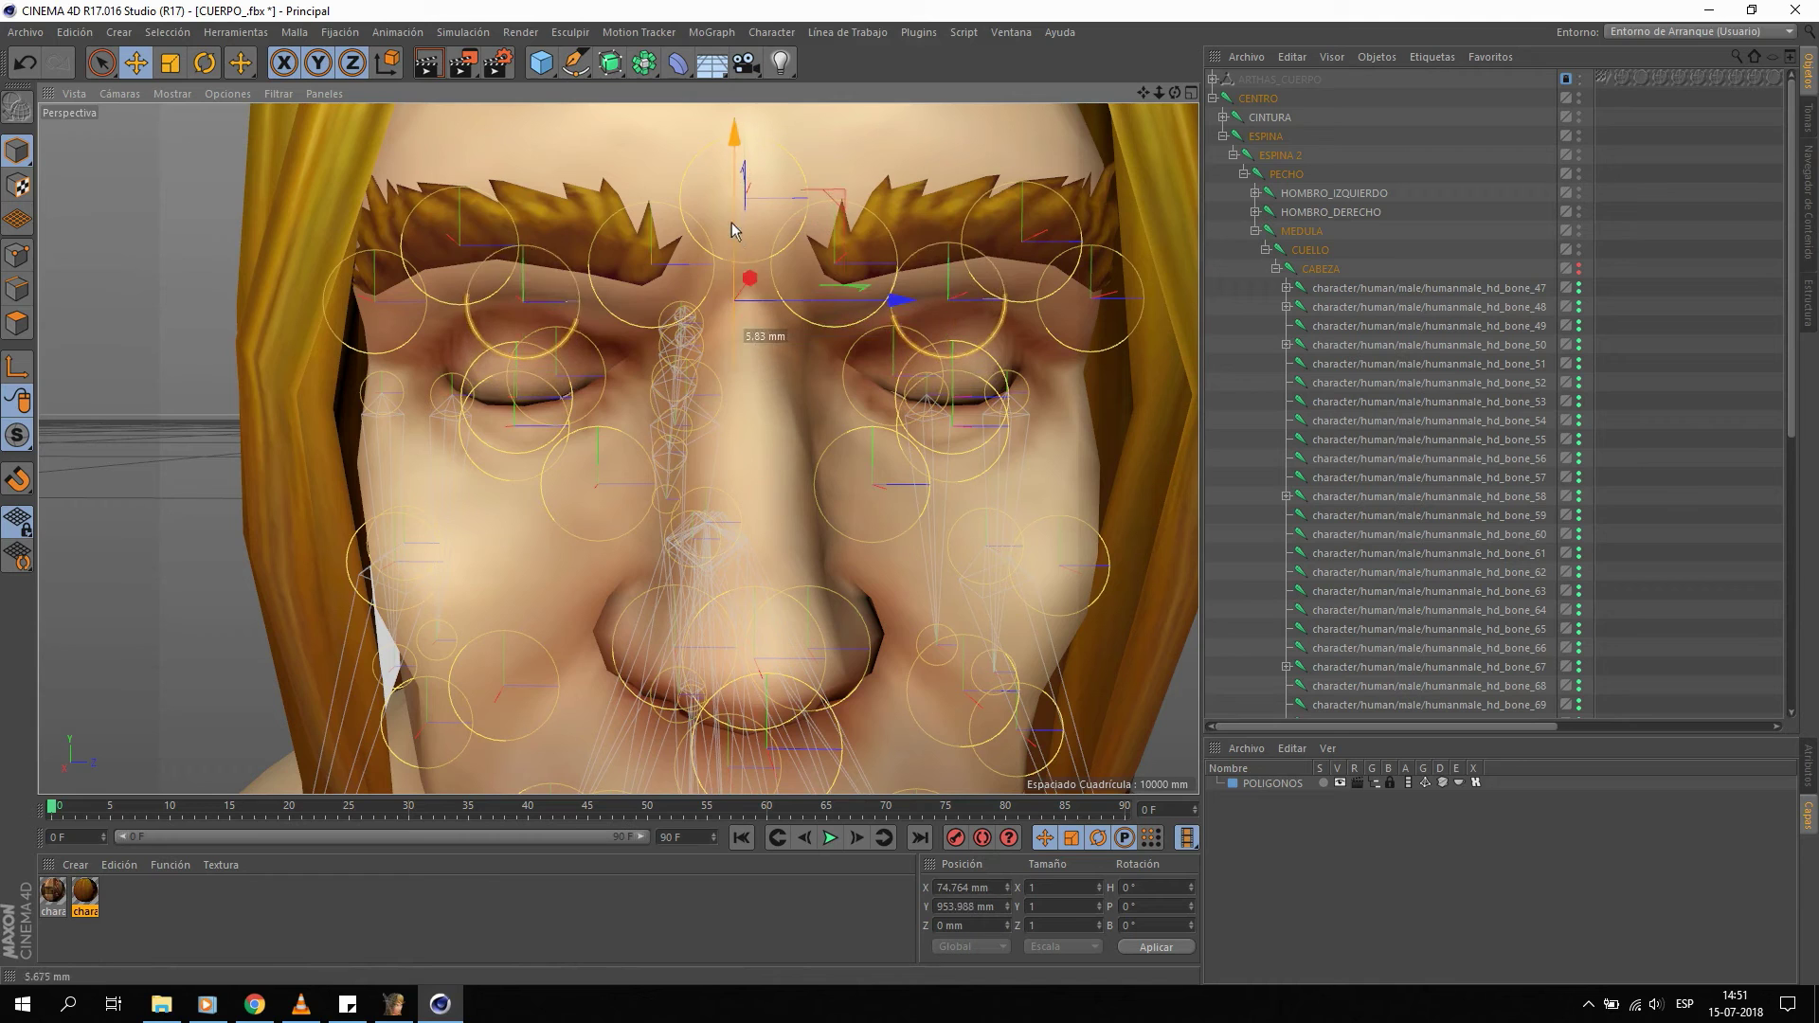
click(974, 379)
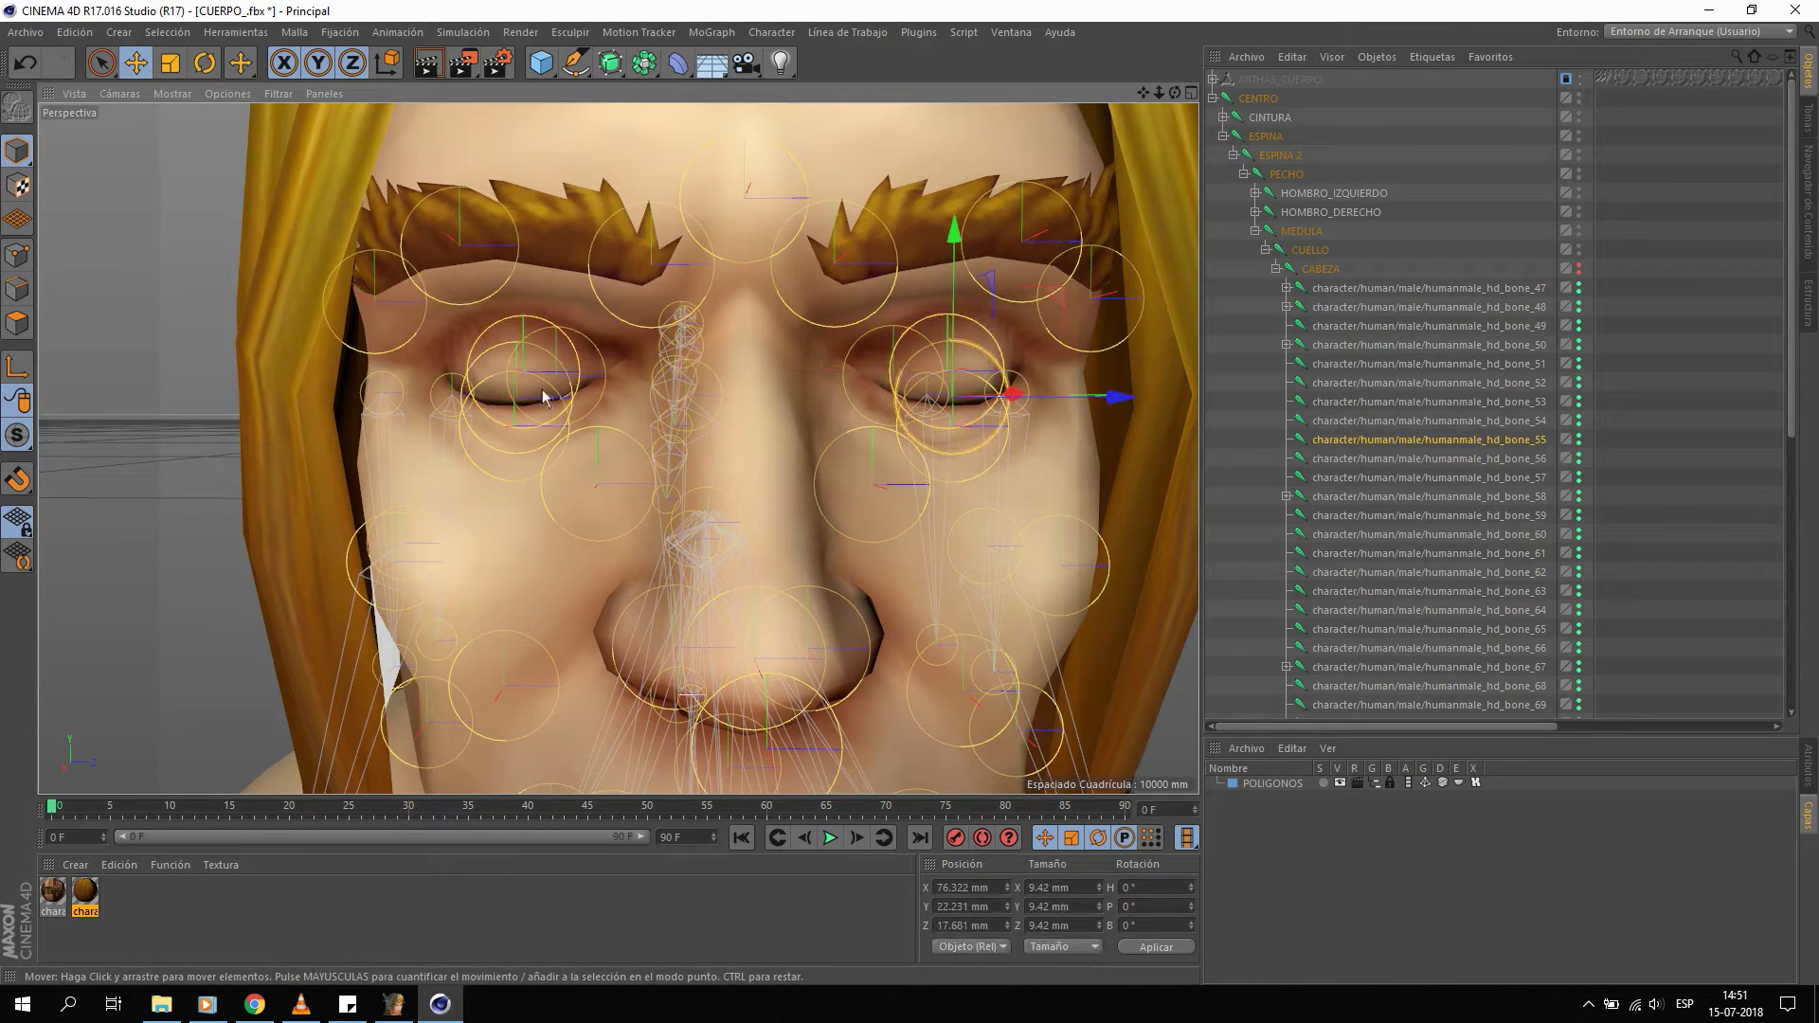
shift+click(464, 374)
drag(732, 325, 721, 256)
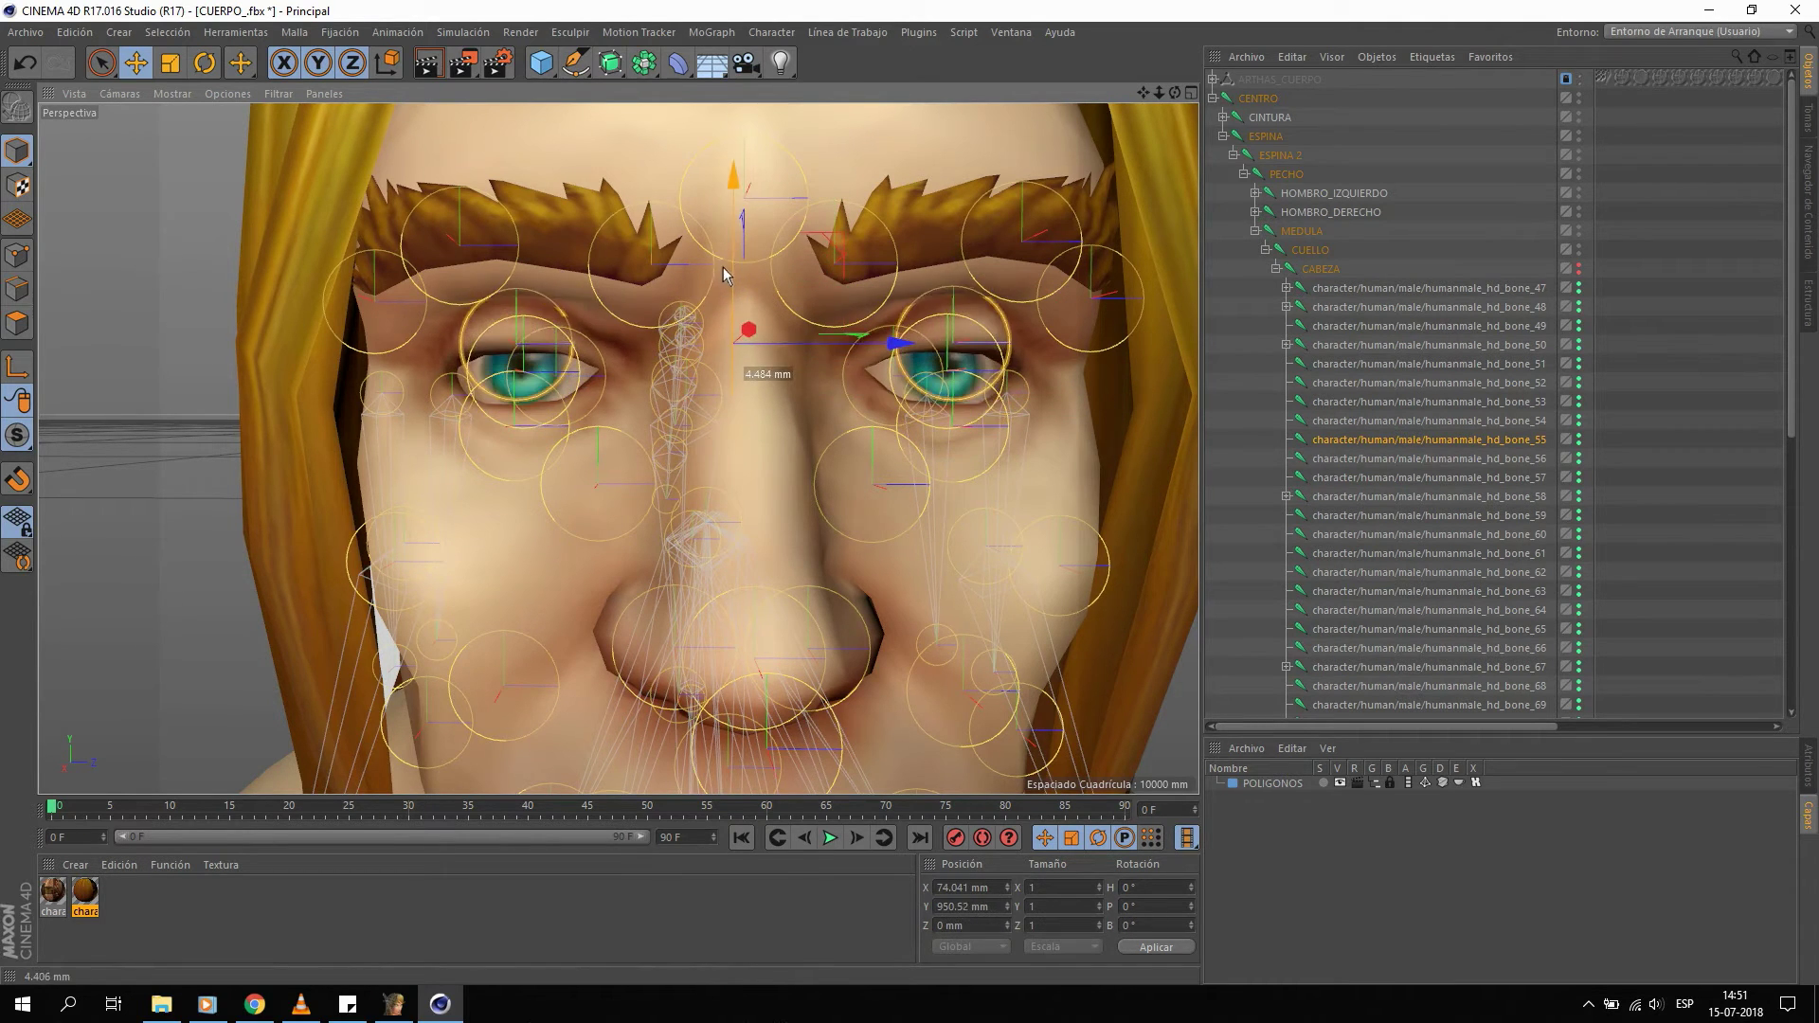
mouse_move(720, 256)
mouse_down()
mouse_move(716, 374)
mouse_move(667, 447)
mouse_up()
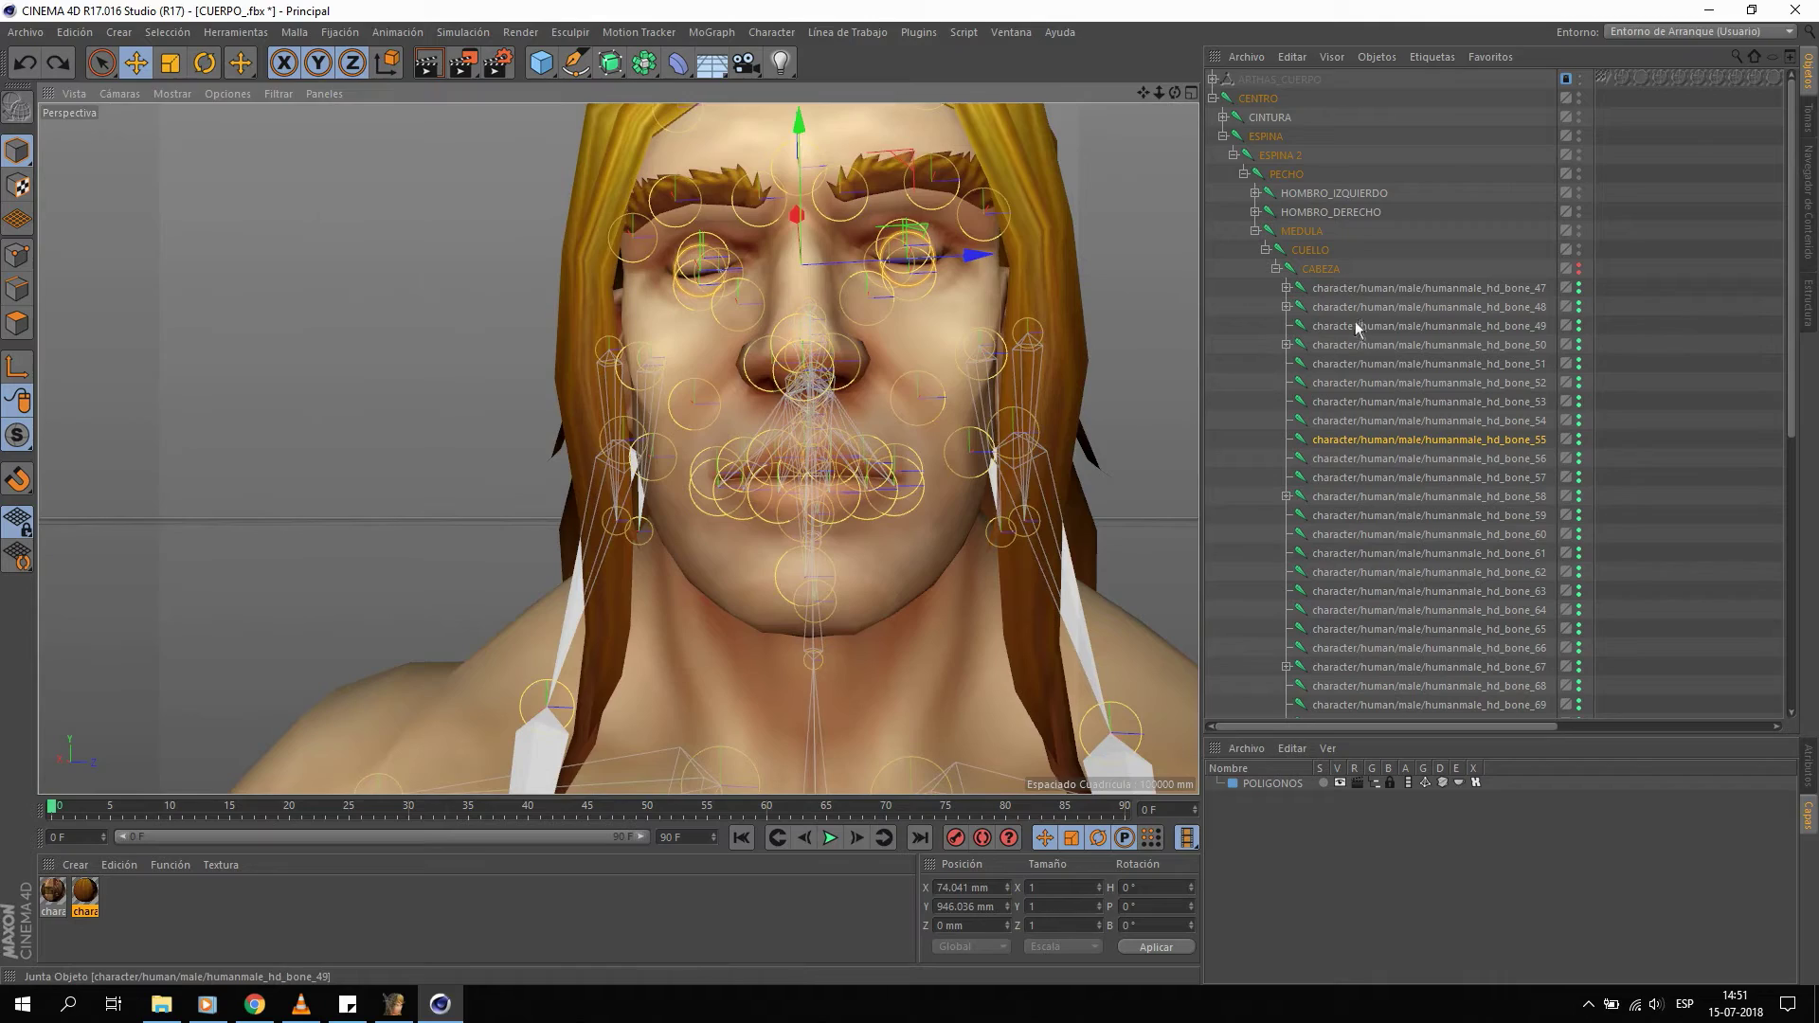
Select bone_47 and bone_50 and orbit around to the back of the head.
click(1374, 292)
mouse_move(853, 341)
alt+mouse_down()
mouse_move(881, 359)
mouse_move(700, 284)
alt+mouse_up()
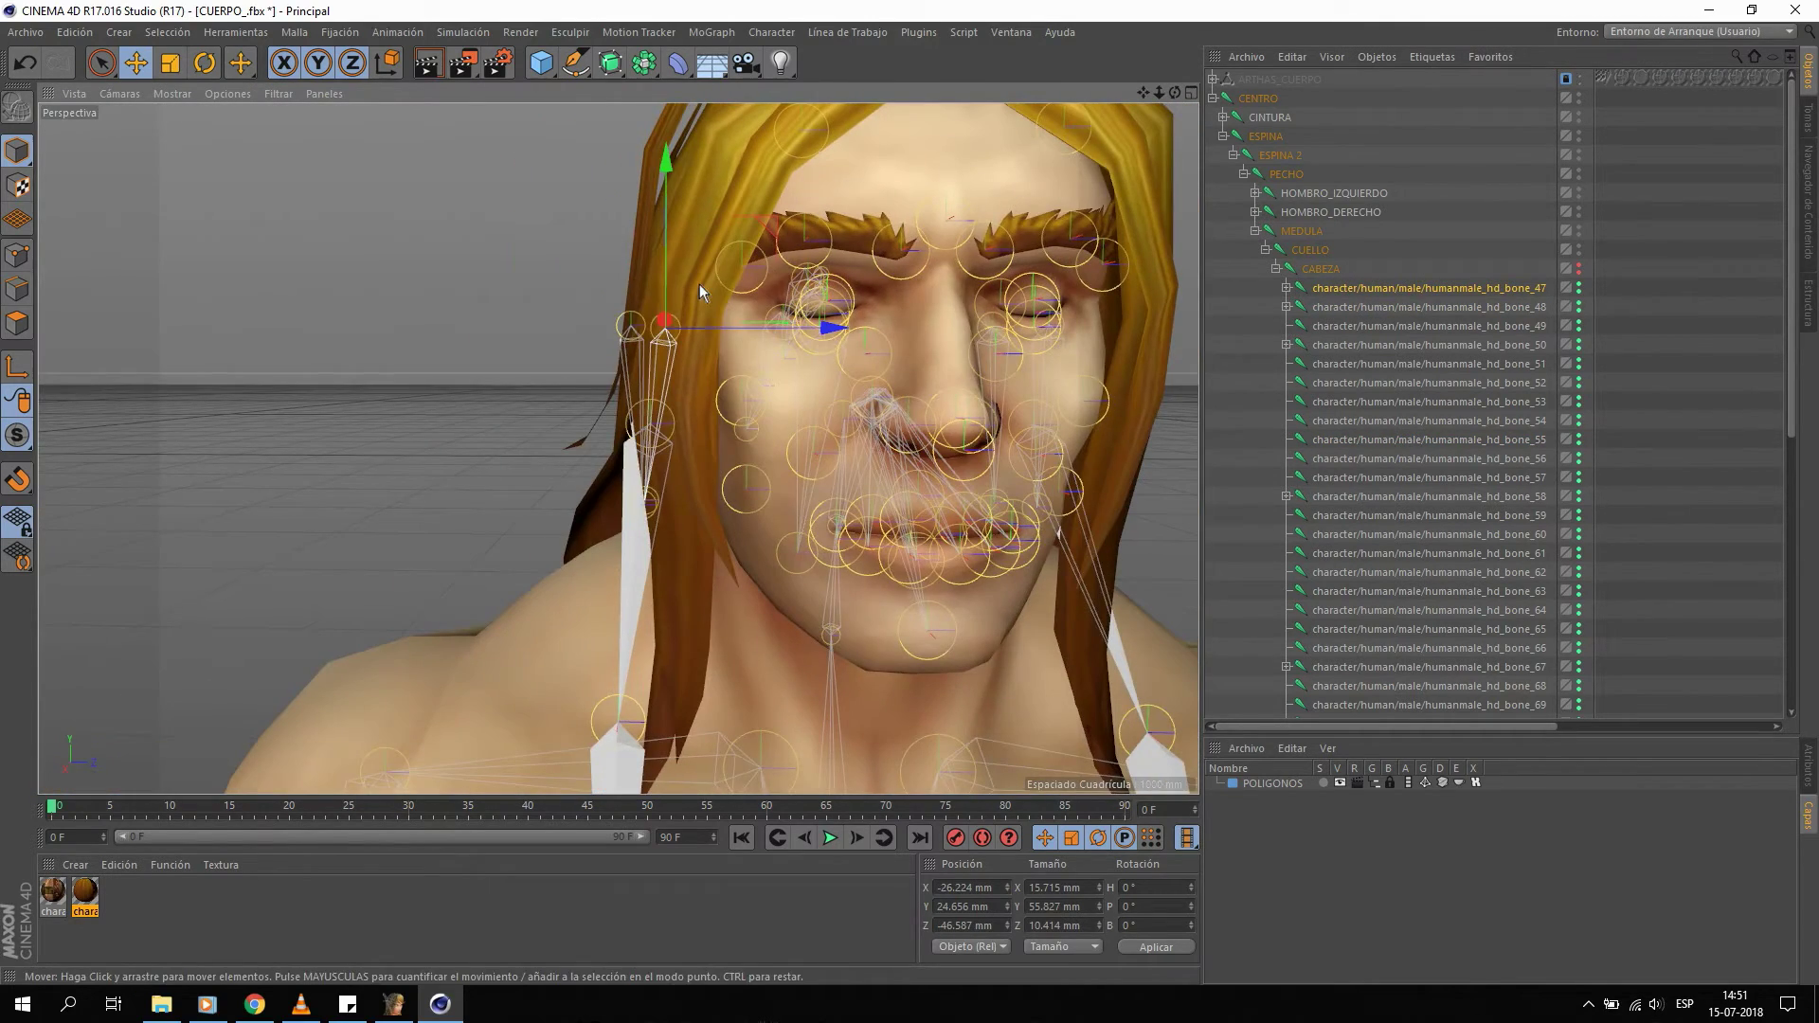
click(1422, 345)
mouse_move(845, 372)
alt+mouse_down()
mouse_move(323, 281)
mouse_move(307, 428)
mouse_move(134, 423)
alt+mouse_up()
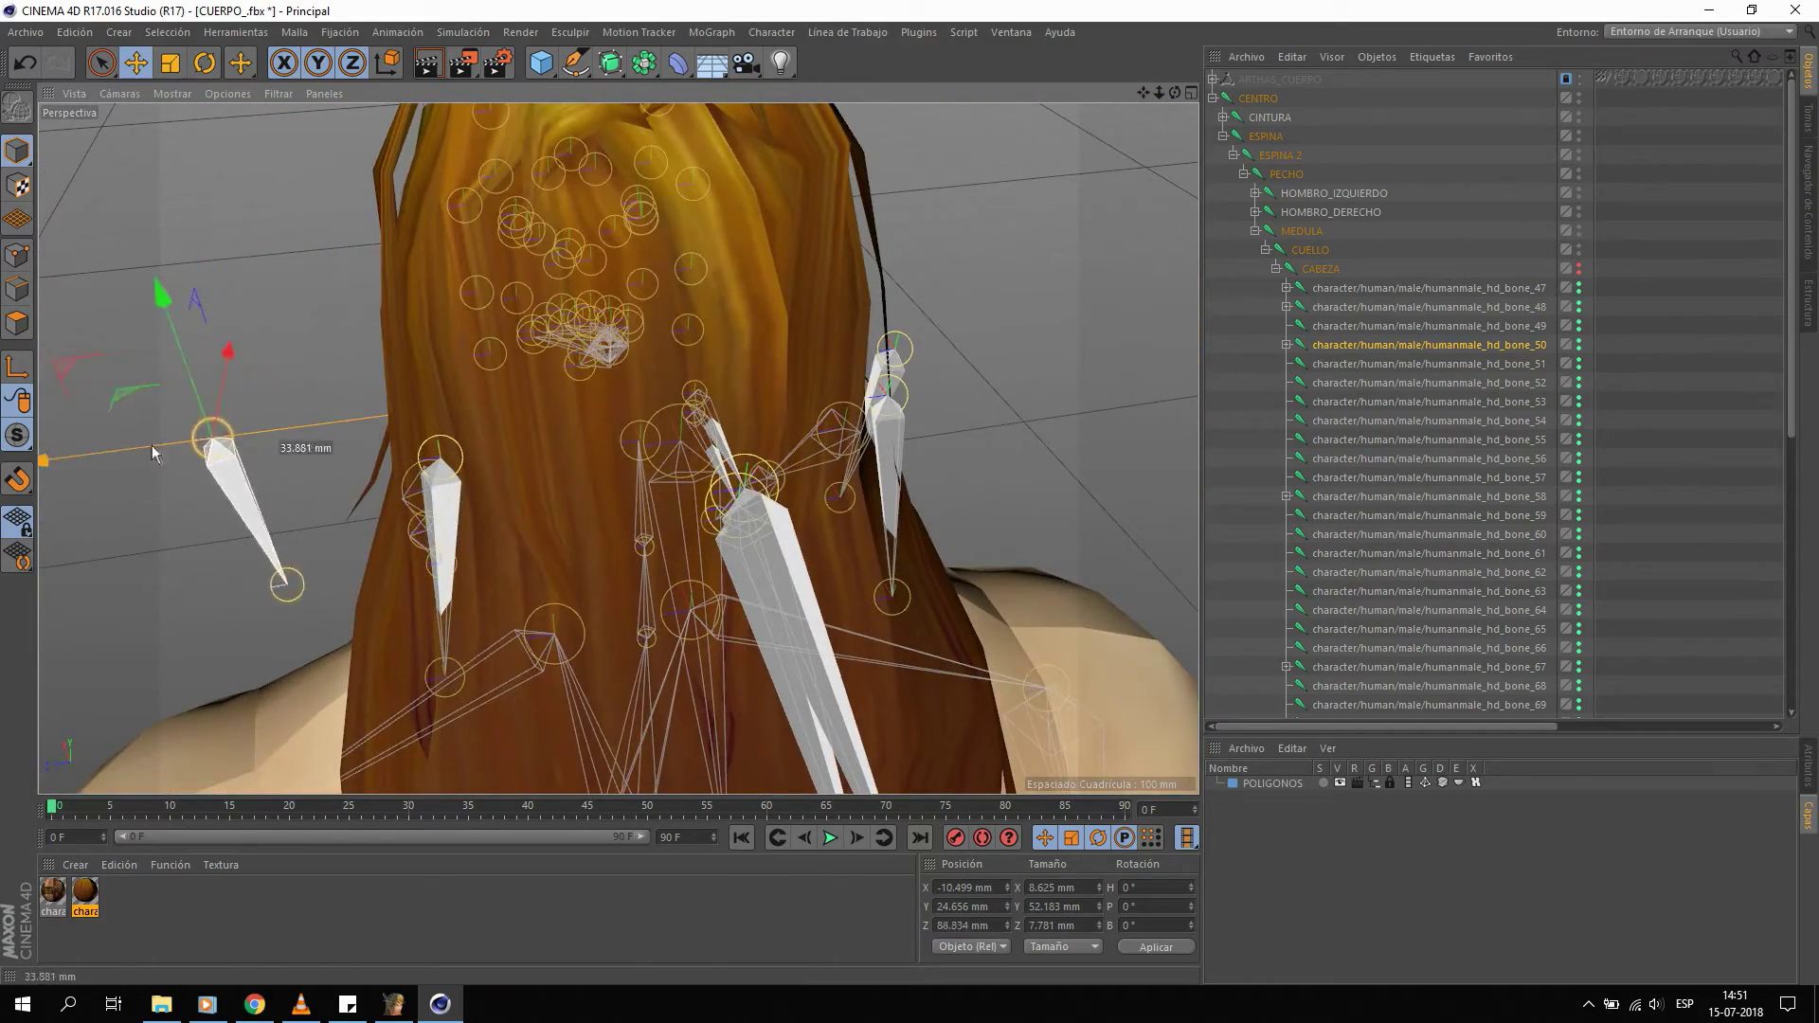
Delete bone_50, then test-move bone_58 and delete it.
key(Delete)
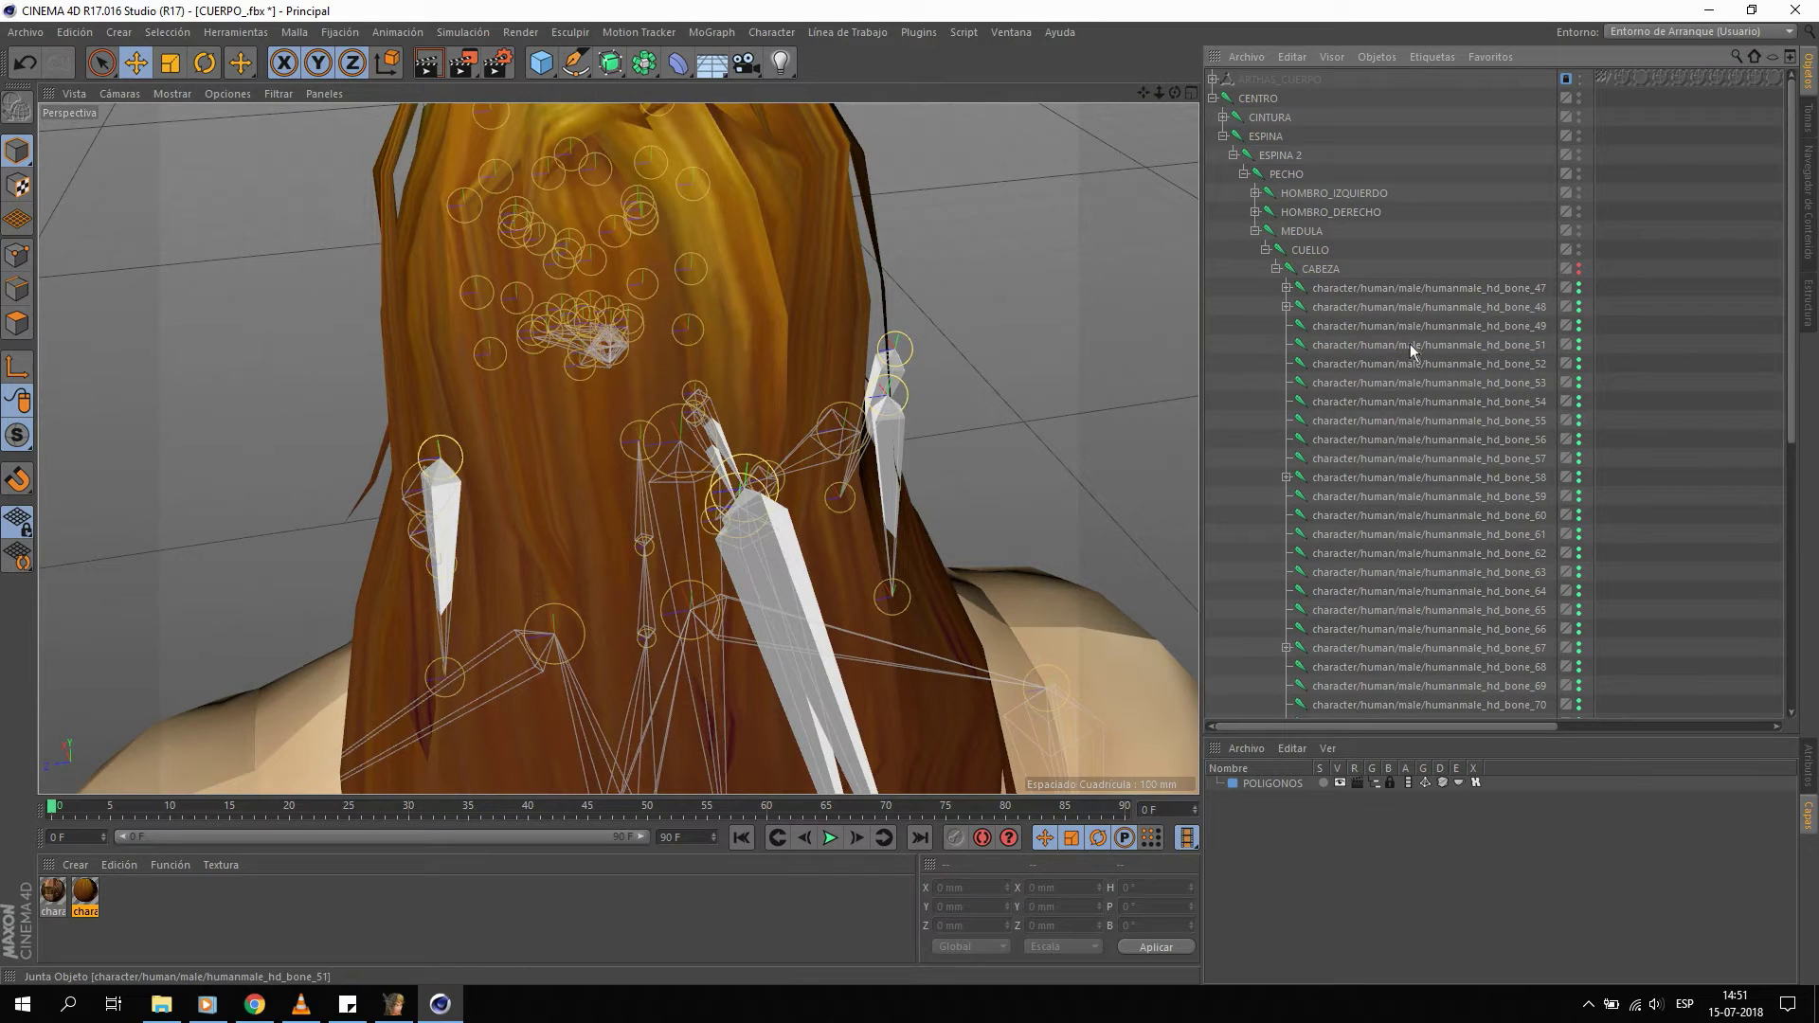
click(1334, 478)
drag(732, 412, 552, 231)
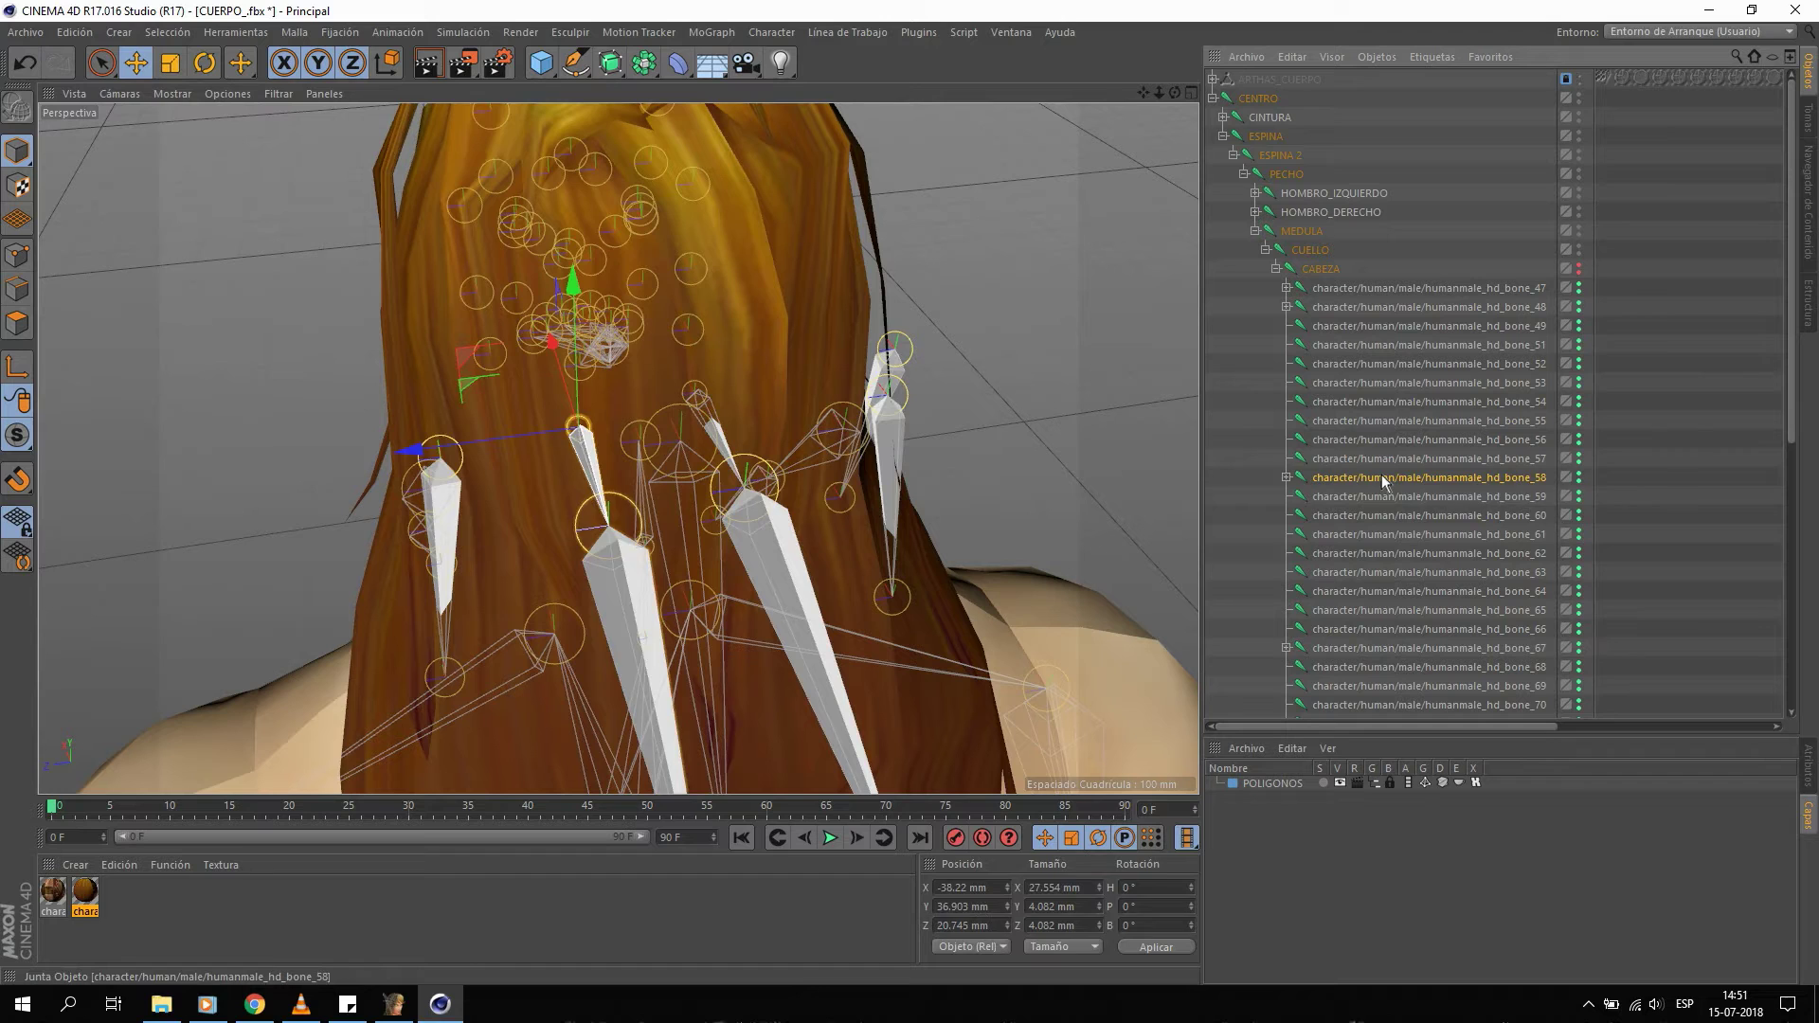
key(Delete)
Nudge bone_67 to check it, then test-move bone_71 and delete it.
click(1346, 629)
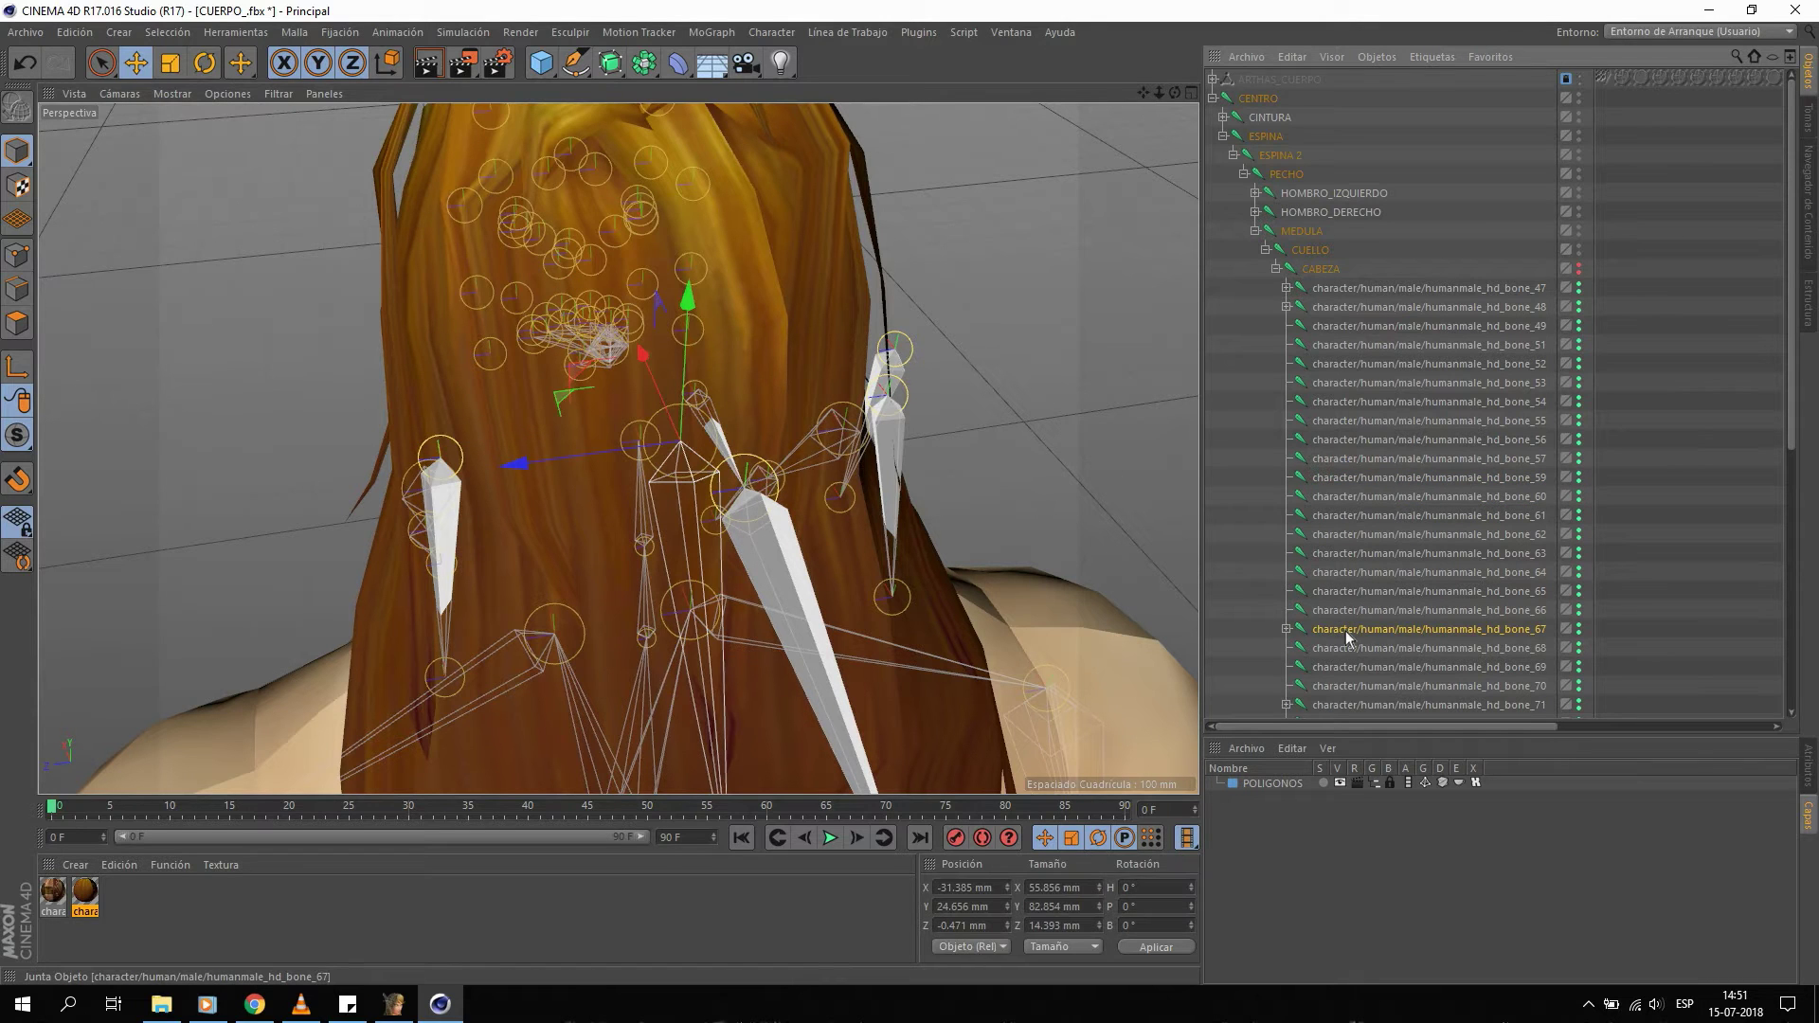
drag(621, 451, 600, 451)
click(1364, 705)
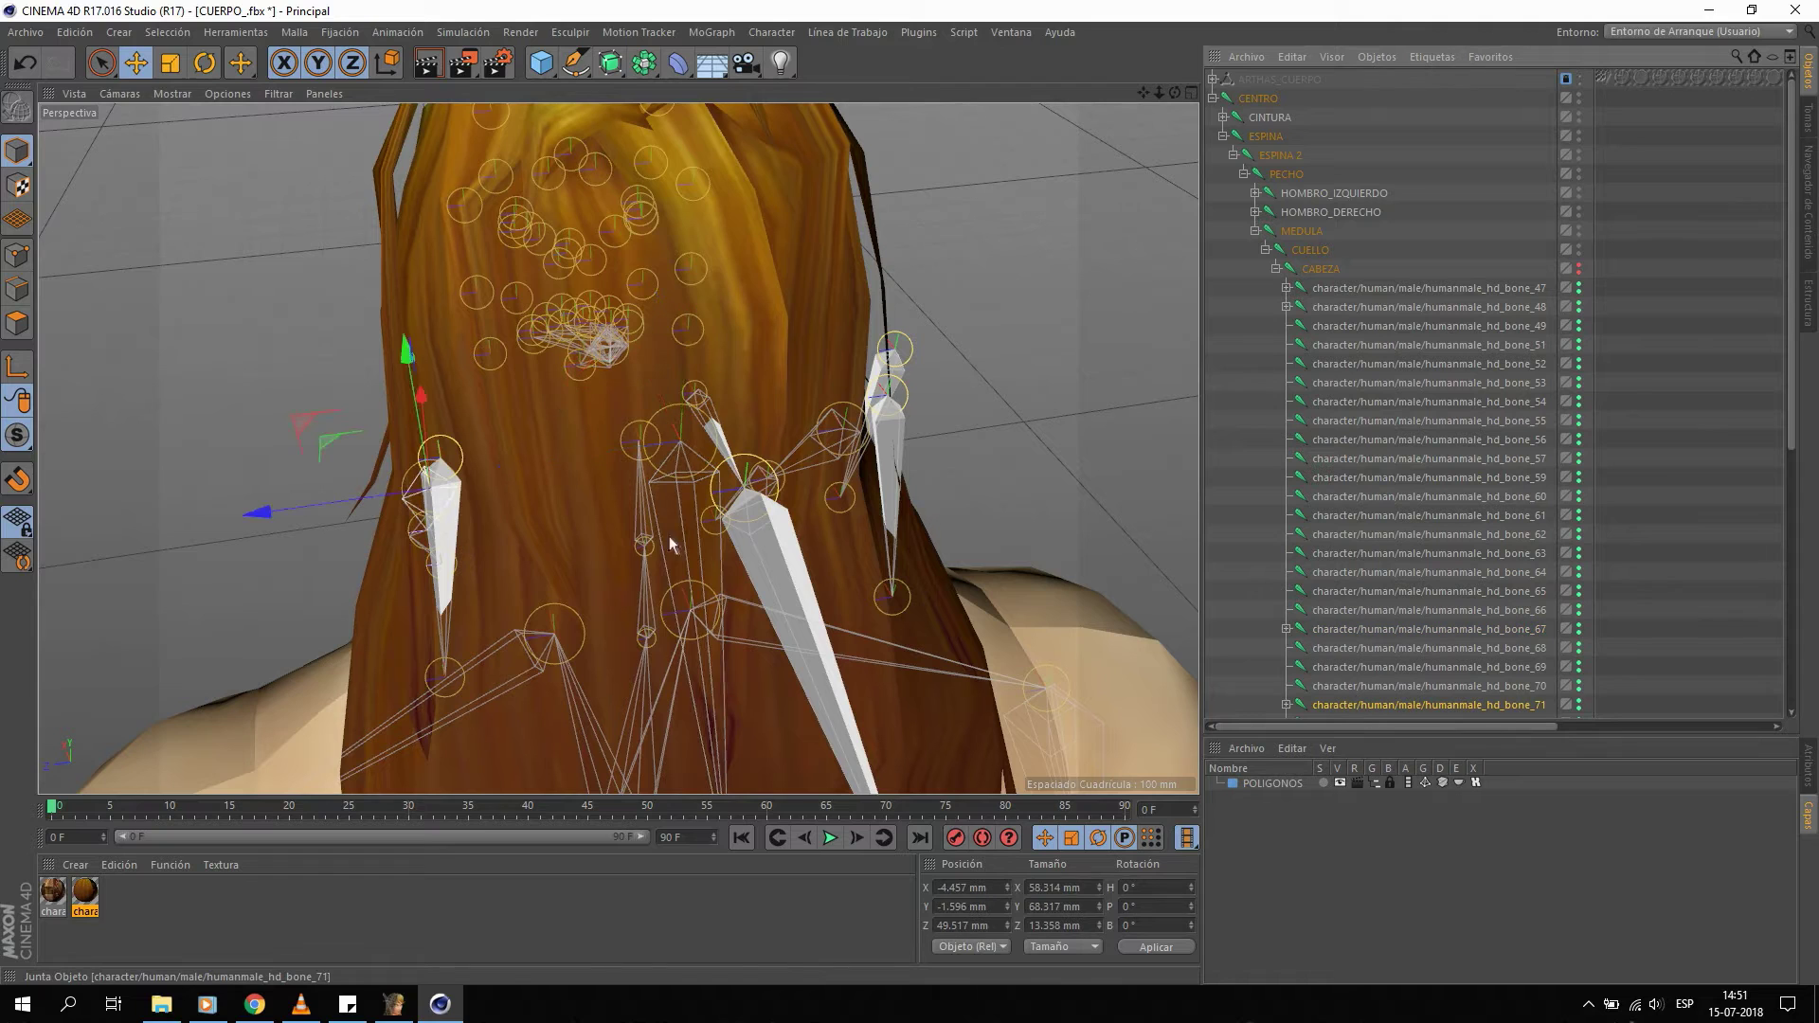
drag(258, 516, 131, 508)
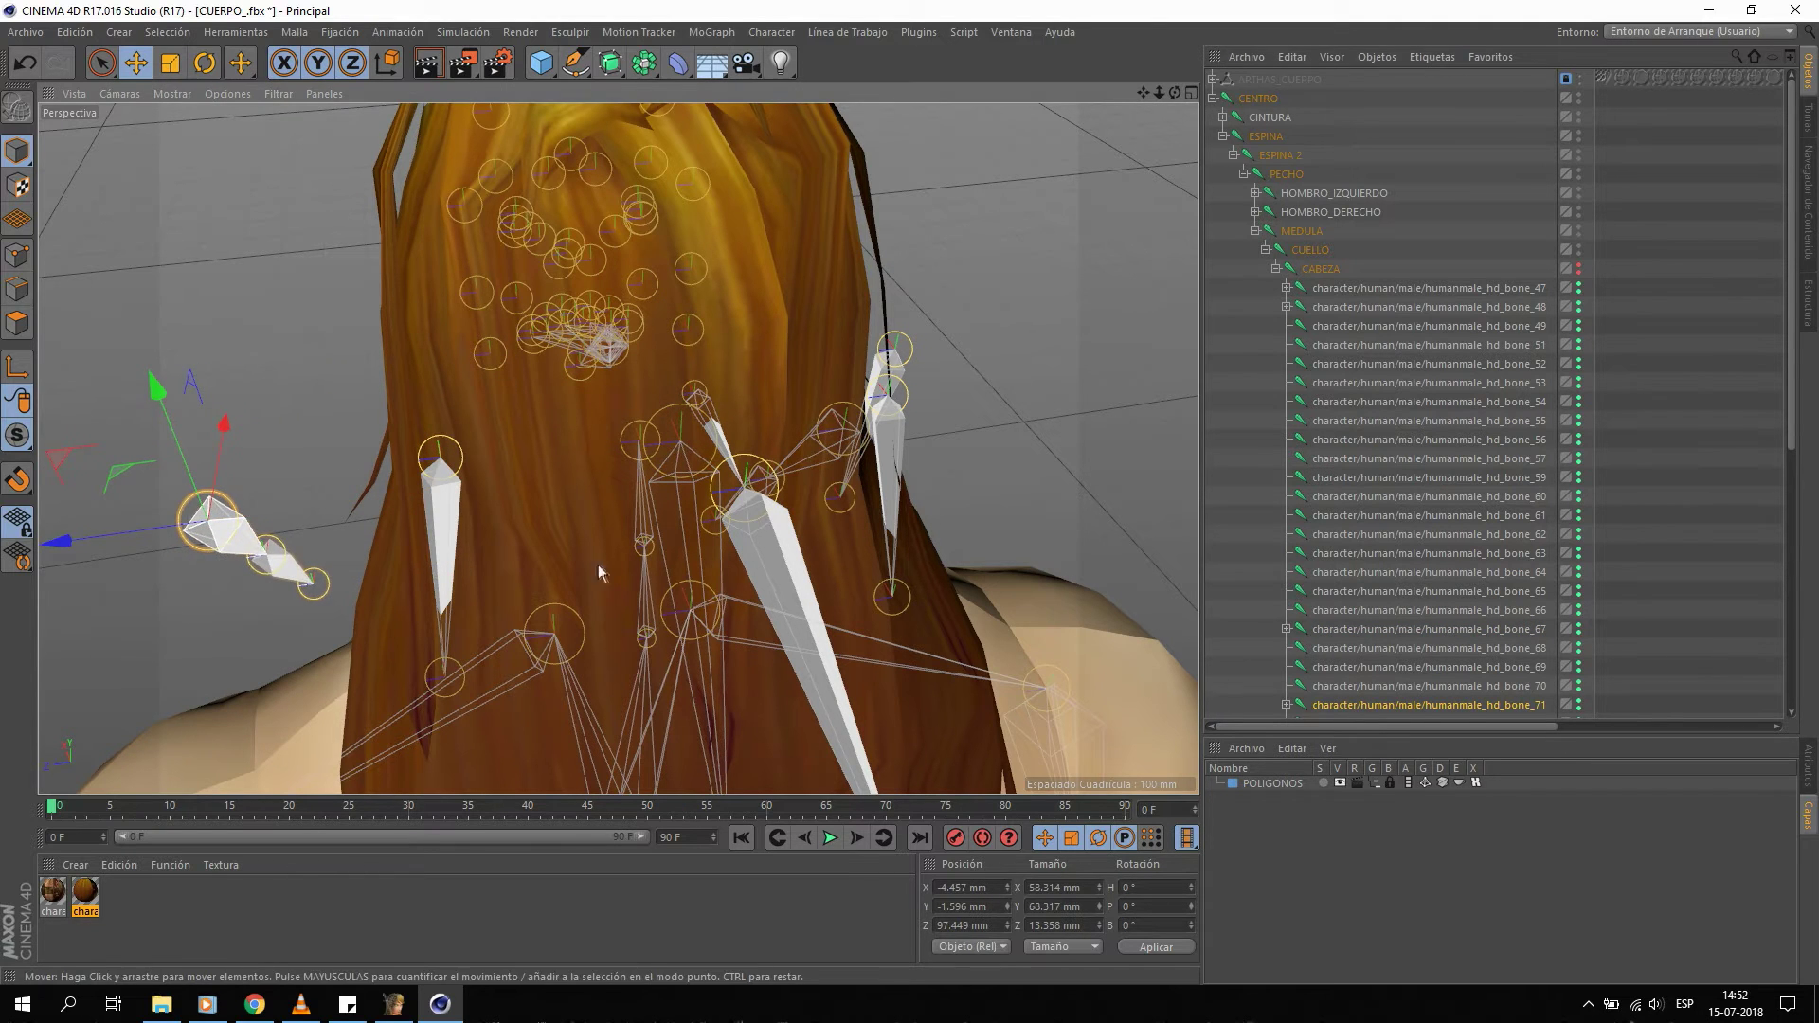
key(Delete)
Test-move the hair joint humanmale_hd_bone_84 and delete it.
scroll(1392, 618, down, 2)
scroll(1346, 597, down, 6)
click(1334, 502)
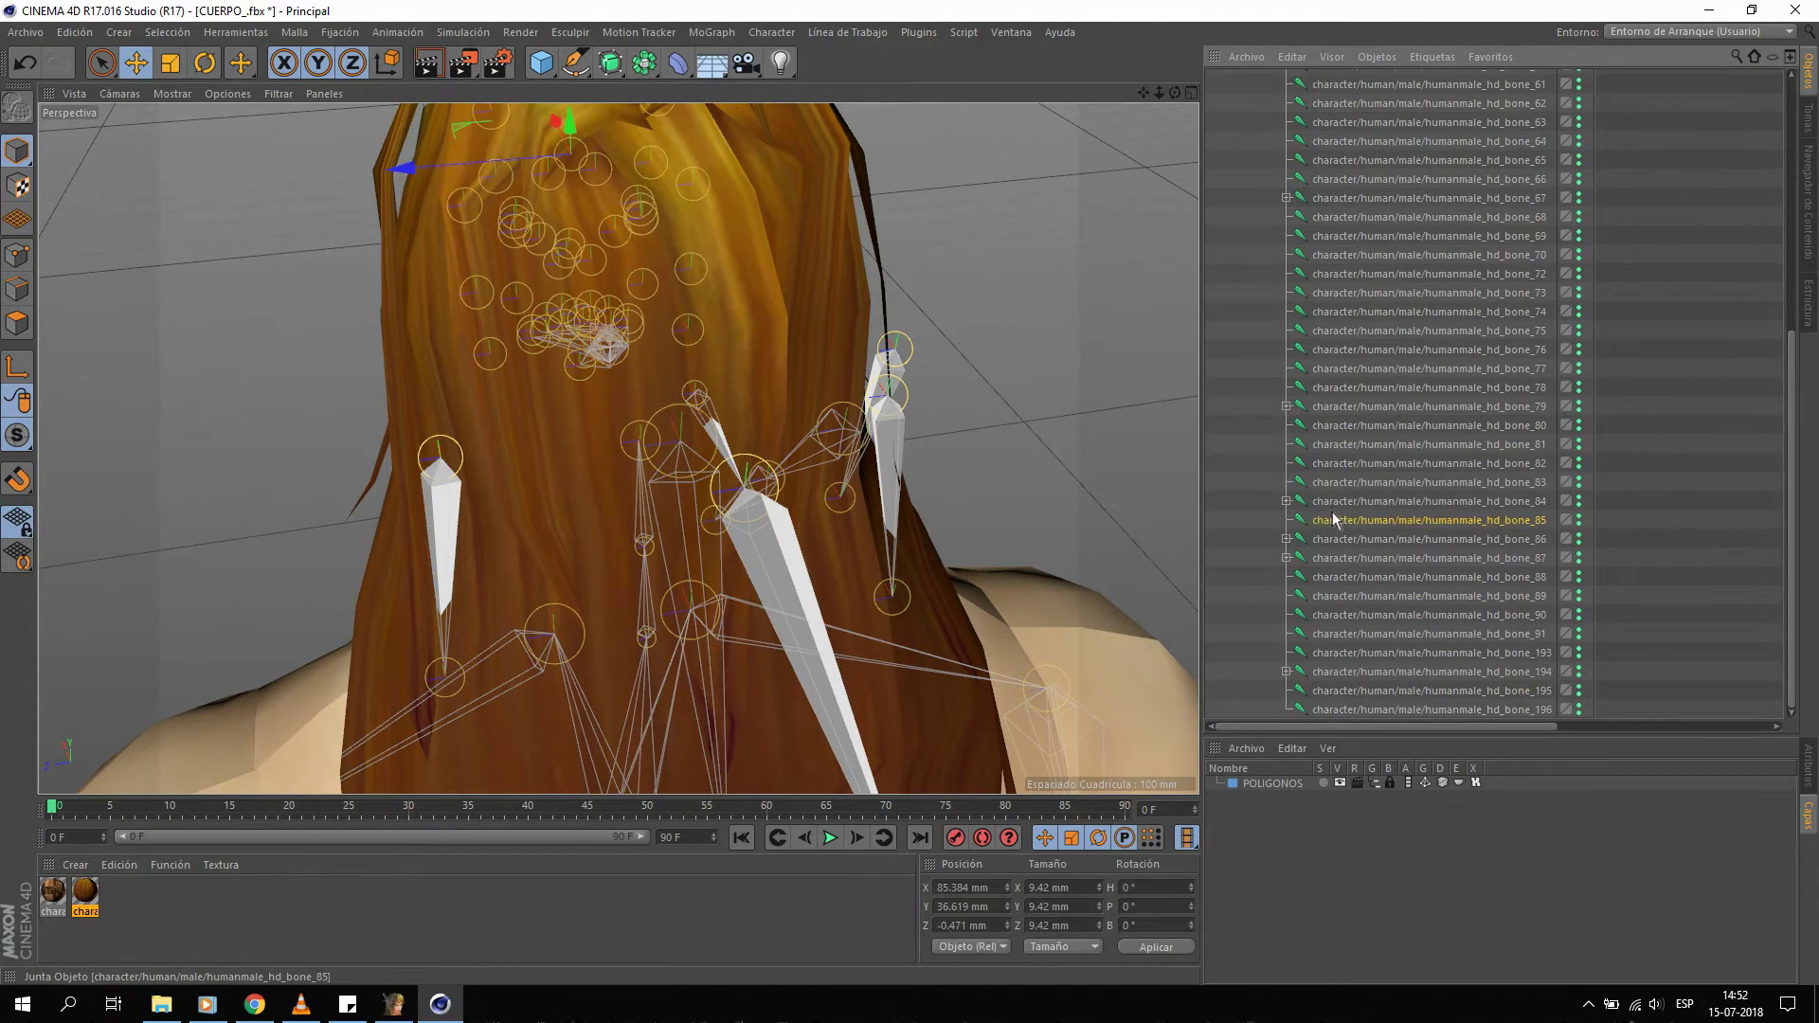
mouse_move(821, 464)
mouse_down()
mouse_move(832, 417)
mouse_move(675, 413)
mouse_move(680, 345)
mouse_up()
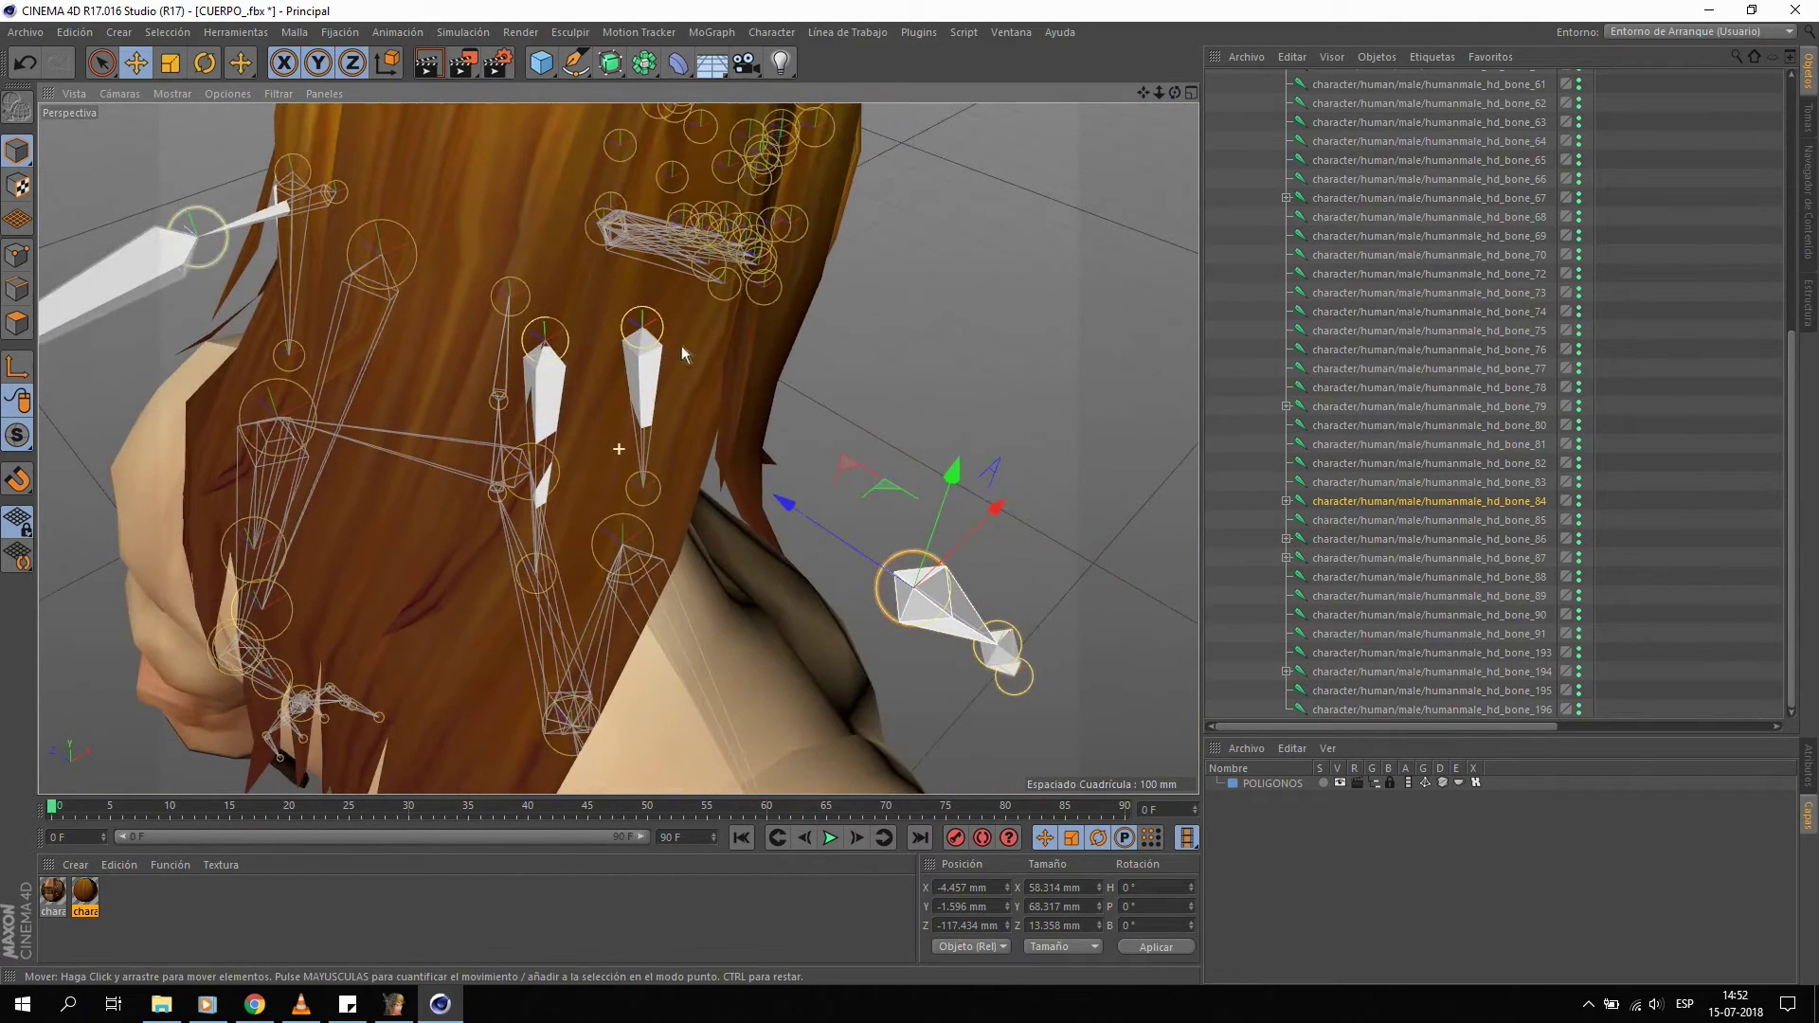
key(Delete)
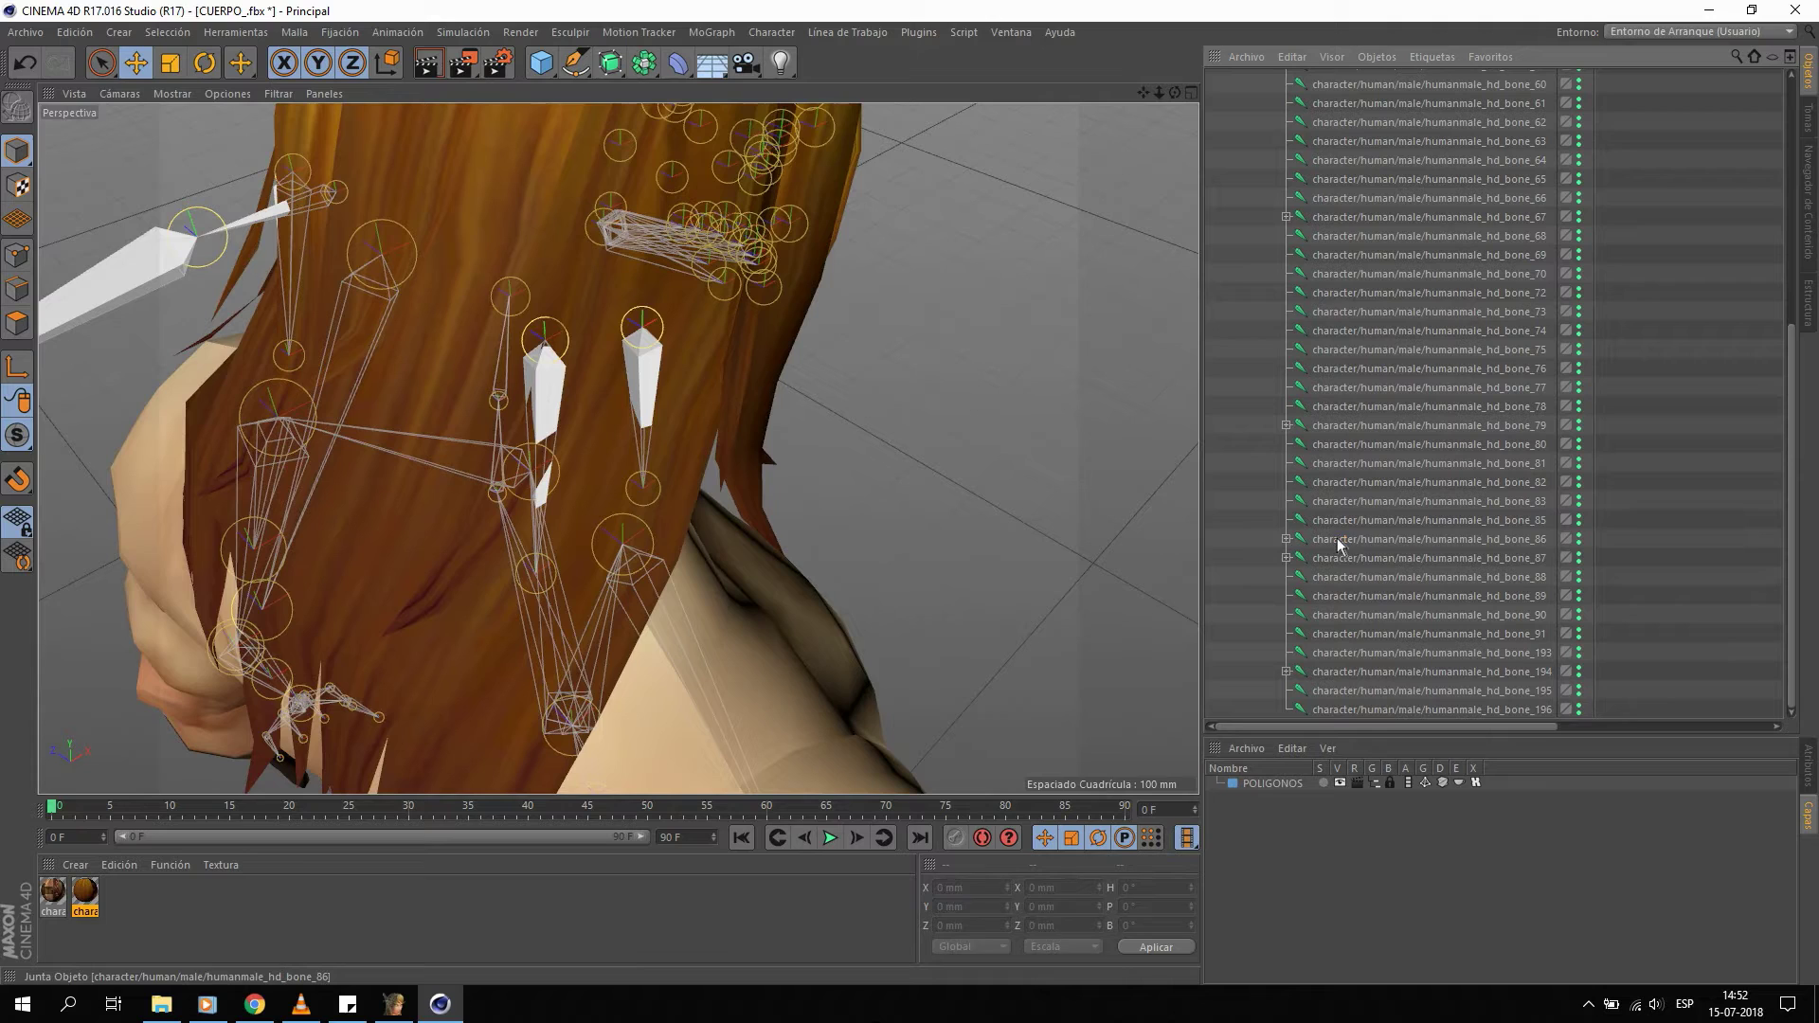
Delete the humanmale_hd_bone_86 hair joint.
click(1339, 544)
mouse_move(570, 287)
alt+mouse_down()
mouse_move(845, 392)
mouse_move(738, 379)
mouse_move(853, 408)
alt+mouse_up()
click(1345, 501)
click(1342, 538)
key(Delete)
Inspect hair joints humanmale_hd_bone_87 and bone_194 from several view angles.
click(1344, 559)
mouse_move(1099, 597)
alt+mouse_down()
mouse_move(941, 400)
mouse_move(764, 321)
alt+mouse_up()
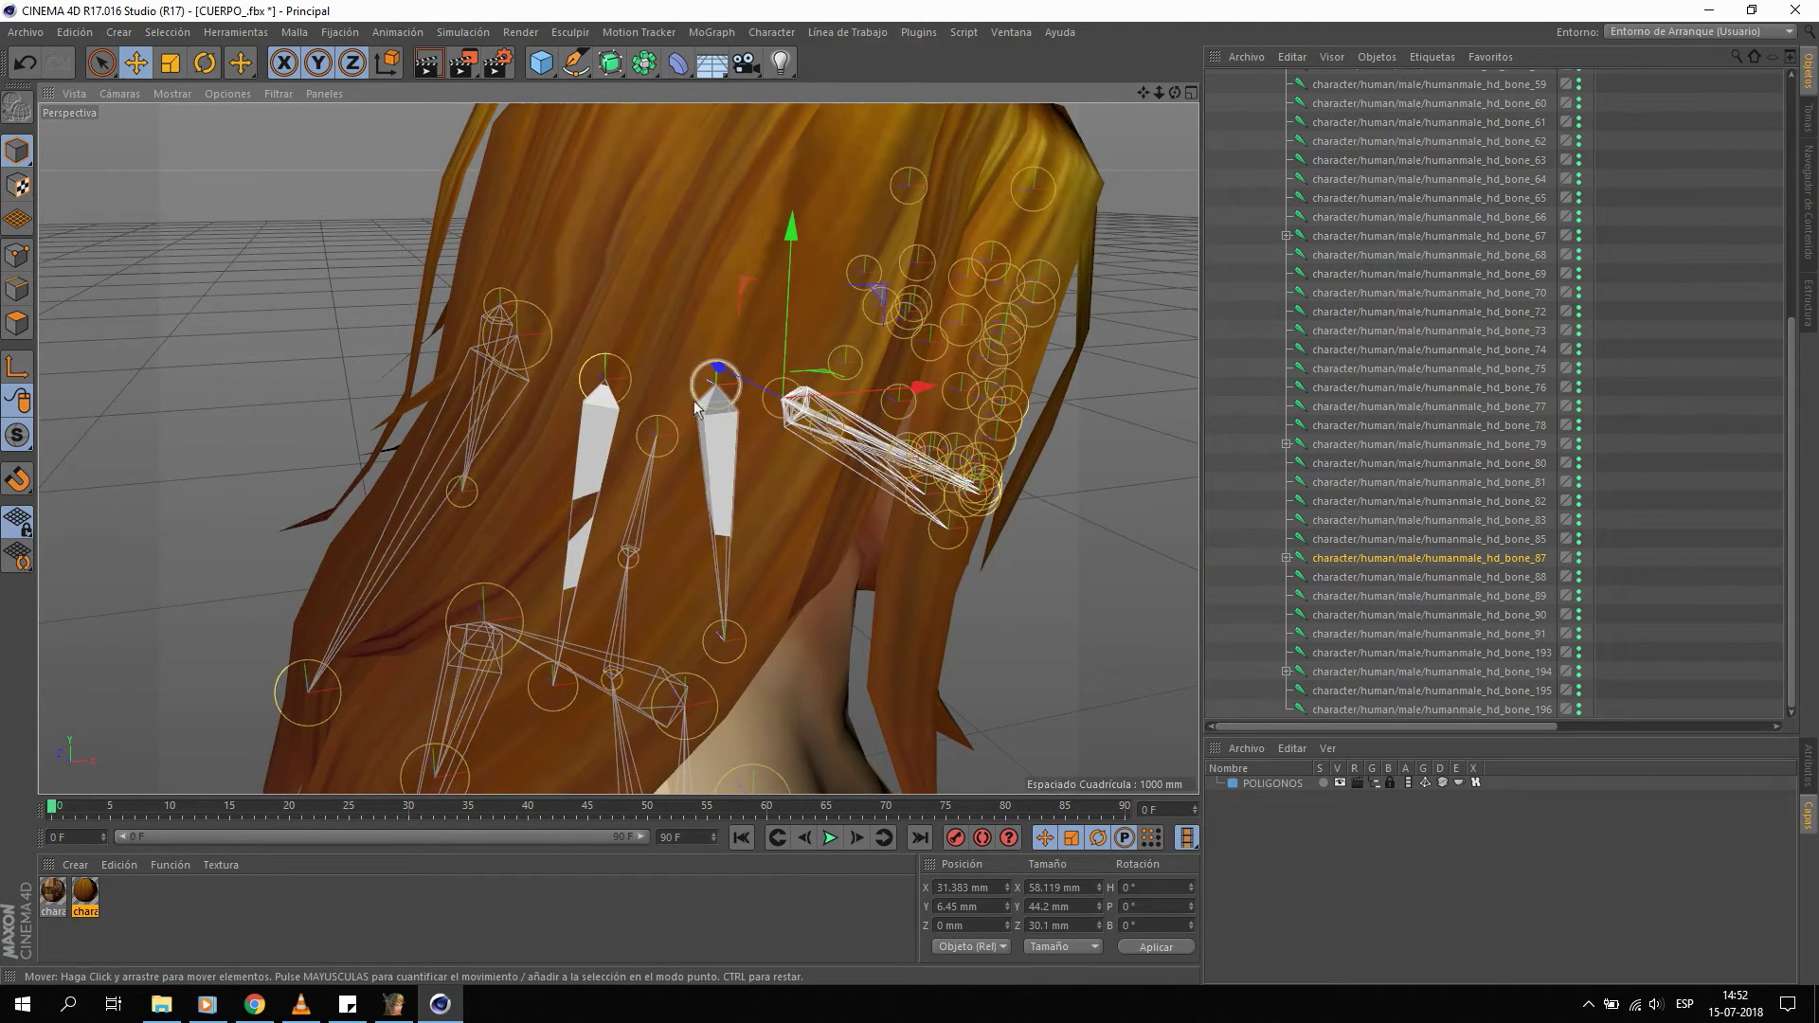
alt+drag(720, 414, 796, 416)
click(1345, 672)
mouse_move(555, 464)
alt+mouse_down()
mouse_move(607, 451)
mouse_move(929, 544)
alt+mouse_up()
click(1351, 558)
mouse_move(754, 497)
alt+mouse_down()
mouse_move(842, 481)
mouse_move(782, 430)
mouse_move(834, 445)
alt+mouse_up()
Test humanmale_hd_bone_79's influence on the hair and delete it.
click(1333, 443)
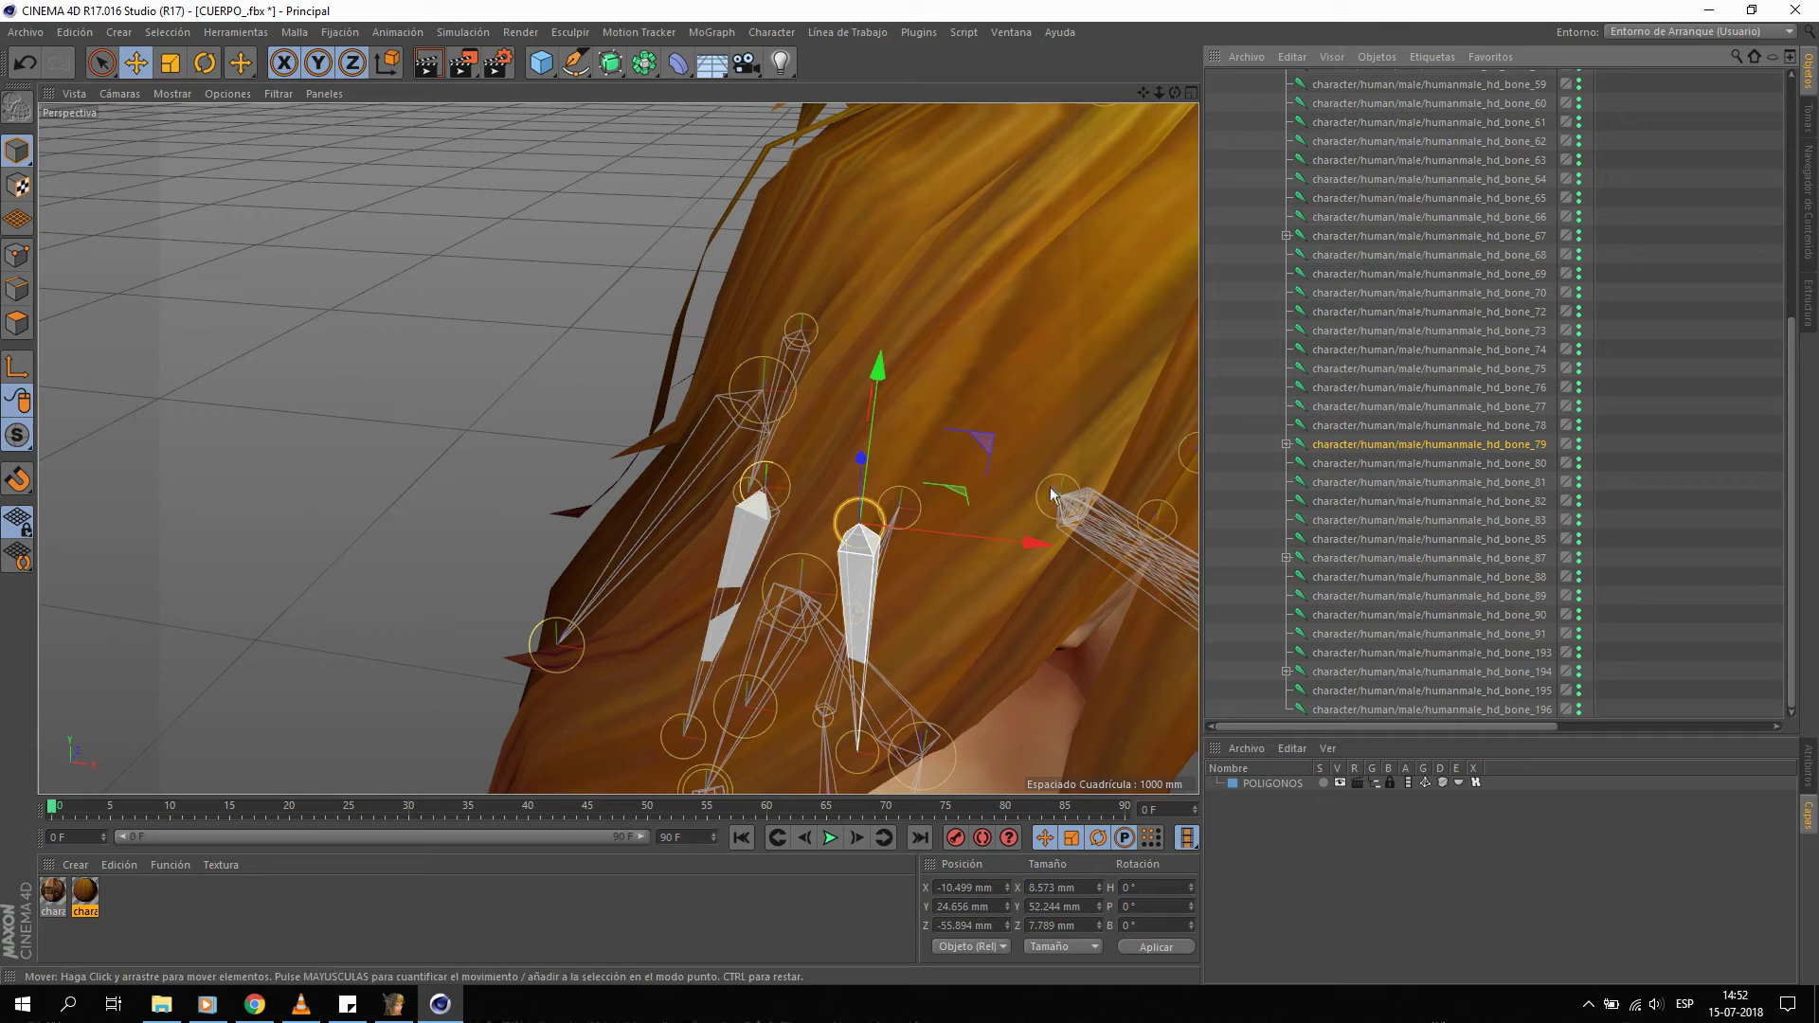
mouse_move(1071, 494)
mouse_down()
mouse_move(758, 616)
mouse_move(768, 355)
mouse_up()
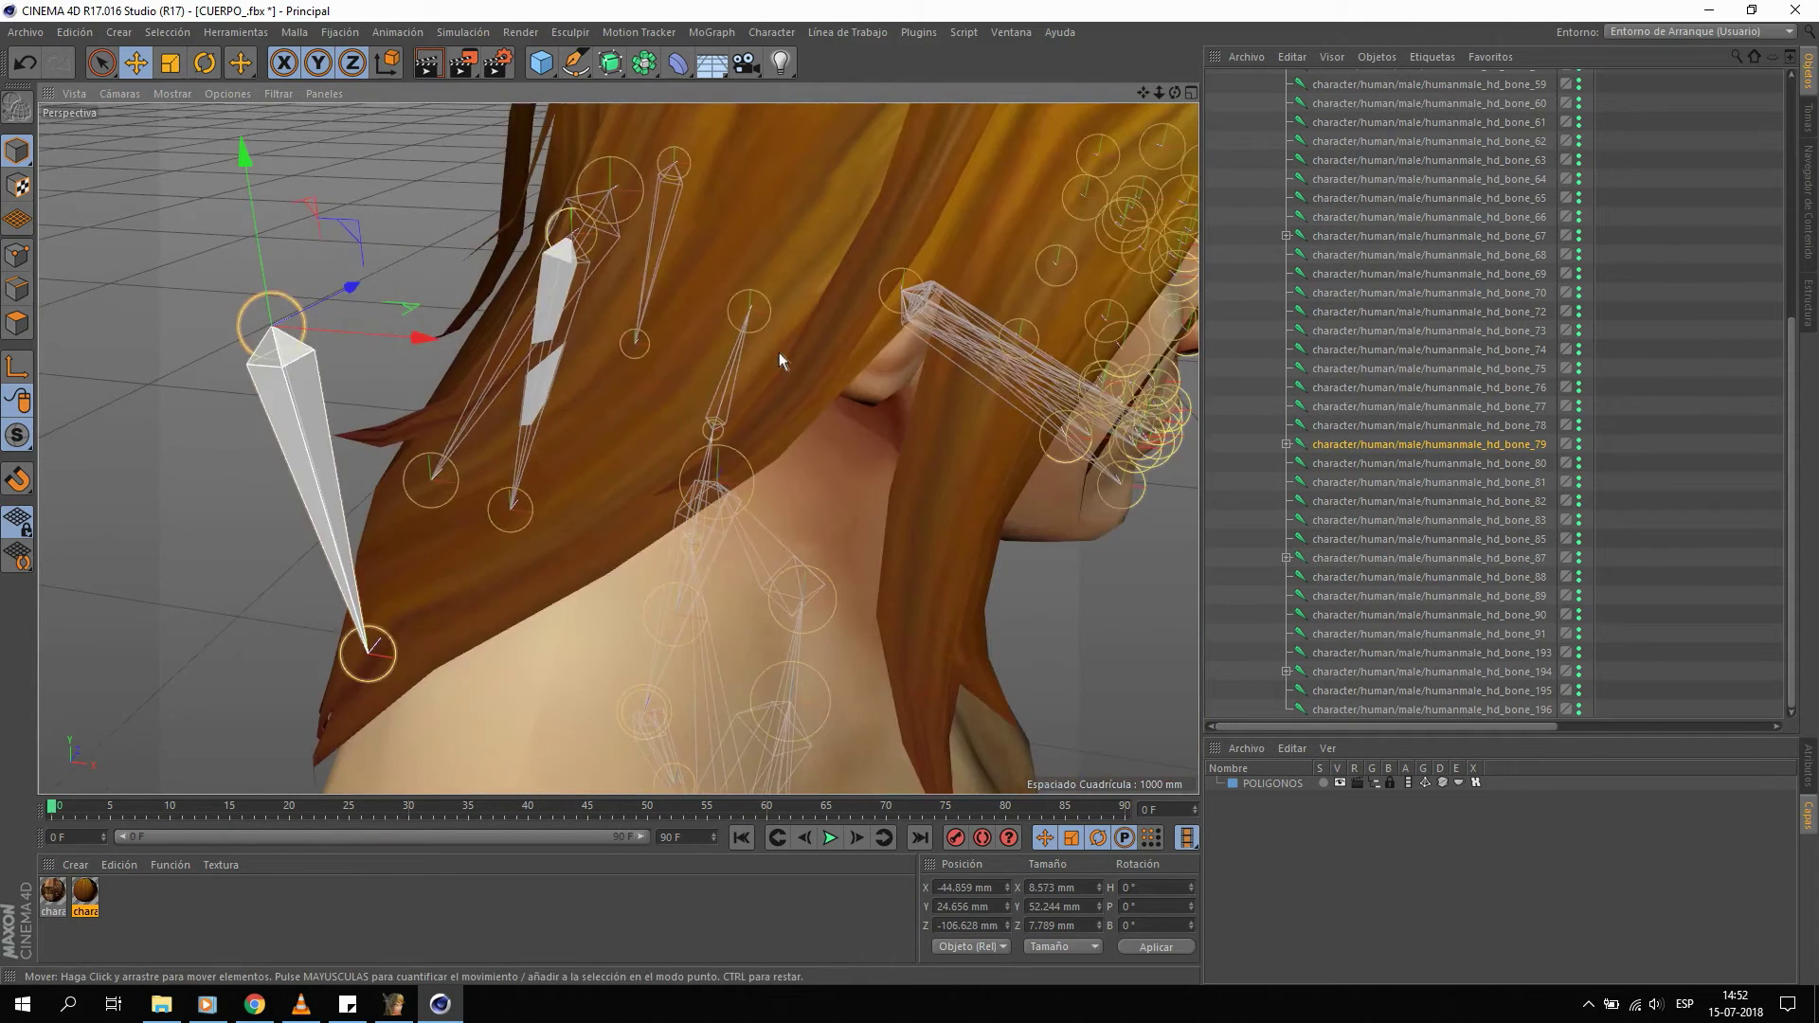
key(ctrl+z)
key(ctrl+shift+z)
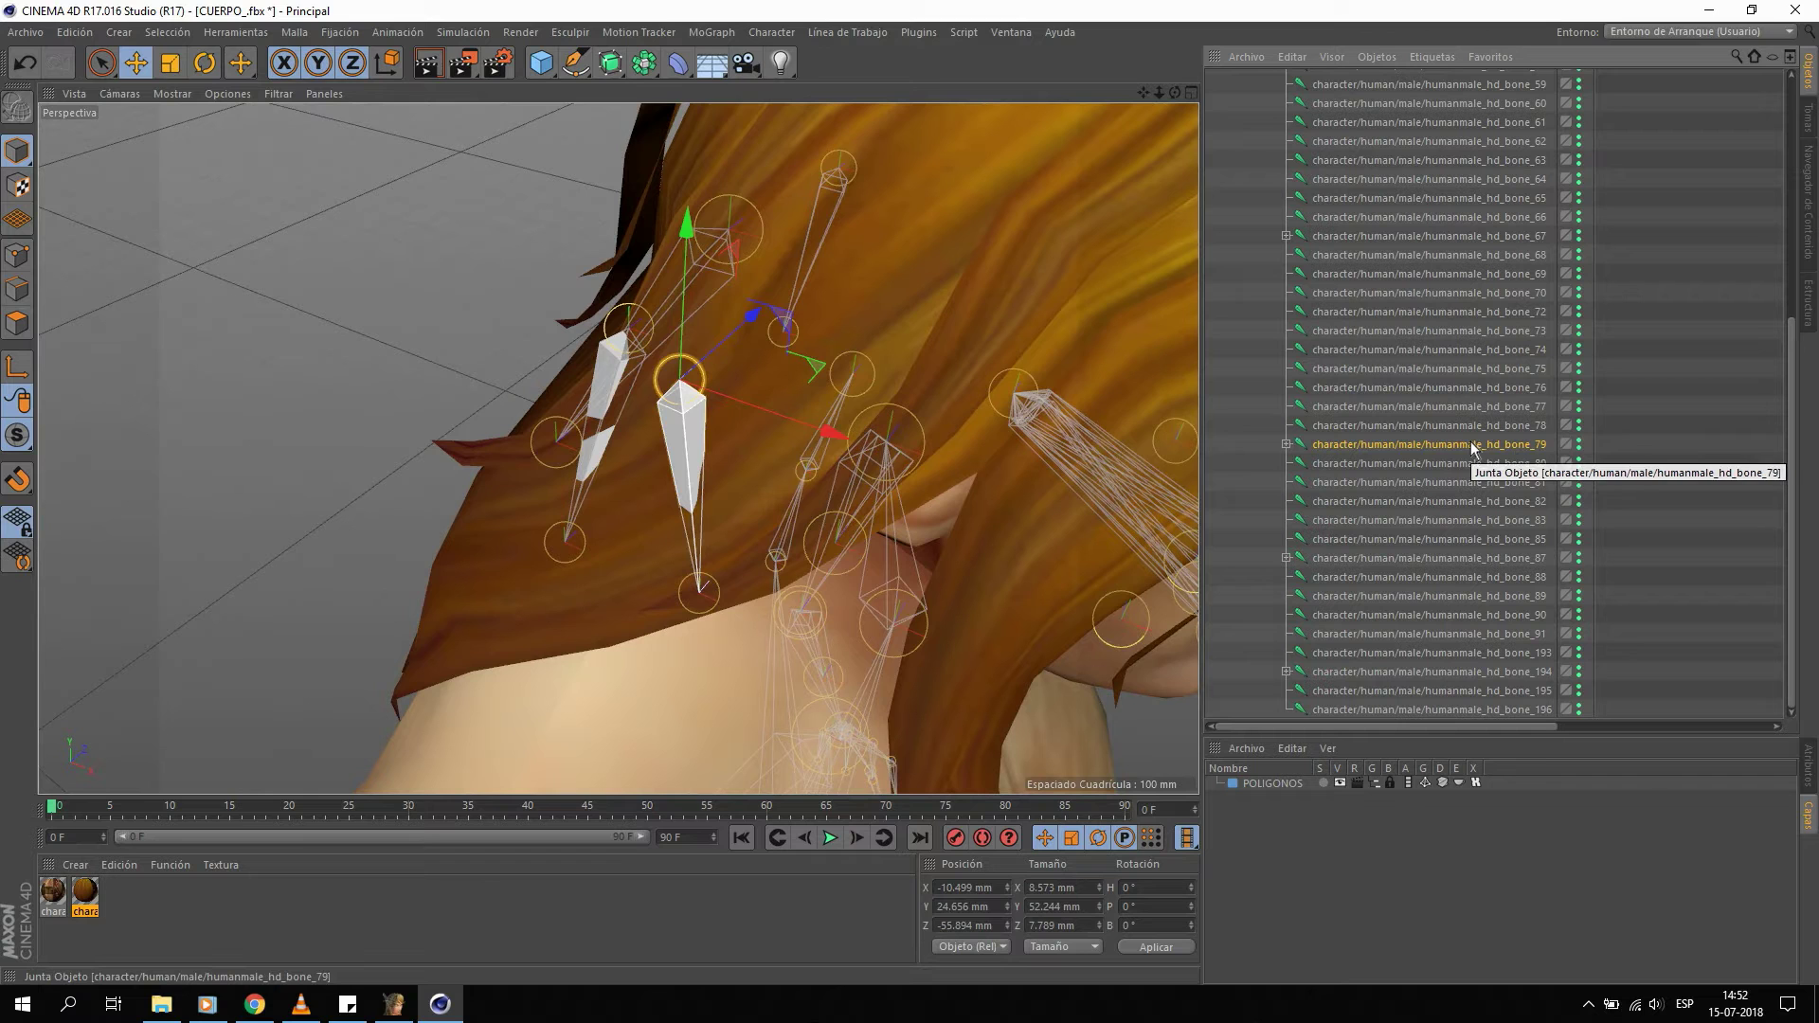
drag(786, 394, 686, 481)
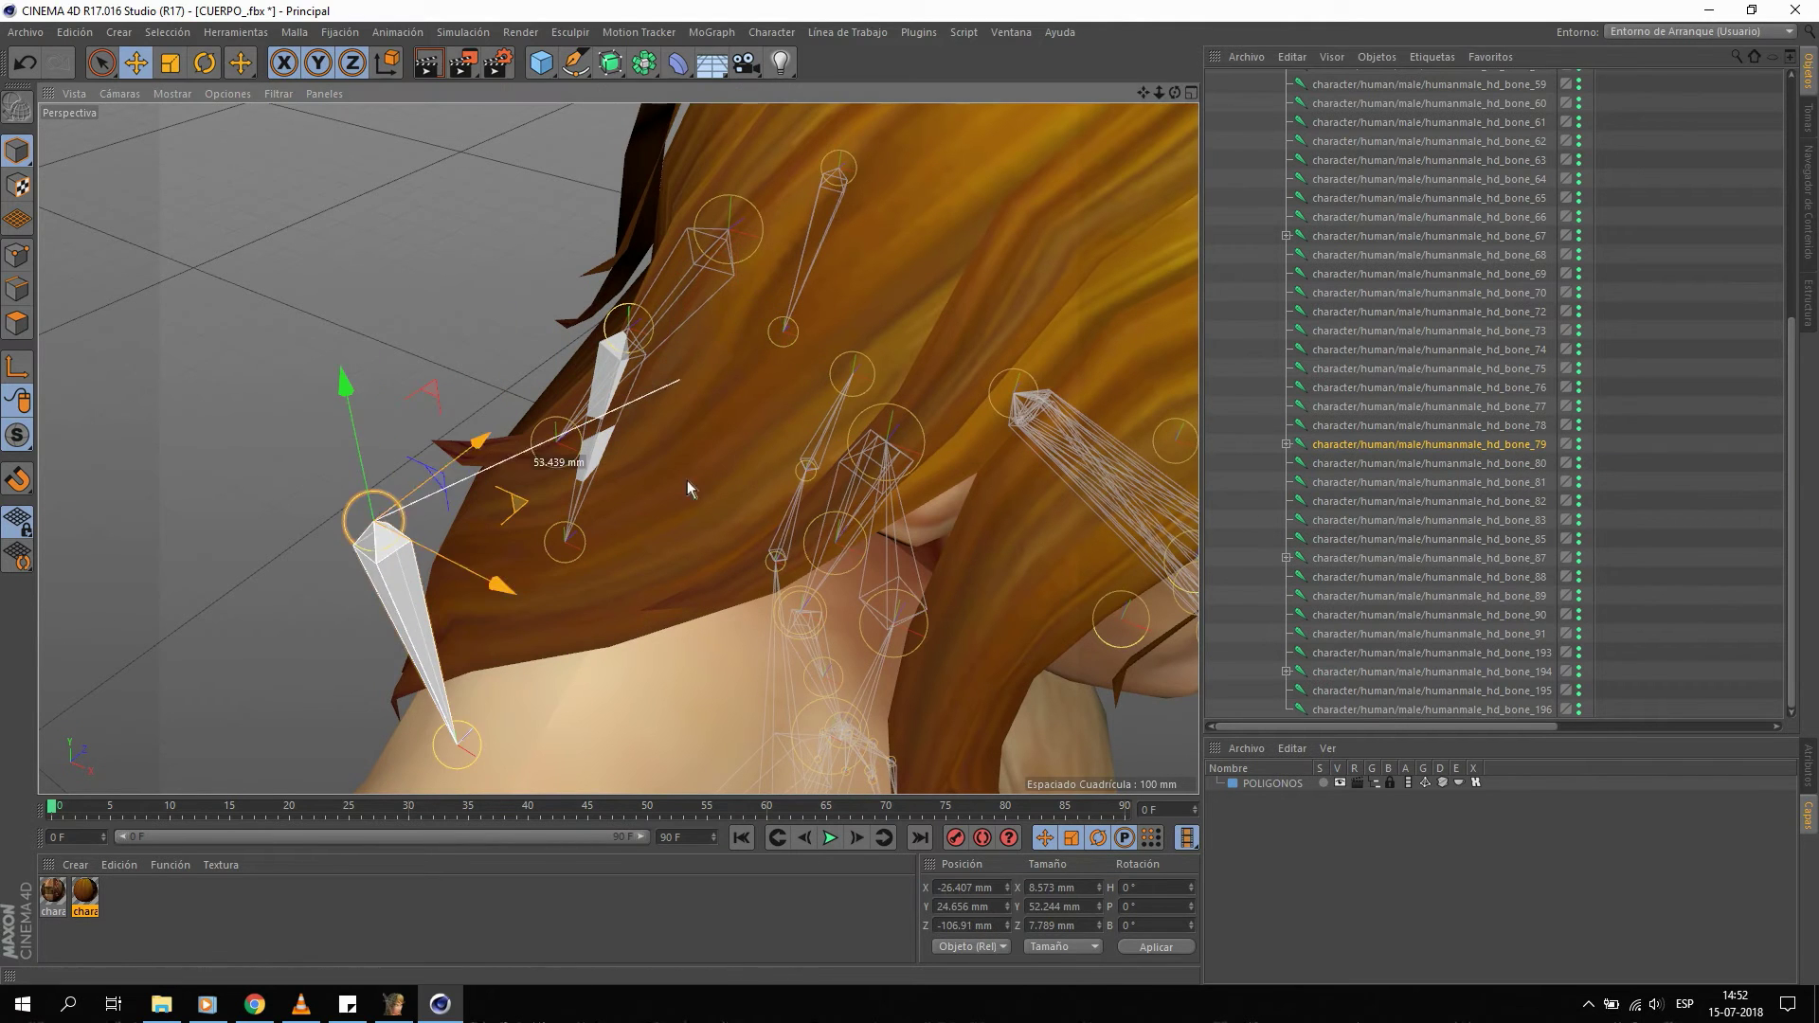
key(Delete)
Test-move the humanmale_hd_bone_67 joint and undo the move.
mouse_move(900, 339)
alt+mouse_down()
mouse_move(969, 652)
mouse_move(991, 474)
mouse_move(743, 395)
mouse_move(754, 417)
alt+mouse_up()
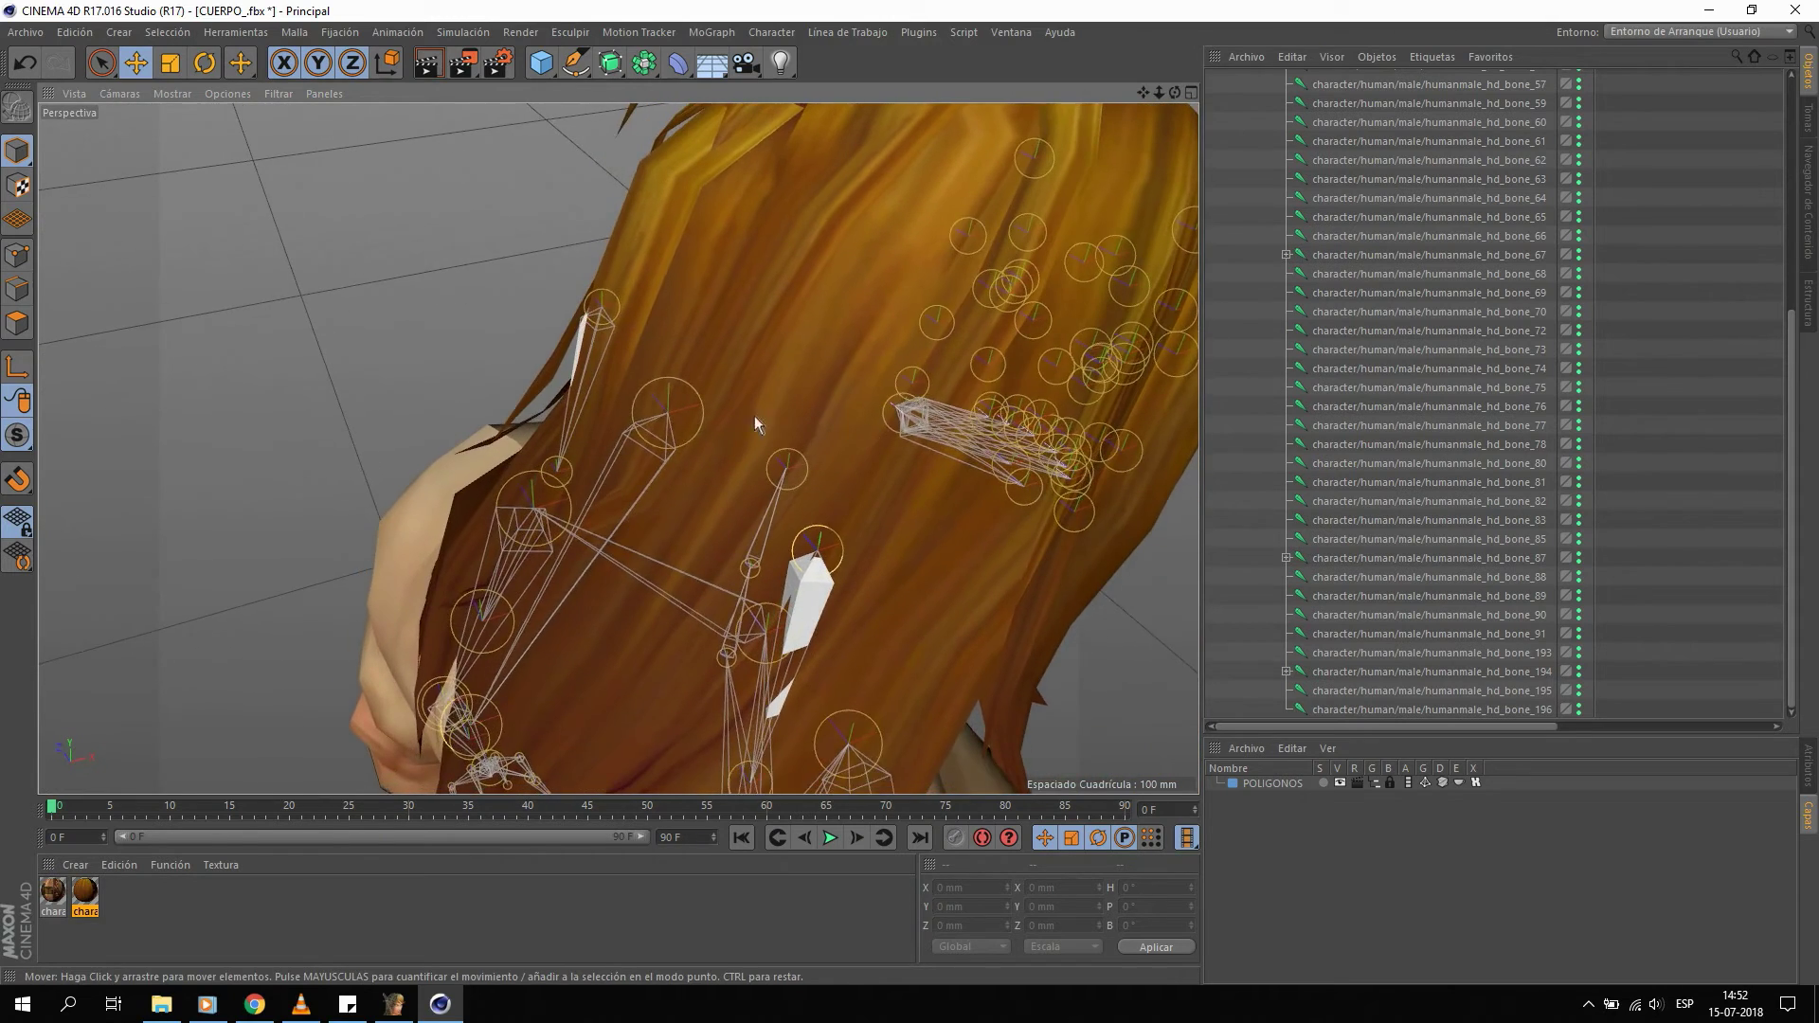
click(1383, 259)
drag(867, 407, 668, 421)
key(ctrl+z)
Test-rotate bone_67, undo it, and return to a frontal face view.
mouse_move(894, 428)
alt+mouse_down()
mouse_move(836, 301)
mouse_move(781, 337)
alt+mouse_up()
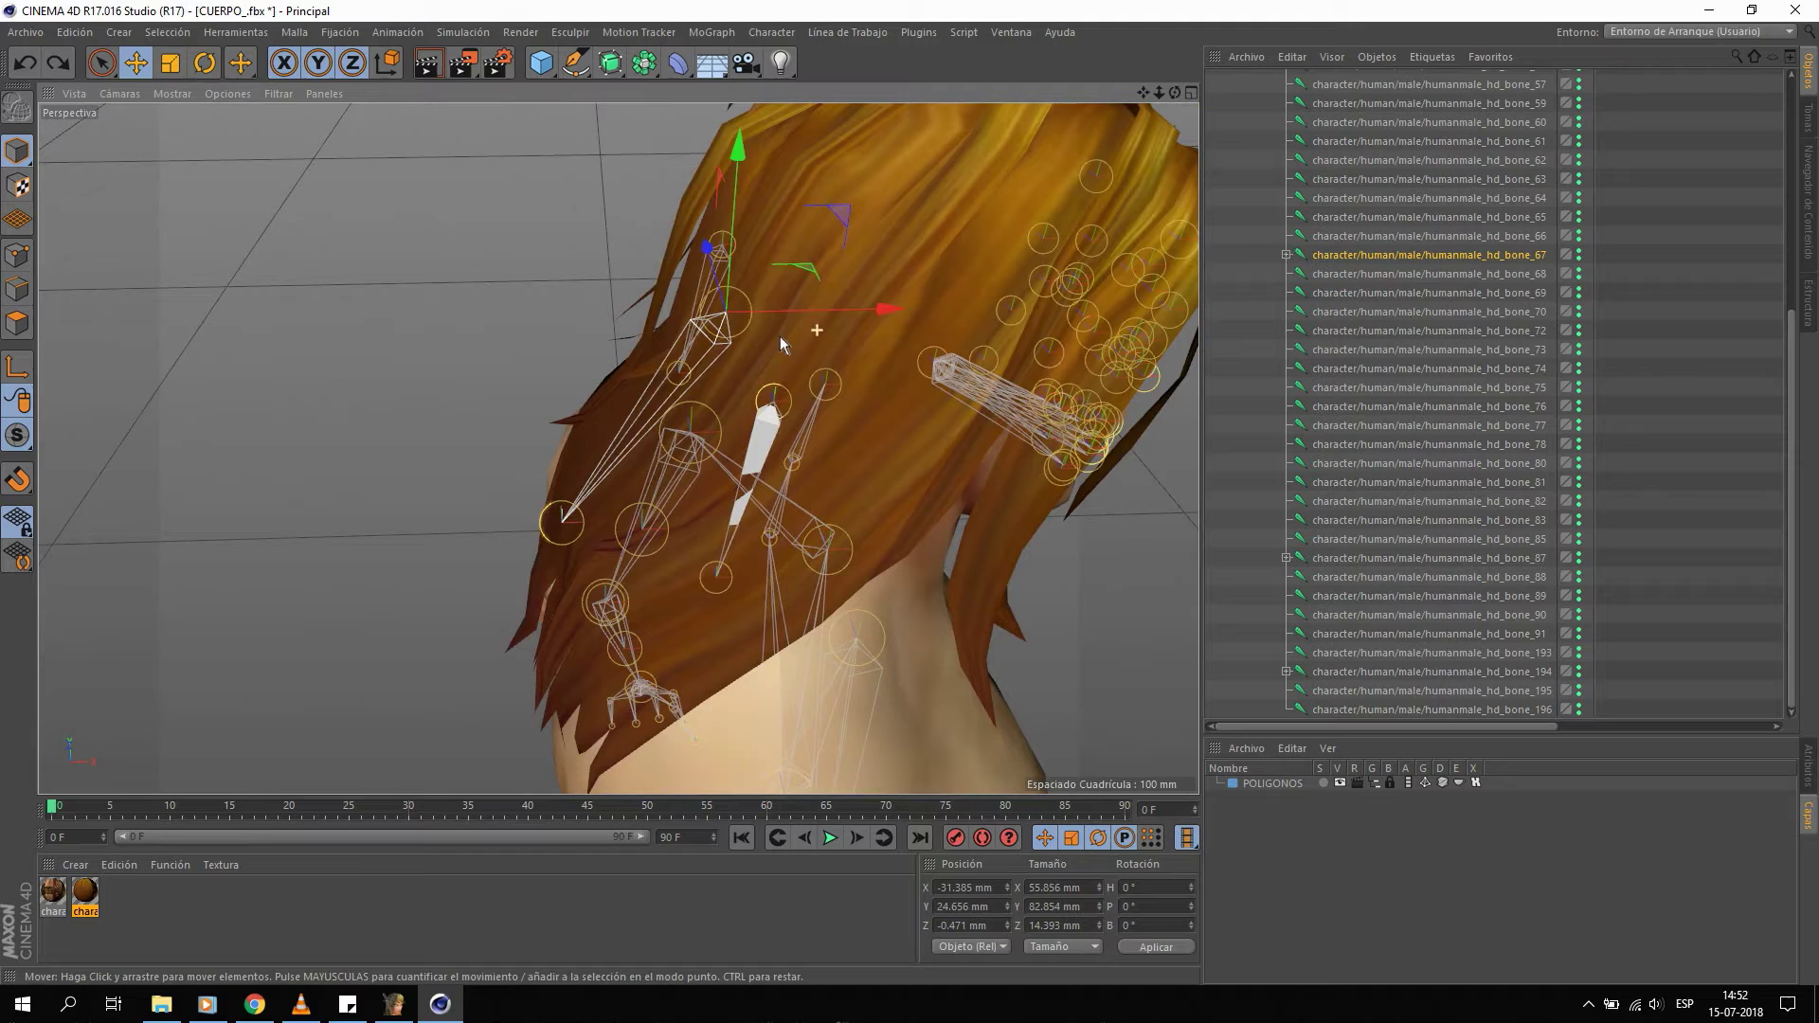
key(r)
drag(775, 229, 838, 285)
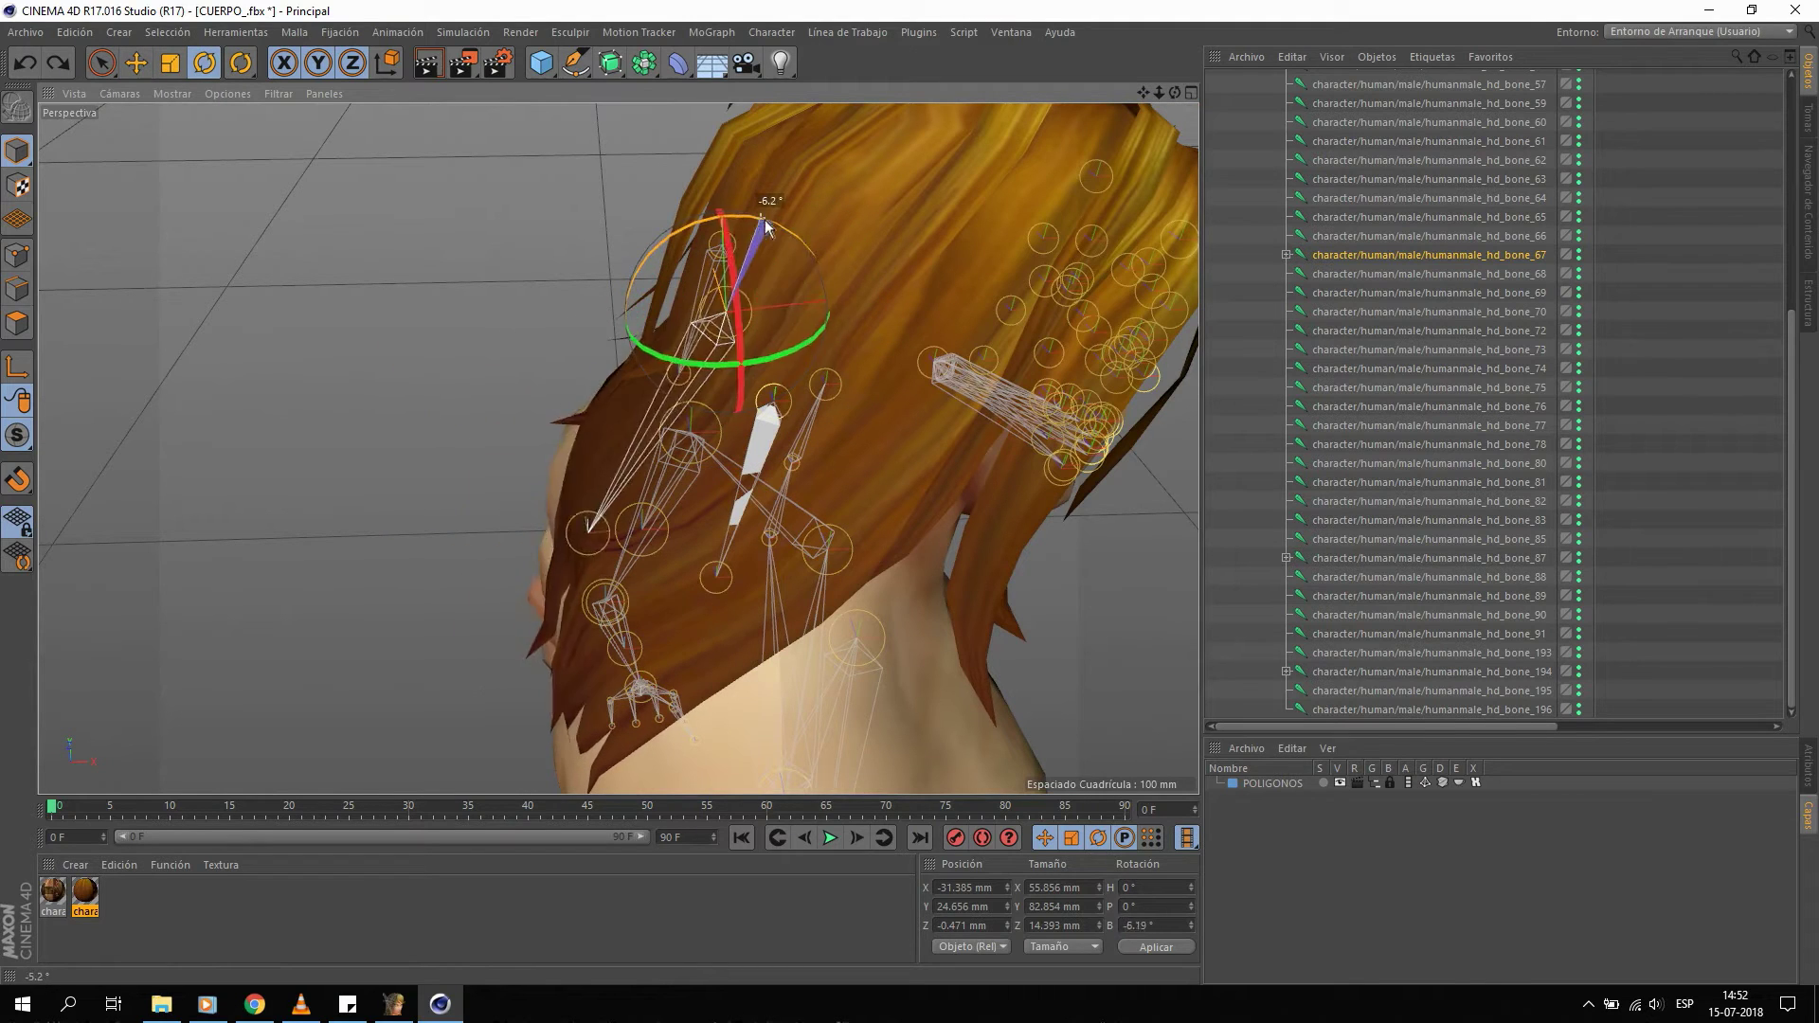
key(ctrl+z)
mouse_move(929, 275)
alt+mouse_down()
mouse_move(764, 362)
mouse_move(1071, 470)
mouse_move(722, 279)
mouse_move(769, 350)
alt+mouse_up()
scroll(777, 364, up, 3)
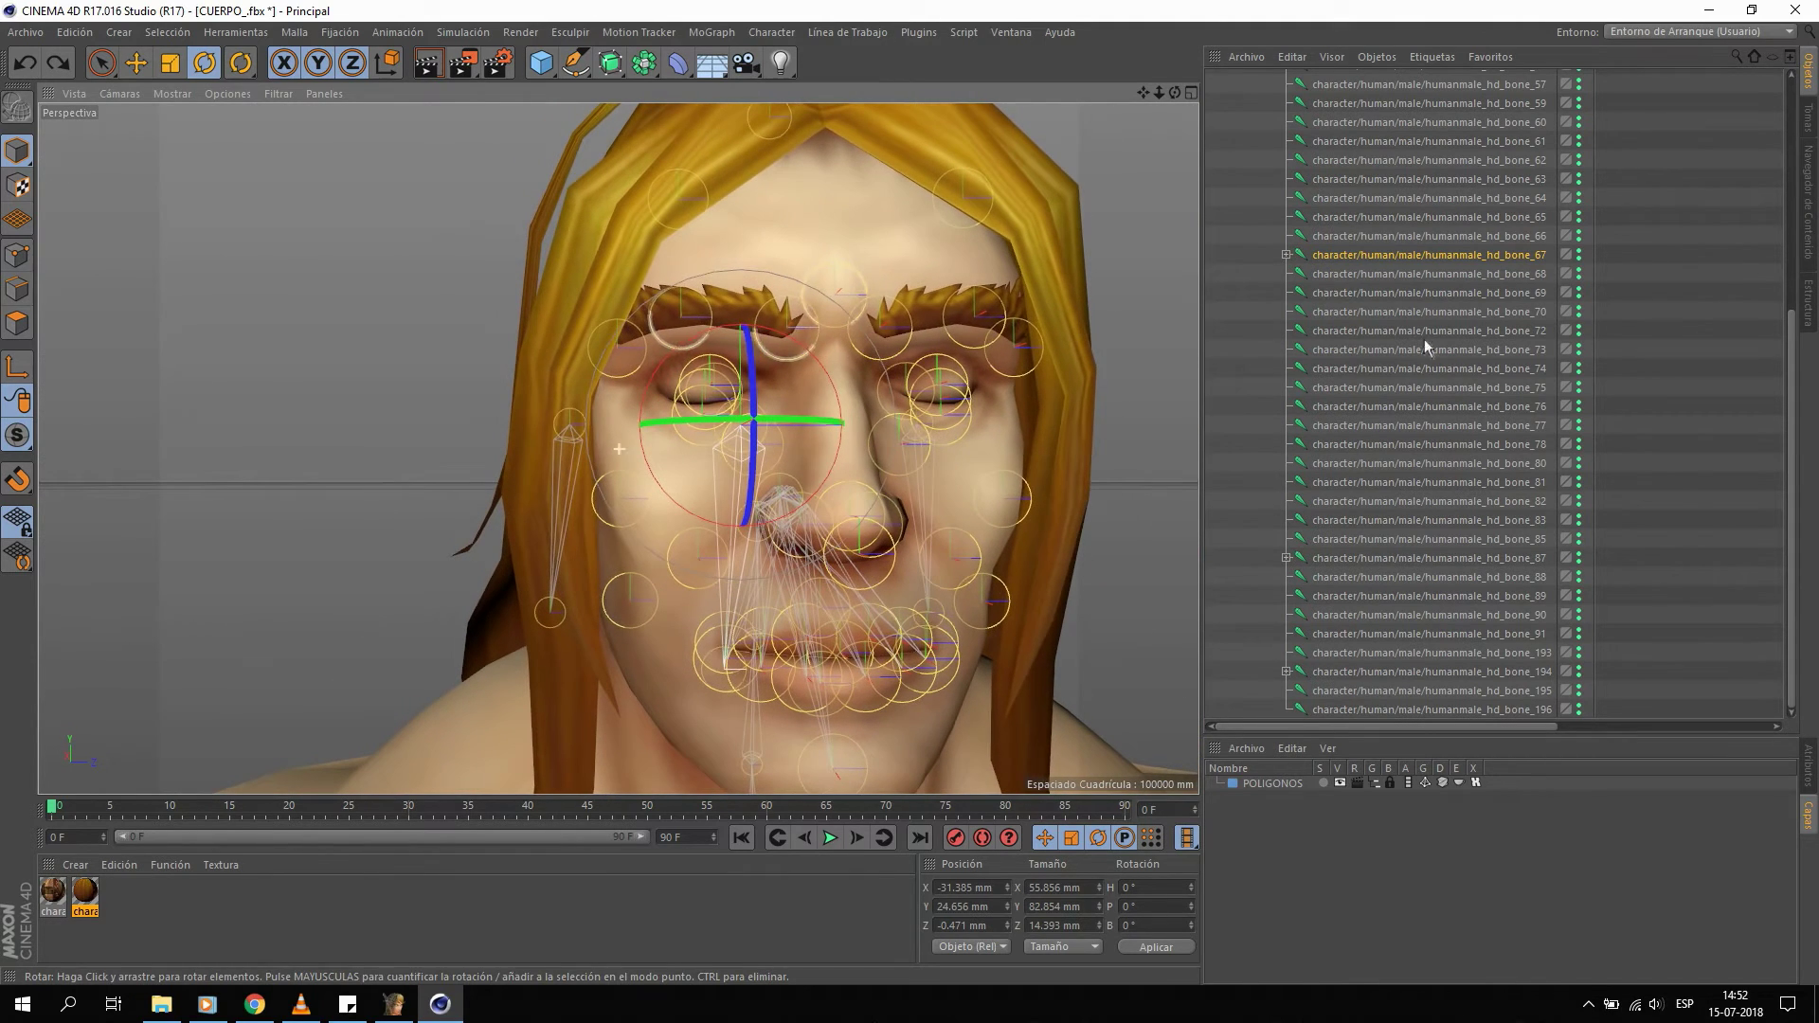
Rename humanmale_hd_bone_47 to PD and bone_48 to PI.
scroll(1440, 322, up, 5)
click(1360, 180)
click(1346, 142)
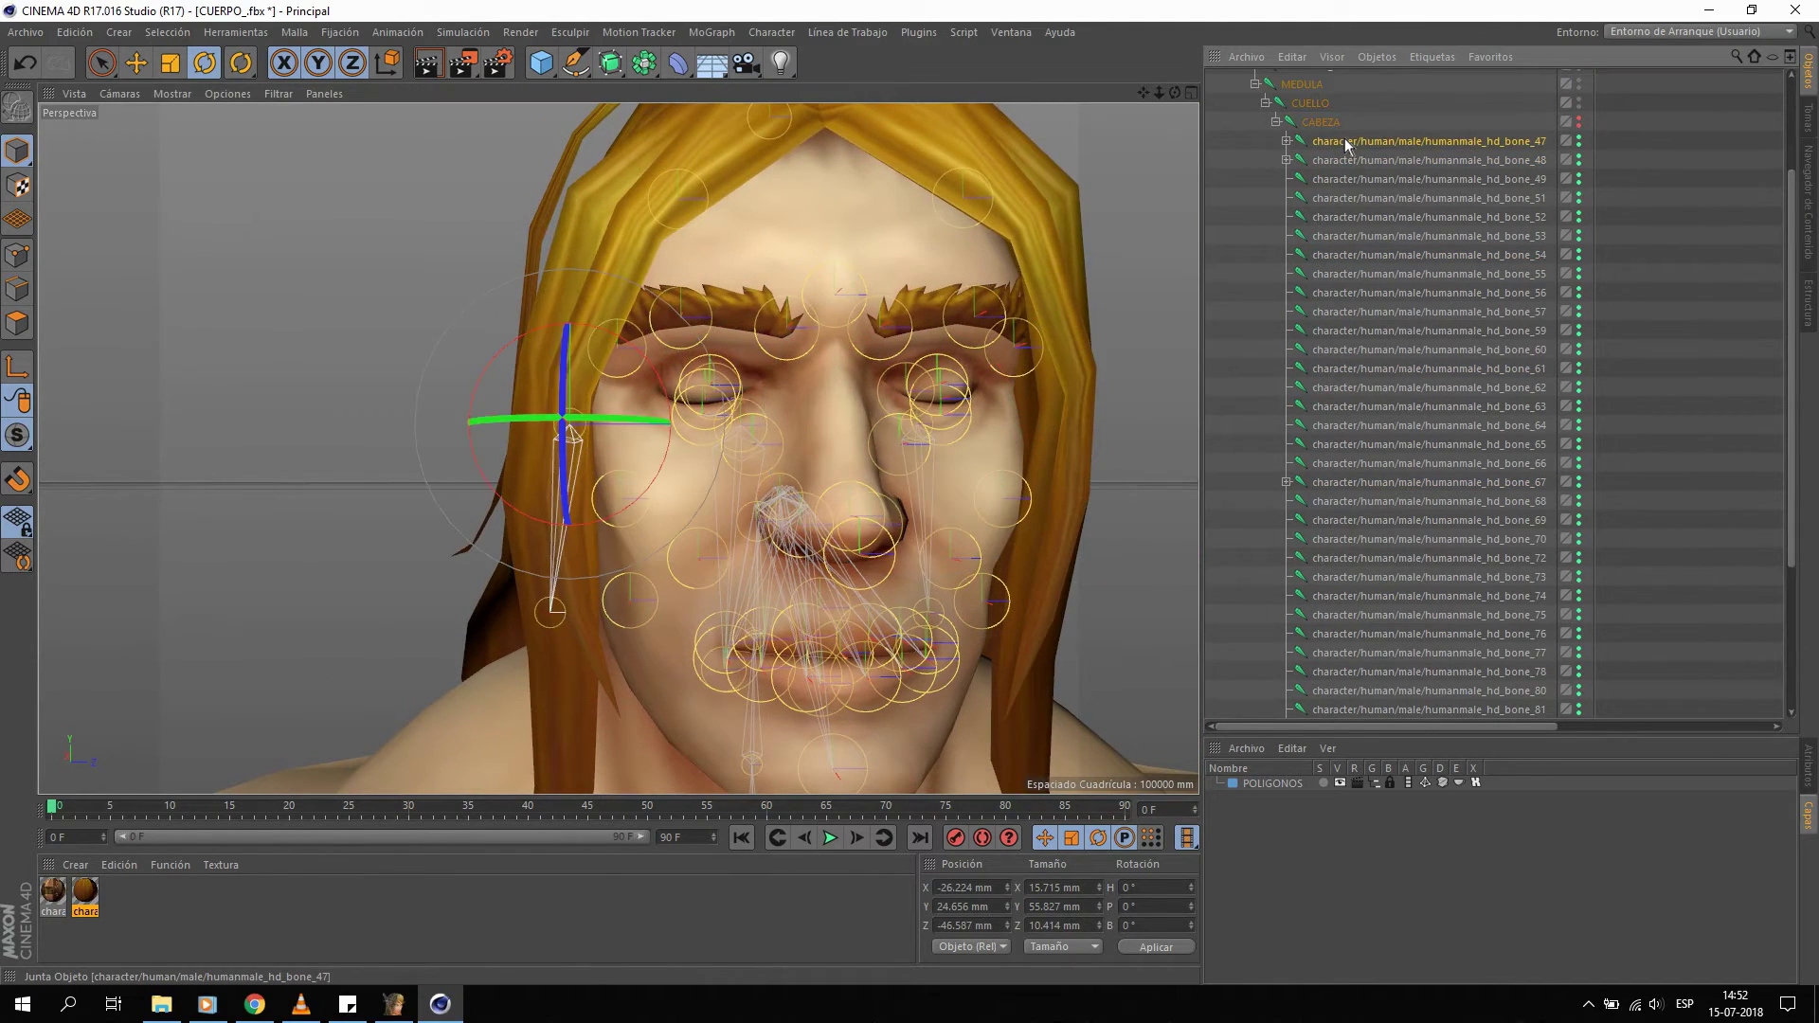
double_click(1347, 142)
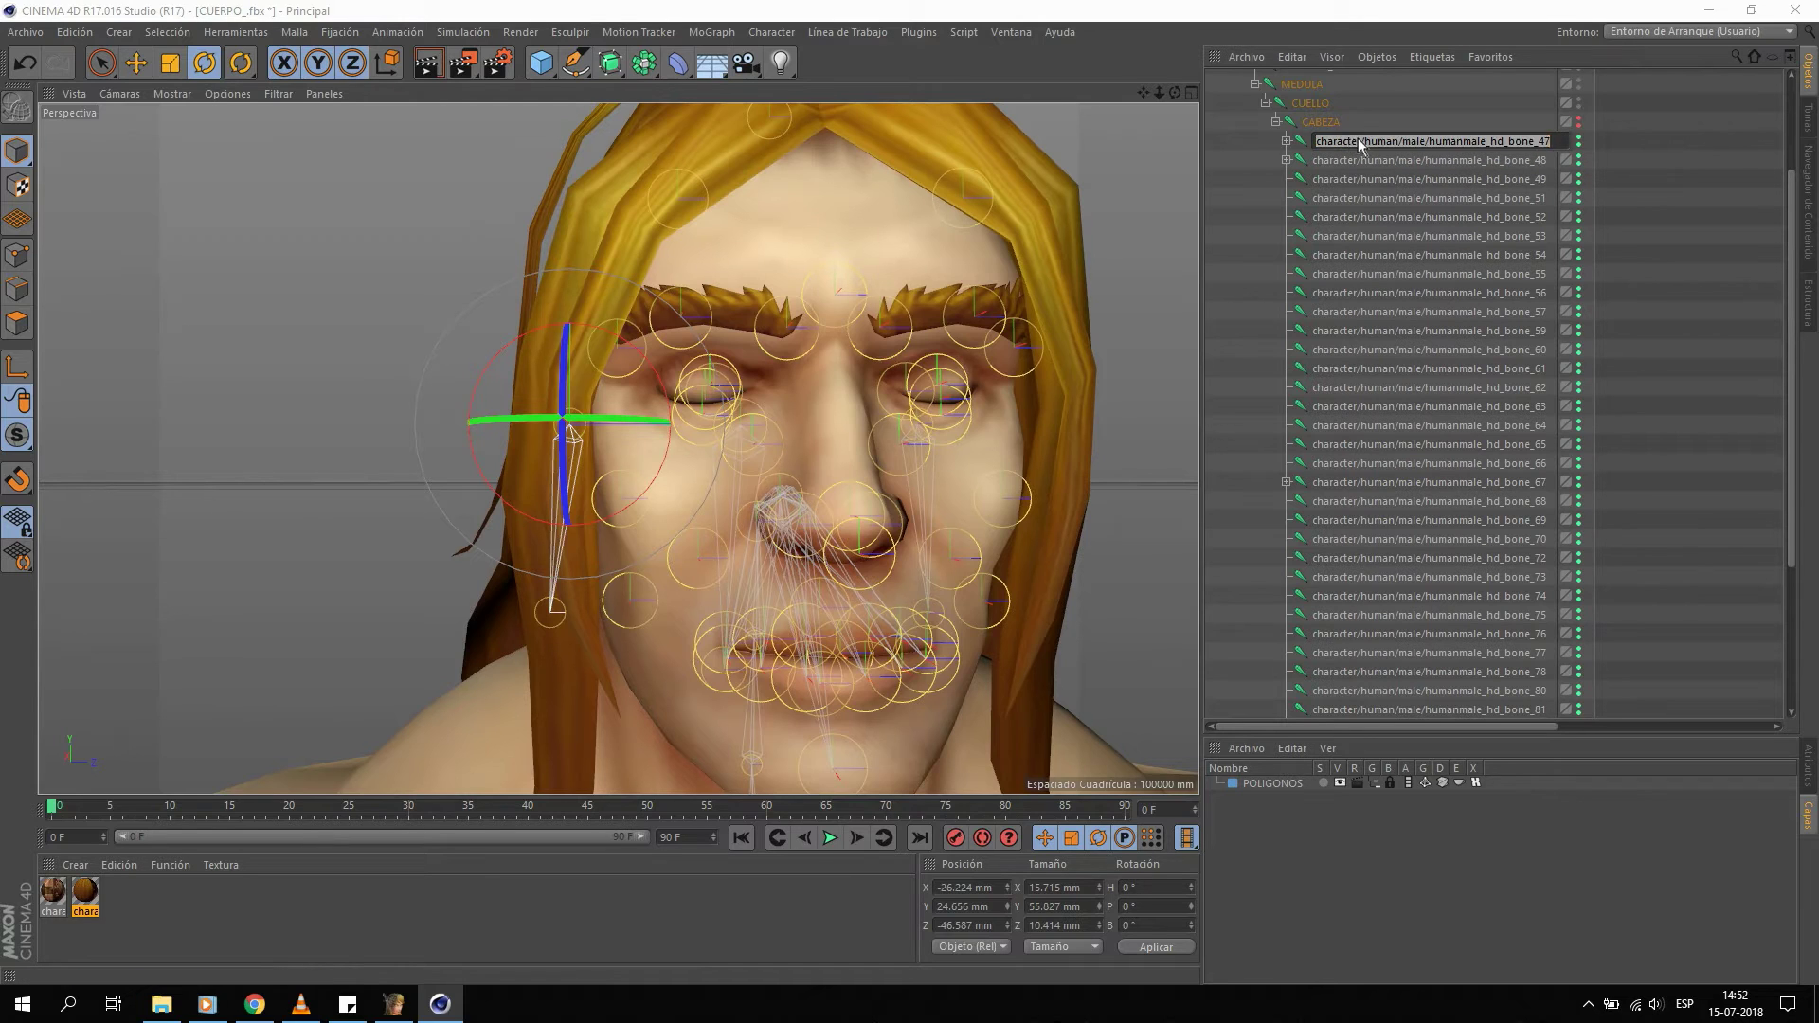
text(P)
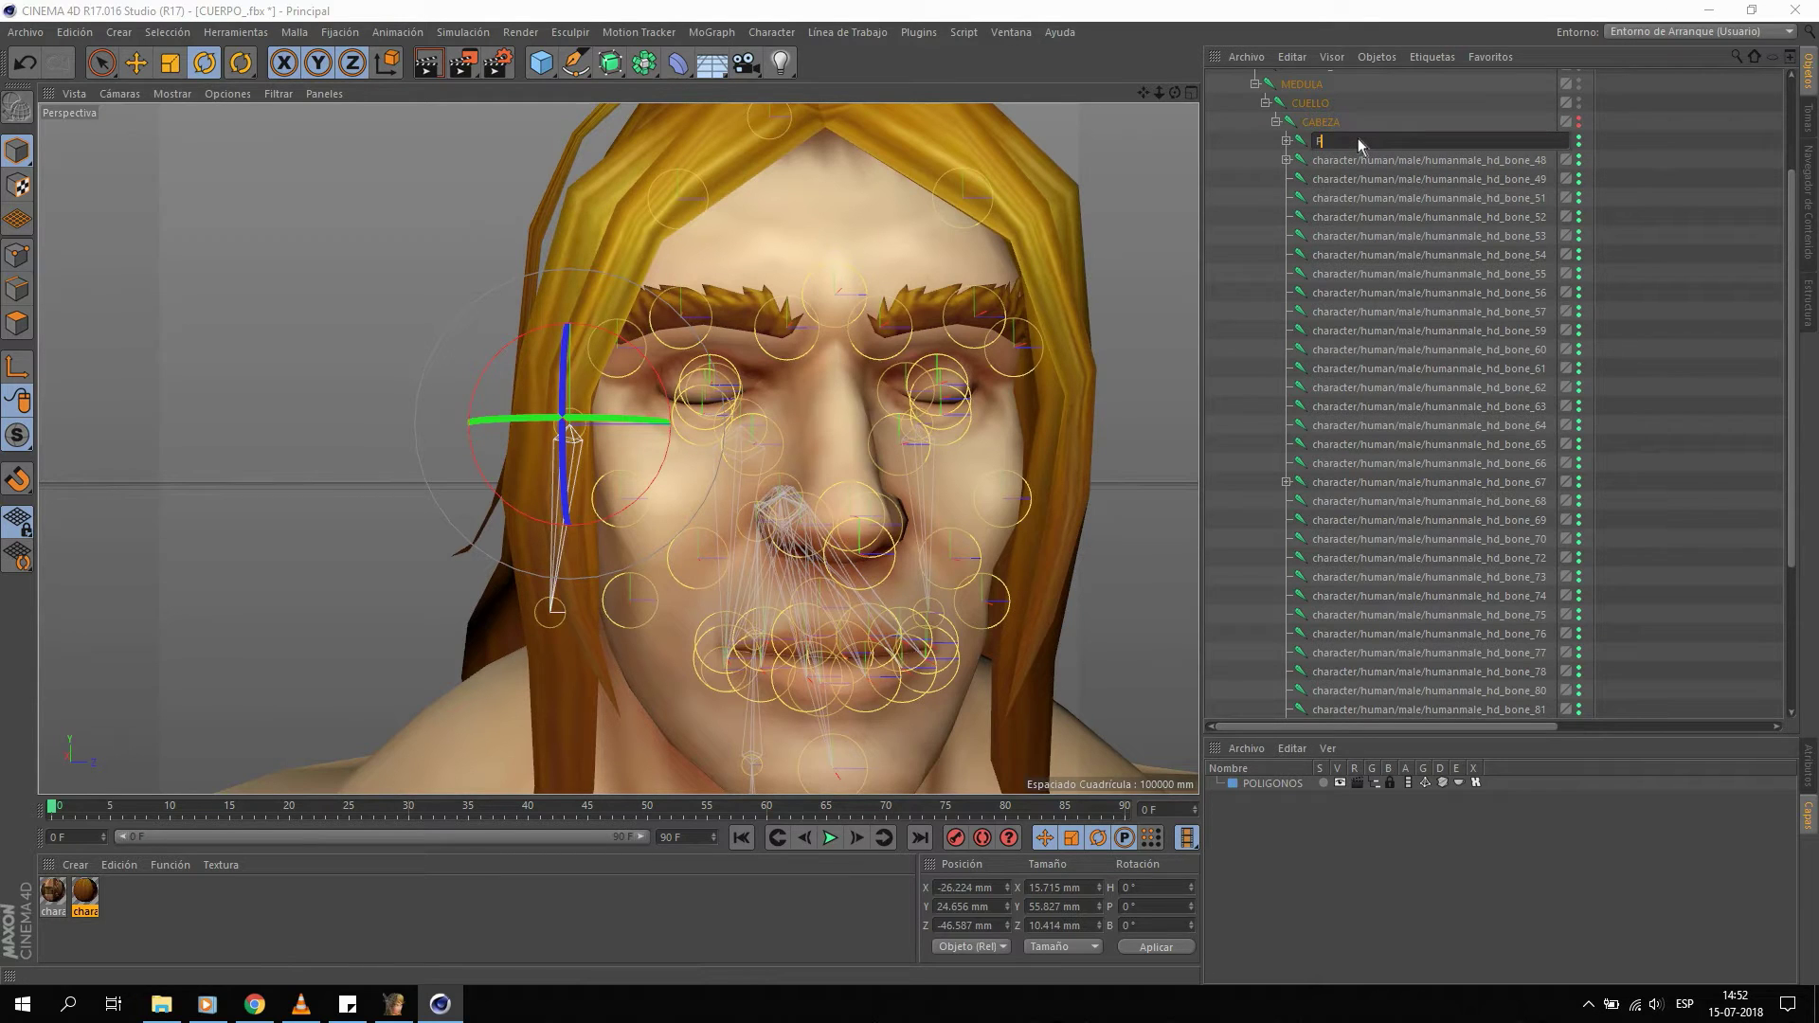
text(D)
key(Return)
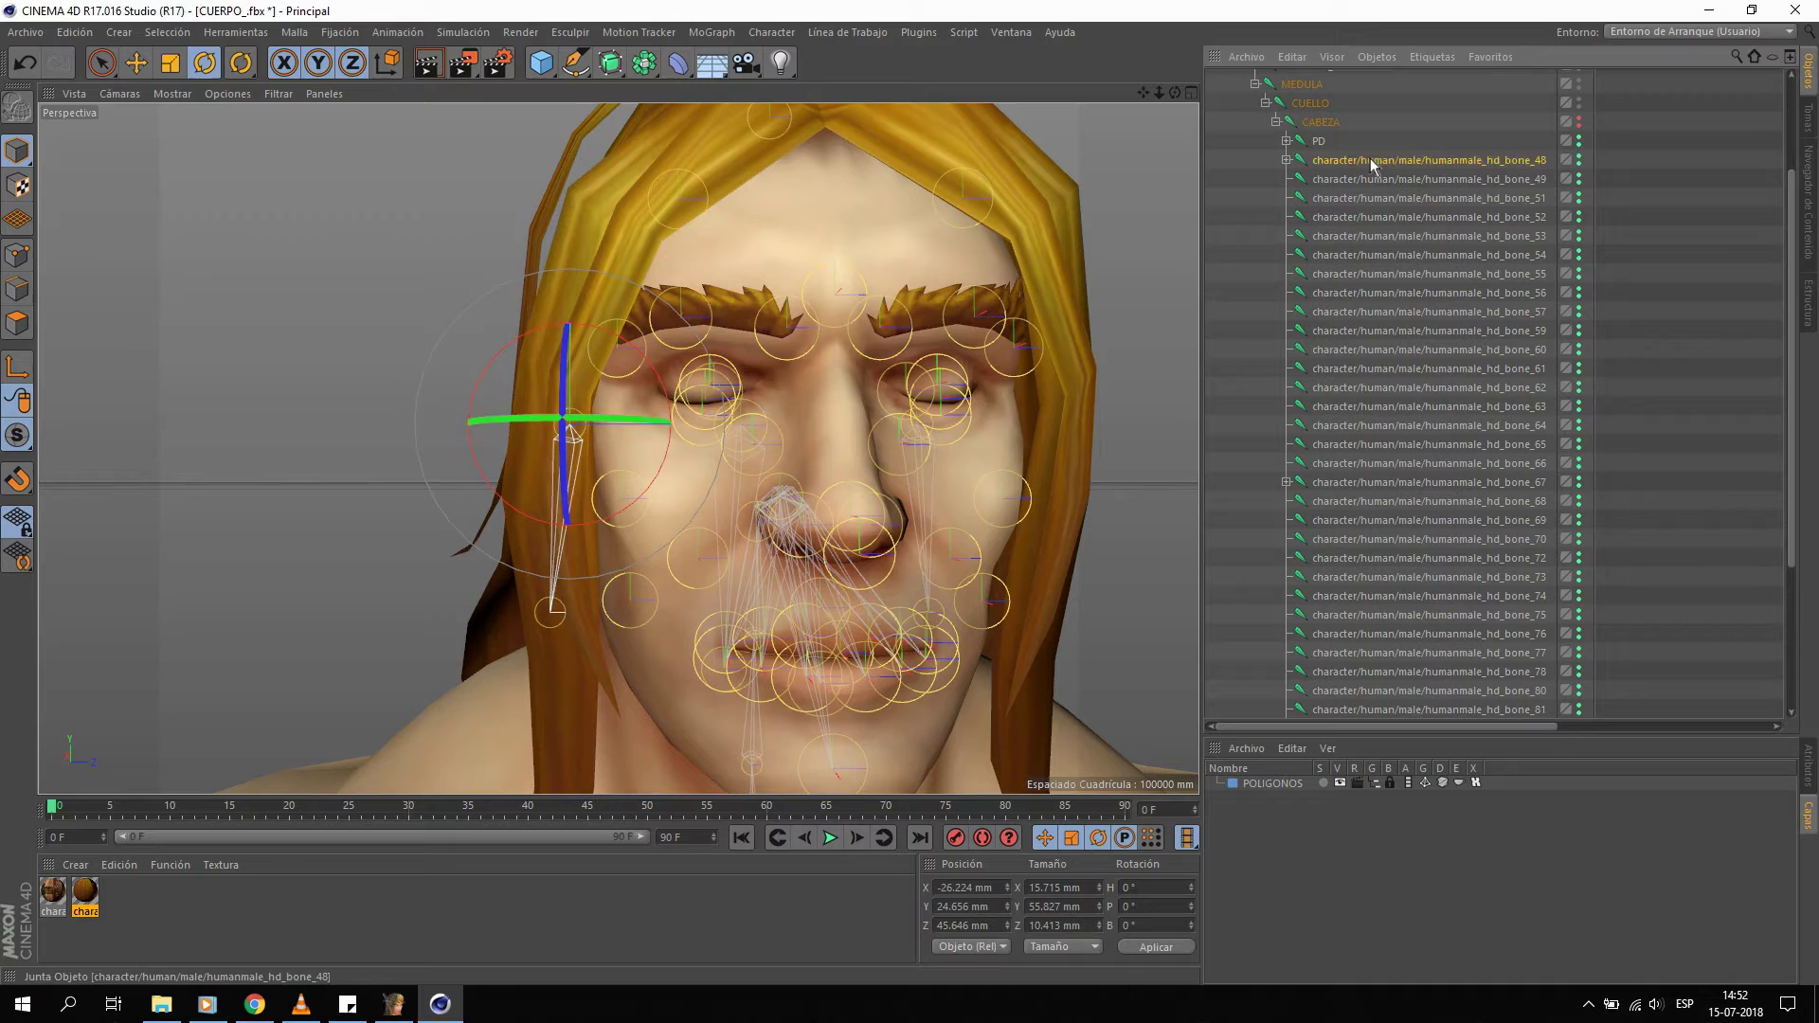
double_click(1370, 157)
text(PI)
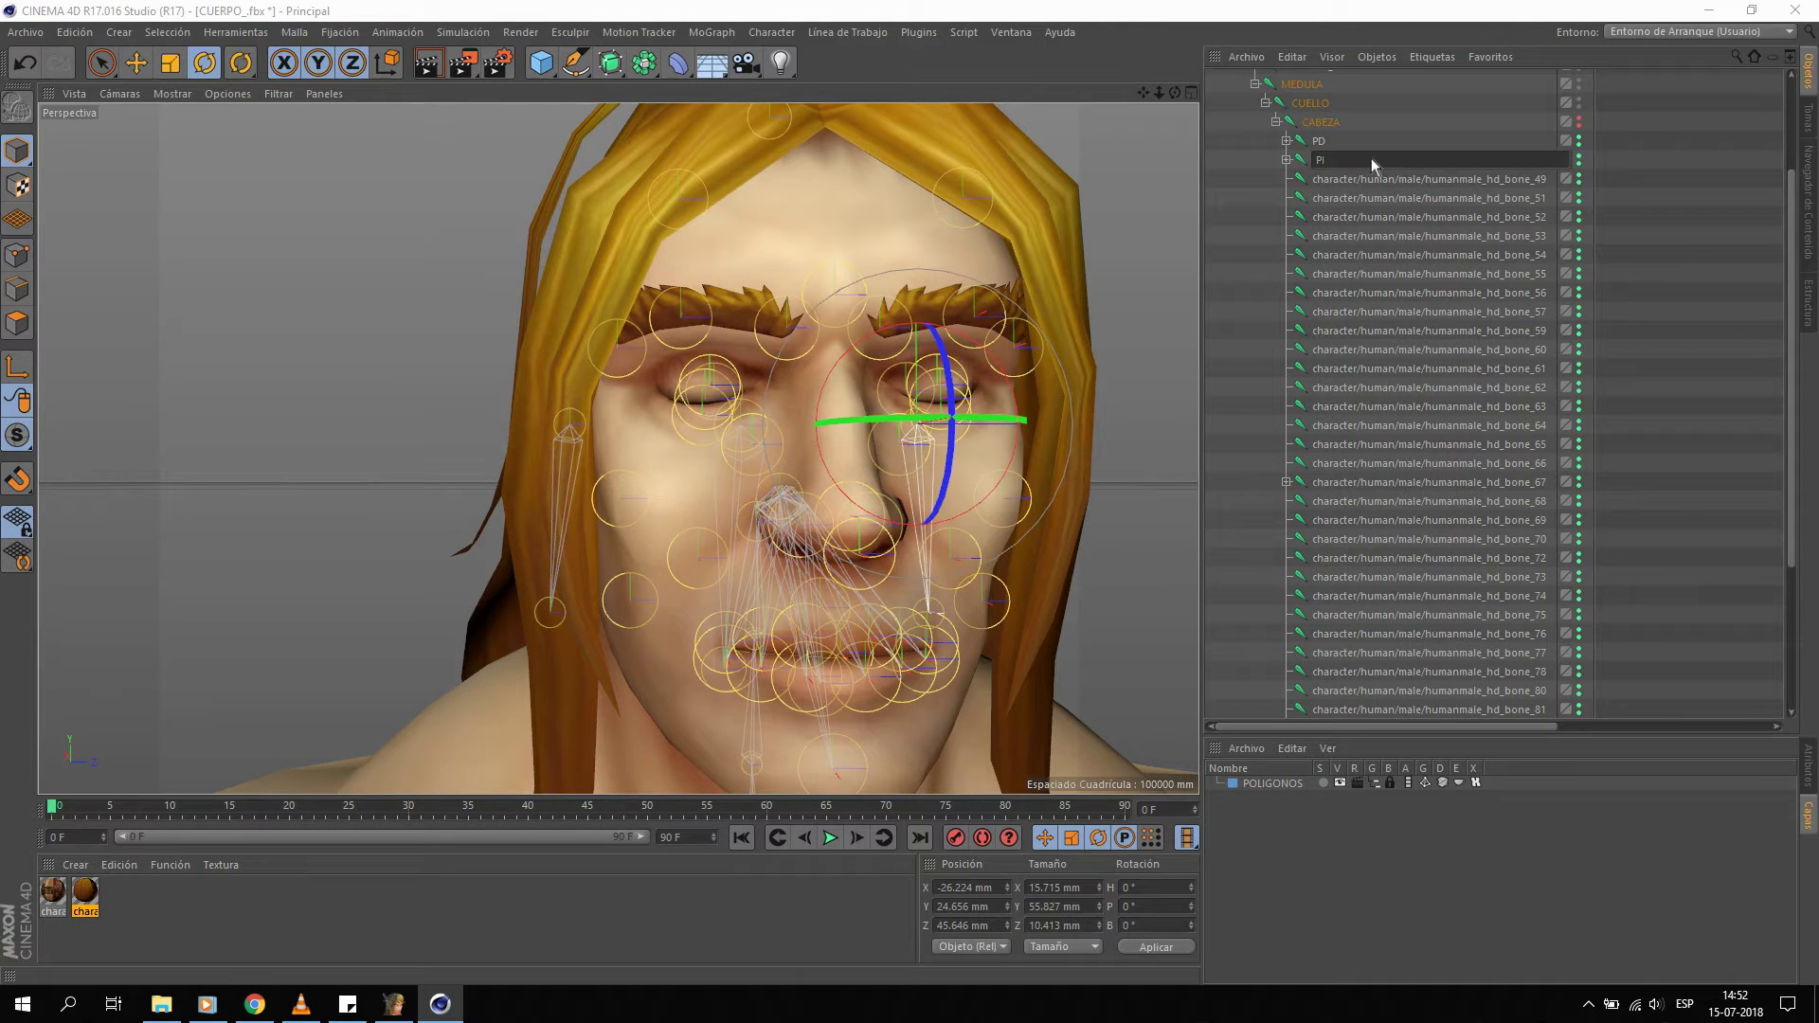
key(Return)
Rename bone_49 to OJERA_DERECHA and bone_51 to MEJILLA_IZQUIERDA.
click(1365, 186)
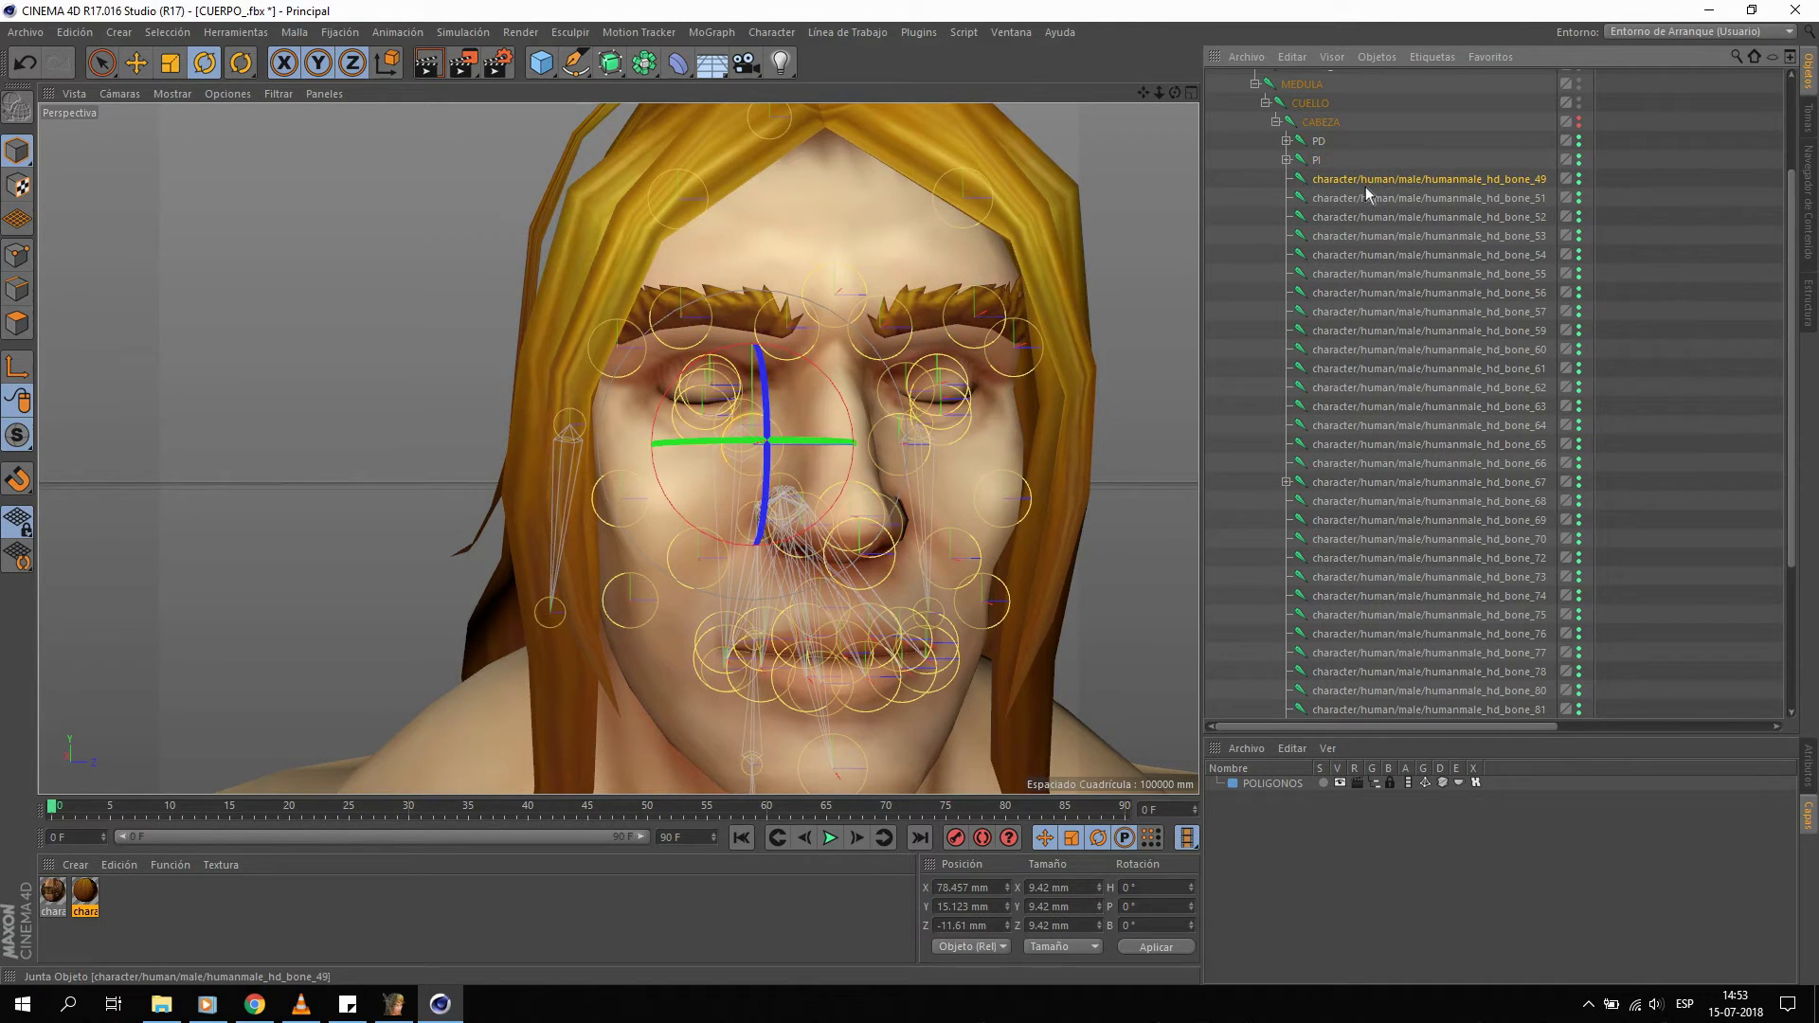
scroll(737, 453, up, 5)
alt+drag(738, 453, 925, 456)
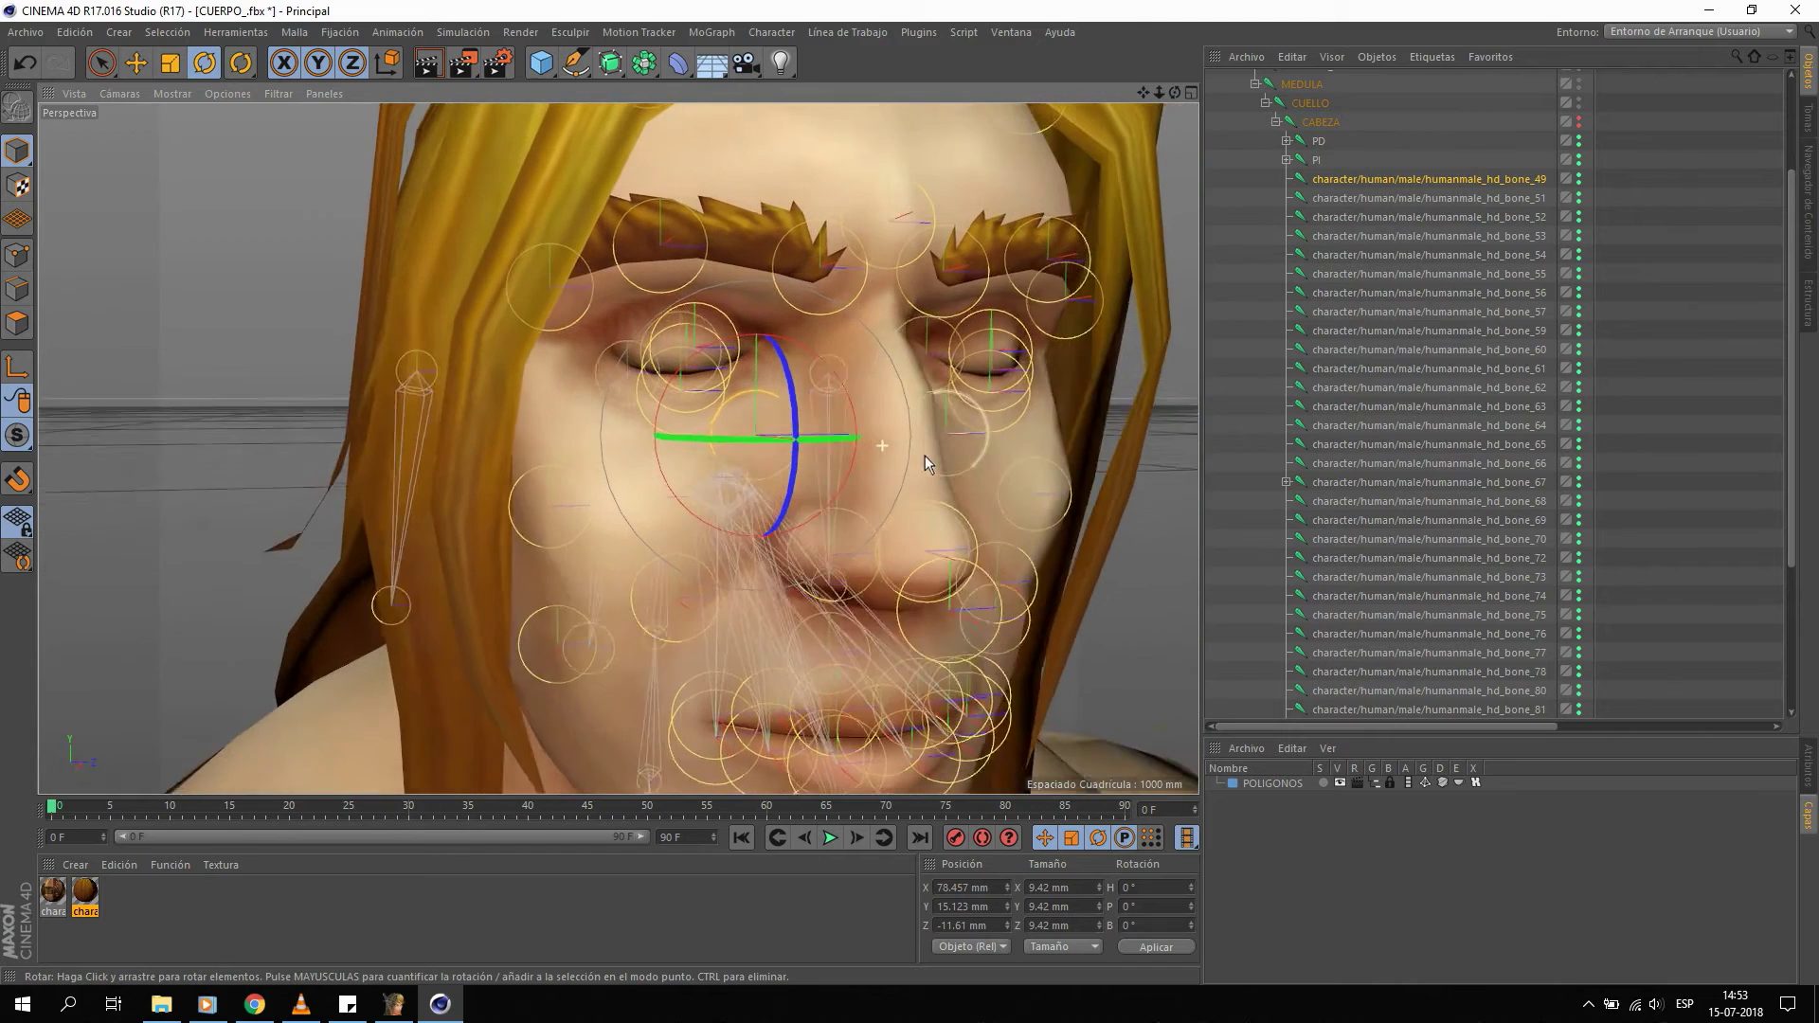
double_click(1384, 180)
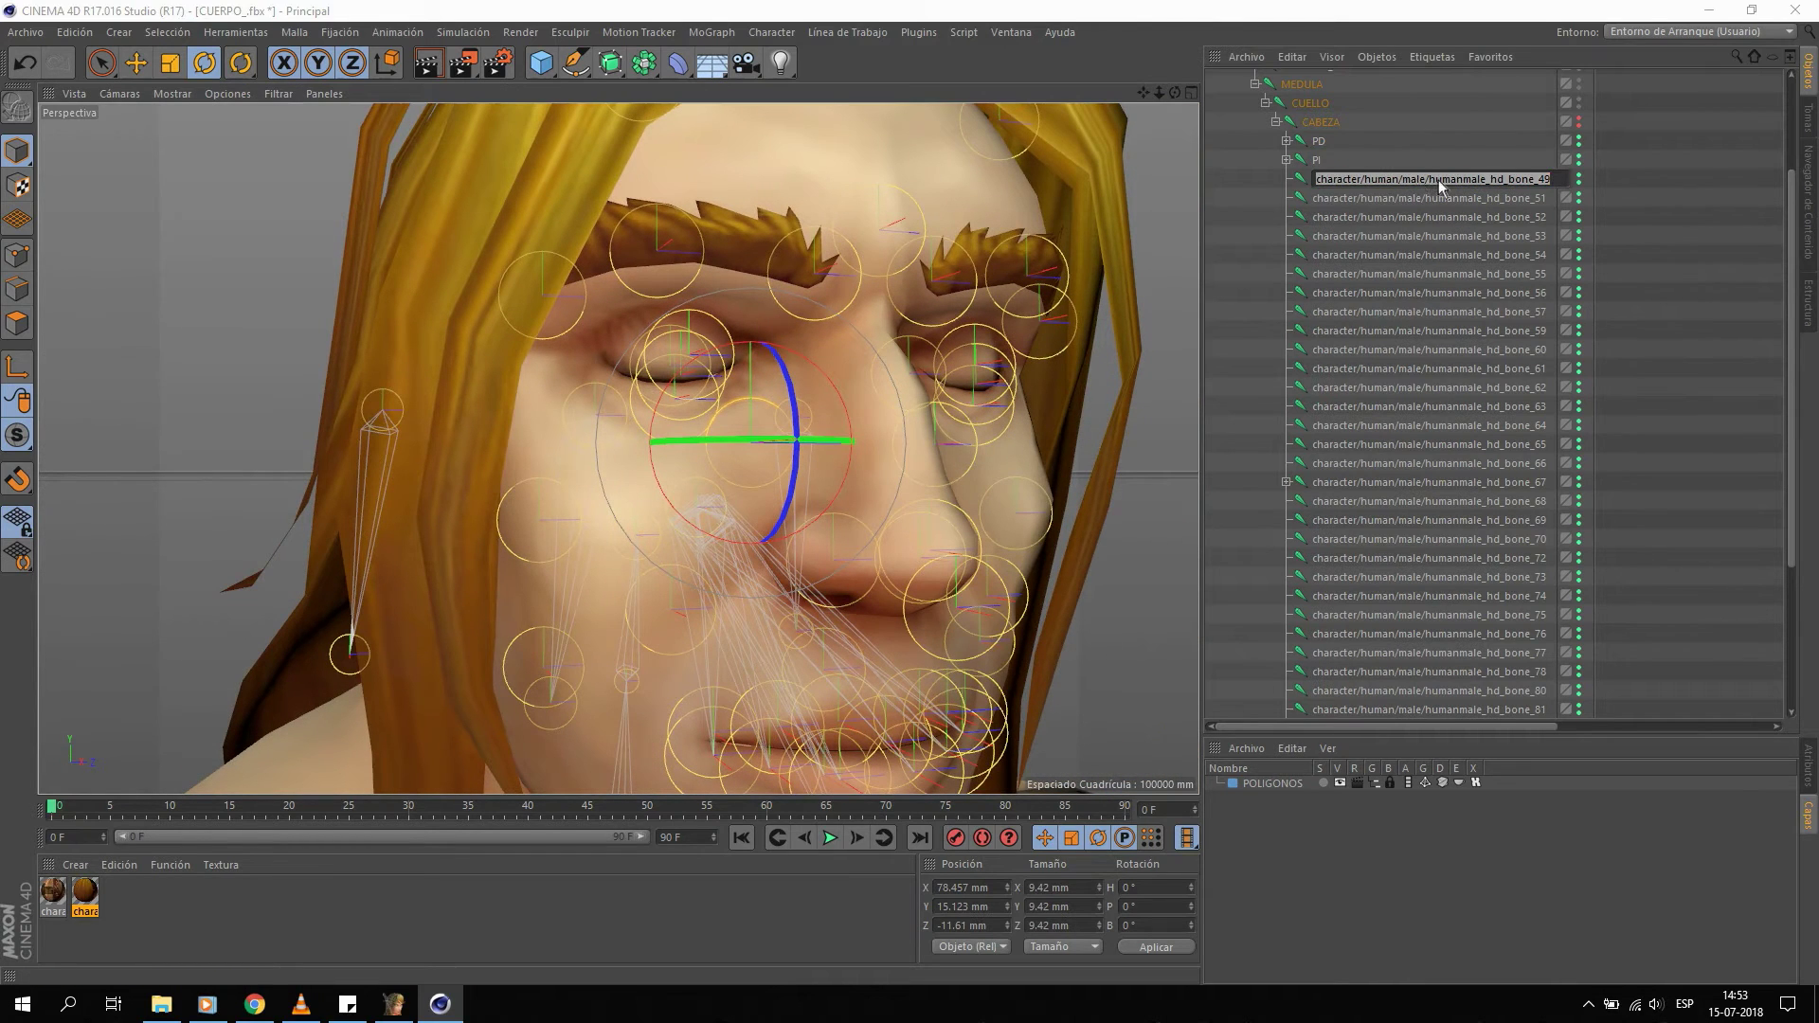
text(OJERA)
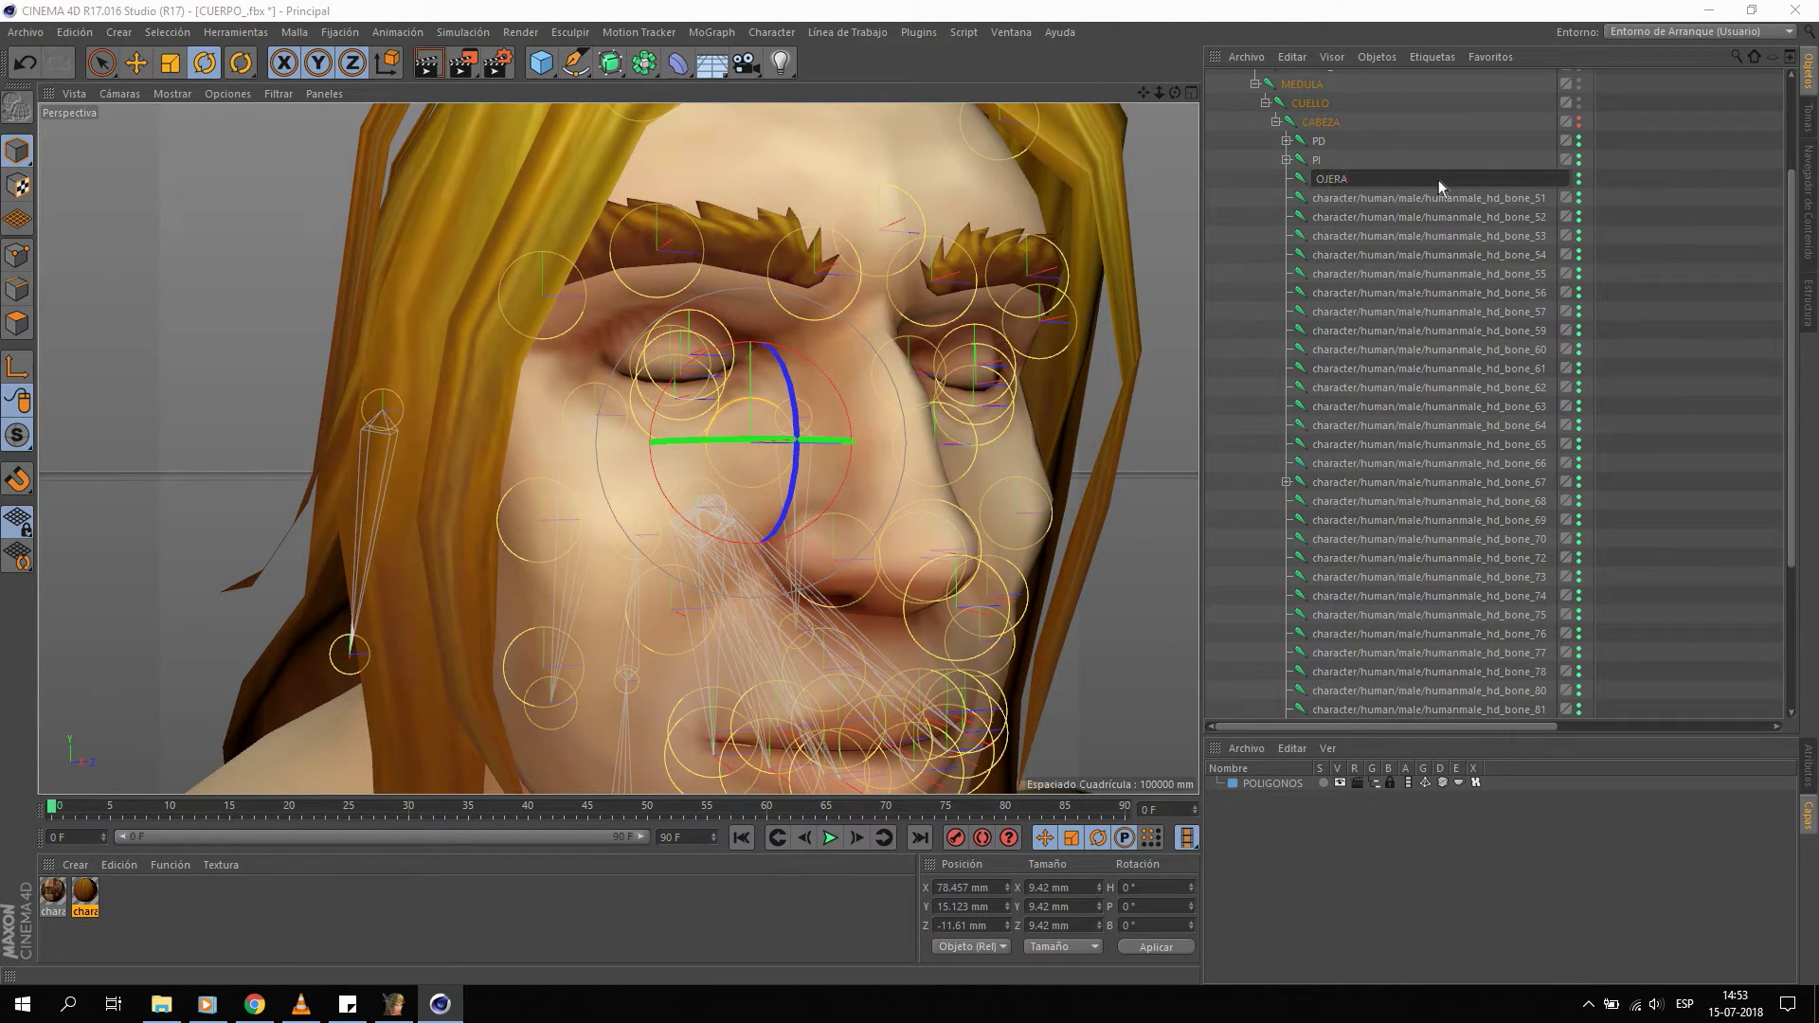
text(_DERECHA)
key(Return)
click(1423, 203)
mouse_move(912, 464)
alt+mouse_down()
mouse_move(800, 436)
mouse_move(707, 365)
alt+mouse_up()
double_click(1448, 205)
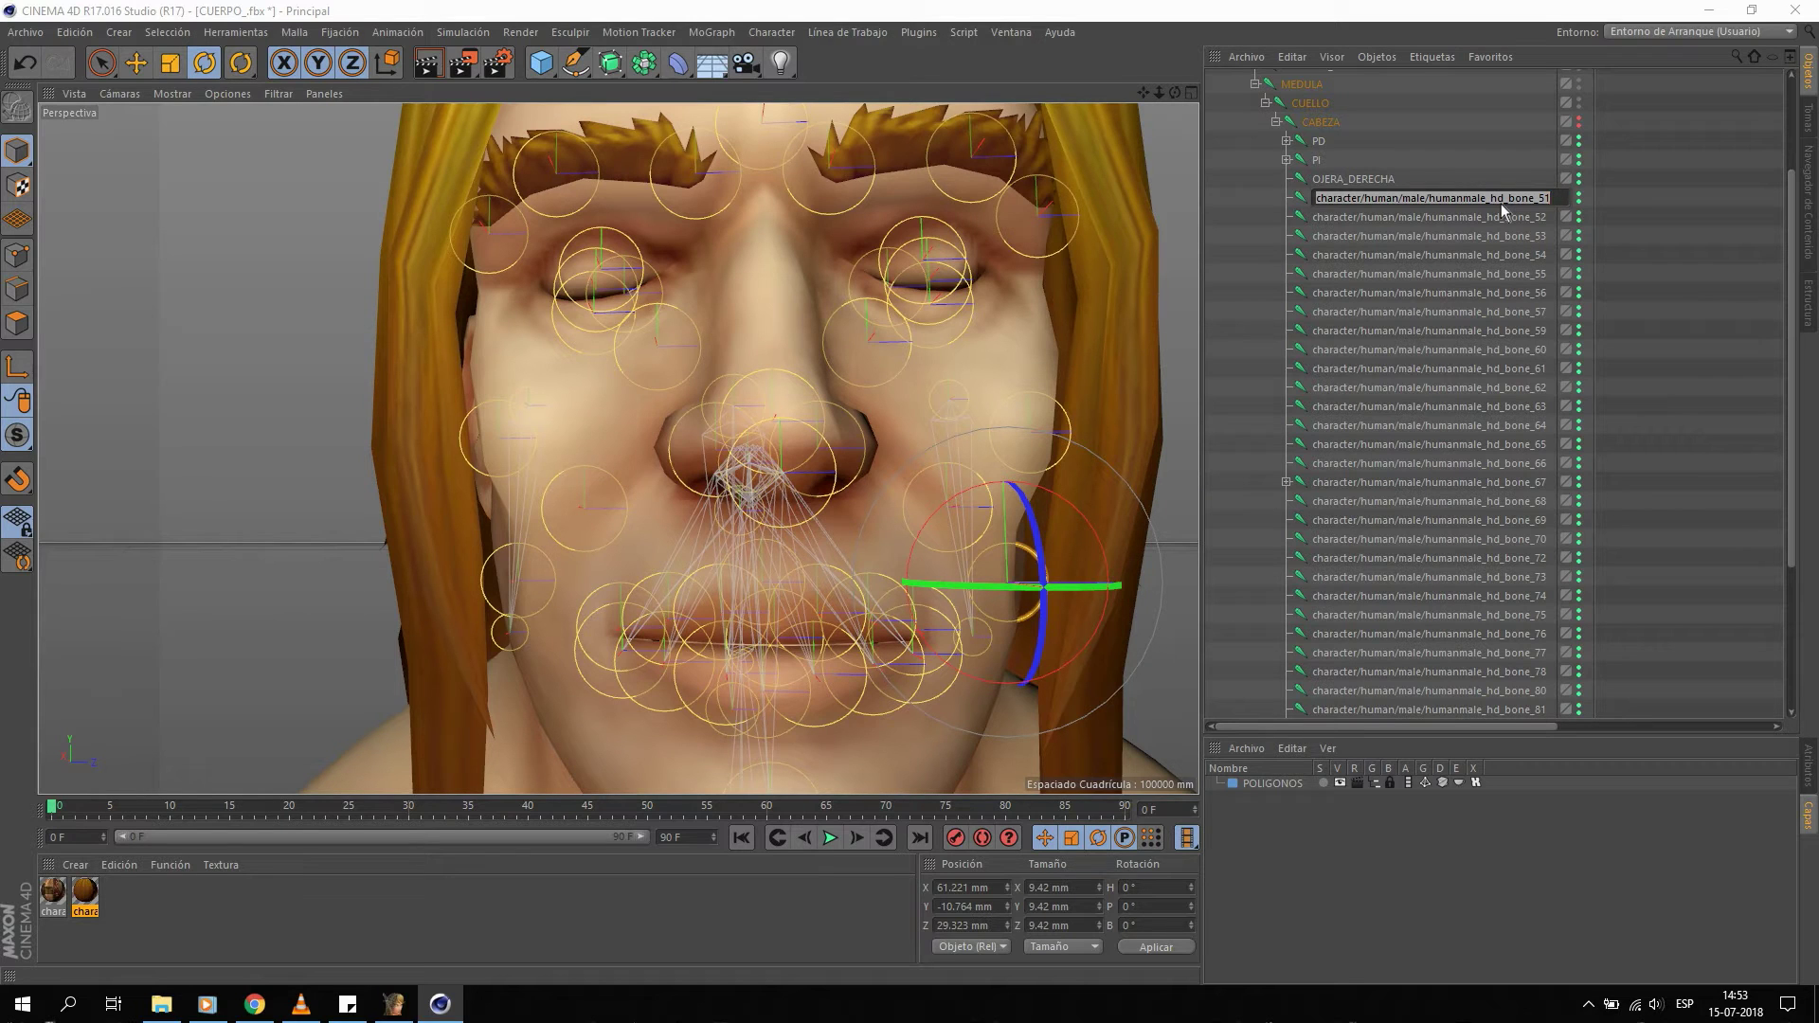
text(MEJILLA_IZQUIERDA)
key(Return)
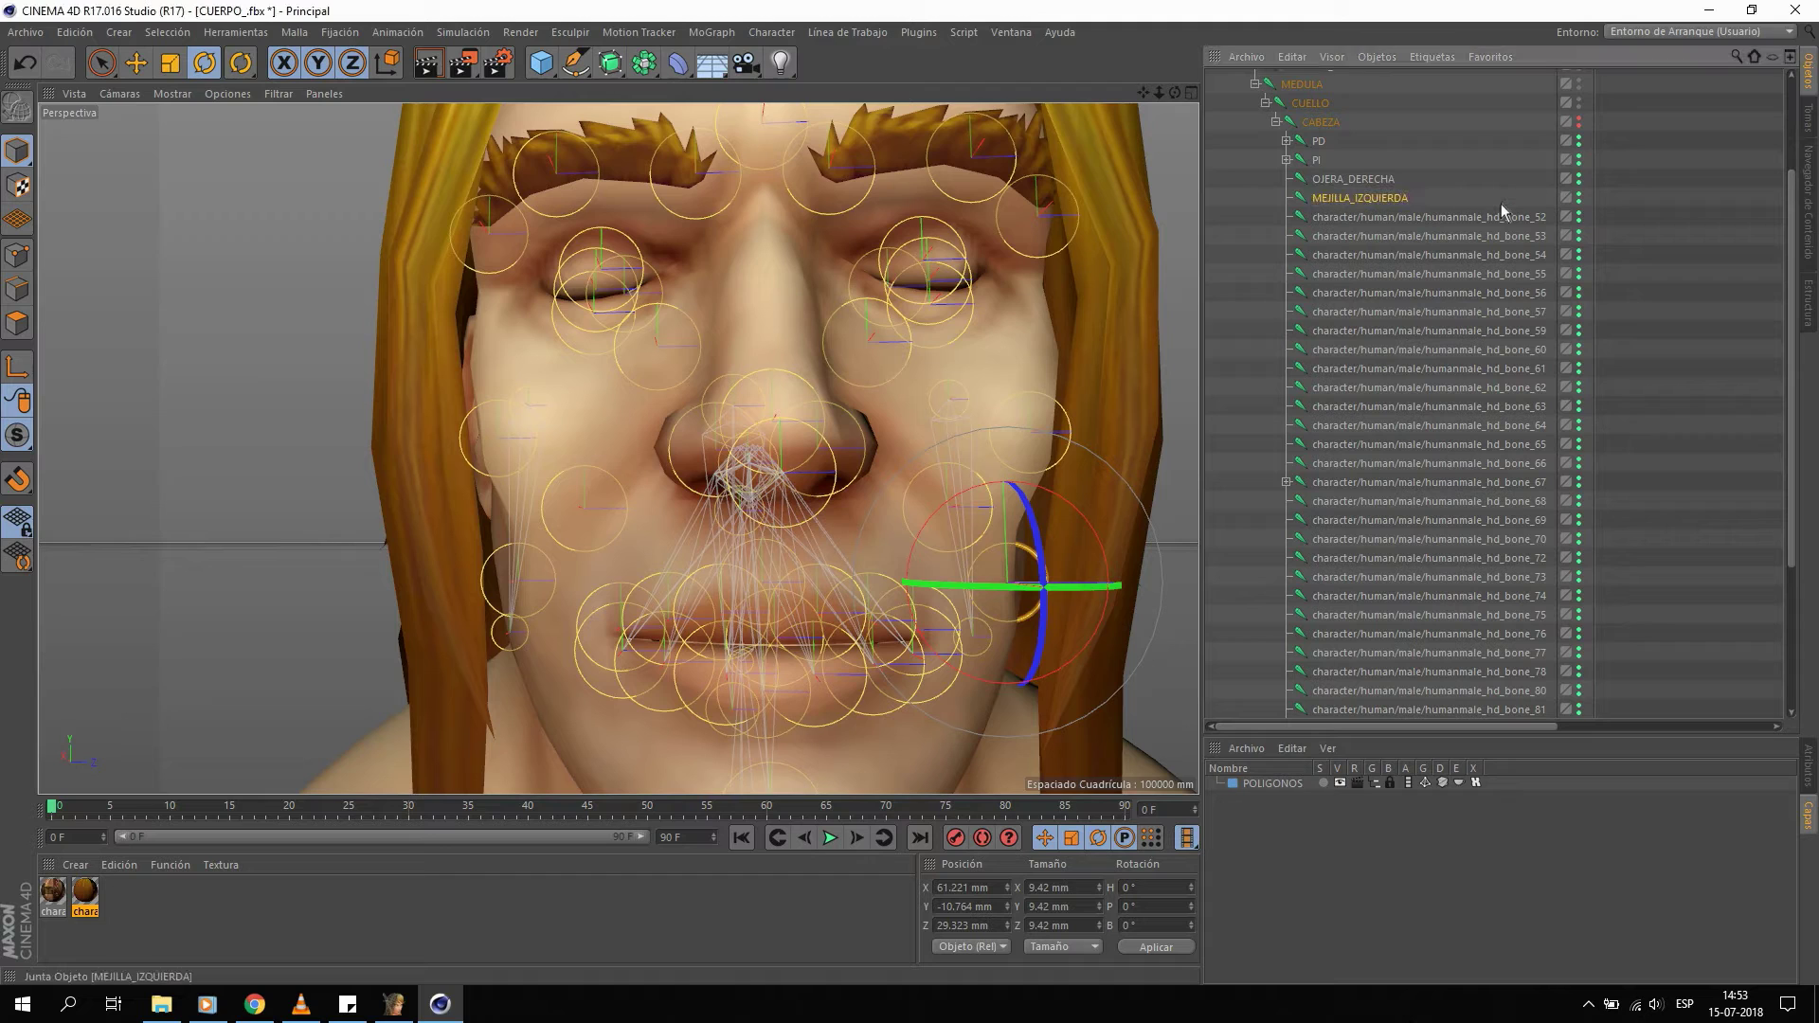
Rename bone_52 to POMULO_IZQUIERDA and enter FRENTE_IZQUIERDA for bone_53.
click(1353, 218)
double_click(1382, 220)
text(P)
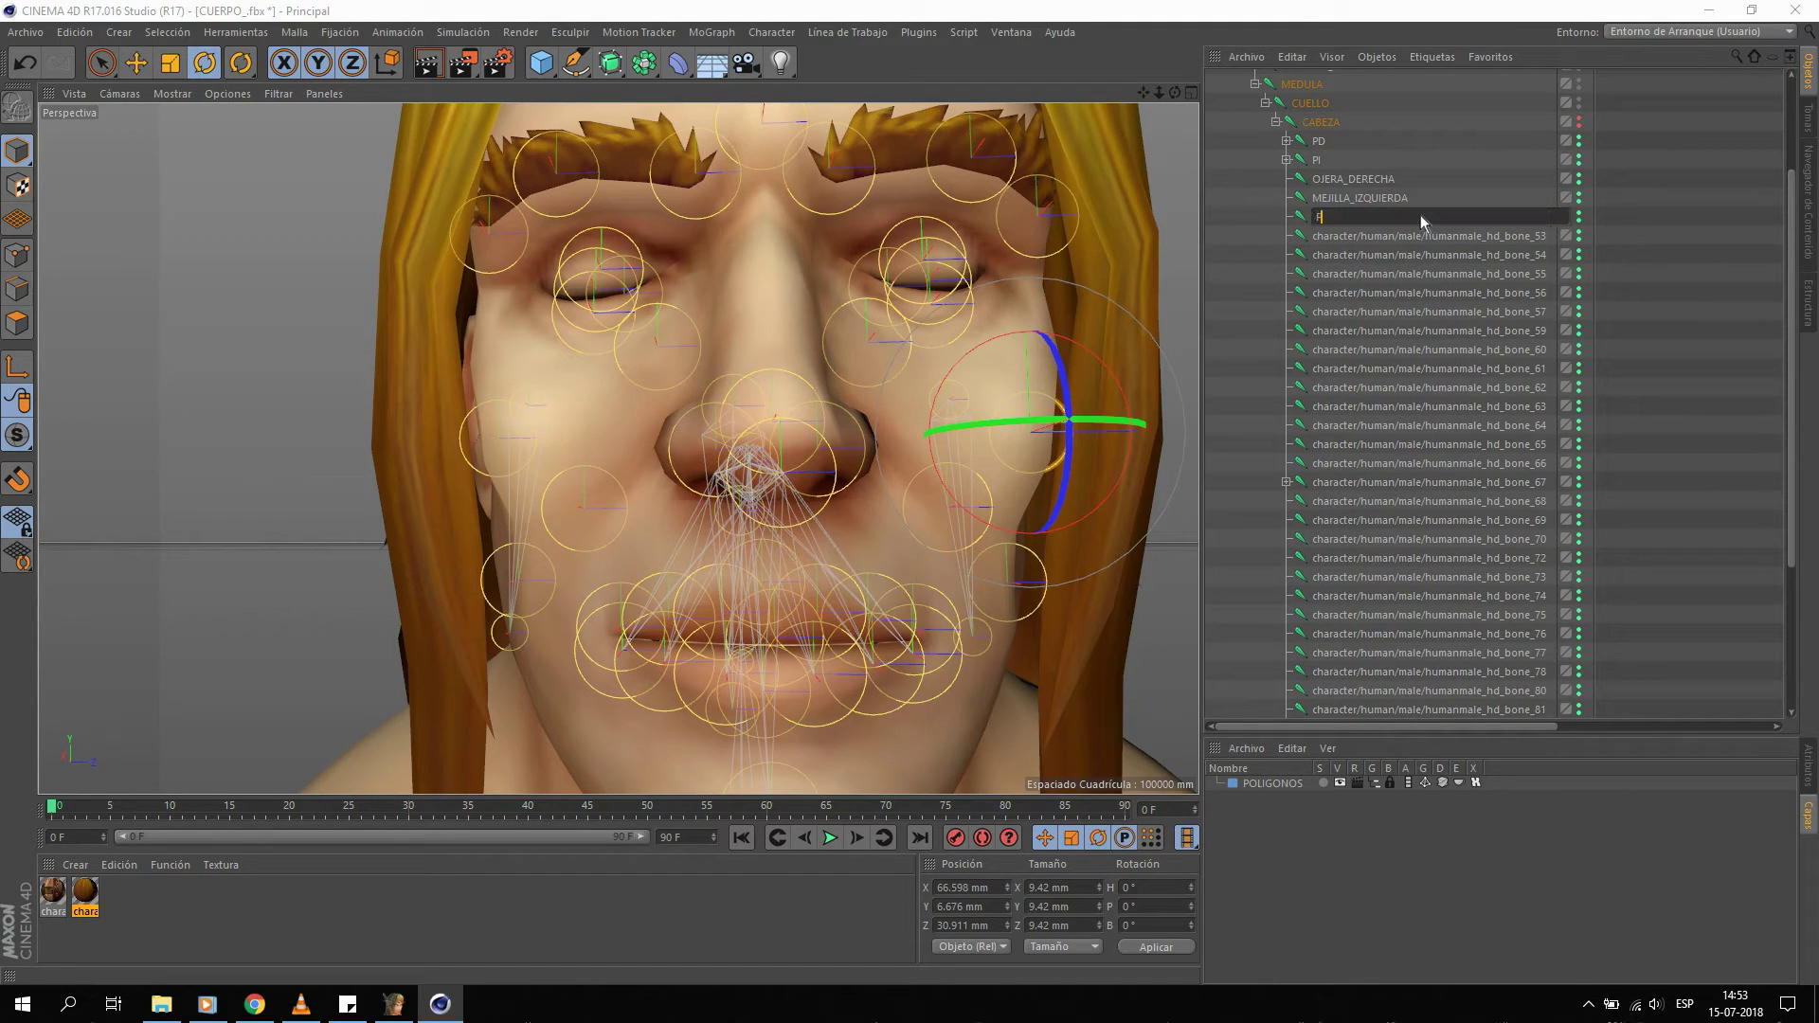
text(OMULO_IZQ)
text(UIERDA)
key(Return)
click(1414, 237)
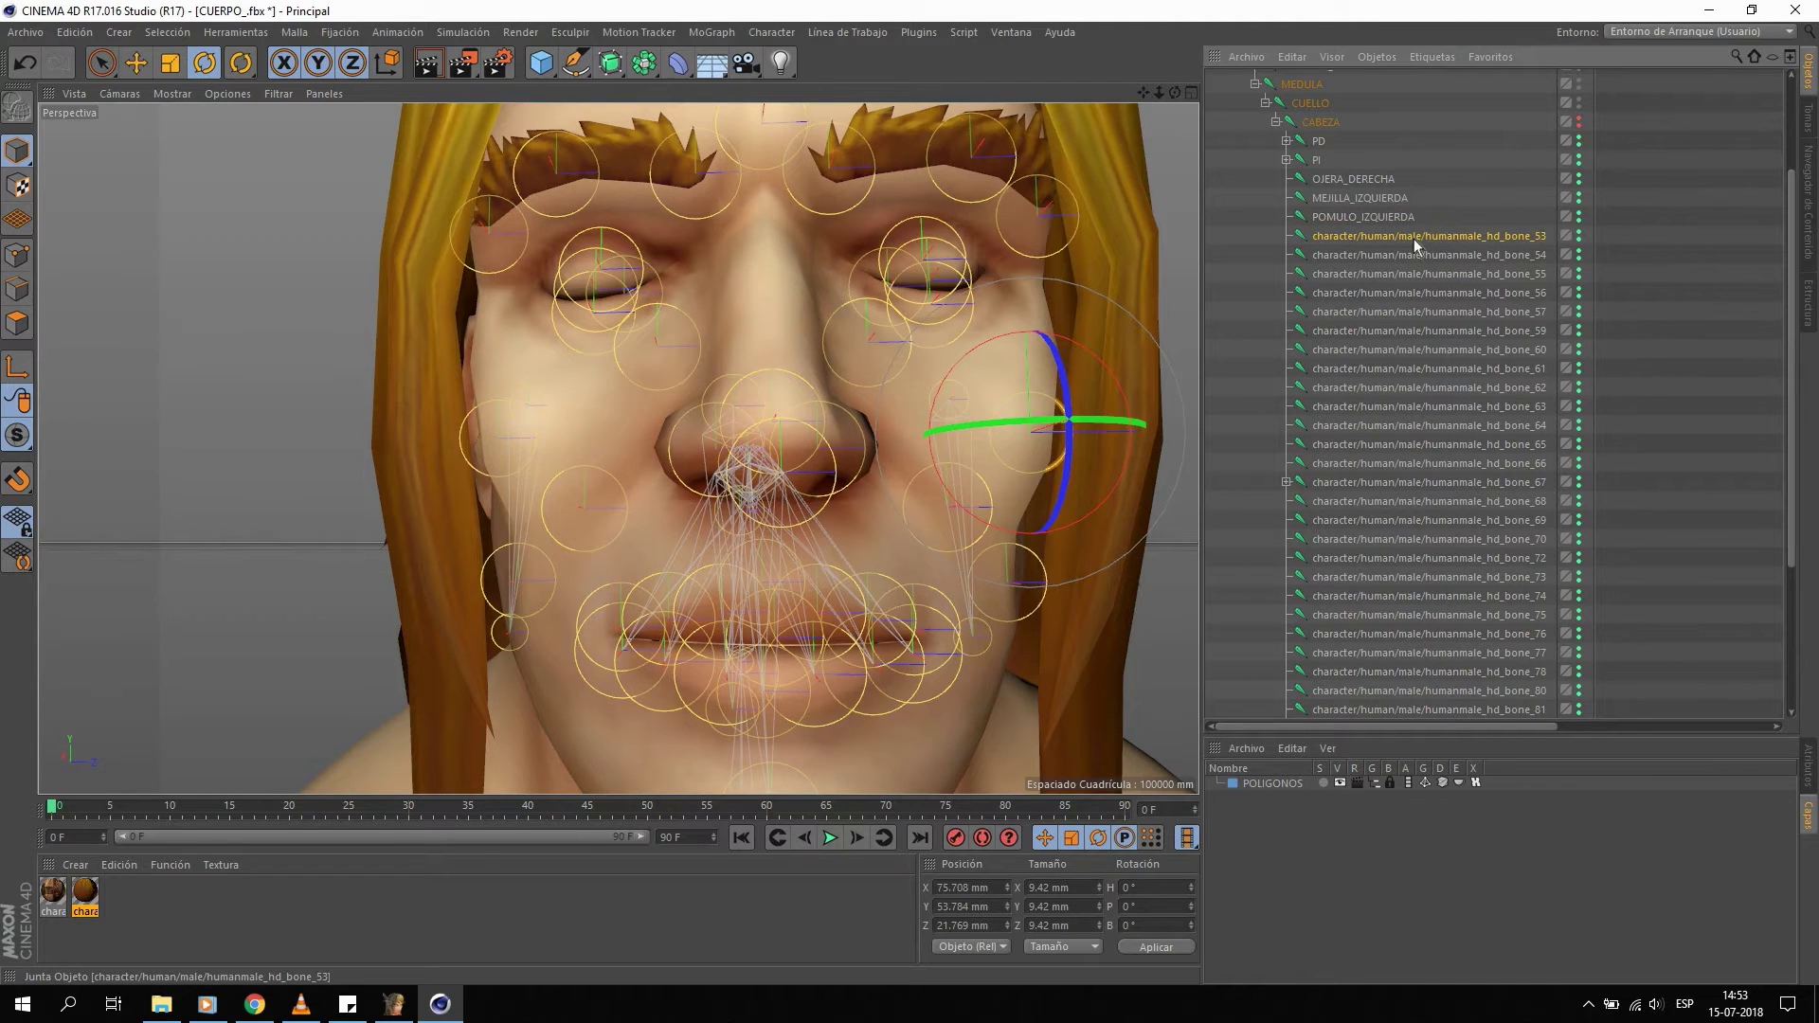
double_click(1404, 239)
text(FRENTE_IZQU)
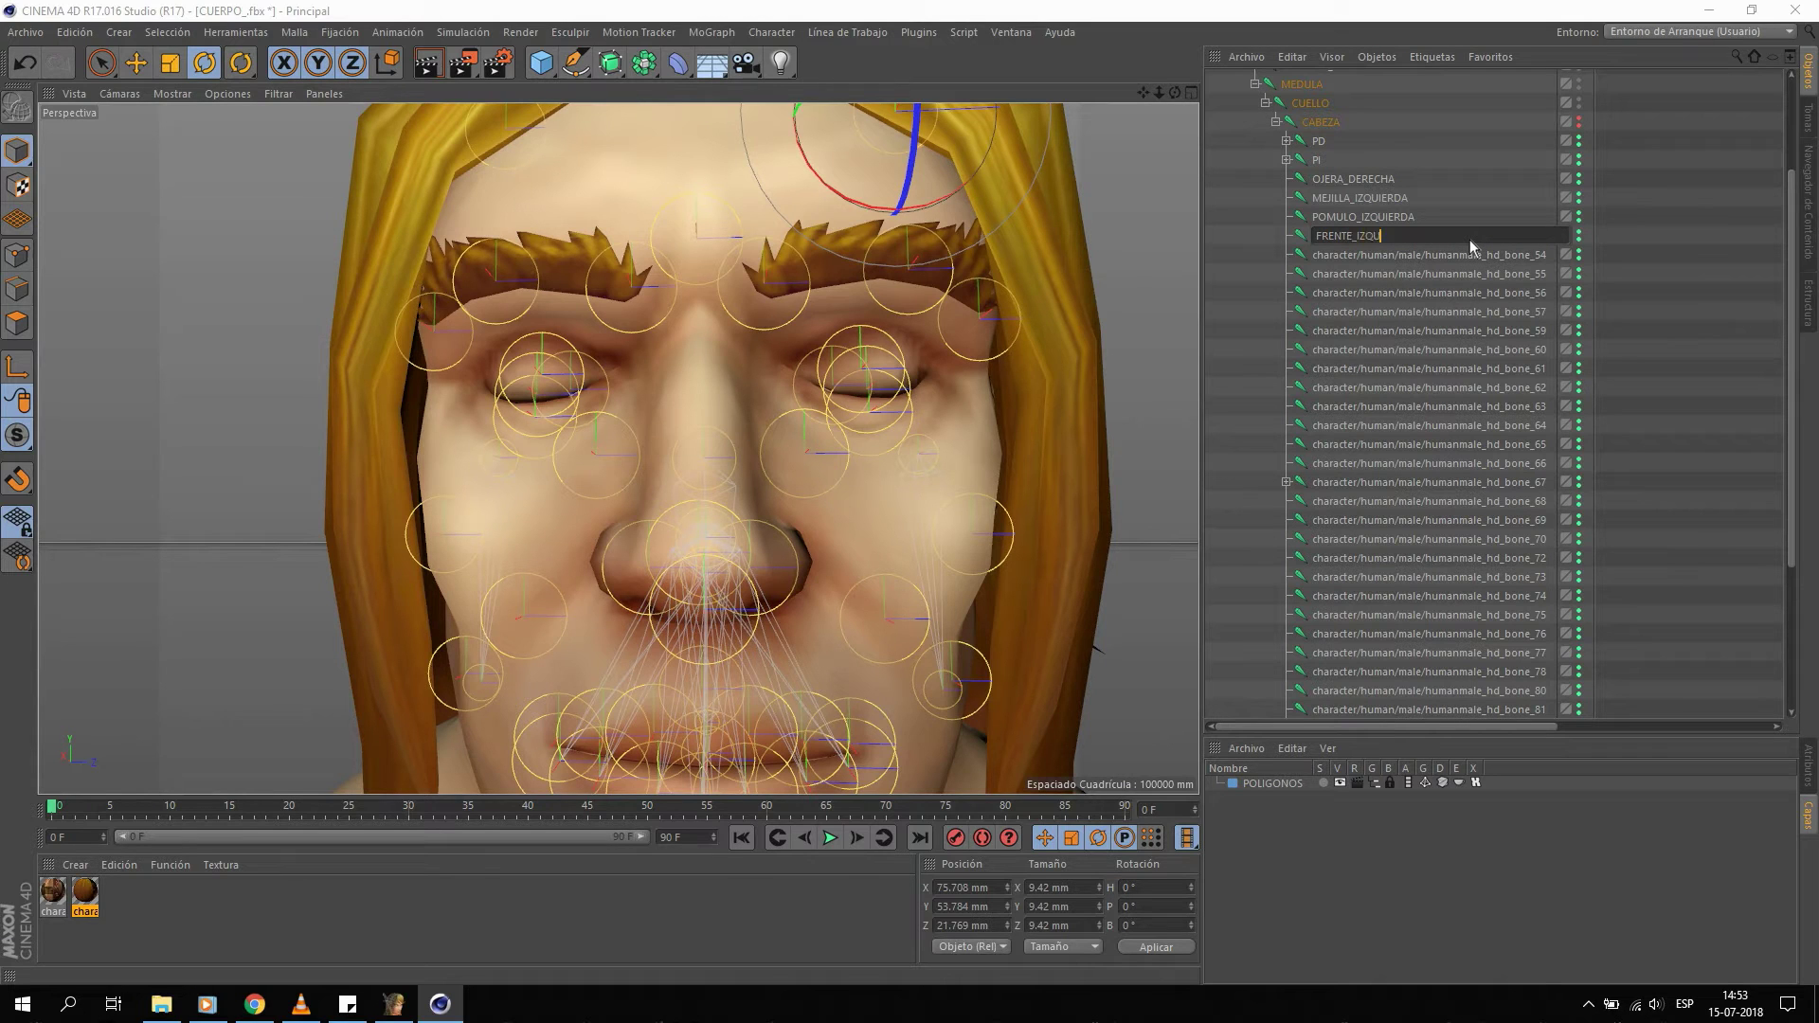
text(IERDA)
Confirm FRENTE_IZQUIERDA and rename the bone_54 forehead joint to CEJA 4.
key(Return)
click(1464, 256)
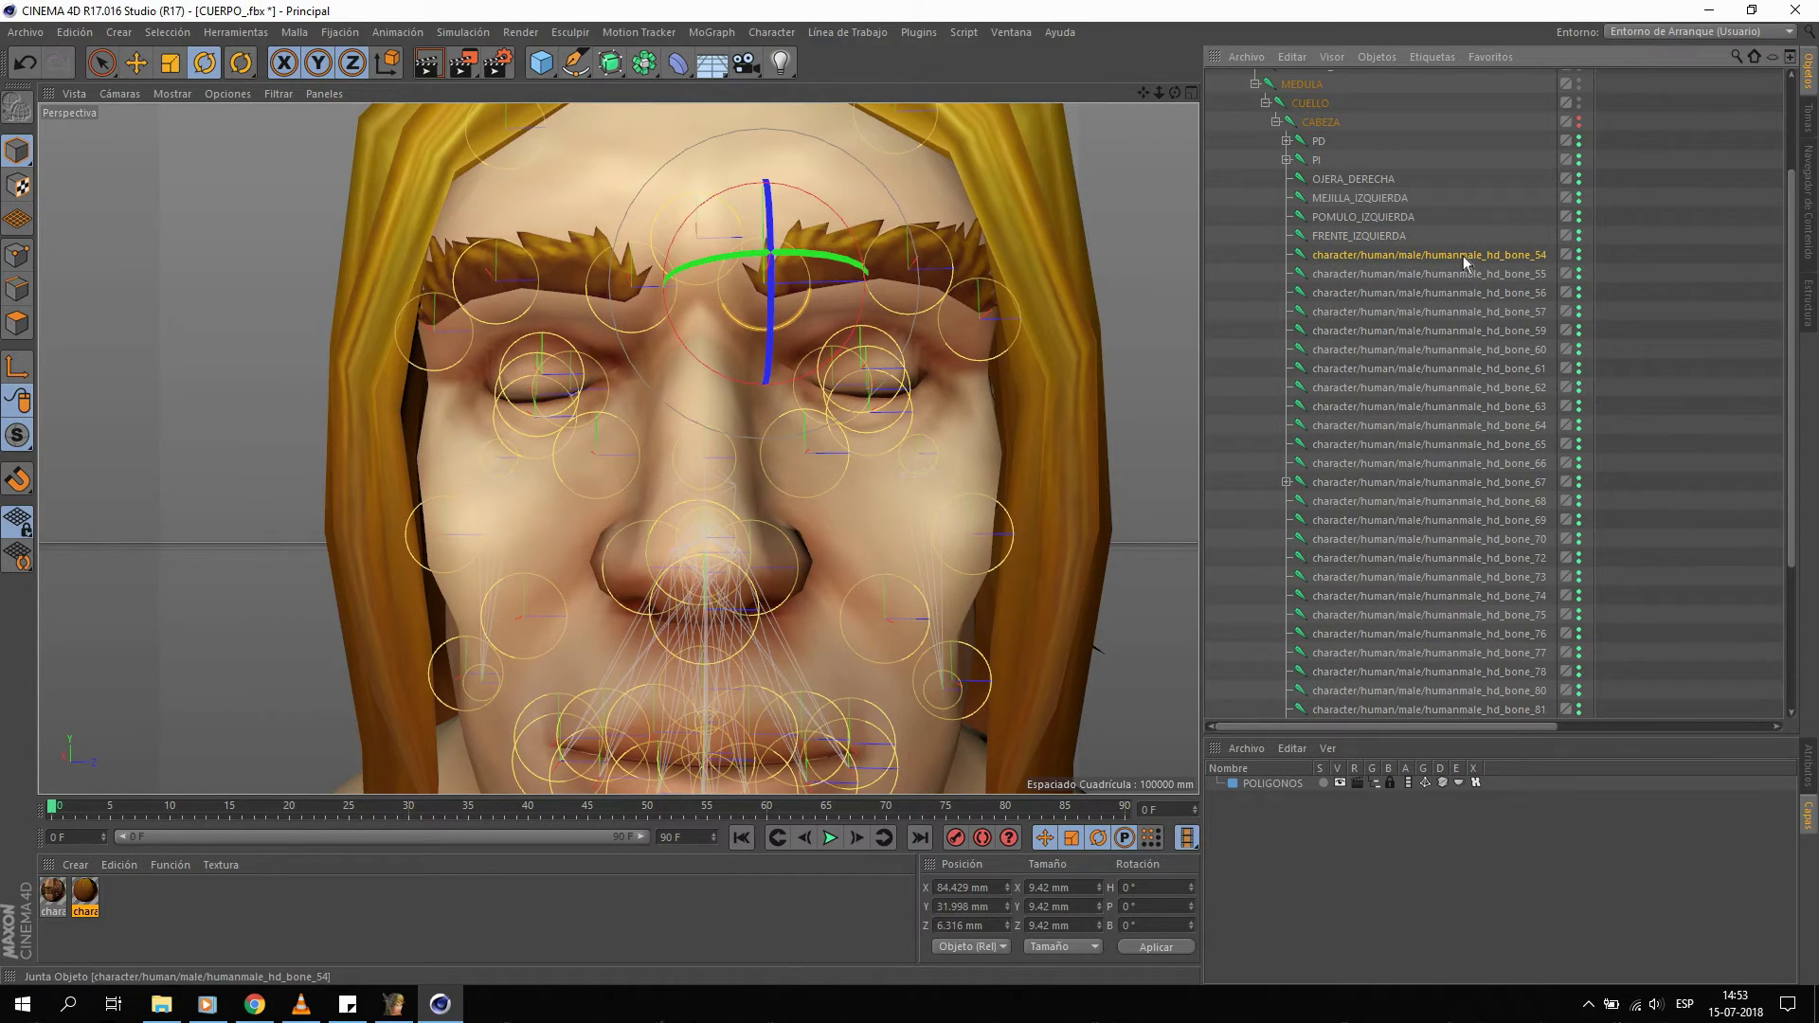
double_click(1464, 256)
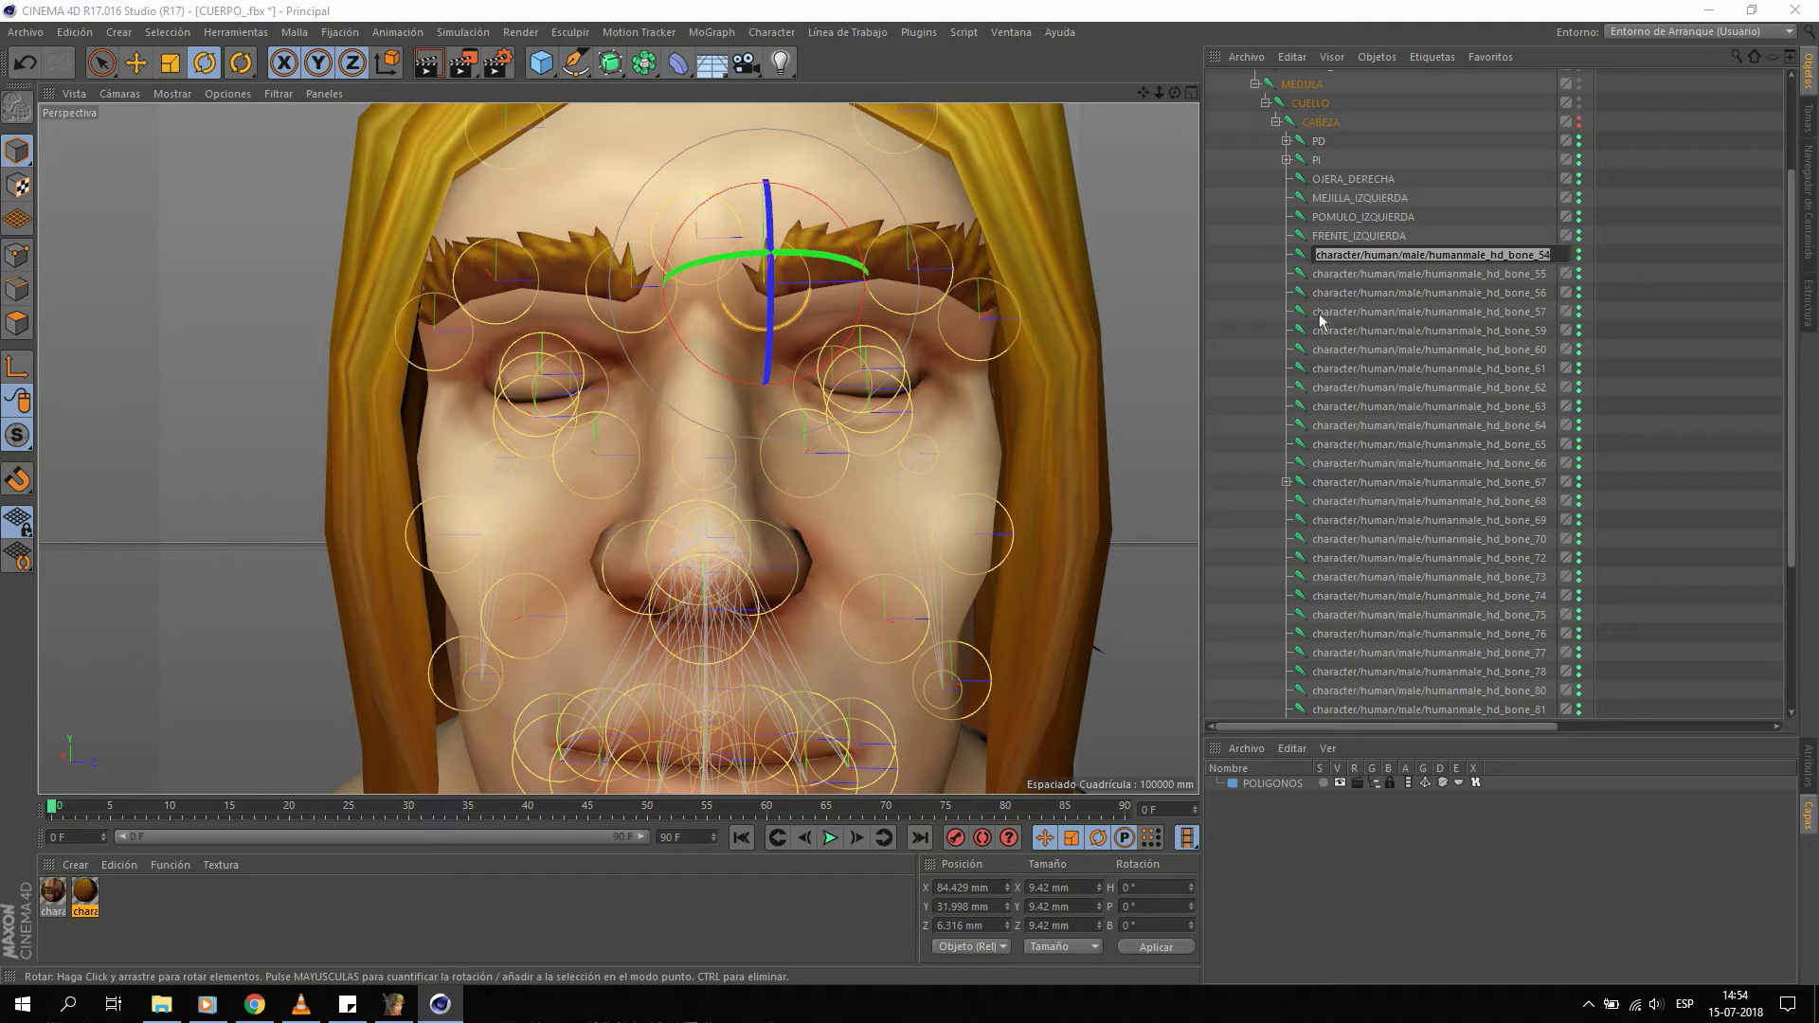
text(CEJA 4)
key(Return)
Select the humanmale_hd_bone_55 joint over the left eye with the Move tool.
click(1374, 277)
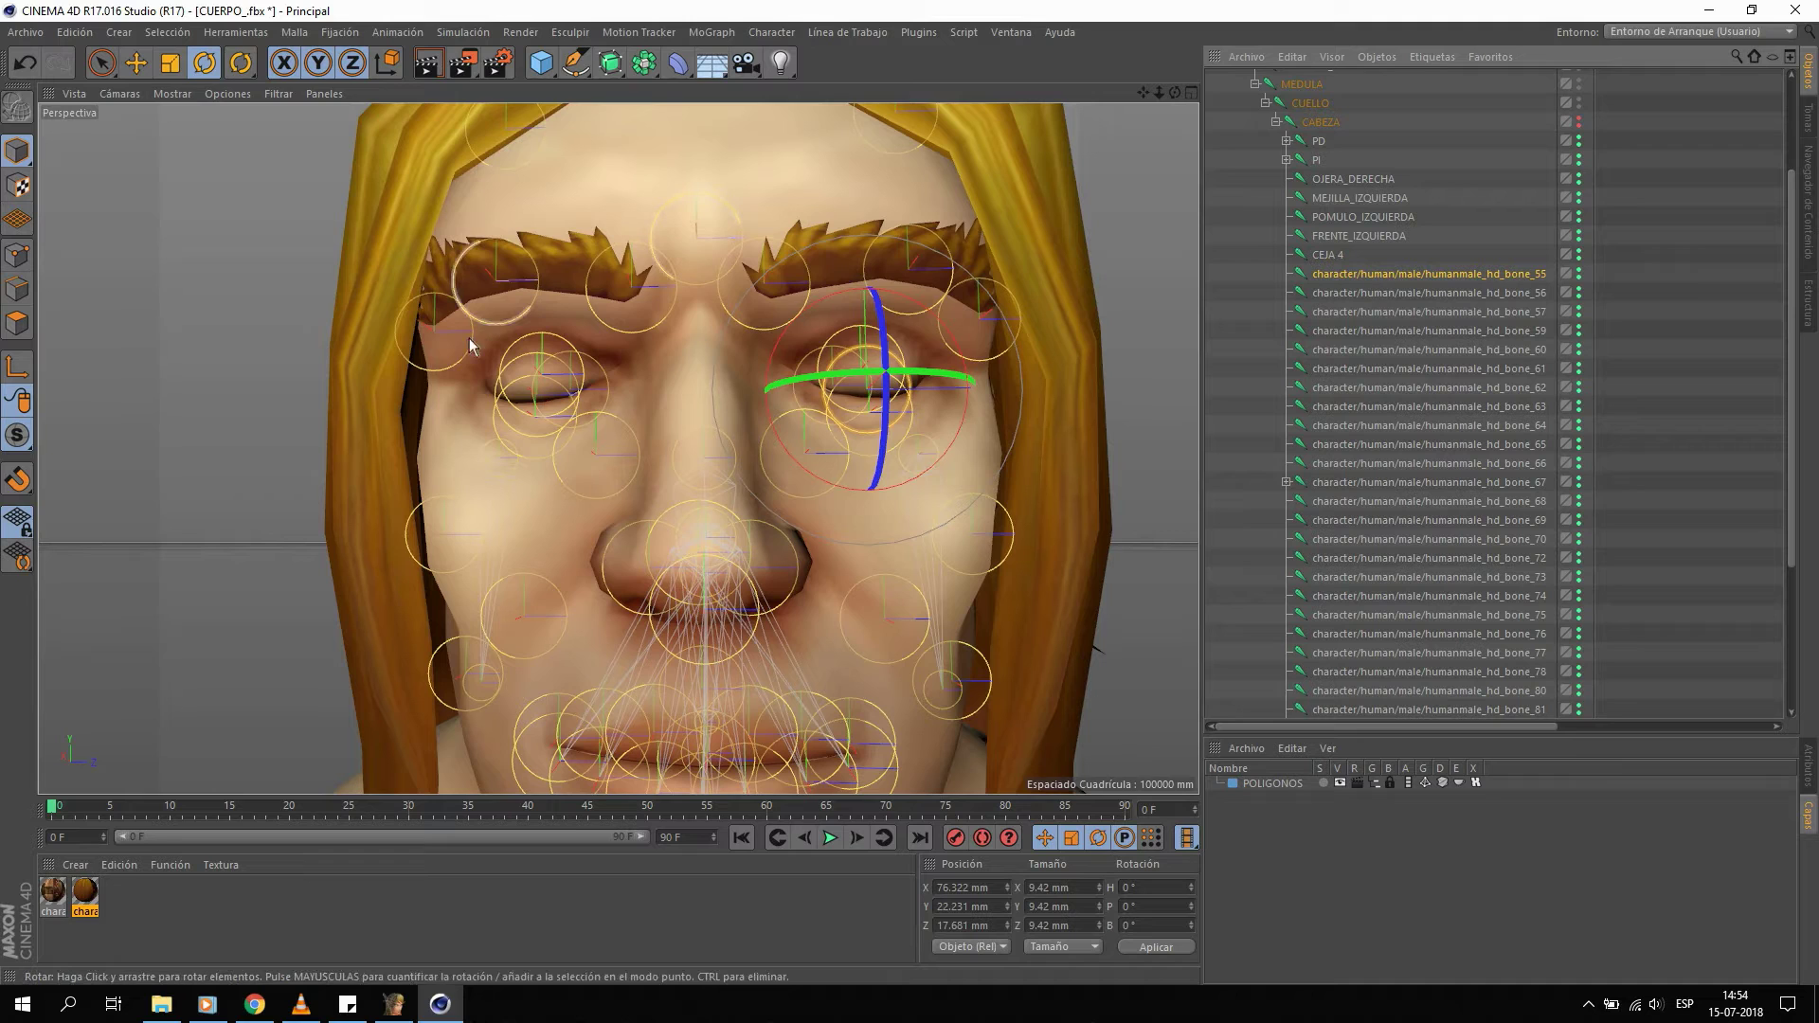
click(703, 290)
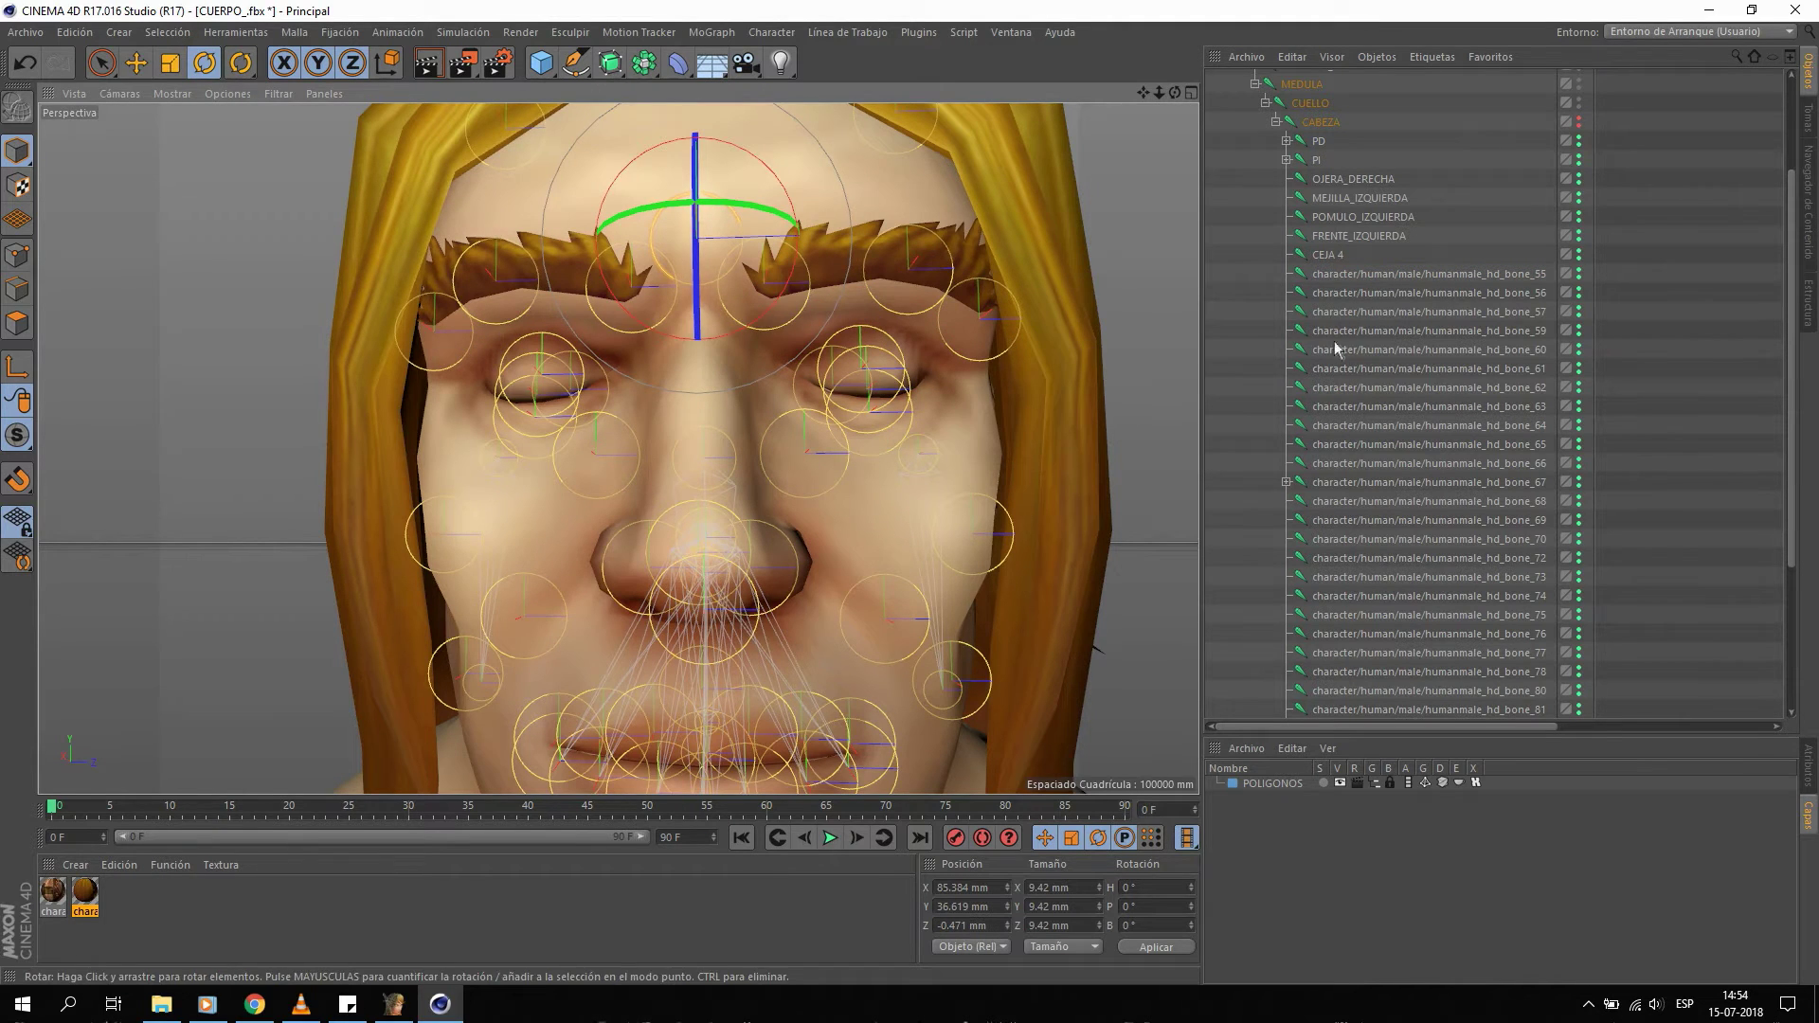
click(1348, 274)
key(e)
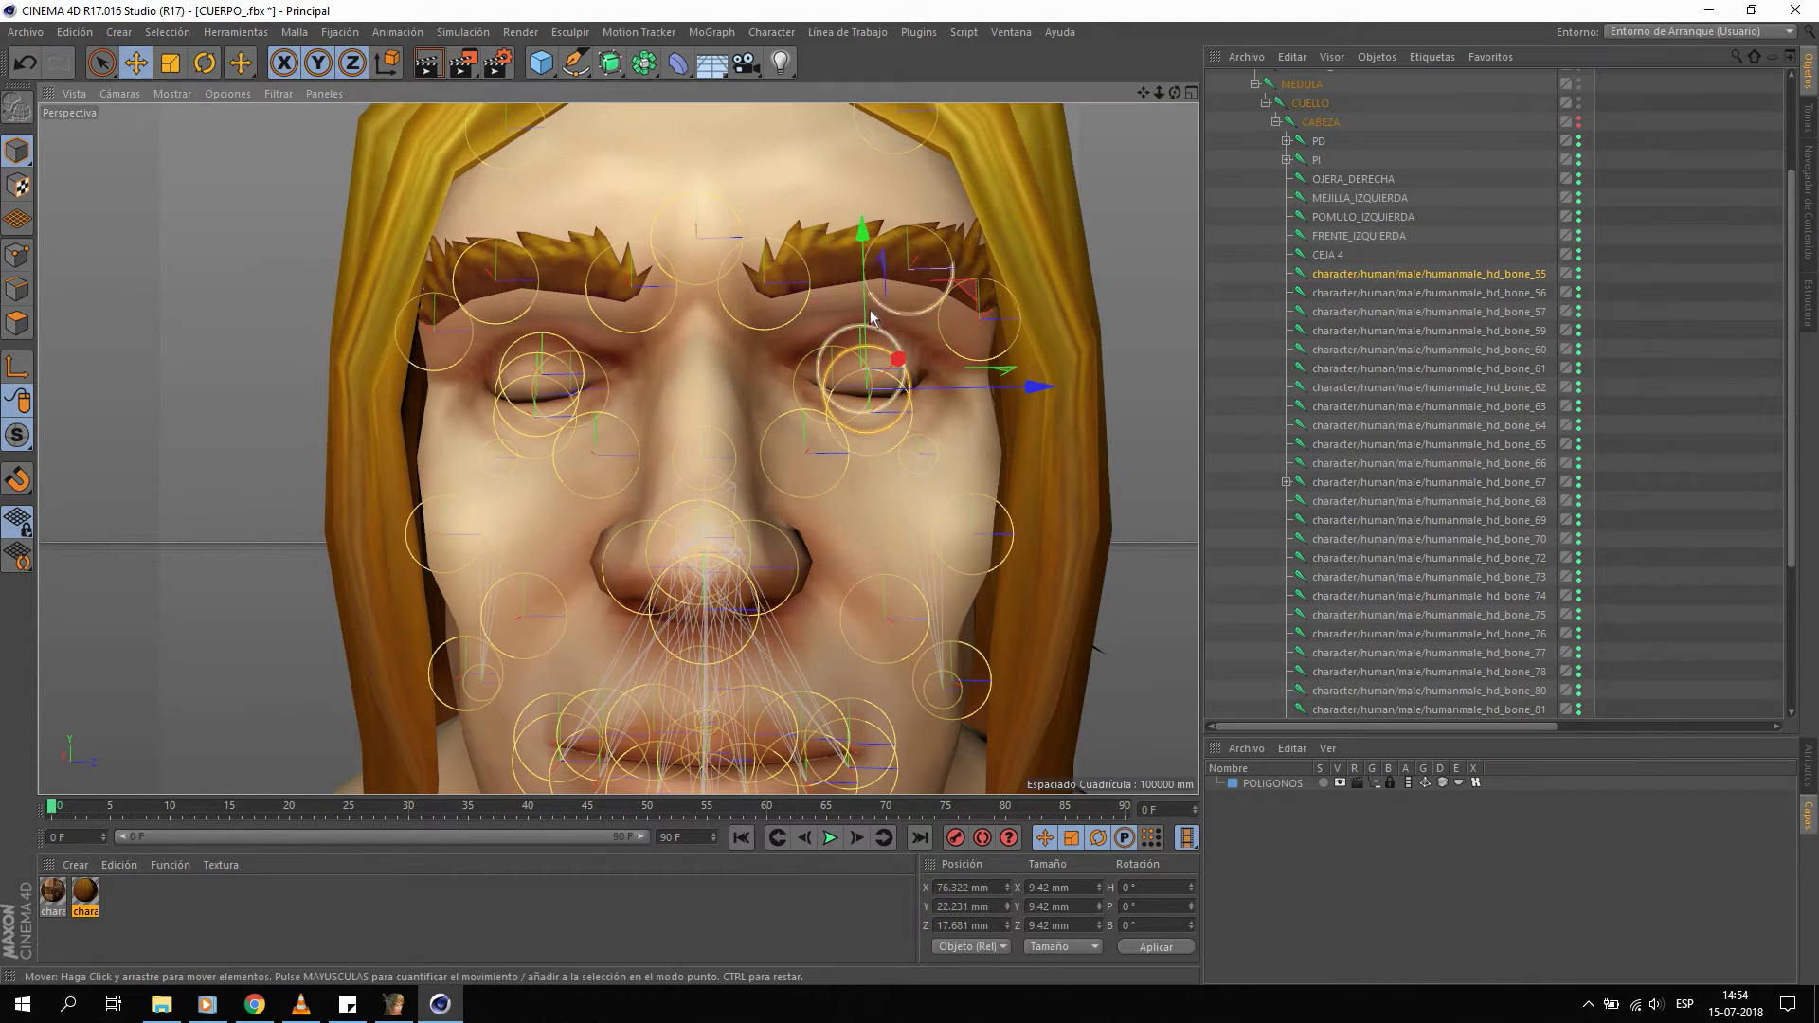
key(ctrl+z)
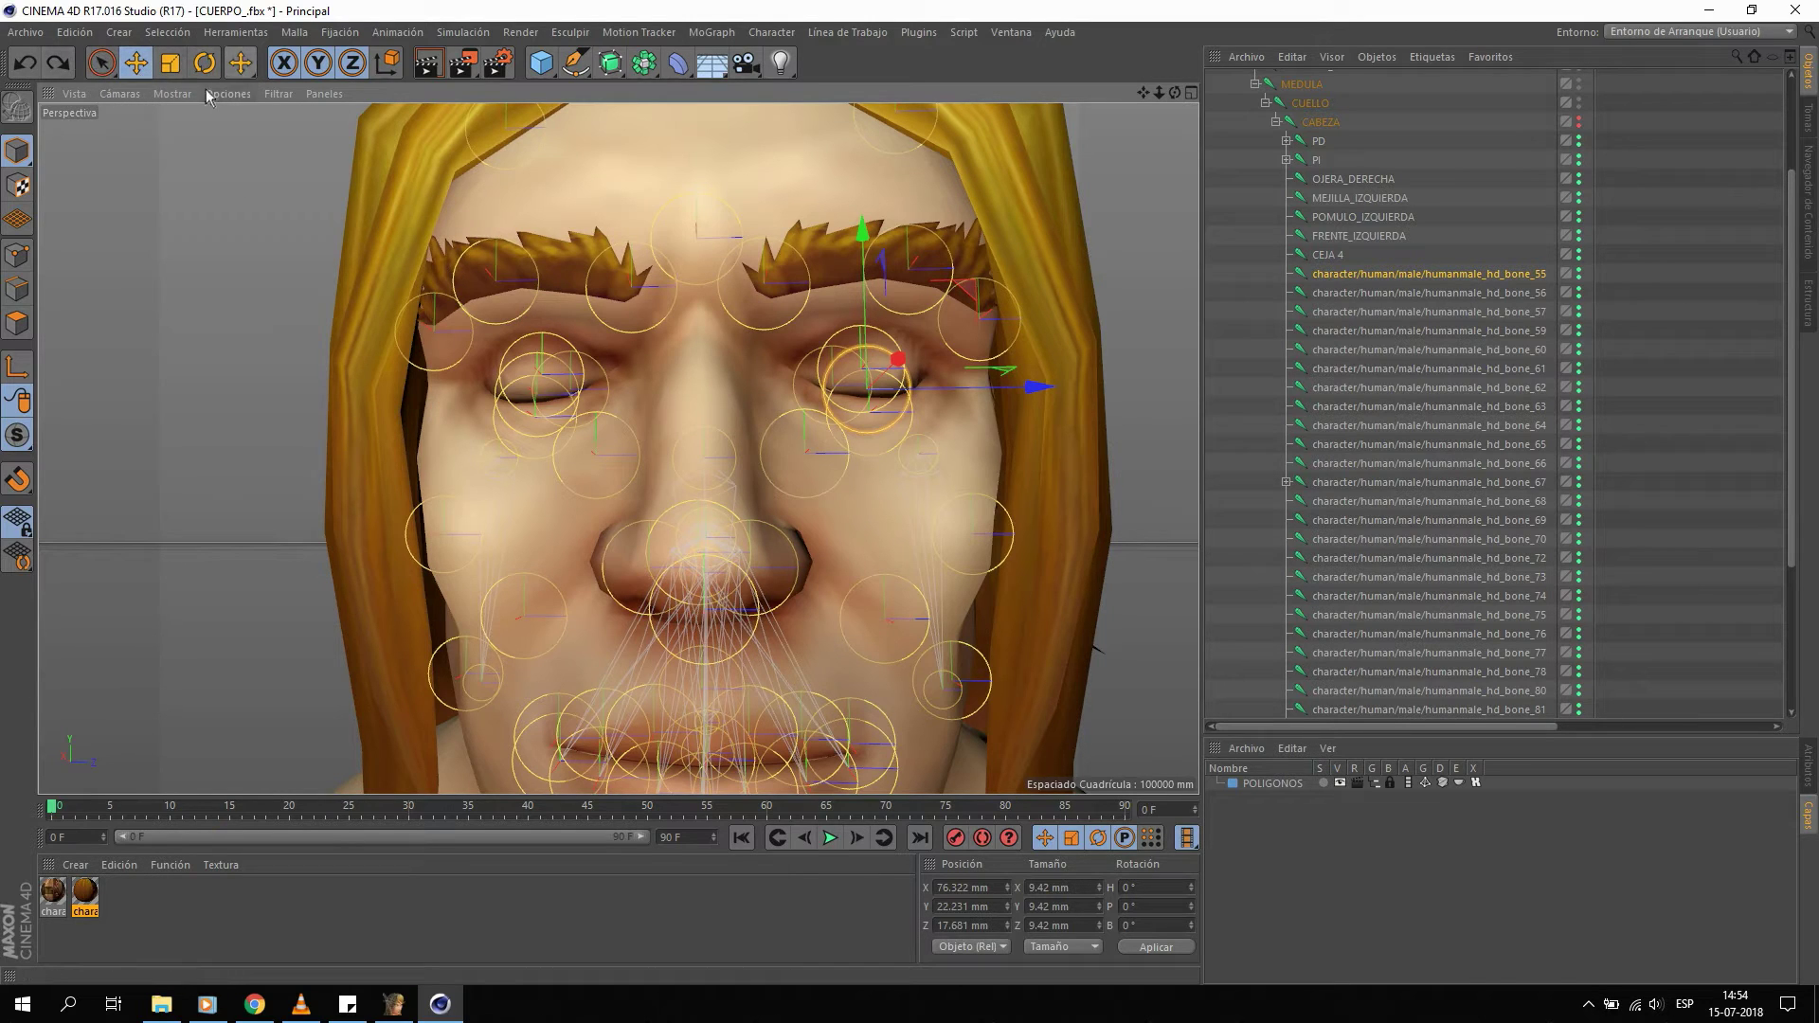
Raise bone_55 to open the left eyelid, undo, then test a sideways nudge.
click(171, 62)
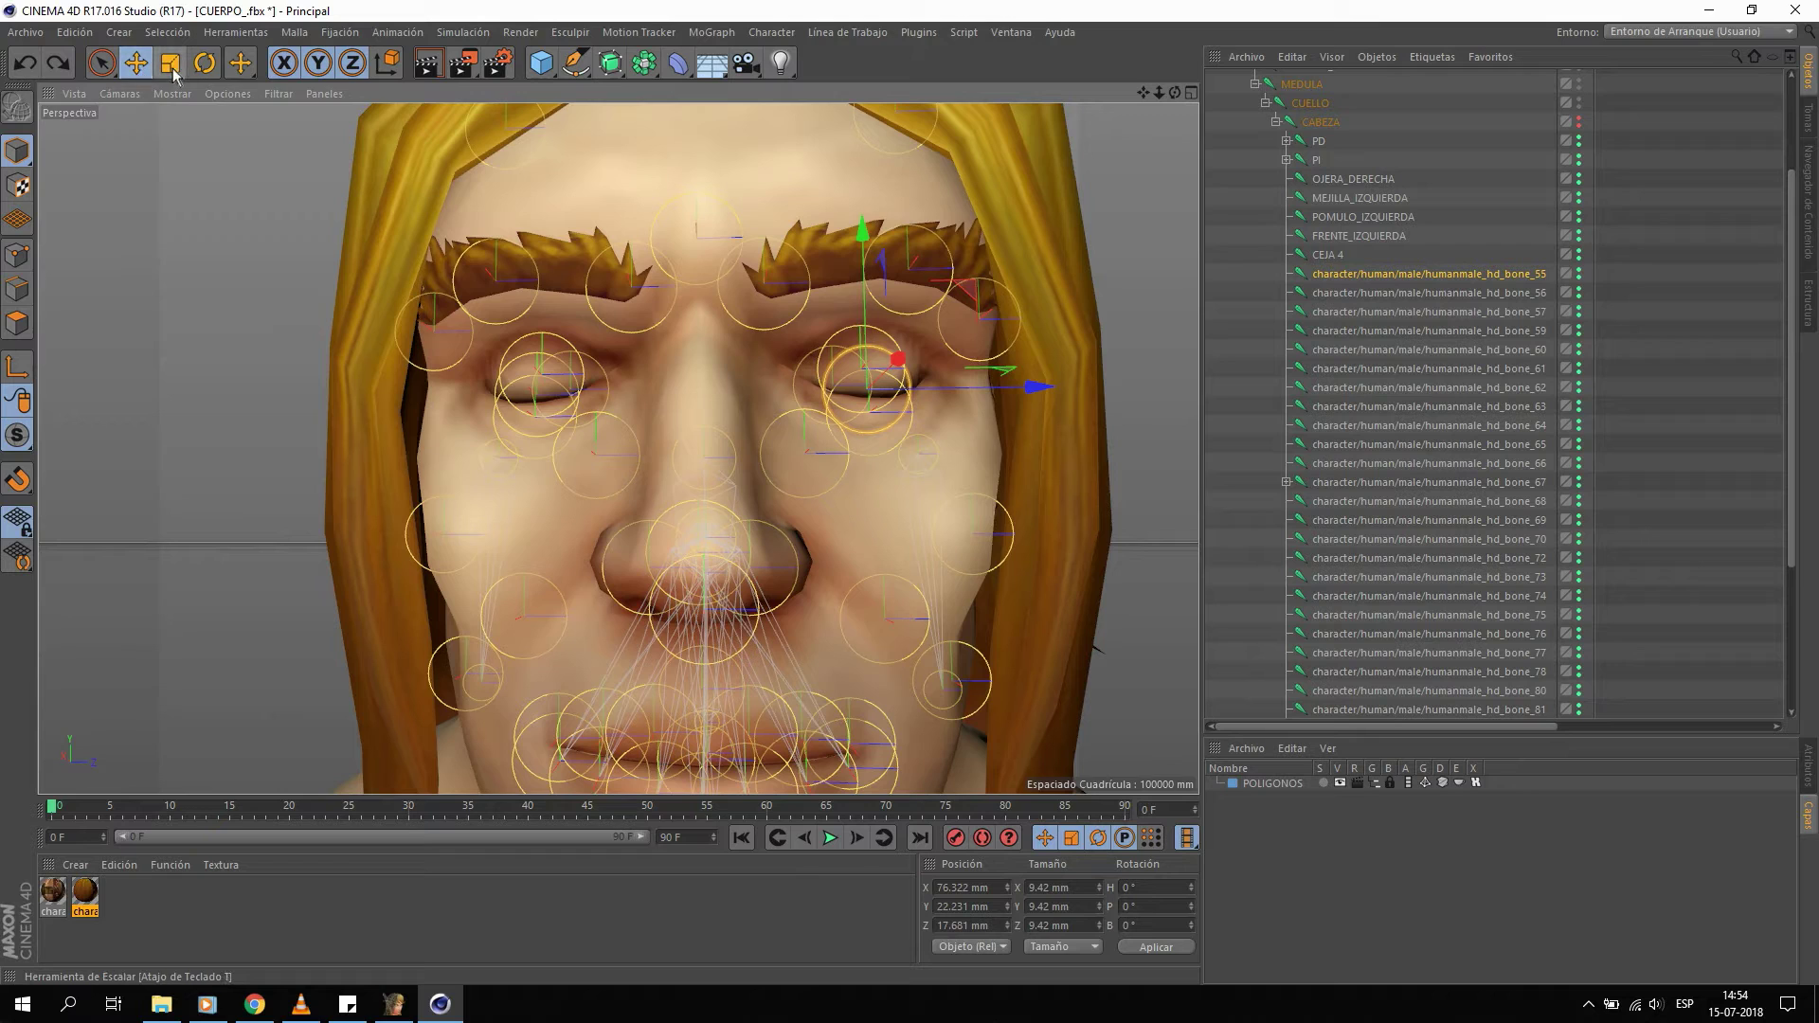
click(205, 63)
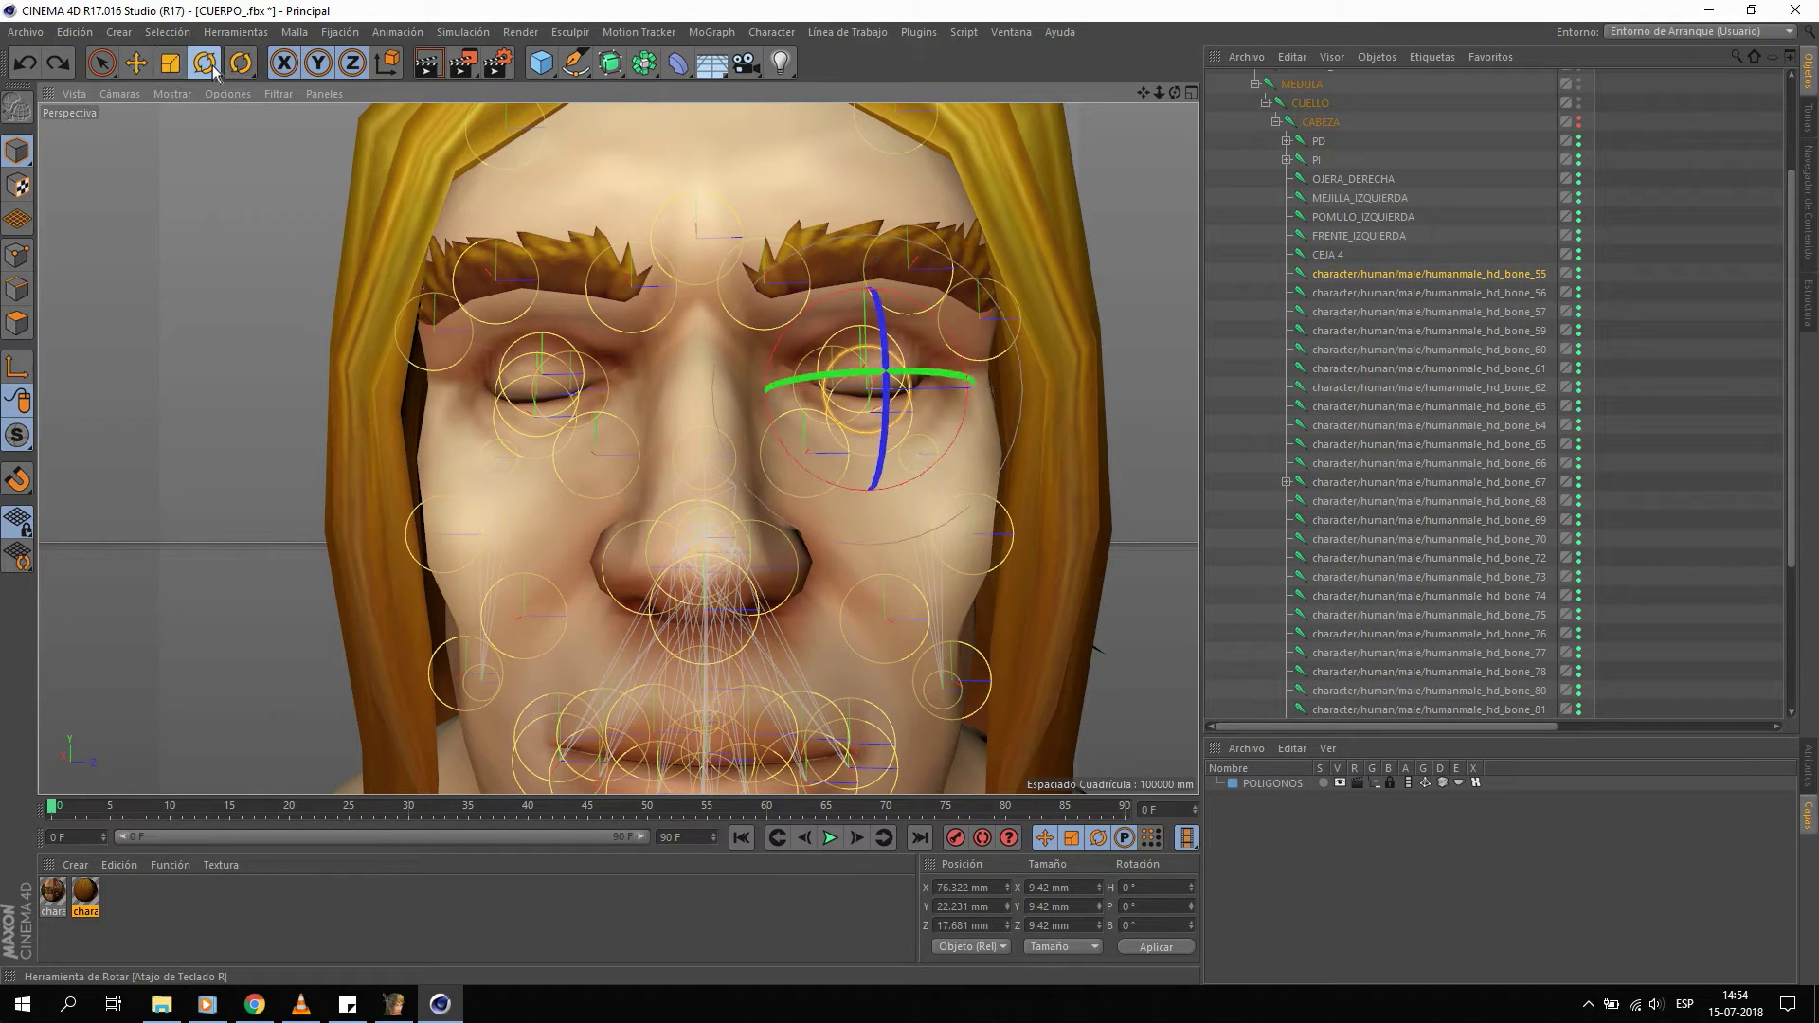
click(153, 61)
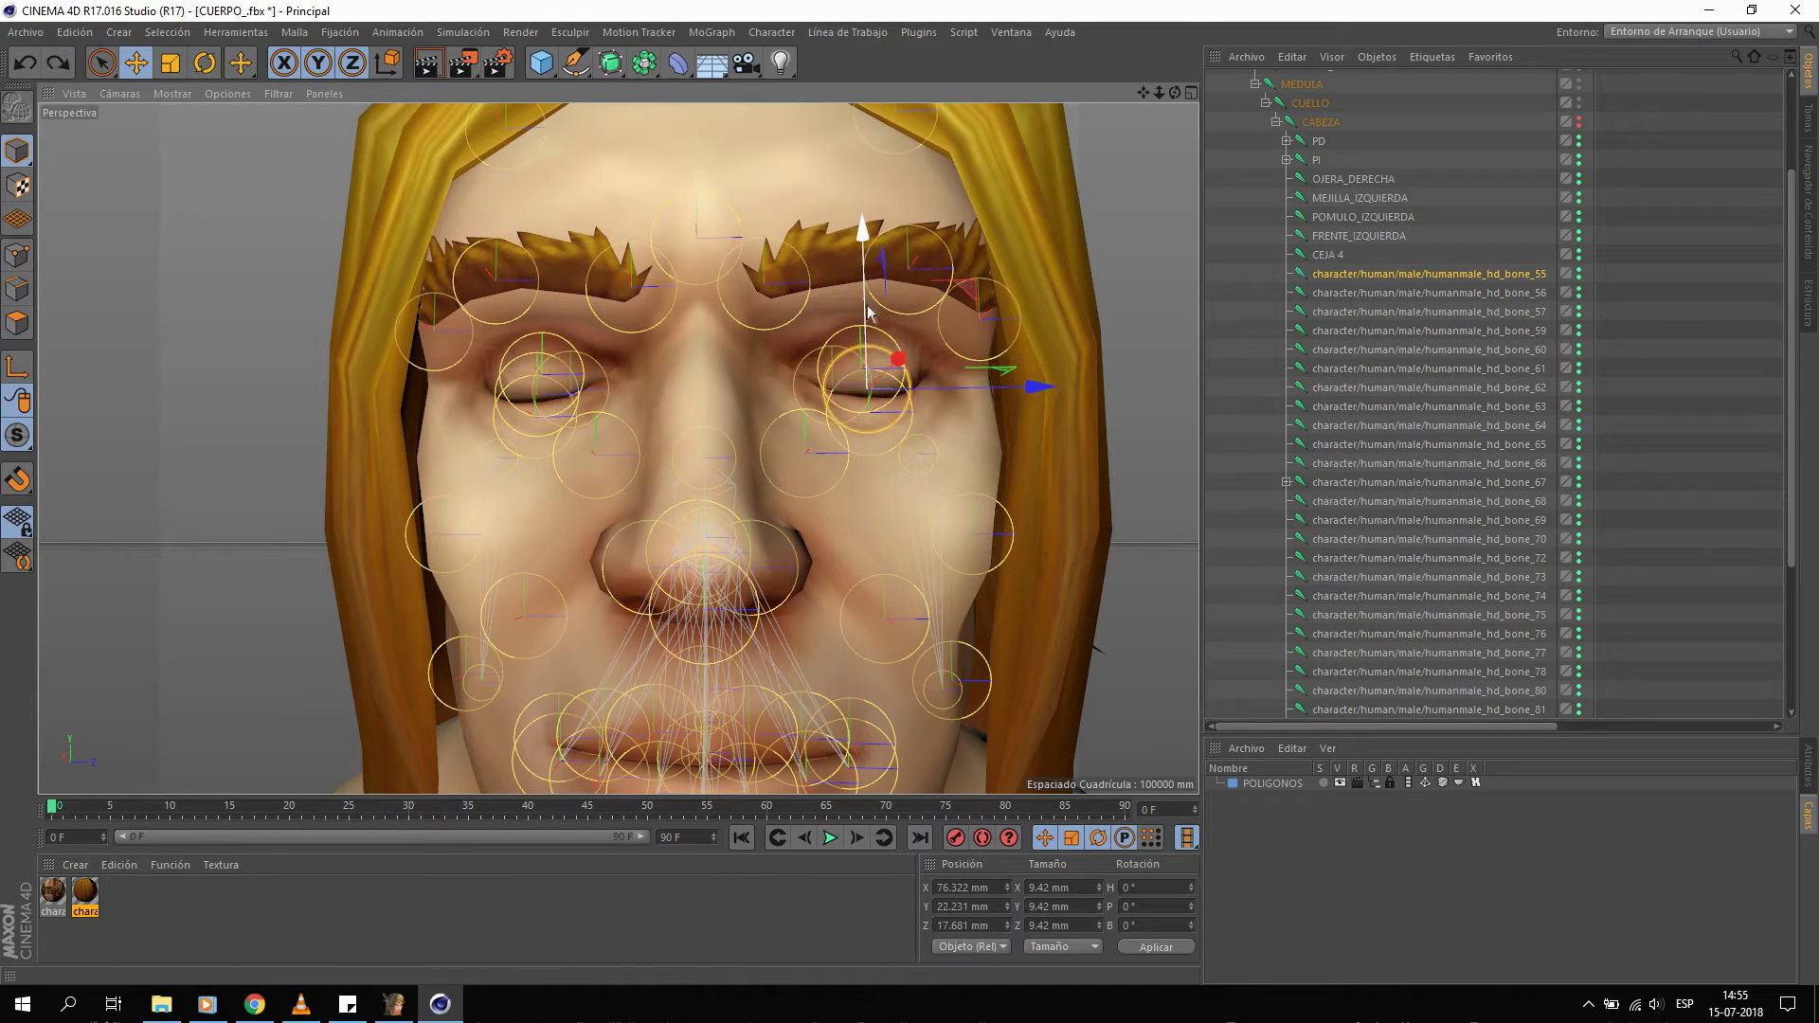
drag(868, 327, 972, 227)
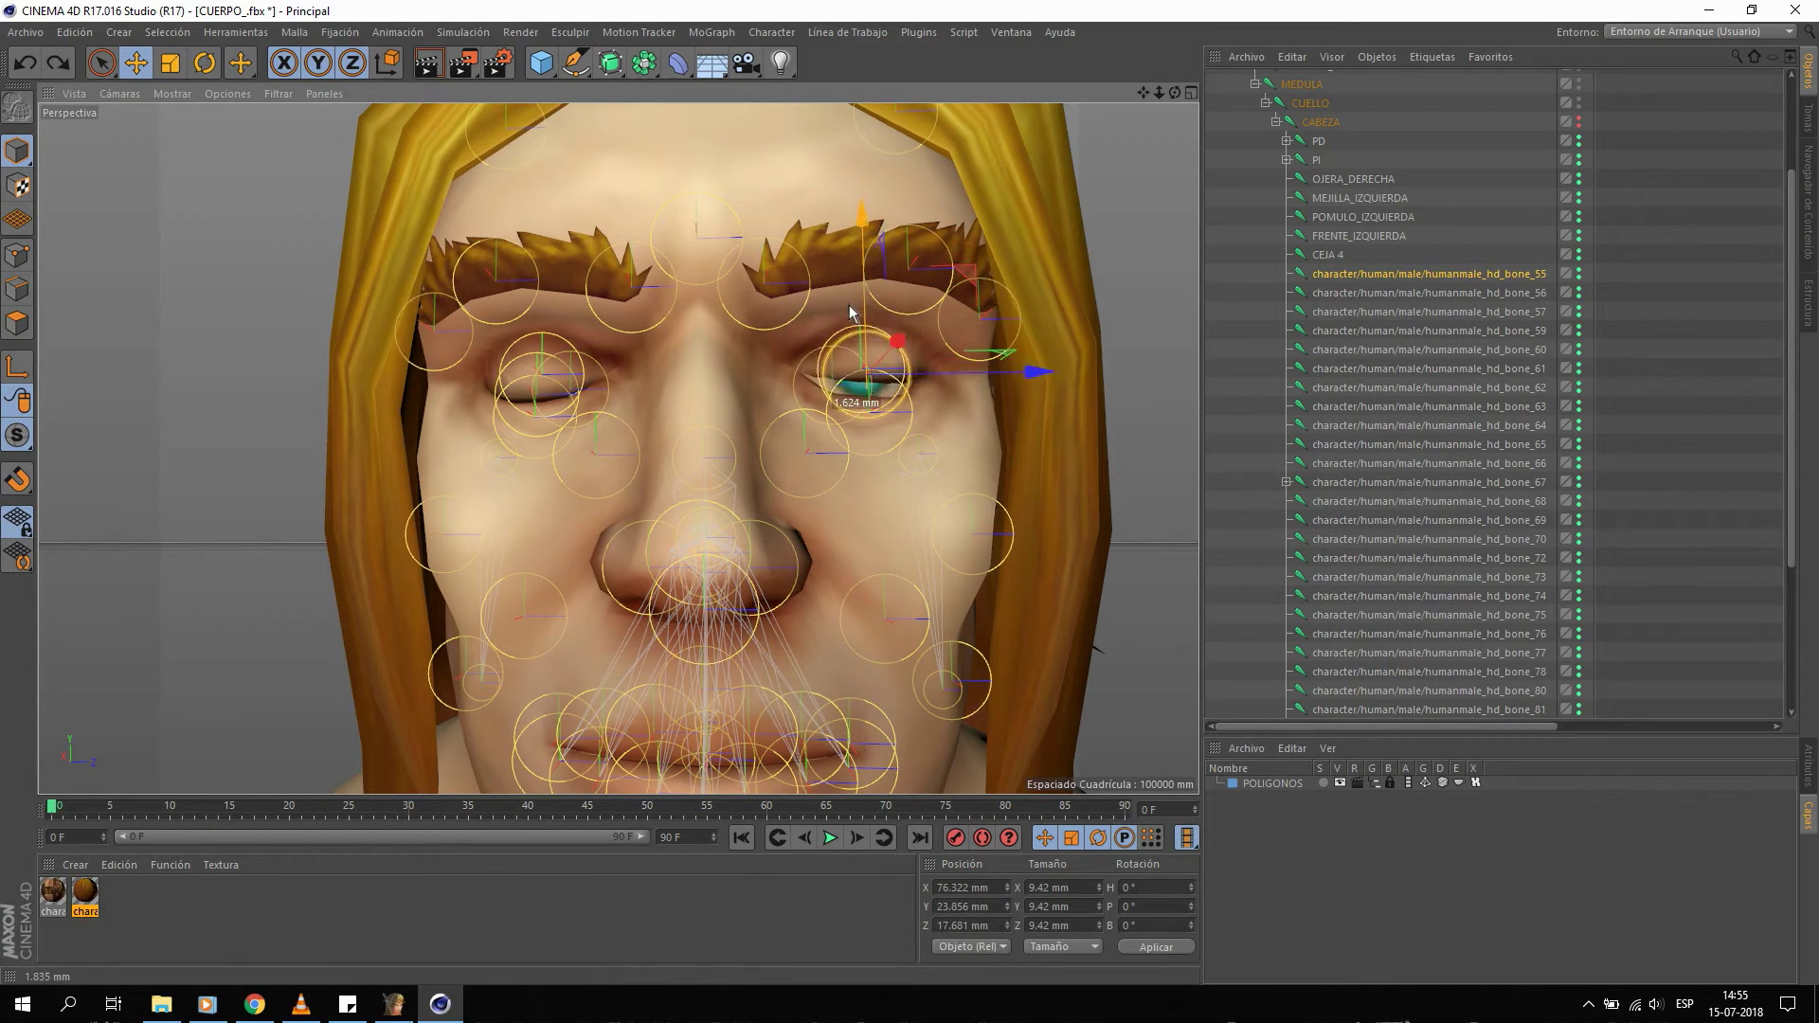
key(ctrl+z)
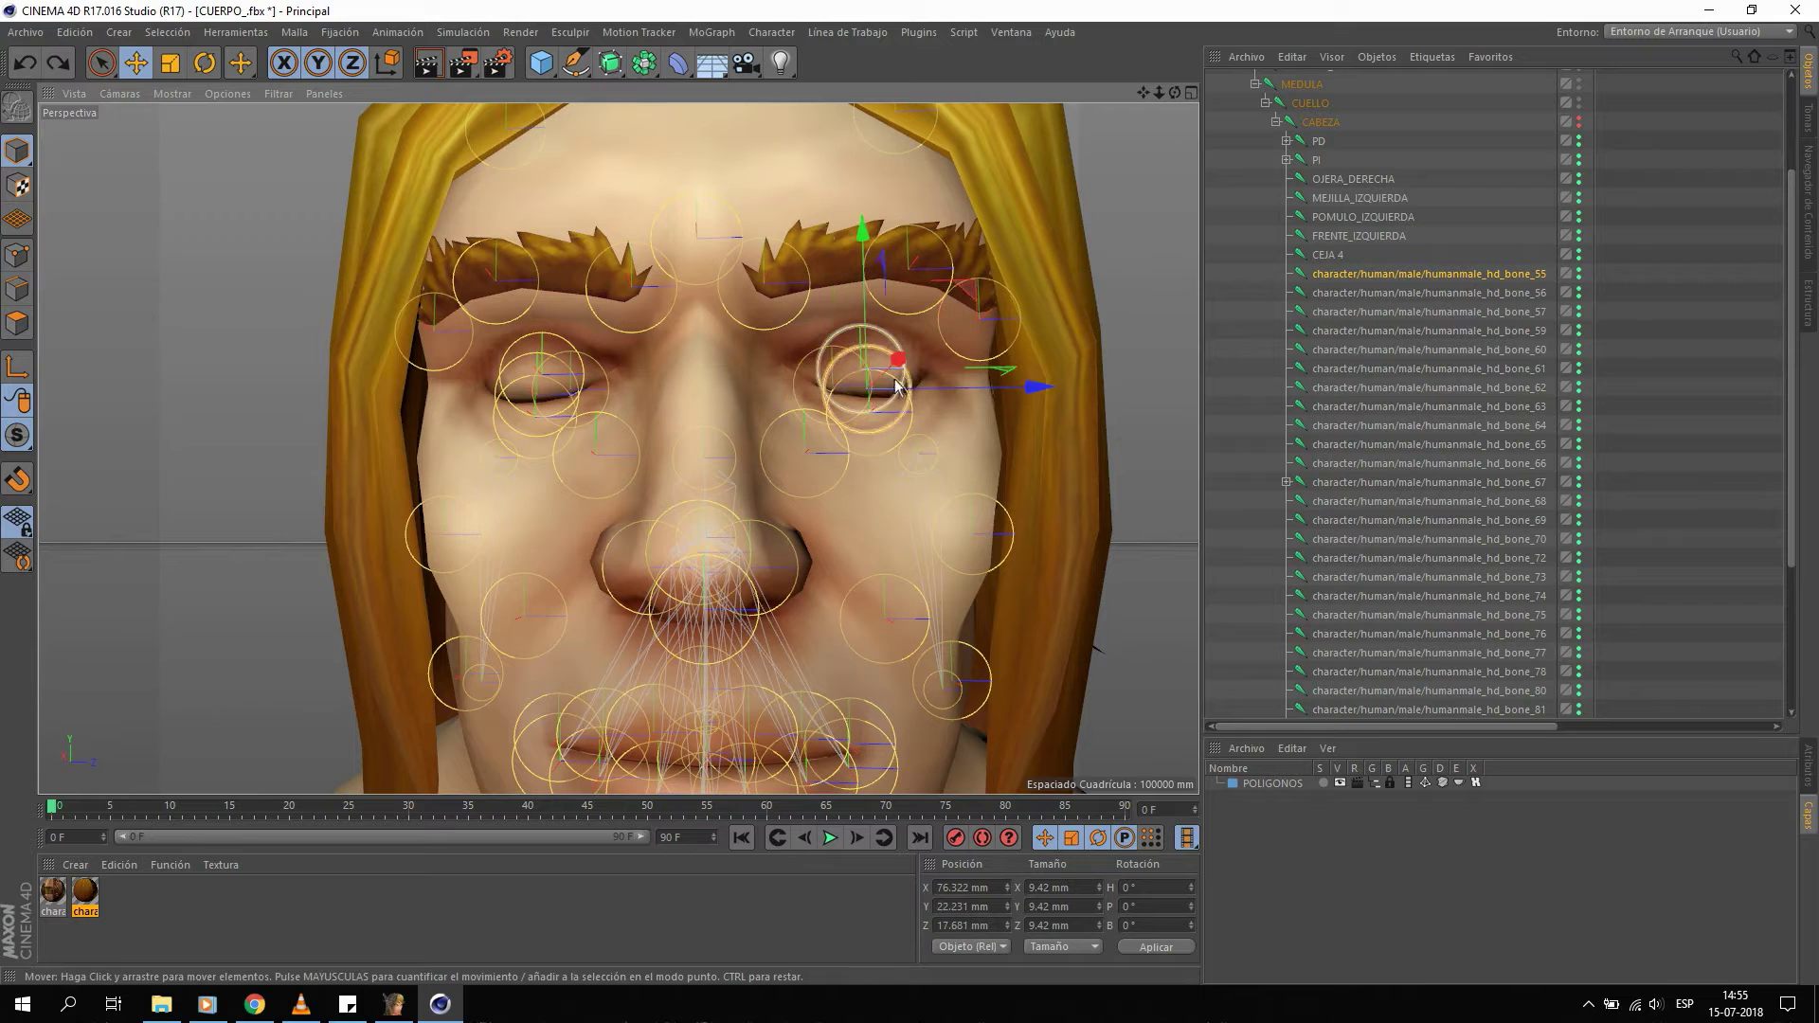
drag(899, 384, 990, 363)
key(ctrl+z)
Cycle between Move, Rotate and Scale tools on the eyelid joint, ending on Move.
mouse_move(842, 361)
alt+mouse_down()
mouse_move(739, 367)
mouse_move(873, 317)
mouse_move(855, 358)
alt+mouse_up()
key(e)
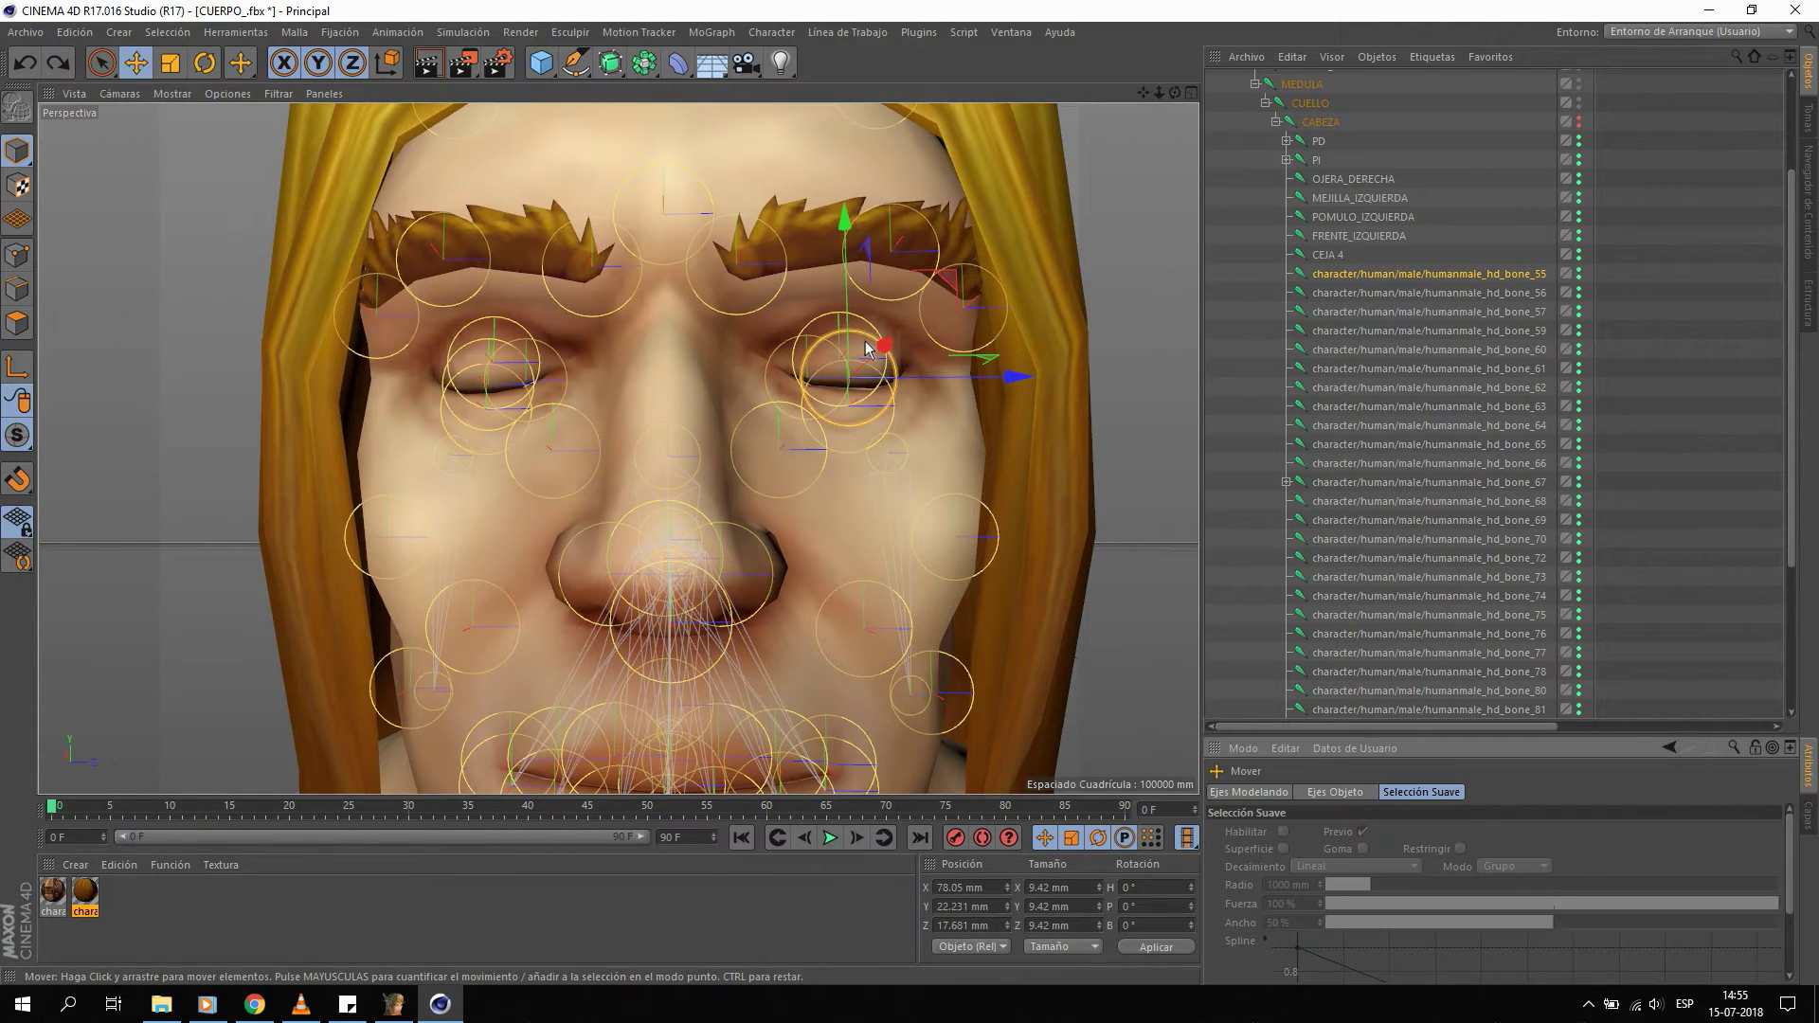
click(171, 63)
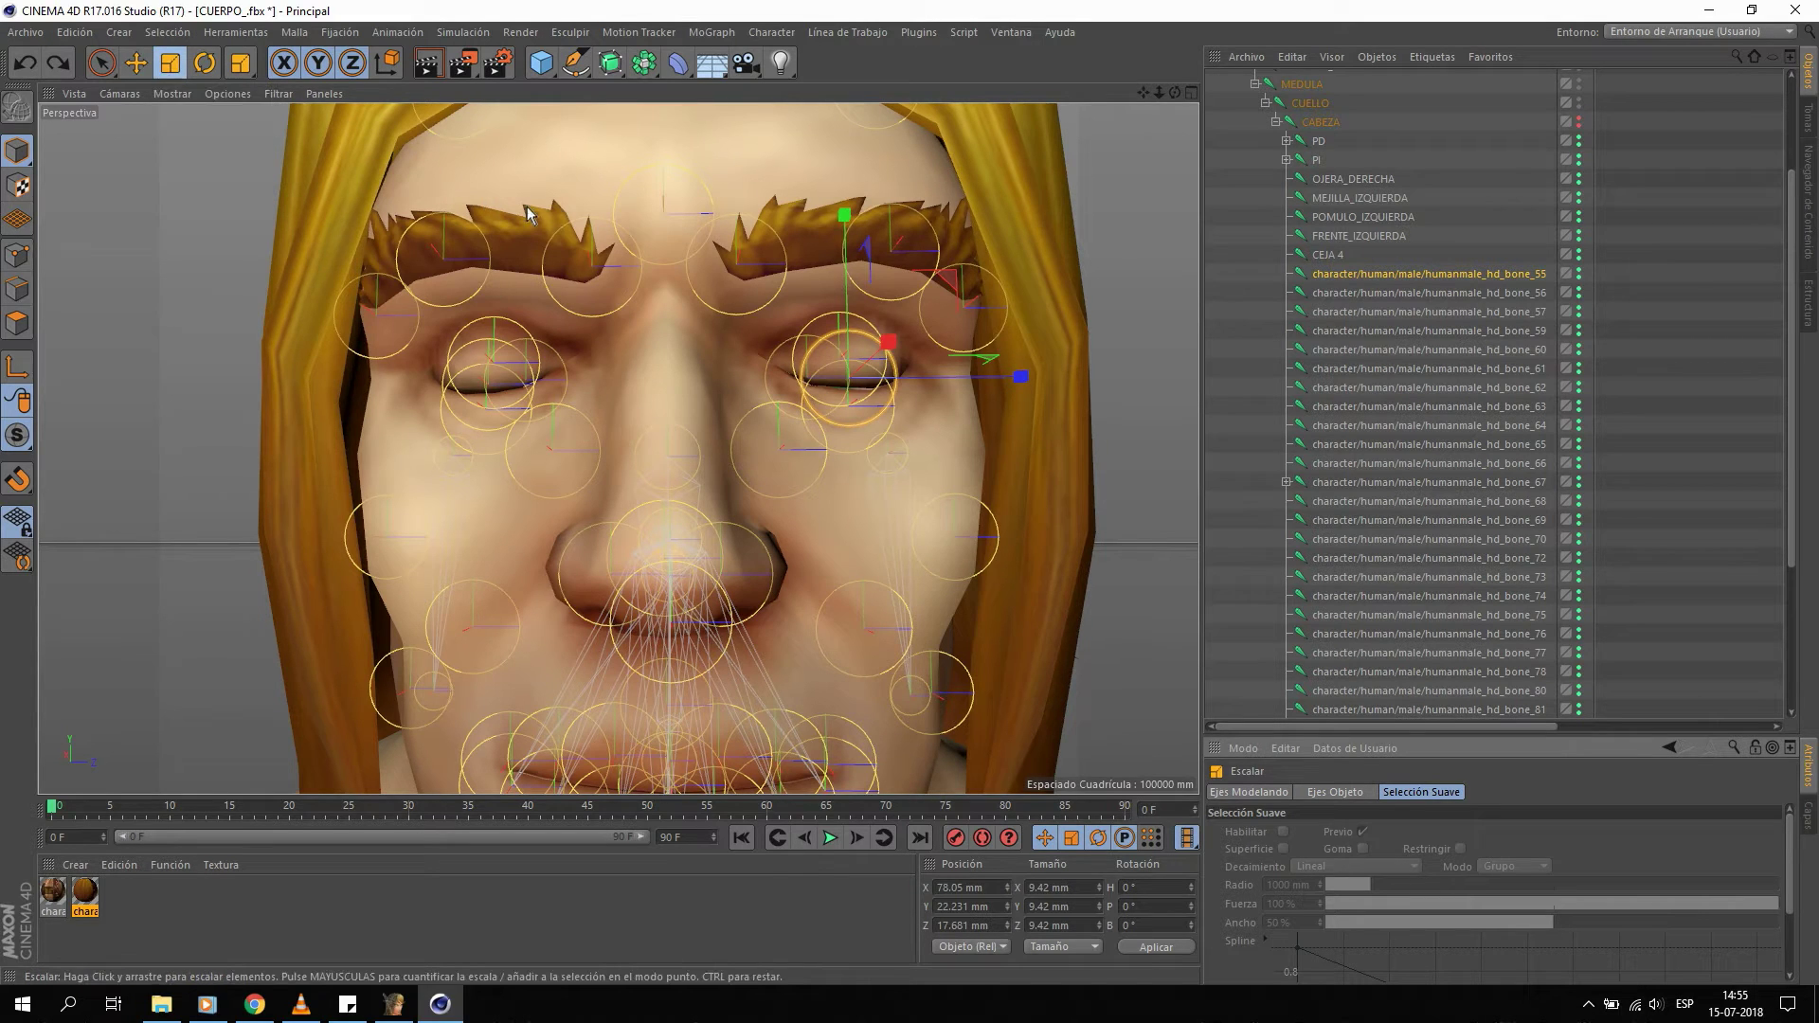
key(e)
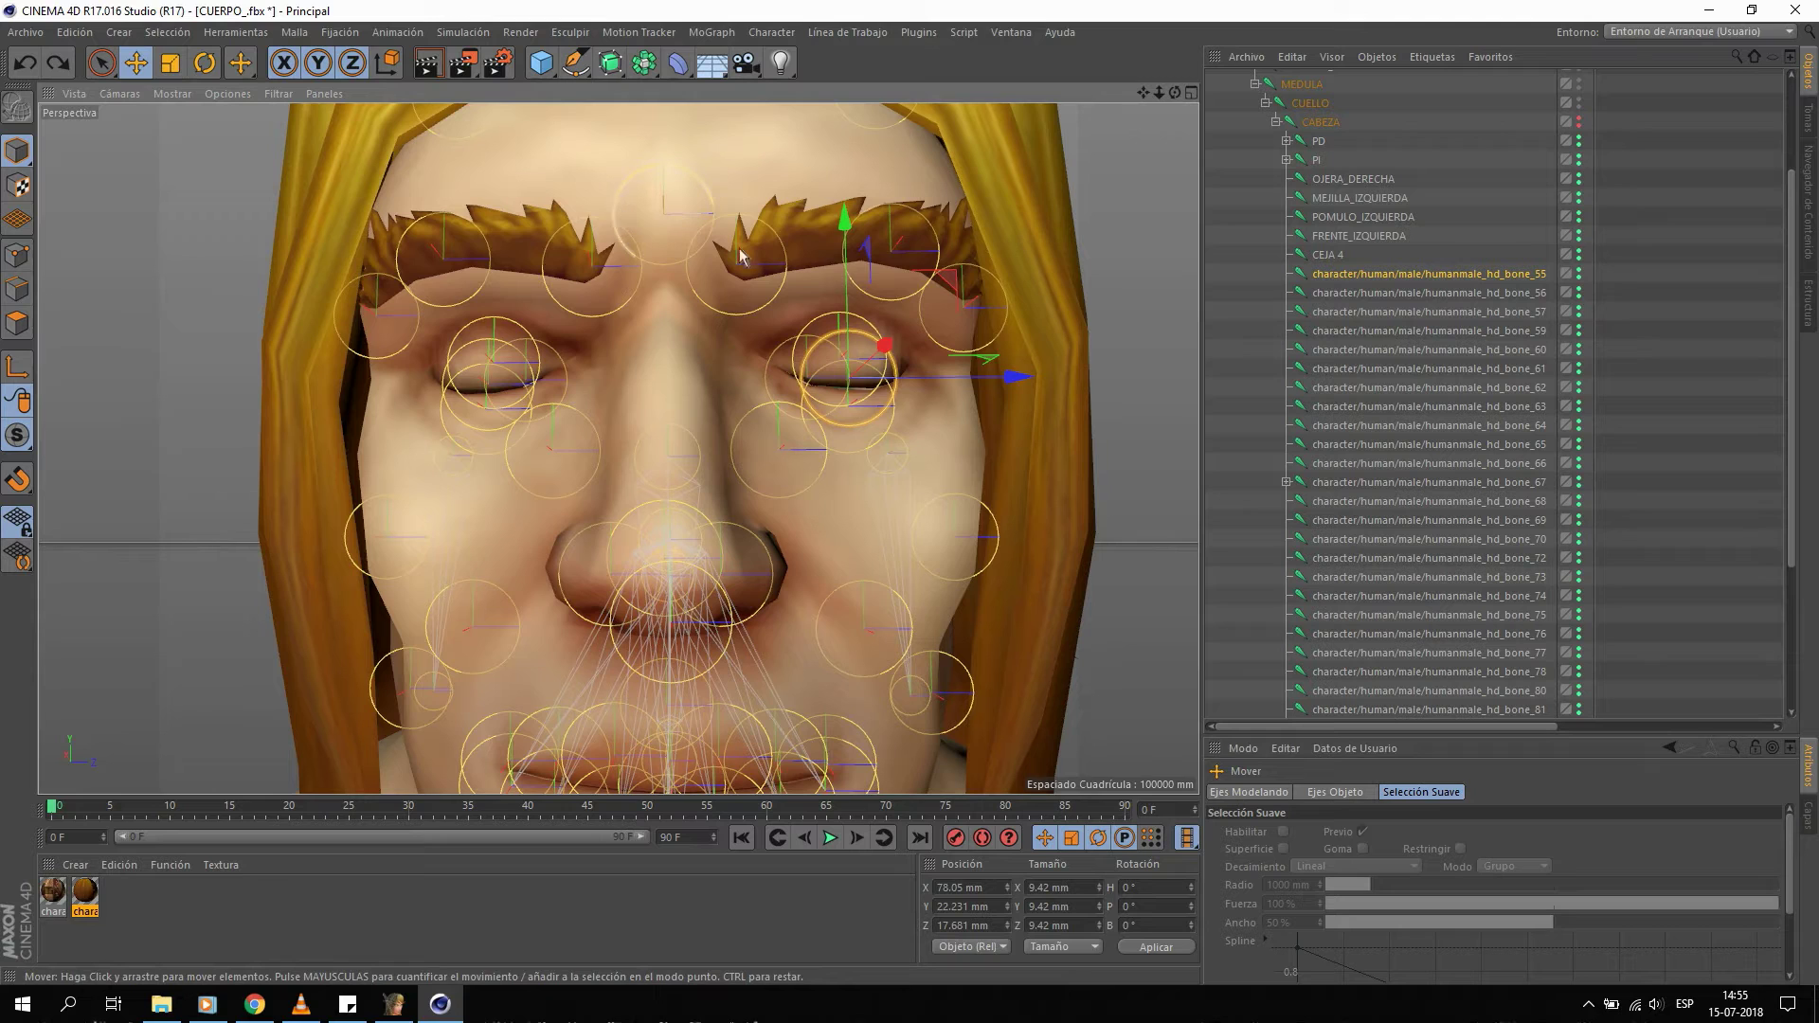
key(r)
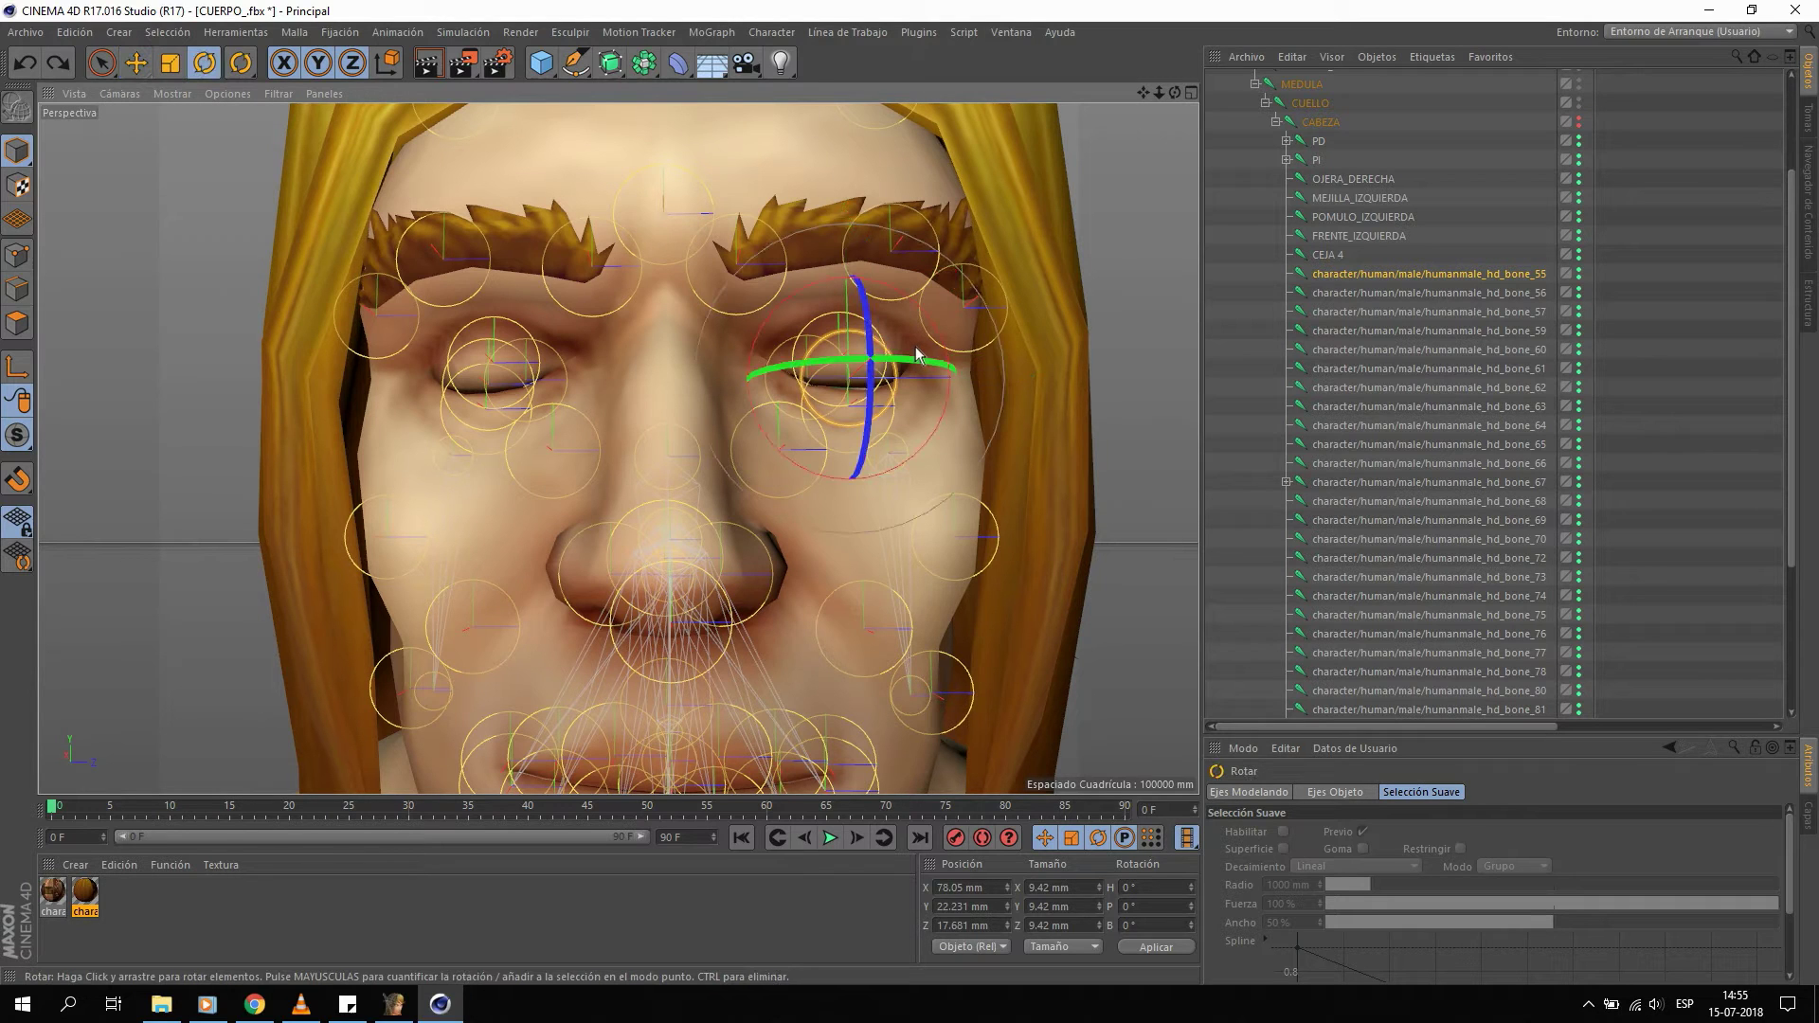
key(t)
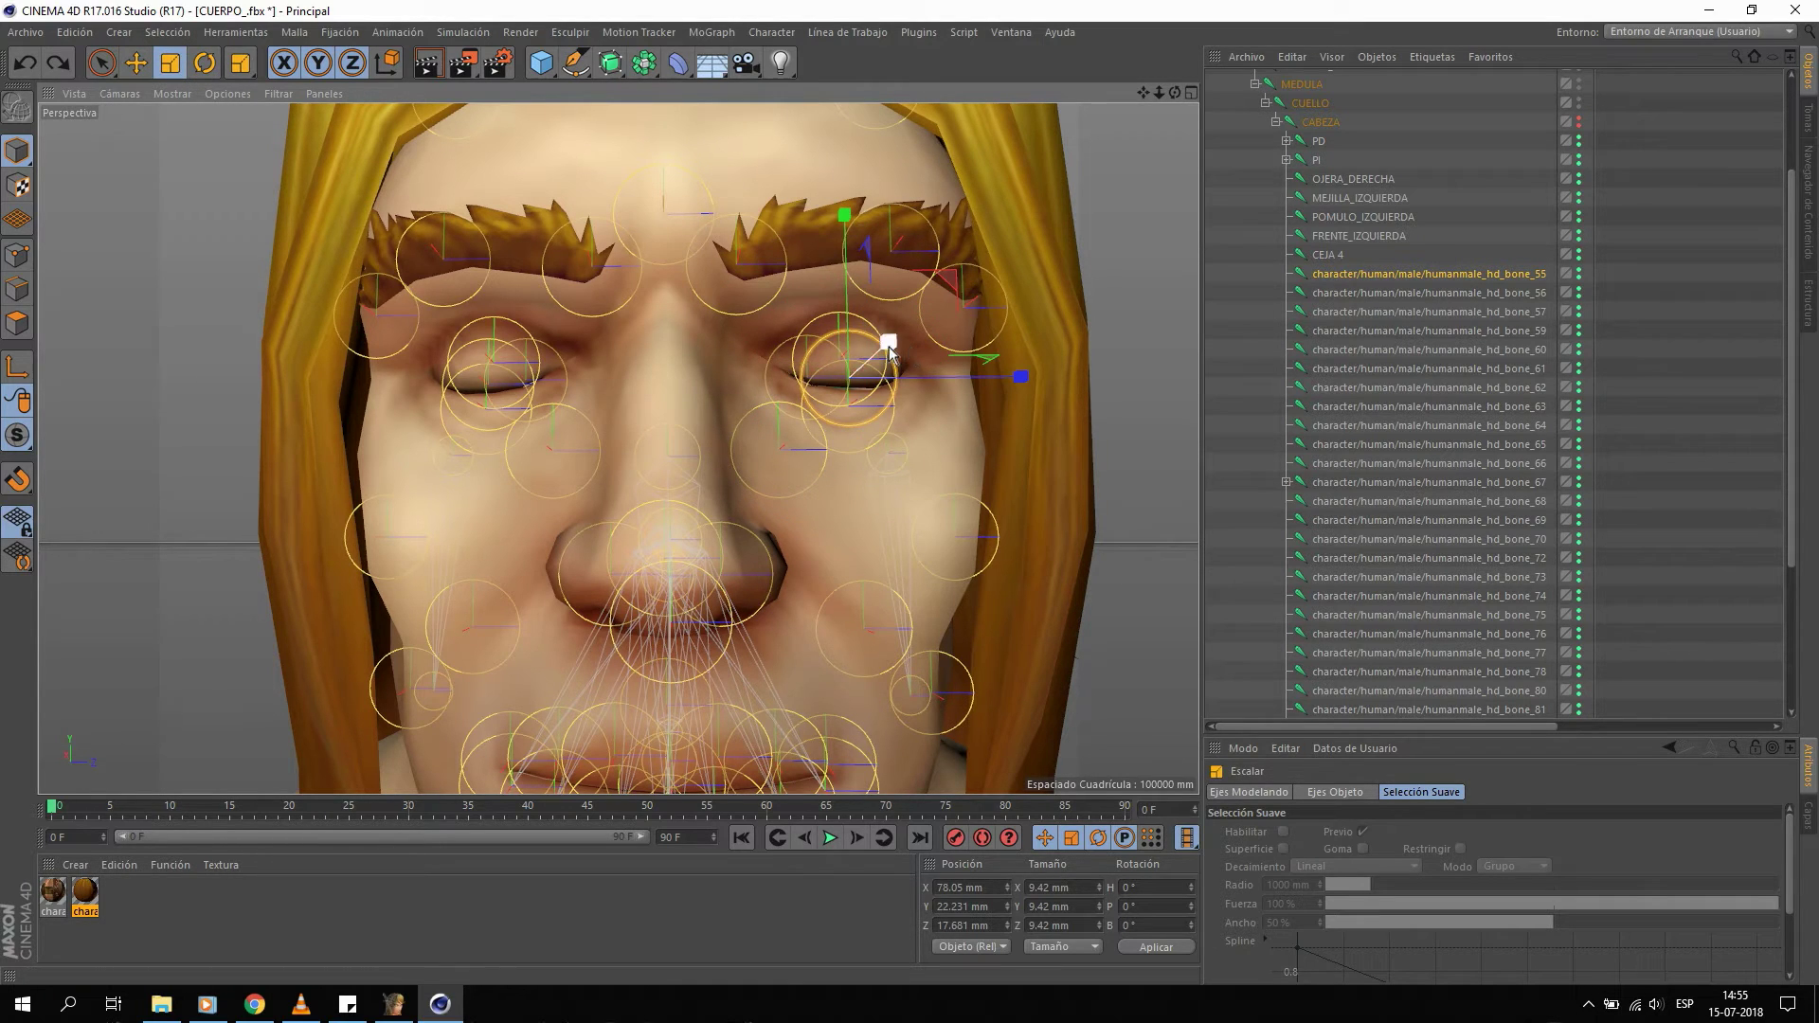
key(e)
key(r)
key(e)
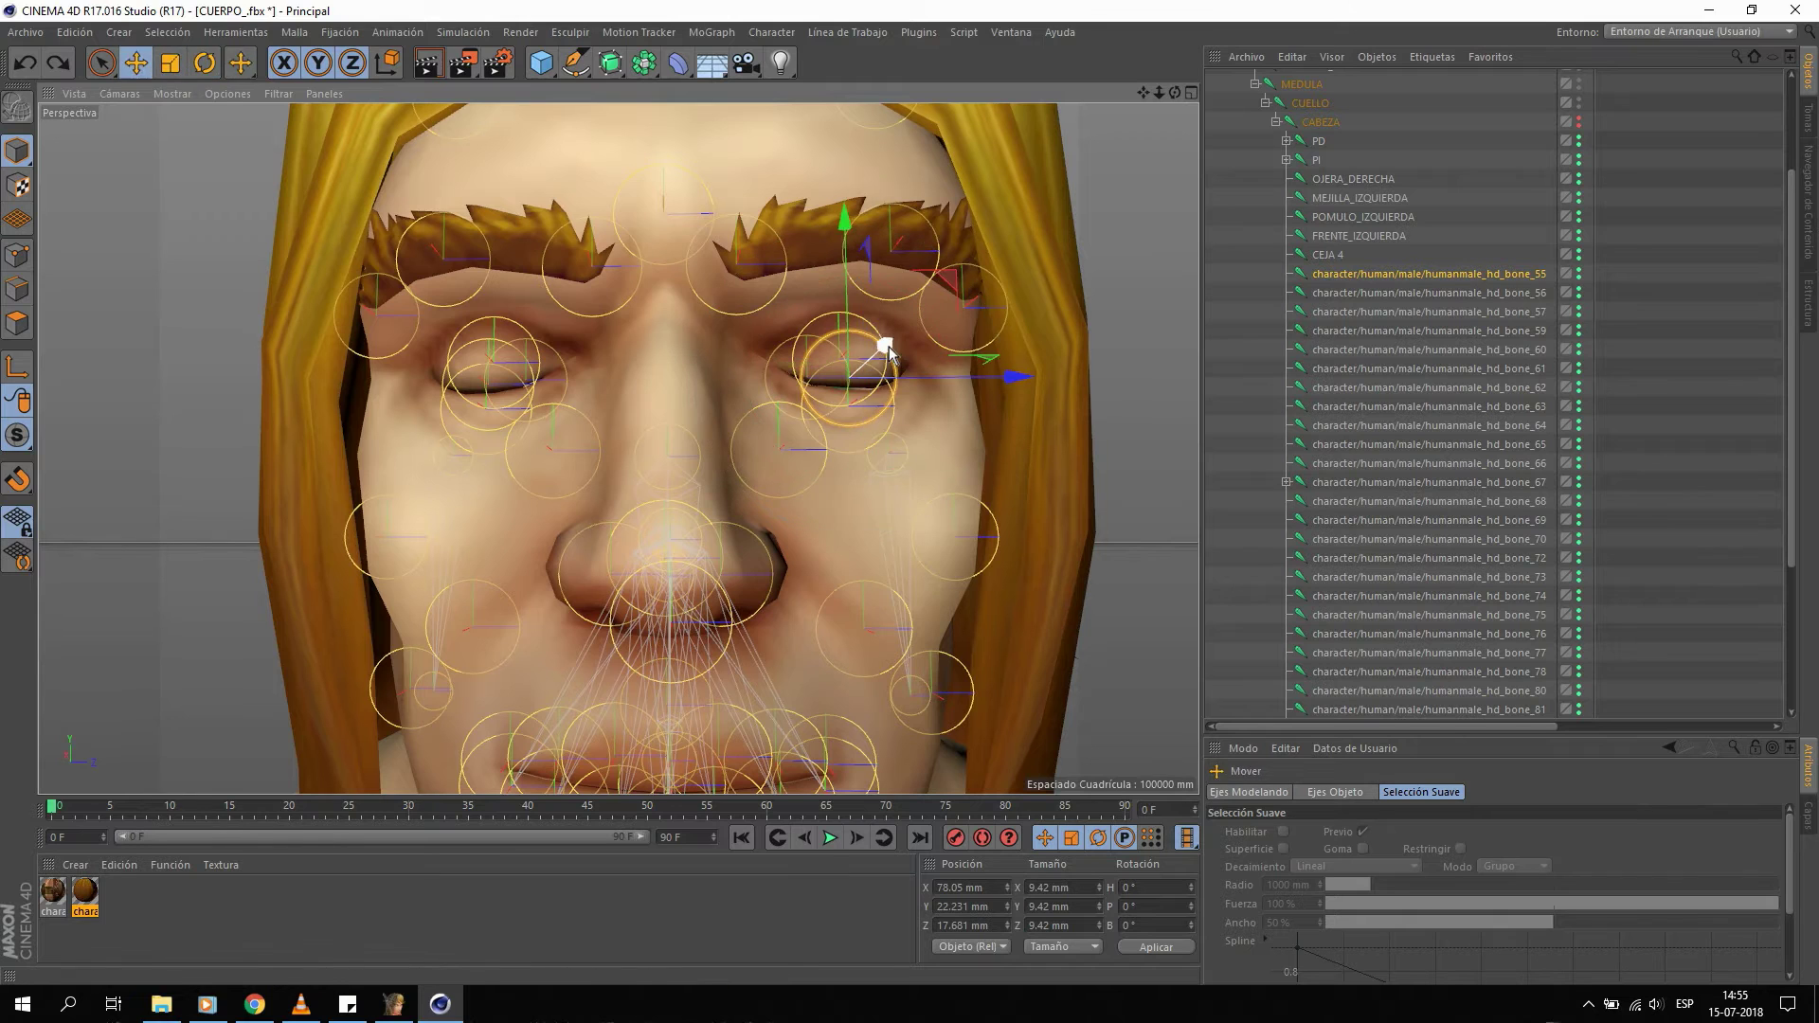
key(r)
key(e)
key(r)
key(e)
key(r)
key(t)
key(e)
mouse_move(880, 348)
alt+mouse_down()
mouse_move(787, 371)
mouse_move(810, 381)
mouse_move(823, 220)
alt+mouse_up()
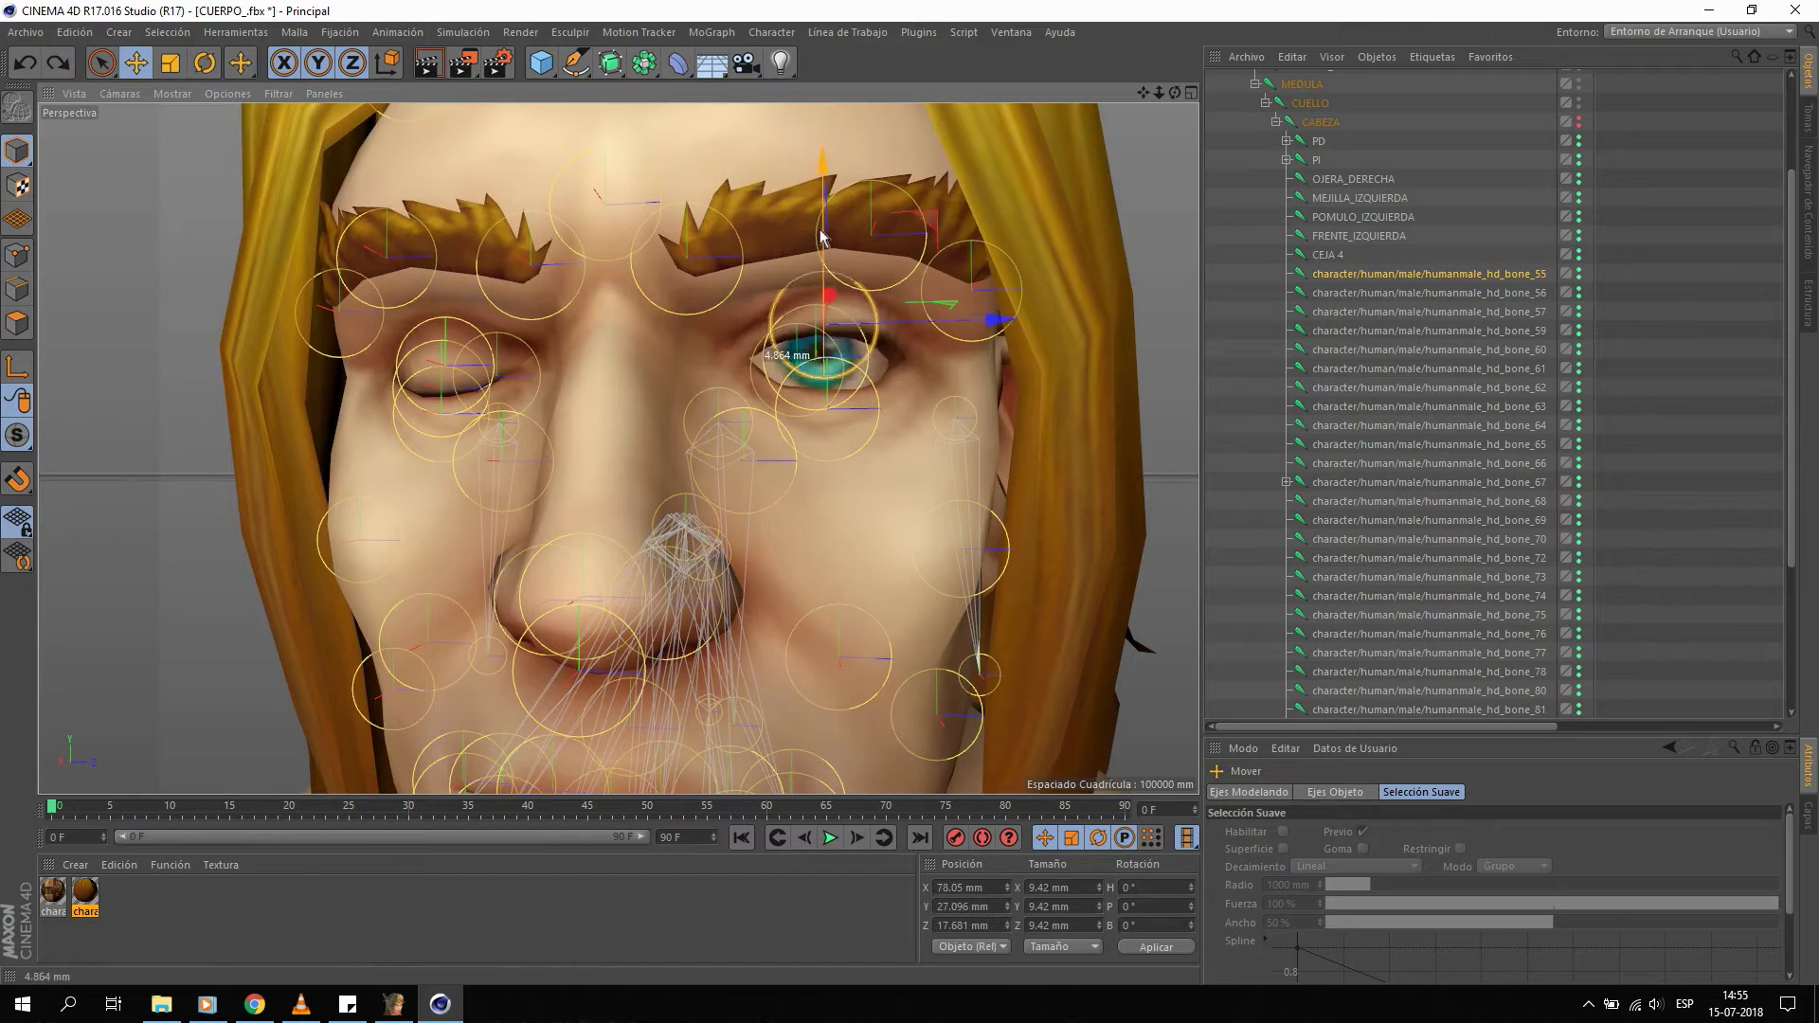
key(ctrl+z)
mouse_move(896, 327)
alt+mouse_down()
mouse_move(912, 332)
mouse_move(886, 265)
mouse_move(747, 277)
mouse_move(709, 316)
mouse_move(739, 360)
mouse_move(832, 285)
mouse_move(833, 258)
mouse_move(834, 283)
alt+mouse_up()
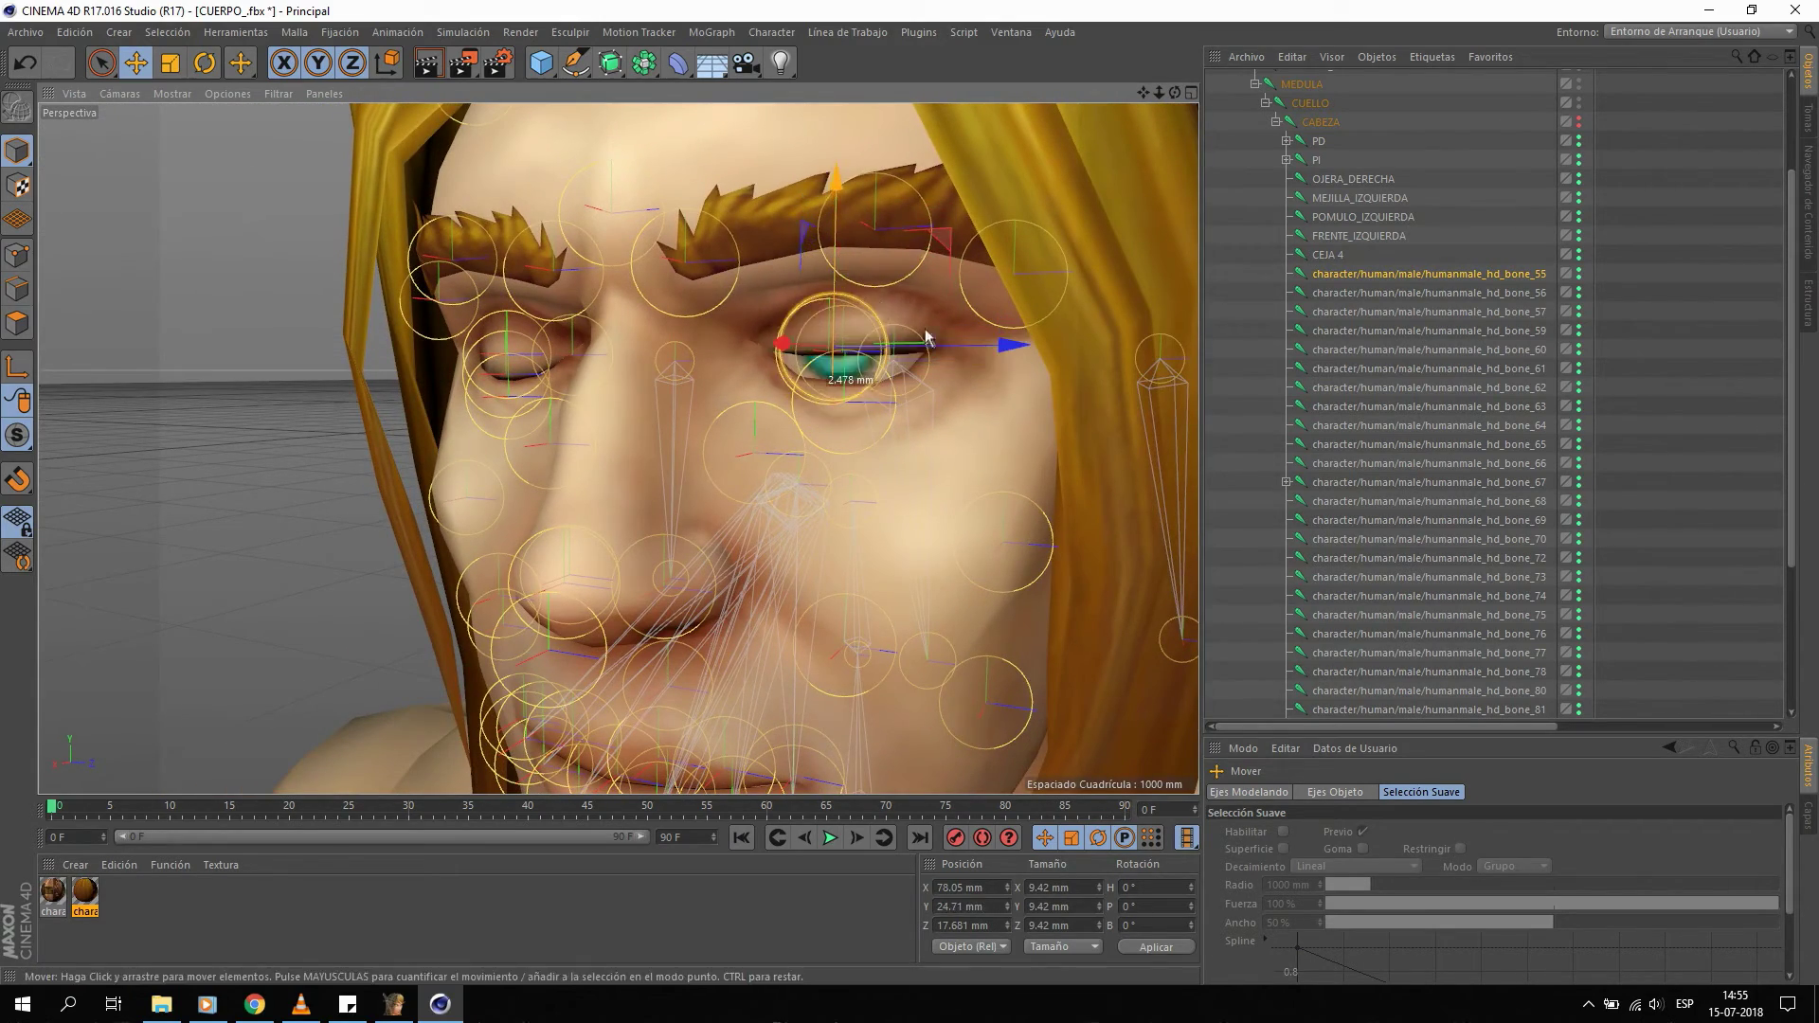
key(ctrl+z)
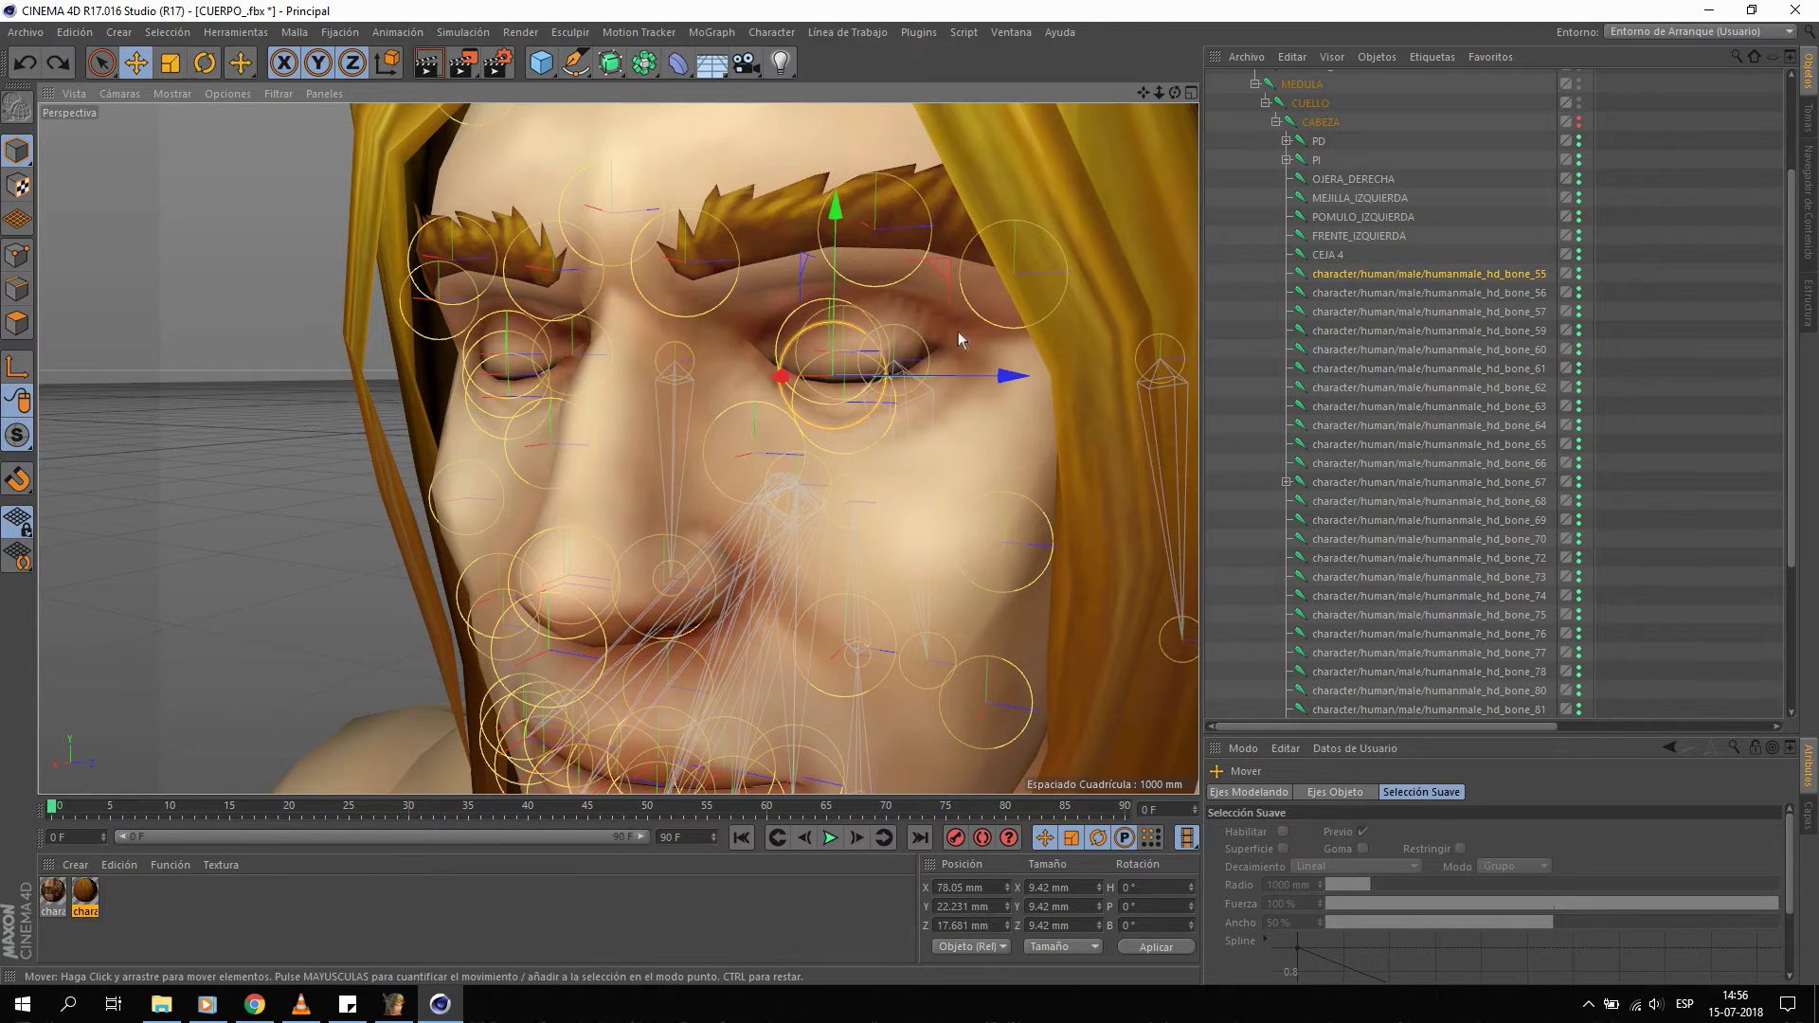
mouse_move(945, 272)
alt+mouse_down()
mouse_move(843, 395)
mouse_move(892, 389)
alt+mouse_up()
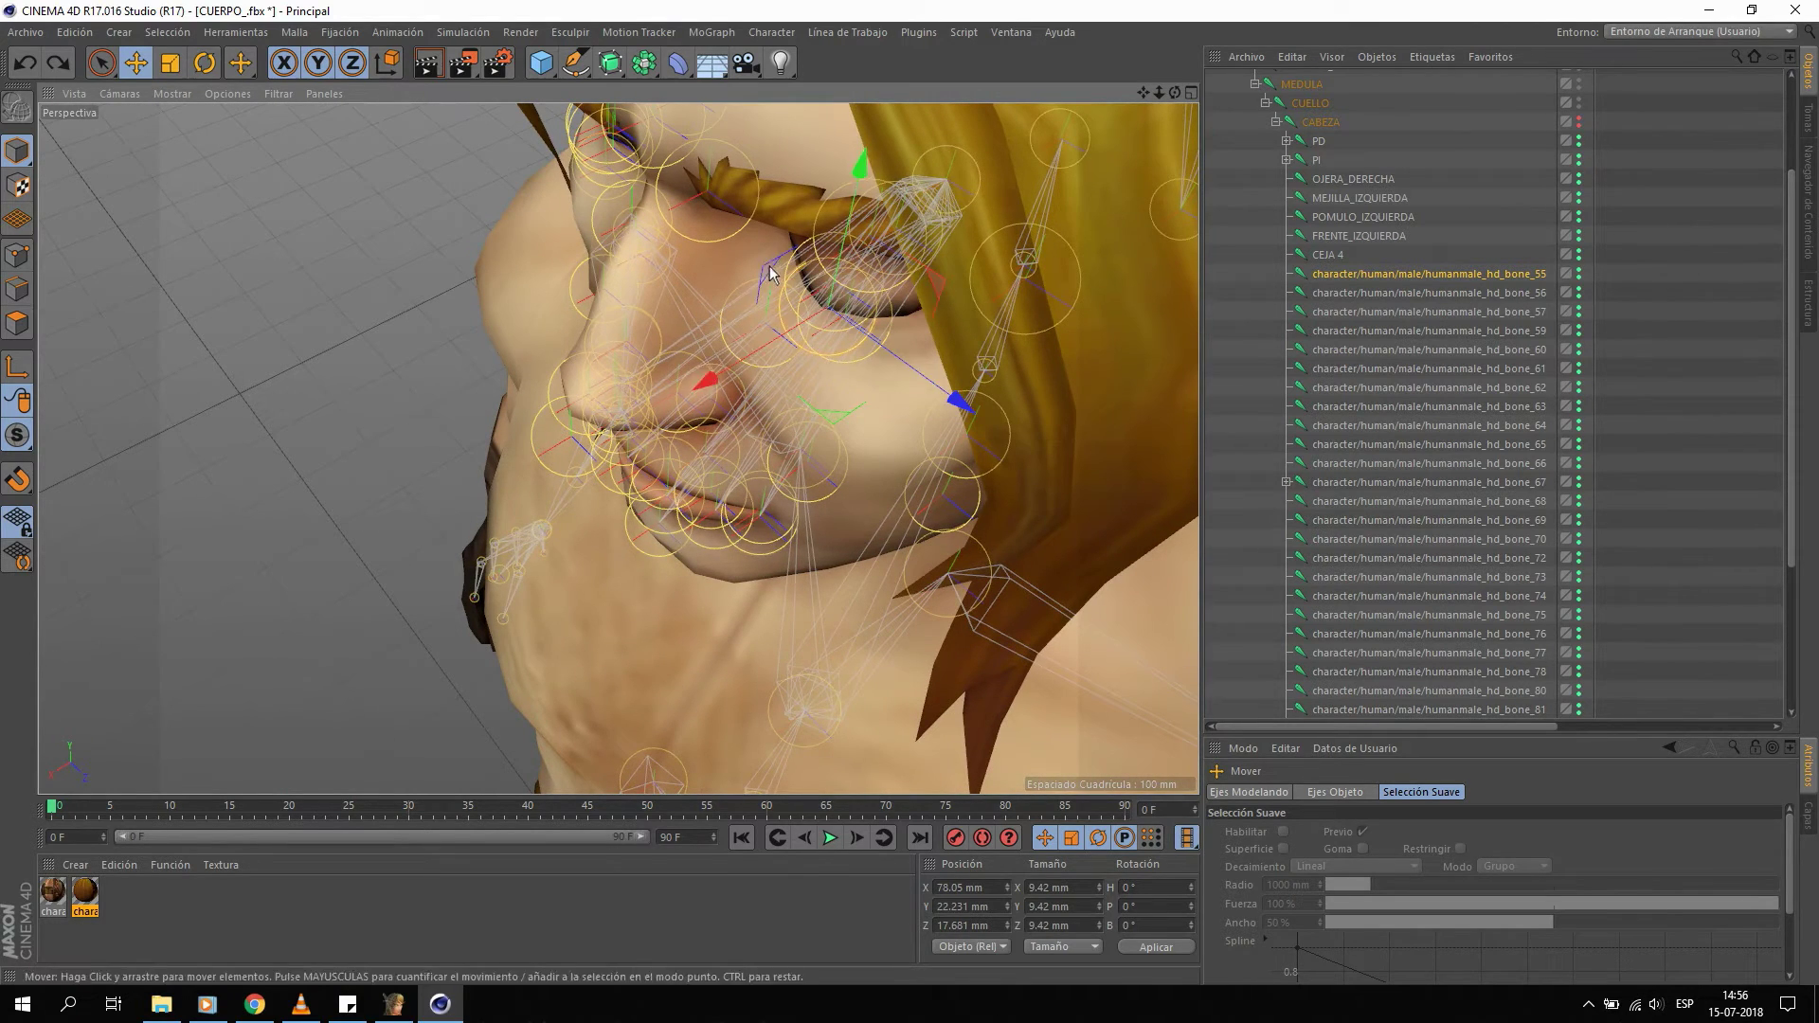
drag(908, 306, 866, 416)
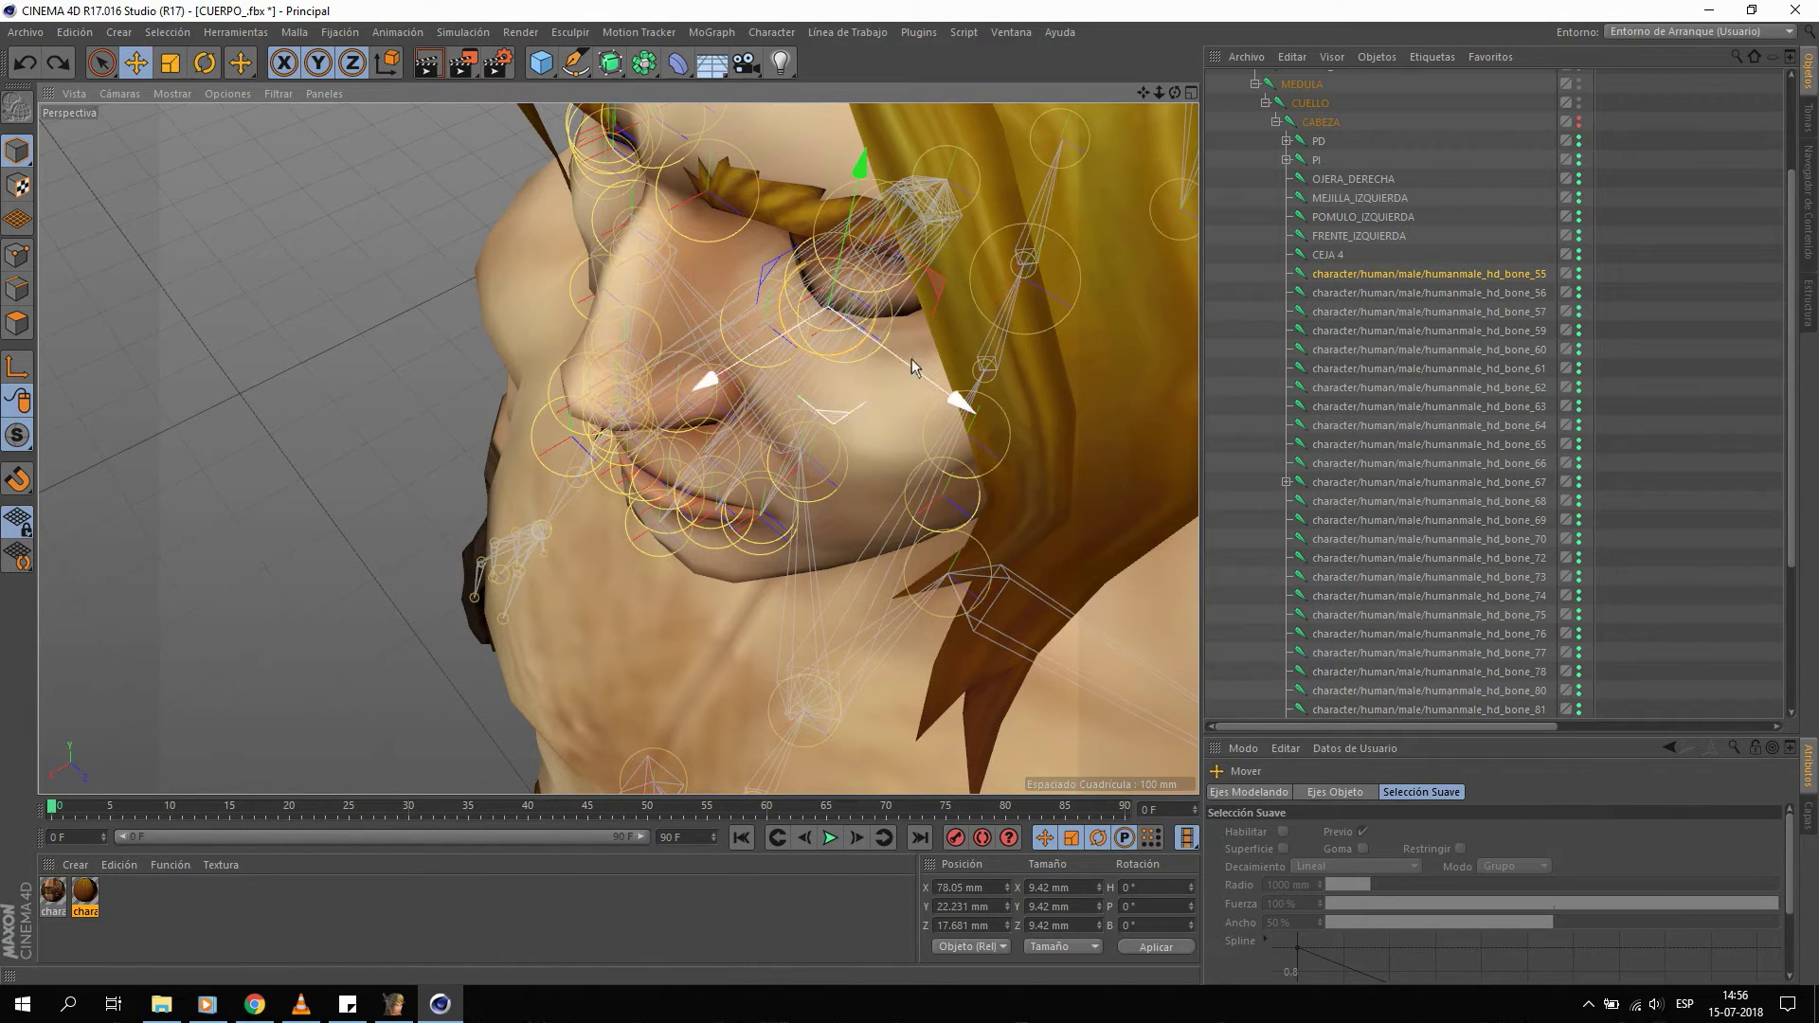
mouse_move(770, 276)
mouse_down()
mouse_move(789, 284)
mouse_move(689, 187)
mouse_move(685, 142)
mouse_move(766, 338)
mouse_up()
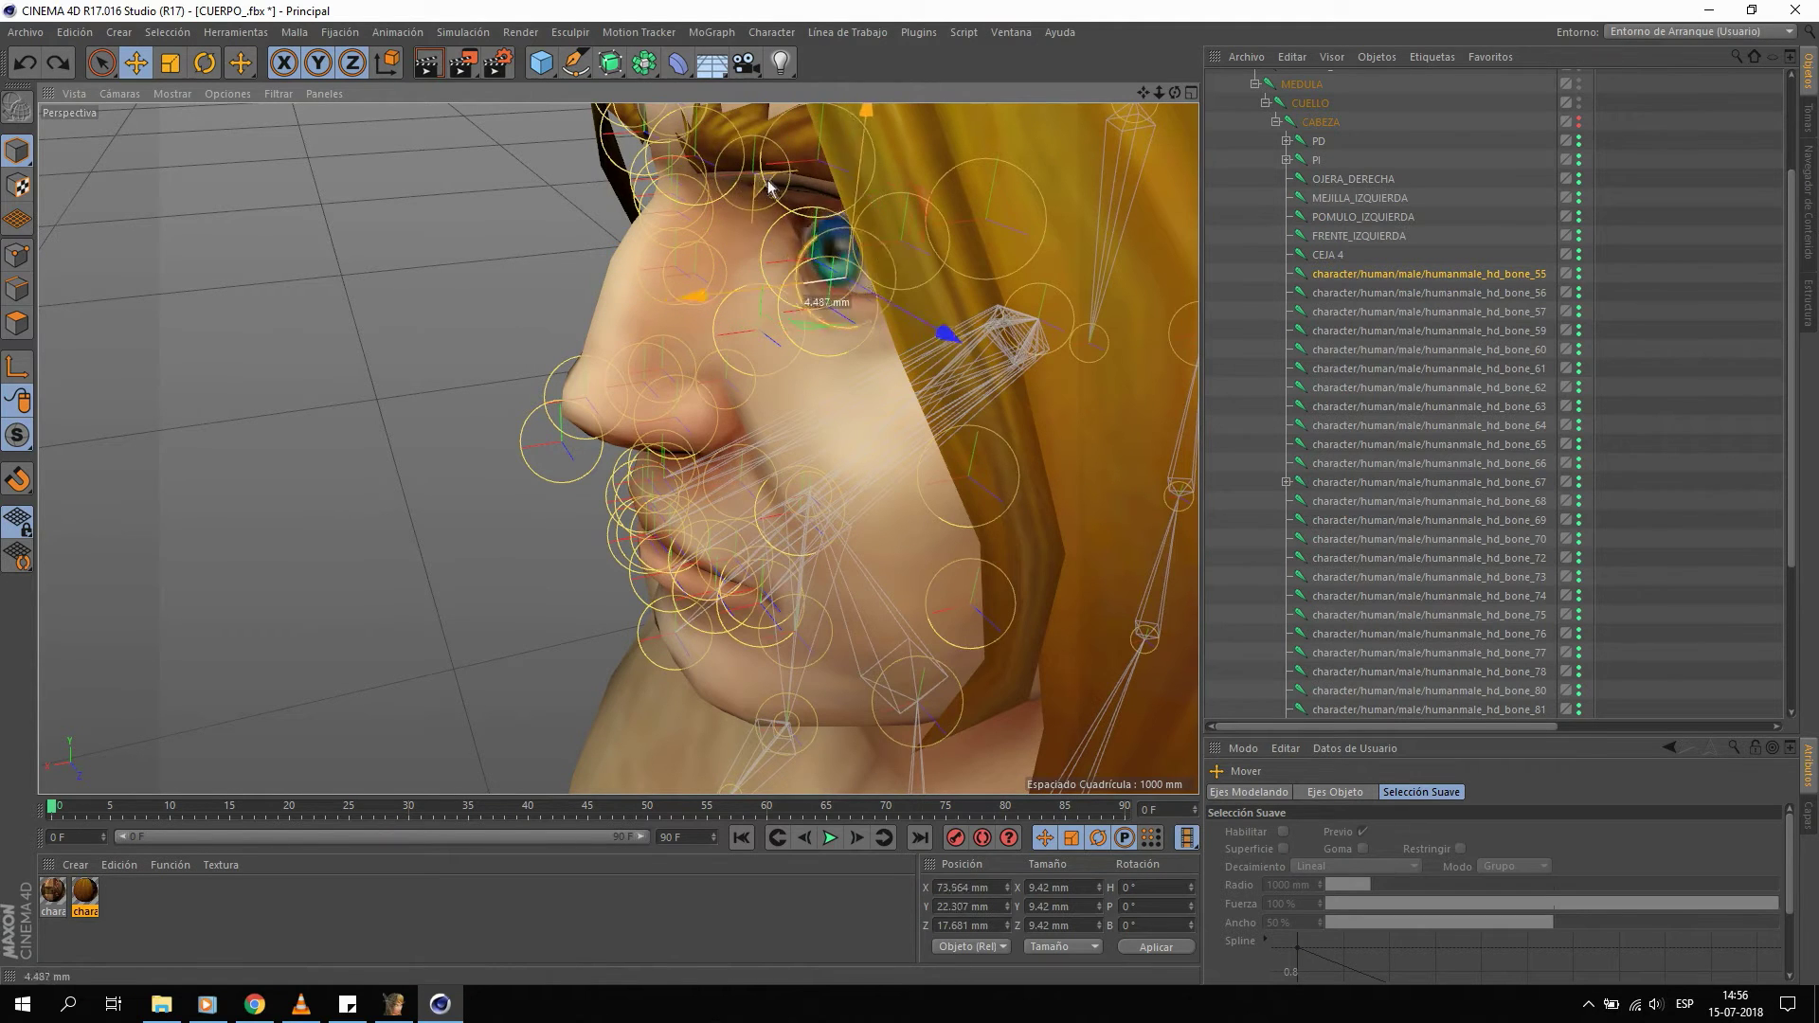
drag(762, 332, 752, 349)
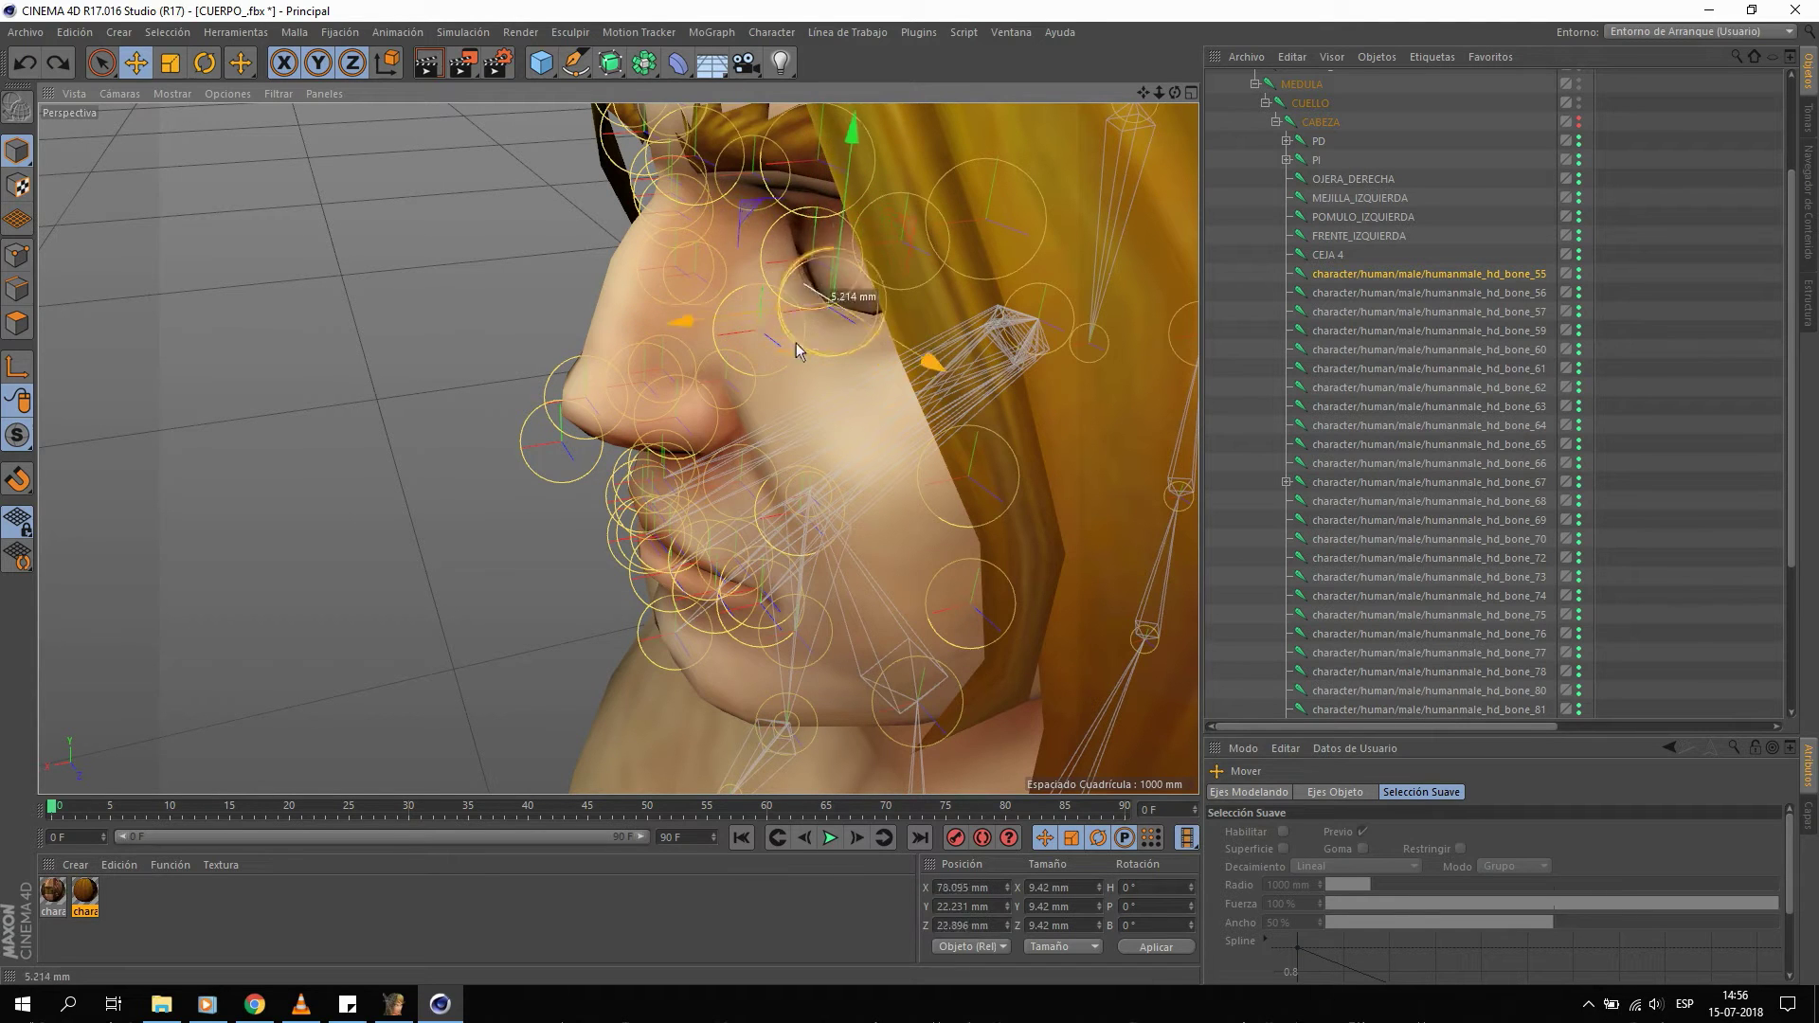
mouse_move(753, 350)
mouse_down()
mouse_move(820, 350)
mouse_move(846, 326)
mouse_up()
mouse_move(946, 233)
alt+mouse_down()
mouse_move(957, 242)
mouse_move(901, 290)
alt+mouse_up()
key(r)
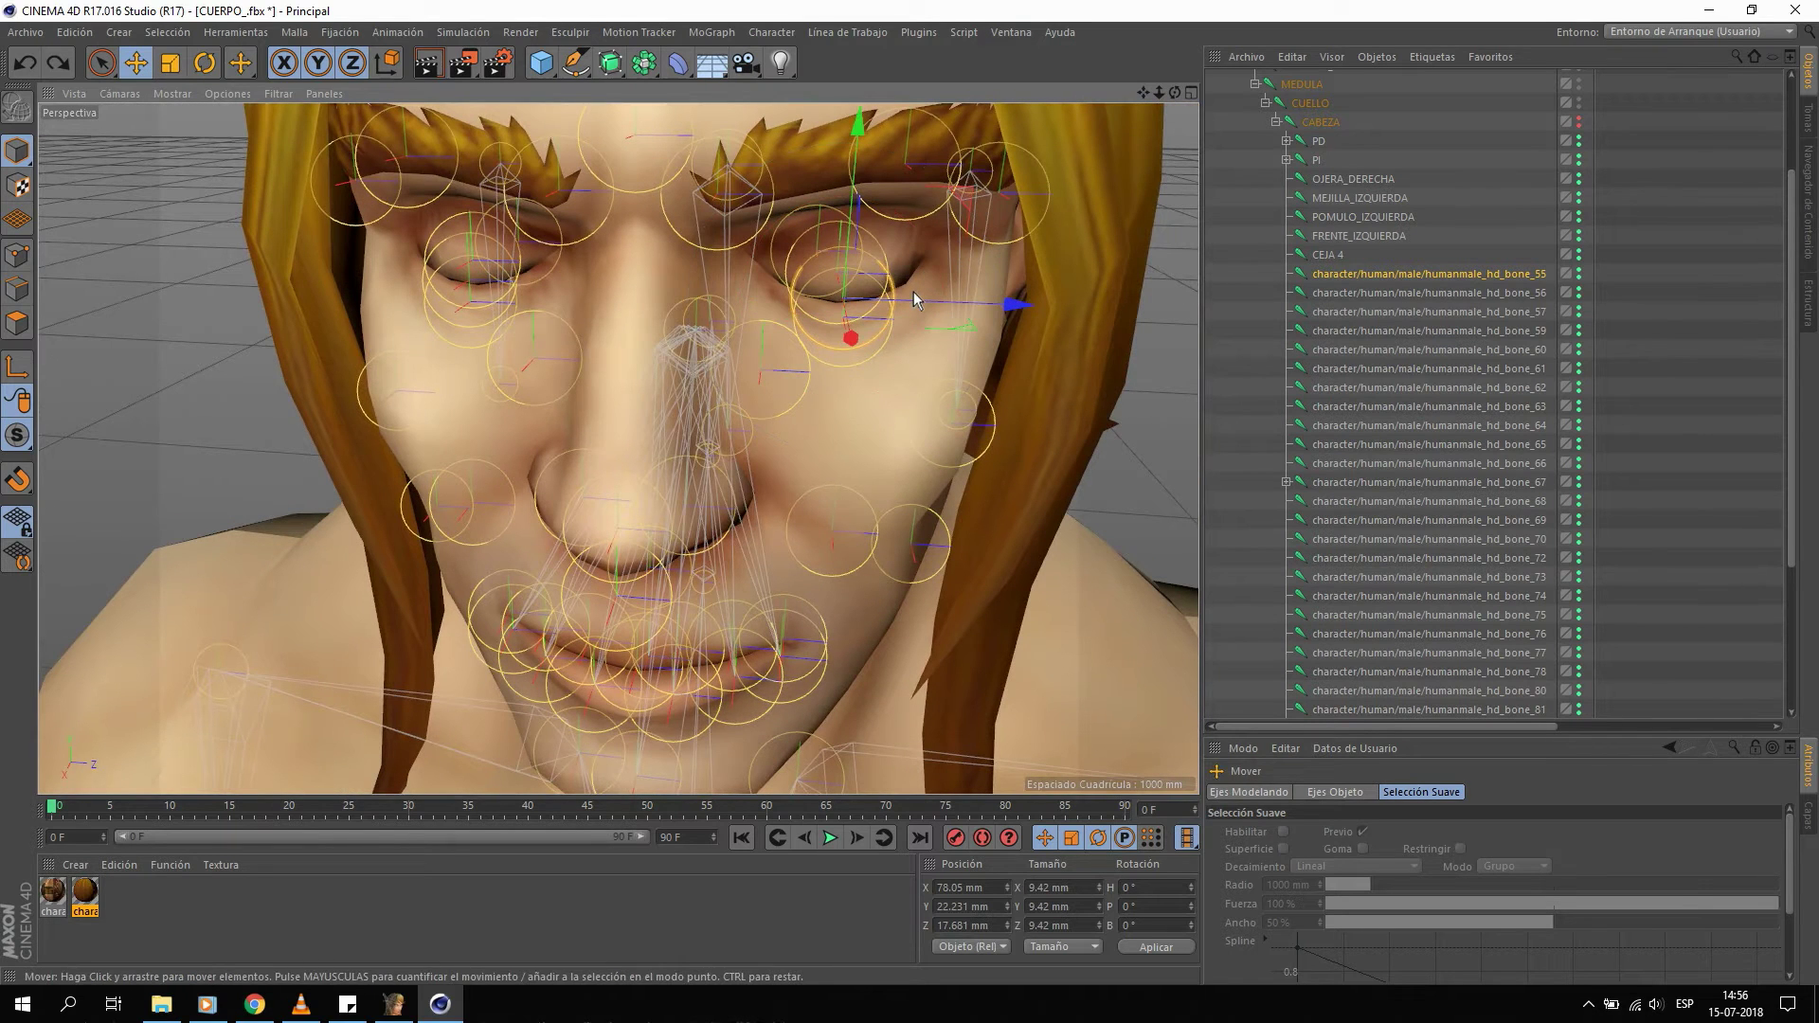
key(e)
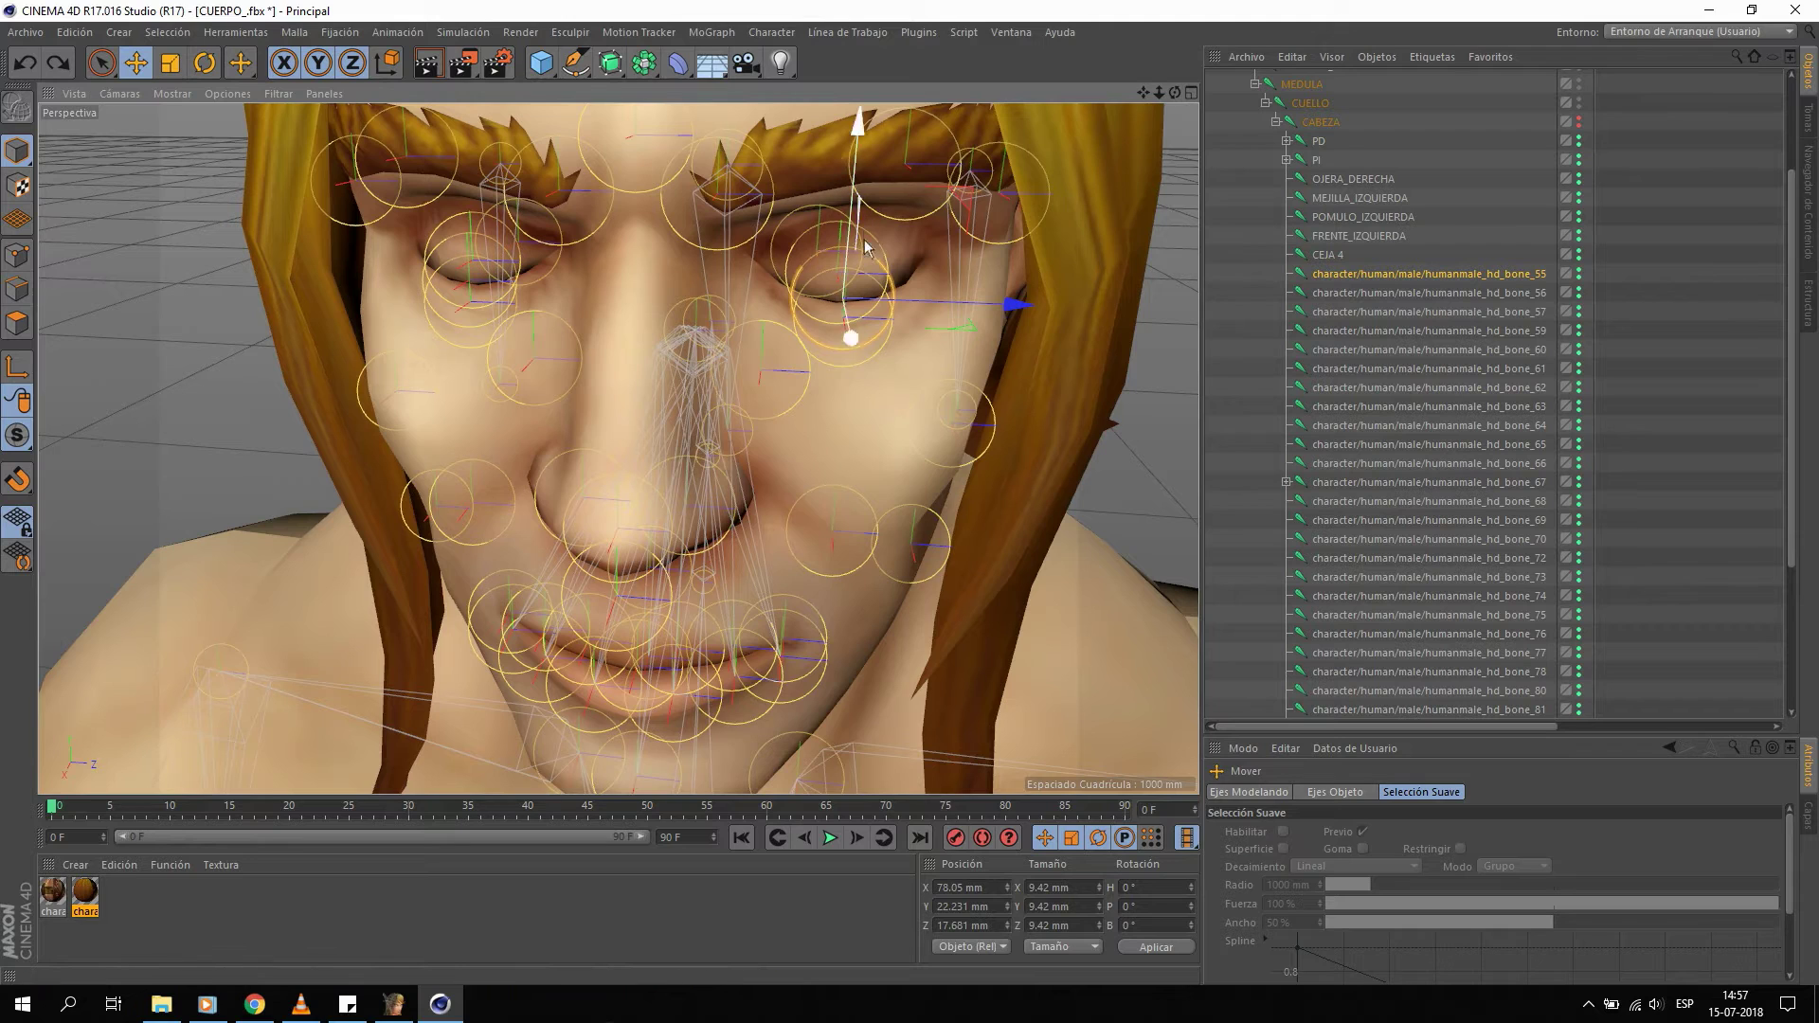
mouse_move(934, 406)
alt+mouse_down()
mouse_move(777, 289)
mouse_move(839, 340)
mouse_move(1066, 304)
alt+mouse_up()
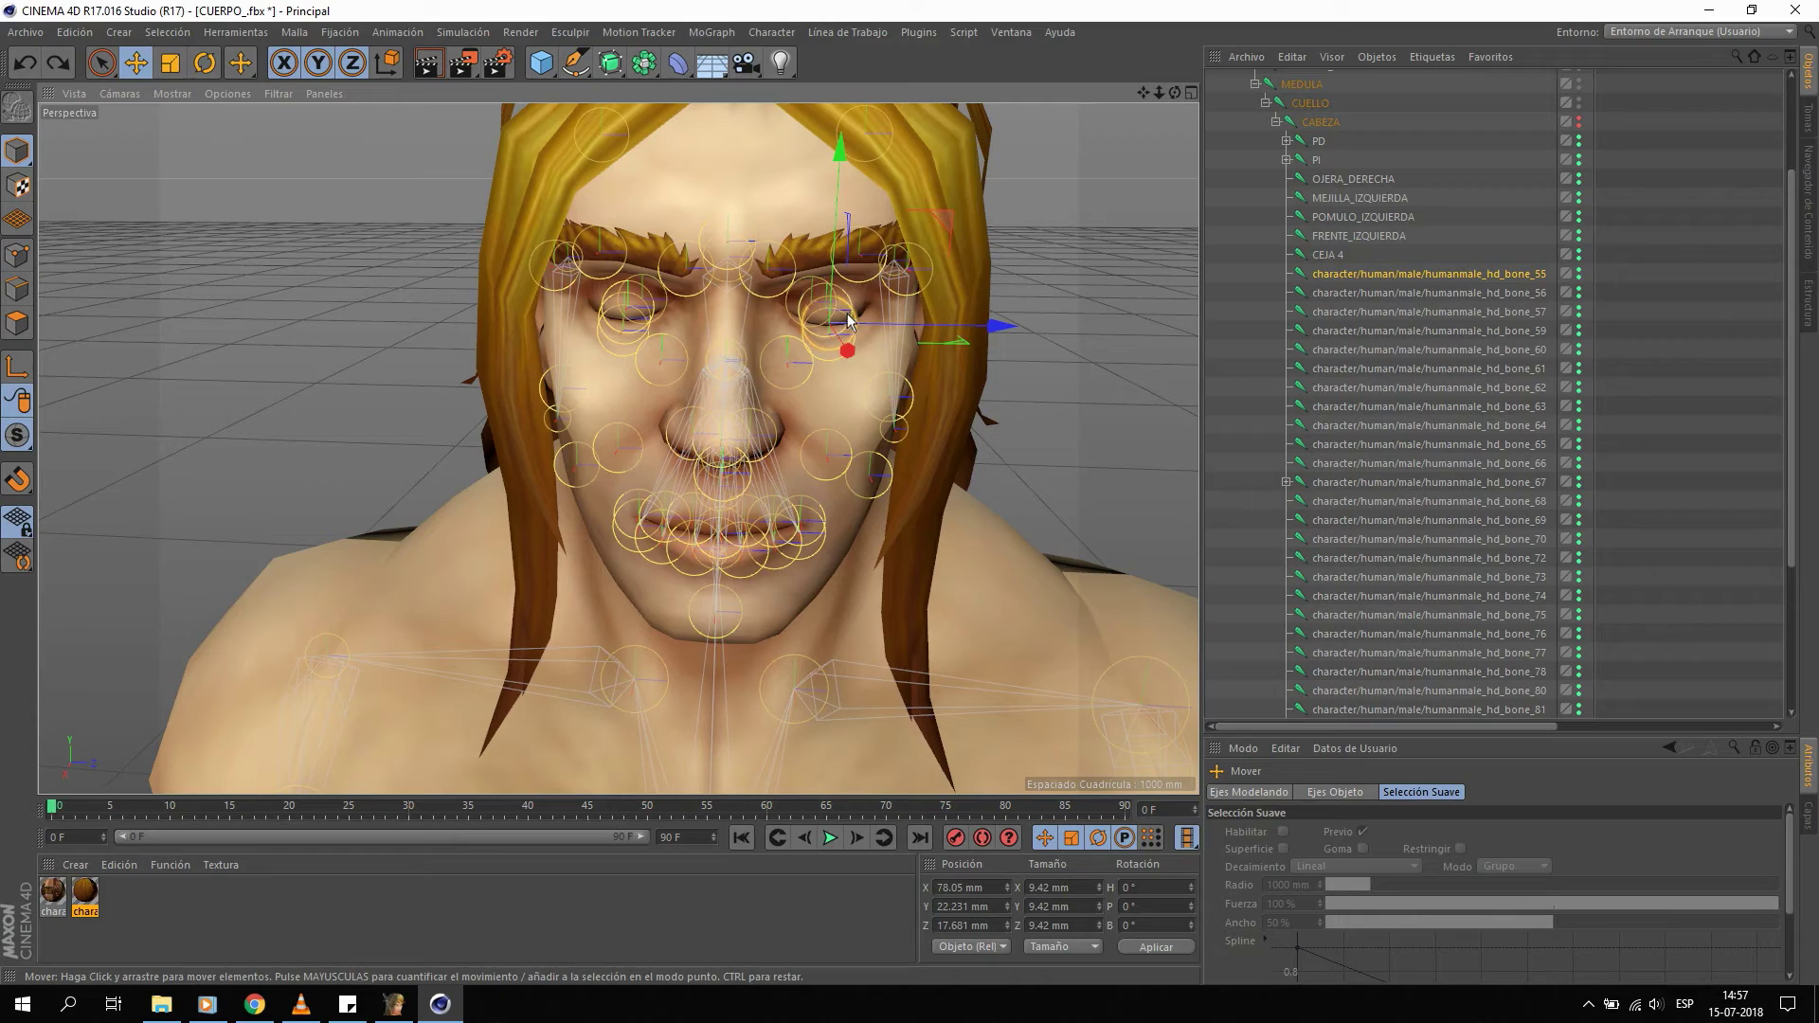
scroll(848, 310, up, 2)
Rename the bone_55 joint over the left eye to PARPADO_IZQUIERDO.
scroll(803, 328, up, 2)
alt+drag(803, 329, 891, 346)
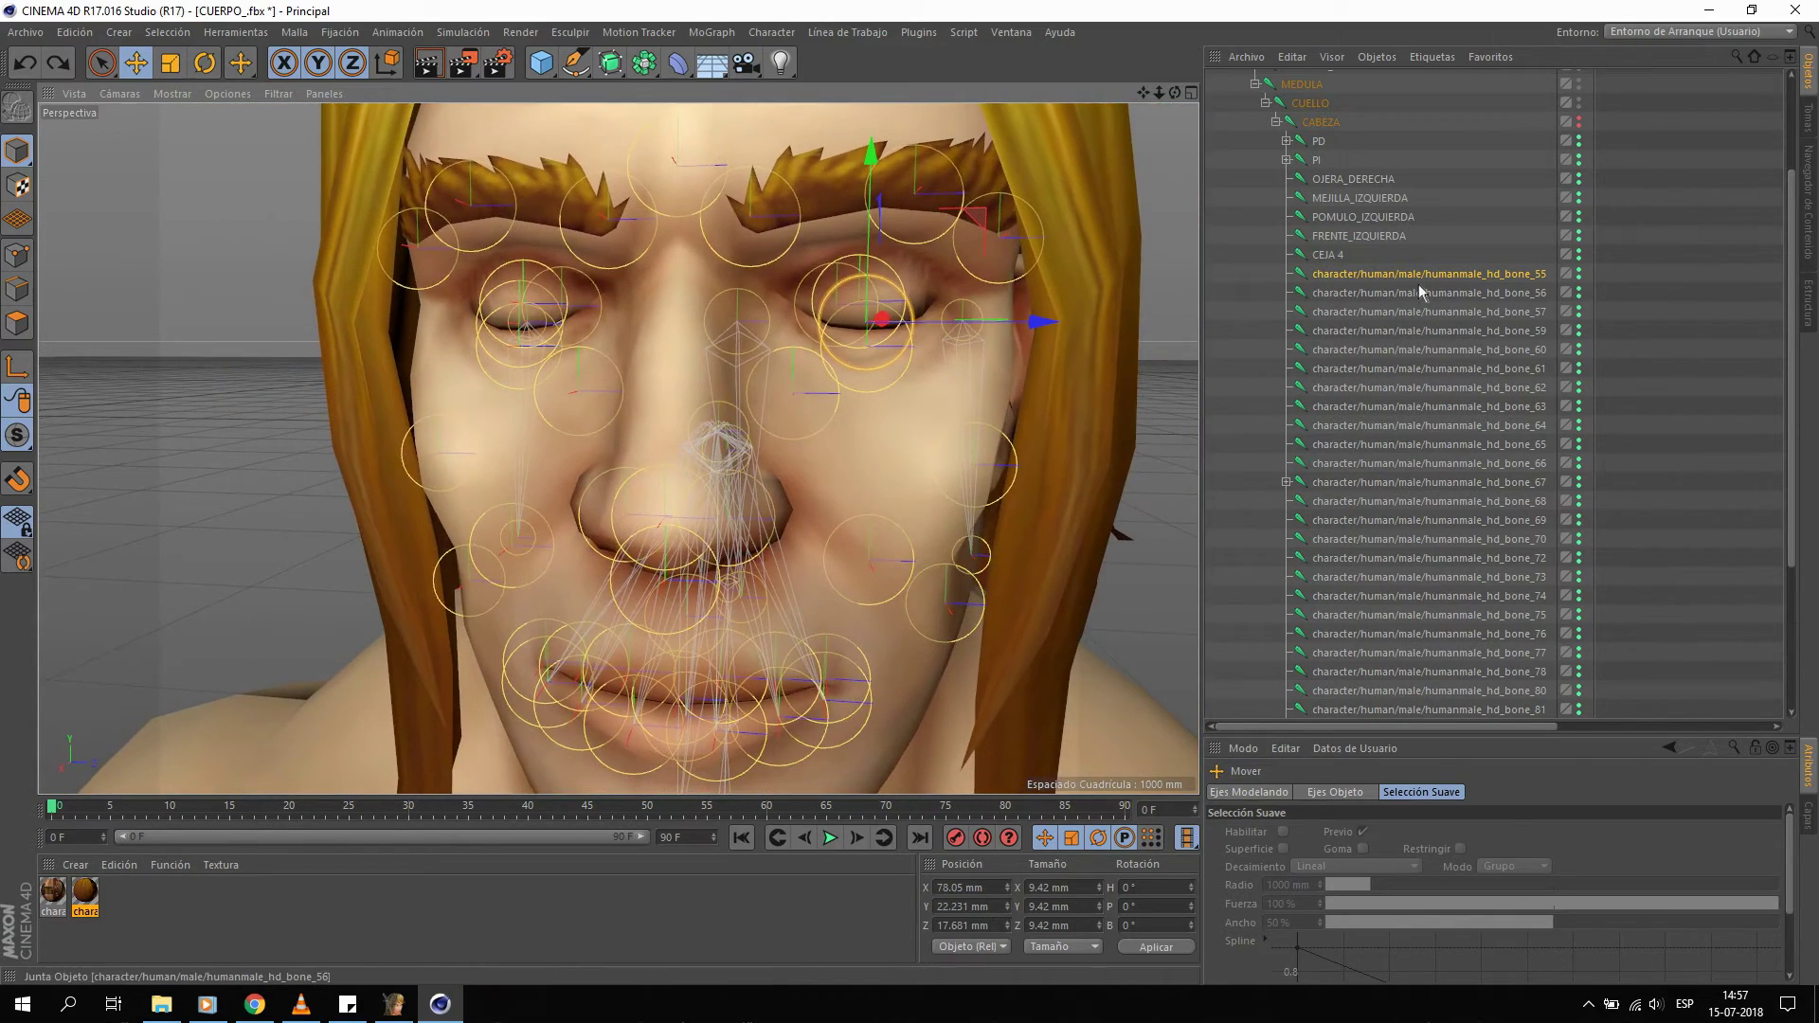
click(1361, 273)
mouse_move(858, 322)
alt+mouse_down()
mouse_move(873, 340)
mouse_move(924, 327)
alt+mouse_up()
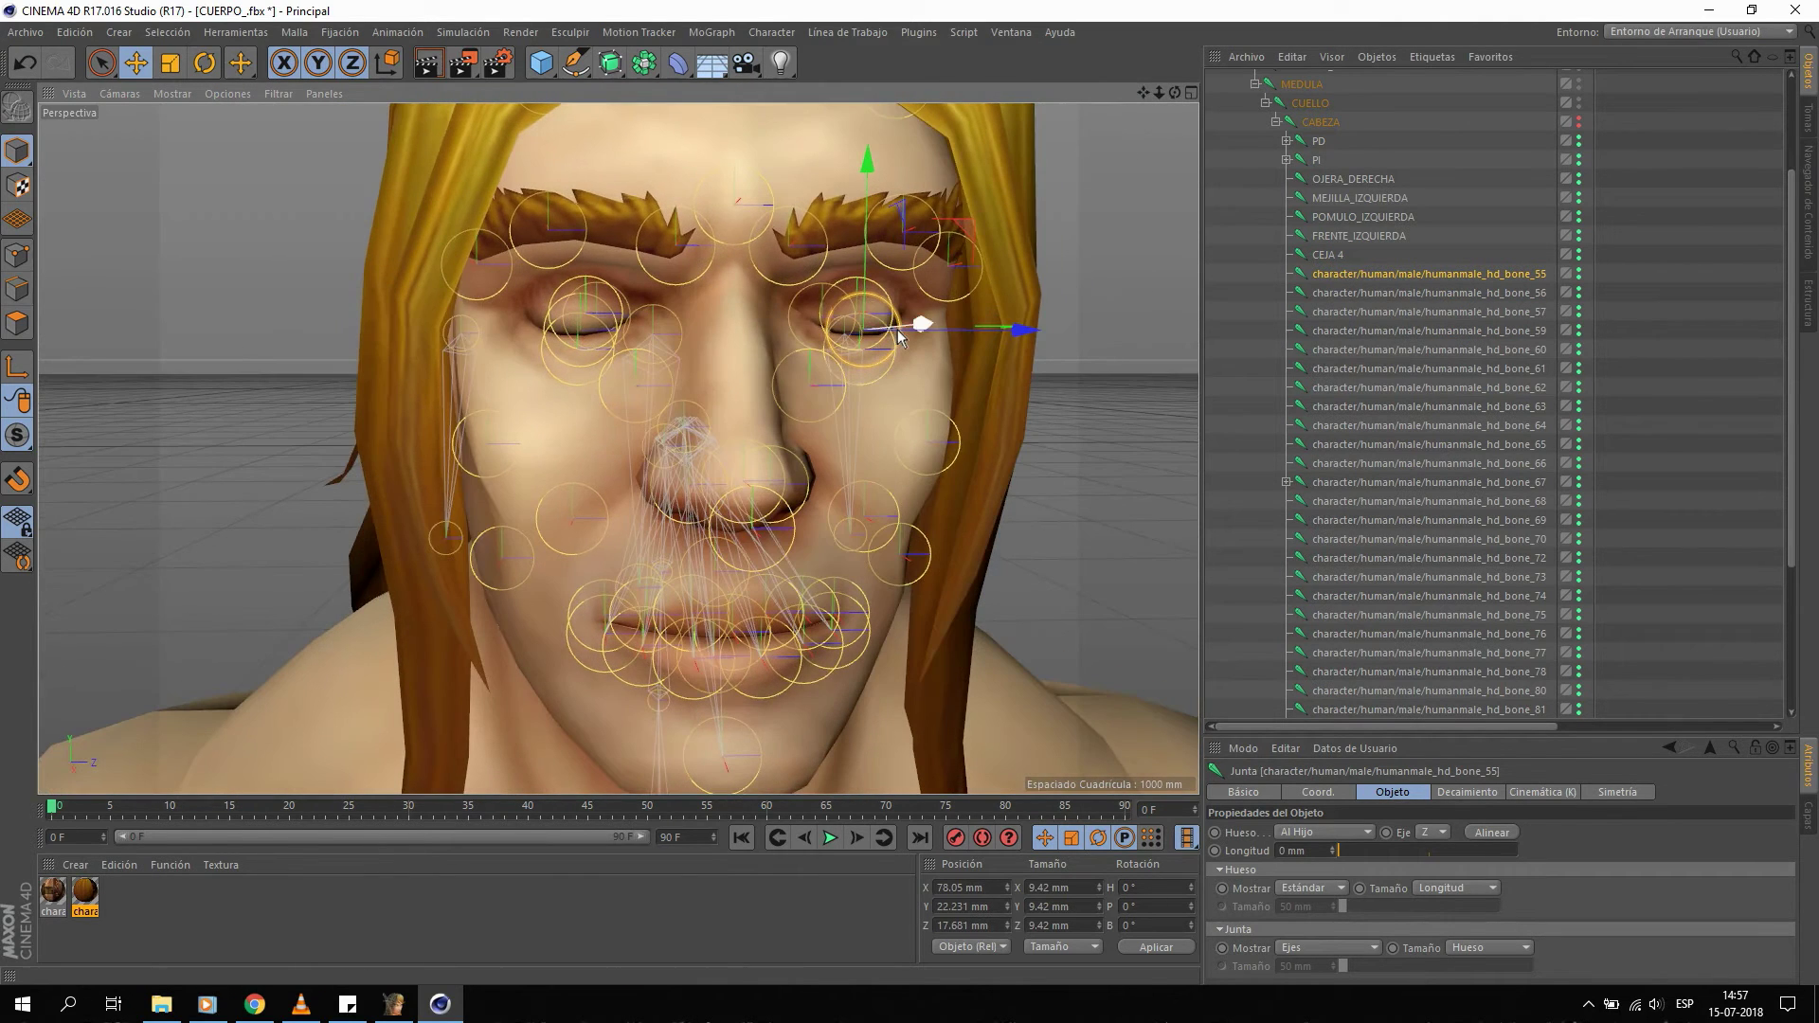
click(1329, 256)
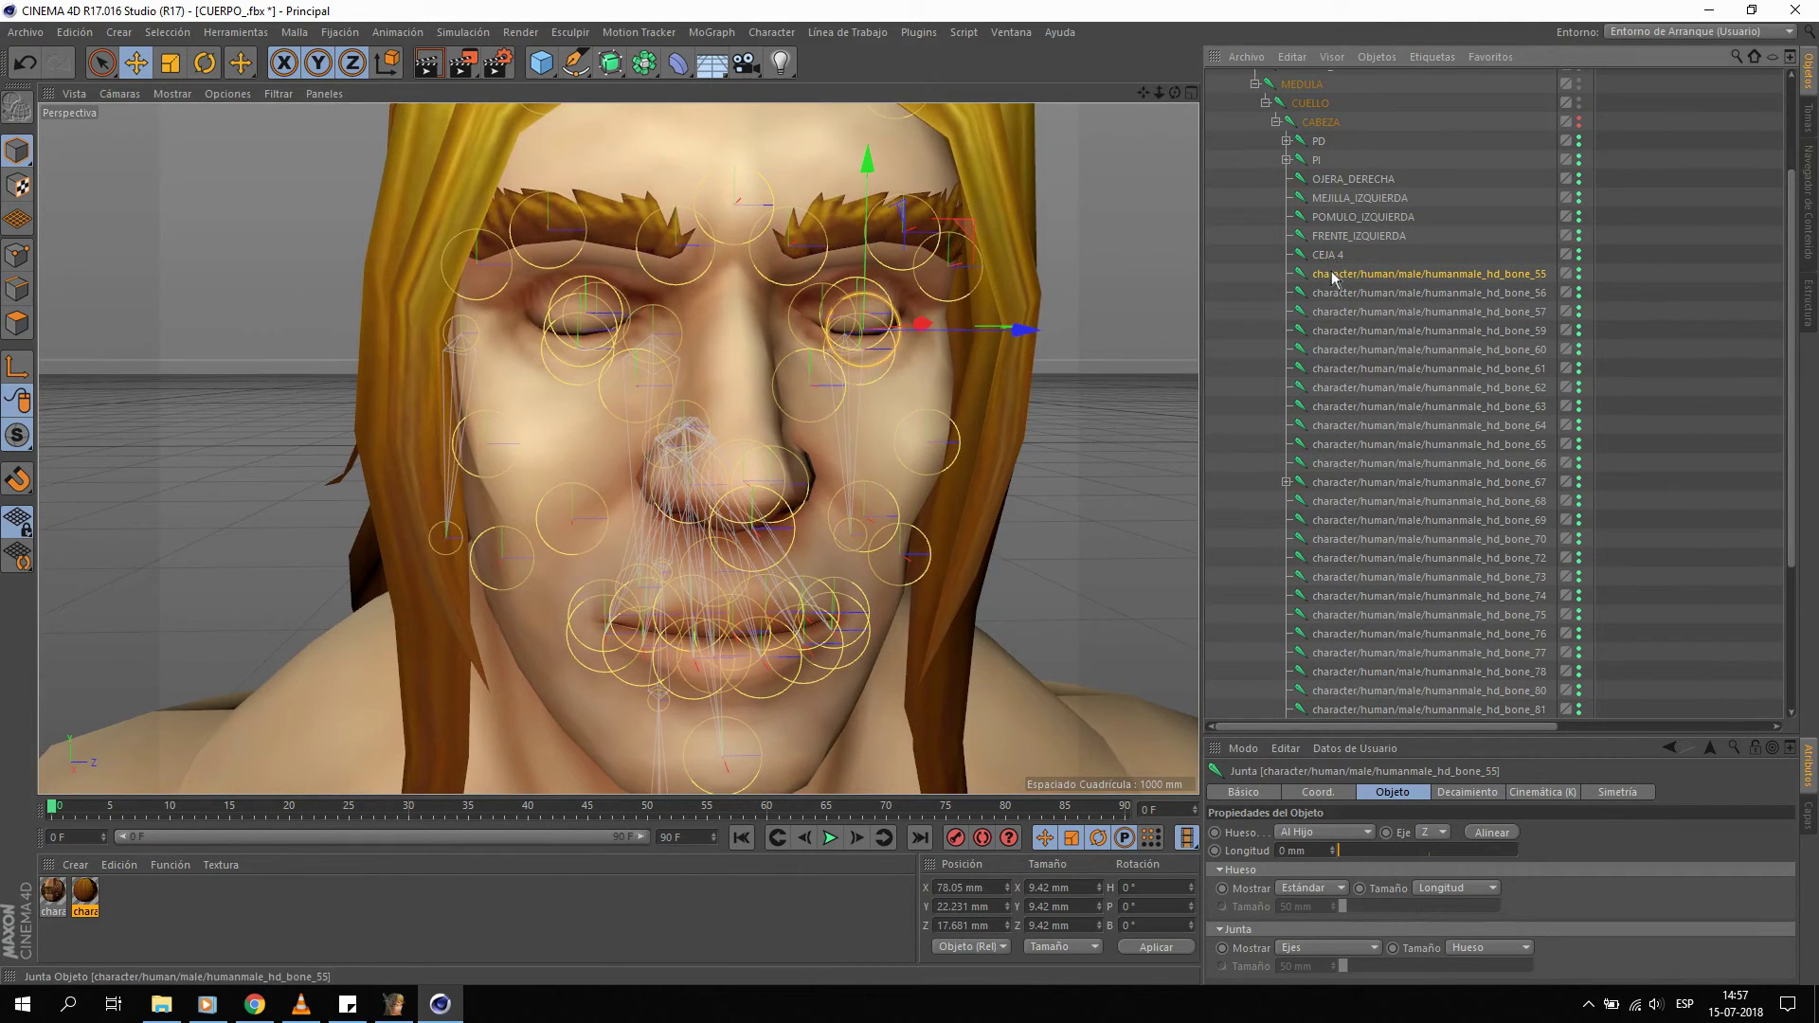
double_click(1331, 274)
text(PADO_)
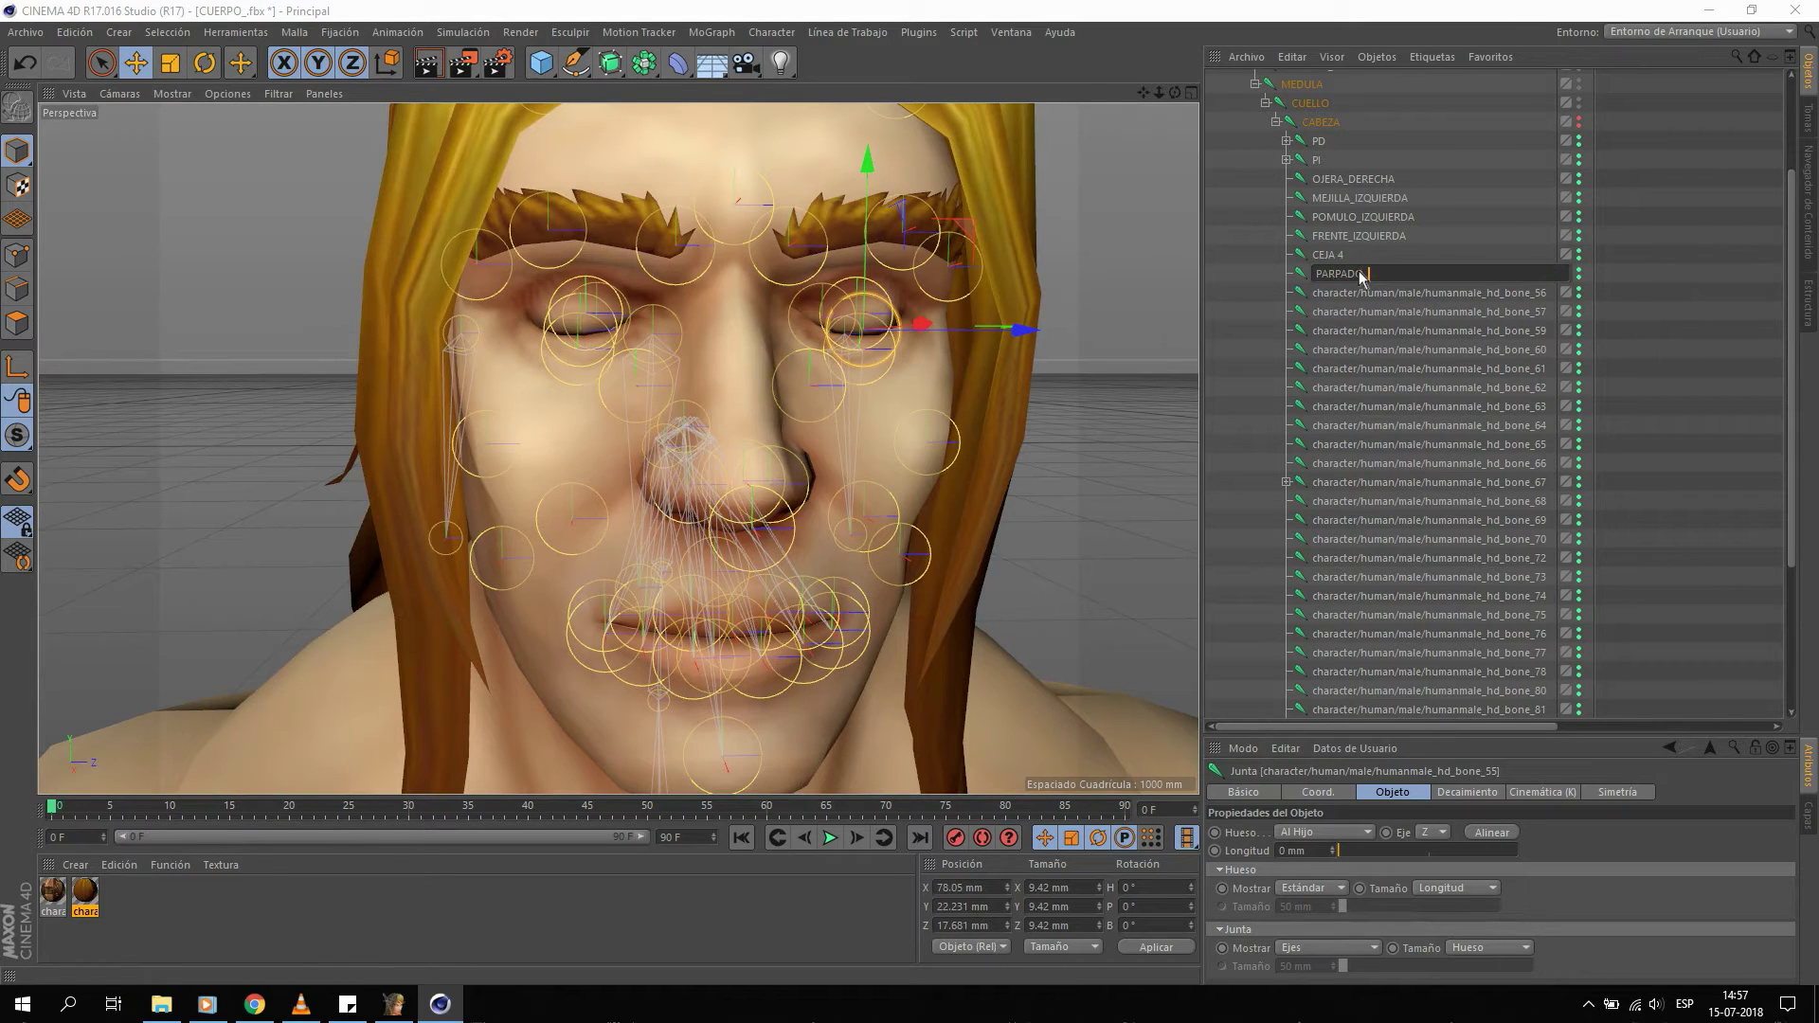
text(IZQUIERDO)
key(Return)
Name the eyelid joints PARPADO_IZQUIERDO_SUPERIOR and PARPADO_IZQUIERDO_INFERIOR.
click(1374, 294)
key(ctrl+z)
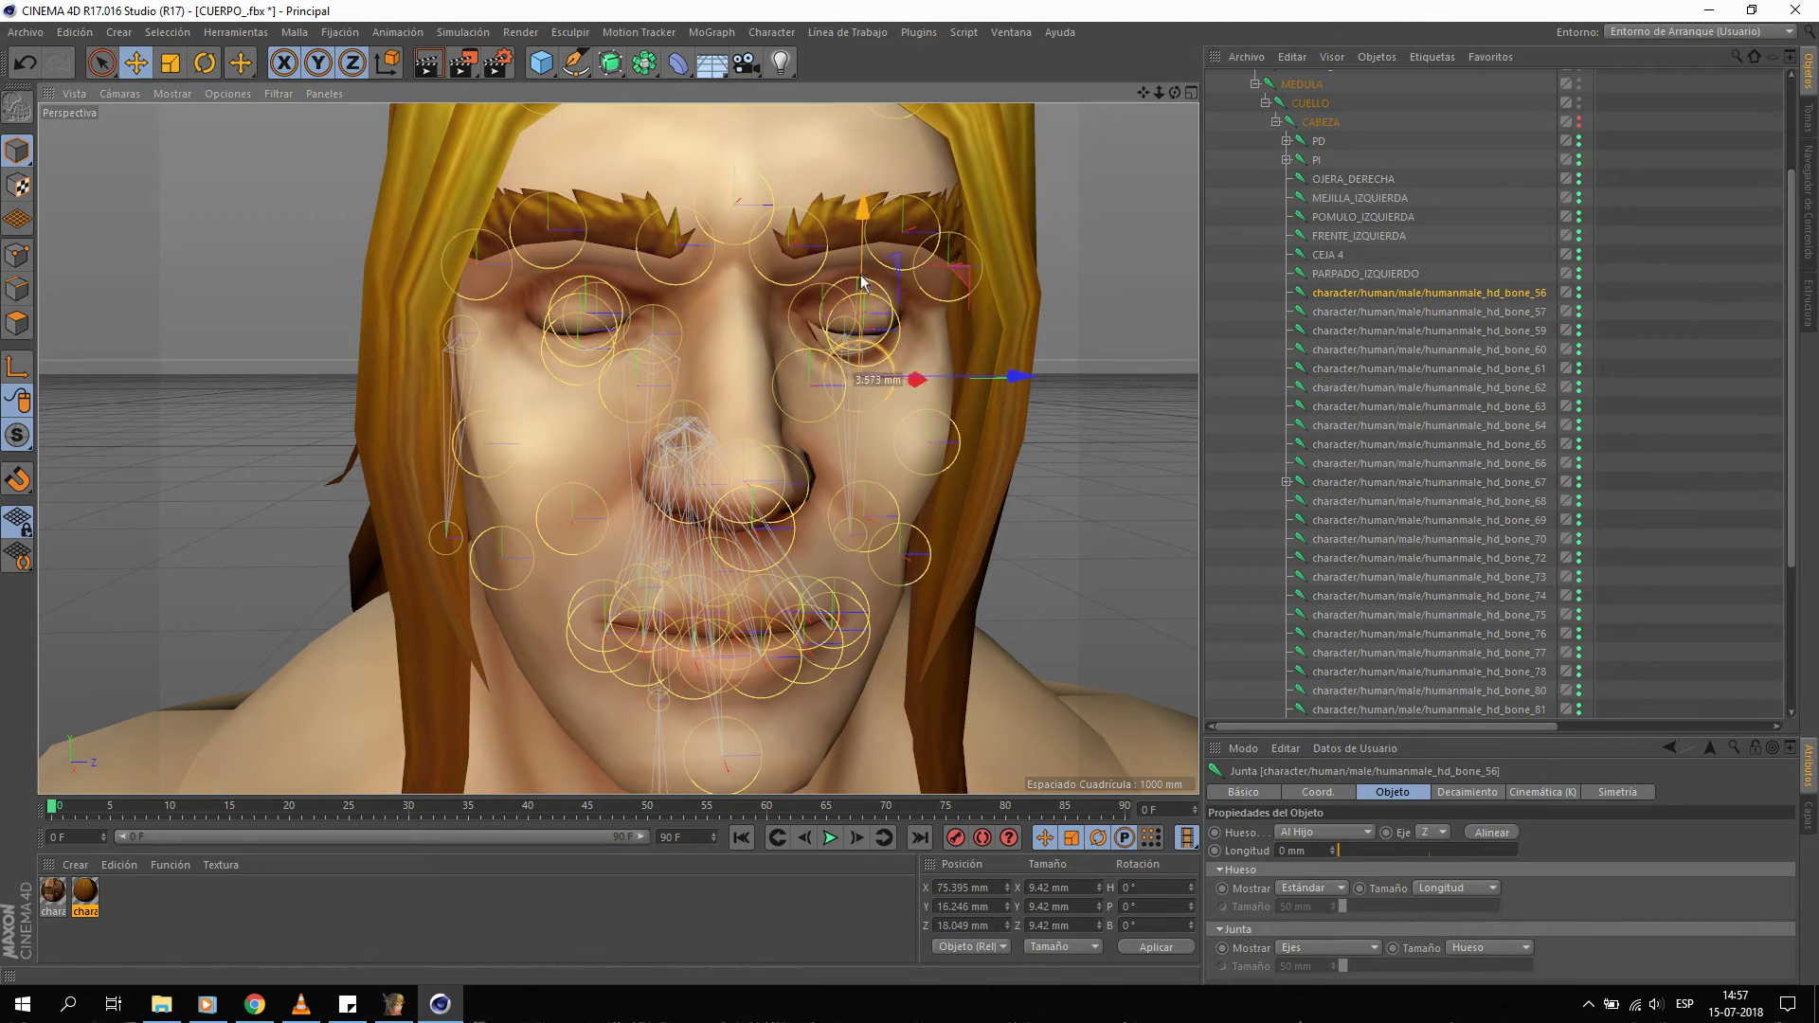
double_click(1396, 294)
text(PARPADO_)
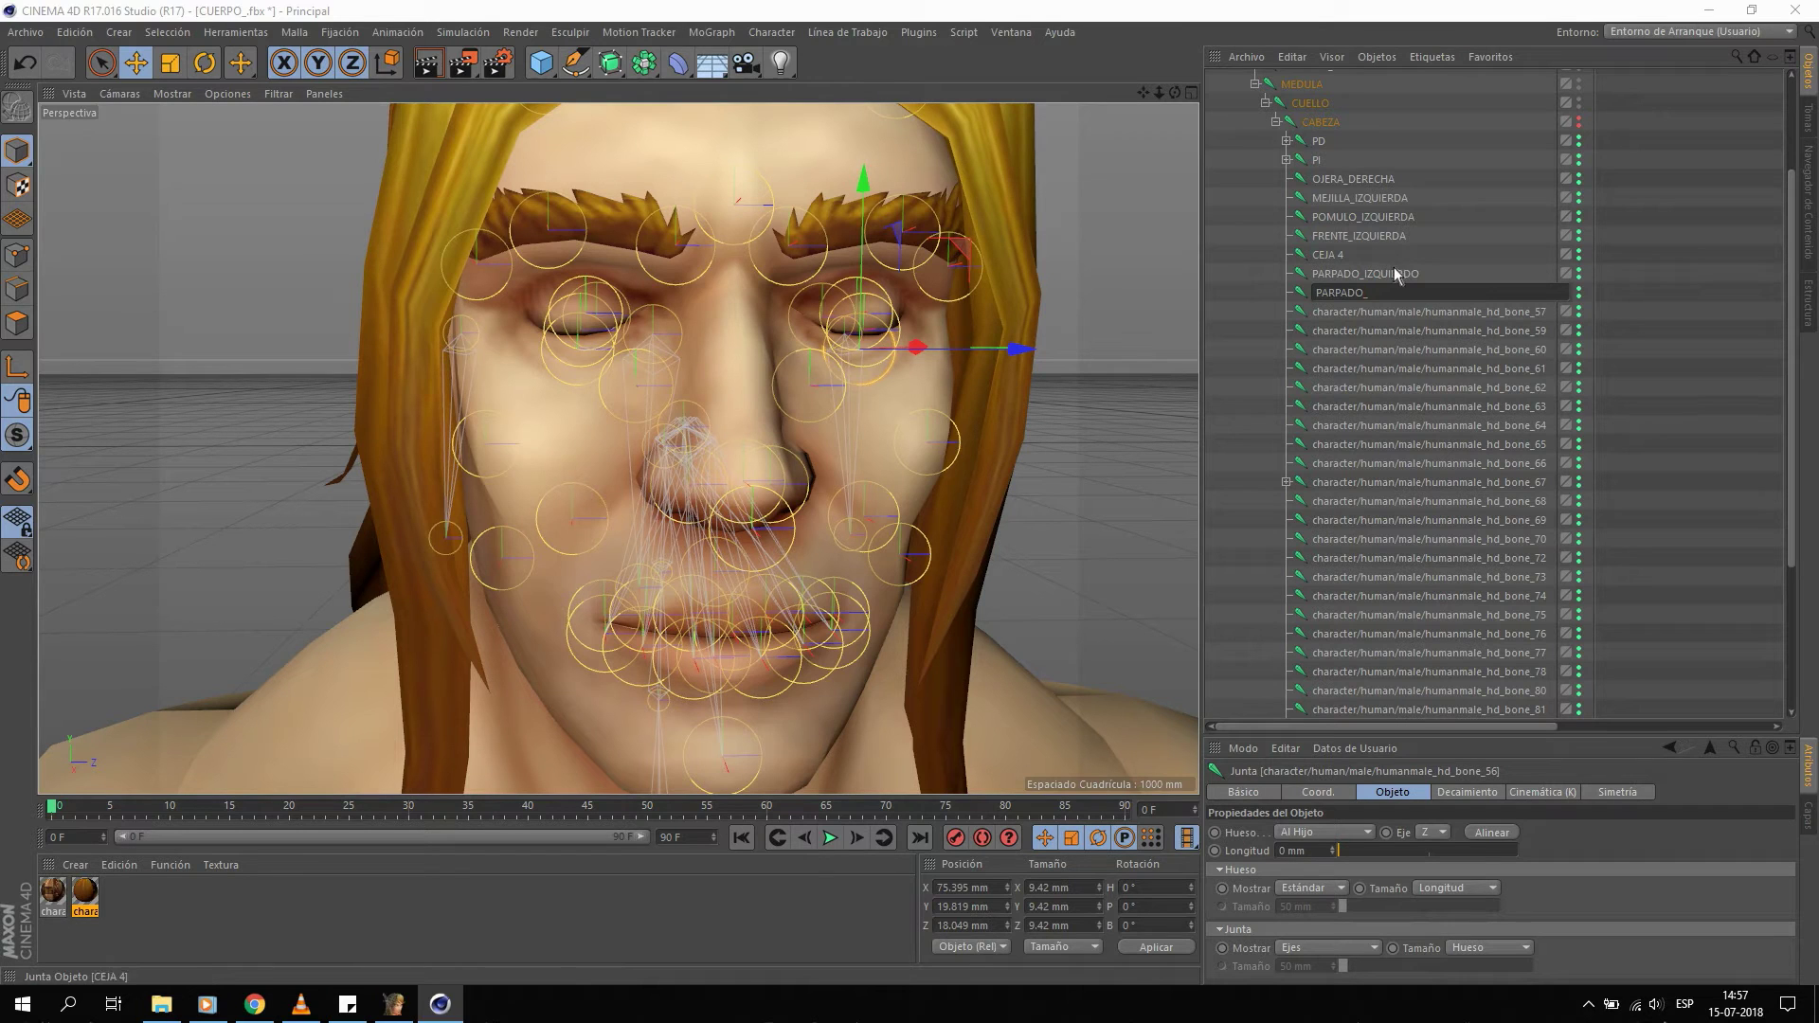
key(Return)
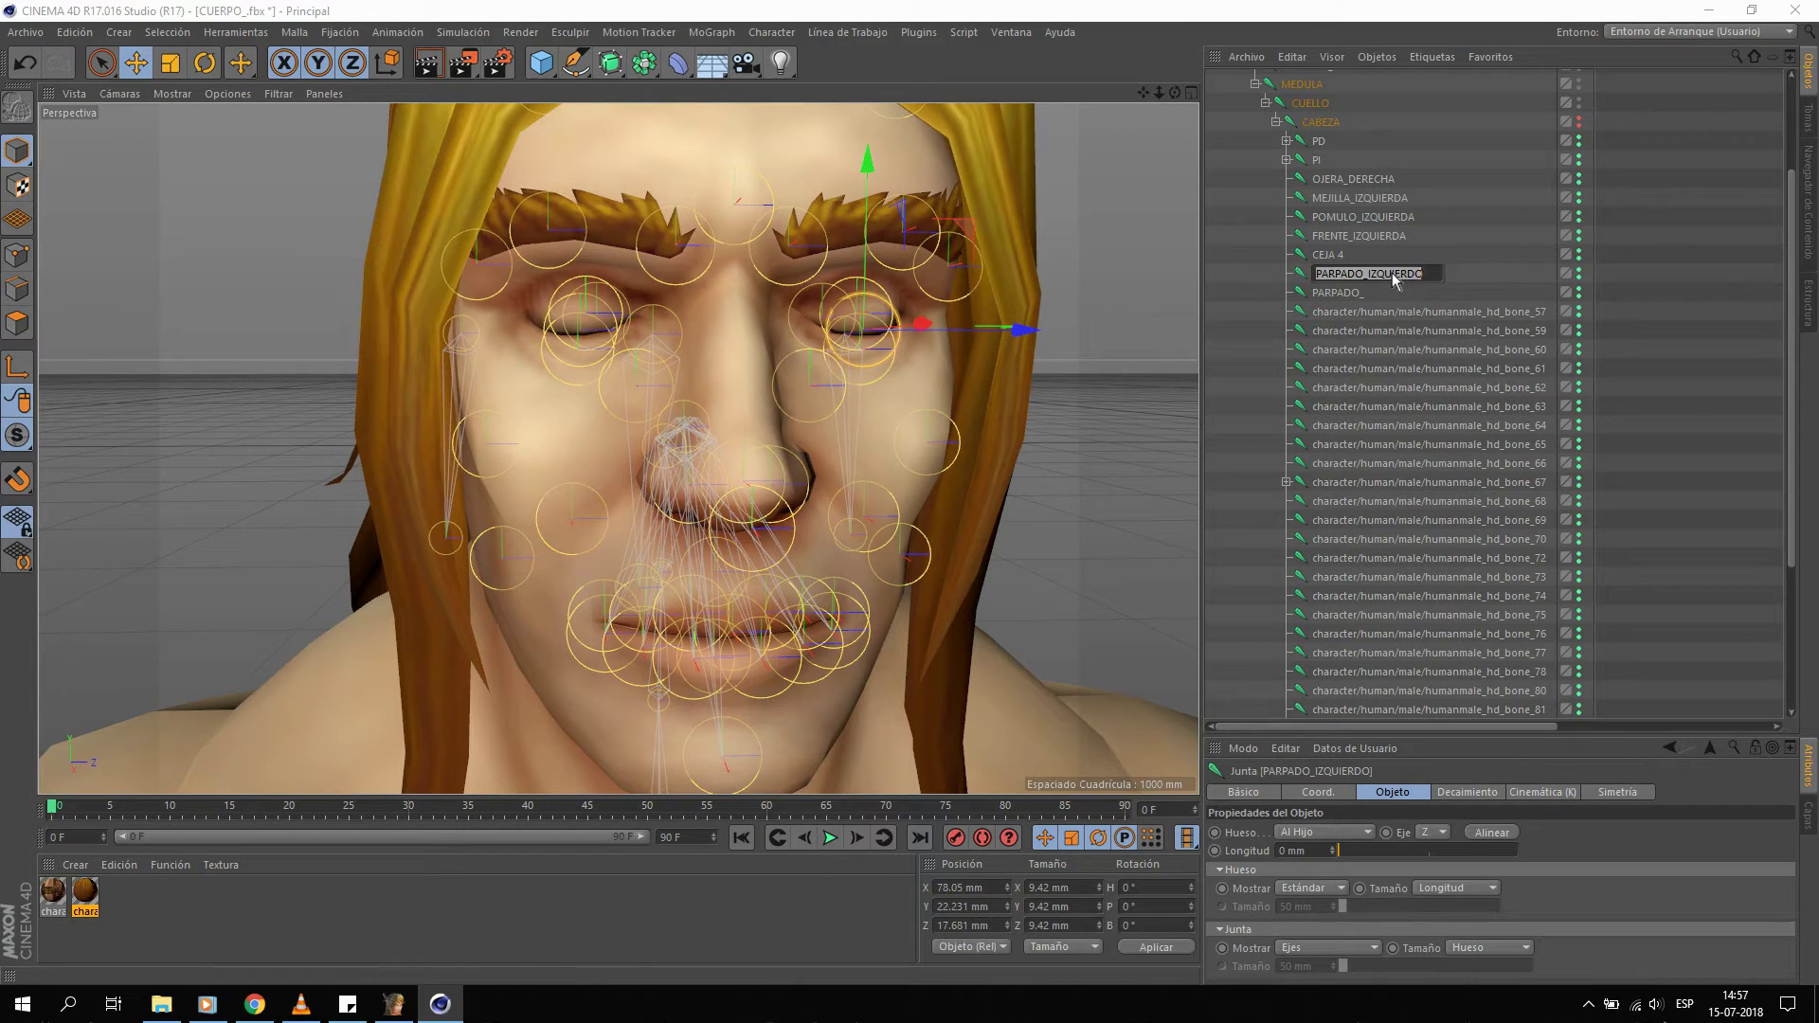
text(PARP)
text(UPERIOR)
key(Return)
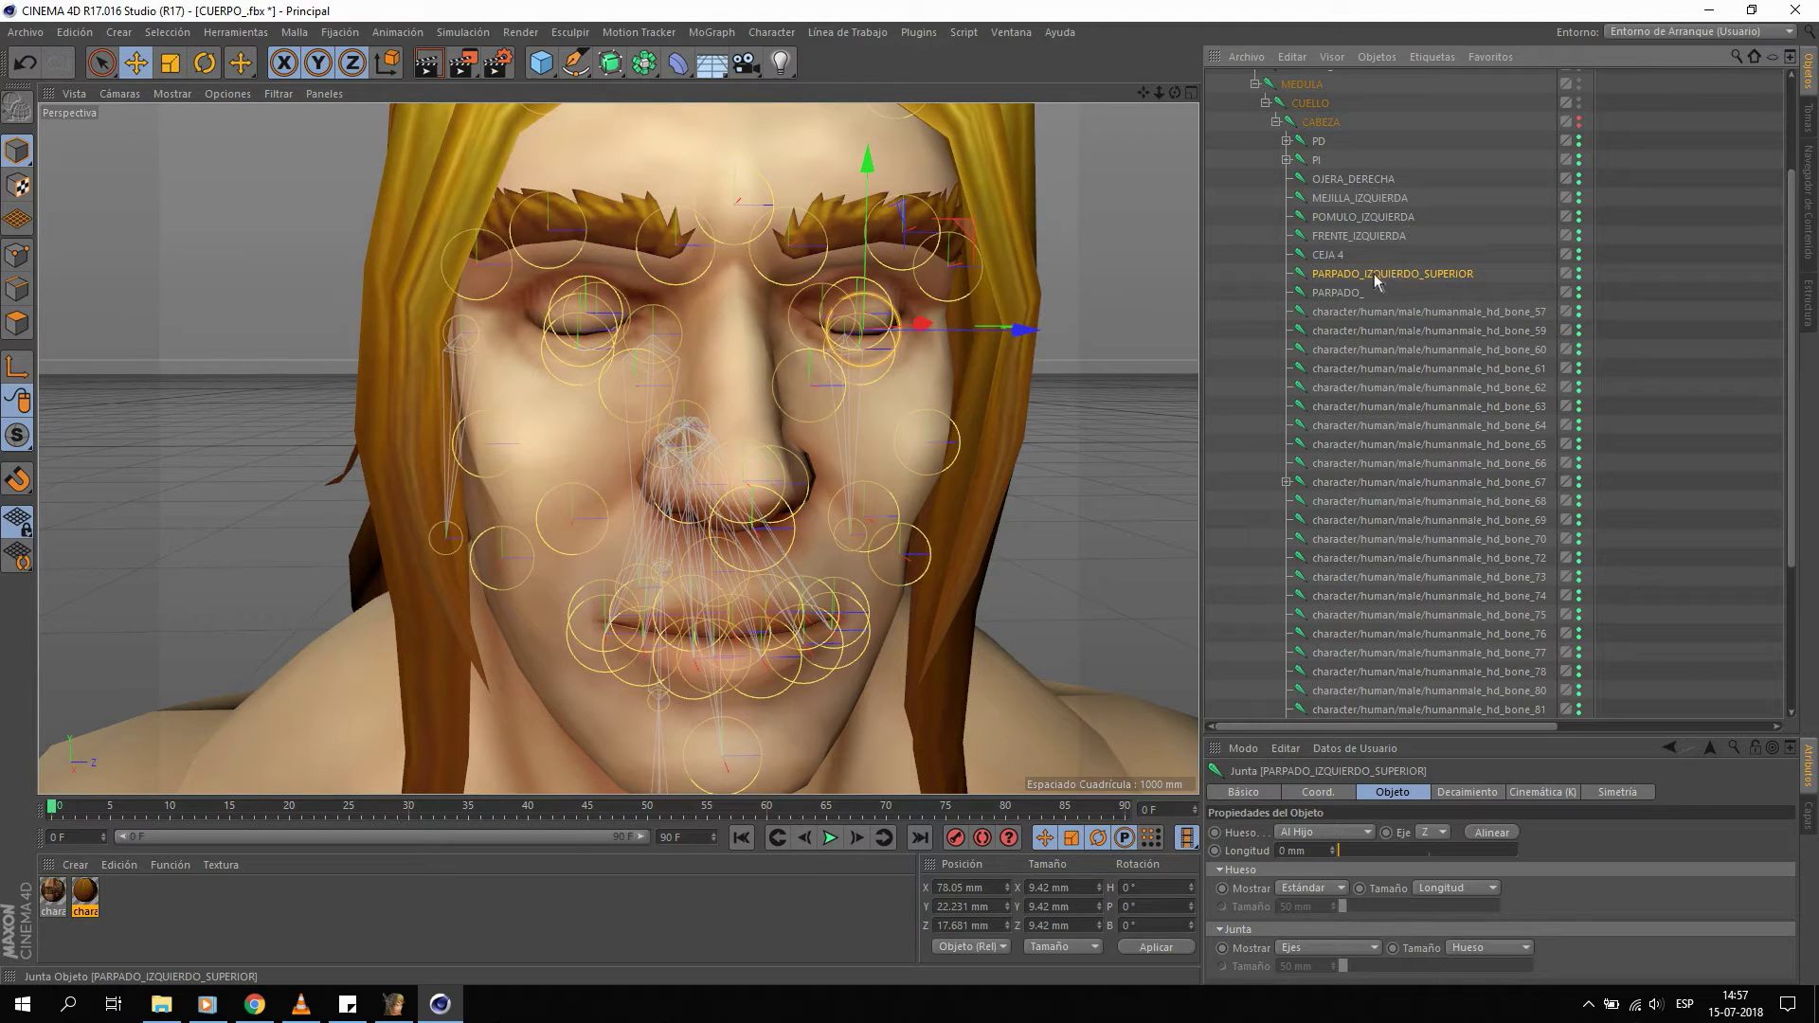
double_click(1342, 292)
text(PADO)
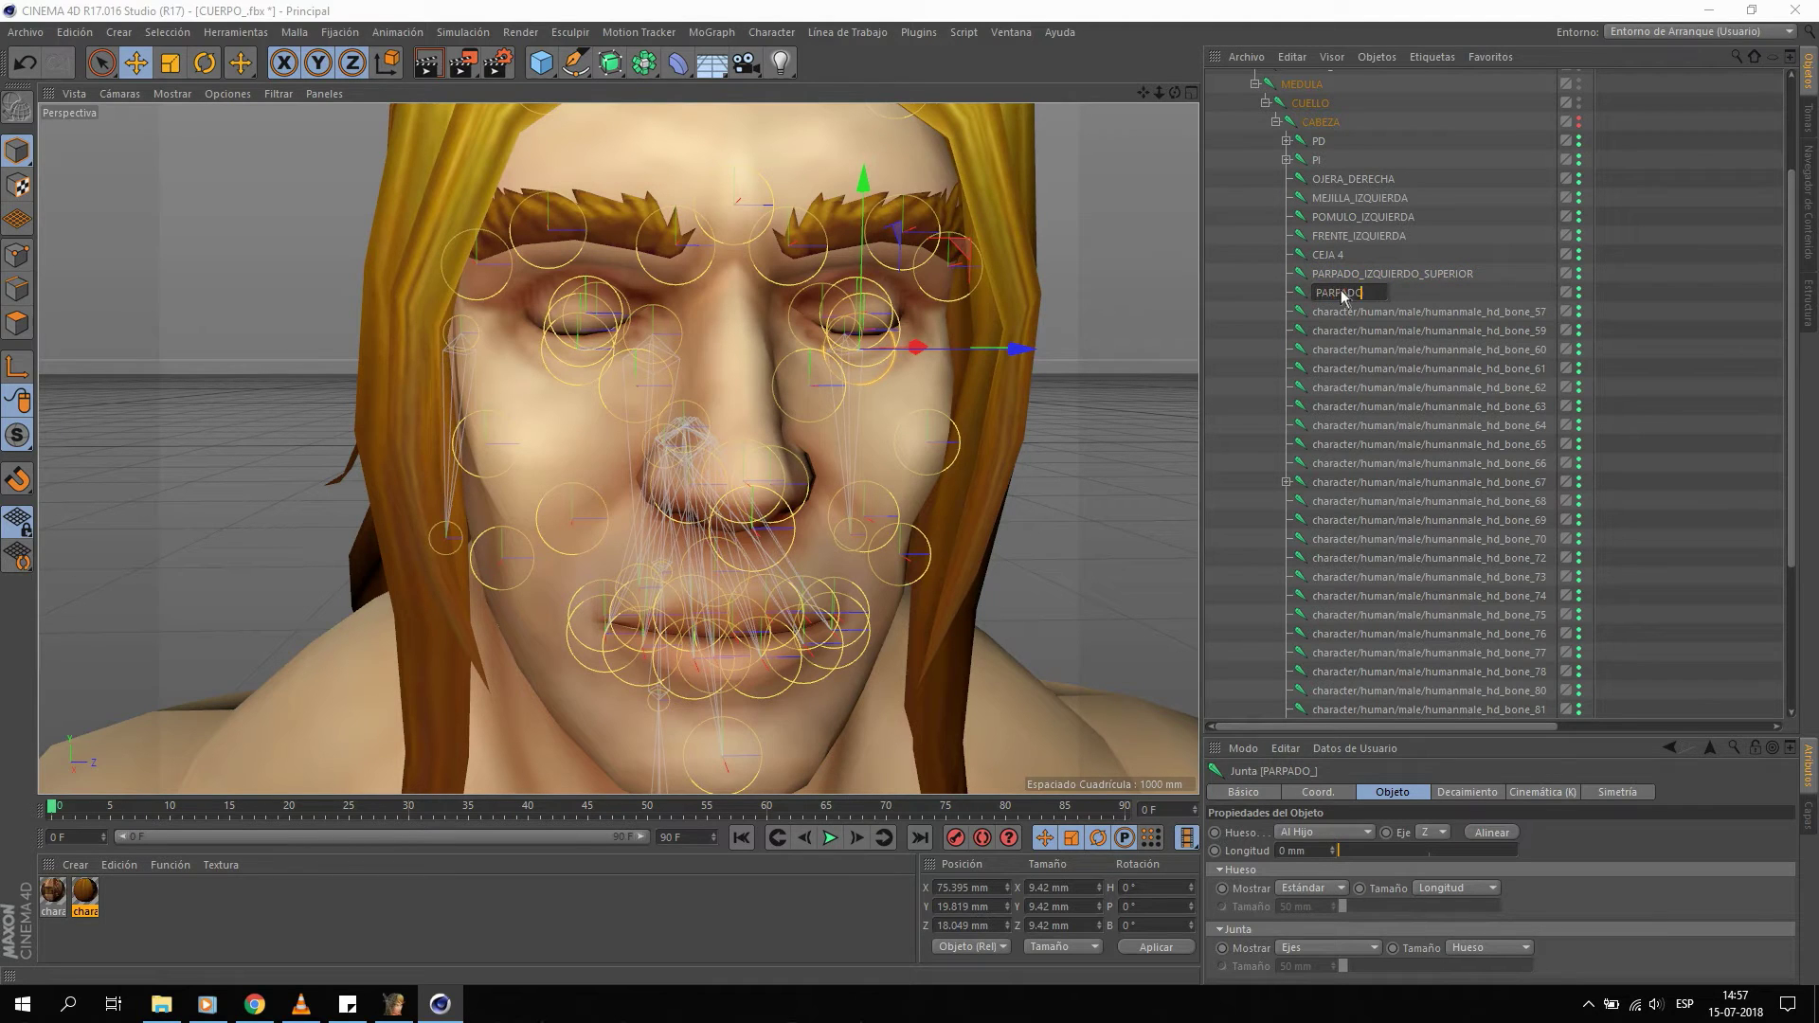
text(_IZQUIERDO_INFERIOR)
key(Return)
Rename the bone_57 joint to OJO IZQUIERDO.
click(1377, 313)
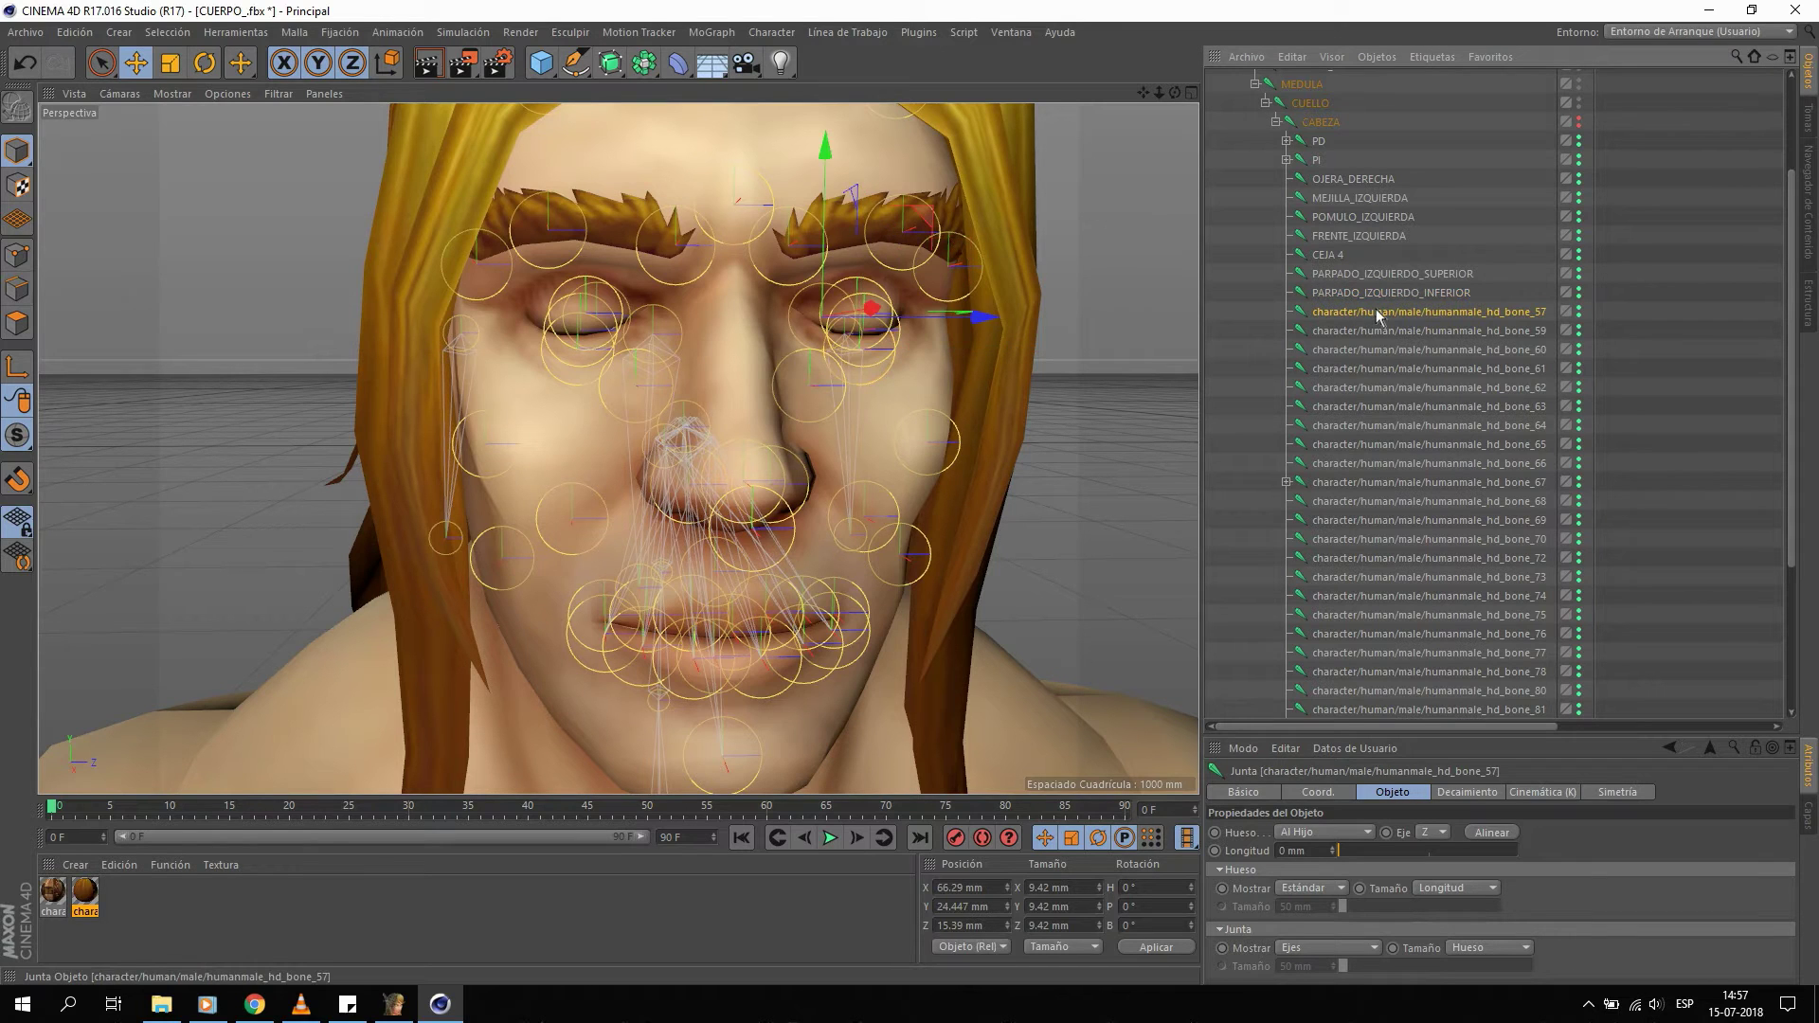
double_click(1372, 316)
text(OJO)
key(Return)
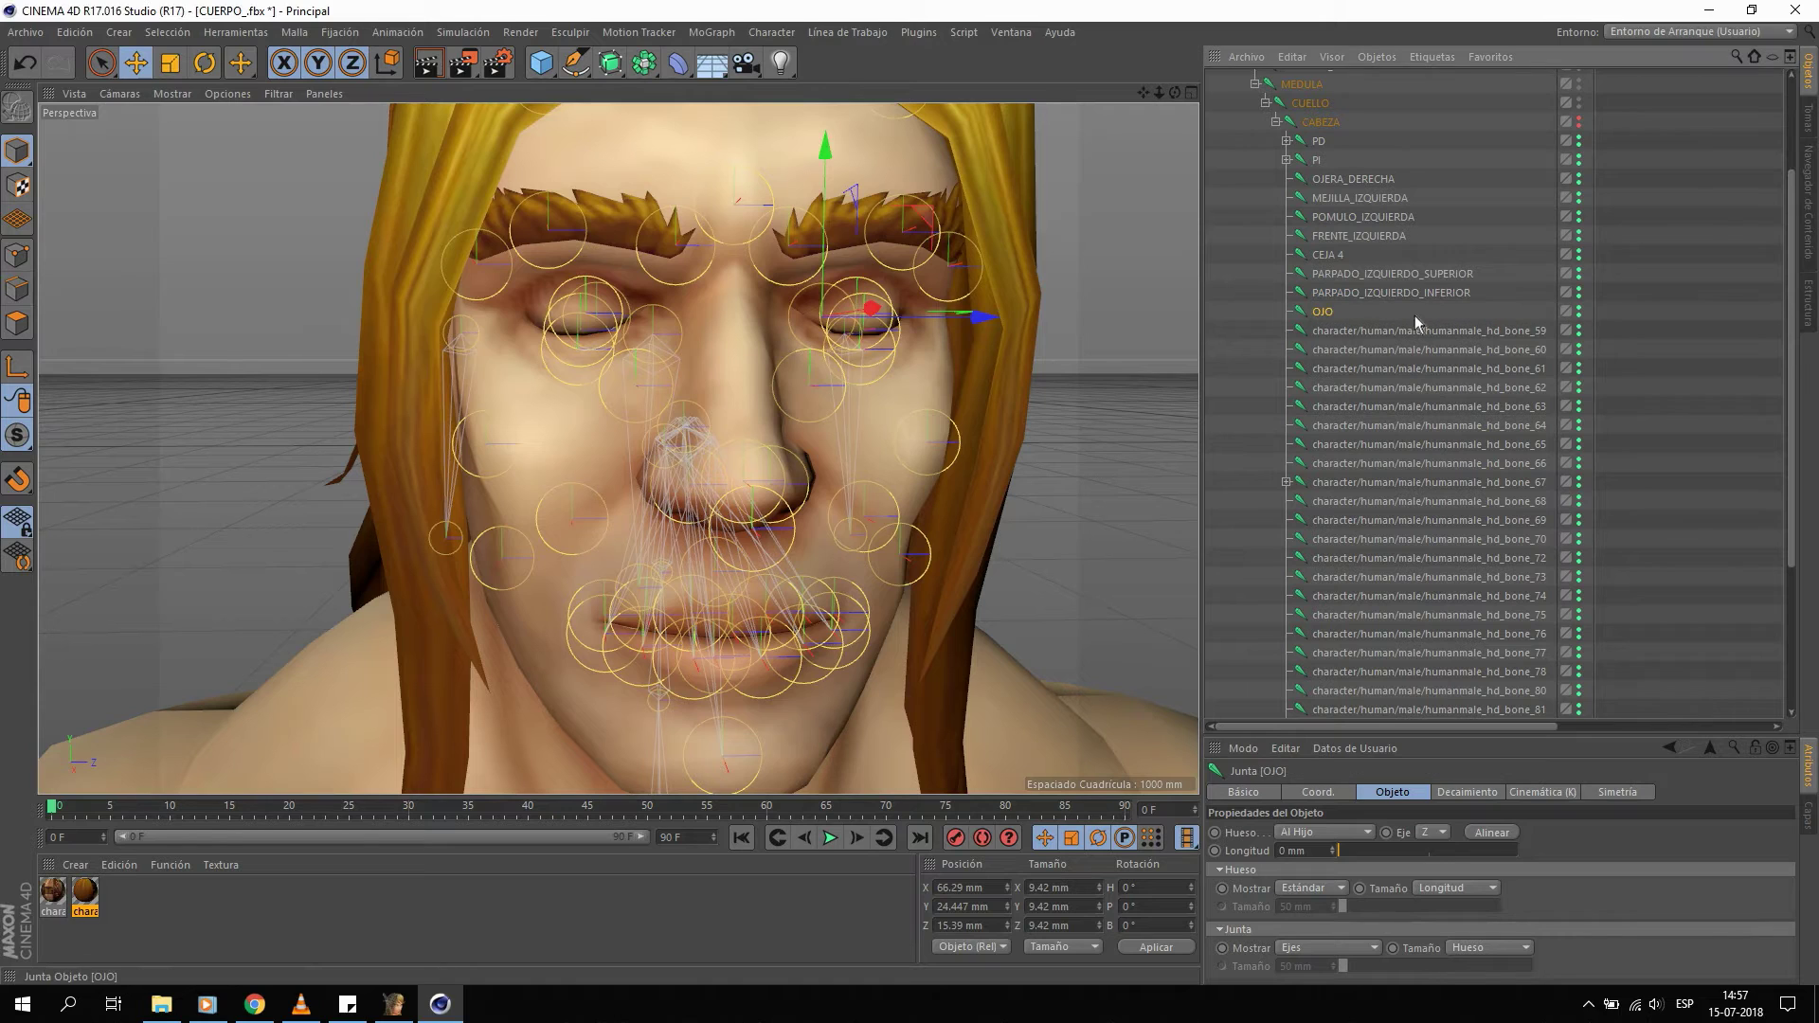
double_click(1338, 315)
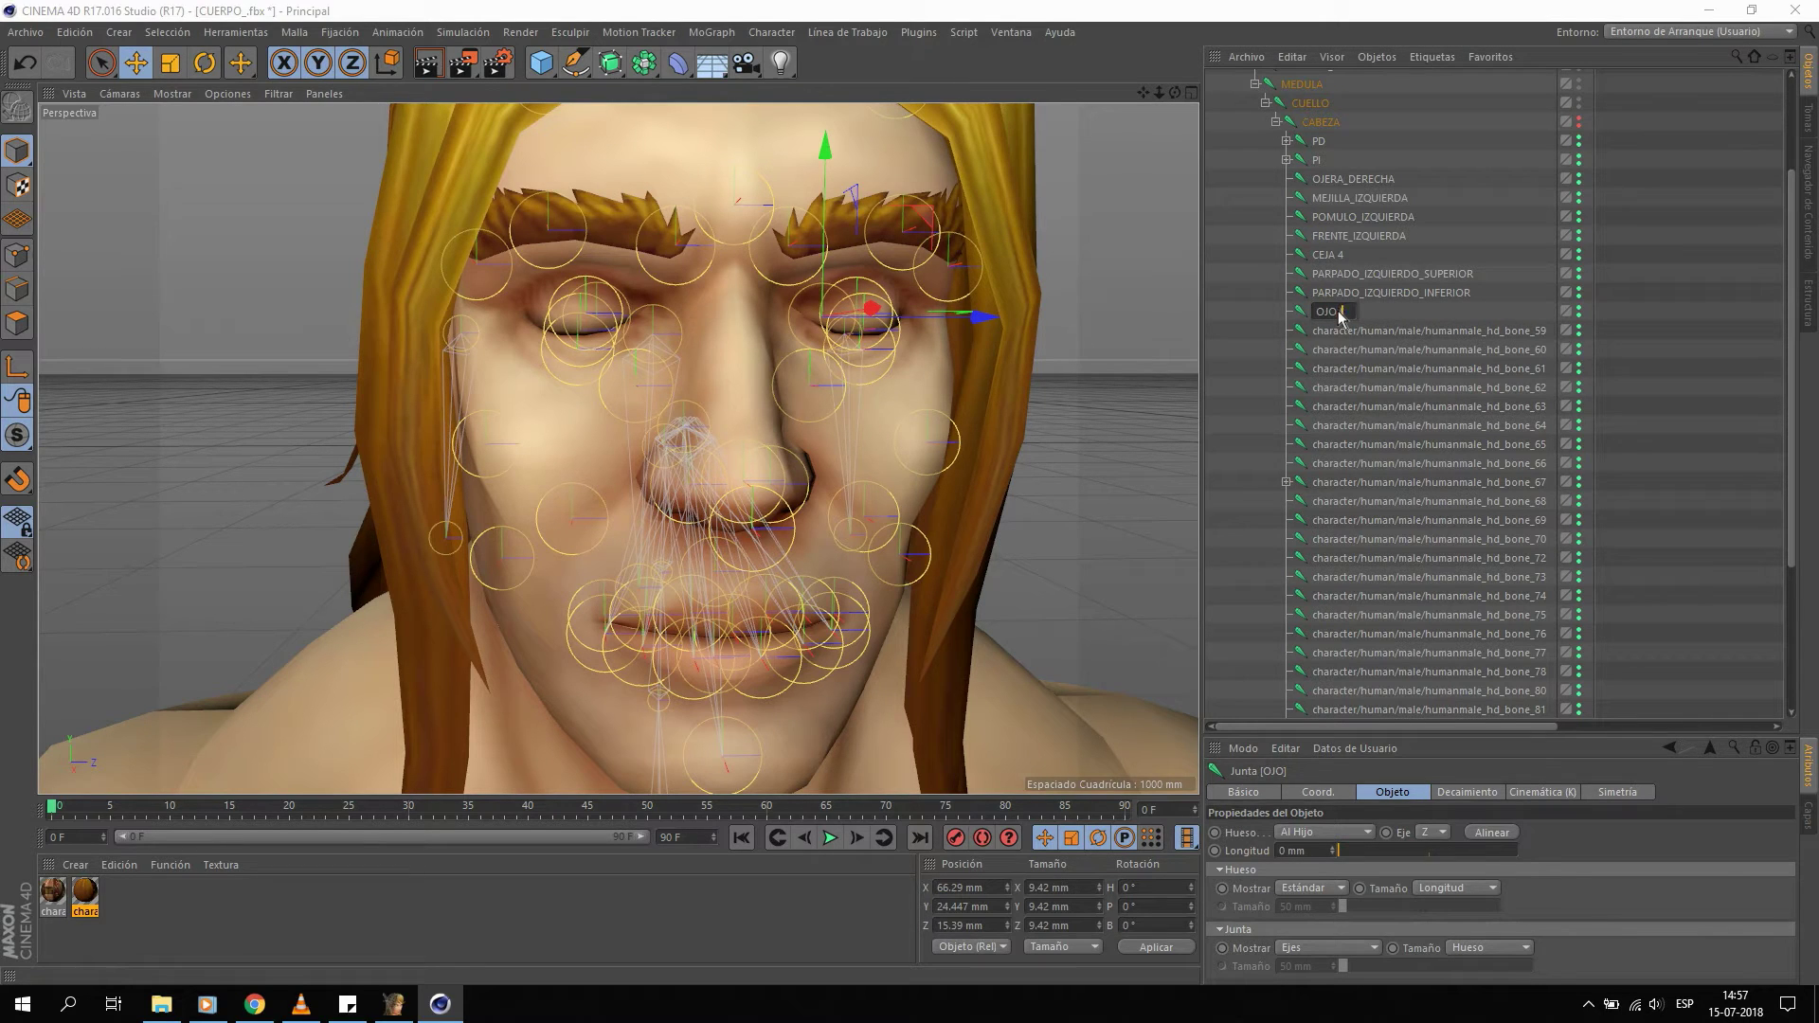
text(IERDO)
key(Return)
click(1360, 329)
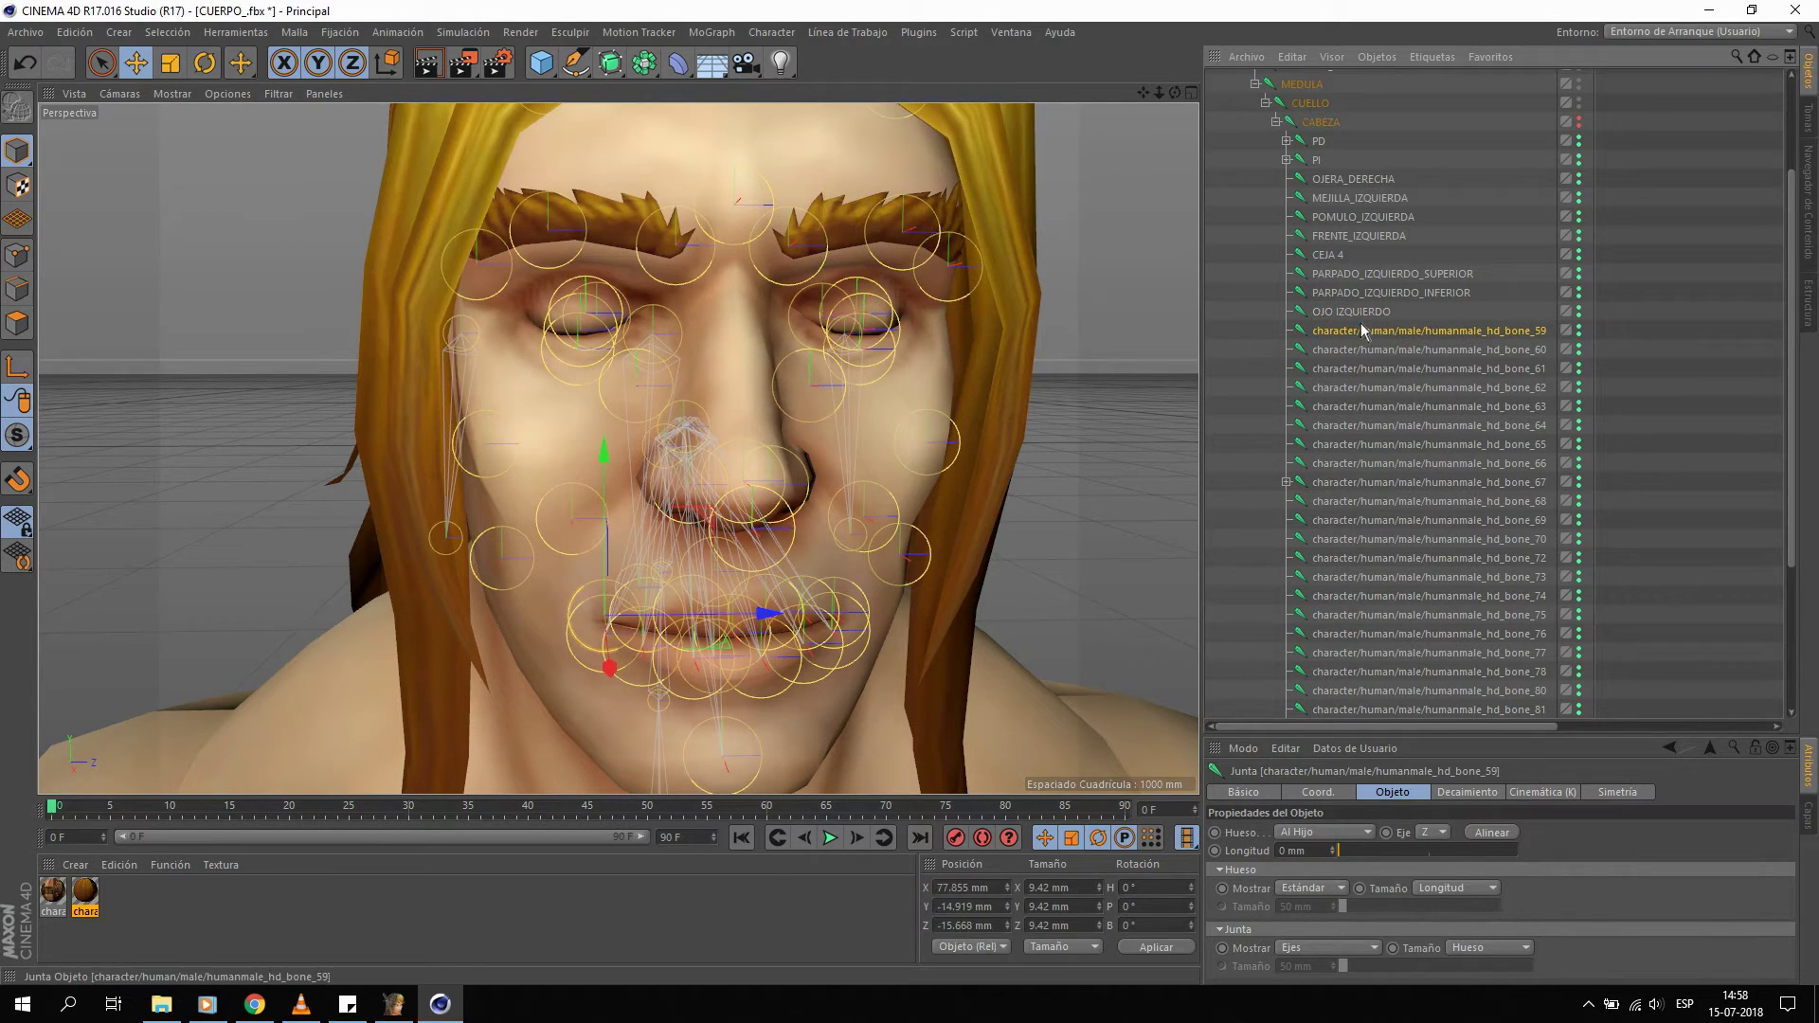
Rename the lip joints bone_59 and bone_60 to LS1 and LS3.
scroll(699, 476, up, 1)
scroll(698, 476, up, 2)
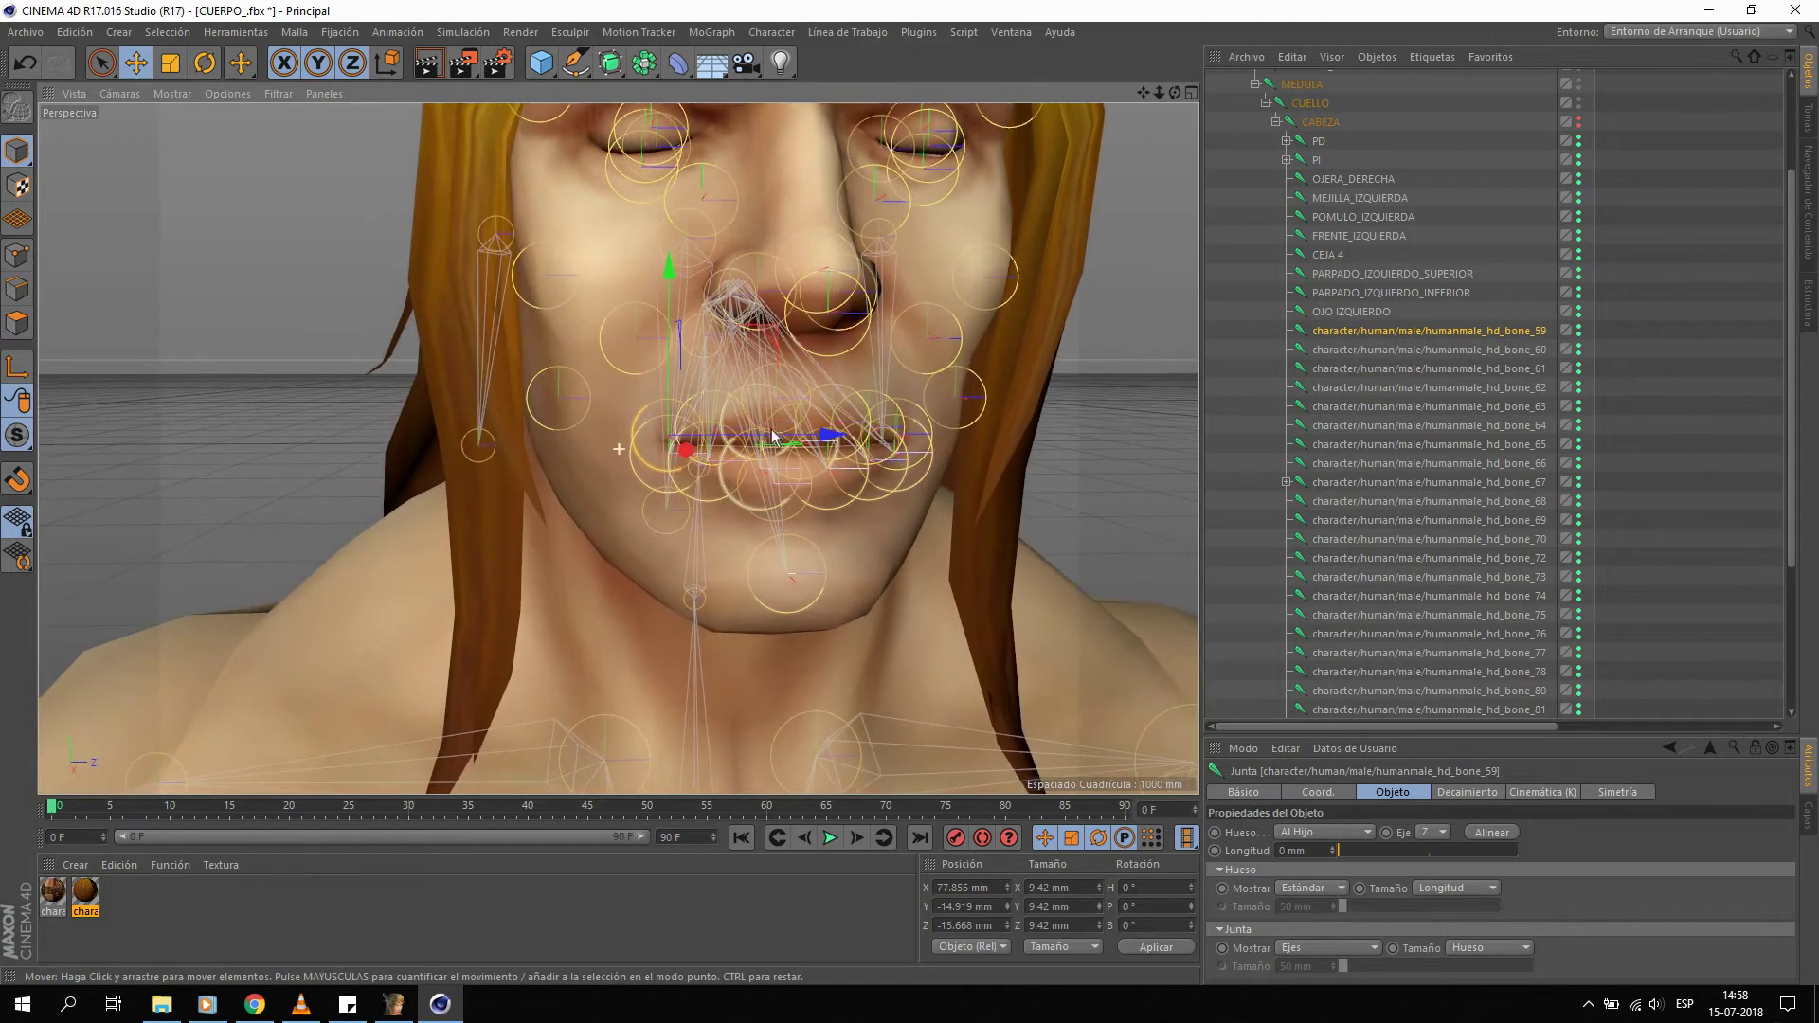
scroll(698, 476, up, 1)
scroll(699, 476, up, 1)
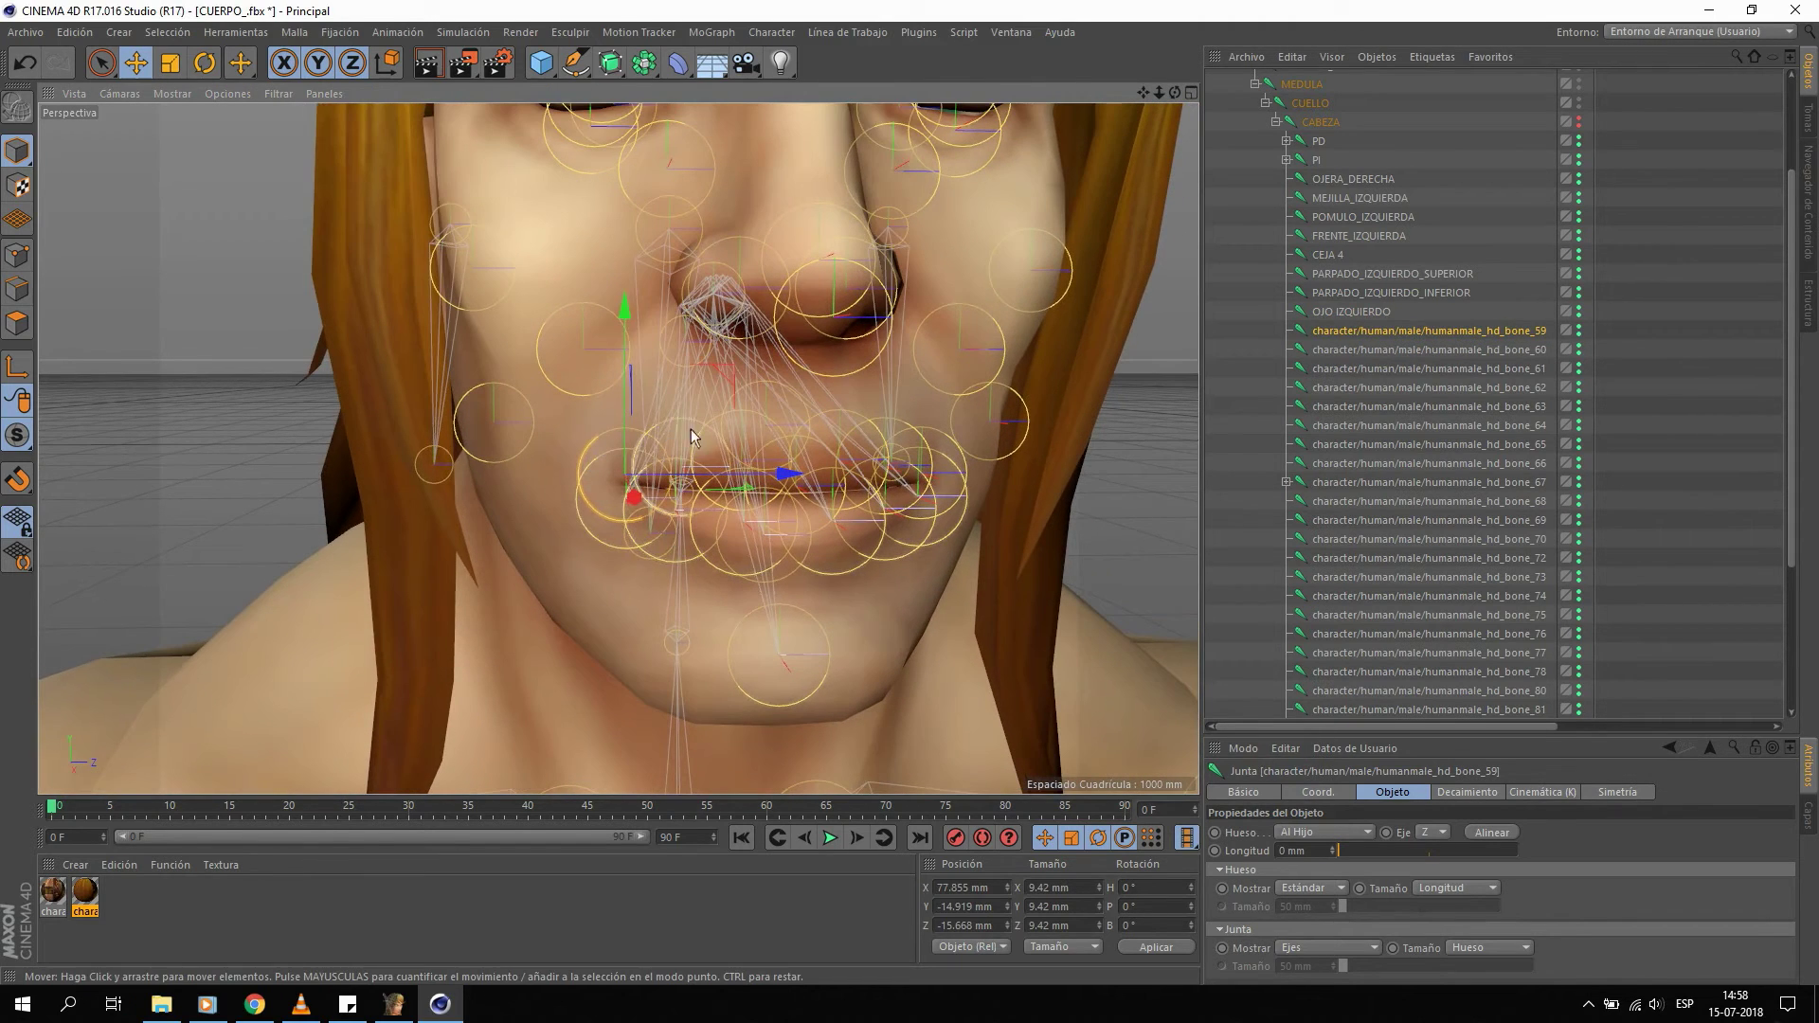
scroll(758, 417, down, 1)
drag(631, 407, 628, 365)
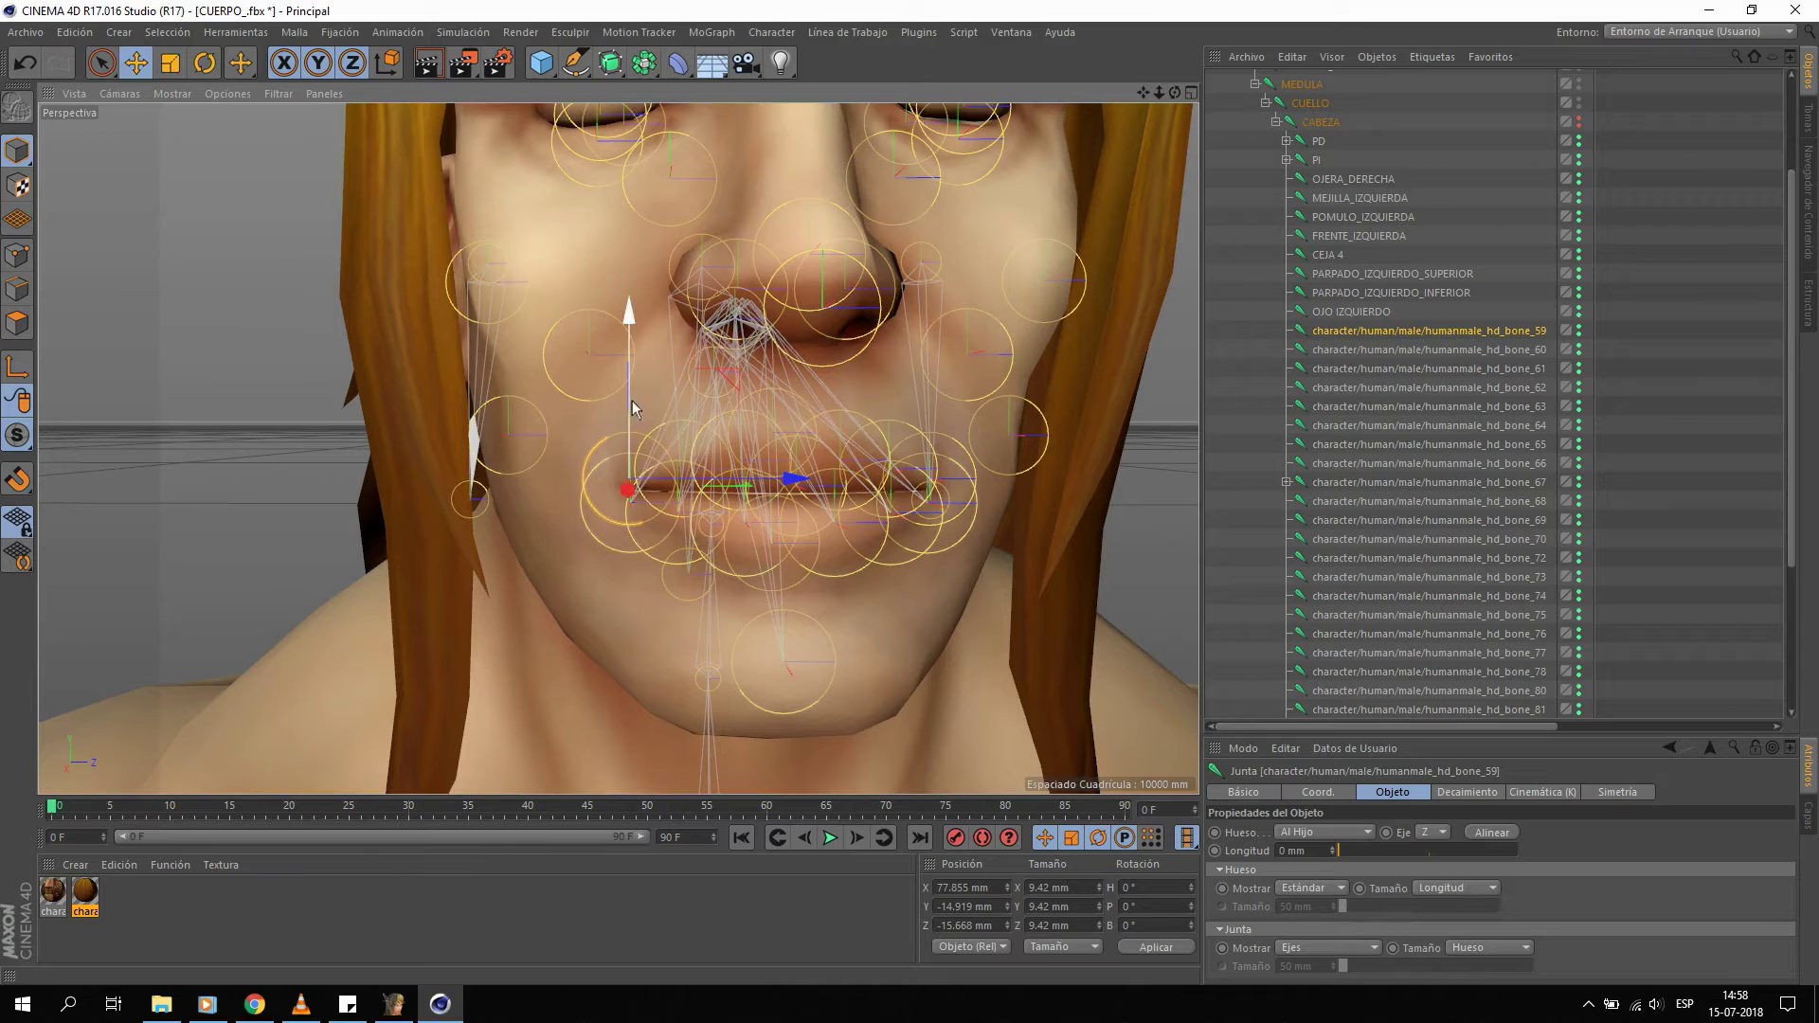
key(ctrl+z)
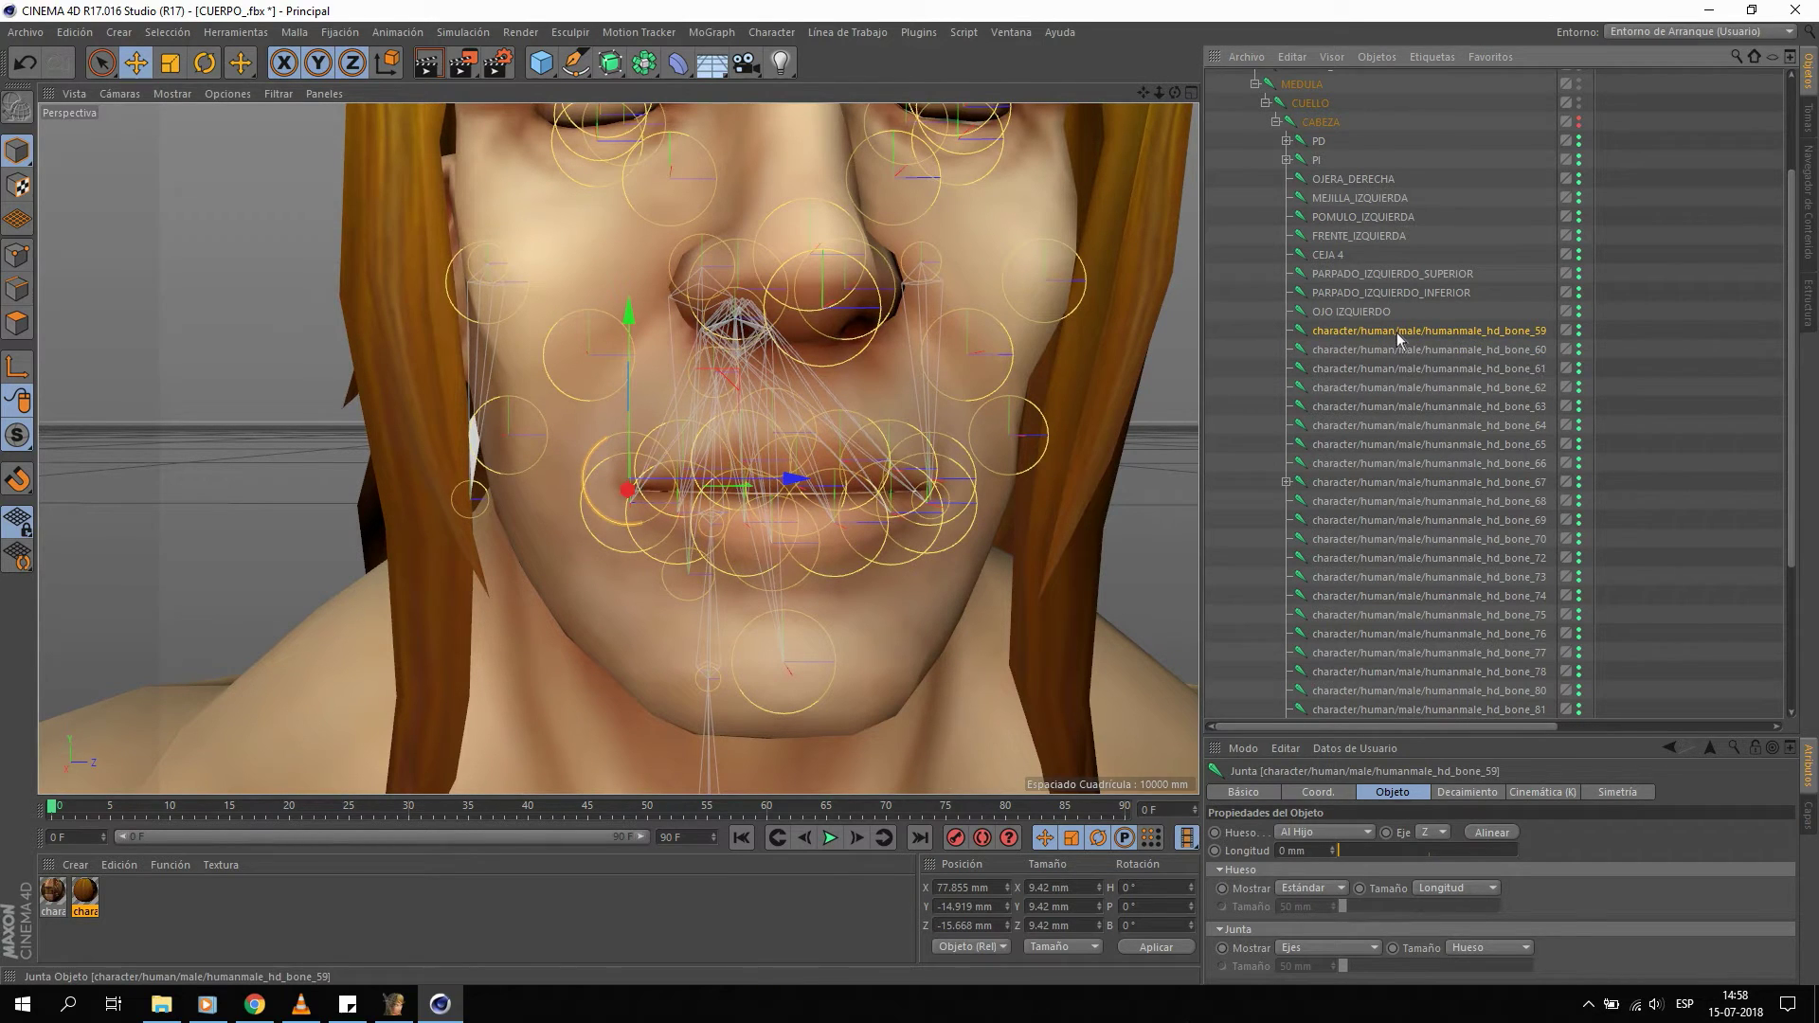
double_click(1396, 331)
text(LS1)
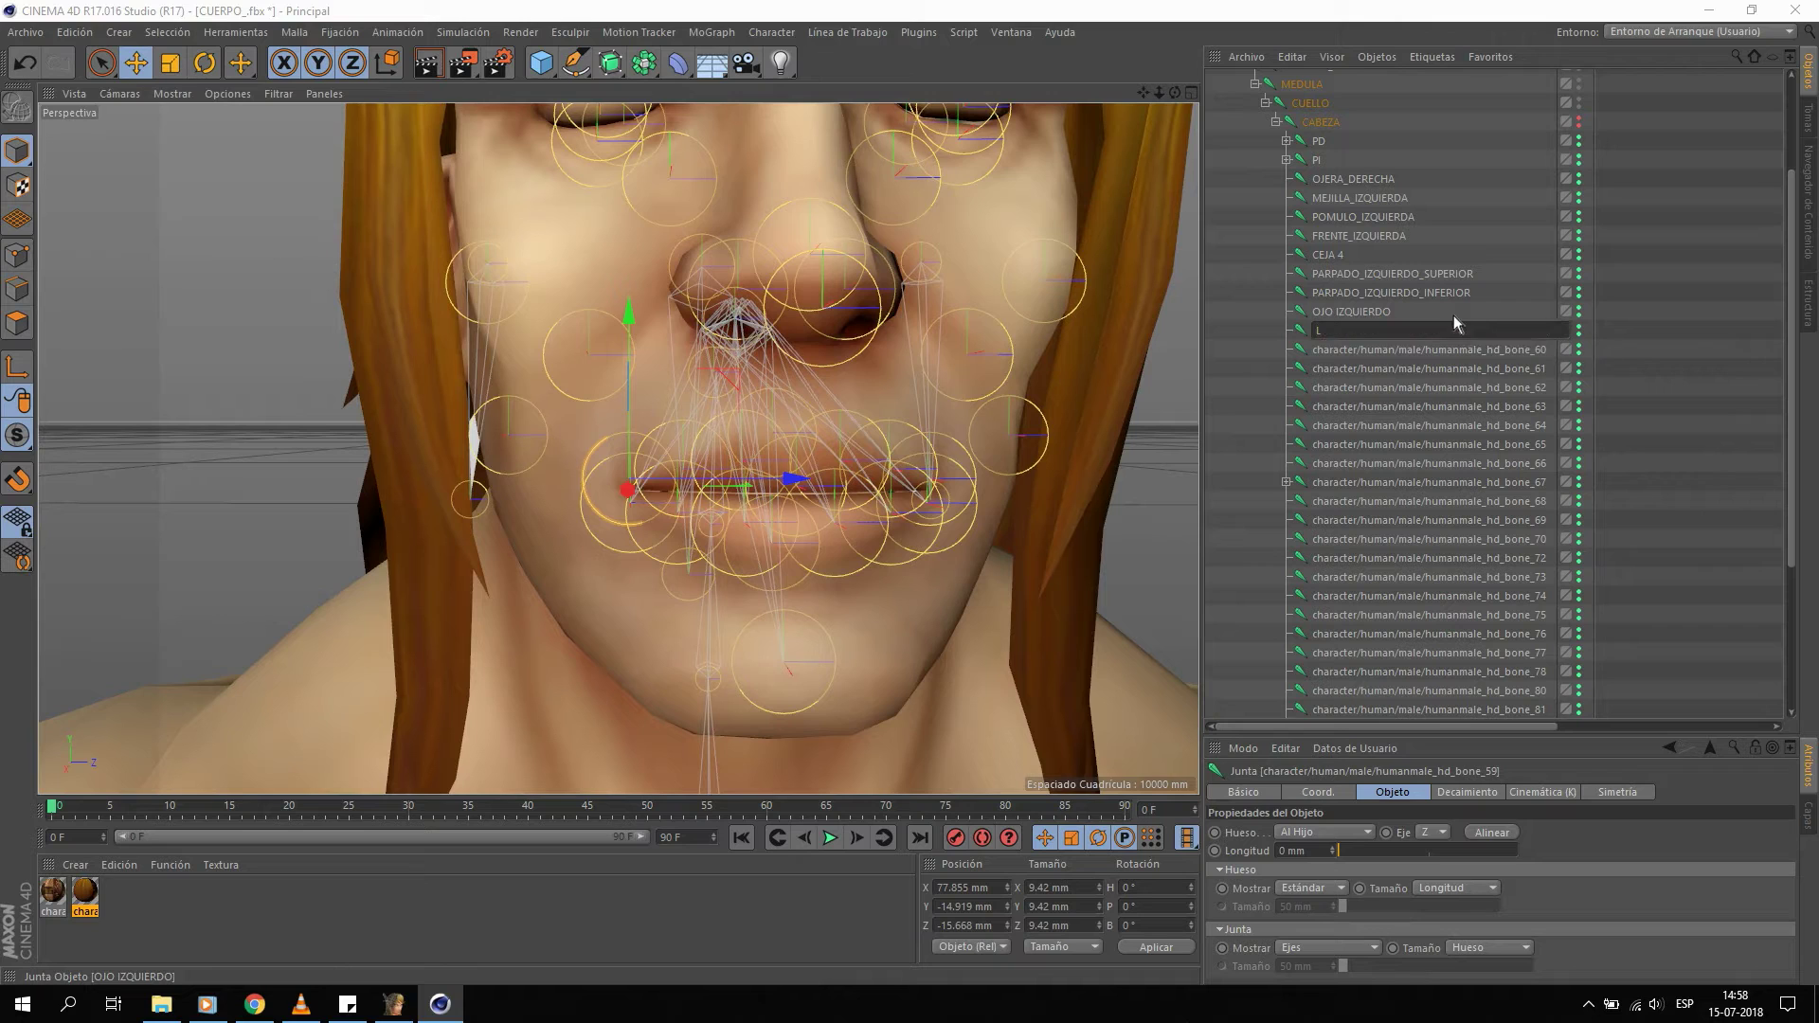
key(Return)
double_click(1438, 358)
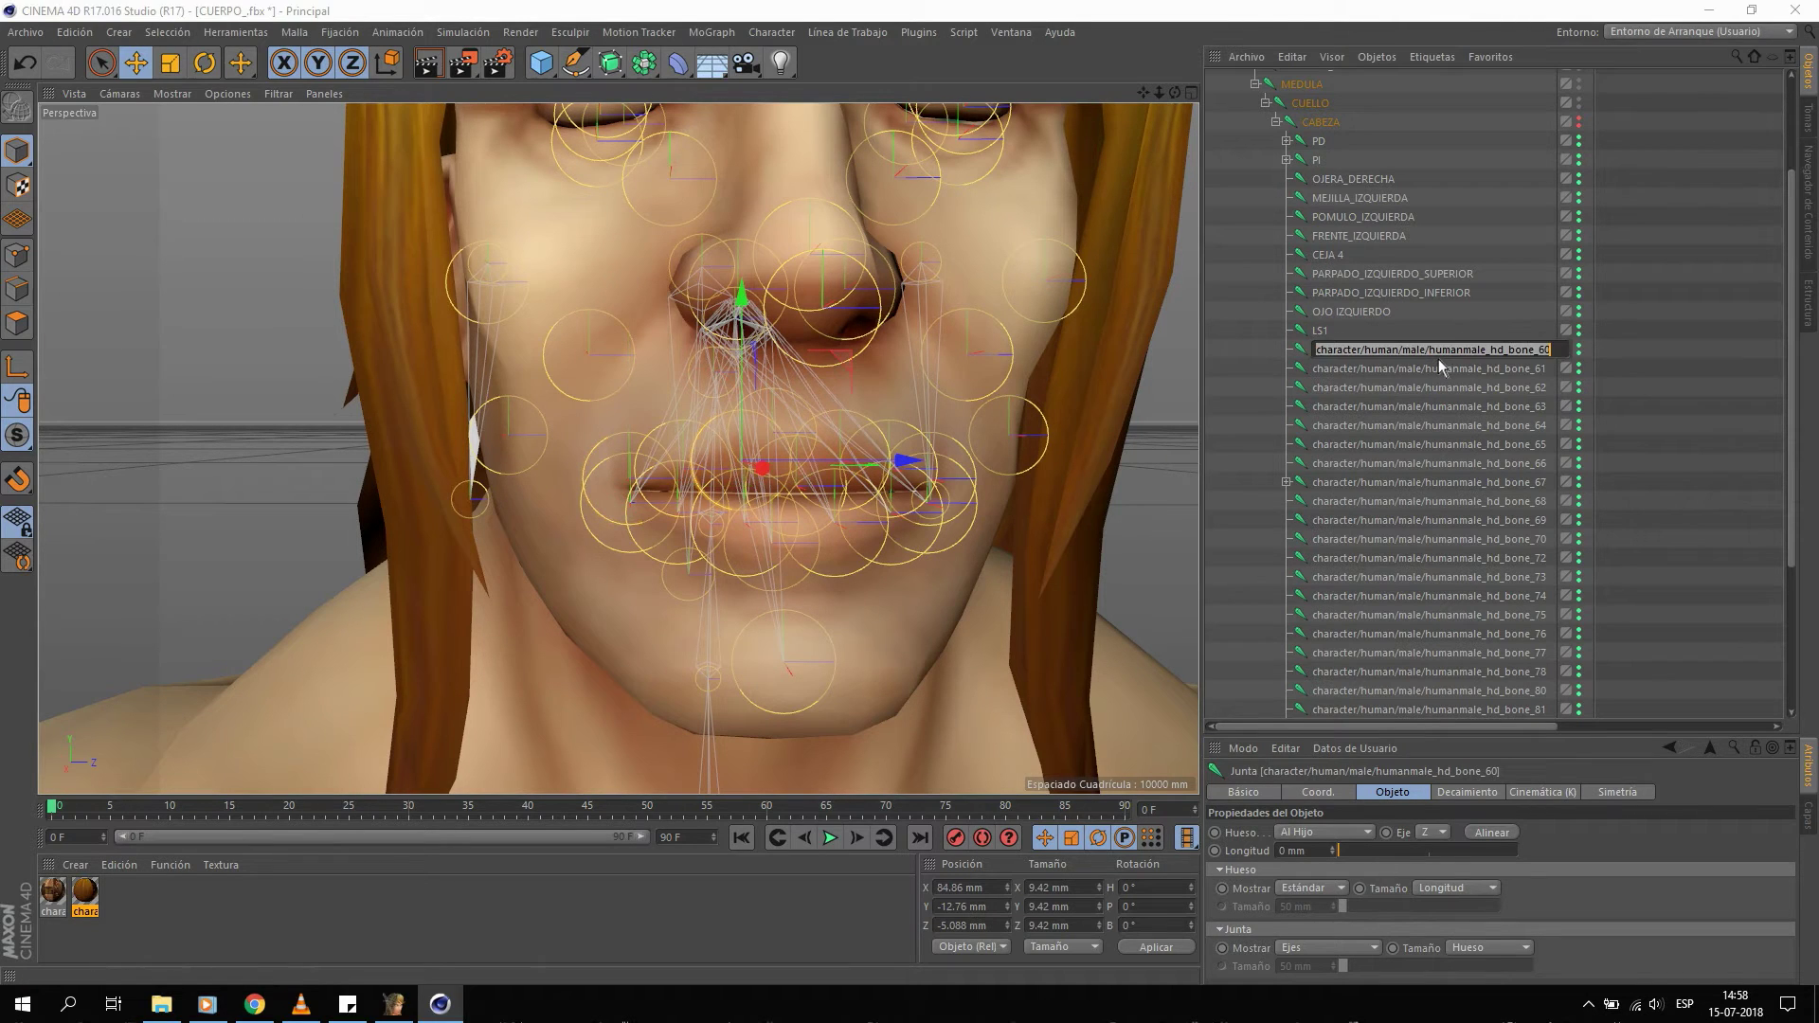
text(LS3)
key(Return)
Rename bone_61 to CEJA 5 and move it below CEJA 4.
click(1454, 370)
alt+drag(653, 410, 641, 474)
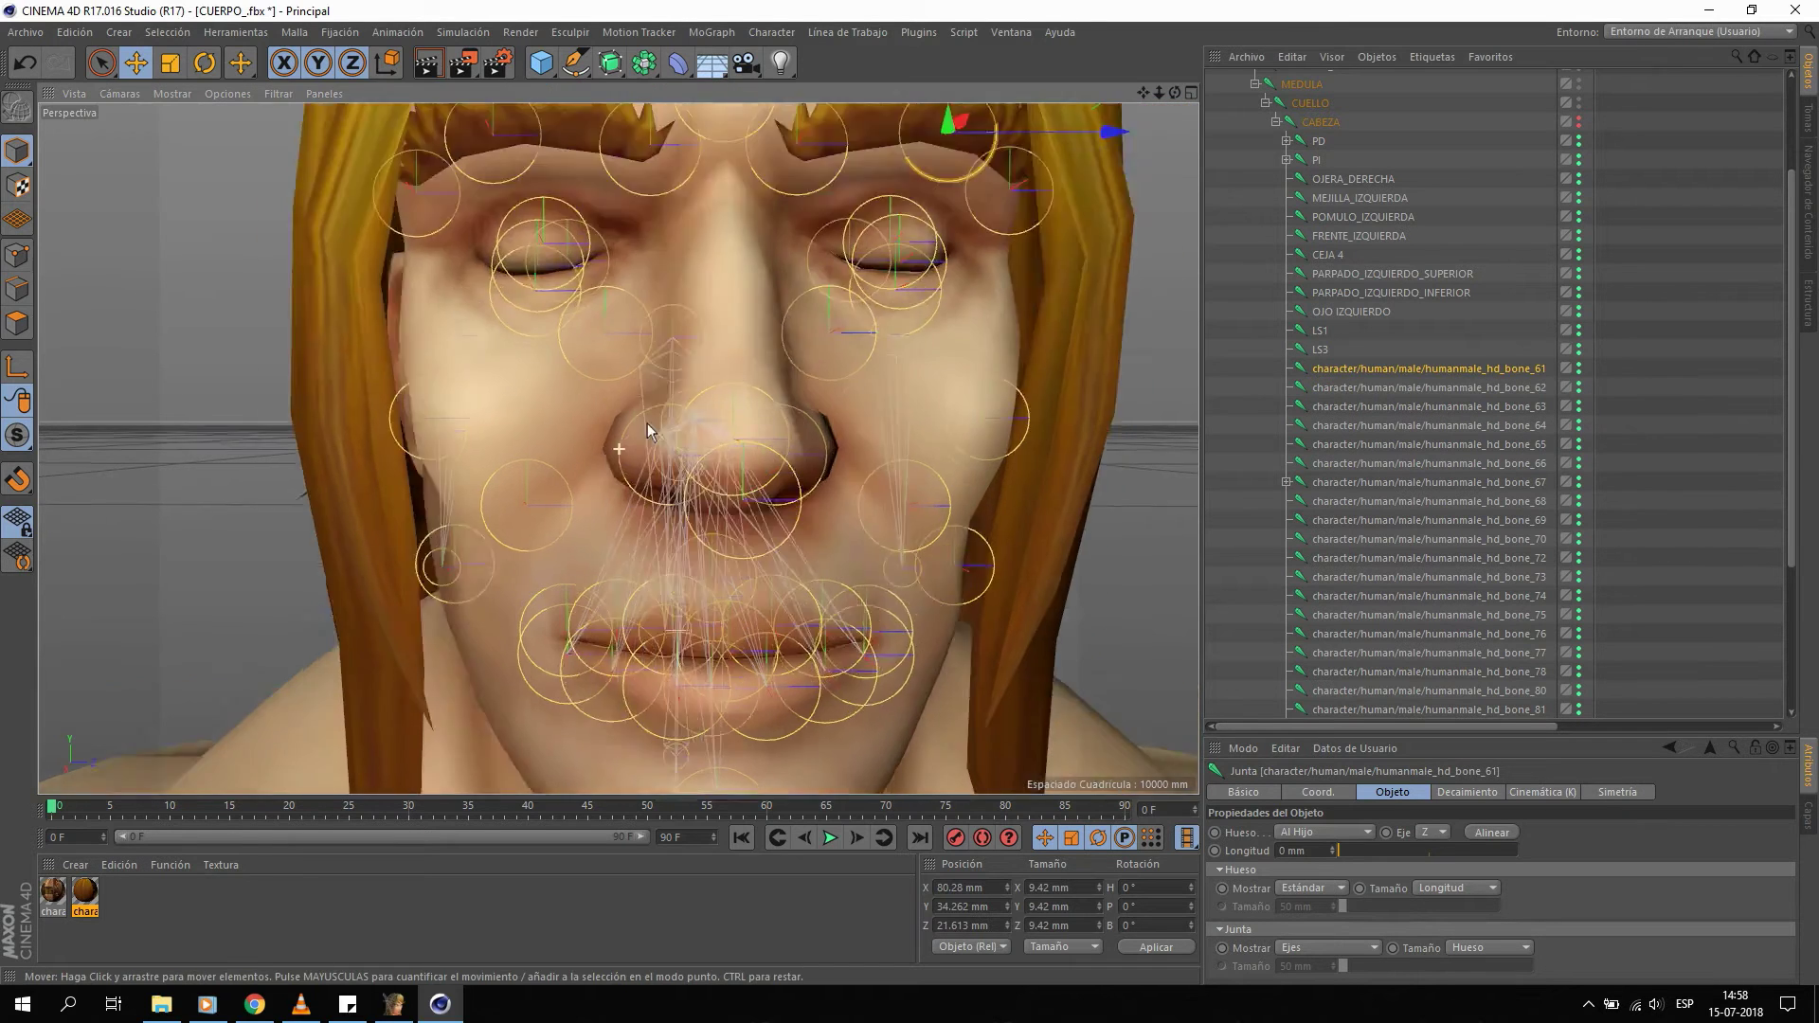
alt+middle_drag(641, 474, 661, 434)
double_click(1361, 368)
text(CEJA)
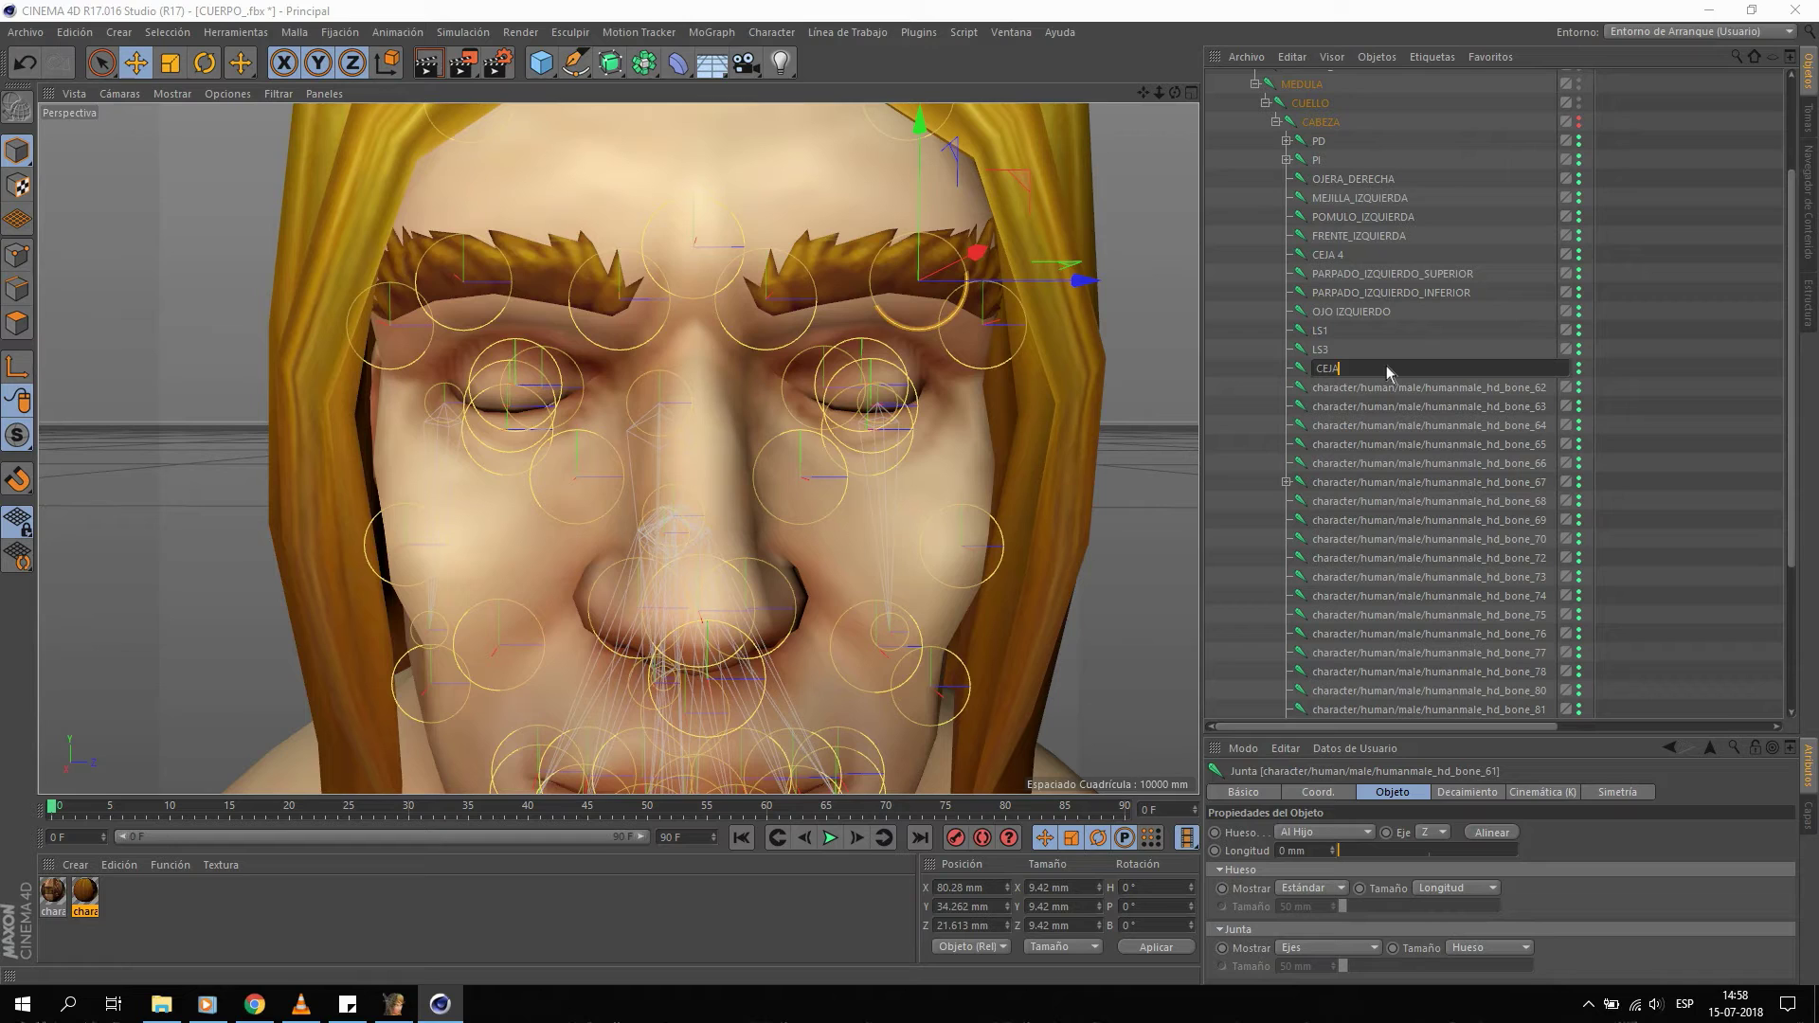
key(Return)
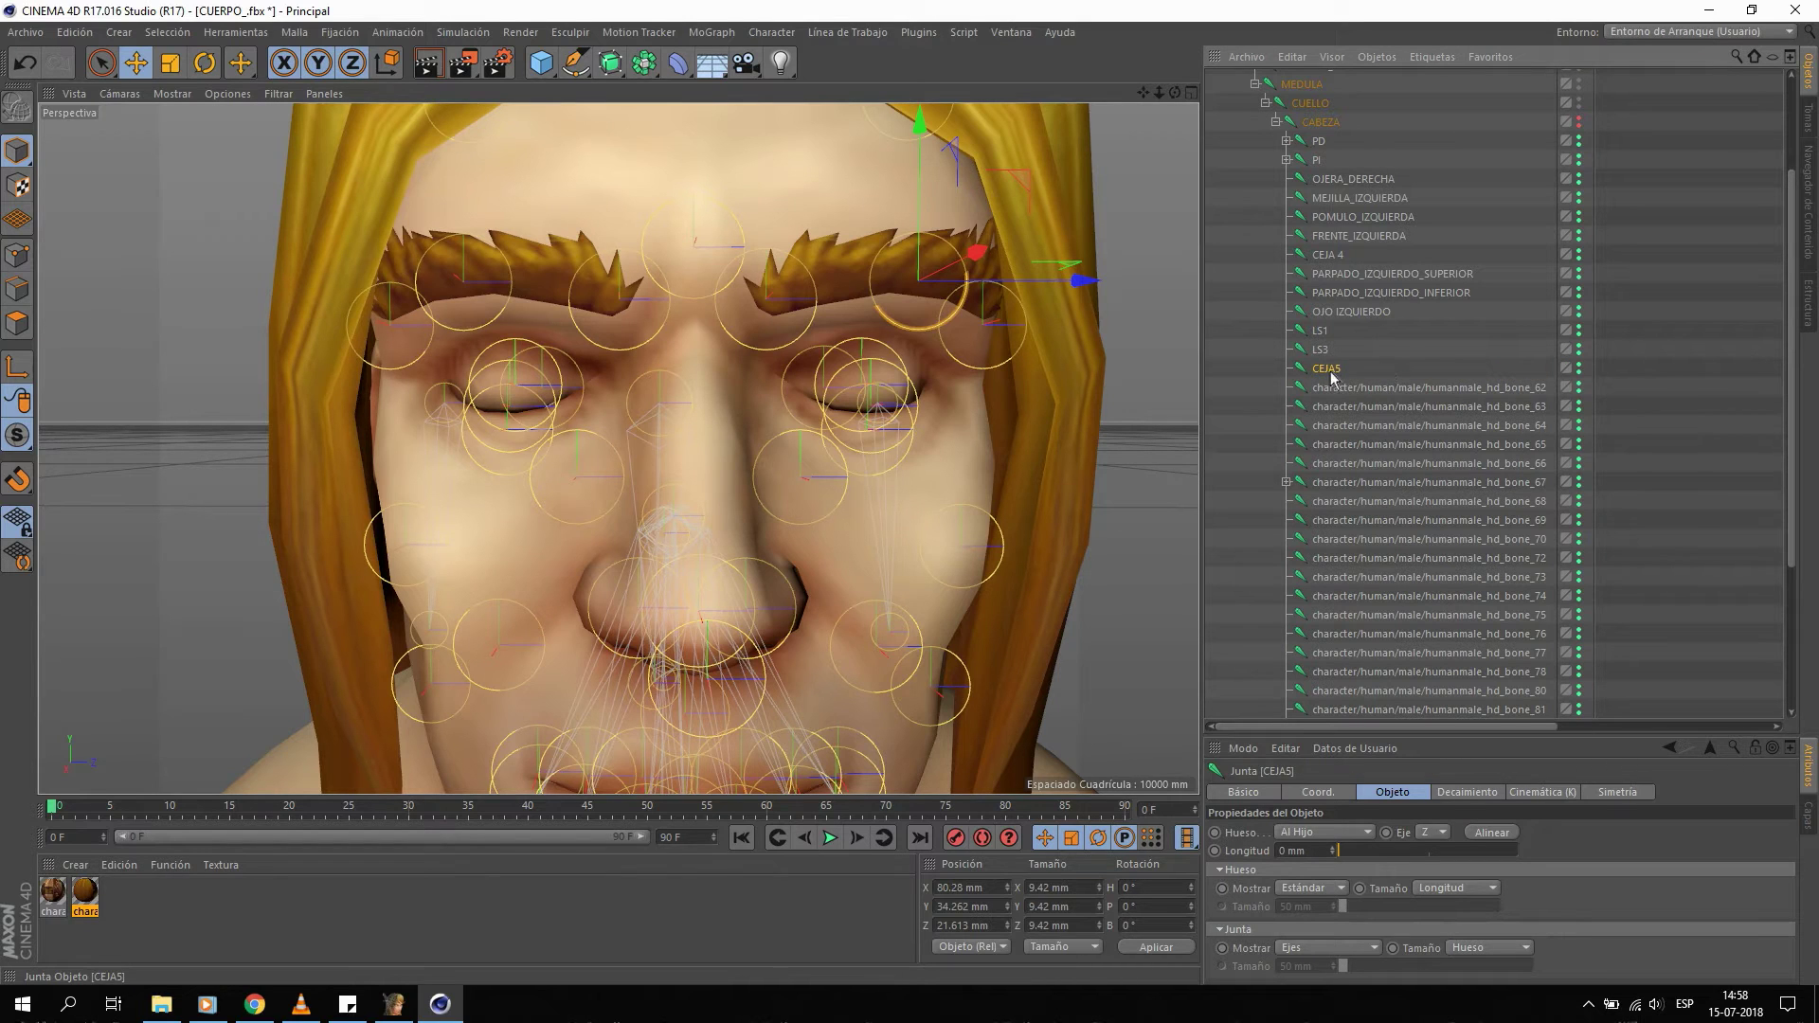
double_click(1326, 368)
text(CEJA)
key(Return)
double_click(1334, 371)
text(CEJA)
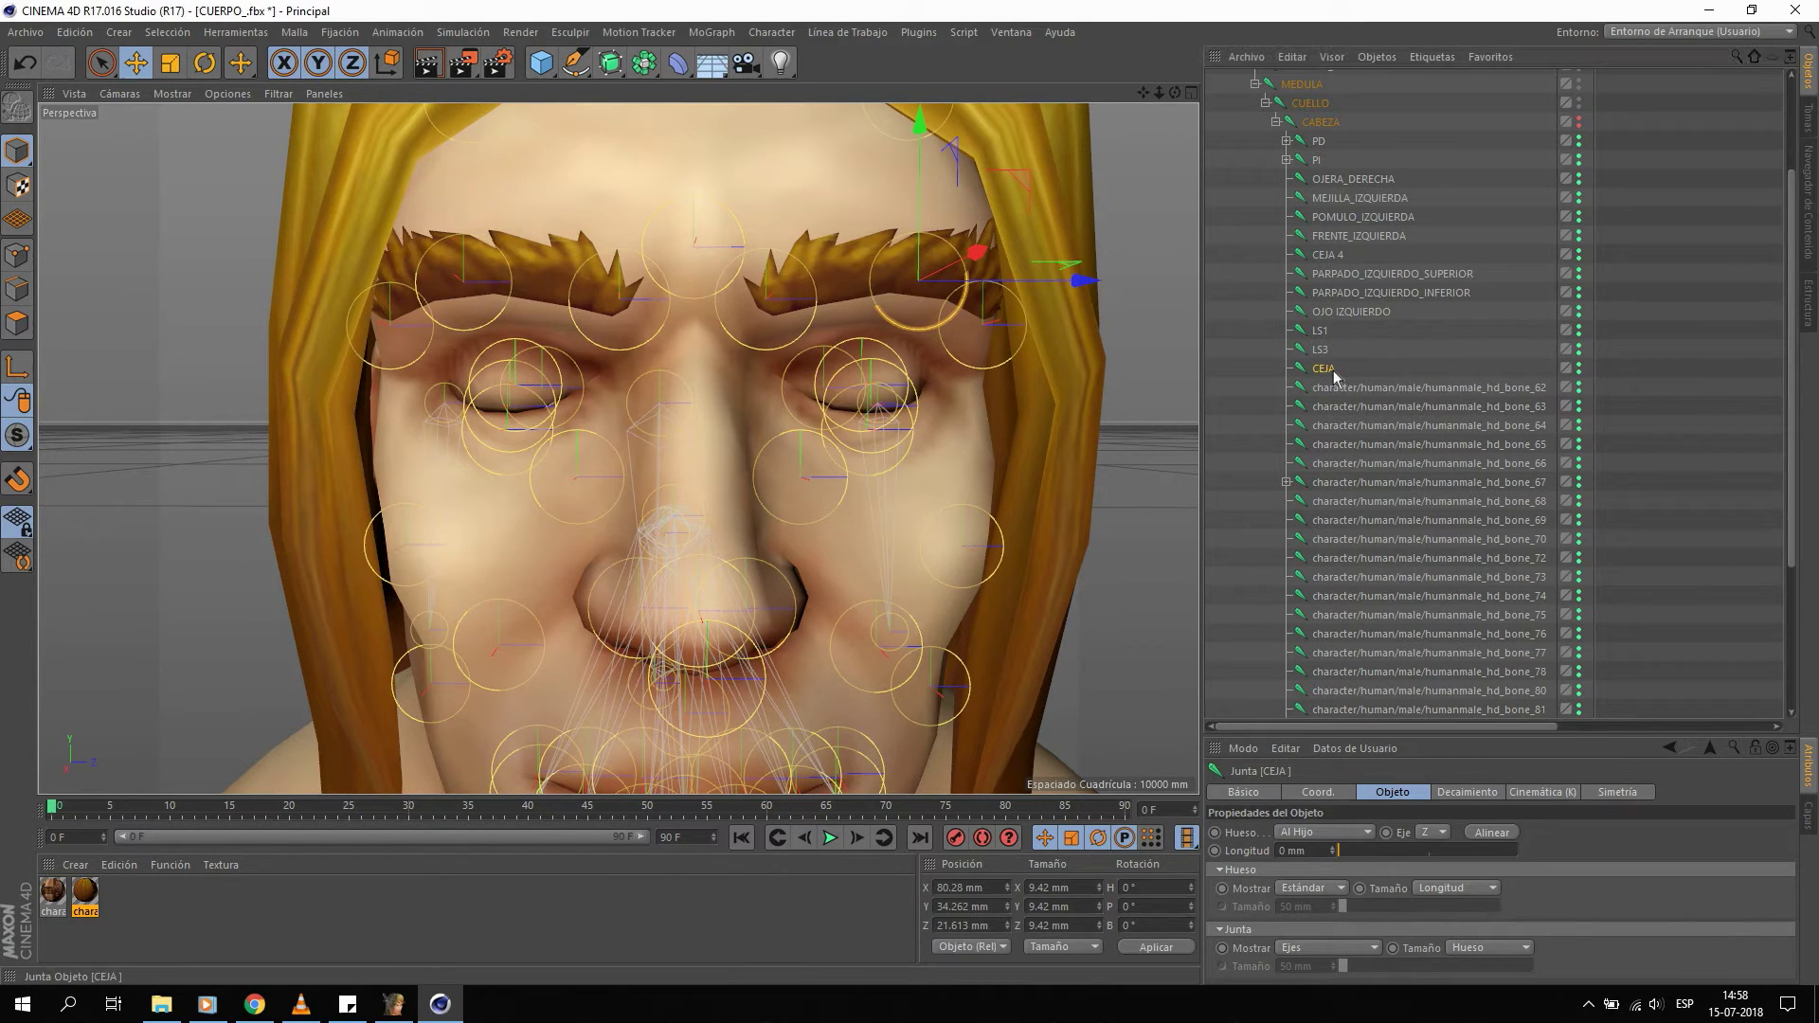
text( 5)
key(Return)
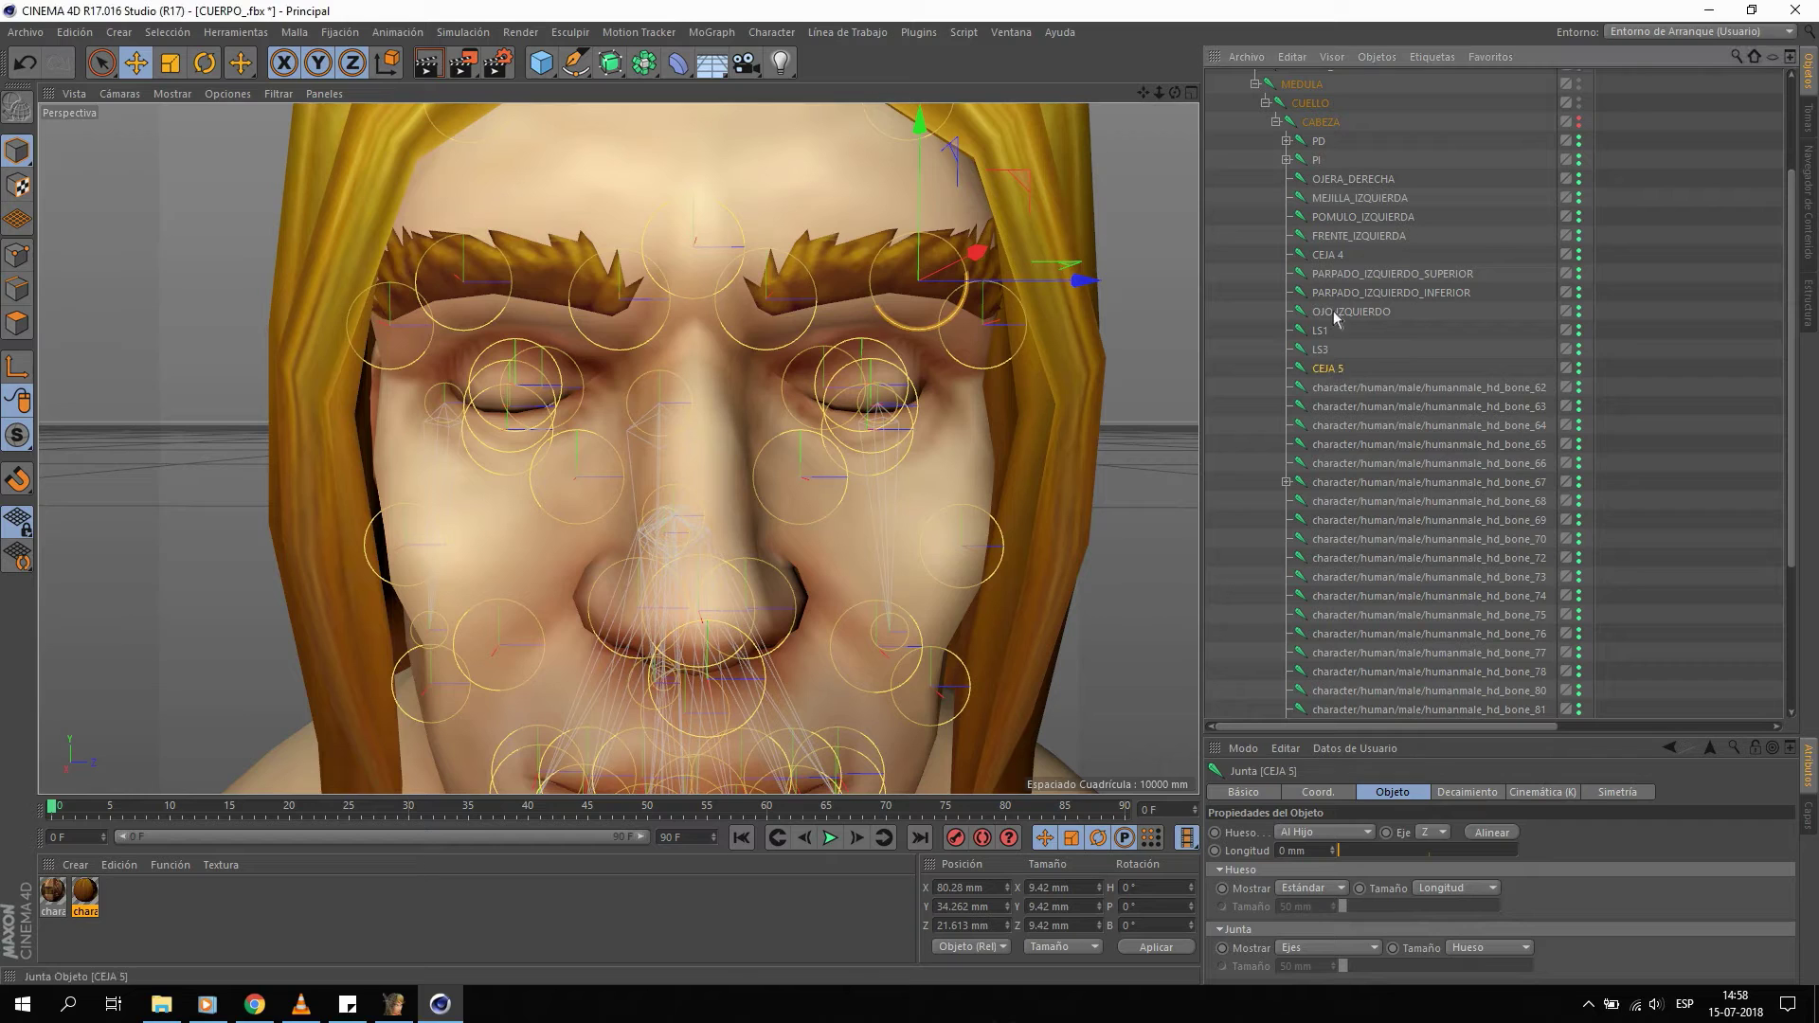
drag(1341, 275, 1342, 277)
Rename the bone_62 brow joint to CEJA 6.
click(1346, 387)
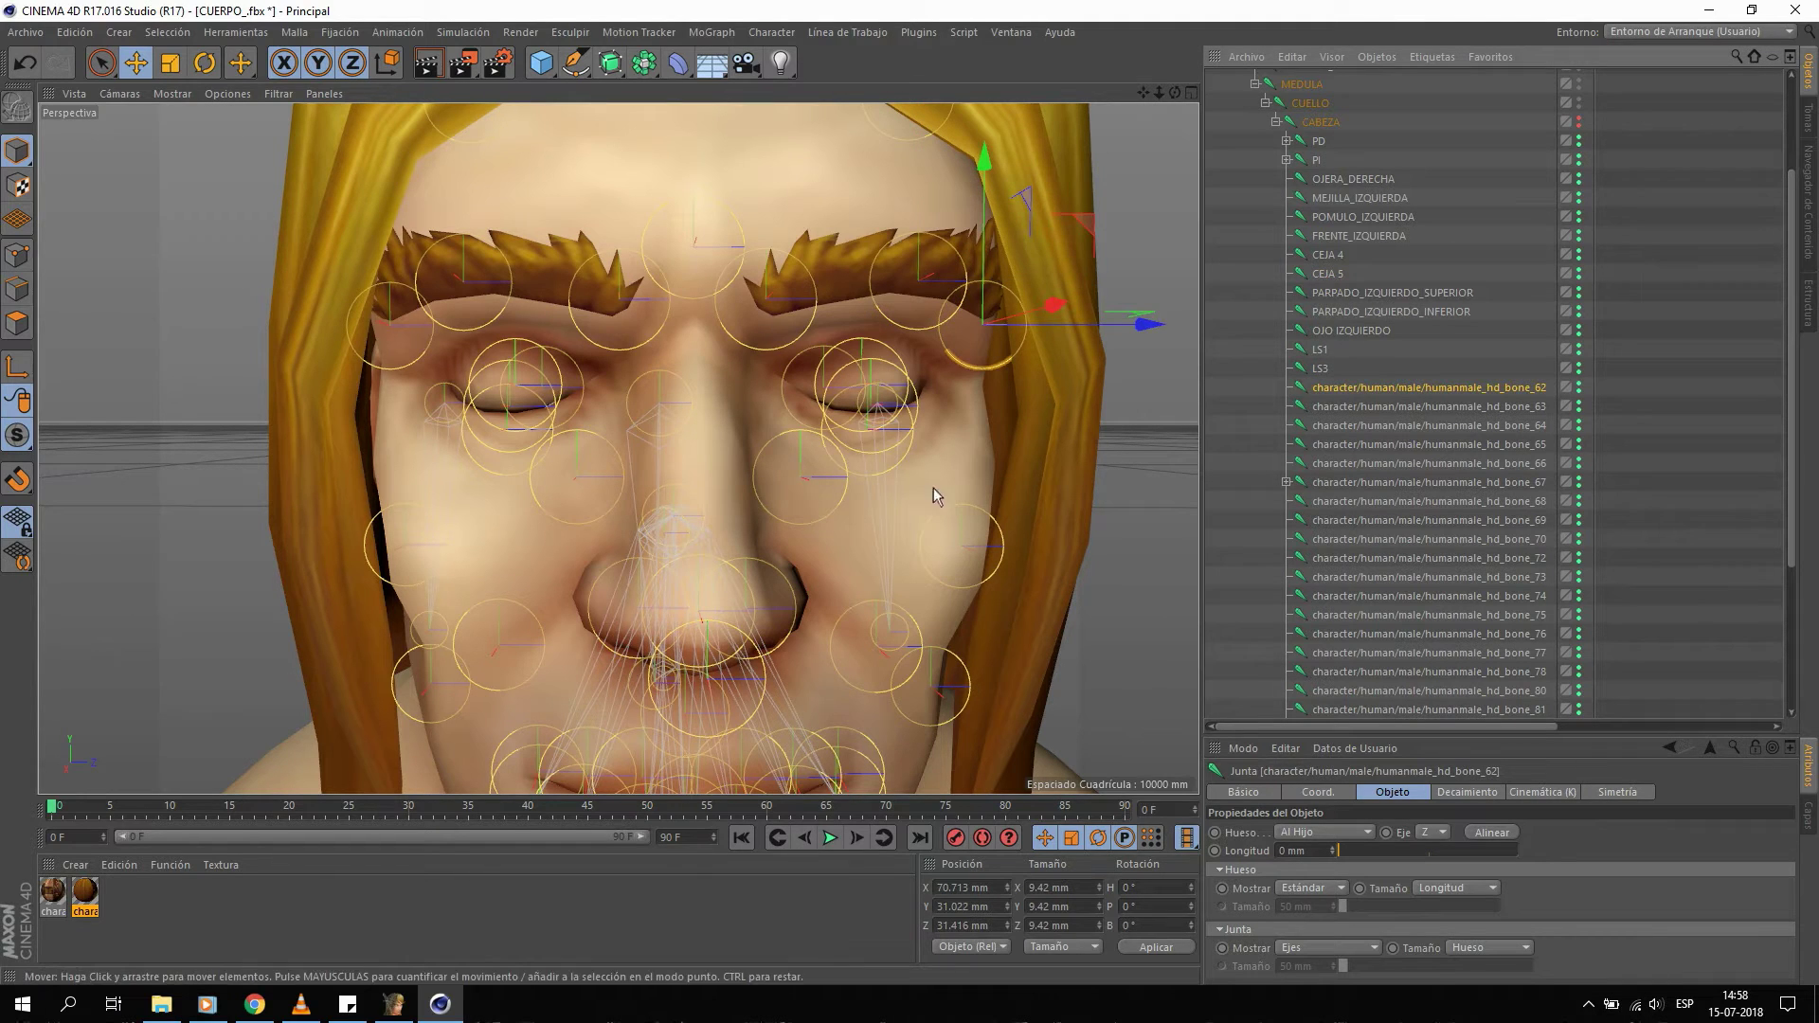
click(1327, 125)
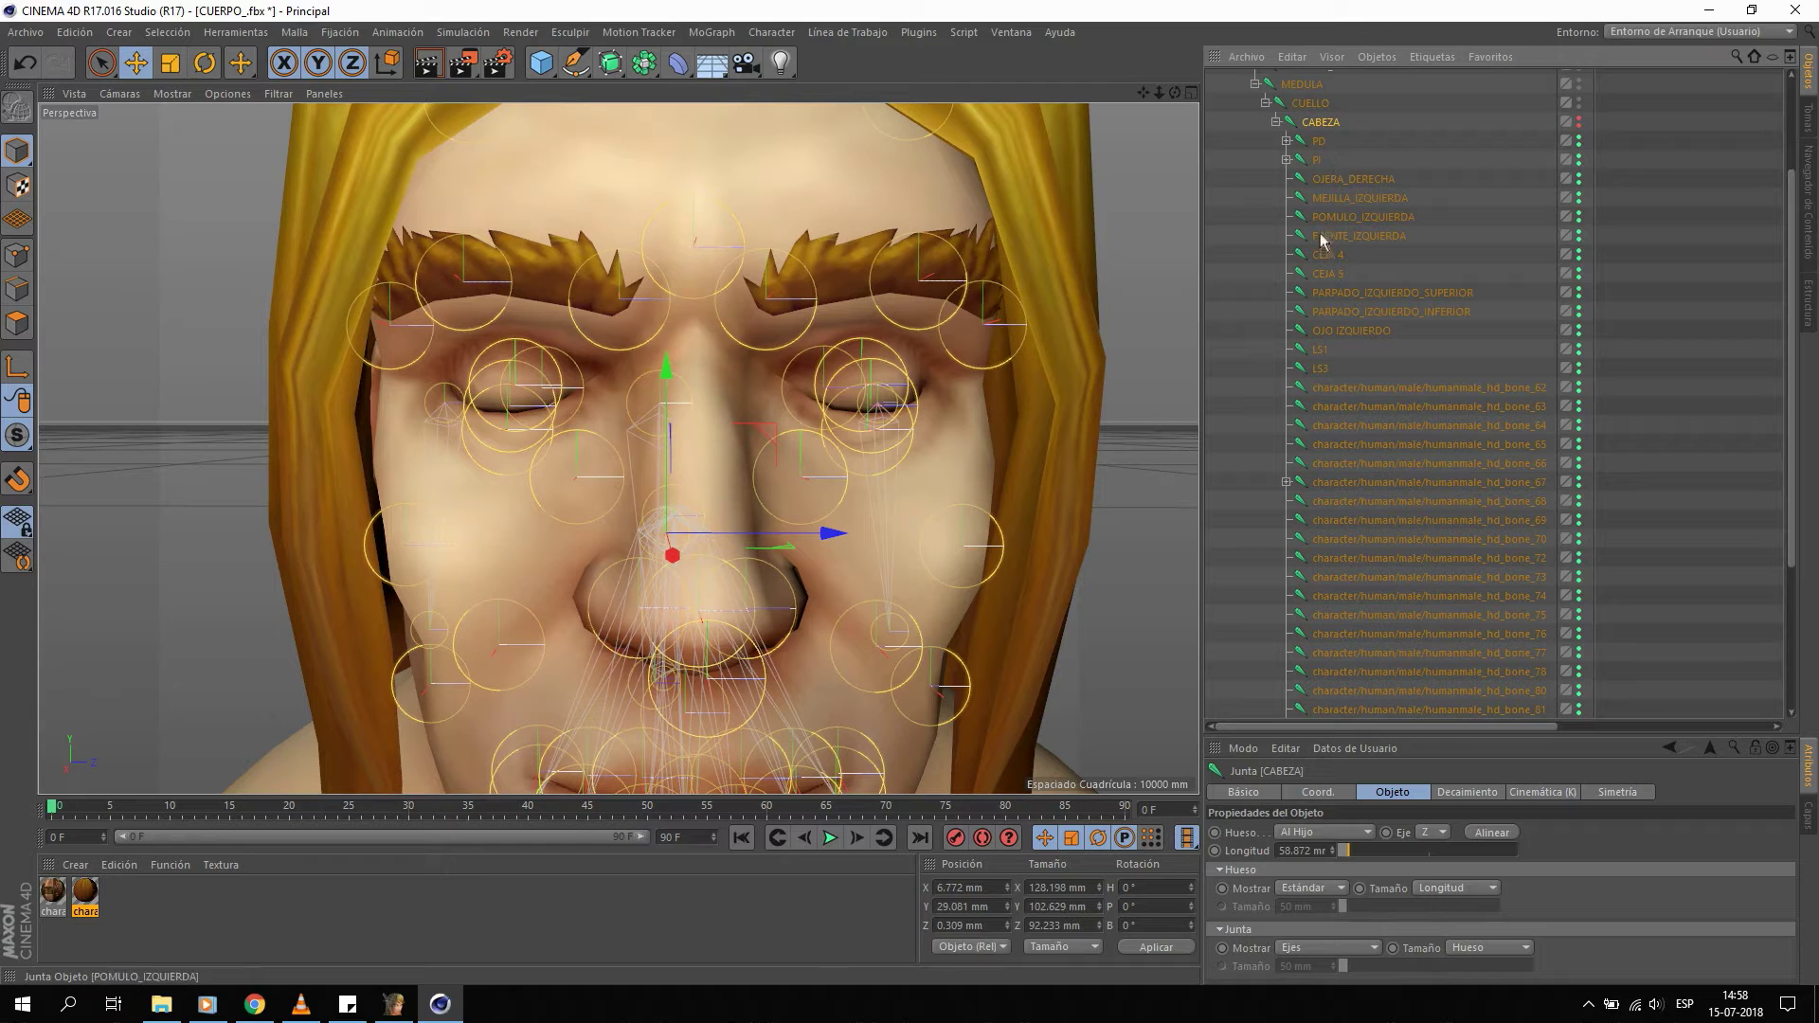
click(1320, 275)
click(1322, 125)
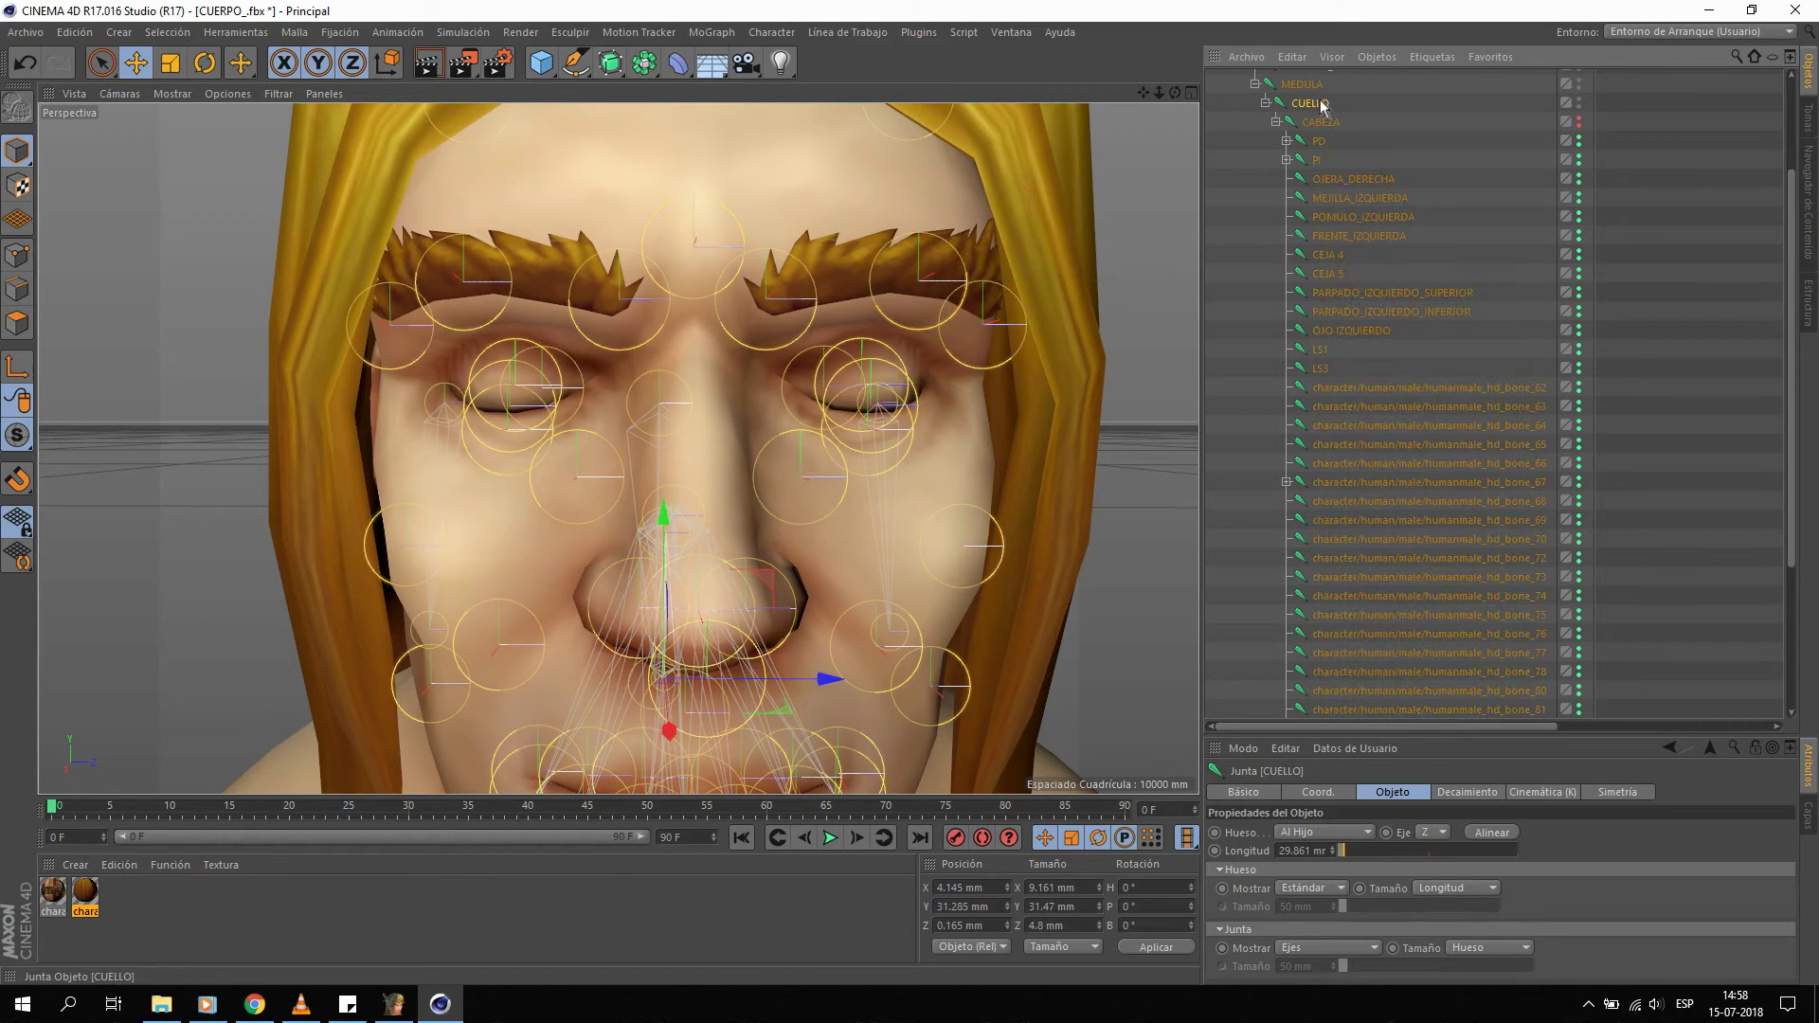
click(1362, 331)
click(1357, 368)
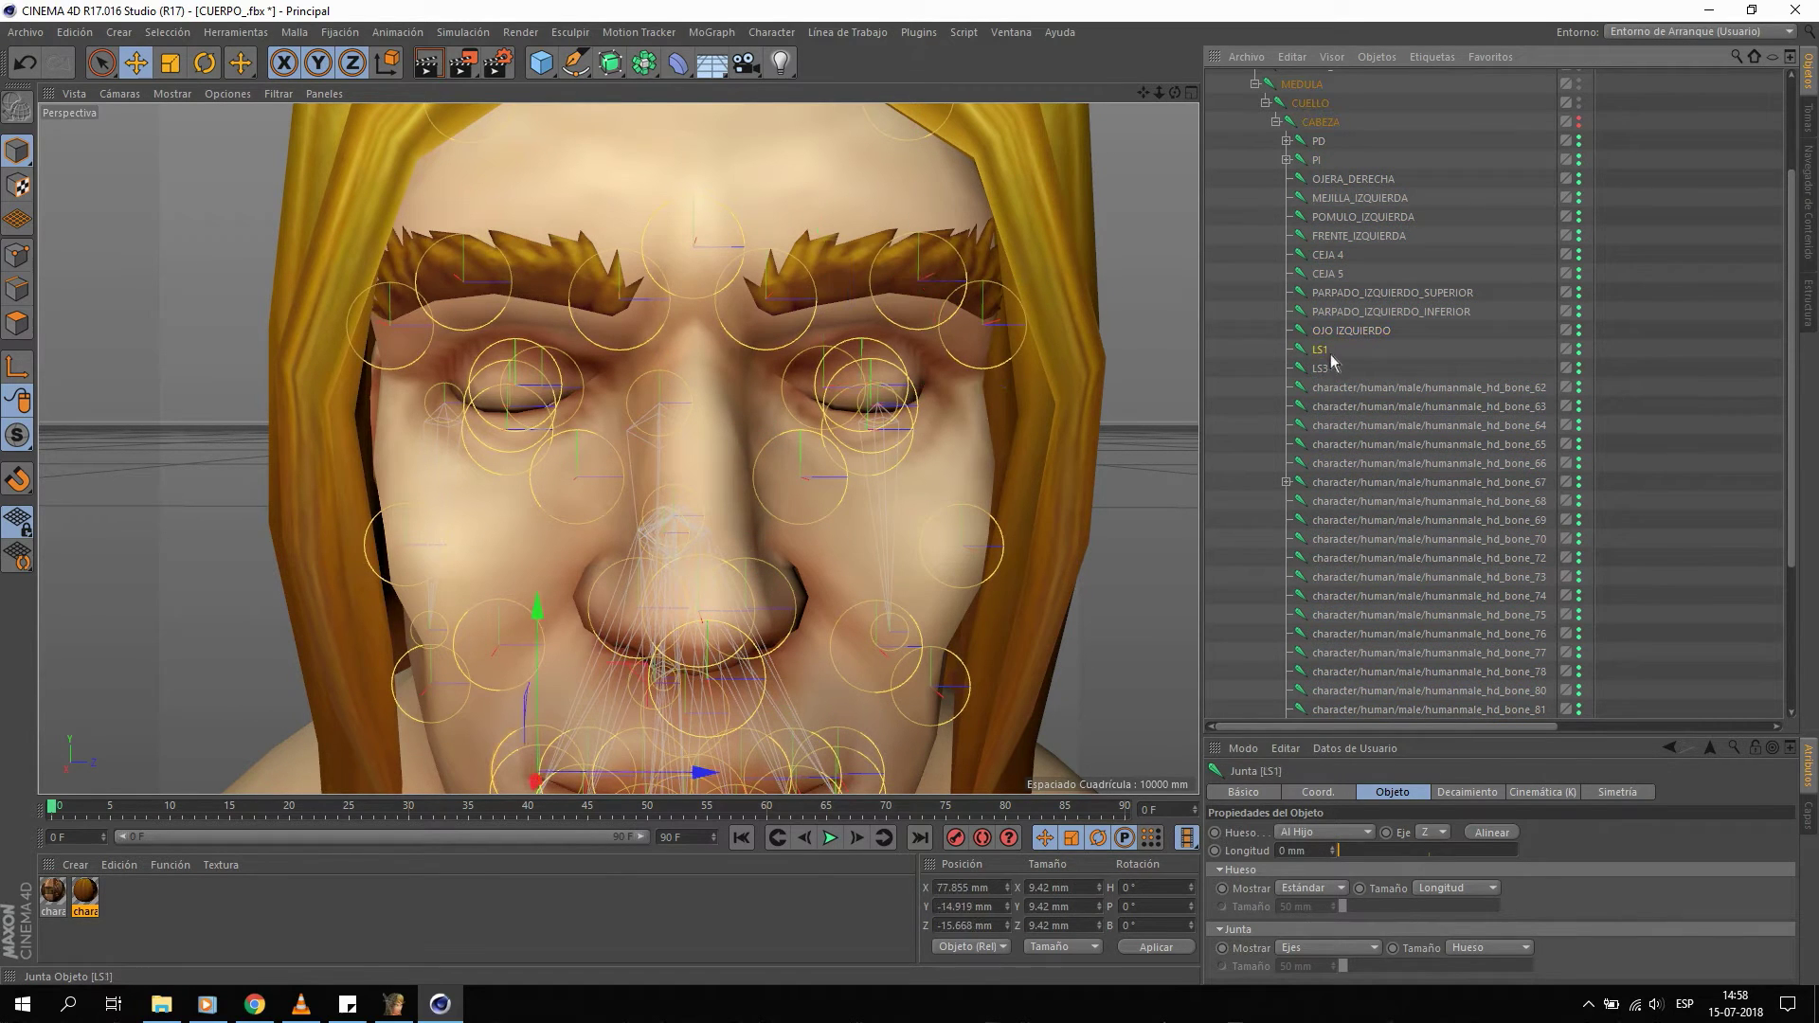
double_click(1357, 386)
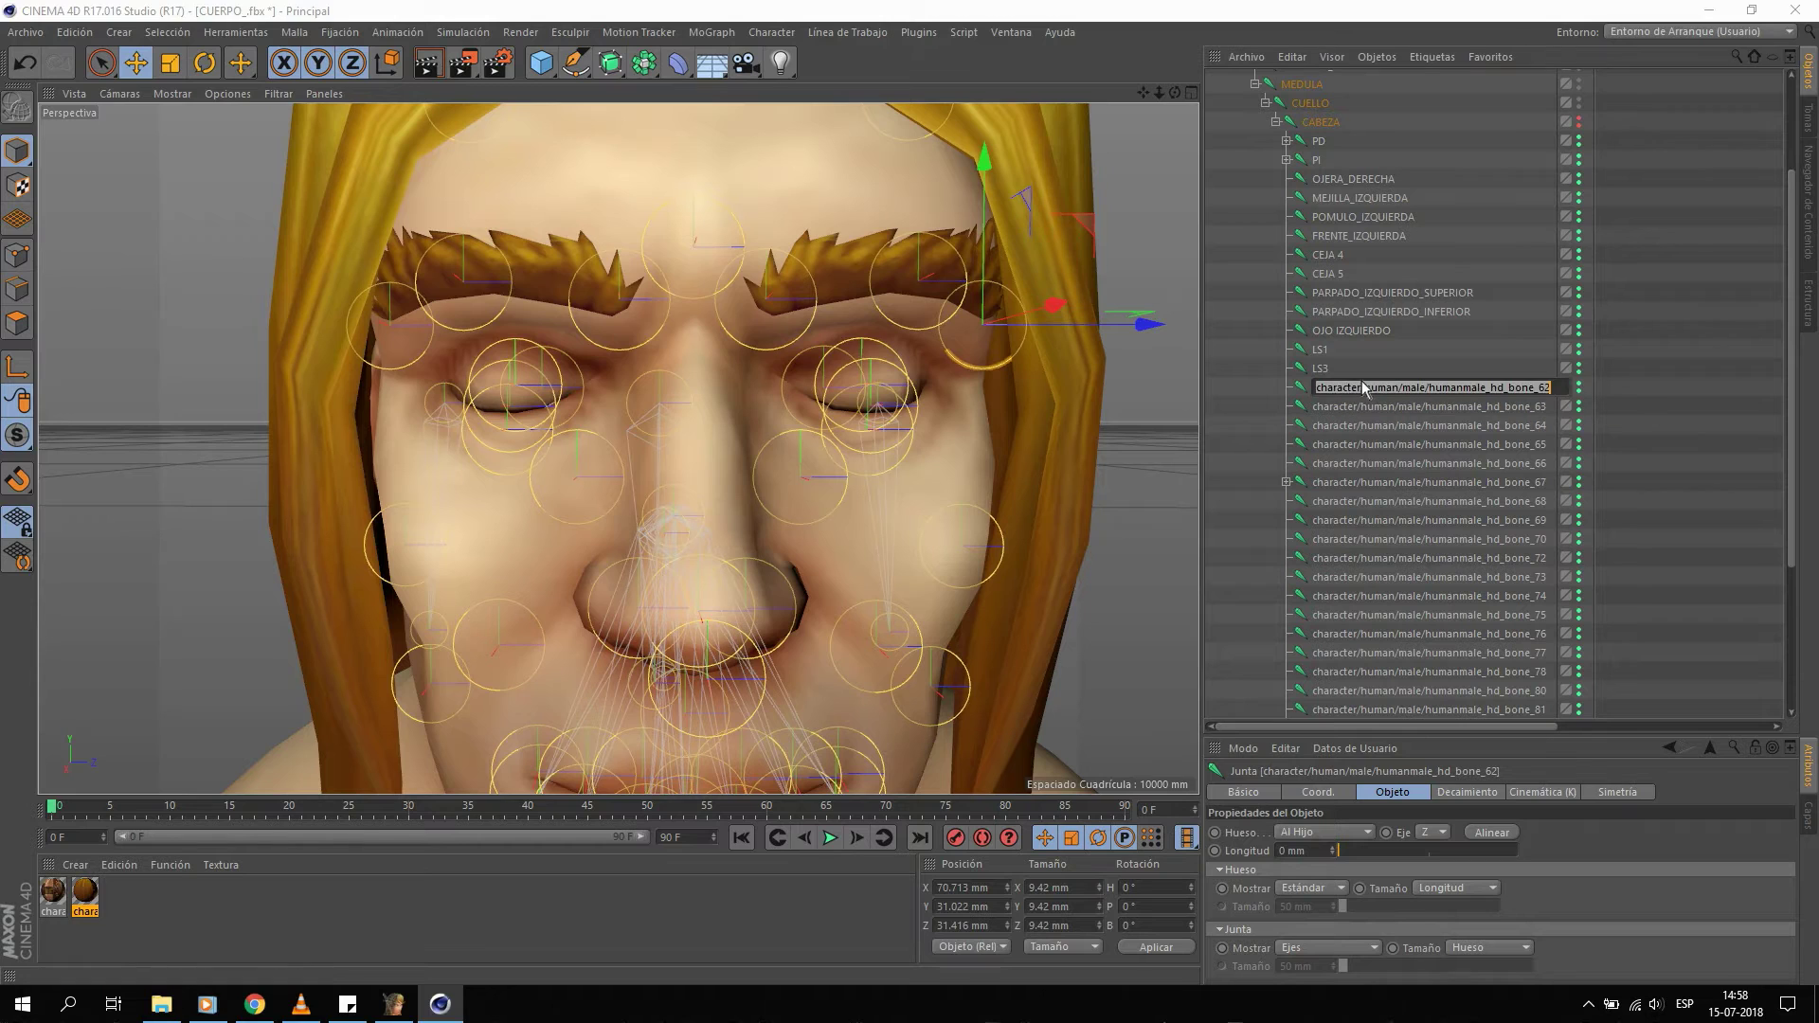
text(CEJA 6)
key(Return)
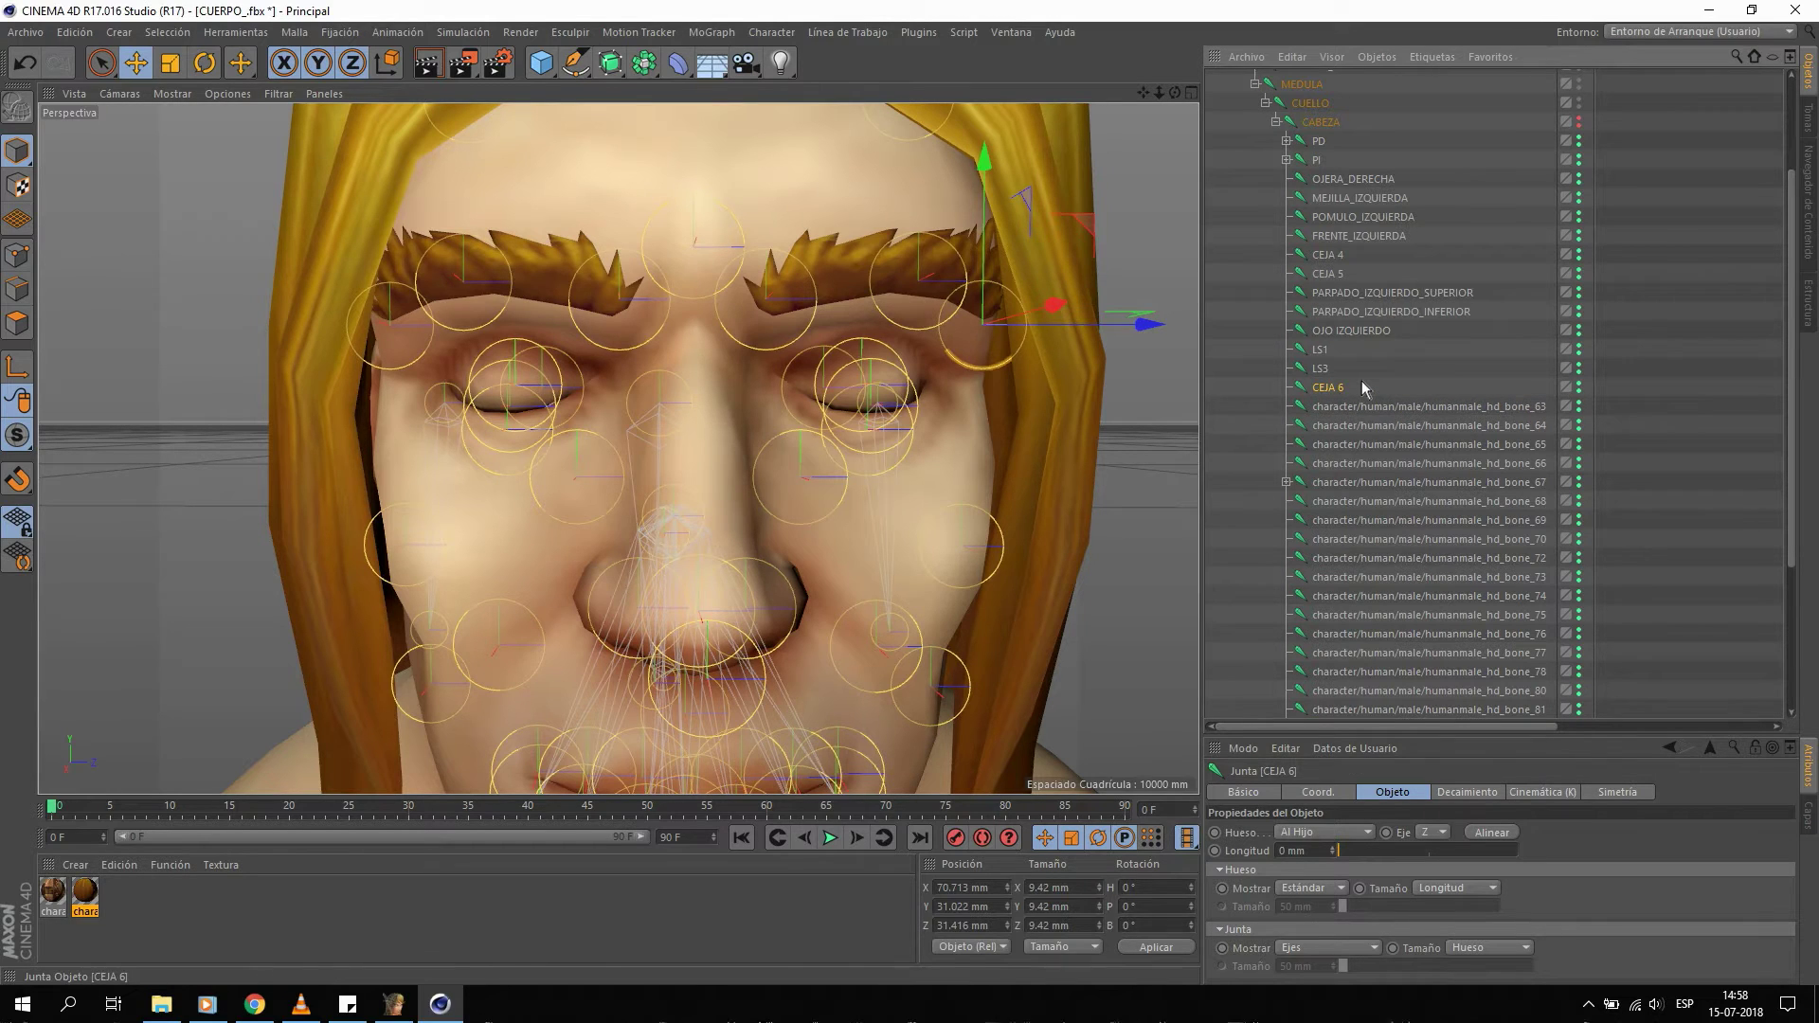
Rename bone_63 to COMISURA_DERECHA and bone_64 to MEJILLA_DERECHA, under MEJILLA_IZQUIERDA.
click(1383, 406)
double_click(1384, 406)
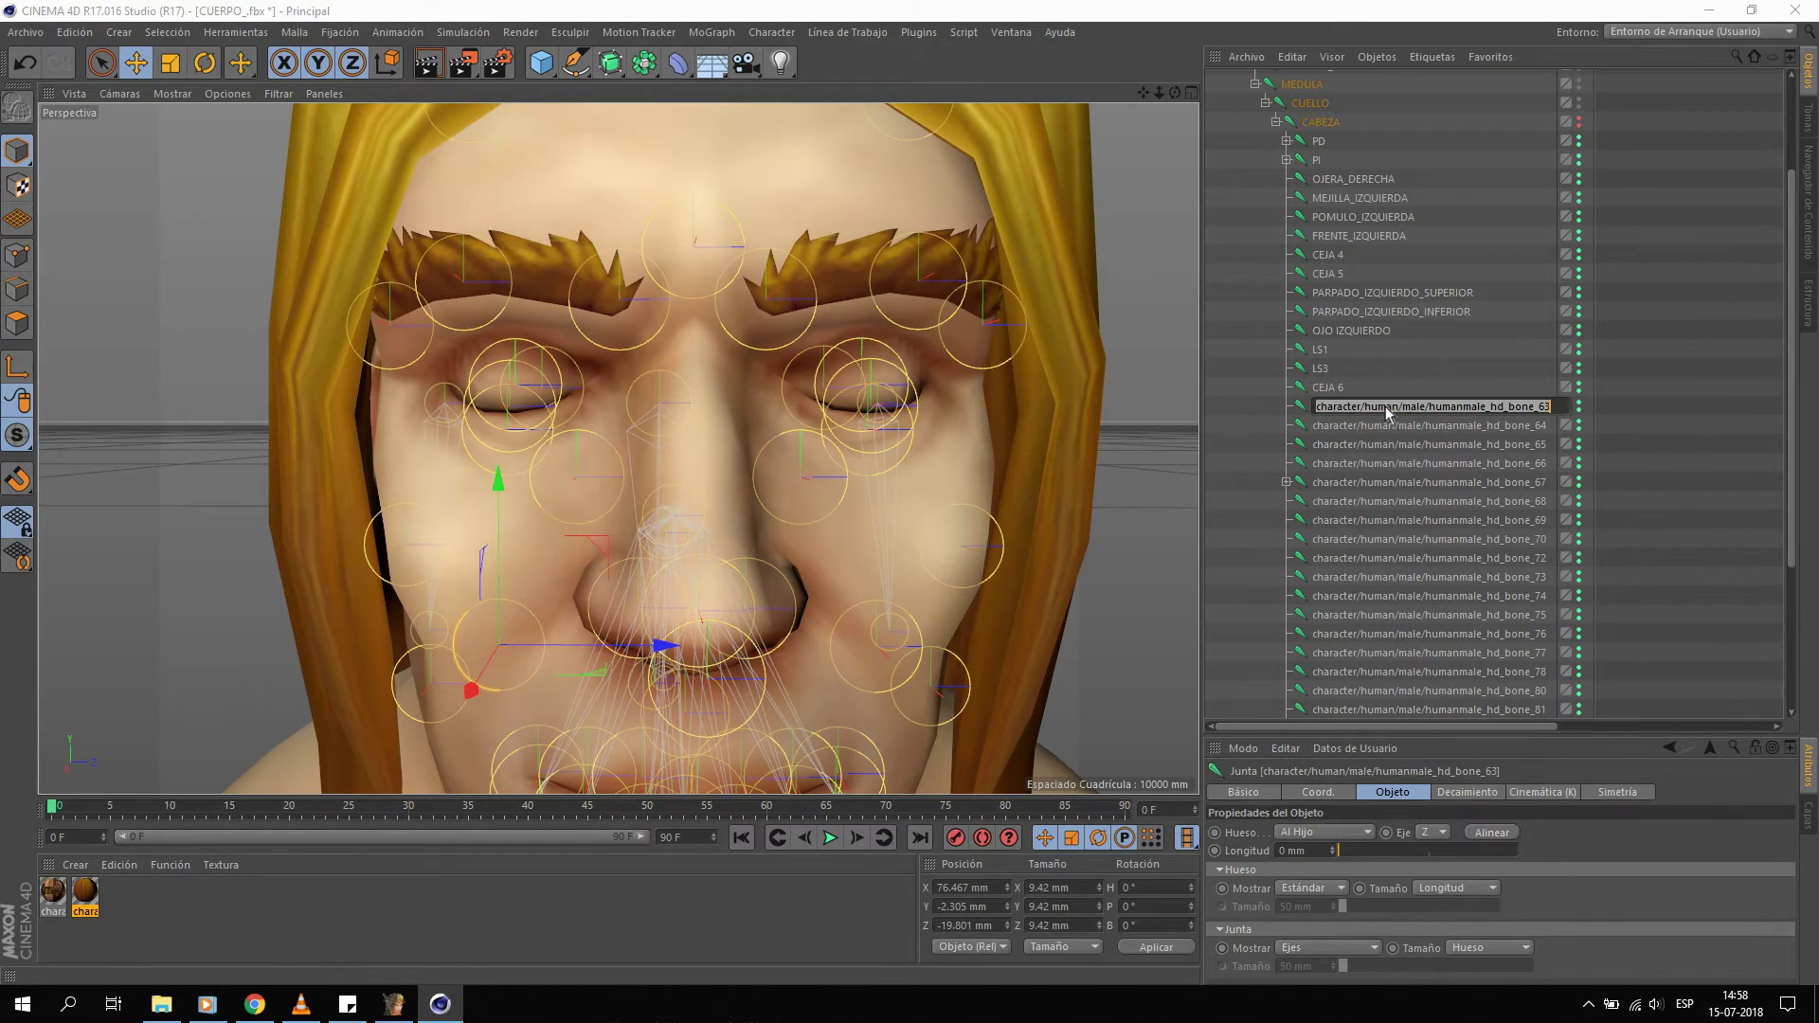
text(COMISURA_DEREC)
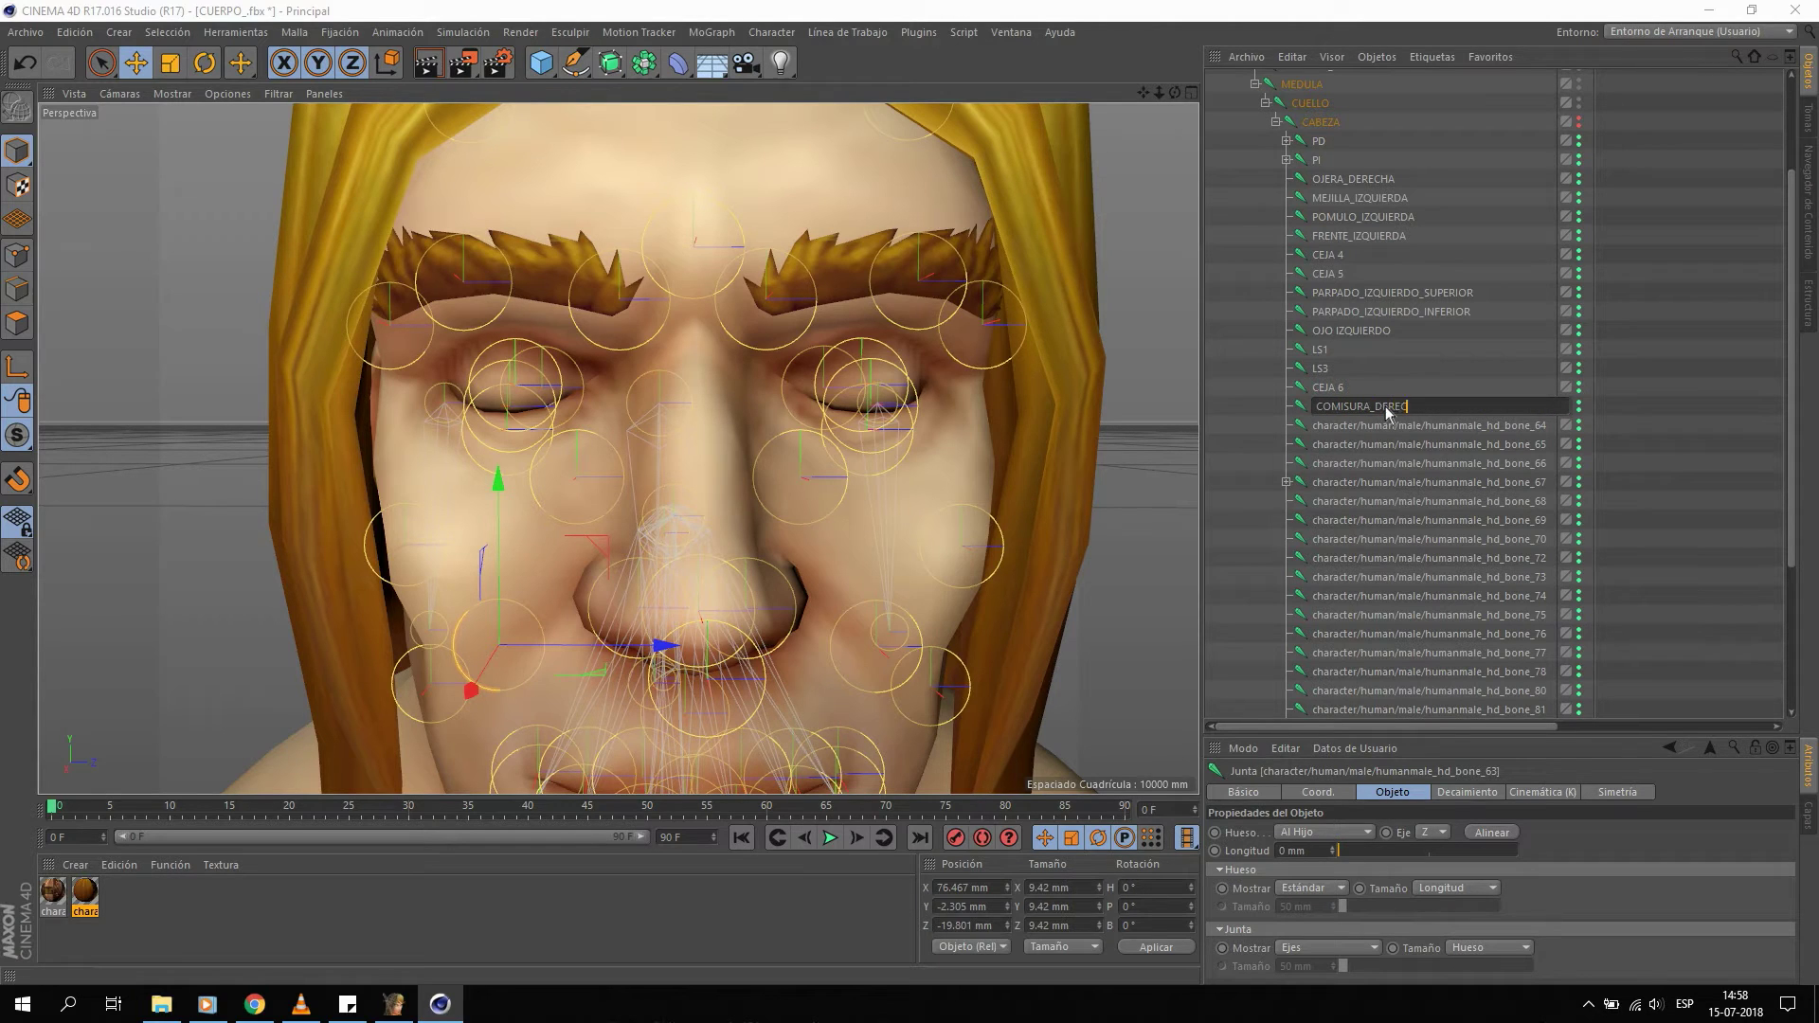
text(HA)
key(Return)
click(1371, 419)
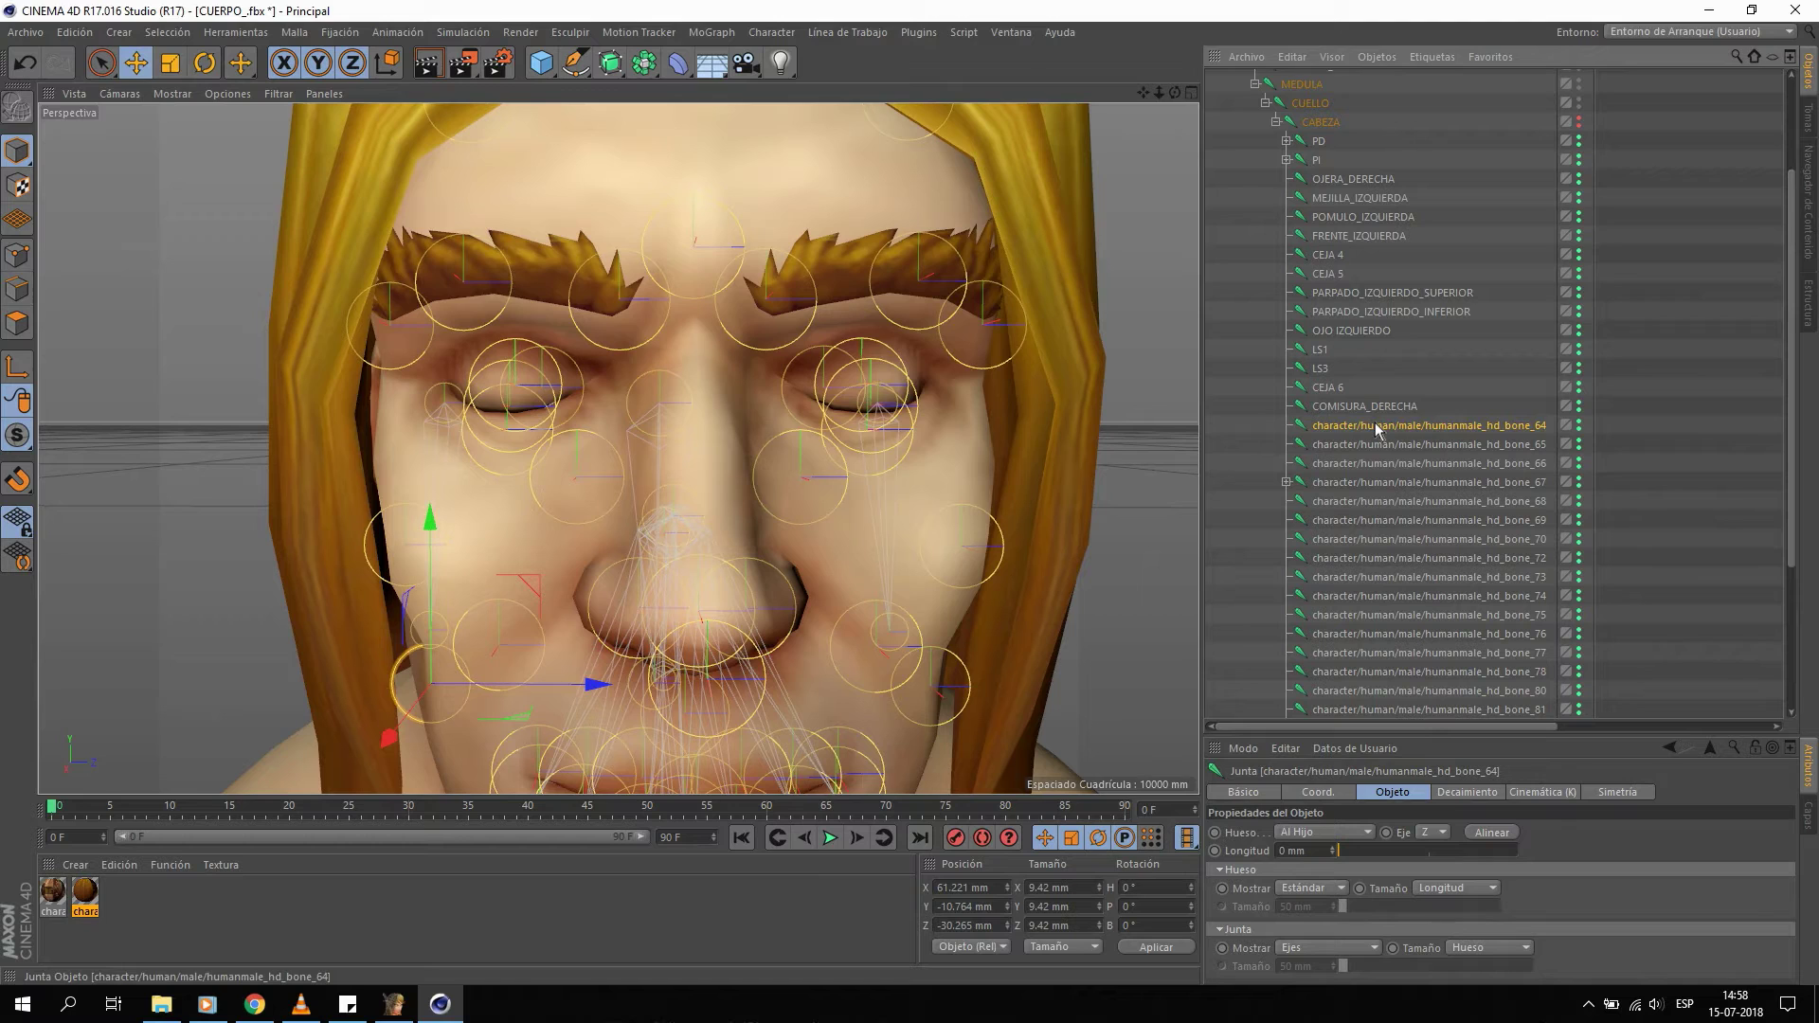
double_click(1372, 421)
text(MEJILLA_DERECHA)
key(Return)
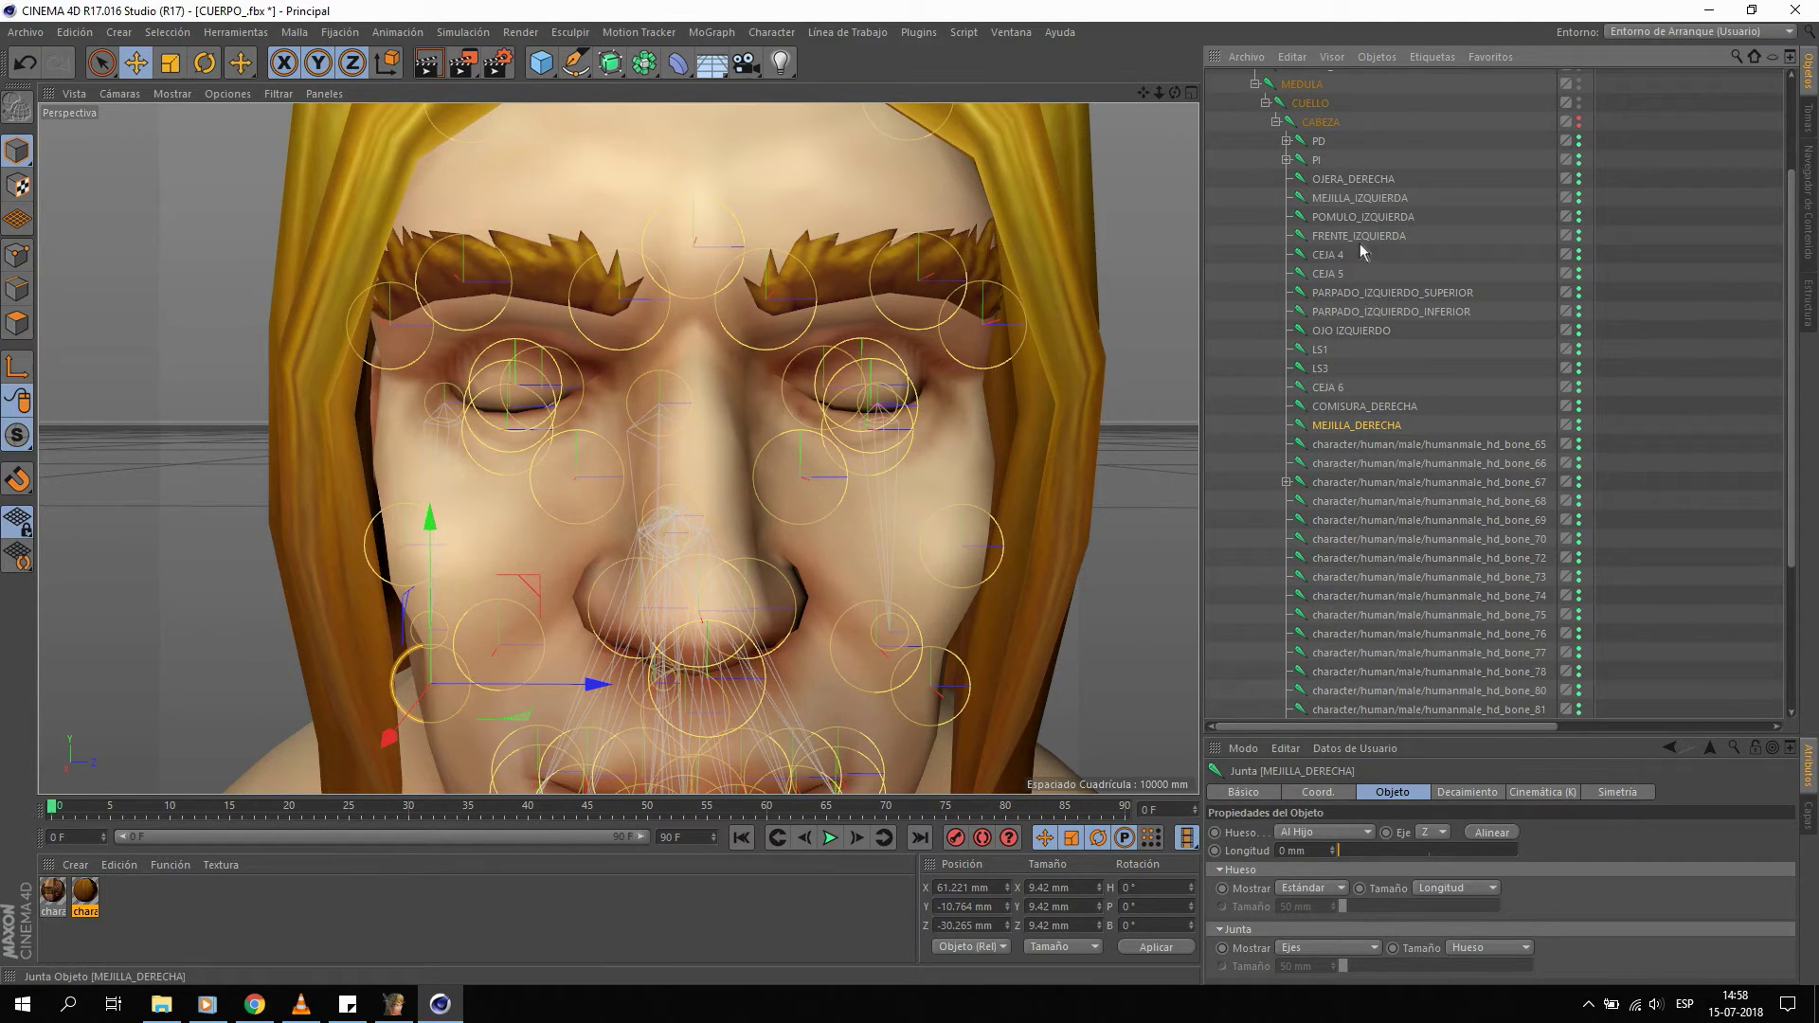
drag(1363, 219, 1363, 210)
Rename bone_65 to POMULO DERECHA and place it under POMULO_IZQUIERDA.
click(1379, 445)
double_click(1382, 444)
text(POMULO DERE)
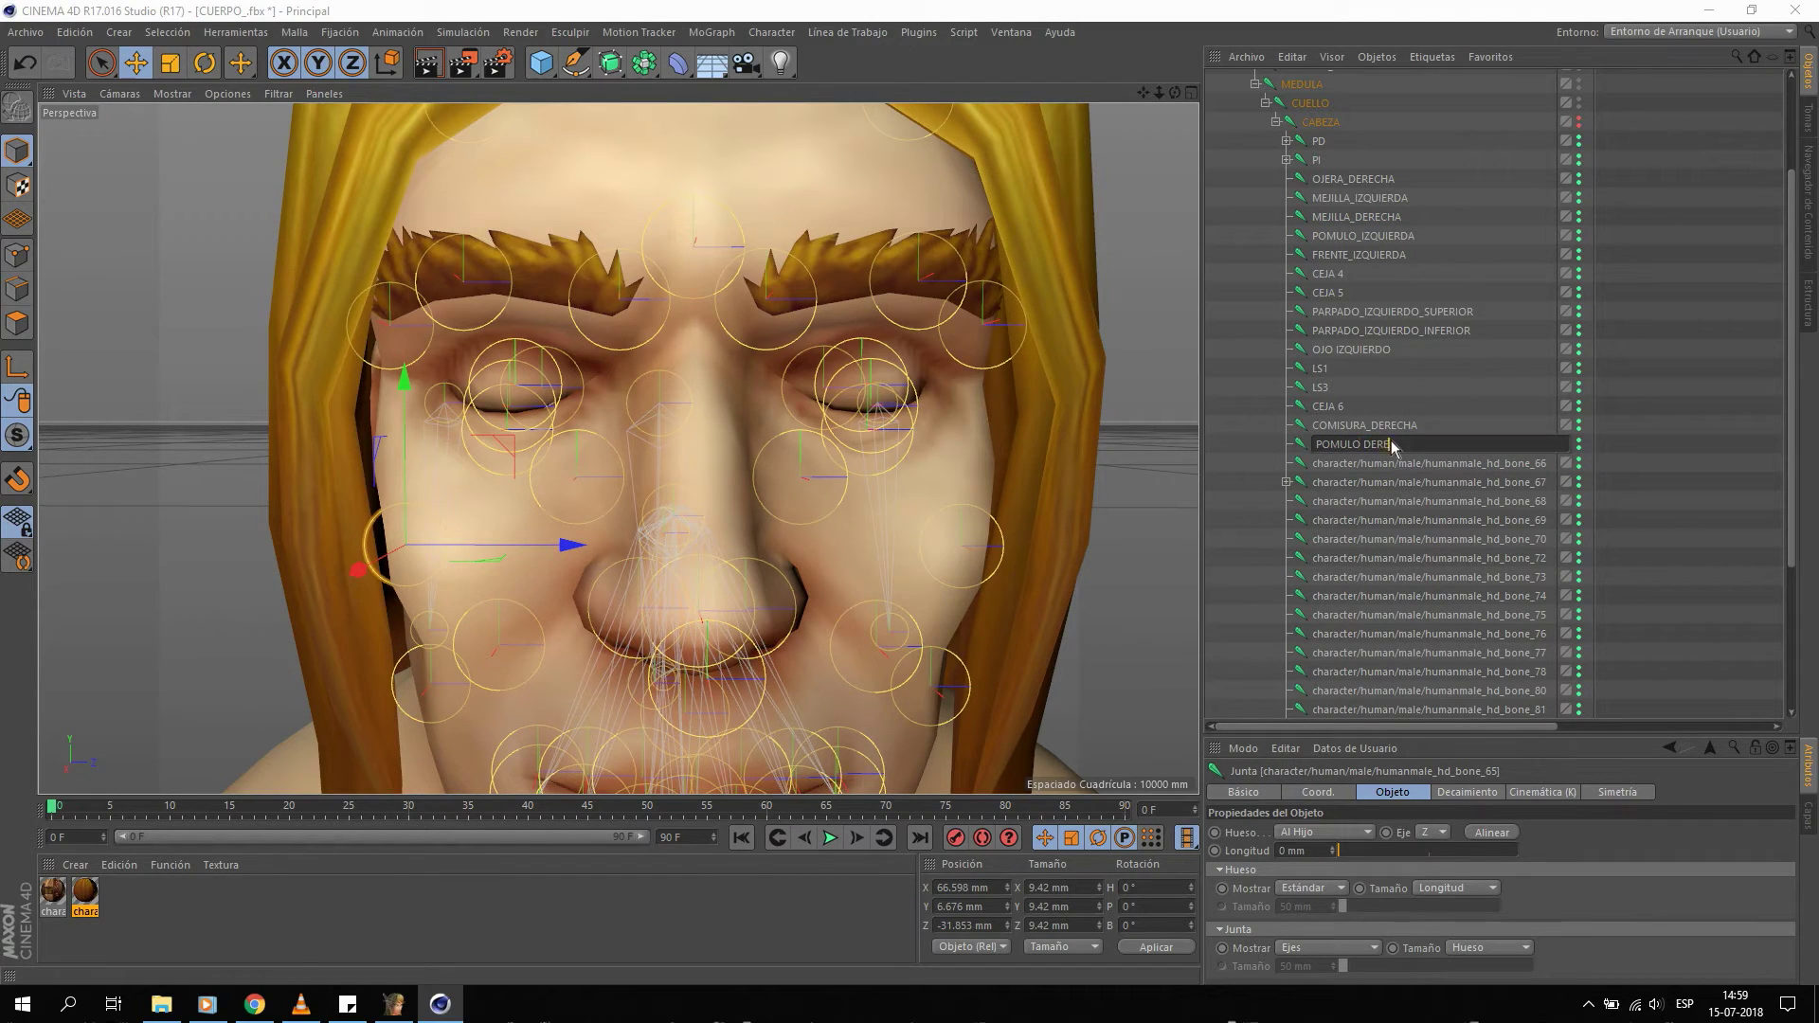
text(CHA)
key(Return)
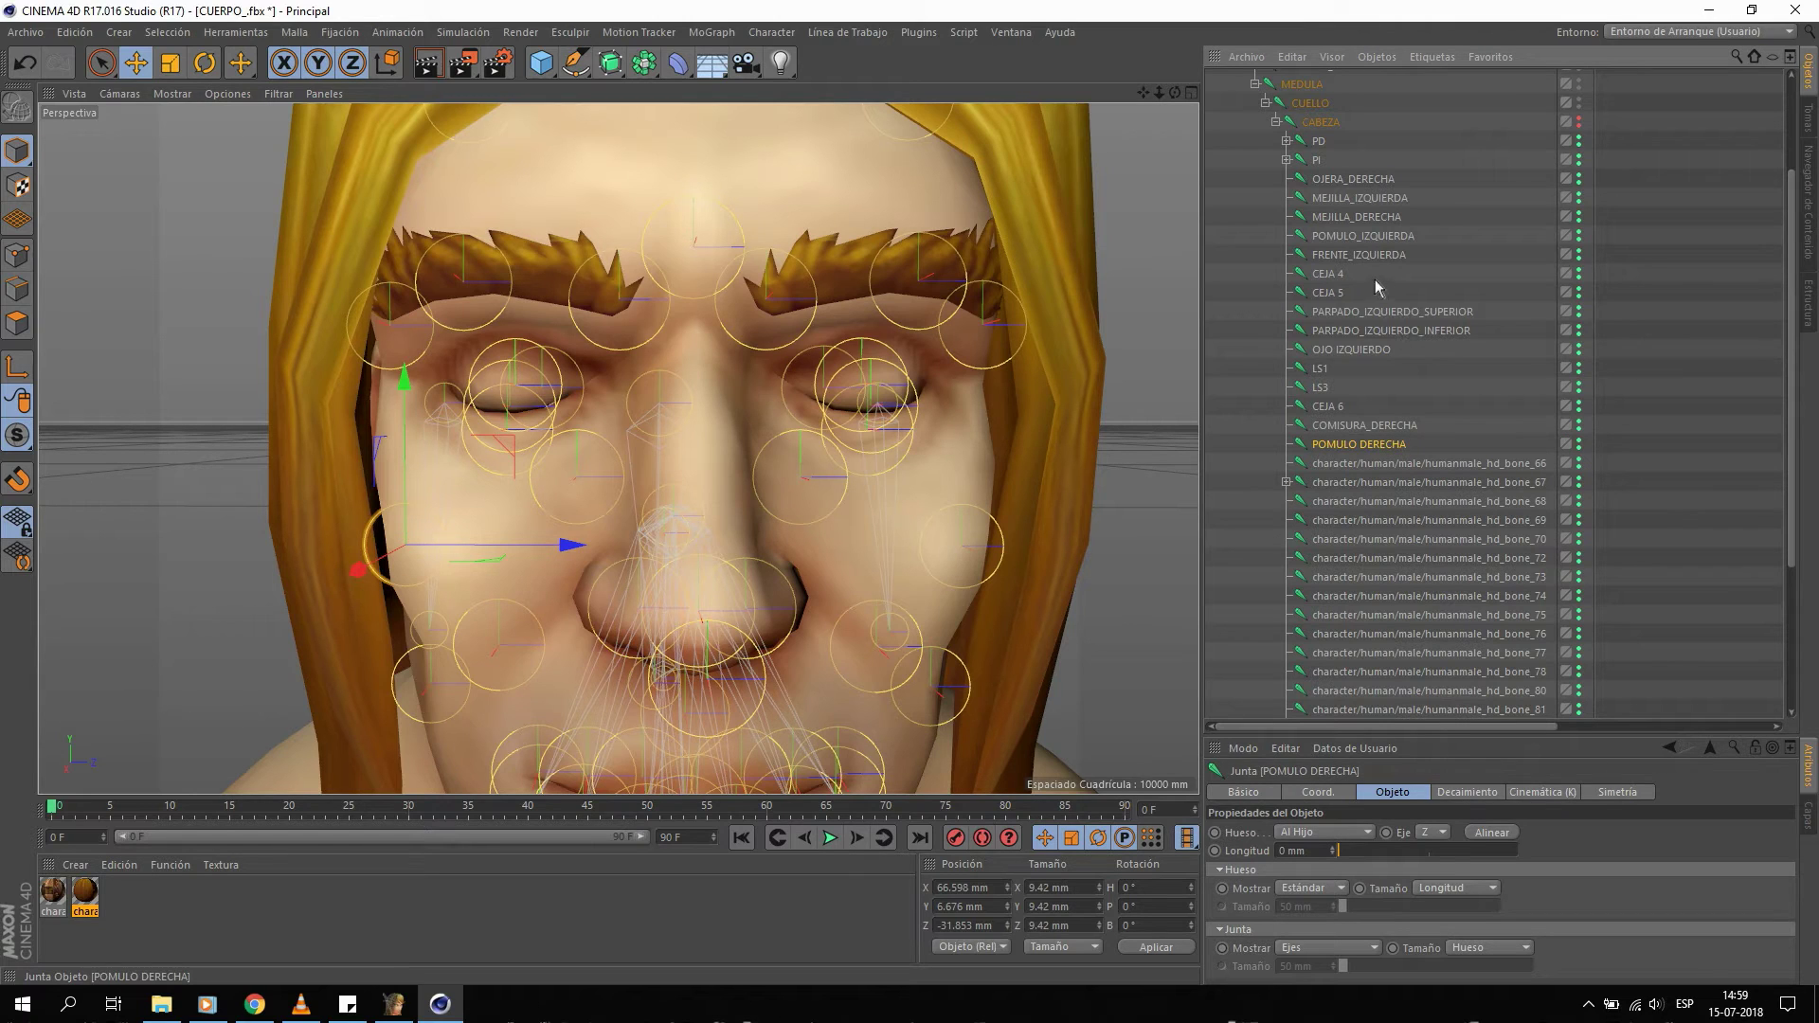
drag(1384, 226, 1393, 244)
Rename bone_66 to NARIZ and bone_67 to PELO_ATRAS, moving PELO_ATRAS under PI.
click(1426, 464)
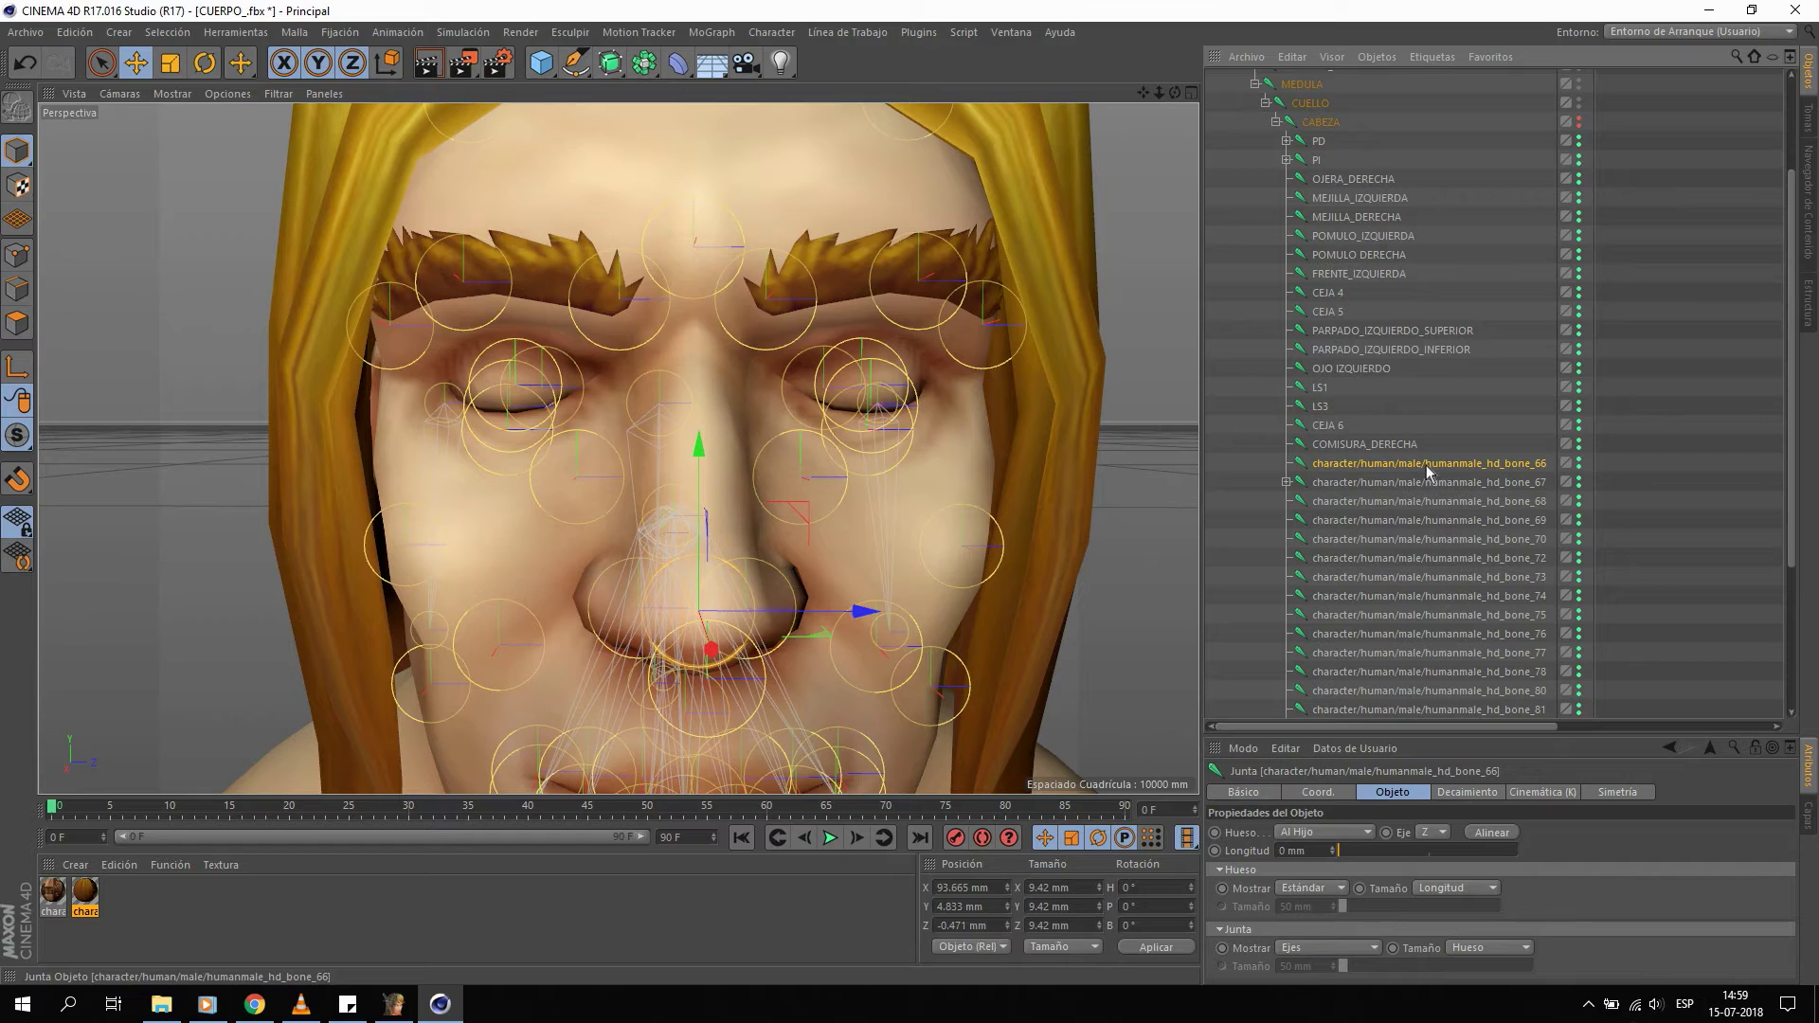
double_click(1425, 465)
text(NARIZ)
key(Return)
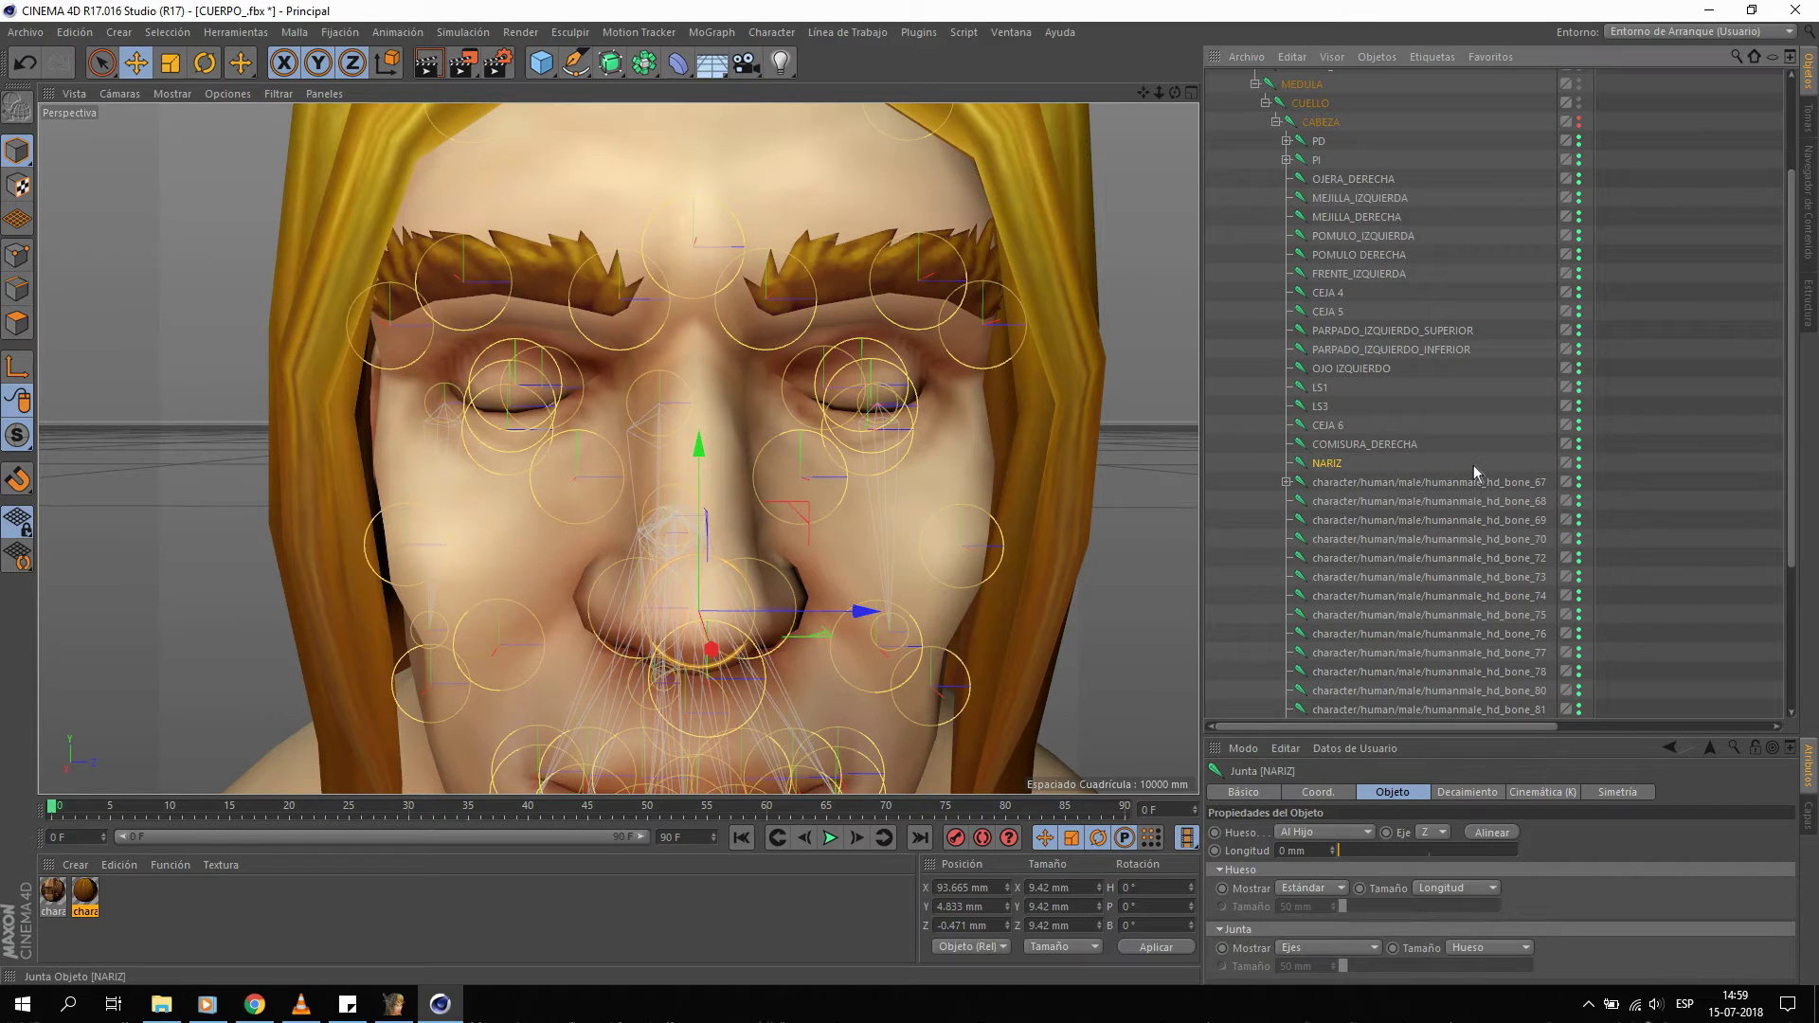
click(1450, 485)
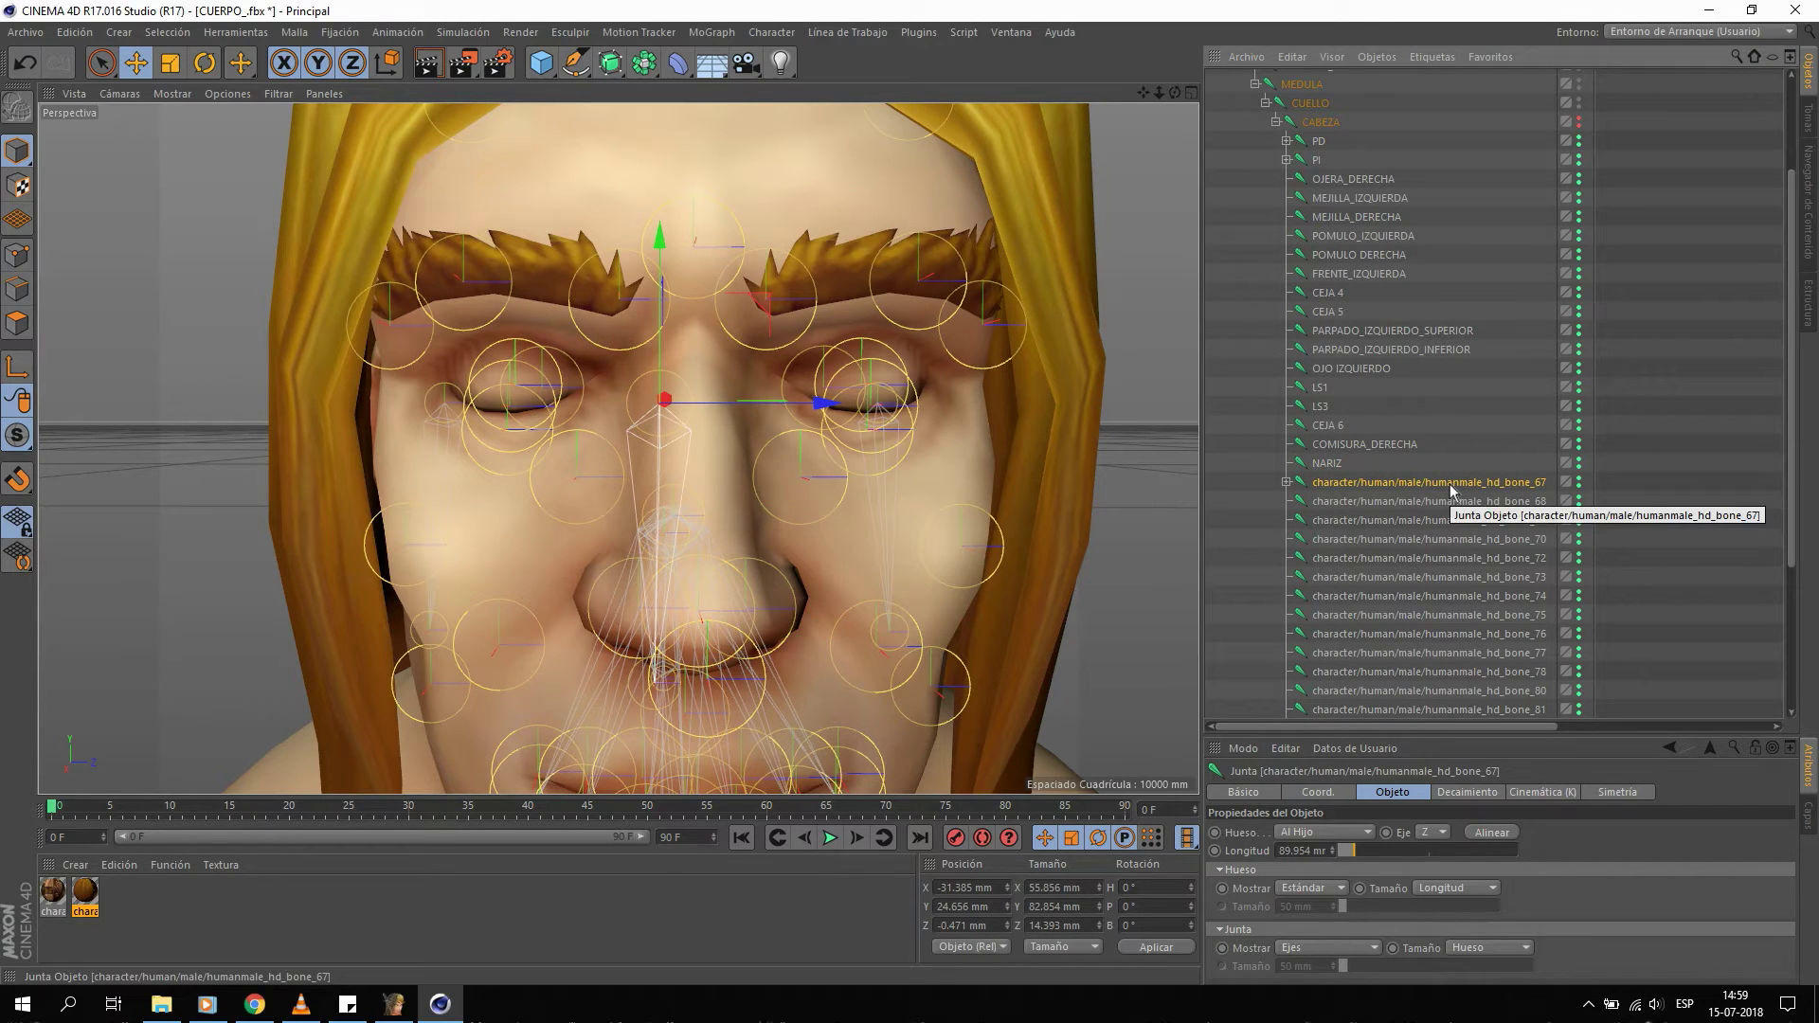
double_click(1450, 485)
text(PELO)
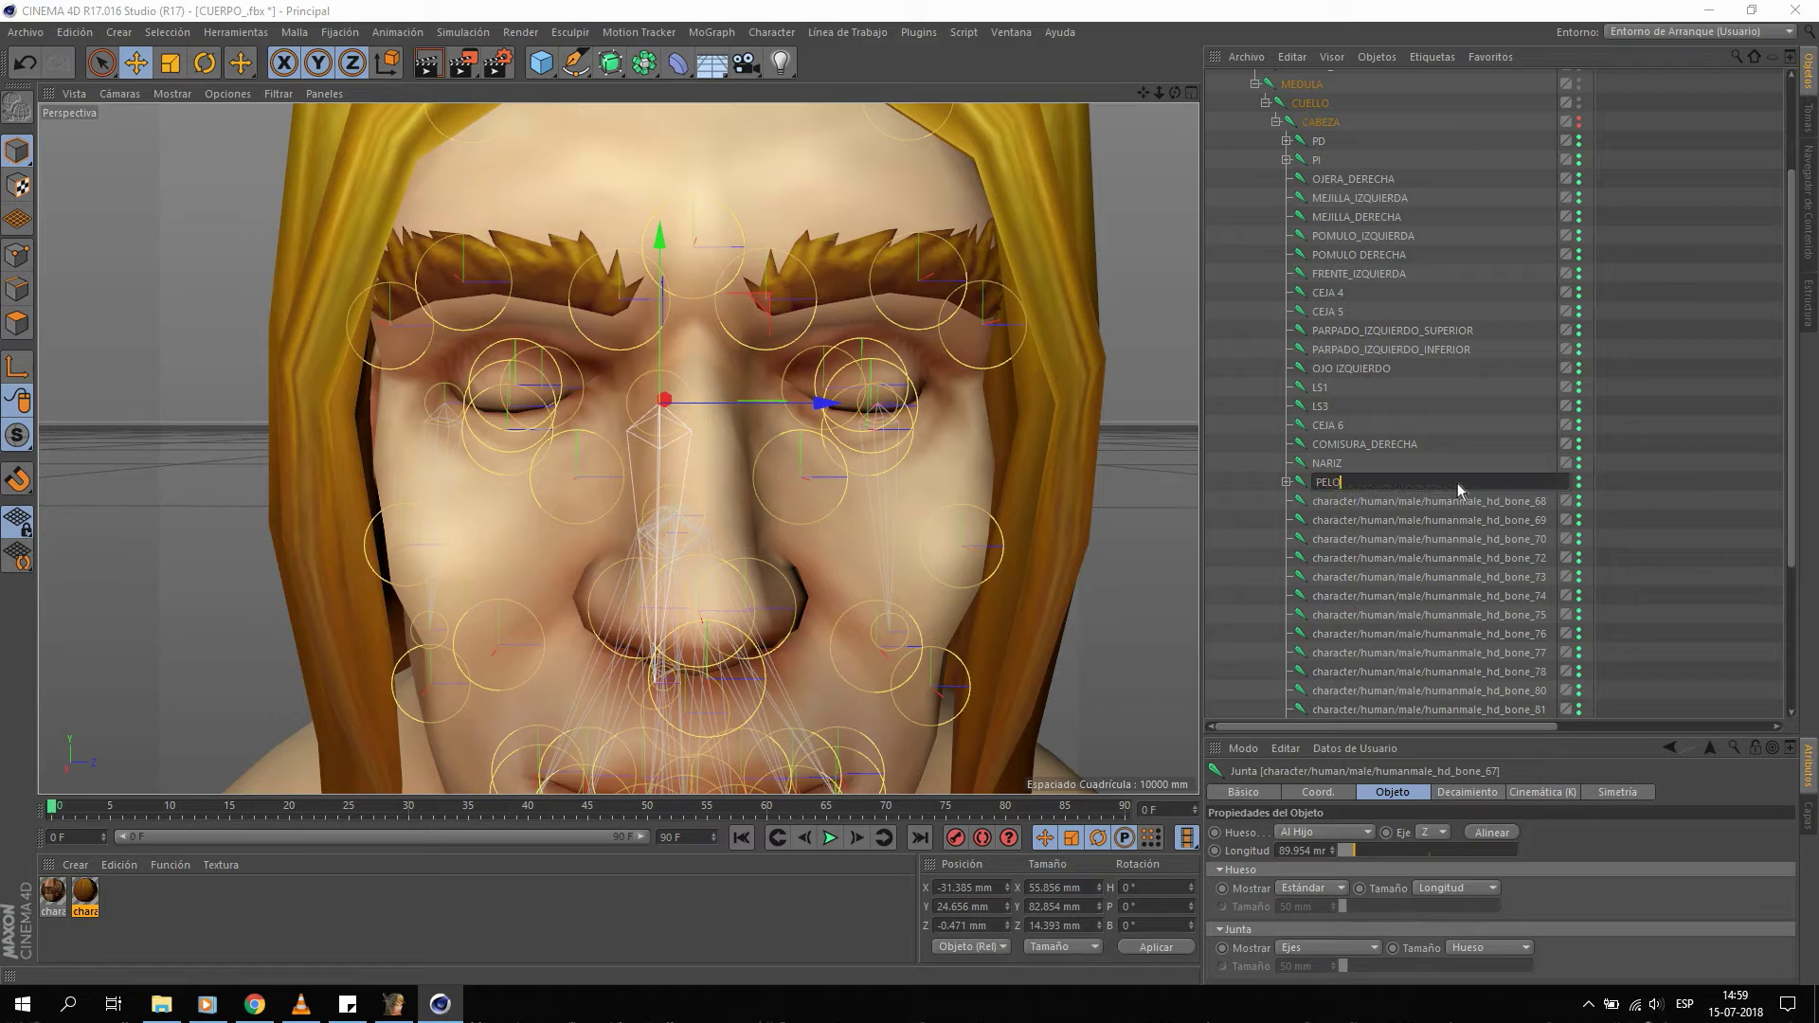
text(_ATRAS)
key(Return)
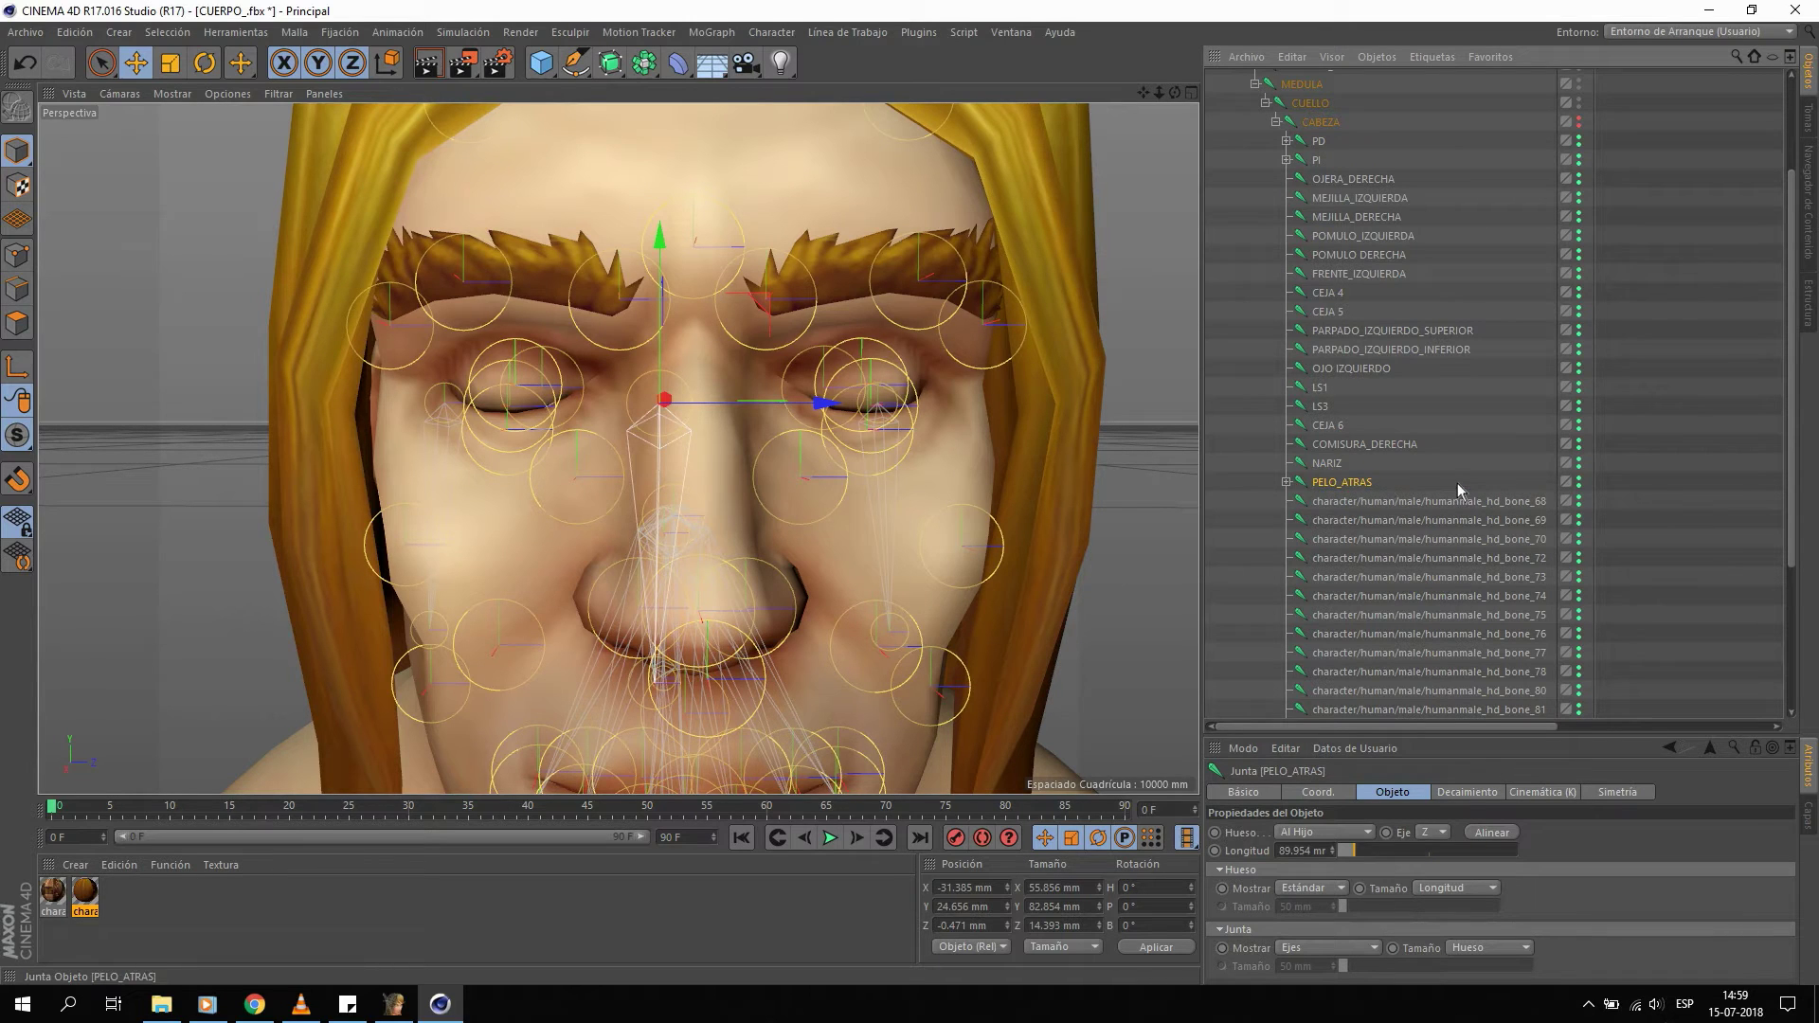
drag(1329, 176, 1329, 178)
Orbit closer around the face, pick bone_68, and skip the music track.
mouse_move(724, 508)
alt+mouse_down()
mouse_move(843, 509)
mouse_move(760, 540)
mouse_move(818, 477)
mouse_move(786, 474)
mouse_move(853, 493)
alt+mouse_up()
click(1359, 502)
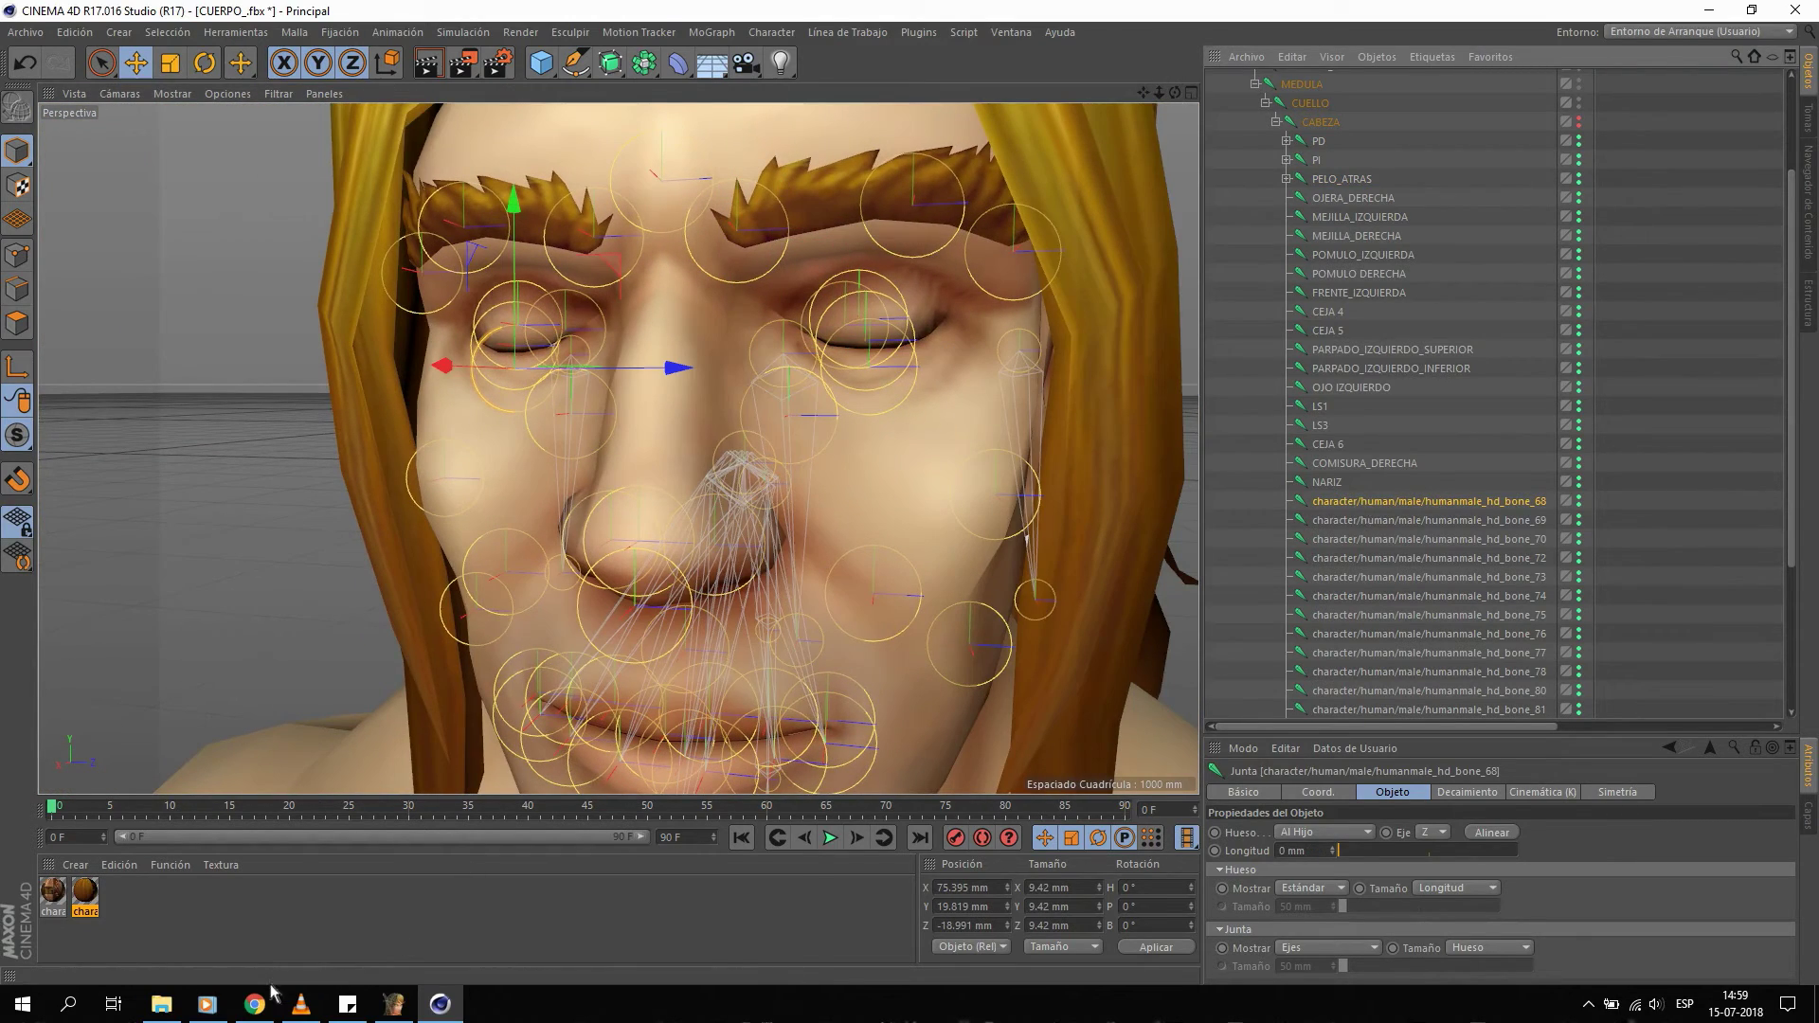
click(207, 1004)
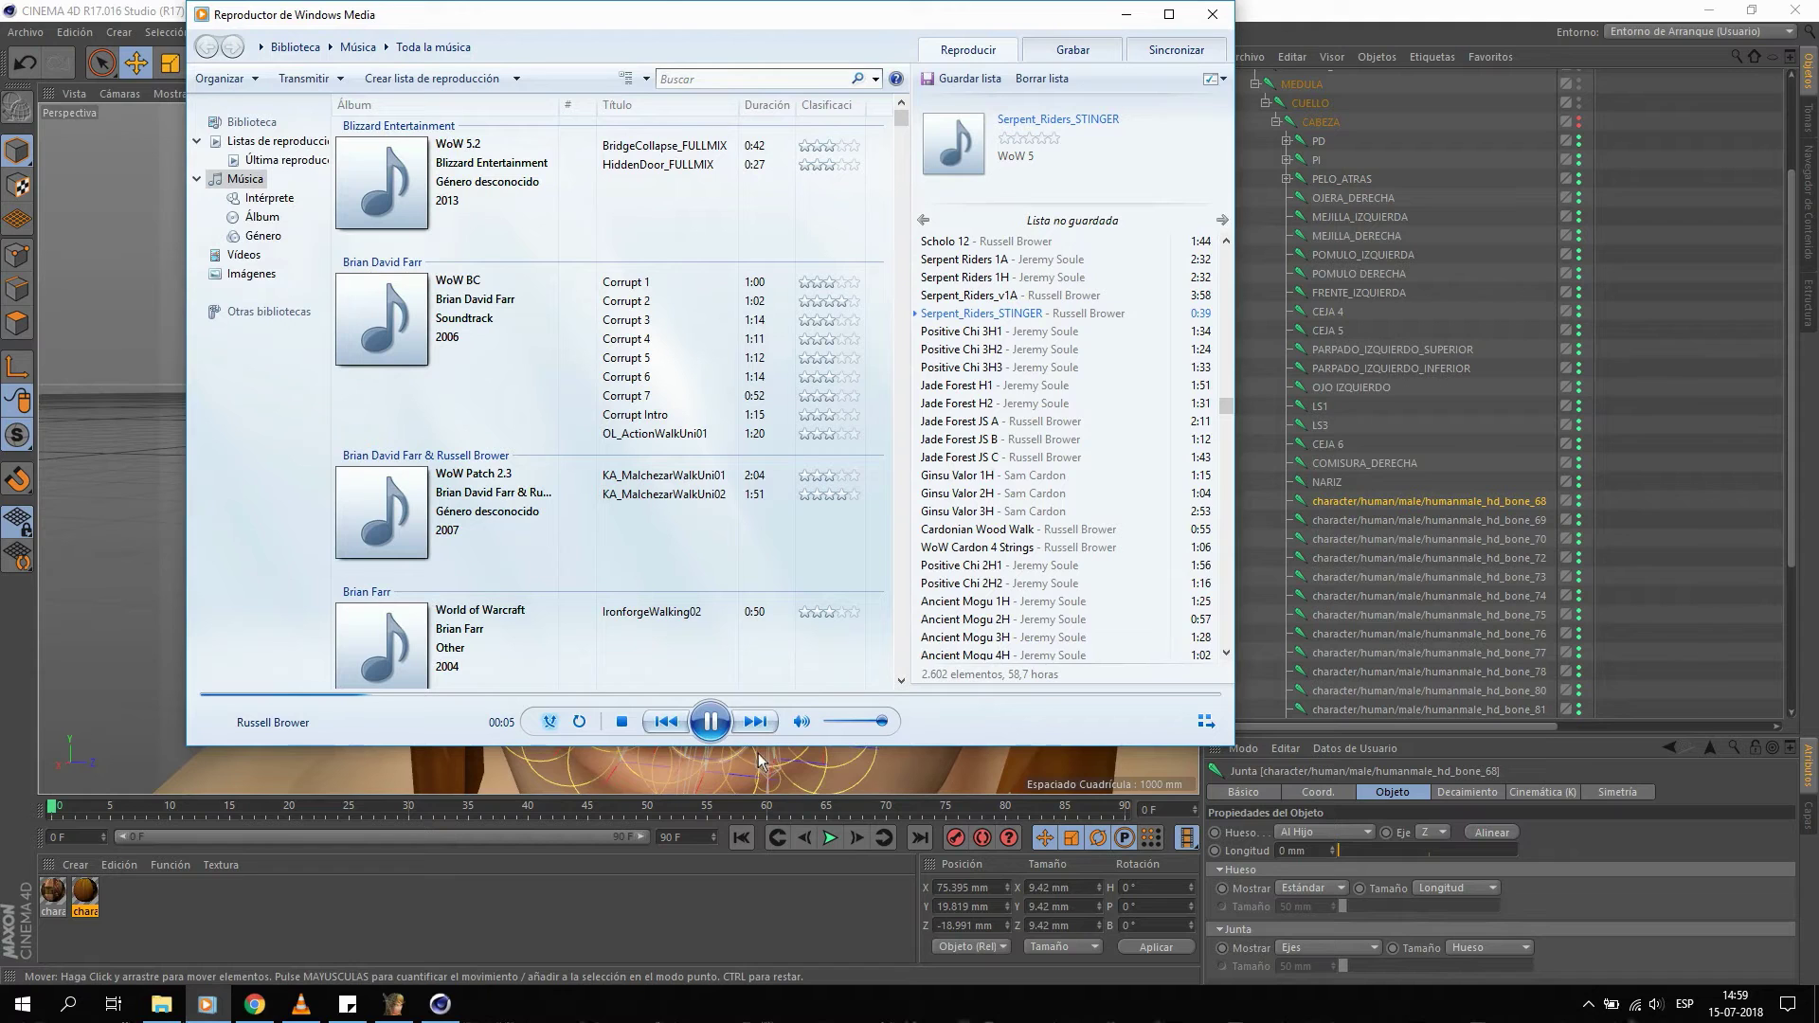
click(759, 726)
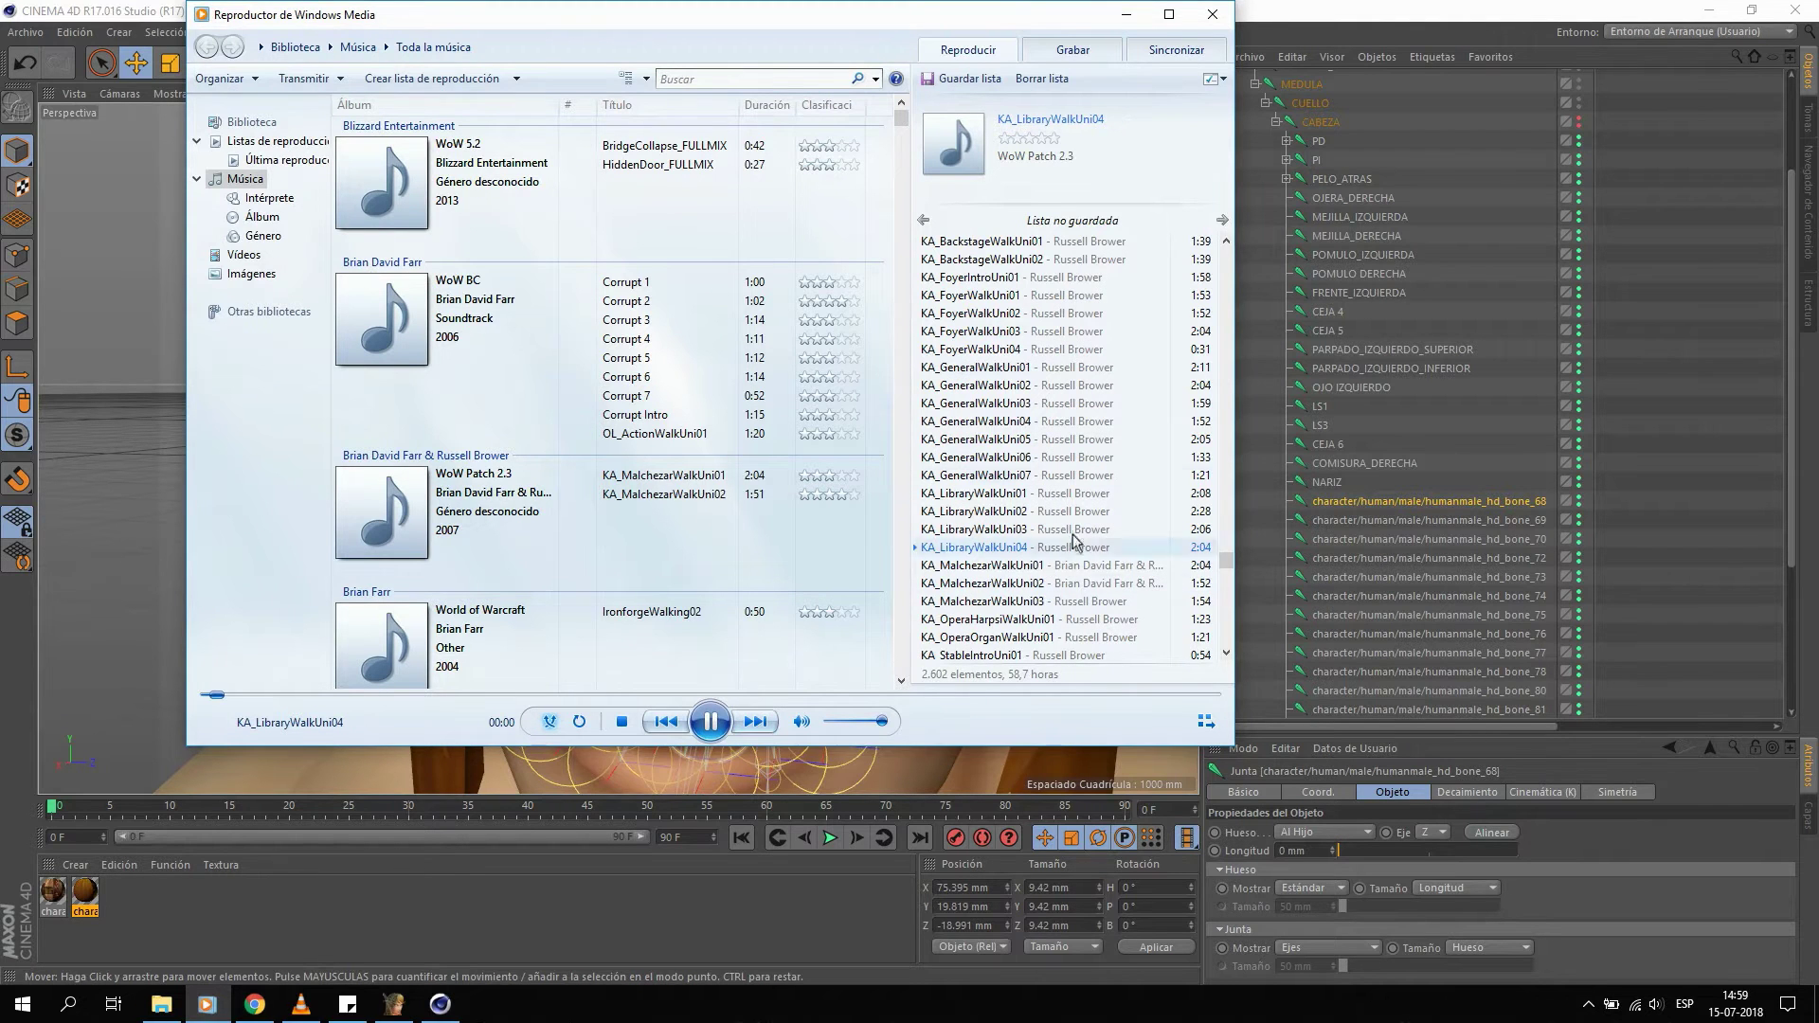
click(1125, 16)
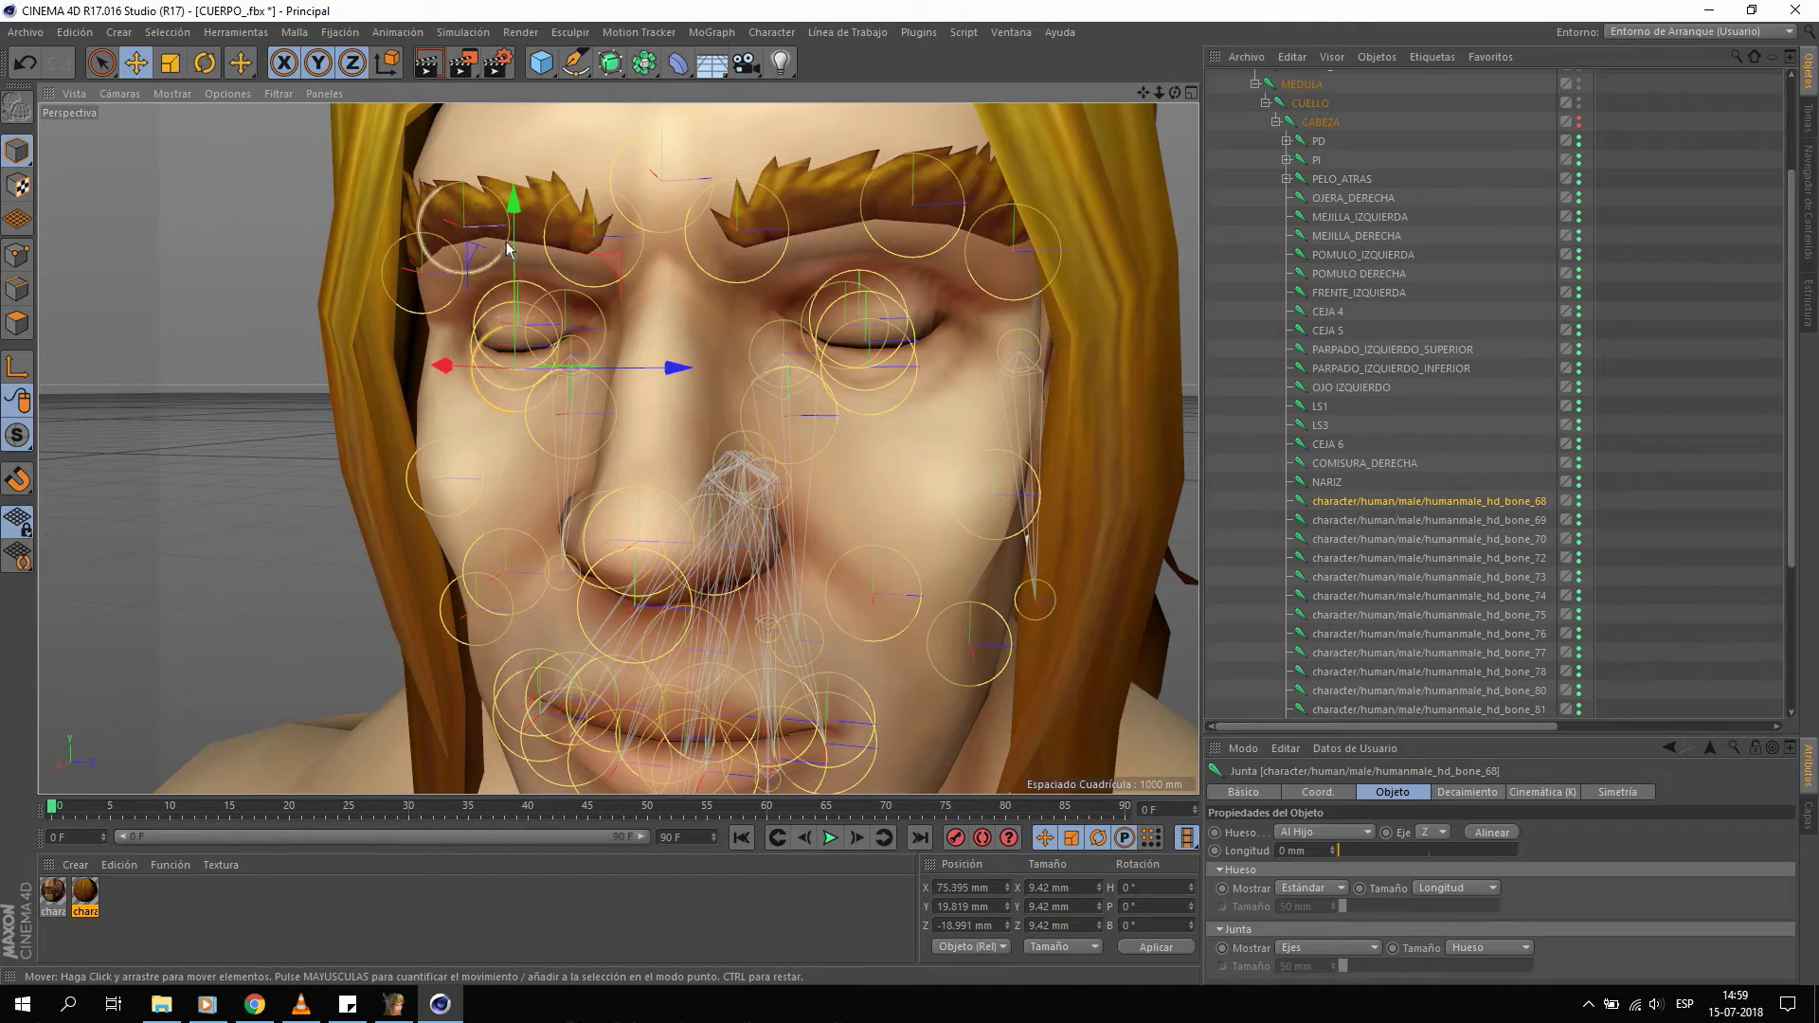
Rename bone_68 to PARPADO_INFERIOR_IZQUIERDO and bone_69 to LS2, placed between LS1 and LS3.
double_click(1373, 502)
text(PARPADO_INFERIOR_IZQUIERDO)
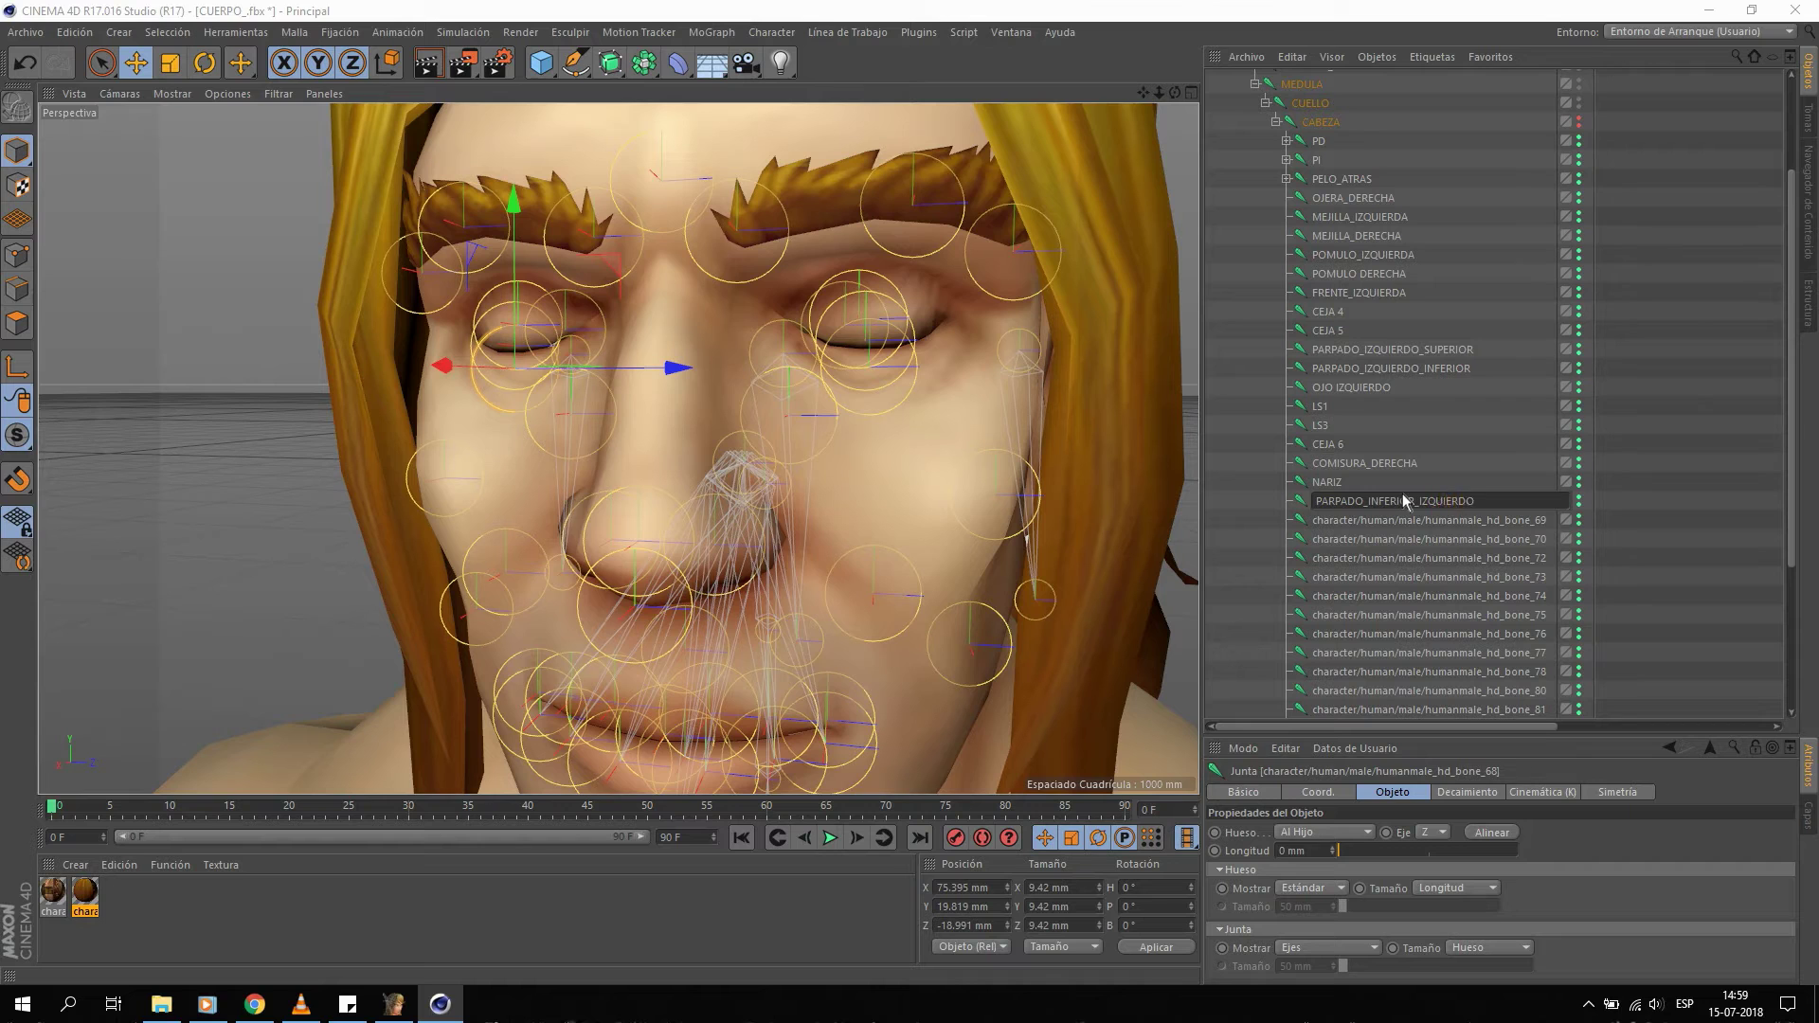
key(Return)
click(1409, 529)
middle_drag(450, 625, 483, 544)
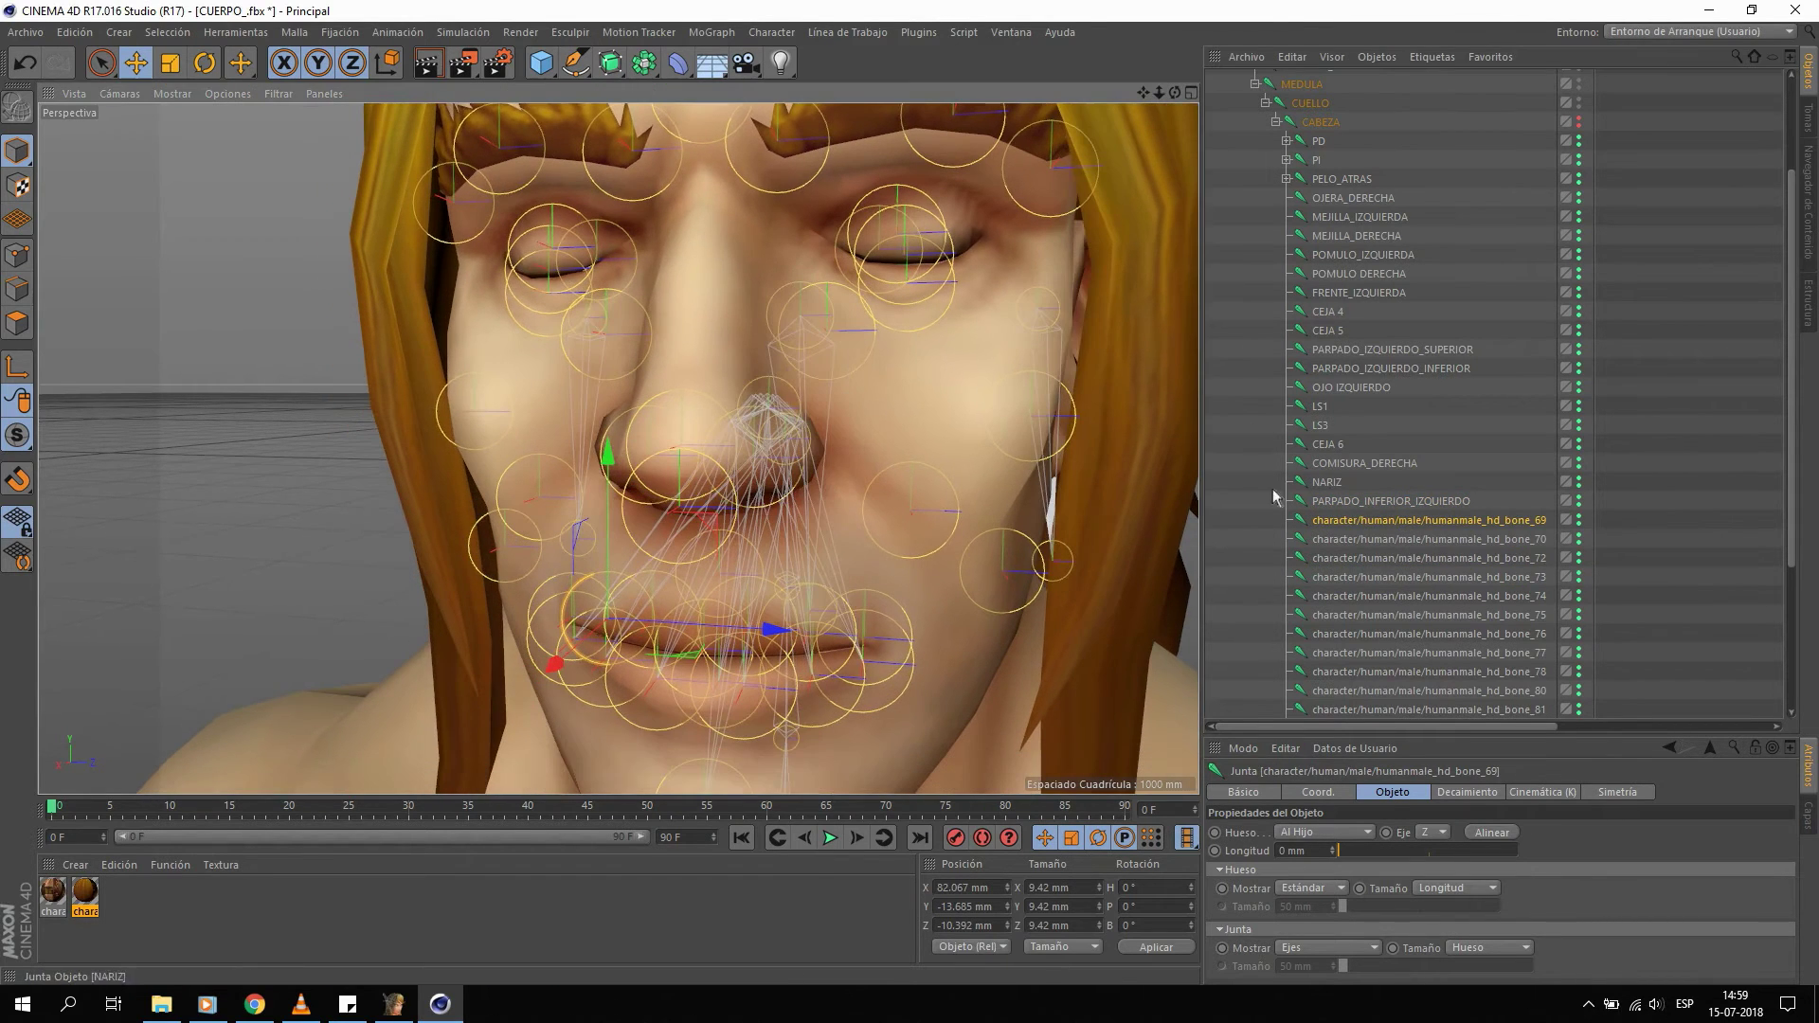
double_click(1406, 523)
text(LS2)
key(Return)
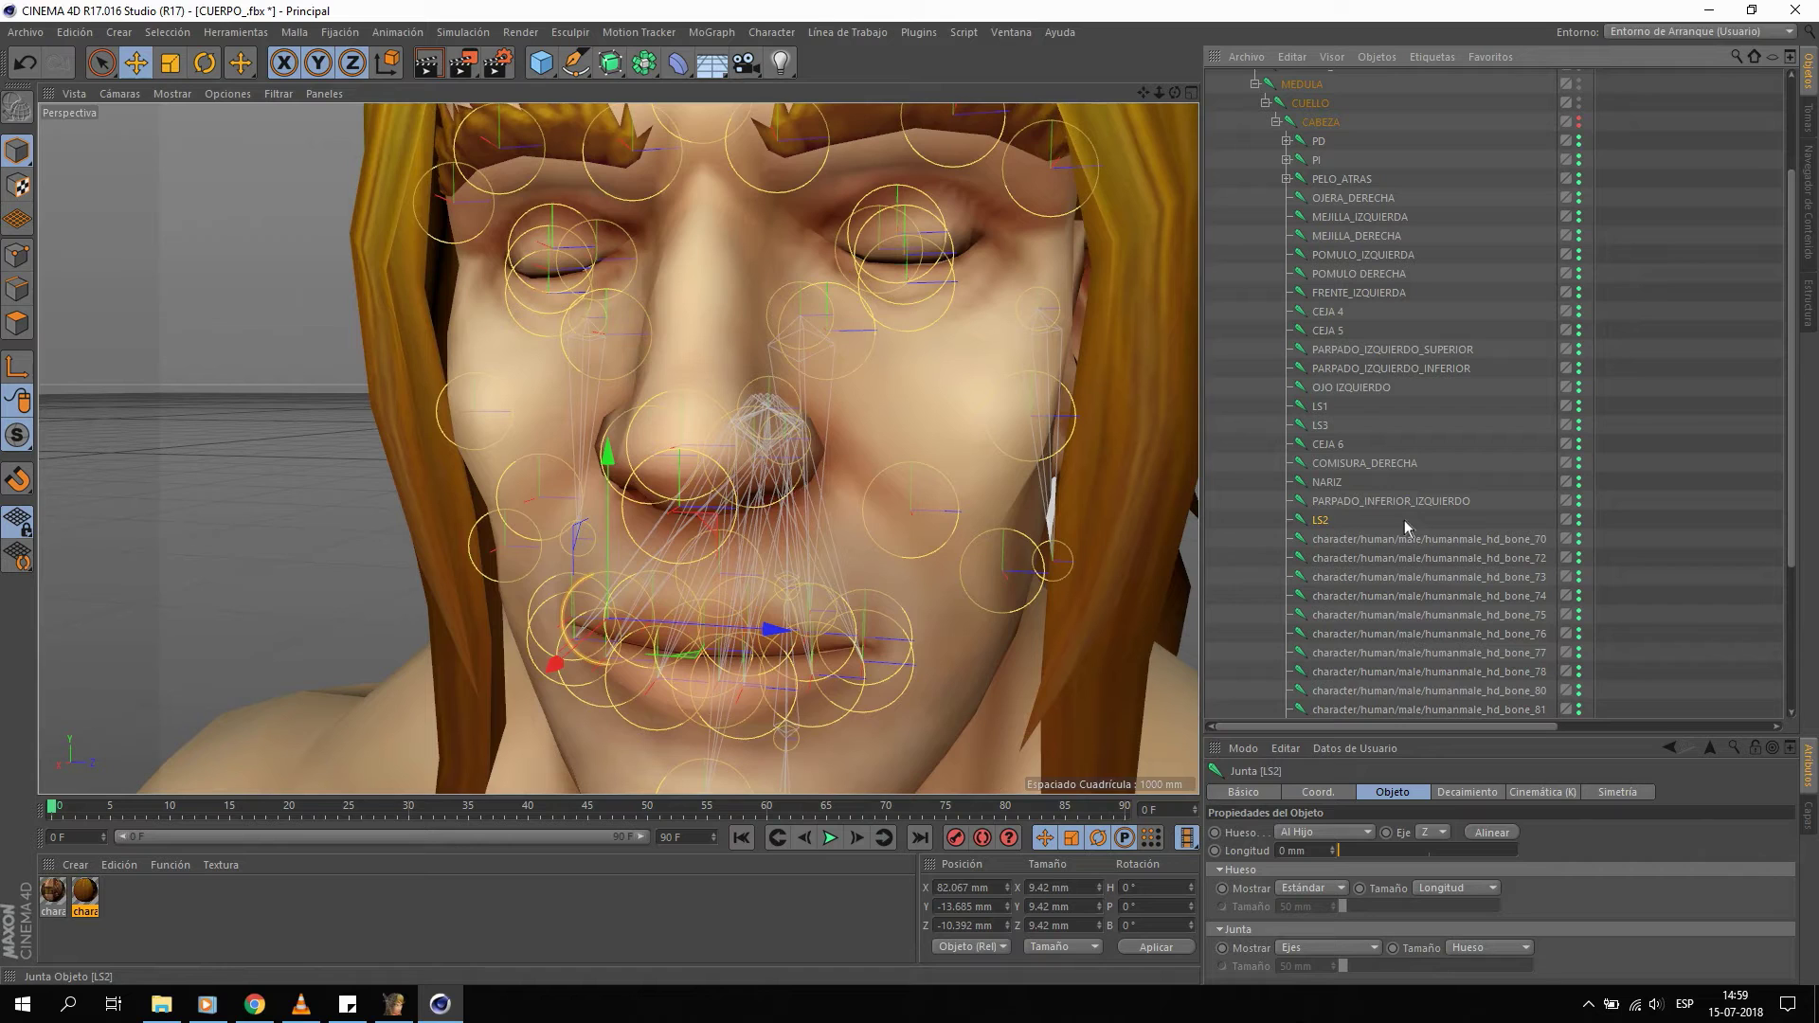
drag(1326, 433, 1327, 427)
Rename bone_70 to PARPADO_SUPERIOR_IZQUIERDO and move both left eyelid joints together.
click(1374, 546)
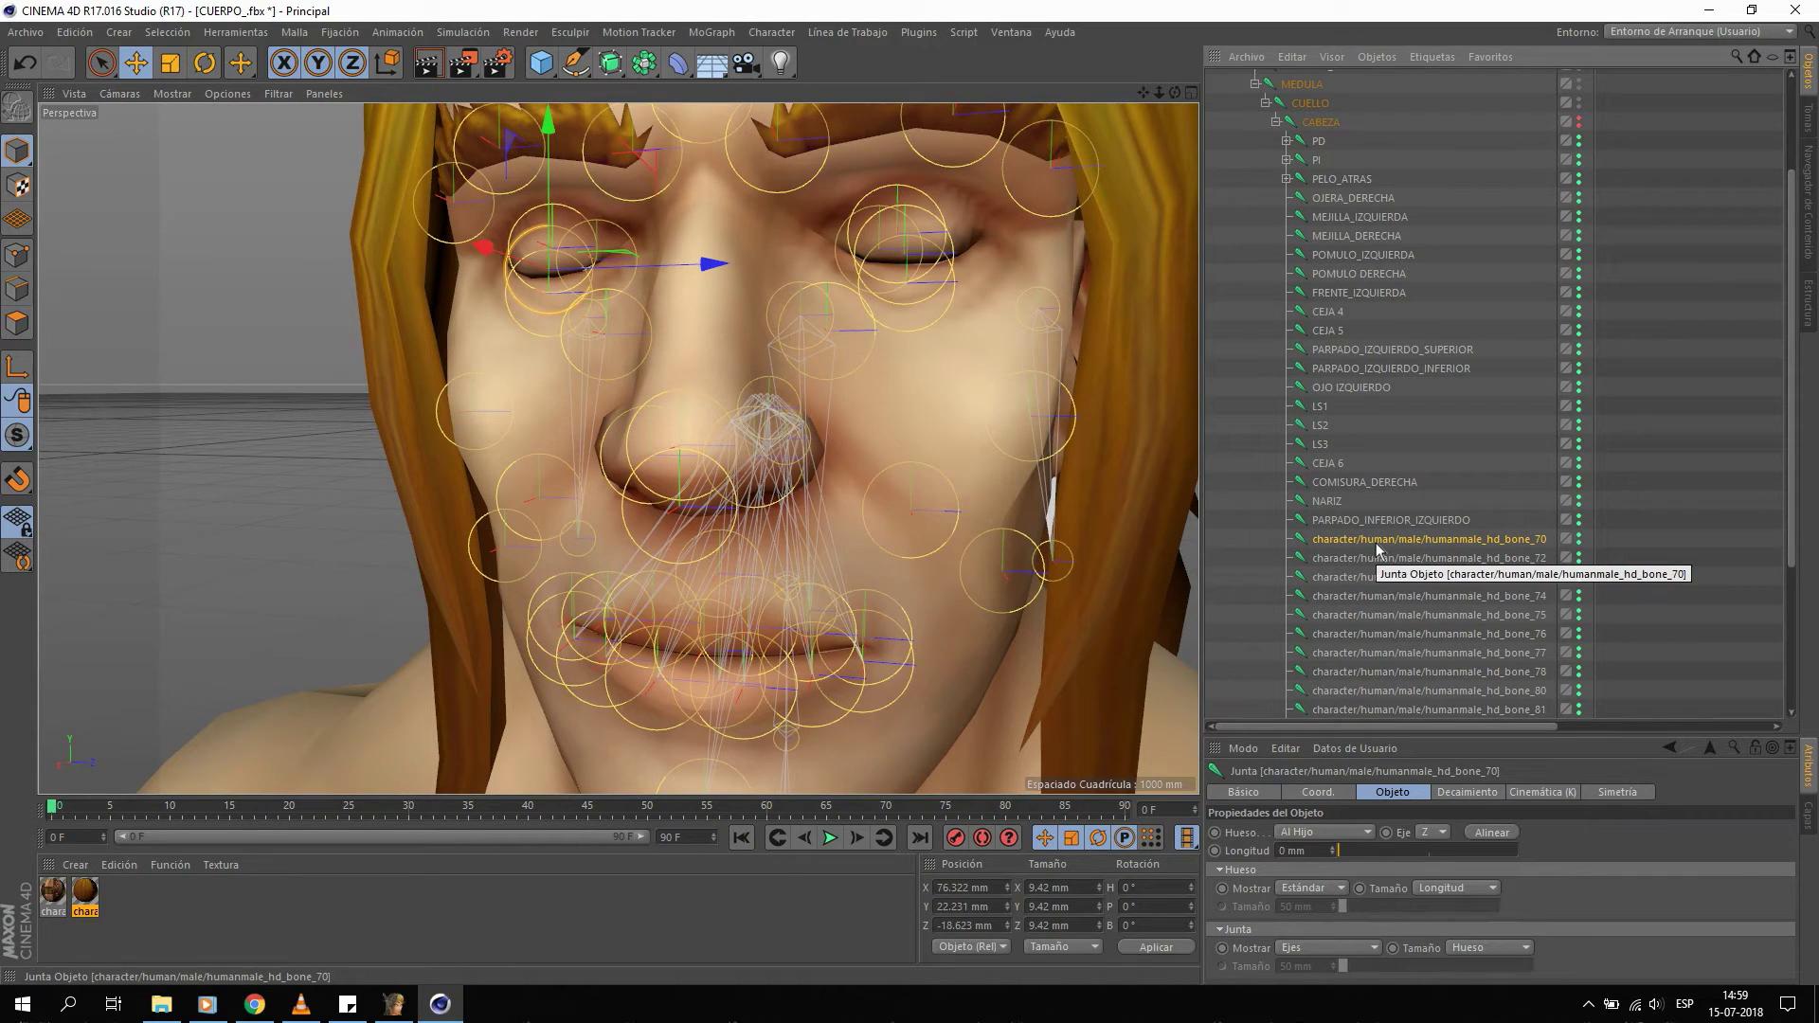
drag(559, 157, 562, 149)
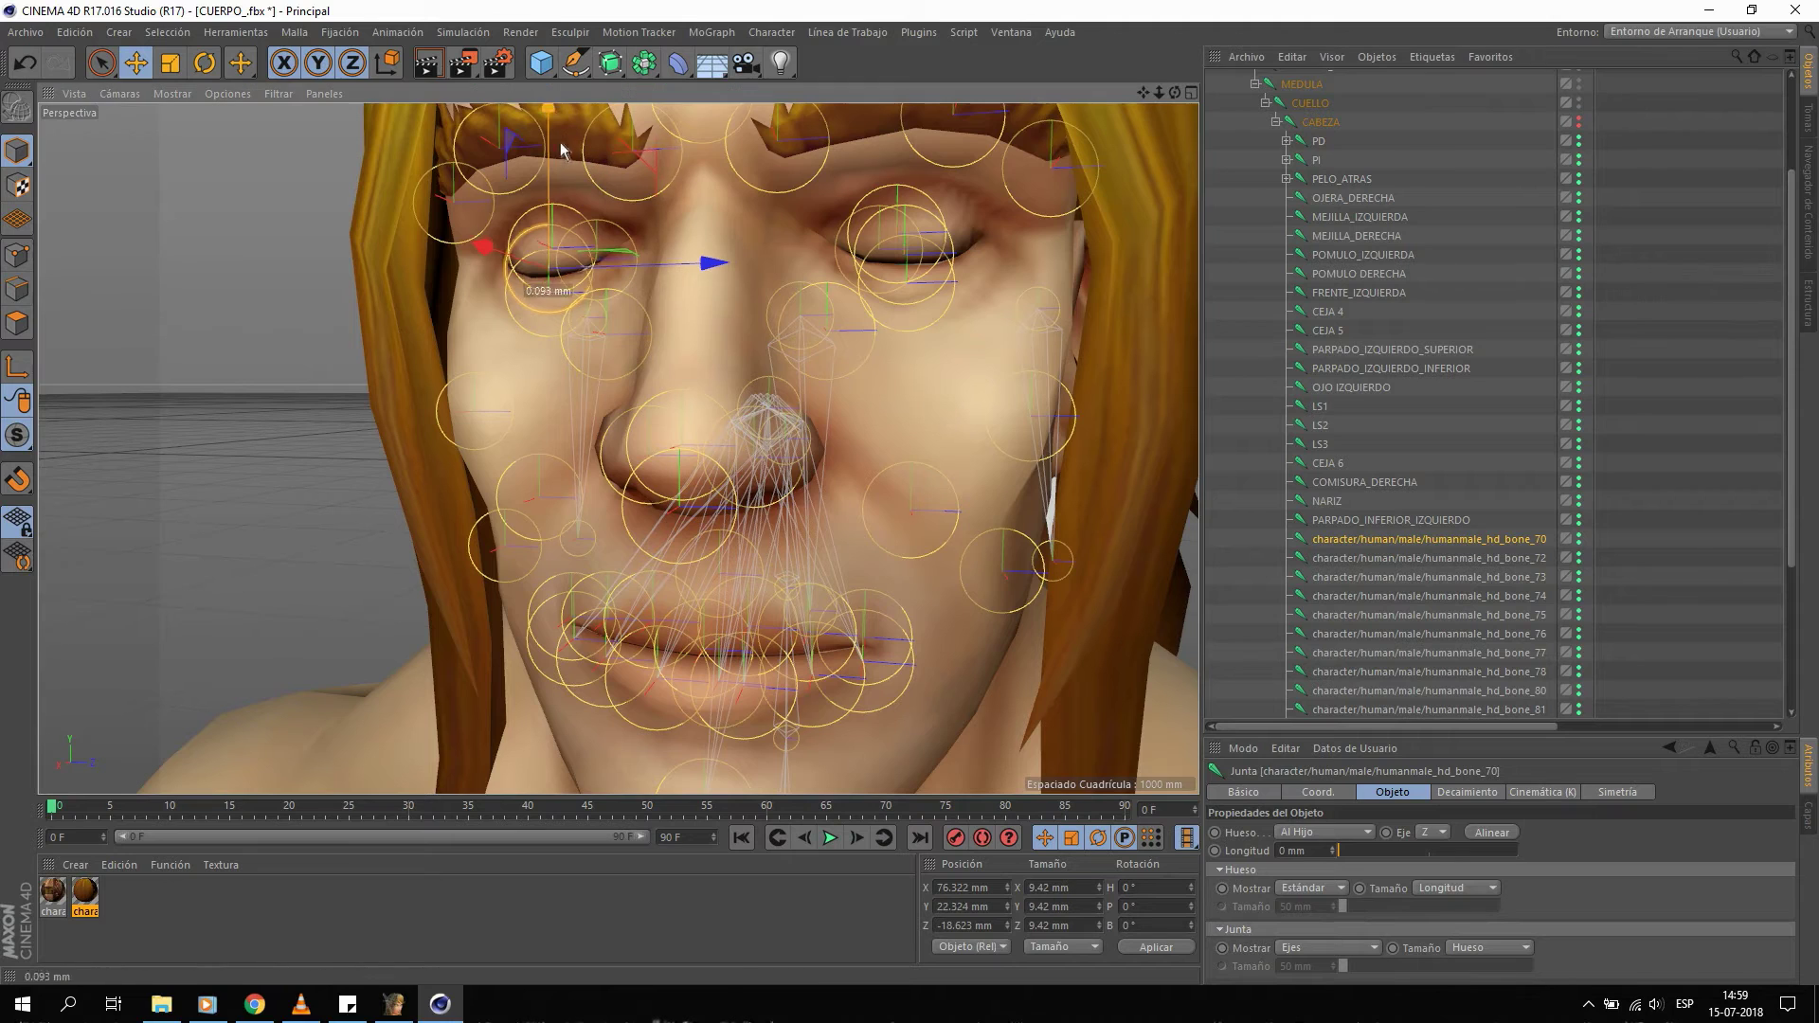
key(ctrl+z)
double_click(1394, 538)
text(PARPADO_SU)
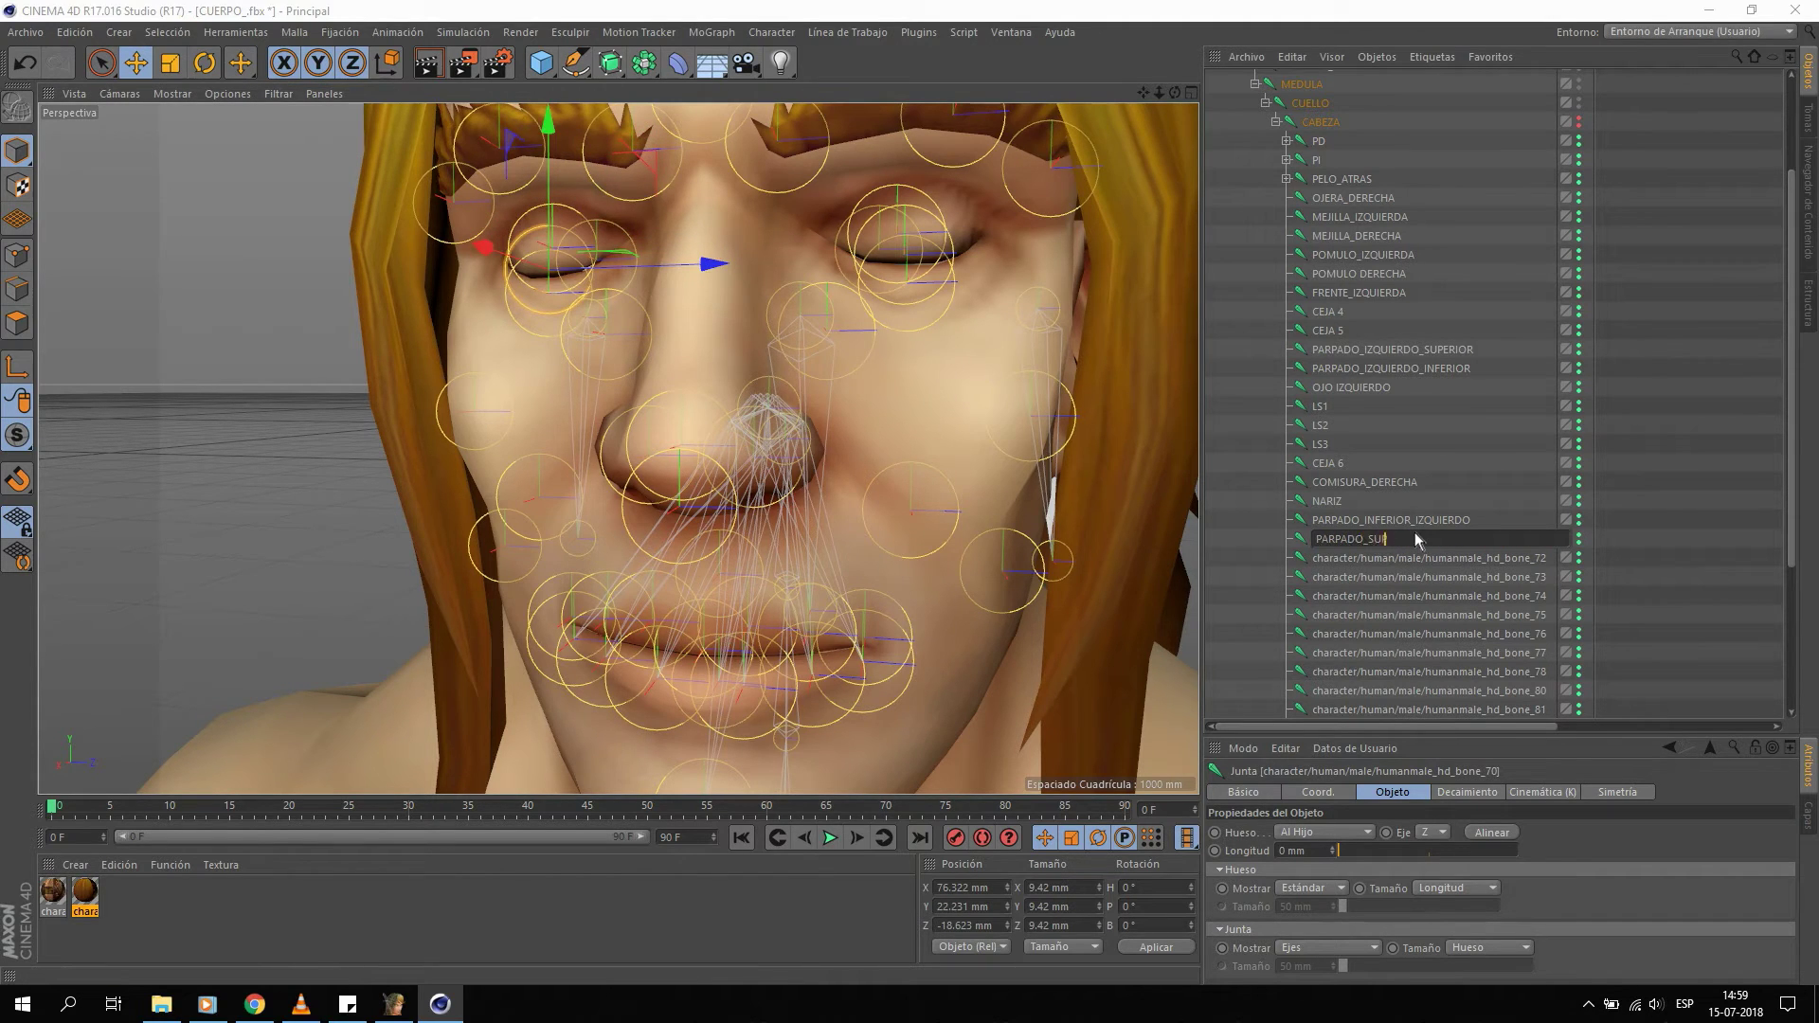
text(IERDO)
key(Return)
ctrl+click(1391, 523)
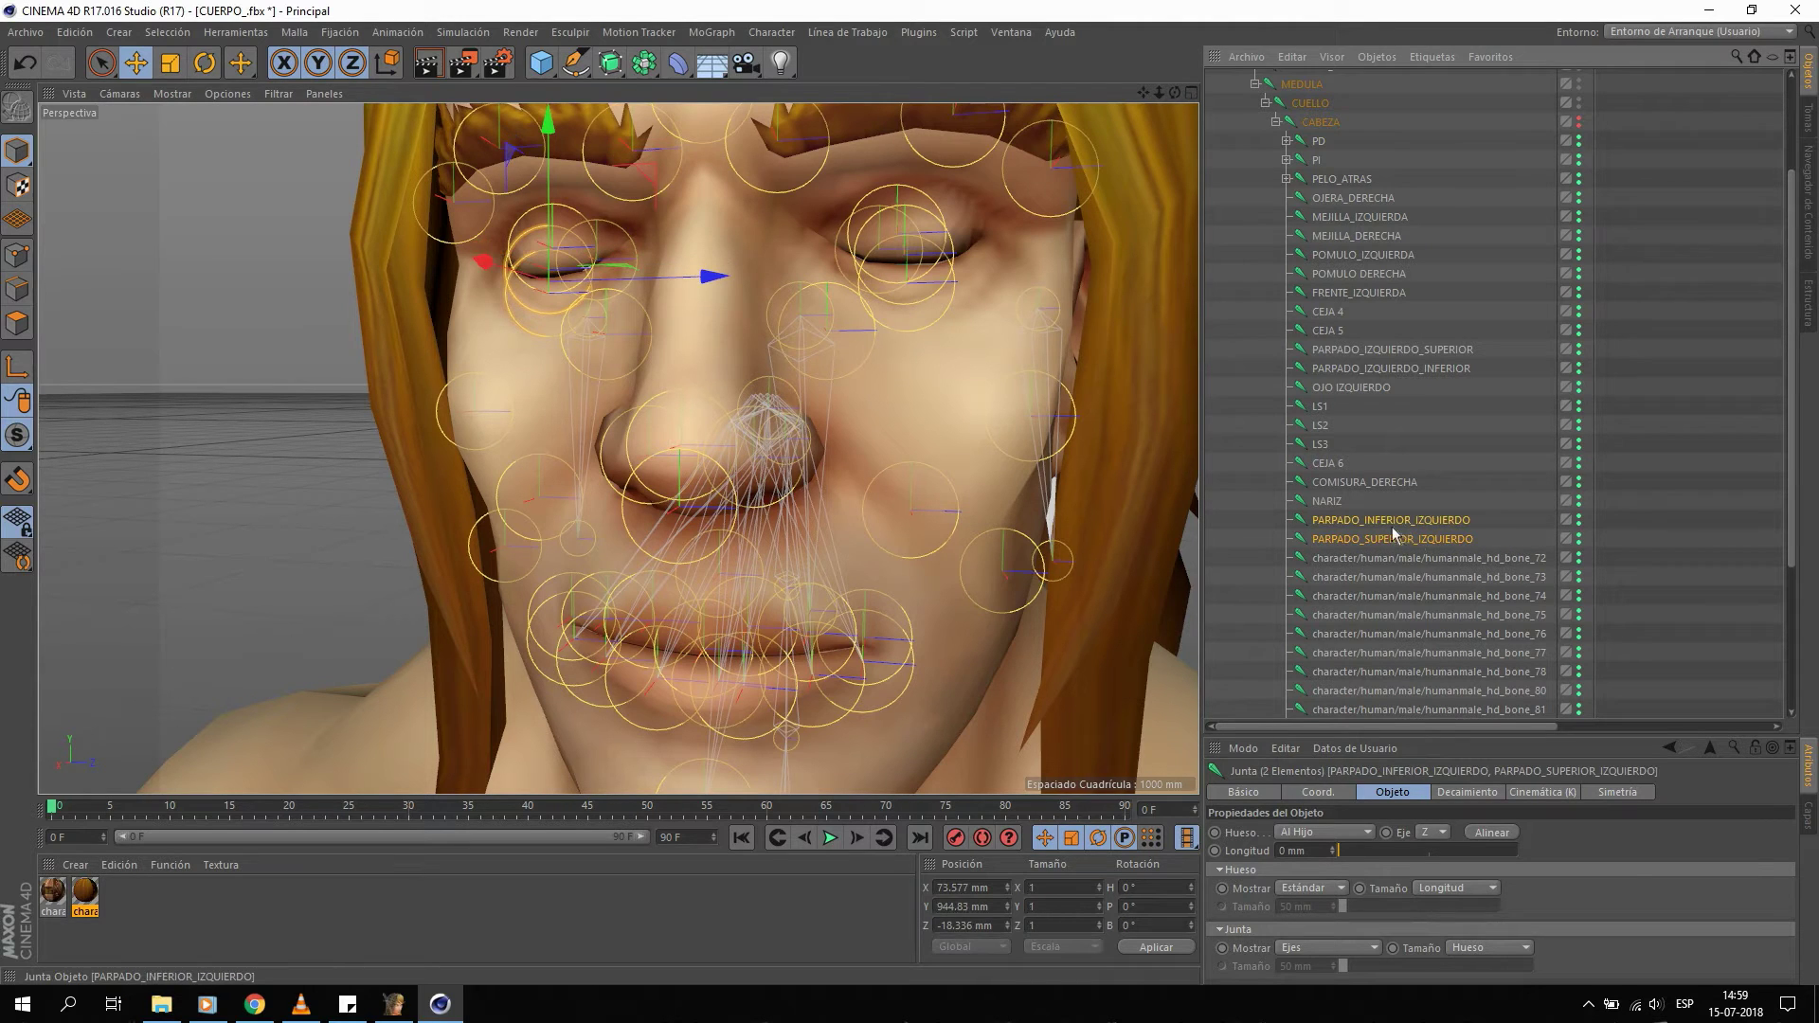
drag(1429, 398, 1417, 379)
click(1395, 407)
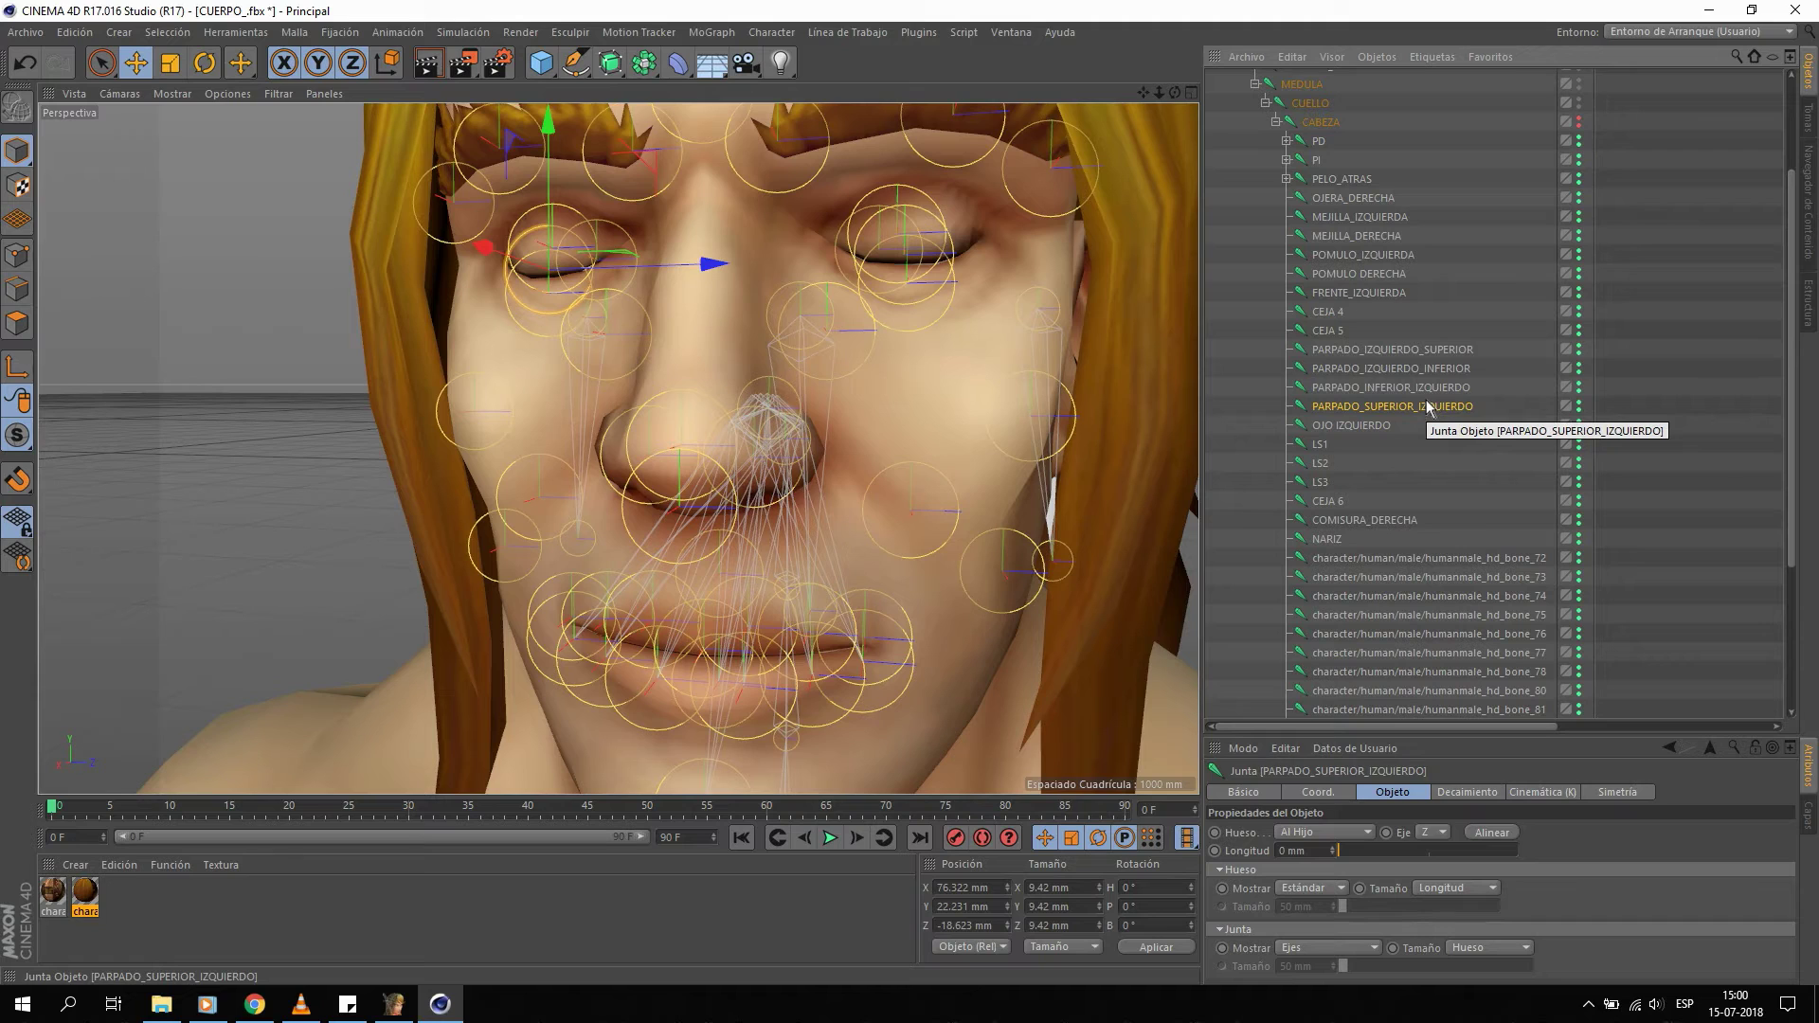
Rename two eyelid joints PARPADO_DERECHO_SUPERIOR and PARPADO_DERECHO_INFERIOR.
double_click(1431, 387)
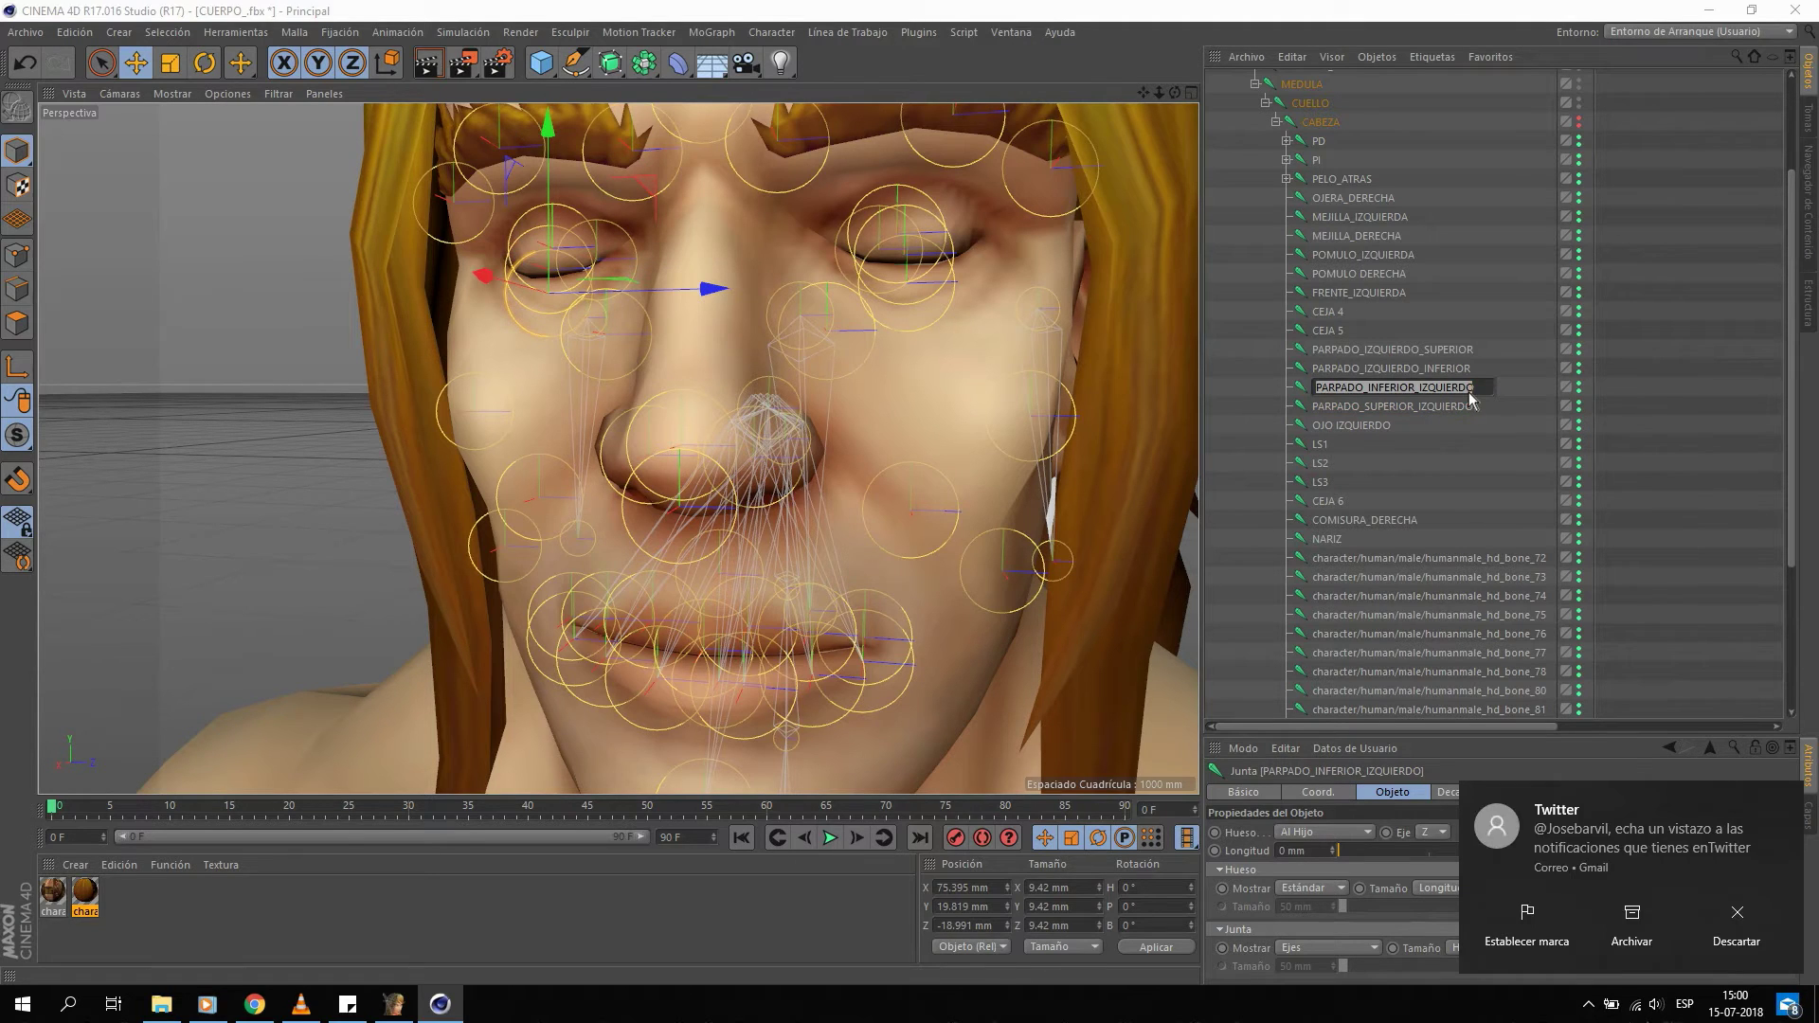
text(PARPADO)
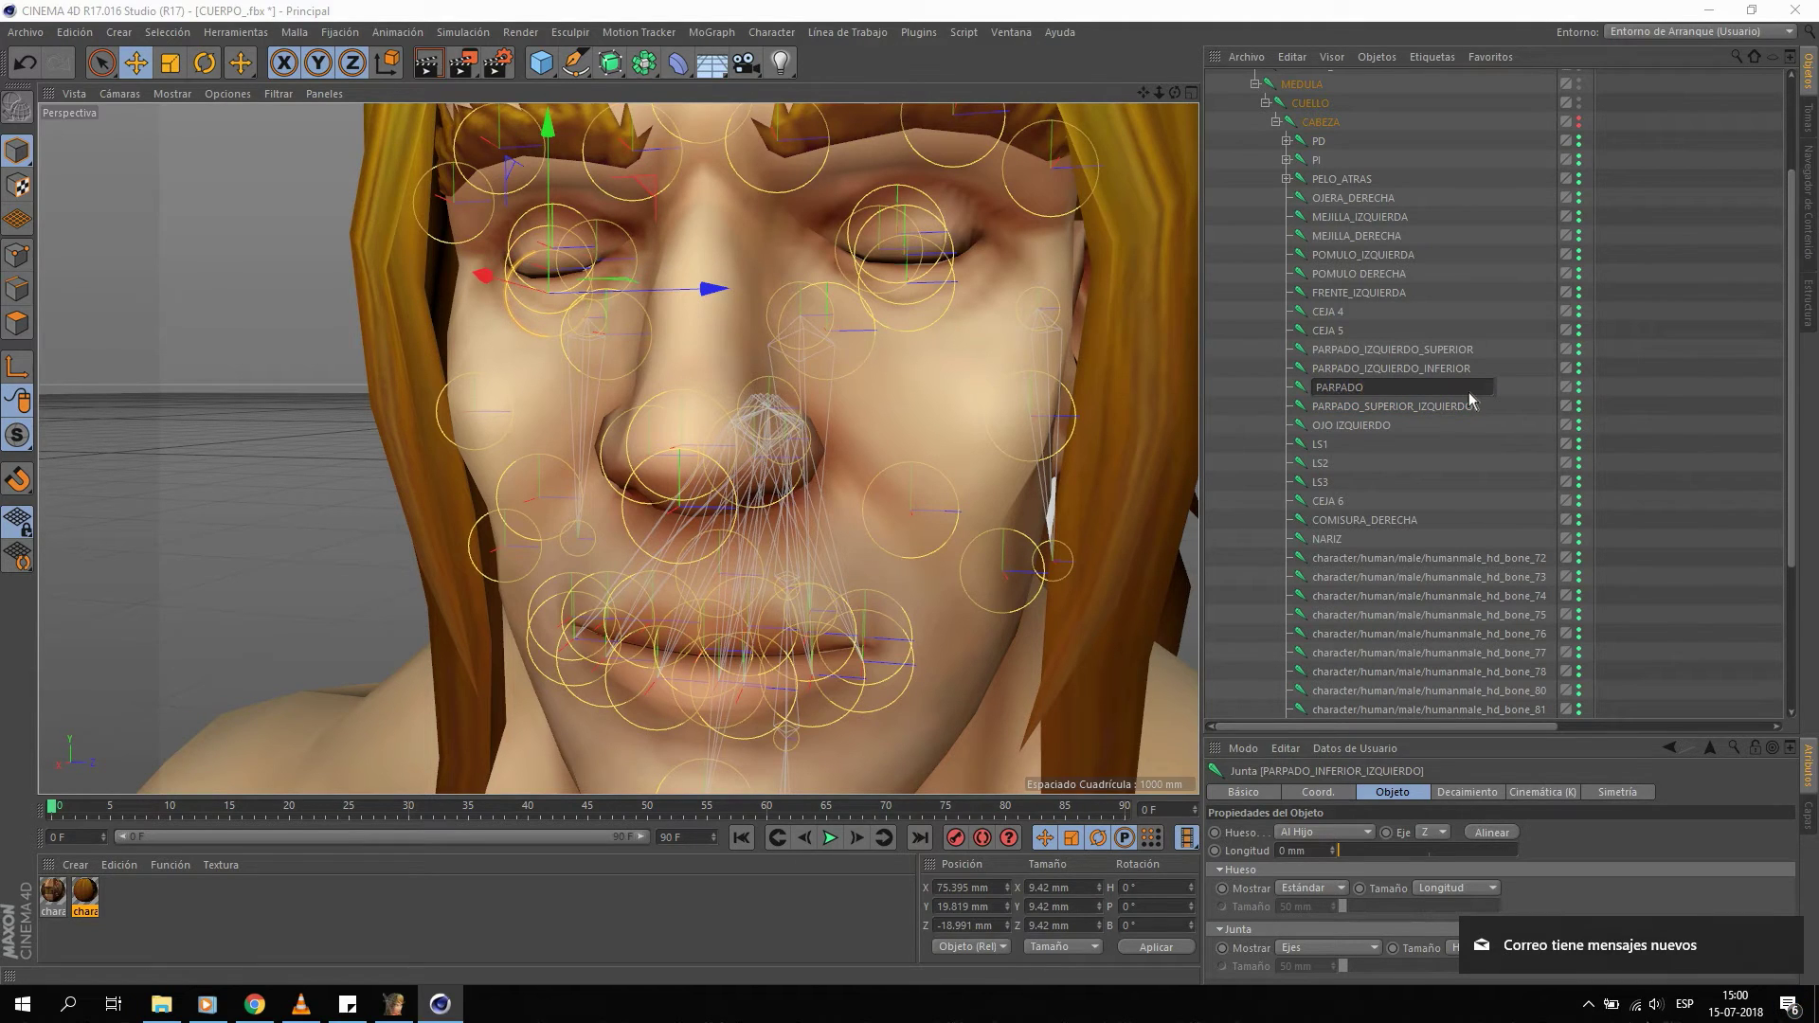
text(_DERECHO_SUPERIOR)
key(Return)
double_click(1411, 408)
text(PARPA)
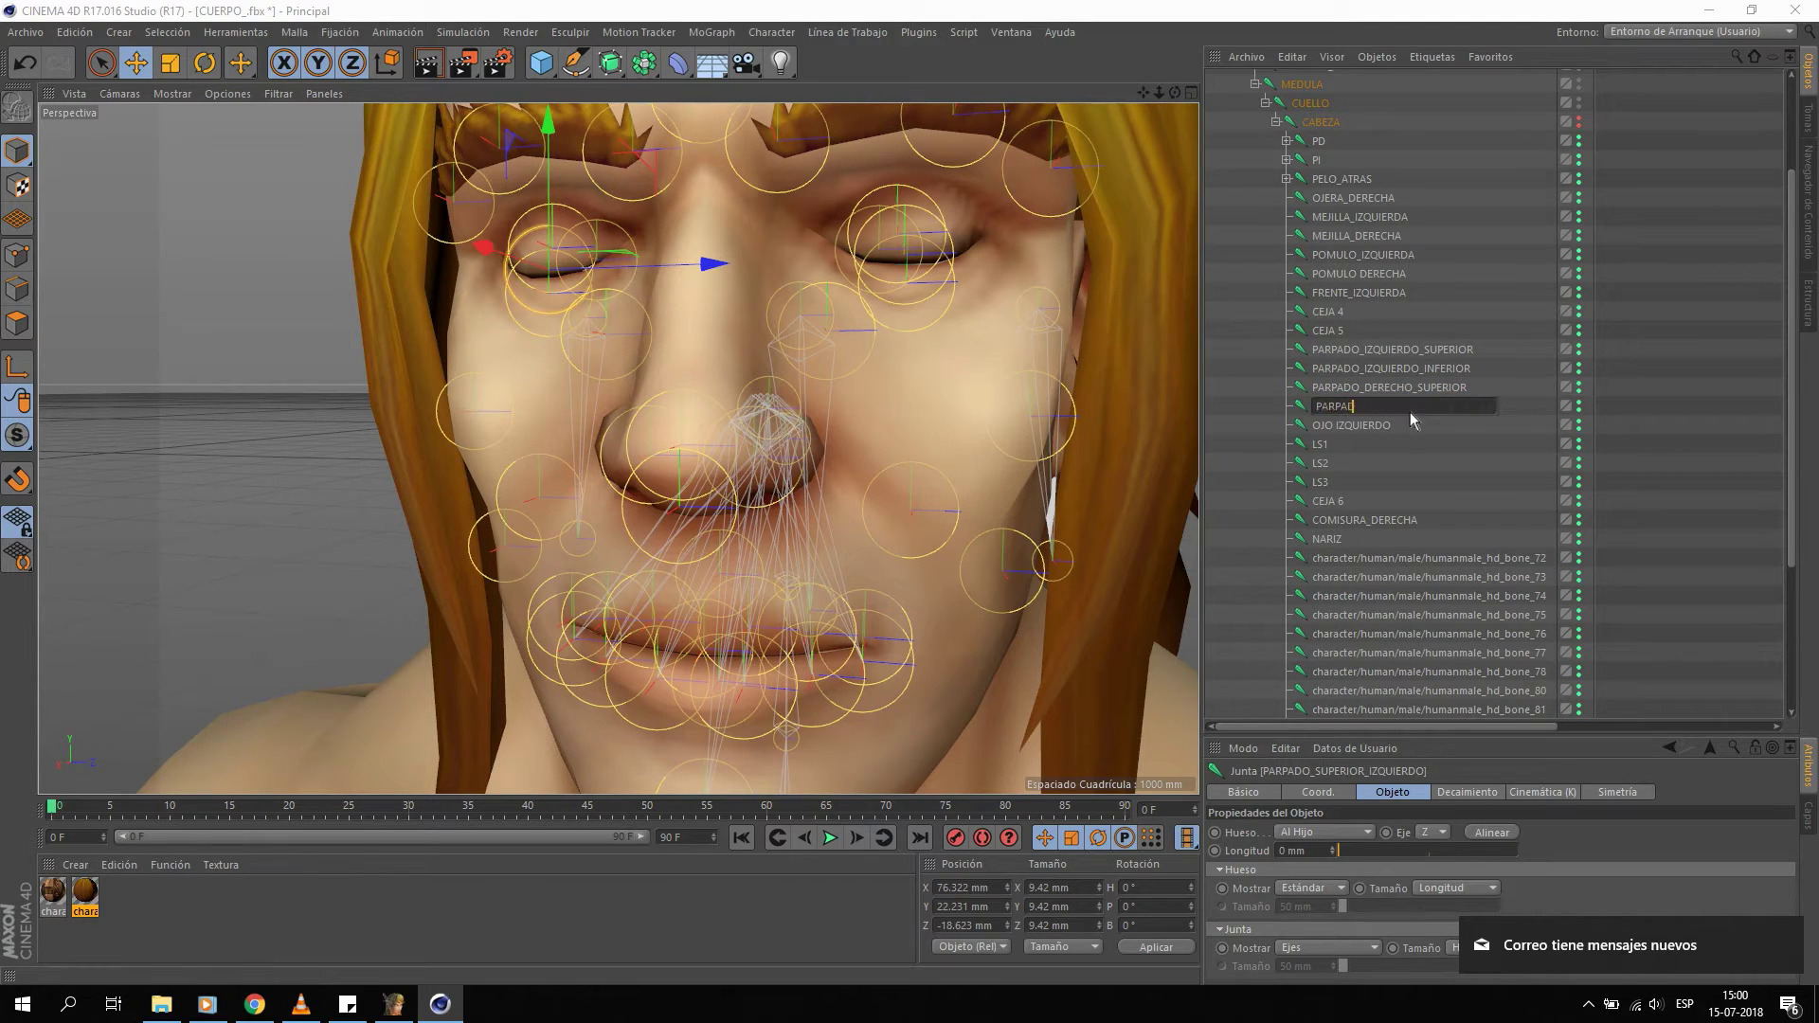
text(DO_DERECHO_INFERIOR)
key(Return)
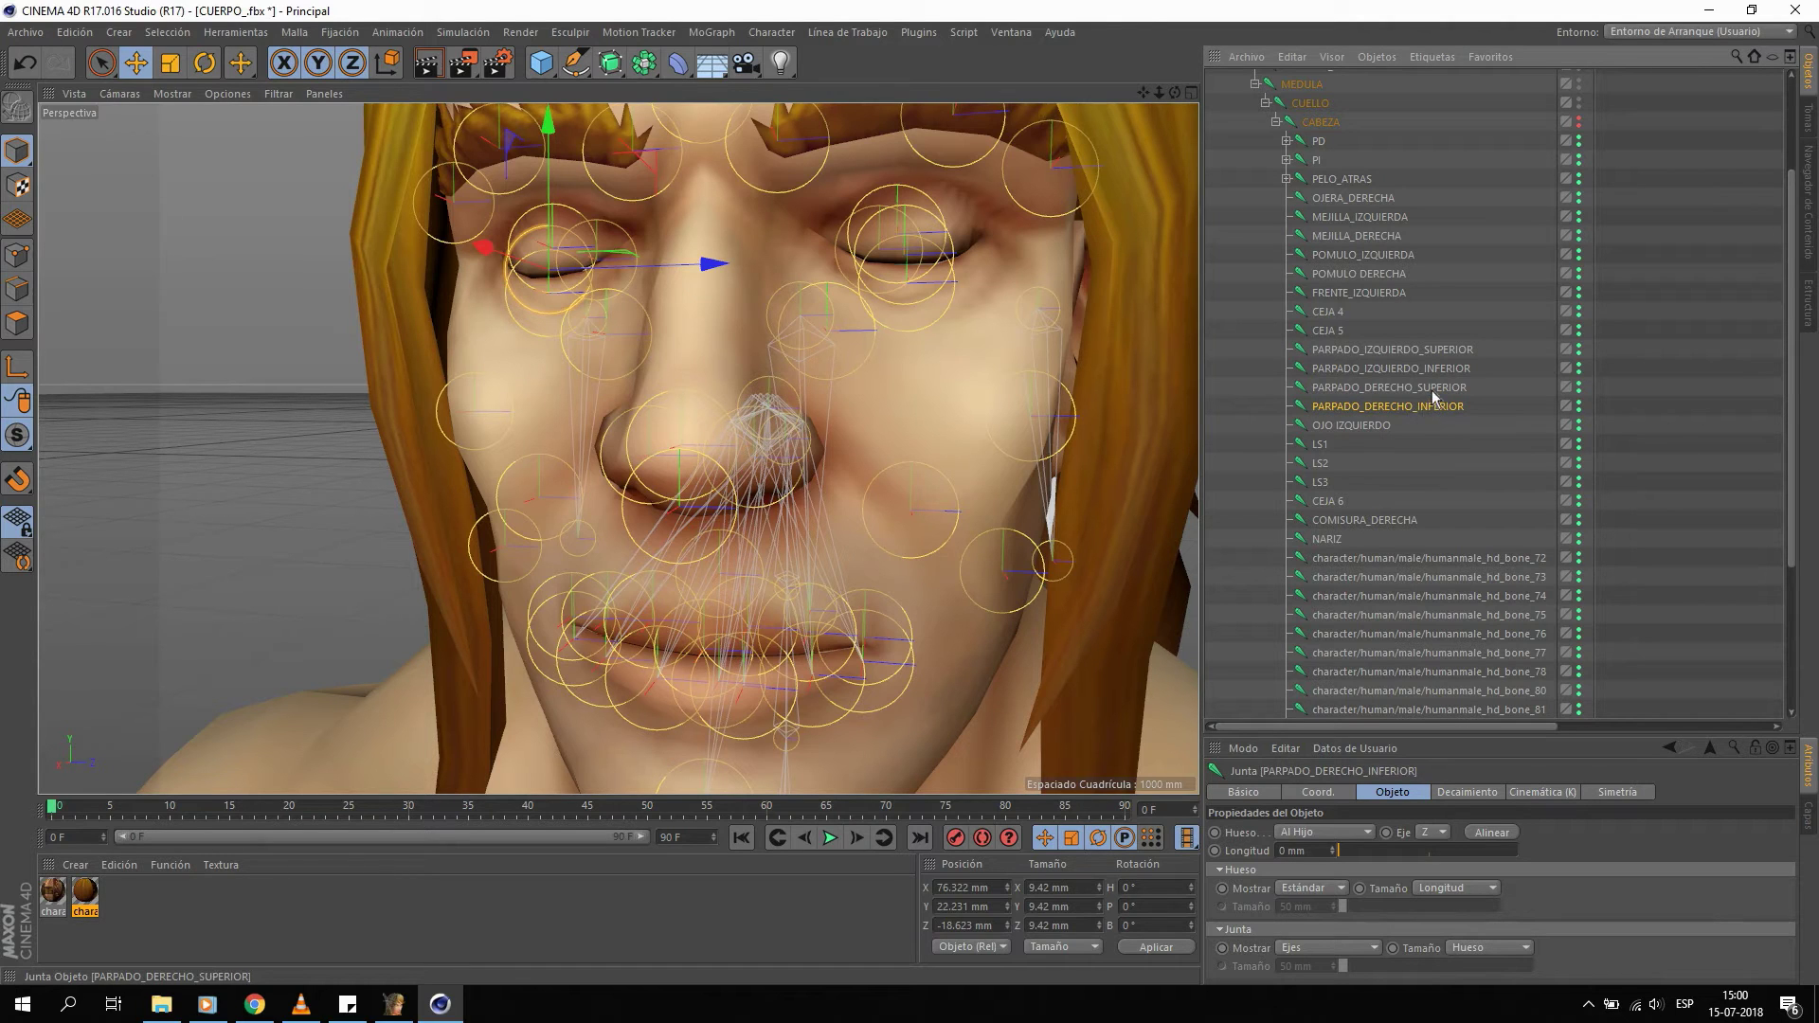
Test-move the upper eyelid joints and a right eyelid joint in the viewport.
click(1433, 389)
ctrl+click(1443, 351)
drag(716, 157, 716, 121)
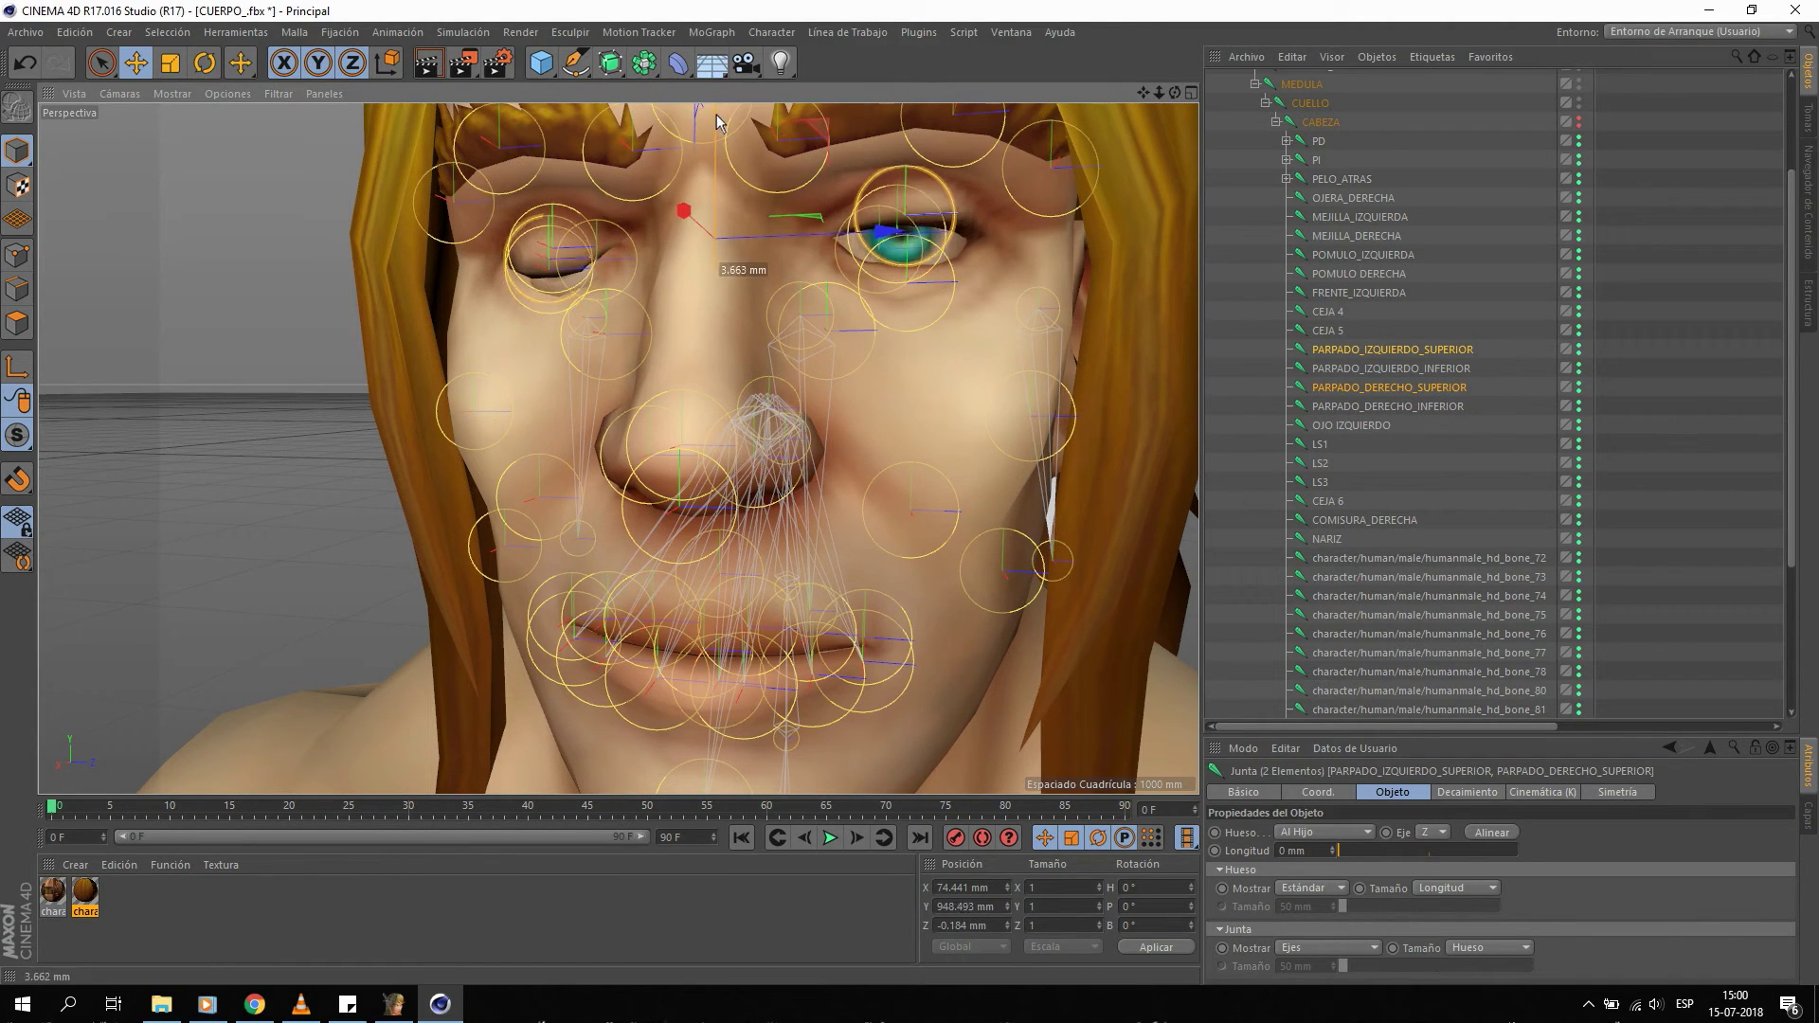
key(ctrl+z)
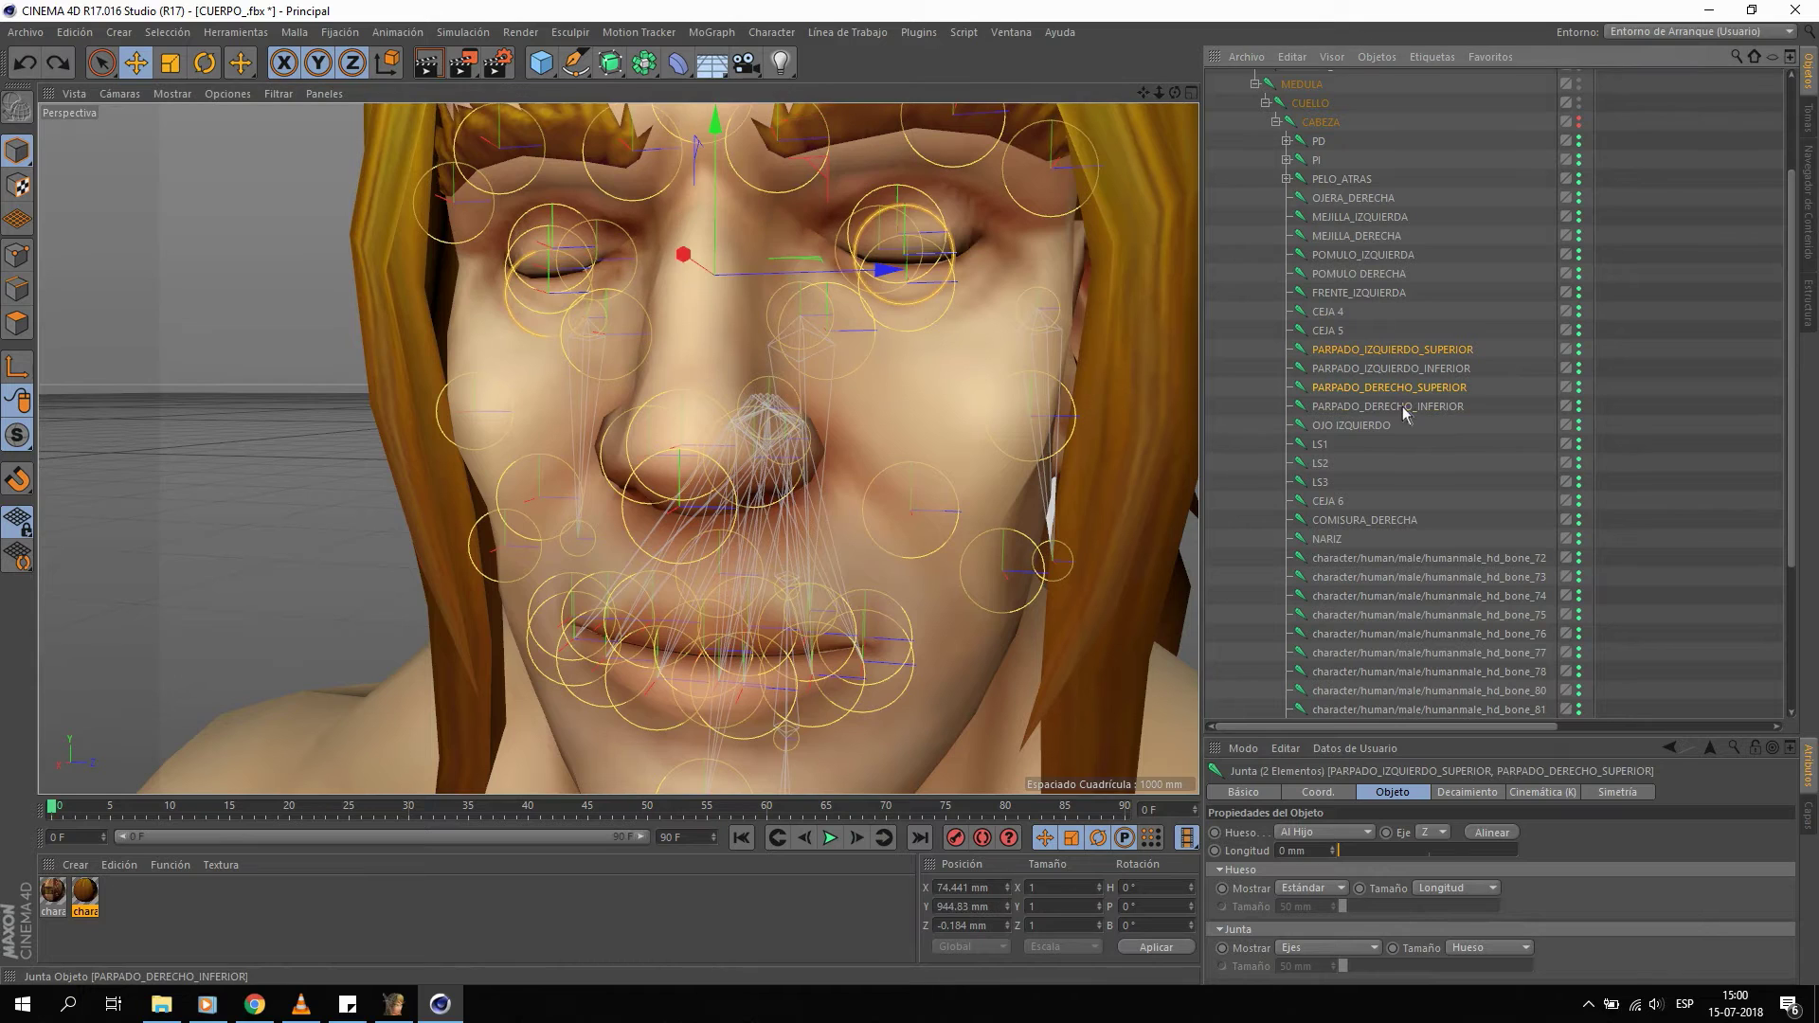
click(1402, 407)
click(1389, 387)
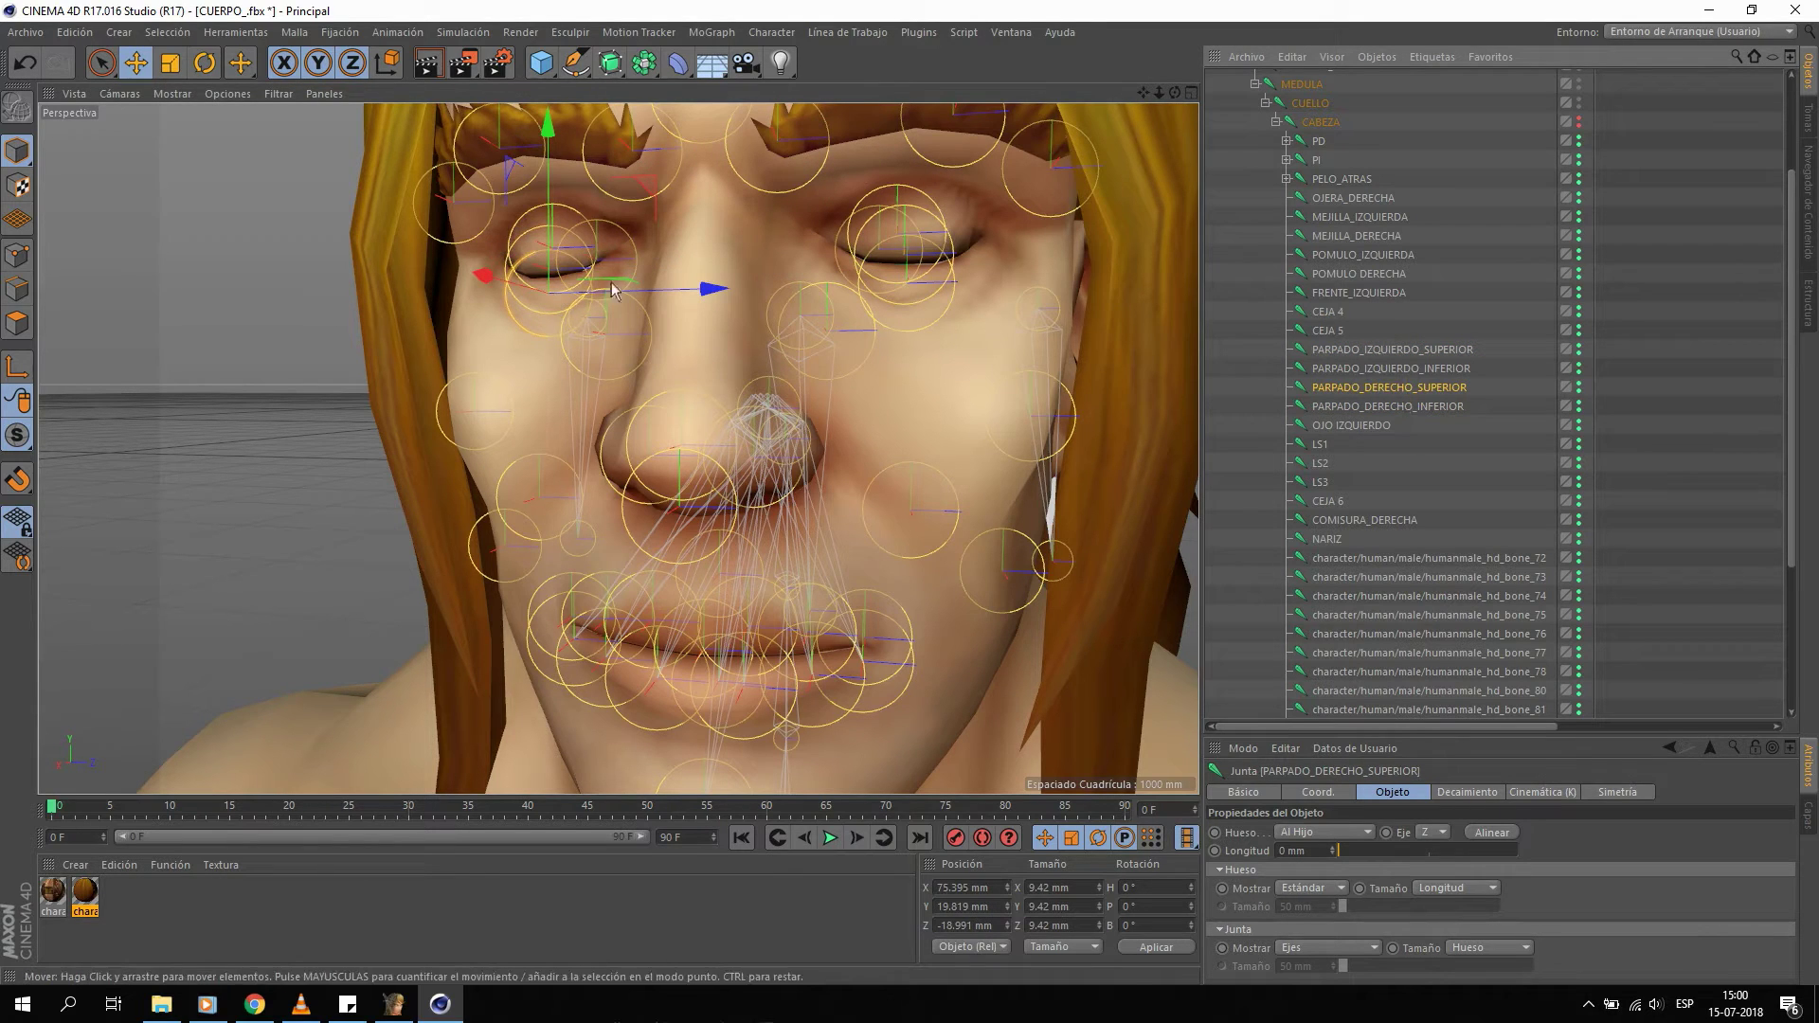
drag(548, 173, 547, 218)
Swap the right eyelid names so INFERIOR and SUPERIOR match the correct joints.
double_click(1433, 388)
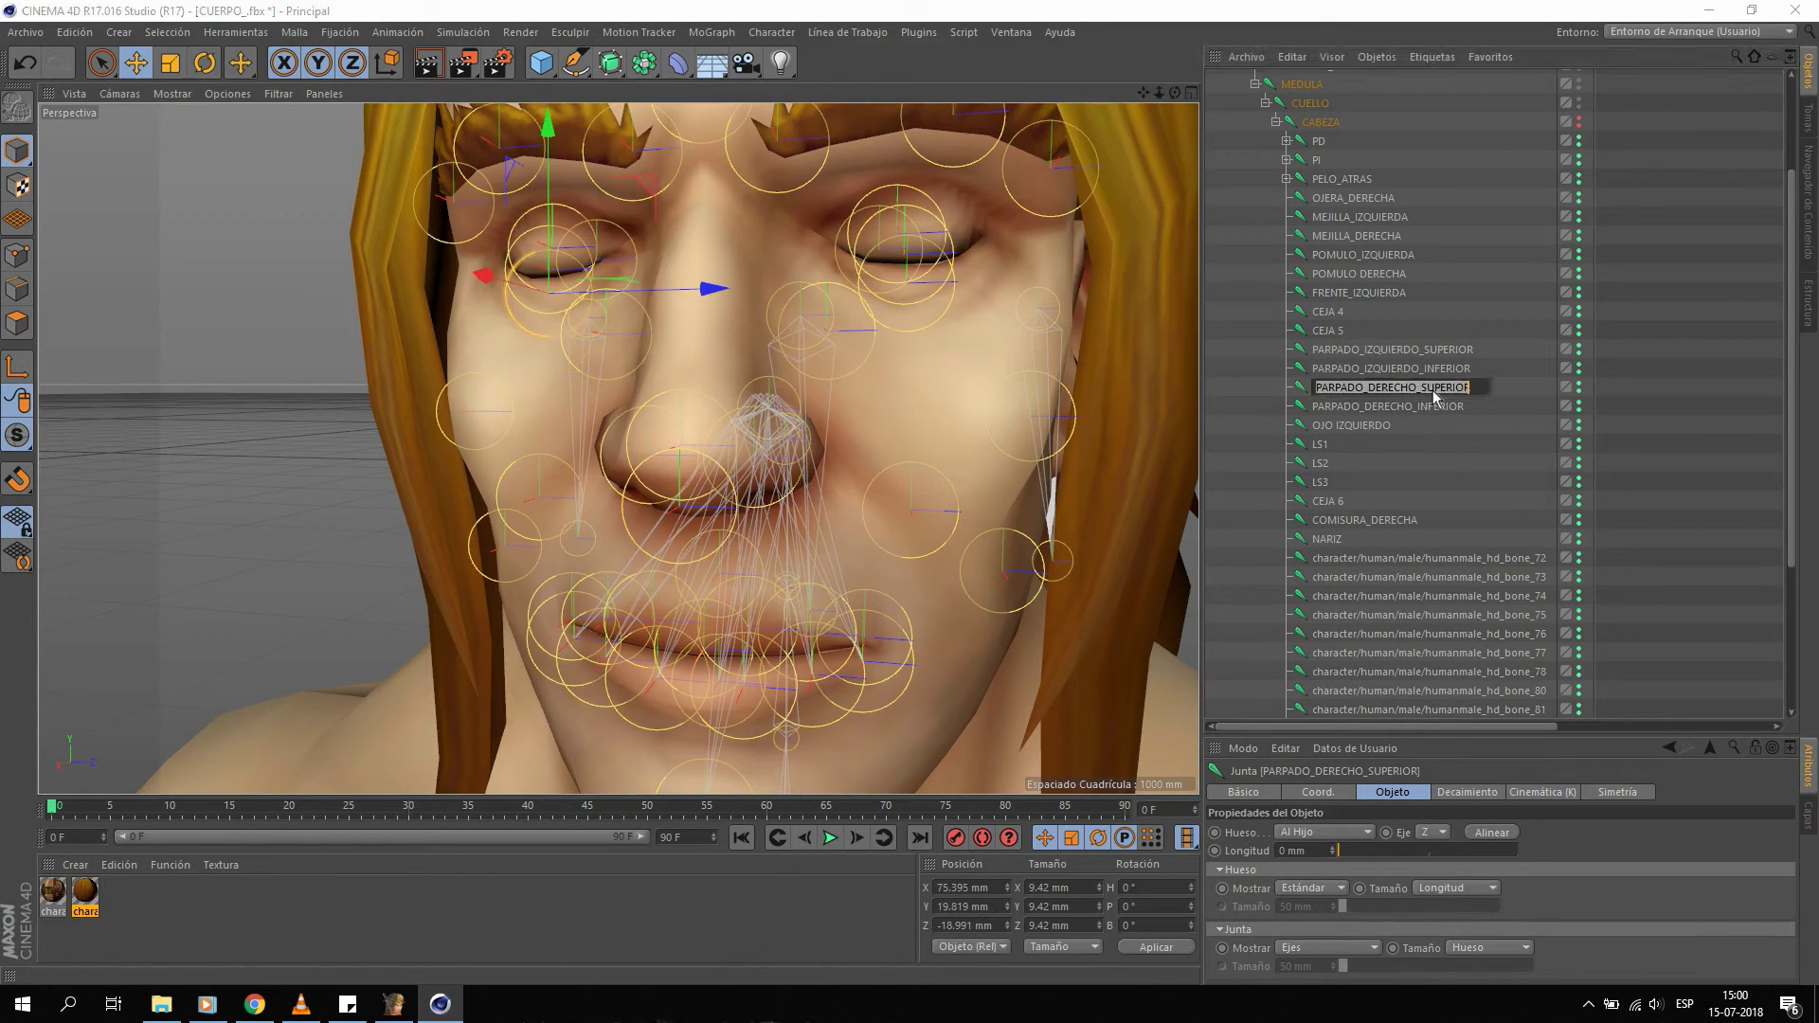
double_click(1432, 389)
text(INFERIOR)
key(Return)
double_click(1431, 406)
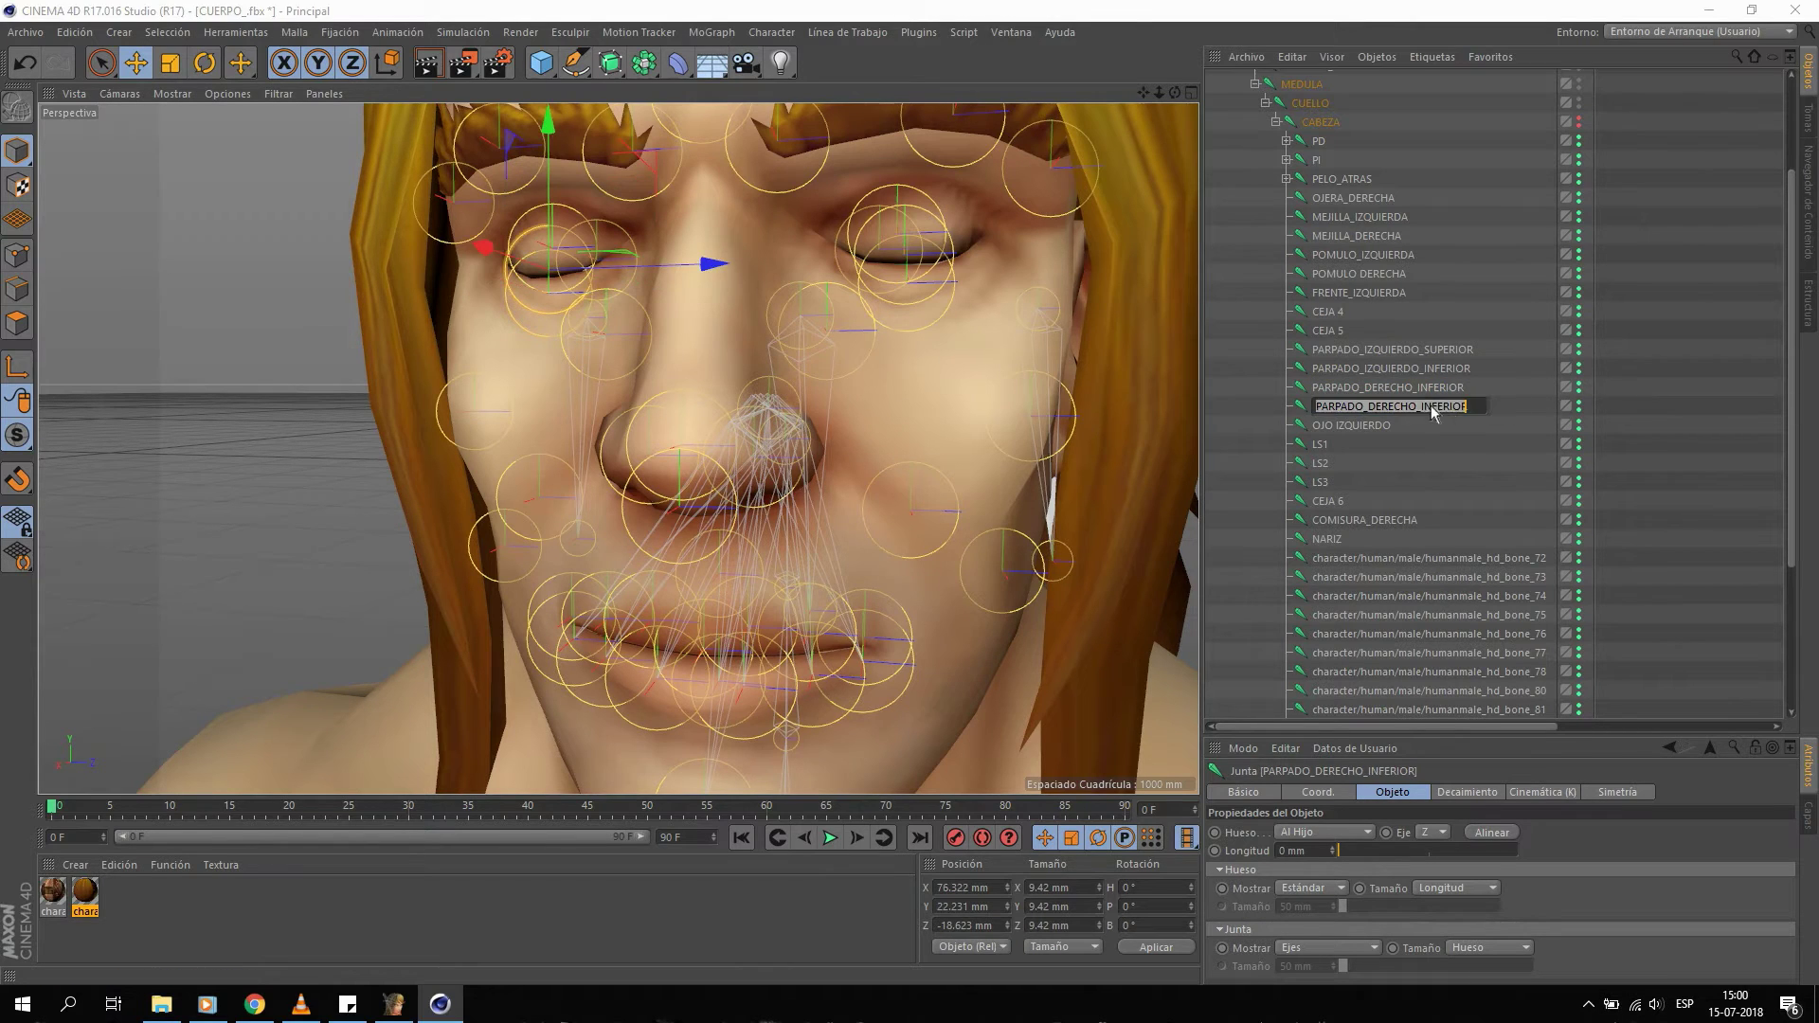
text(SUP)
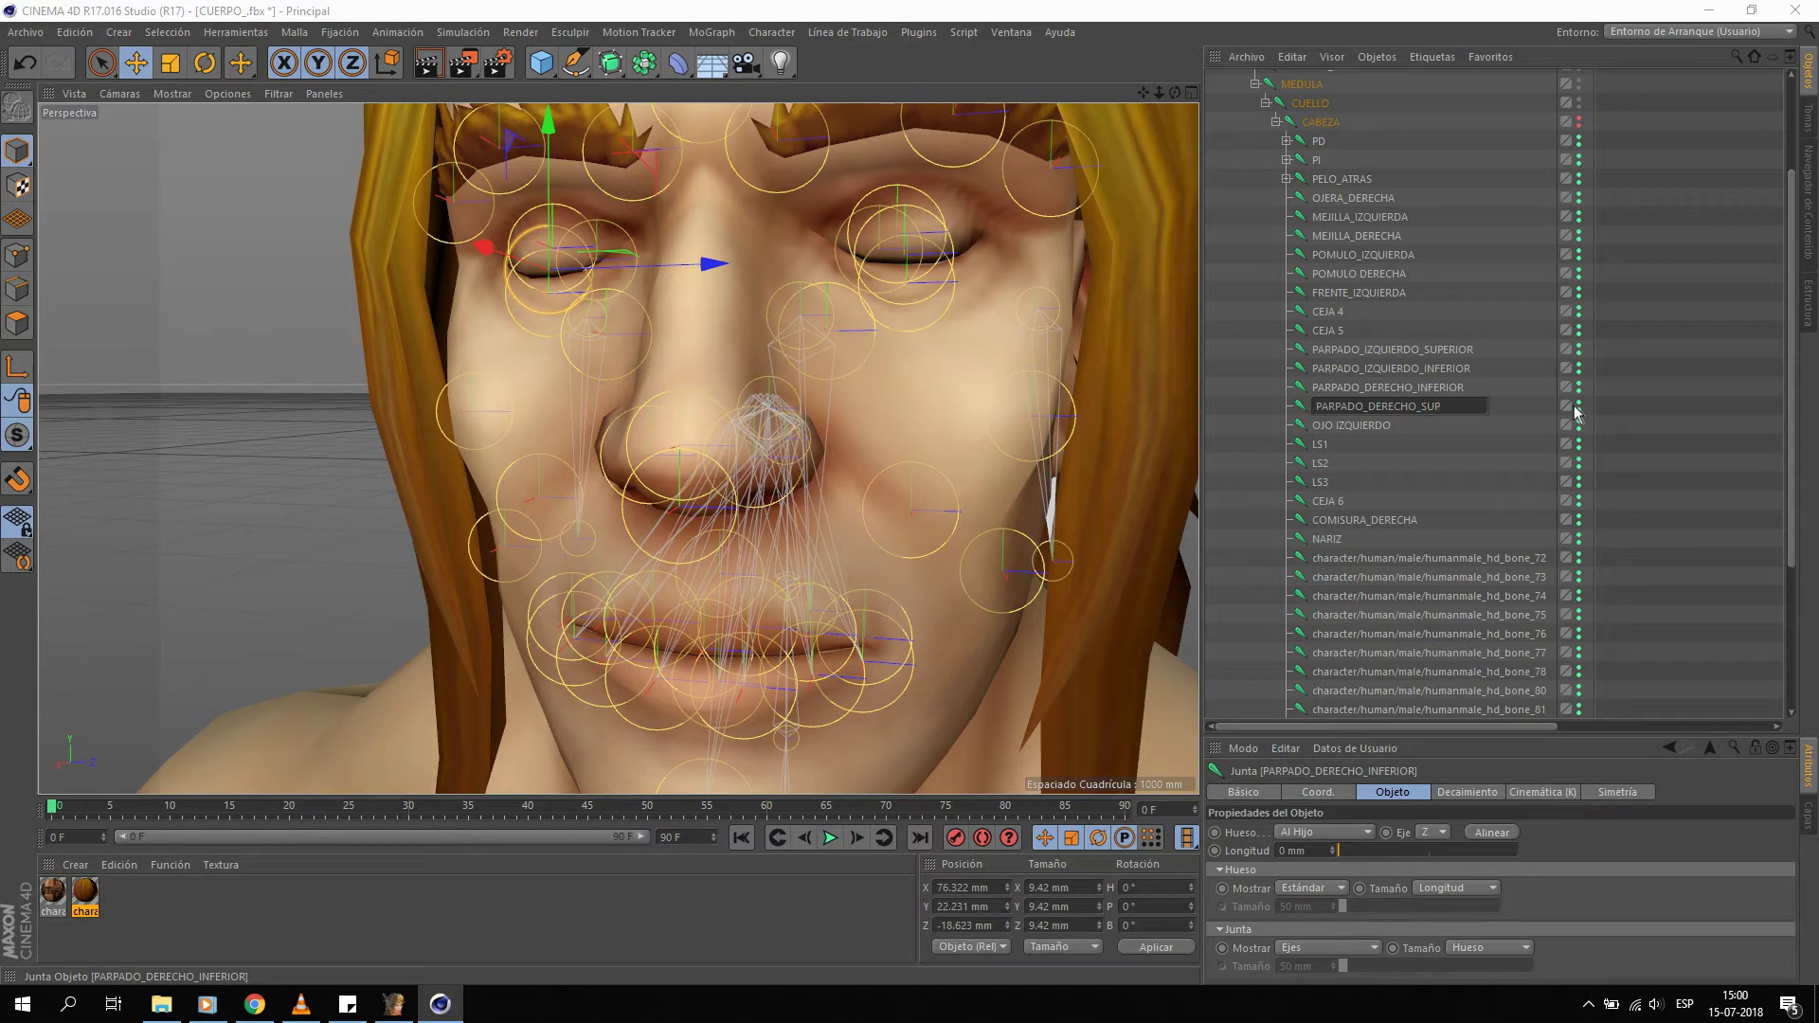
key(Return)
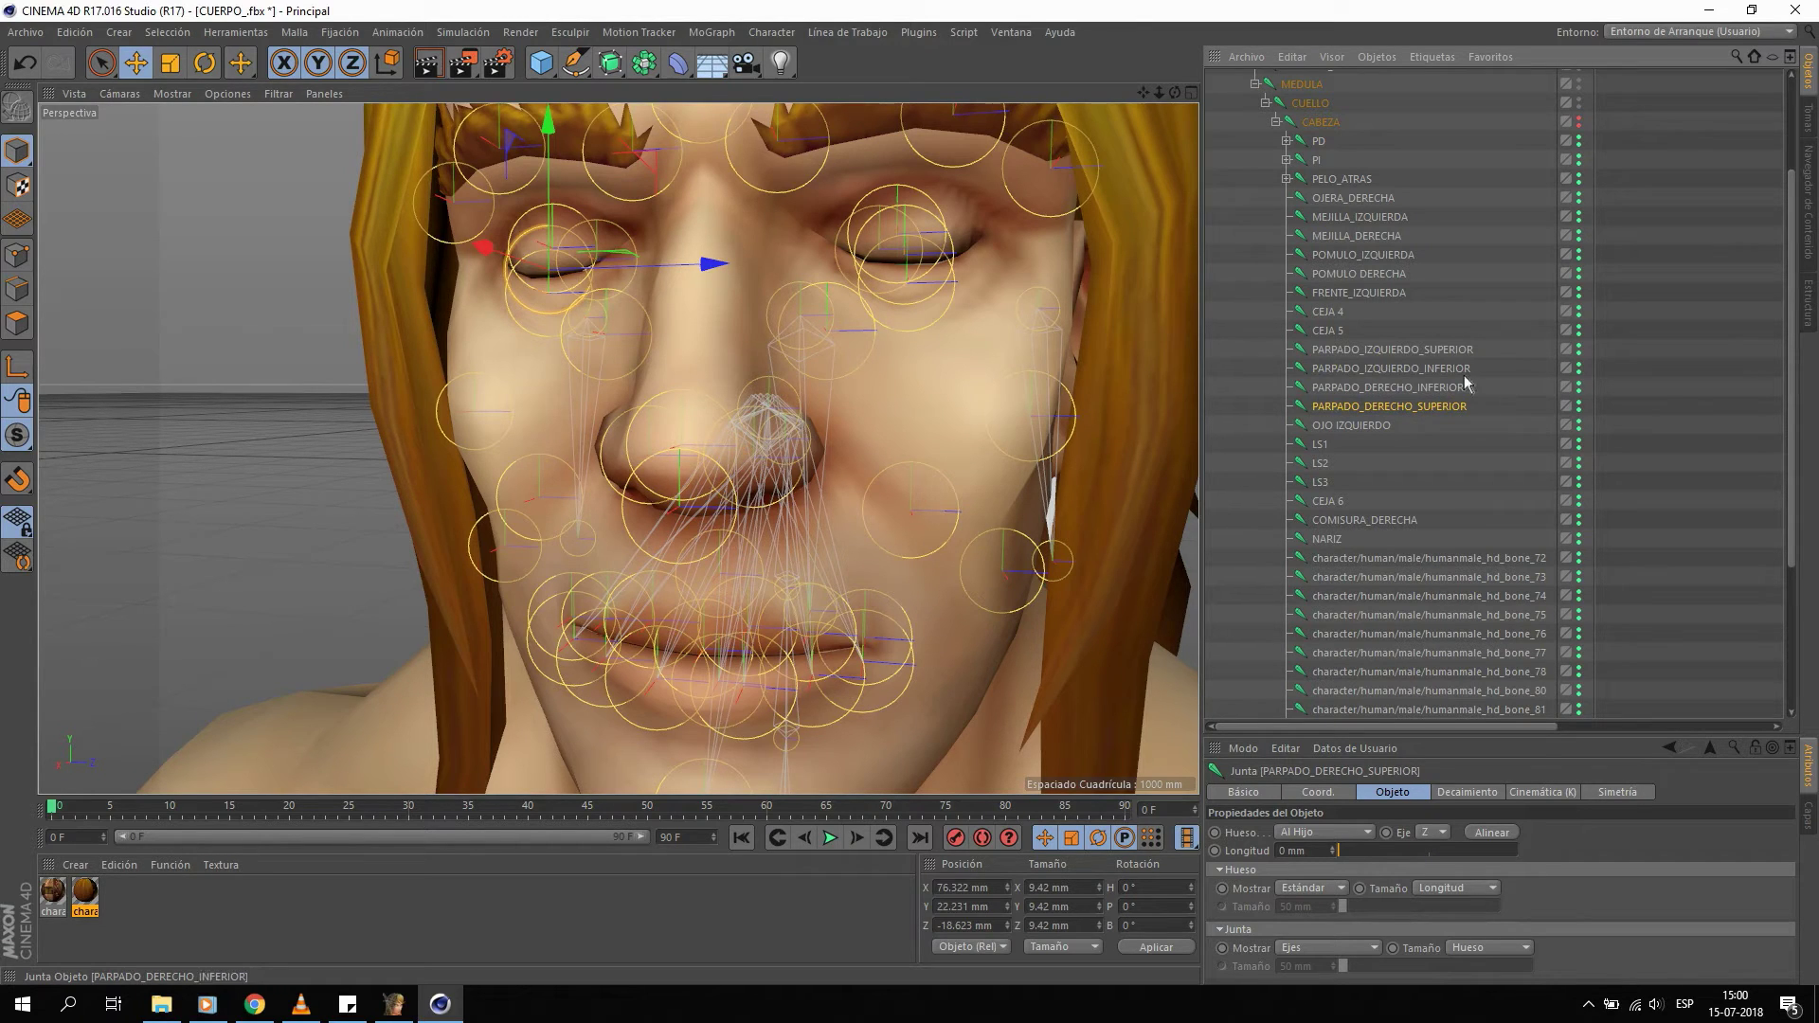
Reorder the list so the right upper eyelid sits above the lower eyelids.
ctrl+click(1460, 349)
drag(719, 188, 713, 154)
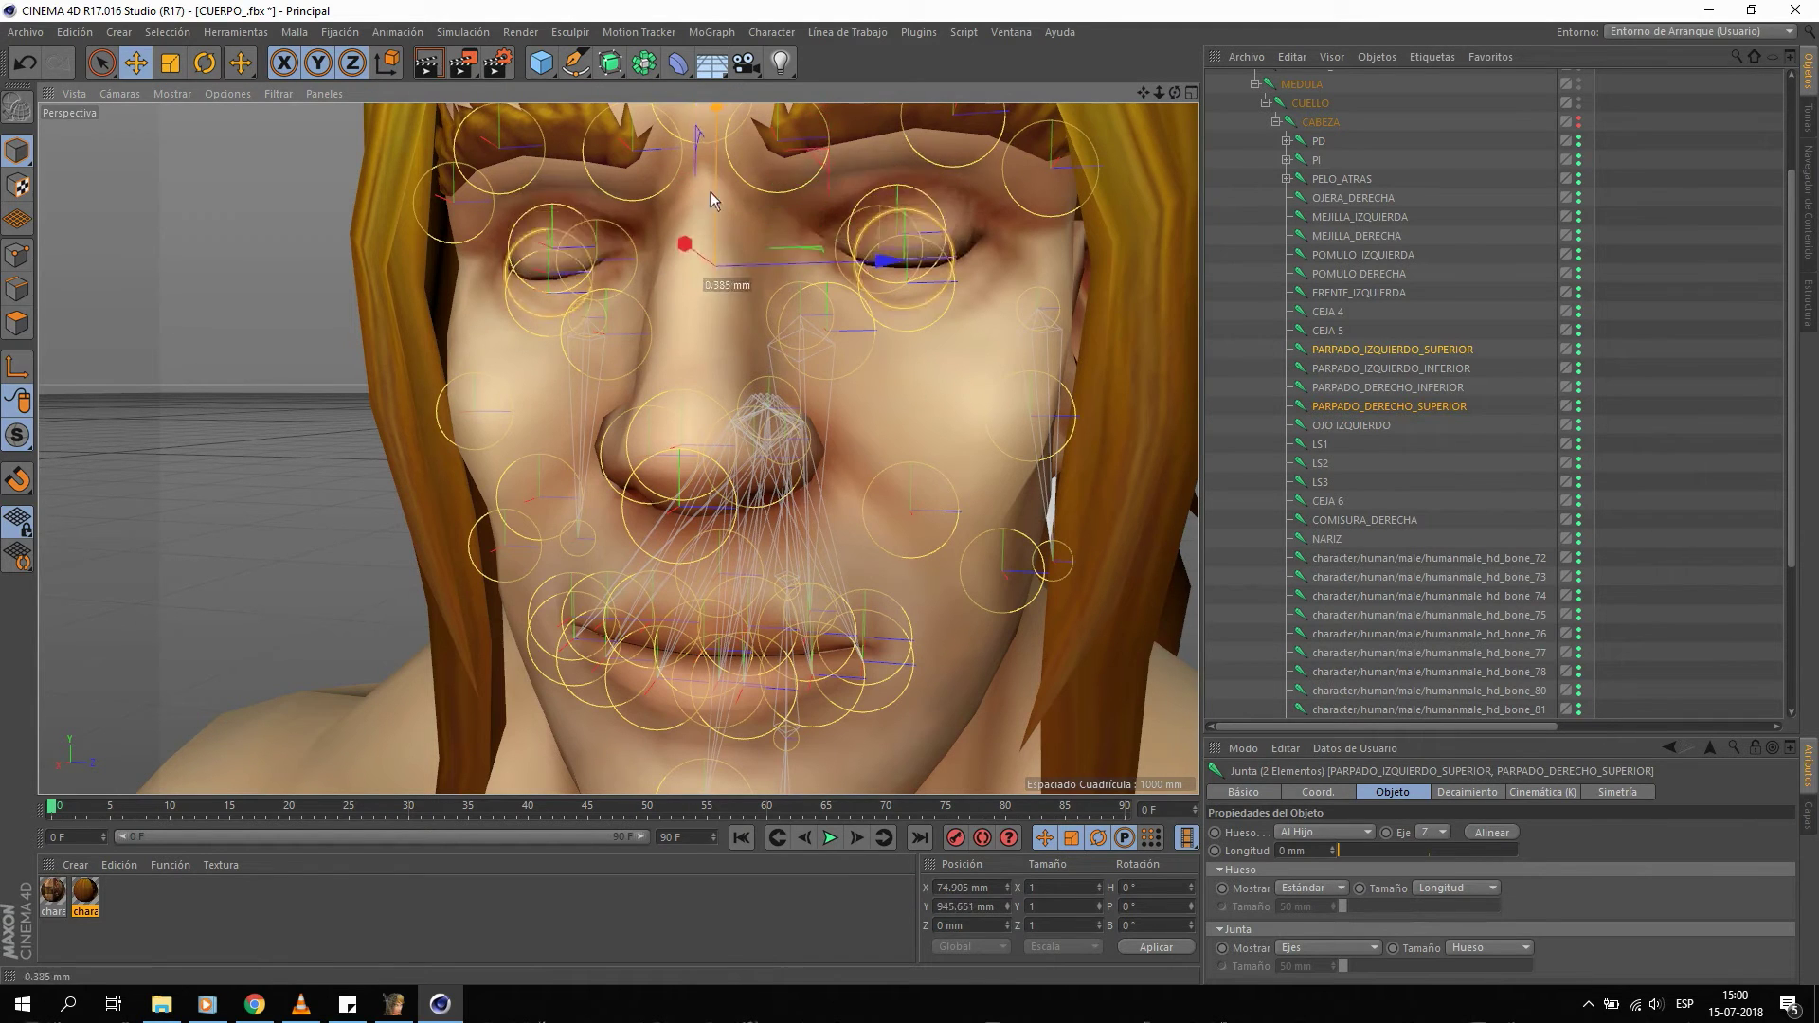
key(ctrl+z)
click(1403, 387)
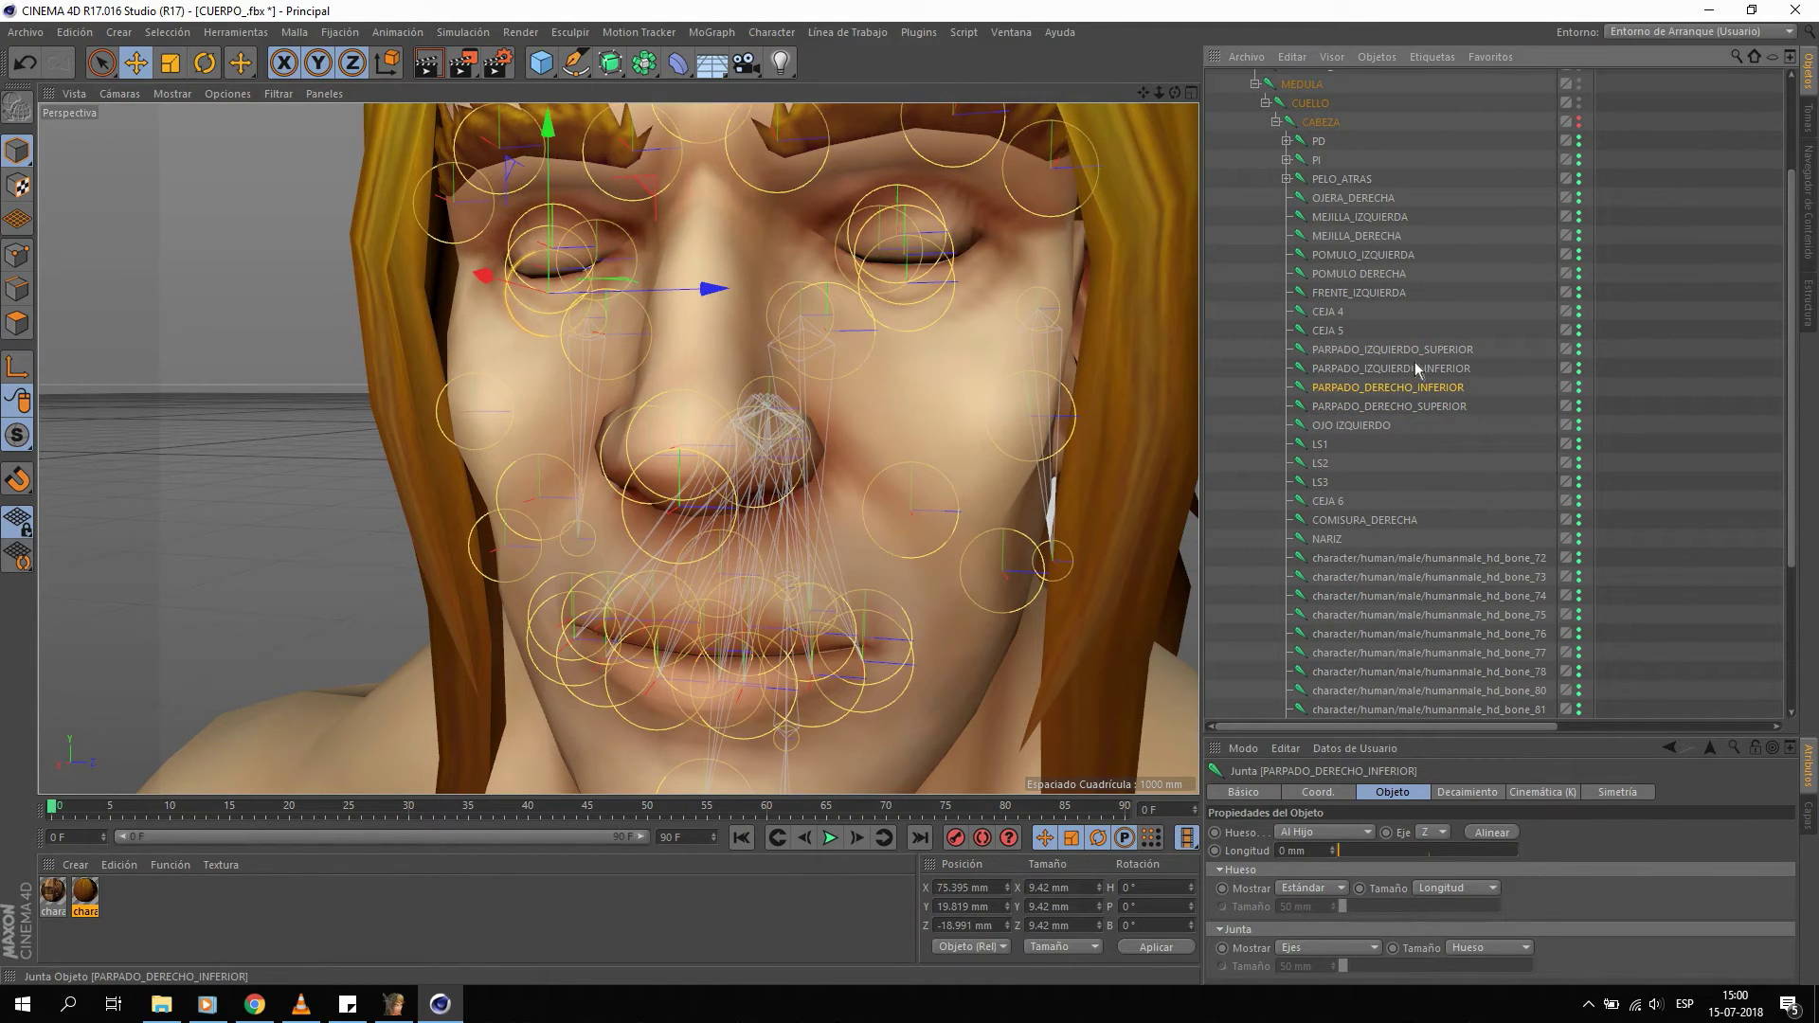
drag(1419, 384, 1417, 398)
Raise both upper eyelid joints to open the eyes and adjust the lower ones slightly.
click(1412, 368)
ctrl+click(1393, 349)
drag(720, 218, 732, 142)
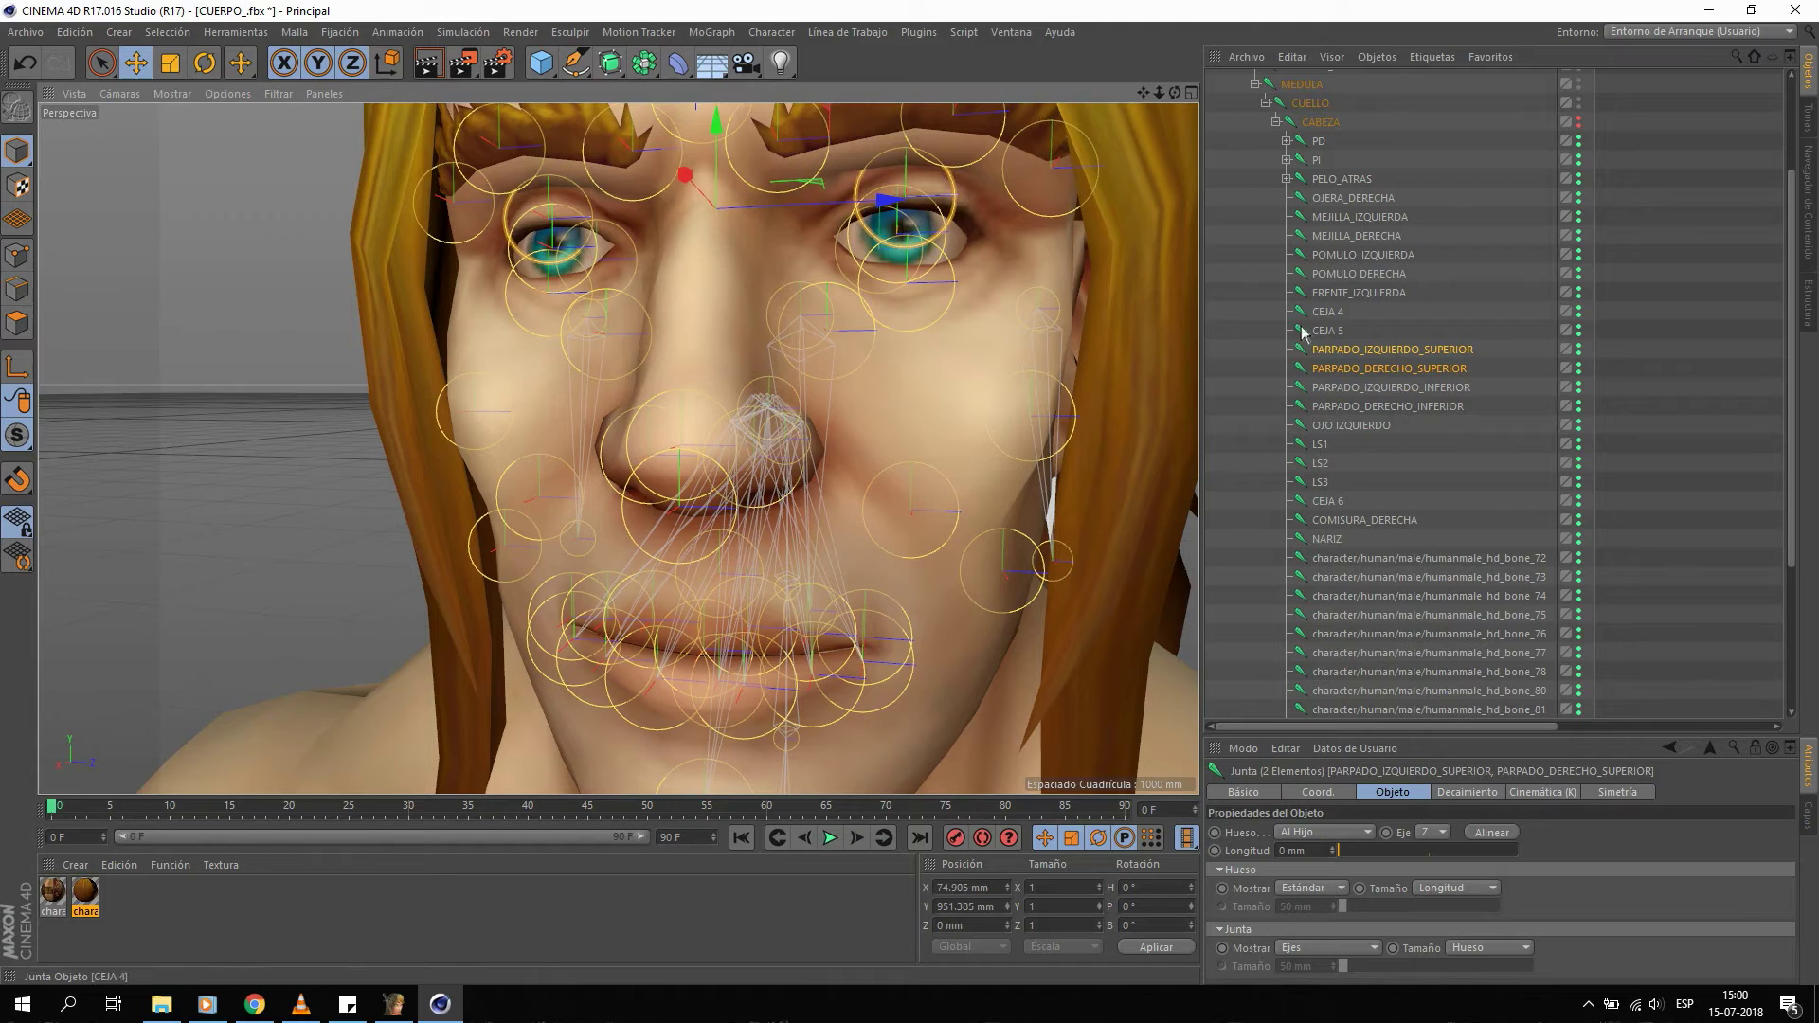
click(1389, 387)
ctrl+click(1364, 407)
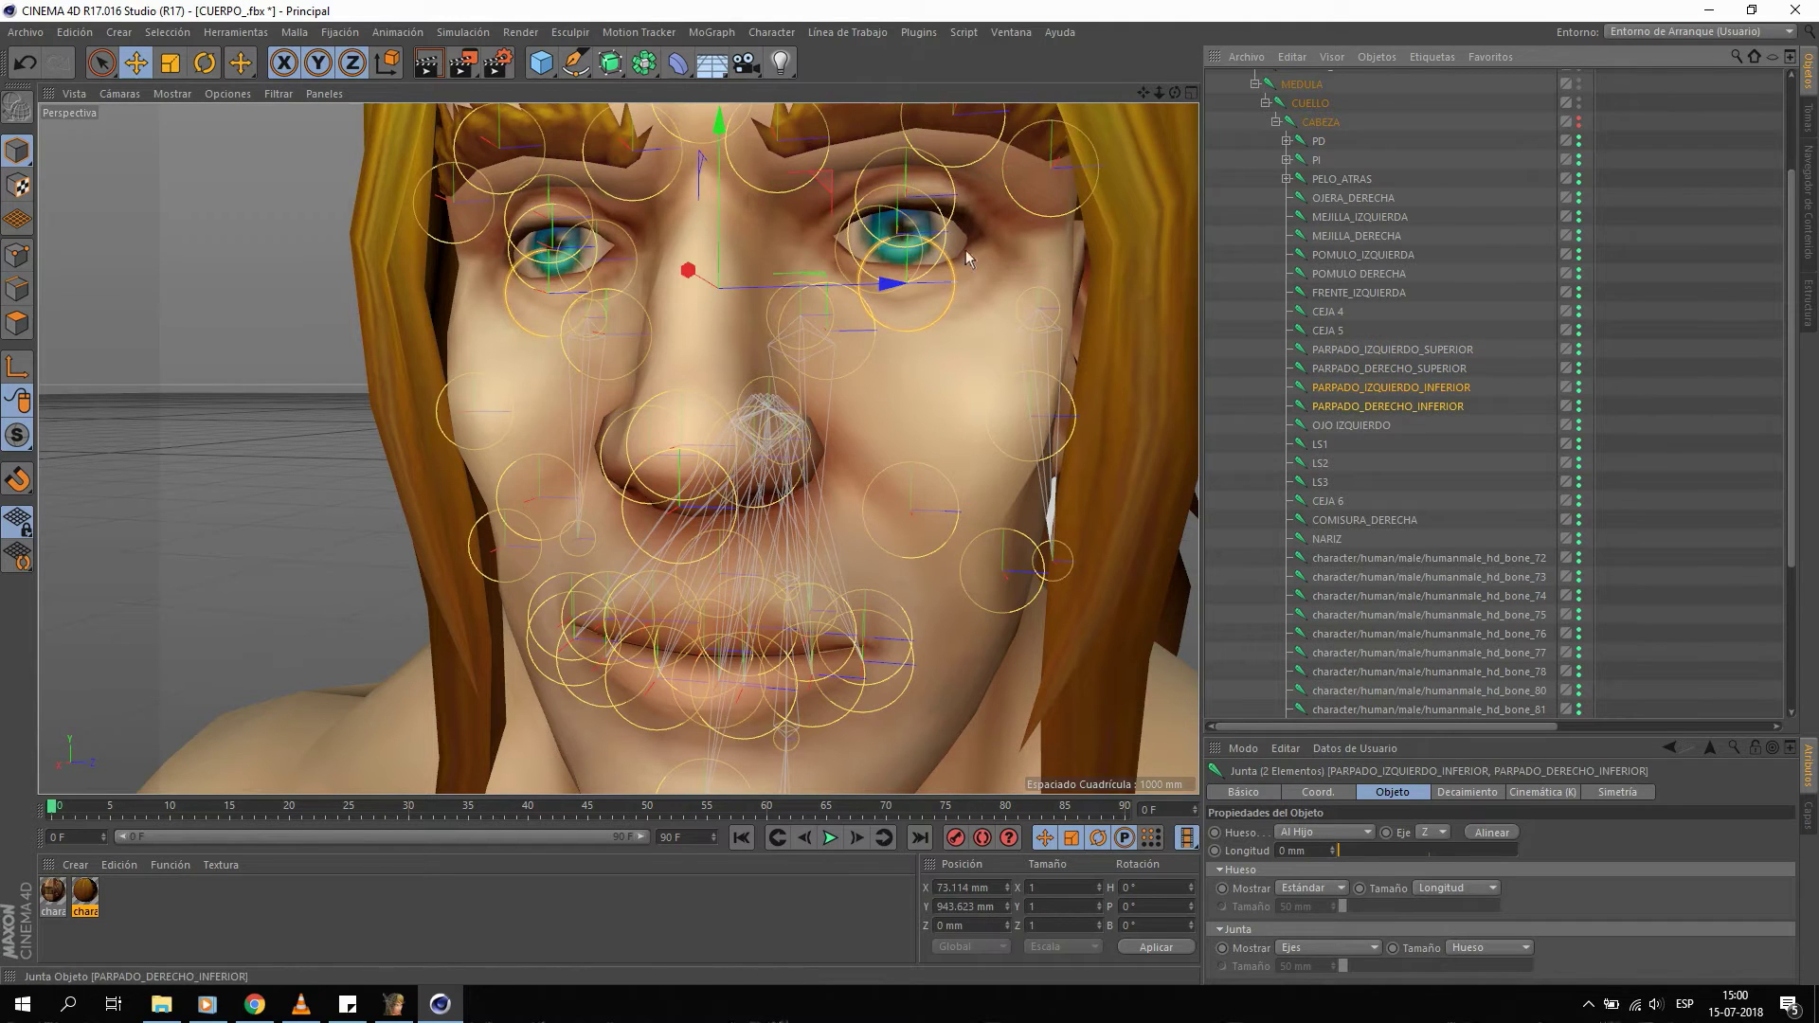
drag(722, 190, 720, 166)
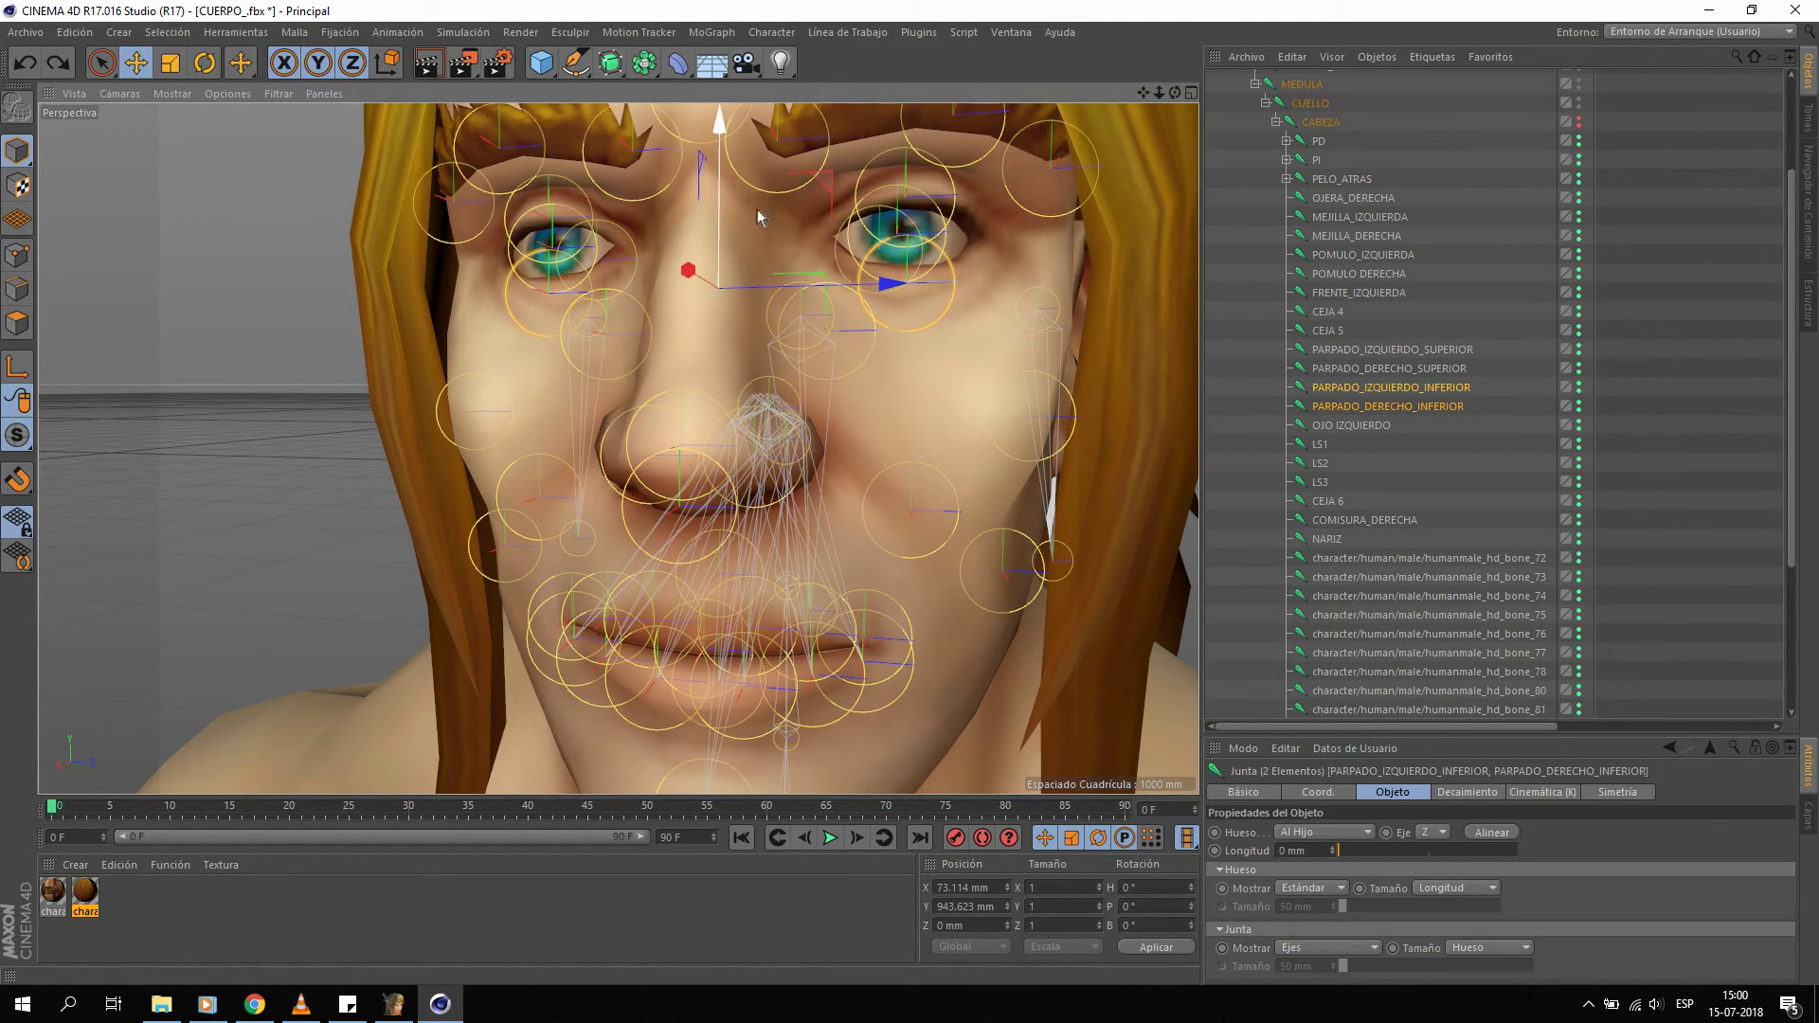
key(ctrl+shift+a)
click(1358, 556)
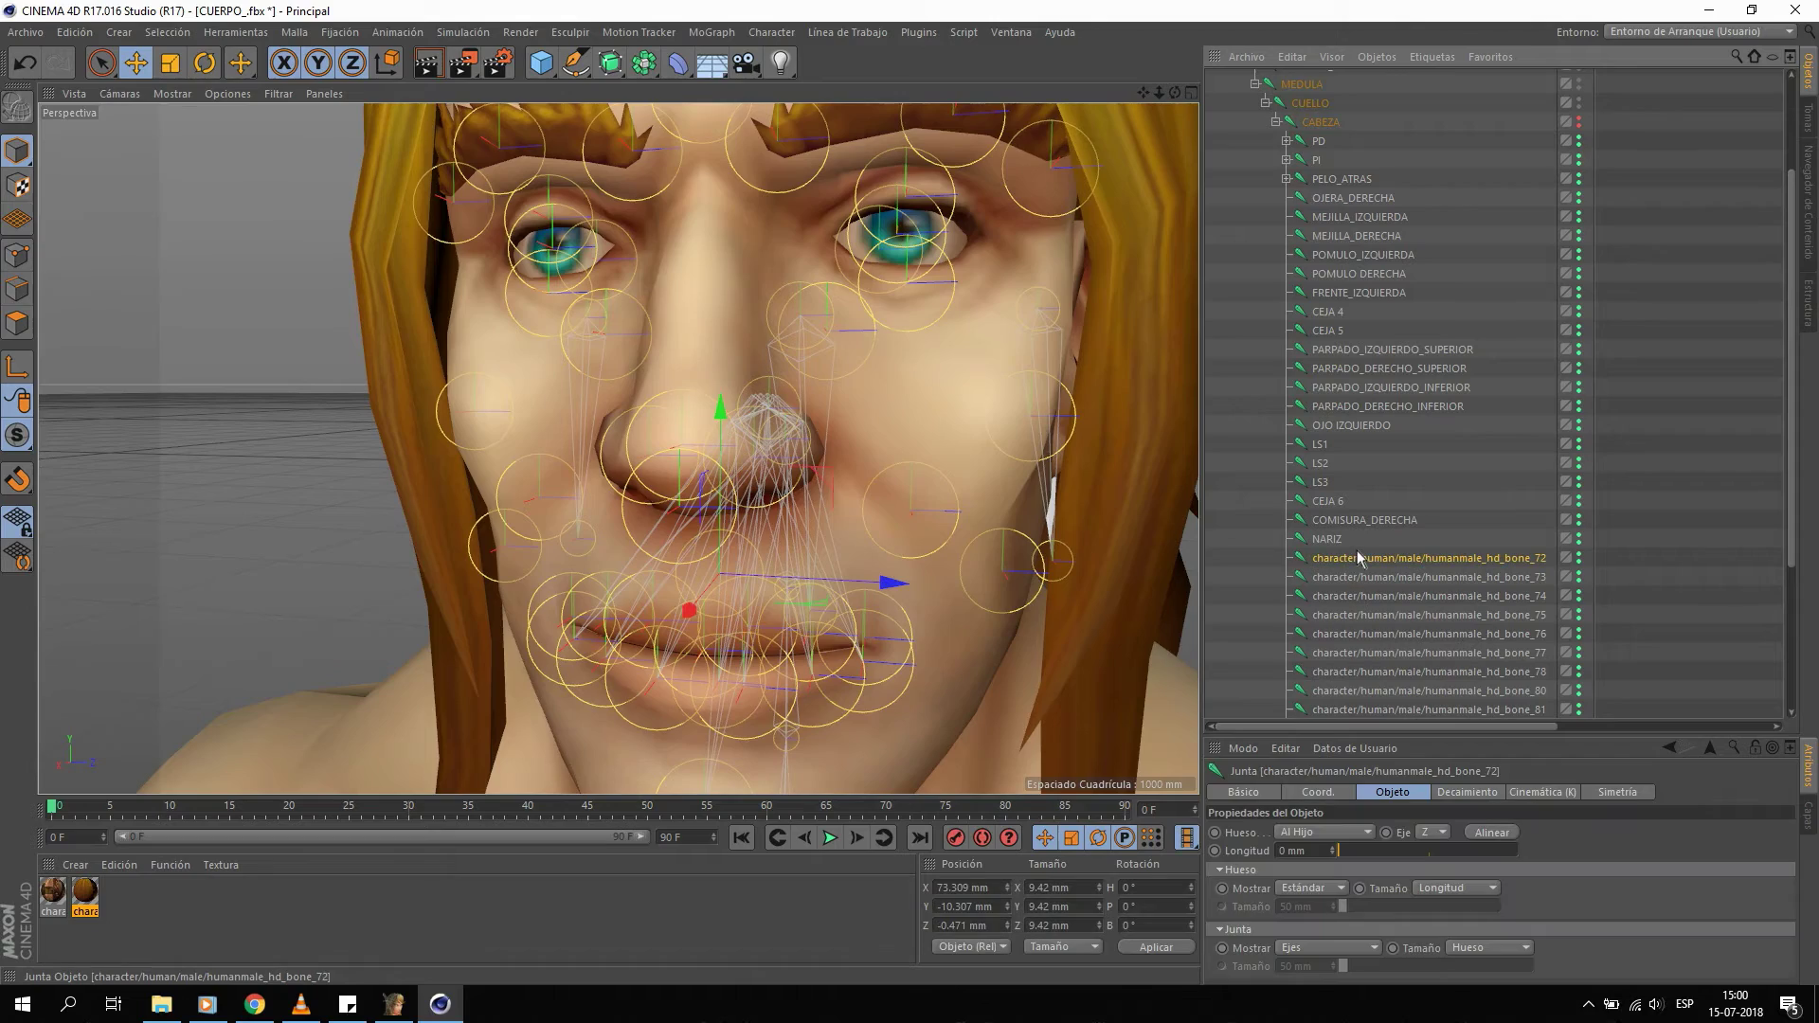
Rename bone_72 to DIENTES_SUPERIOR and bone_73 to NARIZ DERECHA.
mouse_move(644, 445)
alt+mouse_down()
mouse_move(697, 538)
mouse_move(787, 526)
alt+mouse_up()
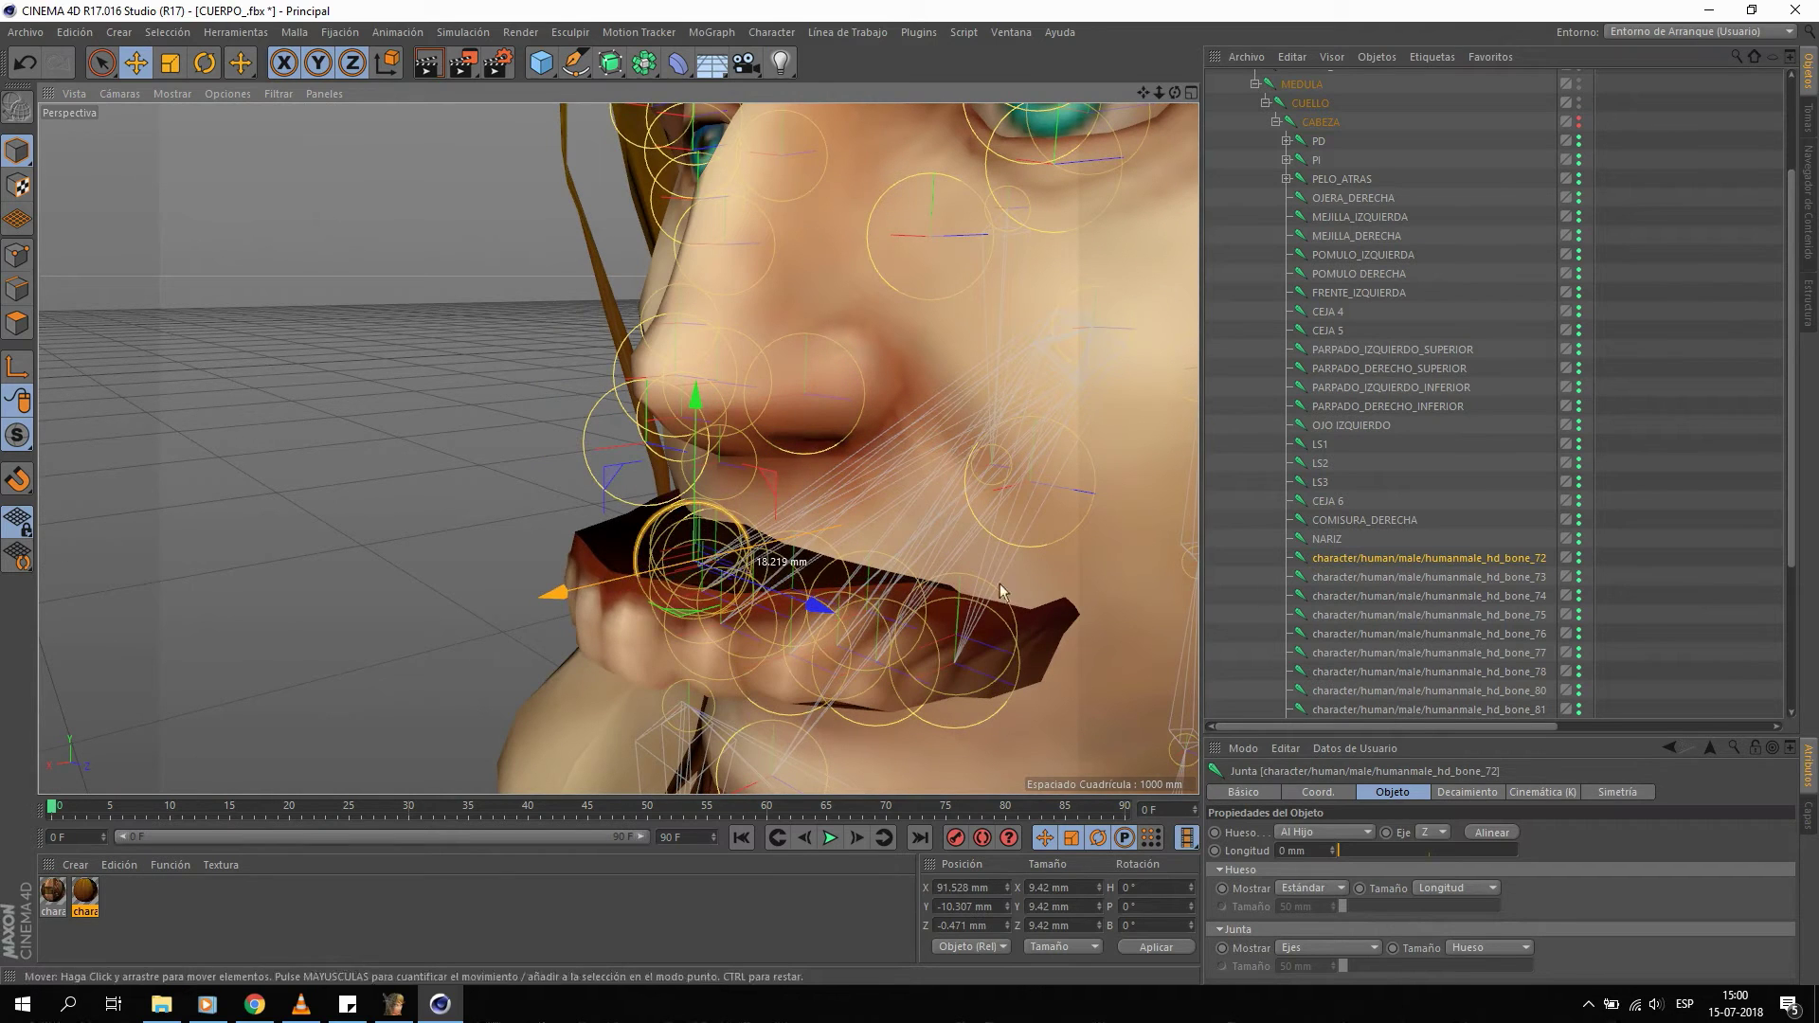
double_click(1446, 558)
text(DIESN)
text(TES_SUPERIOR)
key(Return)
click(1441, 578)
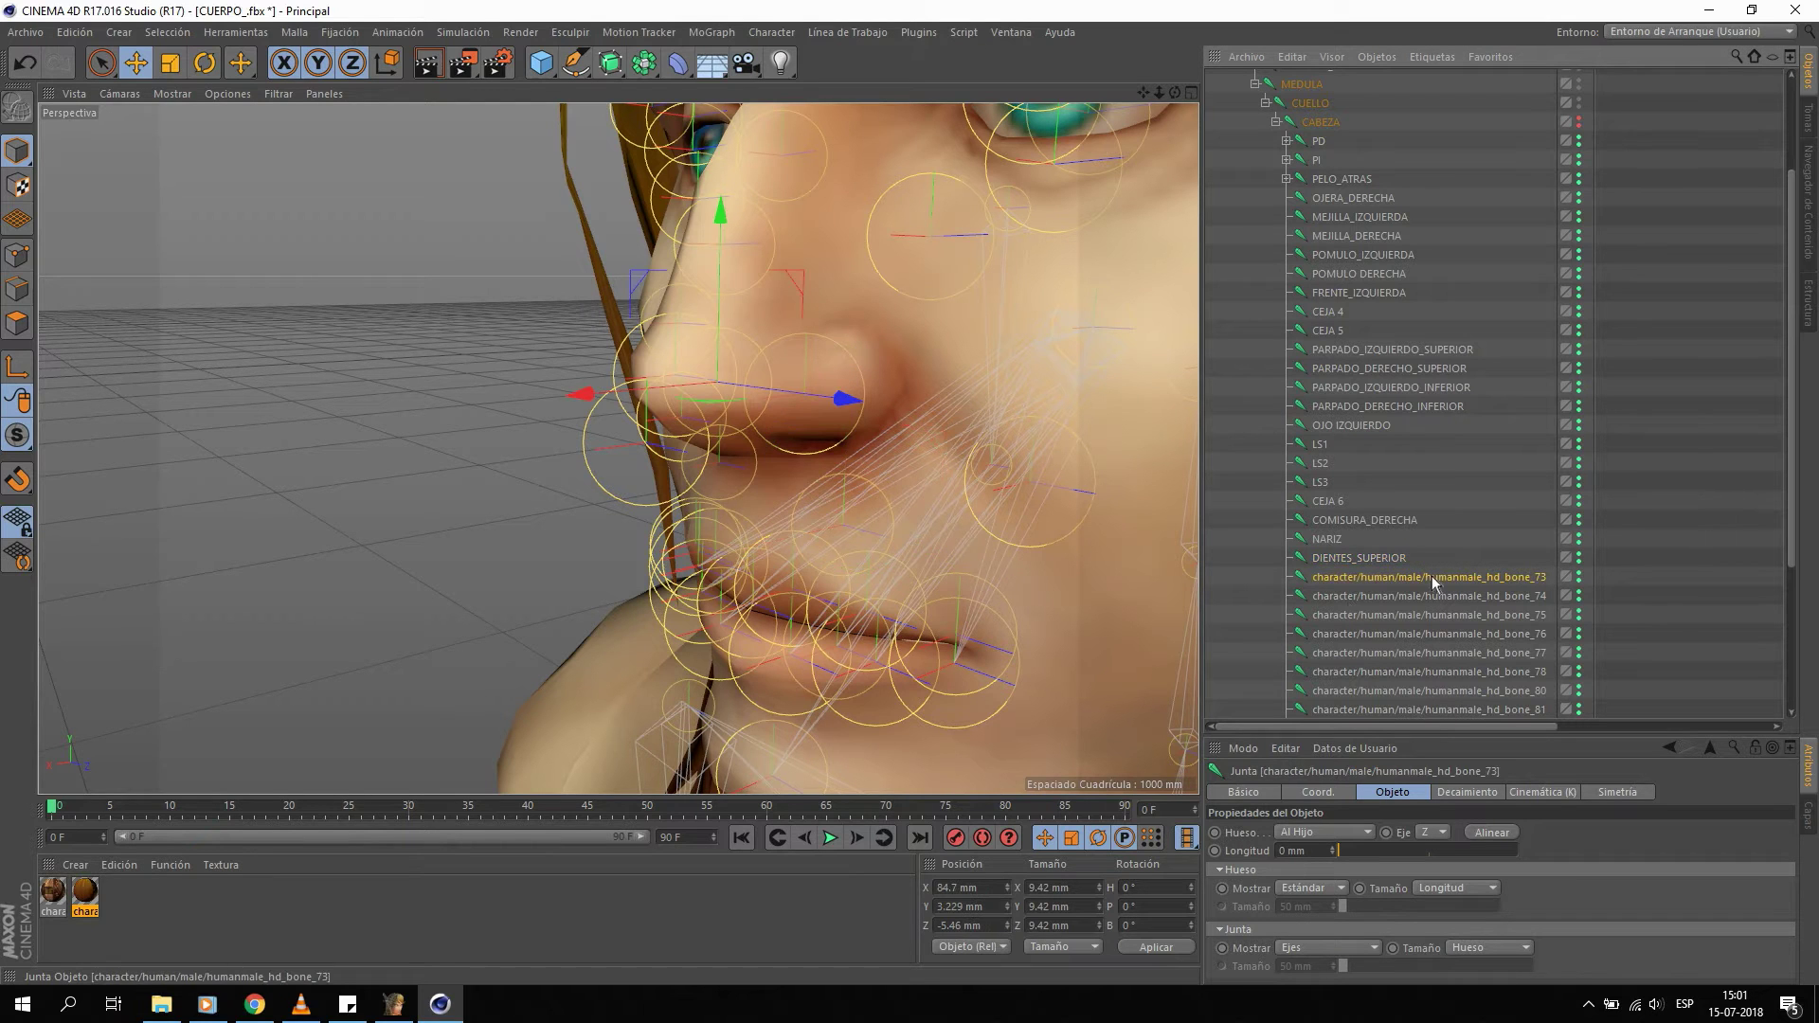
alt+drag(838, 417, 941, 436)
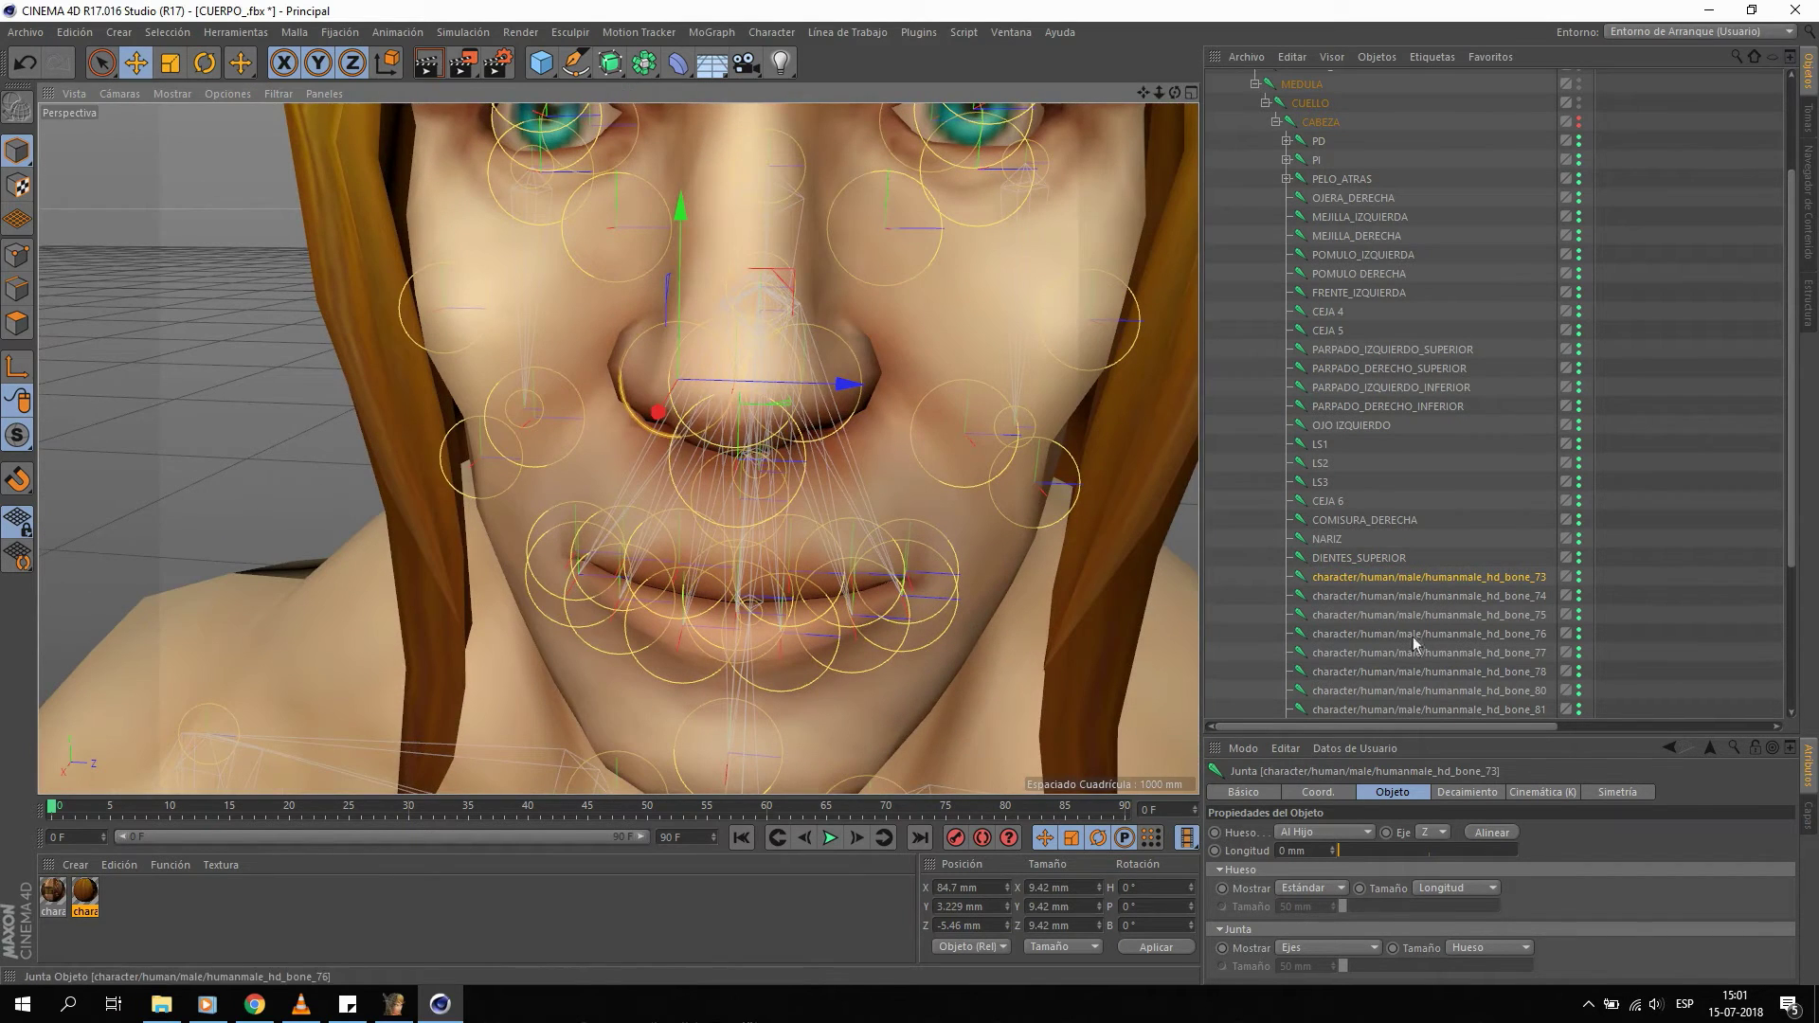
double_click(1432, 574)
text(NARIZ DERECHA)
key(Return)
Rename bone_74 to FRENTE_DERECHA, correcting an initial FRENTE_IZQUIERDA.
click(1432, 595)
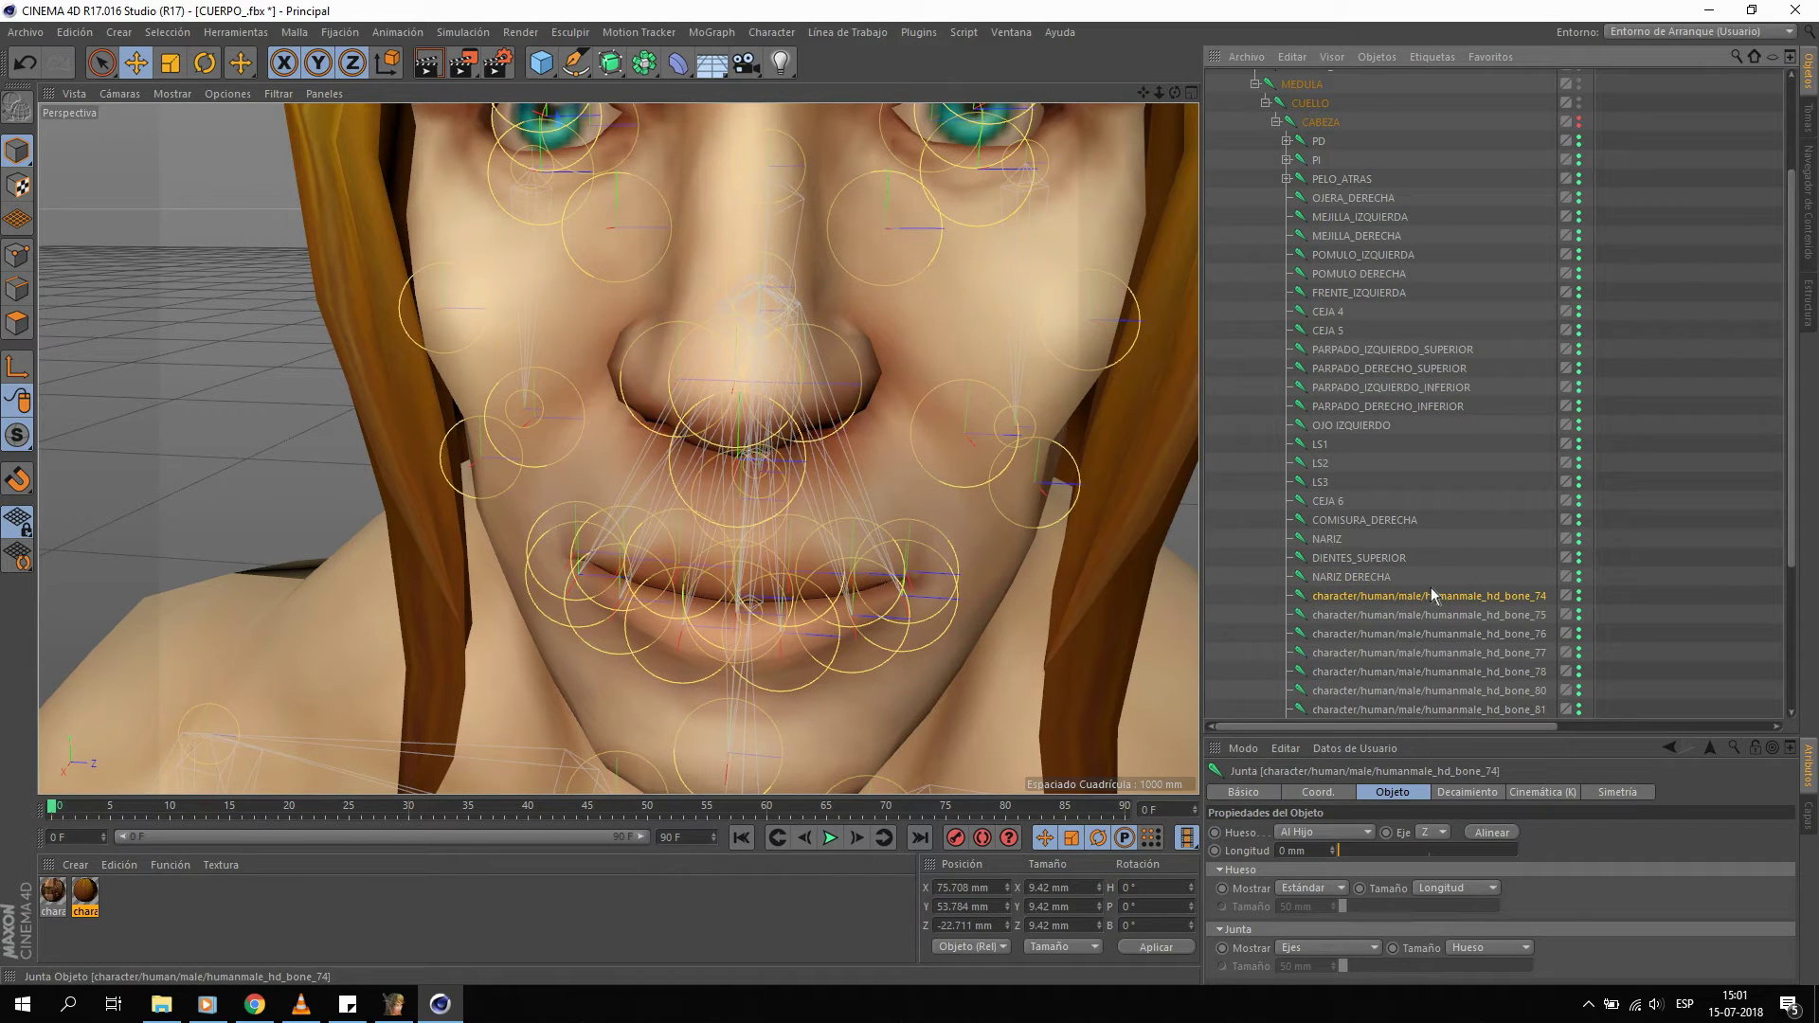
scroll(890, 434, down, 5)
scroll(798, 578, down, 3)
double_click(1414, 604)
text(FRENTE_IZQUIERDA)
key(Return)
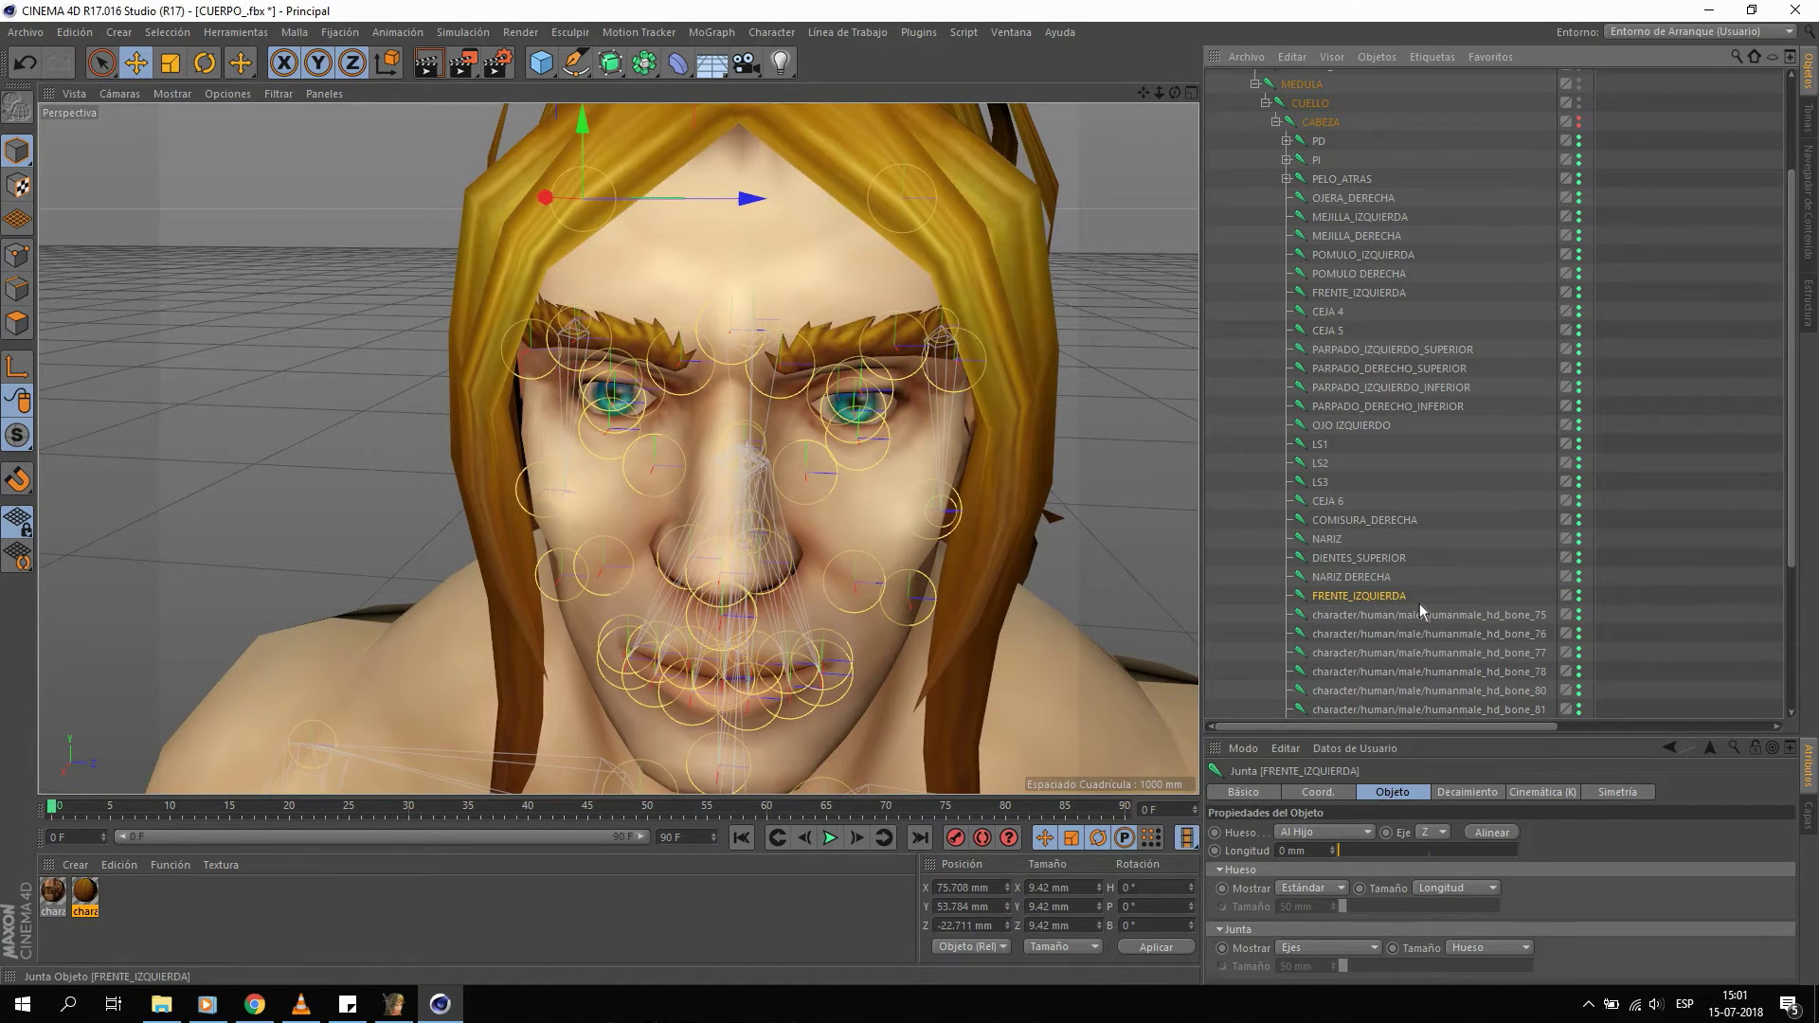
double_click(1378, 592)
text(FRENTE_DERECHA)
key(Return)
Rename bones 75, 76 and 77 to CEJA 3, CEJA 2 and CEJA 1.
click(1396, 616)
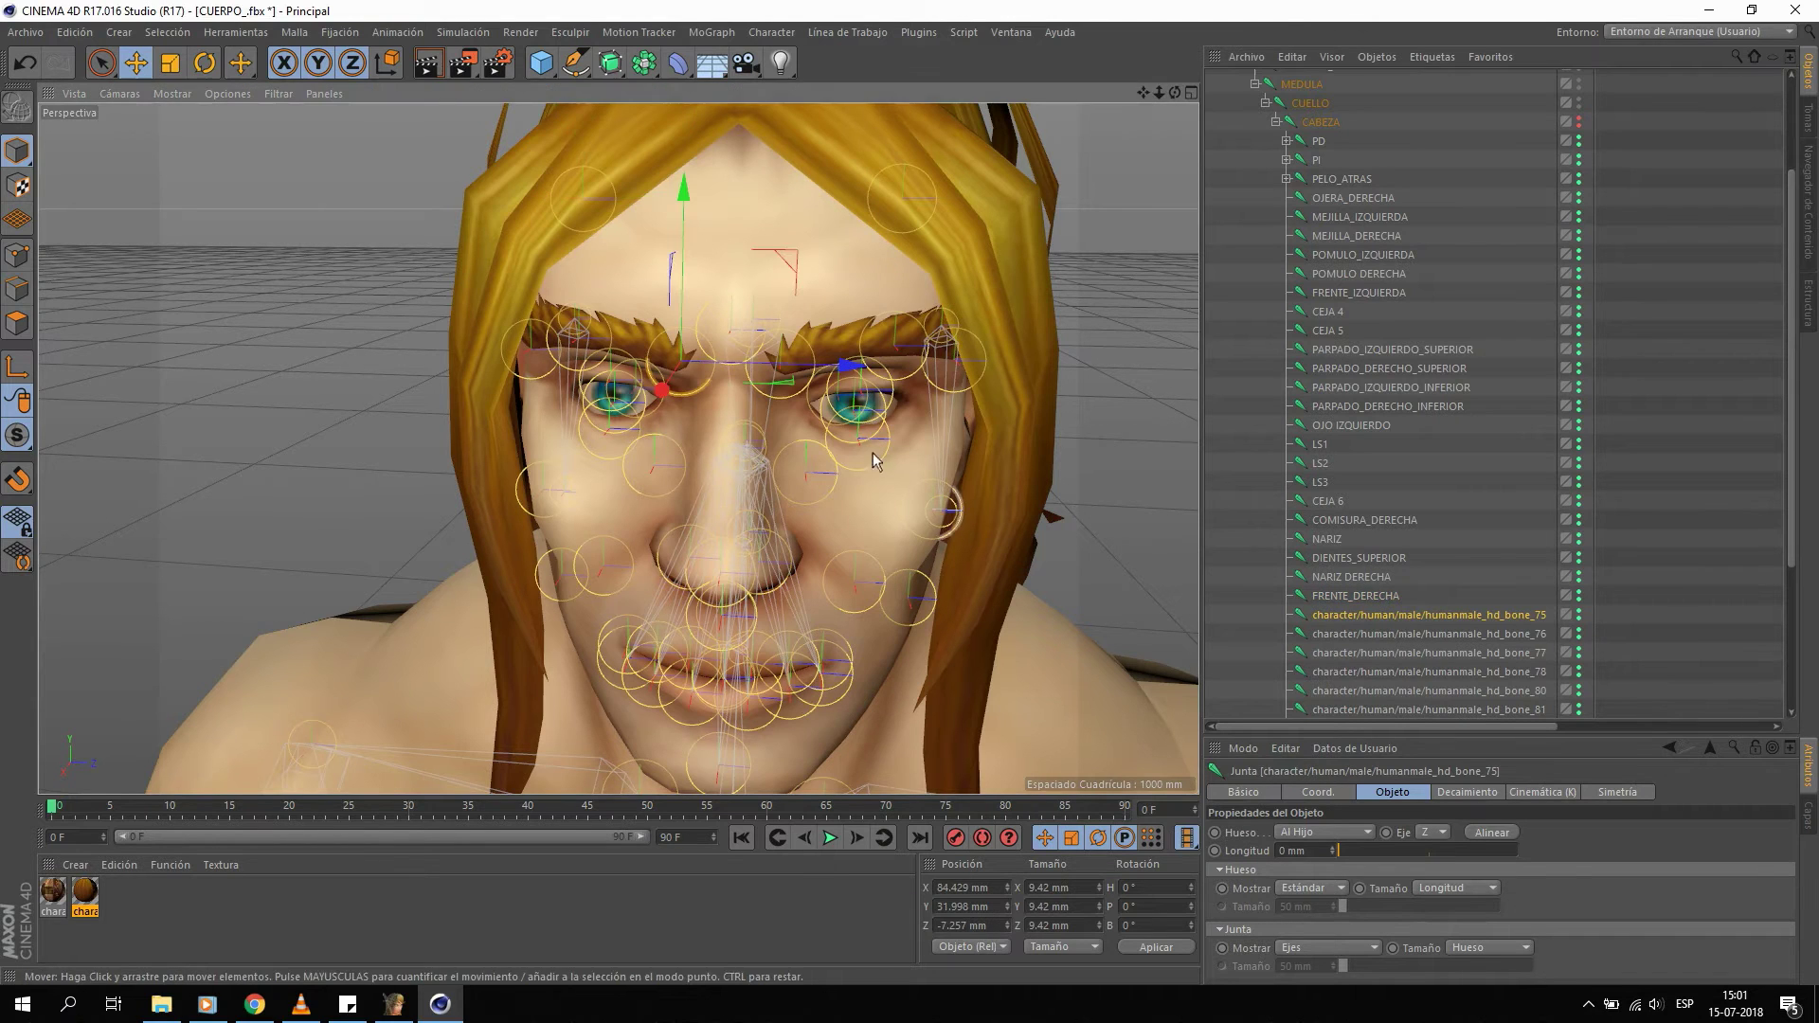
double_click(1404, 614)
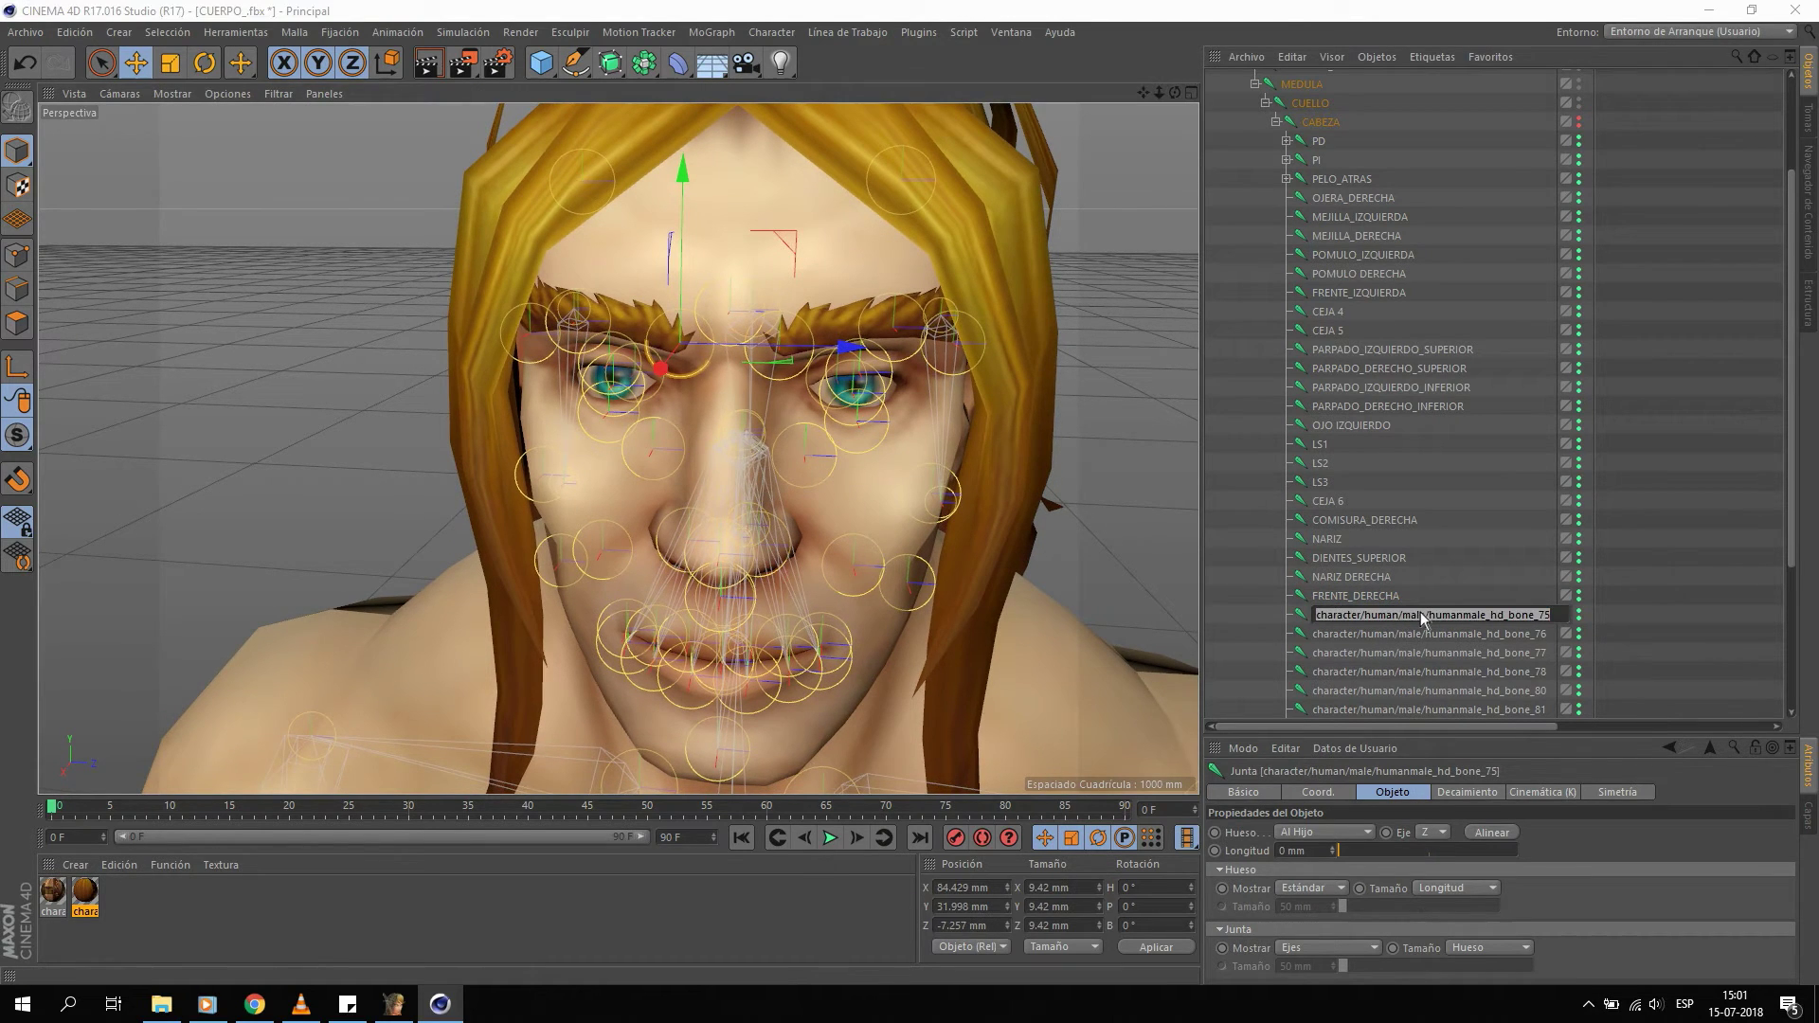
text(CEJA 3)
key(Return)
click(1422, 633)
double_click(1422, 639)
text(CEJA 2)
key(Return)
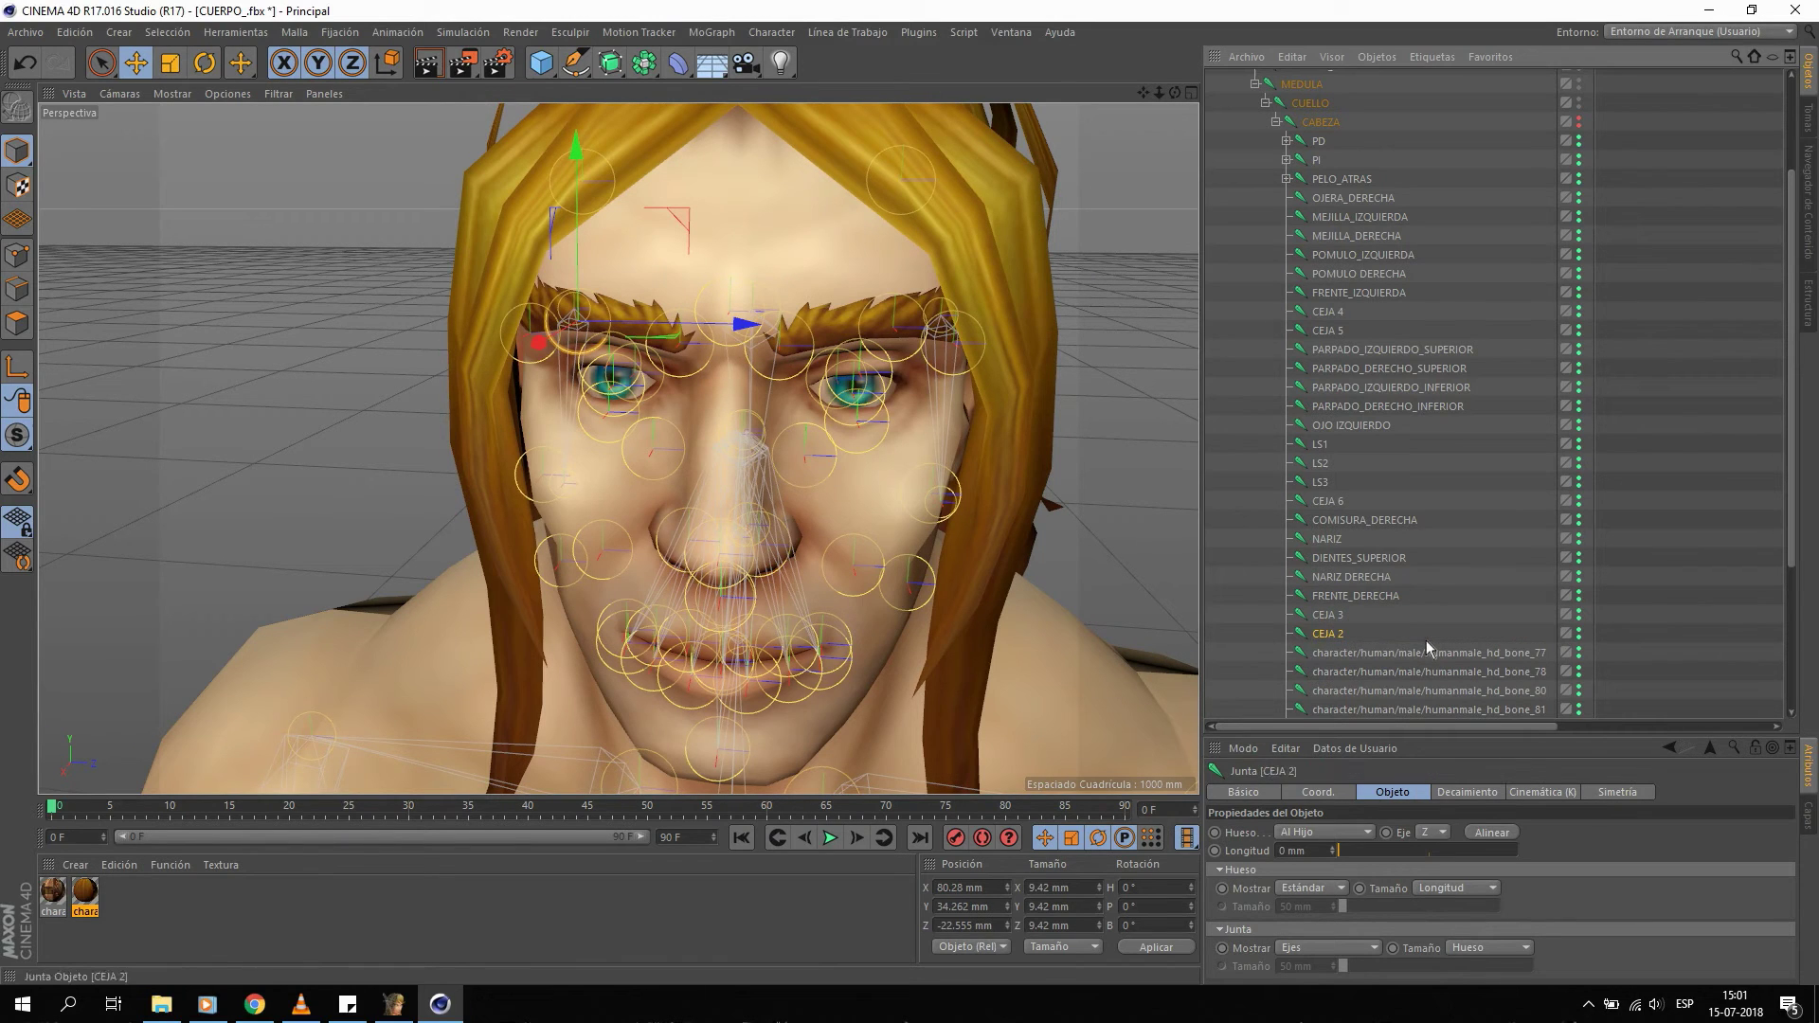
click(1431, 650)
double_click(1436, 657)
text(CEJA 1)
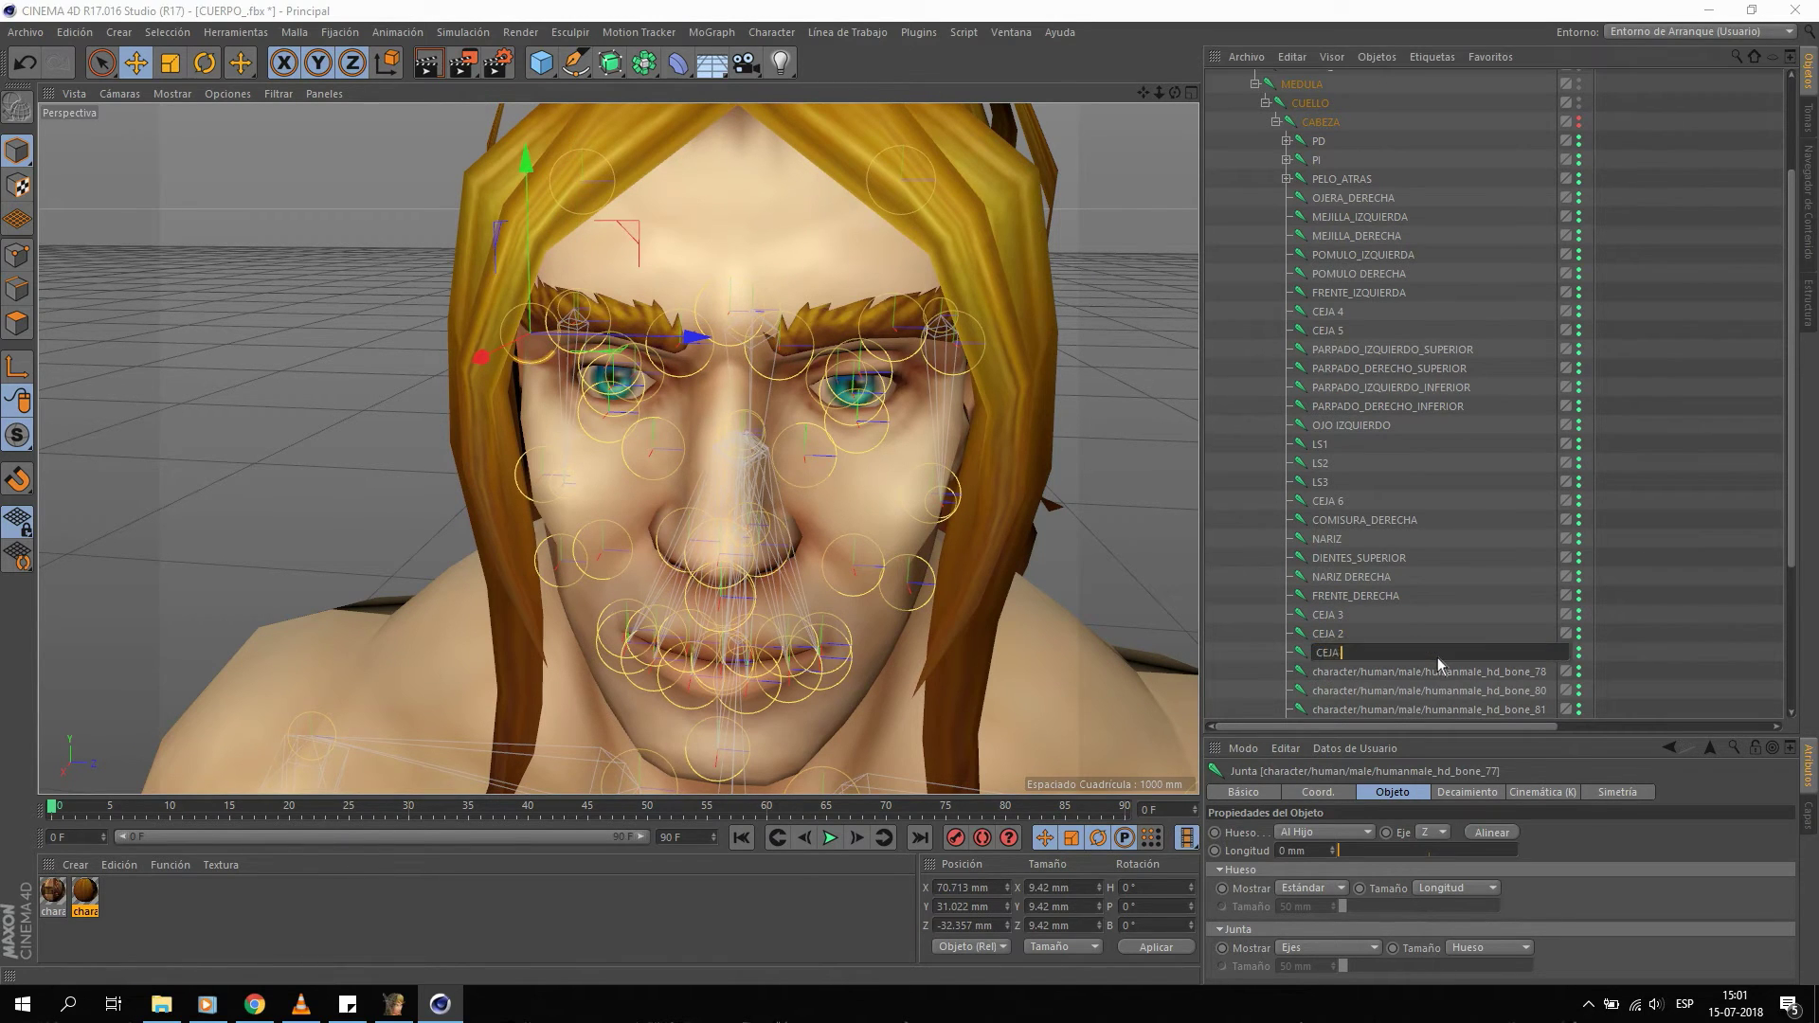
key(Return)
Move CEJA 4 and CEJA 5 beside the other brow joints and rename bone_78 NARIZ_IZQUIERDA.
click(1327, 311)
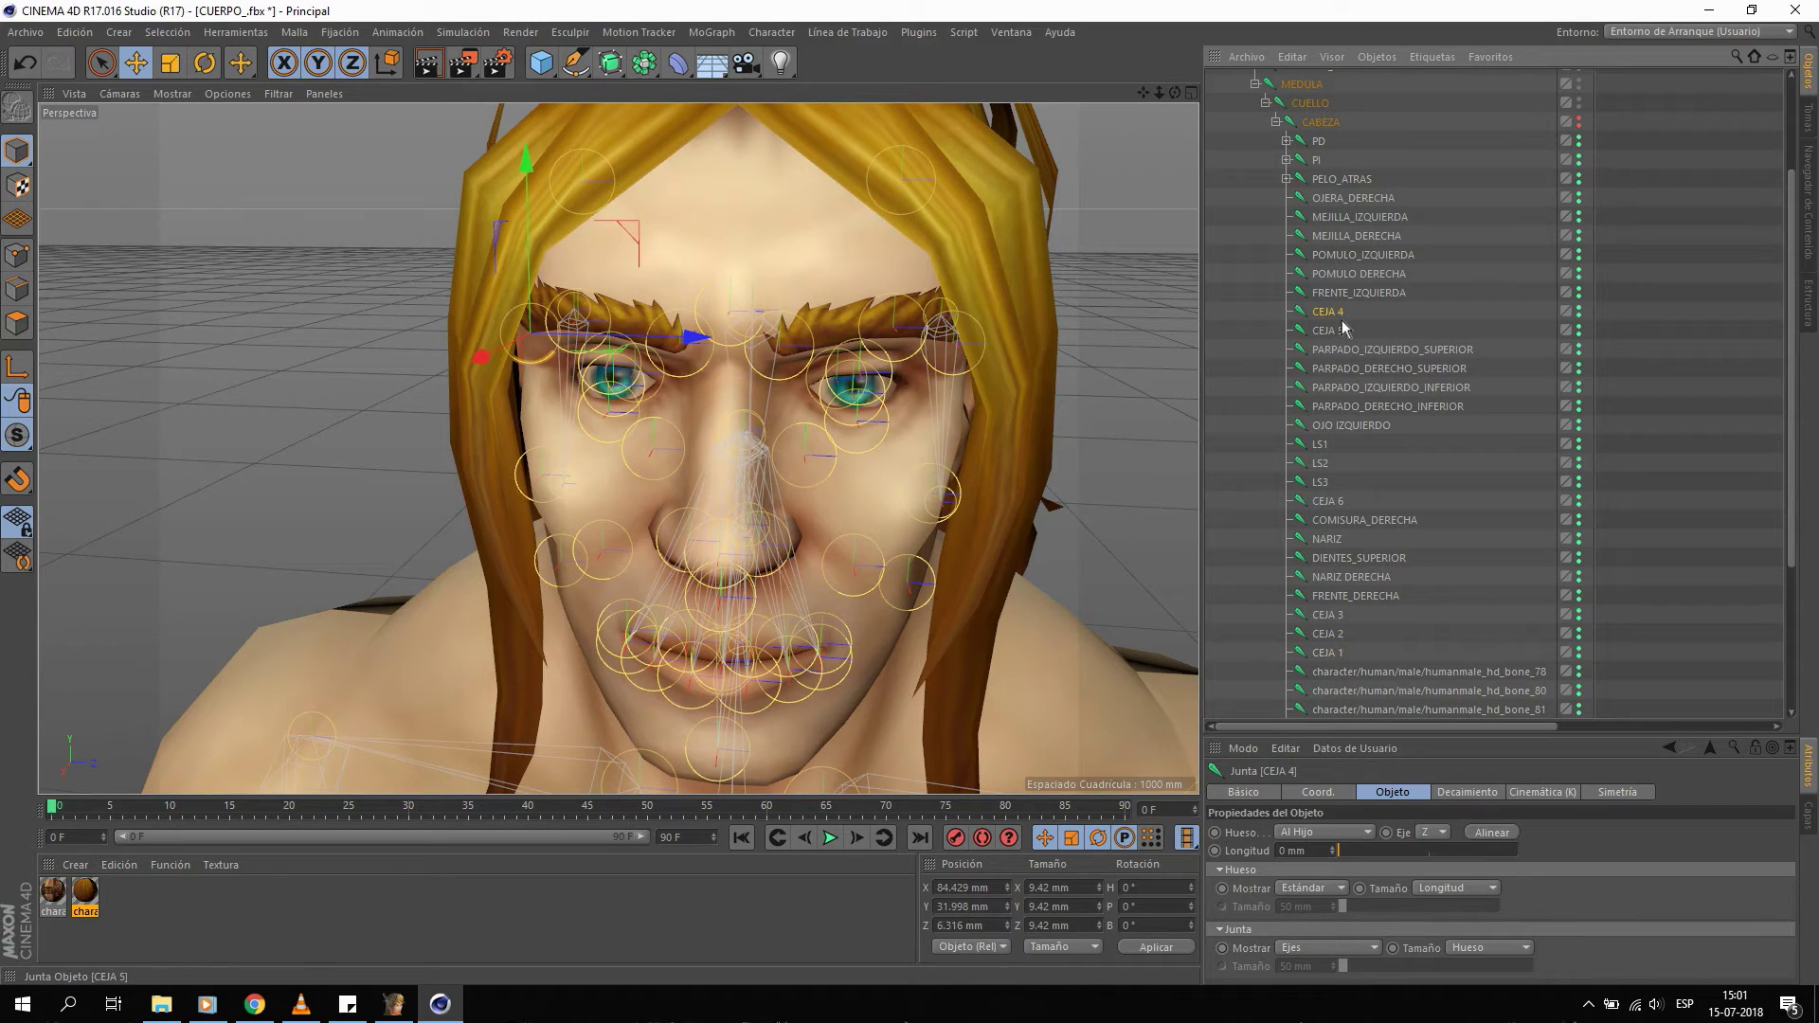
drag(1325, 331, 1336, 607)
click(1372, 671)
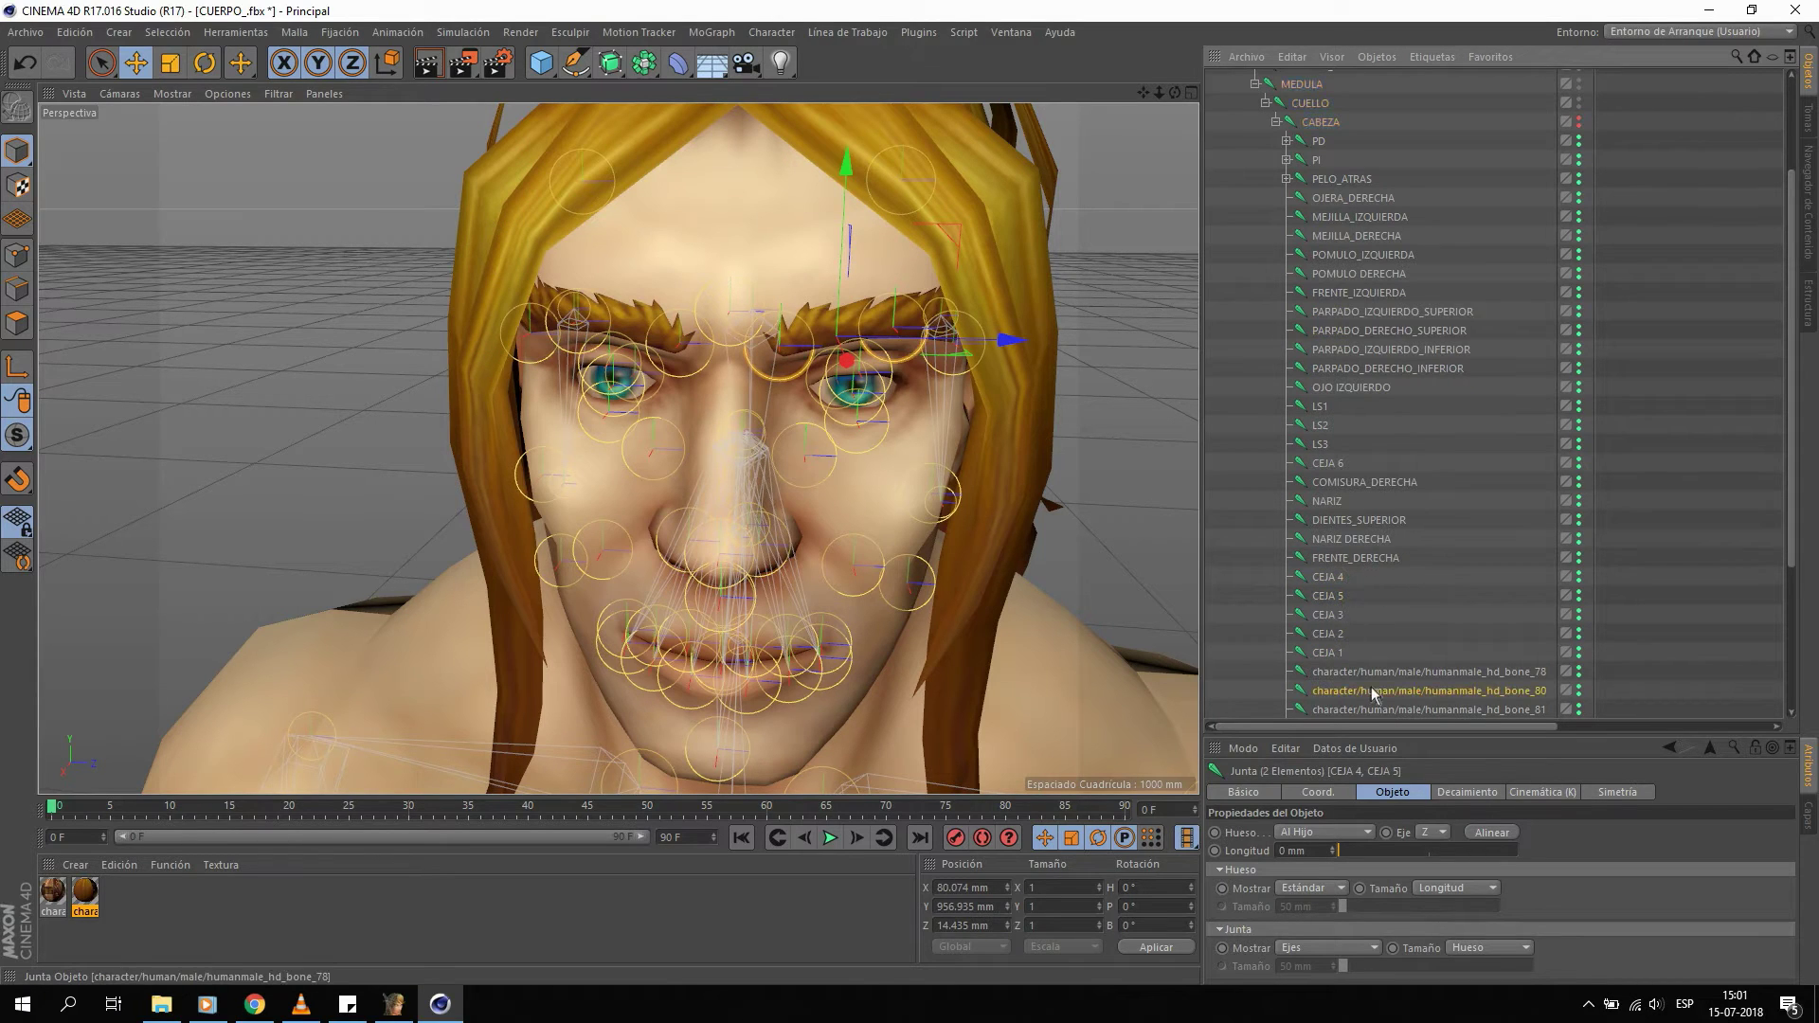
double_click(1372, 669)
text(NAR)
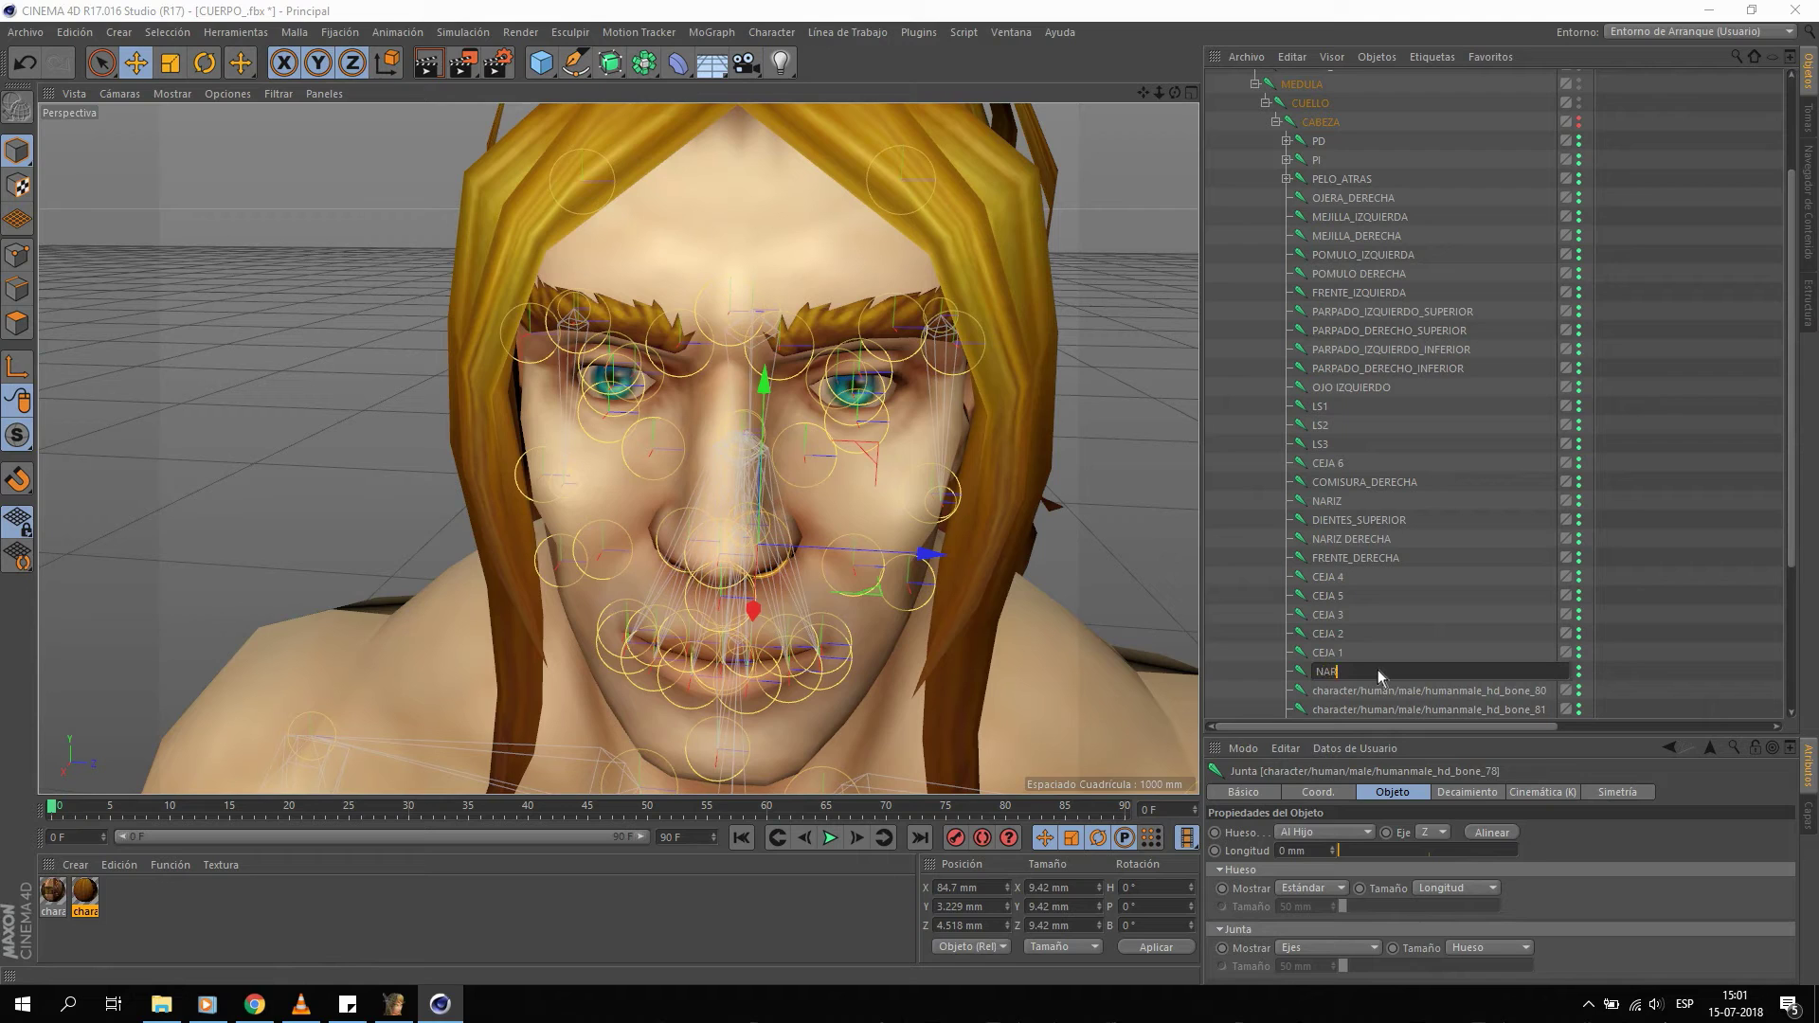
text(IZ_IZQUIERDA)
key(Return)
Rename bones 80, 81 and 82 to LS4, LS6 and LS5.
scroll(1380, 569, down, 2)
click(1402, 577)
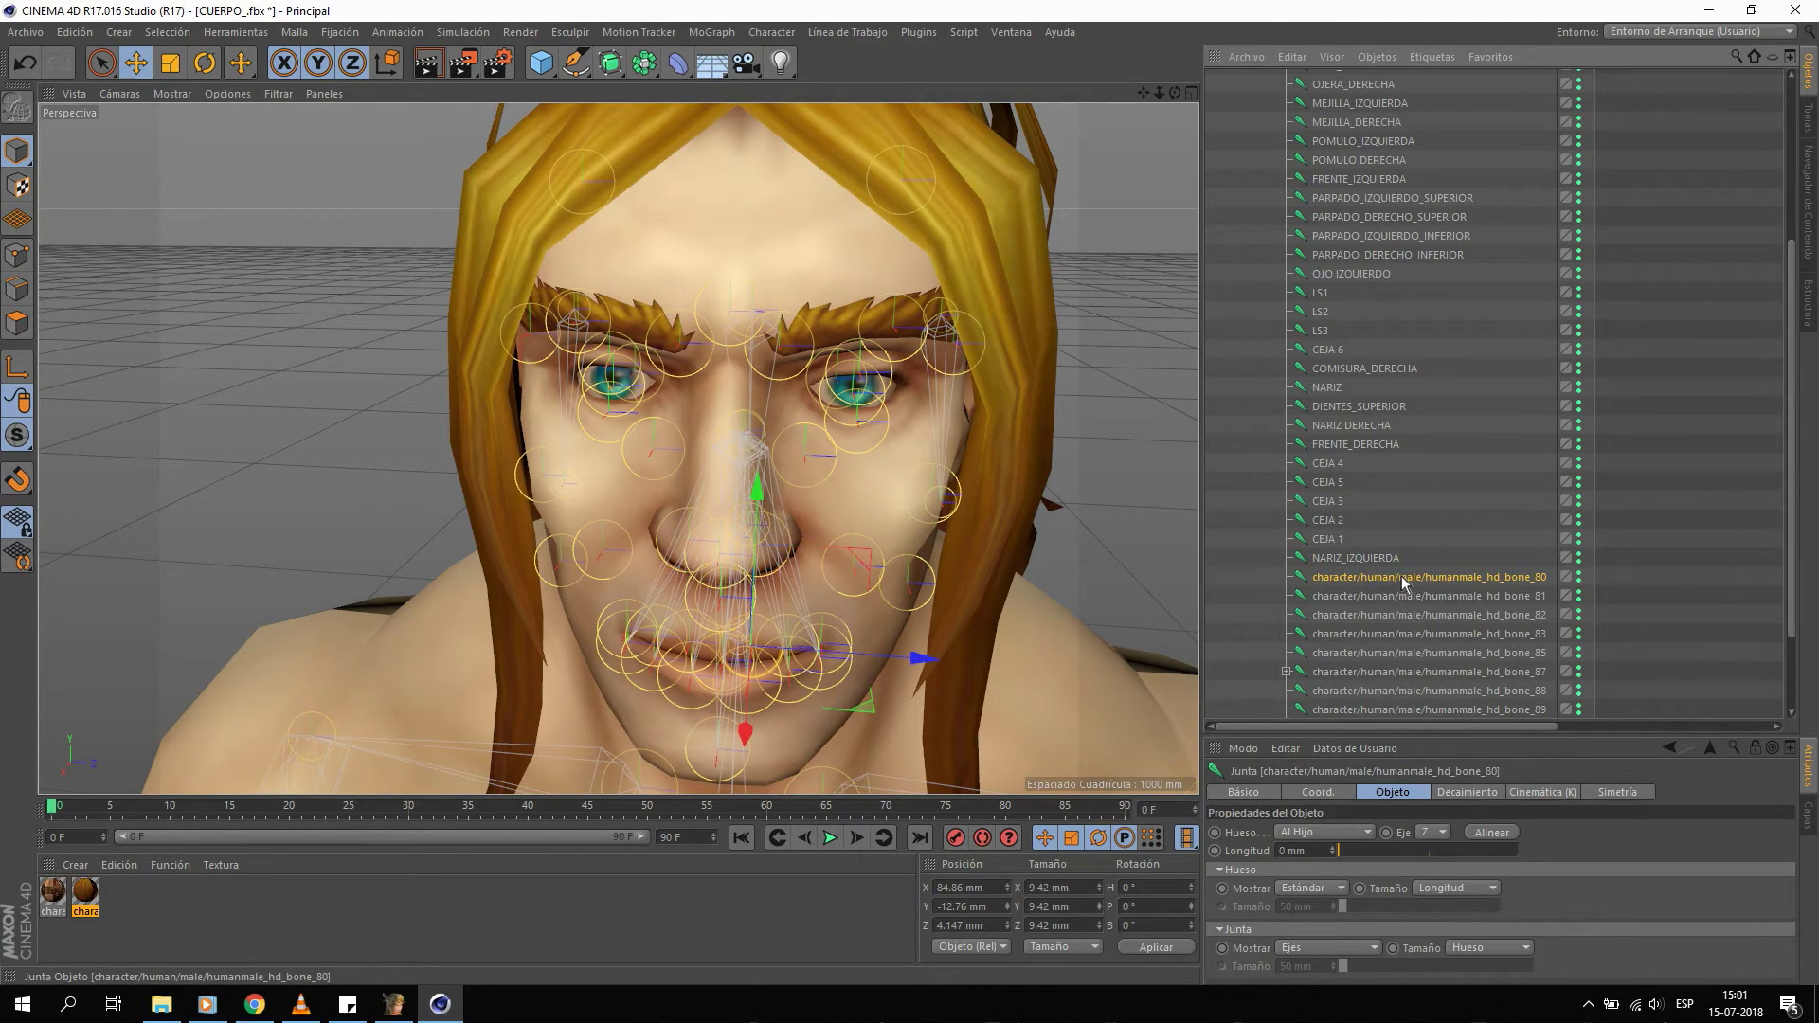
double_click(1401, 576)
text(LS)
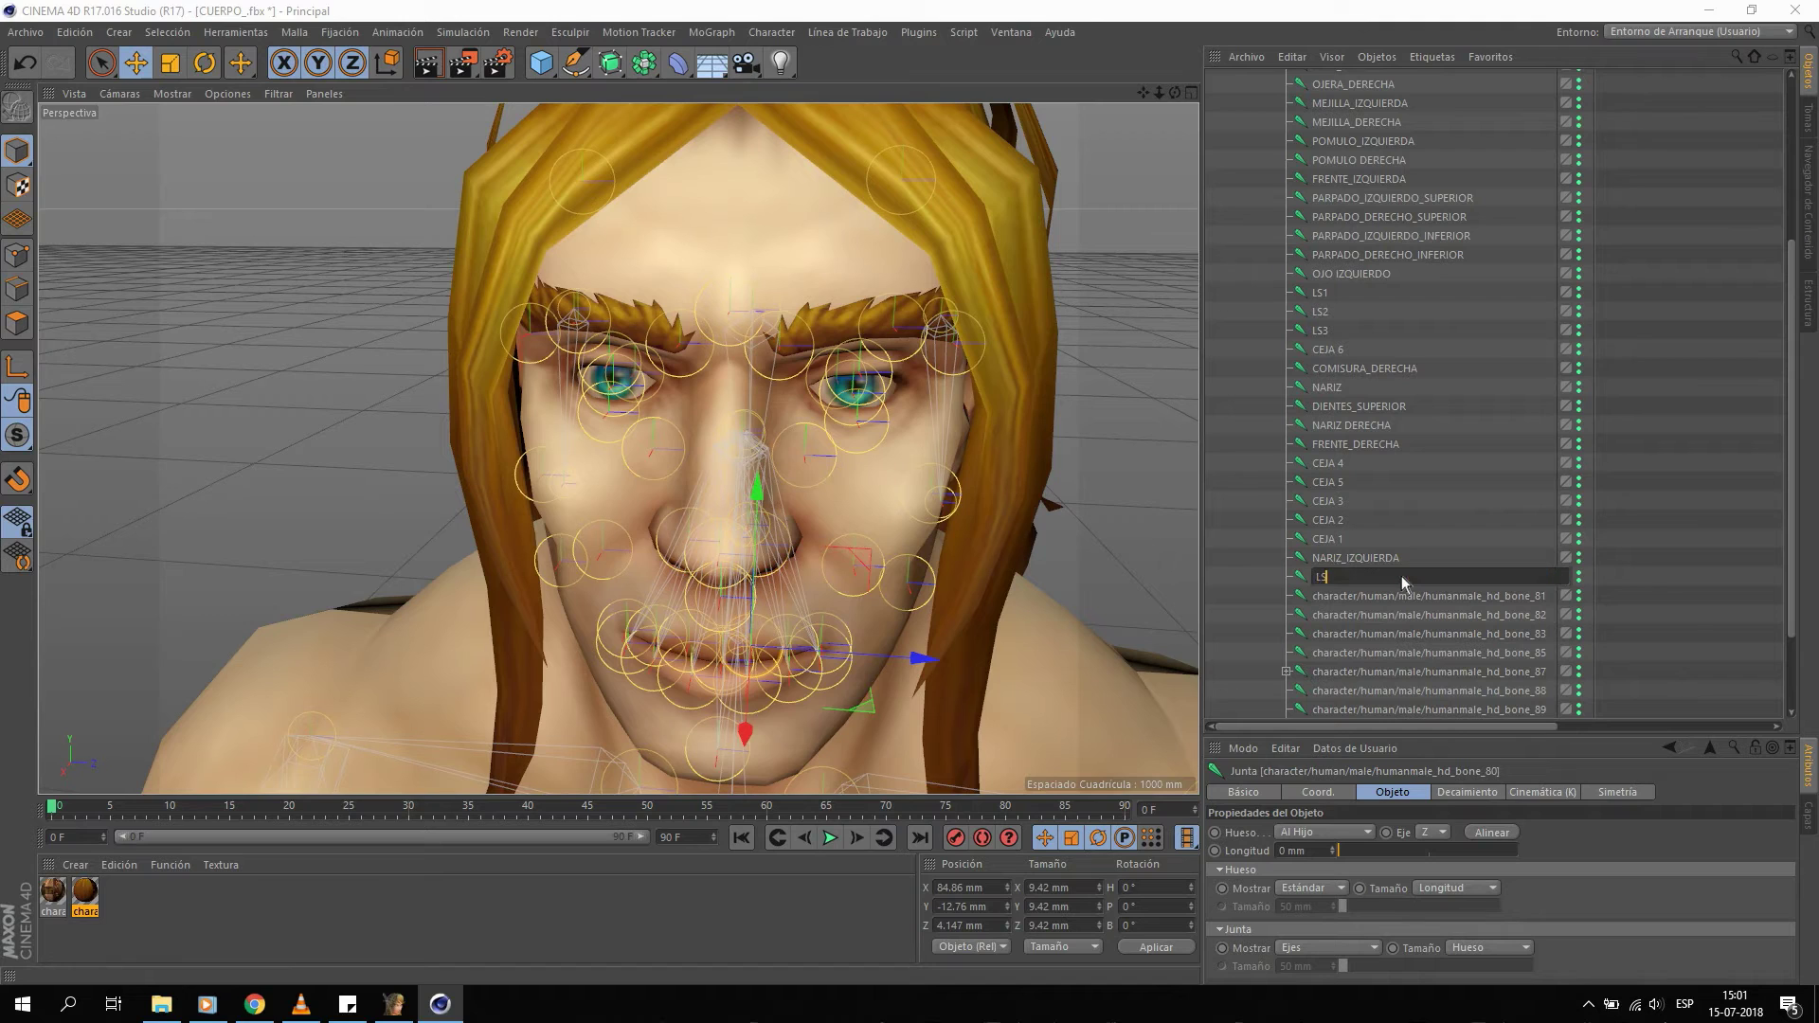
text(4)
key(Return)
click(1406, 597)
double_click(1406, 597)
text(LS6)
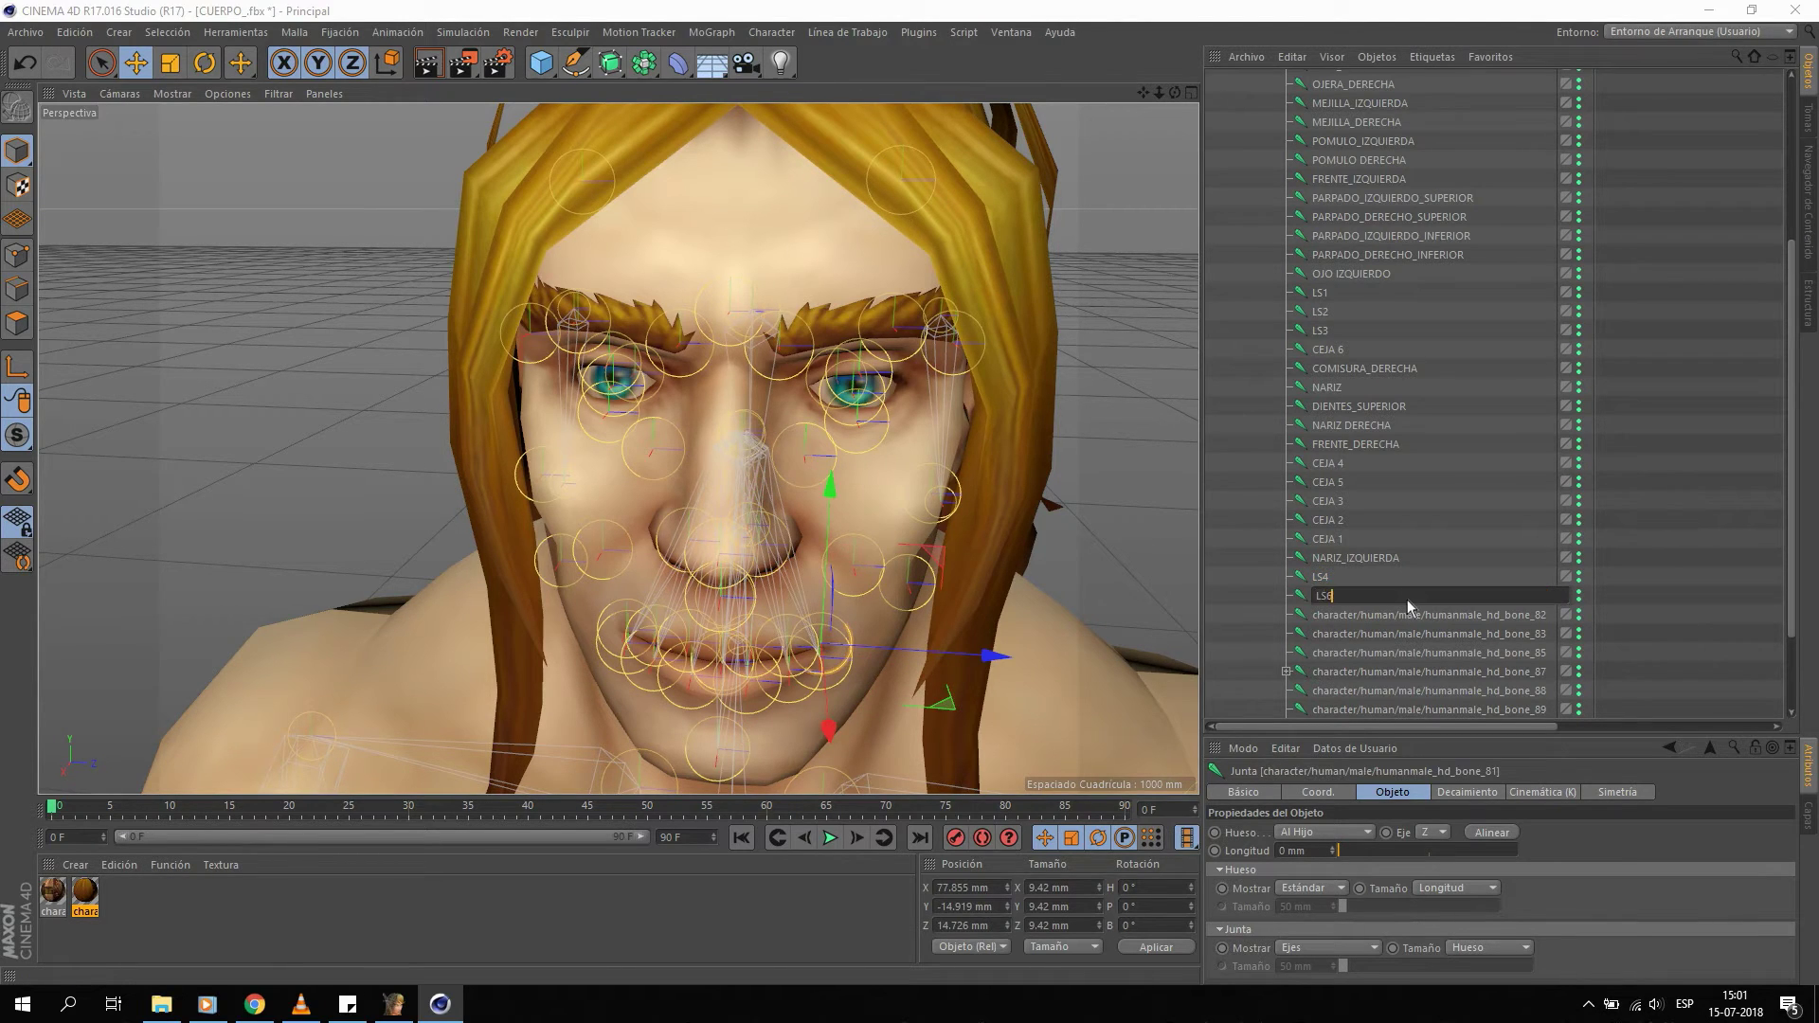
key(Return)
click(1406, 615)
double_click(1407, 615)
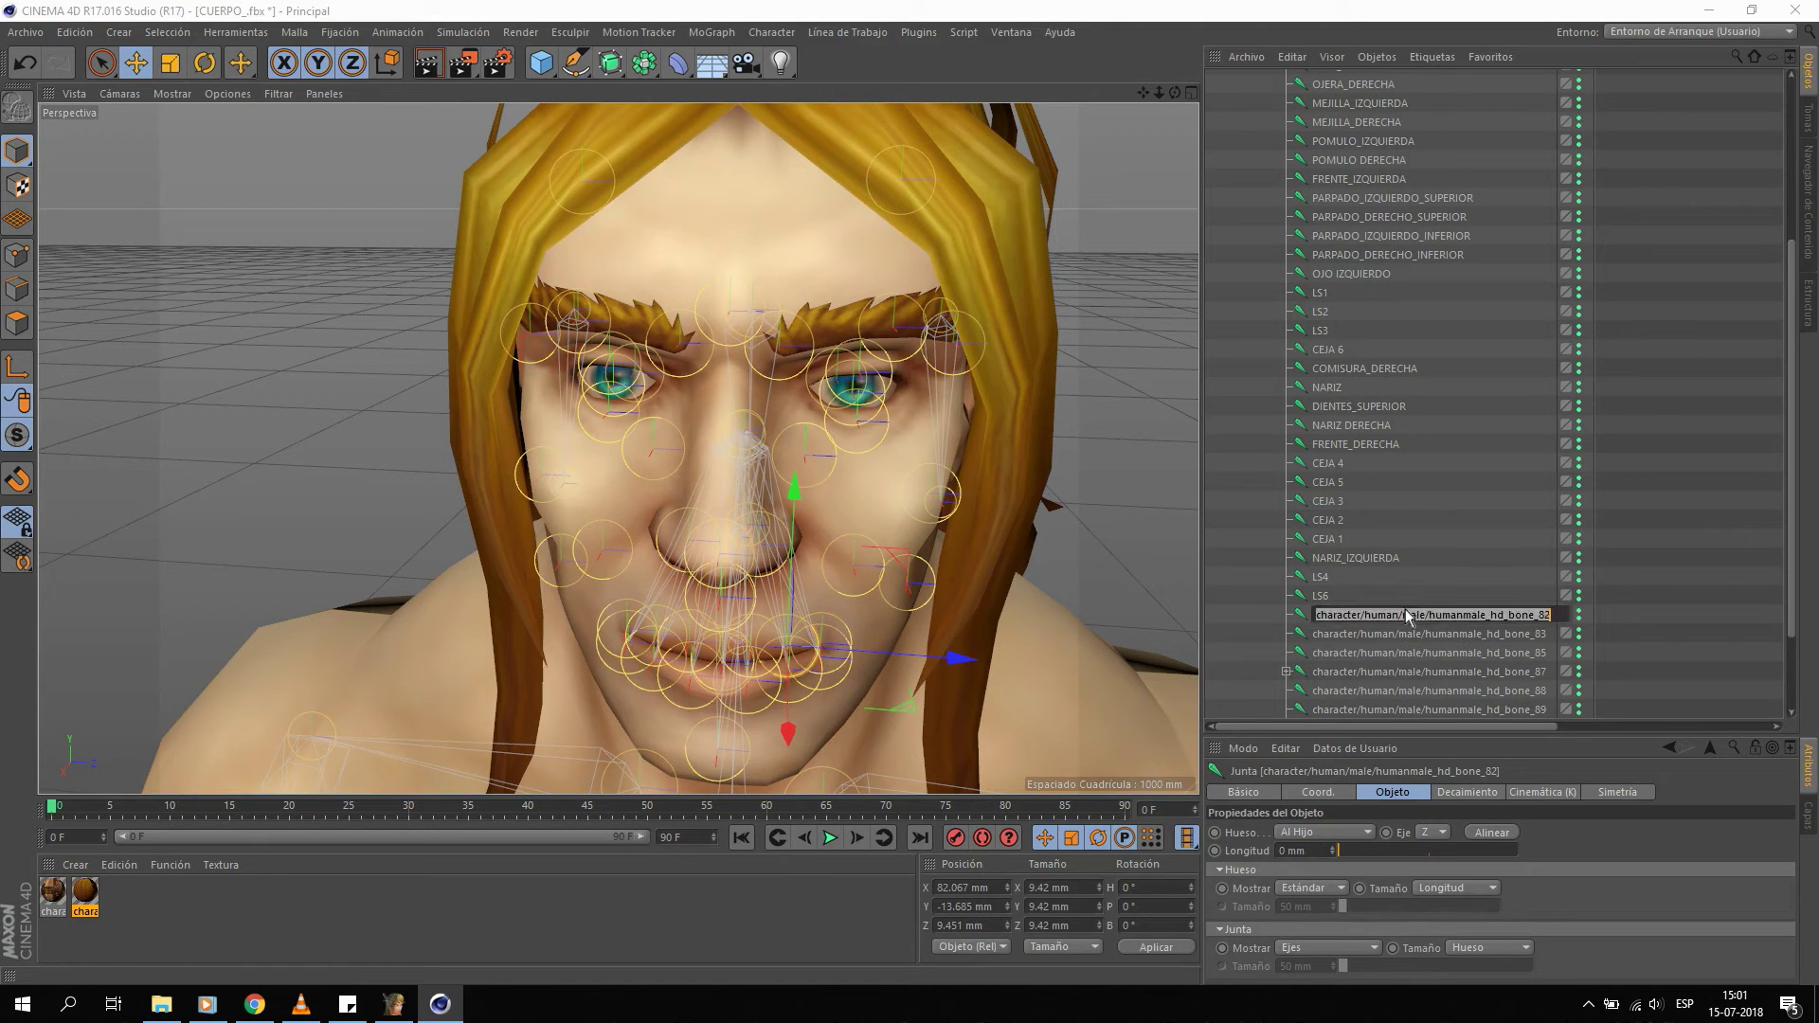
text(LS5)
key(Return)
Rename bones 83, 85 and 87 to OJERA_IZQUIERDA, CENTRO CEJA and BOCA.
click(1370, 633)
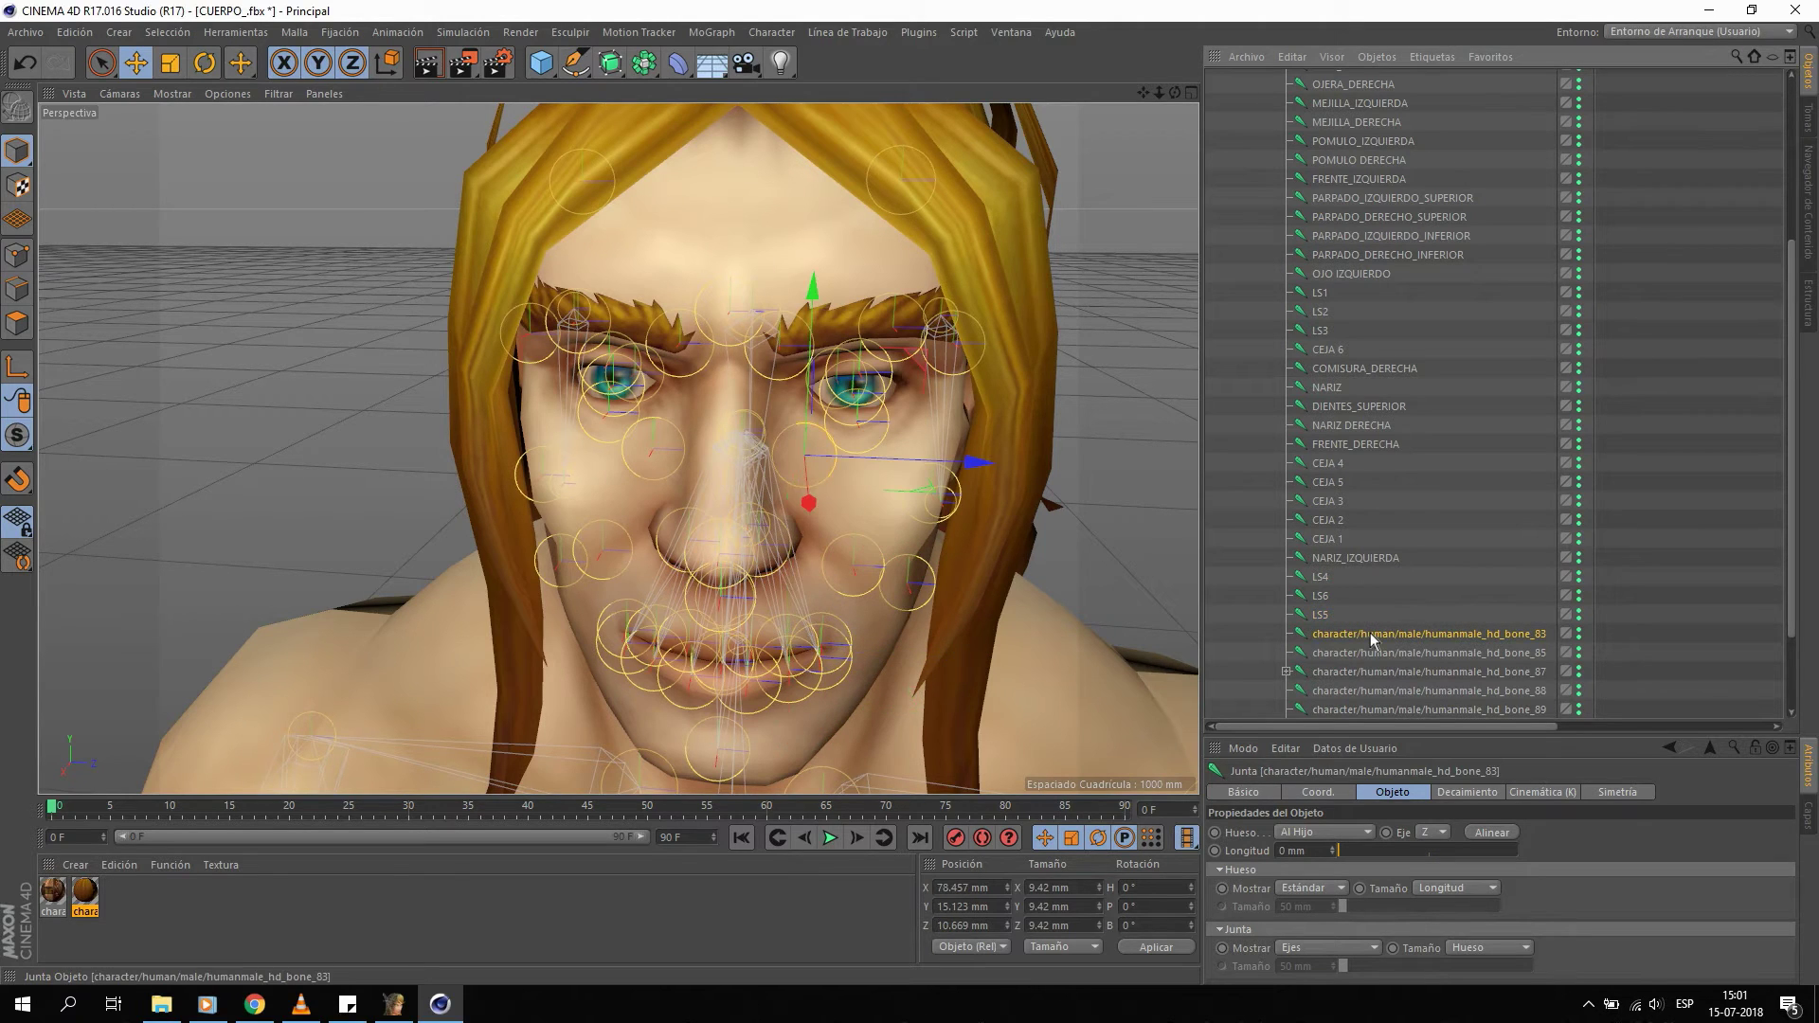
double_click(1370, 633)
key(BackSpace)
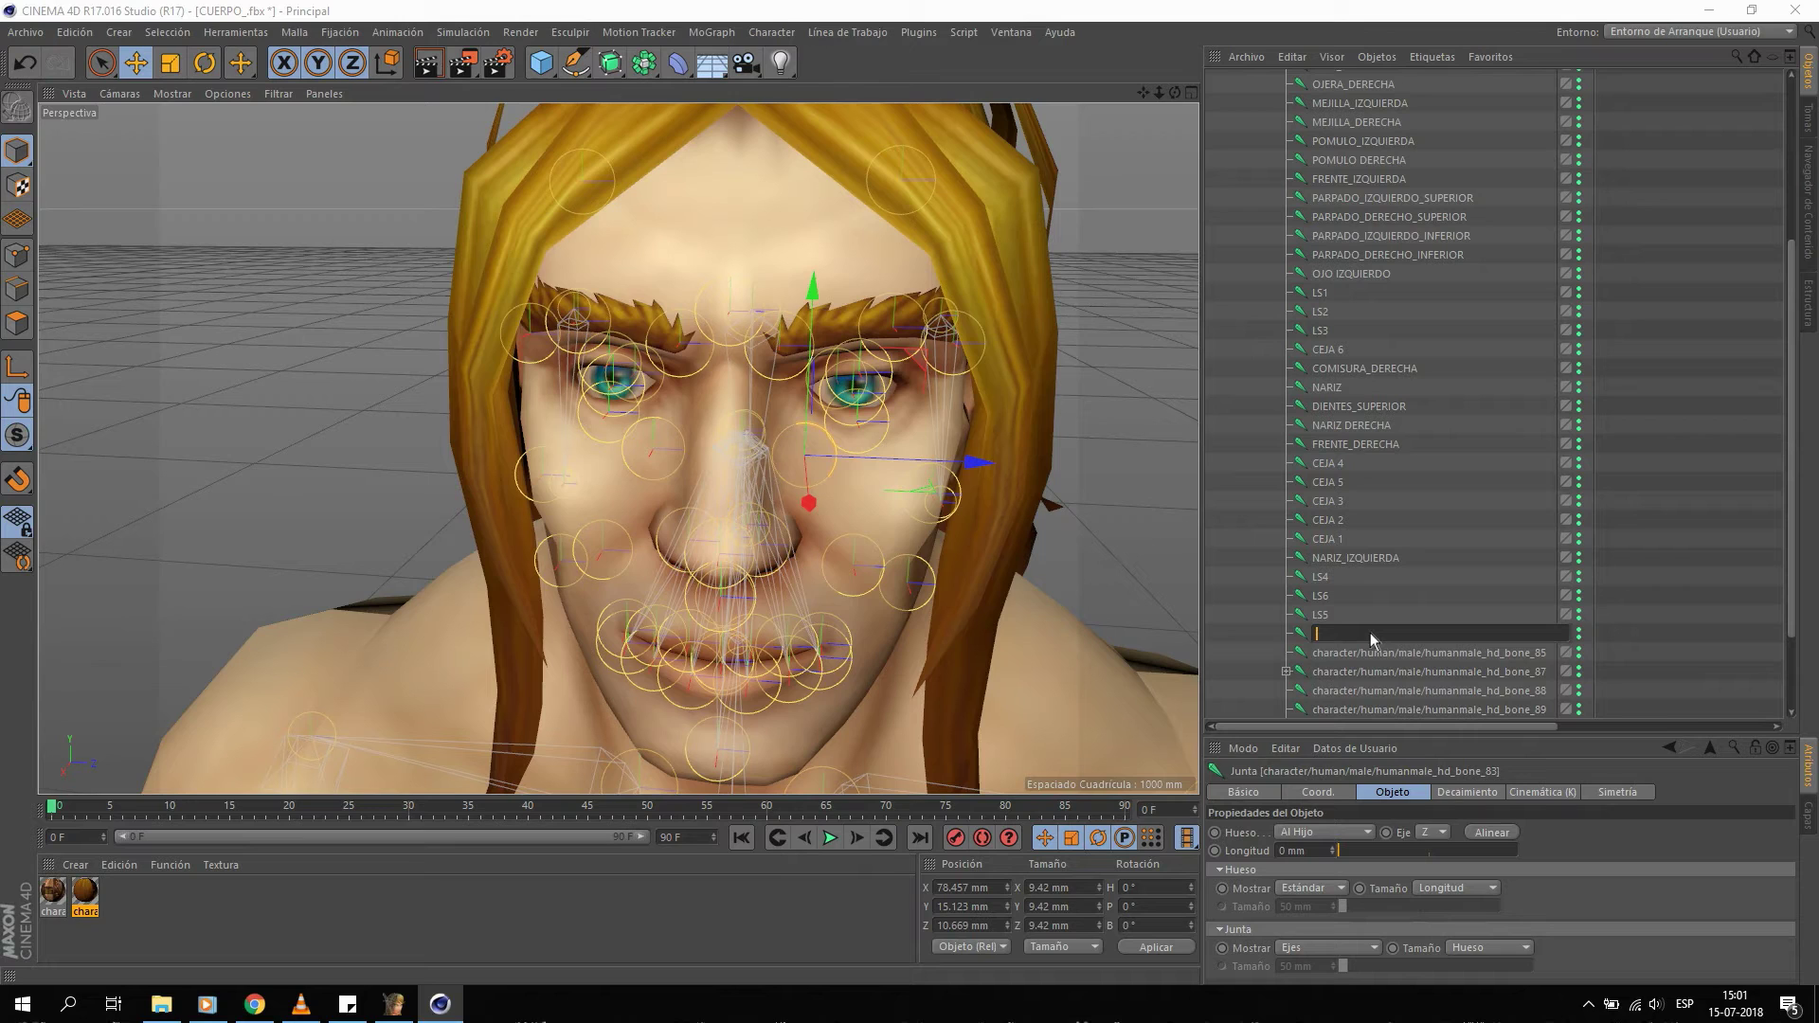
text(OJERA_IQUIERDA)
key(Return)
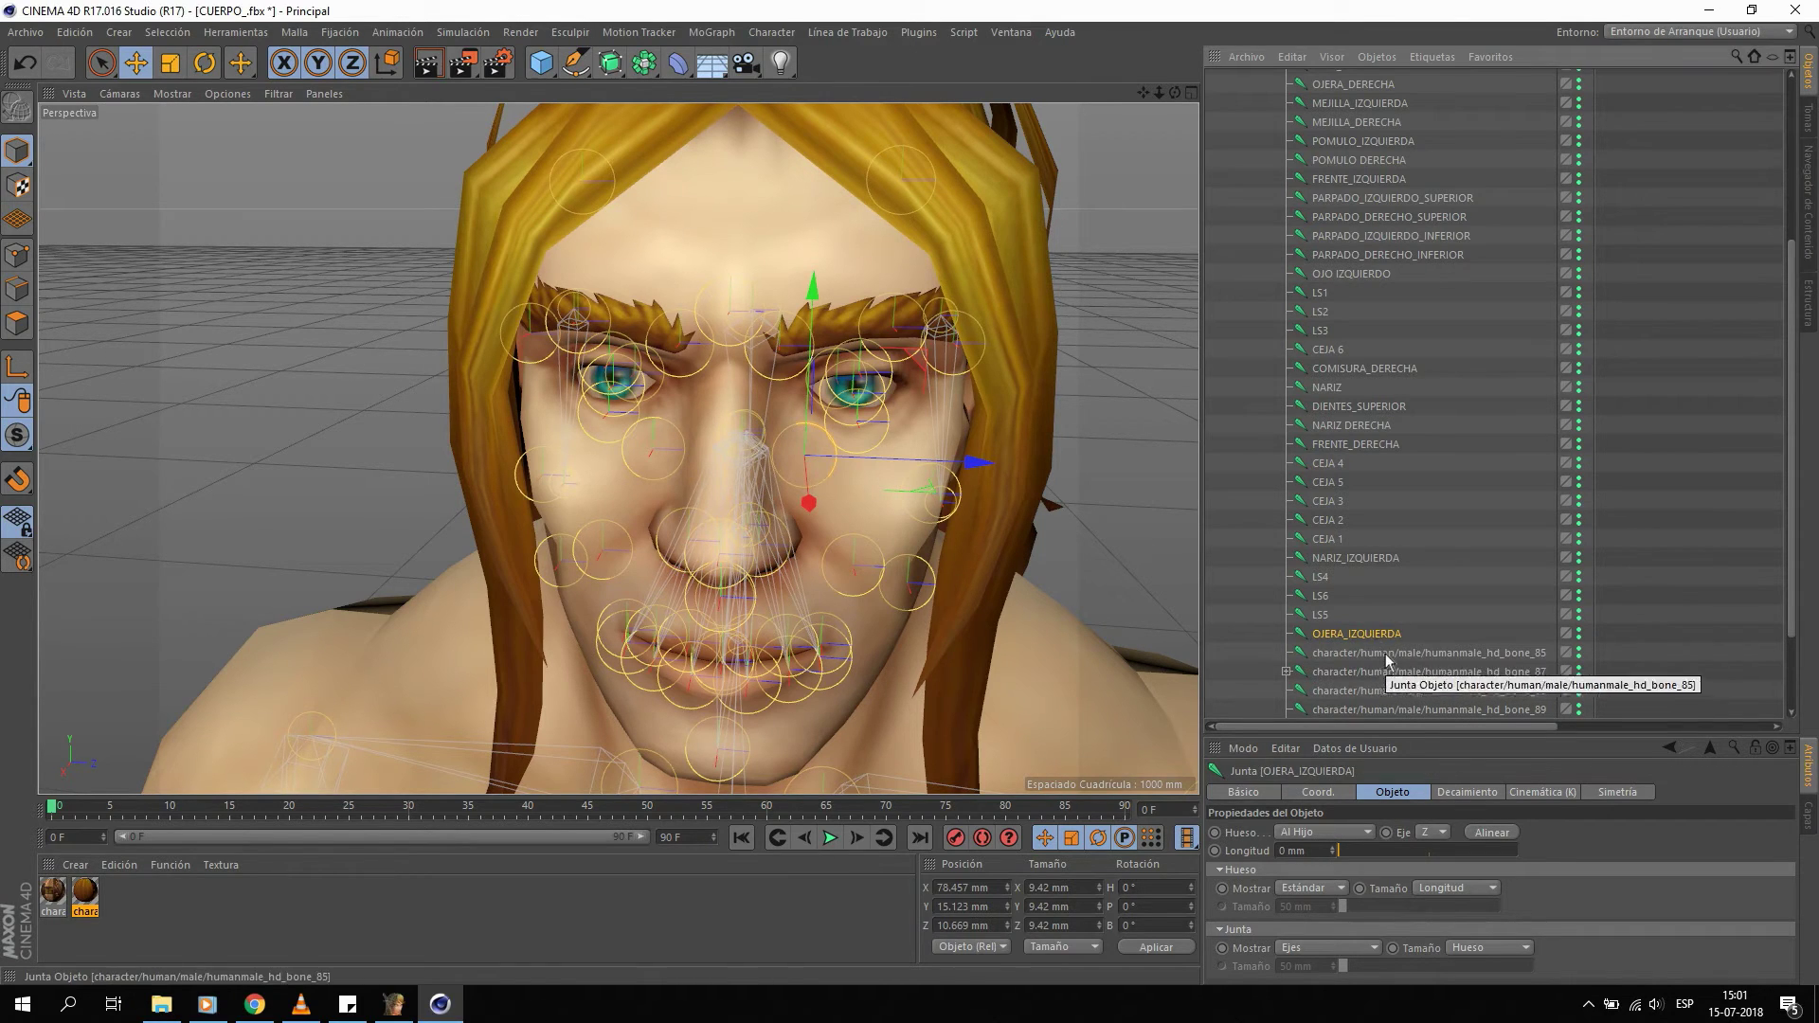
double_click(1385, 653)
text(CENT)
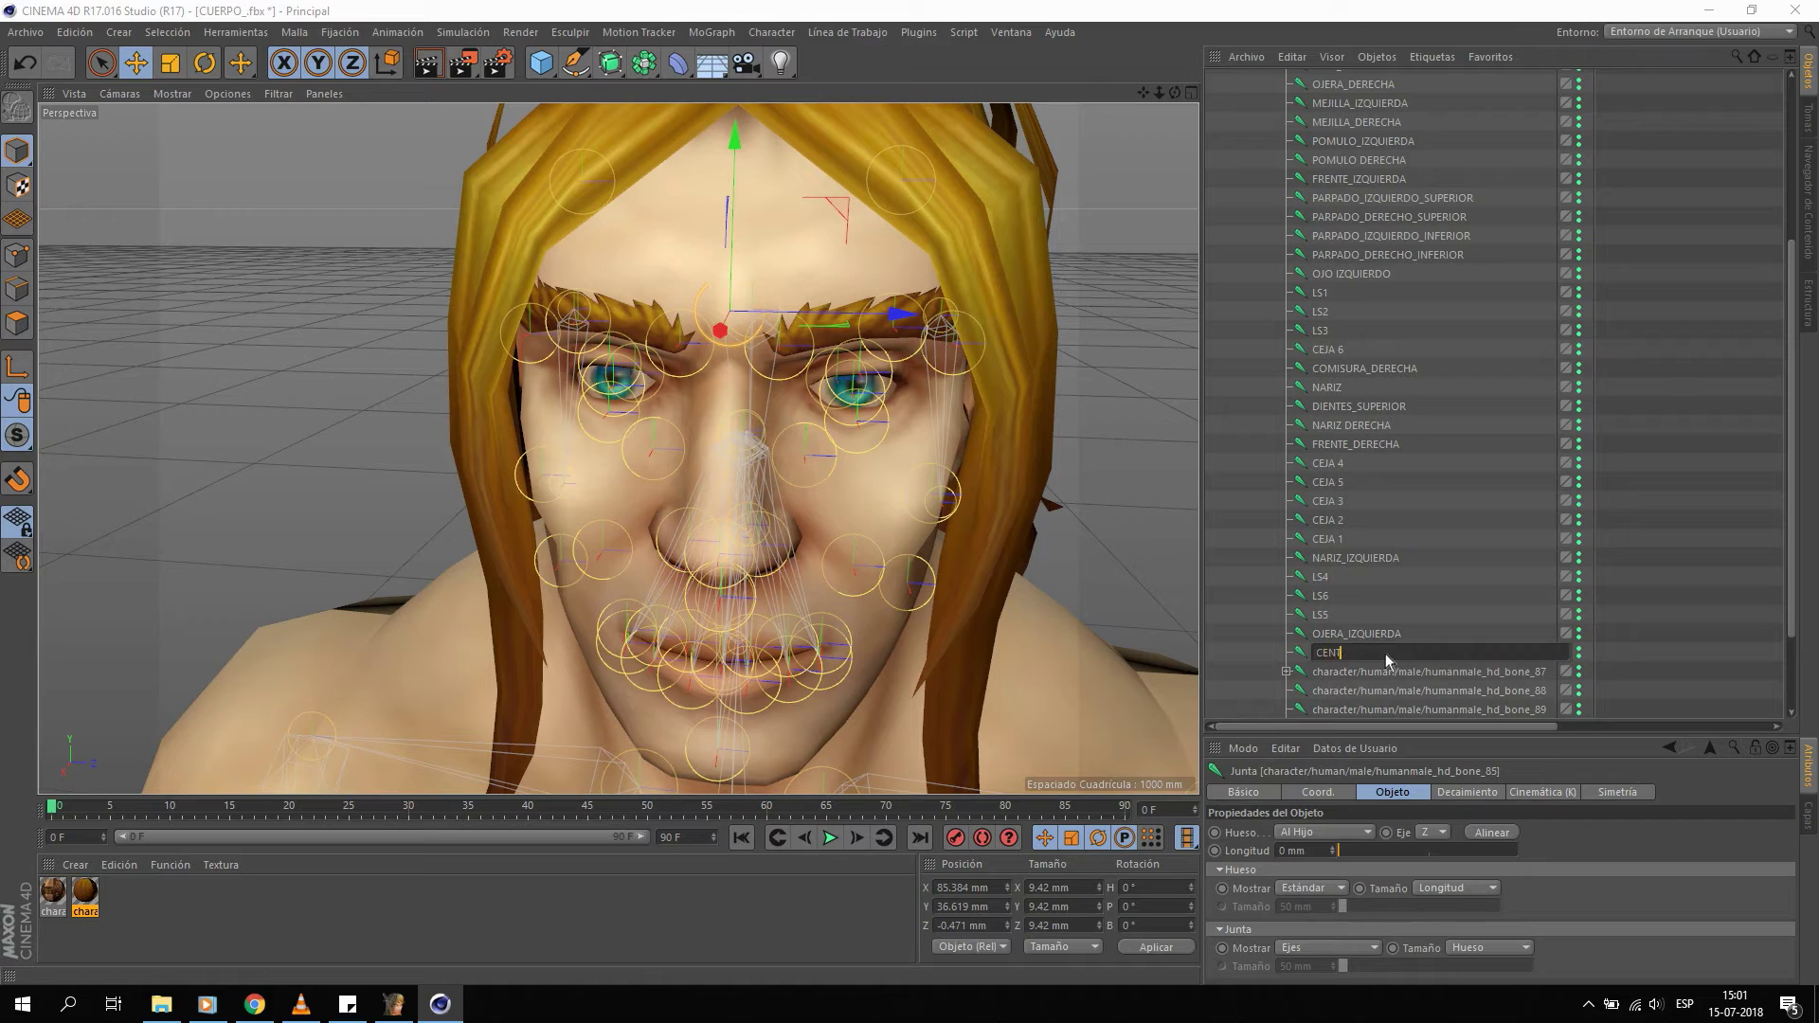
text(RO CEJA)
key(Return)
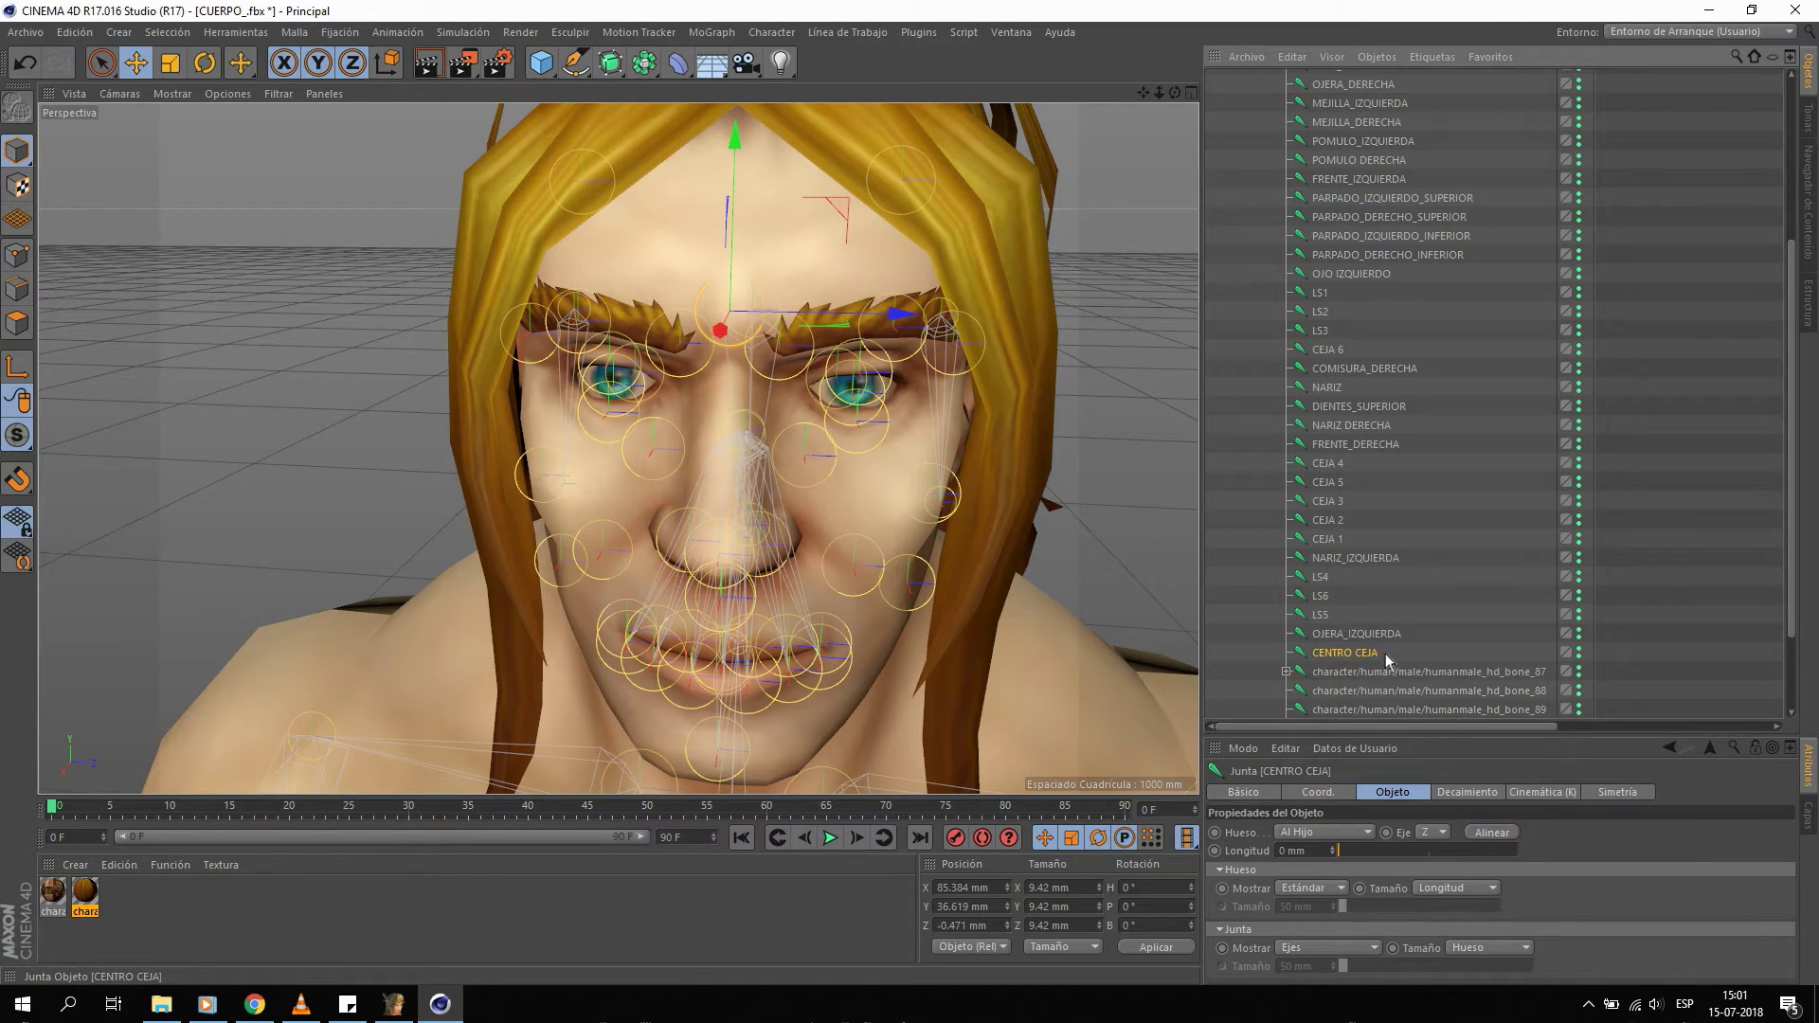
double_click(1381, 673)
text(BOCA)
key(Return)
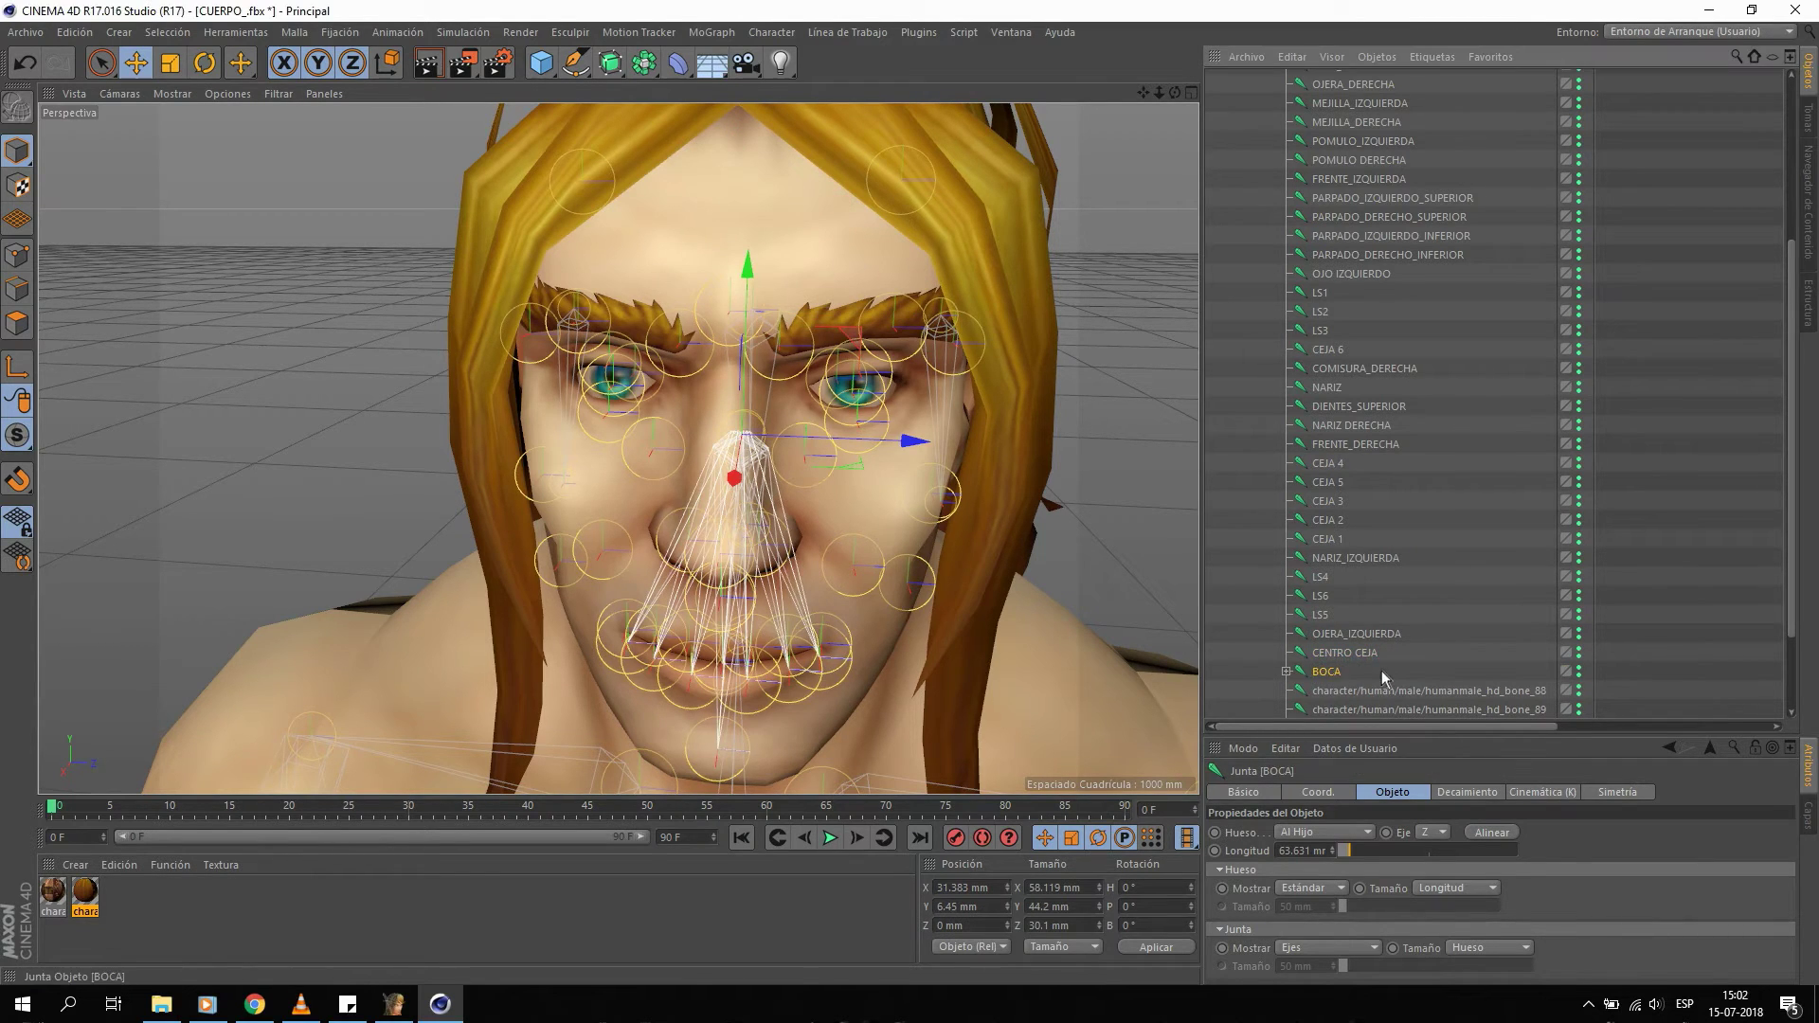
Test-rotate the jaw and undo, then expand BOCA and rename bone_116 to PERA.
alt+drag(810, 504, 770, 389)
key(r)
drag(652, 360, 635, 332)
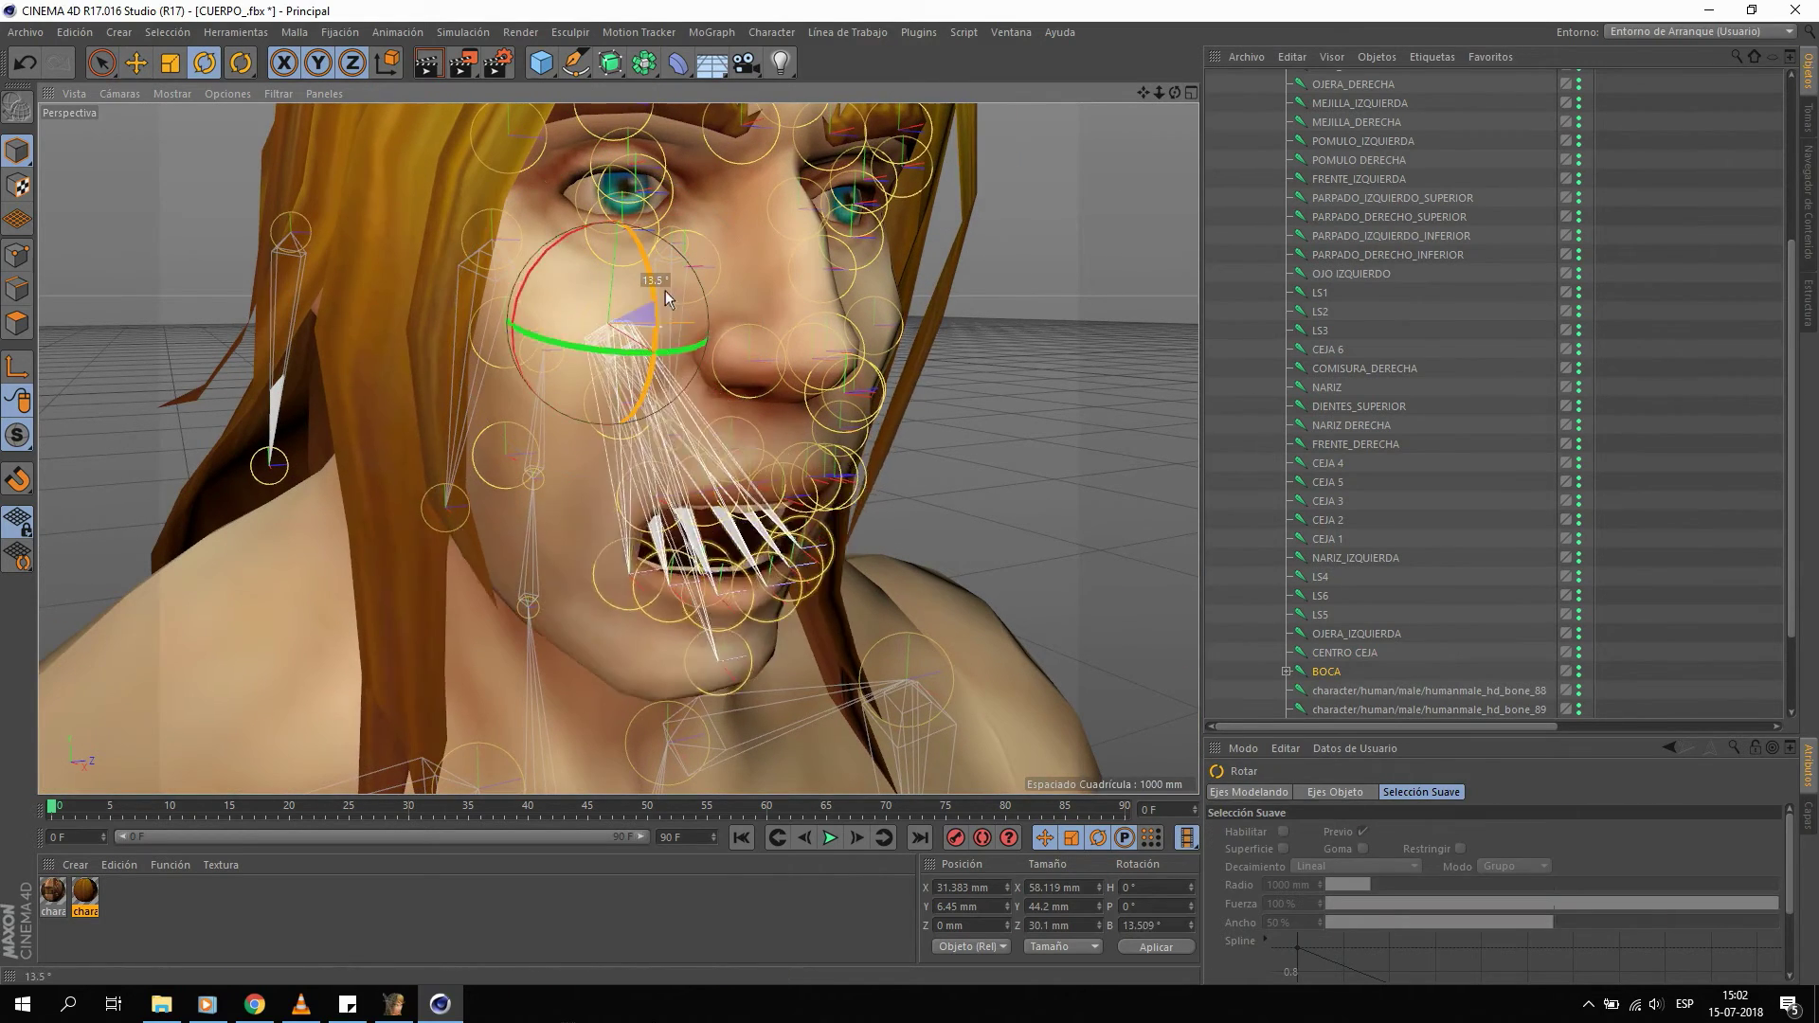
key(ctrl+z)
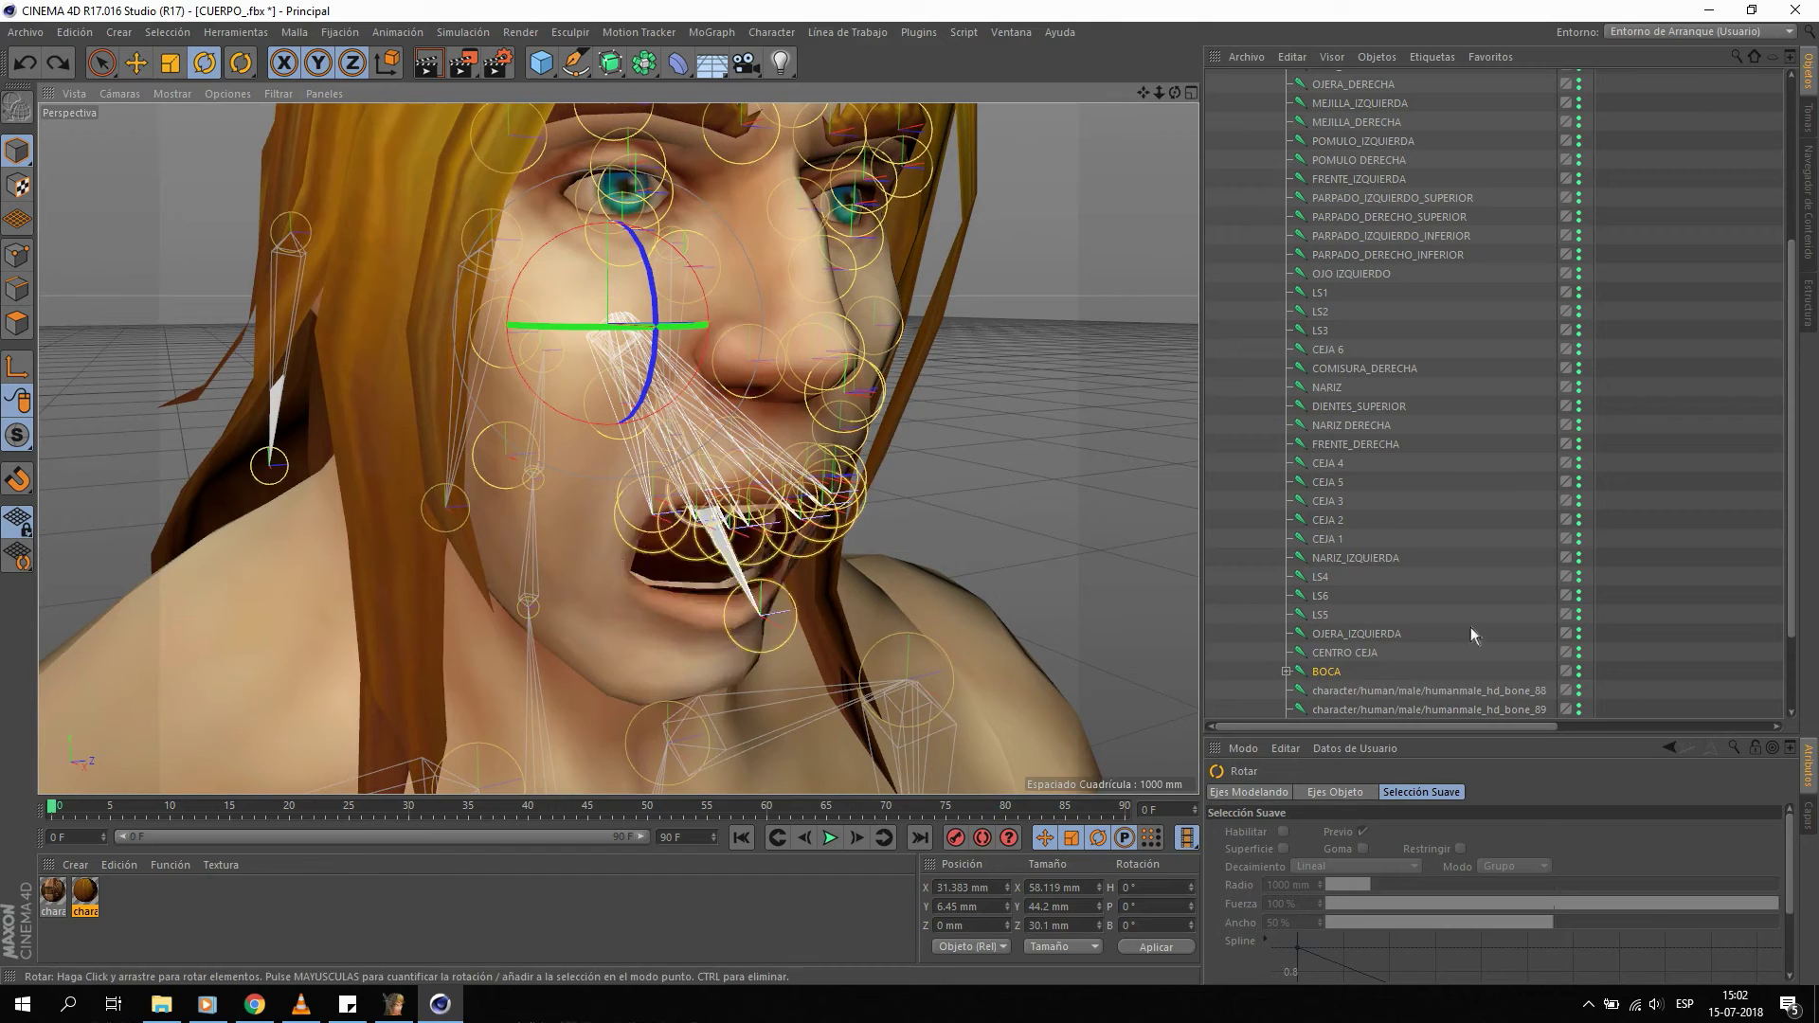
click(1287, 671)
scroll(1353, 582, down, 5)
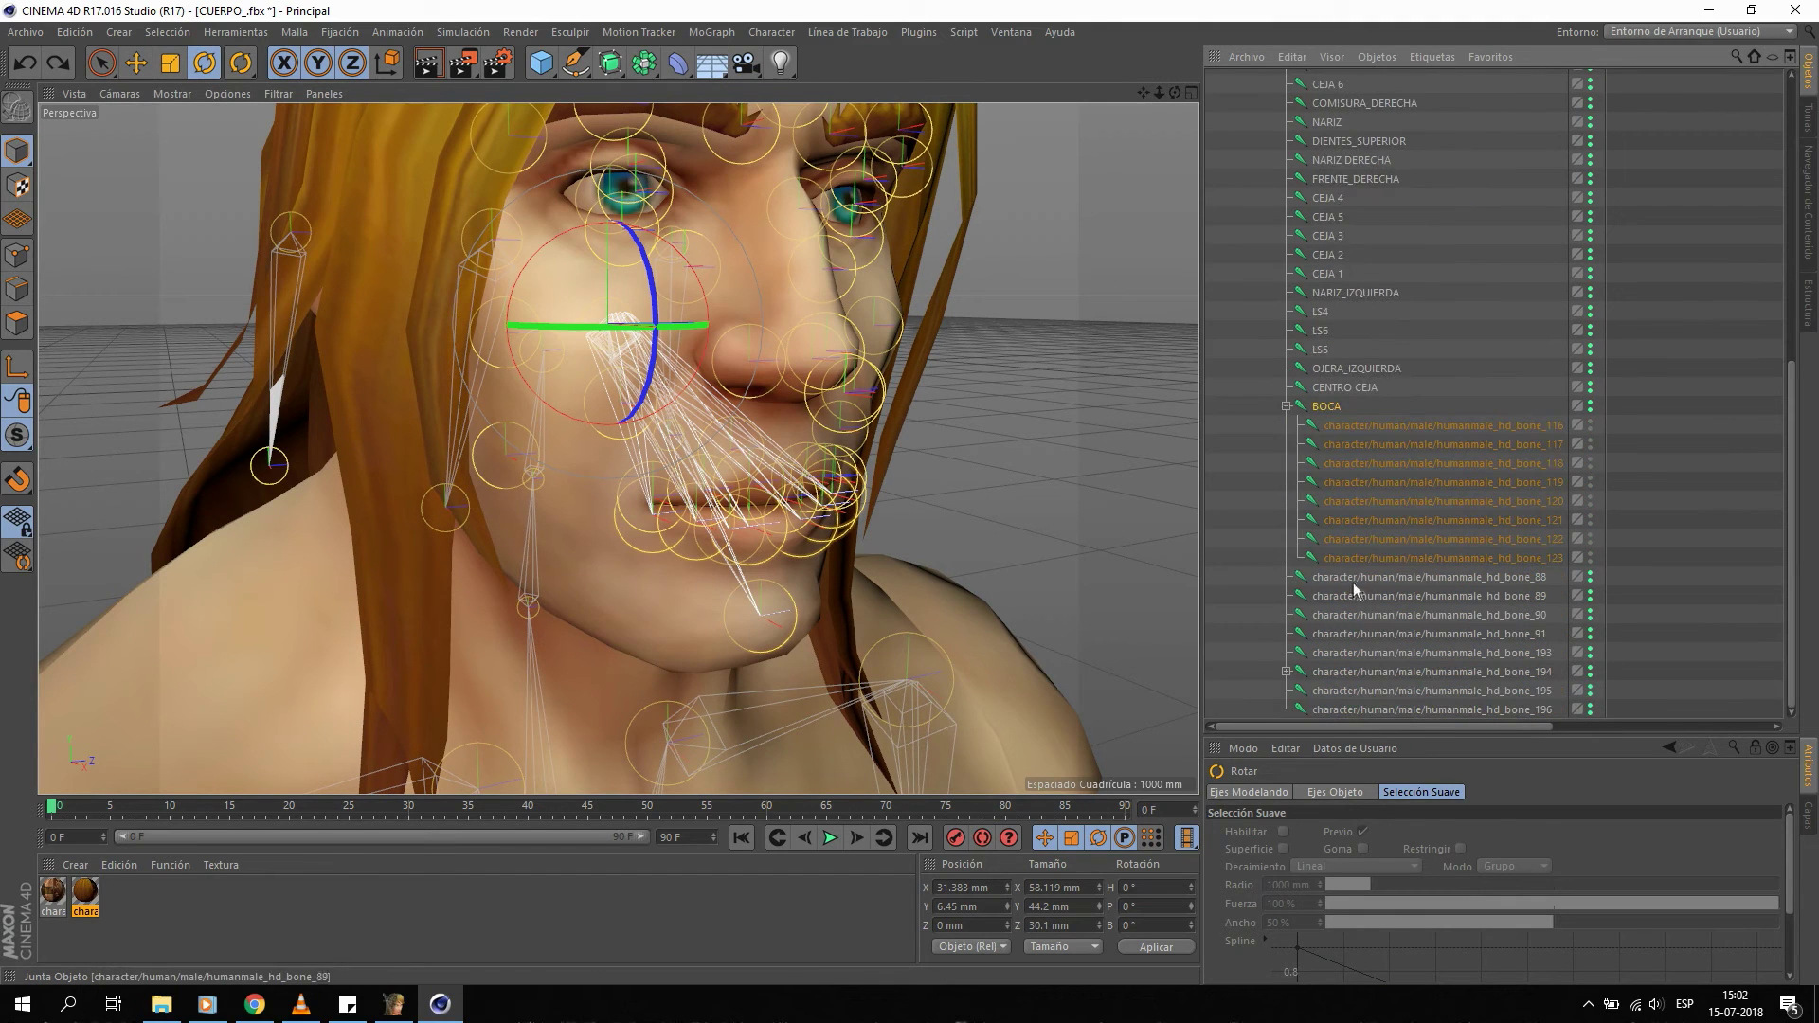
click(1363, 429)
key(e)
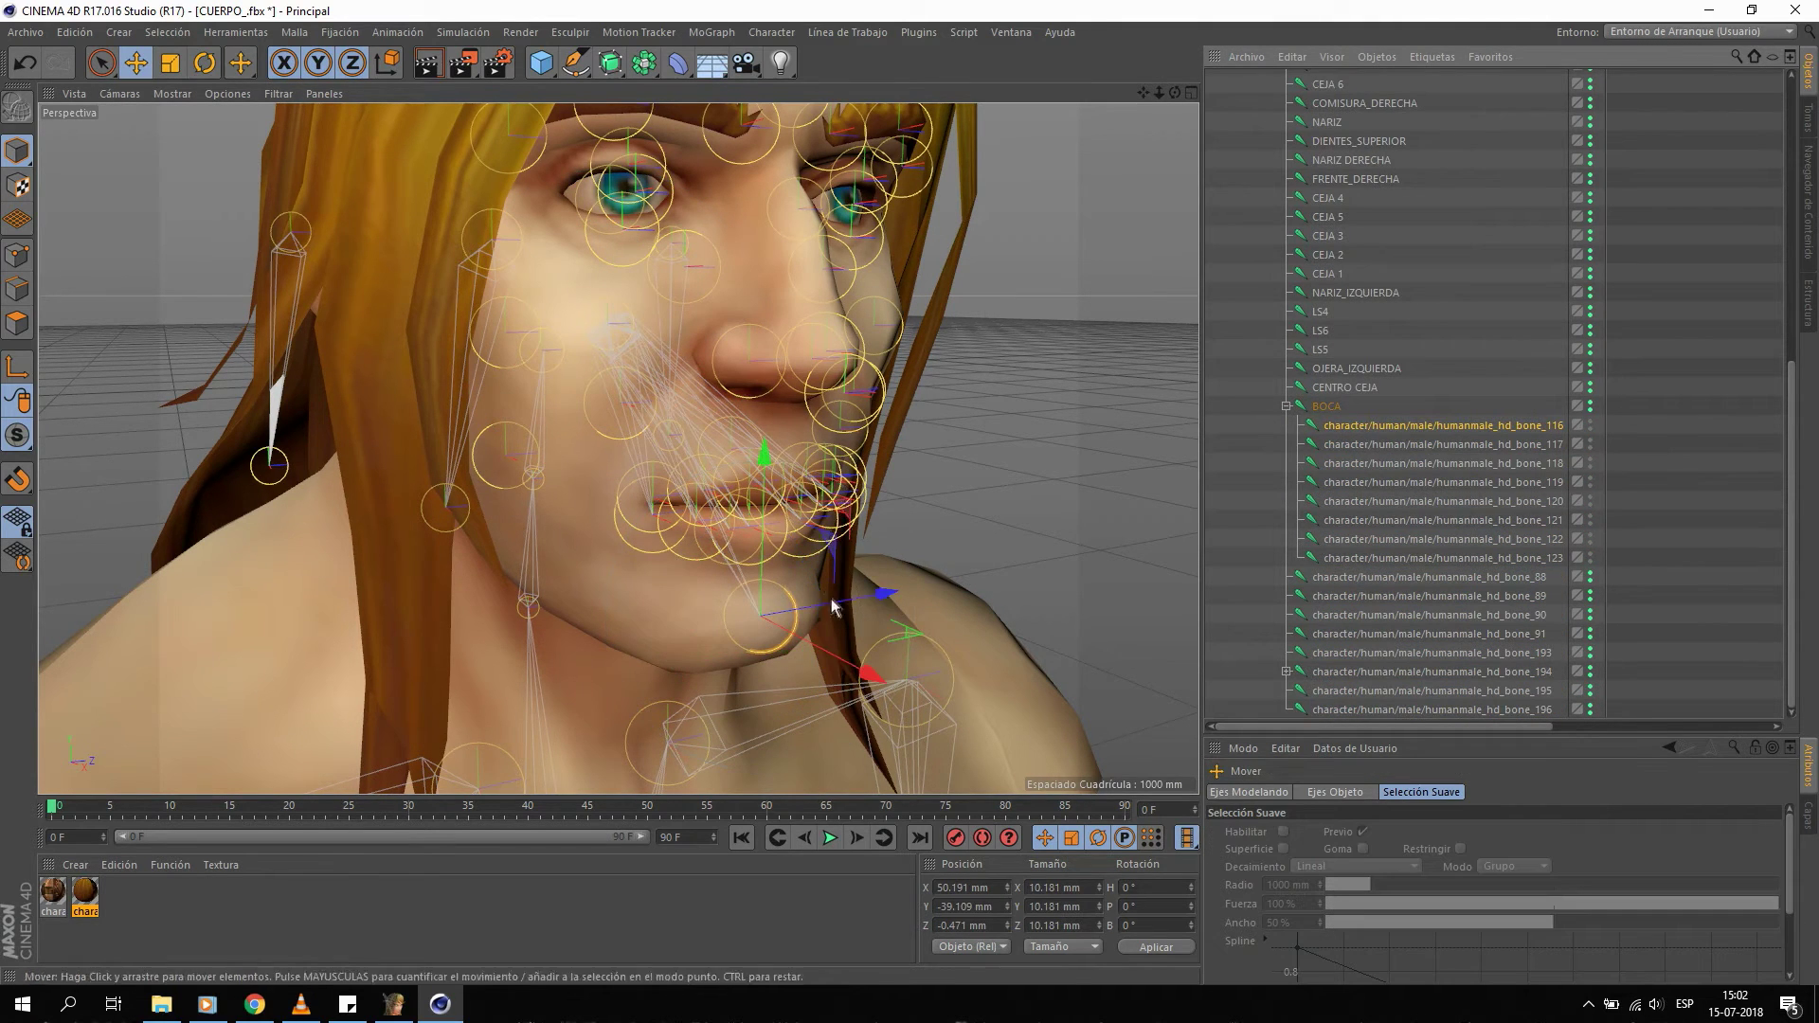
drag(834, 606, 856, 592)
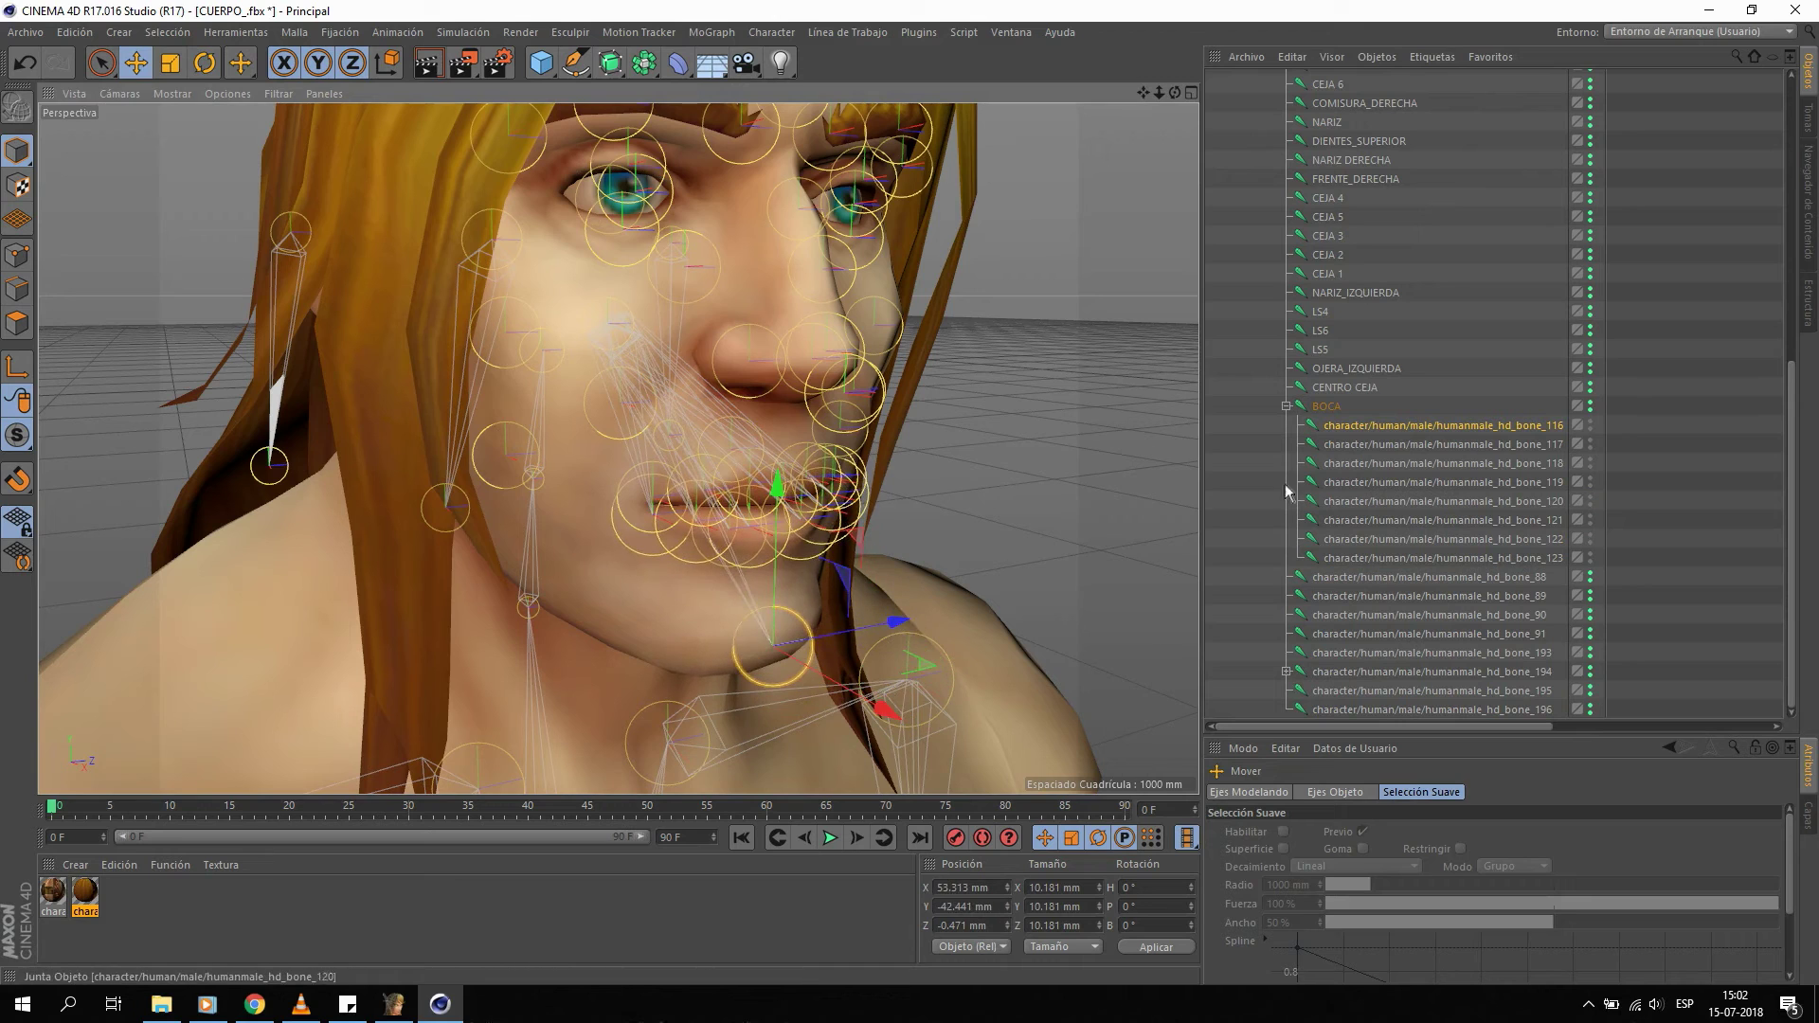
double_click(1367, 430)
text(PERA)
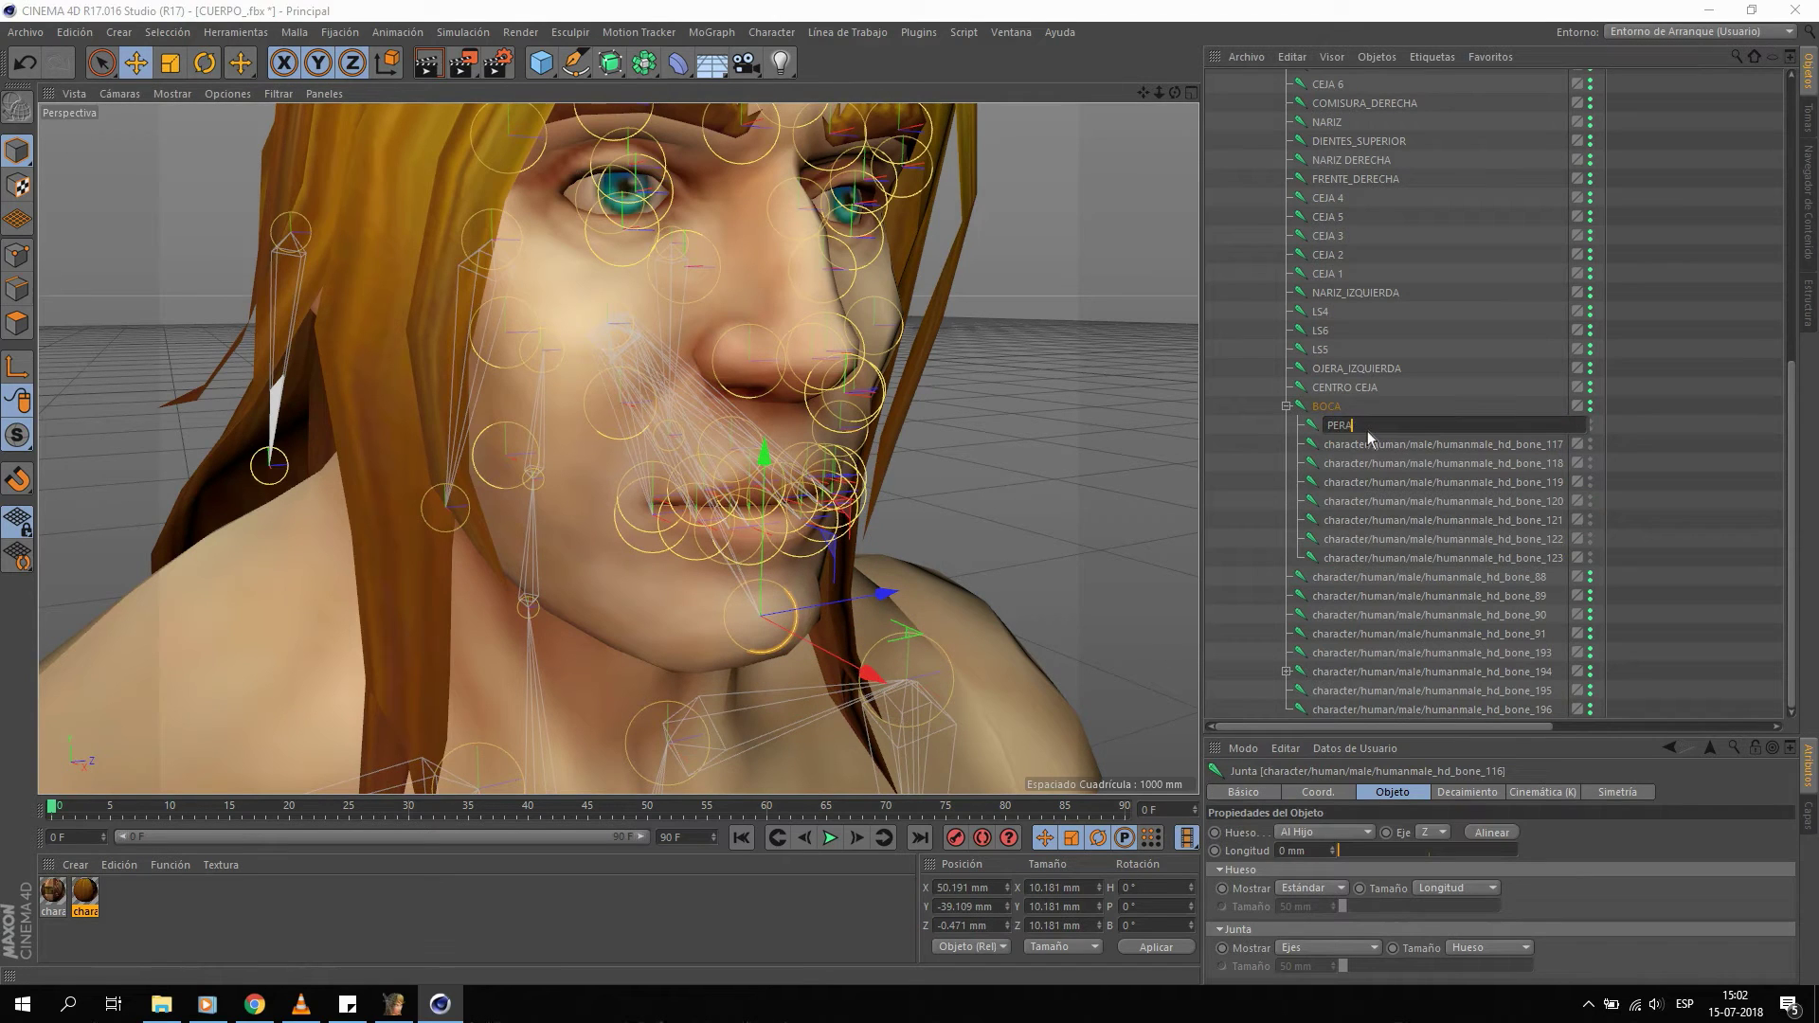
key(Return)
Rename bone_117 to DIENTES_INFERIORES and bone_118 to LI3.
click(1362, 445)
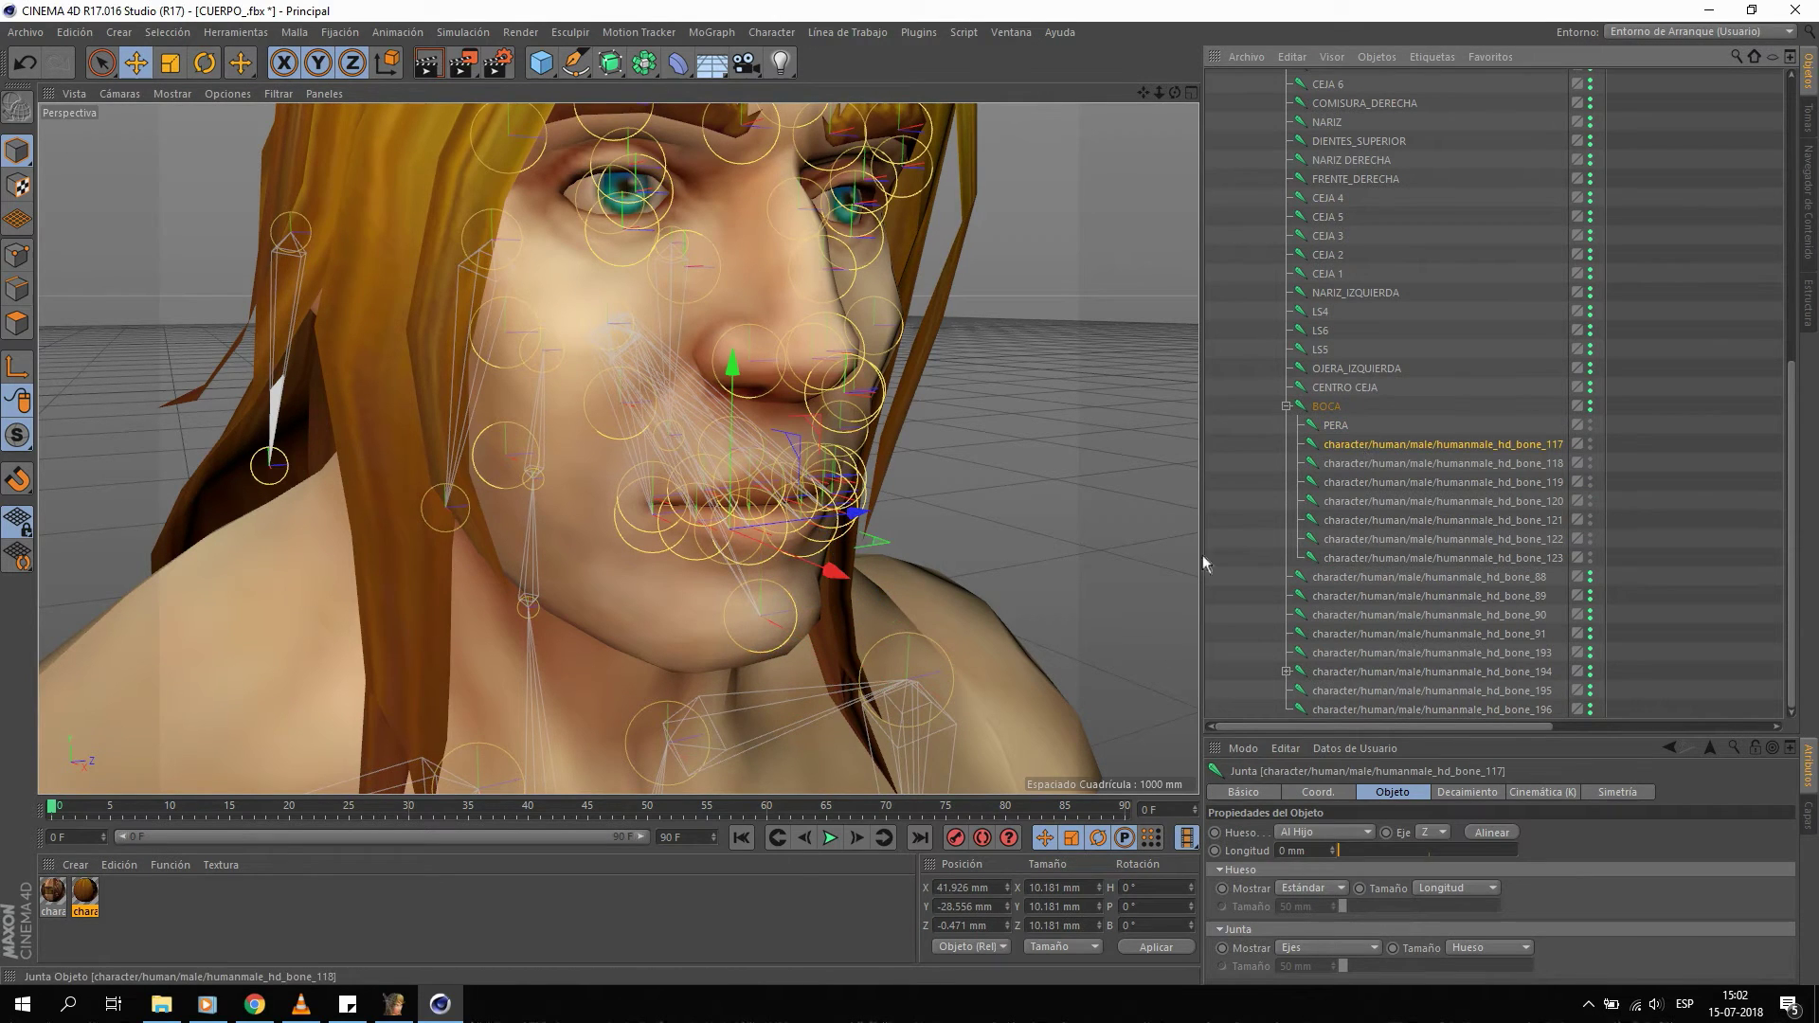
alt+drag(900, 455, 800, 528)
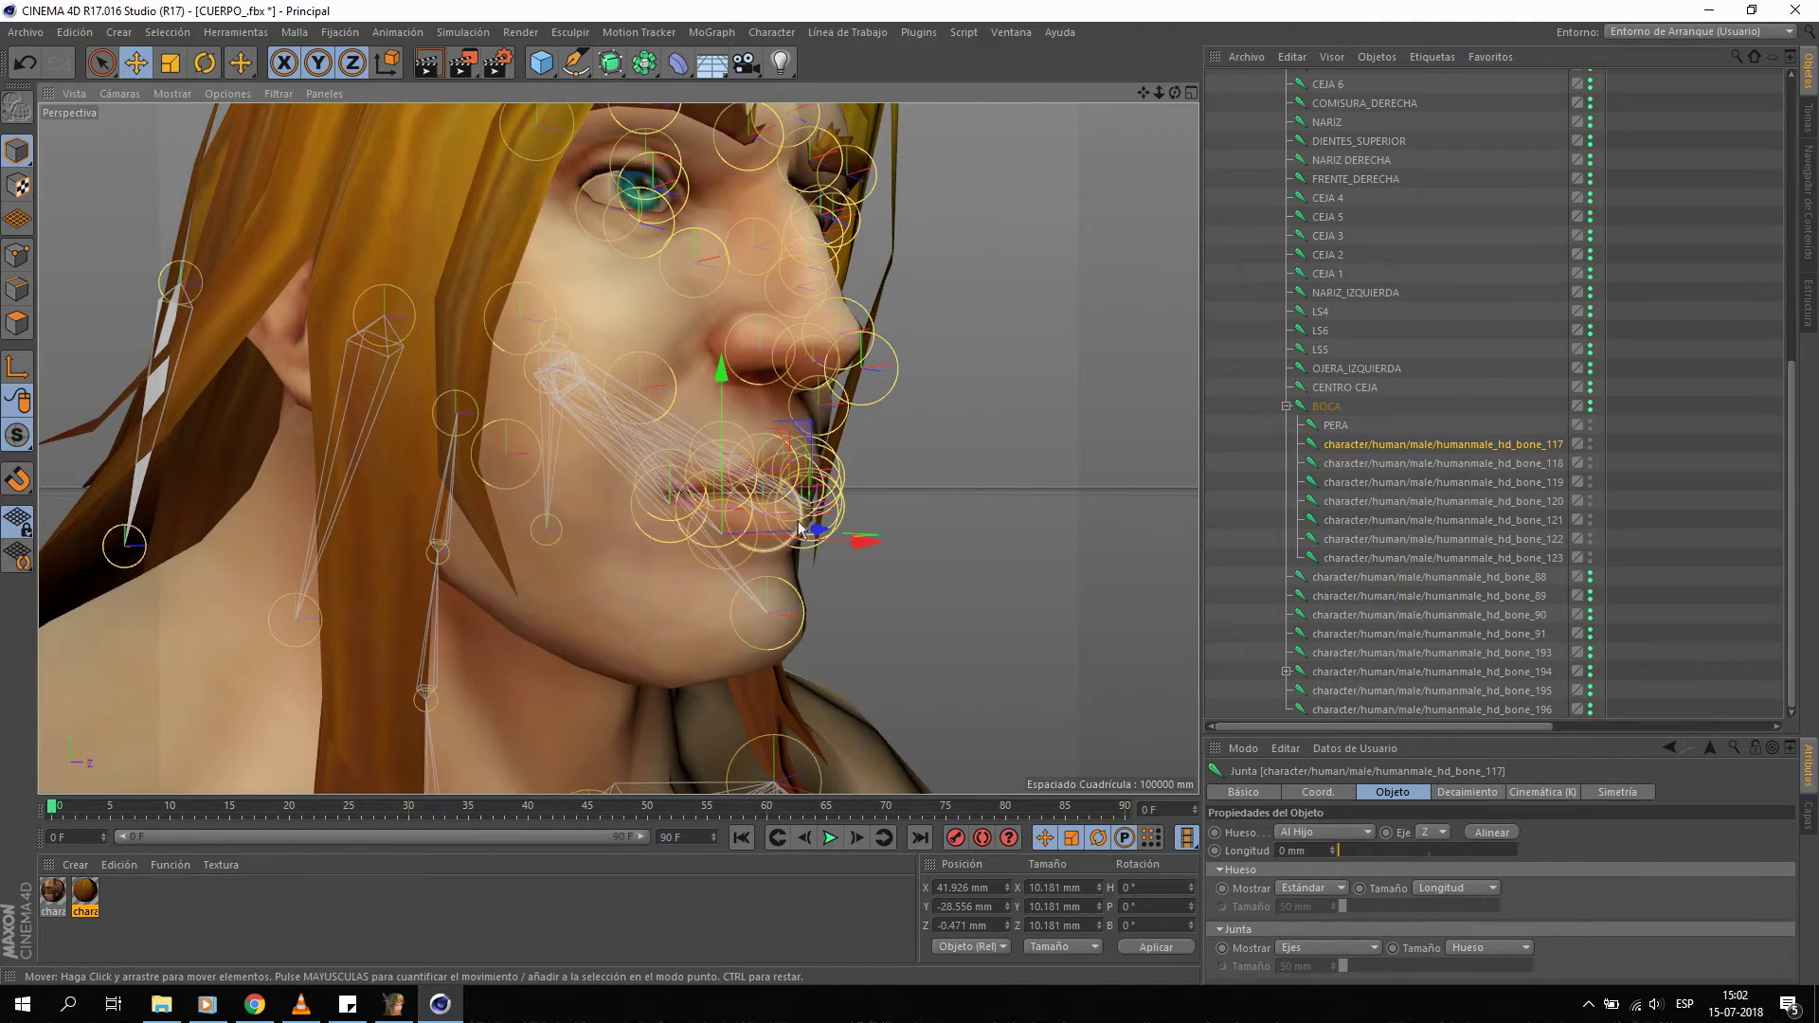
double_click(1425, 445)
text(DIENTES_INFERIORES)
key(Return)
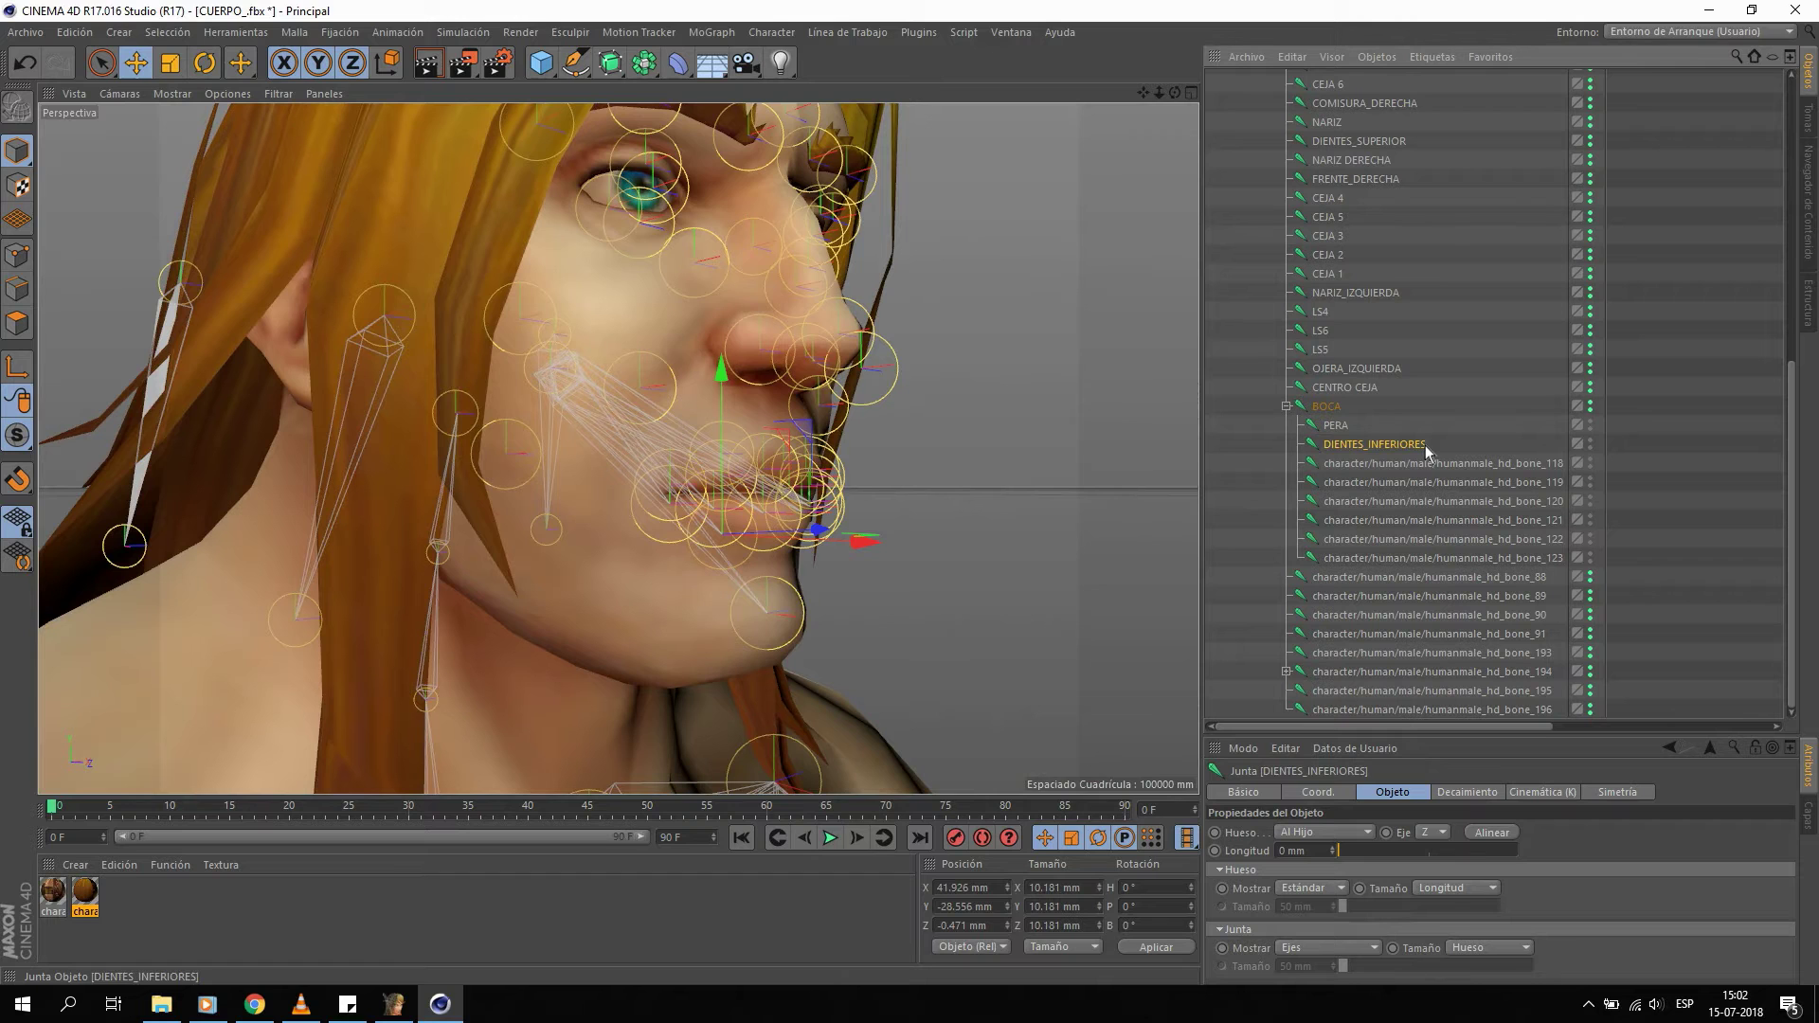
click(1429, 464)
alt+drag(1078, 513, 513, 463)
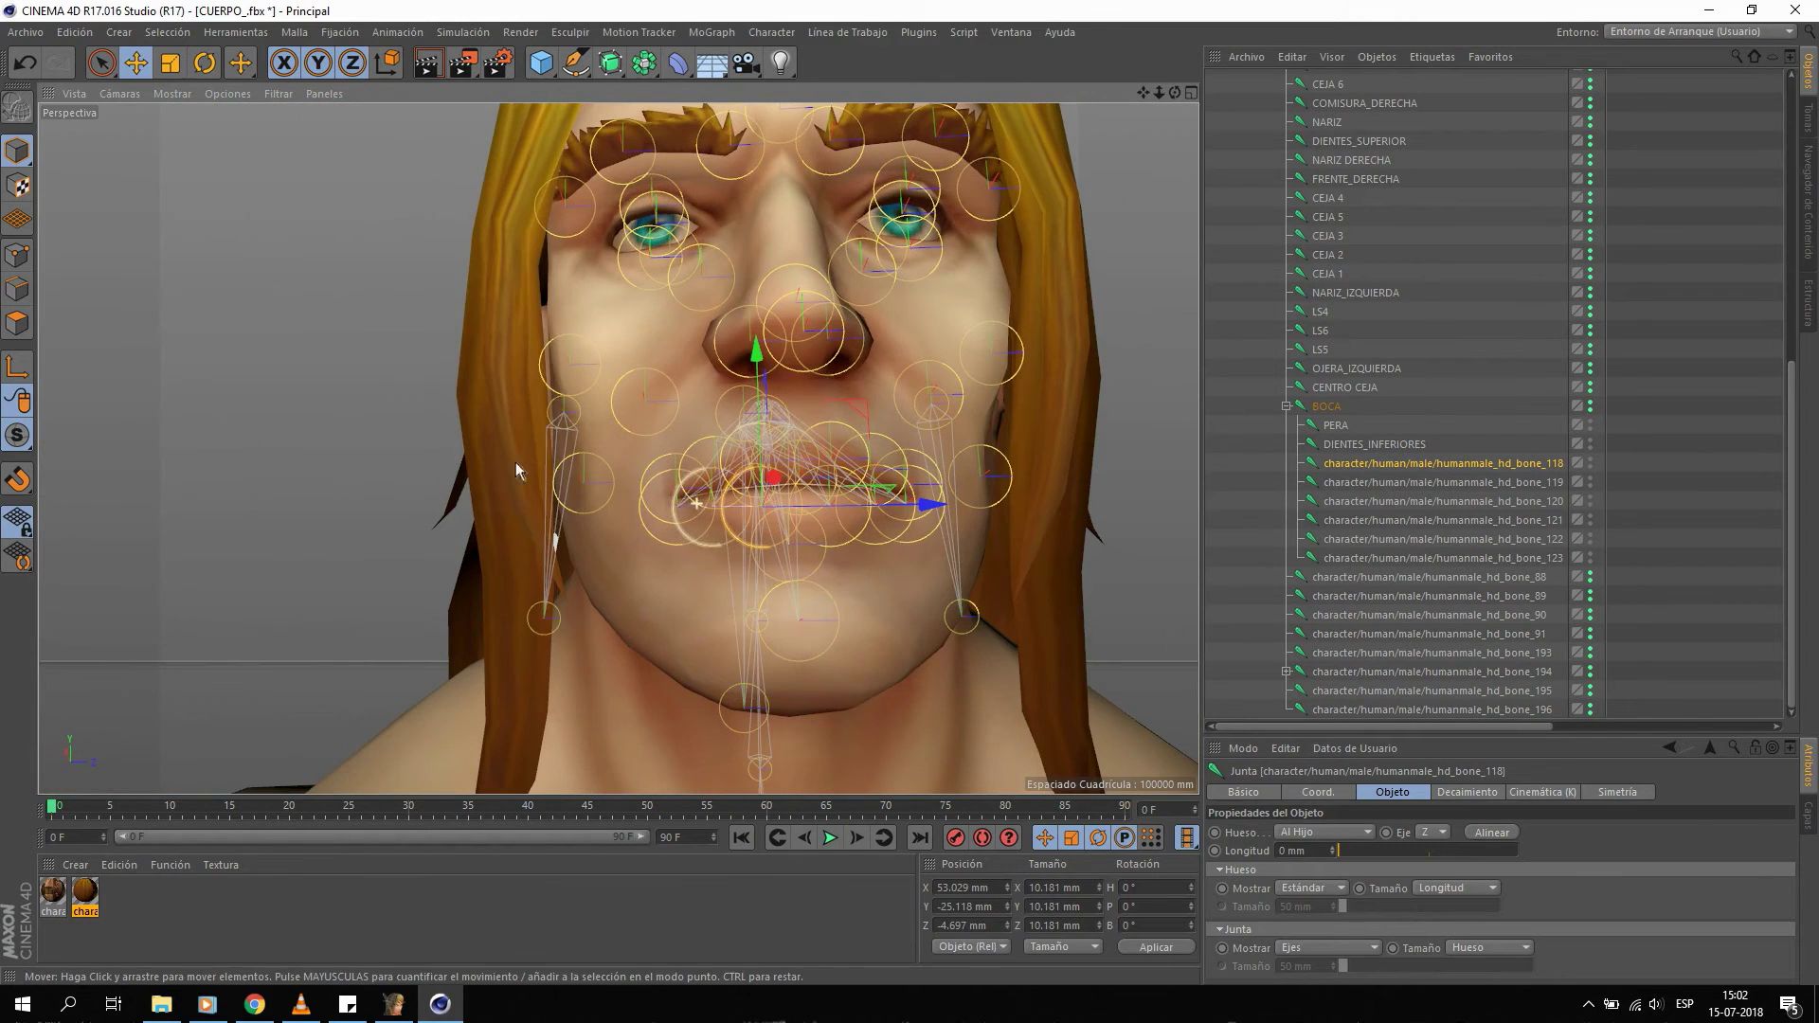
double_click(1393, 466)
text(LS)
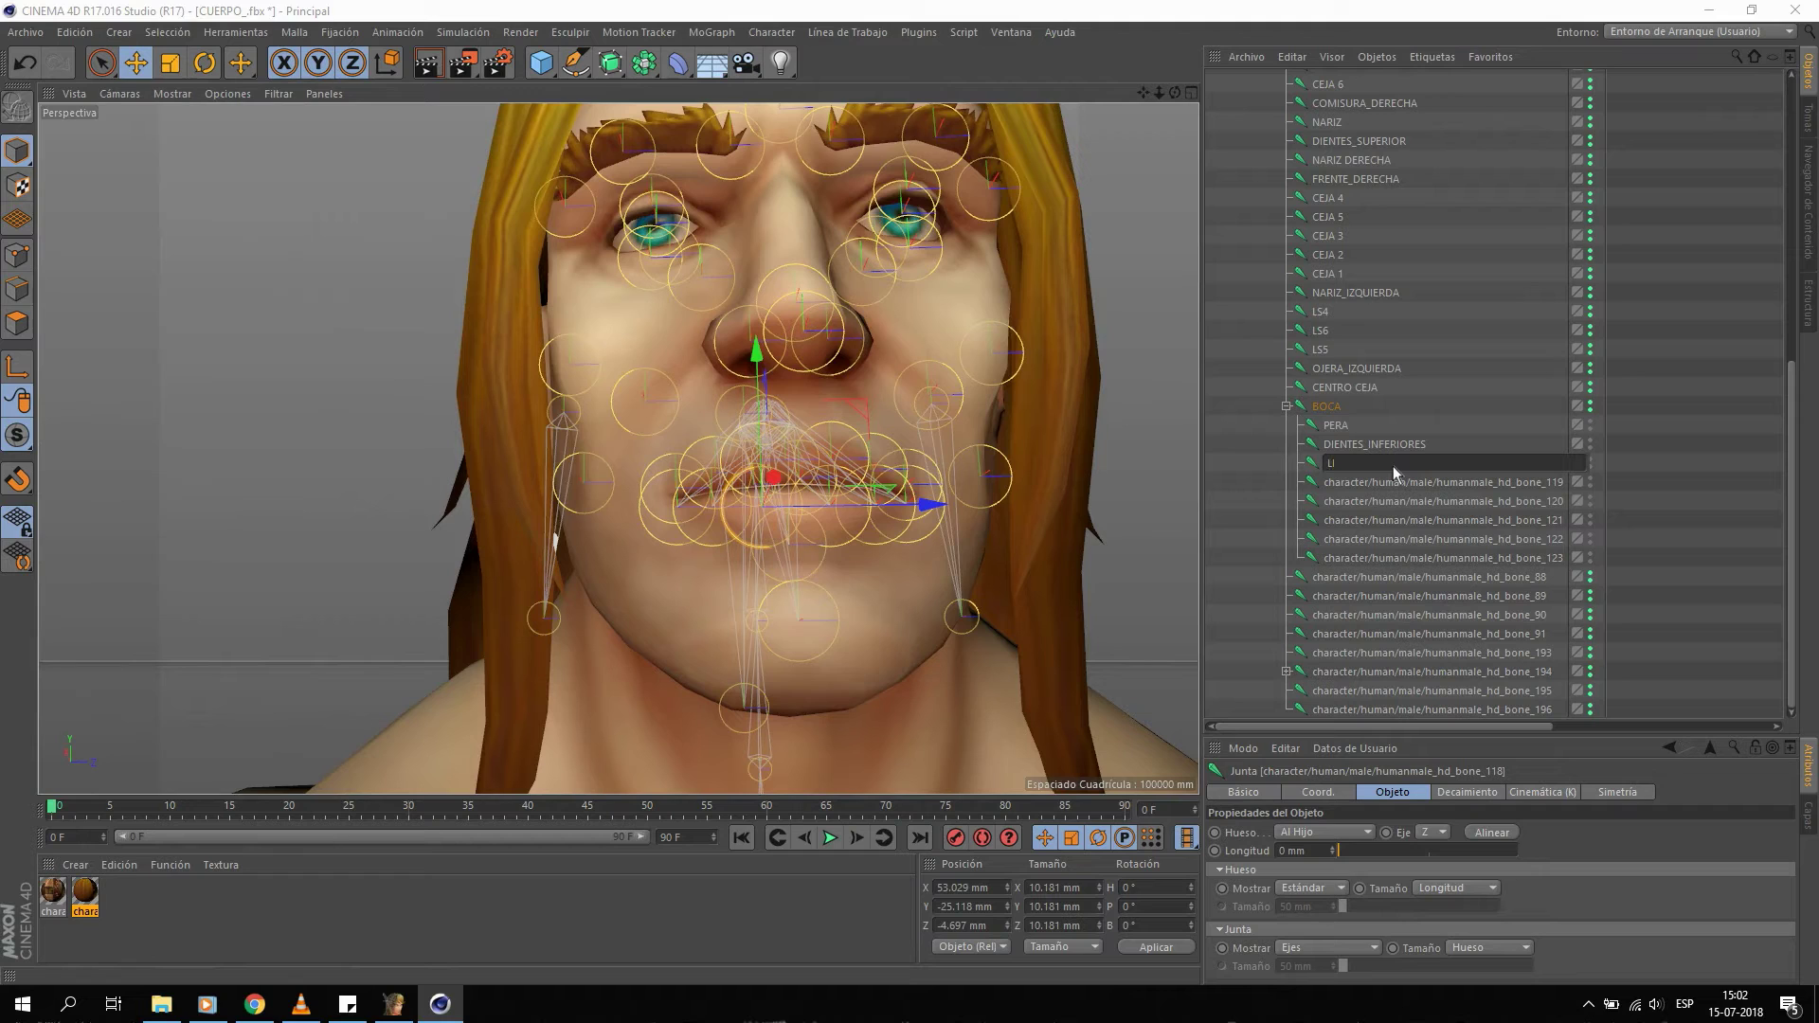
text(3)
key(Return)
Rename bones 119, 120 and 121 to LI2, LI1 and LI5.
click(1399, 476)
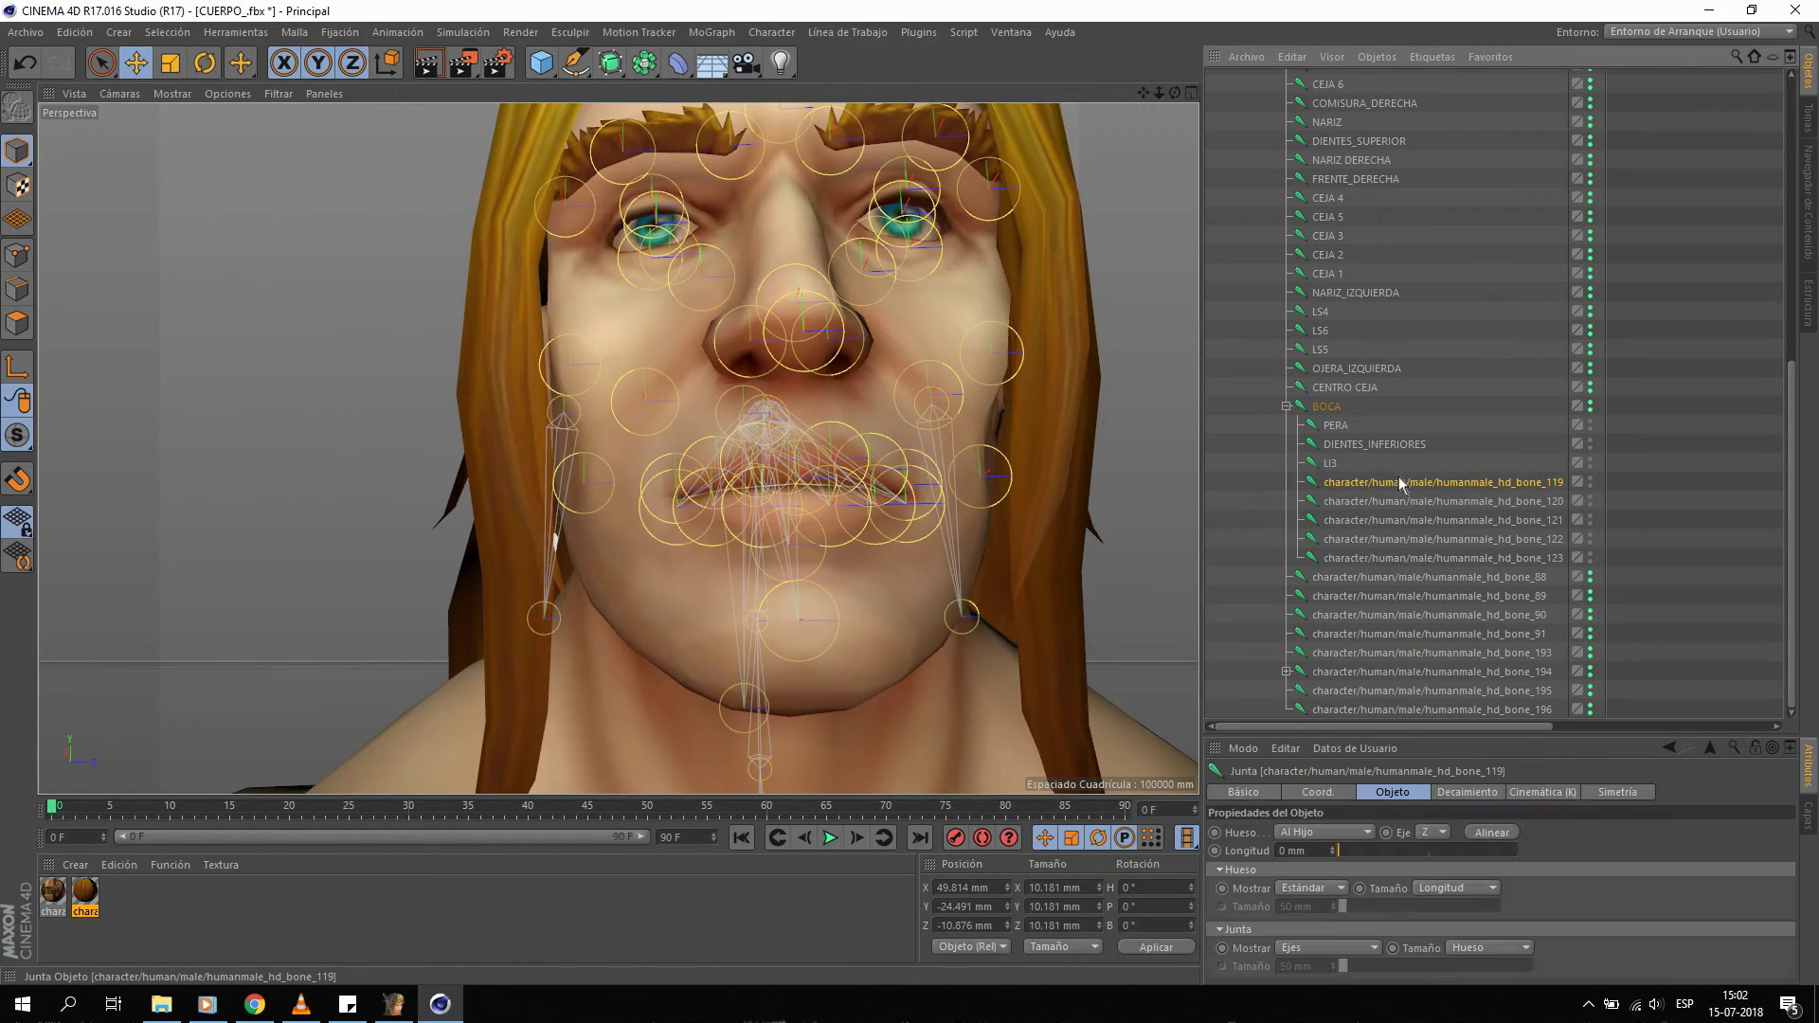
double_click(1399, 480)
text(LI)
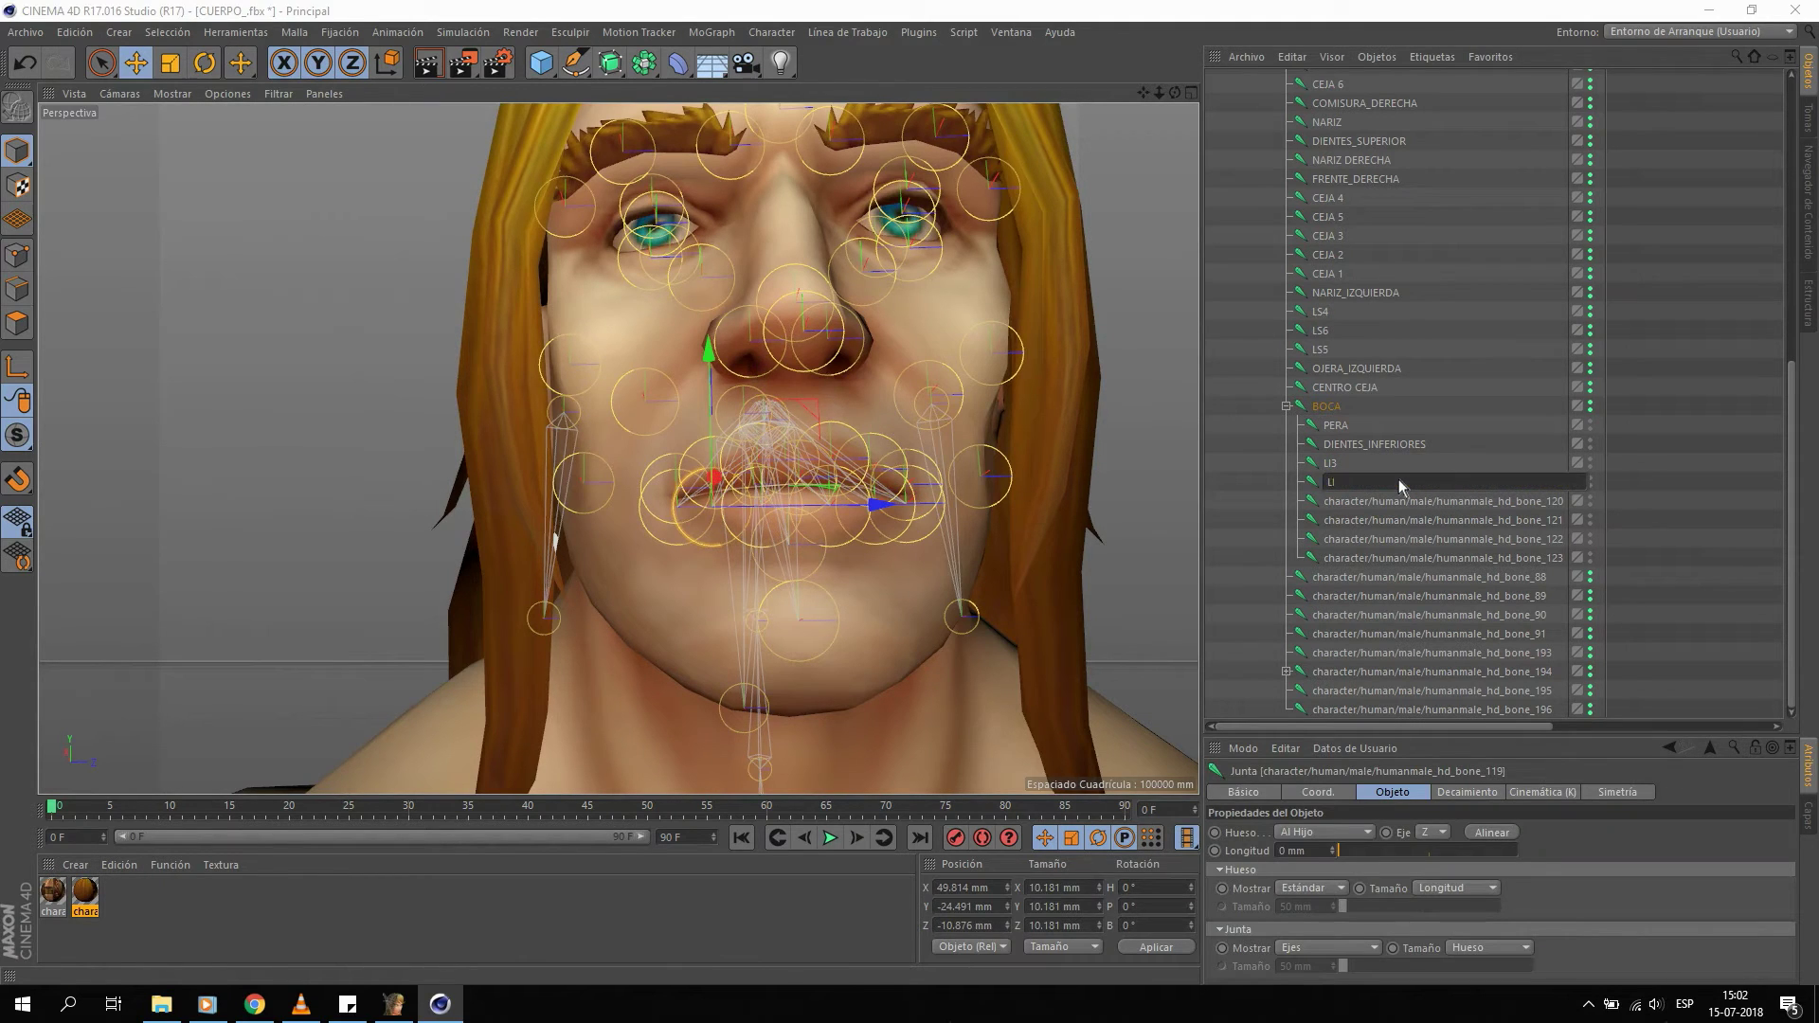
text(2)
key(Return)
double_click(1395, 503)
text(LI1)
key(Return)
double_click(1394, 519)
text(LI5)
key(Return)
Rename bone_122 to LI6 and bone_123 to LI3.
click(1361, 538)
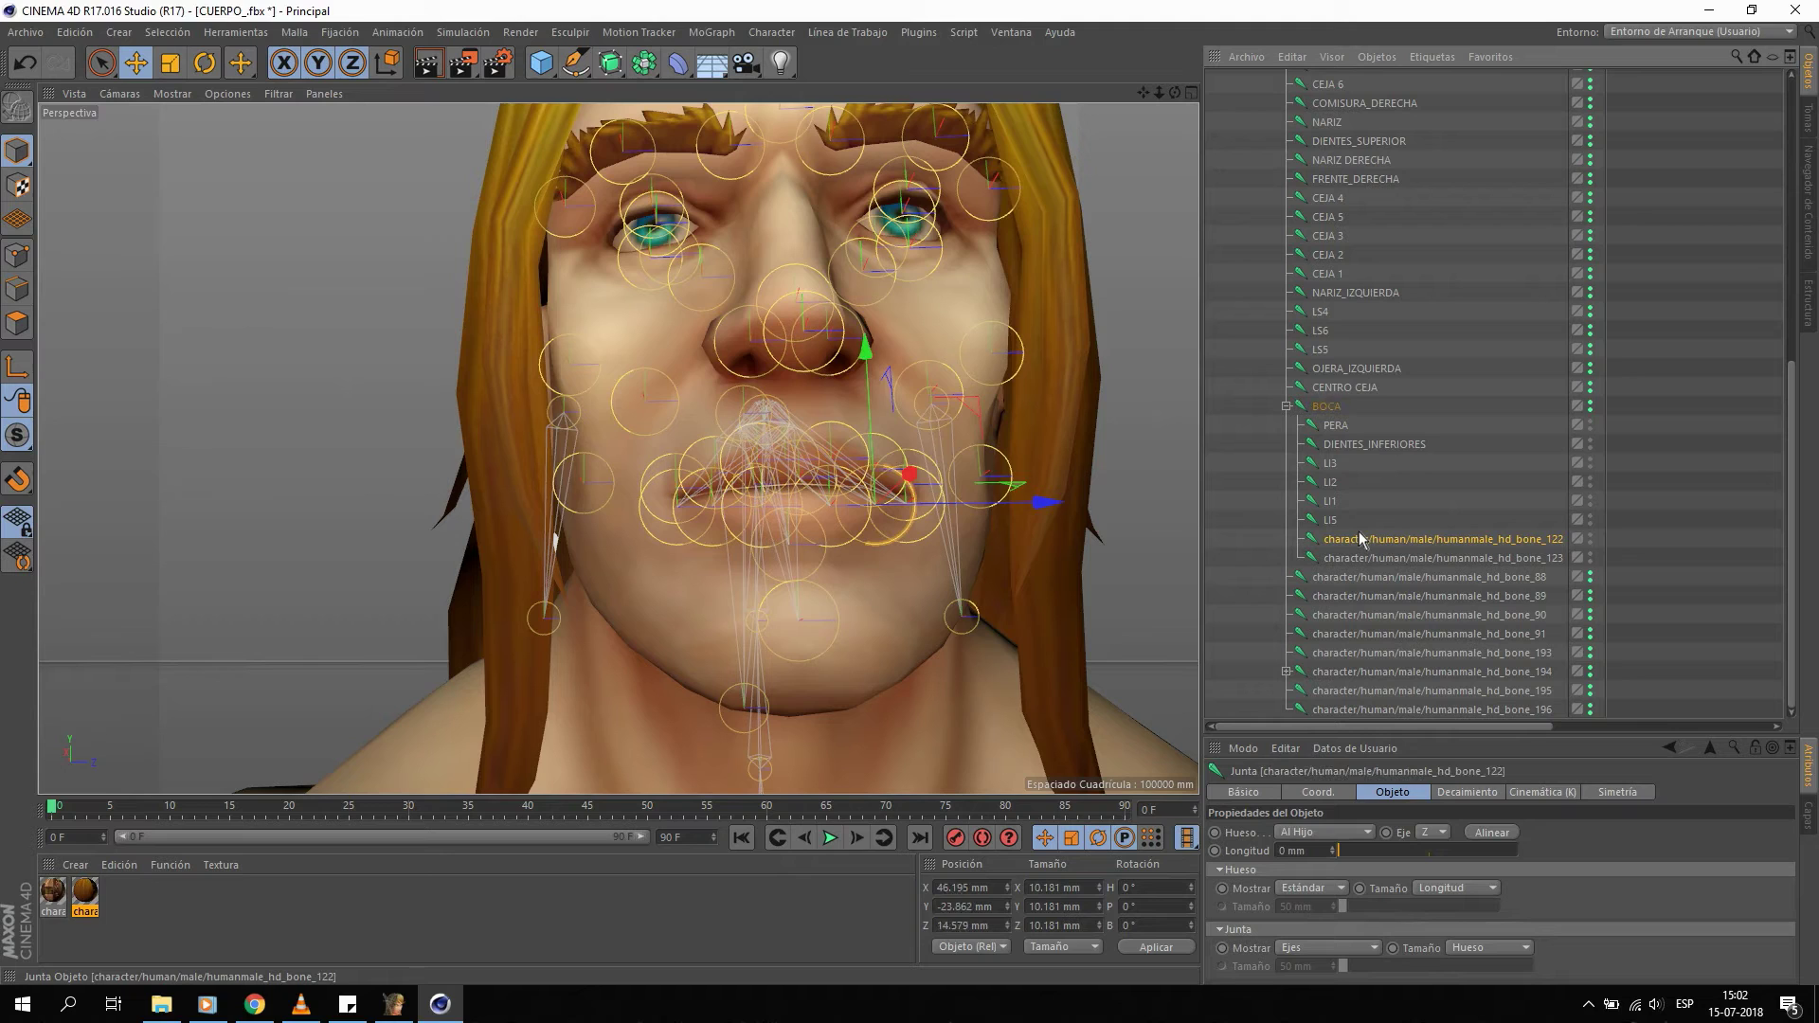
double_click(1361, 538)
text(L)
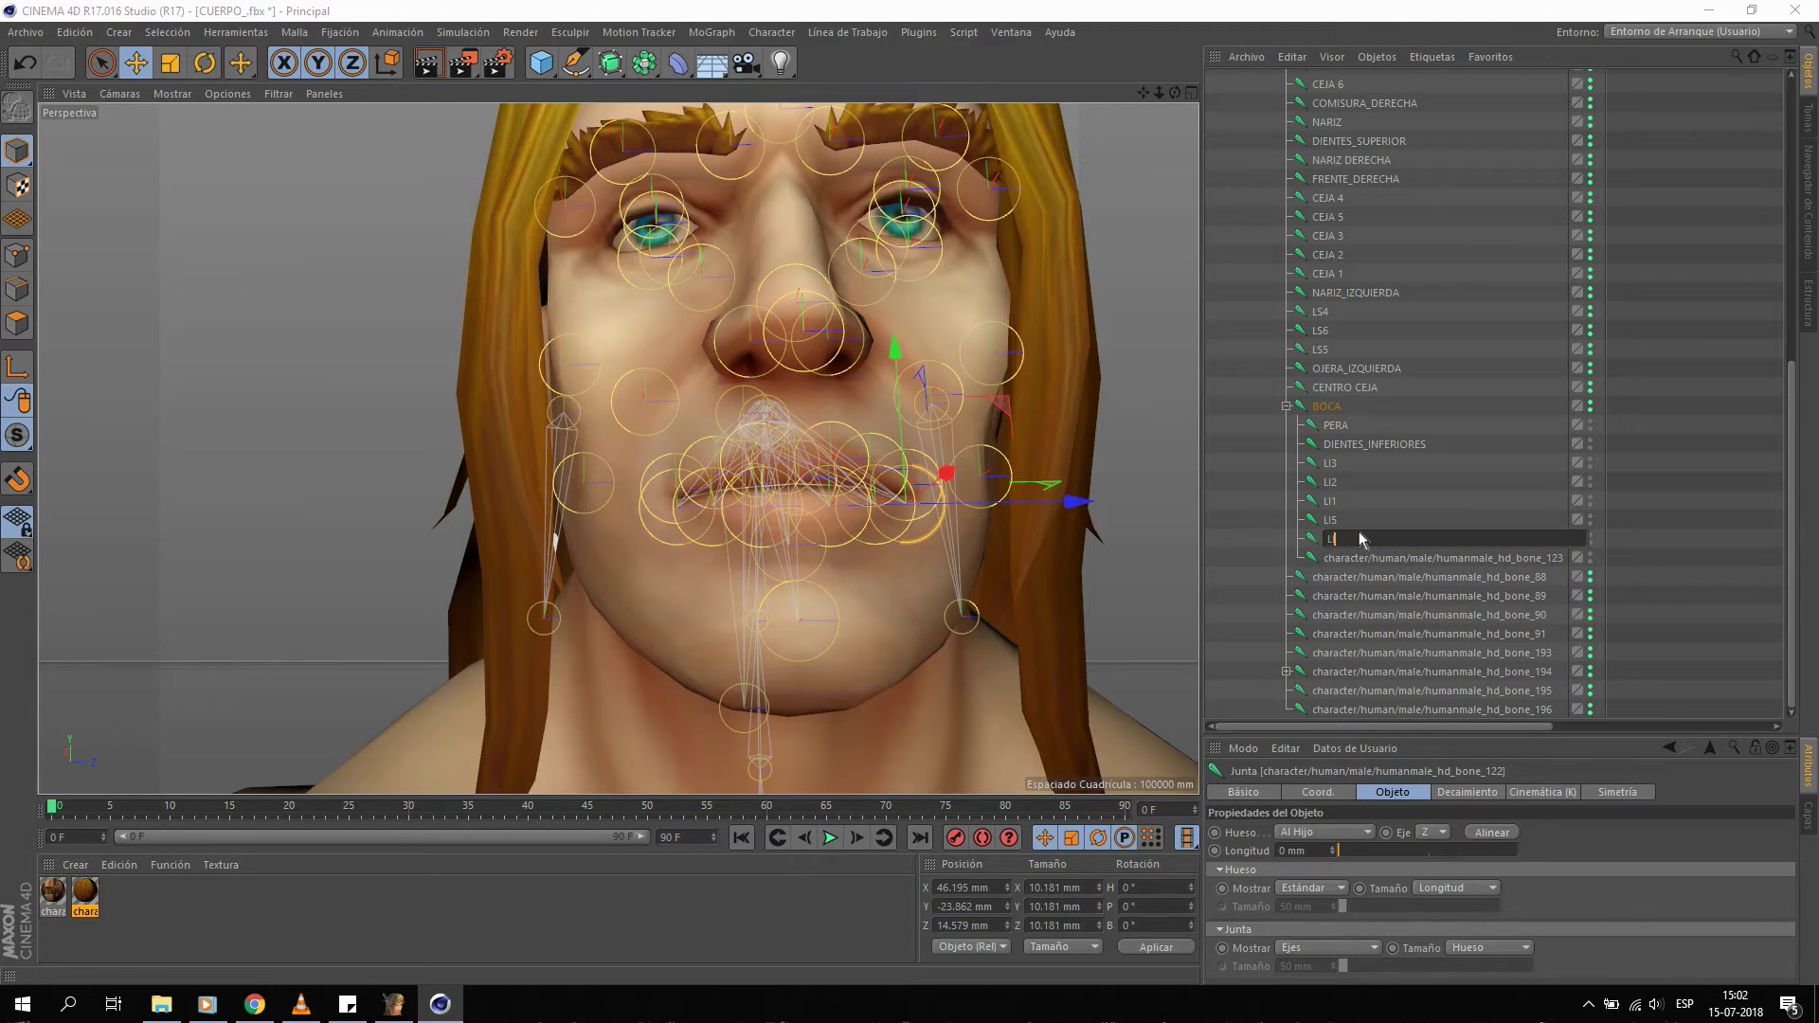
text(I6)
key(Return)
double_click(1454, 557)
text(LI4)
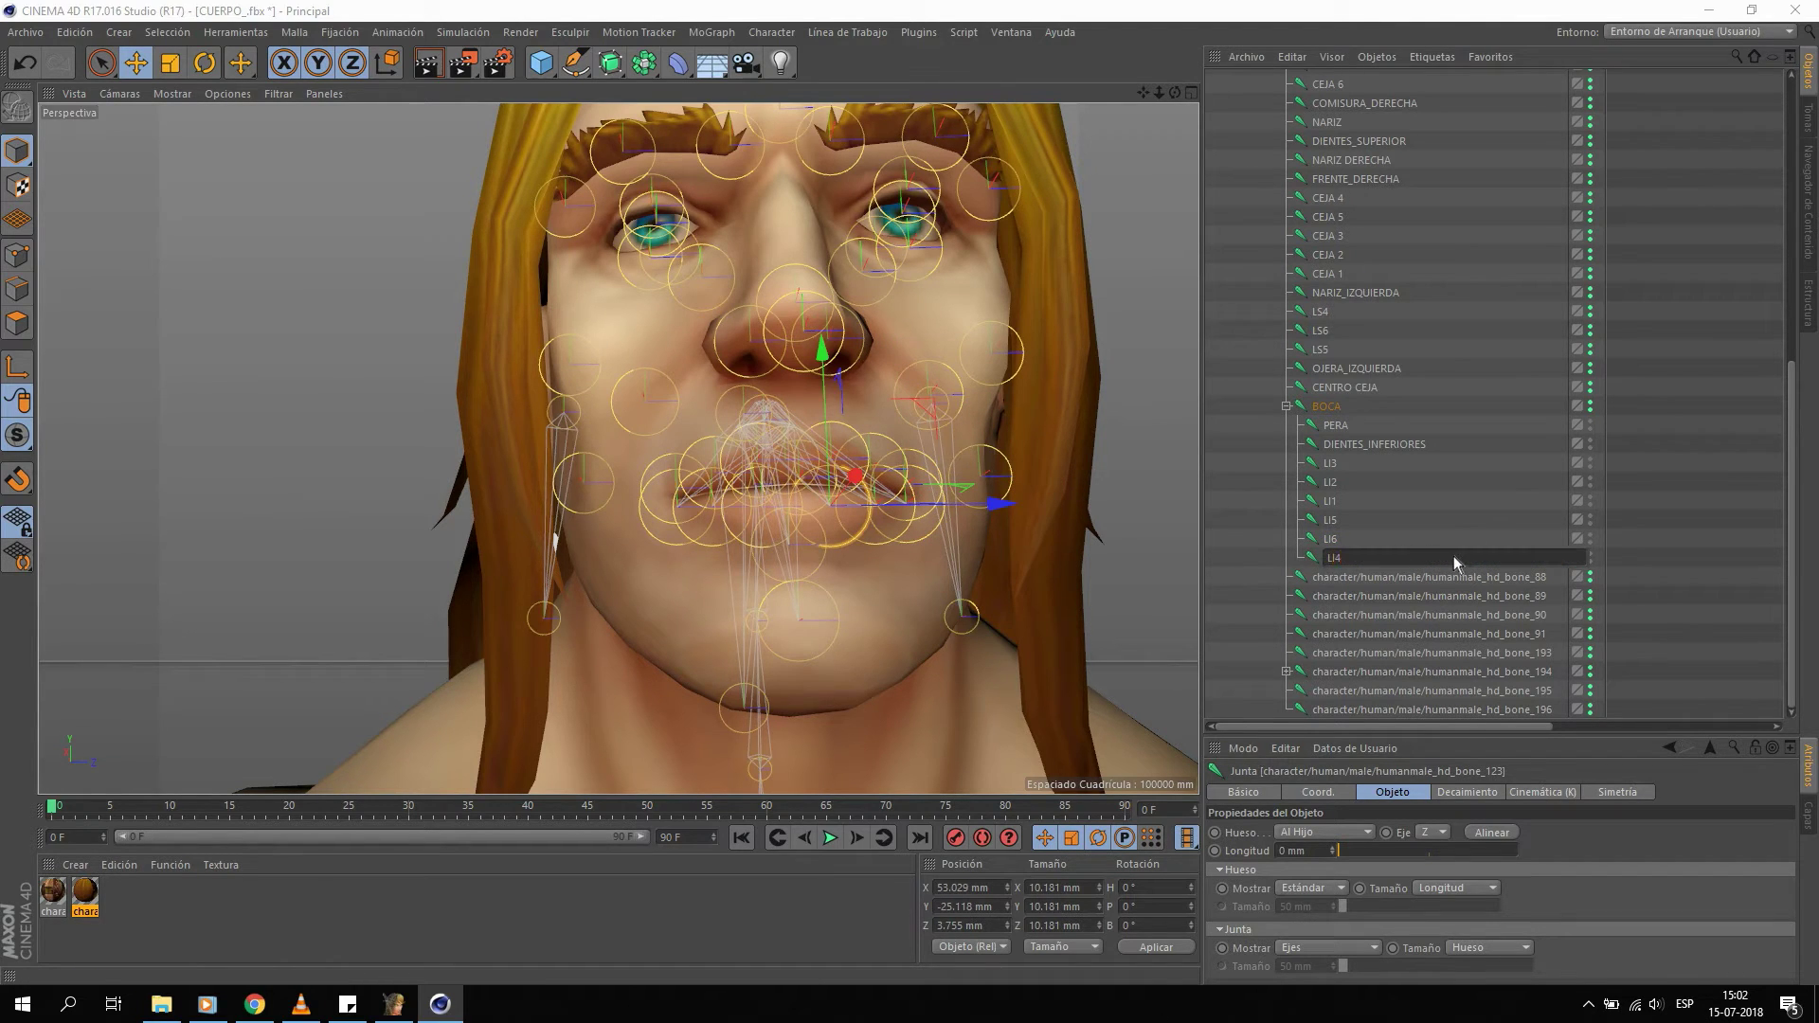
key(BackSpace)
text(3)
key(Return)
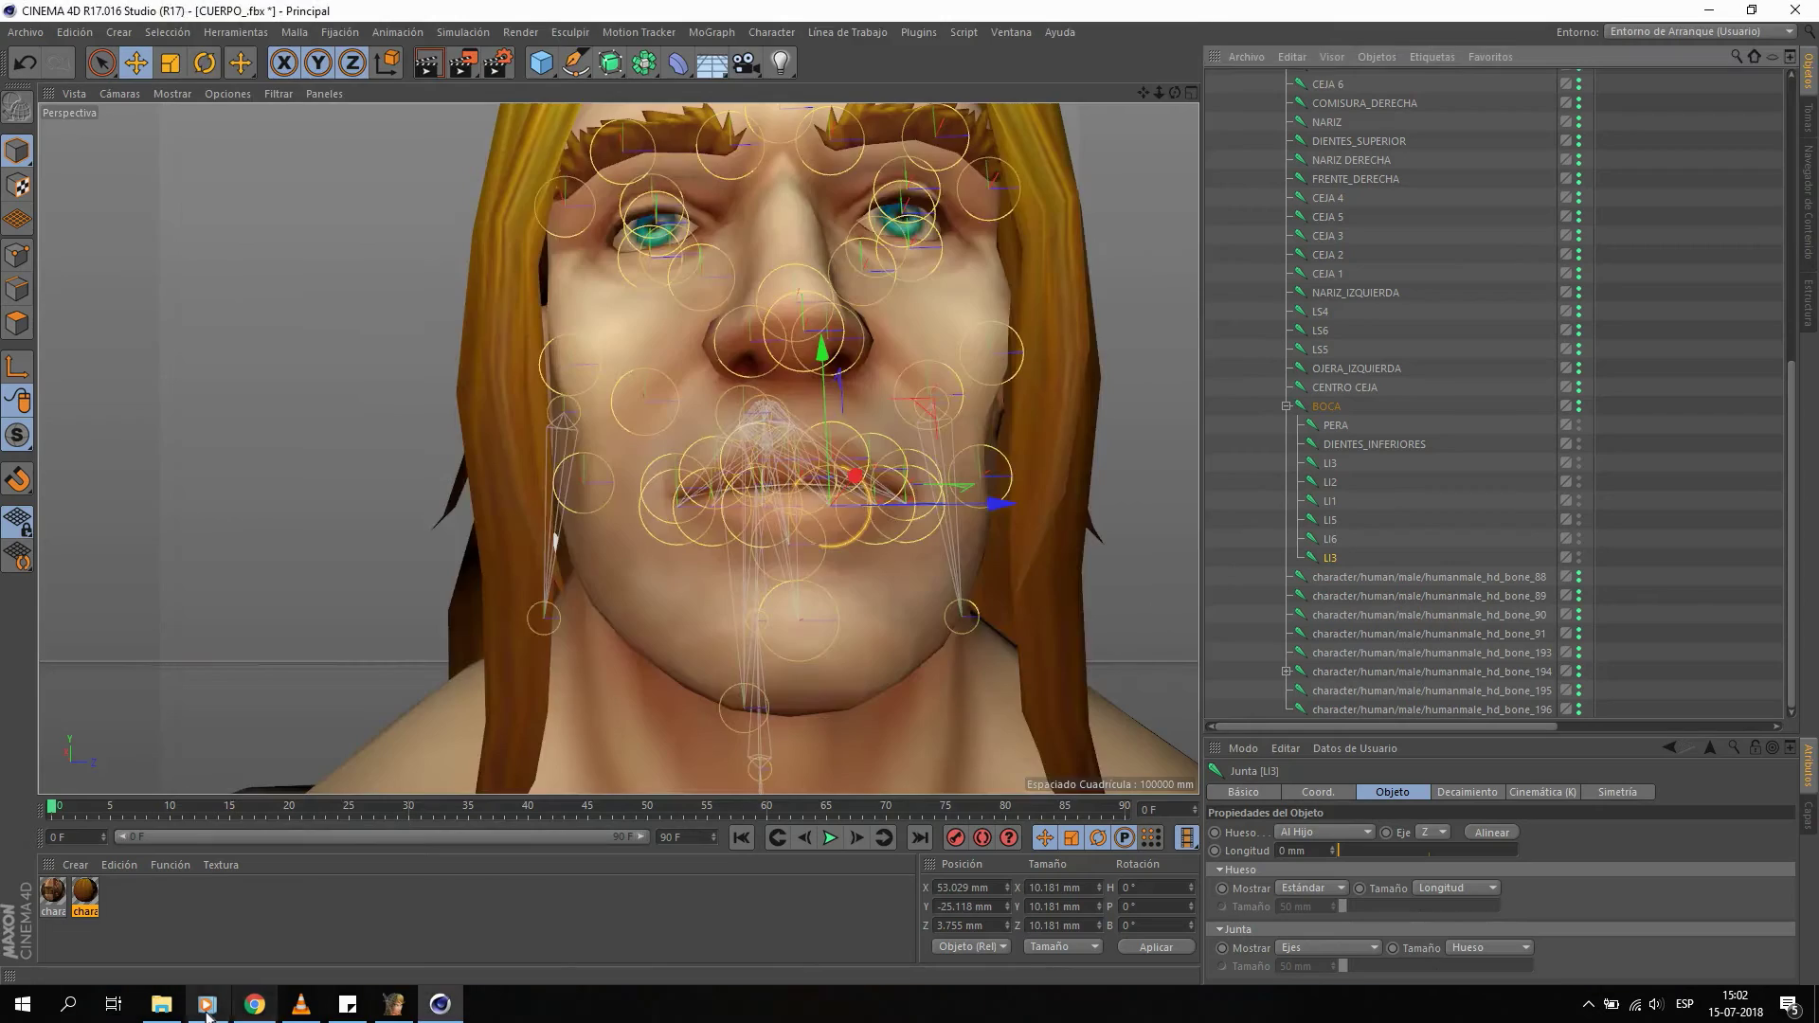
Skip to the next music track, then return to Cinema 4D and select humanmale_hd_bone_88.
click(207, 1004)
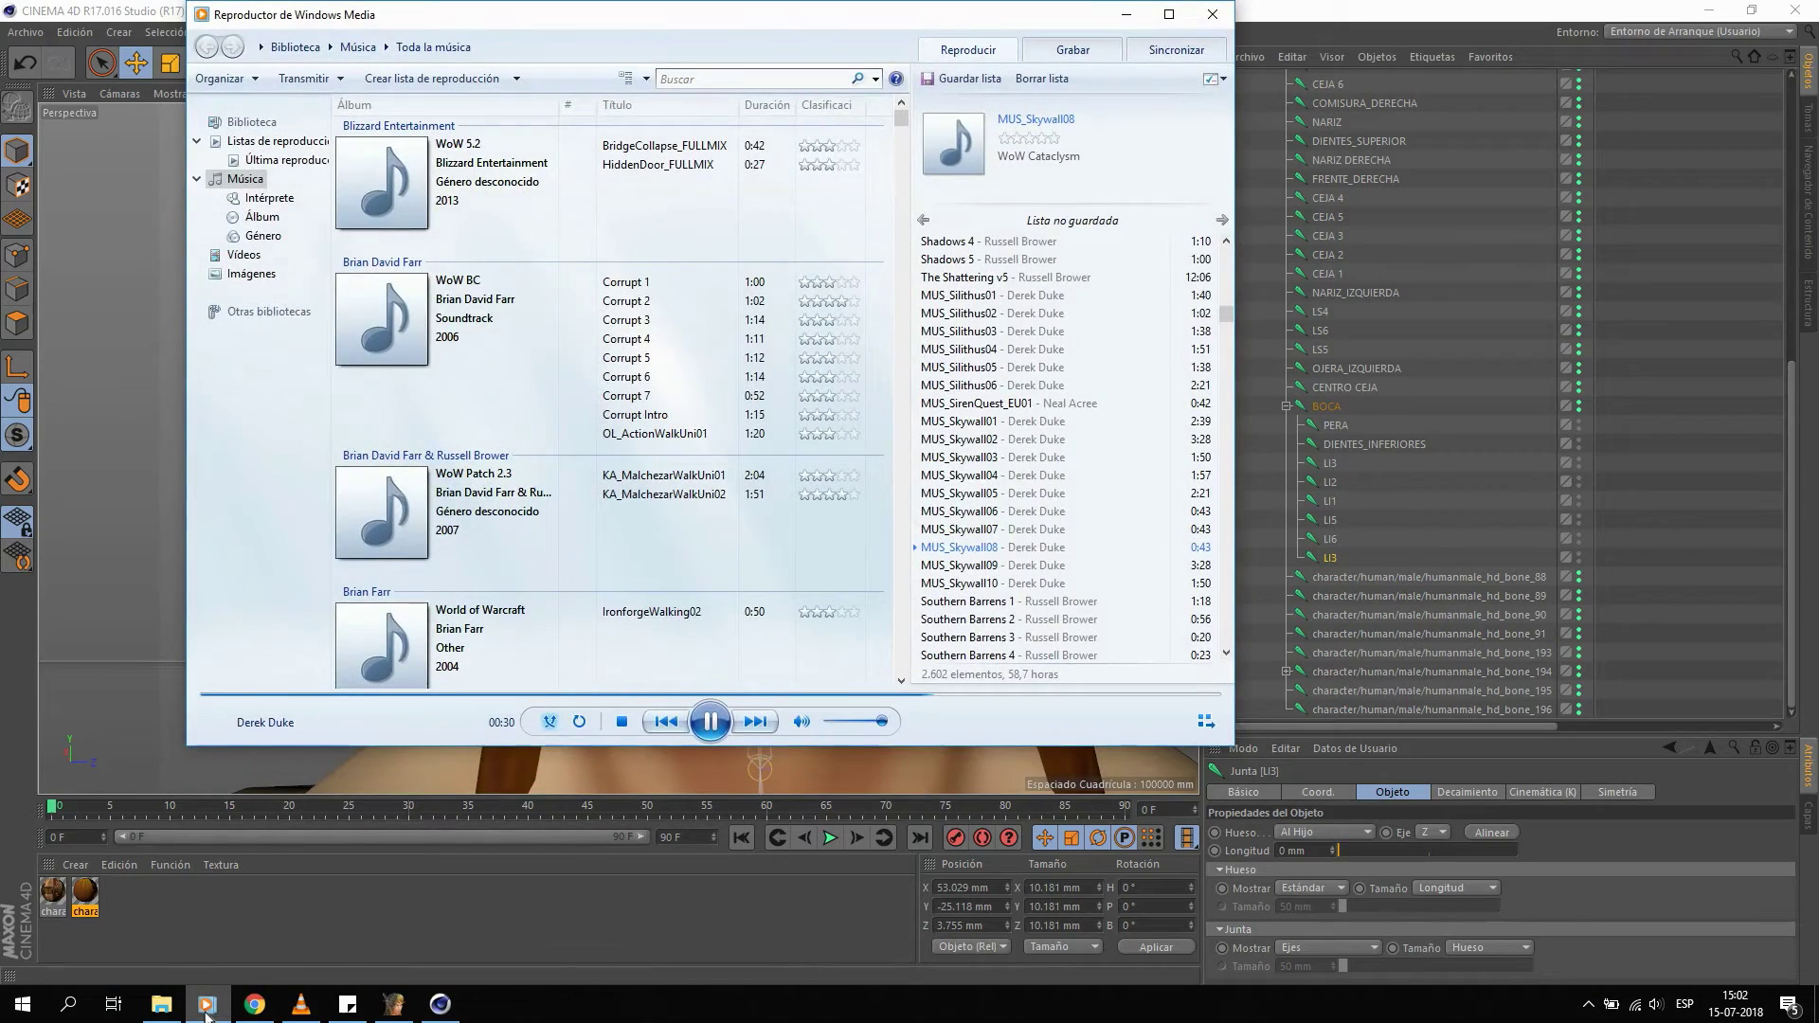
click(755, 722)
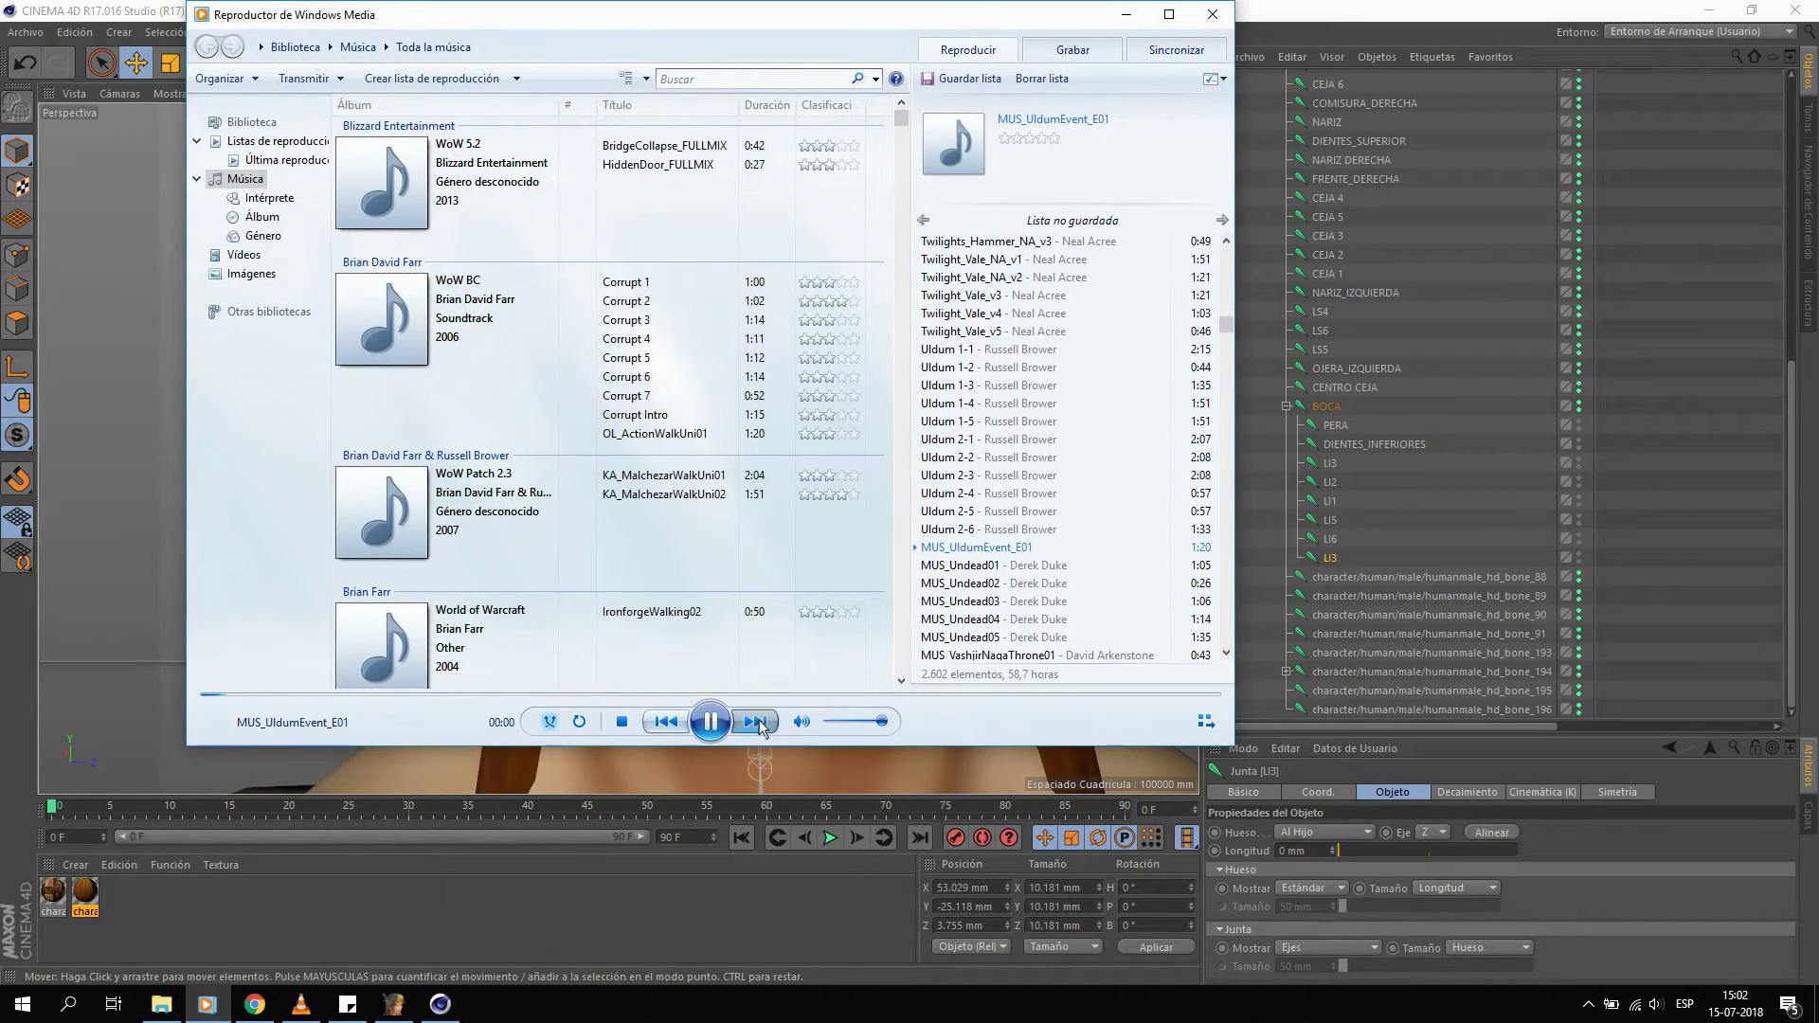
click(1126, 14)
click(1357, 578)
scroll(730, 330, down, 3)
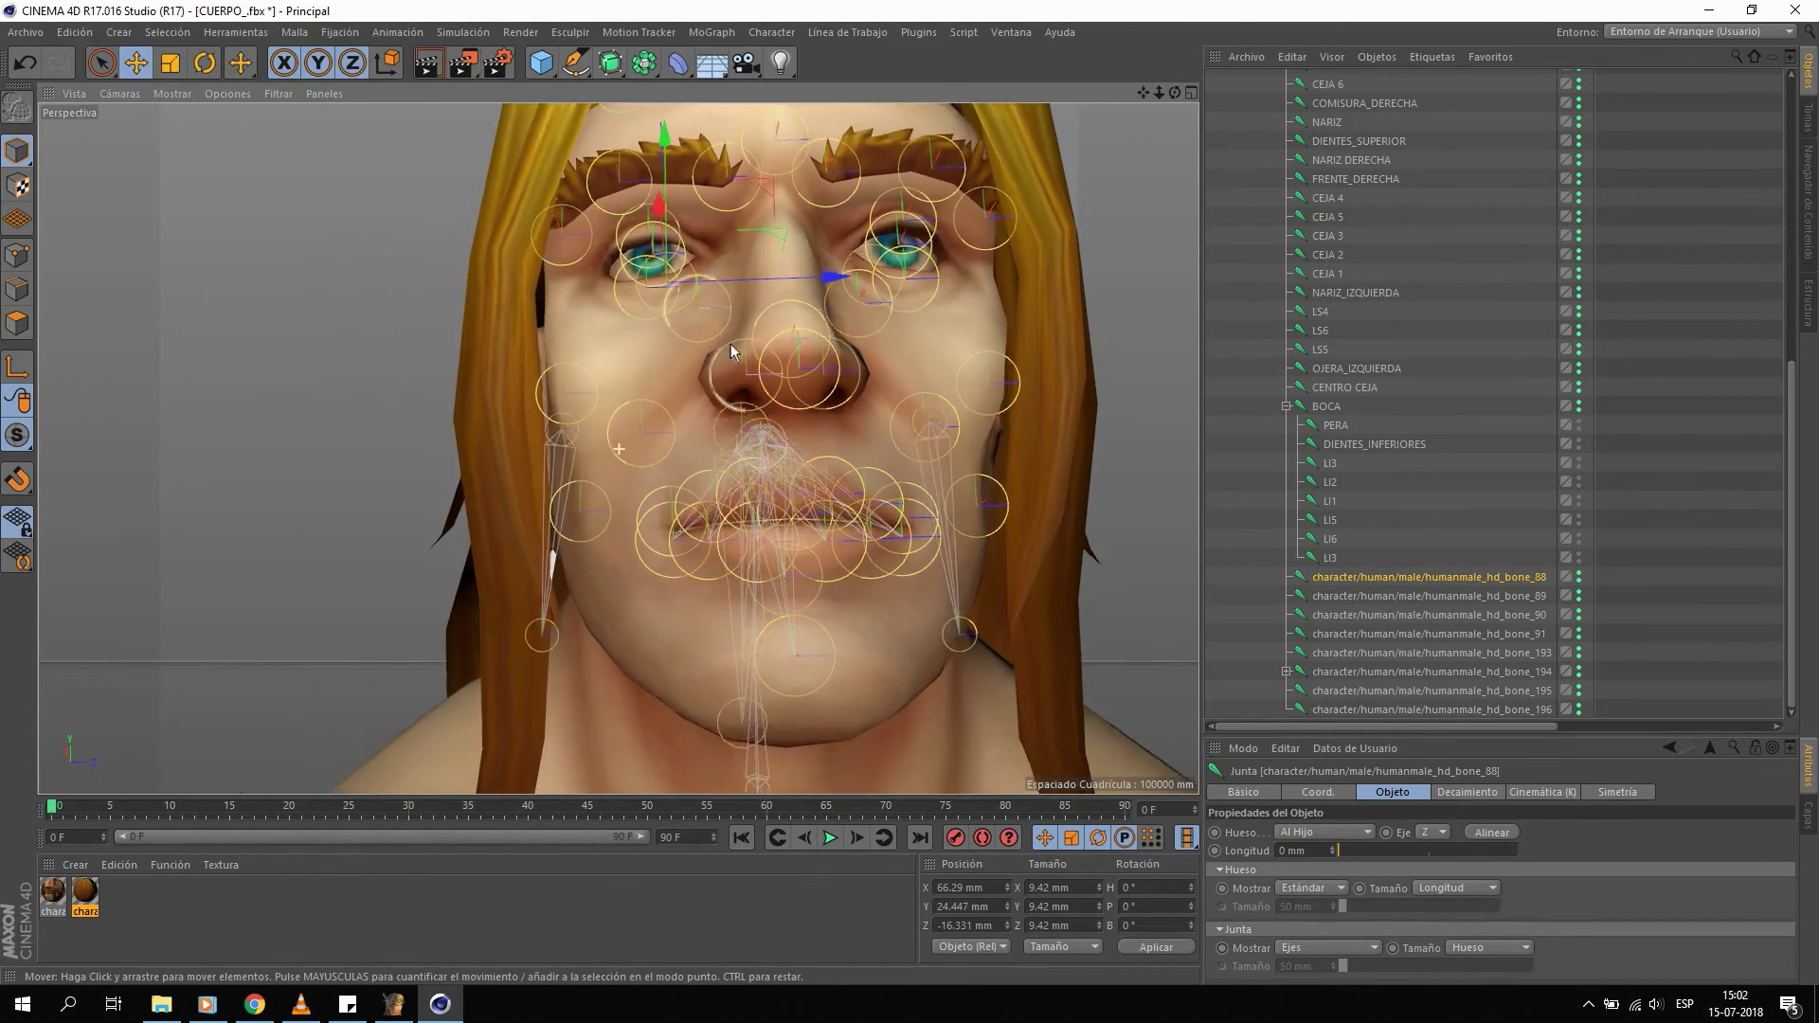
Rename humanmale_hd_bone_88 to OJO_DERECHO.
mouse_move(747, 355)
alt+mouse_down()
mouse_move(793, 407)
mouse_move(743, 385)
alt+mouse_up()
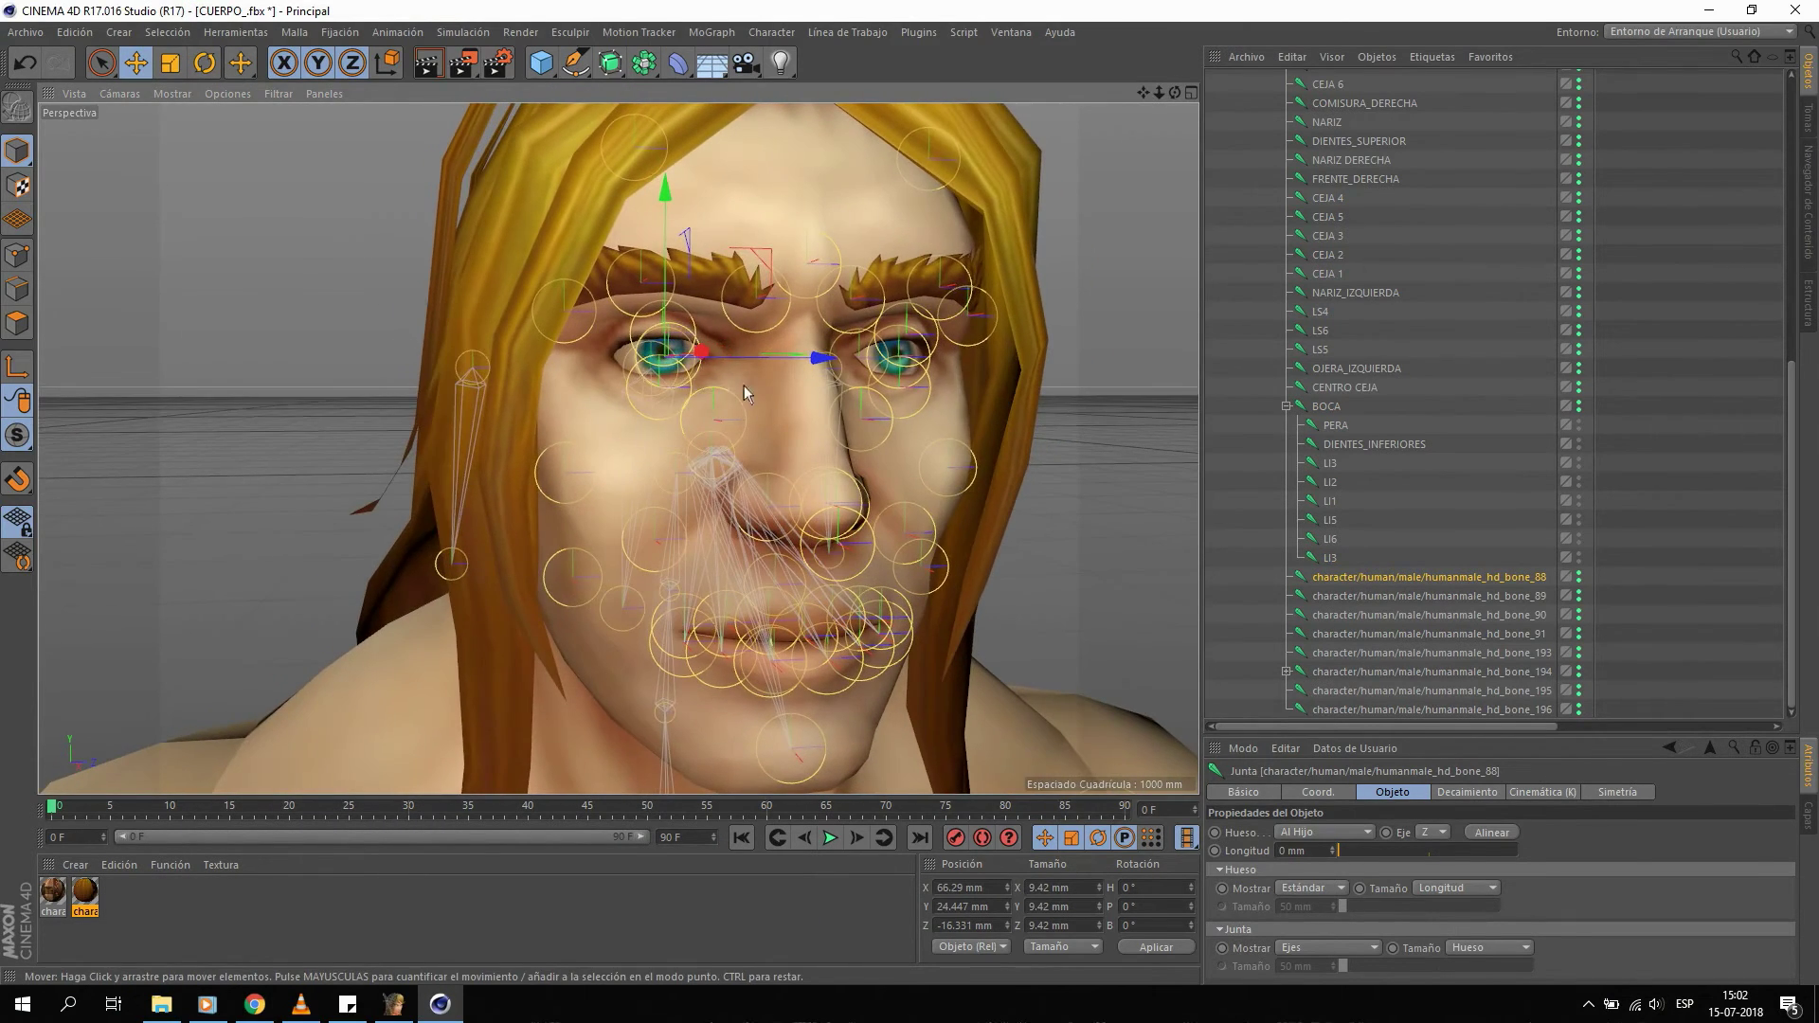
click(812, 371)
double_click(1419, 579)
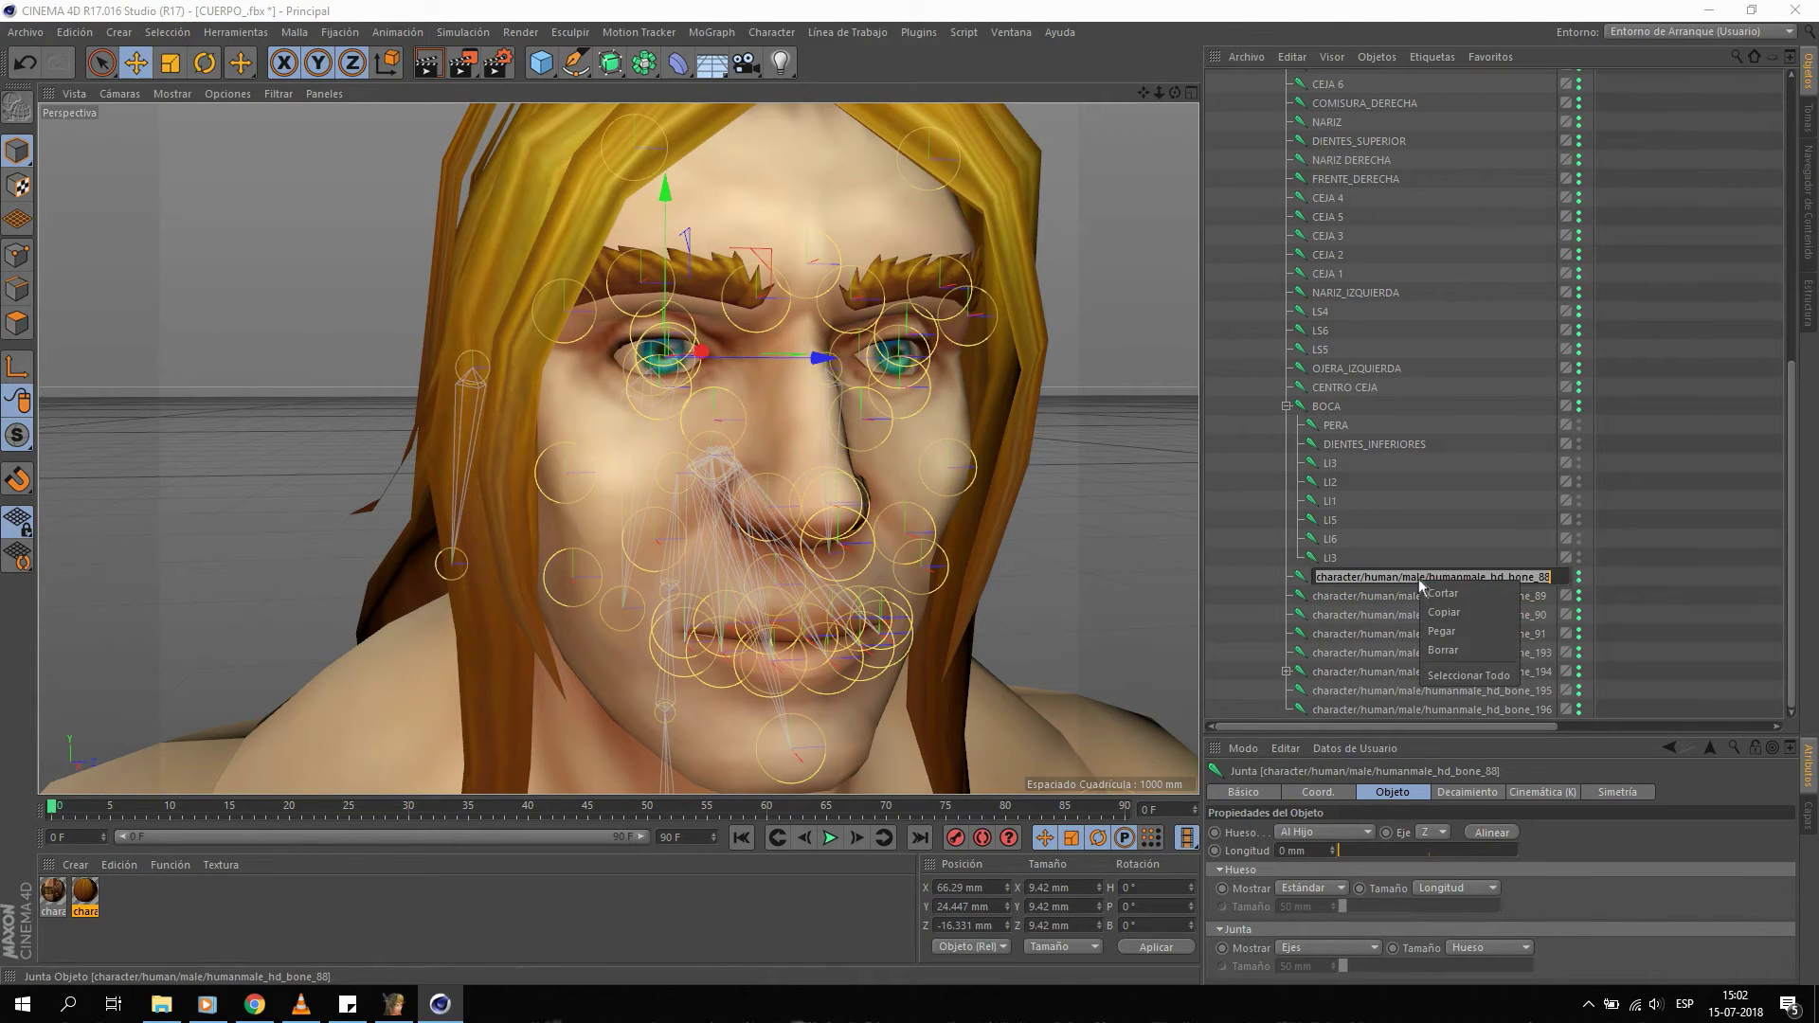
text(OJO_DERECHO)
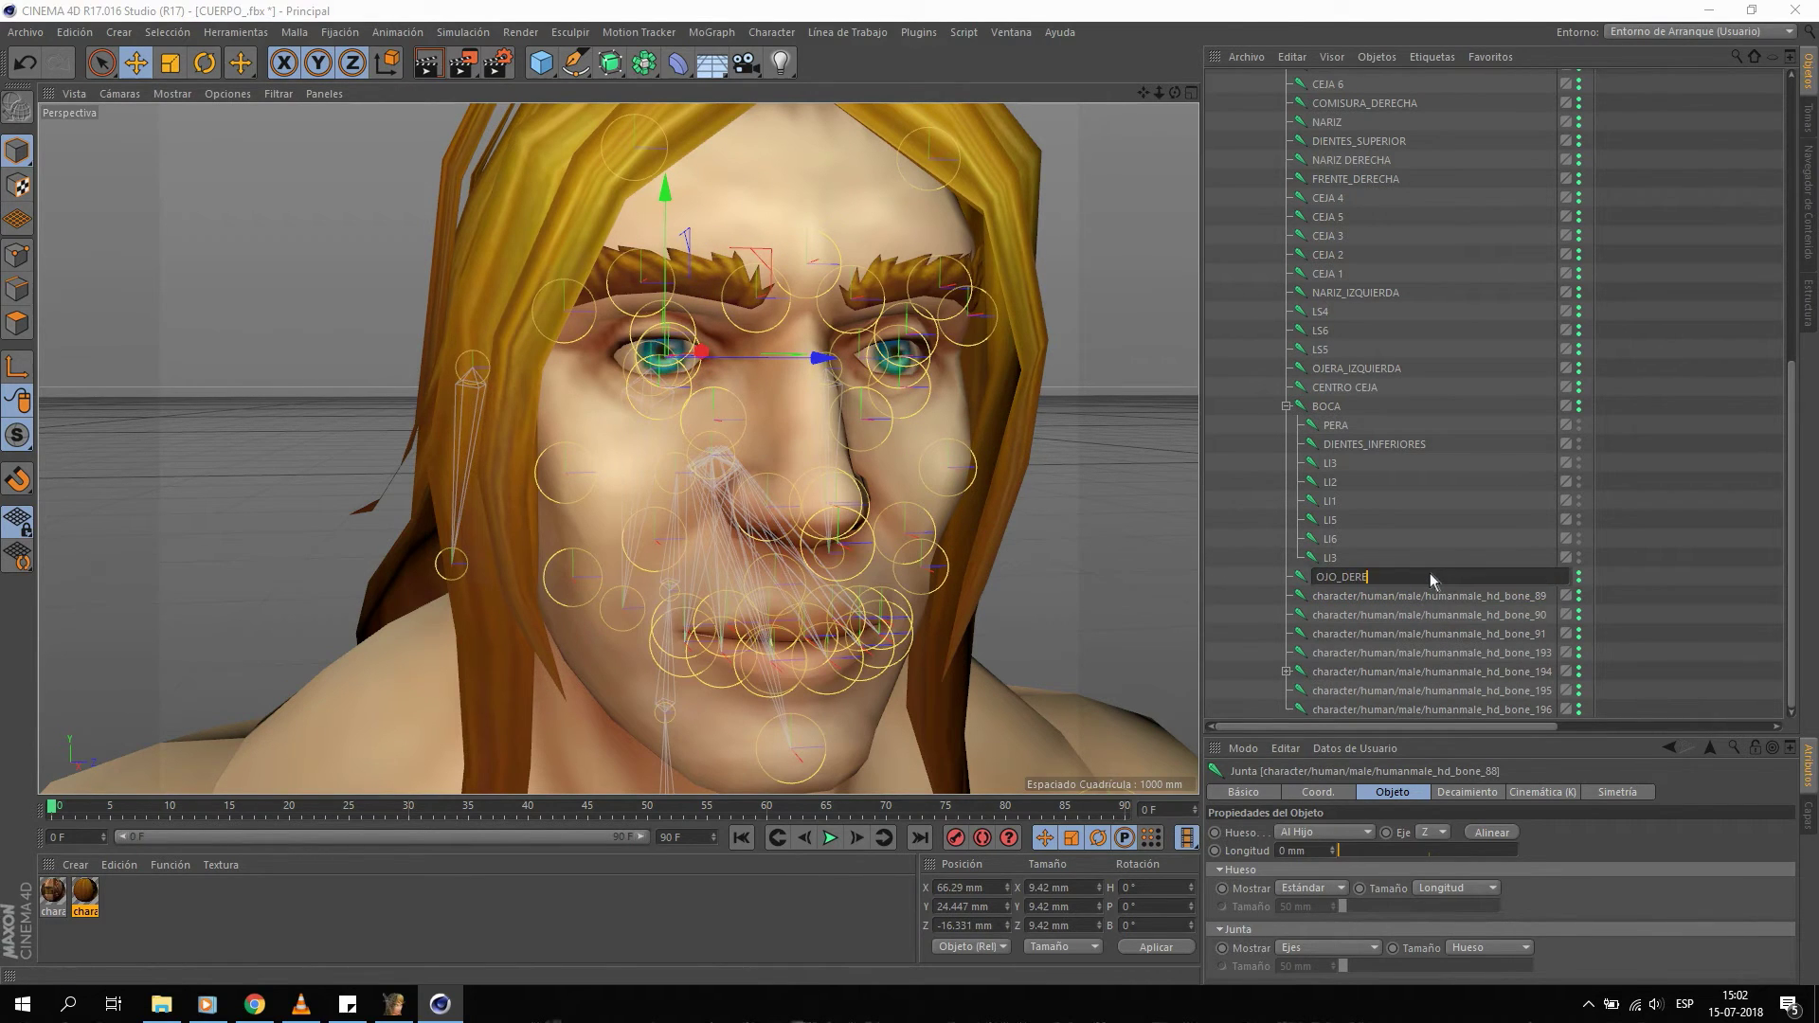
key(Return)
Replace bone_89's name with COMISURA.
click(1392, 597)
mouse_move(787, 487)
alt+mouse_down()
mouse_move(706, 491)
mouse_move(737, 501)
alt+mouse_up()
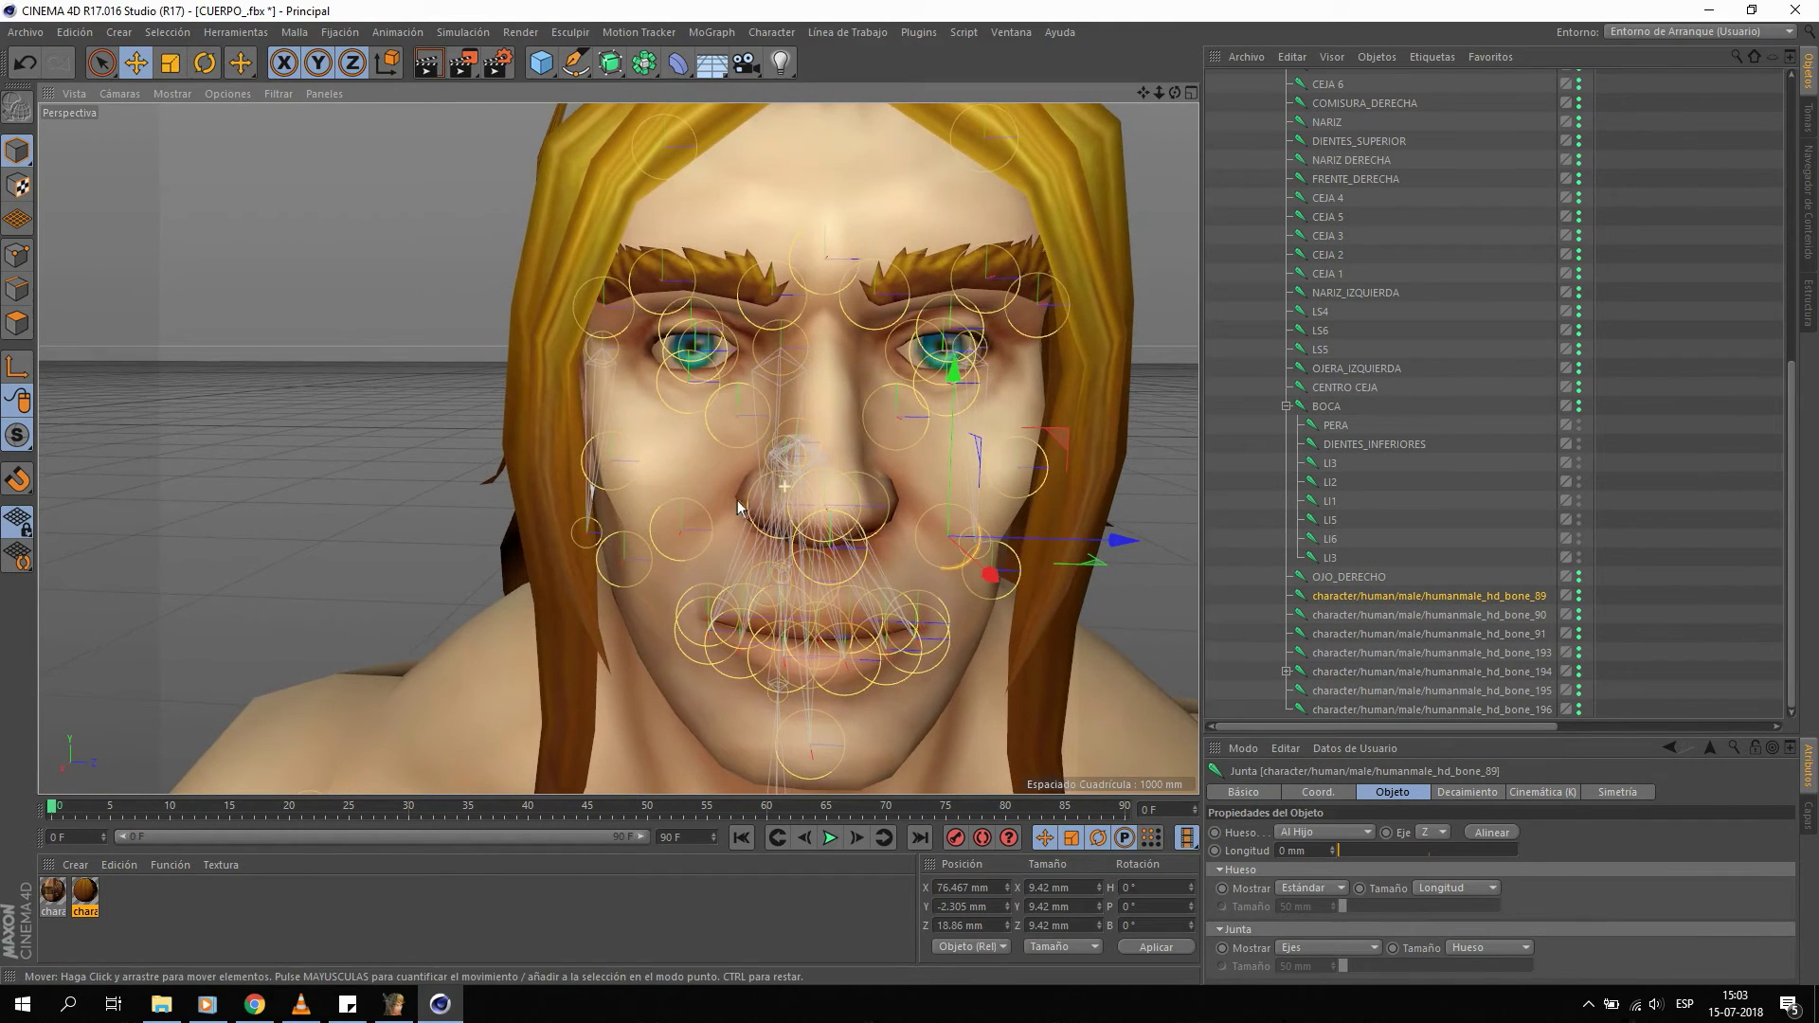
ctrl+click(1440, 601)
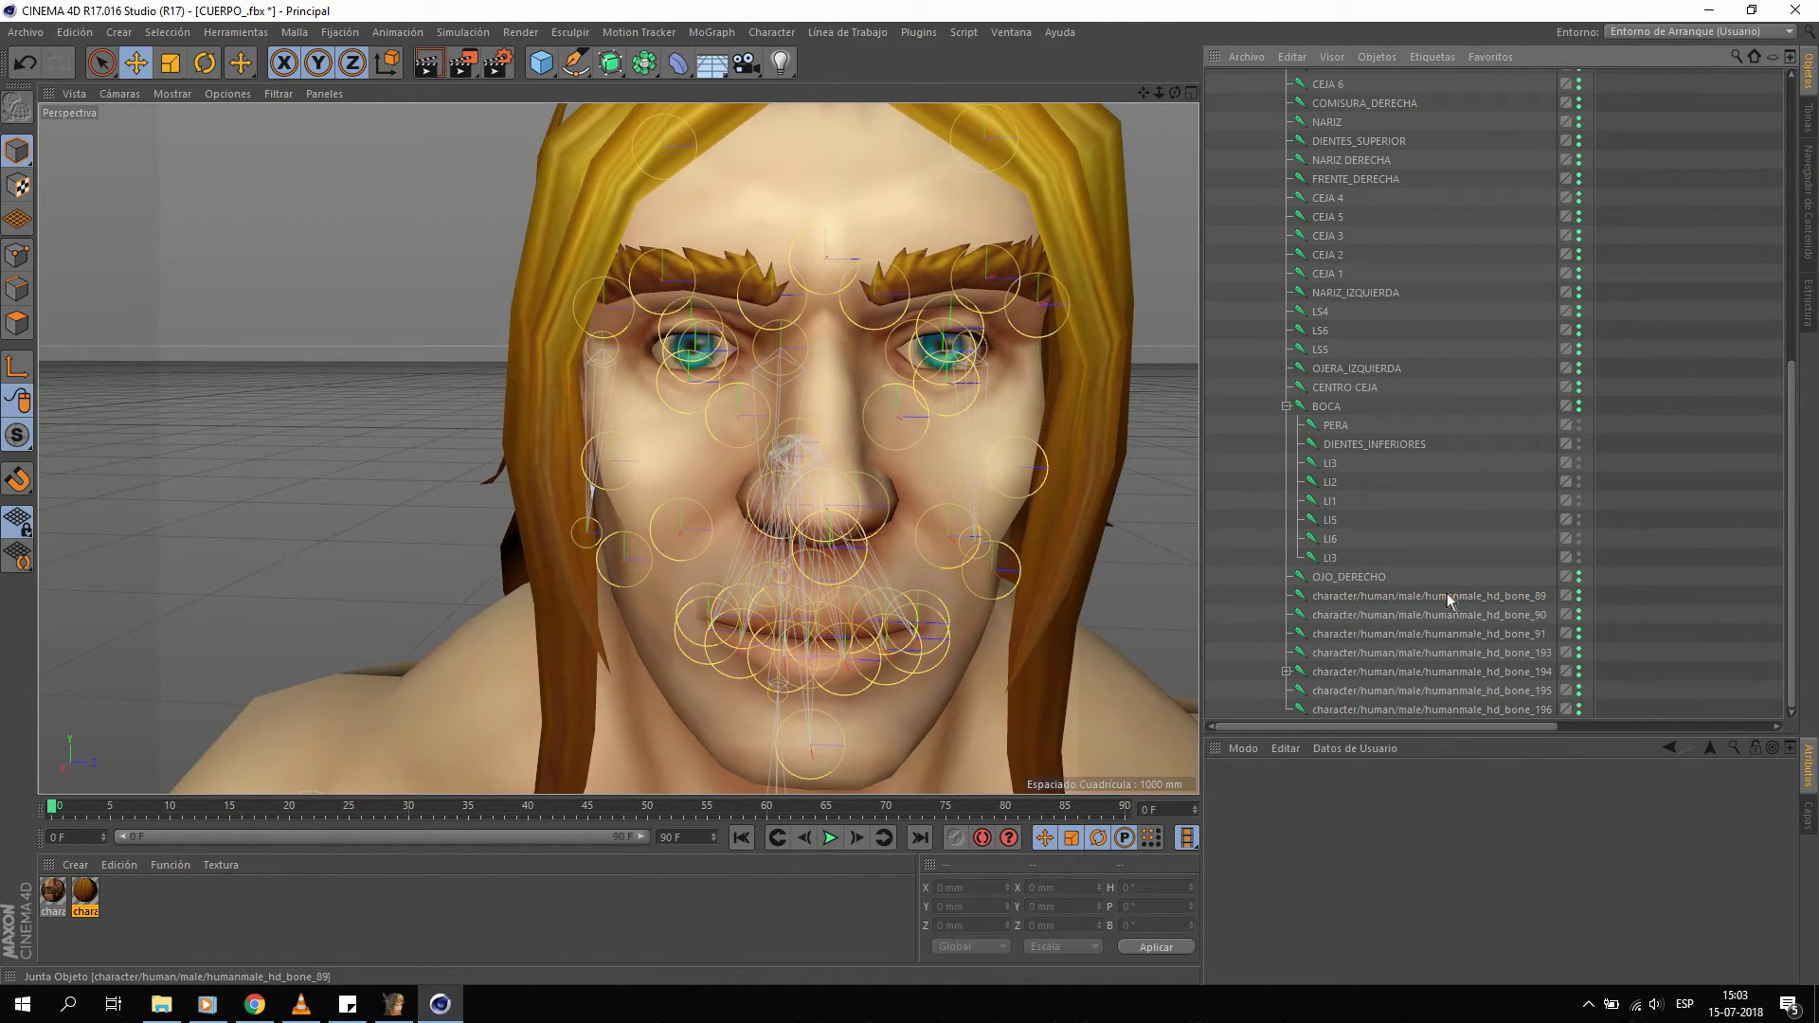
double_click(1447, 594)
key(BackSpace)
text(COM)
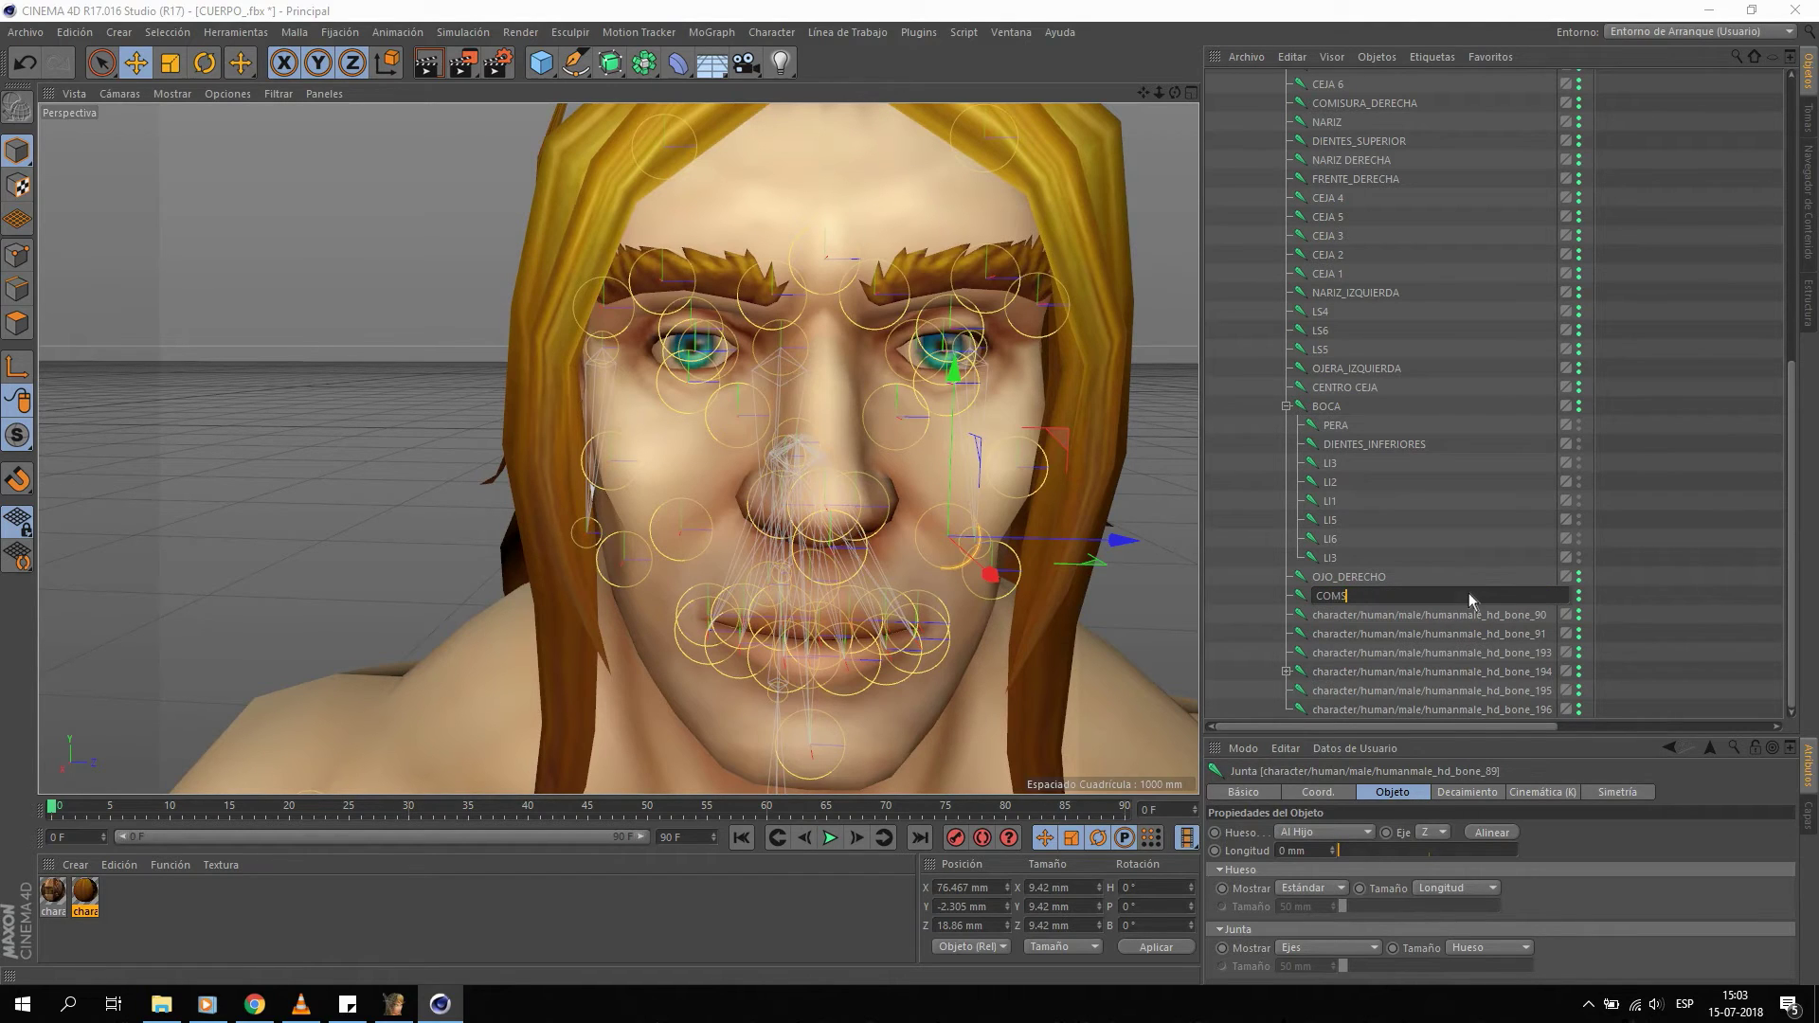
text(ISURA_IZQUIERDA)
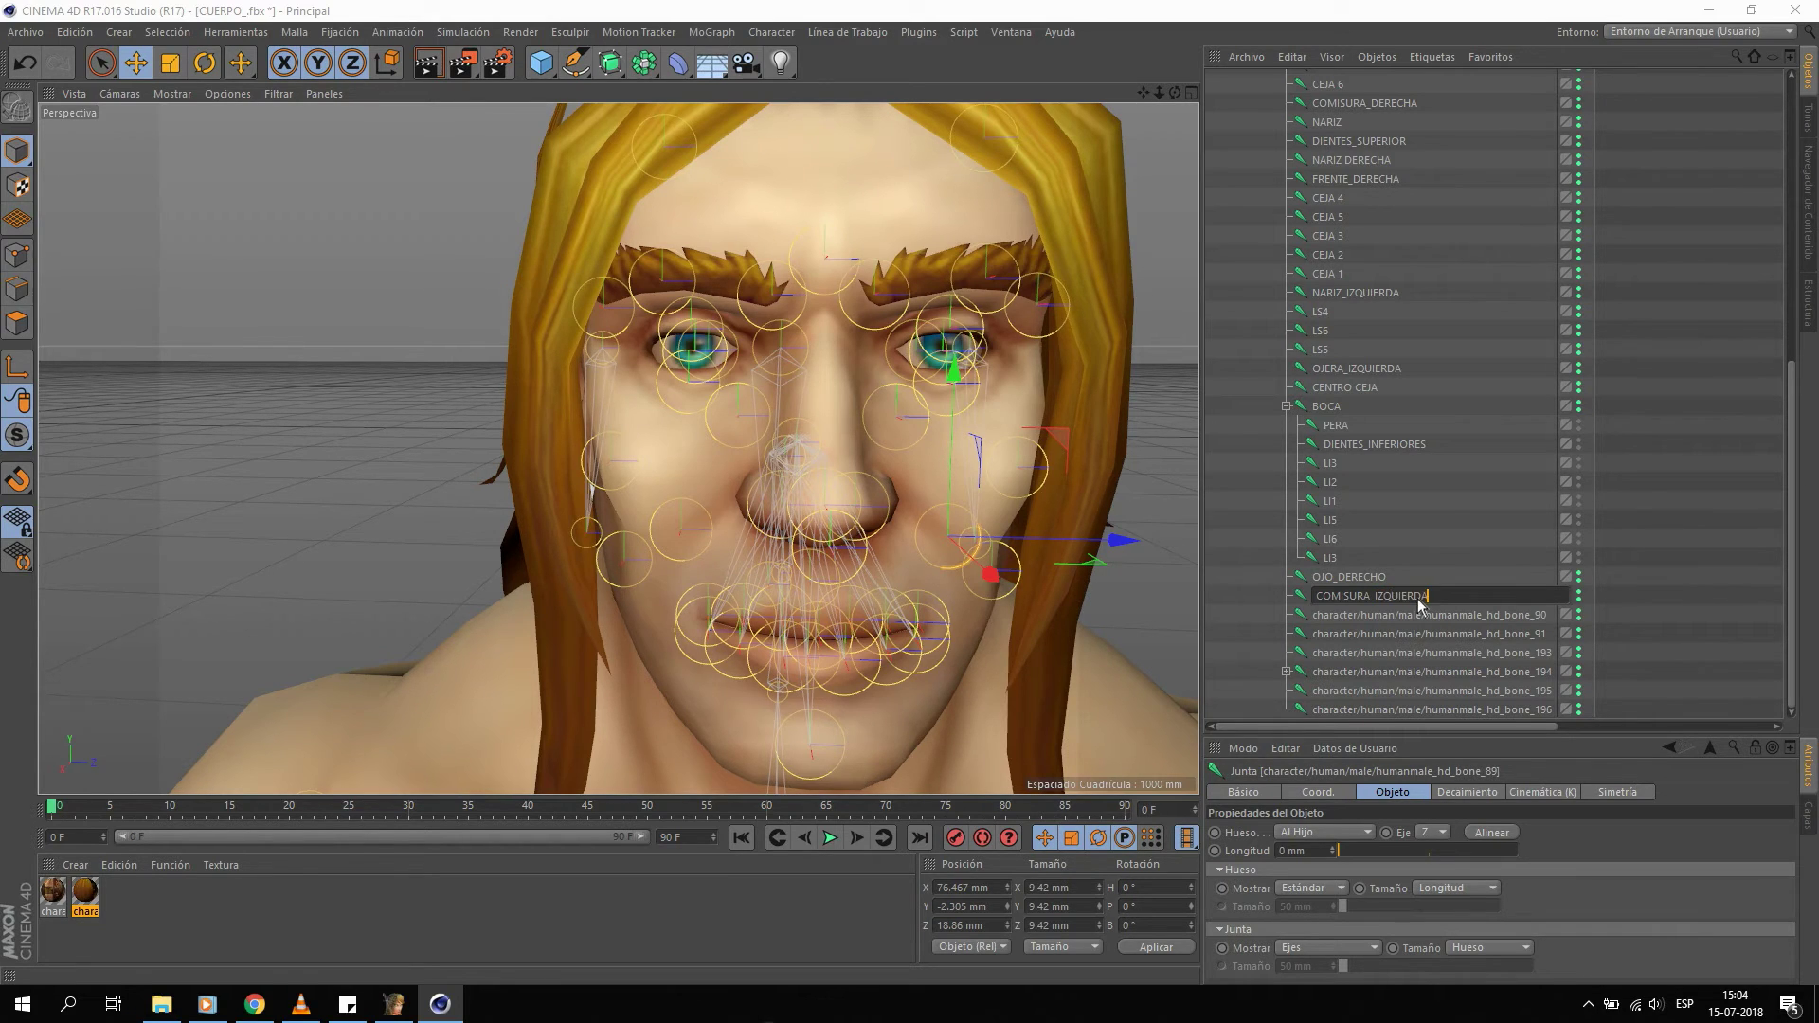
Confirm the COMISURA_IZQUIERDA name, then delete the bone_90 and bone_91 face joints.
key(Return)
click(1360, 617)
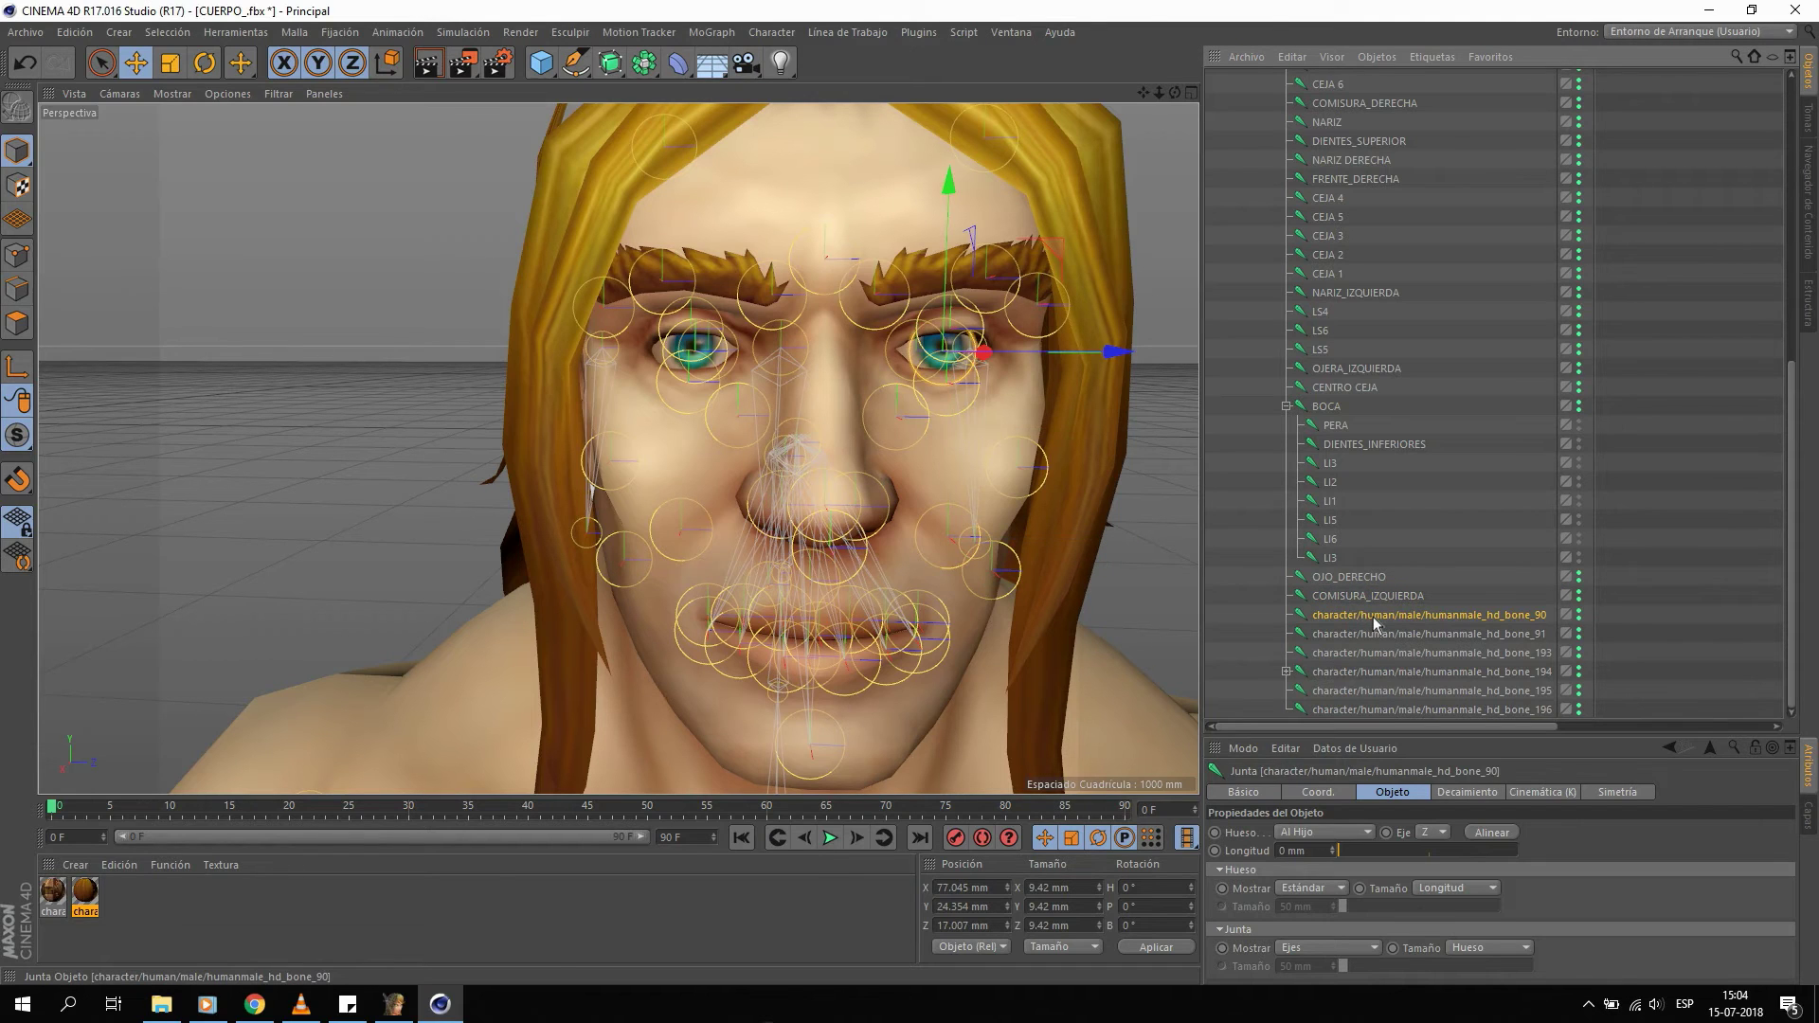
drag(1089, 353, 1040, 360)
key(ctrl+z)
key(Delete)
click(1440, 631)
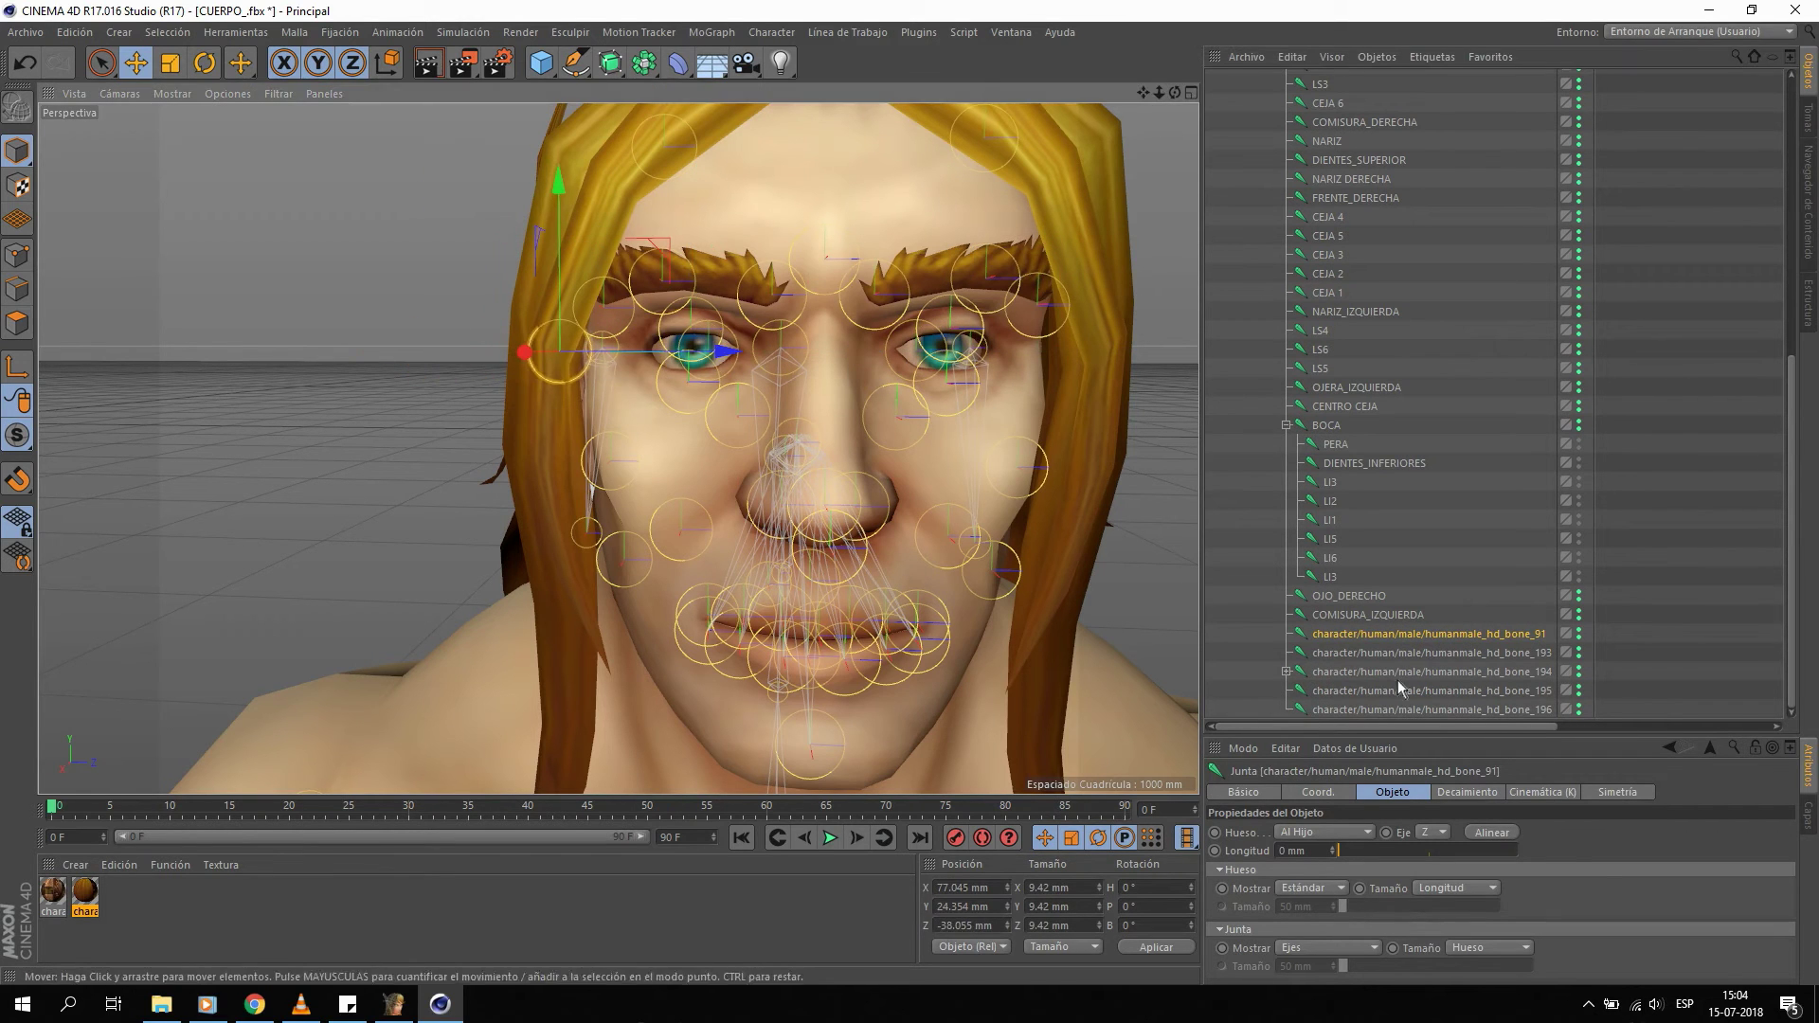
key(Delete)
Delete the bone_193 and bone_194 face joints.
click(1372, 652)
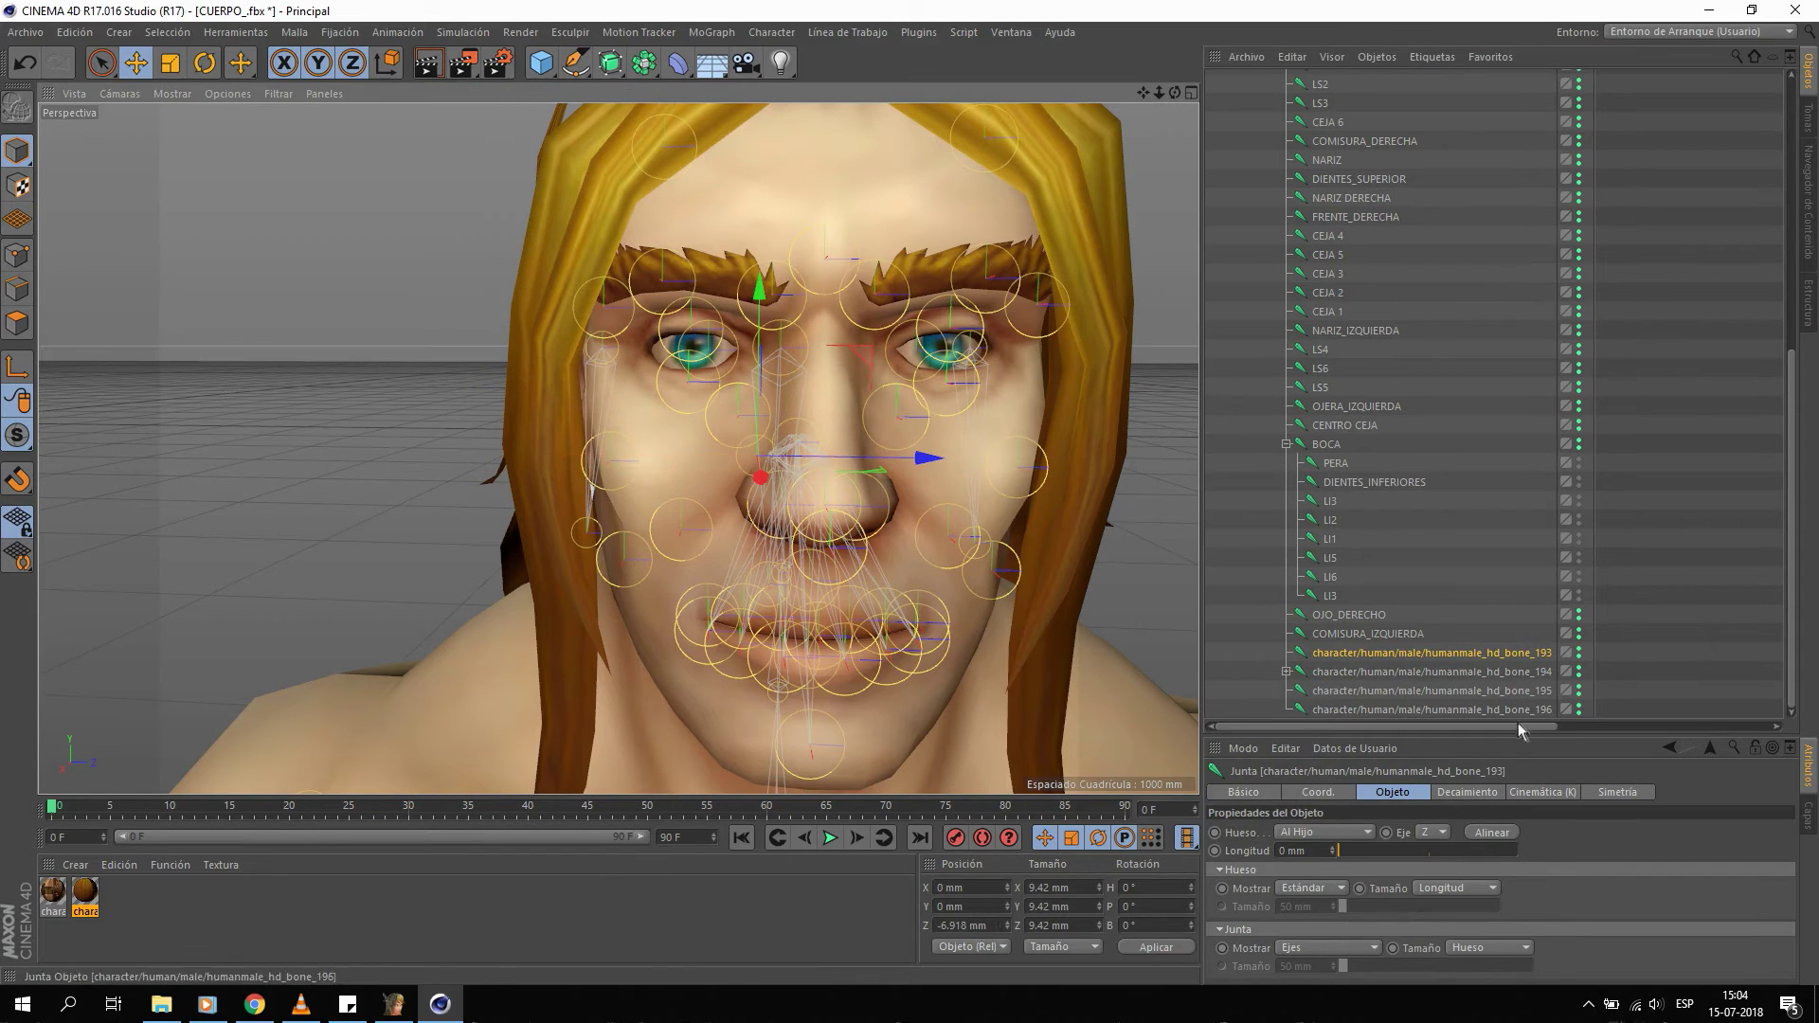
click(1417, 652)
key(Delete)
drag(900, 659, 445, 634)
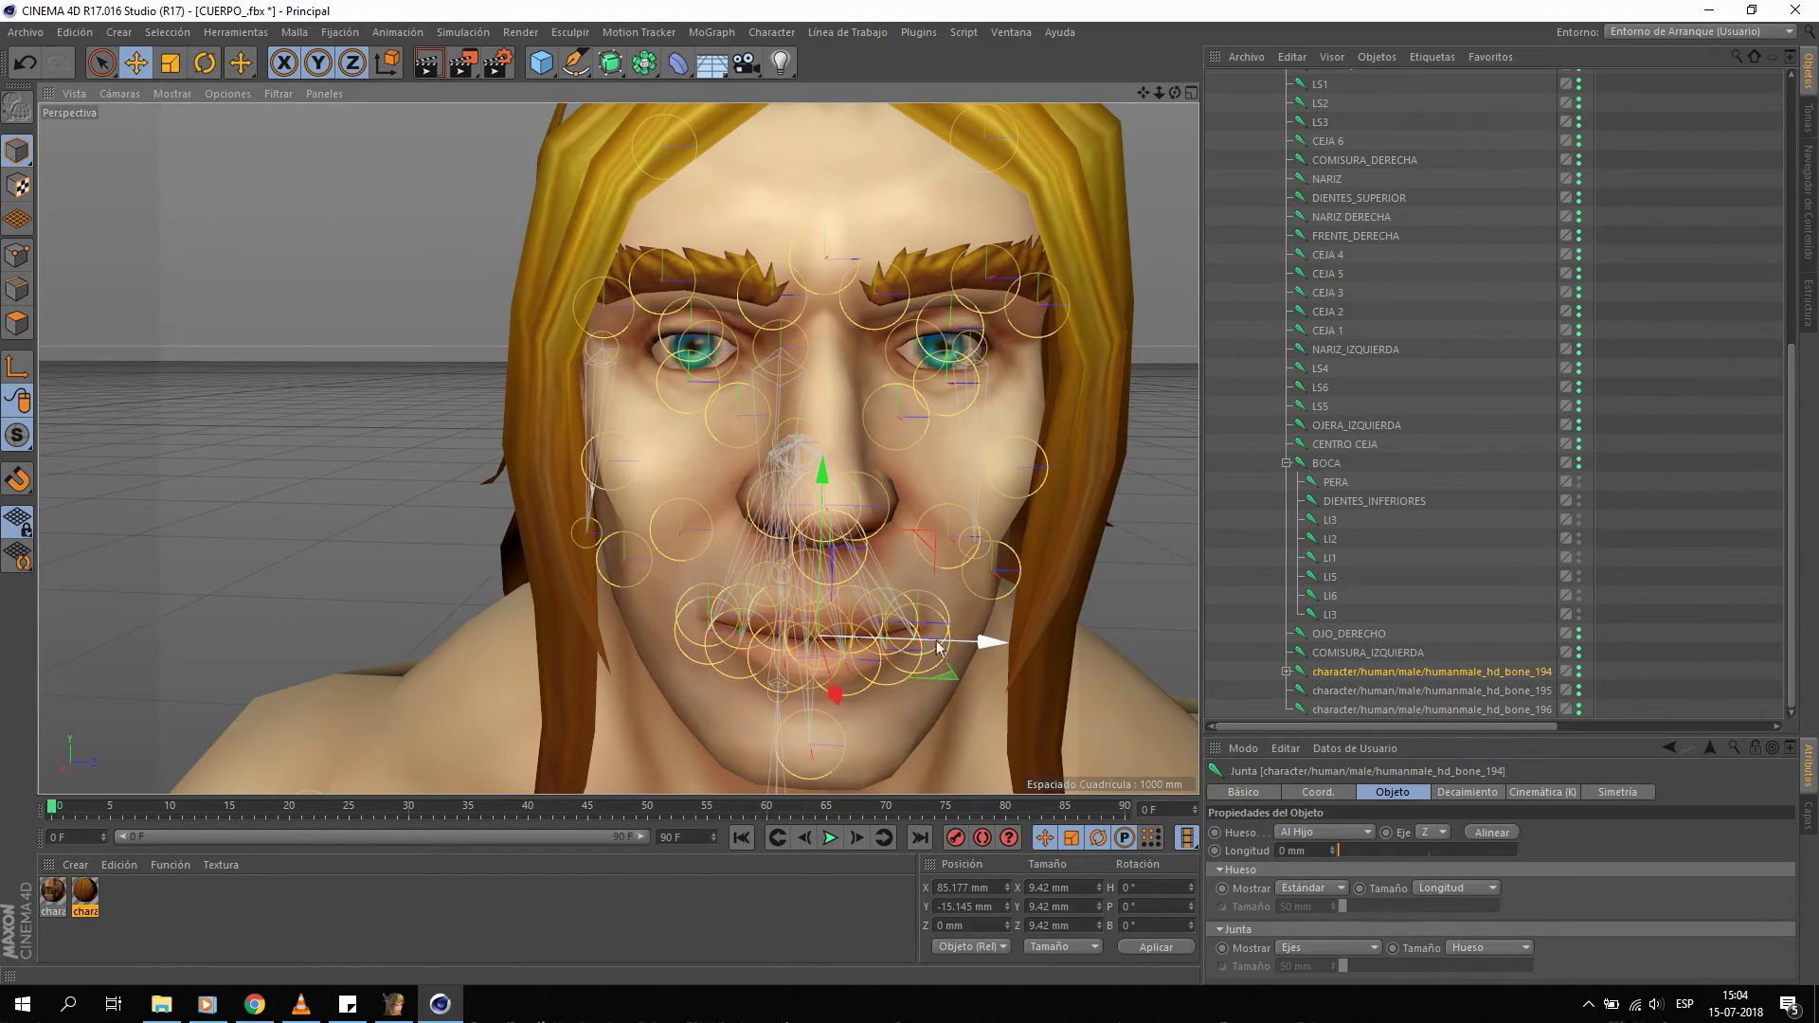
key(Delete)
Select the bone_195 joint and begin renaming it.
click(1351, 692)
scroll(918, 436, down, 5)
scroll(914, 379, up, 2)
scroll(911, 339, up, 2)
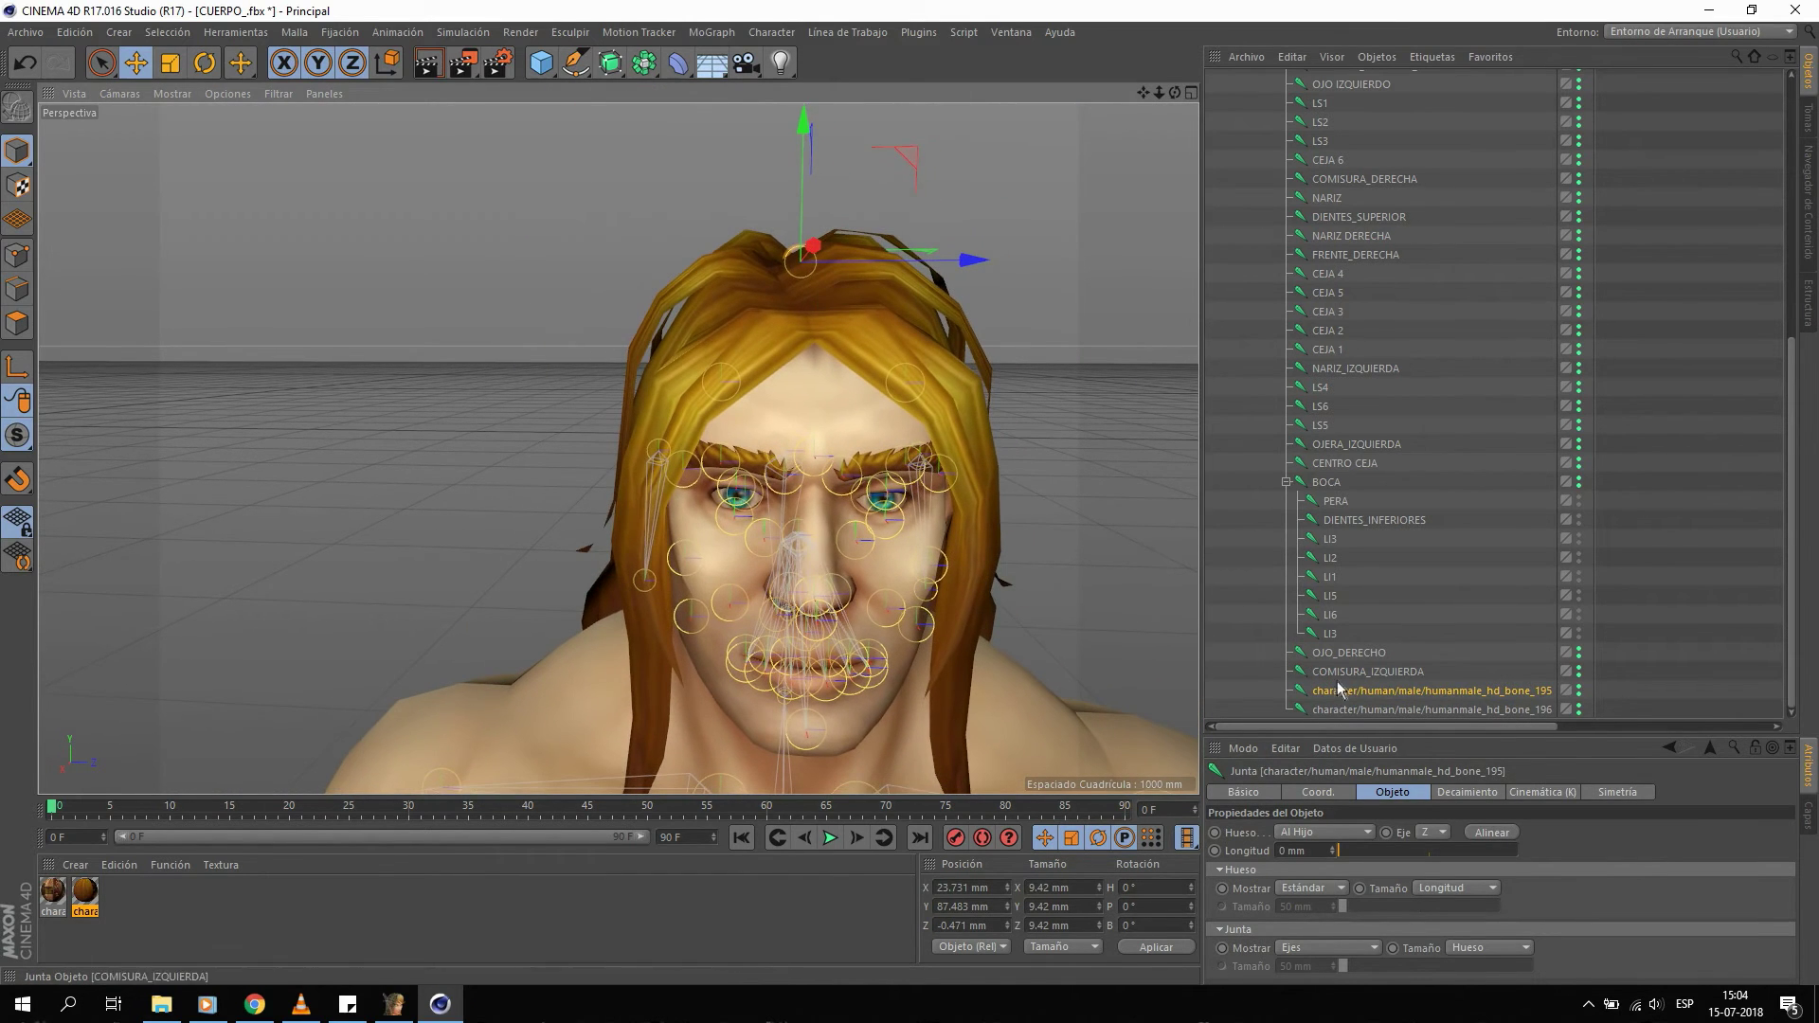
double_click(1367, 692)
Name bone_195 DIRECCION OJOS and delete the leftover bone_196 joint.
text(DIRECCION OJO)
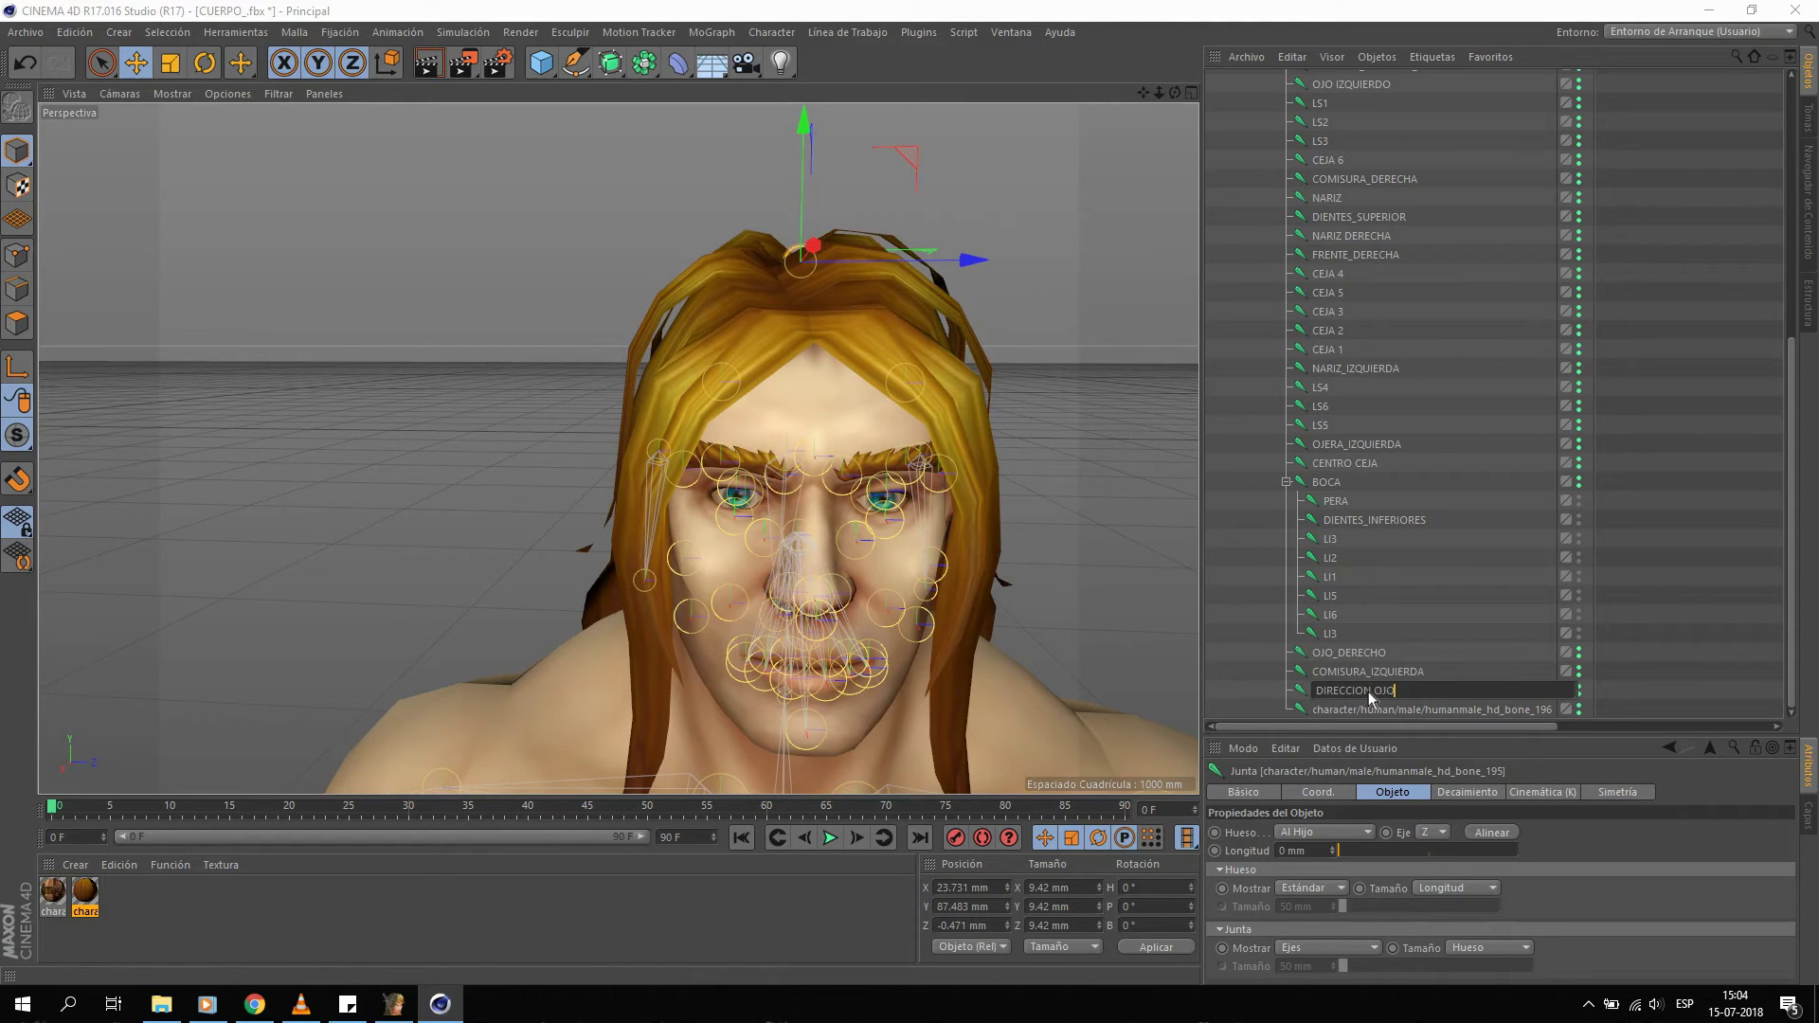
text(S)
key(Return)
click(1367, 712)
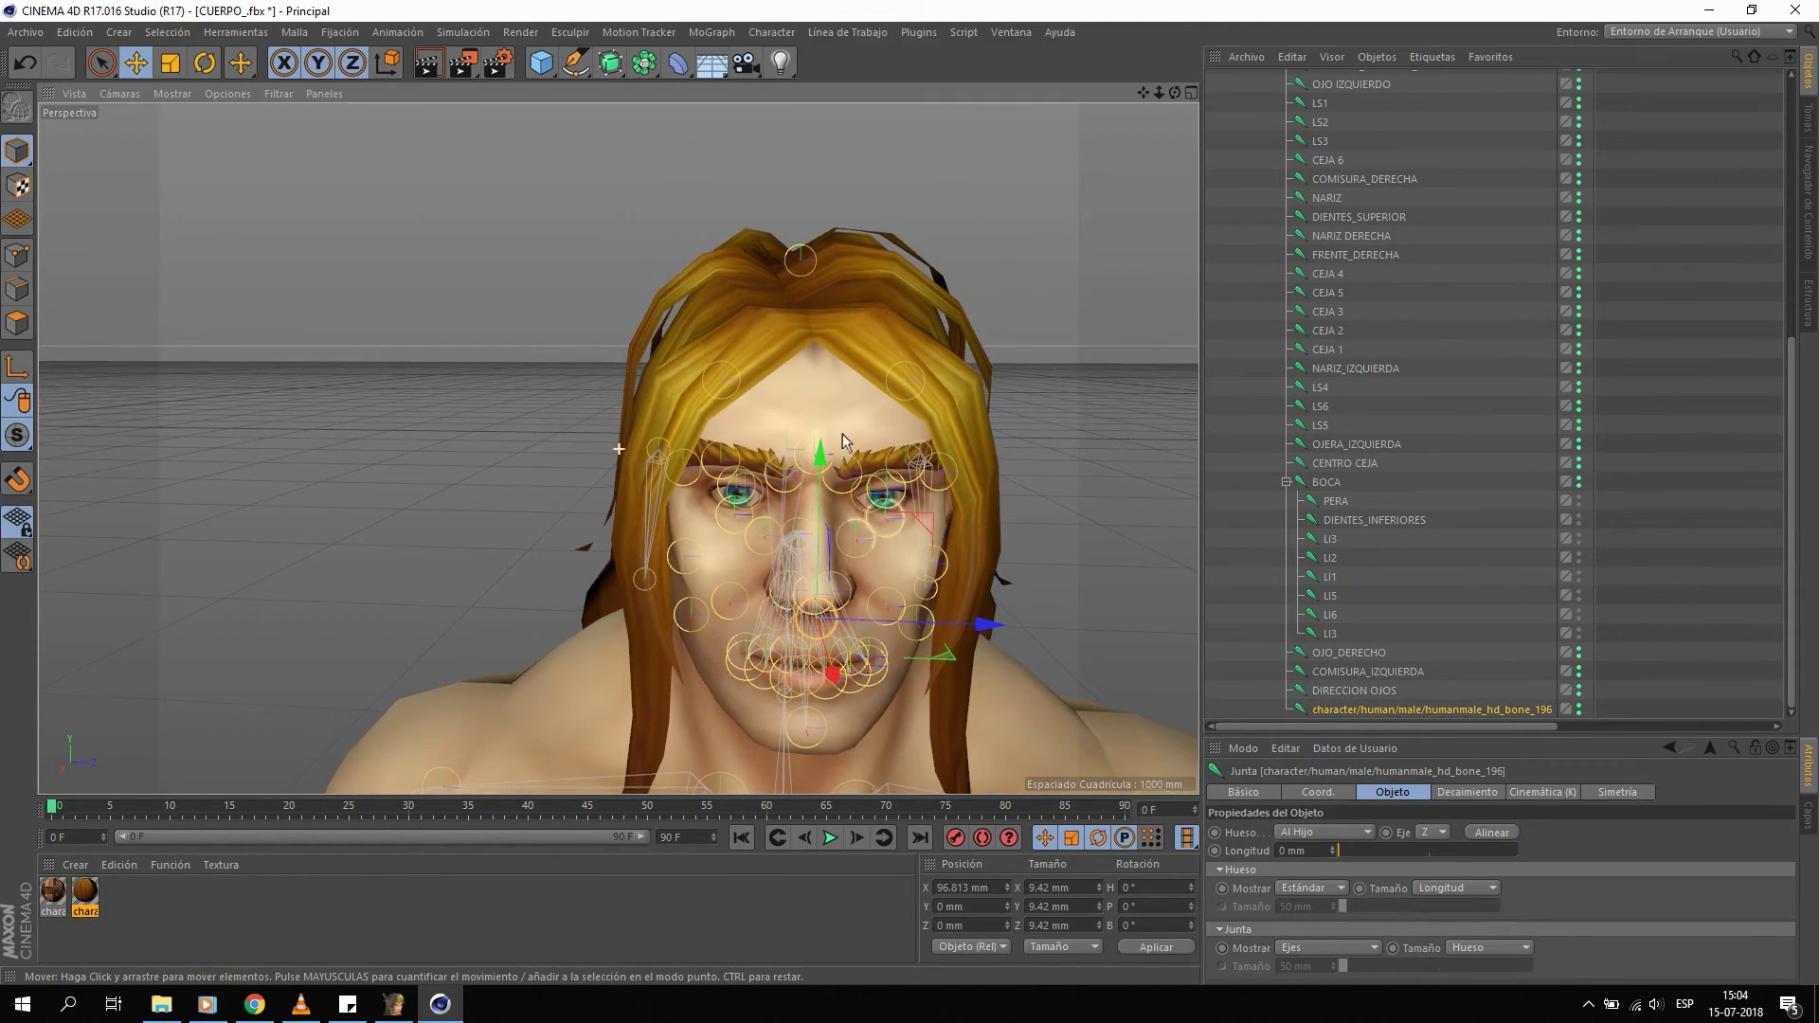
alt+drag(790, 583, 911, 576)
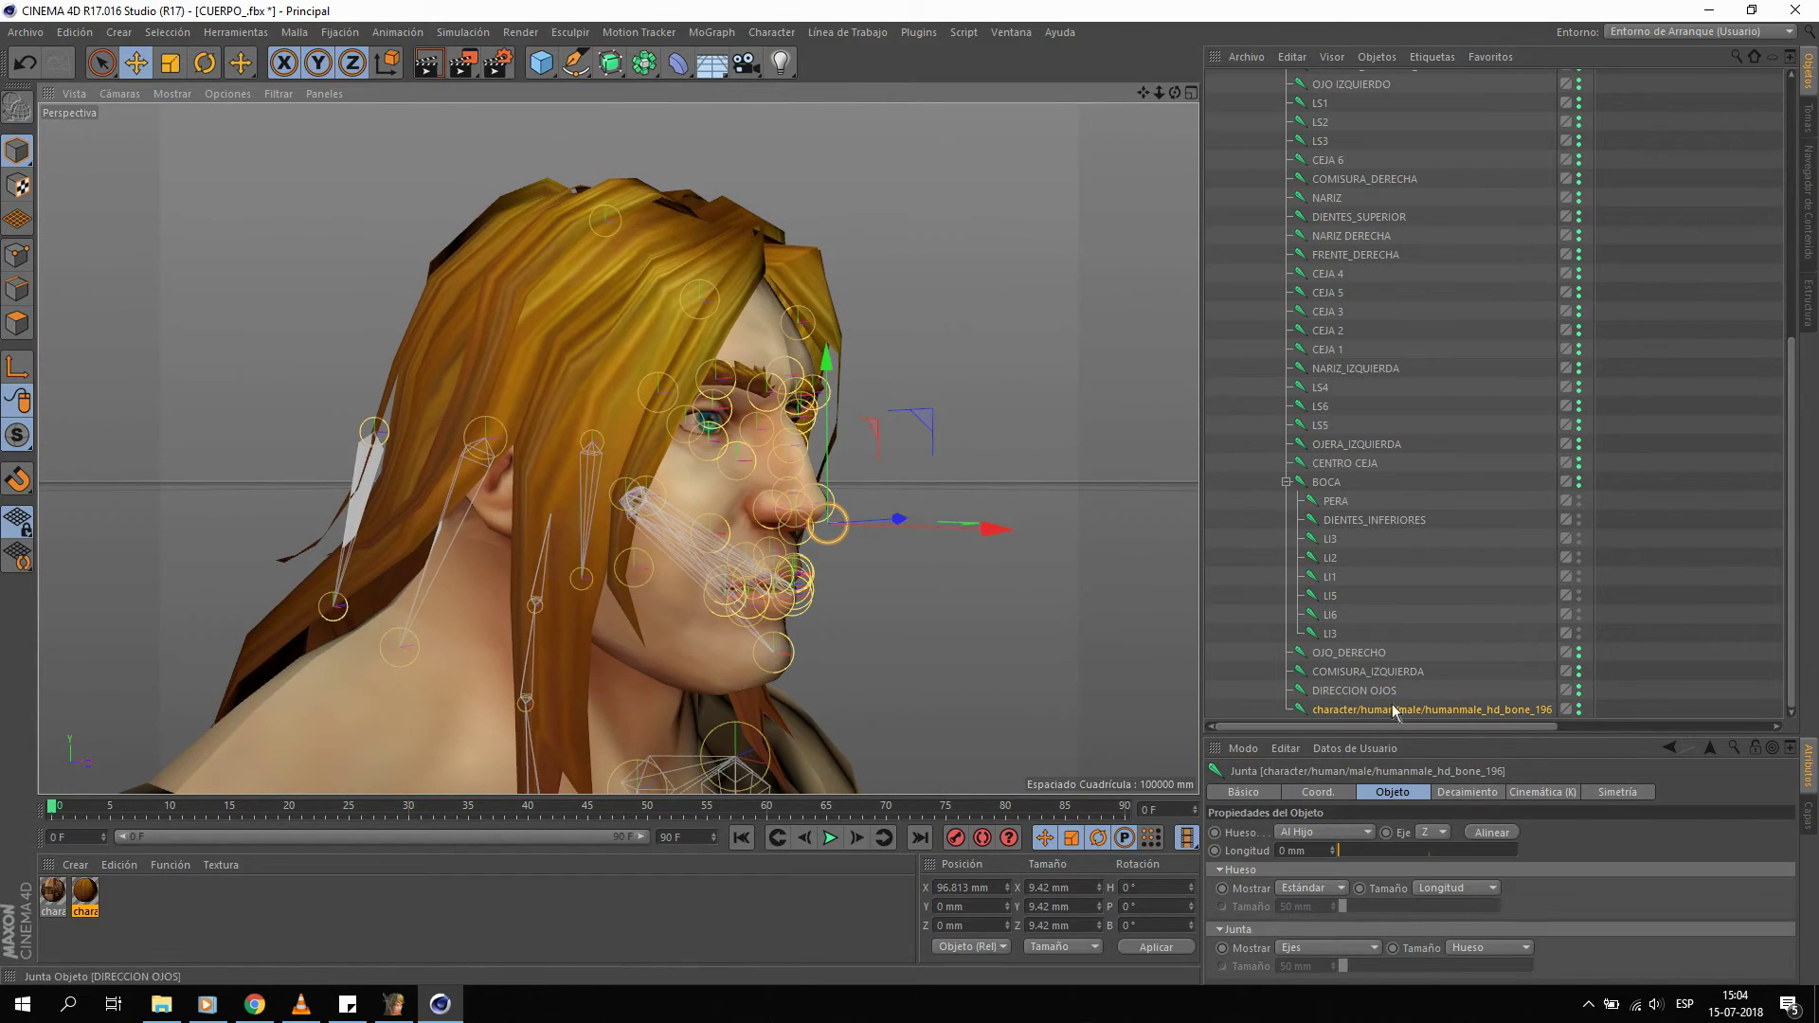
drag(1252, 649, 1365, 715)
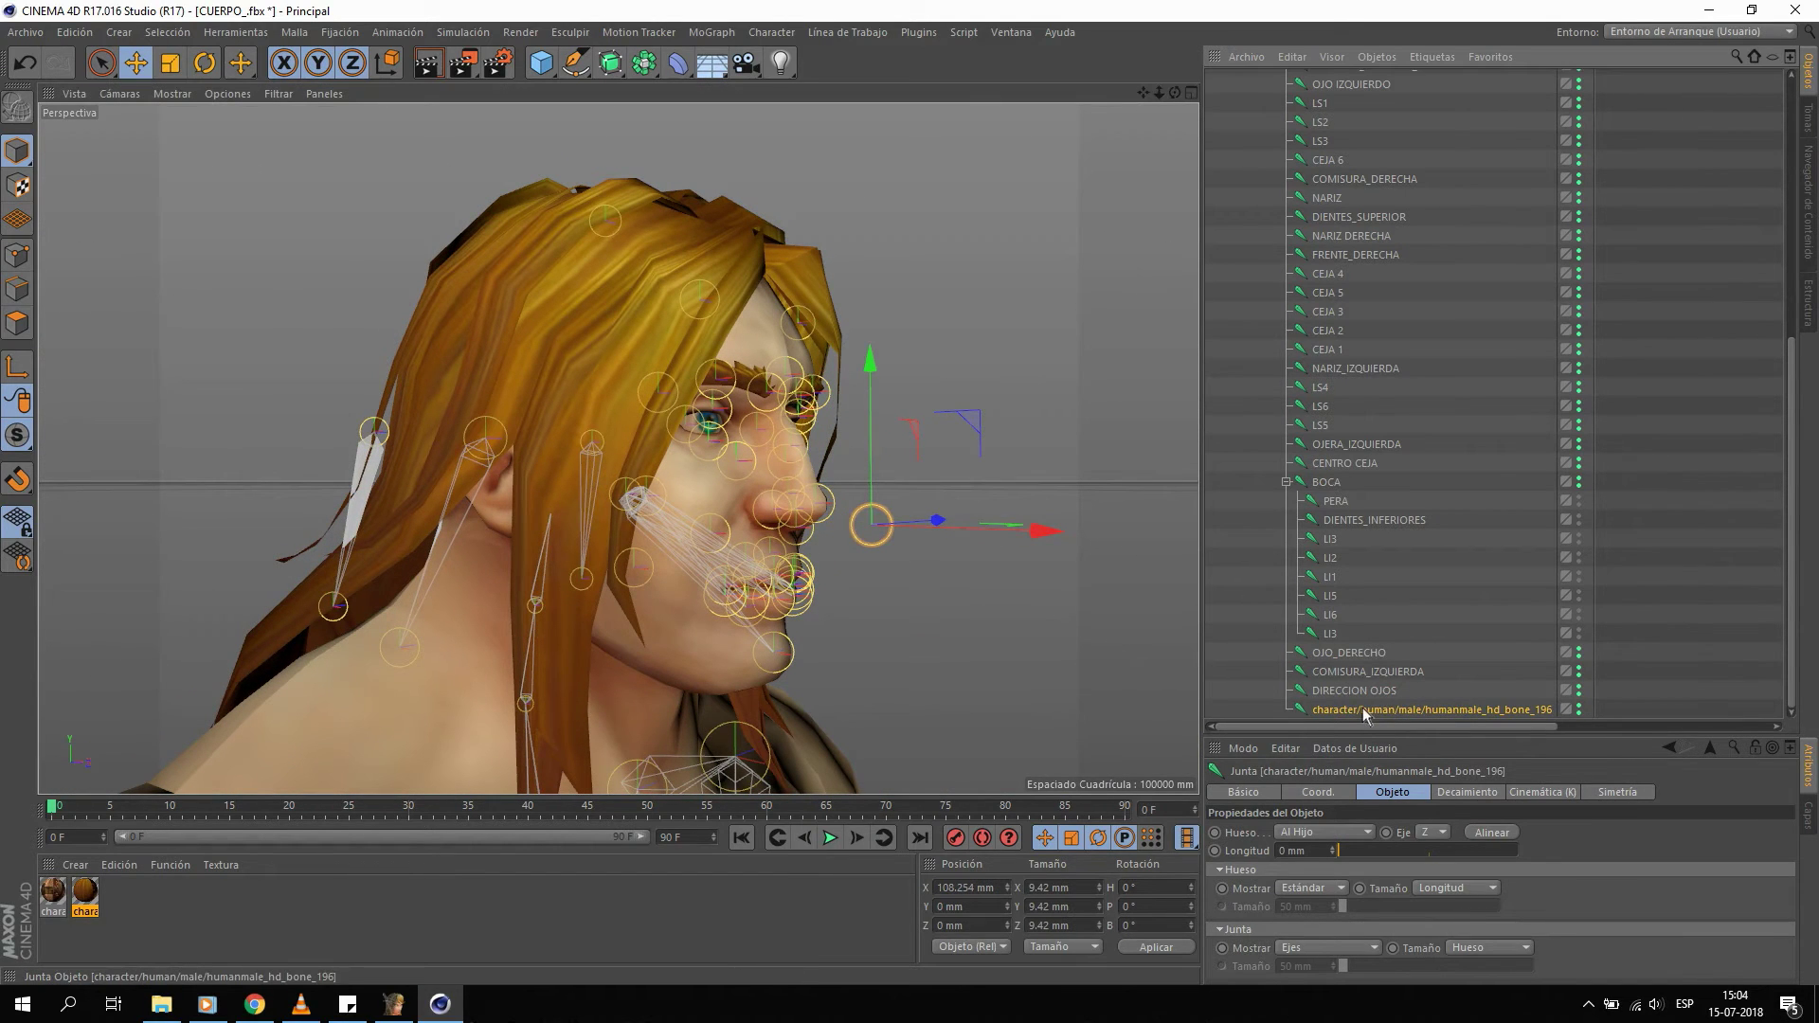
key(Delete)
Collapse the BOCA joint's children, deselect all joints, and reframe the whole character.
click(1362, 711)
mouse_move(707, 379)
alt+mouse_down()
mouse_move(651, 355)
mouse_move(857, 293)
mouse_move(805, 341)
alt+mouse_up()
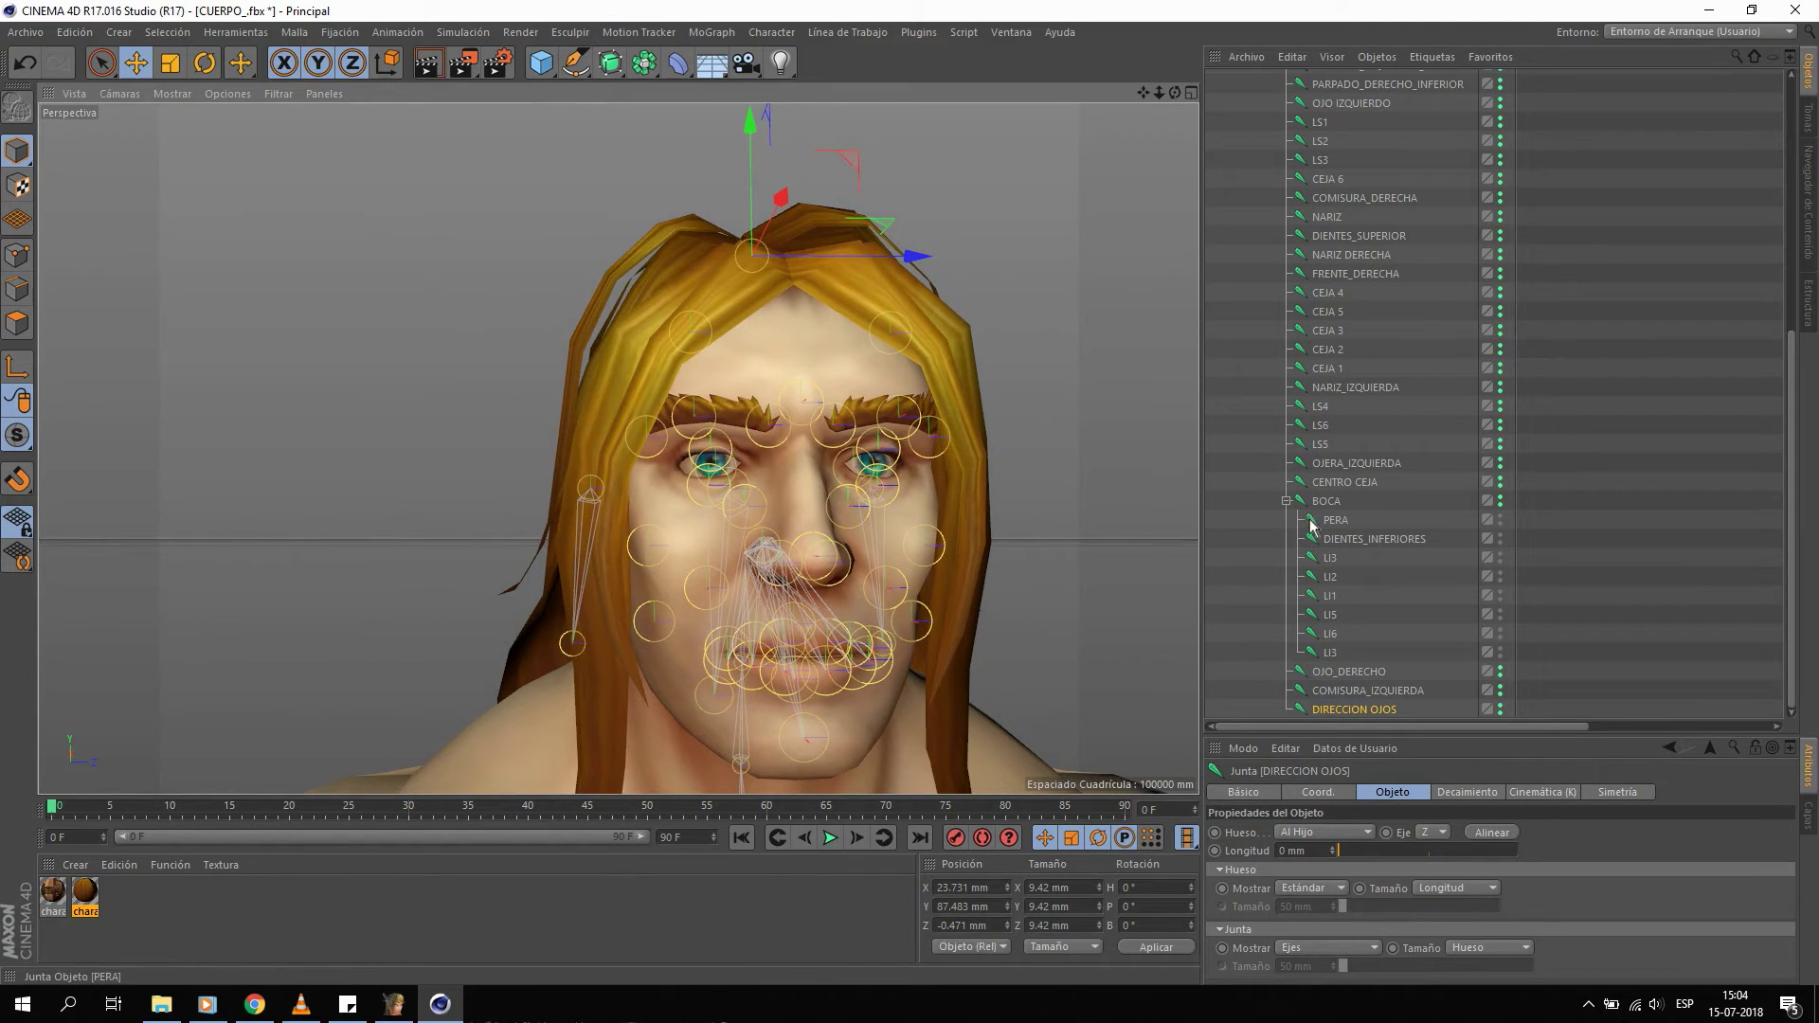
click(1327, 501)
scroll(1388, 447, up, 5)
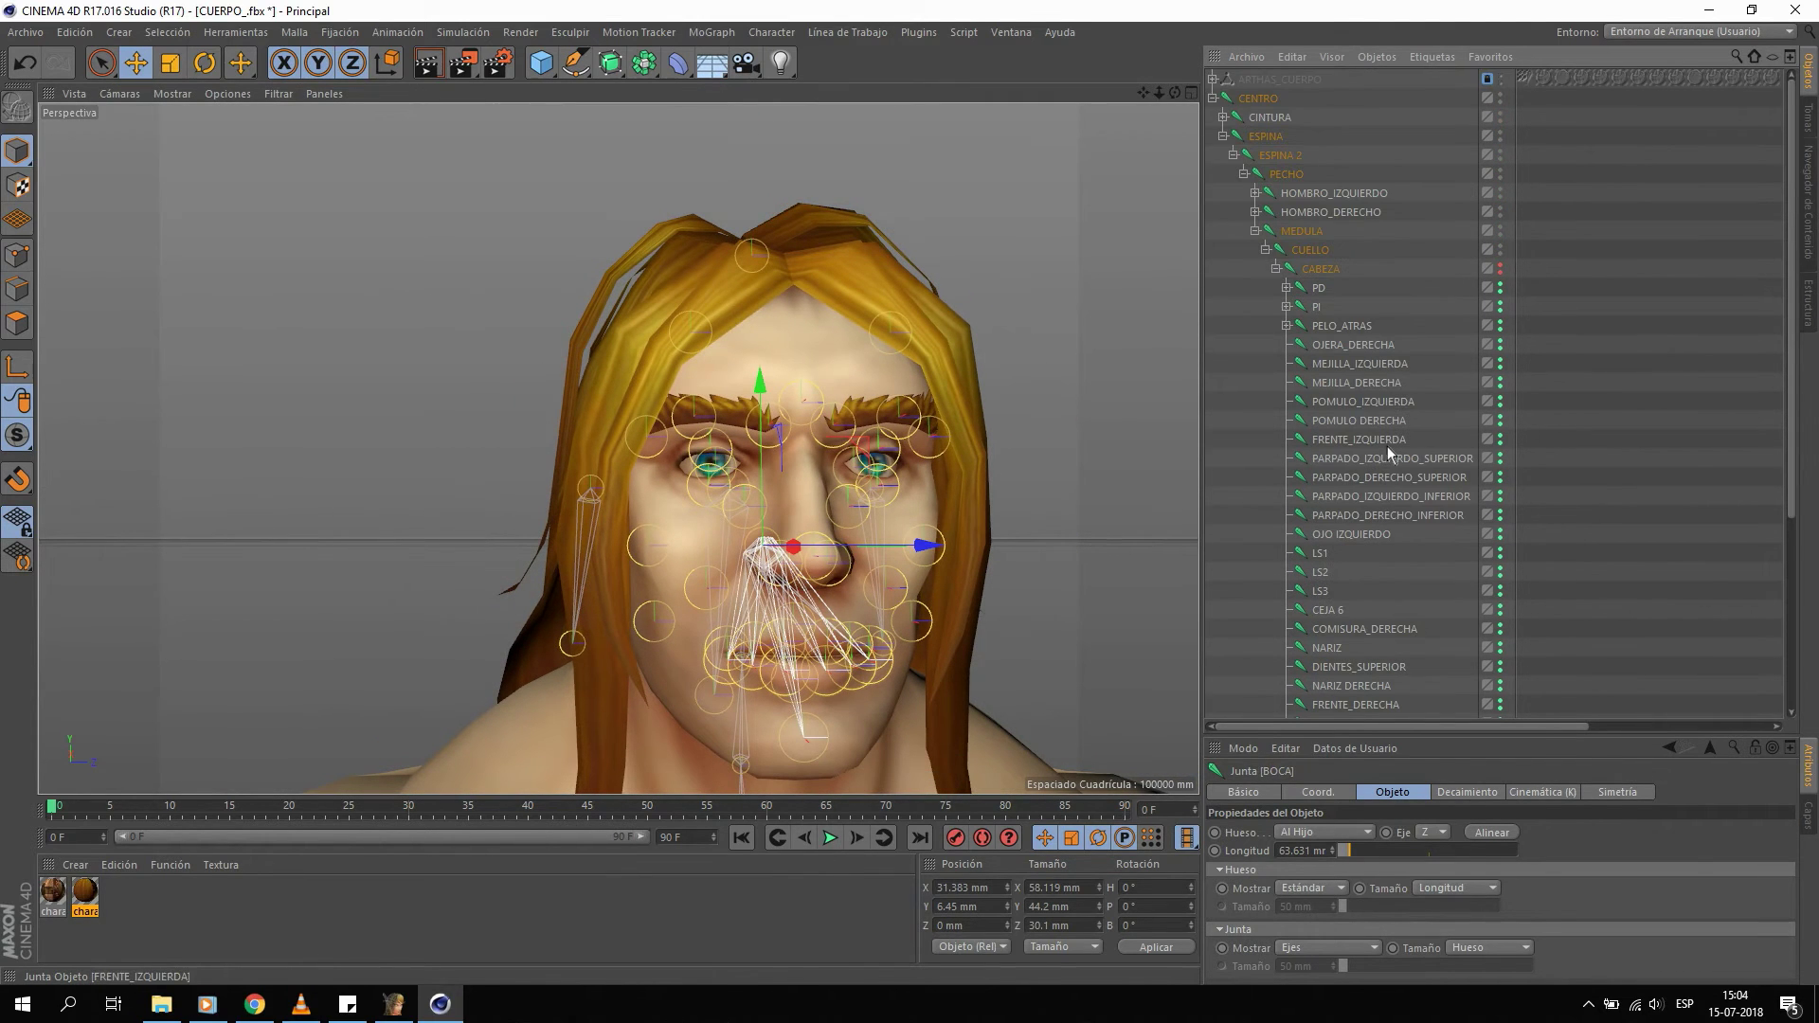
scroll(796, 619, down, 5)
scroll(796, 619, down, 4)
mouse_move(777, 426)
alt+mouse_down()
mouse_move(771, 360)
mouse_move(963, 413)
mouse_move(1182, 400)
mouse_move(709, 360)
alt+mouse_up()
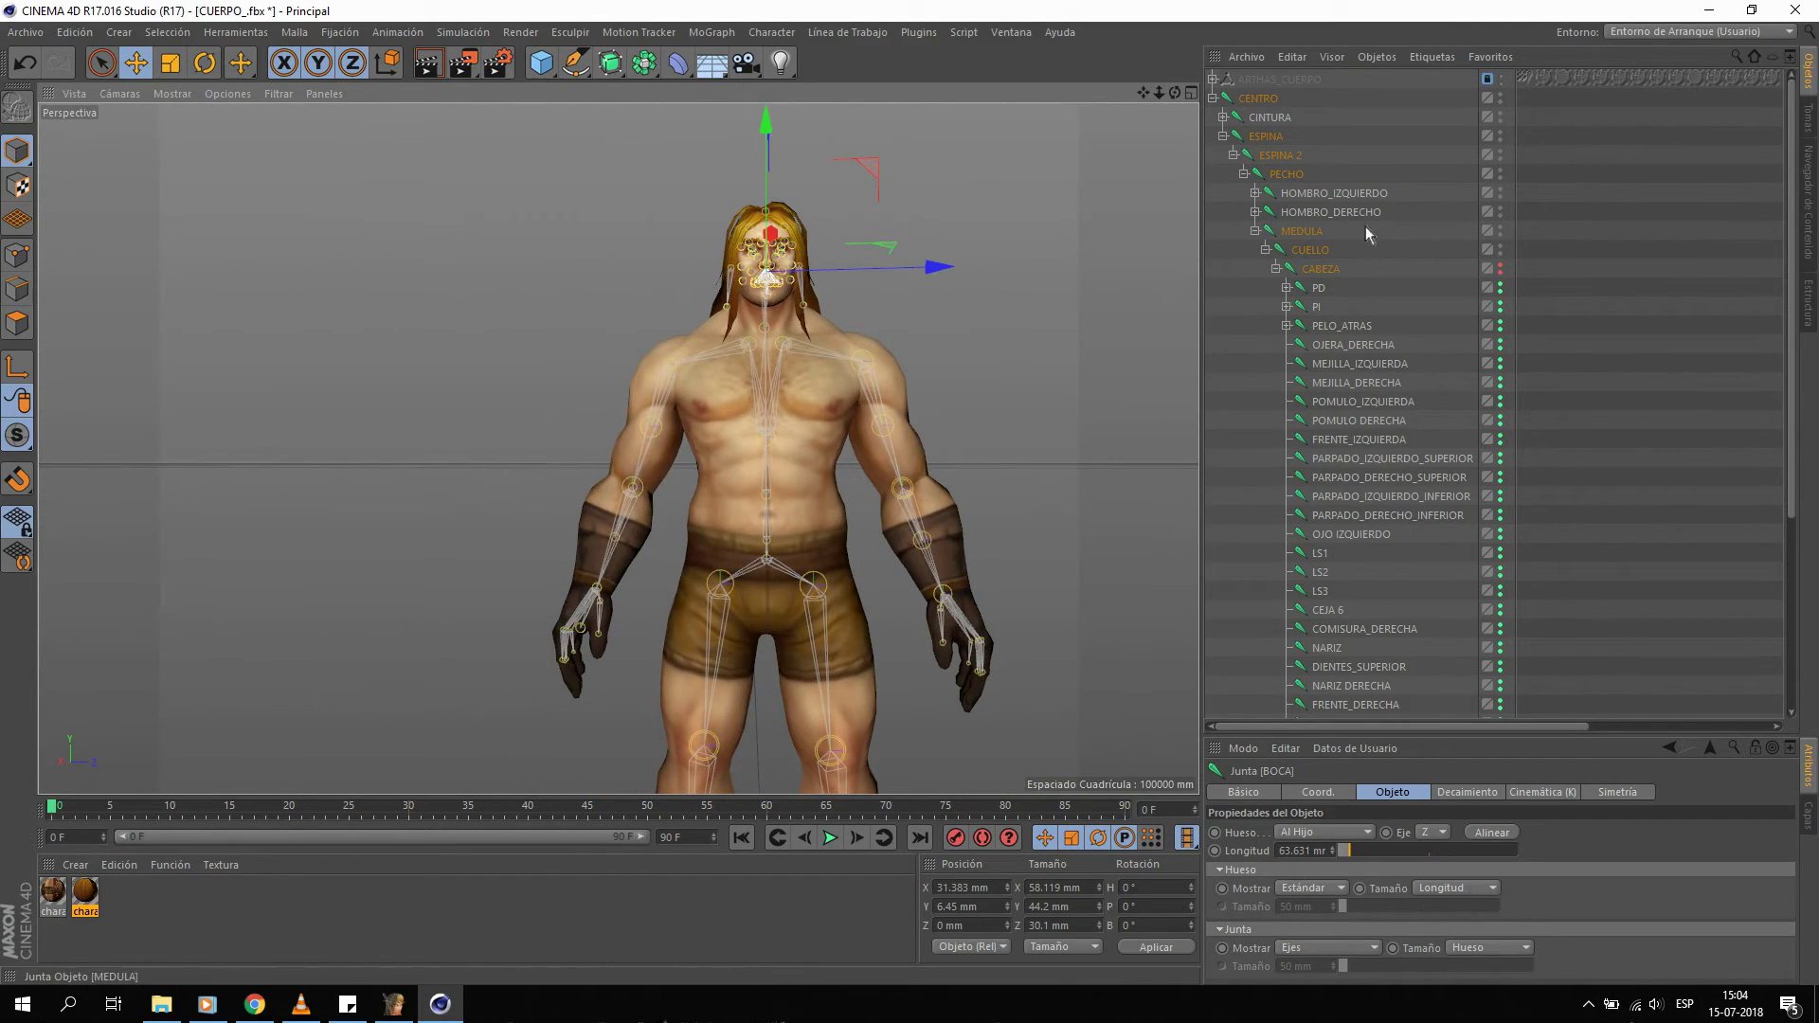
key(ctrl+shift+a)
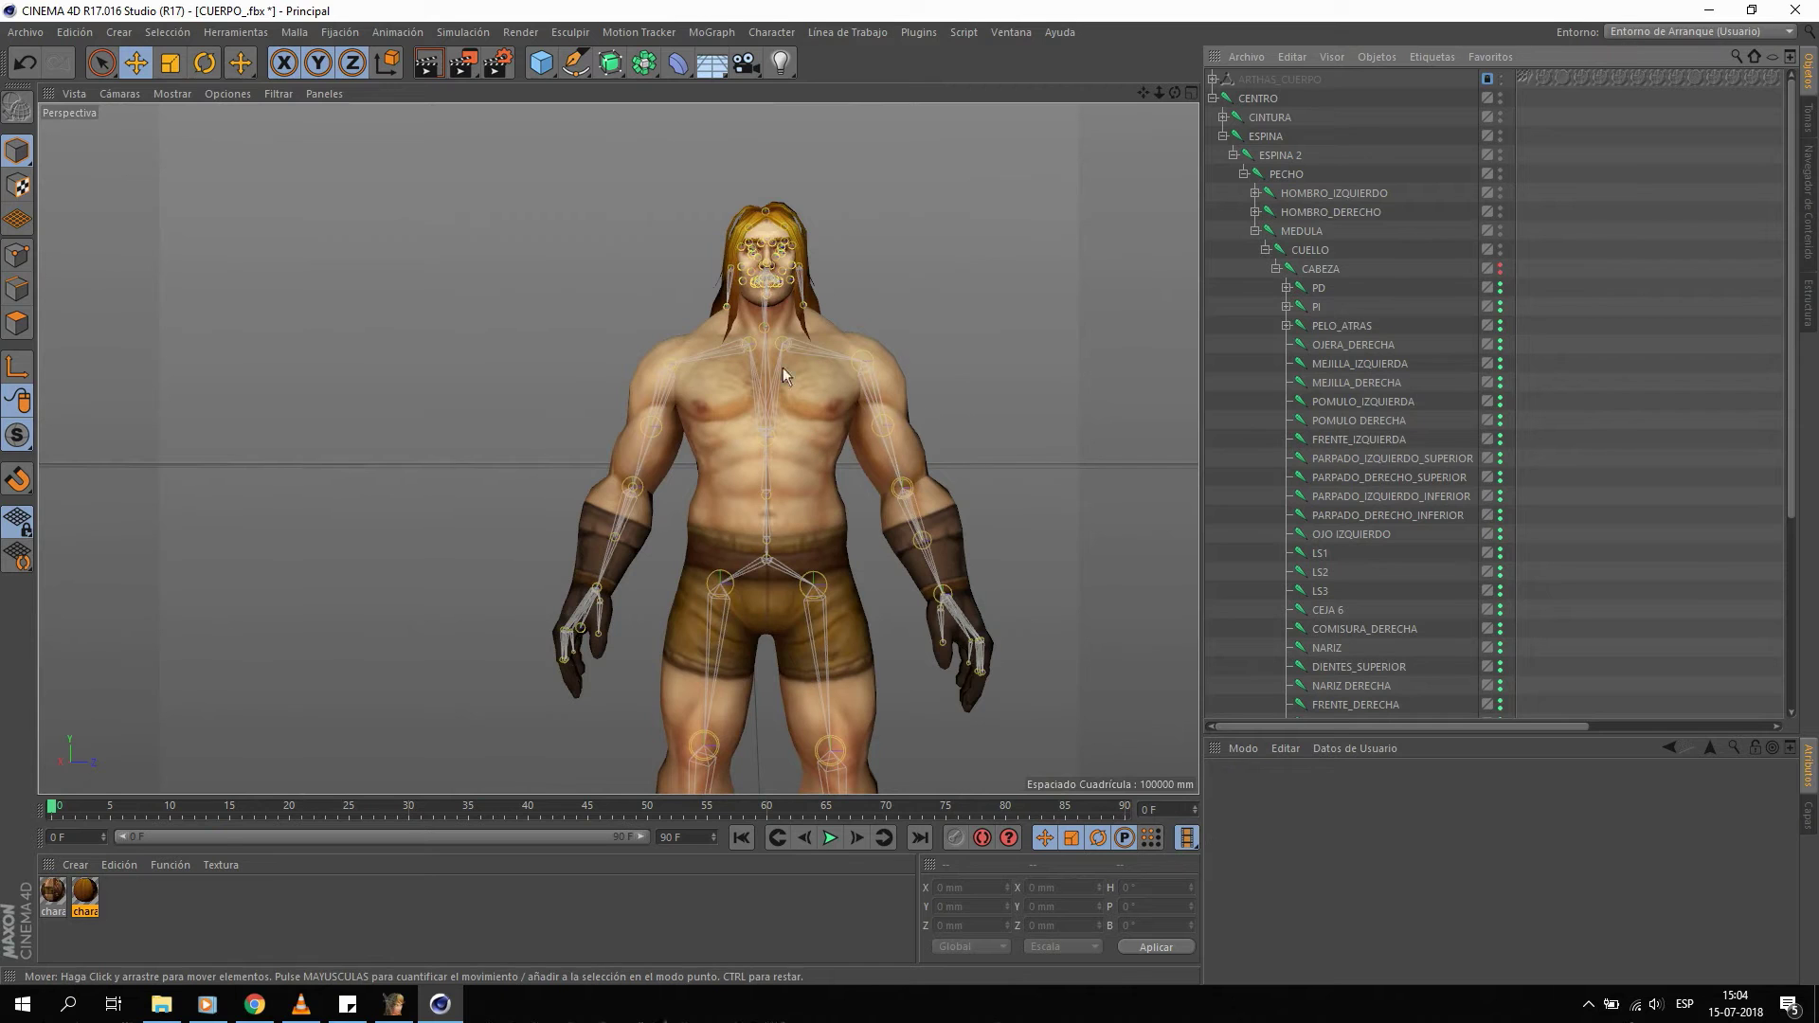
alt+drag(782, 368, 798, 368)
mouse_move(796, 371)
alt+middle_down()
mouse_move(728, 436)
mouse_move(781, 344)
alt+middle_up()
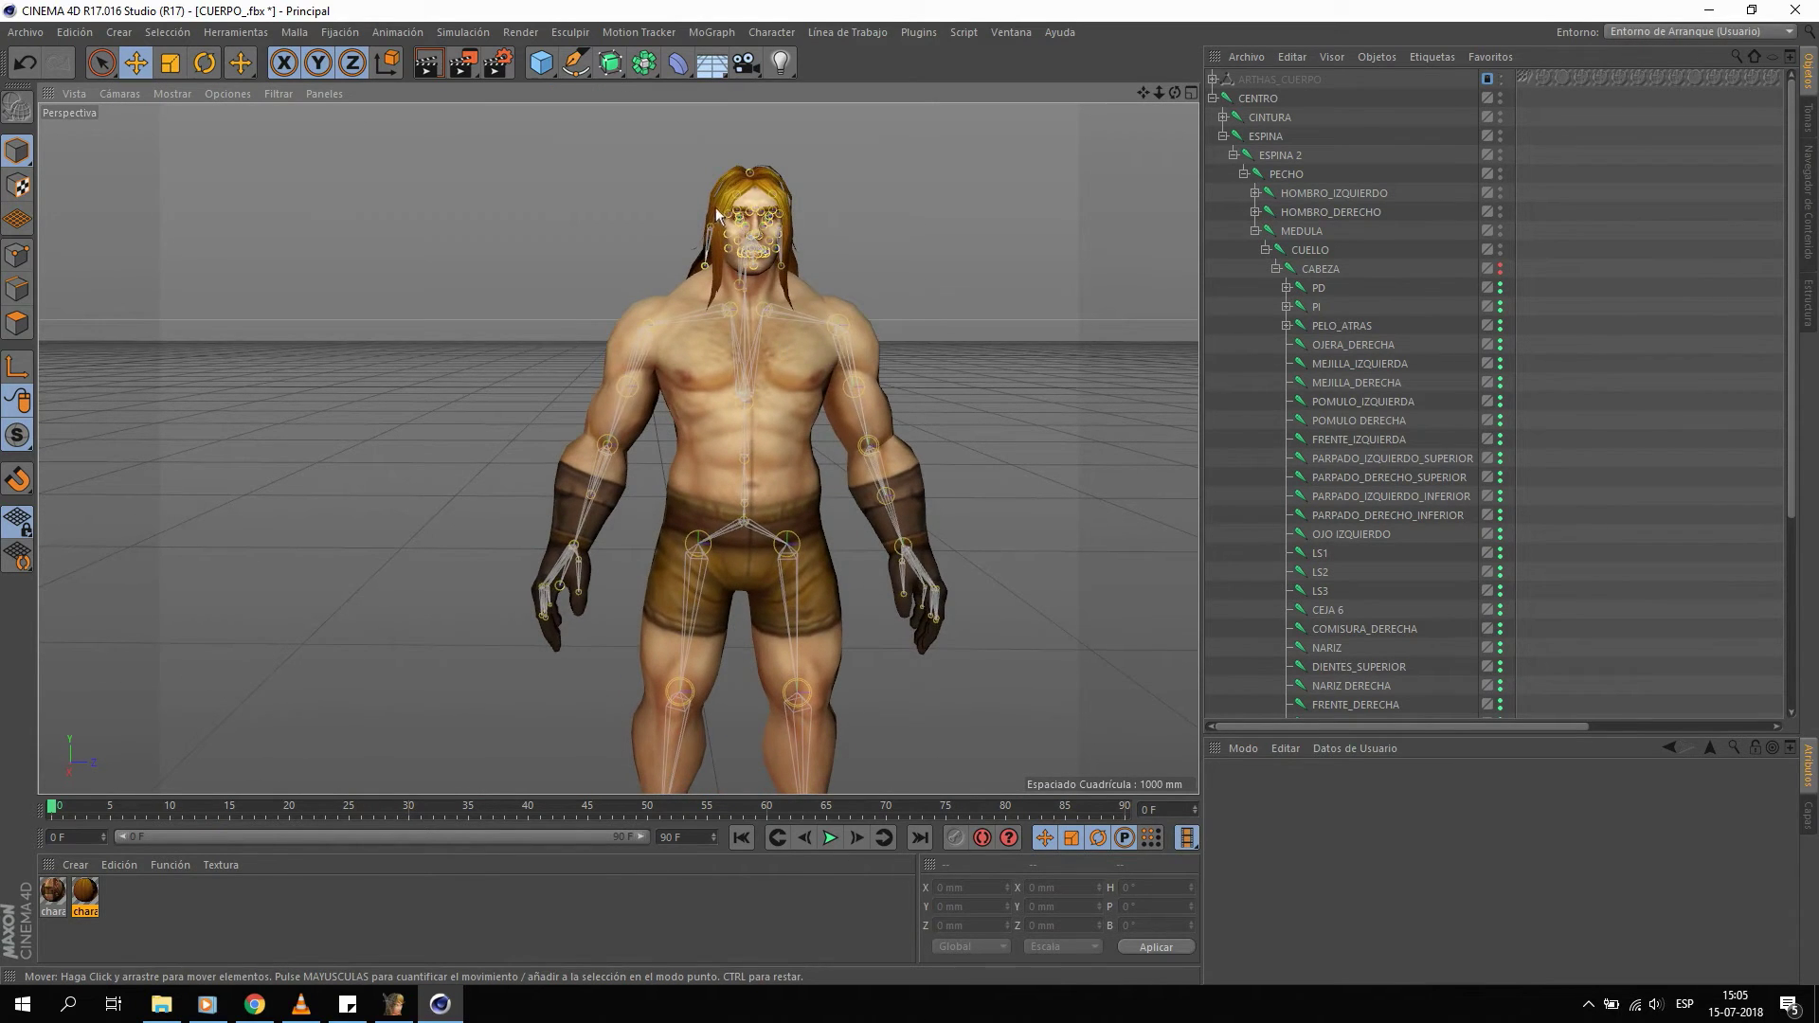
Move OJO IZQUIERDO in the hierarchy so it sits just above OJO_DERECHO.
scroll(826, 180, up, 1)
scroll(745, 193, up, 4)
scroll(714, 253, up, 1)
scroll(756, 230, up, 3)
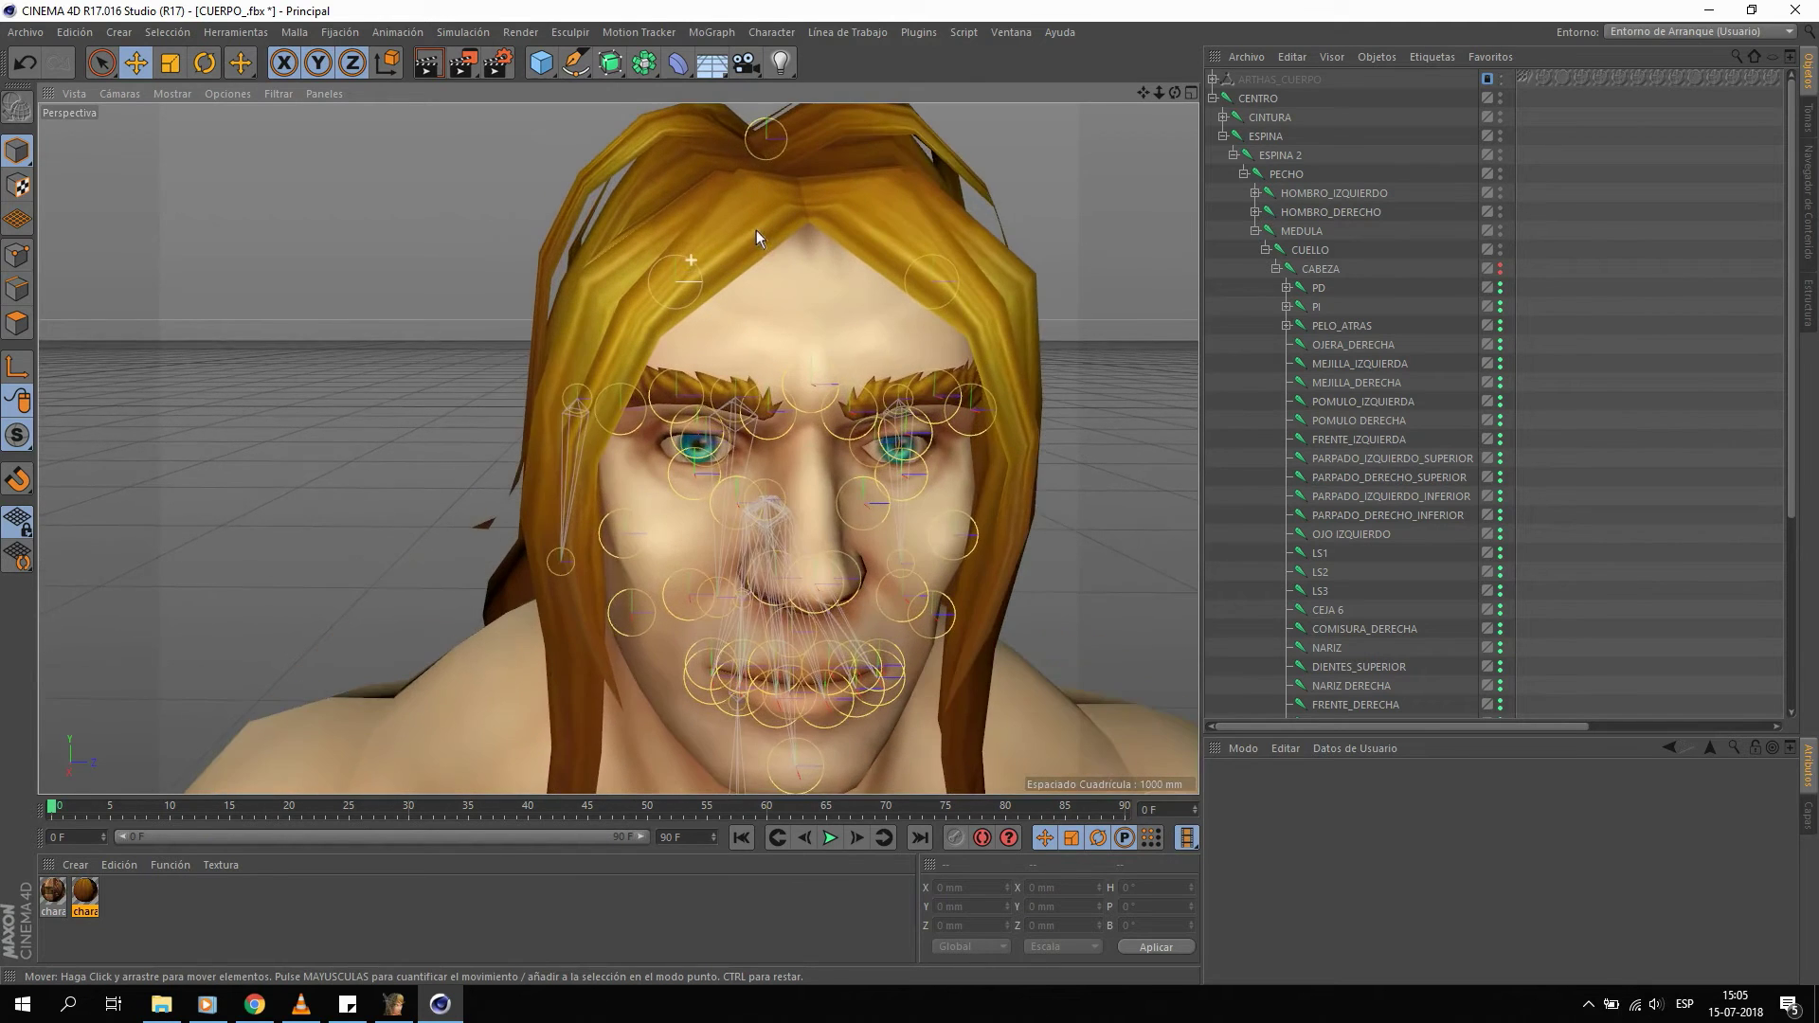
scroll(770, 224, up, 1)
scroll(769, 224, down, 1)
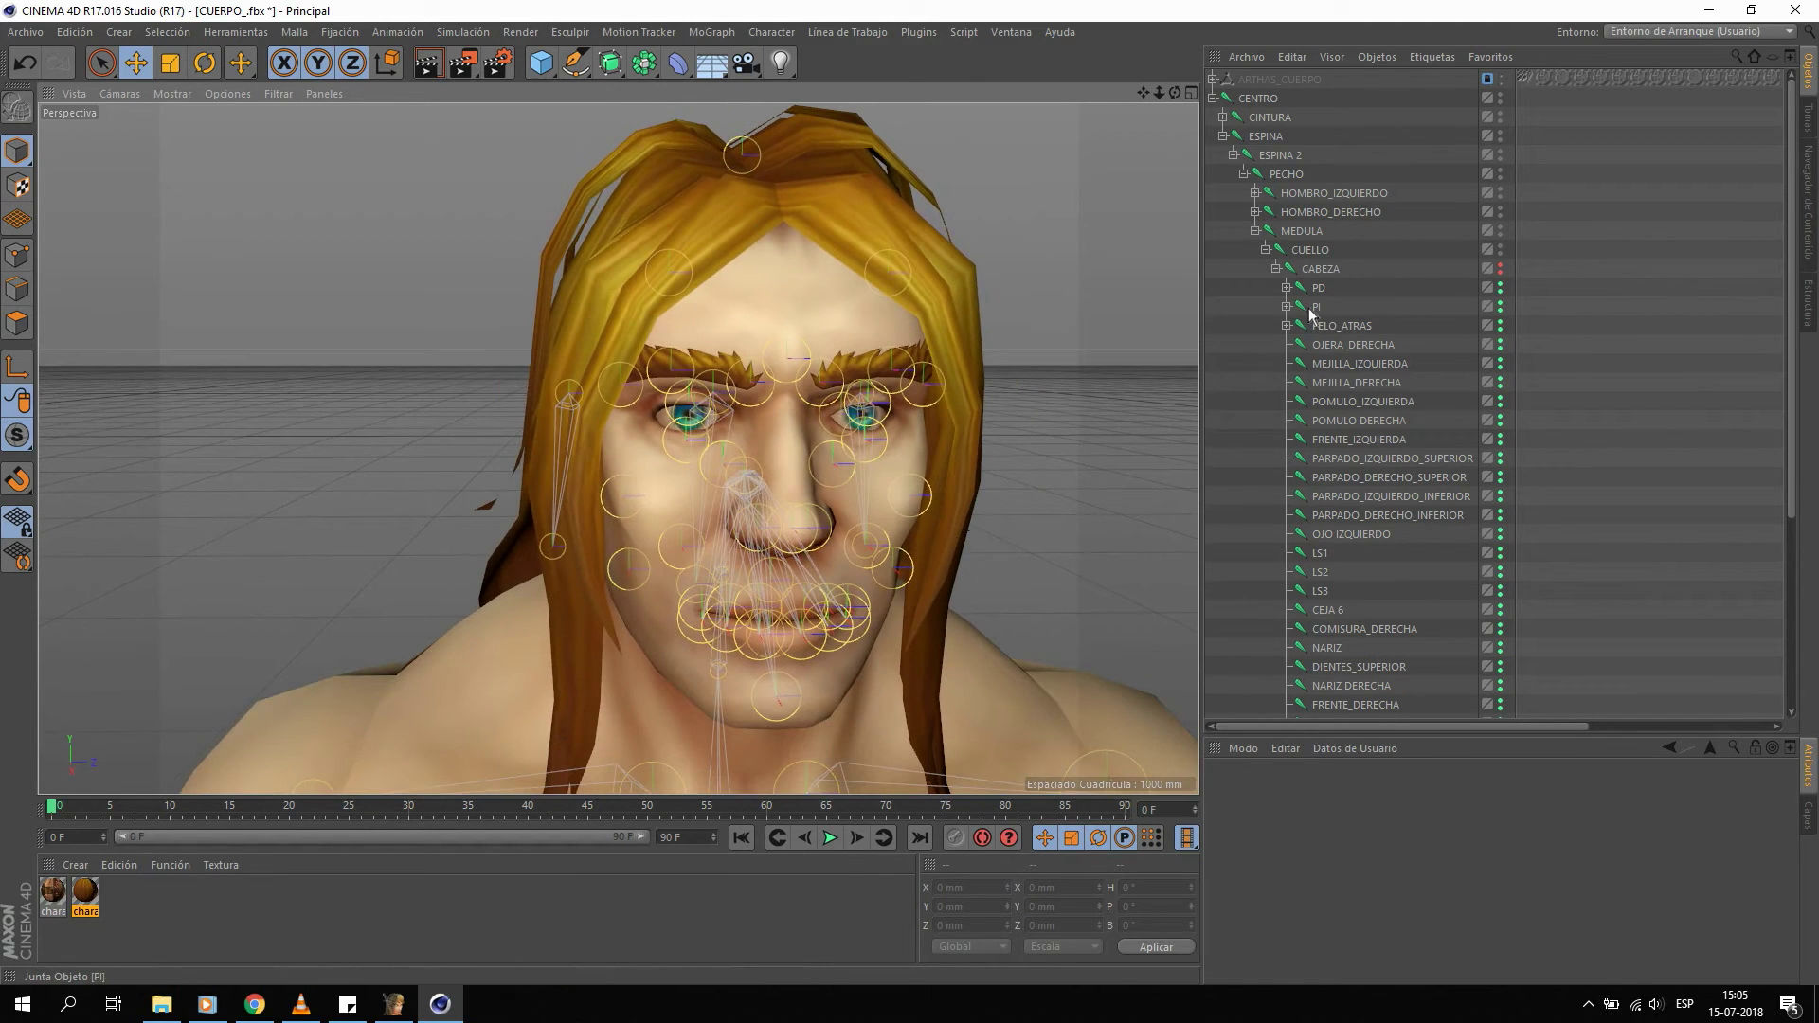
click(1355, 529)
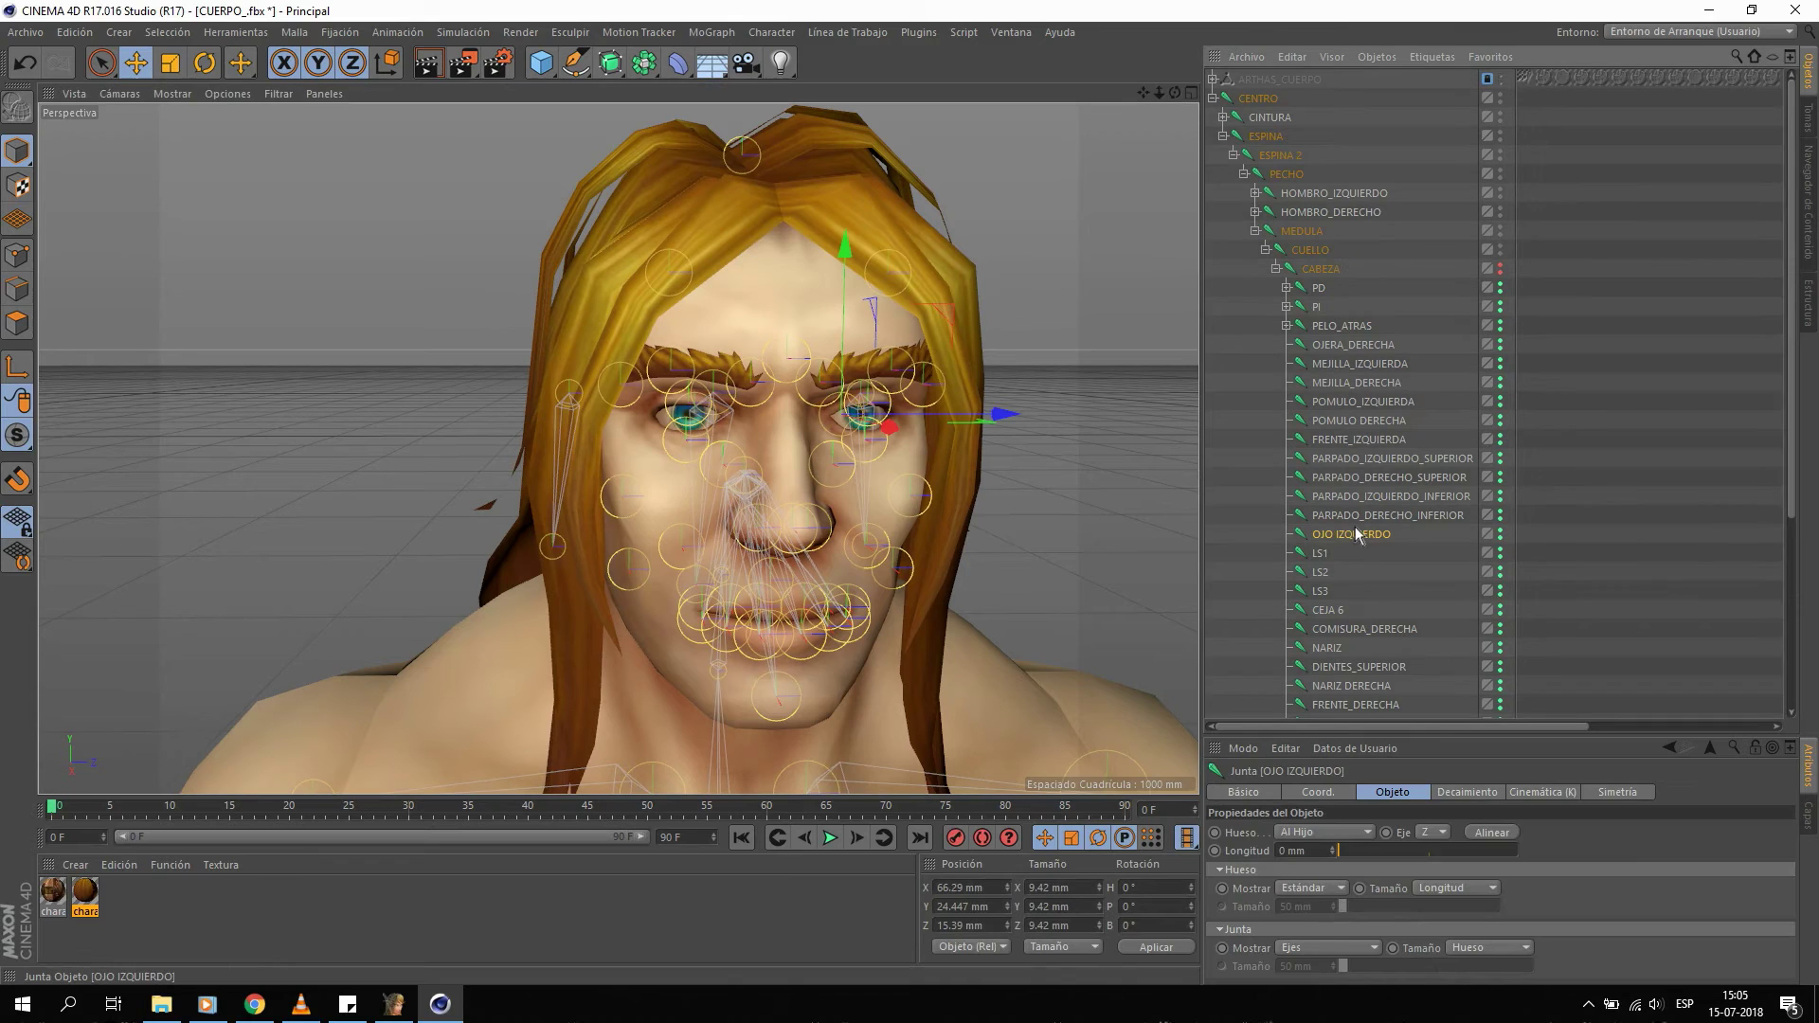
scroll(1374, 524, down, 4)
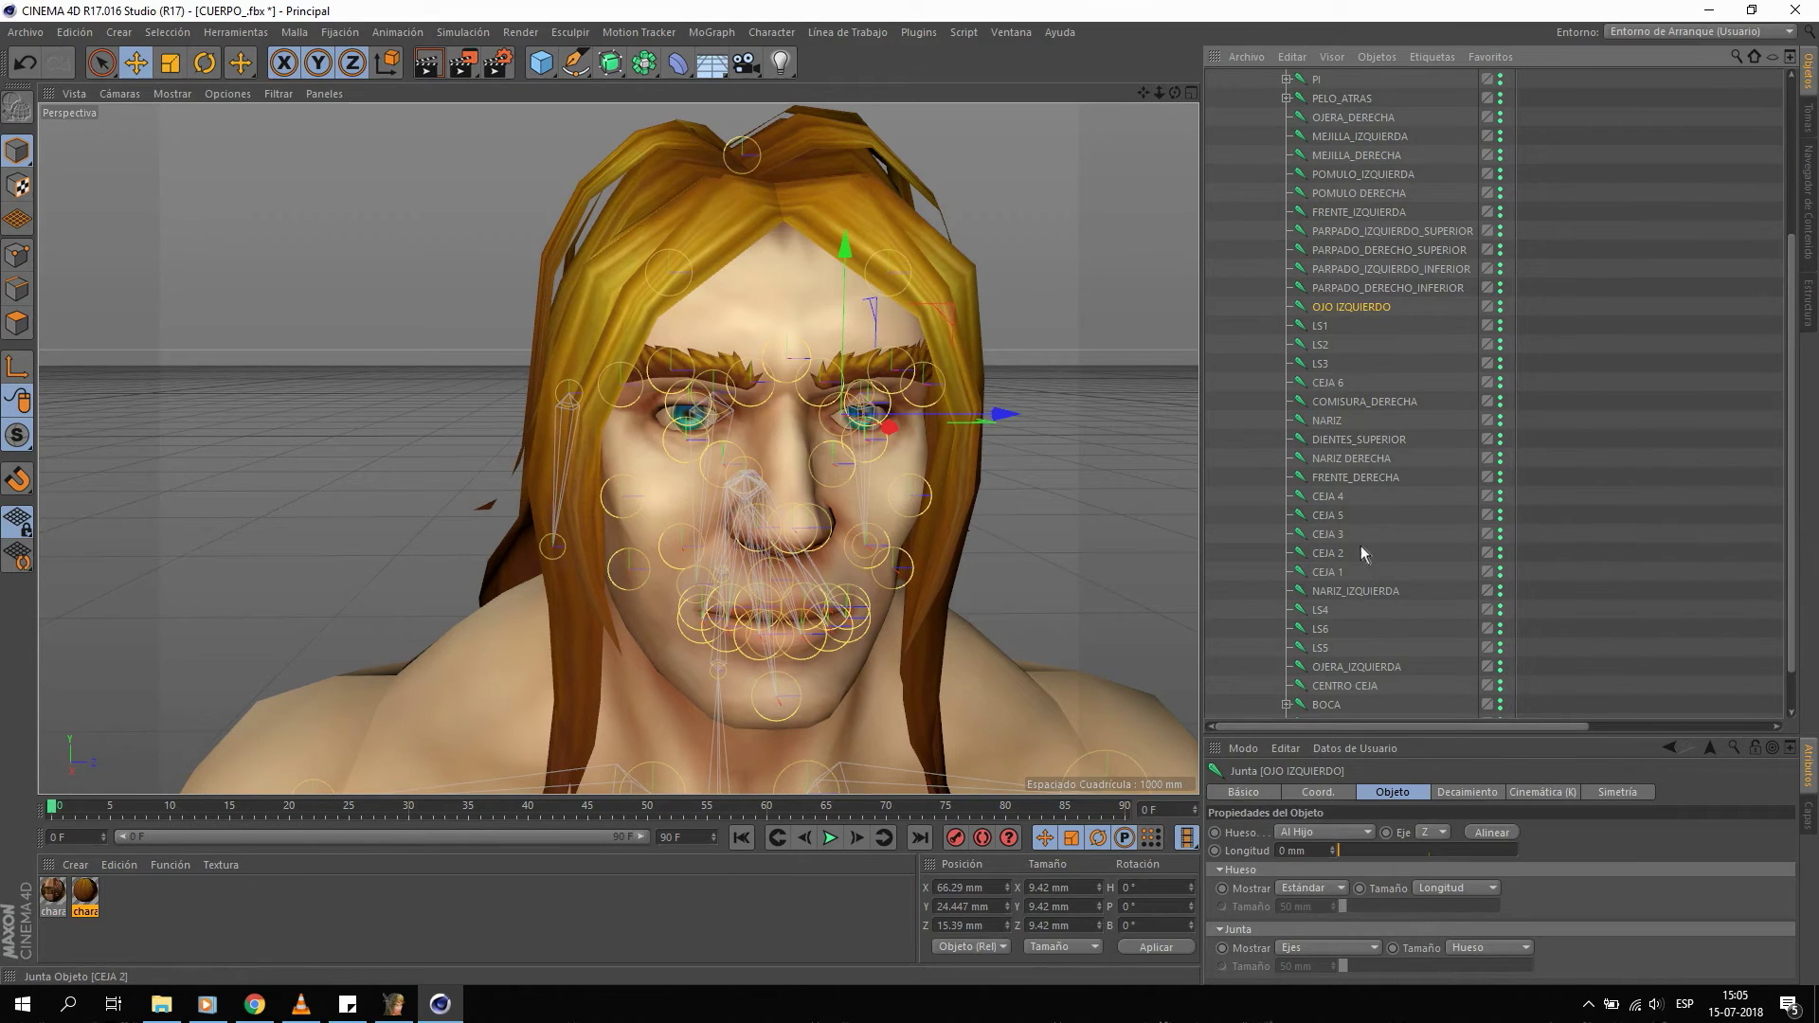
scroll(1401, 557, down, 1)
click(1350, 671)
mouse_move(1328, 256)
mouse_down()
mouse_move(1344, 662)
mouse_move(1357, 645)
mouse_up()
Place DIRECCION OJOS, OJO IZQUIERDO and OJO_DERECHO directly under CABEZA, above PD.
shift+click(1357, 674)
shift+click(1355, 709)
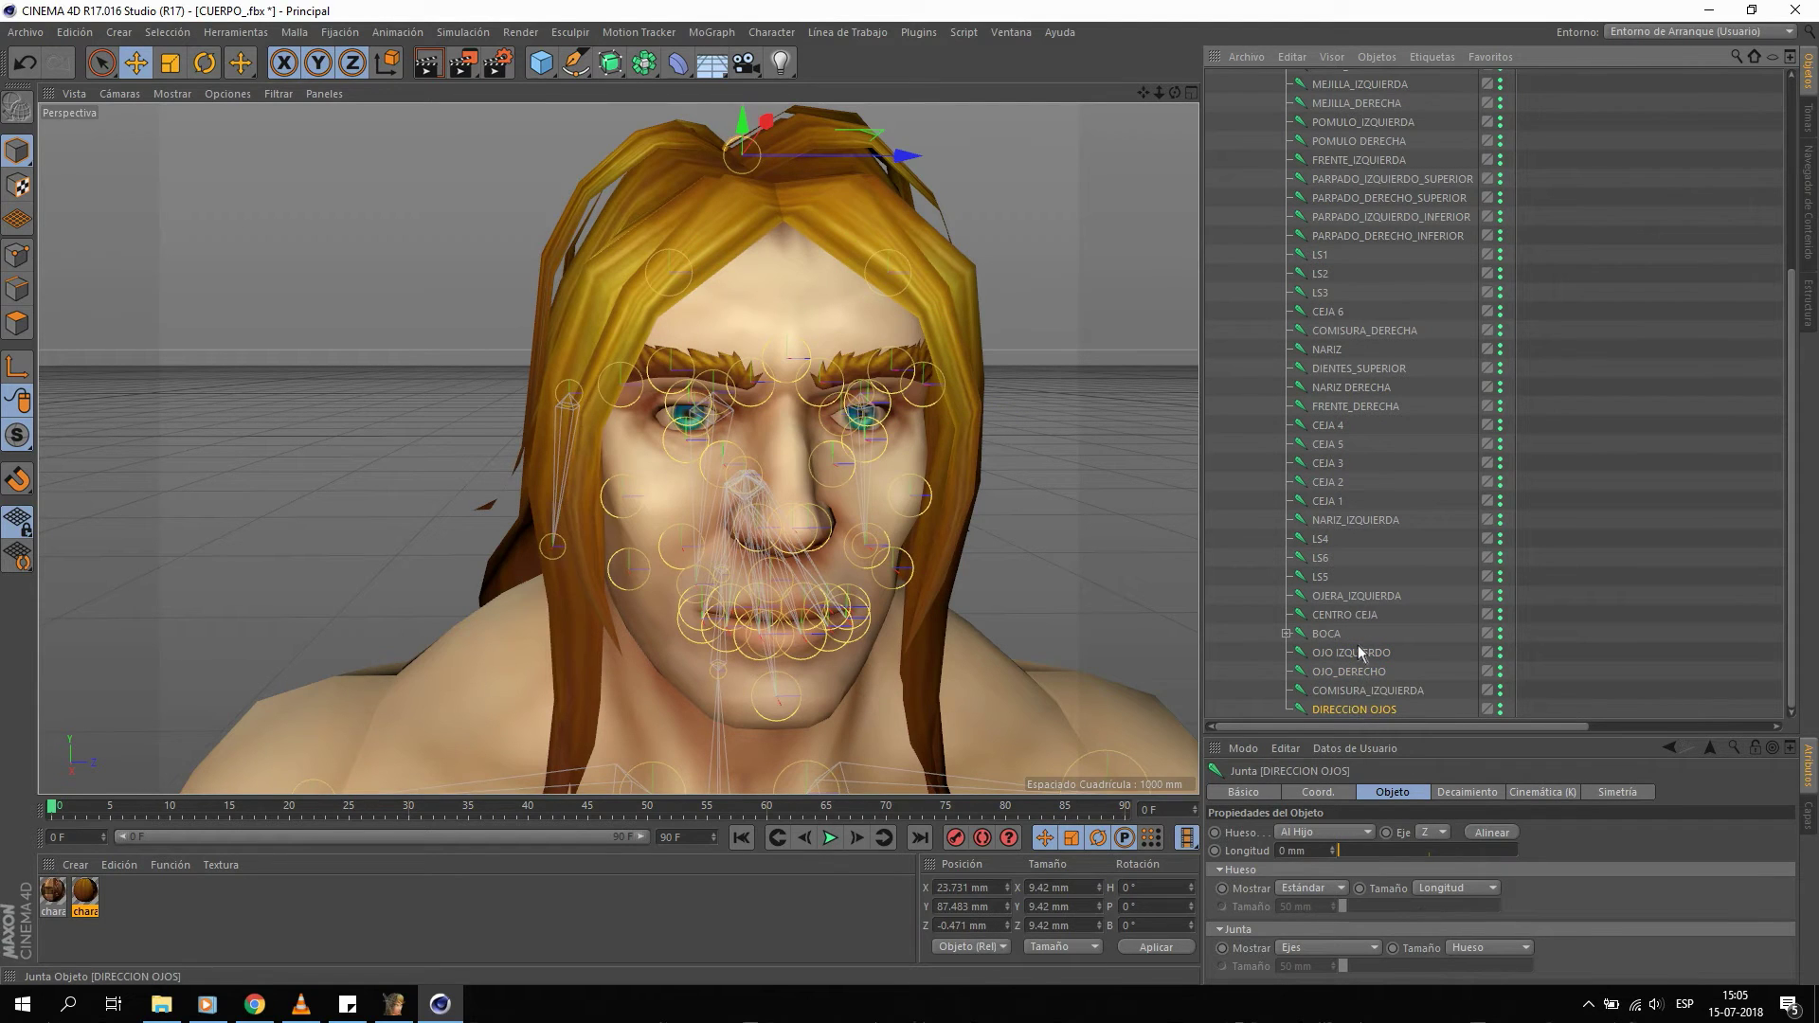
scroll(1349, 426, up, 4)
scroll(1349, 310, up, 1)
drag(1350, 311, 1328, 283)
click(1331, 287)
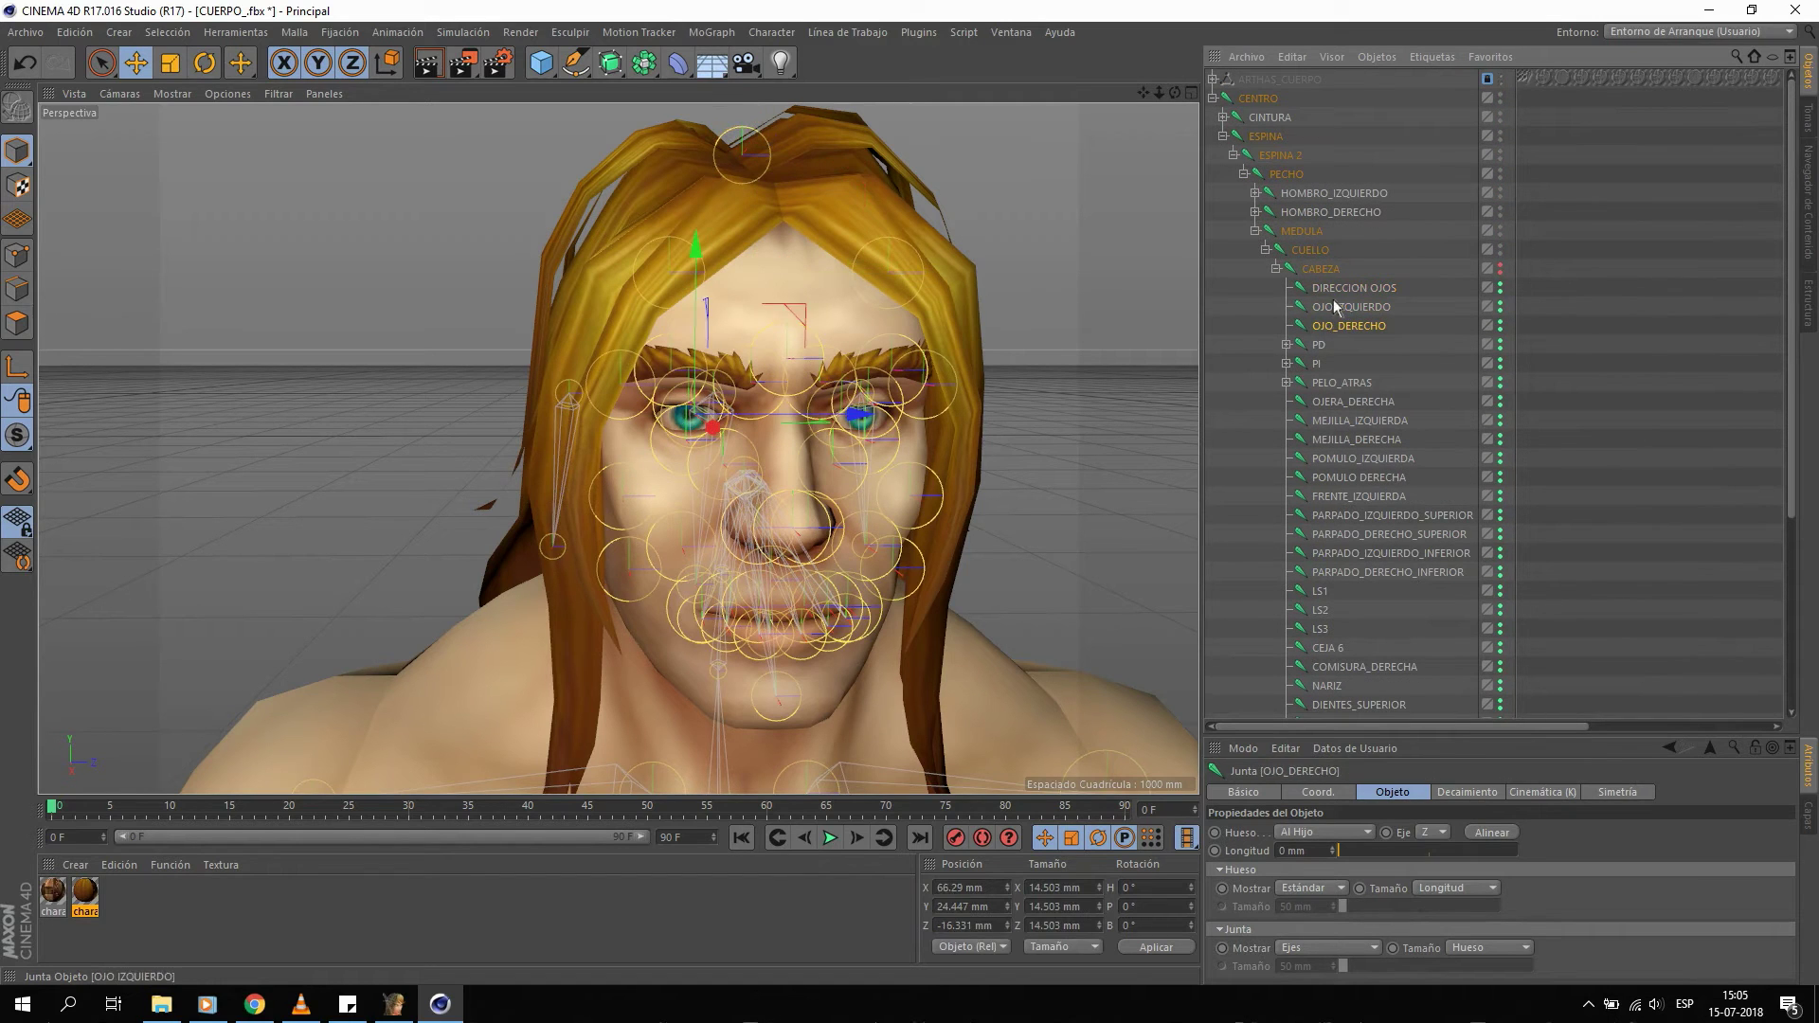
click(1368, 309)
ctrl+click(1369, 326)
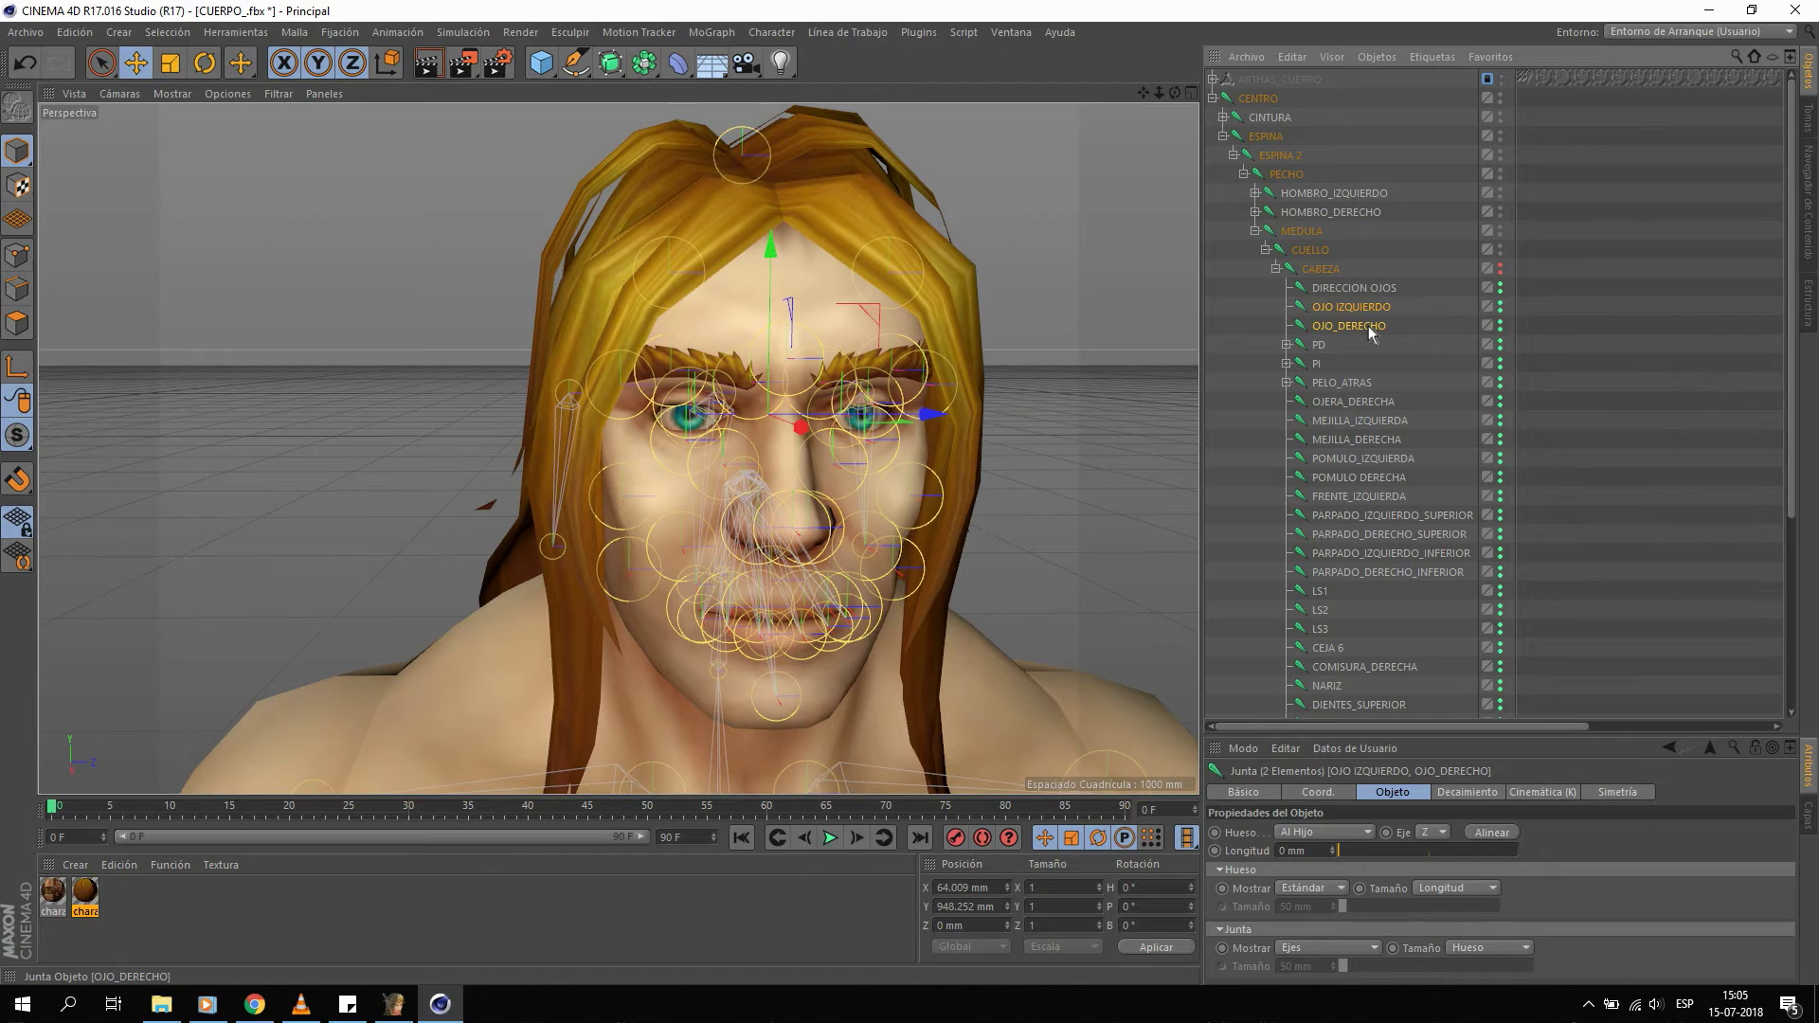
right_click(1369, 326)
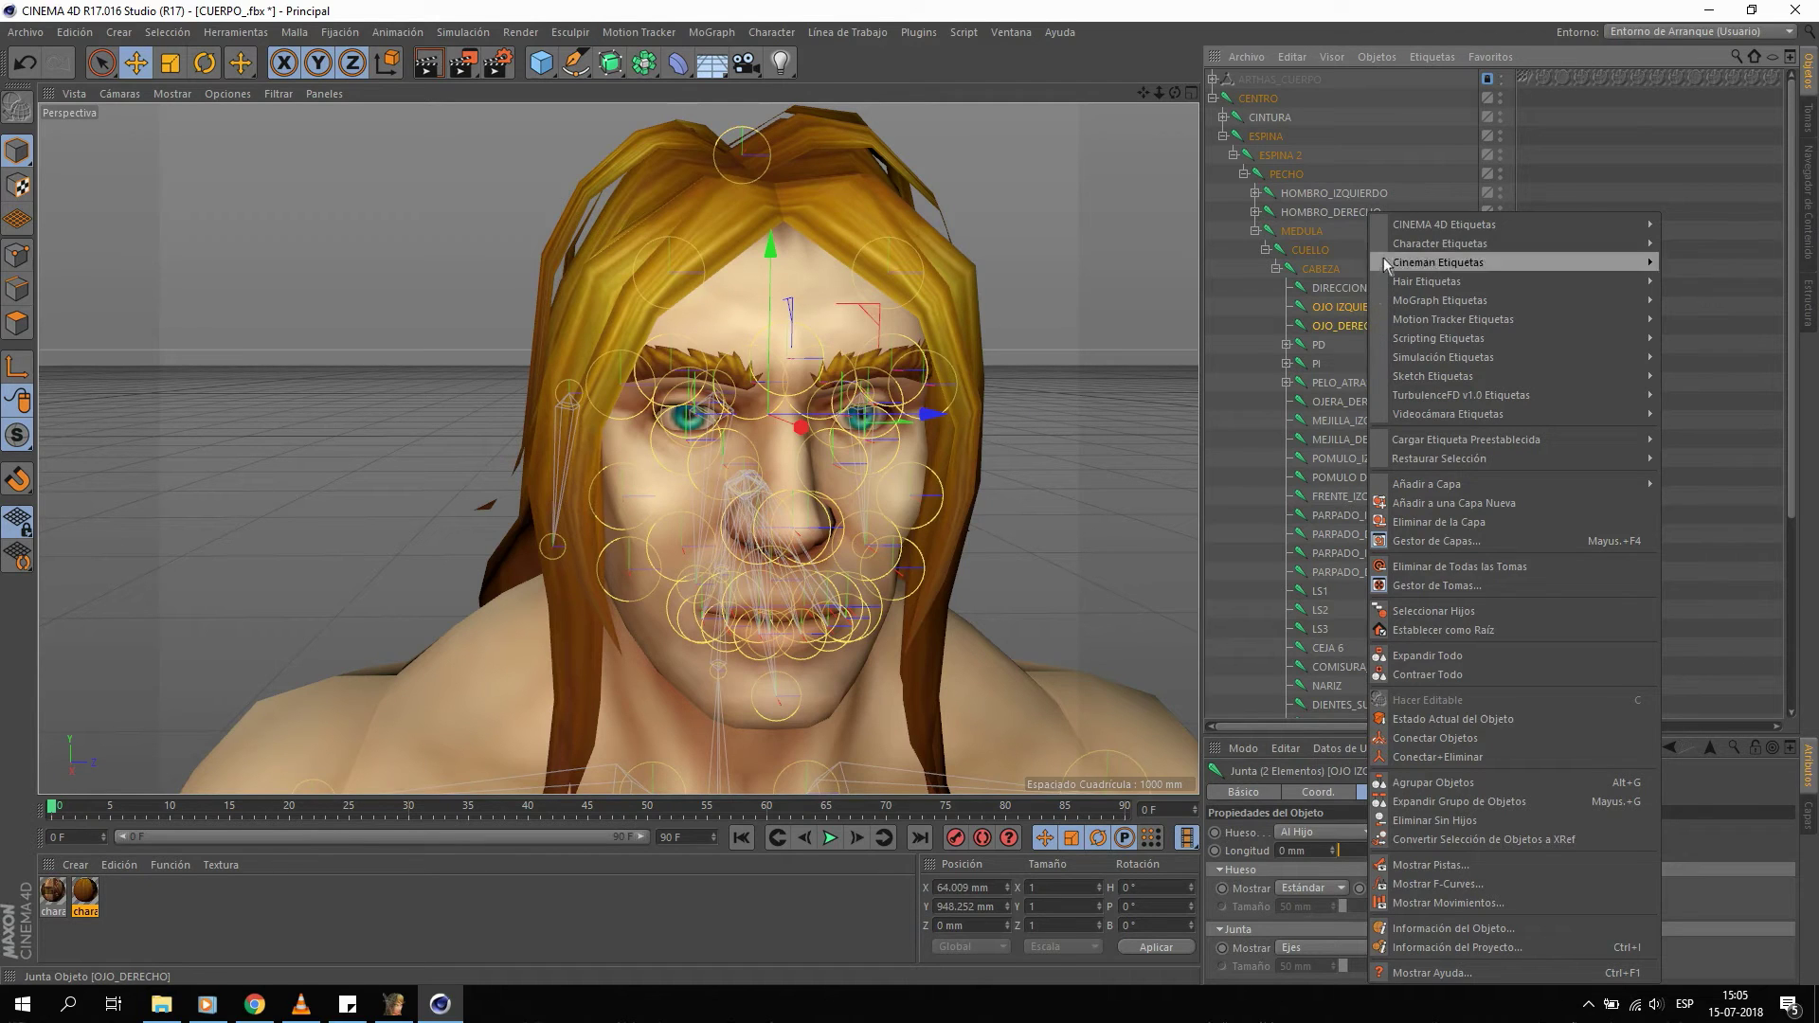
click(1629, 177)
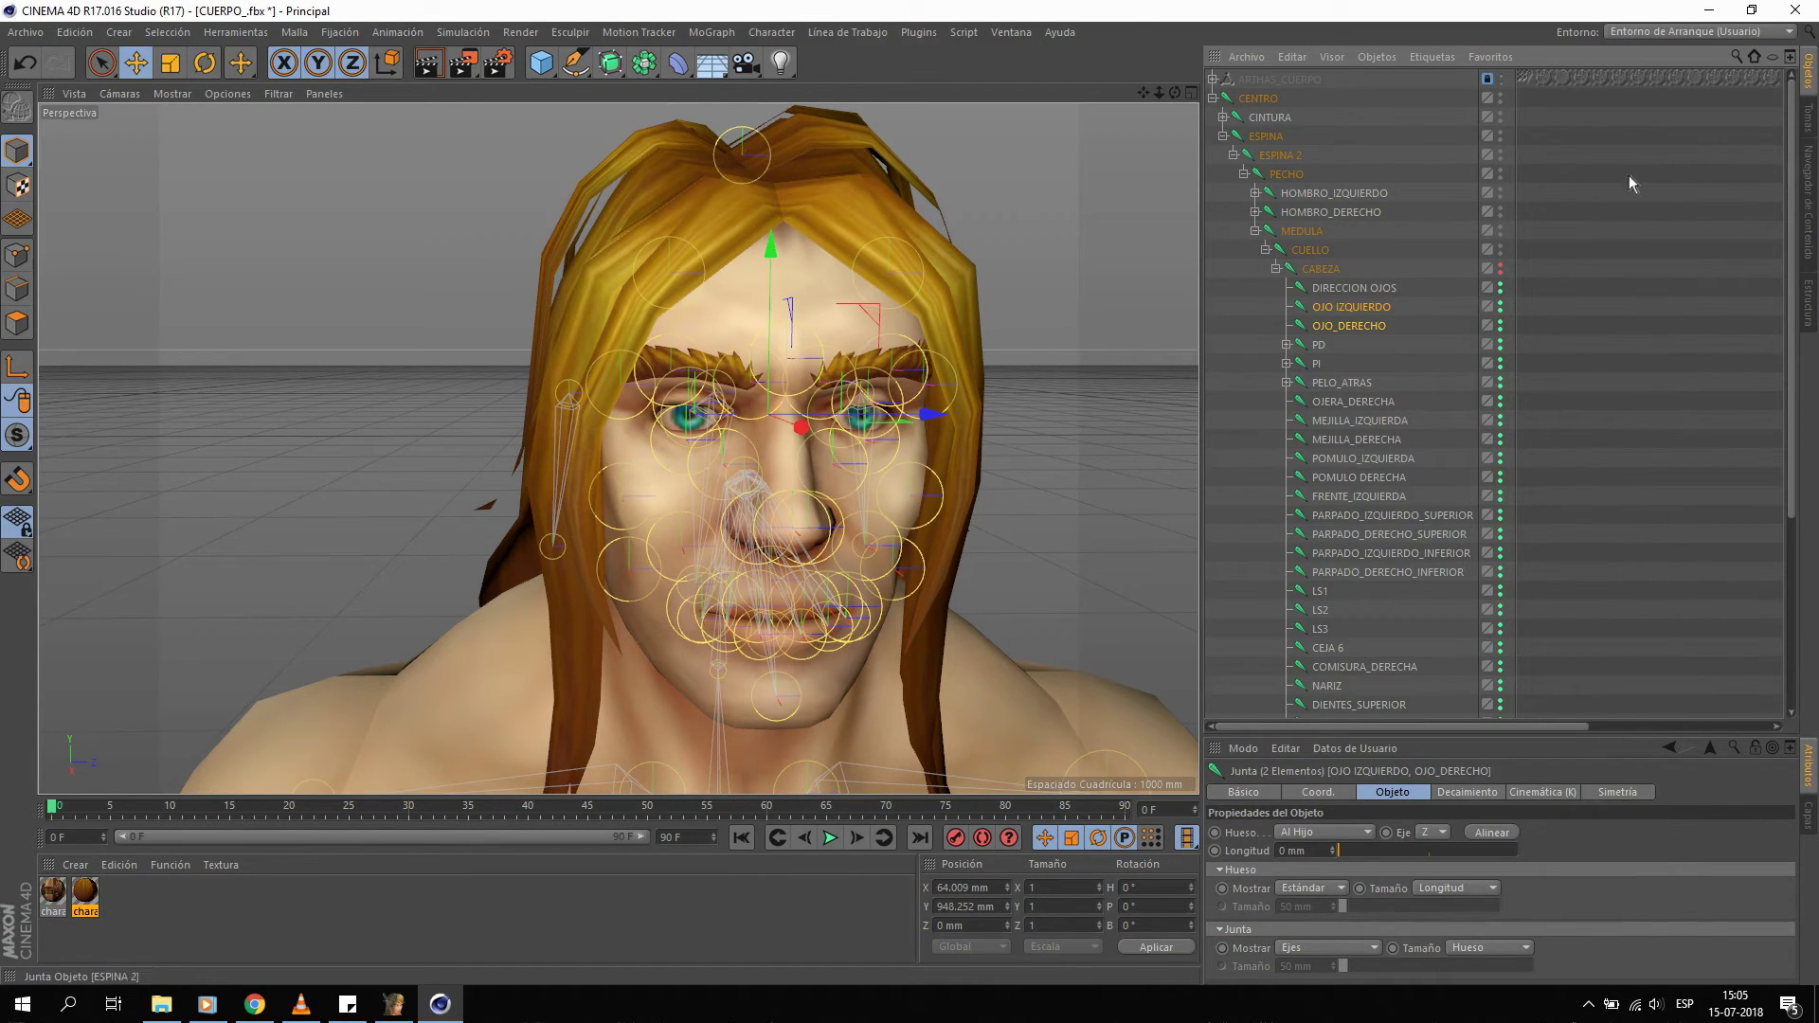
right_click(1366, 320)
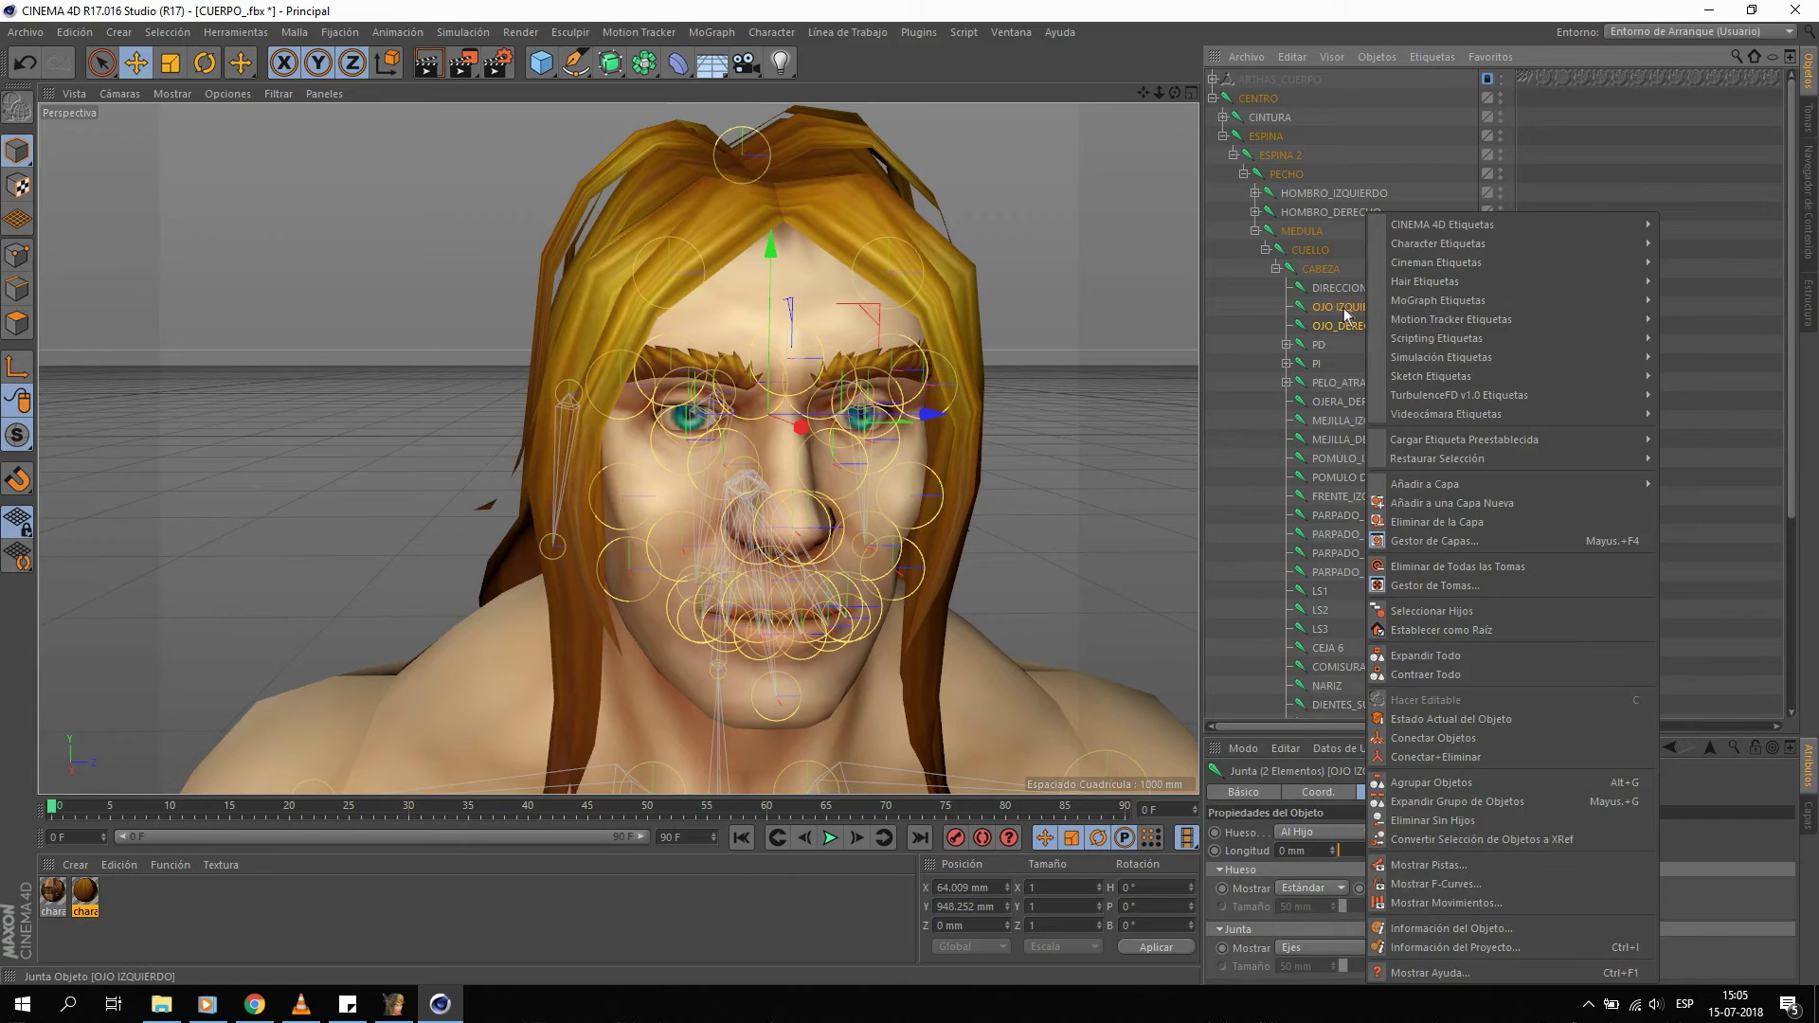
mouse_move(1442, 225)
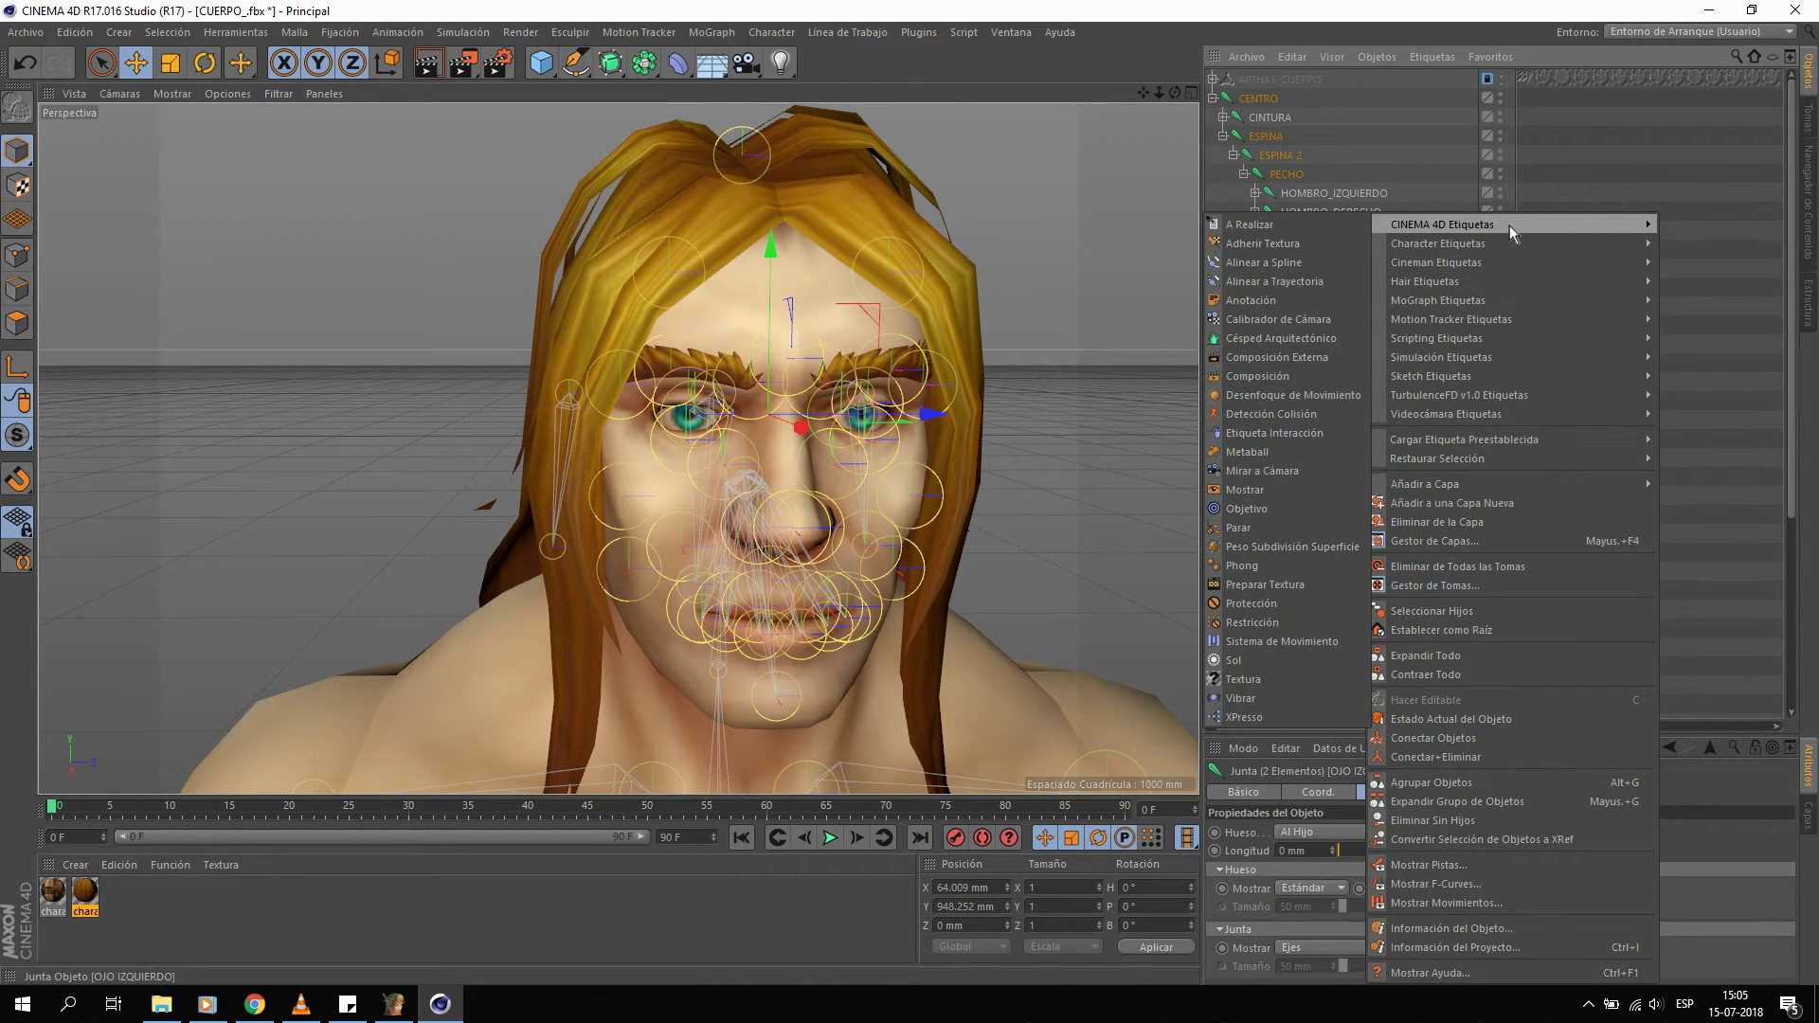
click(1583, 129)
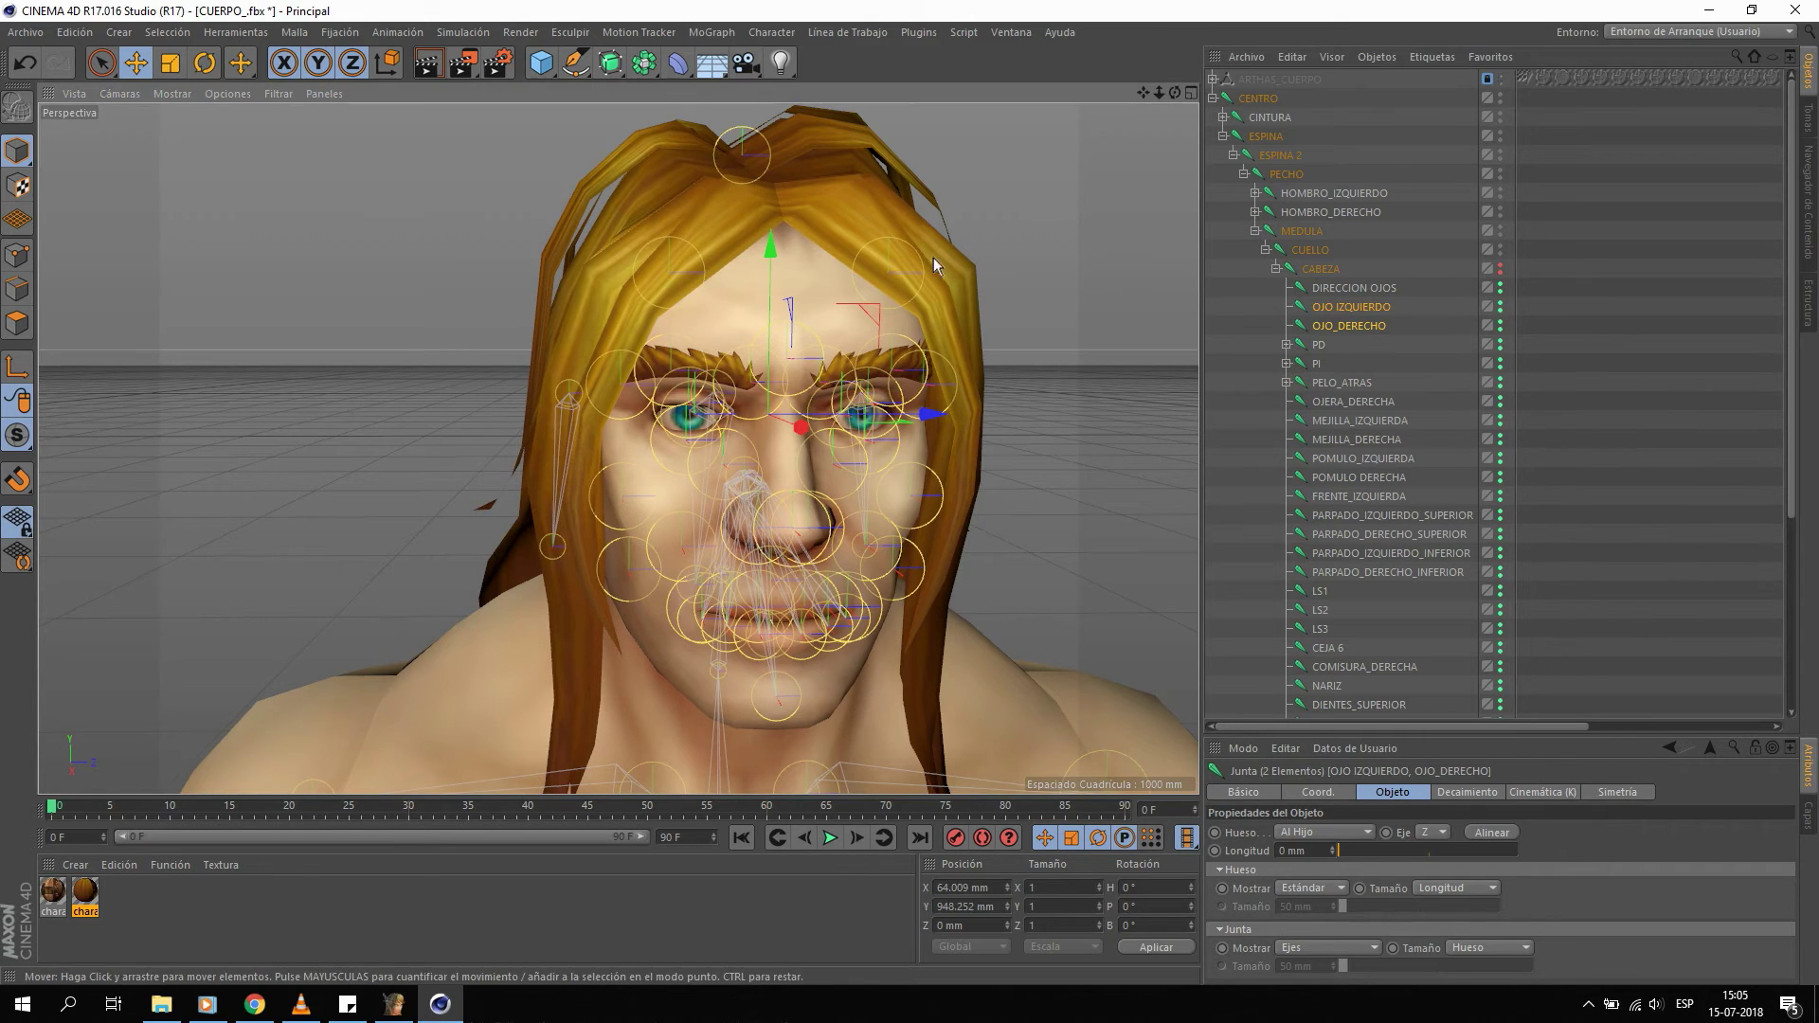
click(791, 199)
Test-rotate DIRECCION OJOS, undo it, and bring up the 'hots arthas human' image results.
key(r)
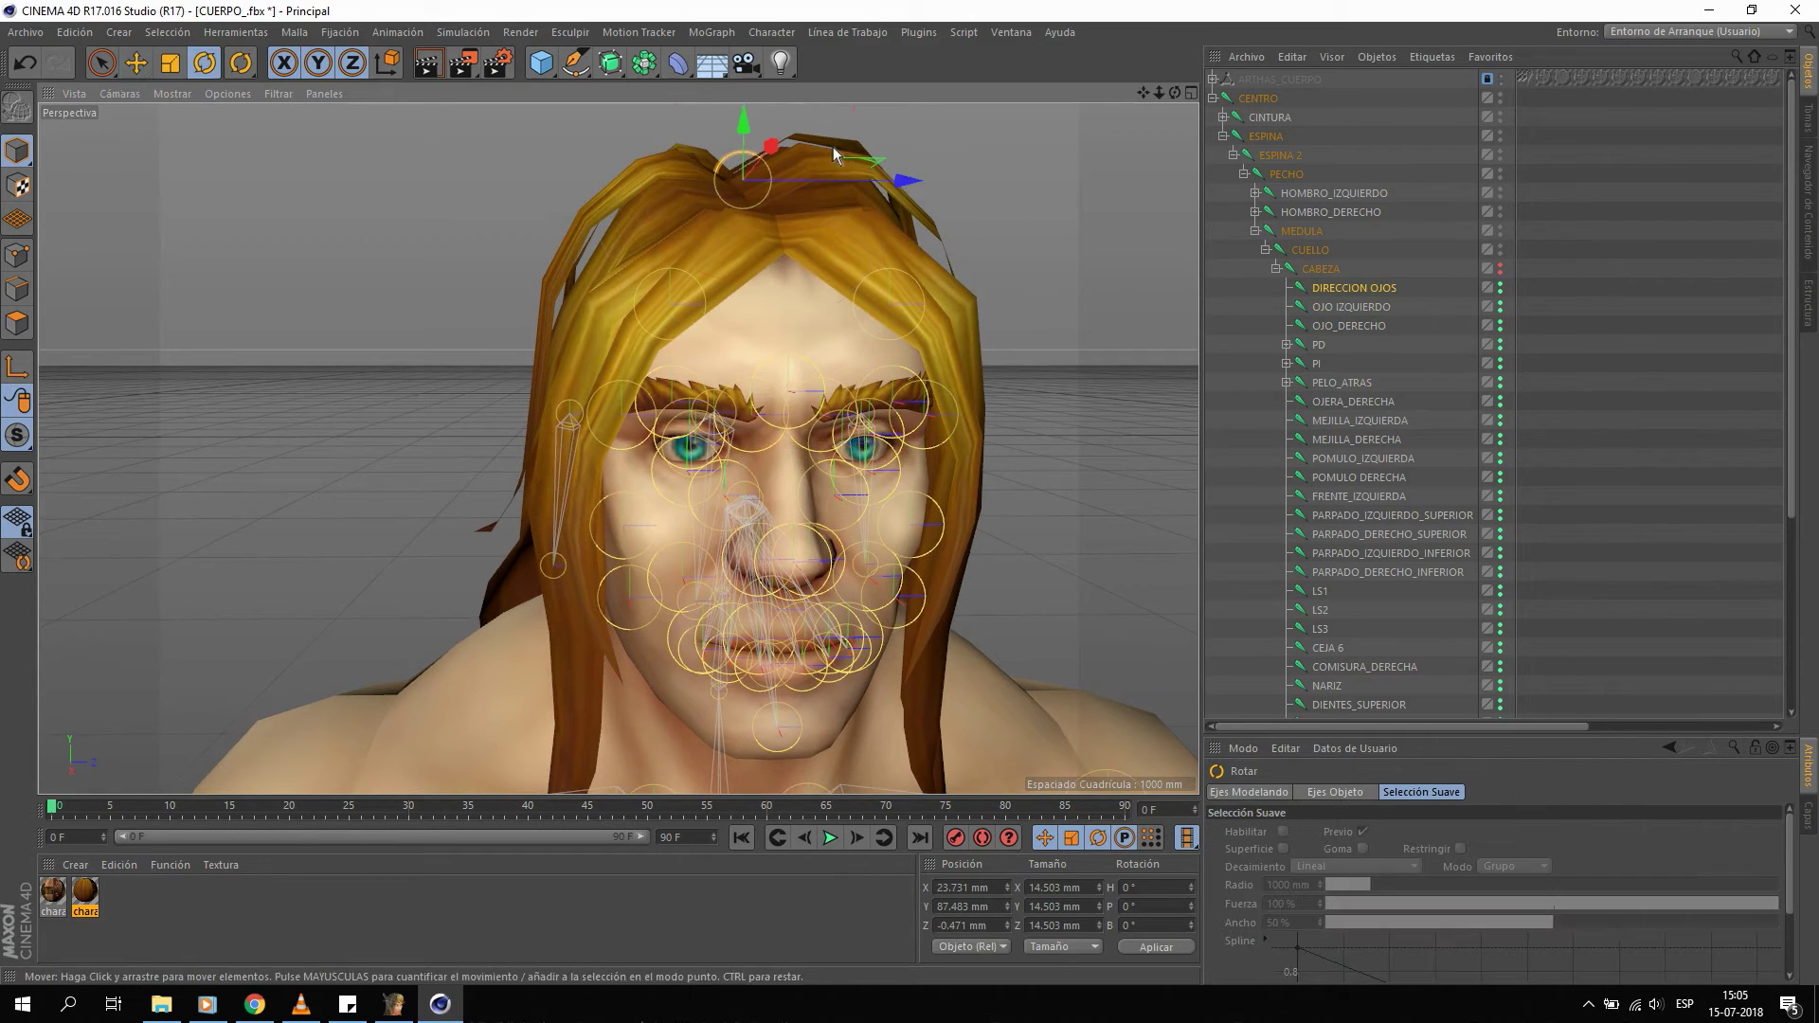
drag(801, 170, 744, 184)
key(ctrl+z)
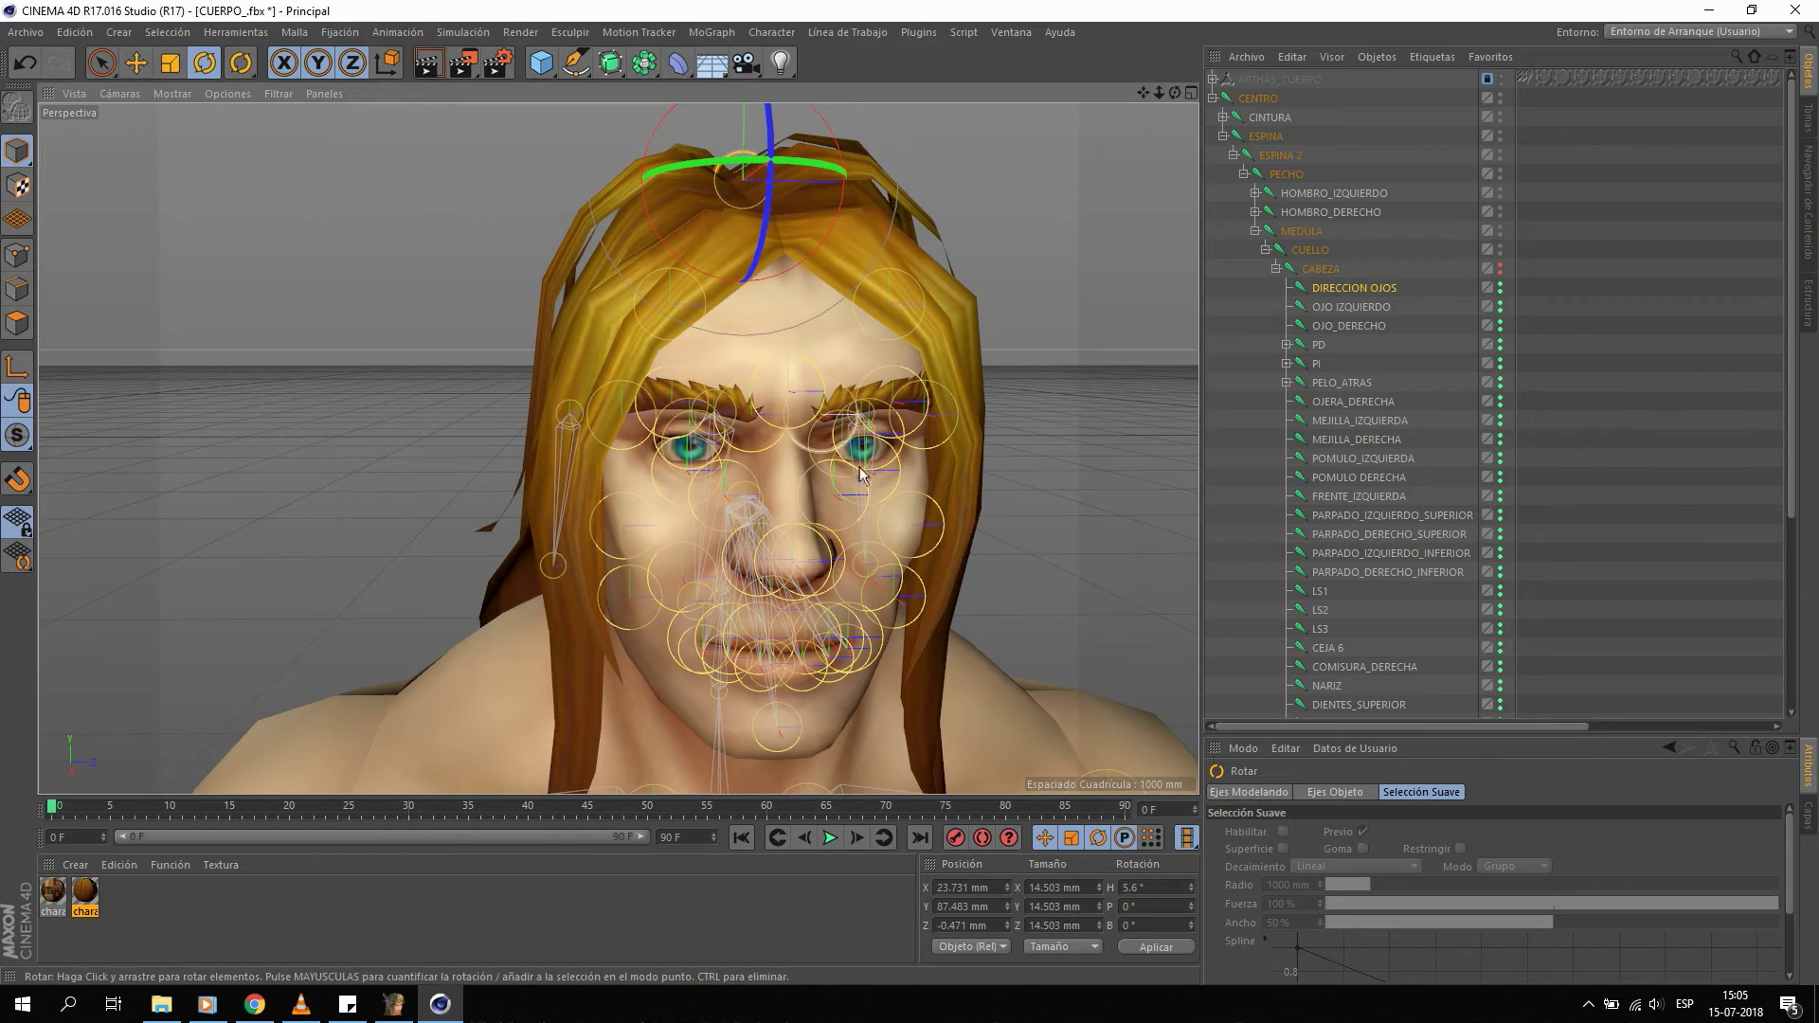
click(1351, 309)
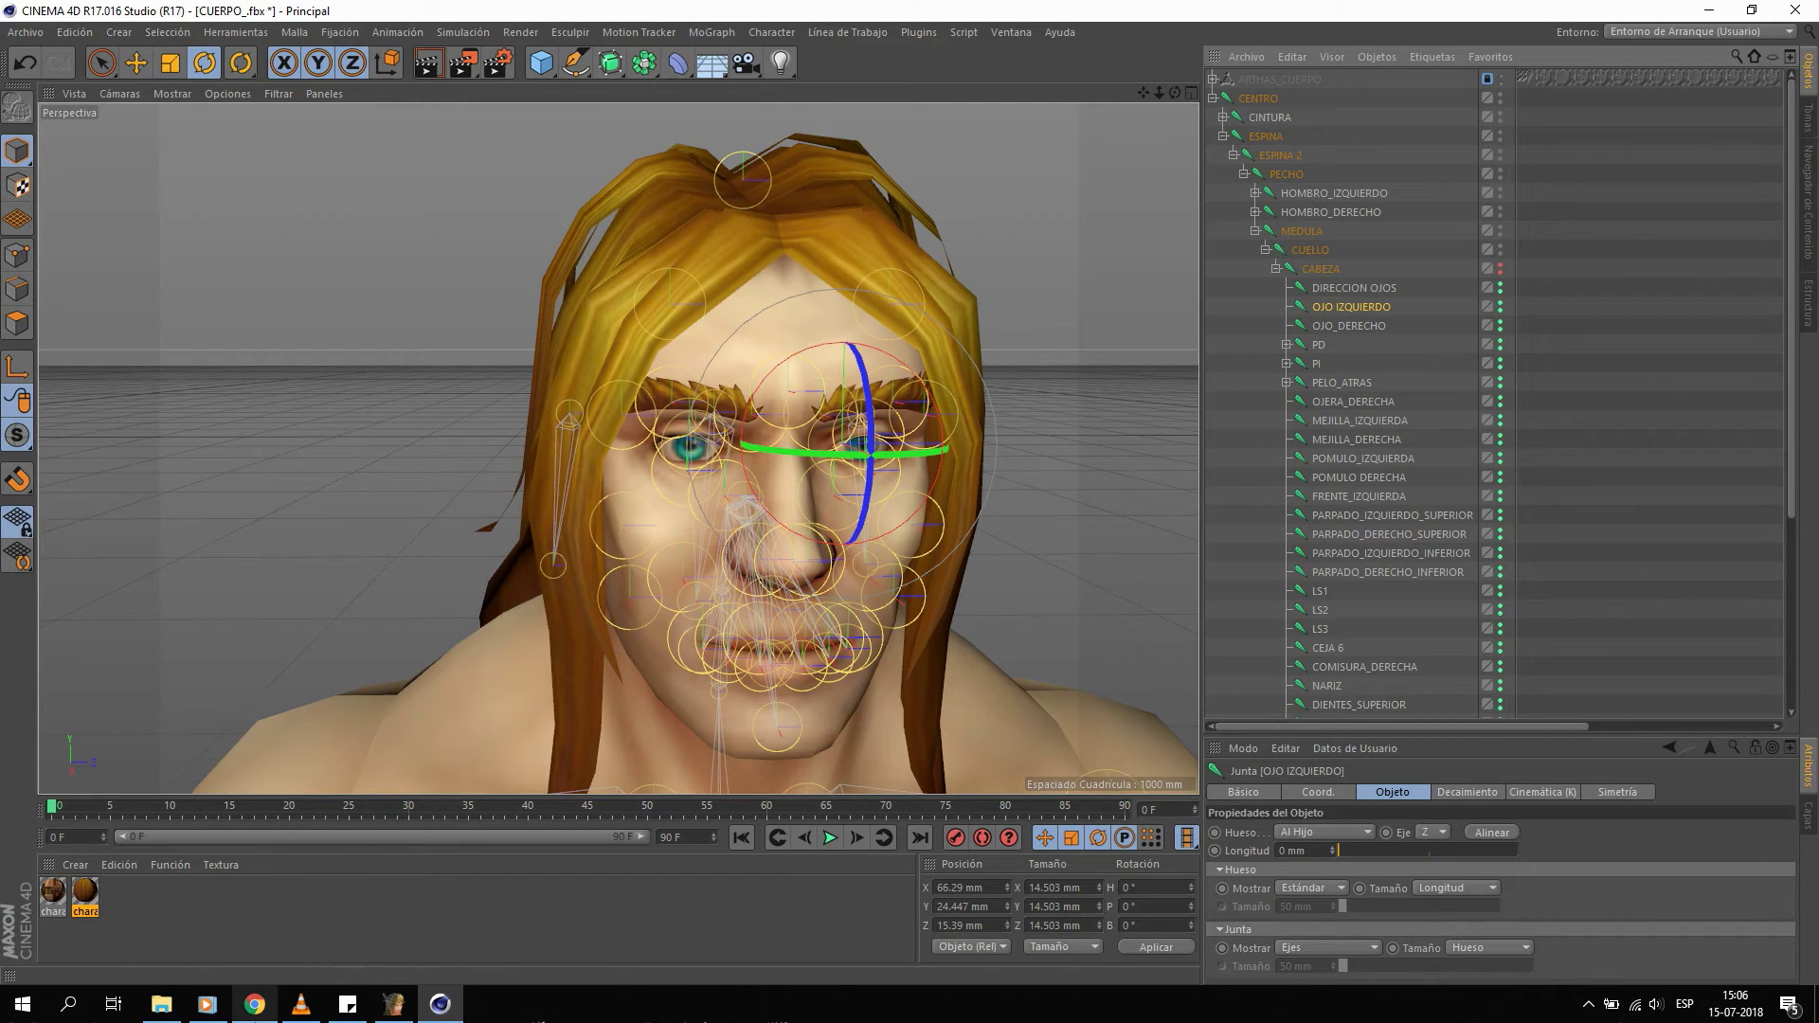
click(254, 1005)
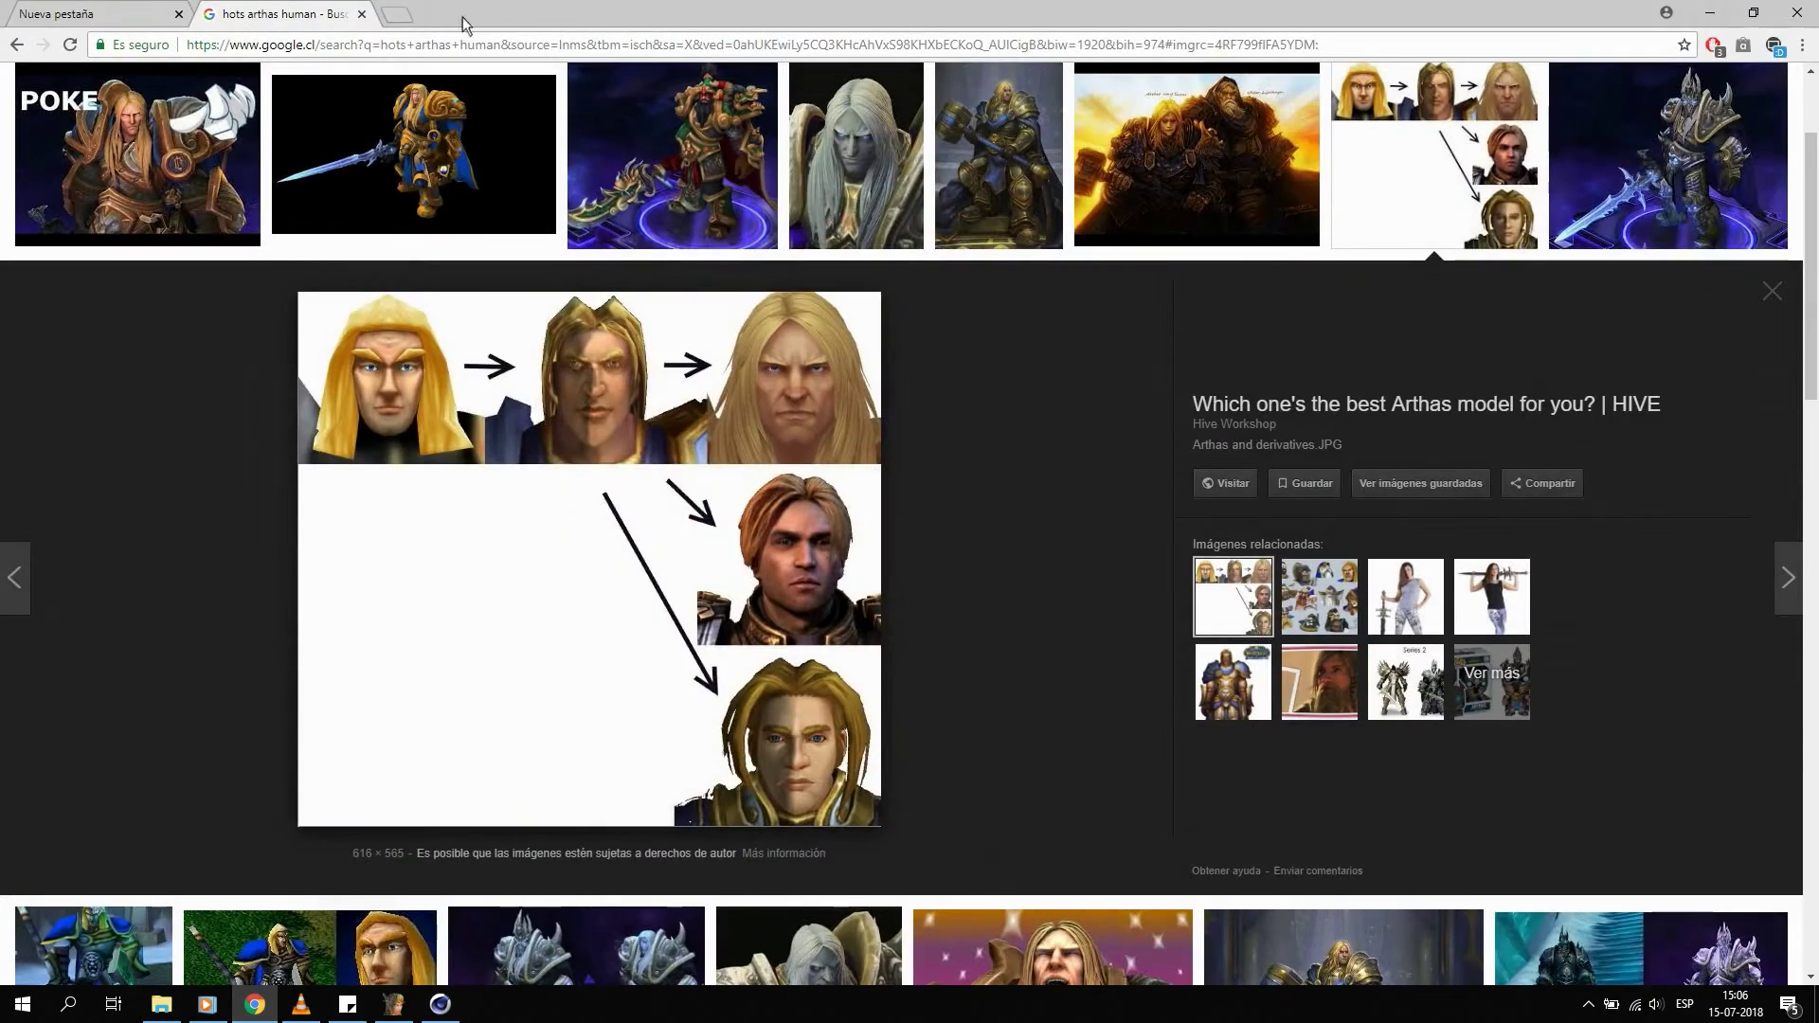
Google 'mantener rotacion respecto a otro objeto cinema 4d', skim the results, and close the tab.
click(396, 14)
click(705, 384)
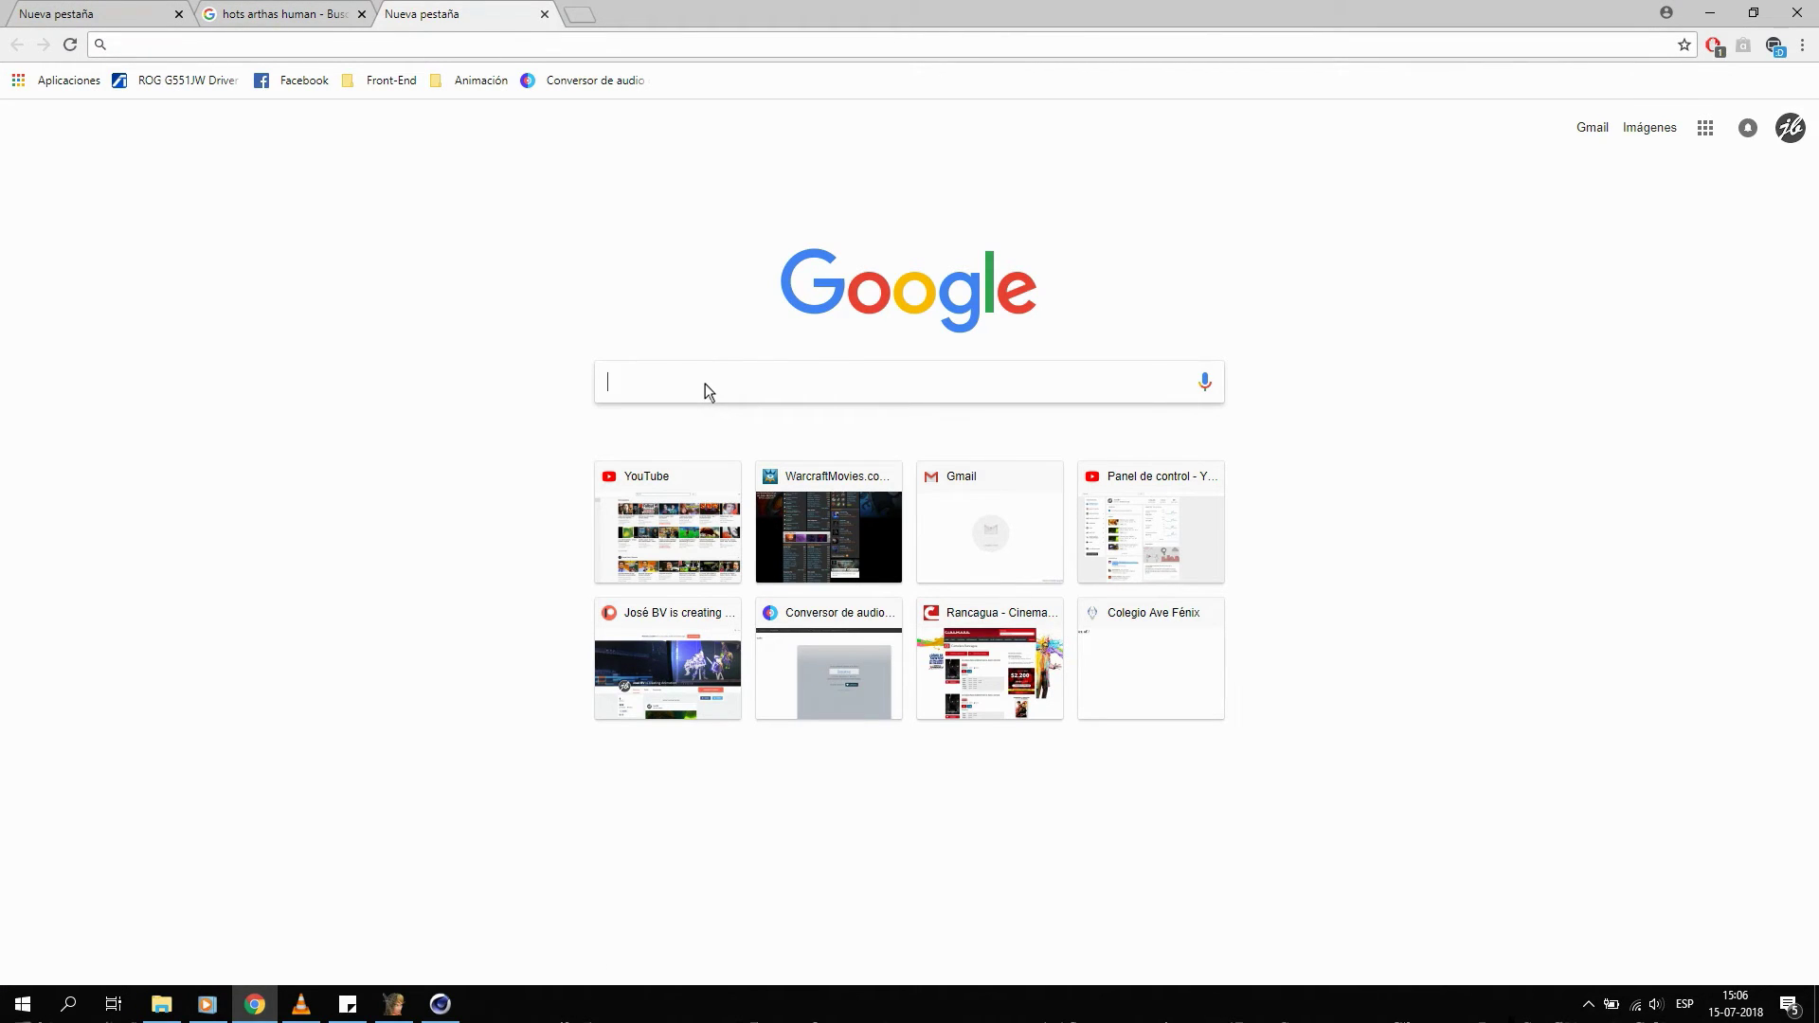
text(COM)
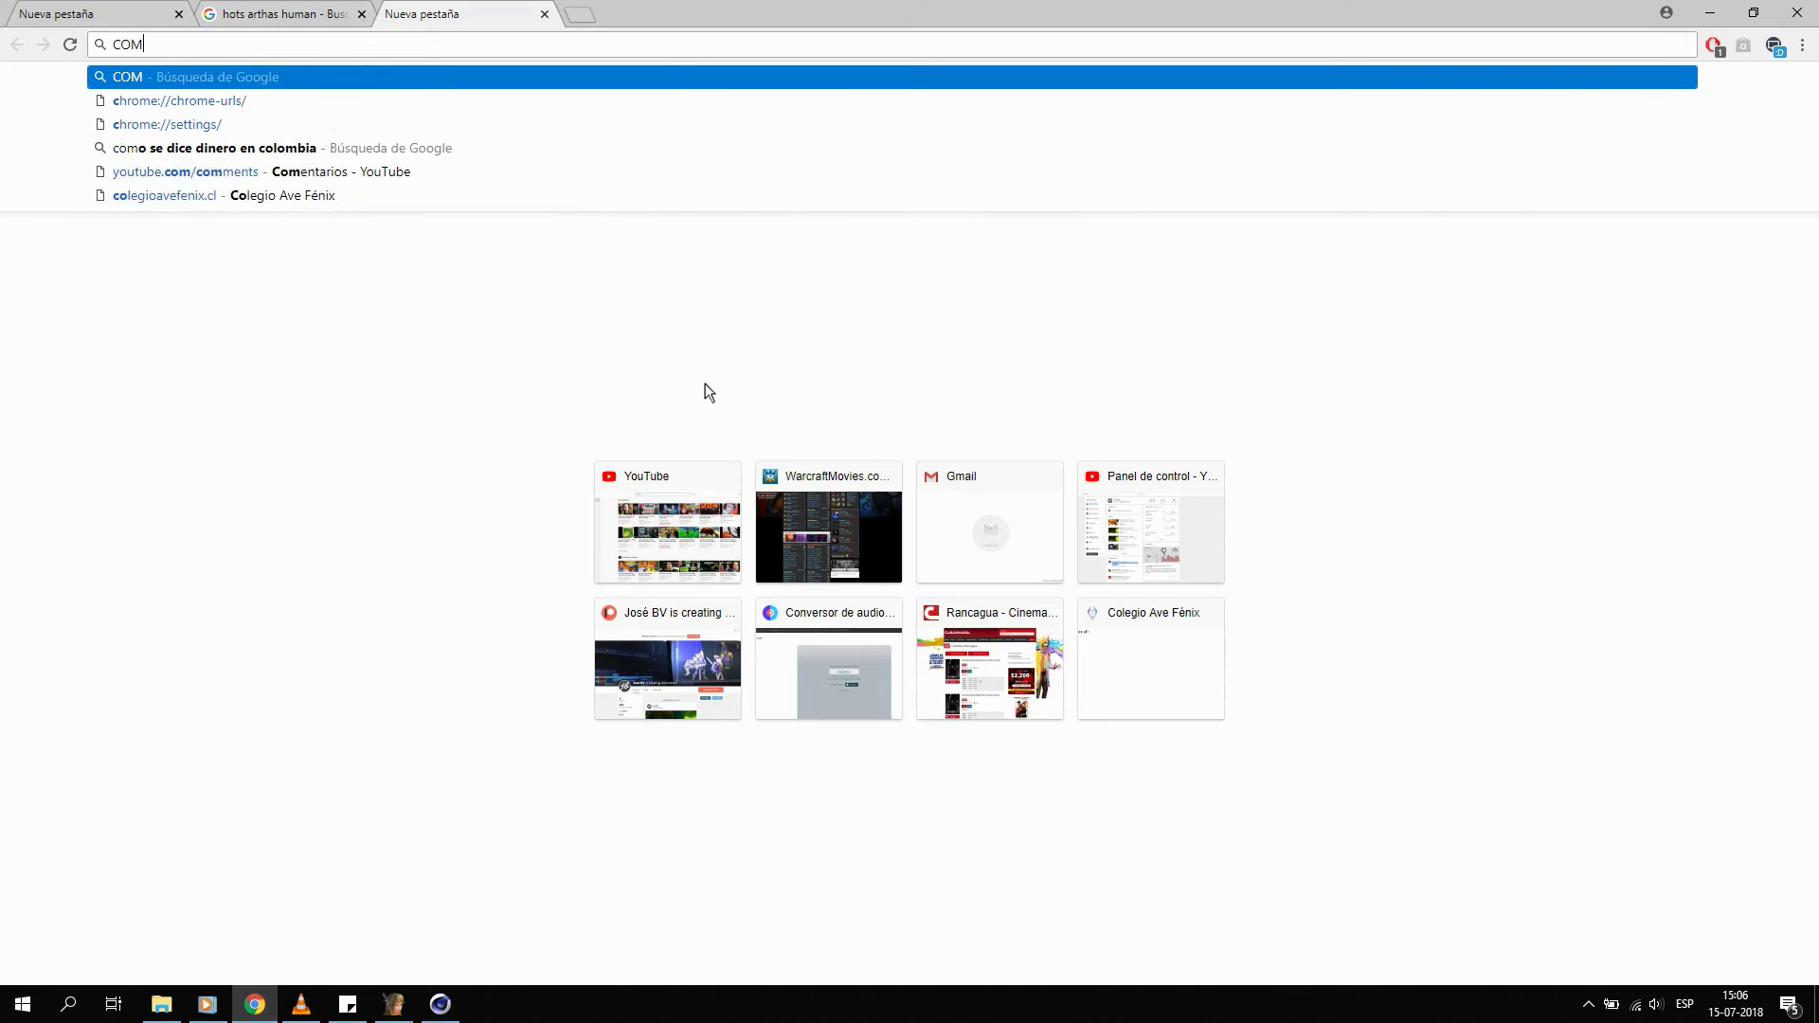
text(O HACER)
key(BackSpace)
key(BackSpace)
key(BackSpace)
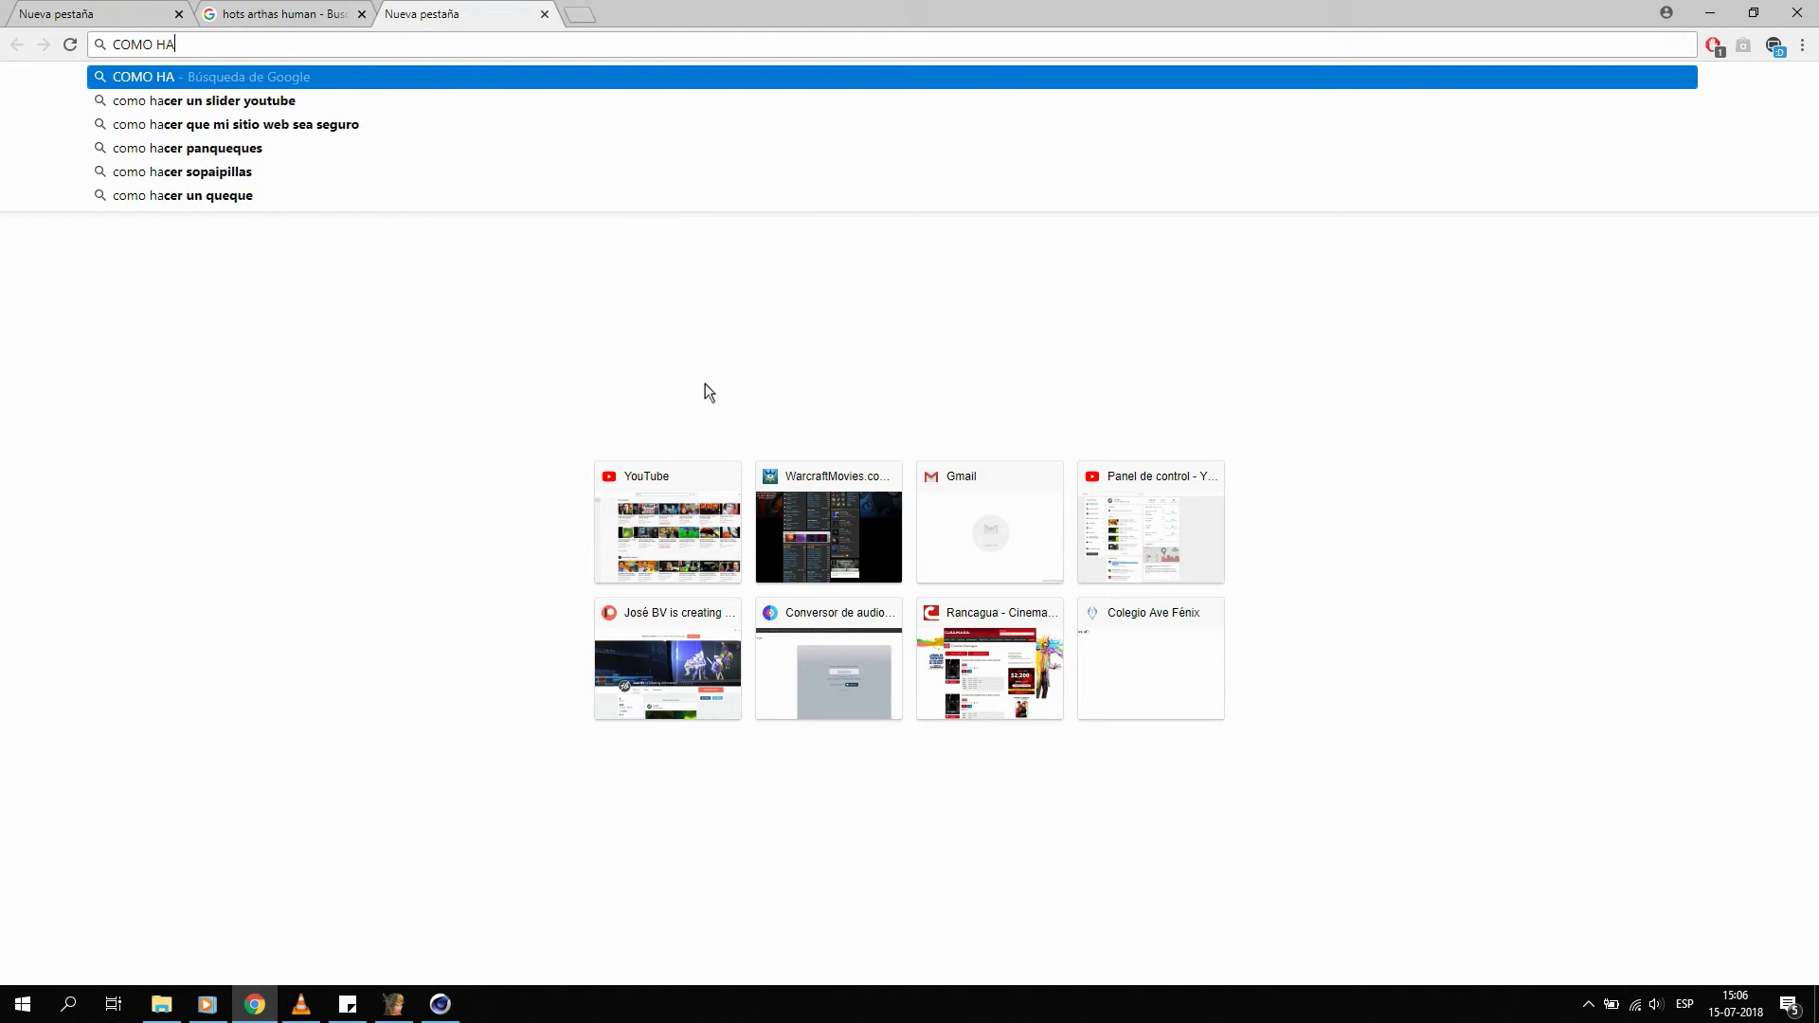
key(BackSpace)
key(BackSpace)
key(BackSpace)
text(mantener rot)
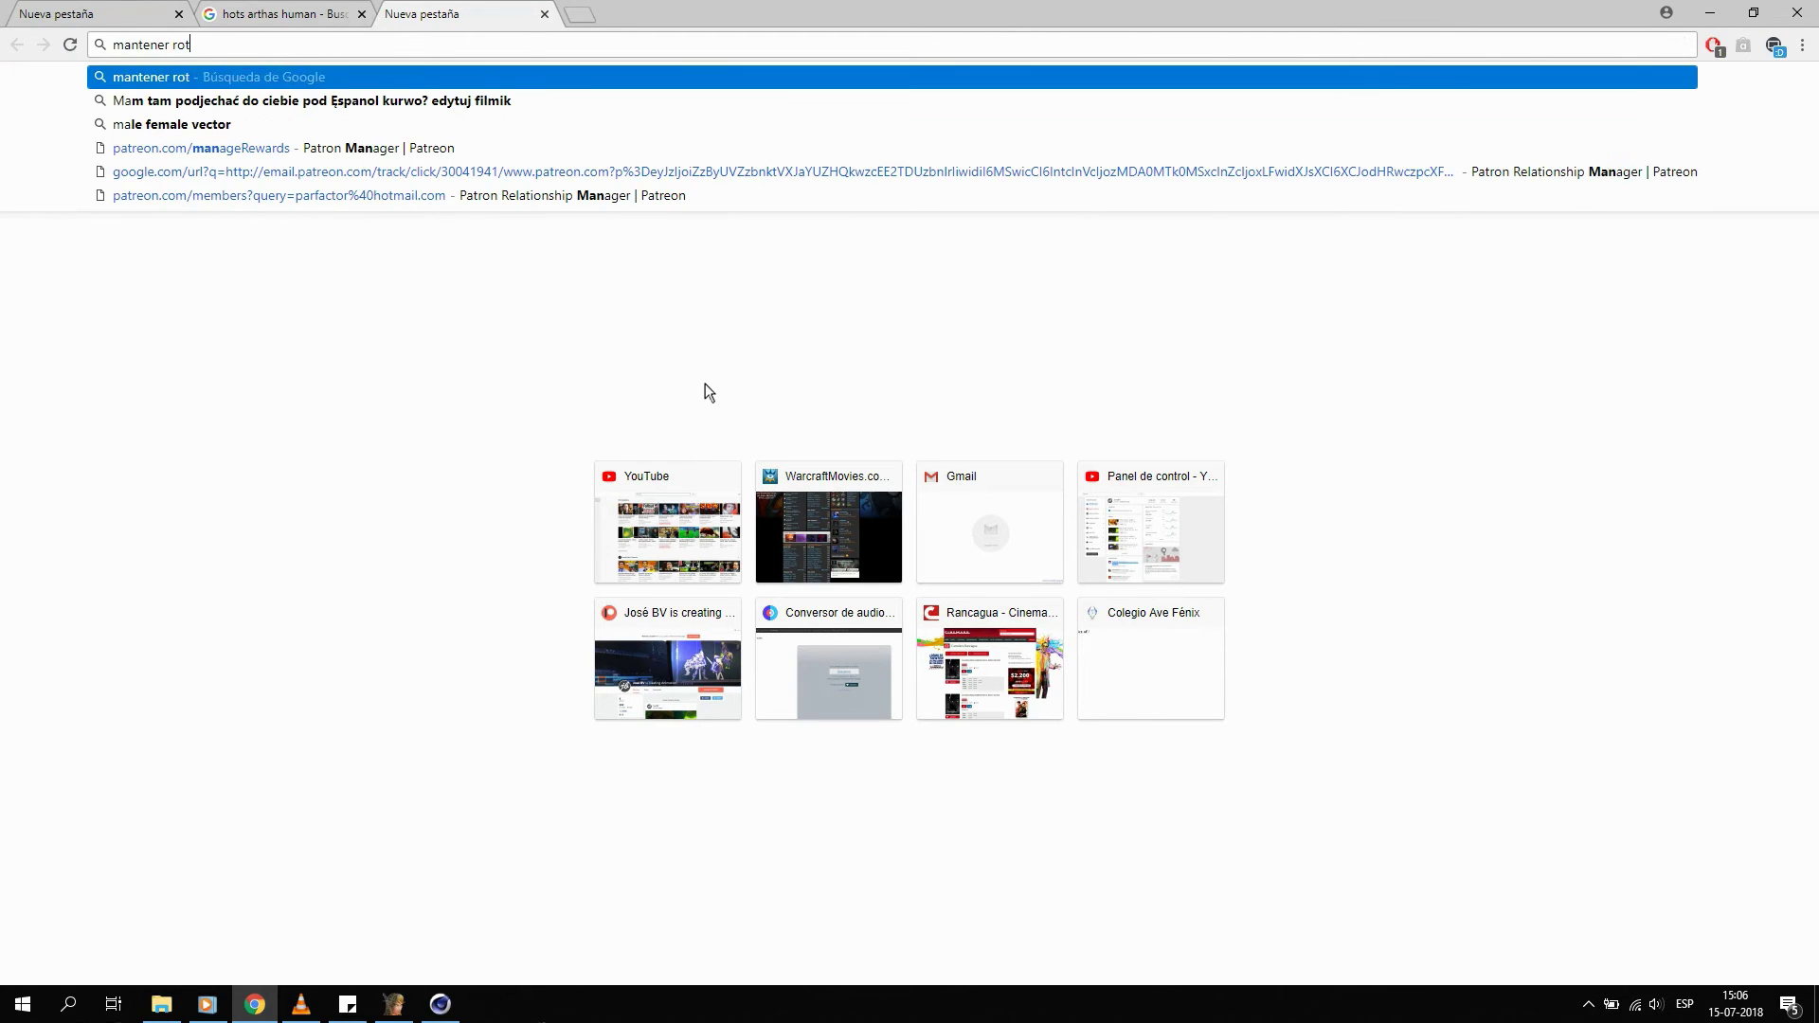
text(acion respecto a otro objeto cinema 4d)
key(Return)
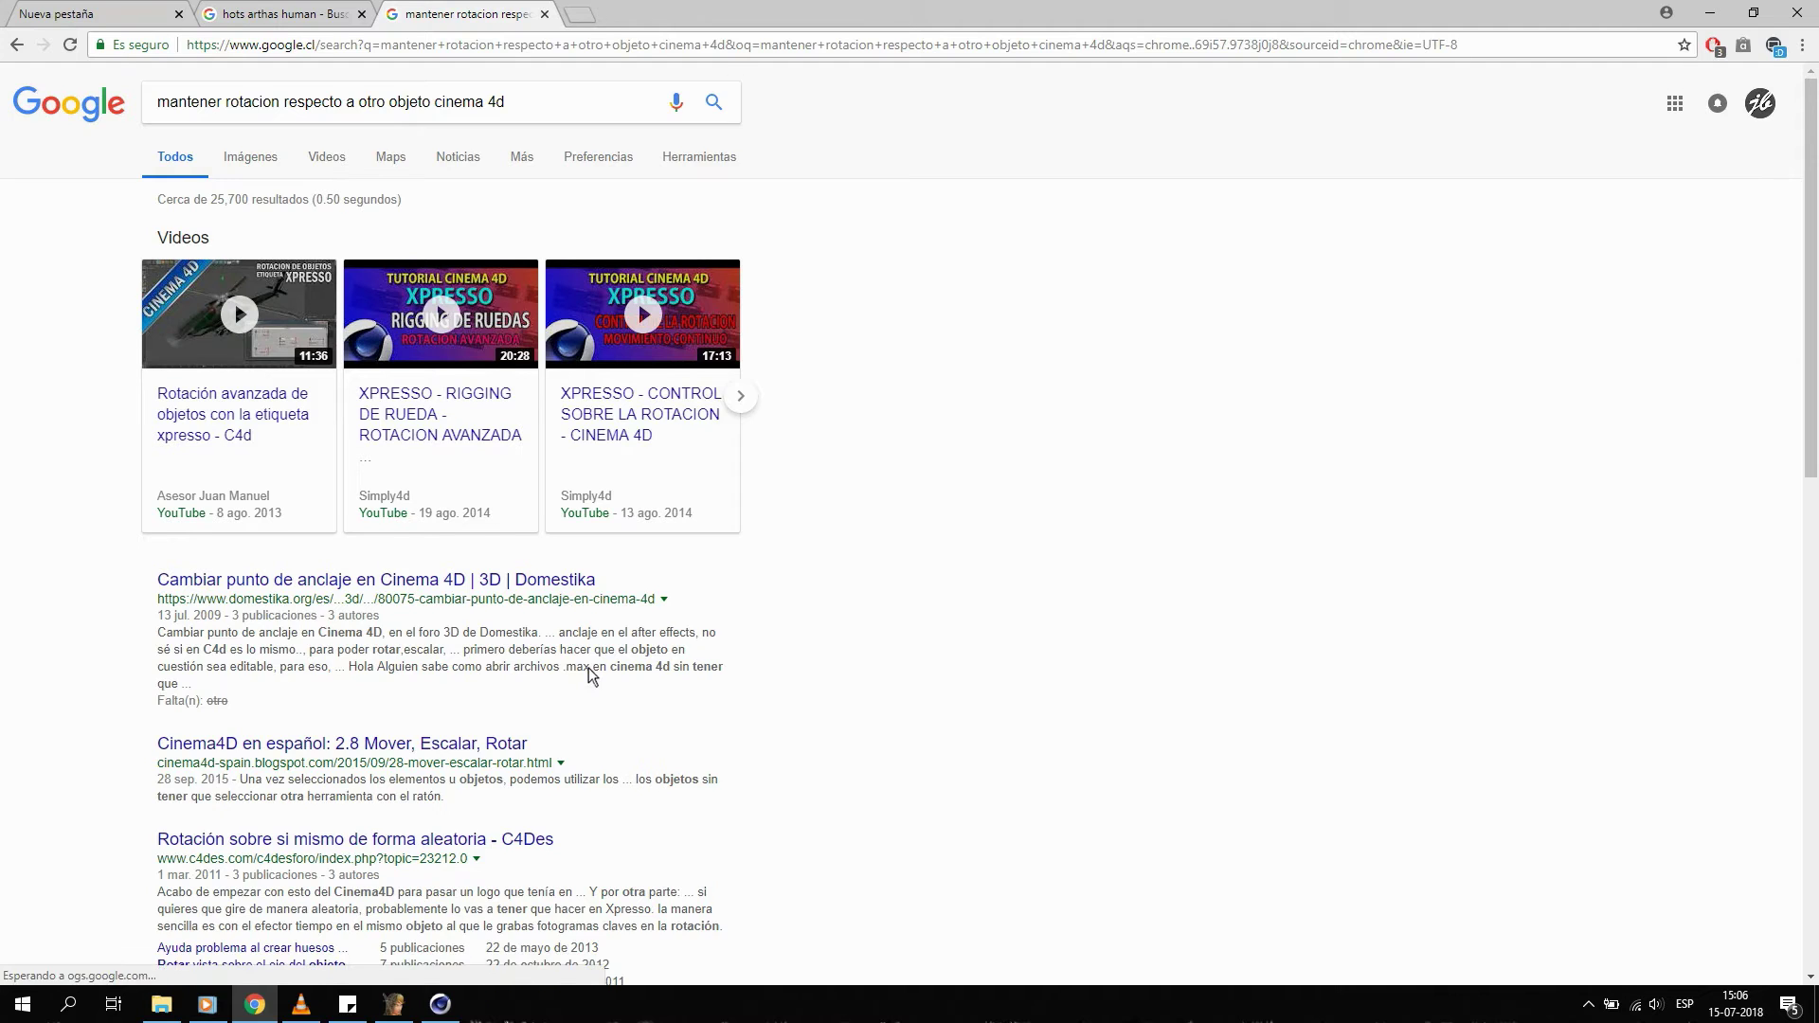
scroll(589, 668, down, 2)
scroll(589, 668, up, 2)
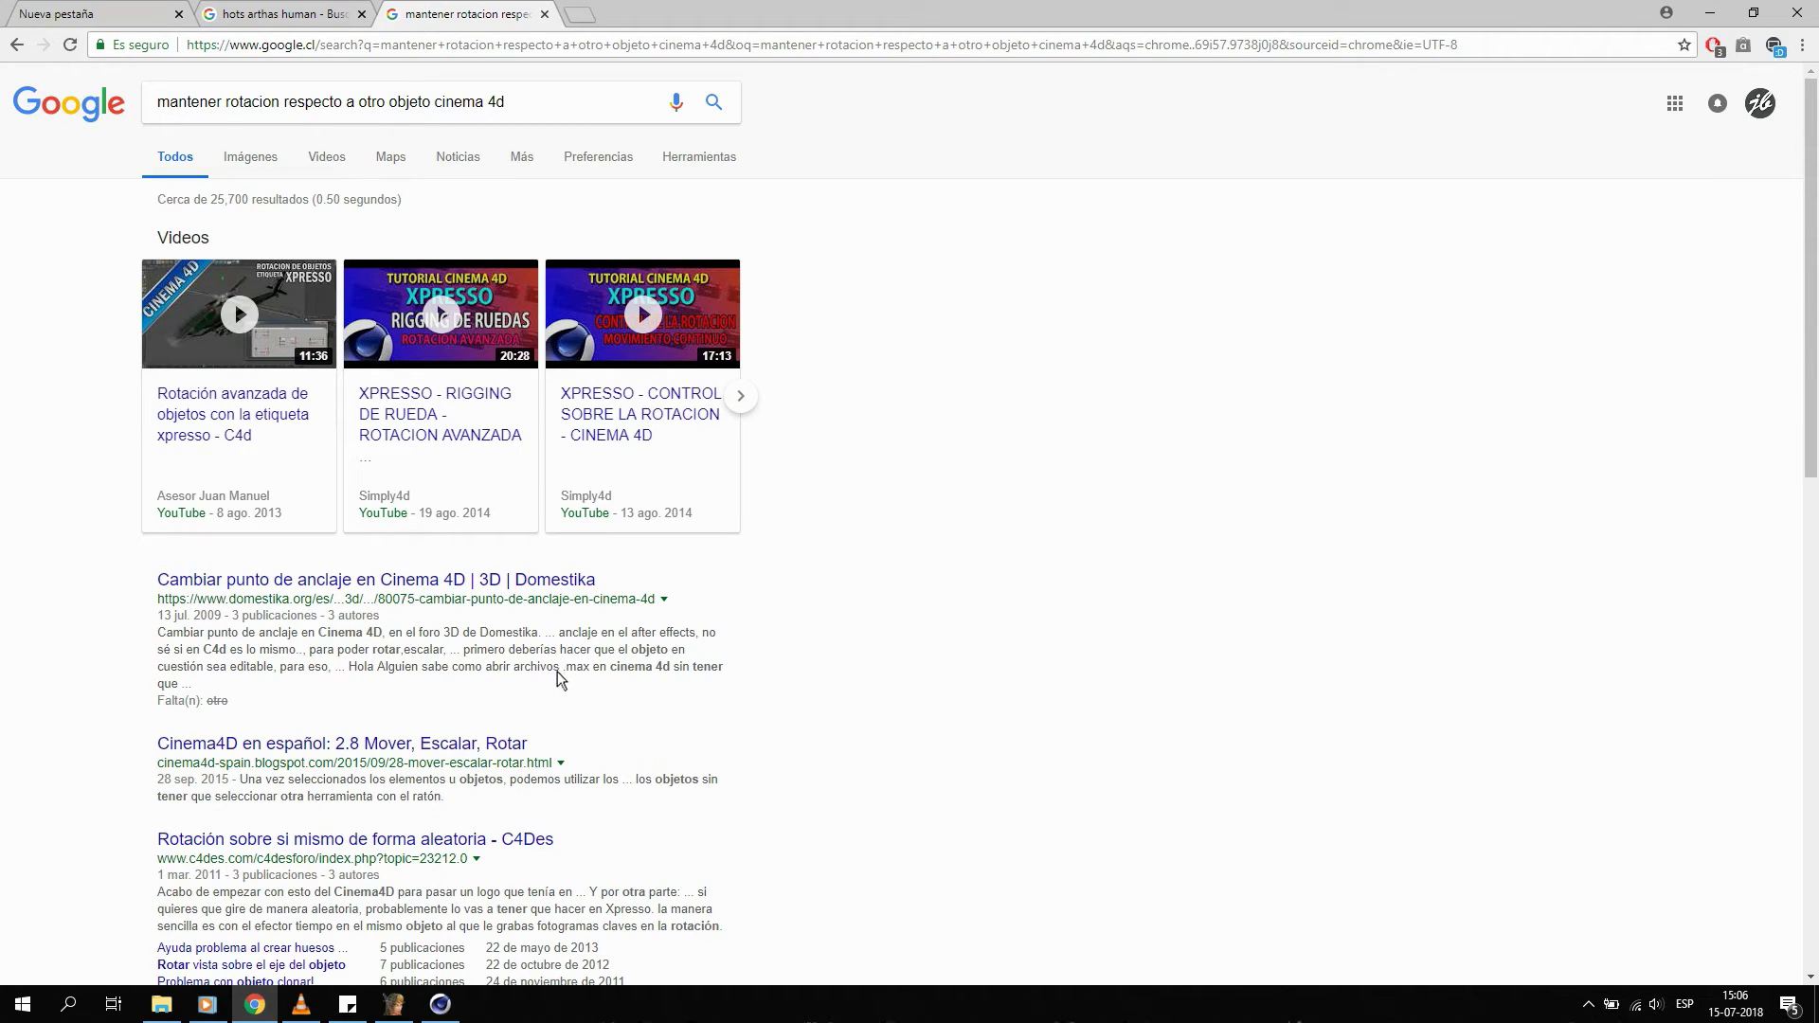
click(545, 15)
click(1708, 13)
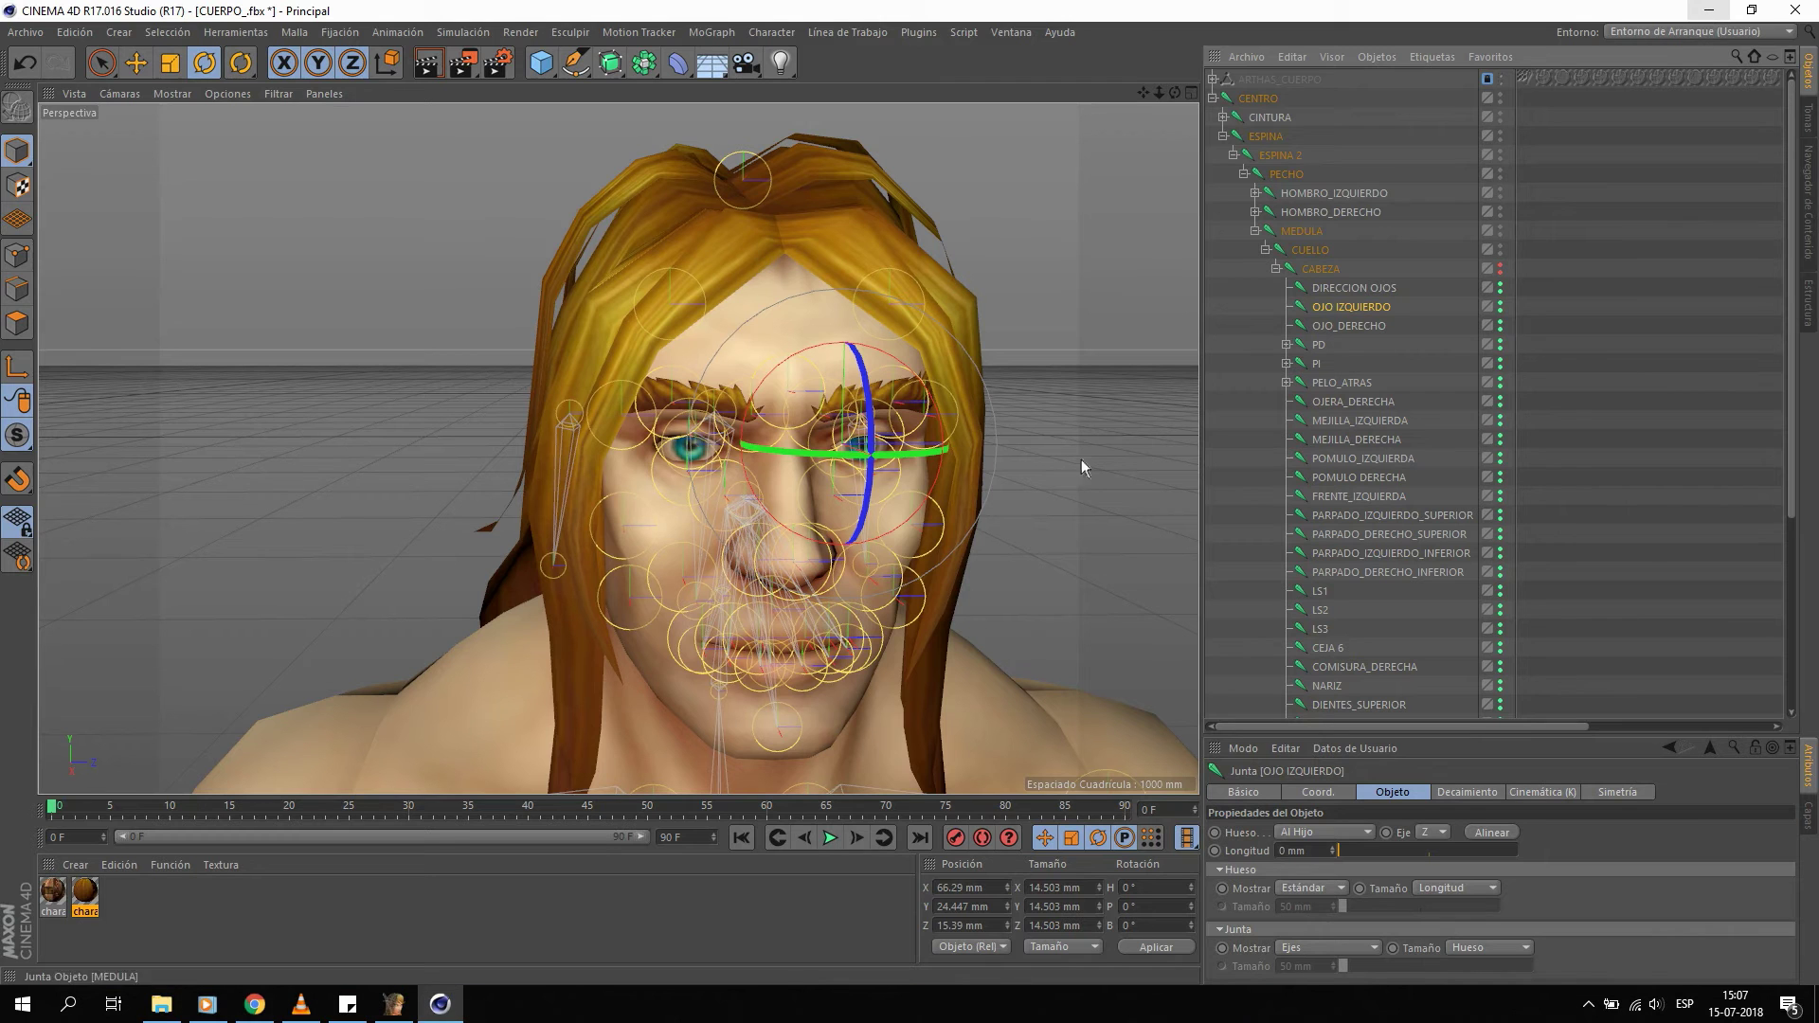
Add a Limitar constraint tag to both OJO_IZQUIERDO and OJO_DERECHO and select both tags.
right_click(1351, 319)
click(1306, 325)
ctrl+click(1341, 327)
right_click(1369, 308)
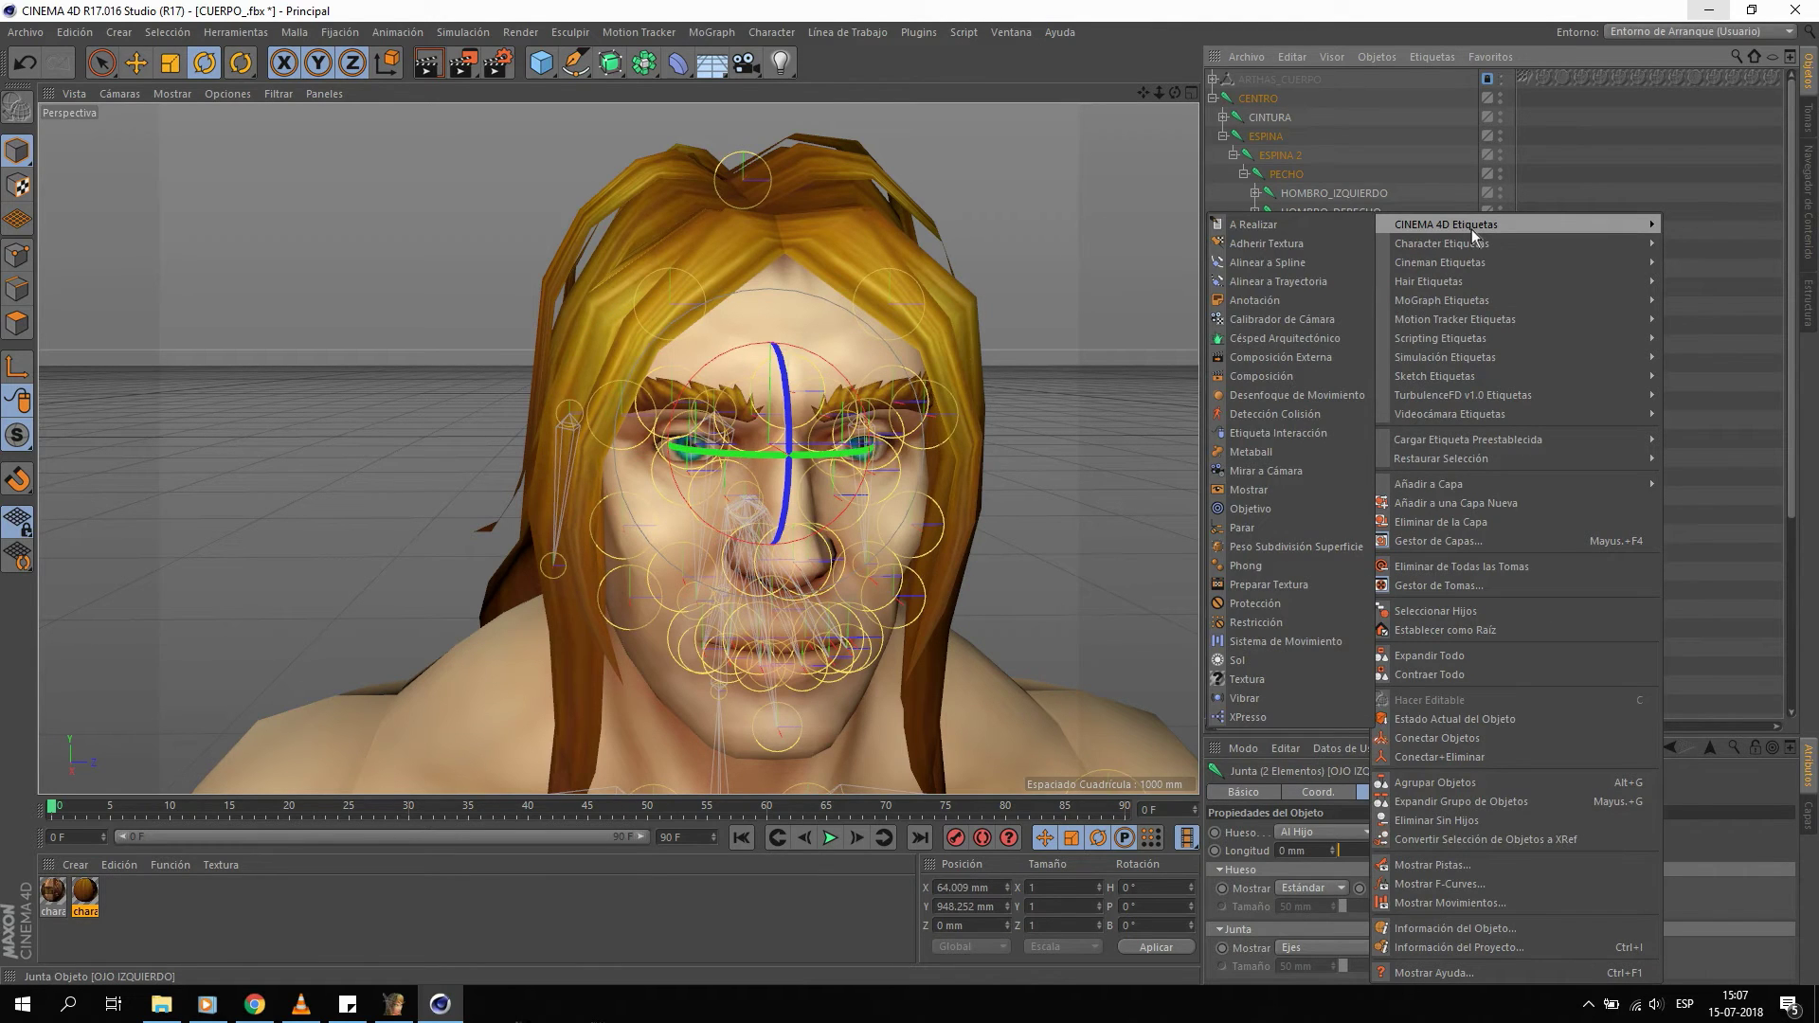
mouse_move(1441, 242)
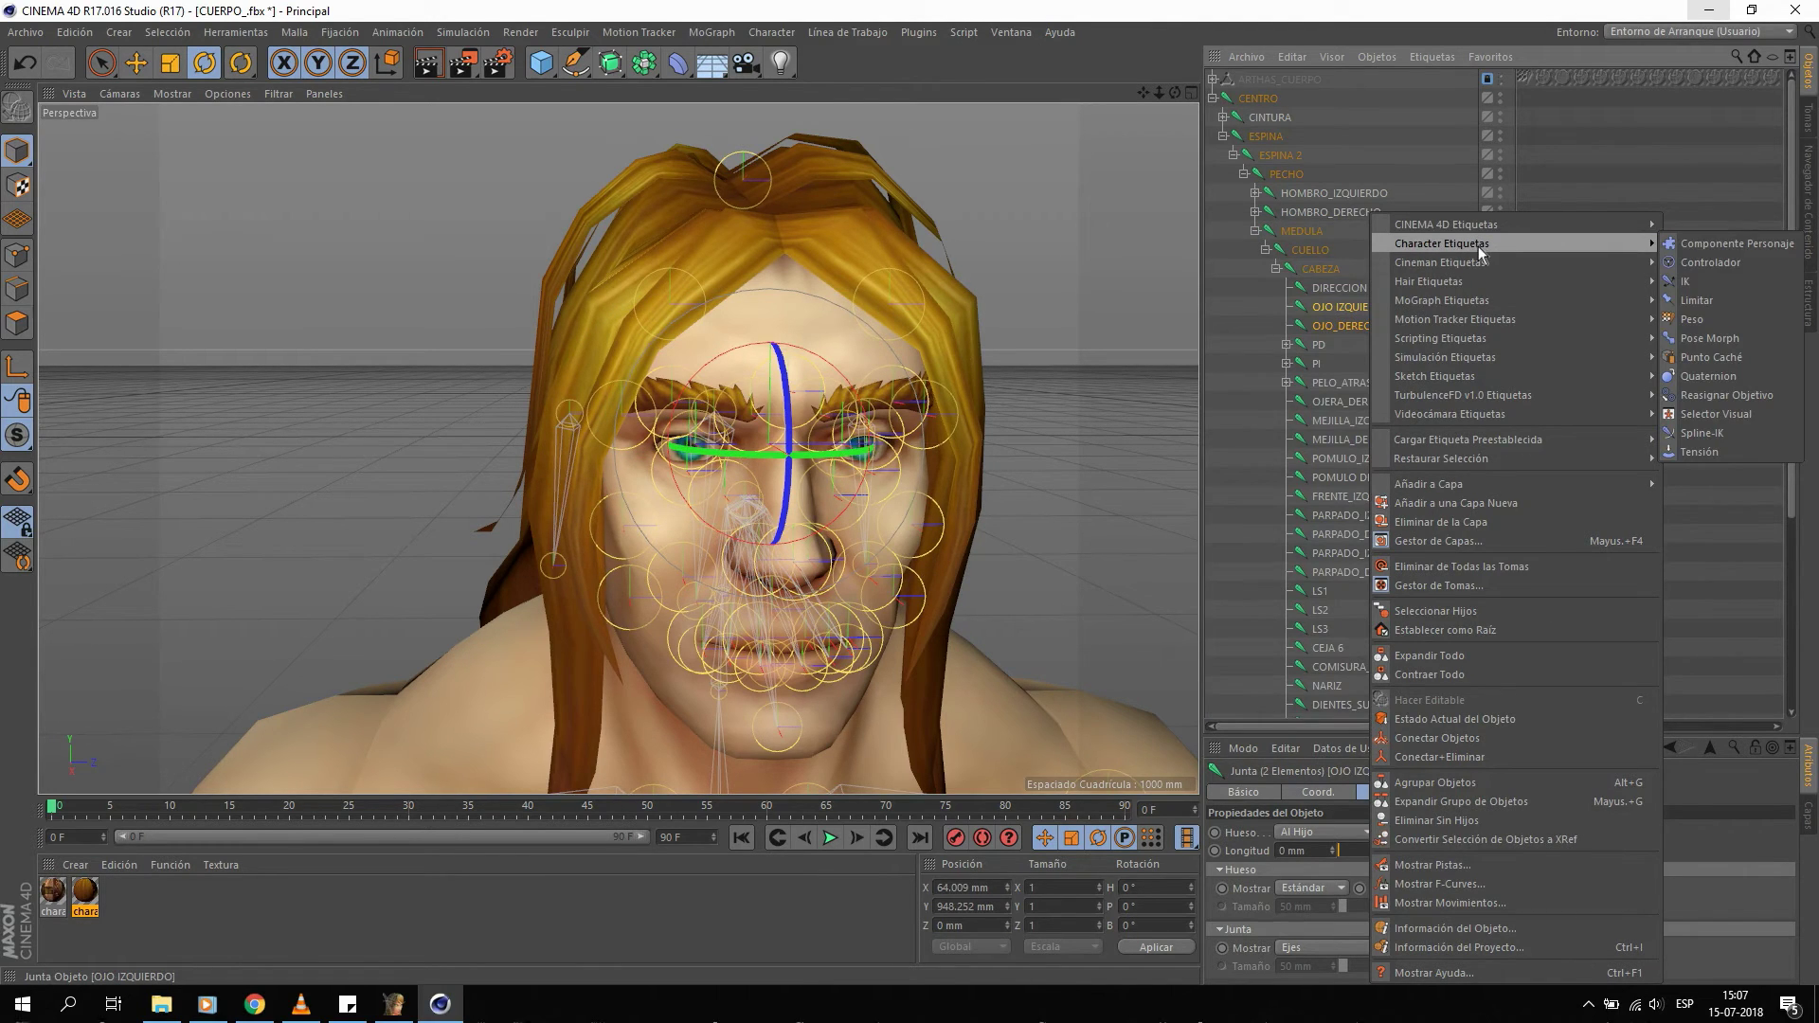
click(1696, 300)
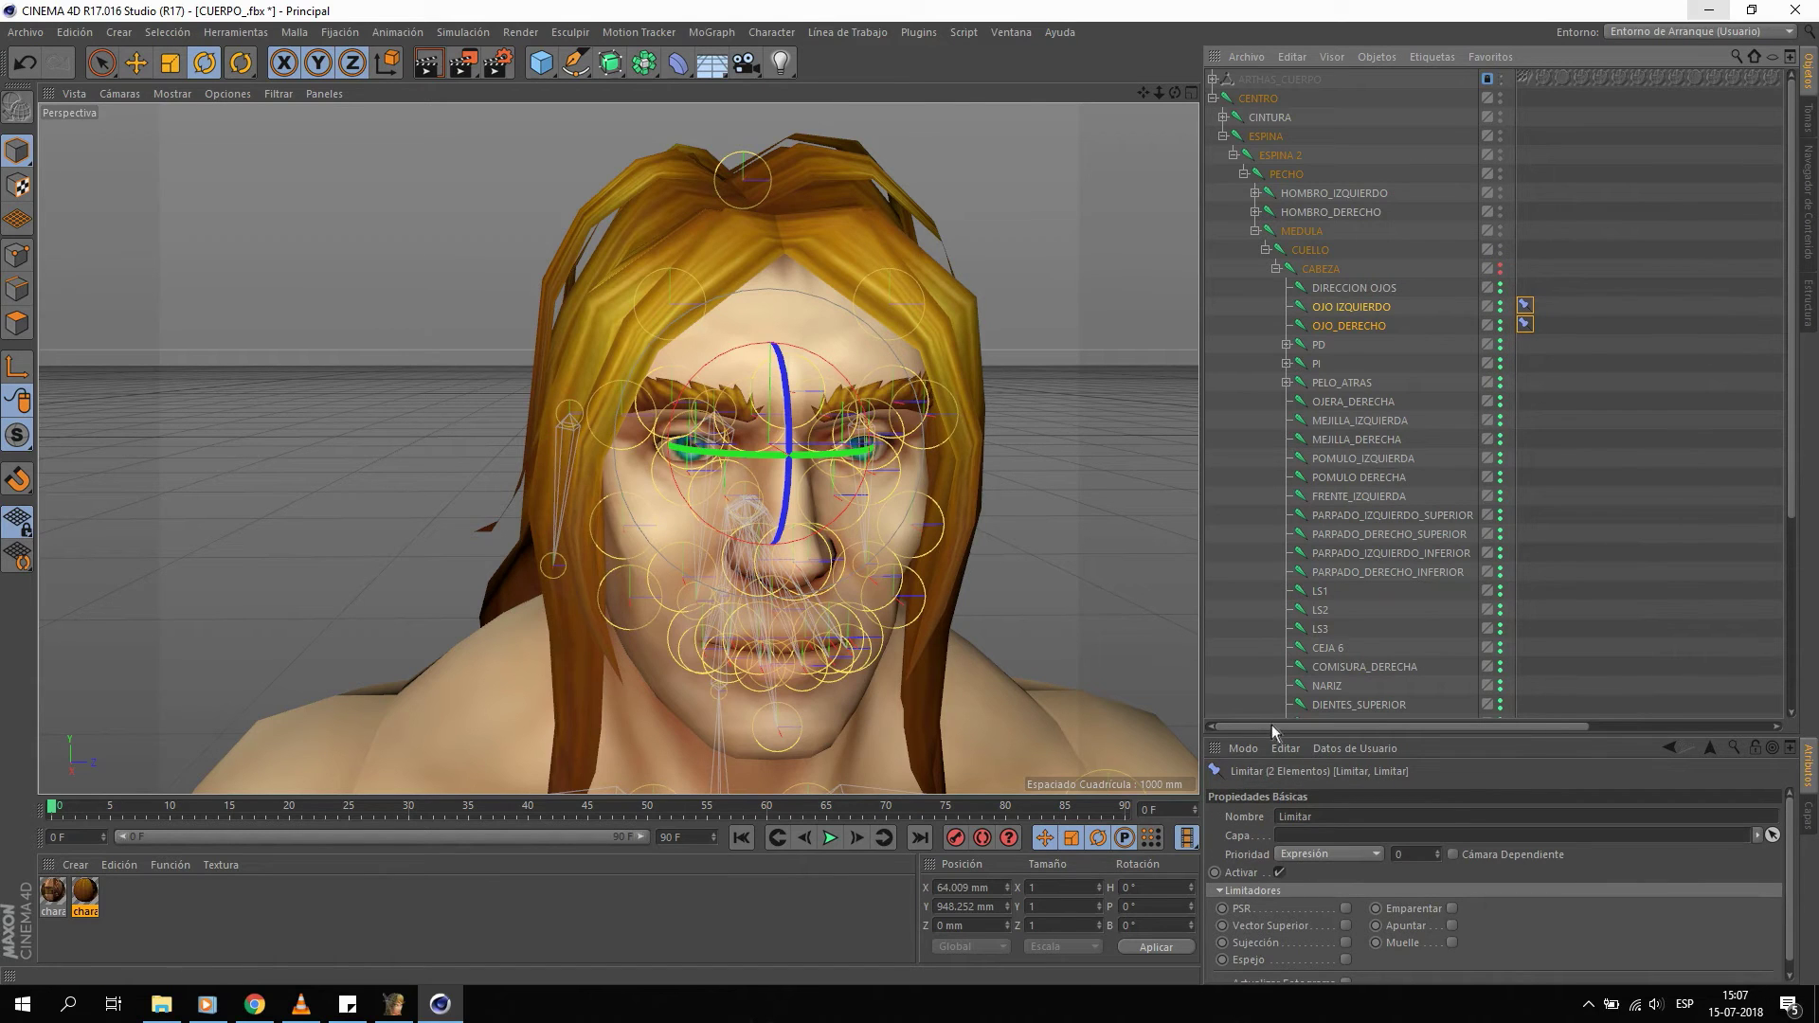
drag(1276, 745, 1269, 600)
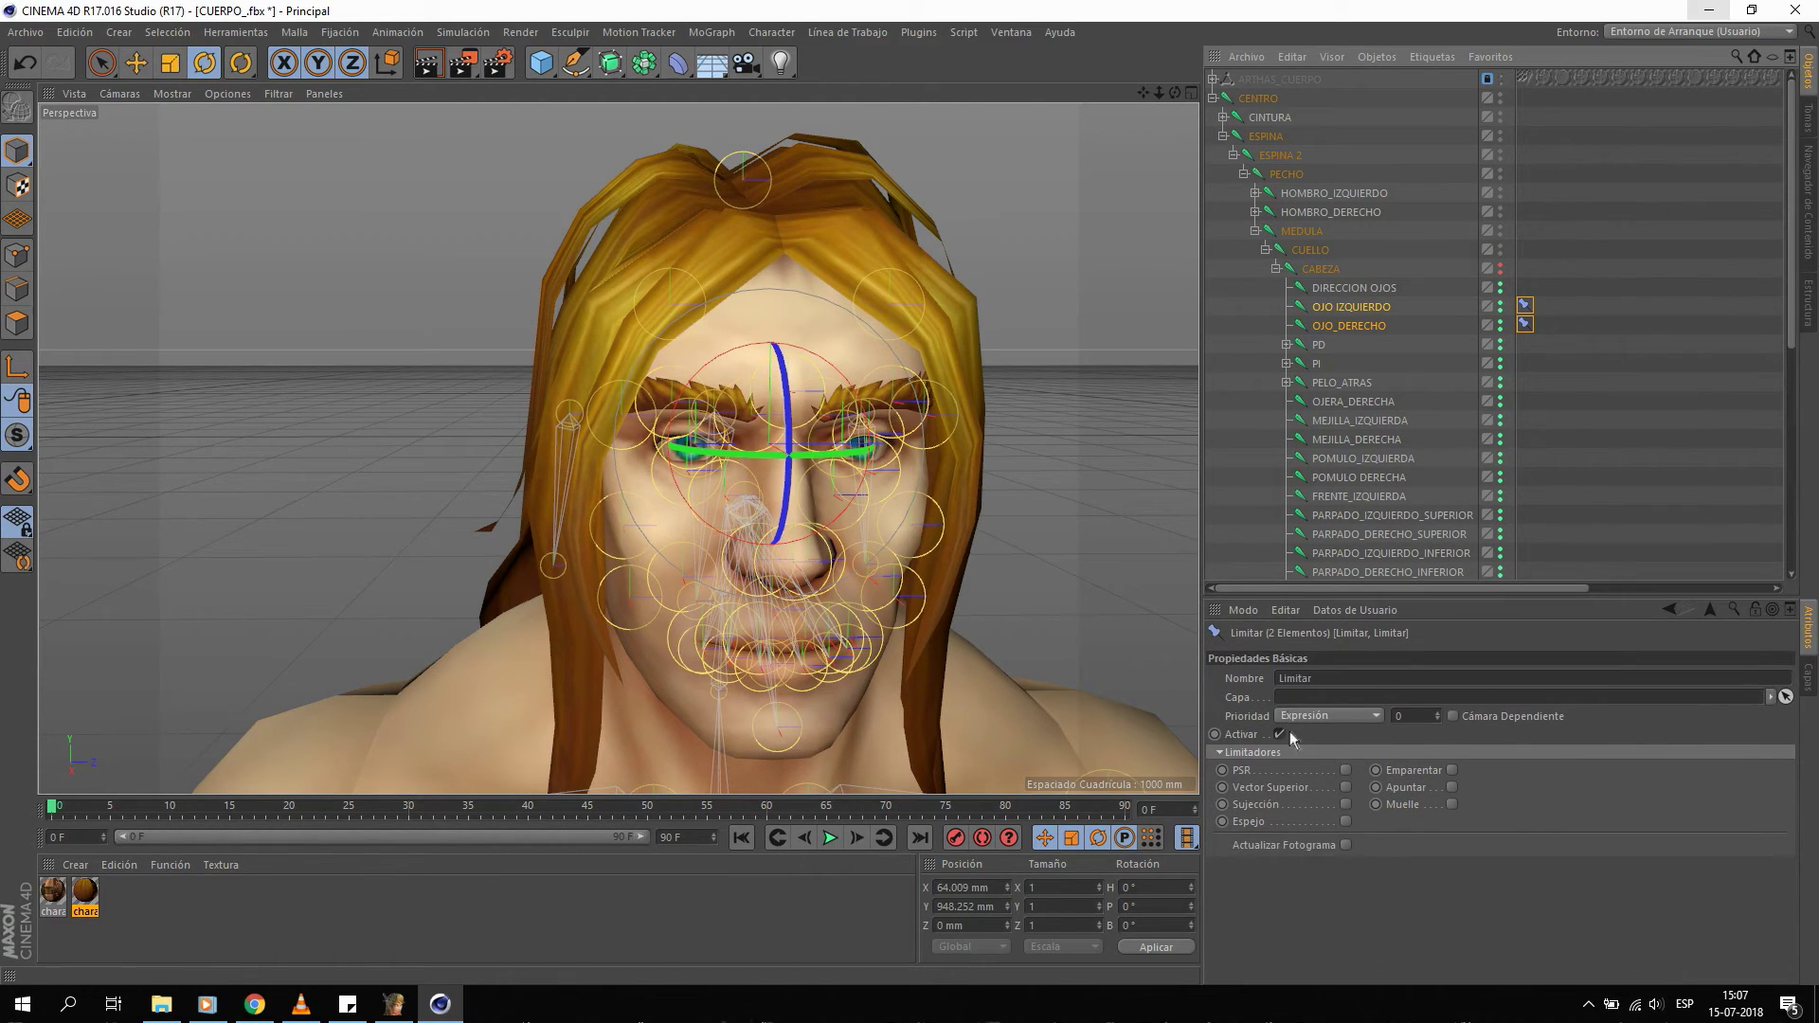
click(1353, 298)
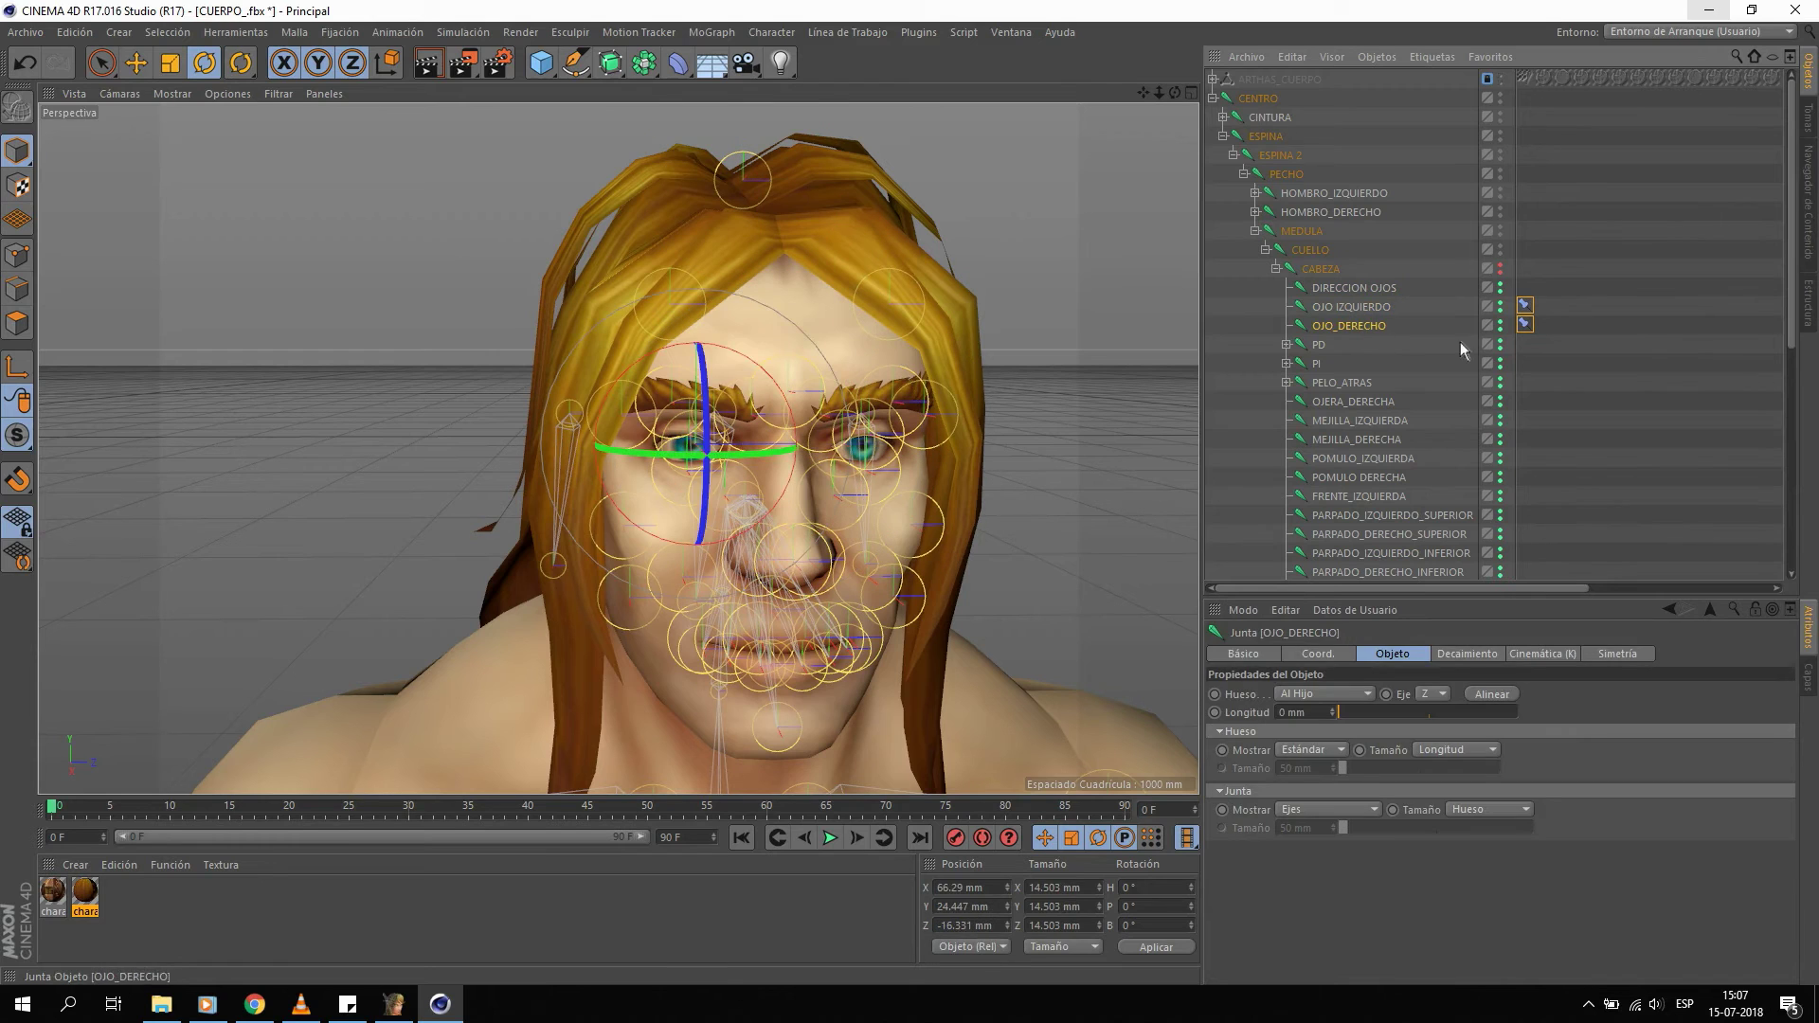
click(1556, 326)
click(1524, 323)
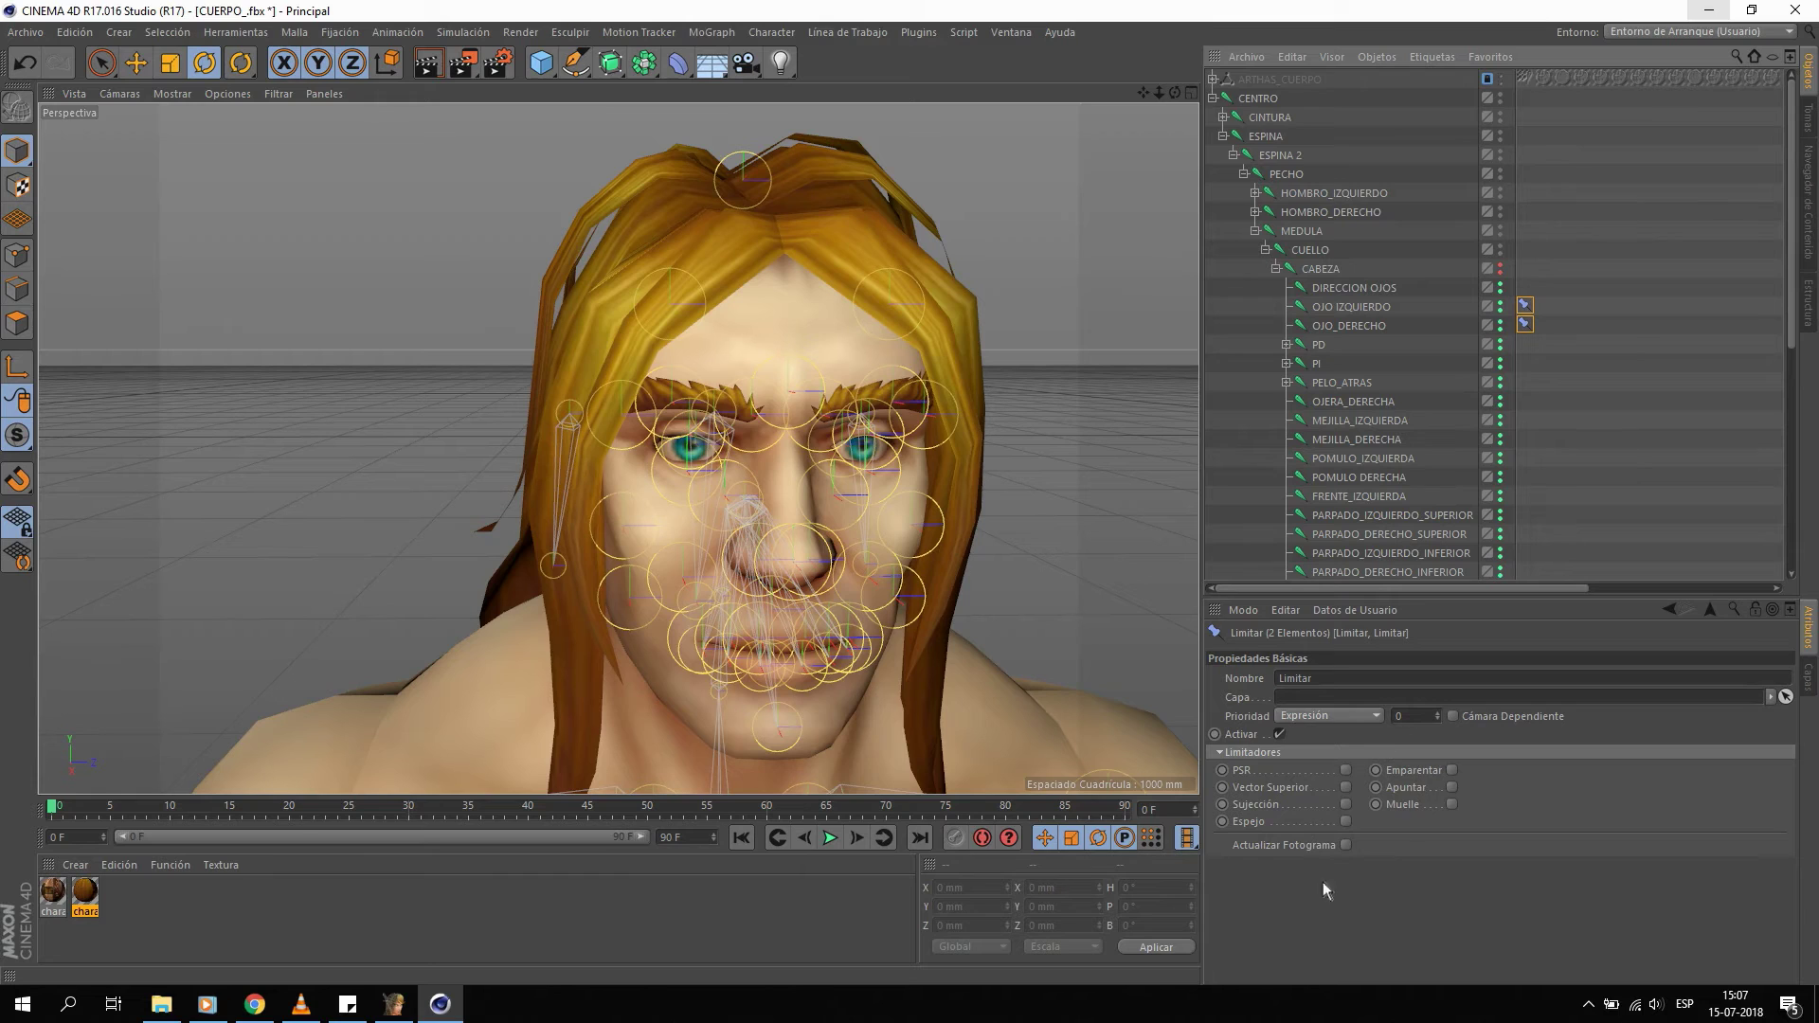
Enable the PSR constraint on both eye tags and bring up its settings.
click(1346, 771)
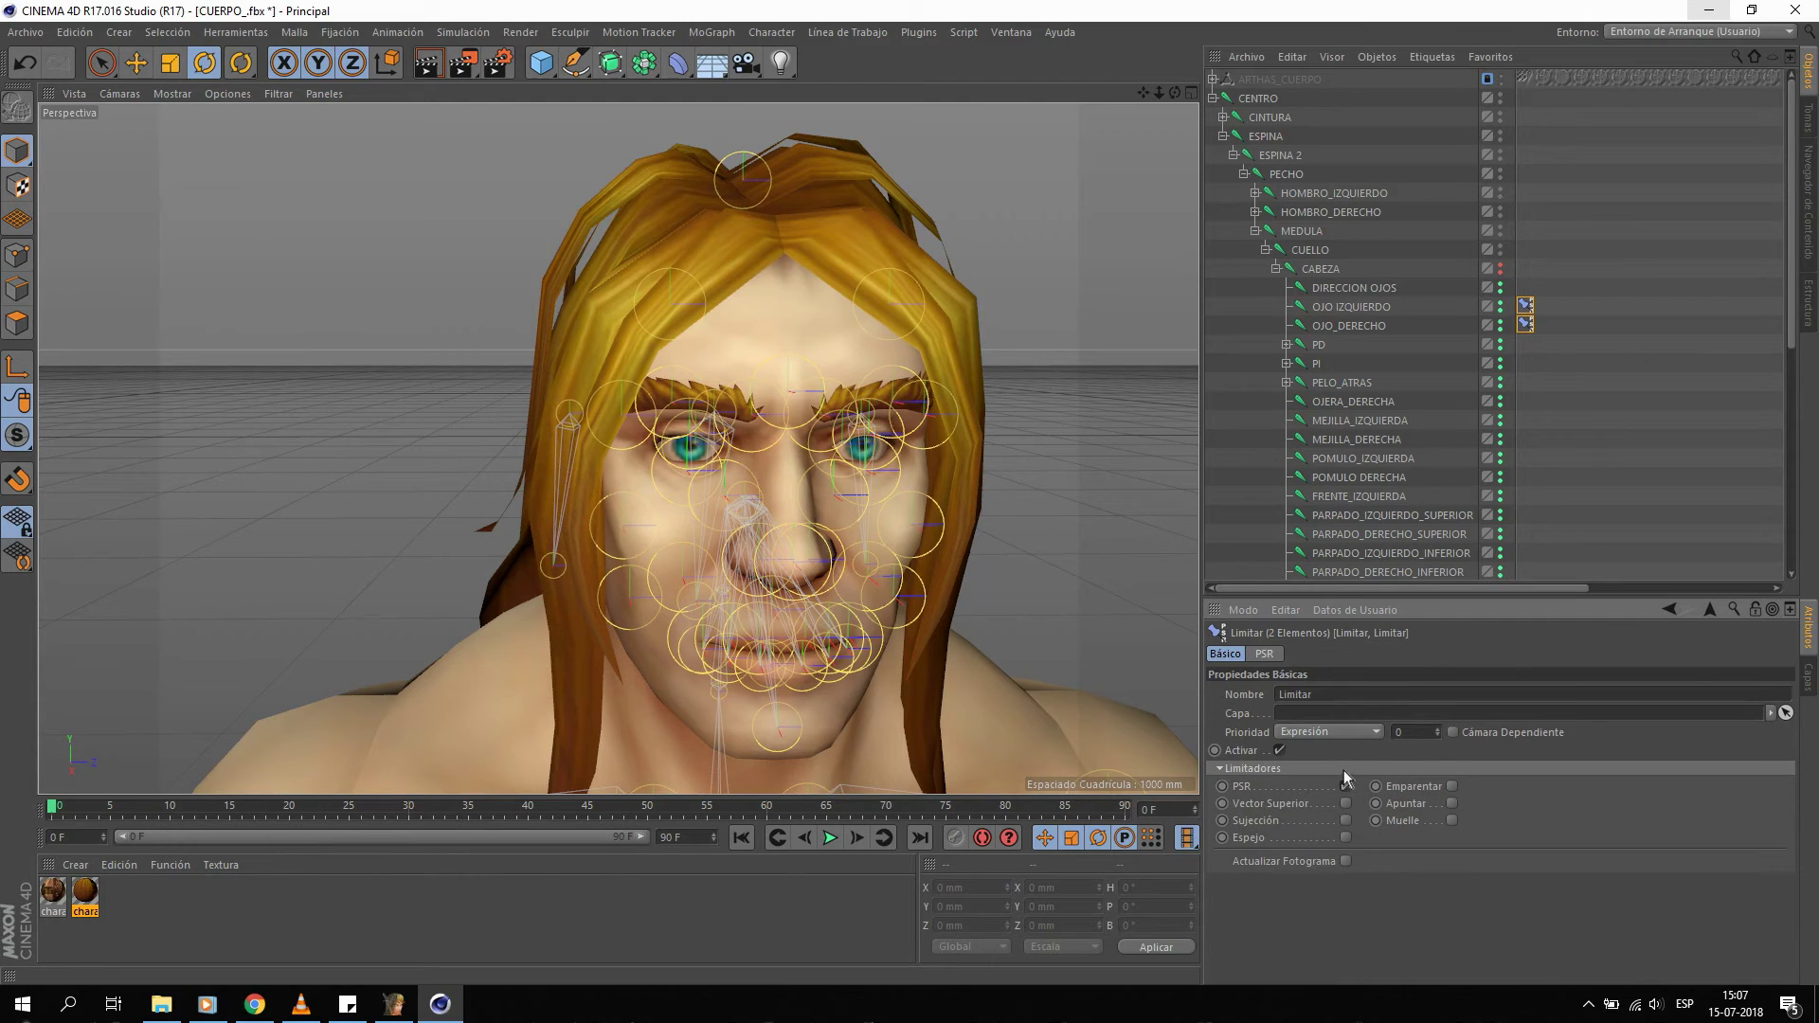
click(1266, 656)
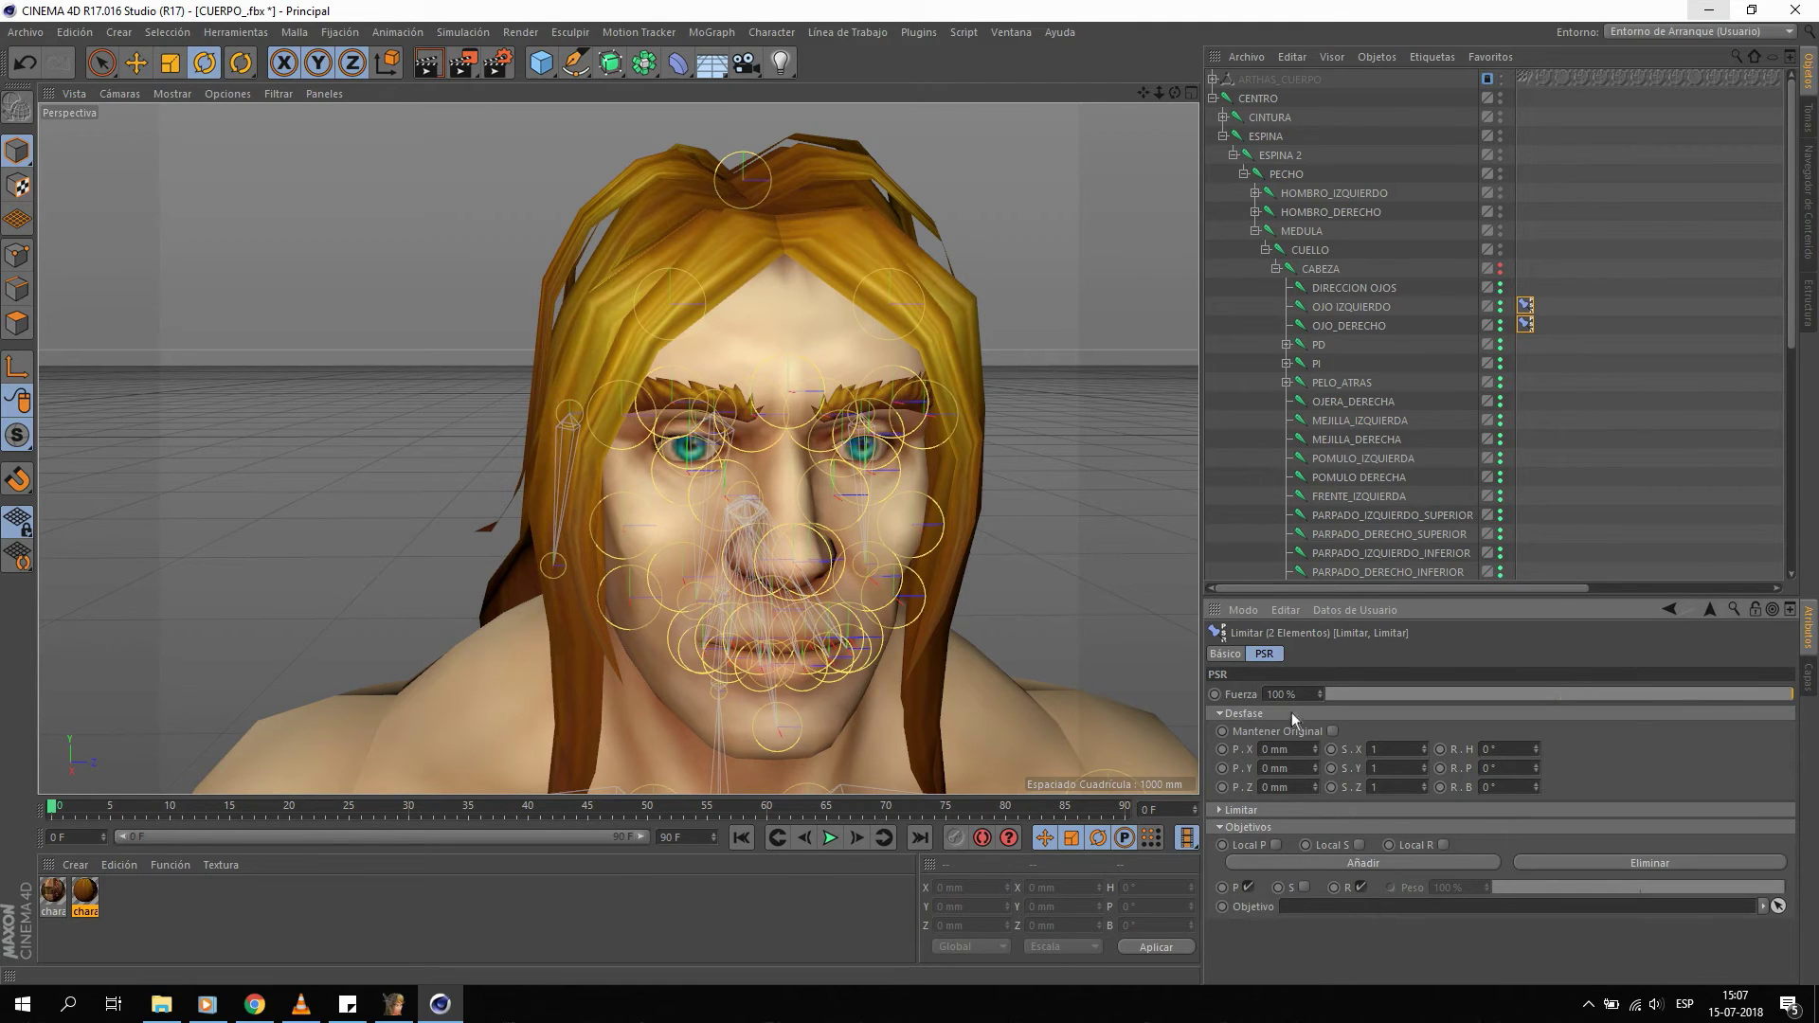
click(1236, 656)
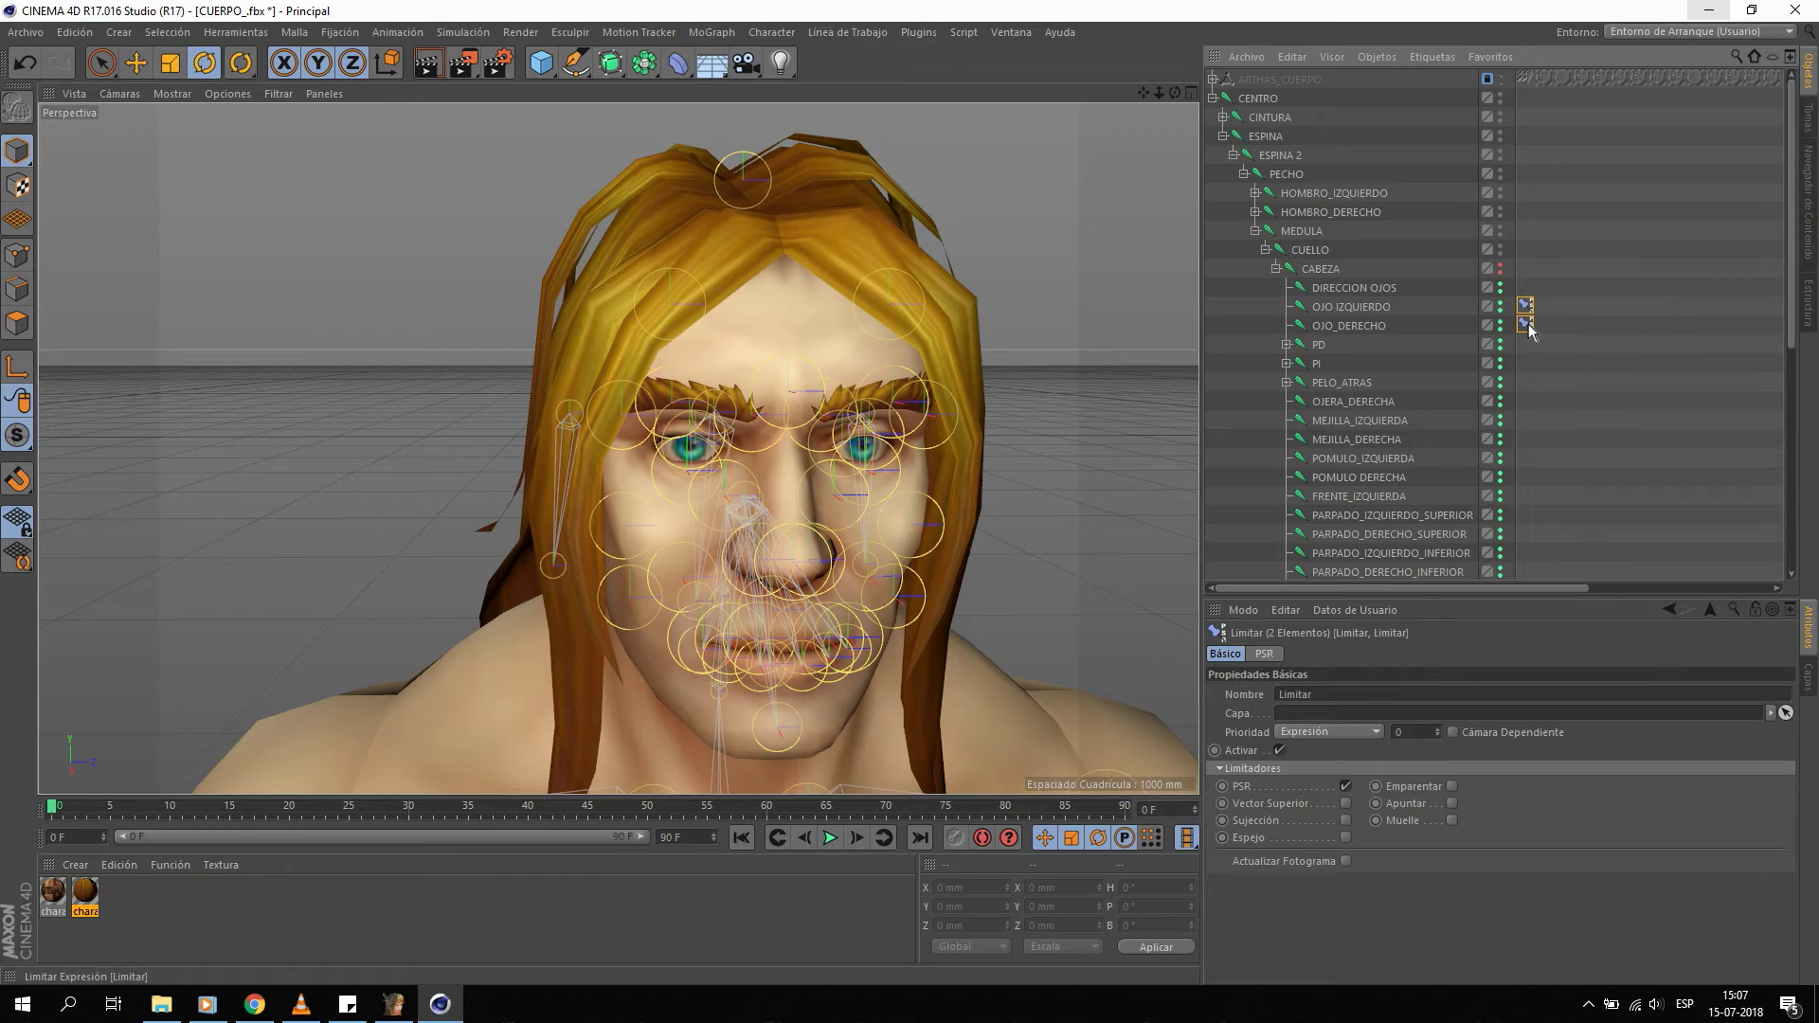
click(1266, 657)
click(1345, 786)
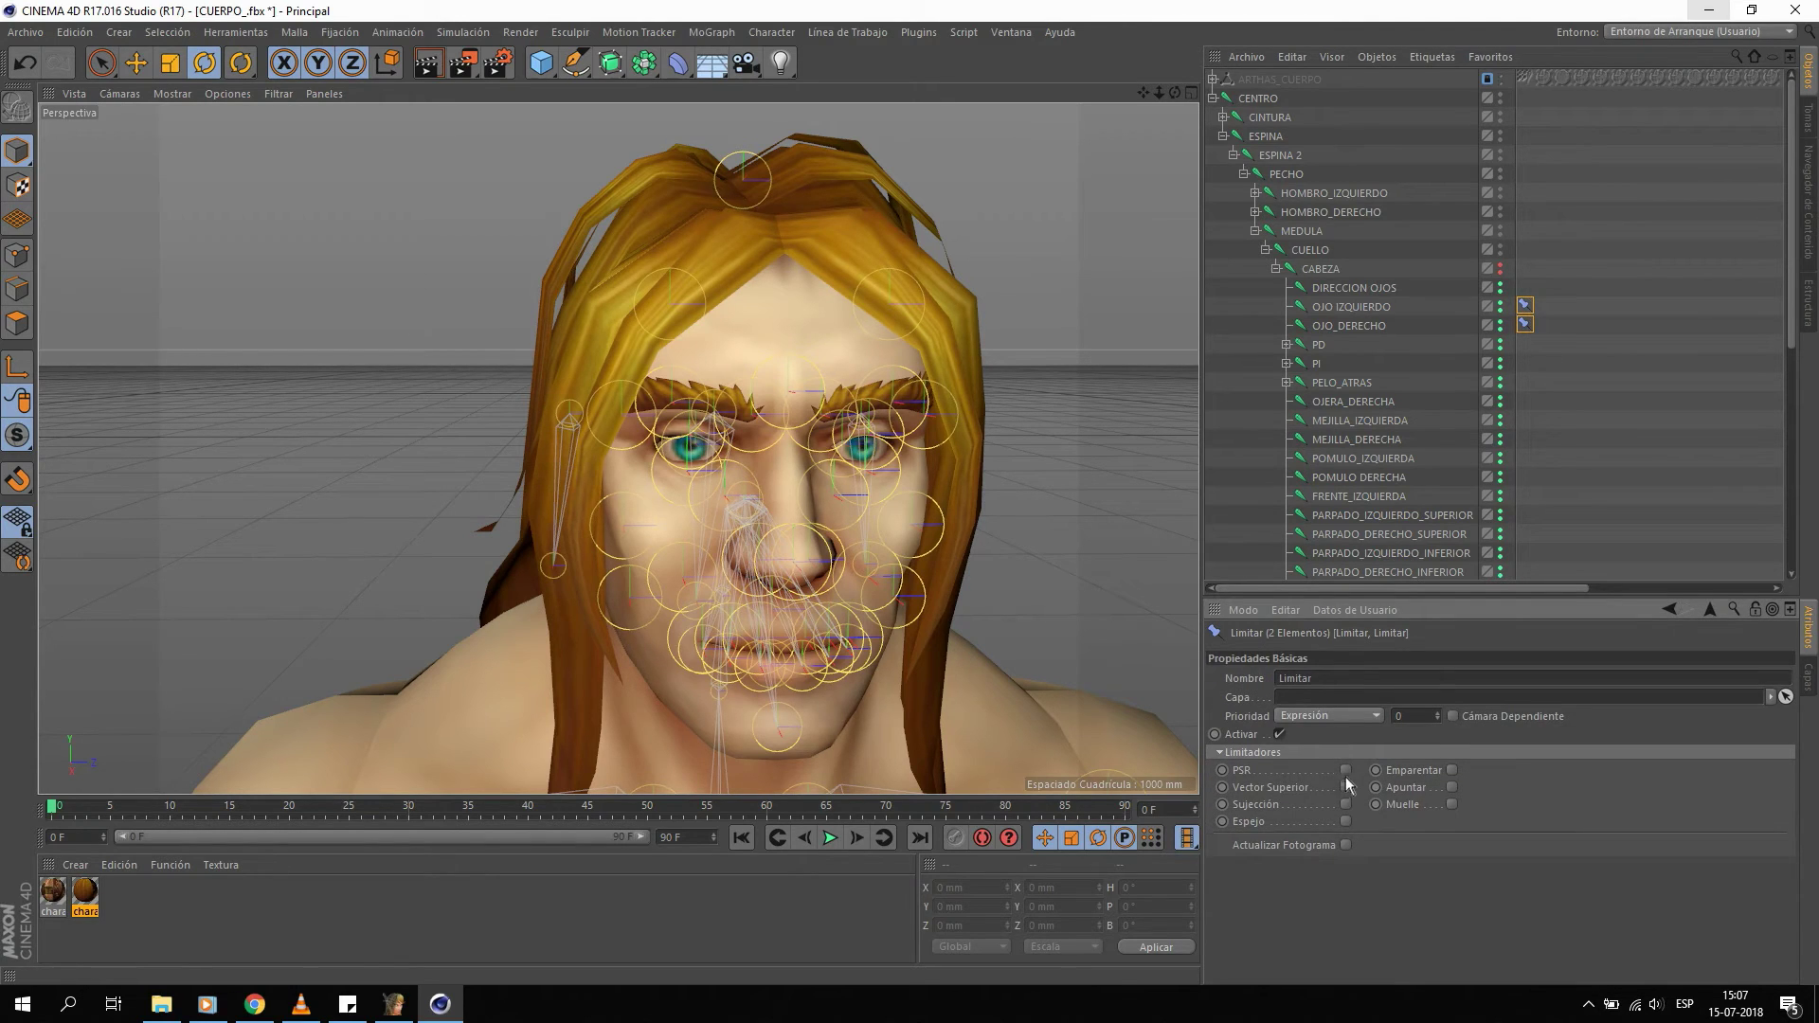
click(1346, 772)
click(1262, 656)
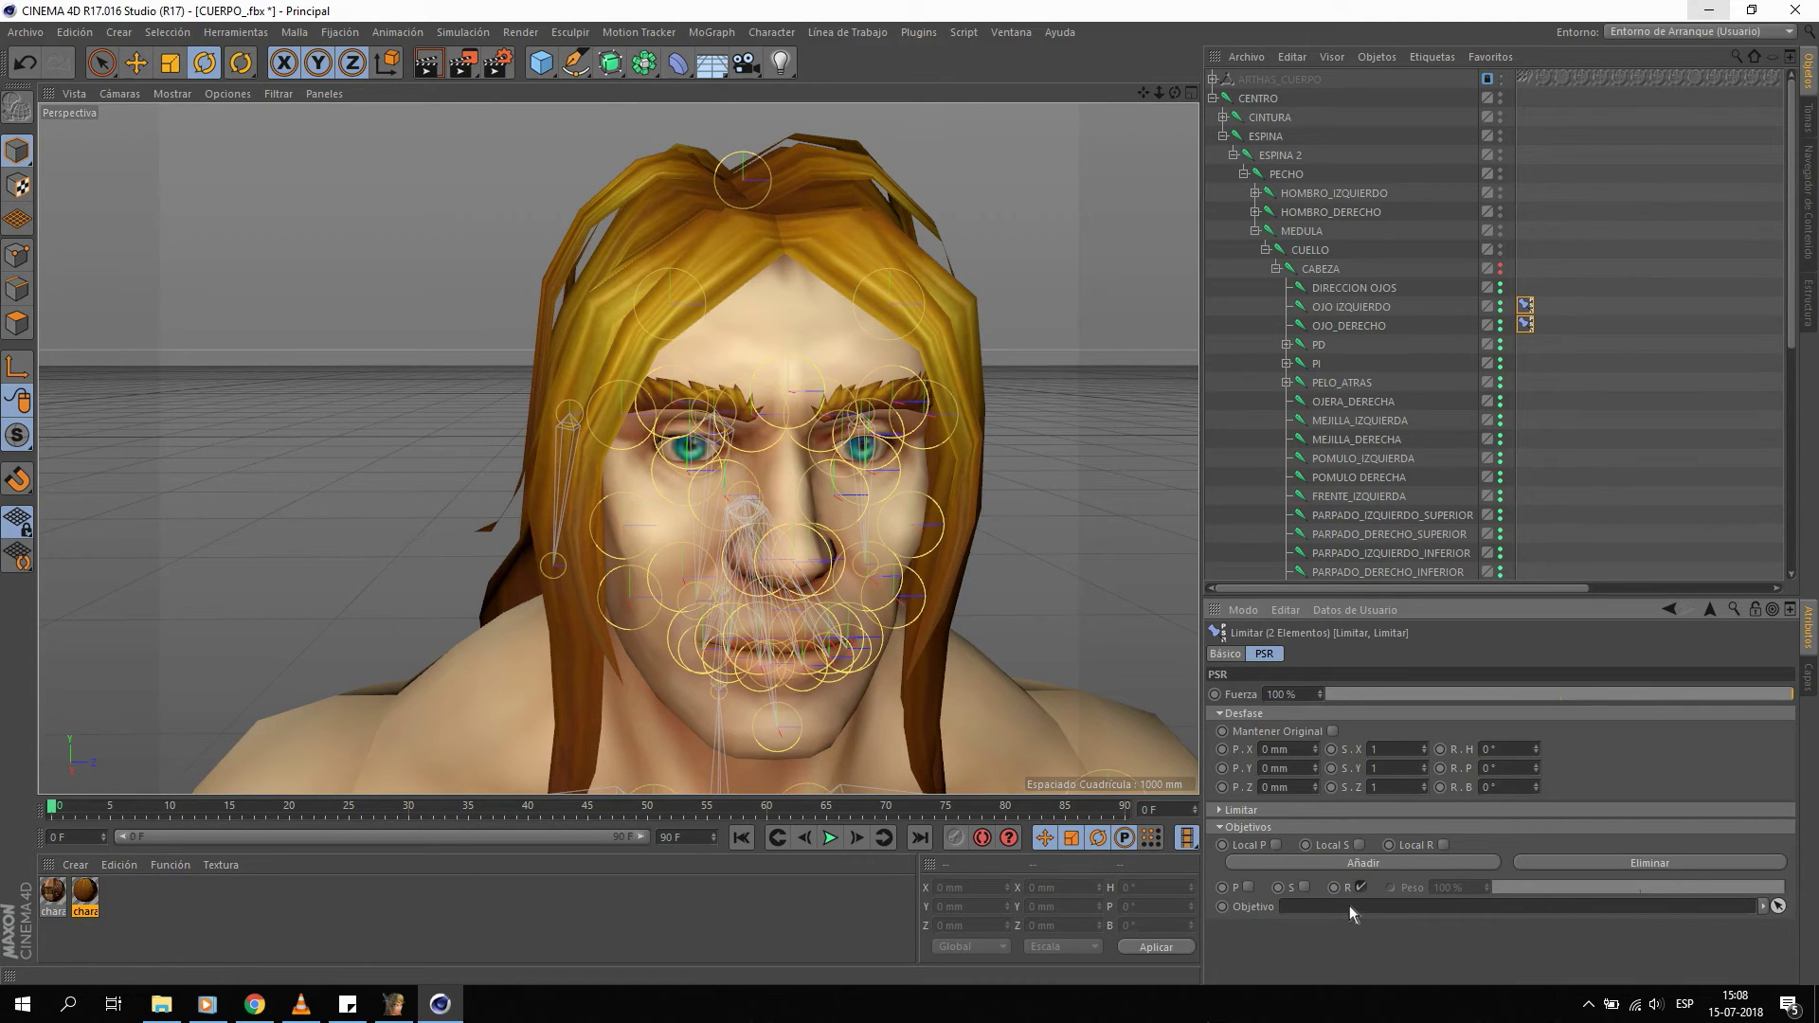
Set DIRECCION OJOS as the PSR target, then rotate it to test the eyes following.
click(1372, 288)
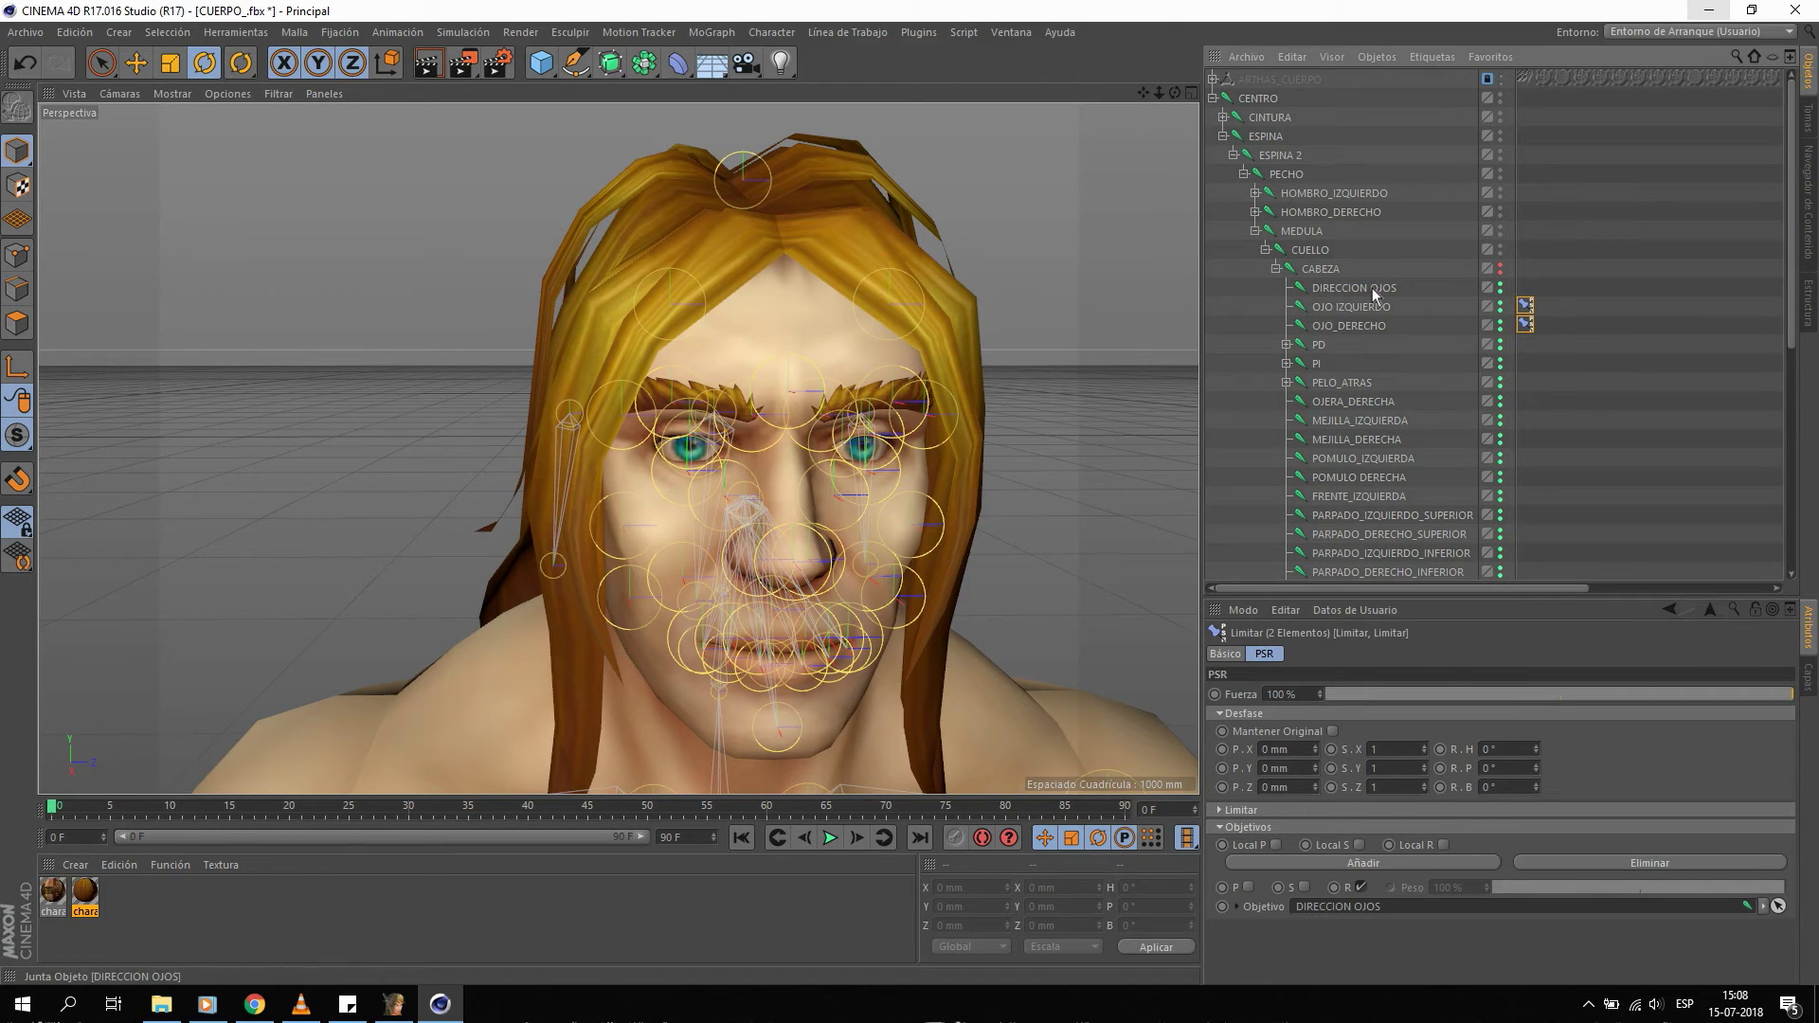
click(1779, 908)
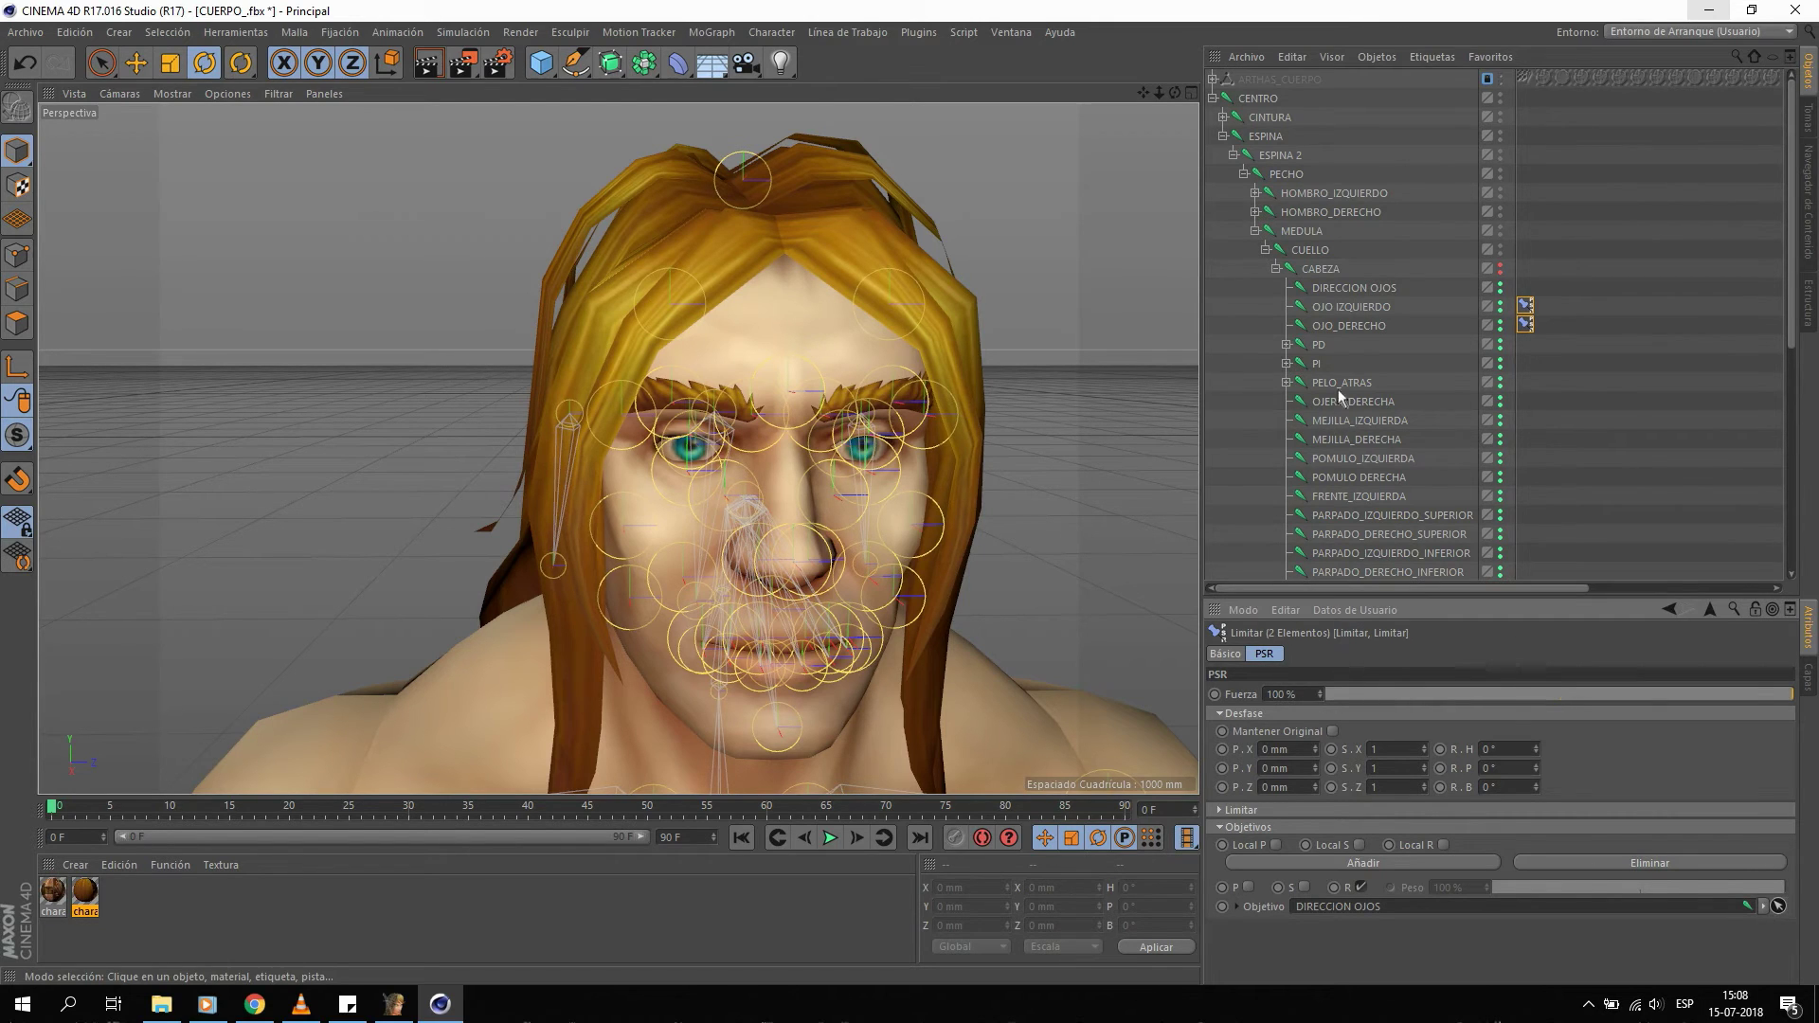
click(1380, 288)
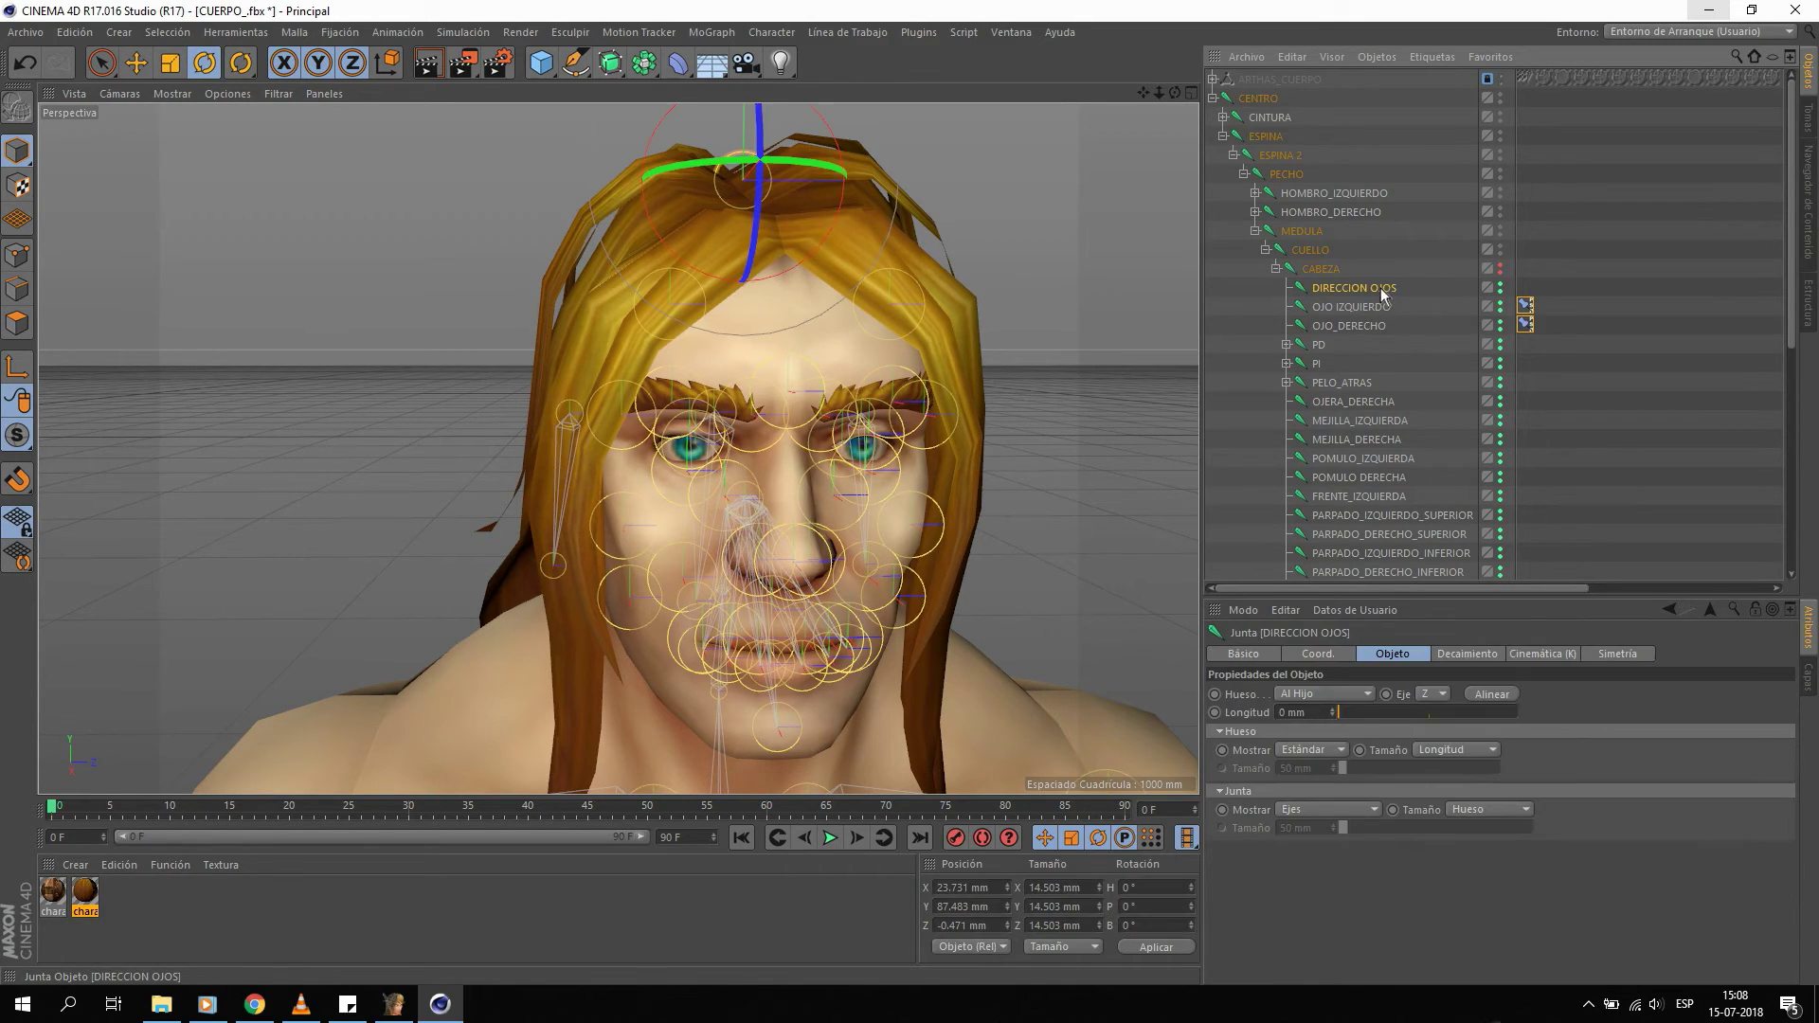
click(1525, 325)
click(1526, 325)
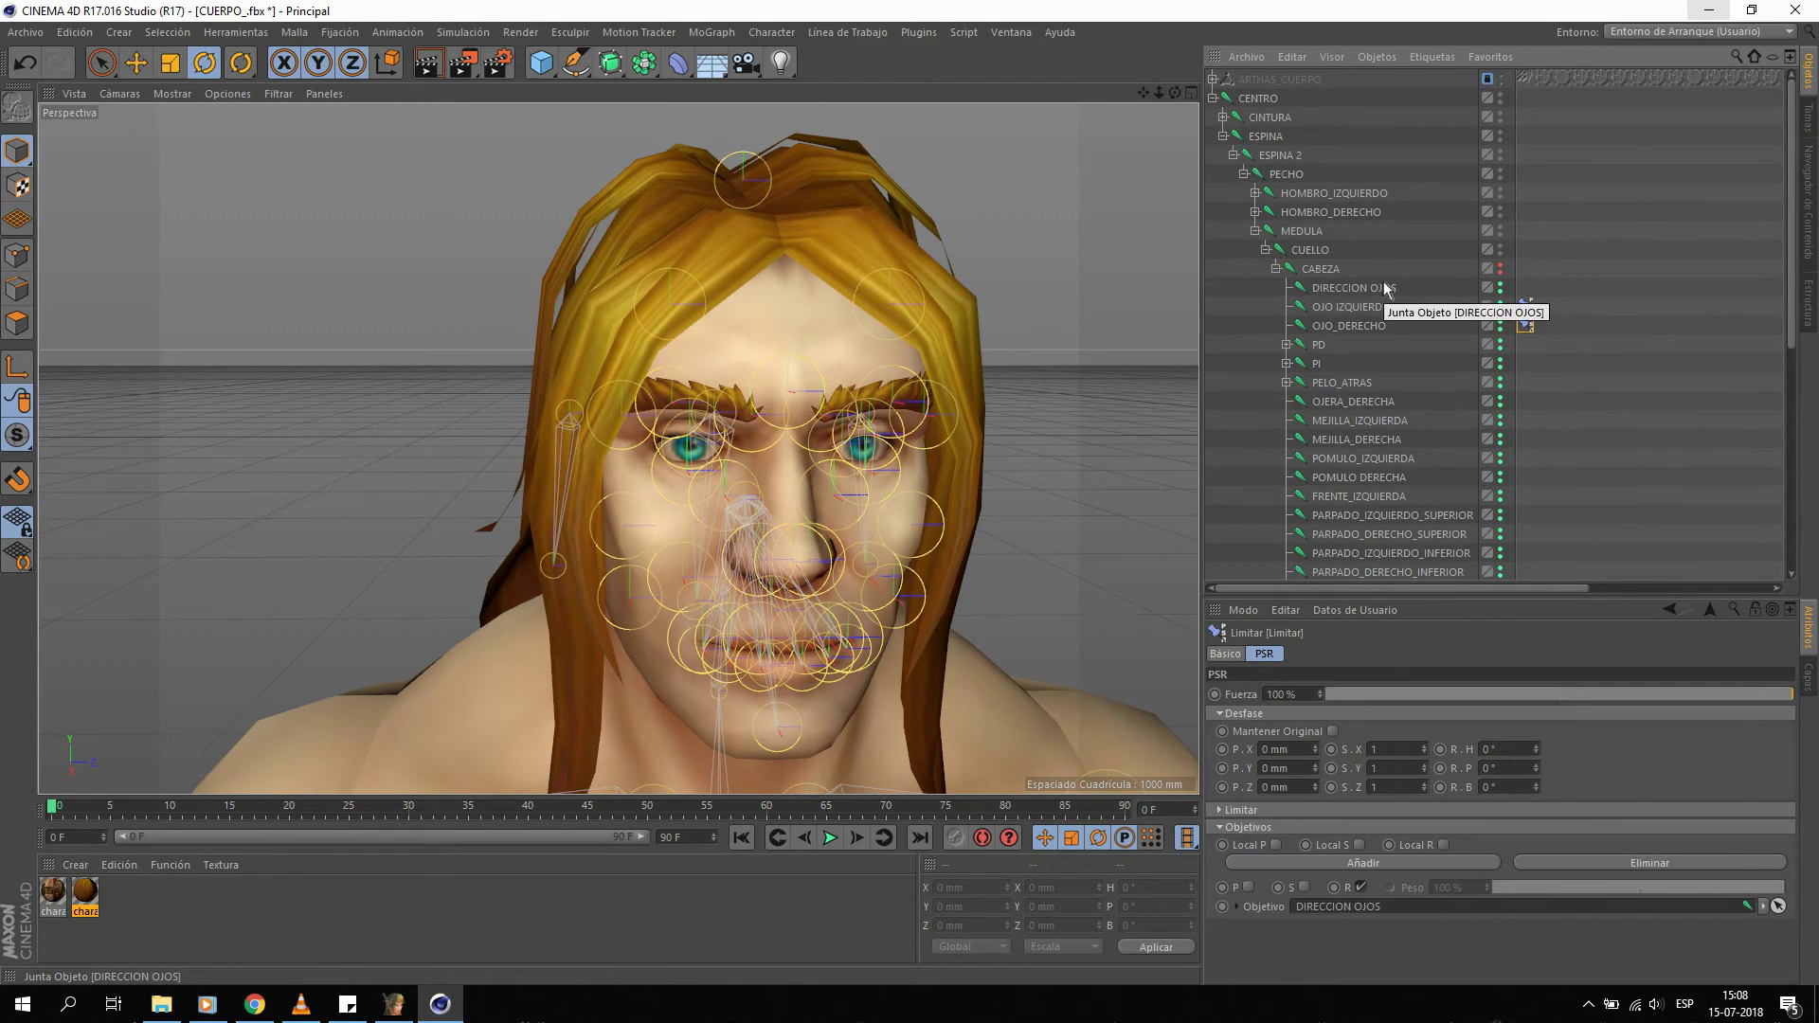
click(1528, 332)
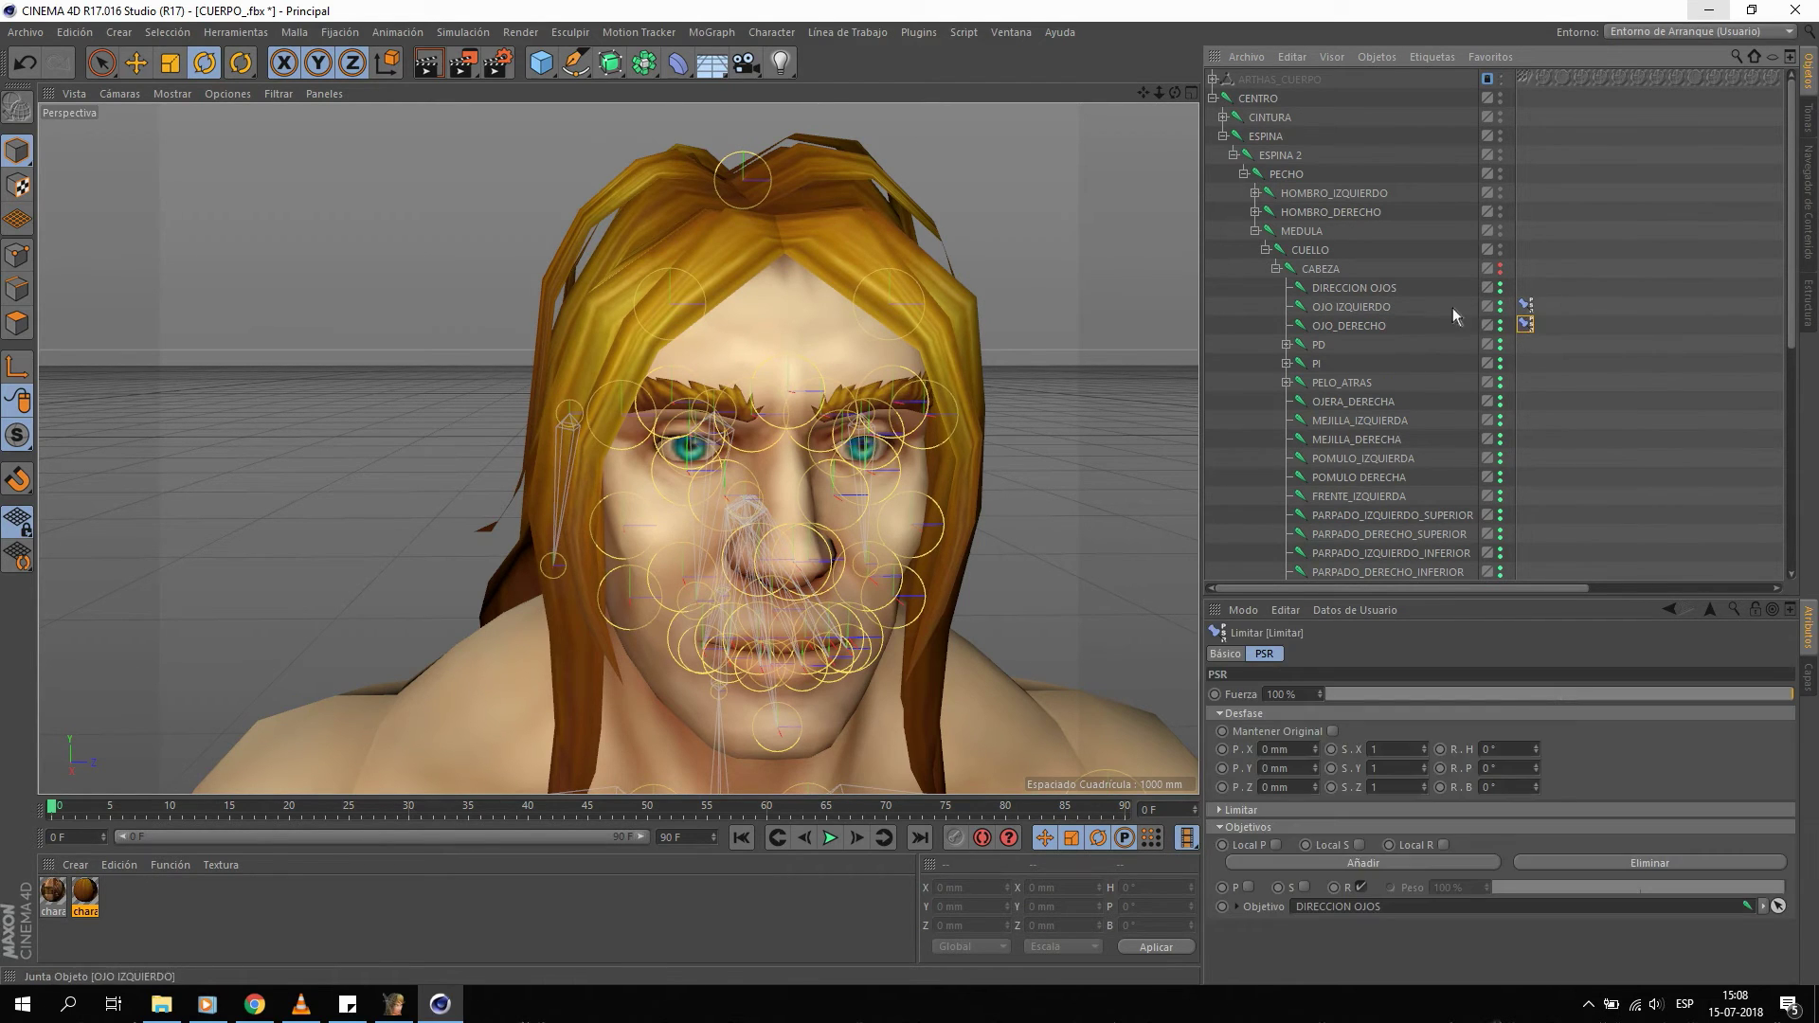
click(1380, 289)
click(1527, 306)
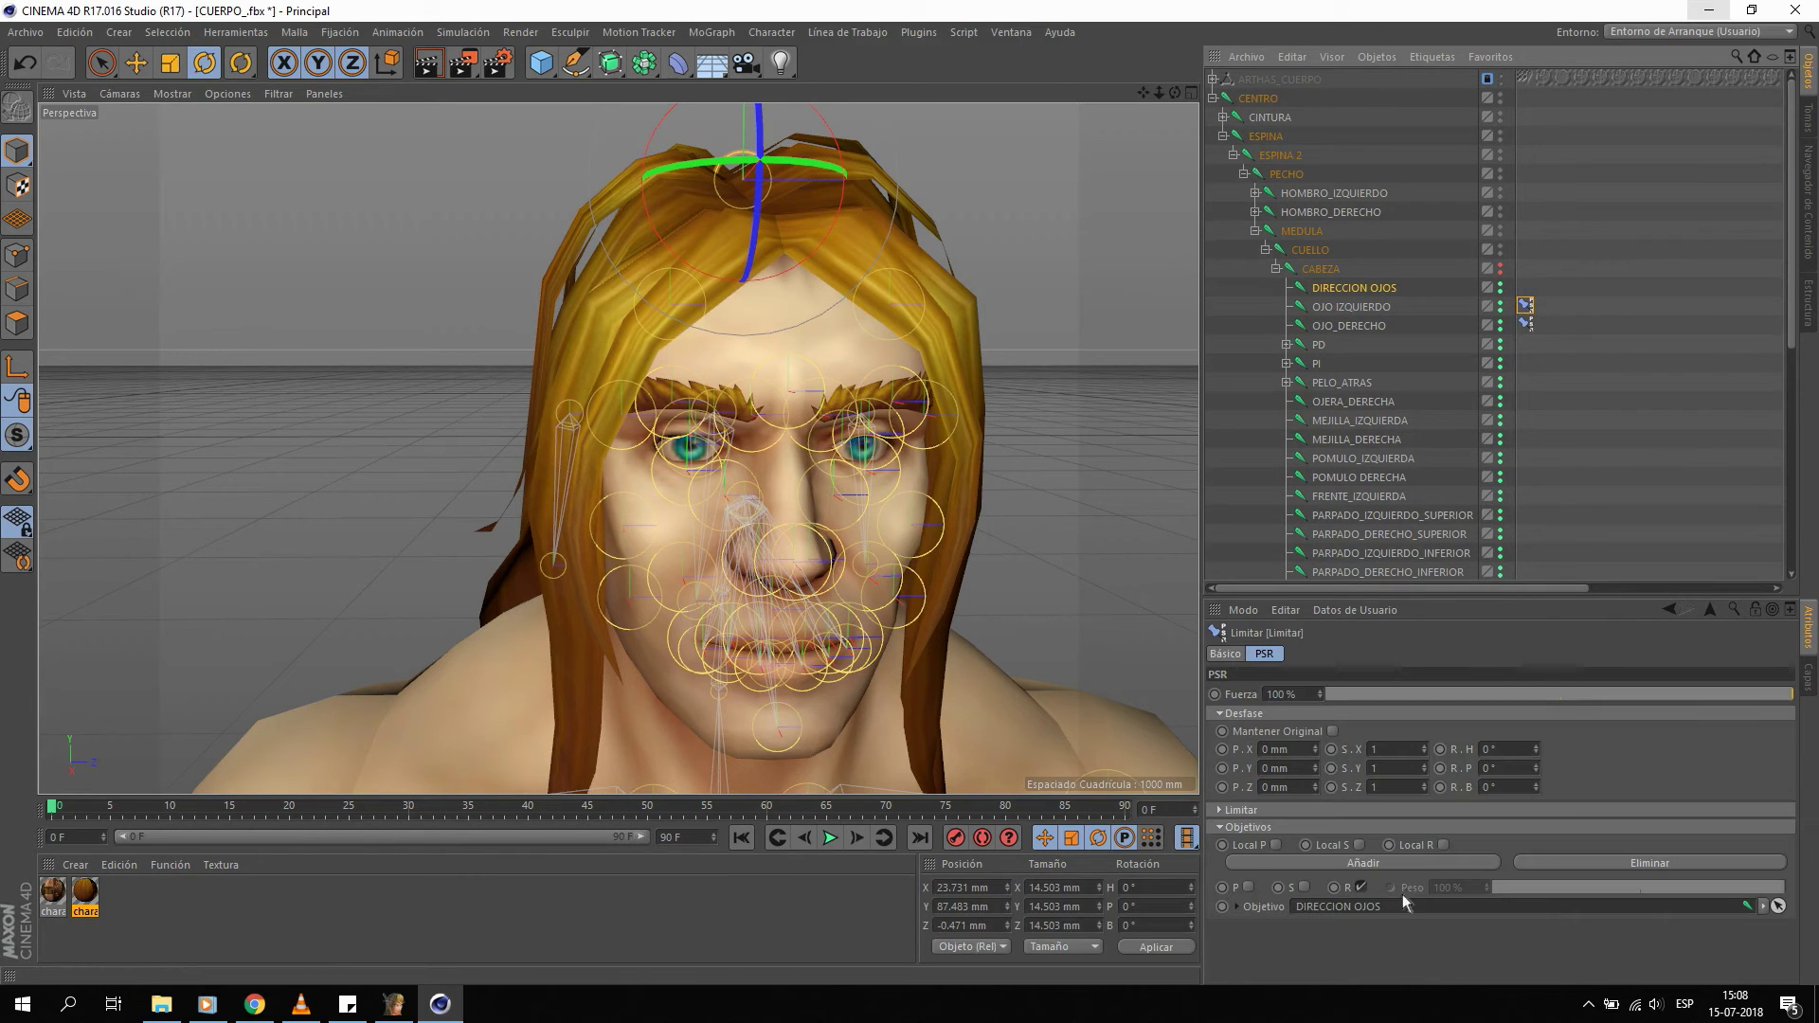
click(1385, 288)
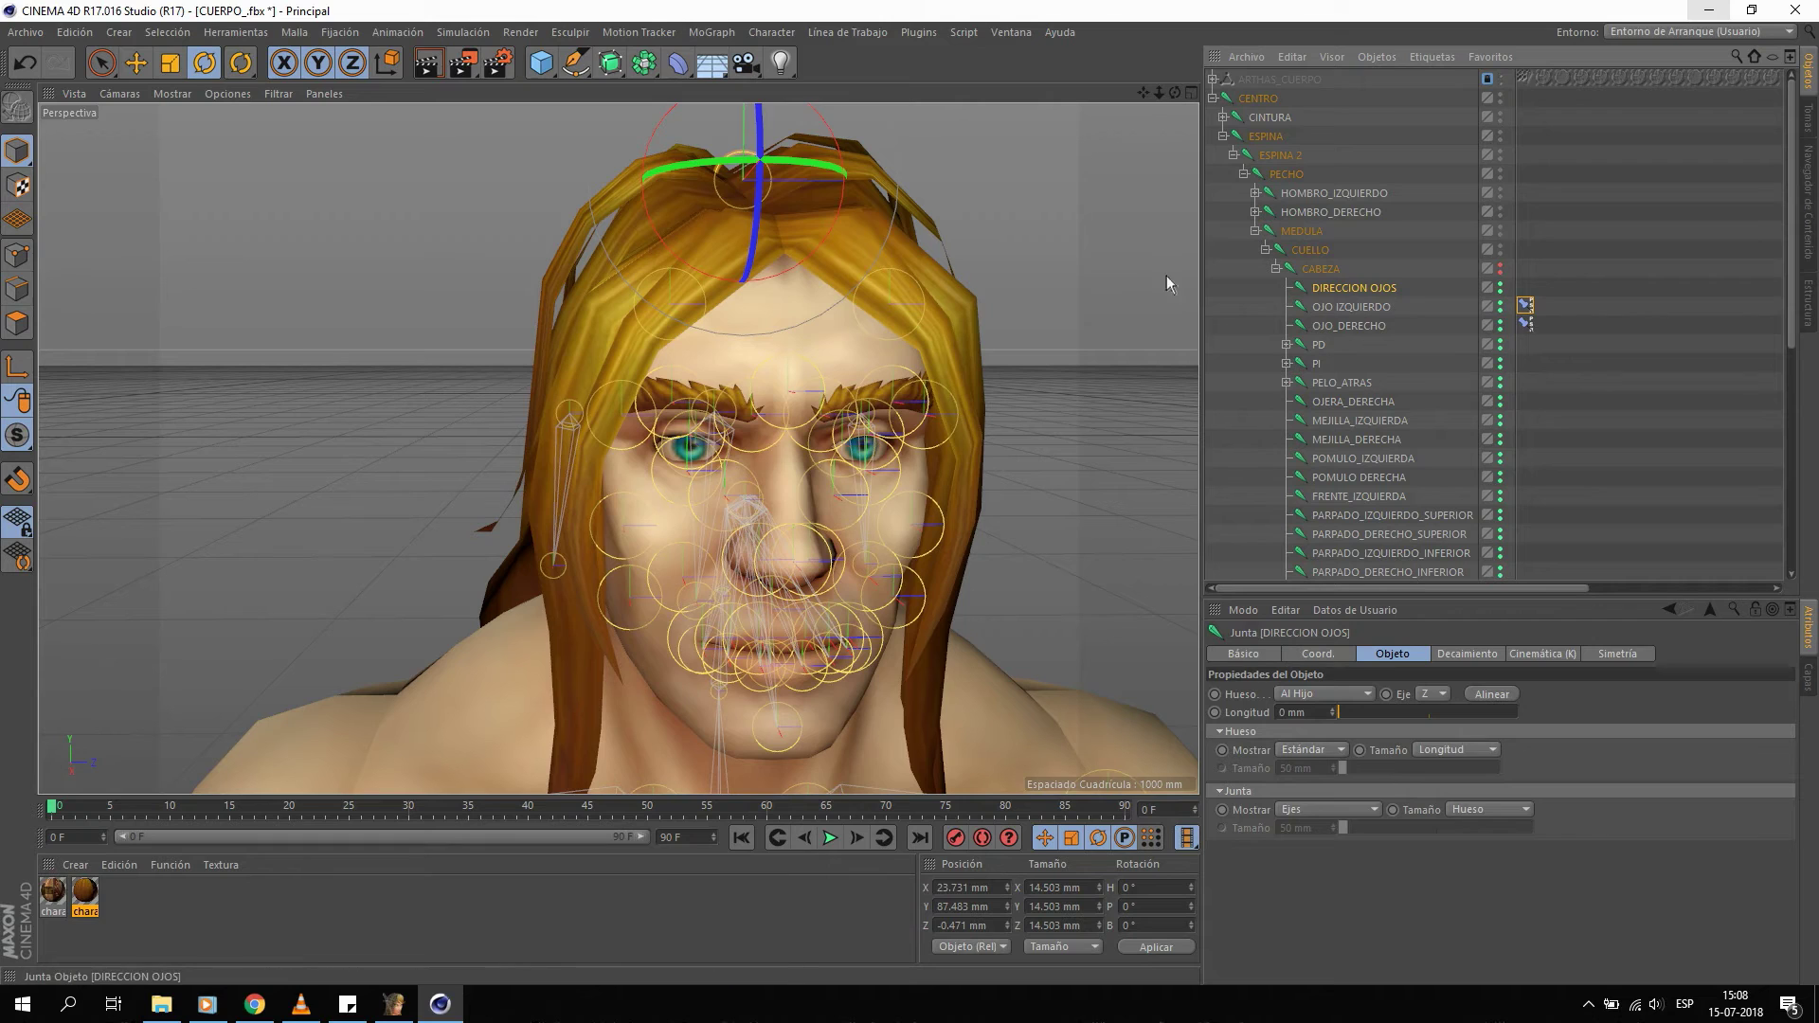
mouse_move(792, 173)
mouse_down()
mouse_move(851, 184)
mouse_move(782, 194)
mouse_up()
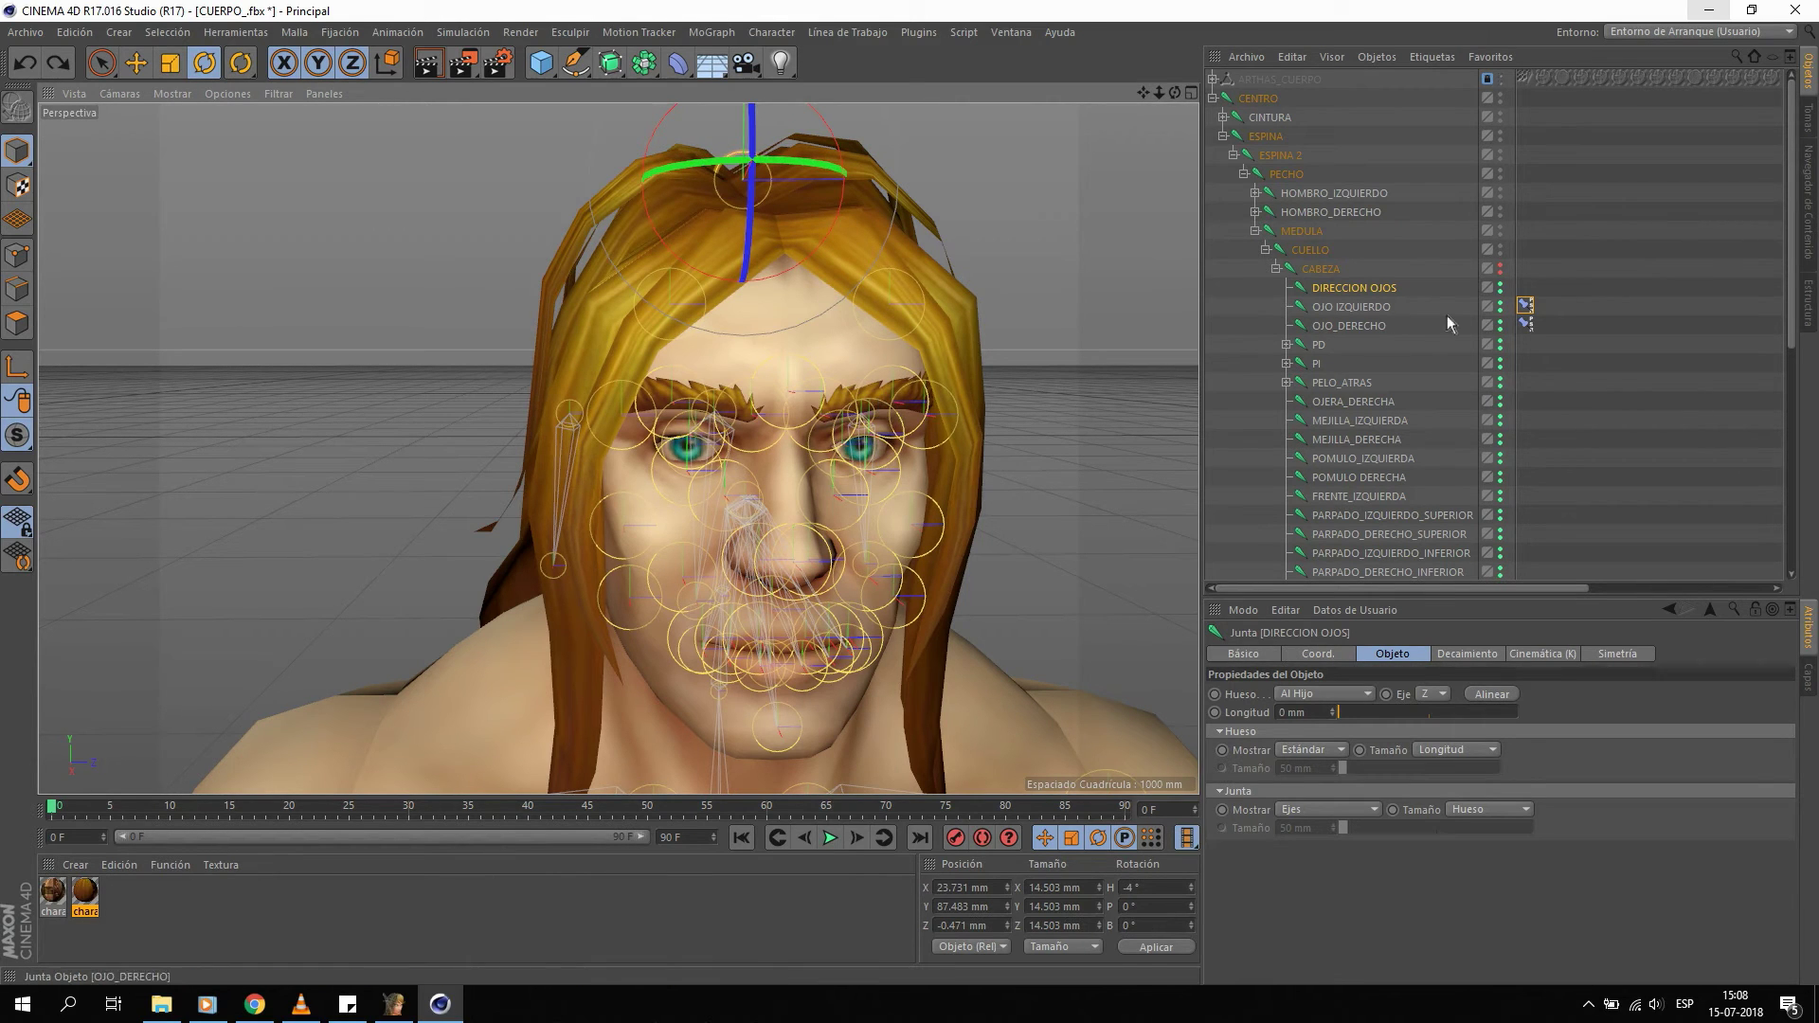
click(1567, 283)
scroll(807, 399, down, 2)
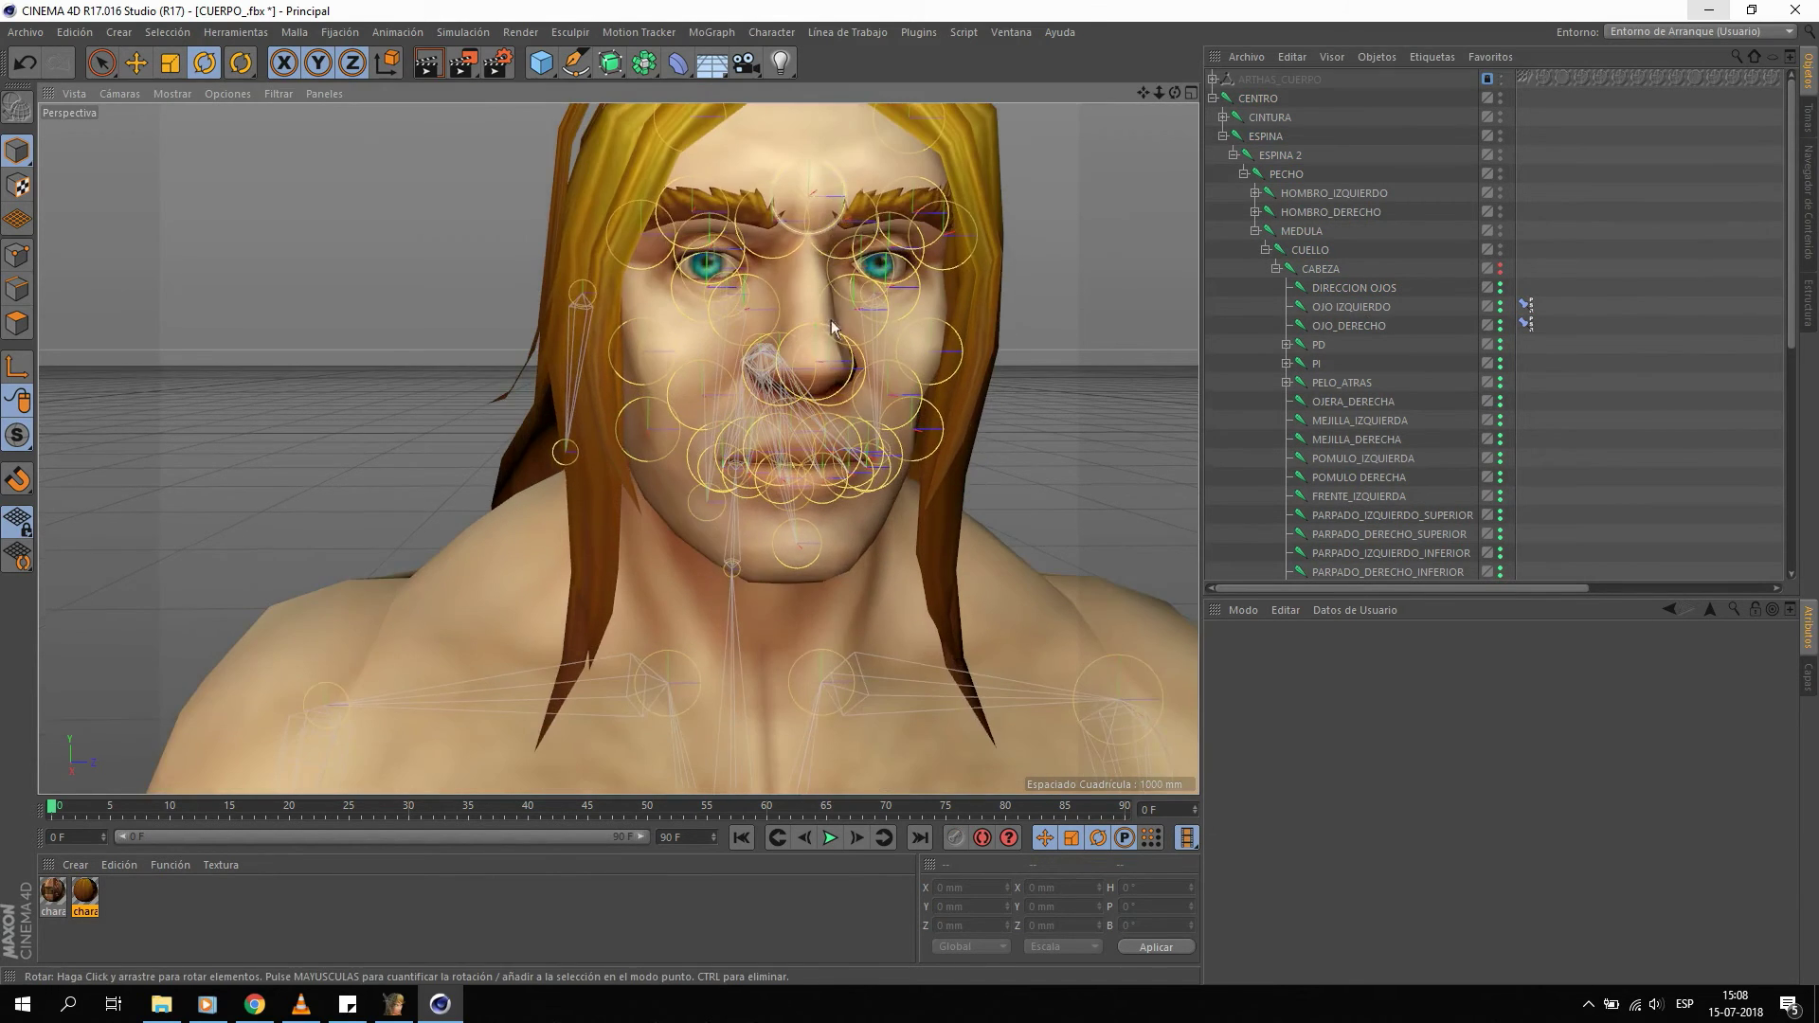
scroll(794, 386, down, 3)
scroll(780, 373, down, 2)
scroll(767, 361, down, 2)
scroll(777, 322, up, 2)
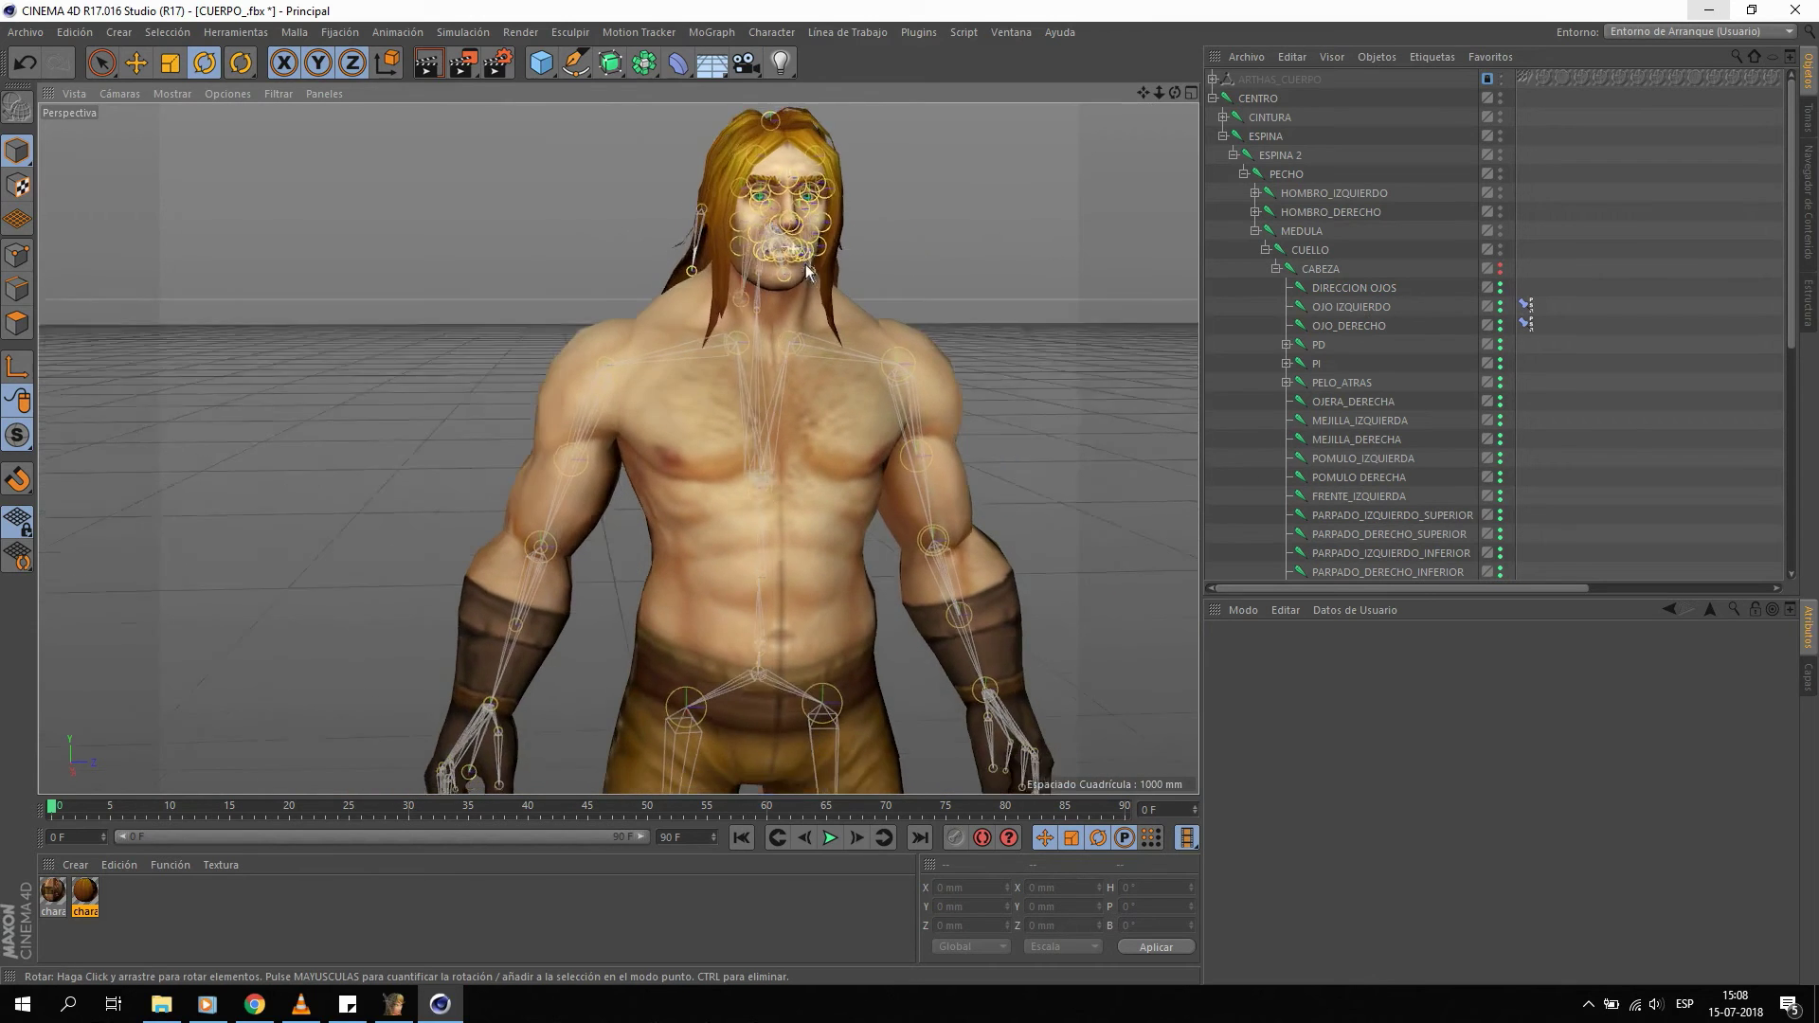
scroll(853, 247, up, 3)
scroll(872, 228, up, 3)
click(806, 268)
key(e)
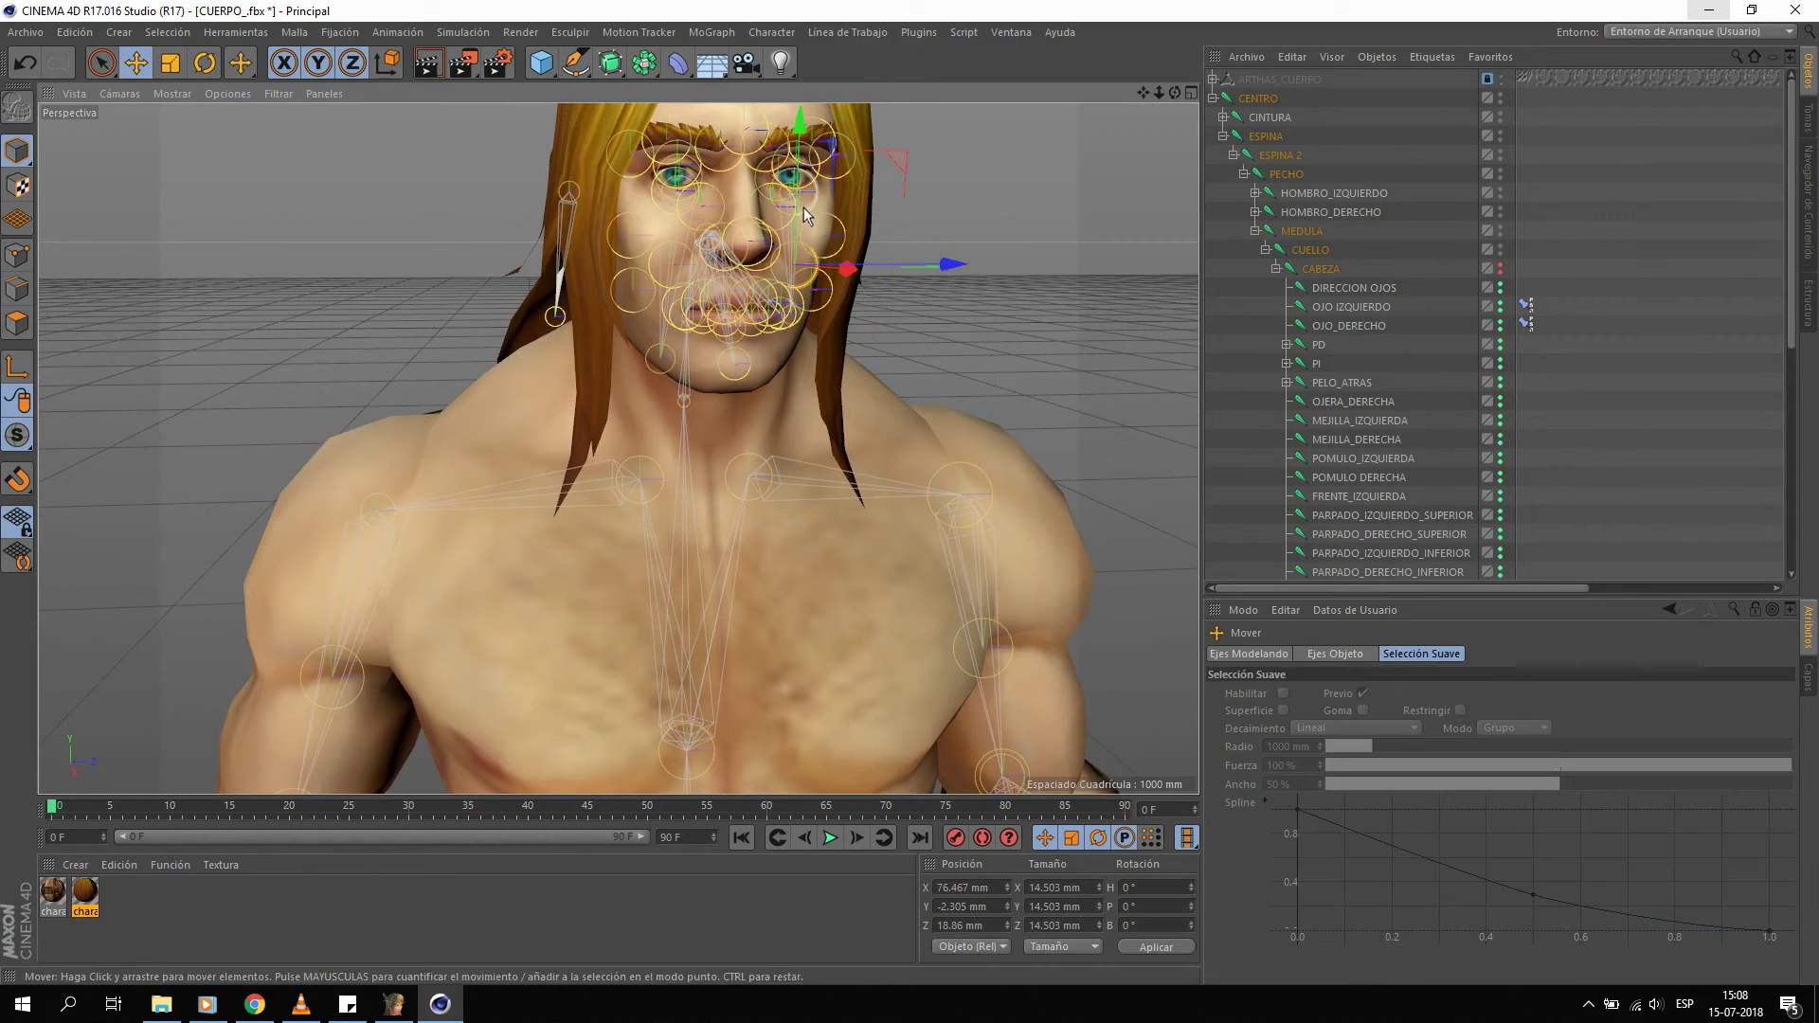
drag(918, 212, 916, 196)
click(1321, 270)
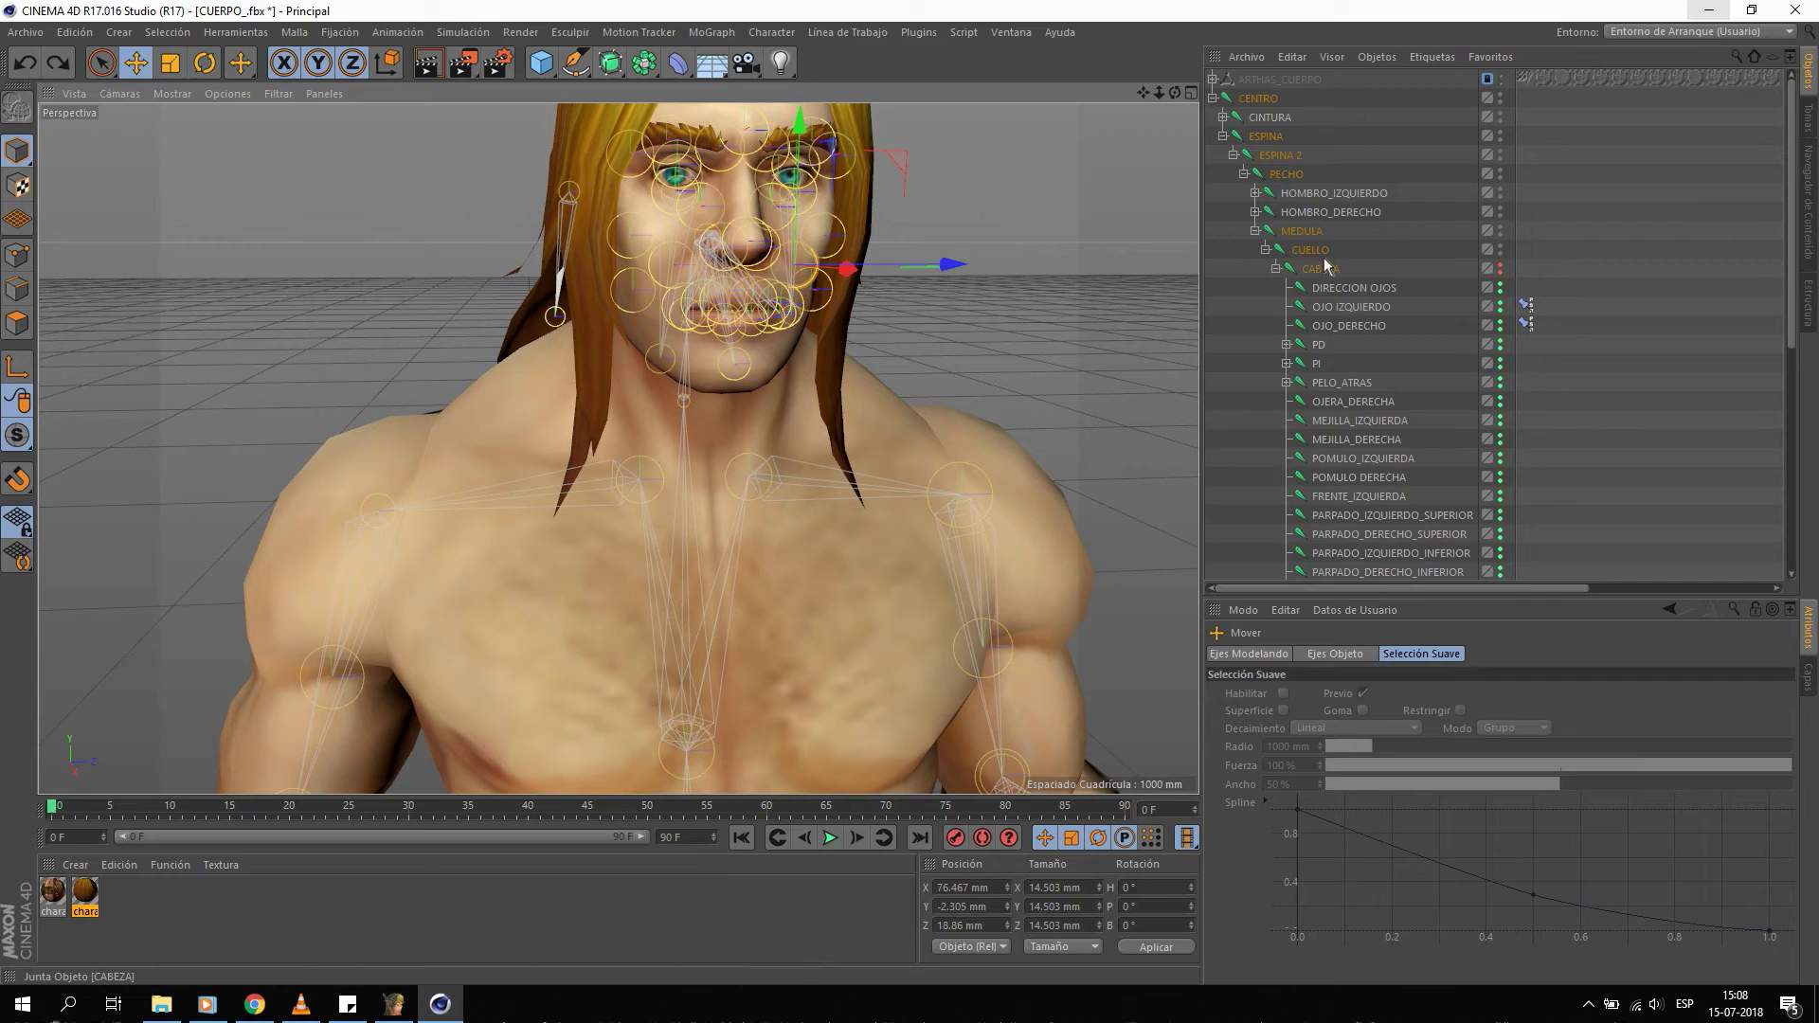
click(1340, 401)
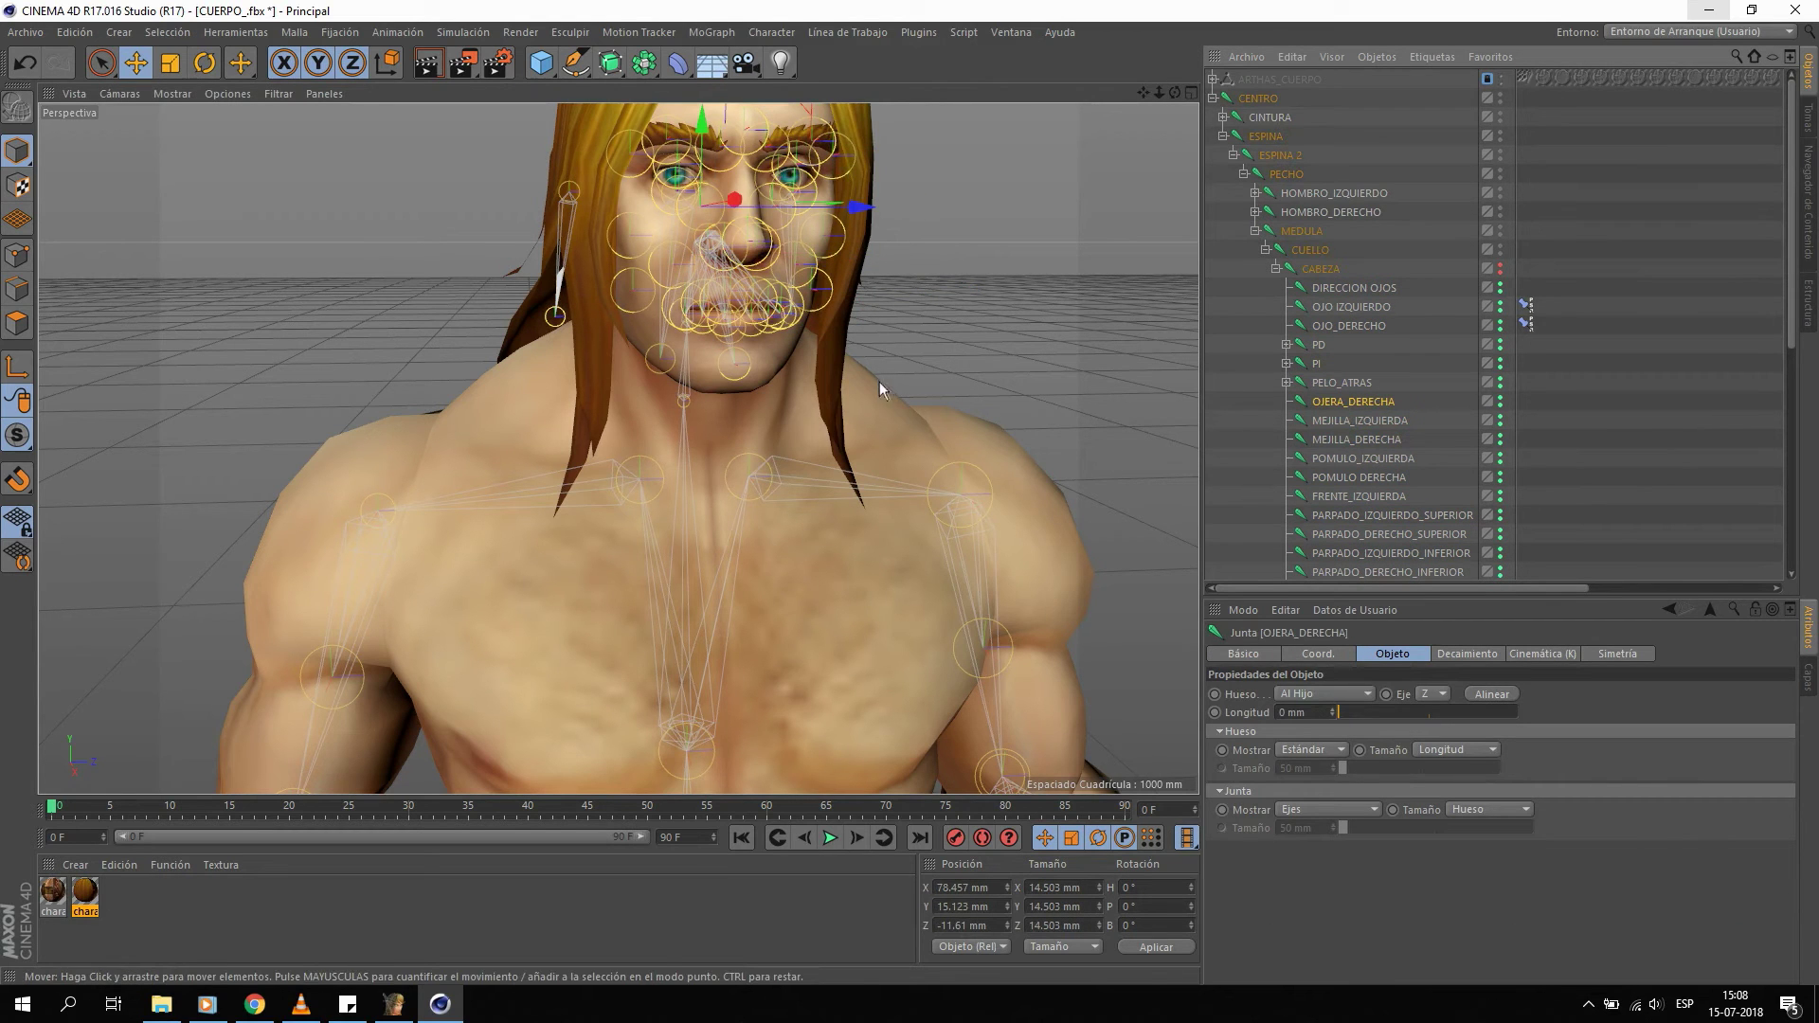
mouse_move(718, 287)
alt+mouse_down()
mouse_move(713, 237)
mouse_move(833, 249)
alt+mouse_up()
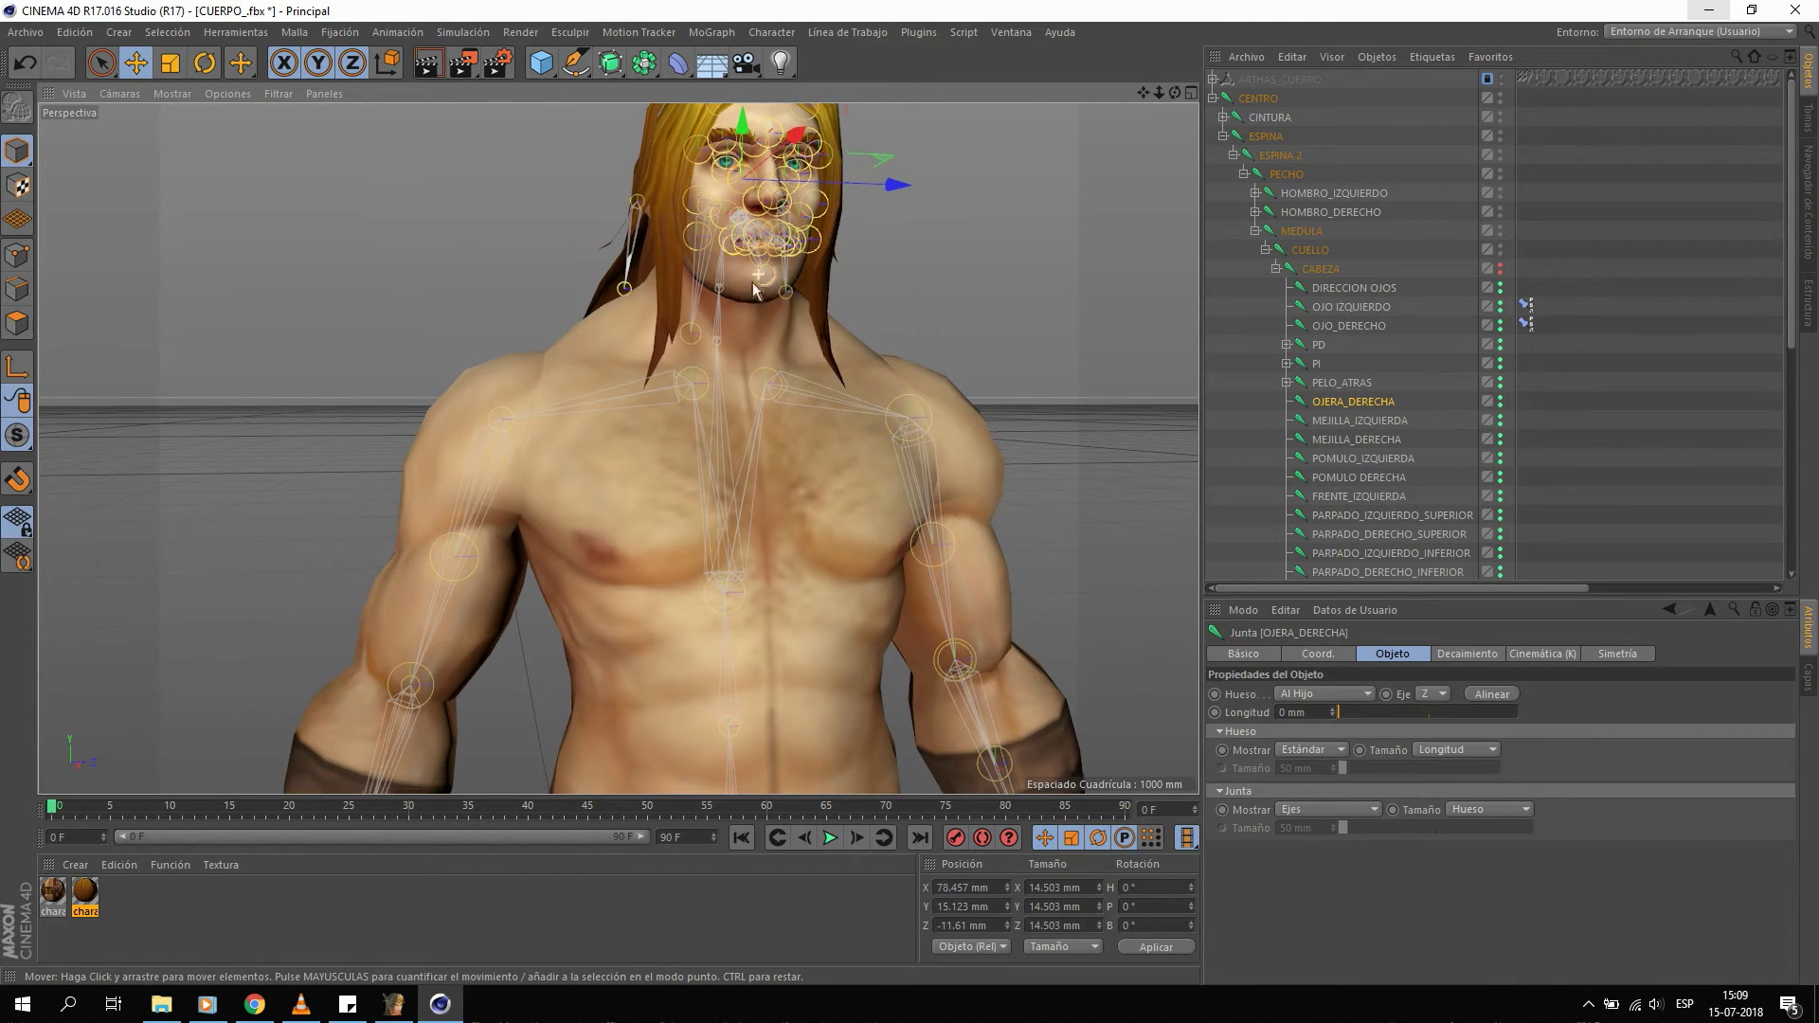
scroll(758, 284, down, 3)
alt+drag(764, 297, 984, 579)
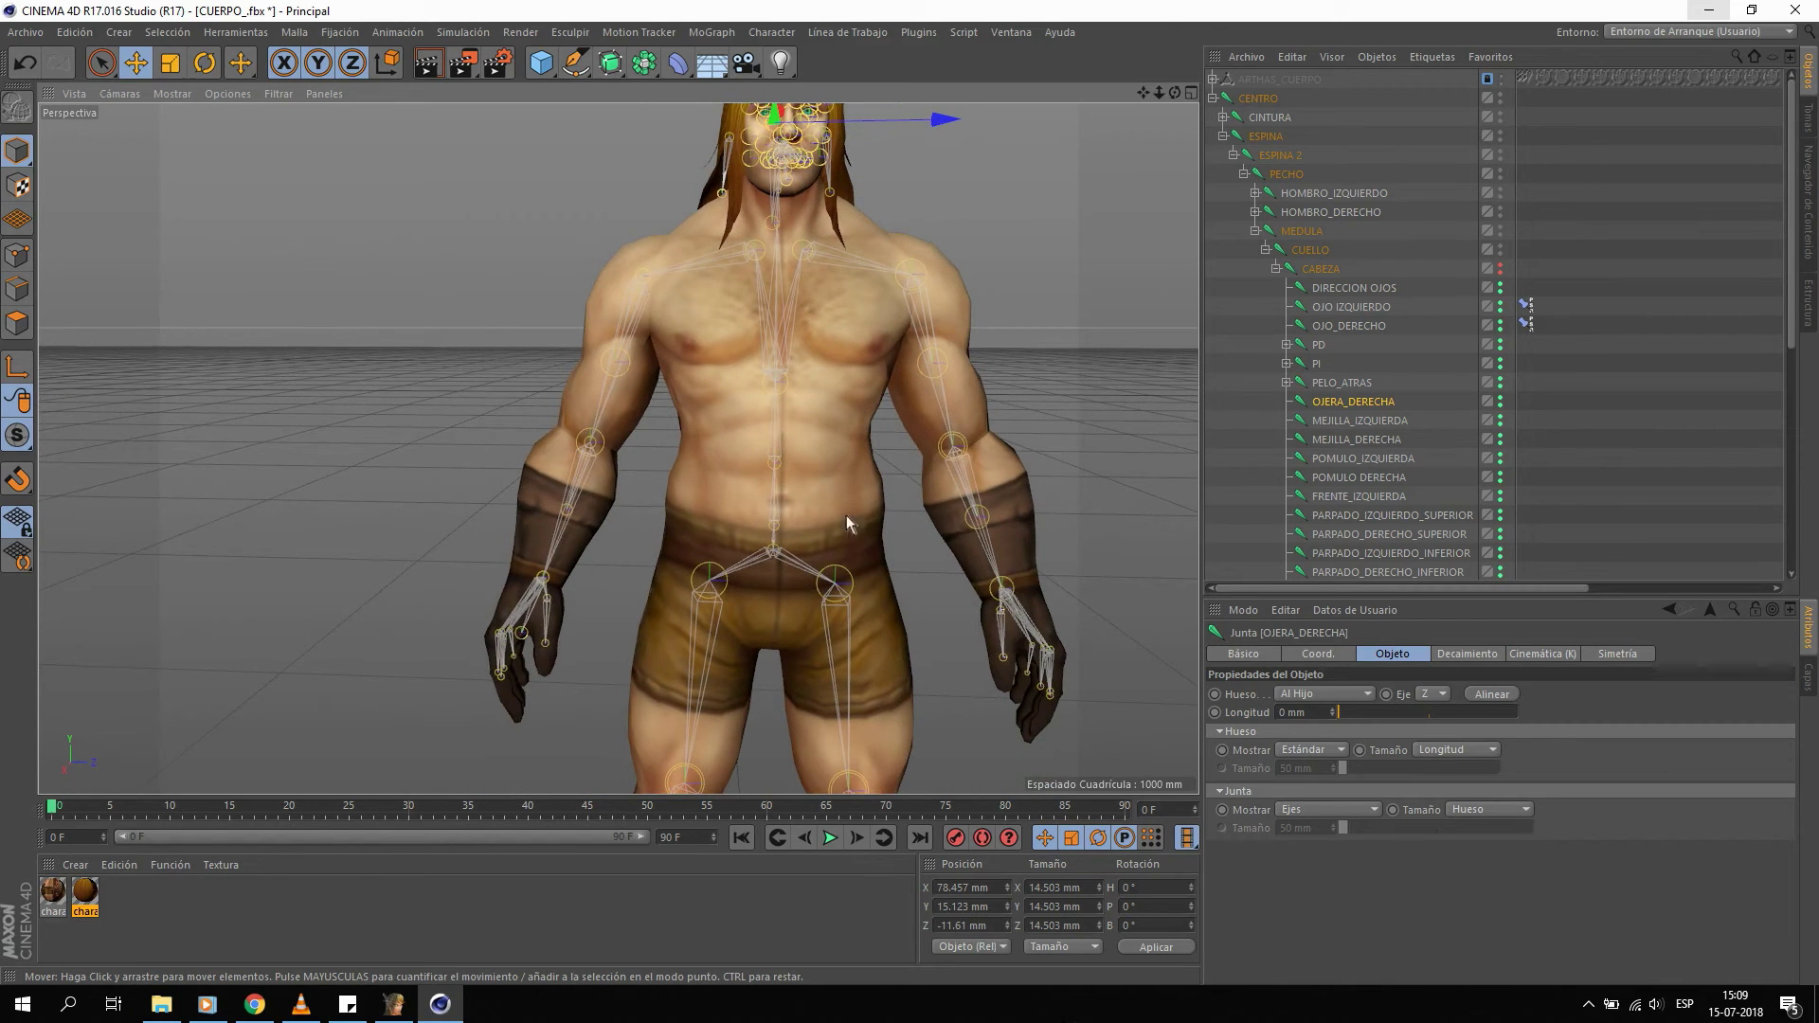
alt+middle_drag(849, 529, 836, 345)
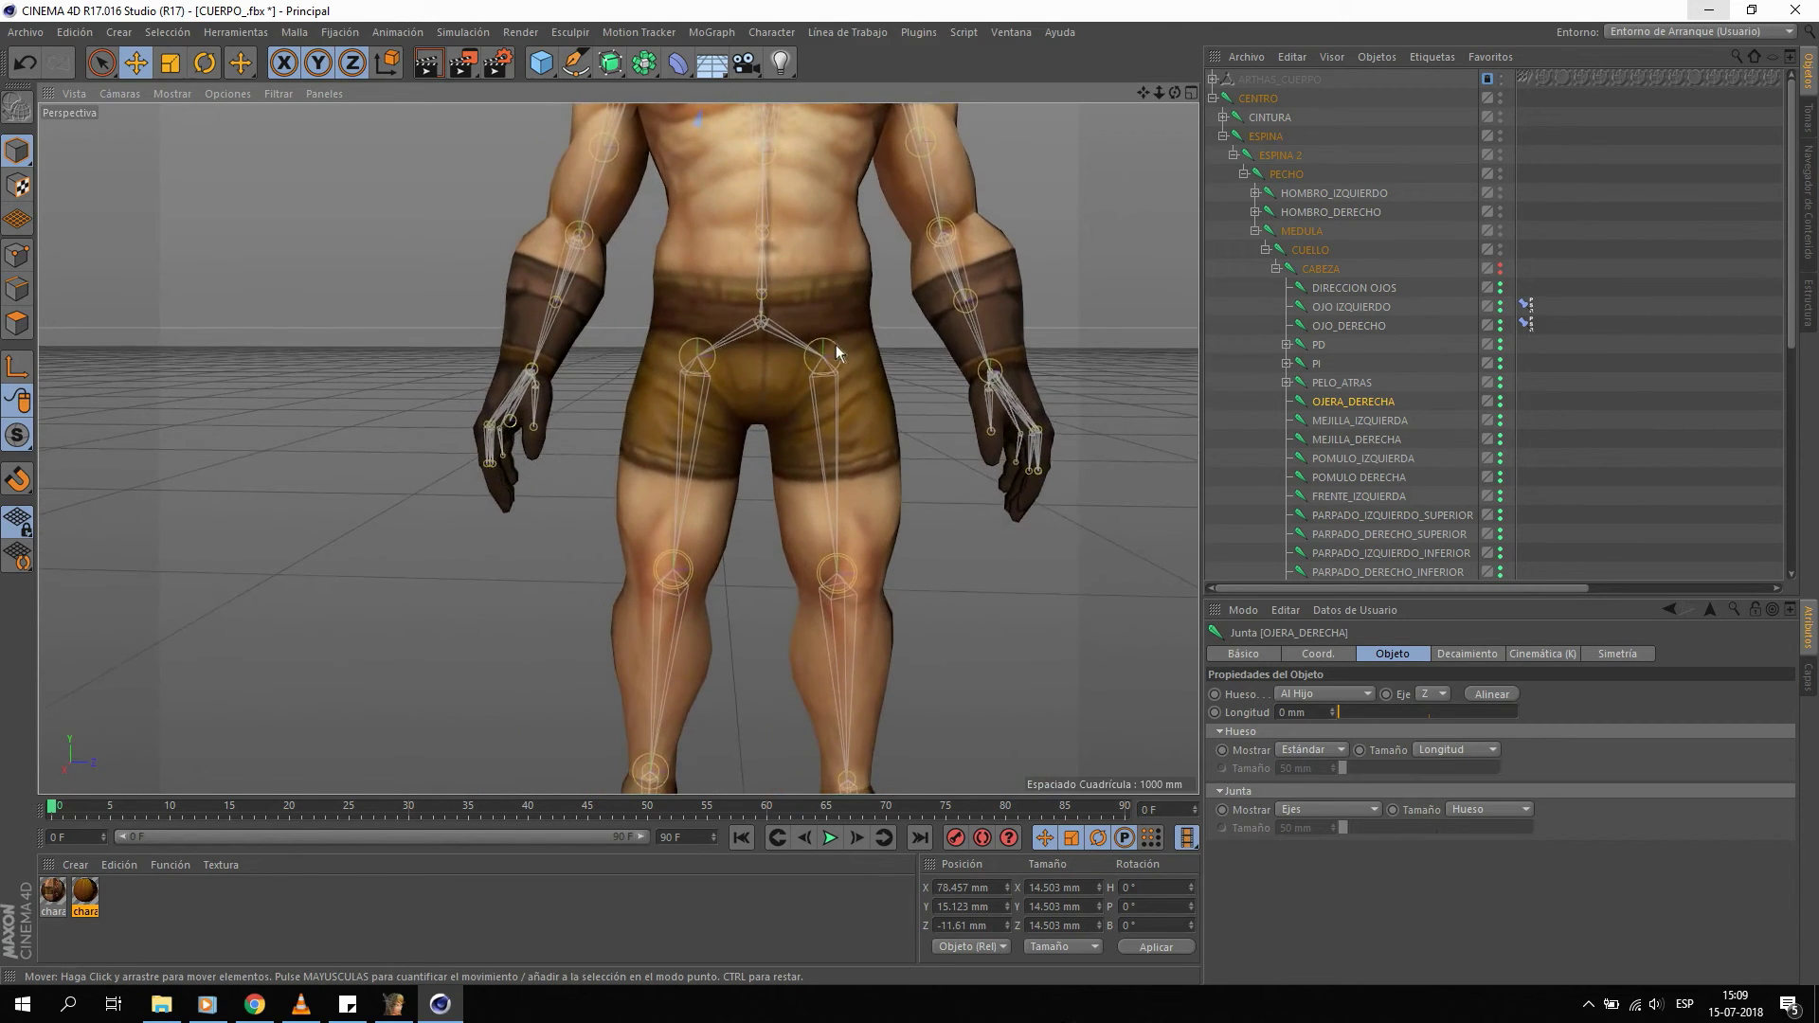
scroll(815, 379, down, 3)
scroll(804, 401, down, 2)
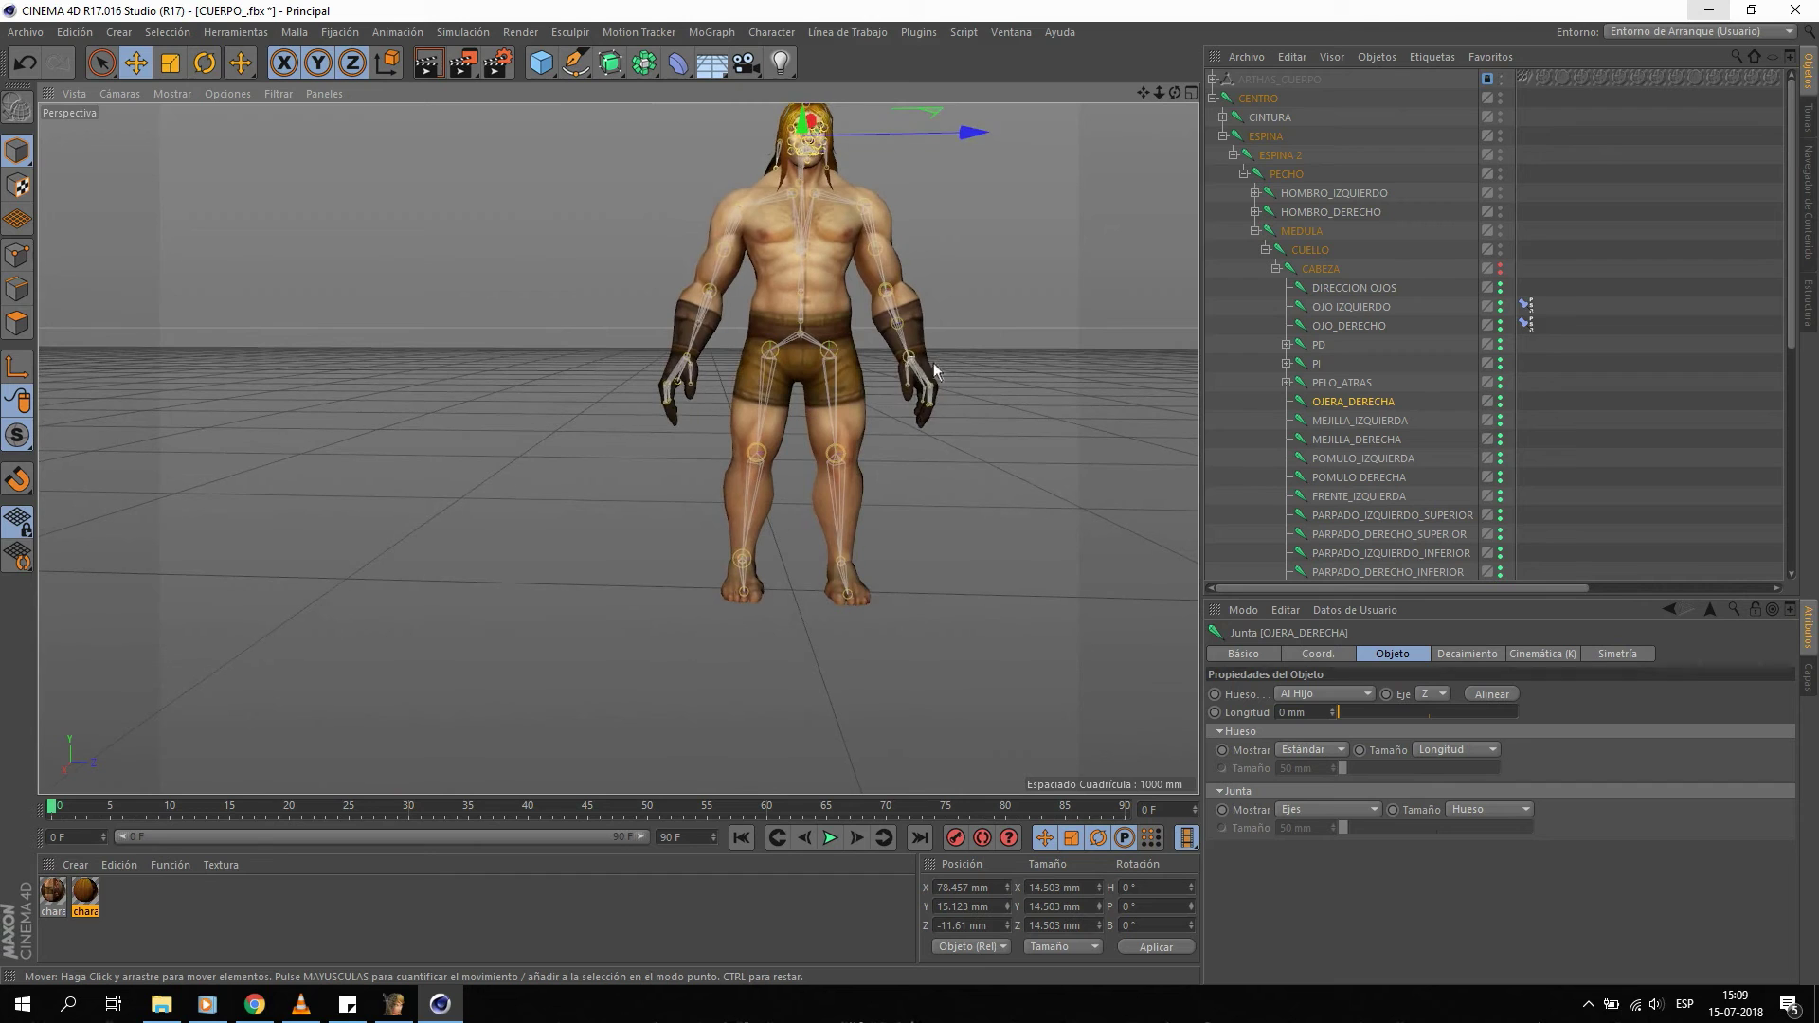
scroll(941, 353, up, 2)
scroll(941, 352, up, 1)
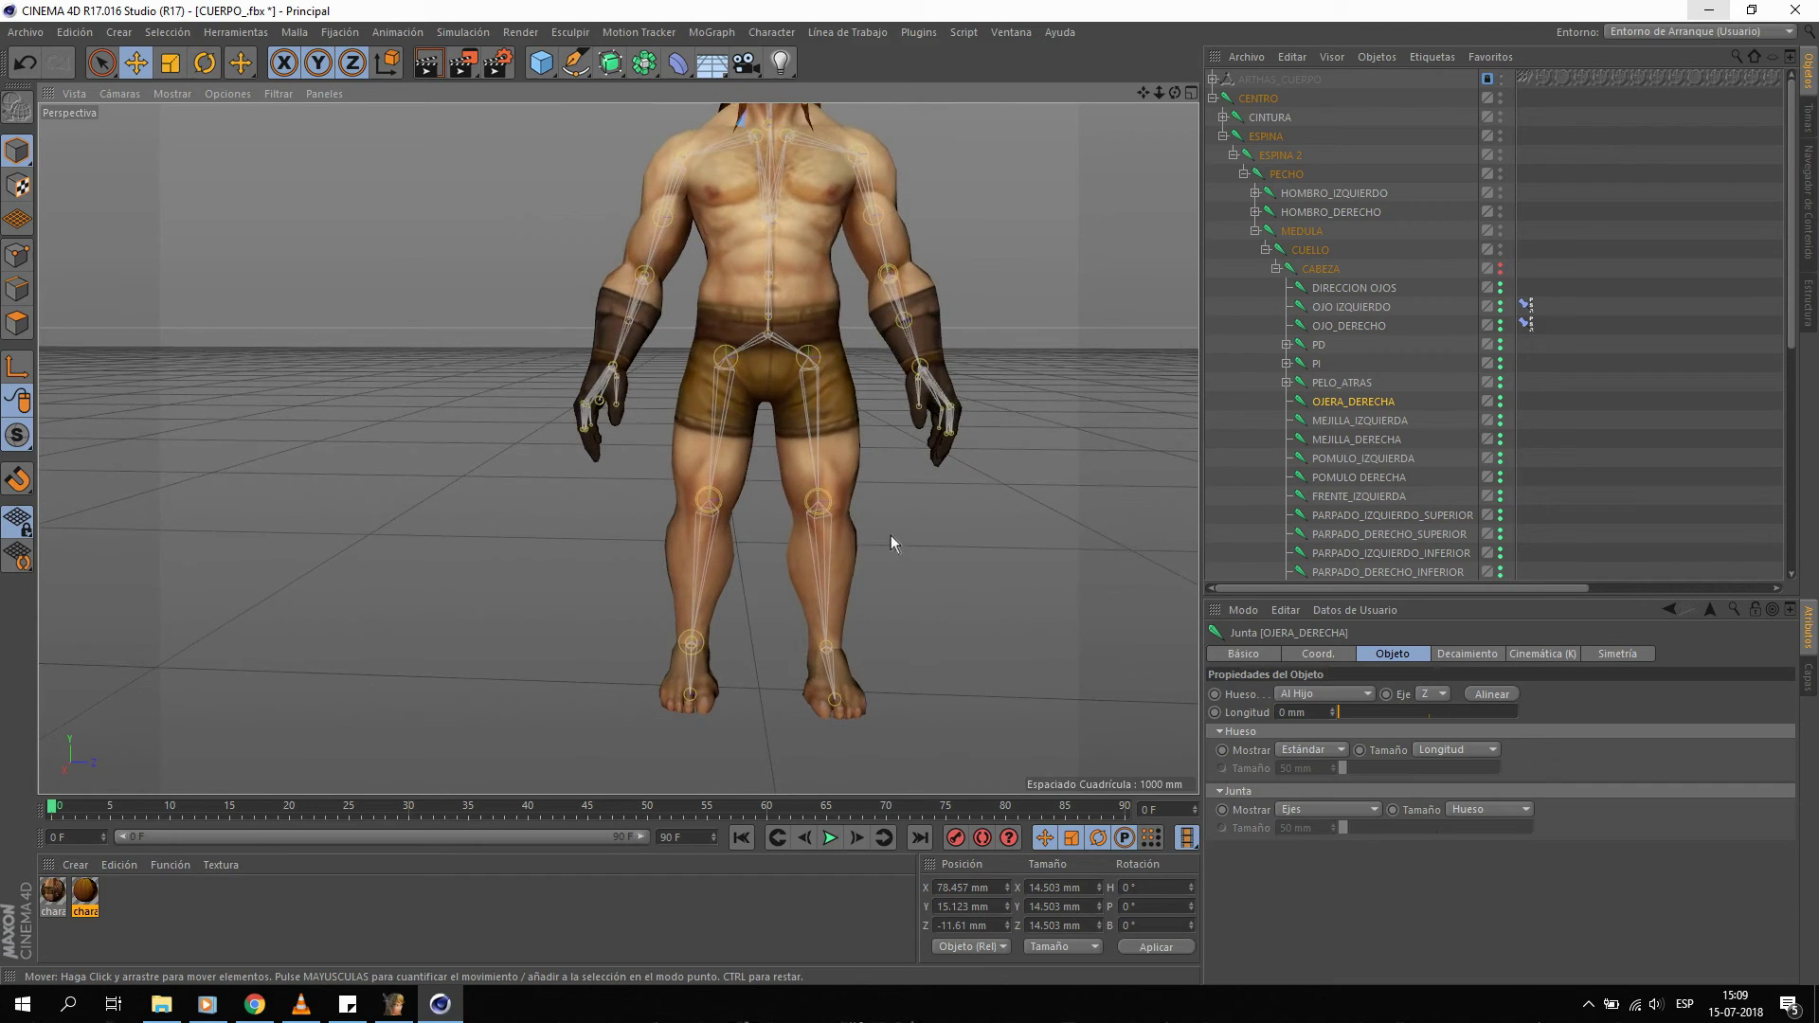
click(1258, 98)
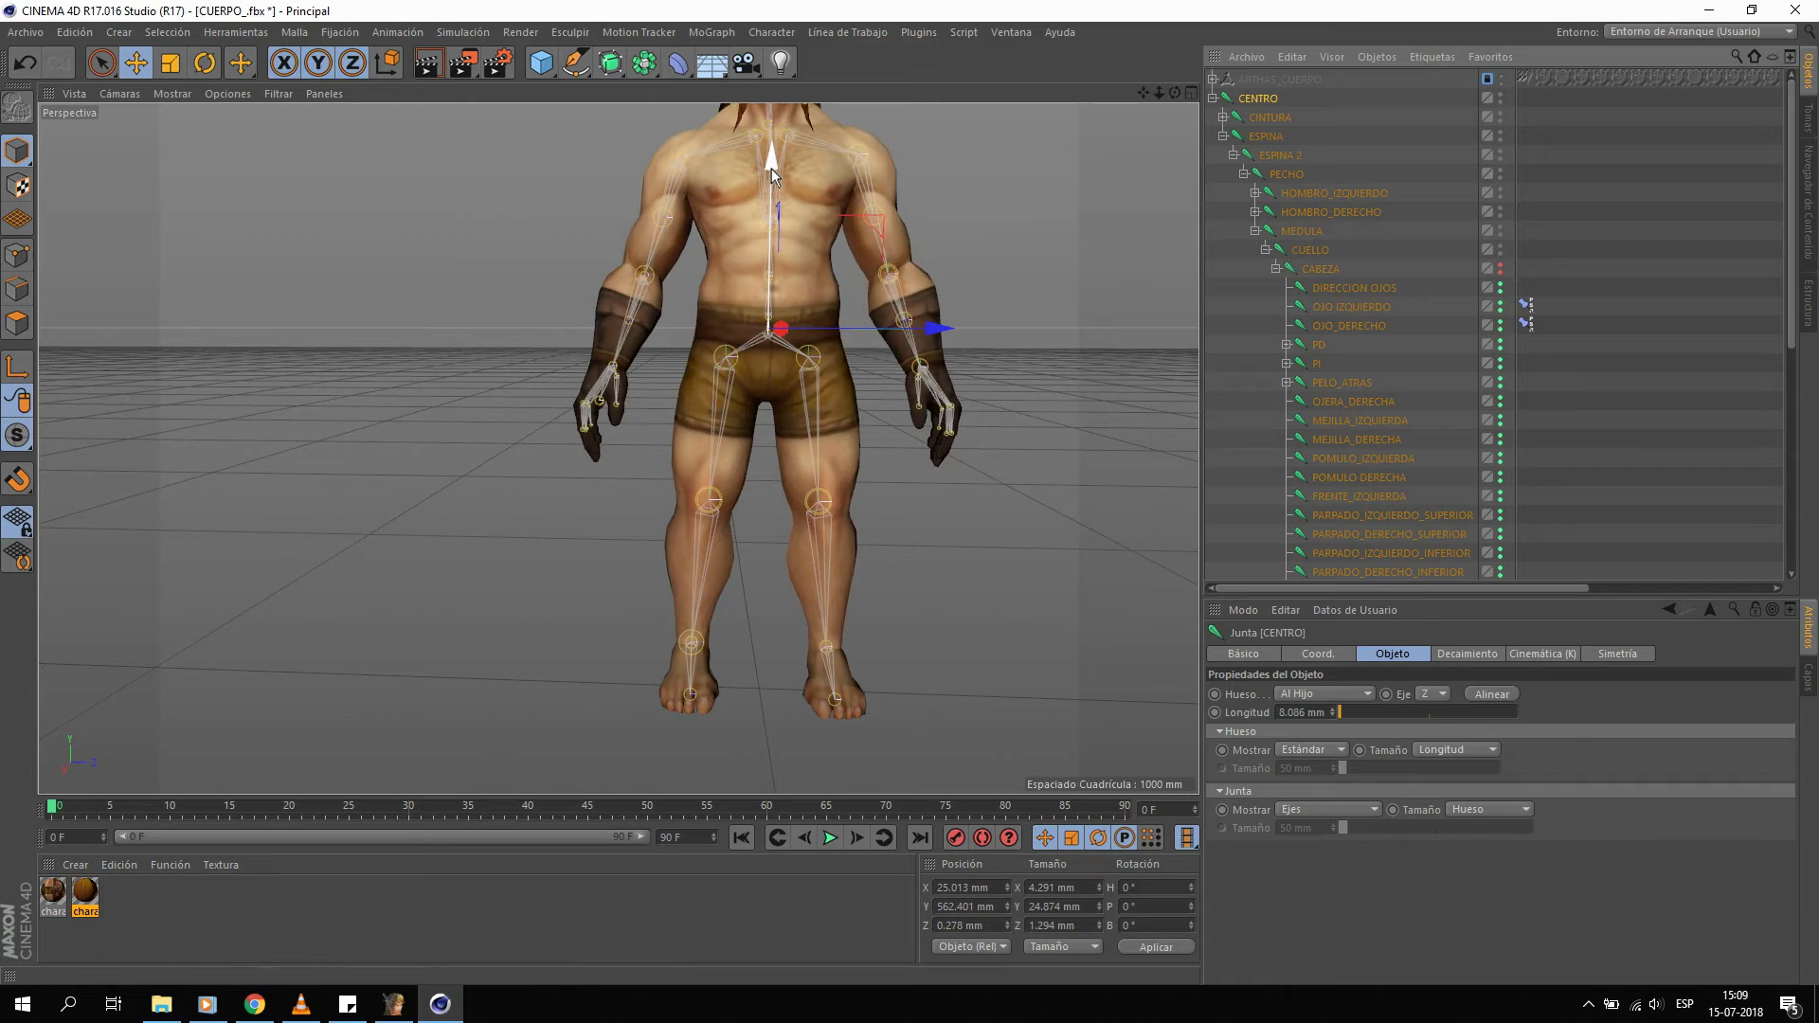
mouse_move(772, 169)
mouse_down()
mouse_move(742, 697)
mouse_move(793, 246)
mouse_move(768, 663)
mouse_move(787, 205)
mouse_move(703, 474)
mouse_move(721, 256)
mouse_move(806, 209)
mouse_move(775, 282)
mouse_up()
key(ctrl+z)
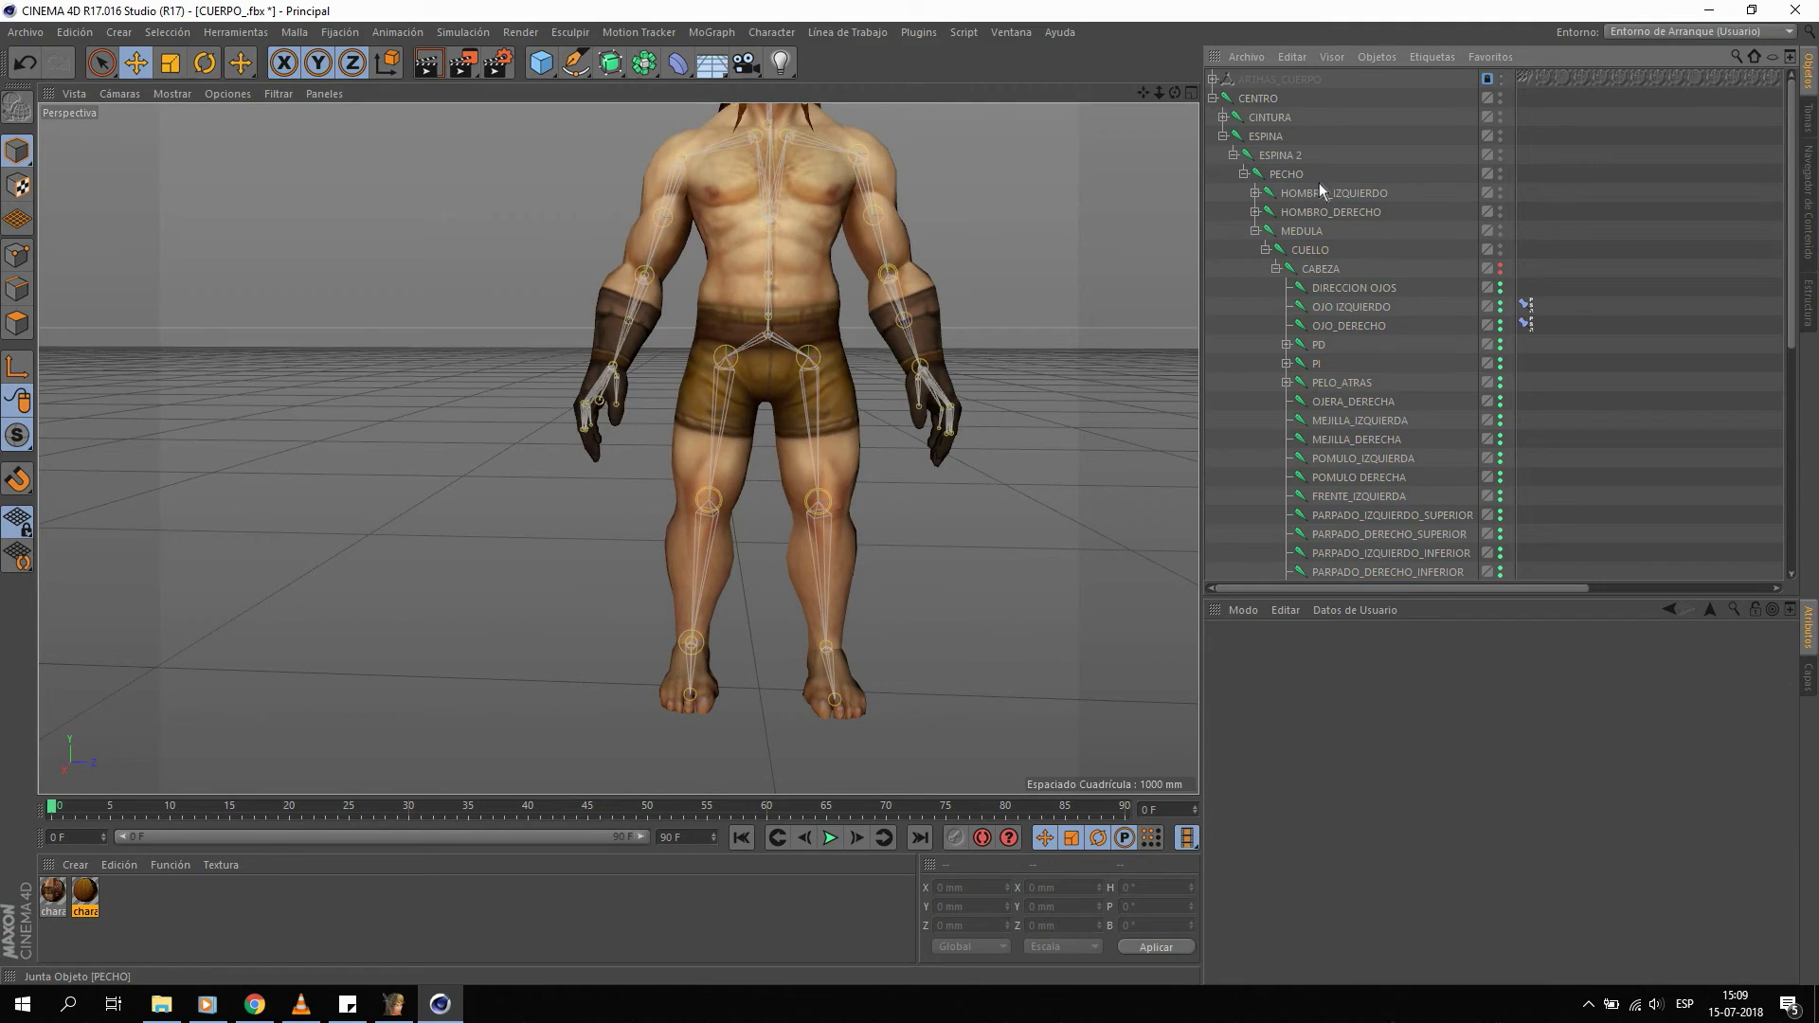
click(1266, 134)
click(1223, 117)
click(1303, 135)
key(r)
drag(732, 388, 802, 396)
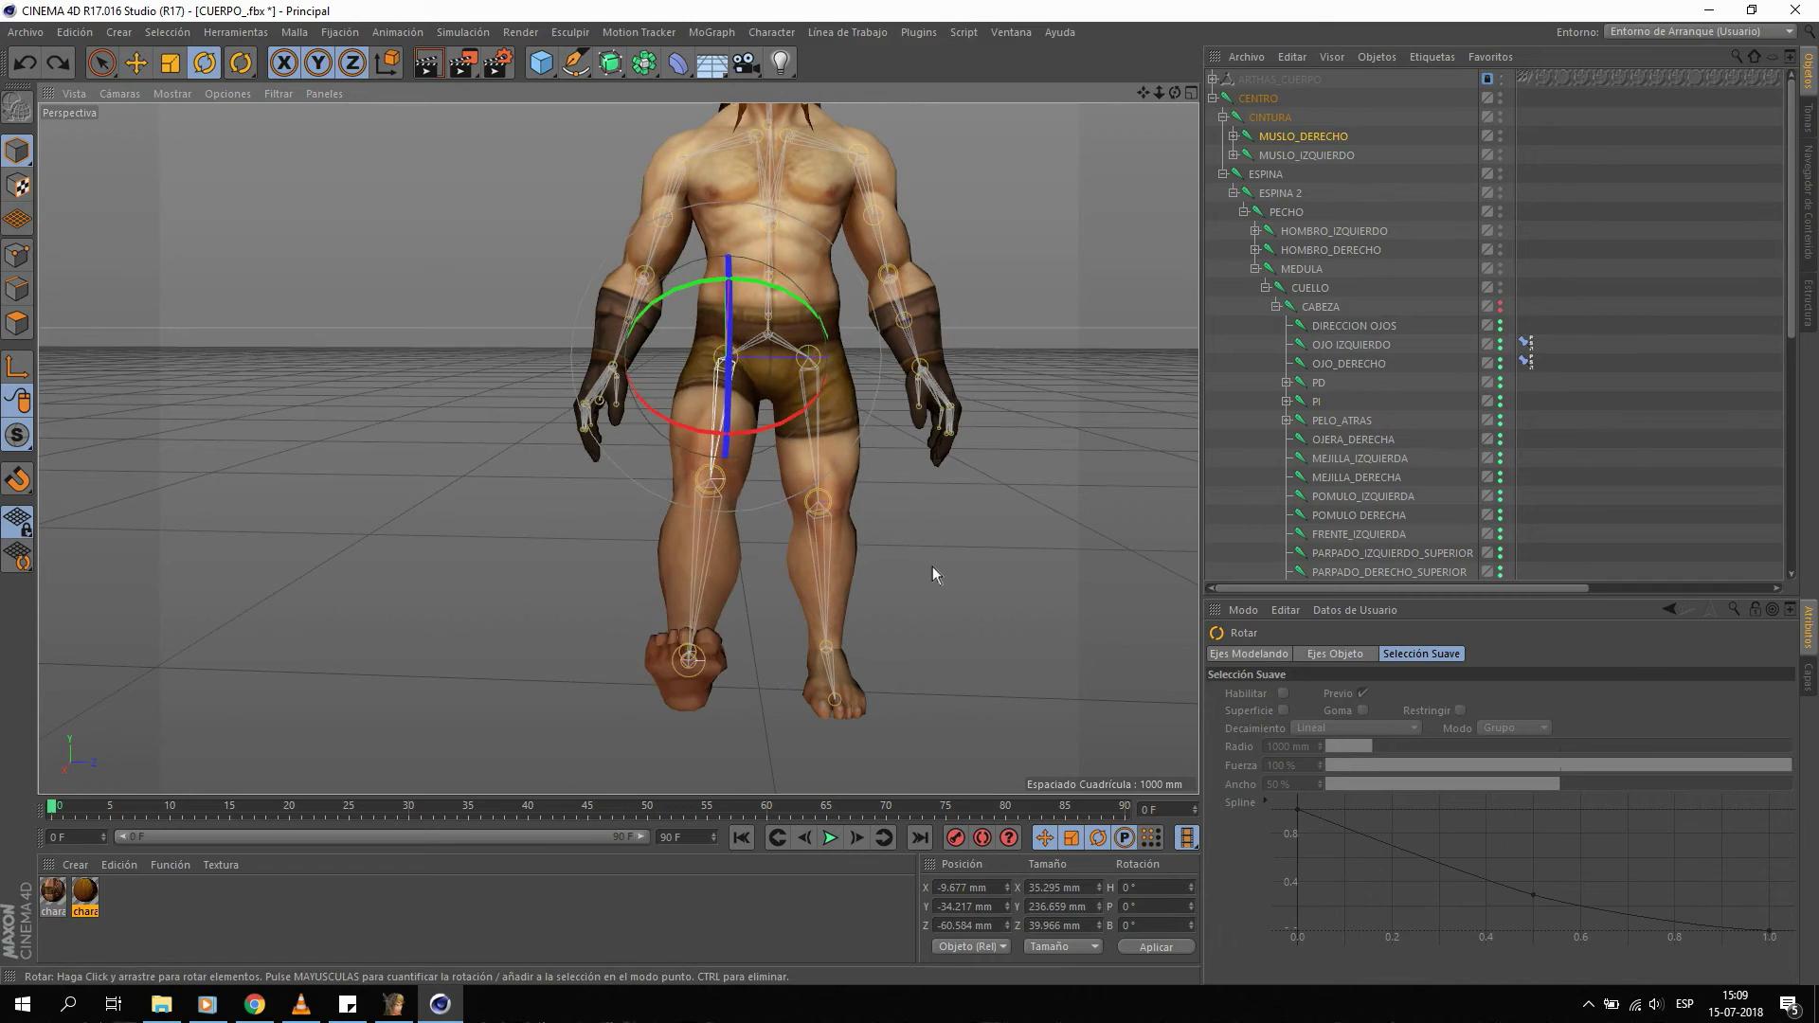
key(ctrl+z)
click(1640, 213)
key(e)
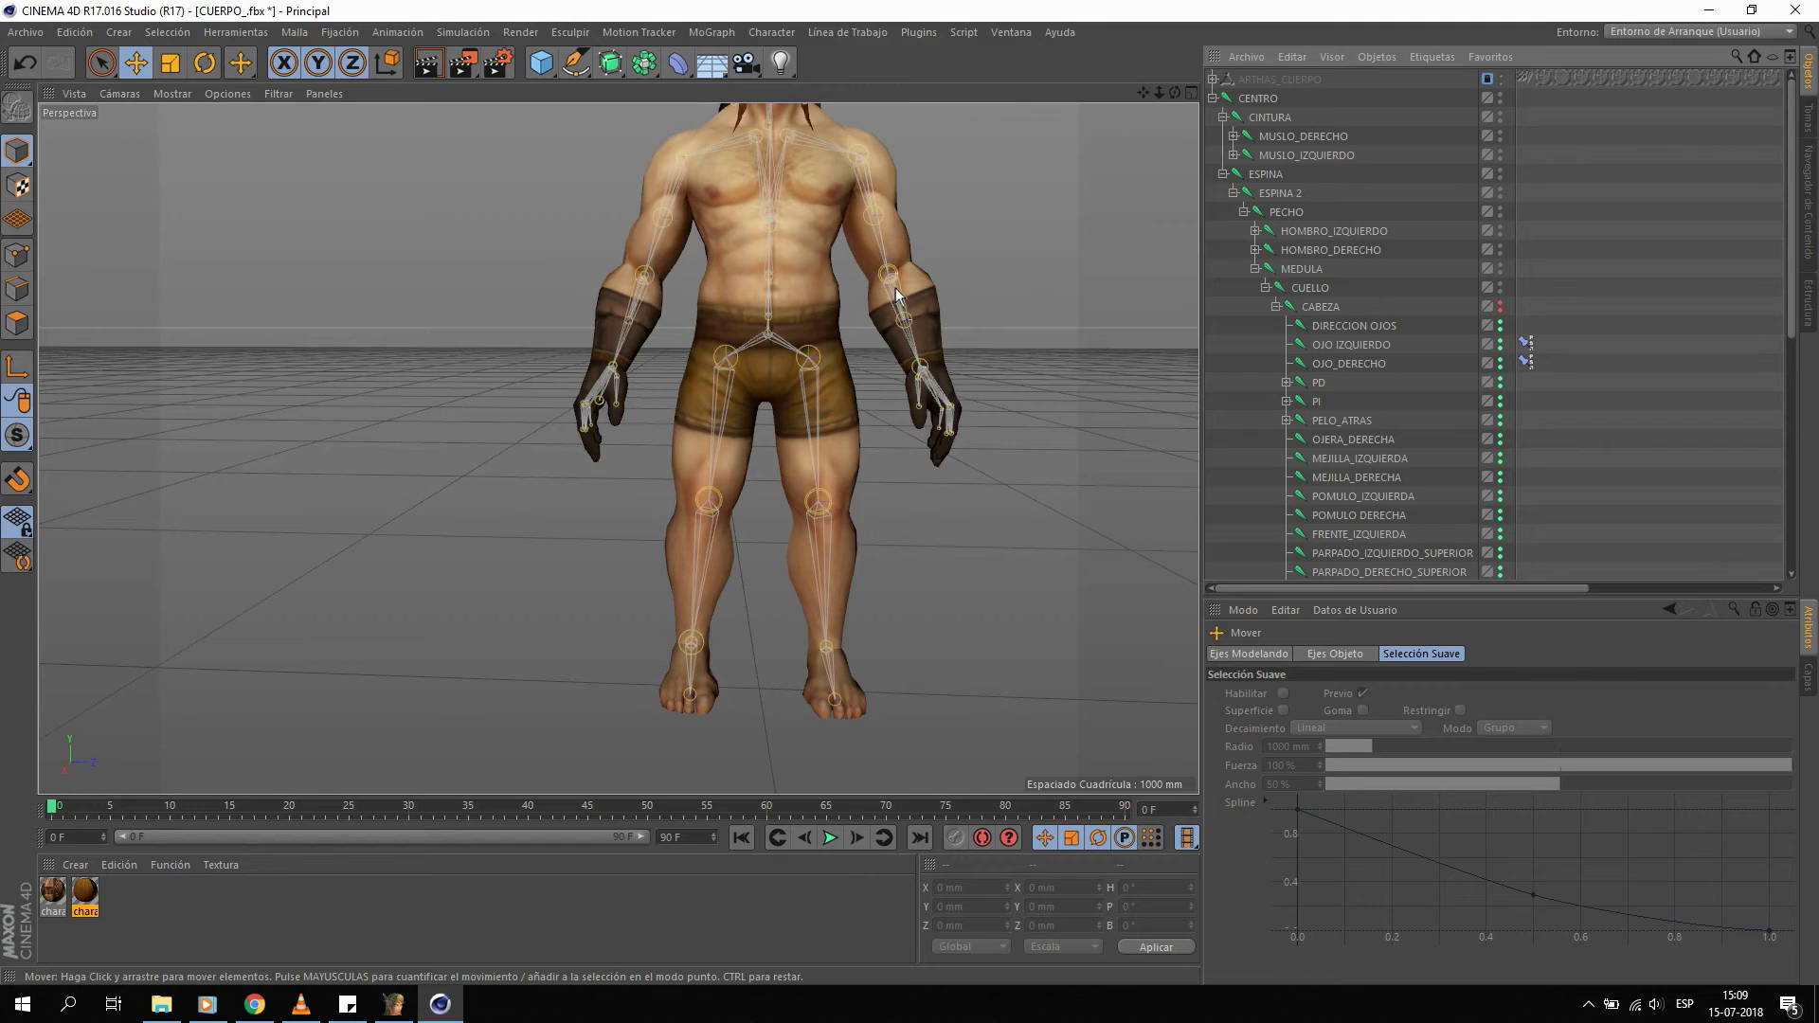
click(879, 223)
key(r)
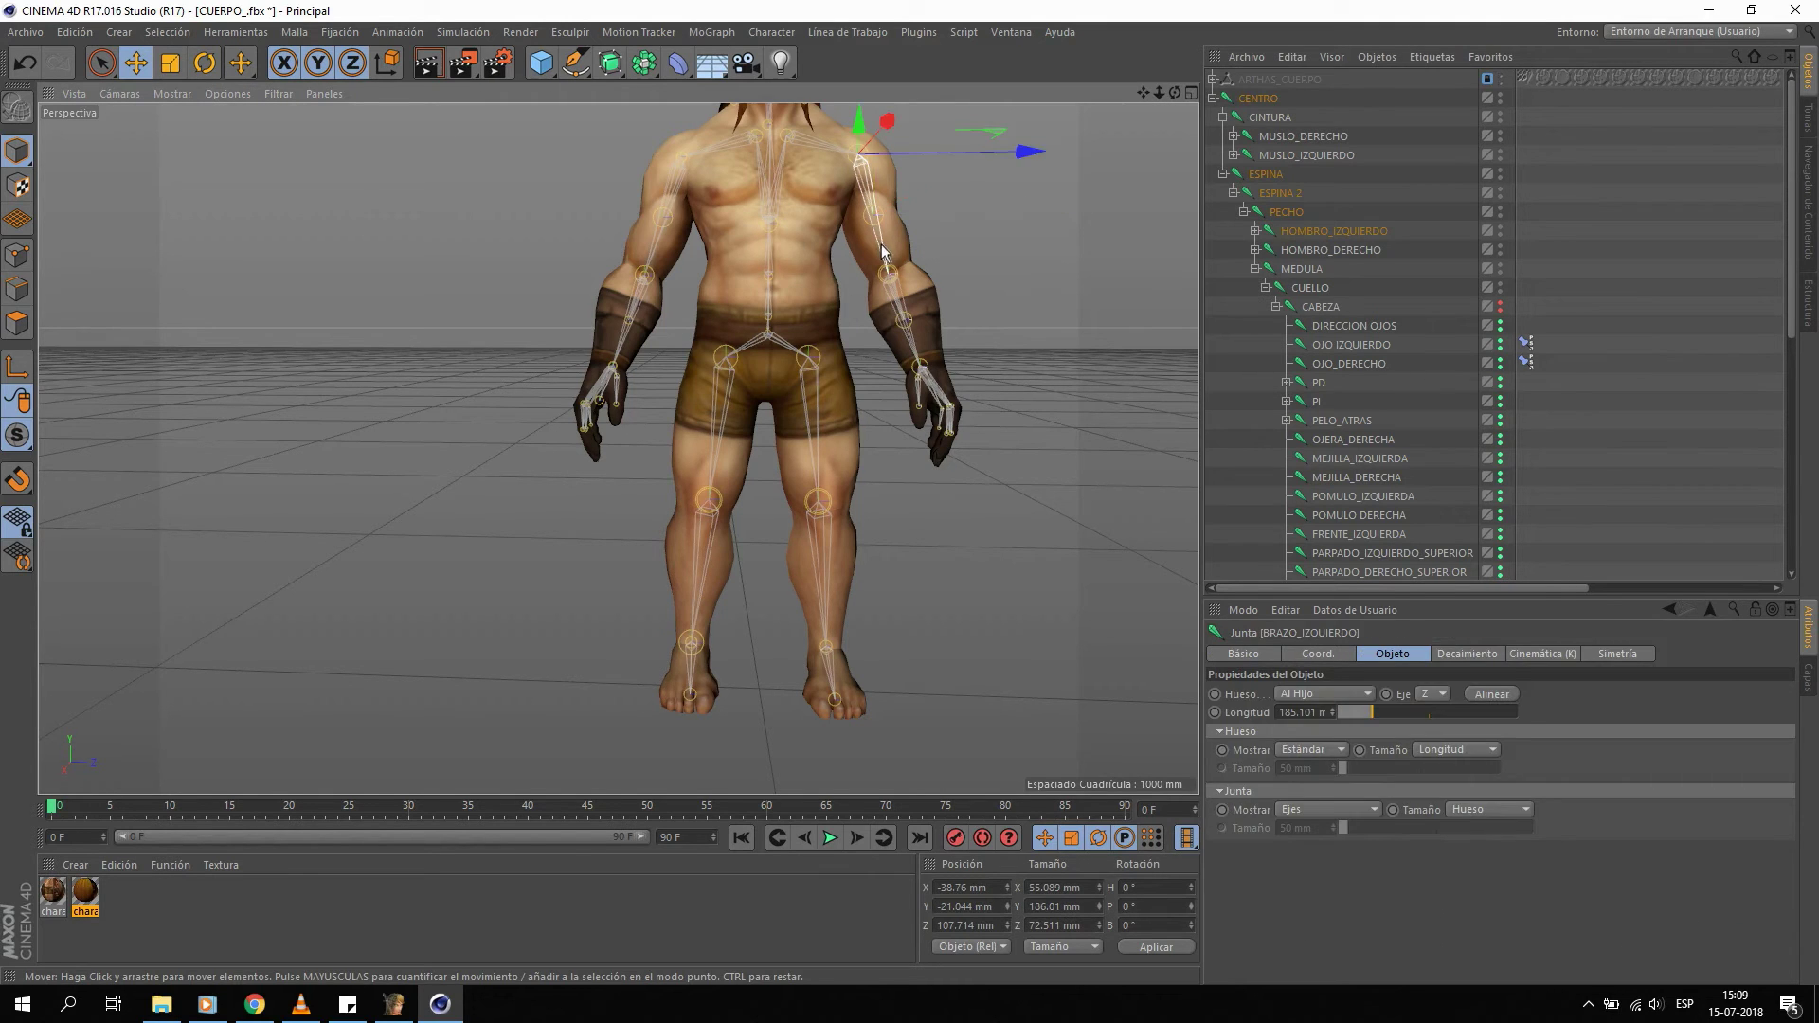
drag(904, 224, 950, 207)
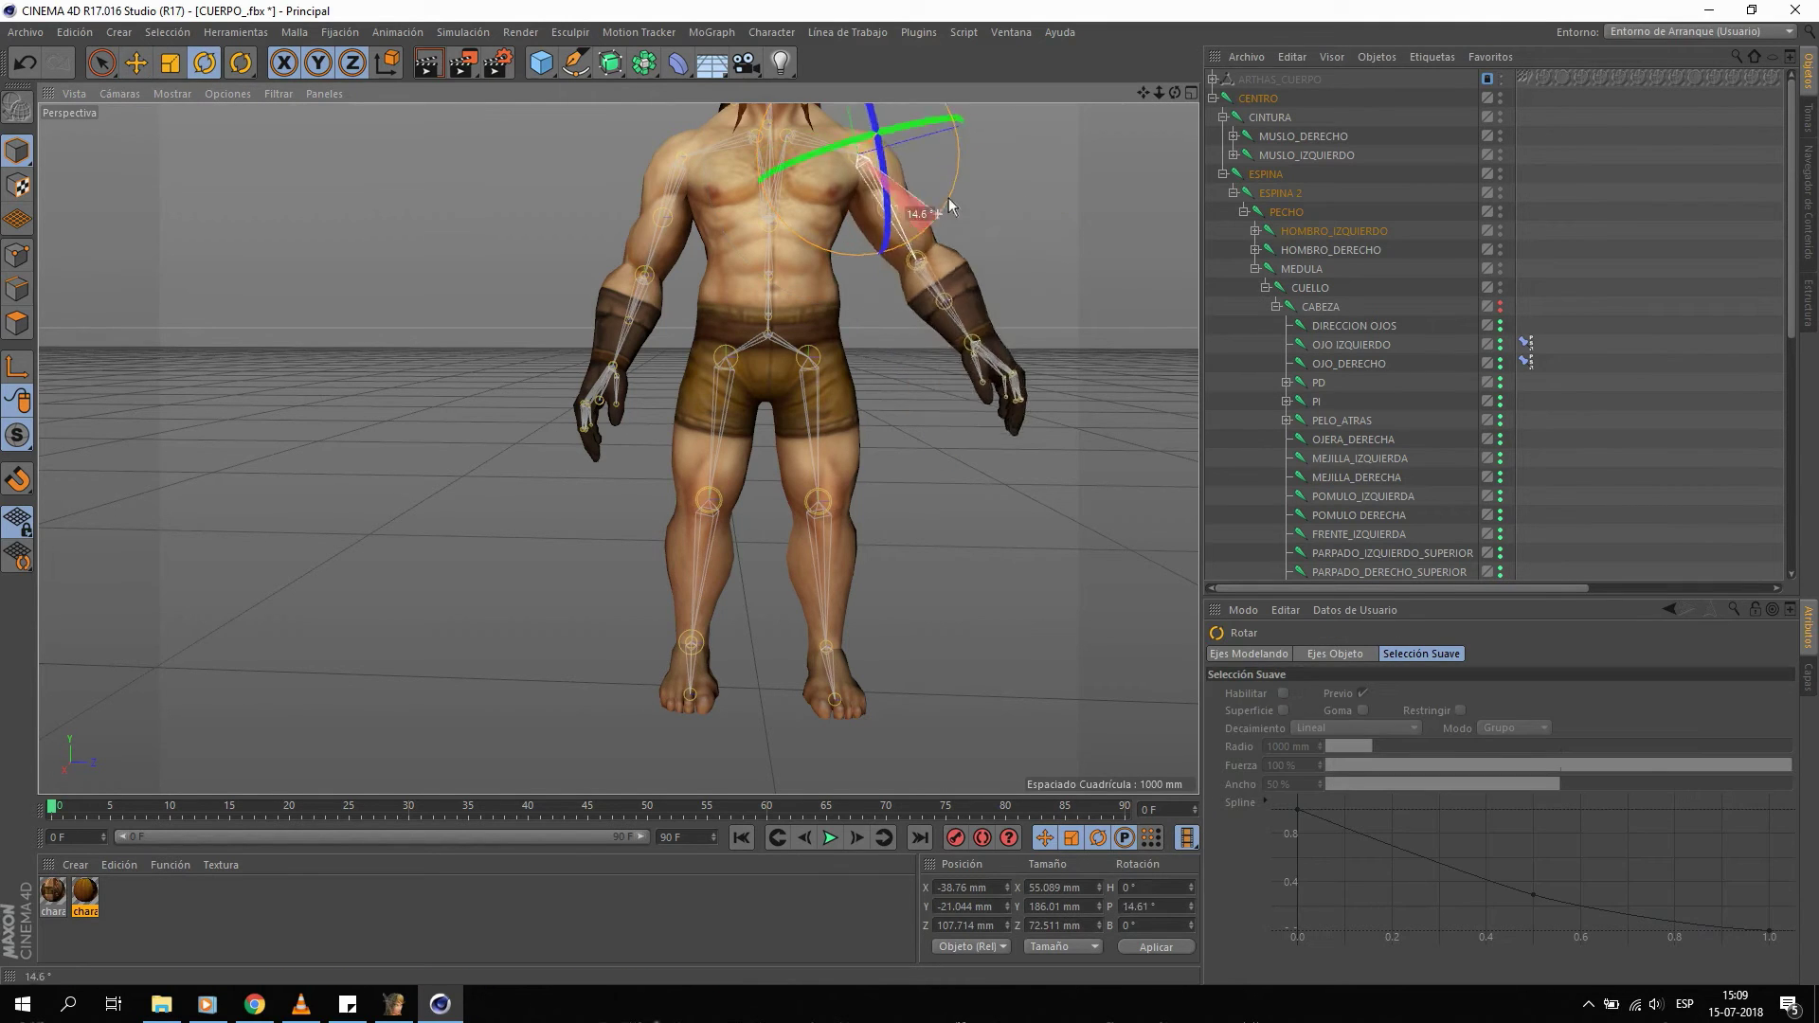
click(975, 322)
key(ctrl+z)
key(ctrl+z)
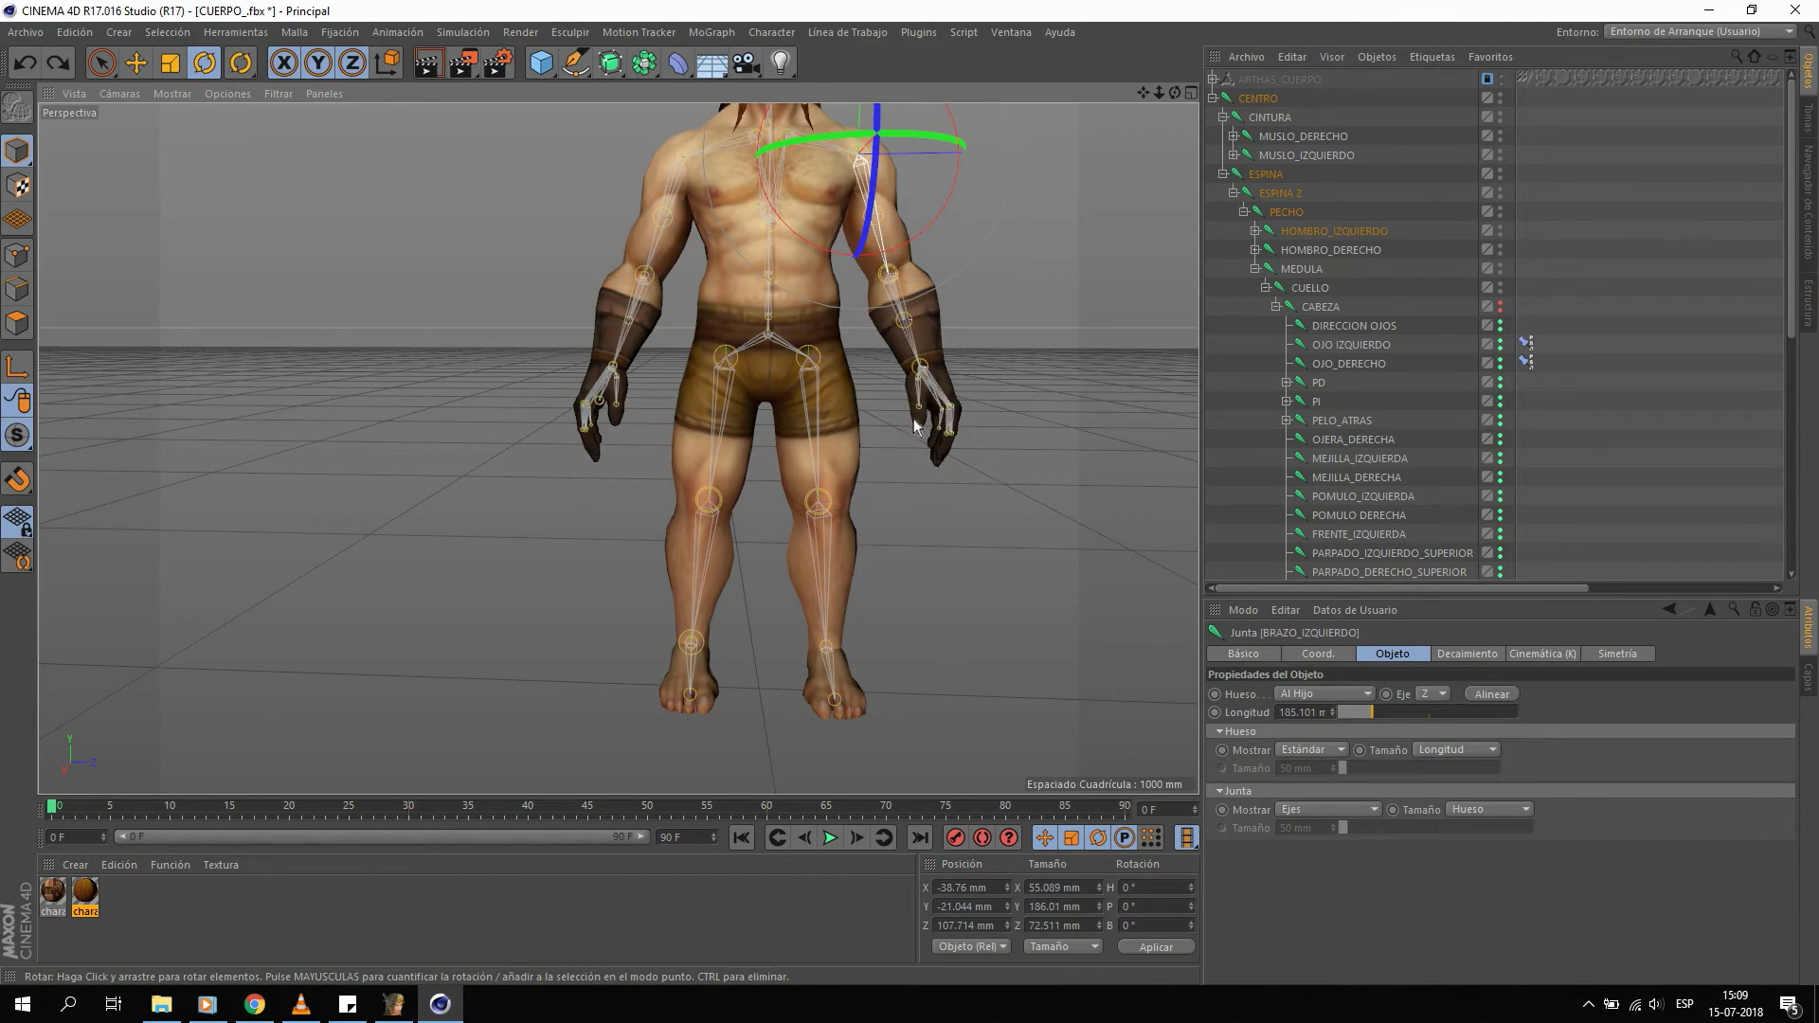
click(1004, 398)
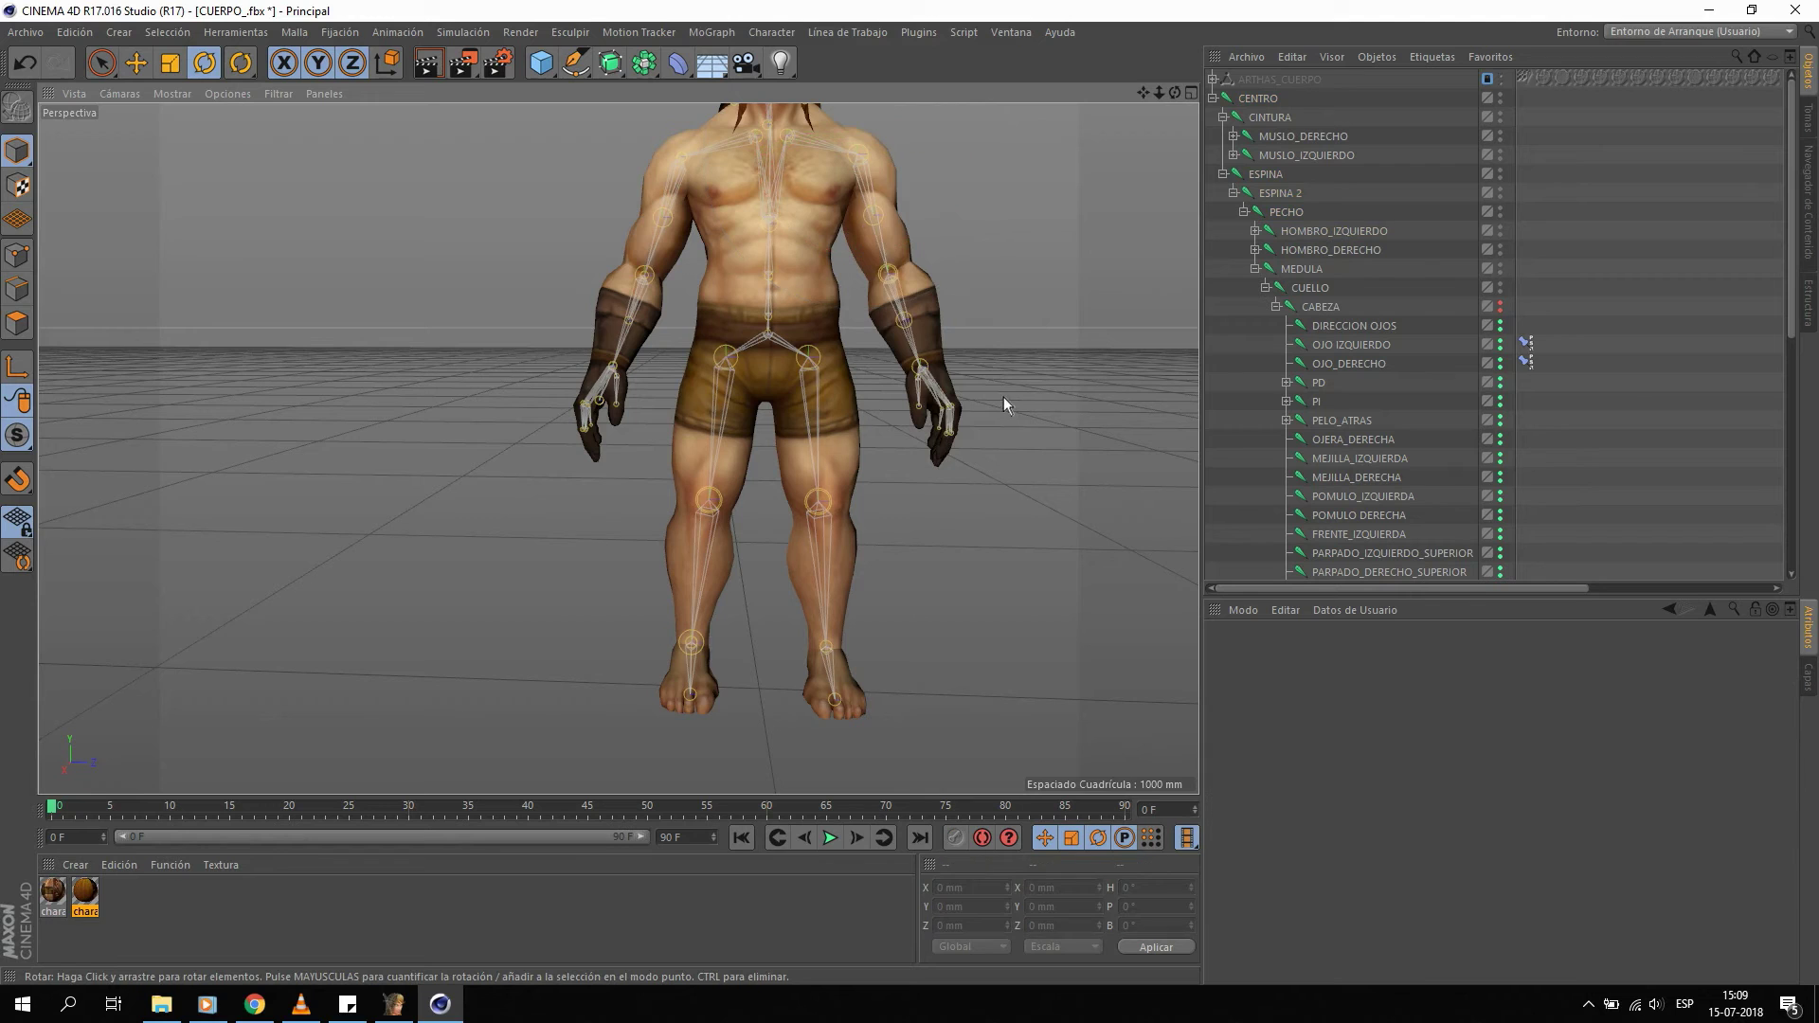
alt+drag(748, 291, 788, 304)
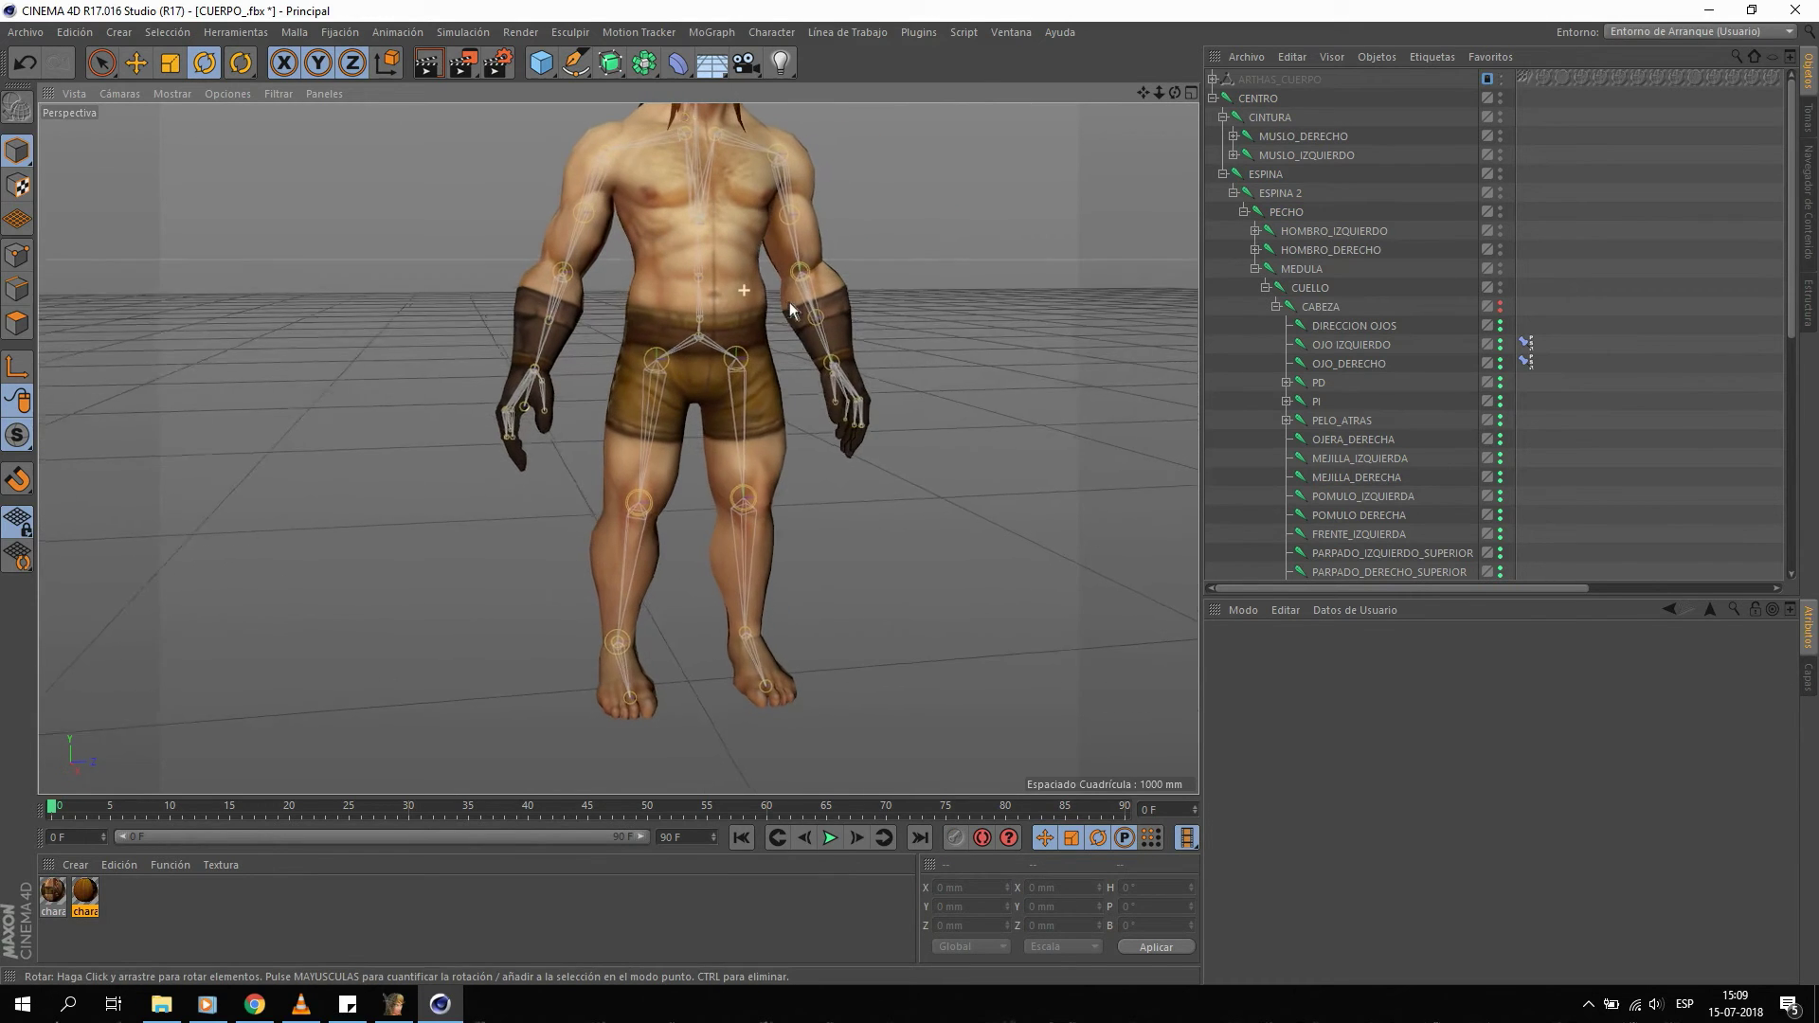
click(790, 238)
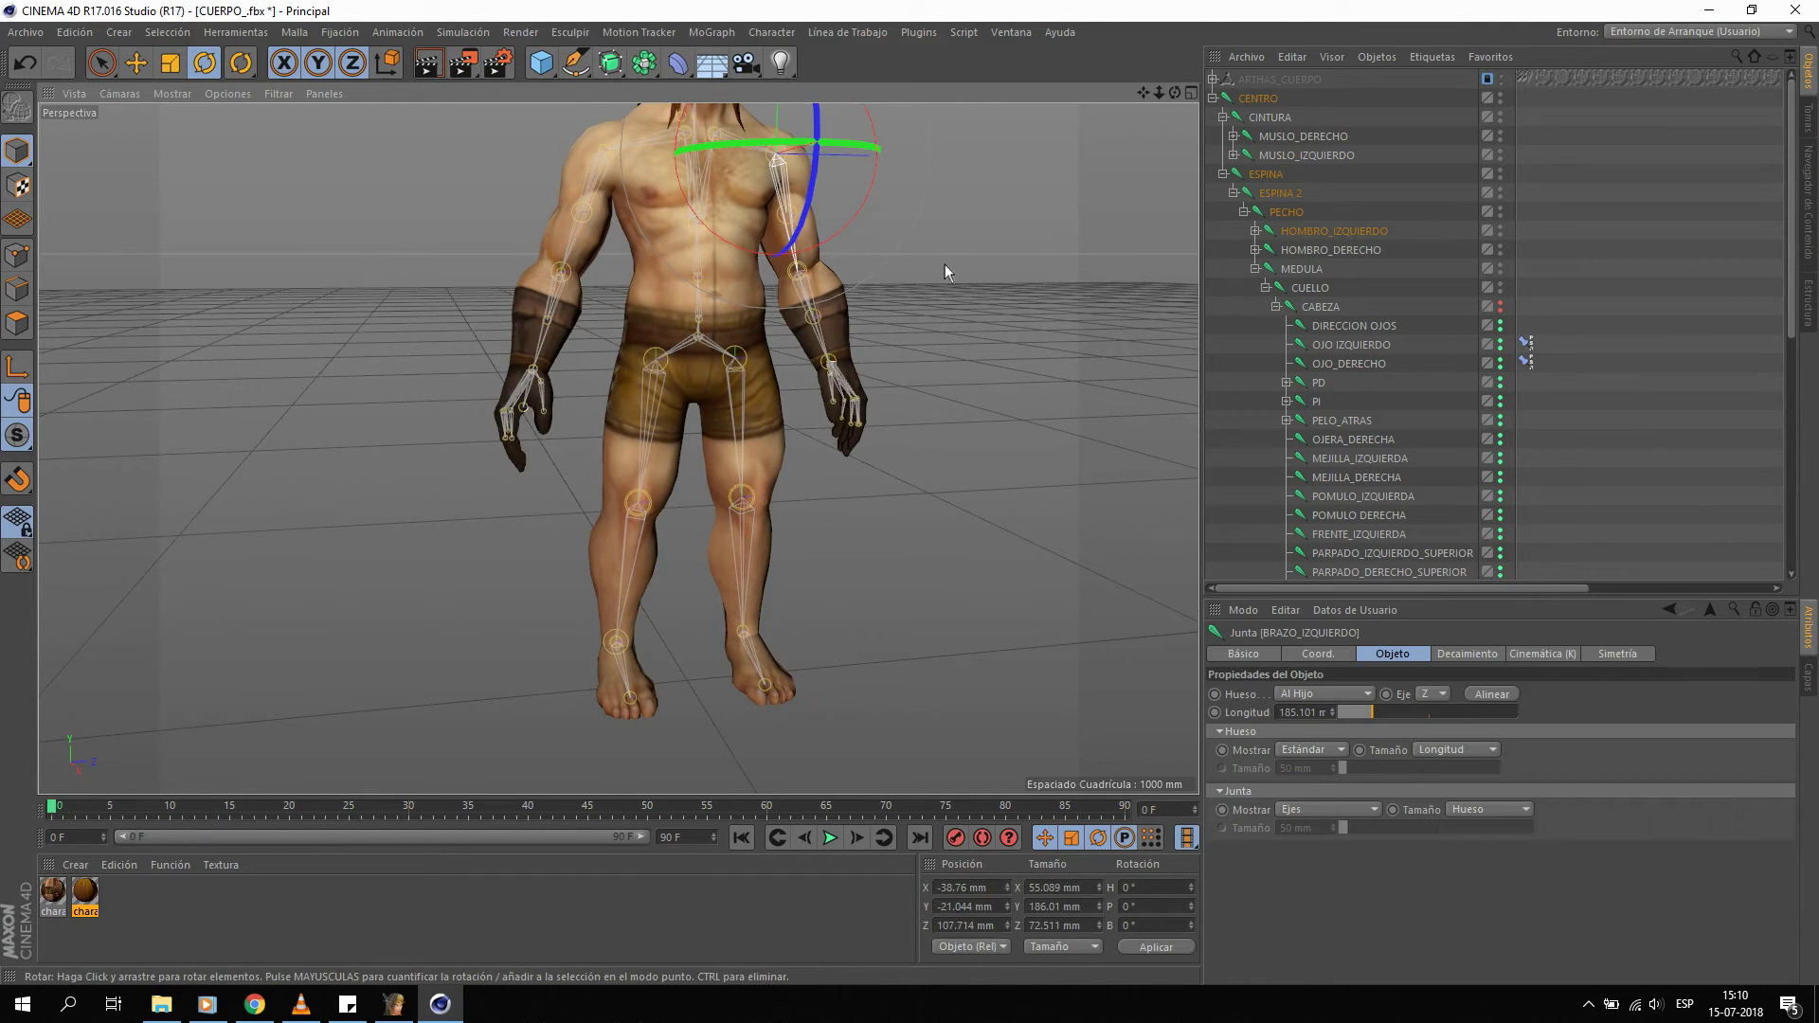
click(1099, 224)
mouse_move(766, 263)
alt+mouse_down()
mouse_move(616, 224)
mouse_move(873, 241)
mouse_move(876, 276)
alt+mouse_up()
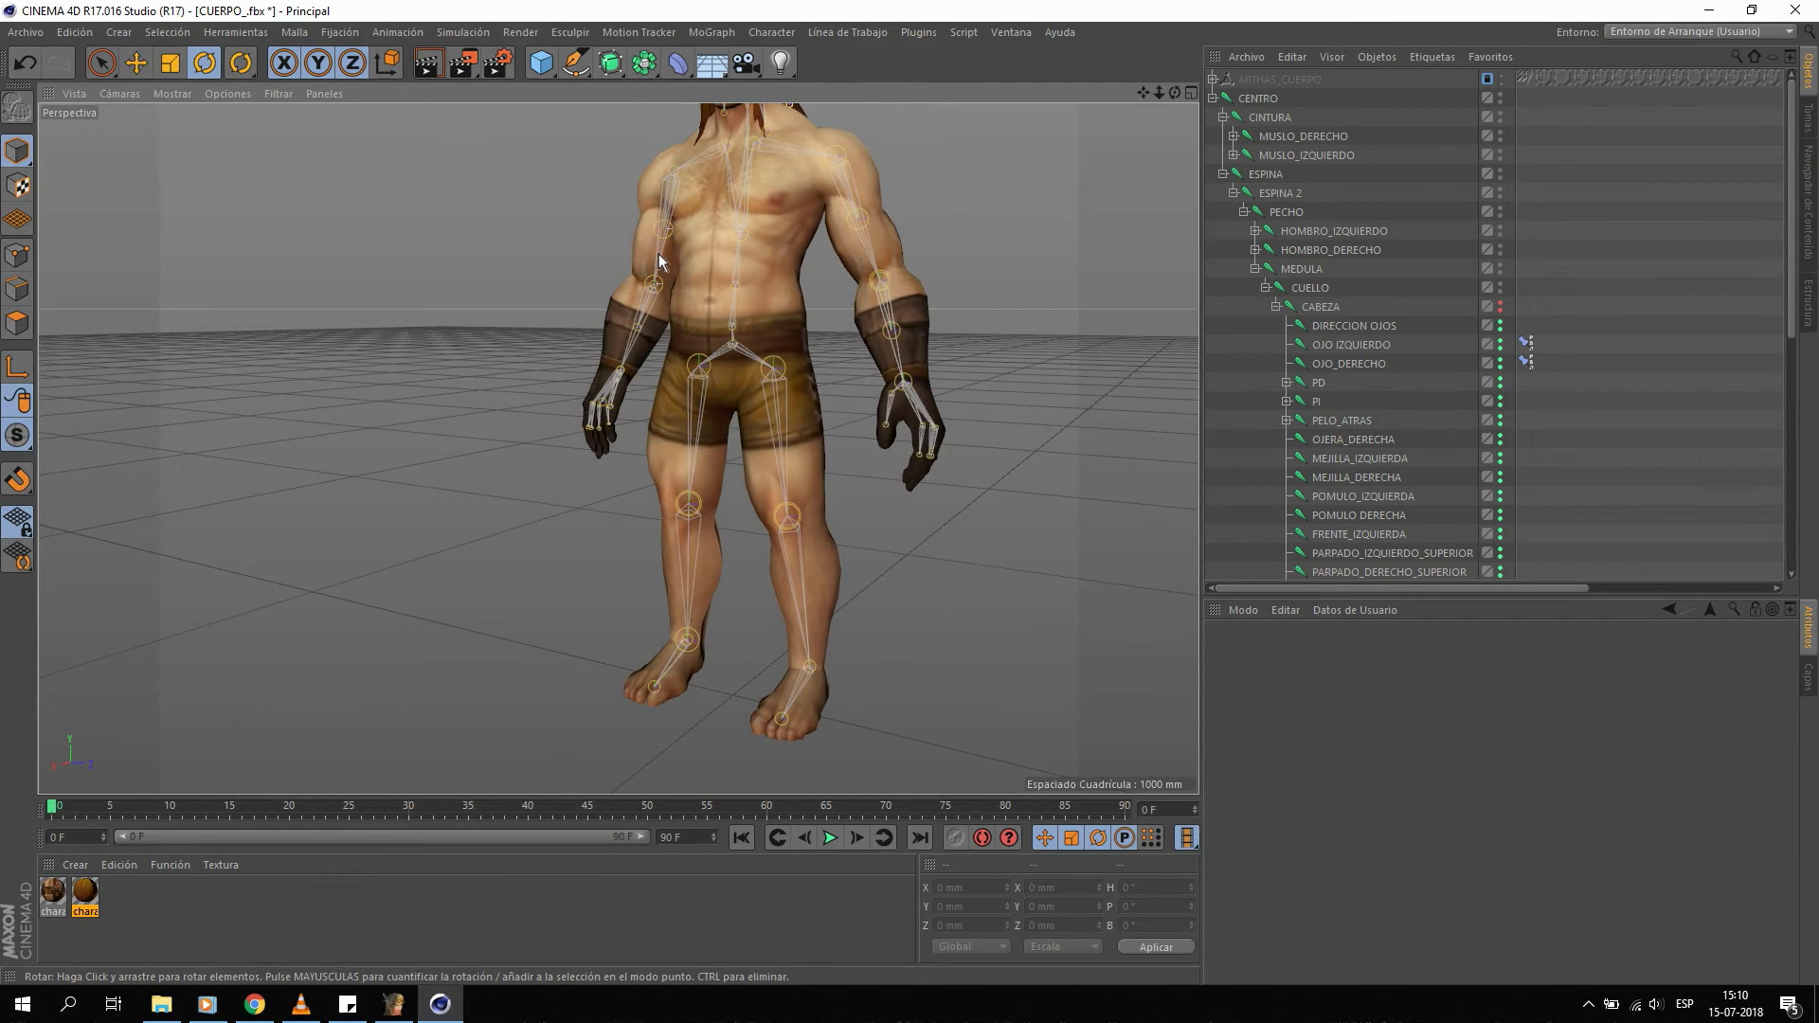
mouse_move(701, 236)
alt+mouse_down()
mouse_move(688, 419)
mouse_move(695, 387)
mouse_move(790, 328)
mouse_move(894, 366)
mouse_move(744, 305)
mouse_move(789, 372)
mouse_move(745, 263)
mouse_move(719, 344)
mouse_move(690, 334)
alt+mouse_up()
scroll(692, 339, up, 5)
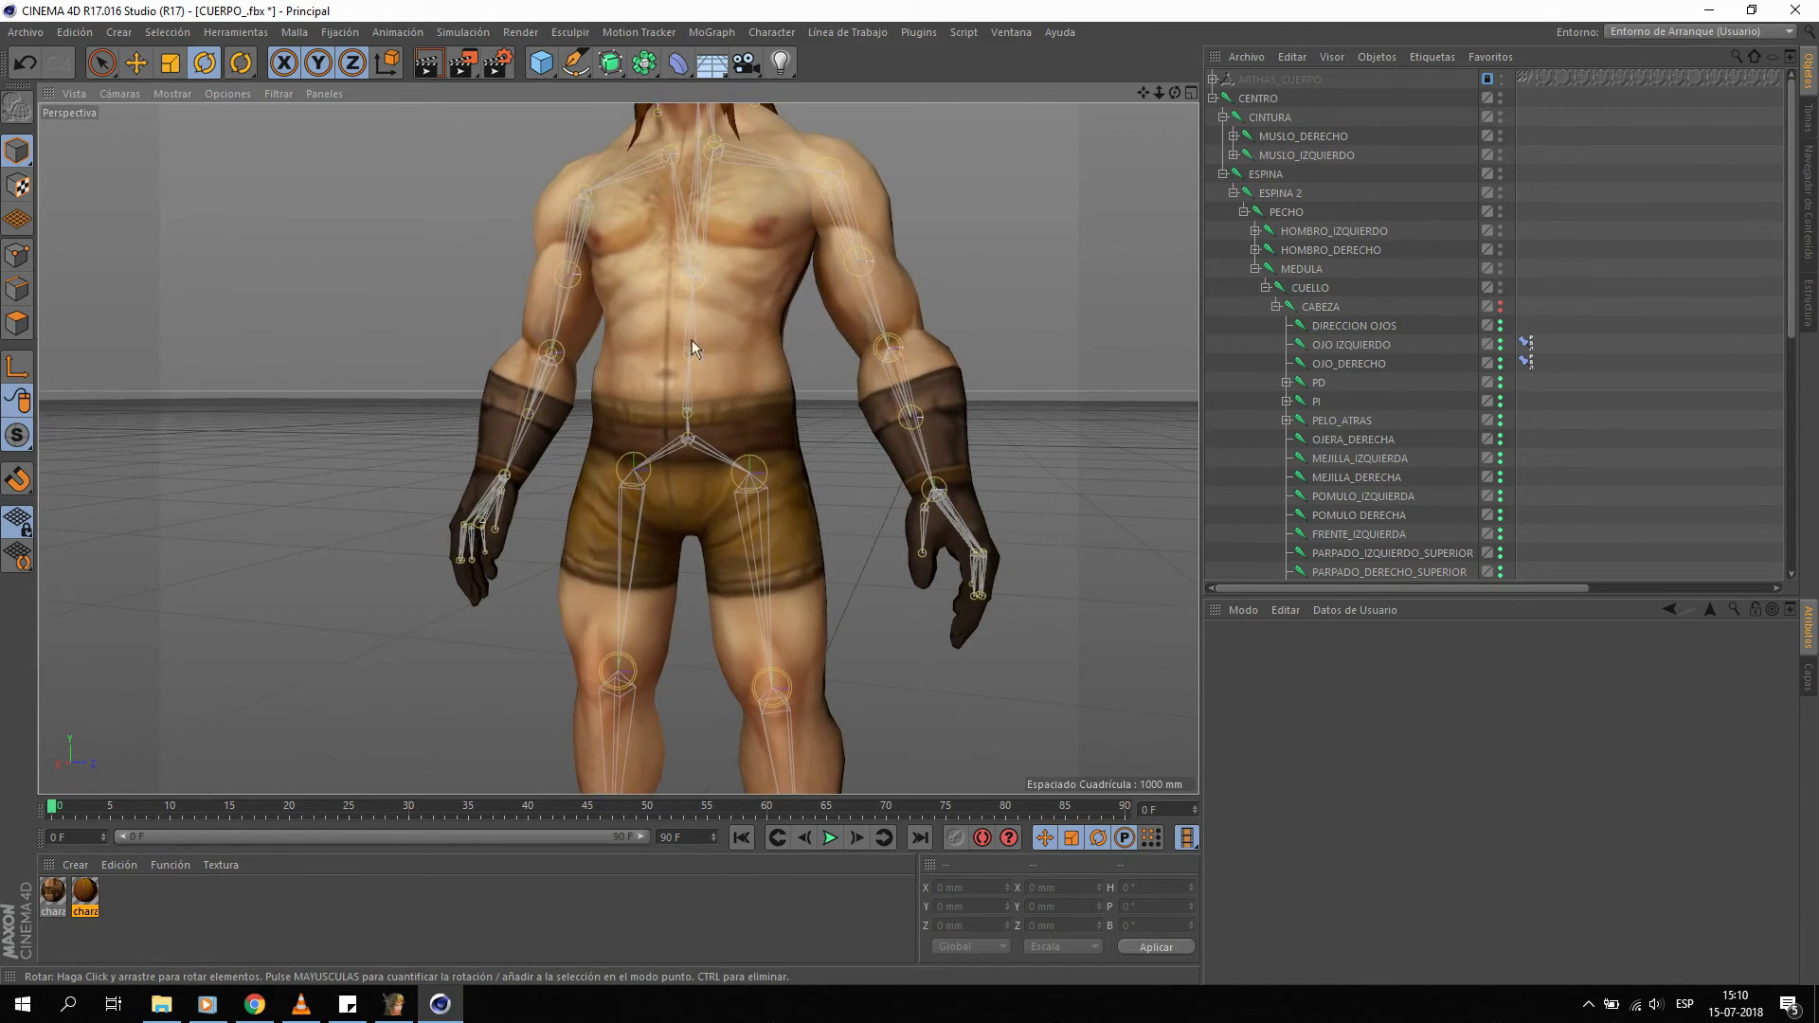
click(560, 309)
mouse_move(719, 319)
alt+mouse_down()
mouse_move(675, 299)
mouse_move(764, 315)
alt+mouse_up()
Create an IK chain from BRAZO_DERECHO to the MANO_DERECHA hand joint.
shift+click(445, 500)
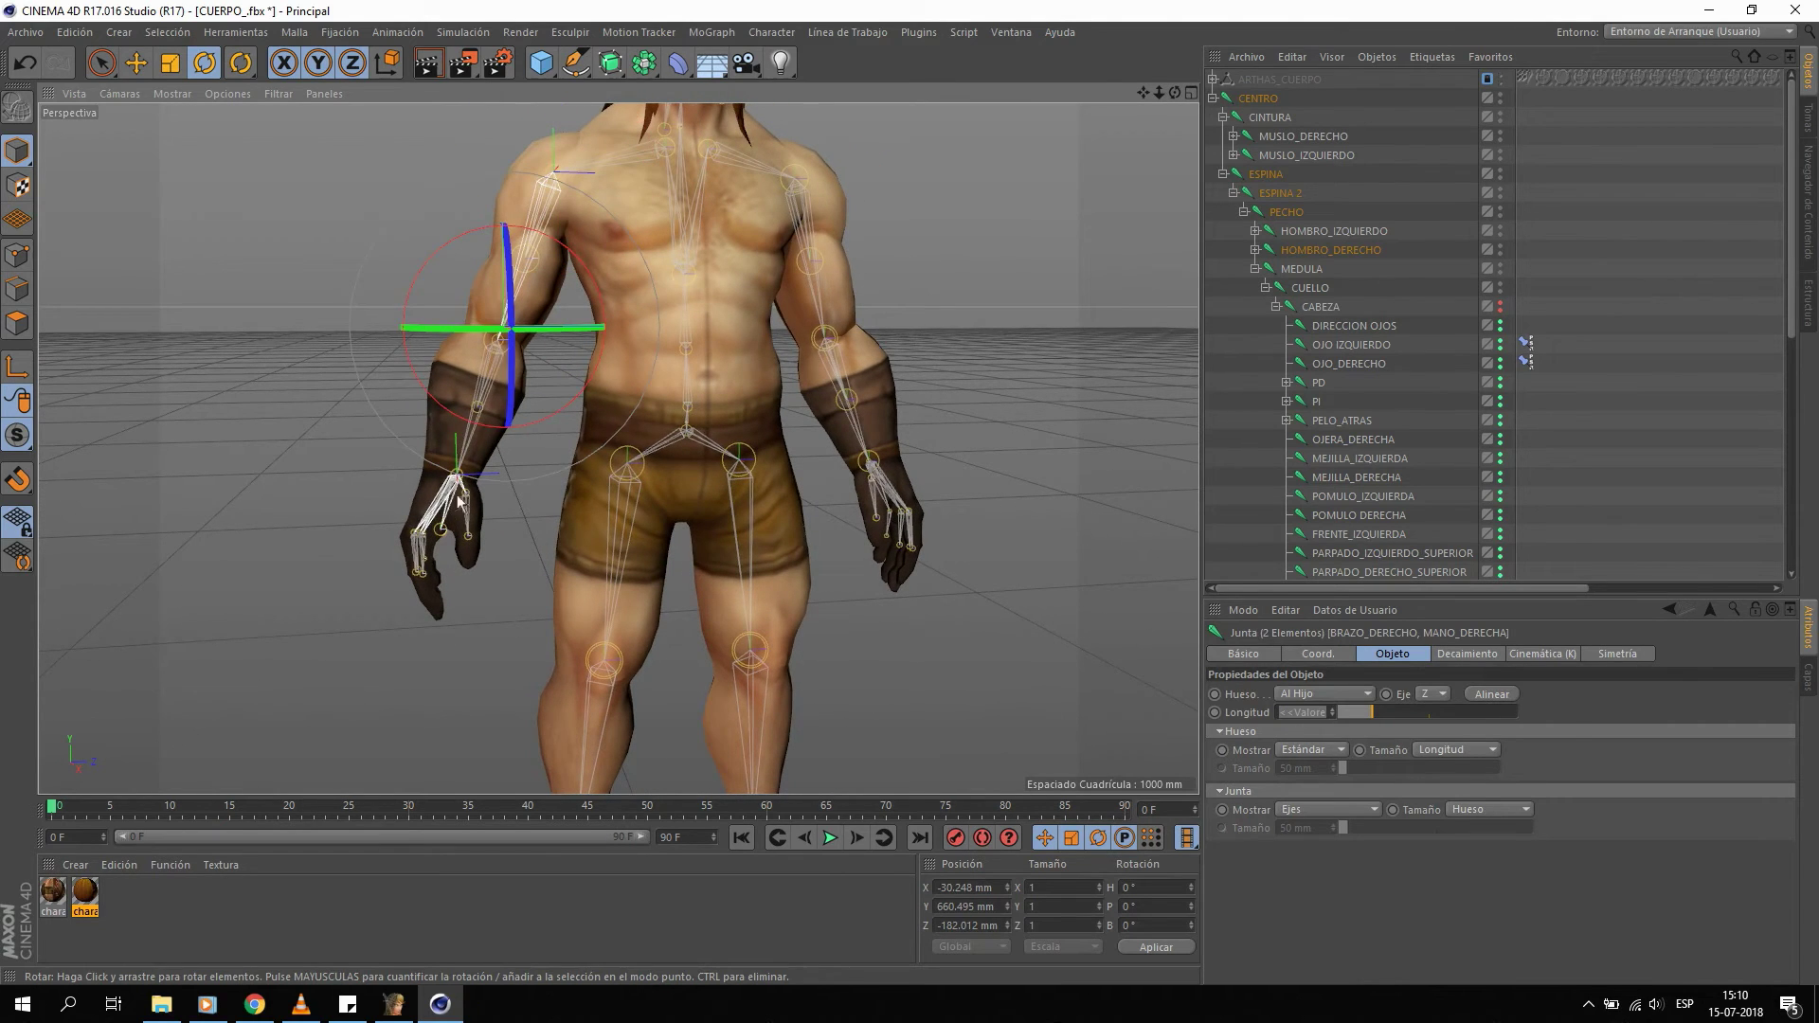
click(771, 32)
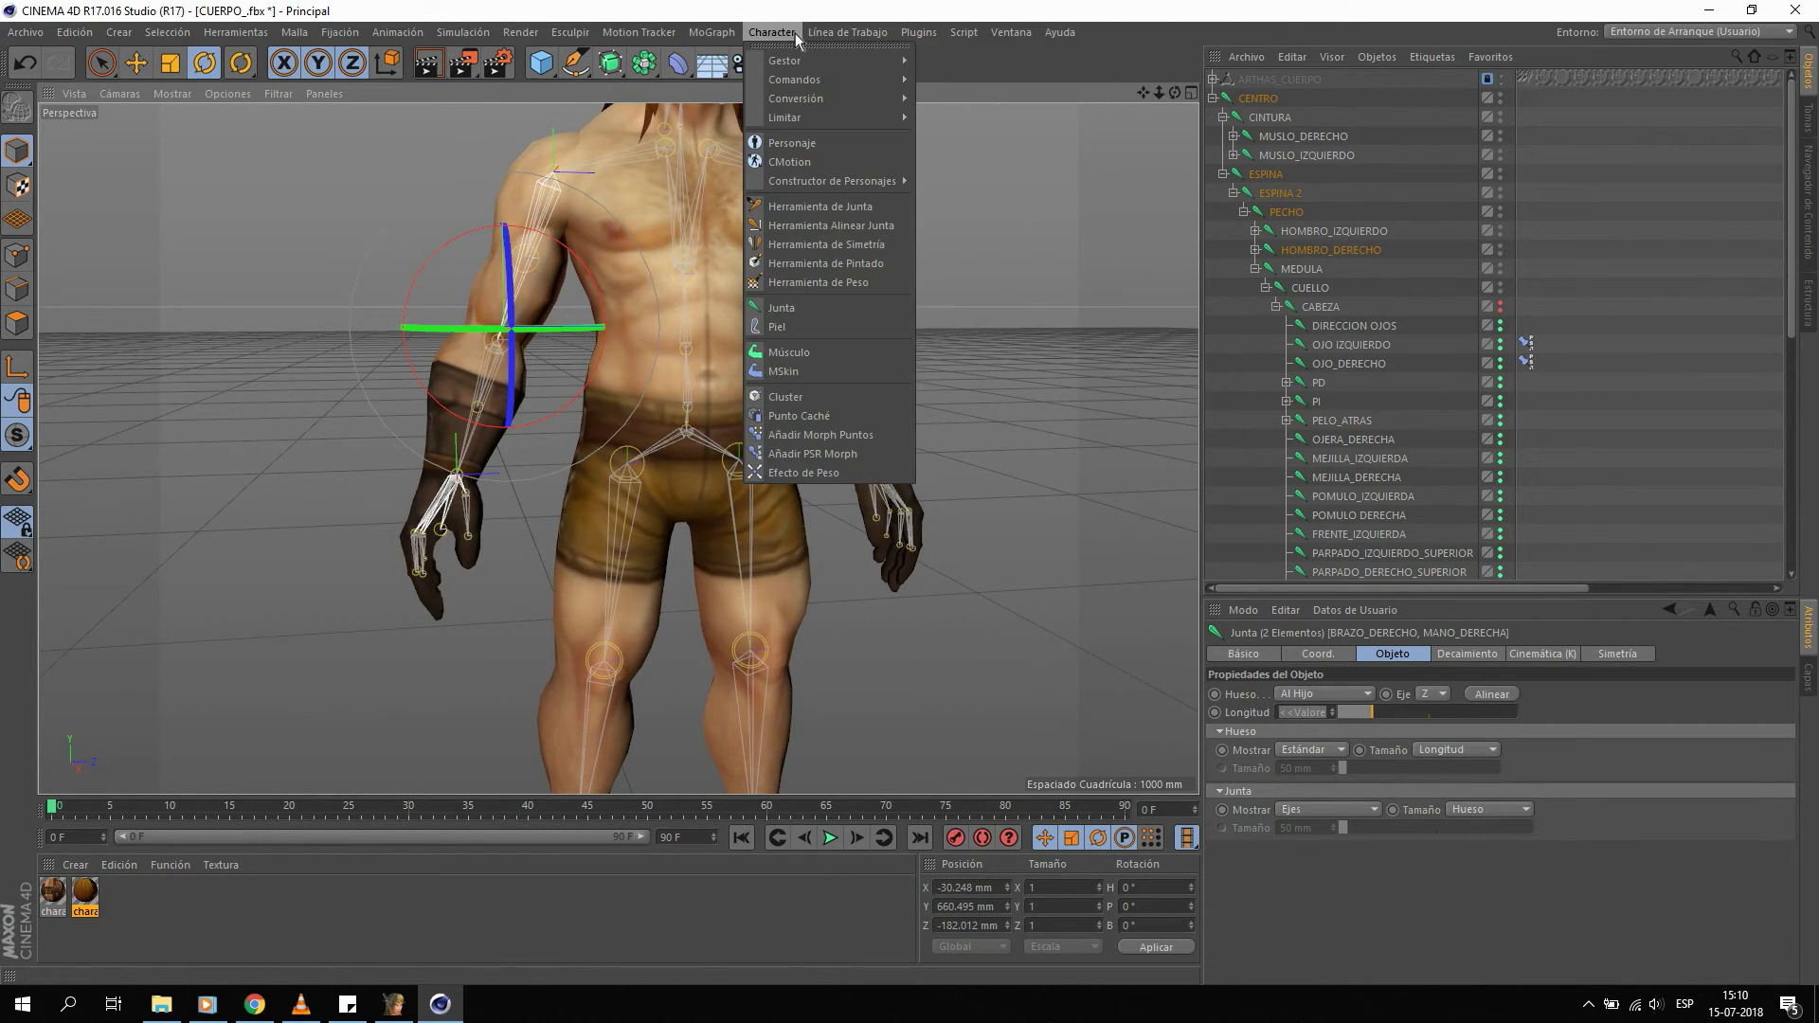
mouse_move(794, 80)
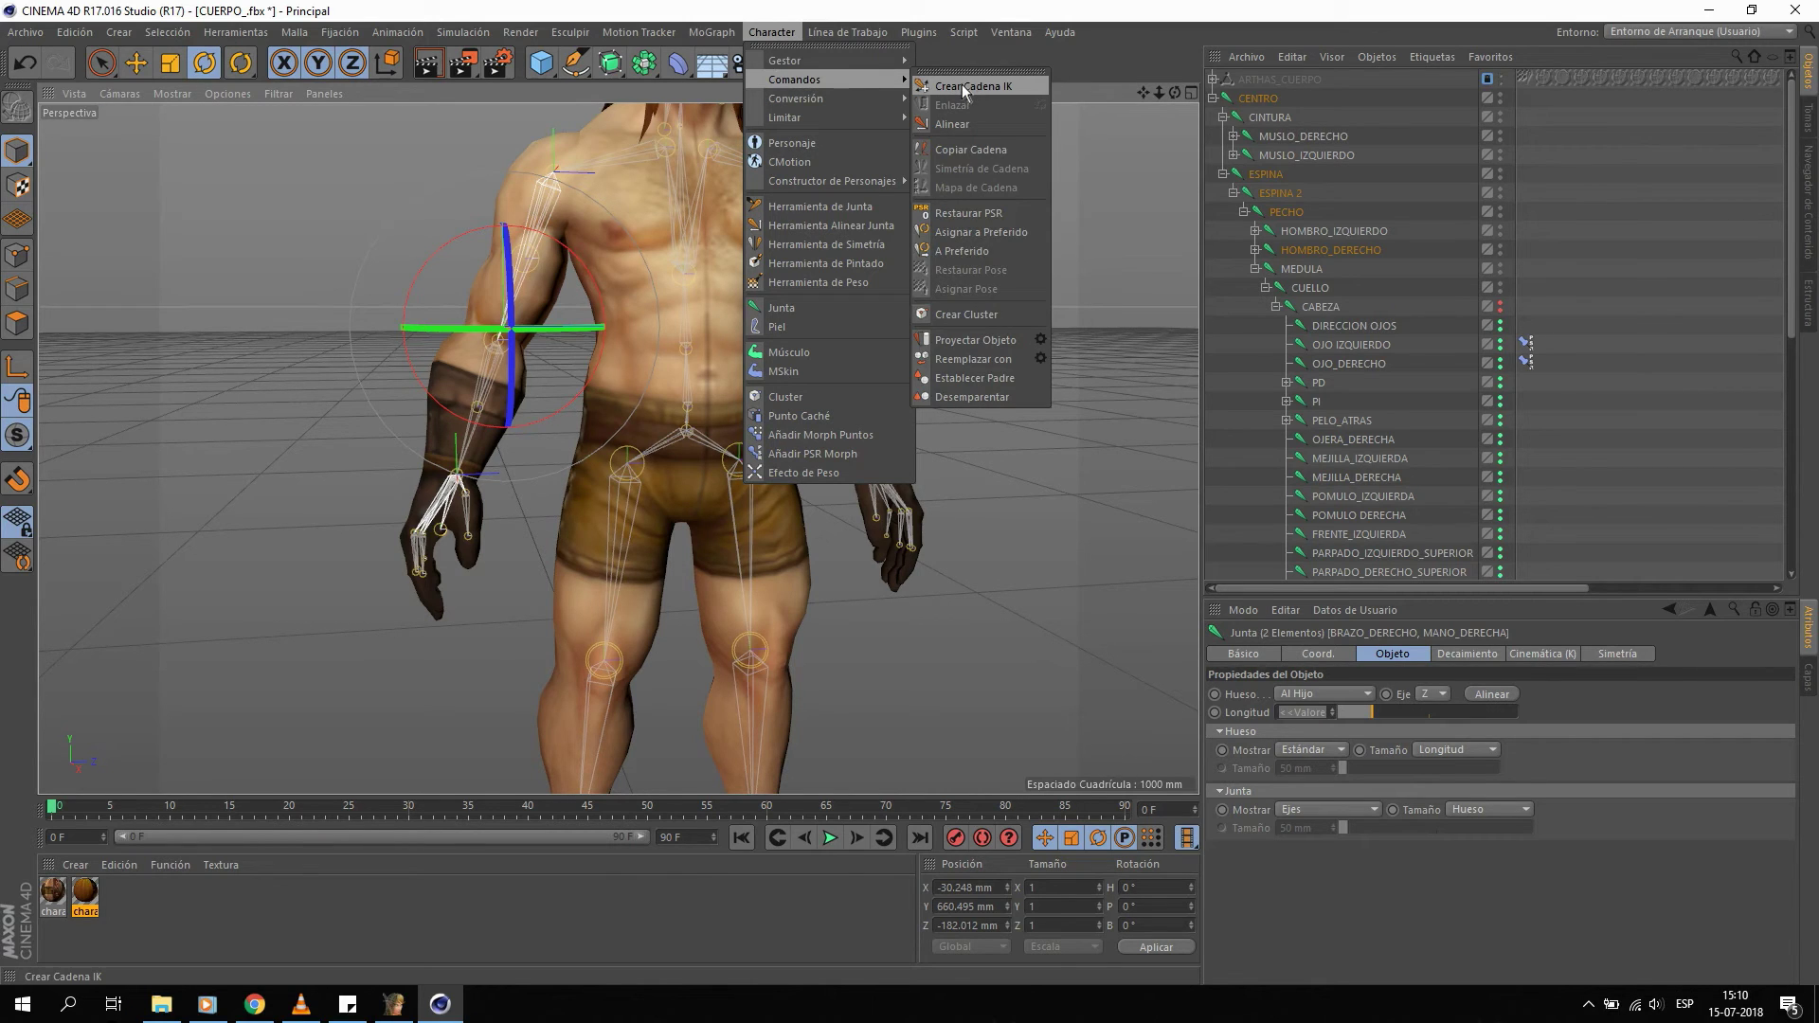
click(962, 85)
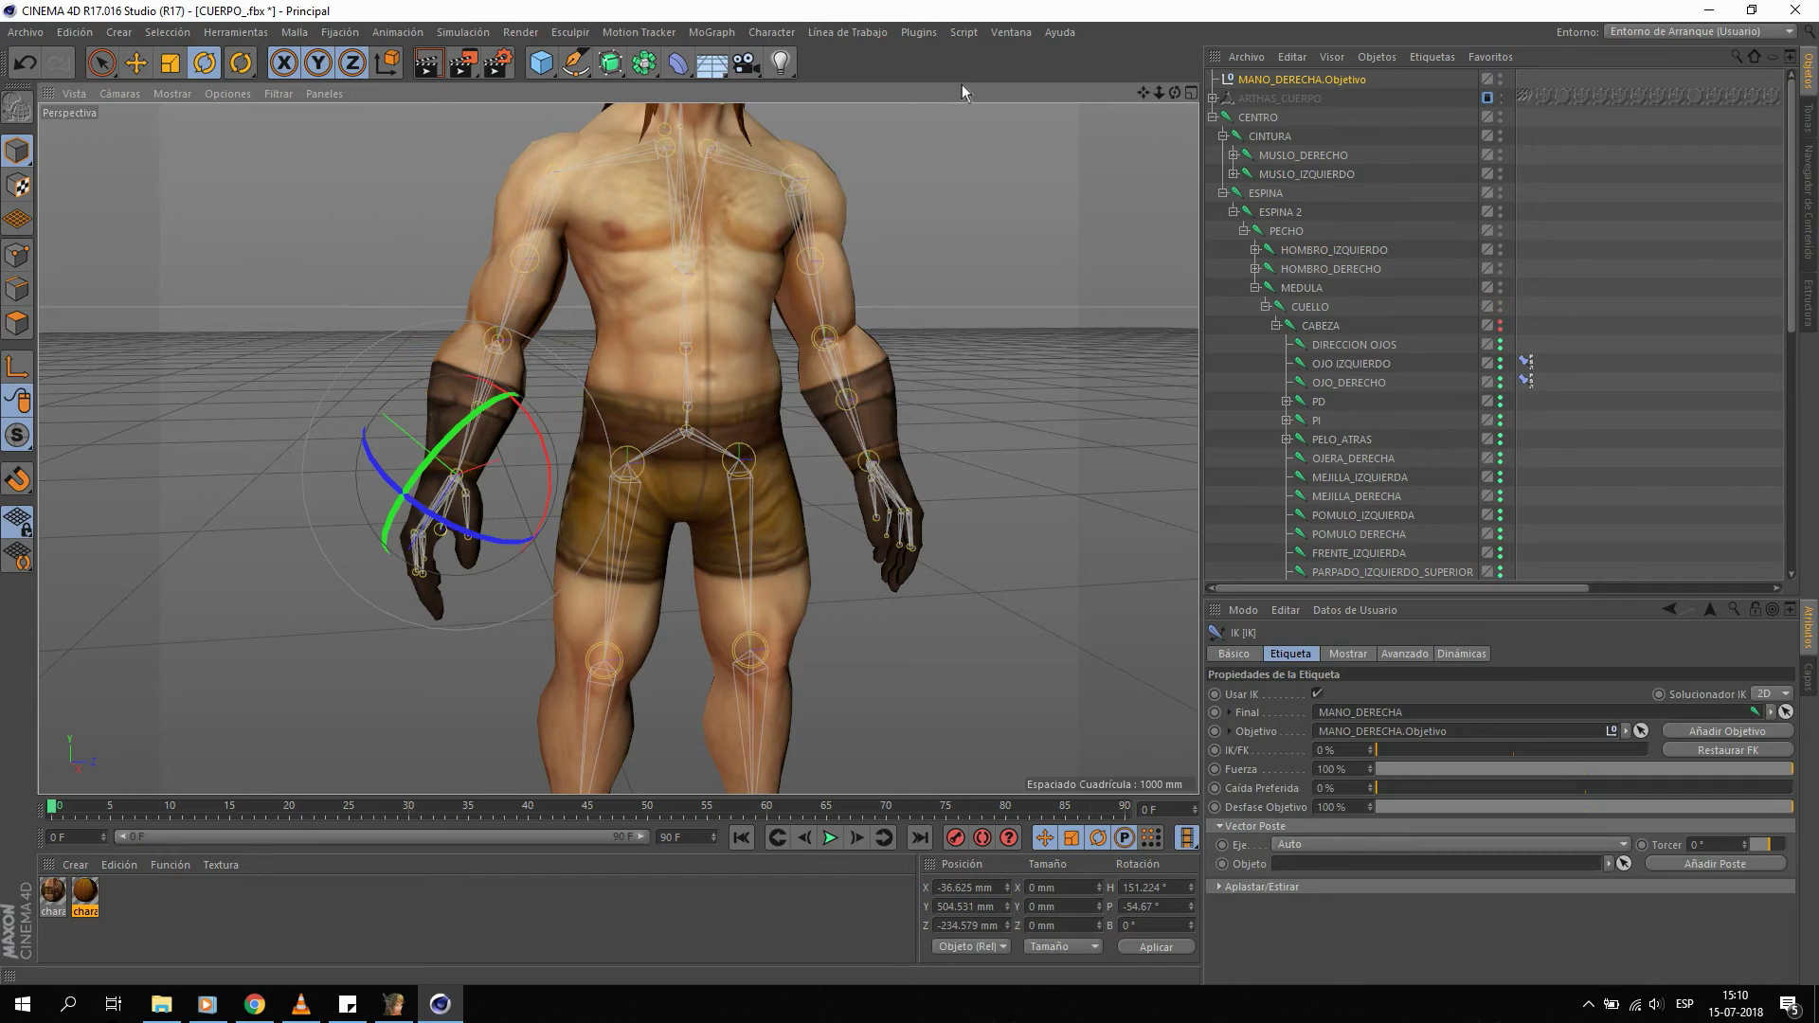
mouse_move(599, 330)
alt+mouse_down()
mouse_move(650, 404)
mouse_move(753, 290)
alt+mouse_up()
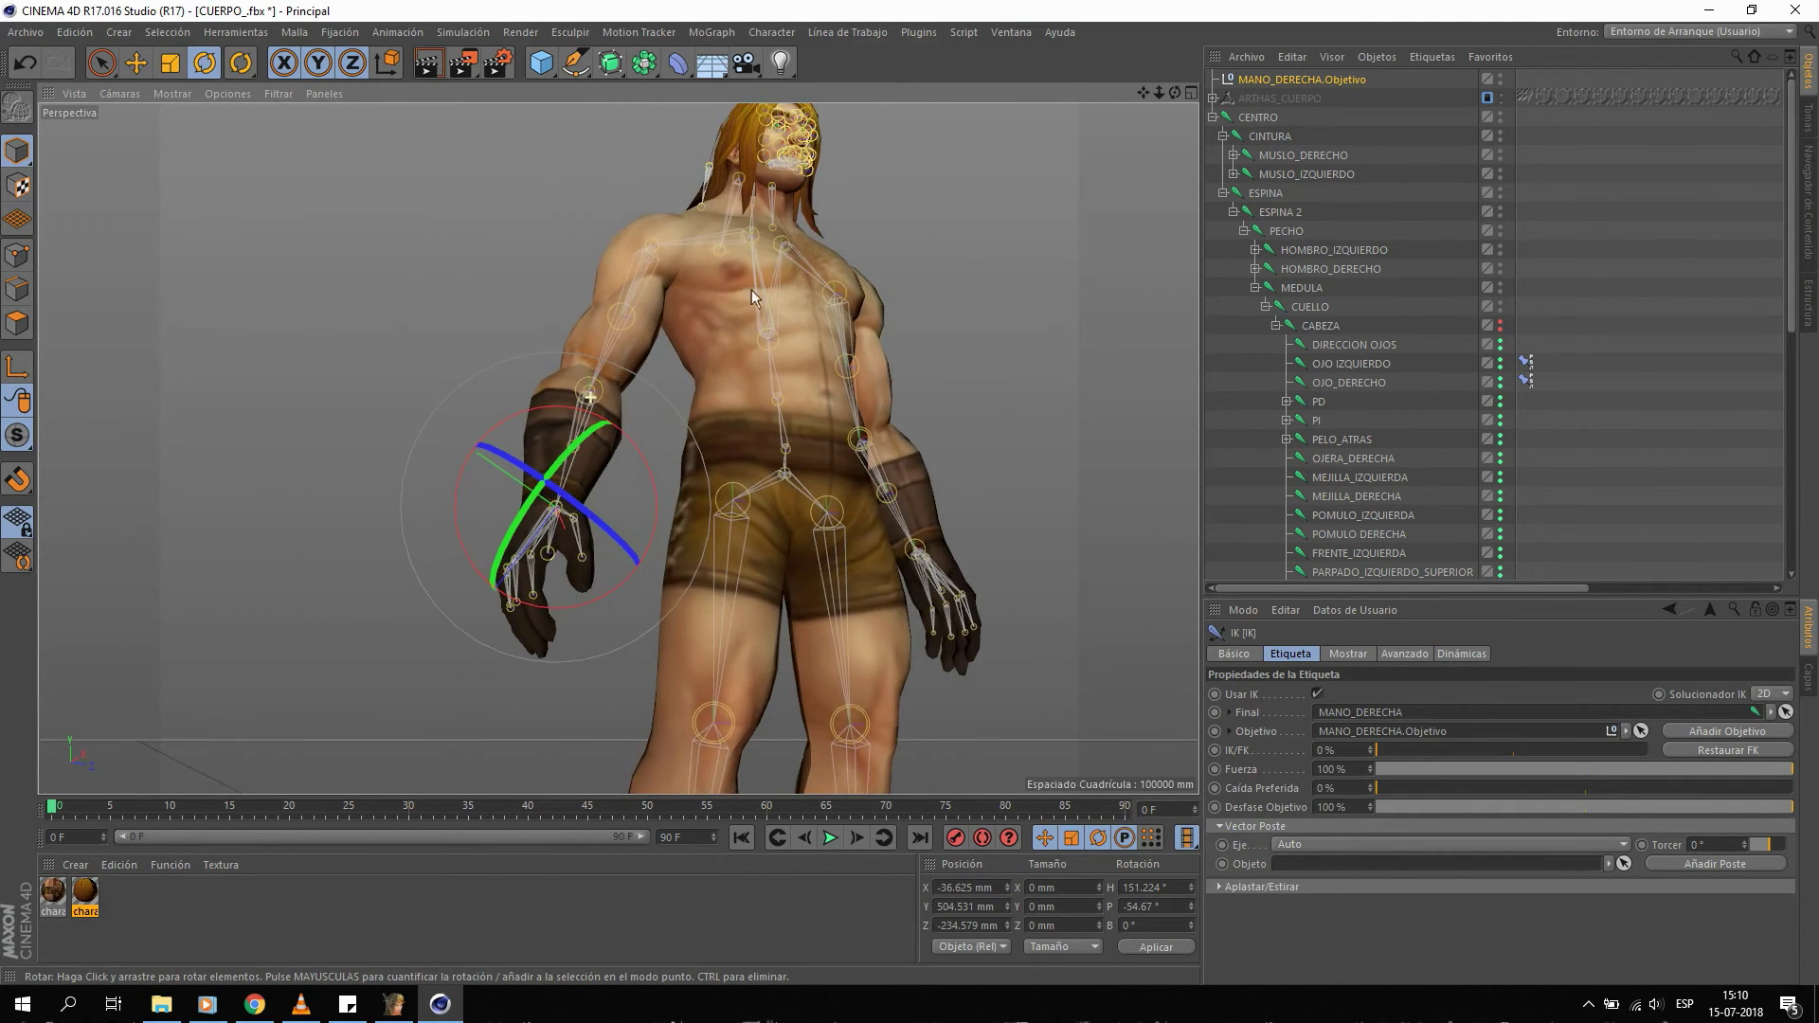
Move and rotate the MANO_DERECHA.Objetivo target to reposition and turn the right hand.
click(1260, 86)
key(e)
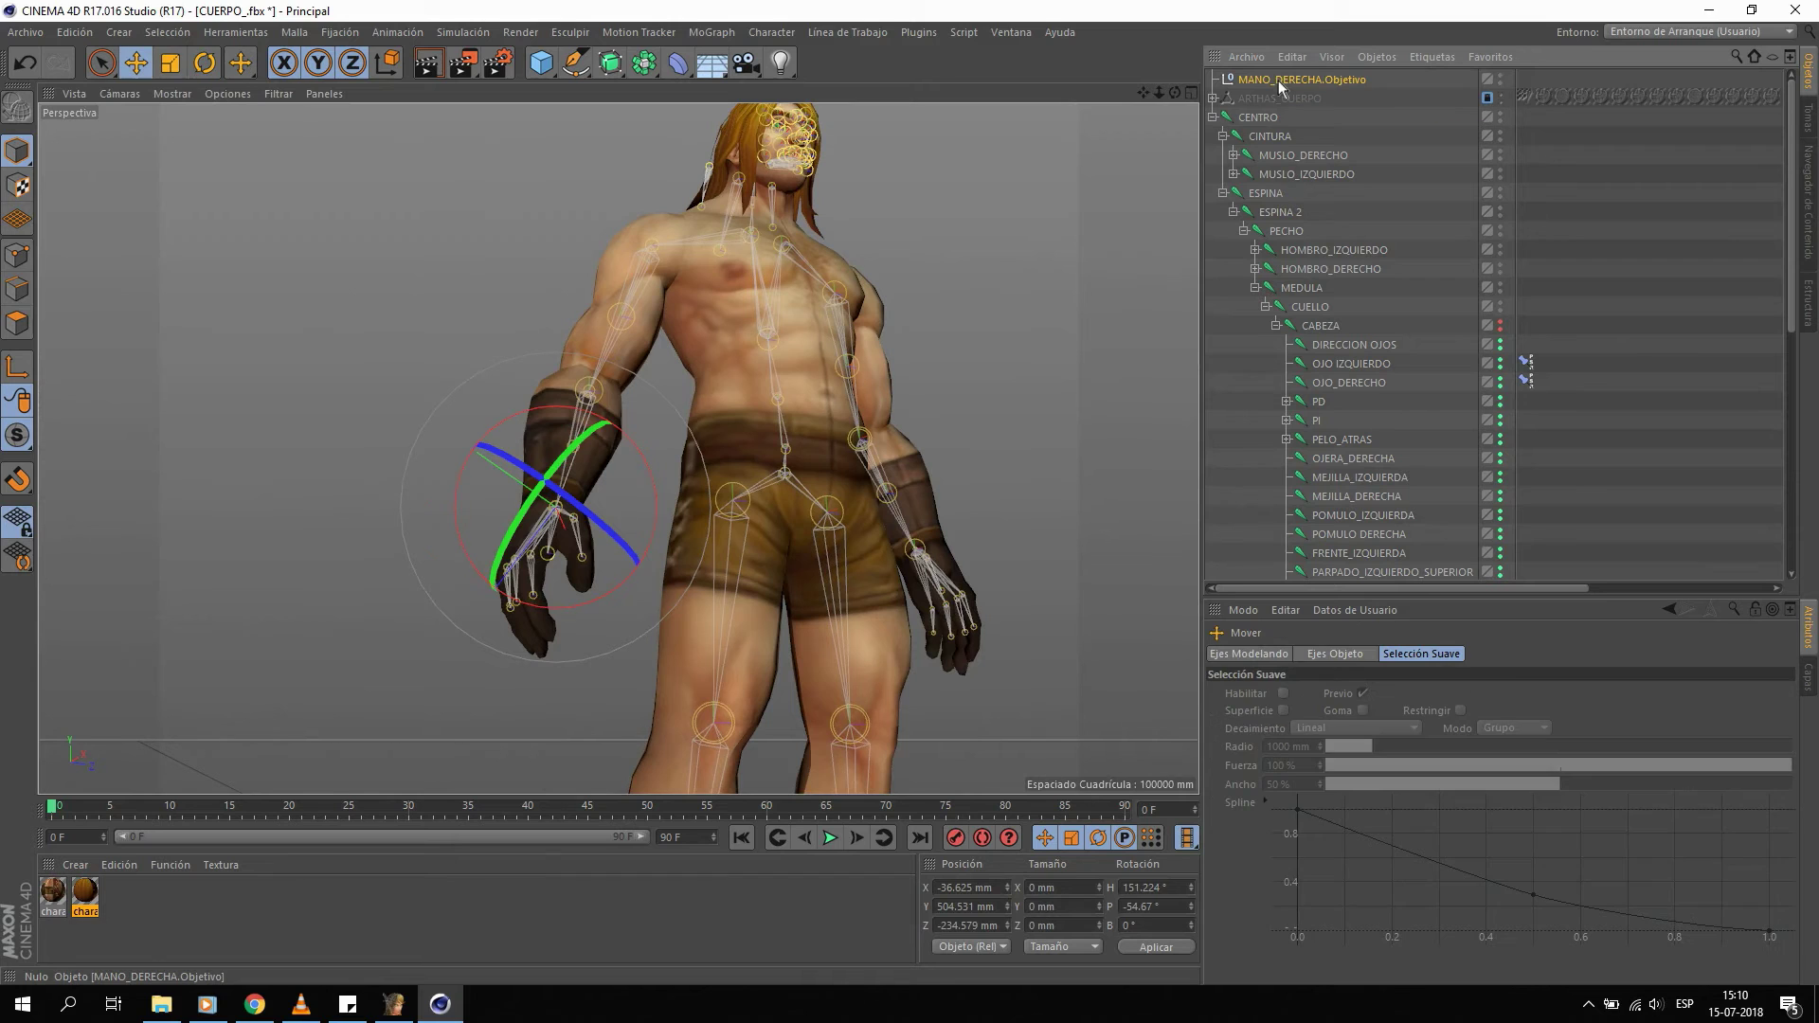
mouse_move(417, 526)
mouse_down()
mouse_move(513, 385)
mouse_move(344, 327)
mouse_move(423, 386)
mouse_move(568, 406)
mouse_move(580, 462)
mouse_move(407, 560)
mouse_move(431, 511)
mouse_move(396, 509)
mouse_move(394, 436)
mouse_move(486, 408)
mouse_move(408, 417)
mouse_move(456, 453)
mouse_move(488, 427)
mouse_move(422, 407)
mouse_move(370, 426)
mouse_move(360, 464)
mouse_move(426, 474)
mouse_move(422, 408)
mouse_move(340, 426)
mouse_move(374, 464)
mouse_move(427, 422)
mouse_move(376, 386)
mouse_move(345, 398)
mouse_move(378, 455)
mouse_move(418, 459)
mouse_move(412, 398)
mouse_move(360, 398)
mouse_up()
click(1302, 78)
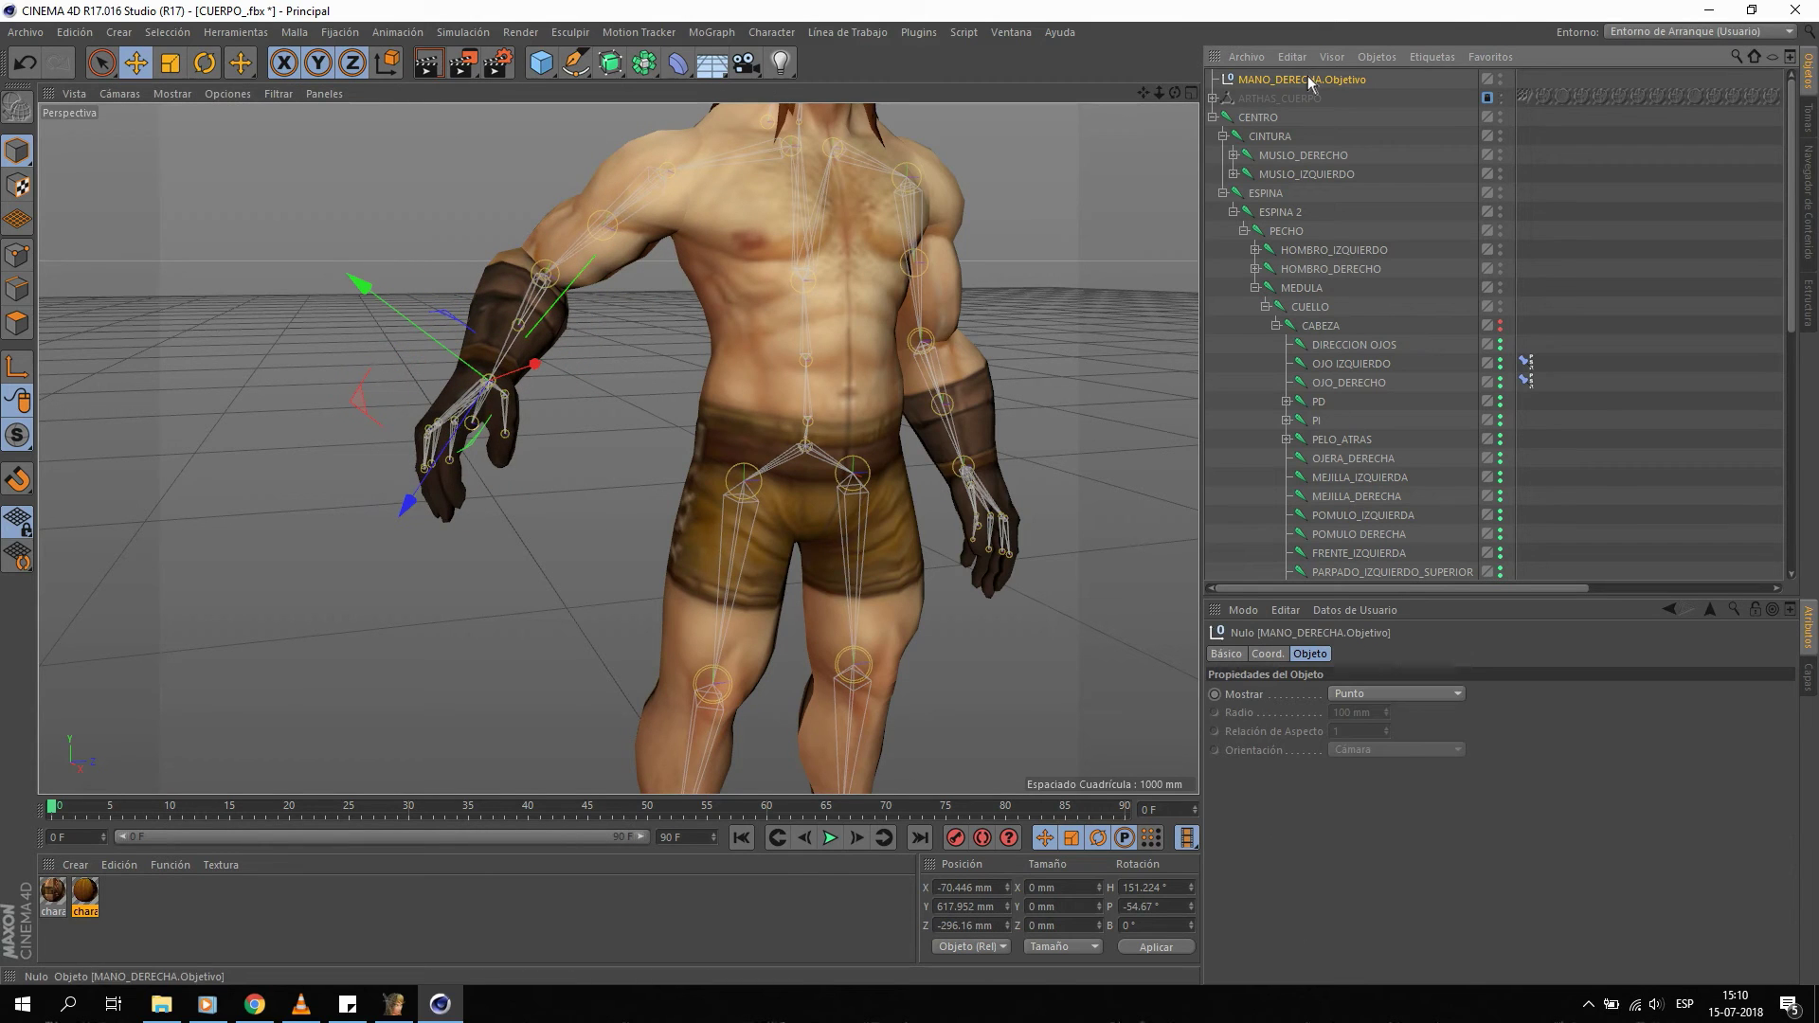
key(r)
drag(453, 356, 522, 399)
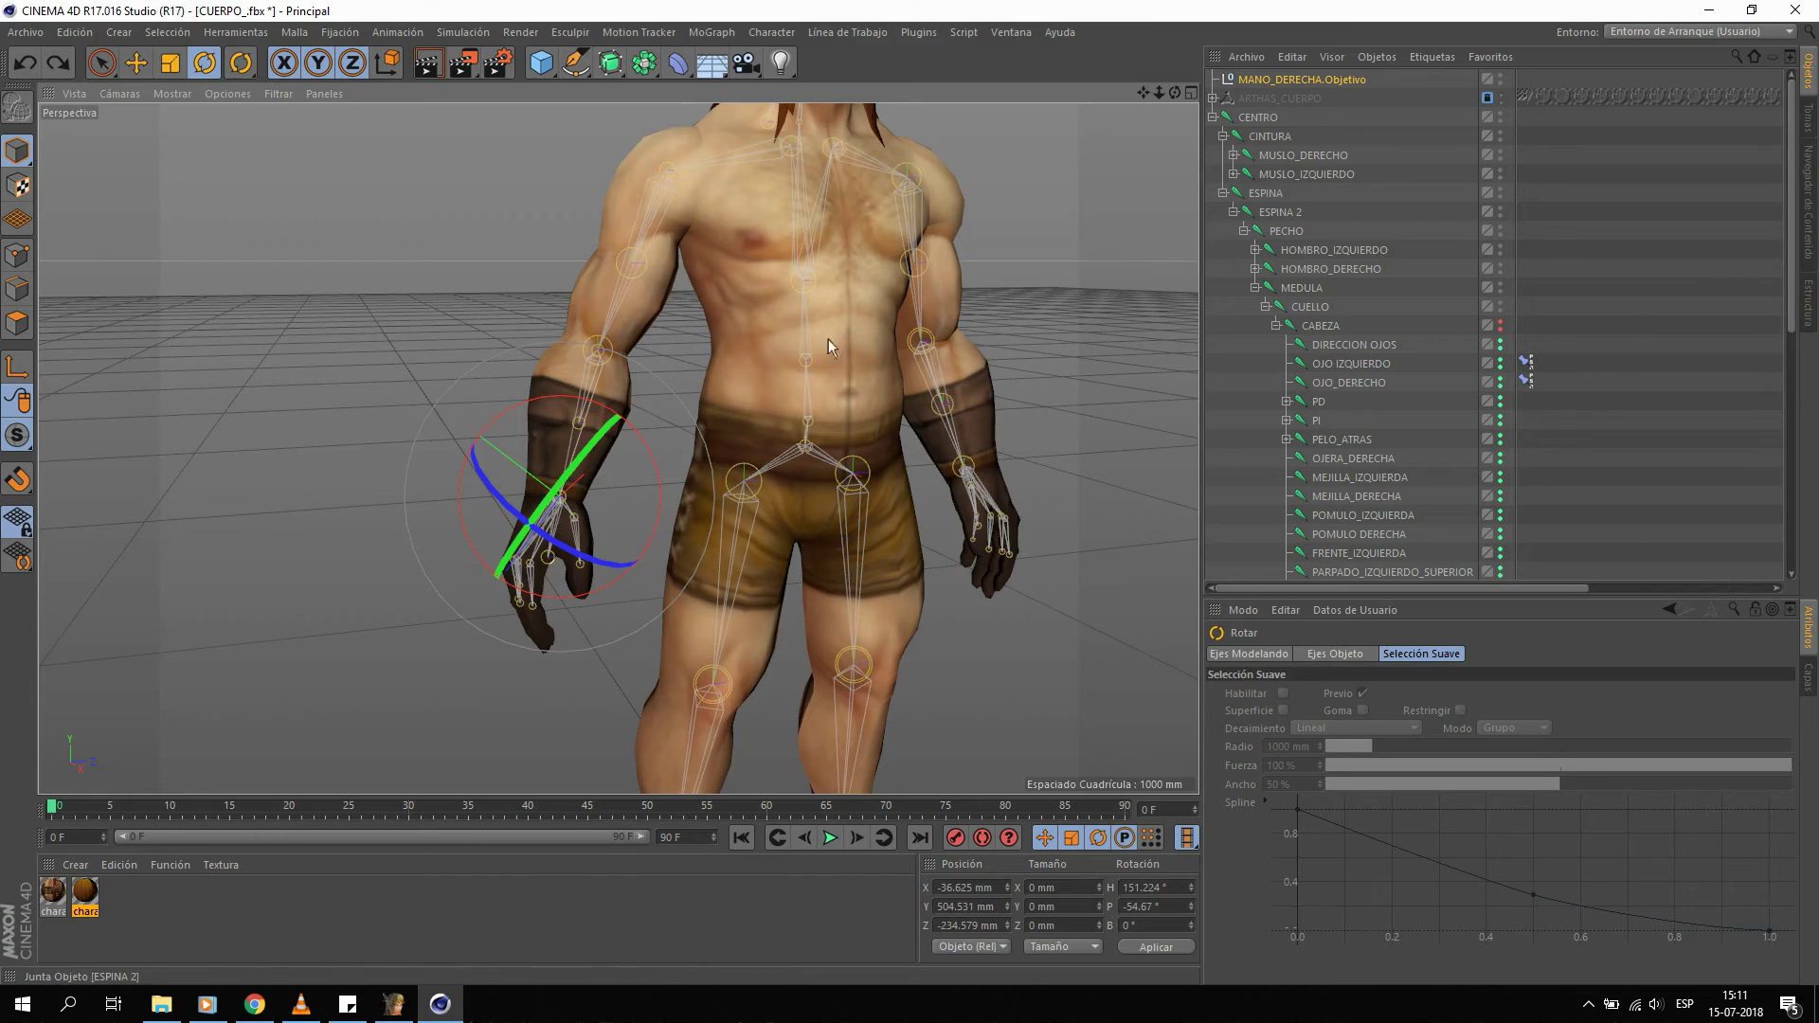
Expand the skeleton down the right arm chain and select the MANO_DERECHA joint.
click(1244, 232)
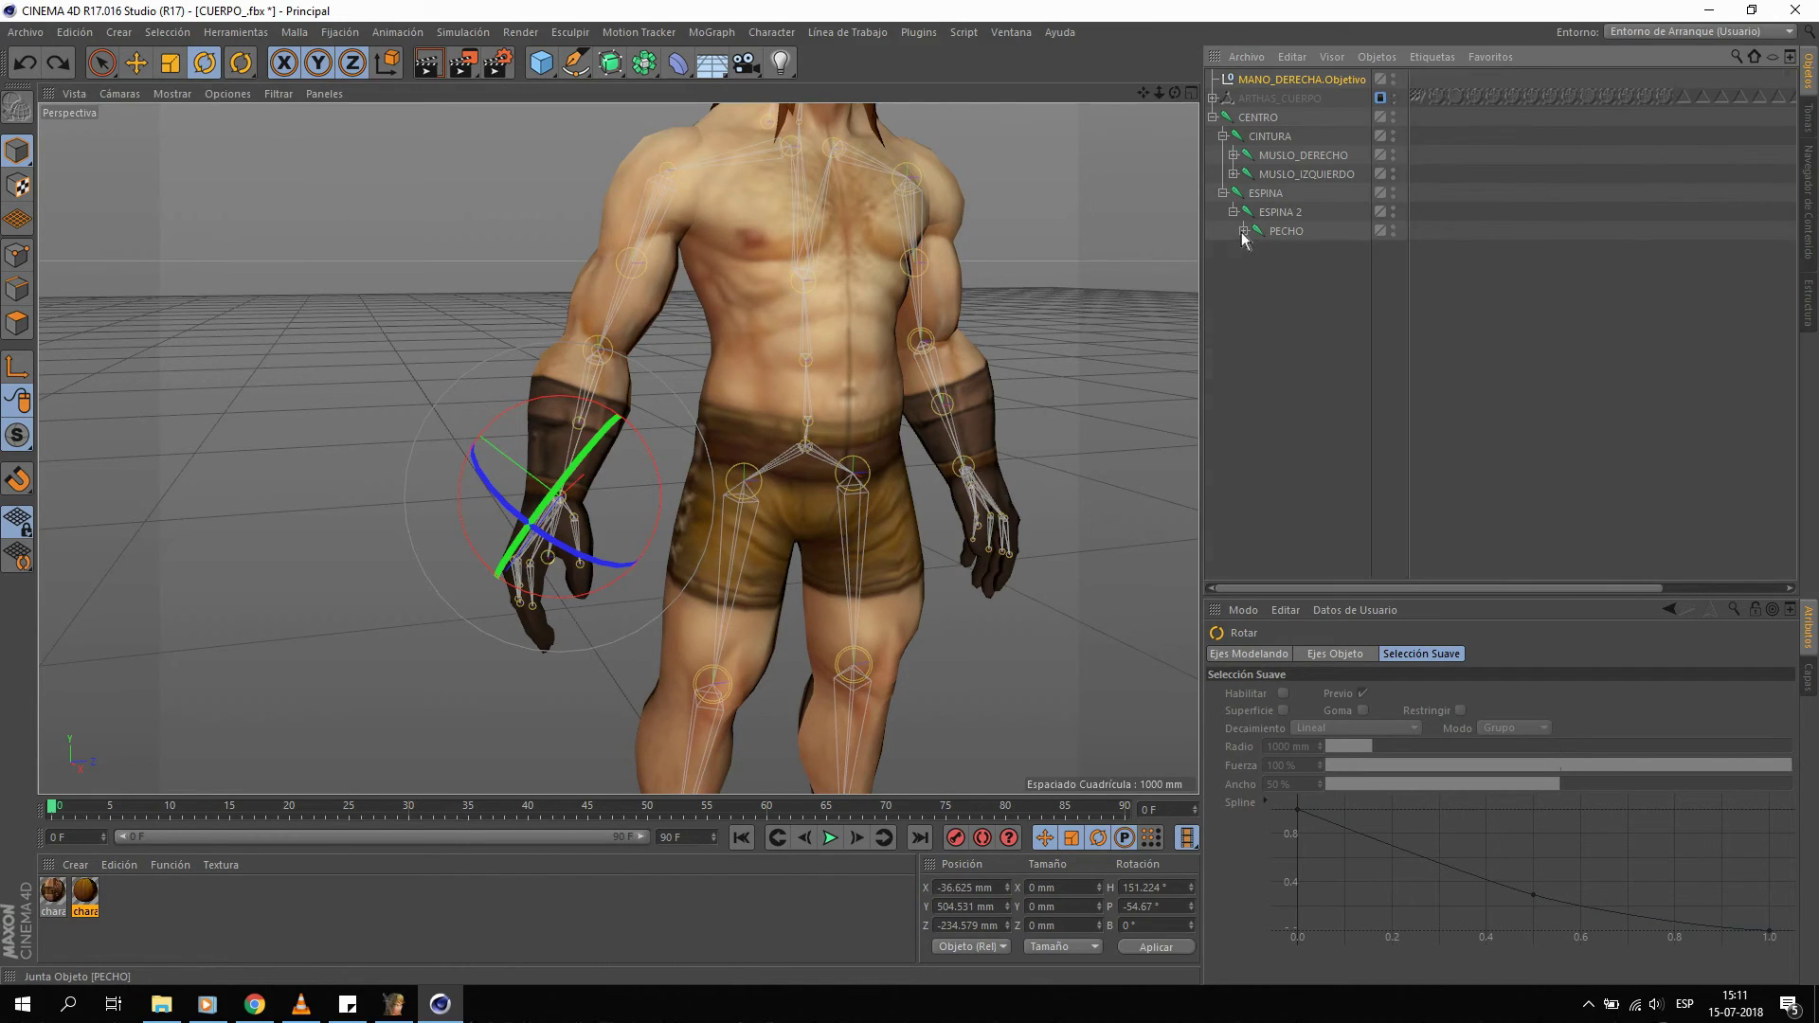
click(1256, 289)
click(1255, 289)
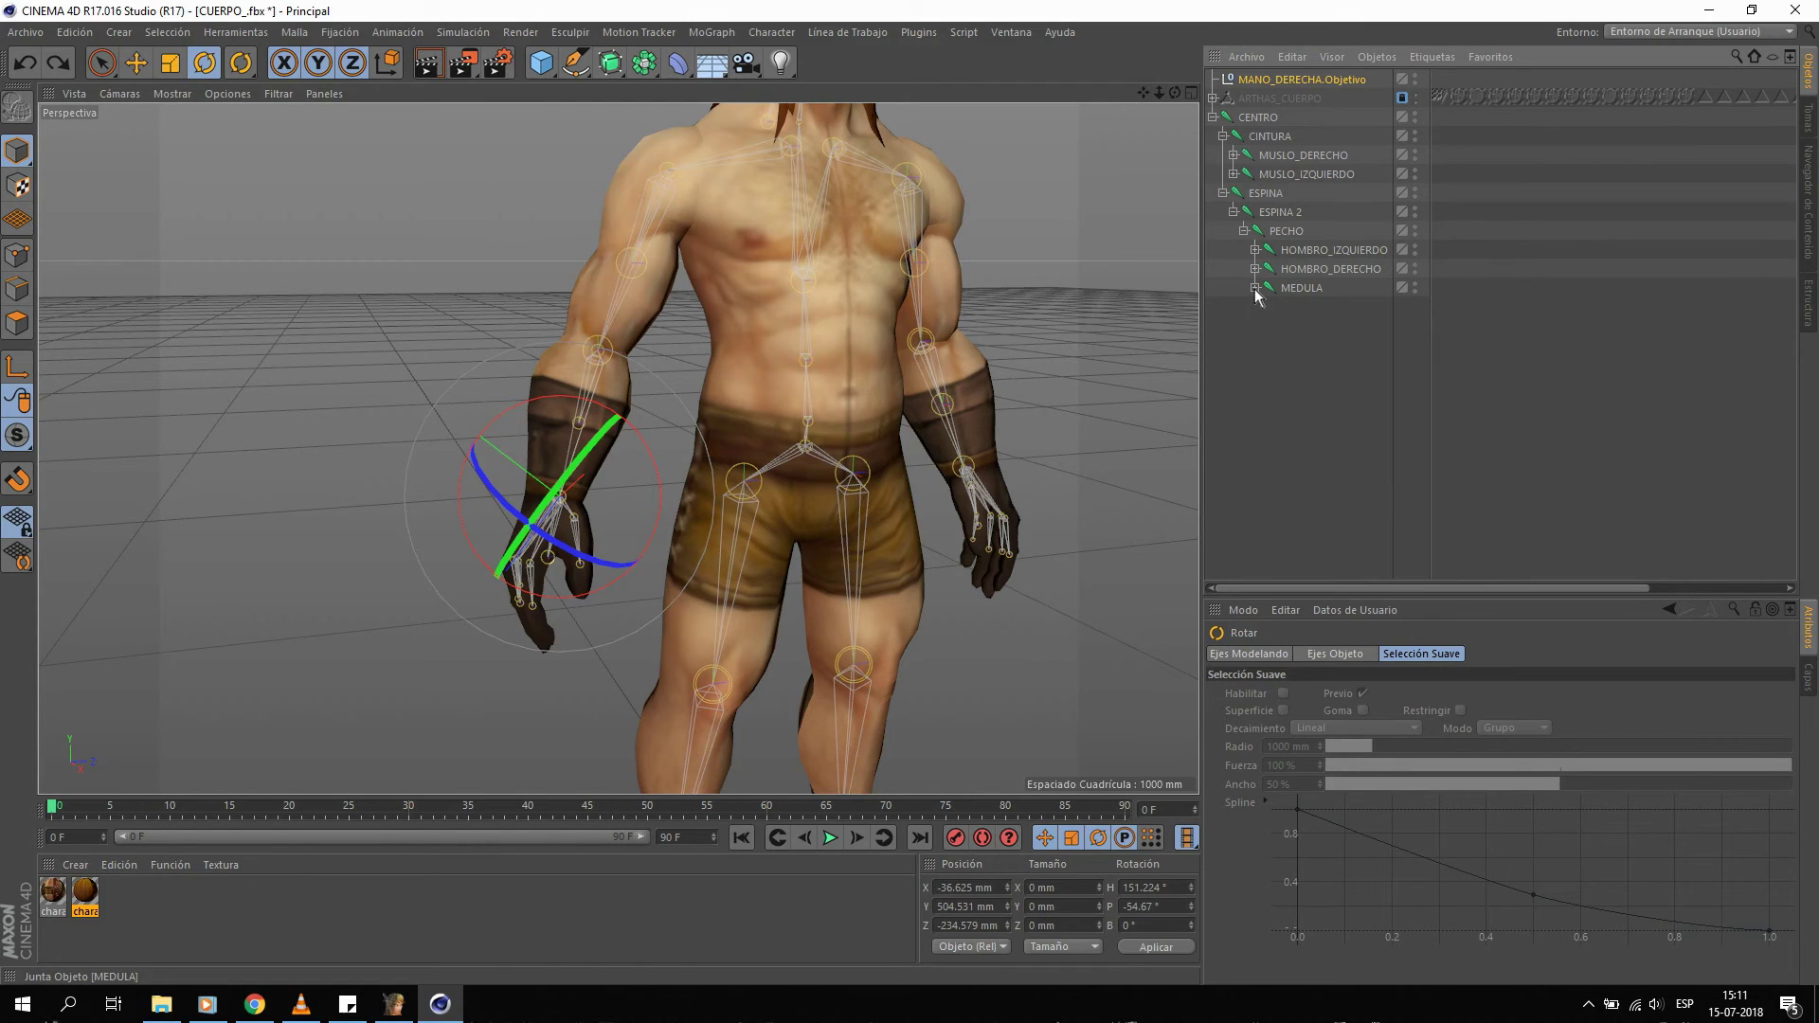
click(1255, 289)
click(1303, 289)
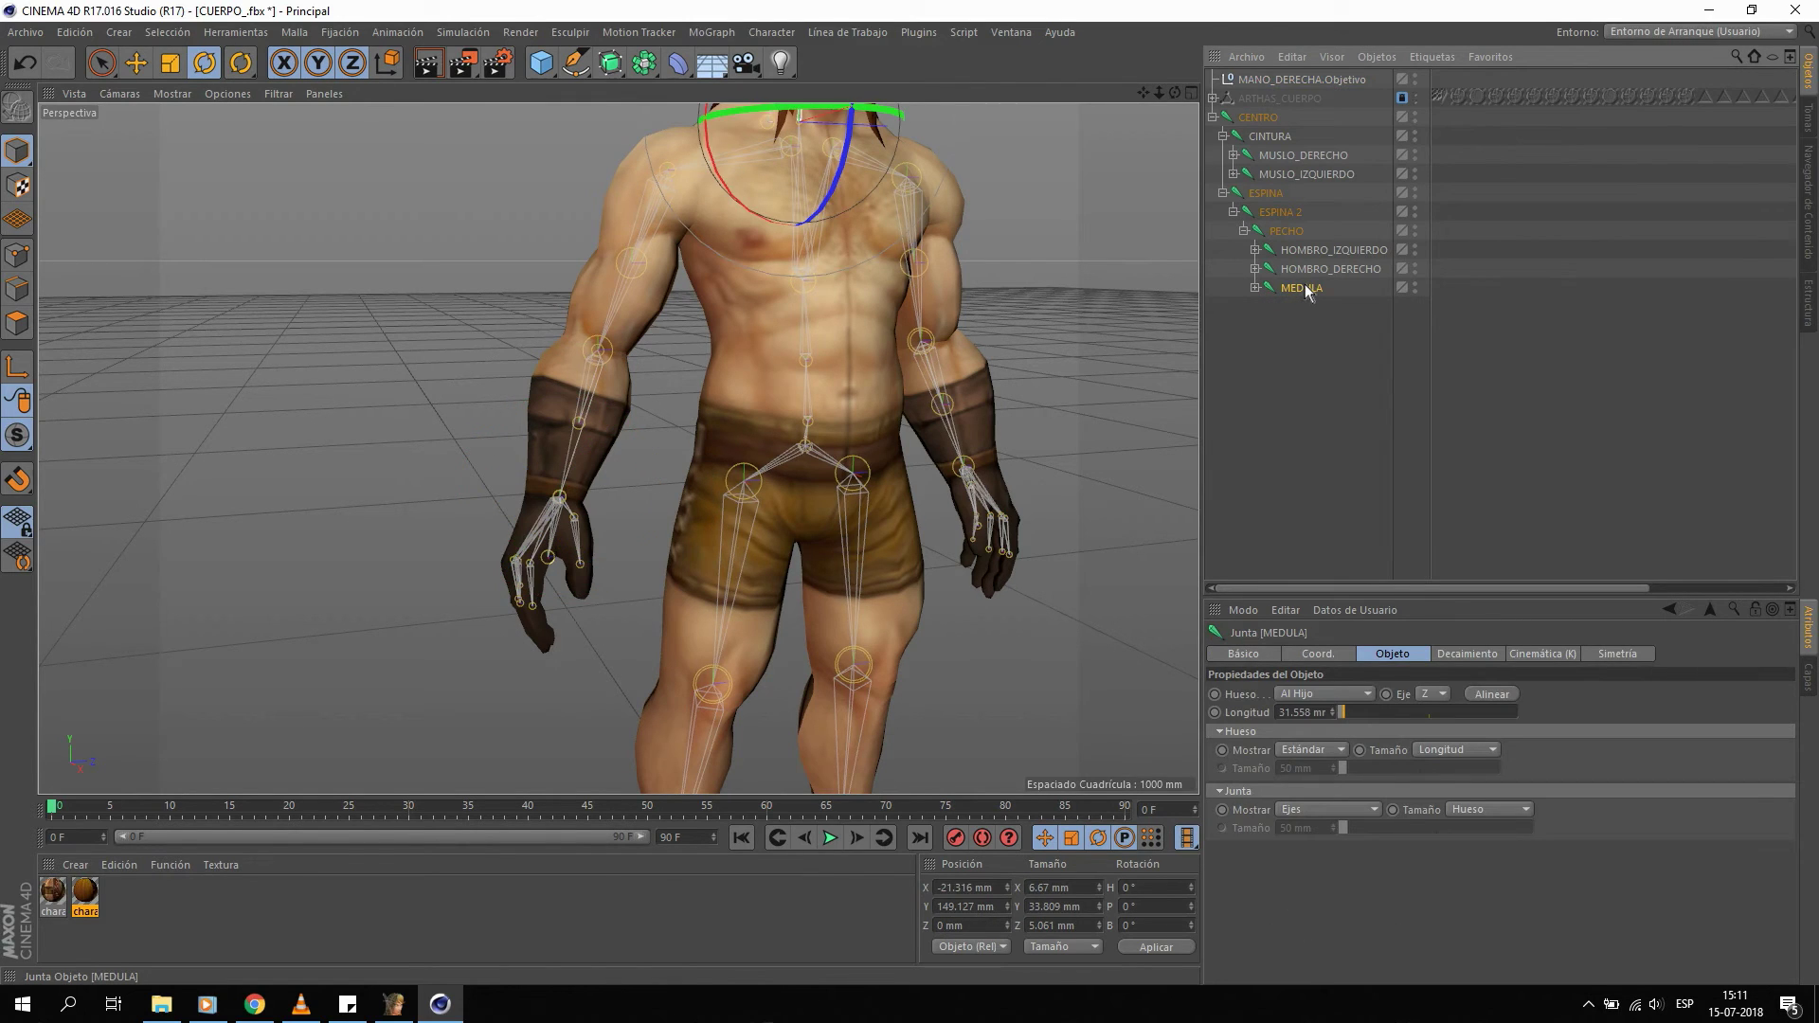
click(1256, 288)
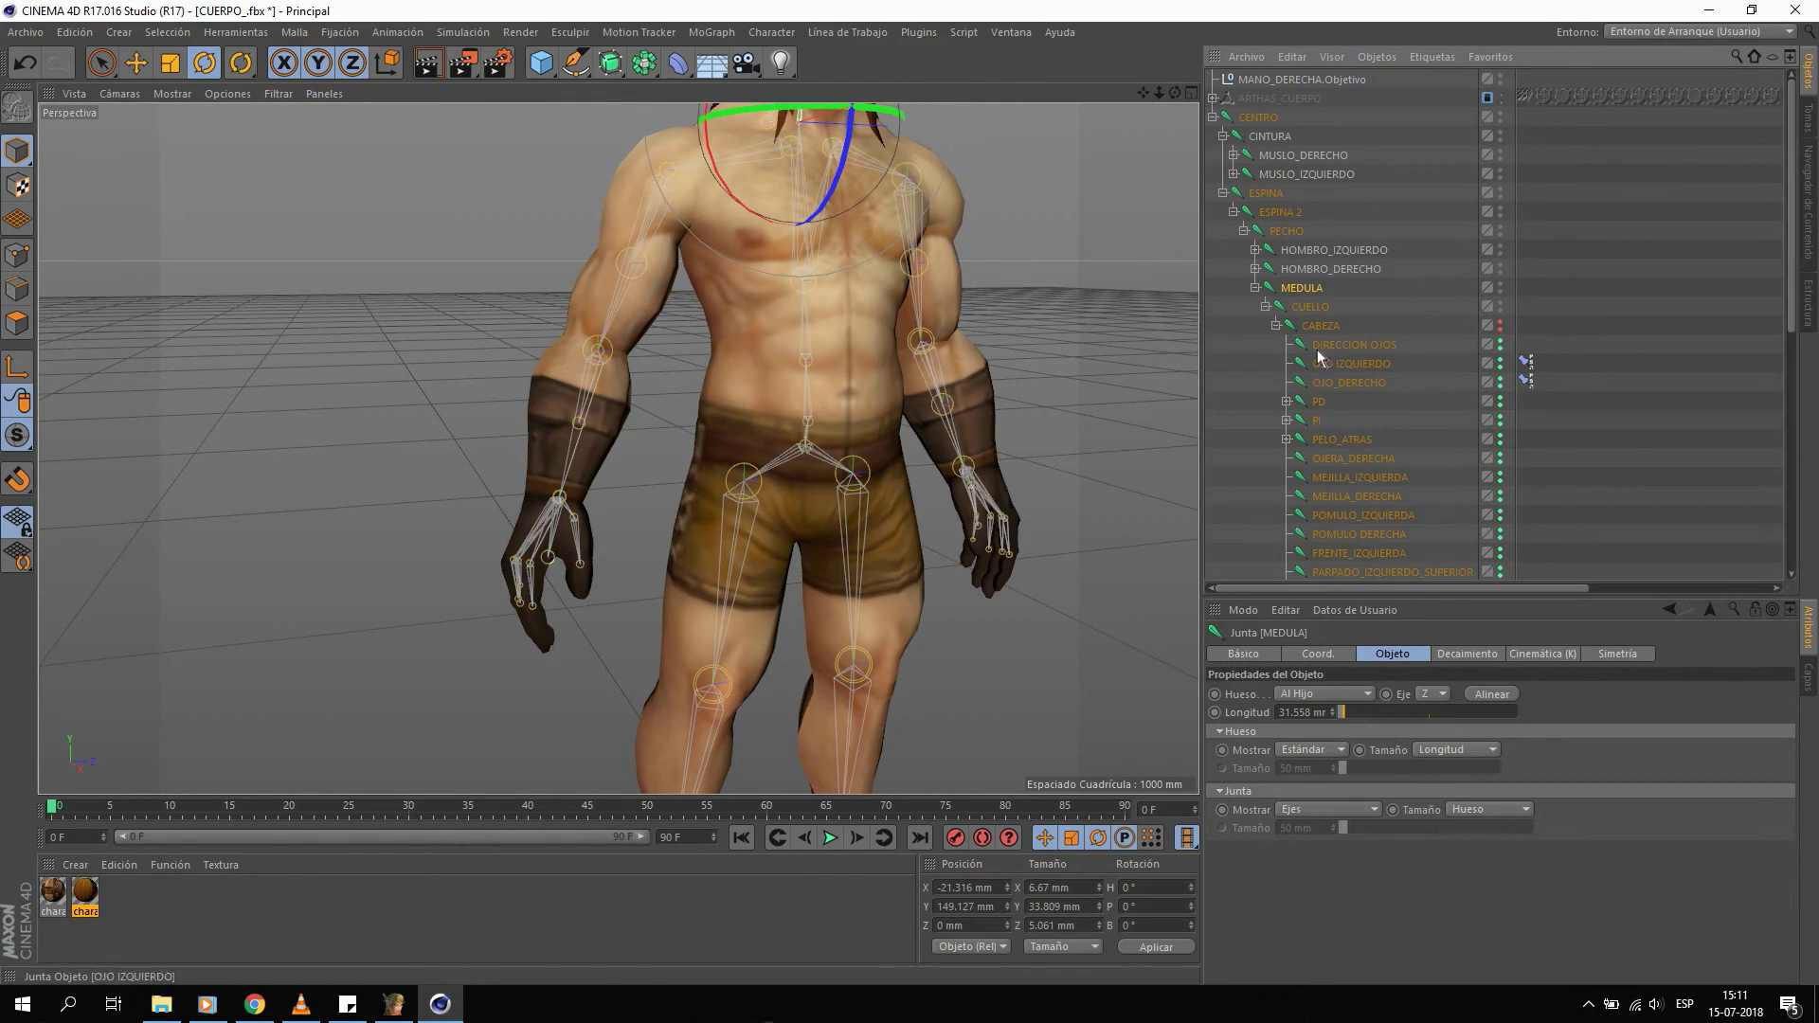
click(1257, 288)
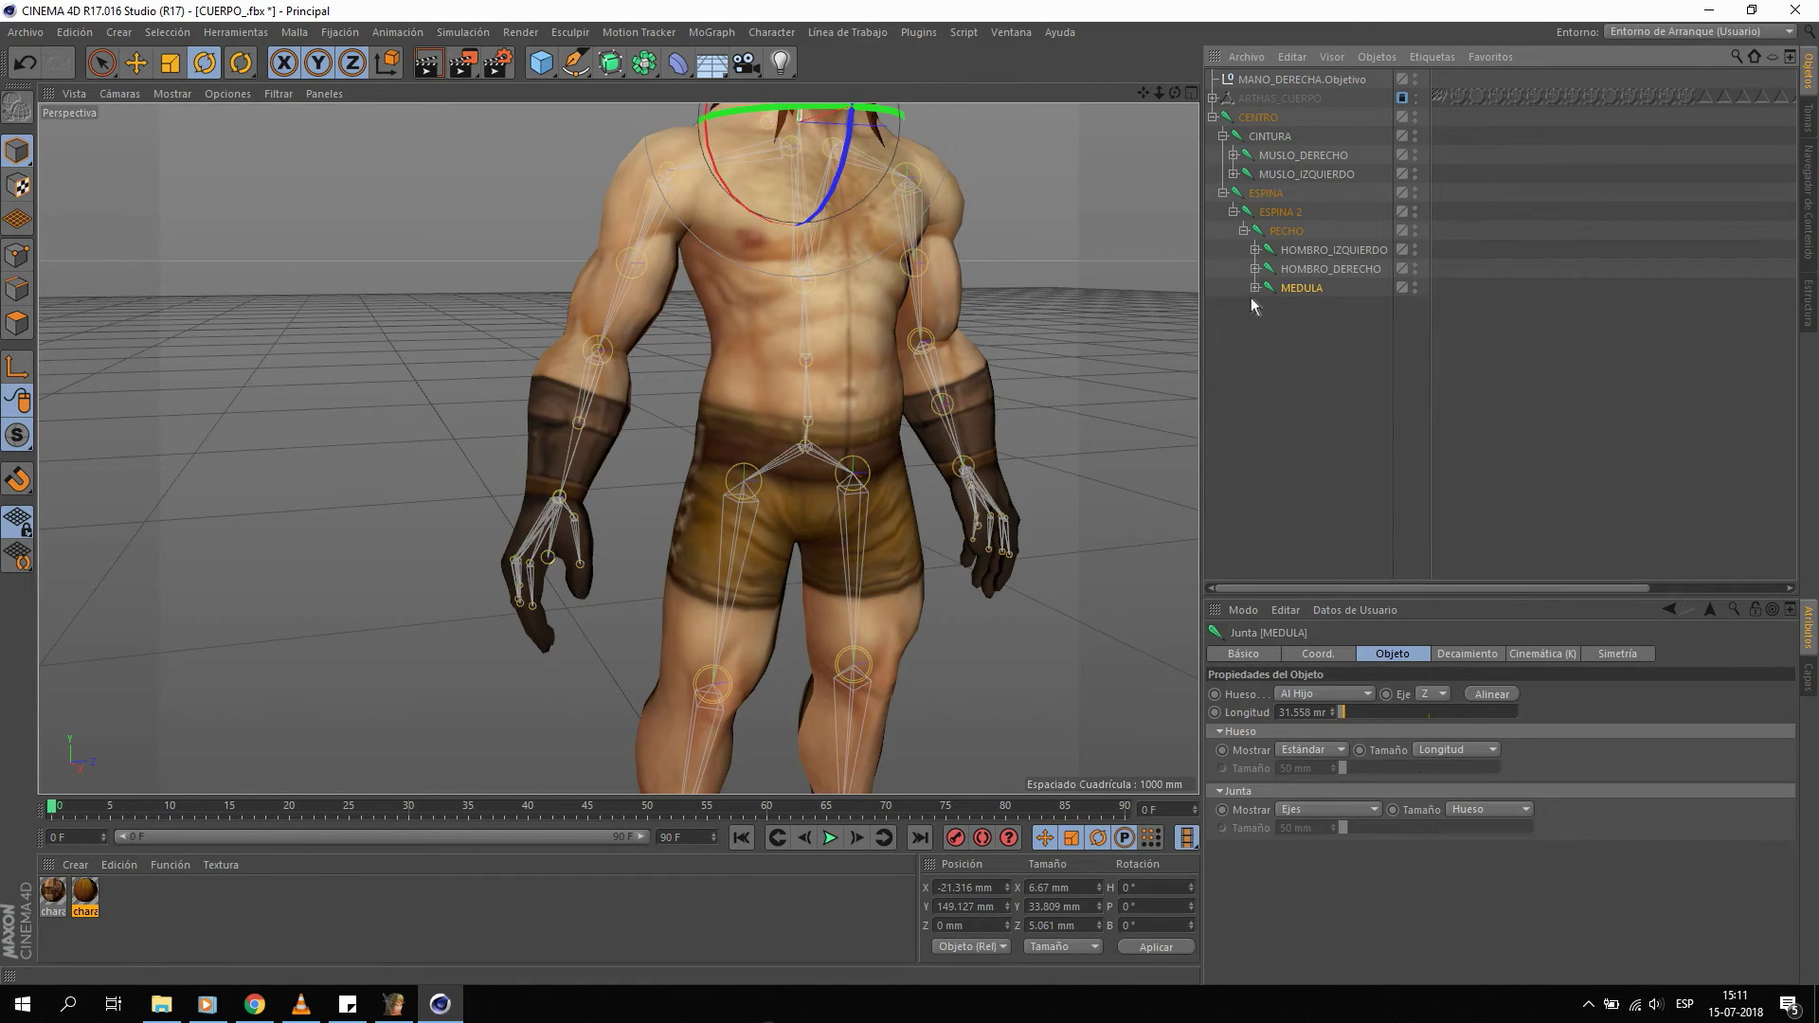
click(1315, 270)
click(1255, 270)
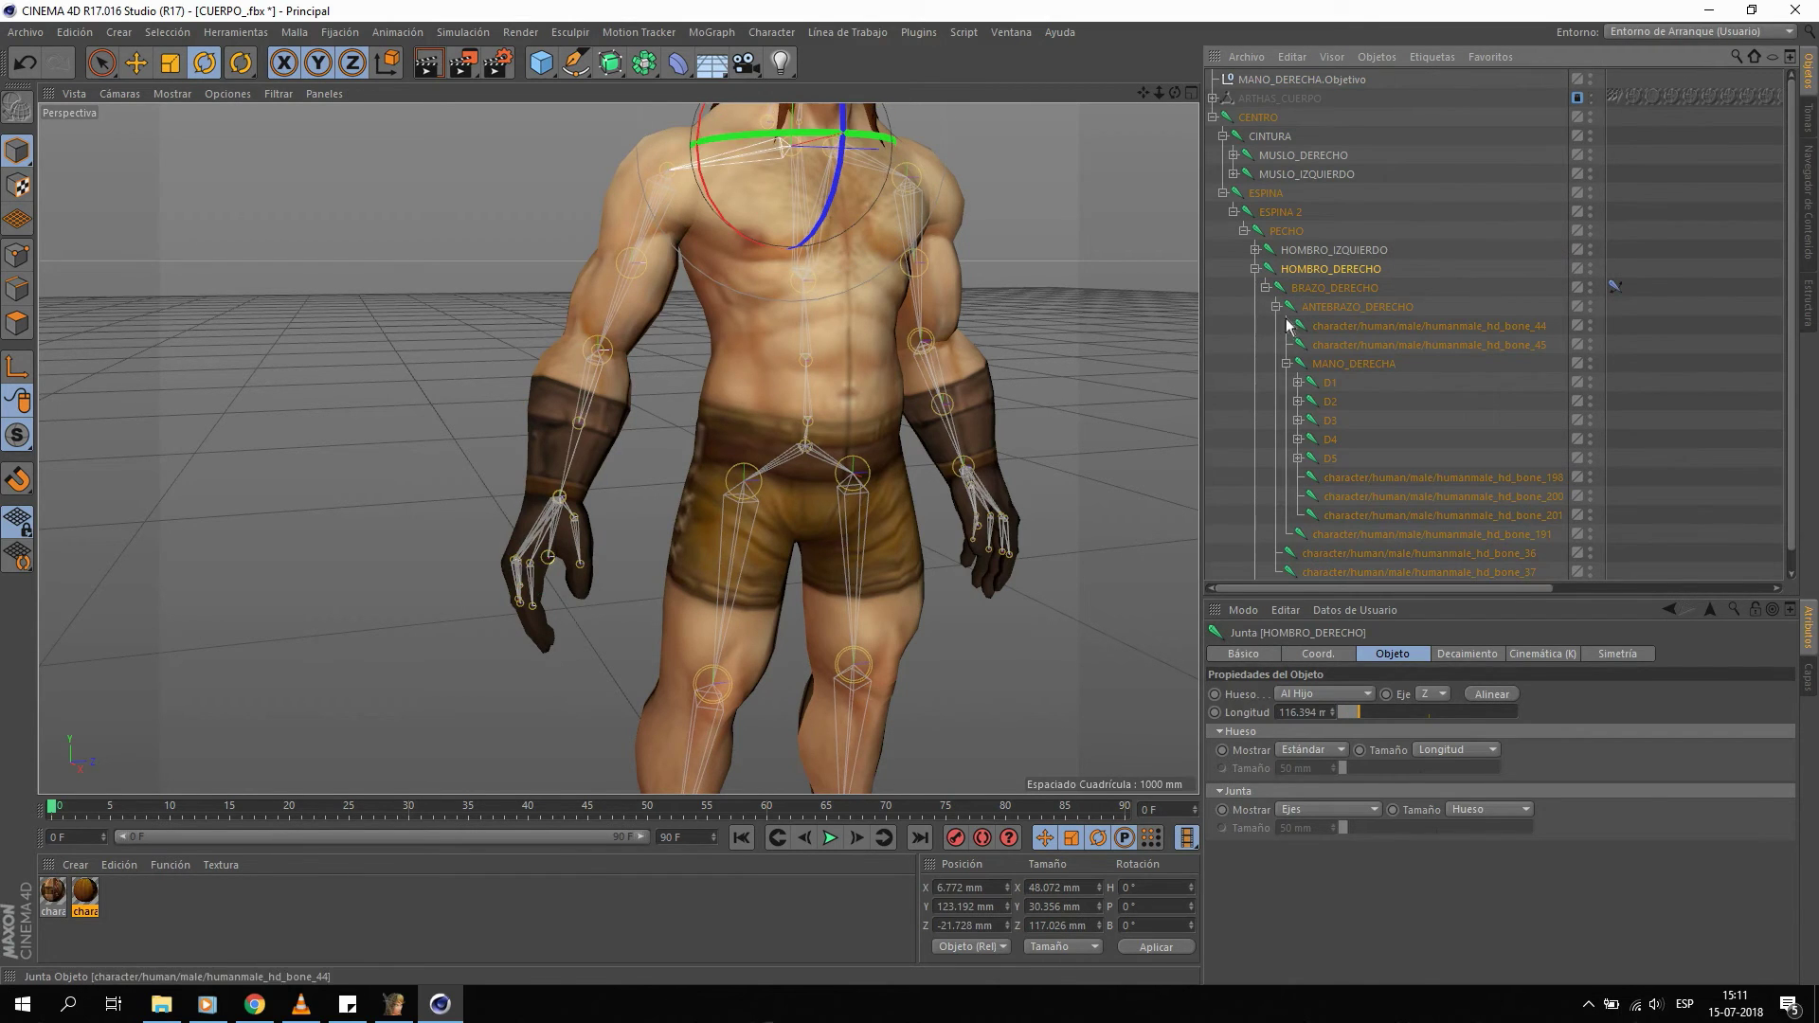
click(1332, 366)
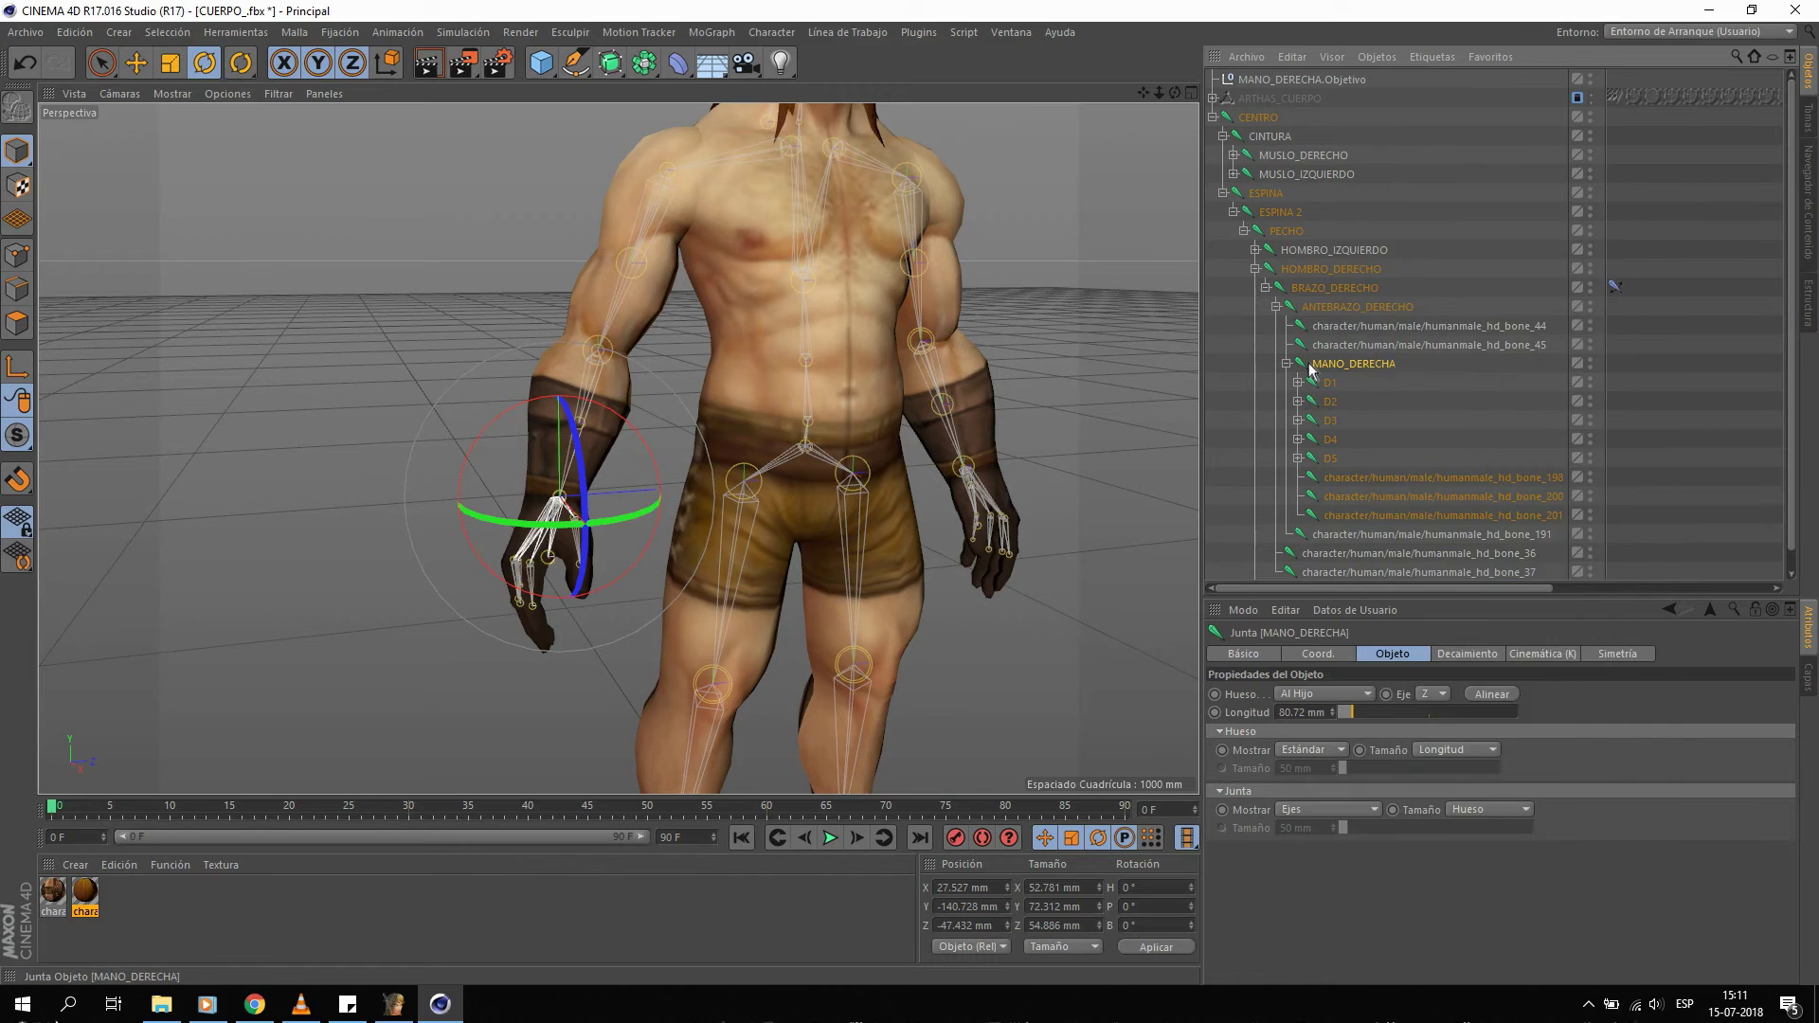
Add a PSR Limitar tag to MANO_DERECHA, position off, targeting MANO_DERECHA.Objetivo.
right_click(1373, 368)
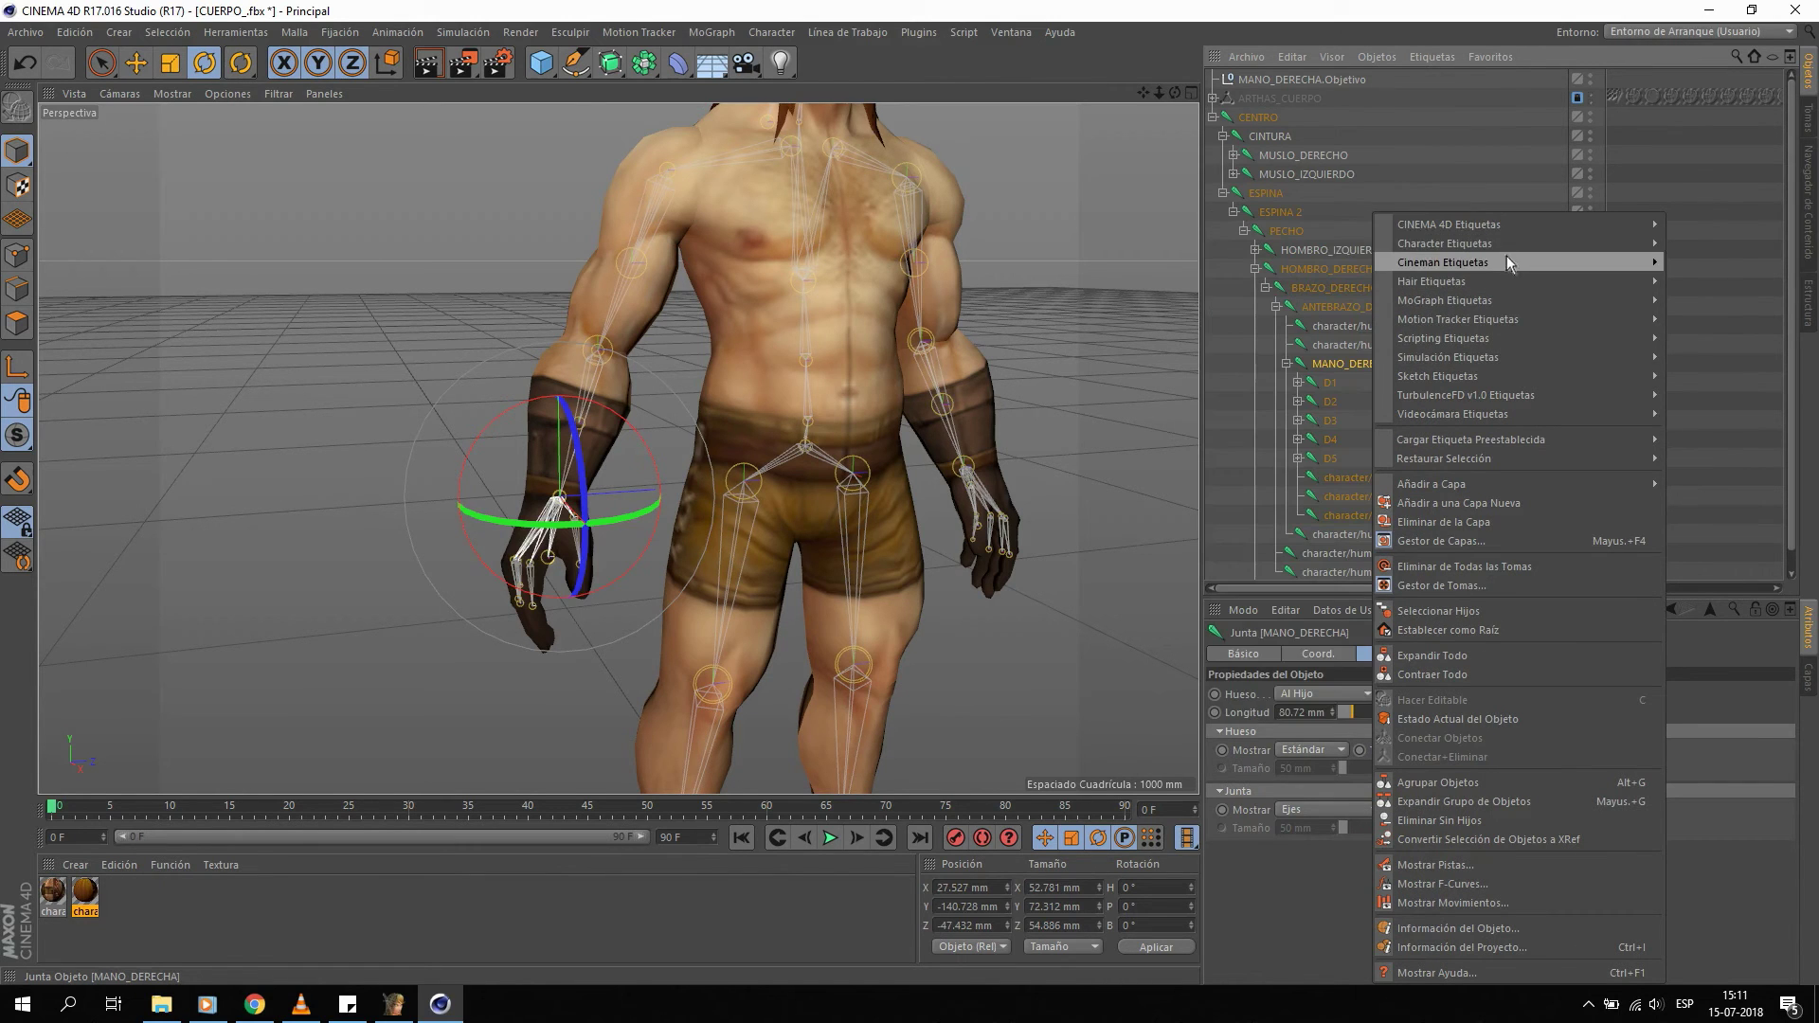
click(1764, 299)
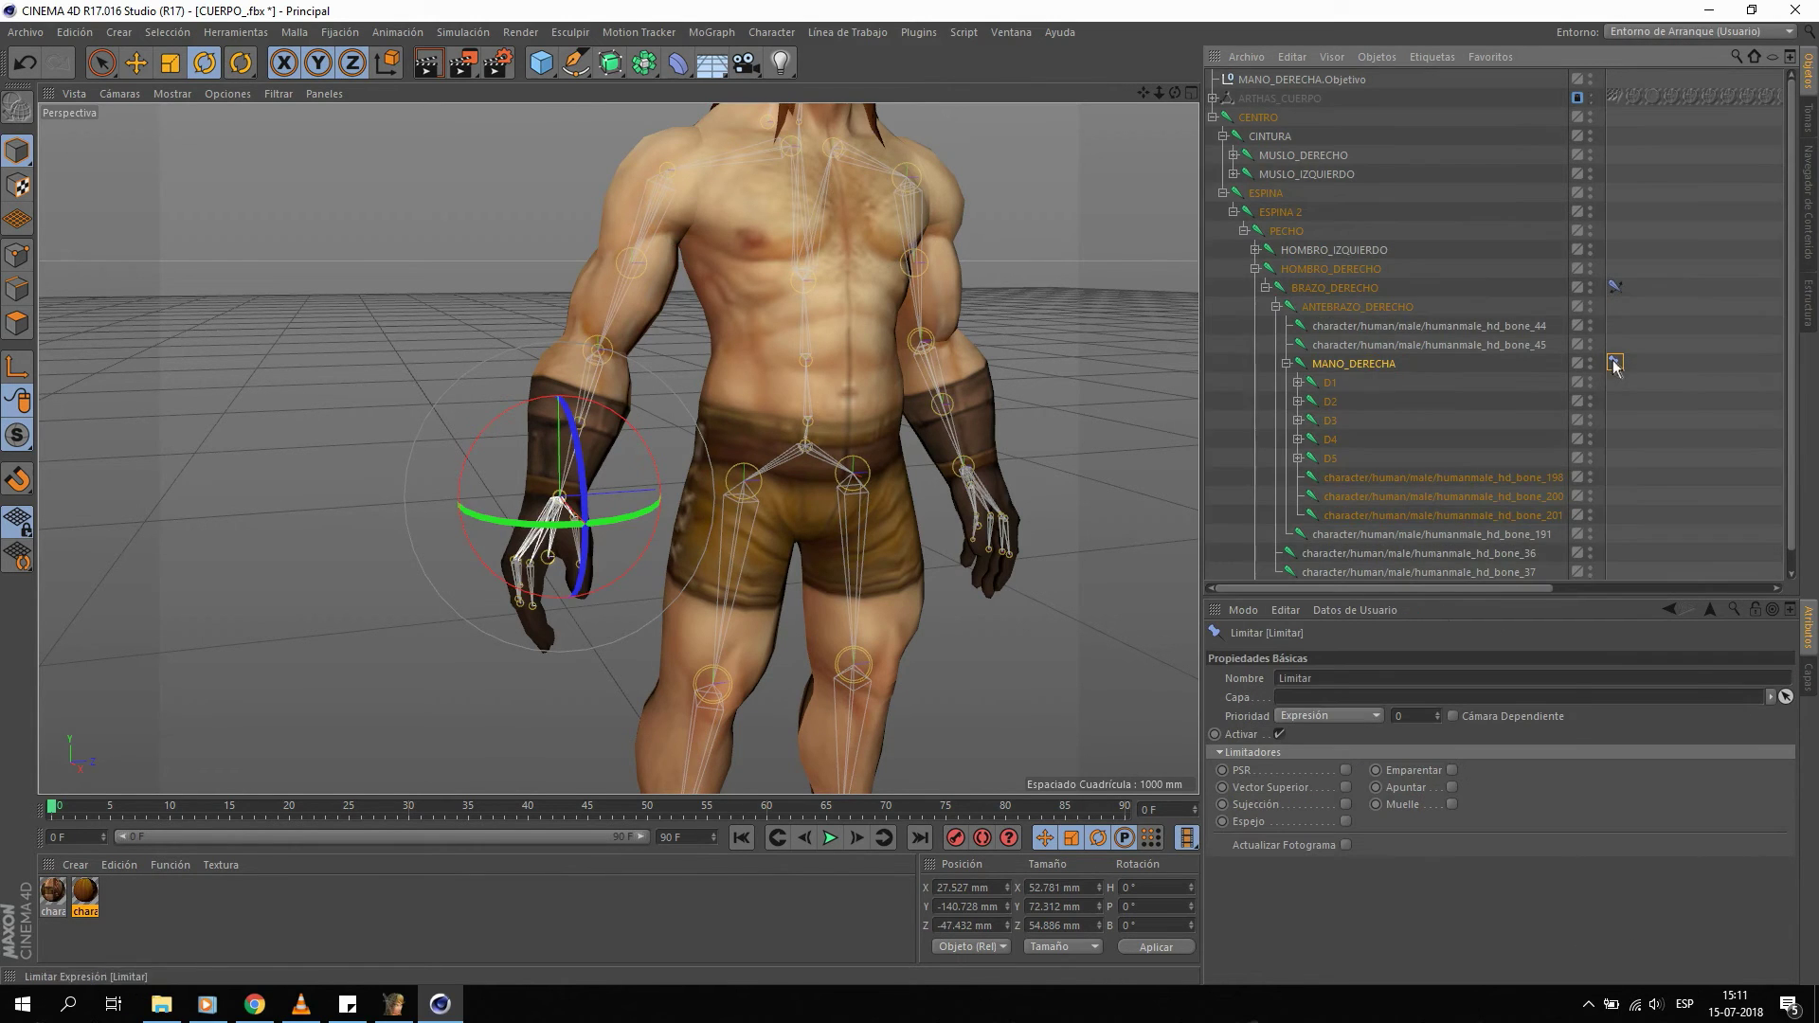
click(1346, 771)
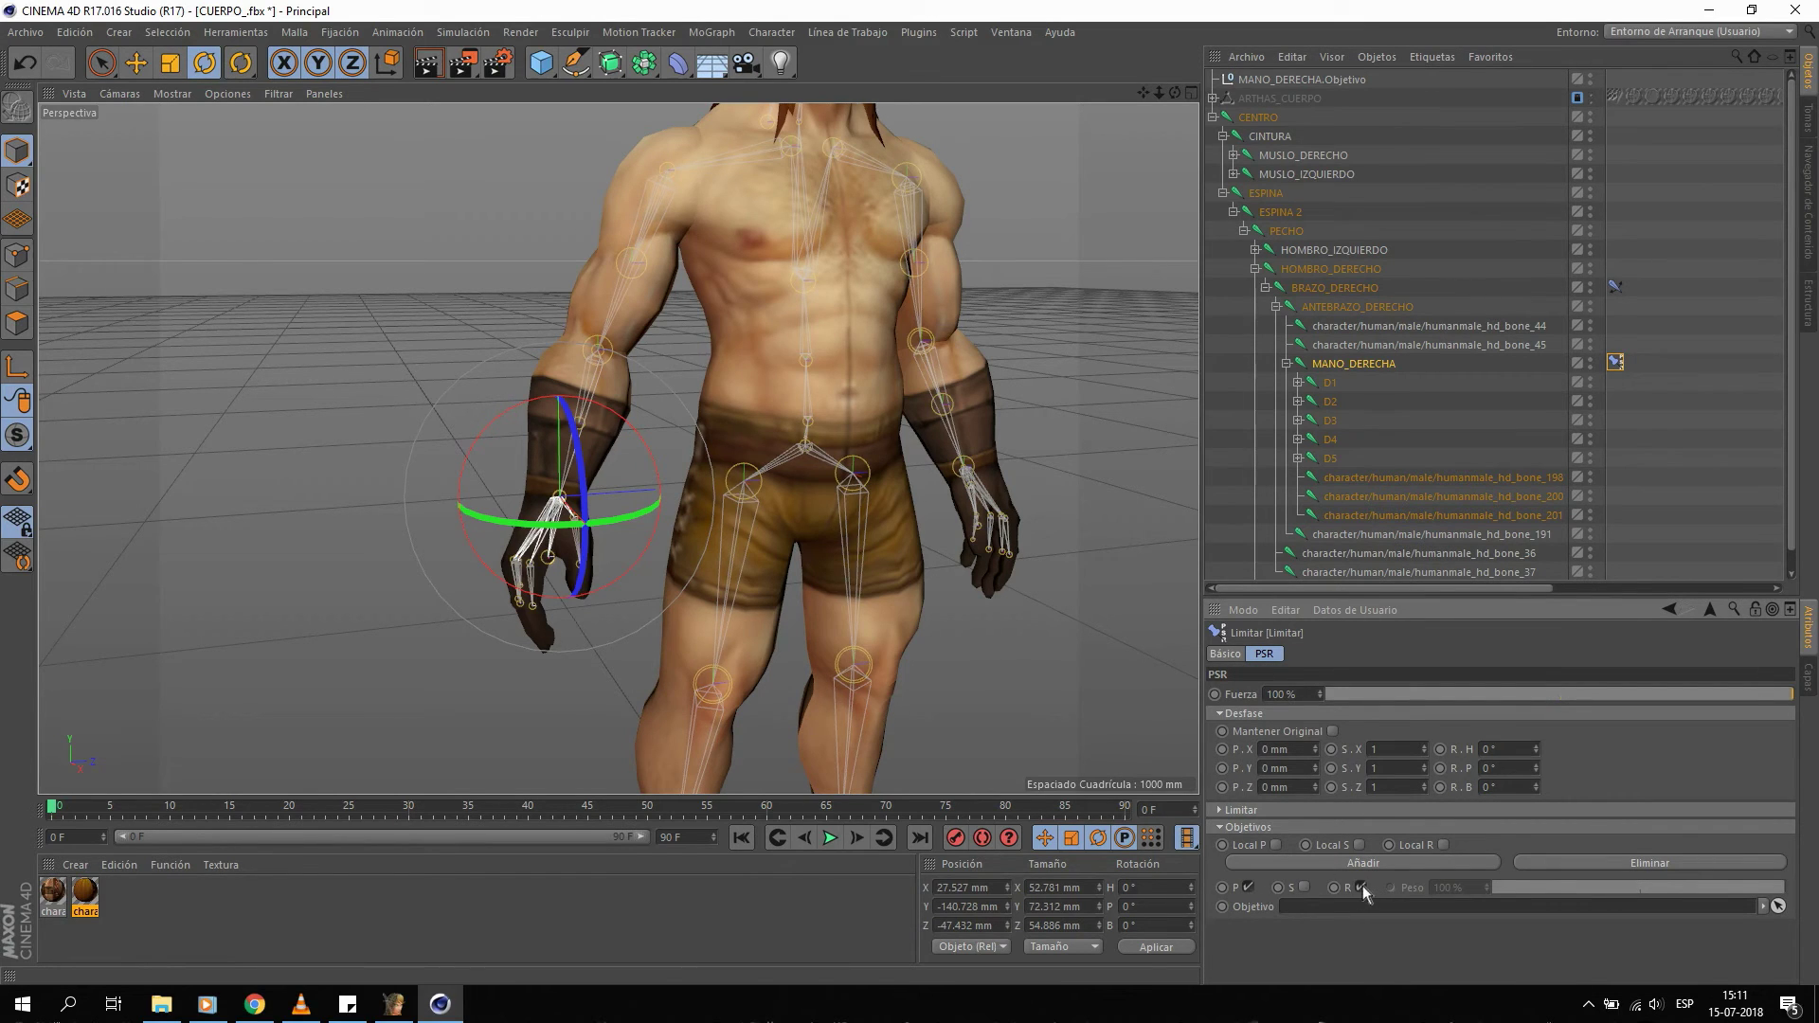
click(1249, 888)
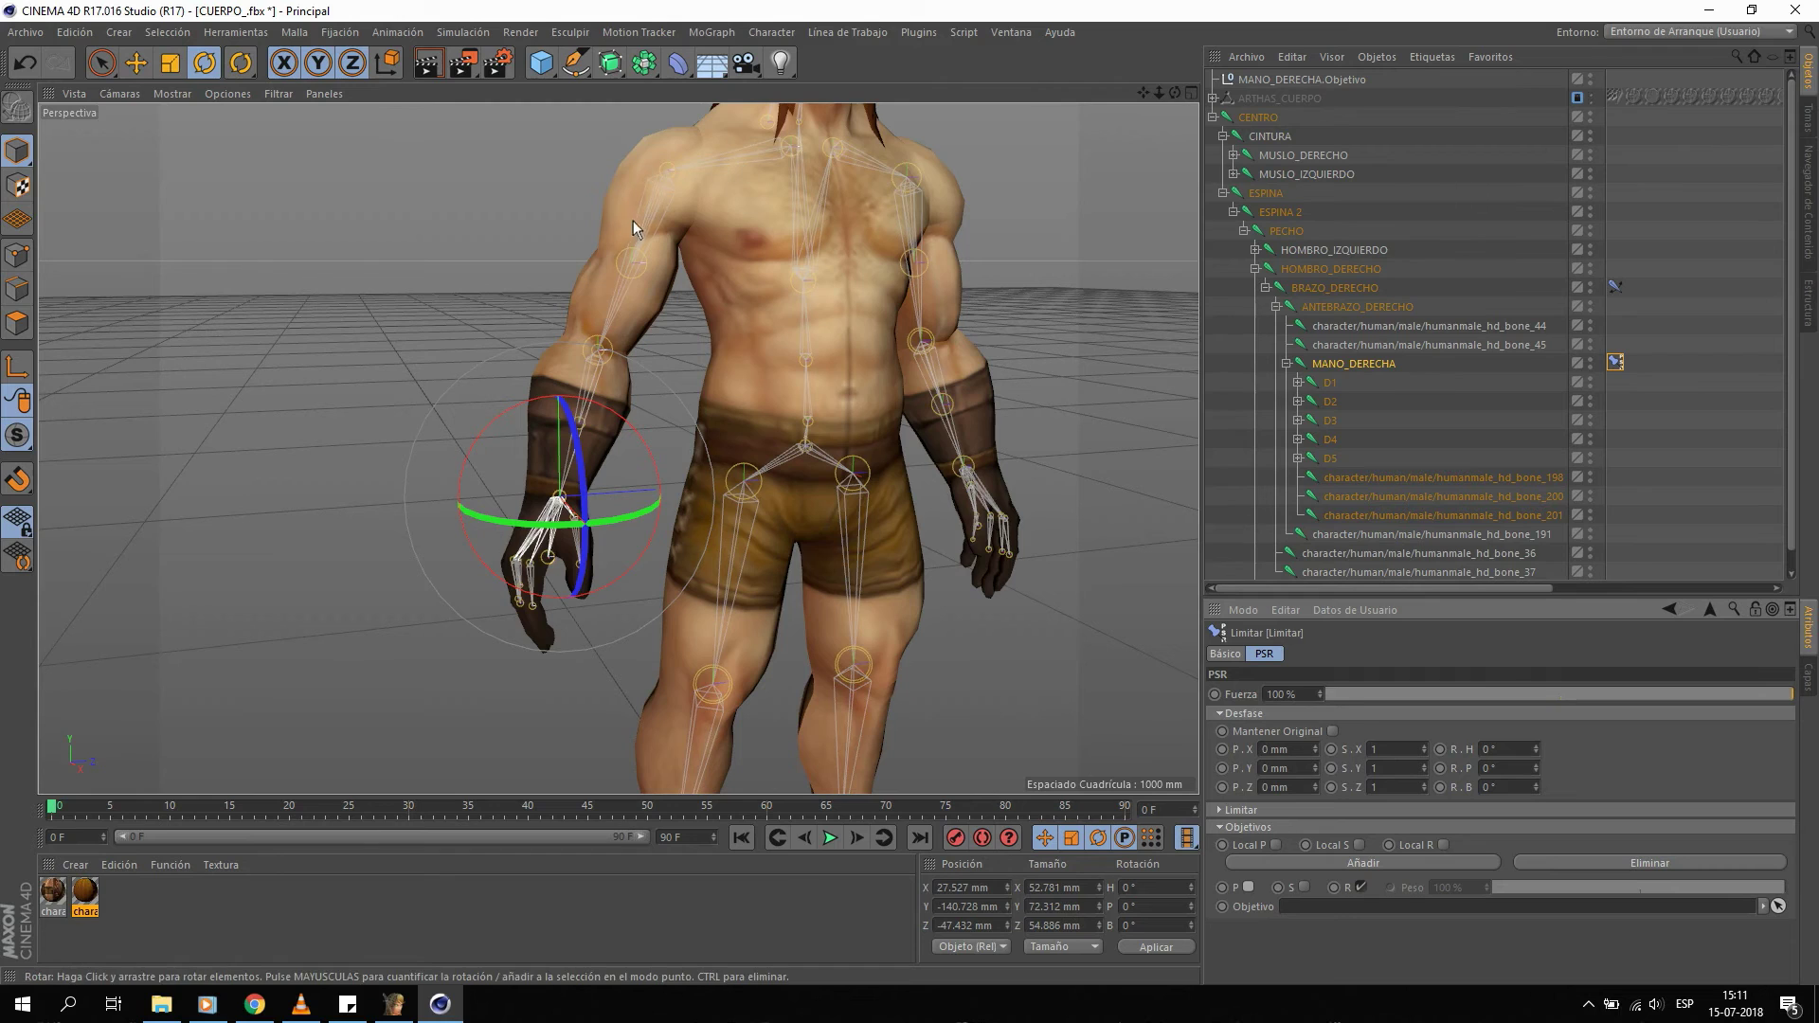
click(1294, 82)
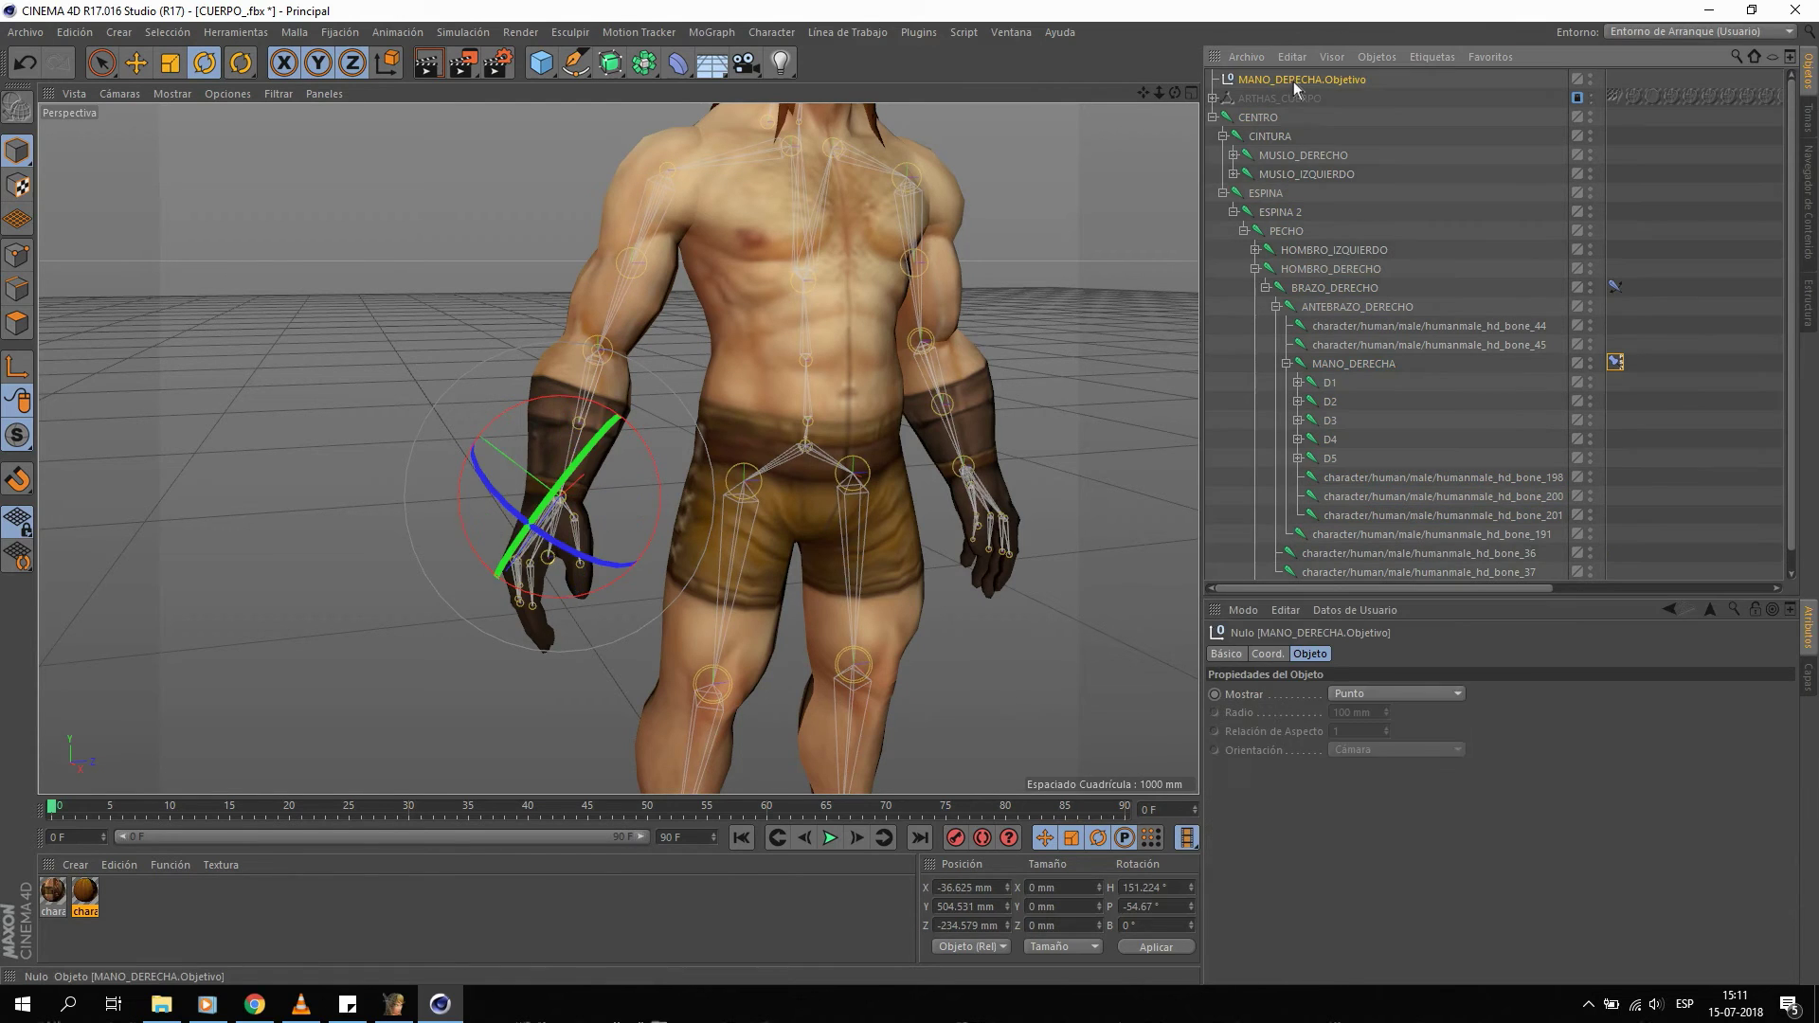
click(1615, 362)
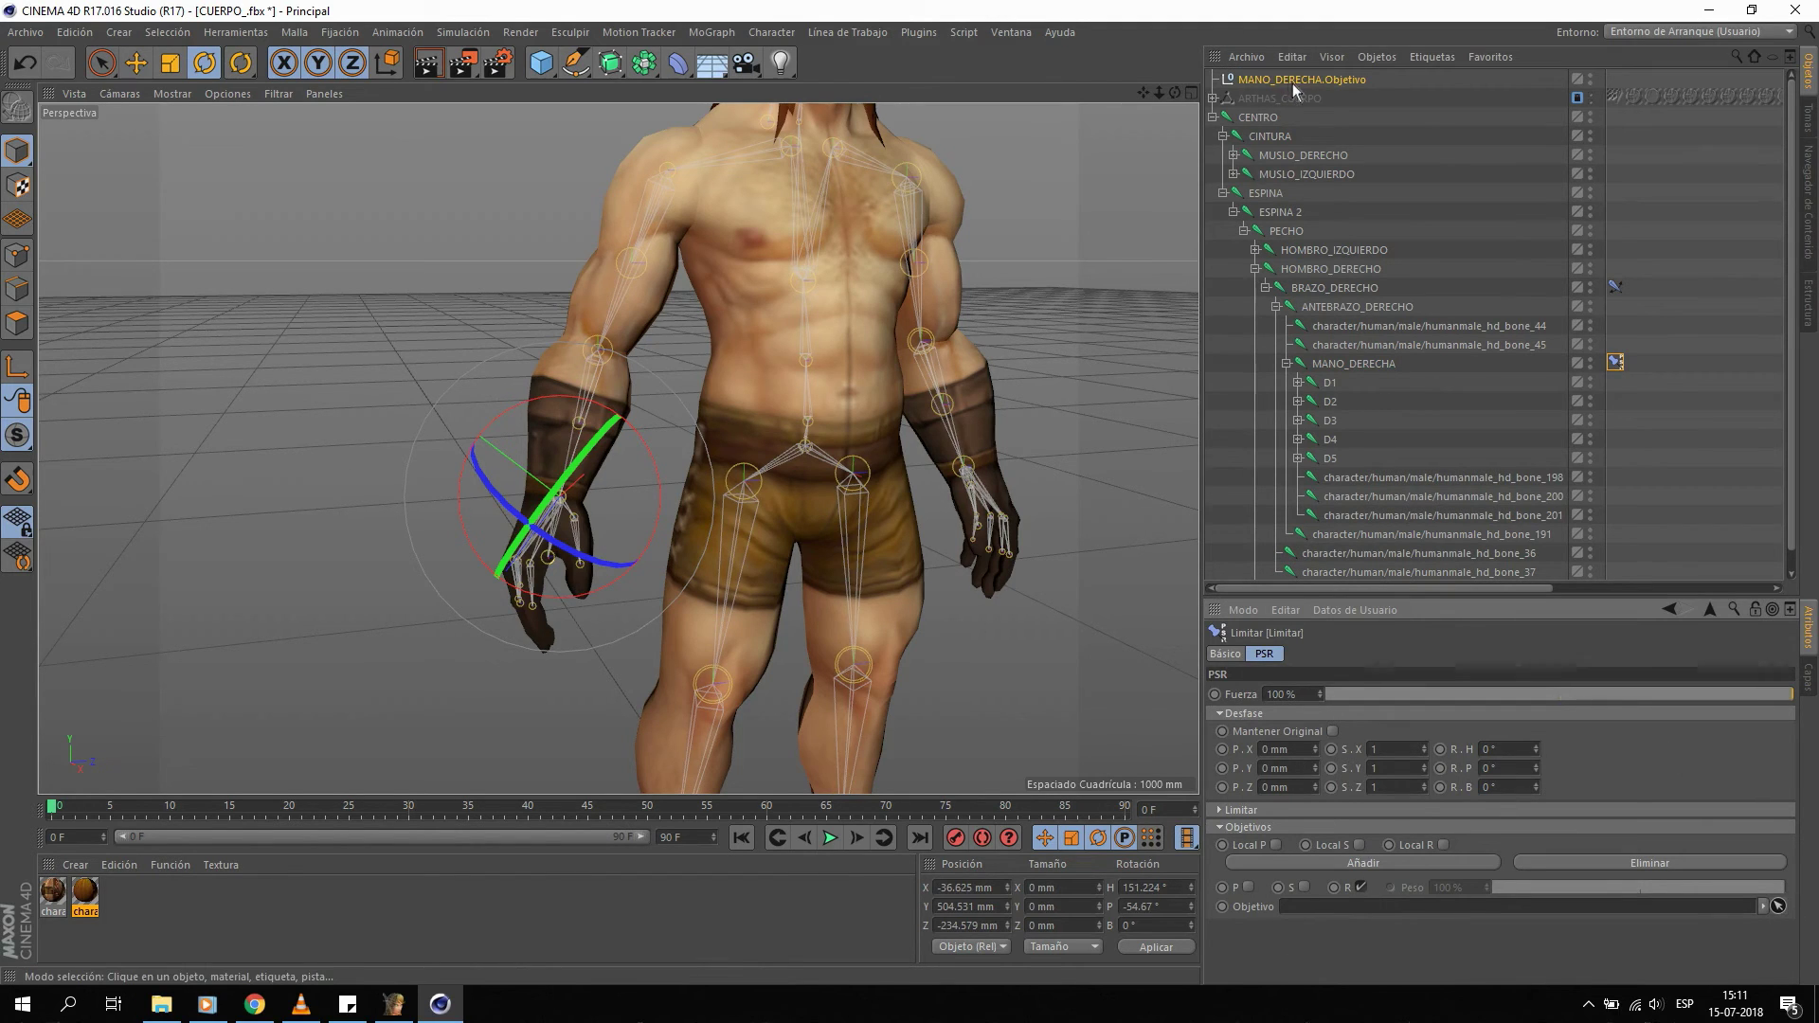
drag(1323, 81, 1516, 907)
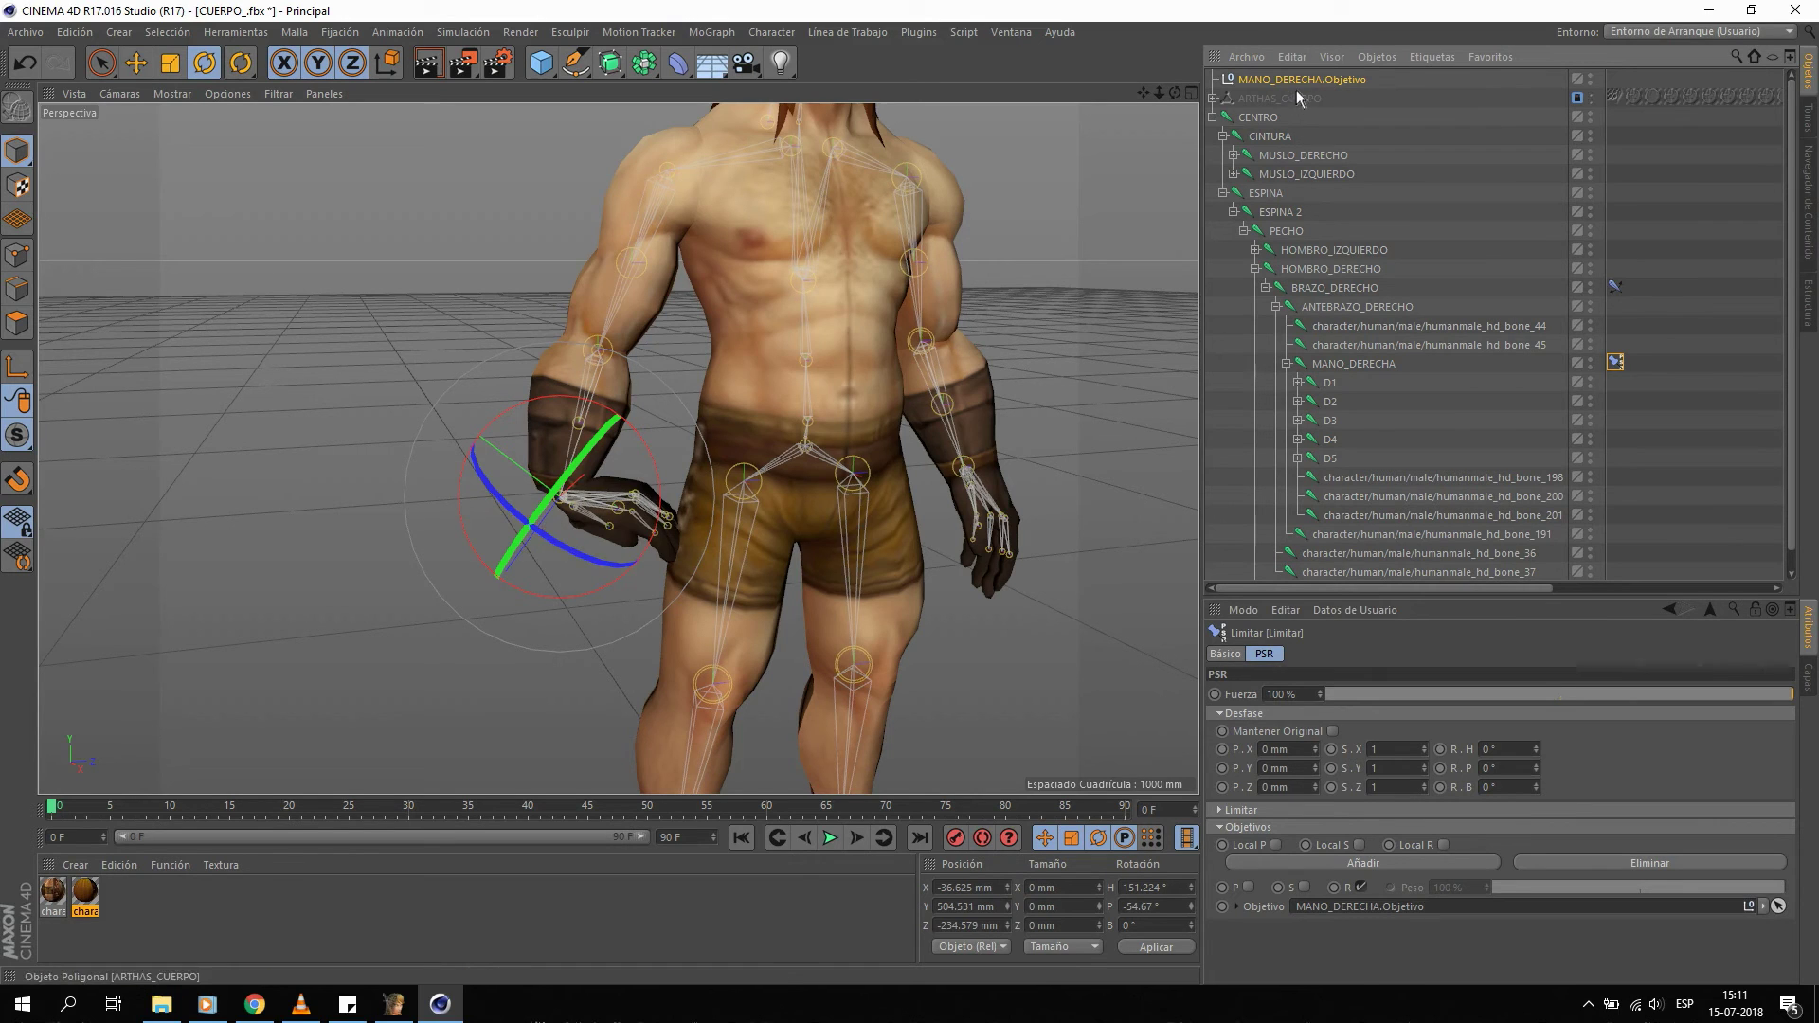
click(1315, 84)
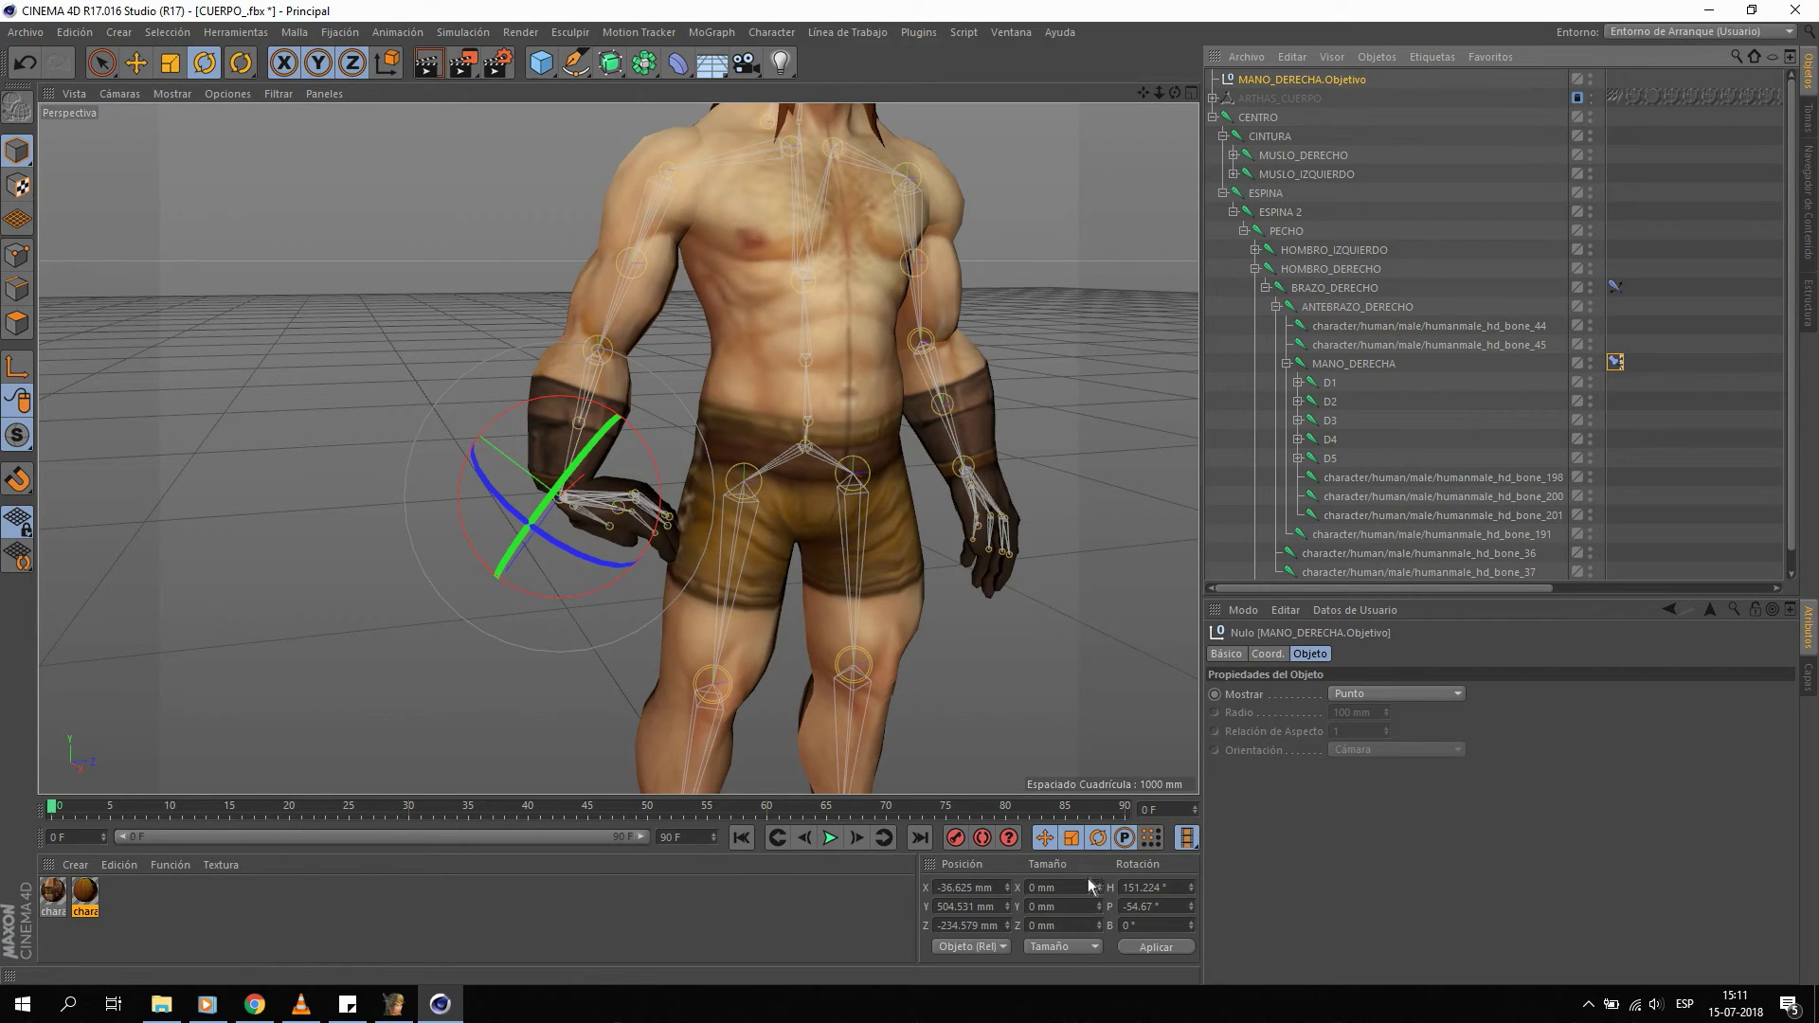
Set MANO_DERECHA.Objetivo's heading and pitch rotation to 0° in its Coordinates tab.
click(1152, 887)
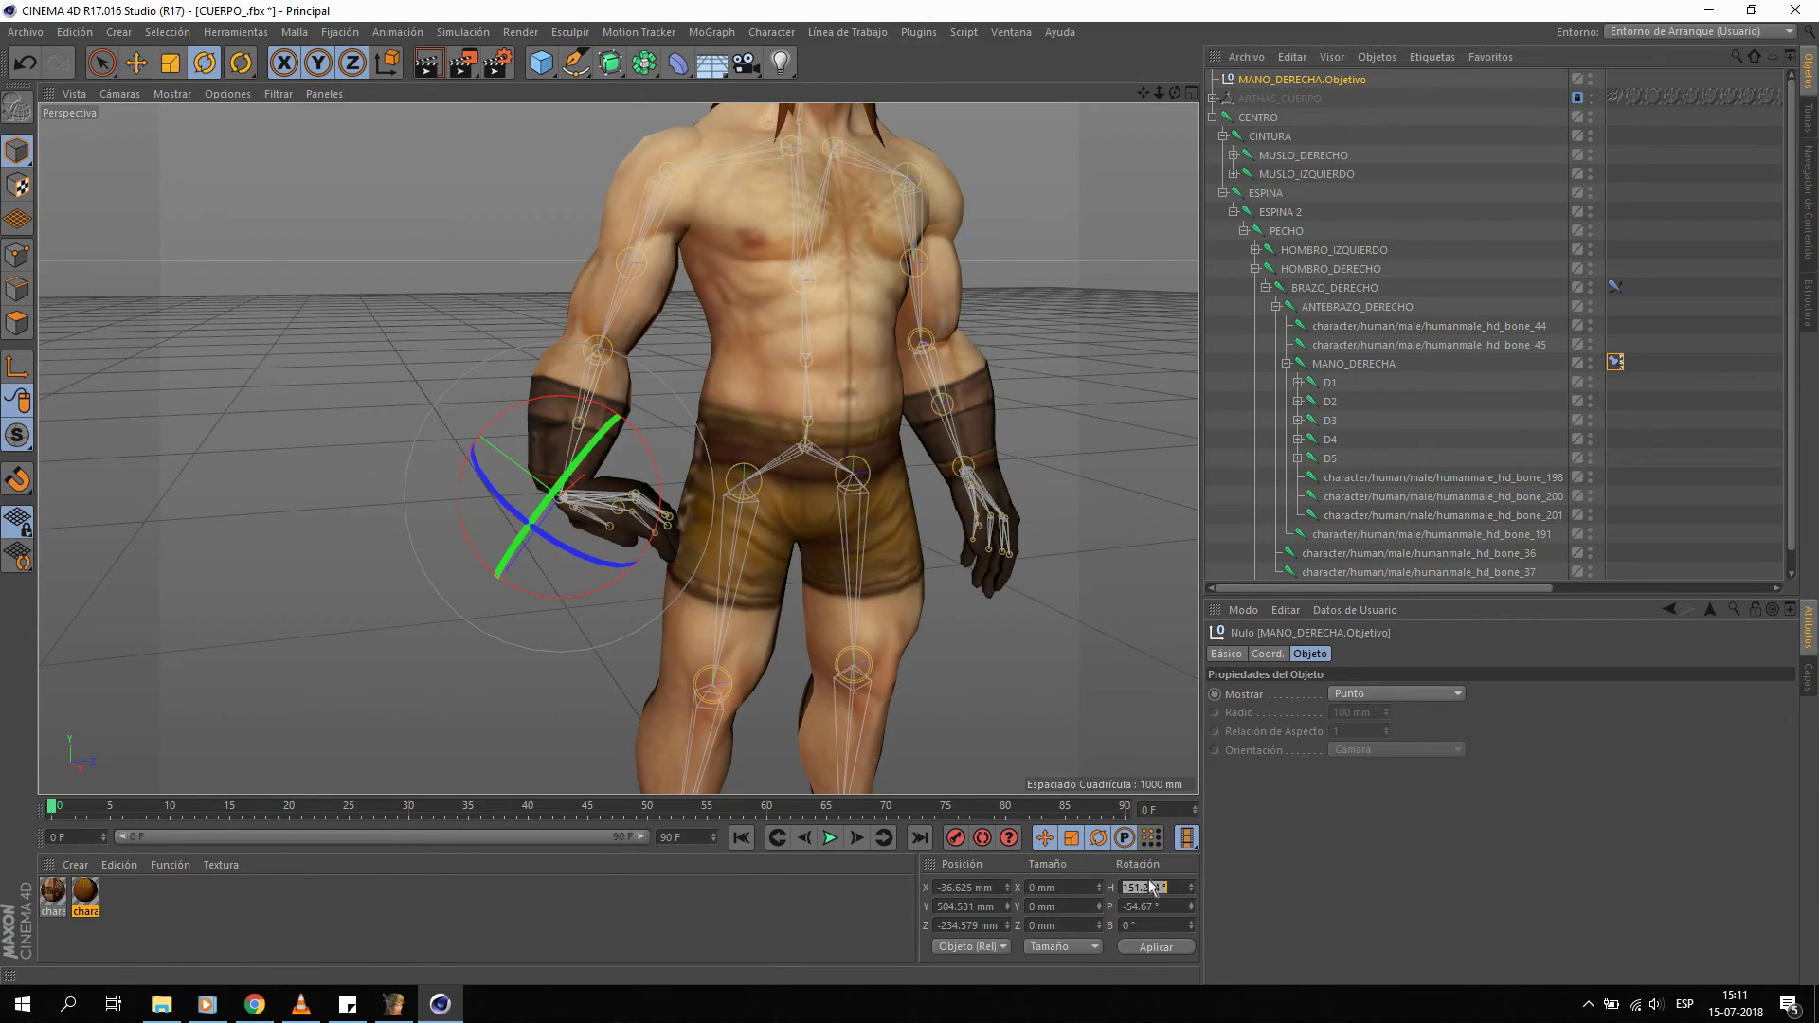
click(1256, 654)
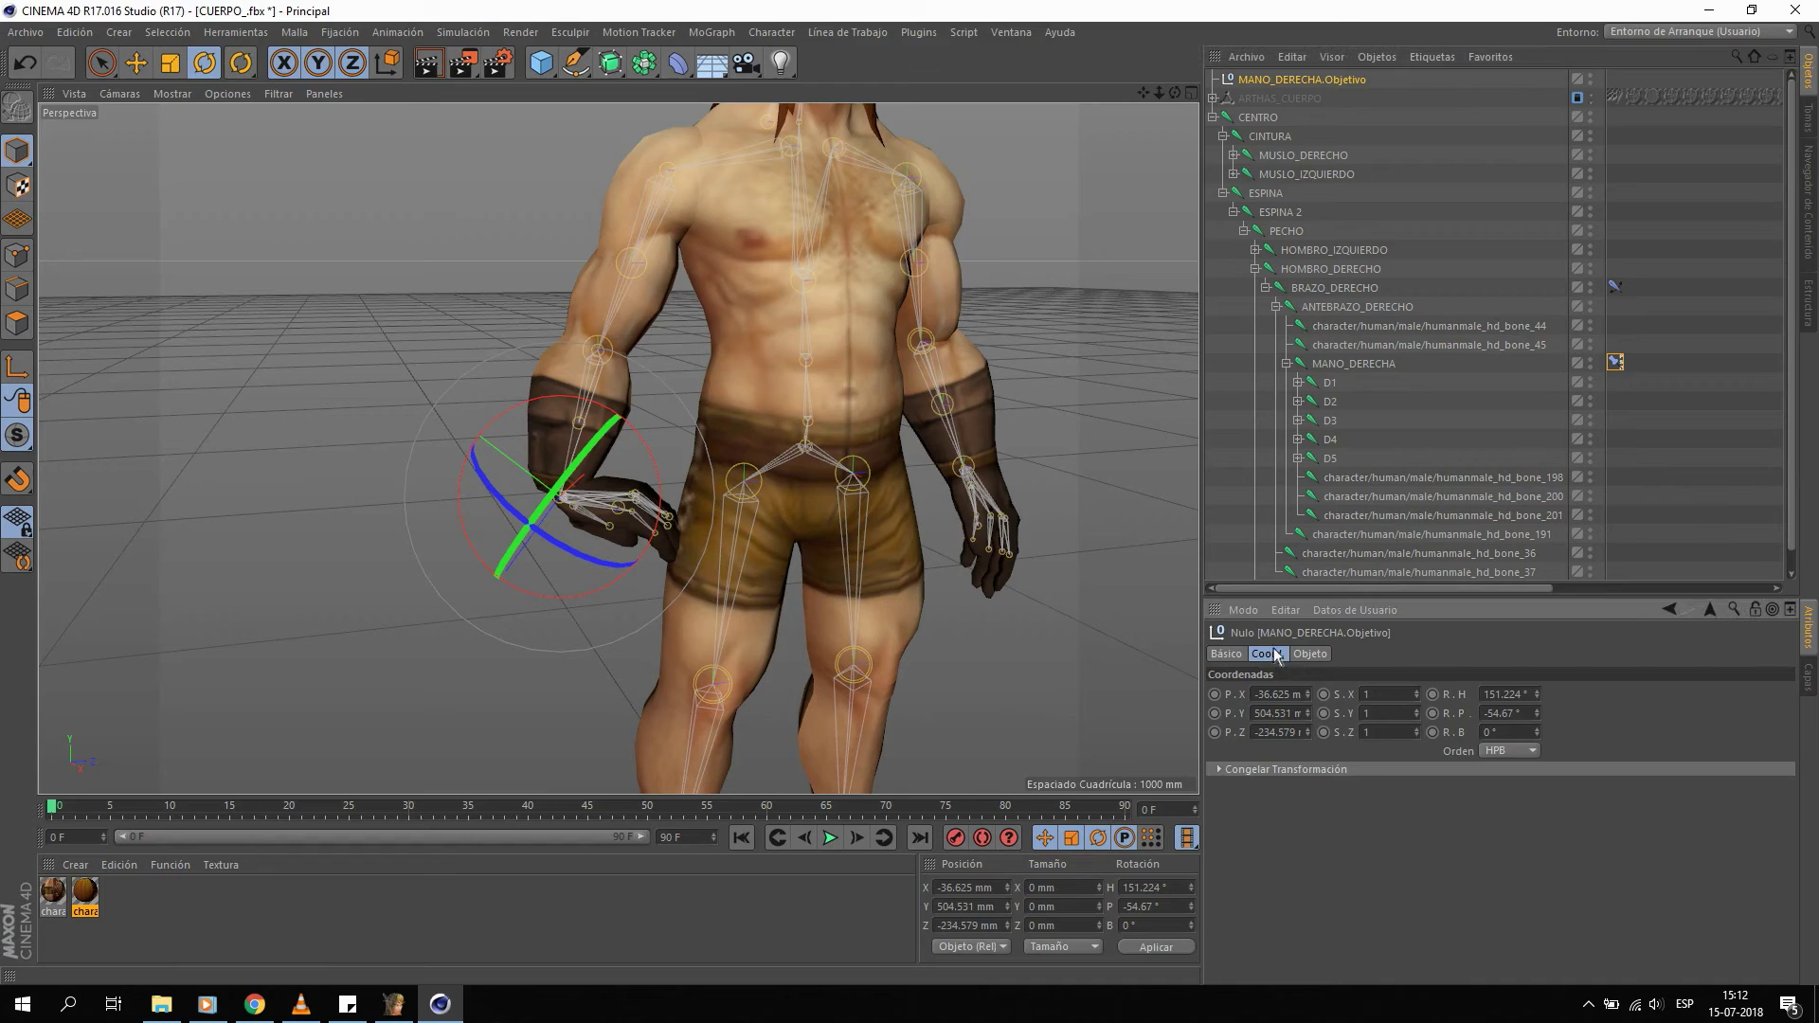
click(1237, 659)
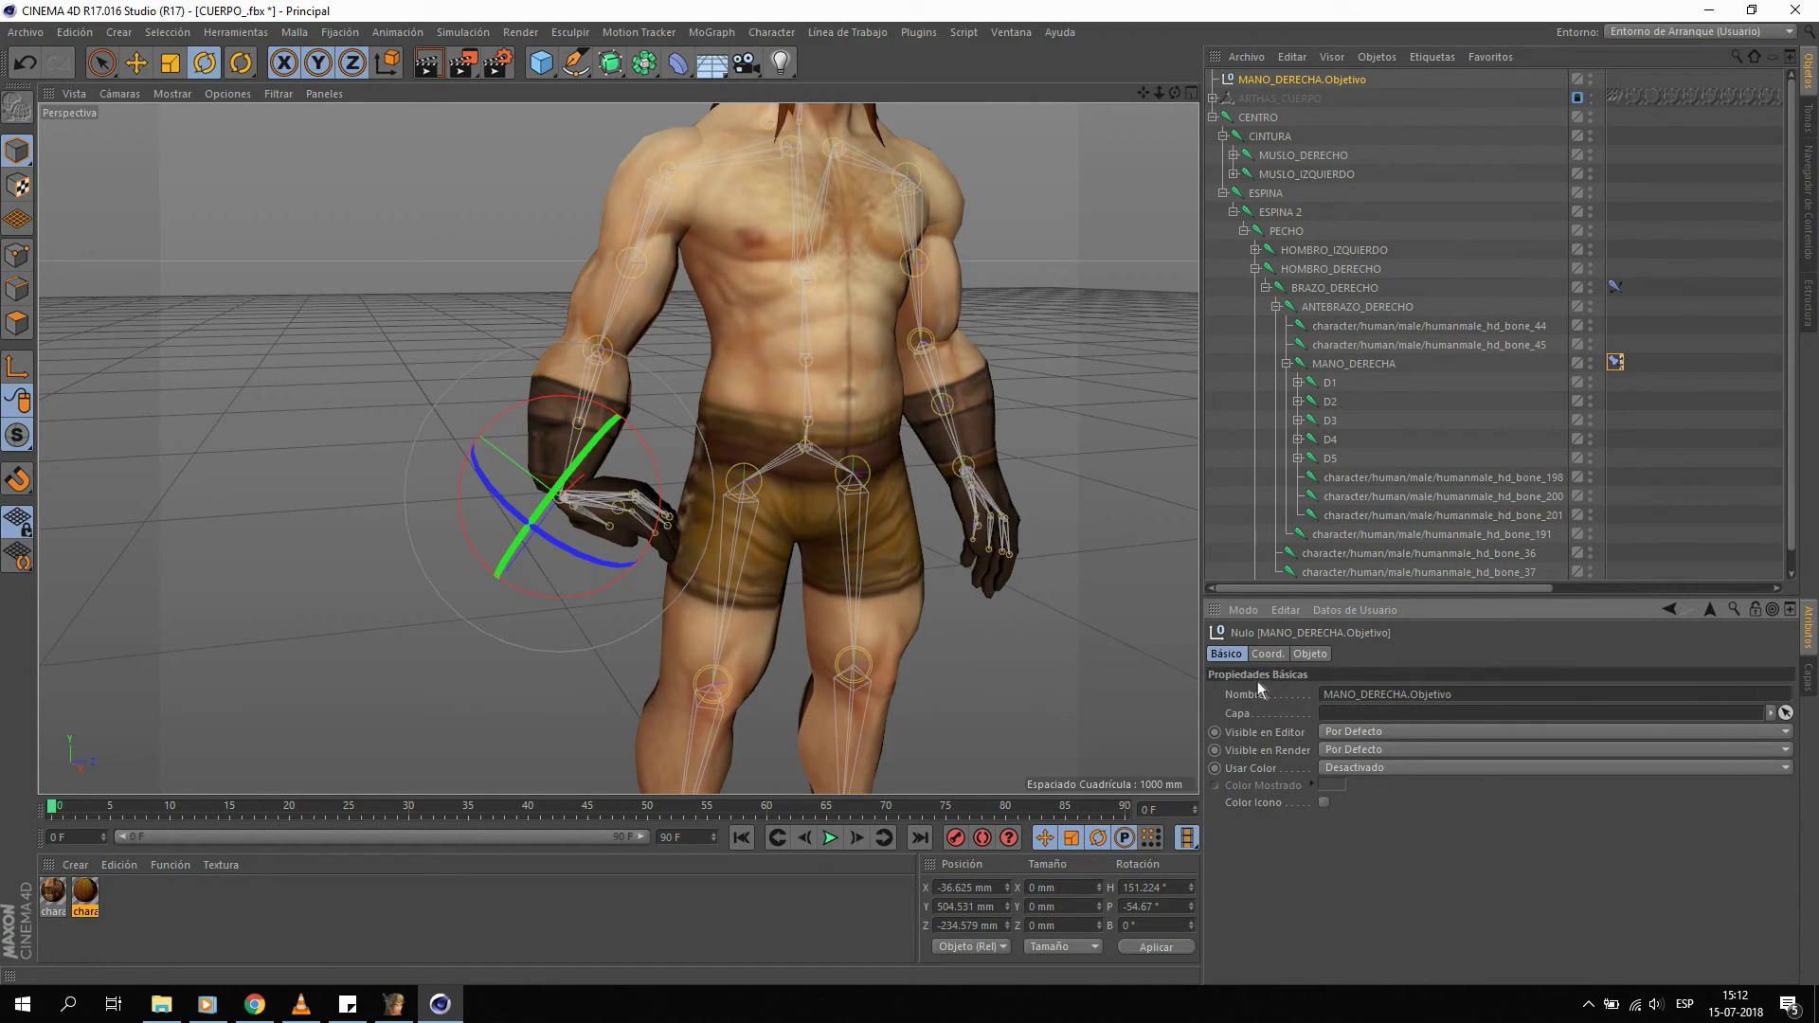
click(1310, 654)
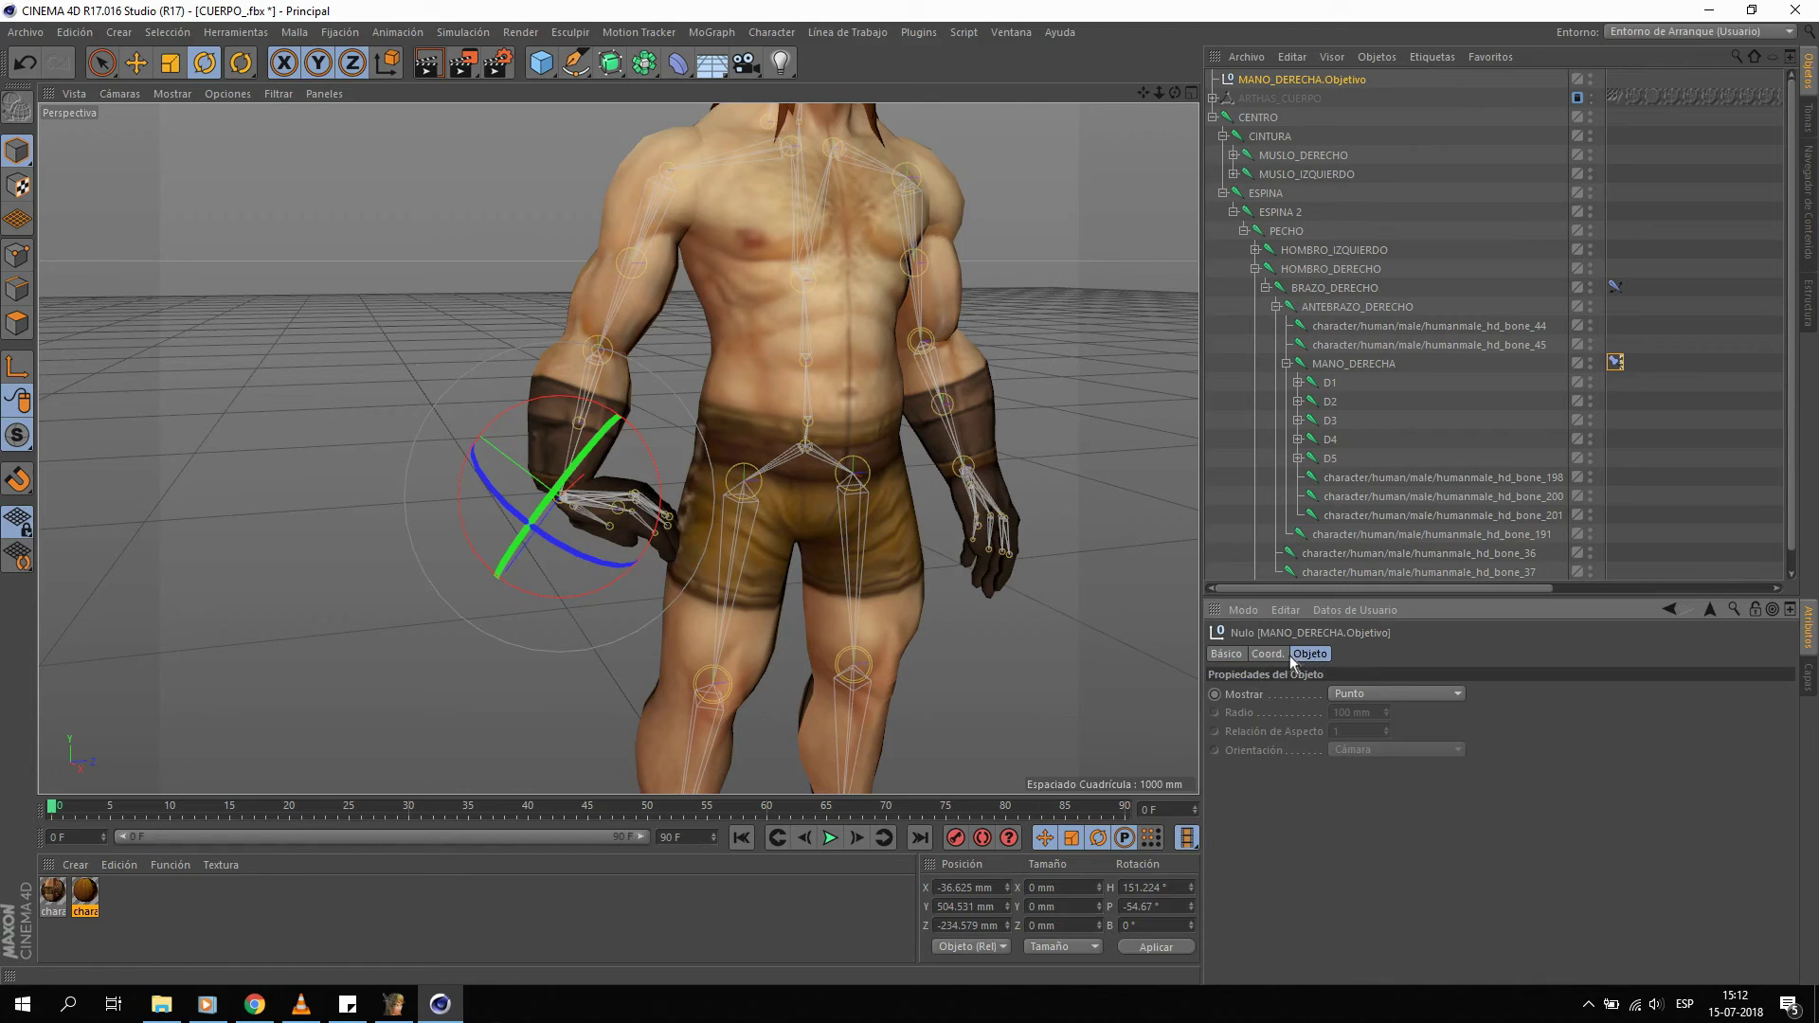
click(1231, 658)
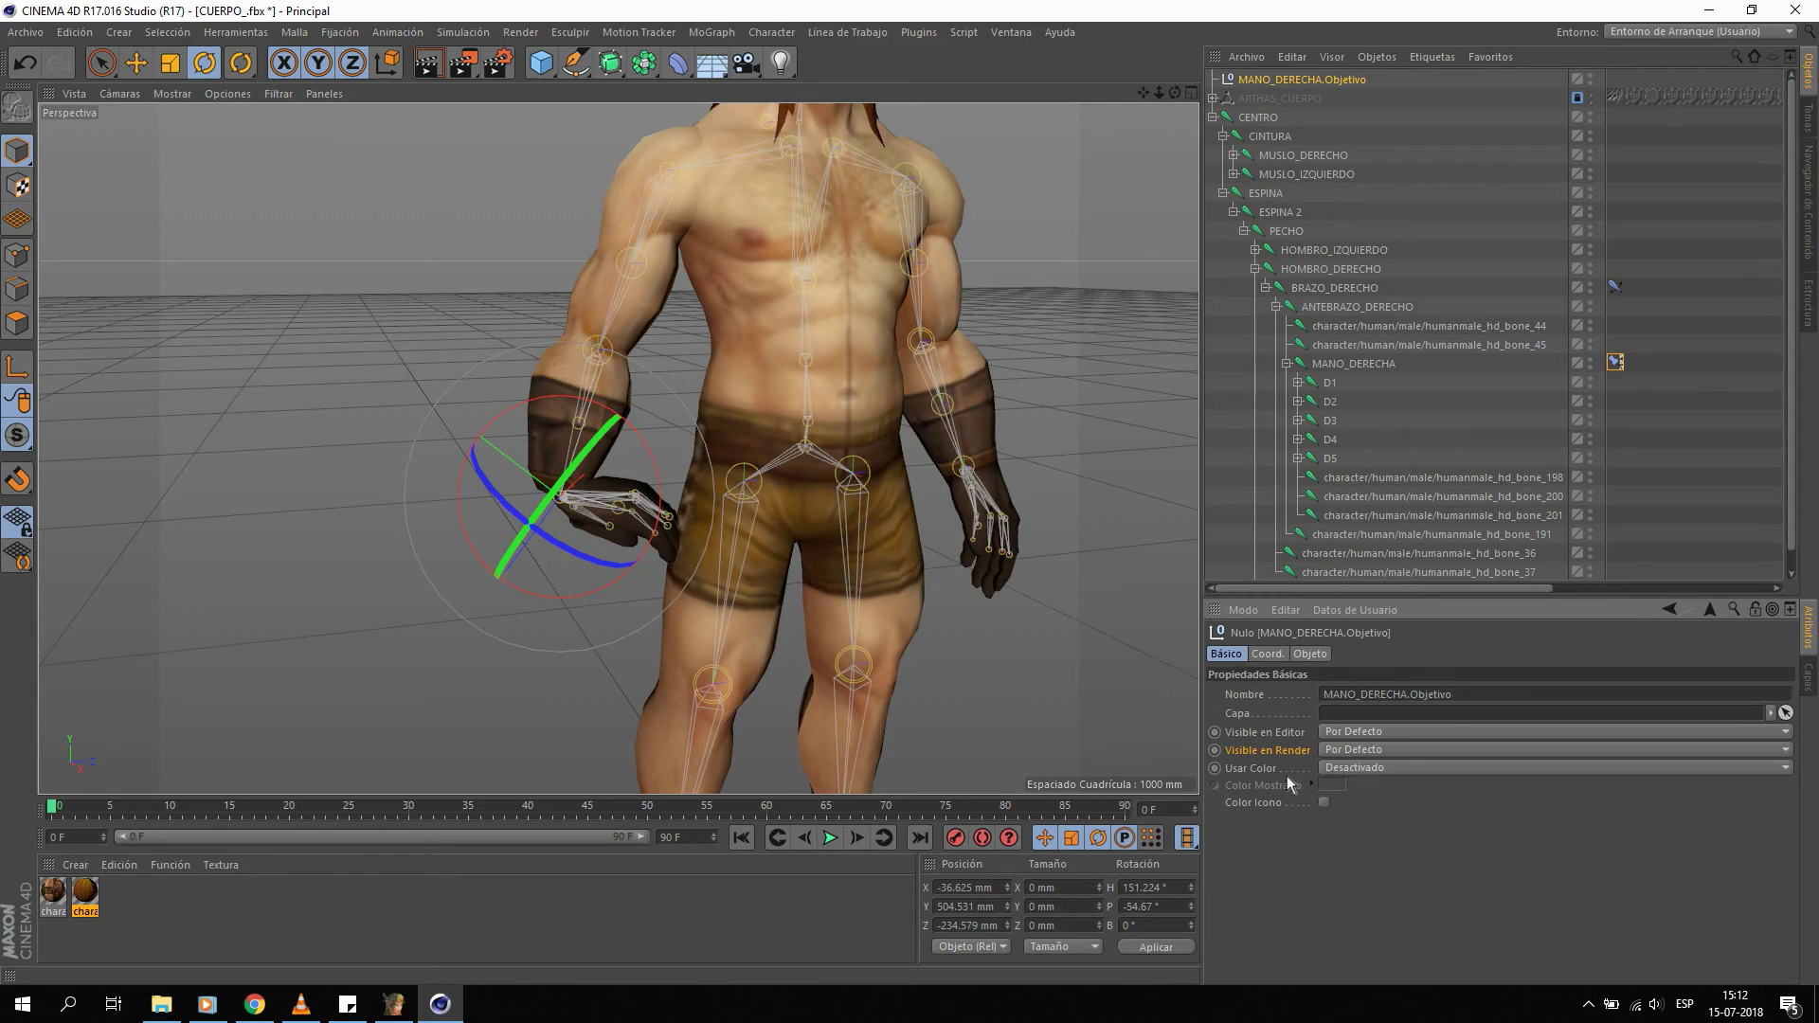
click(1270, 655)
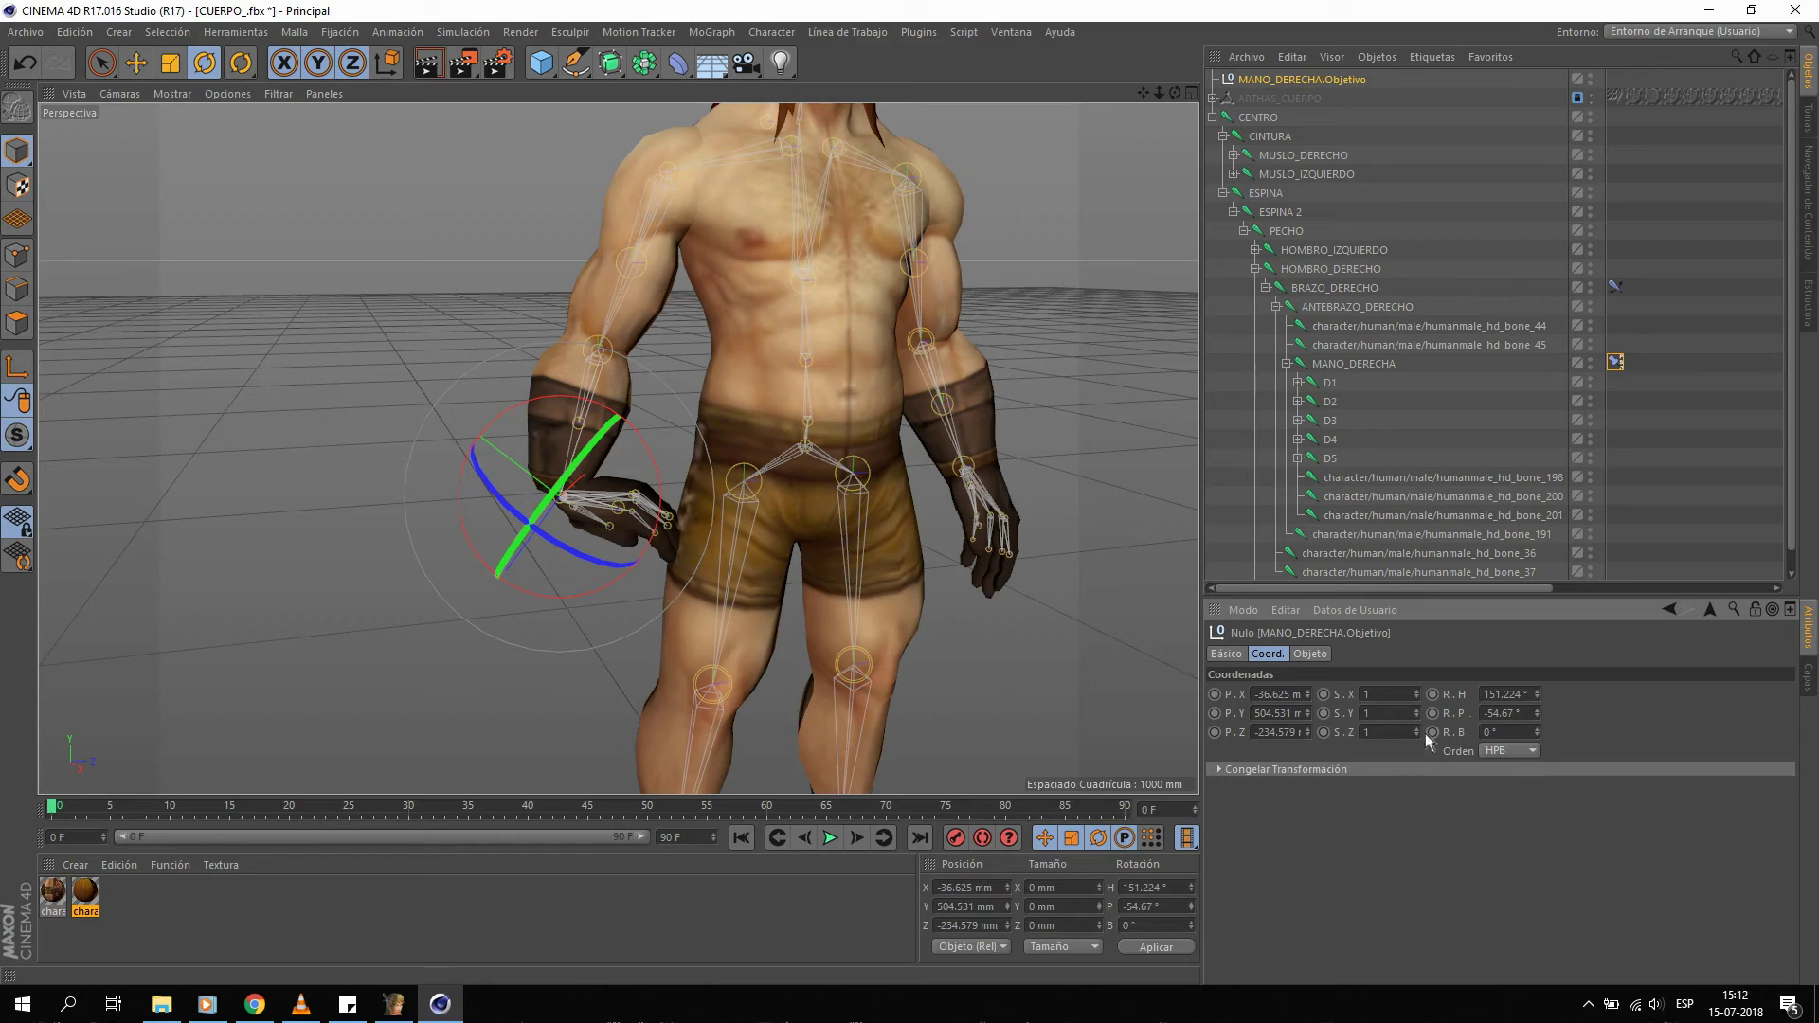
double_click(1513, 698)
text(0)
key(Tab)
text(0)
key(Return)
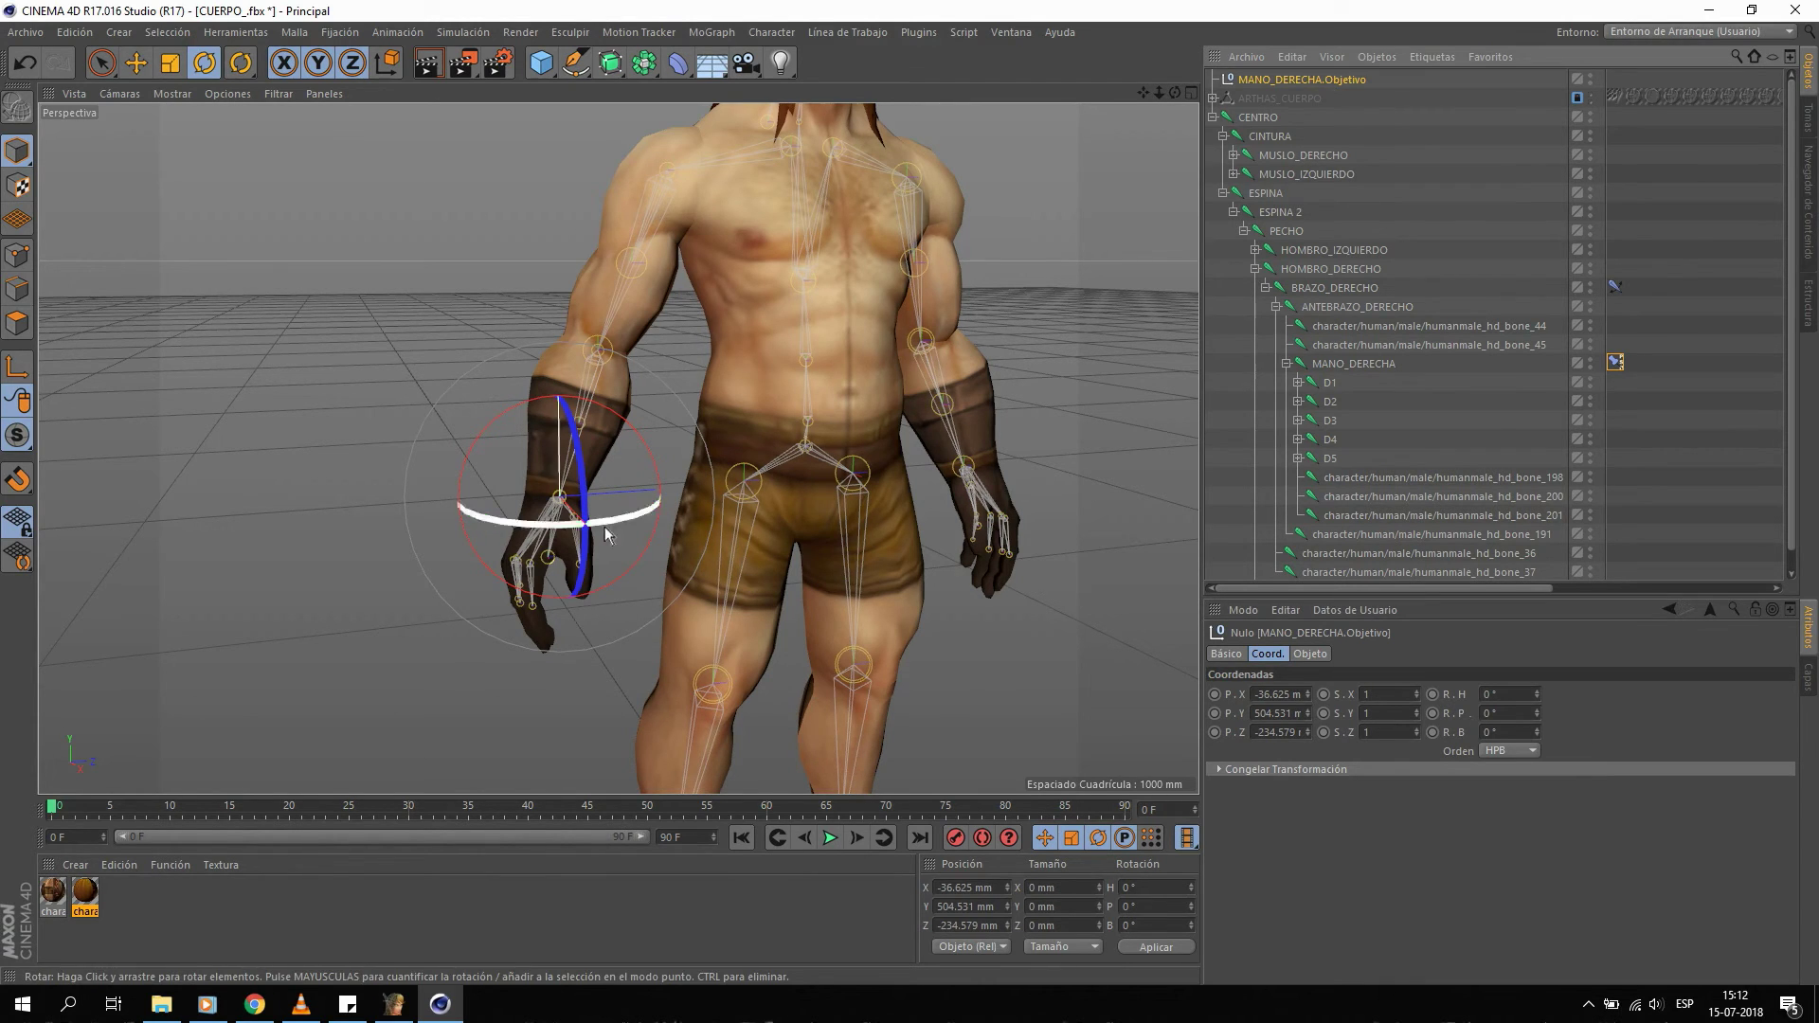
Test-move and rotate the hand target, undo the changes, and orbit around the character.
key(e)
mouse_move(555, 378)
mouse_down()
mouse_move(560, 300)
mouse_move(552, 326)
mouse_up()
key(r)
drag(654, 450, 638, 493)
key(ctrl+z)
key(ctrl+z)
alt+drag(731, 532, 934, 353)
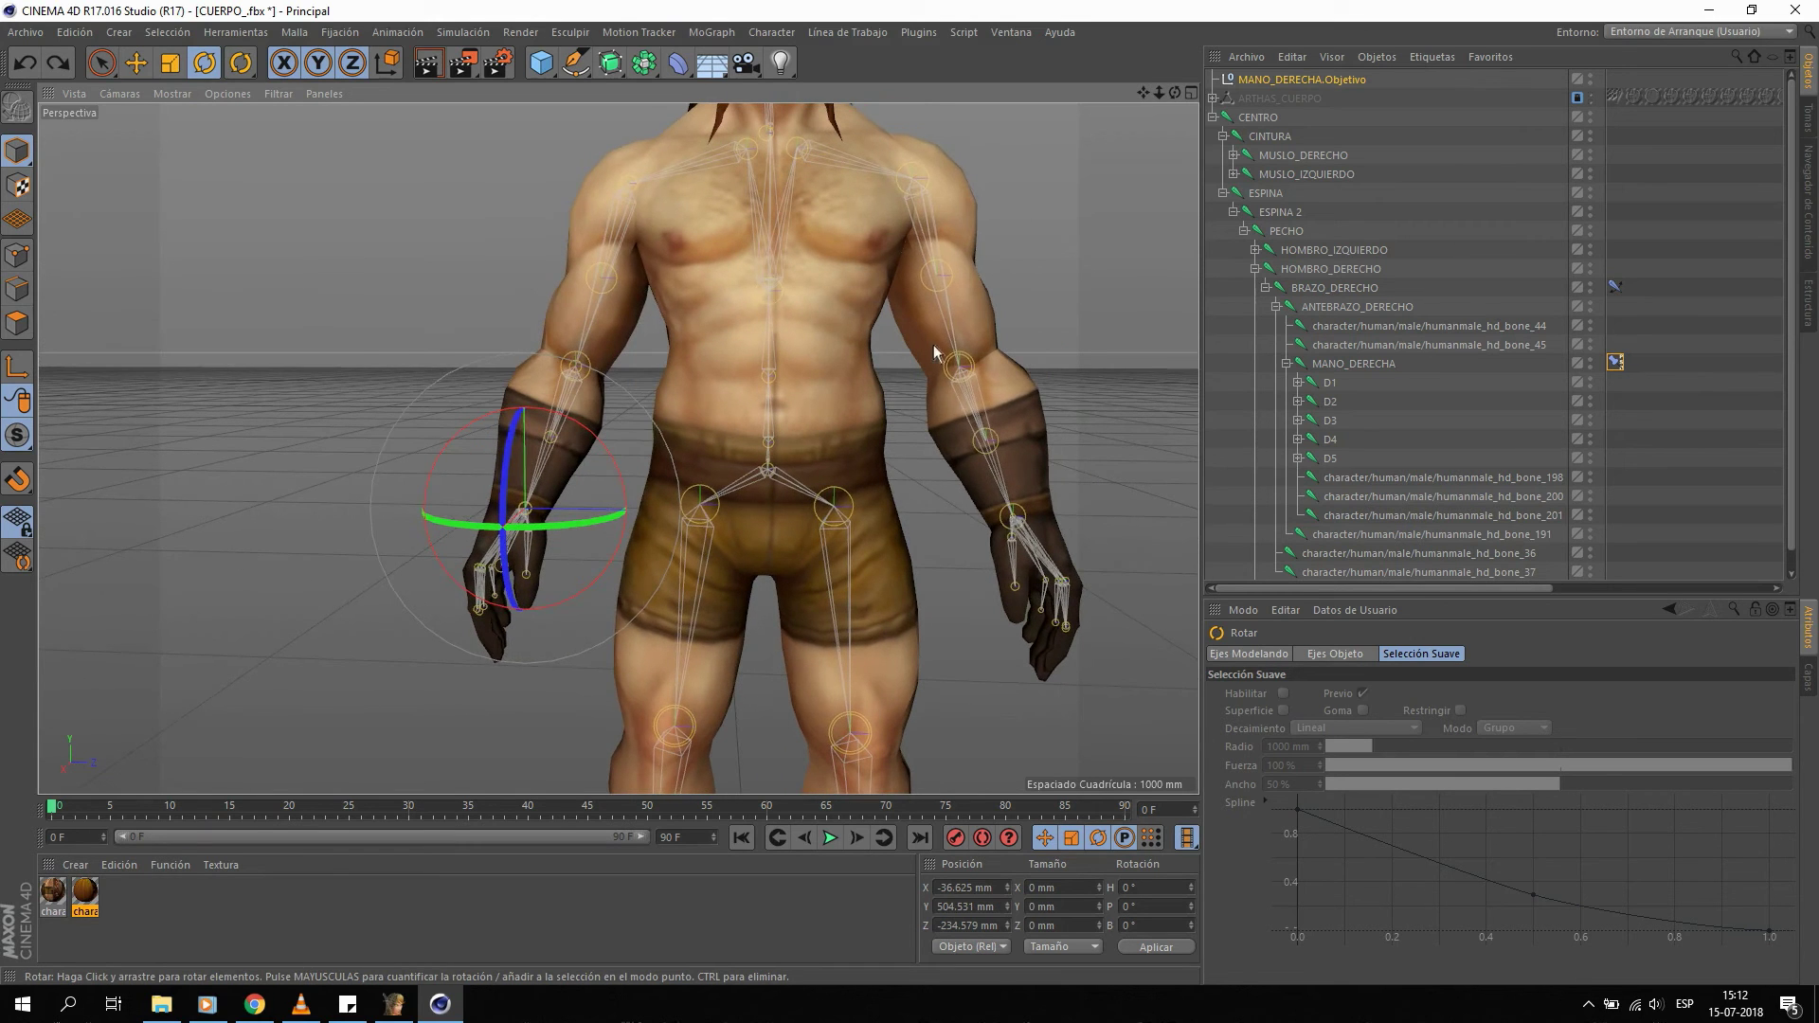
click(958, 331)
Create an IK chain from the left arm bone to the left hand bone.
click(1045, 552)
click(773, 31)
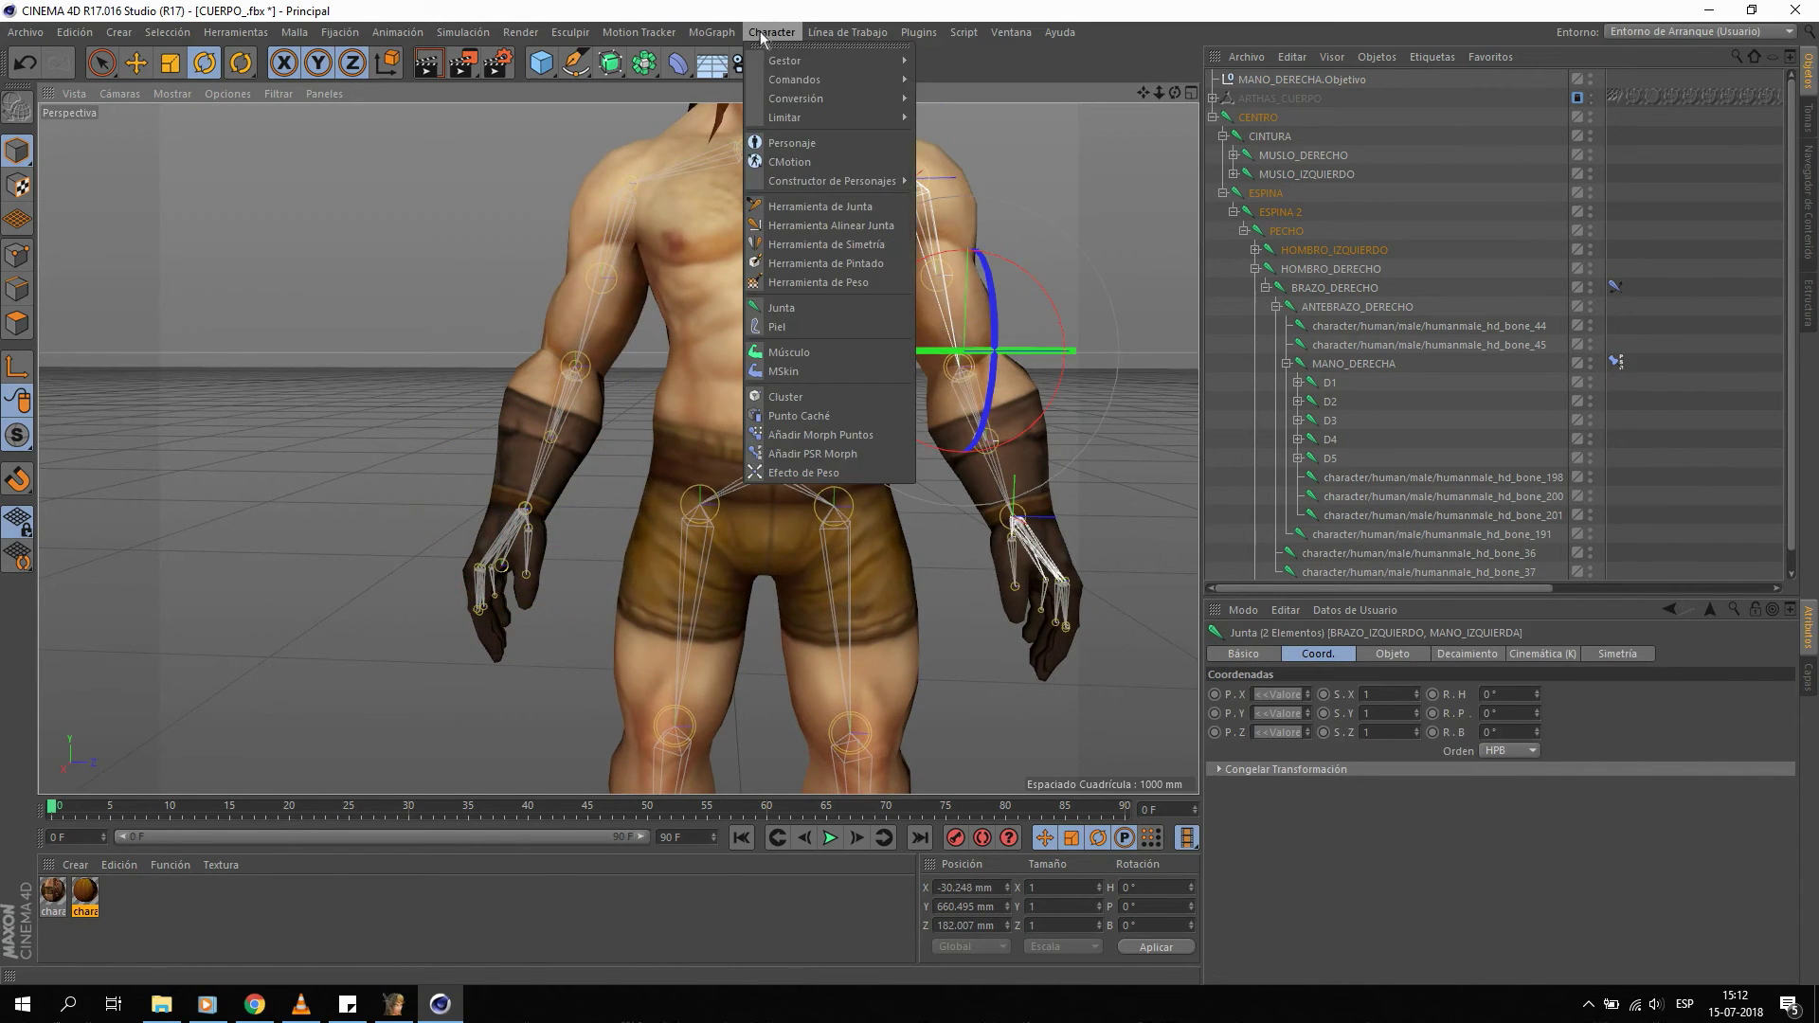
click(1089, 78)
click(1323, 78)
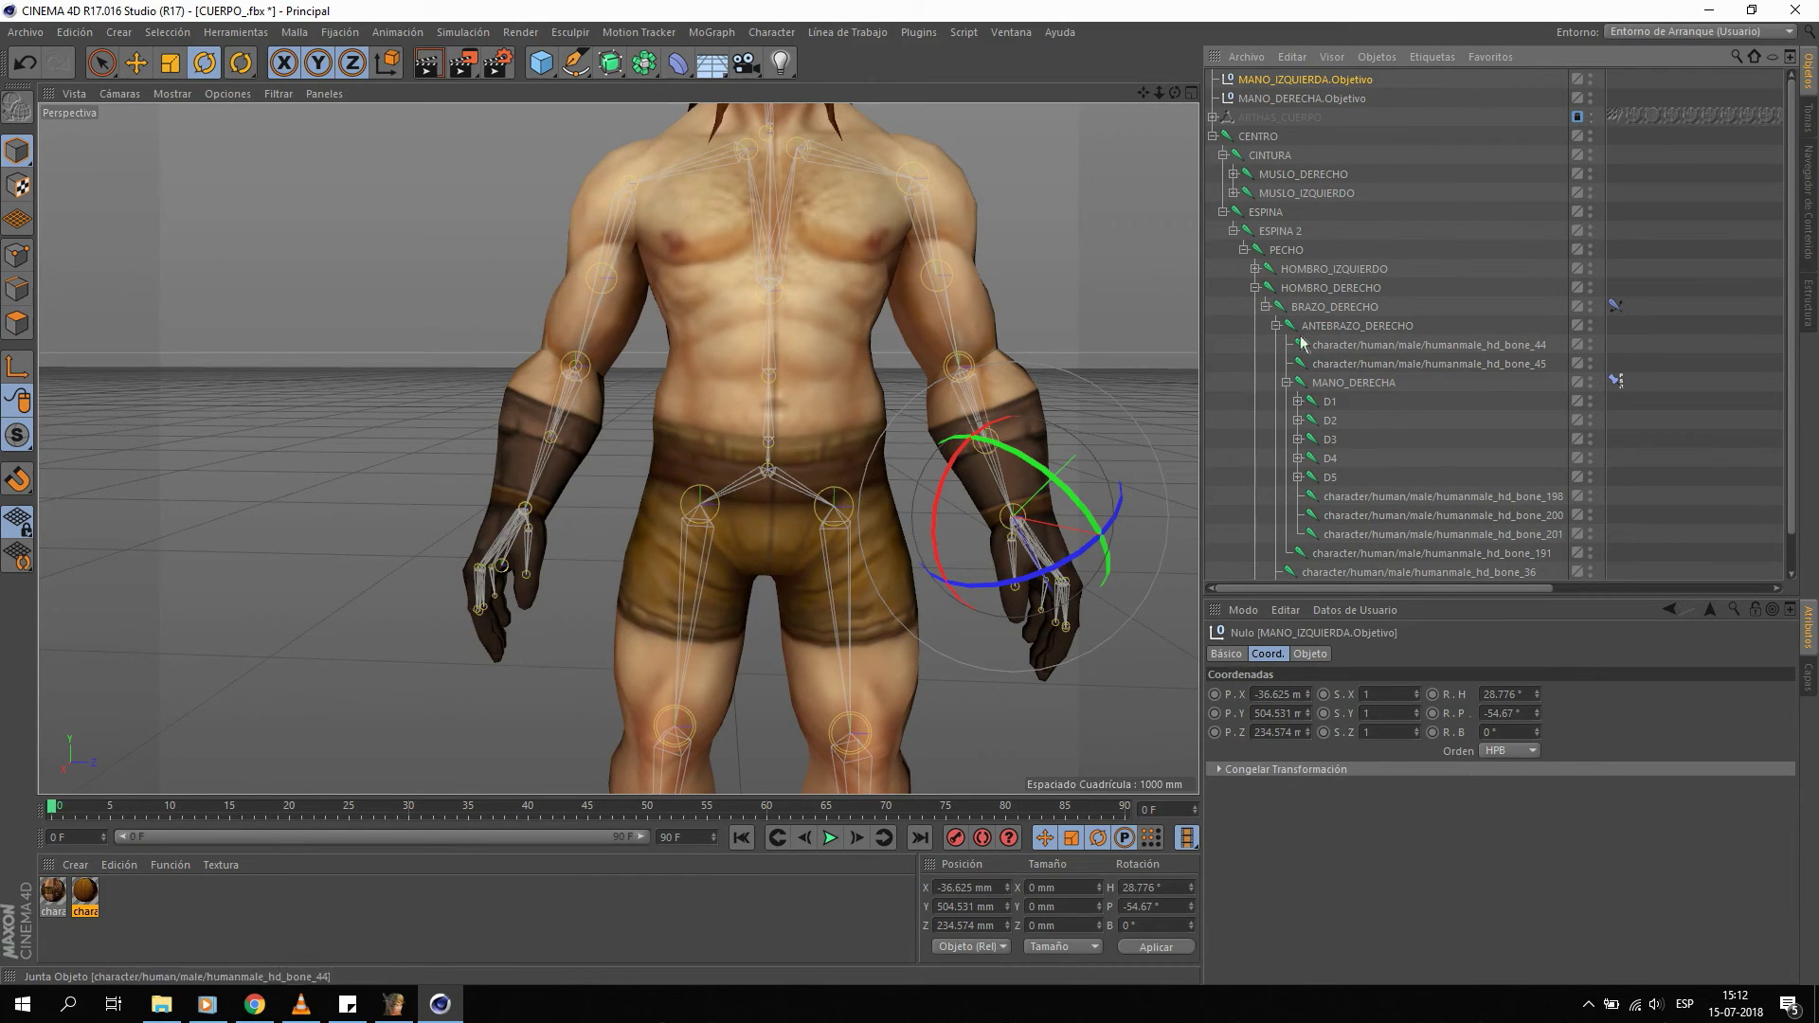
click(1256, 287)
click(1255, 269)
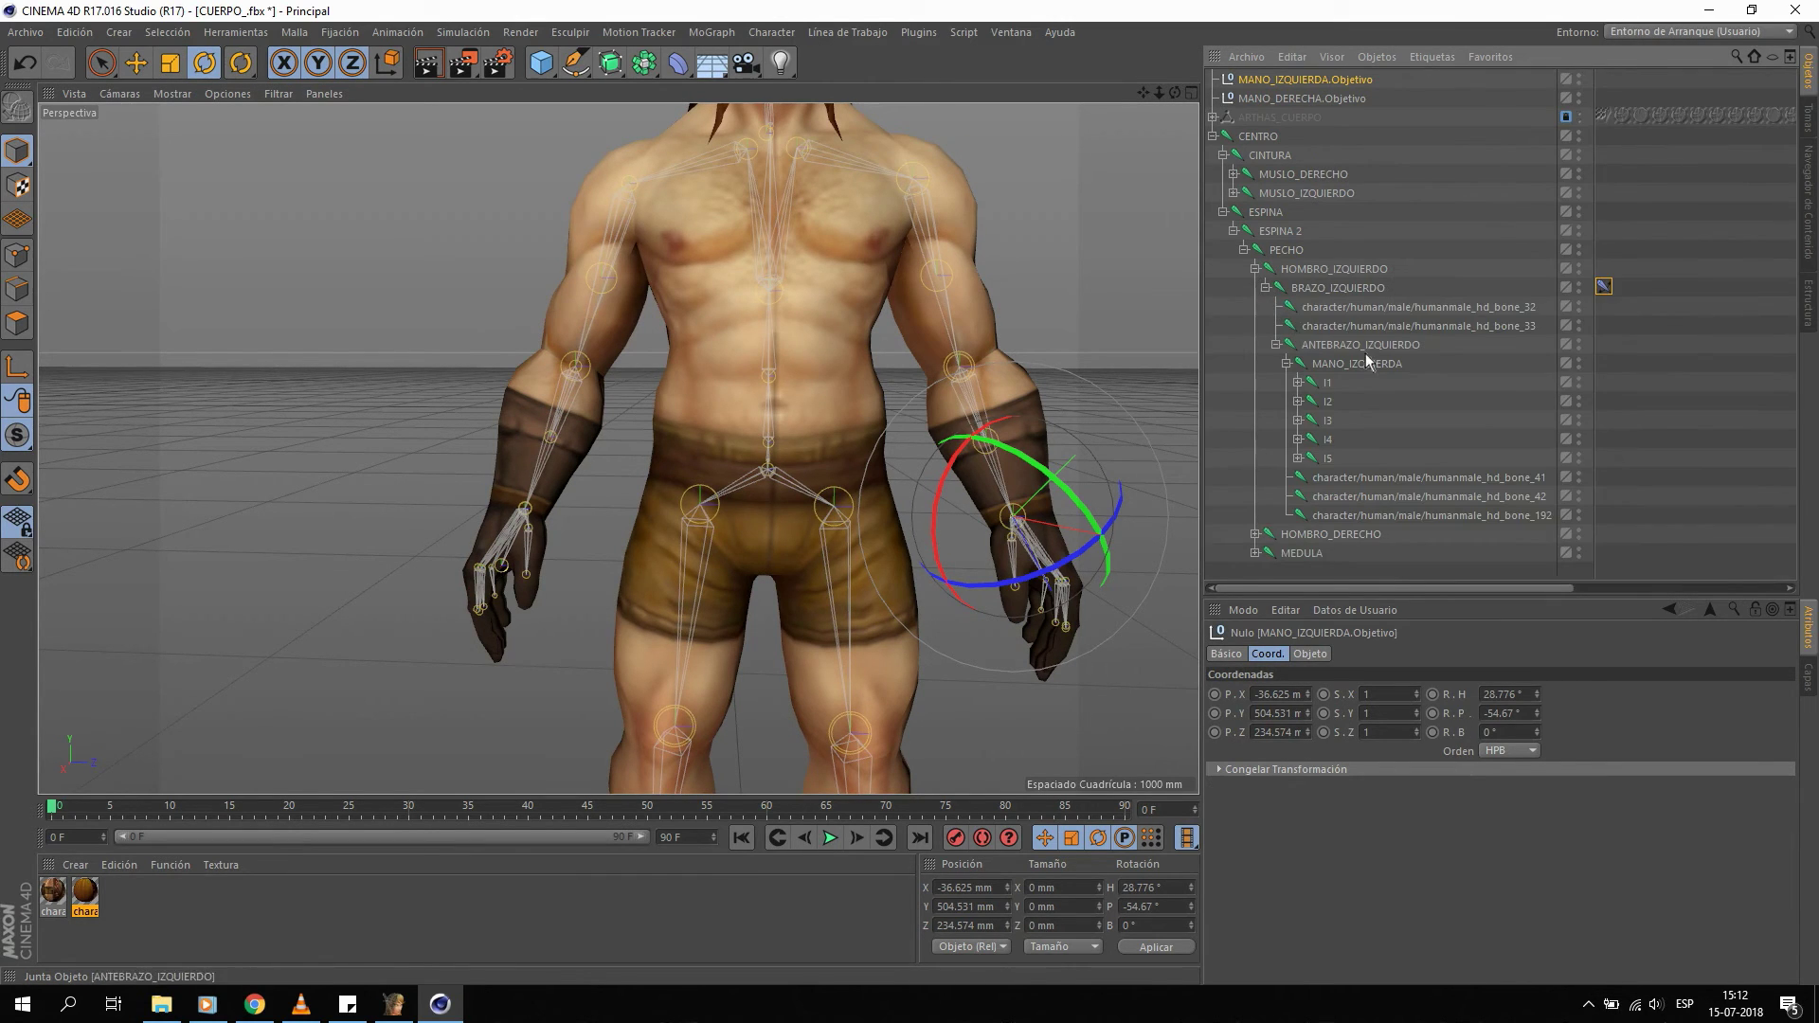
Add a PSR Constraint tag to the left hand targeting MANO_IZQUIERDA.Objetivo.
right_click(1365, 349)
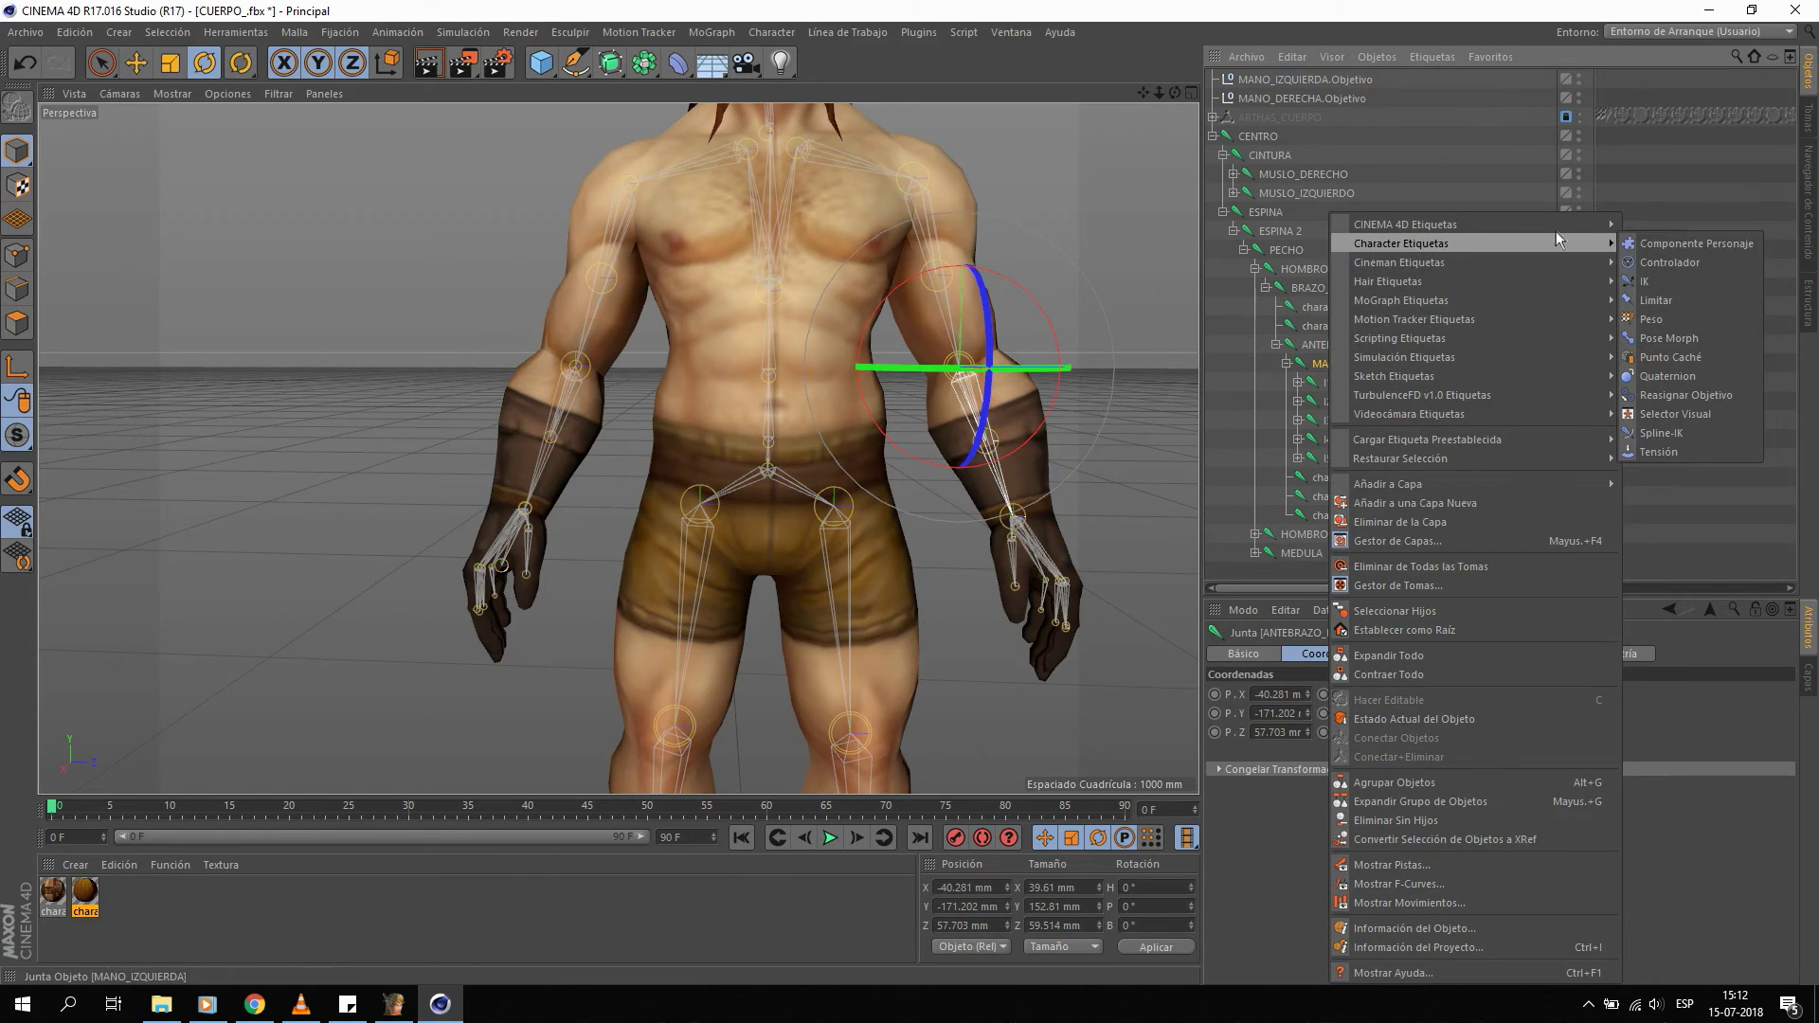
click(1681, 311)
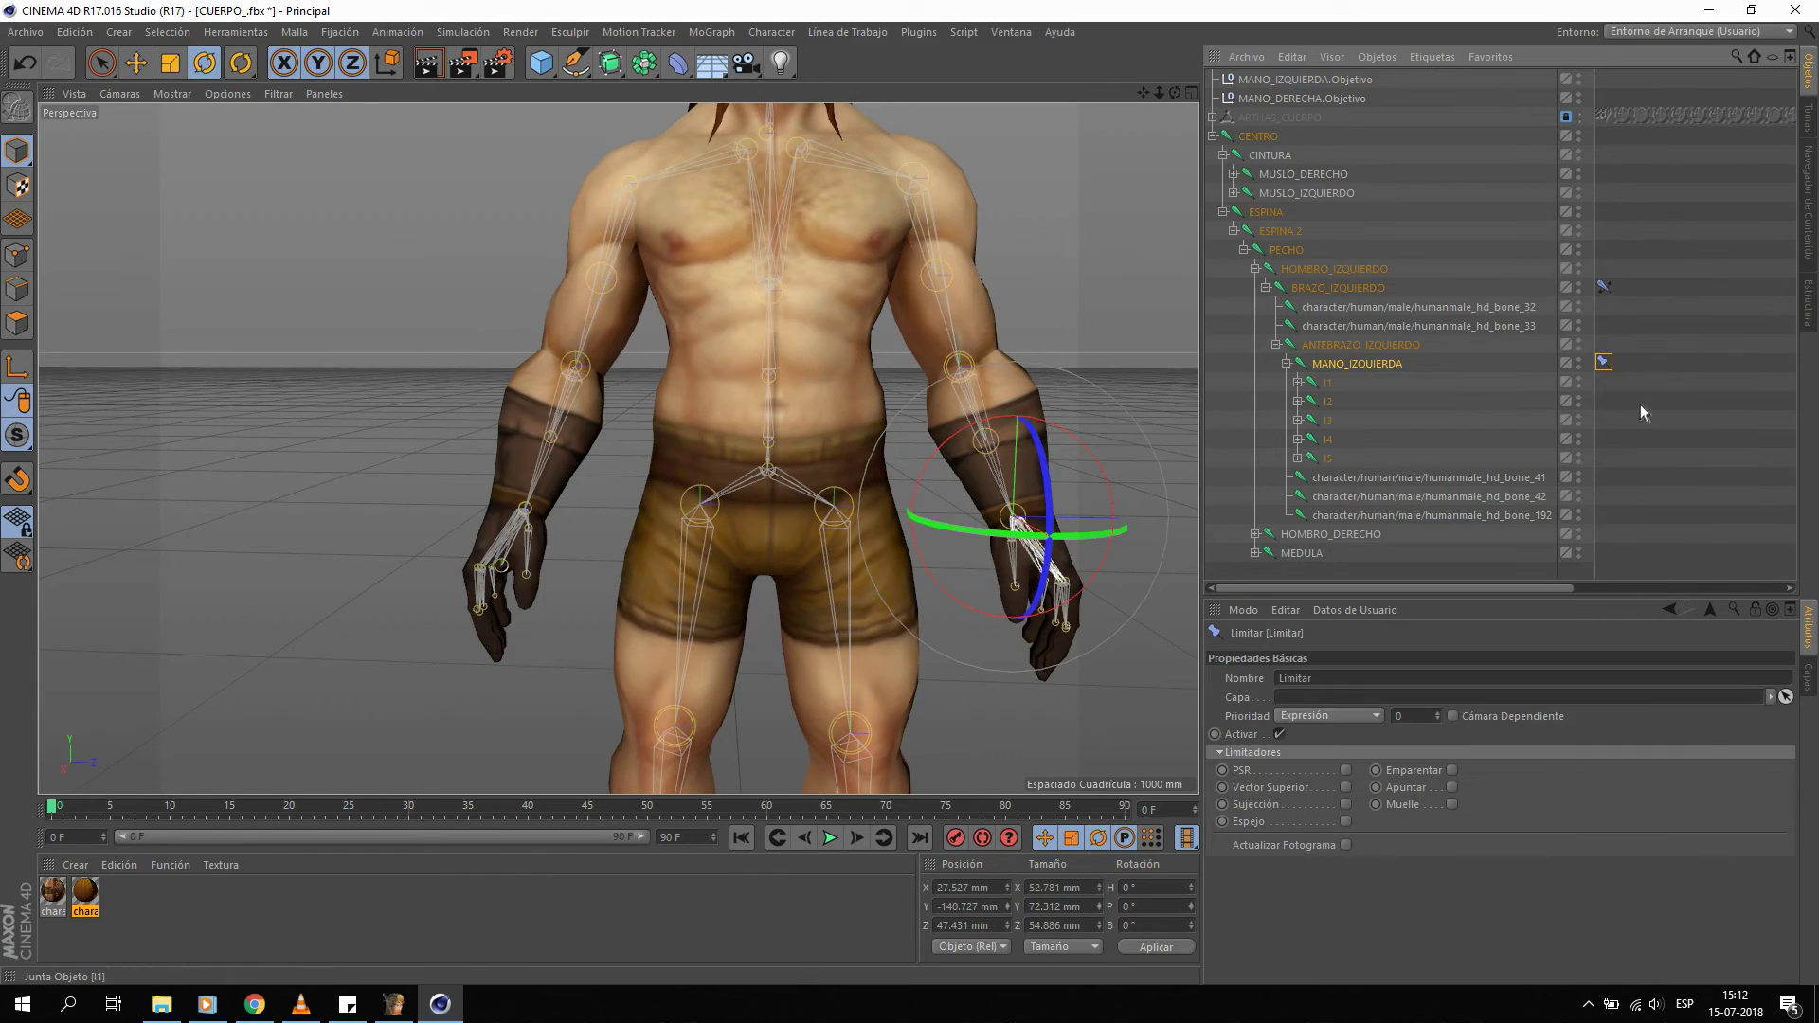
click(1346, 770)
click(1776, 906)
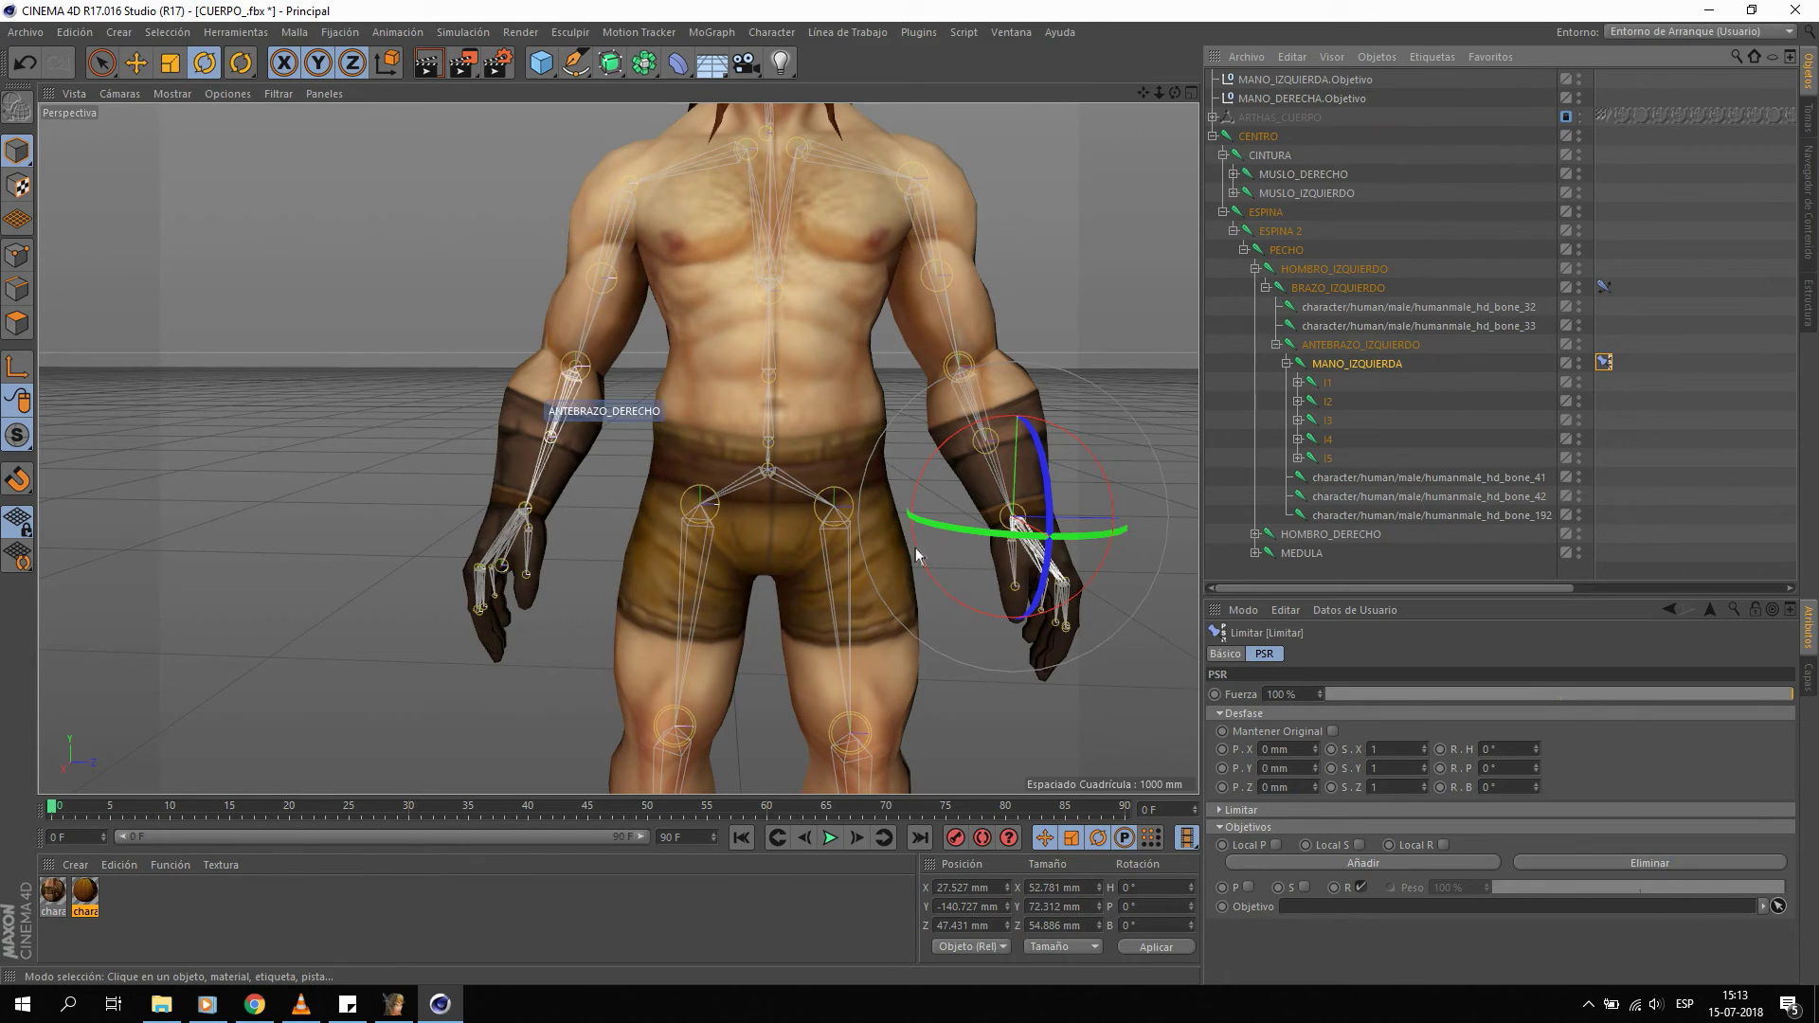
click(1344, 80)
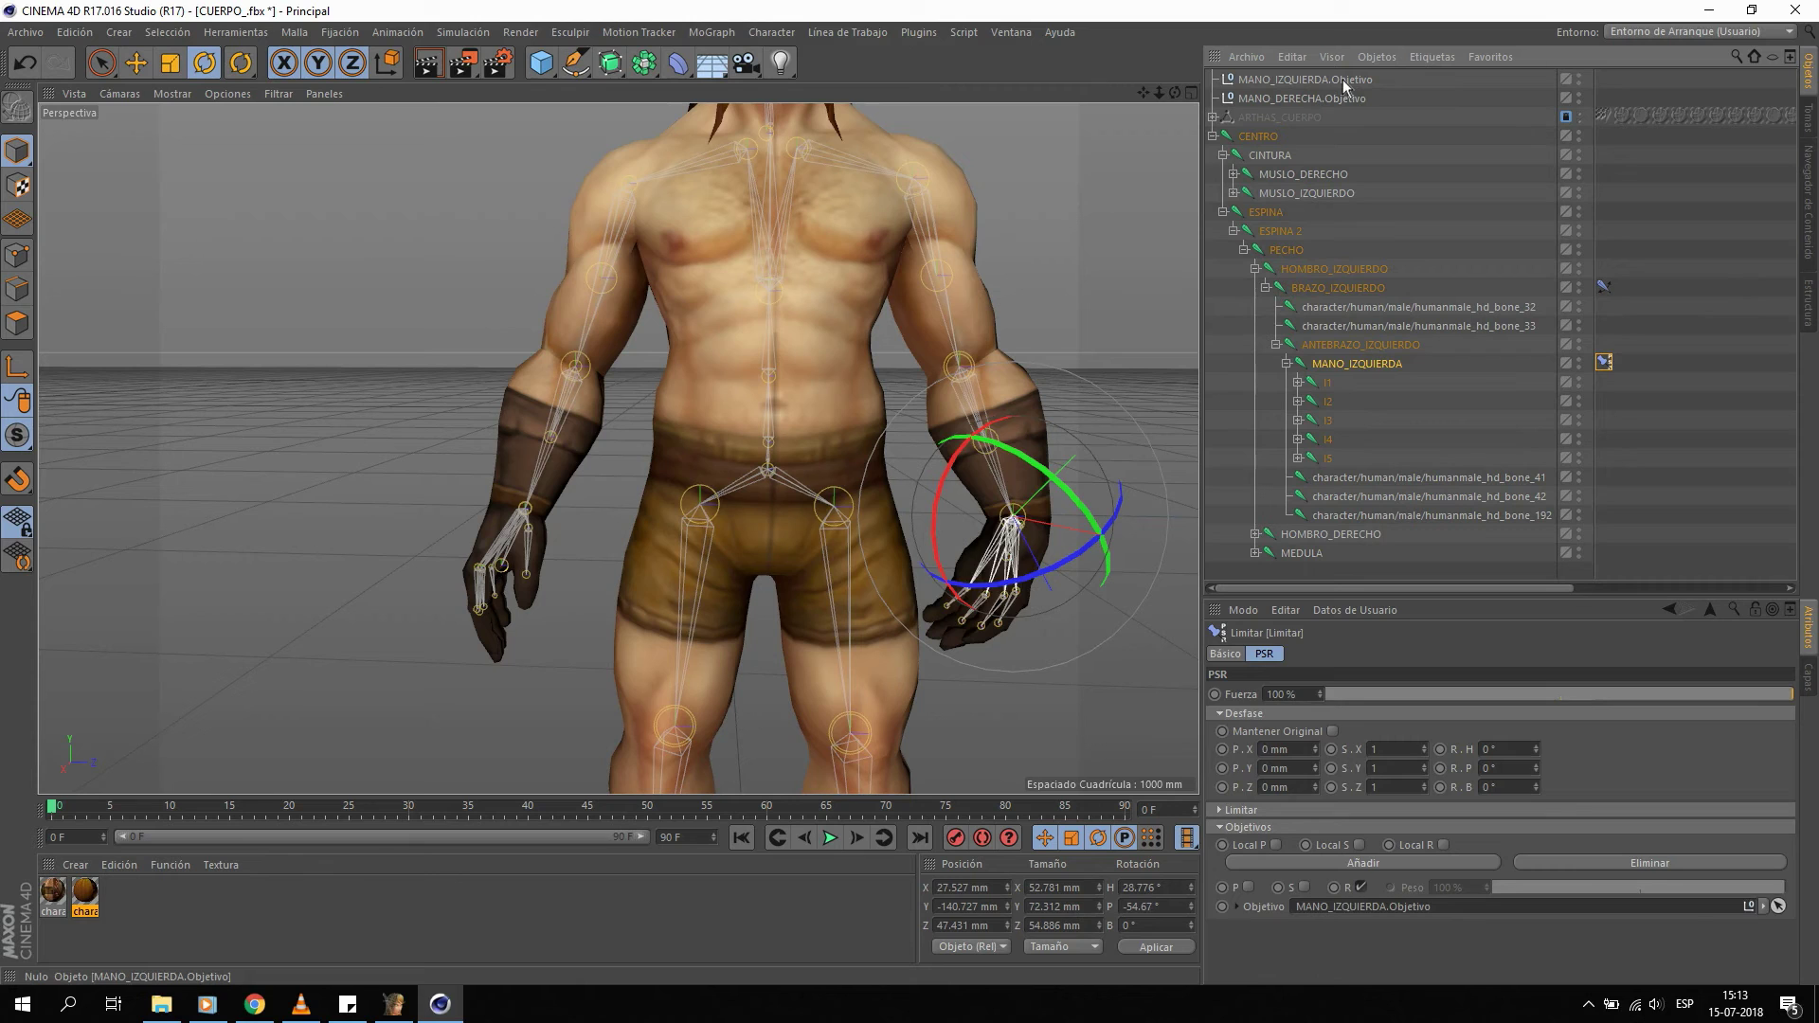
Set the MANO_IZQUIERDA.Objetivo heading and pitch rotation to 0°.
click(1504, 696)
text(0)
key(Tab)
text(0)
key(Return)
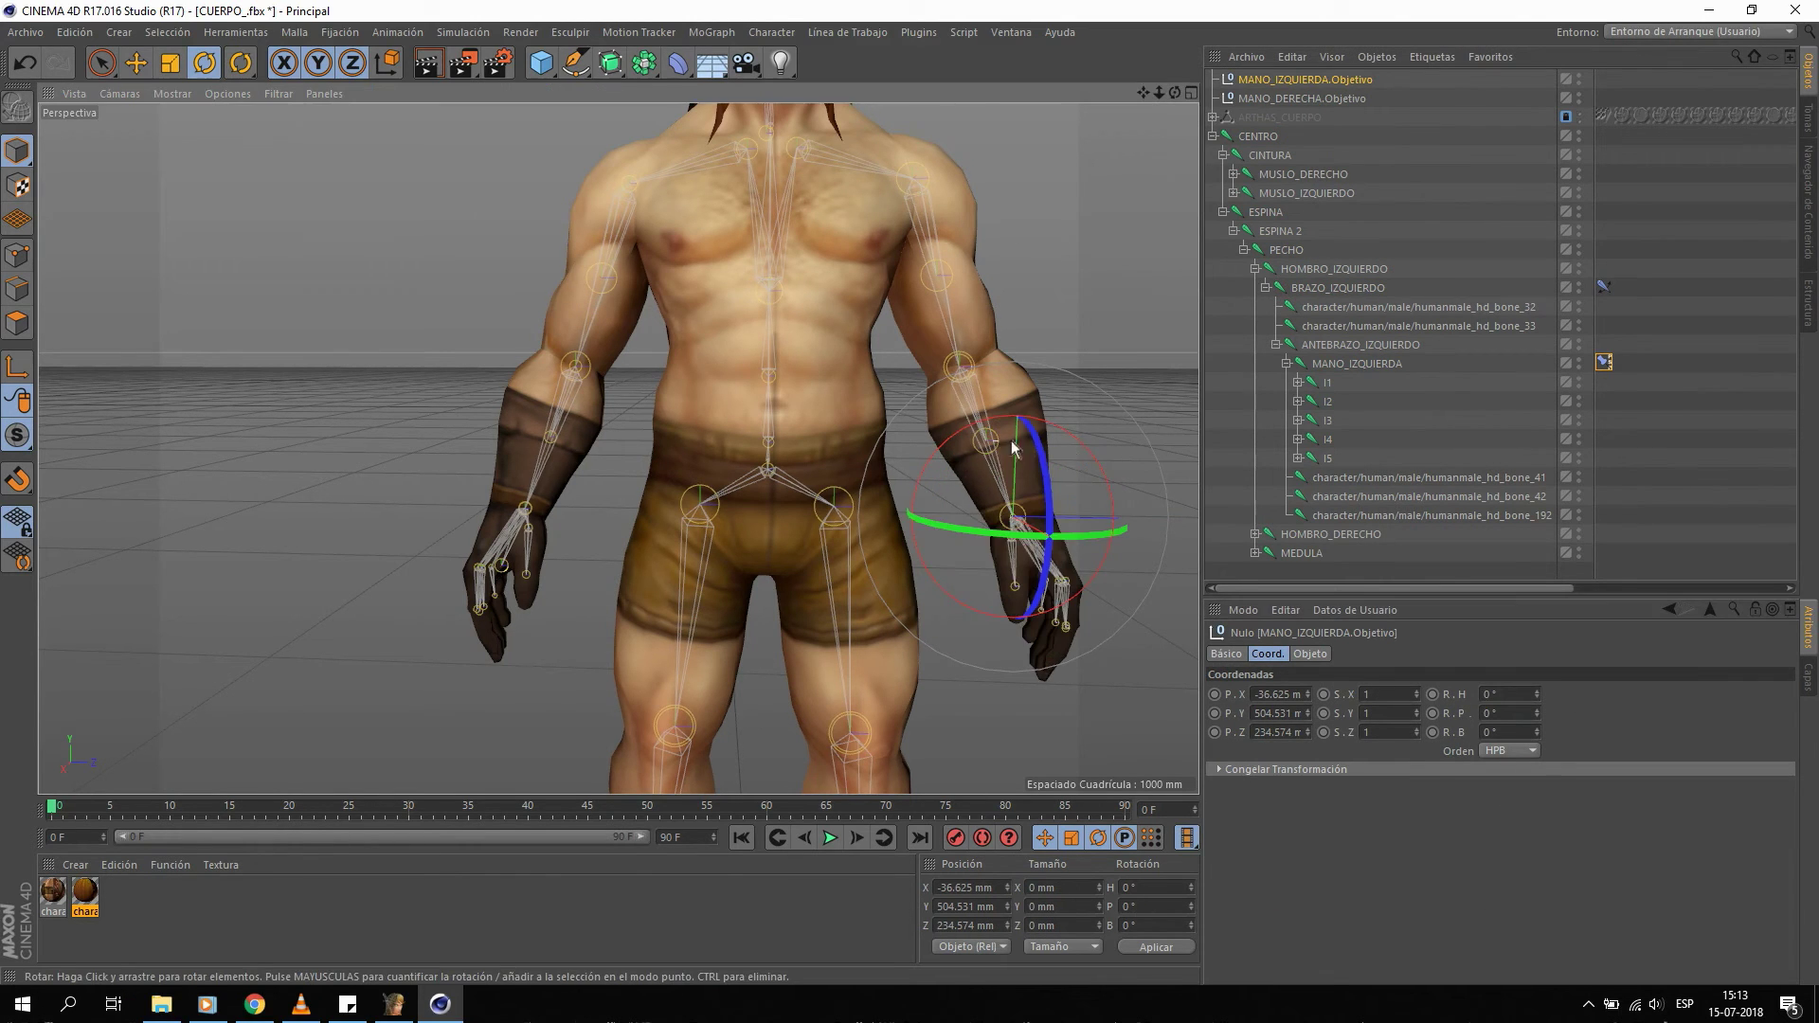
alt+middle_drag(1011, 440, 976, 279)
Create IK chains for the left and right legs, from each thigh to its foot.
scroll(812, 468, down, 3)
click(827, 379)
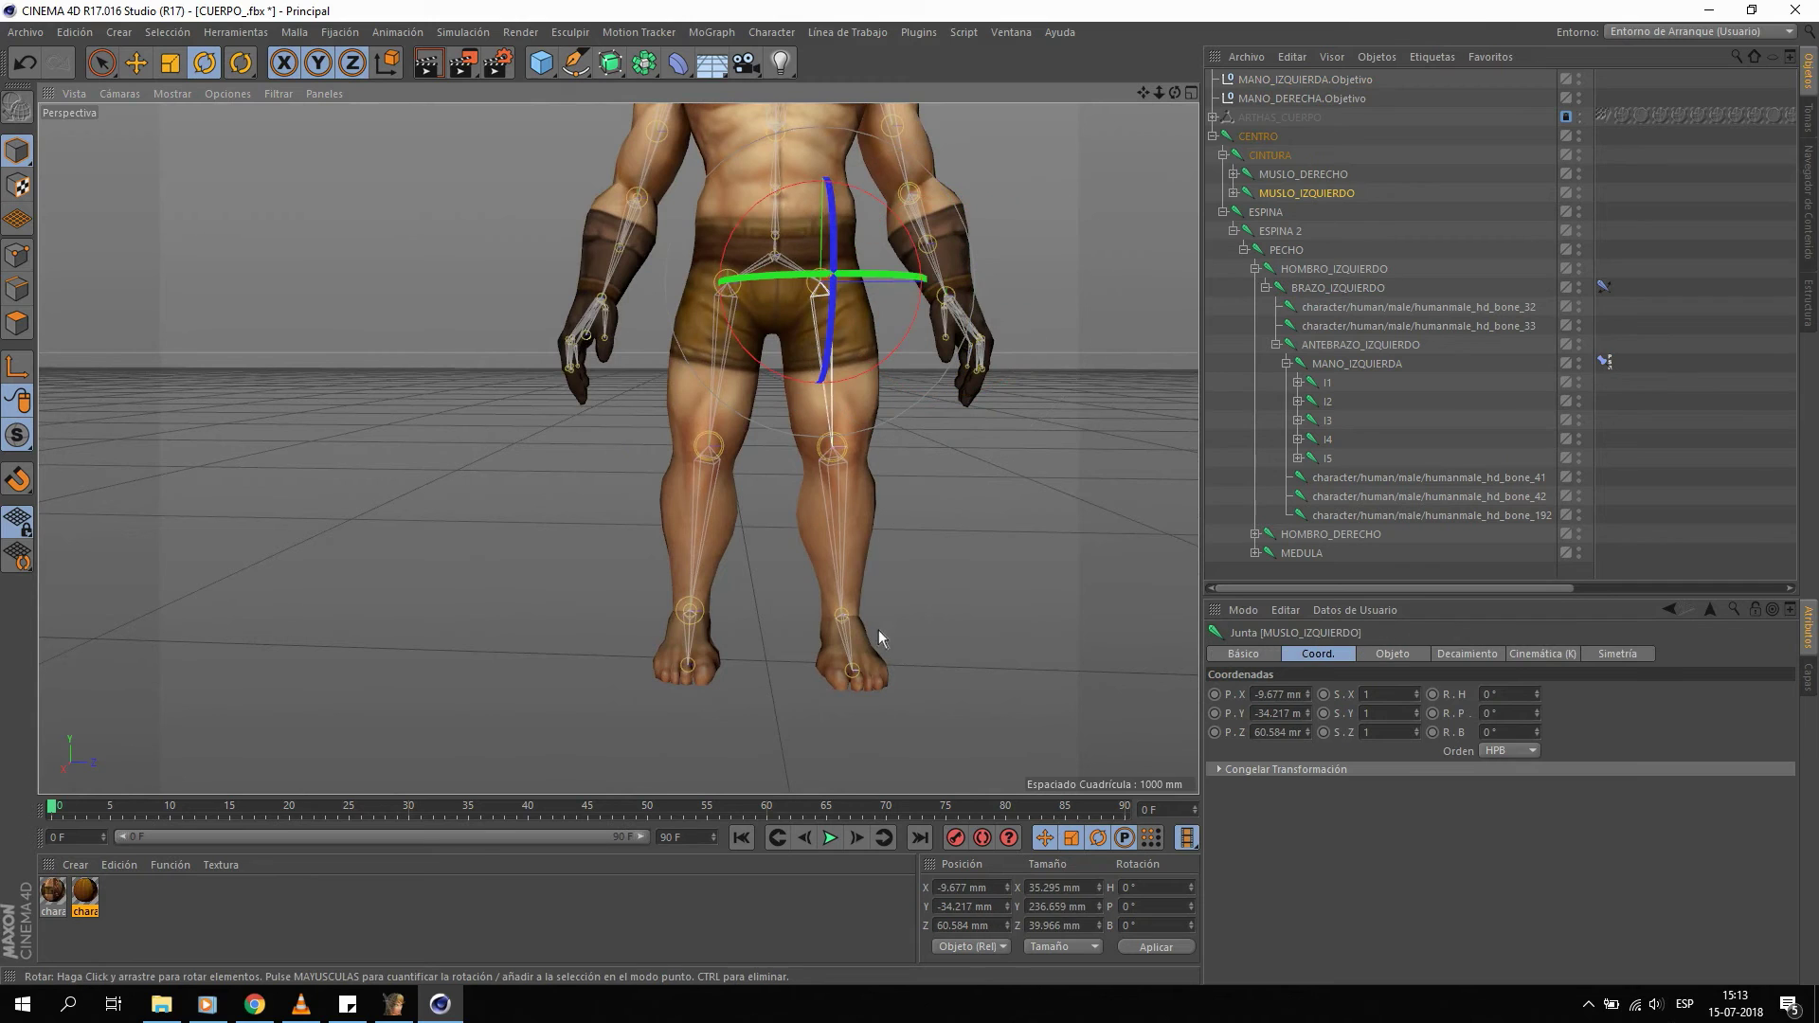
shift+click(858, 645)
scroll(853, 616, up, 2)
click(772, 32)
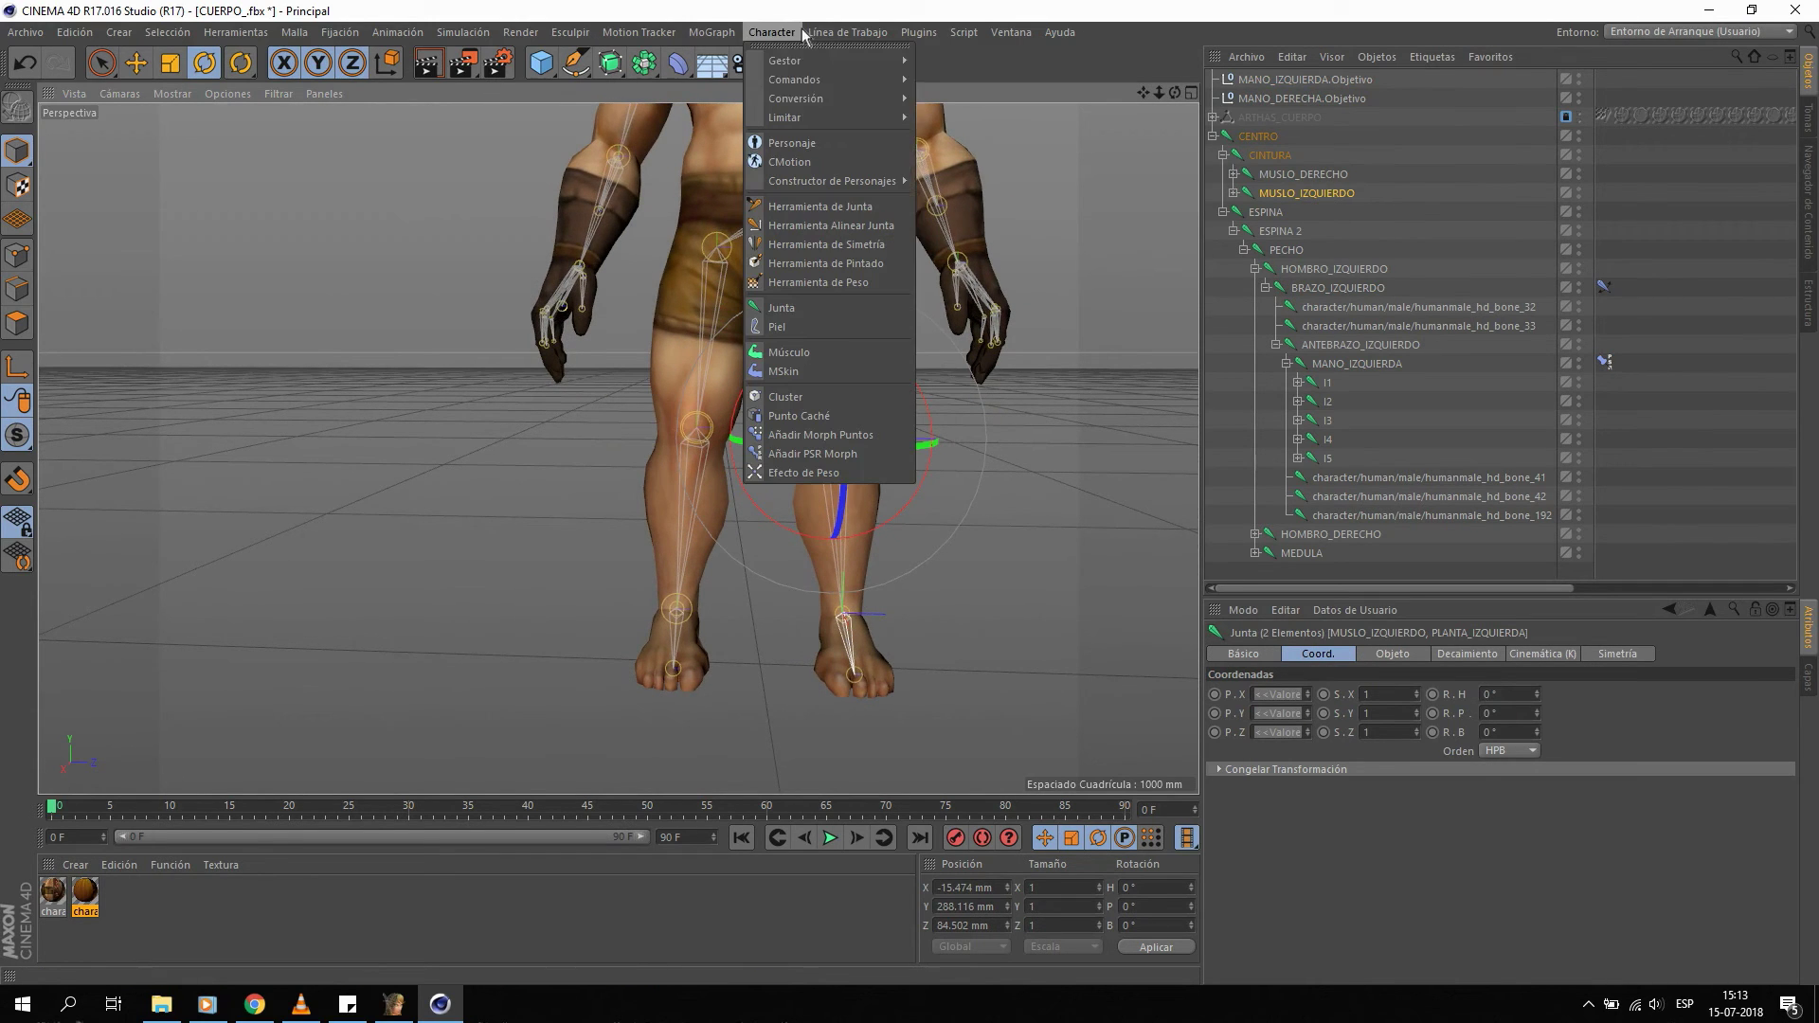
click(981, 86)
click(718, 305)
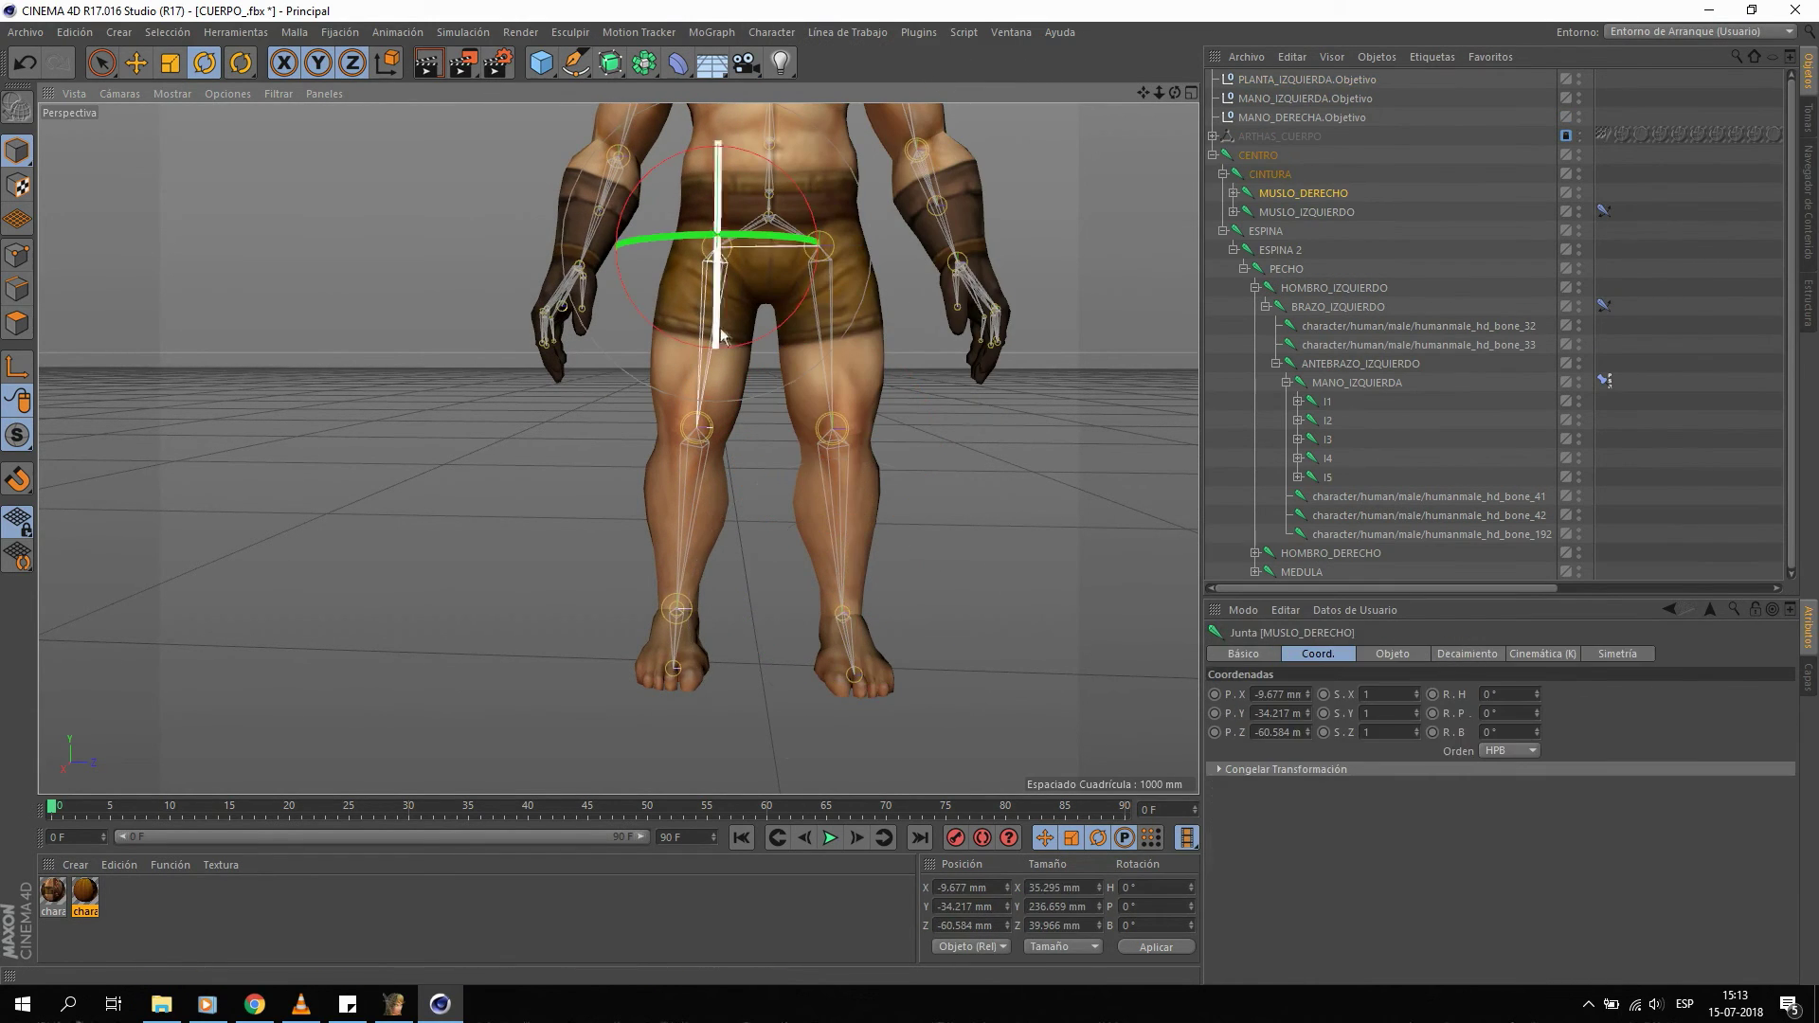
shift+click(687, 633)
click(772, 32)
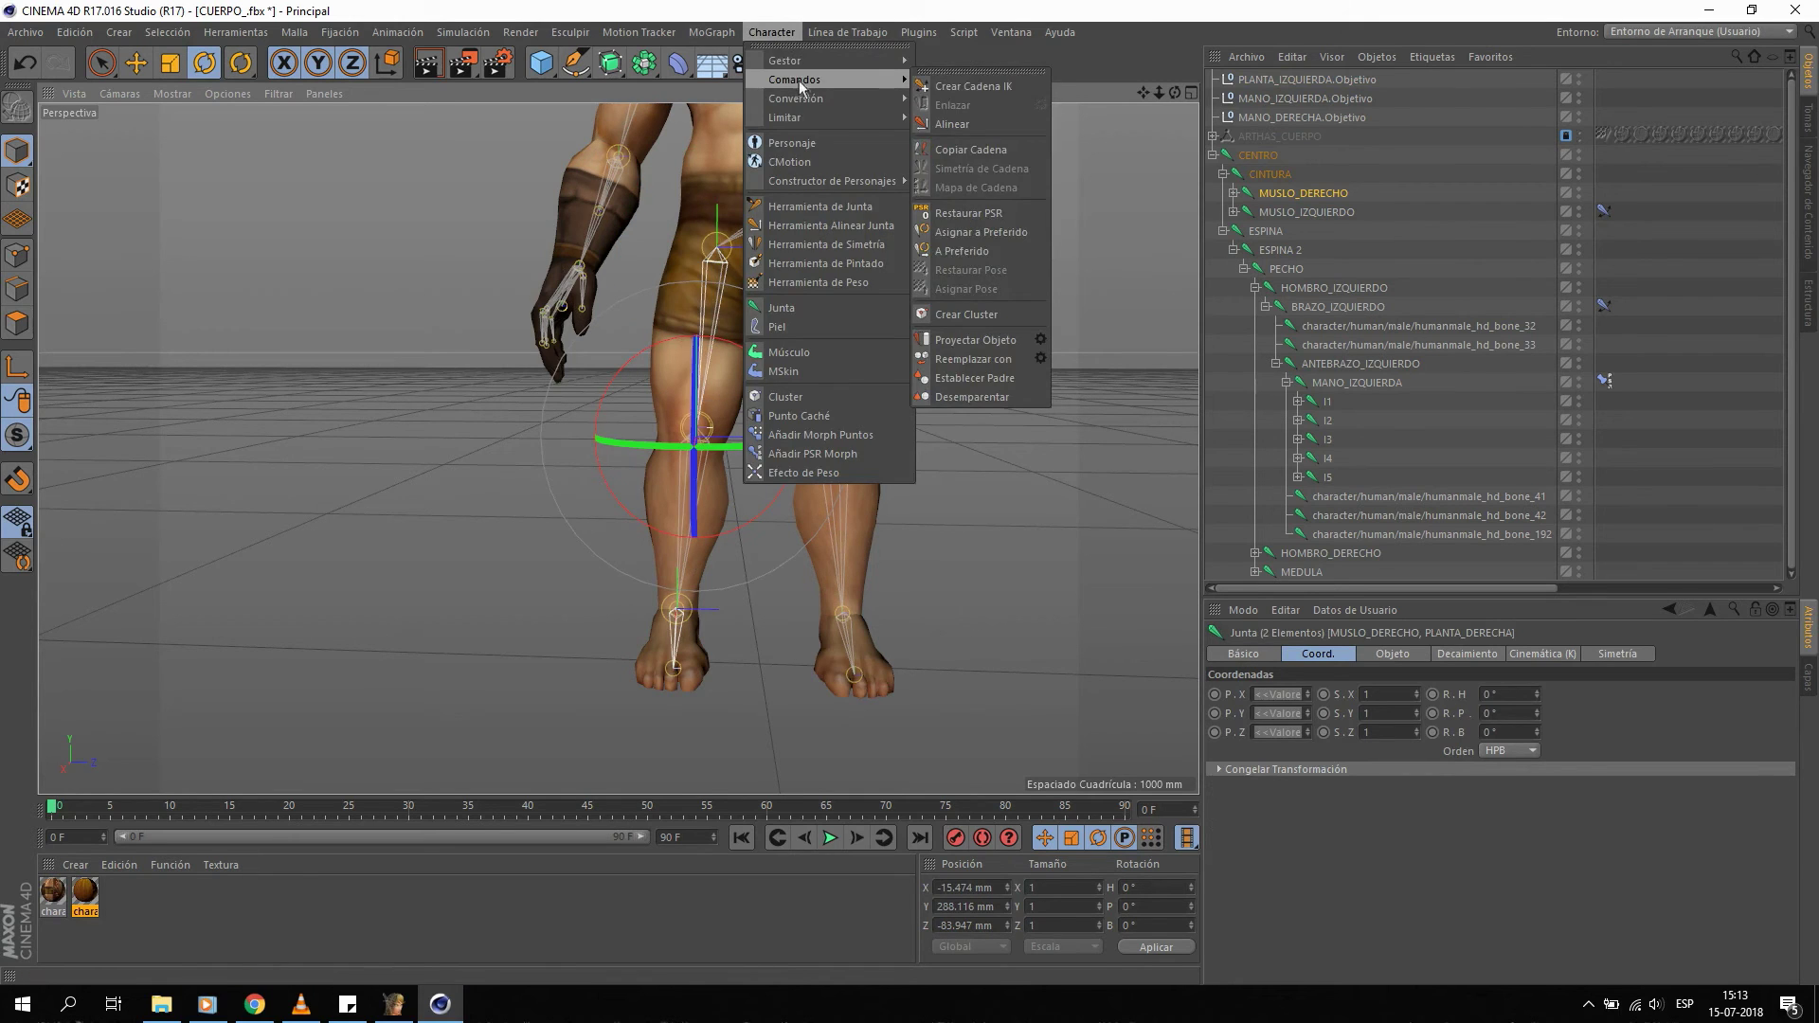
click(980, 86)
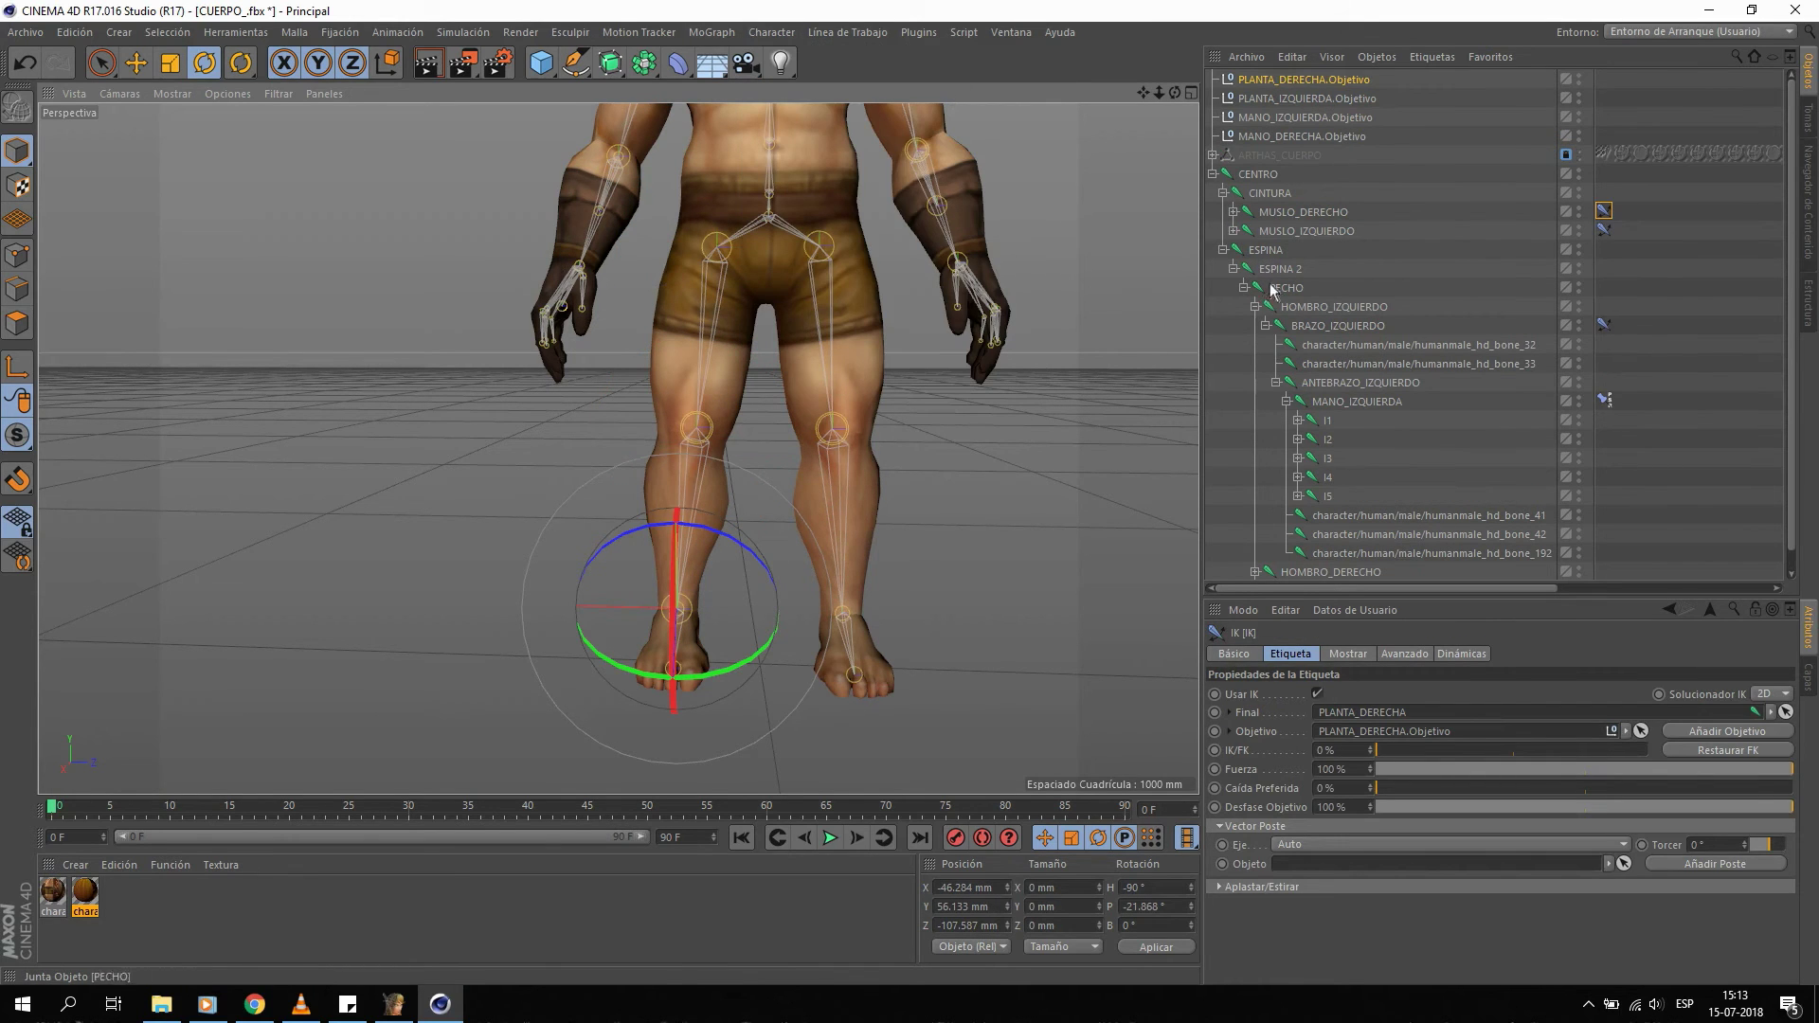
Add PSR Constraint tags to the PLANTA_DERECHA and PLANTA_IZQUIERDA foot bones.
click(1223, 249)
click(1234, 211)
click(1234, 344)
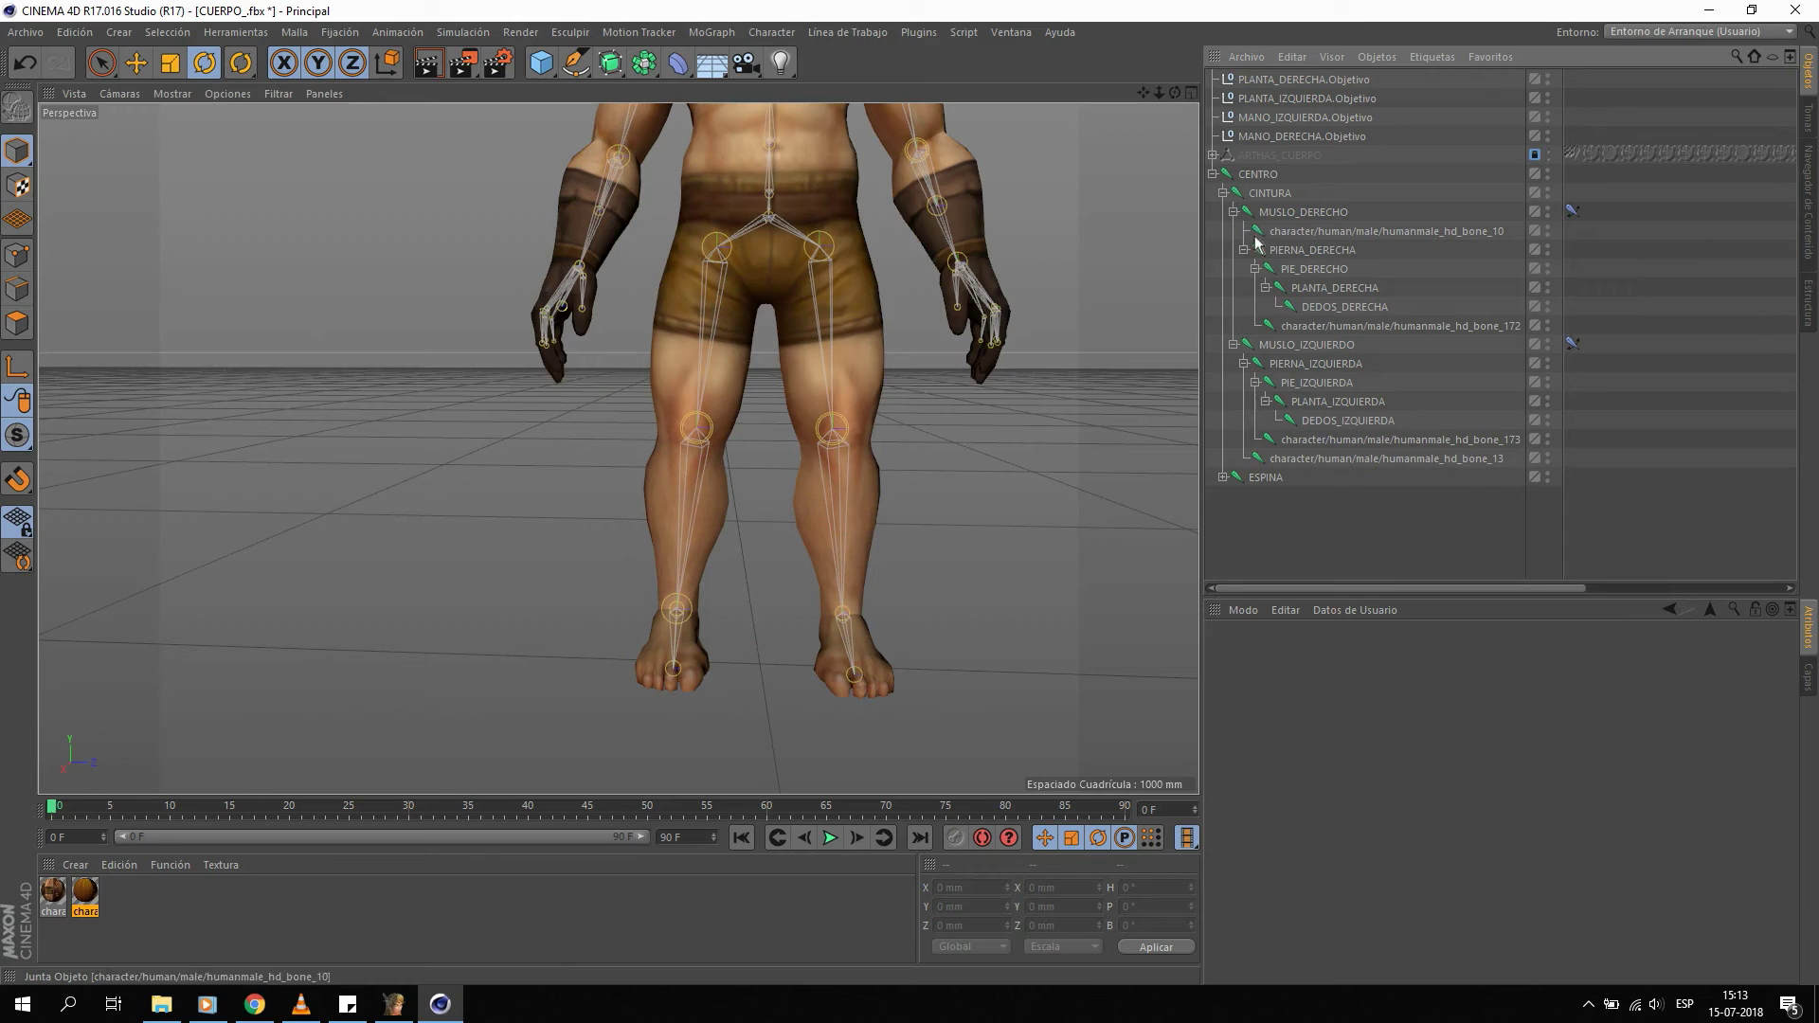
click(1338, 288)
right_click(1340, 290)
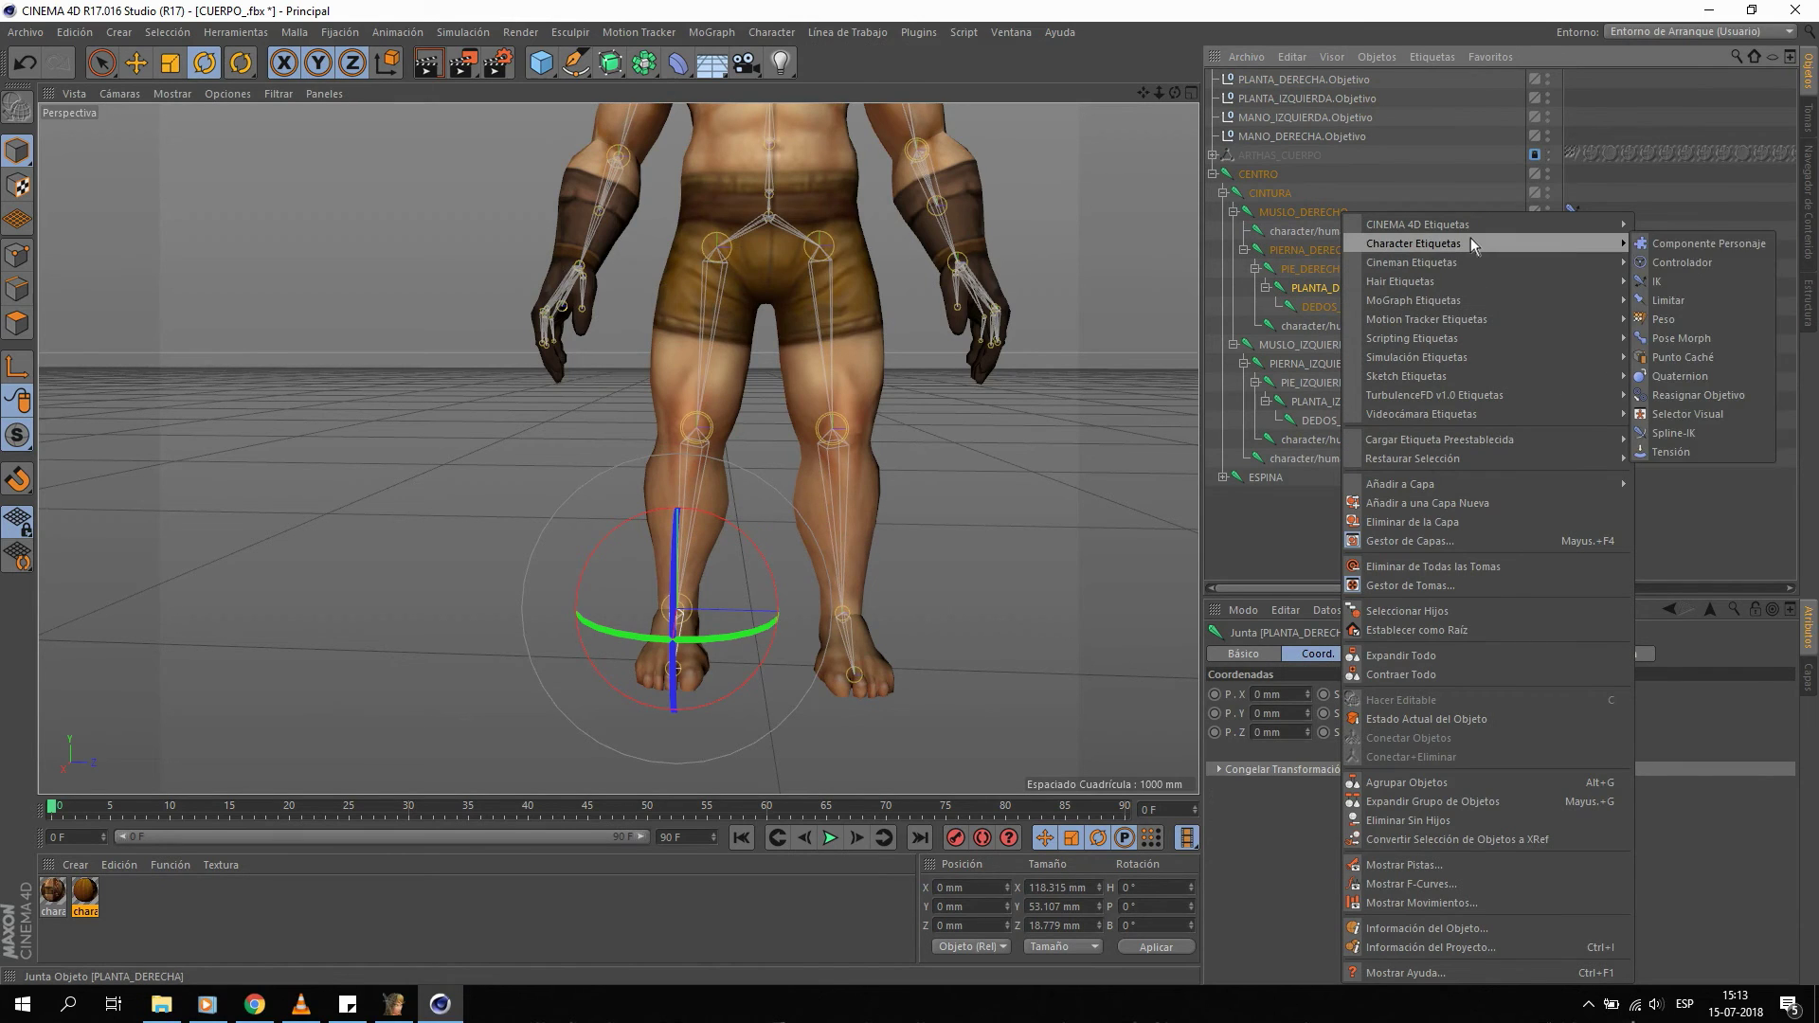
click(1668, 301)
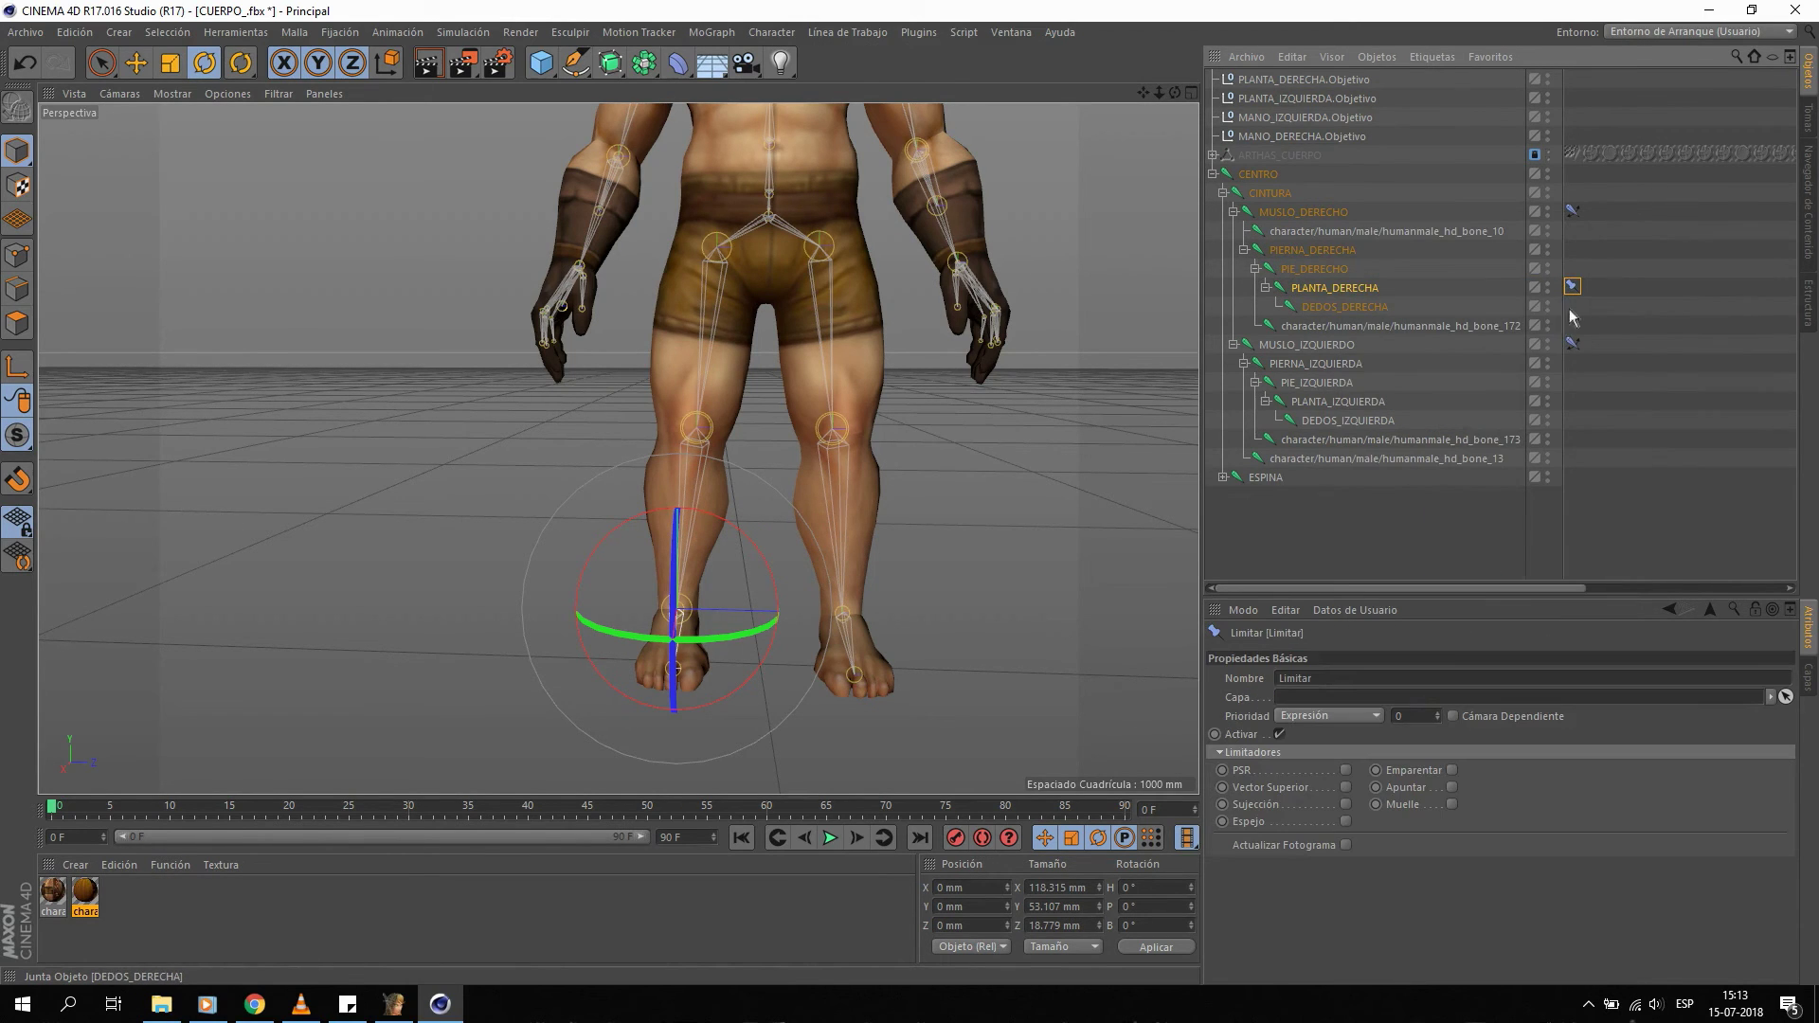
ctrl+drag(1382, 406, 1573, 400)
ctrl+click(1572, 400)
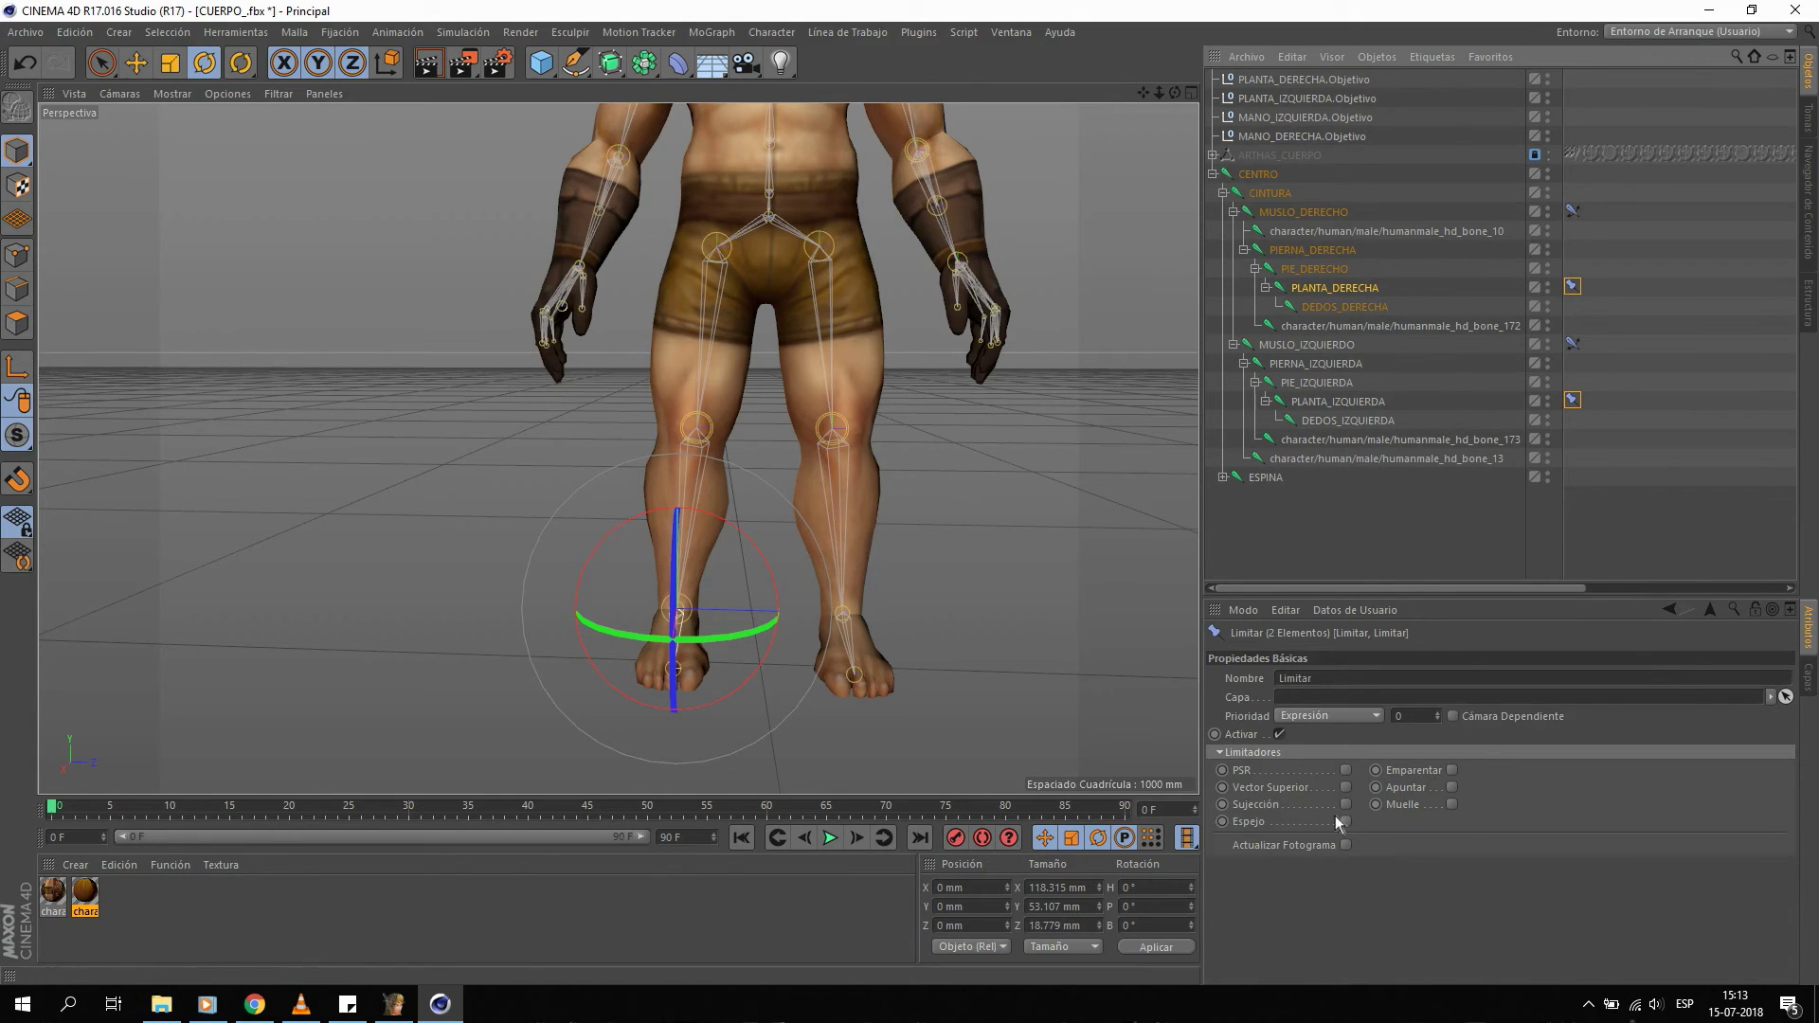
click(1345, 769)
Set each foot constraint's target to its matching PLANTA_*.Objetivo null.
click(1778, 906)
click(1573, 400)
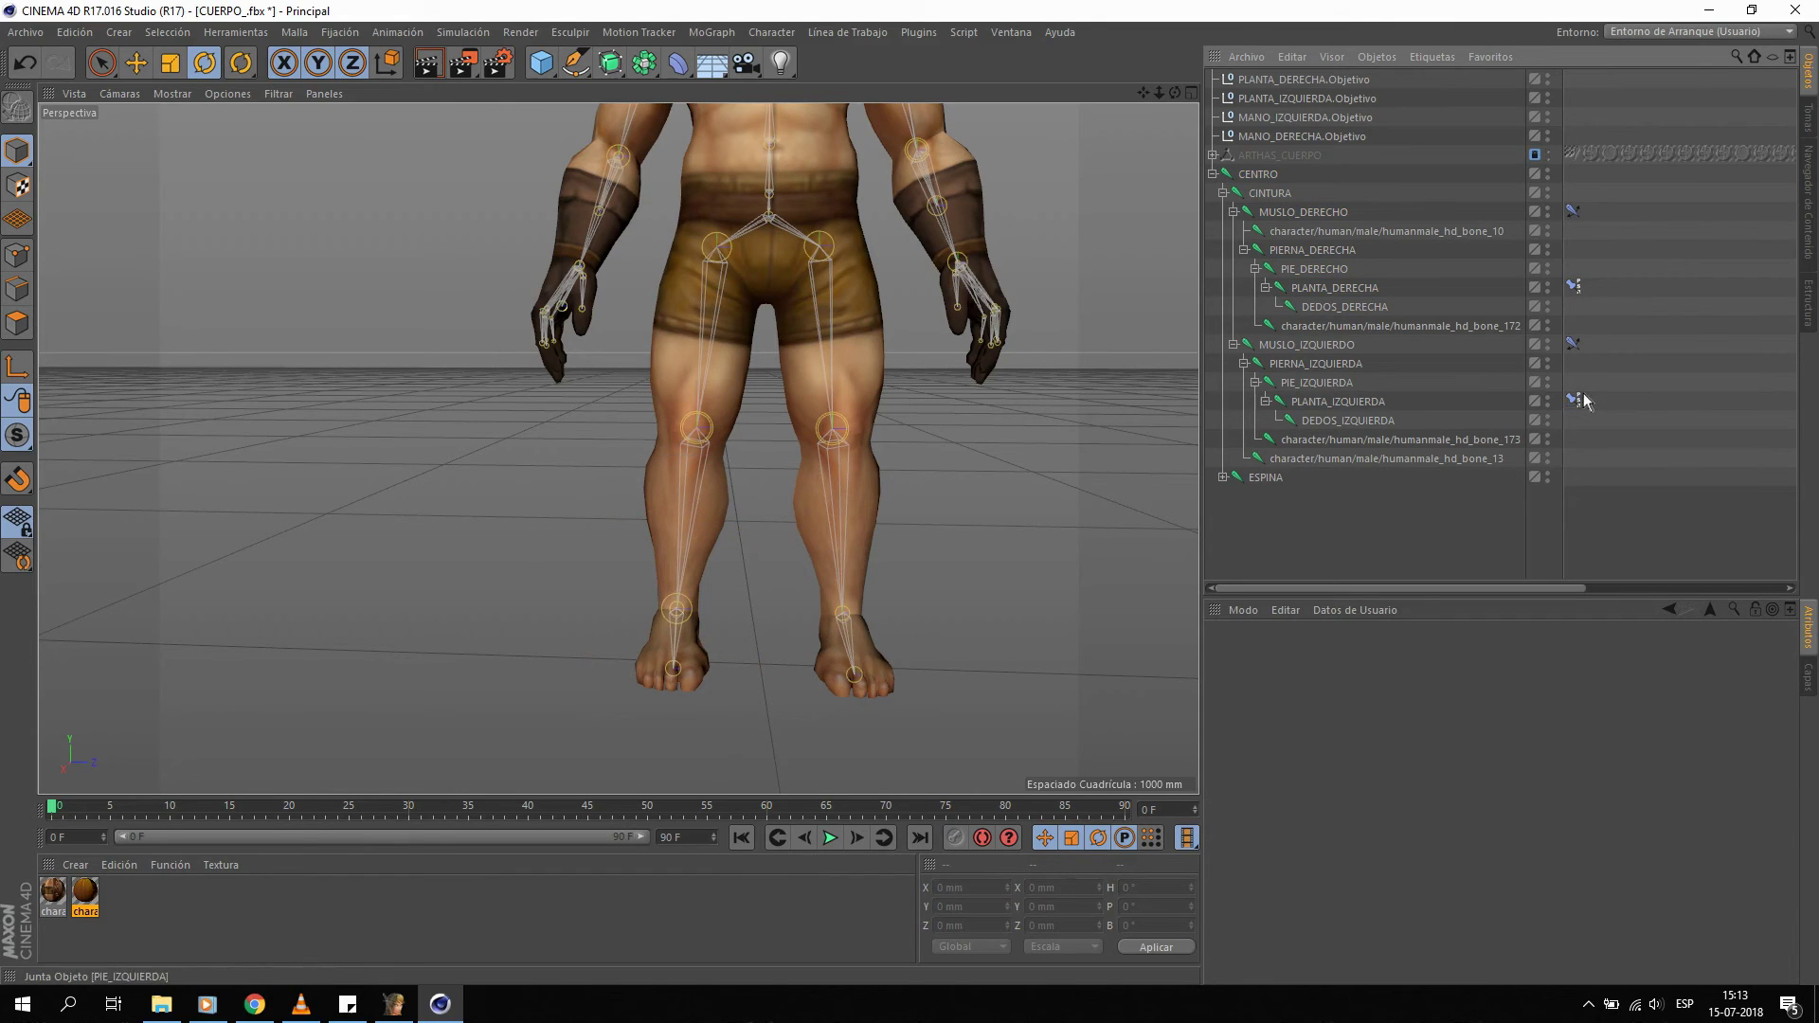
click(1778, 906)
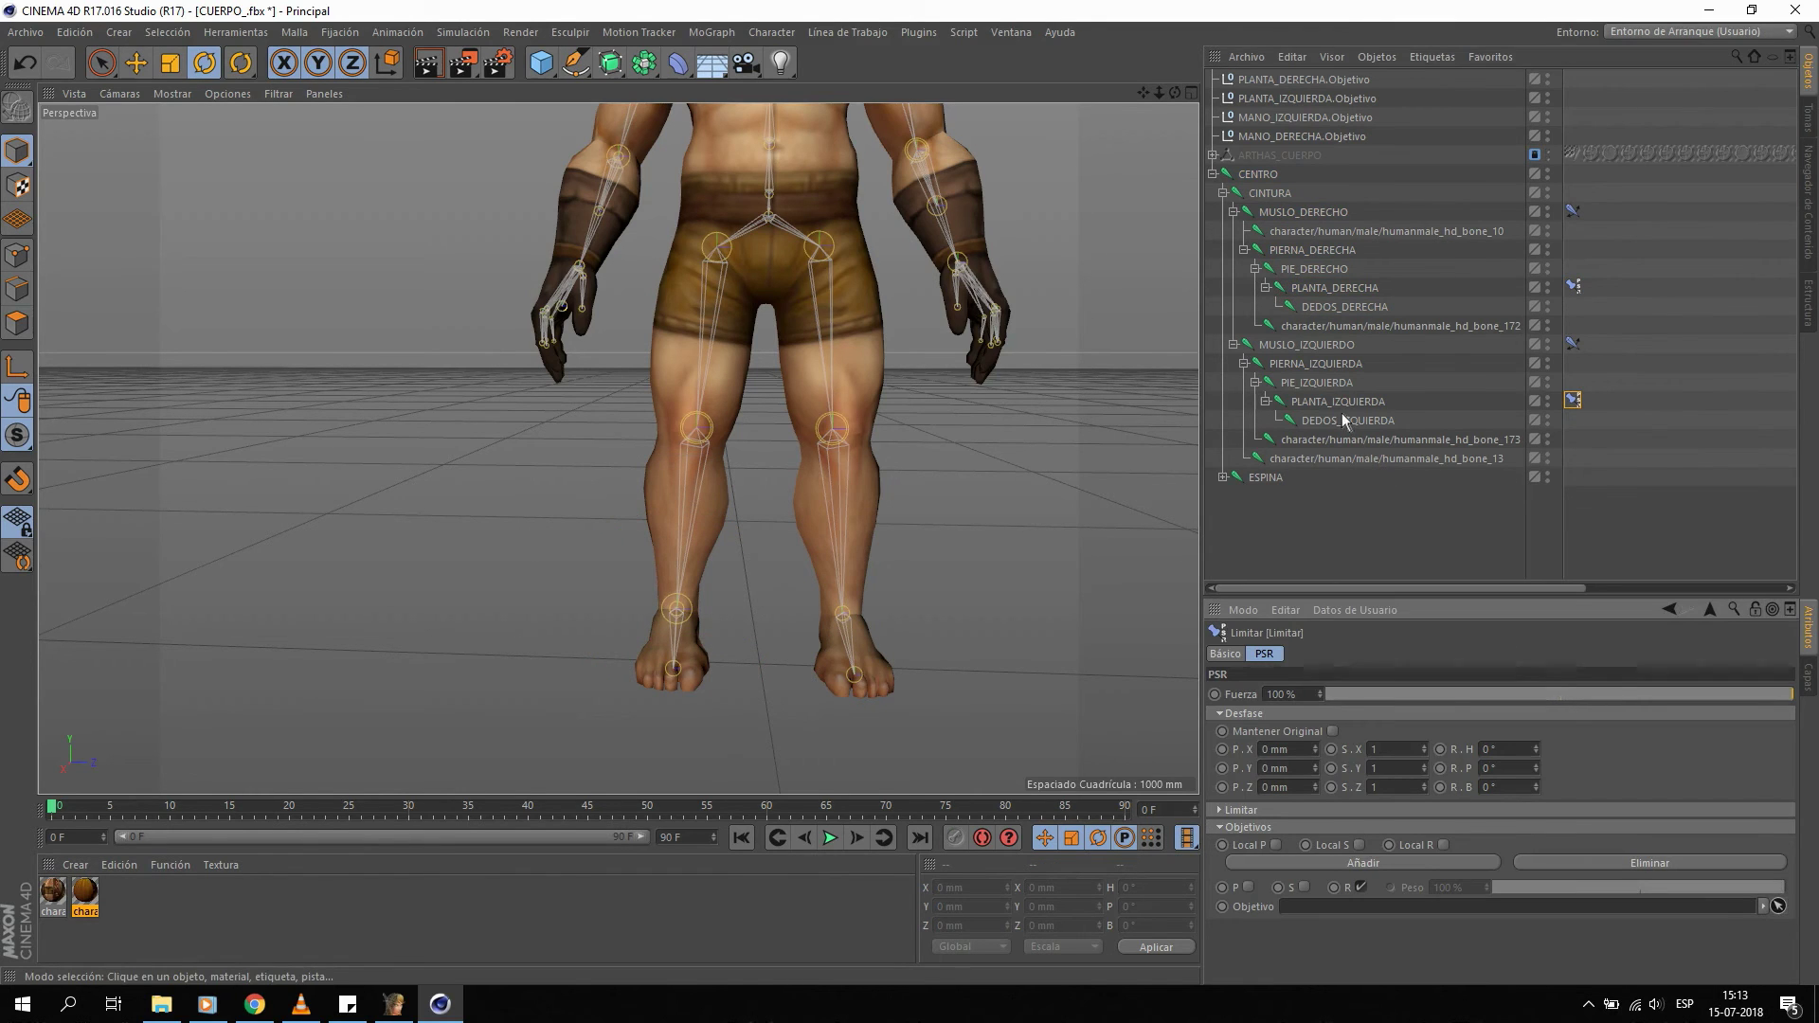
click(1311, 98)
click(1573, 286)
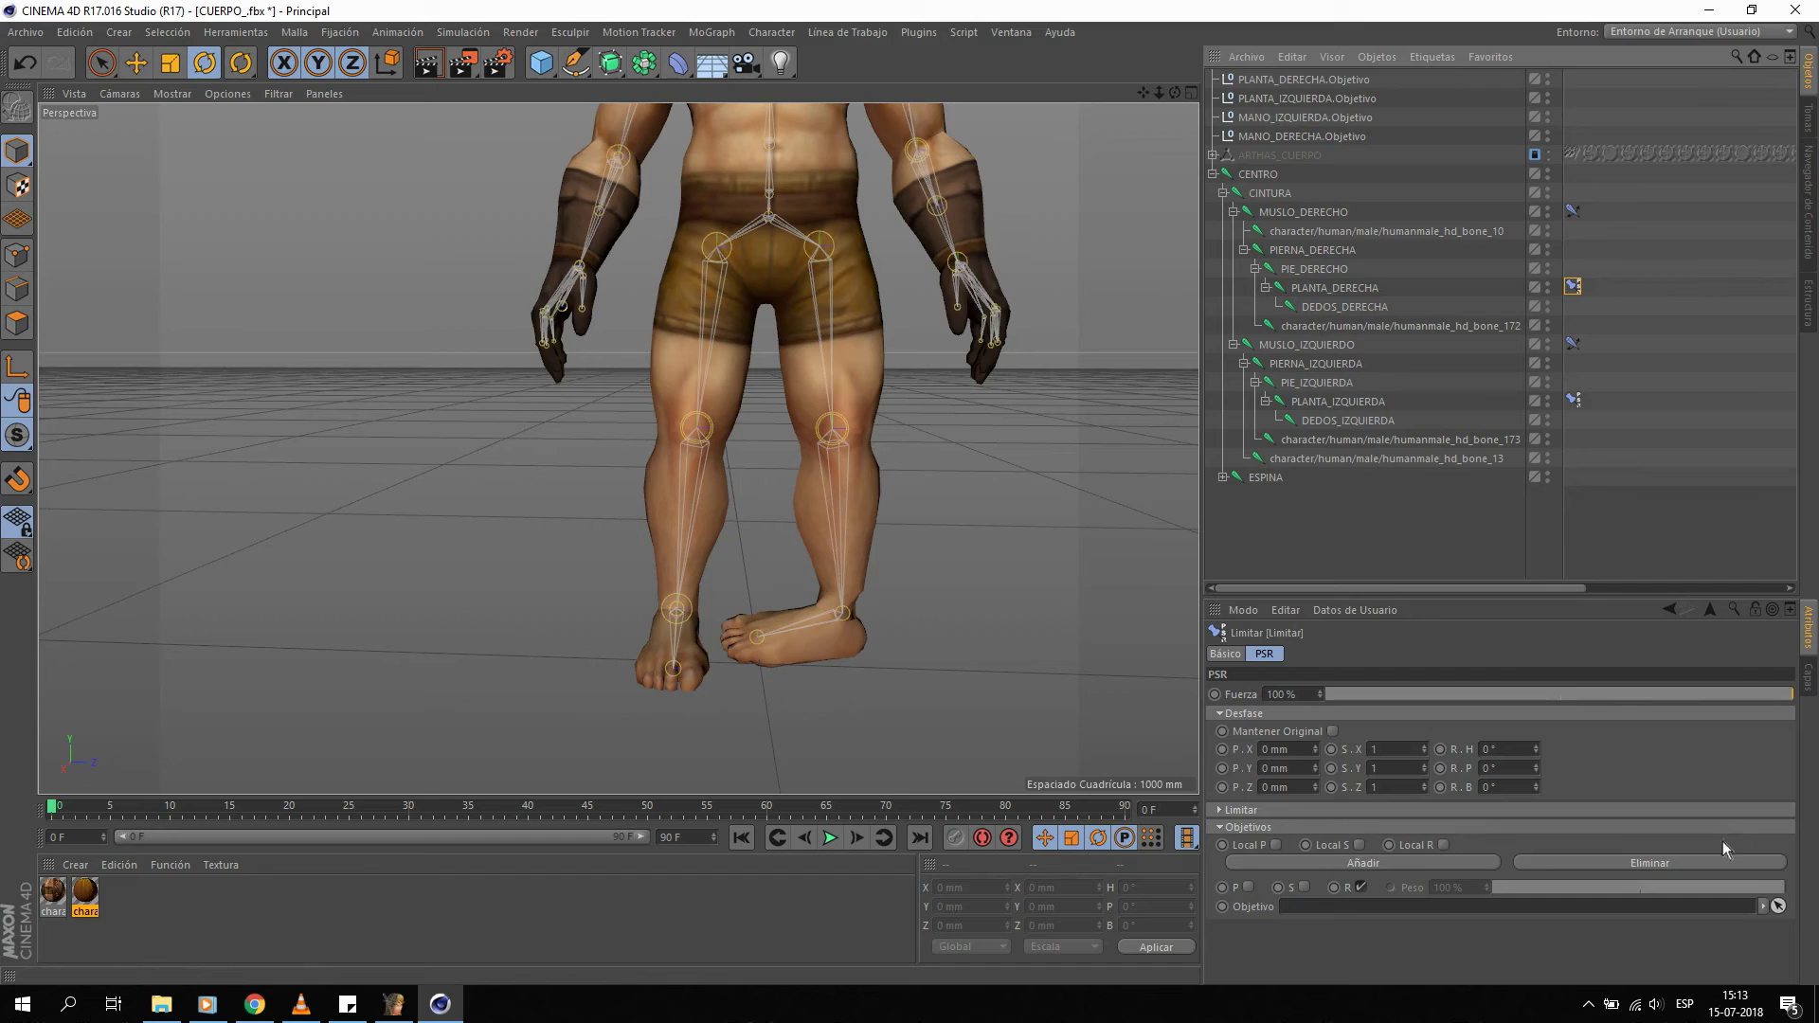
click(1778, 906)
click(1321, 79)
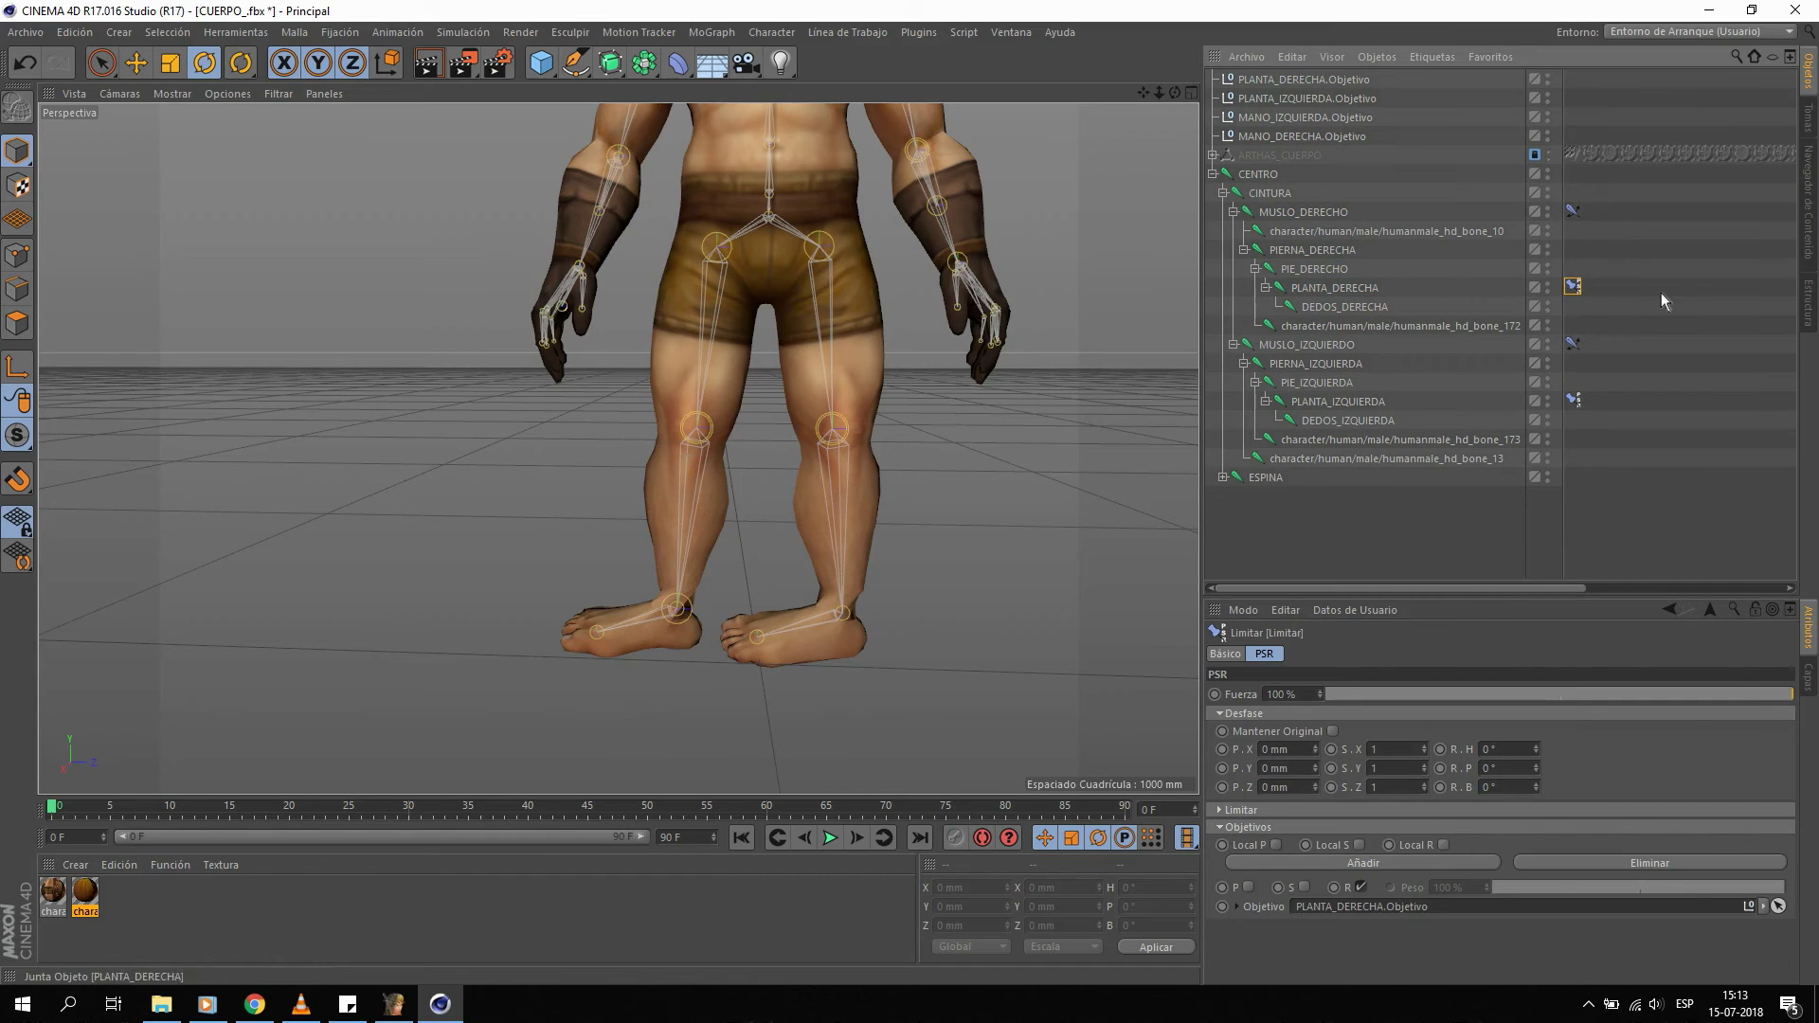
click(1662, 292)
Reset the heading rotation of both PLANTA_*.Objetivo targets to 0°.
click(1327, 98)
double_click(1509, 693)
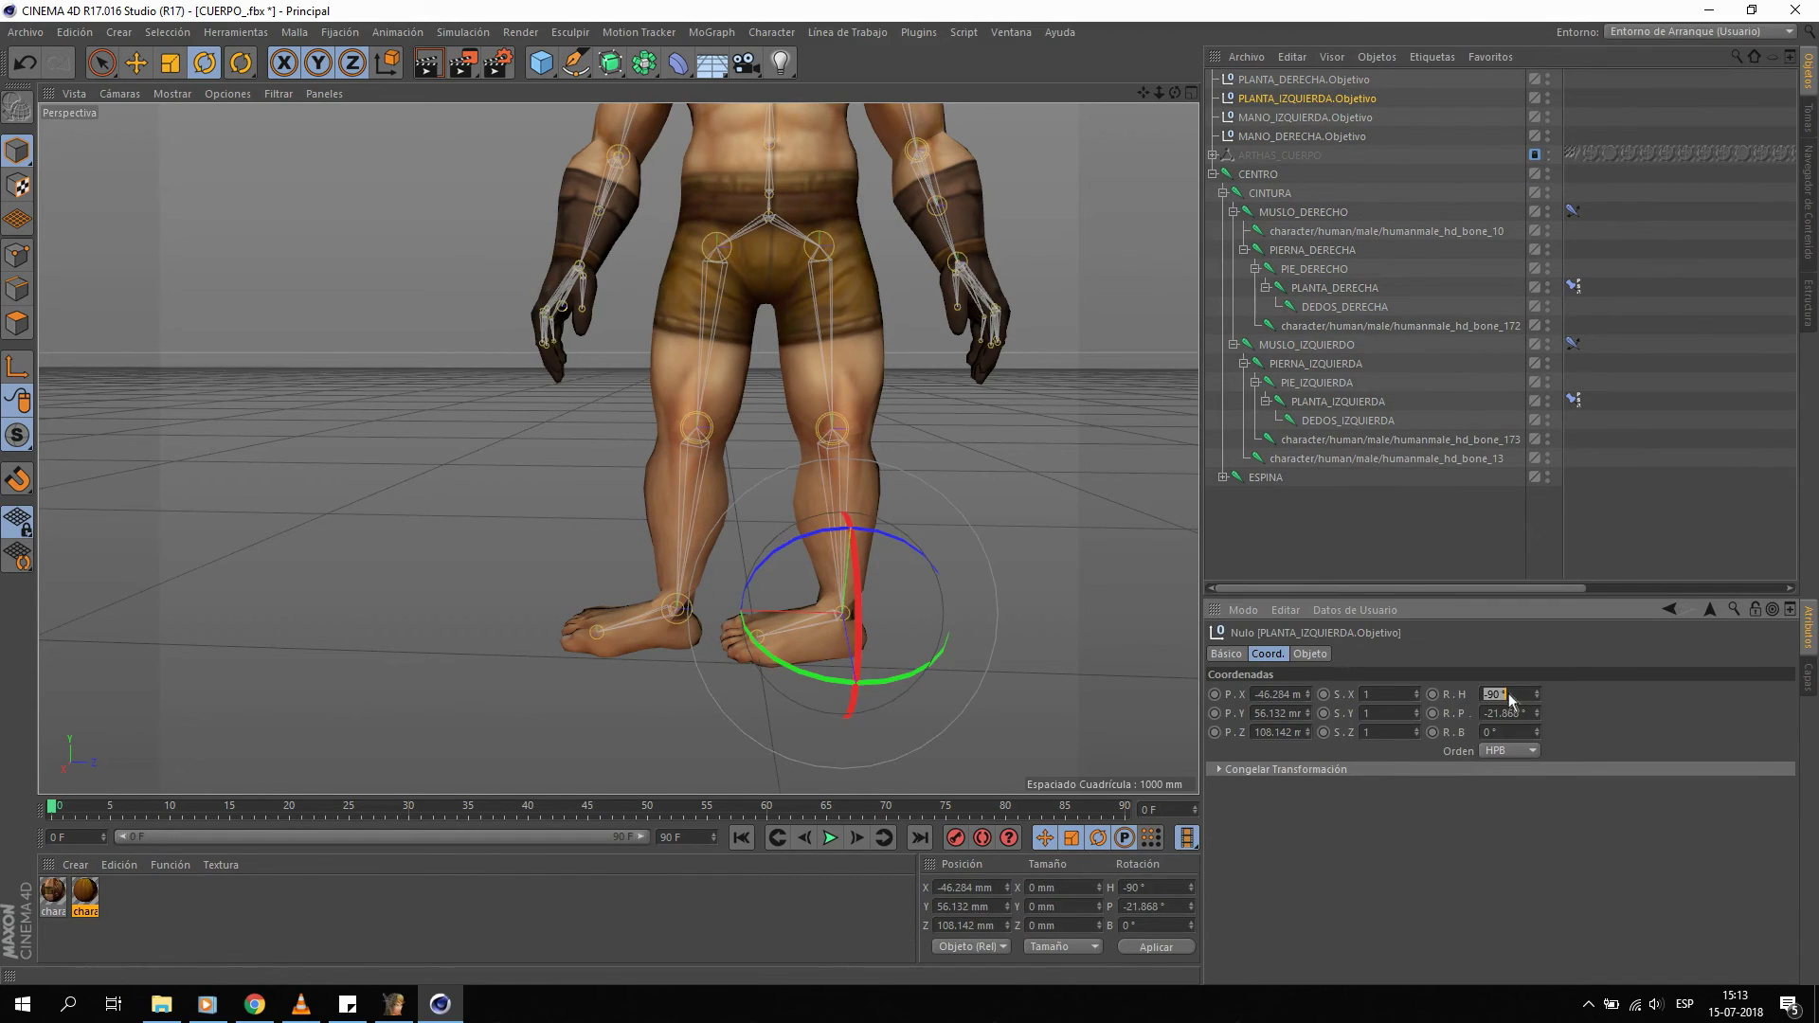
text(0)
key(Return)
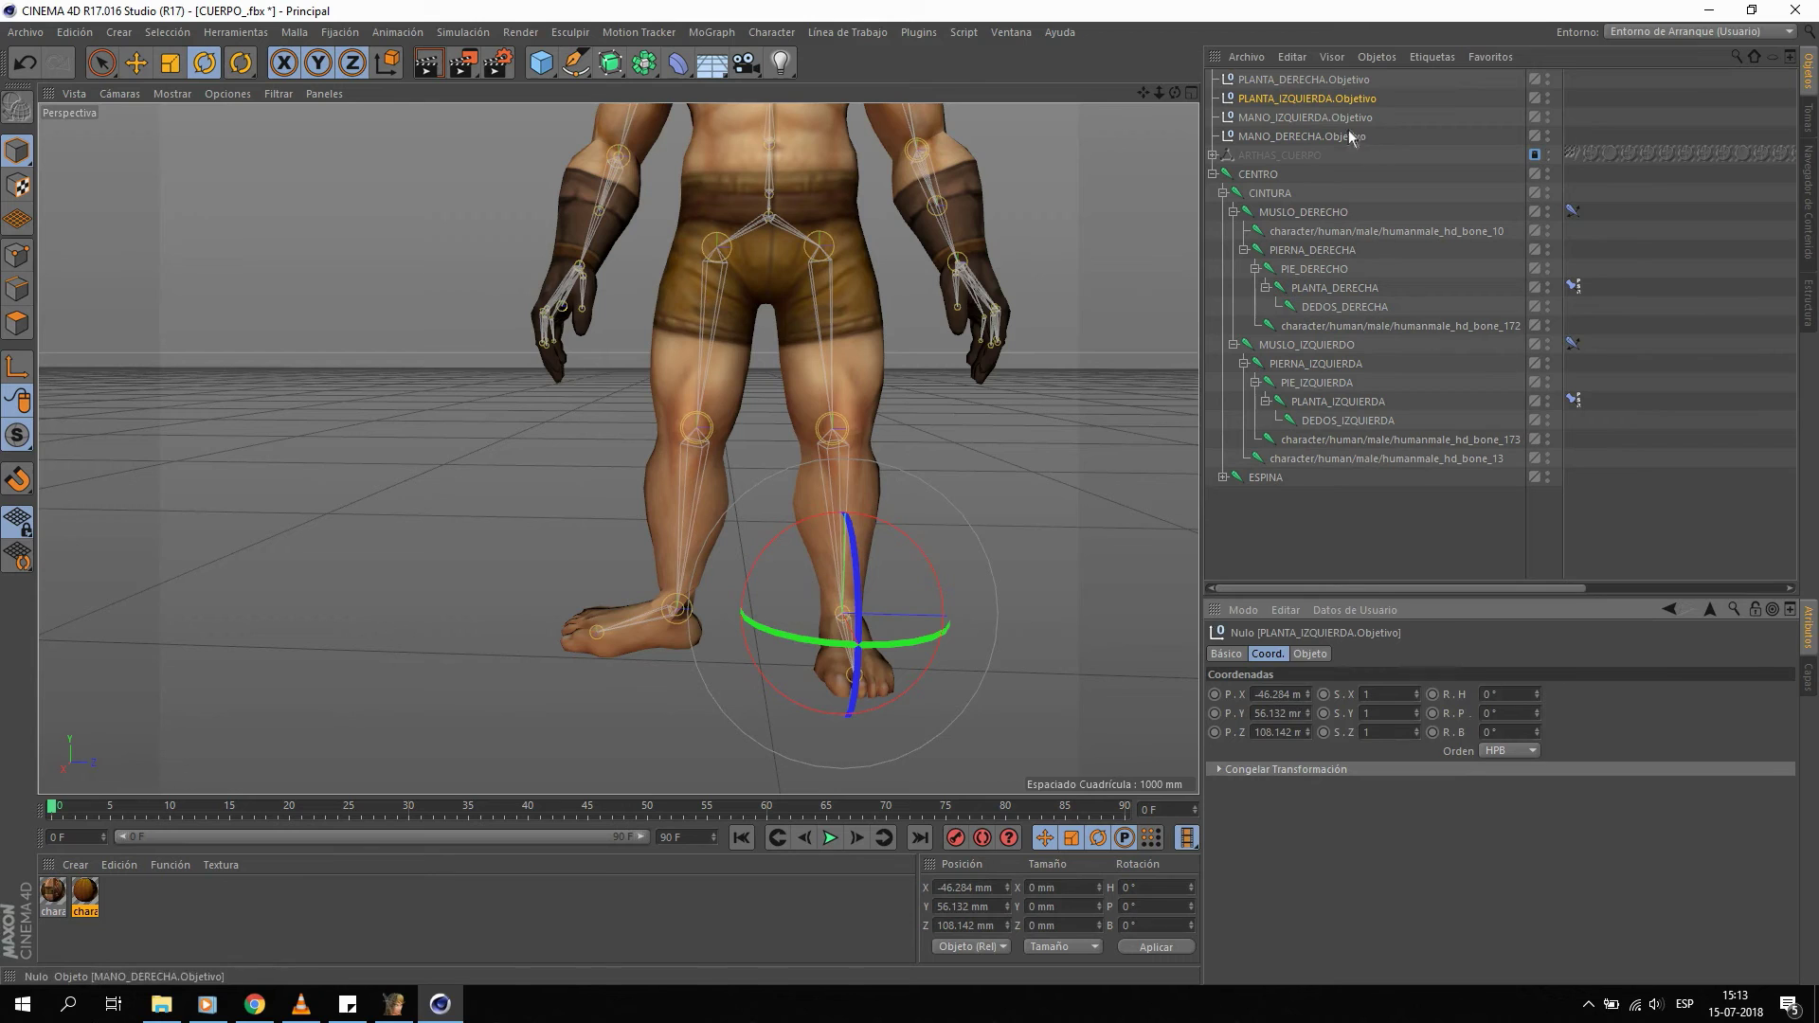
click(1328, 82)
double_click(1525, 694)
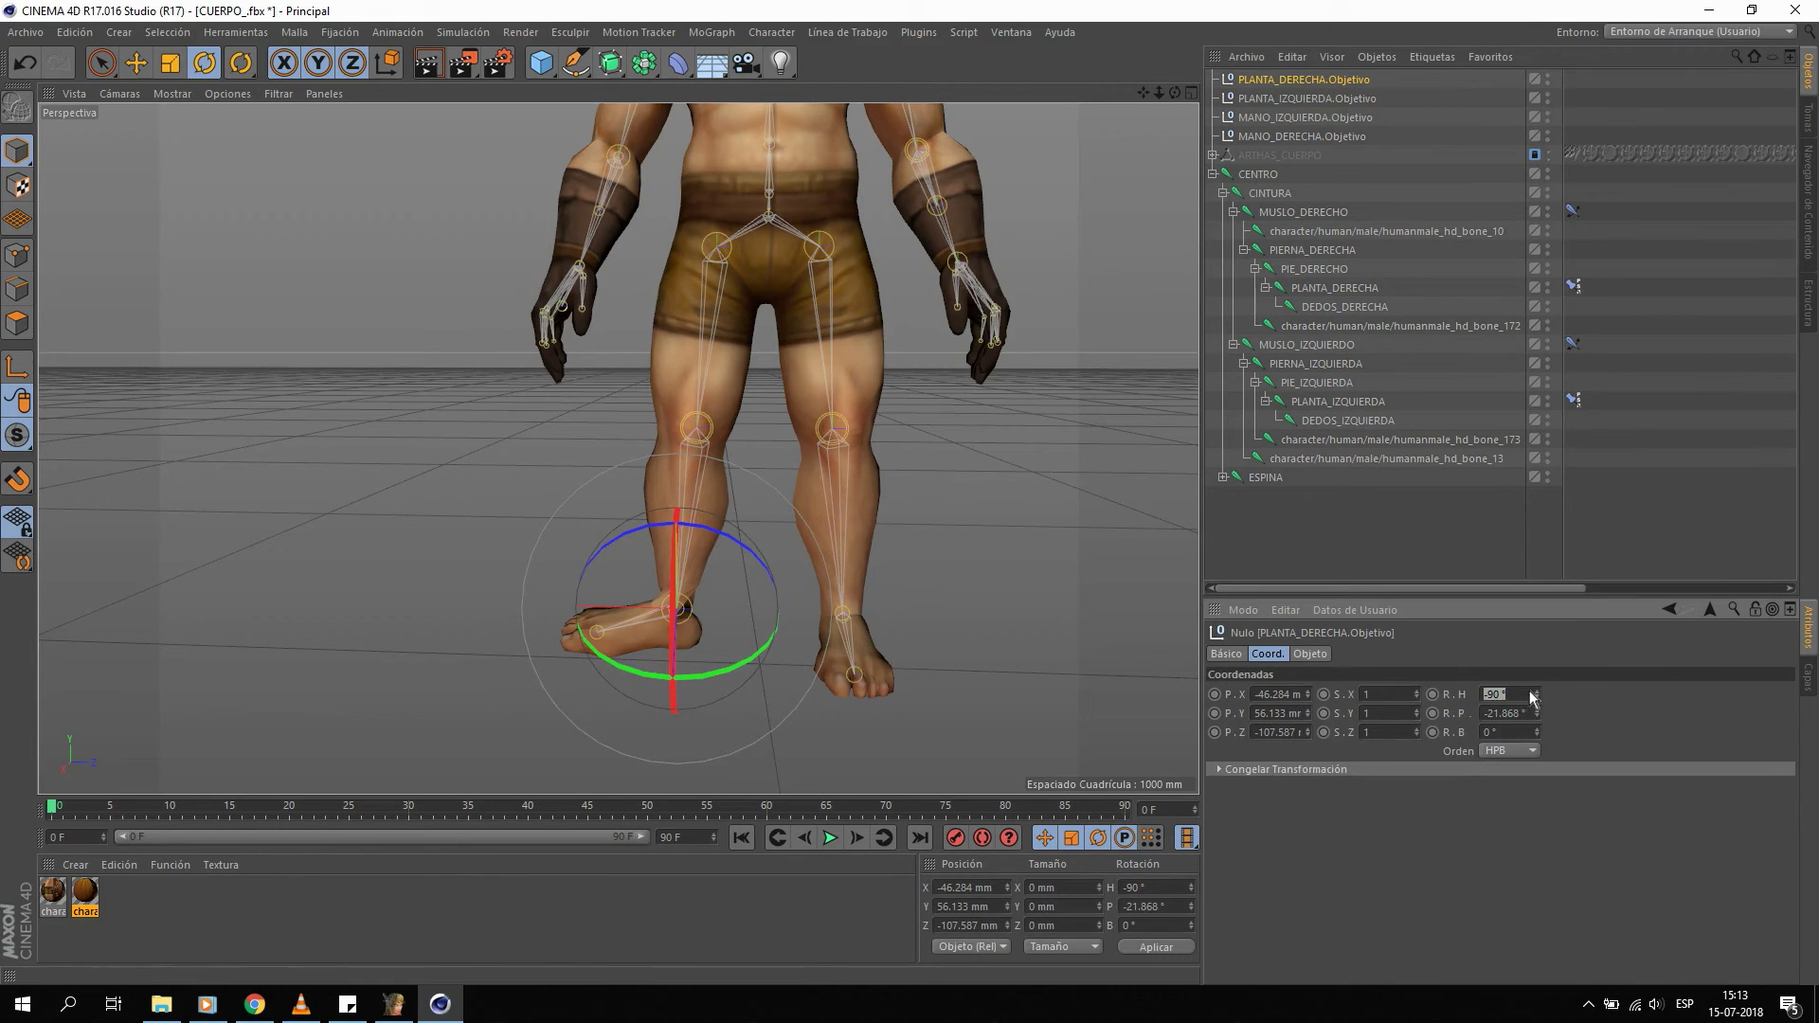
text(0)
key(Return)
click(1598, 580)
alt+drag(663, 529, 771, 566)
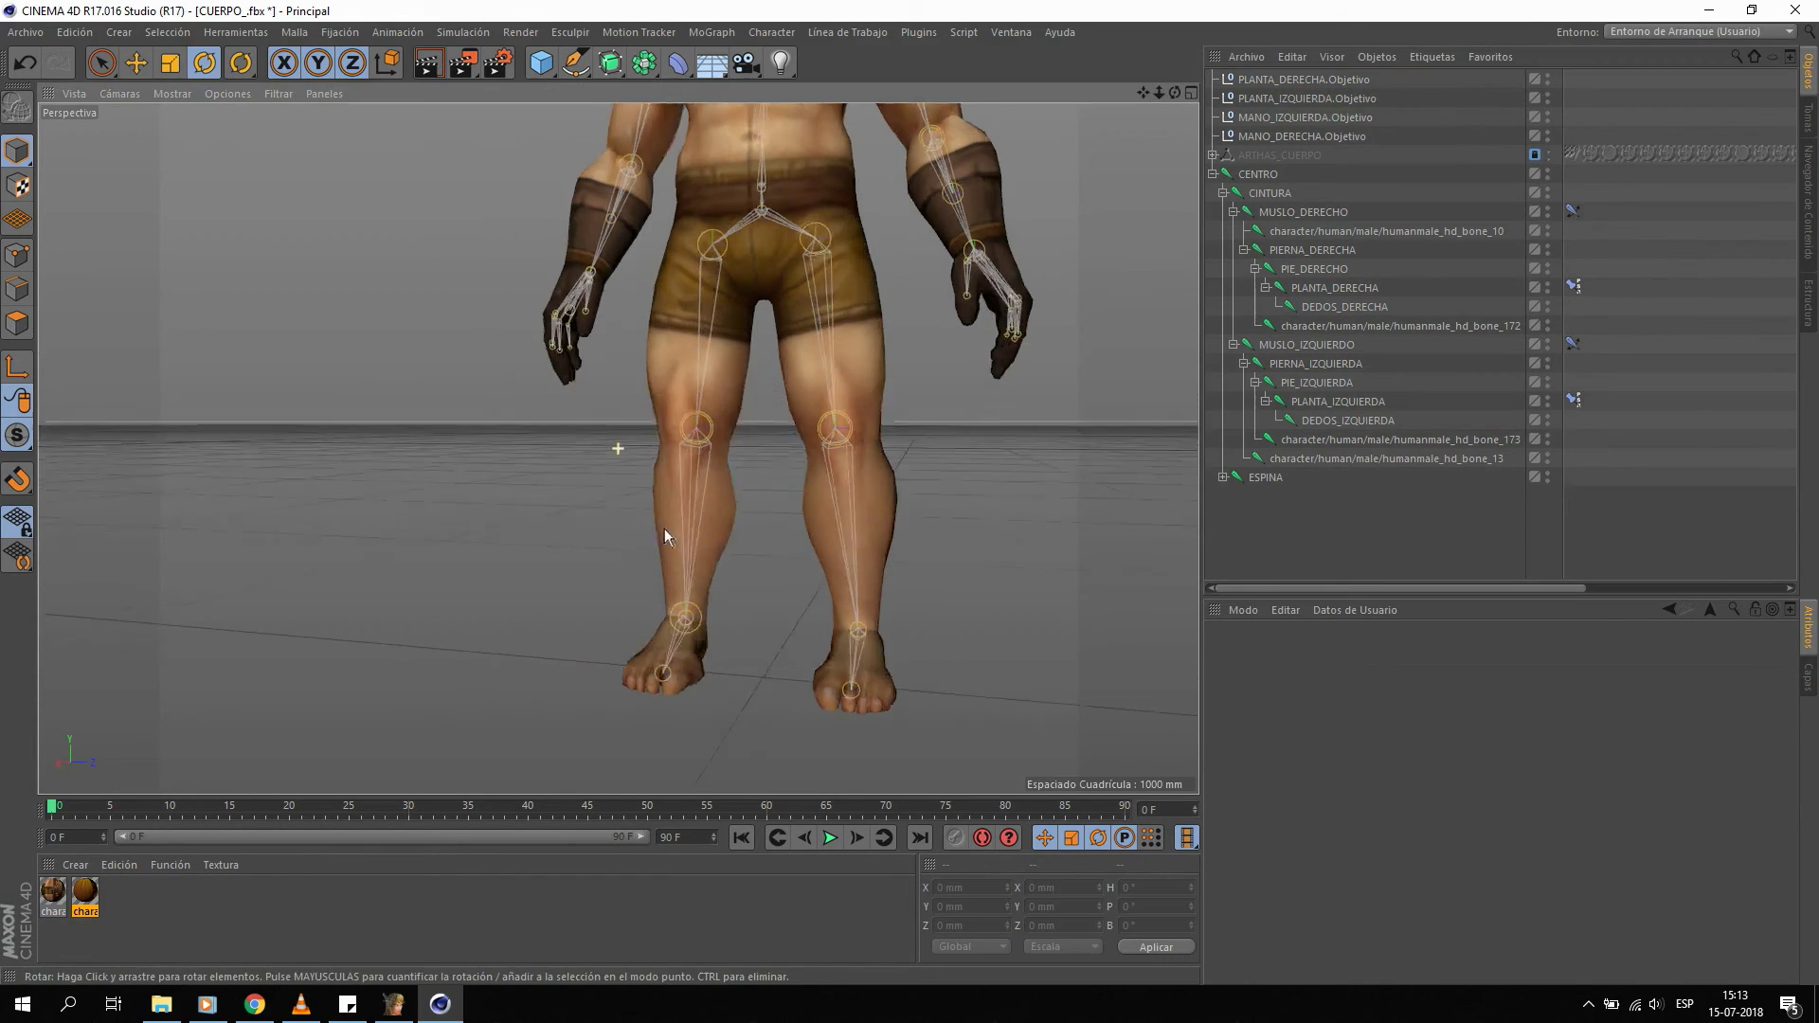
scroll(771, 566, down, 5)
scroll(822, 434, down, 3)
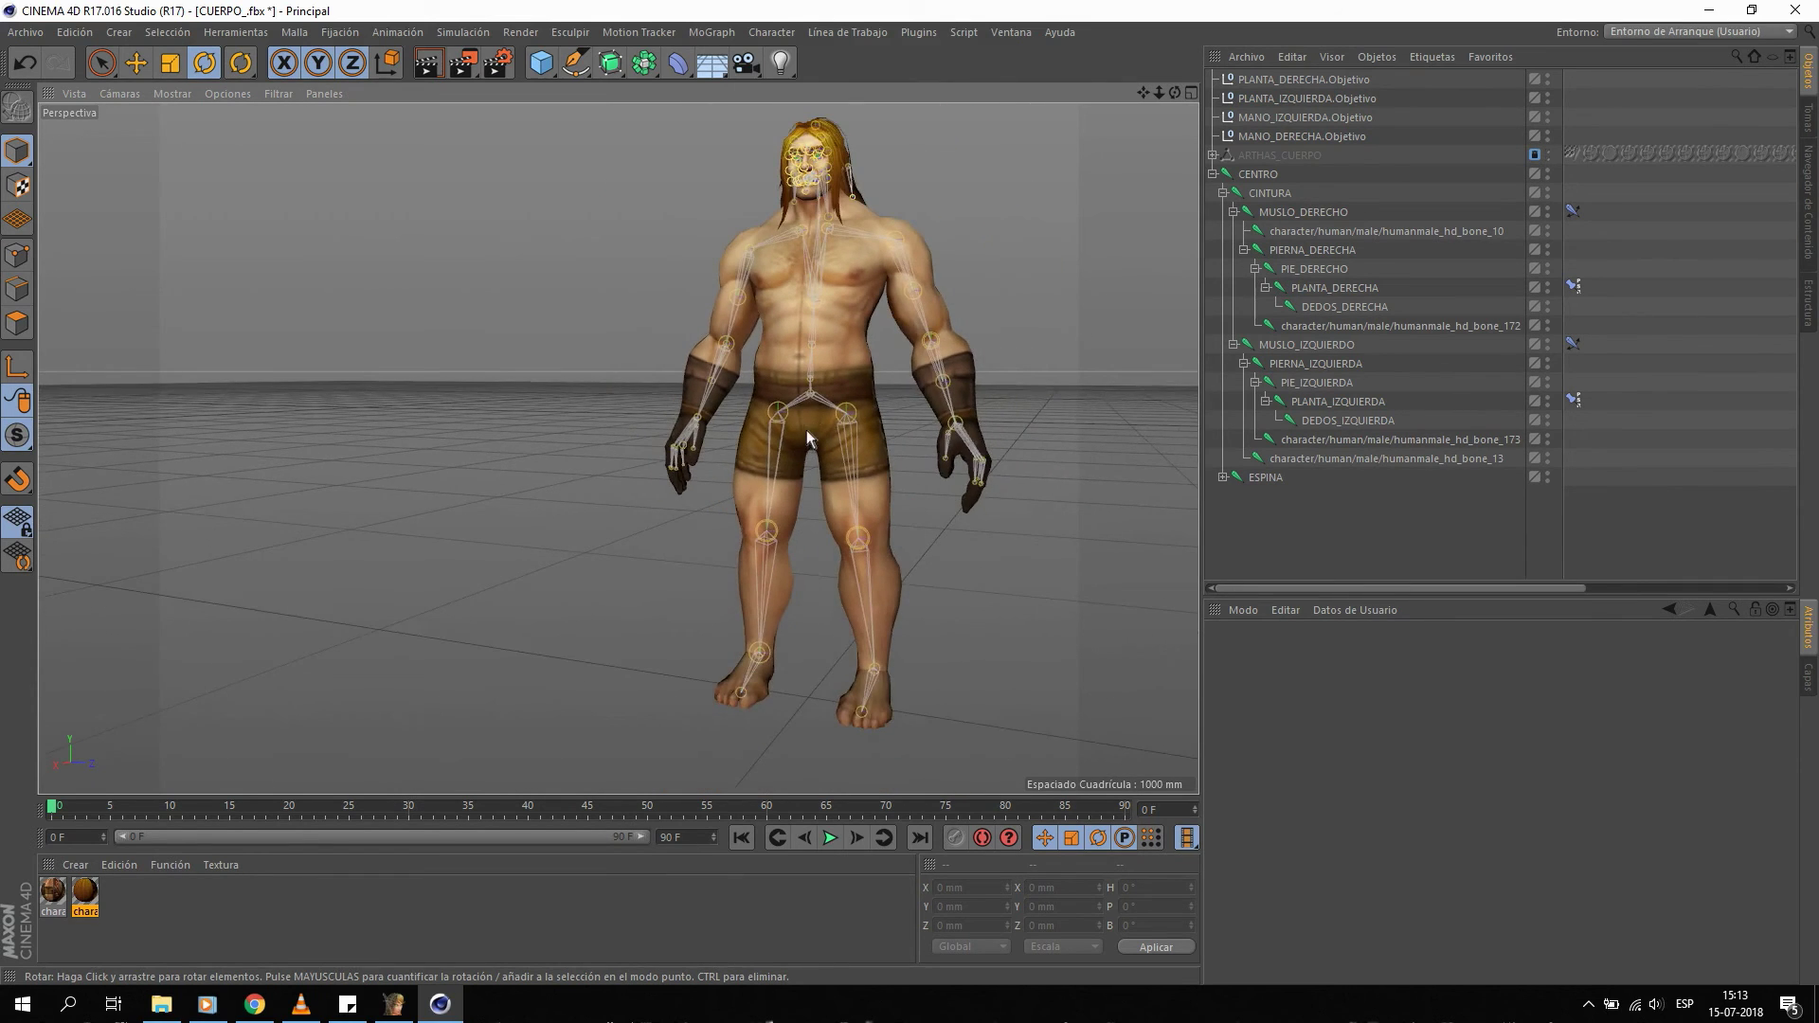
scroll(756, 492, up, 2)
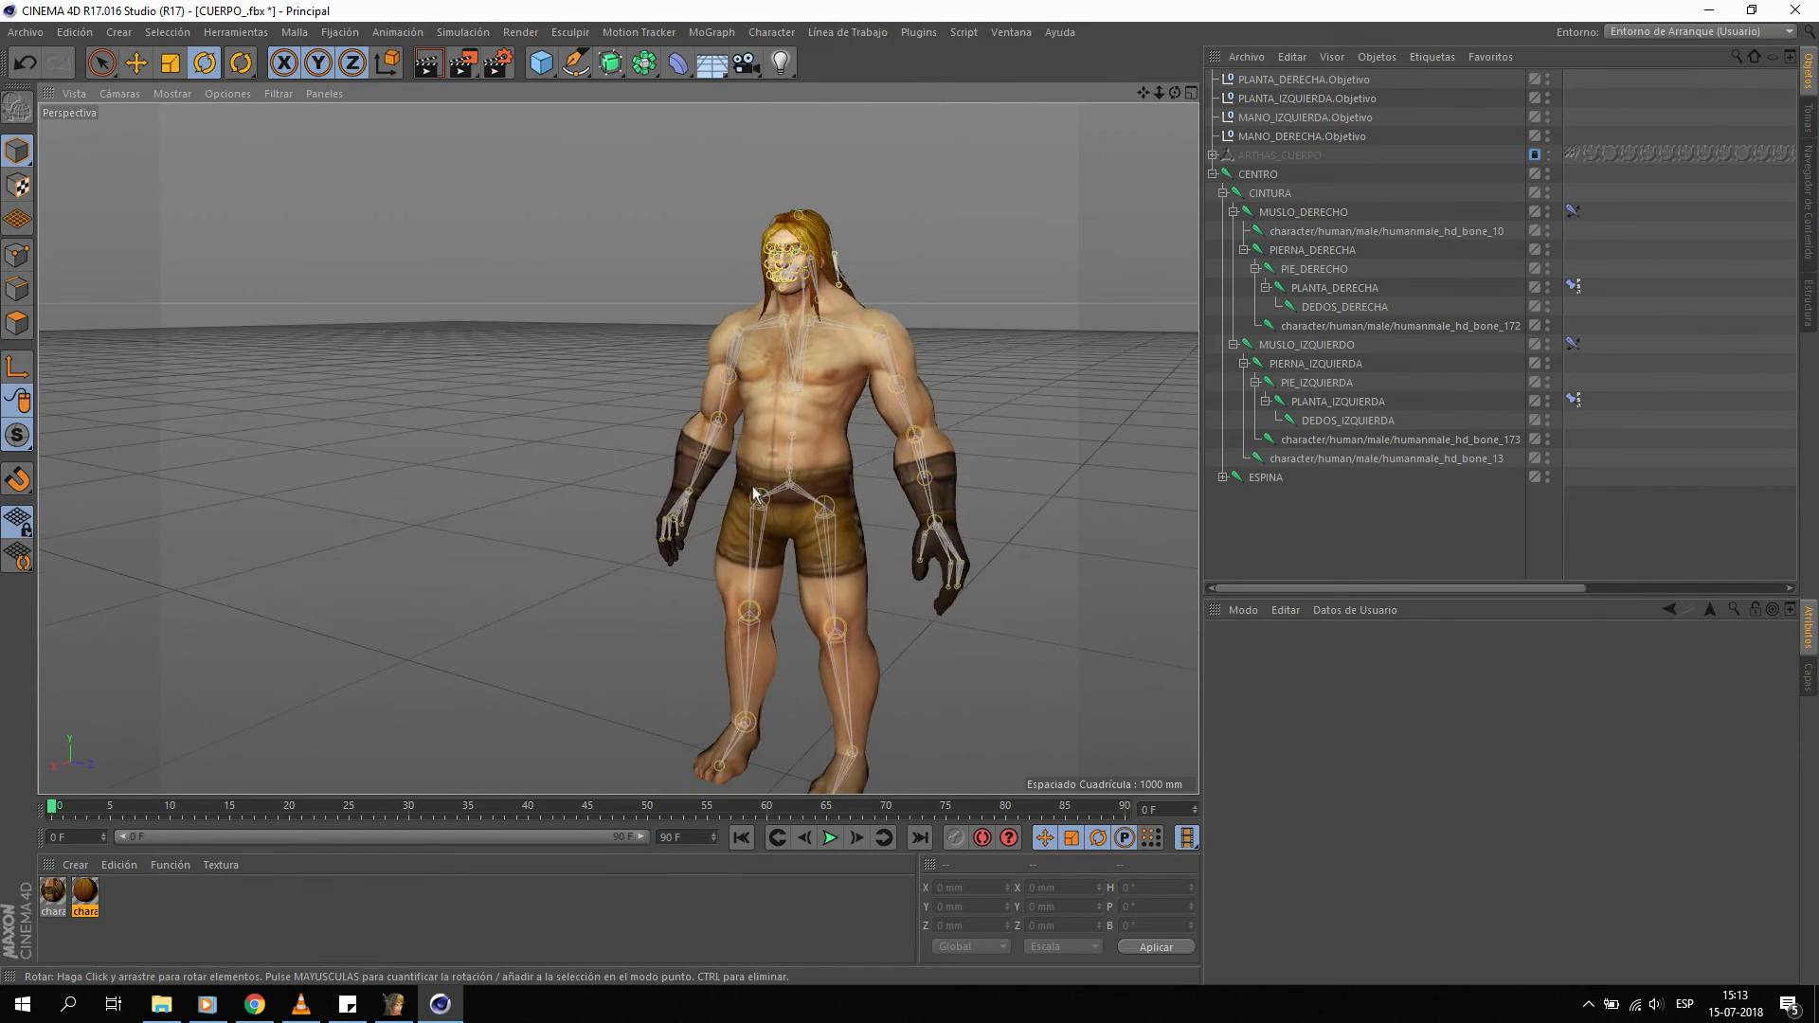
mouse_move(755, 492)
alt+mouse_down()
mouse_move(737, 349)
mouse_move(854, 362)
alt+mouse_up()
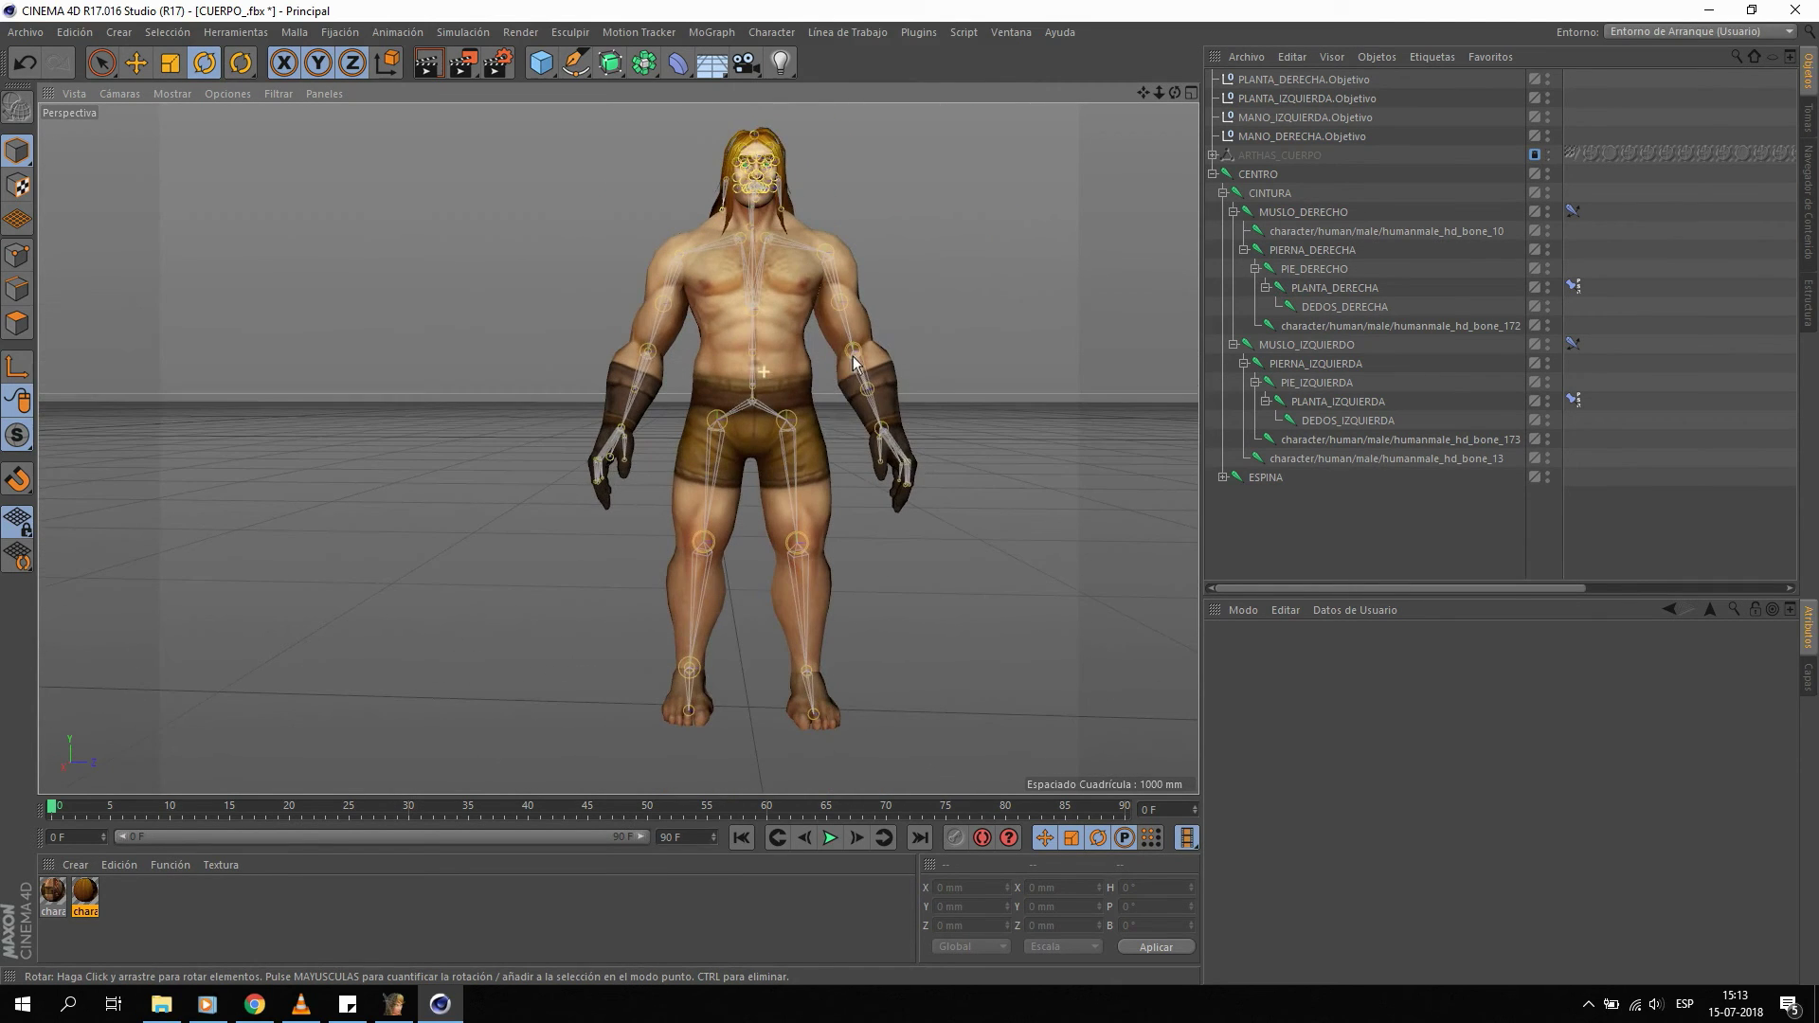
click(1257, 175)
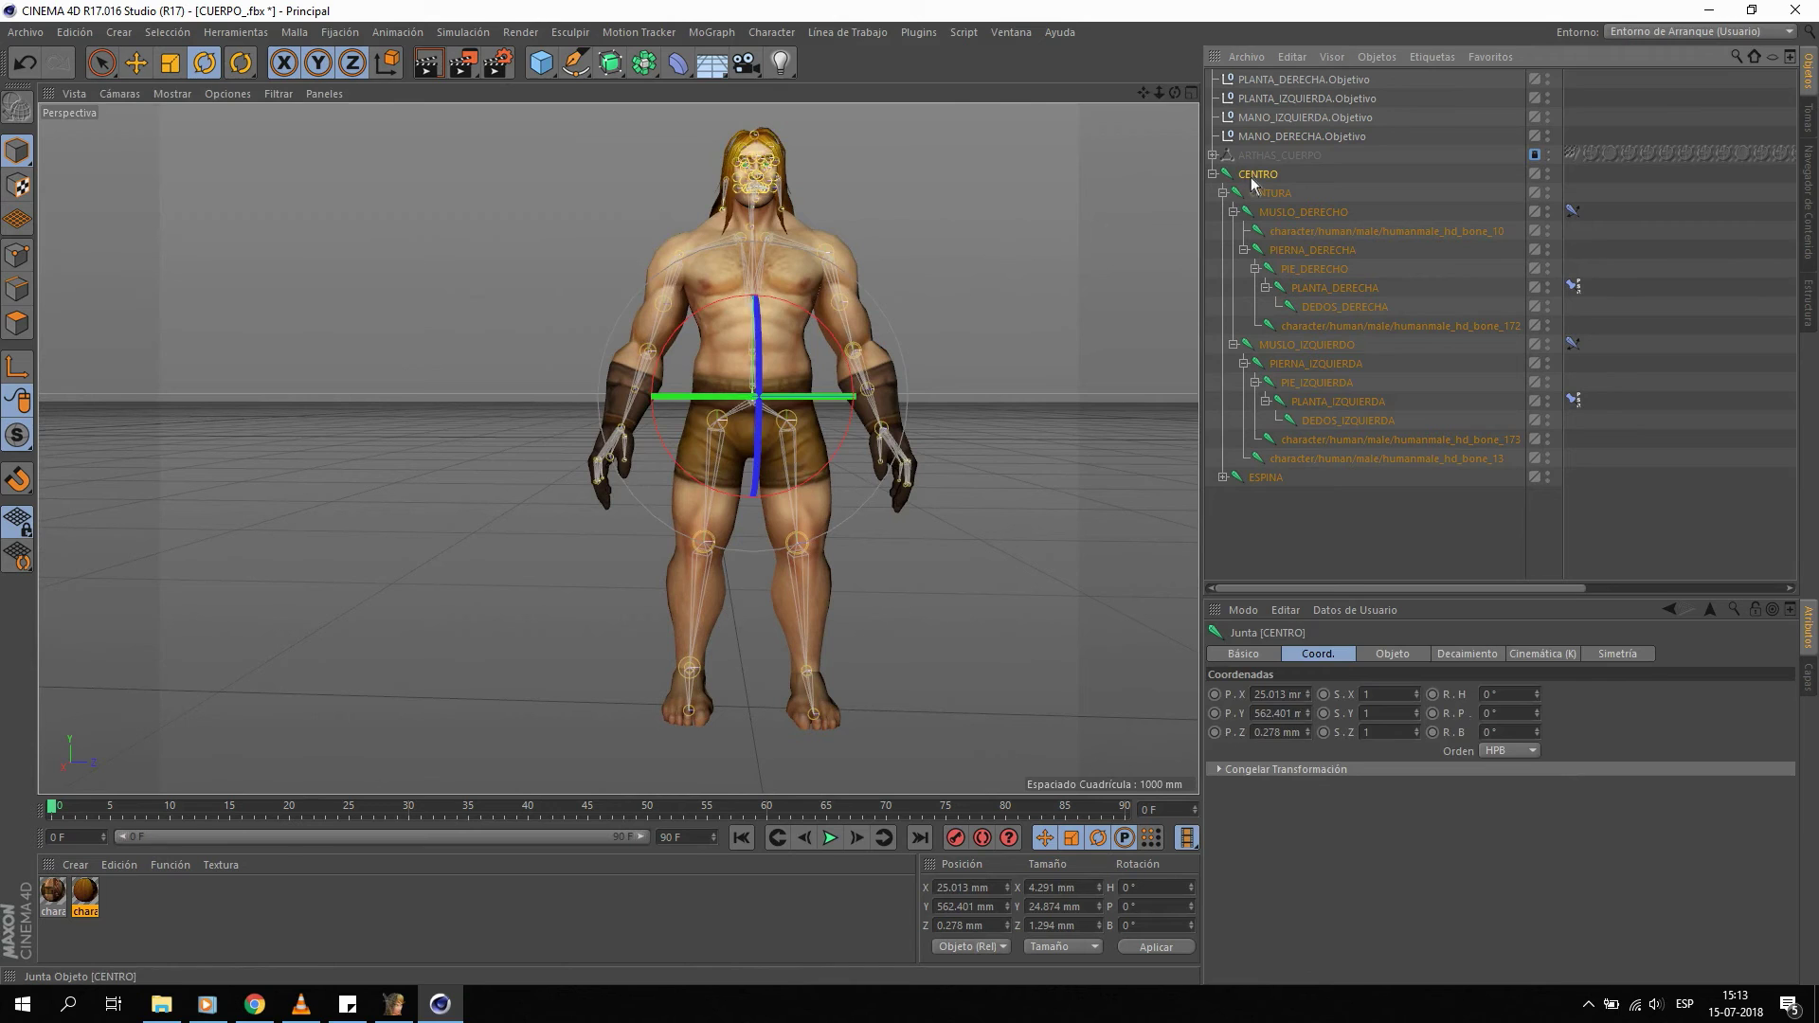
key(e)
mouse_move(857, 289)
mouse_down()
mouse_move(864, 349)
mouse_move(852, 292)
mouse_up()
key(ctrl+z)
mouse_move(796, 349)
alt+mouse_down()
mouse_move(947, 337)
mouse_move(863, 367)
mouse_move(834, 351)
alt+mouse_up()
scroll(789, 154, up, 3)
scroll(790, 154, up, 2)
scroll(829, 243, up, 2)
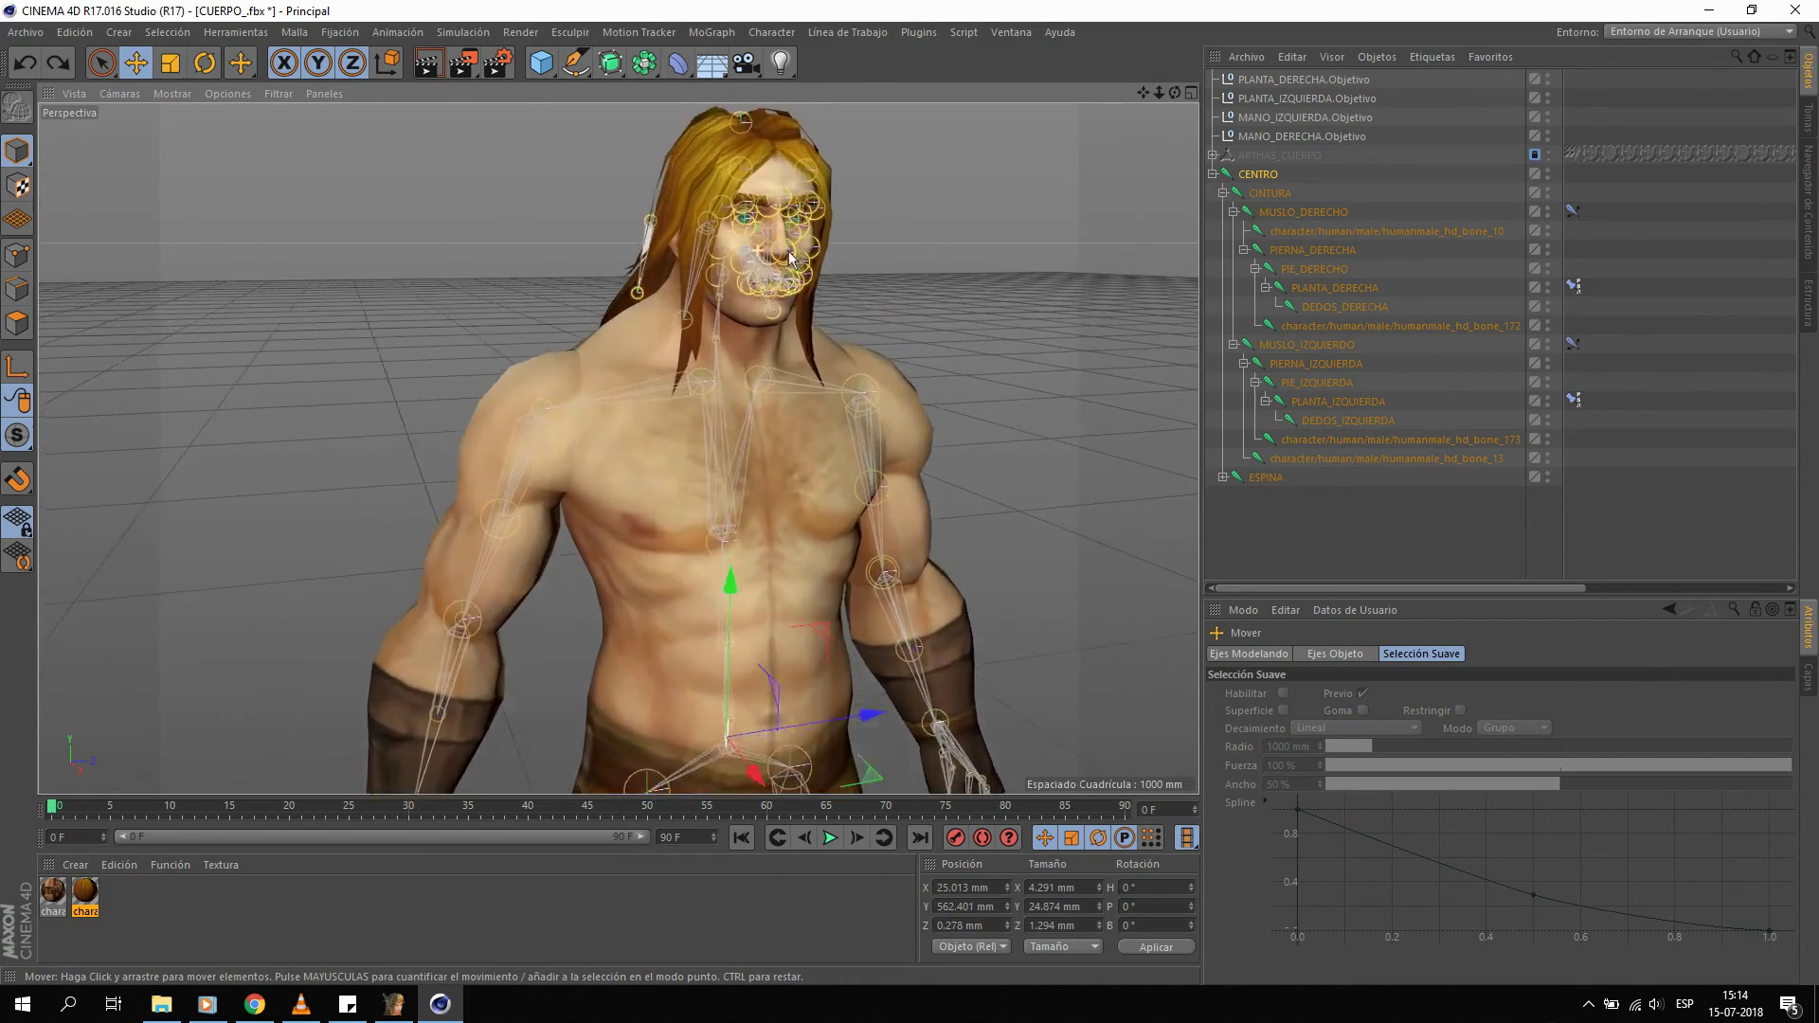
scroll(796, 227, up, 3)
scroll(764, 208, up, 2)
scroll(764, 209, down, 2)
scroll(749, 256, down, 2)
scroll(730, 304, down, 2)
scroll(713, 360, down, 2)
scroll(713, 360, down, 2)
scroll(810, 279, up, 2)
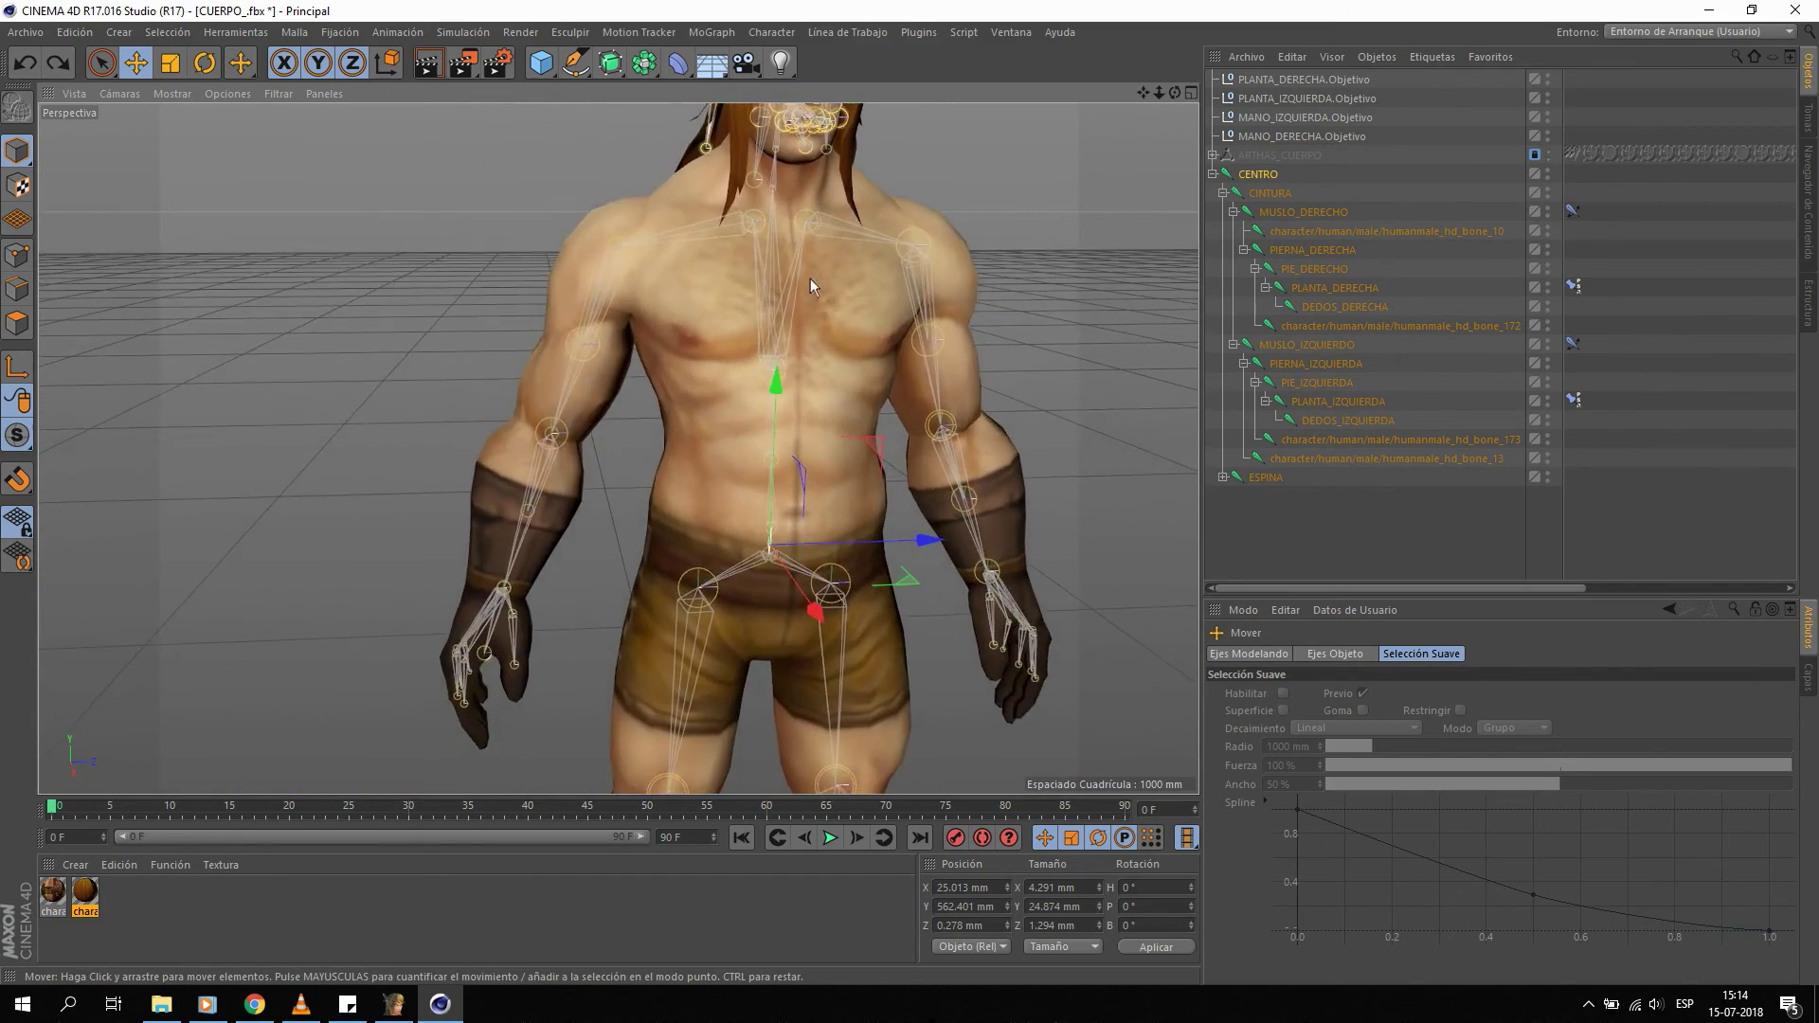
scroll(815, 330, down, 2)
mouse_move(815, 330)
alt+mouse_down()
mouse_move(820, 305)
mouse_move(743, 371)
mouse_move(520, 362)
mouse_move(459, 315)
mouse_move(626, 380)
mouse_move(1038, 389)
mouse_move(729, 343)
mouse_move(617, 422)
mouse_move(628, 441)
mouse_move(588, 474)
mouse_move(828, 377)
mouse_move(747, 350)
mouse_move(826, 339)
mouse_move(777, 375)
mouse_move(891, 429)
mouse_move(753, 350)
mouse_move(709, 398)
alt+mouse_up()
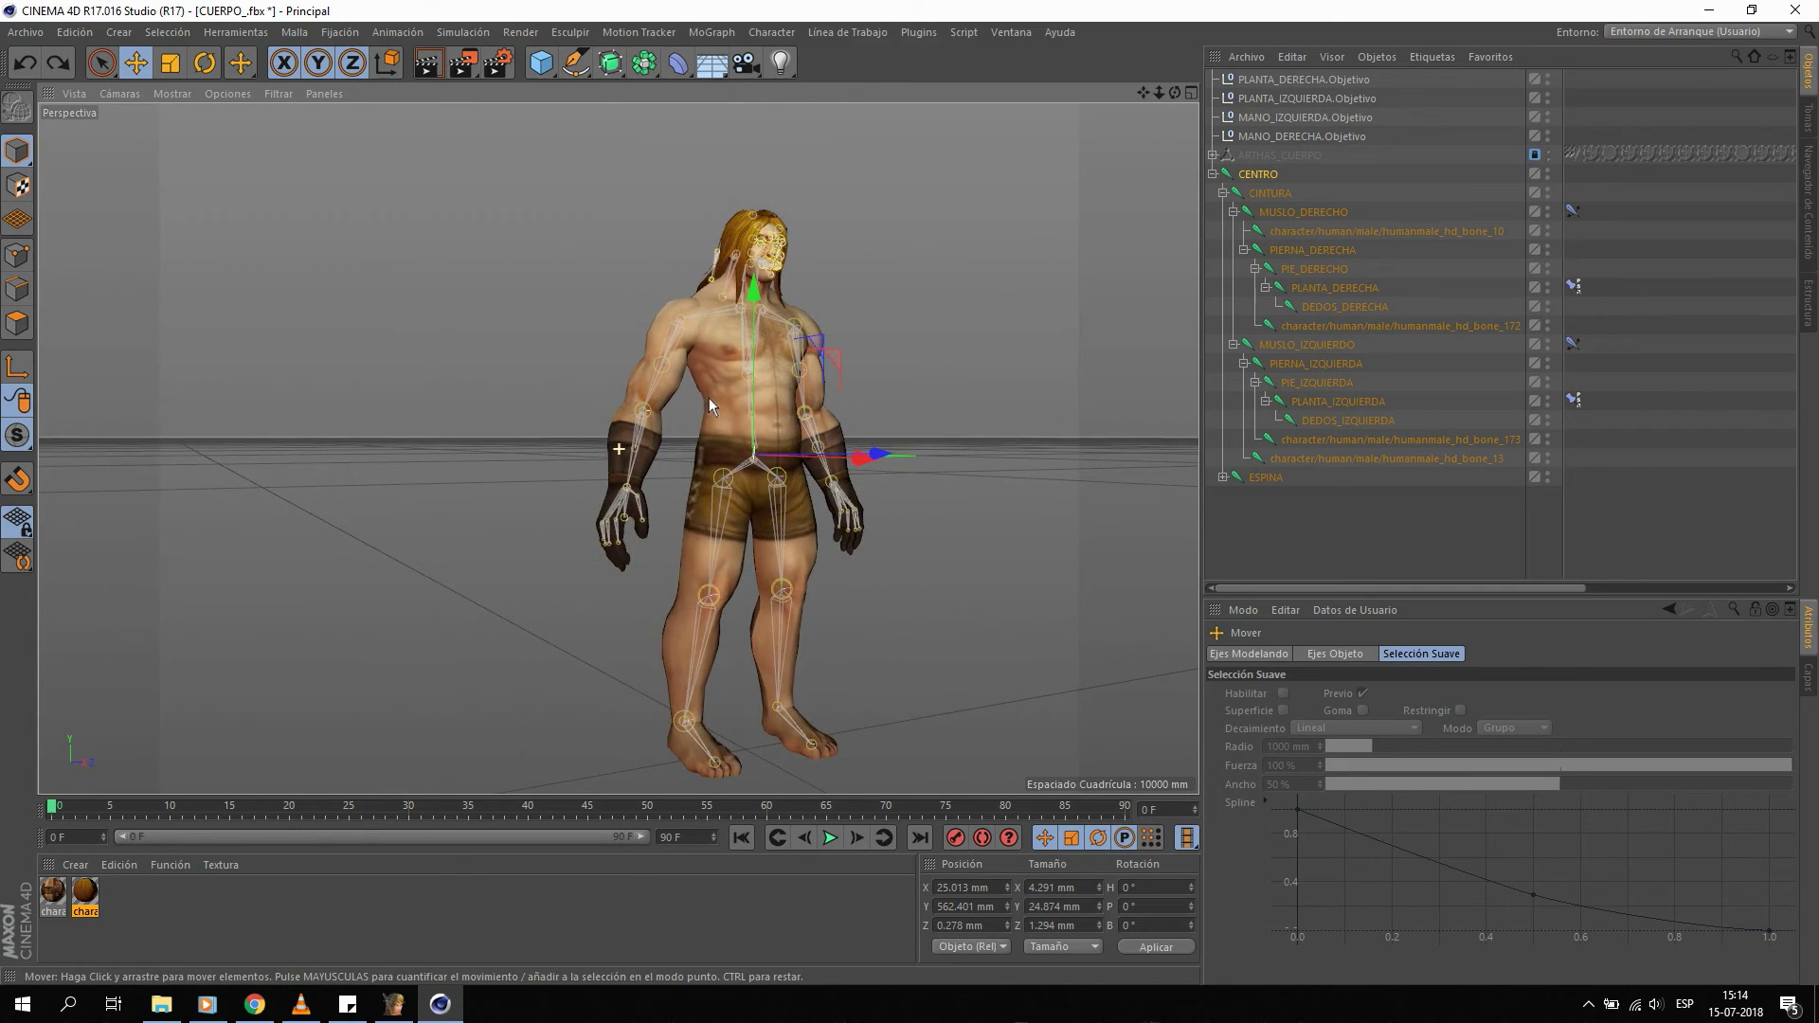
mouse_move(761, 441)
alt+mouse_down()
mouse_move(504, 467)
mouse_move(756, 417)
alt+mouse_up()
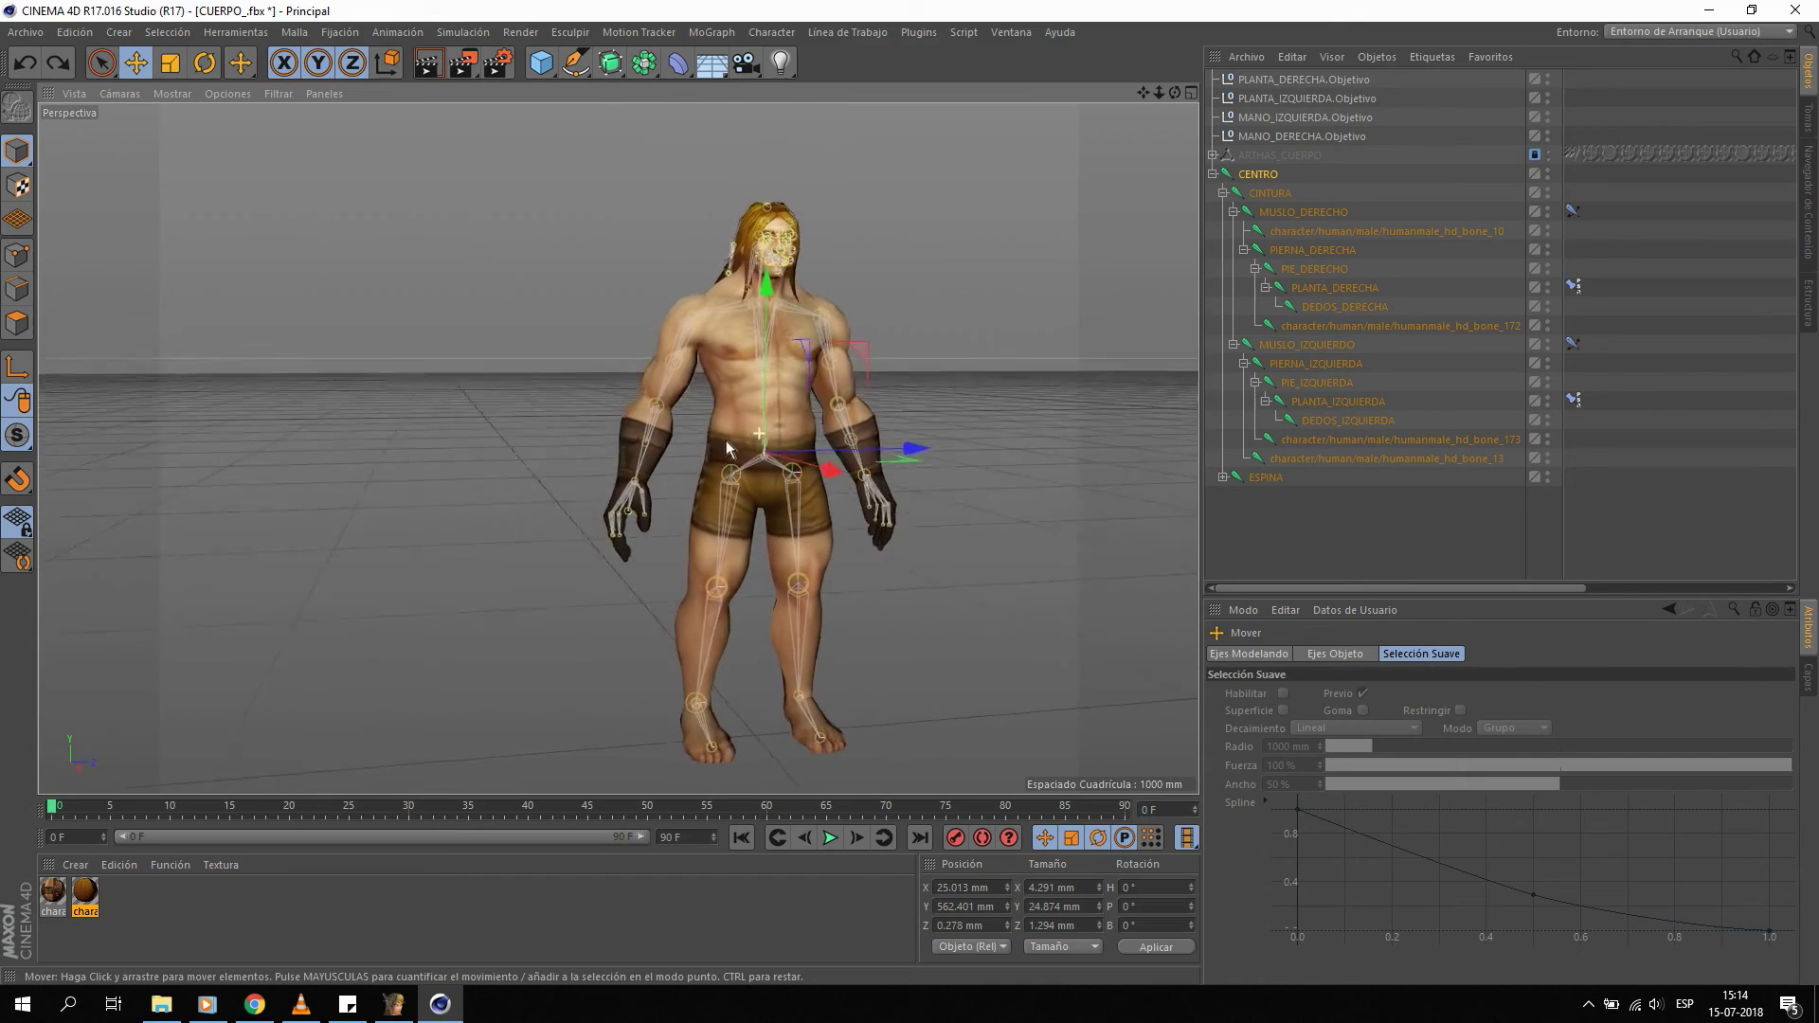
click(396, 1007)
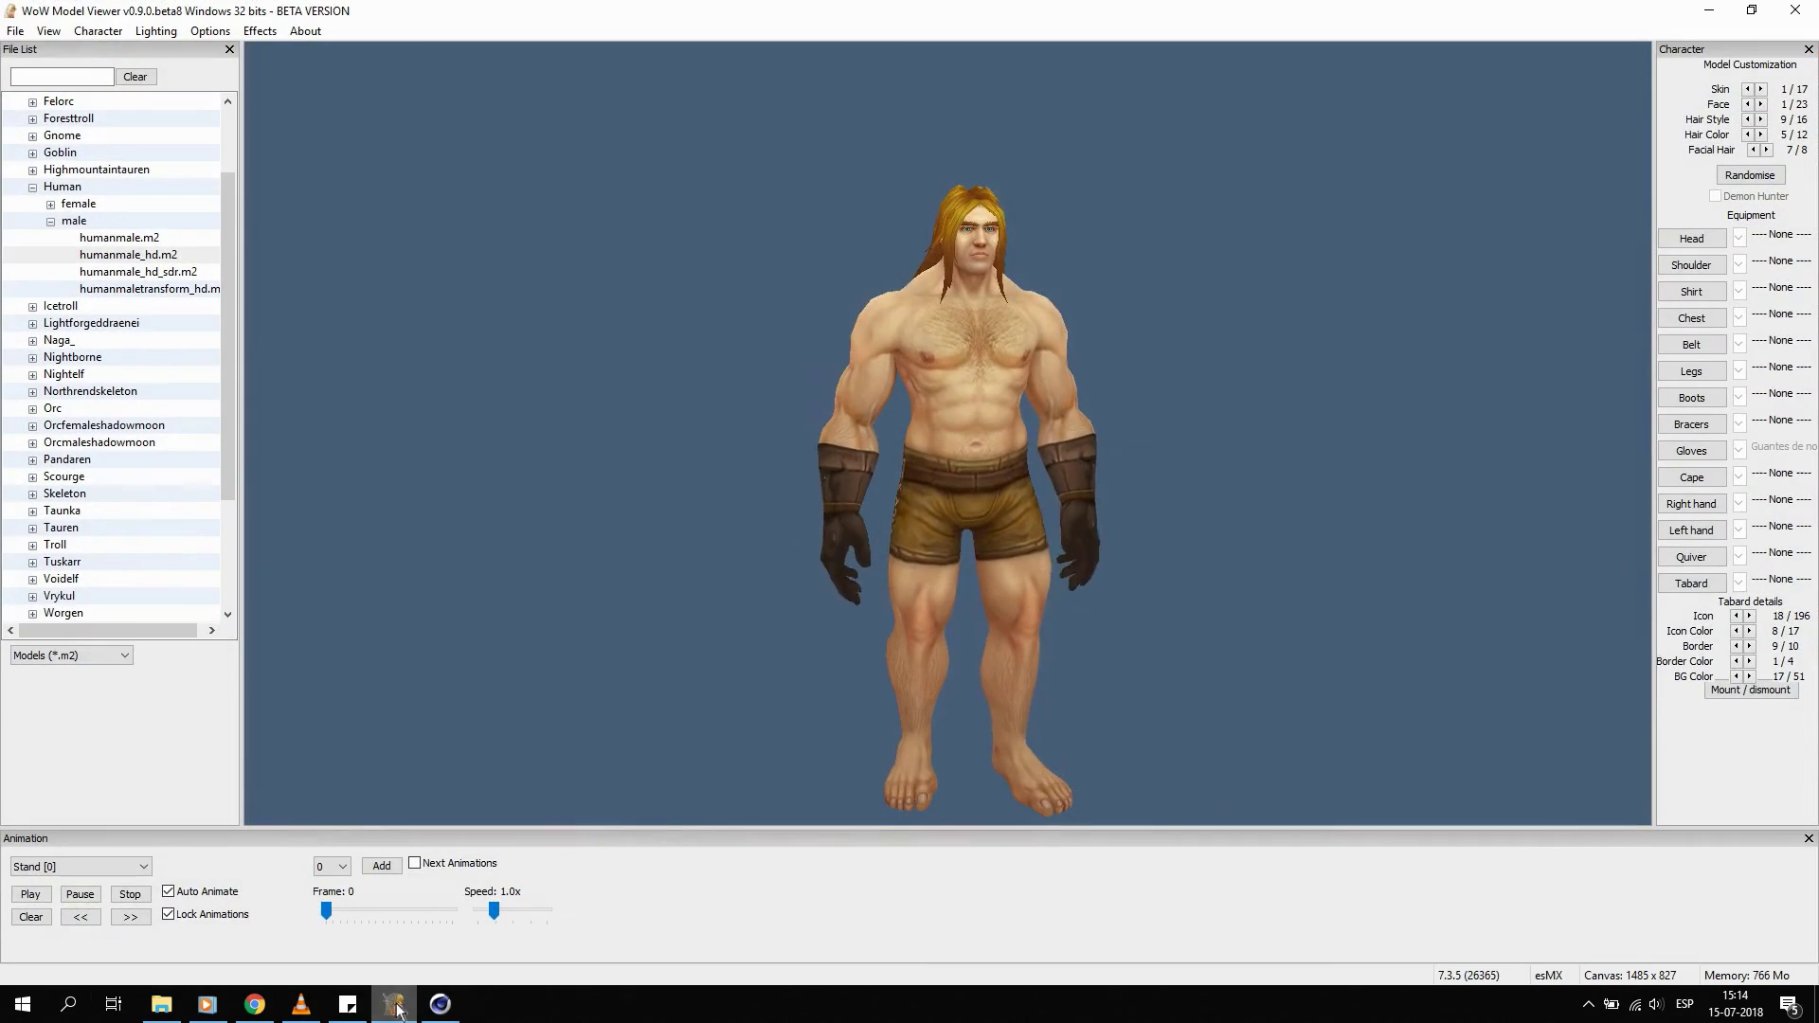
Filter the NPC list for 'ventormen' and load the Patrulla urbana de Ventormenta guard.
click(438, 1012)
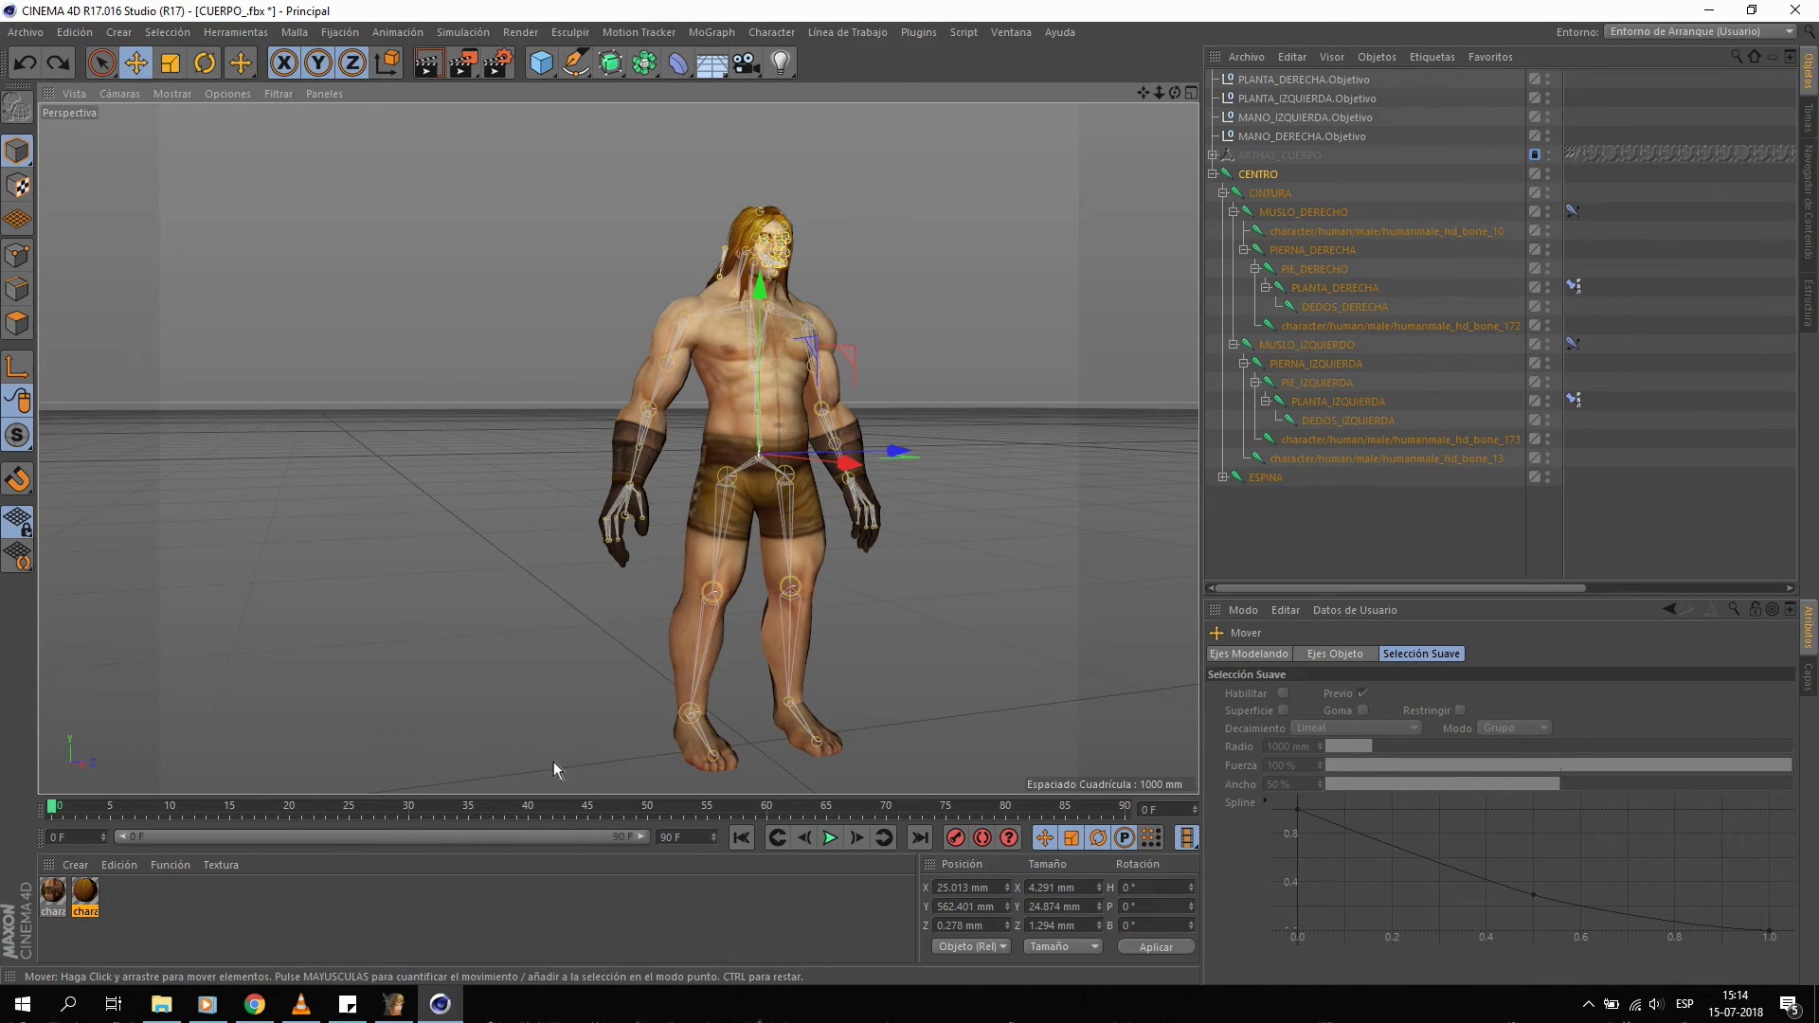
click(406, 1015)
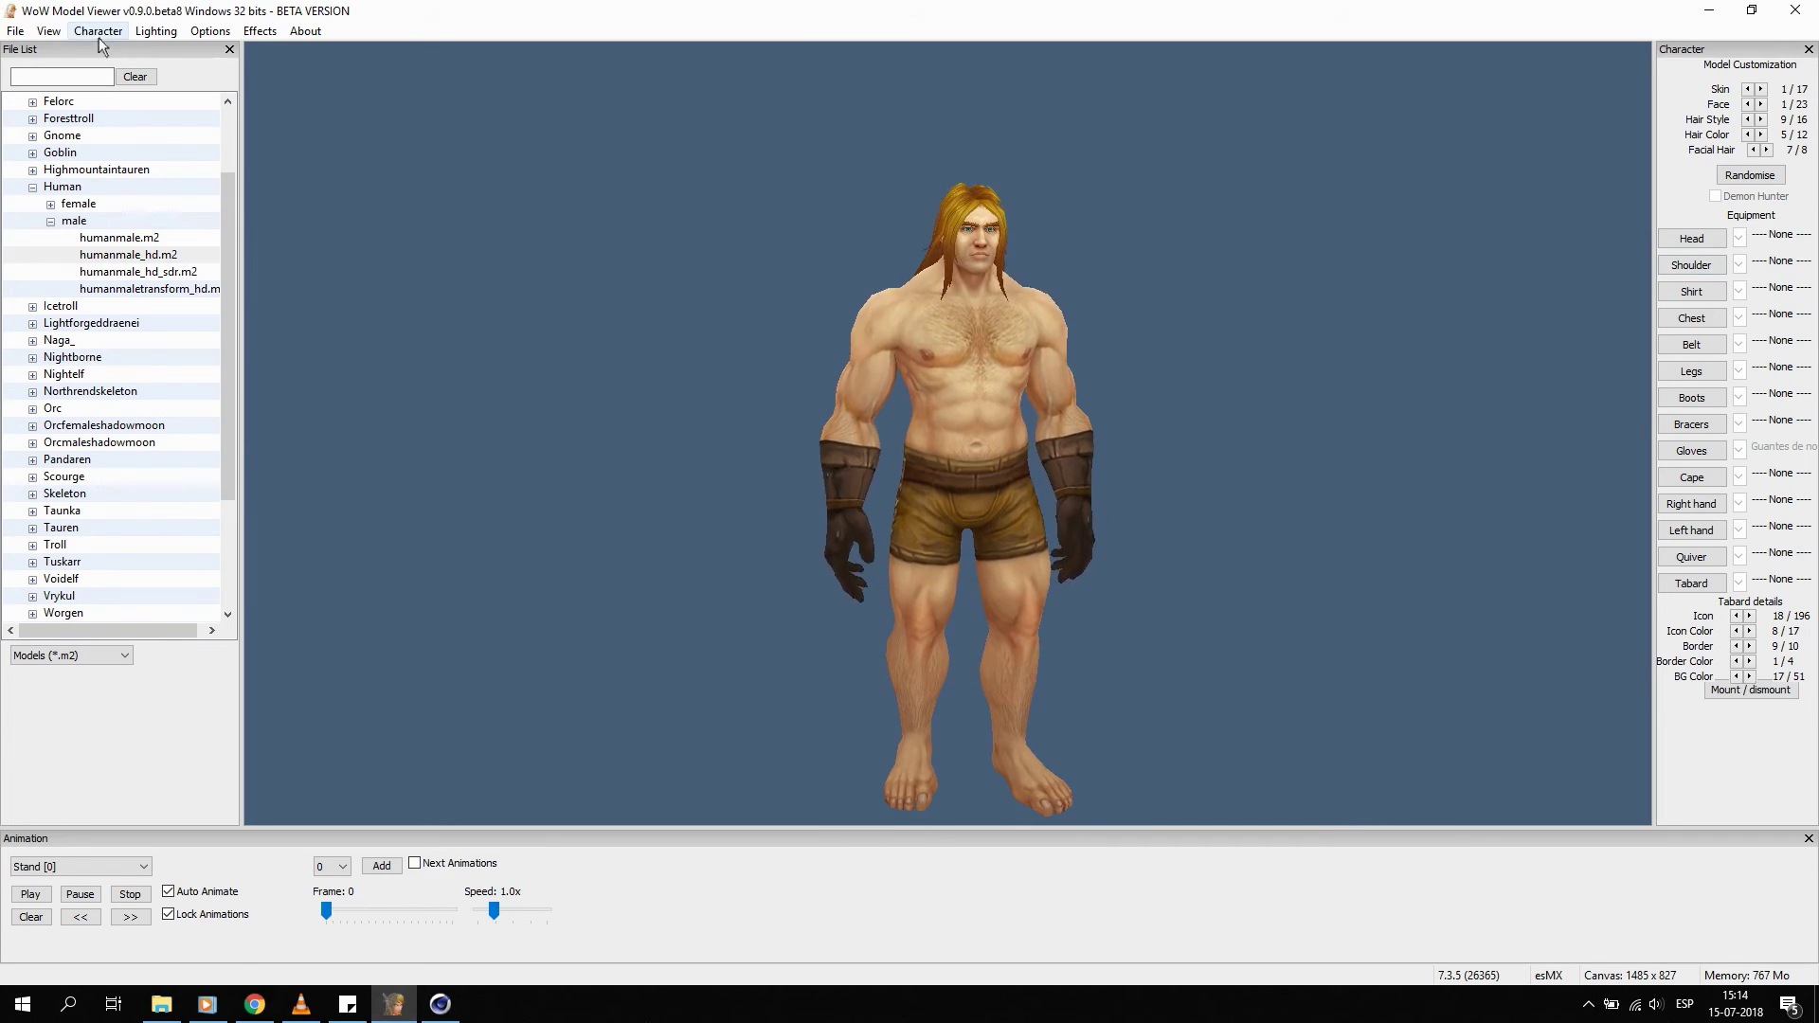
click(48, 30)
click(132, 55)
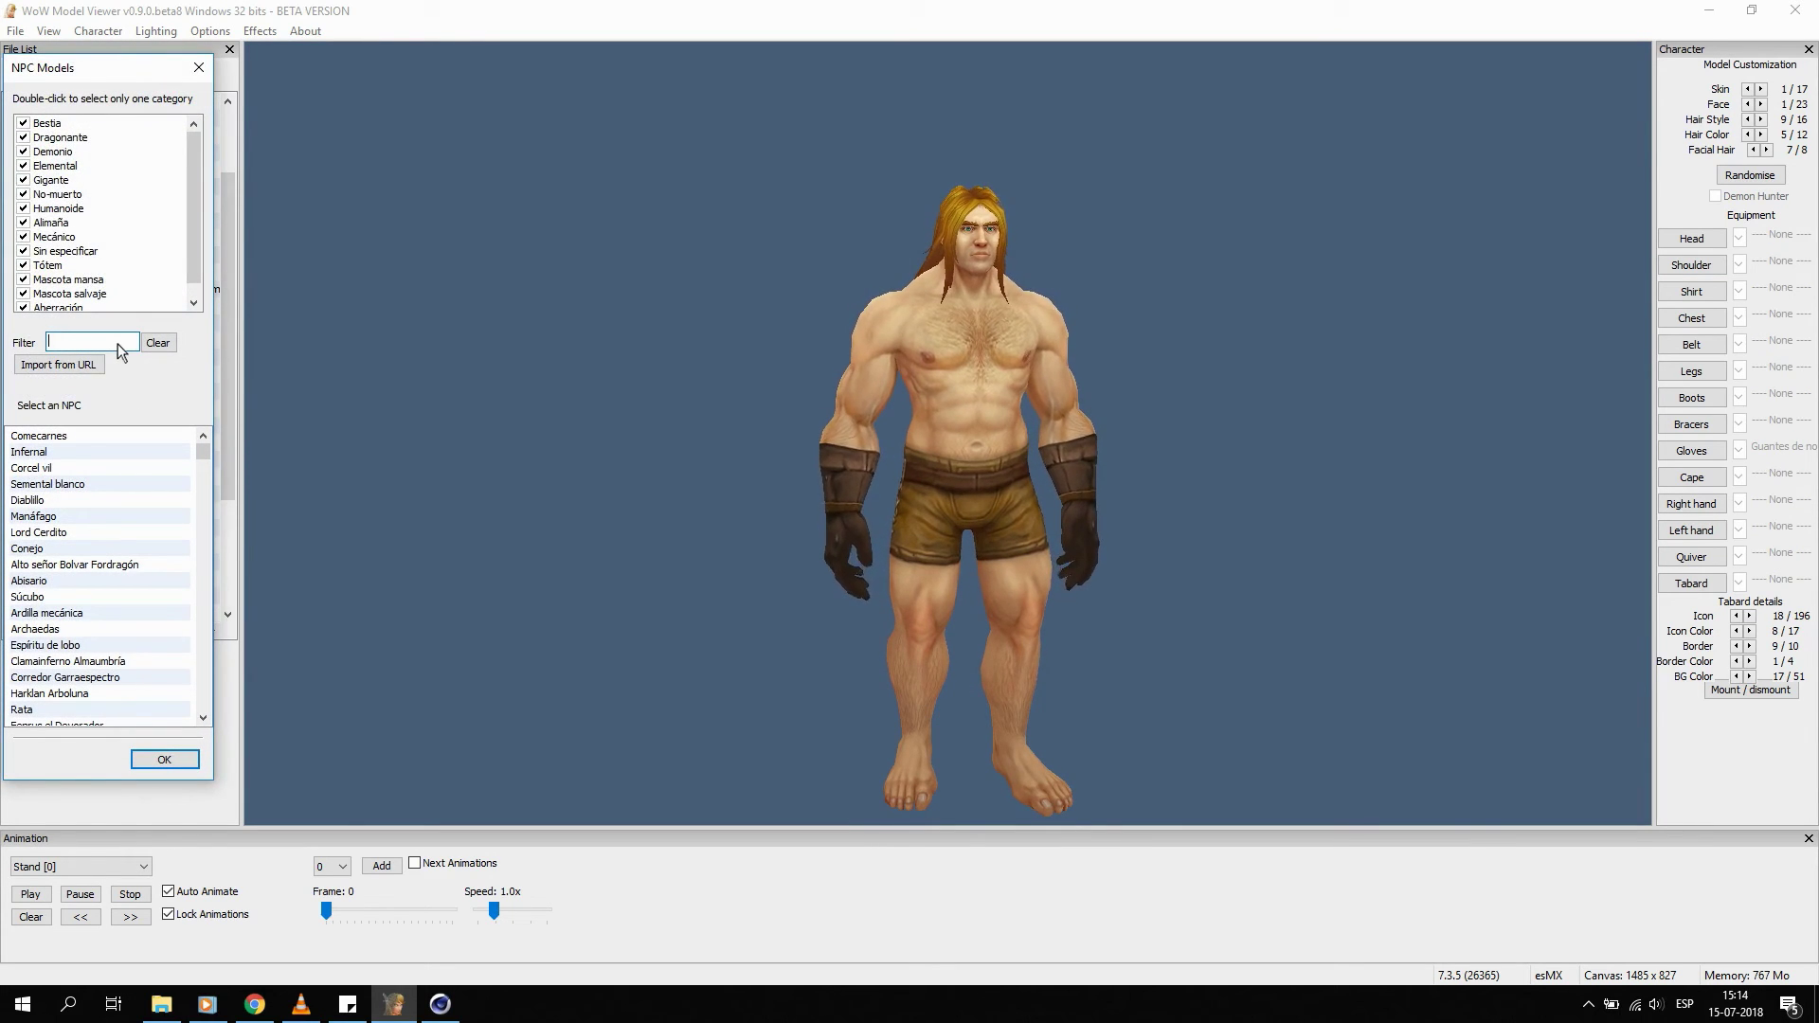
text(Vven)
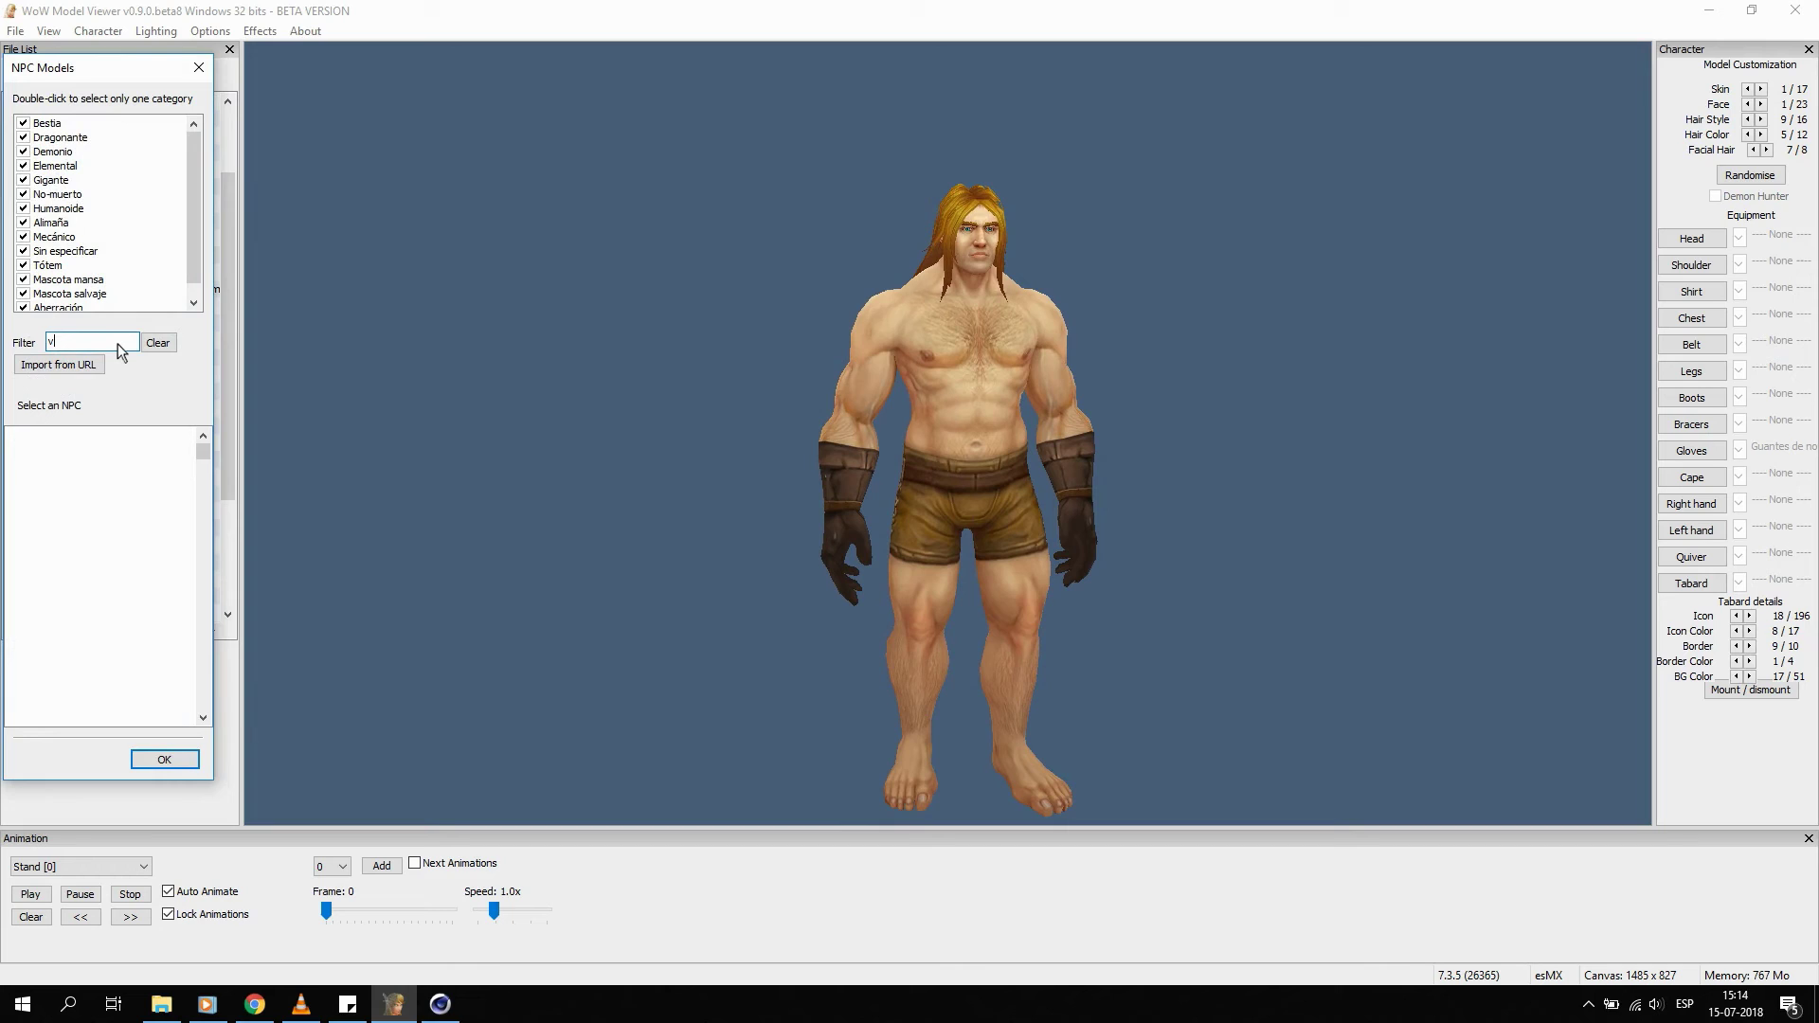
text(tormen)
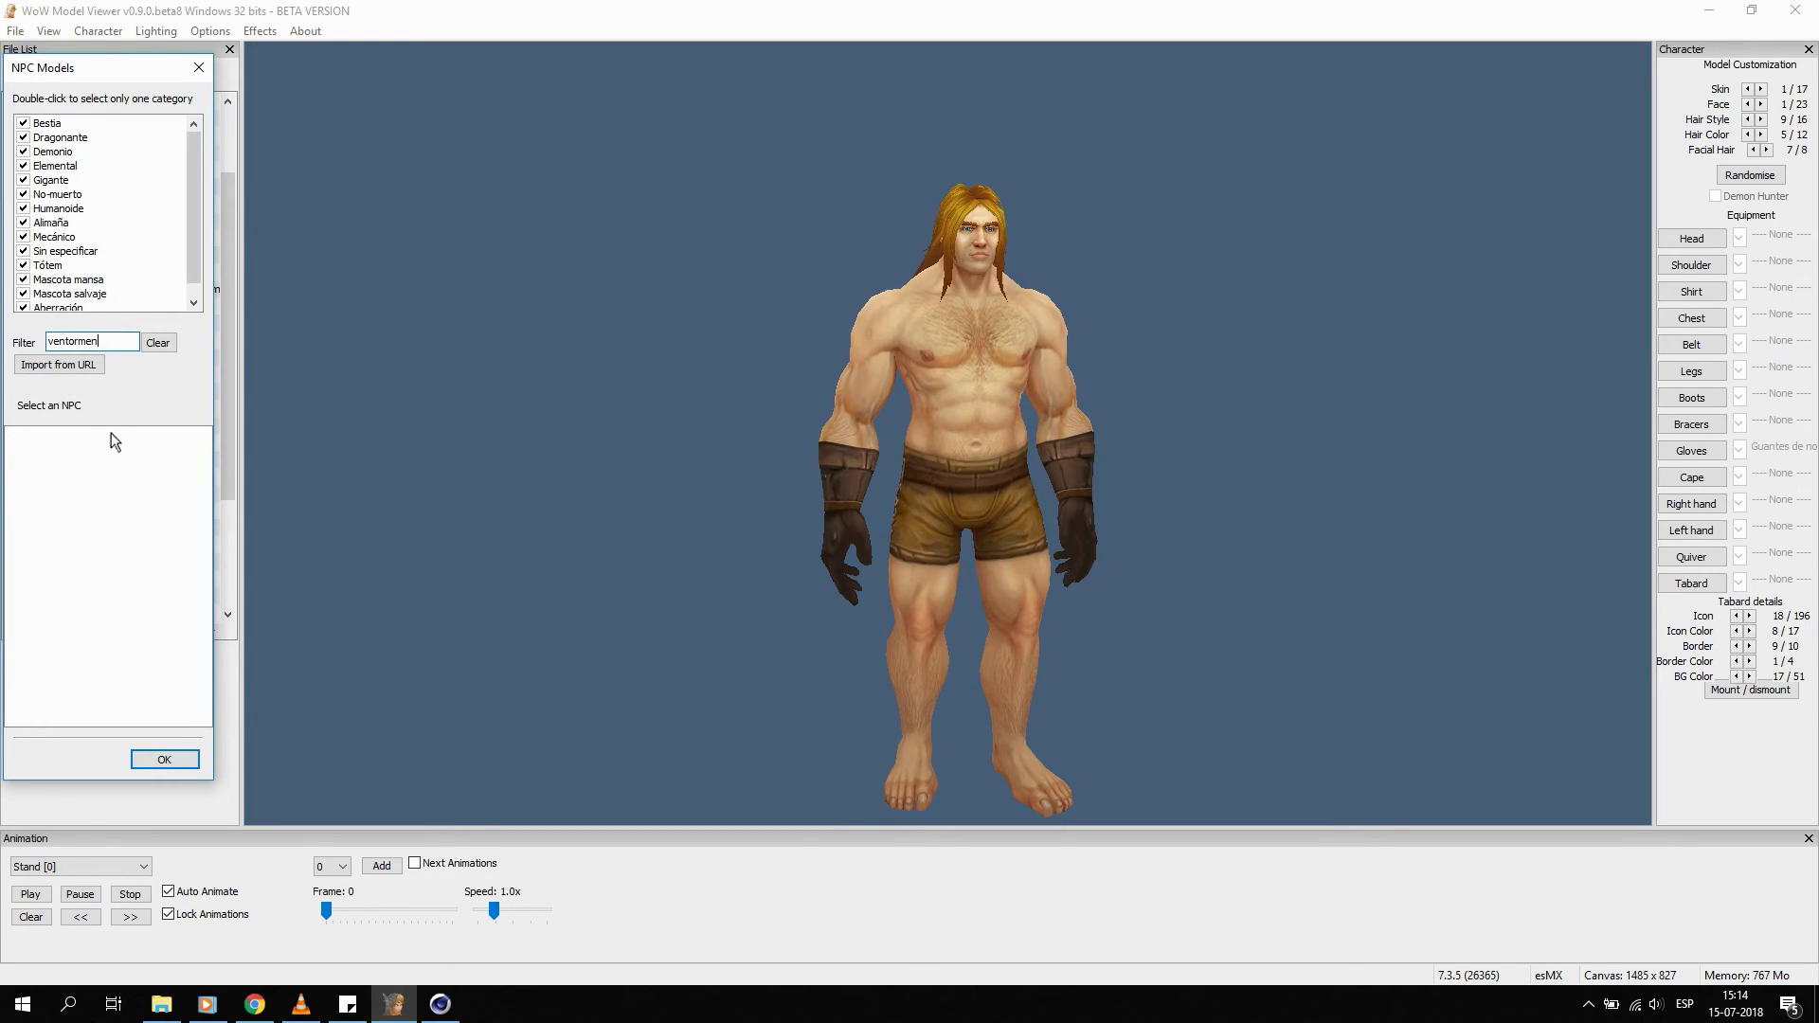
key(Return)
click(94, 486)
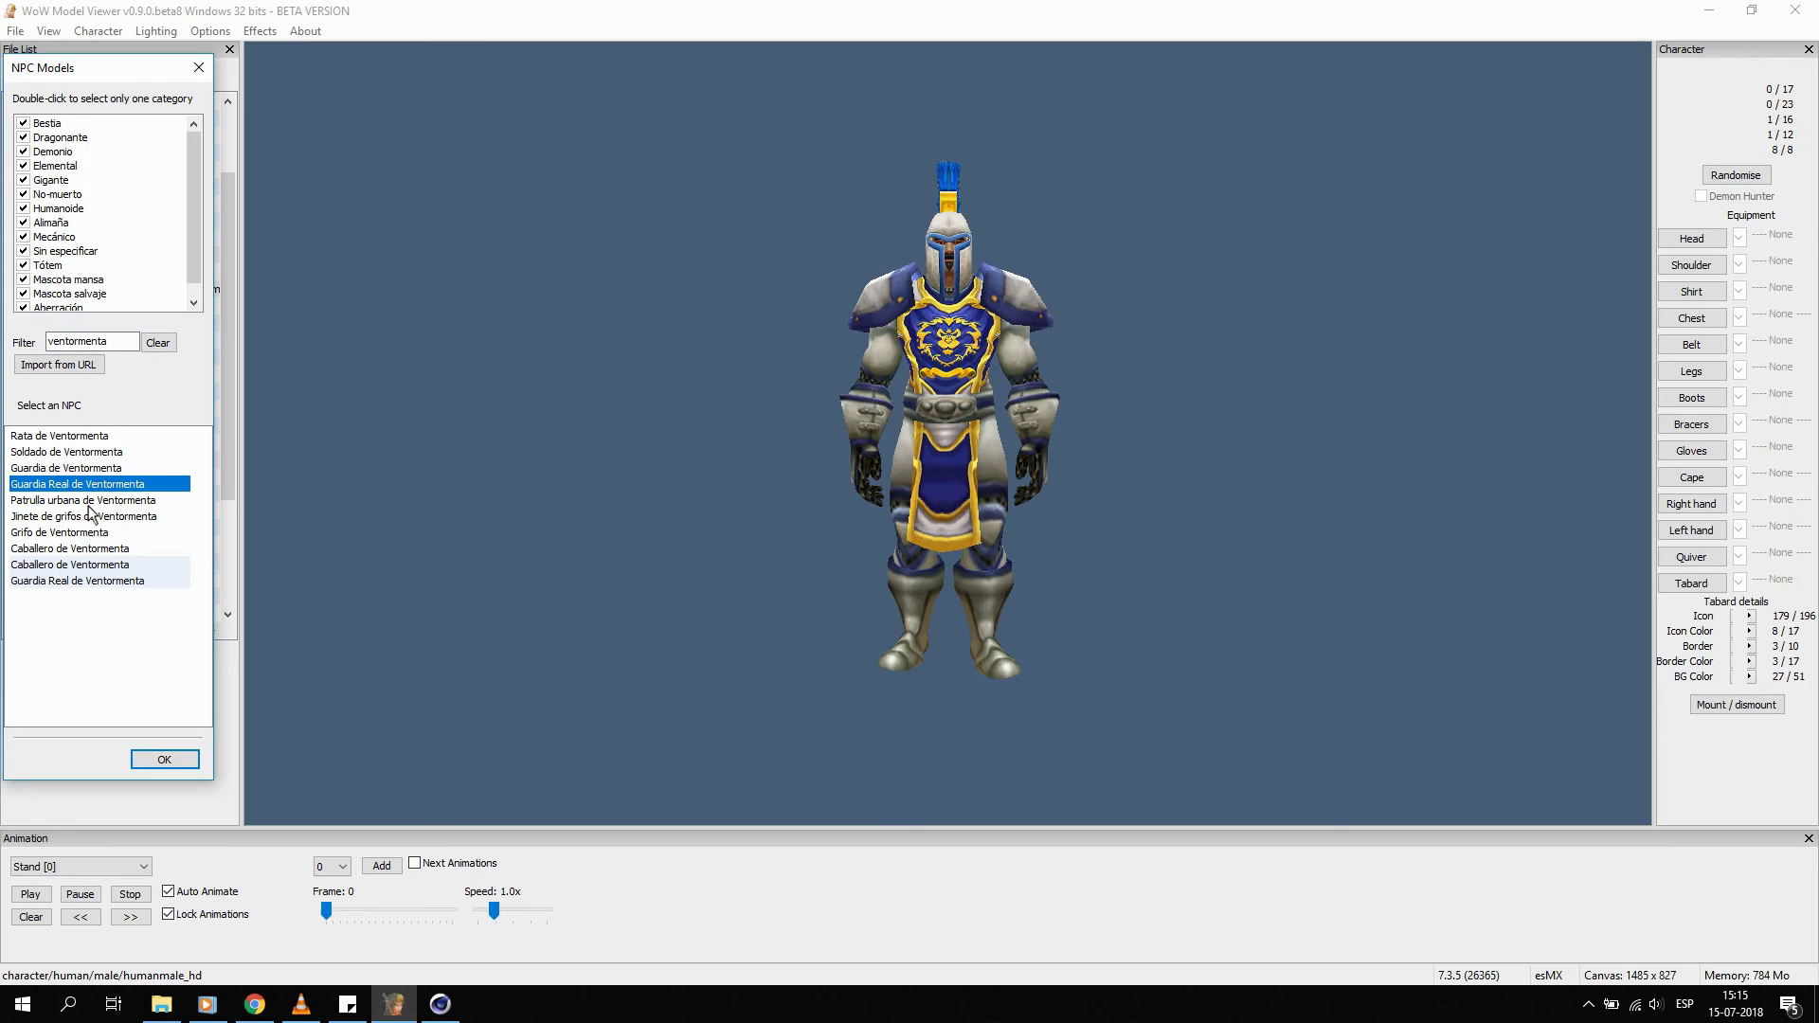
click(89, 504)
click(199, 69)
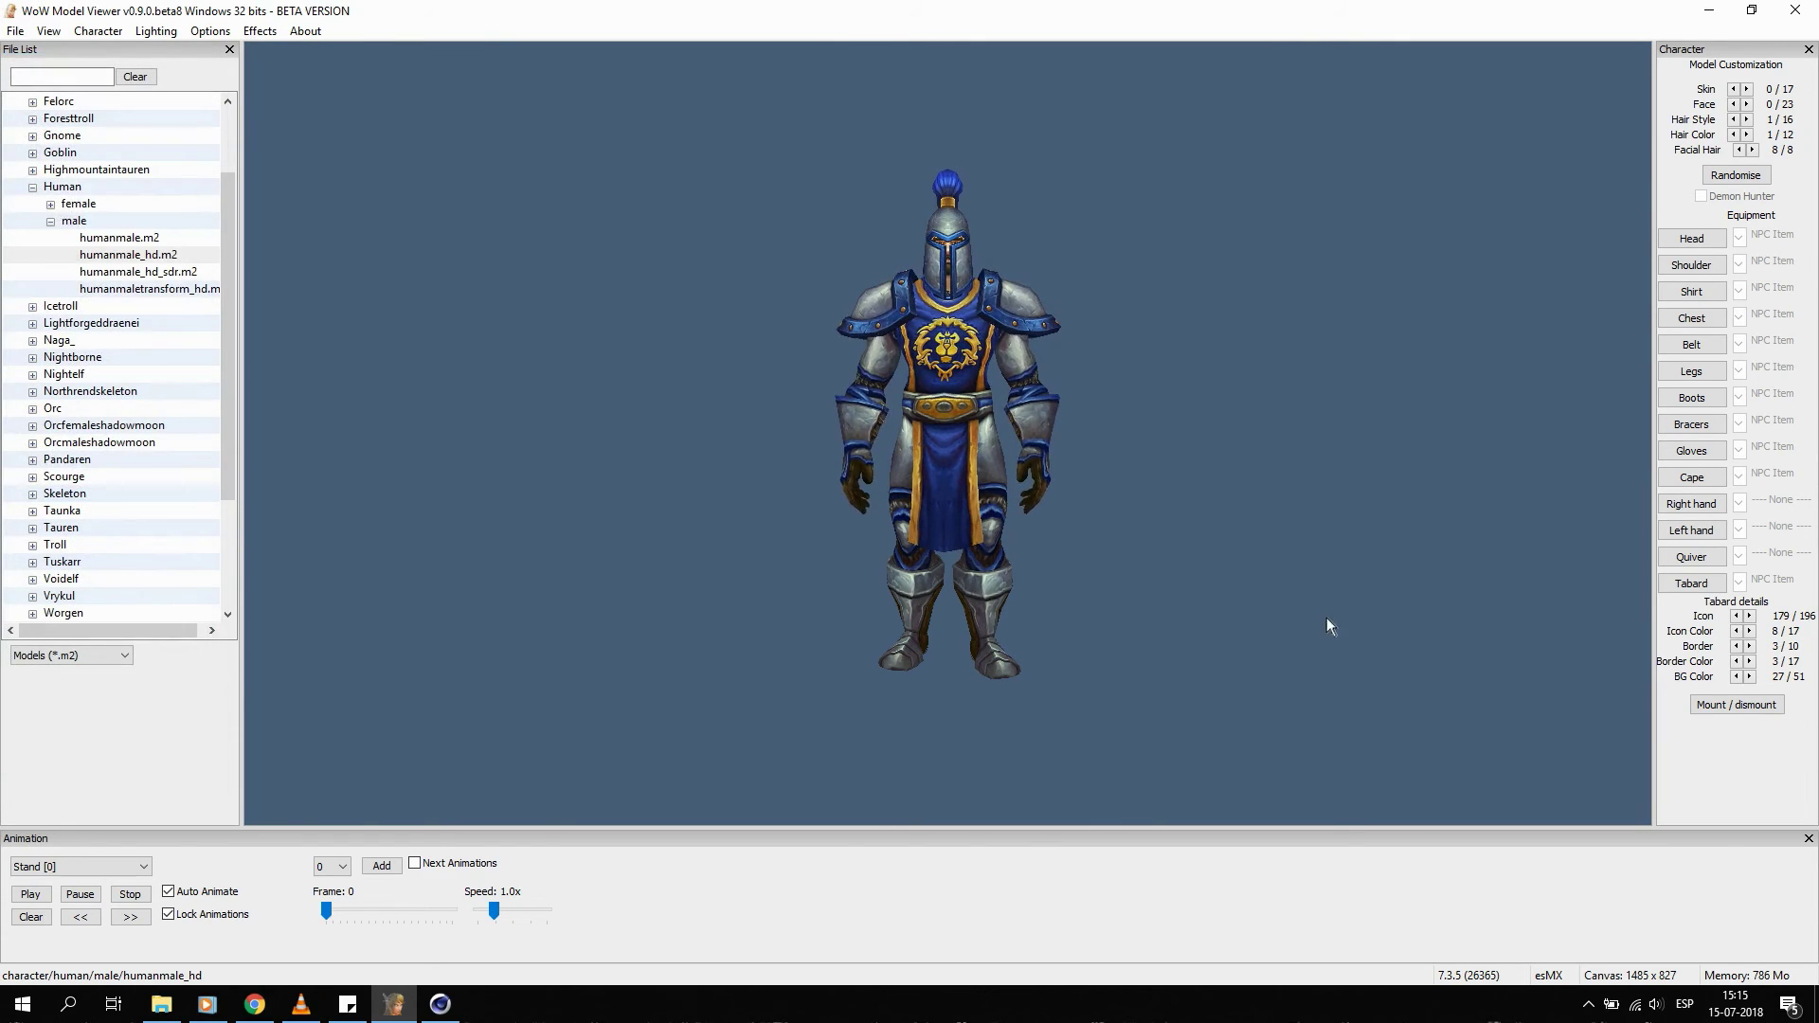
click(1717, 590)
Set the guard's tabard slot to None.
click(43, 295)
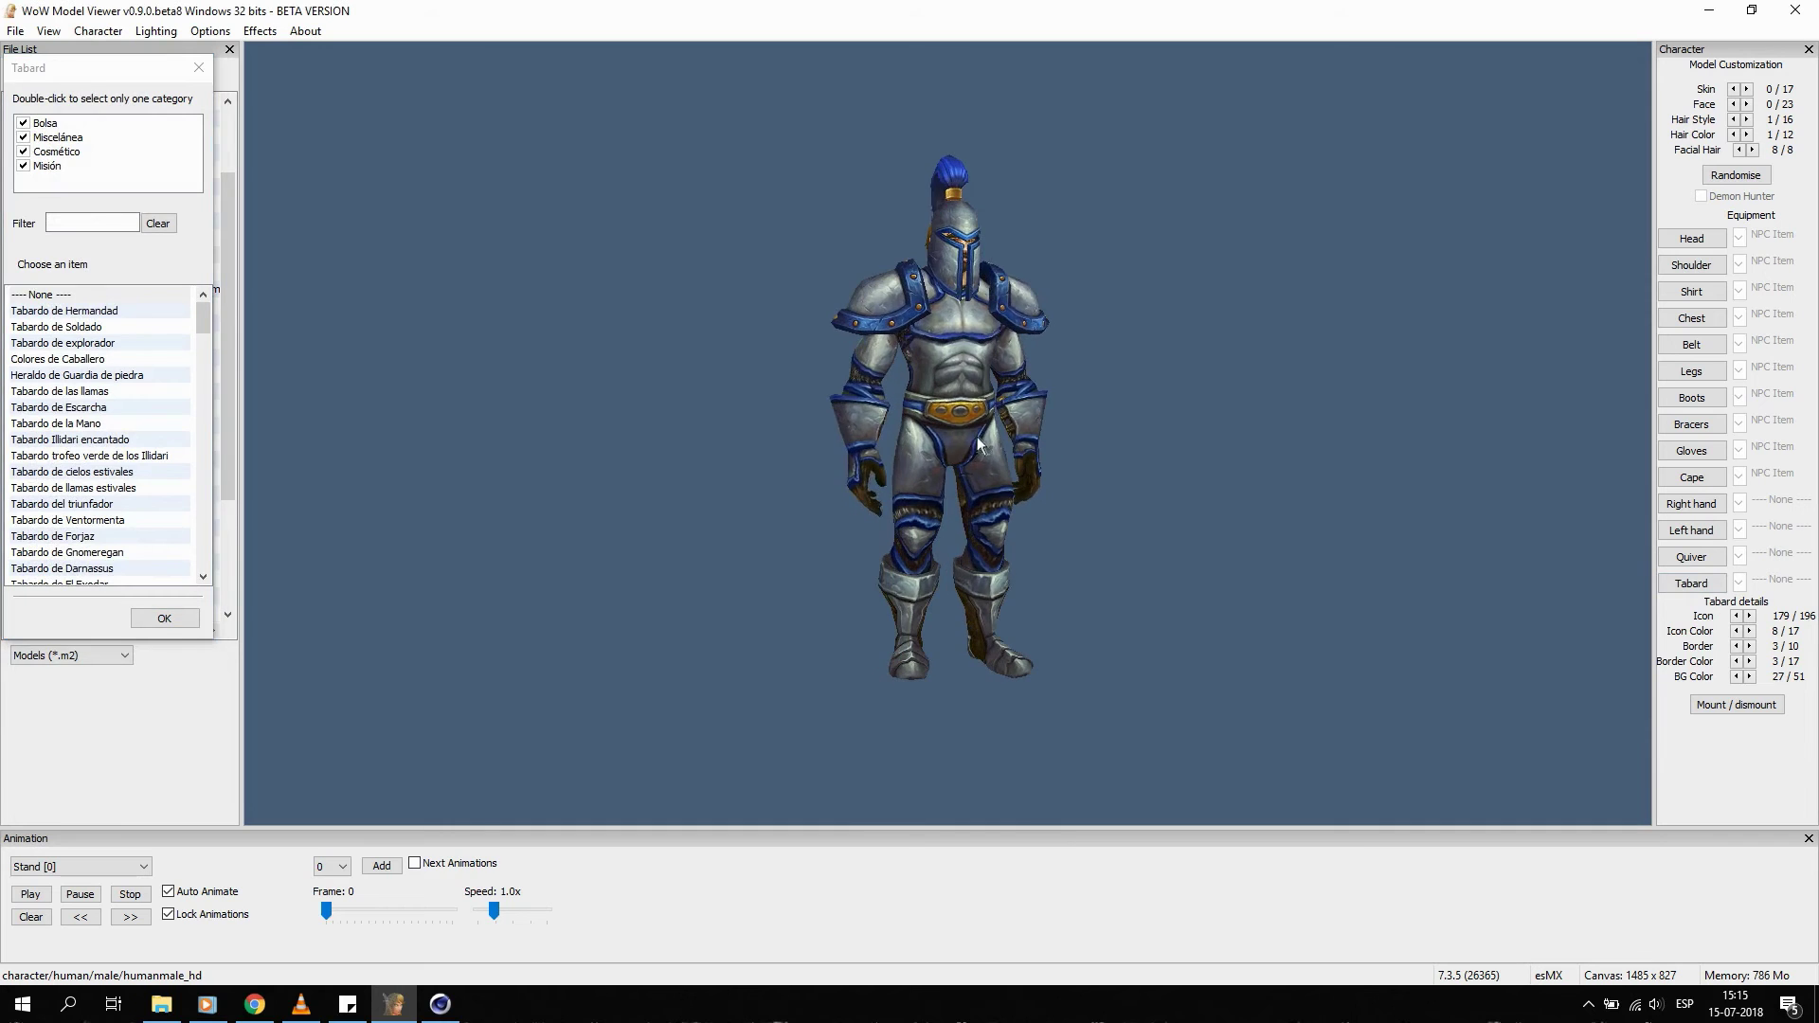
click(199, 67)
scroll(927, 322, up, 3)
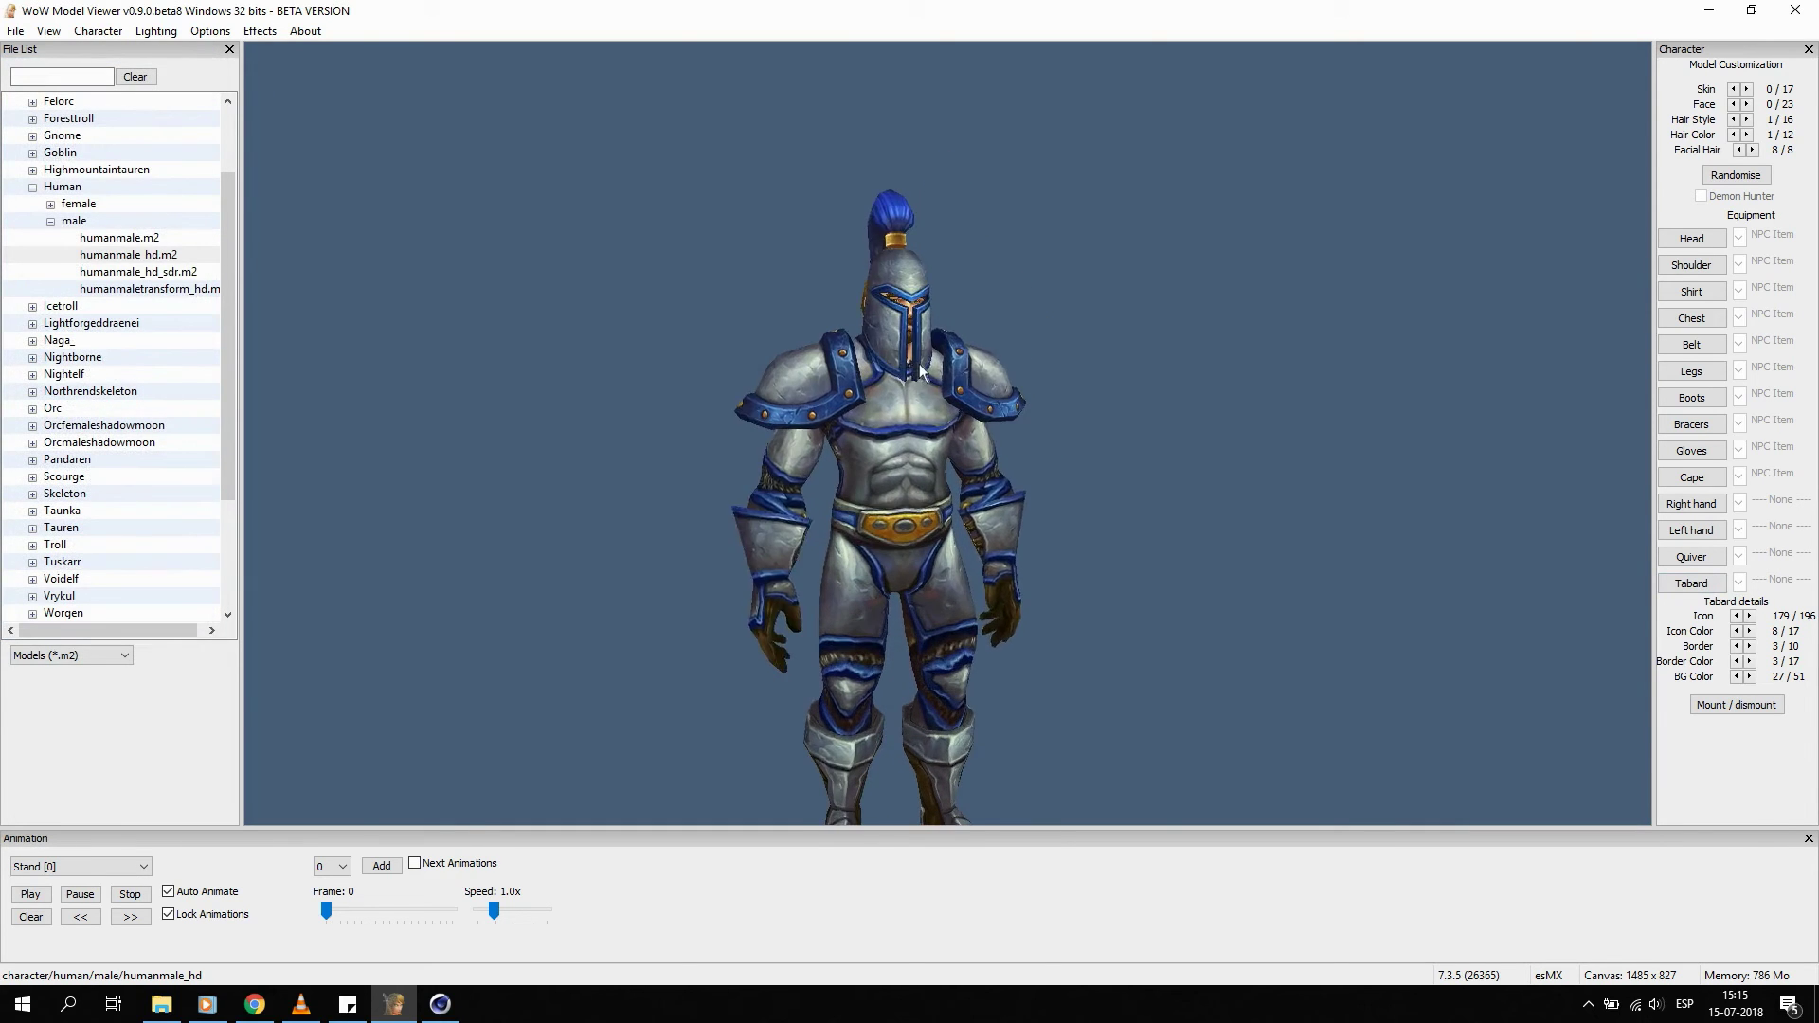
scroll(925, 360, up, 2)
Rotate and zoom the guard to inspect its blue armour from side and front.
mouse_move(924, 361)
mouse_down()
mouse_move(691, 356)
mouse_move(983, 373)
mouse_move(822, 336)
mouse_move(927, 406)
mouse_move(739, 396)
mouse_up()
scroll(919, 428, up, 2)
scroll(920, 428, down, 2)
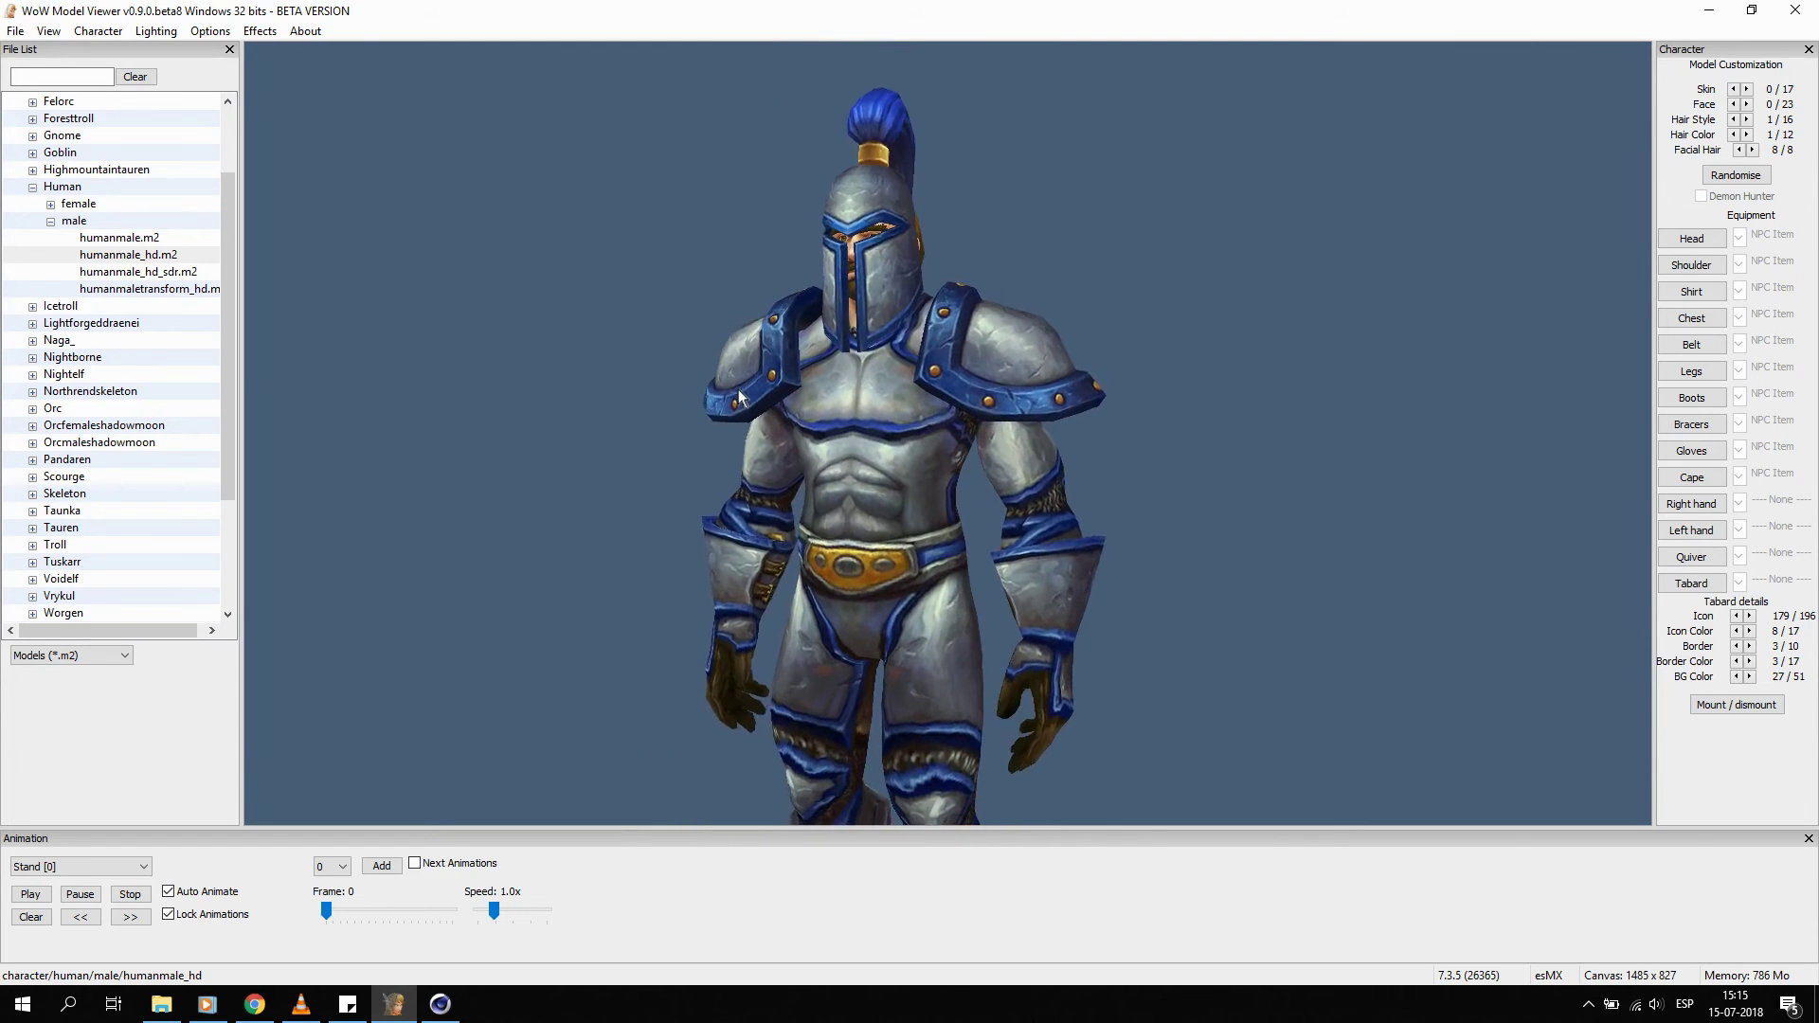
scroll(816, 400, up, 2)
scroll(804, 402, down, 3)
scroll(804, 410, up, 3)
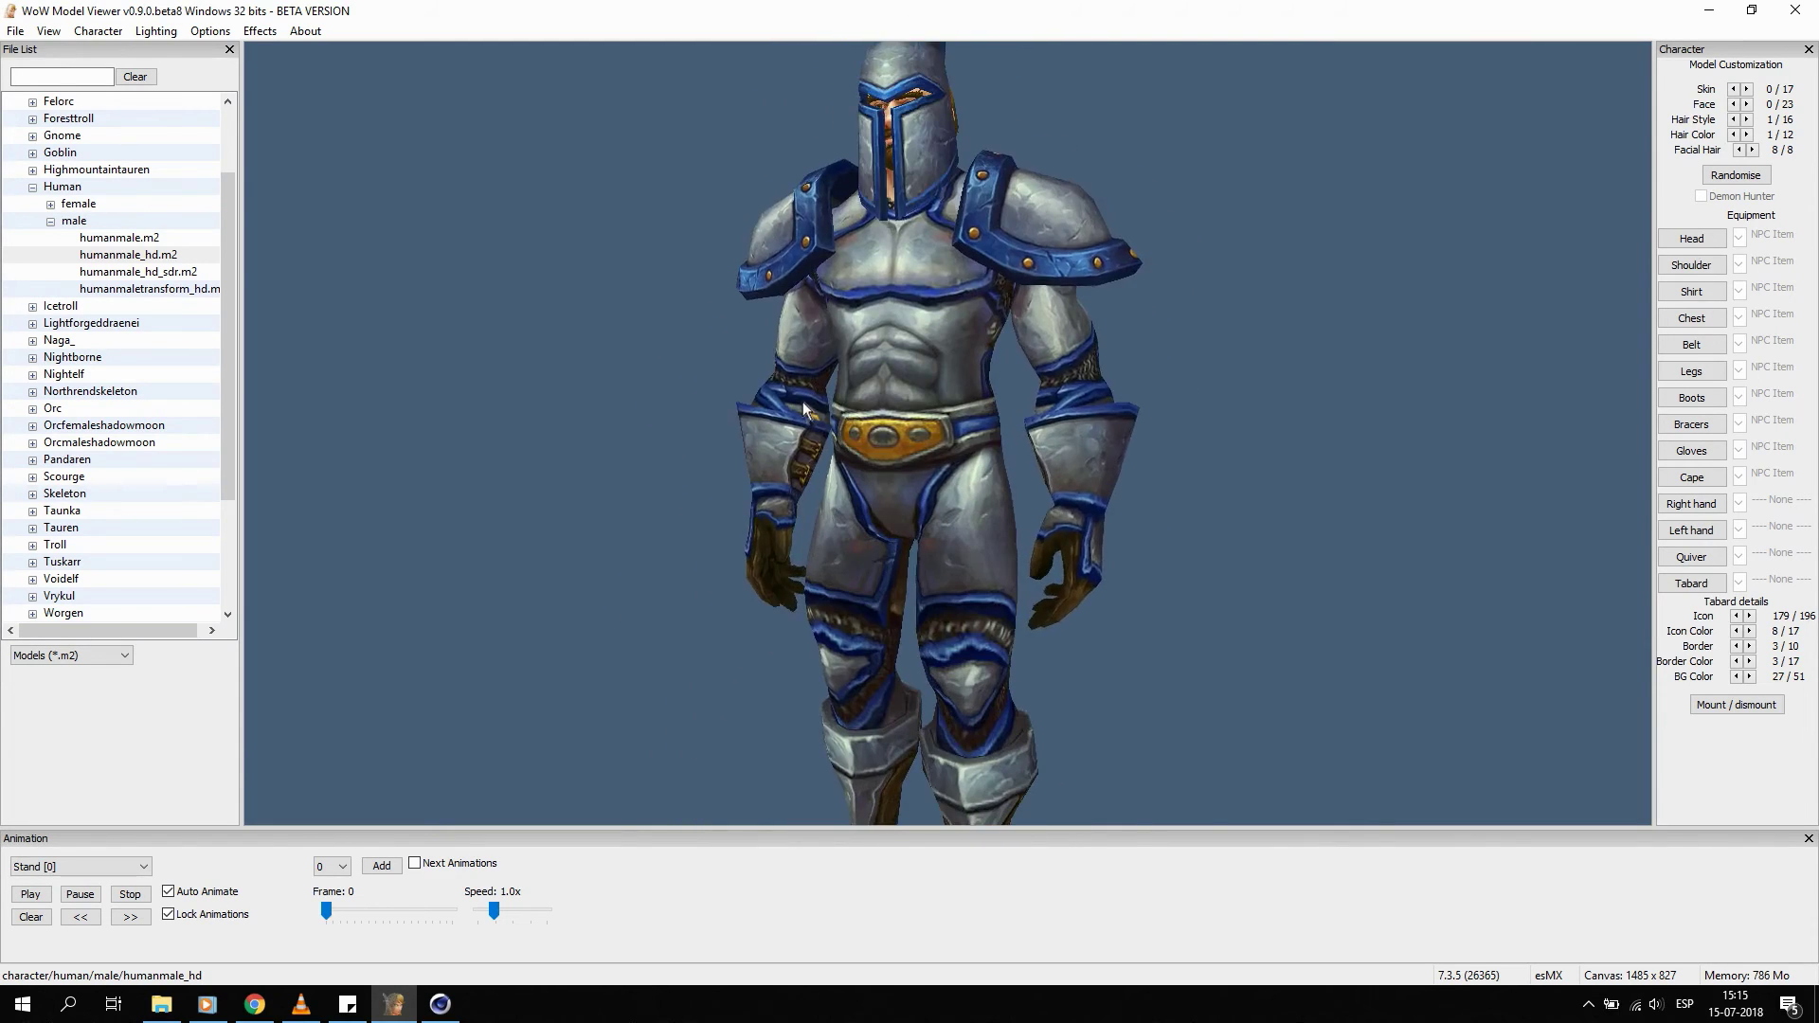
mouse_move(803, 408)
mouse_down()
mouse_move(1107, 432)
mouse_move(862, 408)
mouse_up()
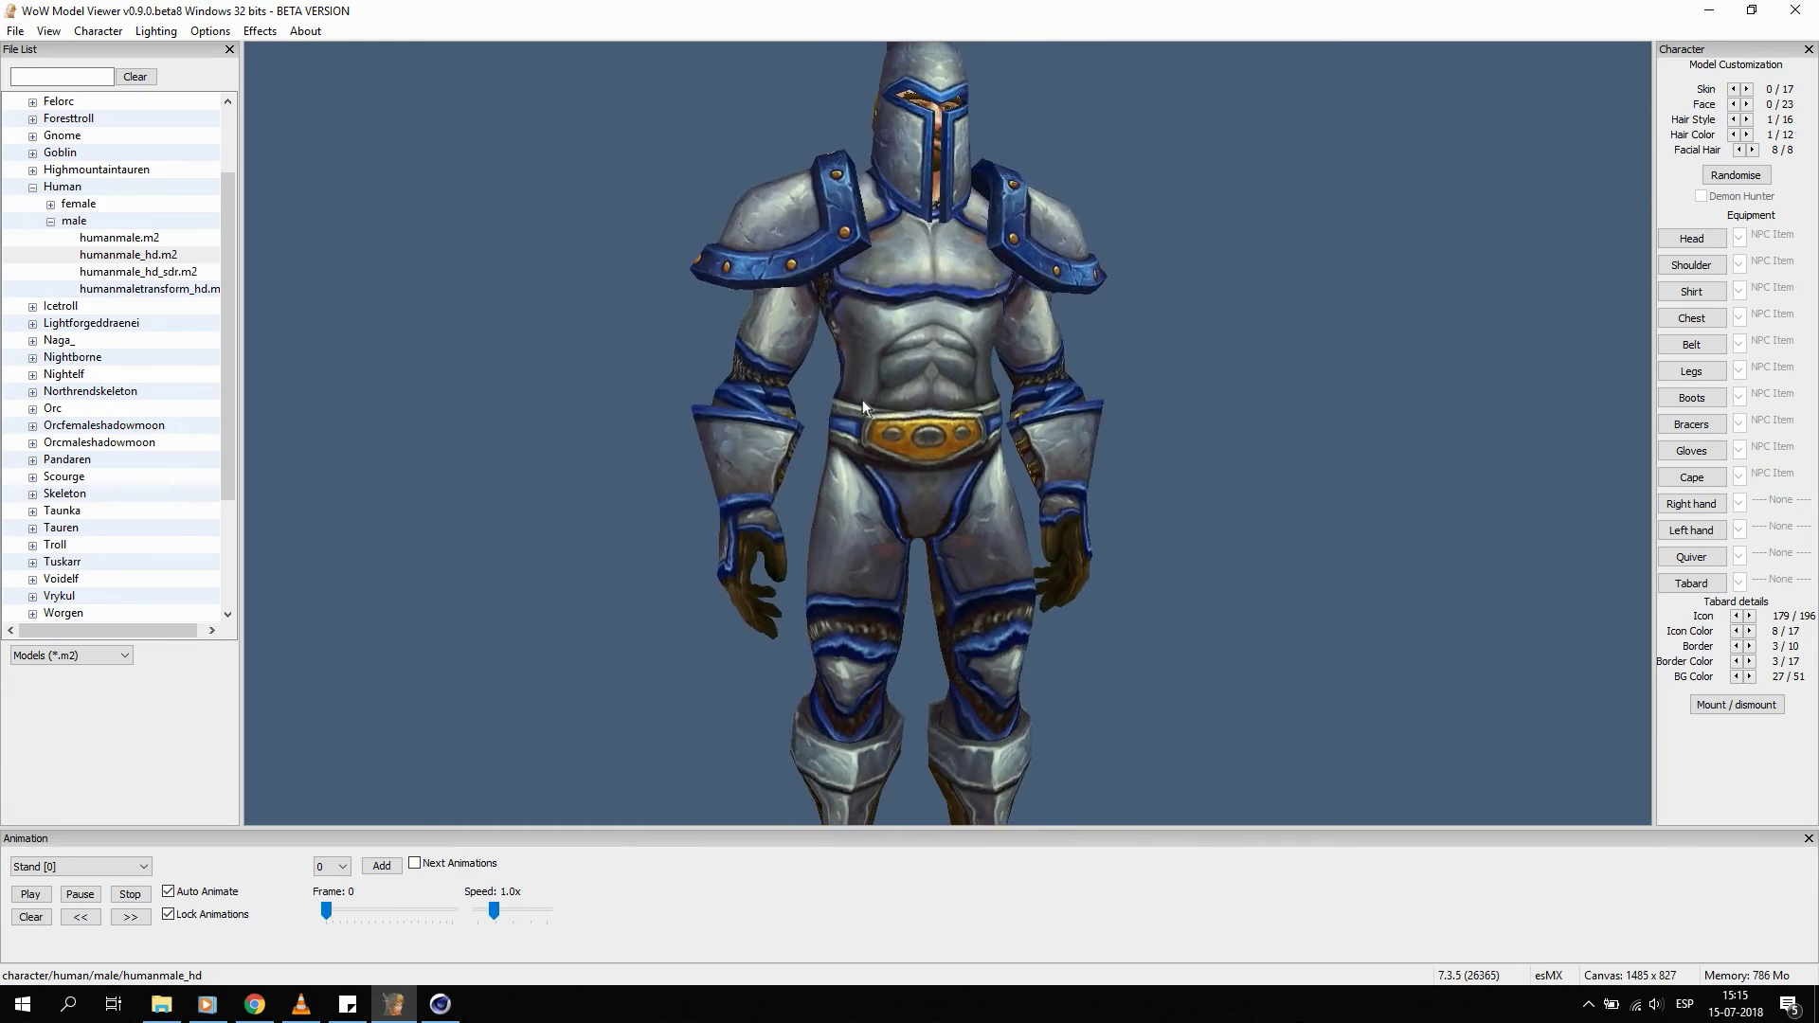
scroll(862, 400, down, 2)
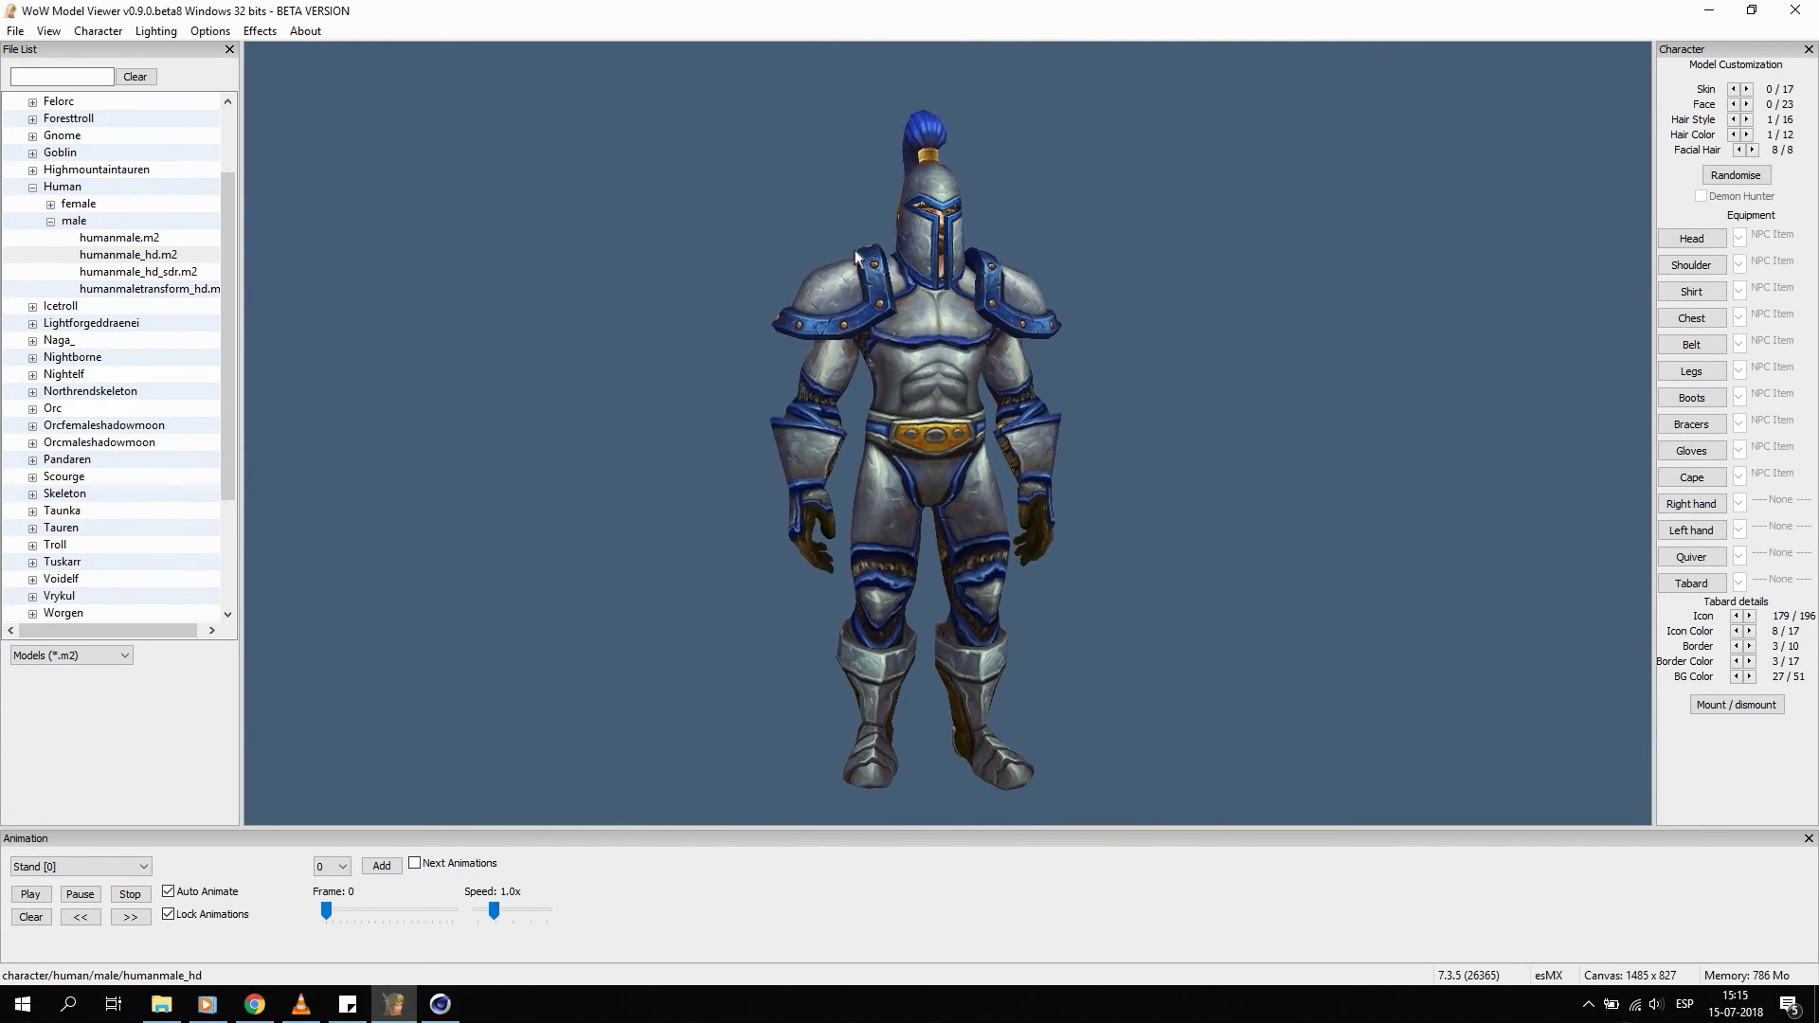
click(15, 31)
mouse_move(67, 191)
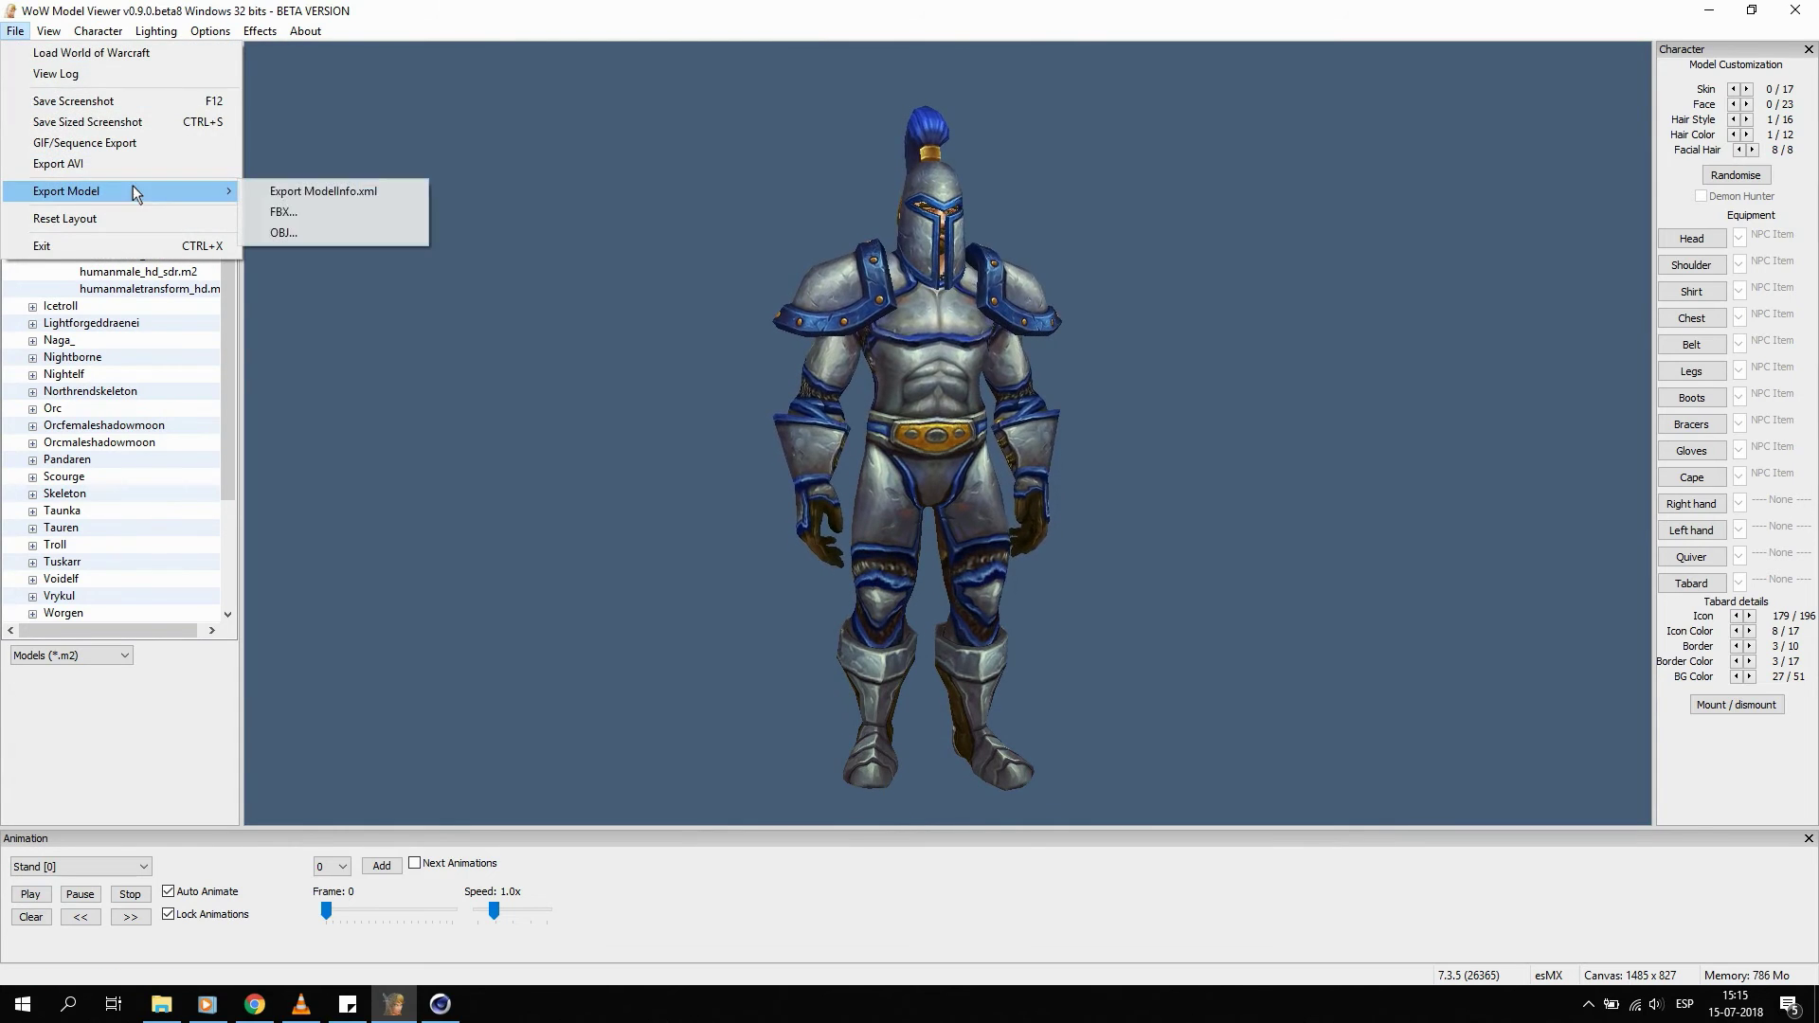
Export the model as FOOTMAN.fbx into a new SOLDADOS folder inside MODELOS NUEVOS.
click(284, 211)
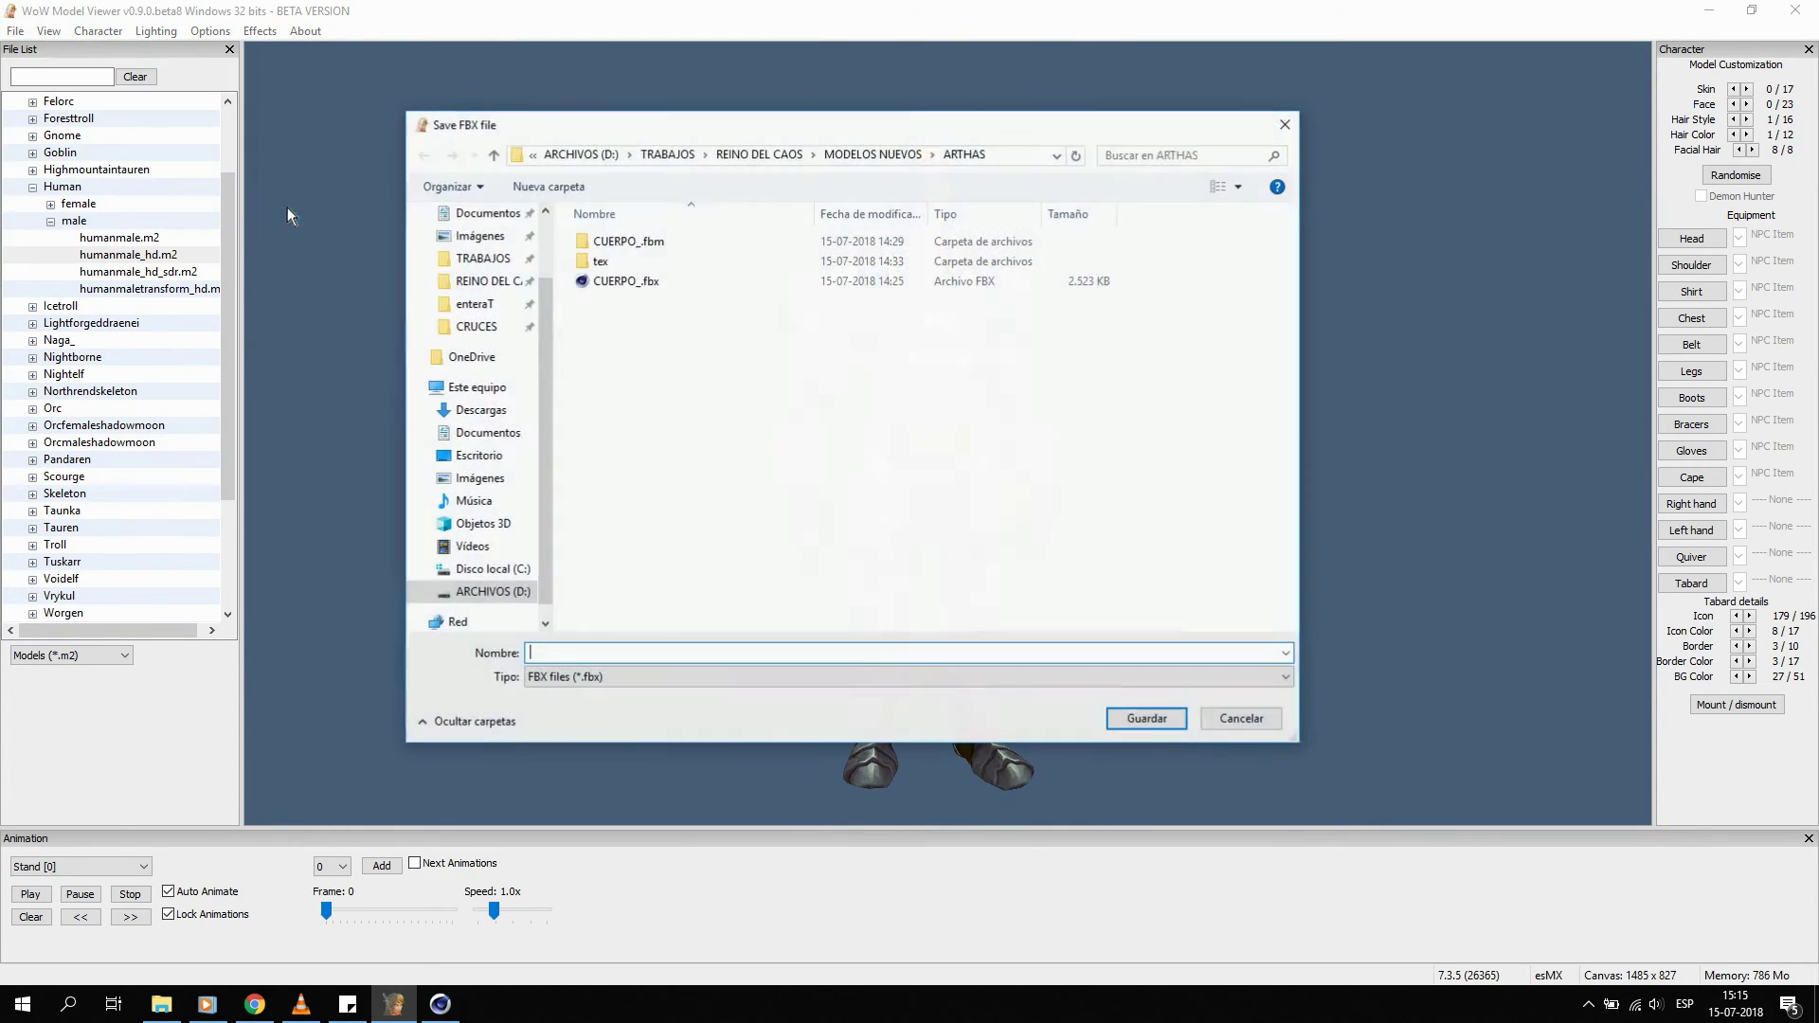
click(901, 155)
key(ctrl+shift+n)
text(SOLDADOS)
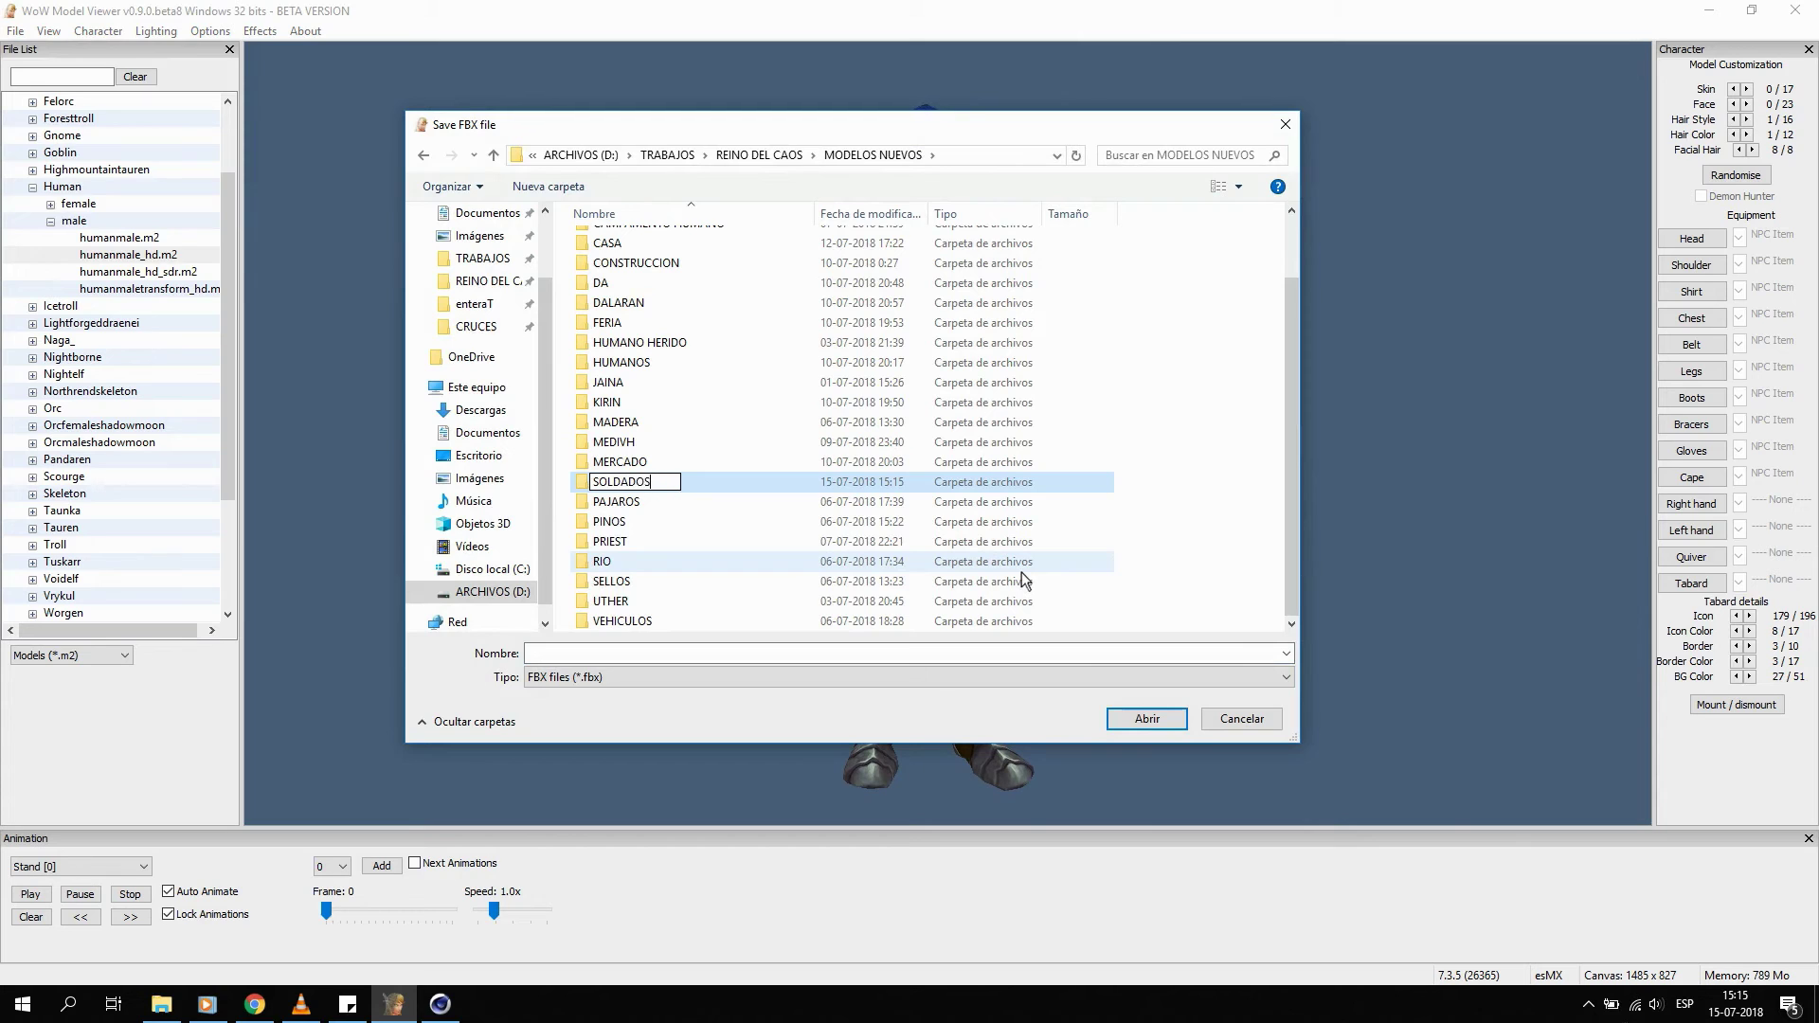
key(Return)
key(Return)
text(FOOTMAN)
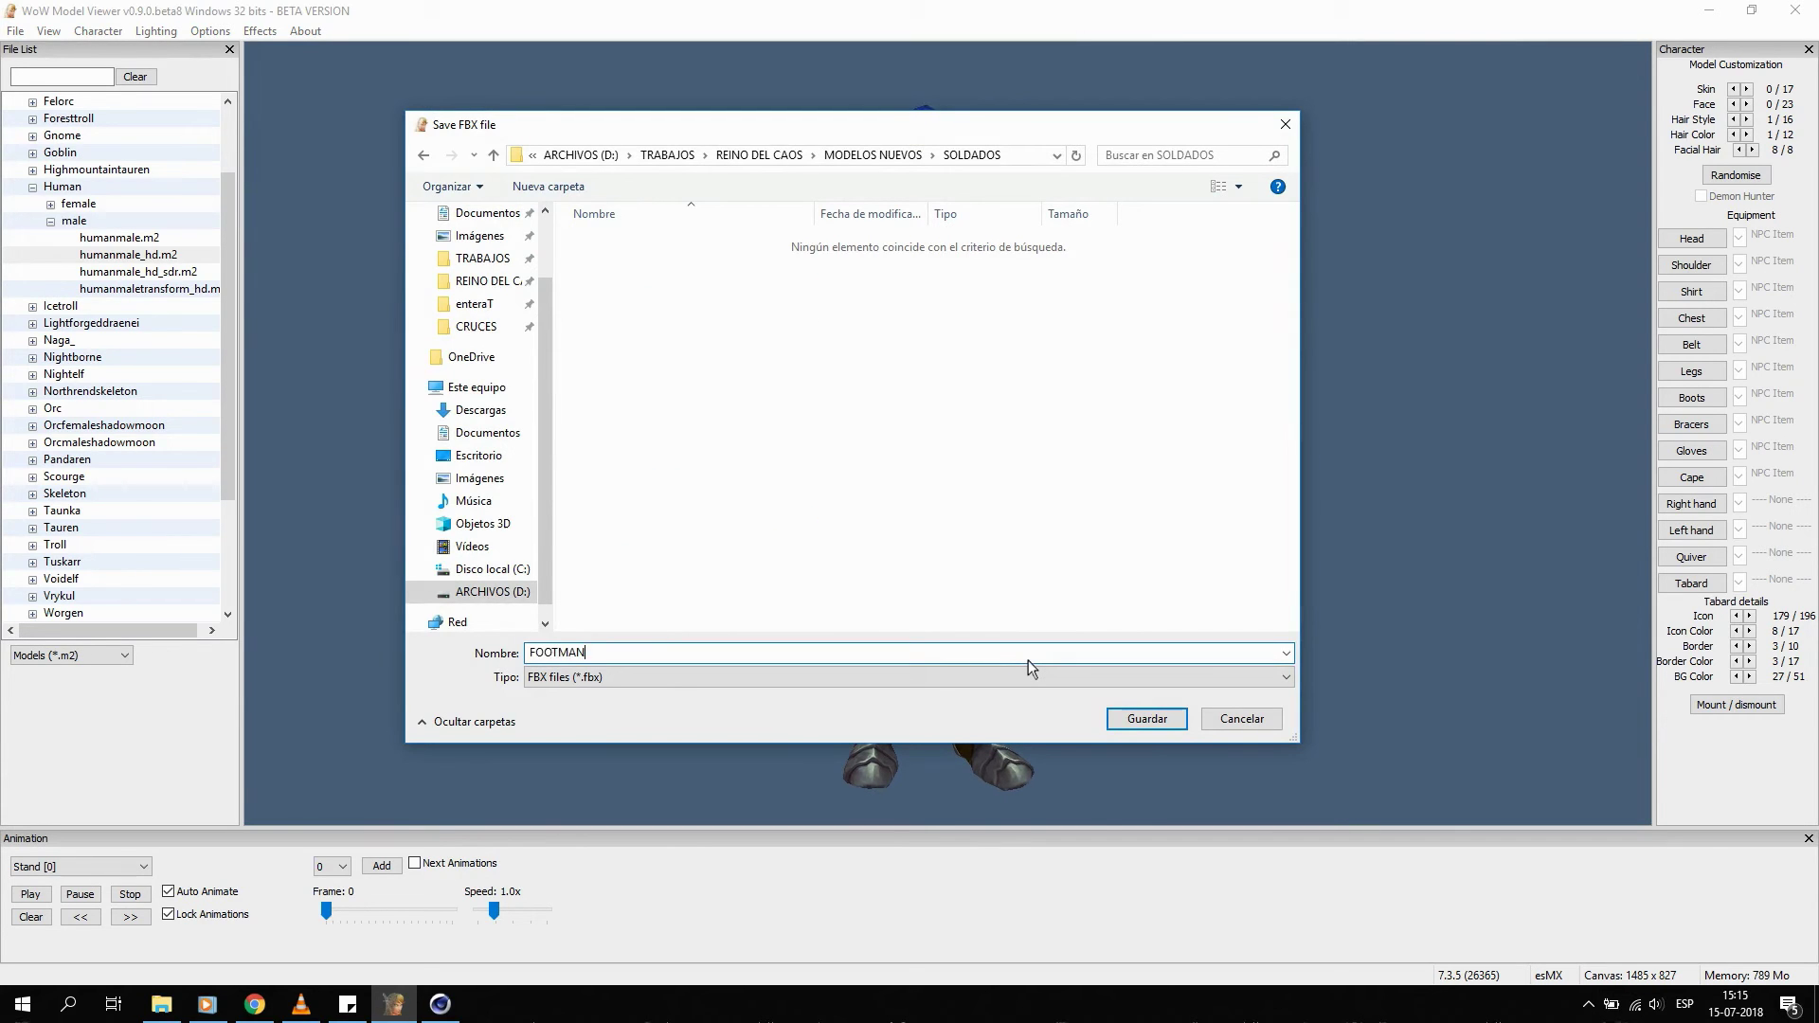
key(Return)
Untick all animations, finish the export, and switch back to Cinema 4D.
click(866, 415)
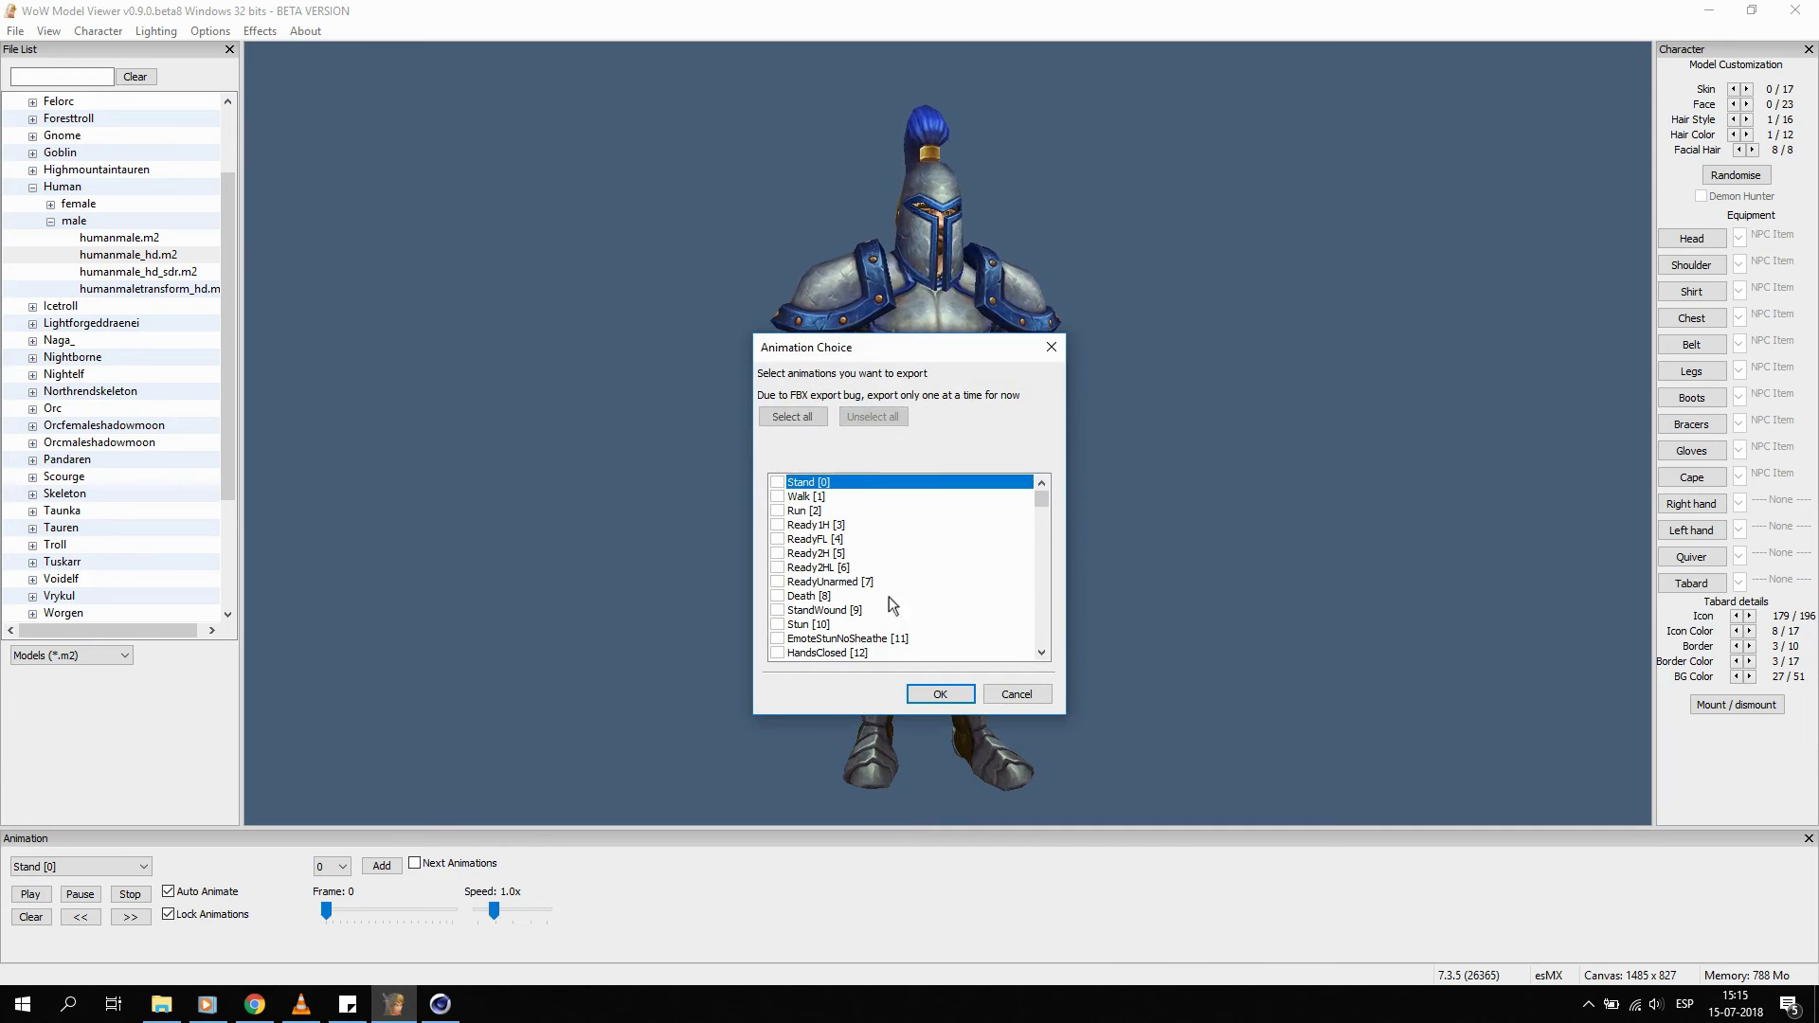
click(939, 697)
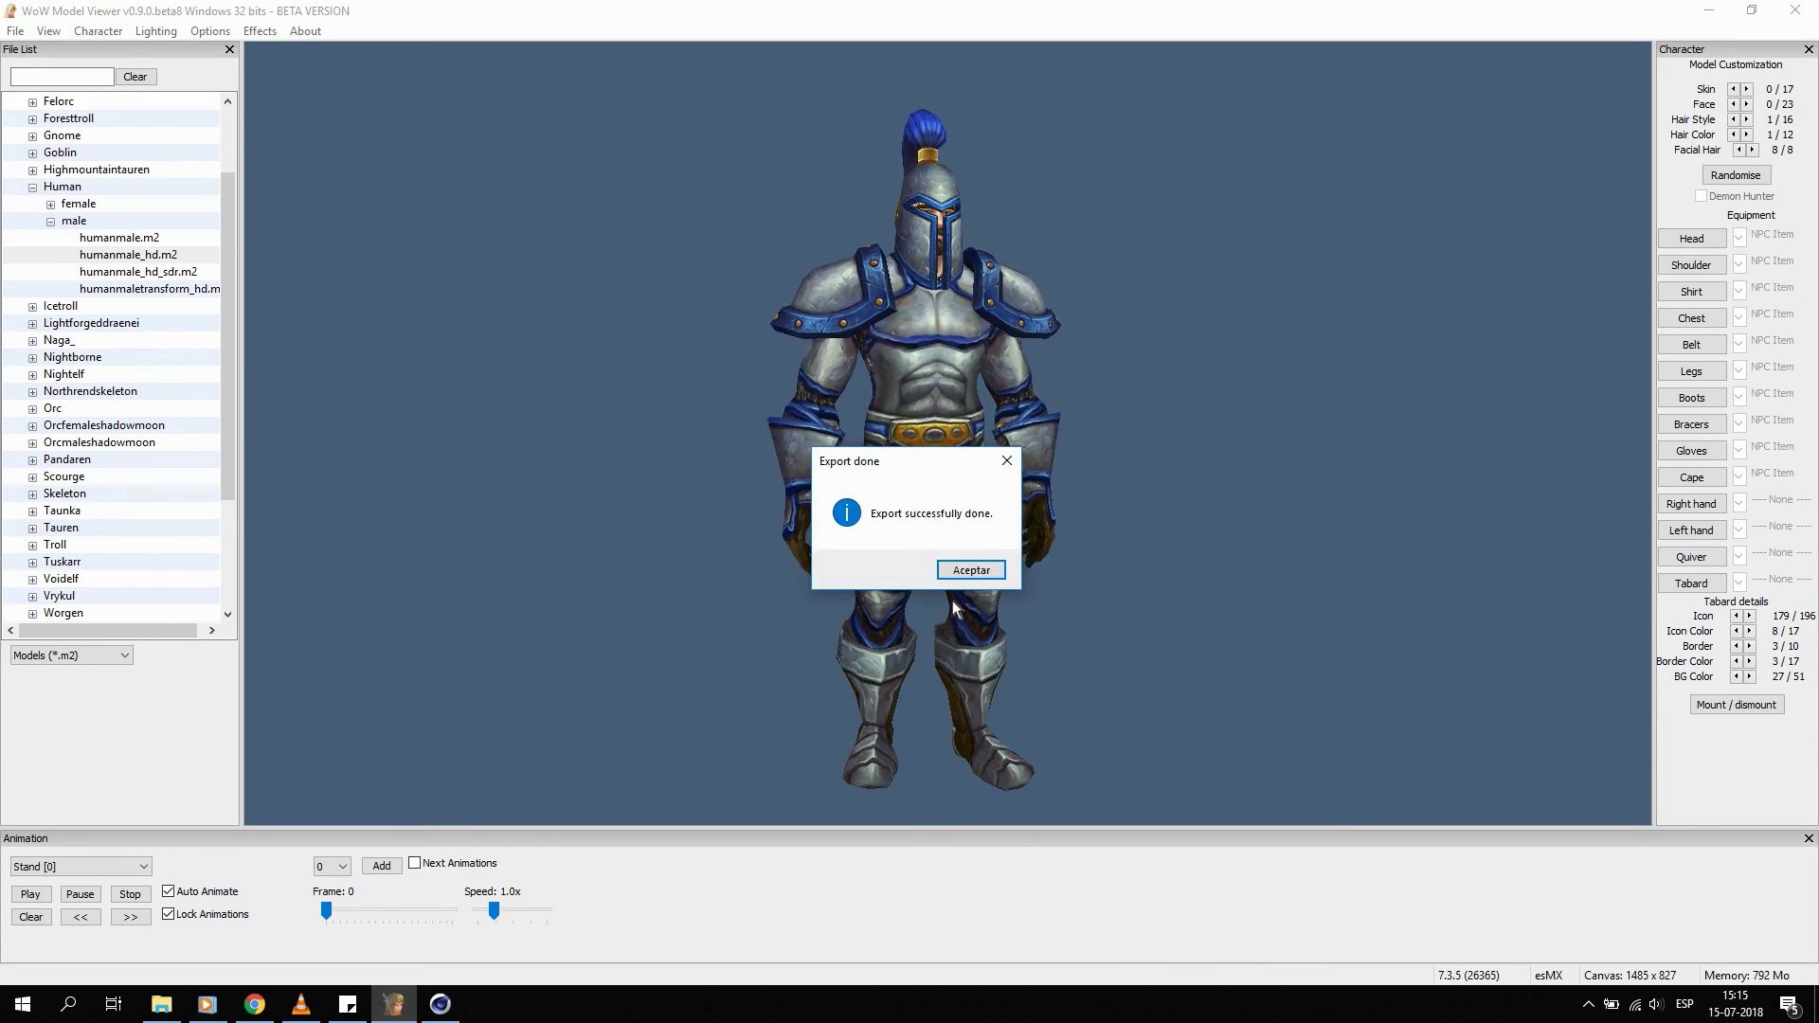
click(961, 574)
click(455, 1000)
click(13, 36)
click(57, 67)
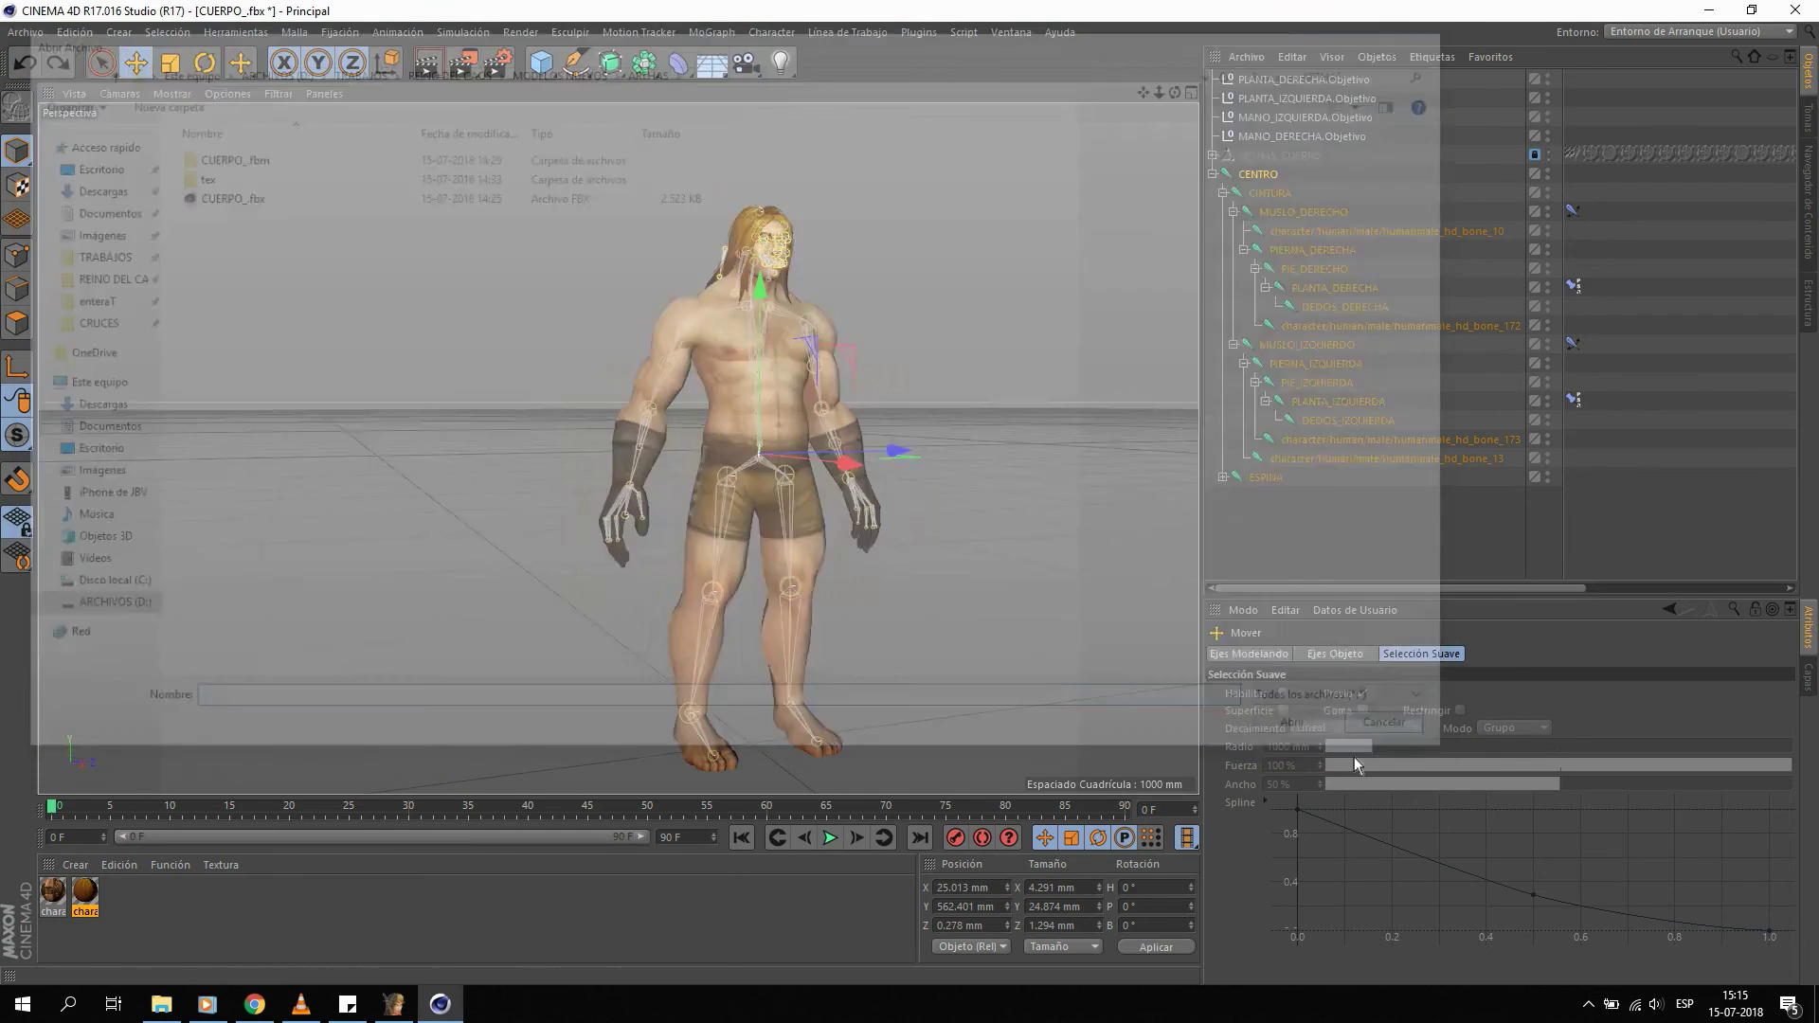
Save the scene as CUERPO_.c4d and collapse the CENTRO joint hierarchy.
key(ctrl+s)
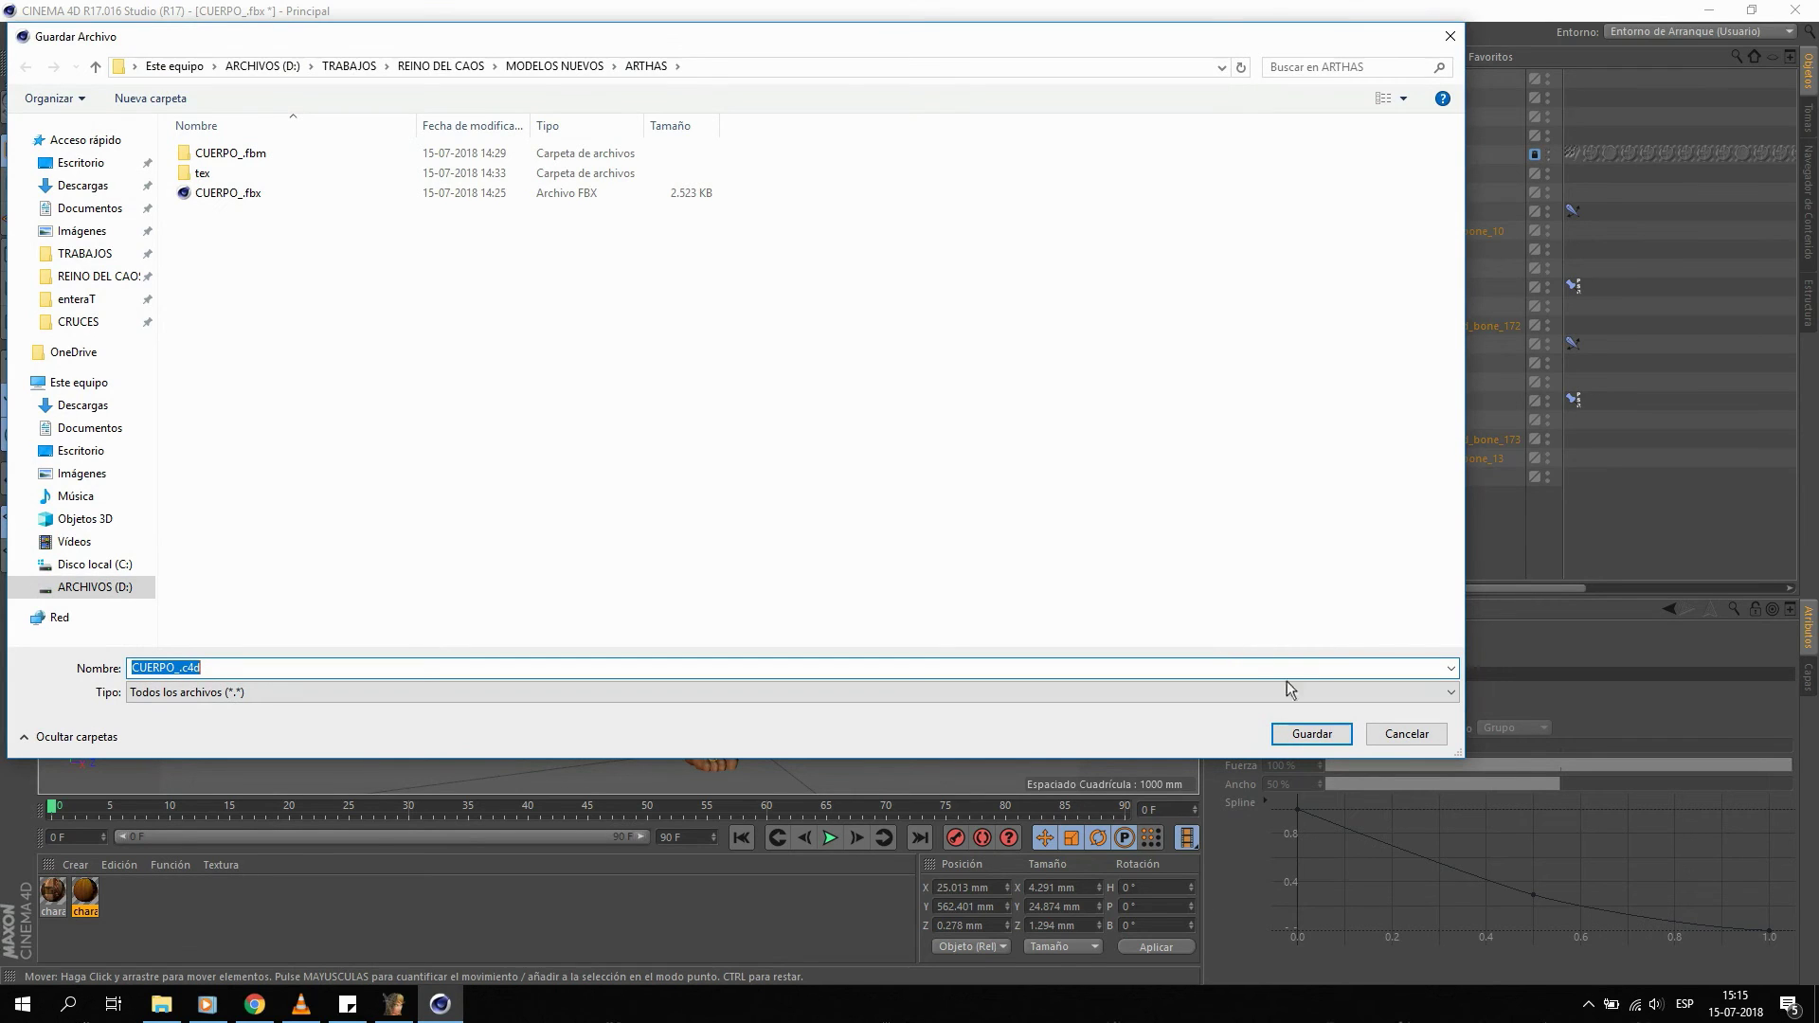
click(1312, 736)
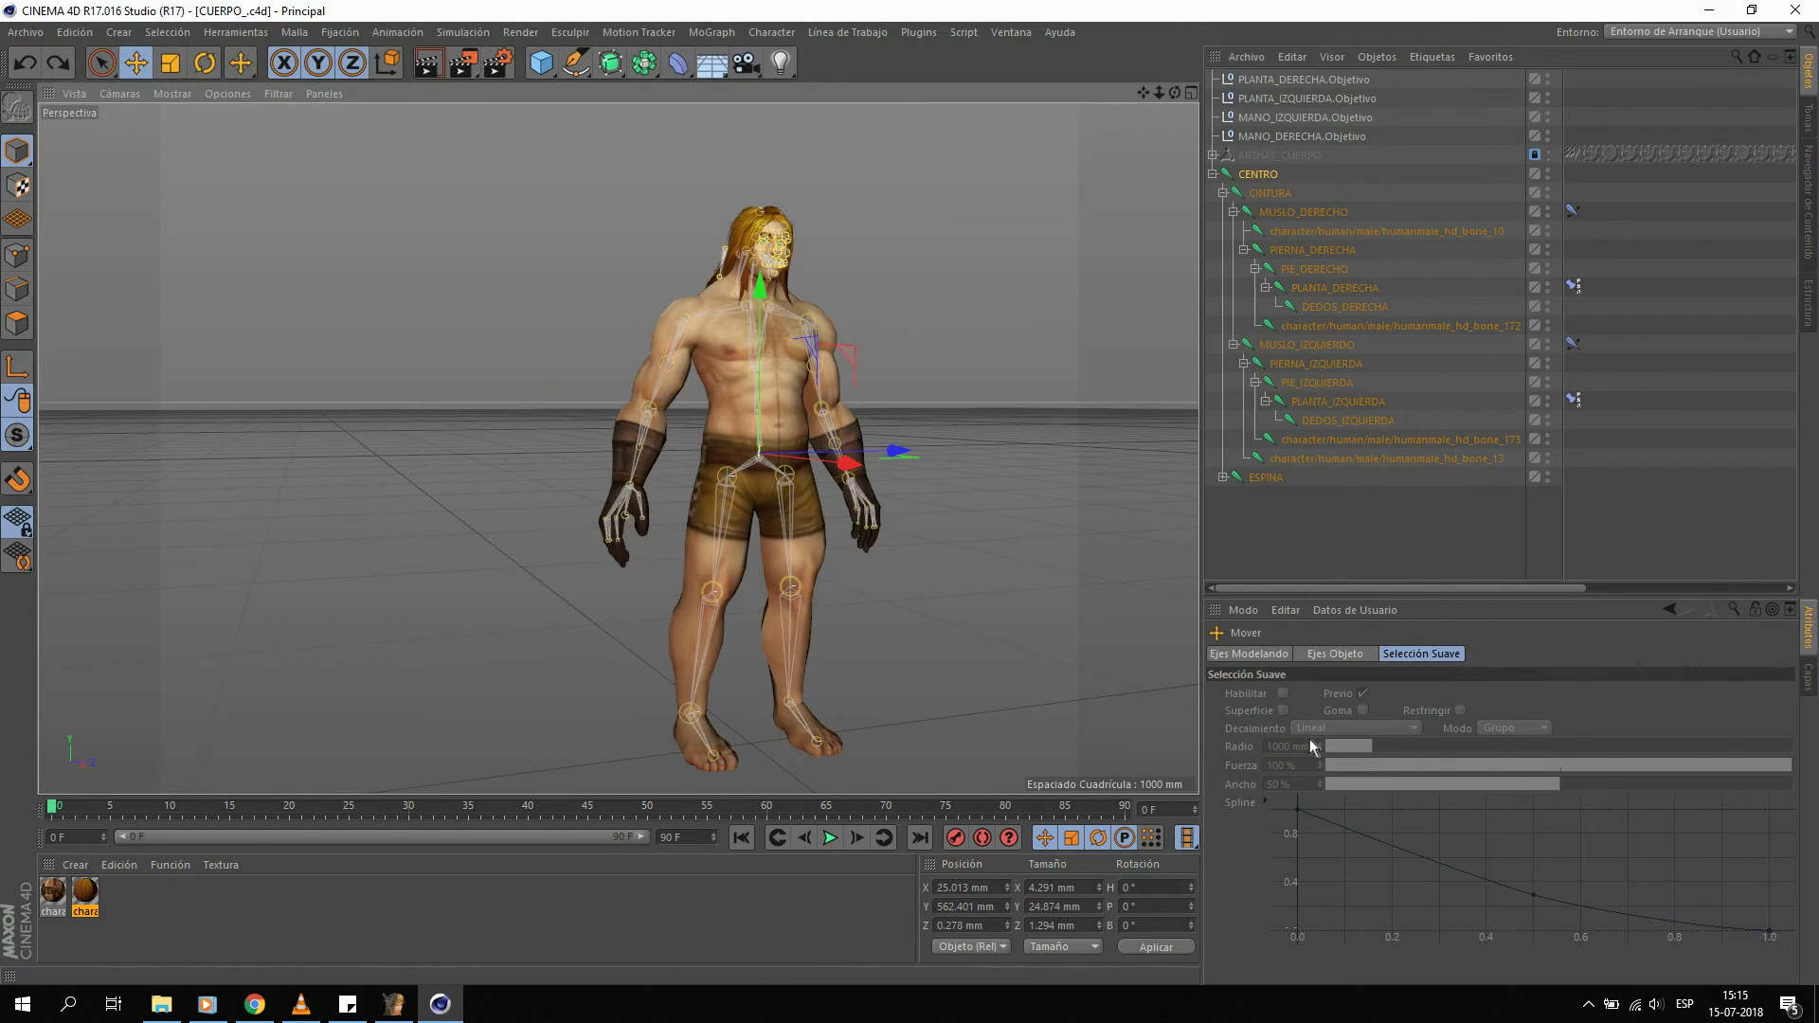
click(1213, 174)
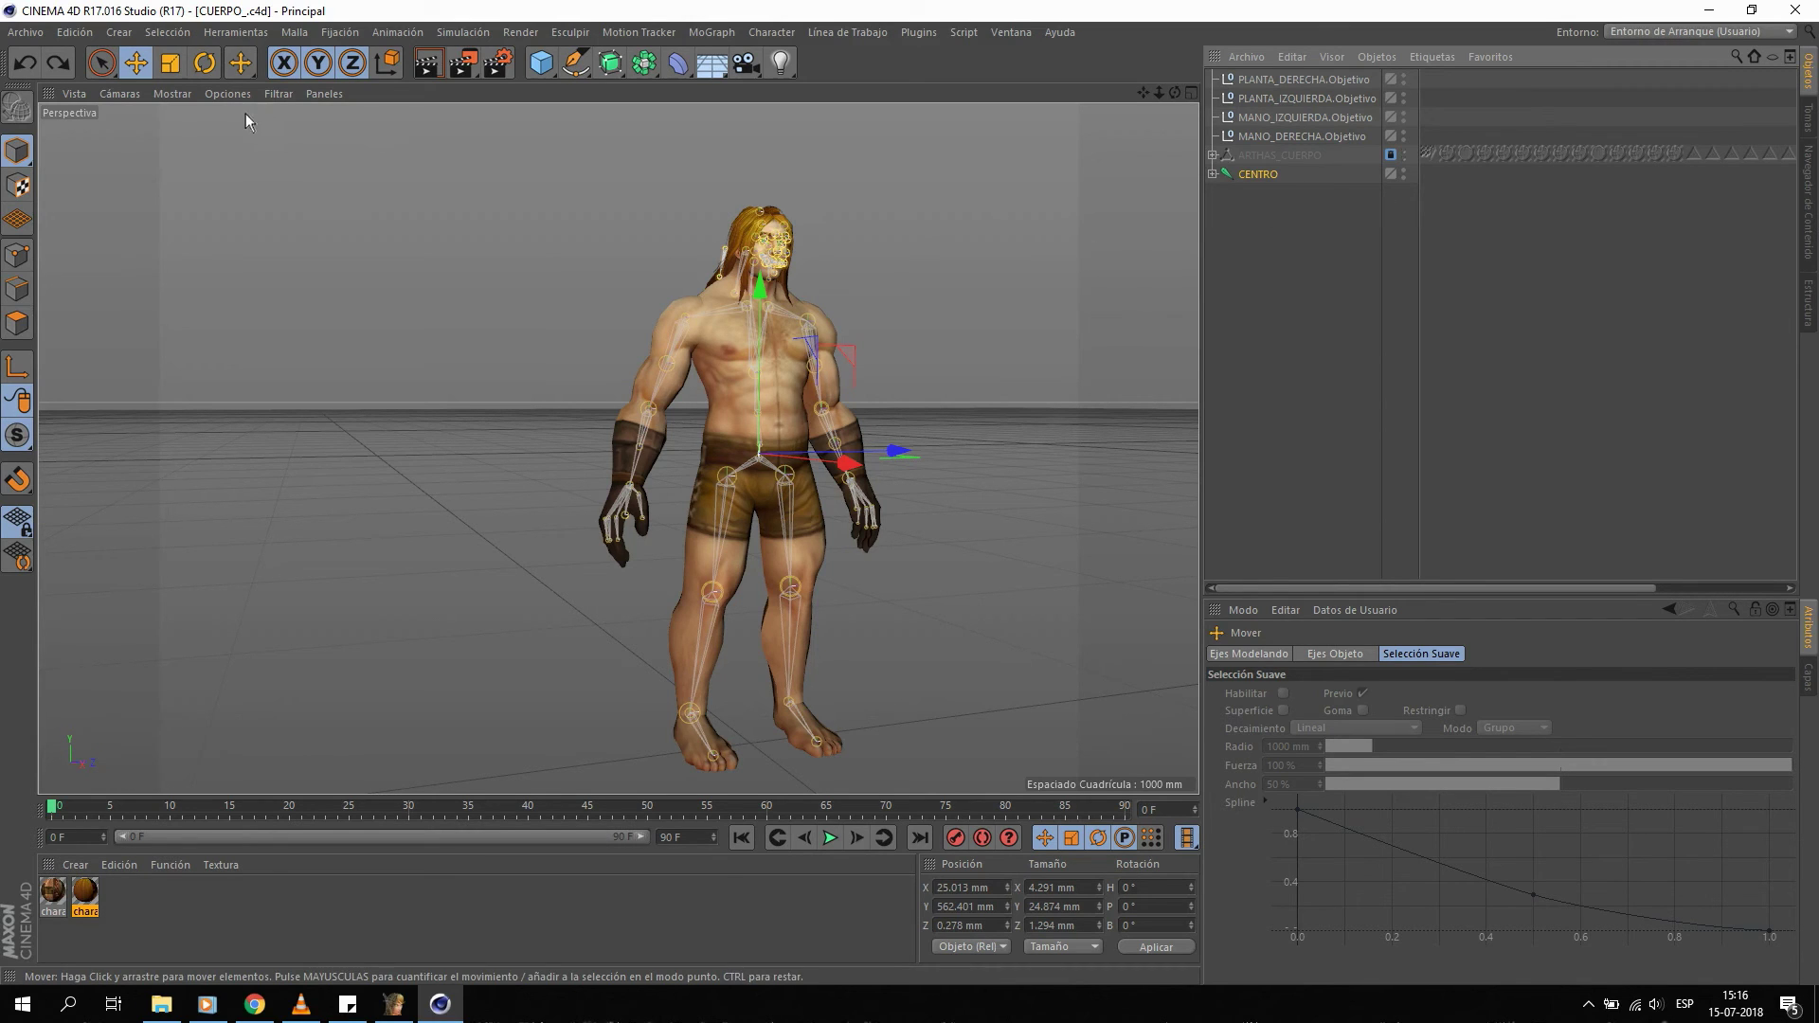
Hide joints via the viewport display filter and zoom in on the character's face.
click(272, 95)
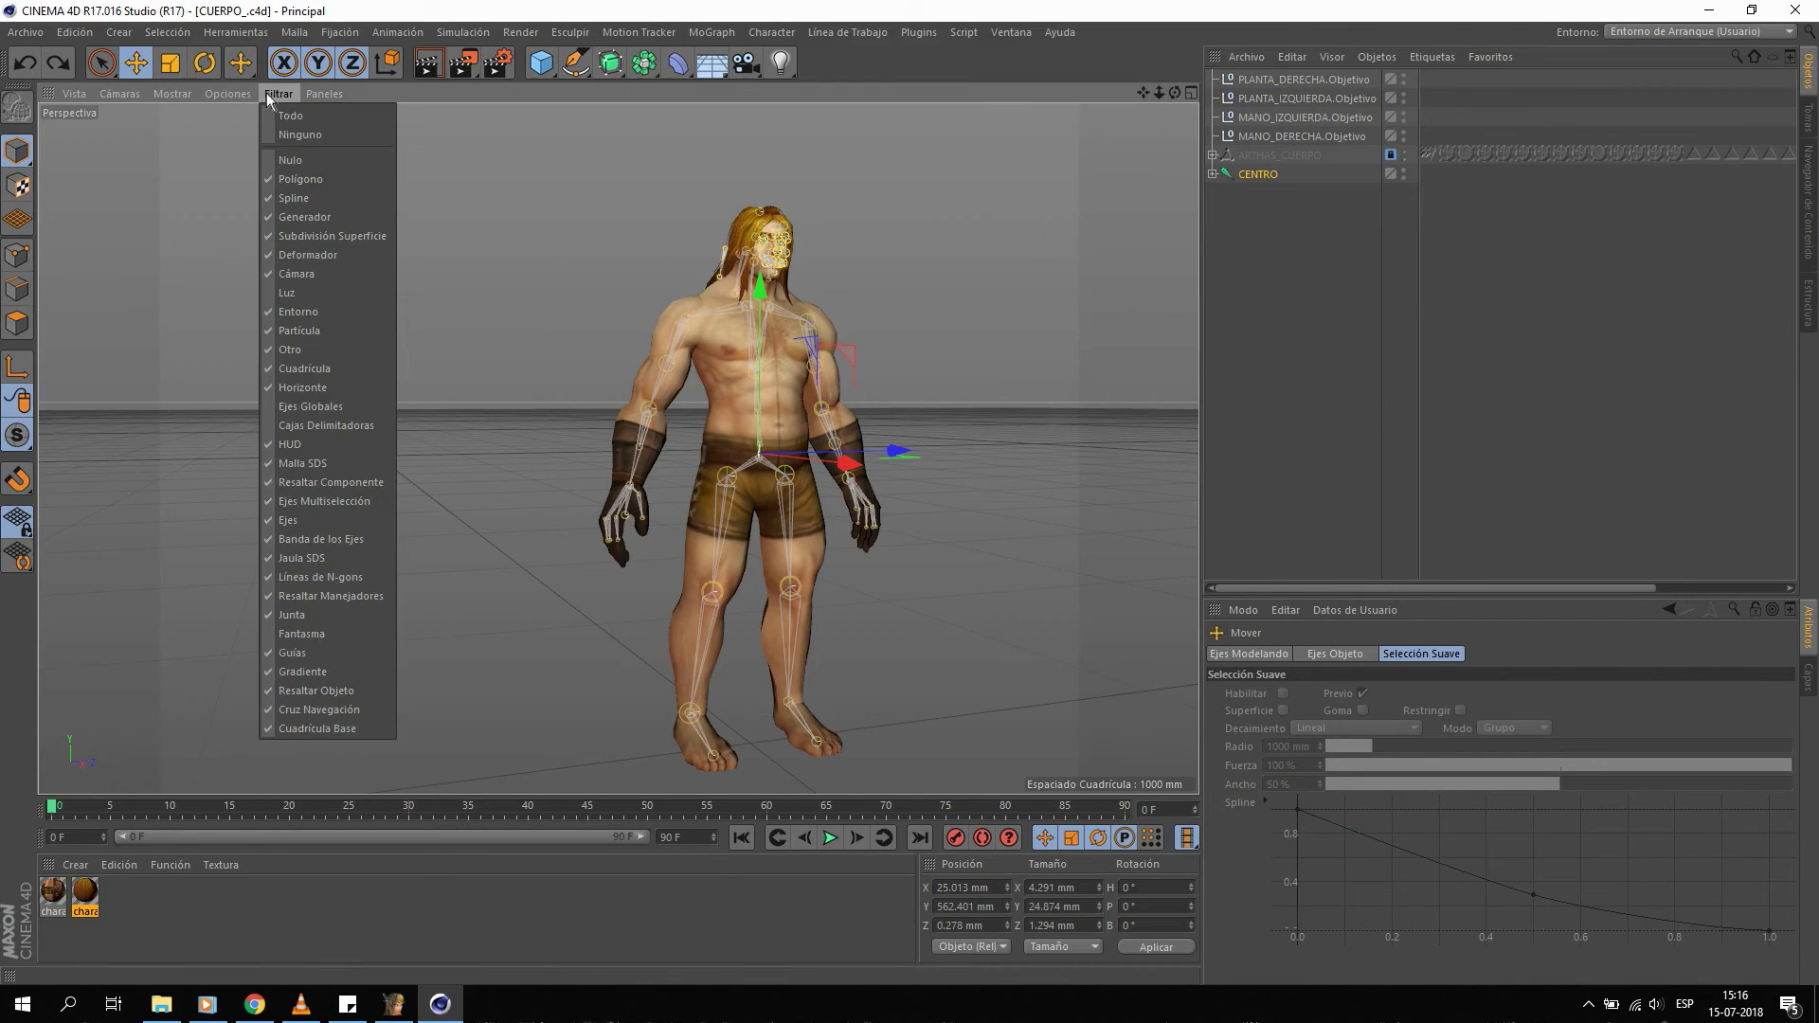
click(338, 616)
scroll(760, 257, up, 5)
scroll(760, 257, up, 2)
alt+drag(844, 235, 540, 282)
scroll(786, 260, up, 4)
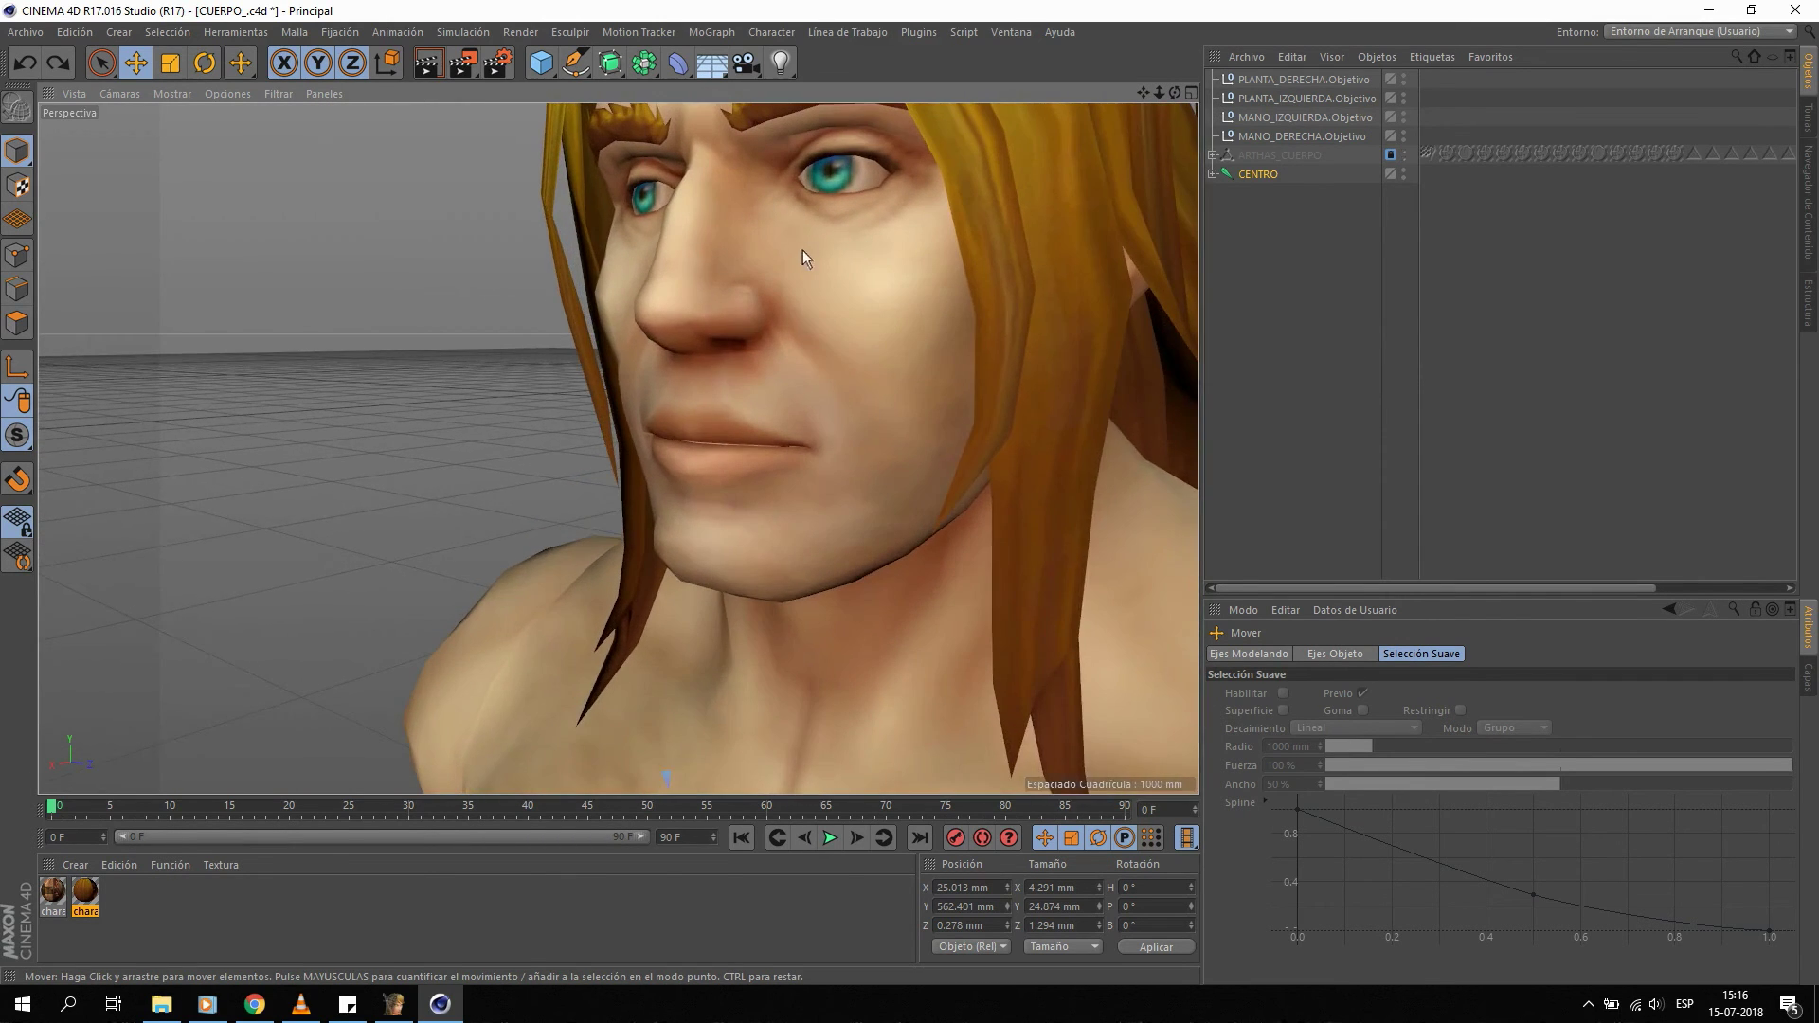
mouse_move(804, 256)
alt+mouse_down()
mouse_move(824, 431)
mouse_move(987, 394)
mouse_move(894, 374)
mouse_move(714, 400)
mouse_move(686, 442)
alt+mouse_up()
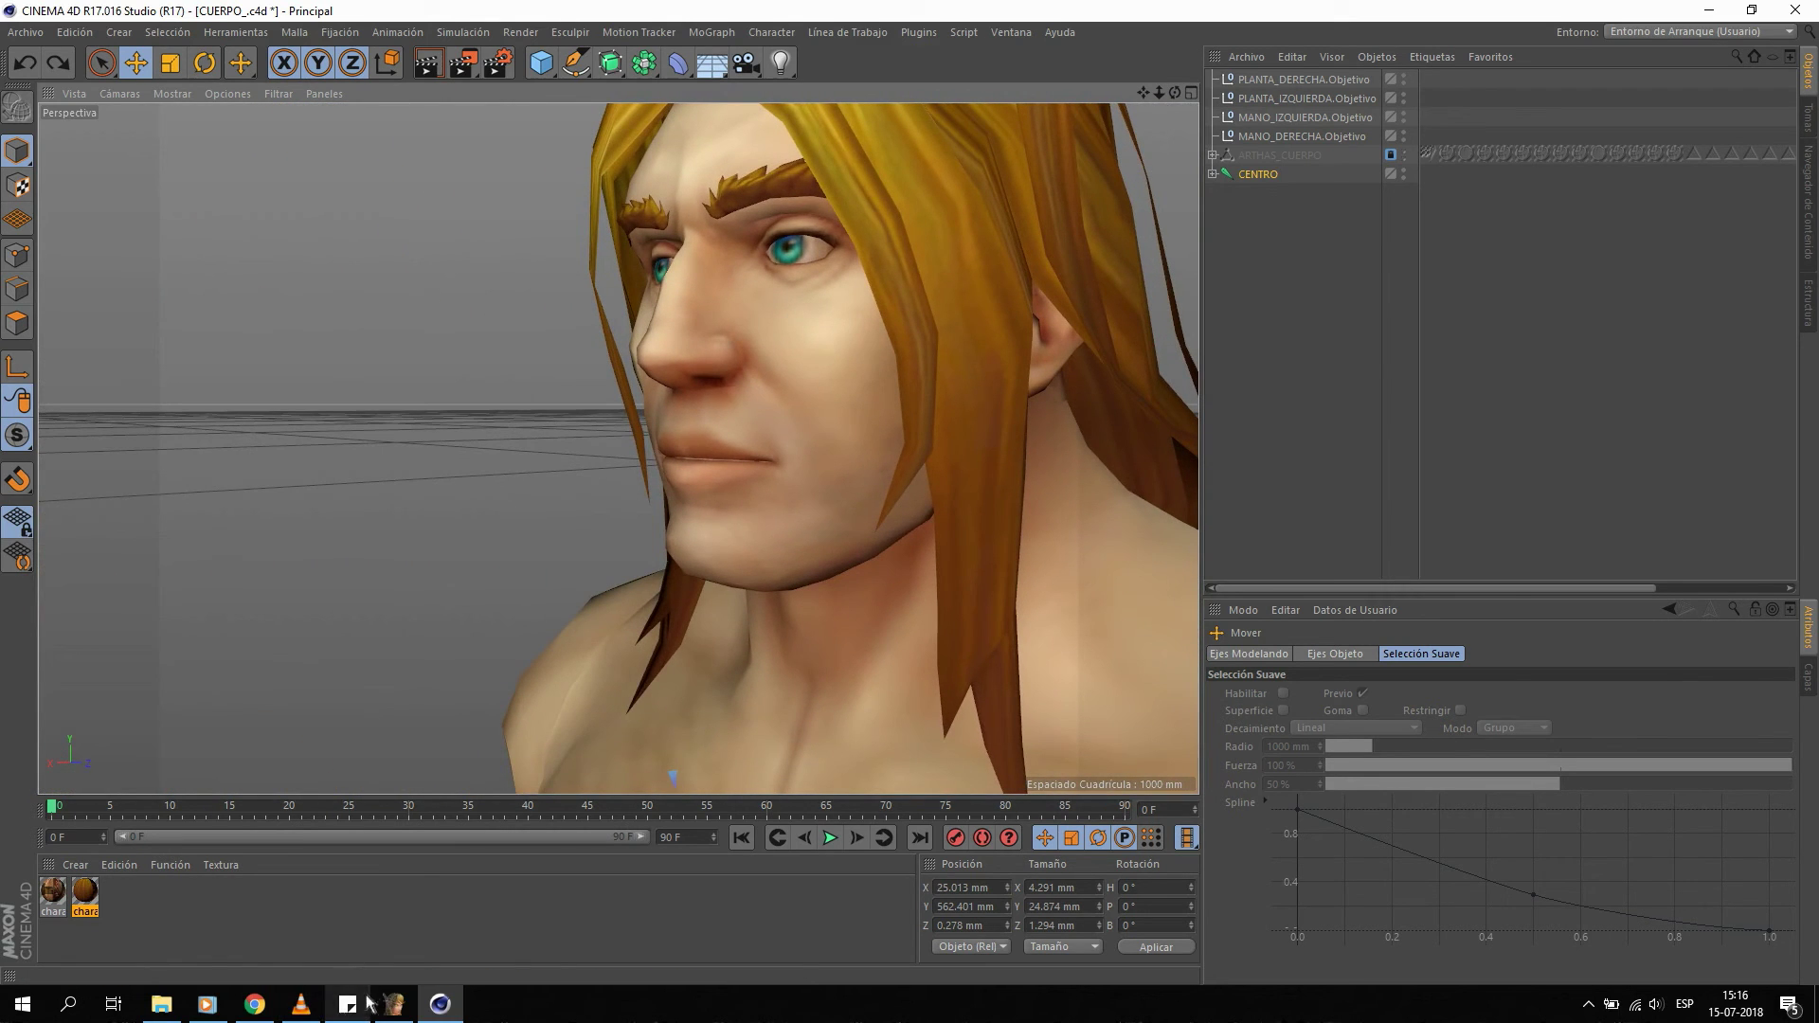
click(1011, 31)
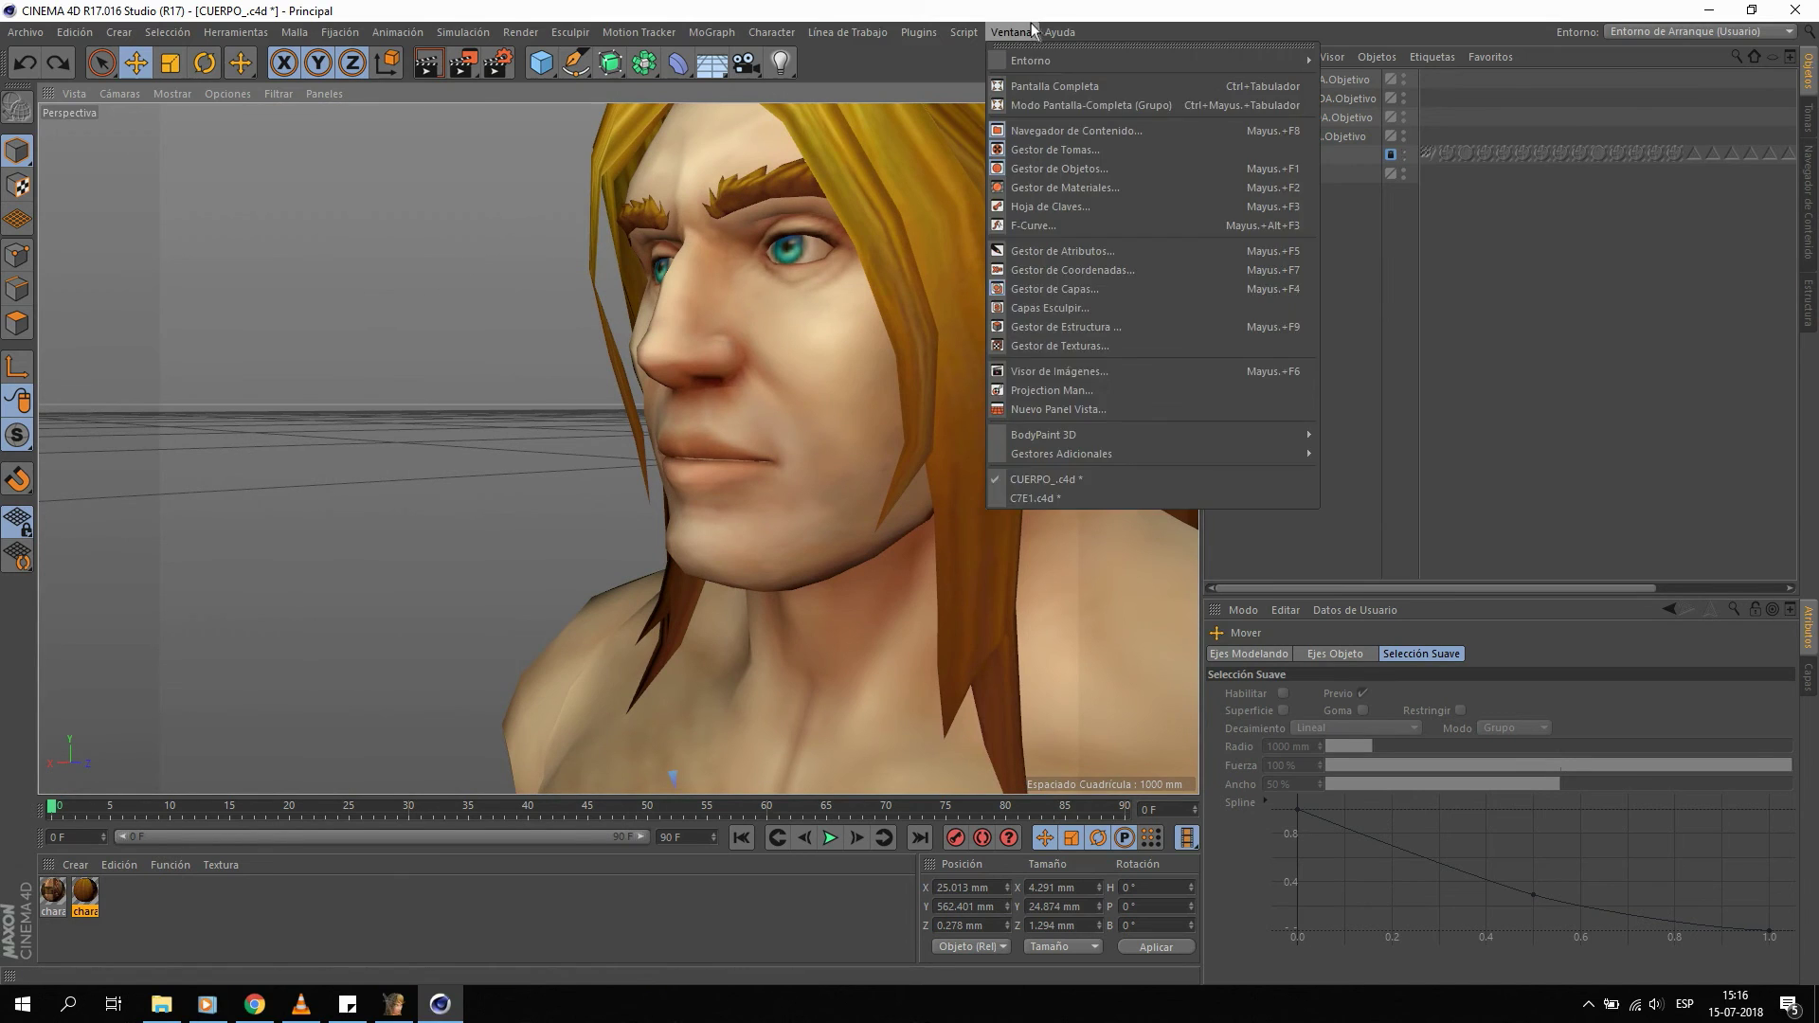
click(1037, 501)
click(1015, 475)
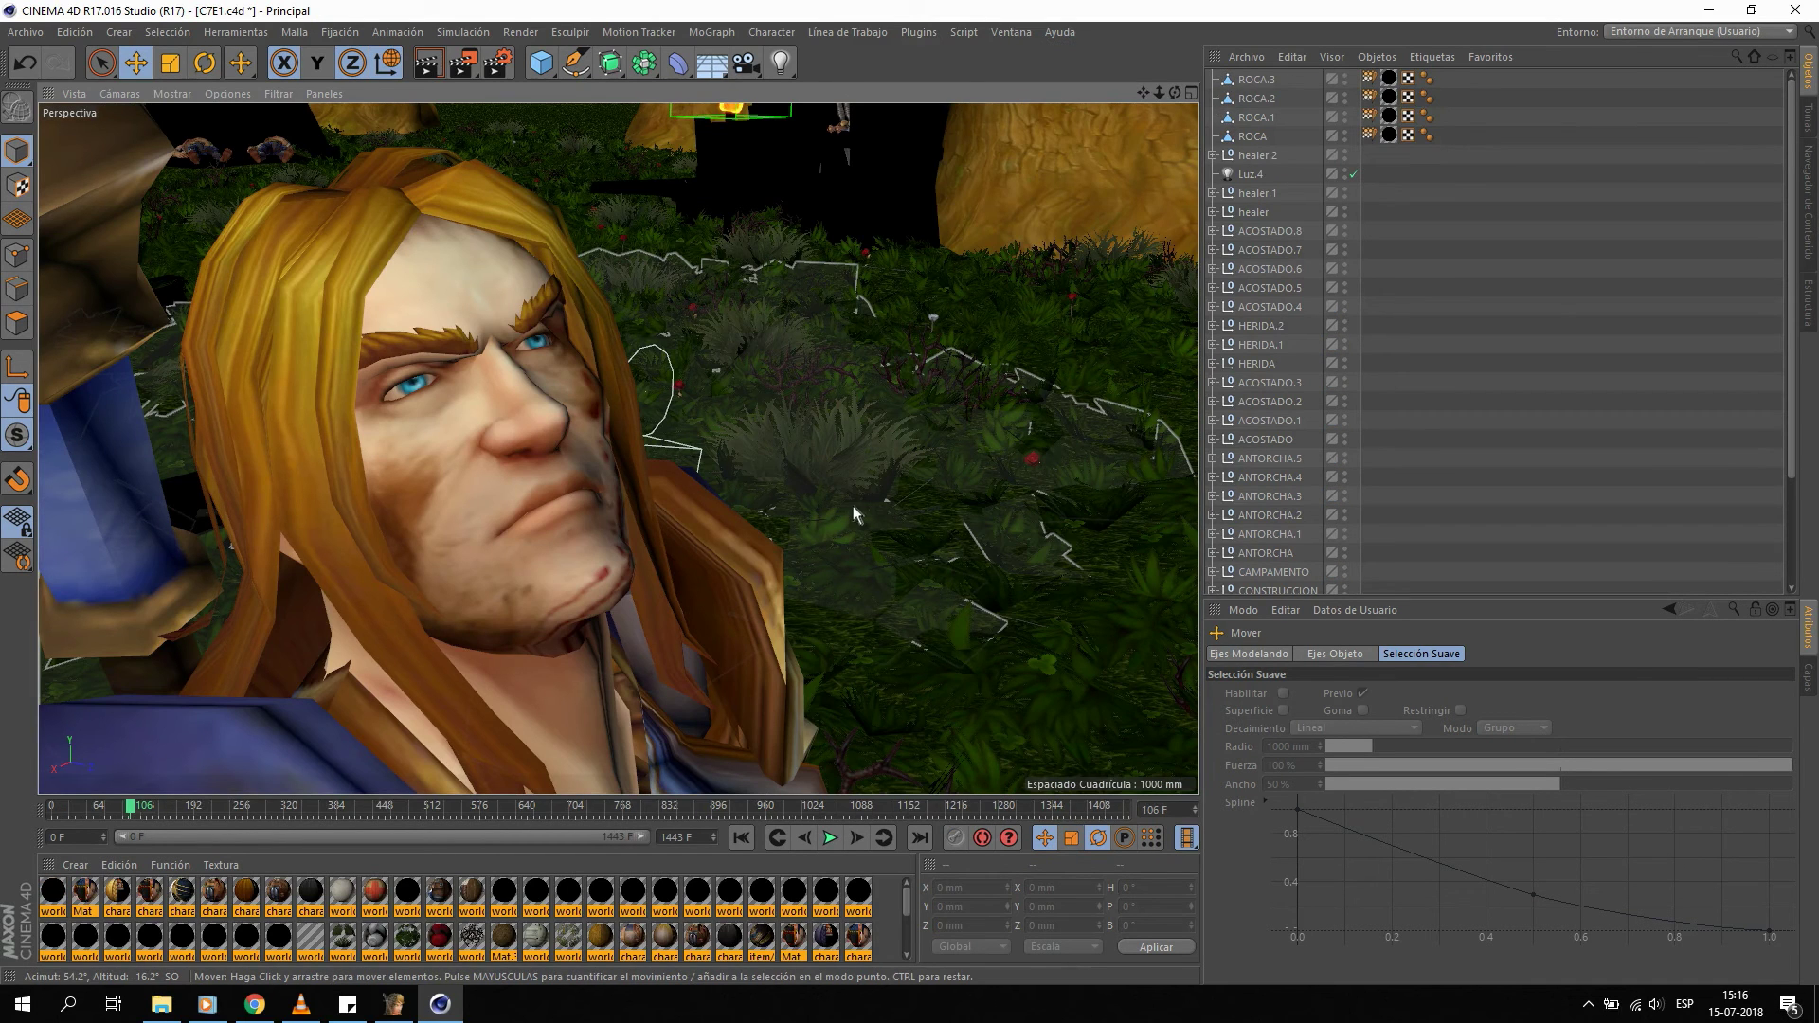
click(624, 729)
drag(225, 813, 796, 838)
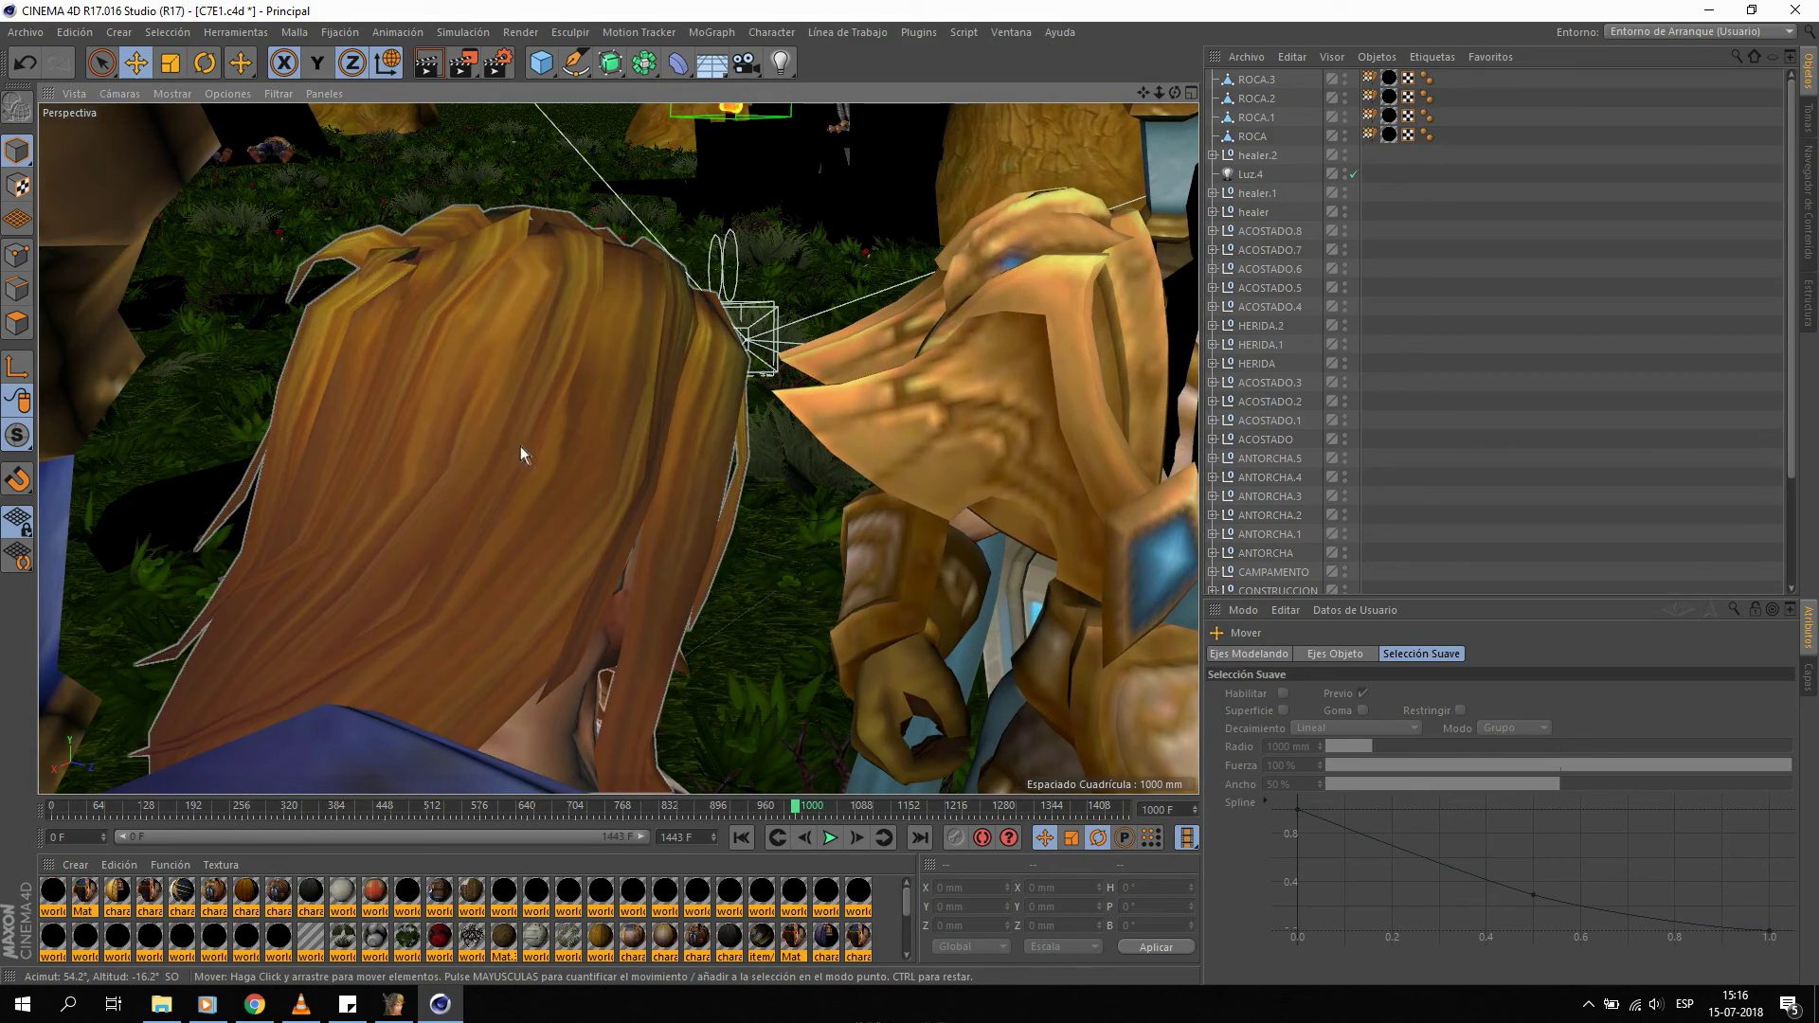
alt+drag(384, 379, 766, 531)
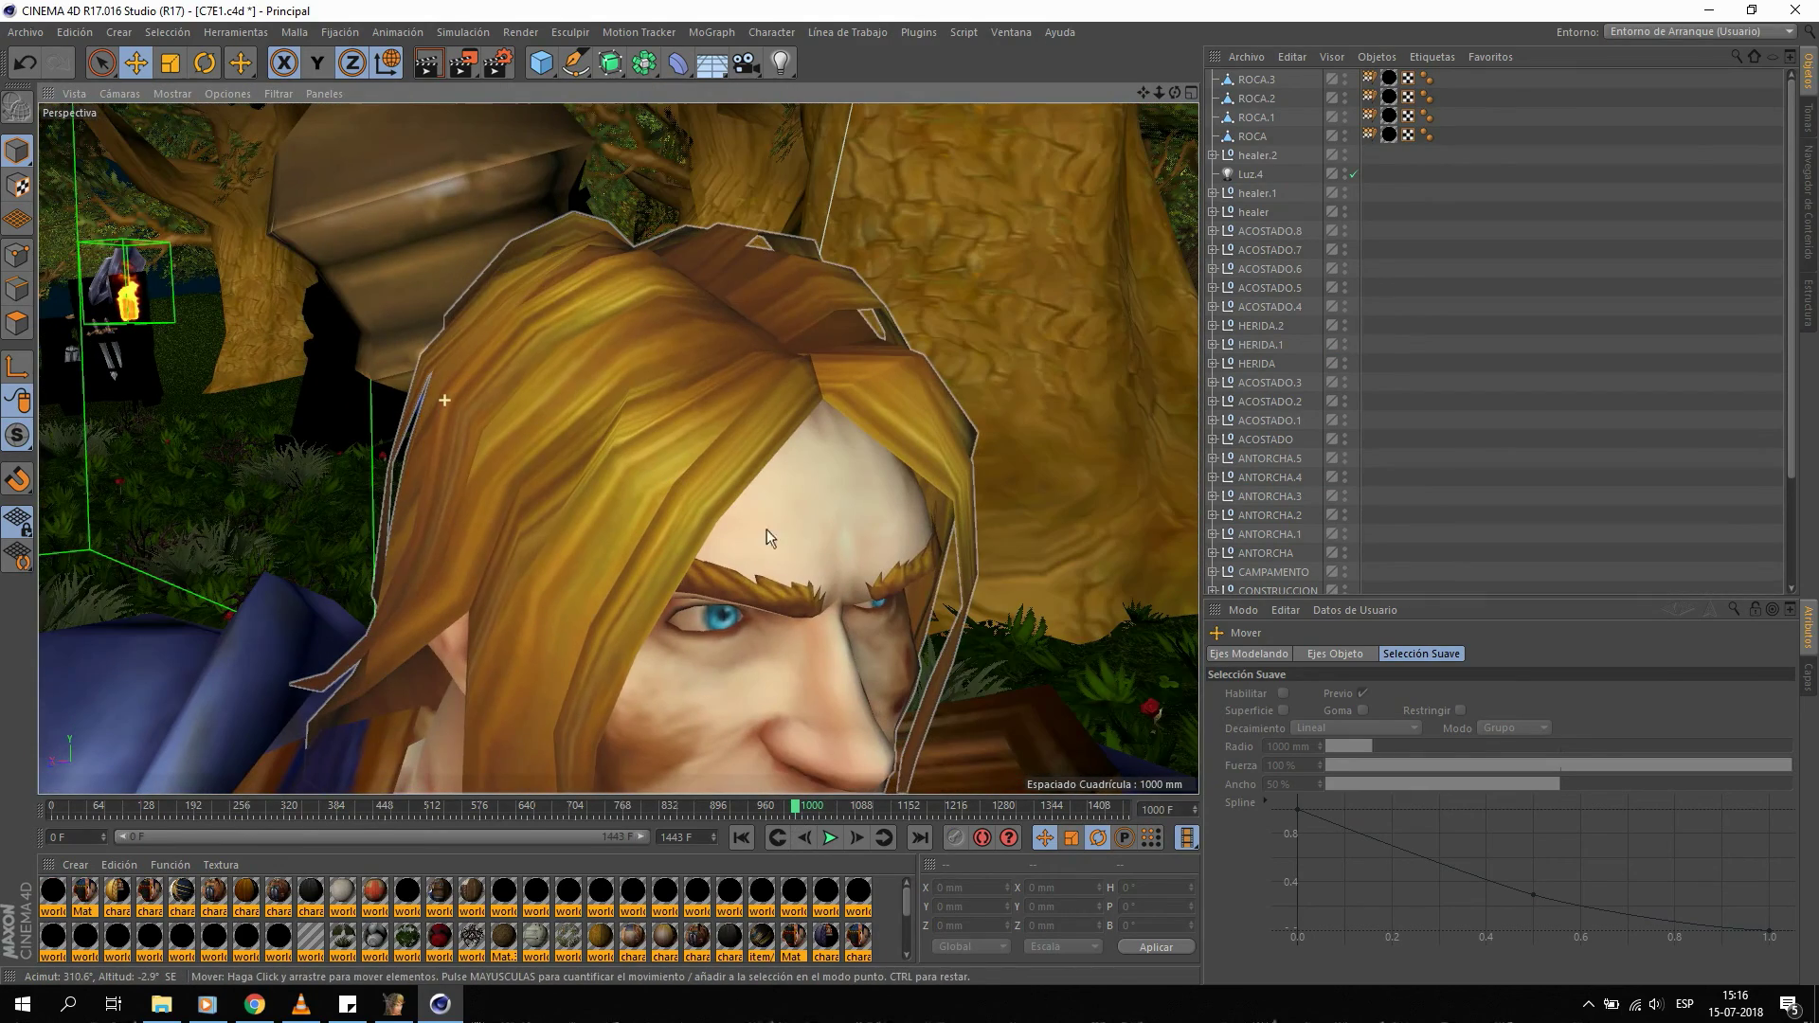
alt+drag(732, 324, 765, 511)
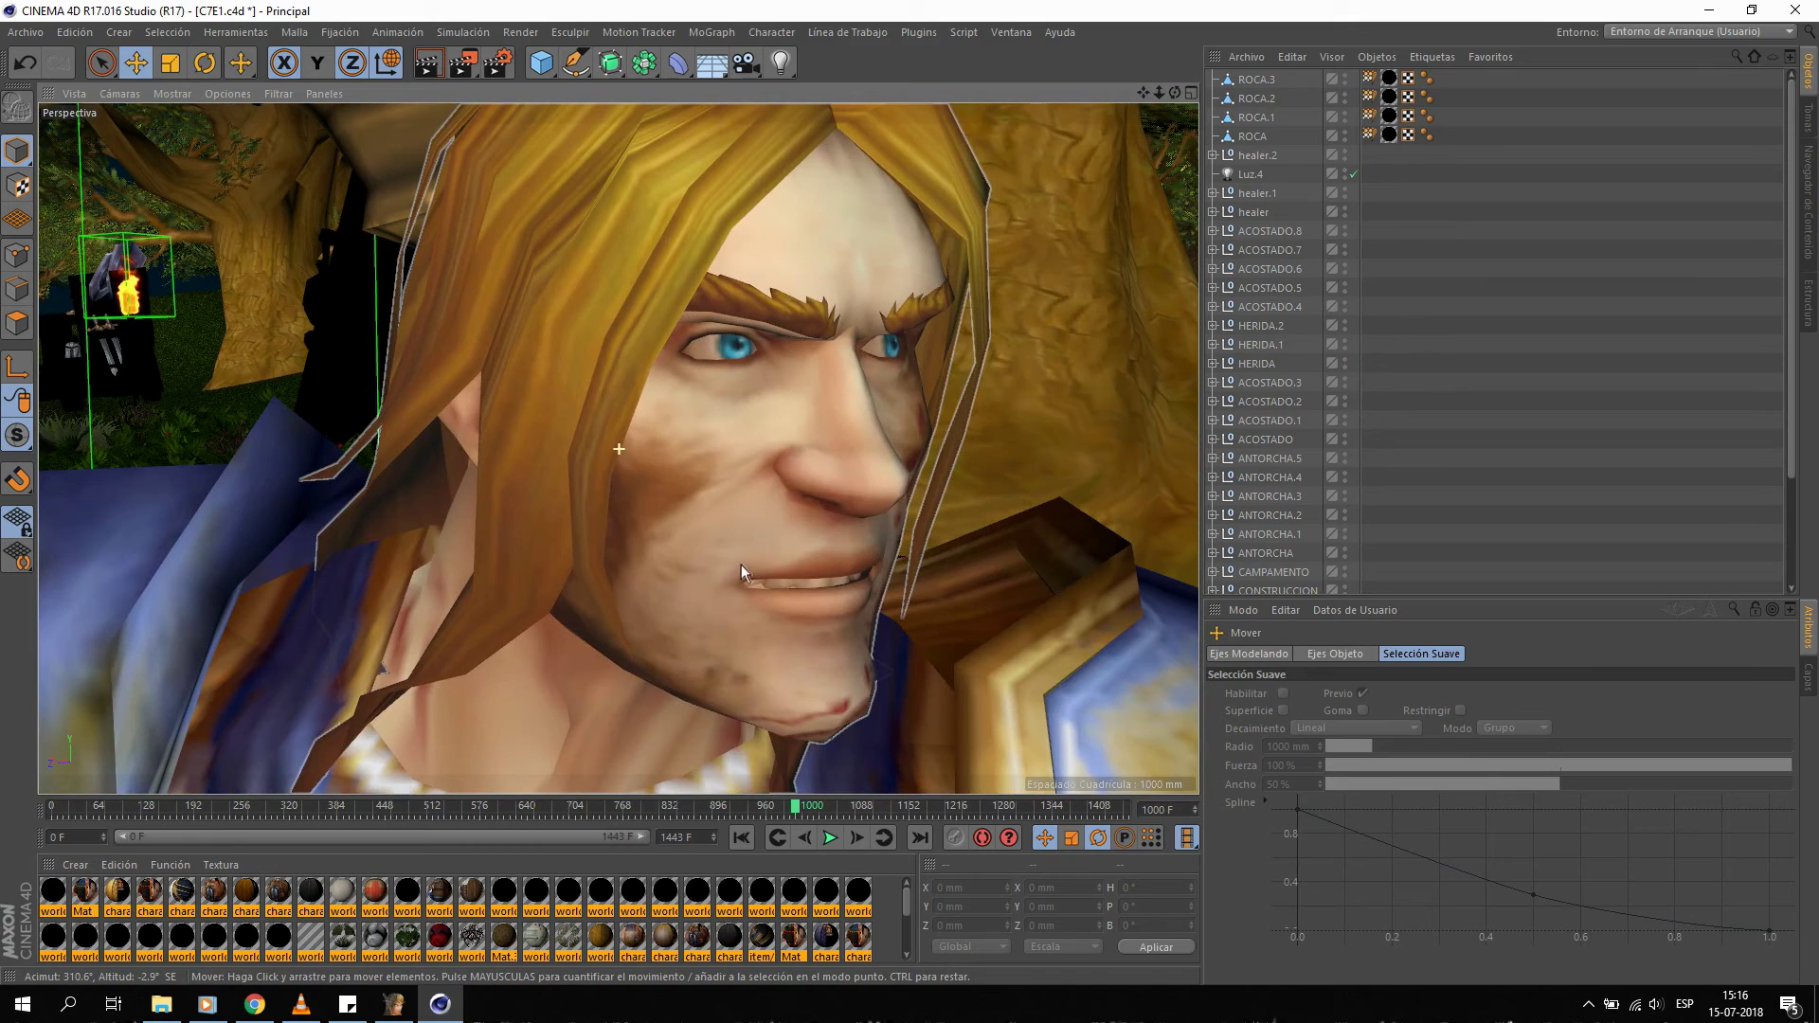
scroll(741, 565, down, 2)
scroll(721, 589, down, 2)
scroll(709, 597, down, 1)
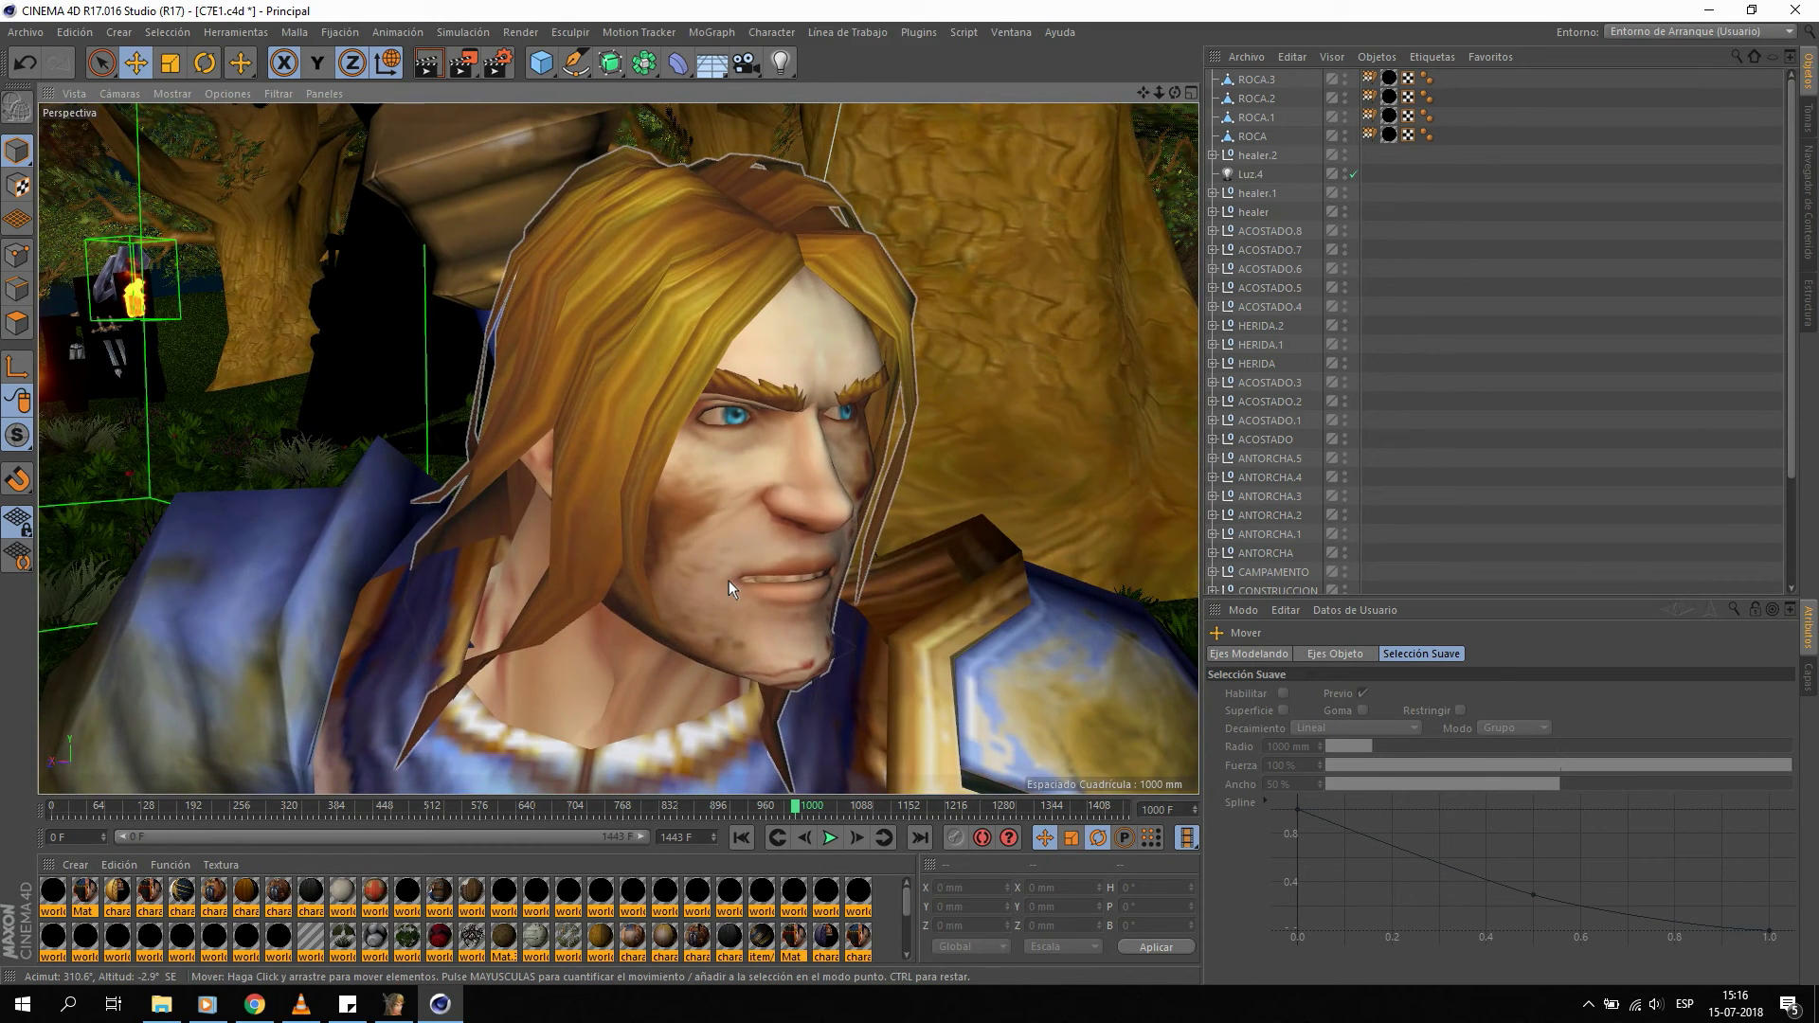
click(1011, 31)
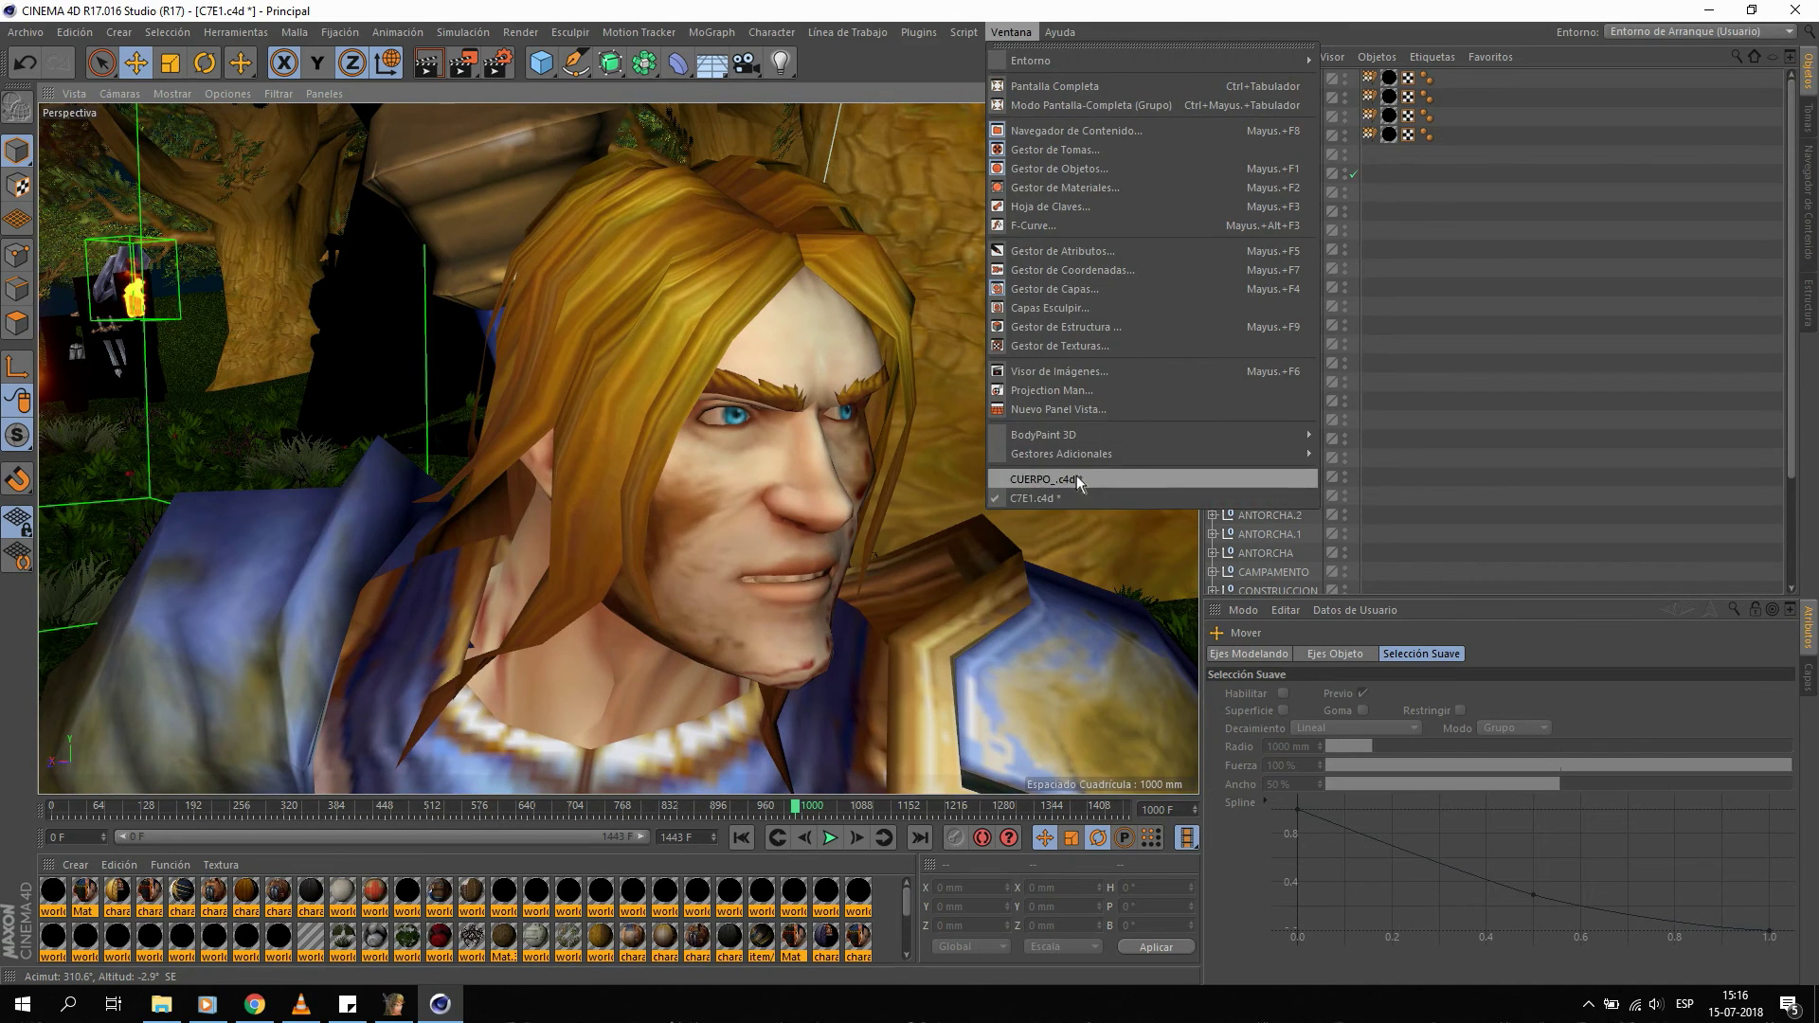
click(1077, 479)
mouse_move(811, 326)
alt+mouse_down()
mouse_move(947, 349)
mouse_move(764, 362)
mouse_move(815, 336)
mouse_move(674, 375)
alt+mouse_up()
Open FOOTMAN.fbx from MODELOS NUEVOS/SOLDADOS with the default import settings.
click(26, 31)
click(57, 63)
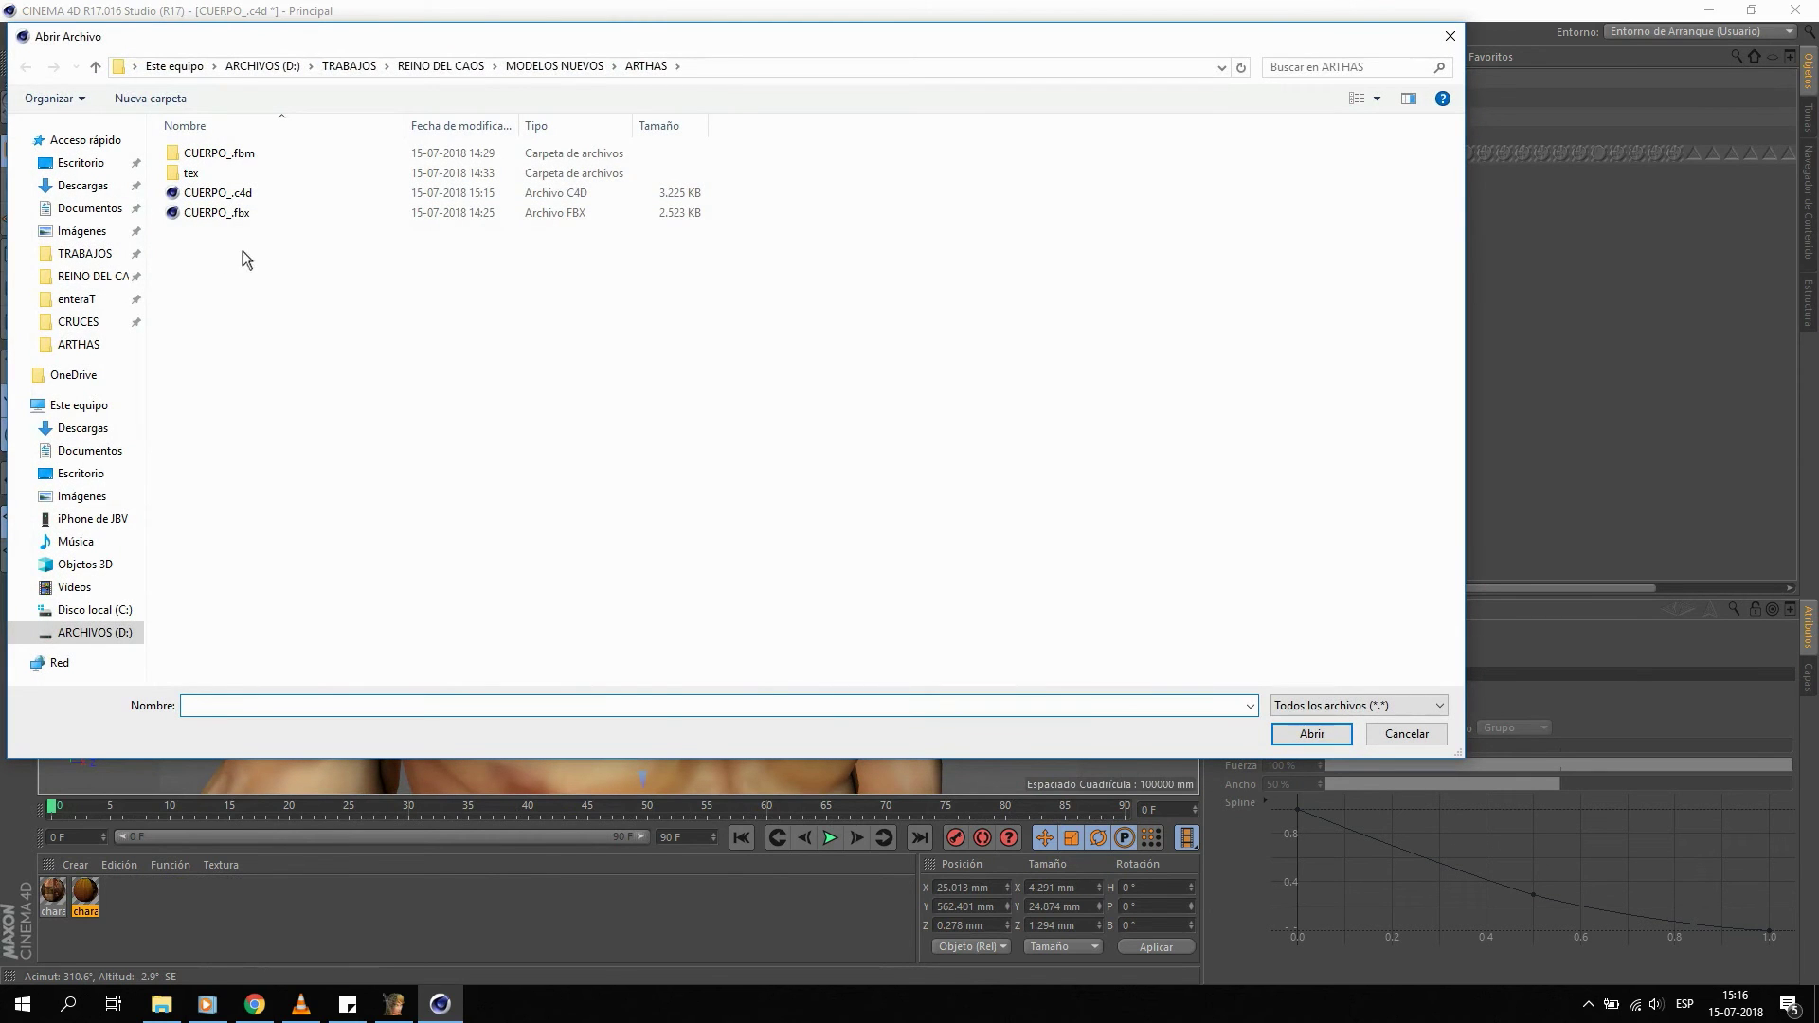
click(593, 66)
click(334, 426)
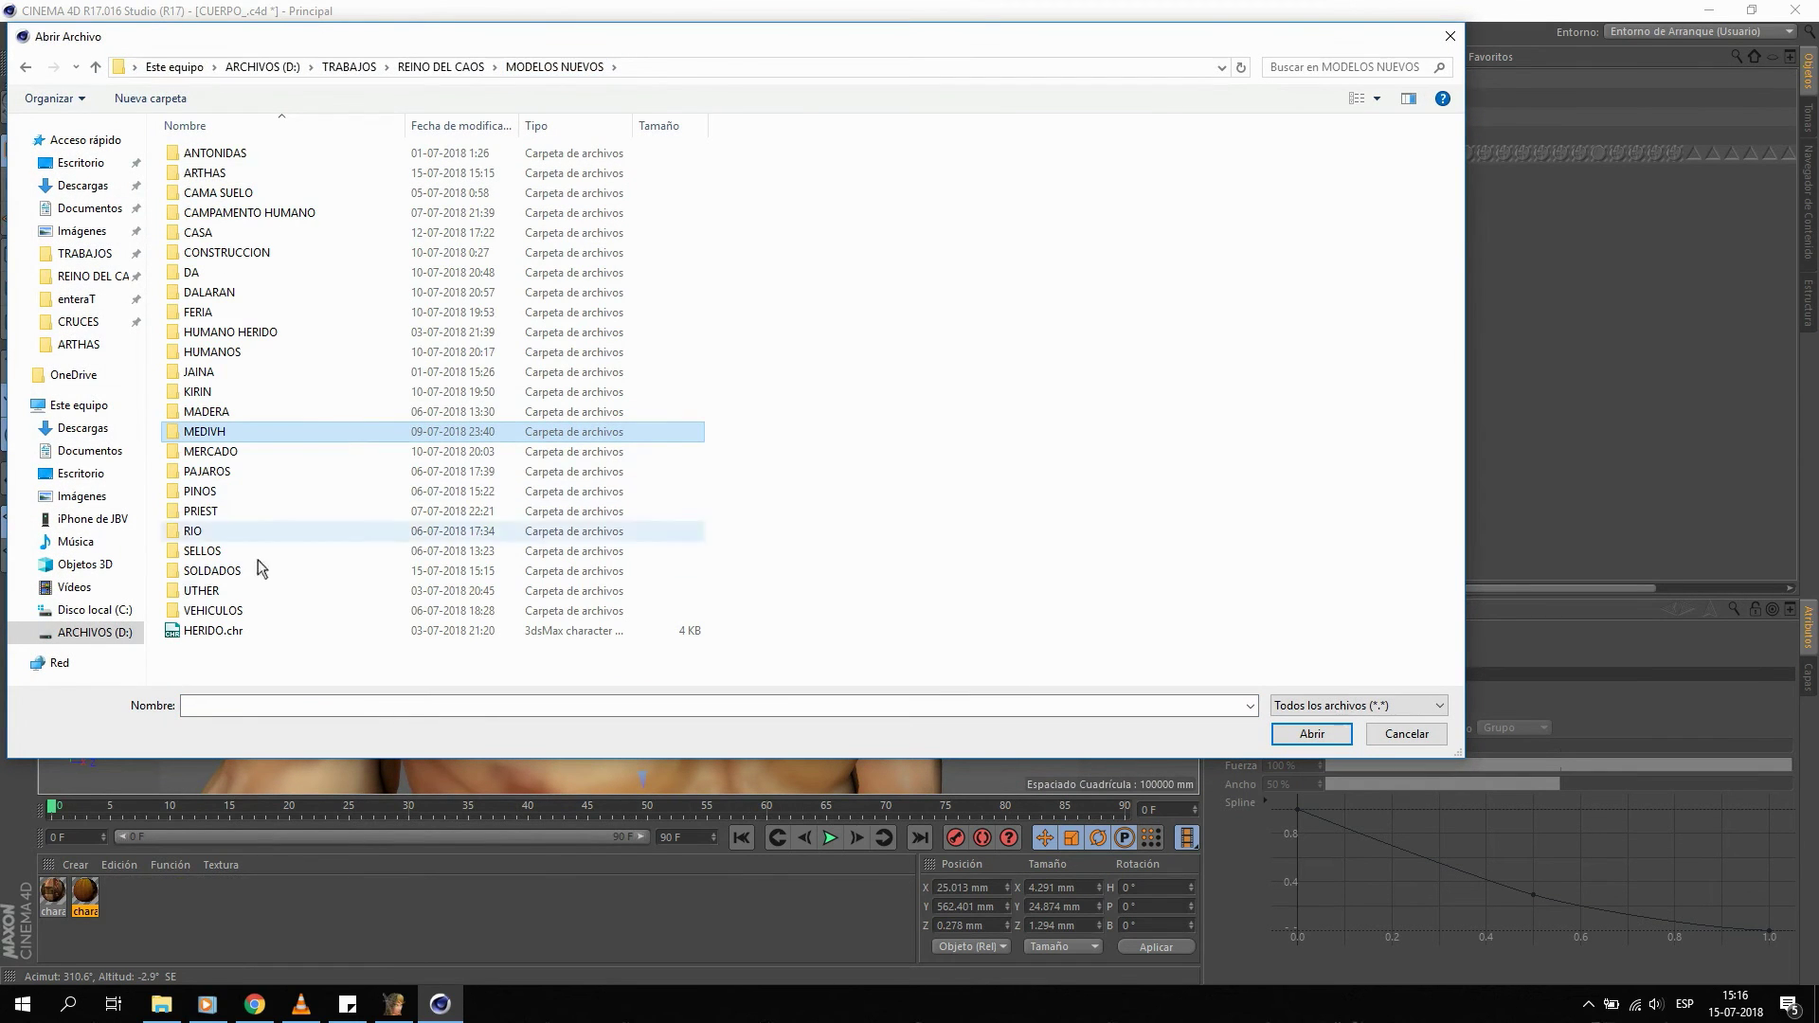
double_click(242, 569)
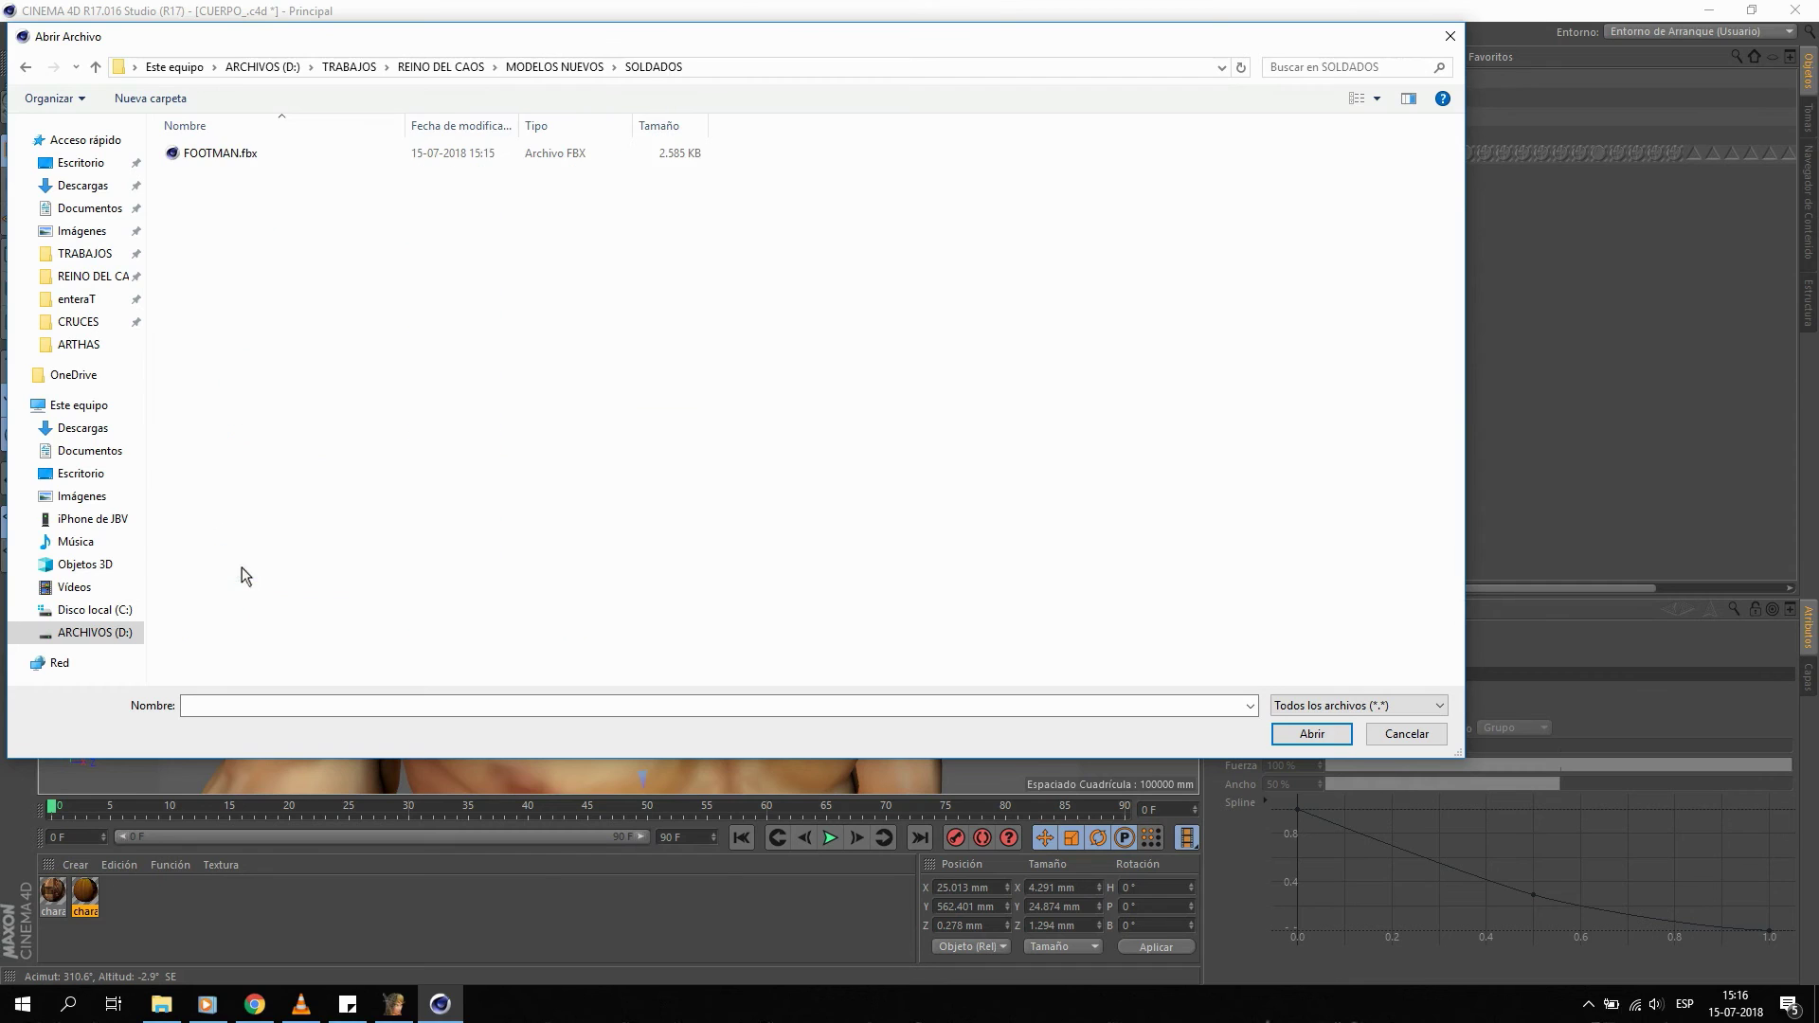
double_click(269, 156)
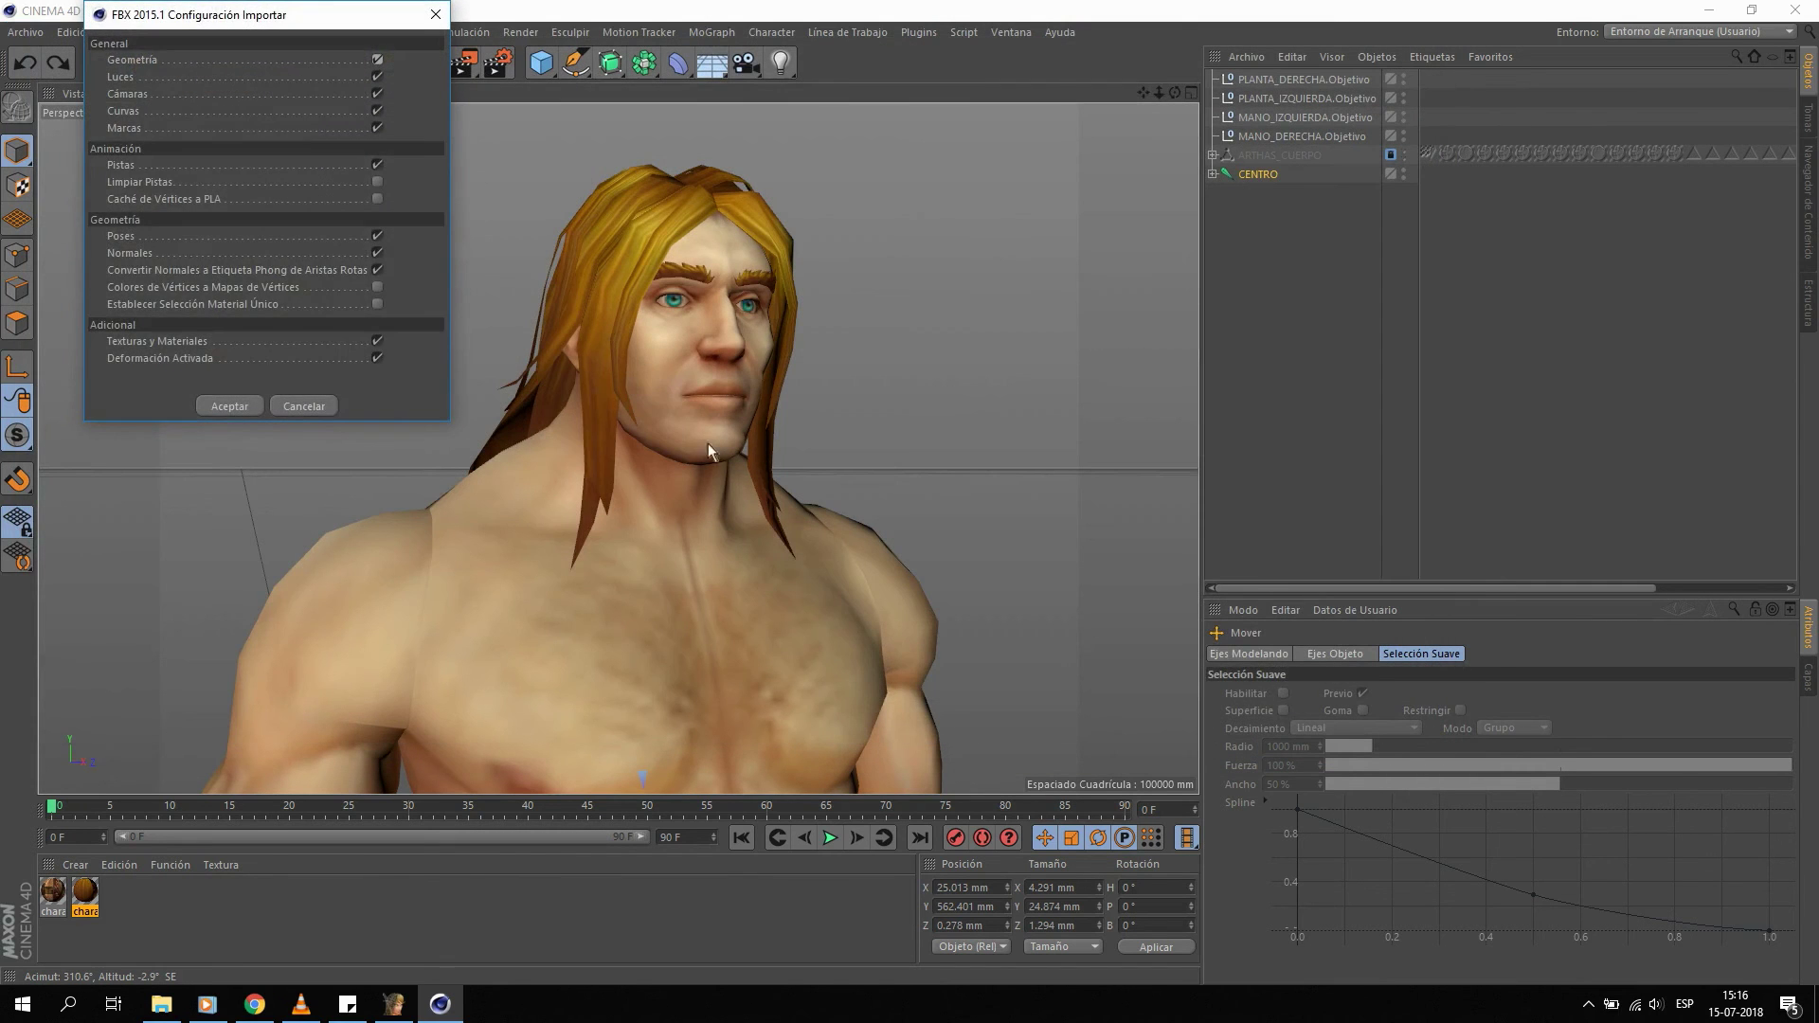
click(214, 413)
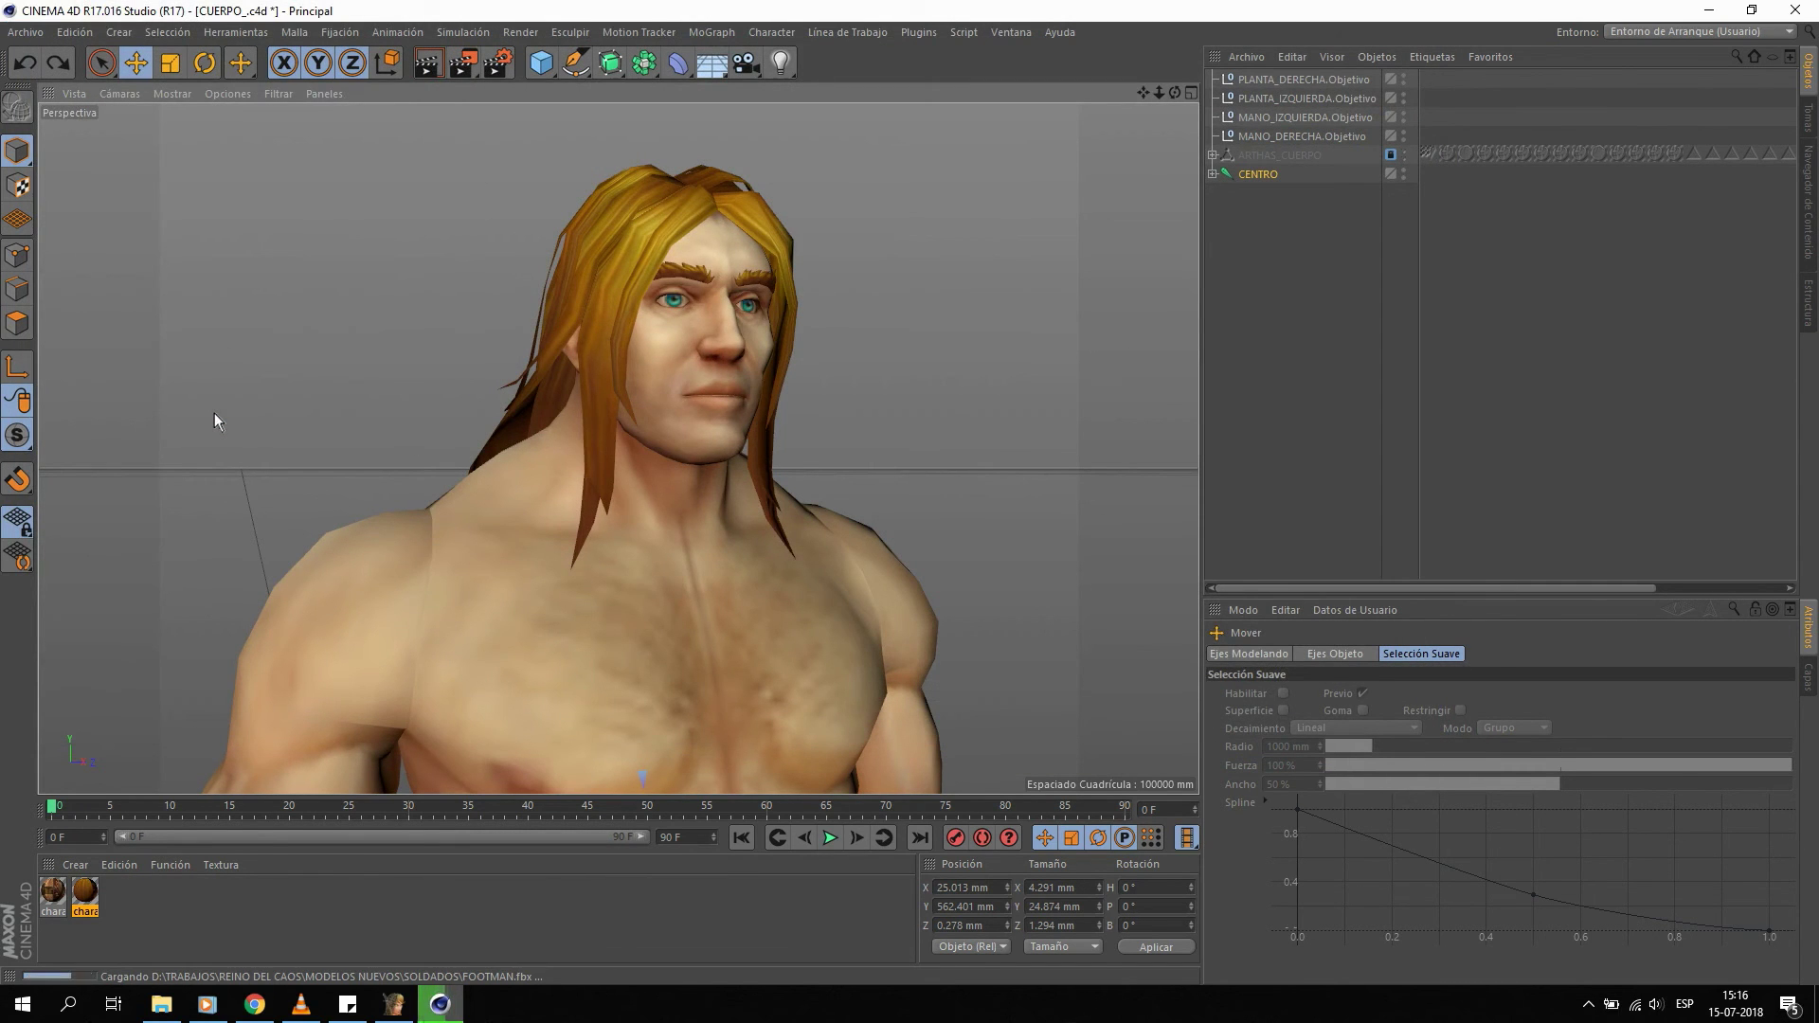
scroll(676, 445, up, 2)
scroll(593, 394, up, 2)
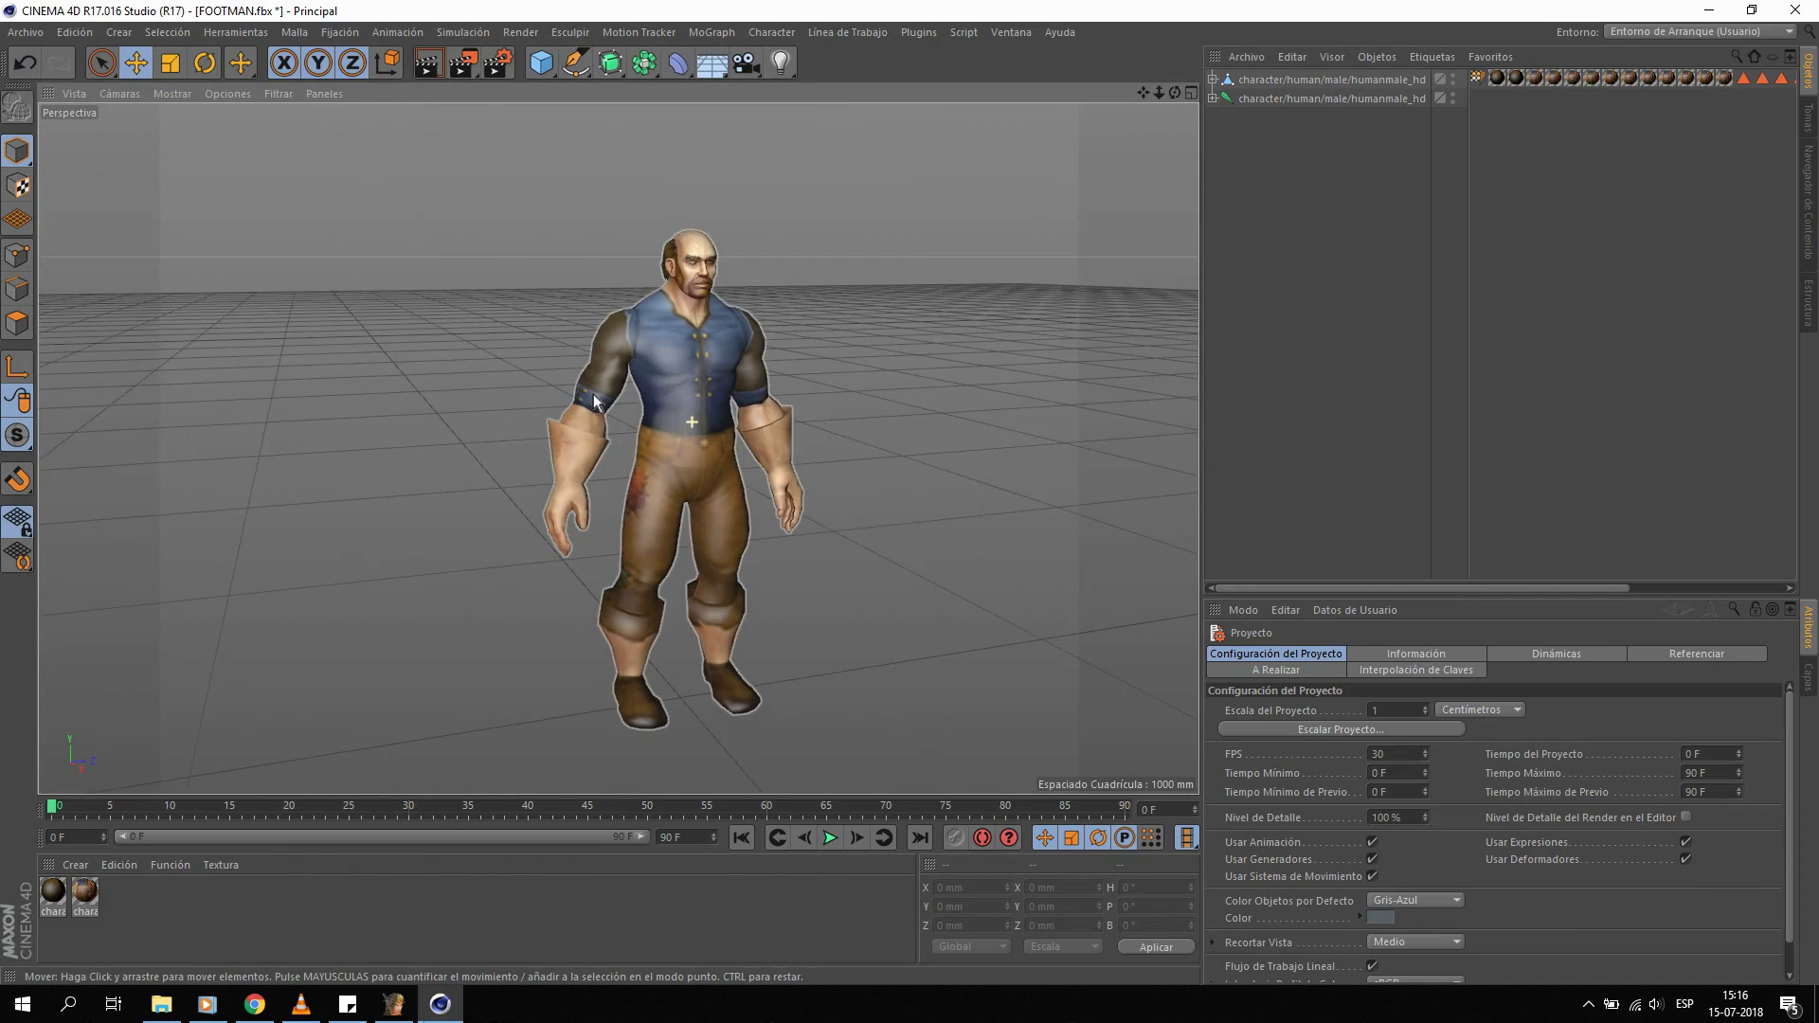
scroll(593, 395, up, 1)
Disable reflectance on both imported materials and give the first a Body.png colour texture.
click(53, 893)
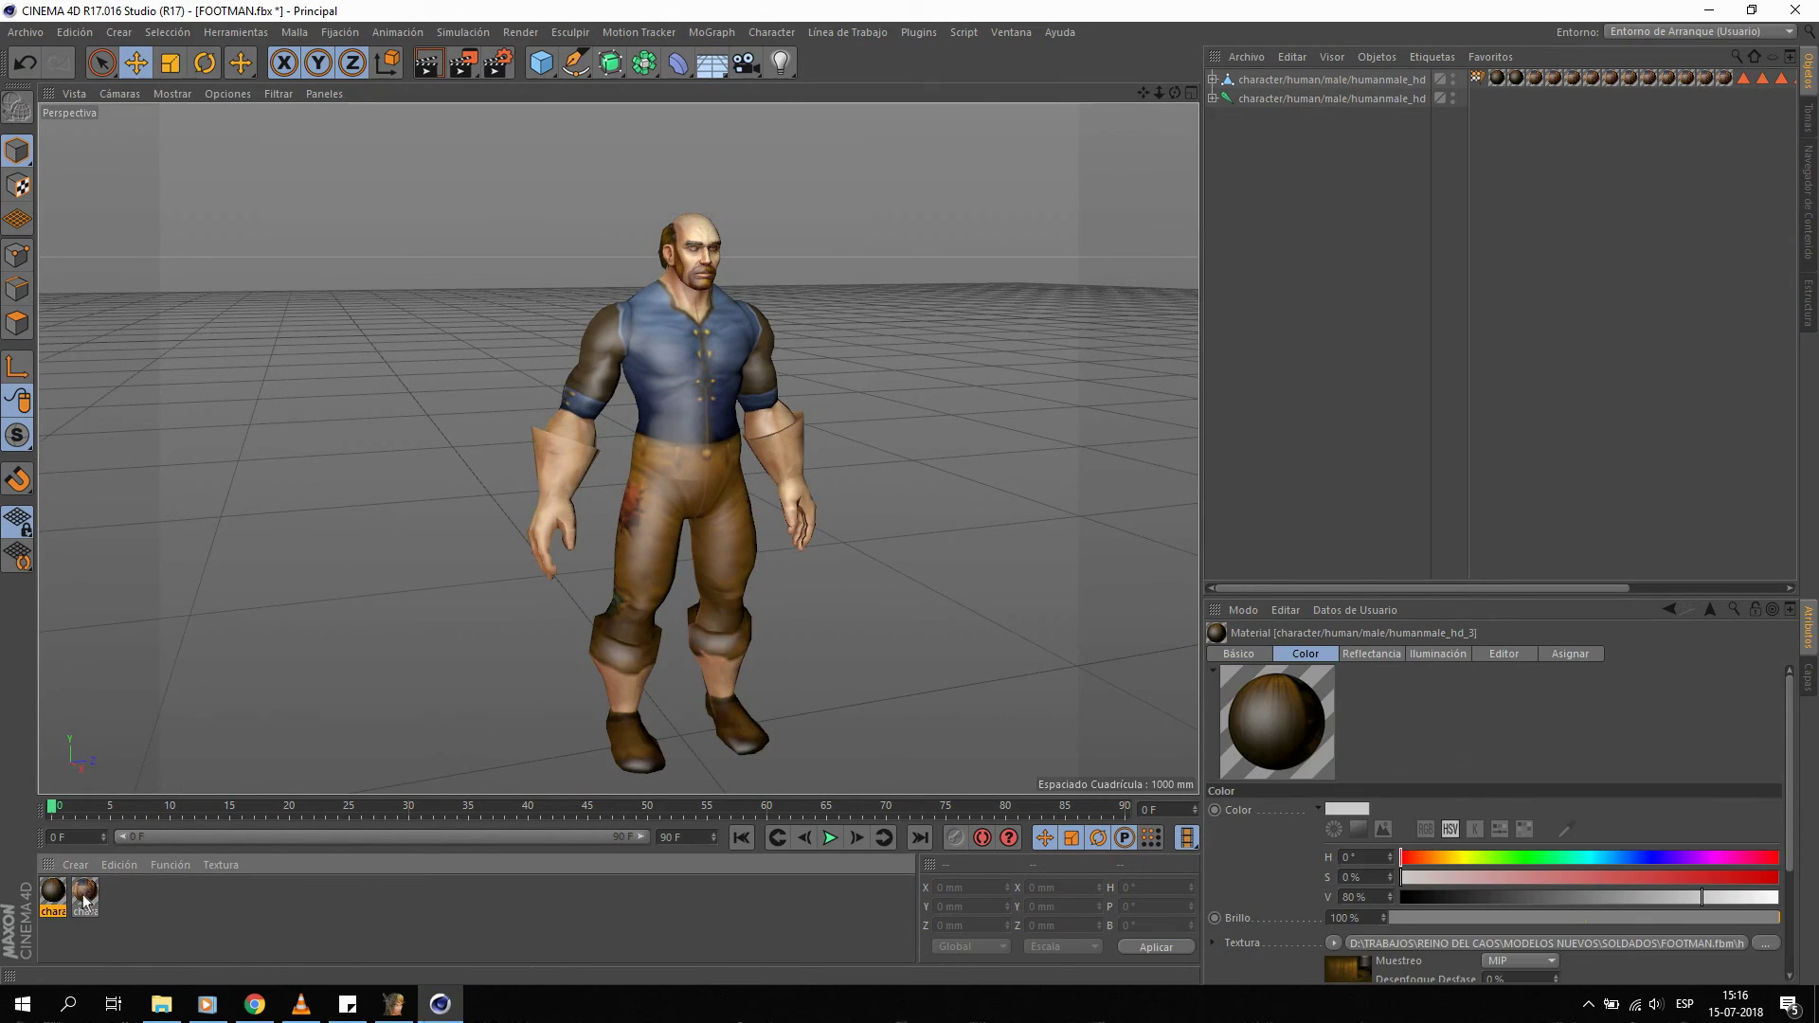
shift+double_click(84, 894)
click(390, 396)
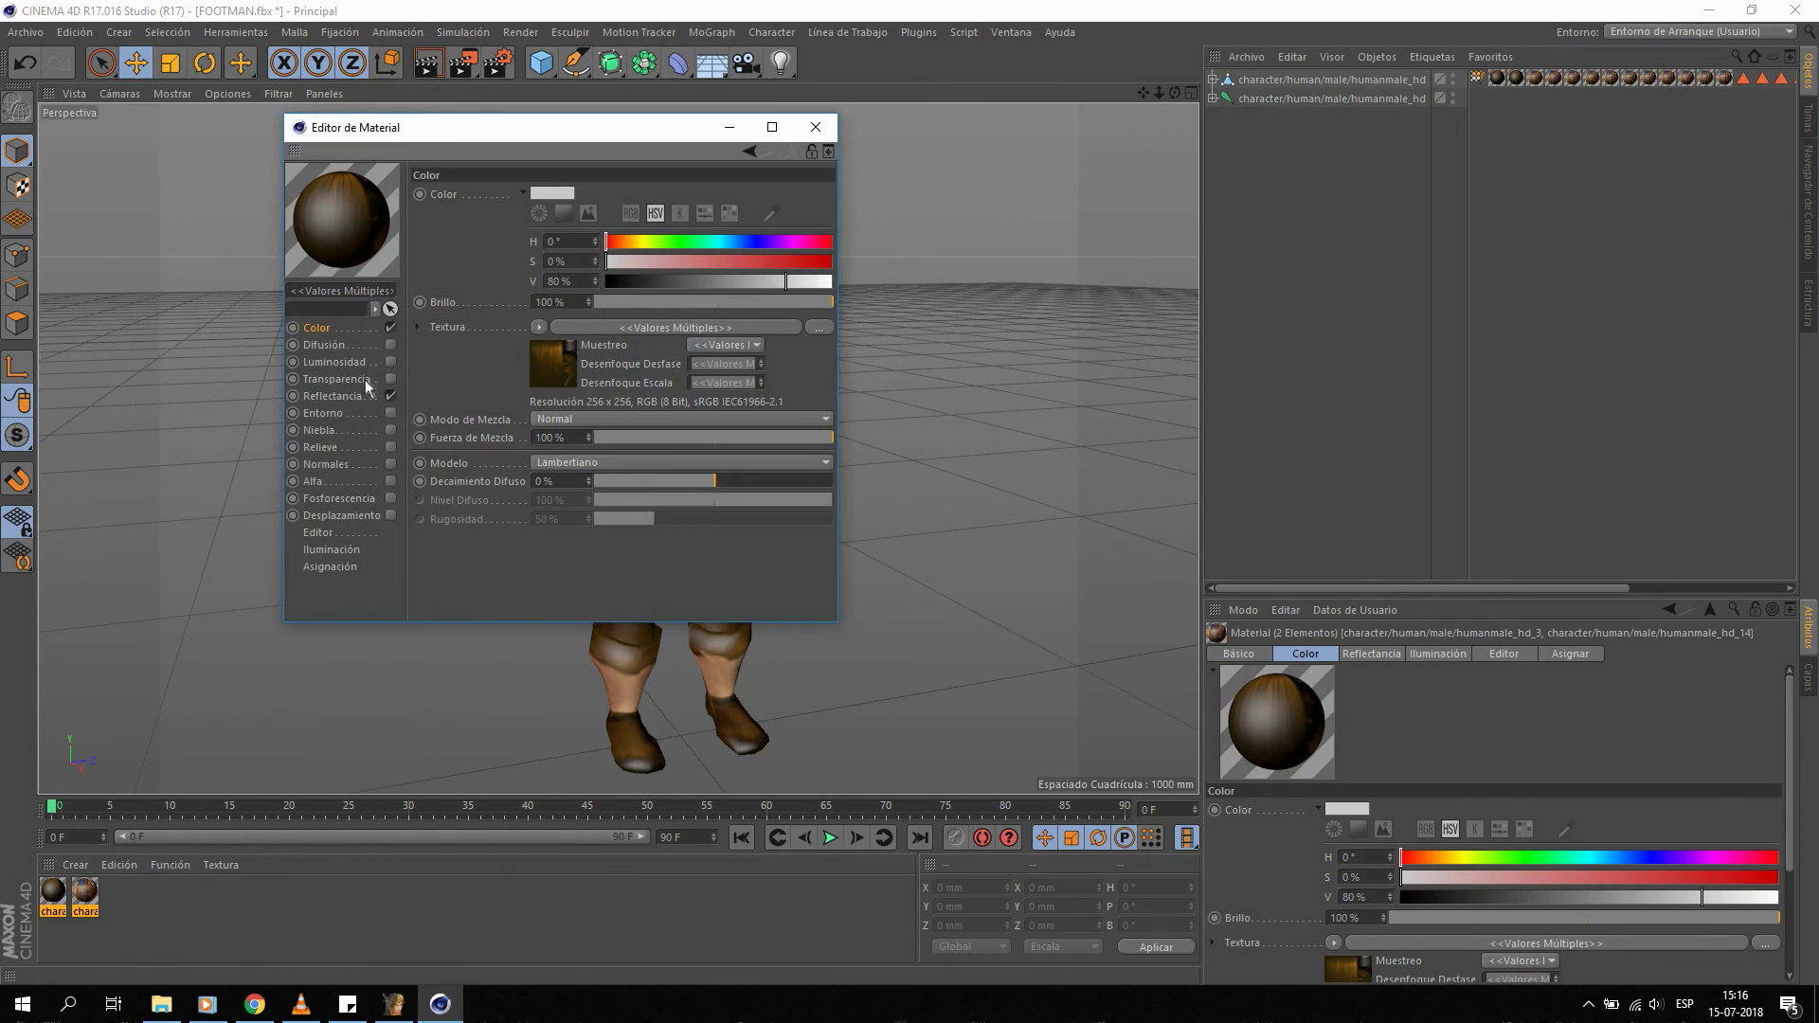
click(94, 921)
click(53, 893)
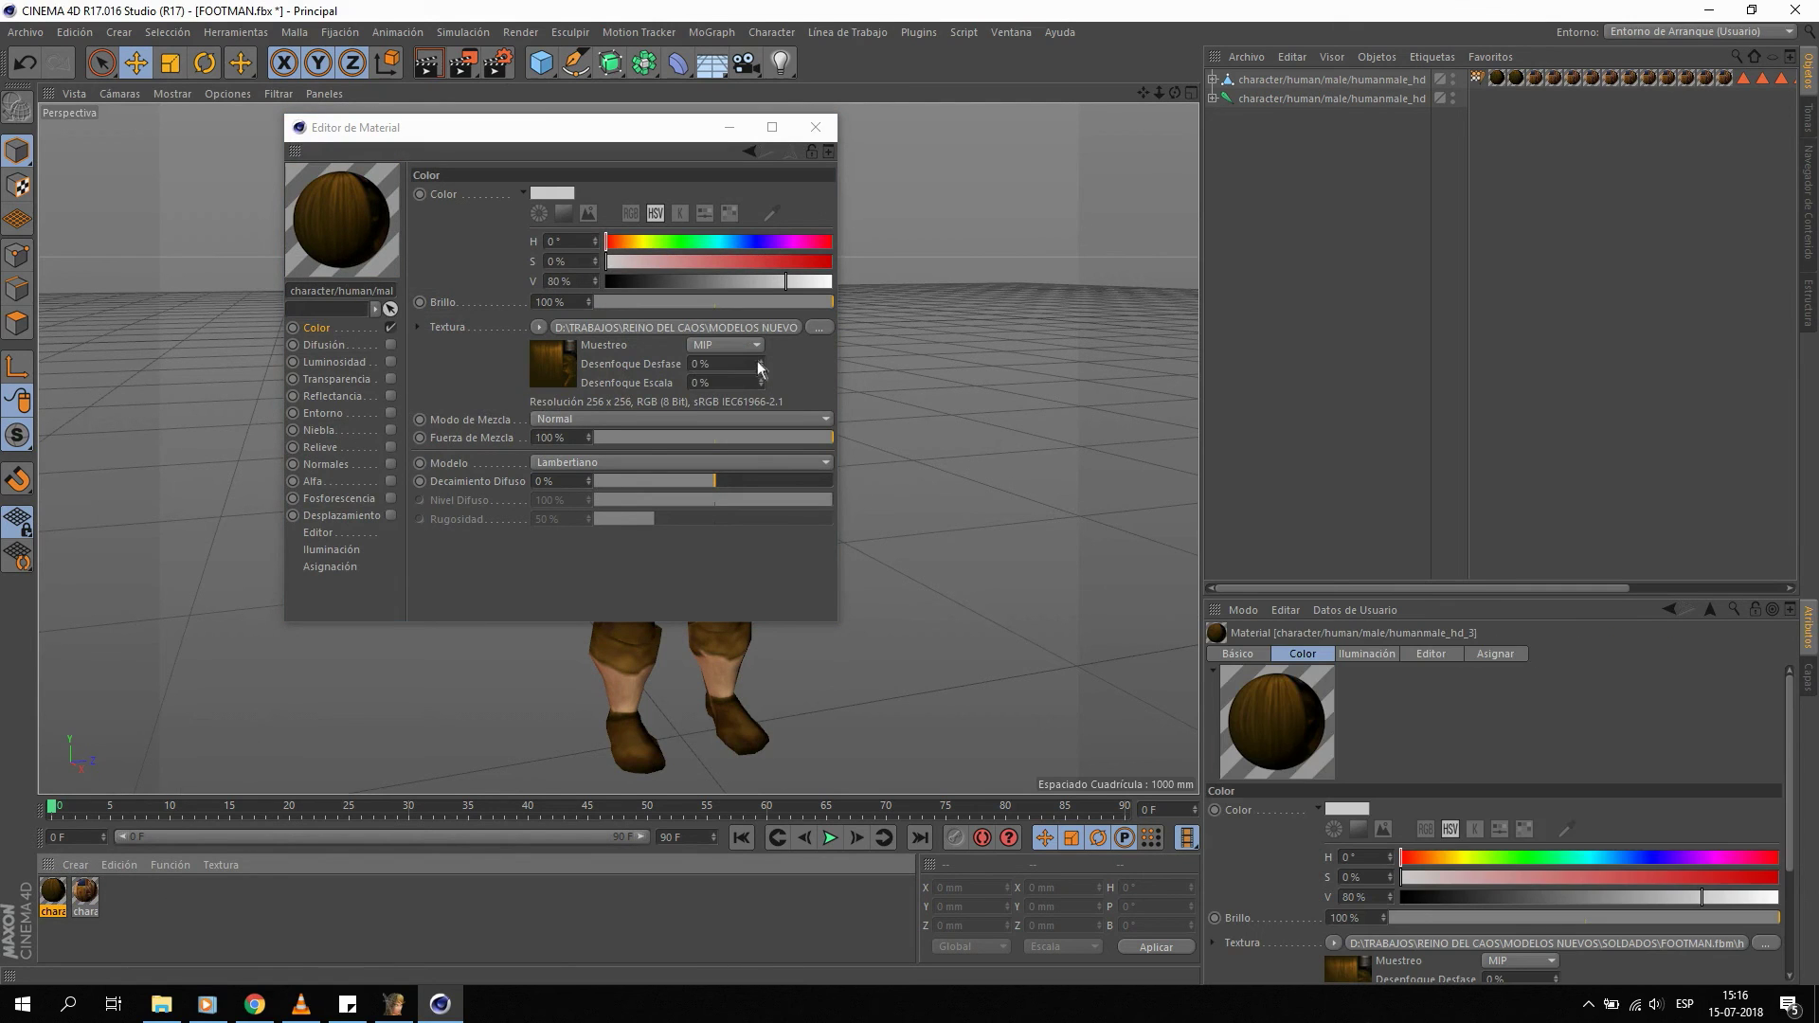
click(820, 327)
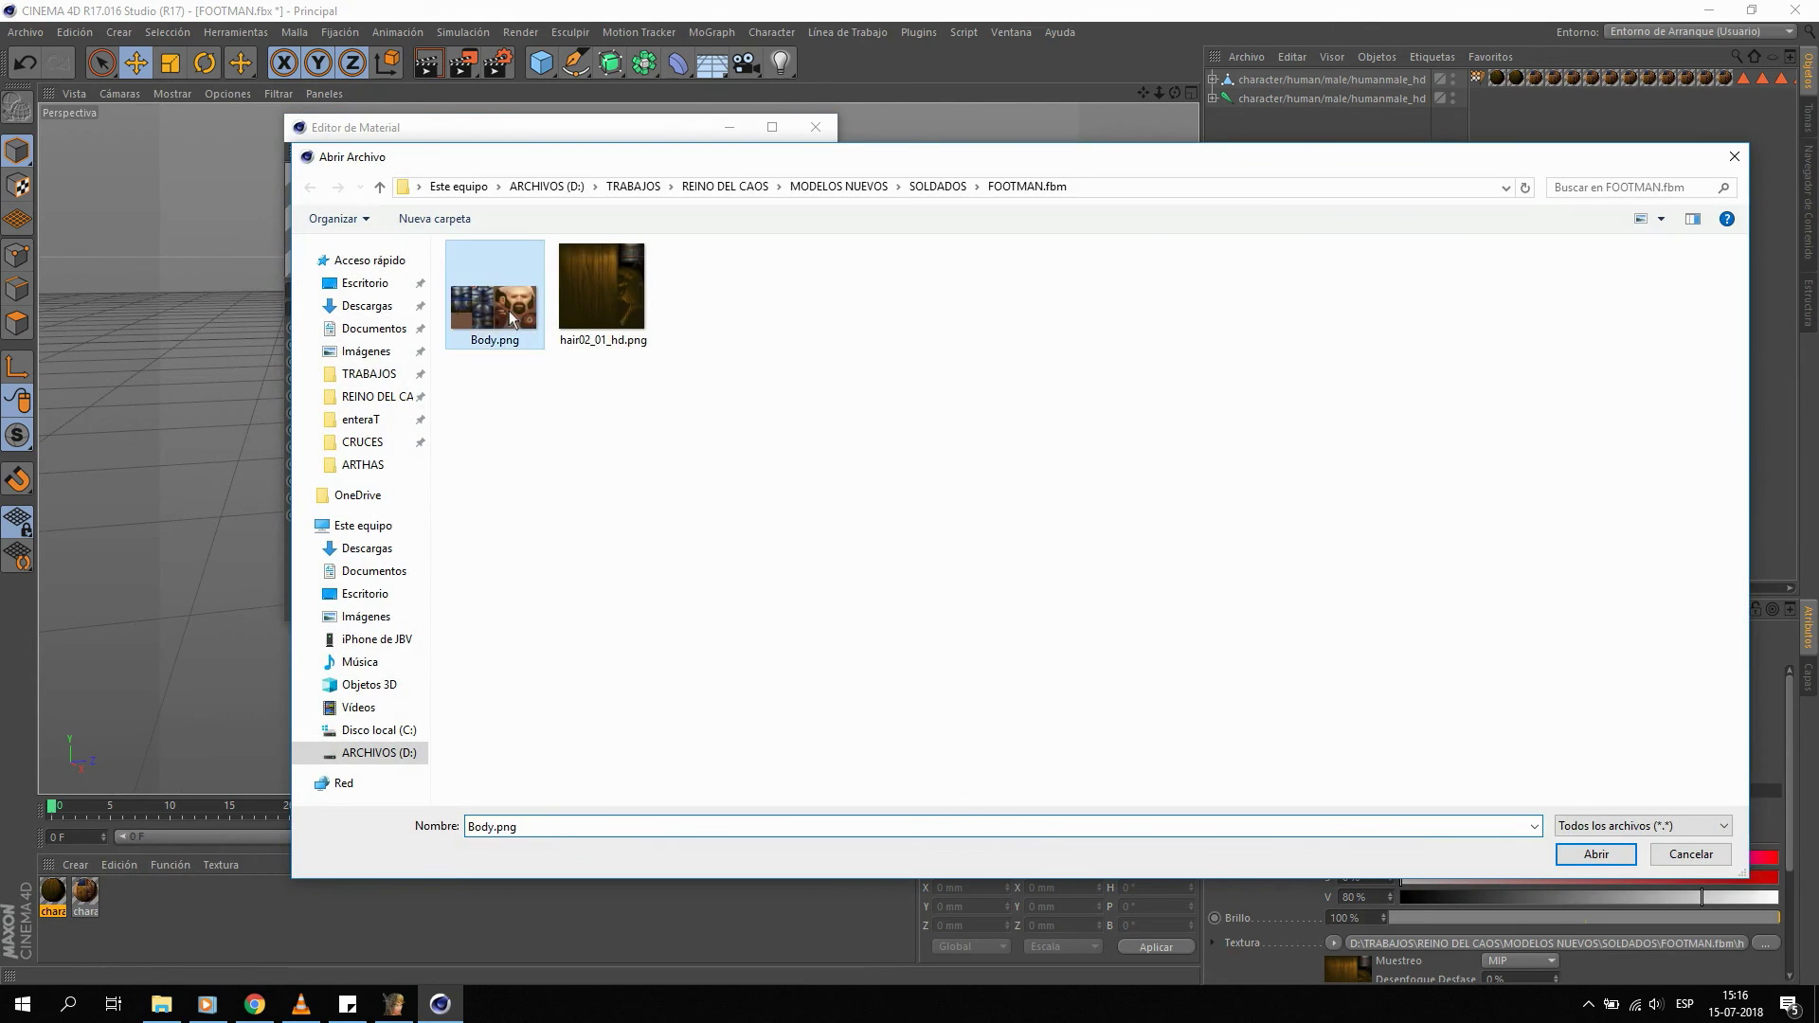
double_click(508, 310)
click(1048, 568)
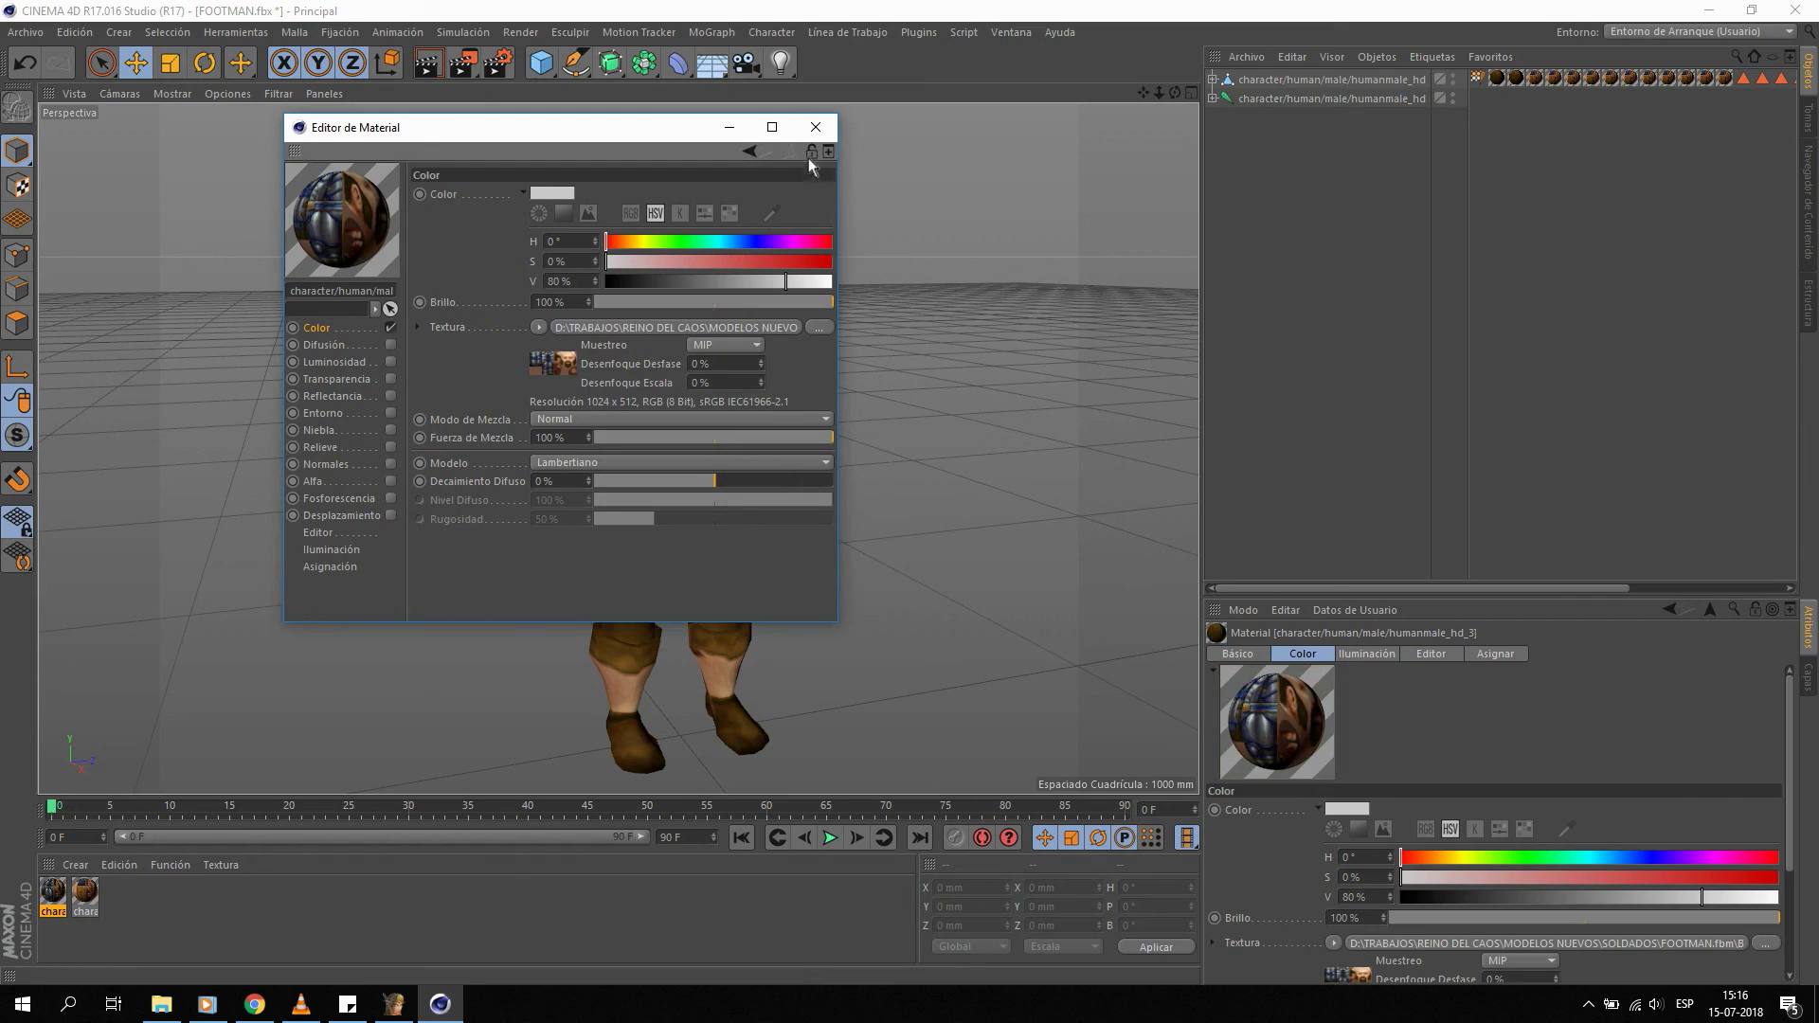
click(815, 128)
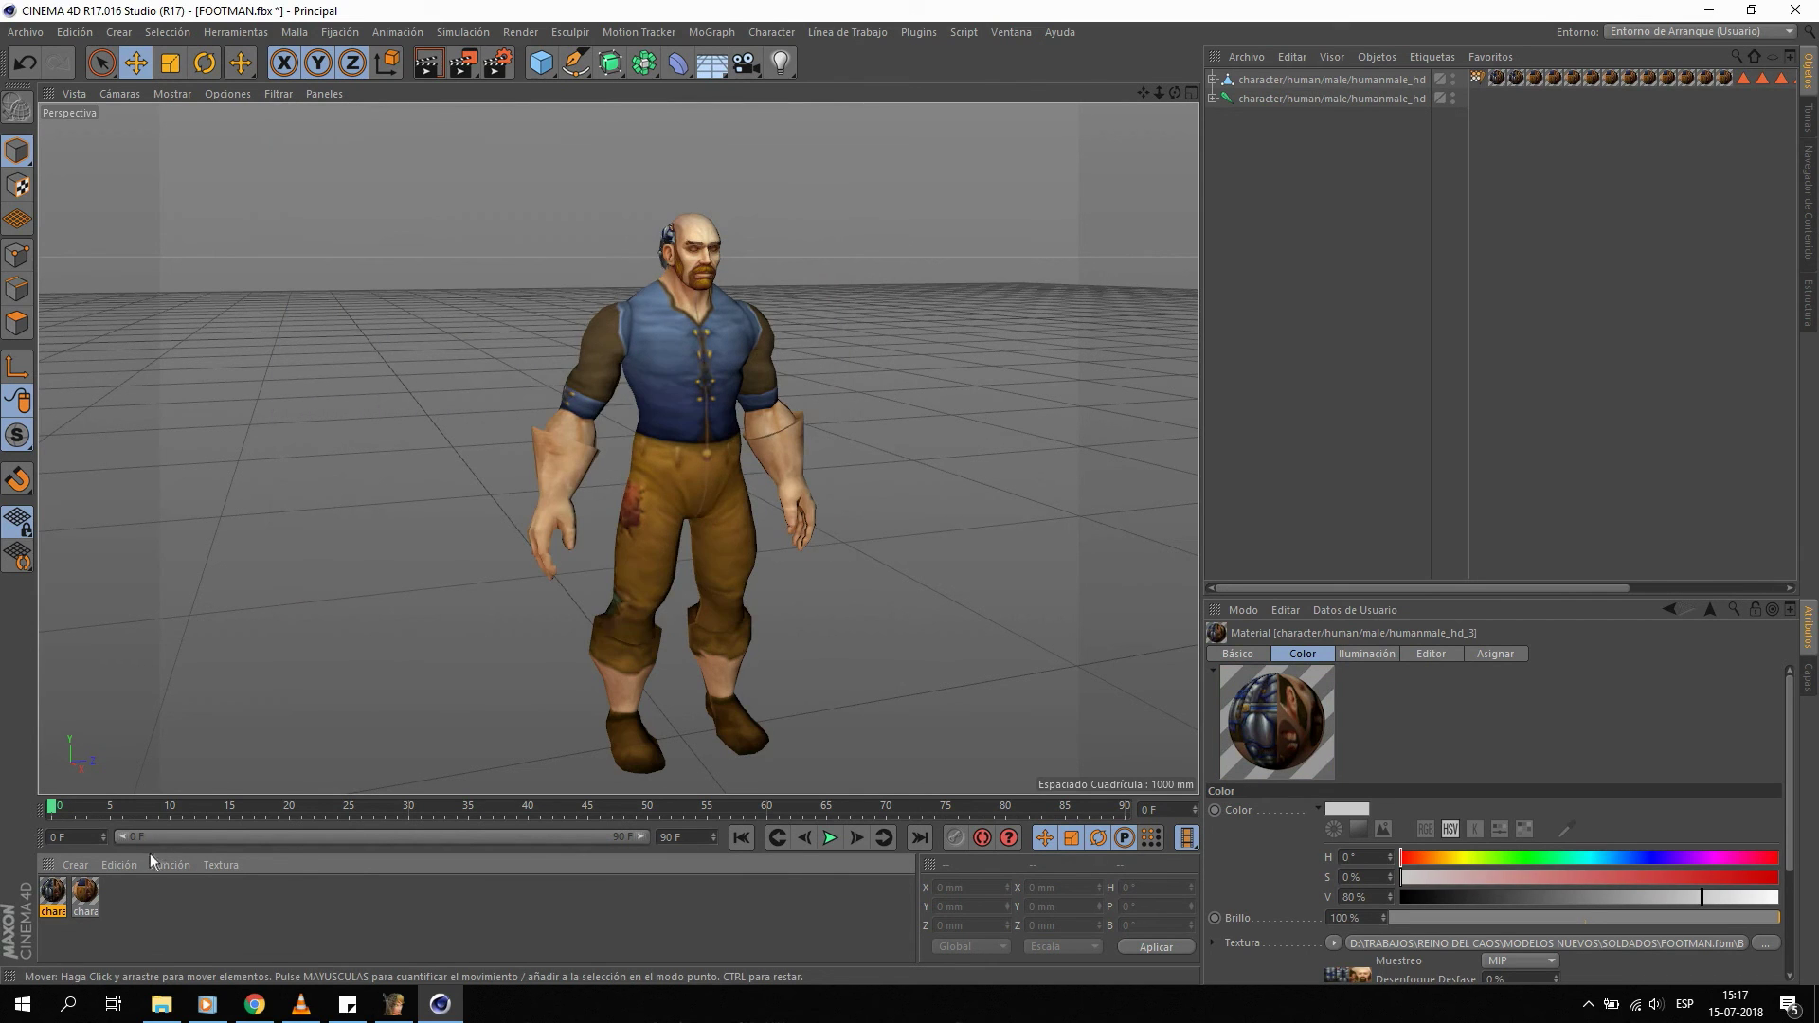
Load Body.png as the colour texture of the second material as well.
double_click(84, 893)
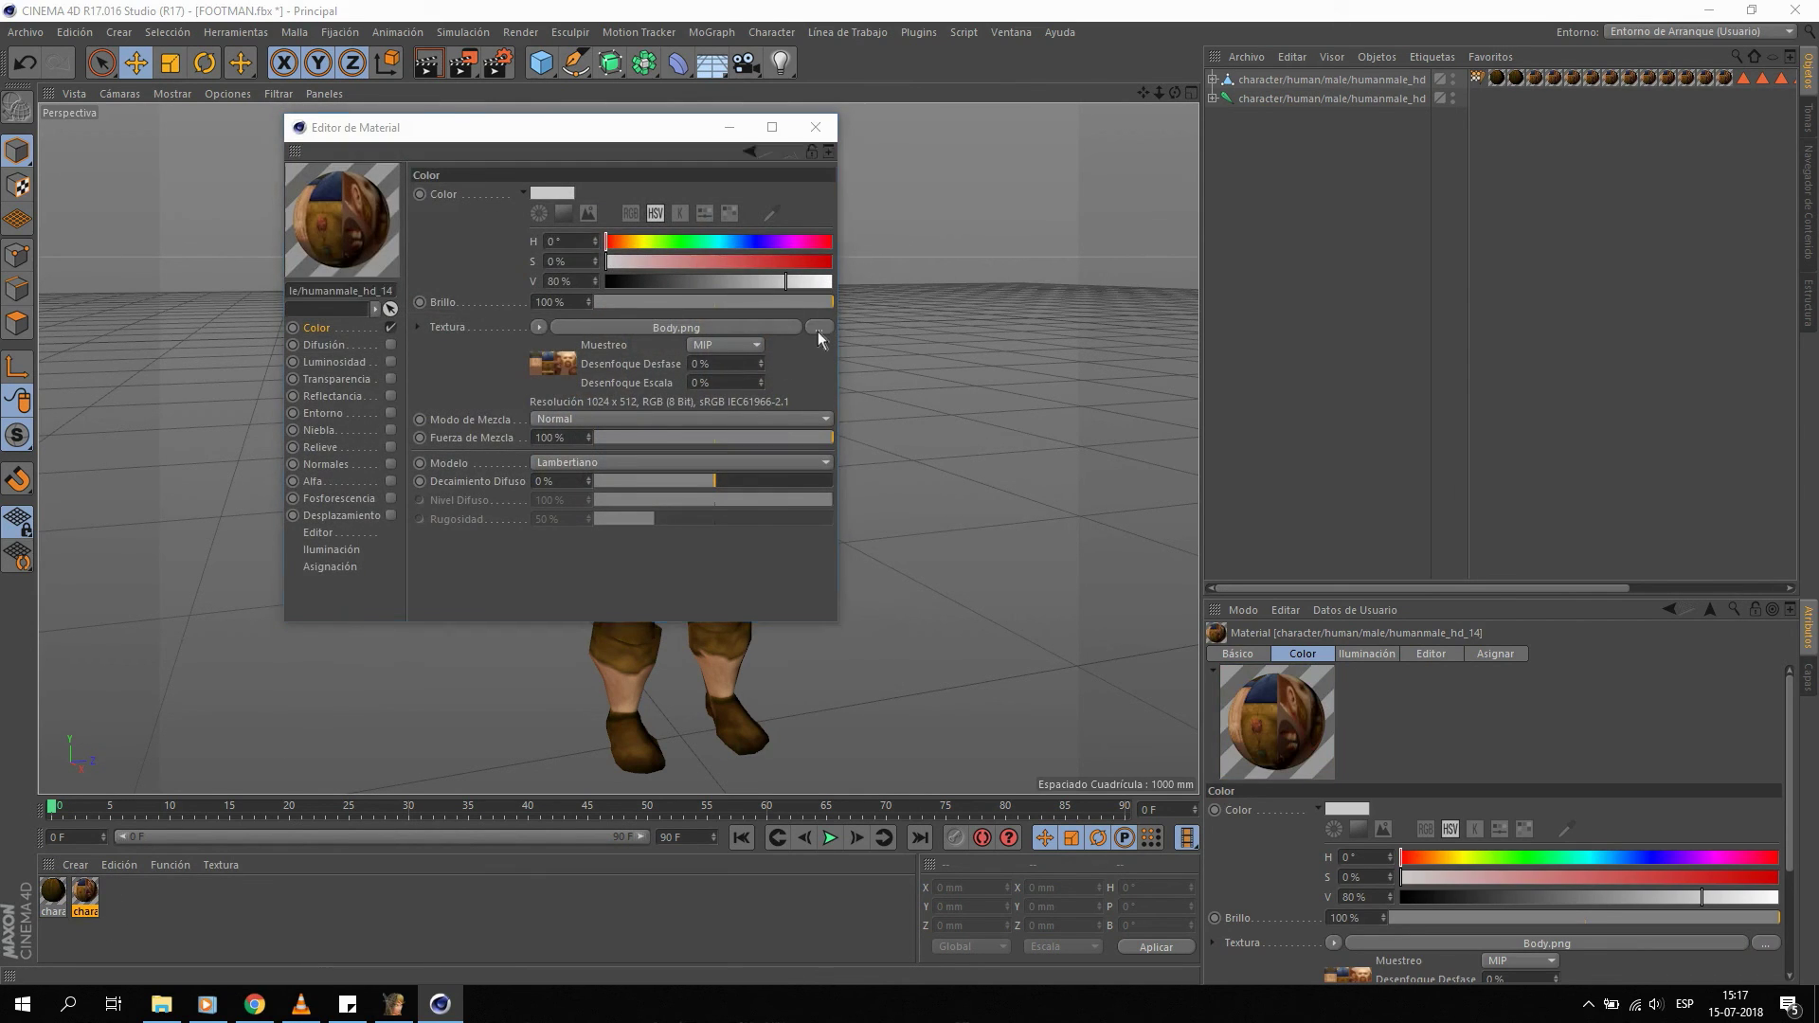
click(817, 329)
double_click(495, 305)
click(1048, 567)
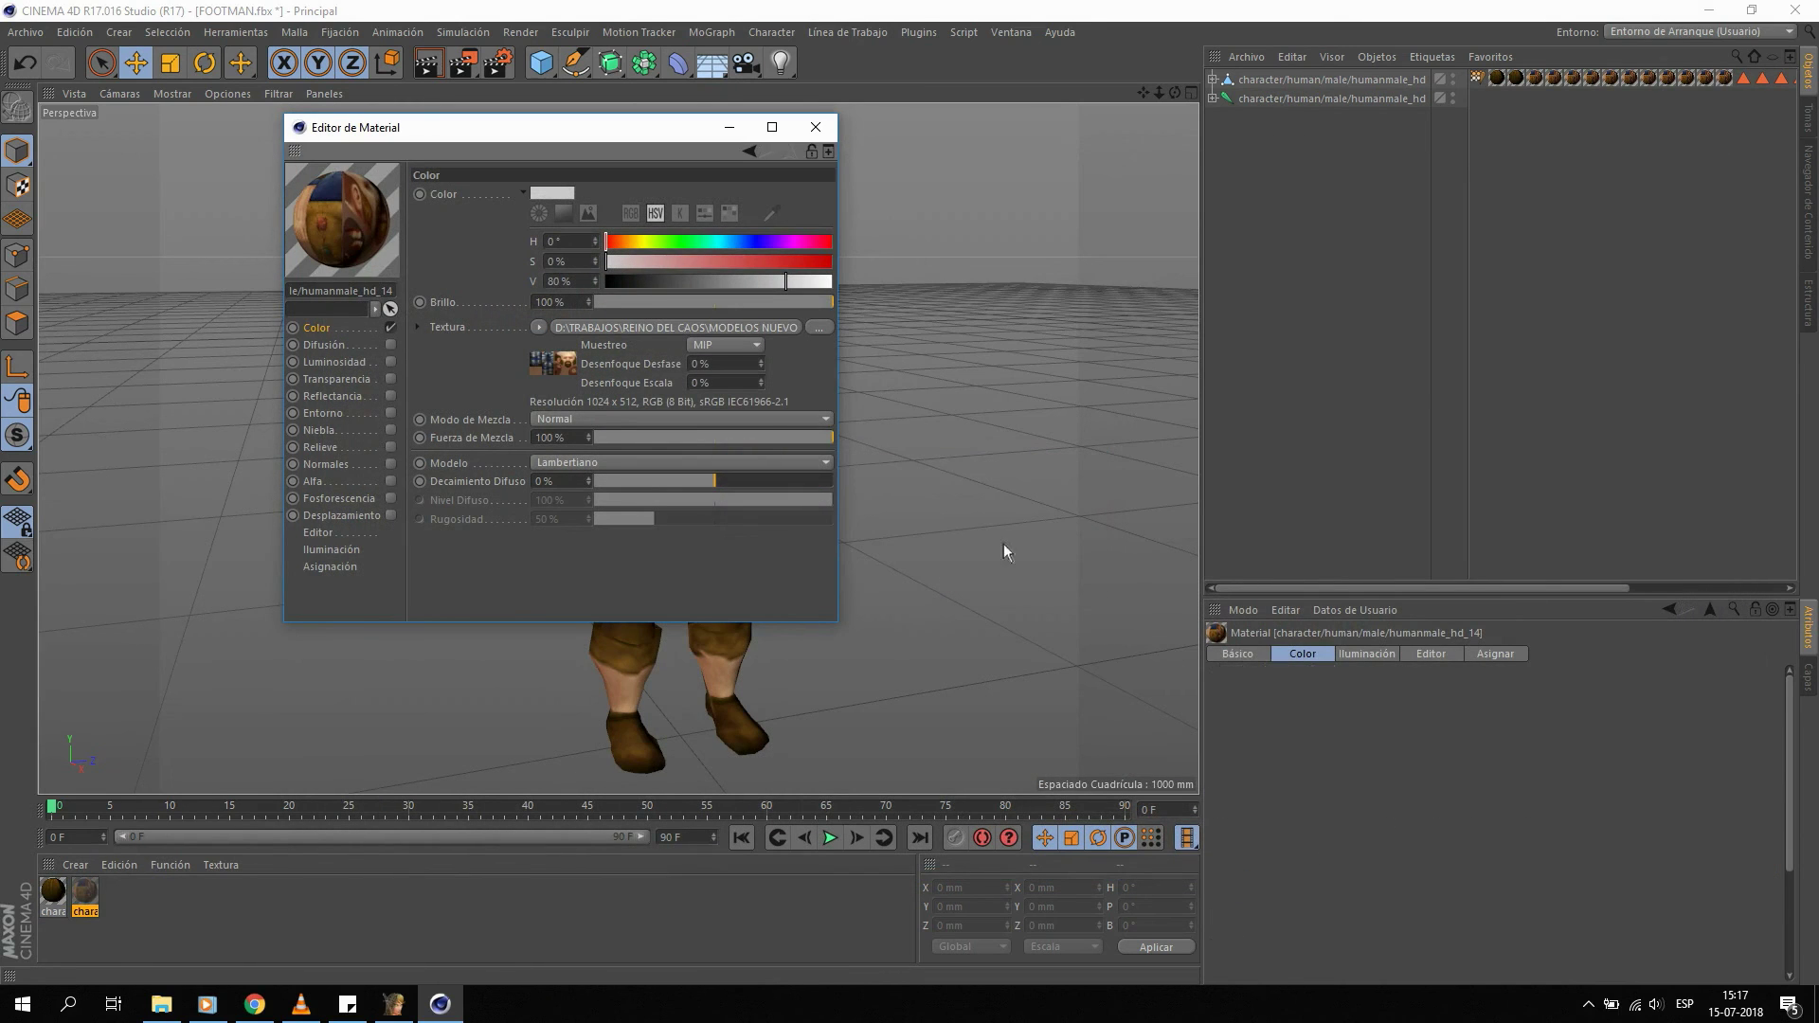
click(815, 127)
Orbit and zoom around the textured footman body, then return to WoW Model Viewer.
mouse_move(481, 345)
alt+mouse_down()
mouse_move(674, 374)
mouse_move(623, 351)
alt+mouse_up()
scroll(675, 332, up, 5)
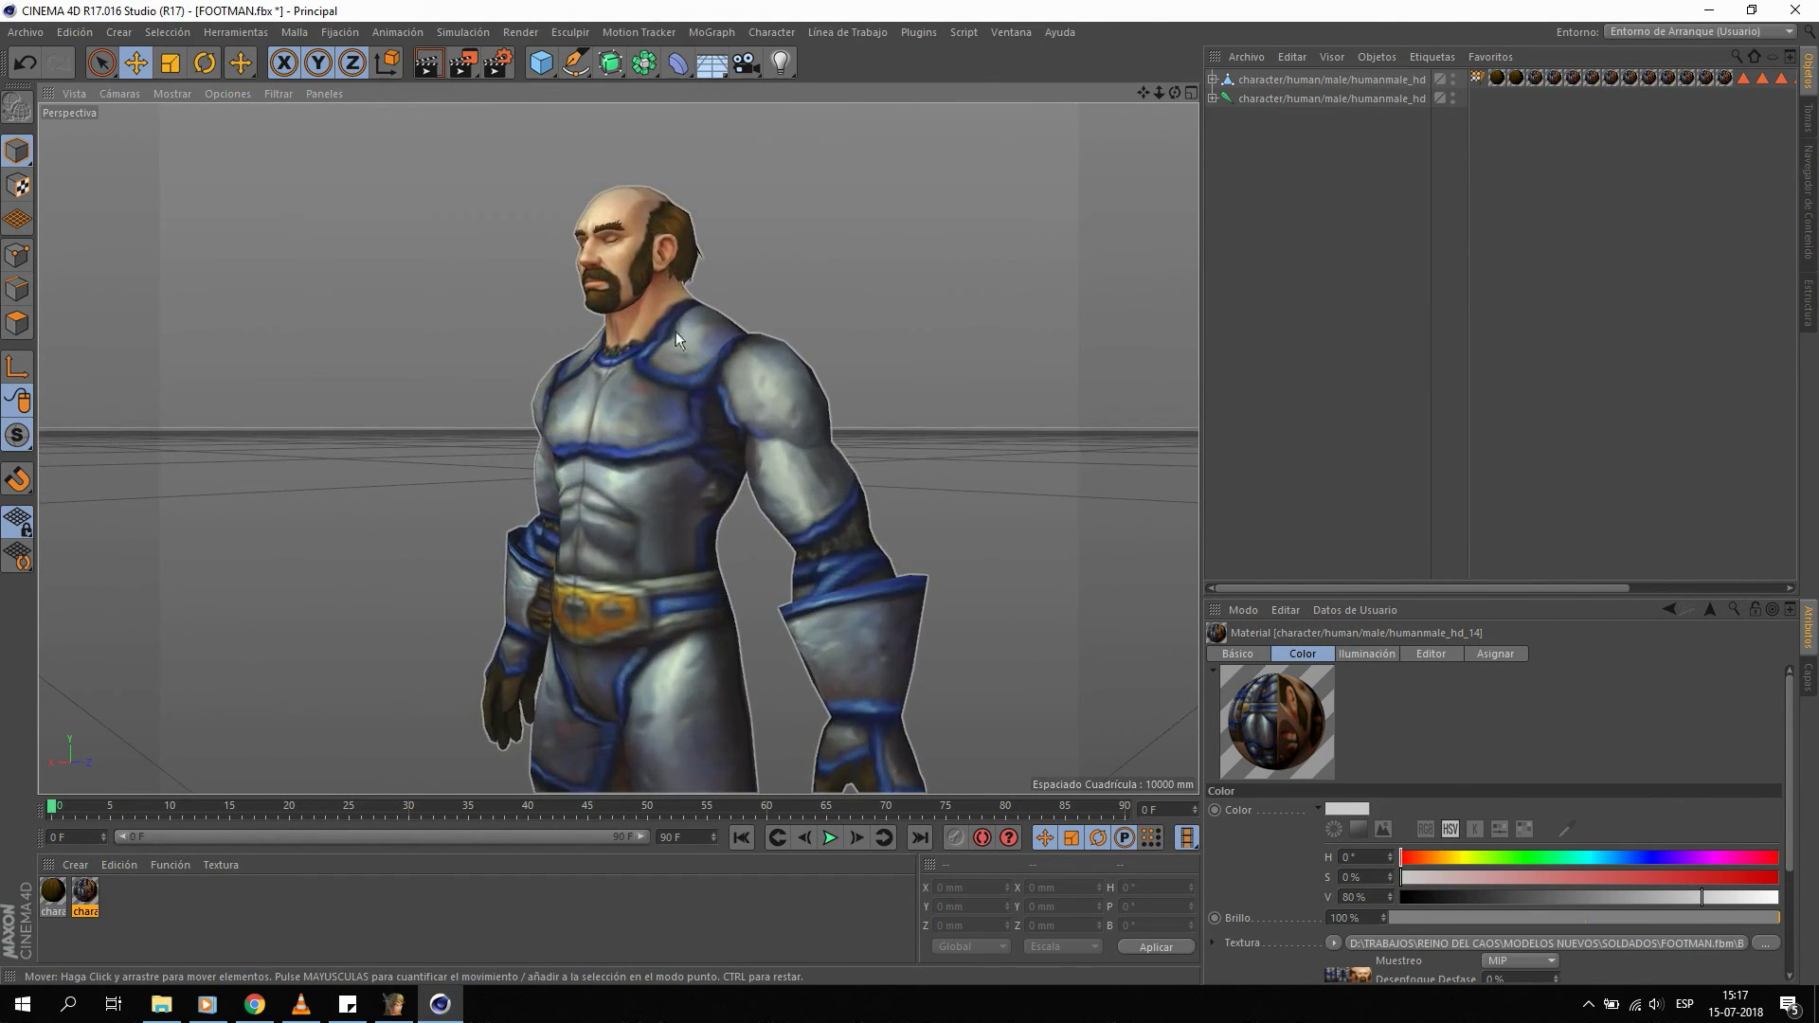
alt+drag(758, 476, 889, 460)
scroll(675, 434, up, 3)
scroll(675, 441, down, 3)
mouse_move(633, 519)
alt+mouse_down()
mouse_move(754, 292)
mouse_move(881, 370)
mouse_move(766, 372)
mouse_move(713, 463)
mouse_move(663, 391)
mouse_move(699, 358)
mouse_move(498, 334)
mouse_move(764, 389)
mouse_move(781, 356)
mouse_move(906, 338)
mouse_move(669, 395)
mouse_move(717, 292)
mouse_move(492, 325)
mouse_move(707, 314)
mouse_move(786, 425)
mouse_move(1001, 417)
alt+mouse_up()
scroll(754, 292, down, 3)
scroll(754, 321, down, 2)
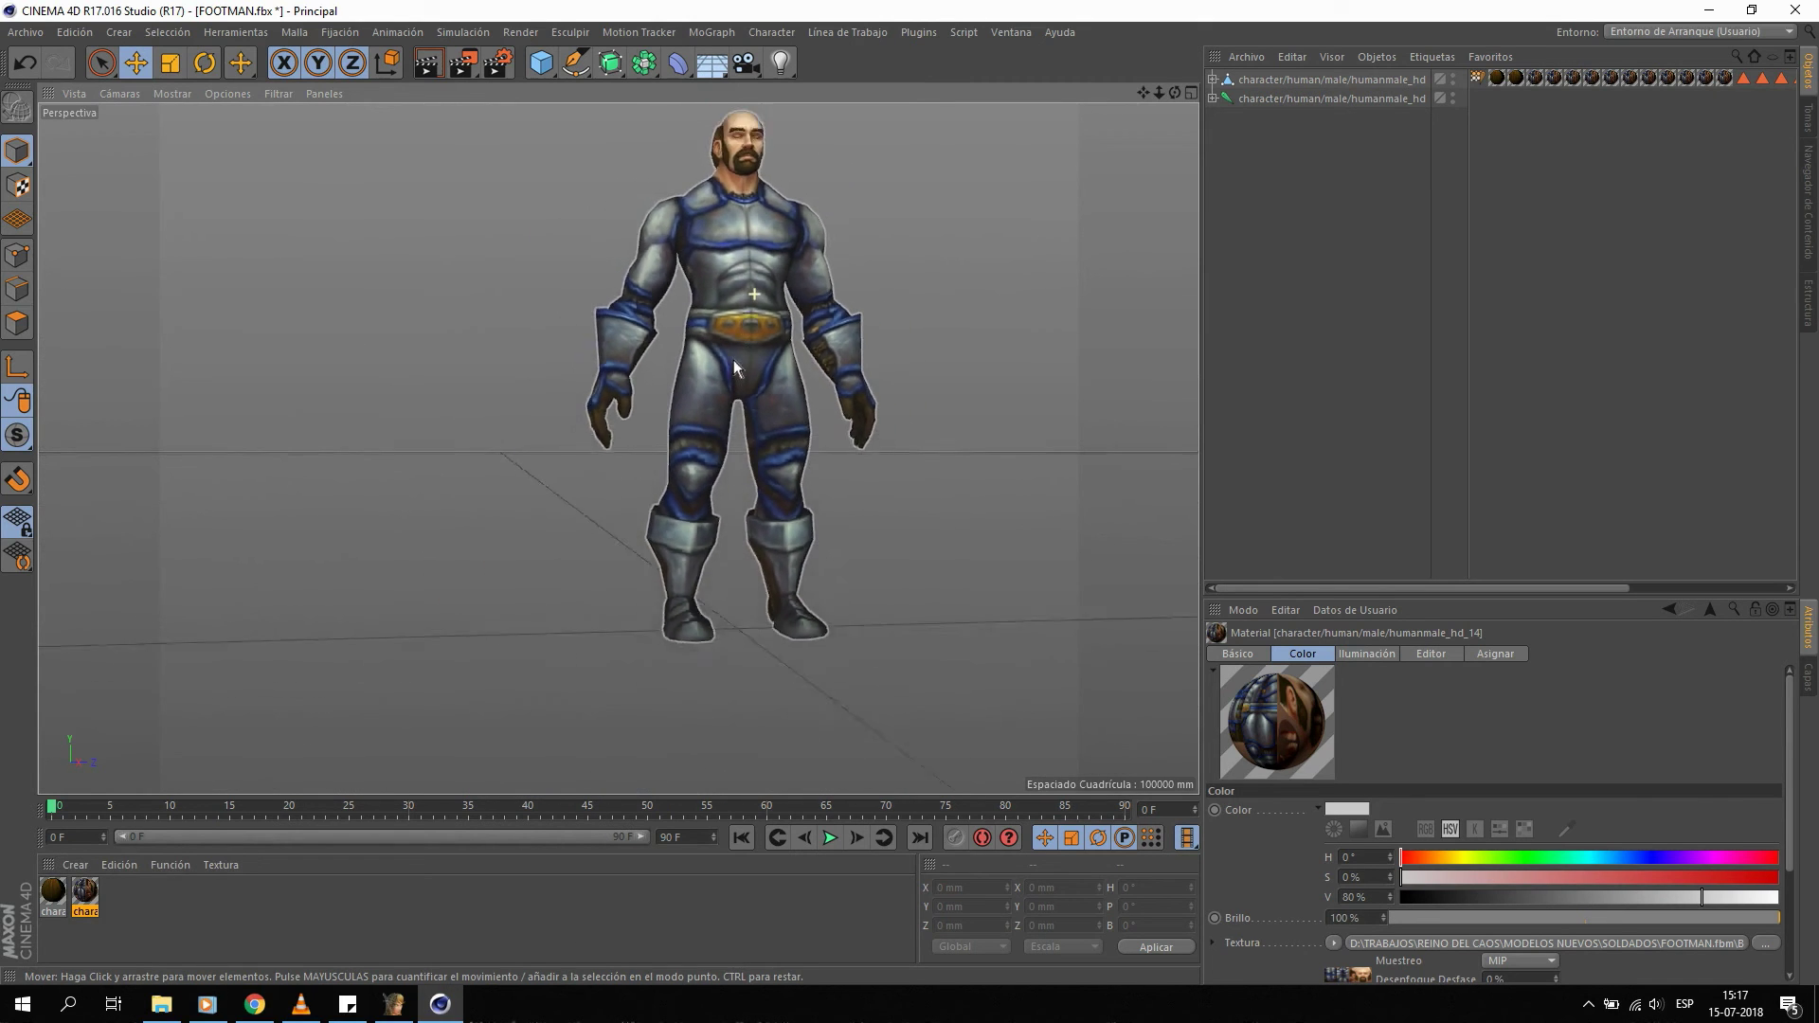
scroll(699, 358, up, 2)
scroll(763, 389, up, 2)
scroll(669, 395, up, 2)
scroll(588, 356, down, 2)
scroll(493, 325, up, 2)
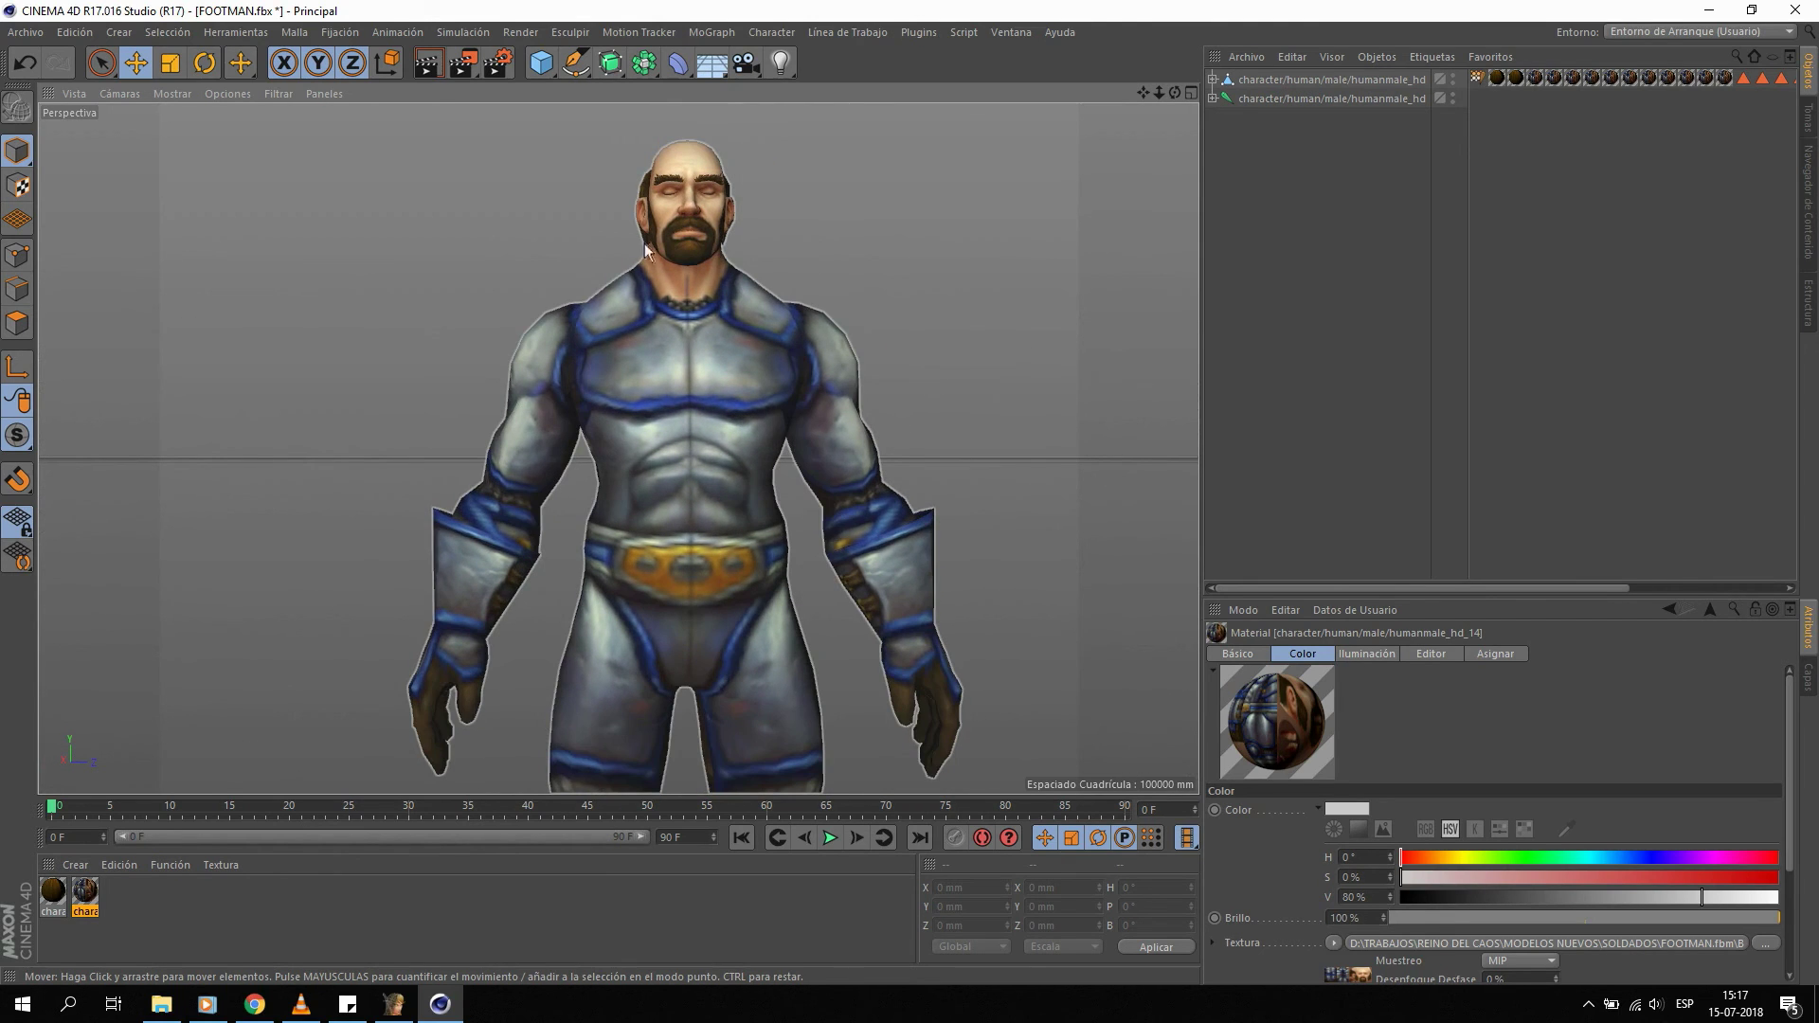
click(394, 1005)
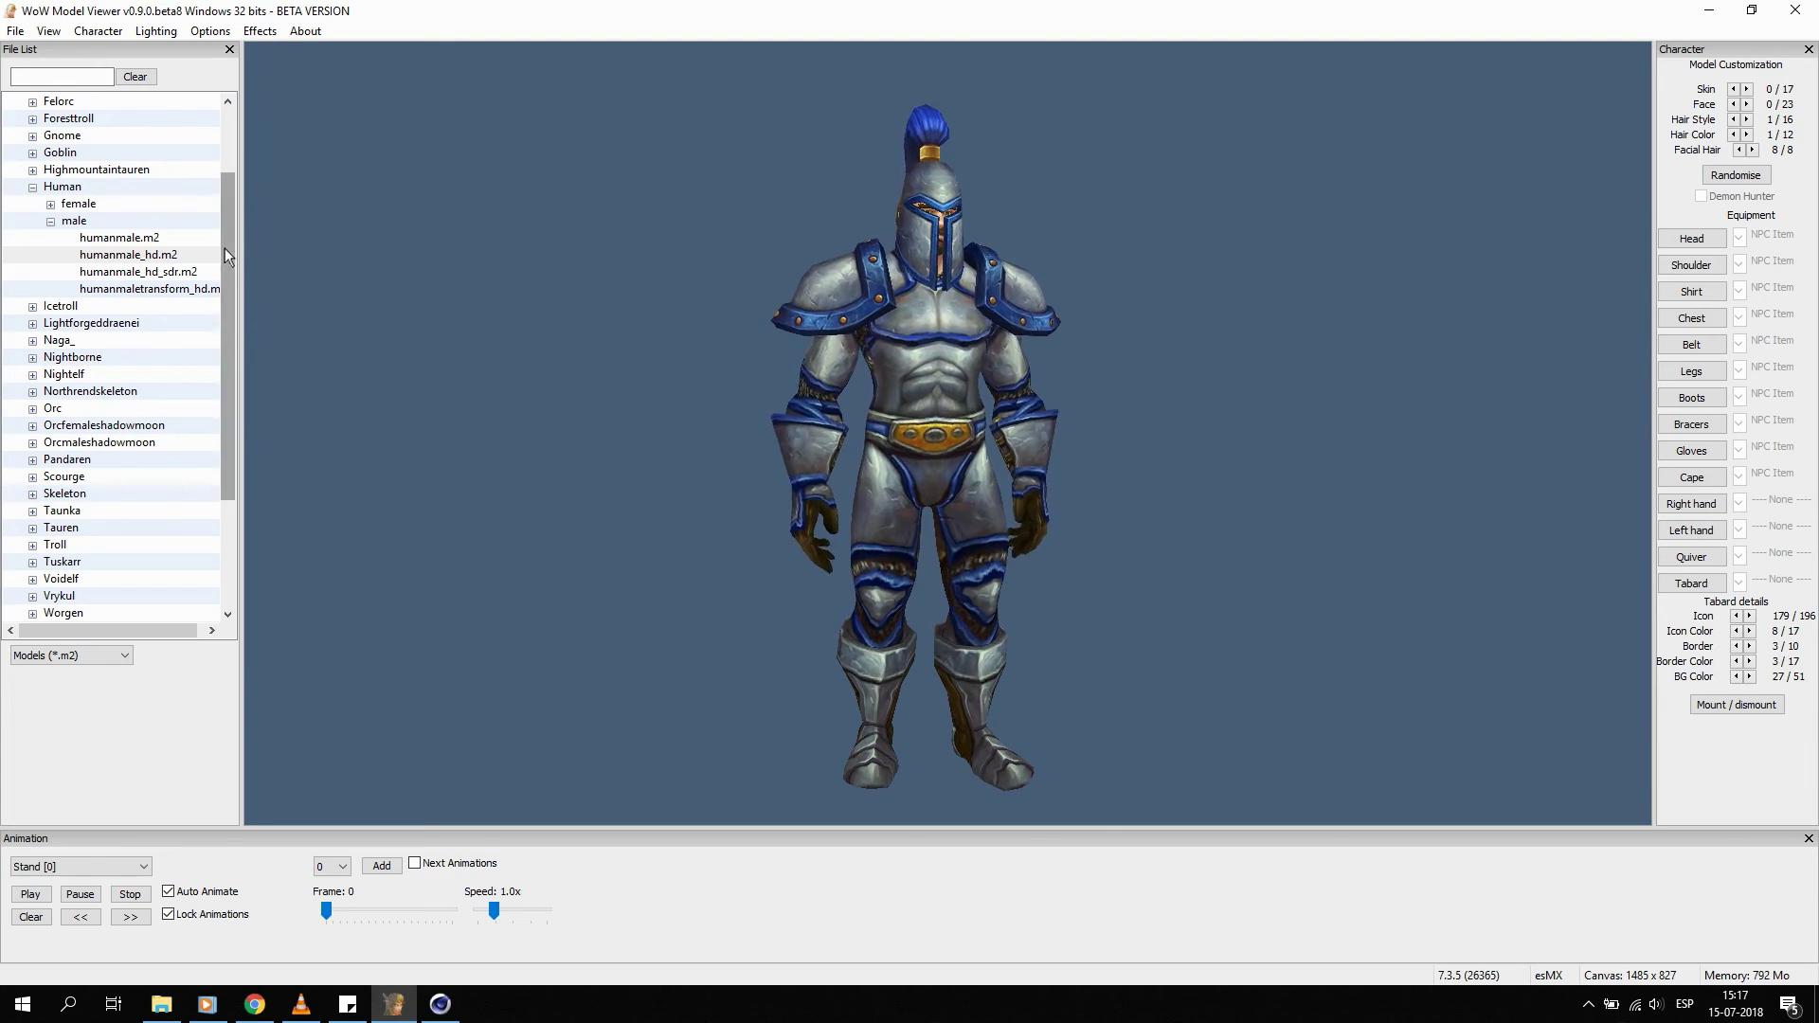
Expand Item > Objectcomponents in the file list to show the head, shoulder and weapon folders.
drag(224, 248, 231, 474)
double_click(26, 531)
double_click(79, 545)
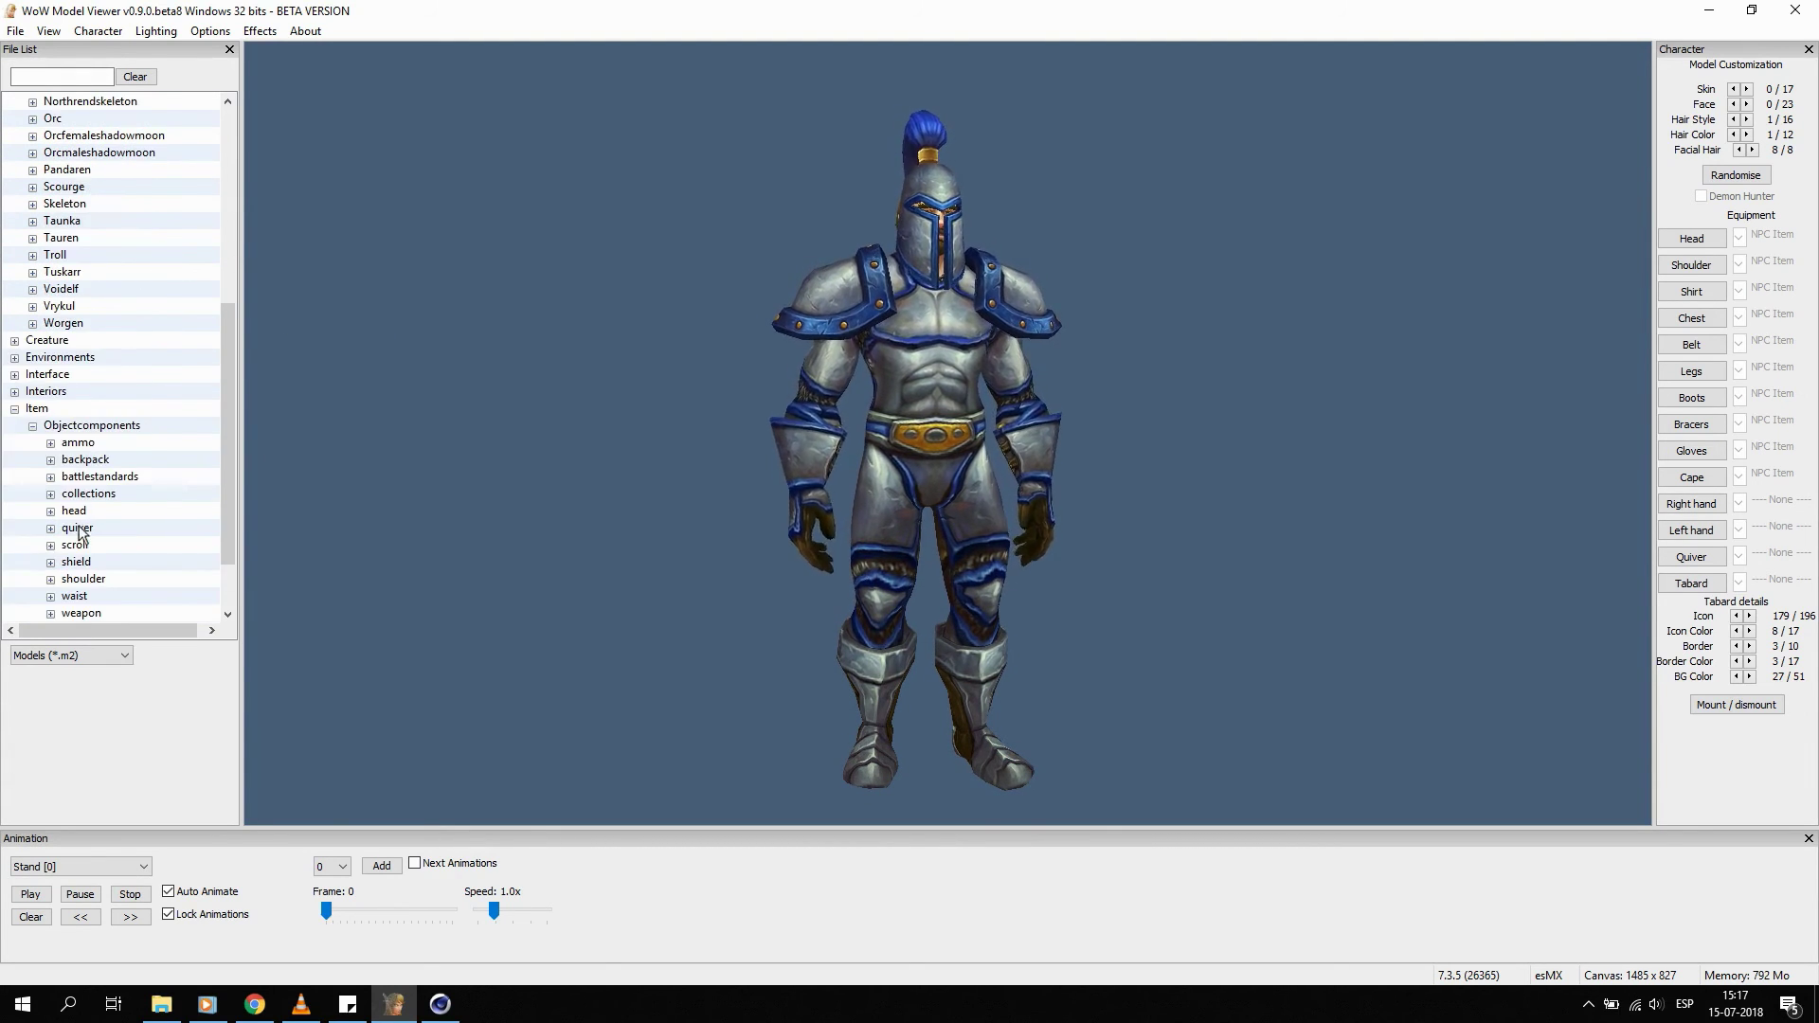
scroll(80, 533, down, 2)
drag(235, 381, 161, 485)
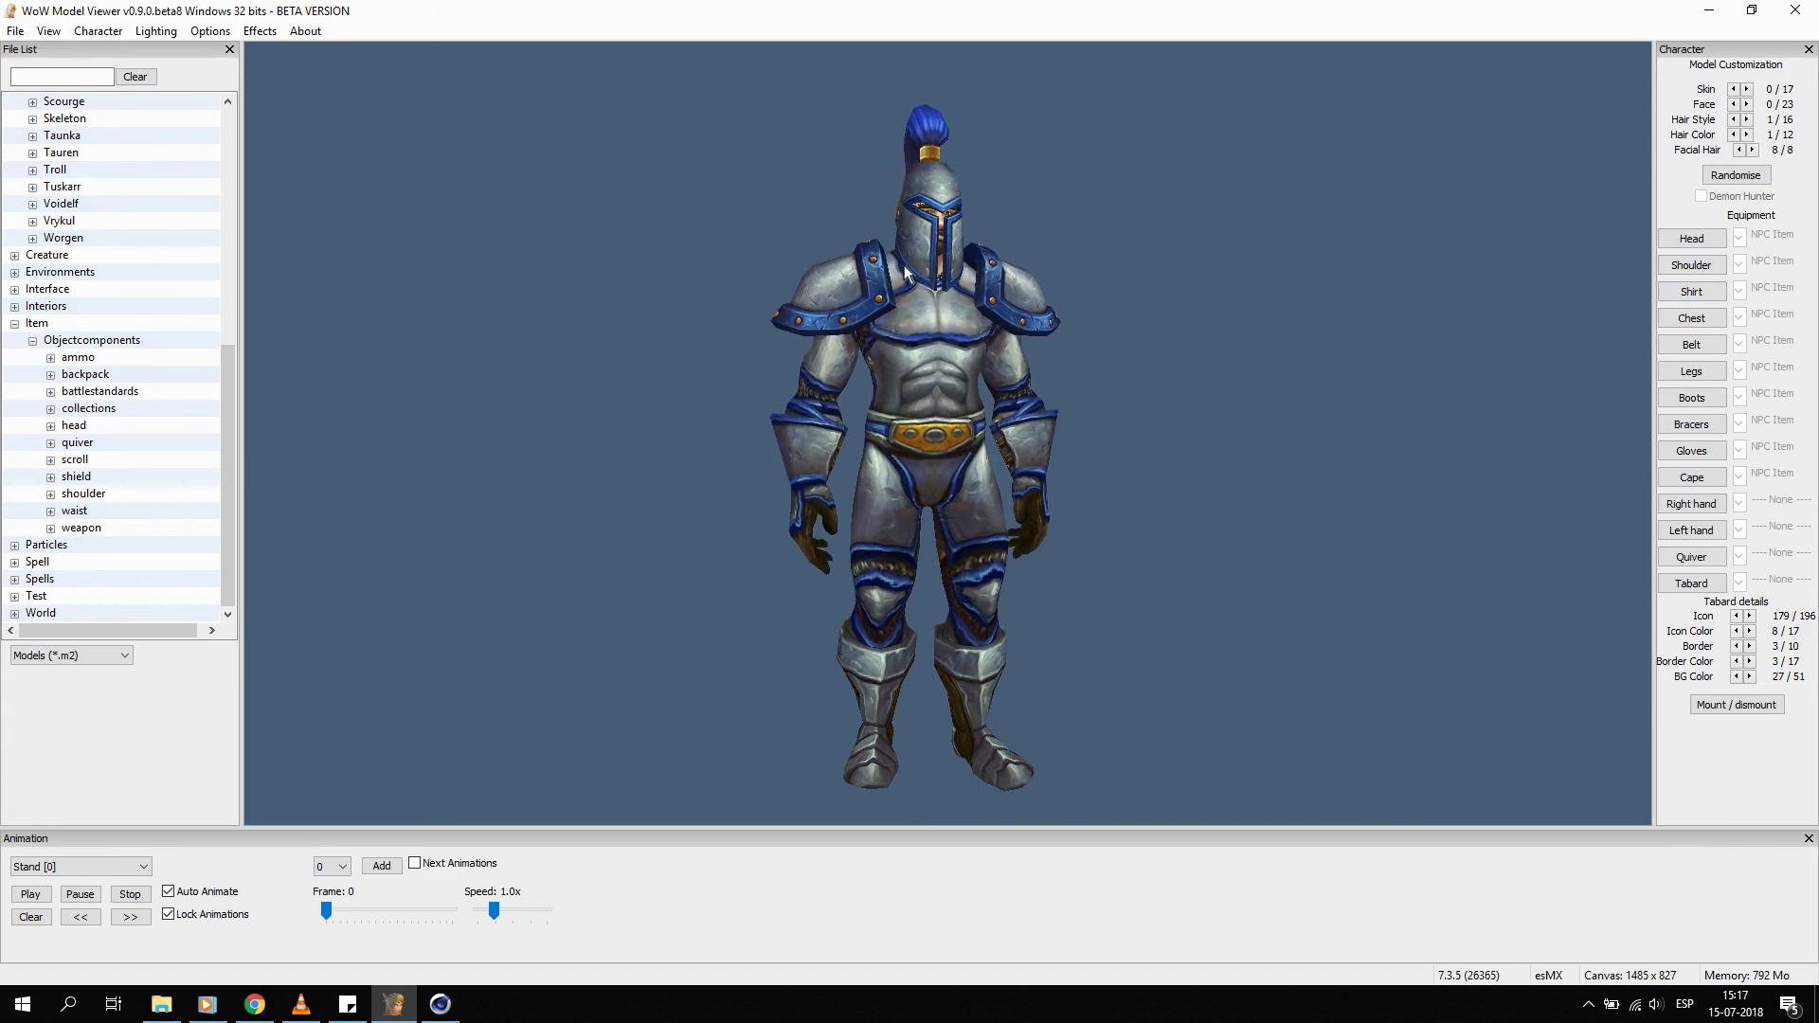
click(103, 34)
mouse_move(48, 30)
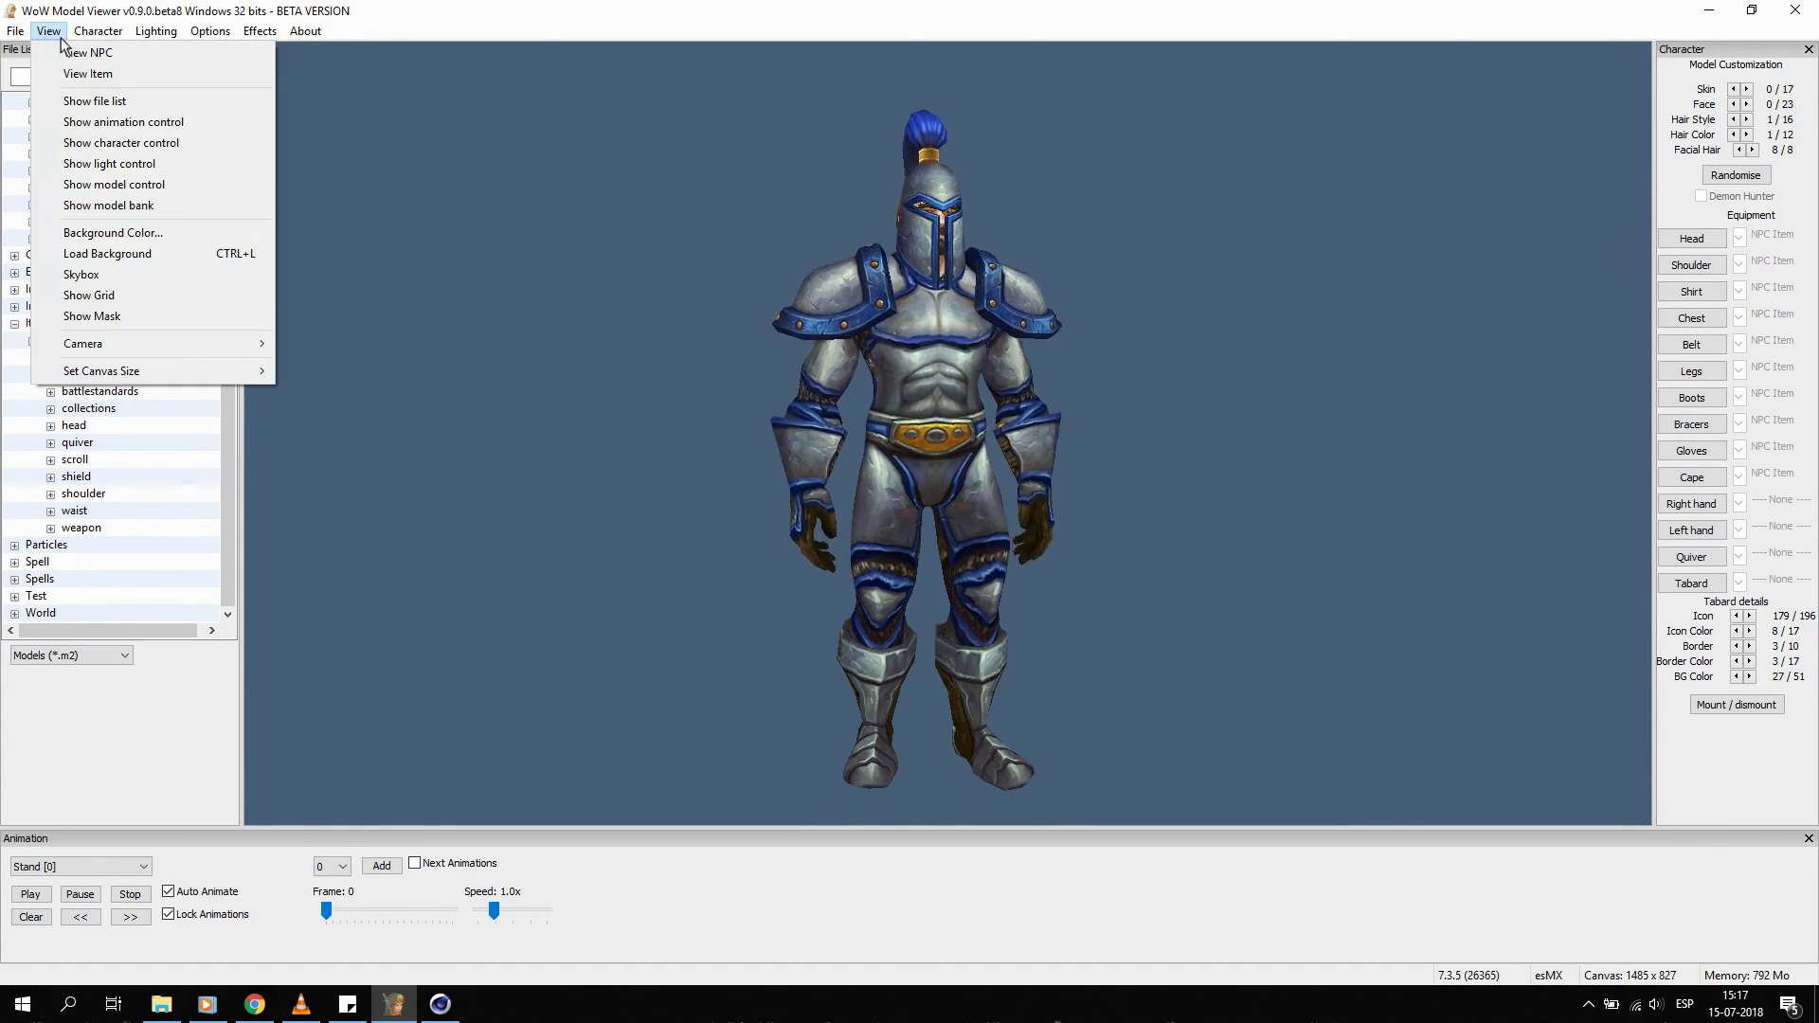
Show the model control panel and select the lshoulder_plate_allianceuprez_b_01 model.
click(167, 186)
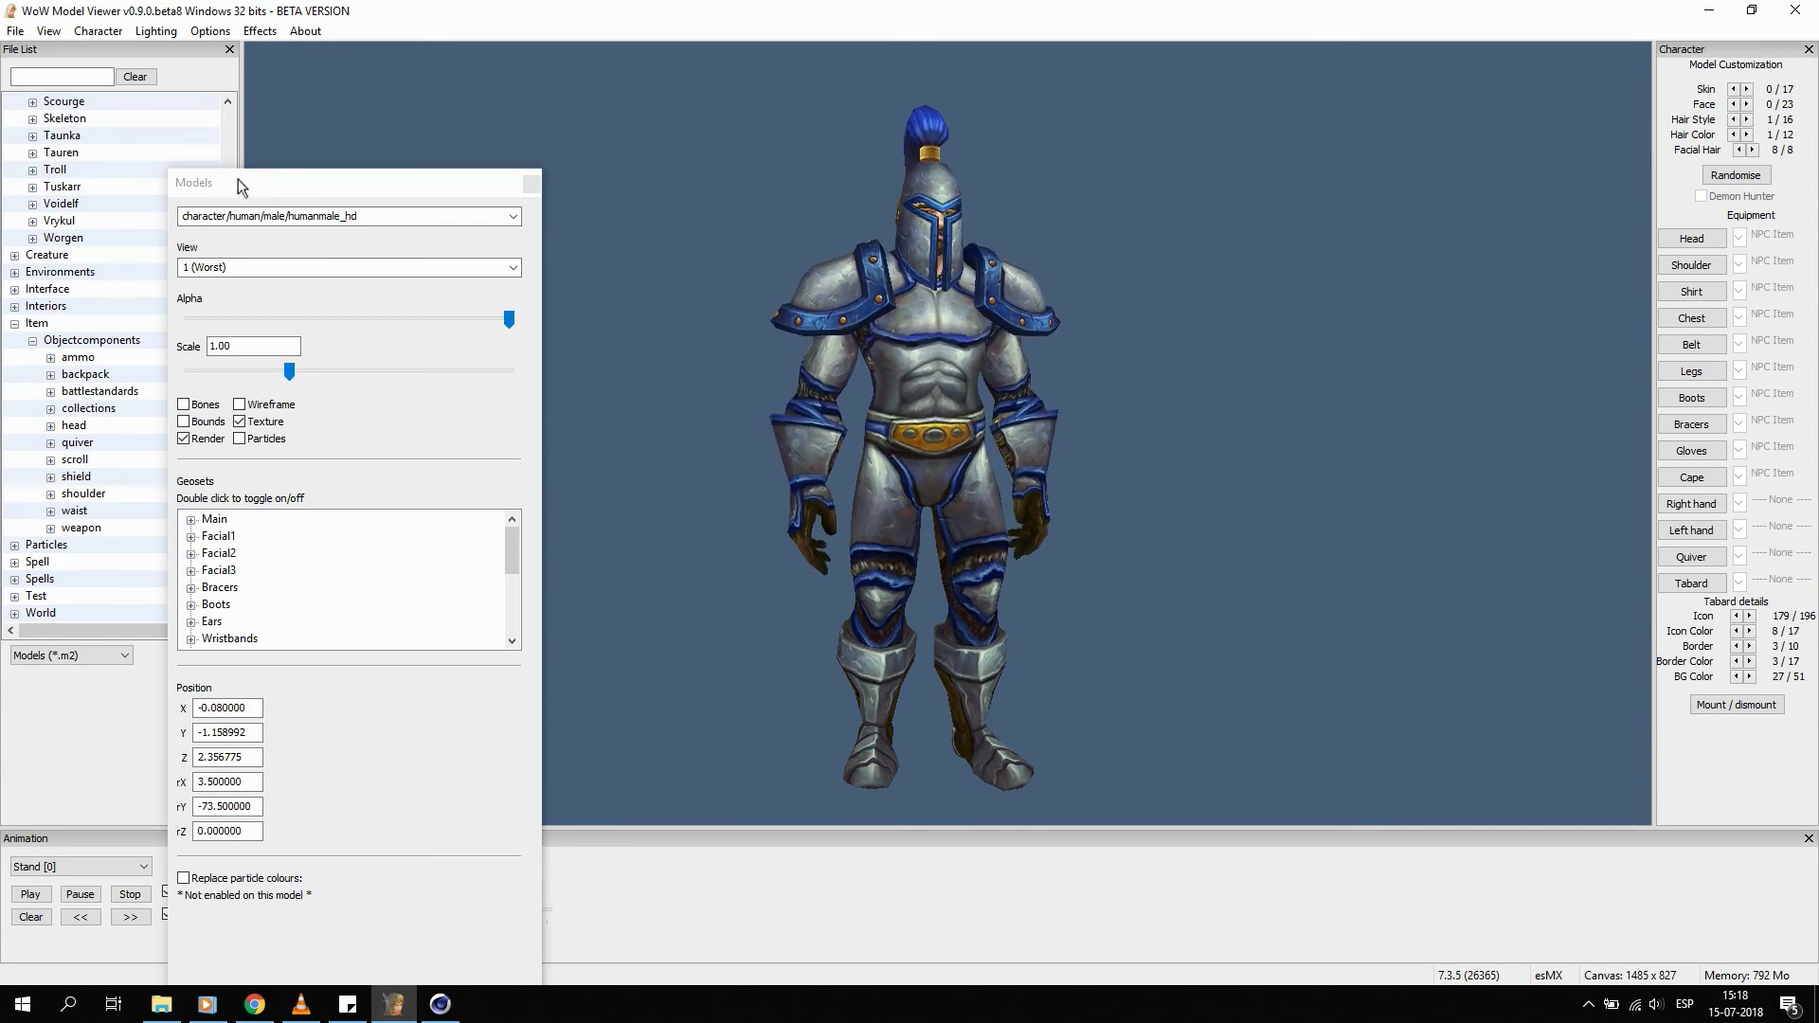
drag(271, 182, 514, 153)
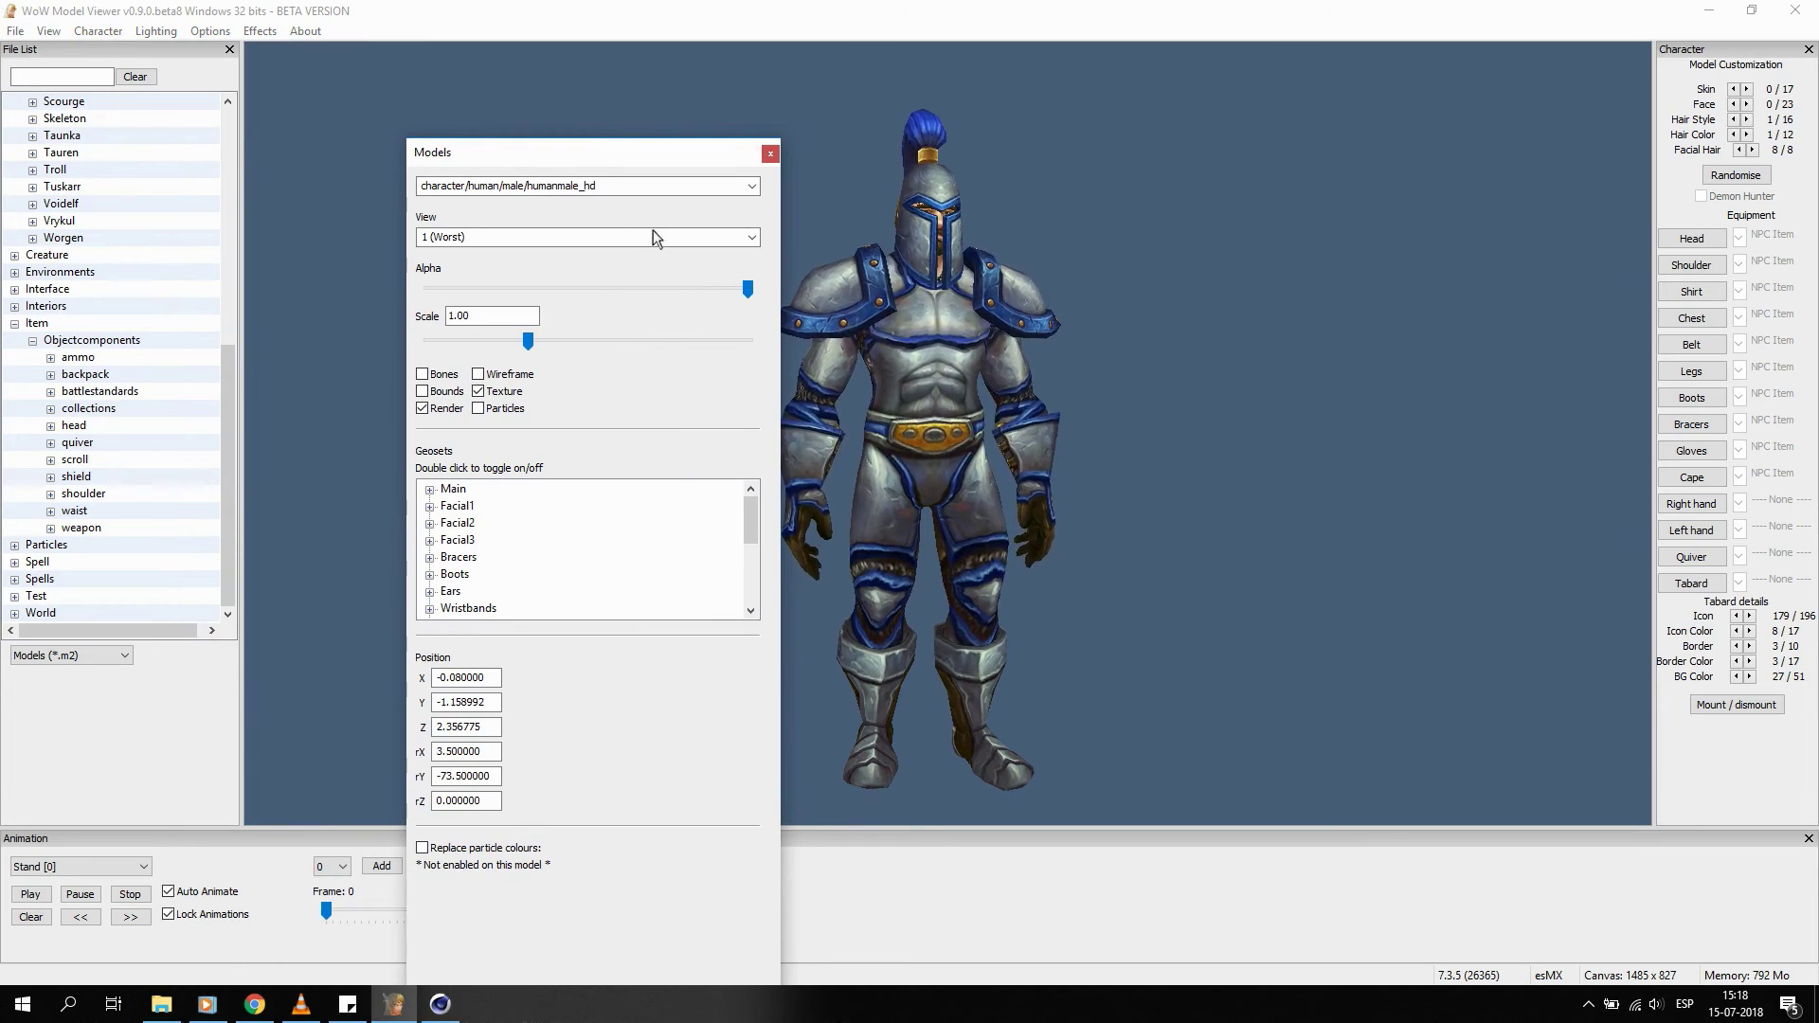
click(587, 185)
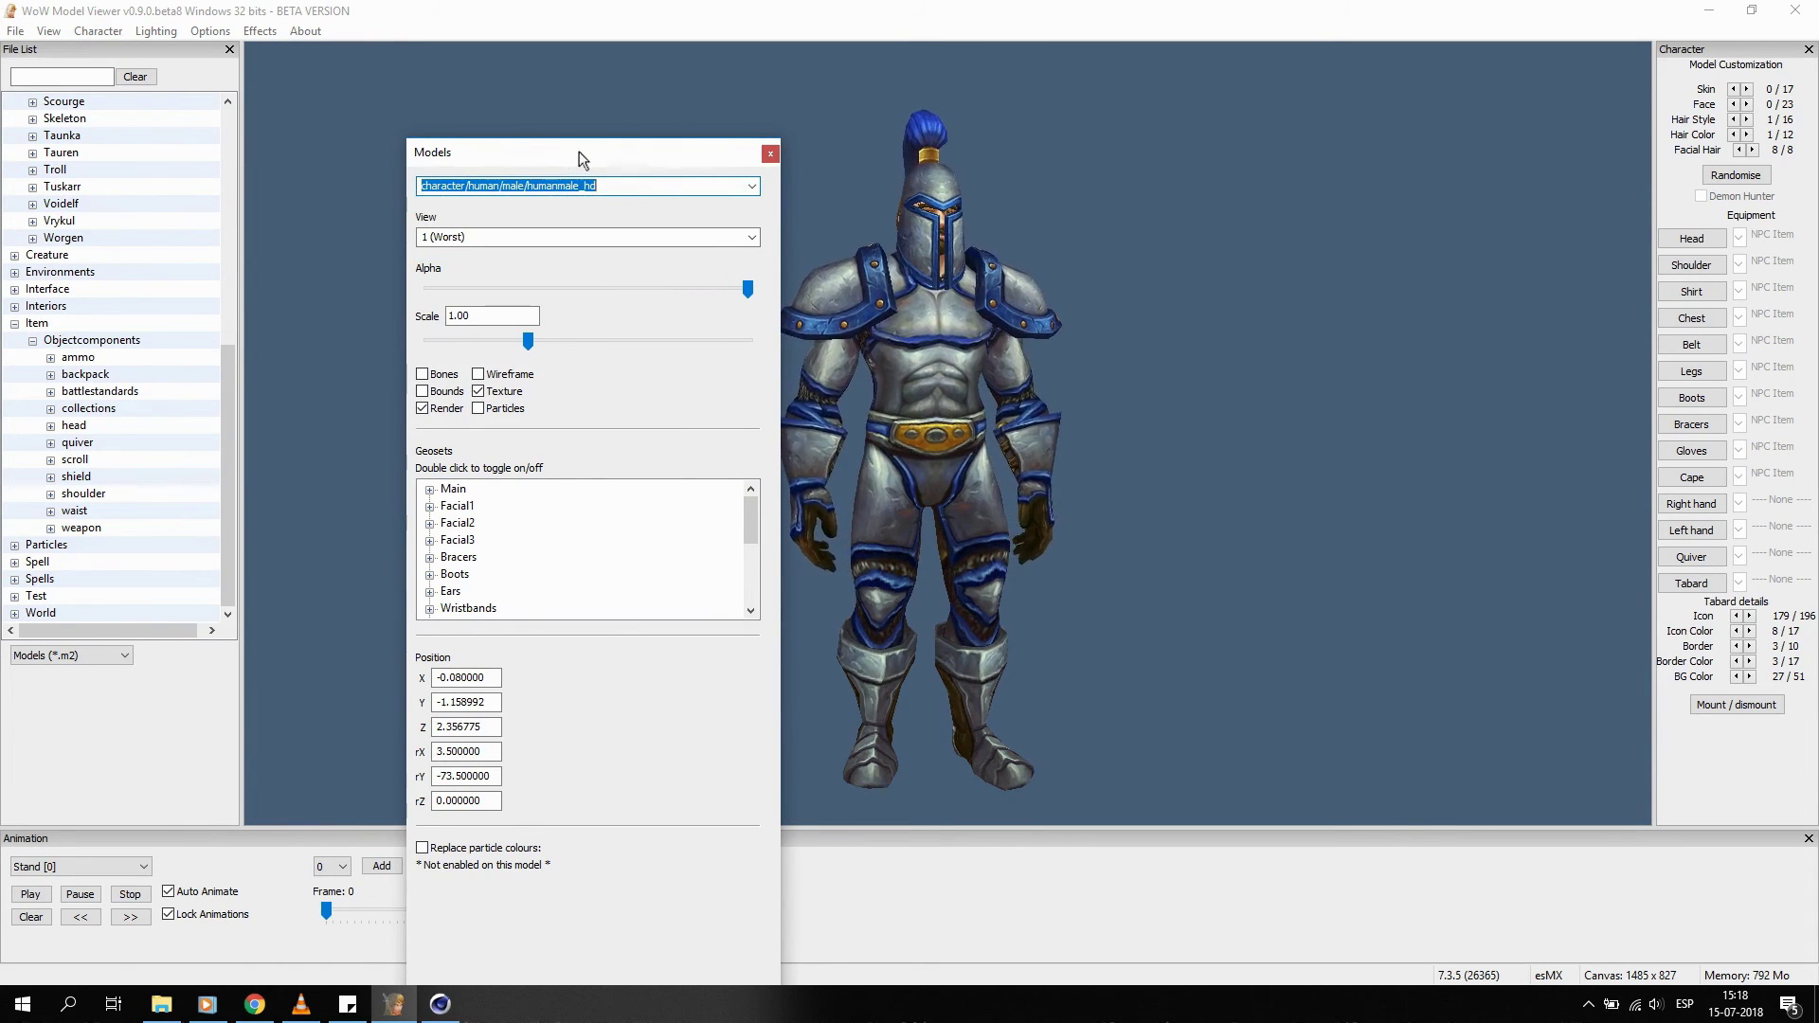
drag(583, 159, 457, 138)
click(603, 167)
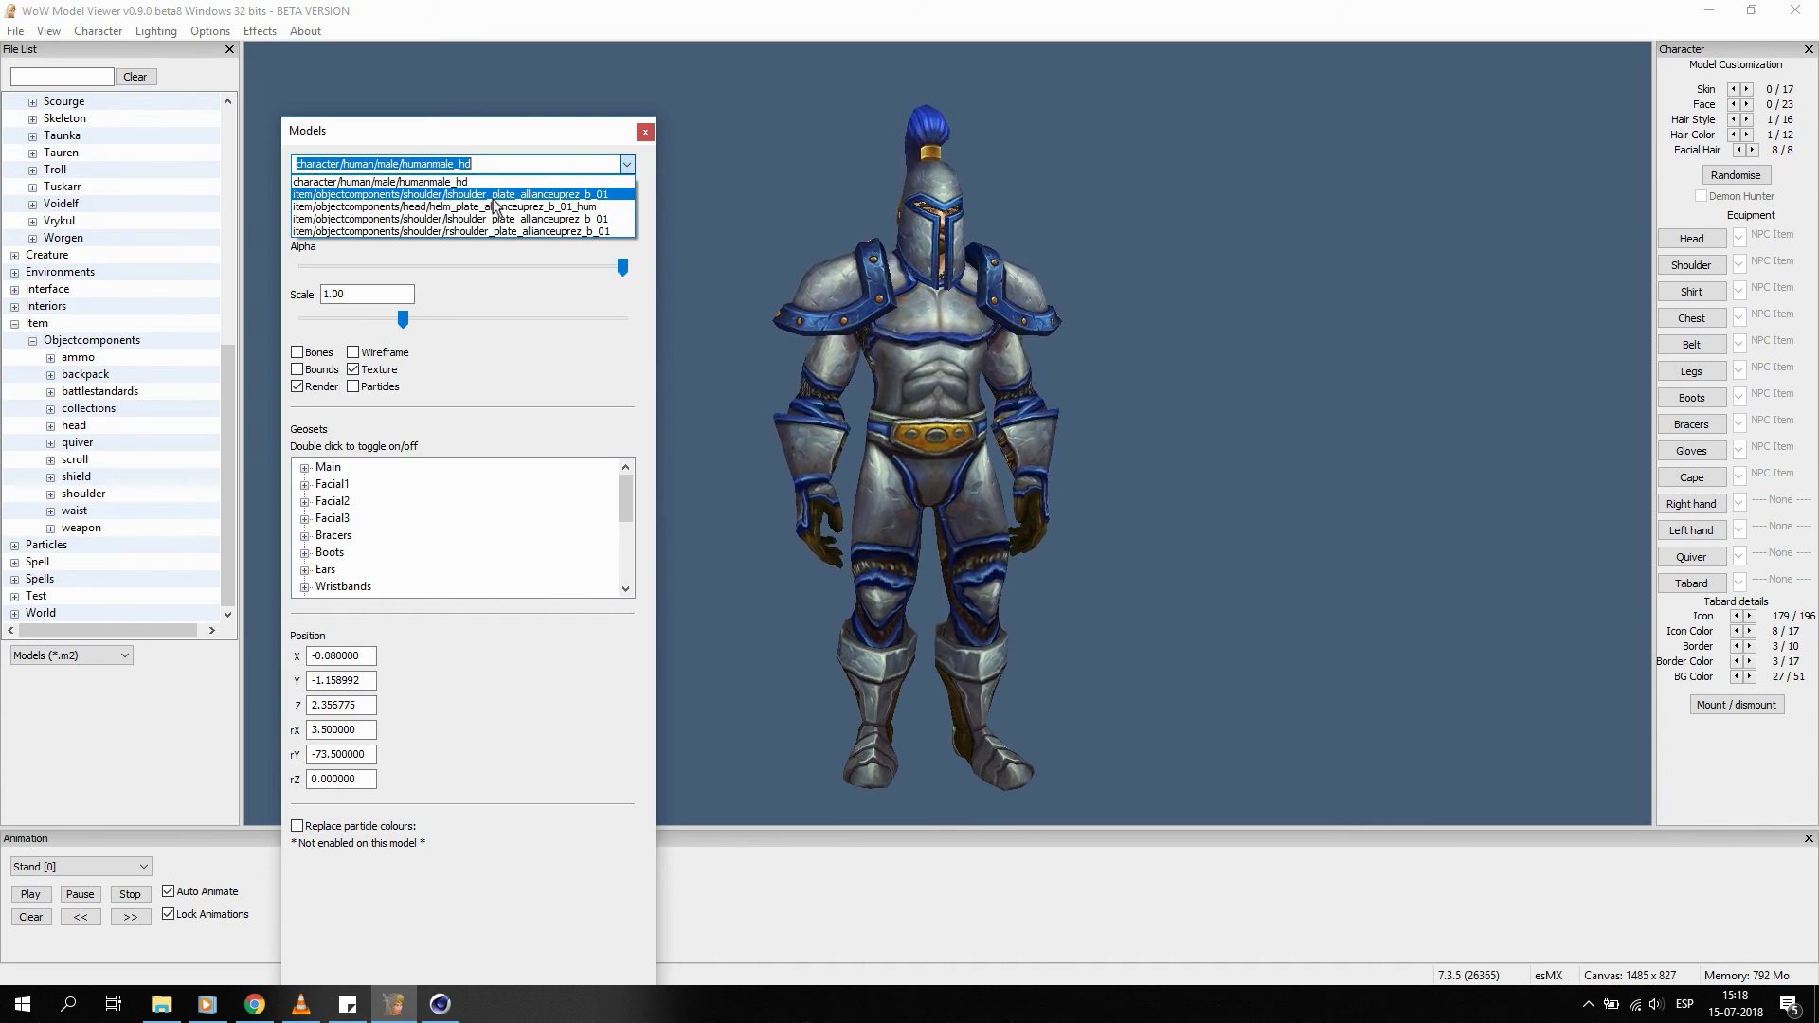
click(577, 194)
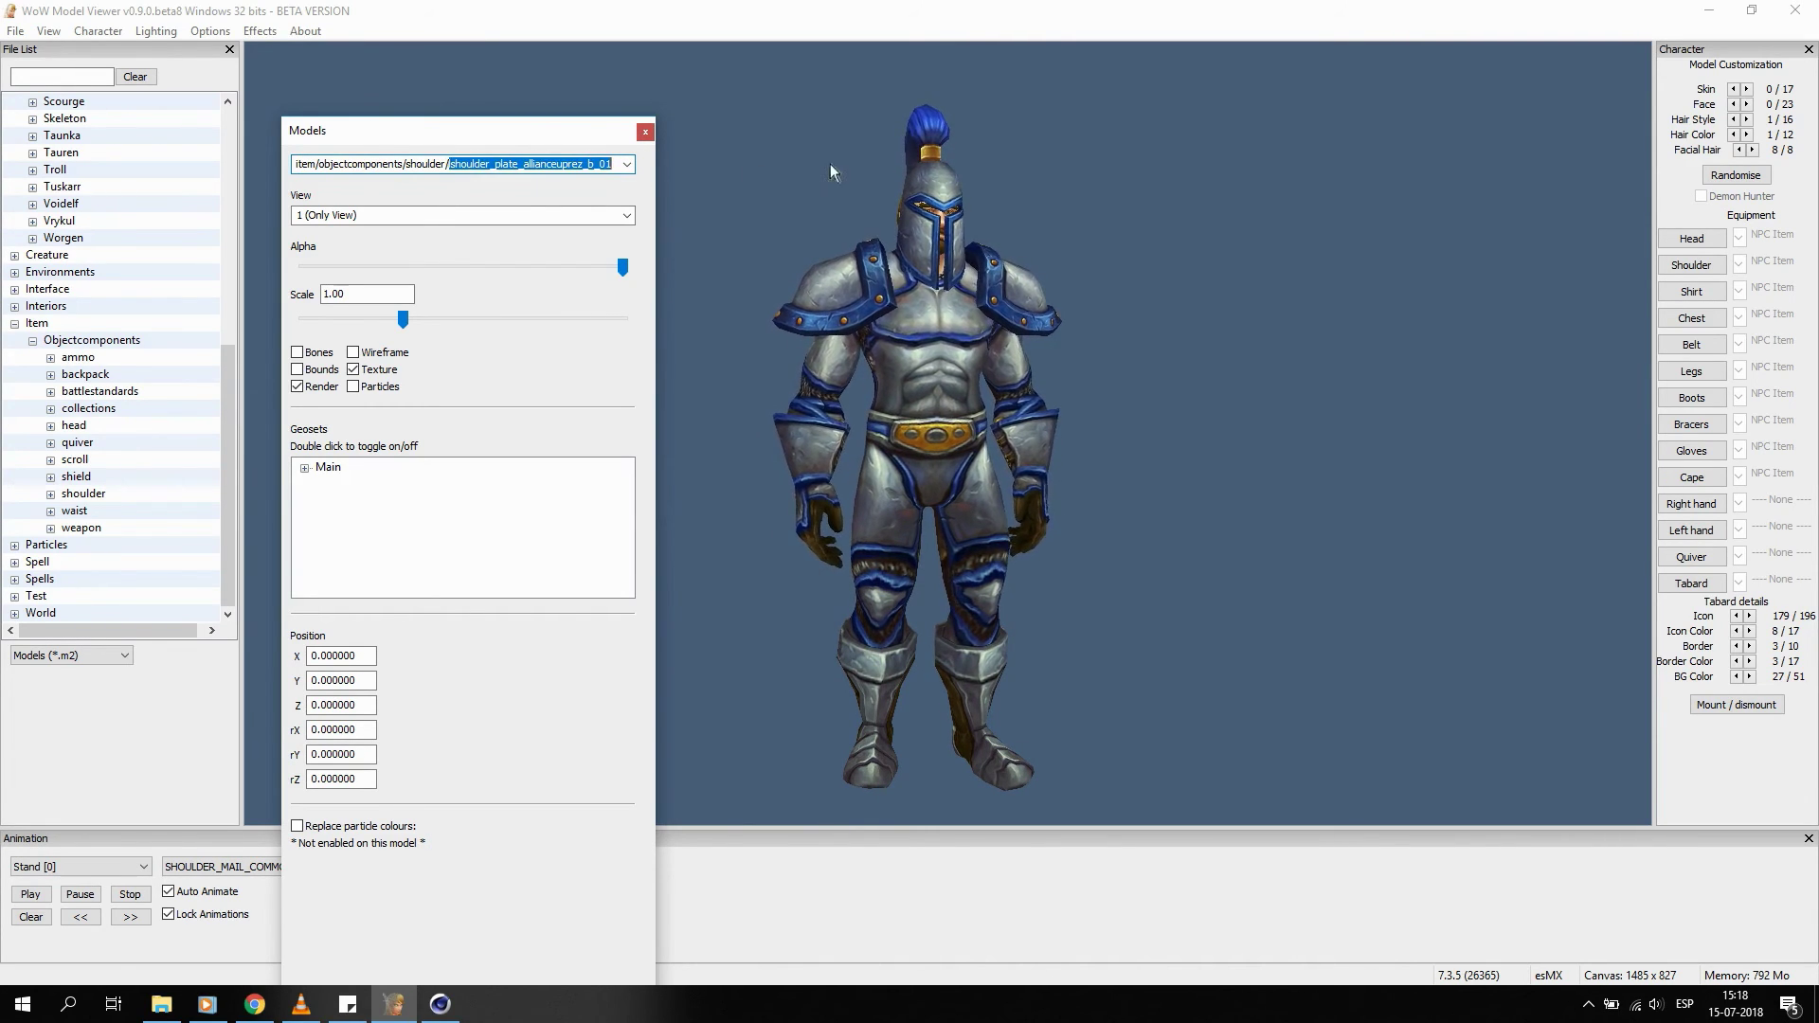
Replace the old notes in the green sticky note with the shoulder plate model name.
click(350, 1005)
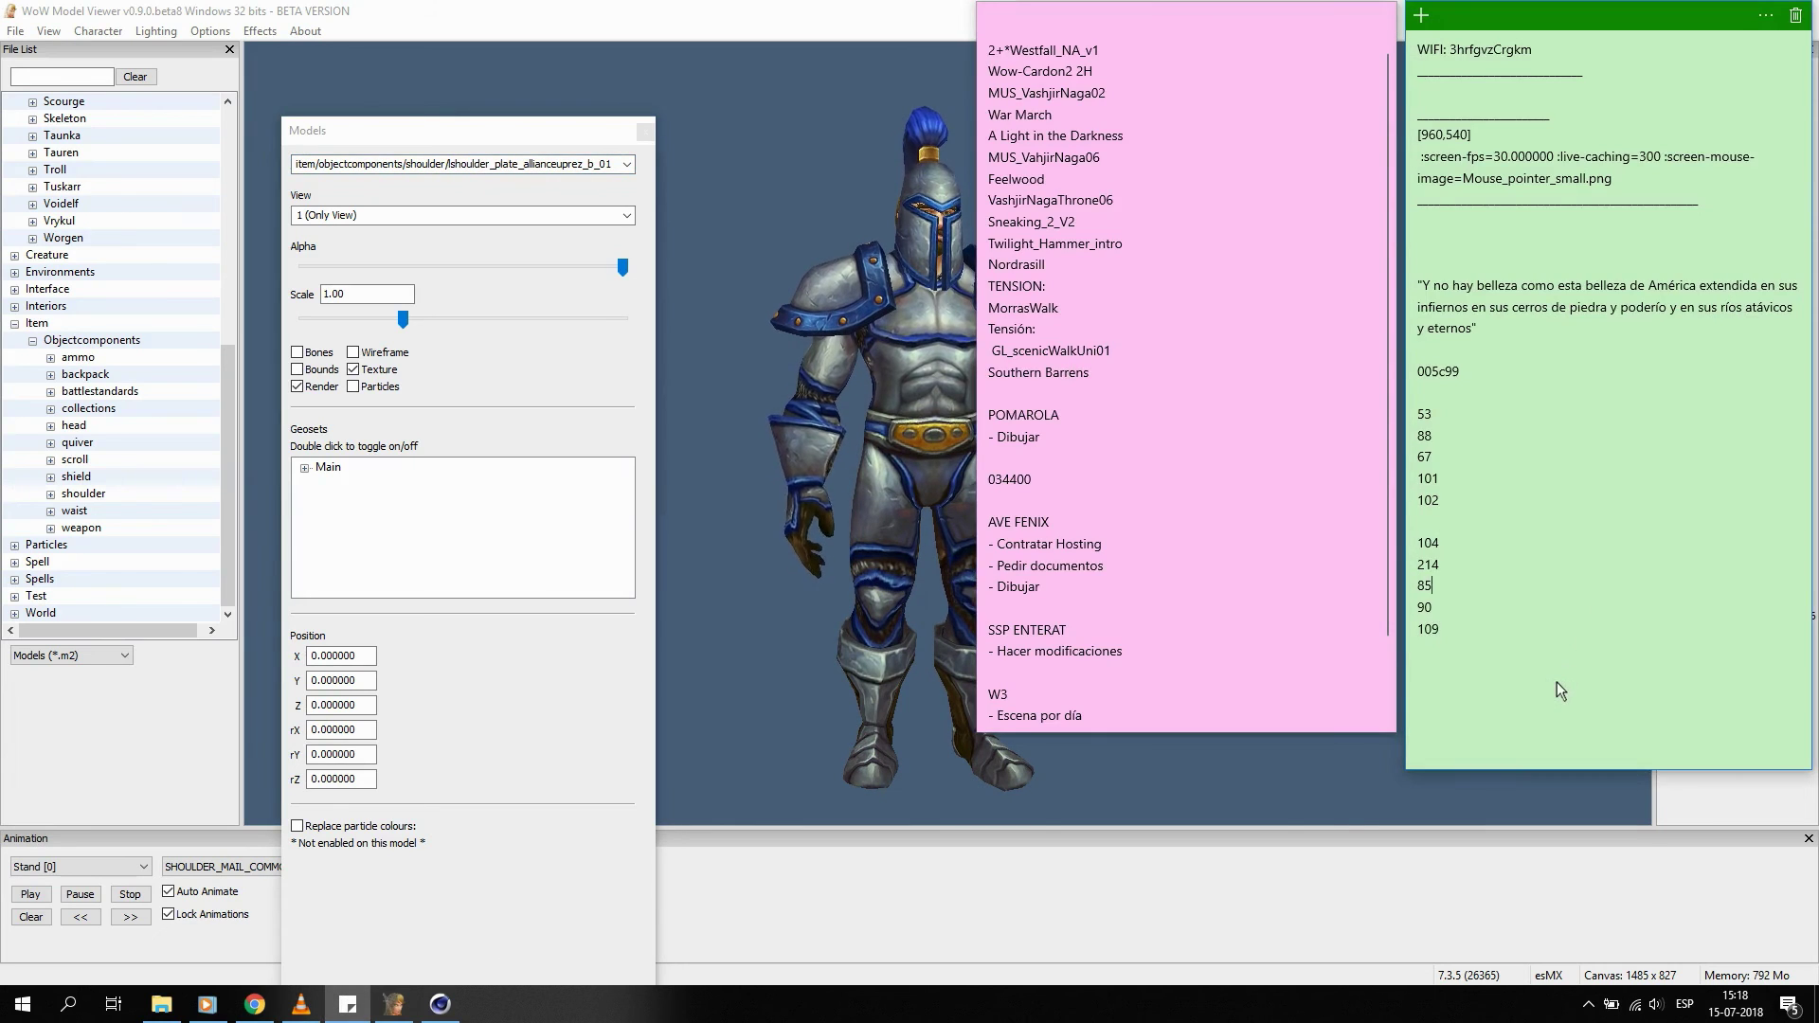
mouse_move(1564, 682)
mouse_down()
mouse_move(1368, 367)
mouse_move(1442, 635)
mouse_up()
key(BackSpace)
text(lshoulder_plate_allianceuprez_b_01)
Select the helm_plate_allianceuprez_b_01_hum model and paste its file name into the sticky note.
click(445, 164)
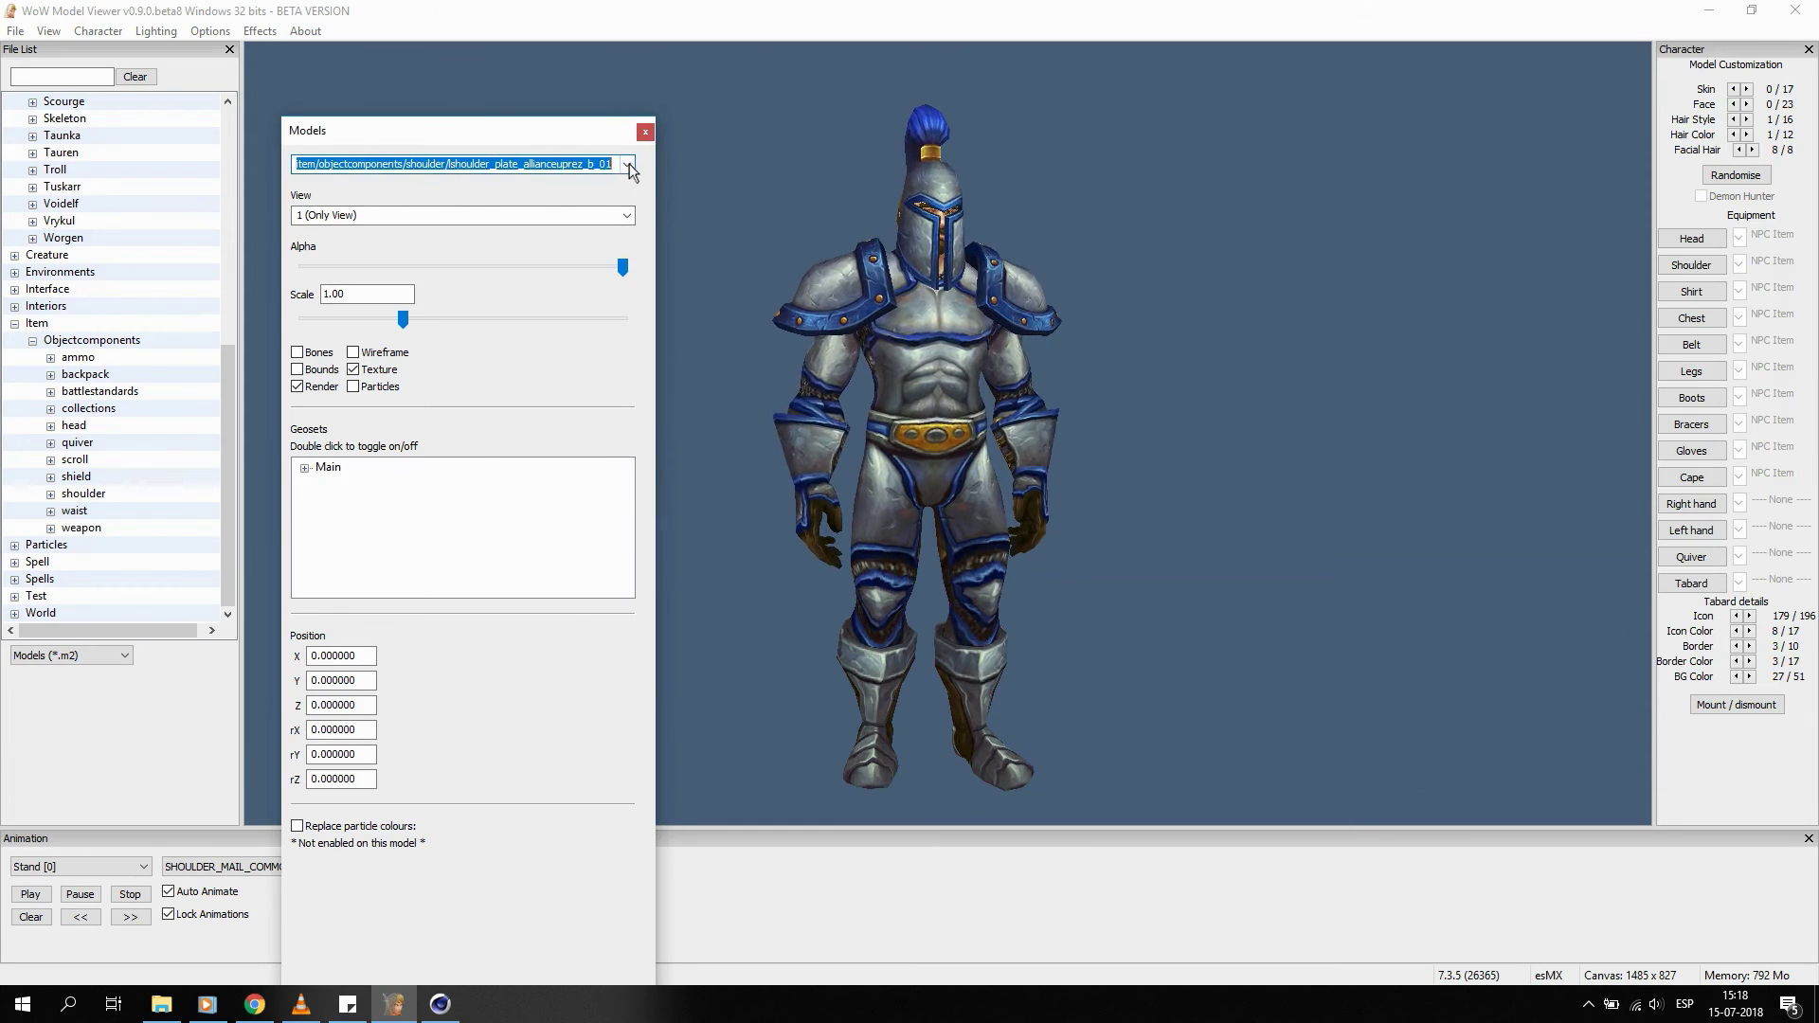
click(626, 164)
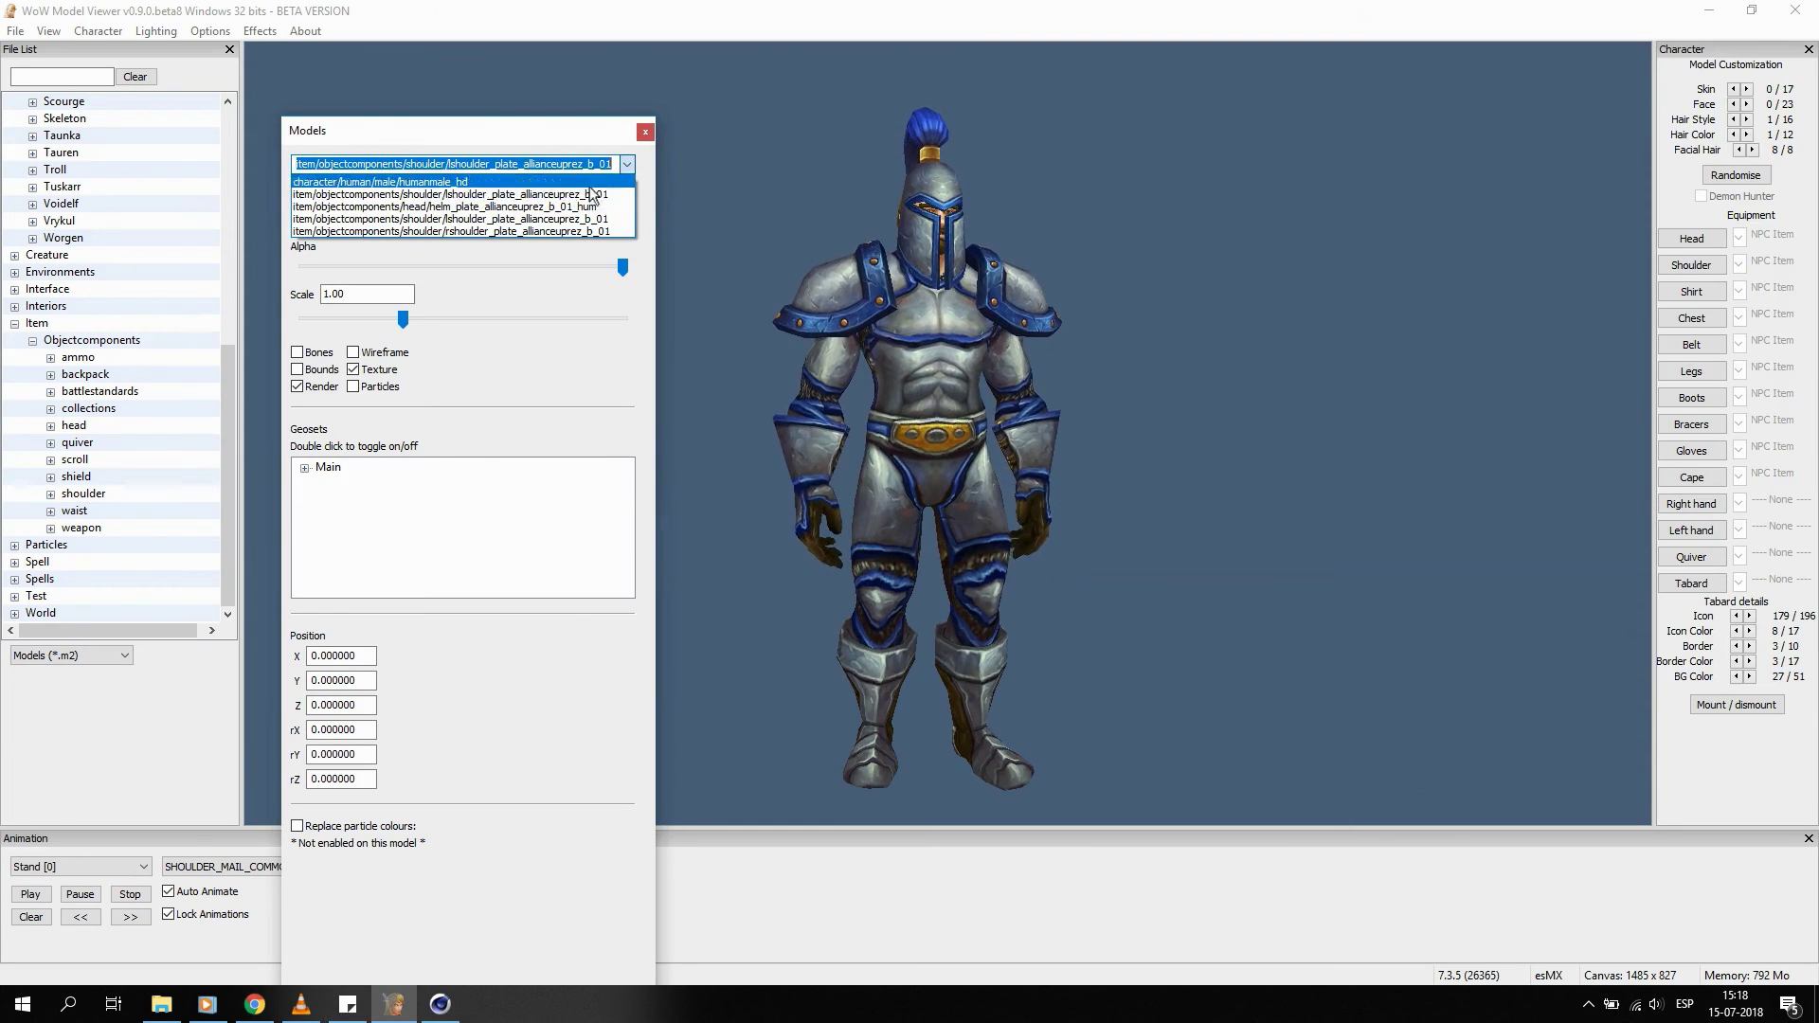
click(431, 206)
drag(433, 164, 602, 164)
key(ctrl+c)
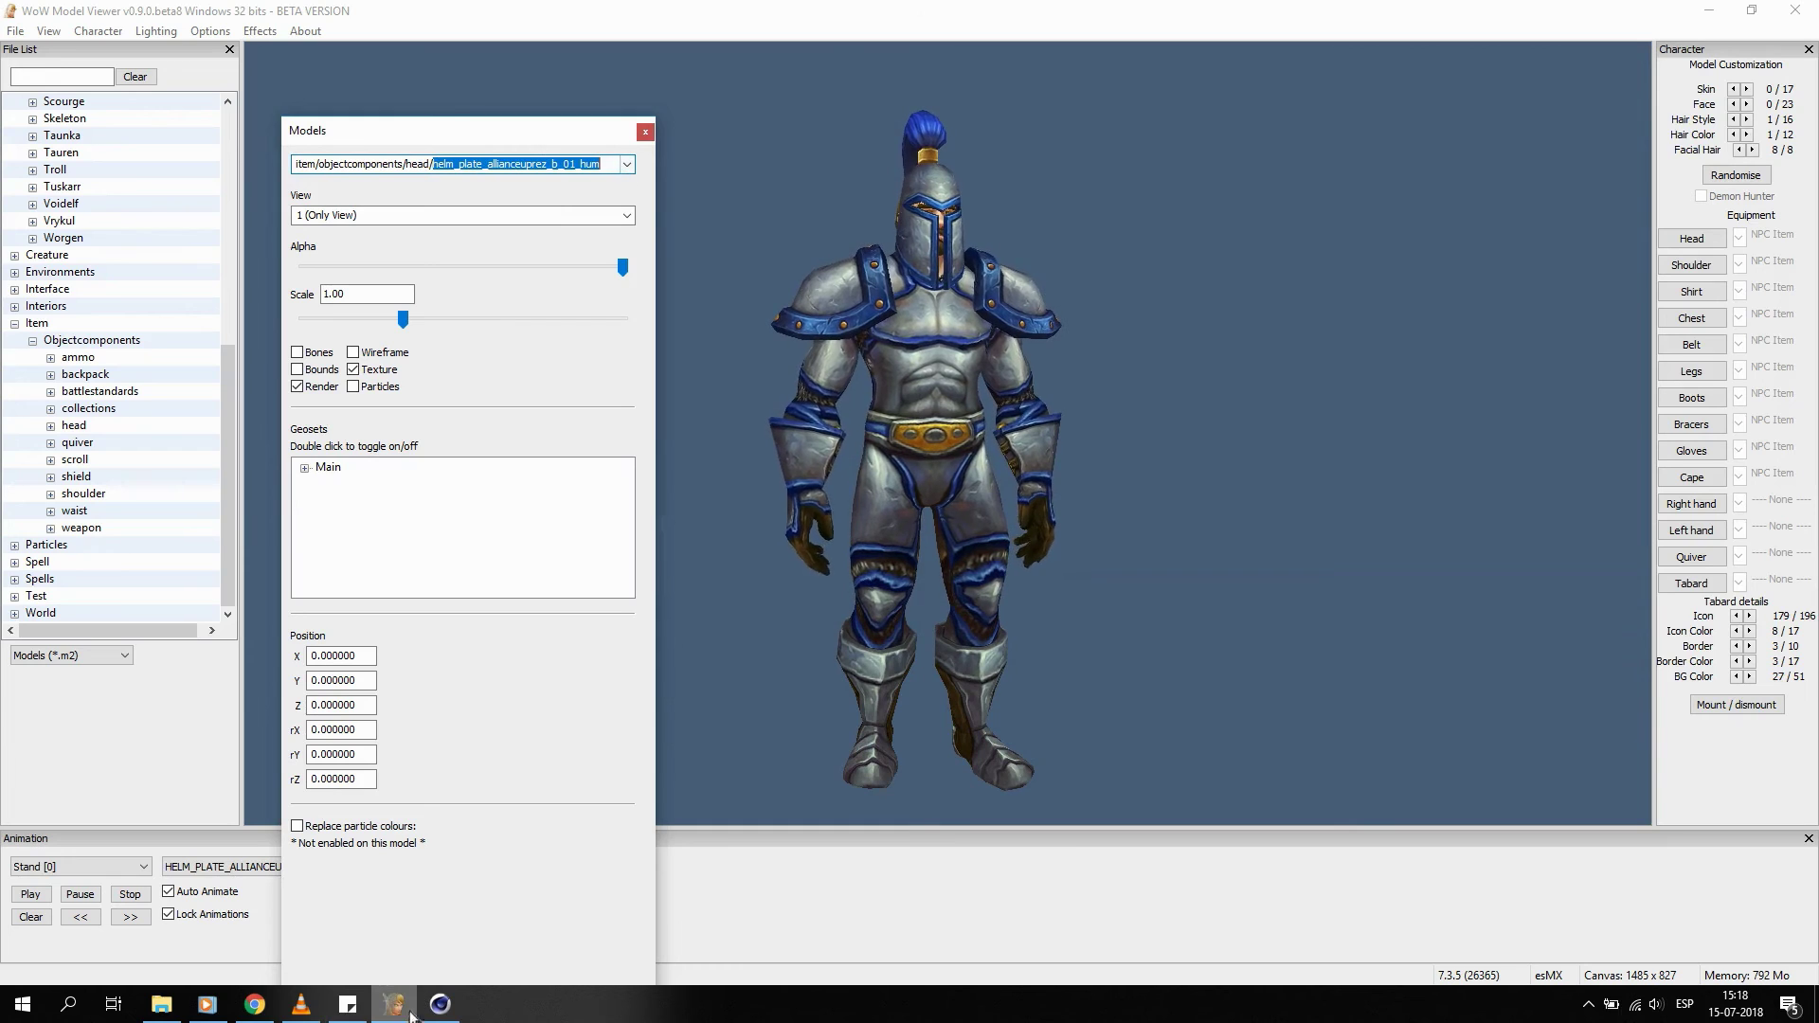
click(347, 1004)
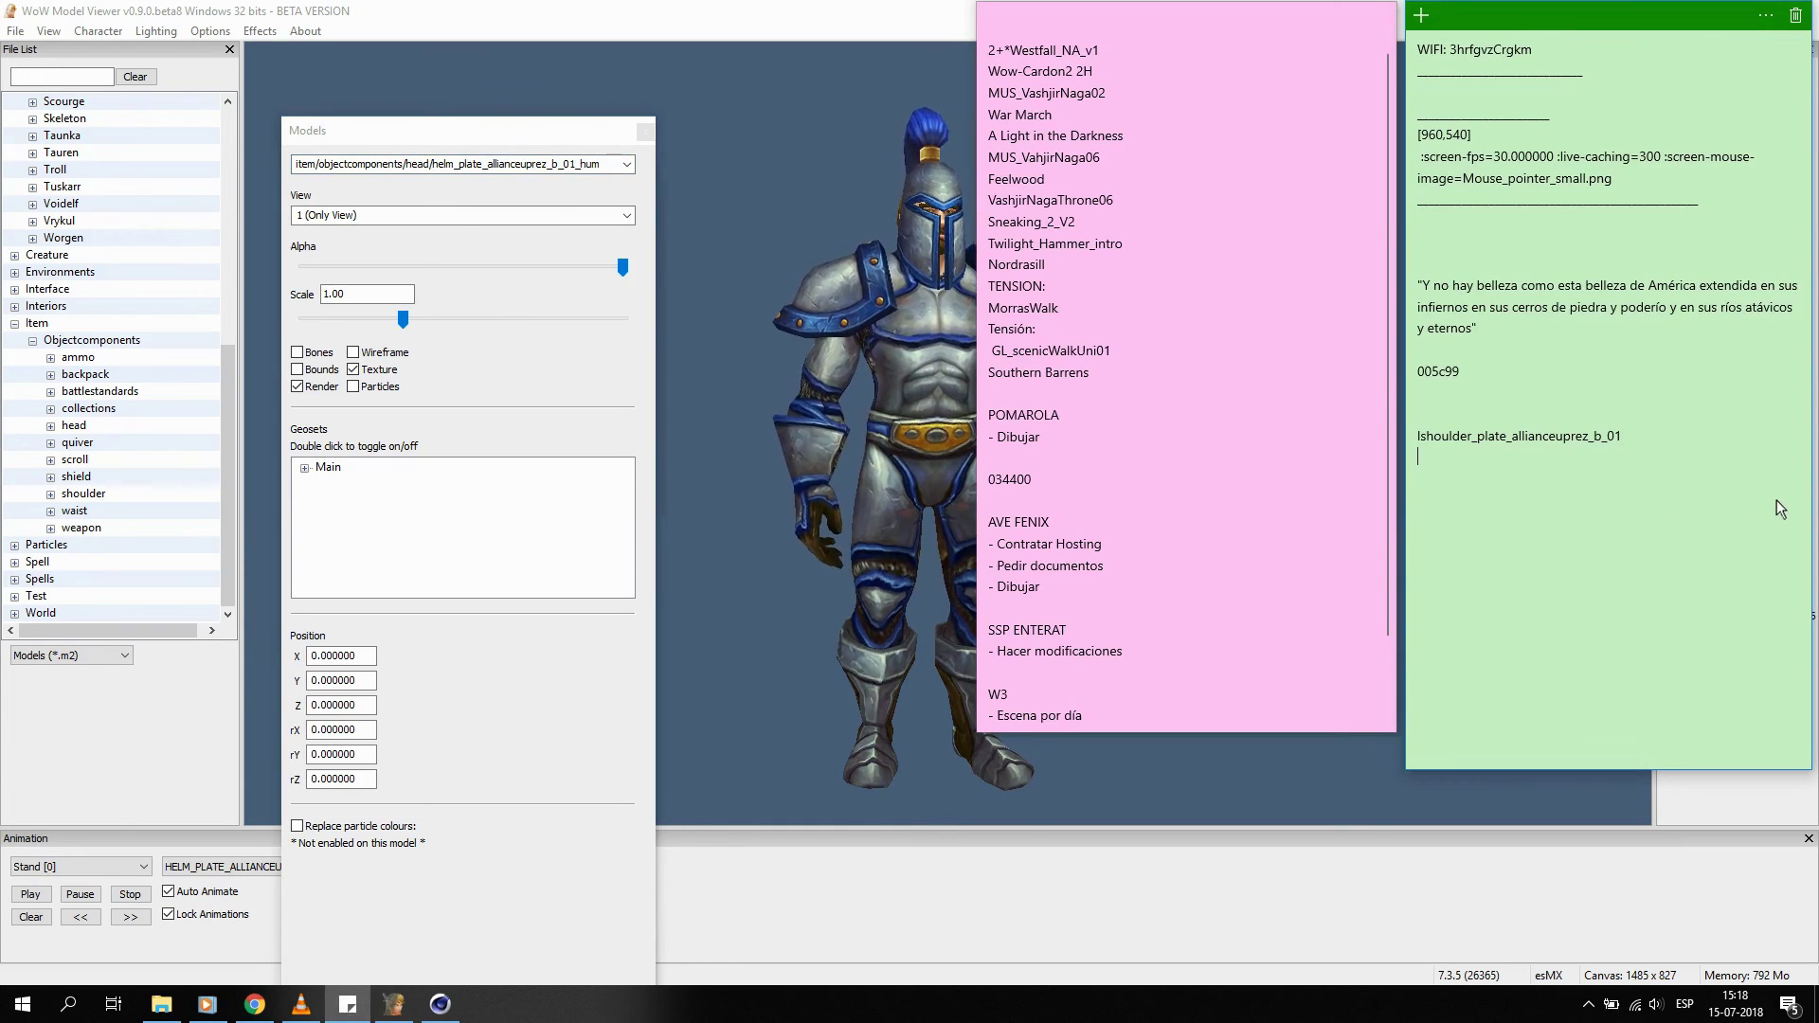
key(ctrl+v)
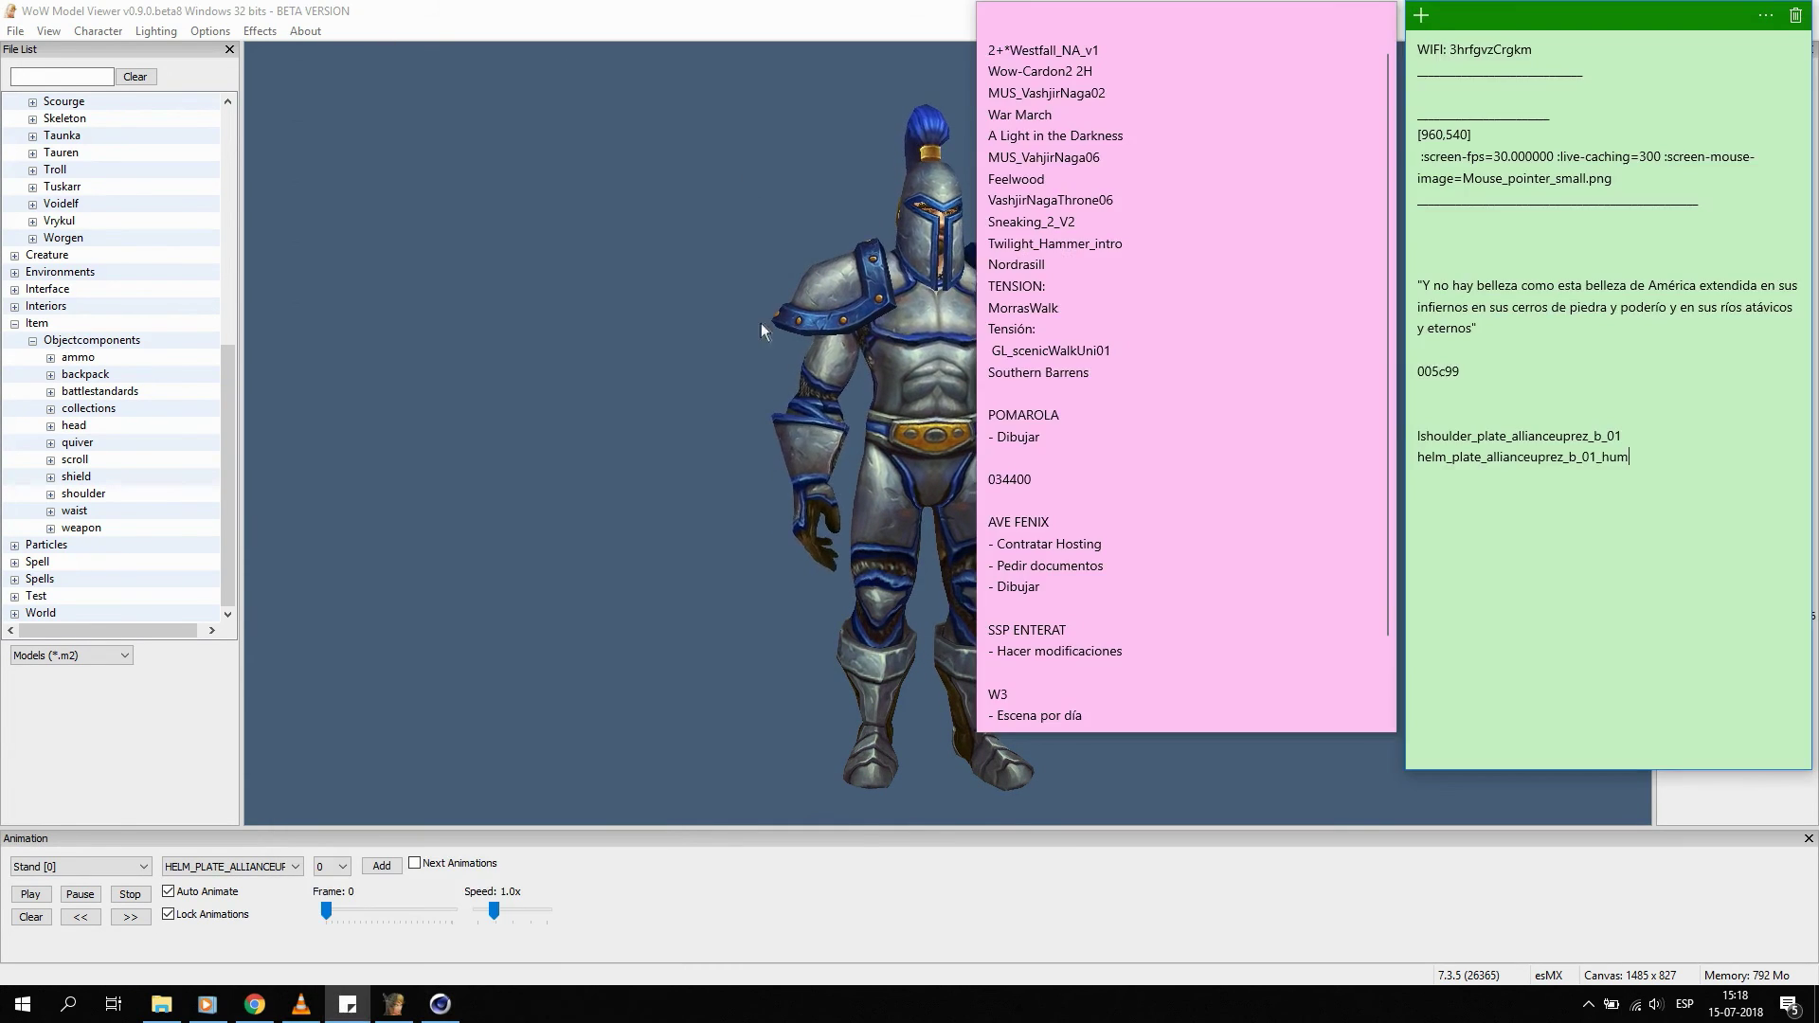
Select the shoulder plate name in the sticky note, then return to the model viewer.
click(363, 1006)
click(363, 1006)
click(1512, 436)
double_click(1610, 436)
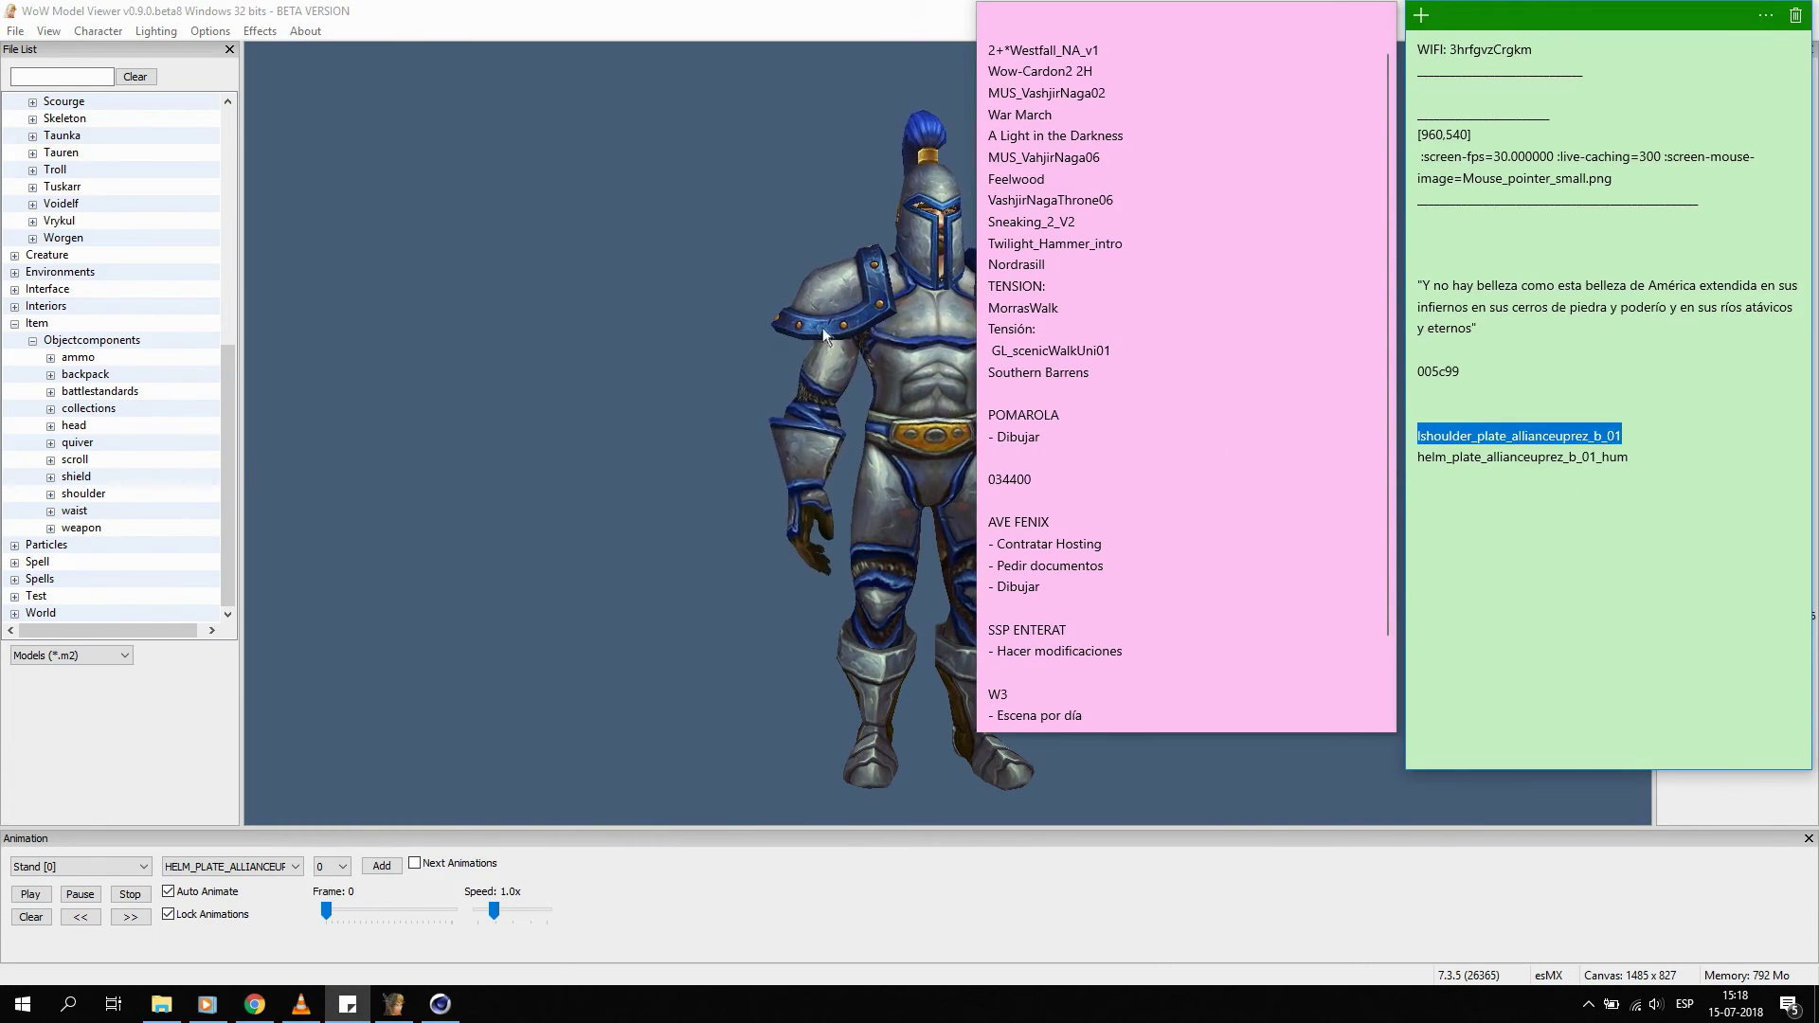
click(822, 328)
click(98, 31)
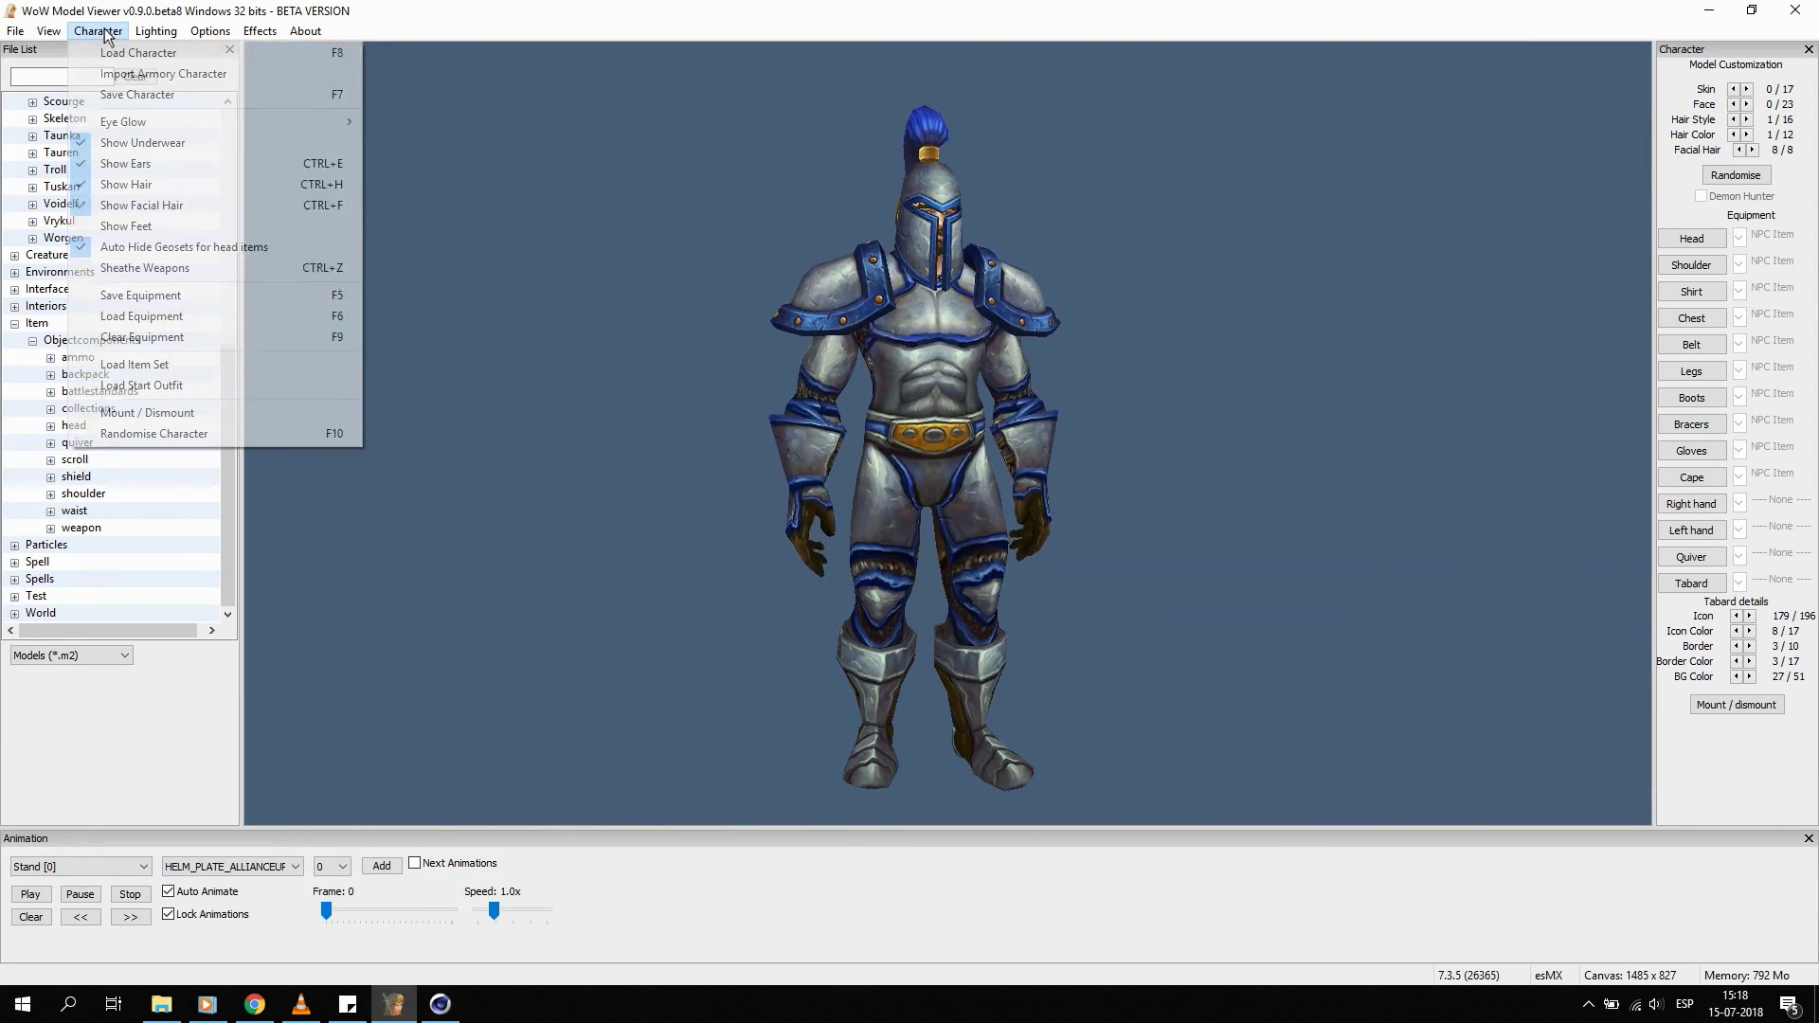
Save the current character as 'SOLDADO DE VENTORMENTA'.
click(134, 93)
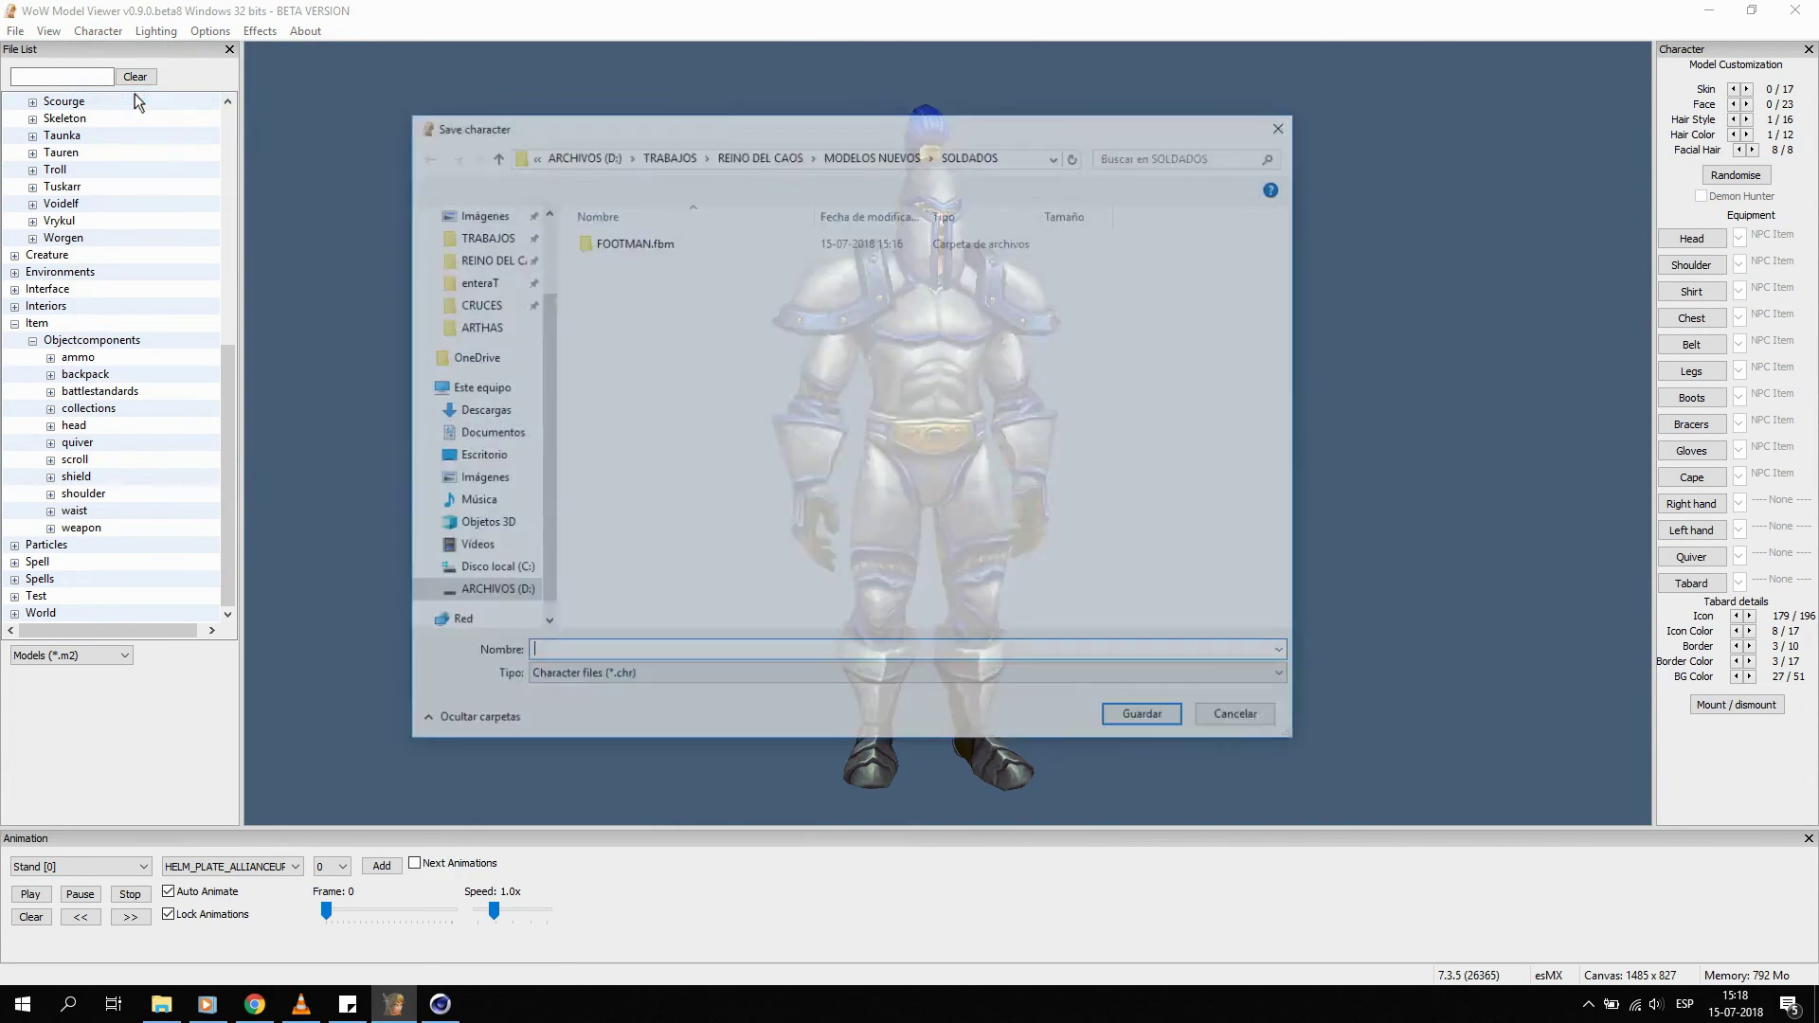
text(so)
key(BackSpace)
key(BackSpace)
text(SOLDADO DE VENTORMENTA)
key(Return)
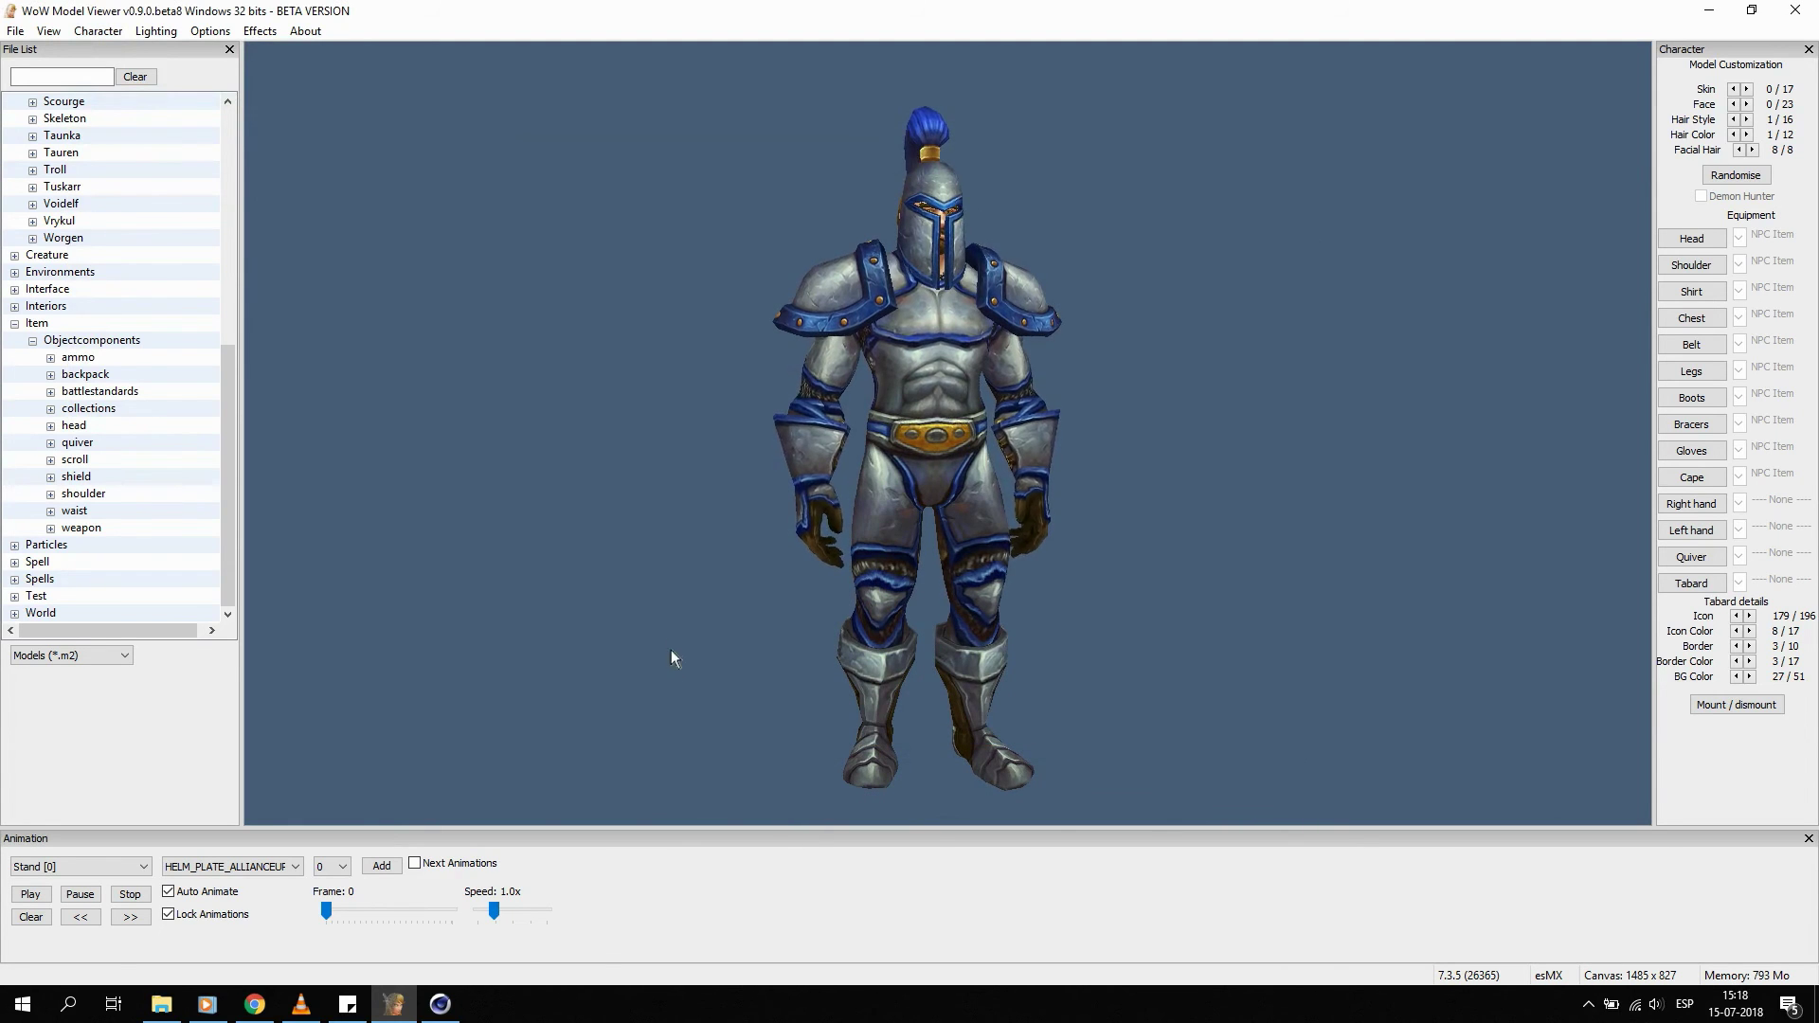
Copy the shoulder plate name from the sticky note into the file list search and filter by it.
click(57, 32)
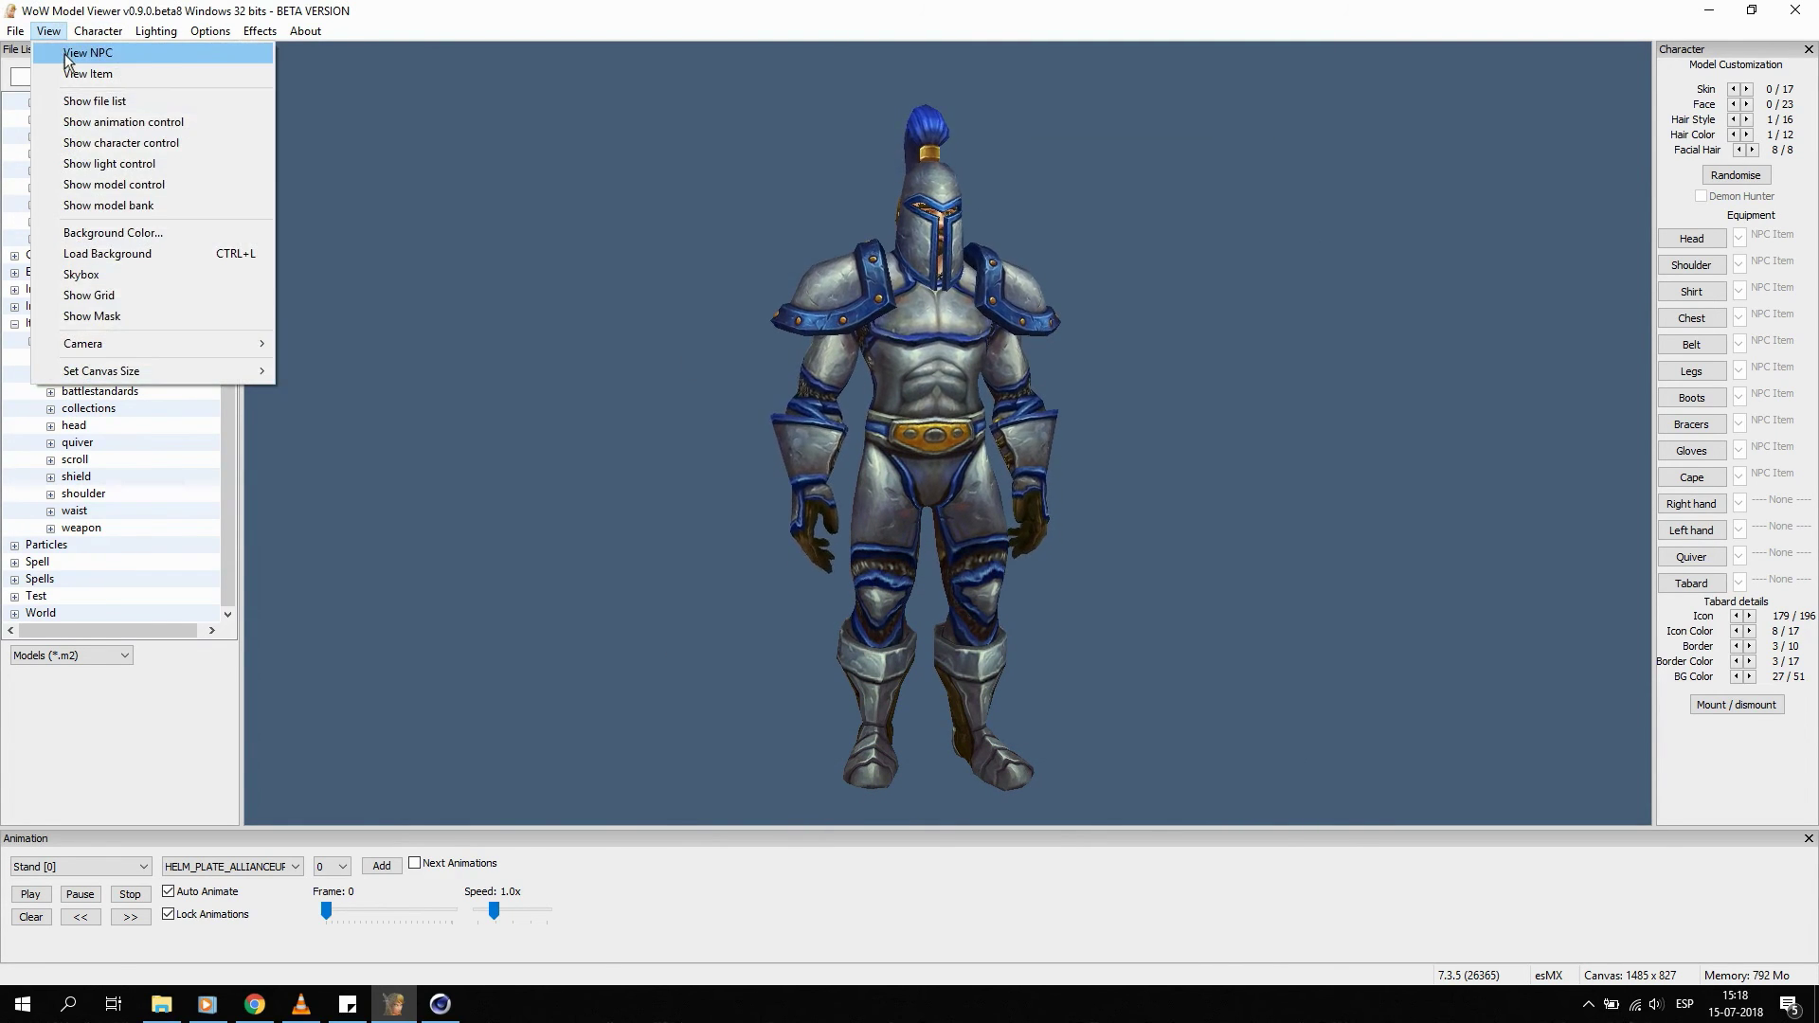
click(66, 54)
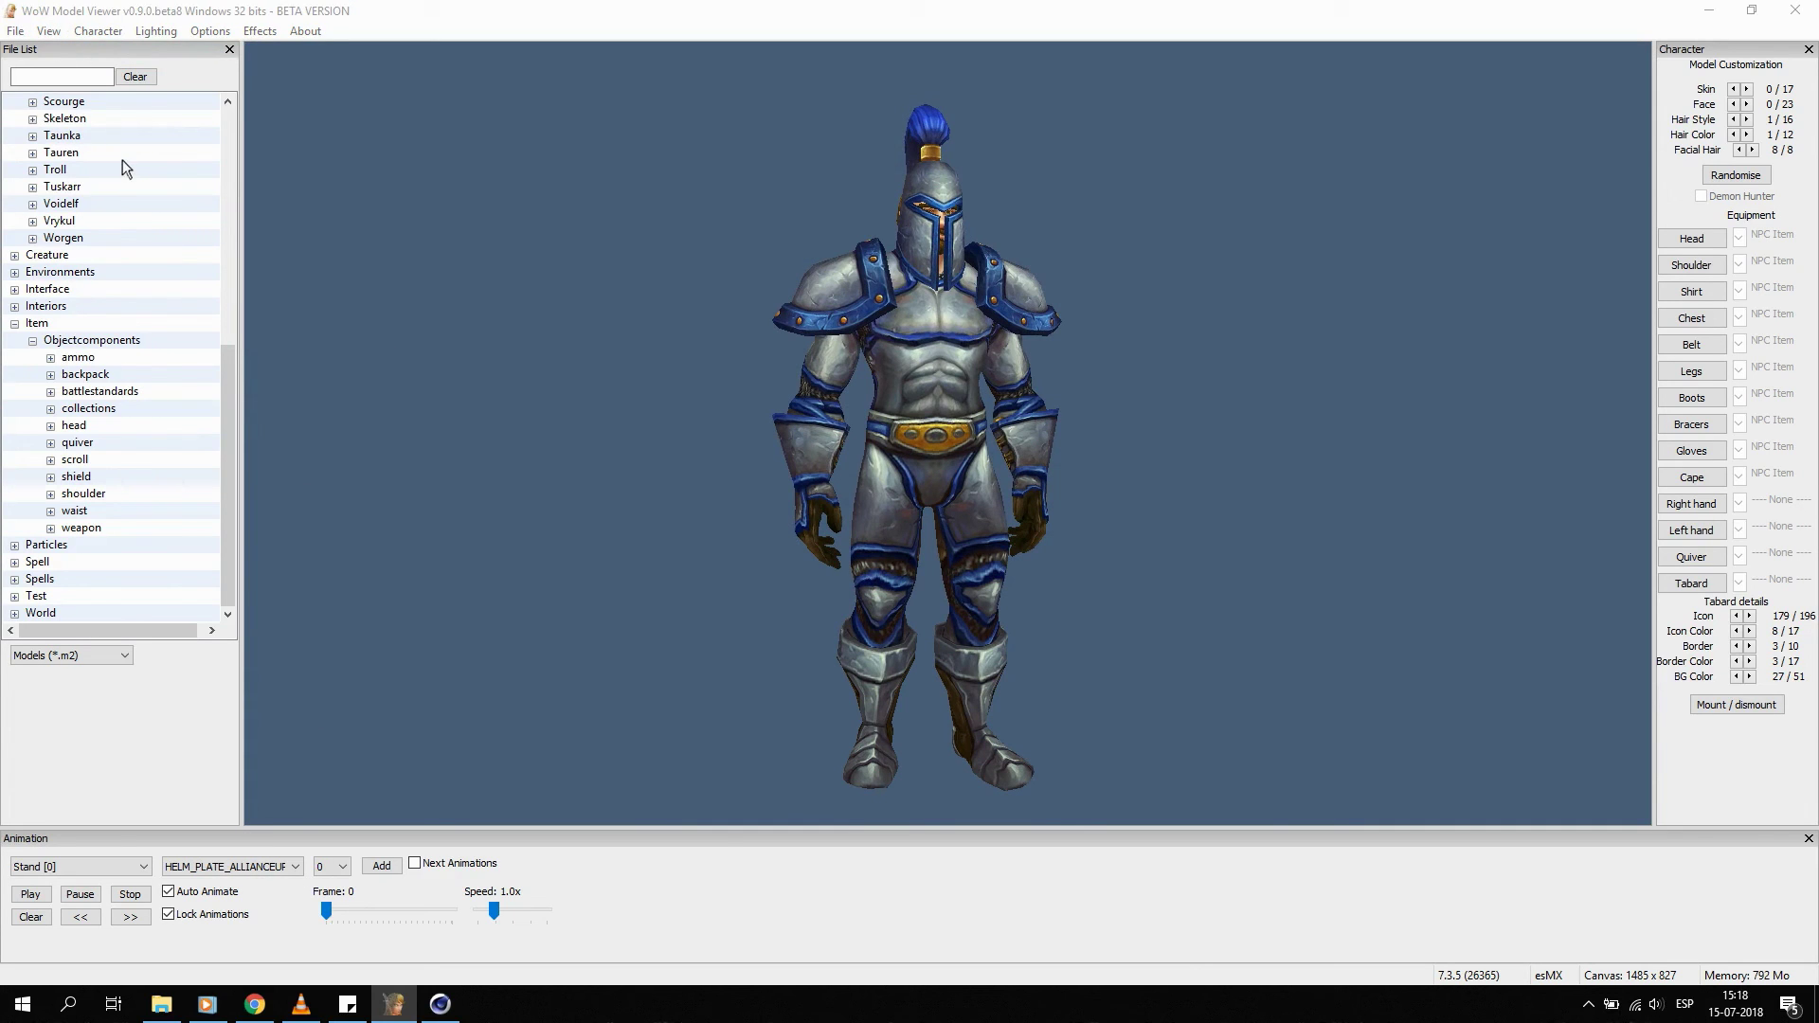
key(Escape)
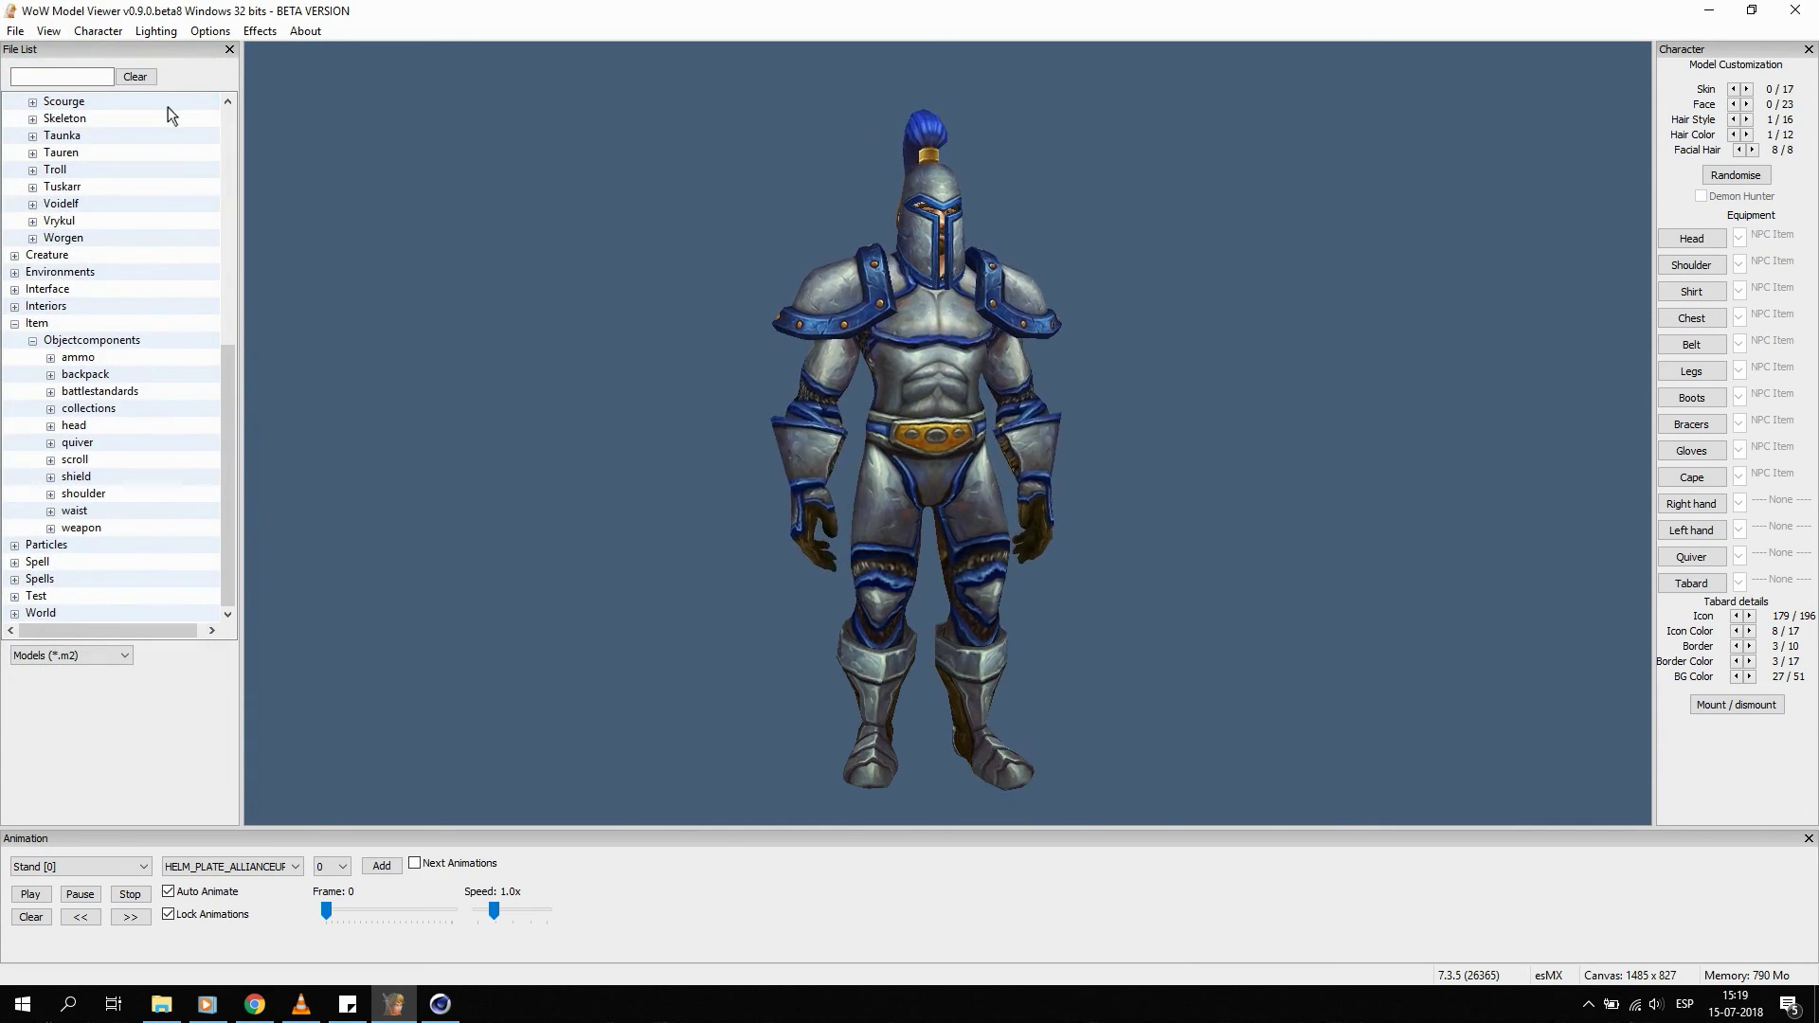
click(347, 1005)
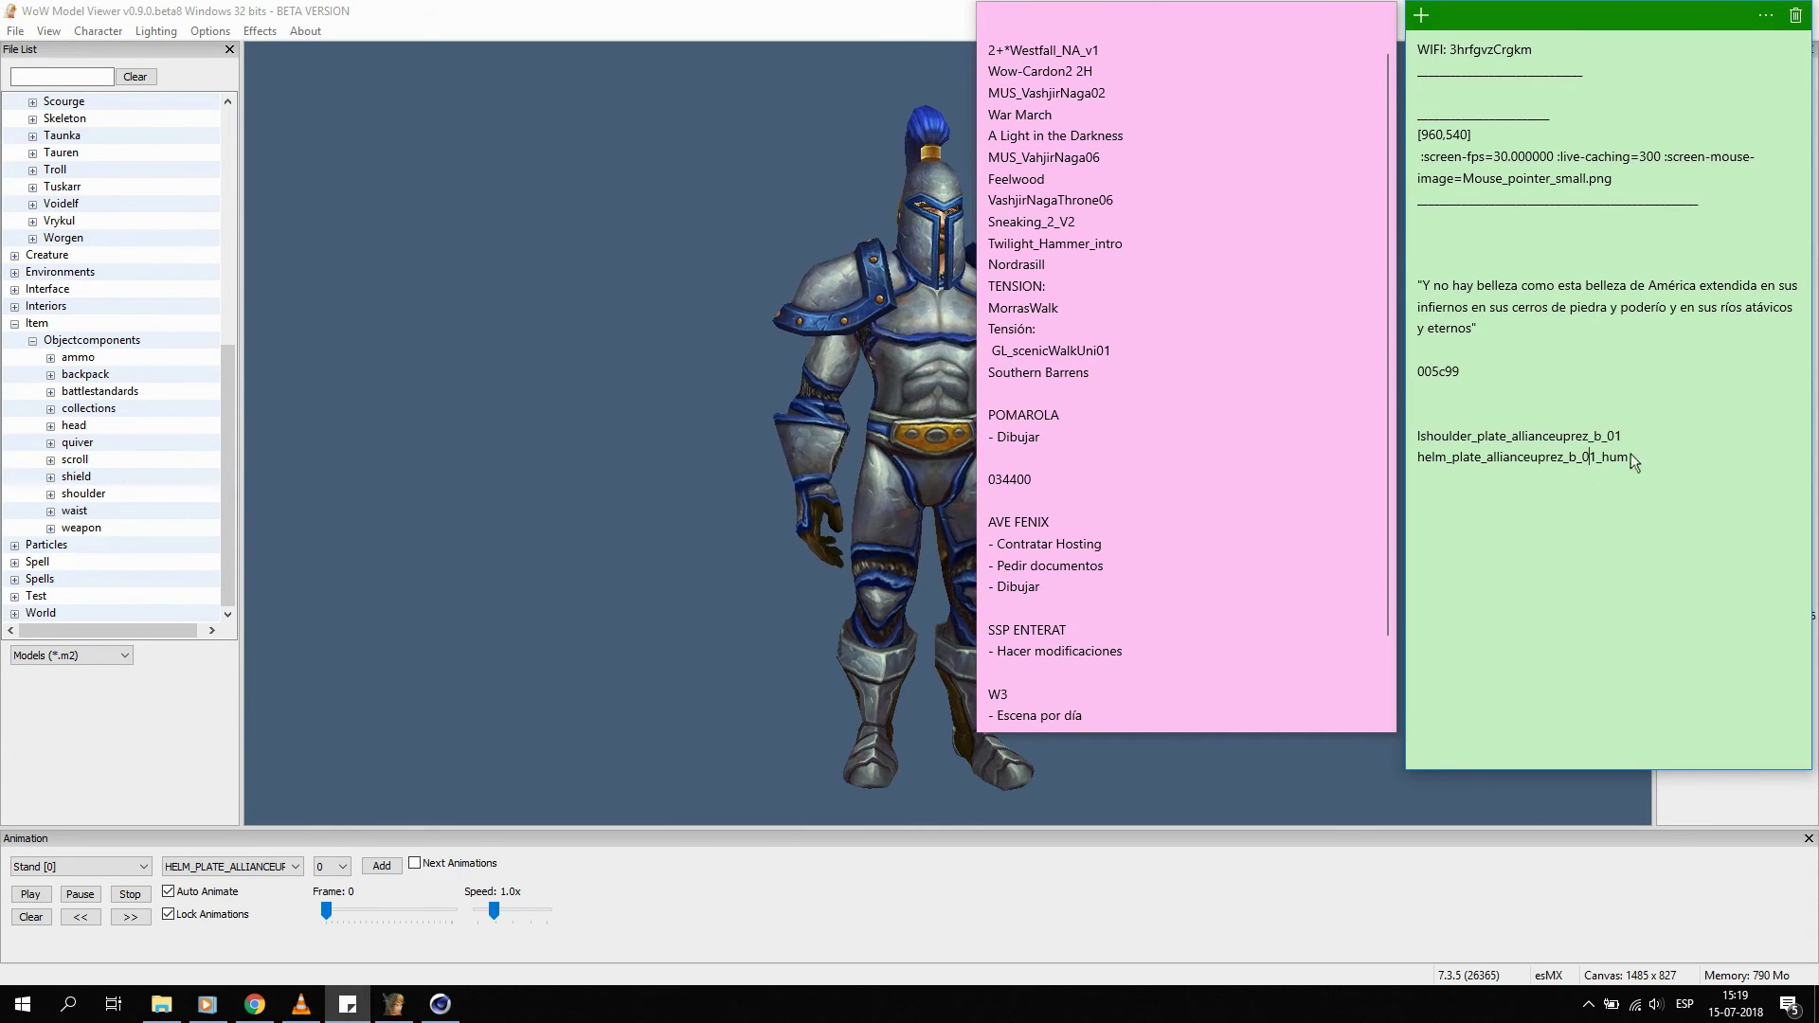
drag(1642, 436, 1368, 432)
key(ctrl+c)
click(63, 76)
key(ctrl+v)
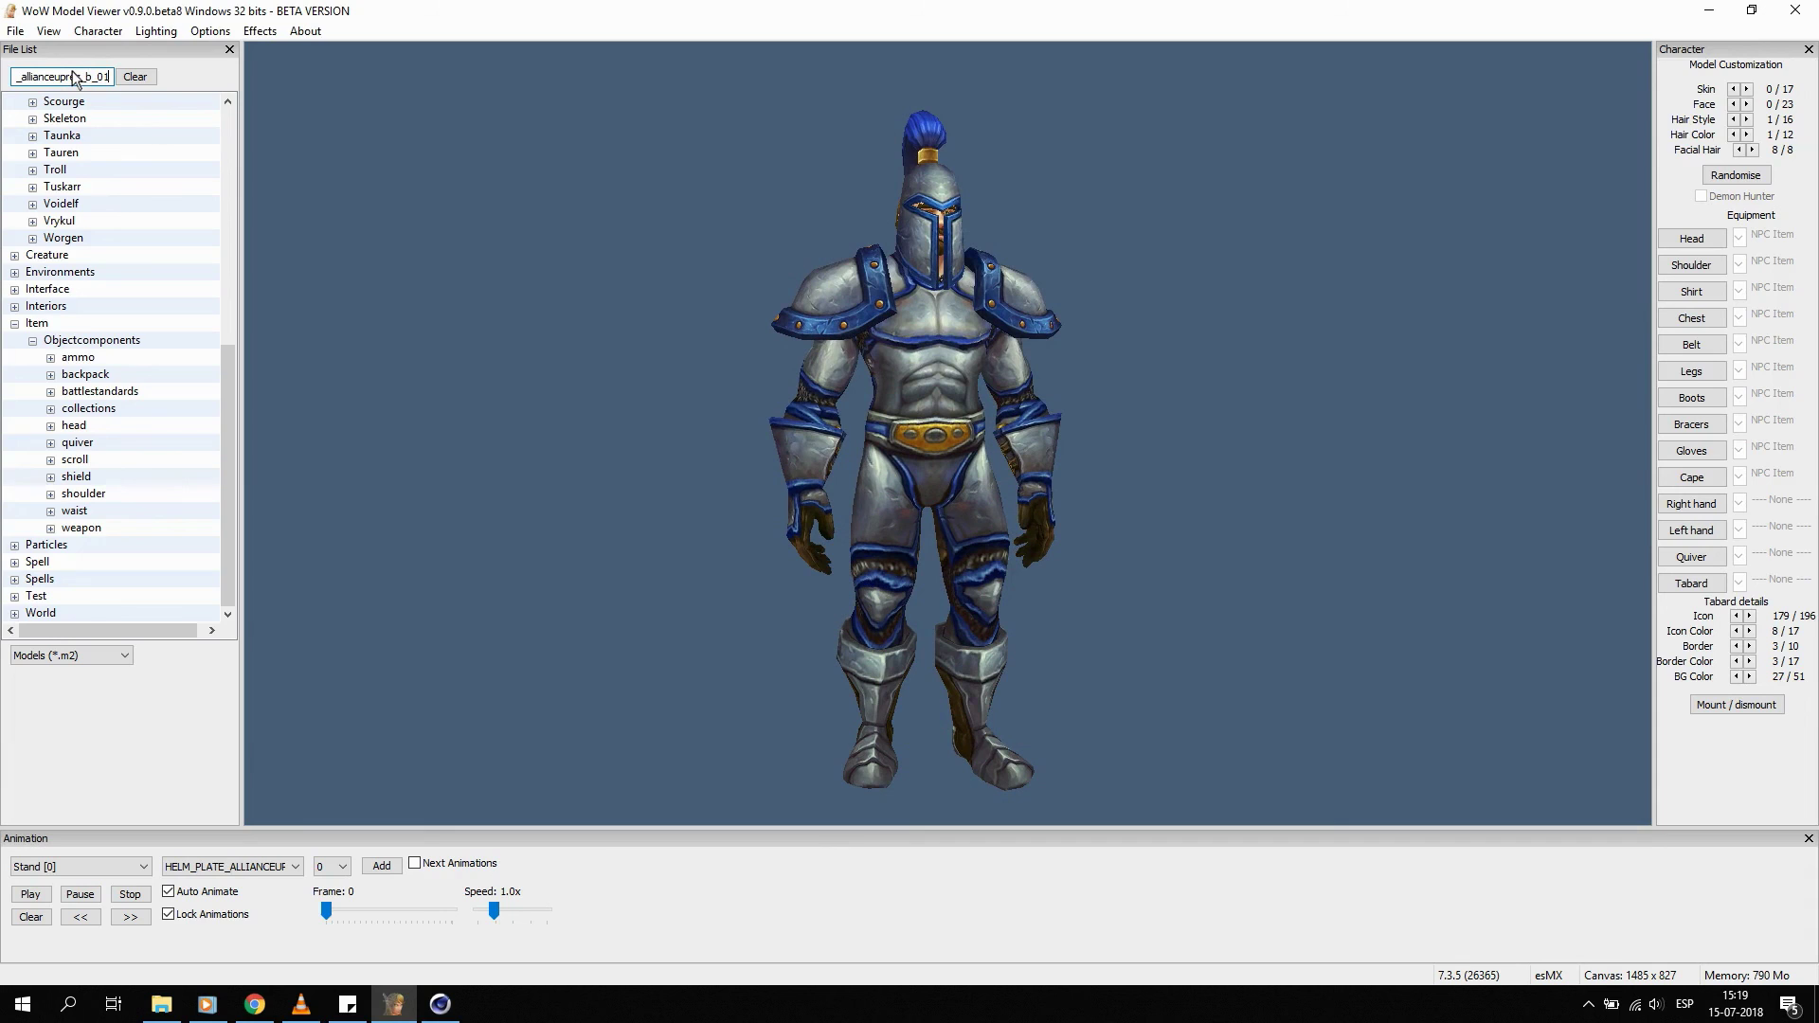
key(Return)
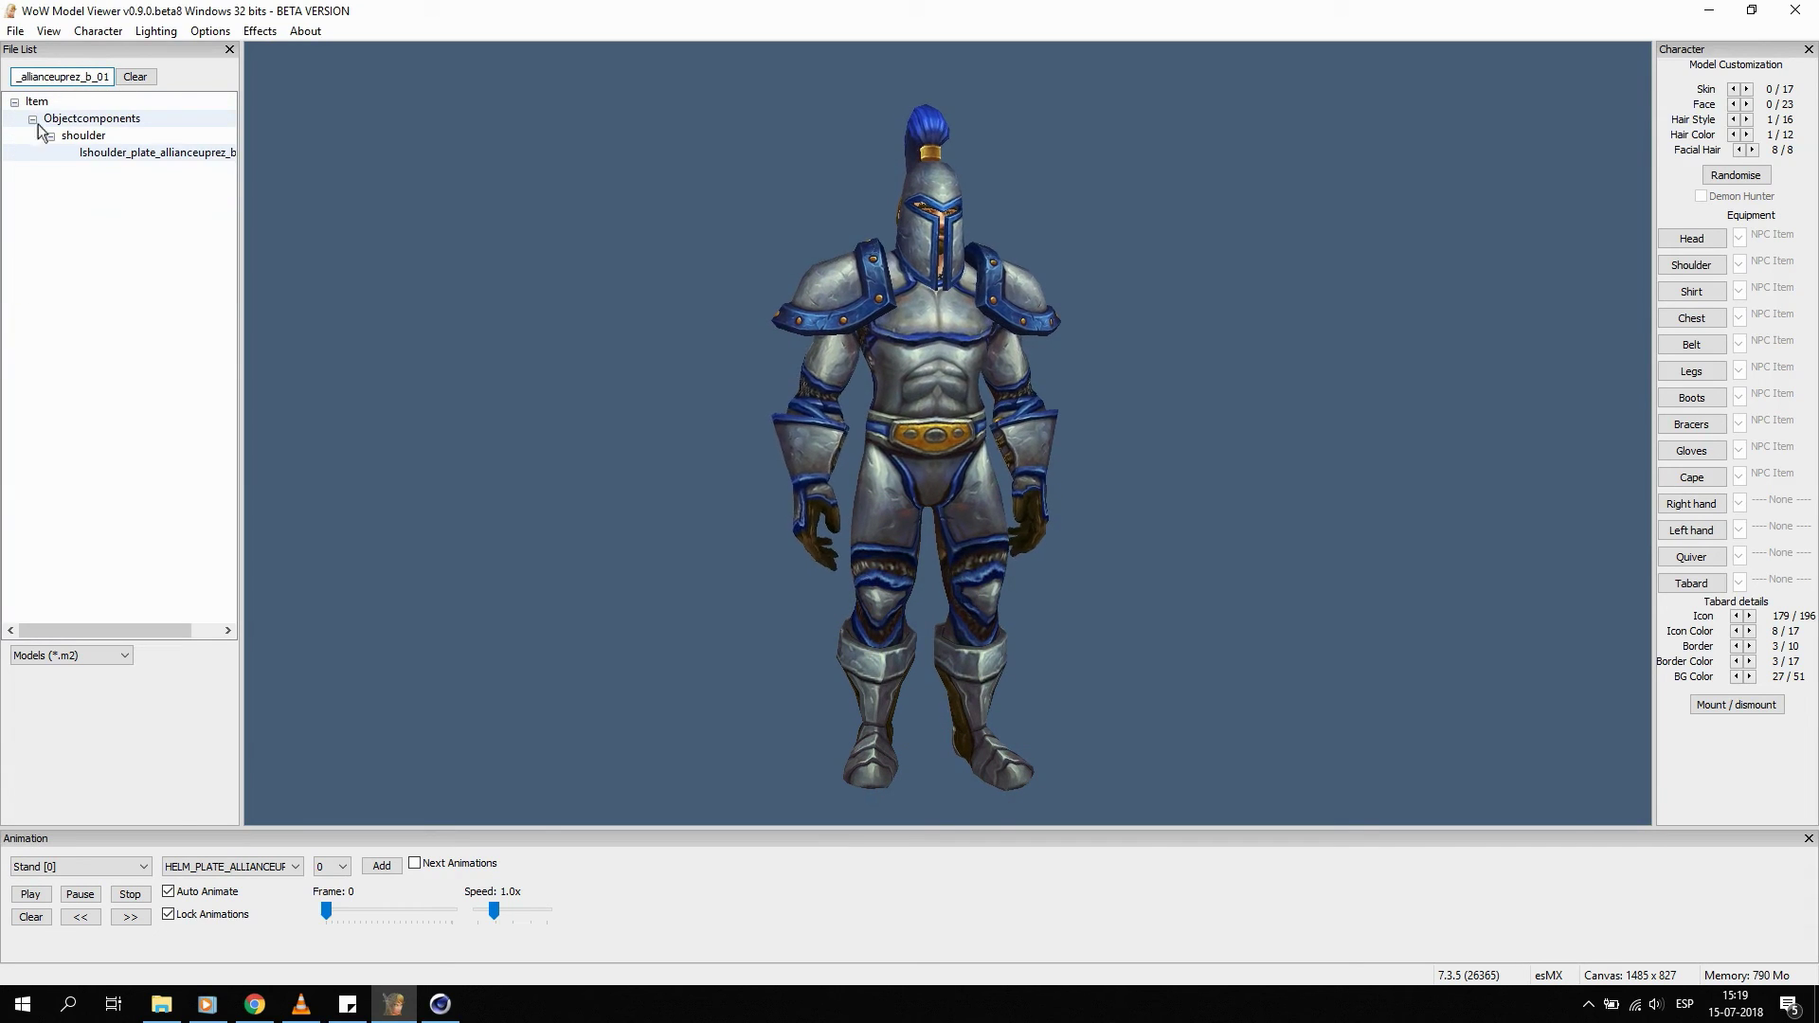
Load the left shoulder plate and export it as FBX 'BRO' without the Stand animation.
click(120, 154)
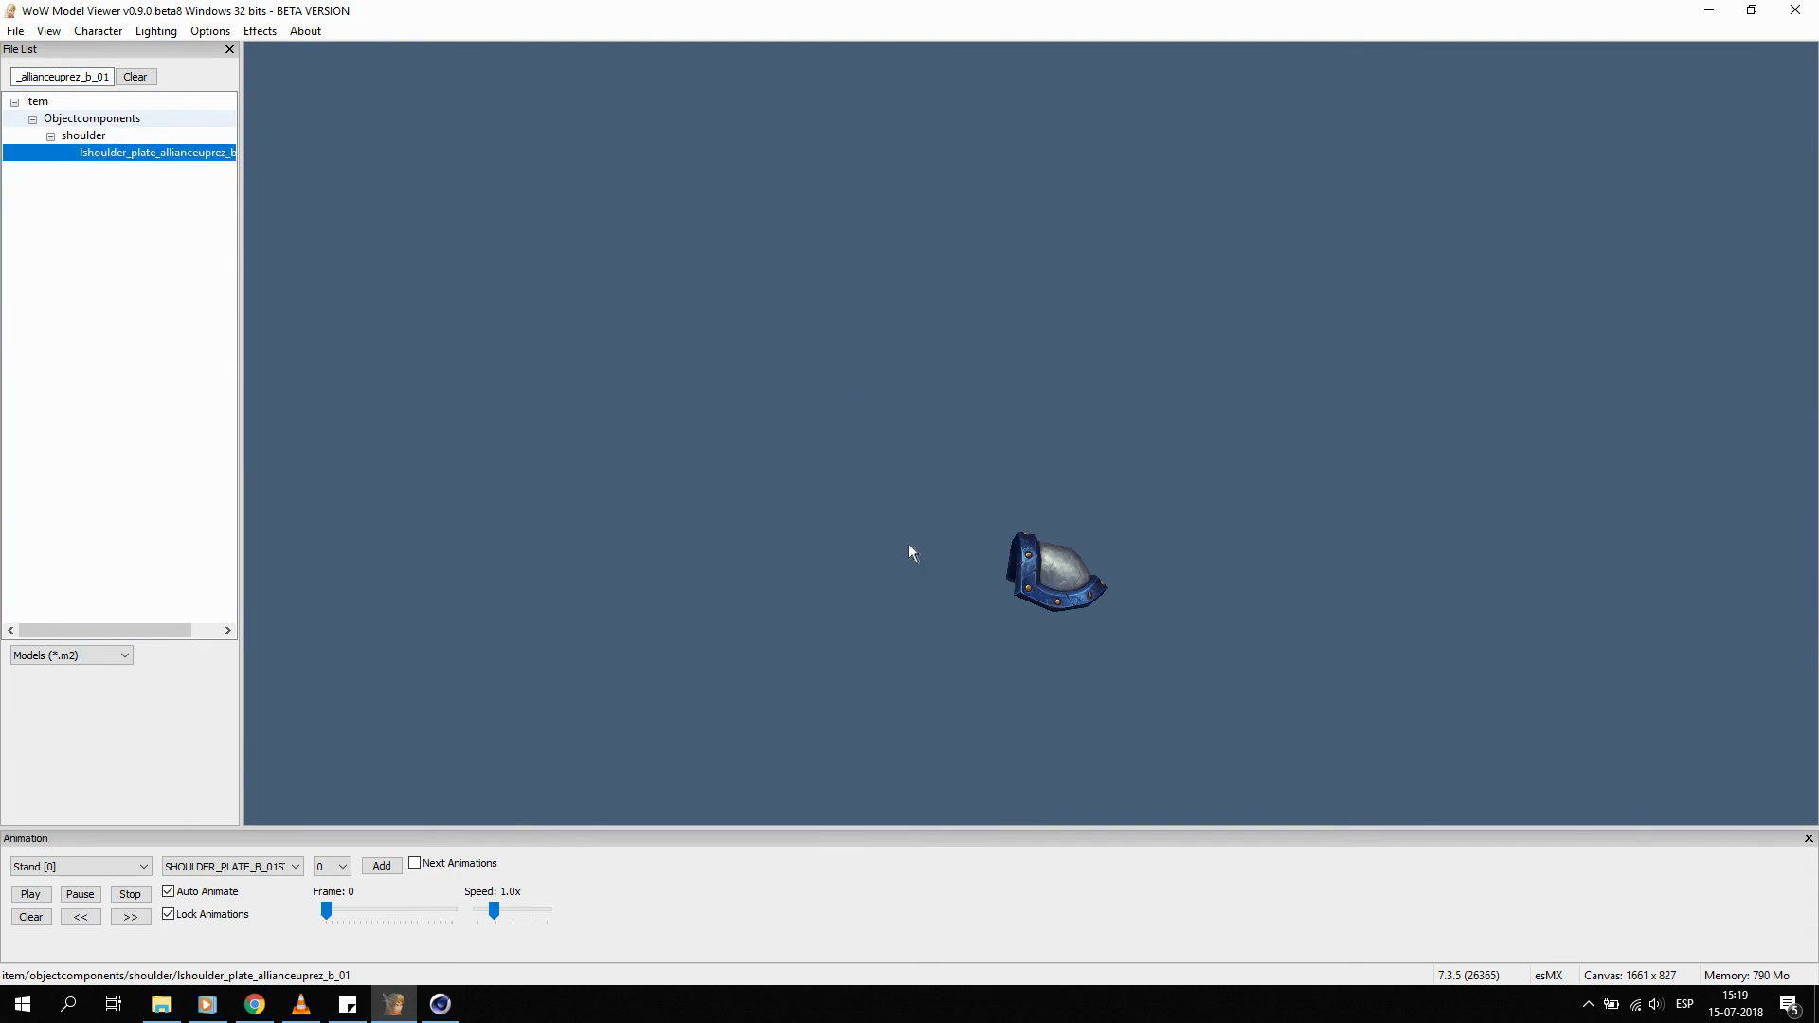
mouse_move(969, 491)
mouse_down()
mouse_move(1296, 525)
mouse_move(1066, 513)
mouse_up()
click(18, 32)
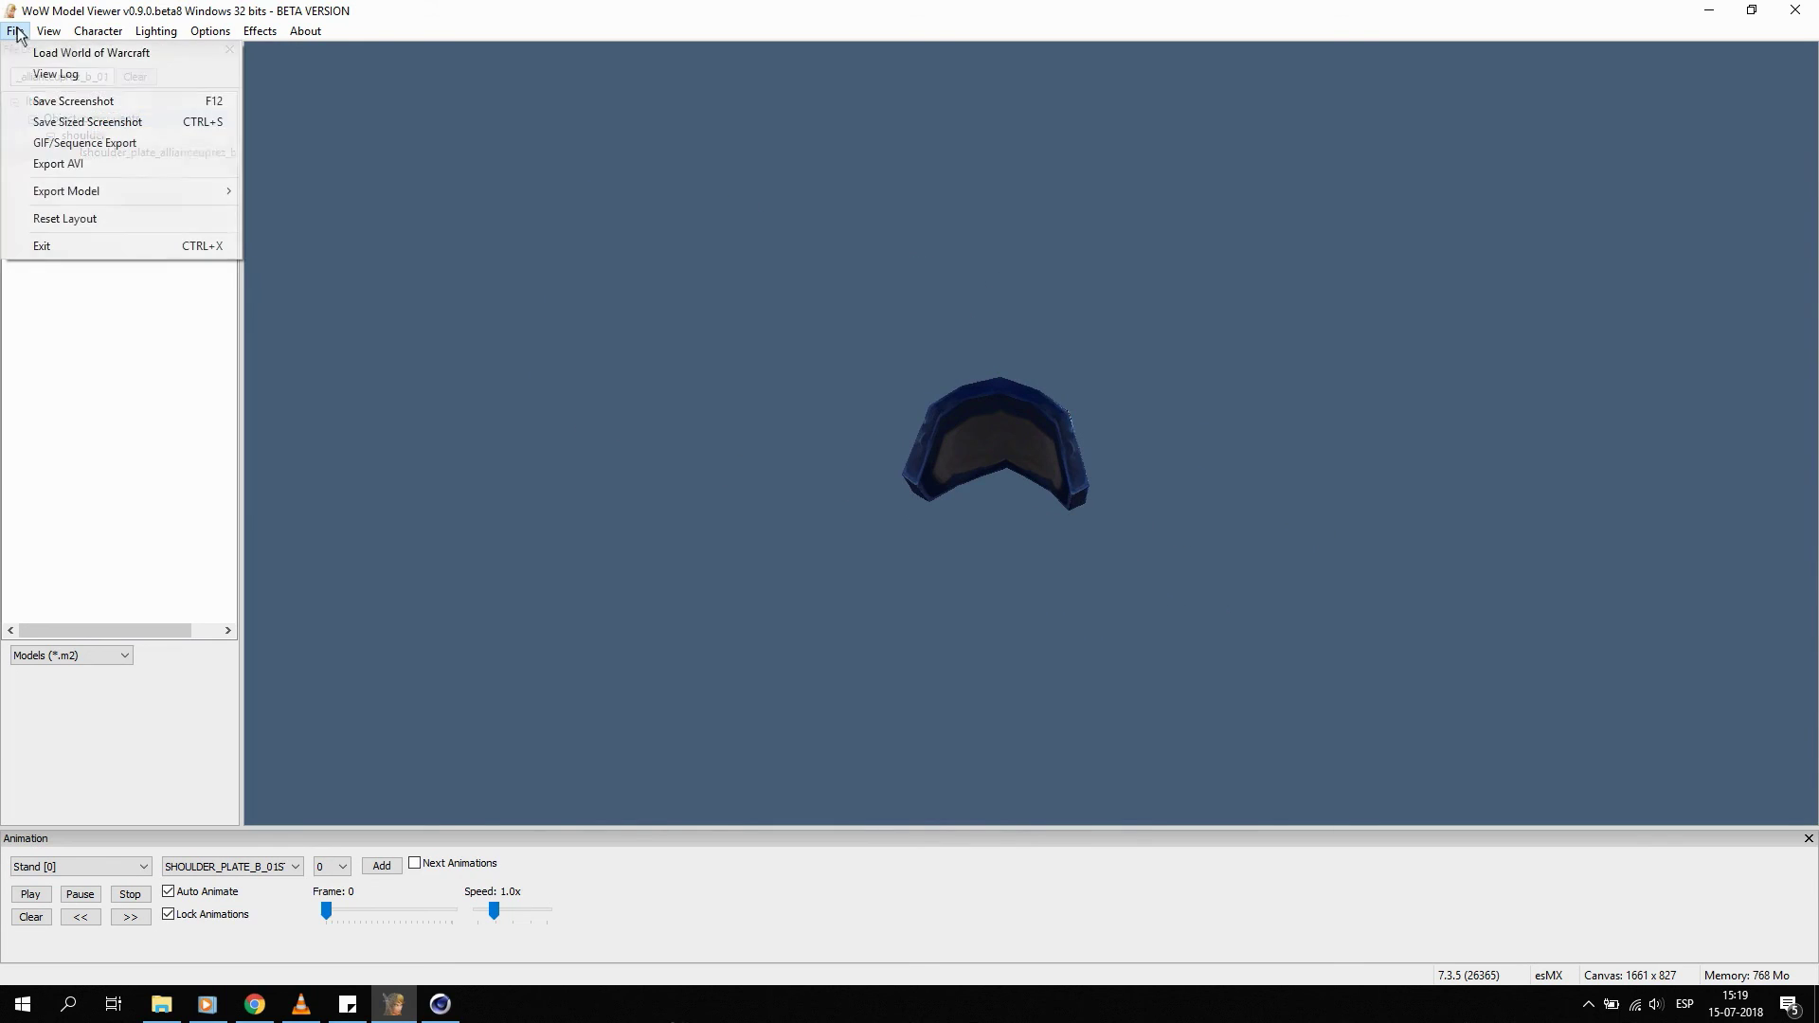
mouse_move(86, 190)
click(301, 211)
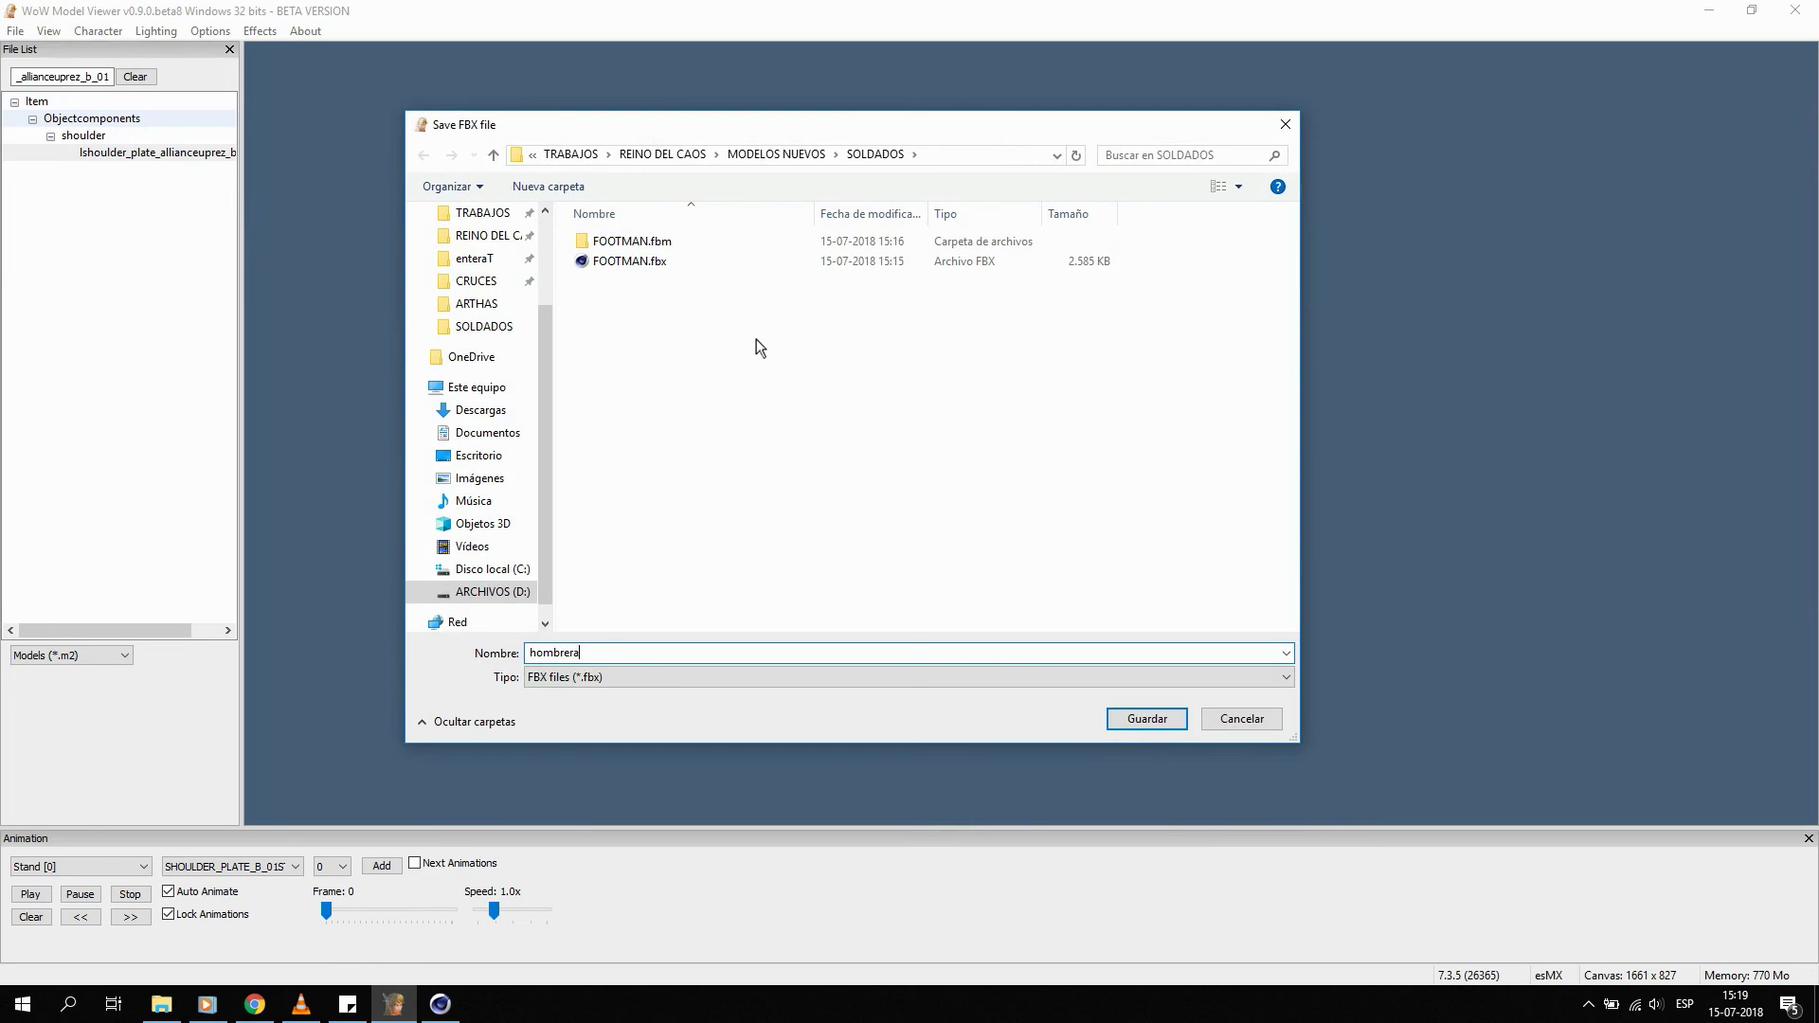
text(BRO)
key(Return)
click(884, 421)
click(918, 691)
click(986, 574)
click(441, 1016)
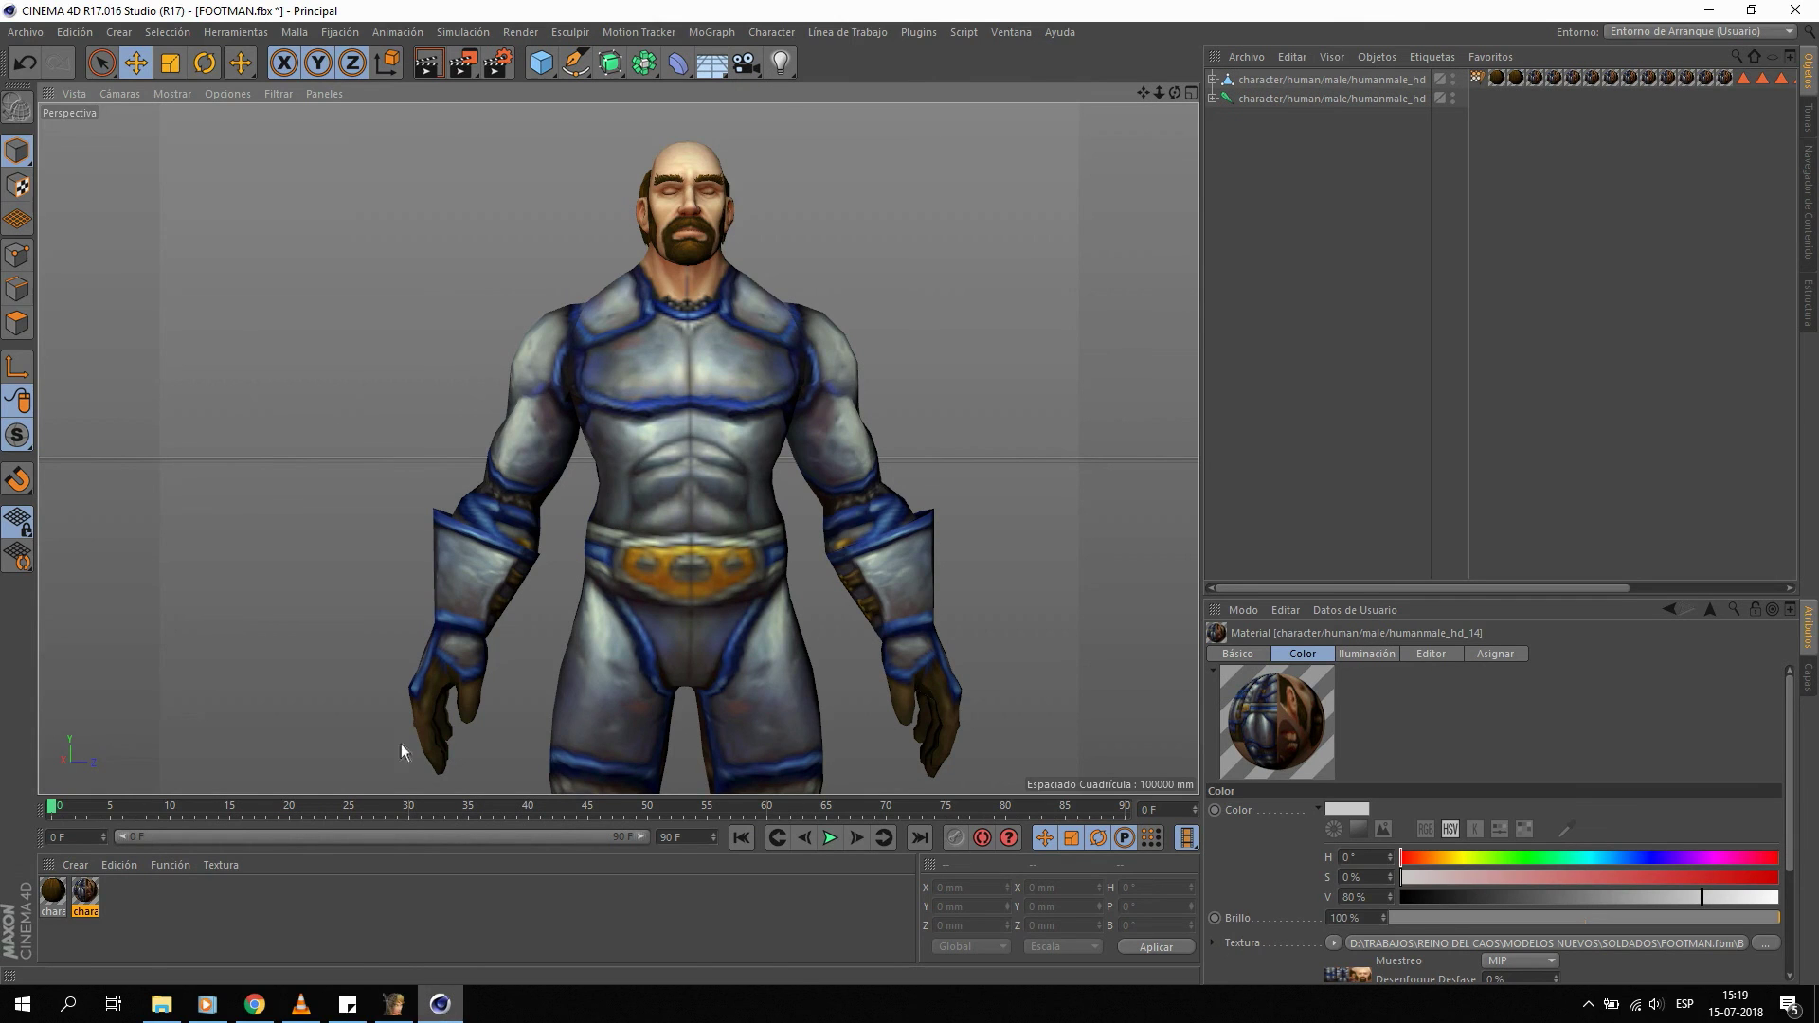
Open HOMBRRA.fbx in Cinema 4D and inspect the shoulder plate's material.
click(48, 27)
click(53, 78)
click(311, 189)
double_click(310, 190)
click(301, 407)
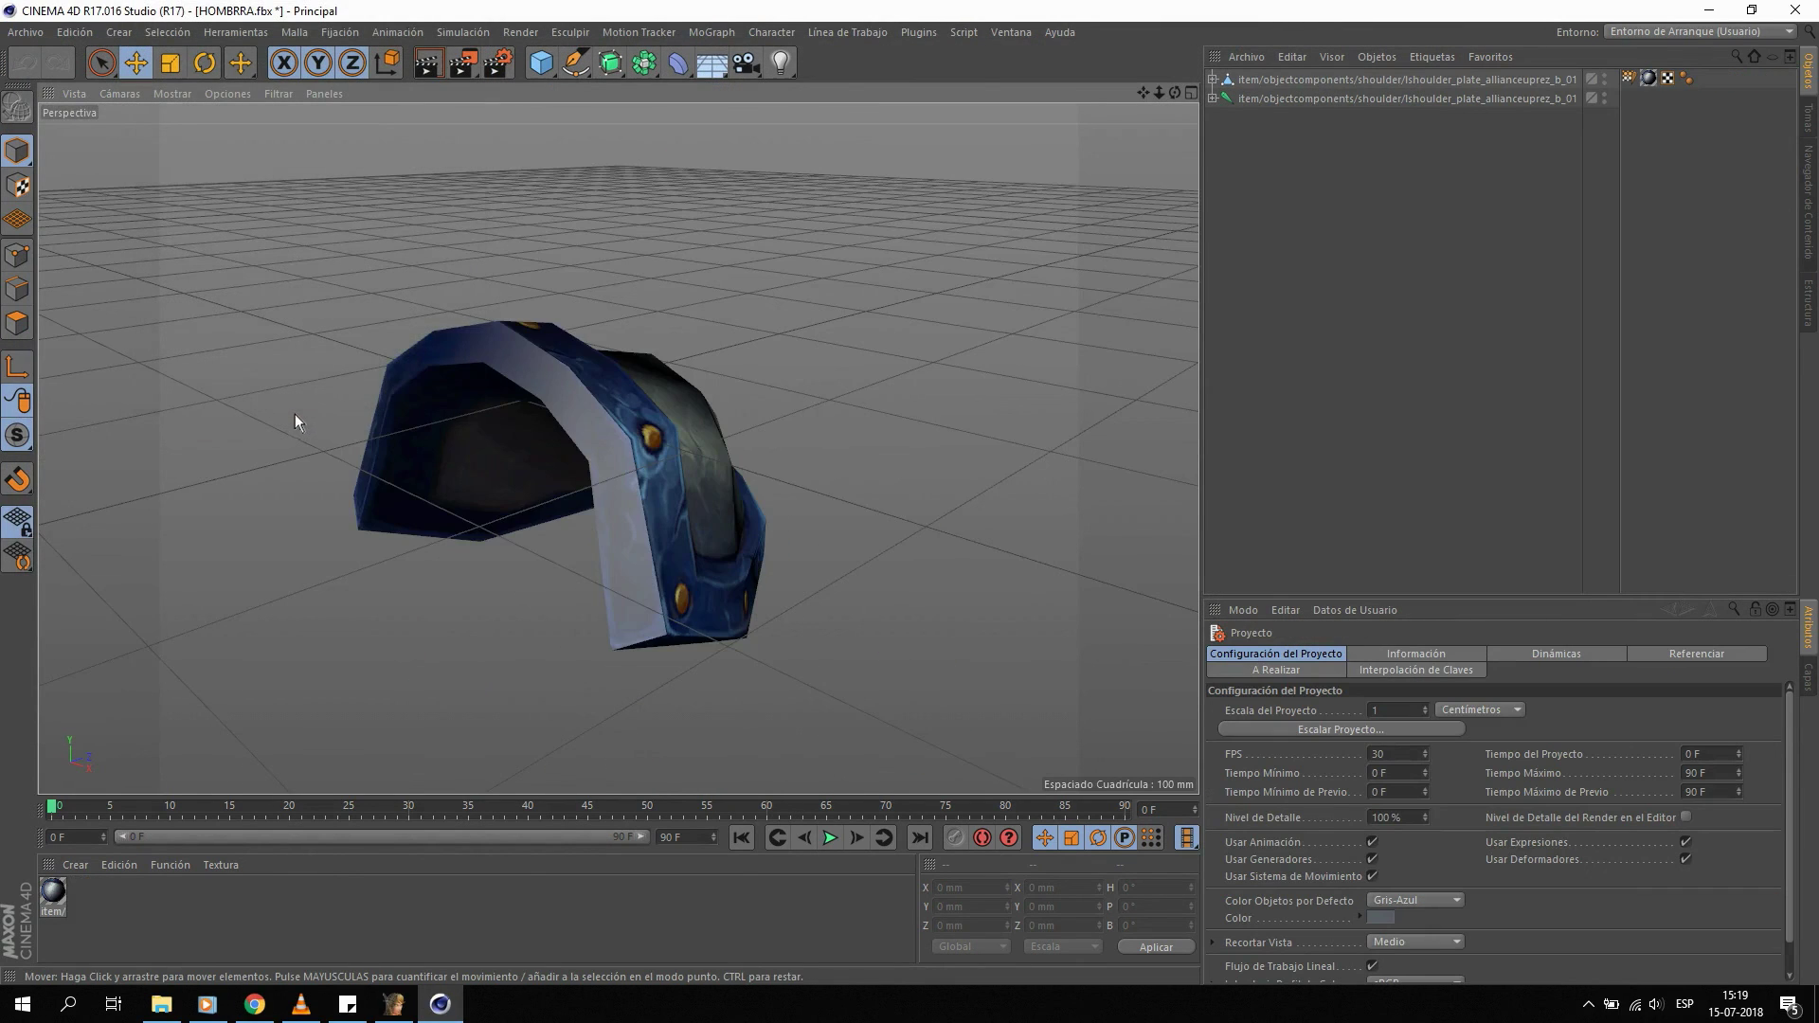
mouse_move(565, 423)
alt+mouse_down()
mouse_move(354, 378)
mouse_move(554, 432)
alt+mouse_up()
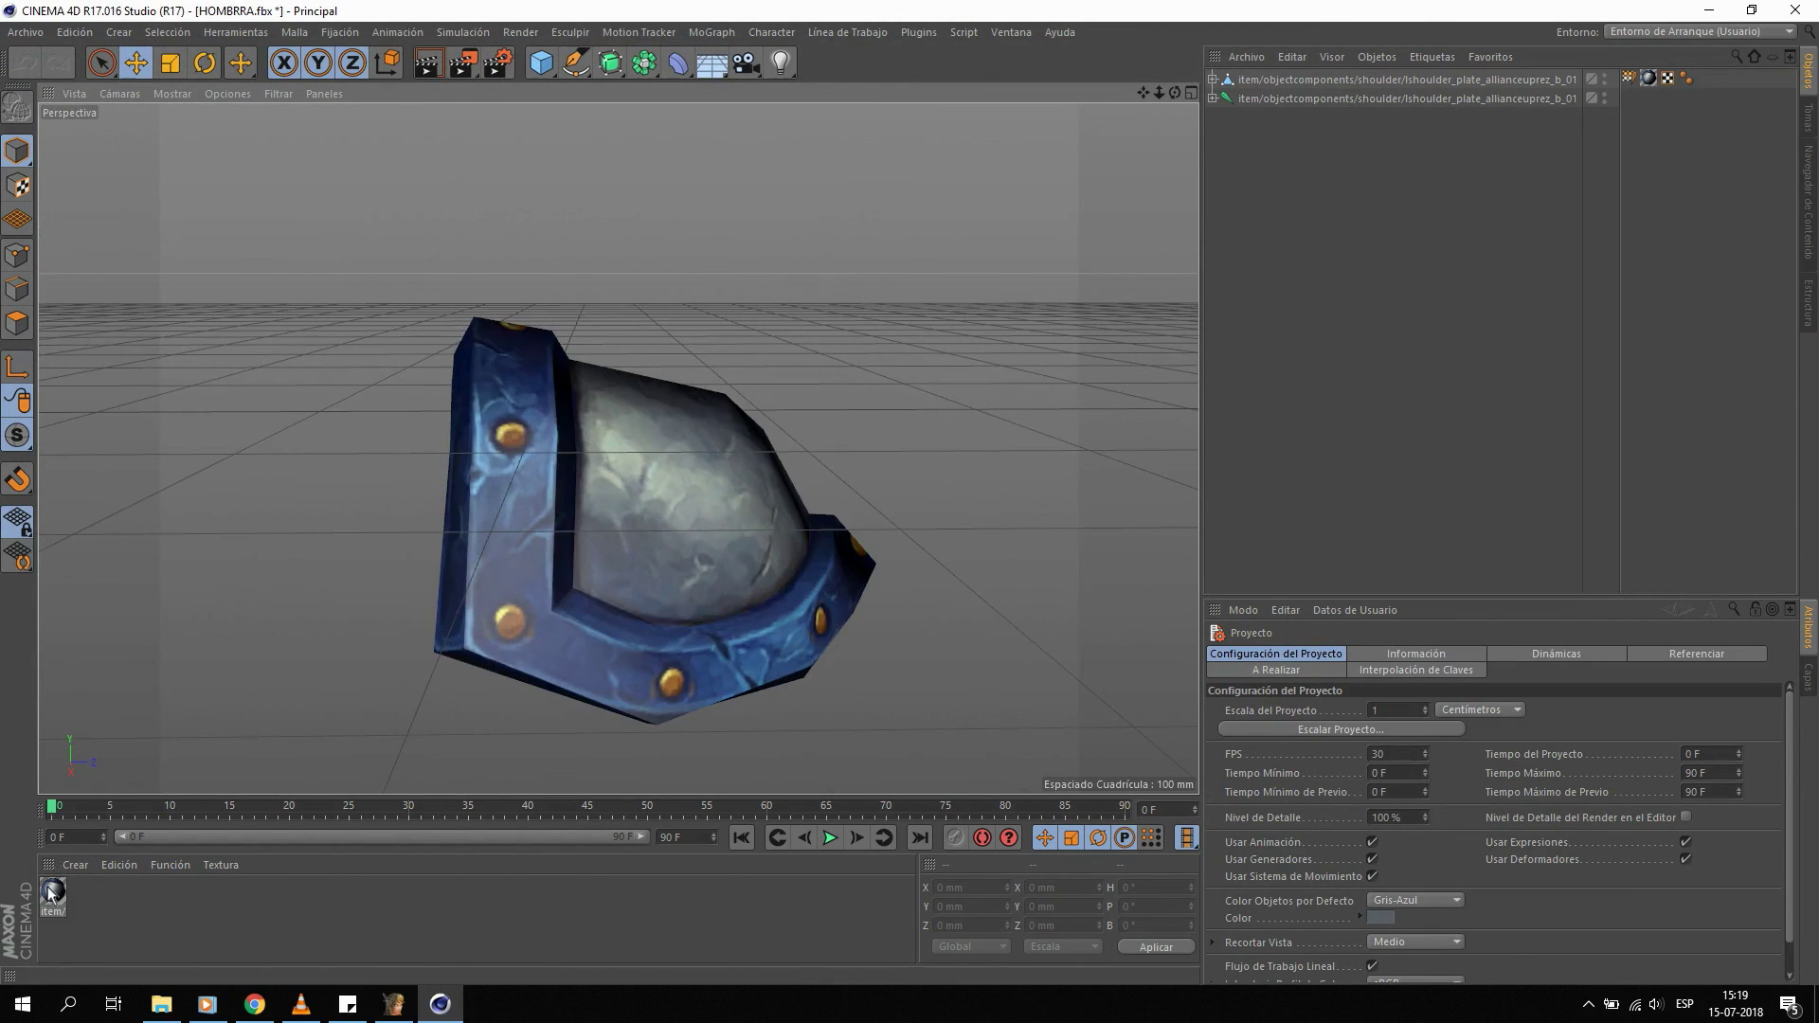
double_click(52, 893)
click(390, 397)
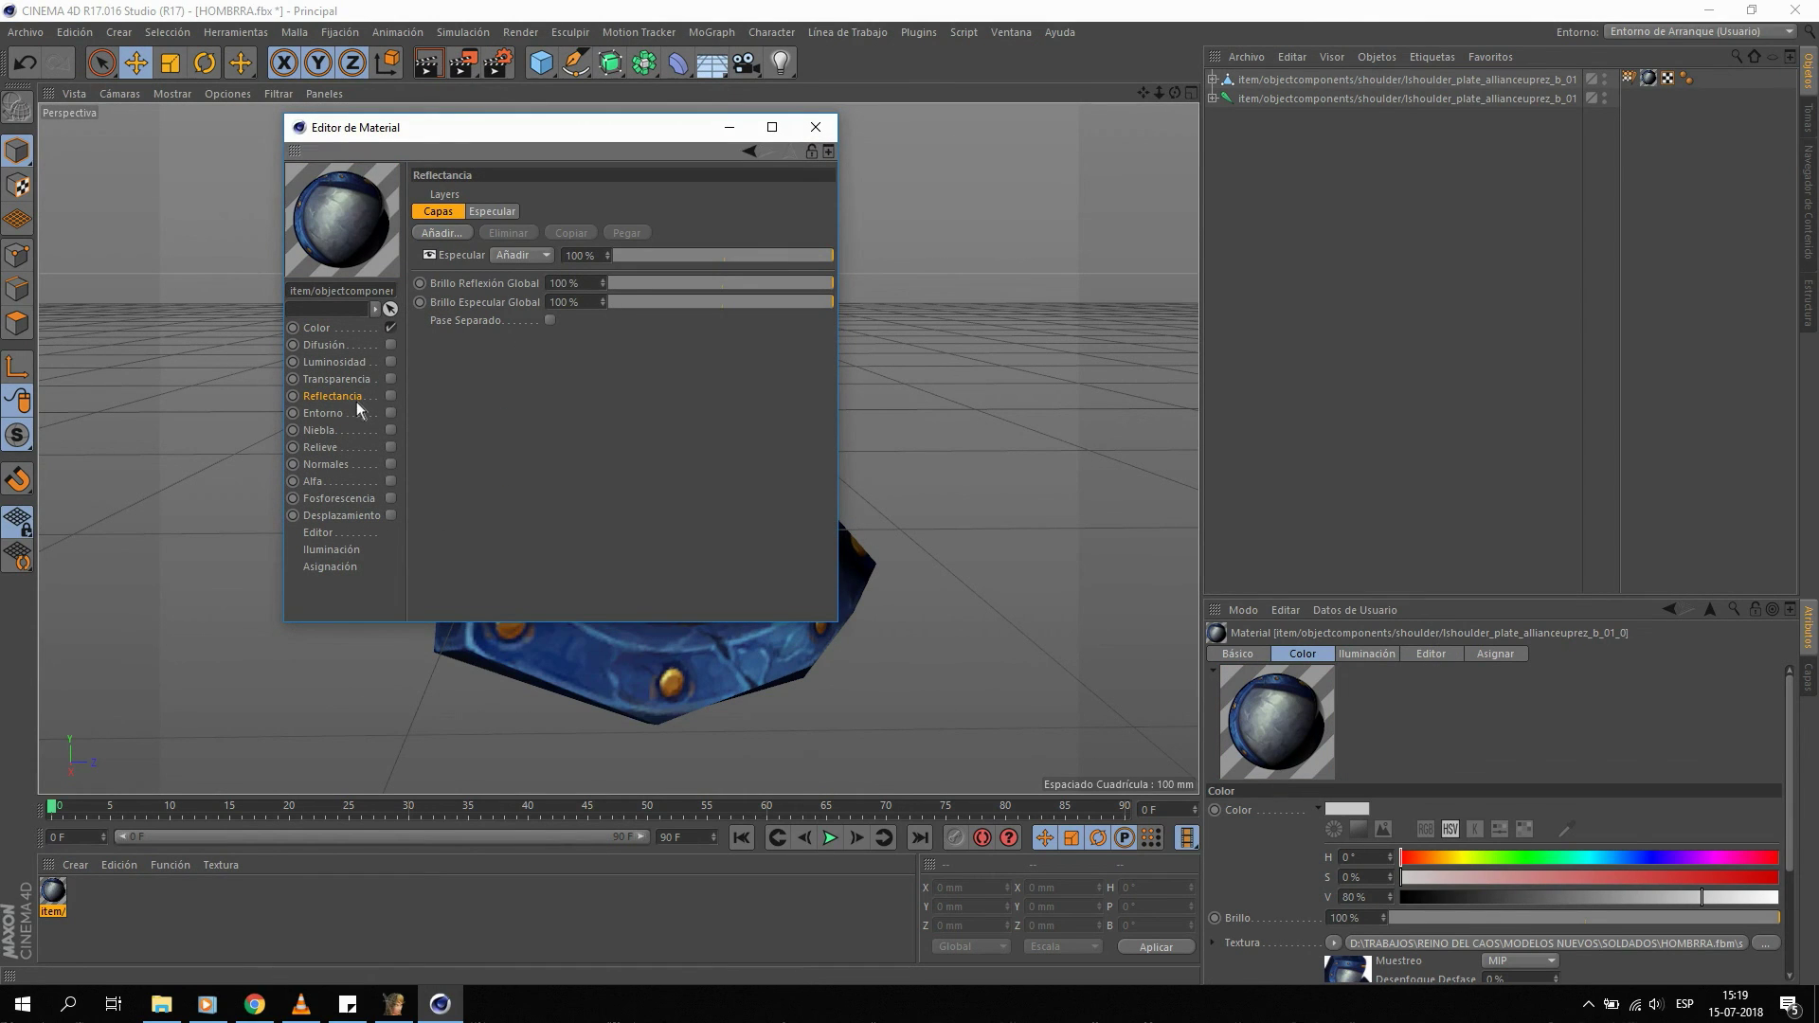
click(817, 126)
alt+drag(748, 455, 786, 479)
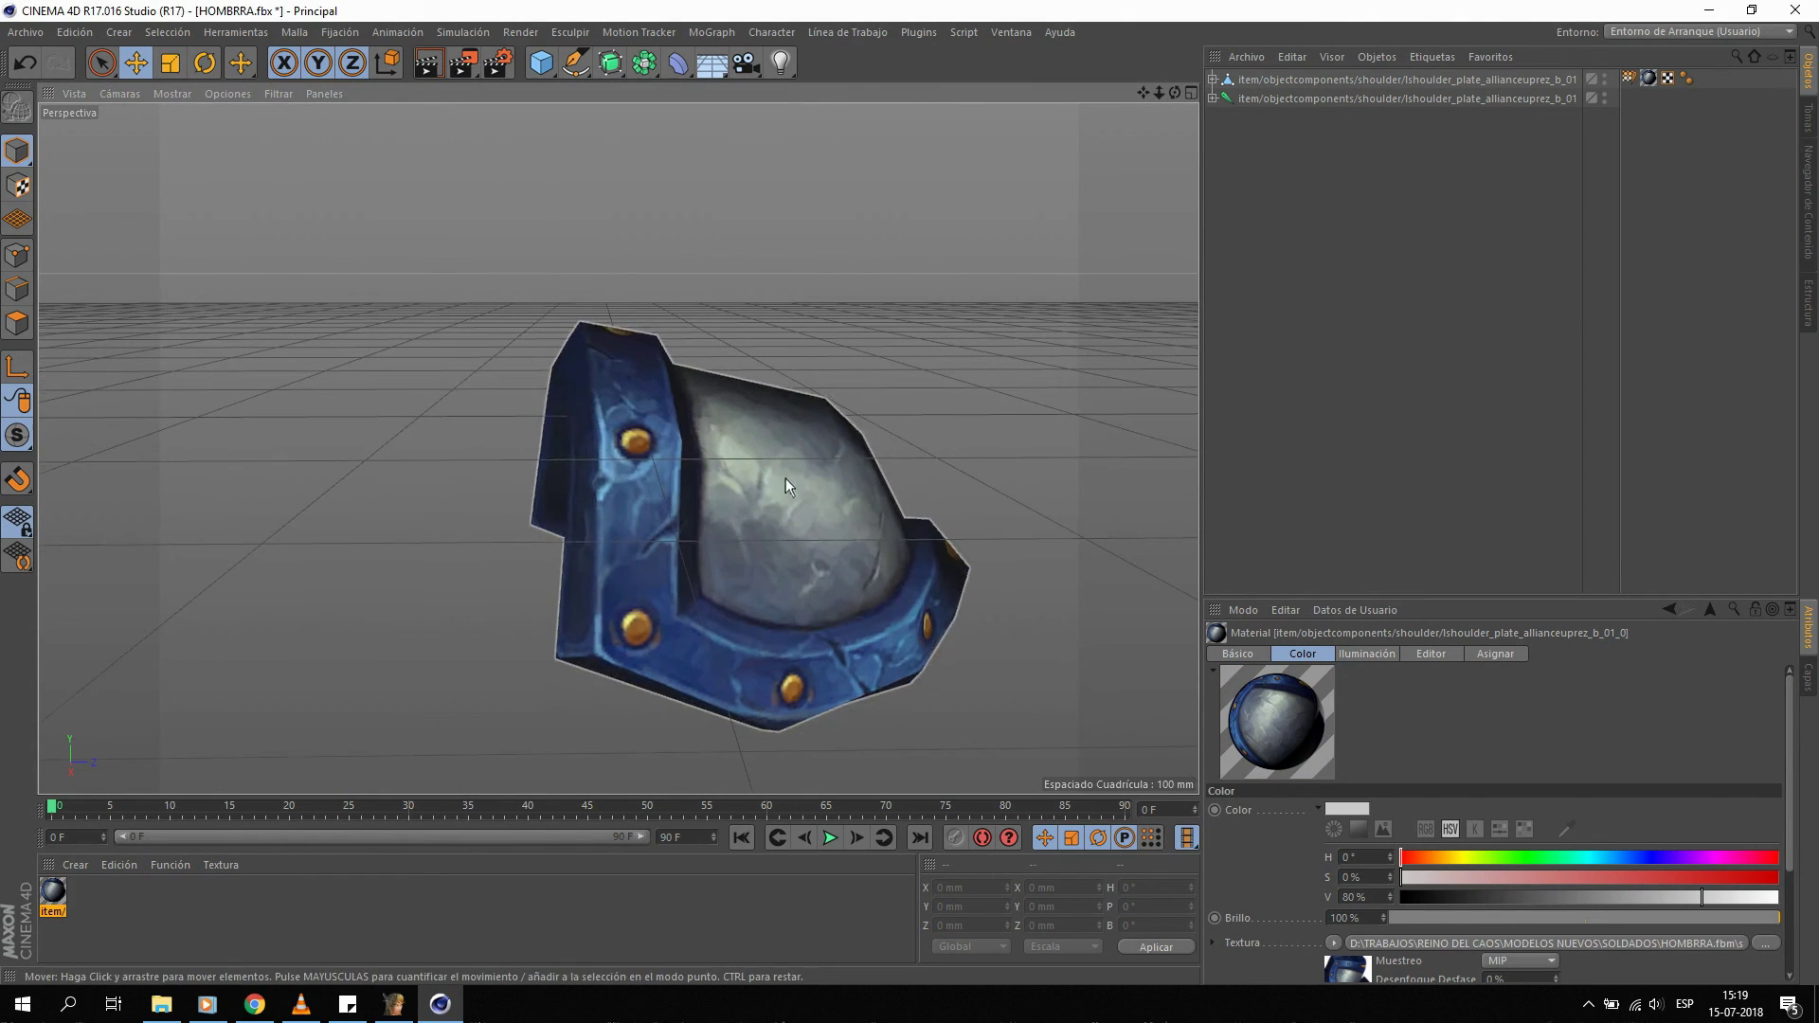
Delete the joint with its bone and the Piel skin object from the shoulder plate.
click(1306, 98)
alt+drag(688, 468, 774, 462)
click(1213, 98)
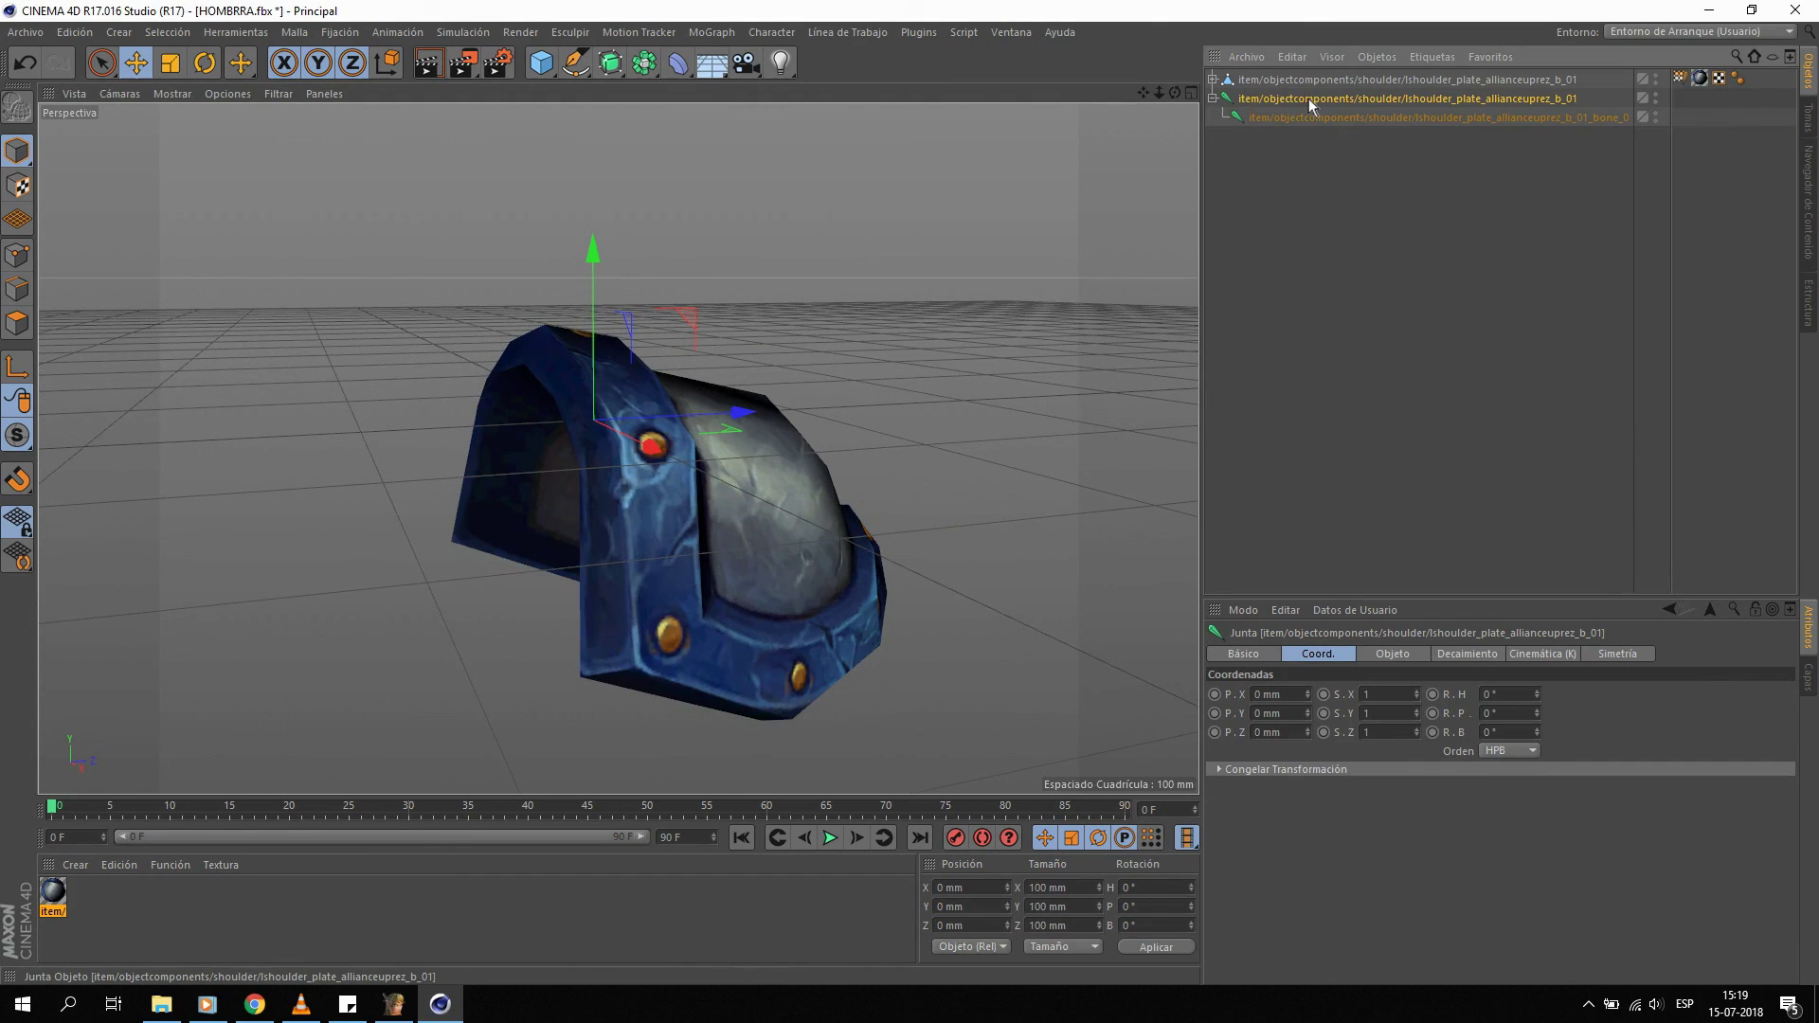
key(Delete)
click(1213, 81)
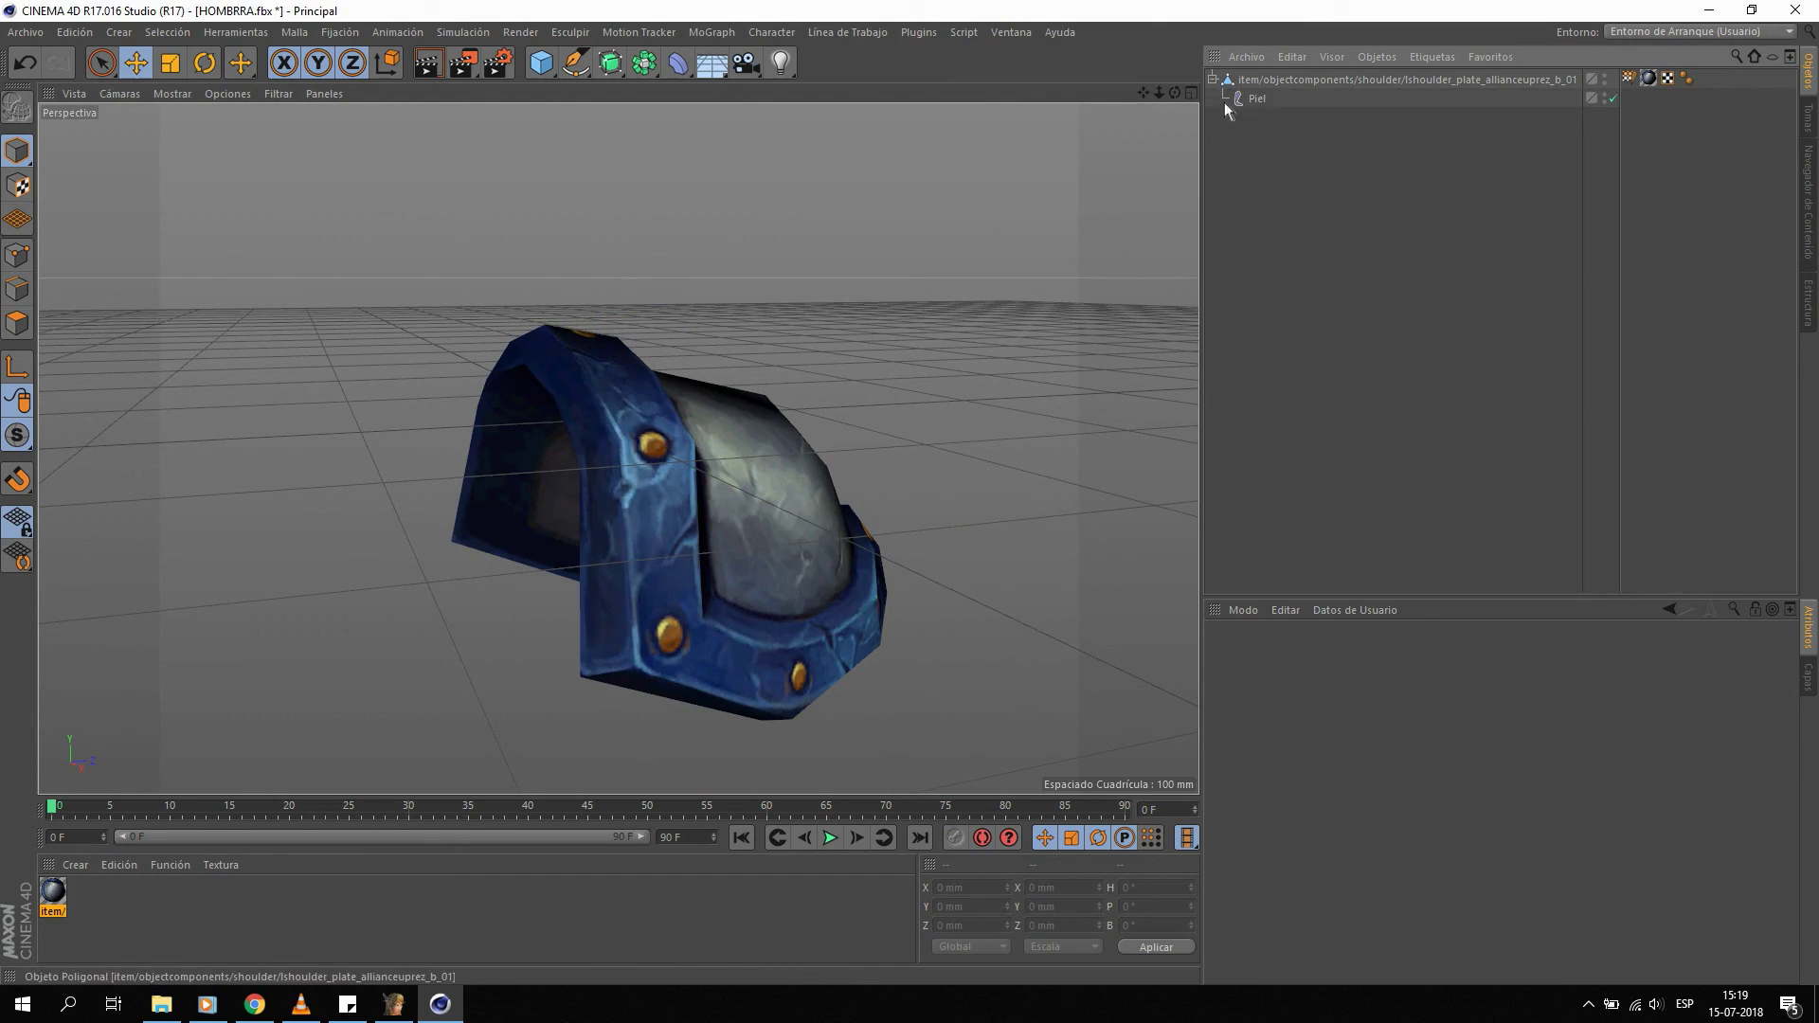
click(1258, 99)
key(Delete)
Rename the shoulder plate mesh to HOMBRERAS.
double_click(1268, 82)
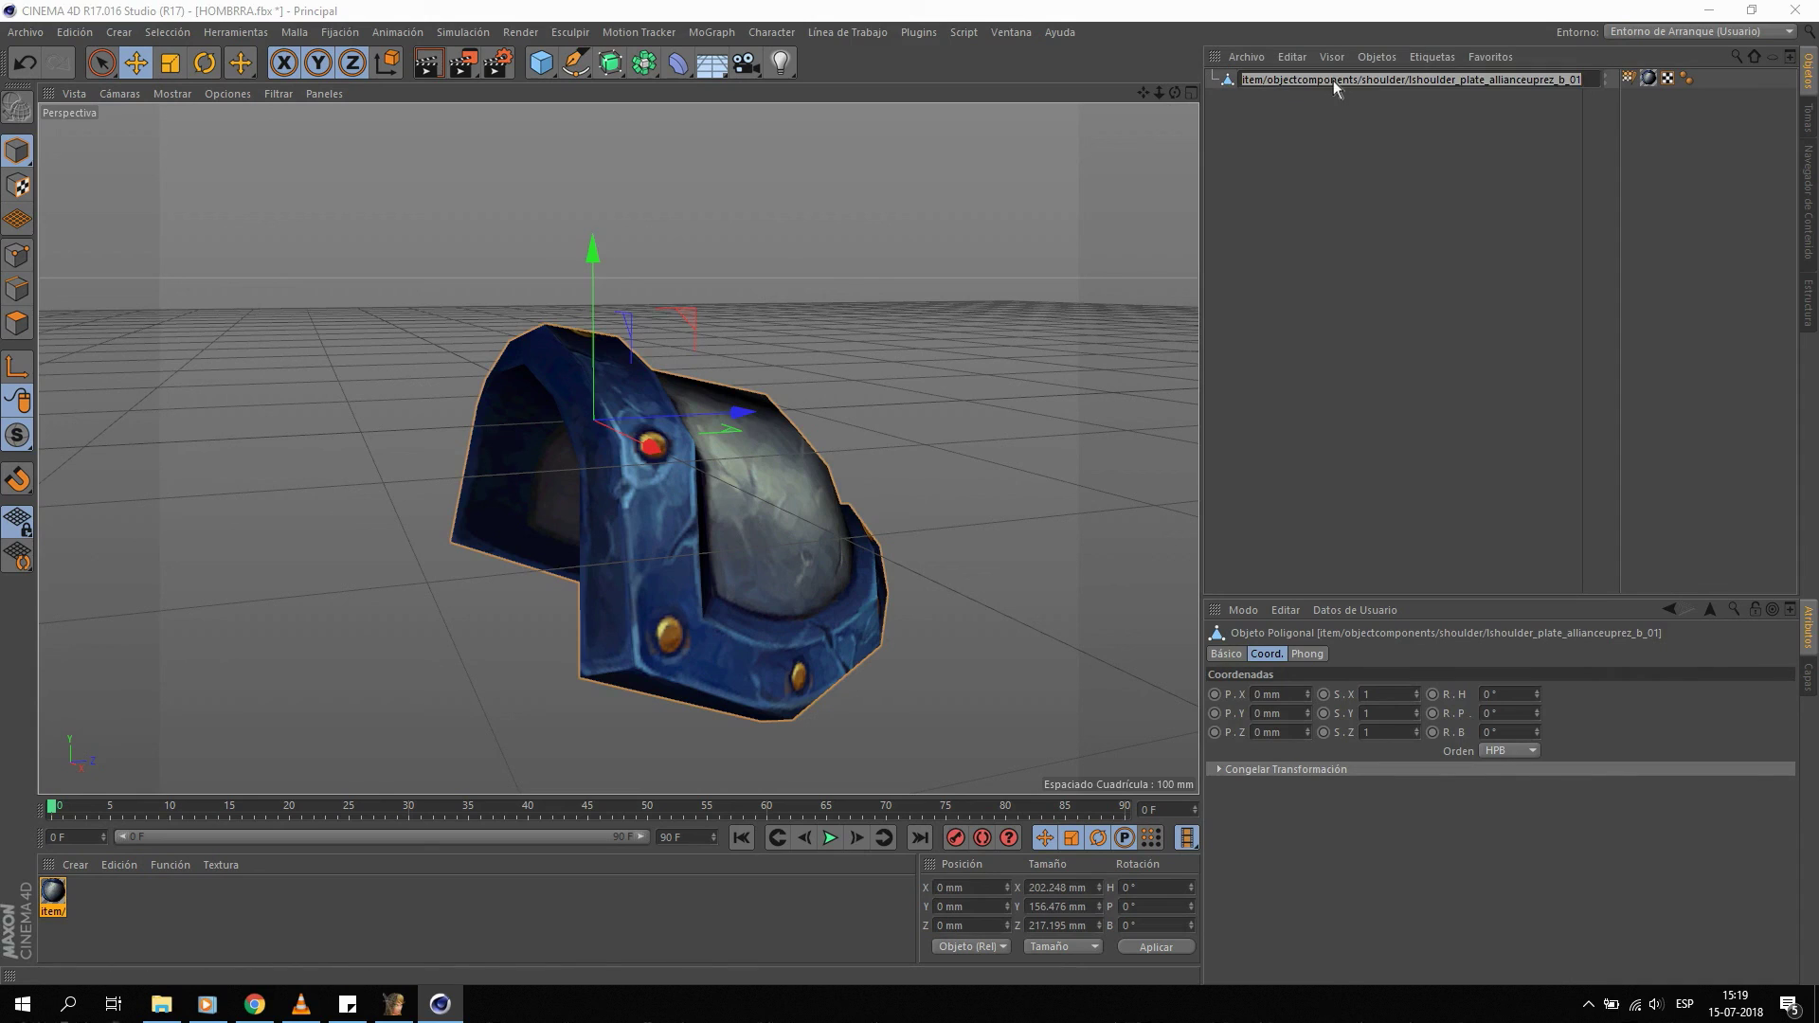
text(HOMBRERAS)
key(Return)
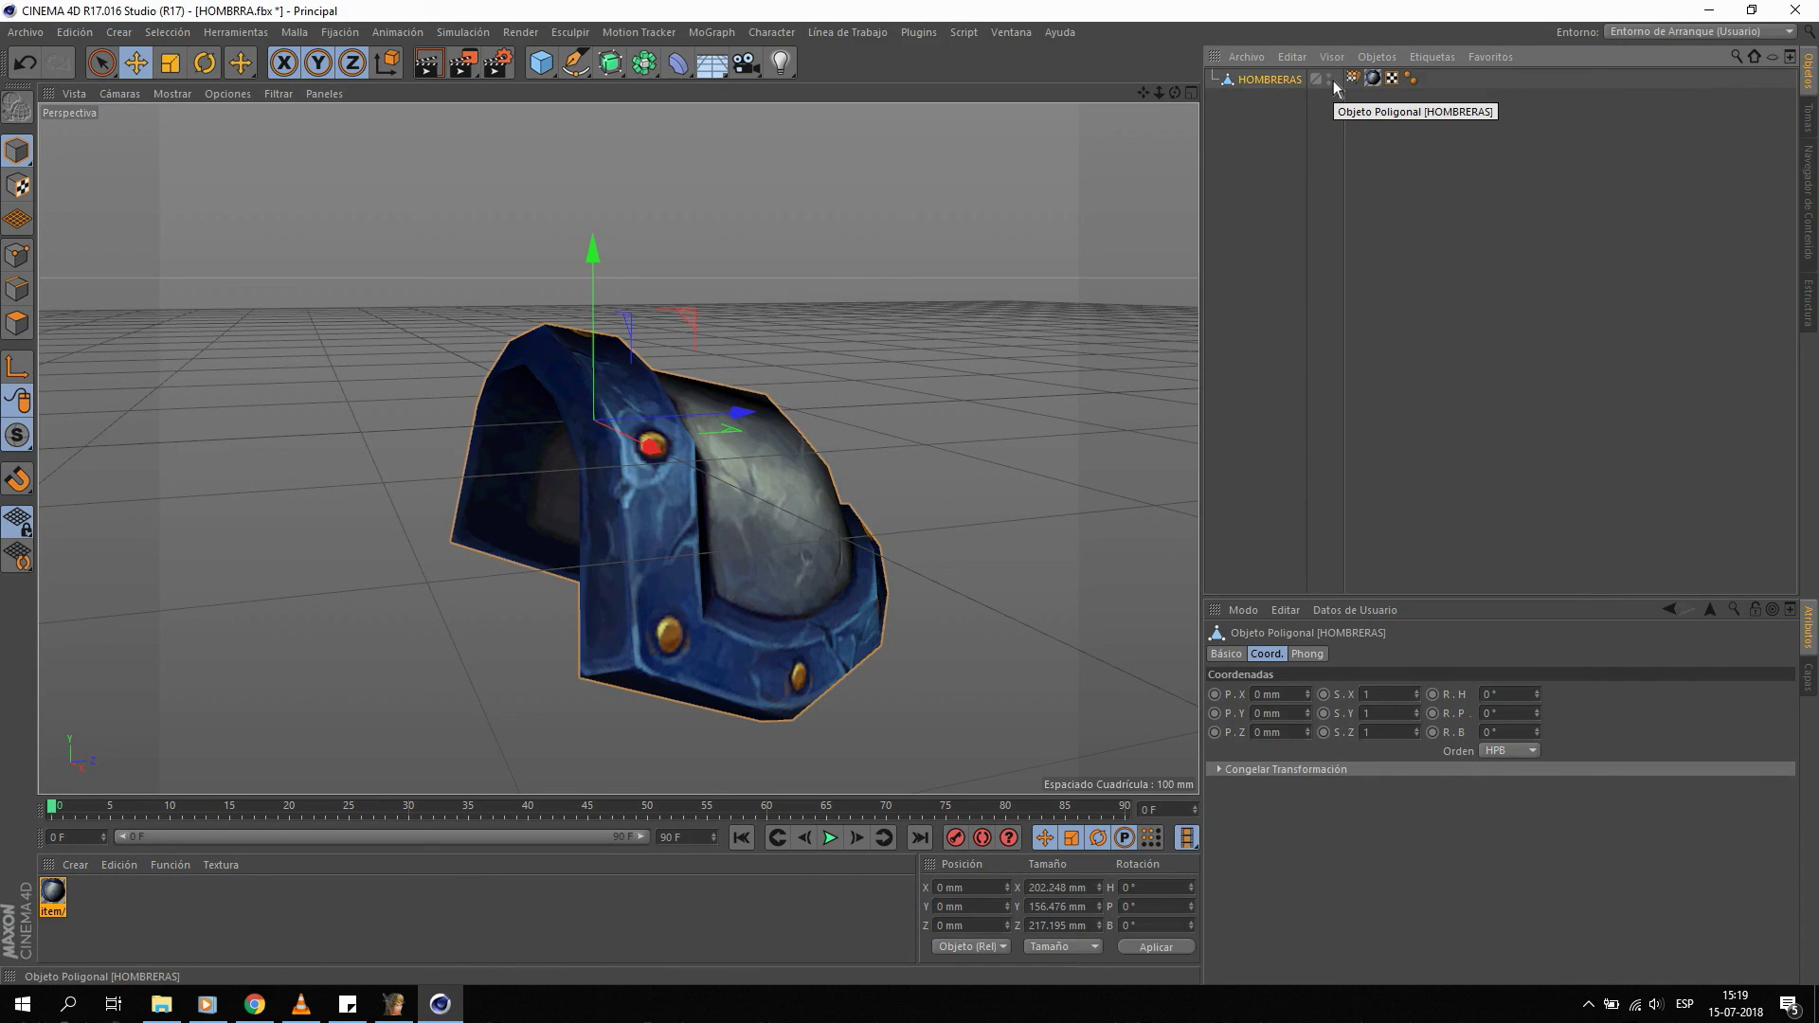
mouse_move(703, 405)
alt+mouse_down()
mouse_move(507, 414)
mouse_move(616, 396)
alt+mouse_up()
click(160, 42)
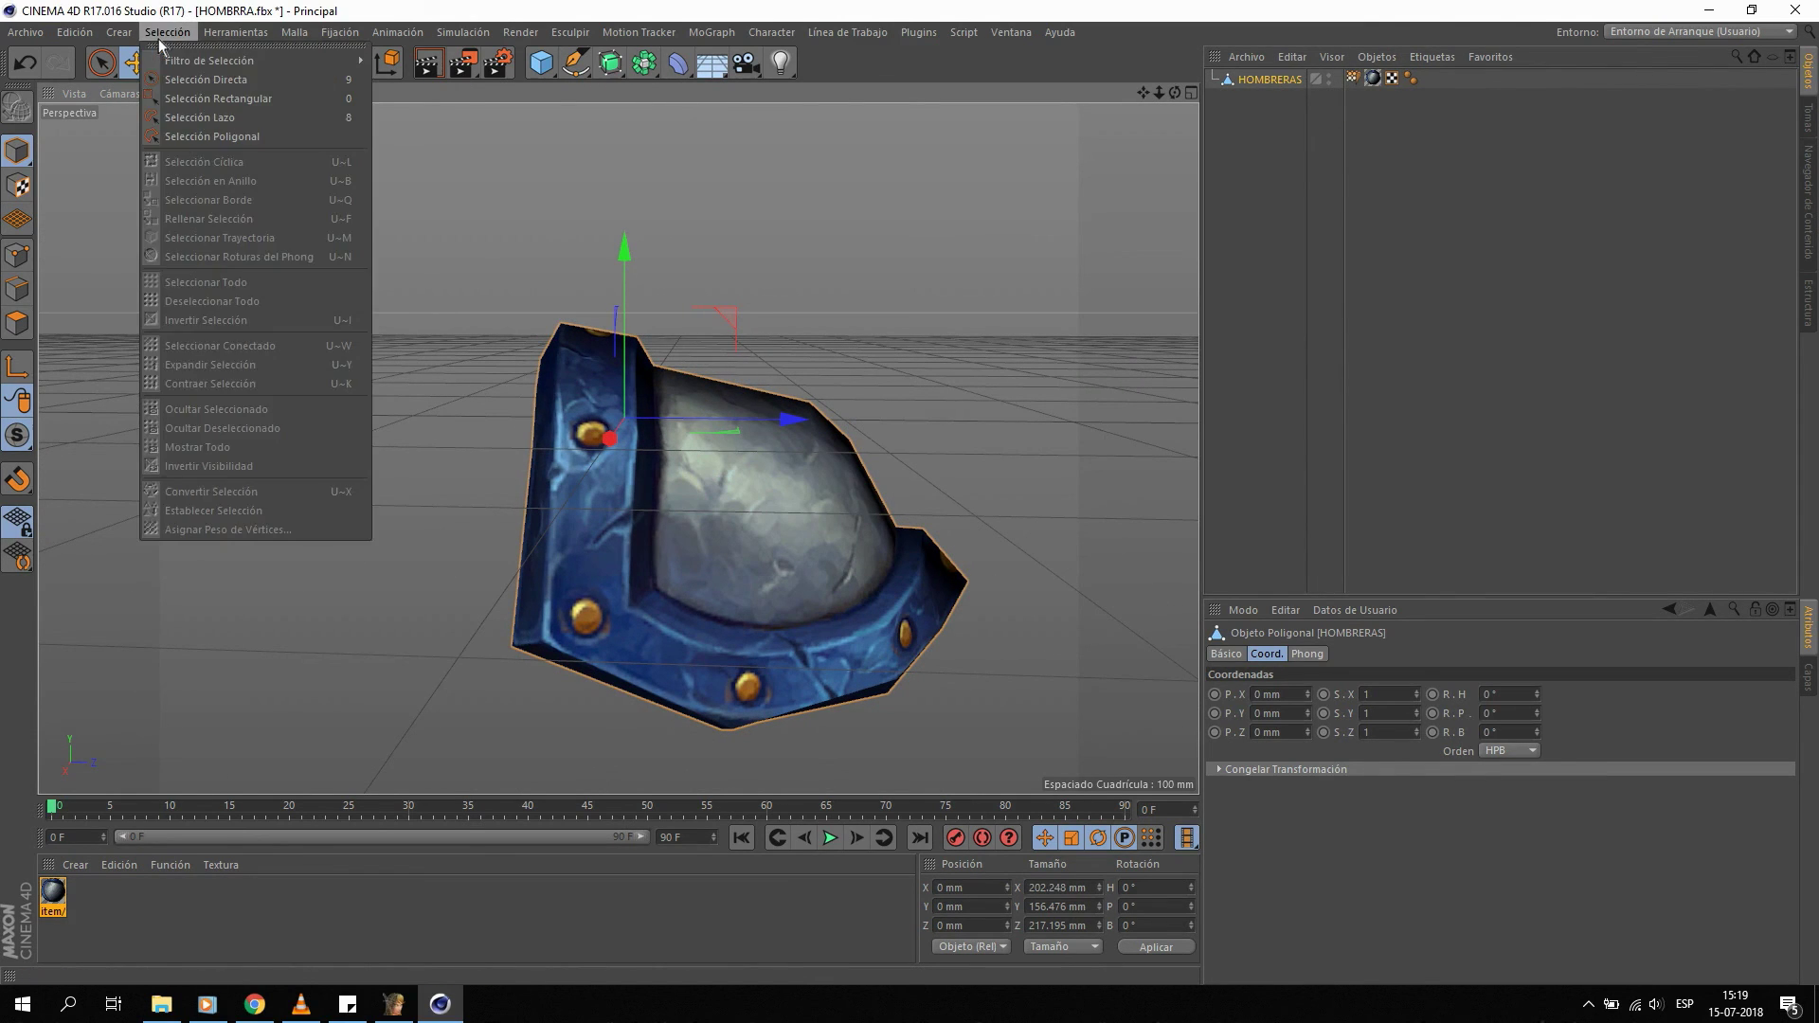
click(17, 324)
click(182, 35)
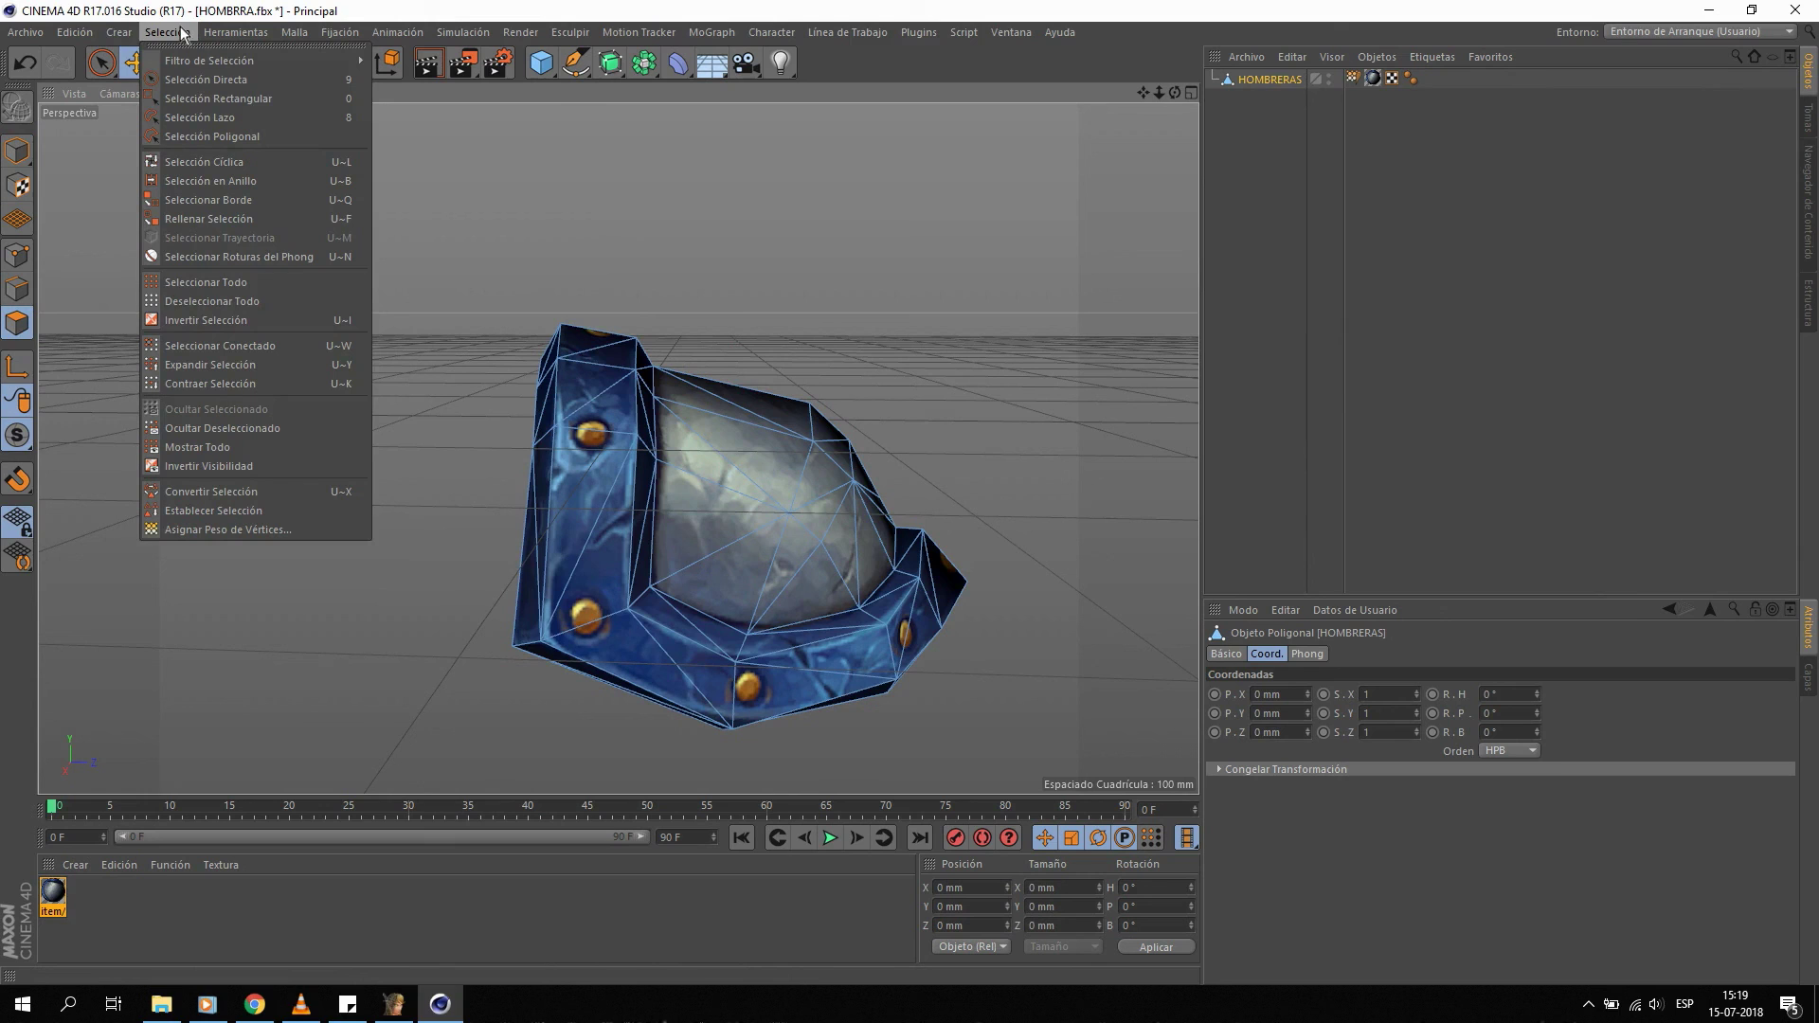
click(218, 219)
click(792, 521)
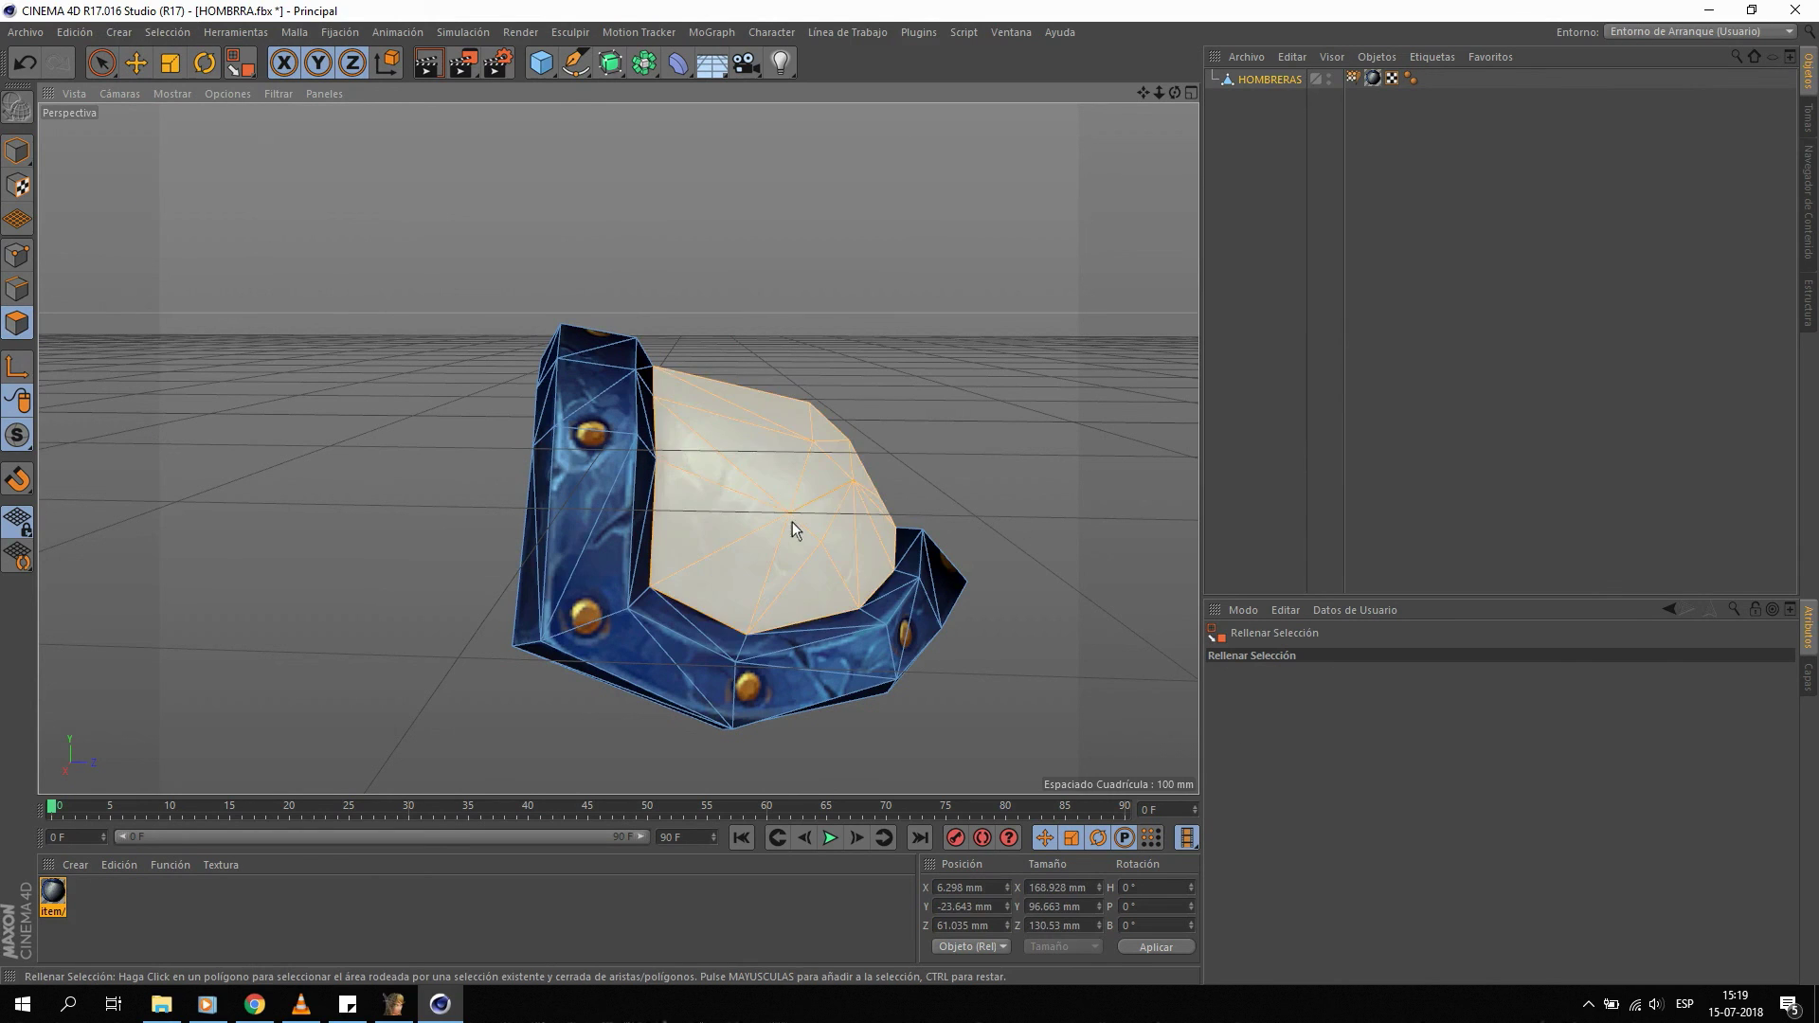
click(654, 484)
click(929, 307)
click(26, 148)
alt+drag(825, 360, 809, 412)
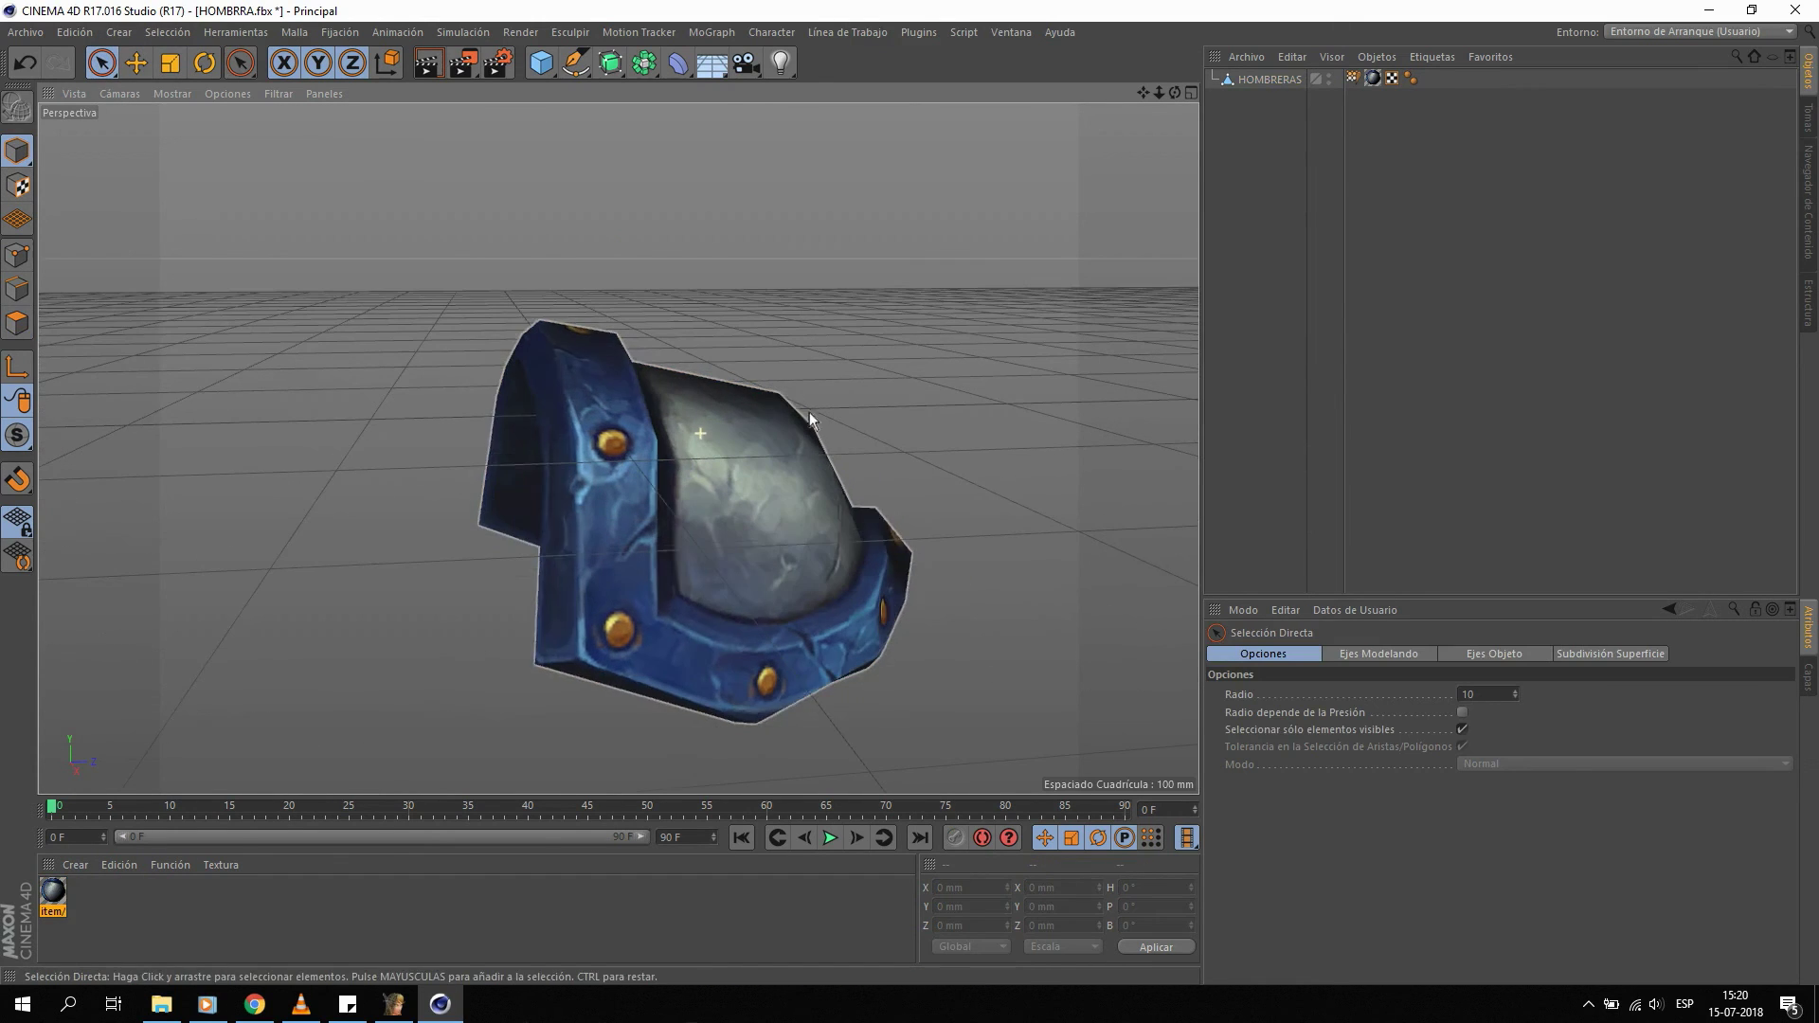
click(1274, 82)
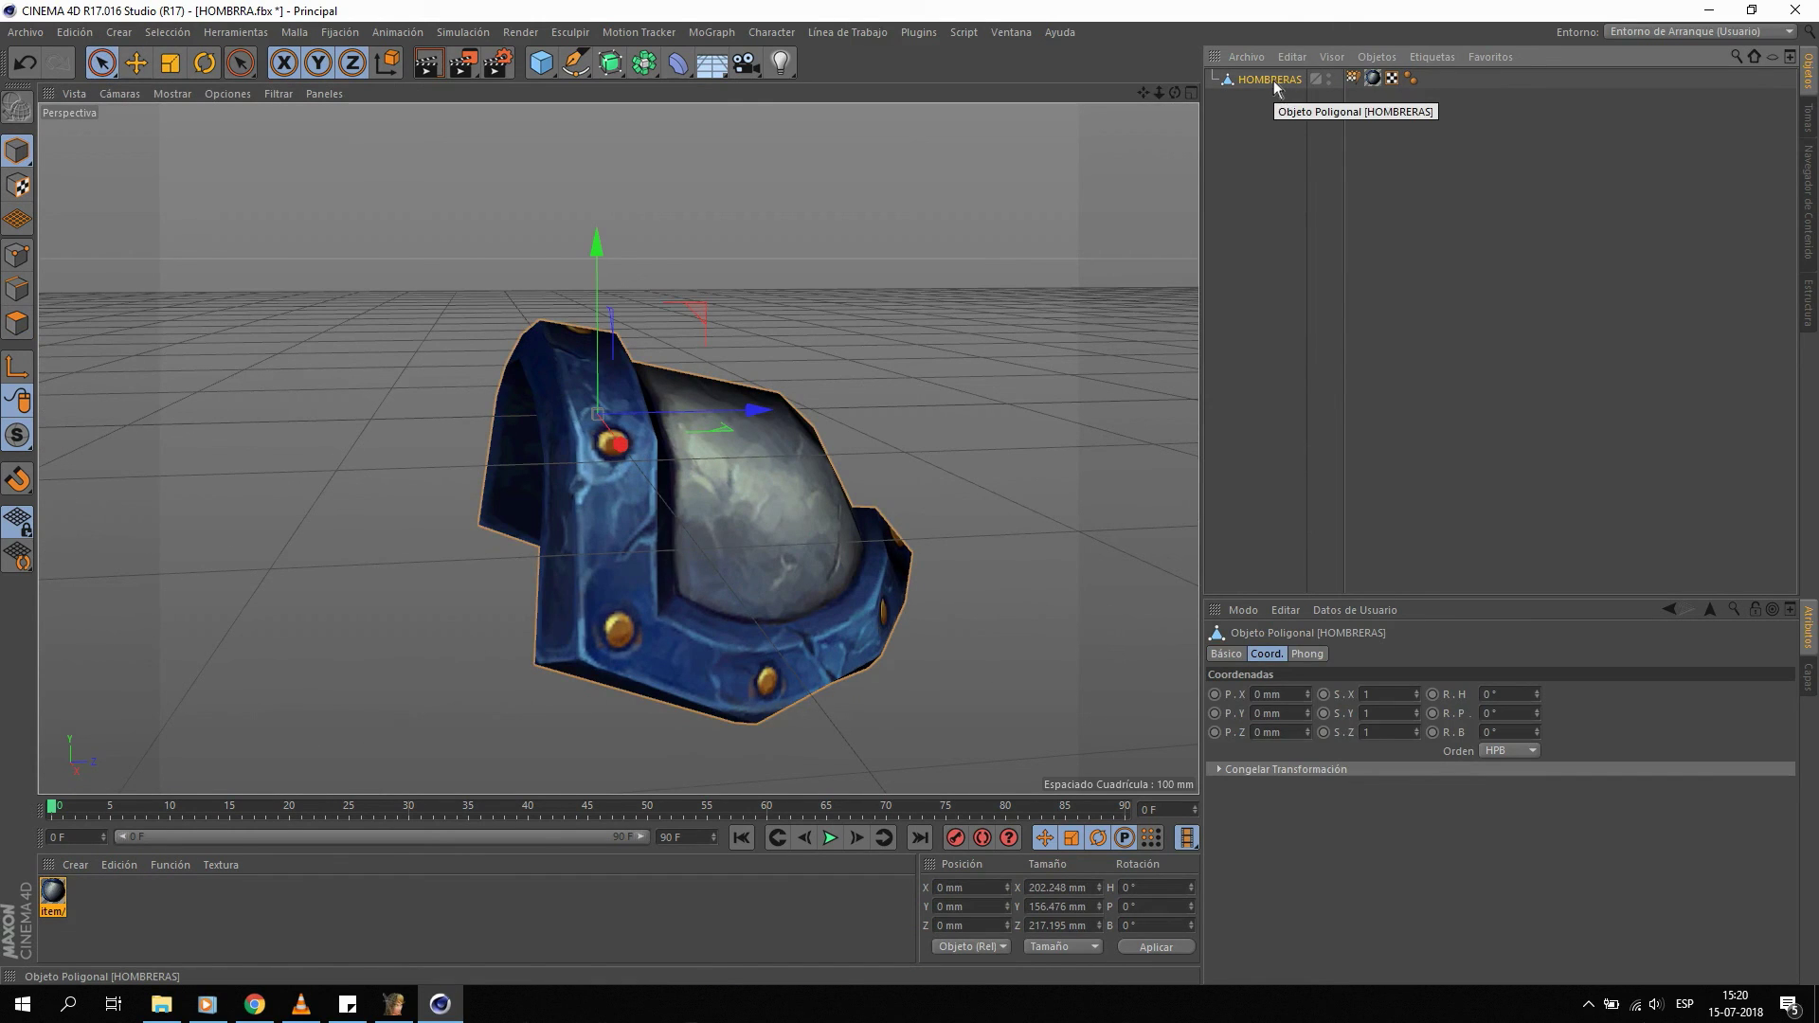
key(Delete)
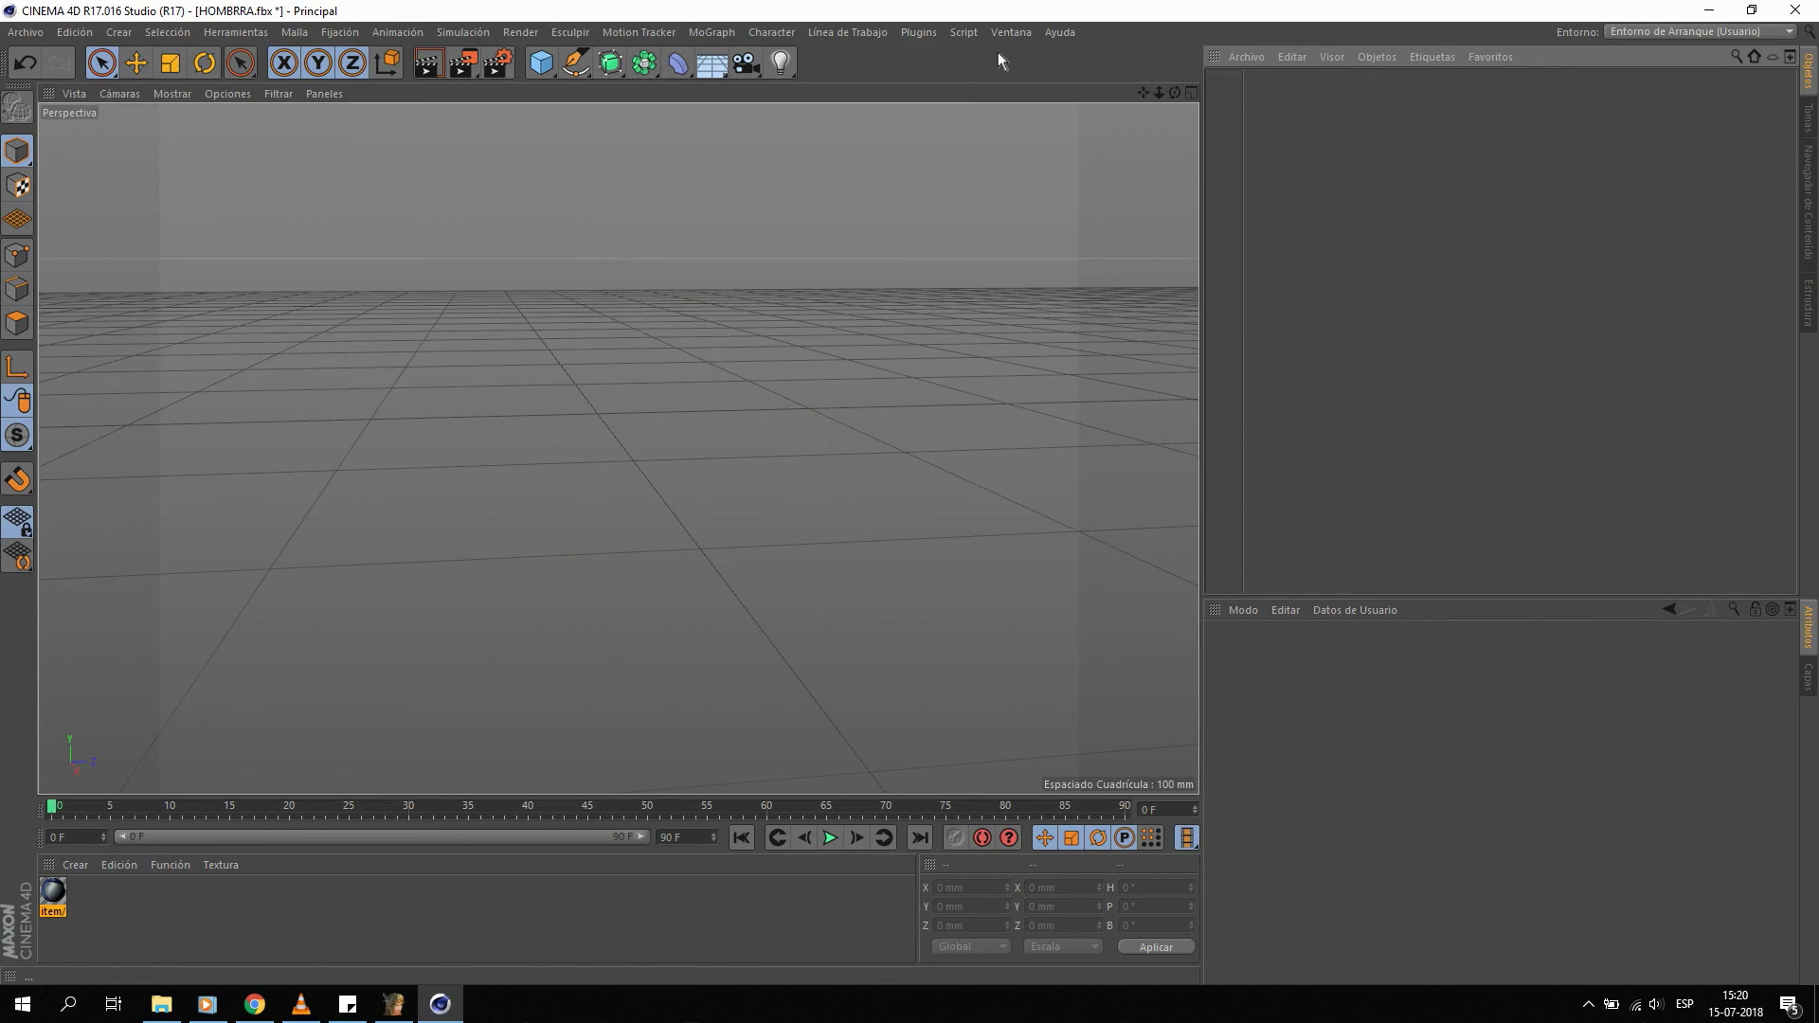
key(ctrl+F4)
click(997, 573)
key(ctrl+z)
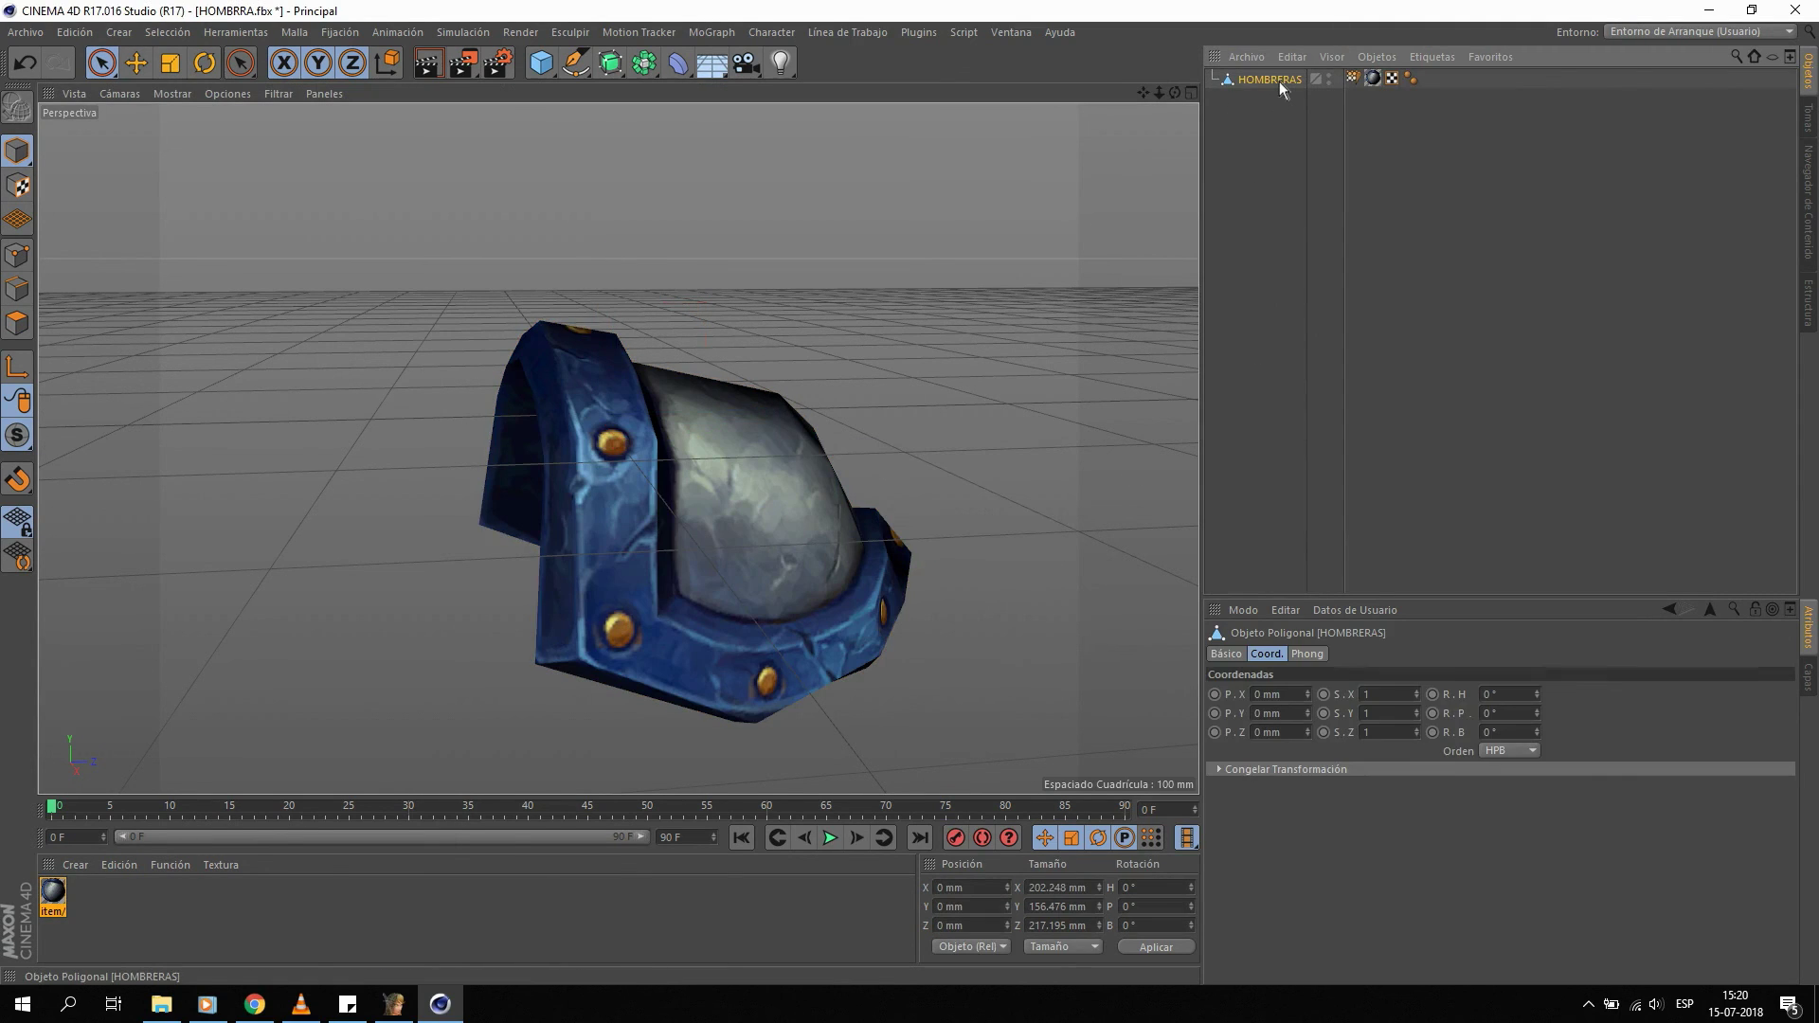
Cut HOMBRERAS, close HOMBRRA.fbx without saving, and paste it into FOOTMAN.fbx.
key(Delete)
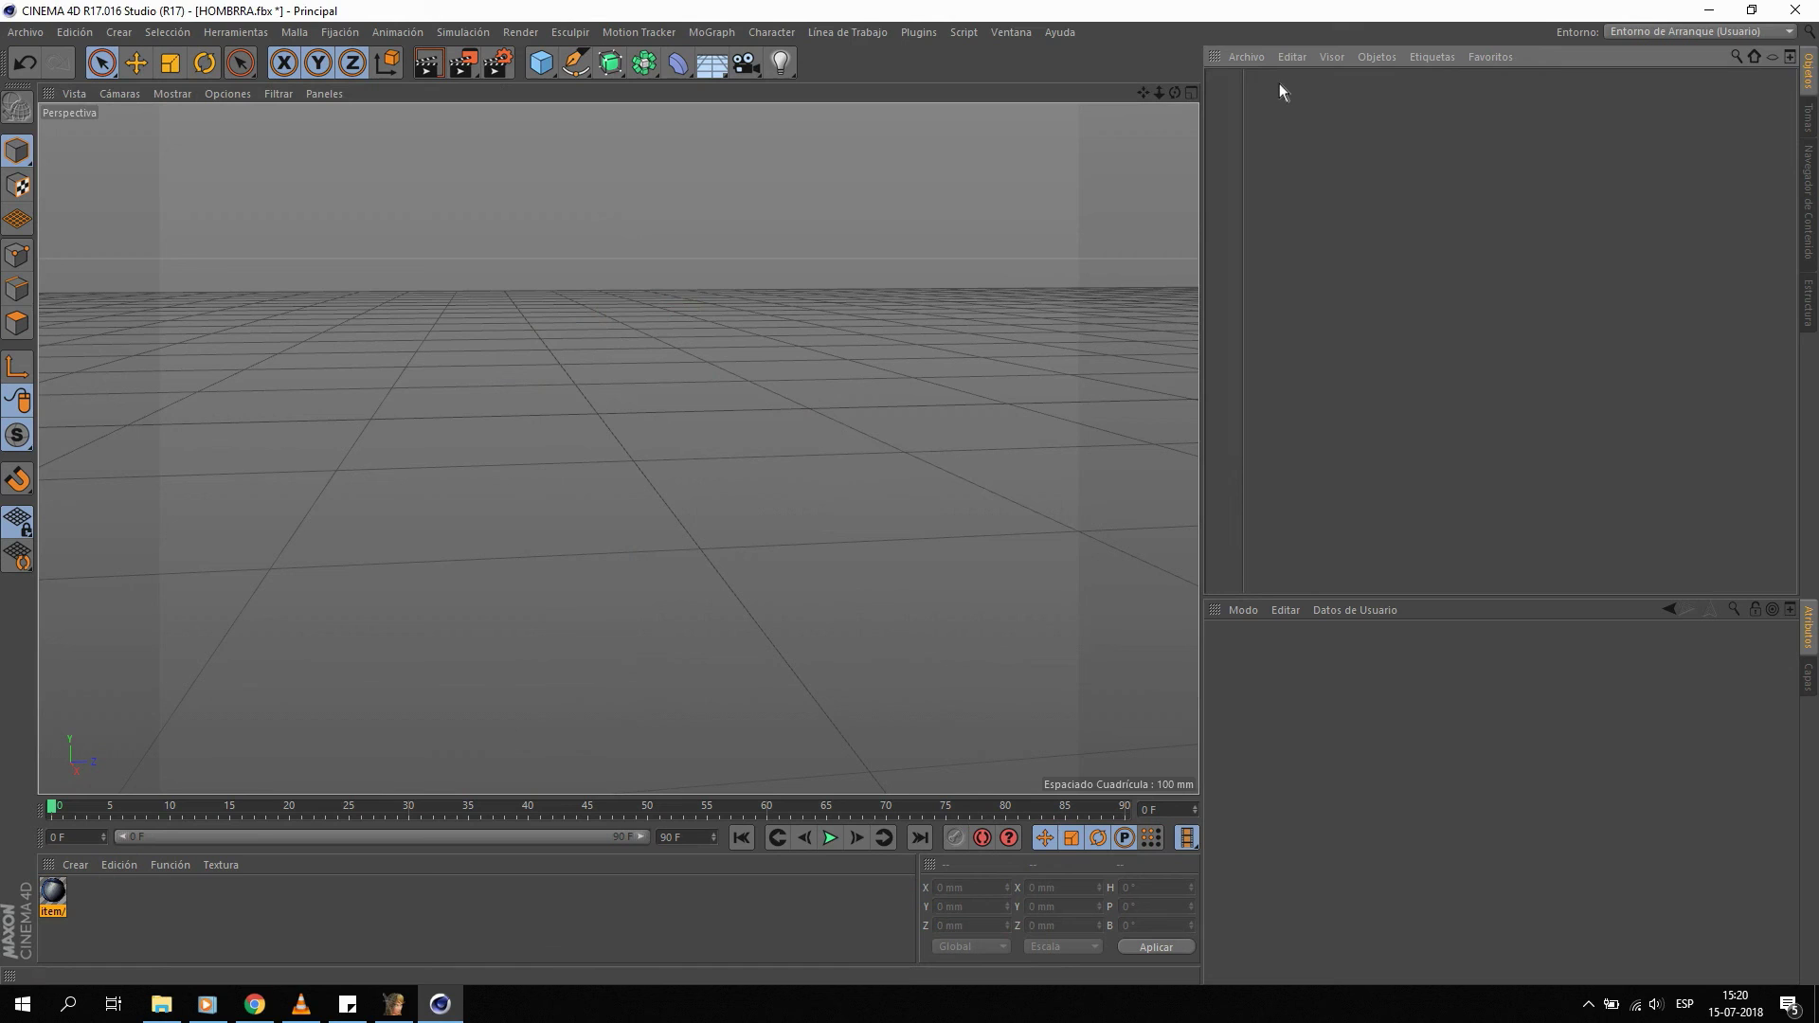
key(ctrl+F4)
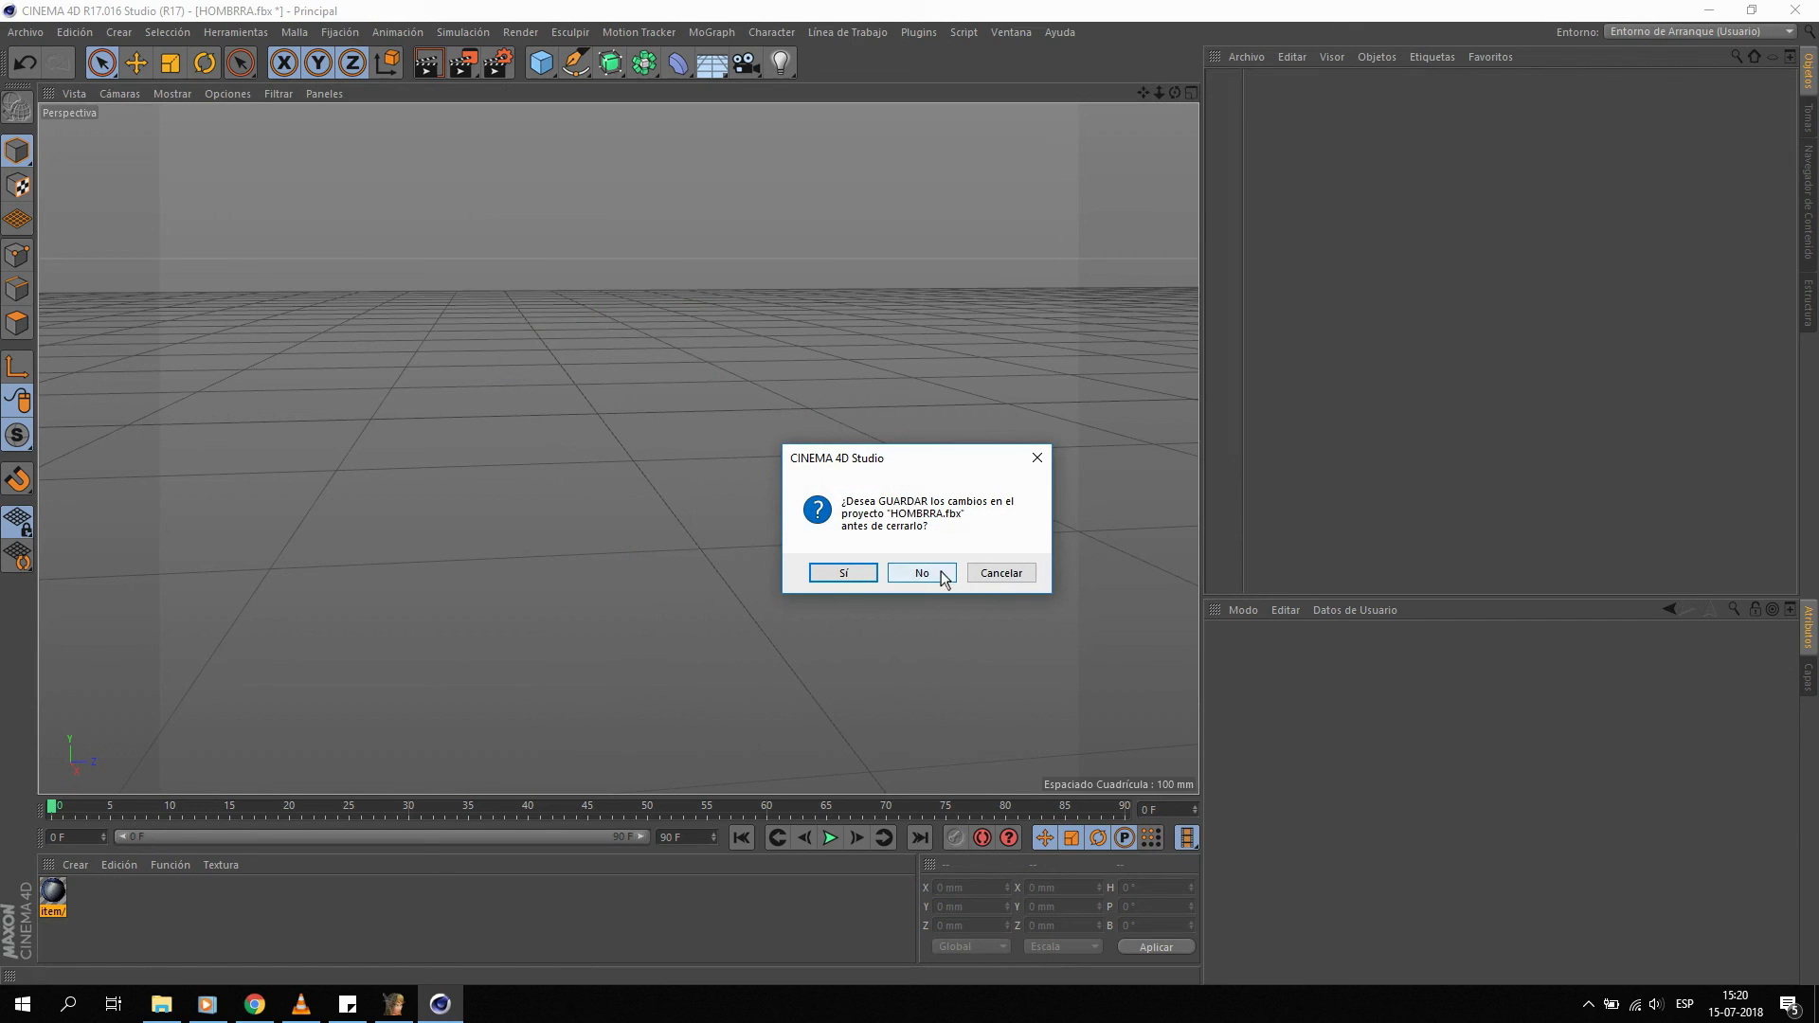
click(922, 574)
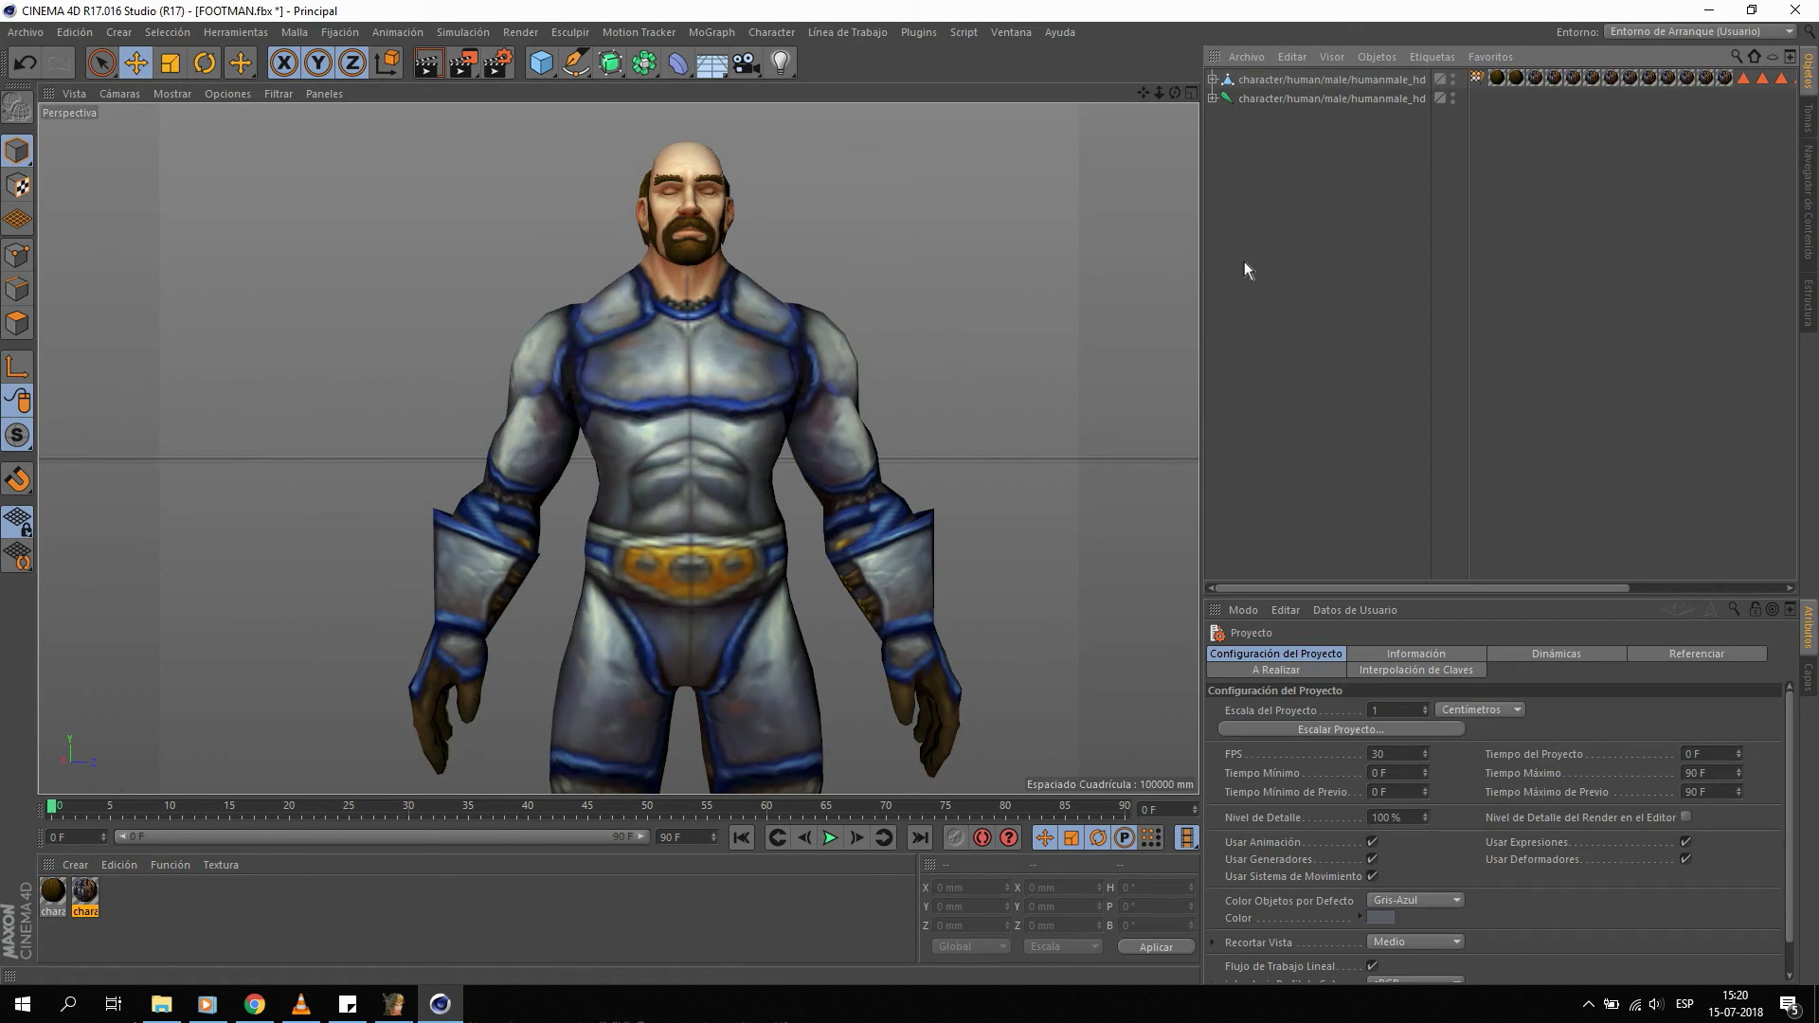
key(ctrl+v)
Move the HOMBRERAS pad onto the footman's shoulder, then duplicate it.
scroll(737, 529, down, 5)
drag(785, 674, 777, 378)
scroll(889, 388, up, 4)
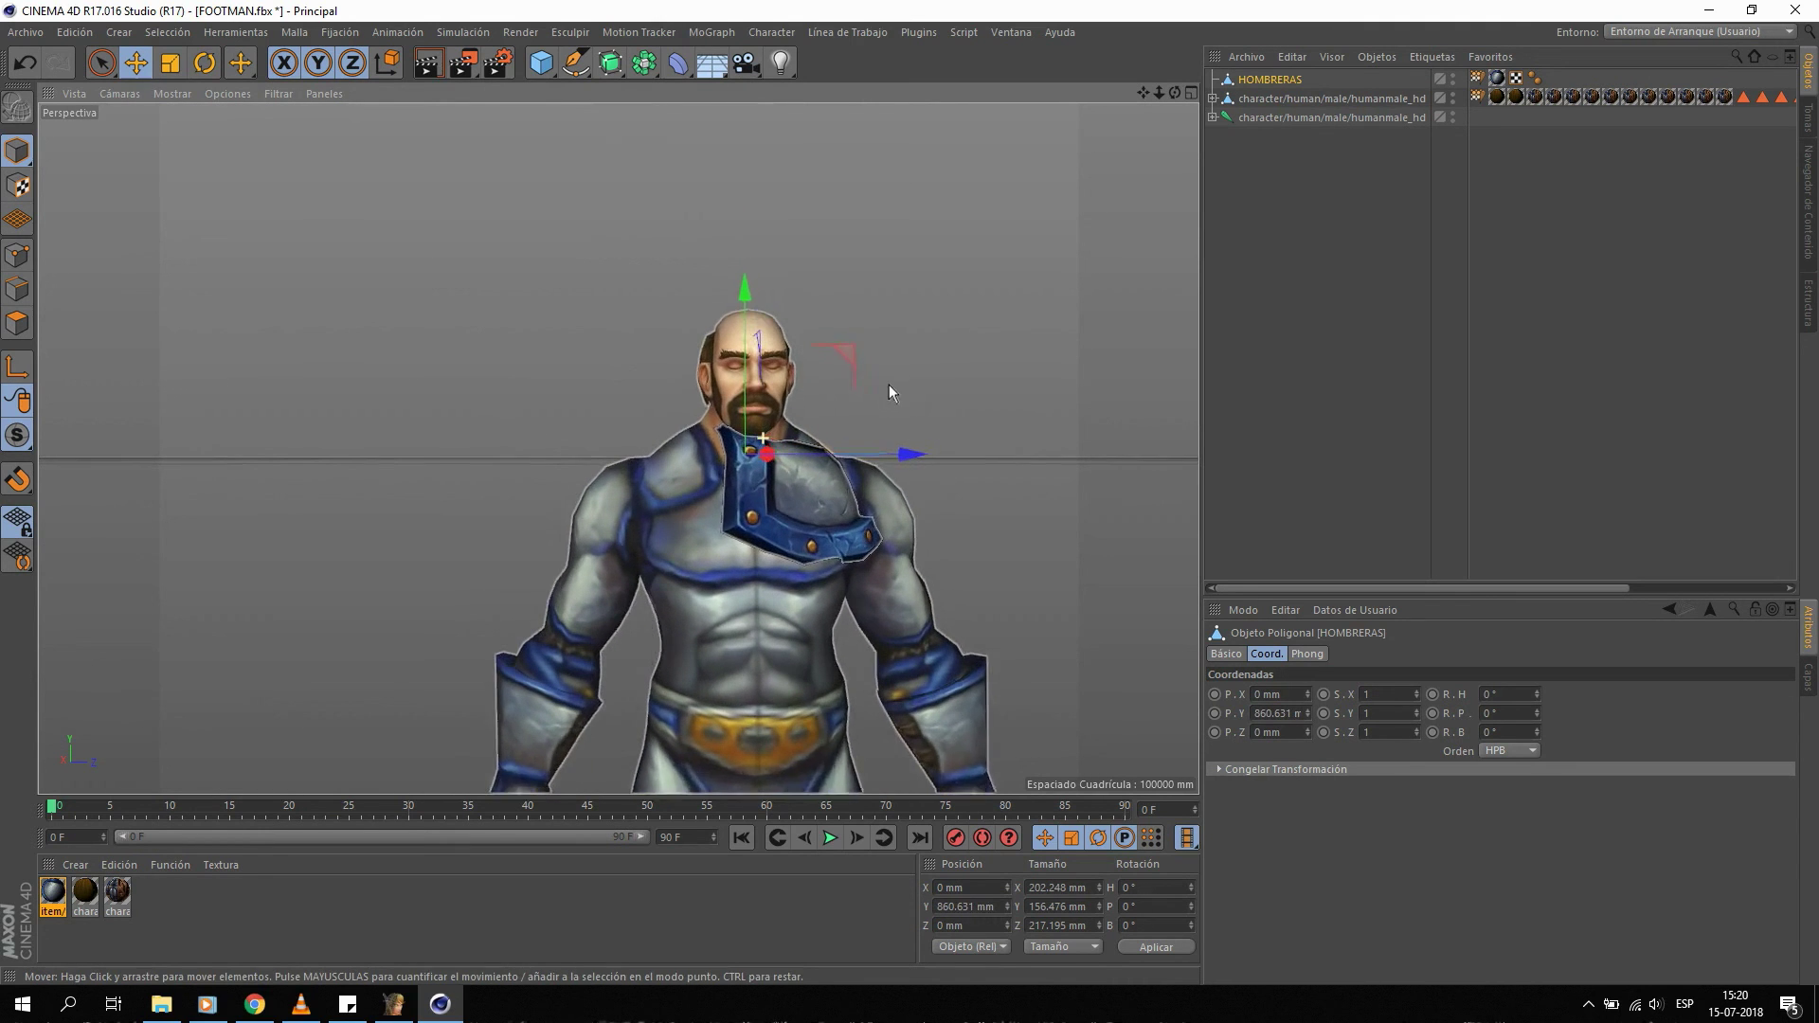
mouse_move(905, 455)
mouse_down()
mouse_move(1012, 457)
mouse_move(516, 537)
mouse_move(792, 462)
mouse_up()
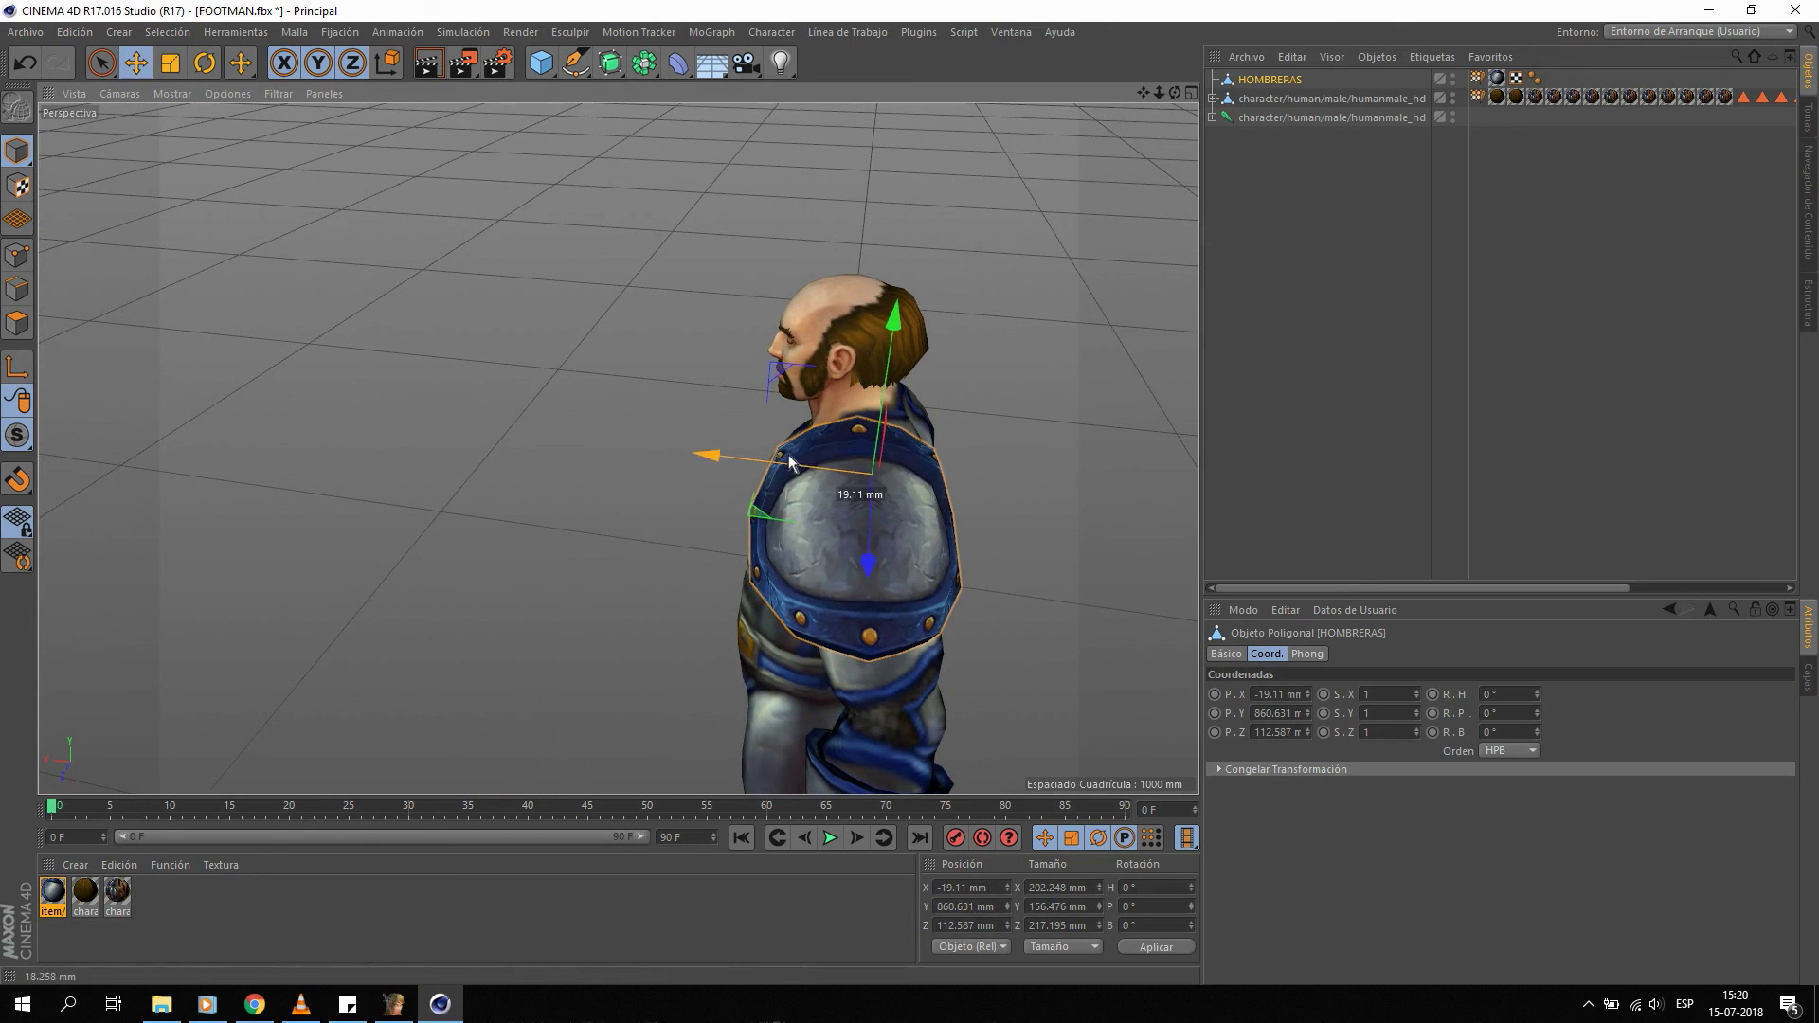
mouse_move(886, 424)
mouse_down()
mouse_move(895, 405)
mouse_move(1037, 447)
mouse_move(1123, 378)
mouse_move(940, 479)
mouse_move(639, 502)
mouse_move(620, 559)
mouse_up()
drag(858, 475, 878, 470)
key(ctrl+c)
key(ctrl+v)
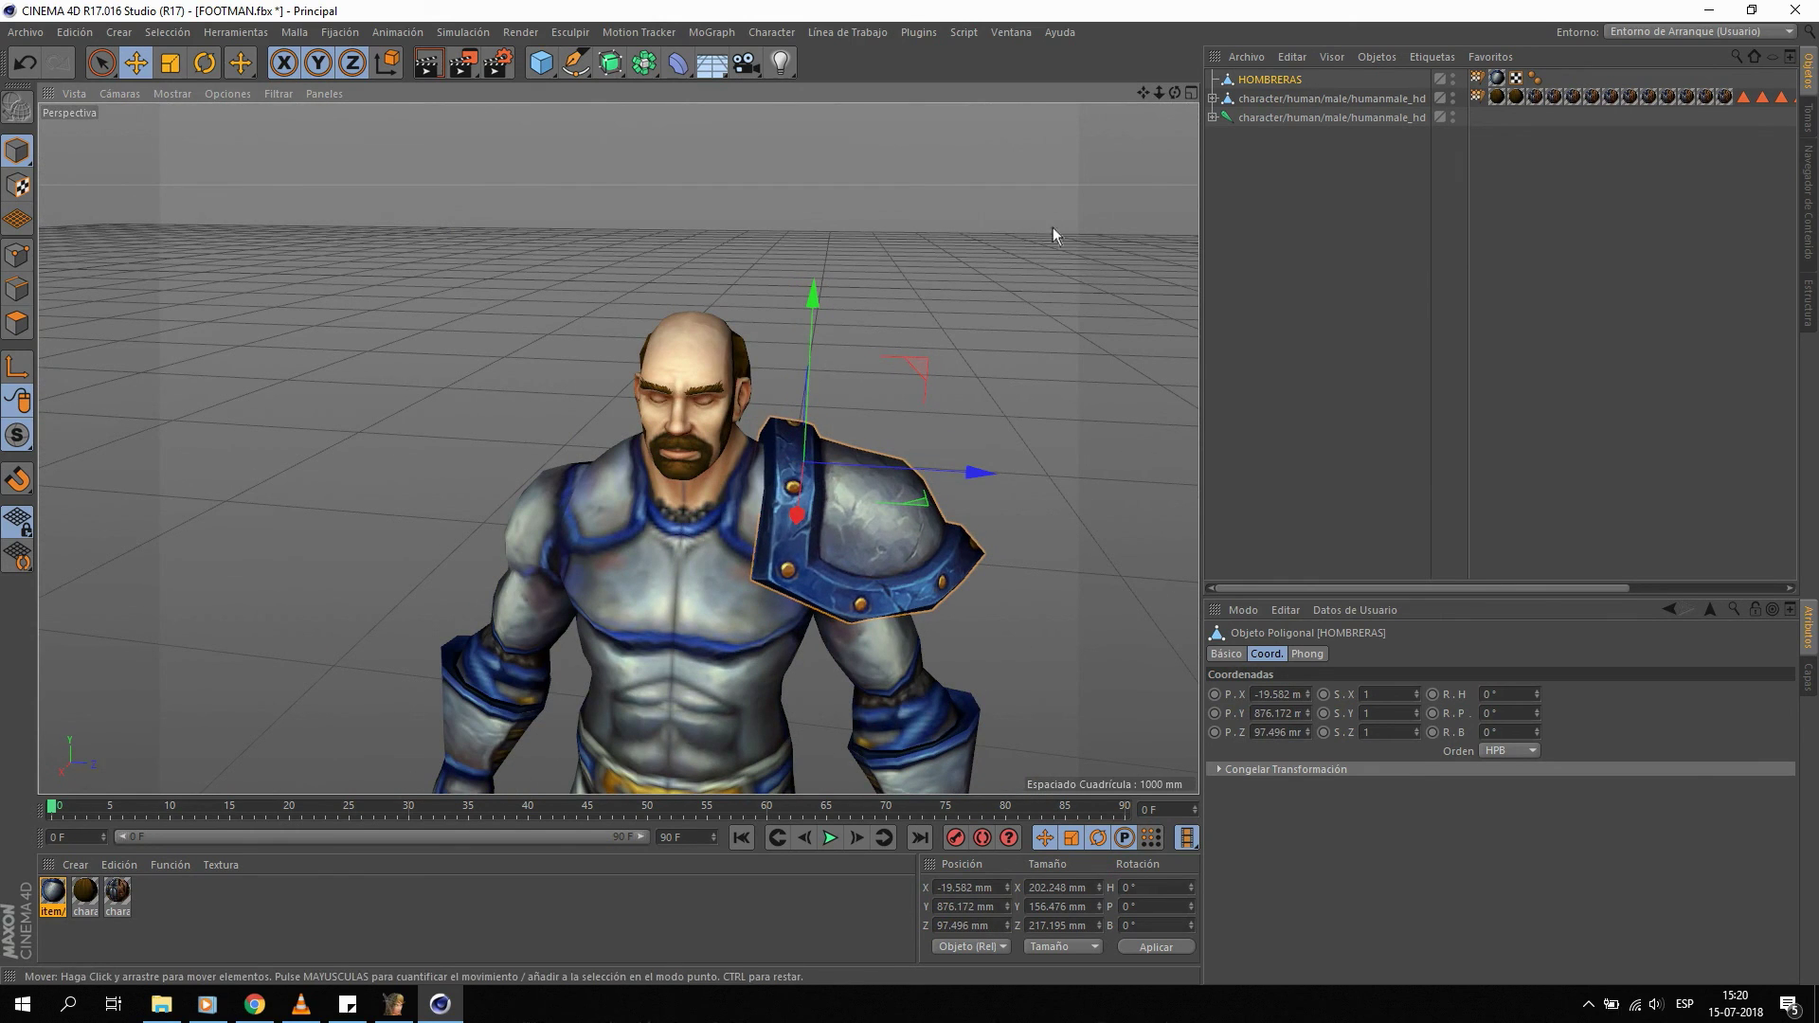
Turn the HOMBRERAS.1 copy H -180° and fit it onto the other shoulder.
mouse_move(967, 472)
mouse_down()
mouse_move(643, 519)
mouse_move(332, 396)
mouse_up()
key(r)
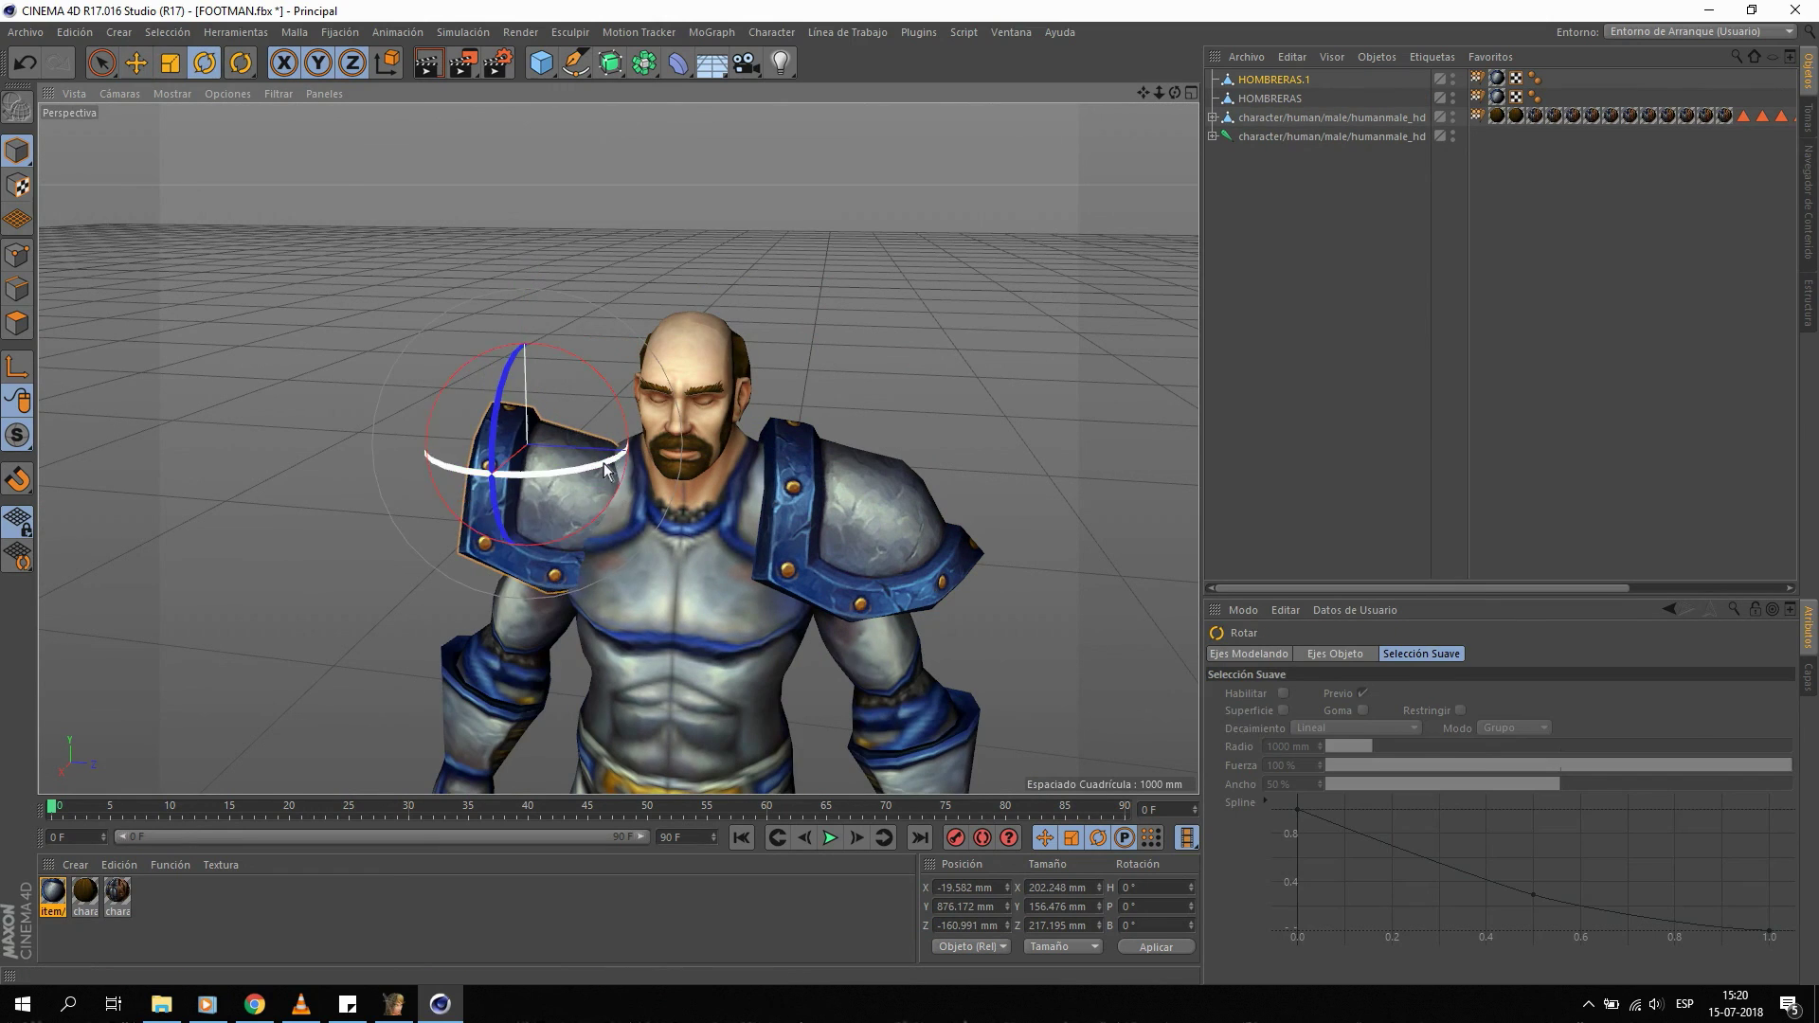
key(e)
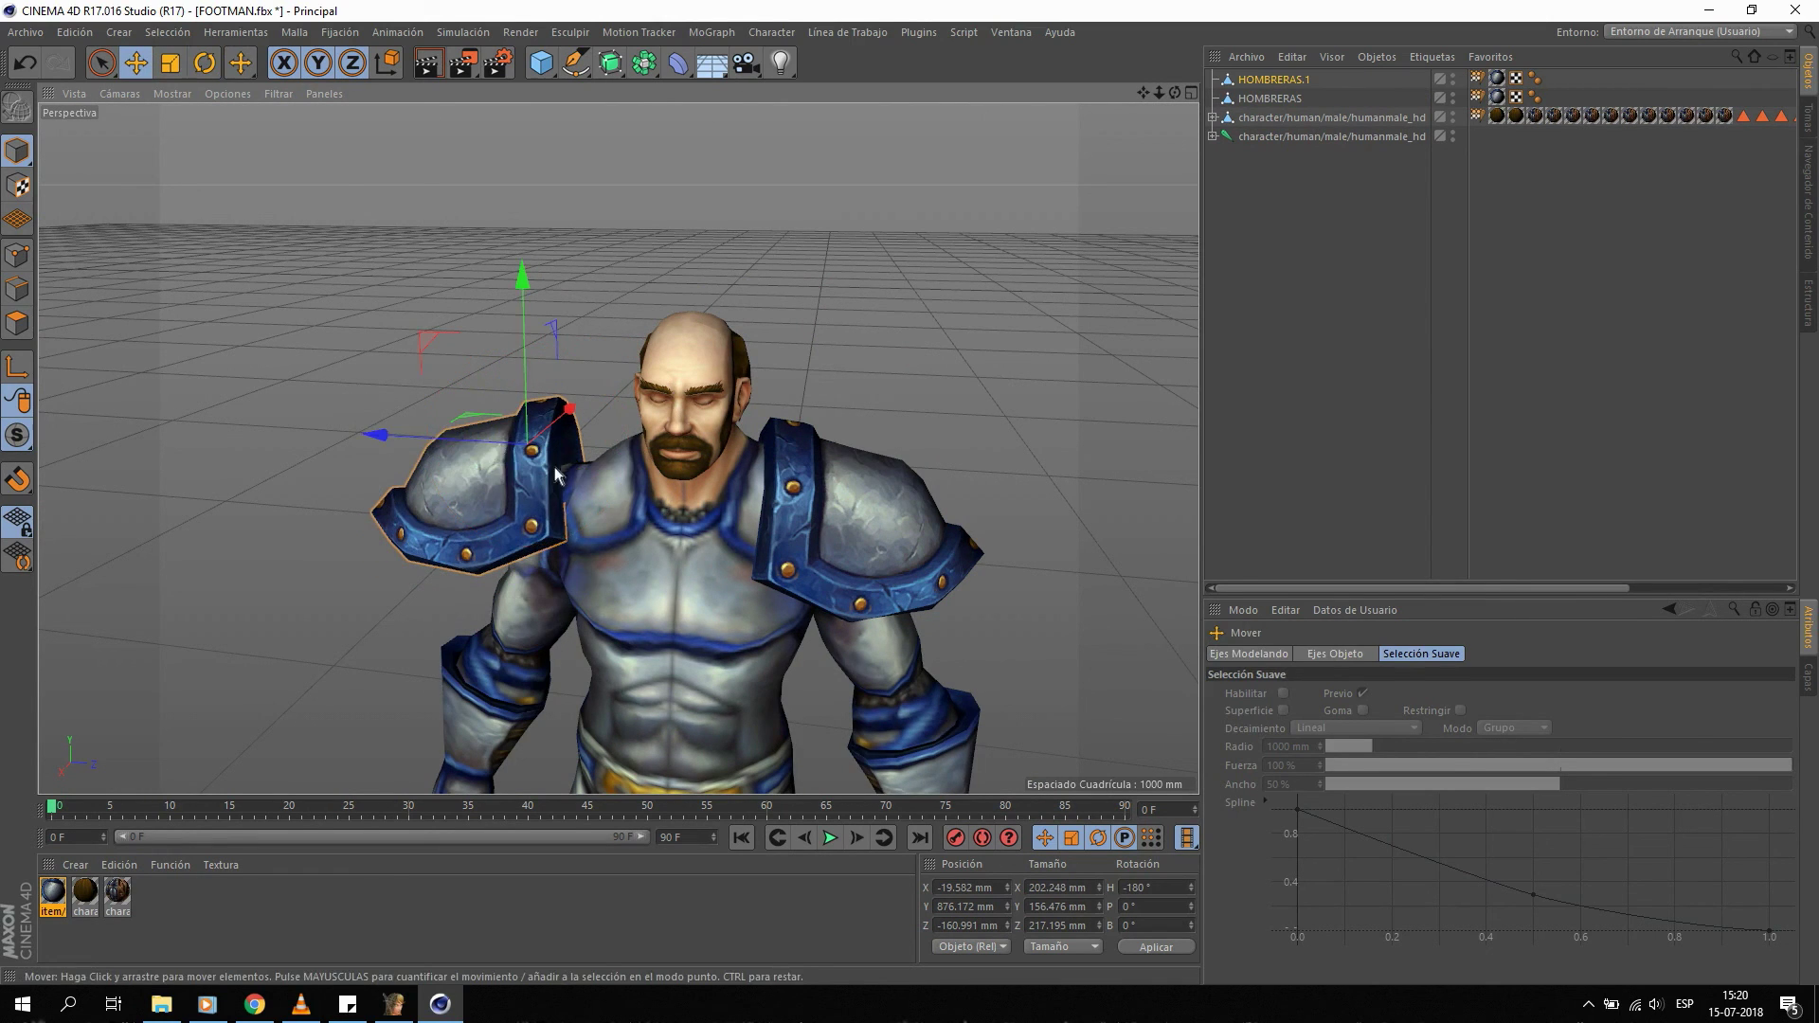
mouse_move(409, 432)
mouse_down()
mouse_move(485, 468)
mouse_move(643, 491)
mouse_move(773, 458)
mouse_move(769, 509)
mouse_up()
mouse_move(417, 470)
mouse_down()
mouse_move(463, 481)
mouse_move(214, 455)
mouse_up()
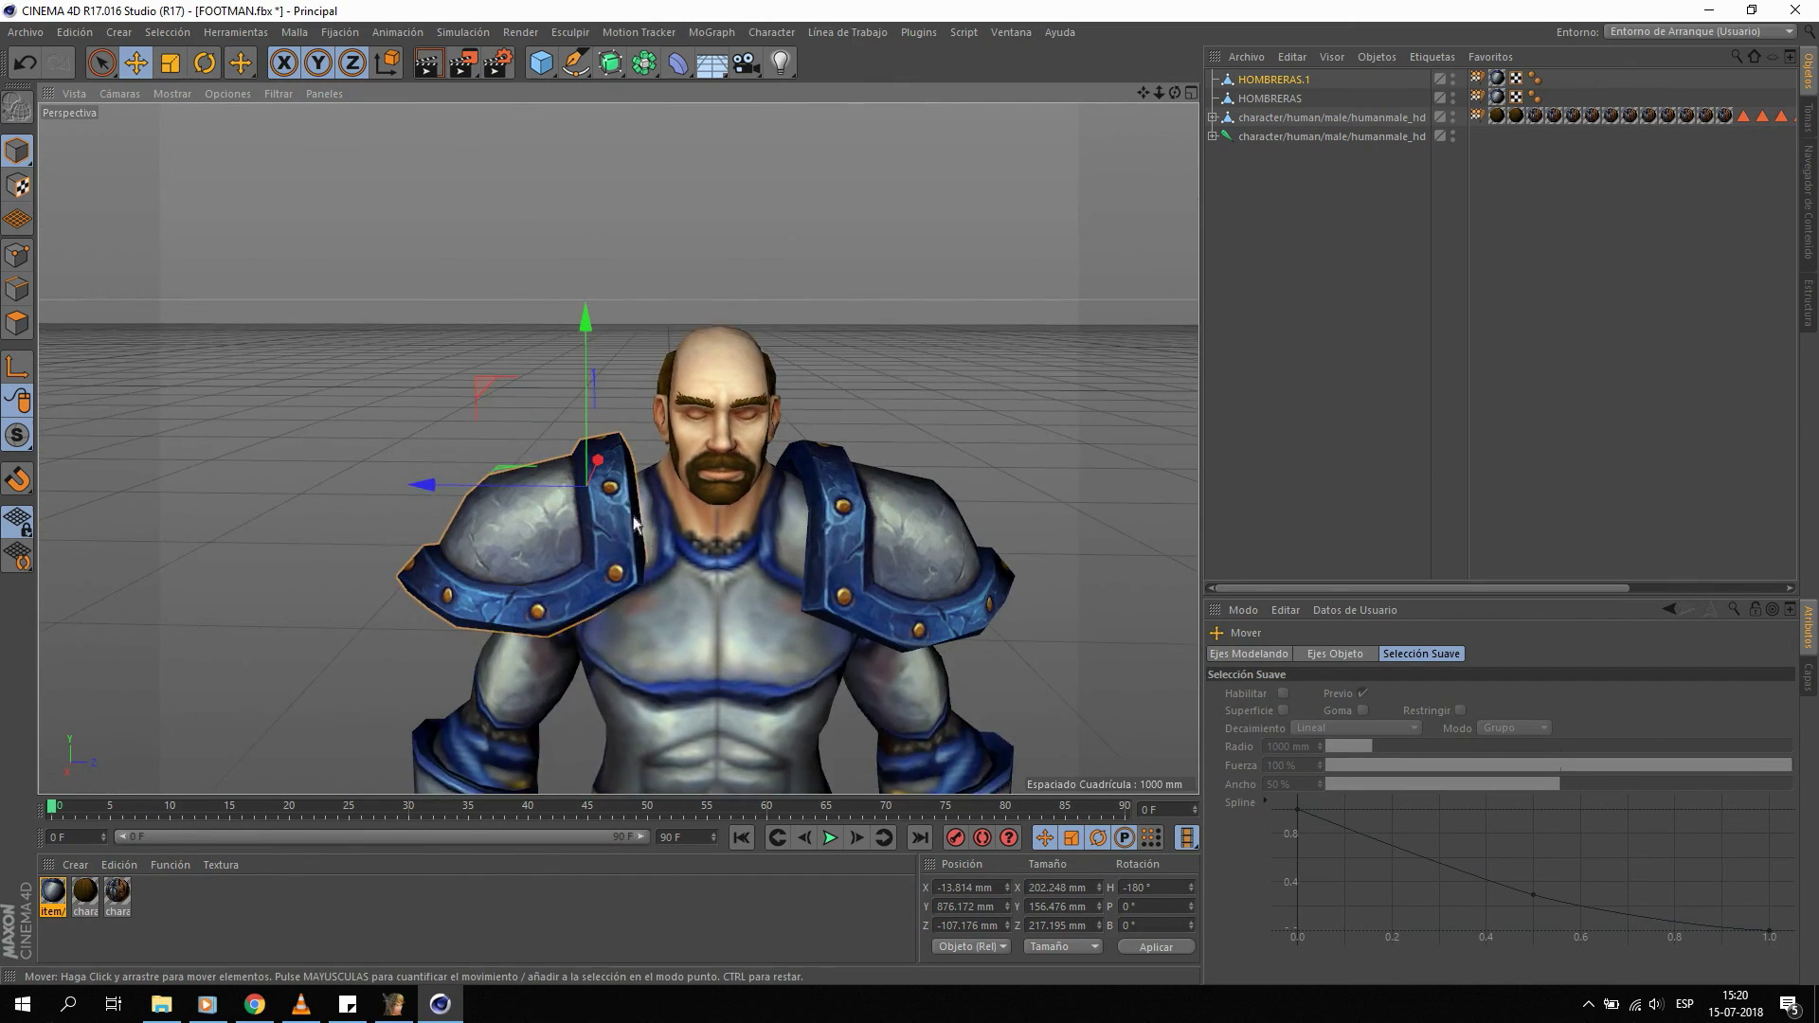
Select both shoulder pads in the Object Manager and cut them from FOOTMAN.fbx.
click(1213, 136)
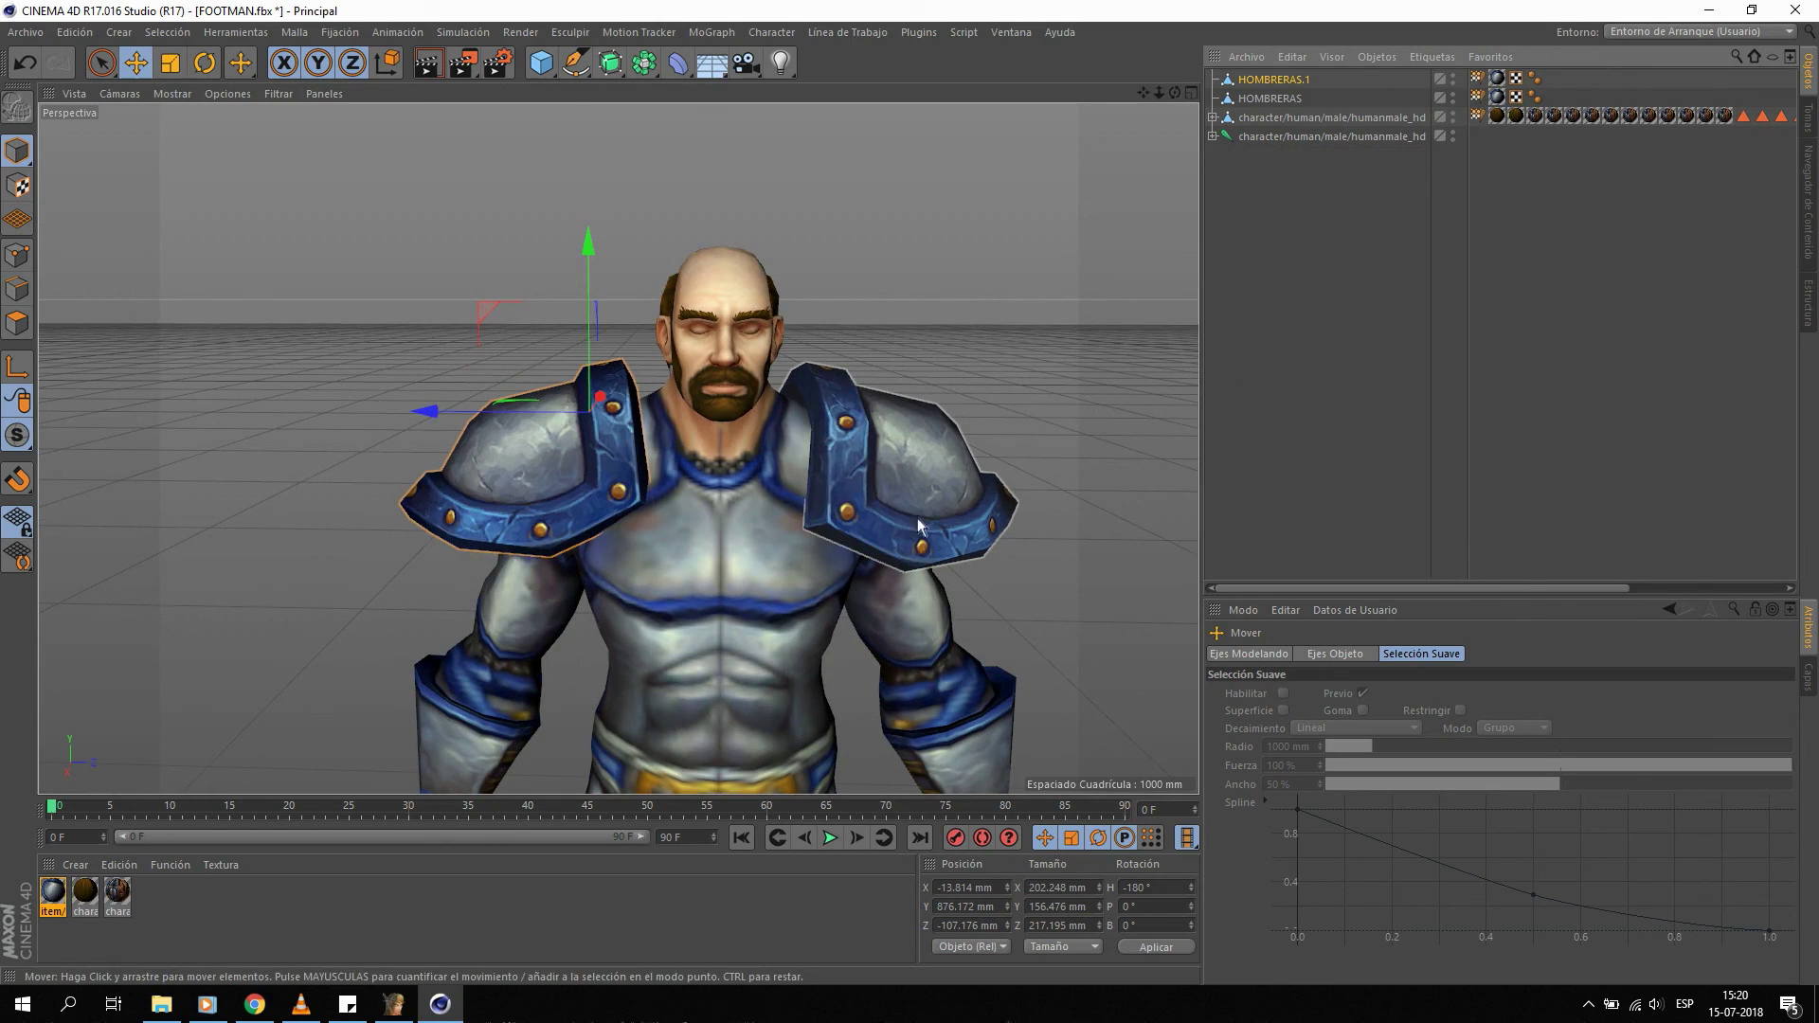
ctrl+click(1270, 99)
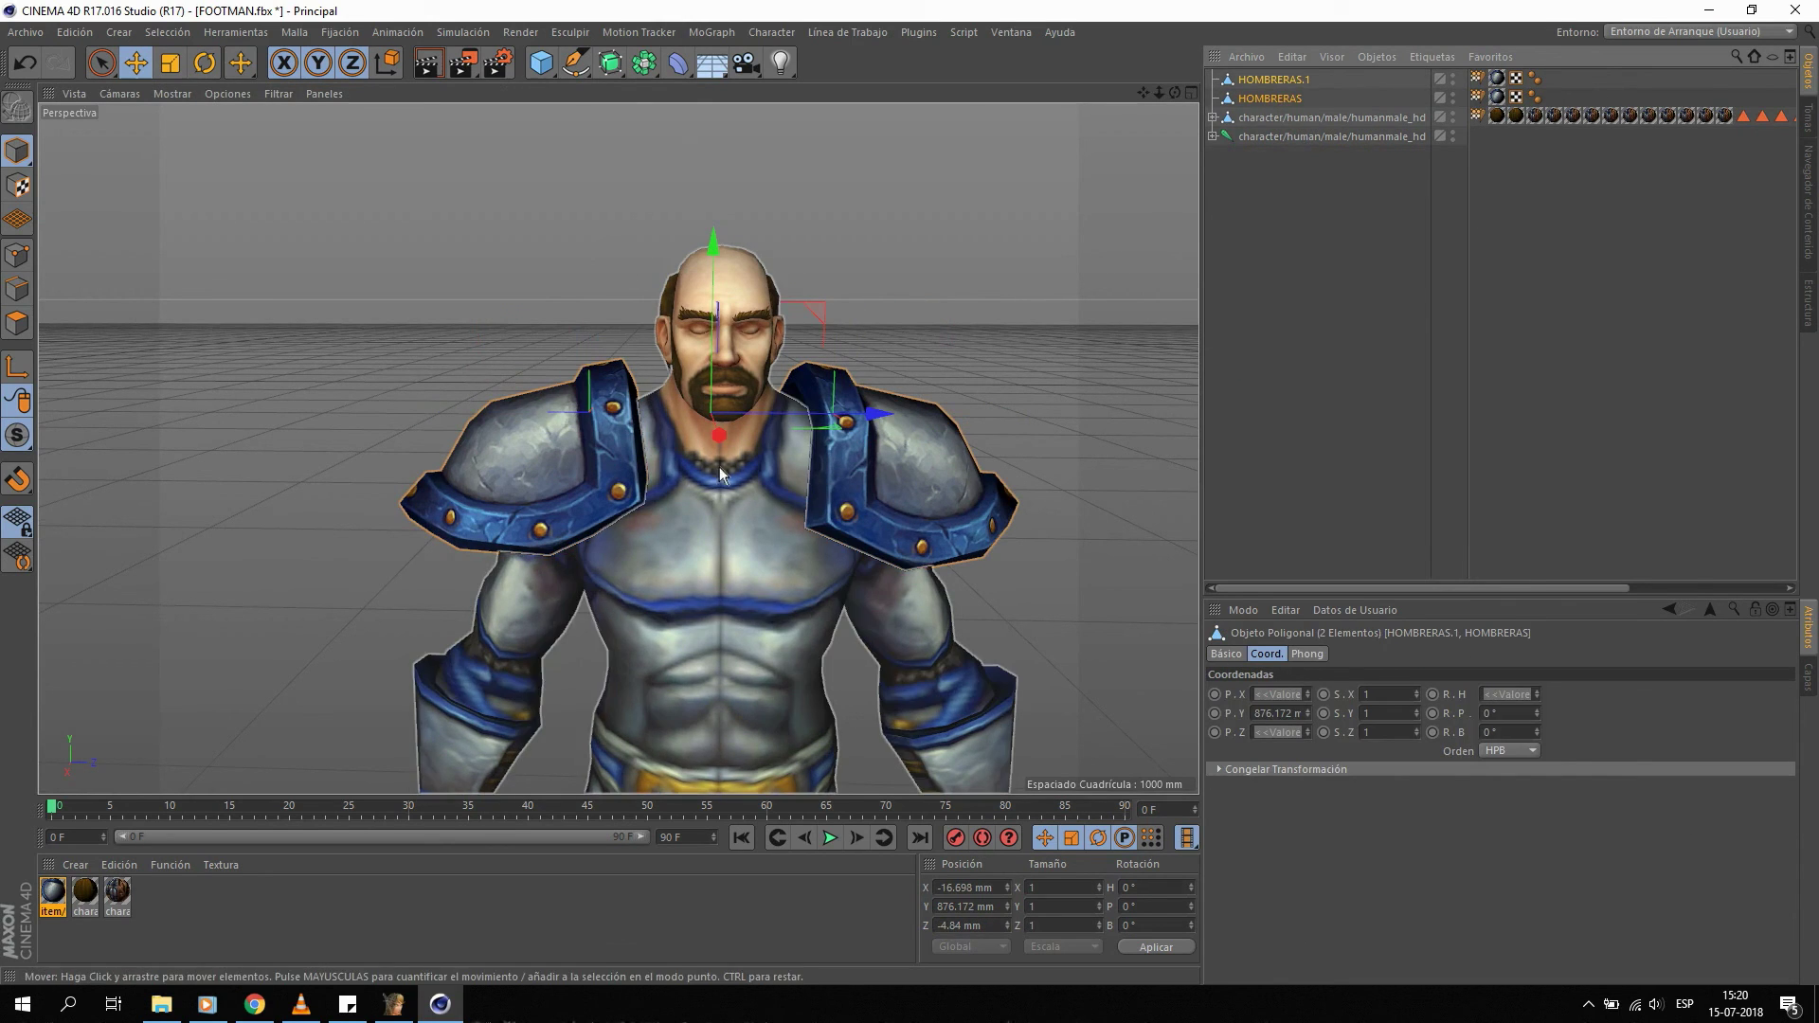
click(1213, 136)
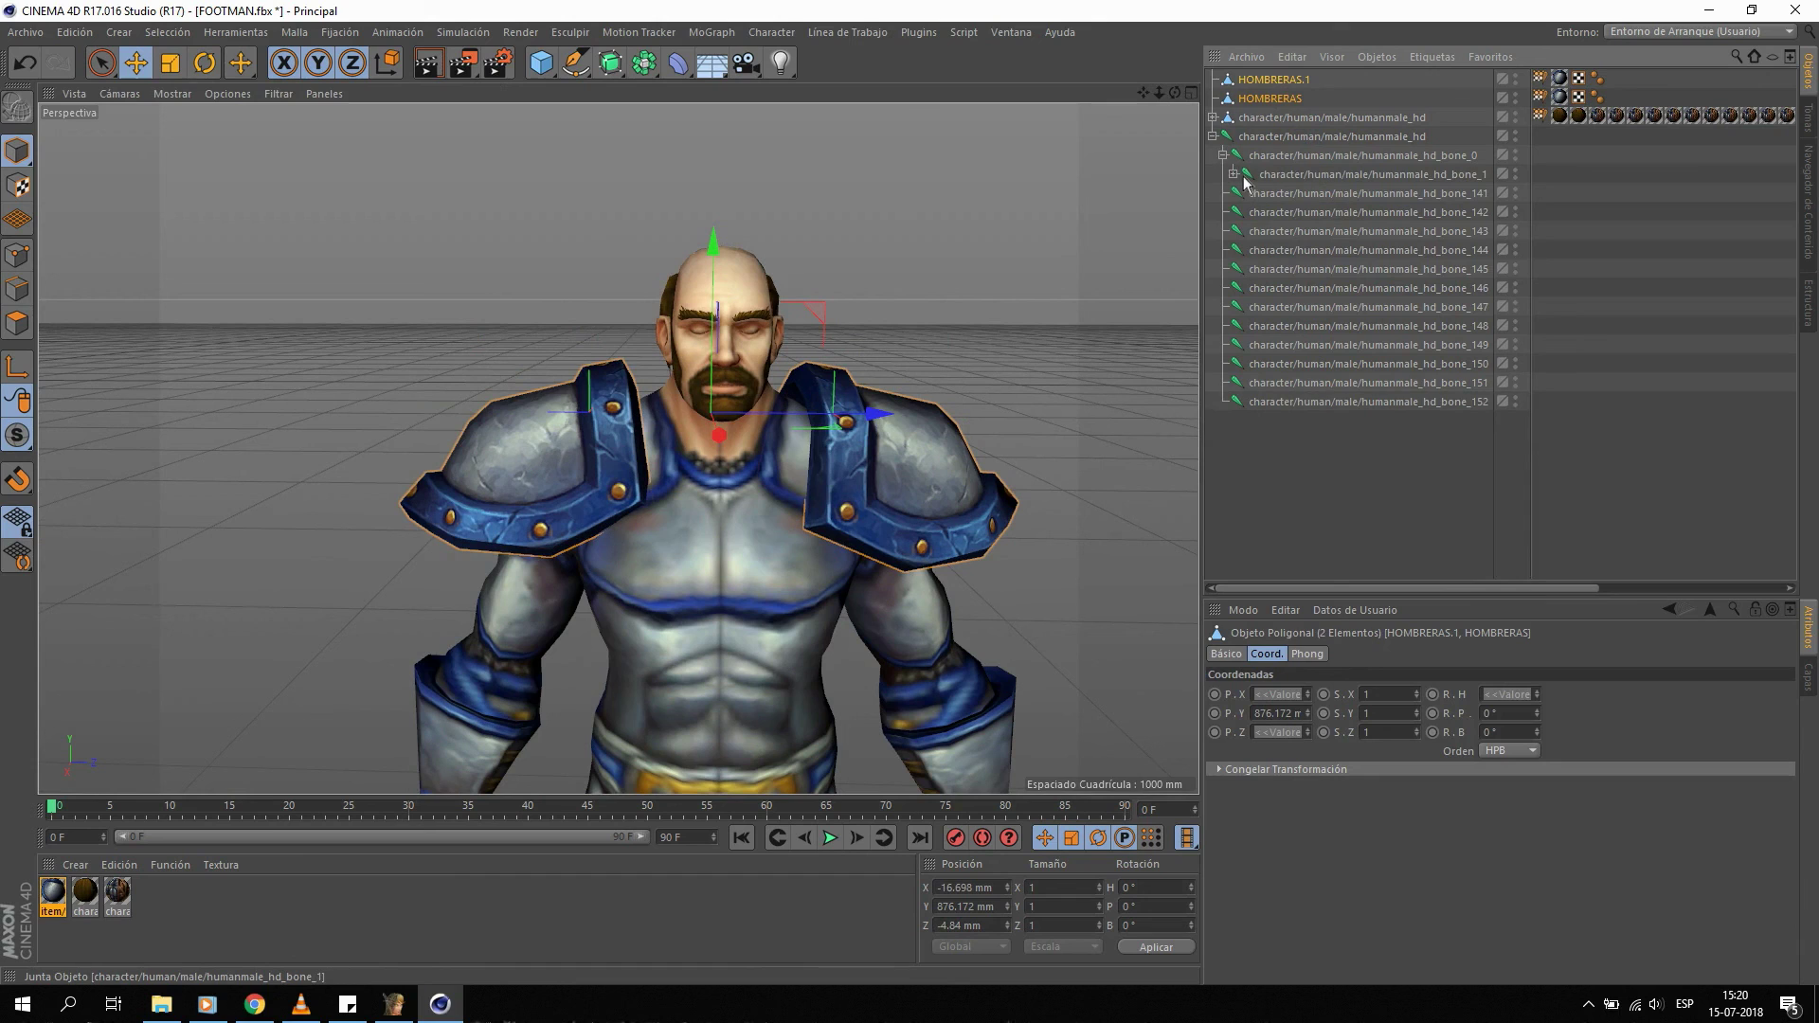
click(1234, 174)
click(1211, 136)
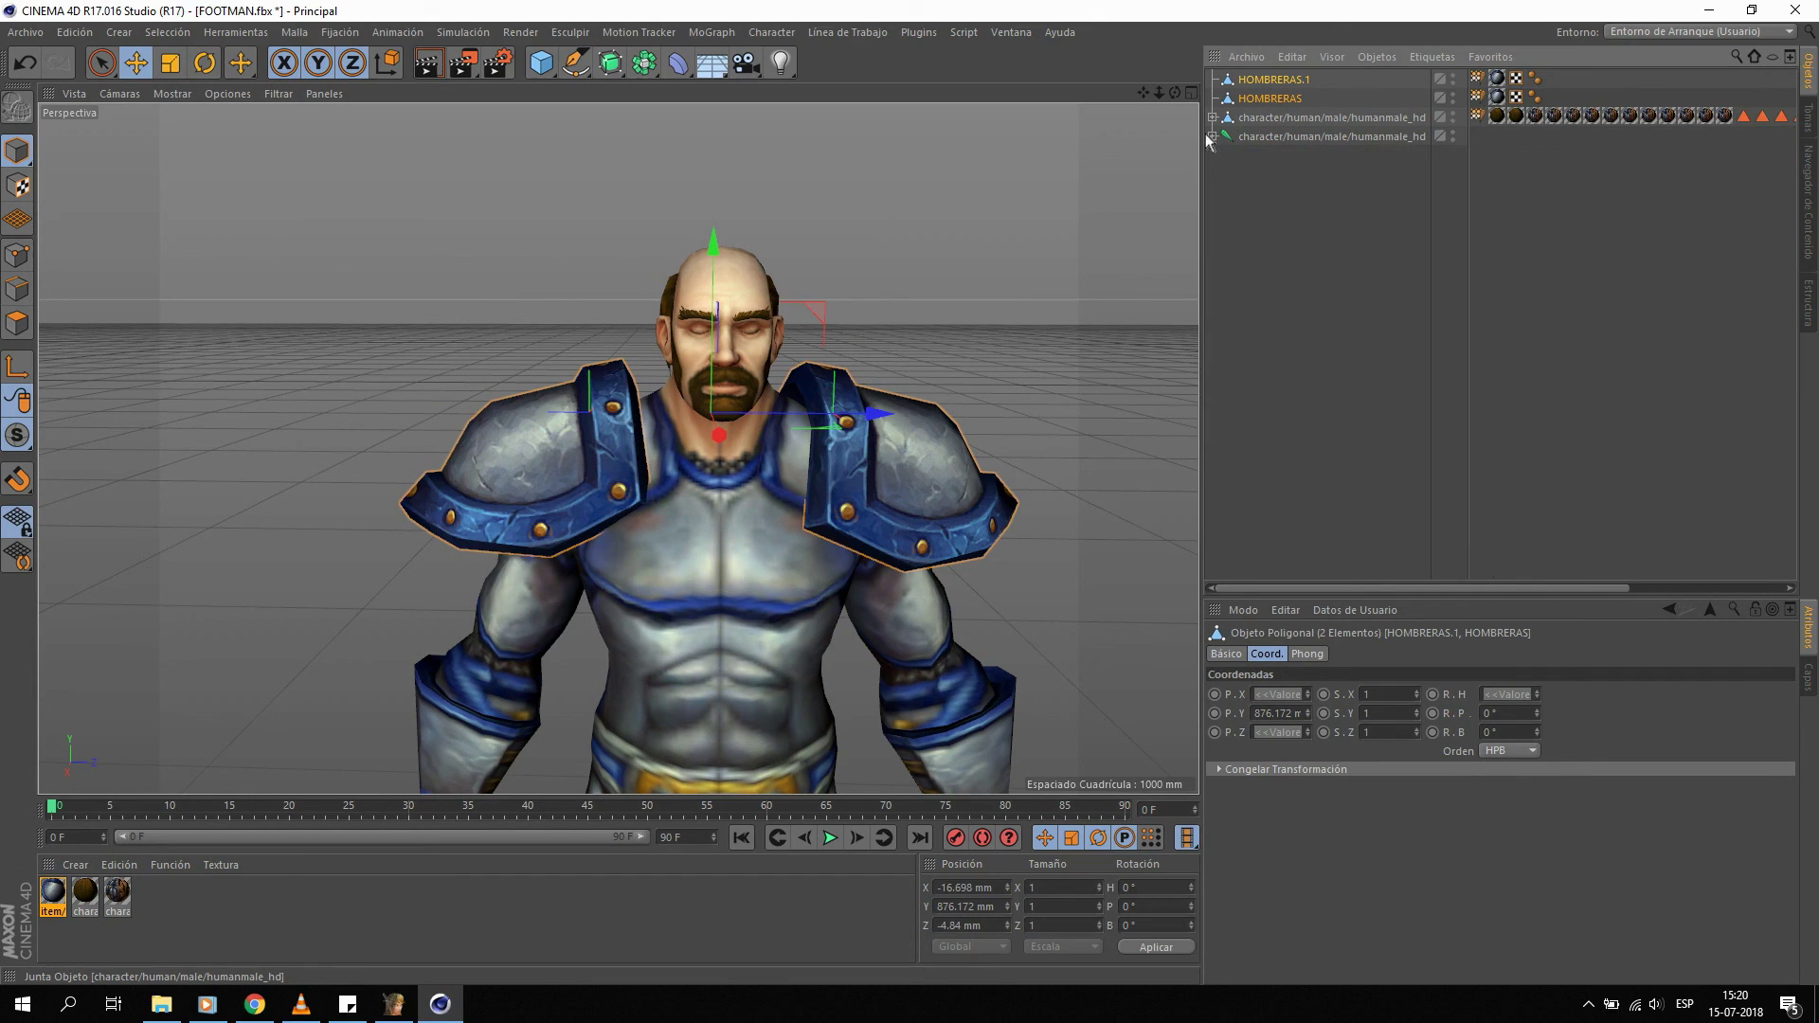
click(1272, 169)
click(1264, 101)
shift+click(1264, 80)
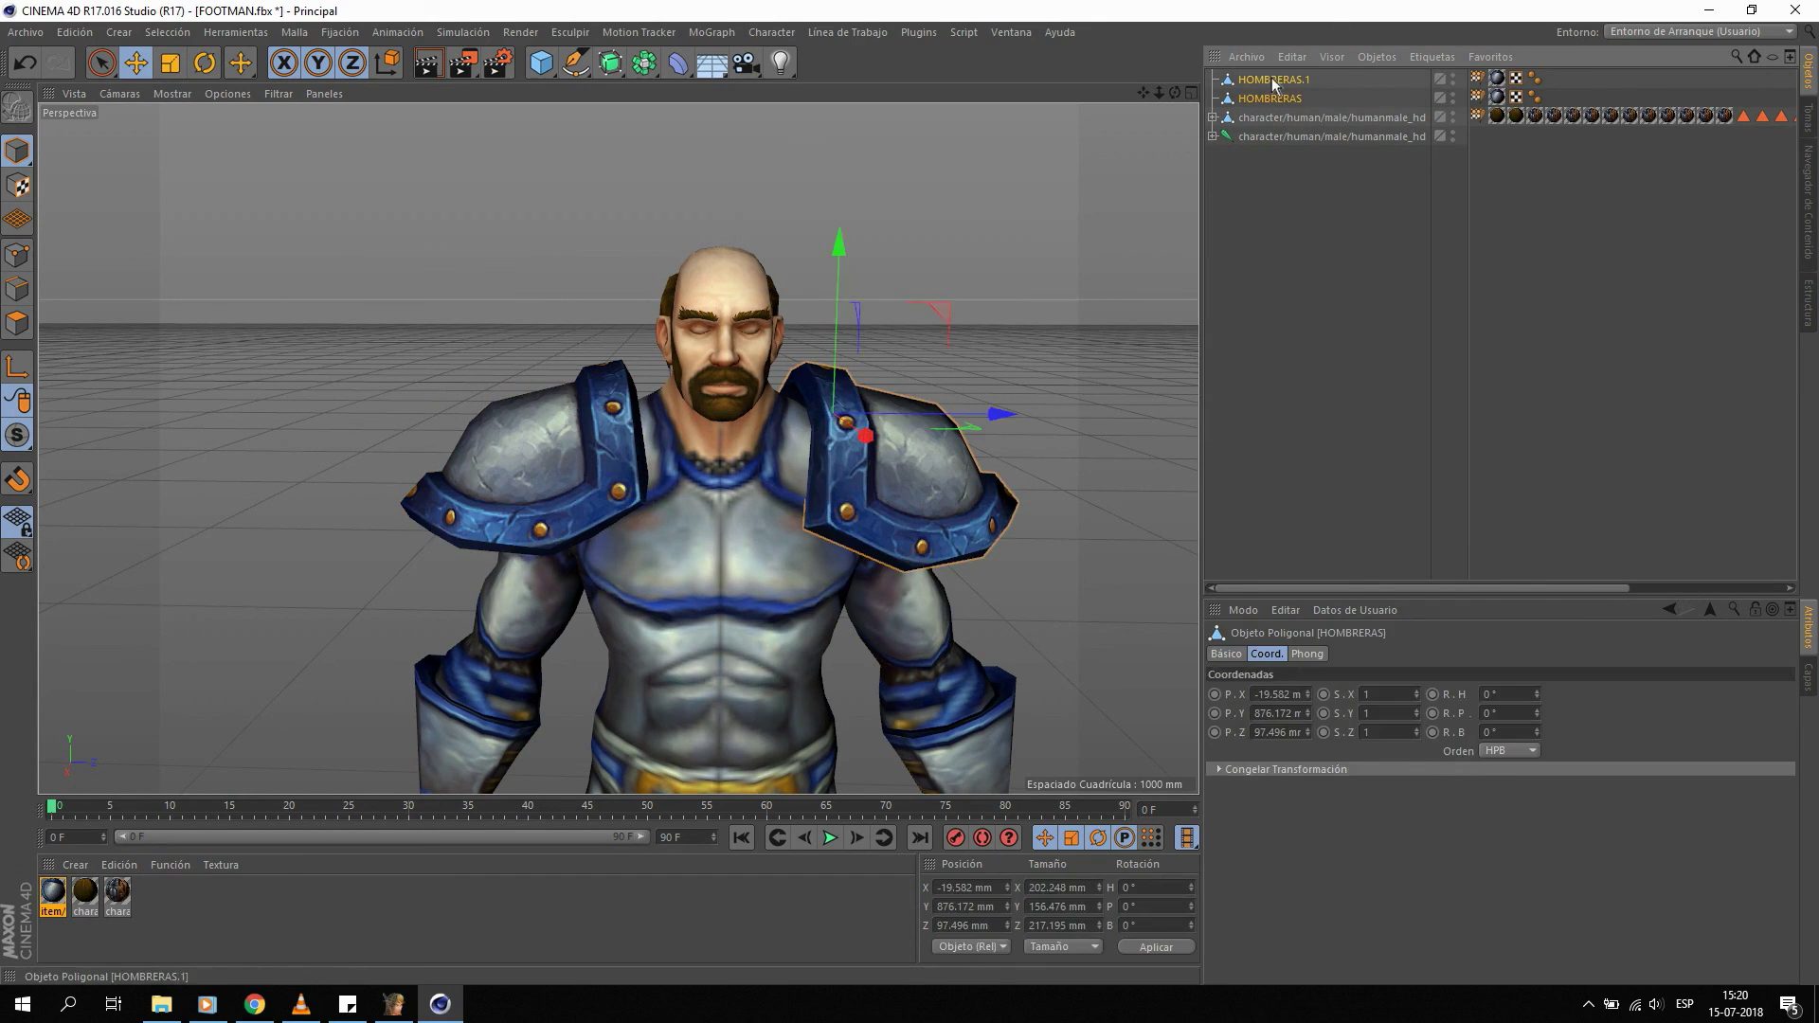
key(Delete)
click(1008, 32)
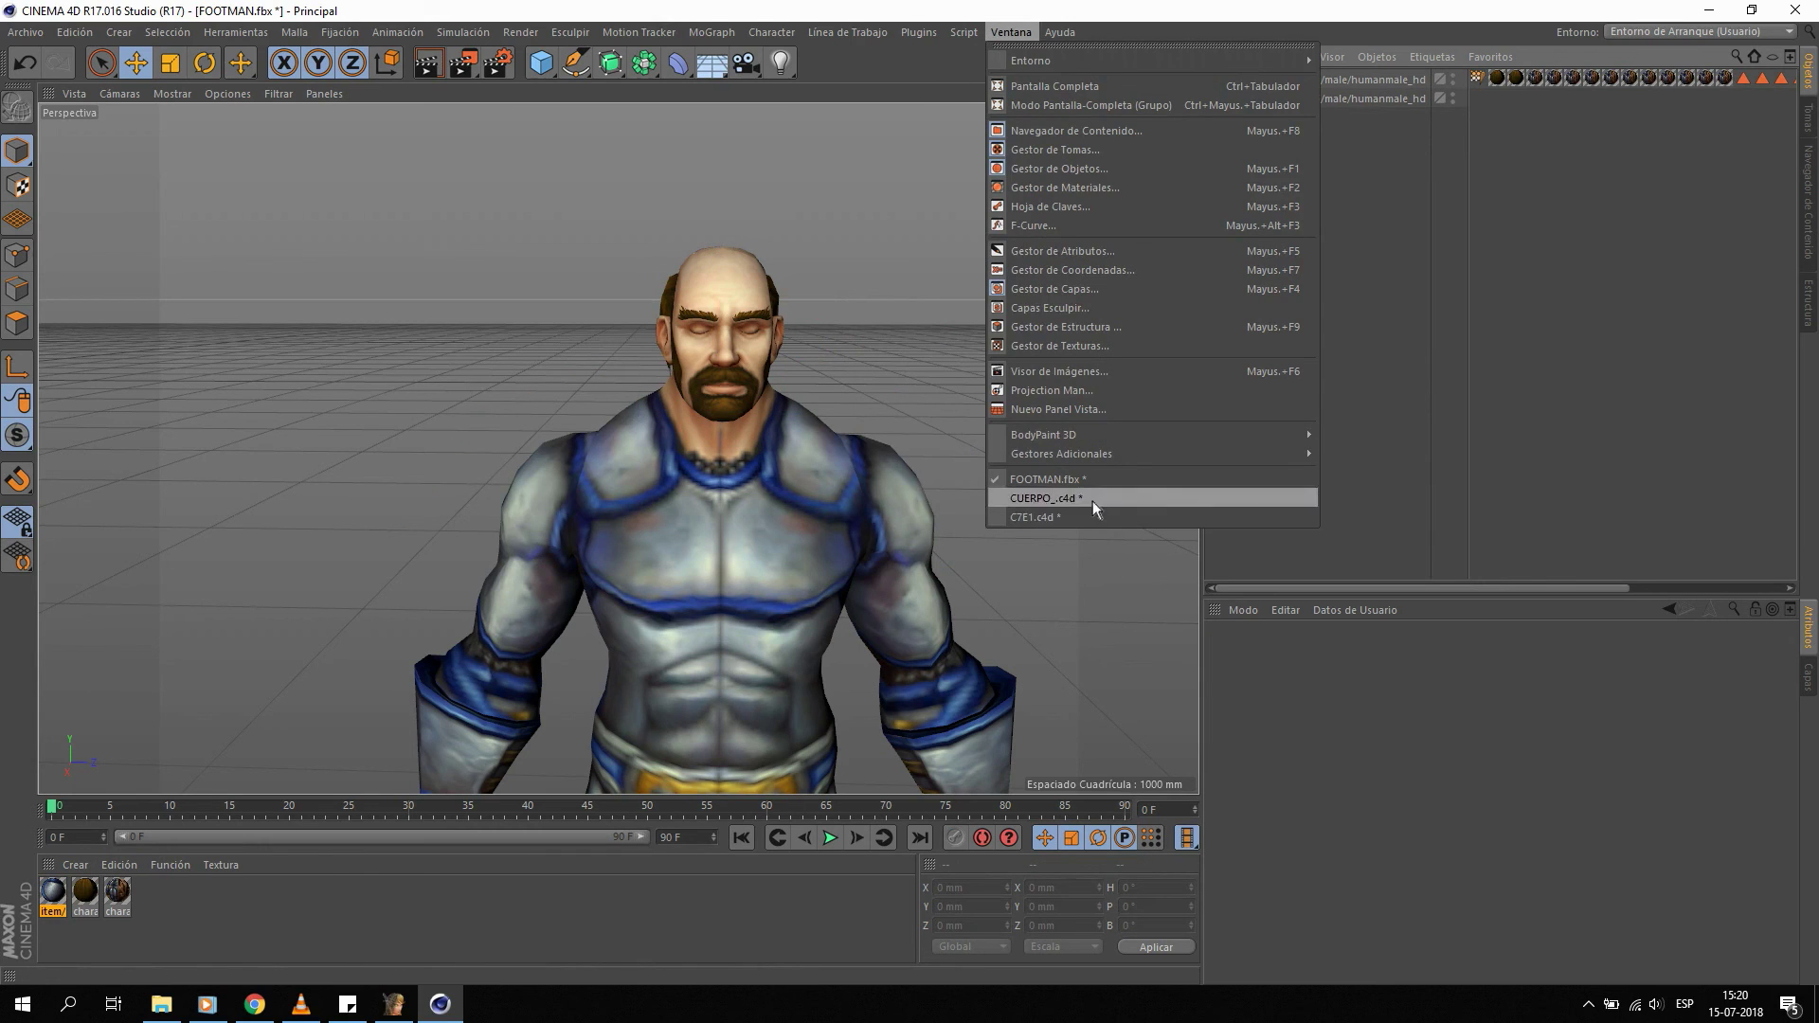
Paste both shoulder pads into the CUERPO_.c4d project.
click(1055, 497)
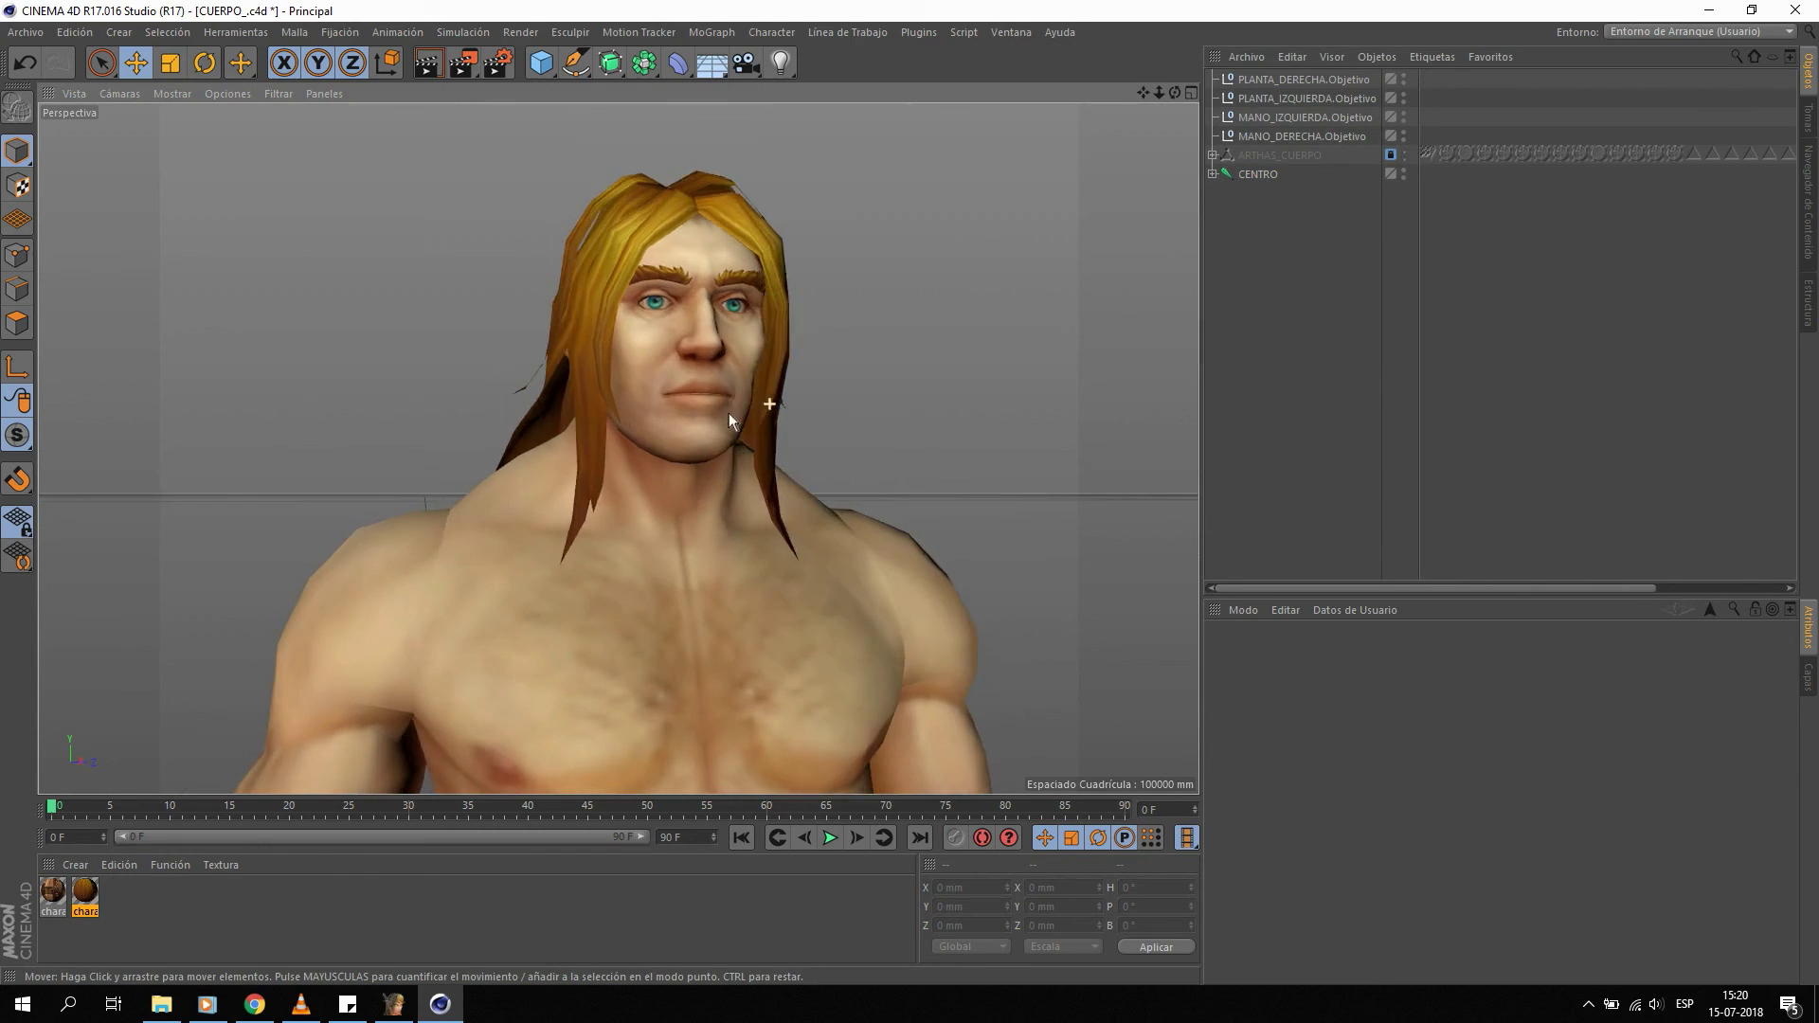
scroll(730, 413, down, 3)
scroll(738, 451, down, 3)
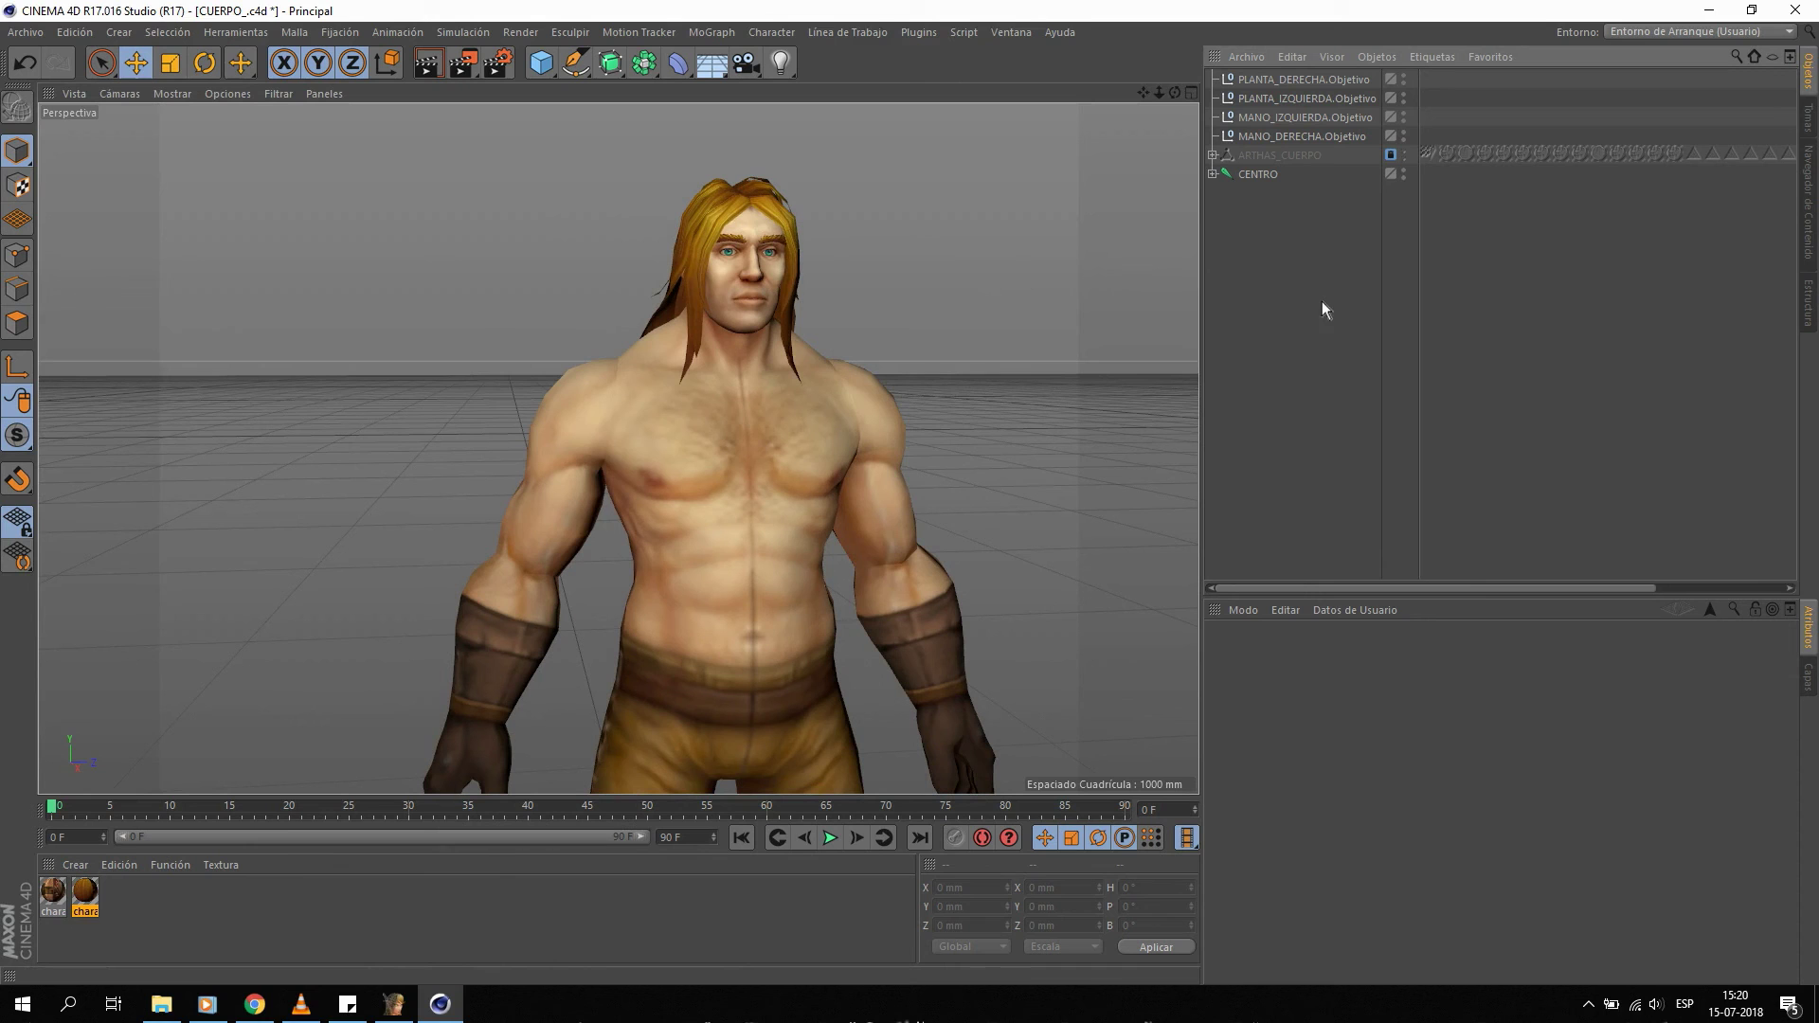
key(ctrl+v)
mouse_move(1137, 351)
alt+mouse_down()
mouse_move(574, 396)
mouse_move(1244, 213)
alt+mouse_up()
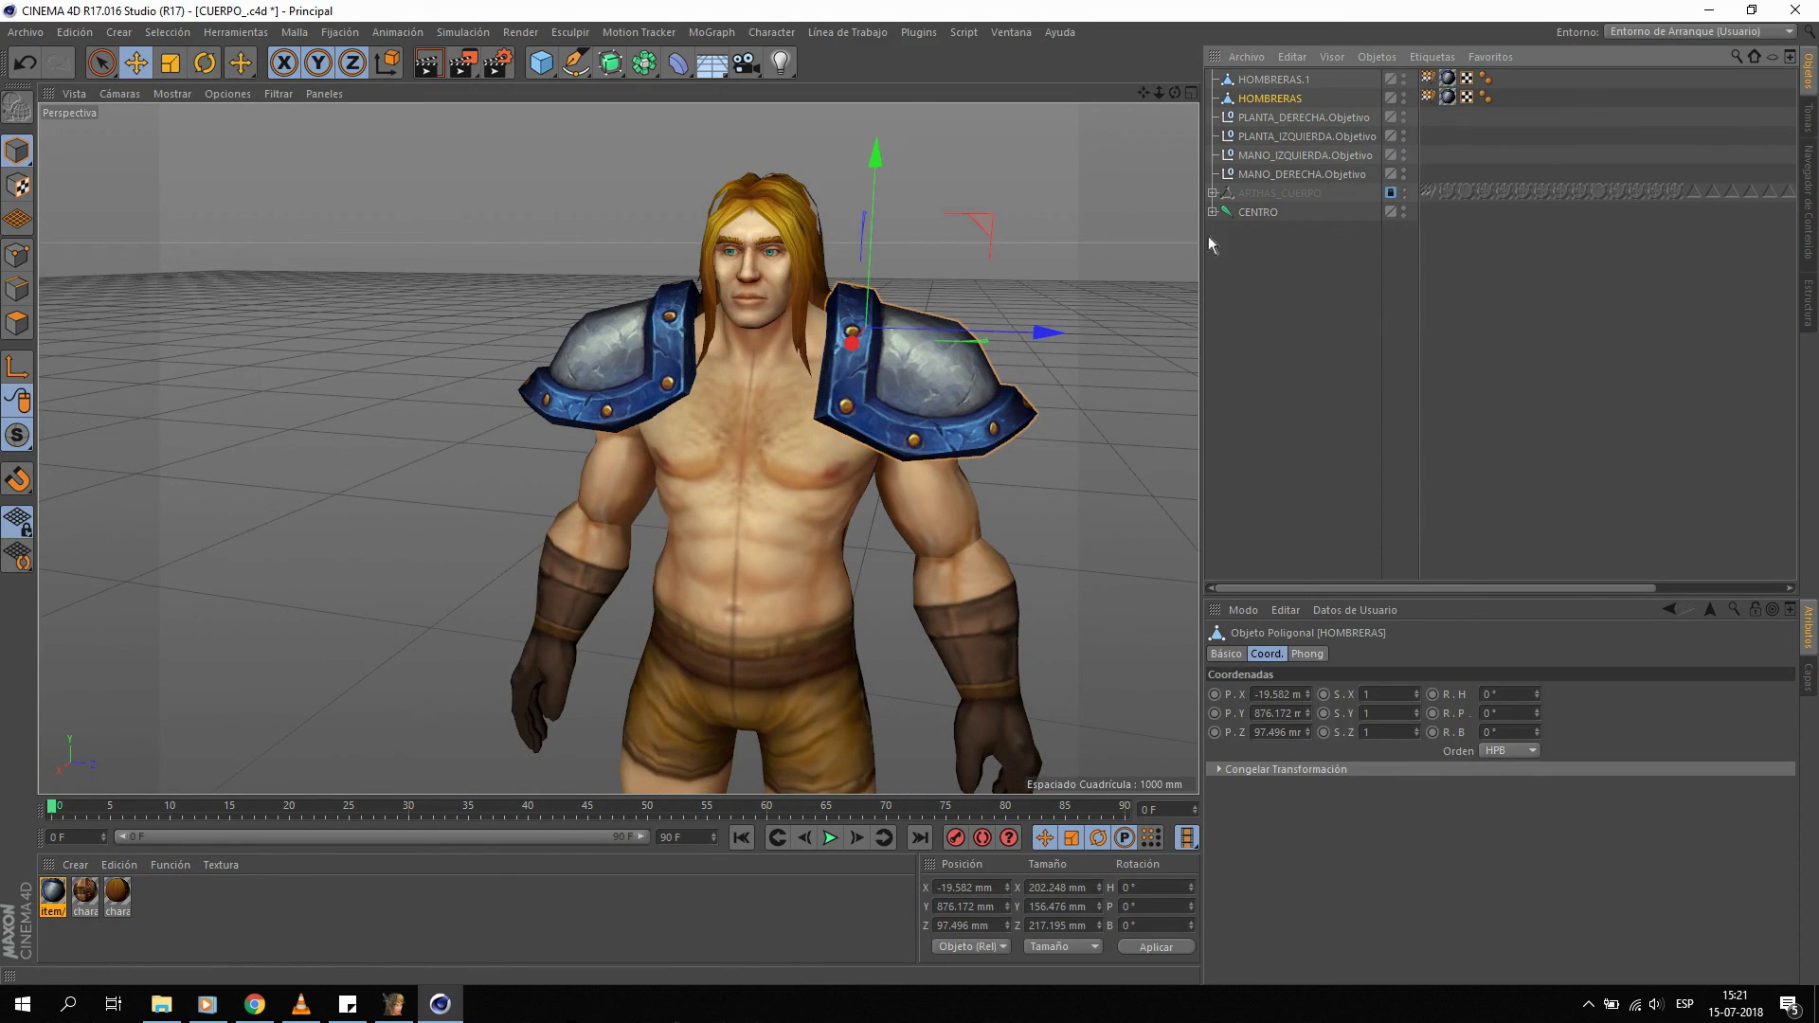
Expand CENTRO, collapse the leg bones and expand the spine to show the arm joints.
click(1213, 213)
click(1234, 249)
click(1234, 268)
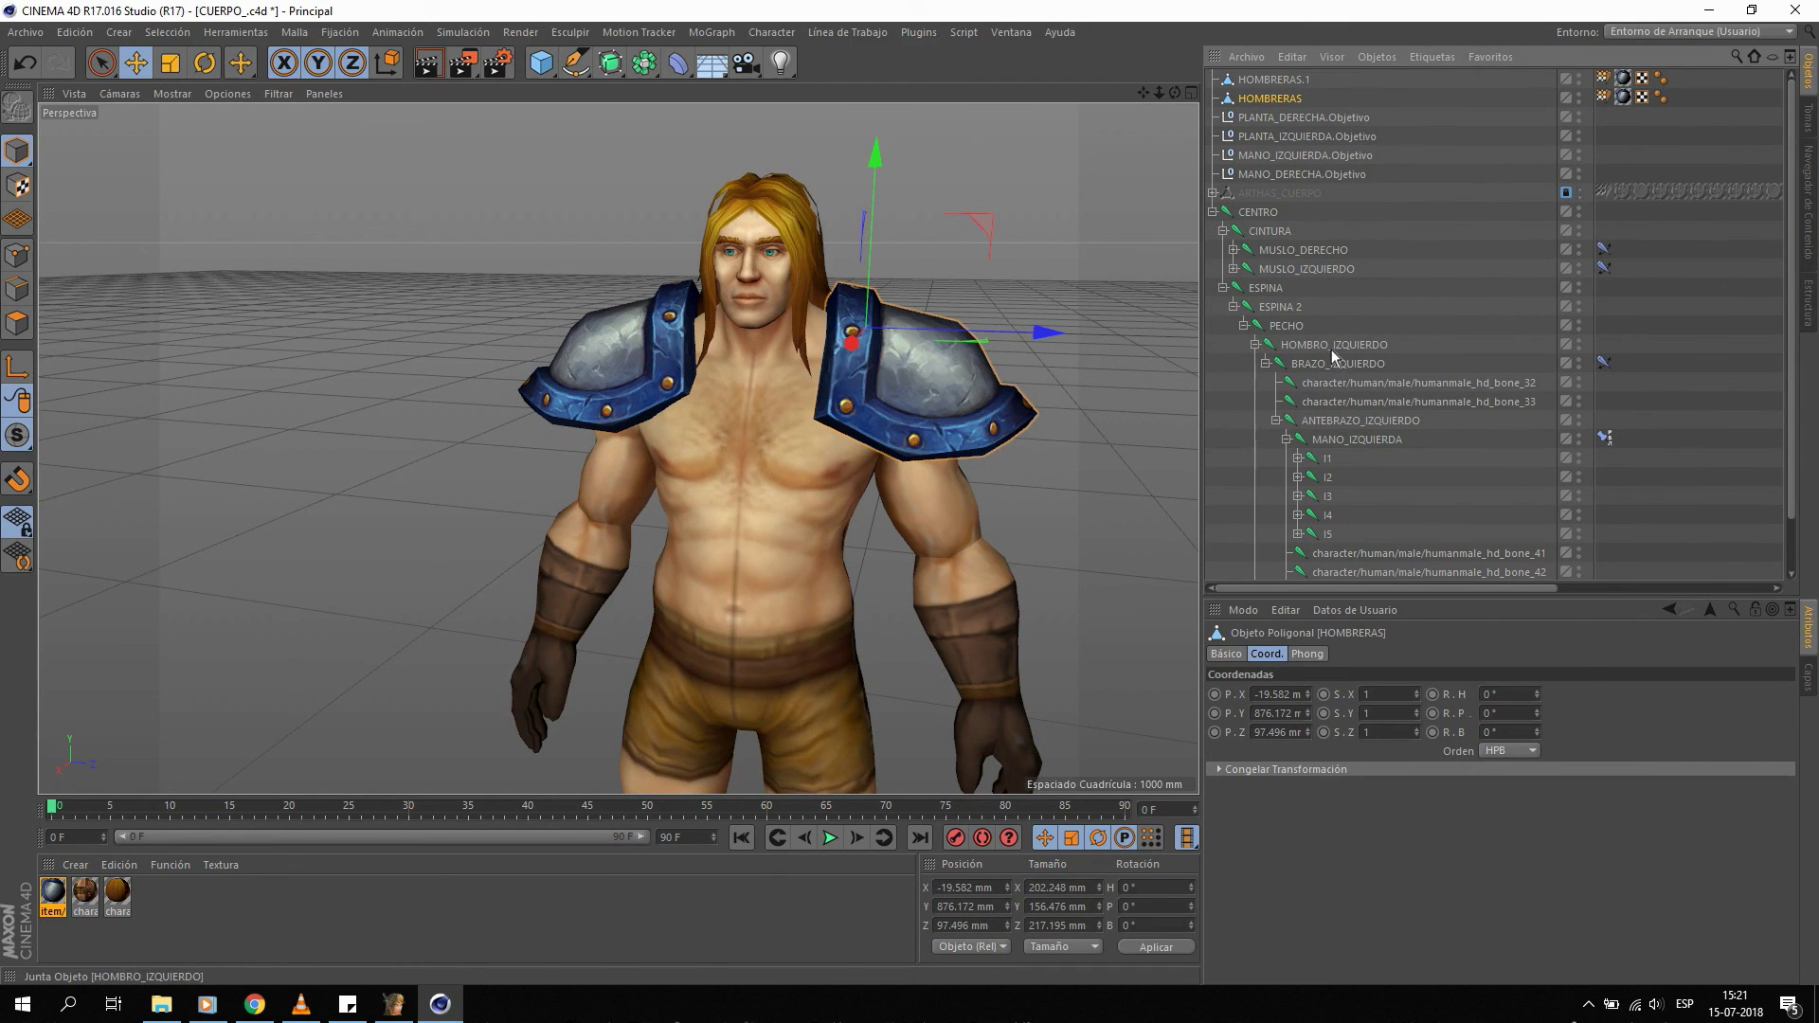
Parent HOMBRERAS under HOMBRO_IZQUIERDO and HOMBRERAS.1 under the right shoulder joint.
click(1328, 347)
click(1279, 99)
drag(1315, 344, 1318, 345)
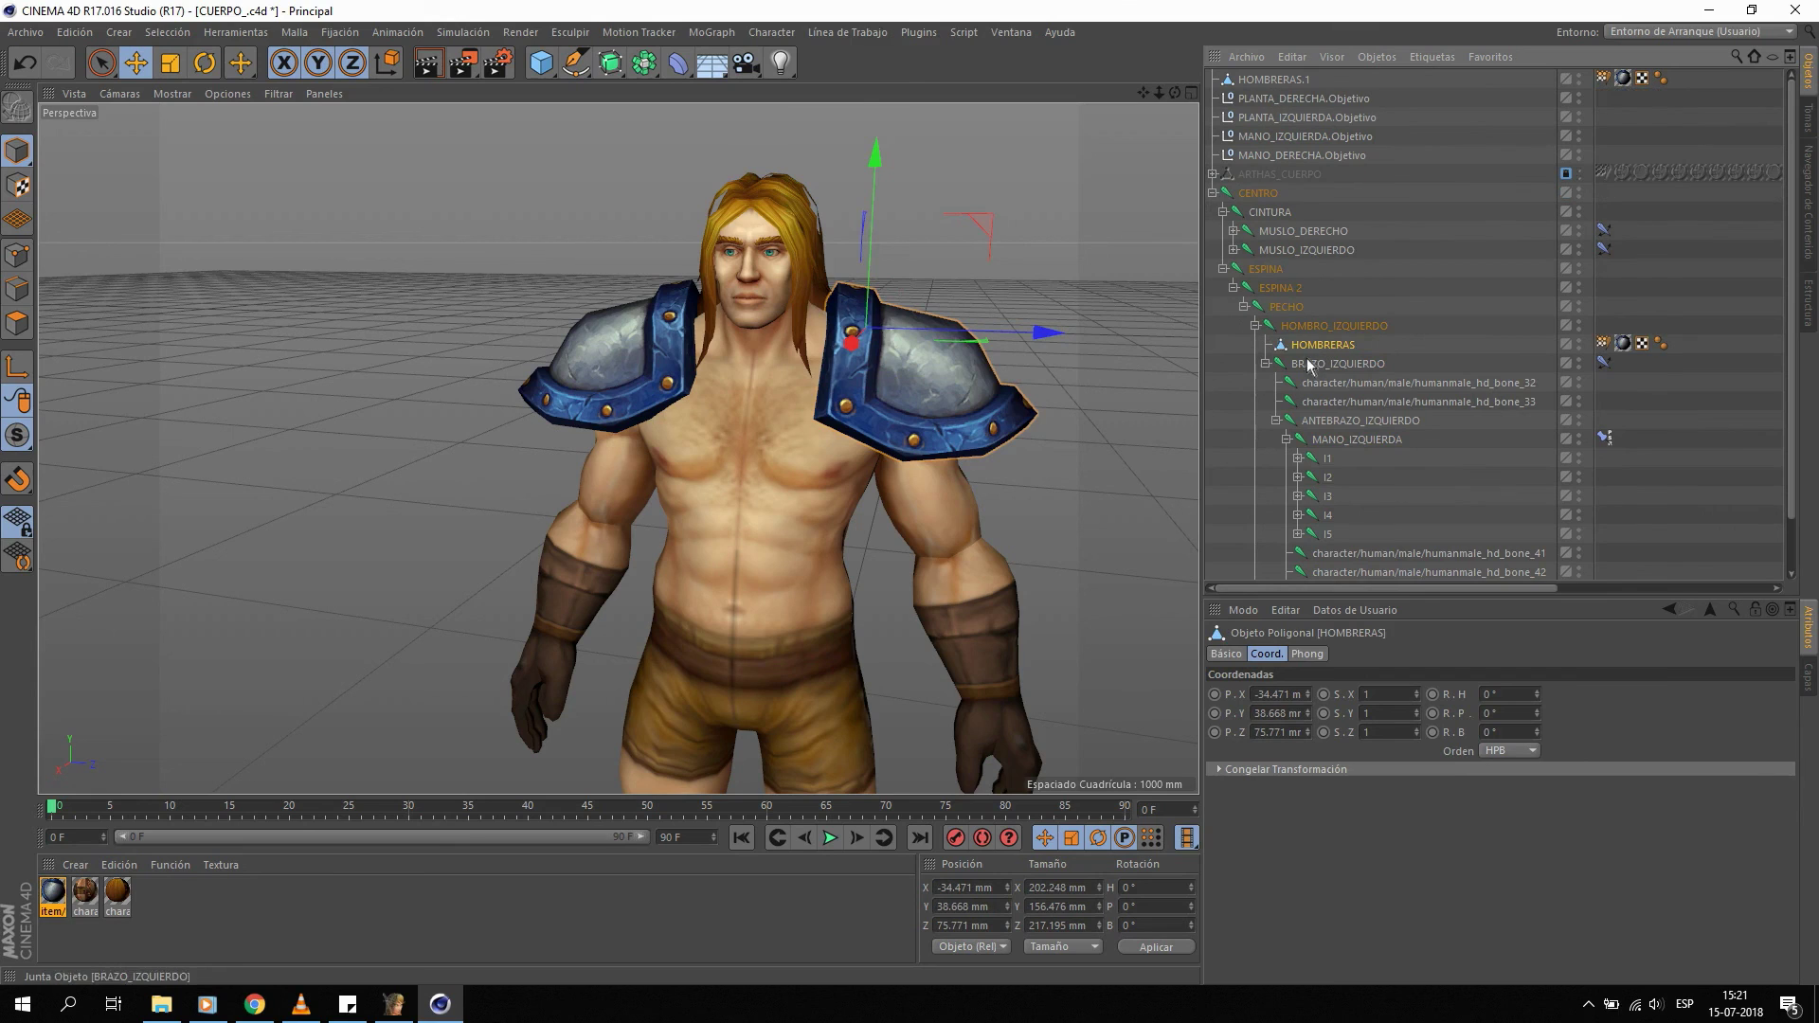
click(1256, 325)
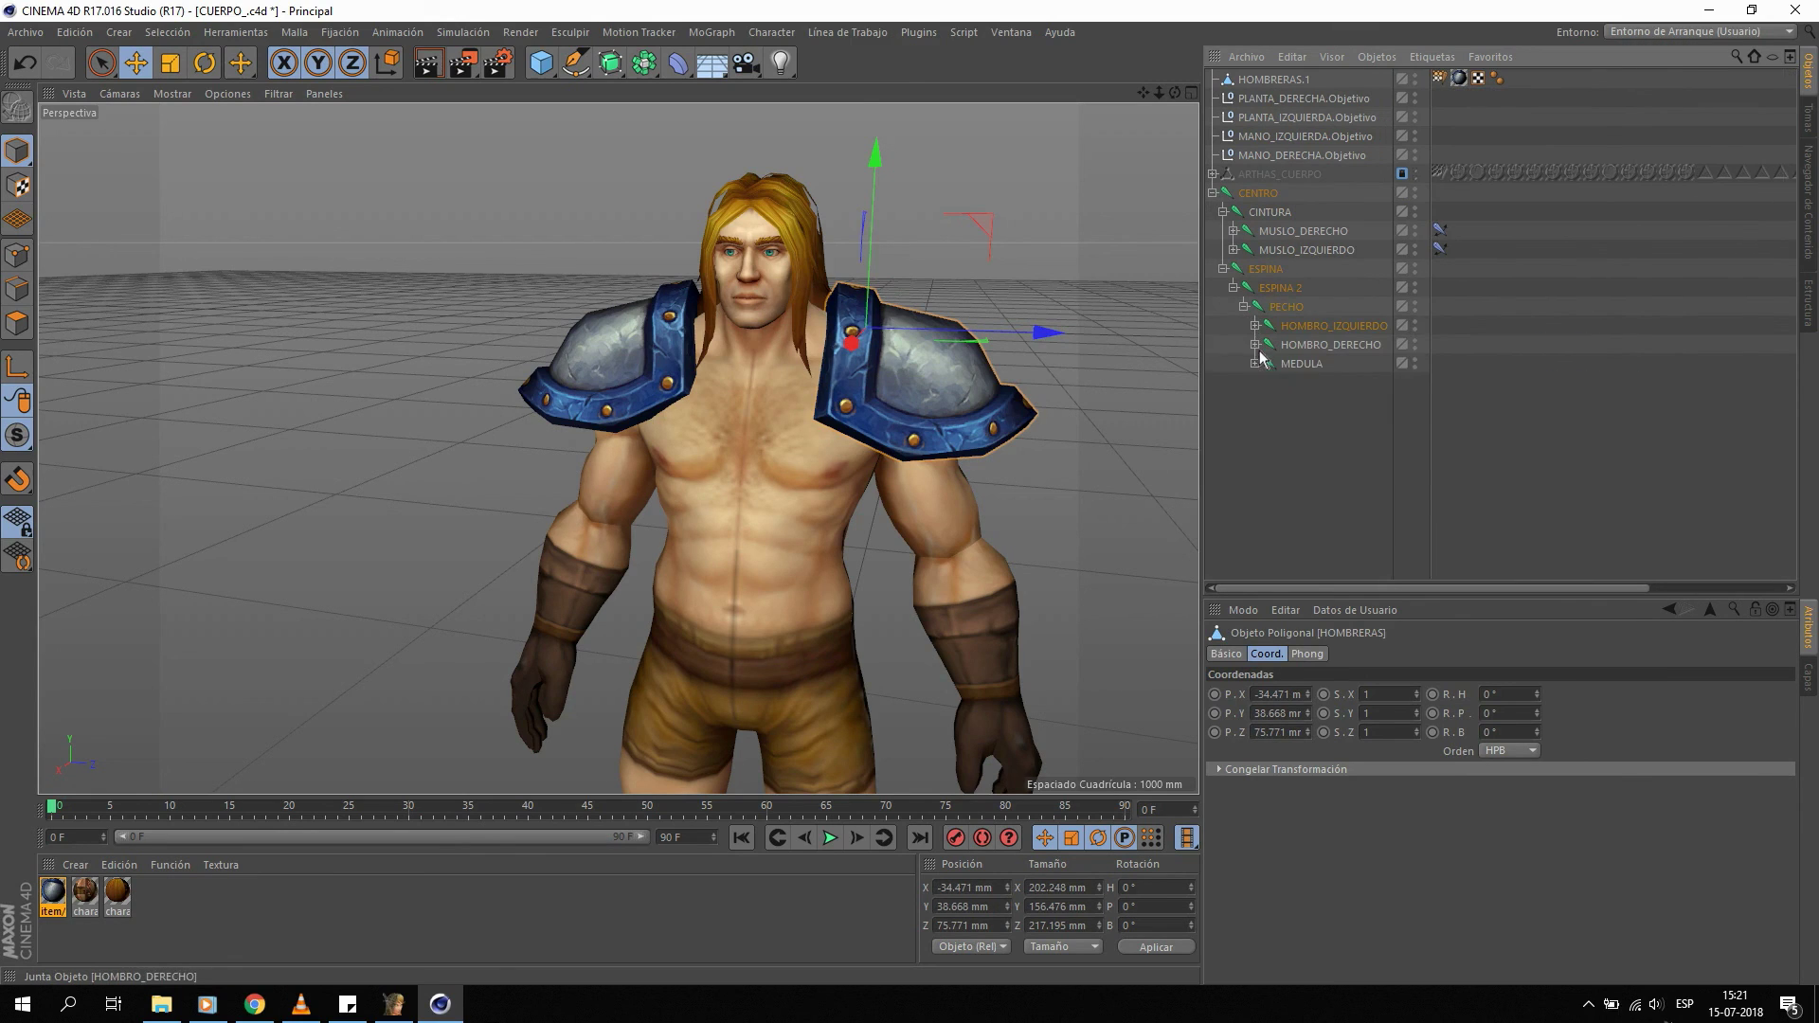
click(1255, 344)
drag(1274, 79, 1317, 347)
Test the pads by rotating HOMBRO_DERECHO and moving CENTRO and the left hand target, undoing each.
click(1317, 330)
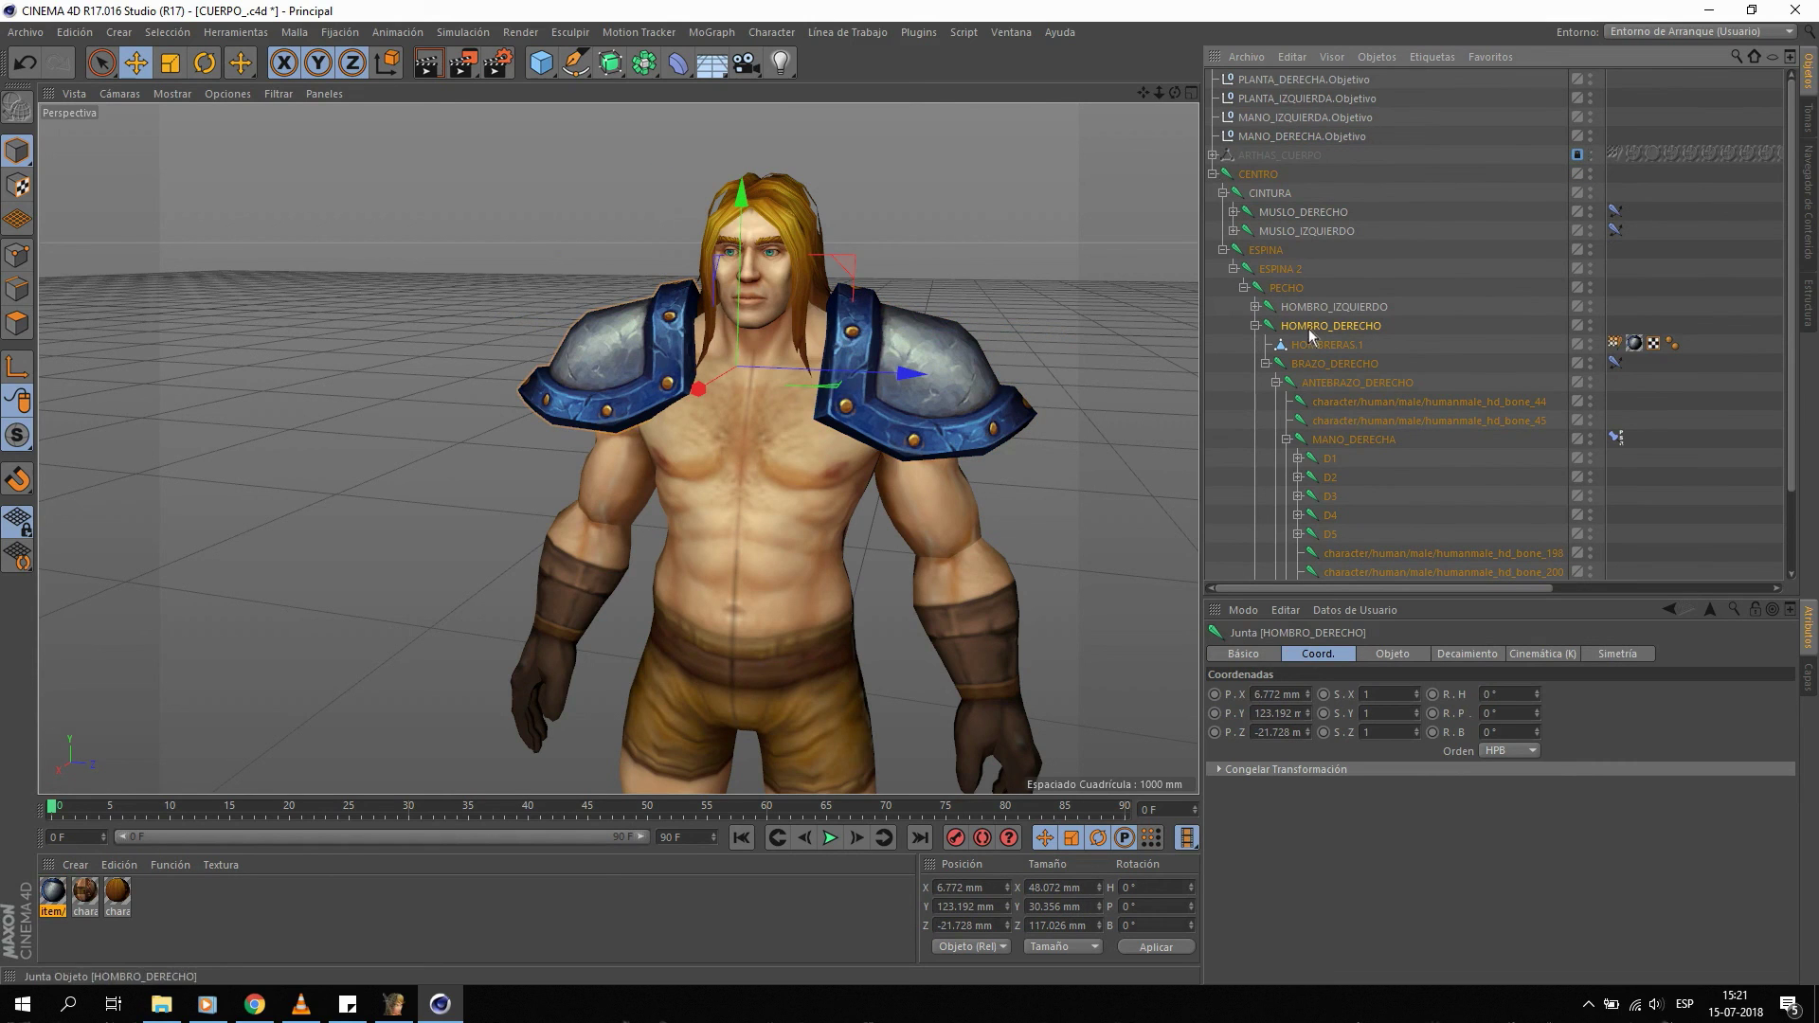
key(r)
drag(827, 315, 843, 341)
key(ctrl+z)
click(1278, 173)
key(e)
mouse_move(765, 518)
mouse_down()
mouse_move(760, 548)
mouse_move(781, 516)
mouse_up()
key(ctrl+z)
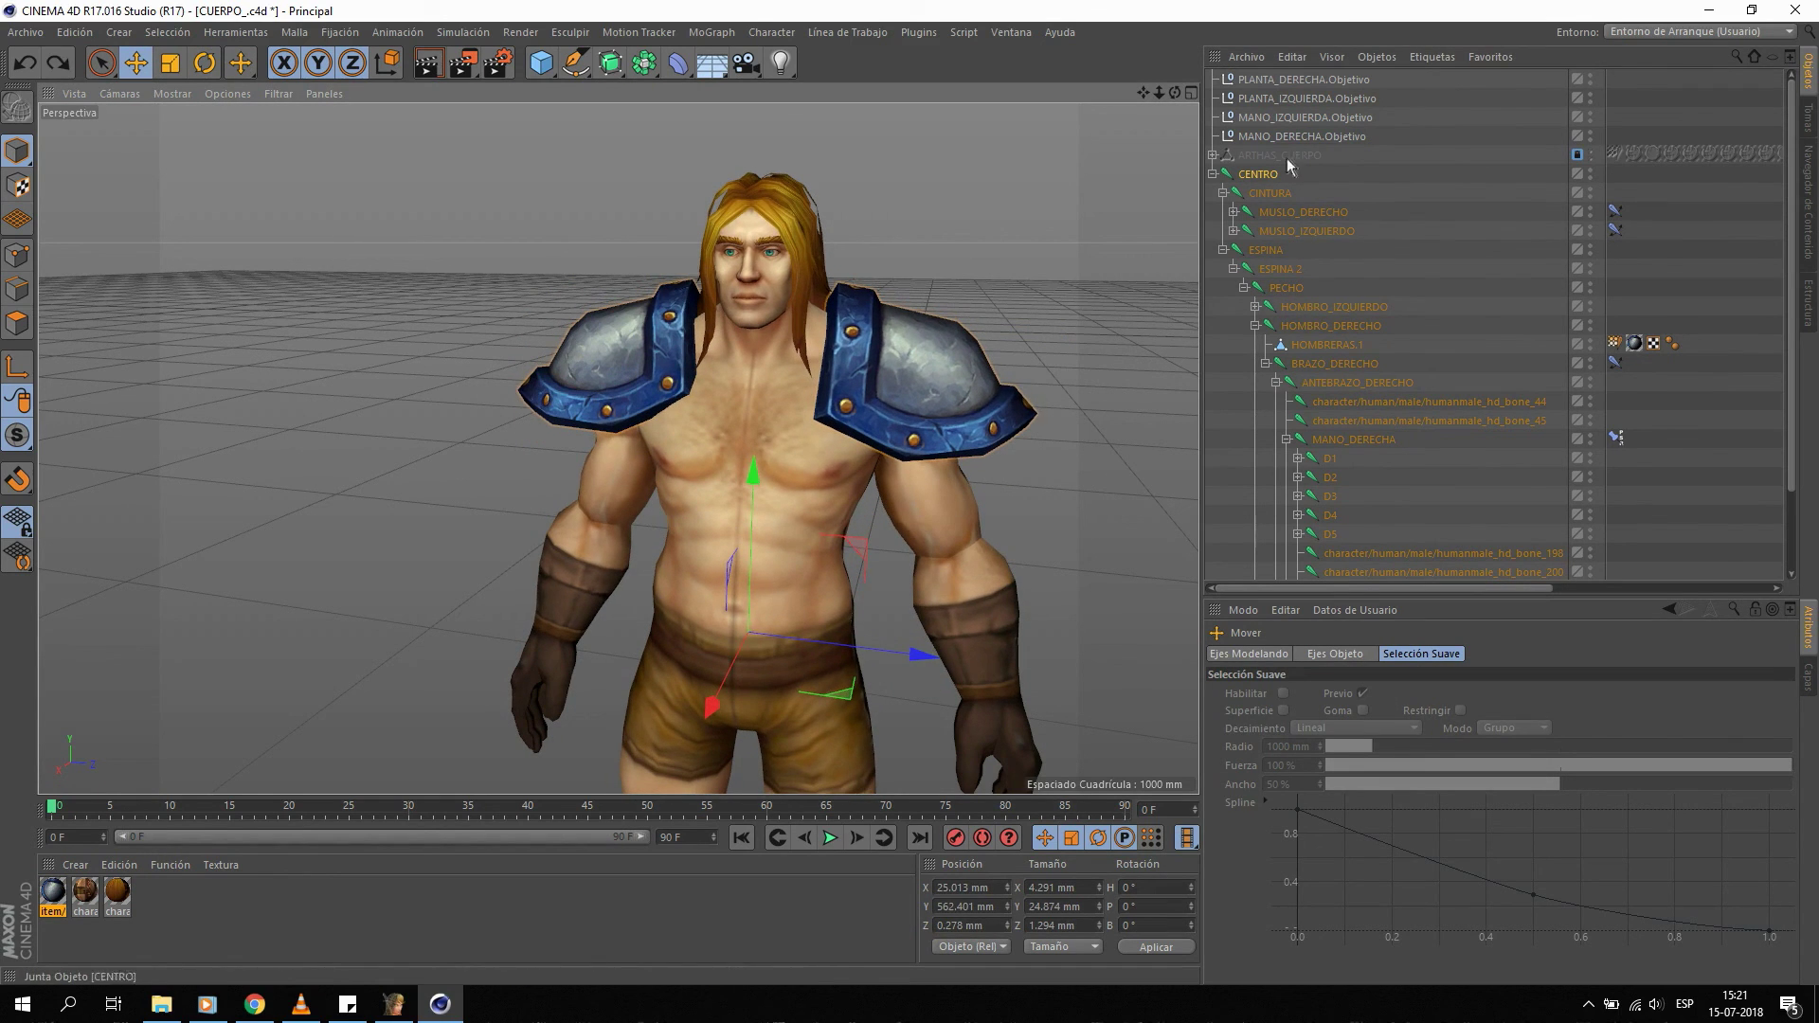
click(1281, 117)
drag(1113, 758, 1110, 722)
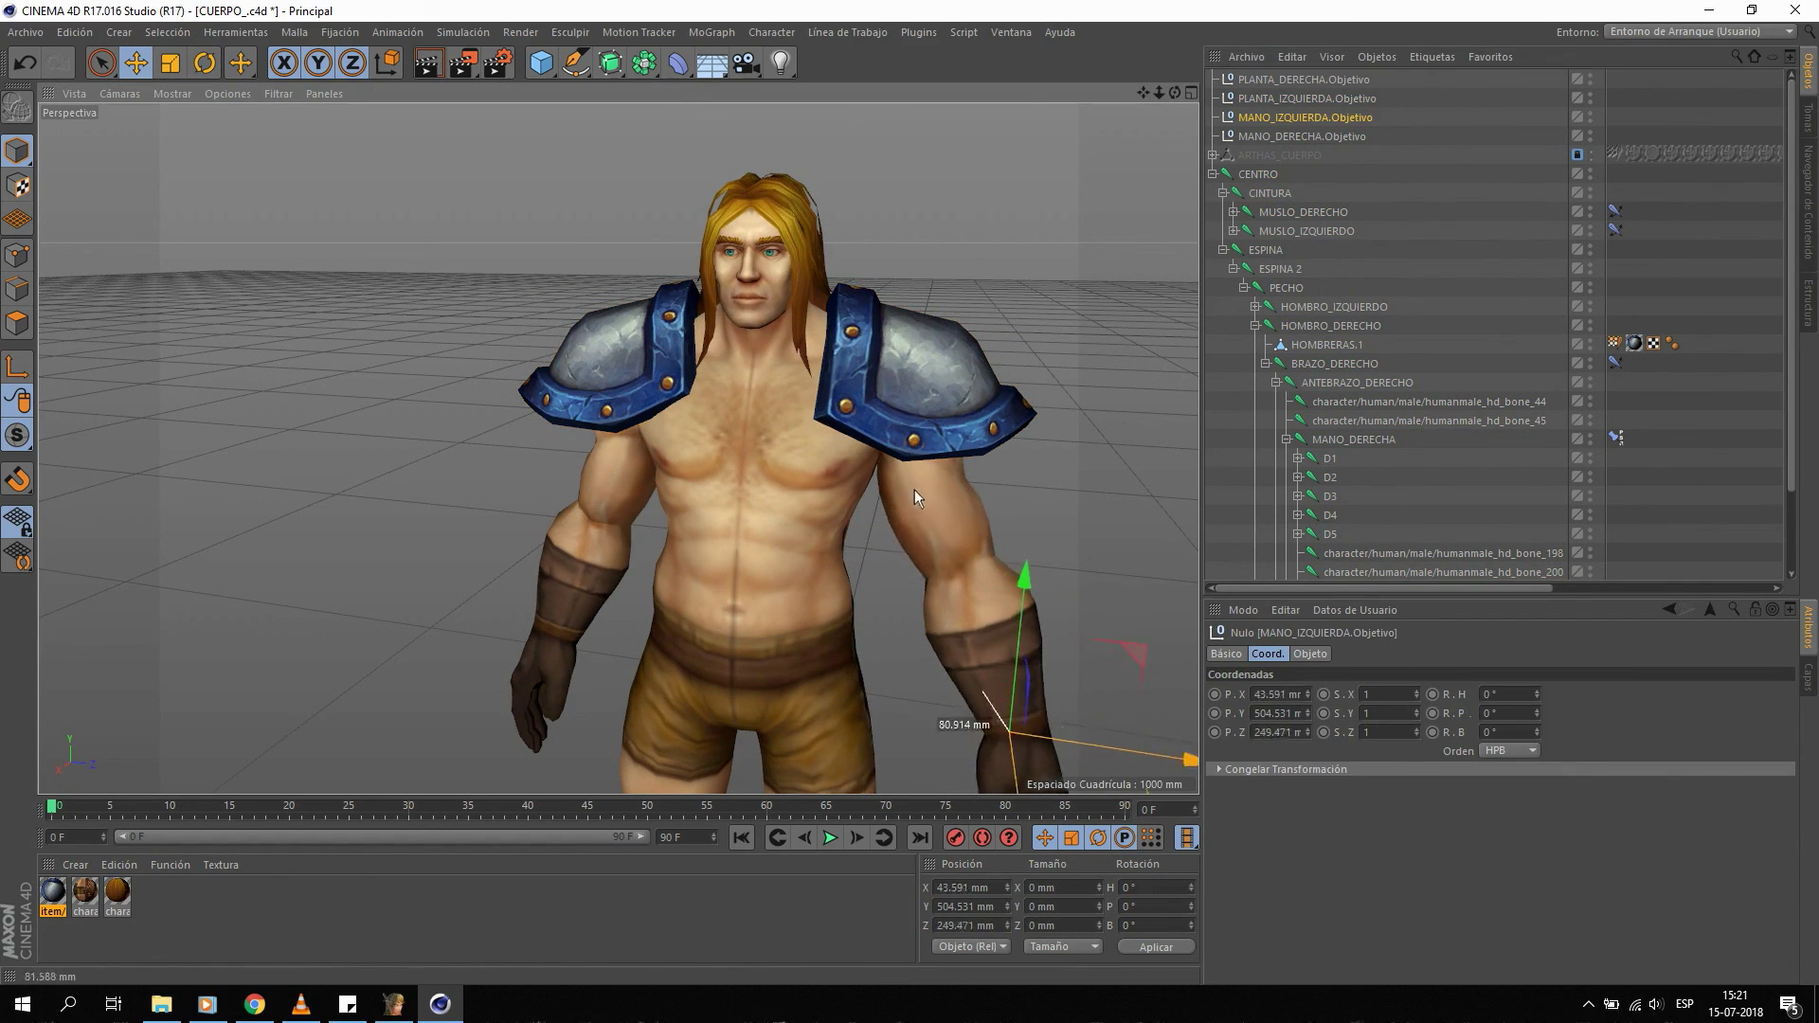
key(ctrl+z)
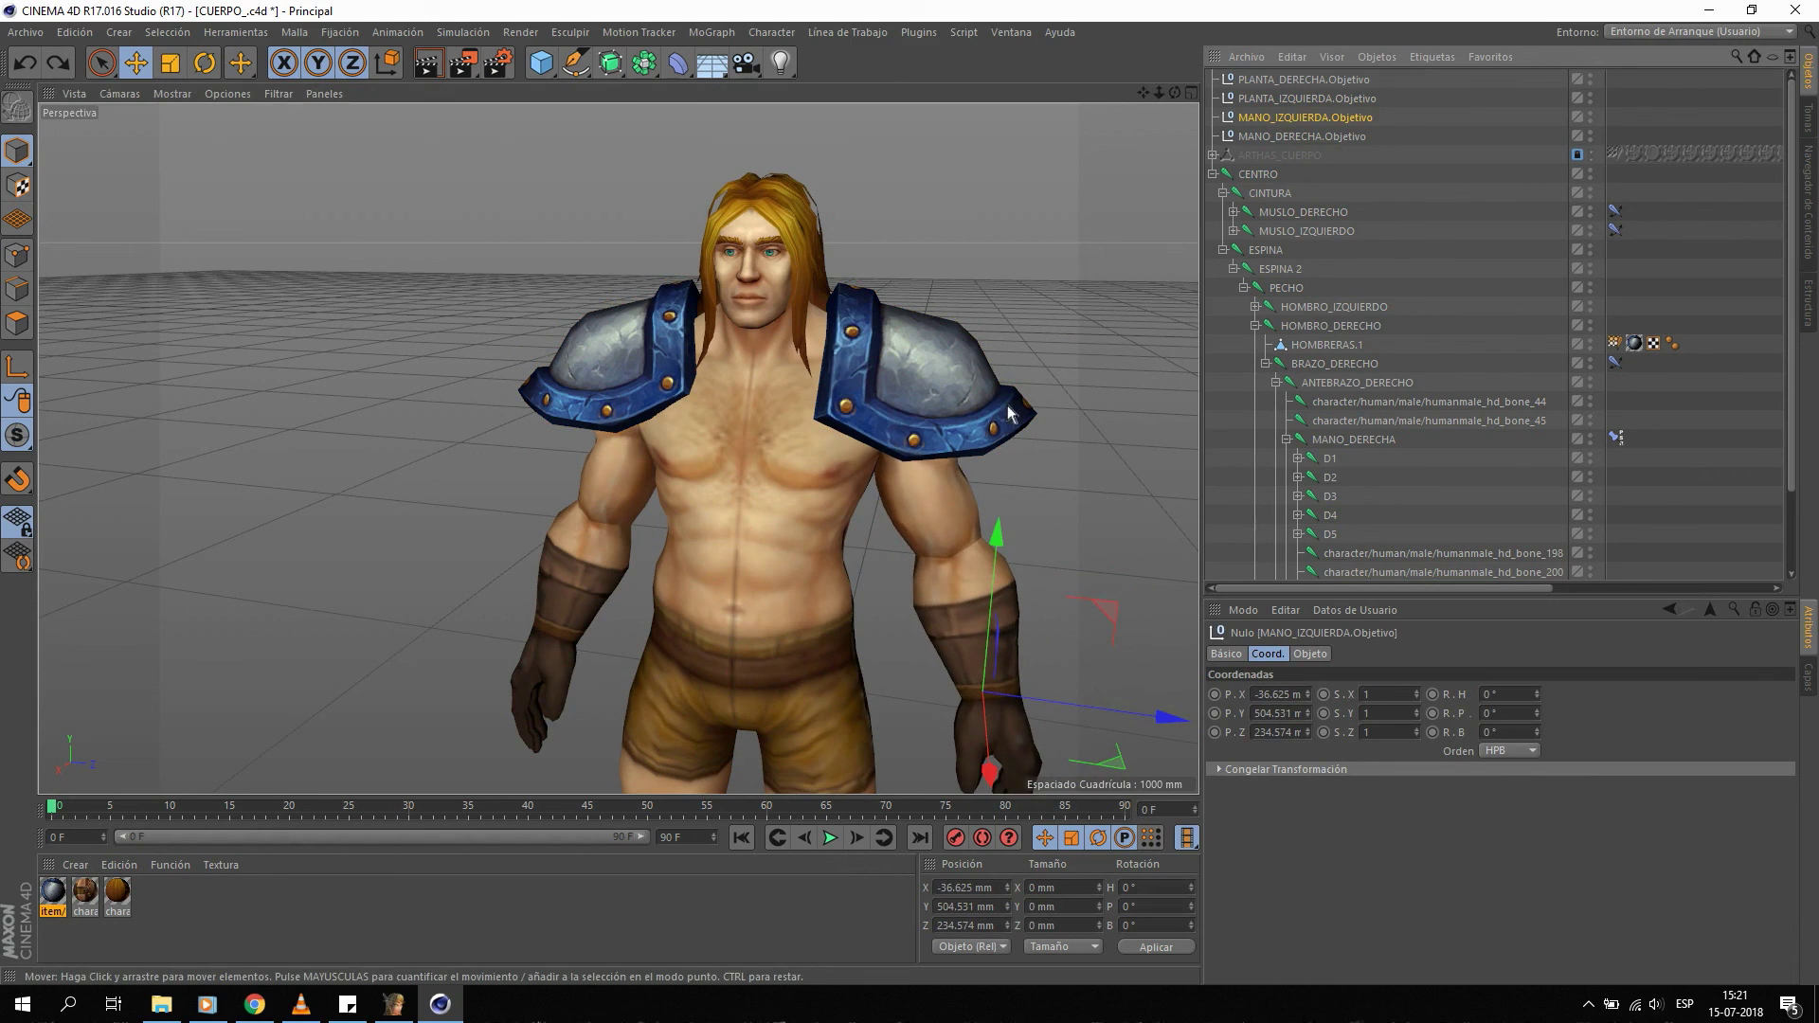
alt+middle_drag(1111, 722, 1111, 637)
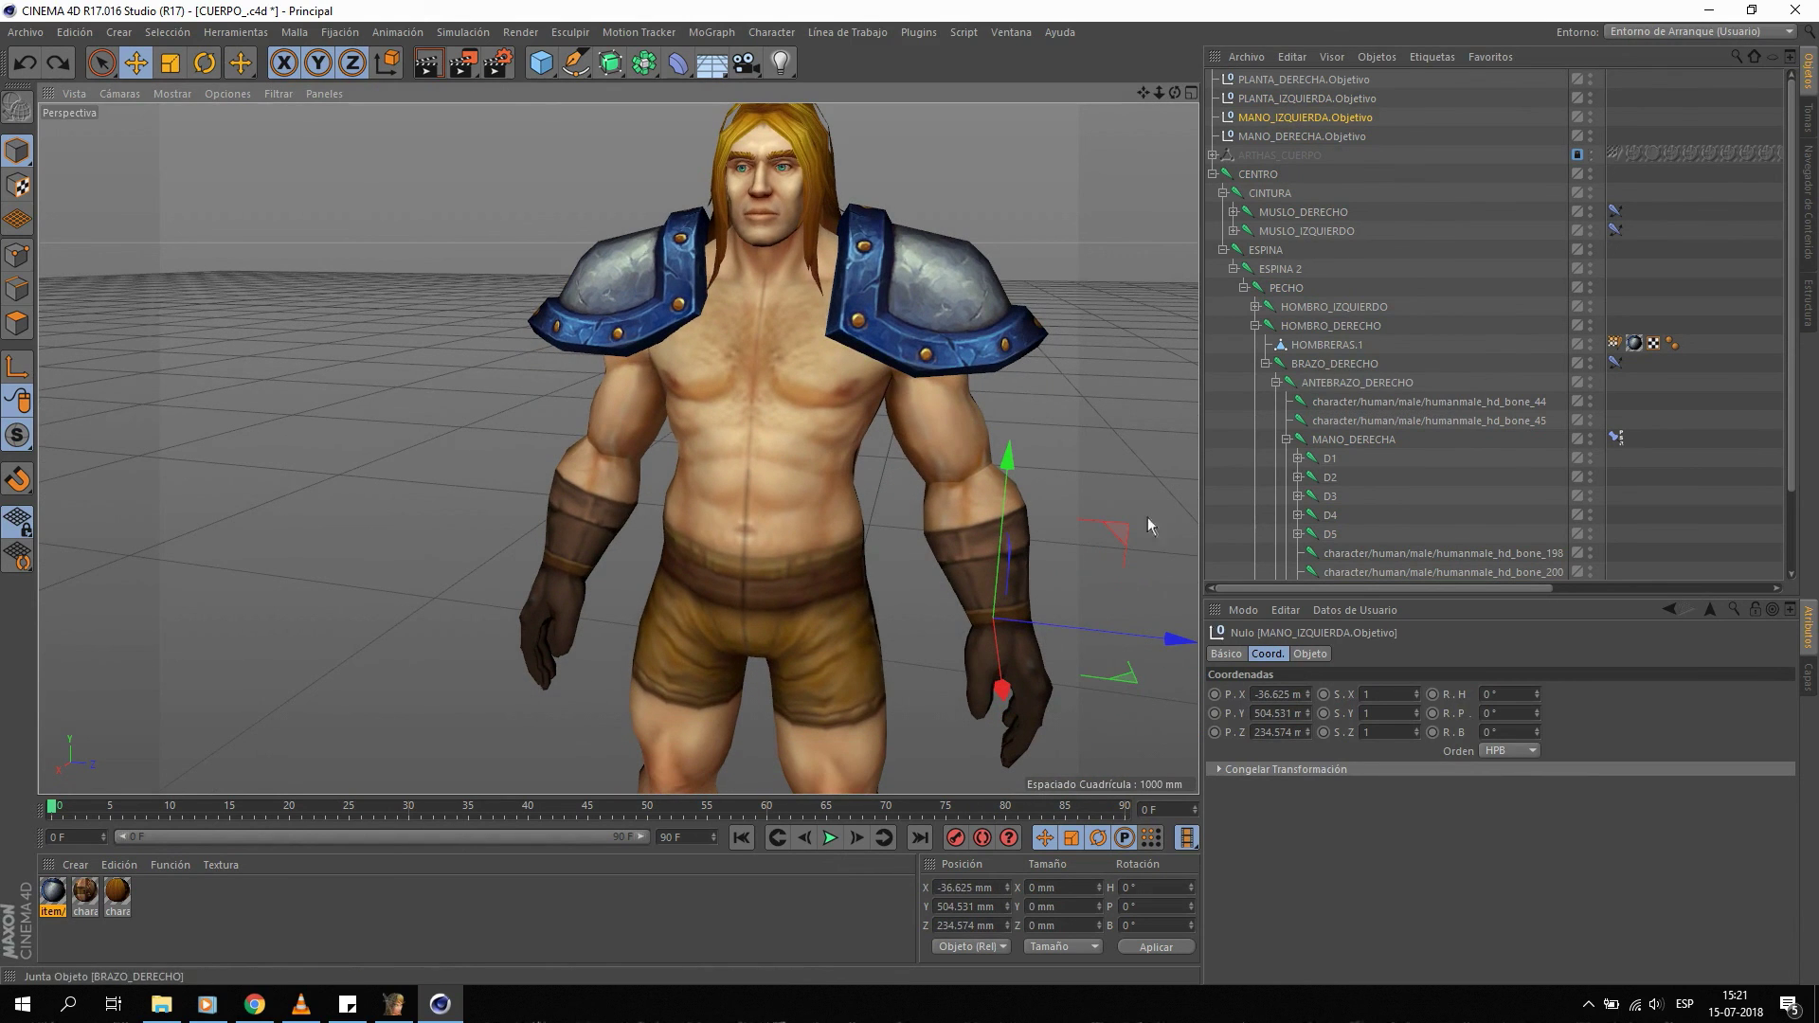
Reparent HOMBRERAS.1 to BRAZO_DERECHO and HOMBRERAS to BRAZO_IZQUIERDO.
click(1356, 347)
drag(1361, 364, 1361, 364)
scroll(1319, 281, down, 2)
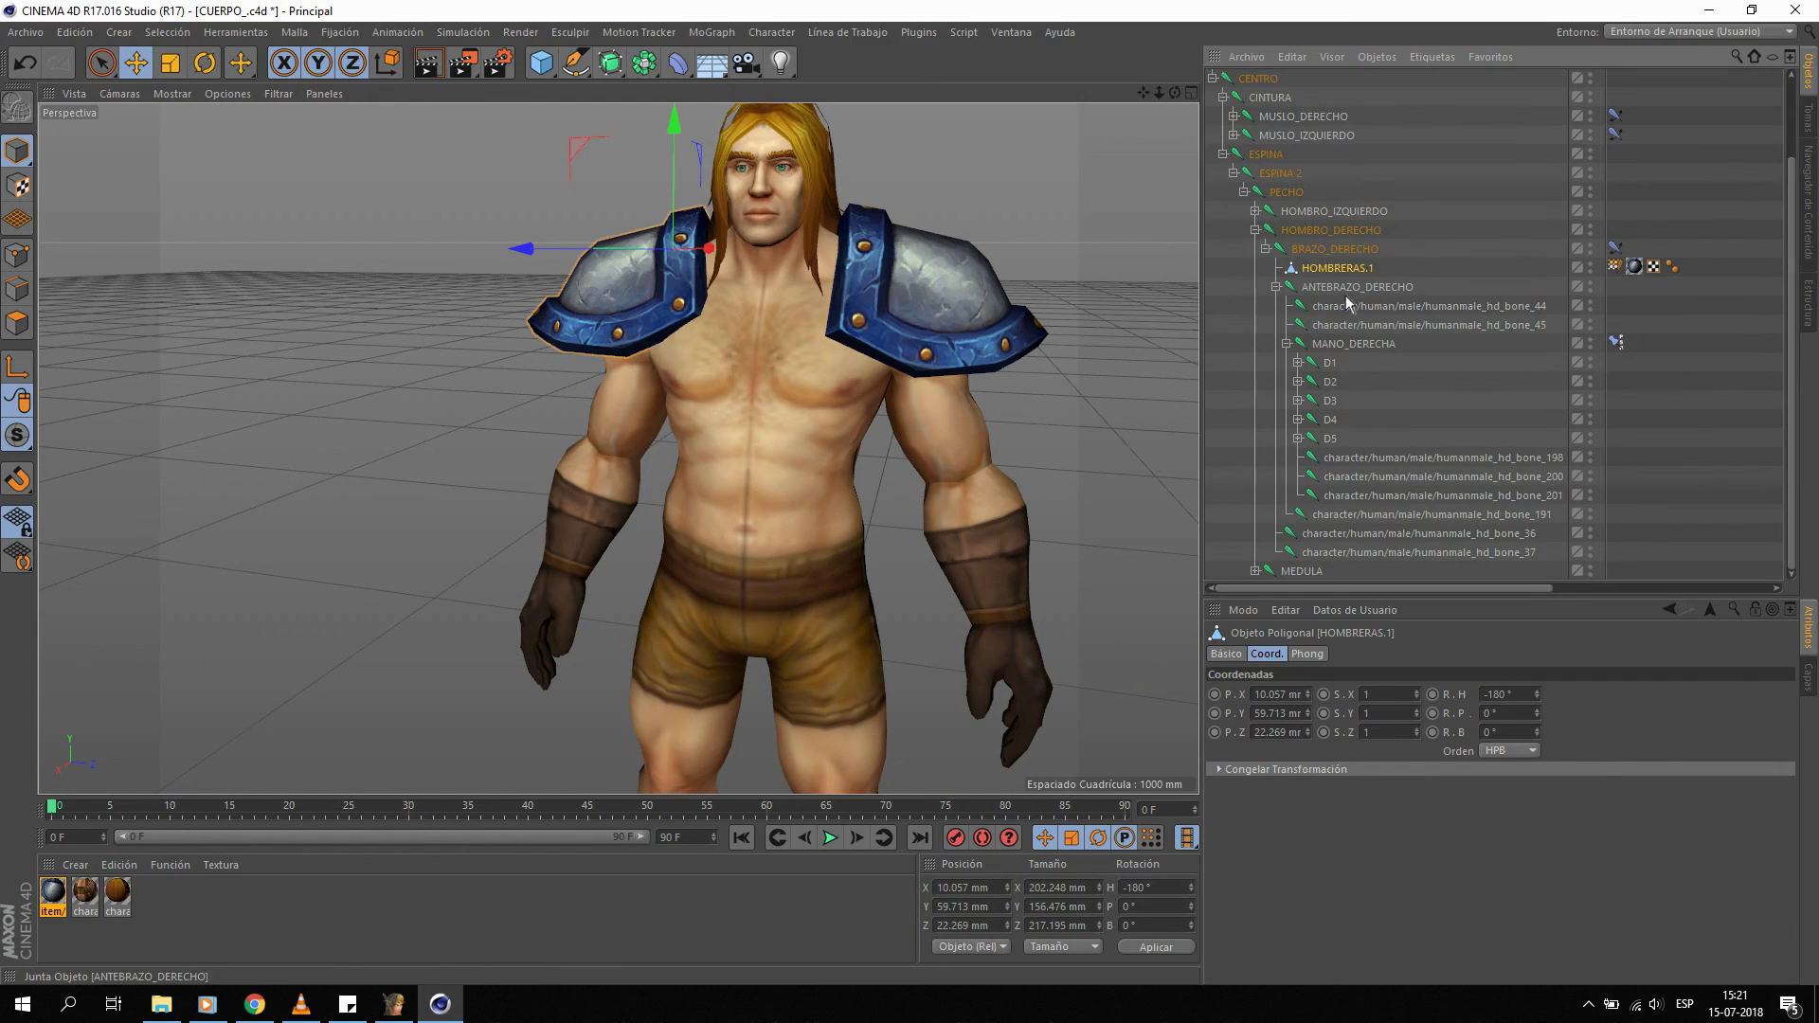
click(1255, 211)
click(1323, 230)
drag(1323, 230, 1317, 250)
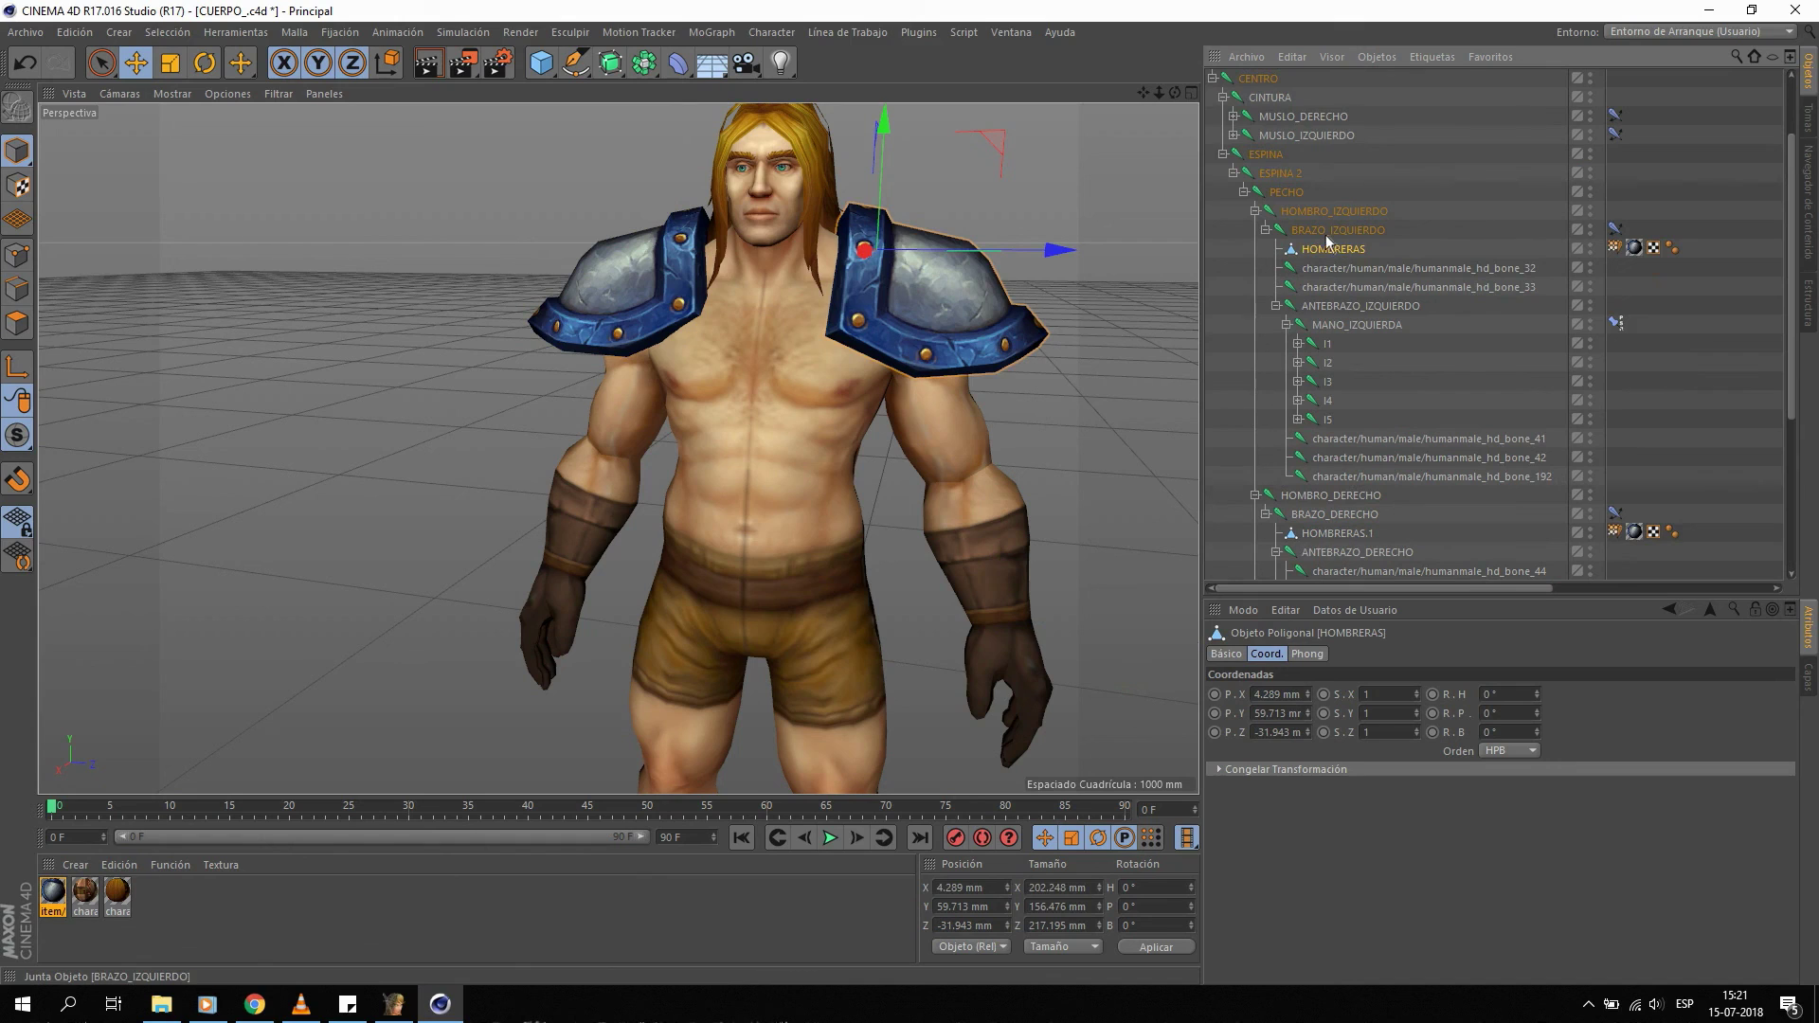
scroll(1328, 236, up, 2)
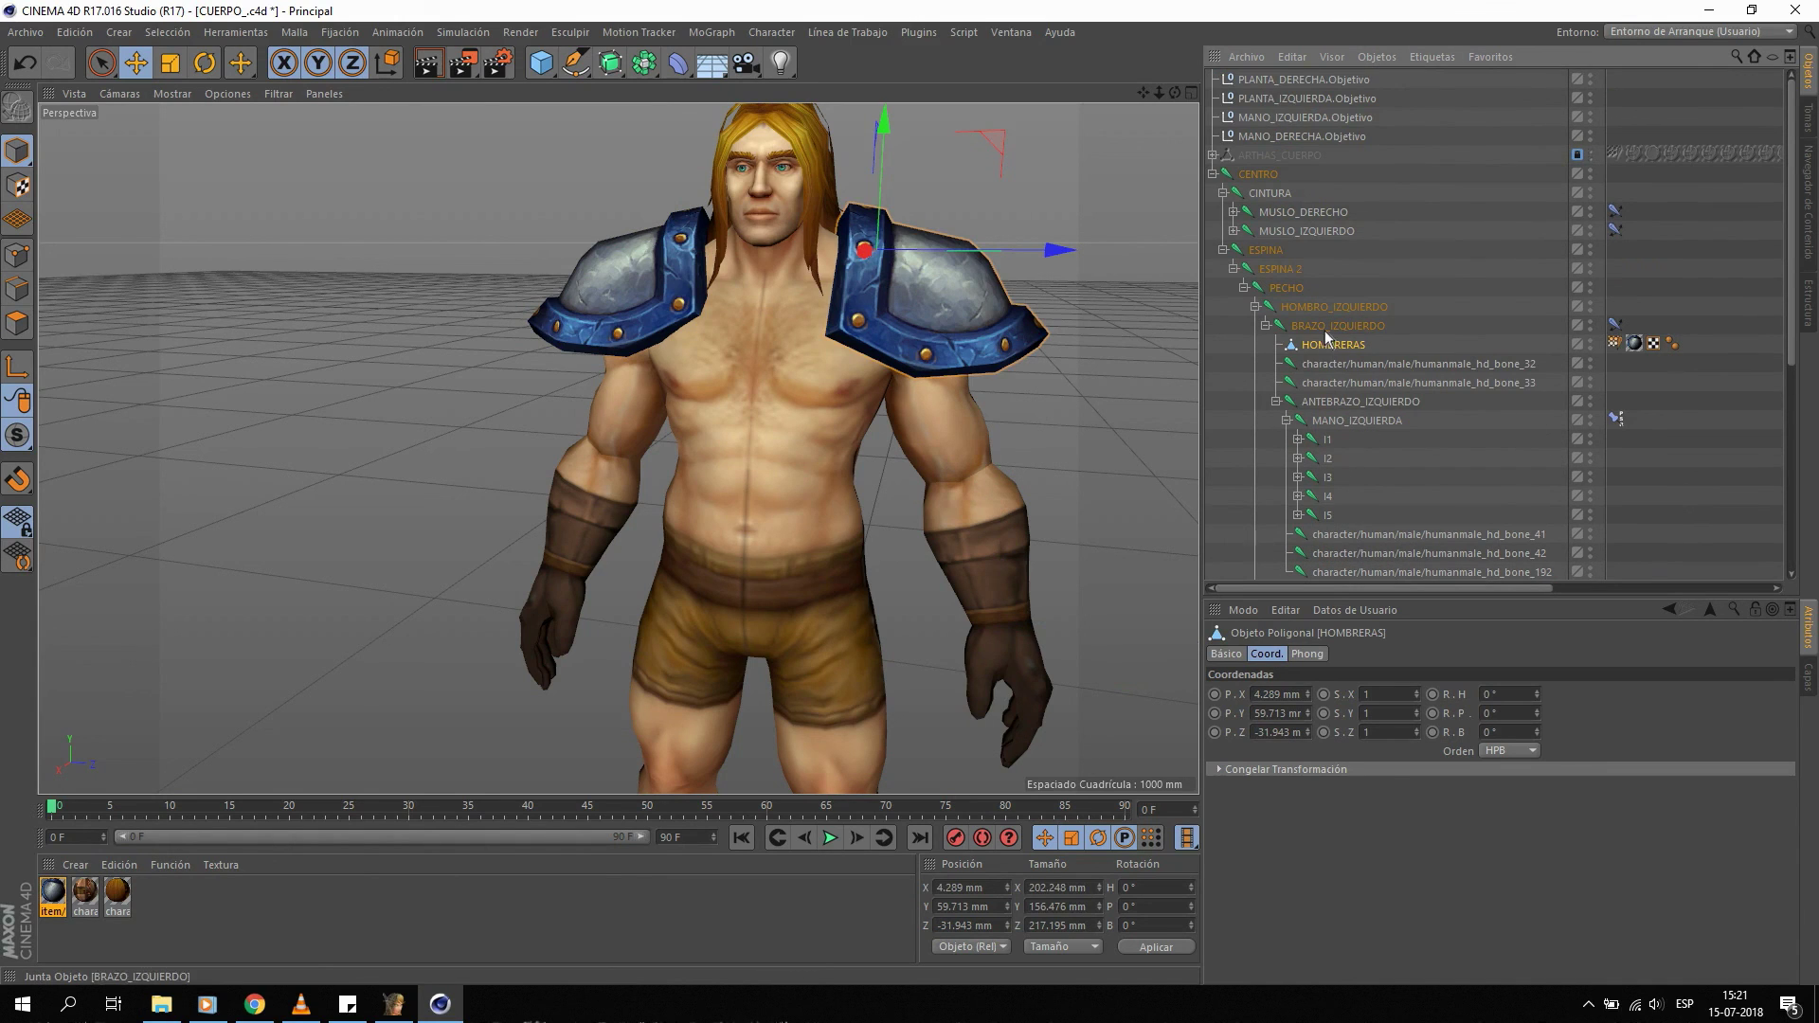
Lift MANO_IZQUIERDA.Objetivo to check the pad follows the arm, then undo to rest pose.
click(1307, 102)
click(1302, 117)
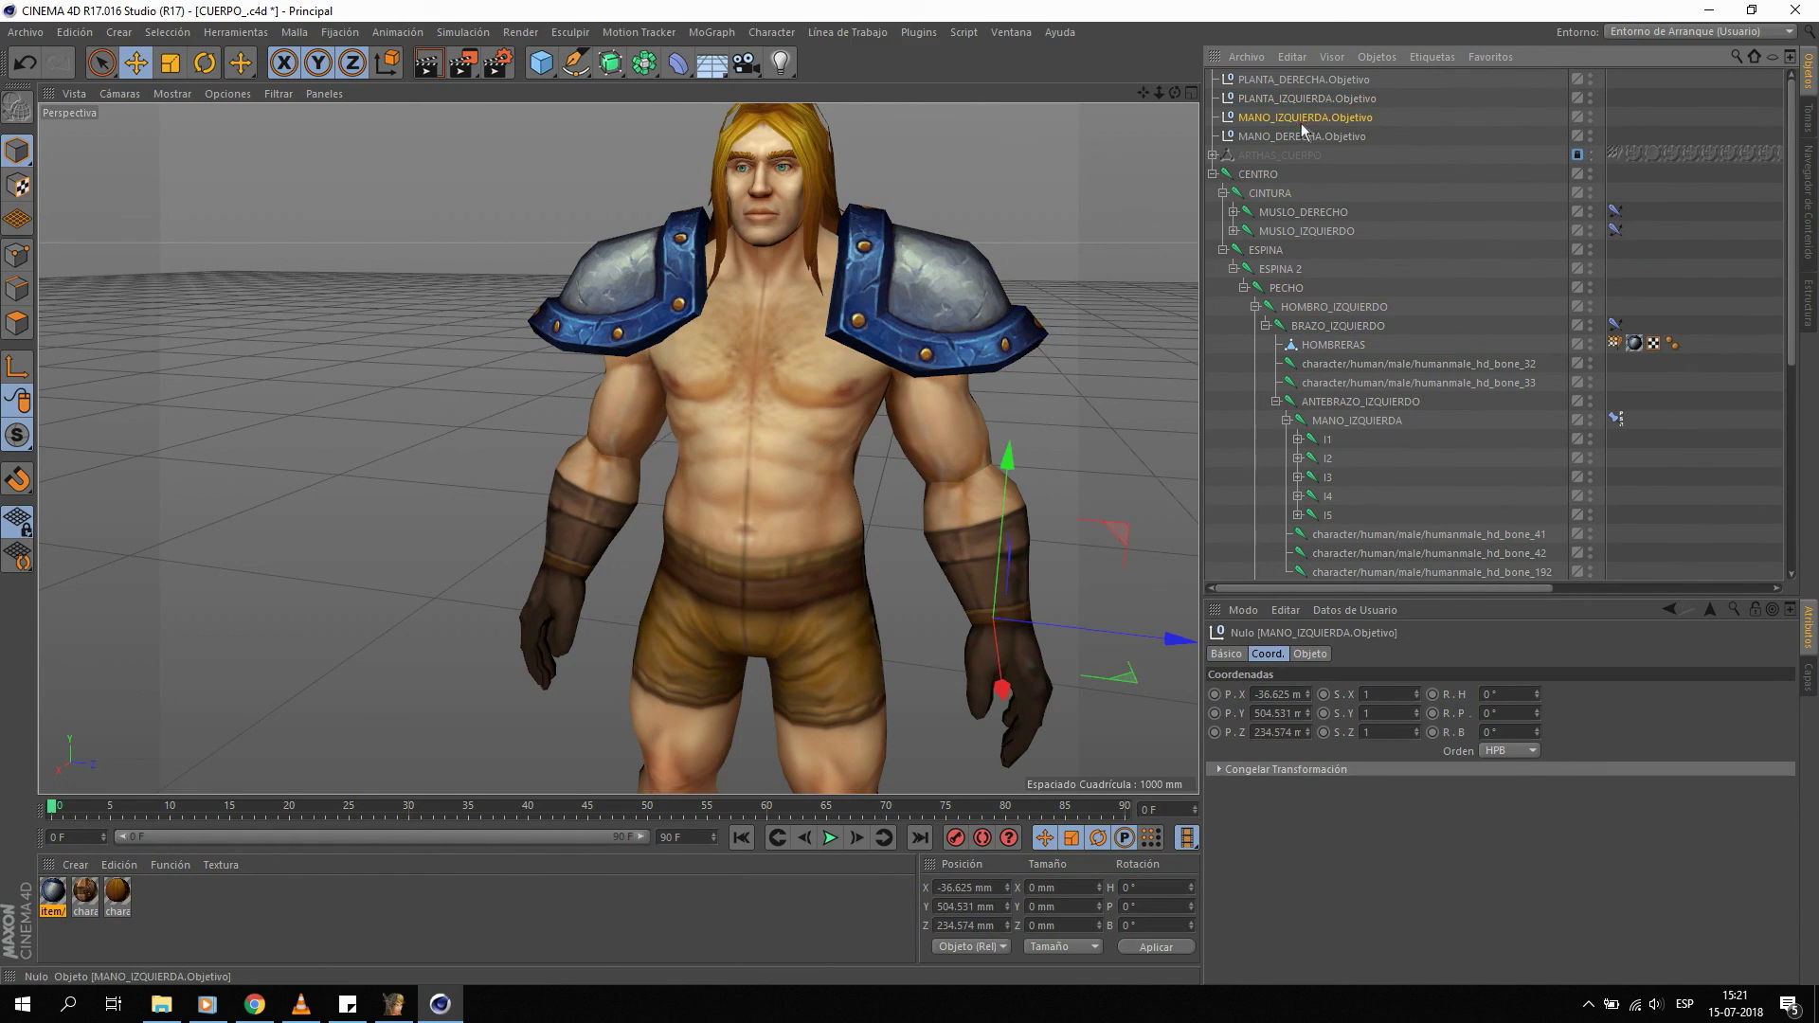
drag(1132, 690, 1125, 684)
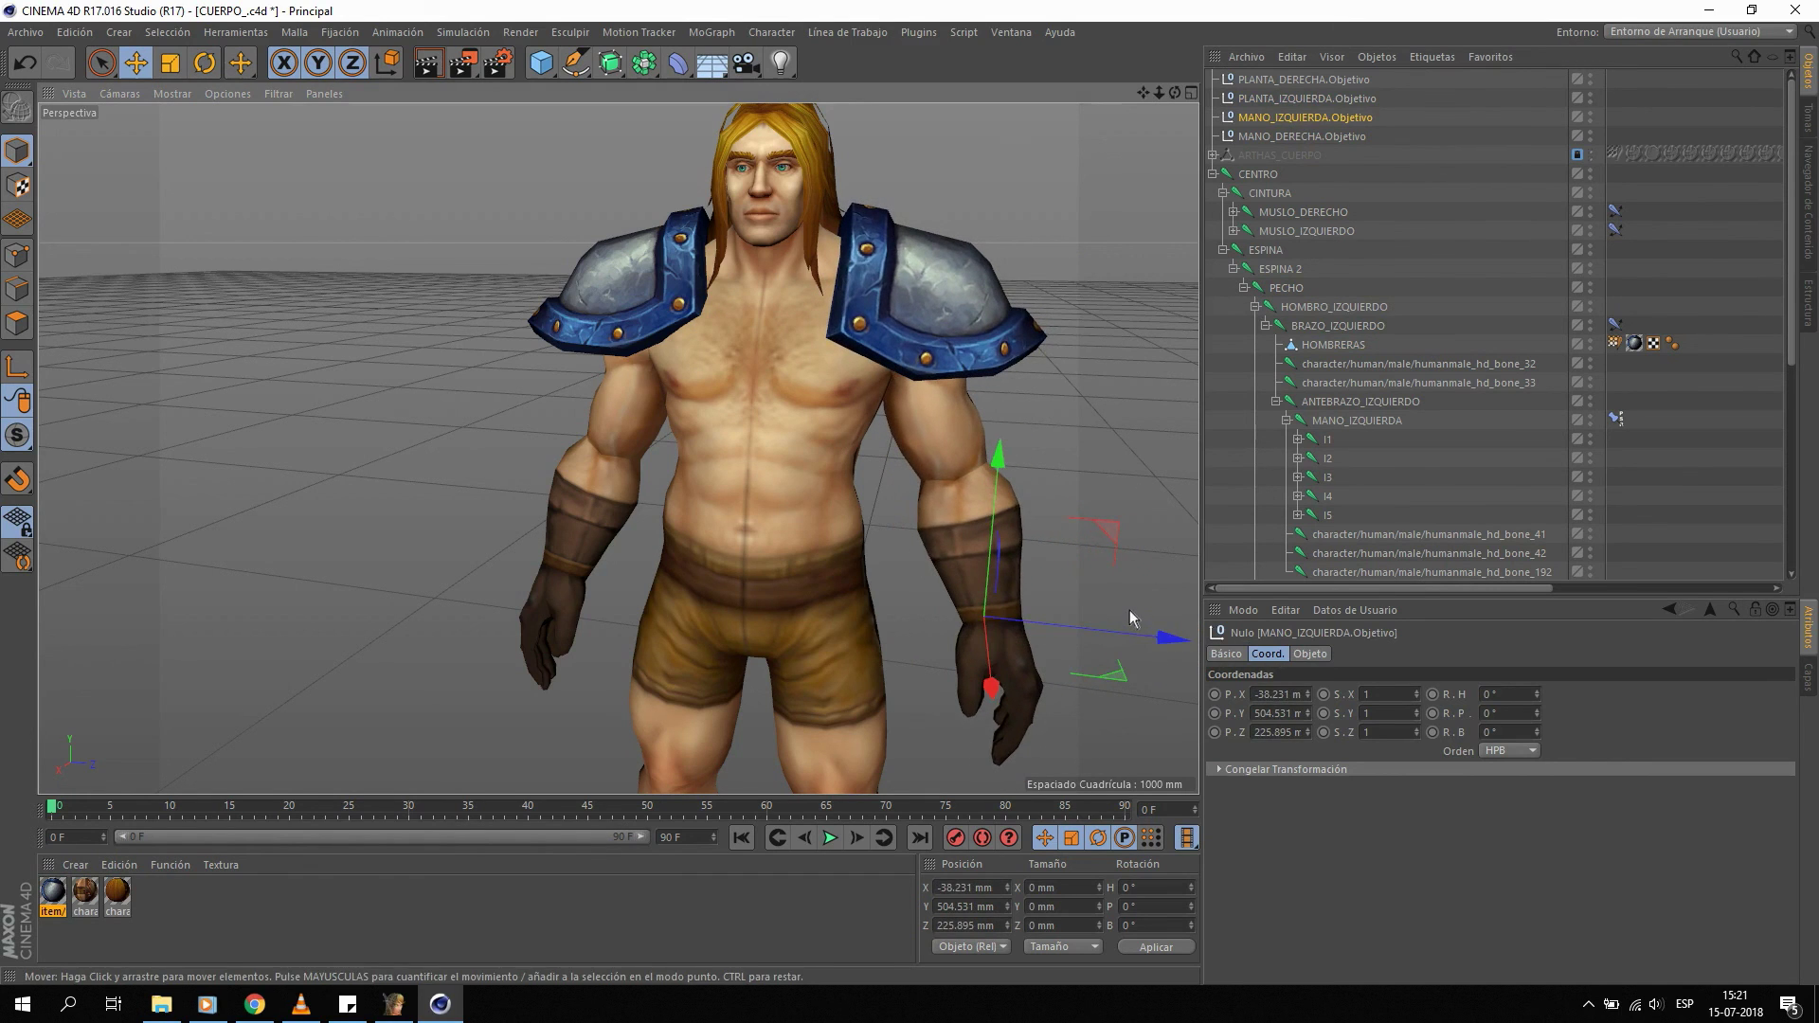
mouse_move(999, 505)
mouse_down()
mouse_move(997, 463)
mouse_move(986, 521)
mouse_up()
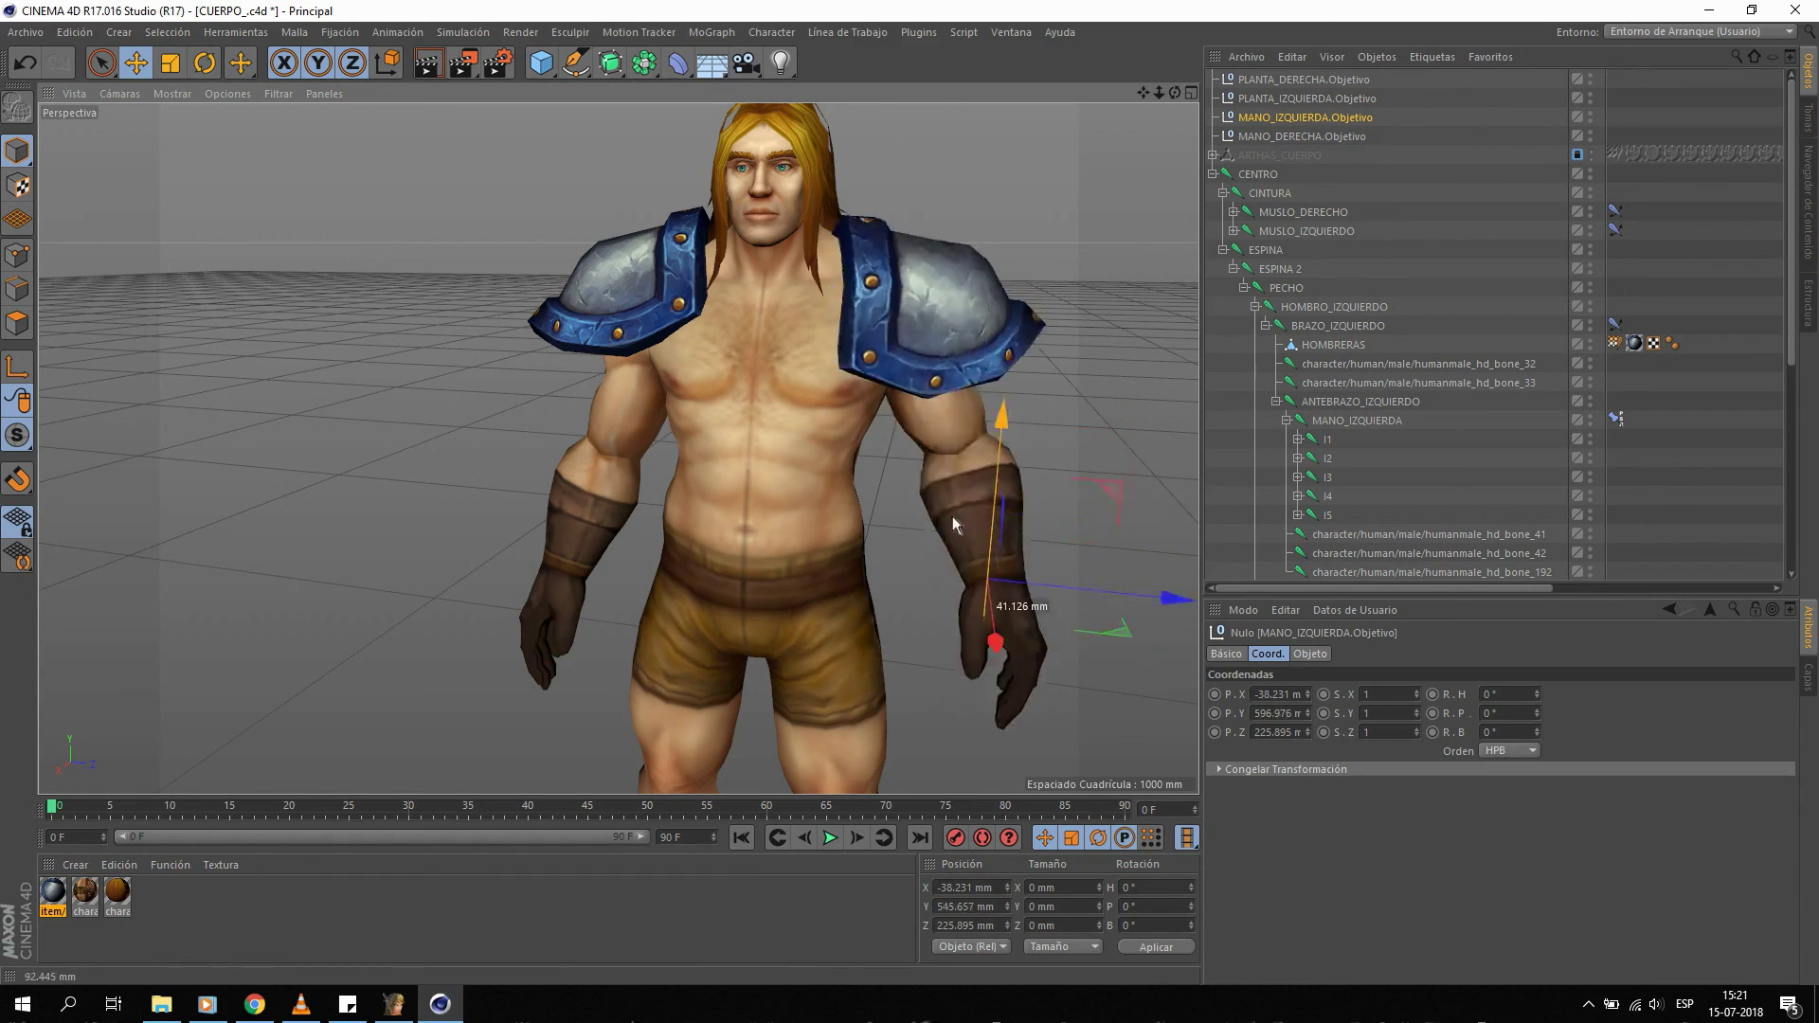
drag(986, 522, 923, 281)
key(ctrl+z)
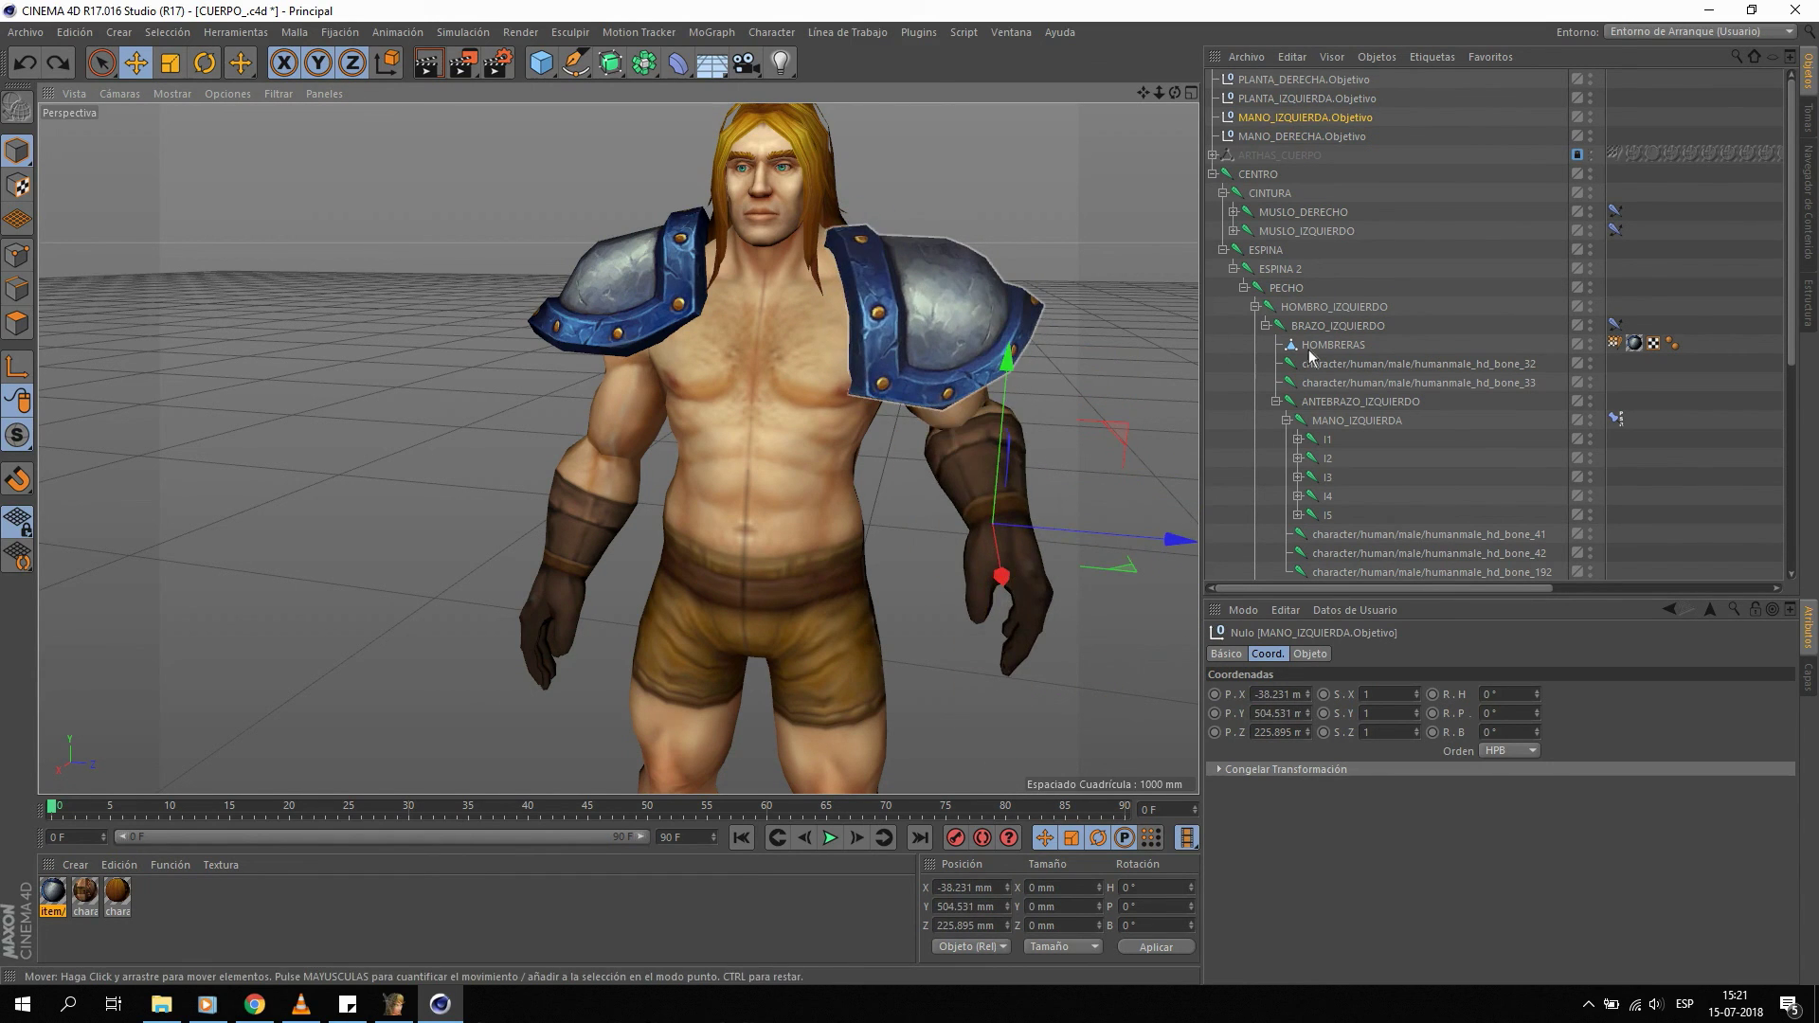
key(ctrl+z)
Parent HOMBRERAS under HOMBRO_IZQUIERDO, then test-rotate the shoulder joint and undo the rotation.
drag(1345, 315, 1345, 315)
key(r)
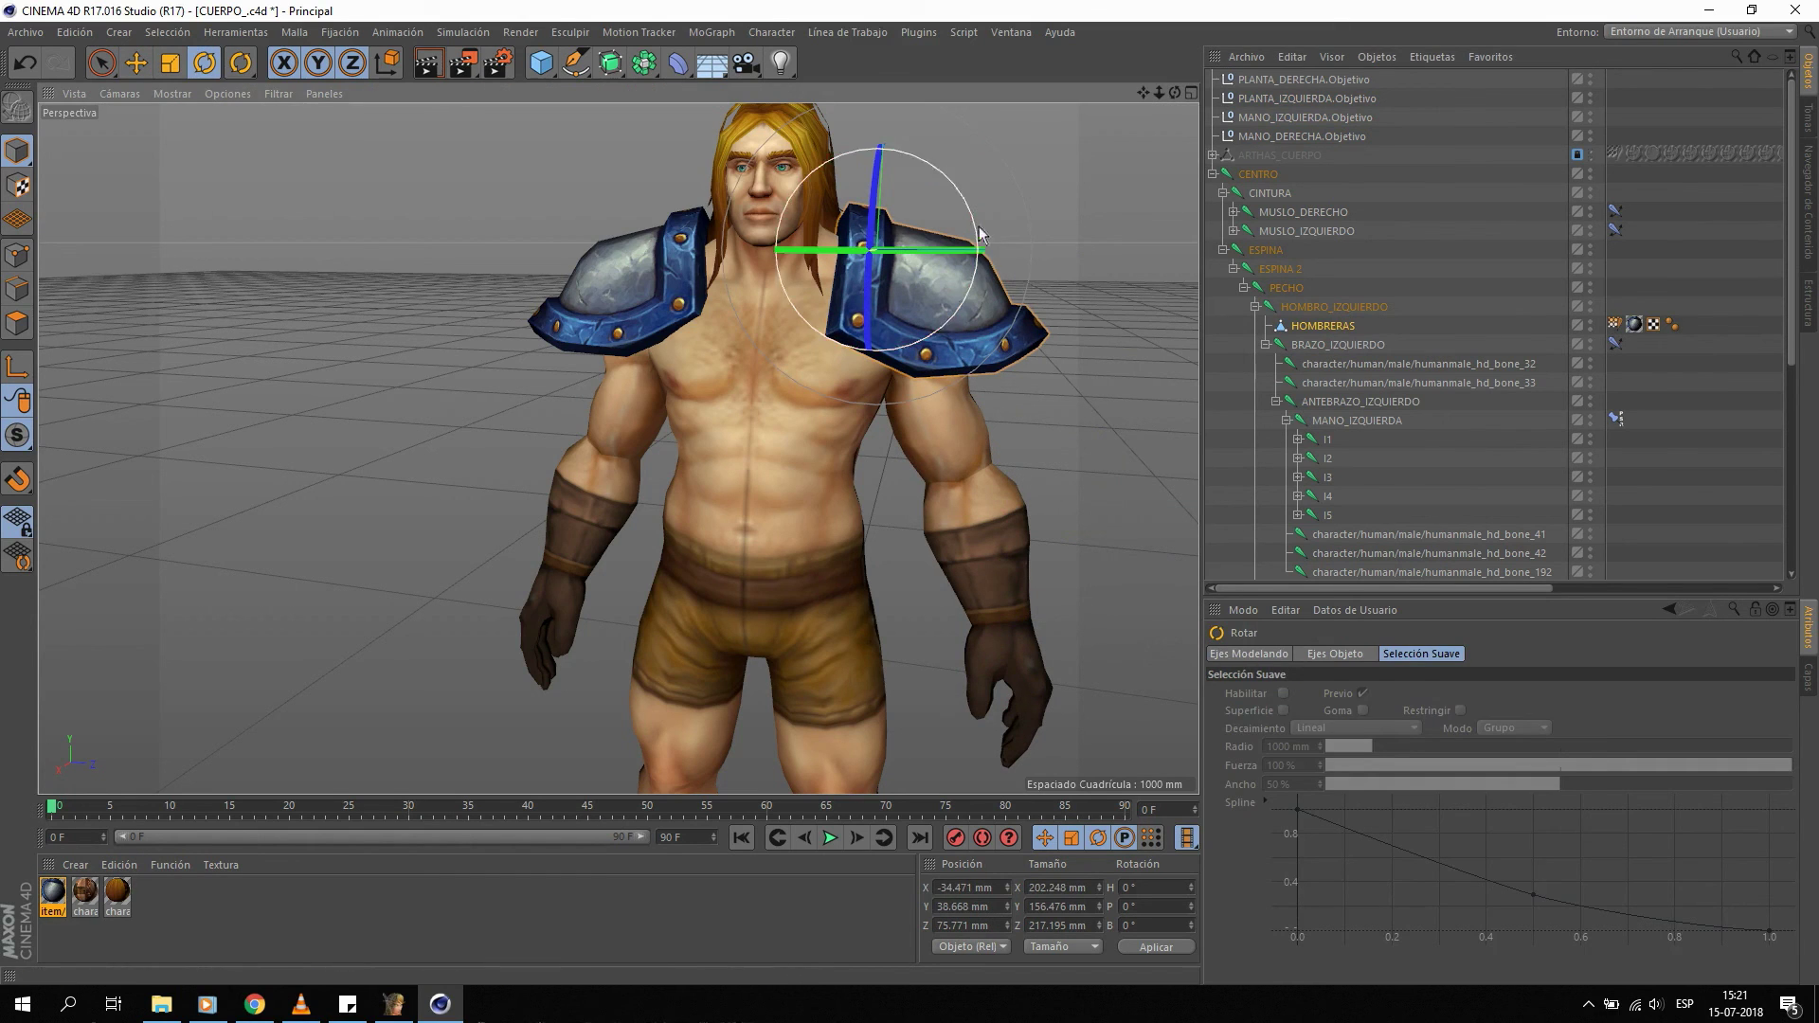
click(1336, 307)
mouse_move(872, 308)
mouse_down()
mouse_move(807, 379)
mouse_move(725, 270)
mouse_move(720, 305)
mouse_move(789, 301)
mouse_move(878, 224)
mouse_move(869, 356)
mouse_move(1115, 375)
mouse_up()
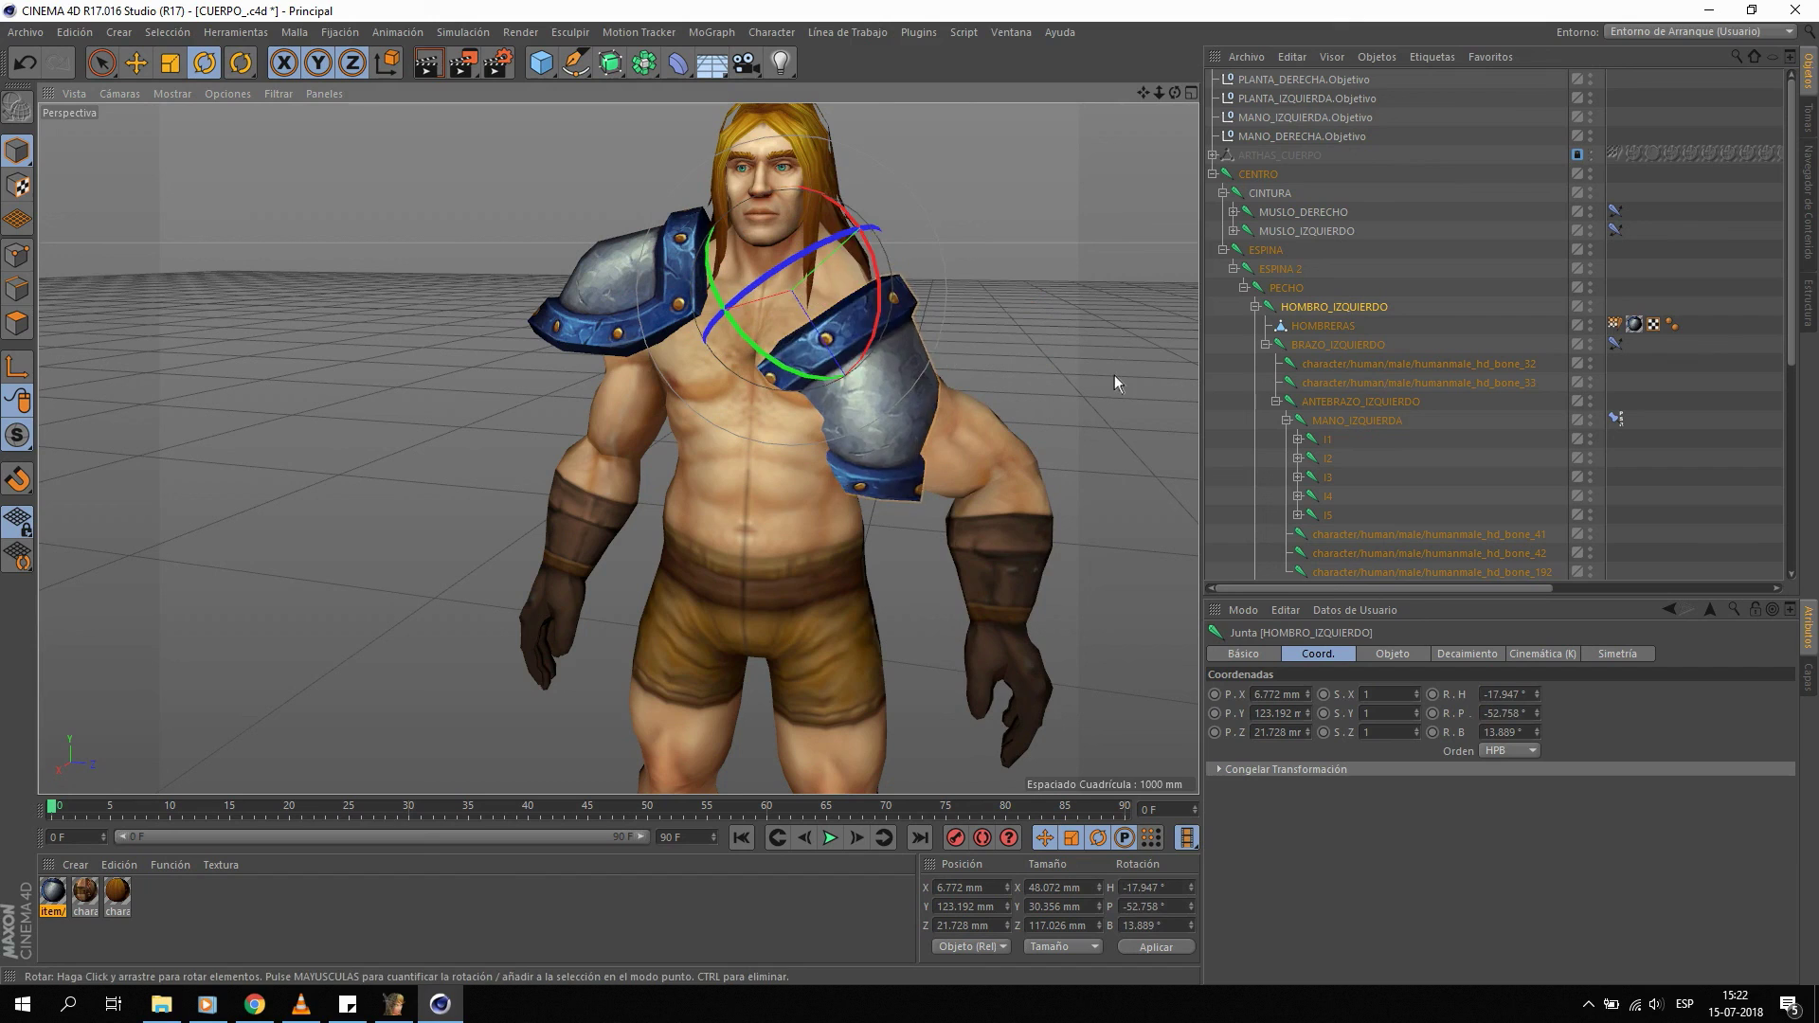
key(ctrl+z)
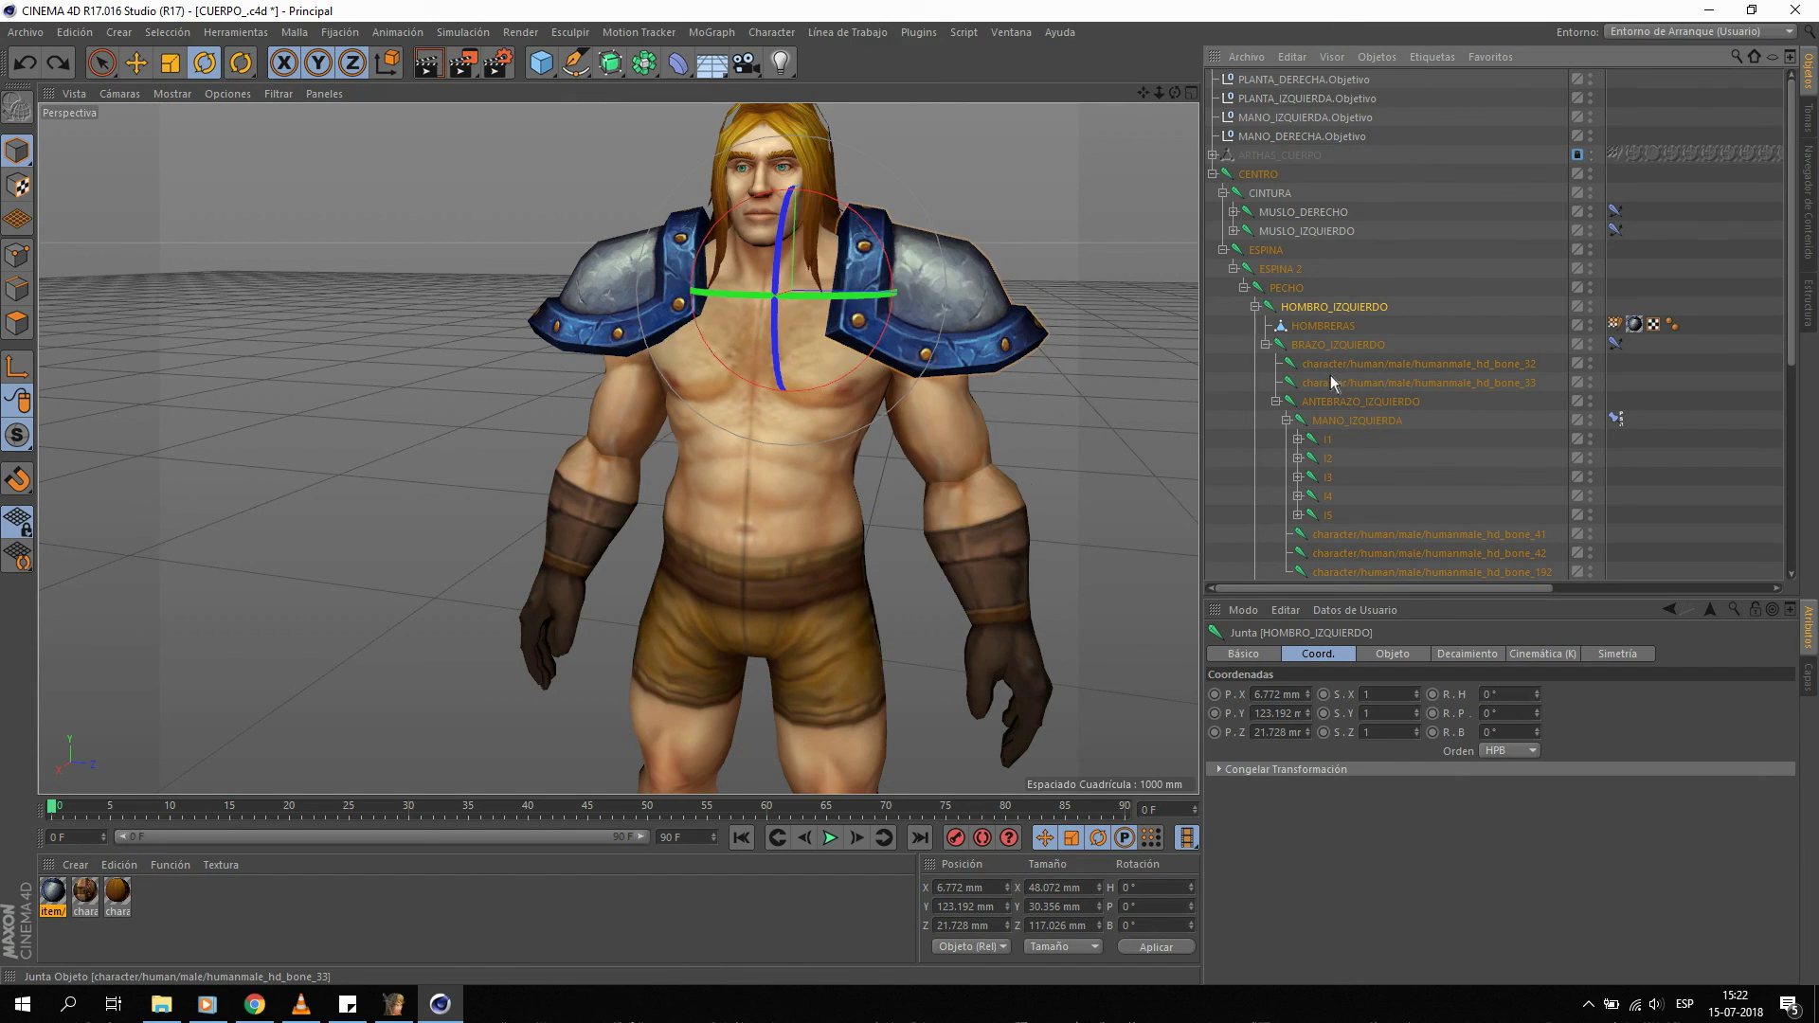
Deselect the shoulder joint and collapse the ESPINA branch in the Object Manager.
click(1607, 269)
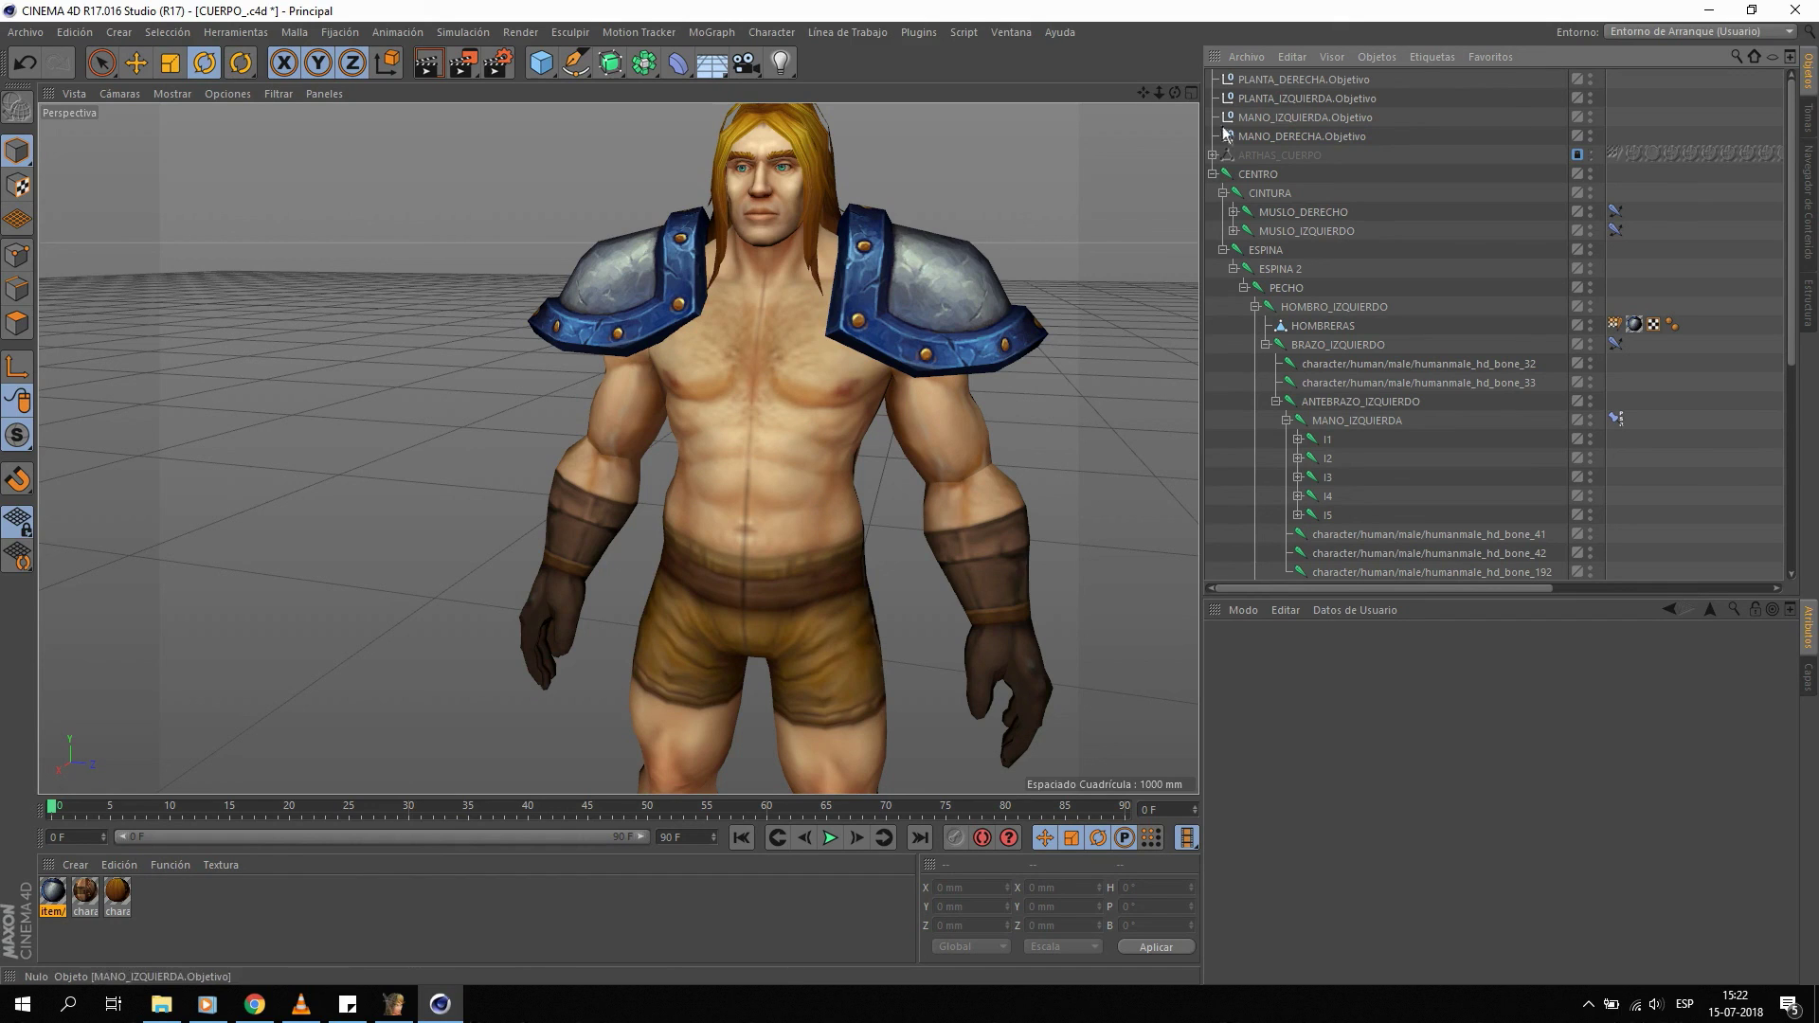
click(1213, 174)
click(1223, 249)
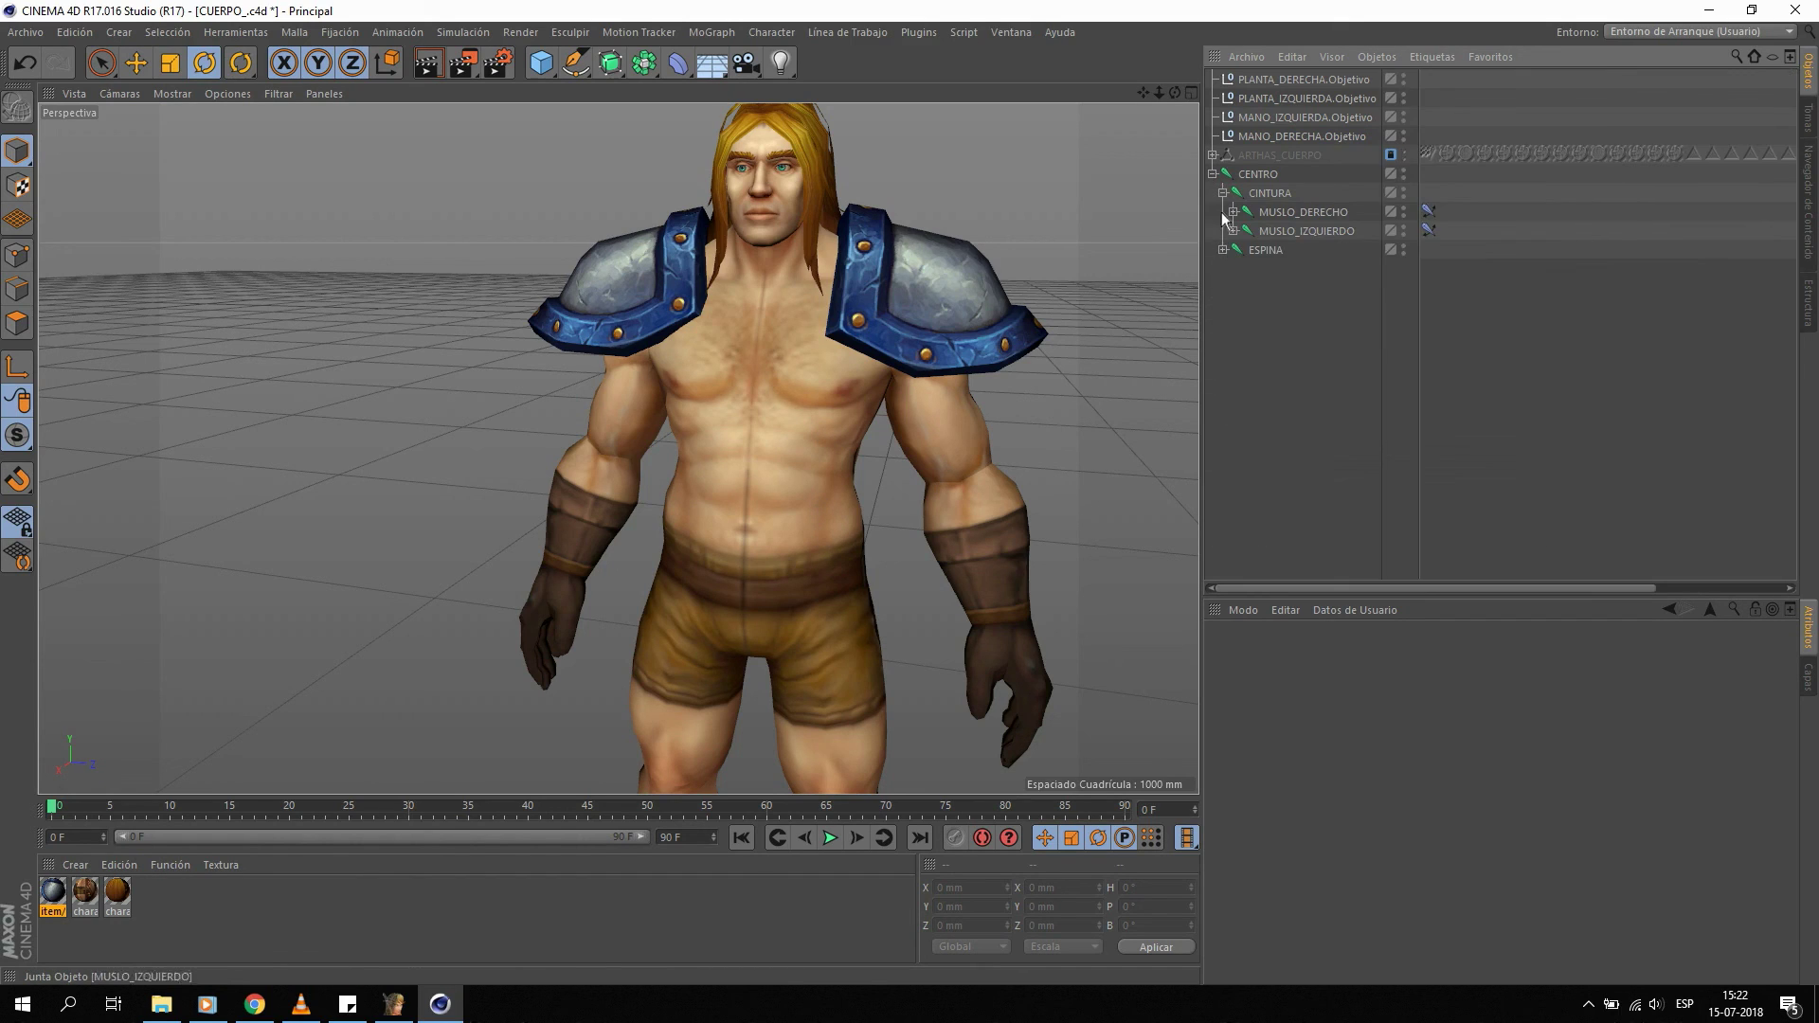
Collapse the CINTURA branch, then switch to WoW Model Viewer showing the shoulder plate.
click(1223, 193)
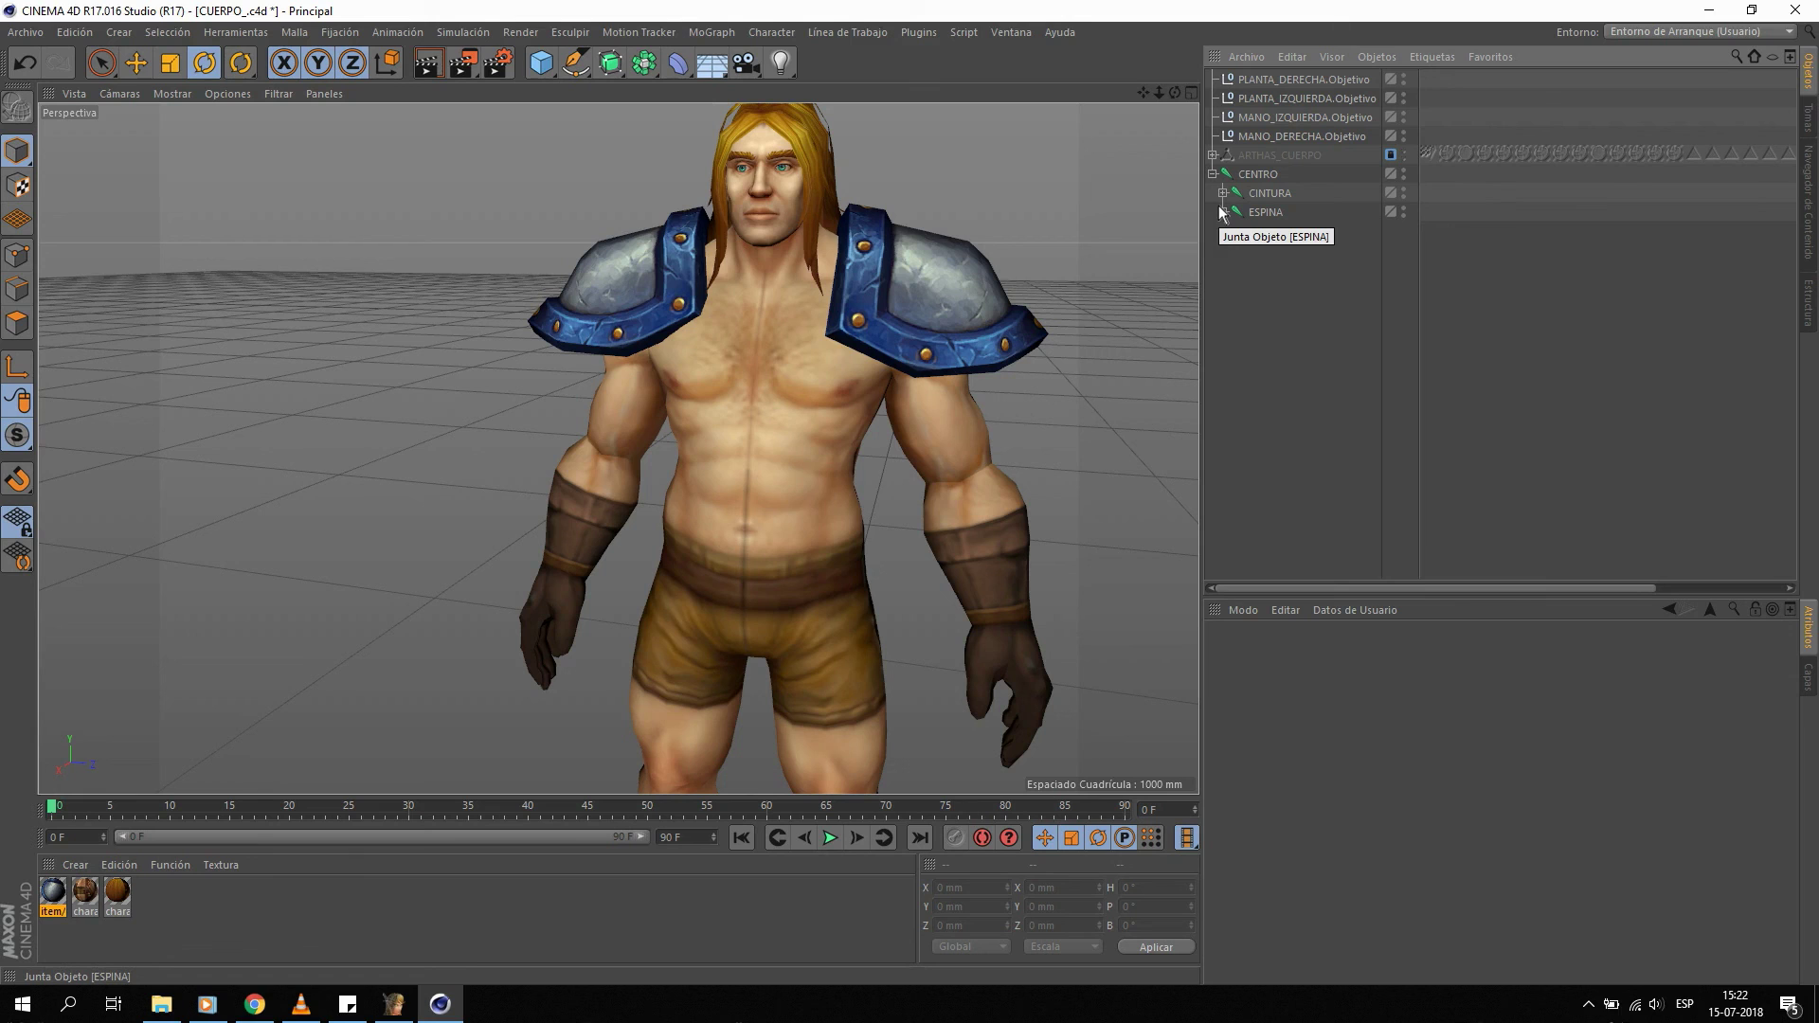
click(393, 1003)
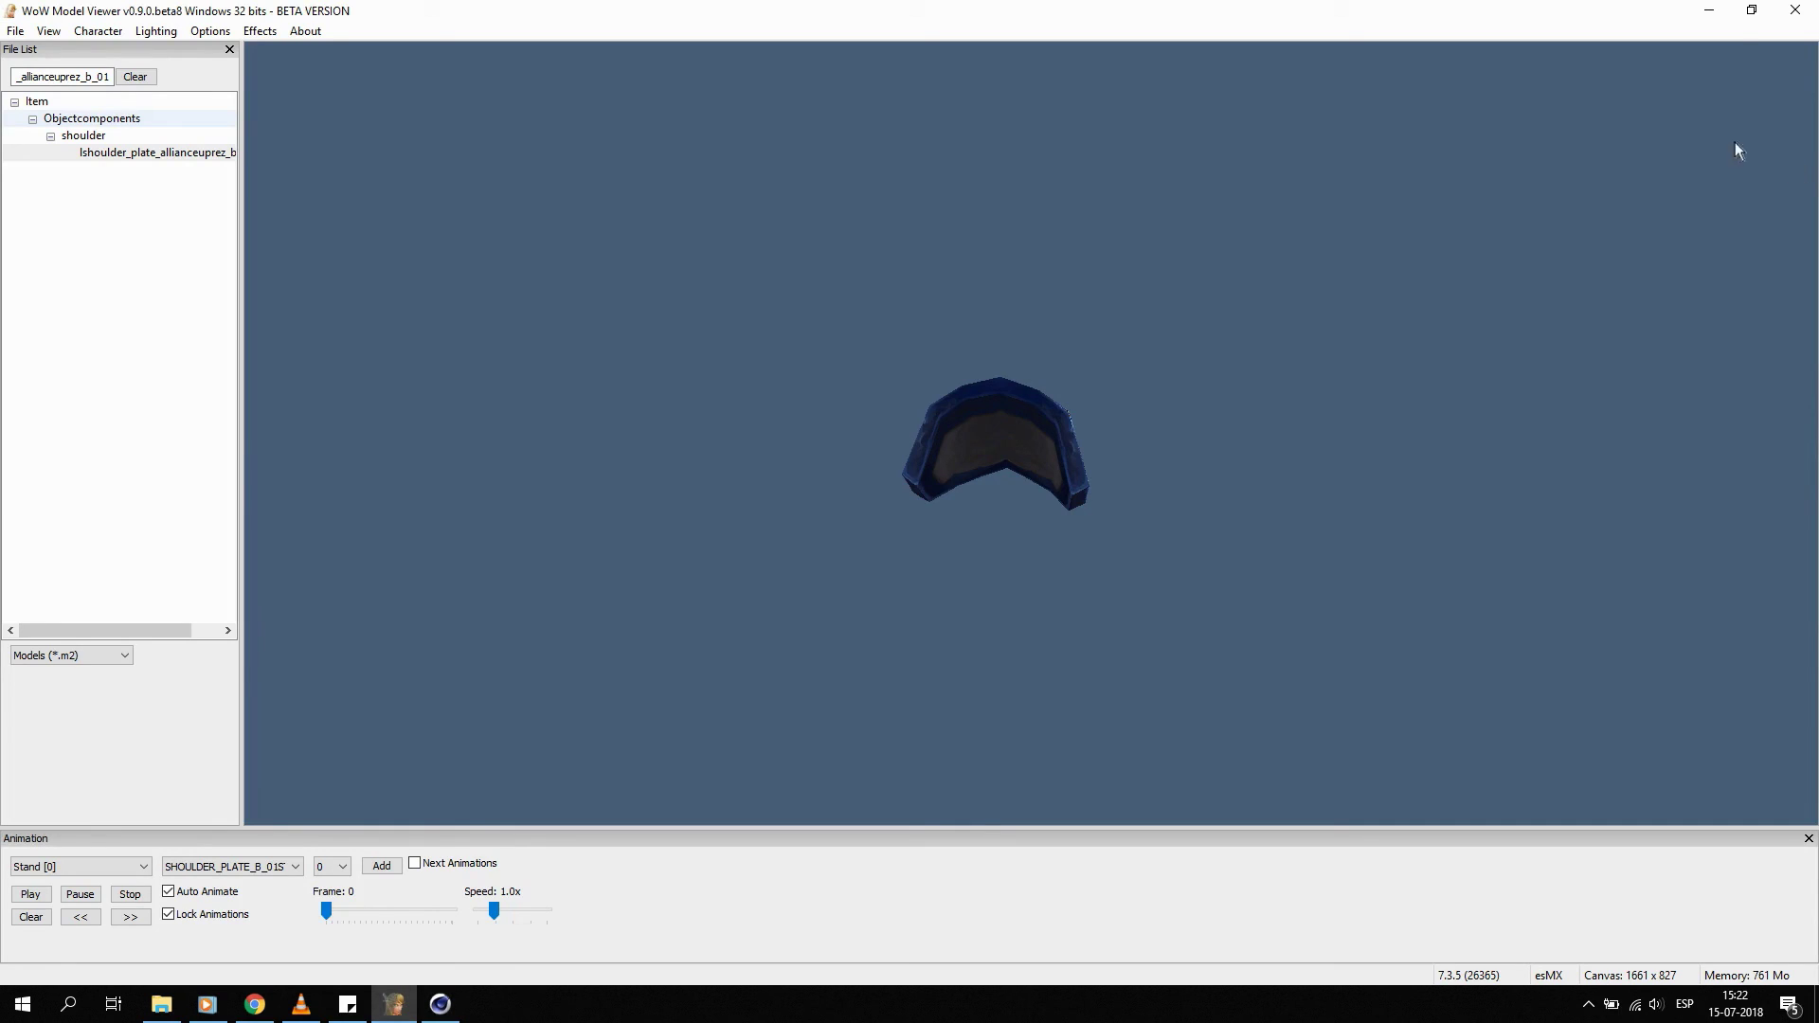
Minimize WoW Model Viewer to return to the Cinema 4D CUERPO_ scene.
click(1710, 10)
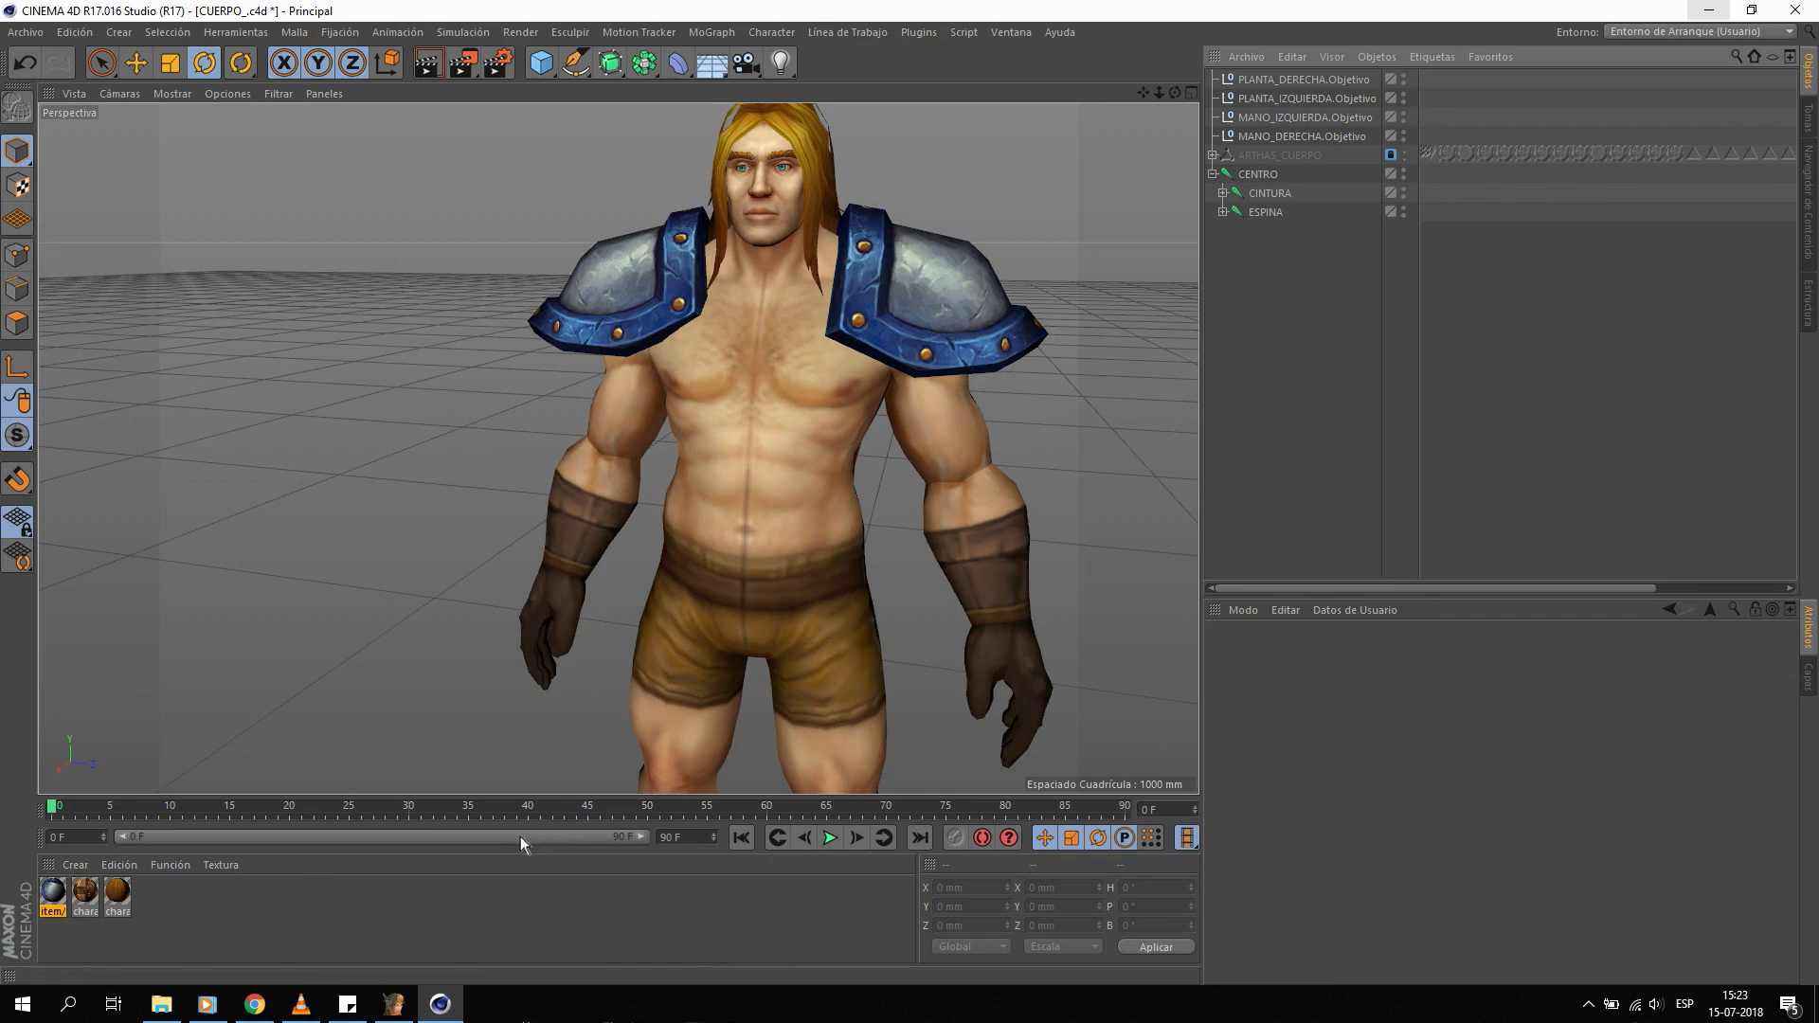
Bring VLC media player to the front and stop its playback at about 1:12:36.
click(302, 1004)
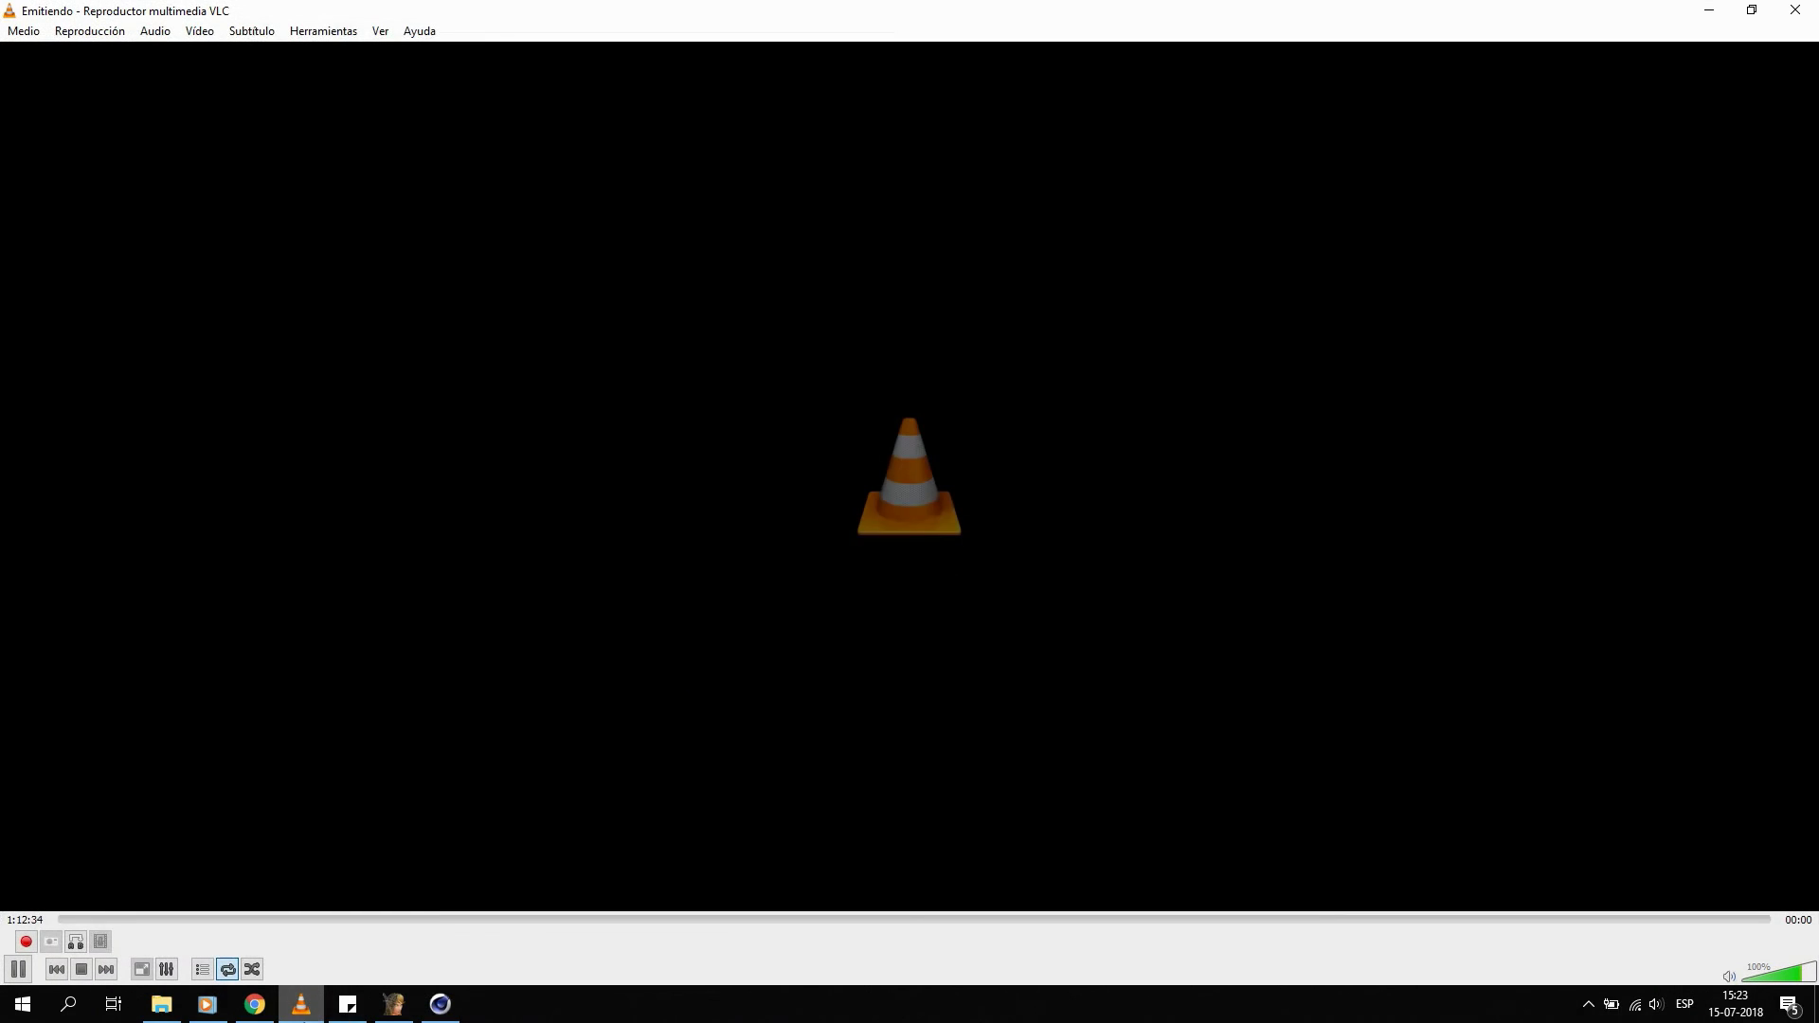
click(83, 970)
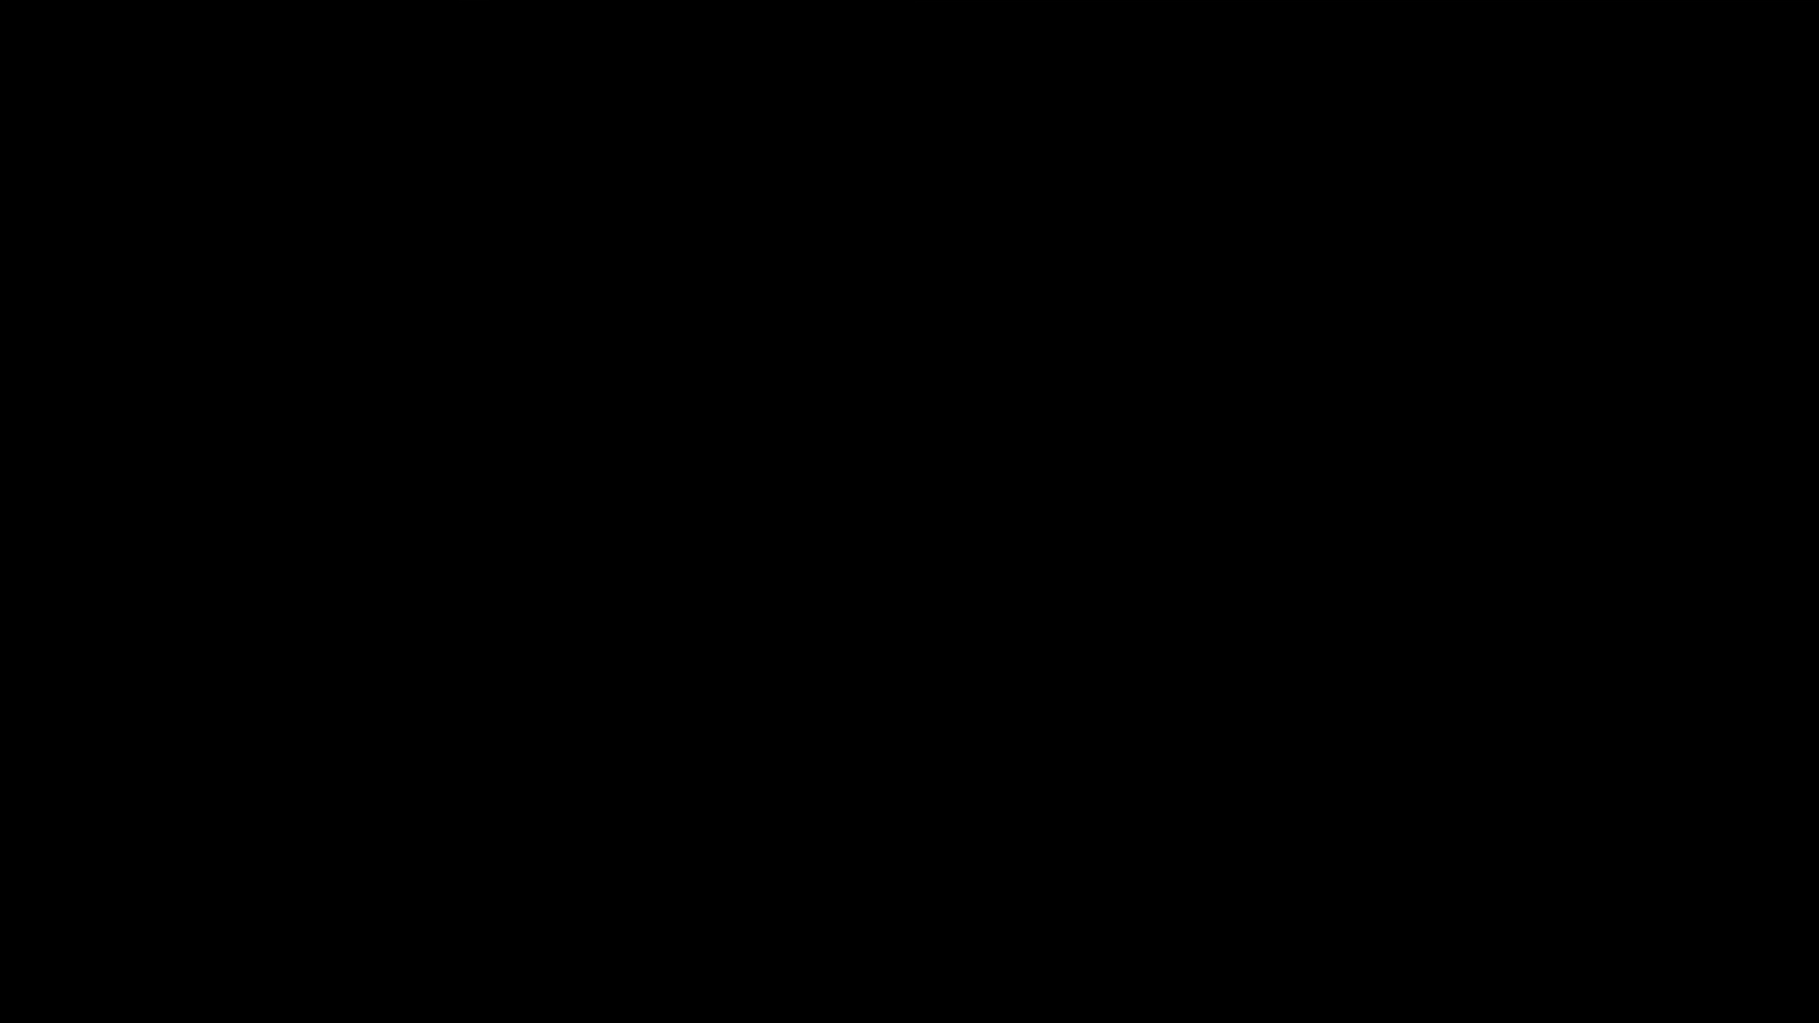